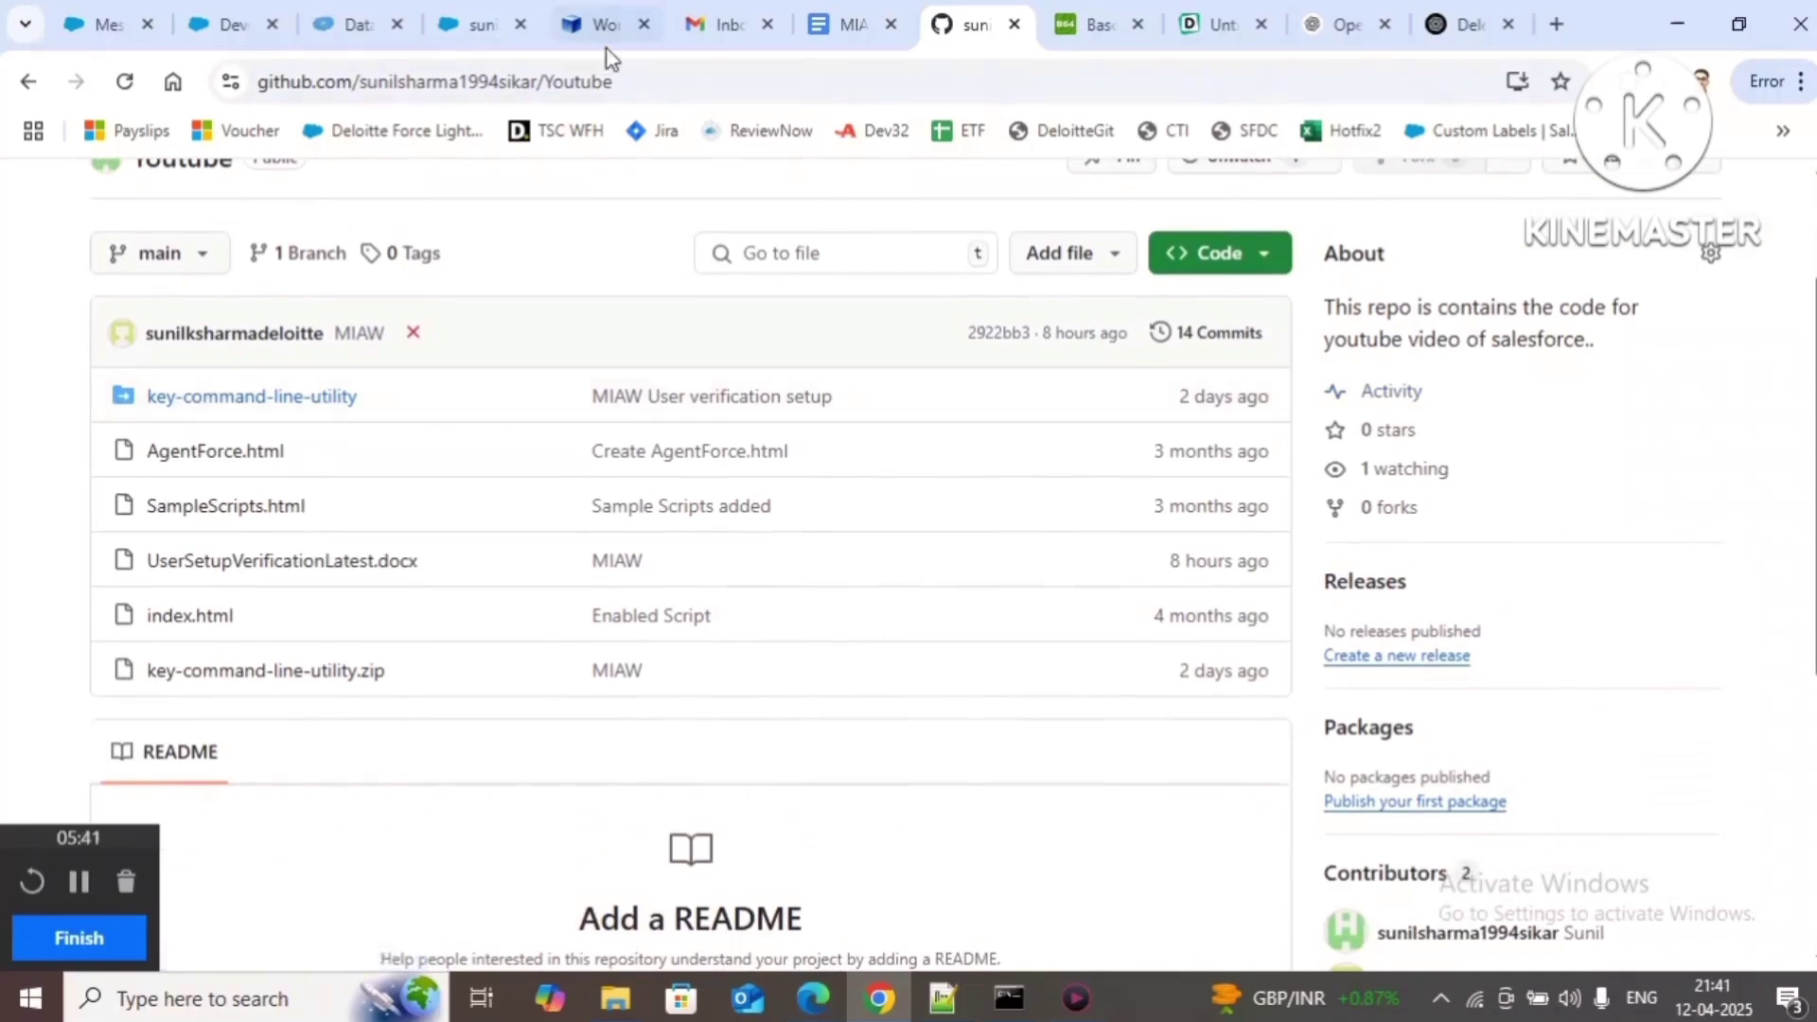
Step: Return to the MIAW User Setup document and scroll up to show Step1 through Step 8
left_click(636, 76)
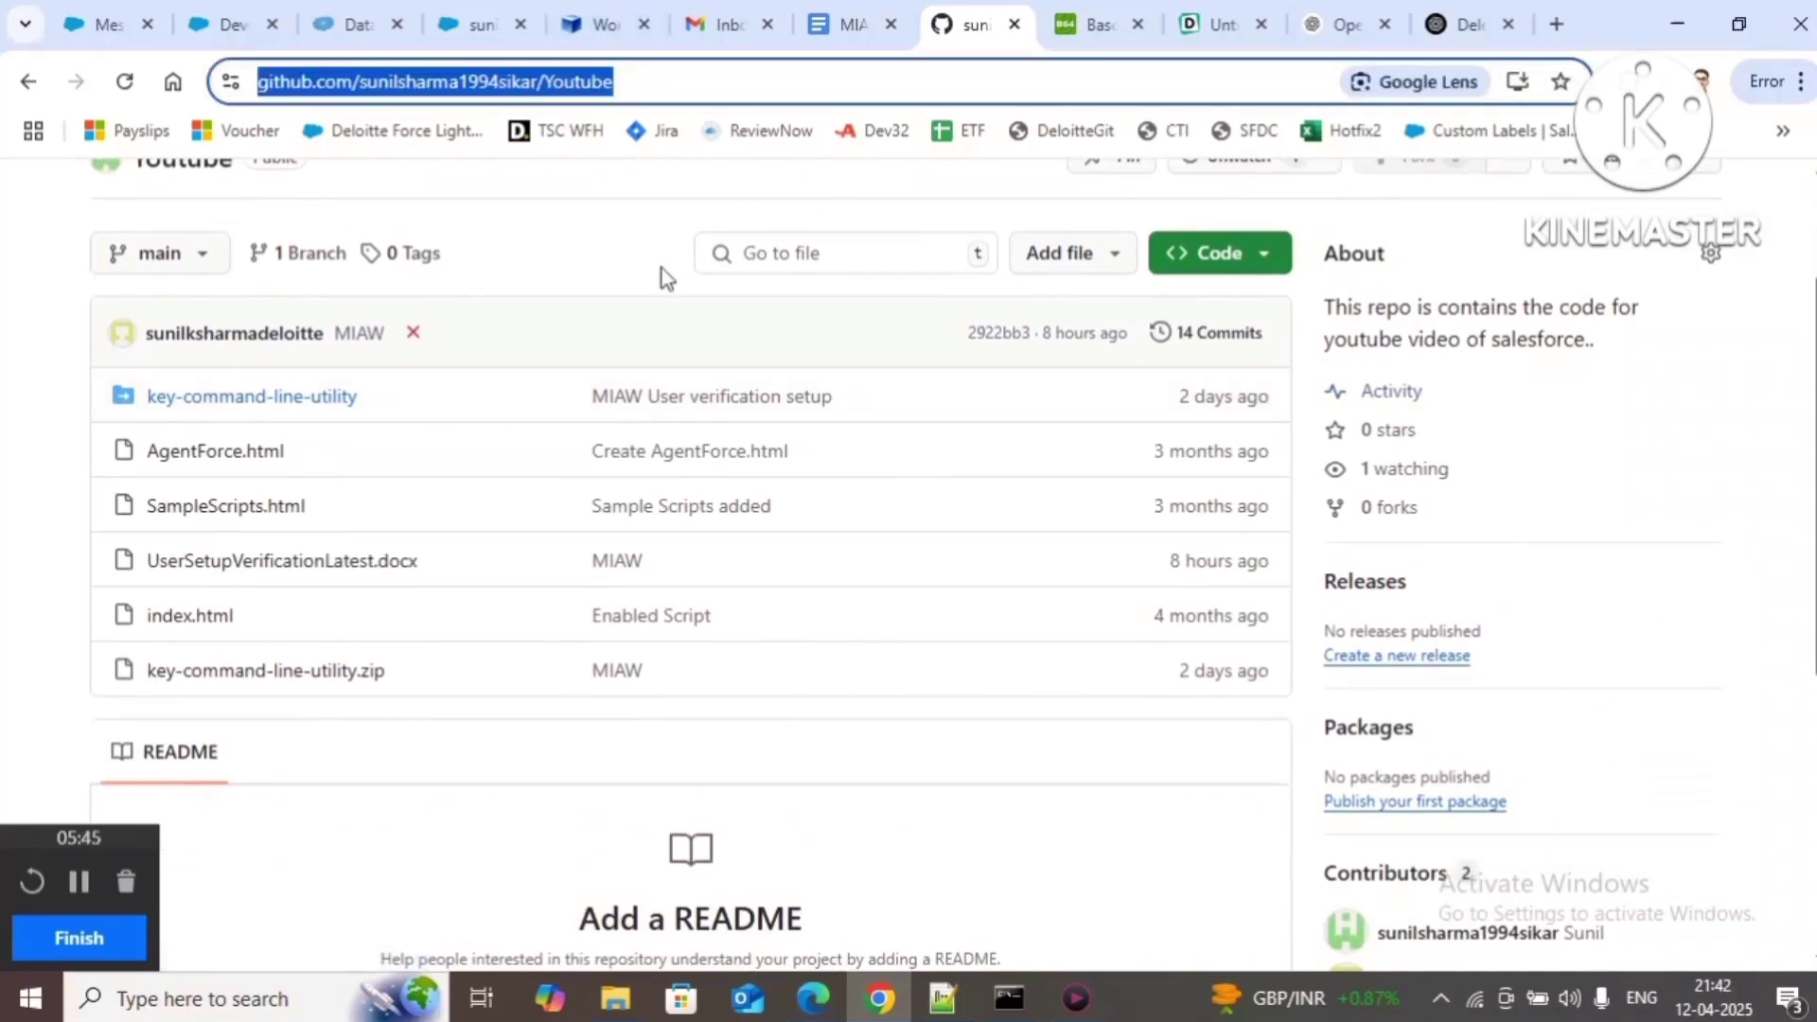
left_click(491, 747)
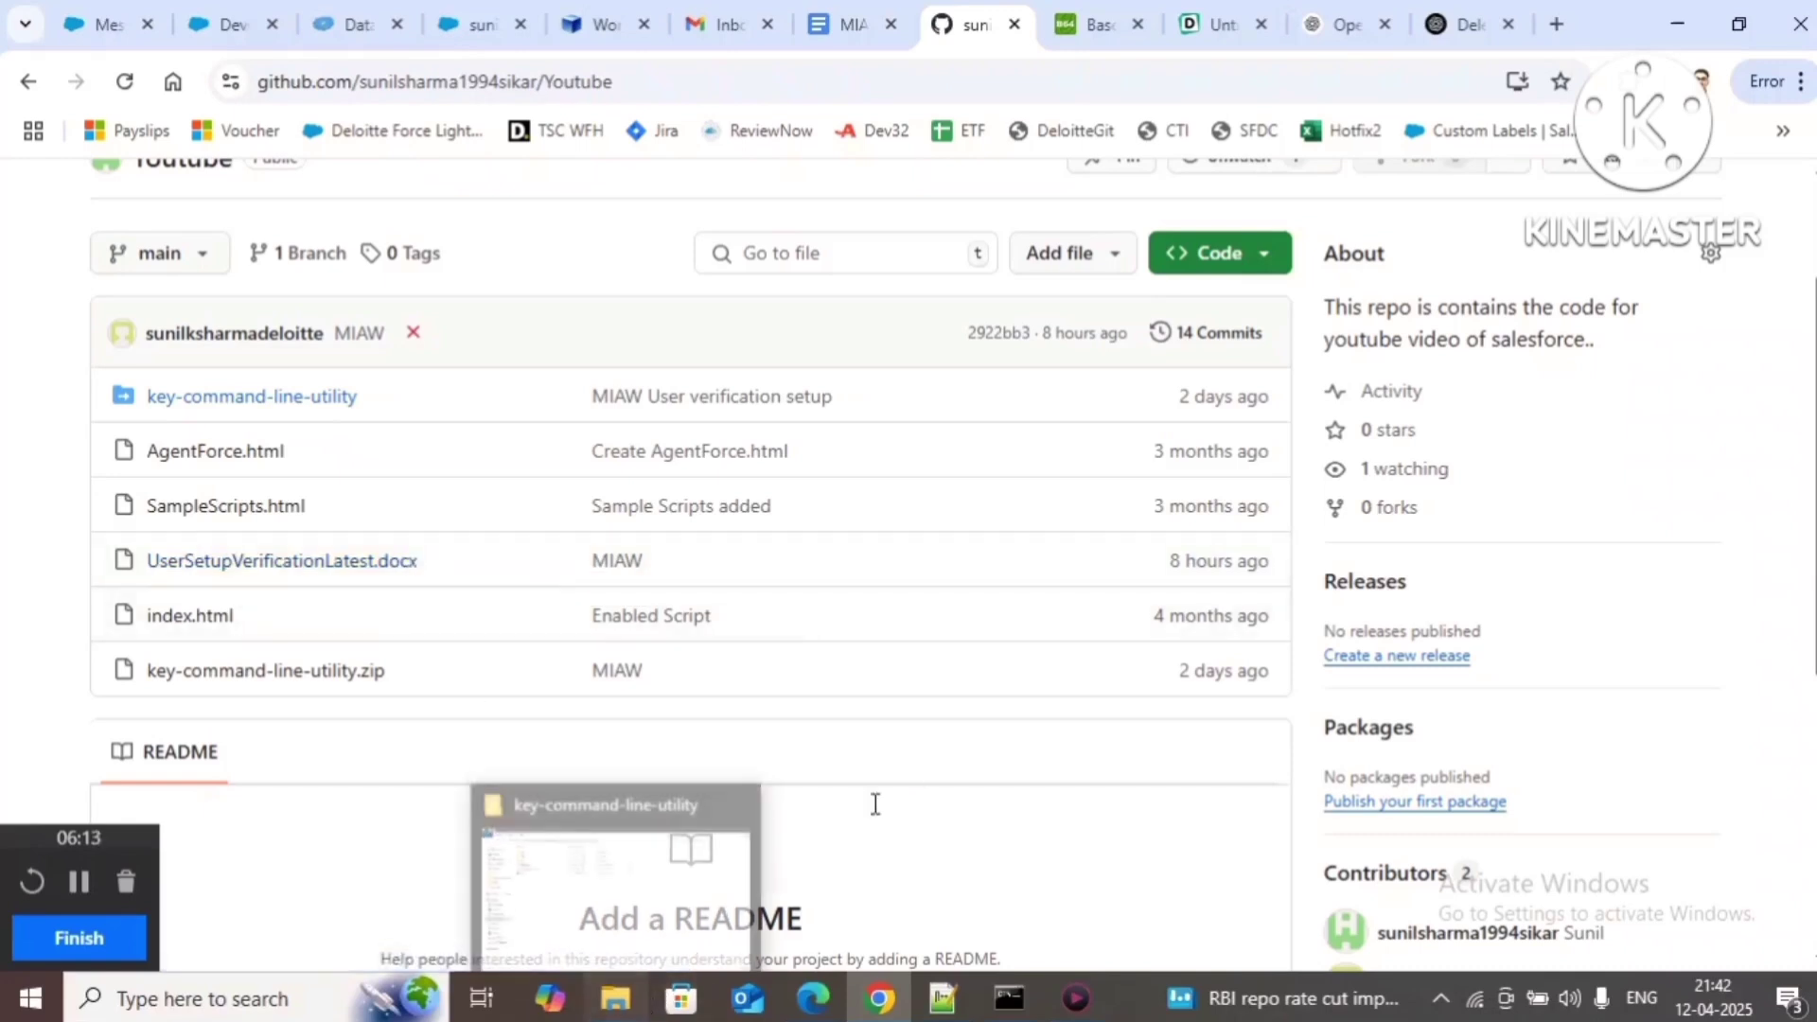
left_click(820, 26)
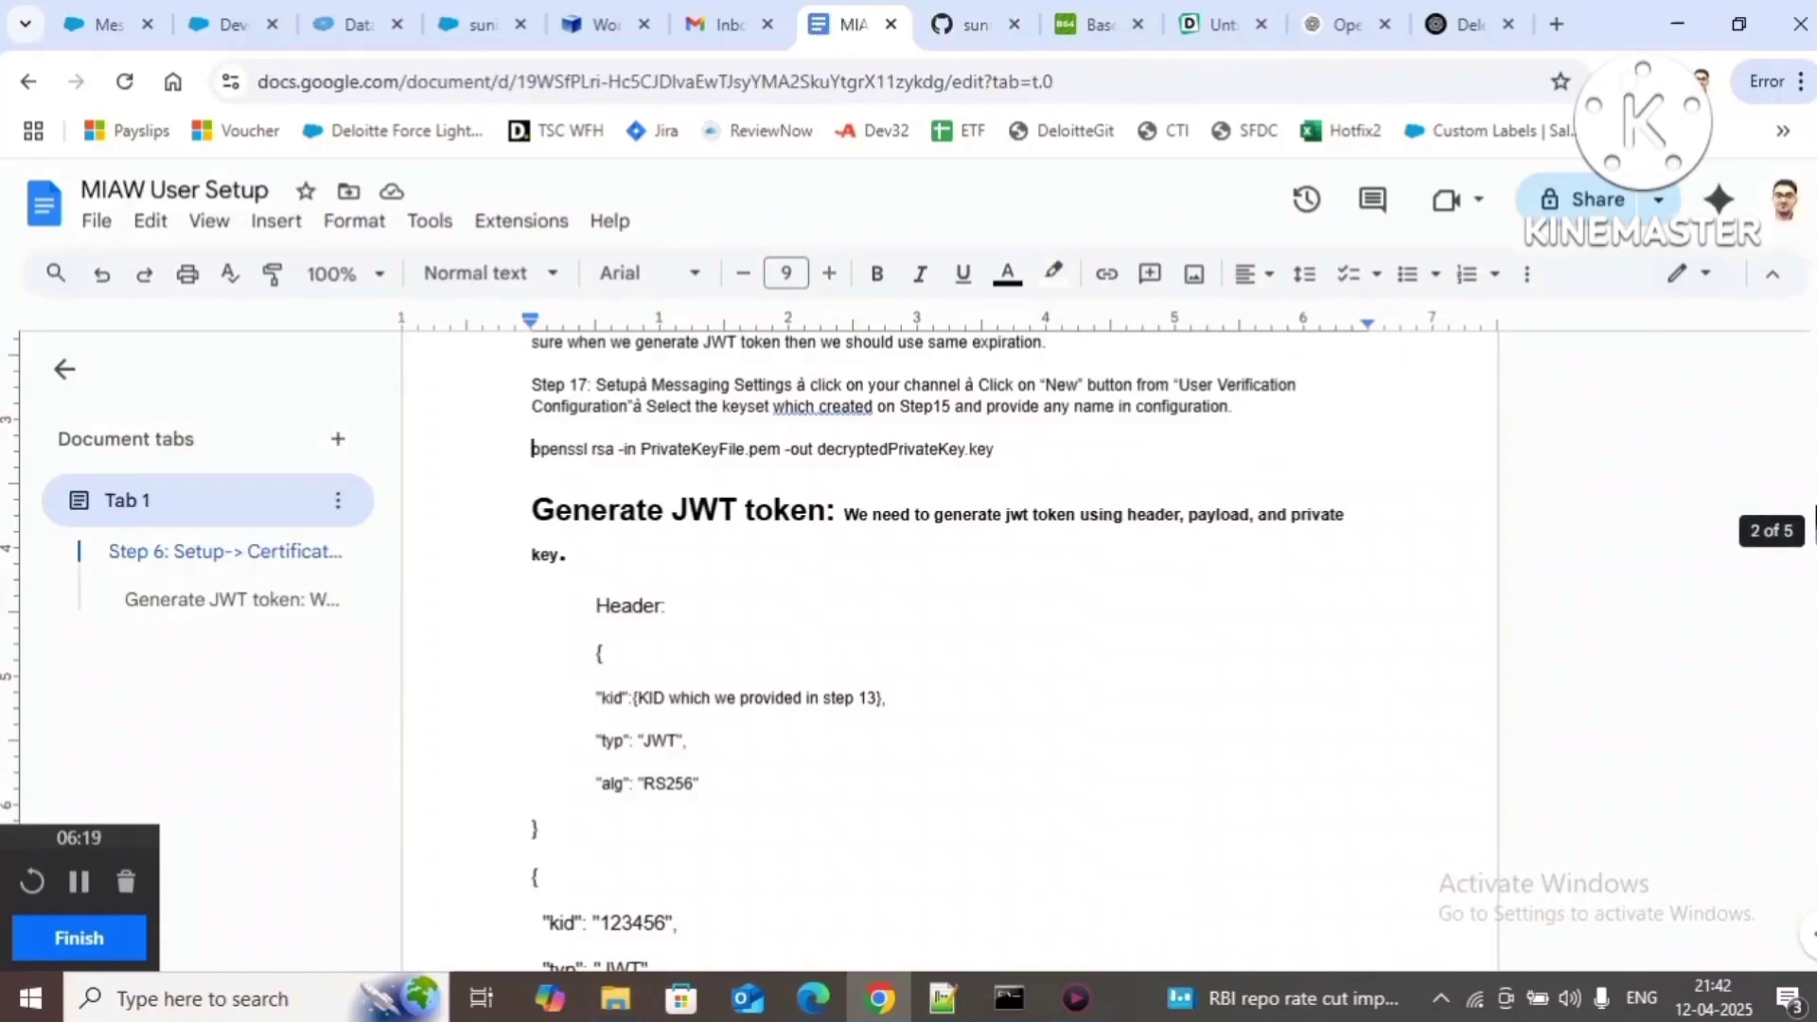
left_click_drag(1813, 523, 1813, 362)
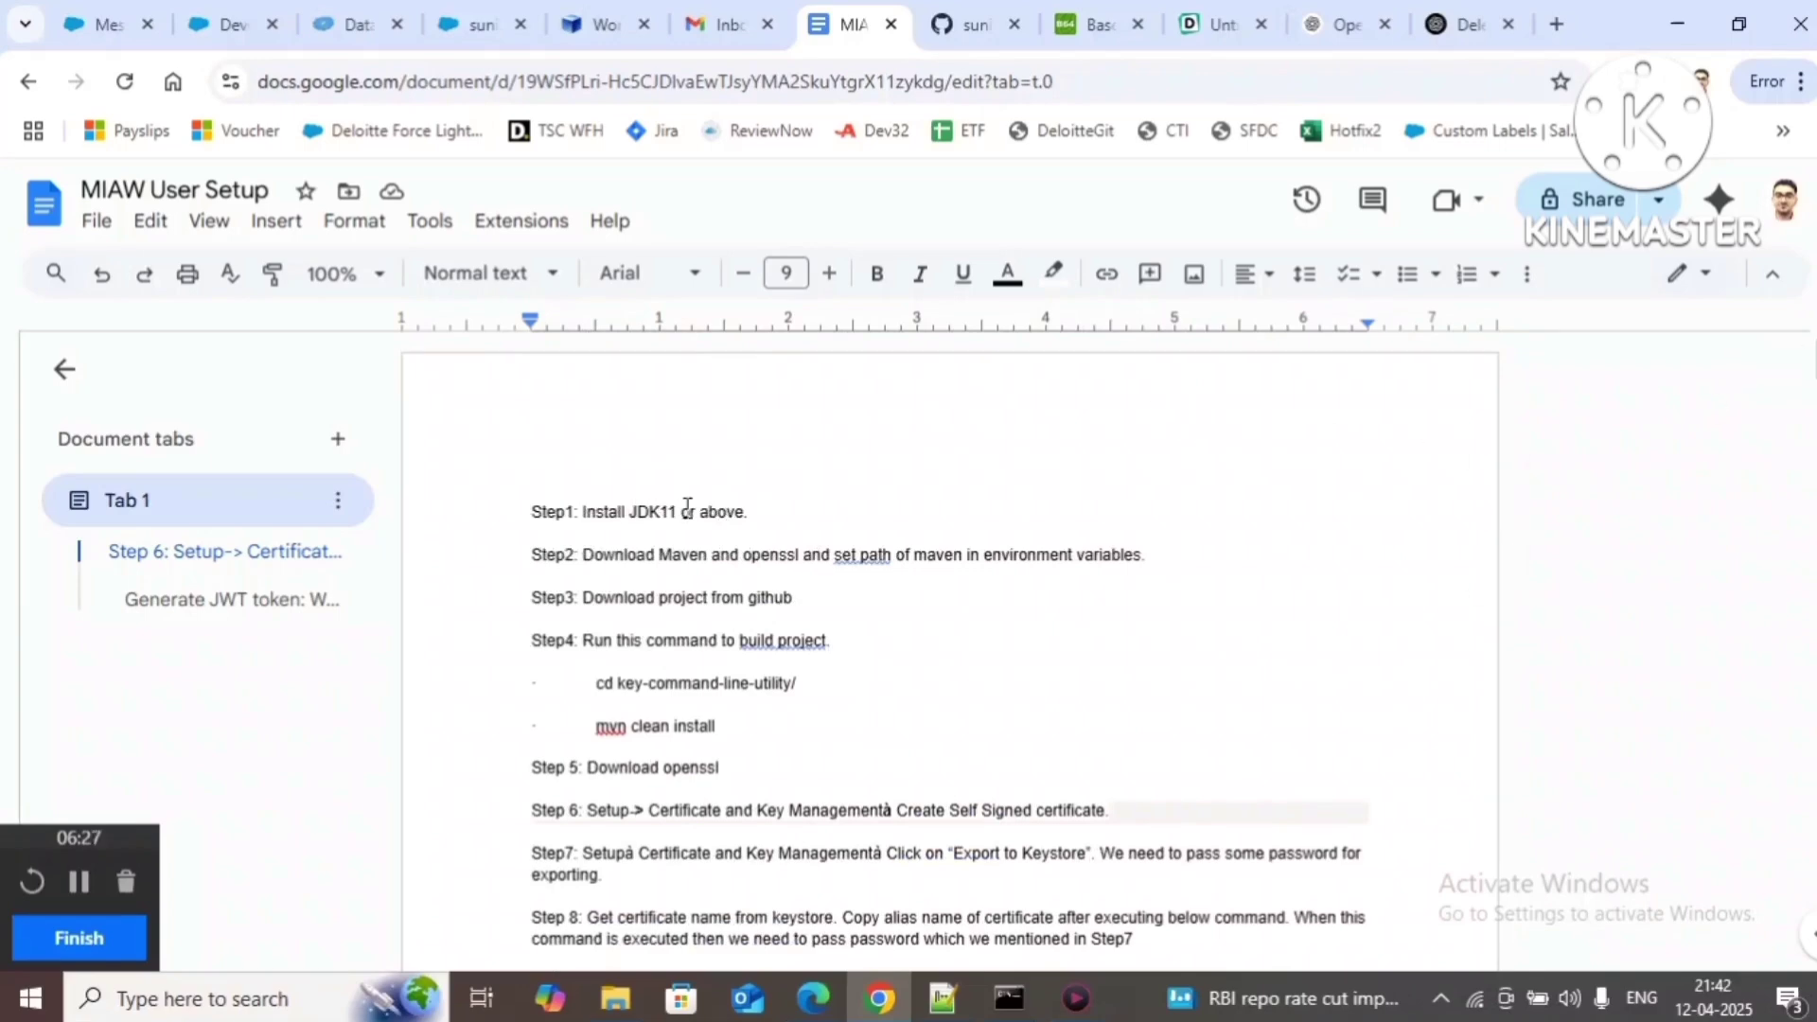
Step: Browse Downloads to the extracted OpenJDK 17.0.14 bin folder and select its full path
left_click(632, 1003)
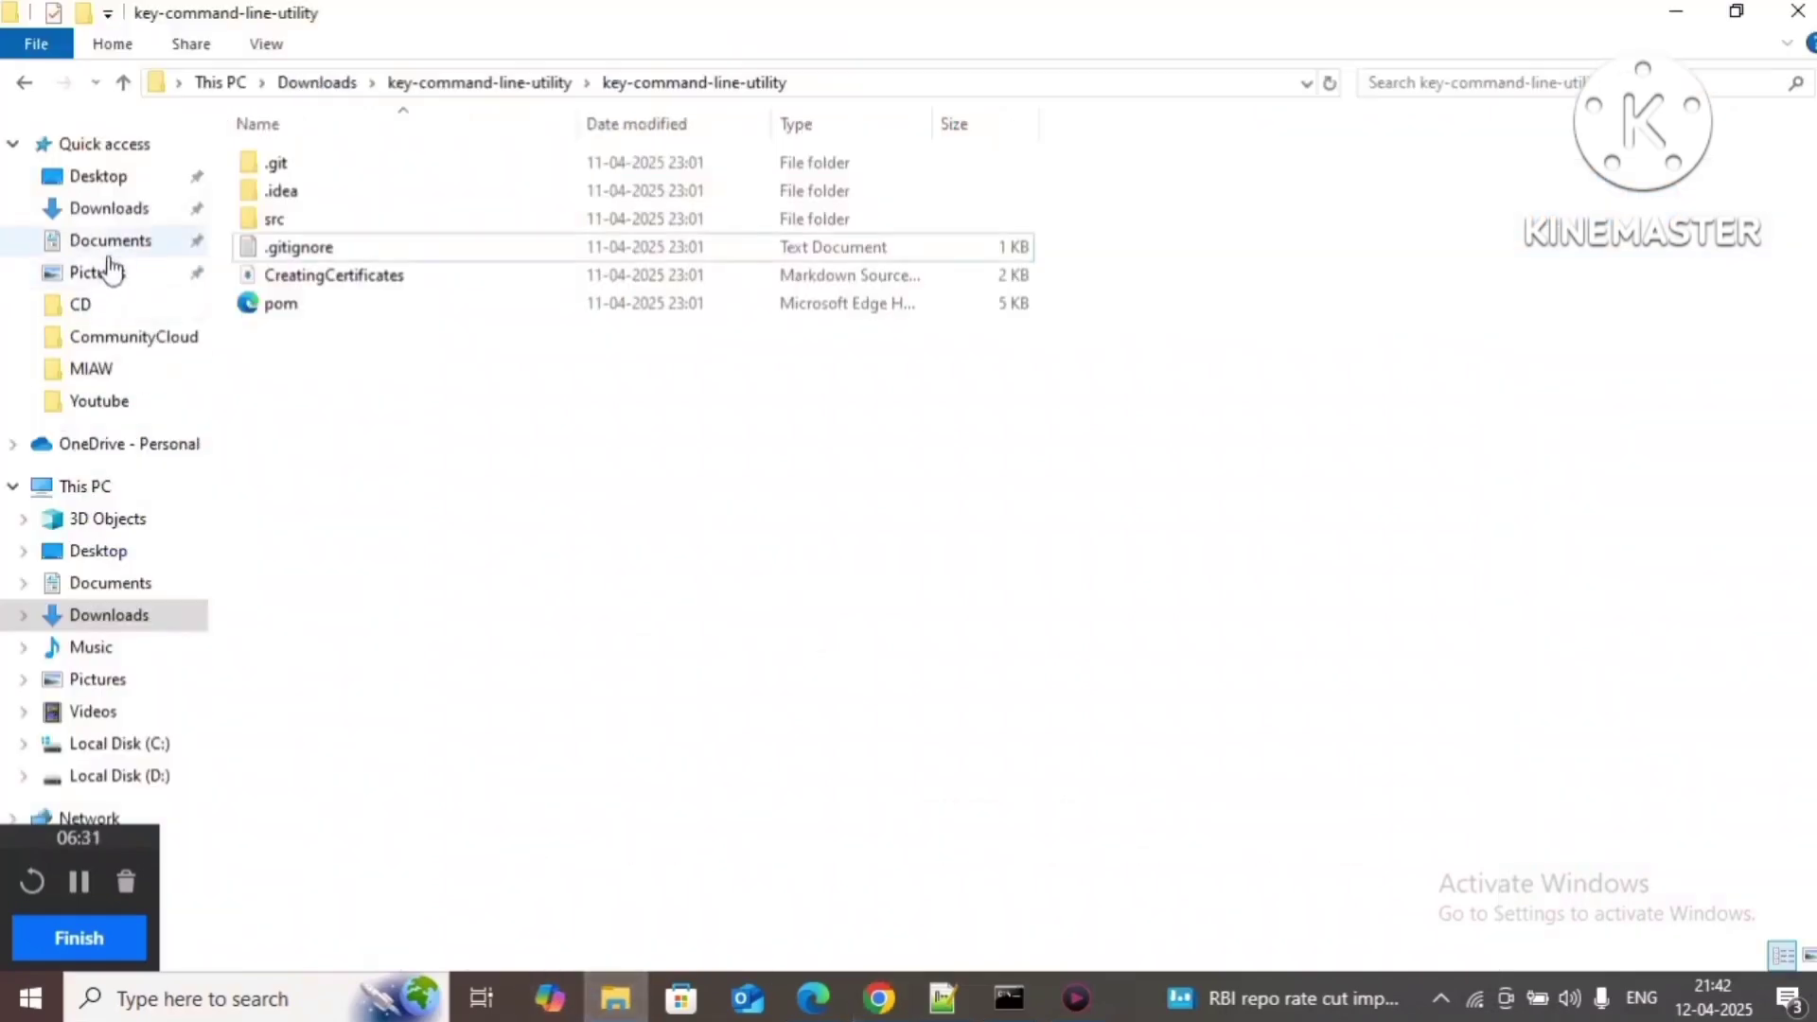
left_click(110, 210)
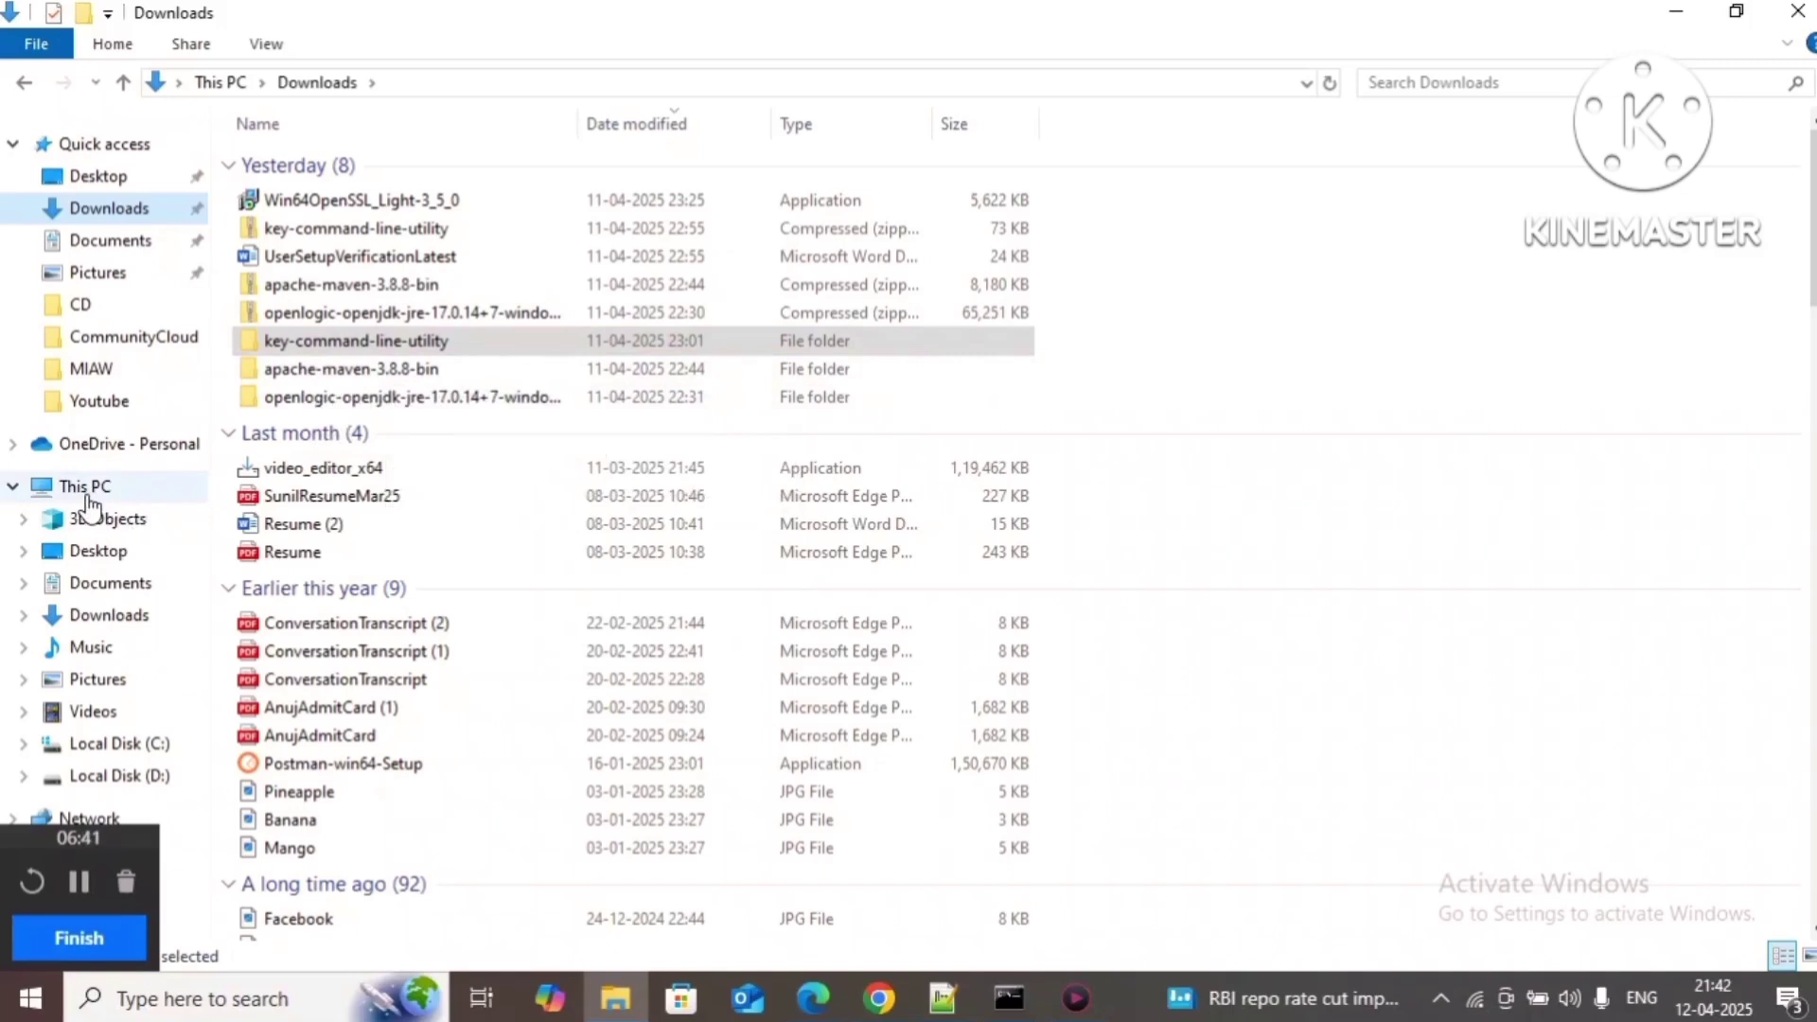
left_click(508, 405)
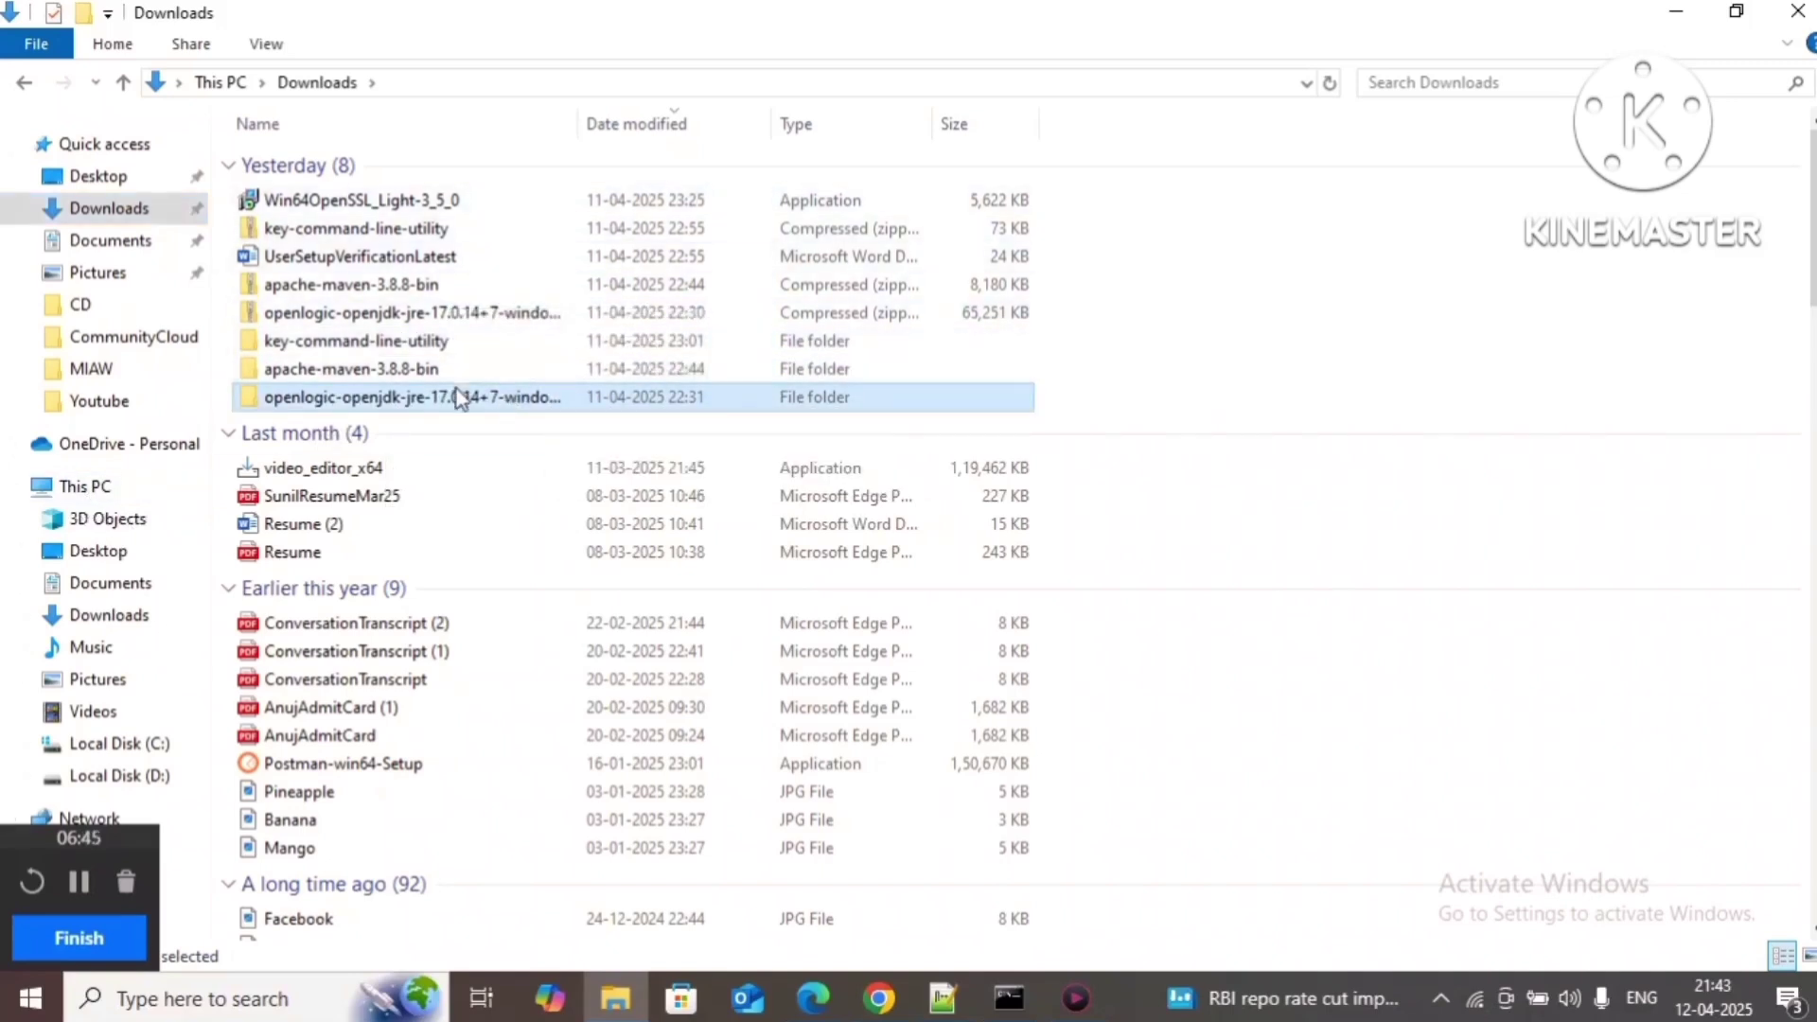
double_click(460, 398)
left_click(516, 166)
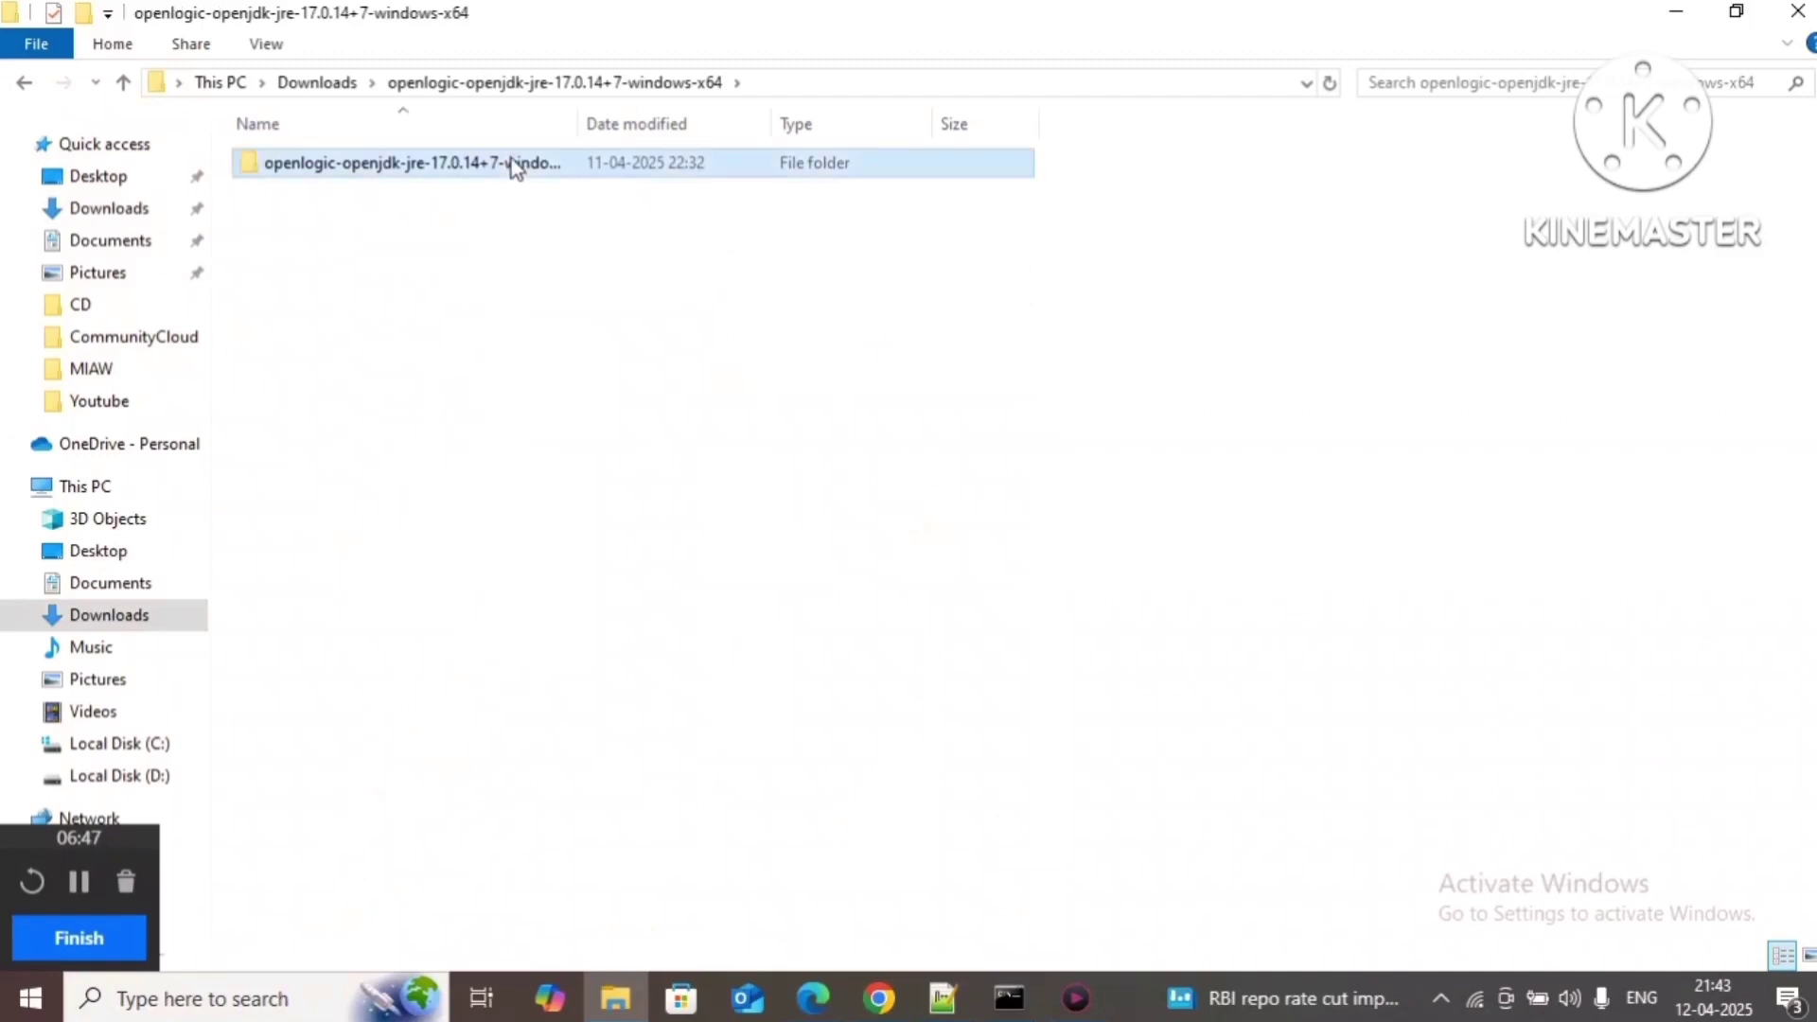
double_click(512, 165)
double_click(494, 163)
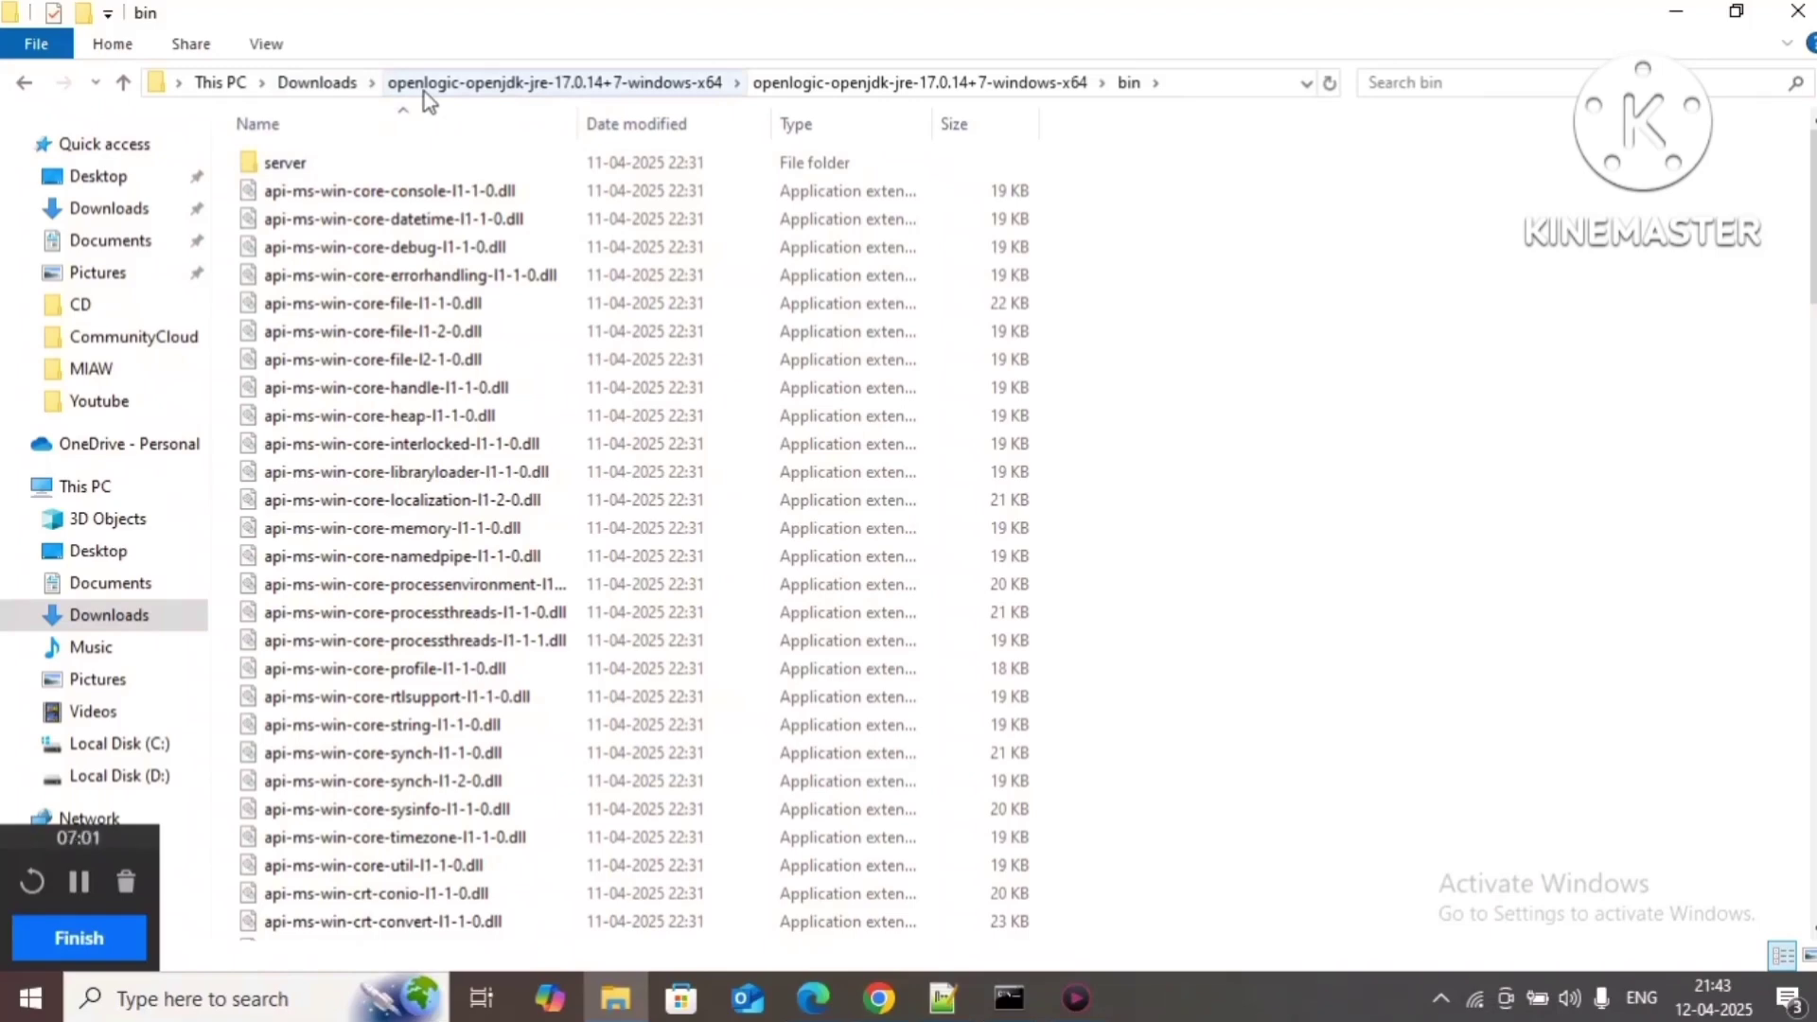
left_click(1200, 85)
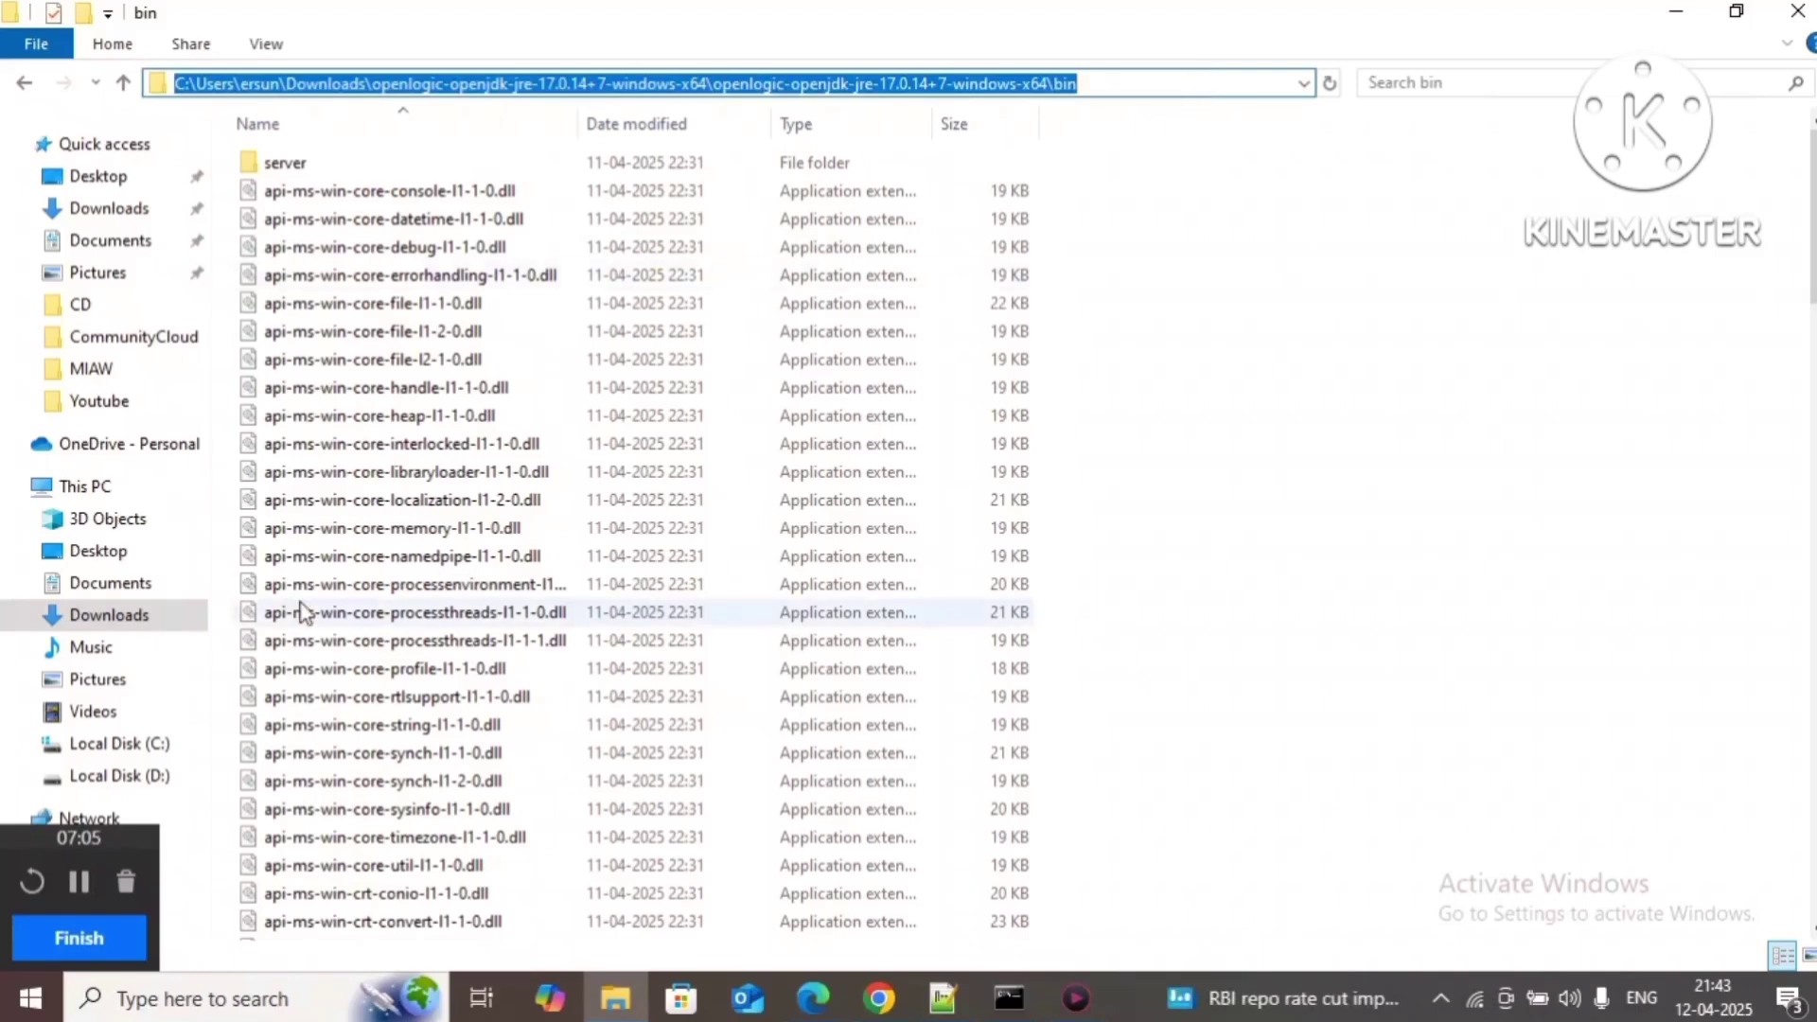
left_click(101, 493)
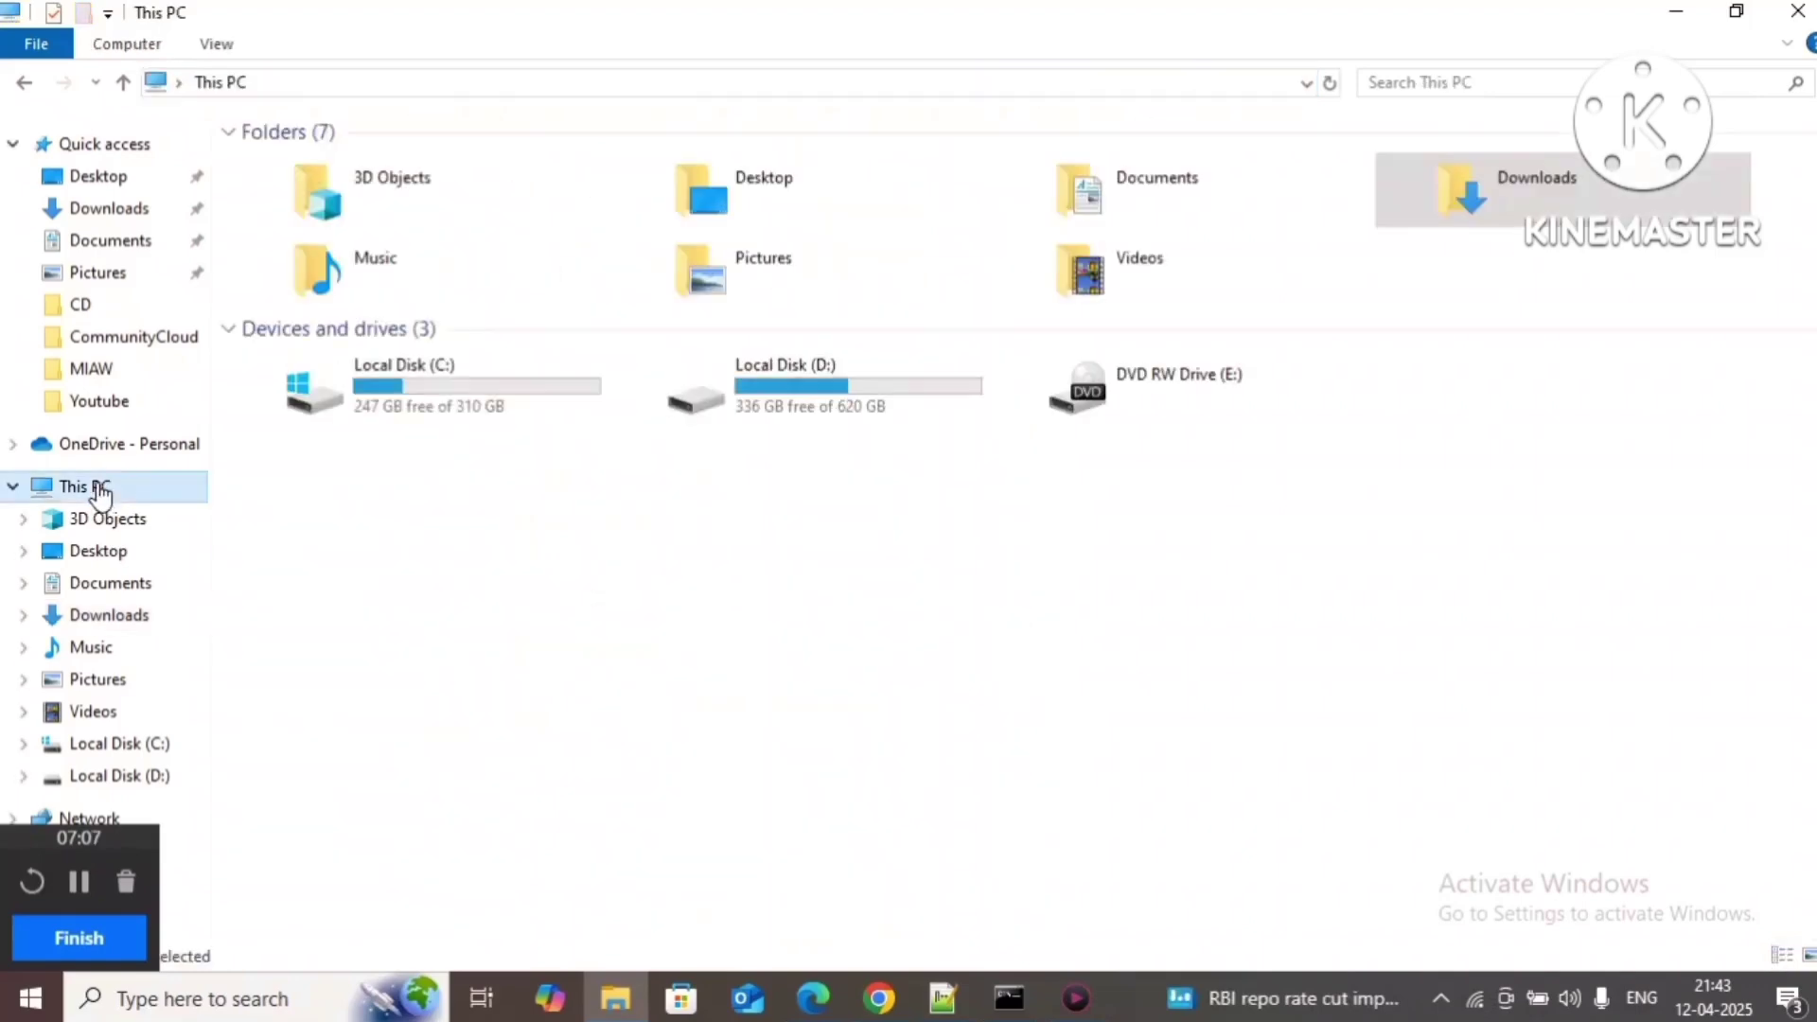
Step: From This PC's Environment Variables, open the user Path variable and edit its OpenJDK entry
right_click(100, 492)
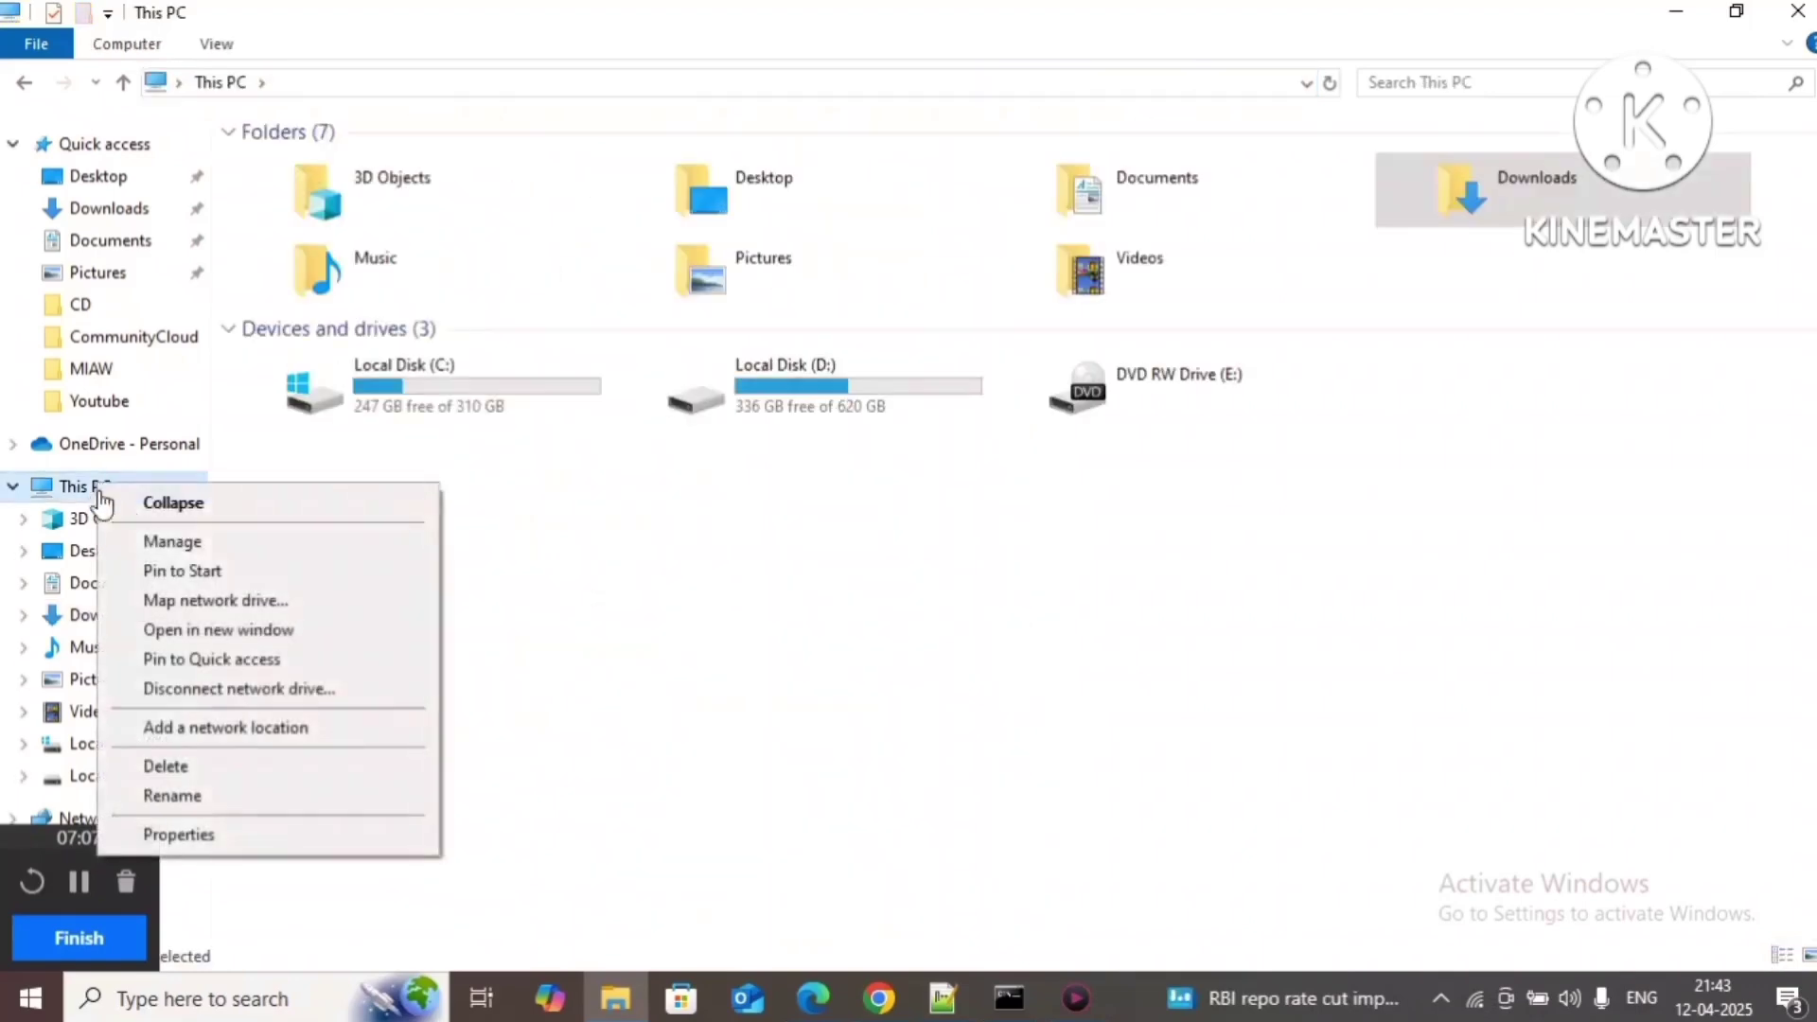
left_click(270, 845)
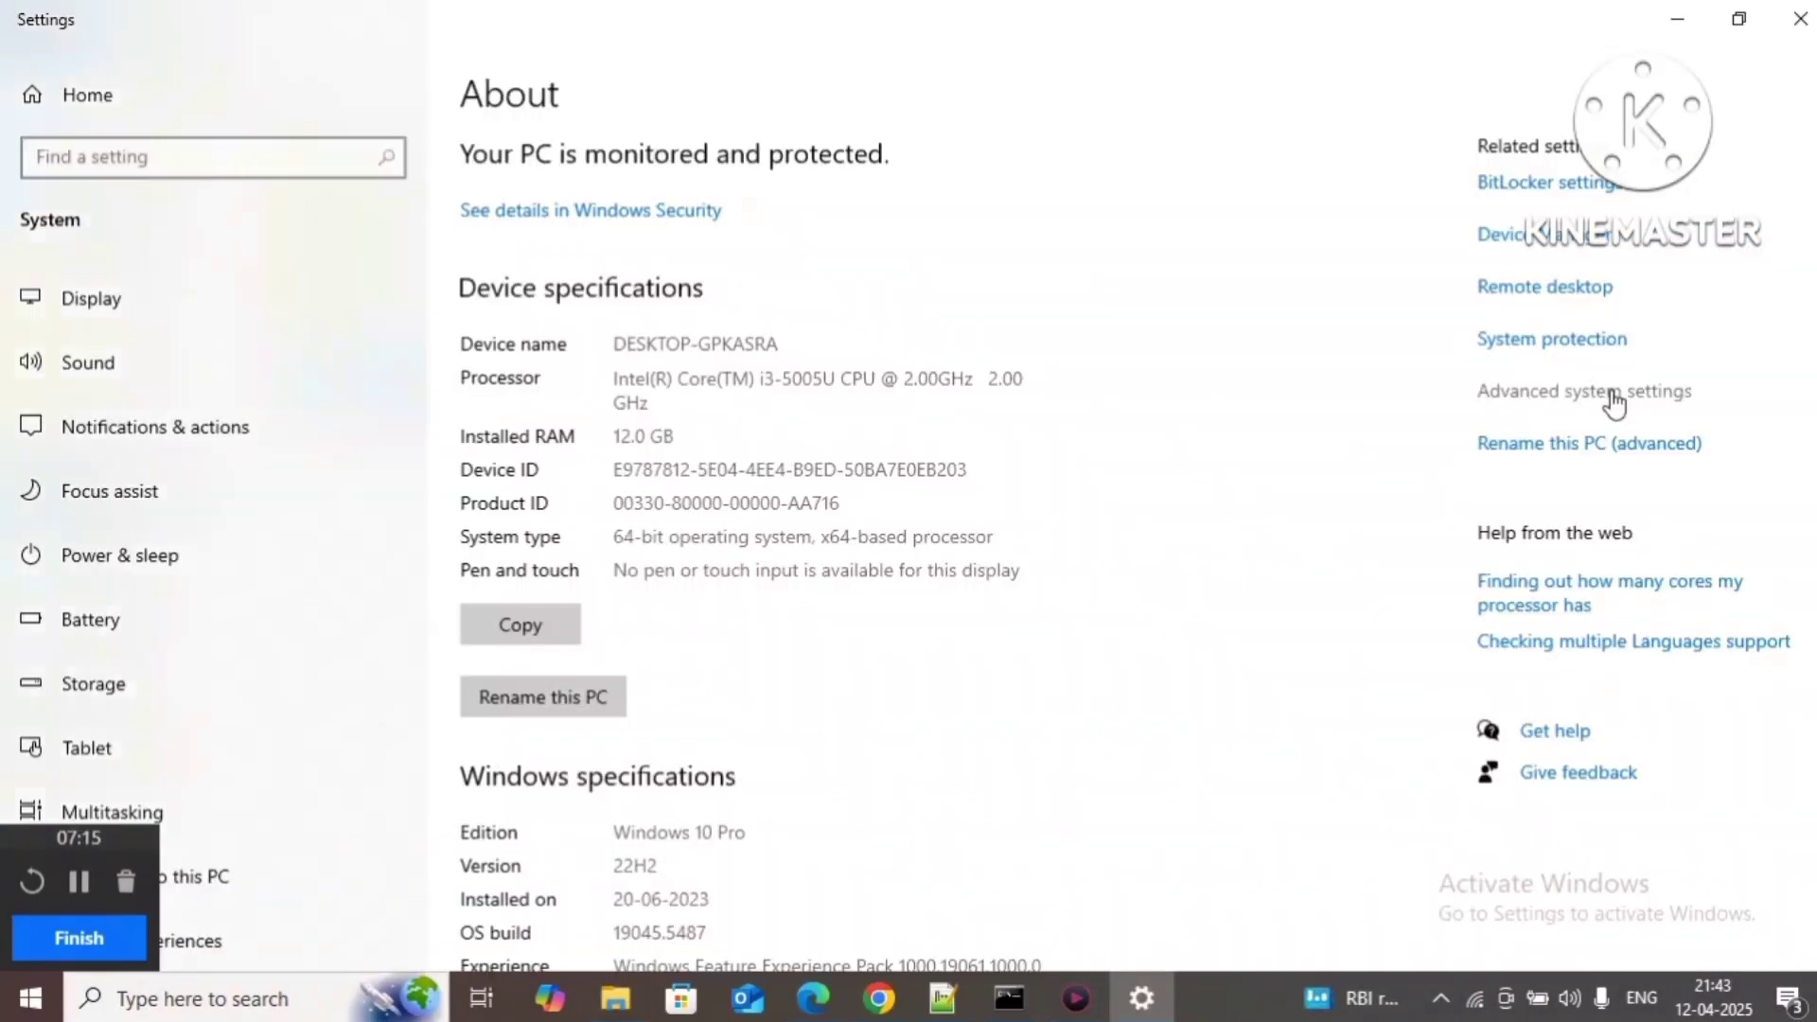
left_click(1614, 400)
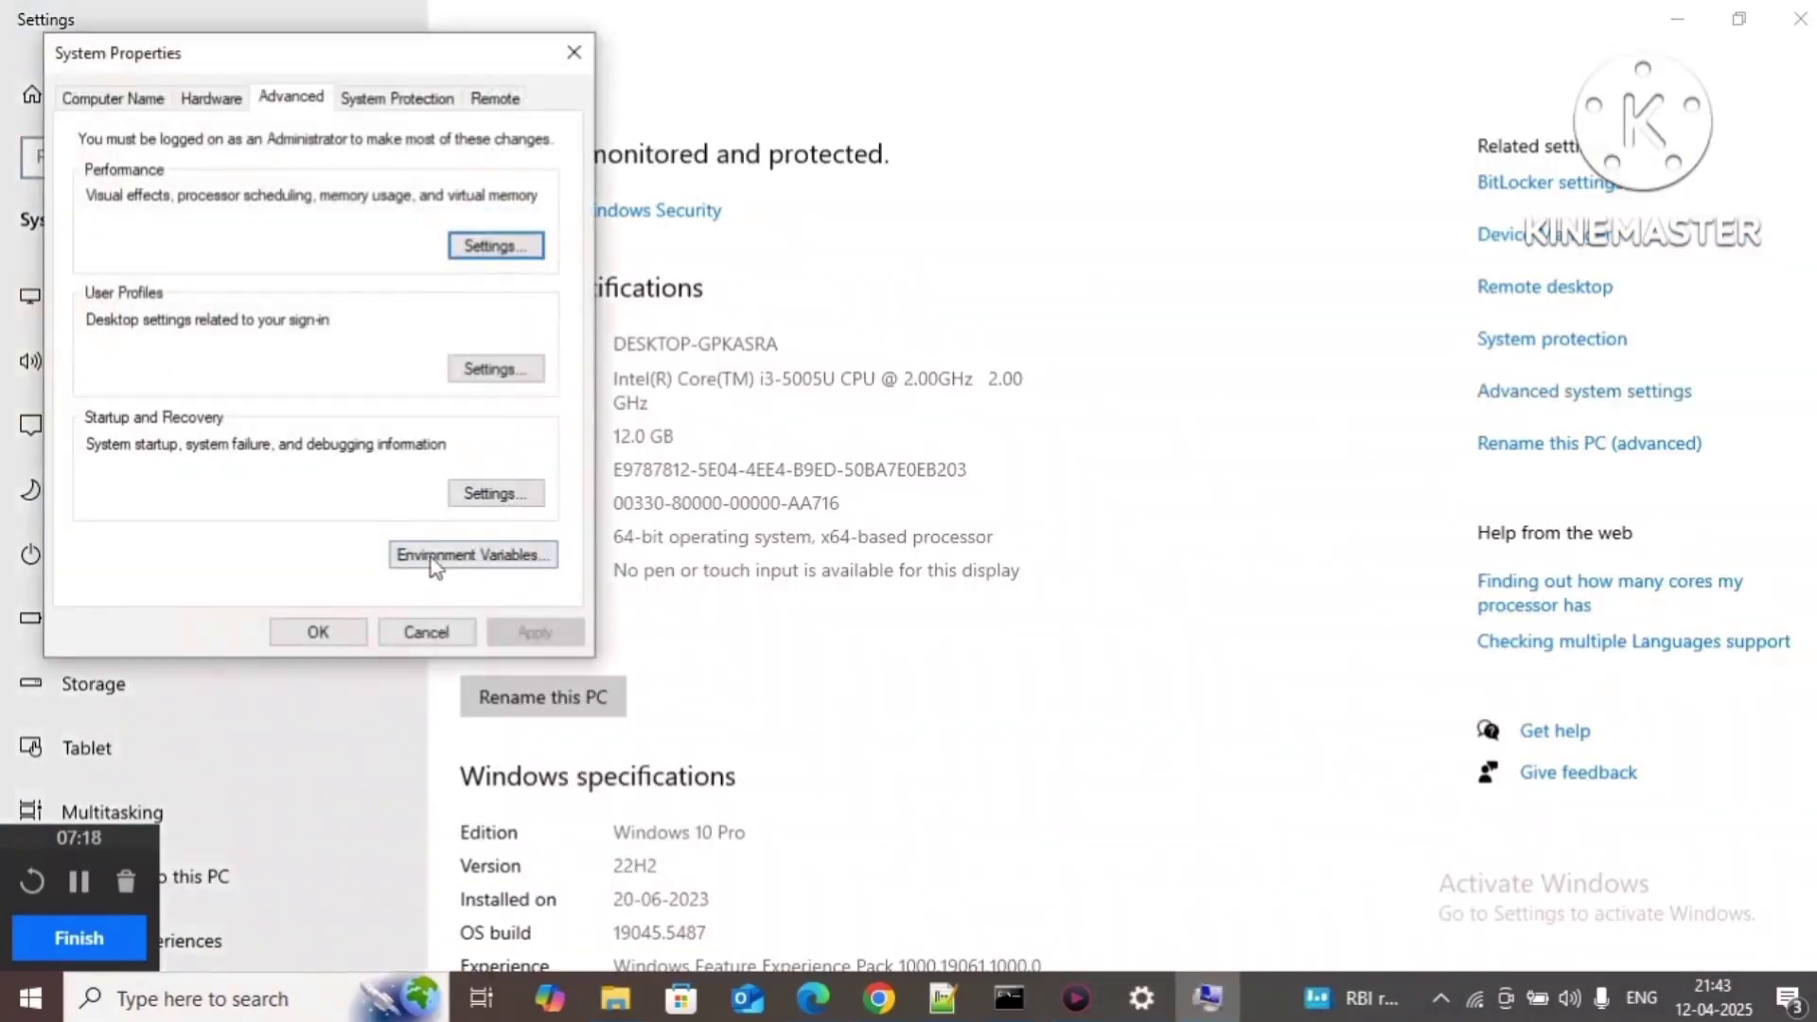
left_click(430, 557)
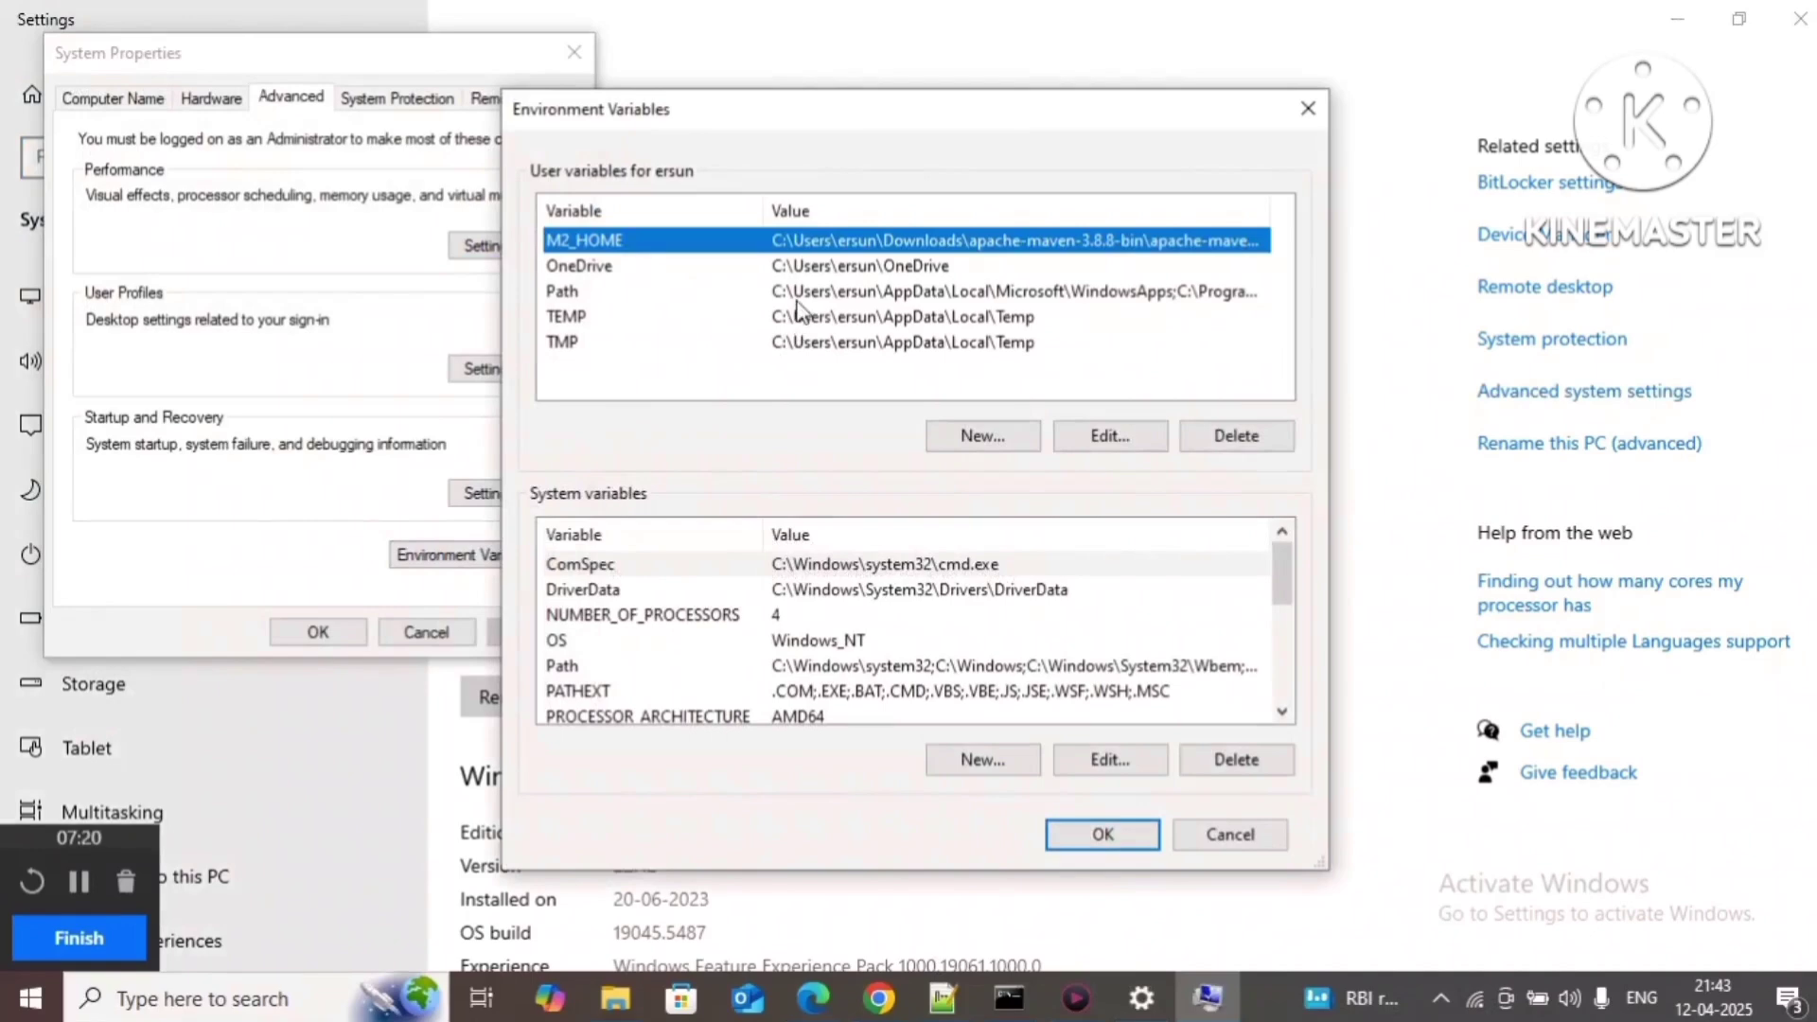
left_click(798, 301)
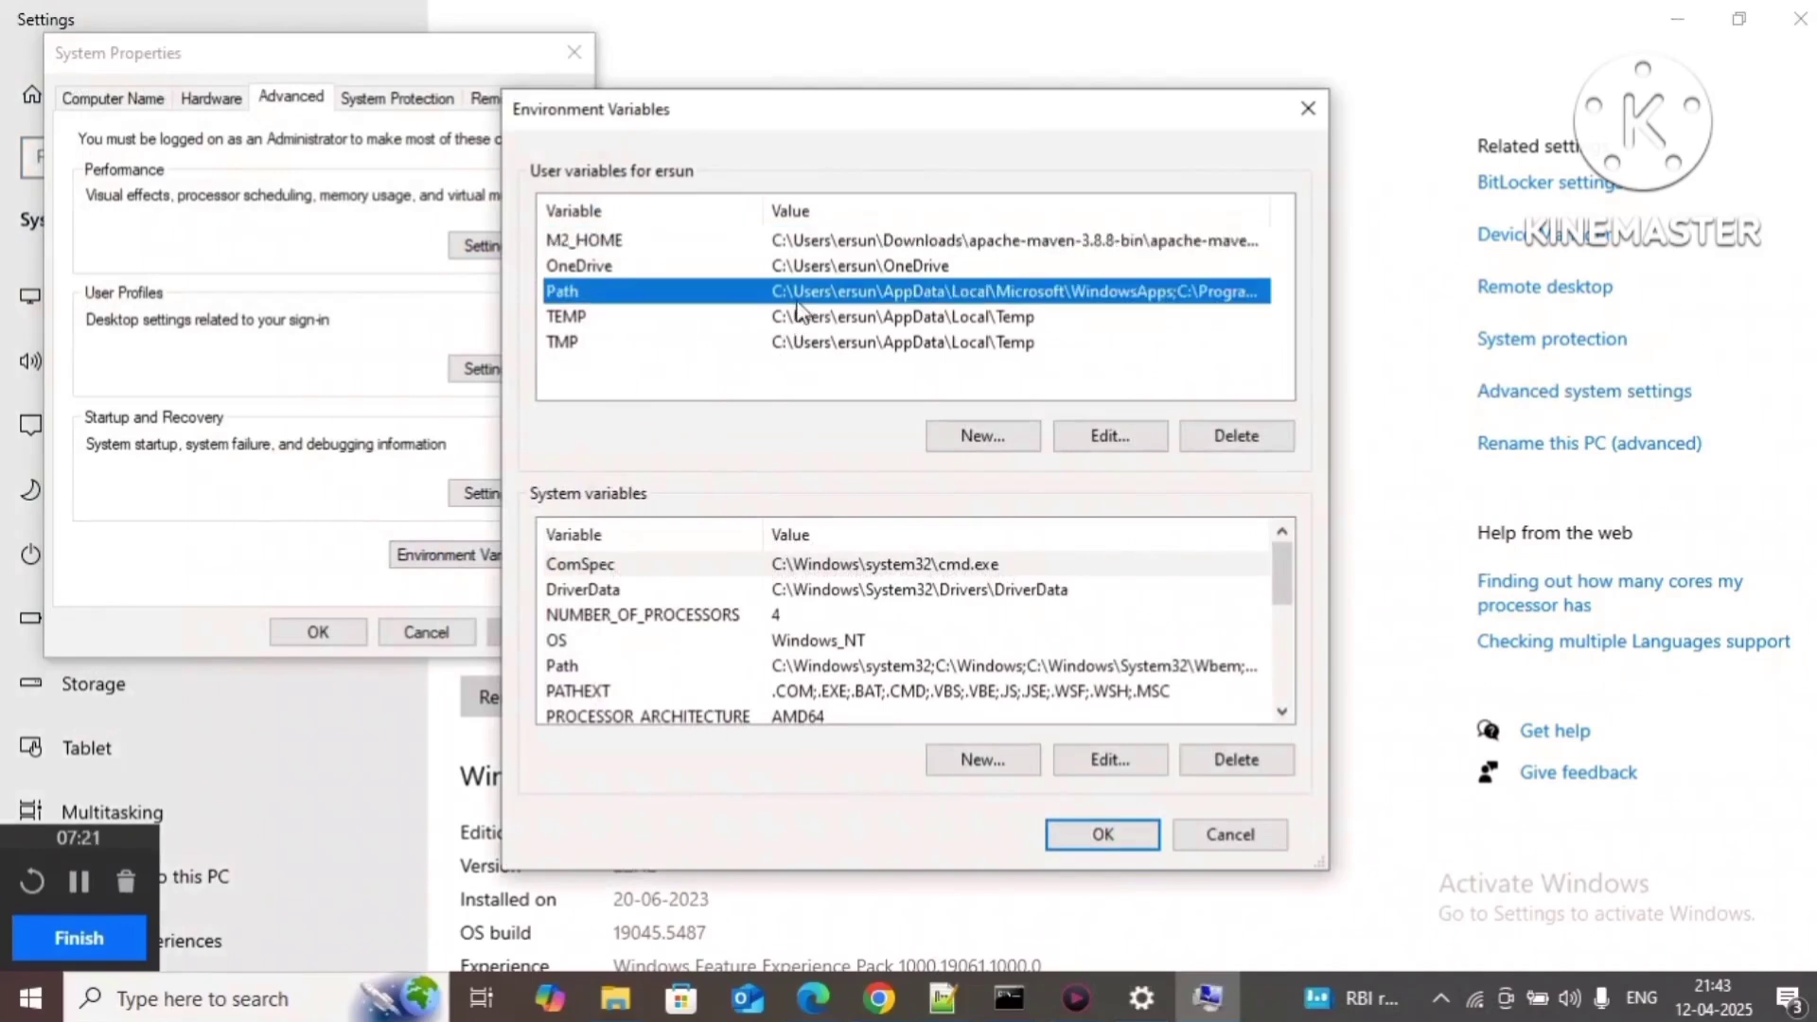
left_click(1109, 438)
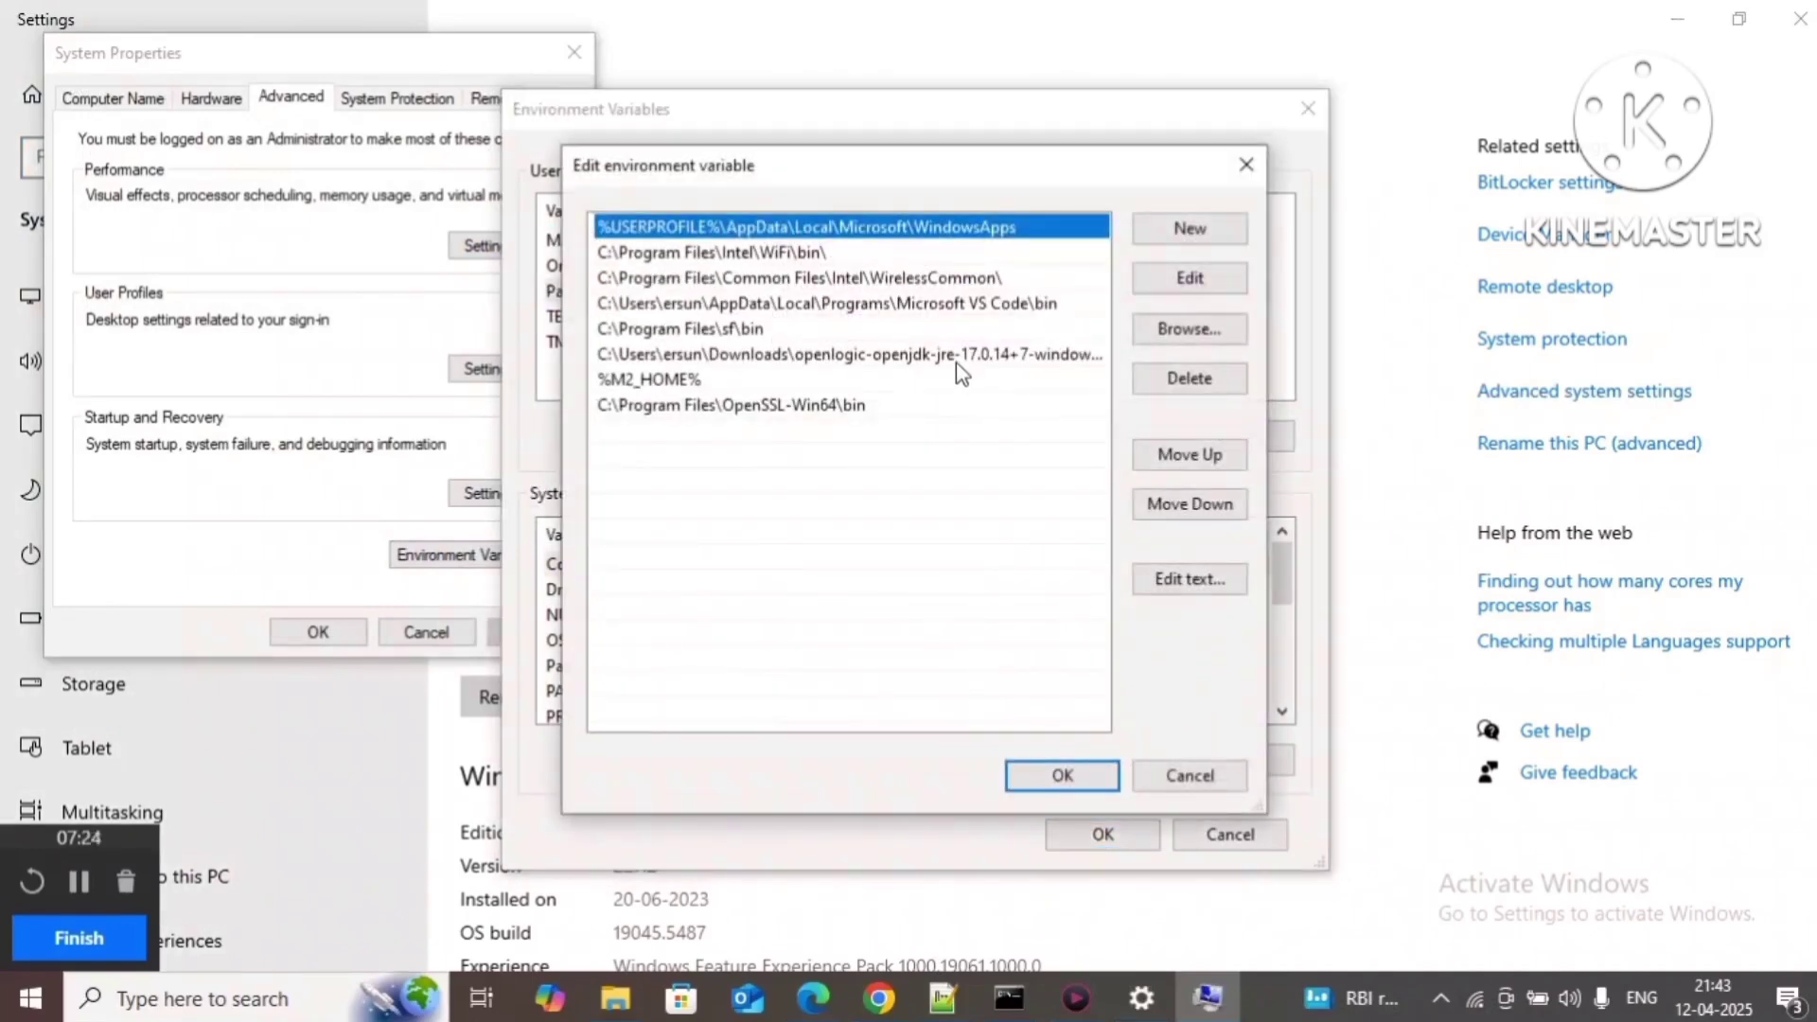
double_click(970, 358)
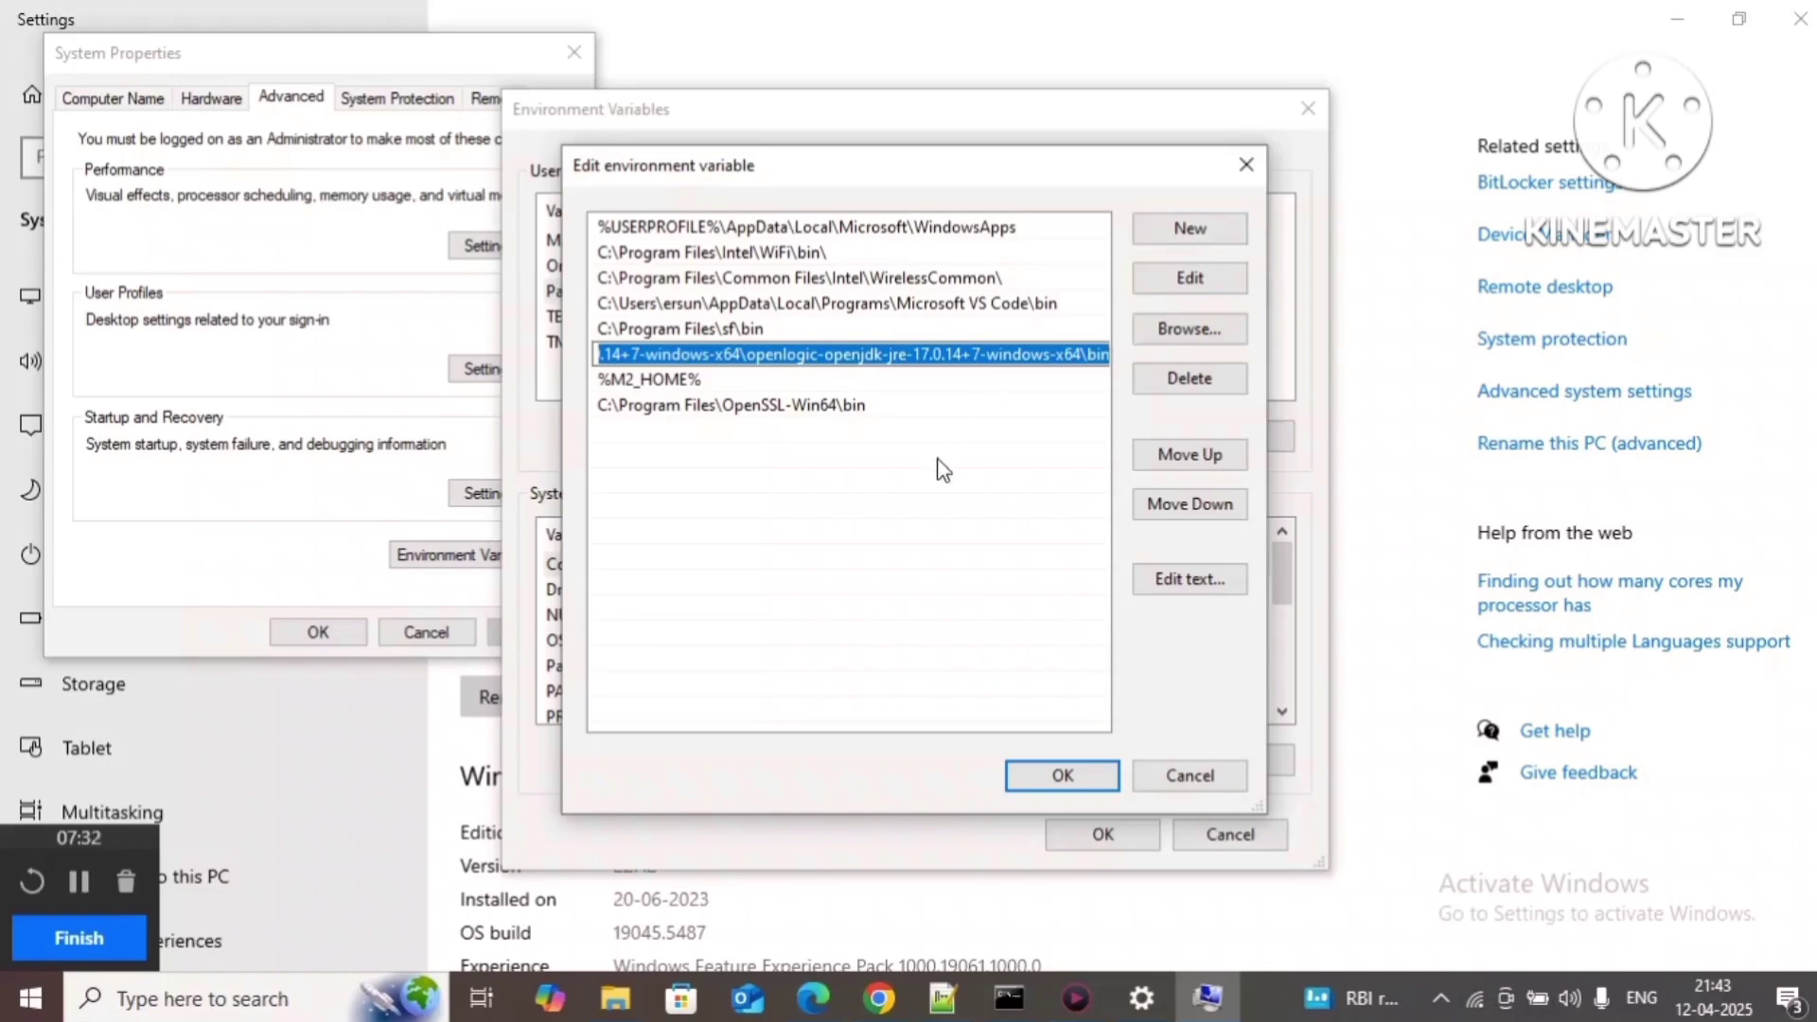
Step: Check the openssl word in Step2 of the setup guide, then return to This PC
left_click(896, 1013)
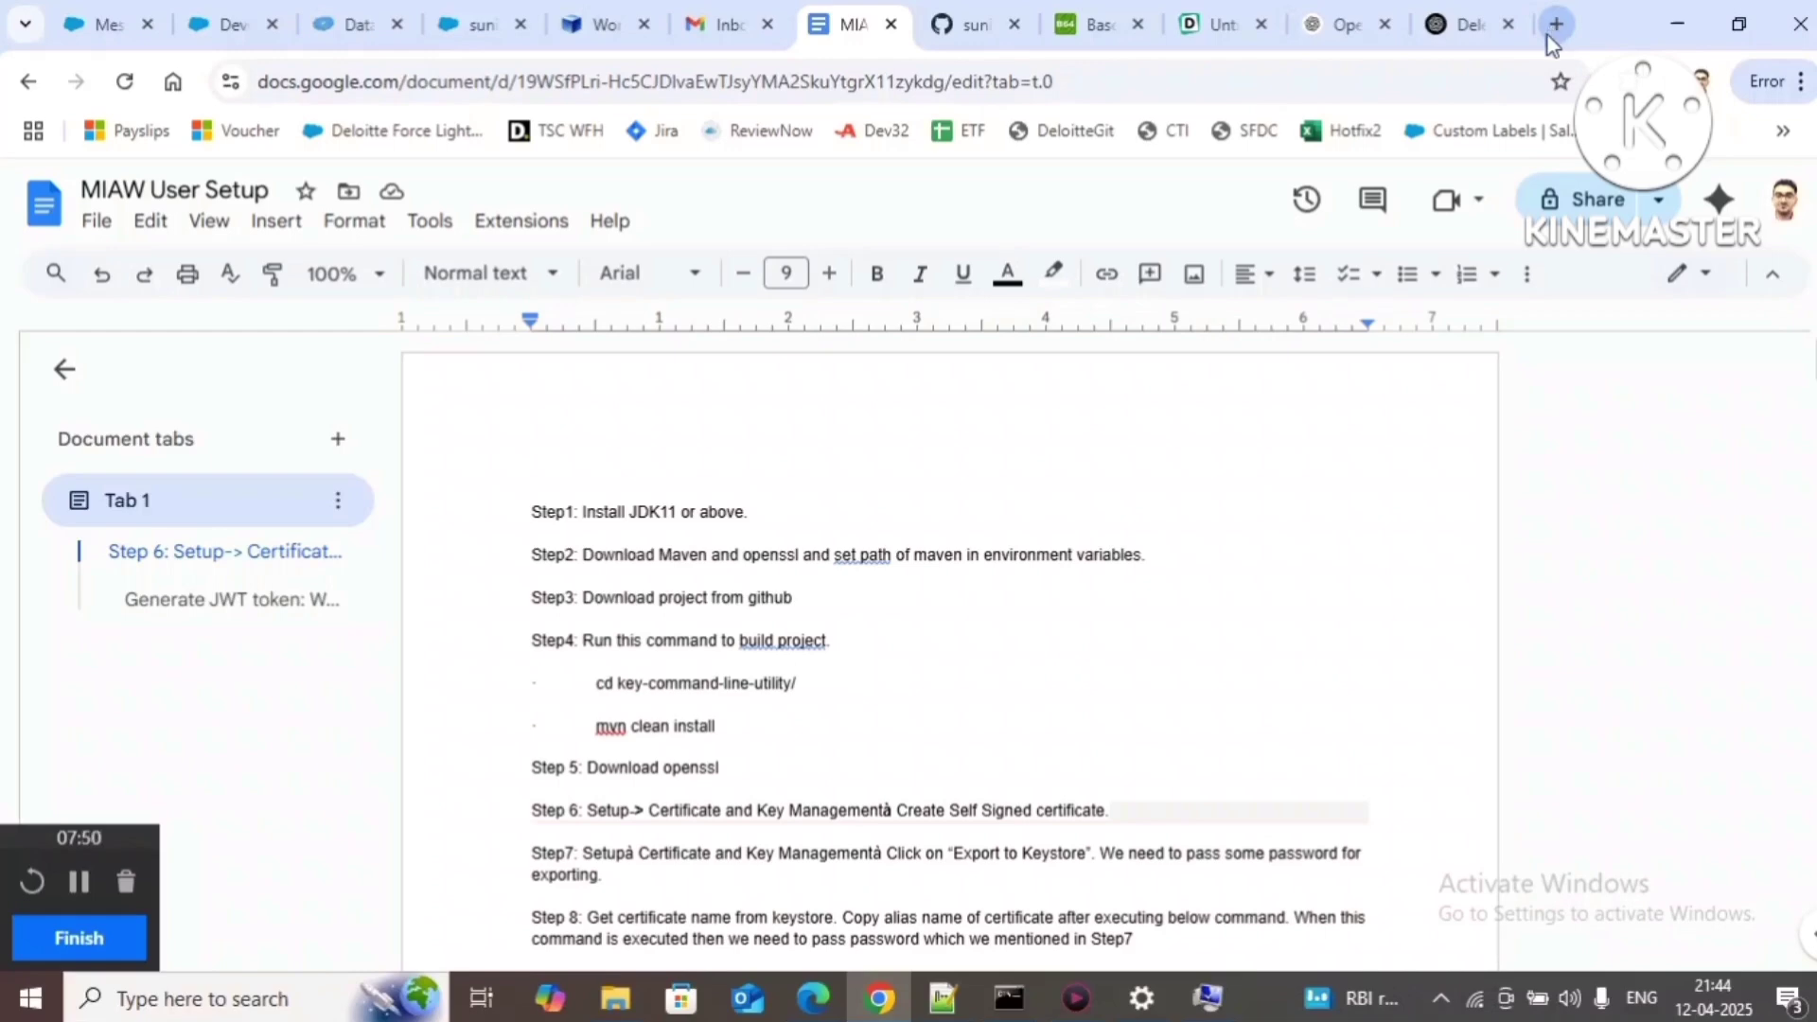
double_click(787, 558)
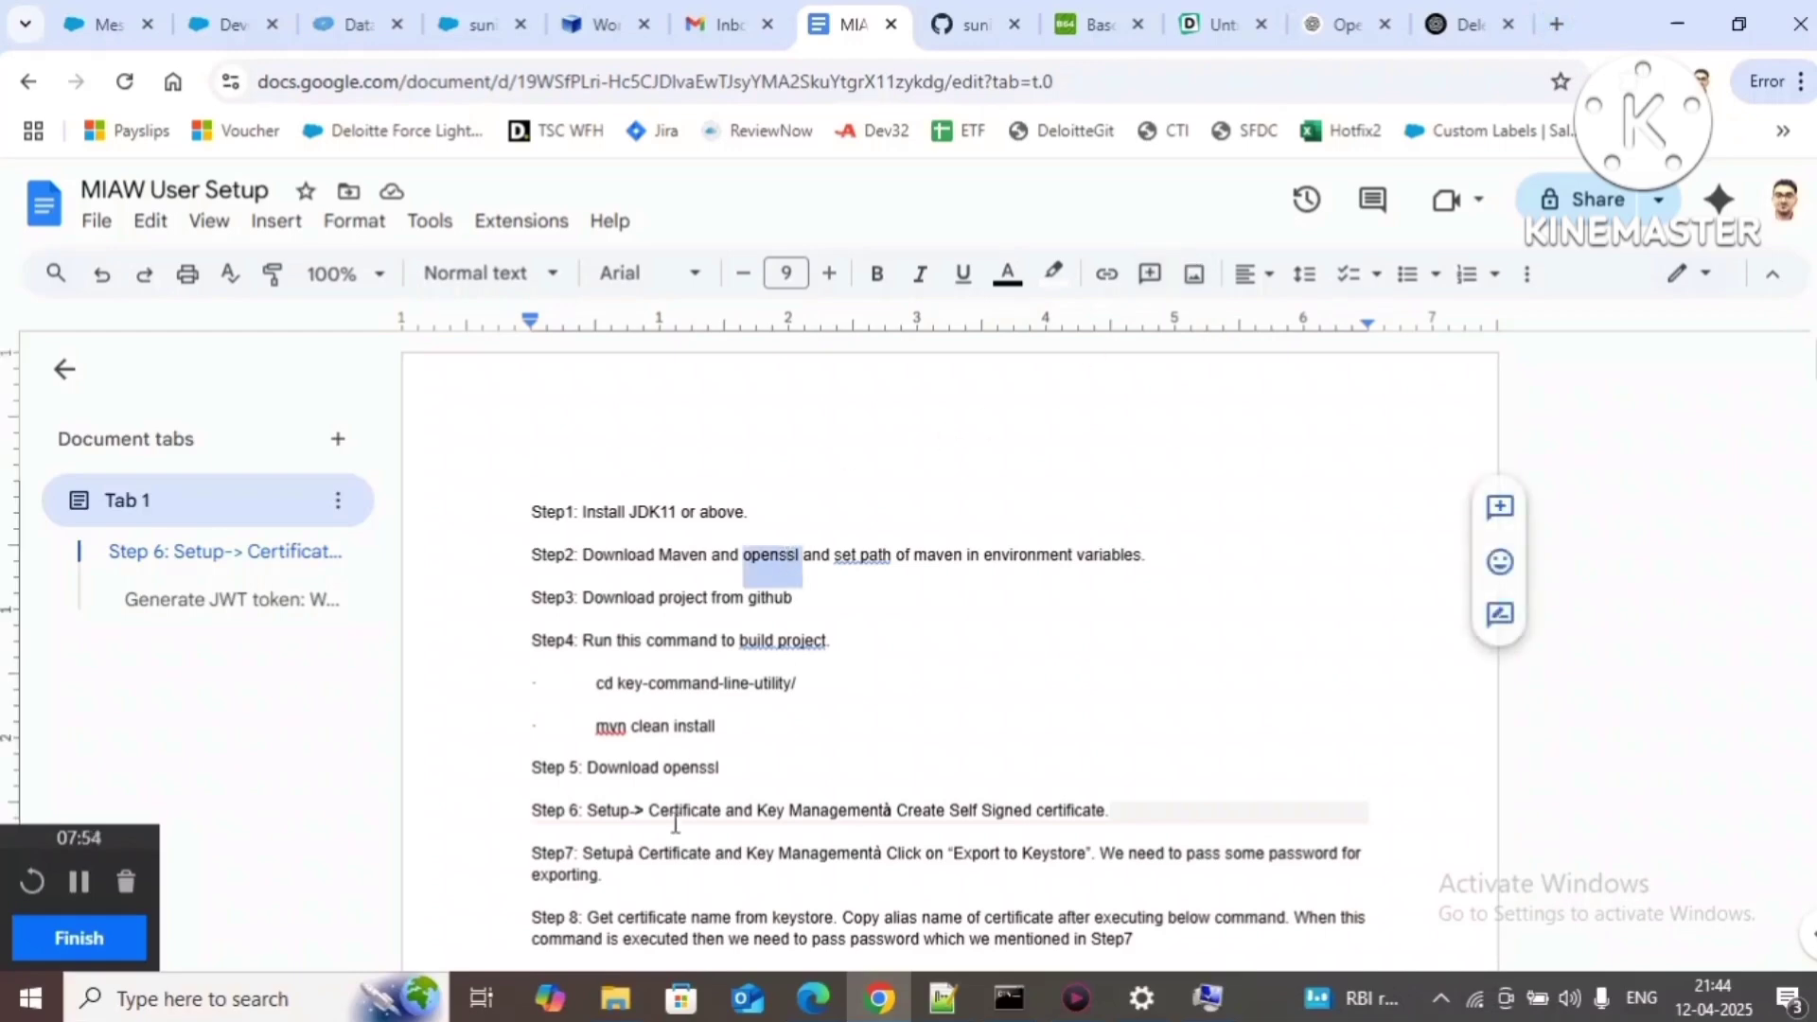
mouse_move(636, 1003)
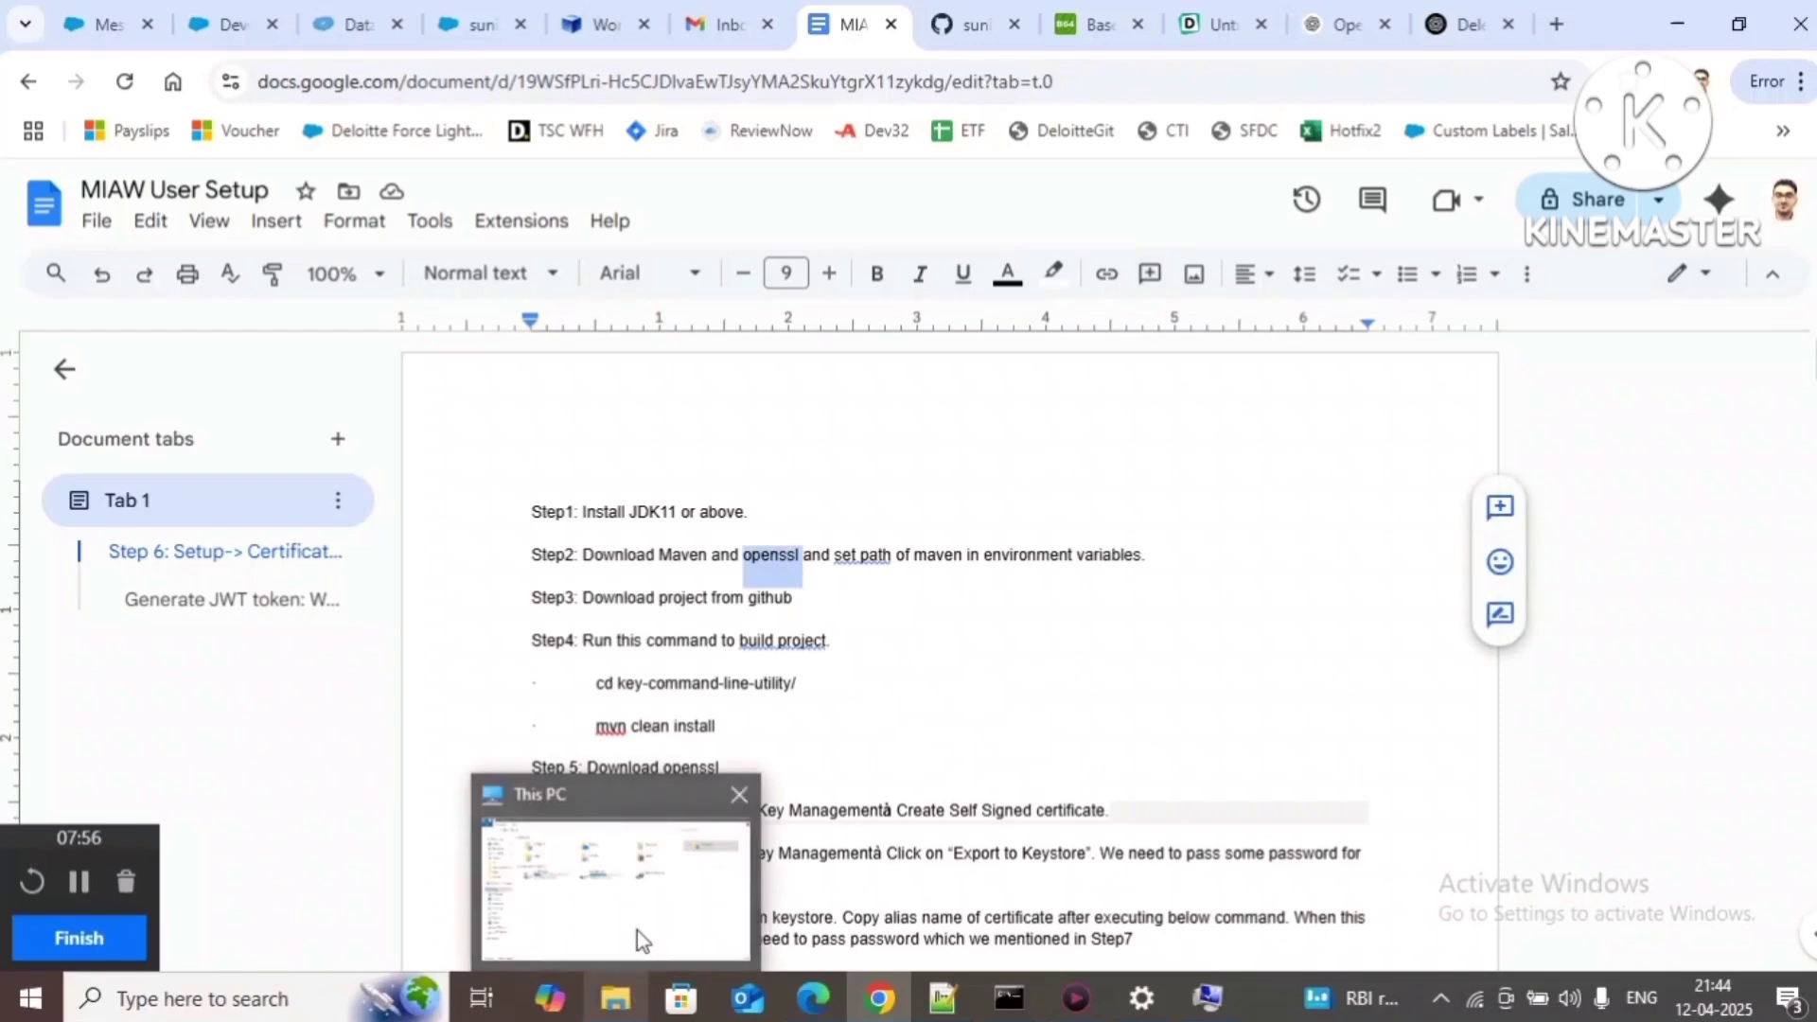
left_click(638, 930)
Step: Confirm the openssl application exists in C:\Program Files\OpenSSL-Win64\bin
left_click(121, 218)
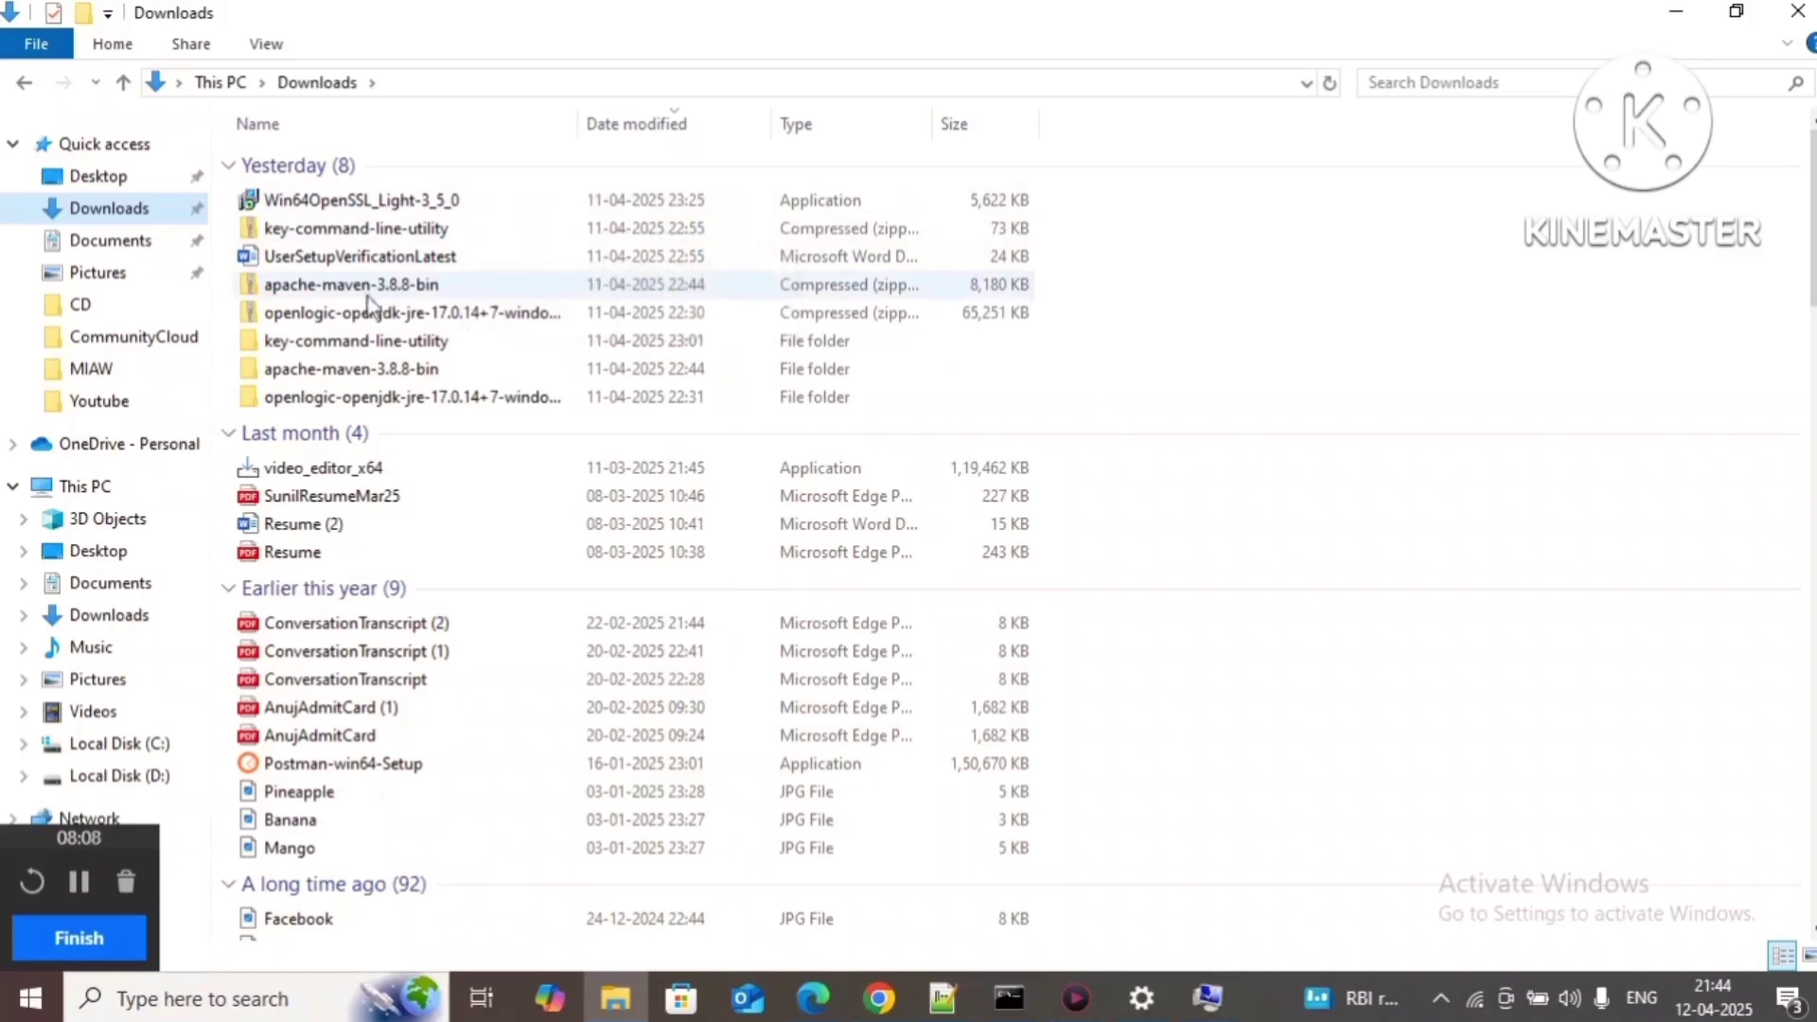
left_click(106, 748)
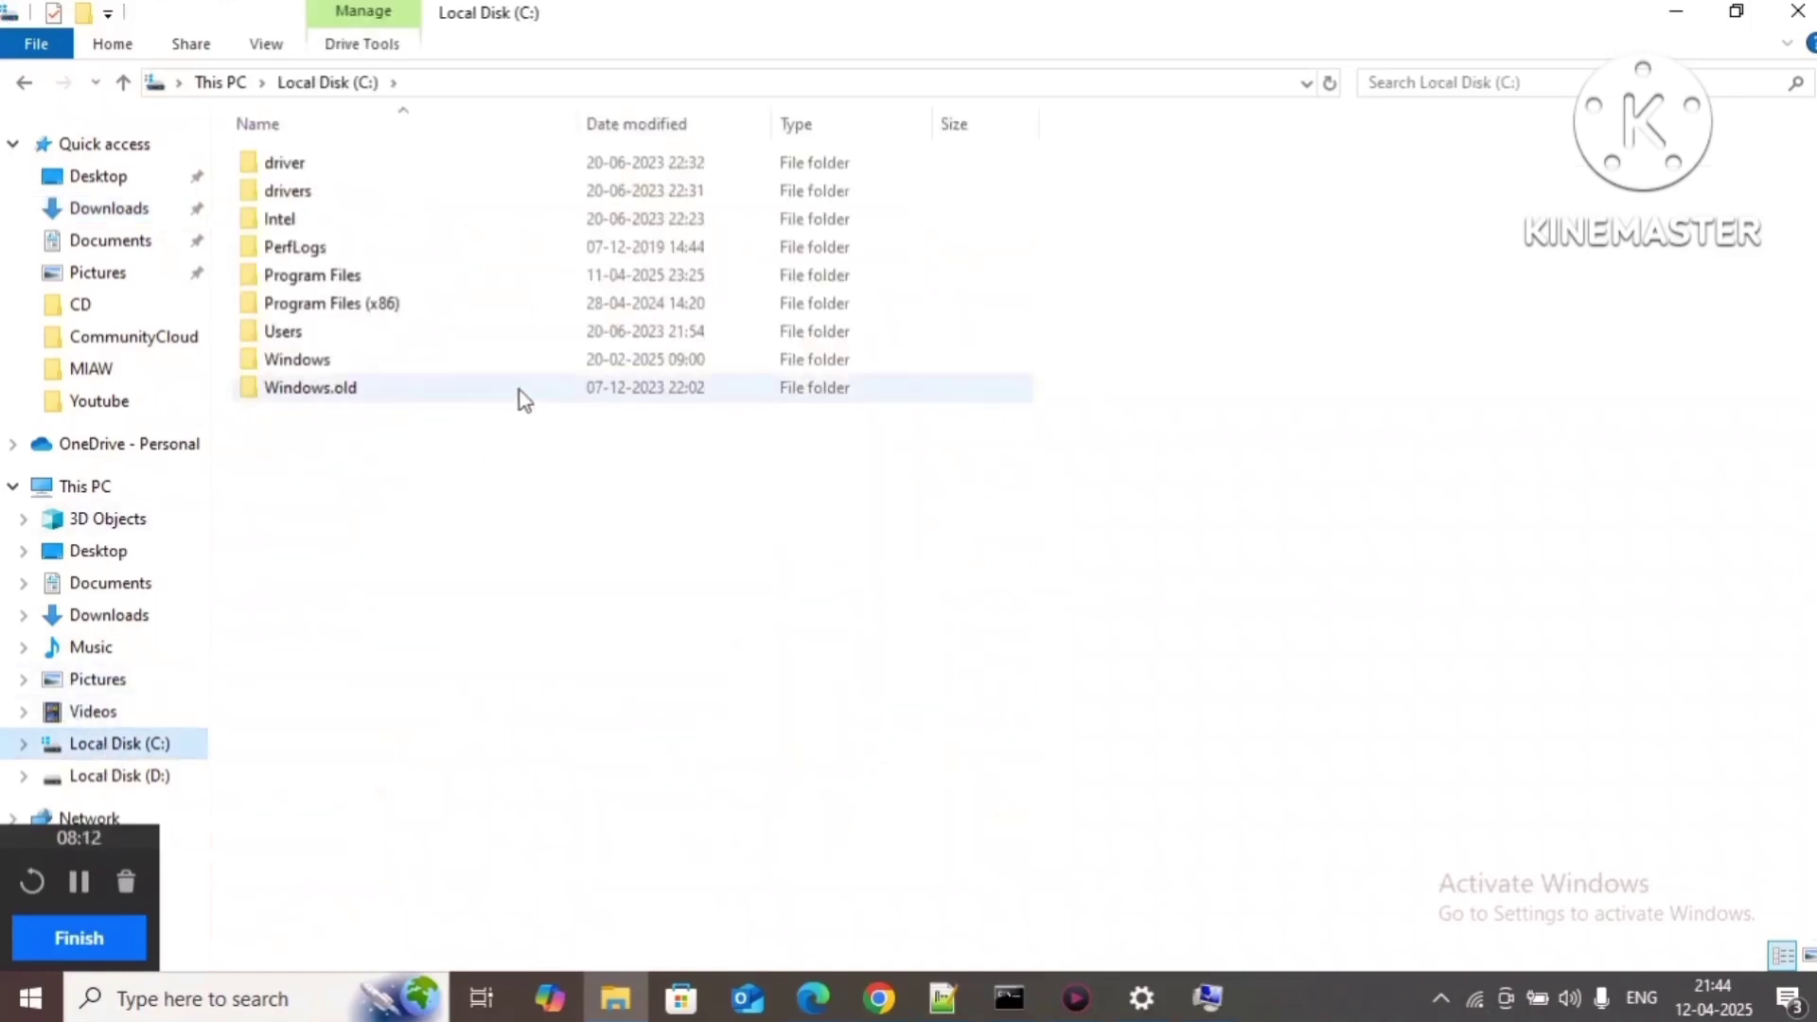
double_click(417, 277)
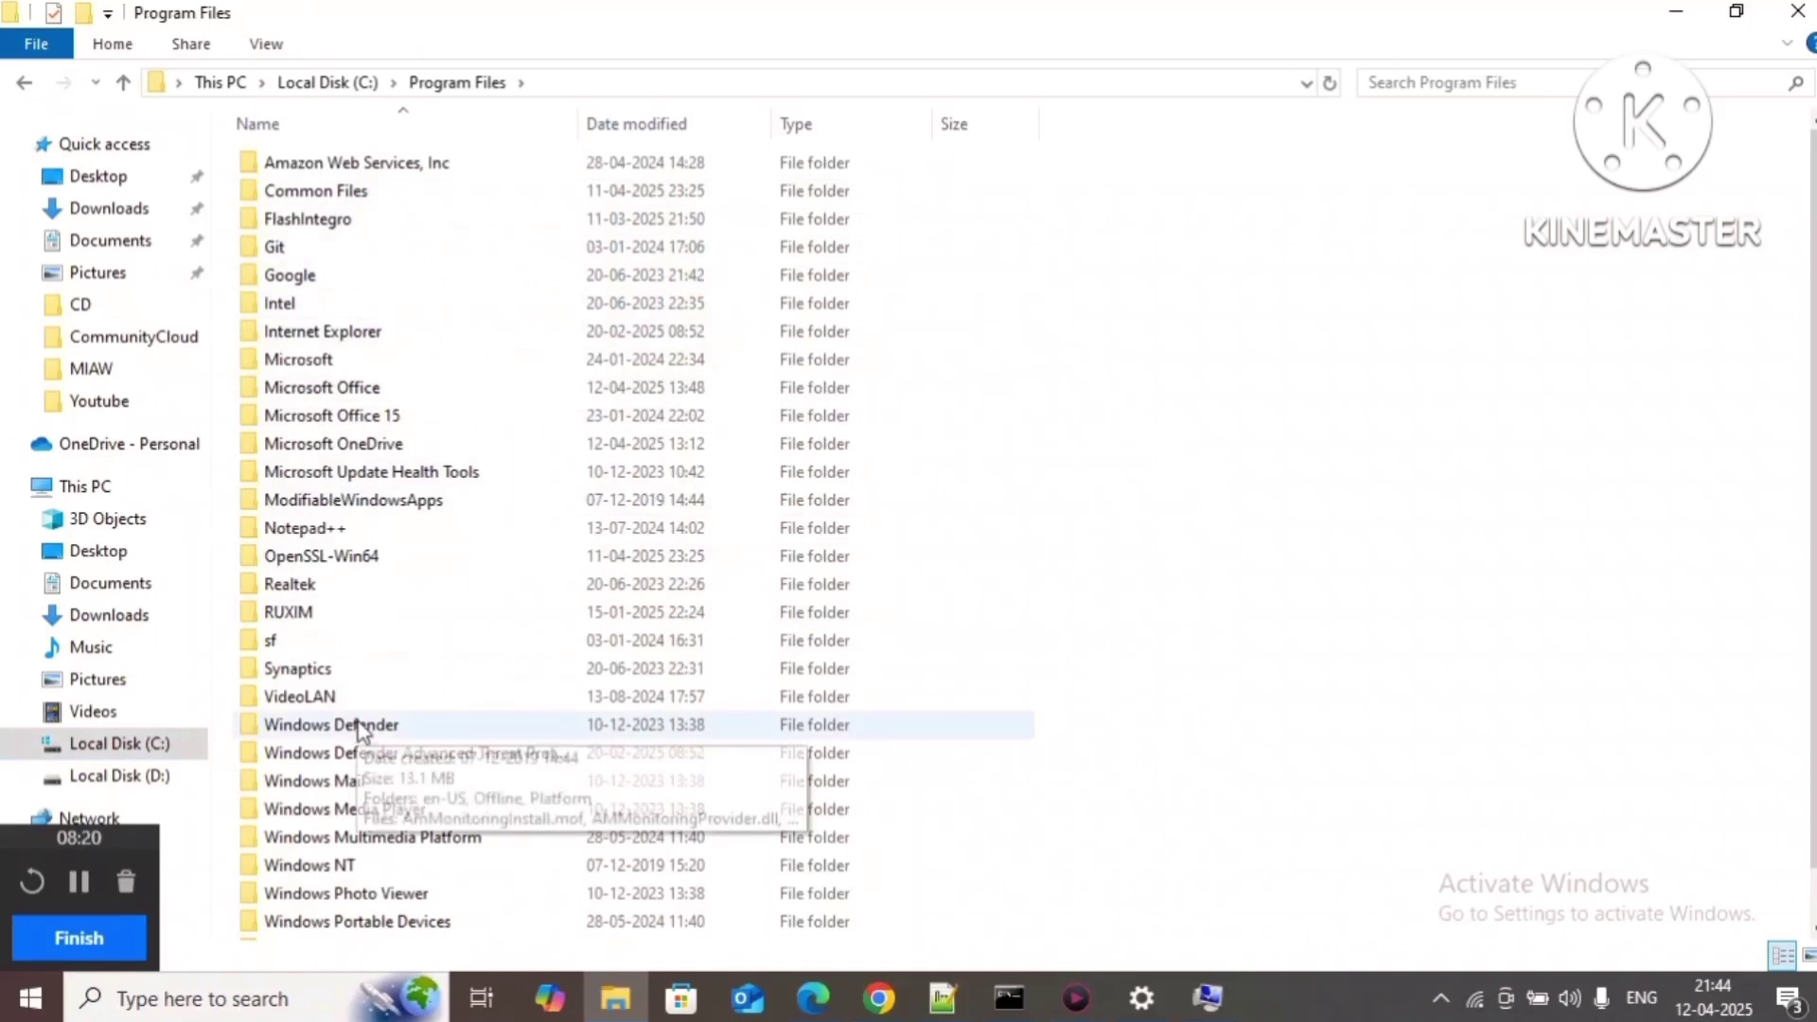
left_click(385, 566)
double_click(384, 565)
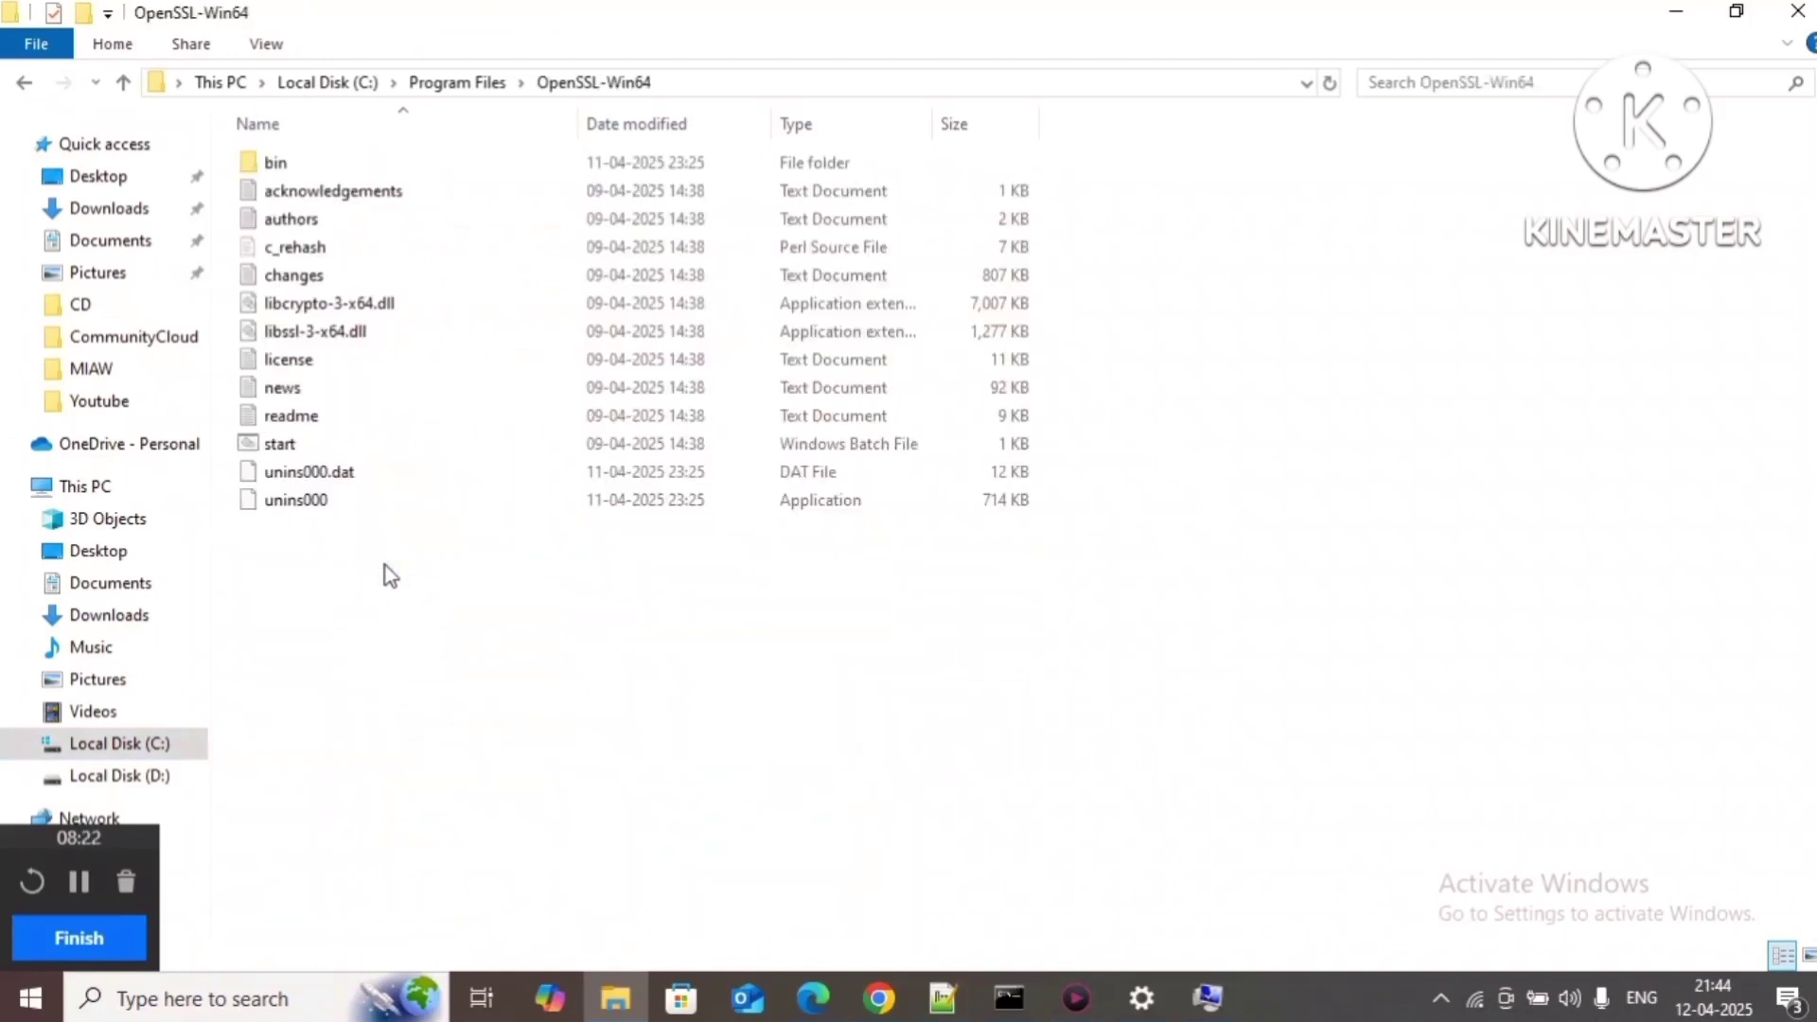
double_click(496, 155)
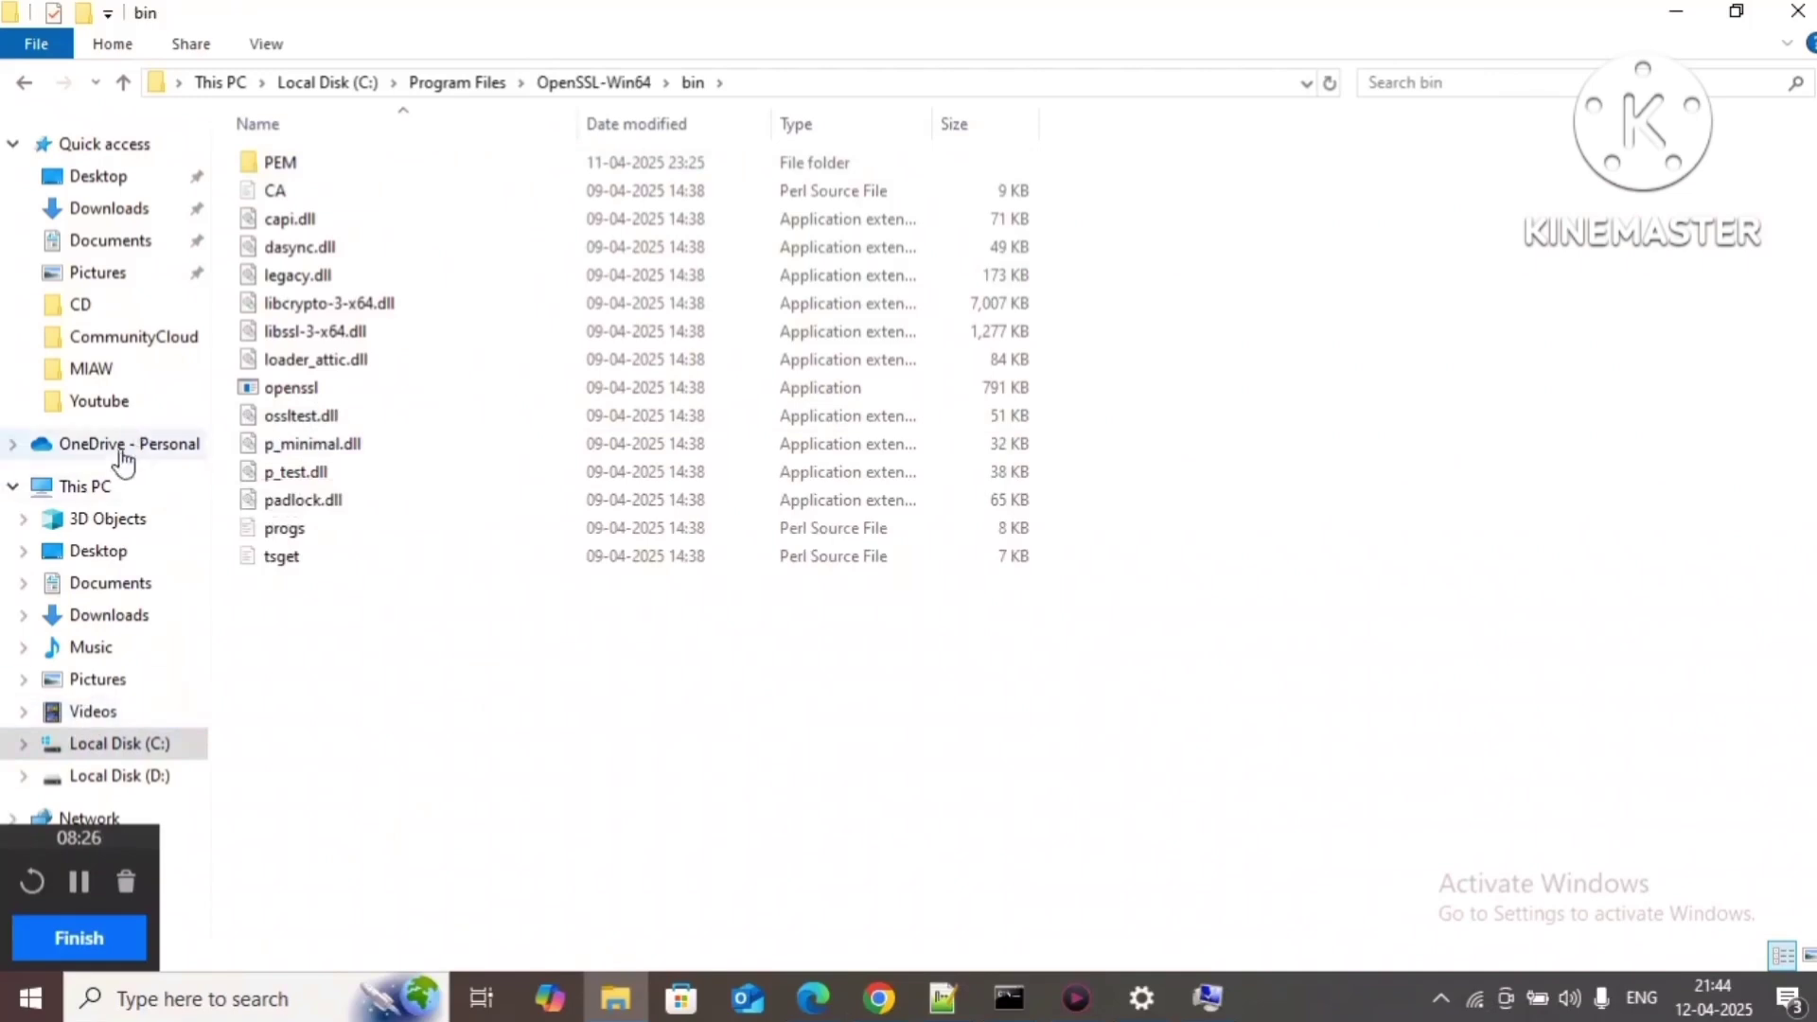
left_click(100, 490)
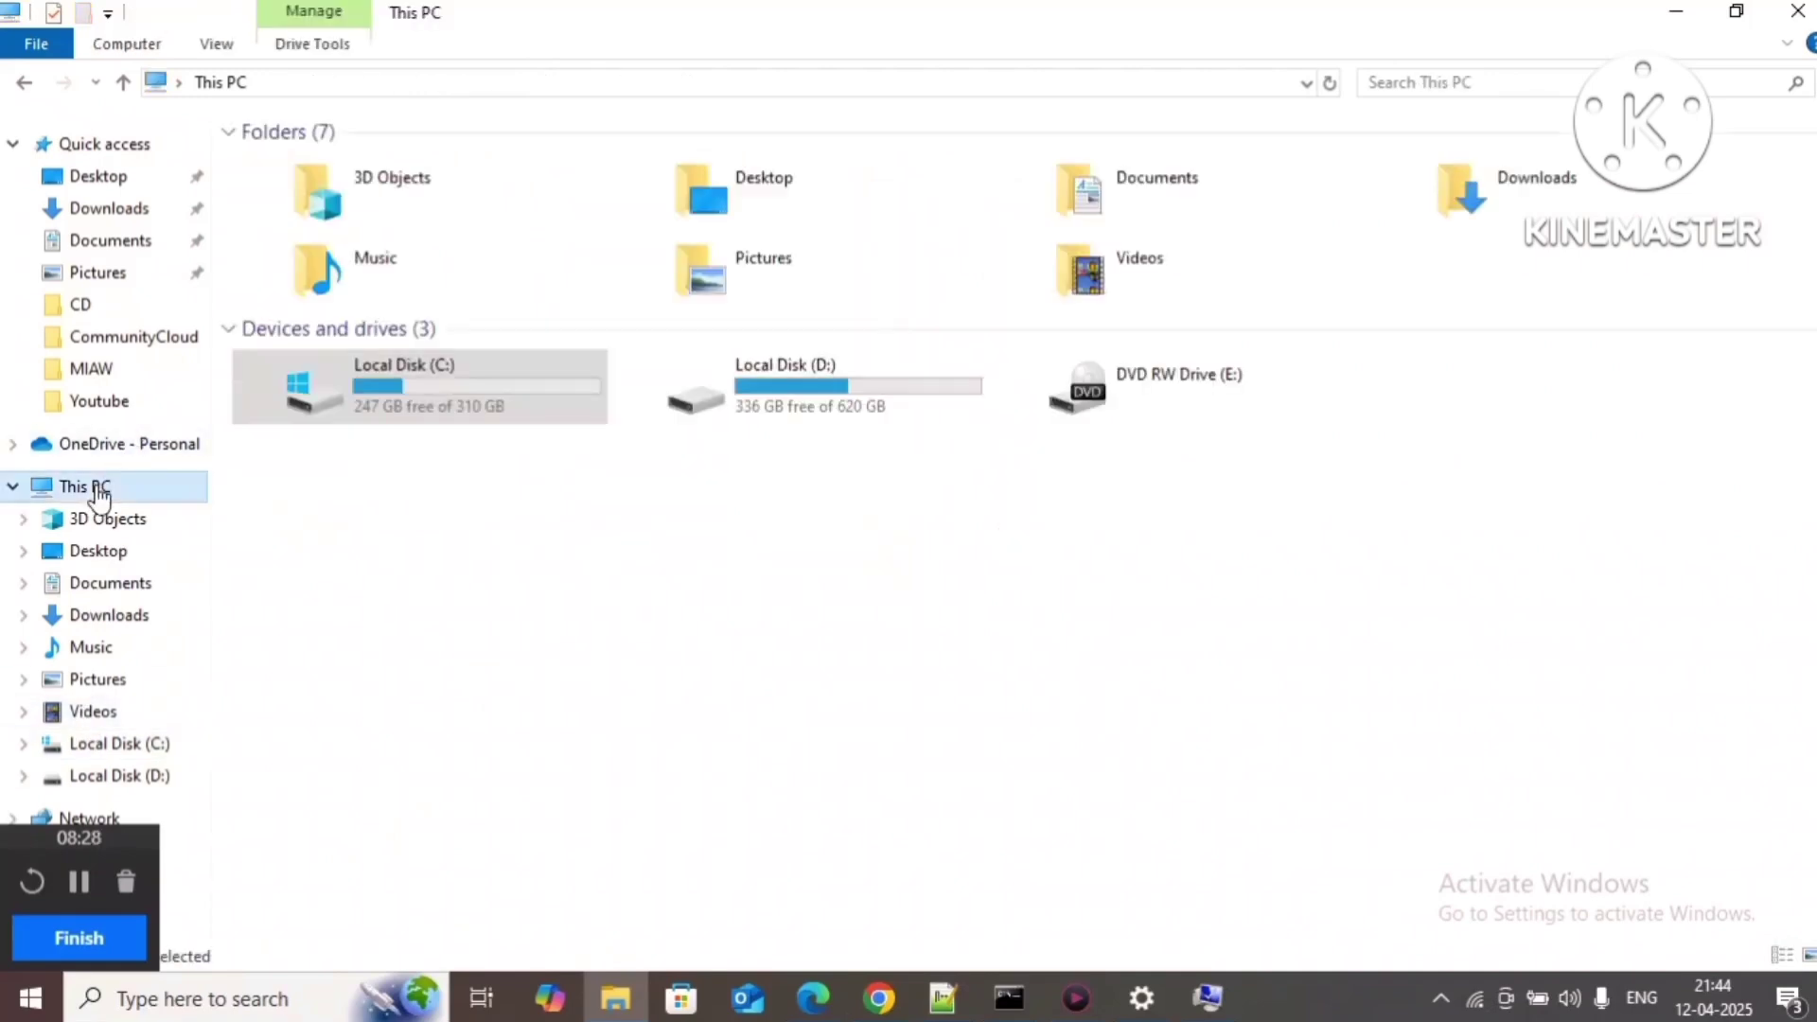
Step: Review the OpenSSL-Win64\bin Path entry and the M2_HOME Maven bin value without changes
left_click(1208, 998)
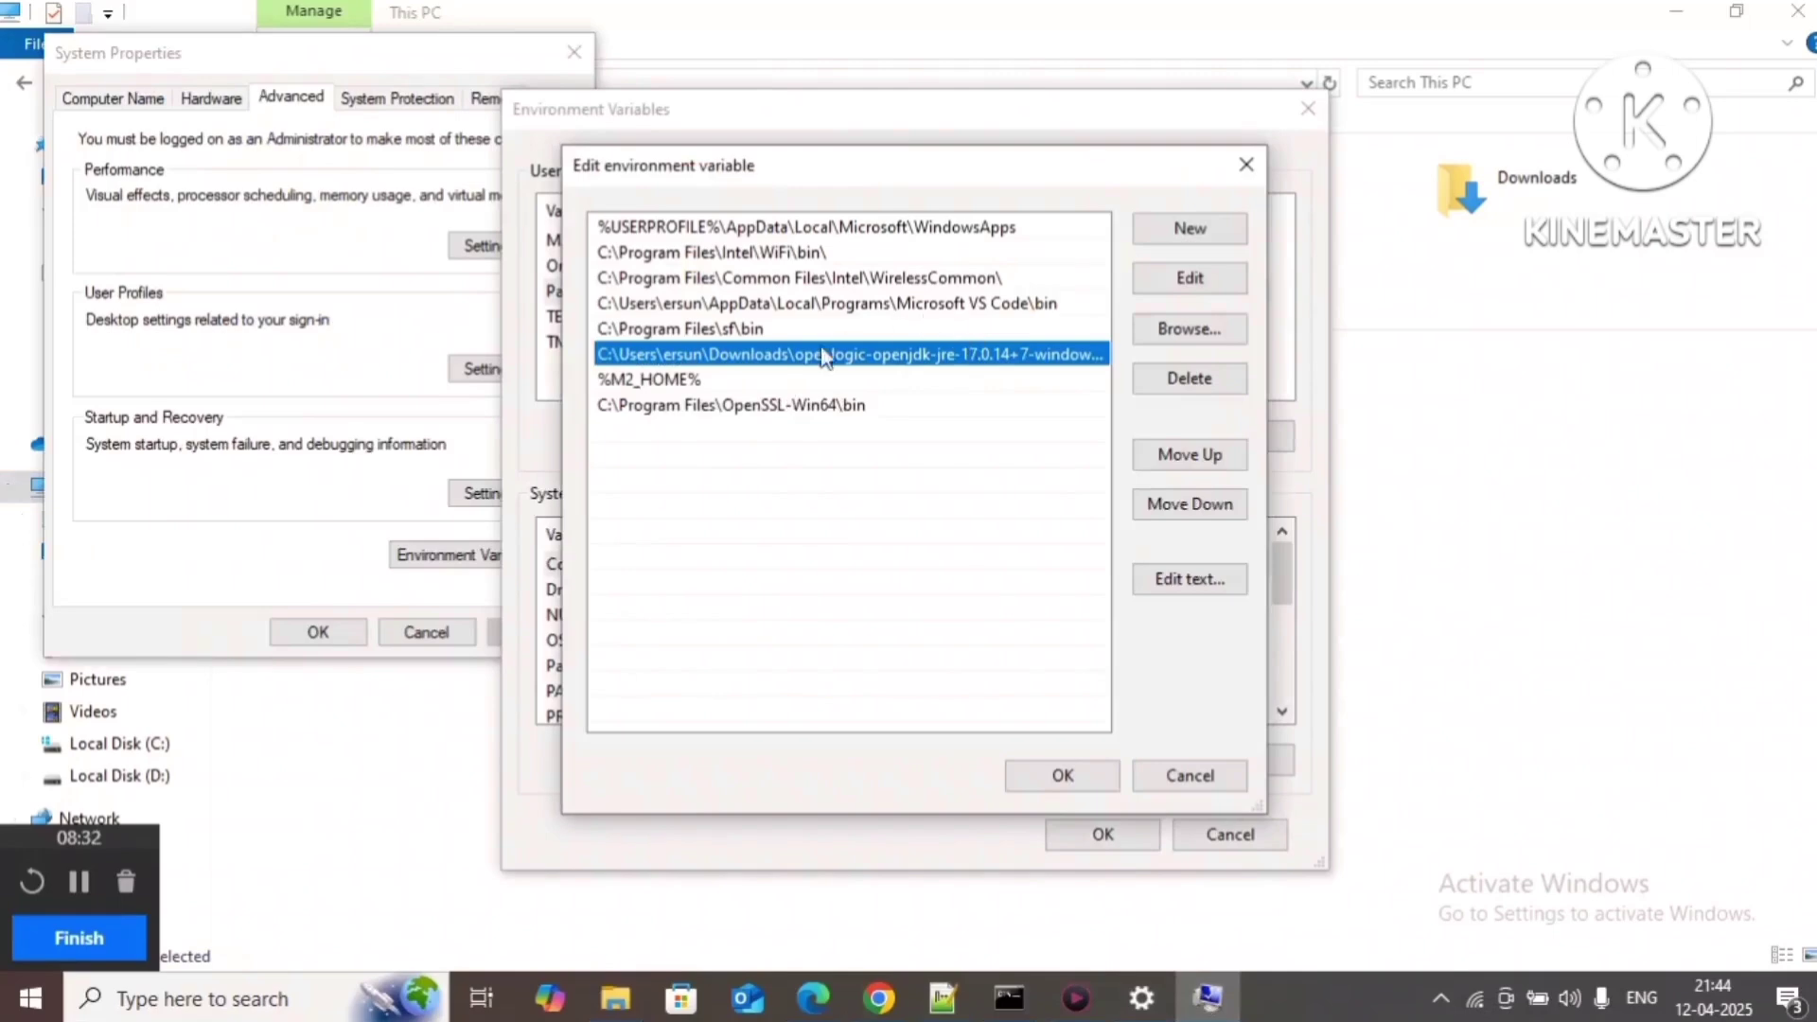
left_click(749, 405)
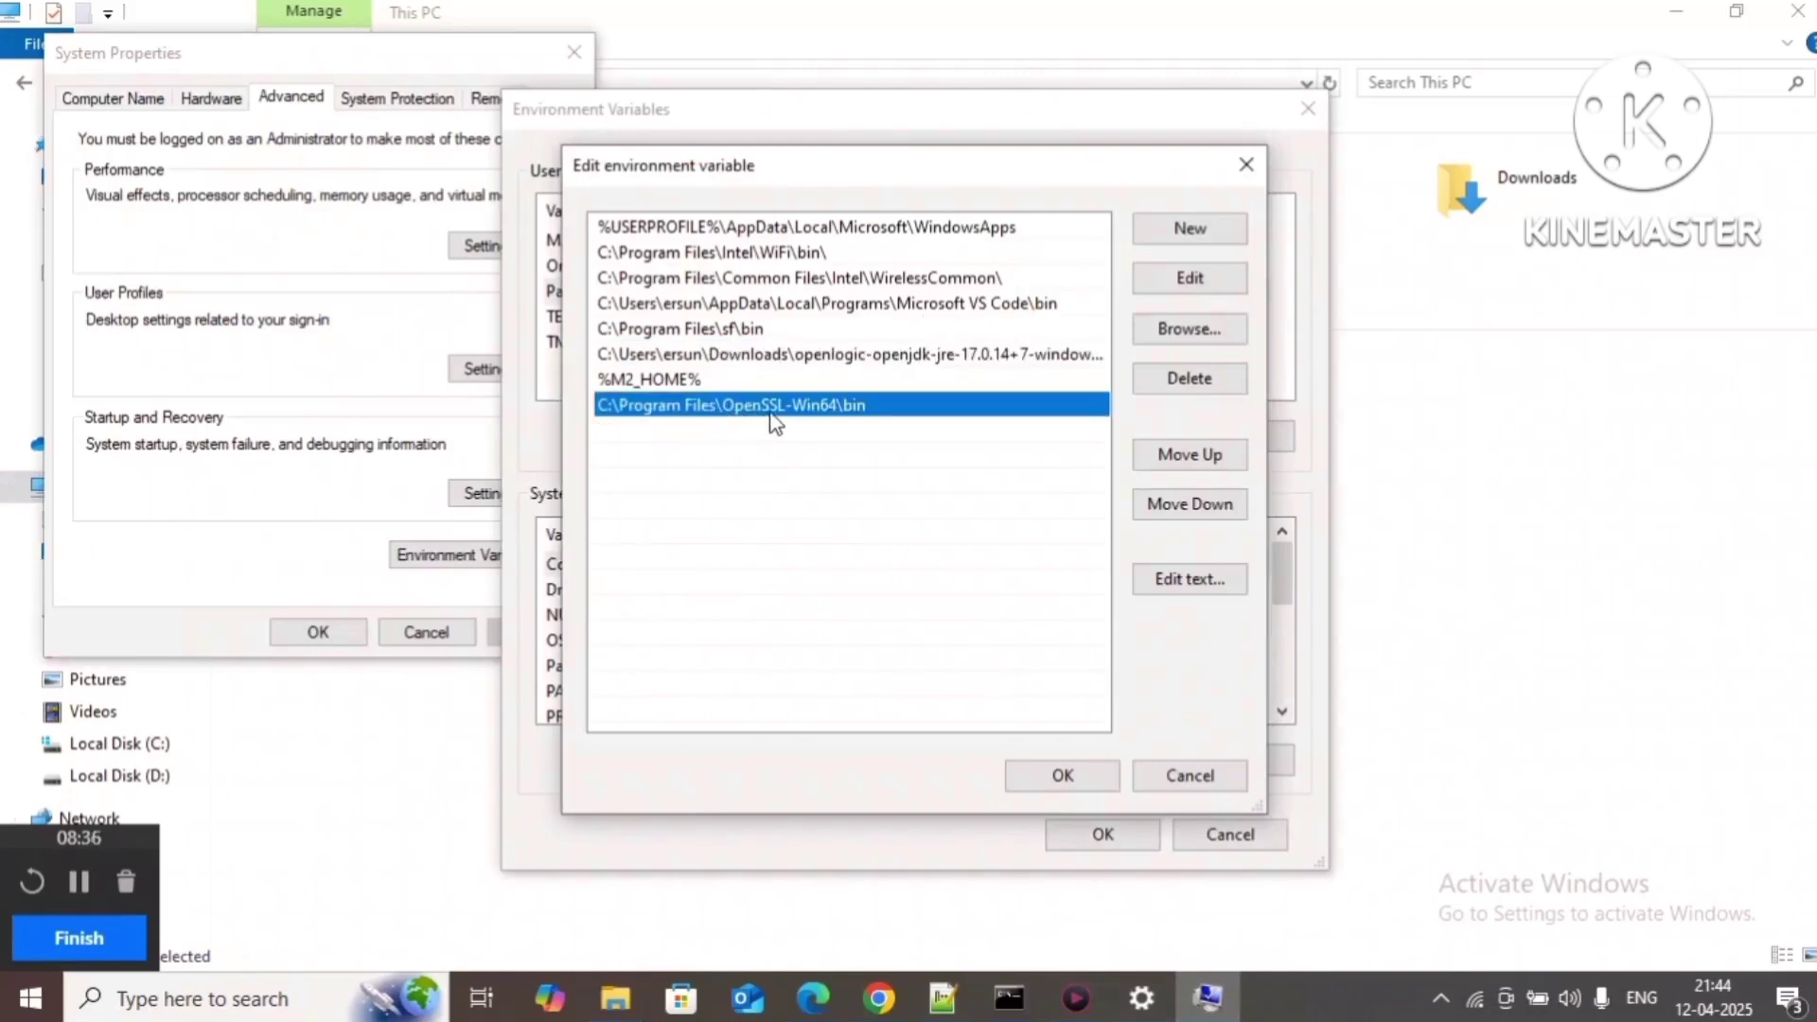
left_click(1202, 785)
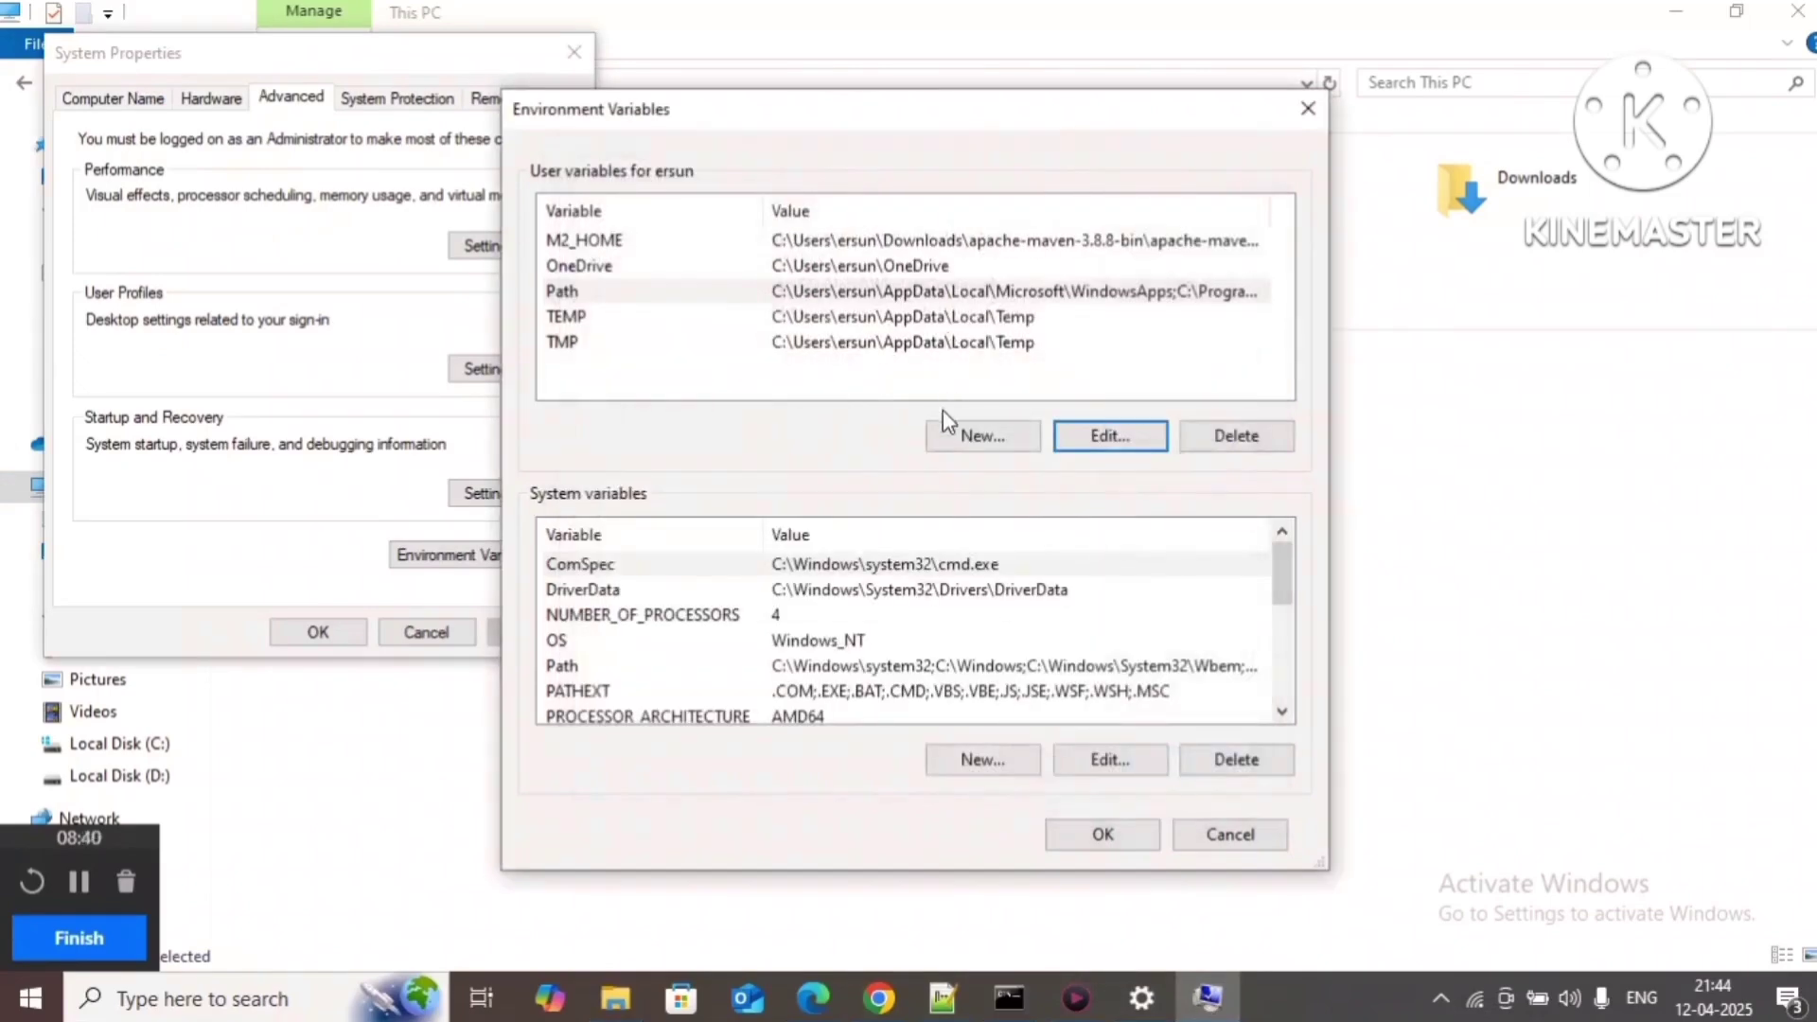
double_click(699, 236)
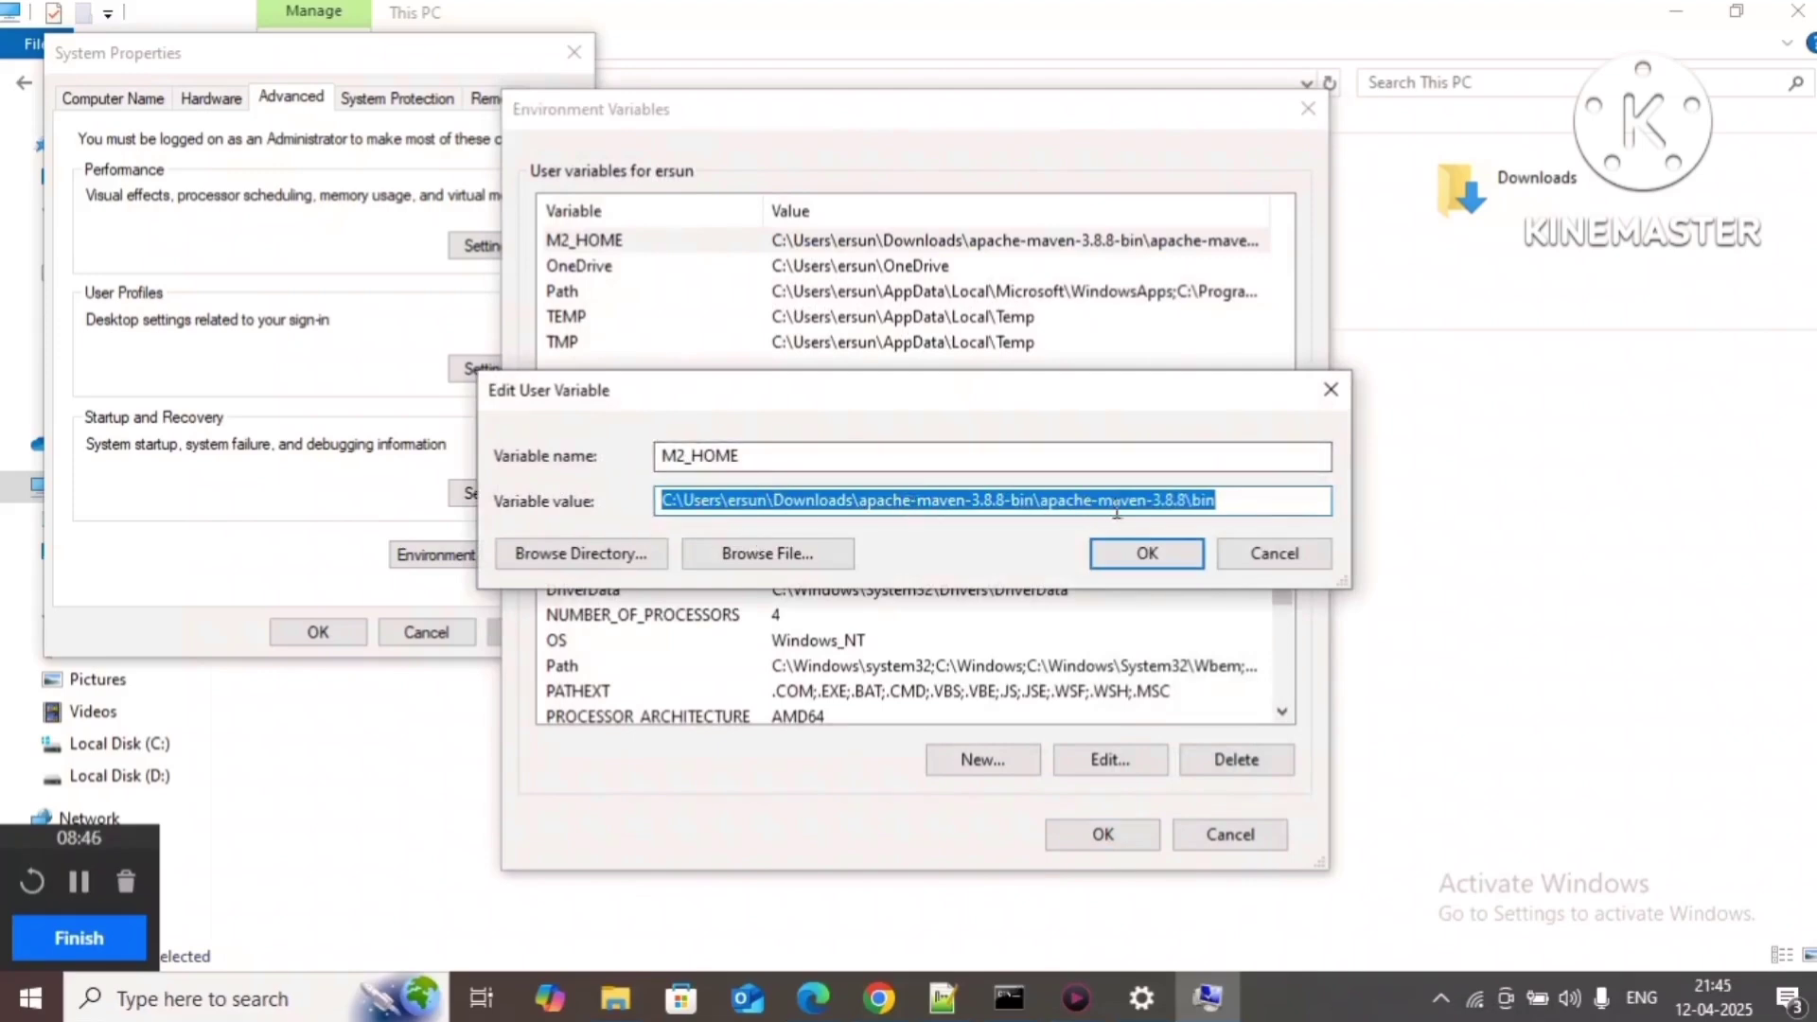
left_click(1219, 503)
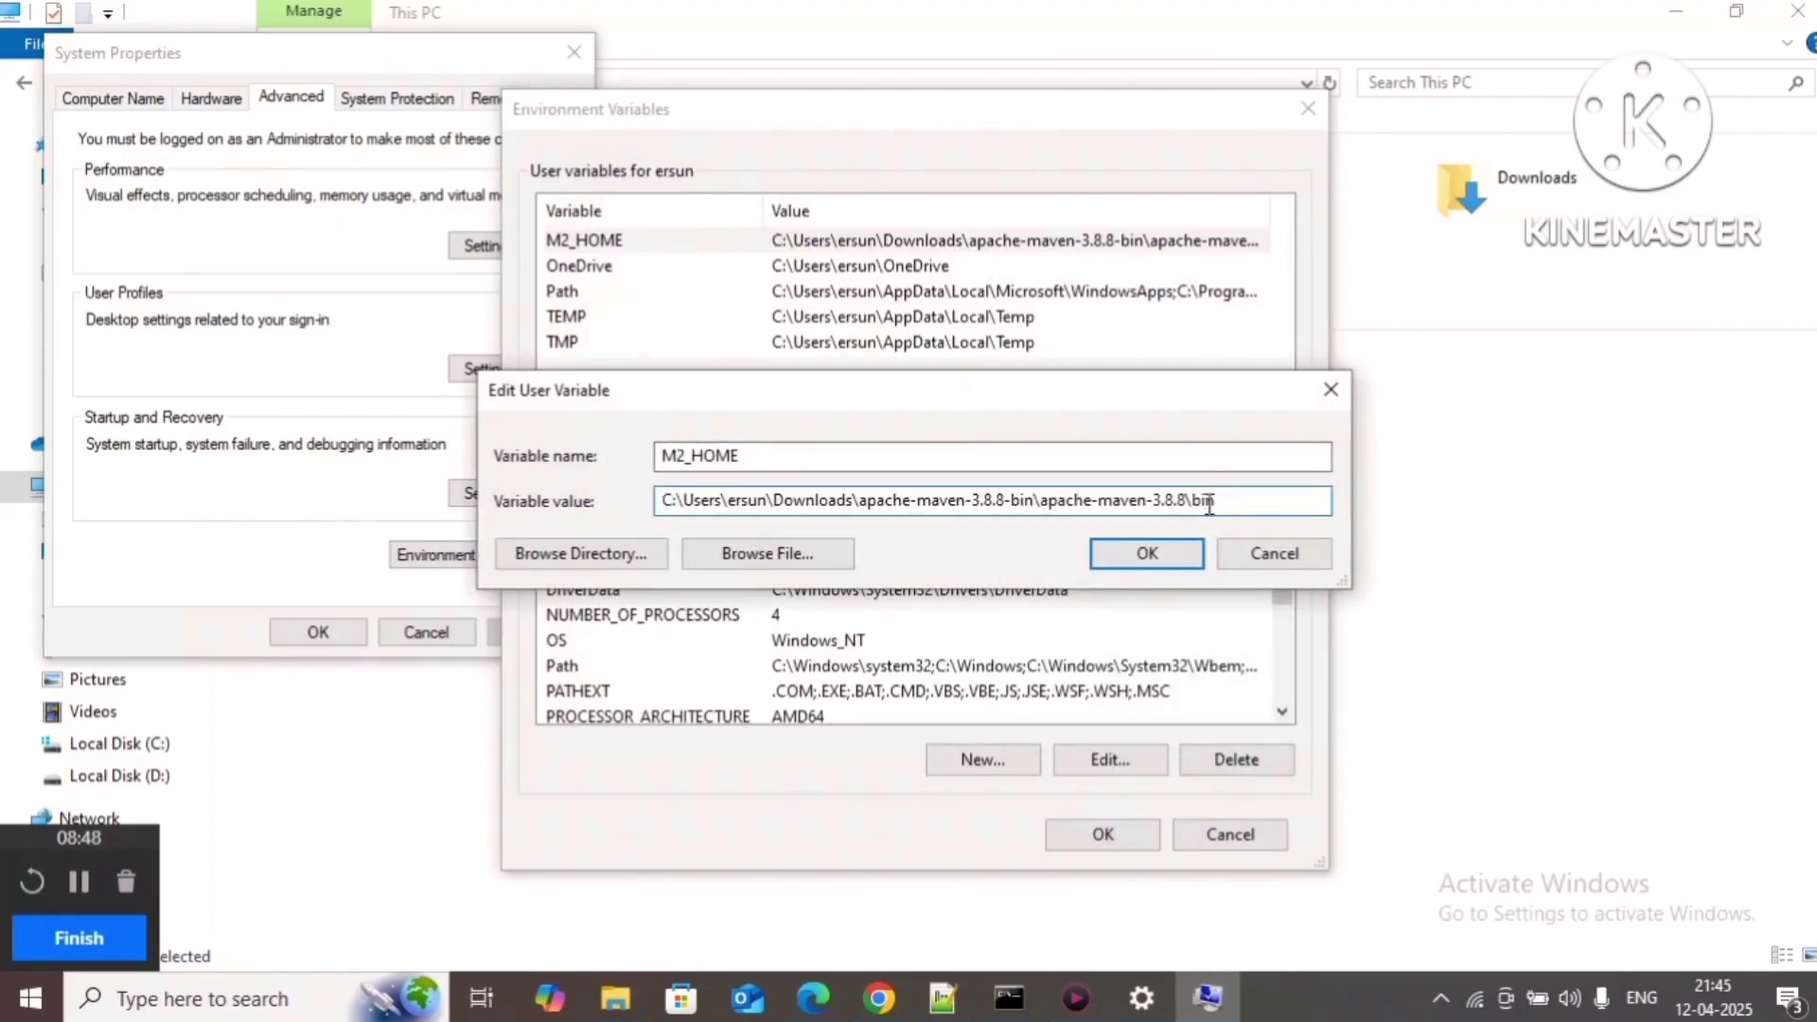
left_click(778, 449)
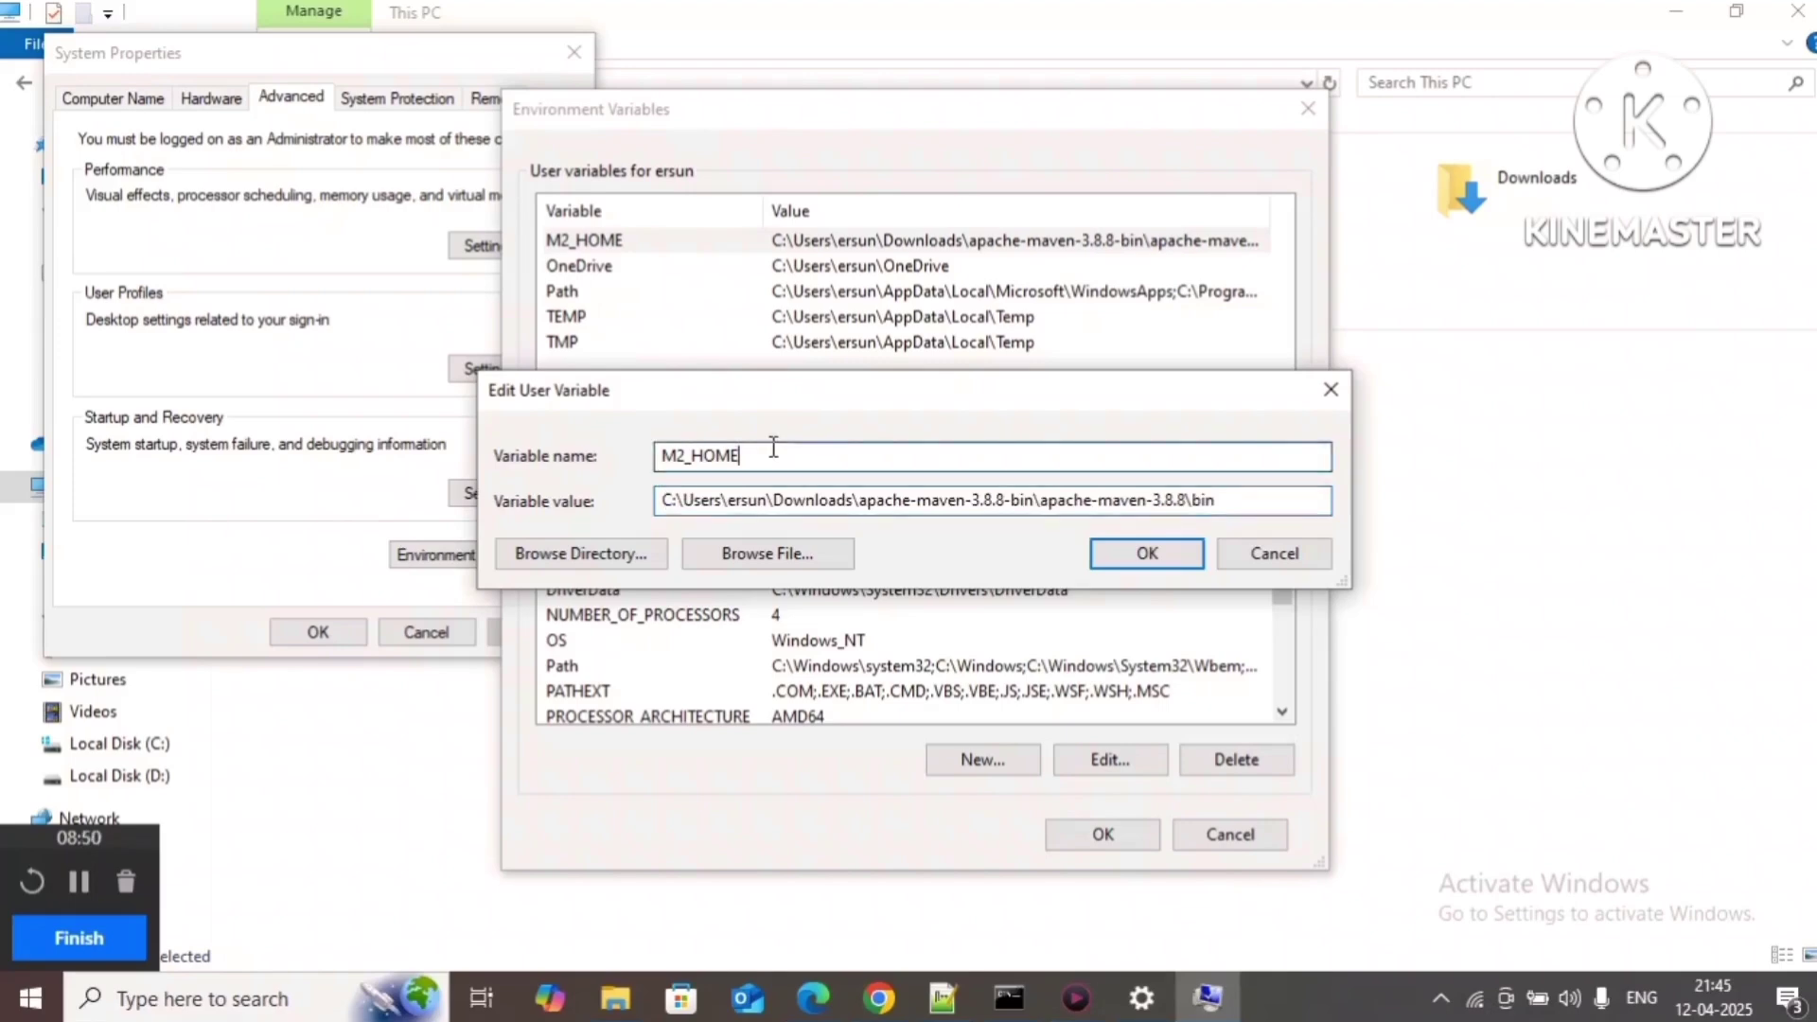
left_click(1278, 556)
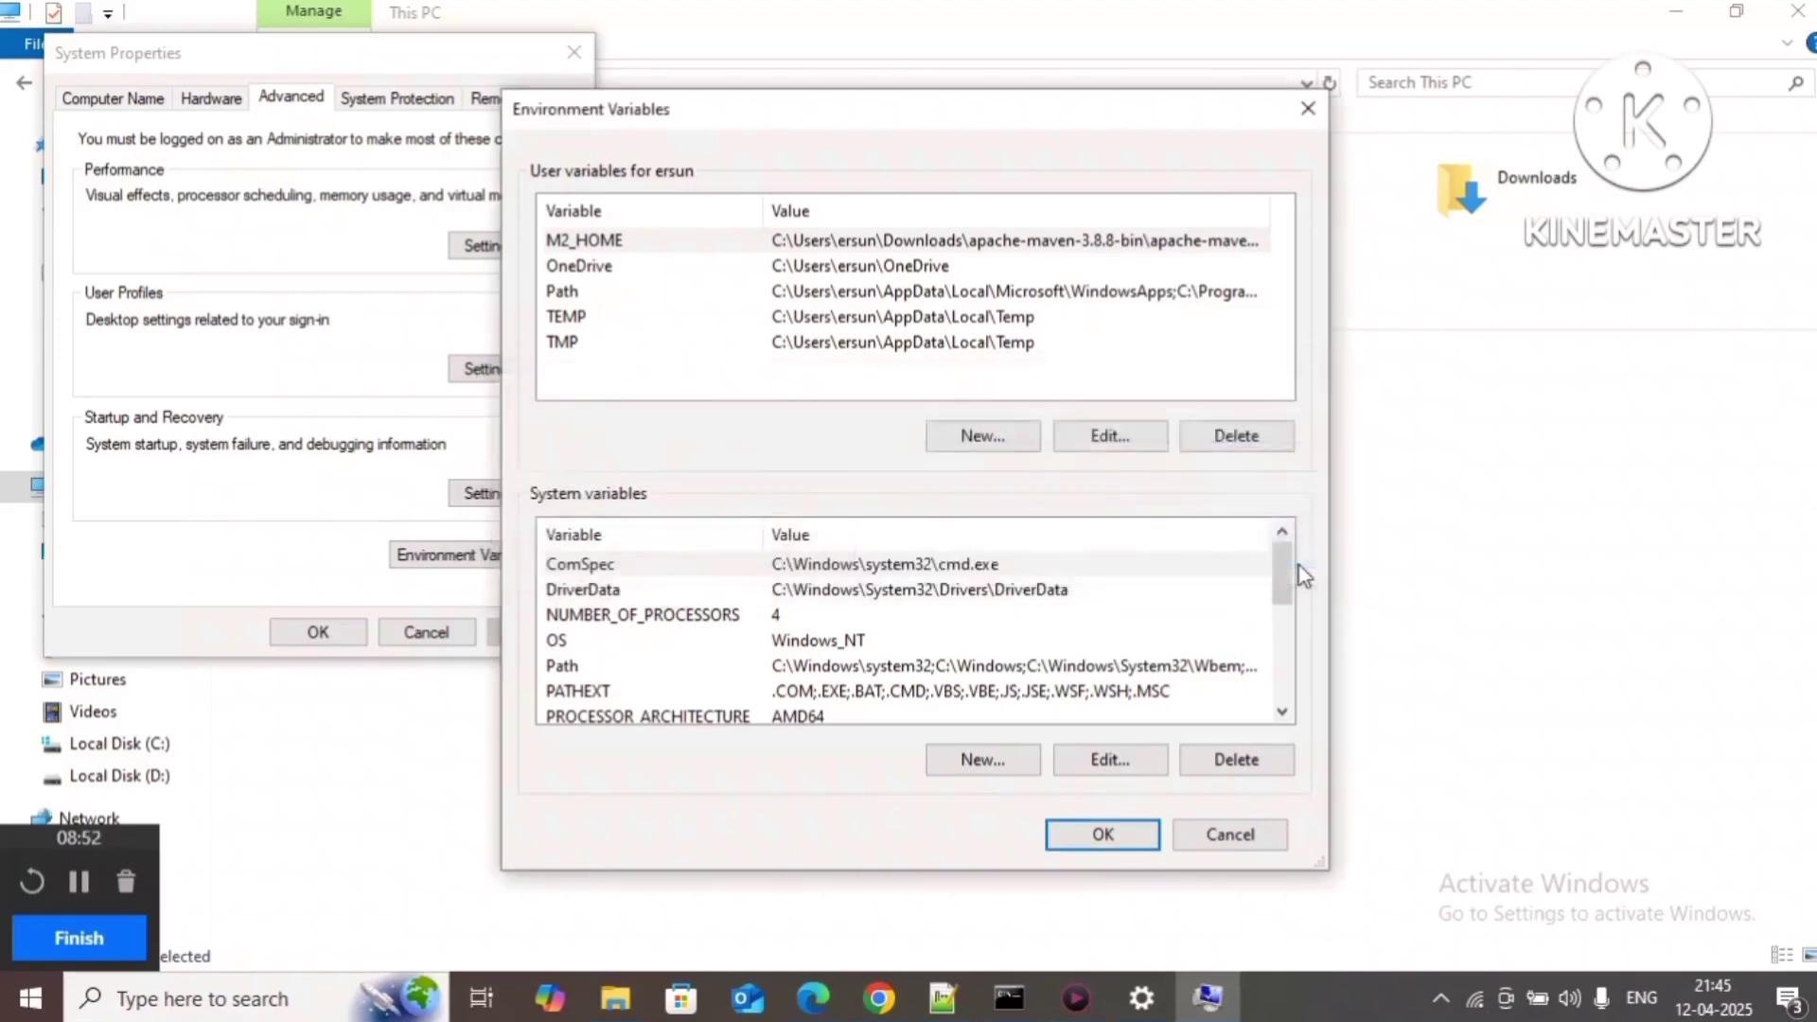
Step: Reopen the user Path list to confirm %M2_HOME% and OpenSSL entries, then cancel Environment Variables
left_click(822, 284)
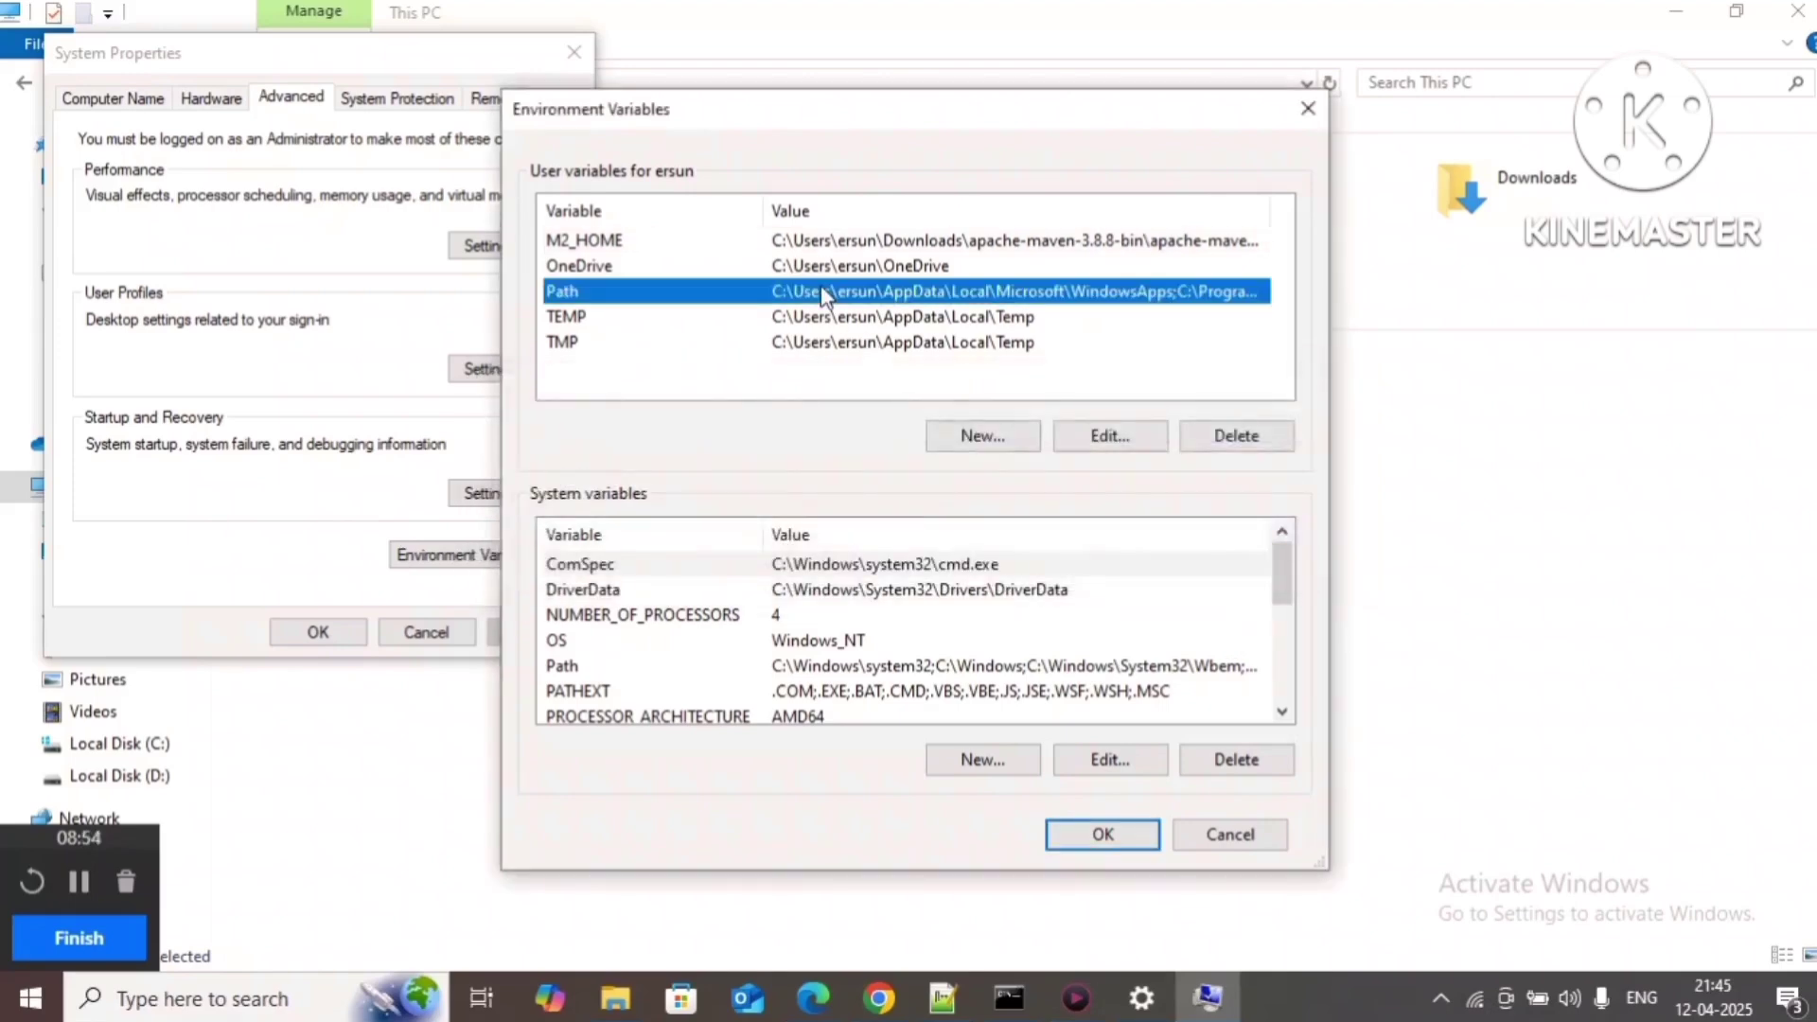
double_click(823, 293)
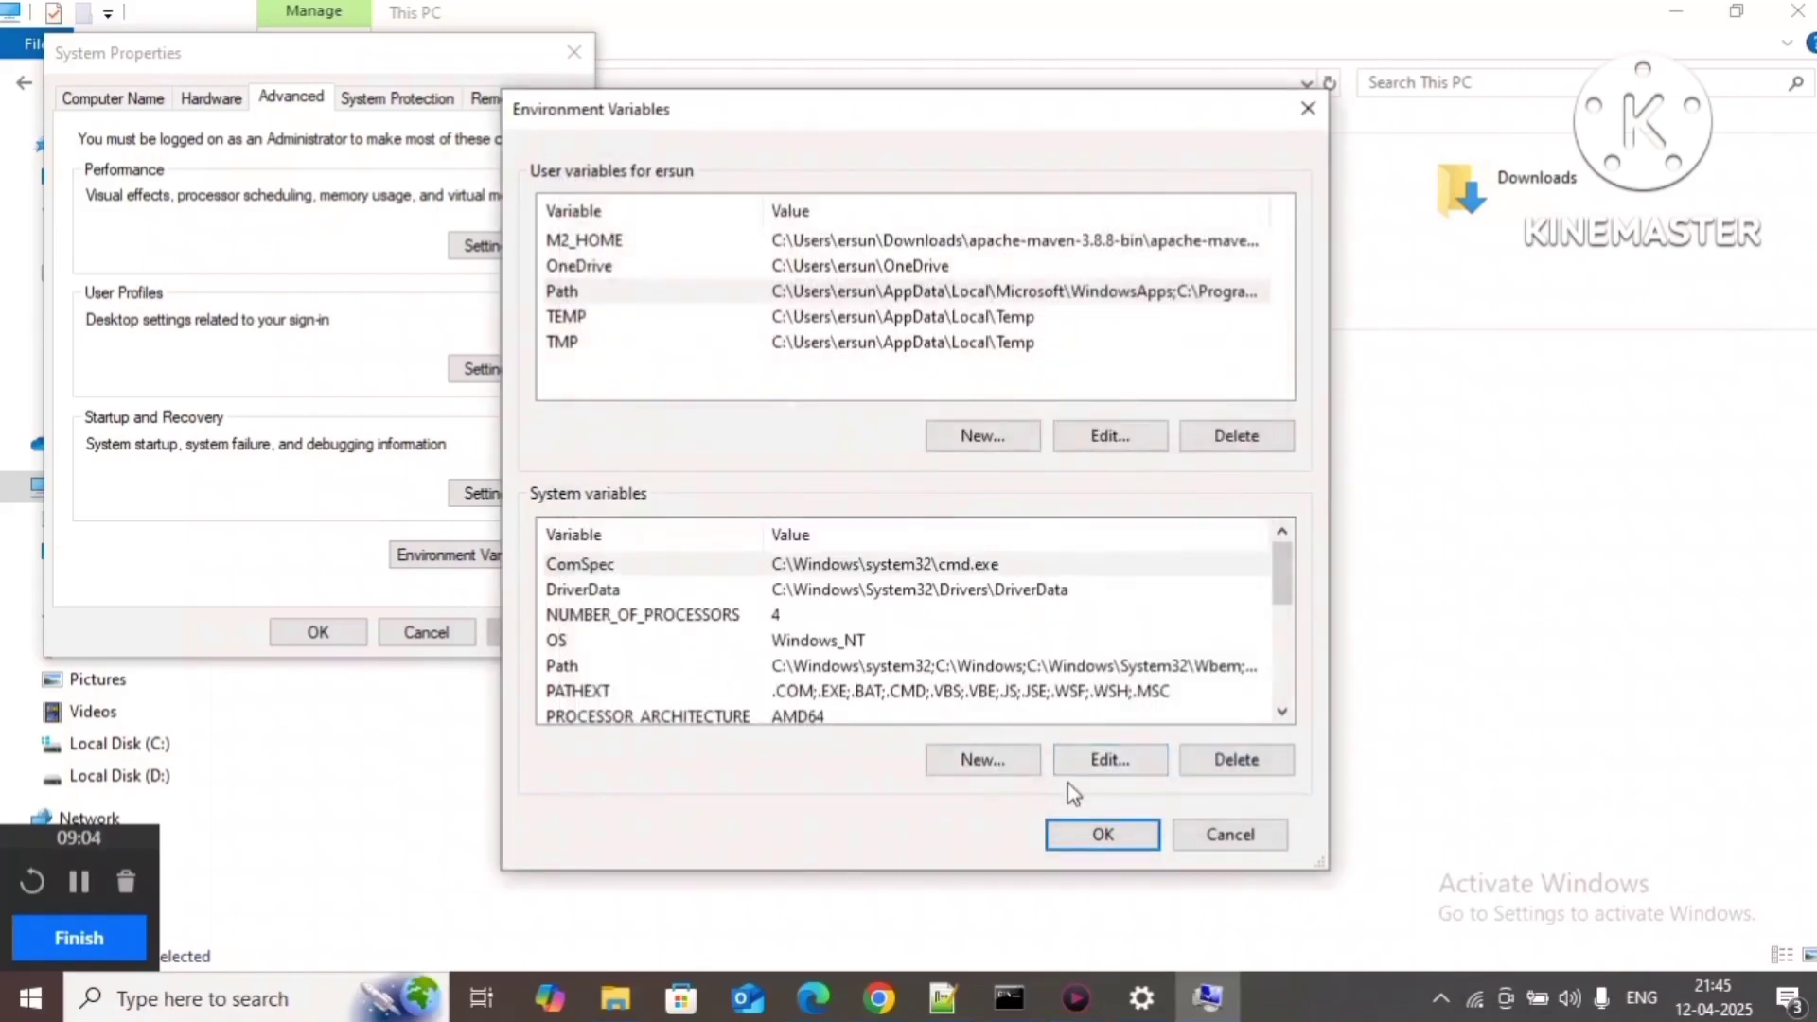
left_click(1233, 833)
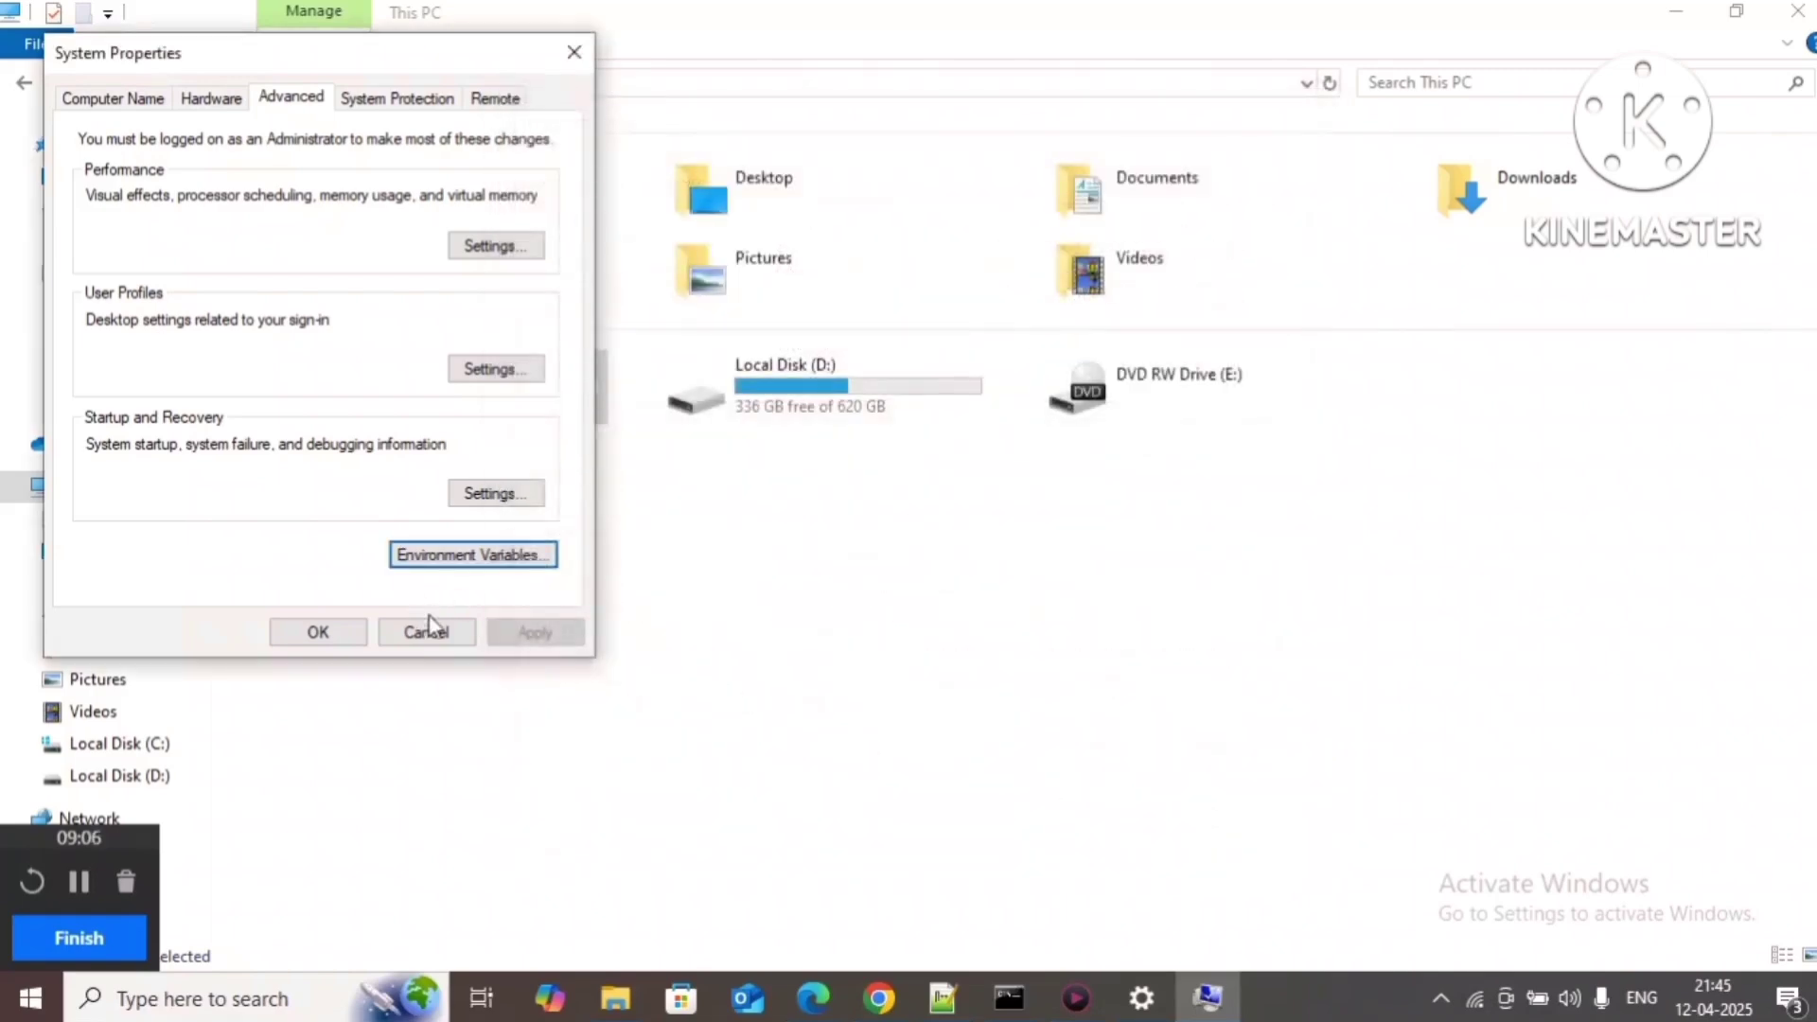
Step: Close System Properties and launch Command Prompt through a Windows search for cmd
left_click(437, 639)
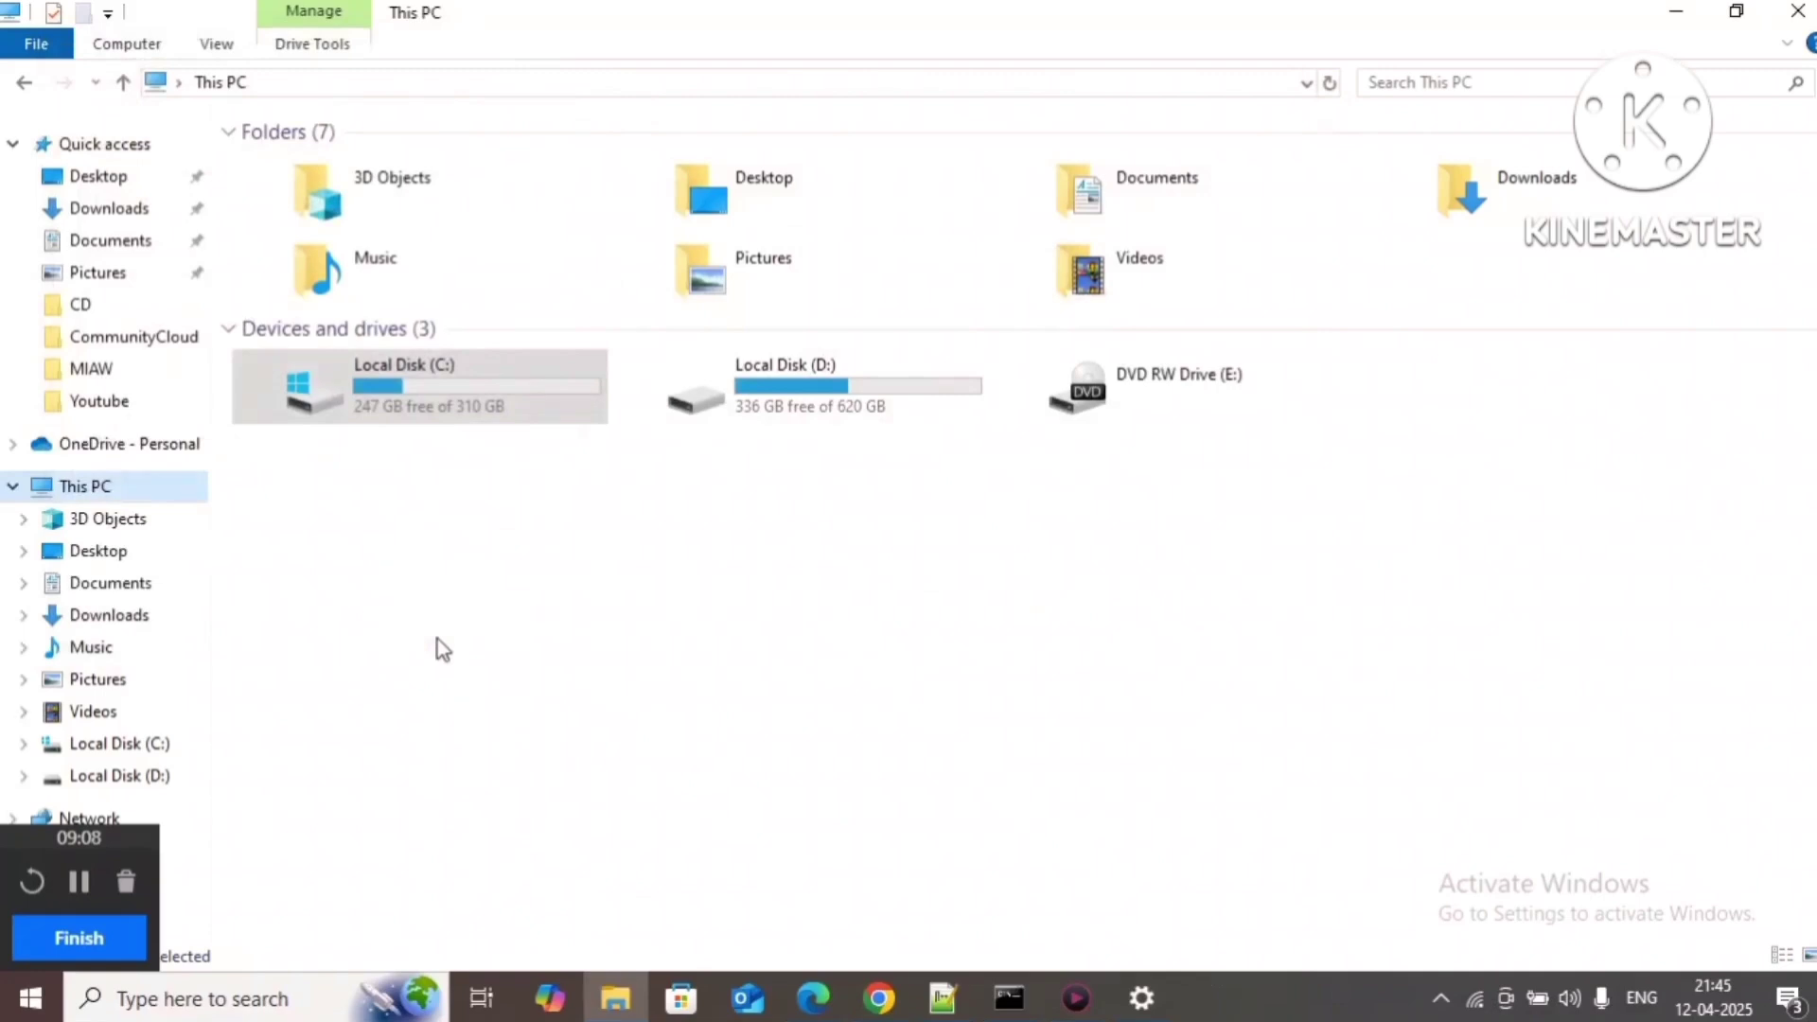
key("super")
type("cmd")
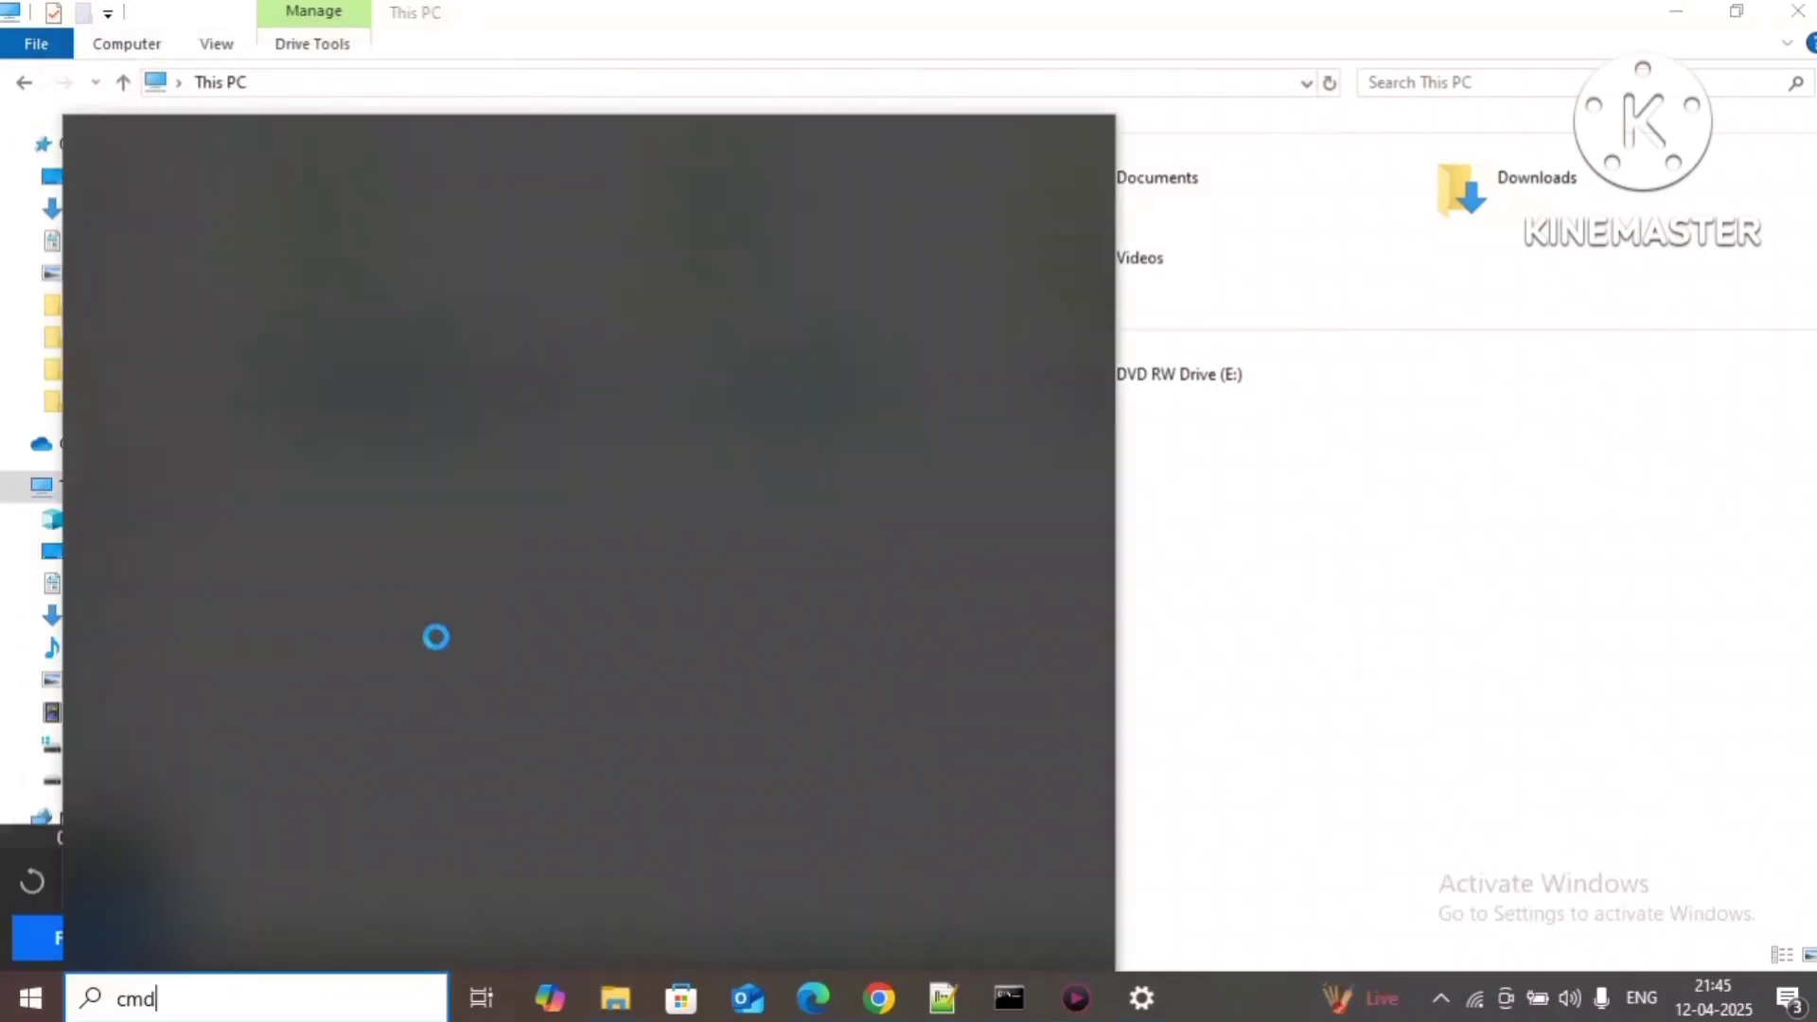
key("Return")
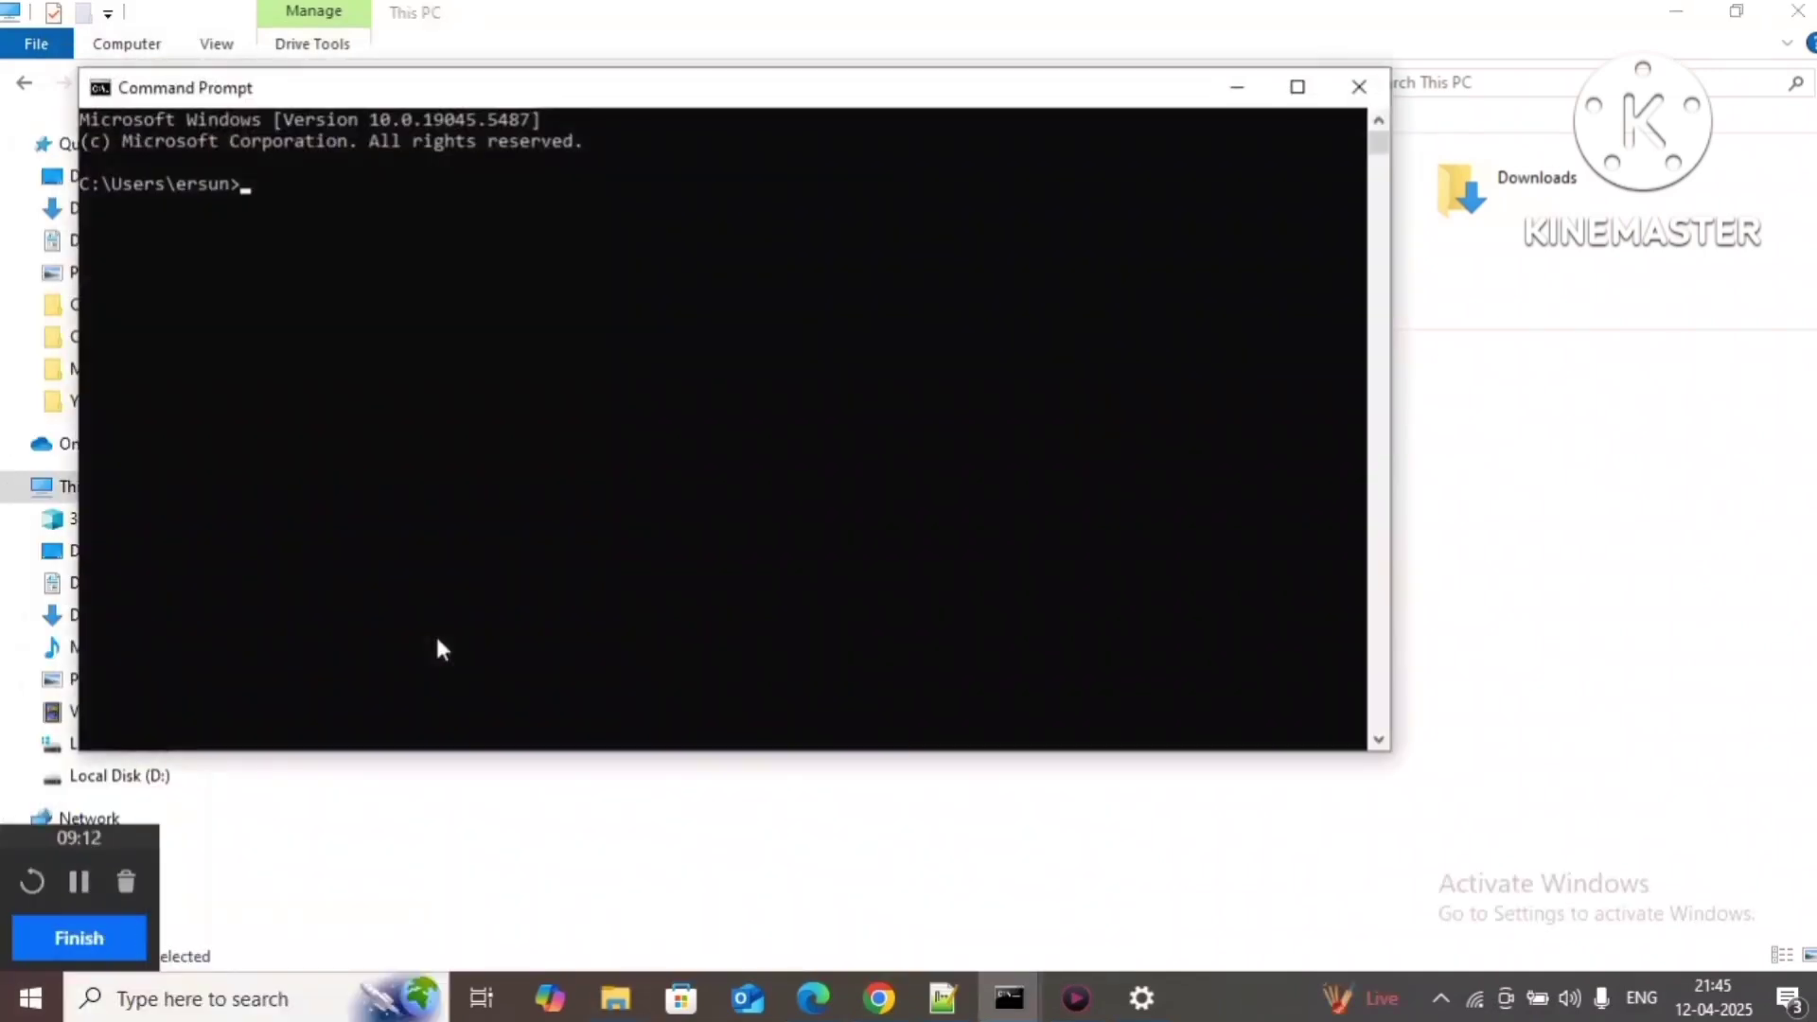
Step: Run java -version, mvn -version and openssl to confirm Java 17.0.14, Maven 3.8.8, OpenSSL, then cls
type("java")
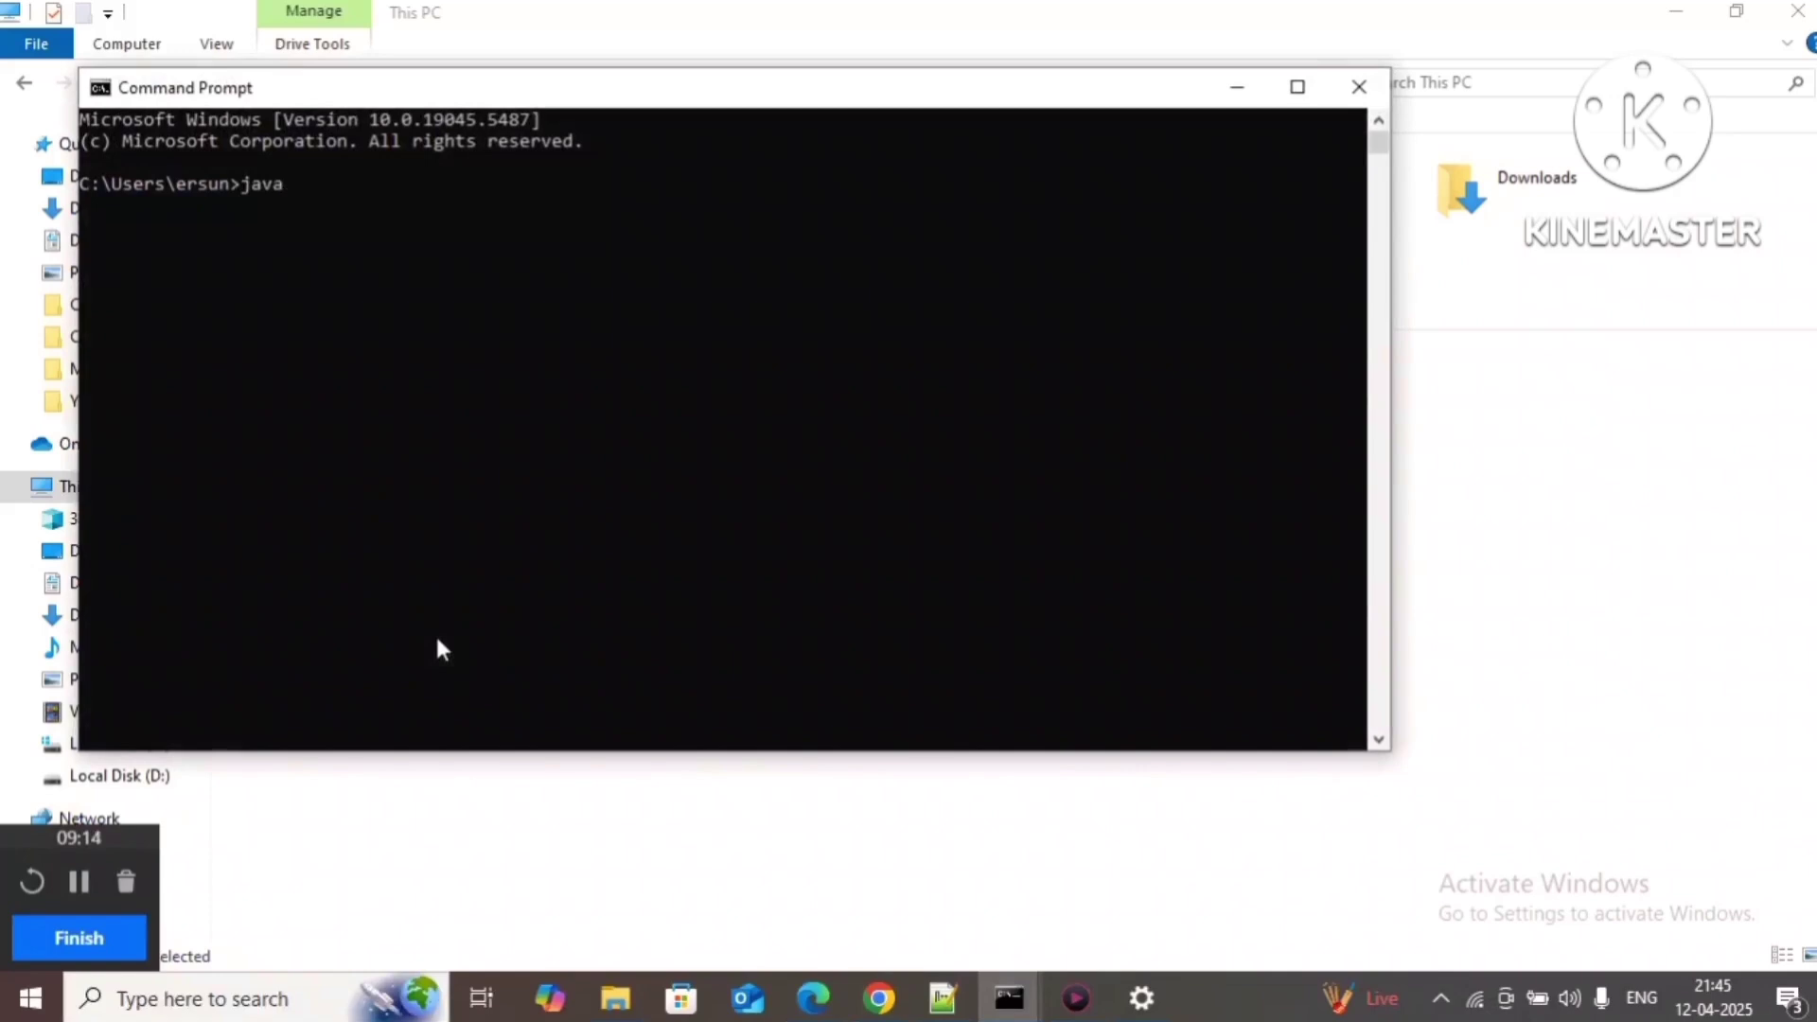
type(" -version")
key("Return")
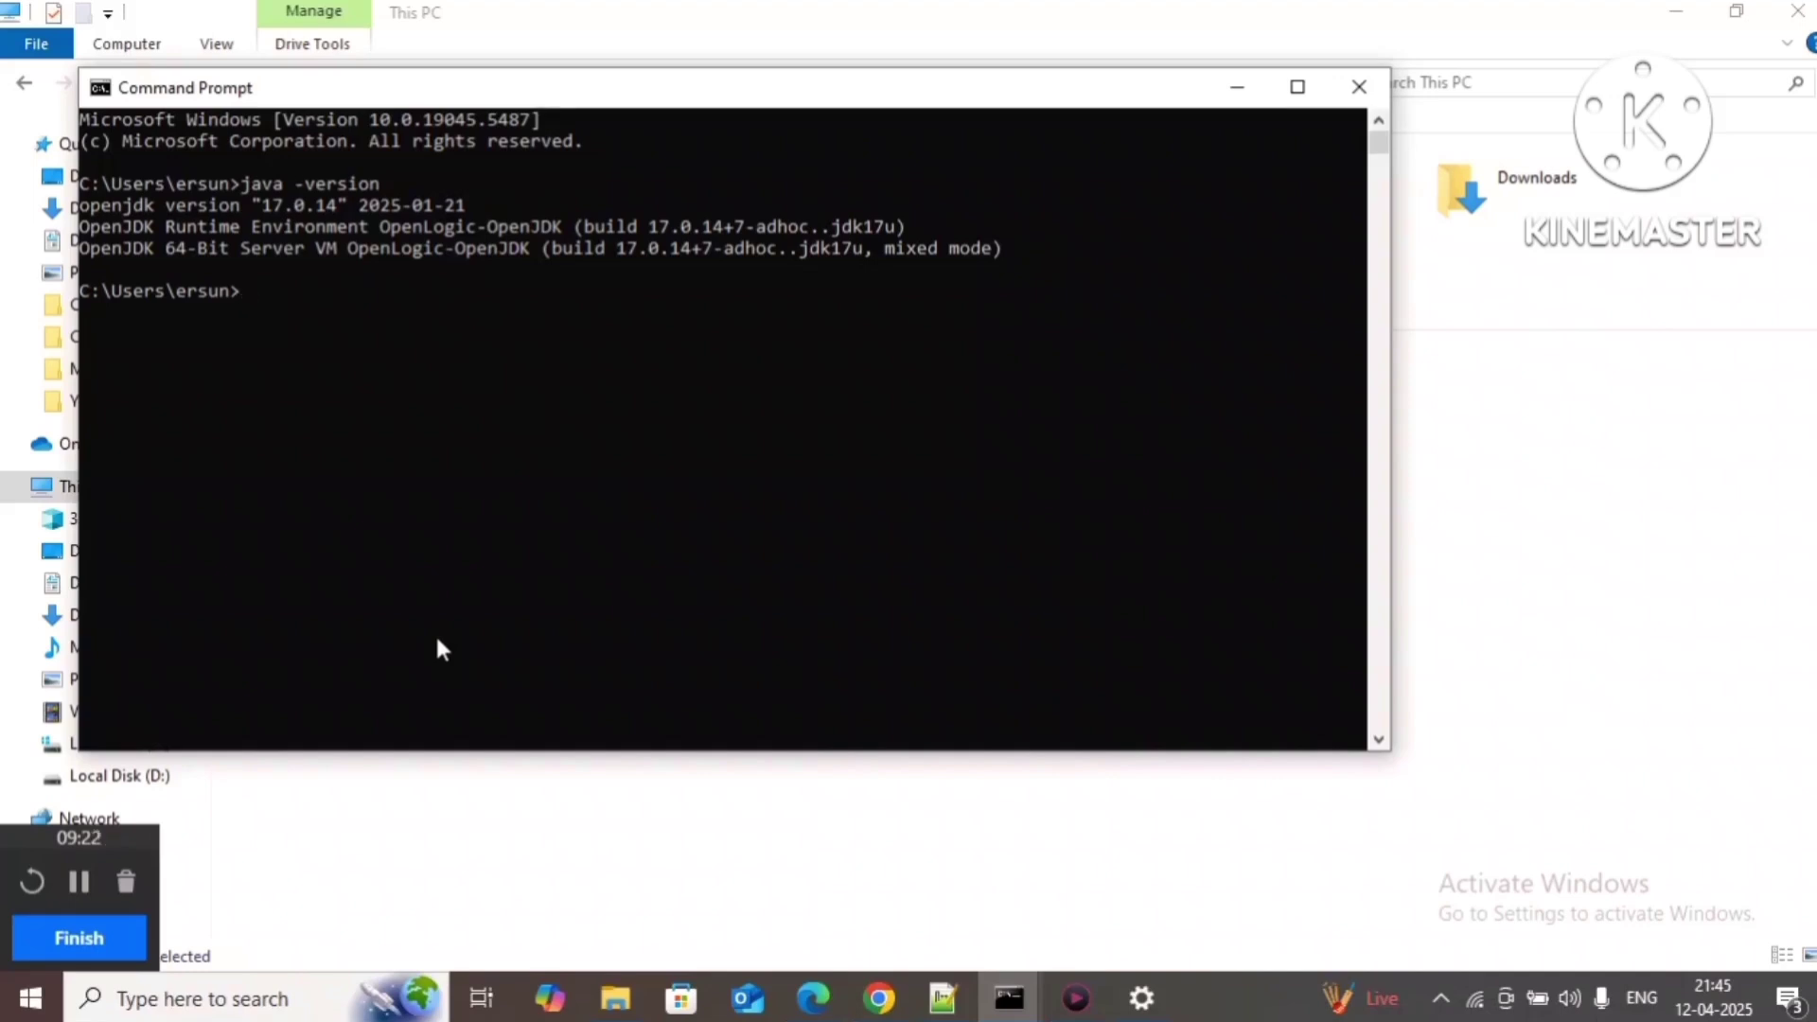
type("mvn -version")
key("Return")
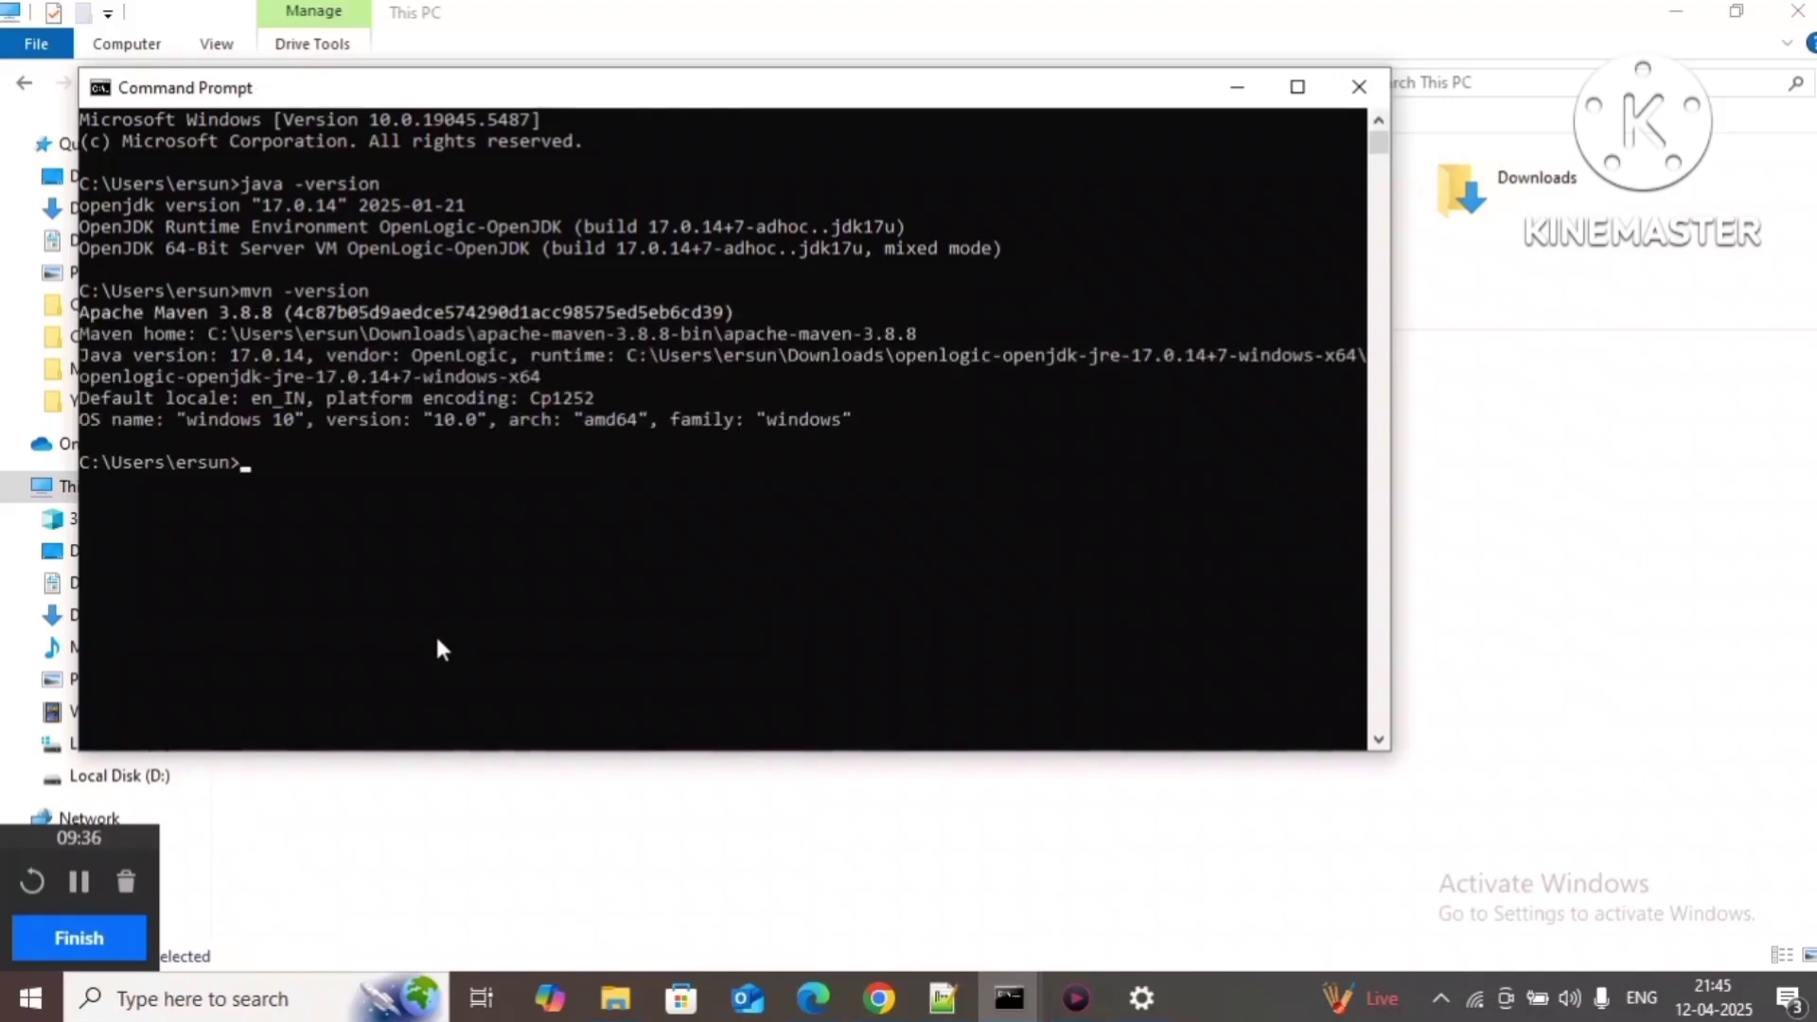
type("openssl")
key("Return")
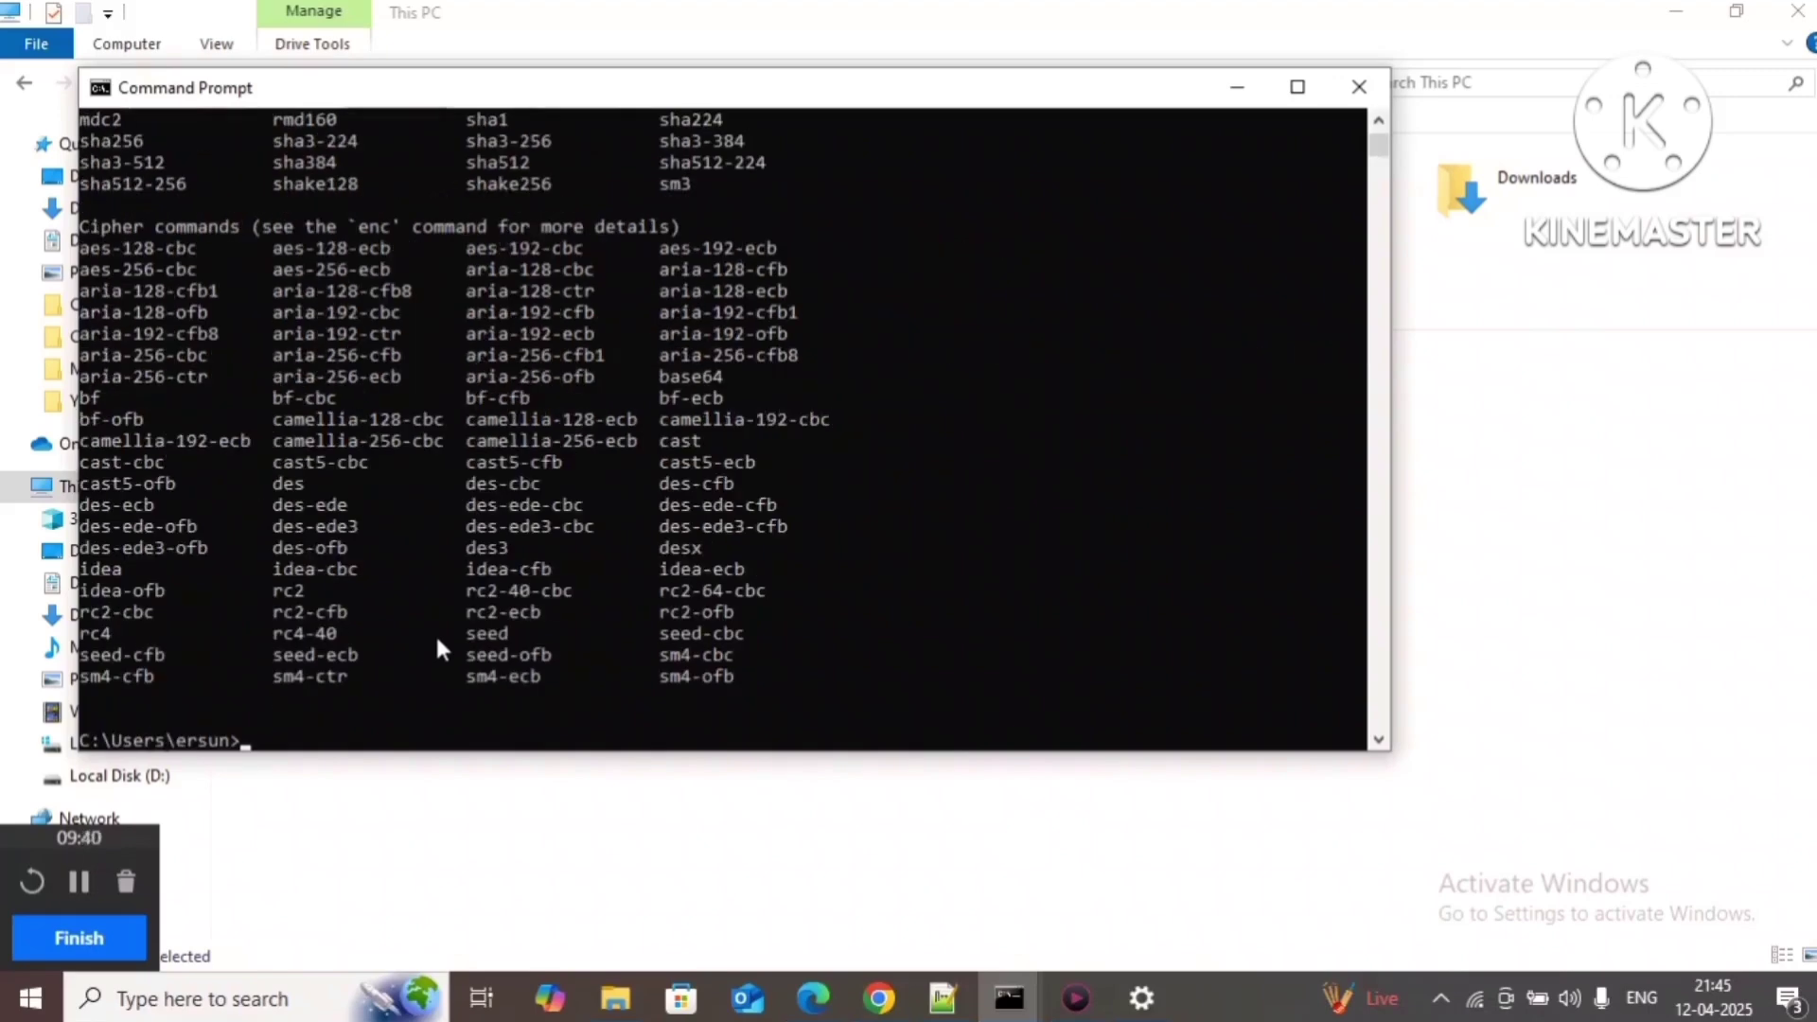
type("cls")
key("Return")
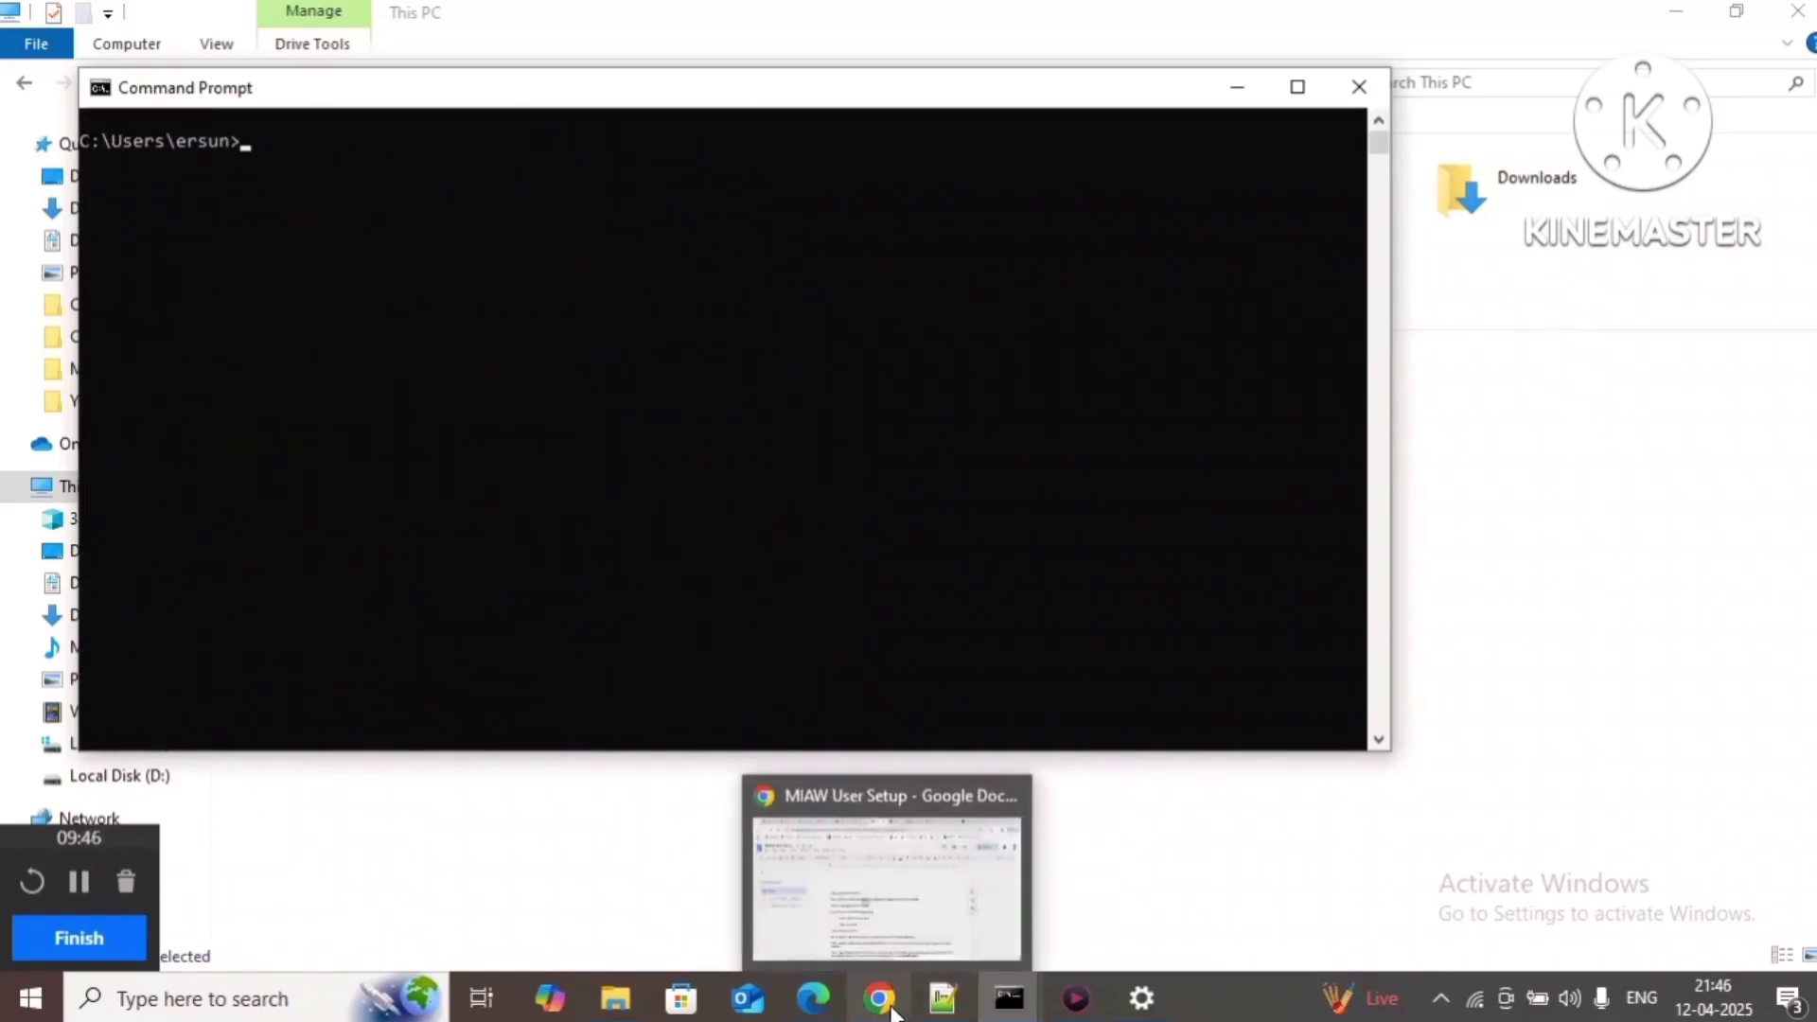
Step: Look over the MIAW User Setup document, then the GitHub Youtube repository page
left_click(890, 1011)
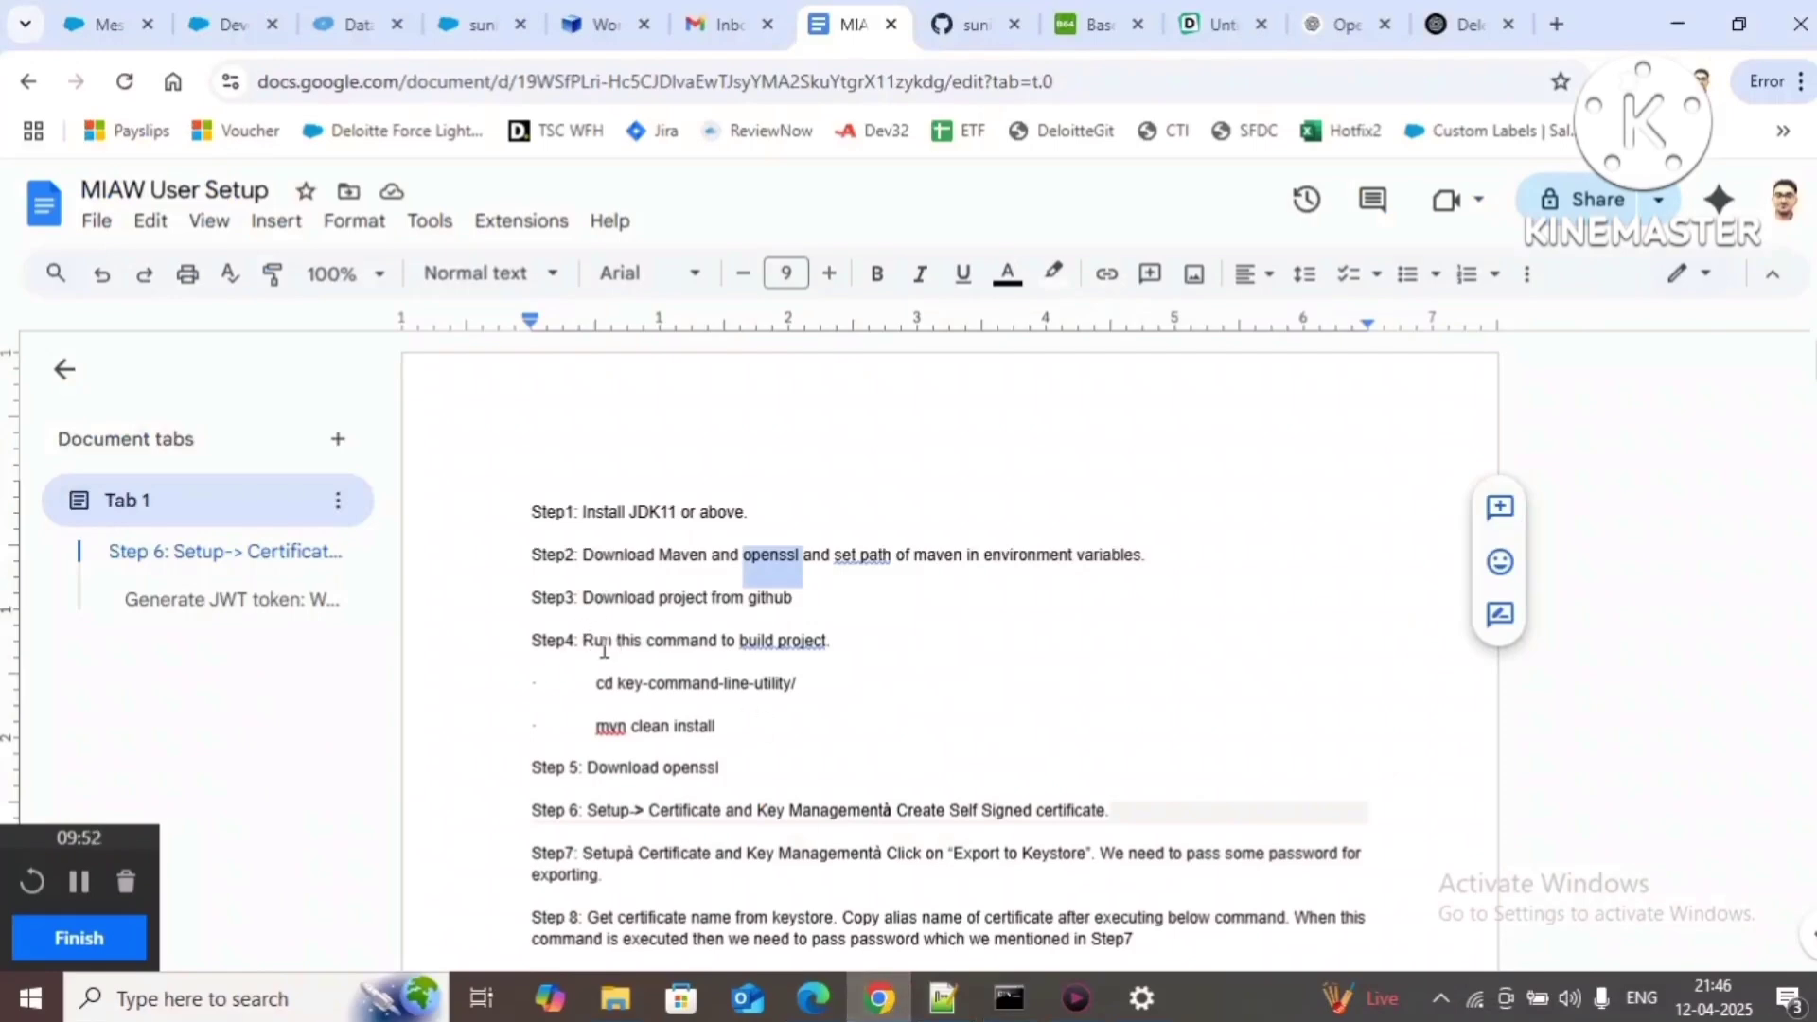
left_click(972, 29)
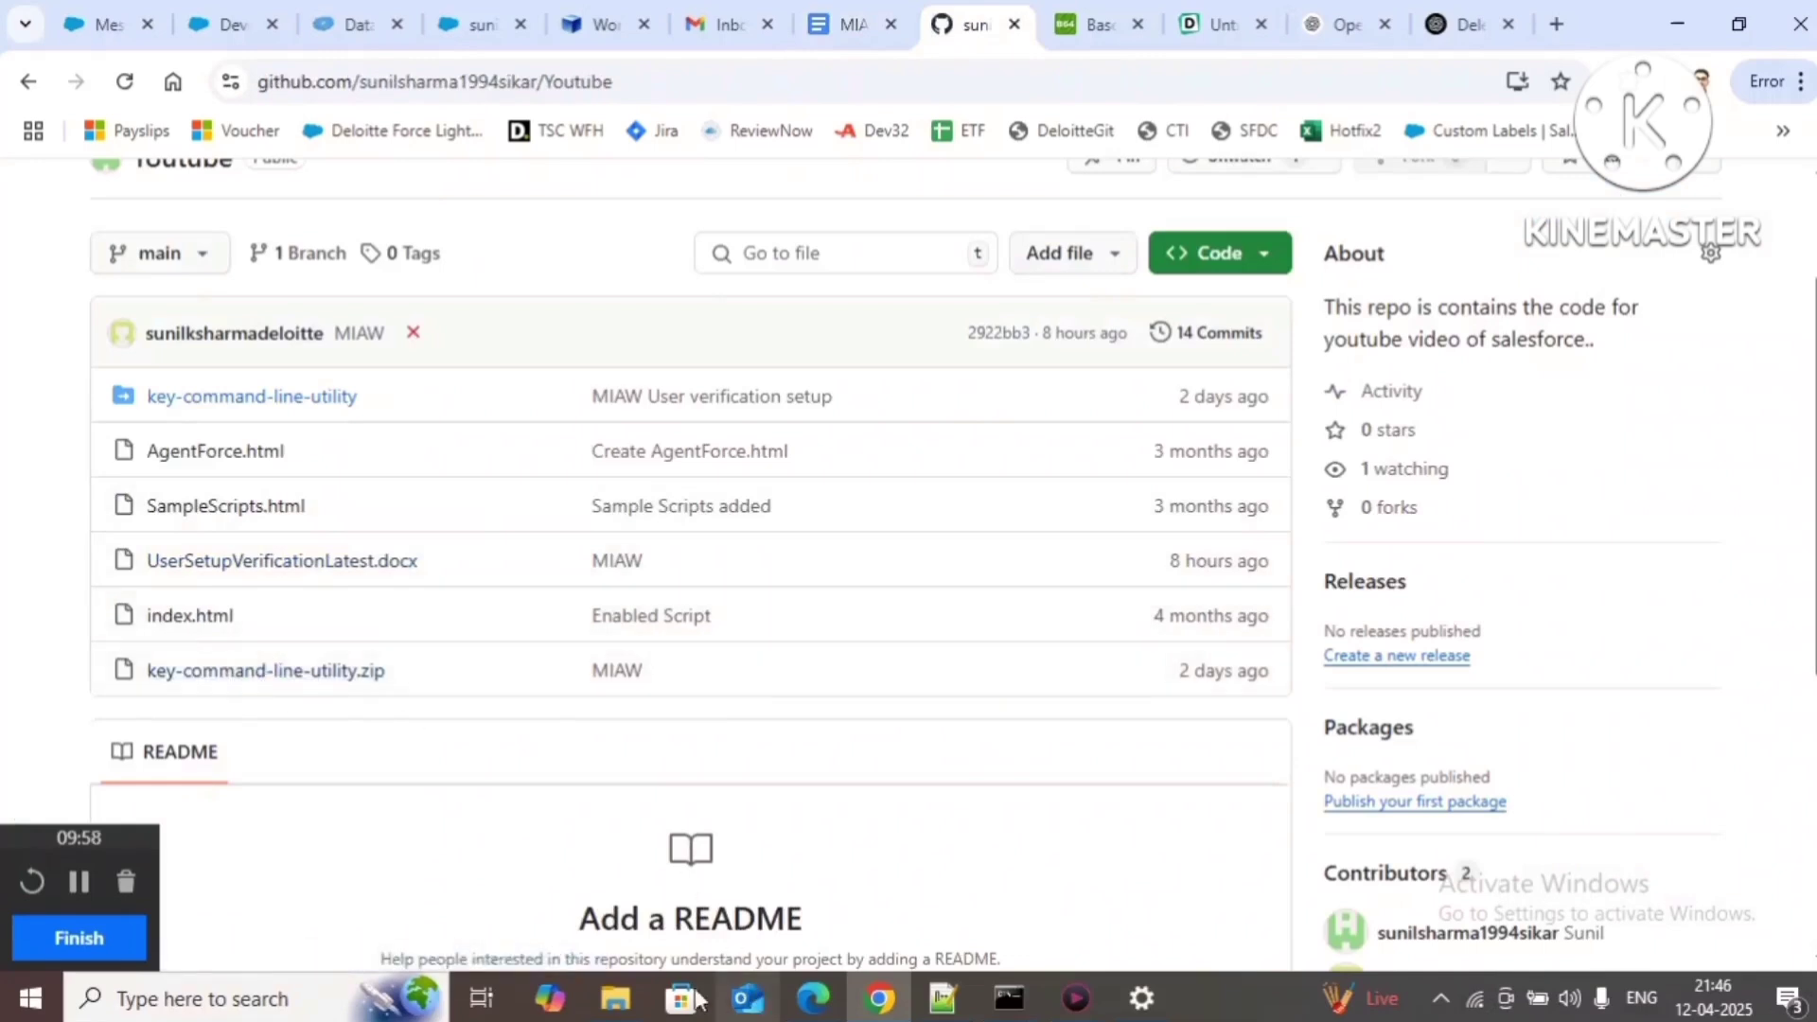
Step: Open Downloads > key-command-line-utility > inner key-command-line-utility project folder
mouse_move(621, 1009)
left_click(627, 906)
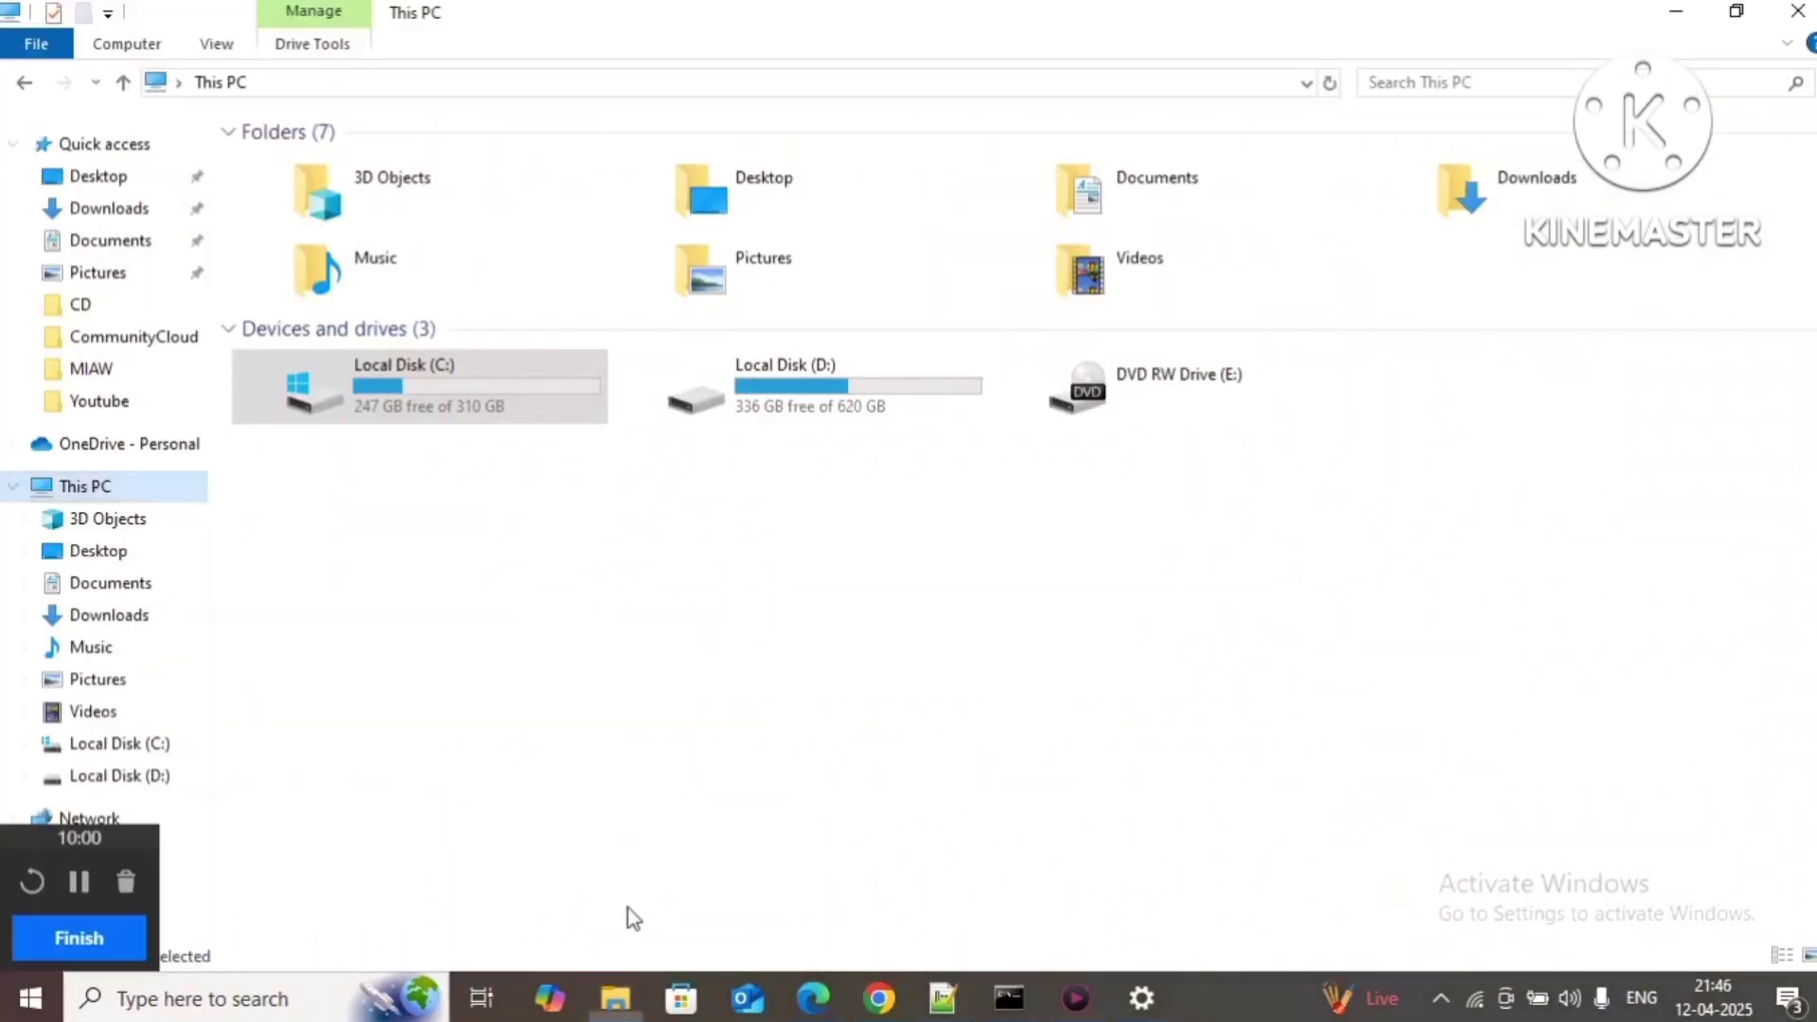
left_click(138, 209)
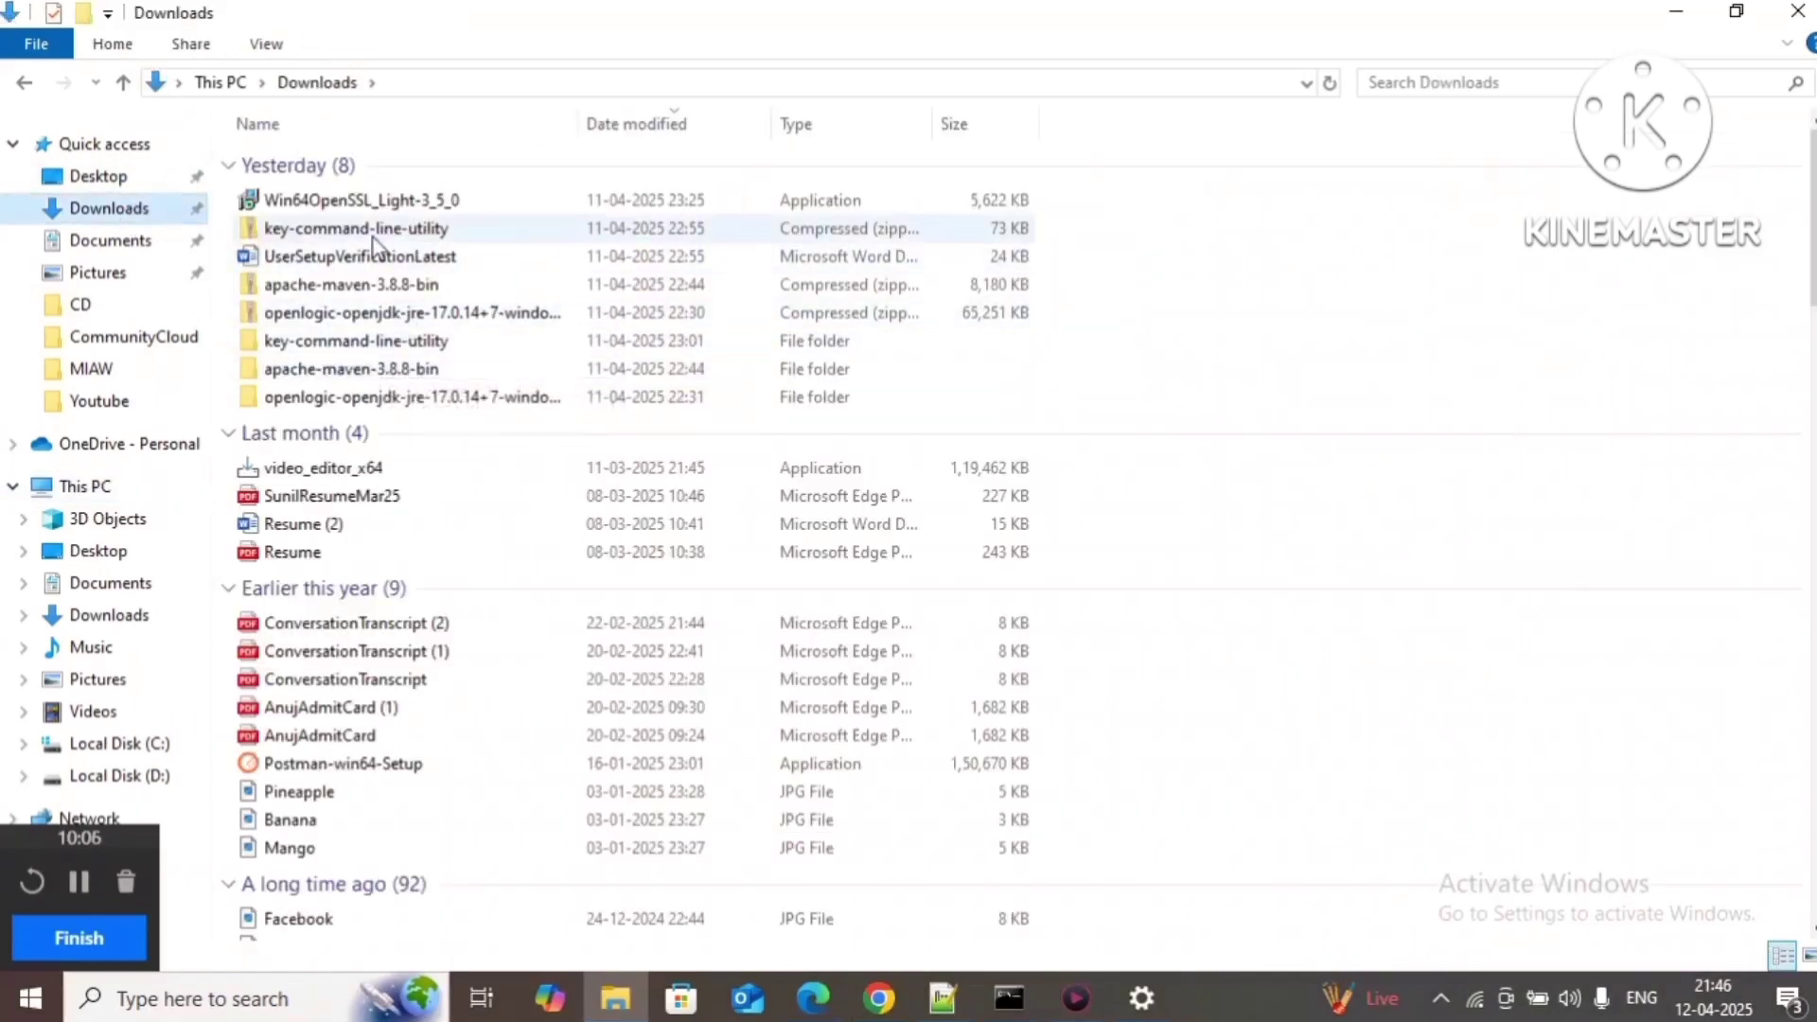
double_click(343, 342)
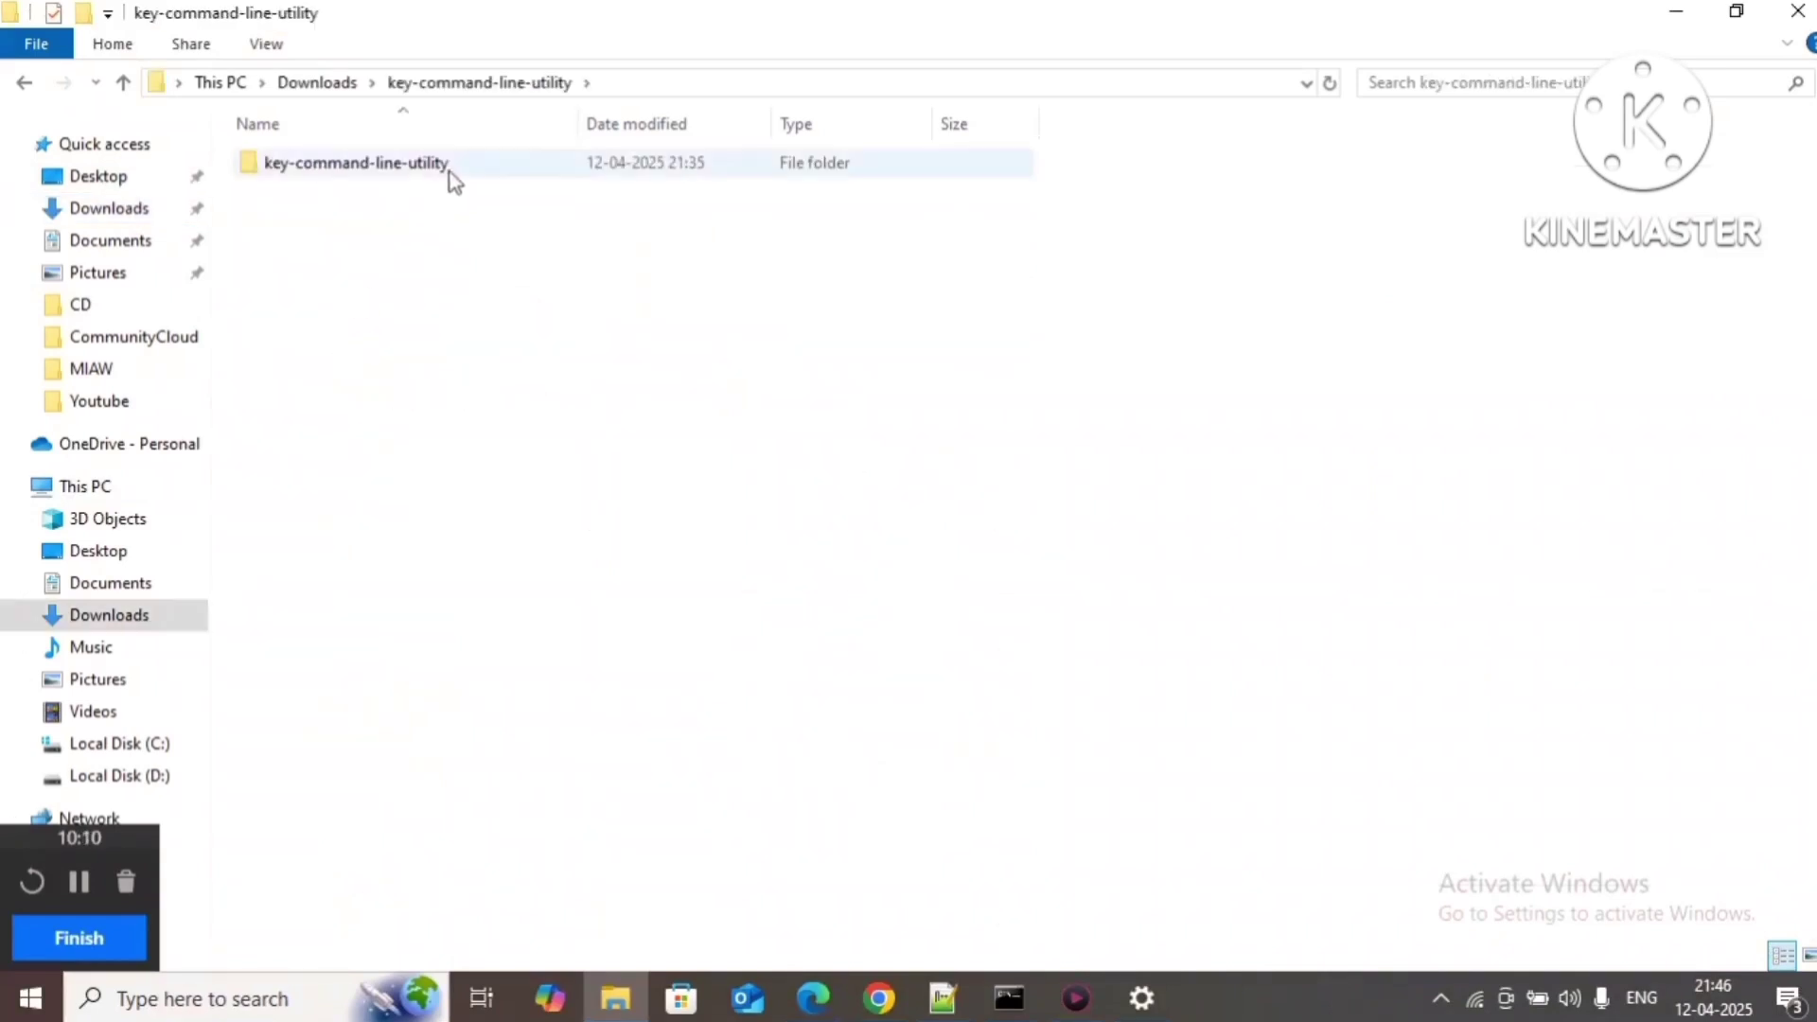
double_click(452, 180)
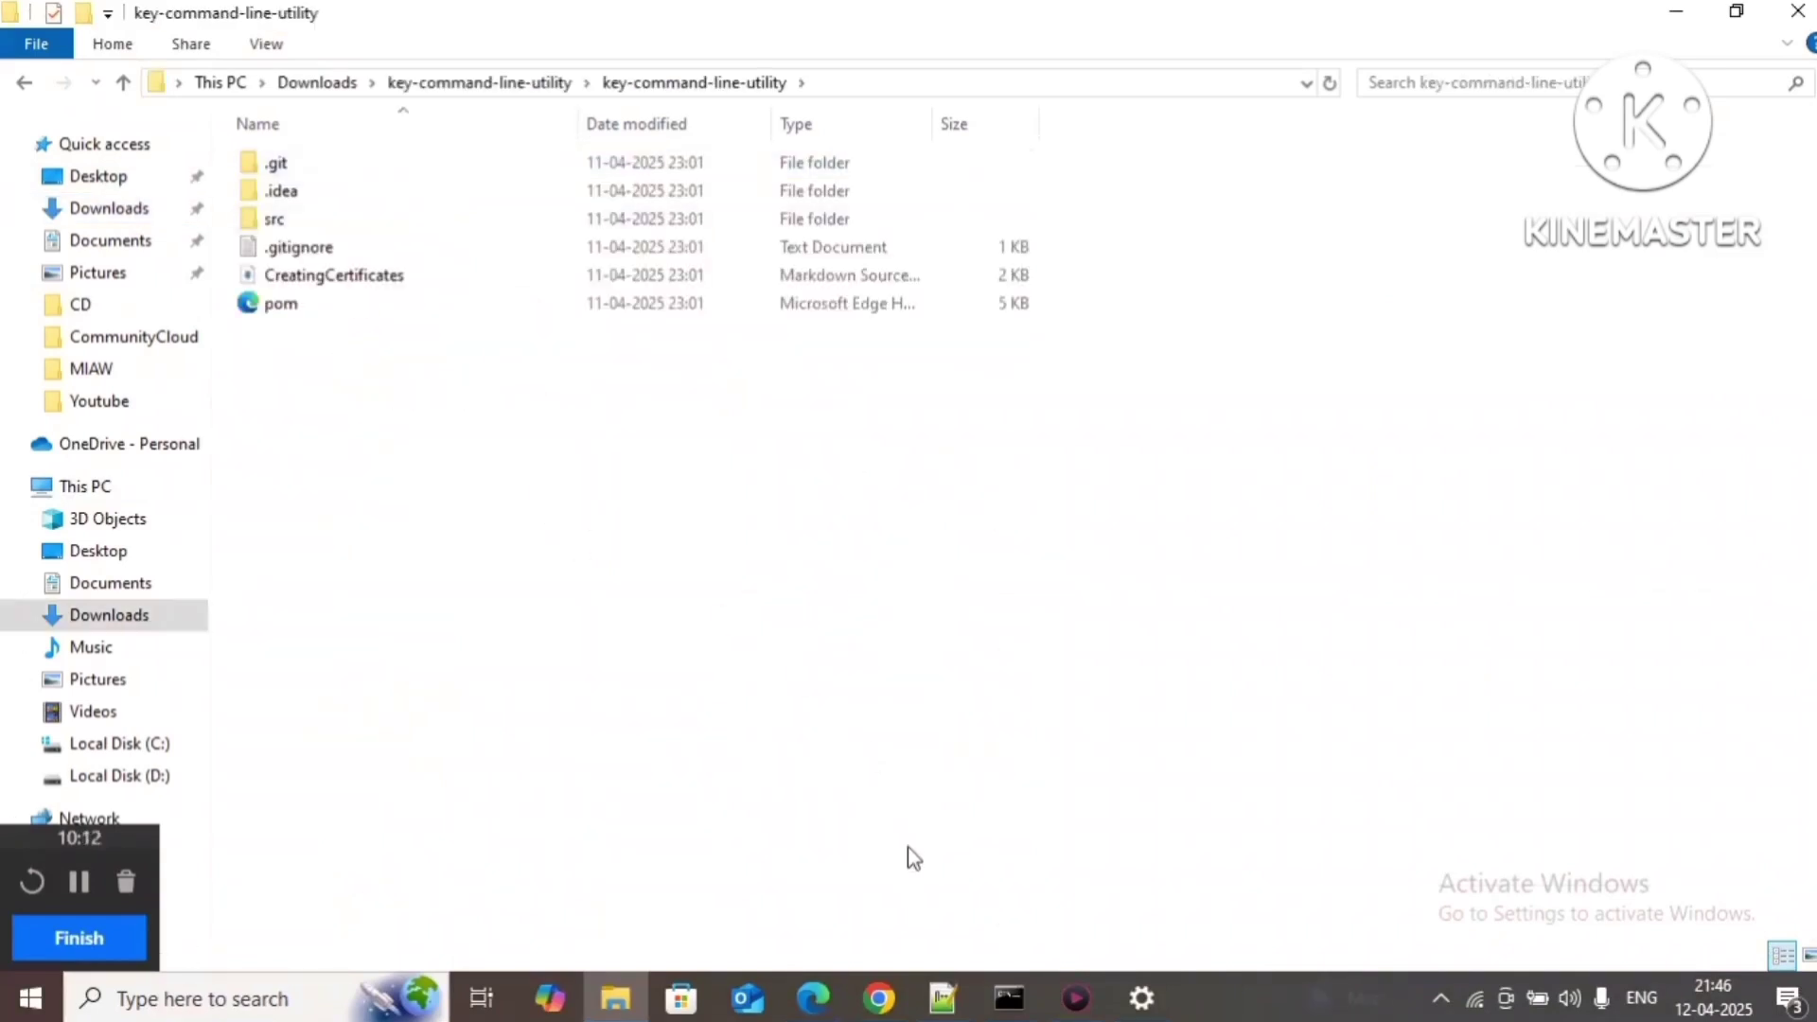
Step: Check the GitHub page and setup guide, then go back up to the outer key-command-line-utility folder's path
left_click(880, 998)
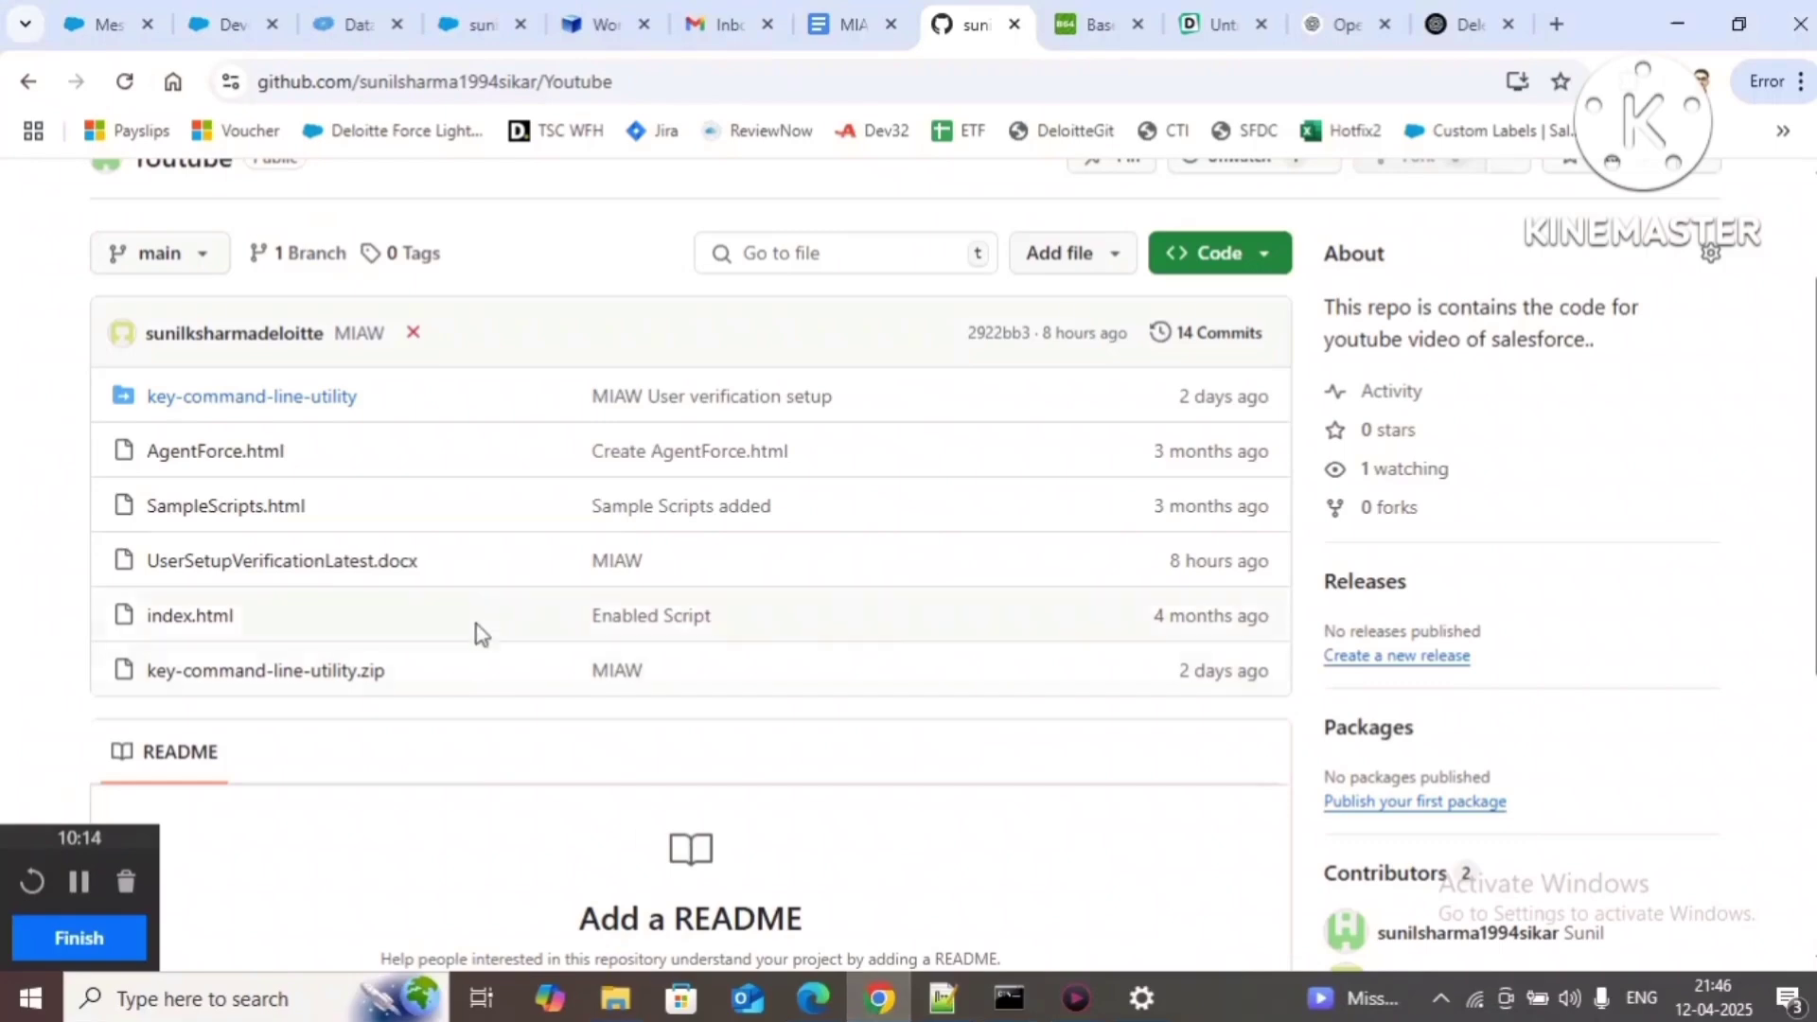
left_click(855, 26)
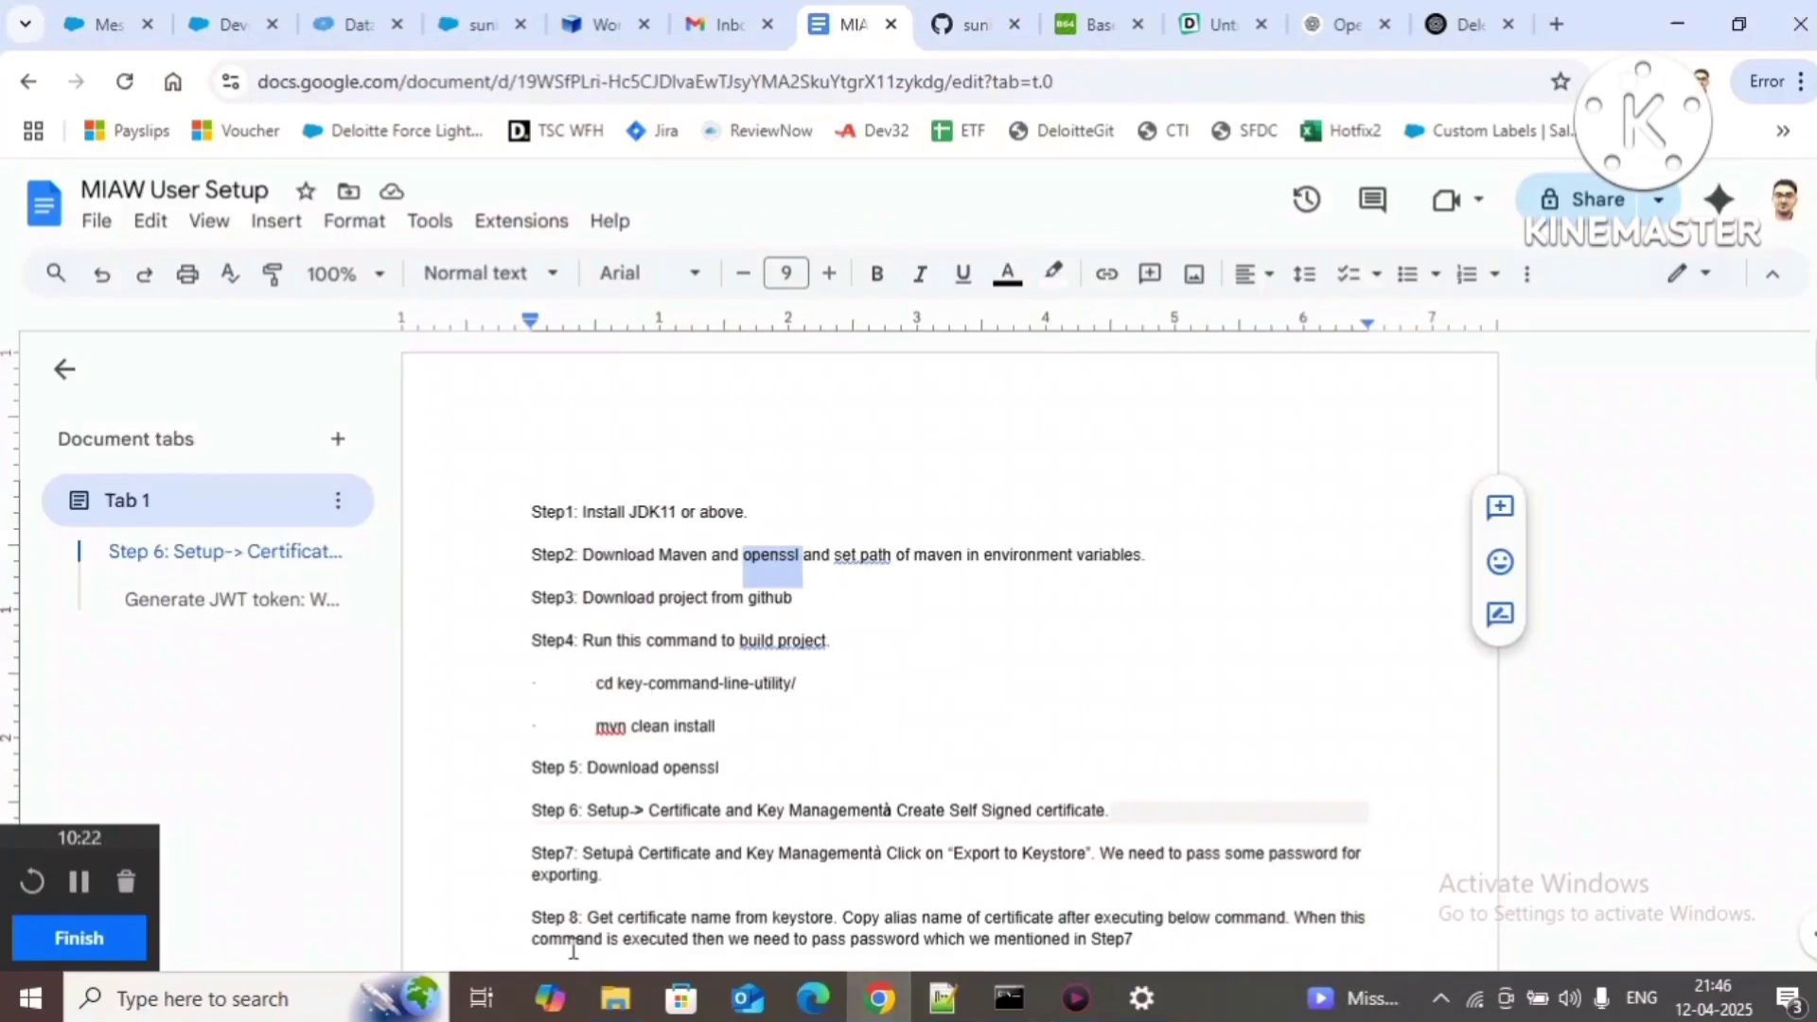
mouse_move(615, 999)
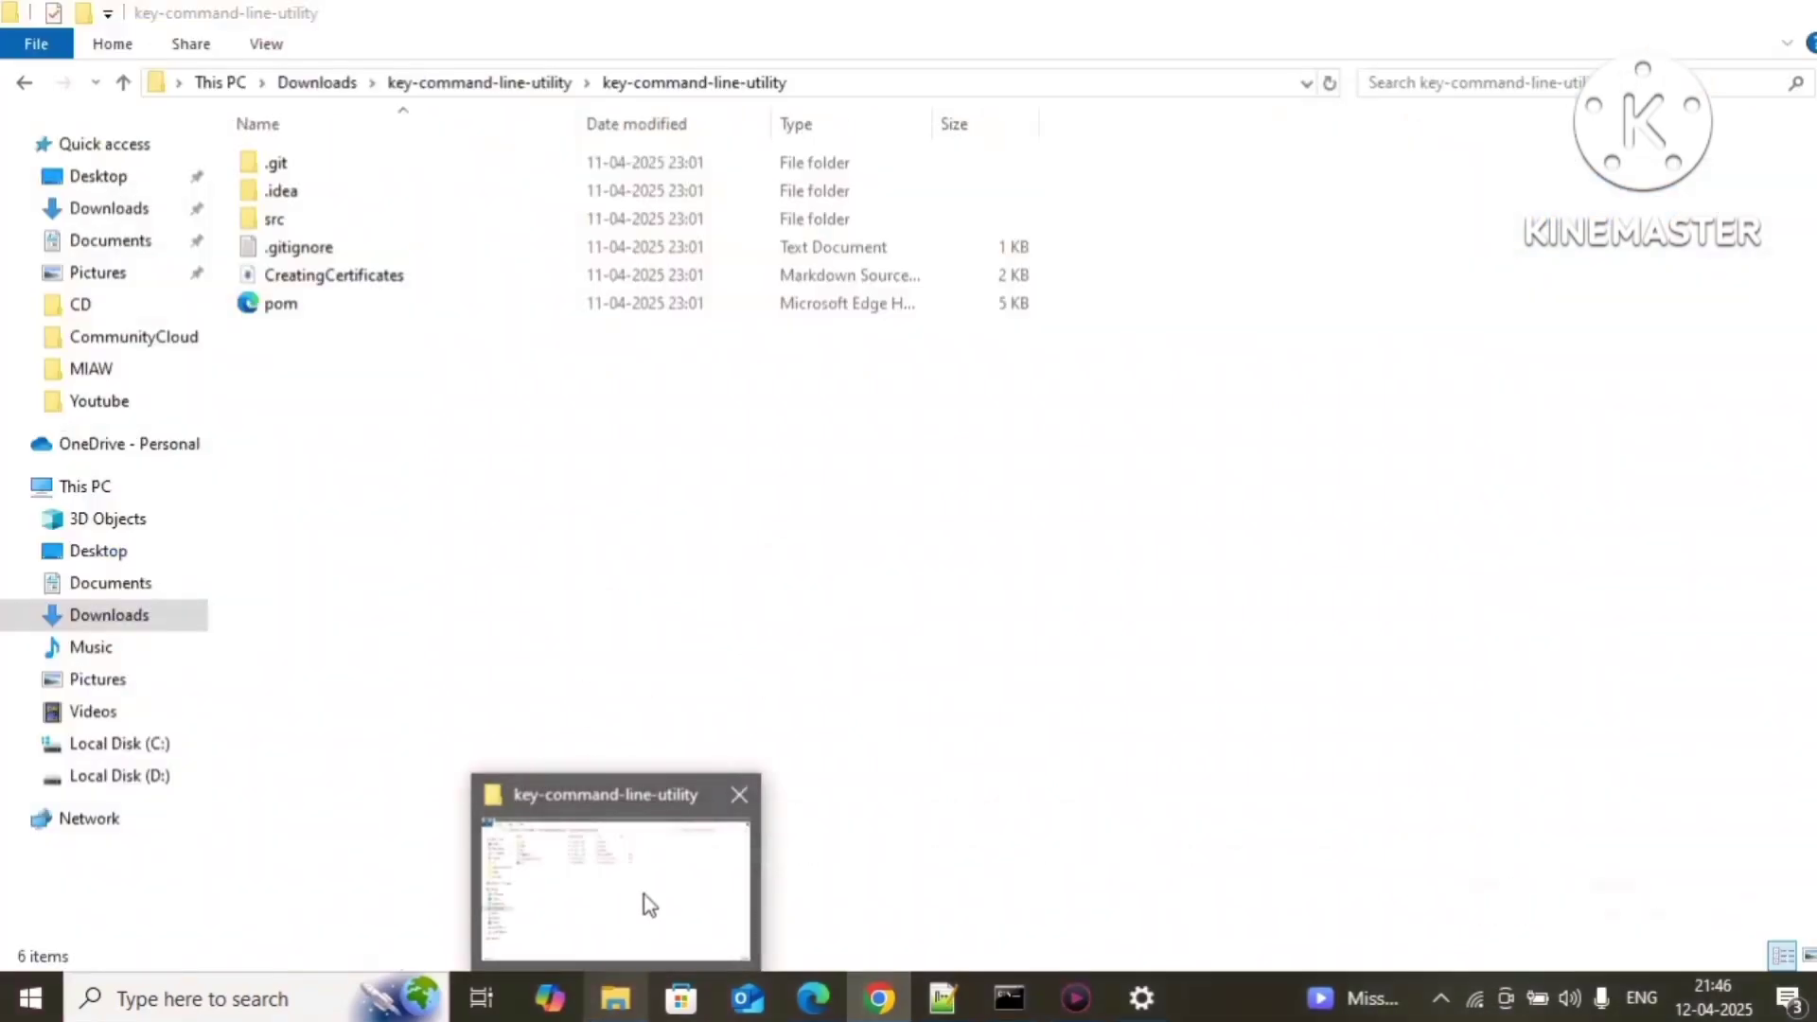
left_click(646, 904)
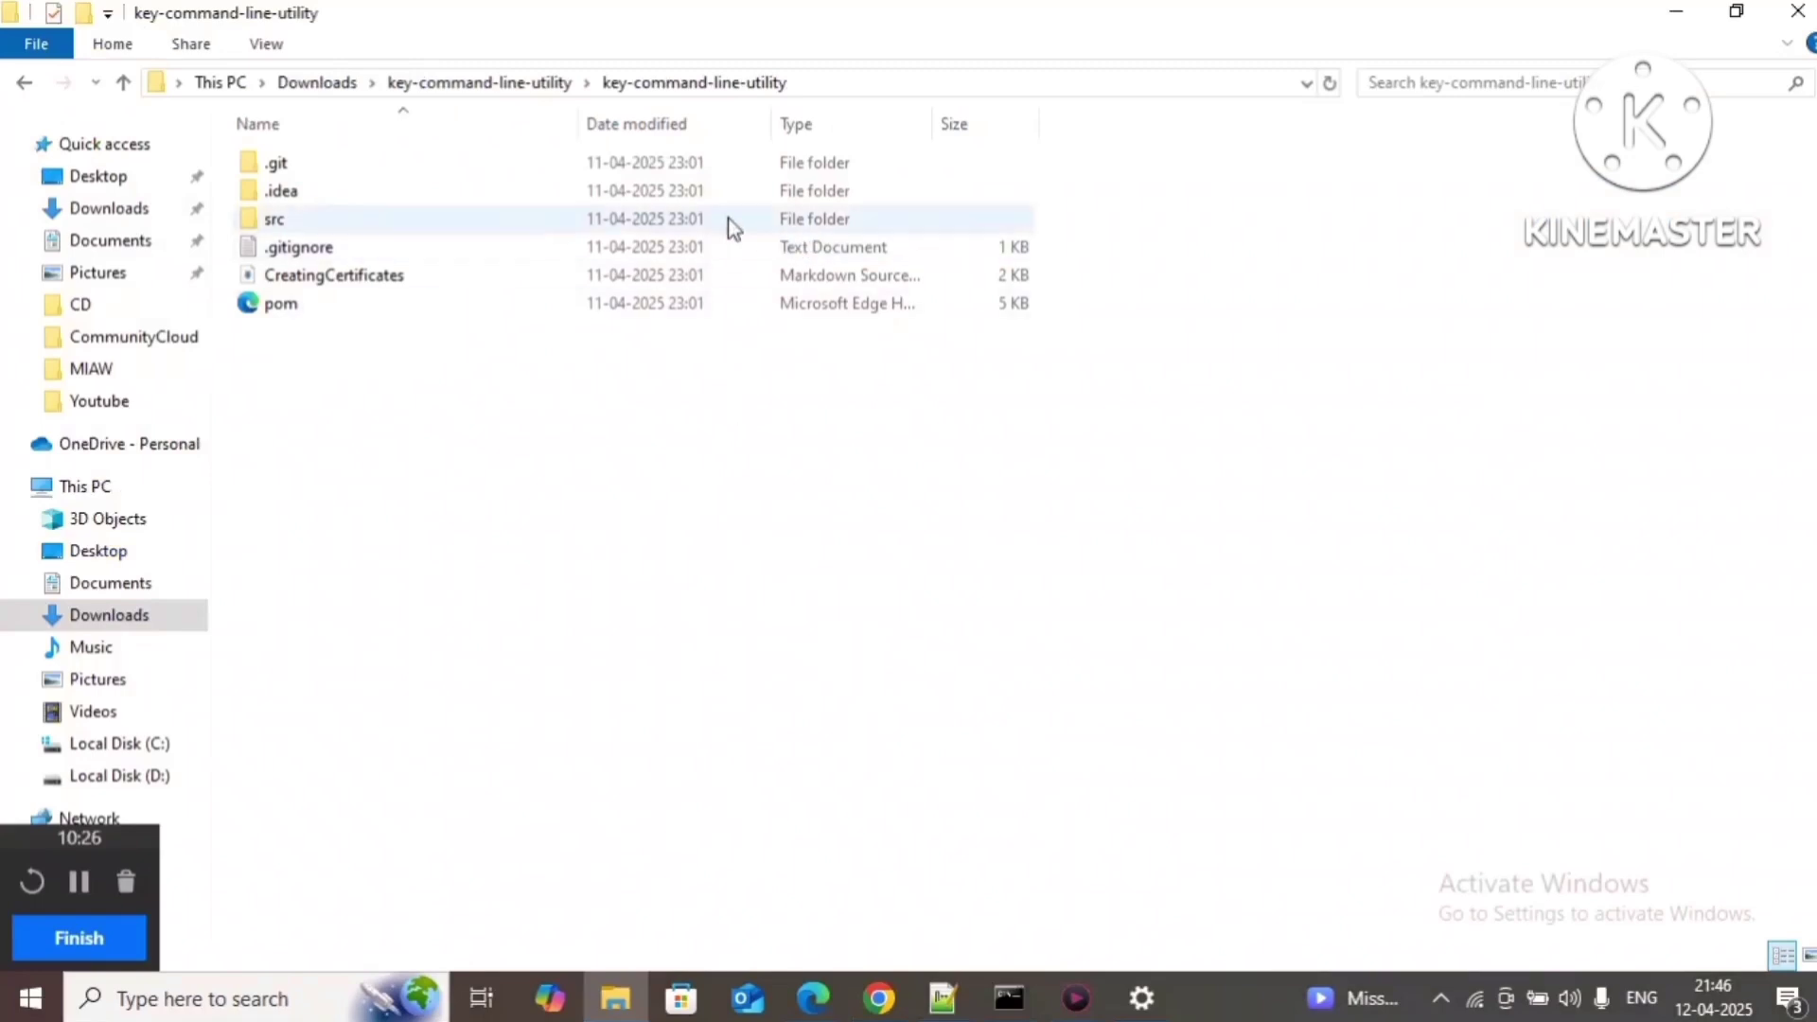
left_click(485, 85)
left_click(691, 86)
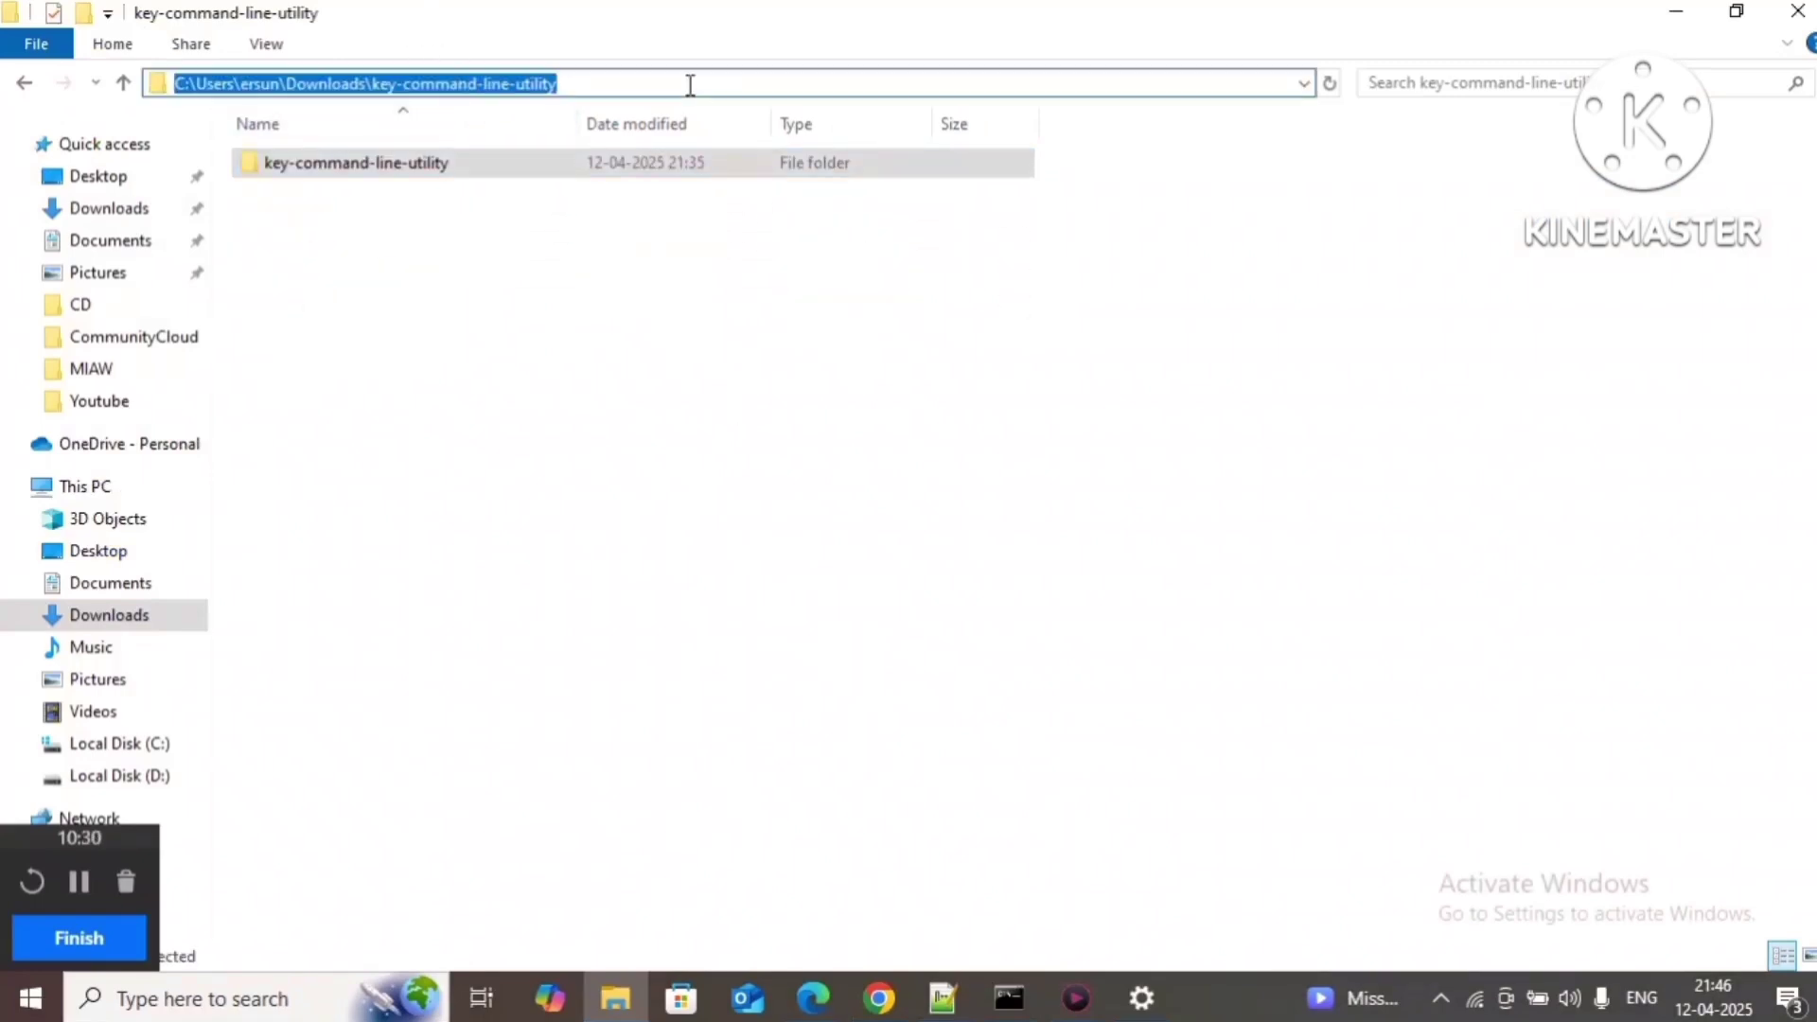
Step: Open cmd in the key-command-line-utility folder, cd into the inner project folder, then return to Explorer
type("cmd")
key("Return")
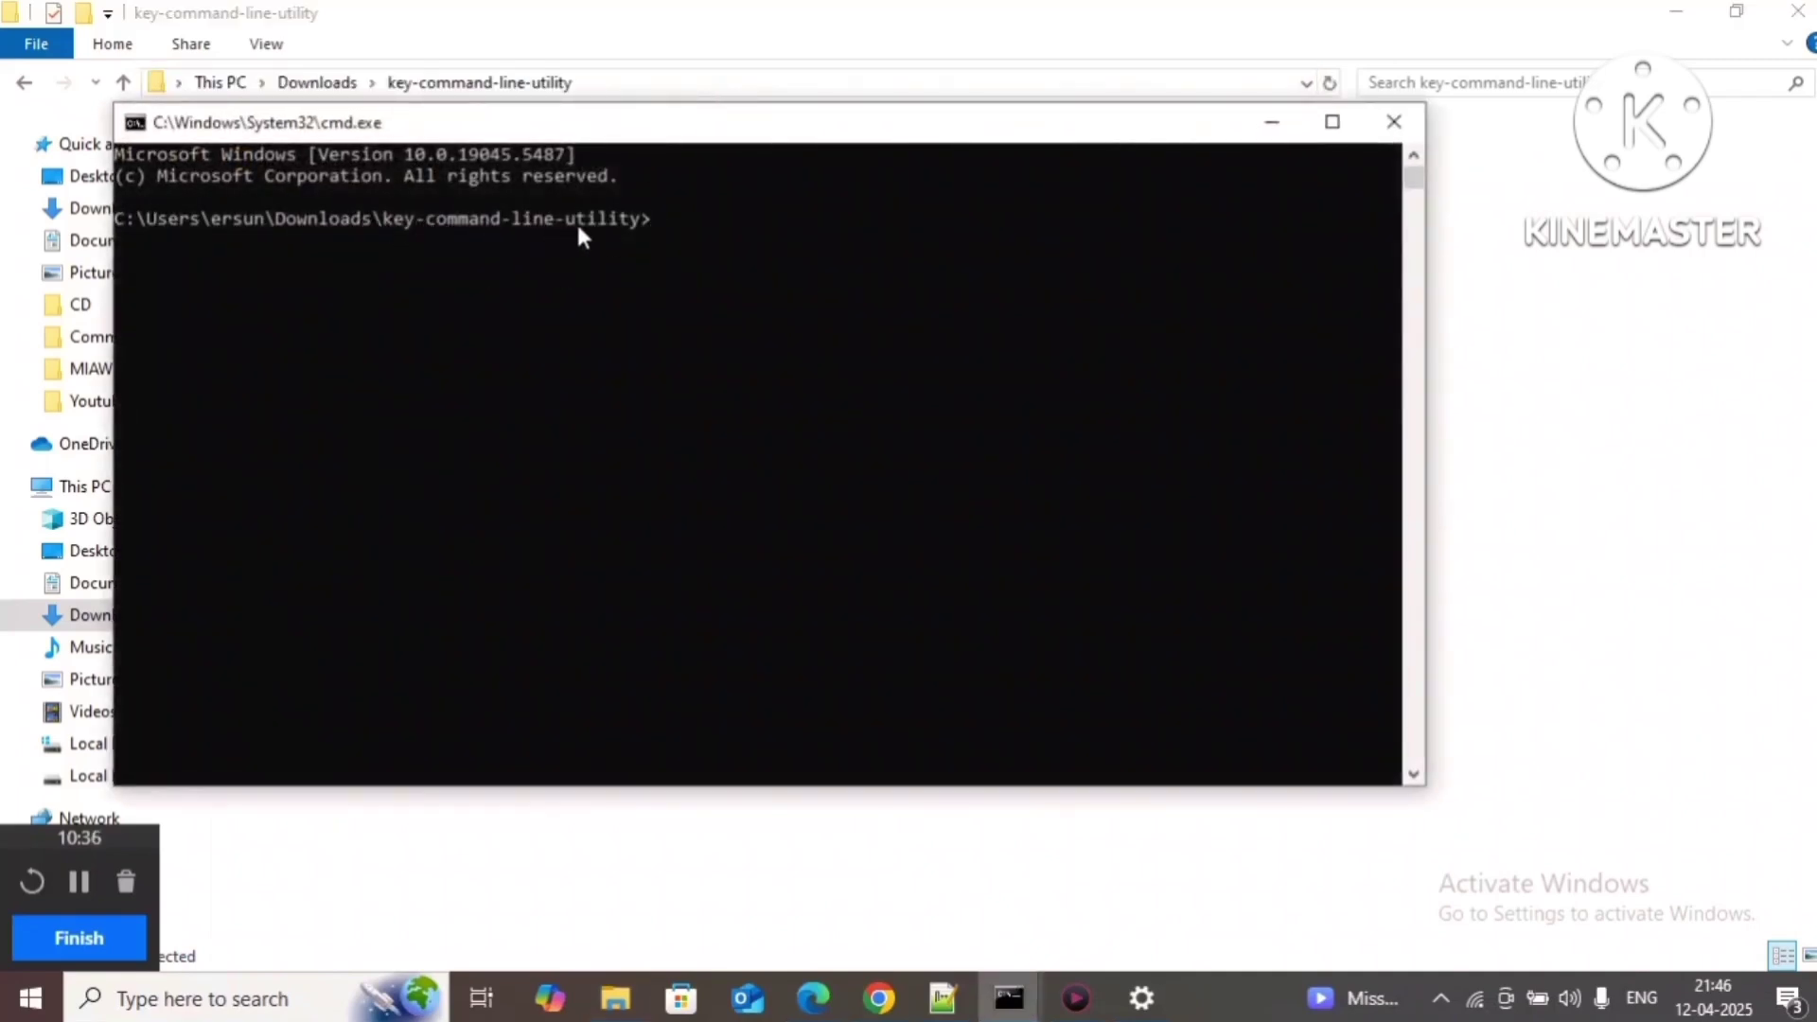
type("cd")
key("Tab")
key("Return")
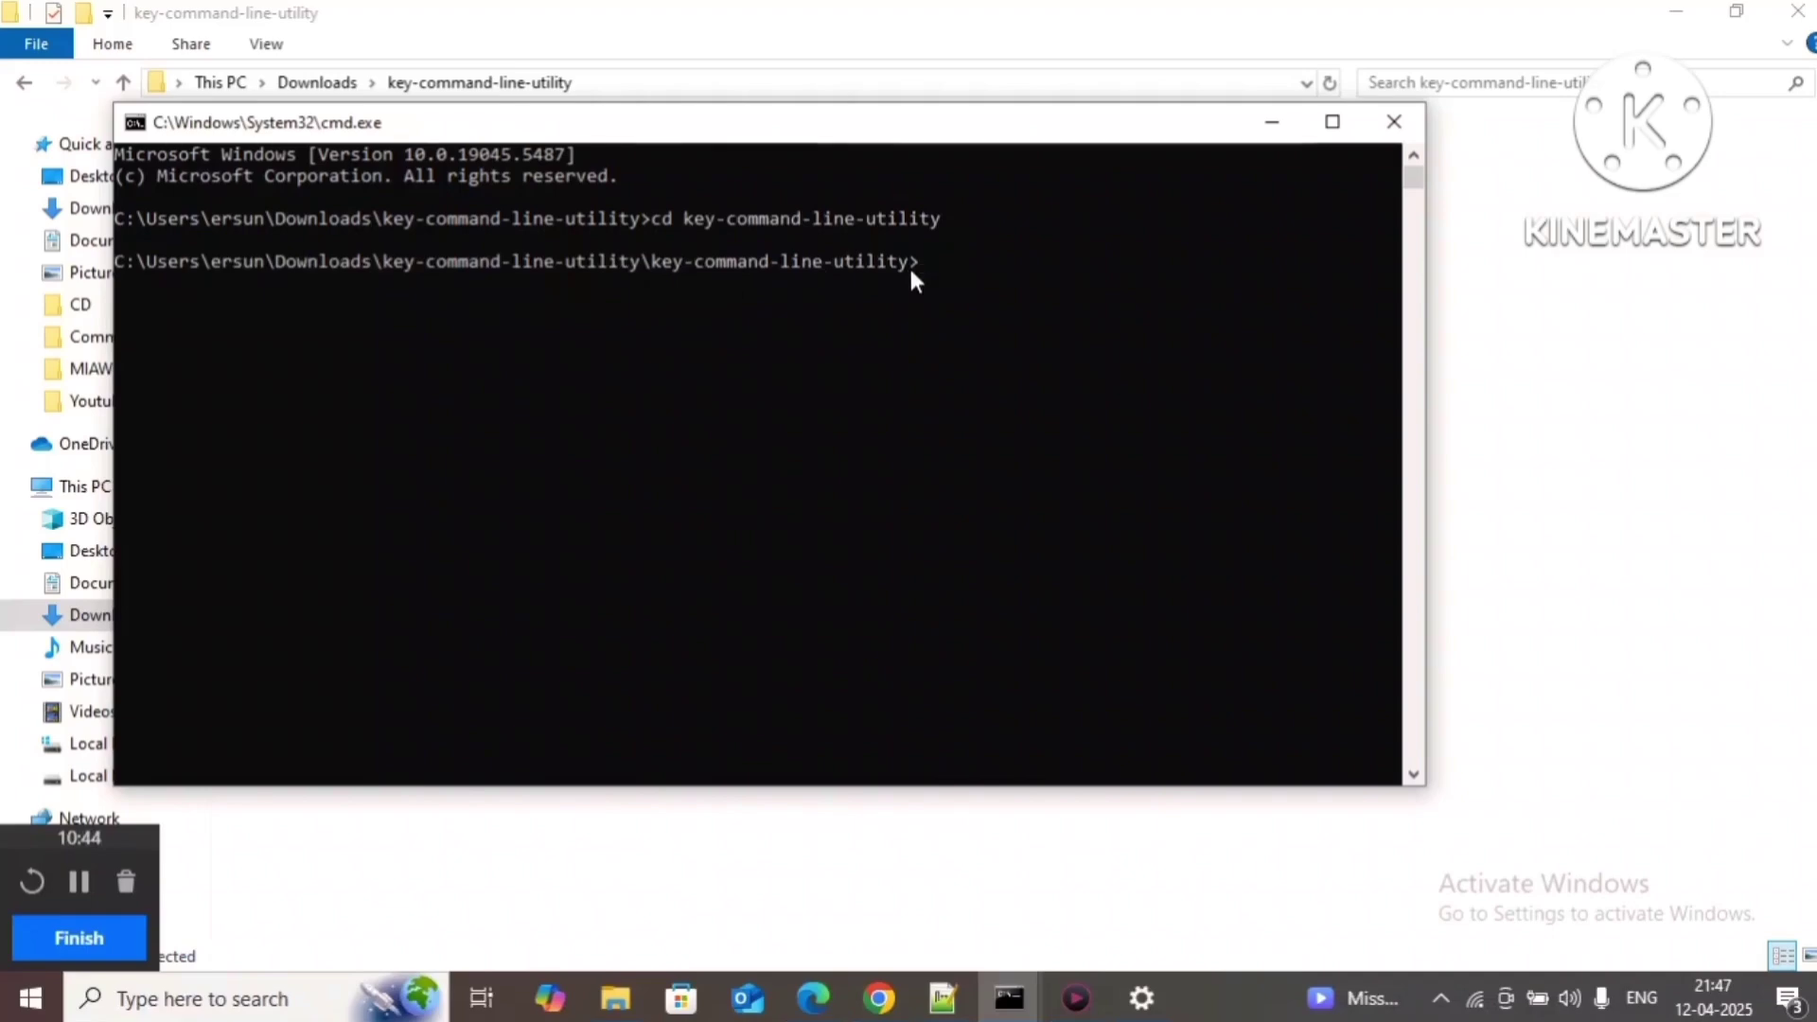
key("alt+Tab")
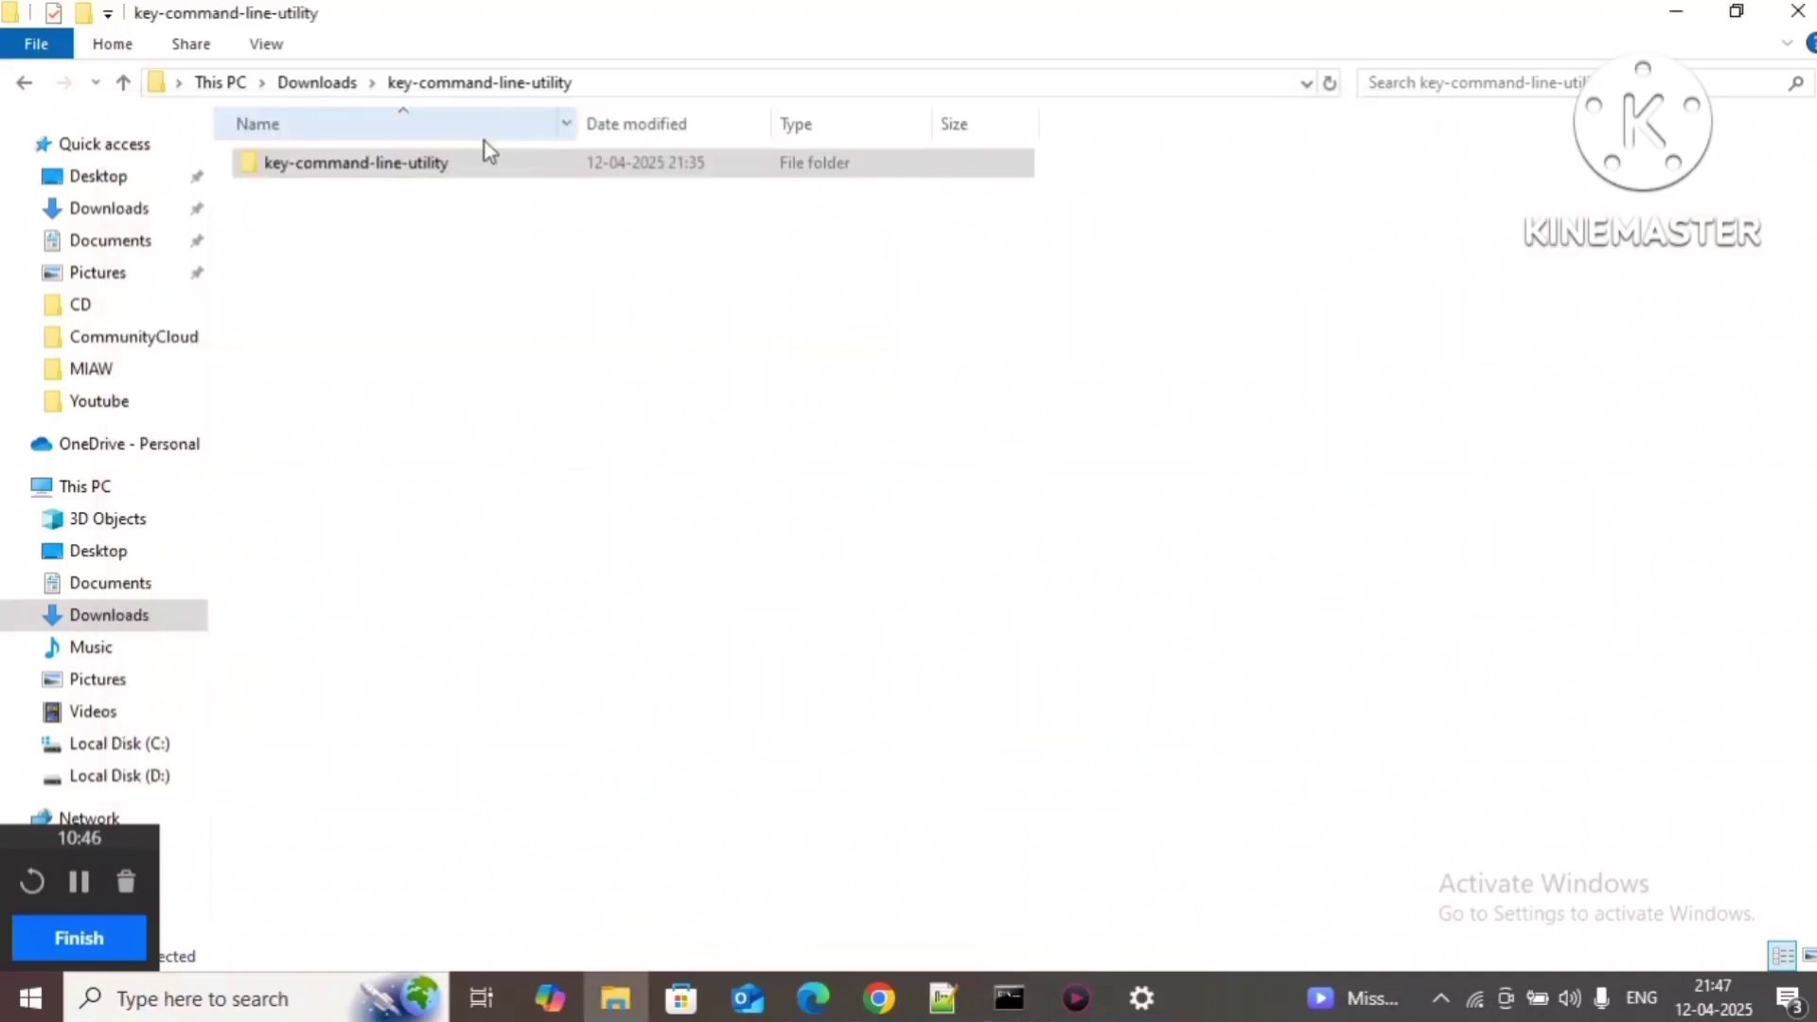
Step: Open the nested project folder and close the three leftover Command Prompt windows
double_click(482, 165)
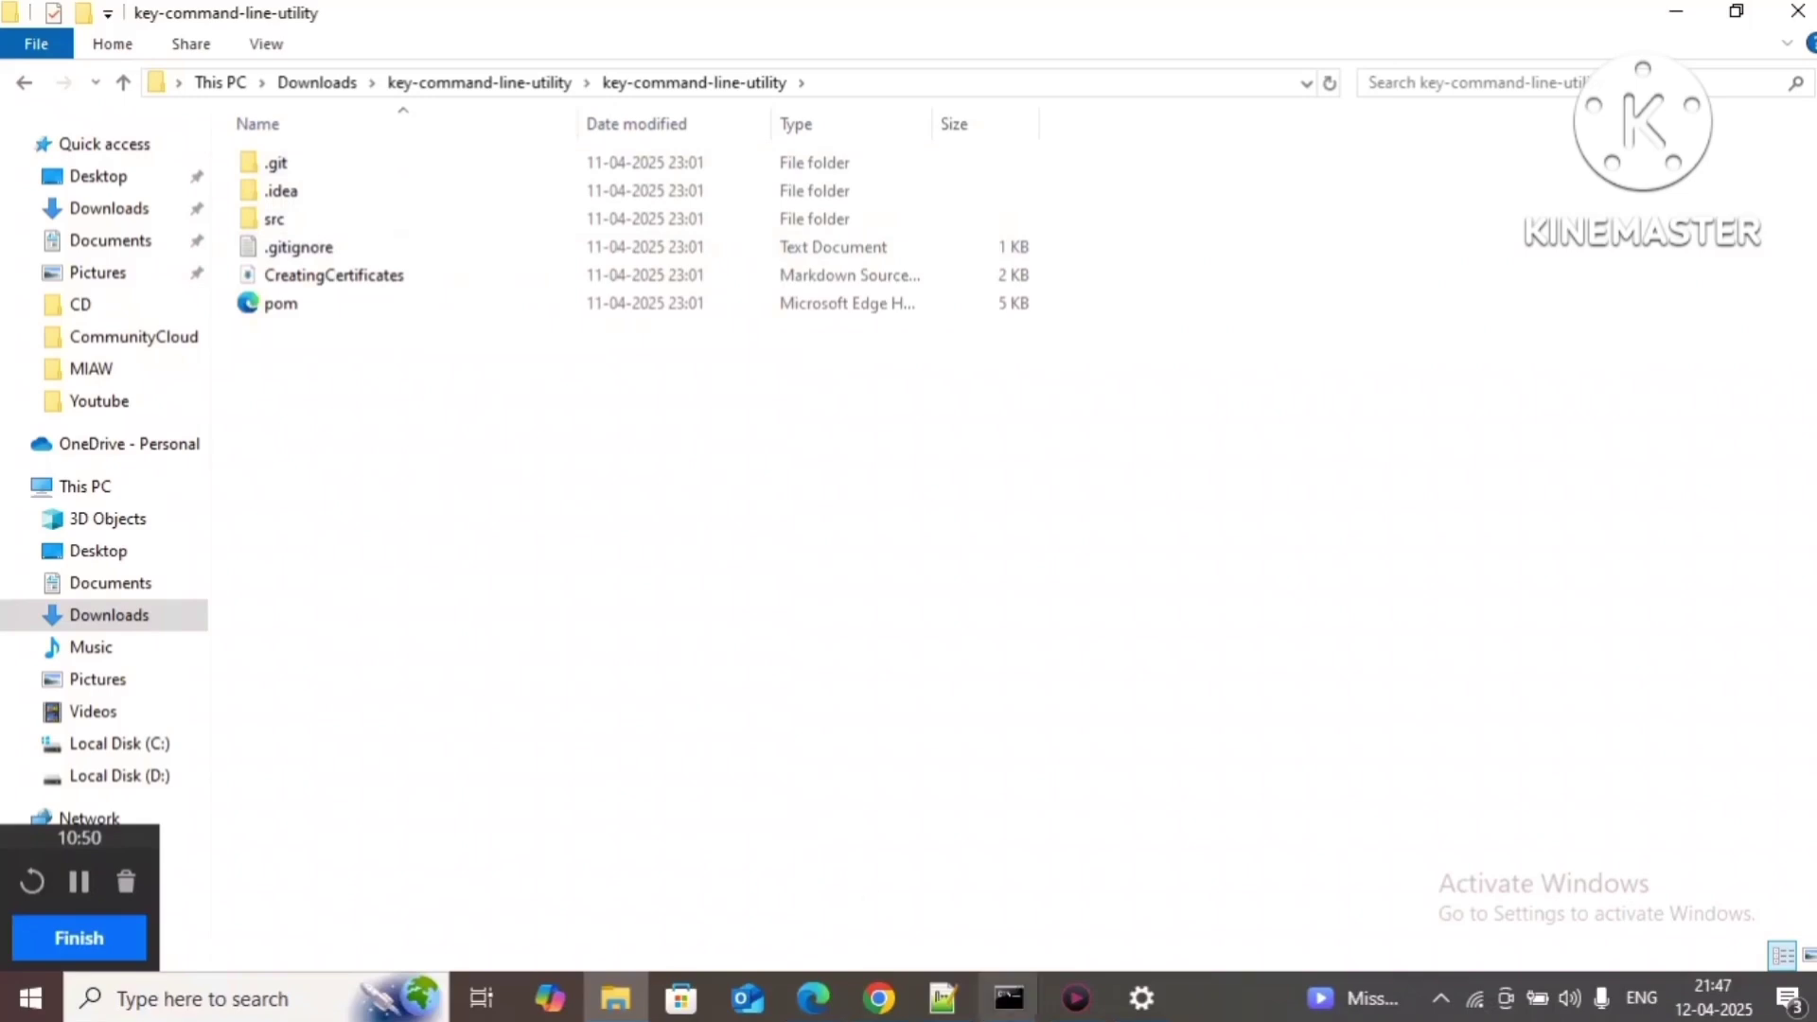
left_click(890, 1000)
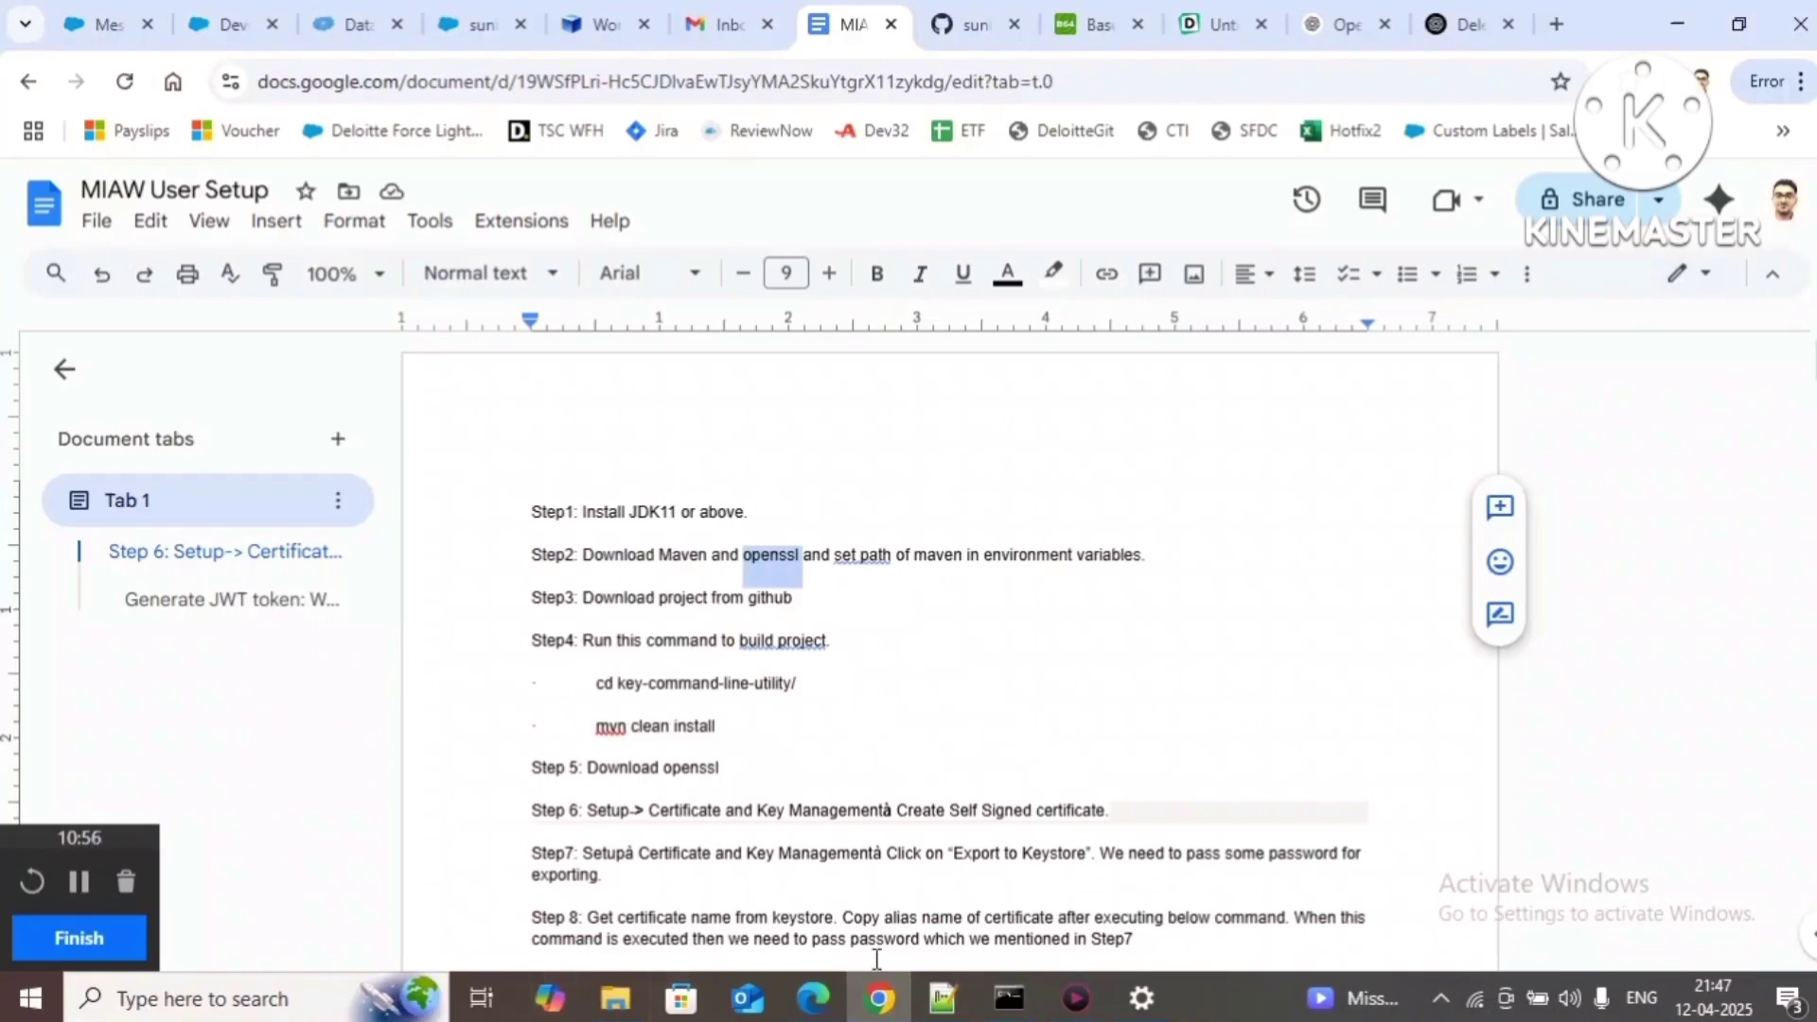
mouse_move(998, 1015)
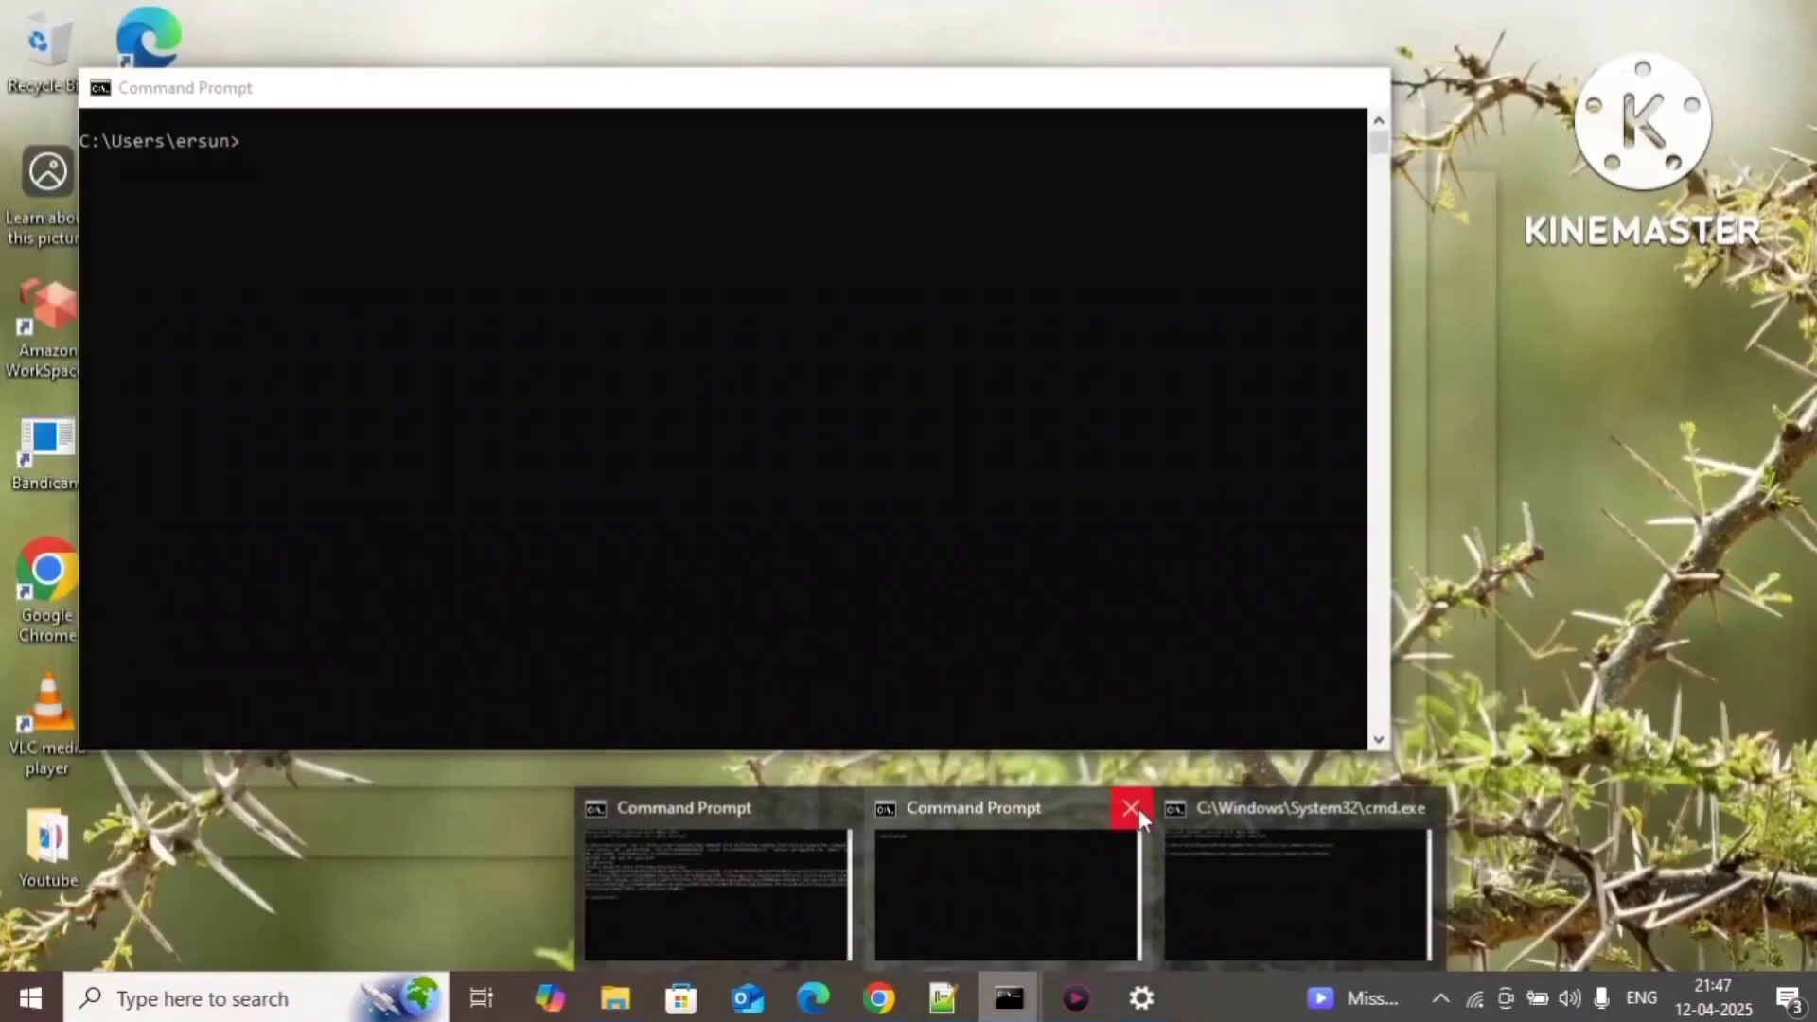
left_click(1133, 808)
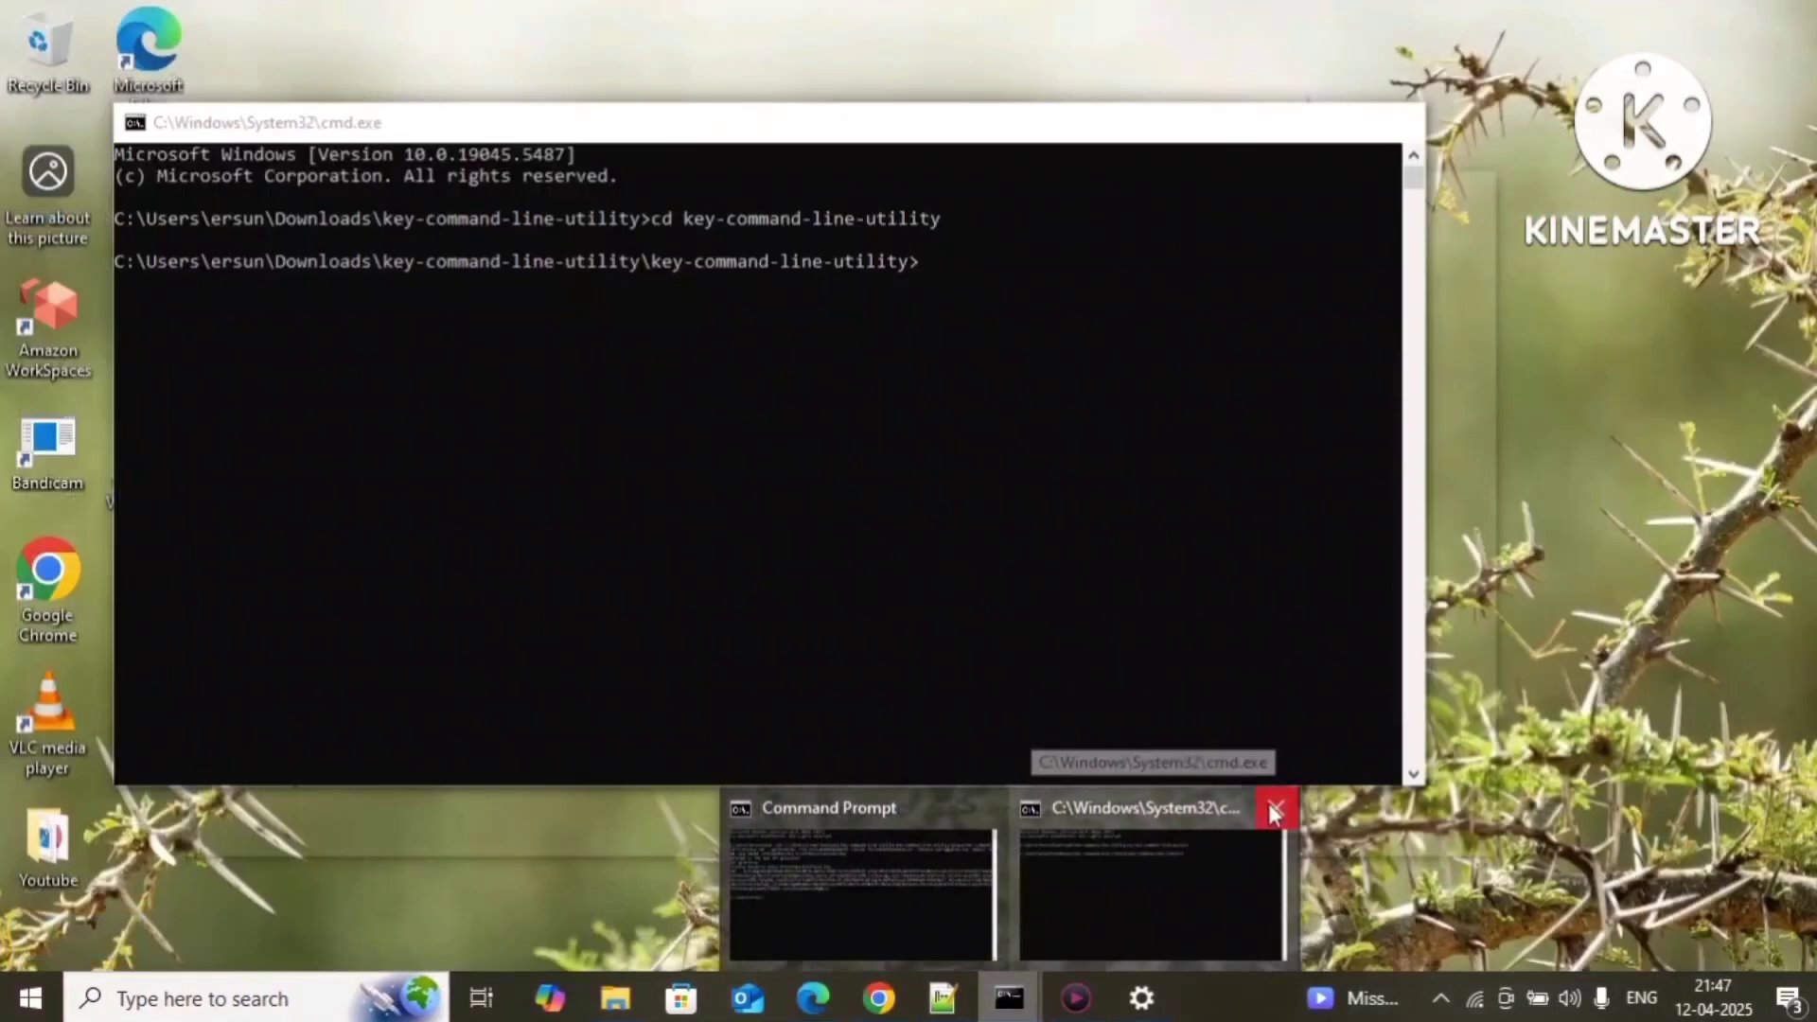
left_click(1271, 806)
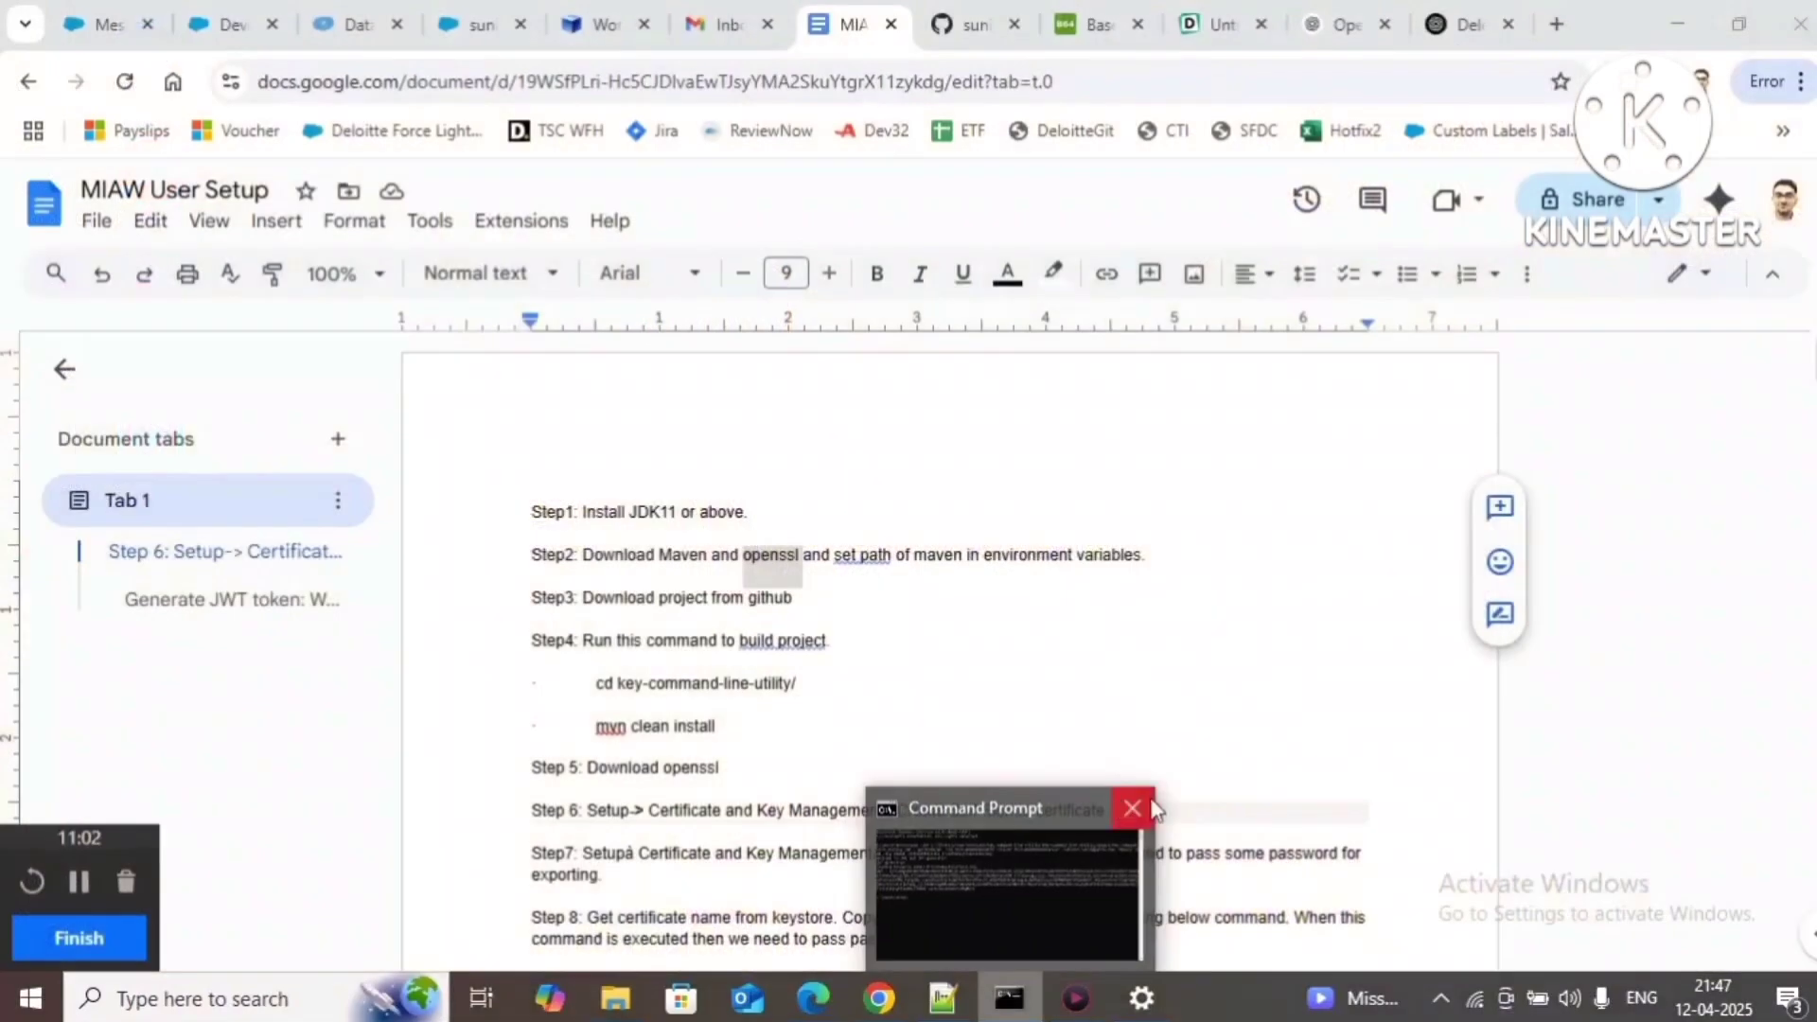
left_click(1136, 807)
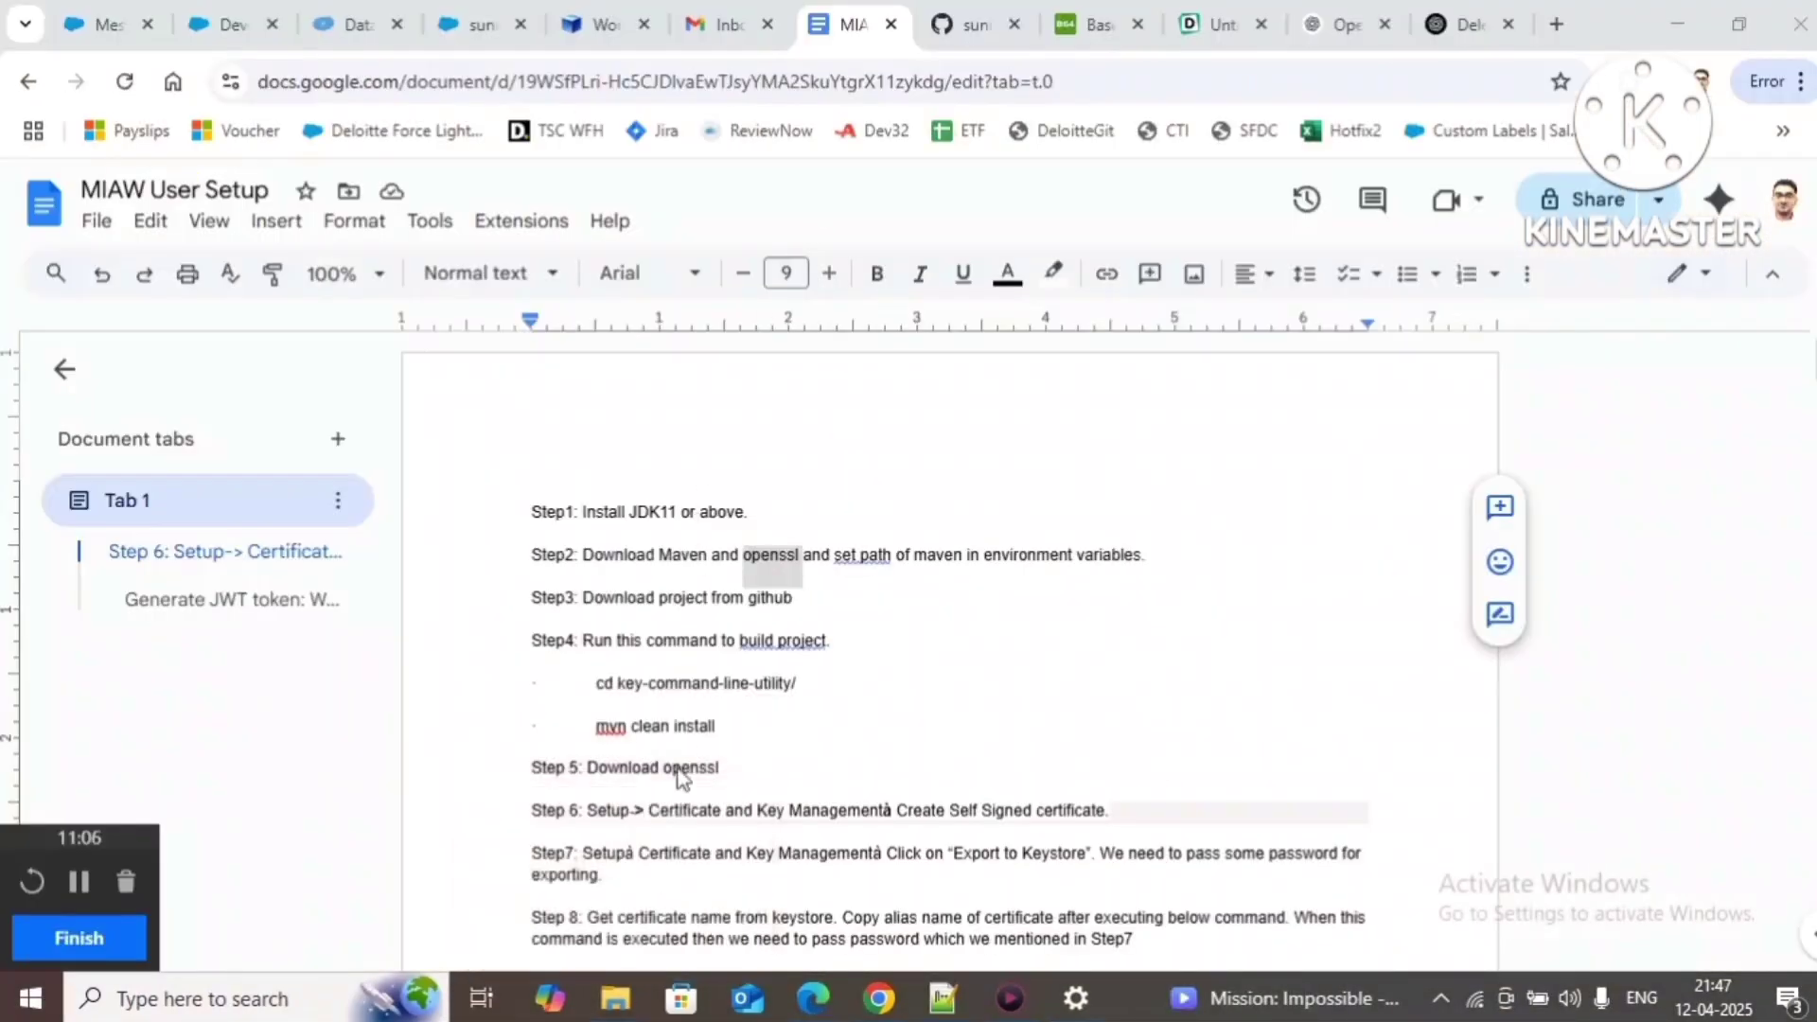
mouse_move(618, 995)
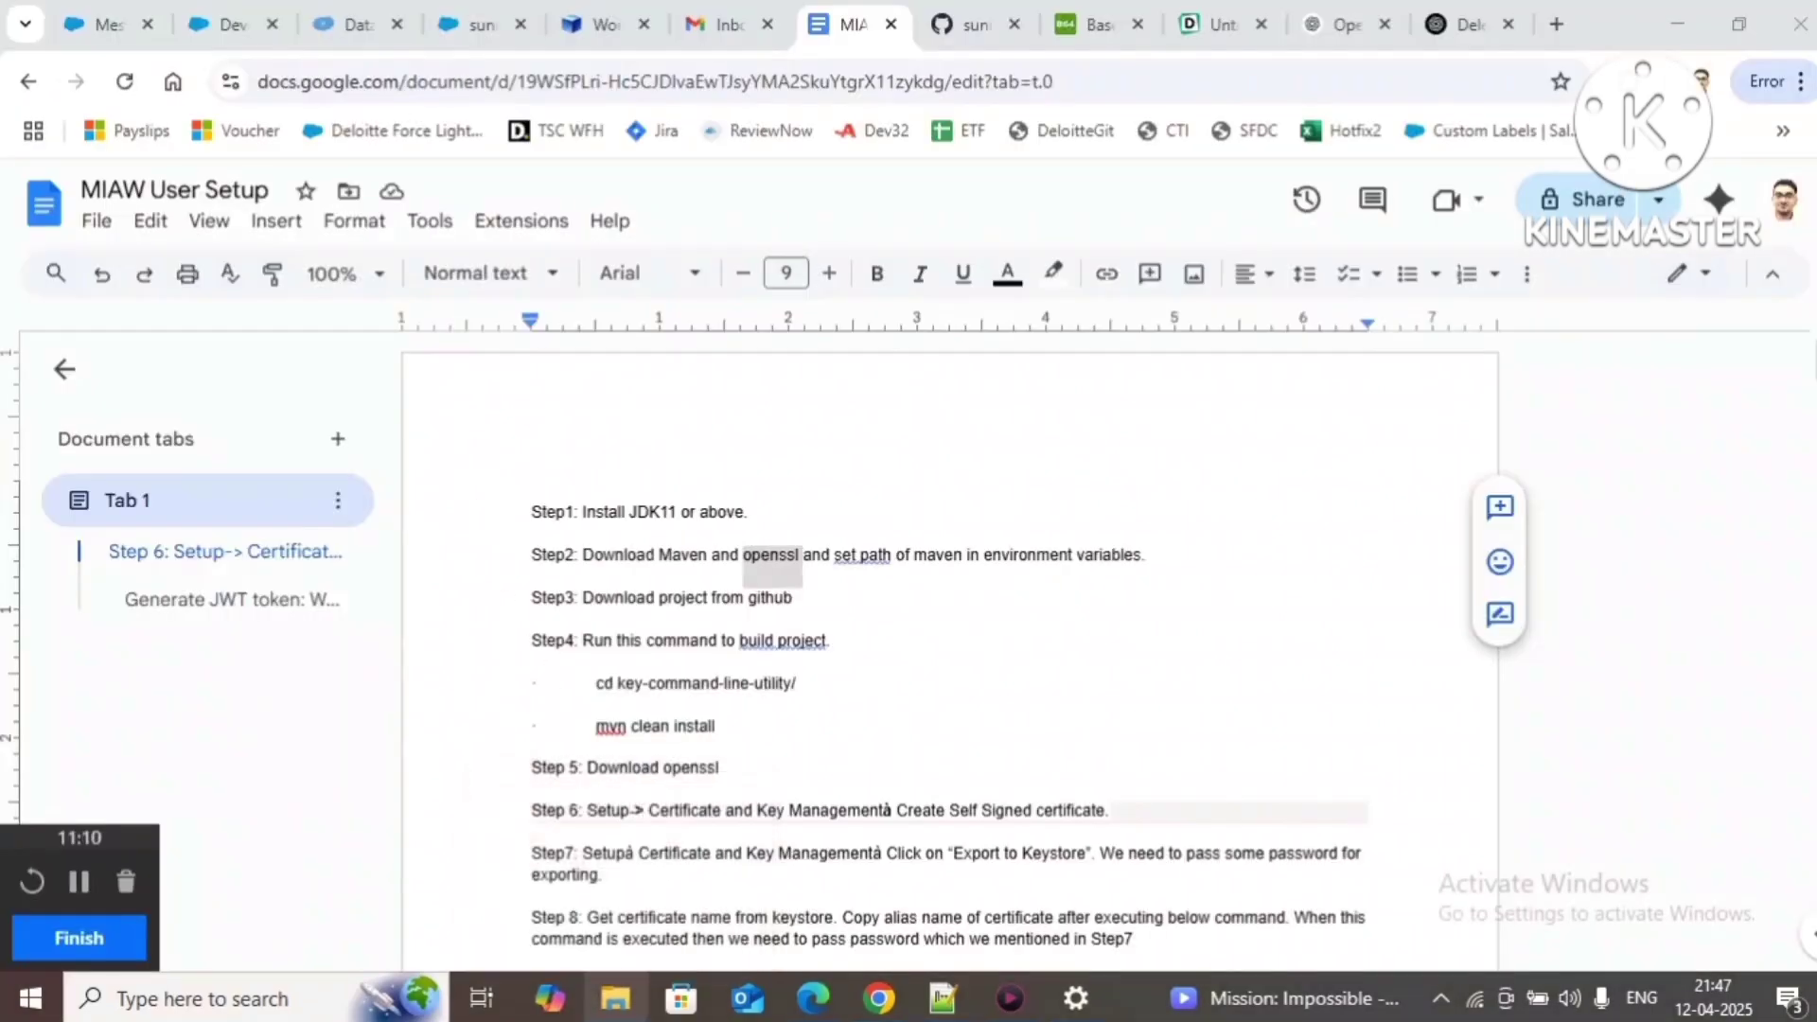
left_click(663, 906)
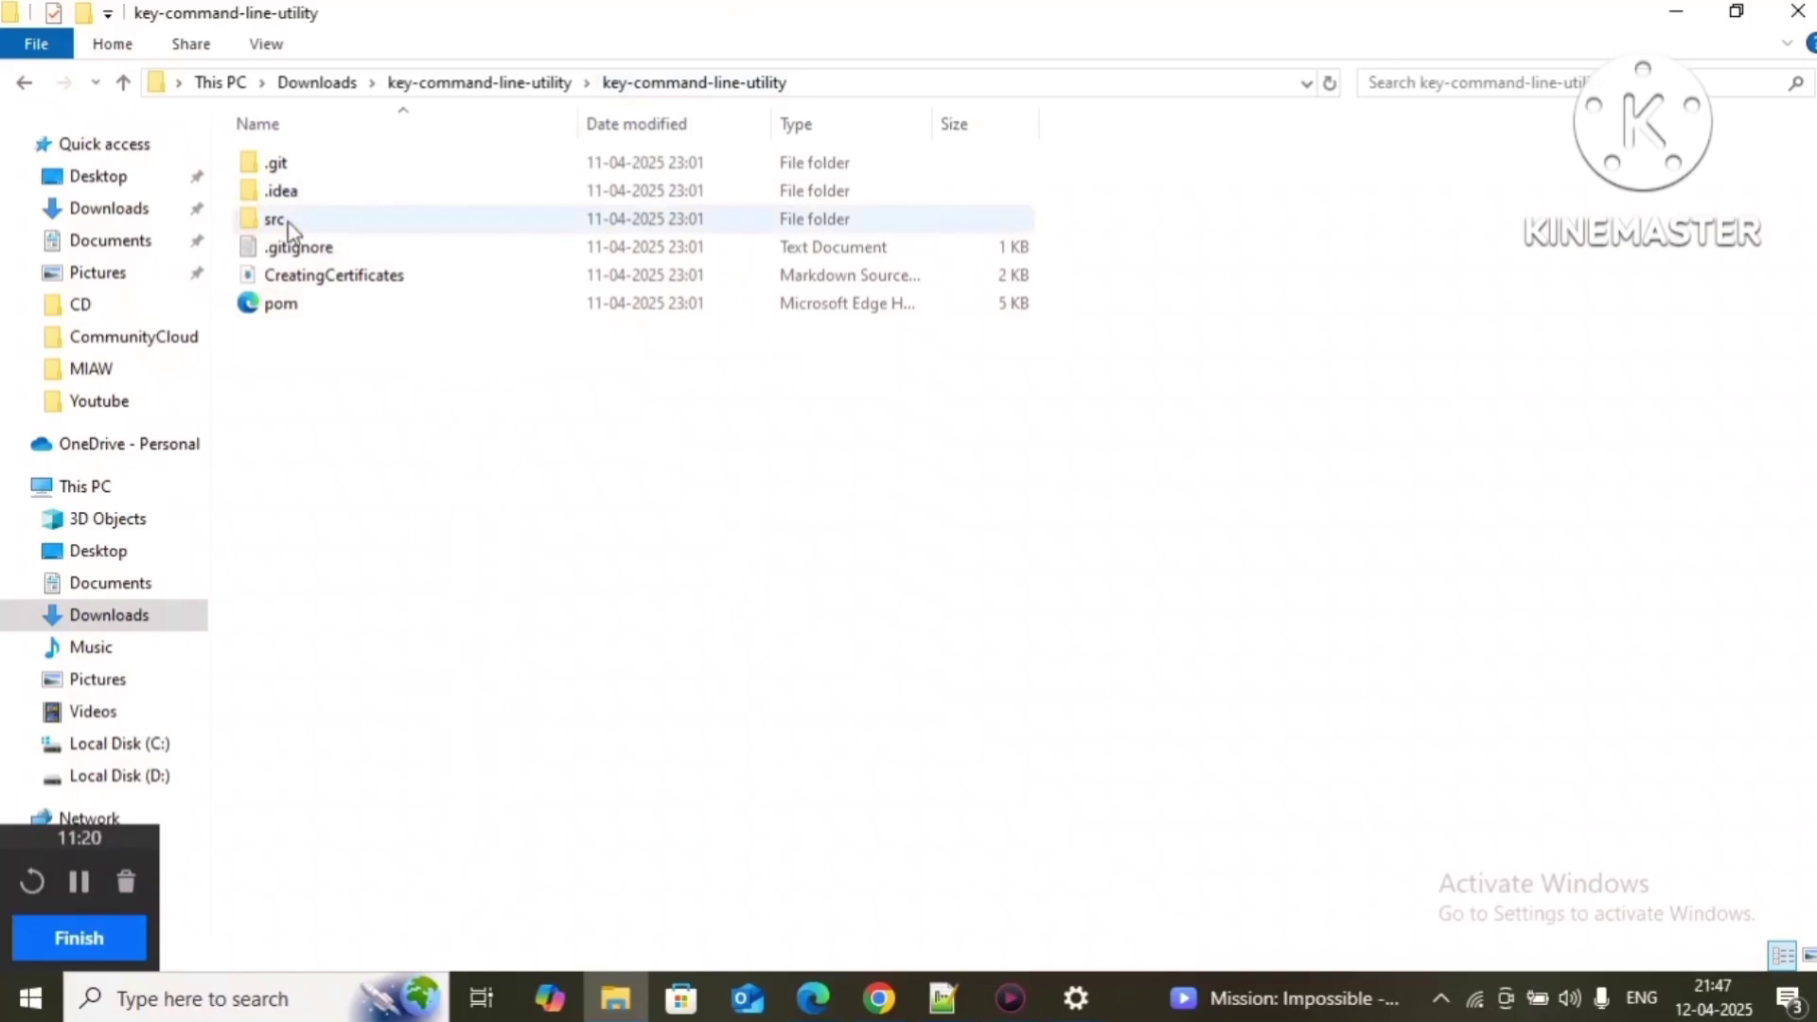
Step: Open a Command Prompt in the nested key-command-line-utility folder from Explorer's address bar
left_click(928, 82)
type("cmd")
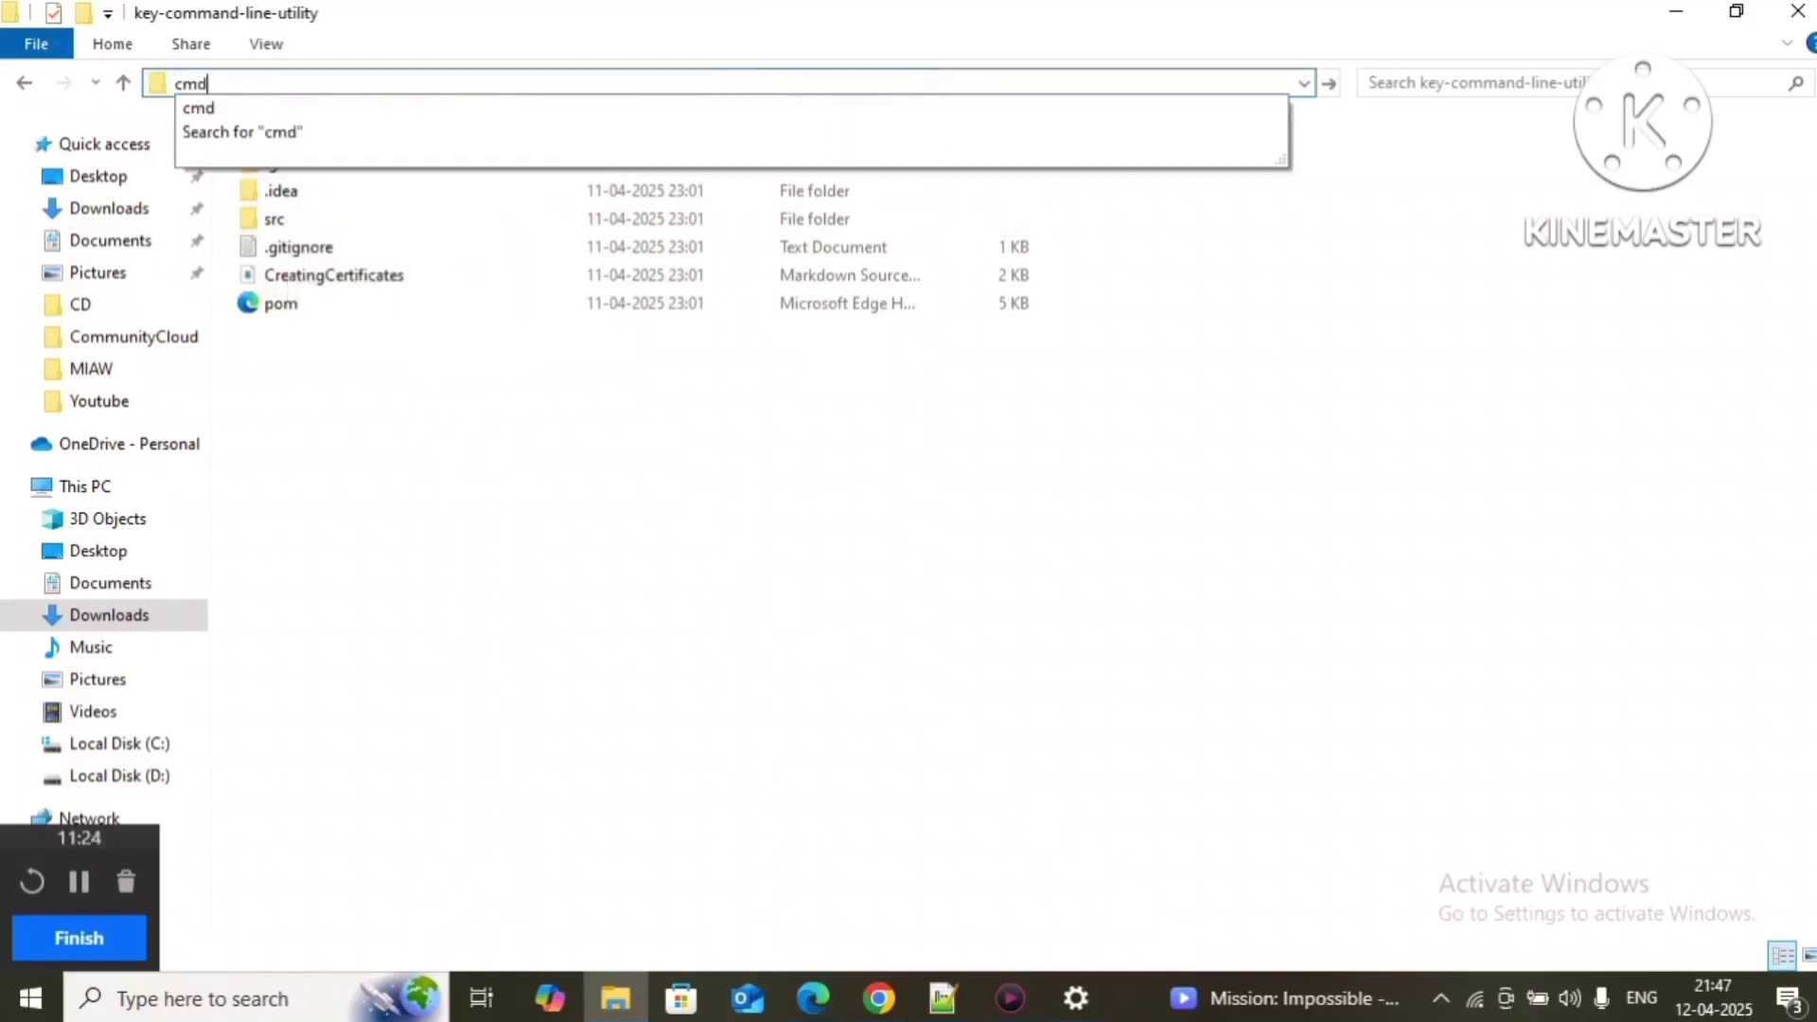
key("Return")
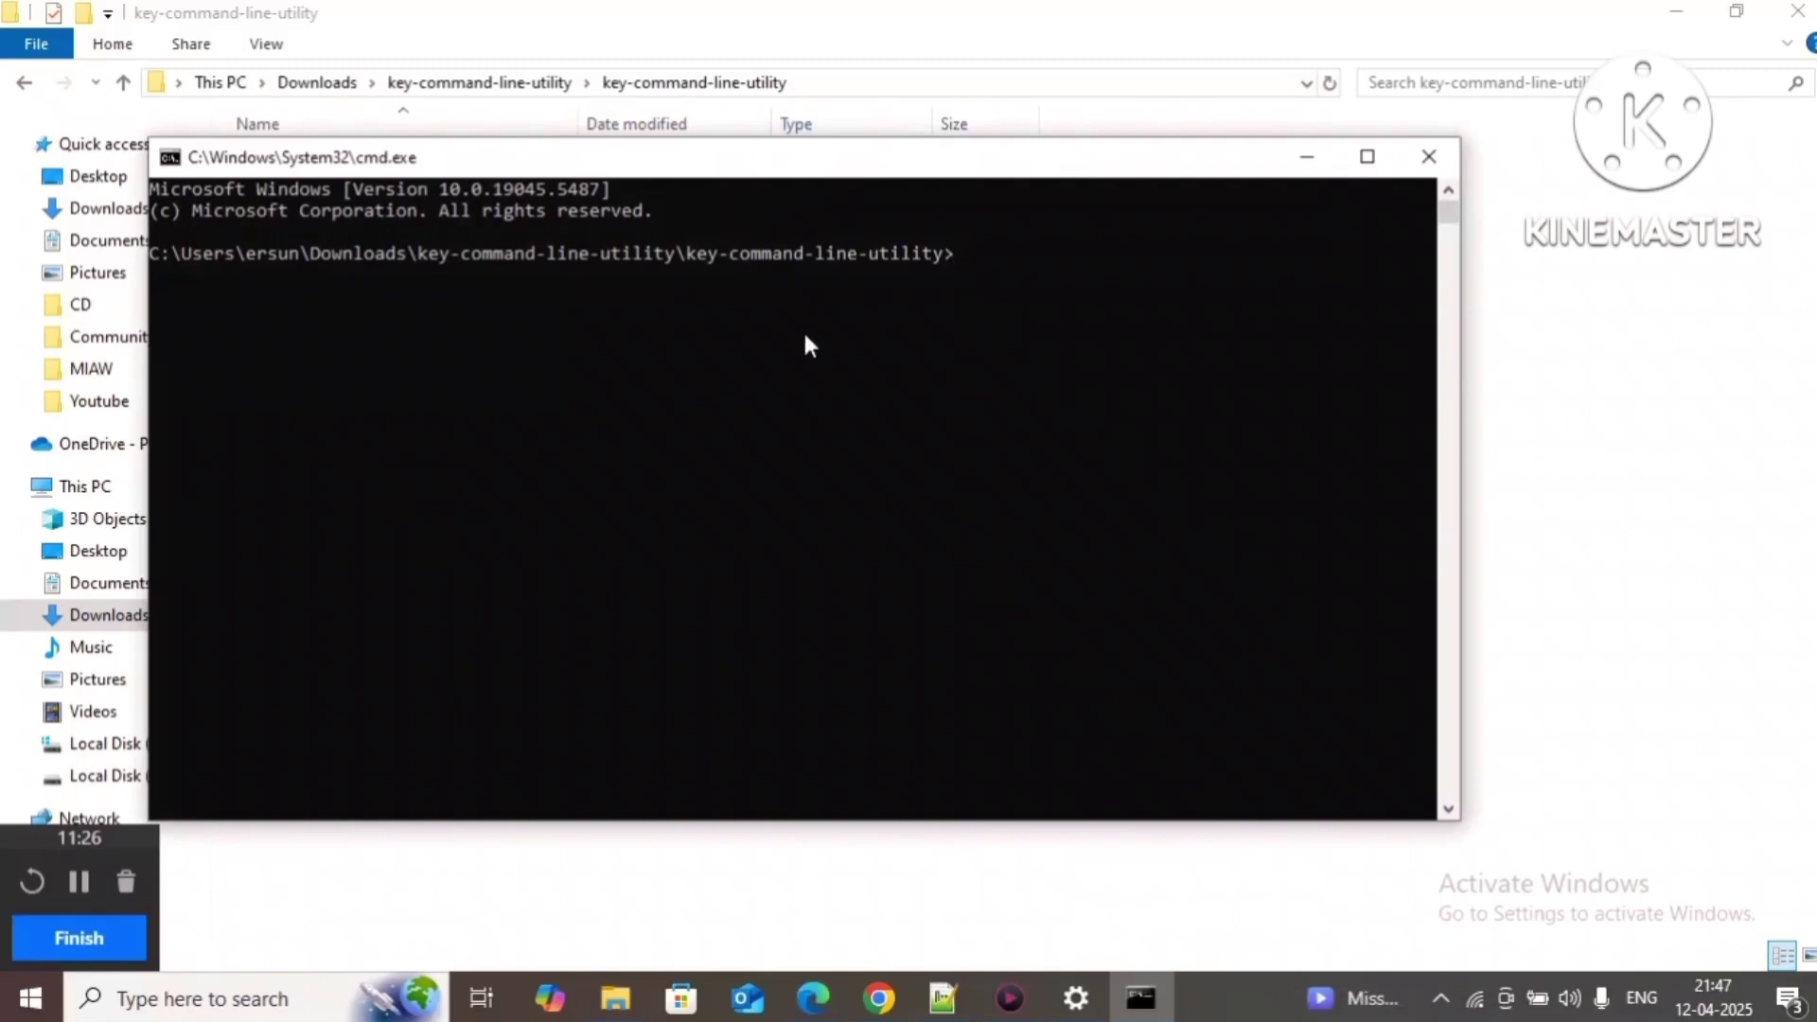
Step: Copy the mvn clean install line from the setup doc and bring the console forward
left_click(880, 996)
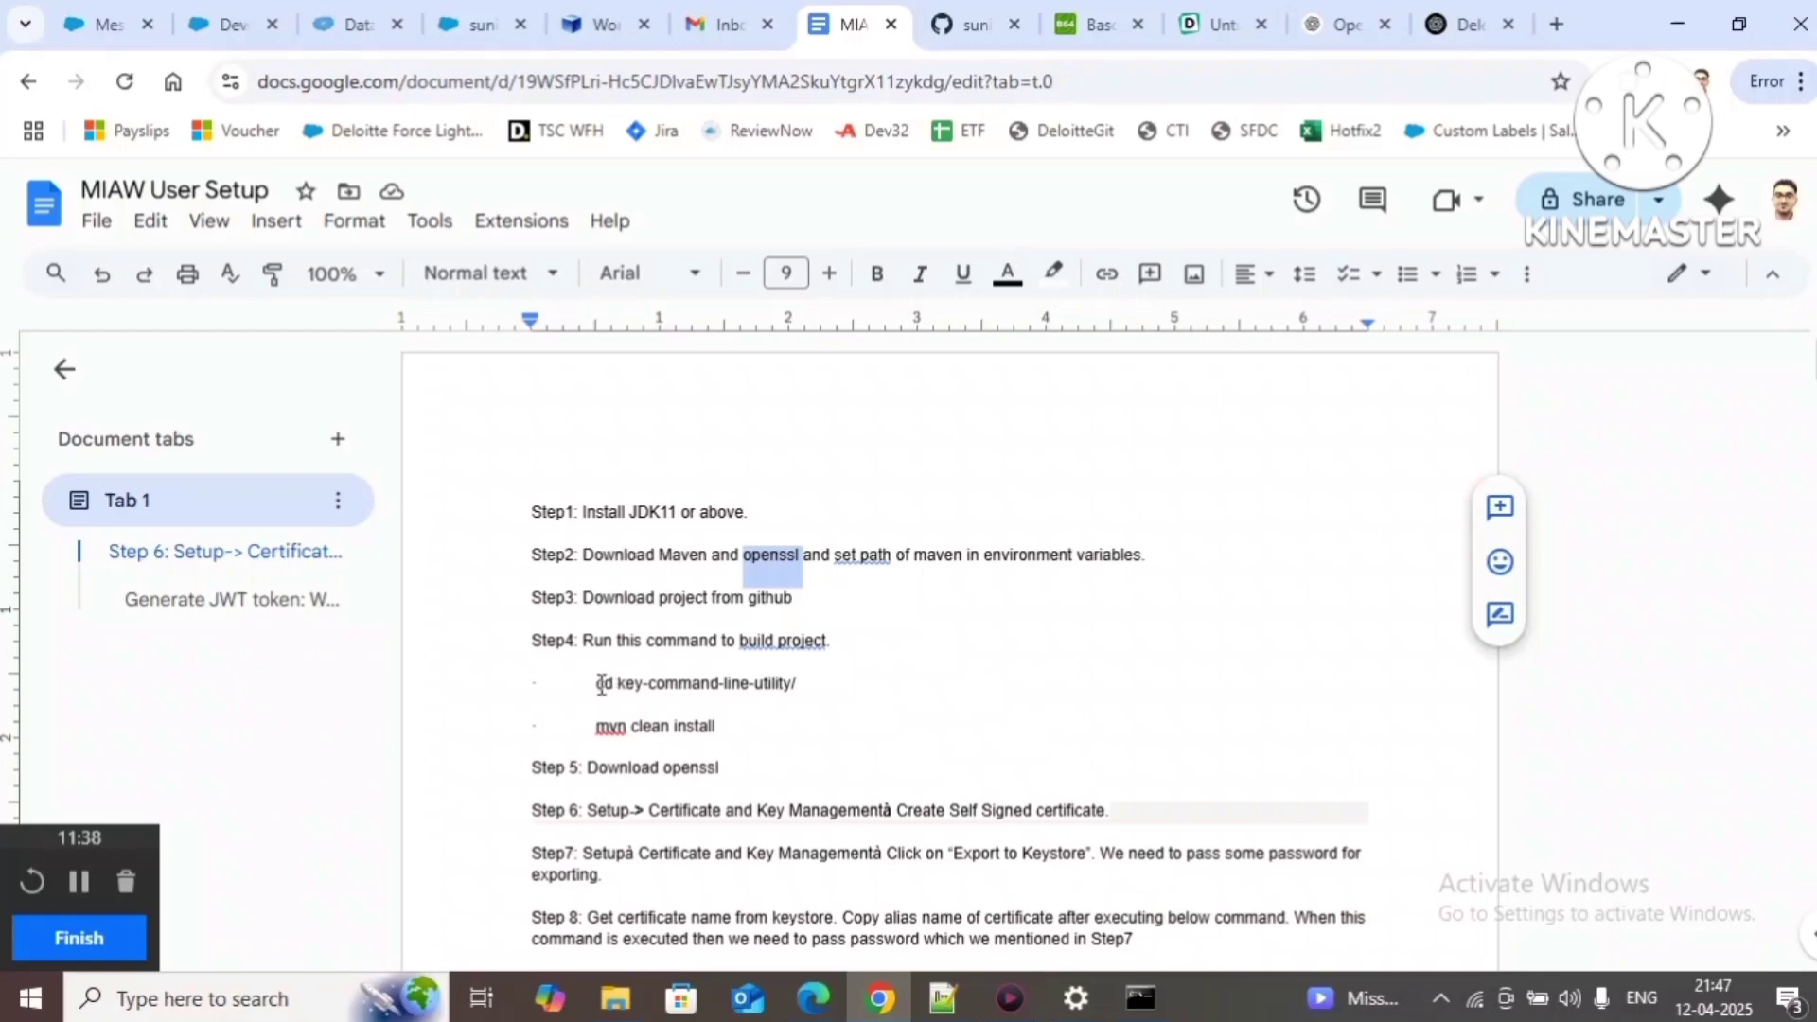
left_click_drag(599, 683, 797, 678)
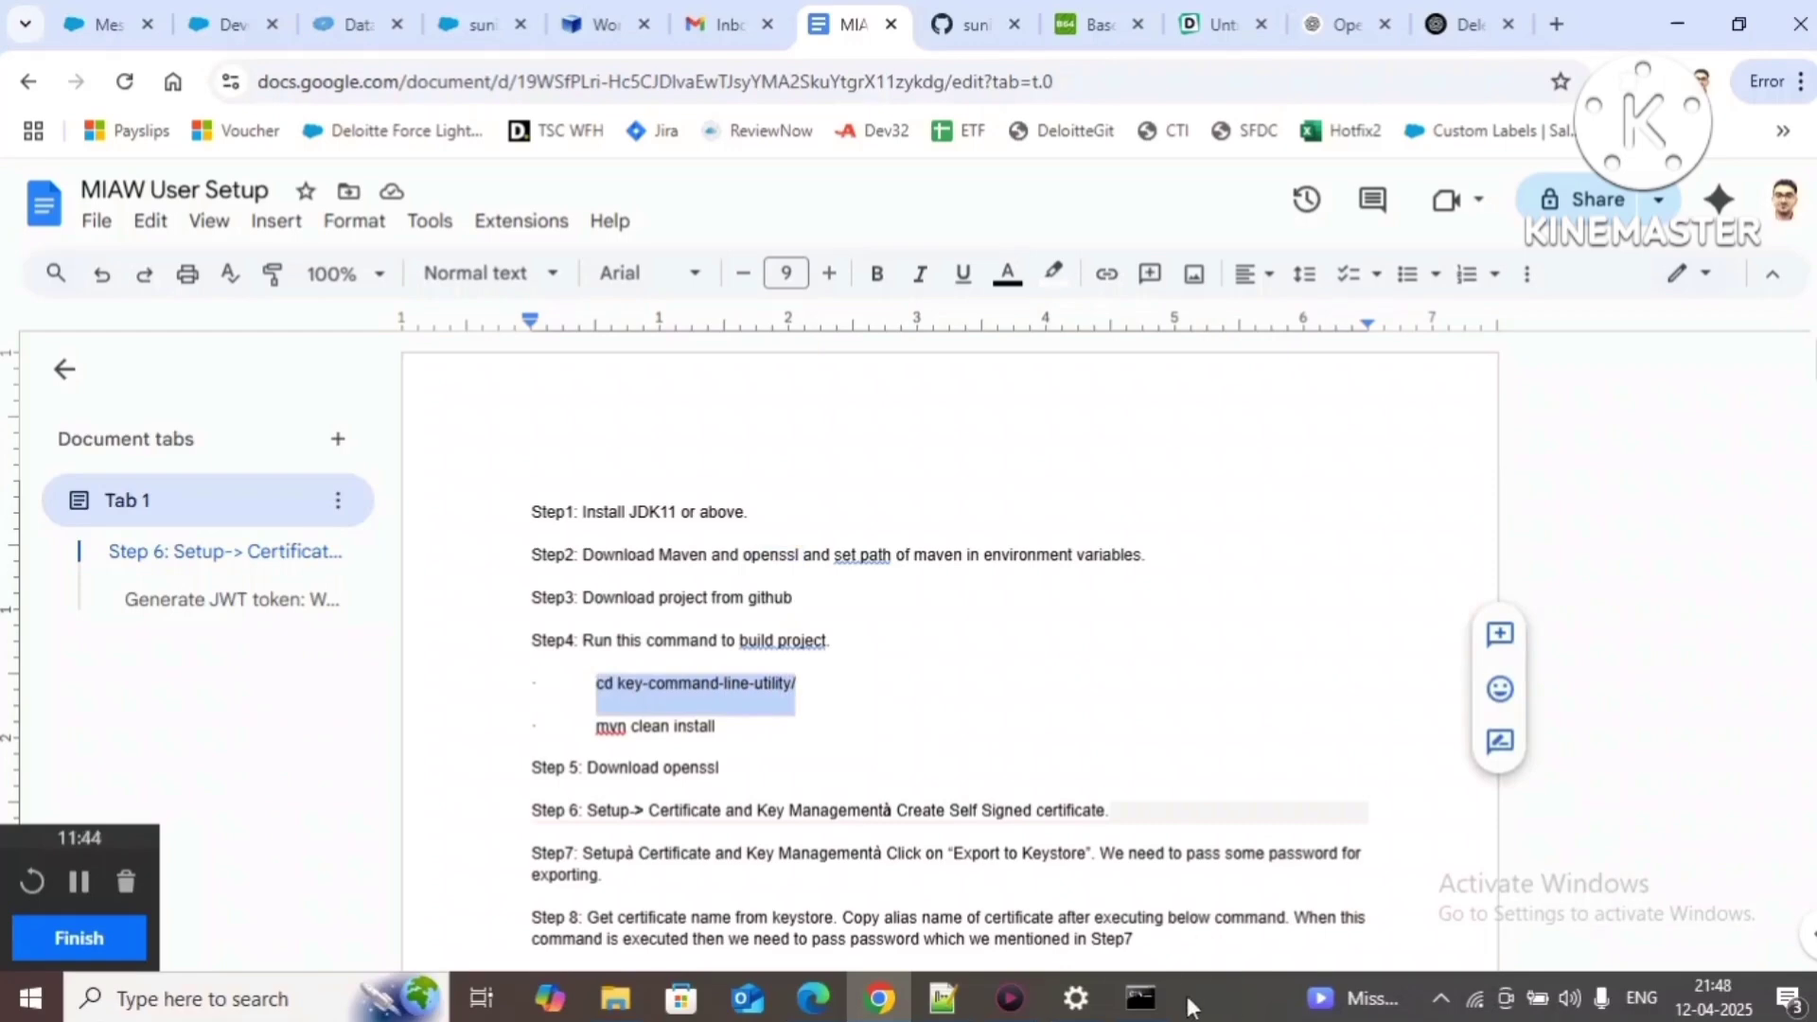
left_click(1146, 1001)
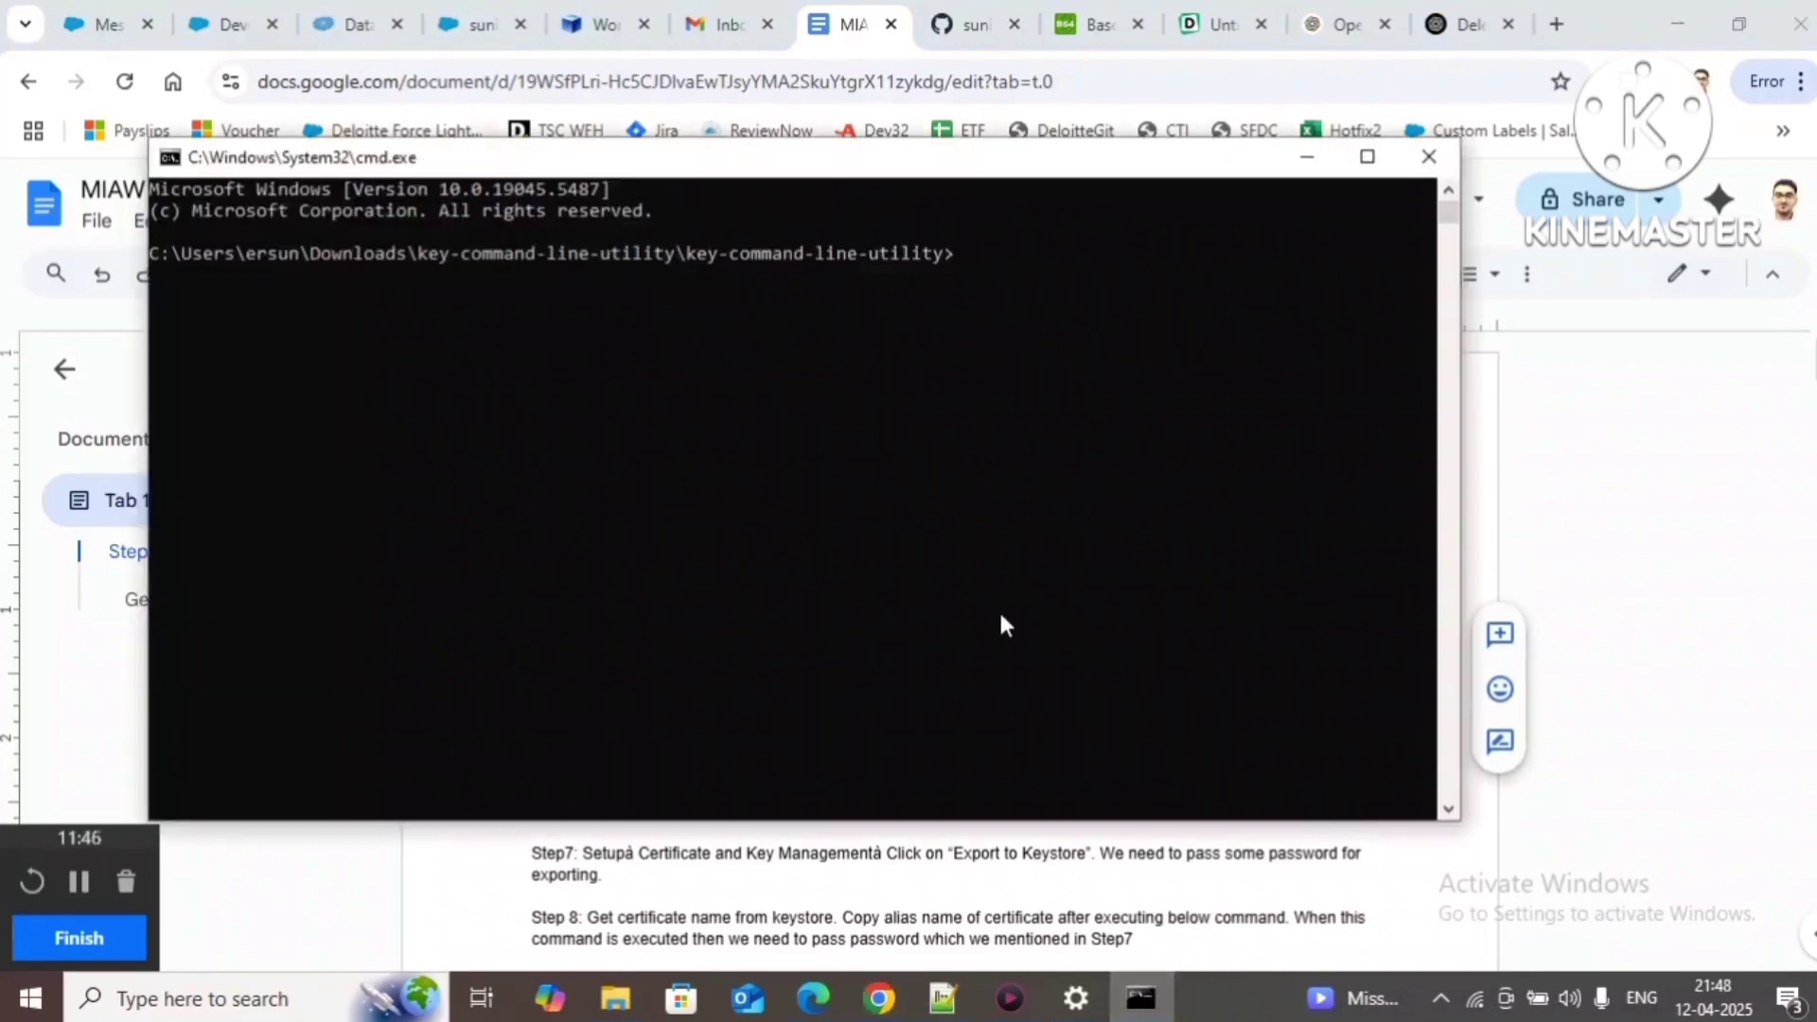
key("alt+Tab")
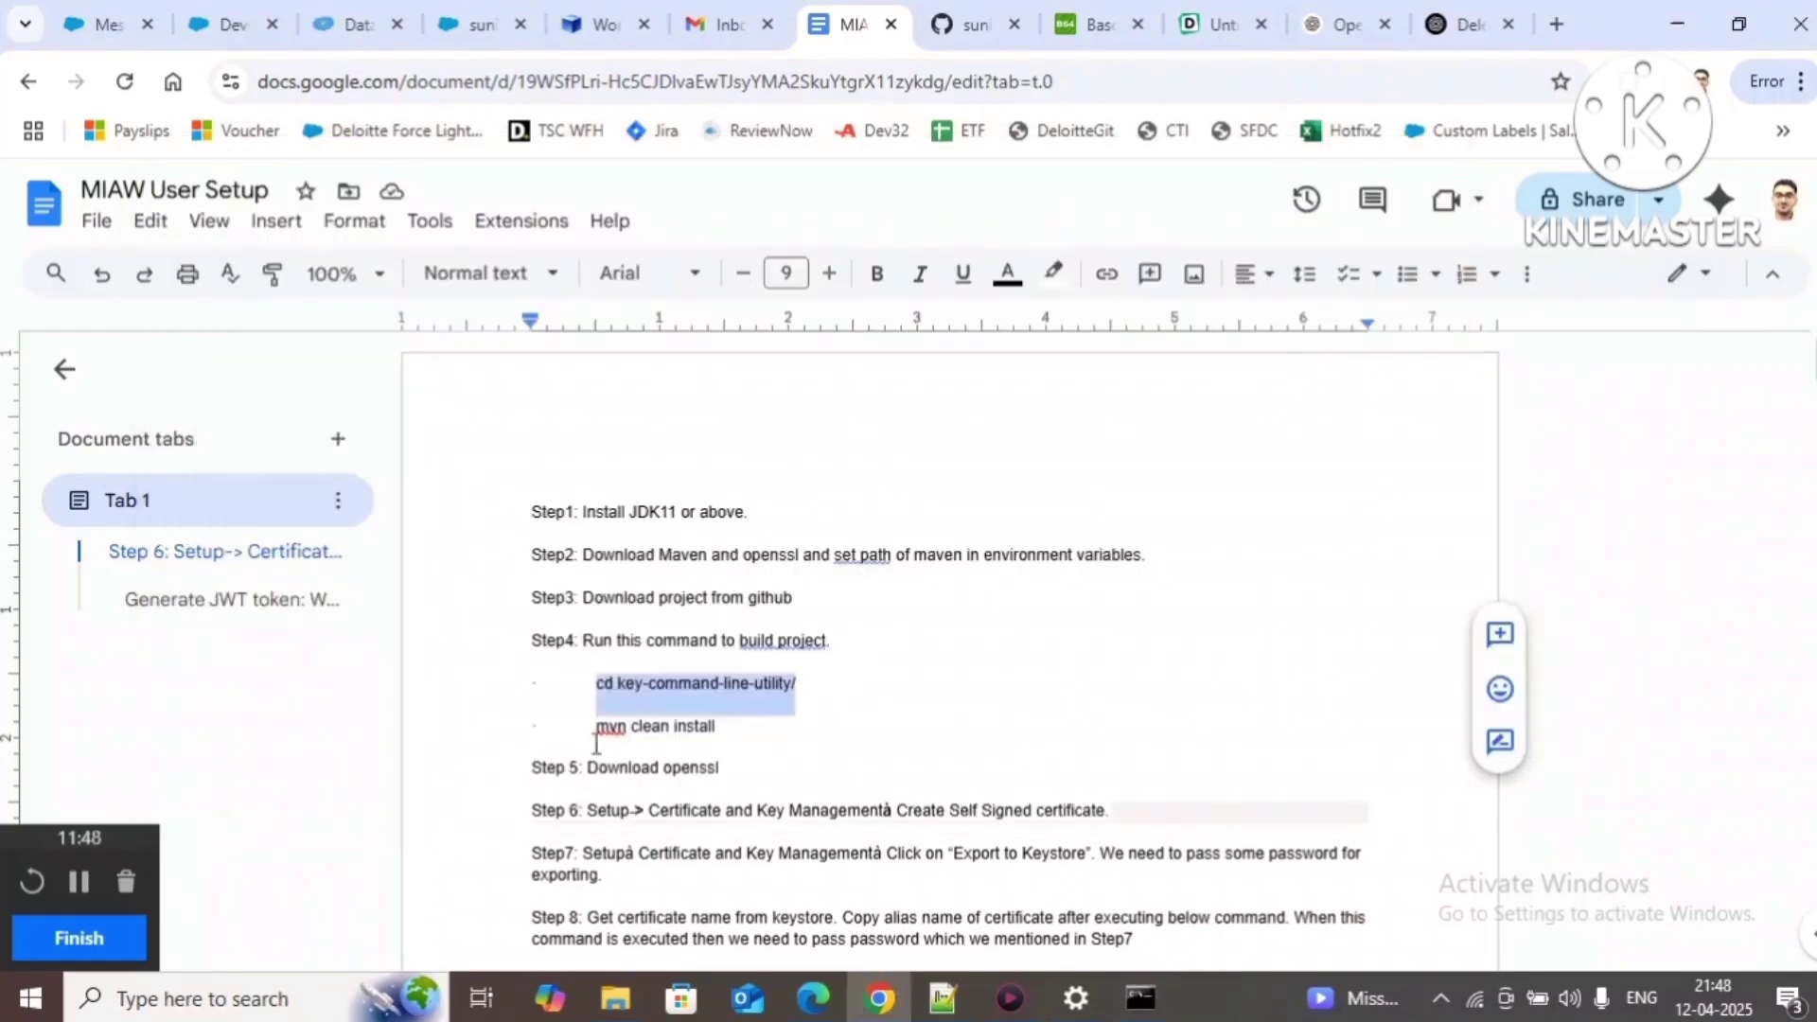
left_click(594, 731)
left_click_drag(593, 731, 719, 733)
key("ctrl+c")
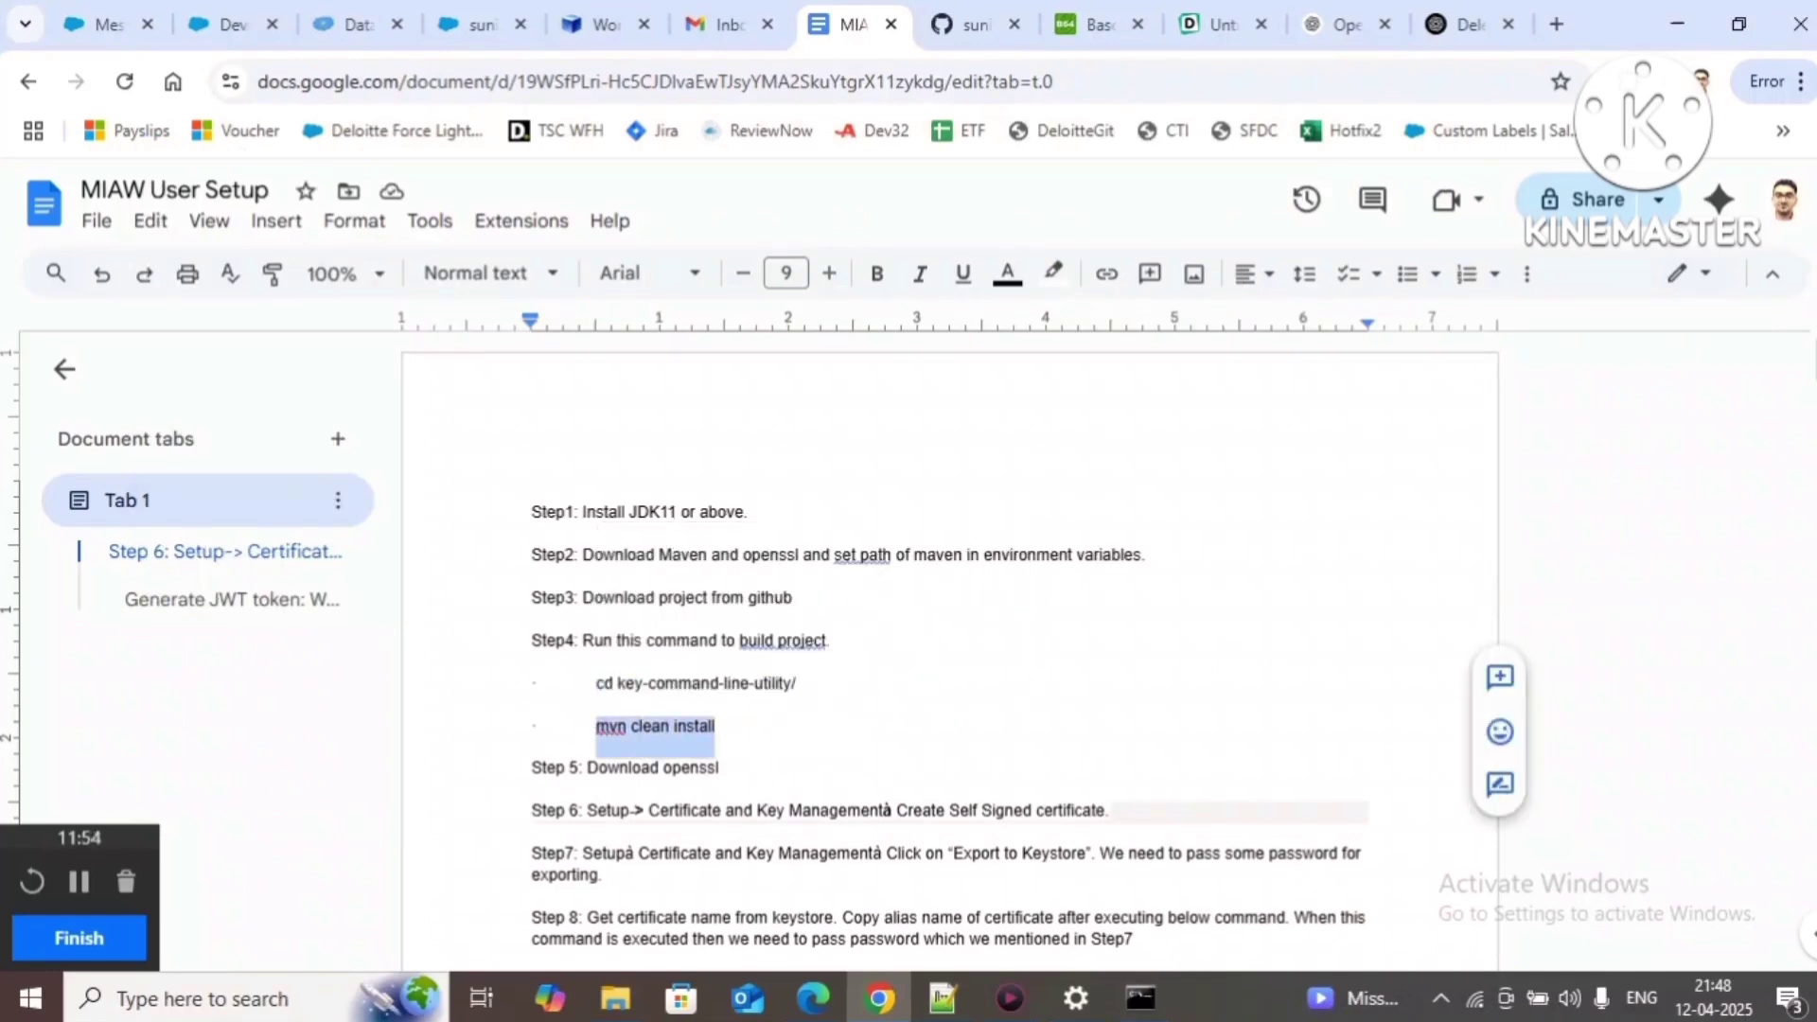
left_click(1156, 1014)
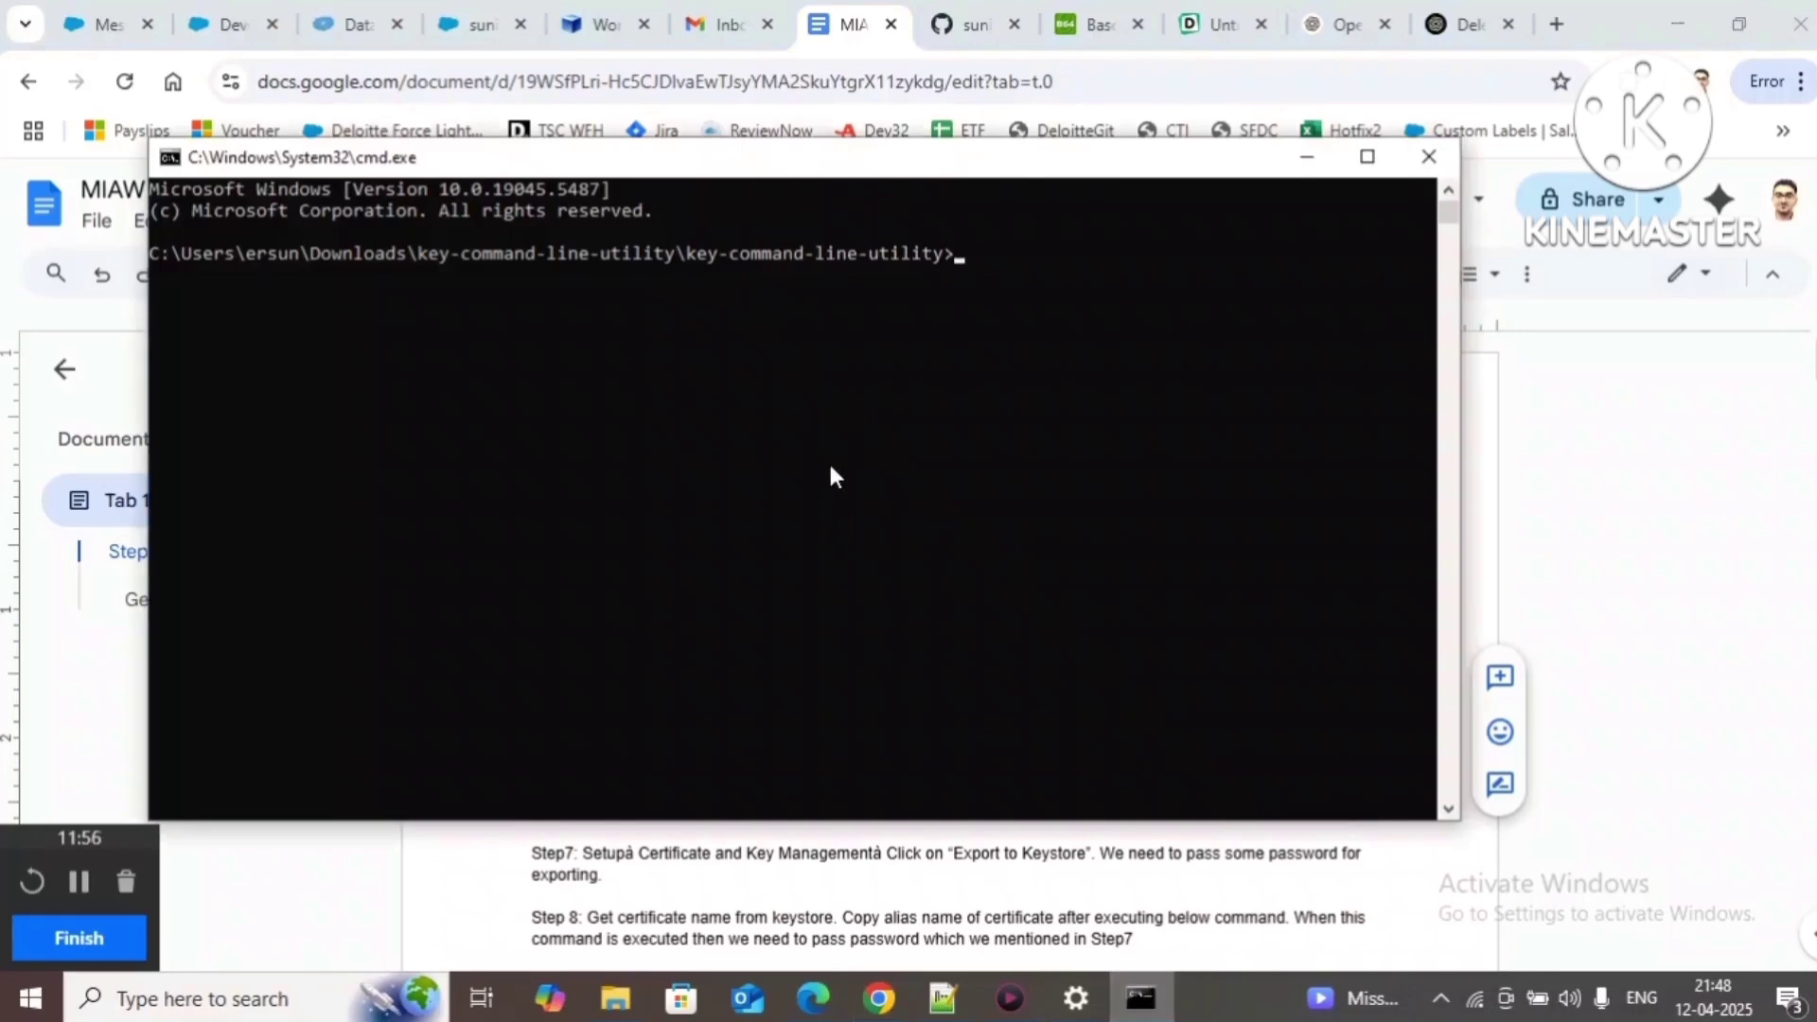
Step: Paste and run mvn clean install, confirm BUILD SUCCESS, then close the console
right_click(830, 467)
key("Return")
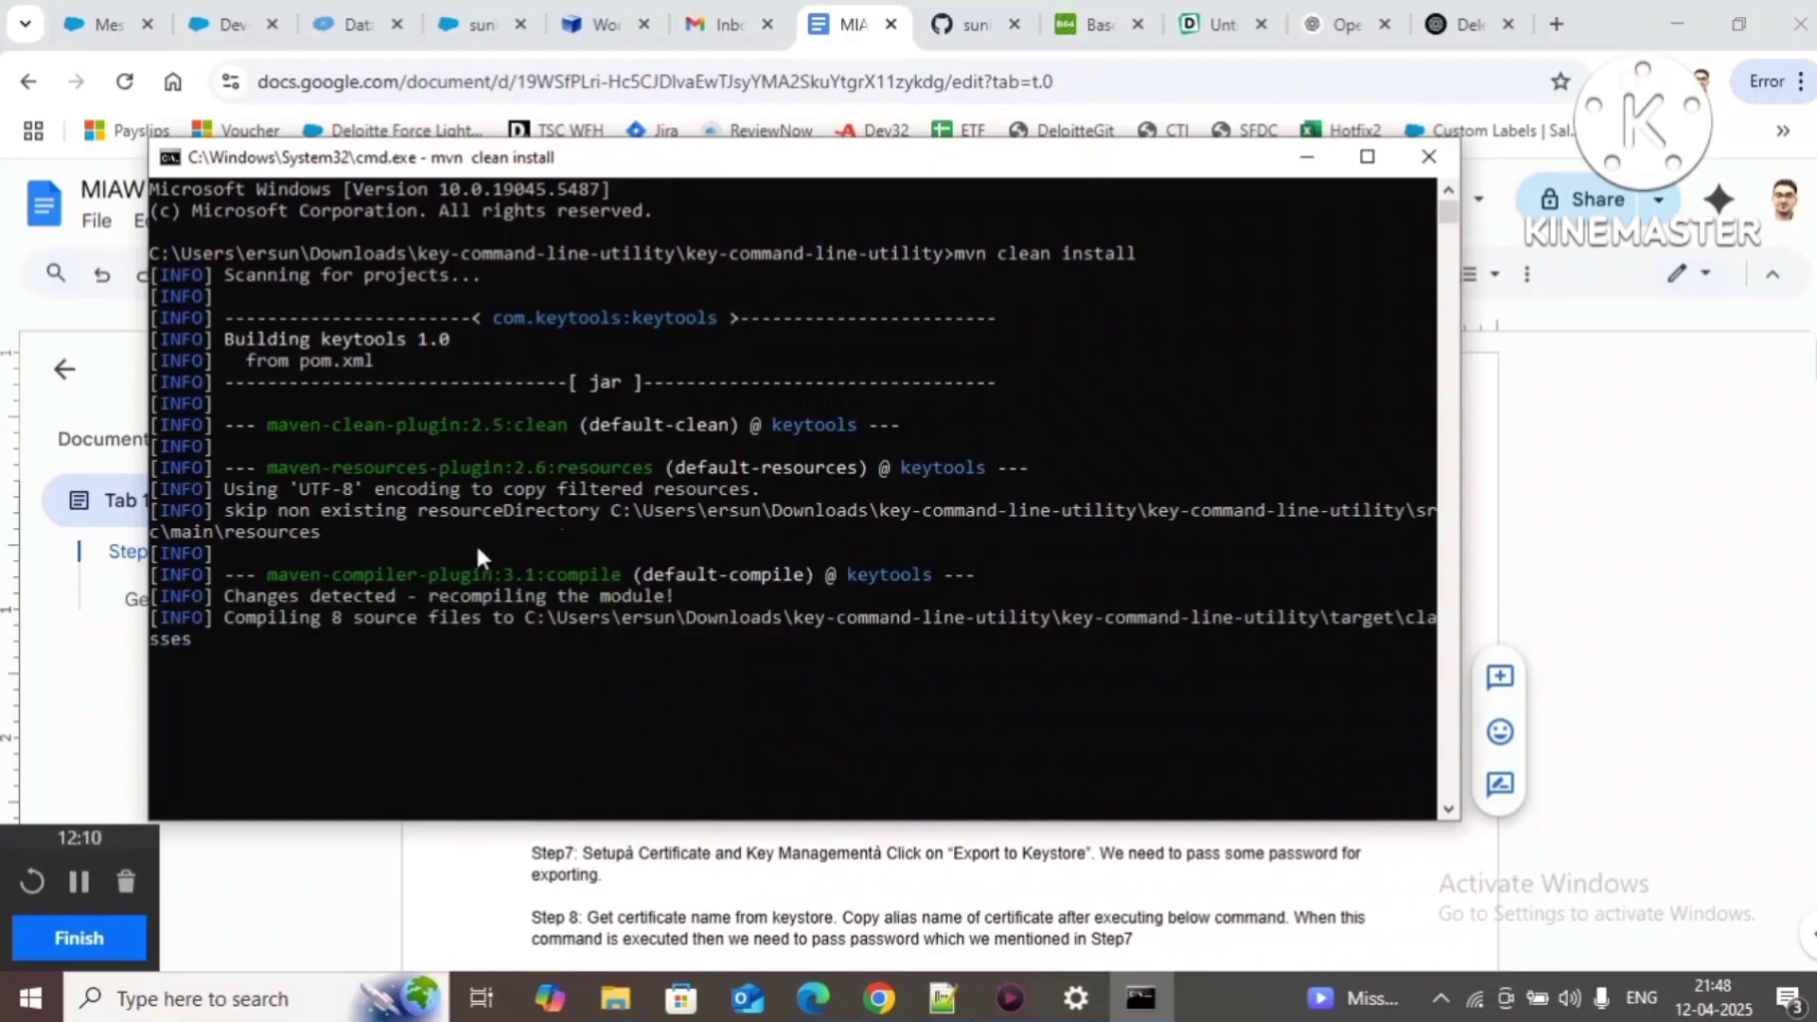
left_click(73, 882)
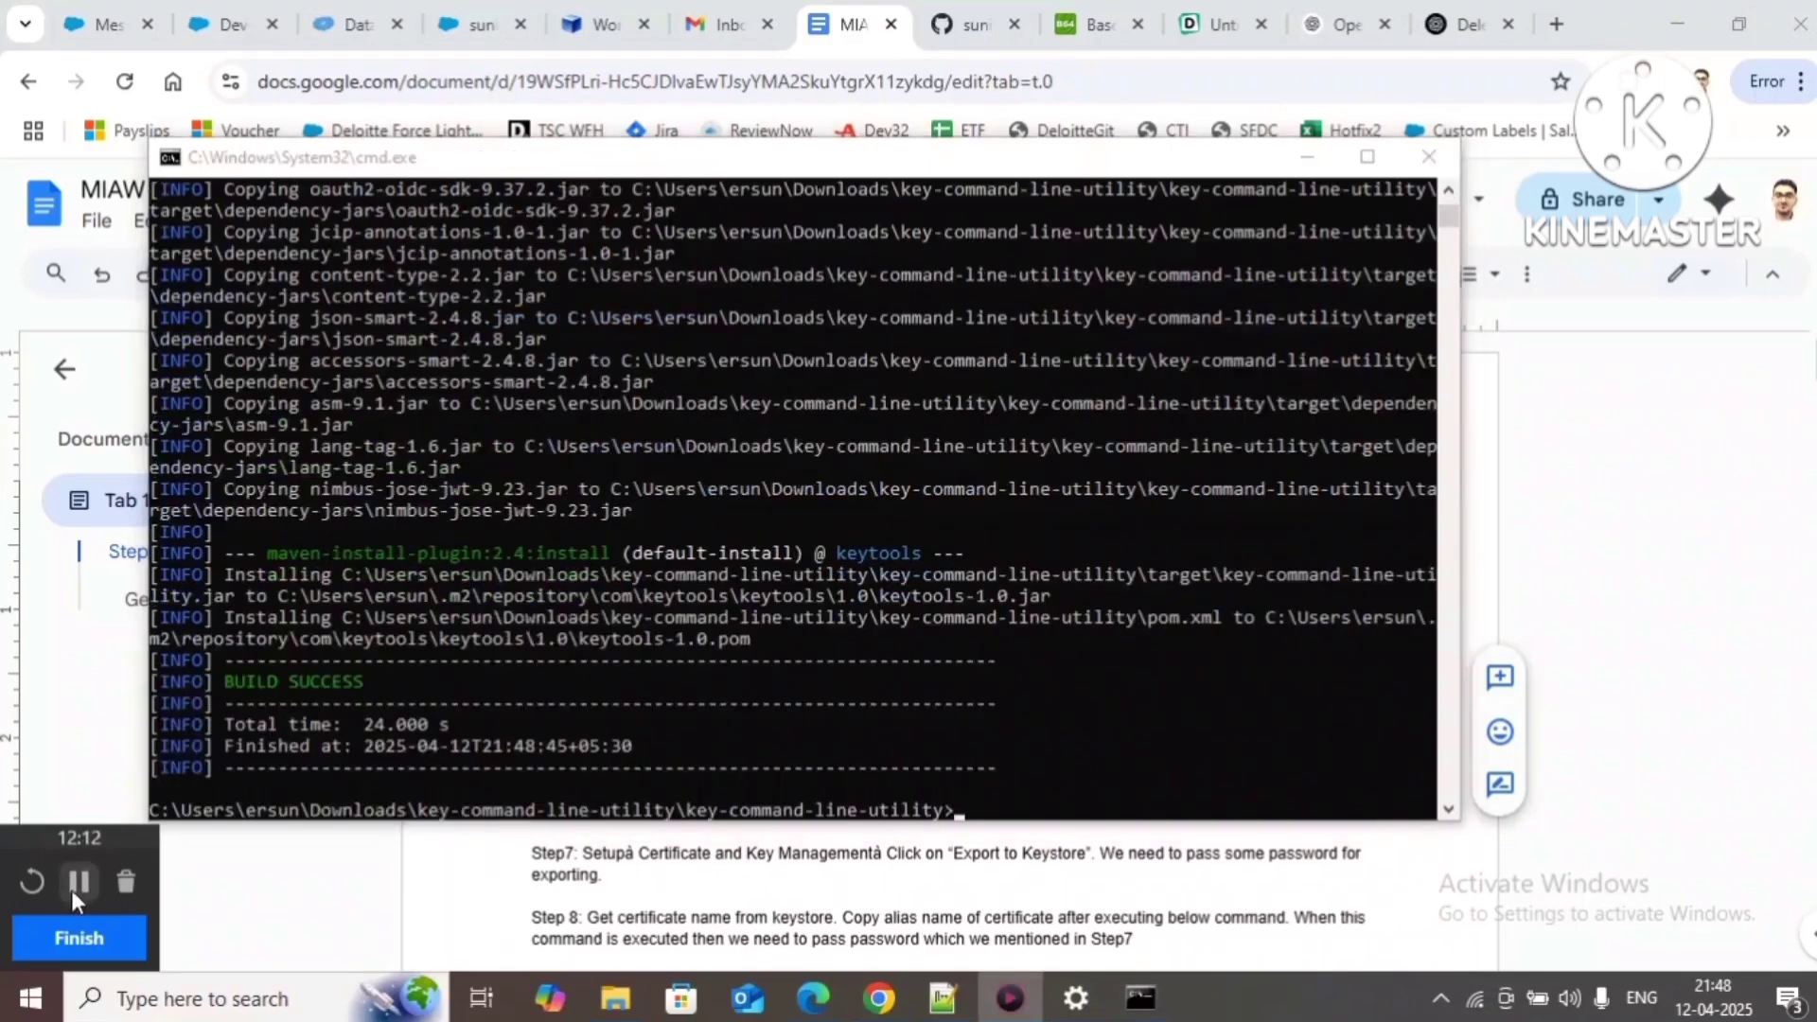
left_click(726, 724)
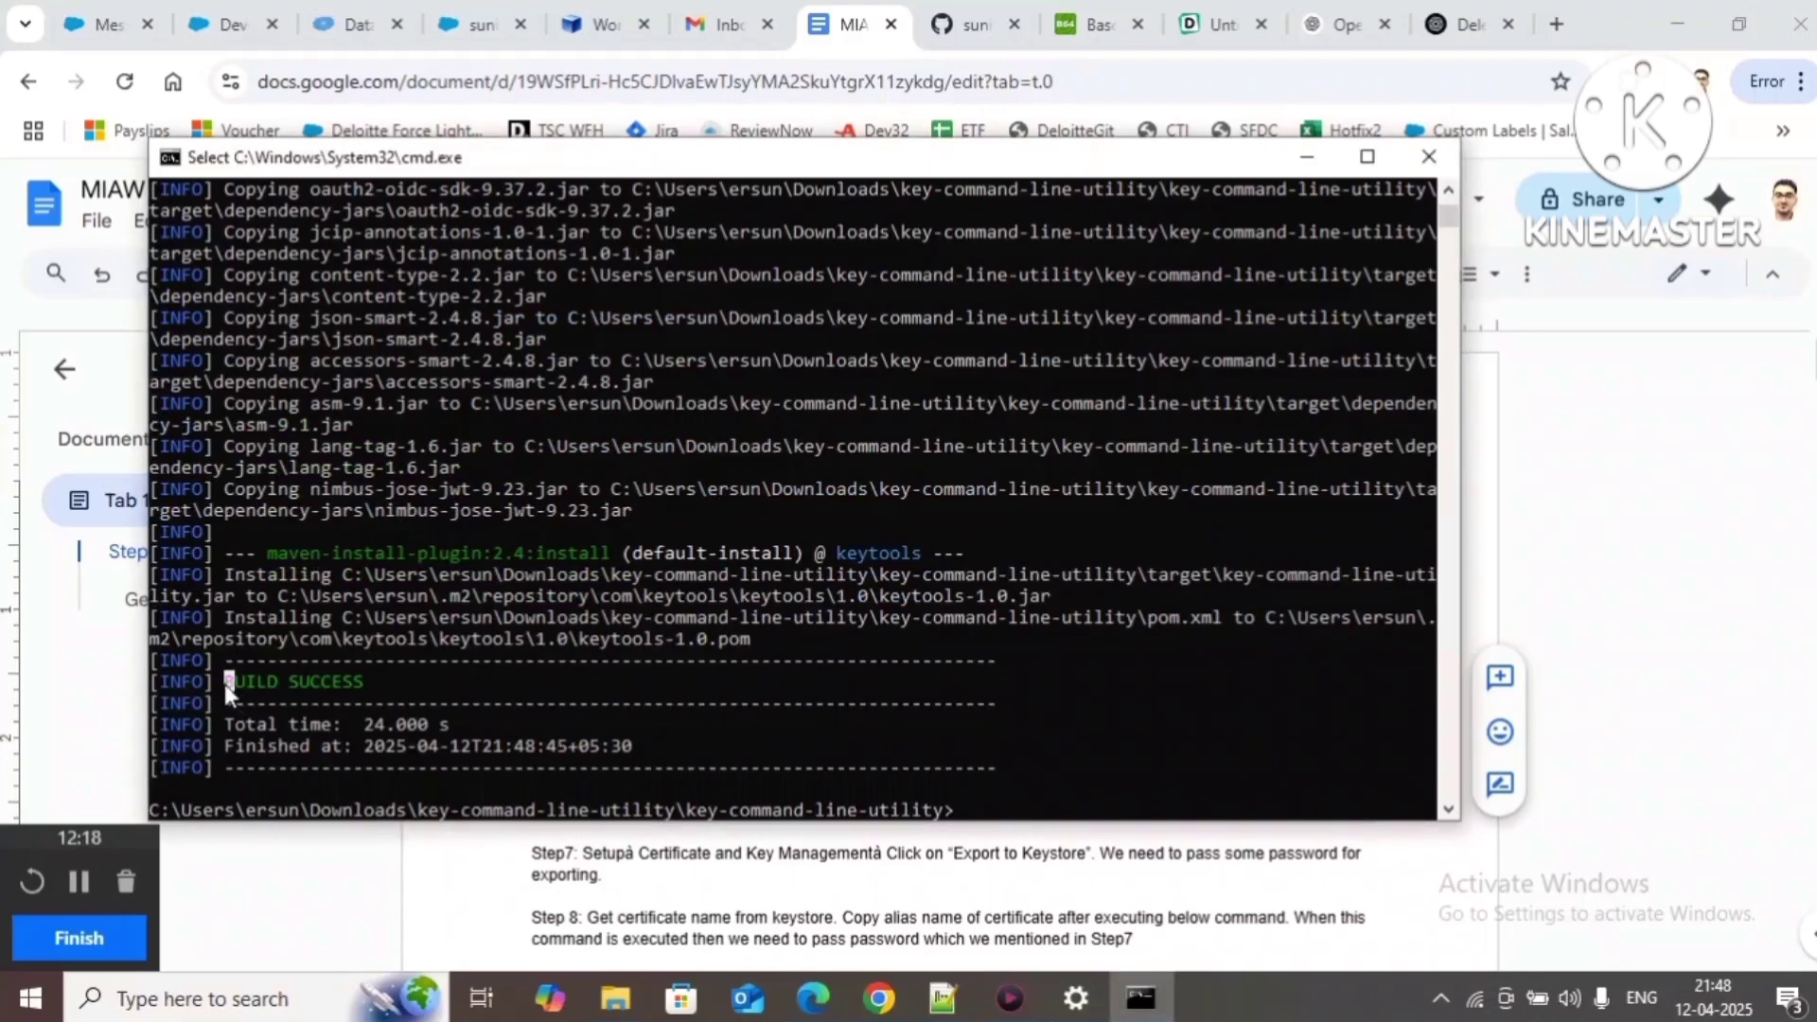
left_click_drag(224, 681, 372, 694)
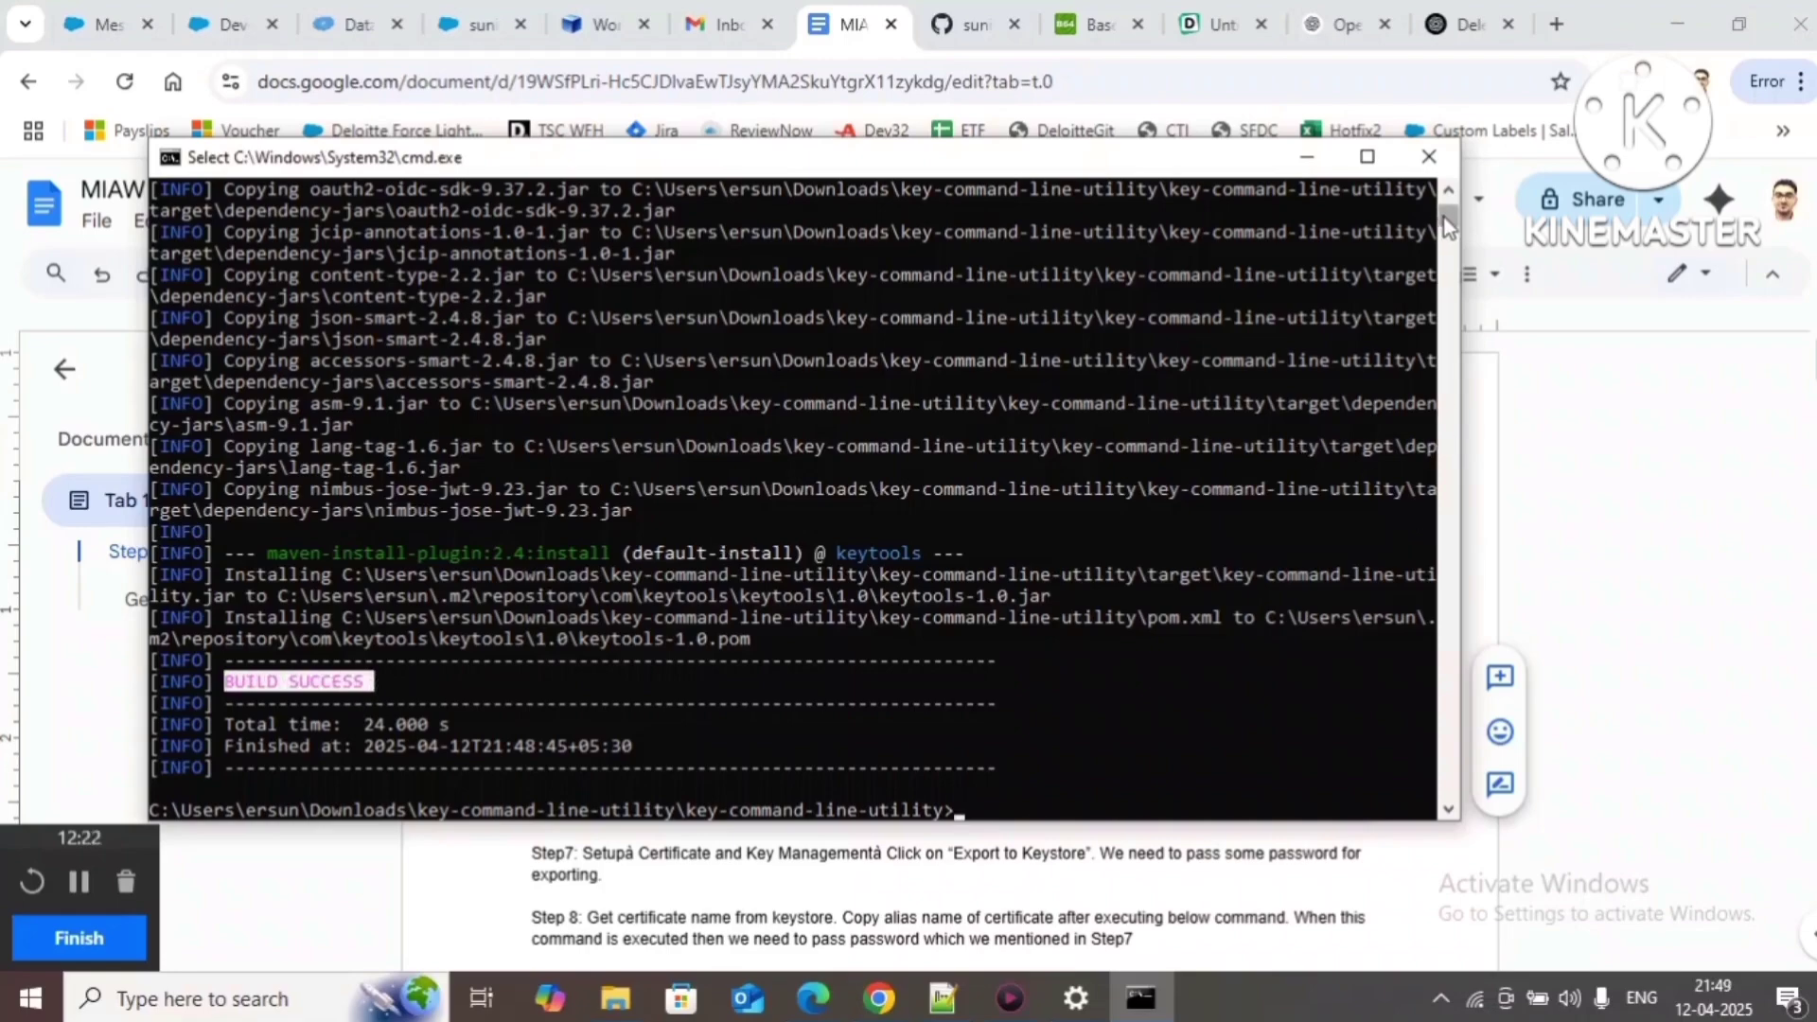
left_click_drag(1446, 222, 1450, 206)
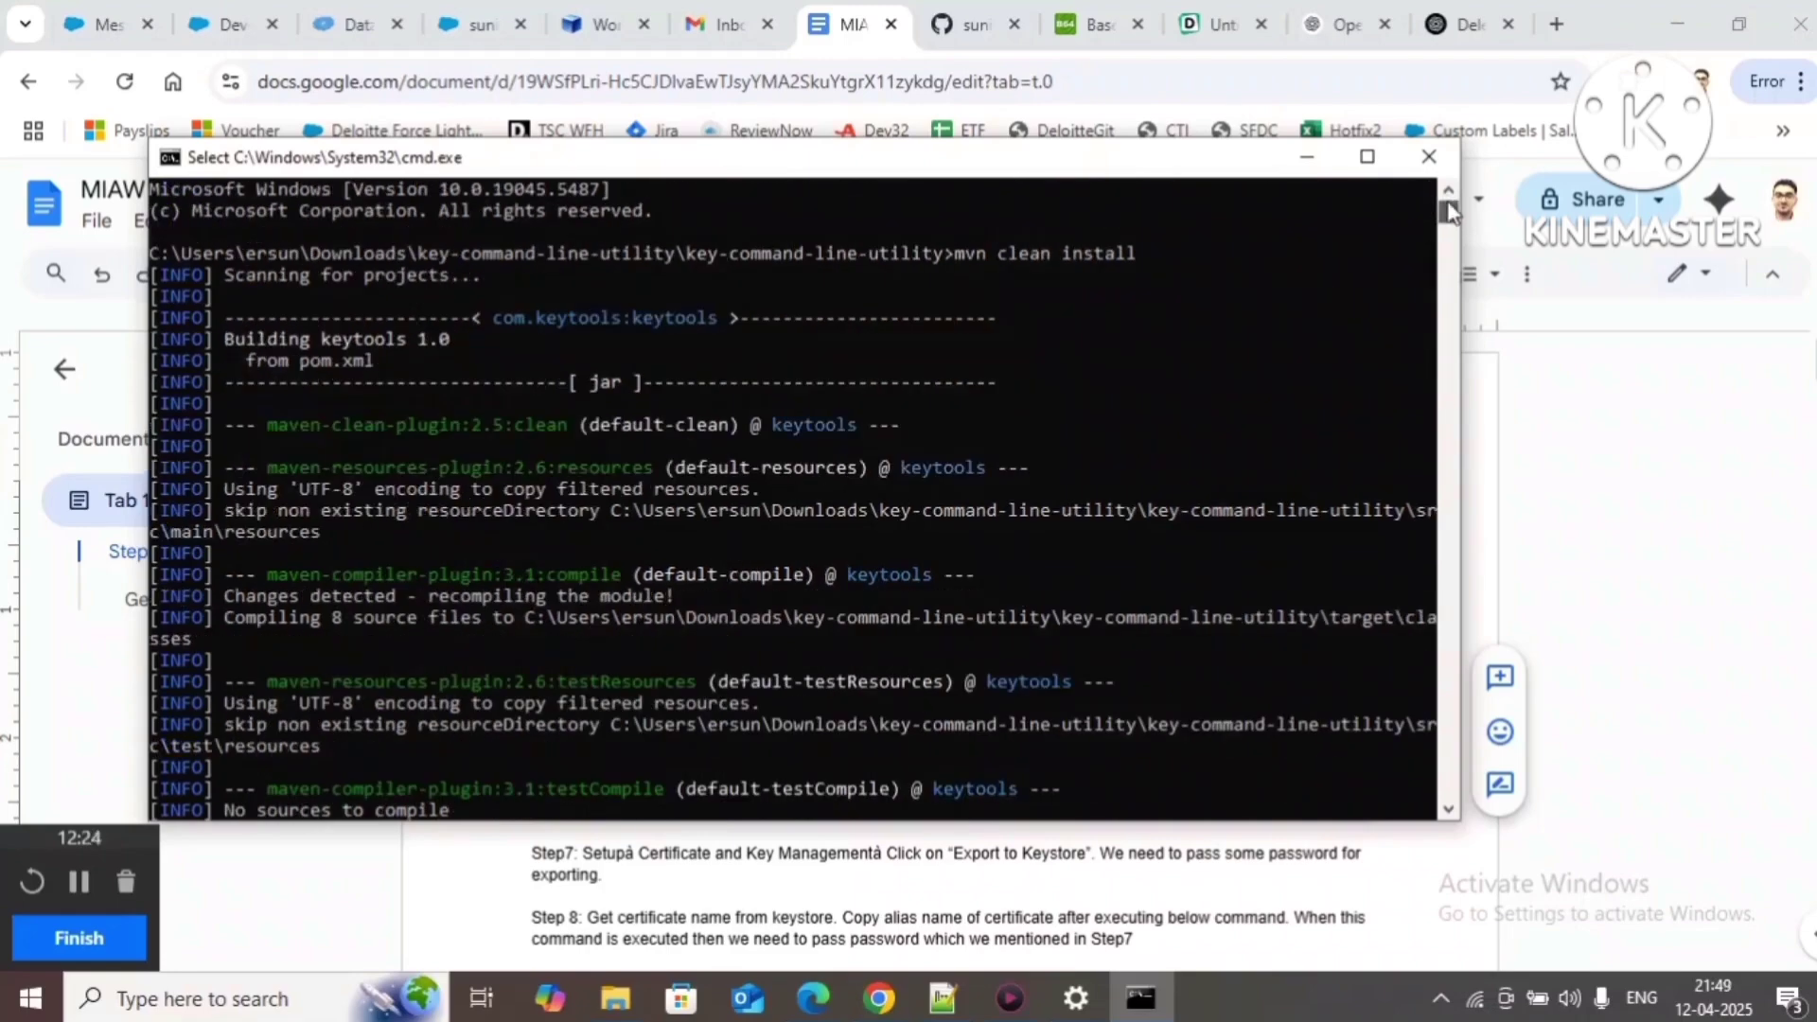
left_click_drag(1449, 216, 1453, 229)
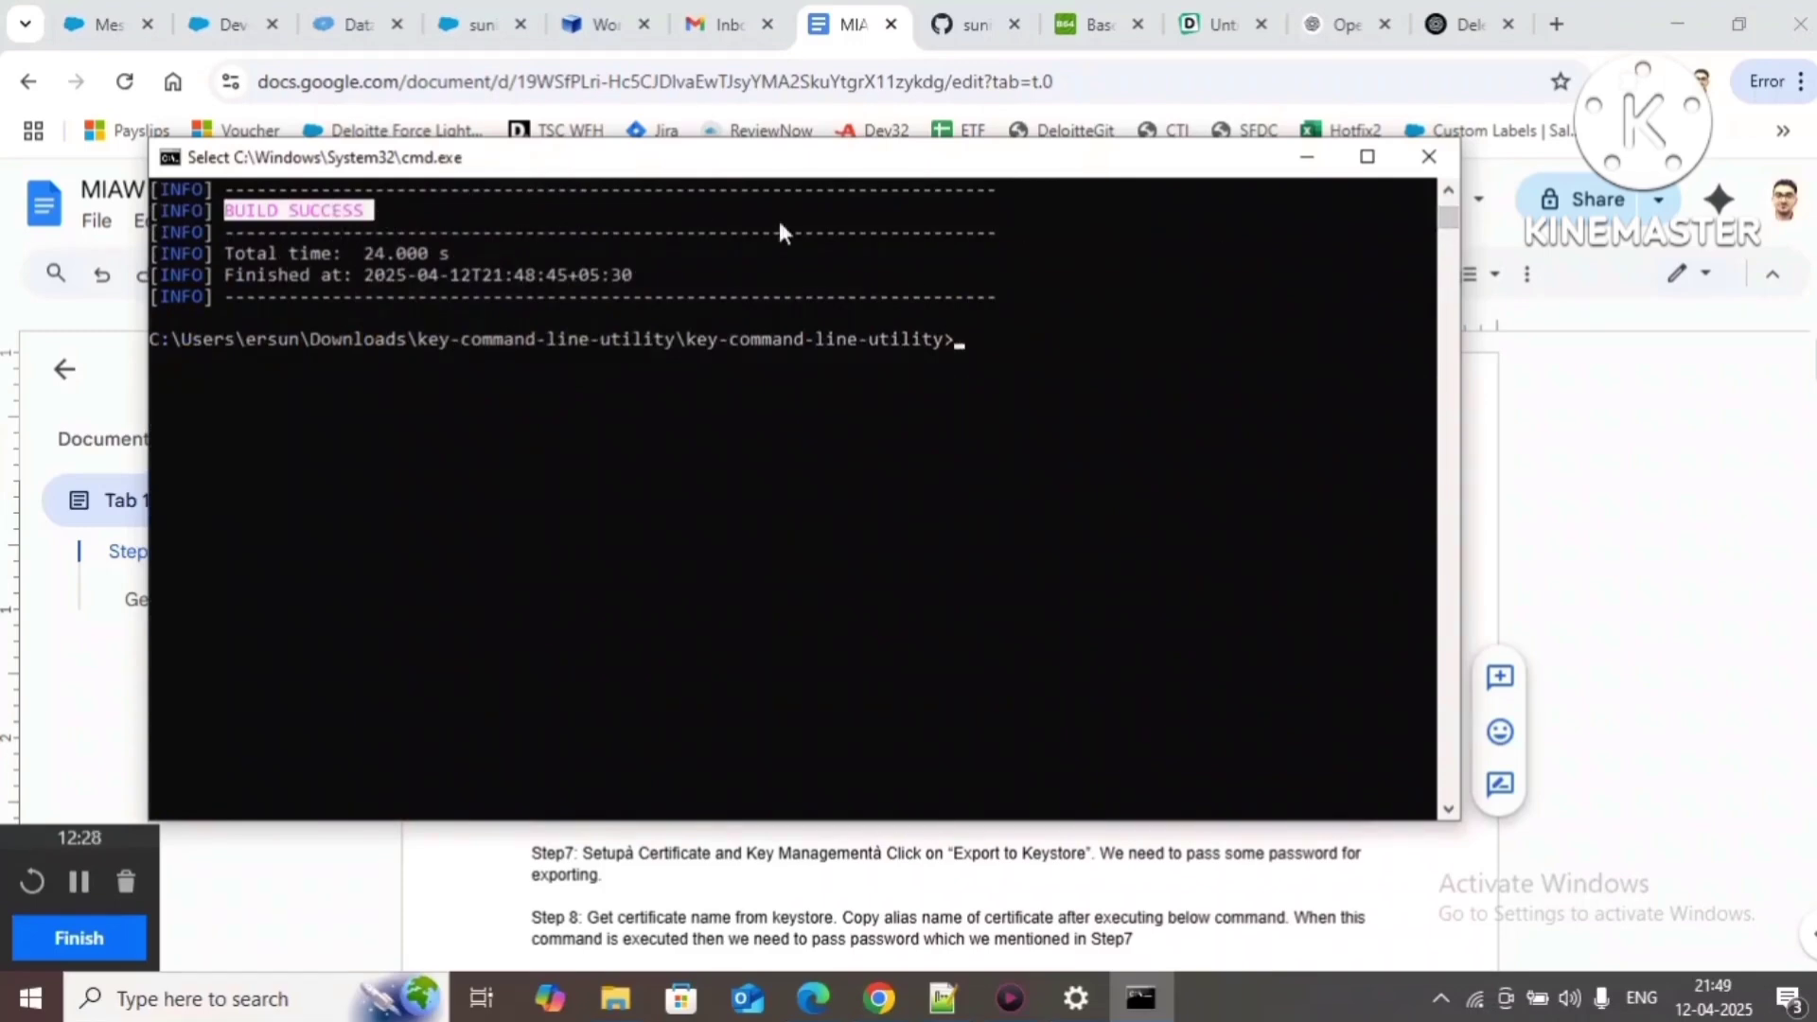
left_click(1429, 157)
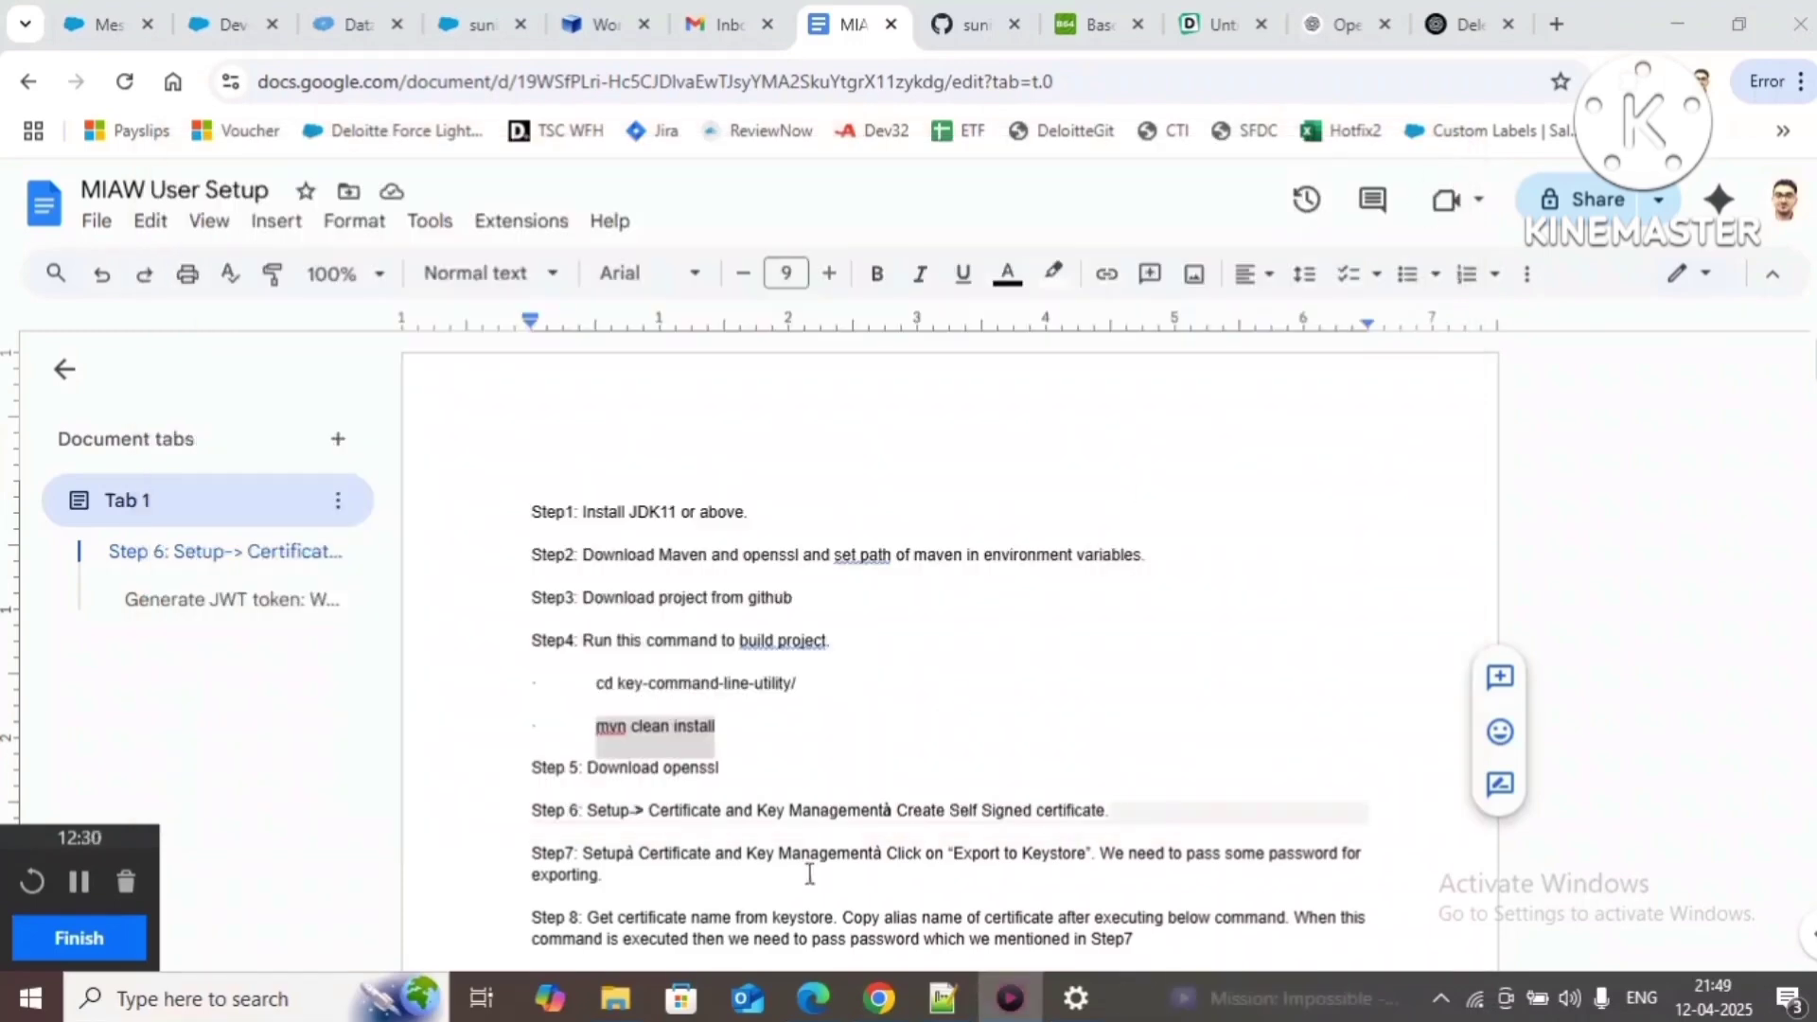
Step: Inspect the project's target build-output folder, then return to the project folder
mouse_move(615, 998)
left_click(667, 928)
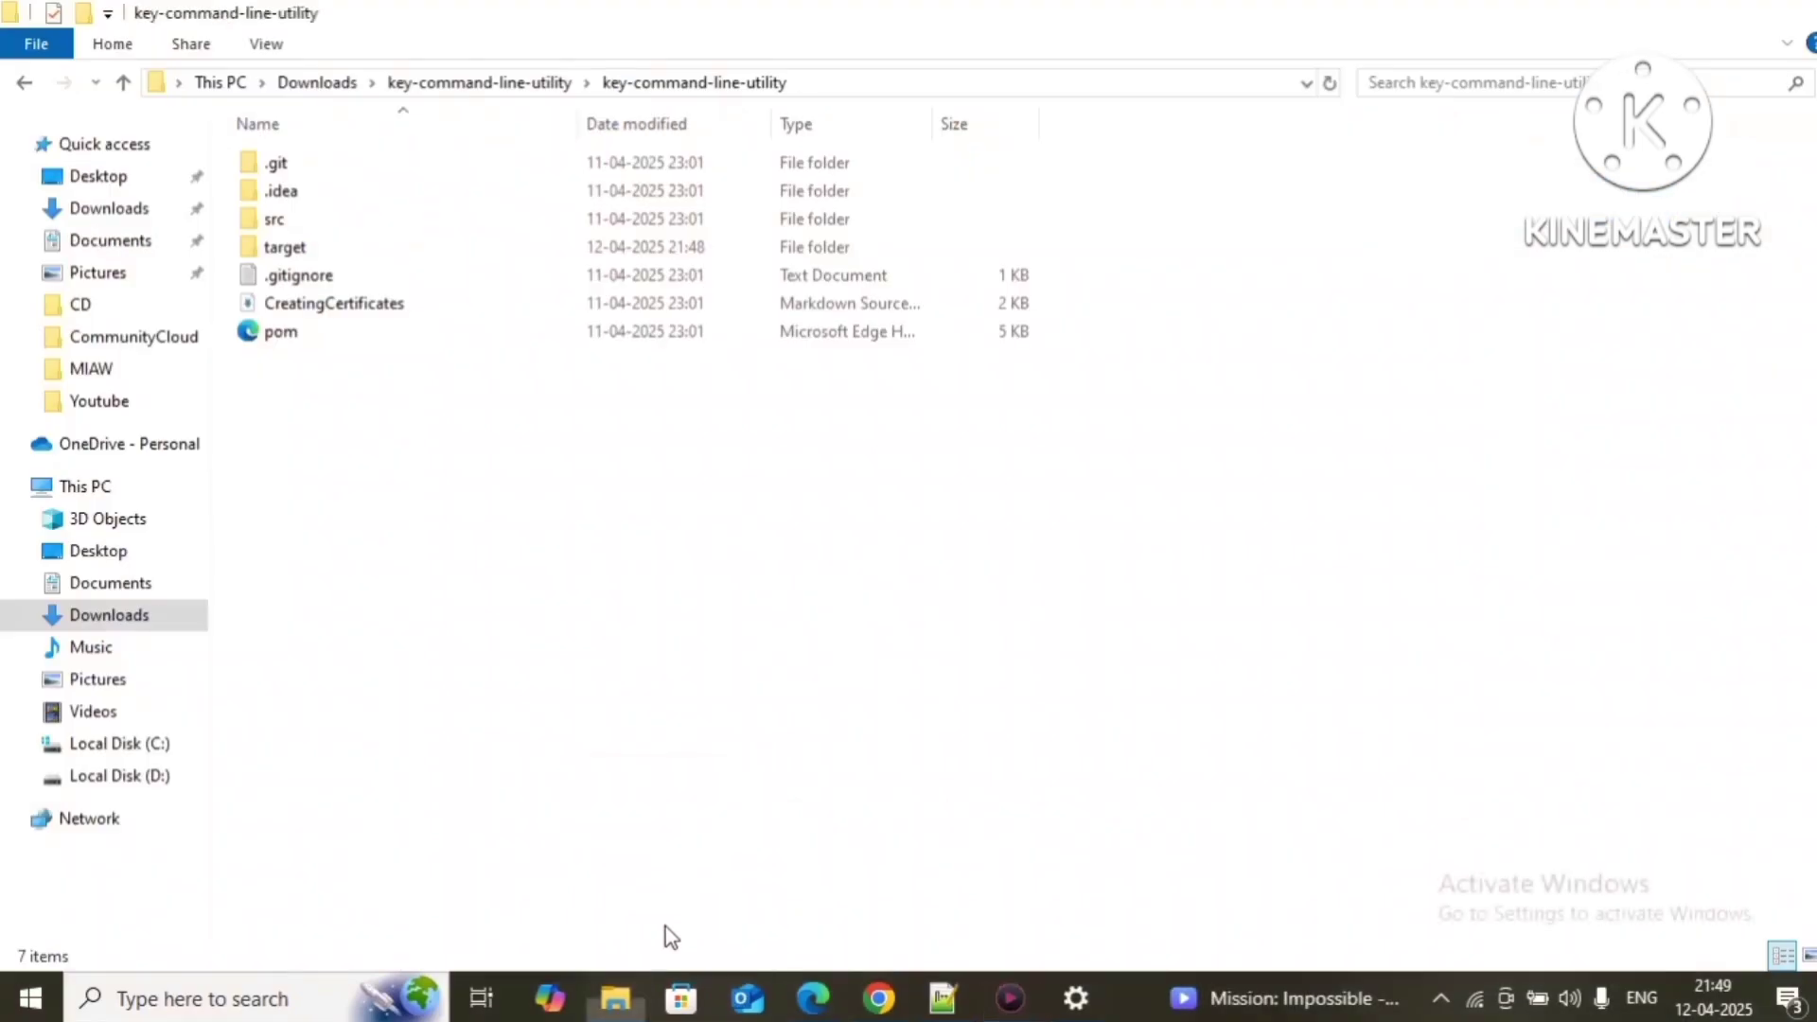
double_click(322, 260)
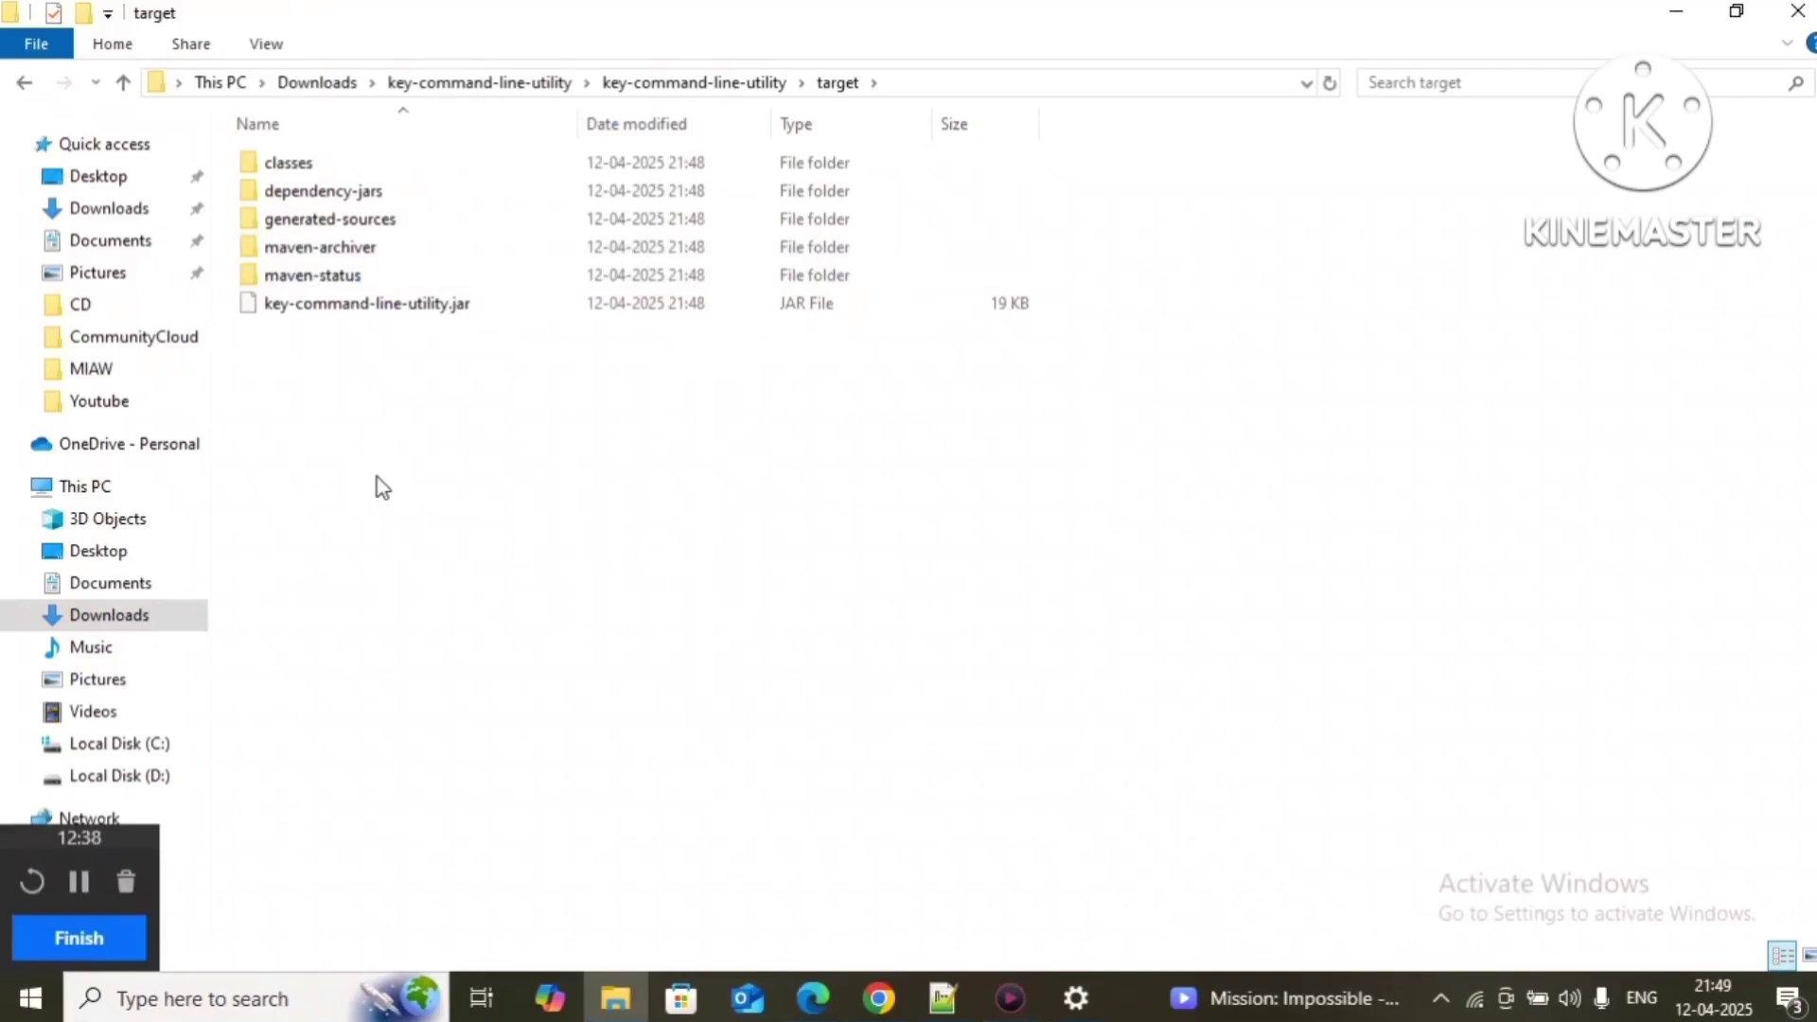
key("alt+Left")
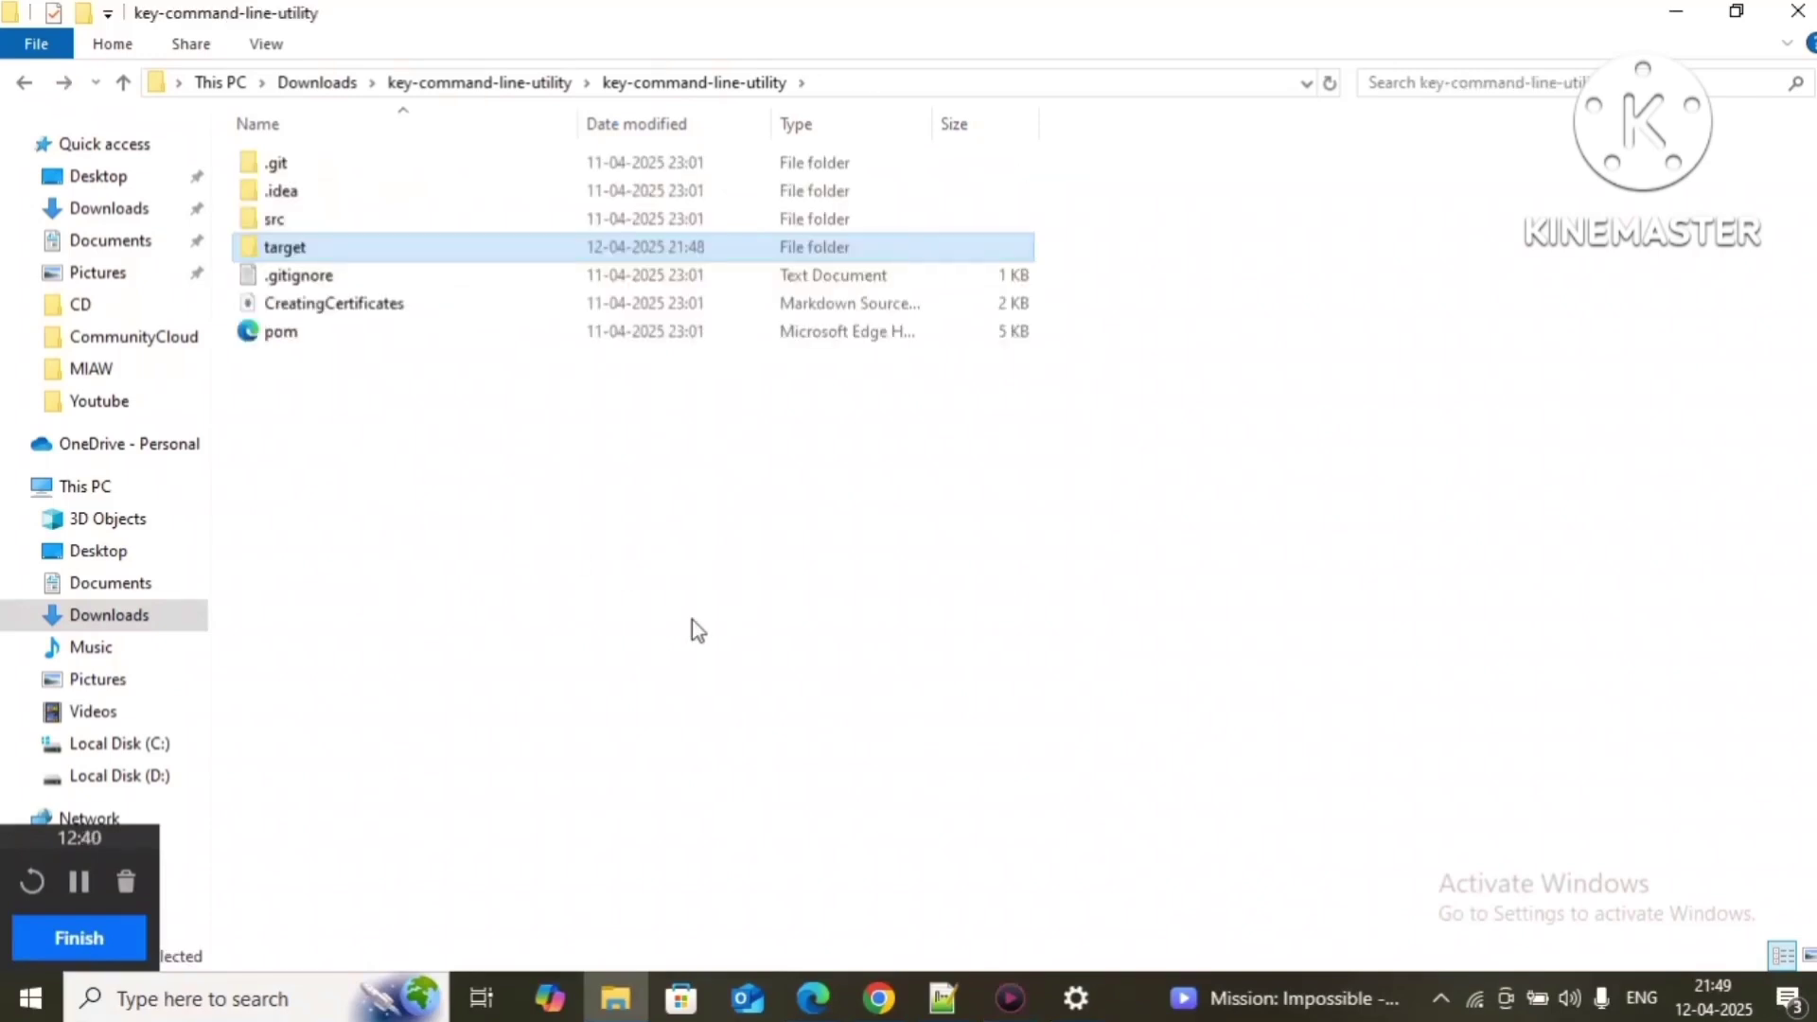
Step: Scroll the setup guide to Steps 6–10 and switch to the Salesforce User Verification page
mouse_move(880, 994)
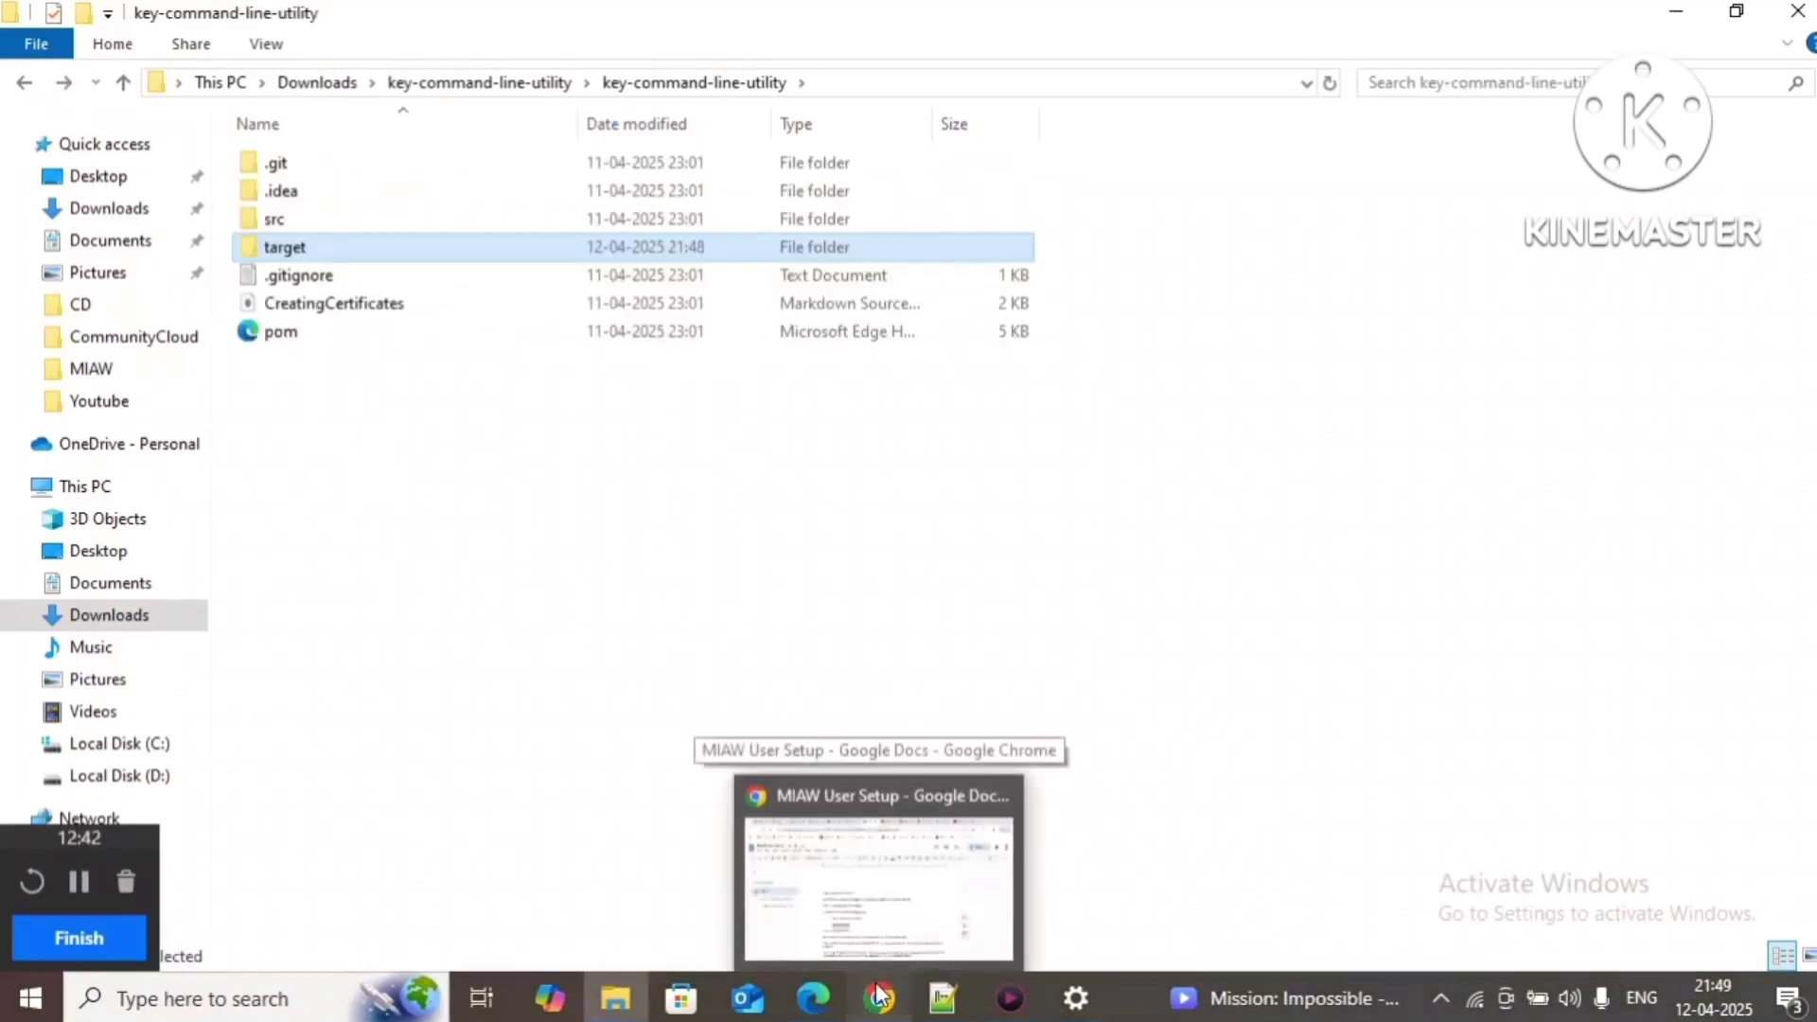
left_click(881, 851)
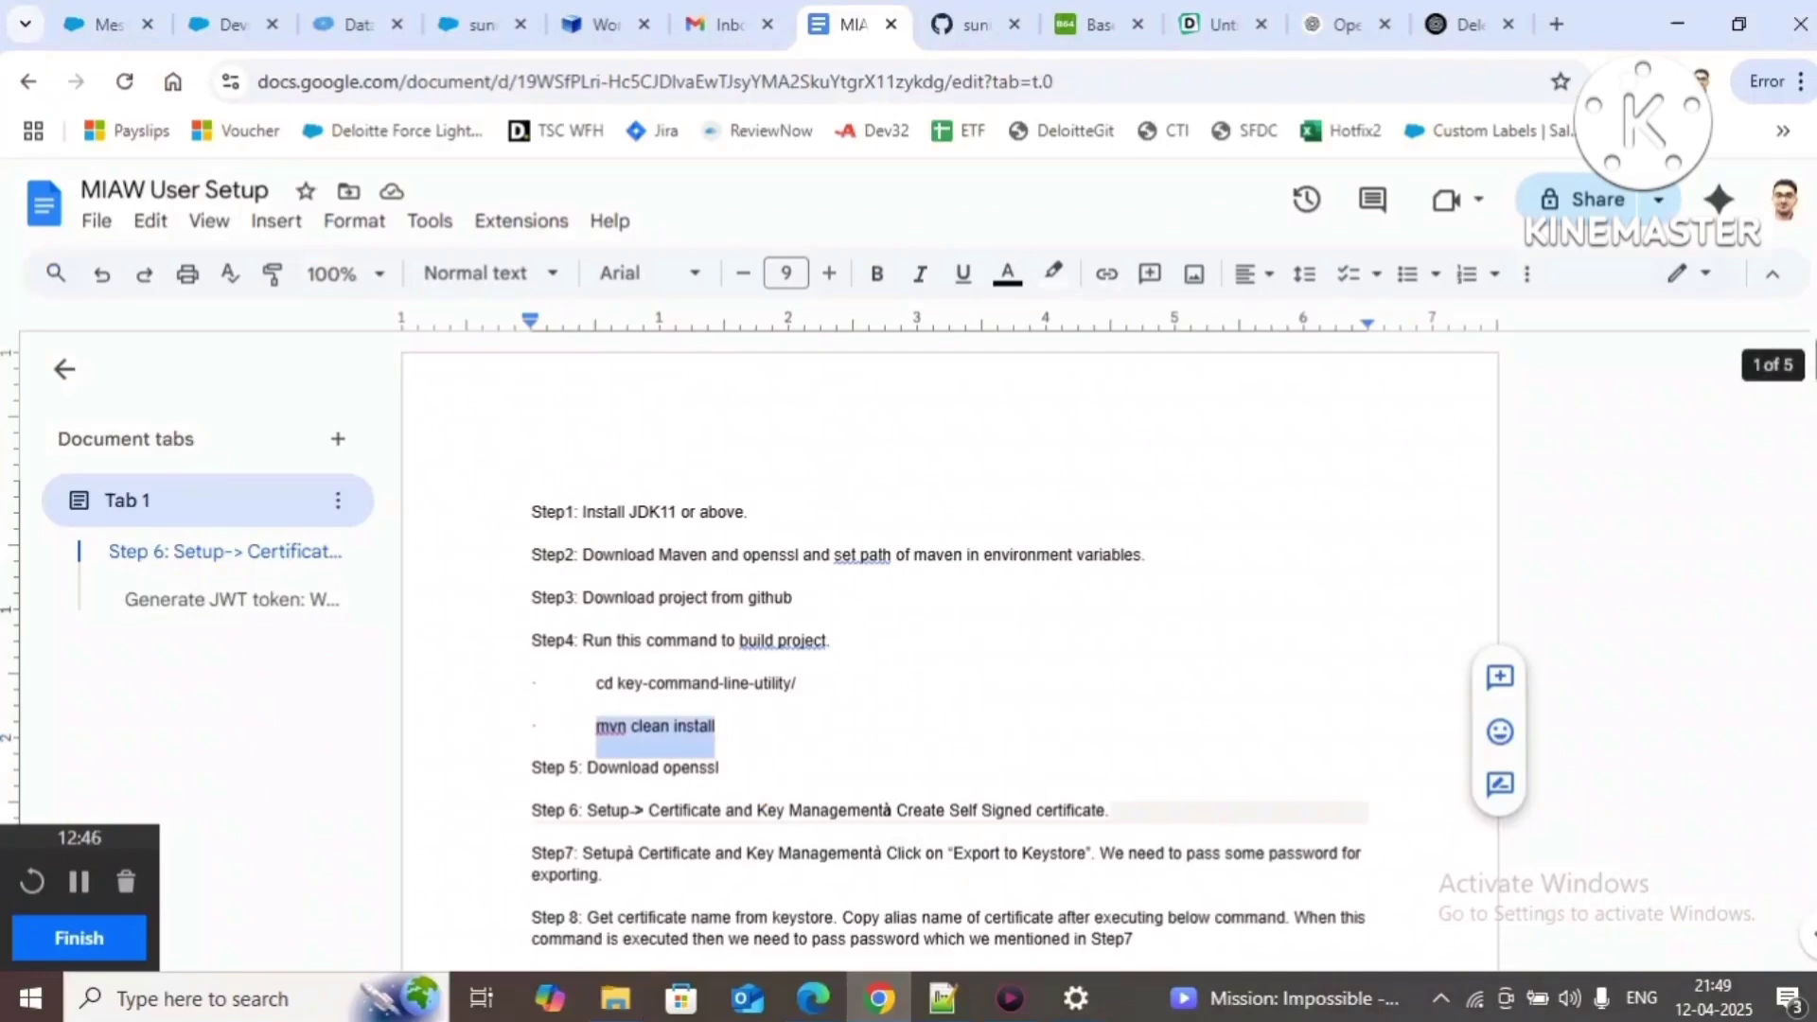
scroll(1812, 364, "down", 2)
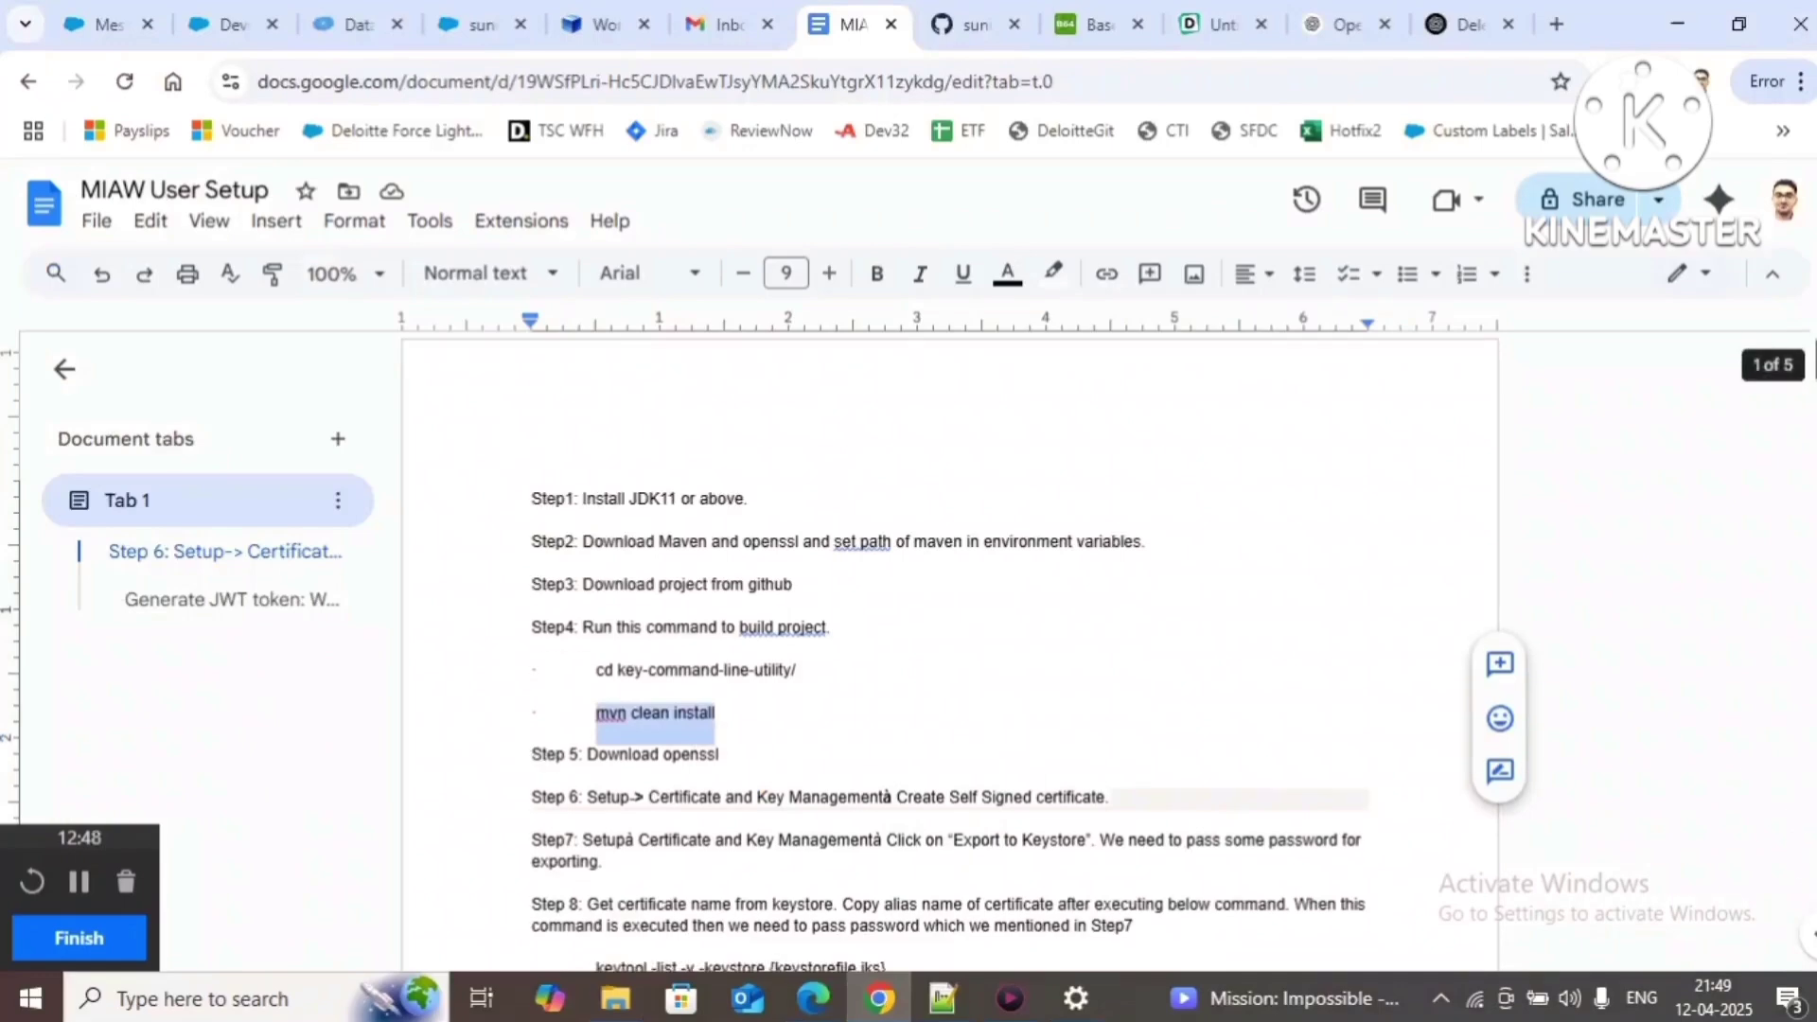
scroll(1813, 374, "down", 5)
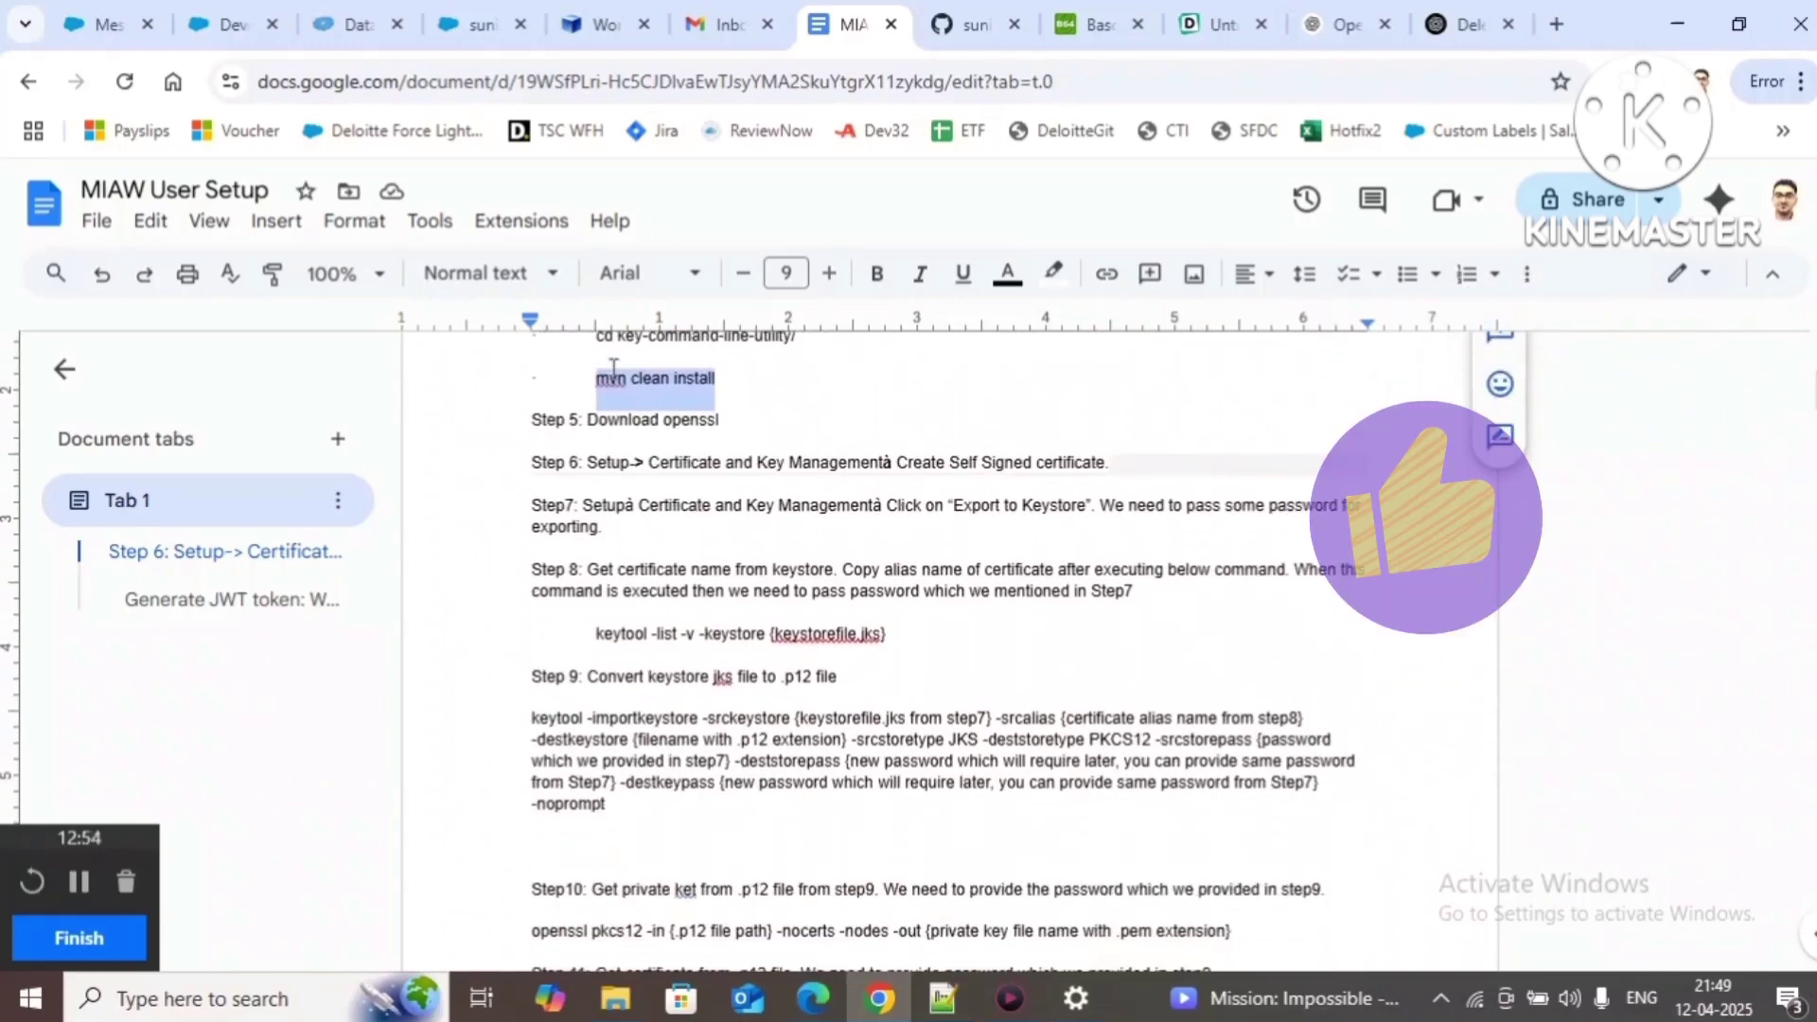
left_click(104, 25)
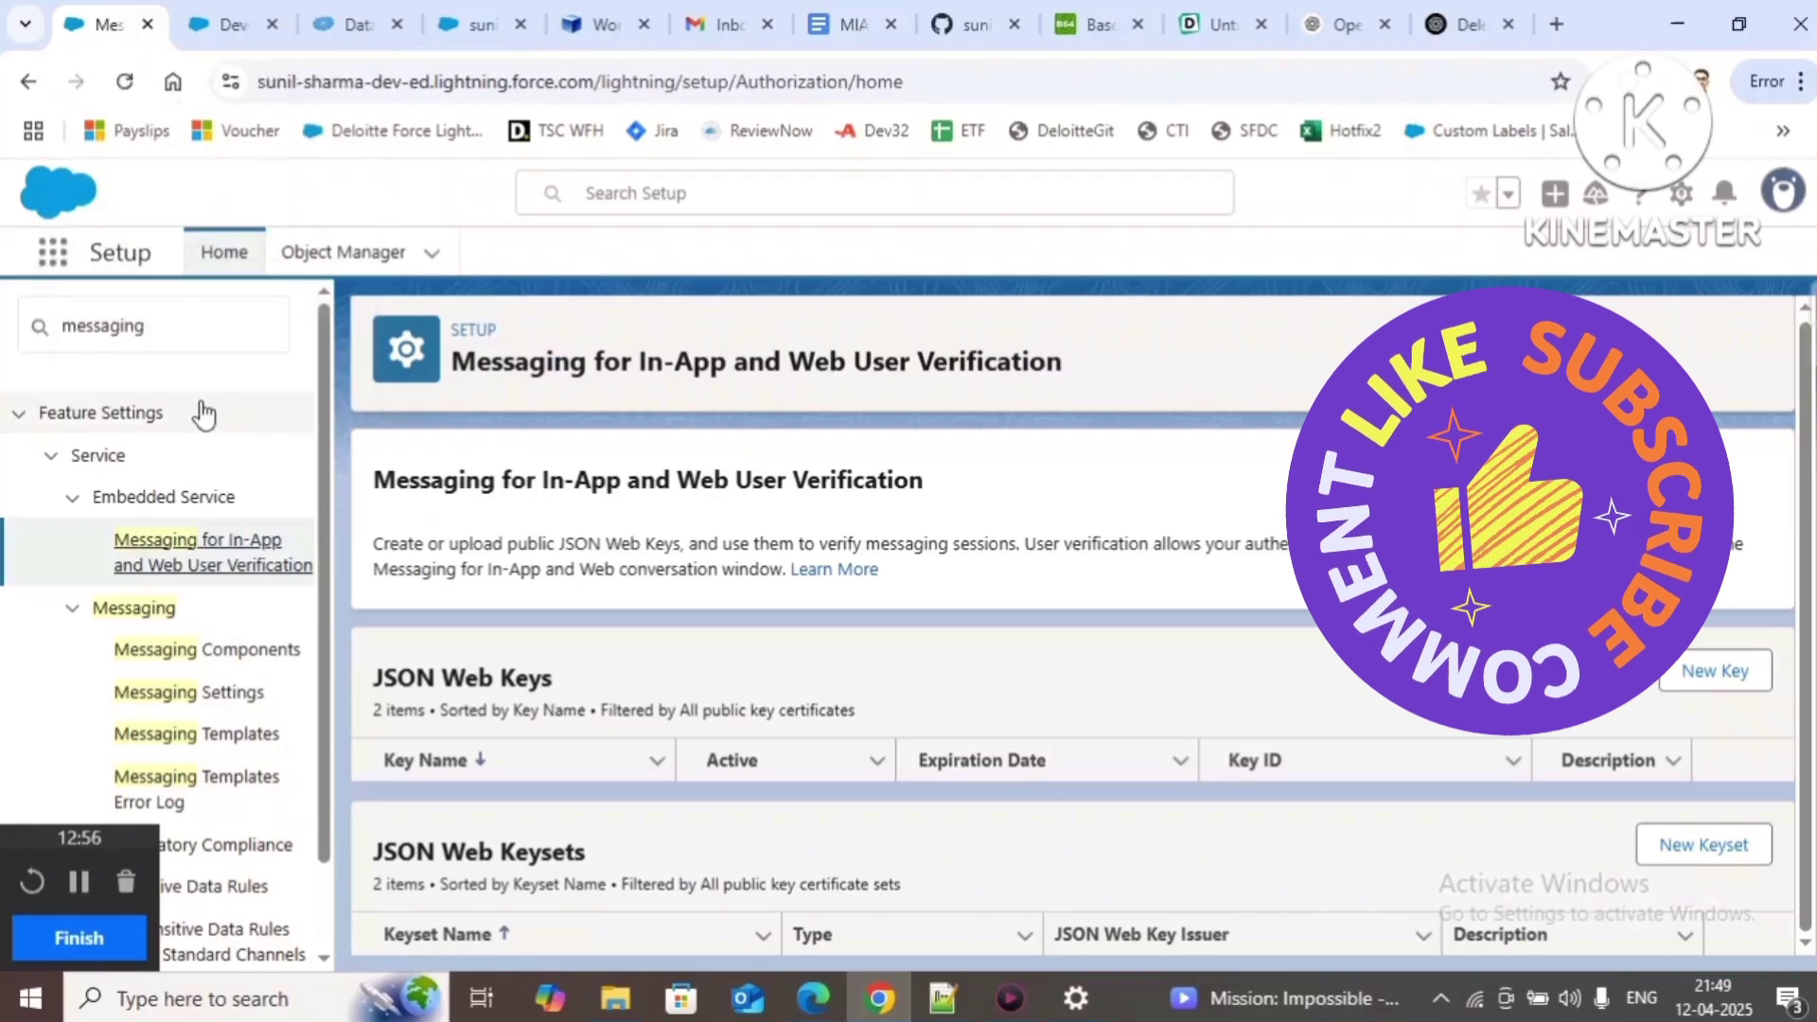
Step: Replace the Quick Find text 'messaging' with 'certif' and open Certificate and Key Management
left_click(188, 337)
key("BackSpace")
key("BackSpace")
key("BackSpace")
key("BackSpace")
key("BackSpace")
key("BackSpace")
key("BackSpace")
key("BackSpace")
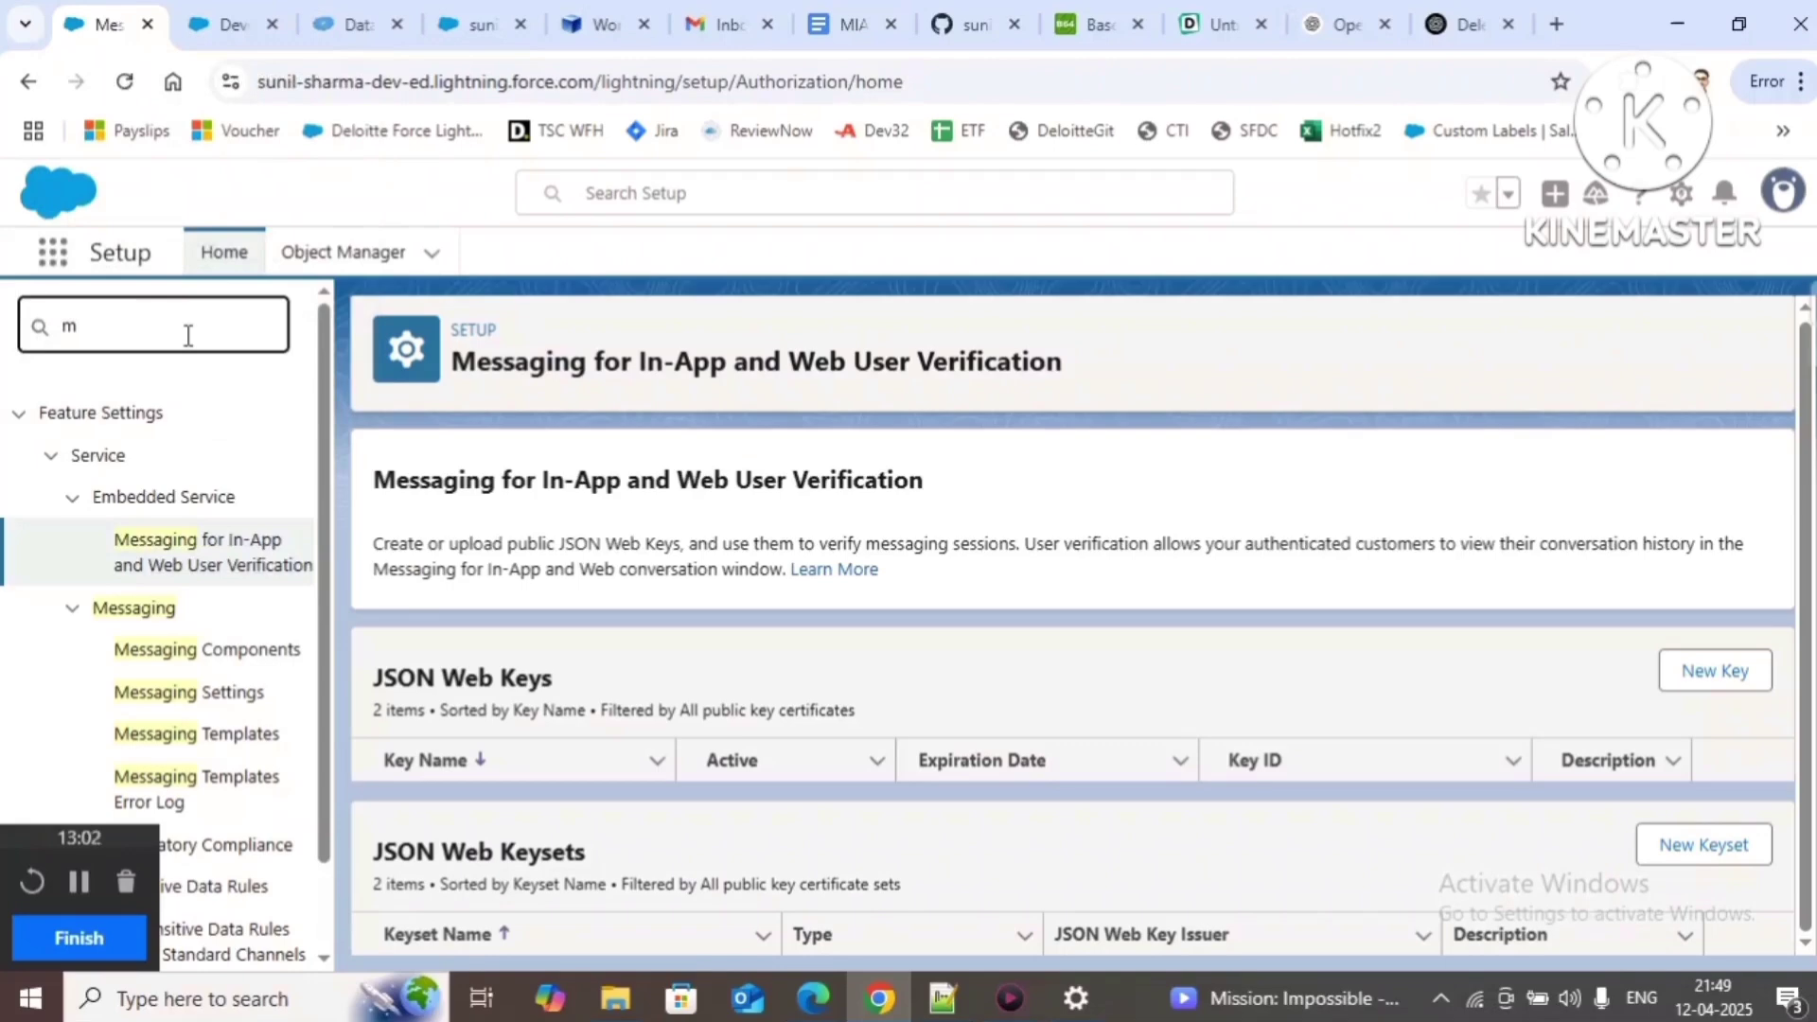
key("BackSpace")
type("ce")
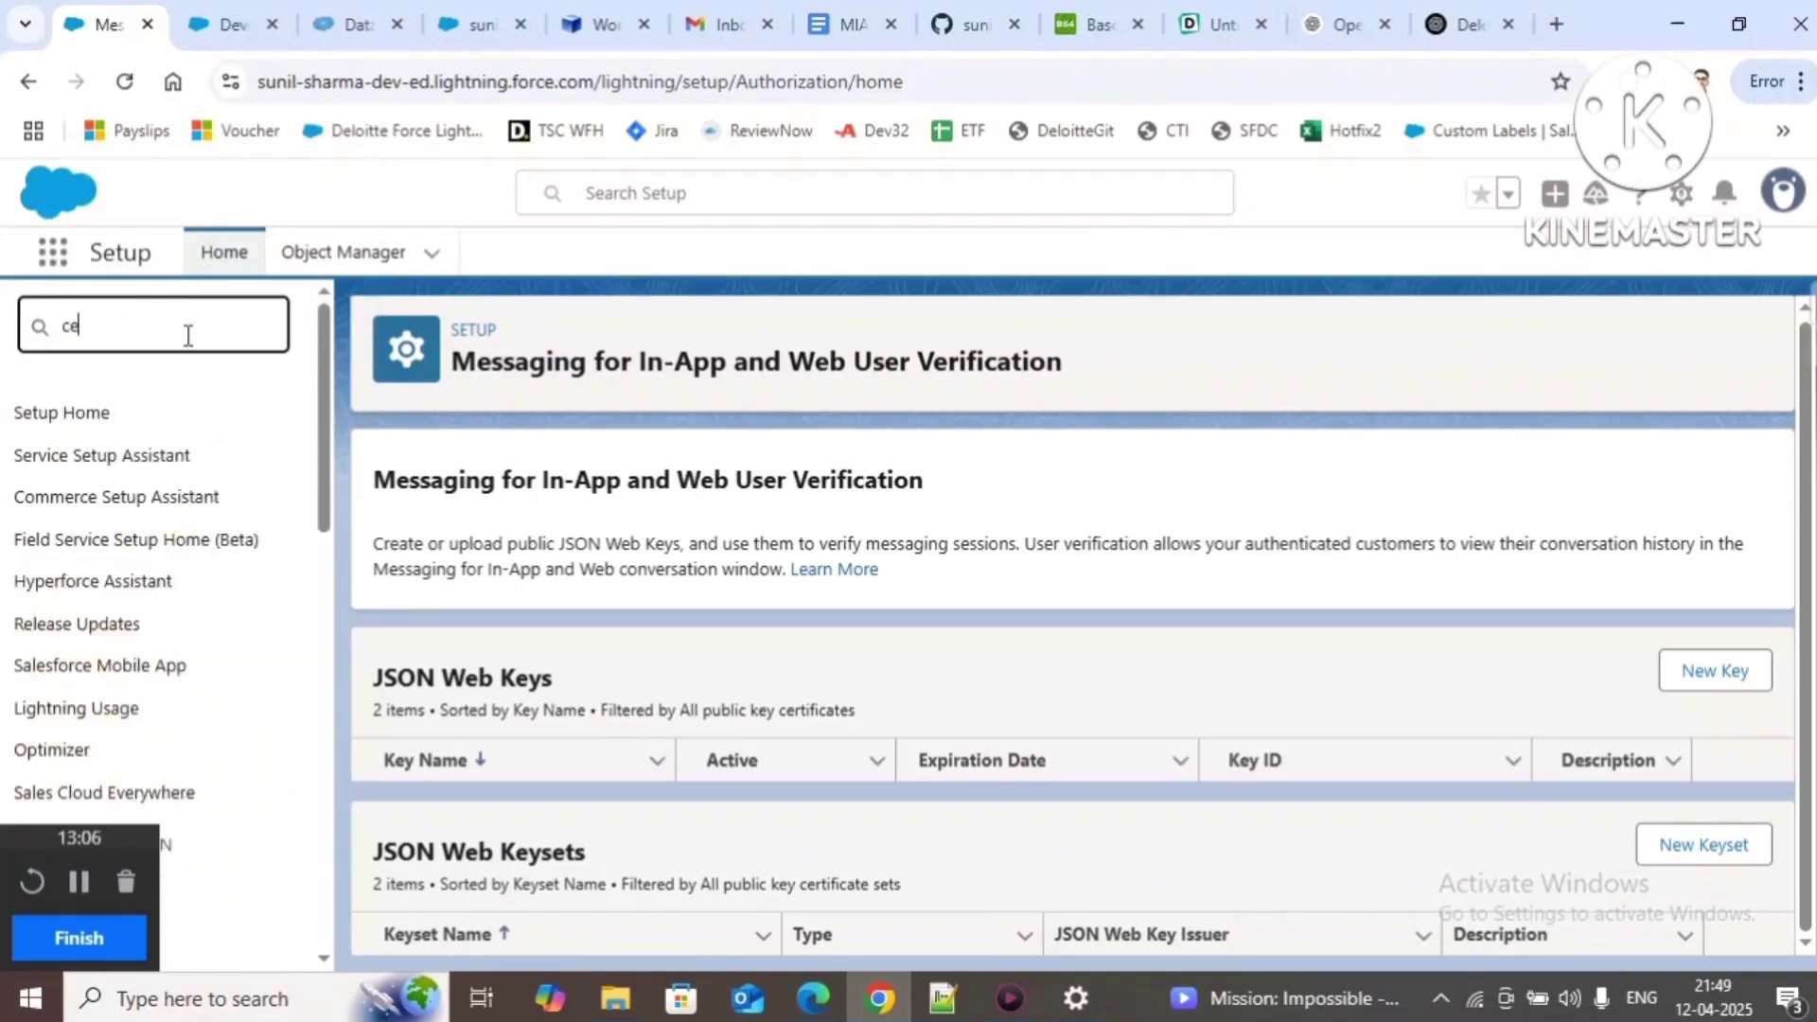
type("rtif")
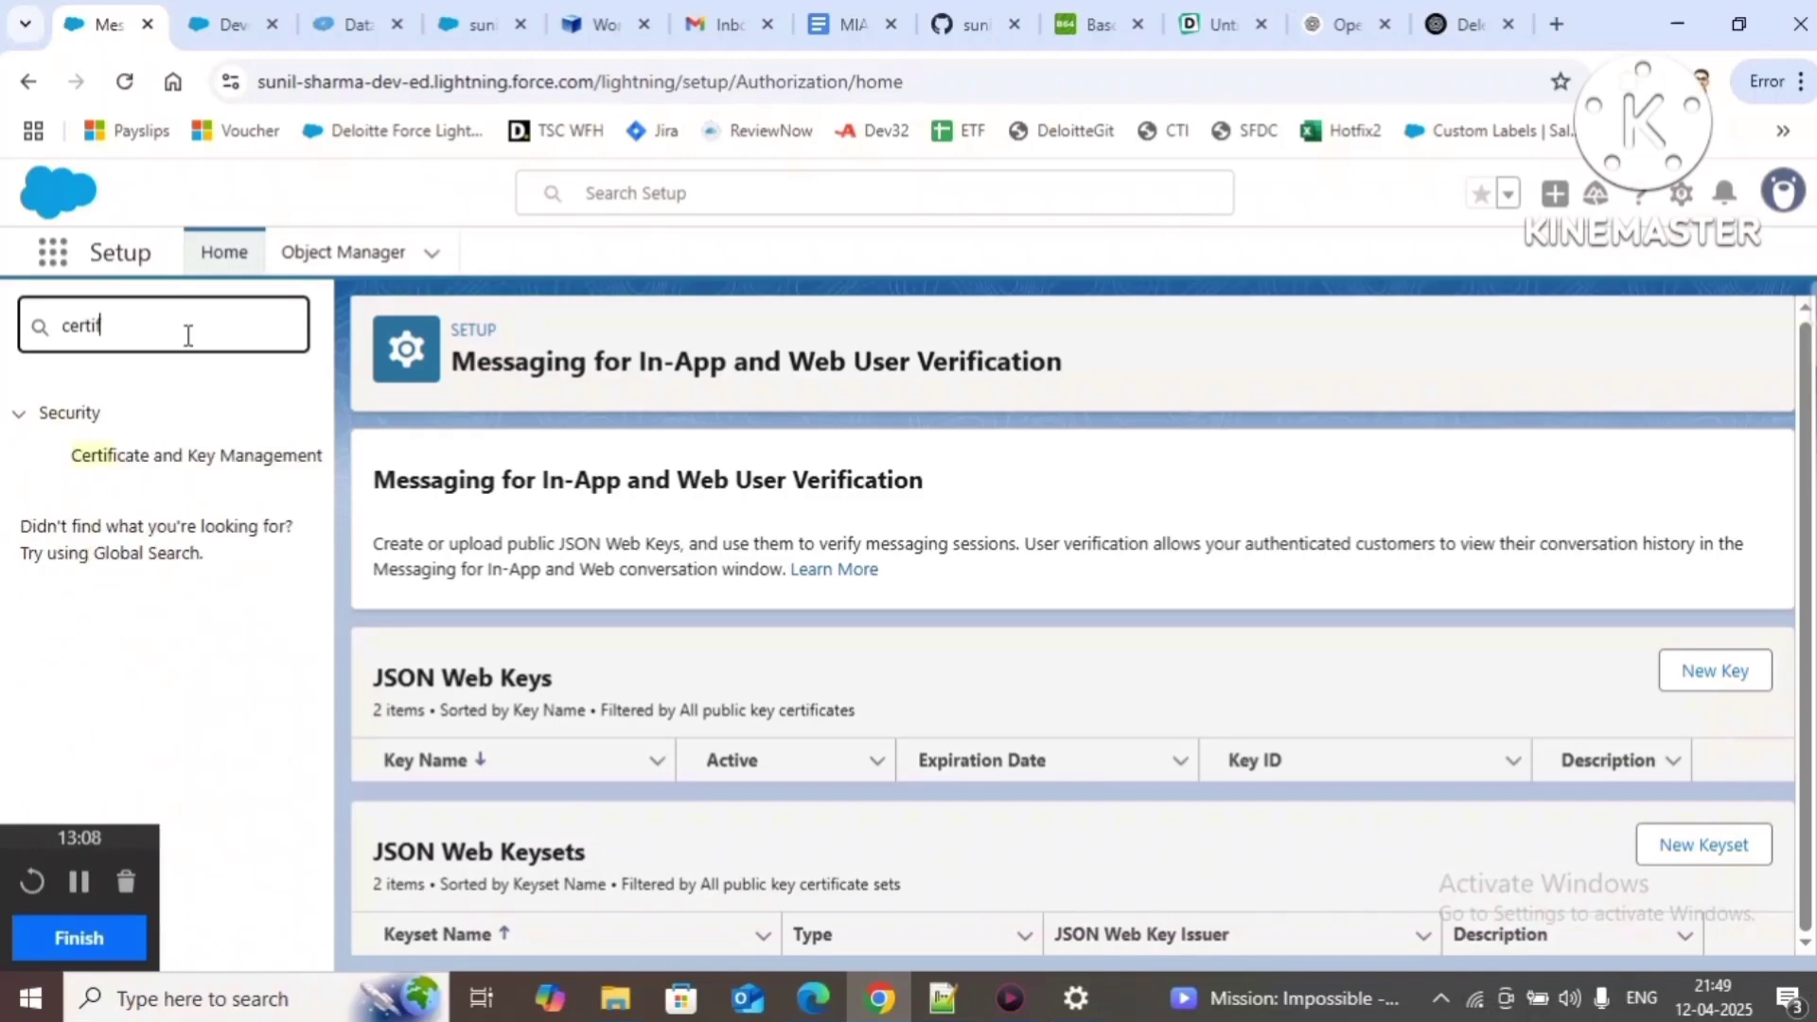
left_click(182, 458)
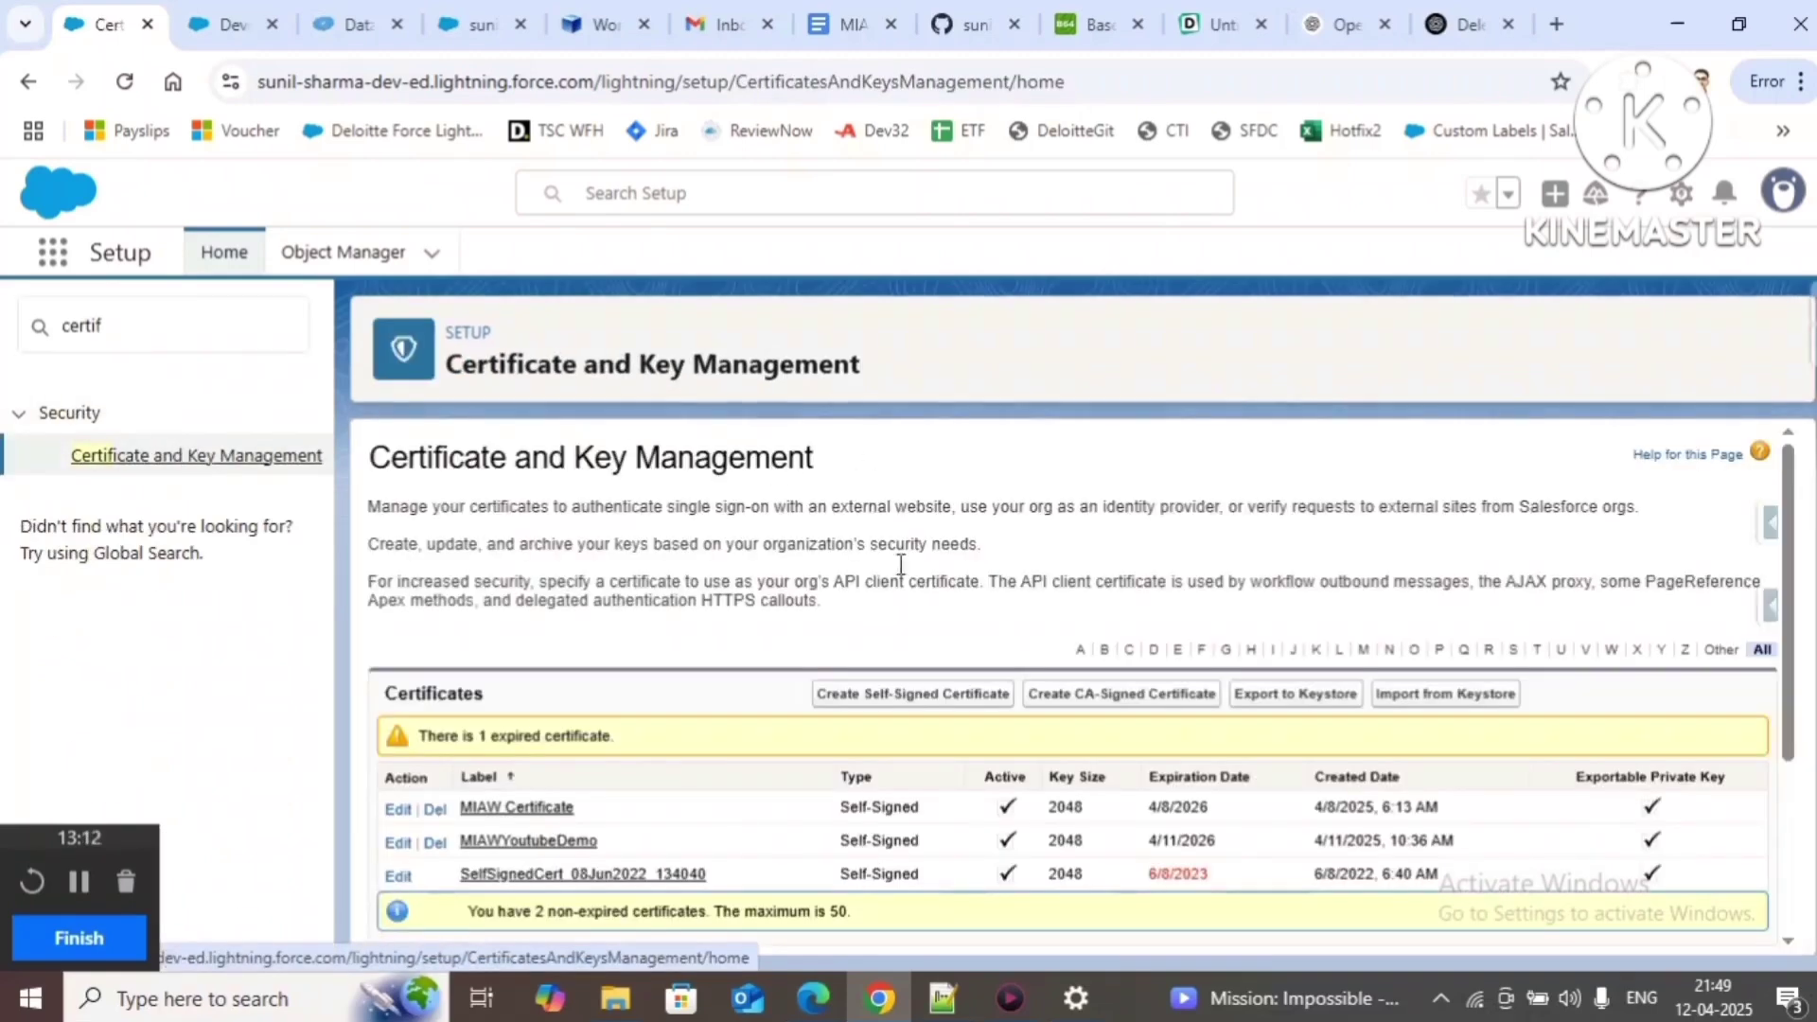
Step: Start and cancel a new self-signed certificate, check the guide, and return to the certificate list
left_click(896, 695)
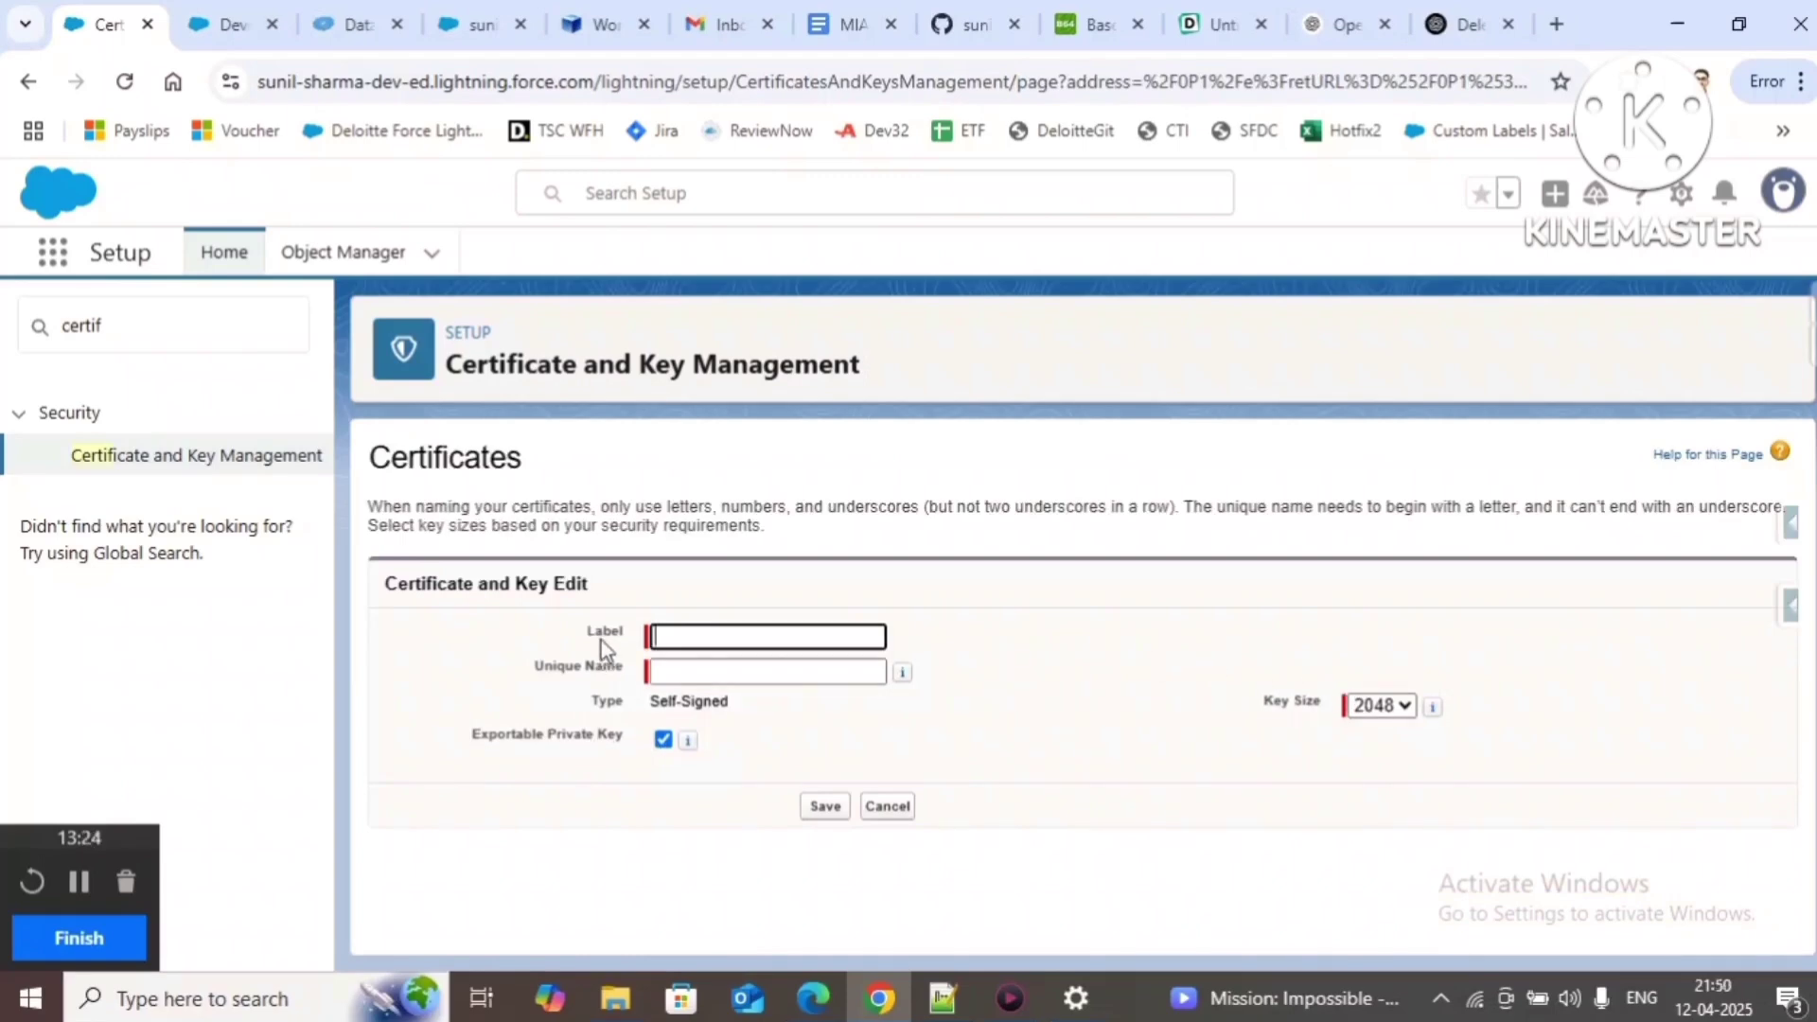
left_click(873, 805)
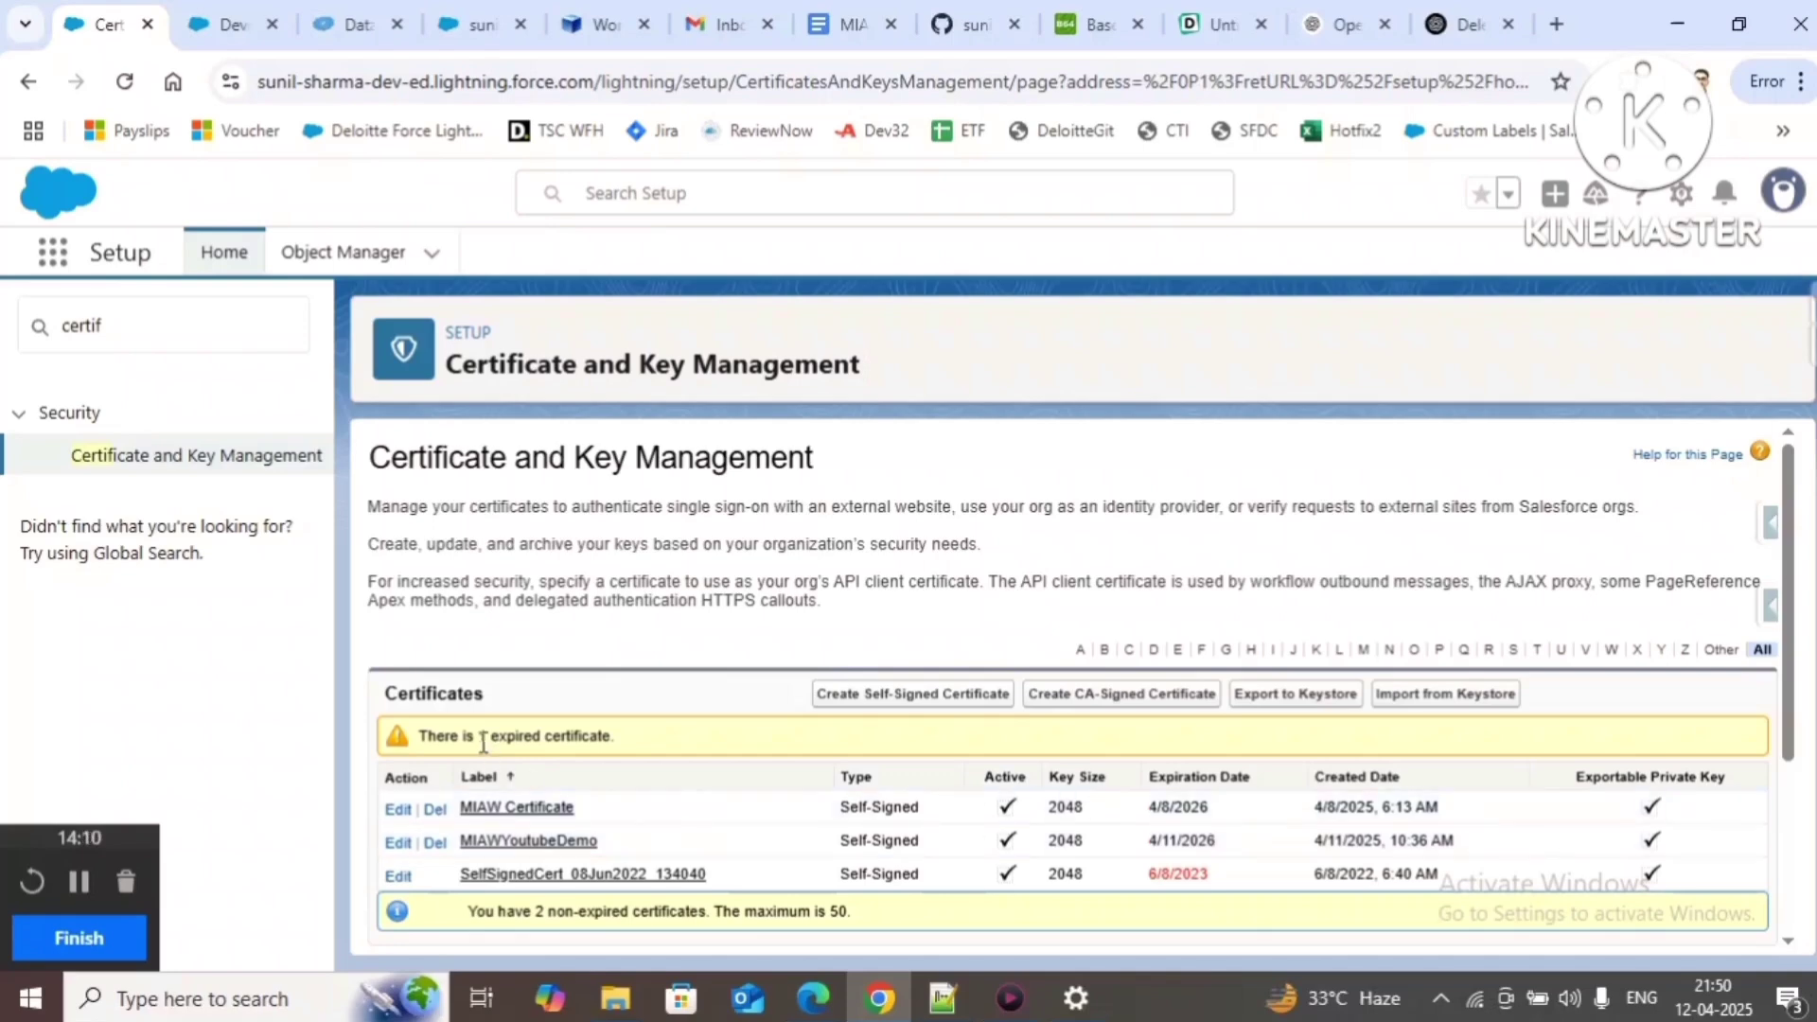
left_click(852, 25)
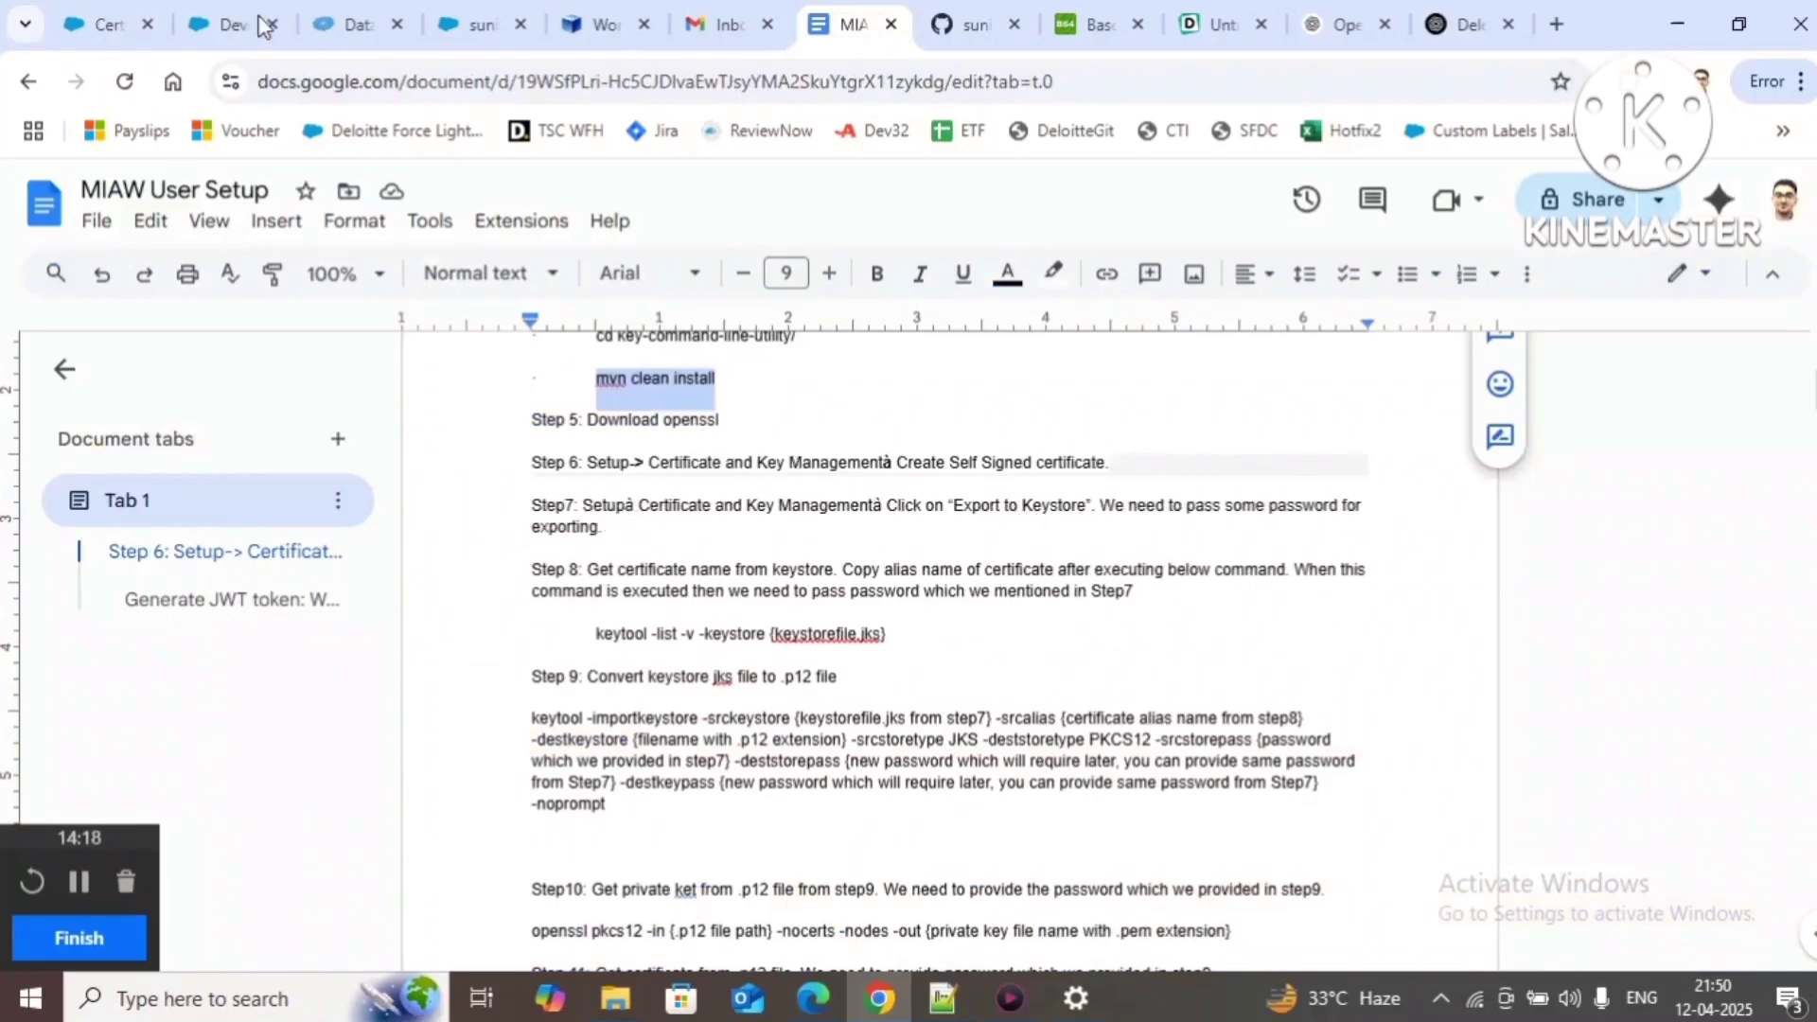
left_click(104, 23)
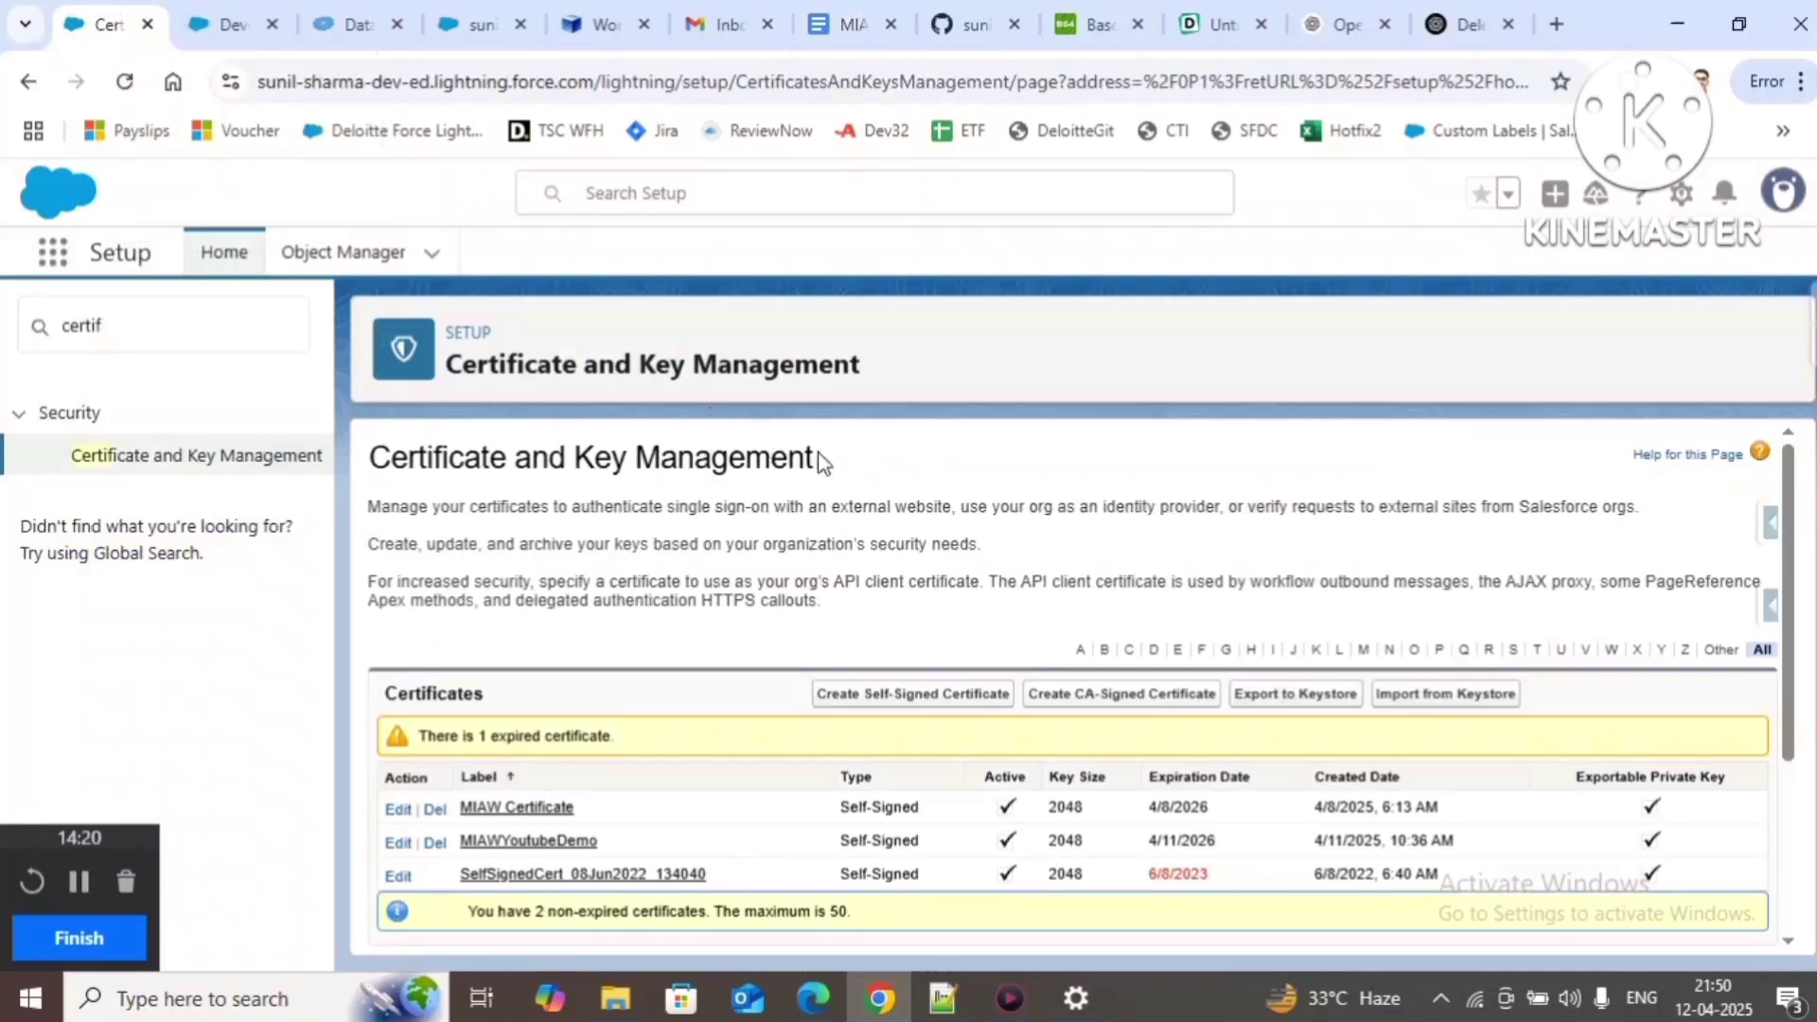
Step: Open Export to Keystore and enter a keystore password for the JKS export
left_click(1271, 701)
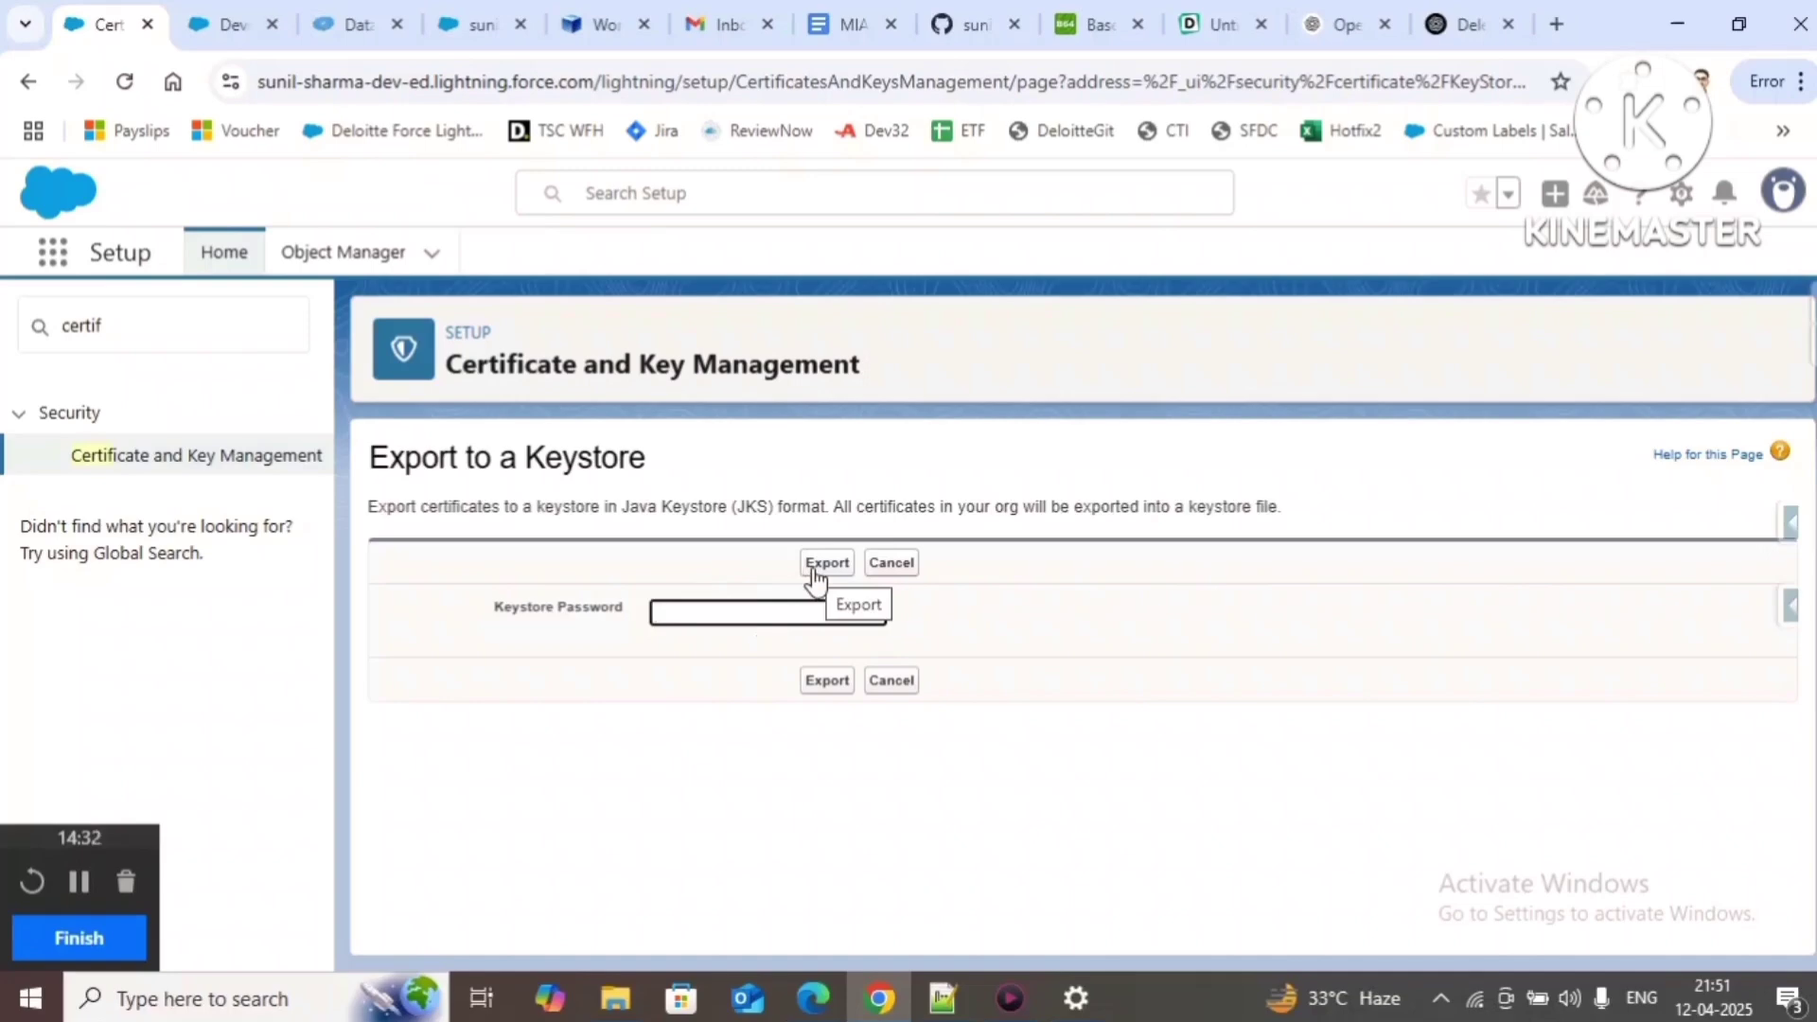
left_click(747, 504)
double_click(747, 504)
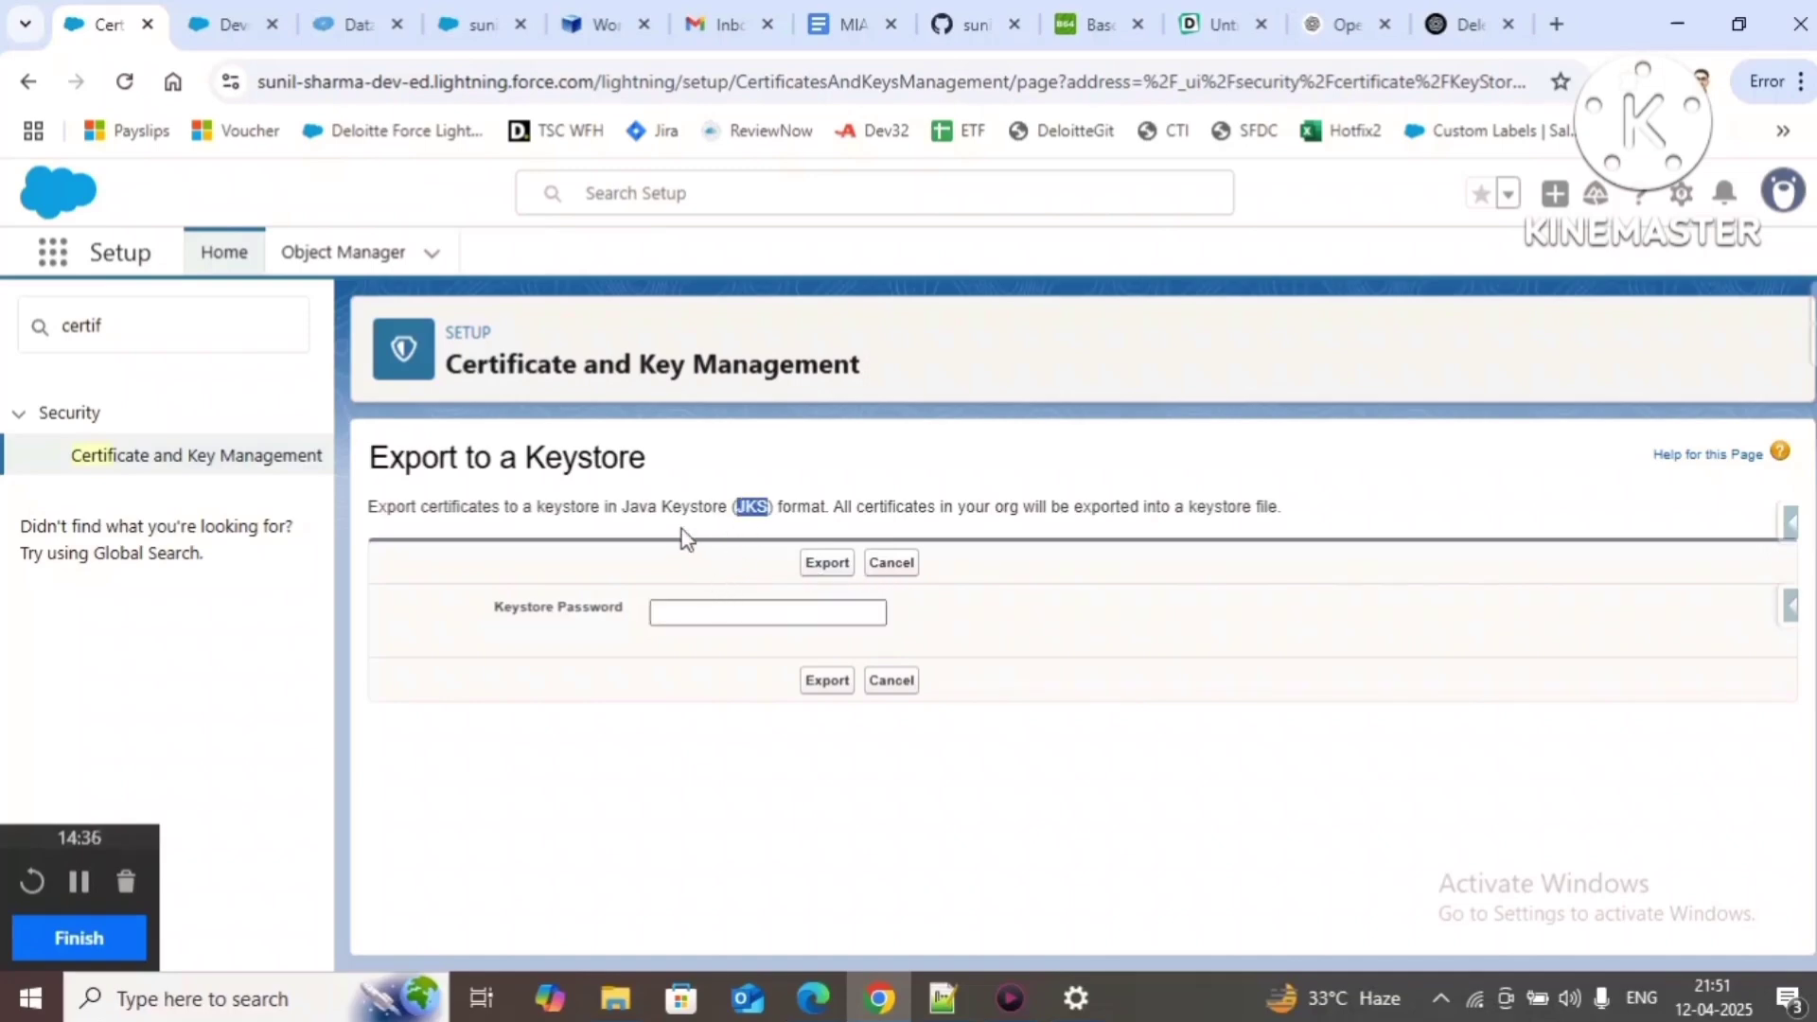
left_click(697, 608)
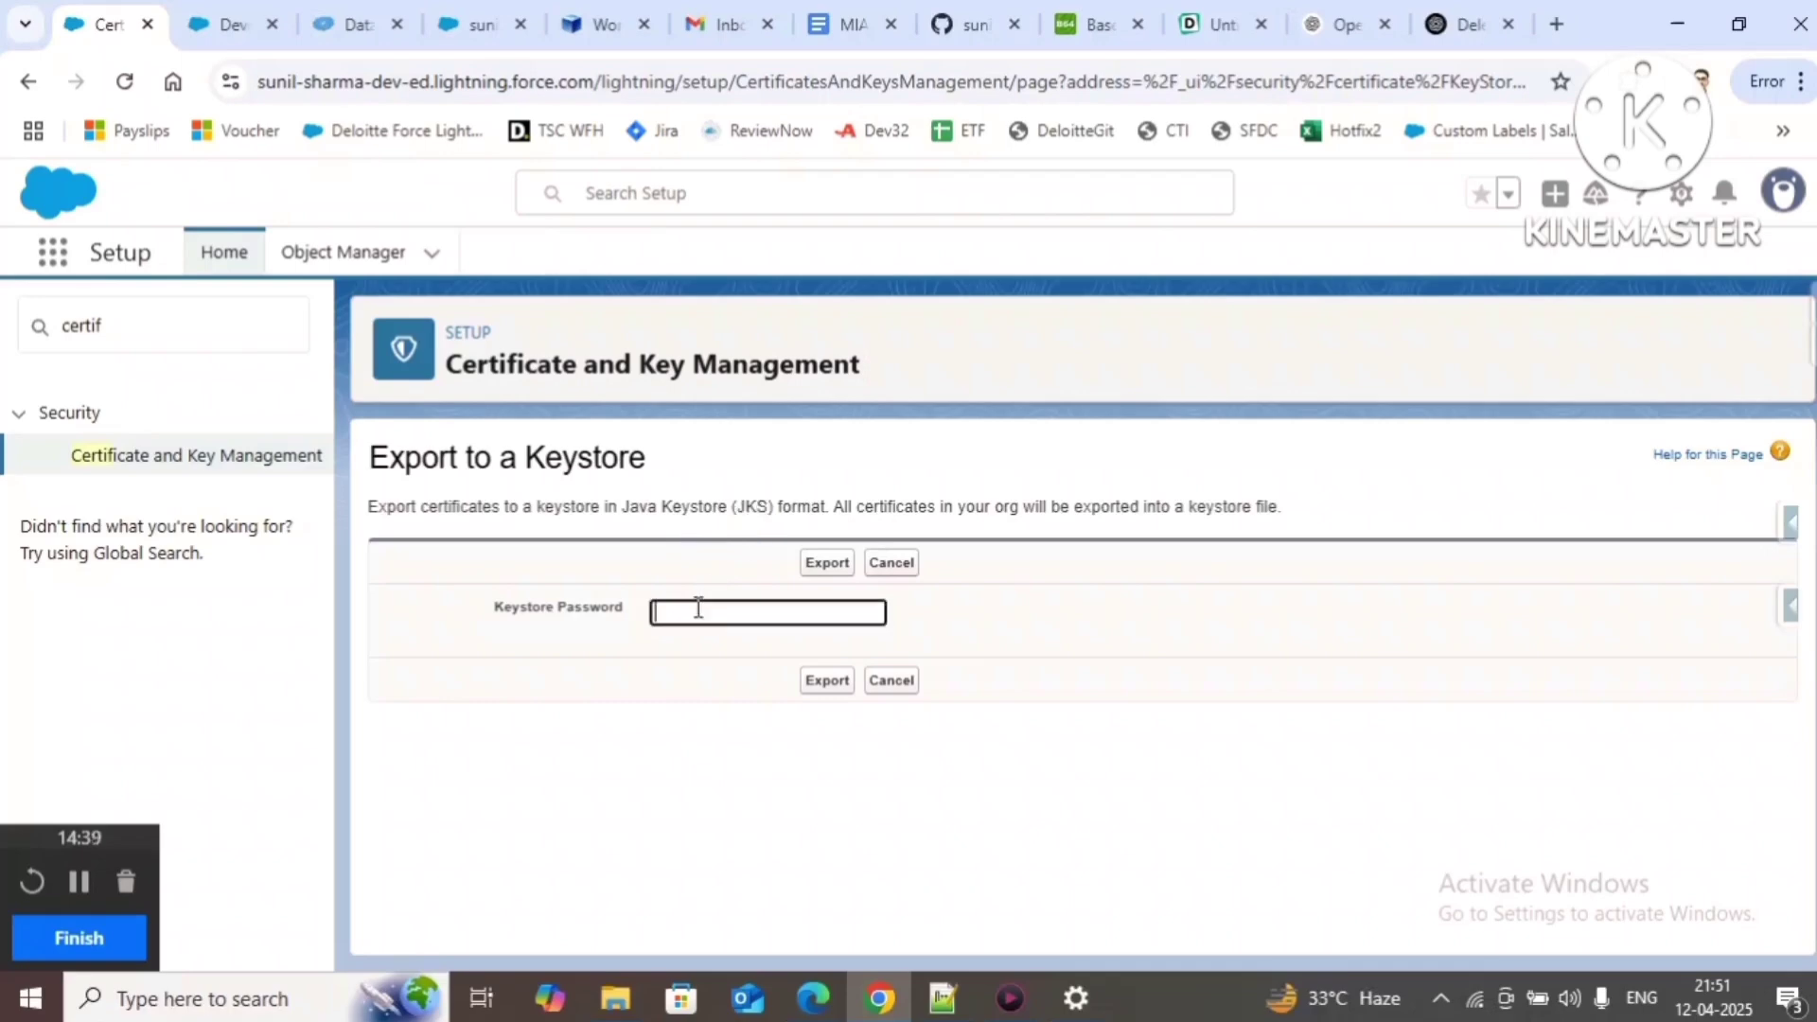
double_click(752, 508)
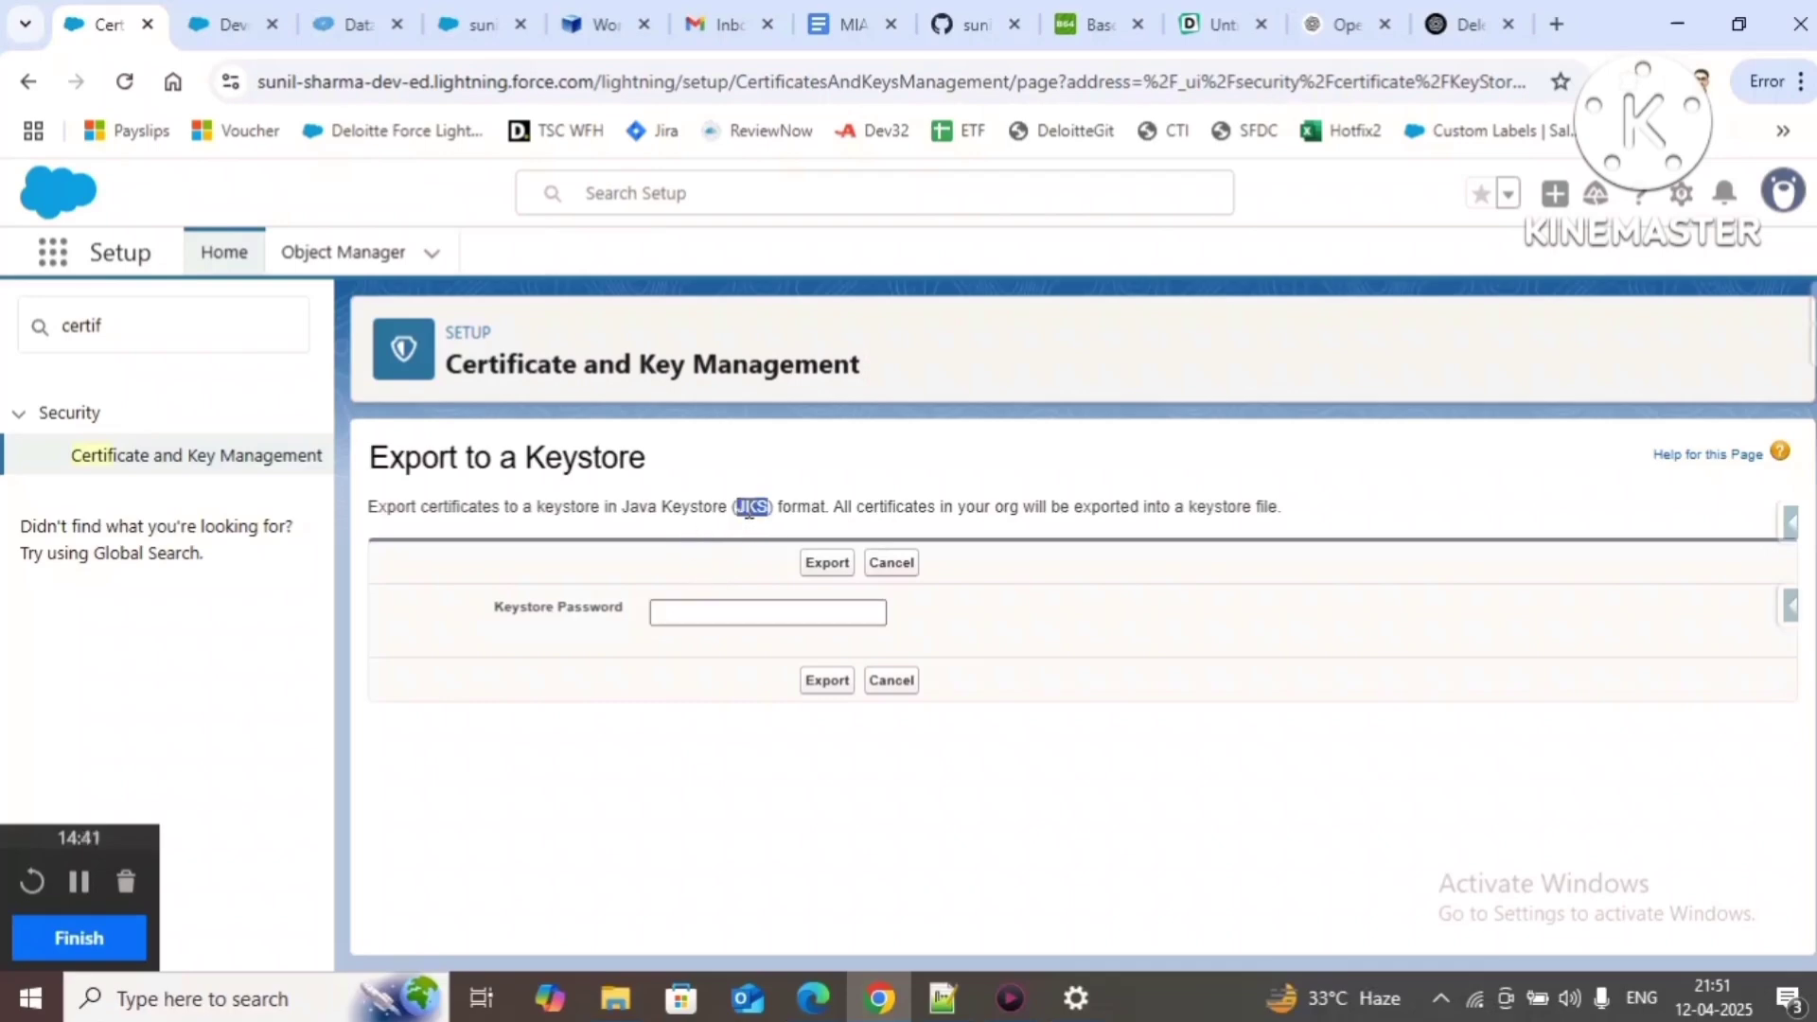
left_click(682, 607)
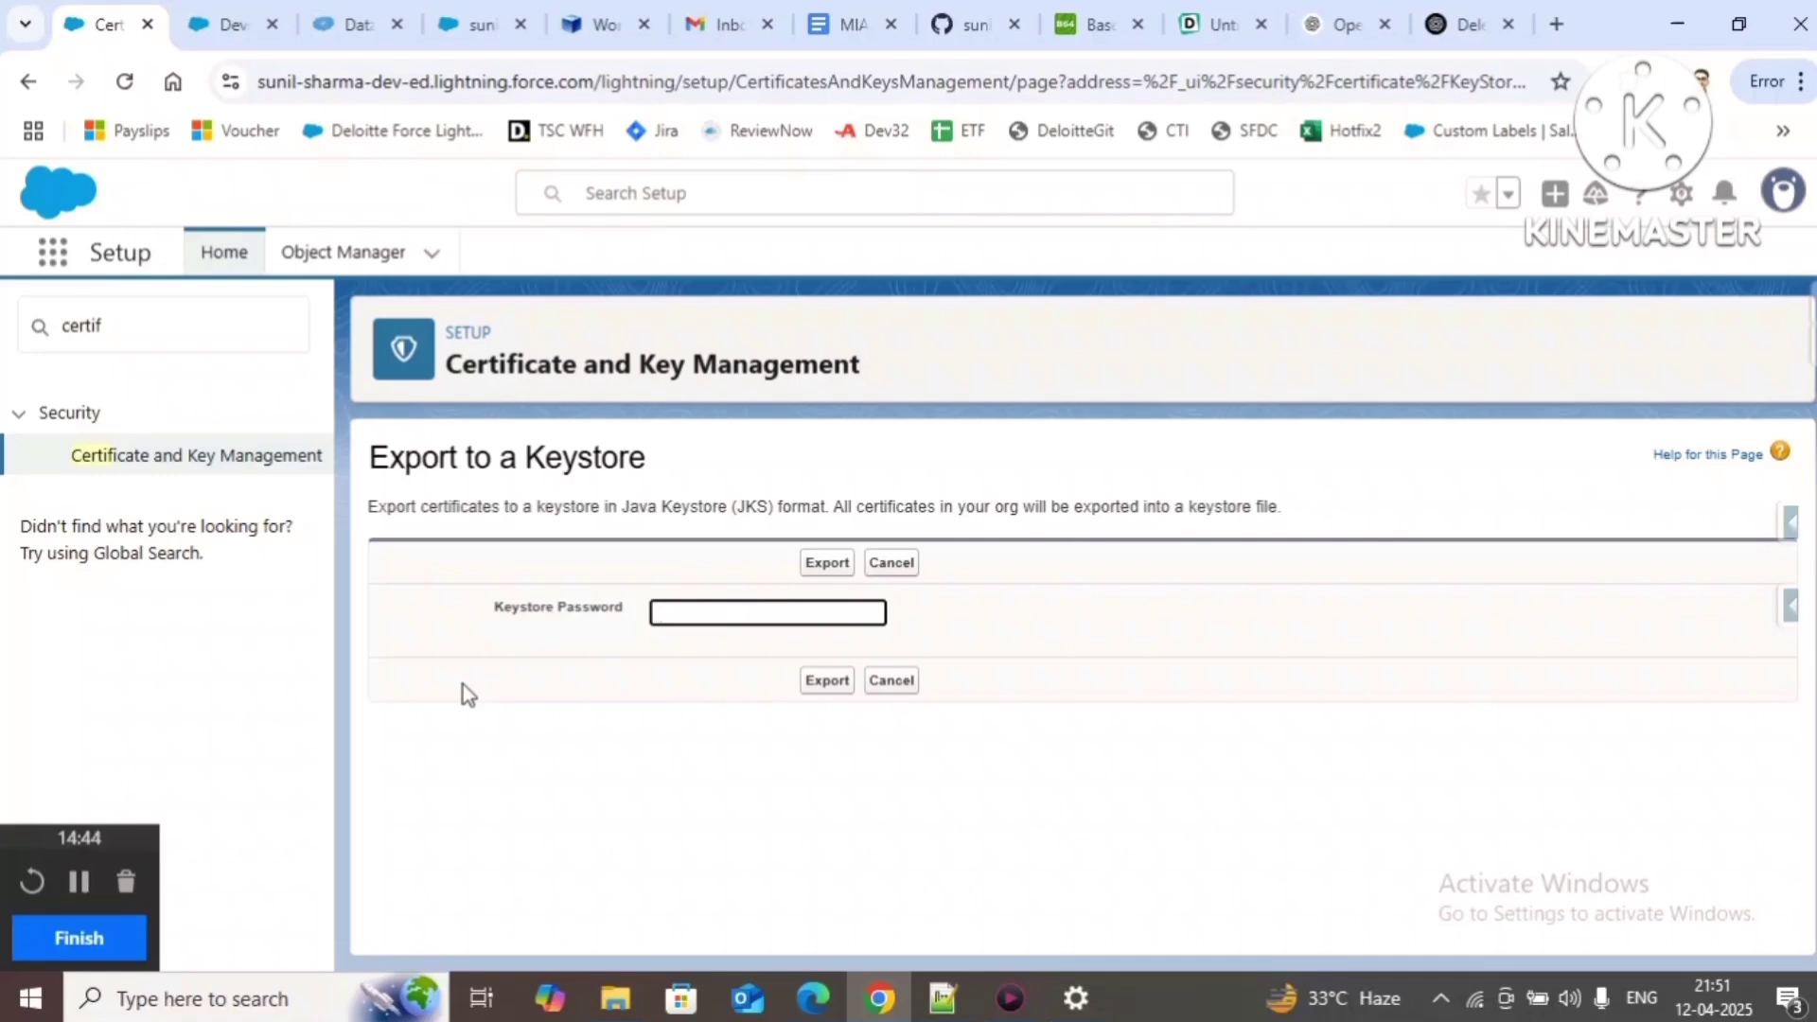
type("123456")
Step: Export the certificates and save the keystore as KeyStoreFile.jks
left_click(820, 565)
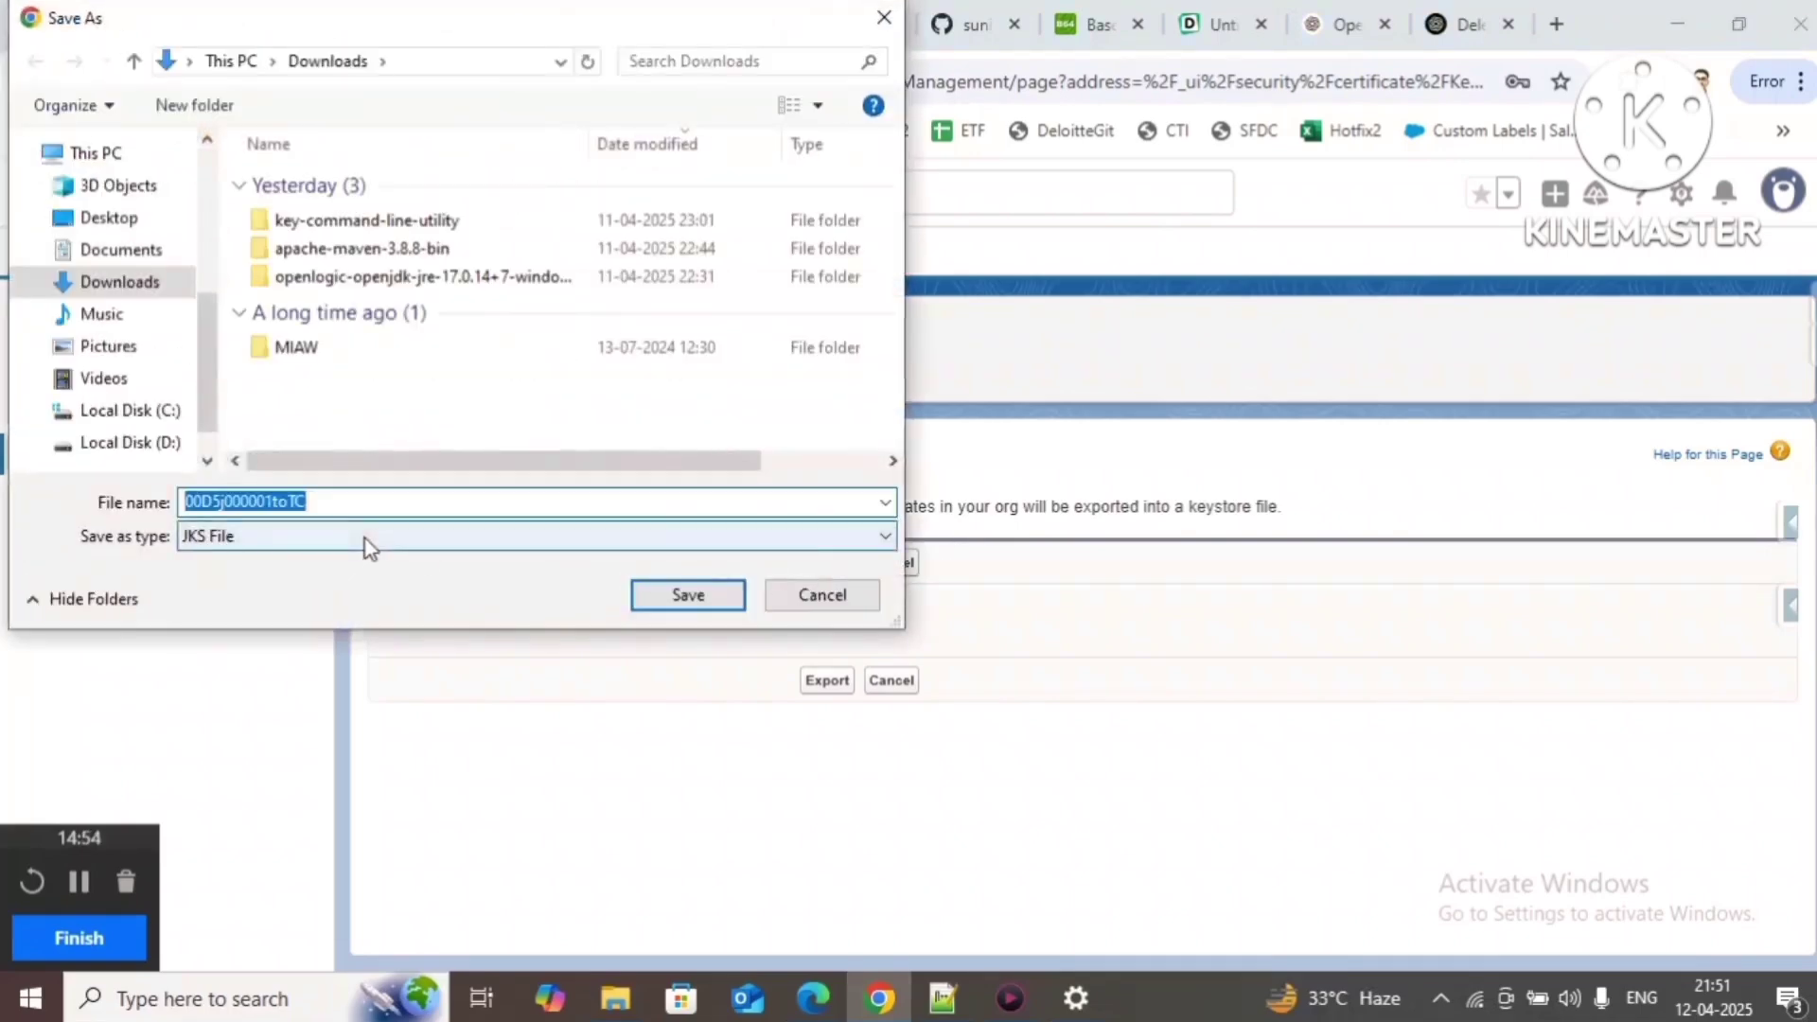
type("Ke")
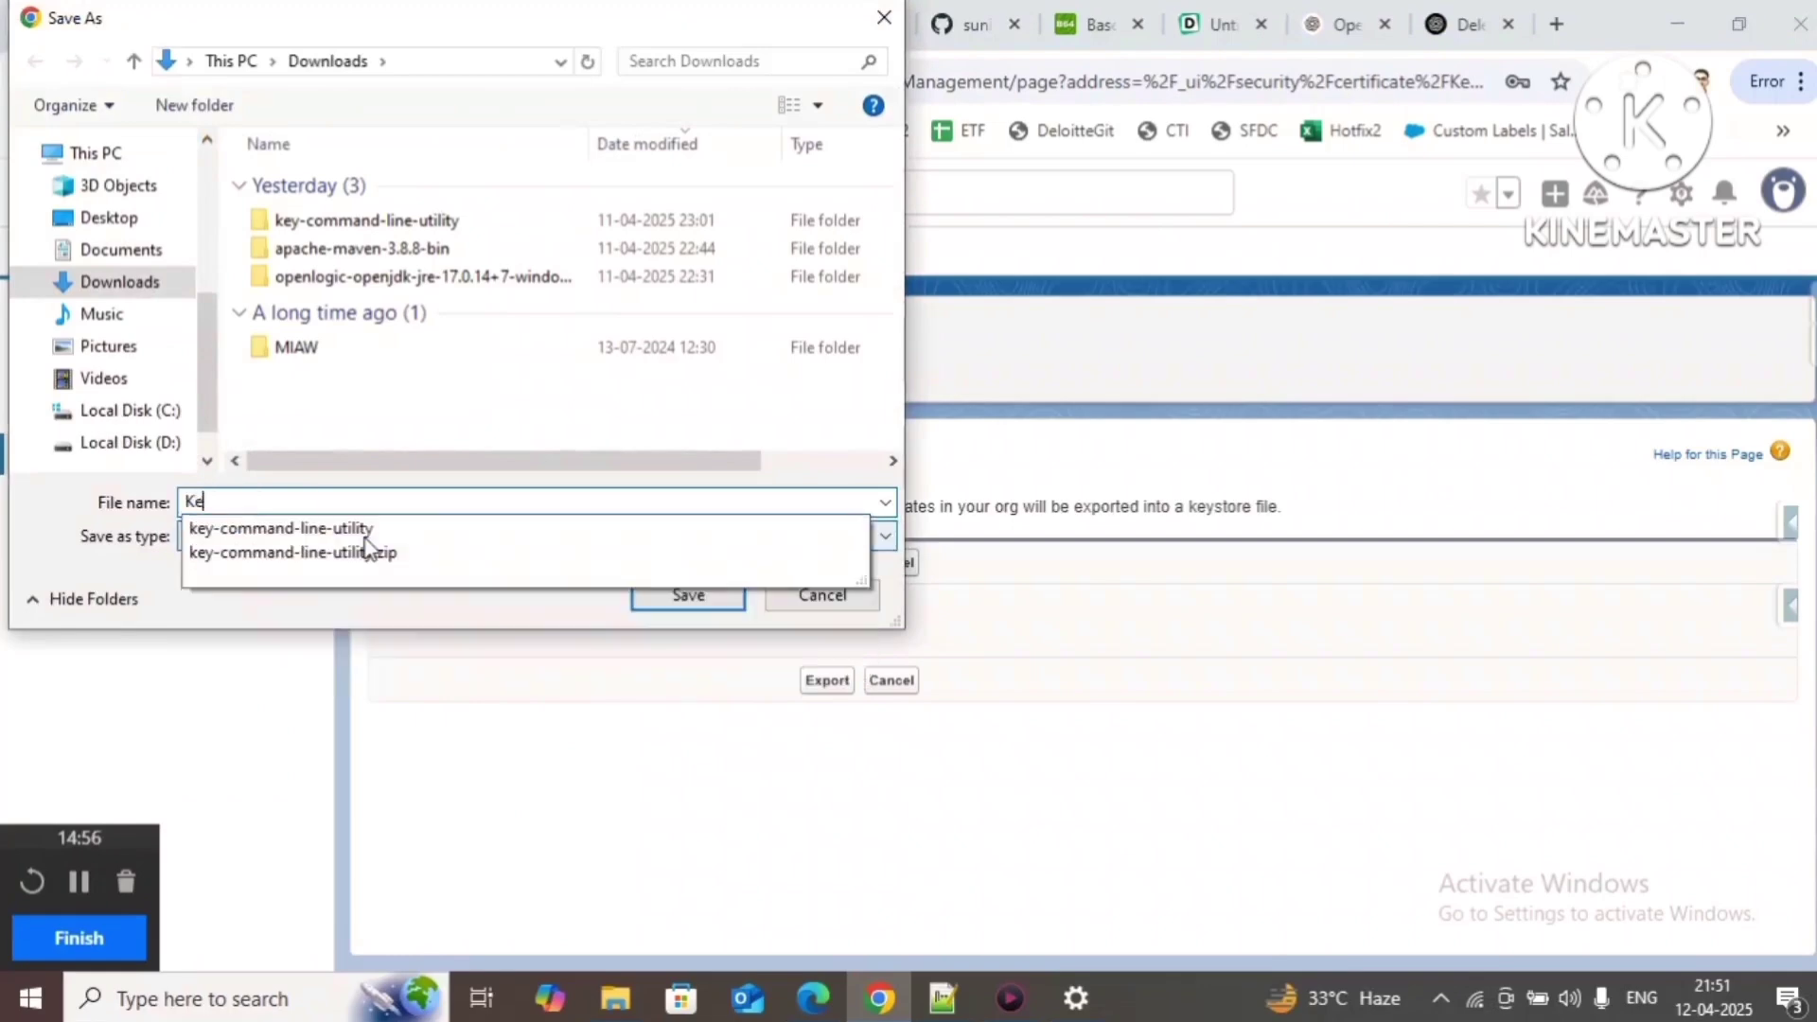
type("ySto")
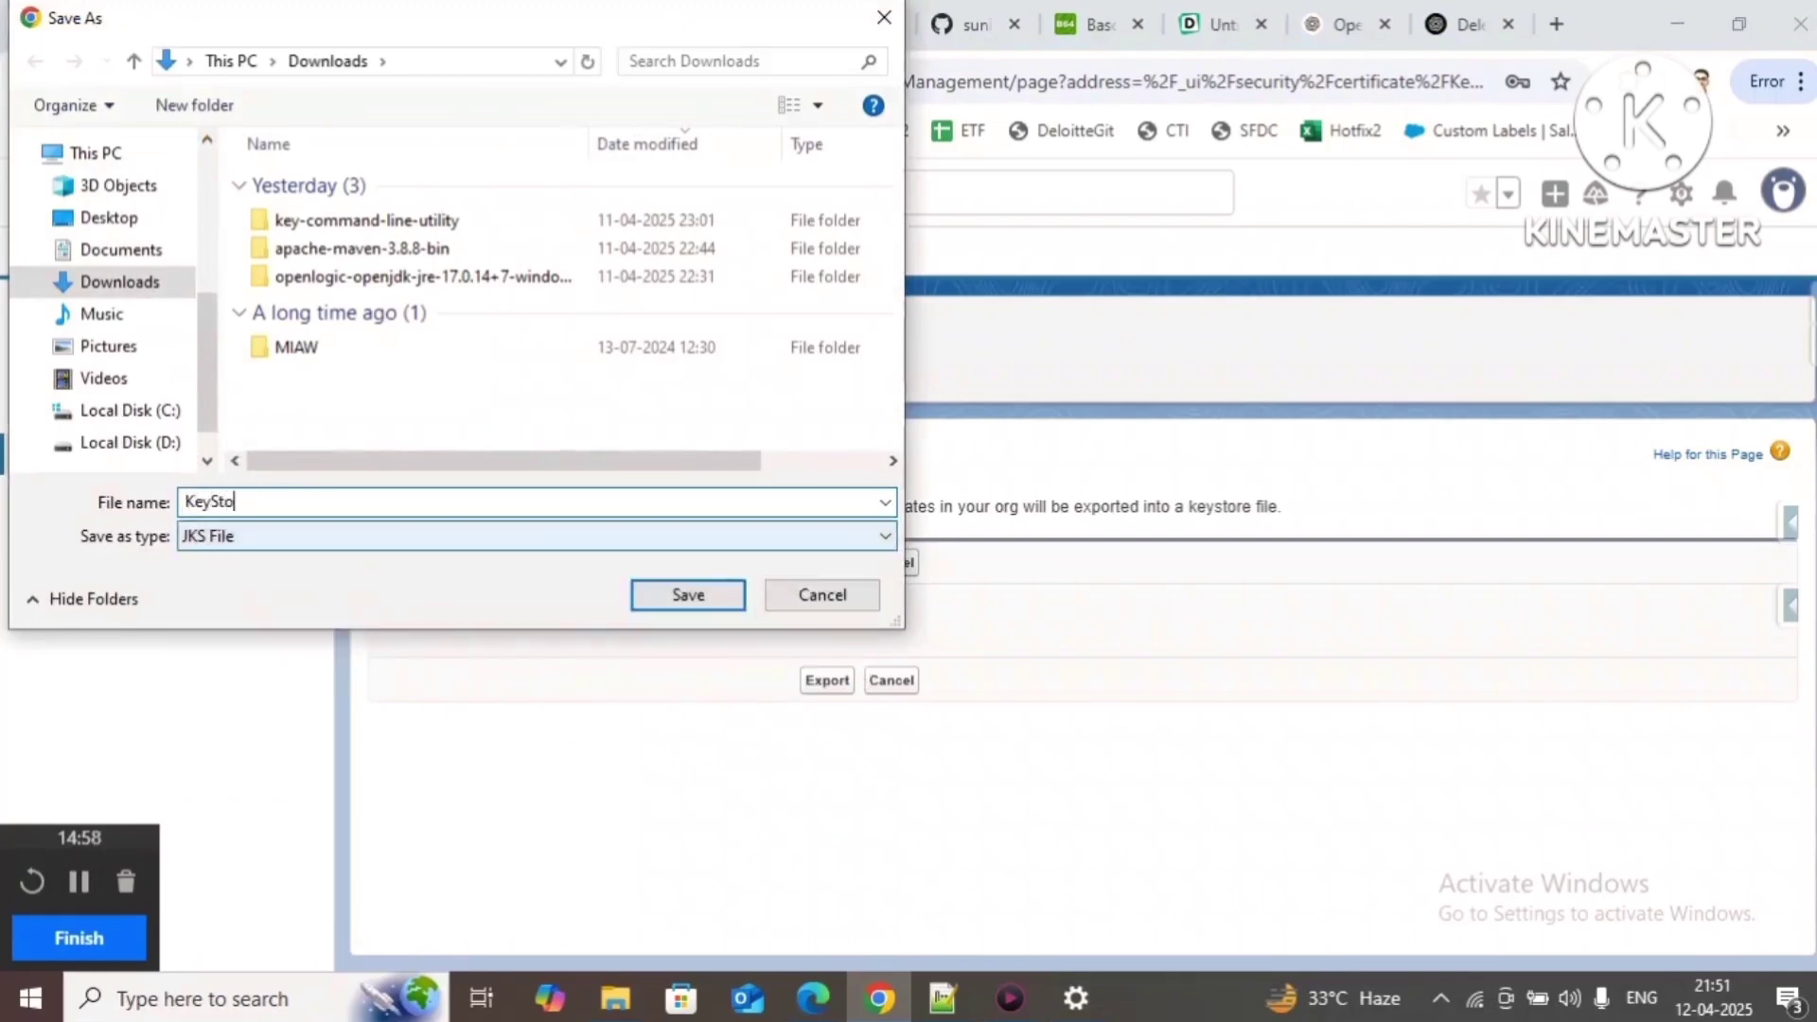
type("reFile")
key("Return")
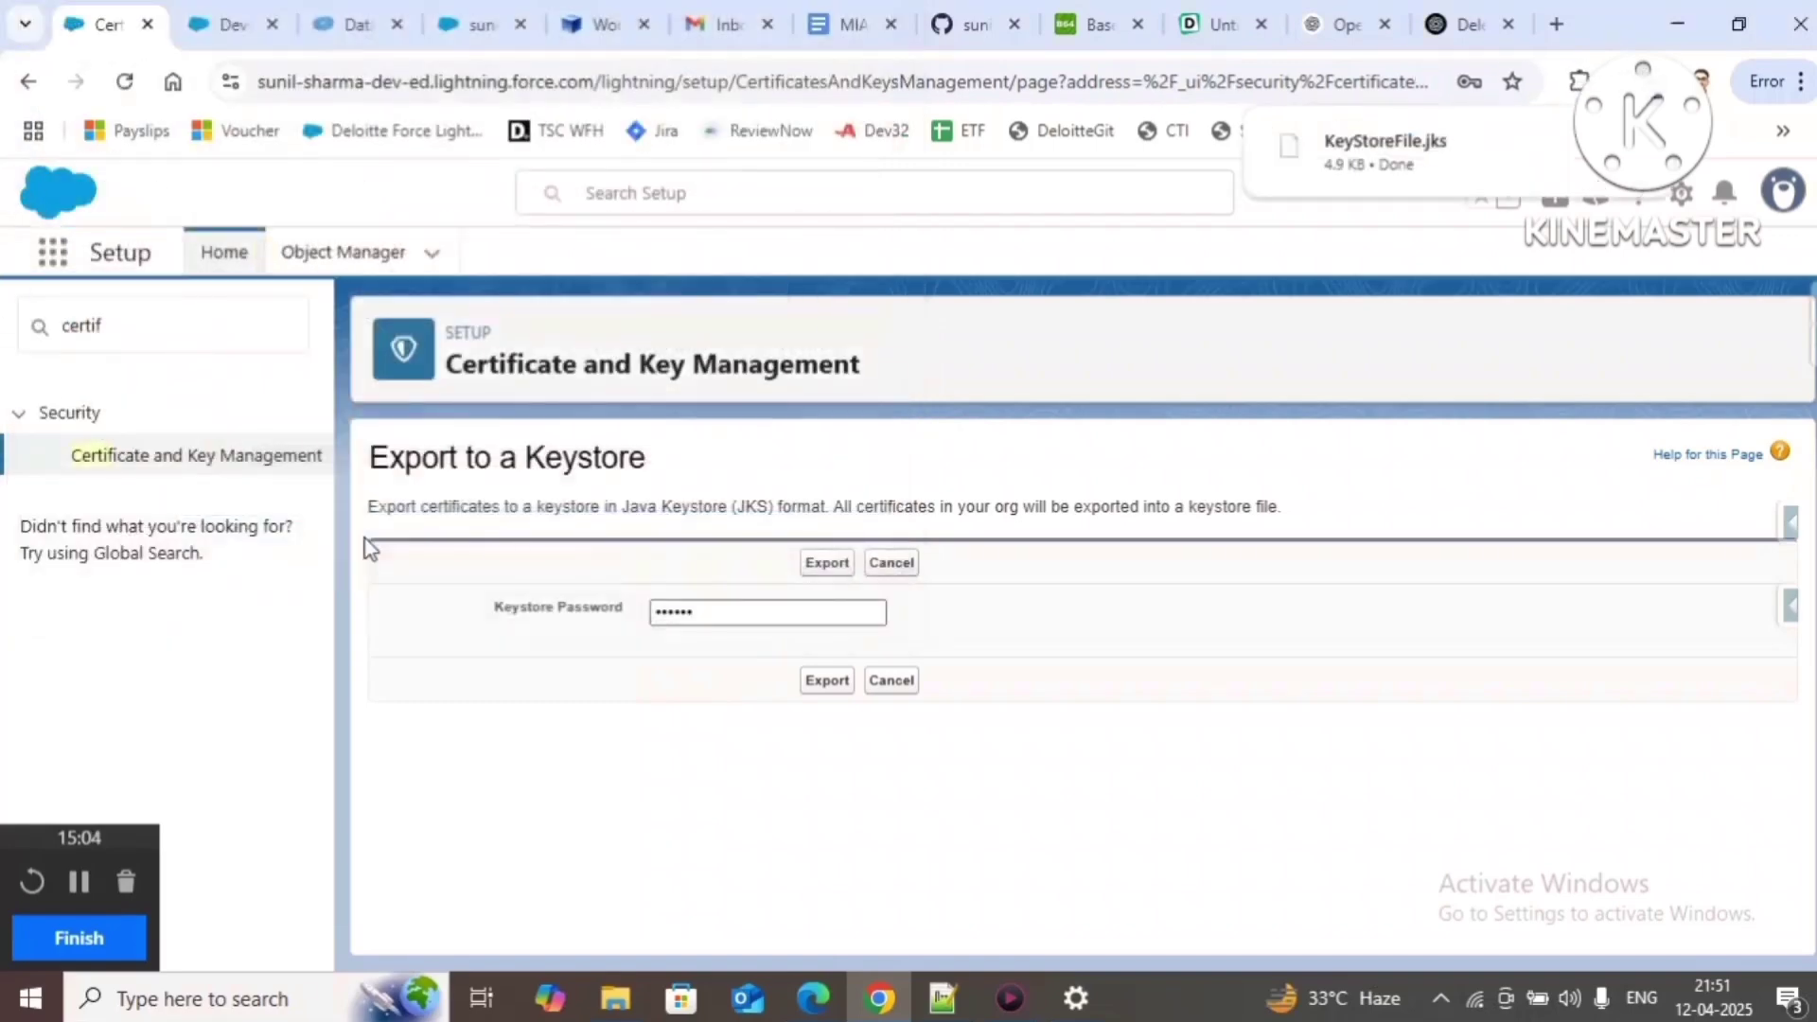
left_click(811, 14)
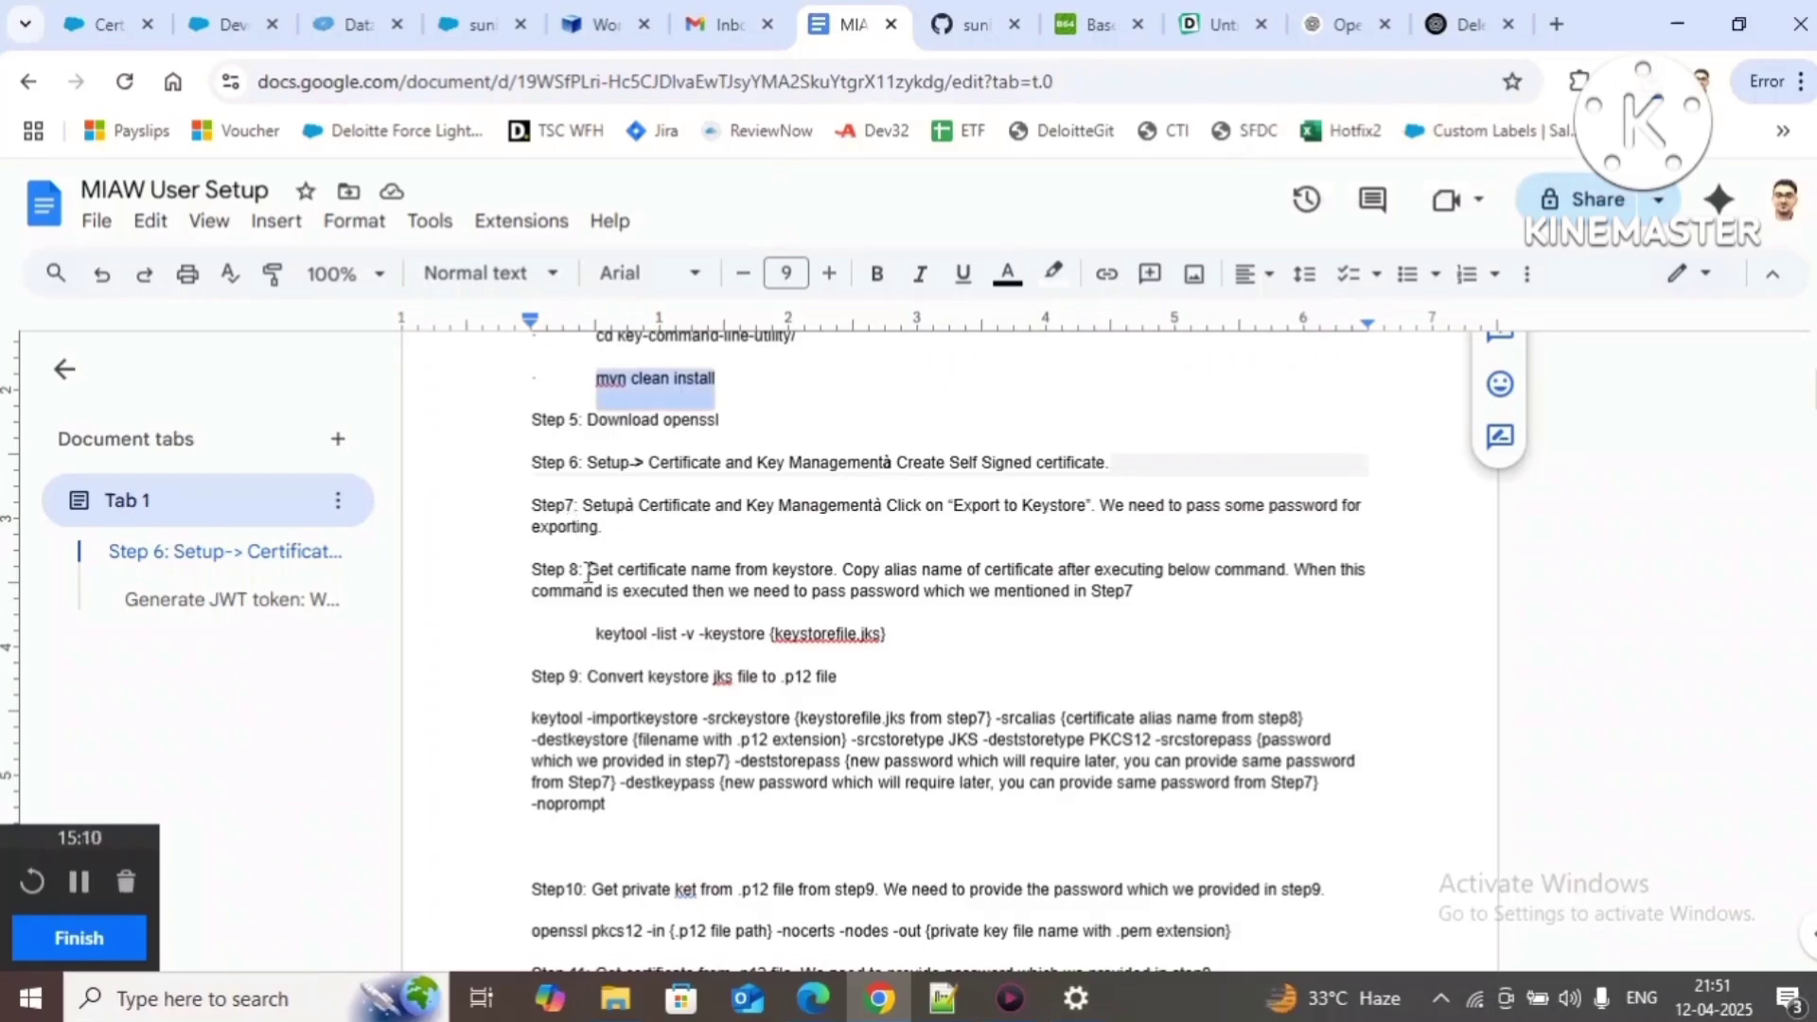
Step: Revisit the Certificate and Key Management overview, then select Step 8's keytool -list -v -keystore command
left_click_drag(587, 571, 842, 571)
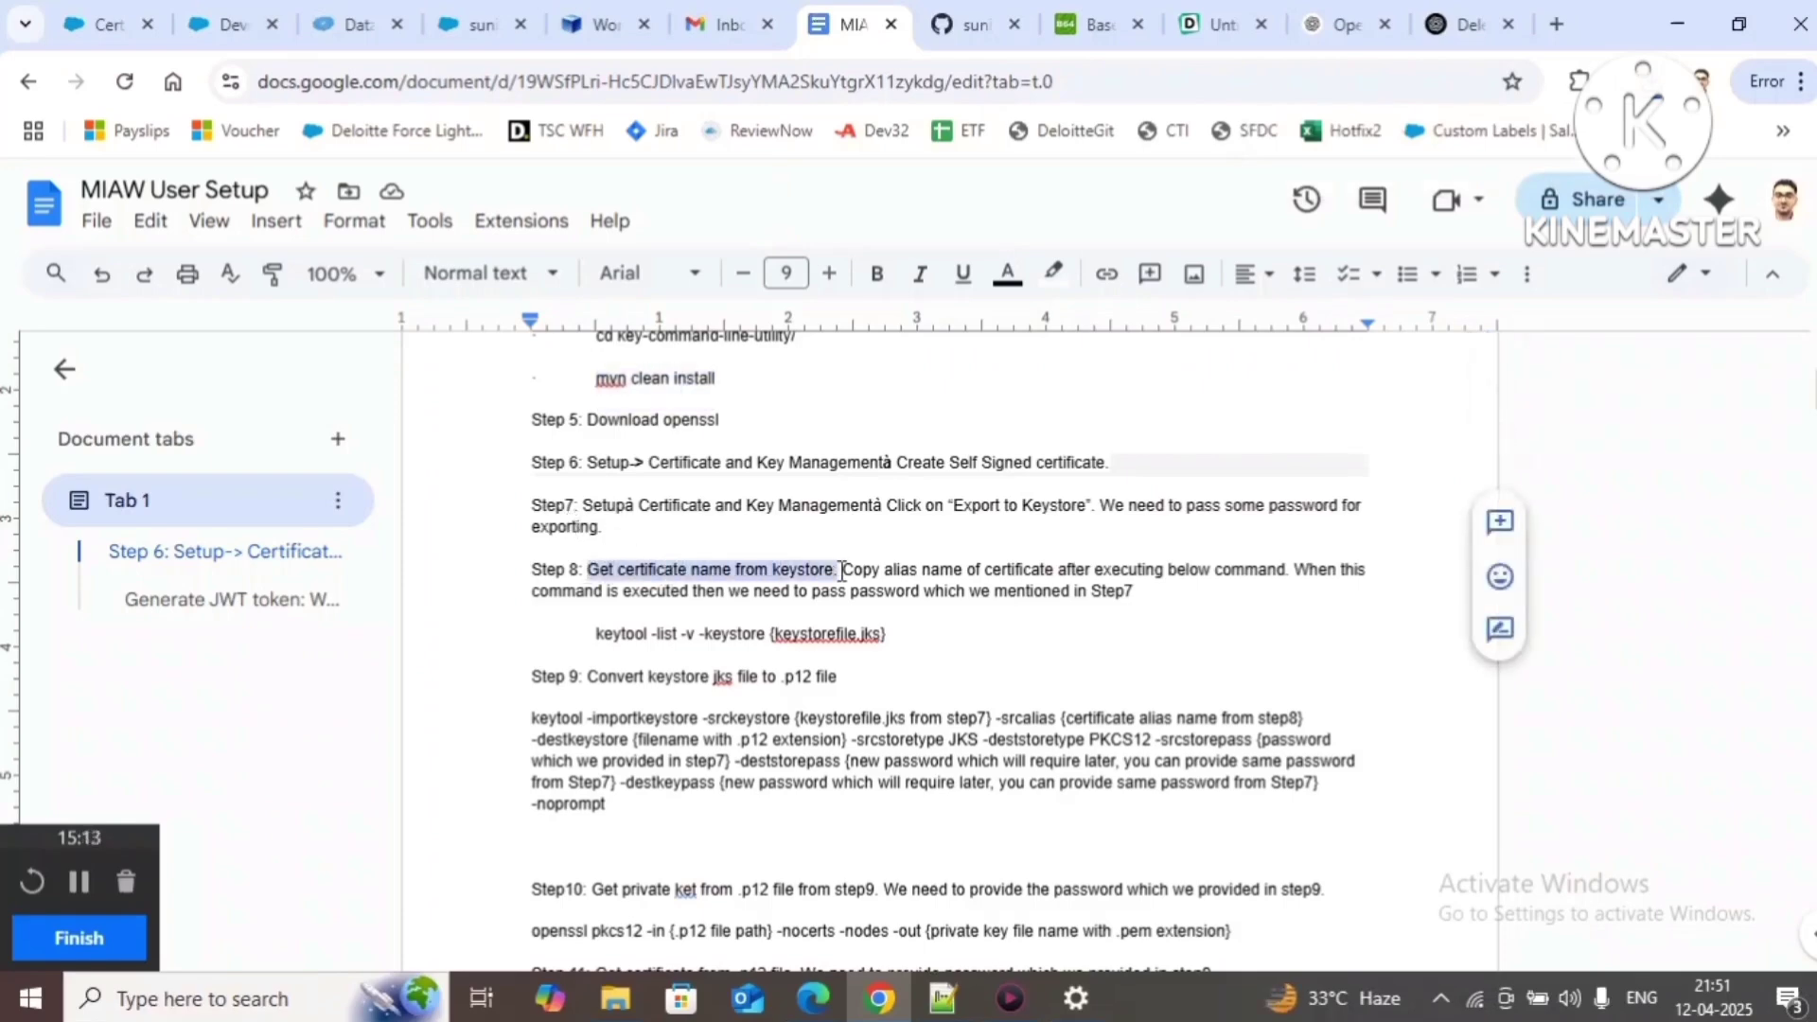
left_click(106, 25)
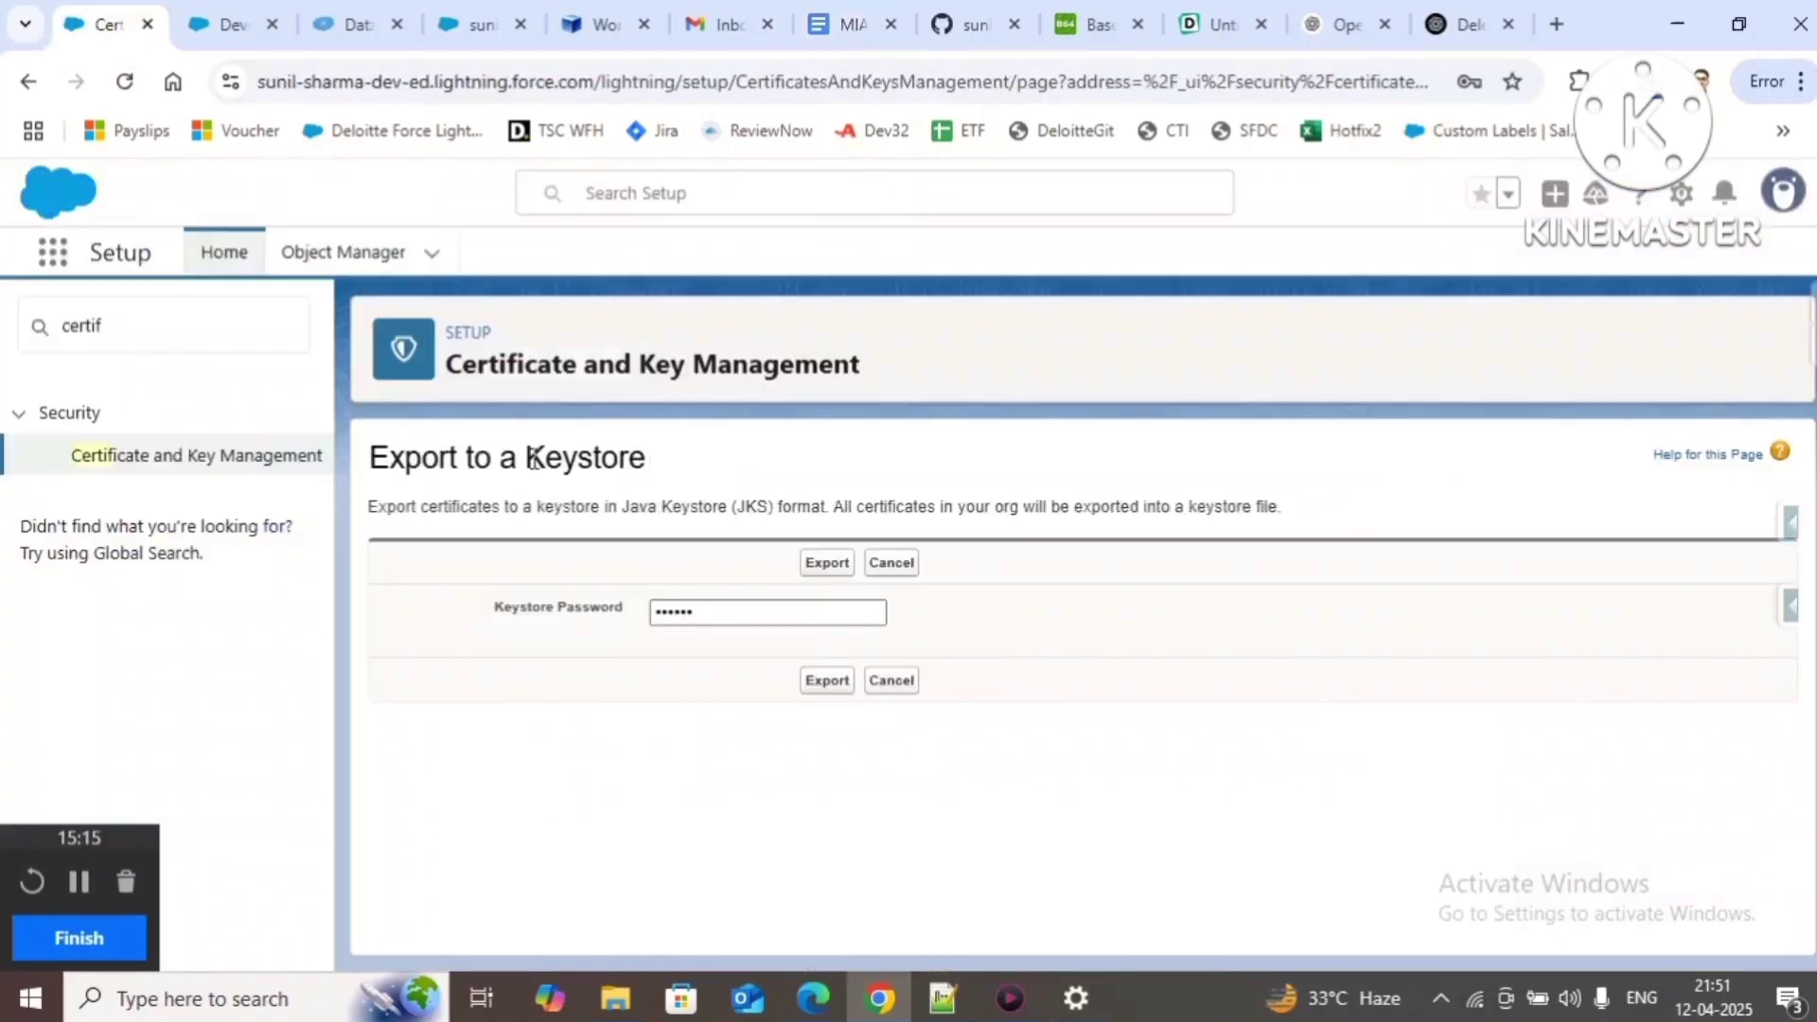
left_click(241, 458)
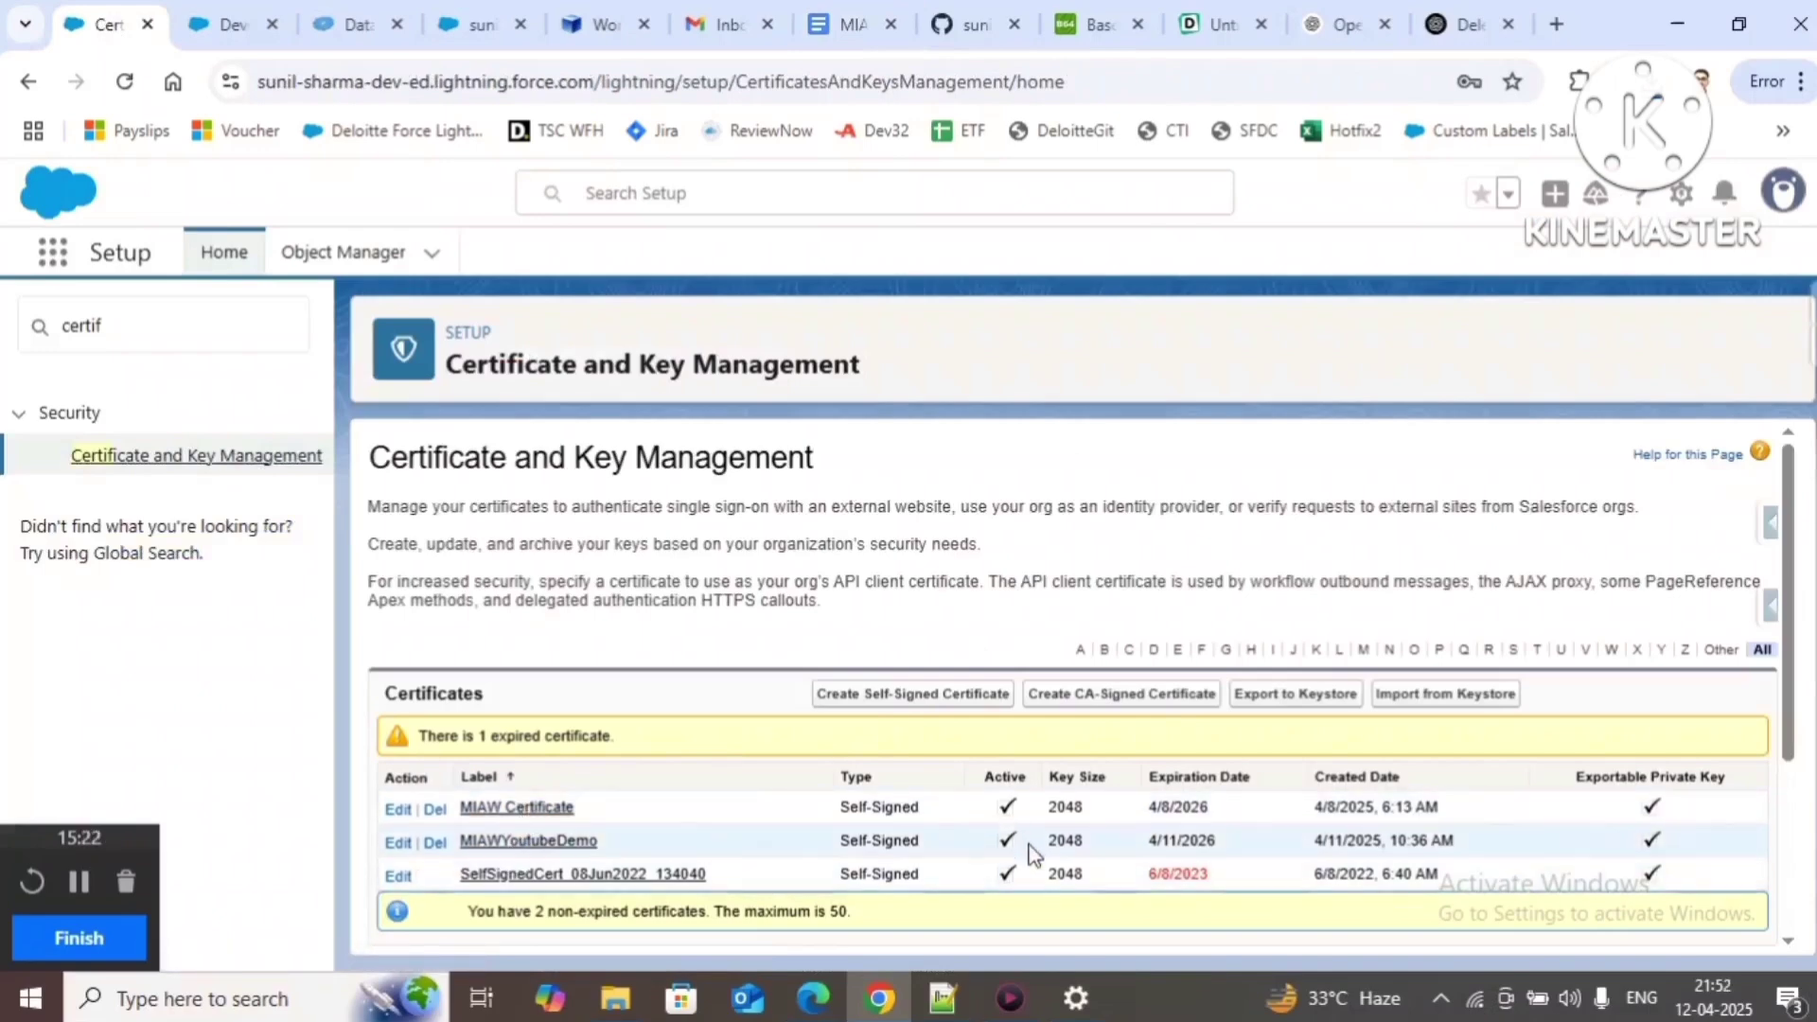
mouse_move(943, 997)
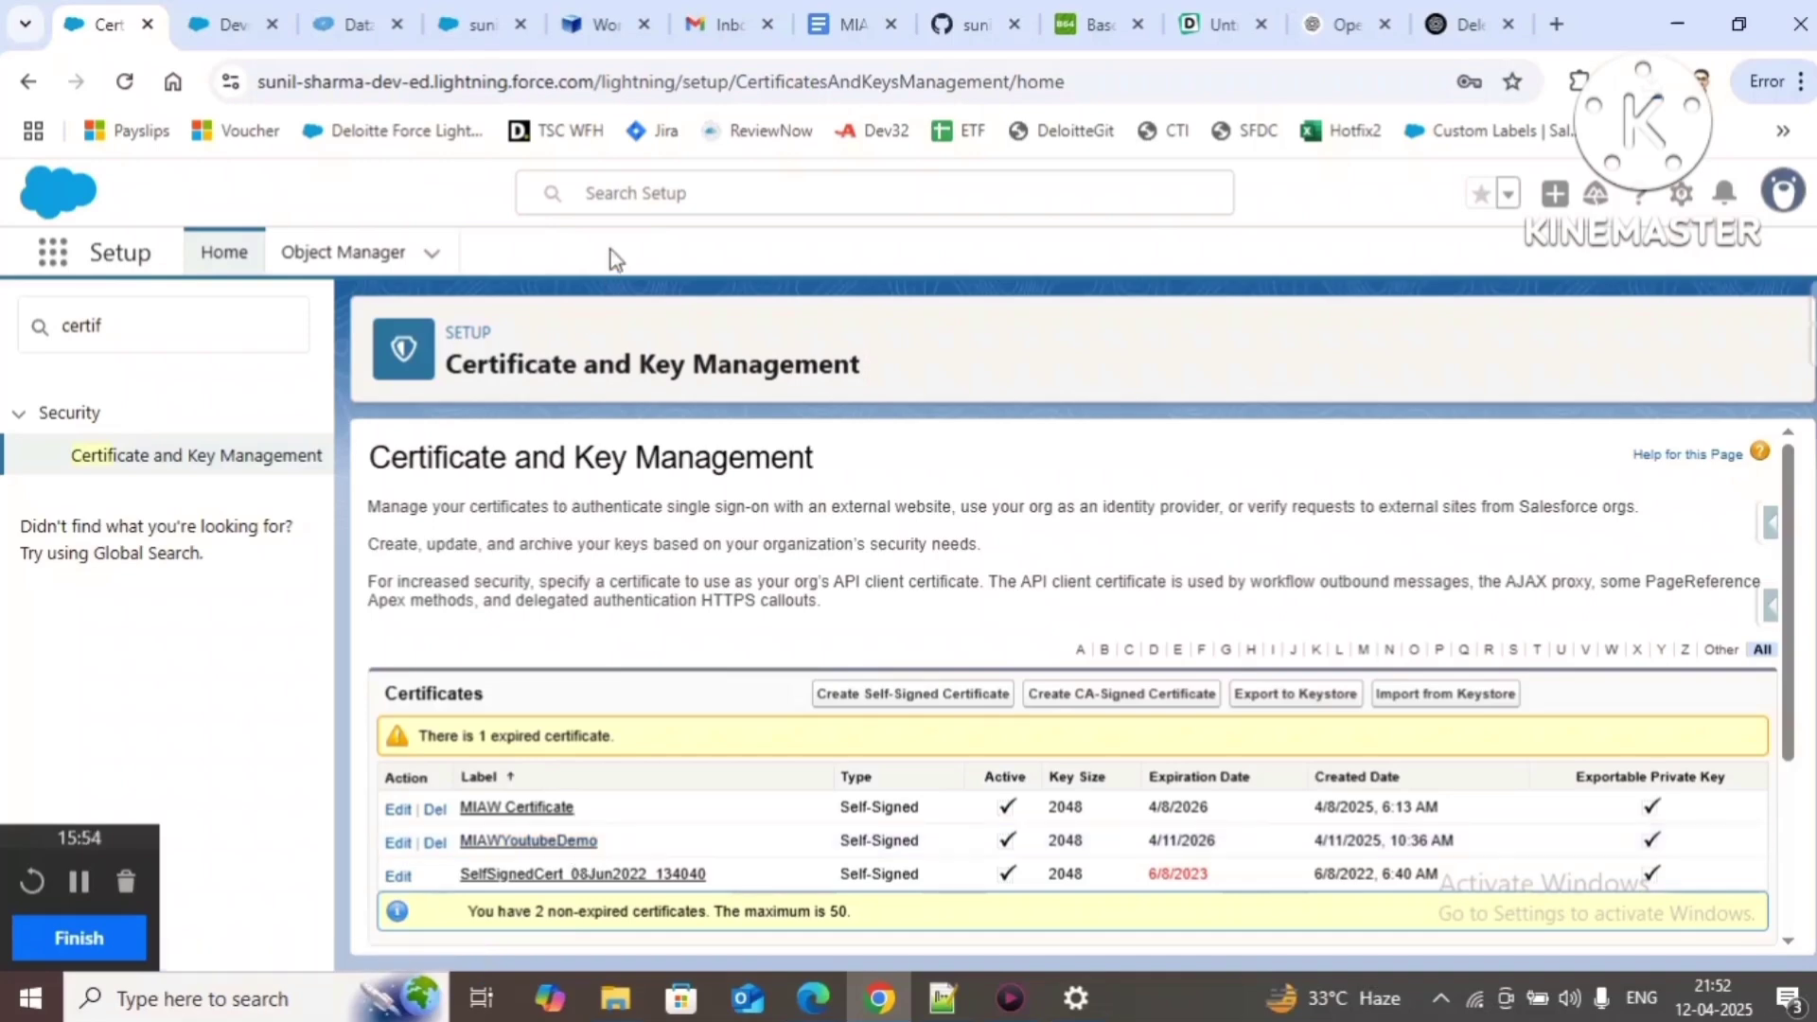
left_click(880, 15)
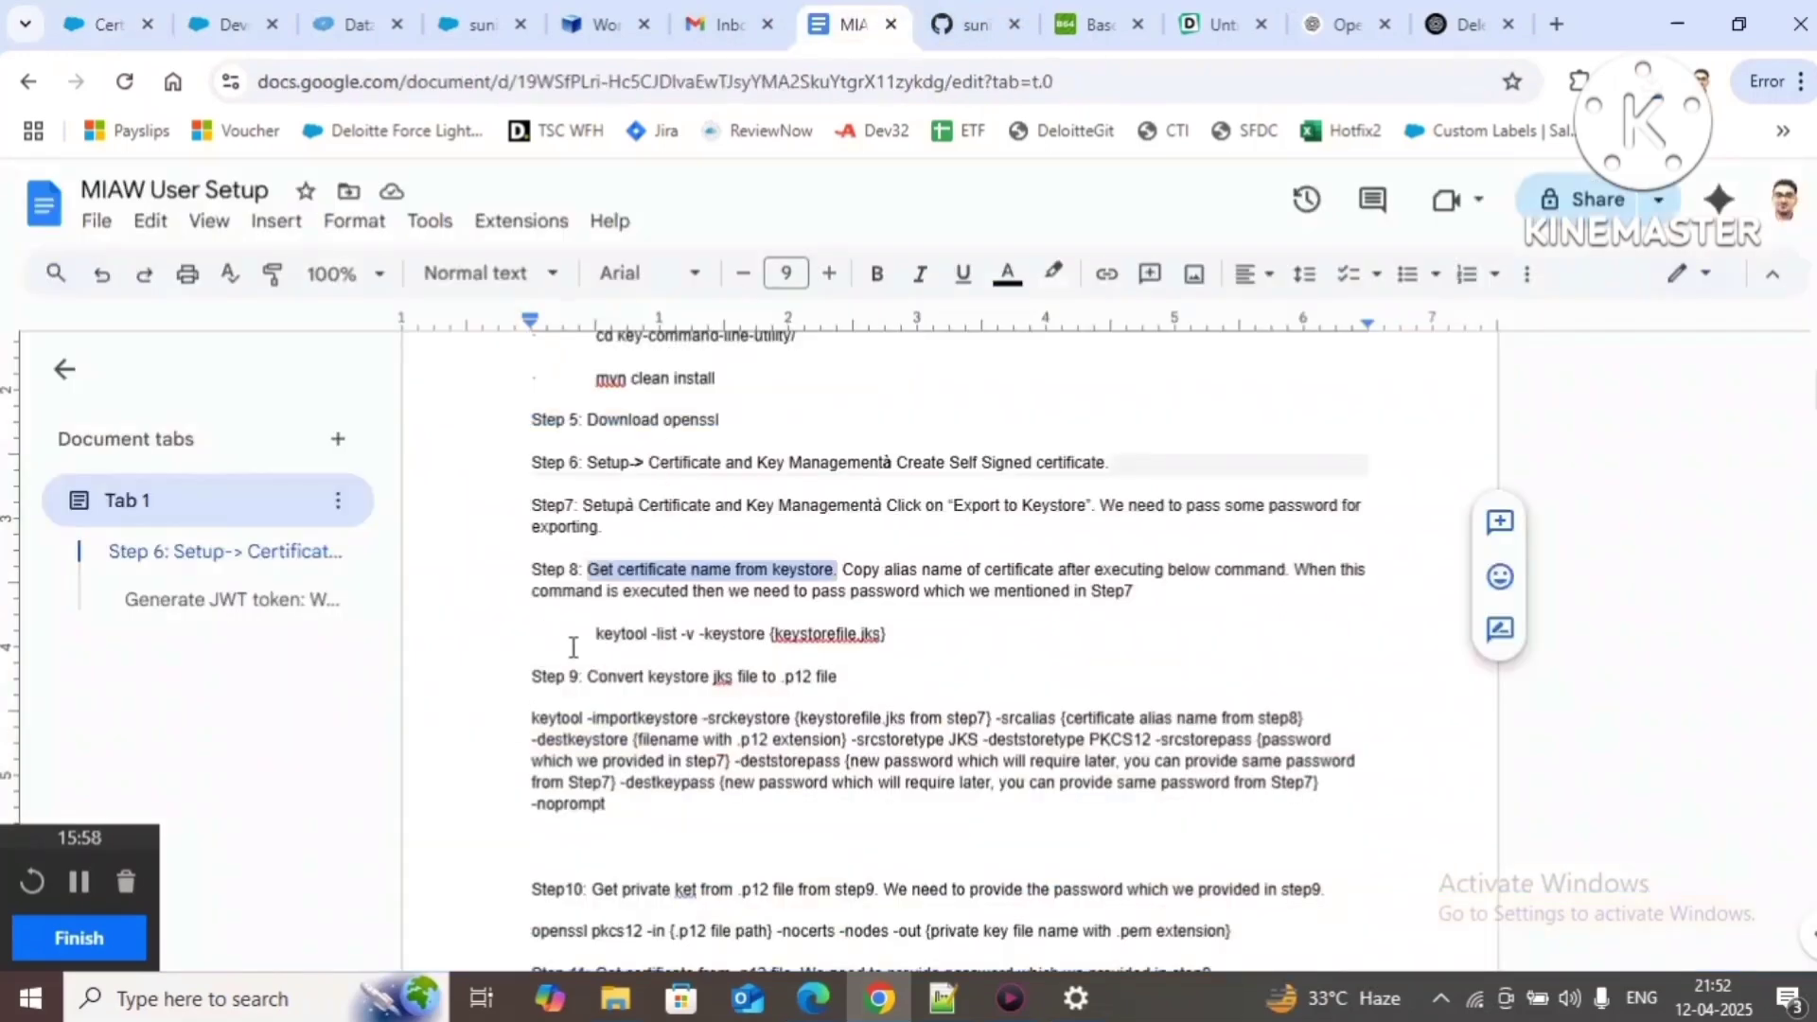
left_click_drag(594, 639, 764, 642)
key("ctrl+c")
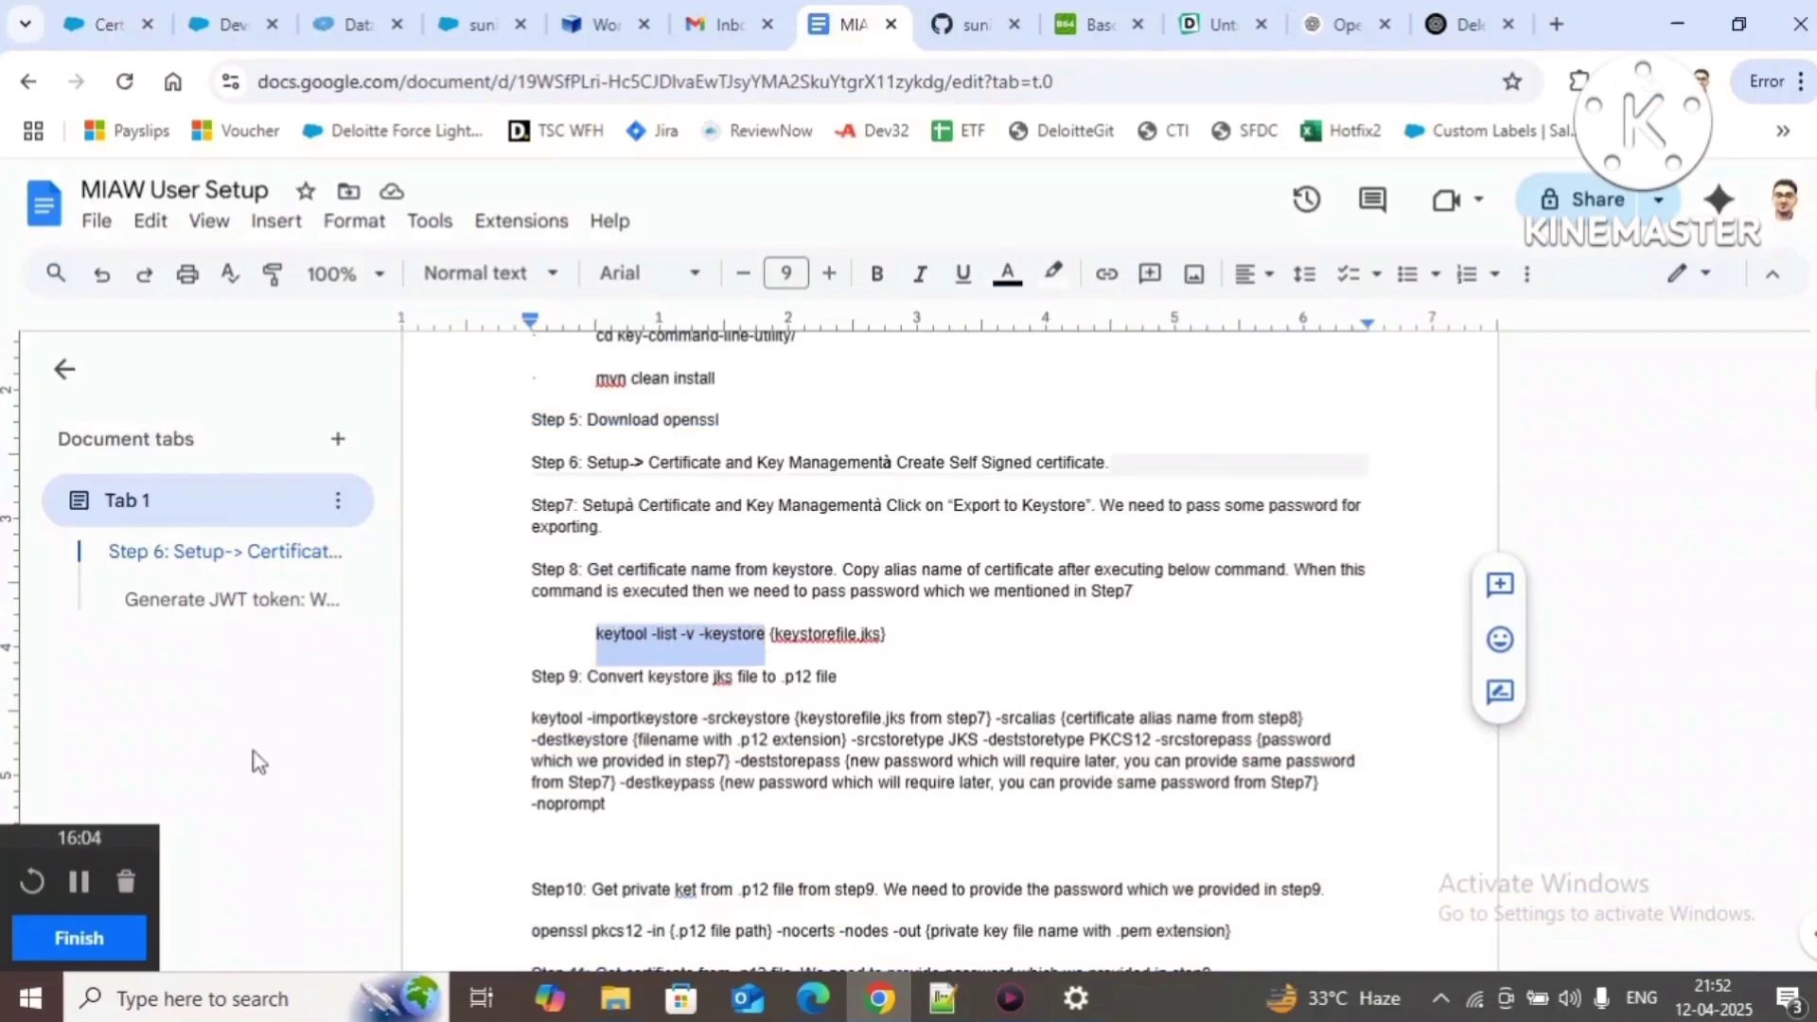
Step: Launch a new Command Prompt from Windows Search and paste keytool -list -v -keystore
left_click(173, 1011)
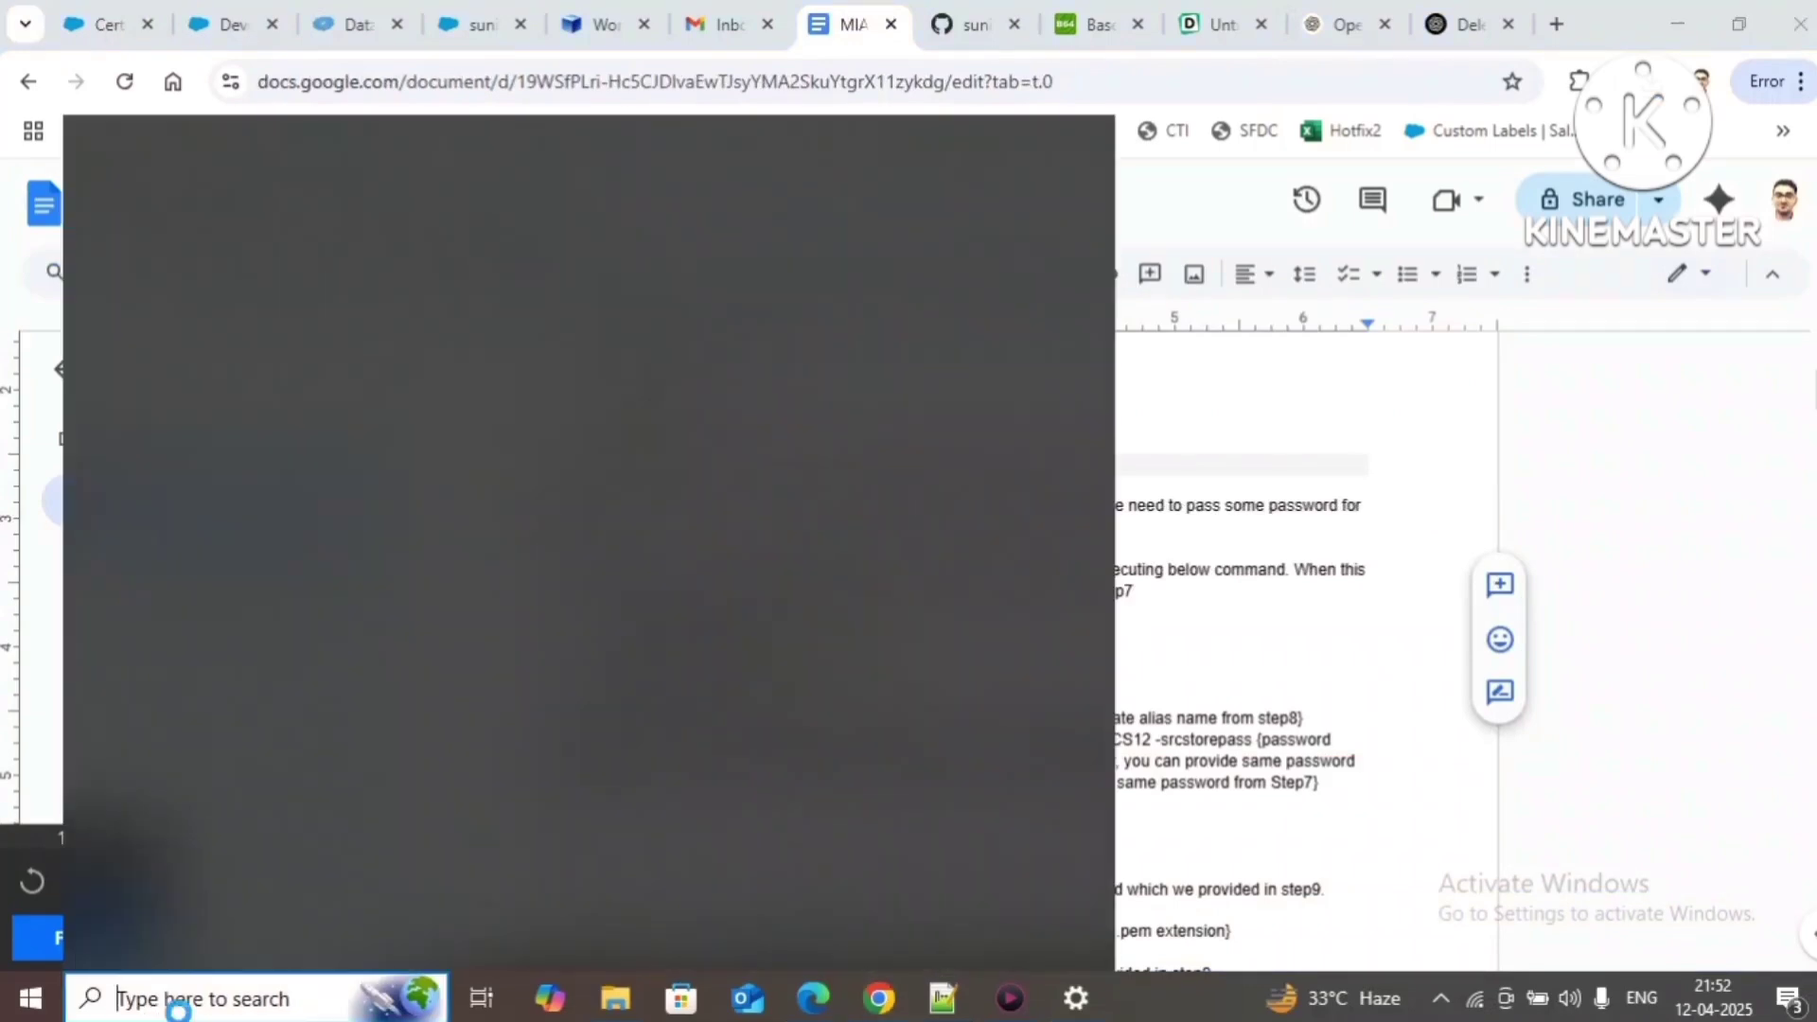
type("cmd")
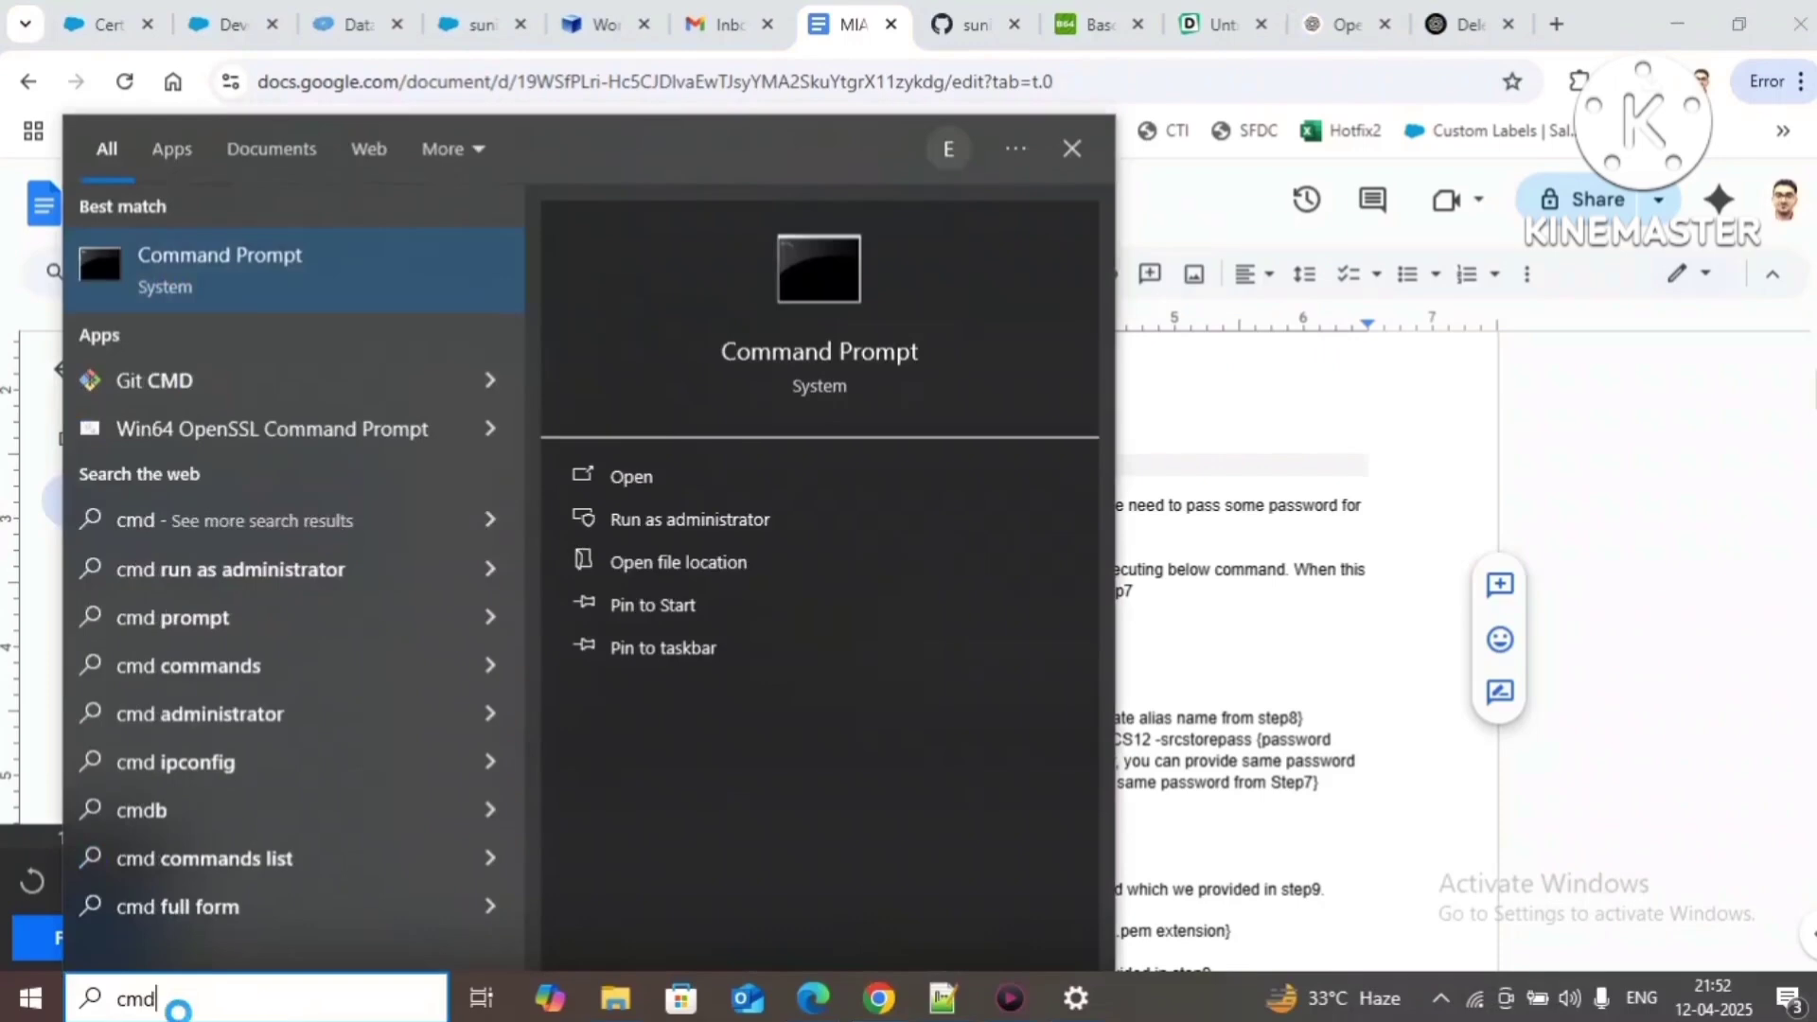
key("Return")
key("ctrl+v")
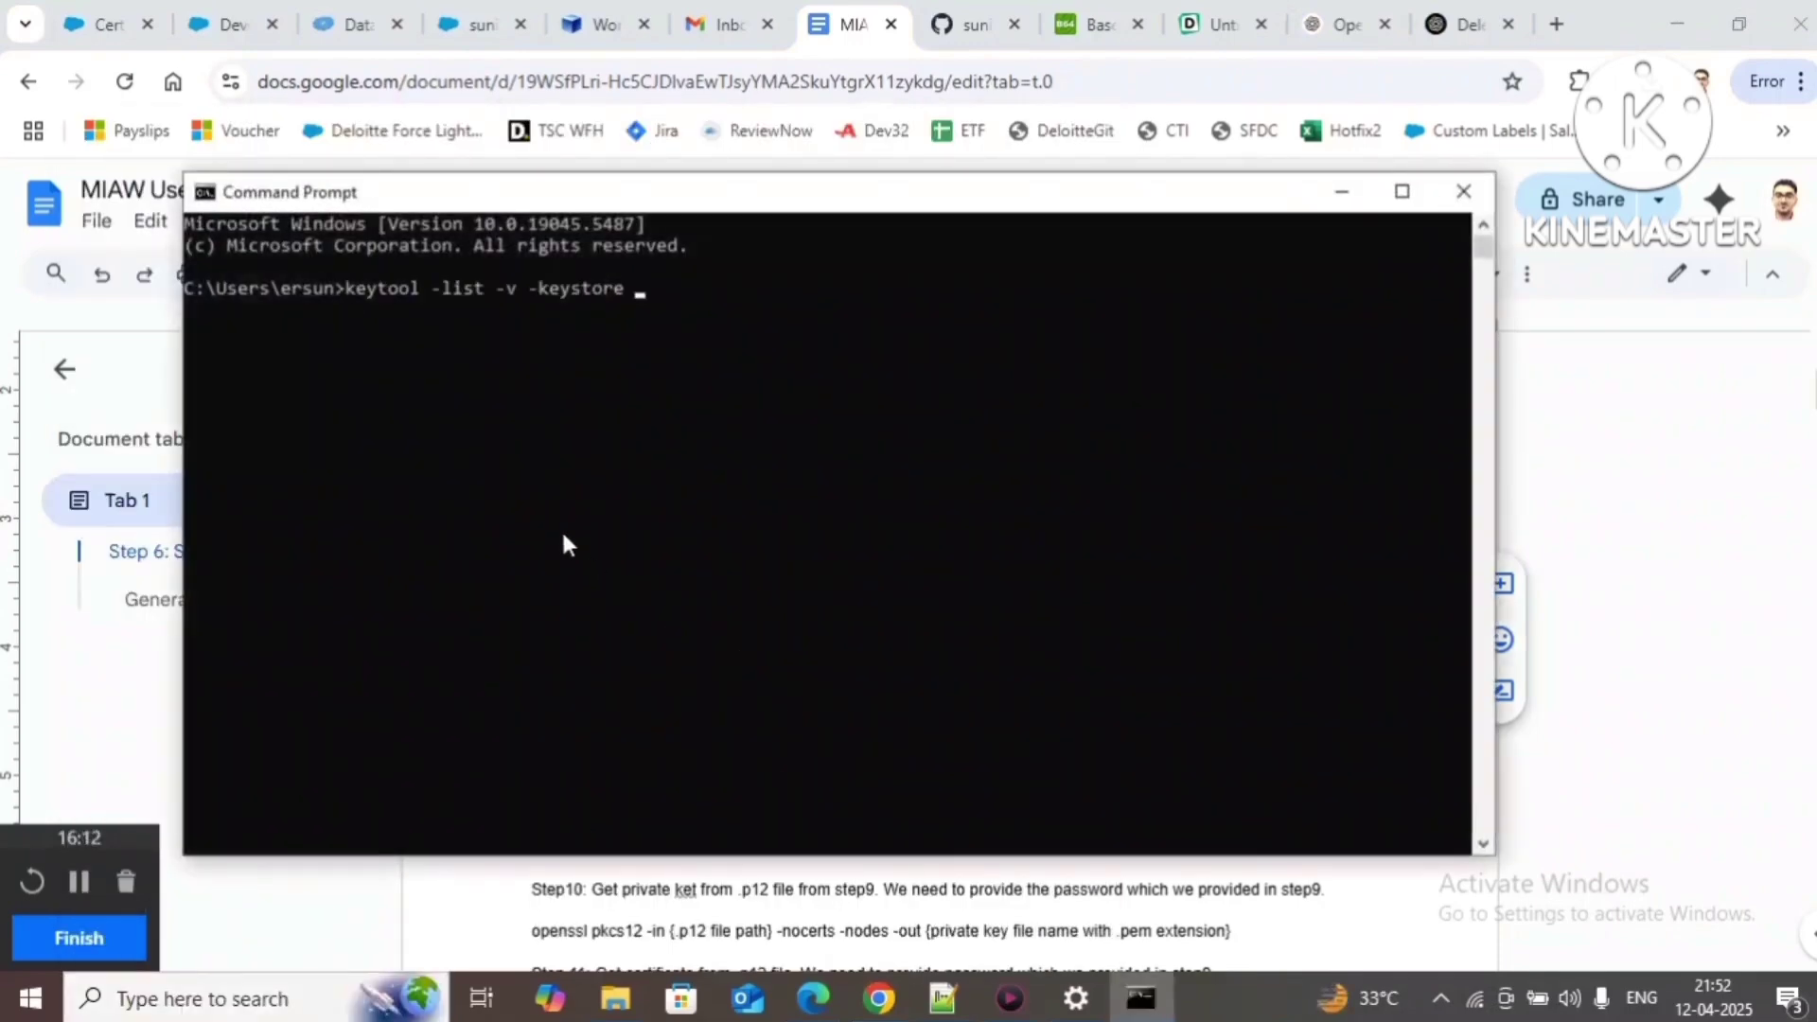
Step: Highlight the keystorefile.jks placeholder in Step 8 of the setup guide
key("alt+Tab")
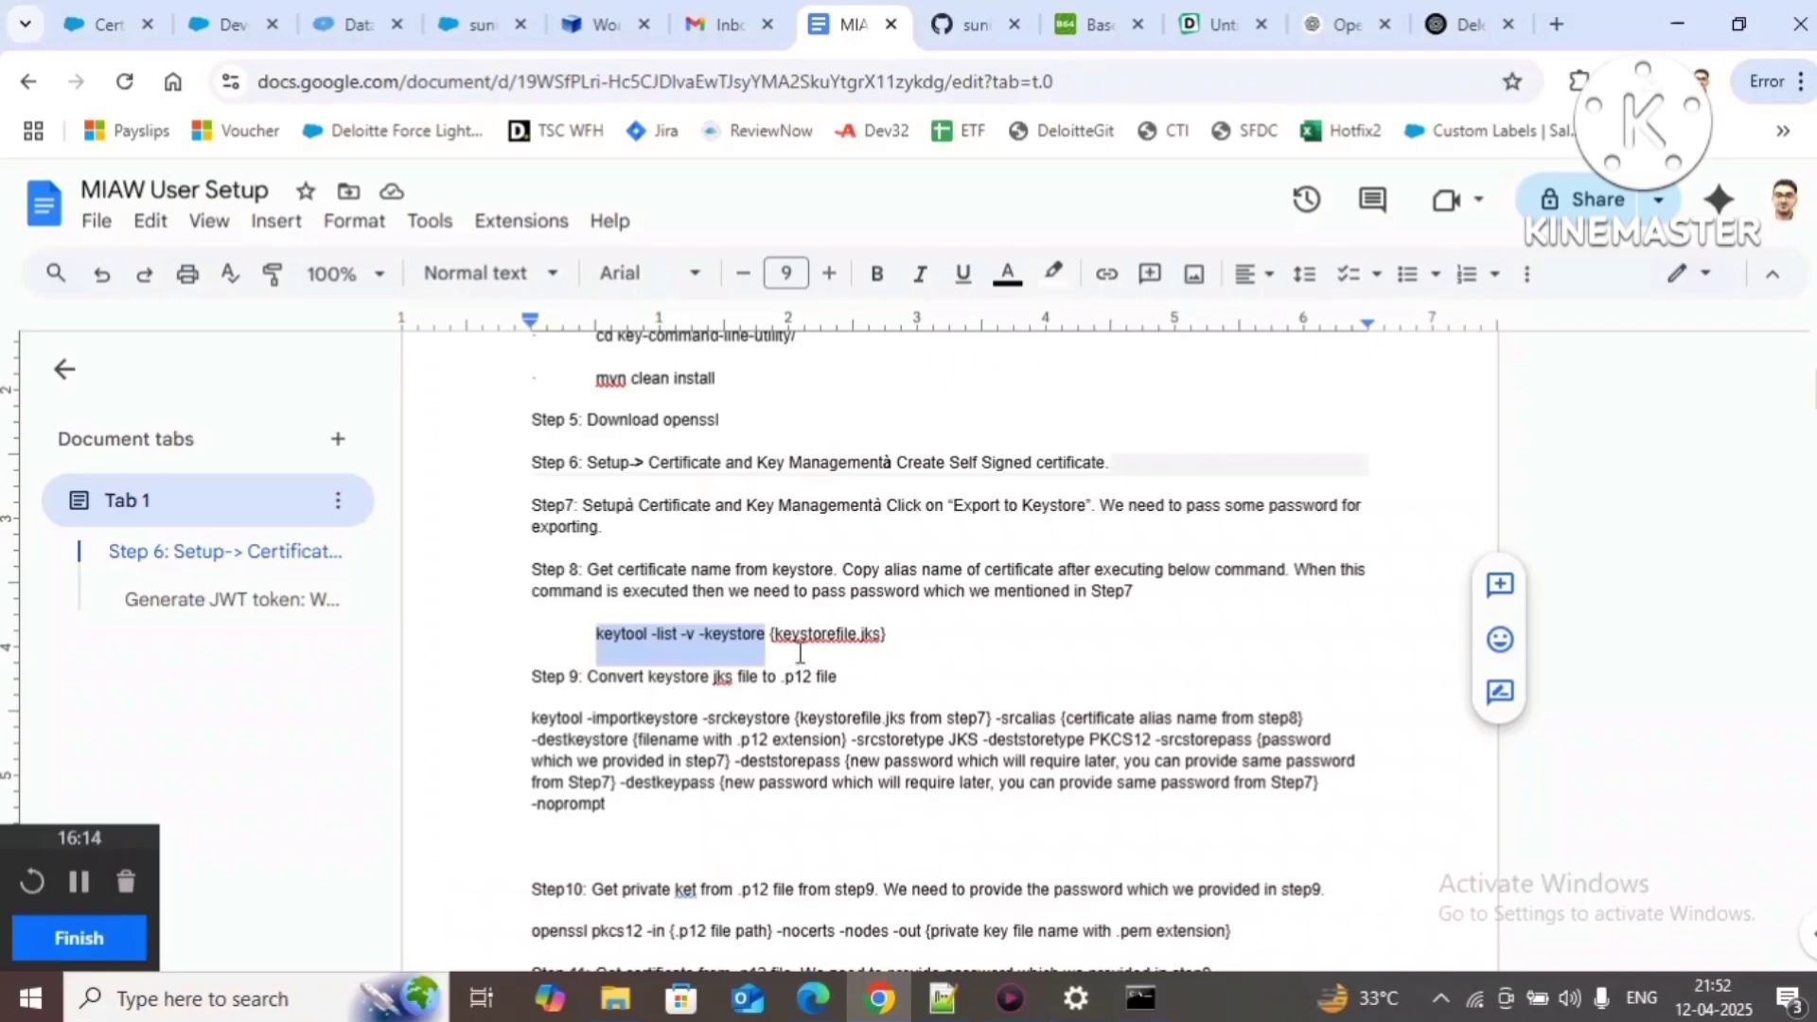
left_click(776, 635)
left_click_drag(775, 635, 886, 634)
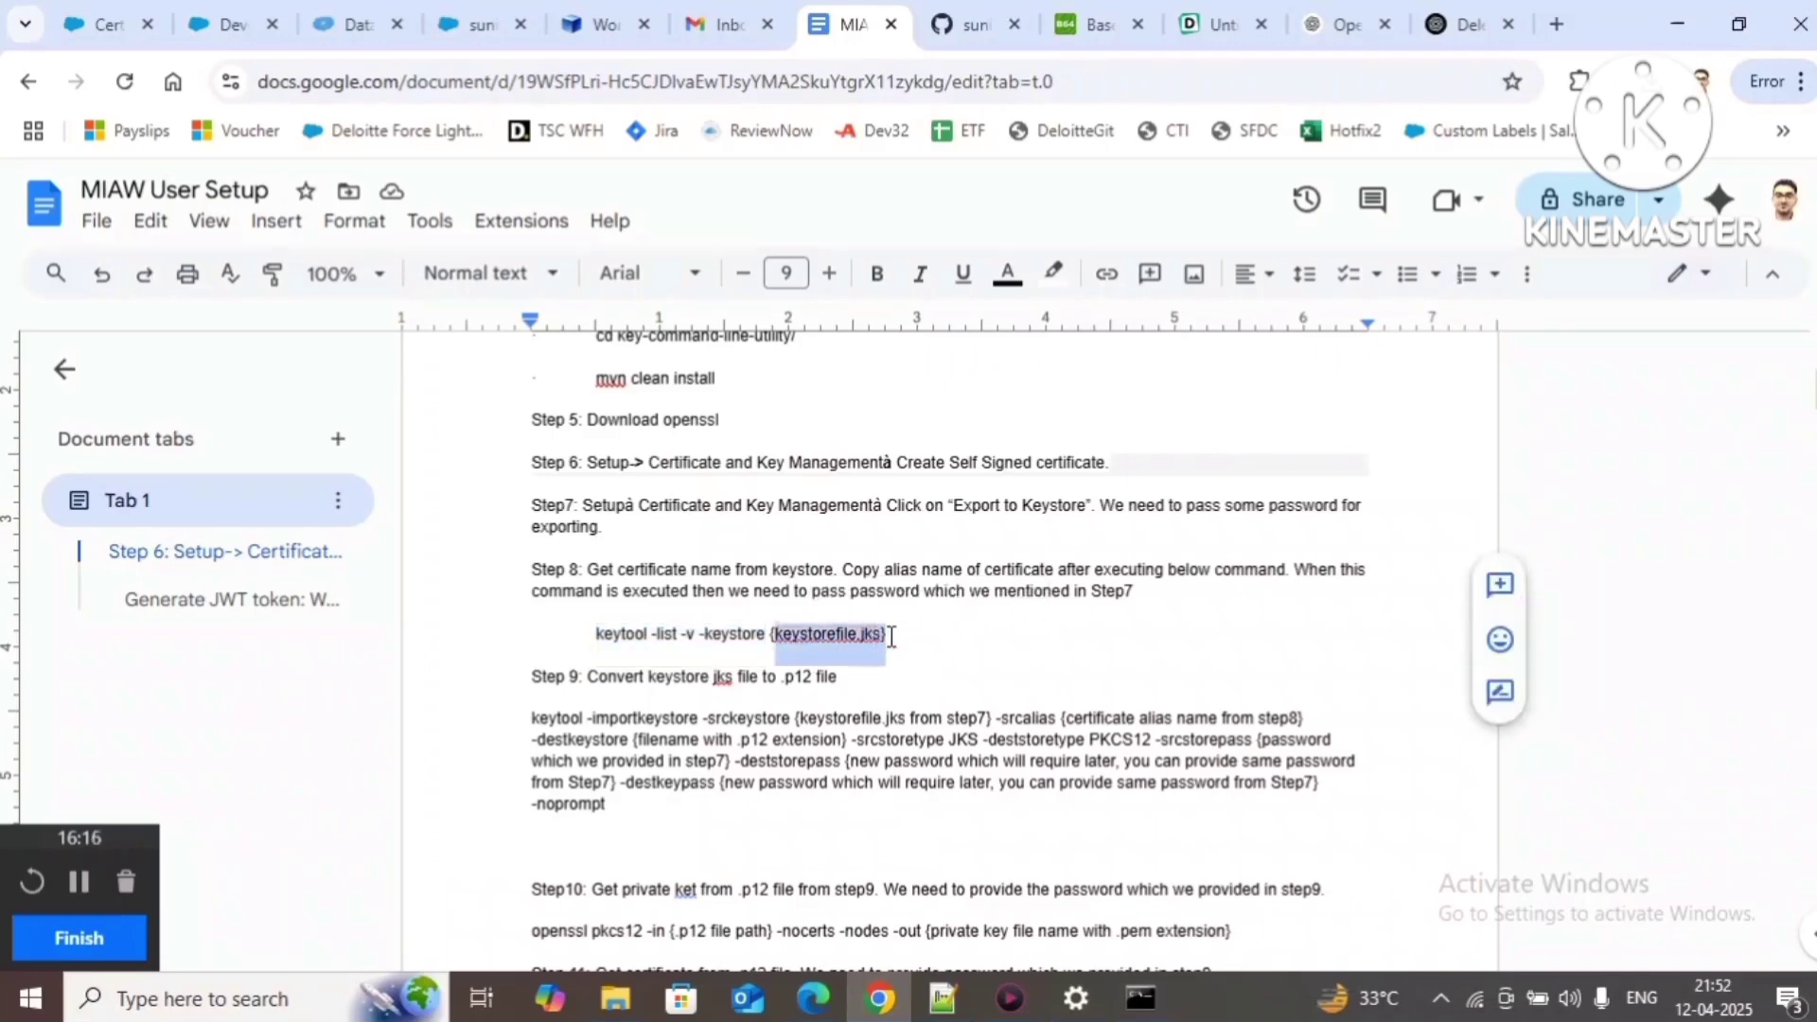
Step: Open the Properties of KeyStoreFile.jks in the Downloads folder
left_click(620, 996)
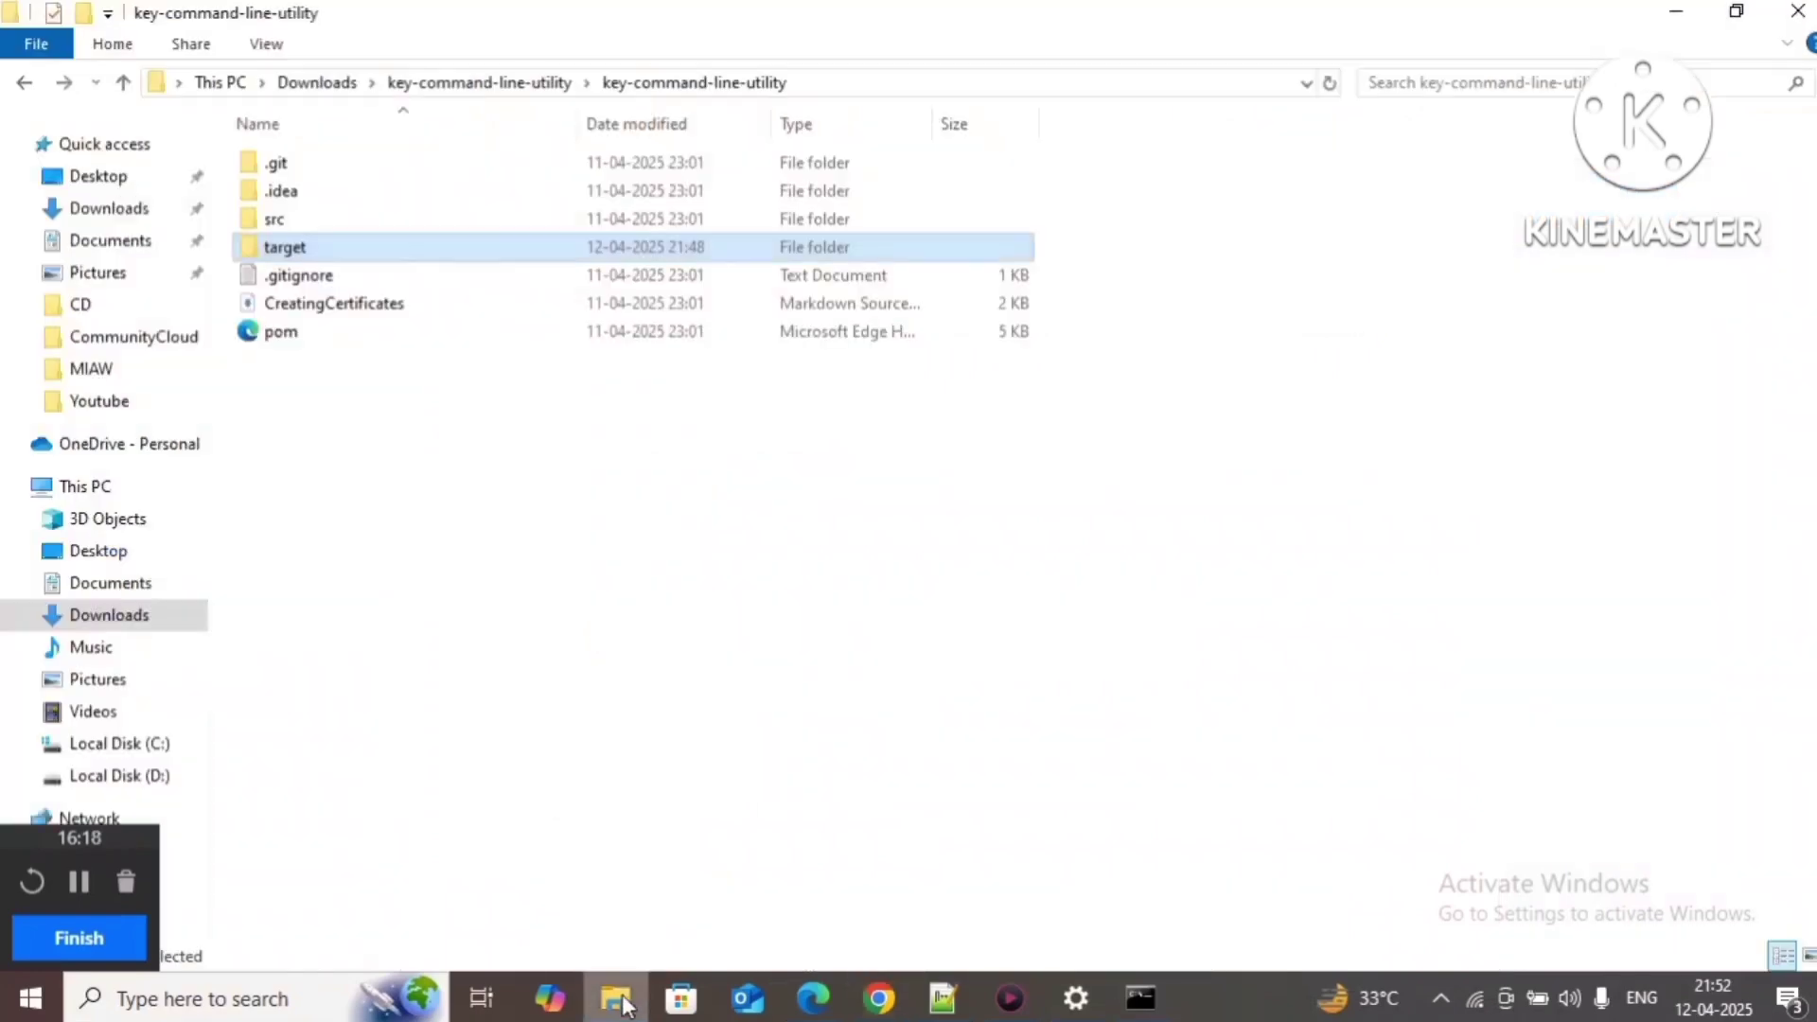
left_click(83, 211)
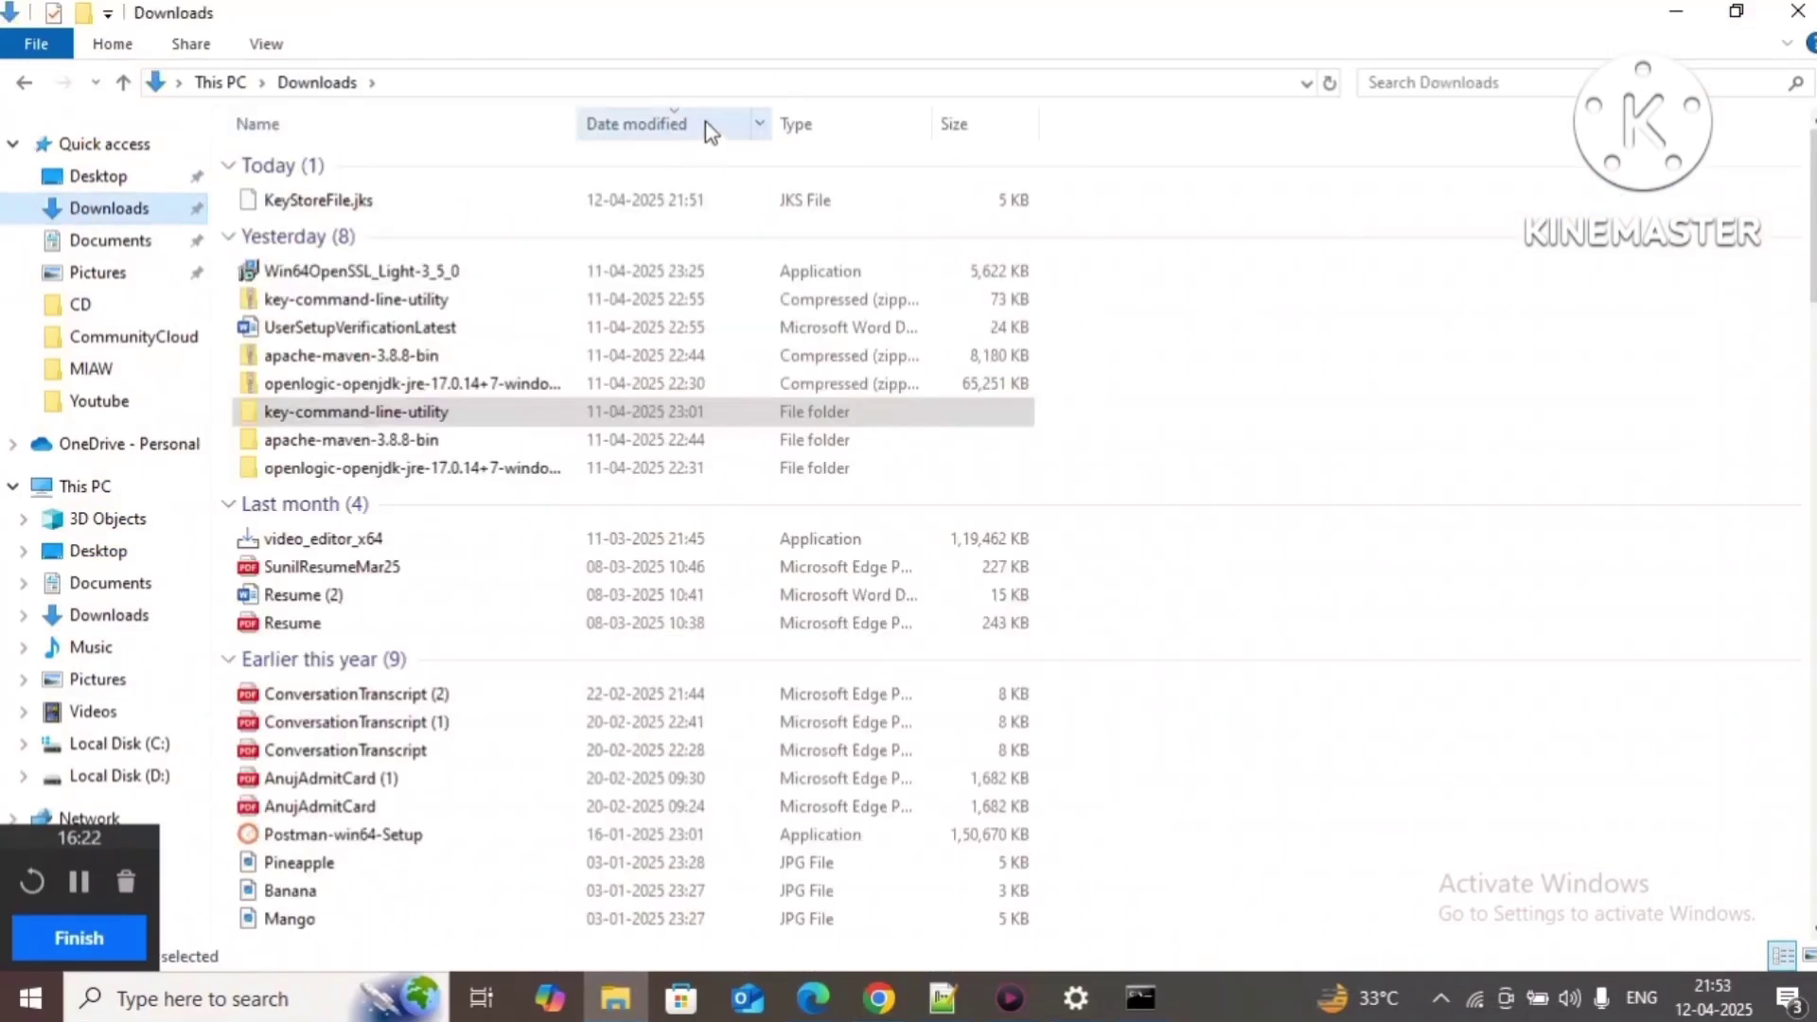
left_click(660, 83)
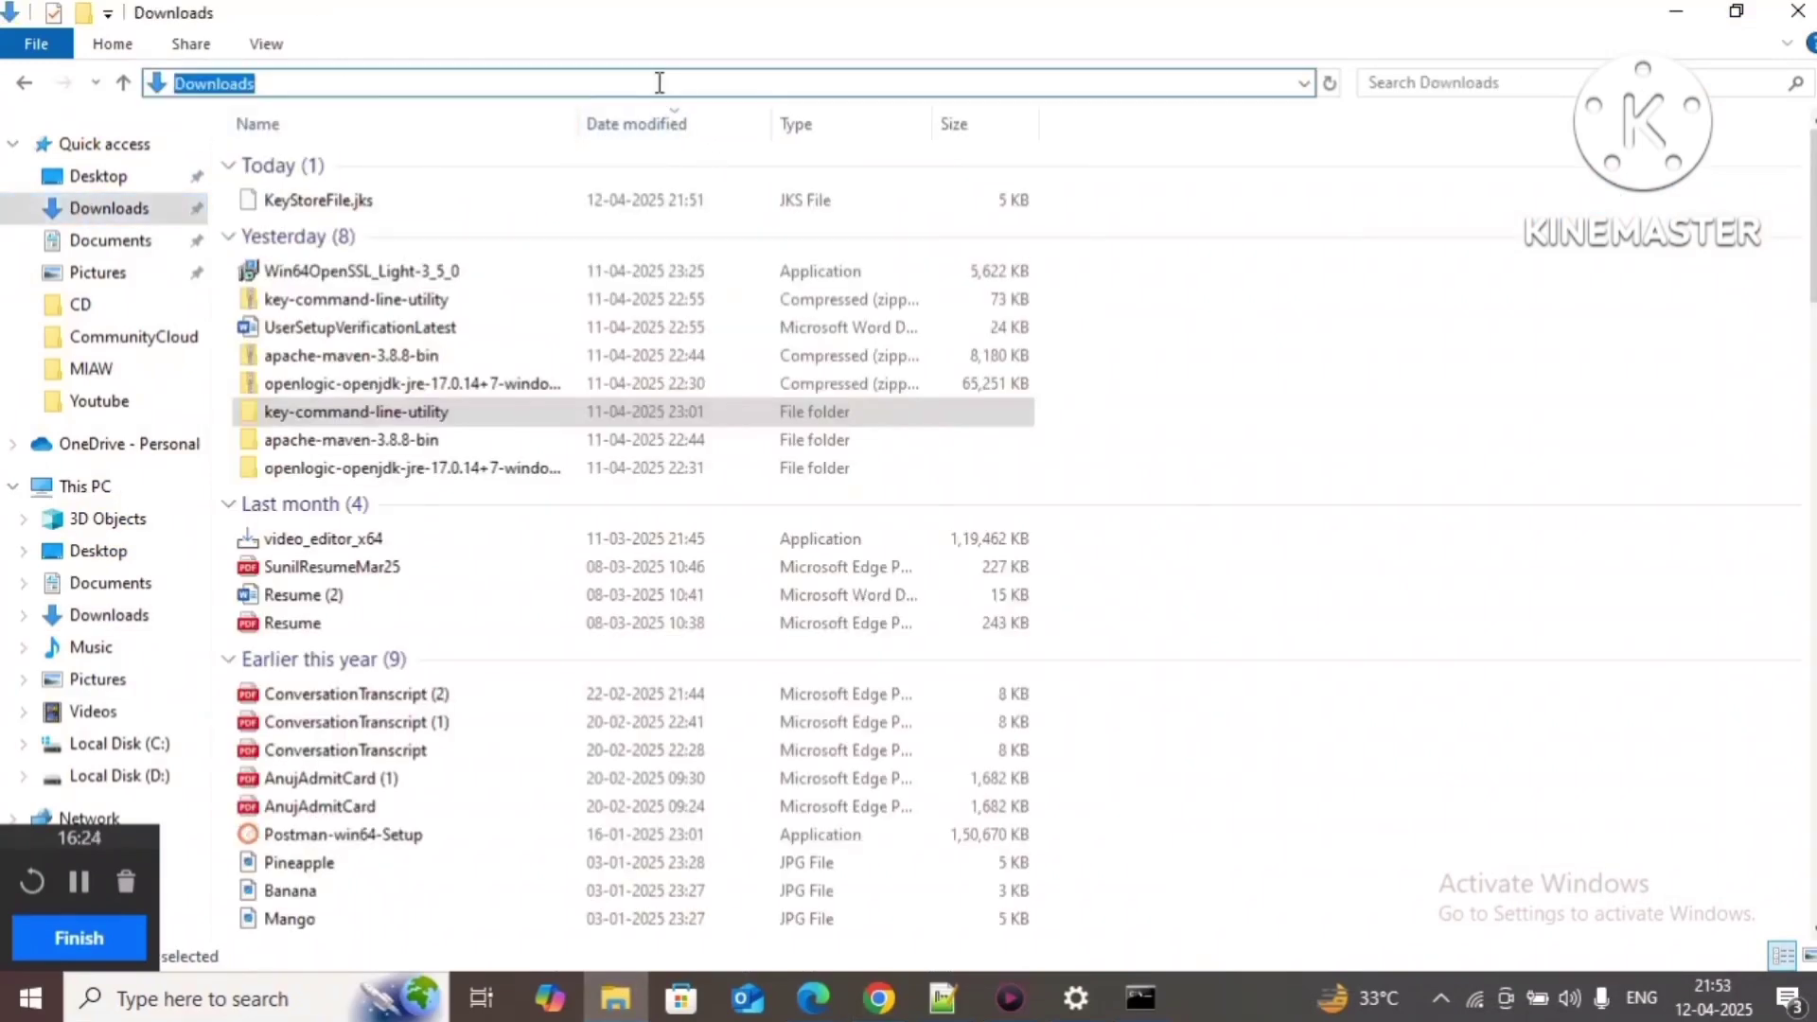
left_click(384, 196)
right_click(384, 196)
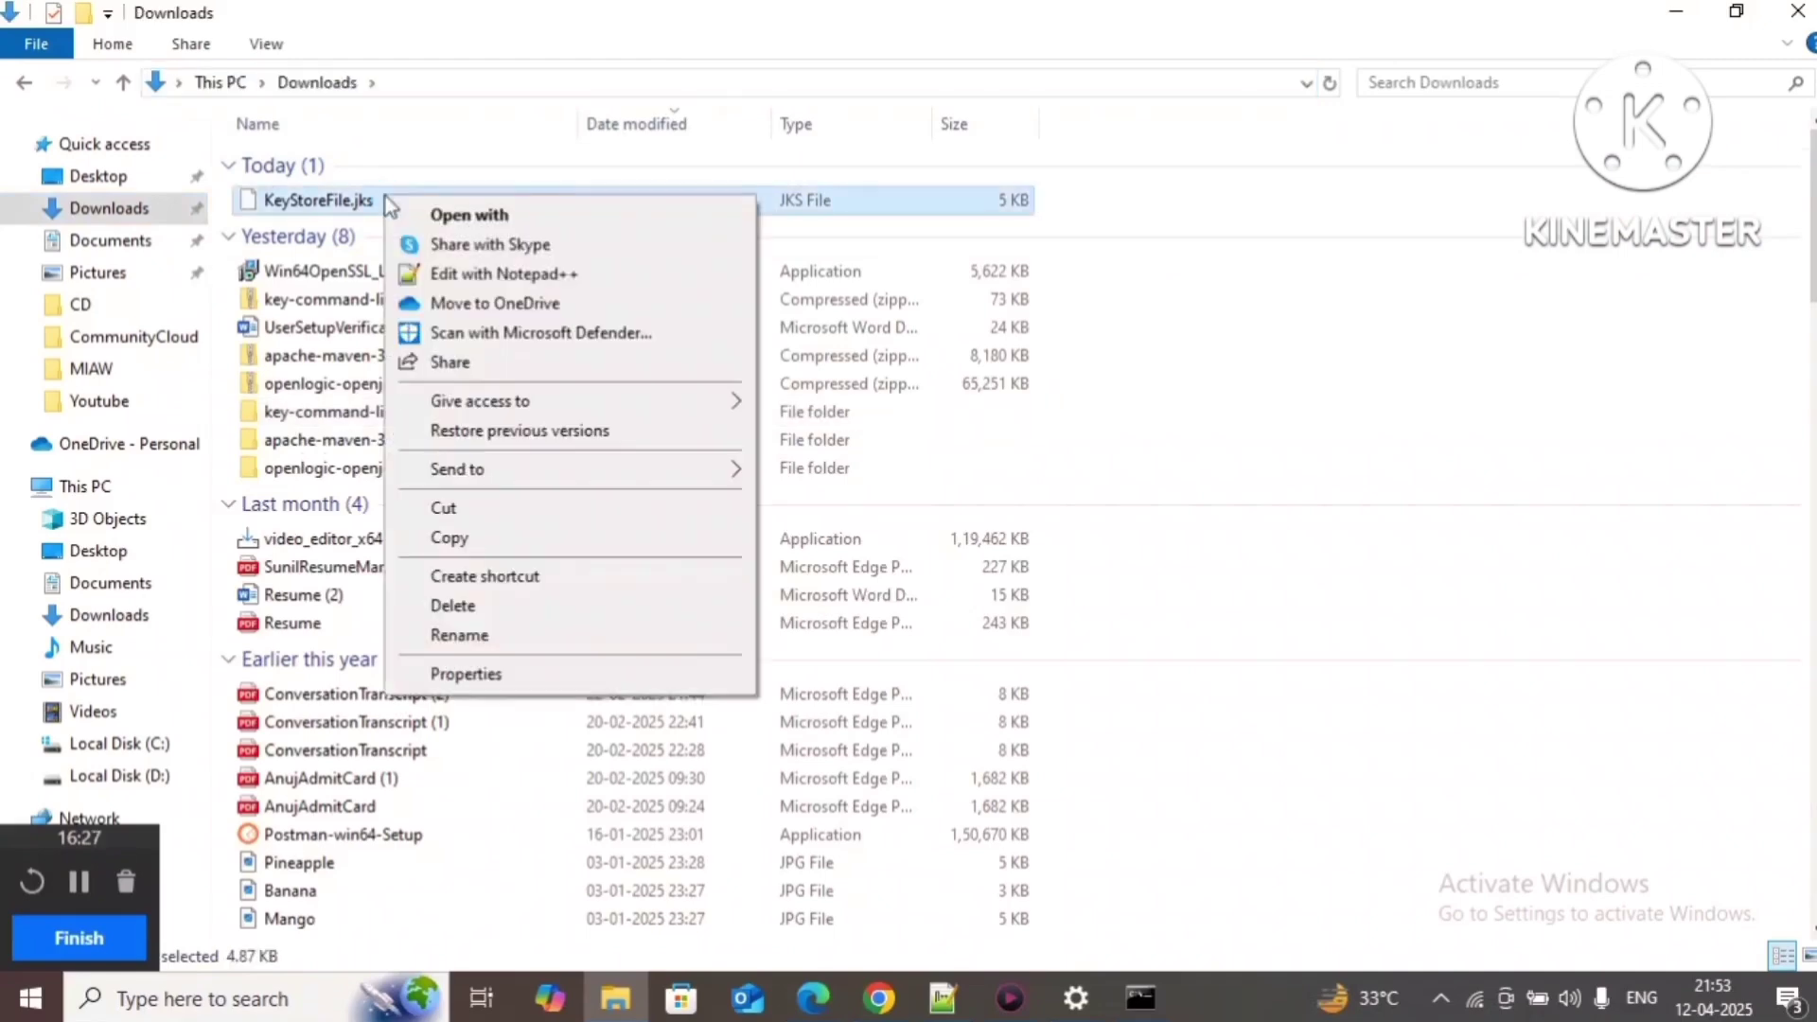
left_click(464, 673)
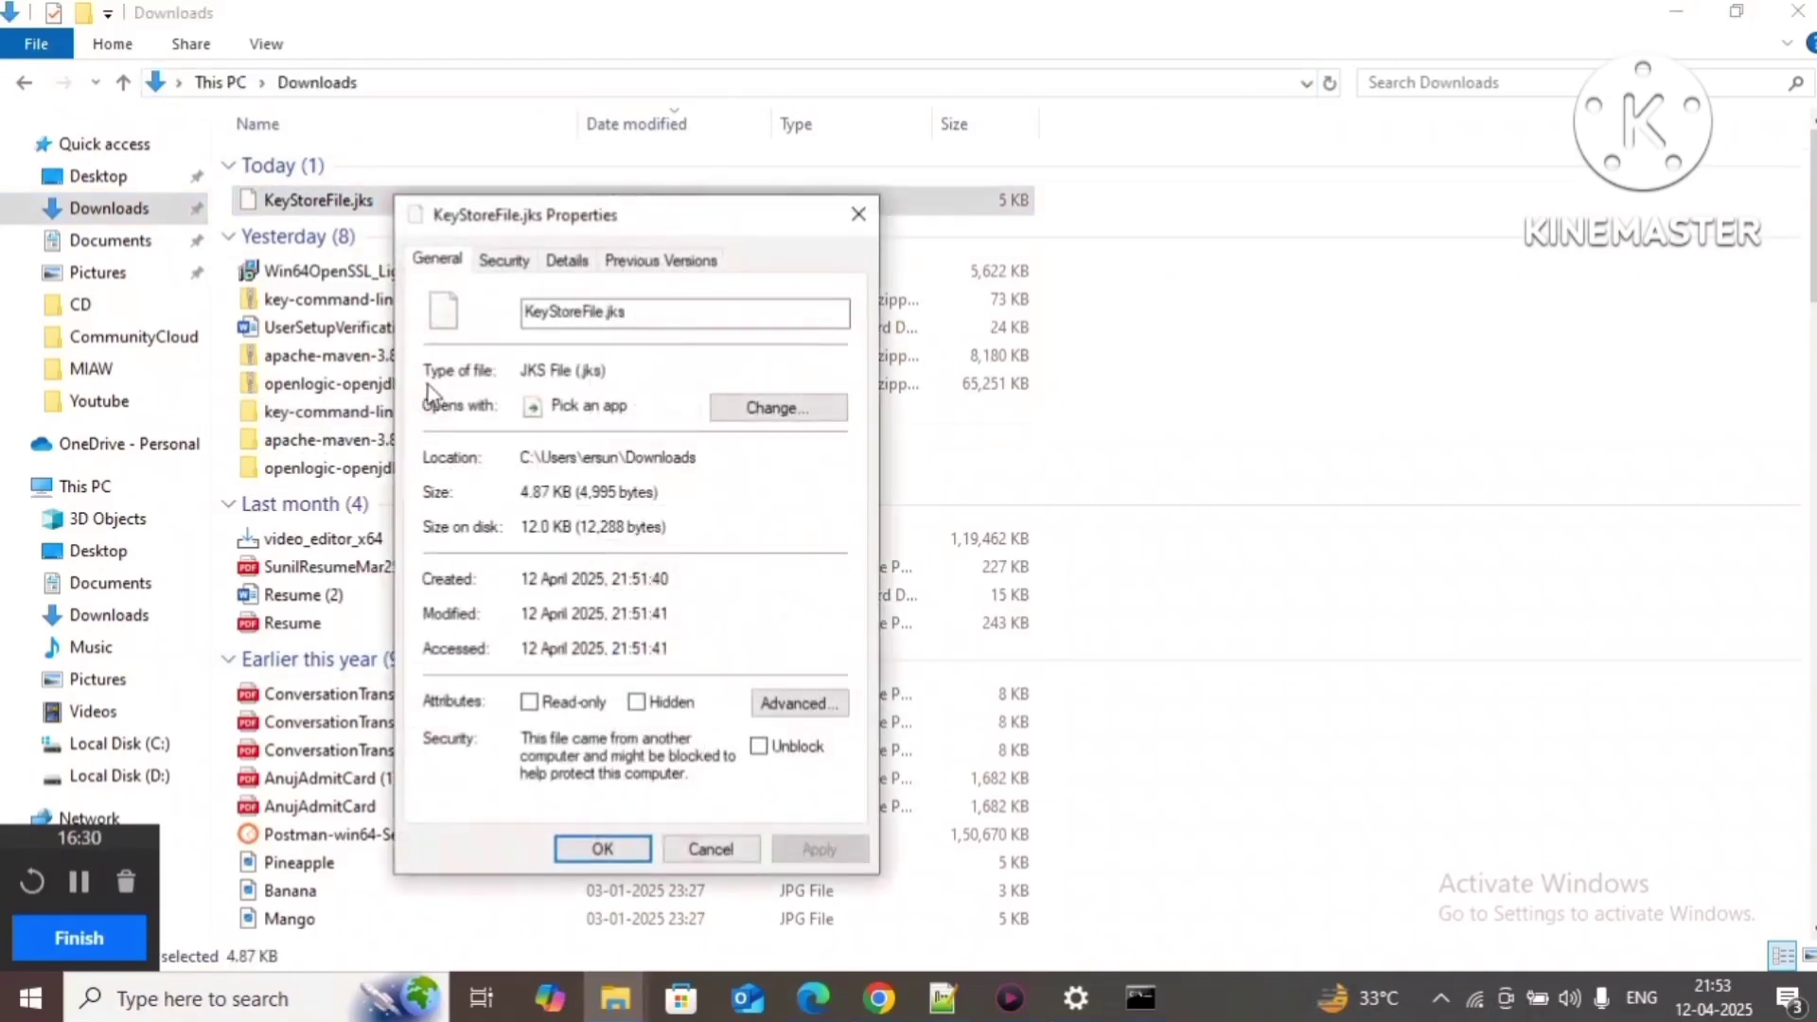
Step: Copy the file's full path from the Security tab and close Properties
left_click(524, 267)
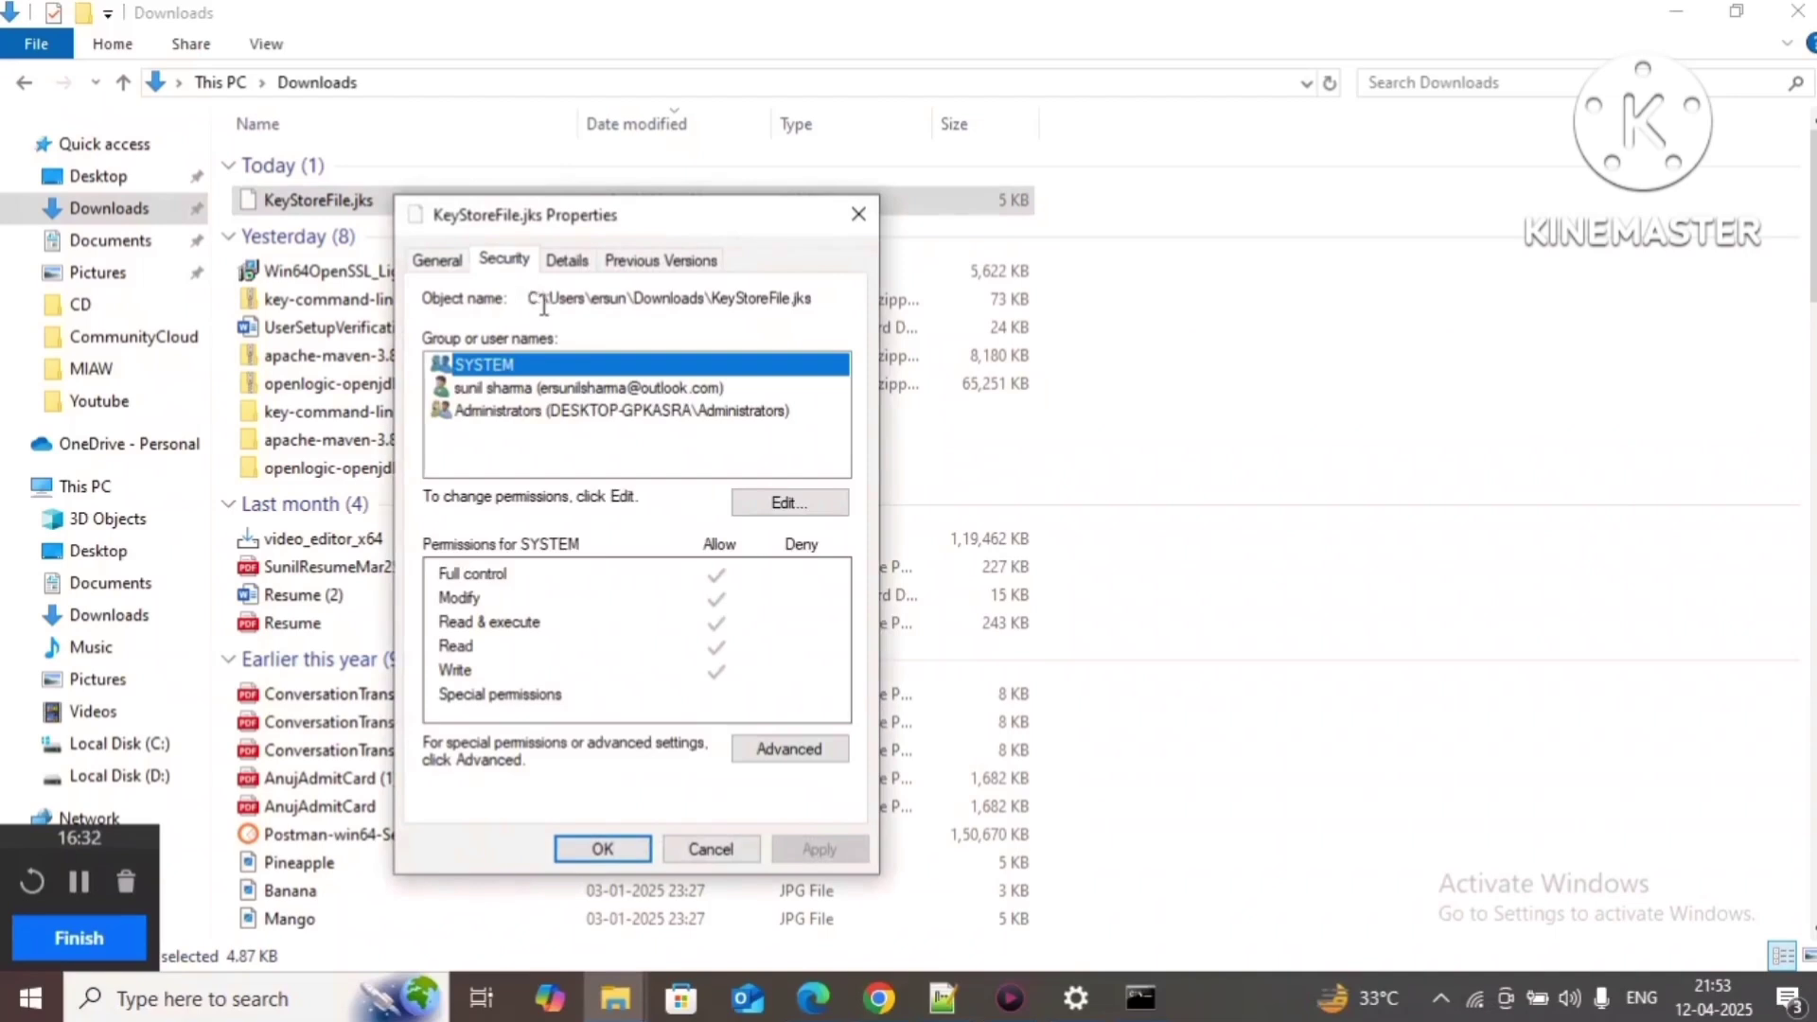
left_click_drag(529, 300, 819, 304)
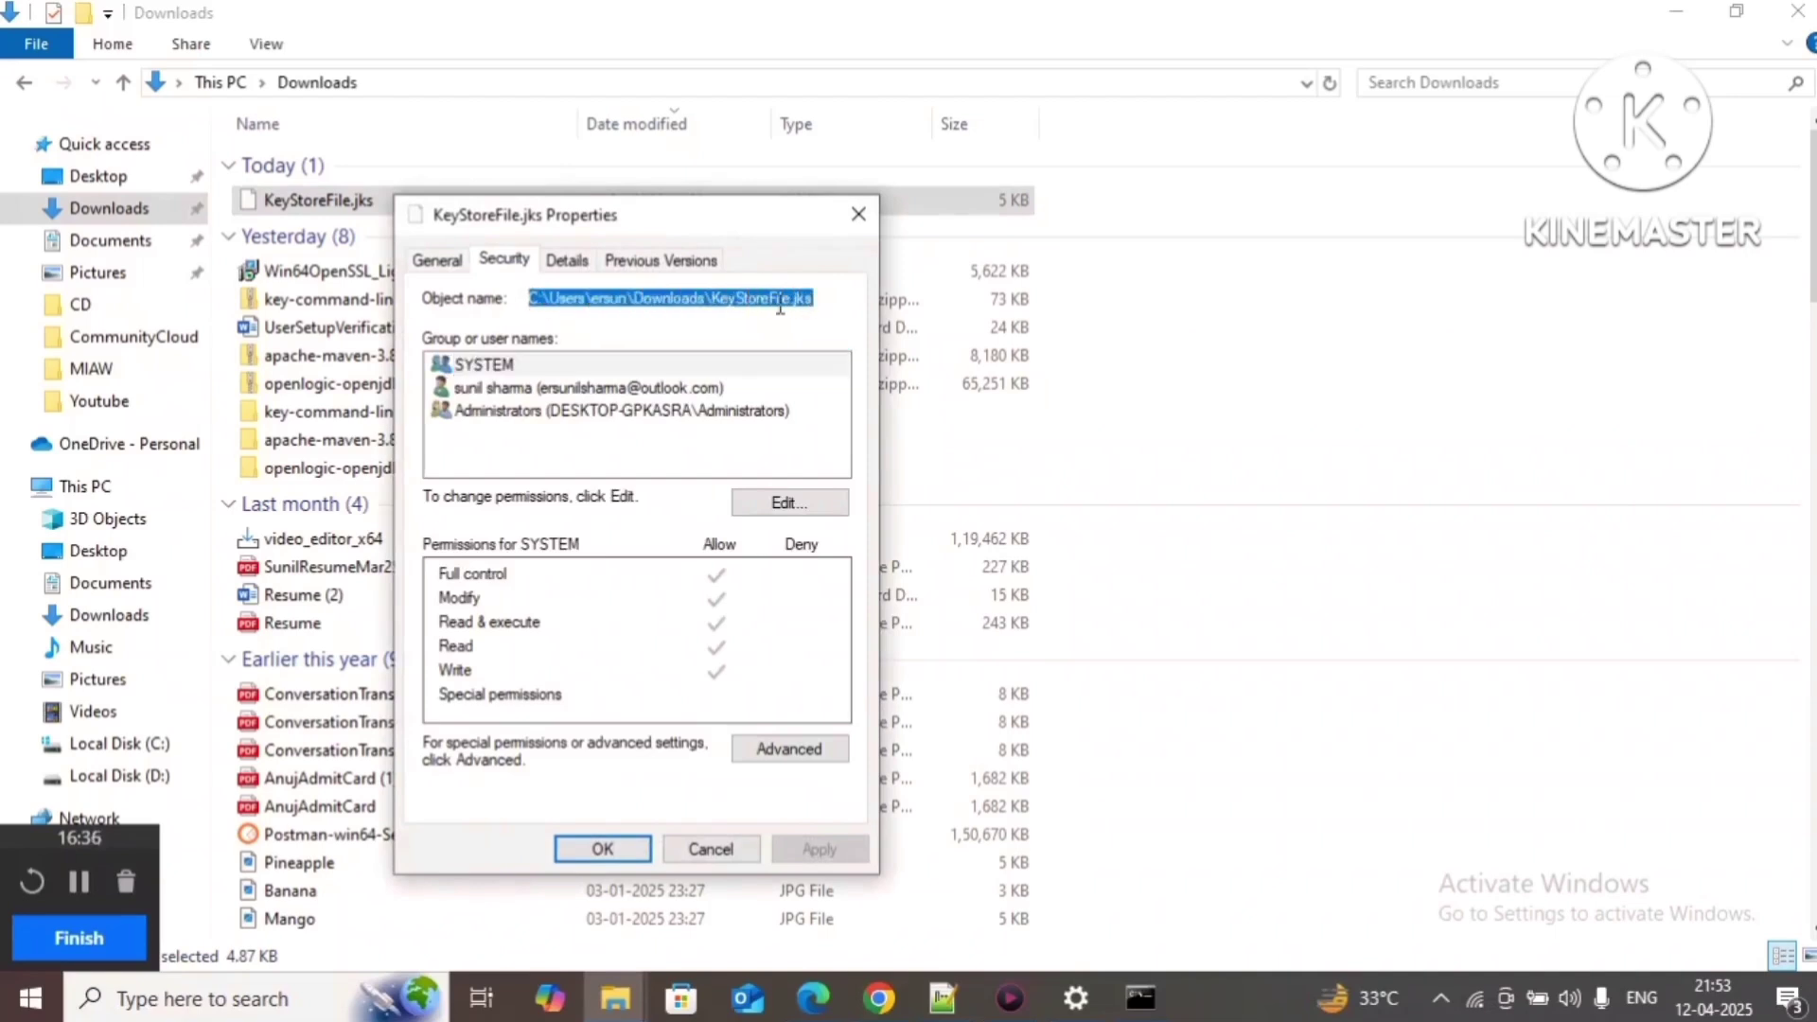
right_click(743, 302)
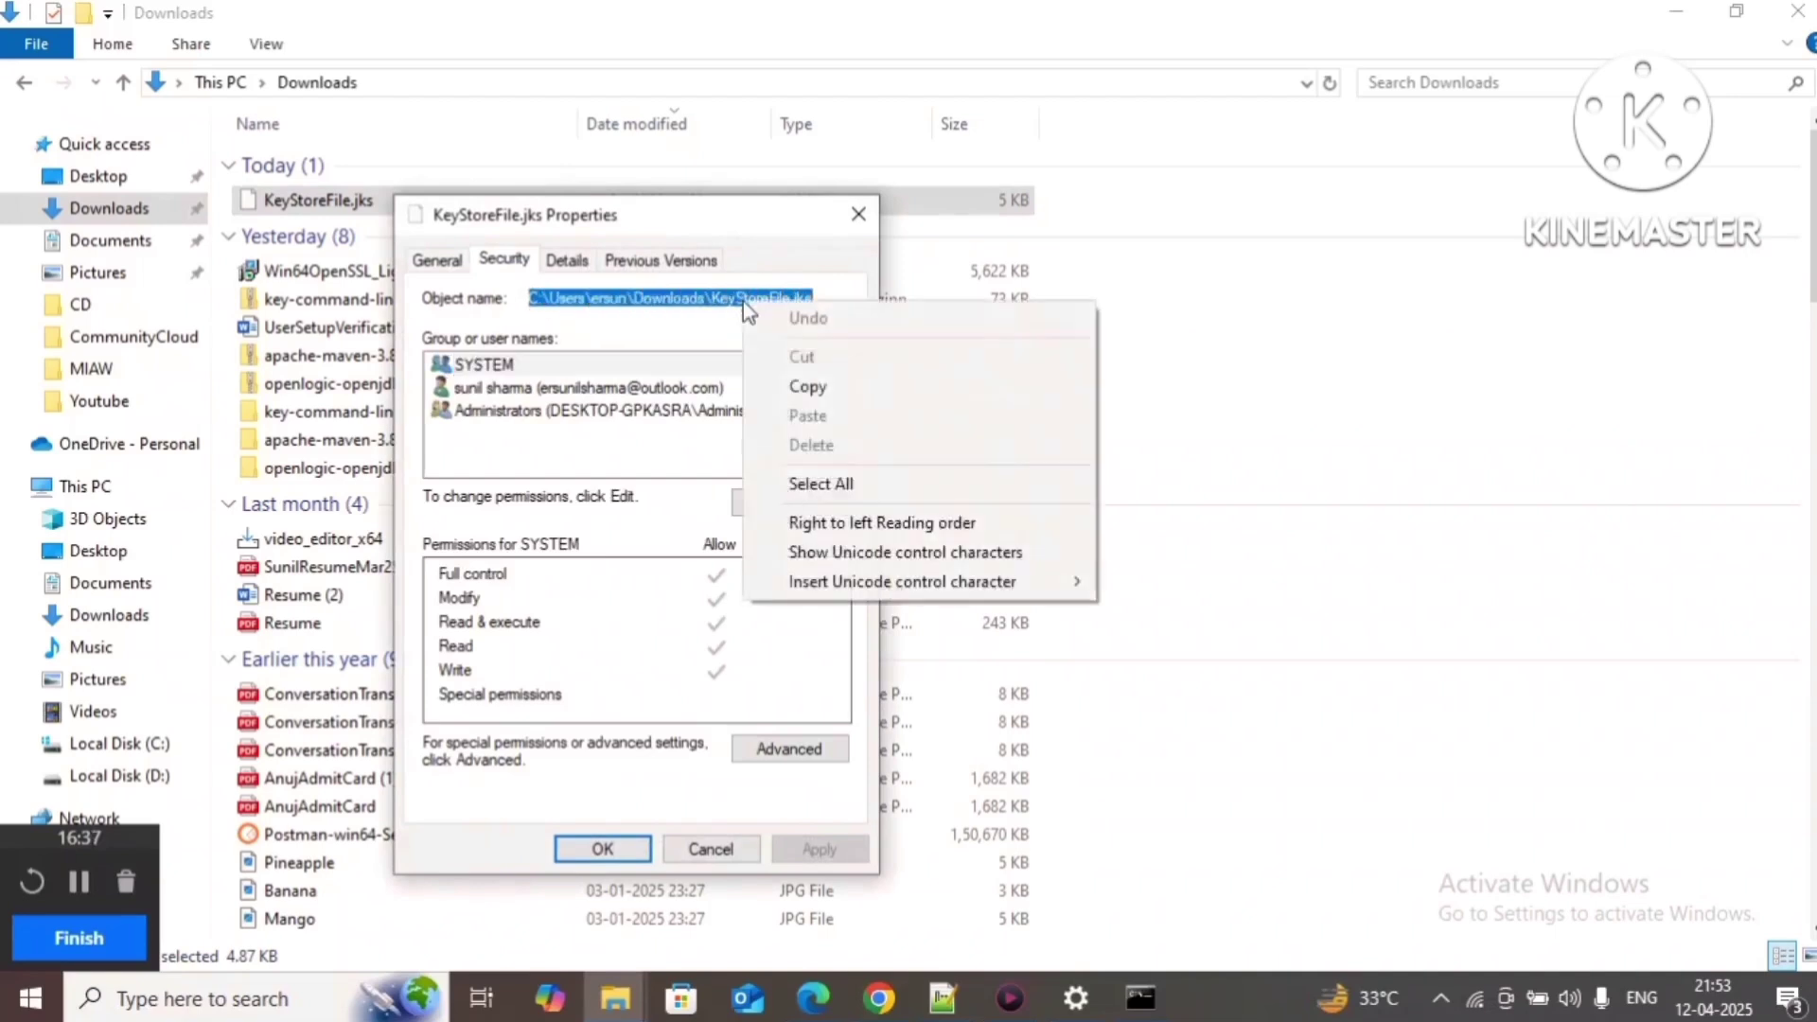
left_click(782, 378)
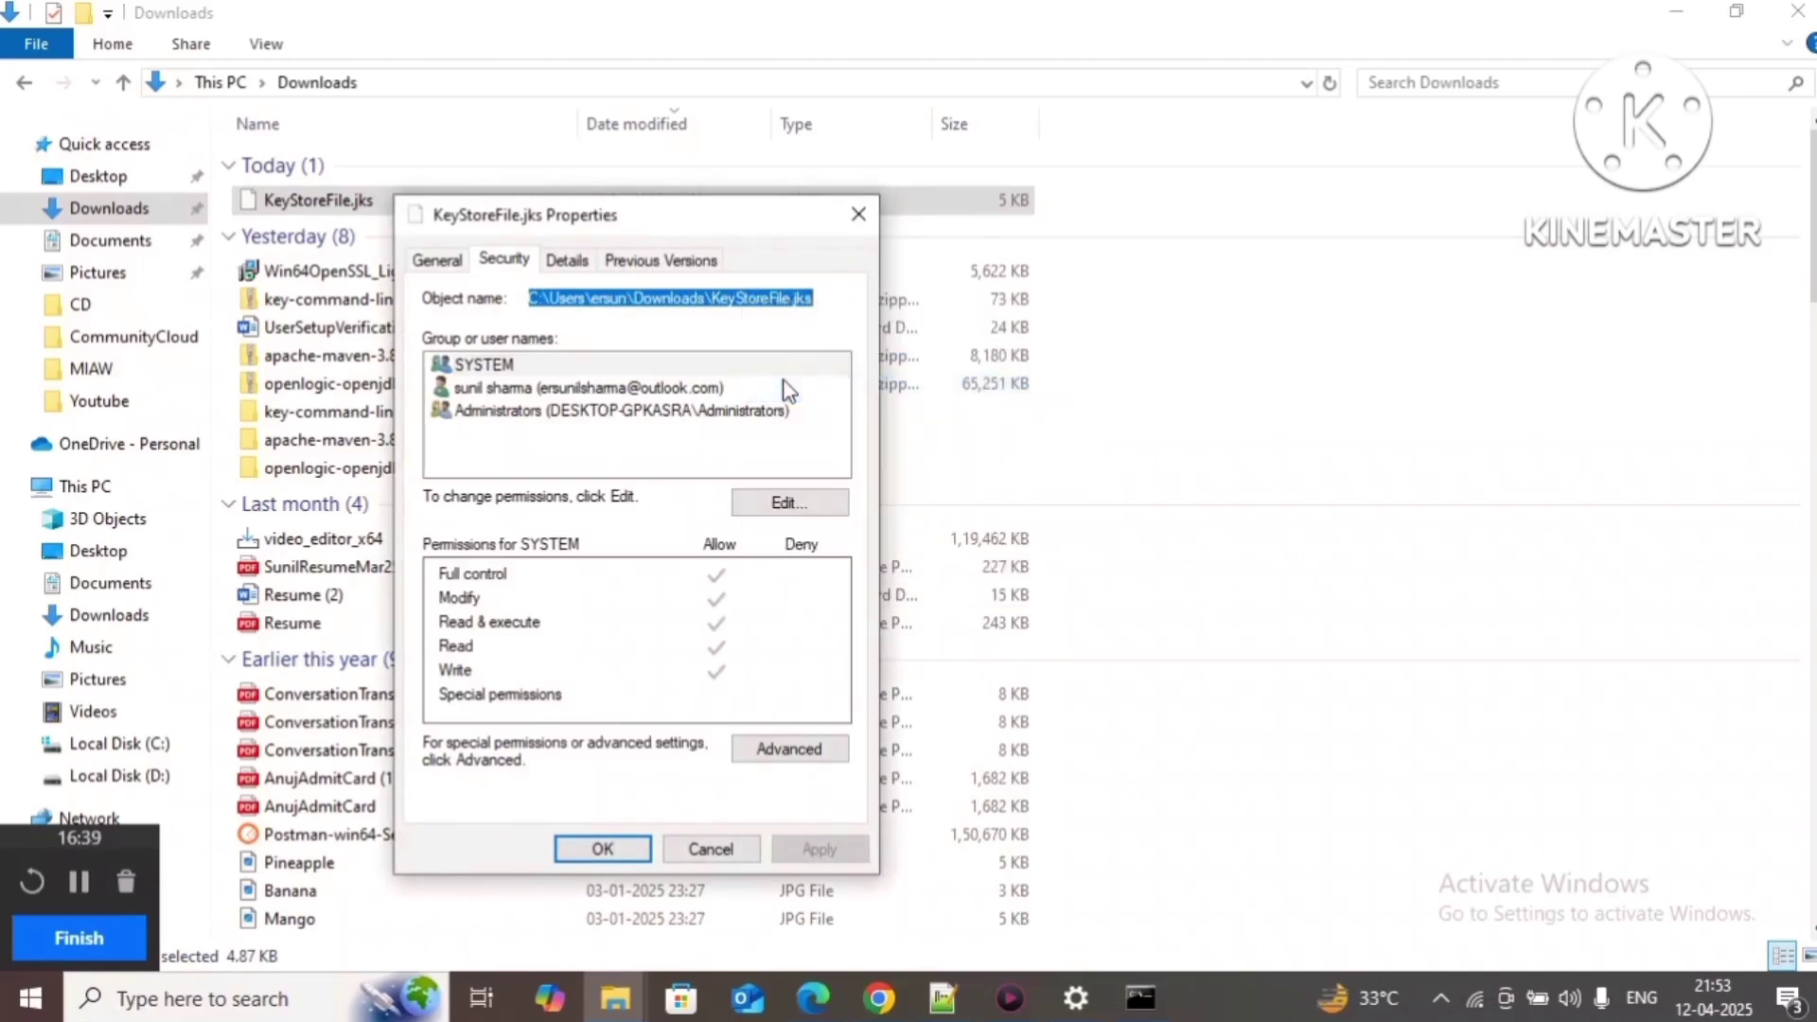
left_click(859, 215)
Step: Paste the KeyStoreFile.jks path after -keystore using forward slashes and run the keytool listing
left_click(1141, 999)
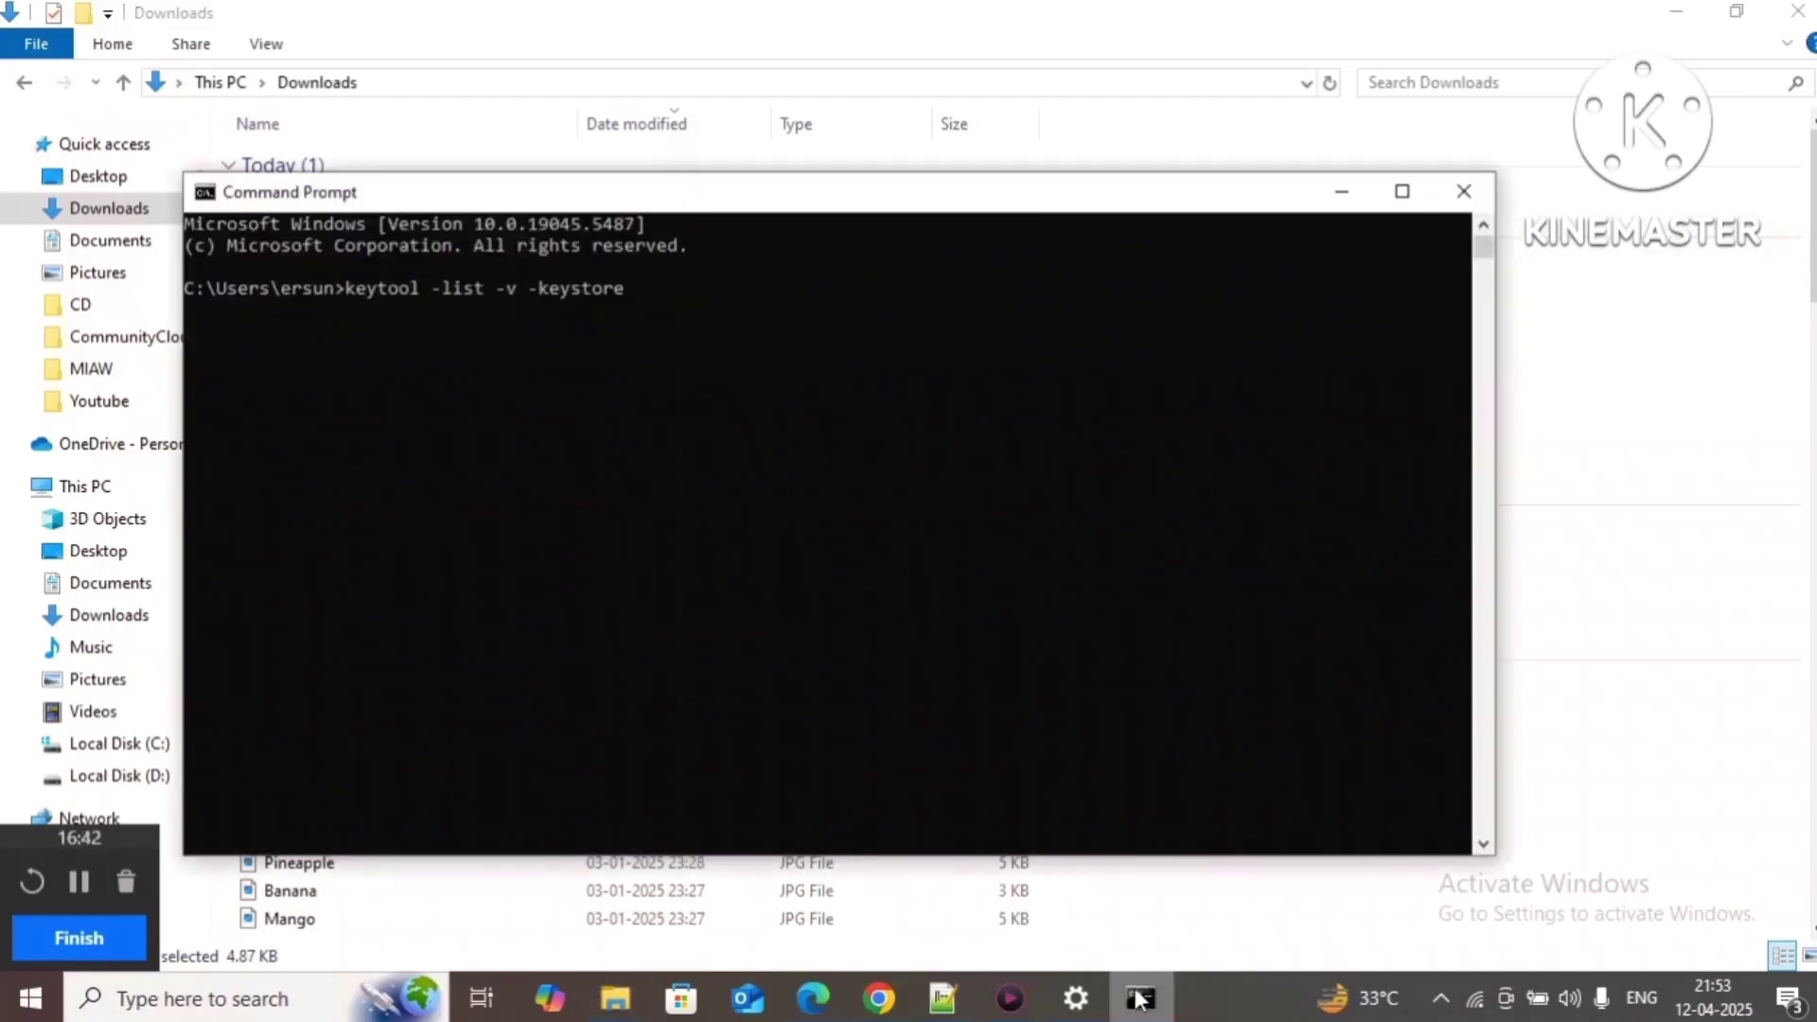
key("ctrl+v")
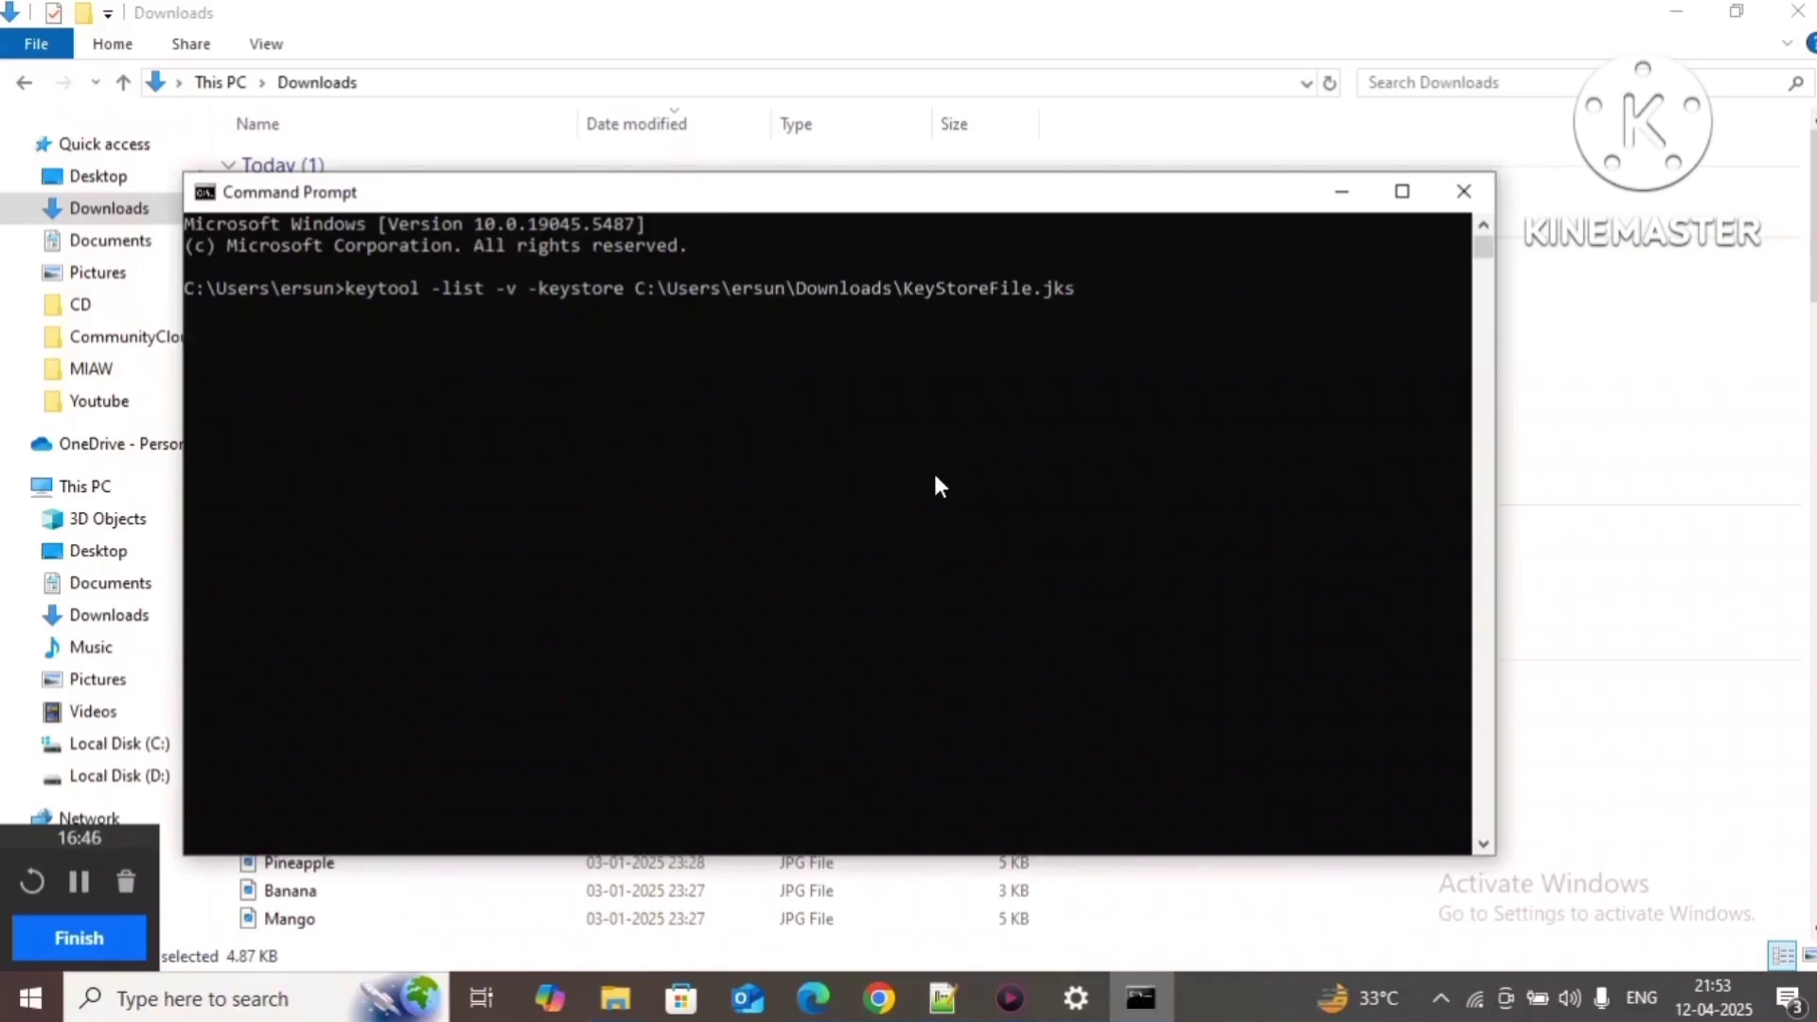
key("BackSpace")
type("/")
key("Left")
key("Left")
key("Left")
key("Left")
key("Left")
key("Left")
key("Left")
key("Left")
key("Left")
key("Left")
key("BackSpace")
type("/")
key("Left")
key("Left")
key("Left")
key("Left")
key("Left")
key("Left")
key("BackSpace")
type("/")
key("Left")
key("Left")
key("Left")
key("Left")
key("Left")
key("Left")
type("\\")
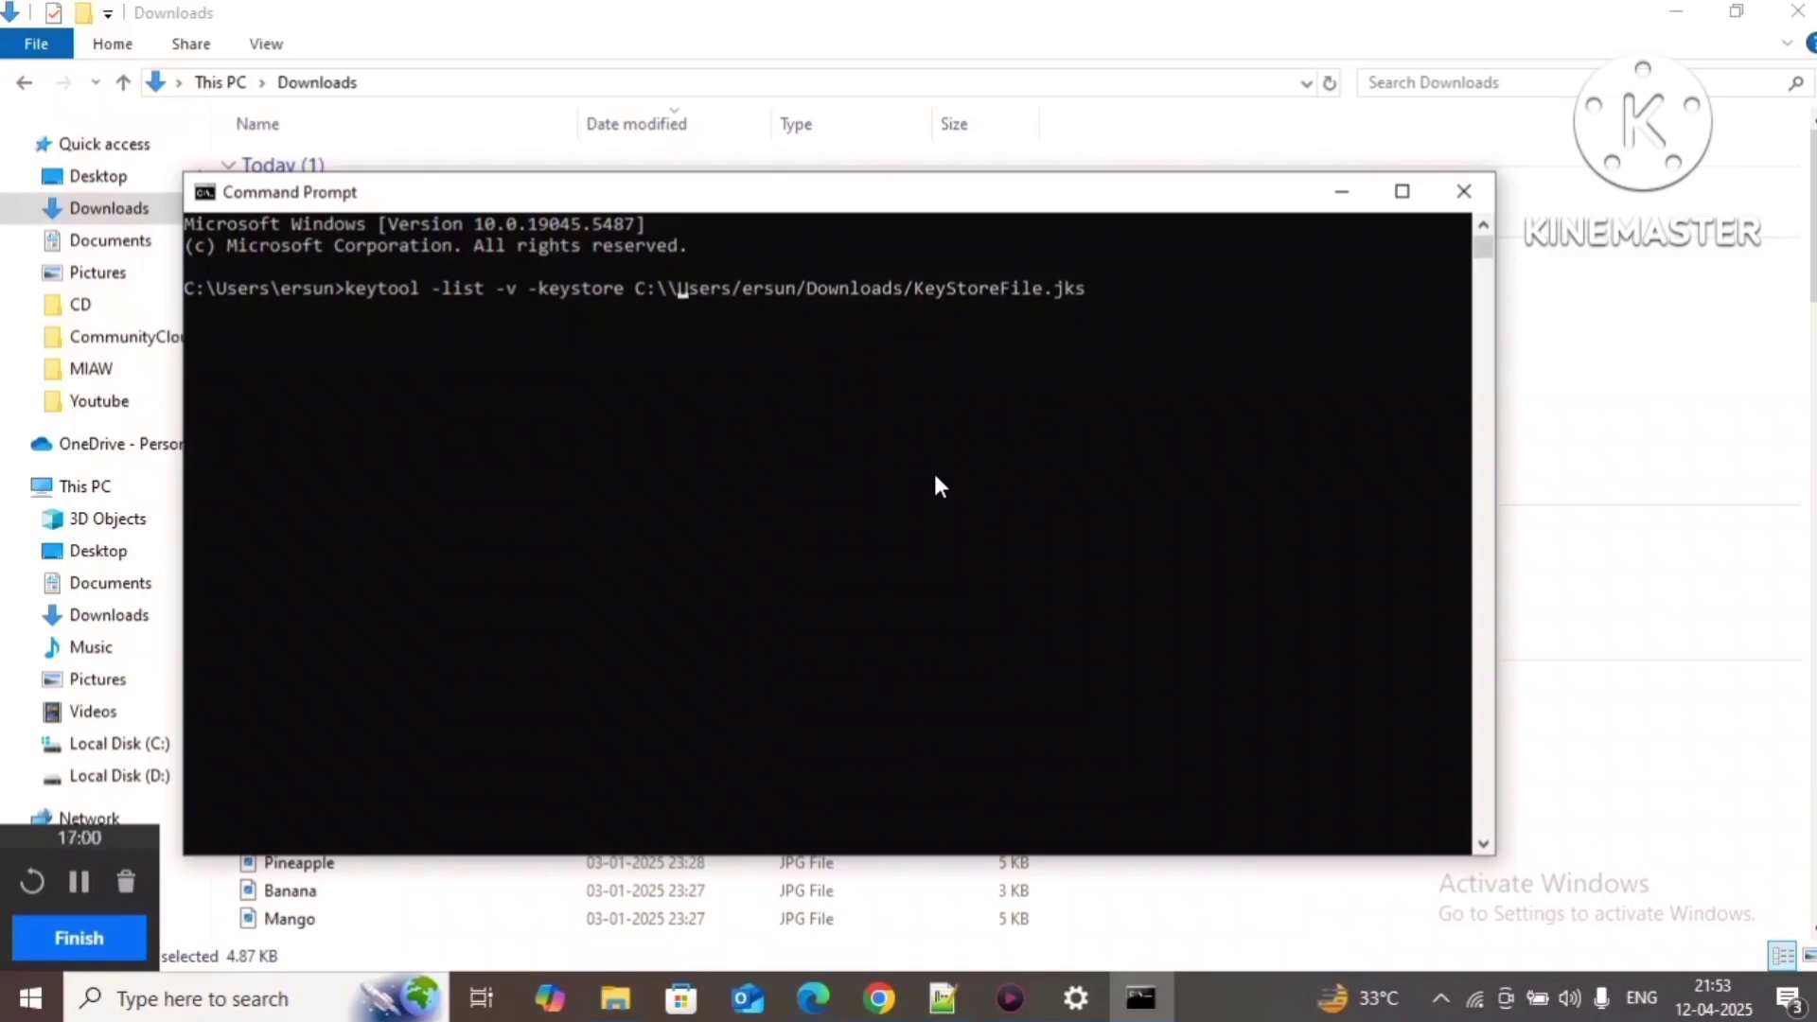
key("Return")
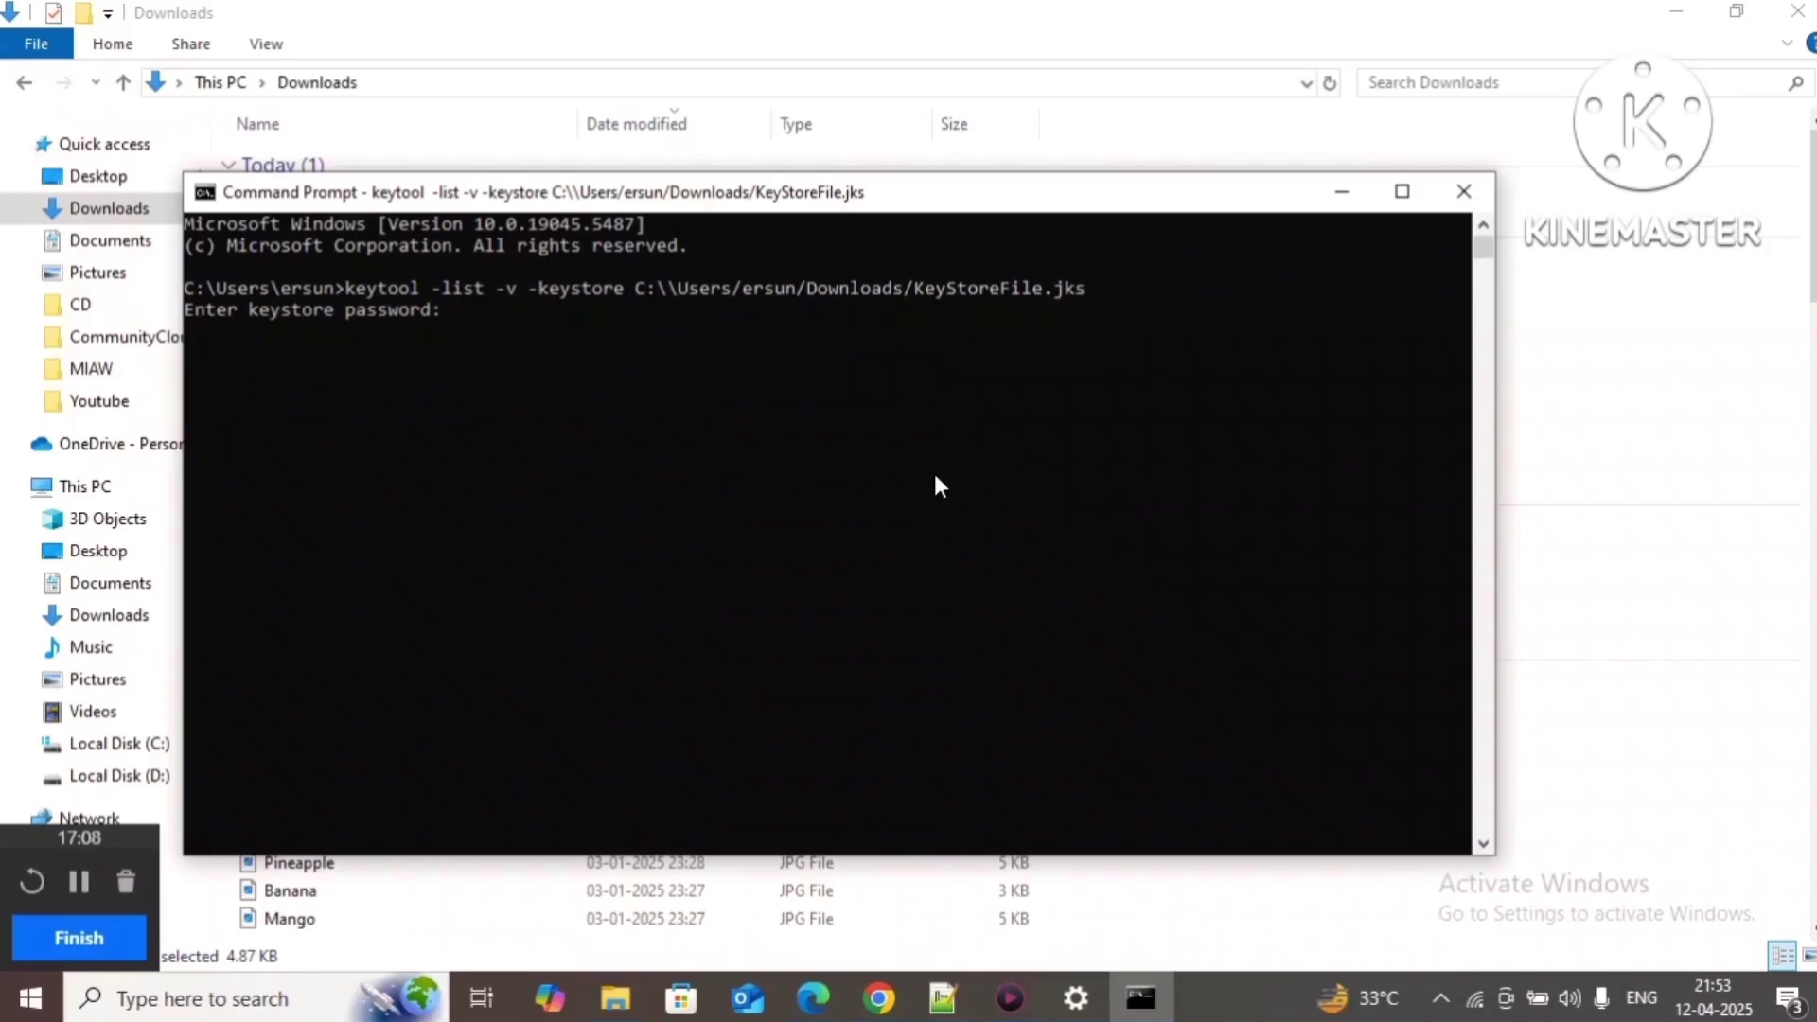
Step: Enter the keystore password, review the two entries, and copy the alias miawyoutubedemo
key("Return")
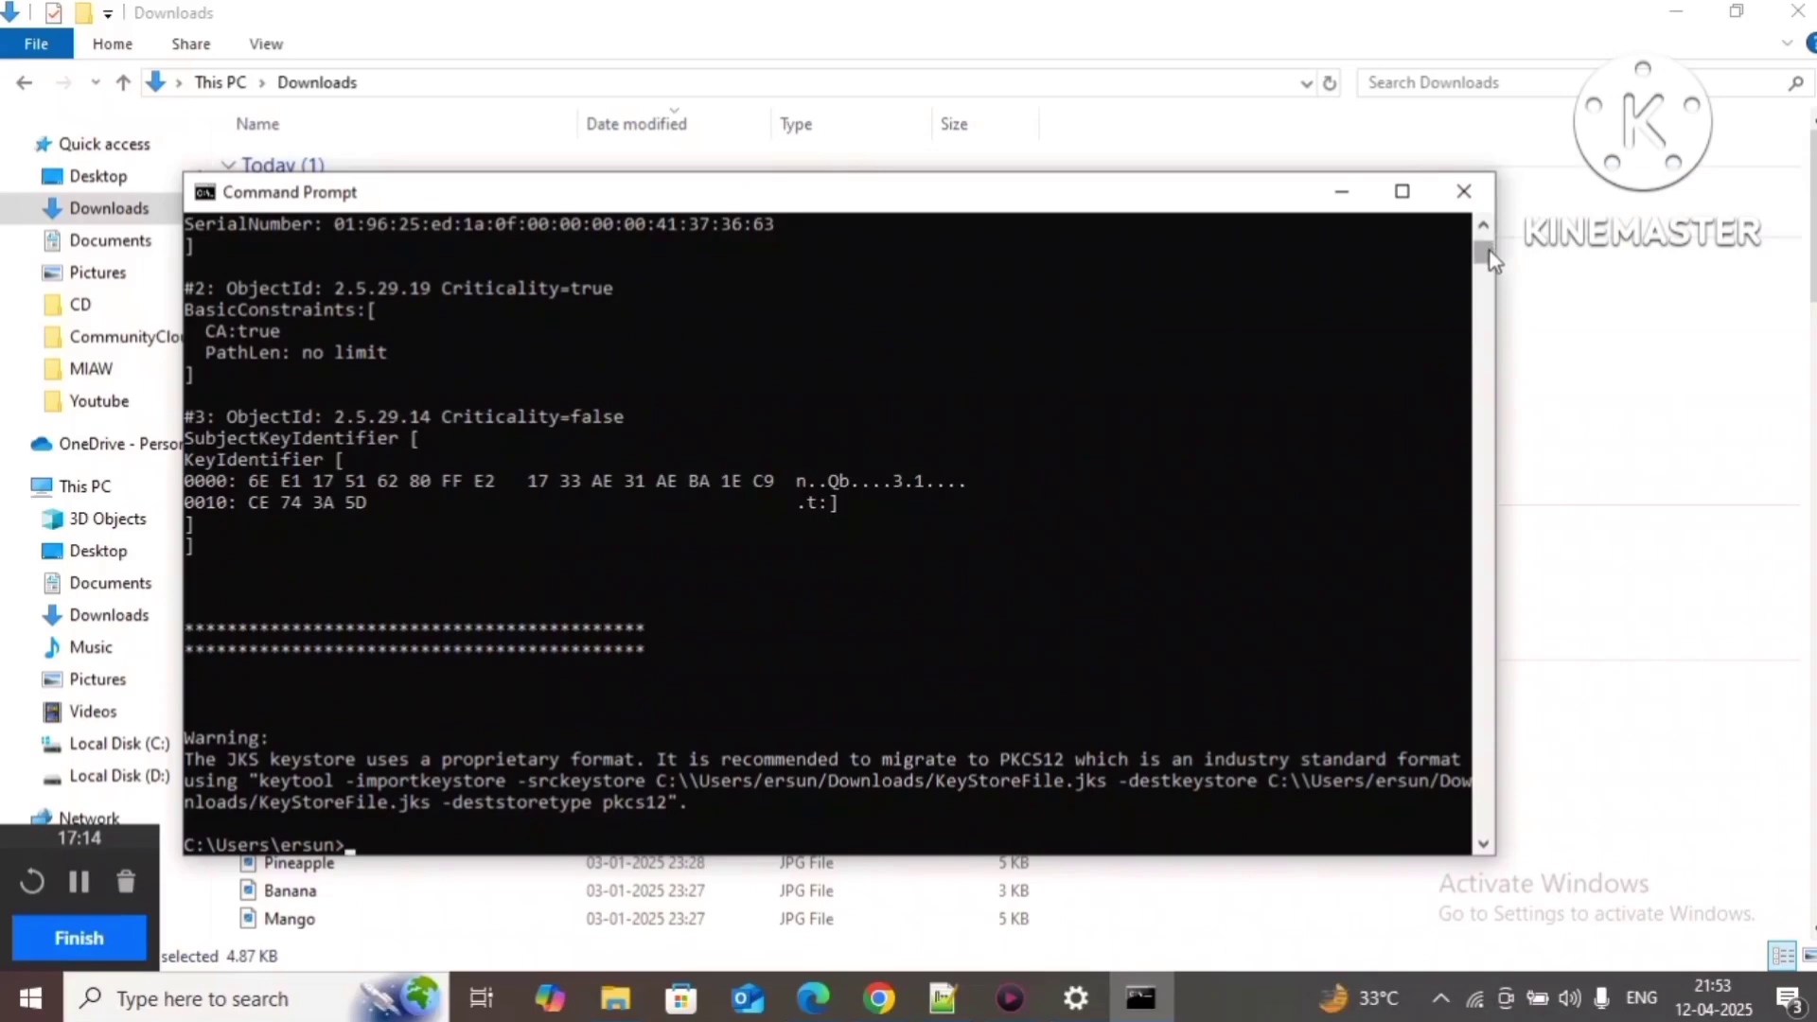
left_click_drag(1490, 252, 1490, 245)
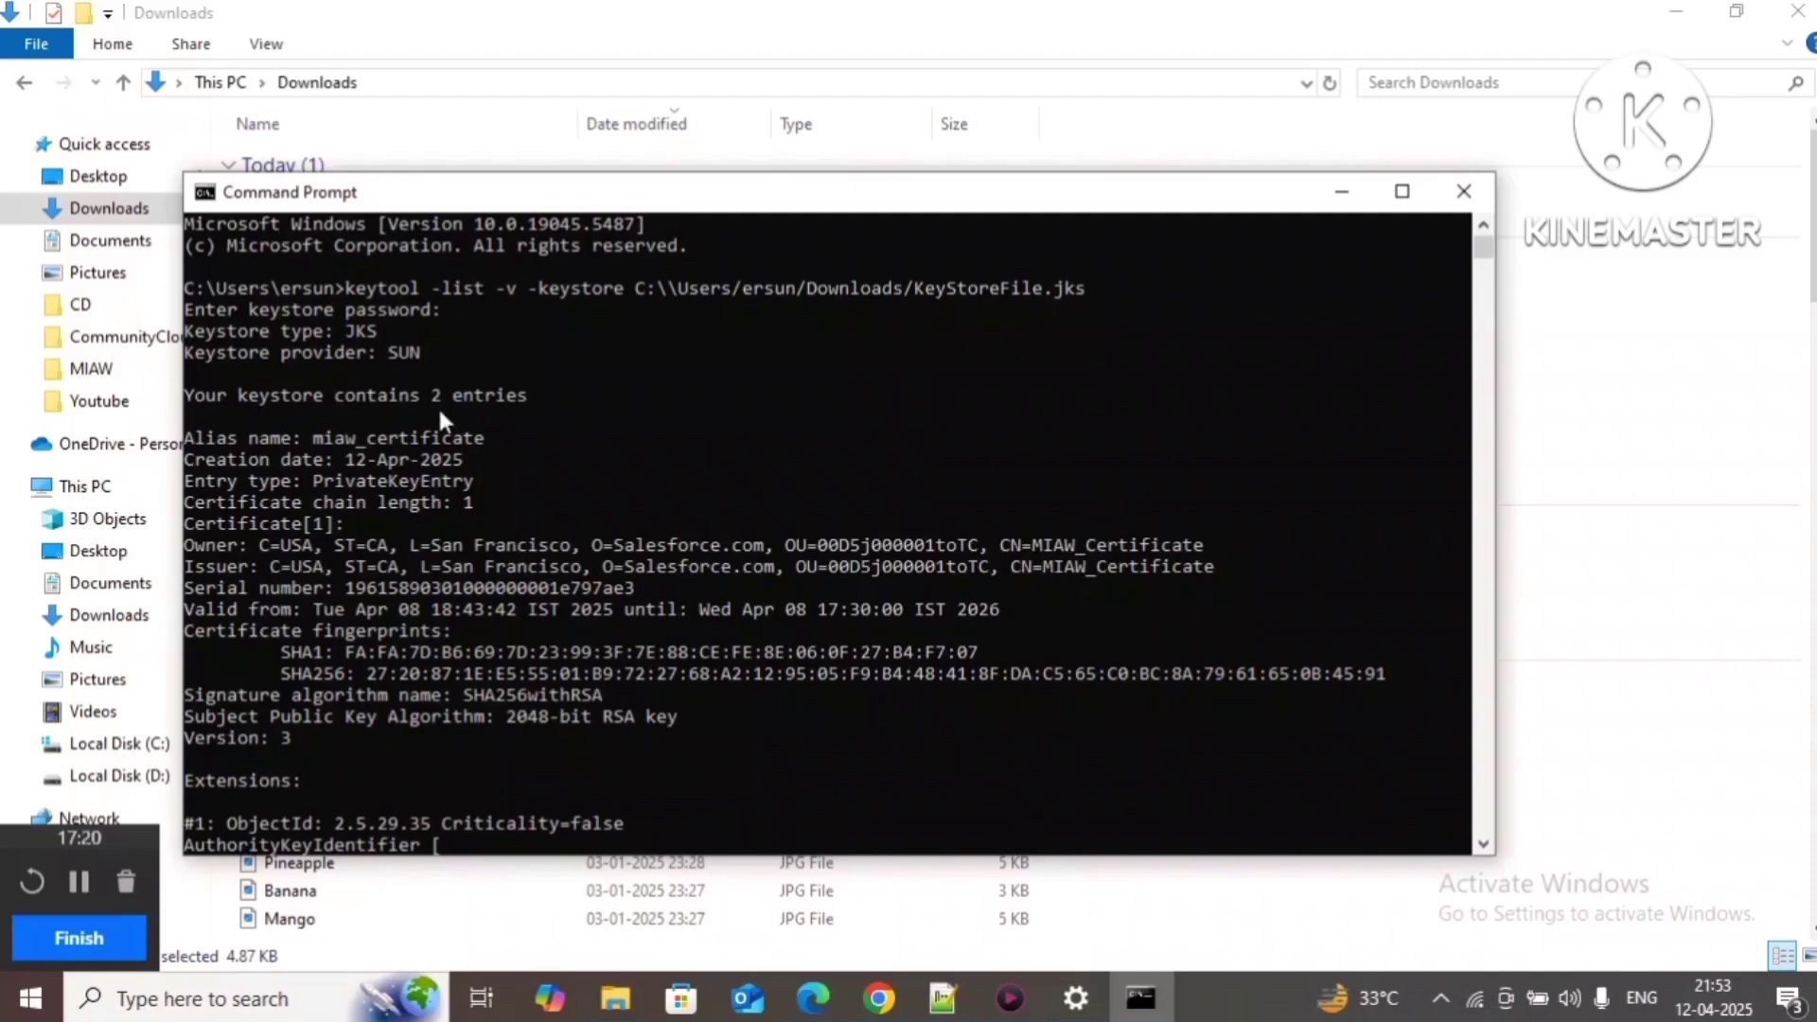
left_click_drag(191, 398, 527, 418)
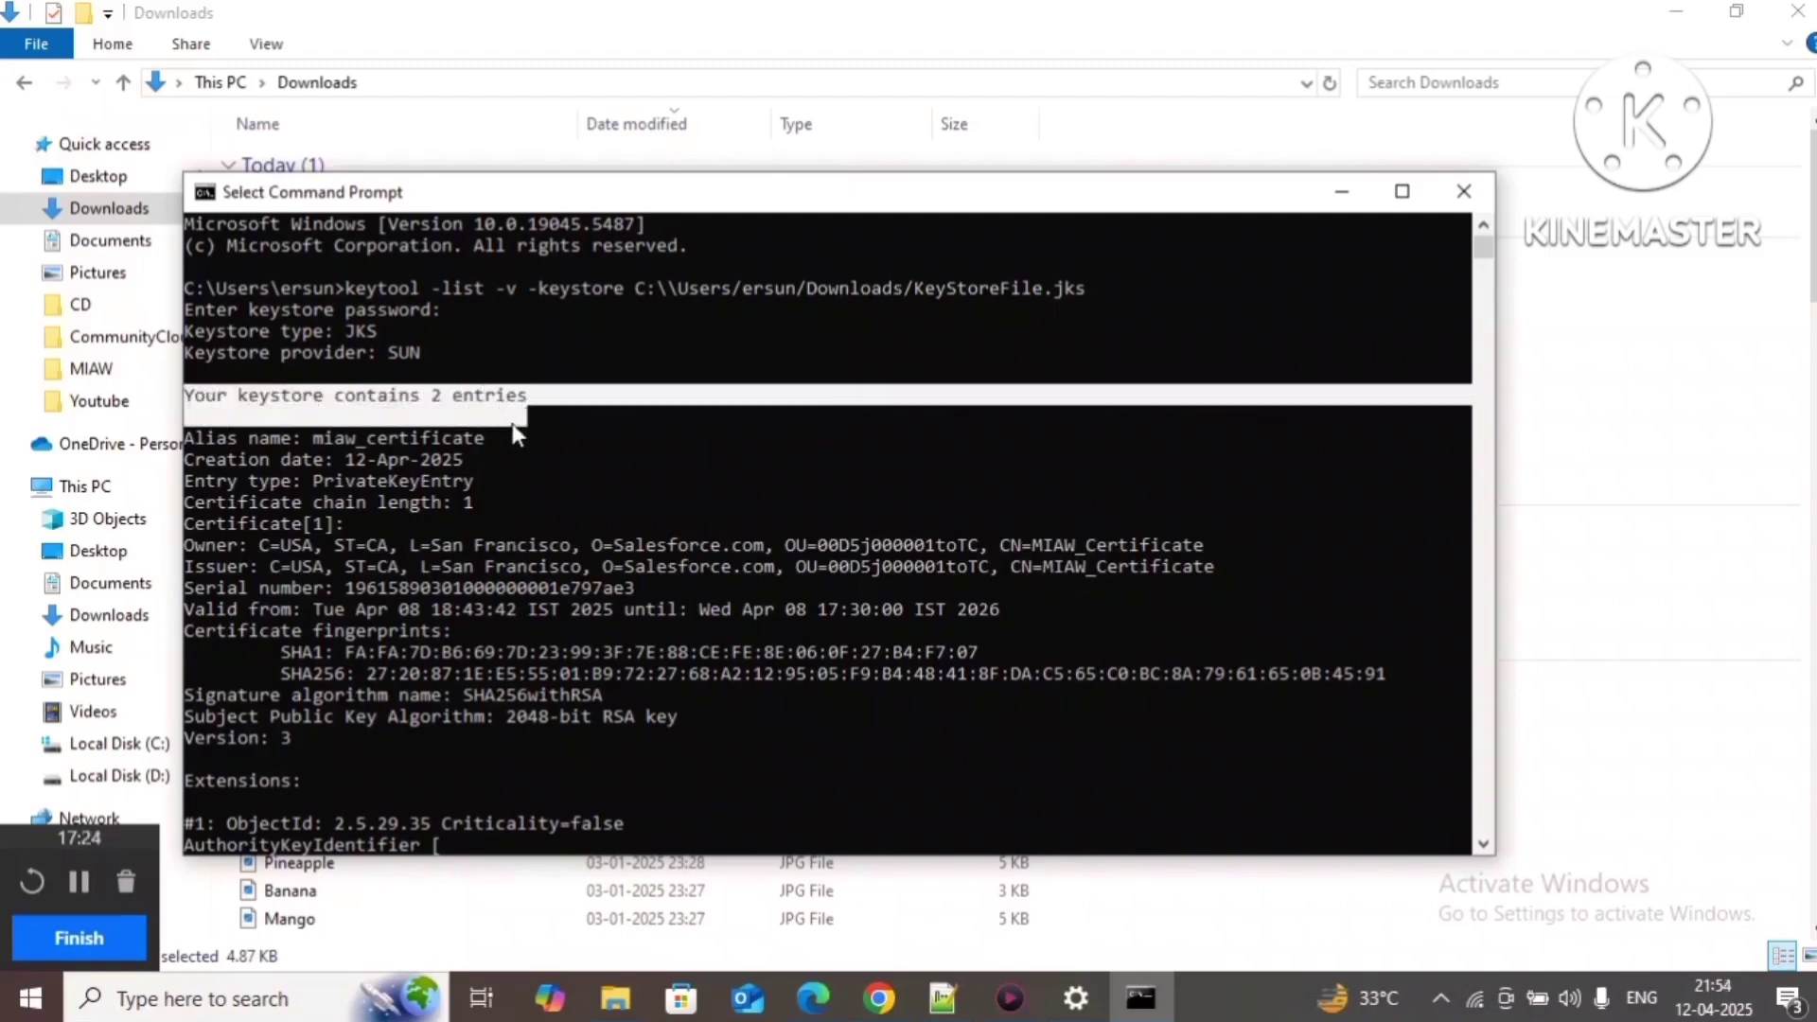
left_click(513, 421)
left_click_drag(313, 437, 482, 450)
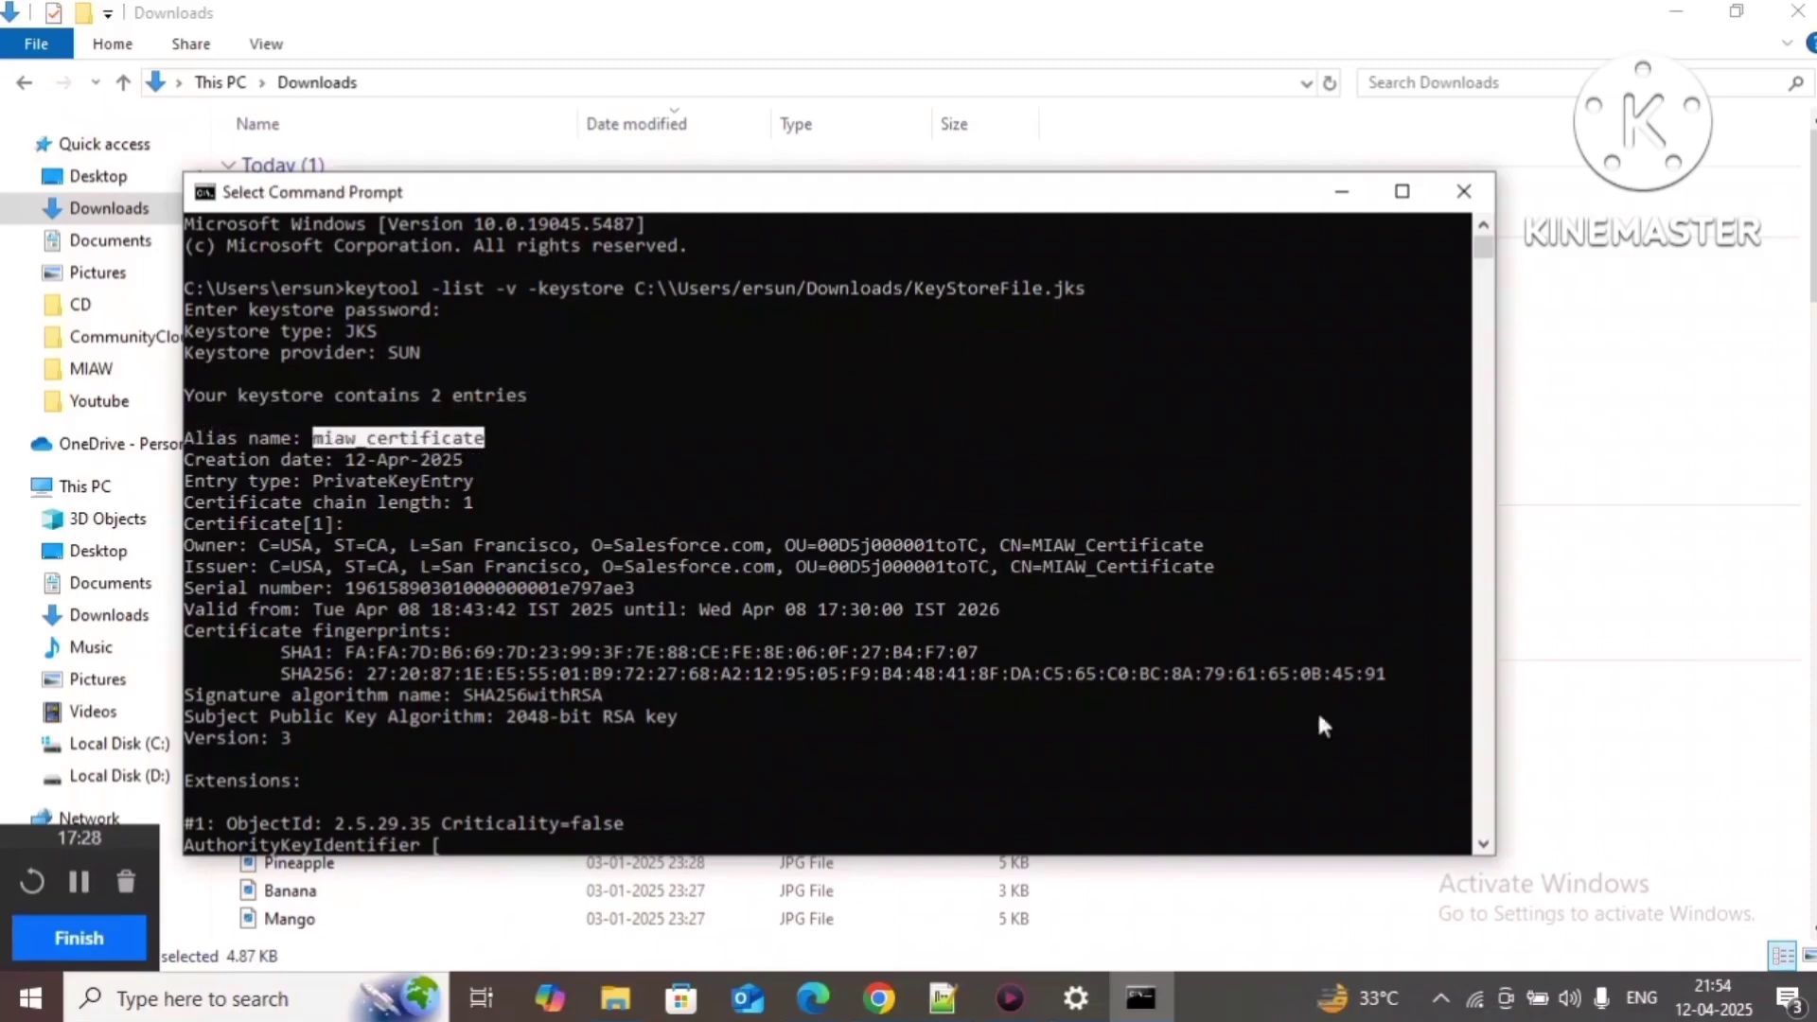
left_click(1483, 843)
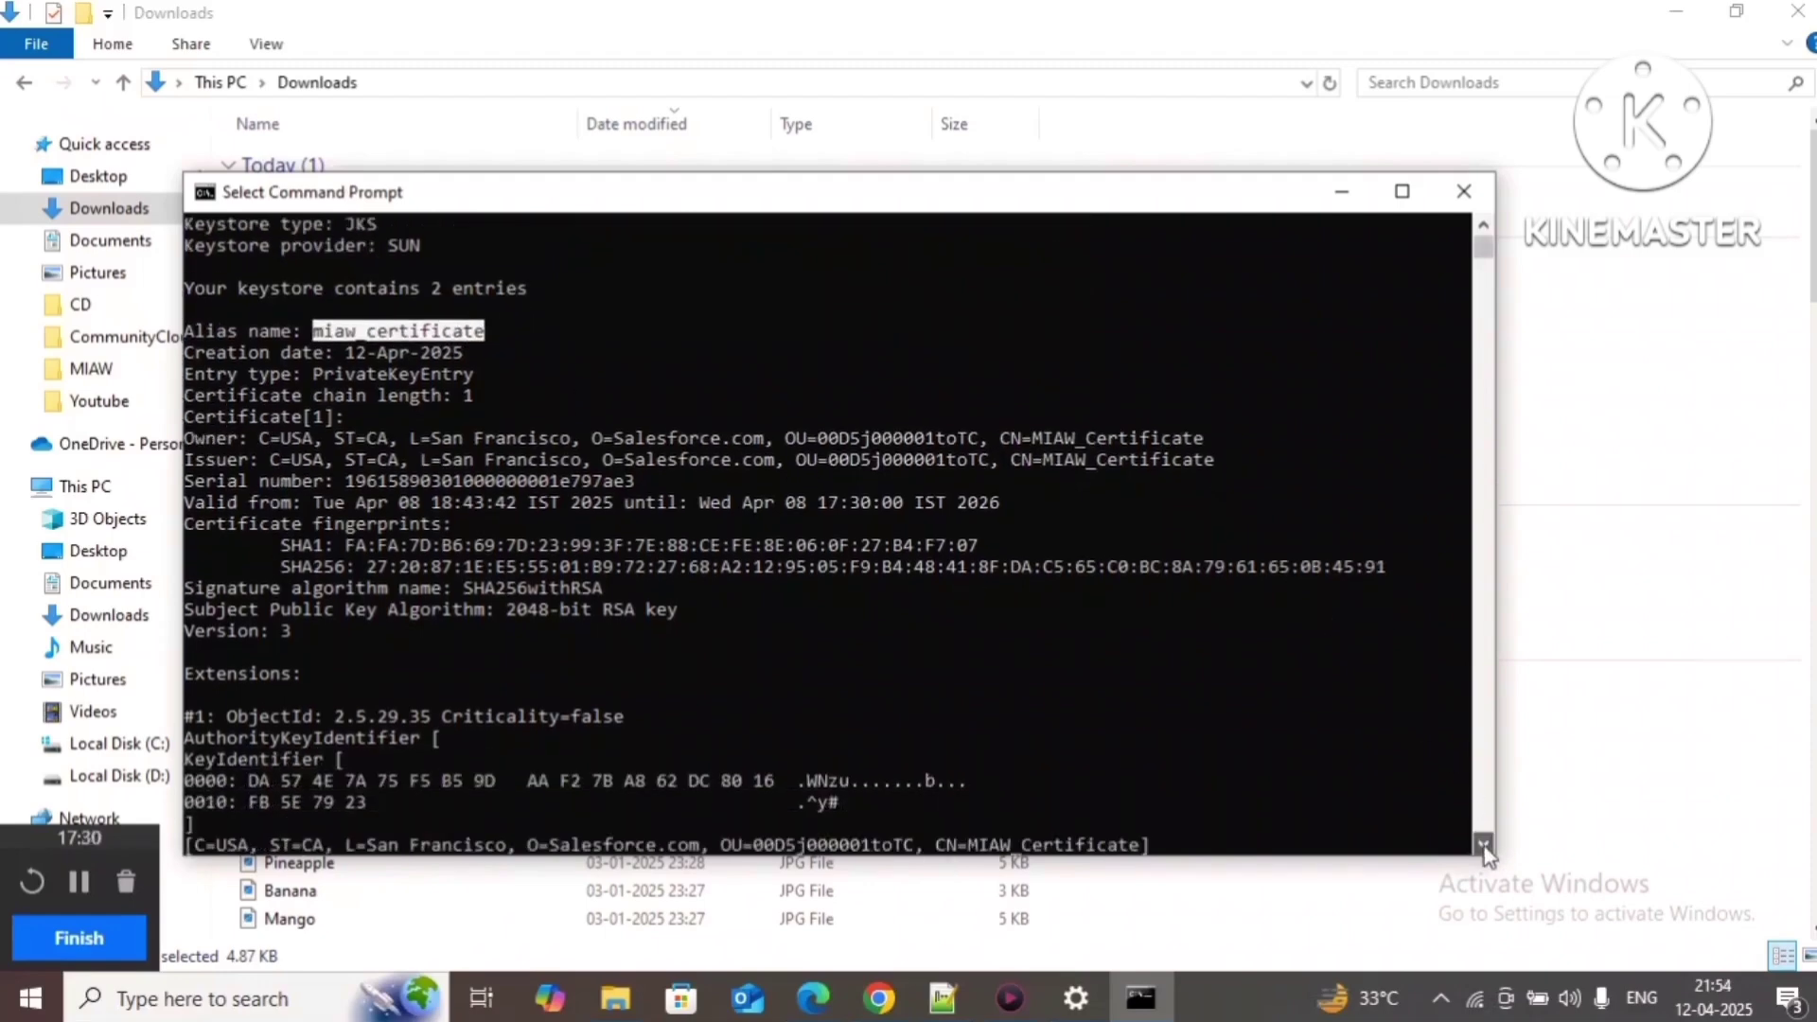
left_click_drag(1483, 843, 1484, 846)
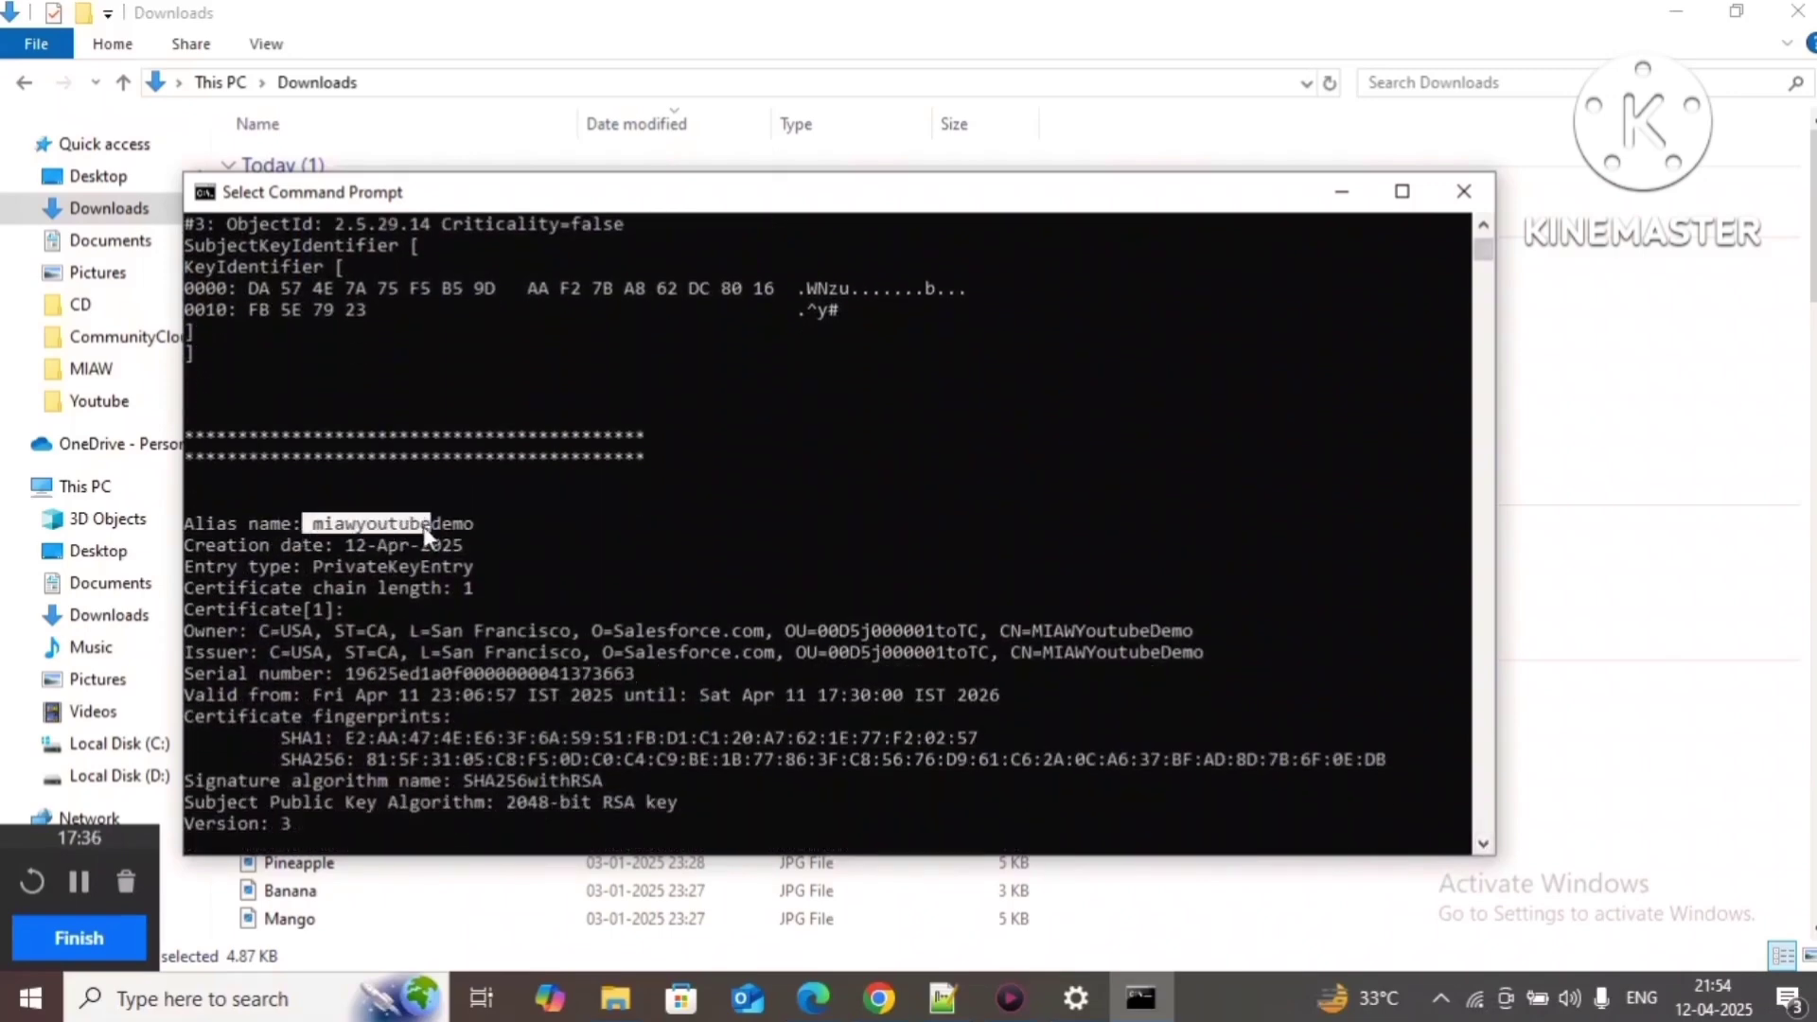
left_click_drag(423, 526, 474, 526)
key("ctrl+c")
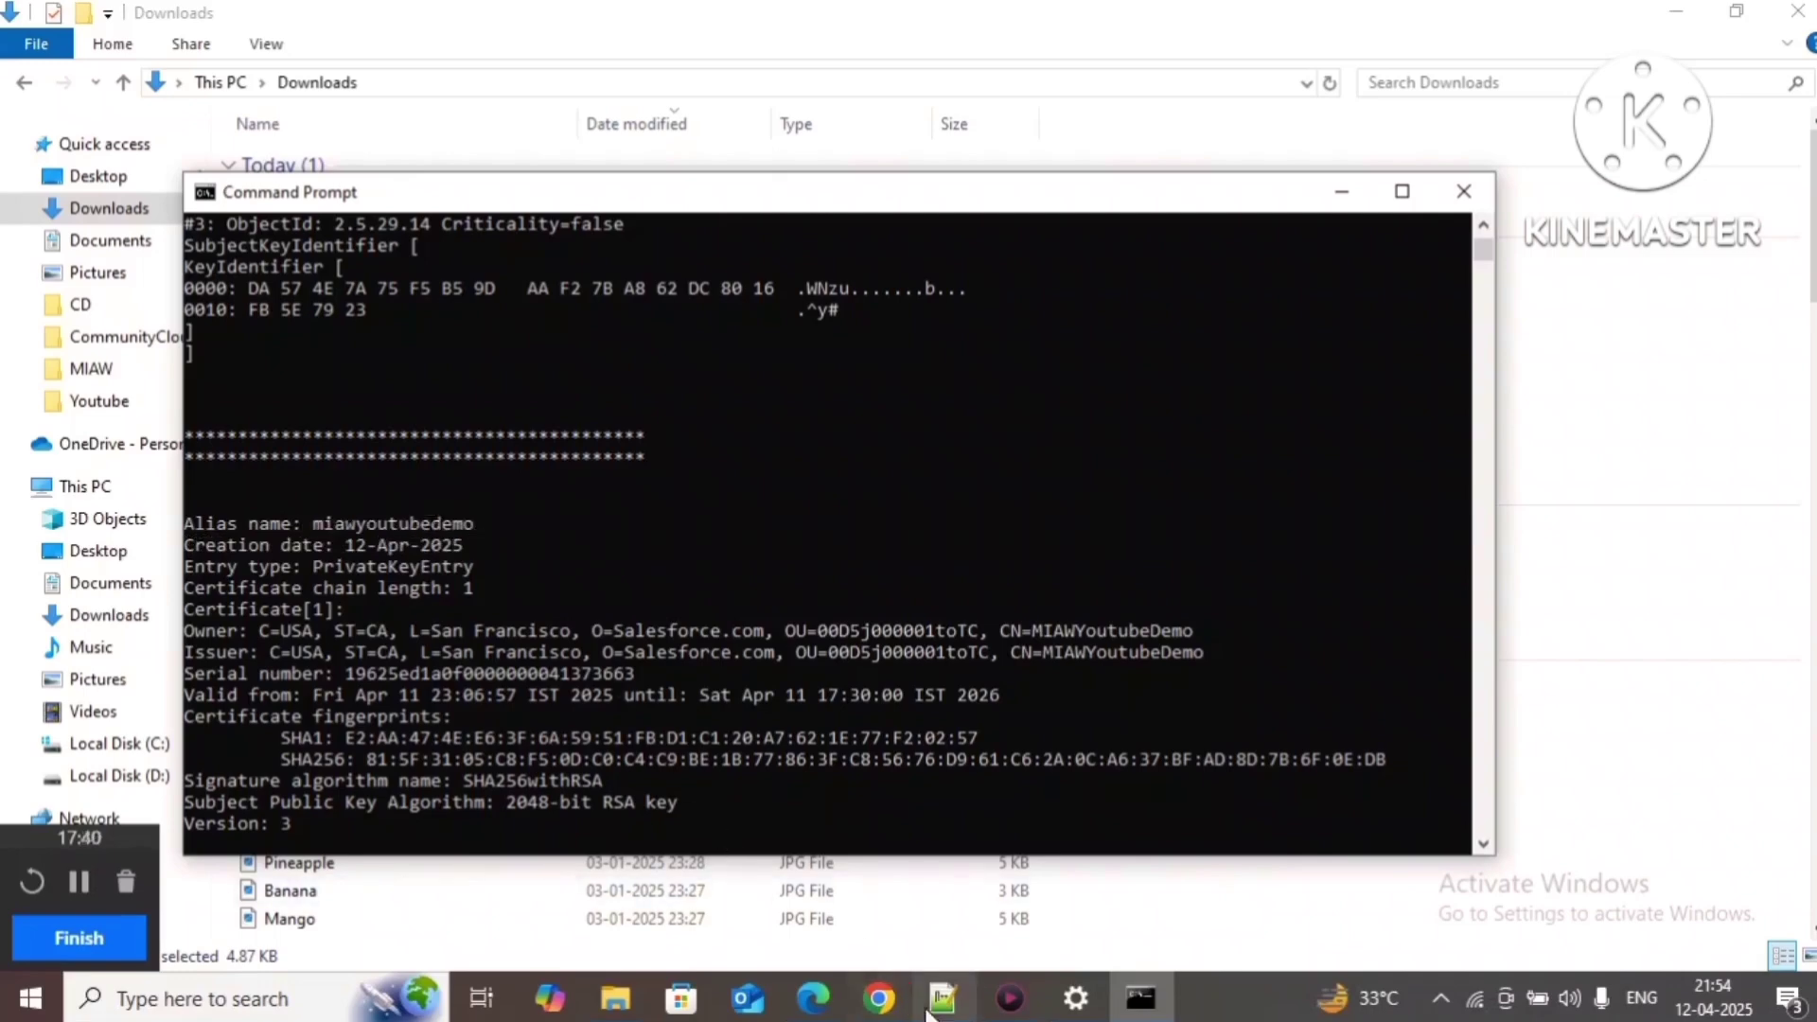
Step: Paste the alias miawyoutubedemo into Notepad++'s new 11 file, adding blank lines below it
left_click(943, 999)
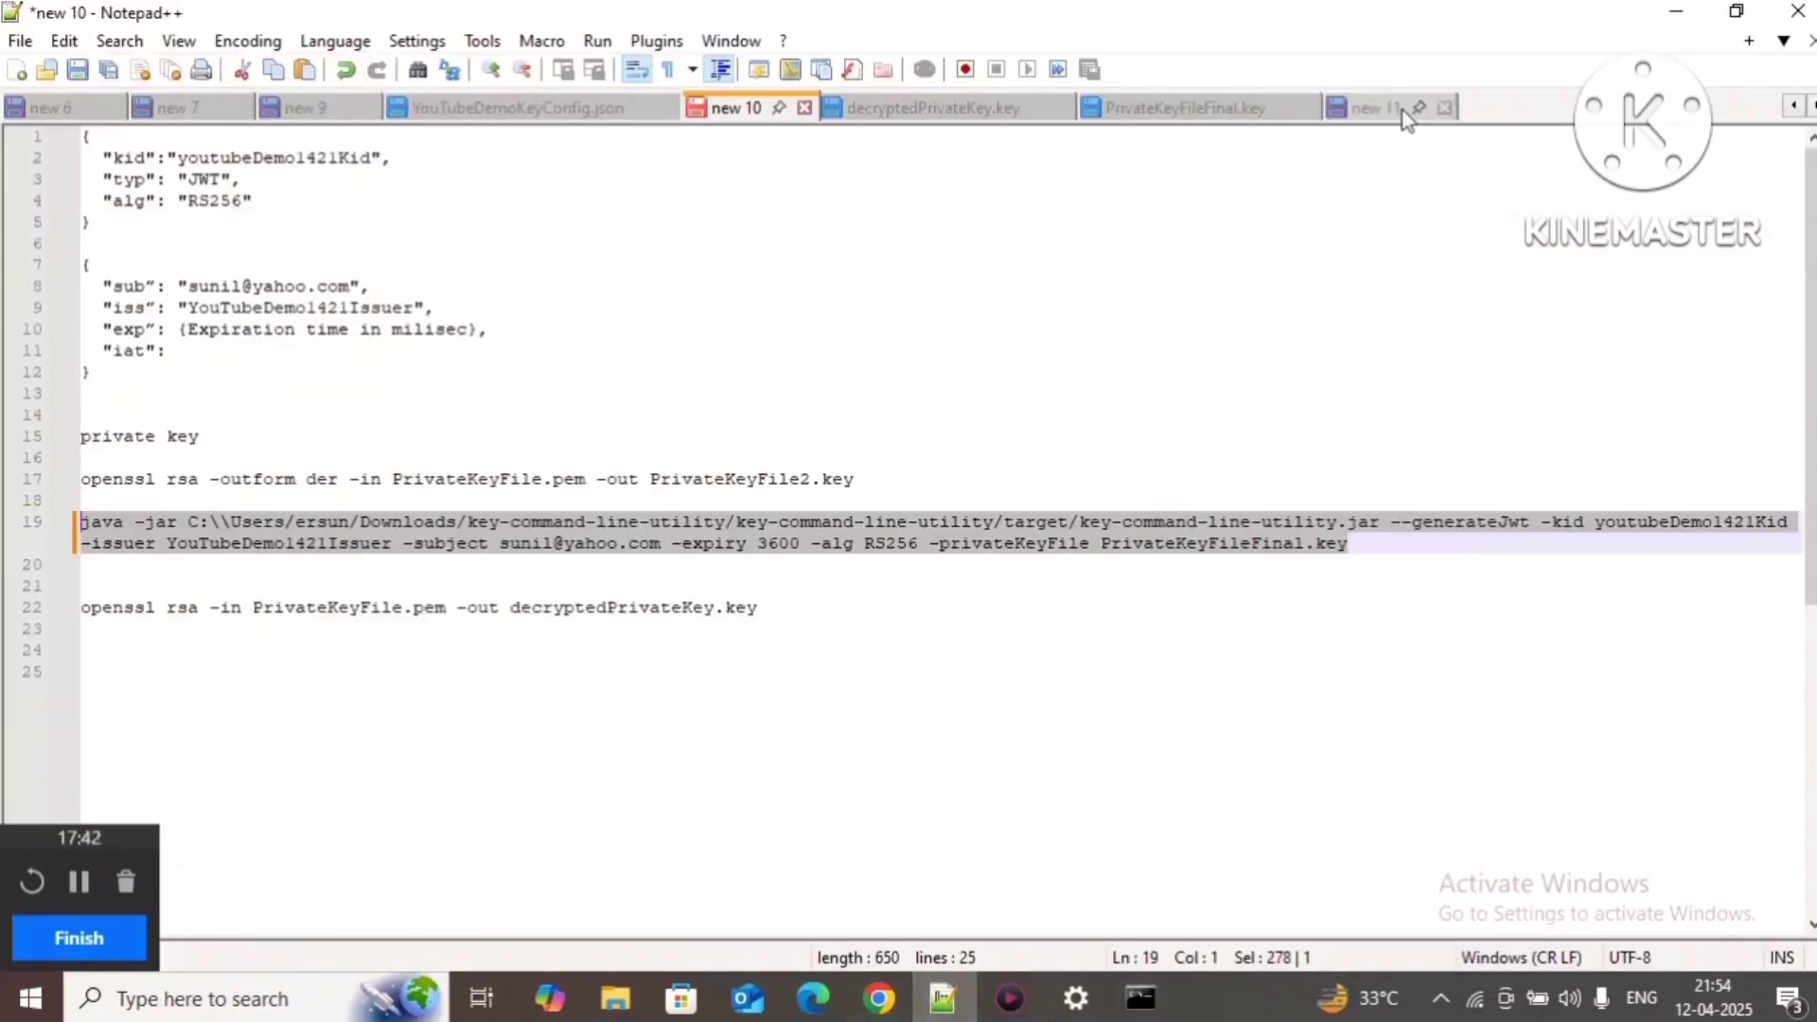
left_click(1403, 110)
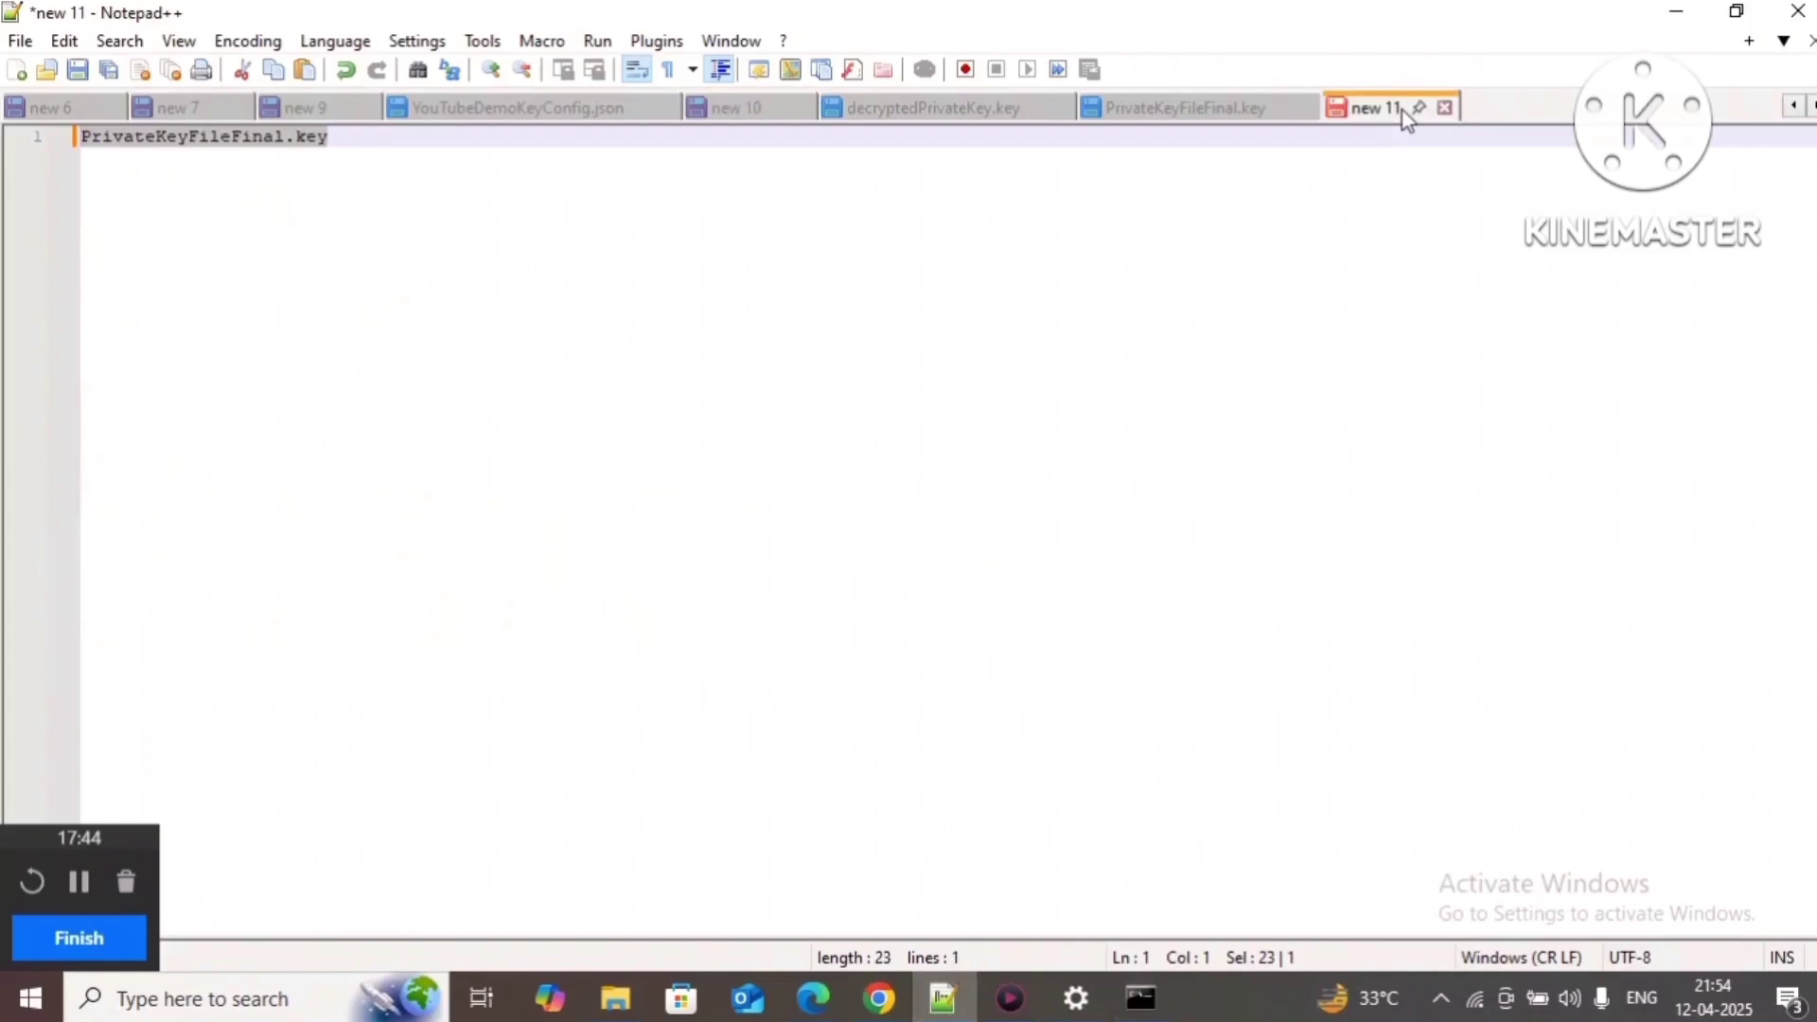
key("ctrl+v")
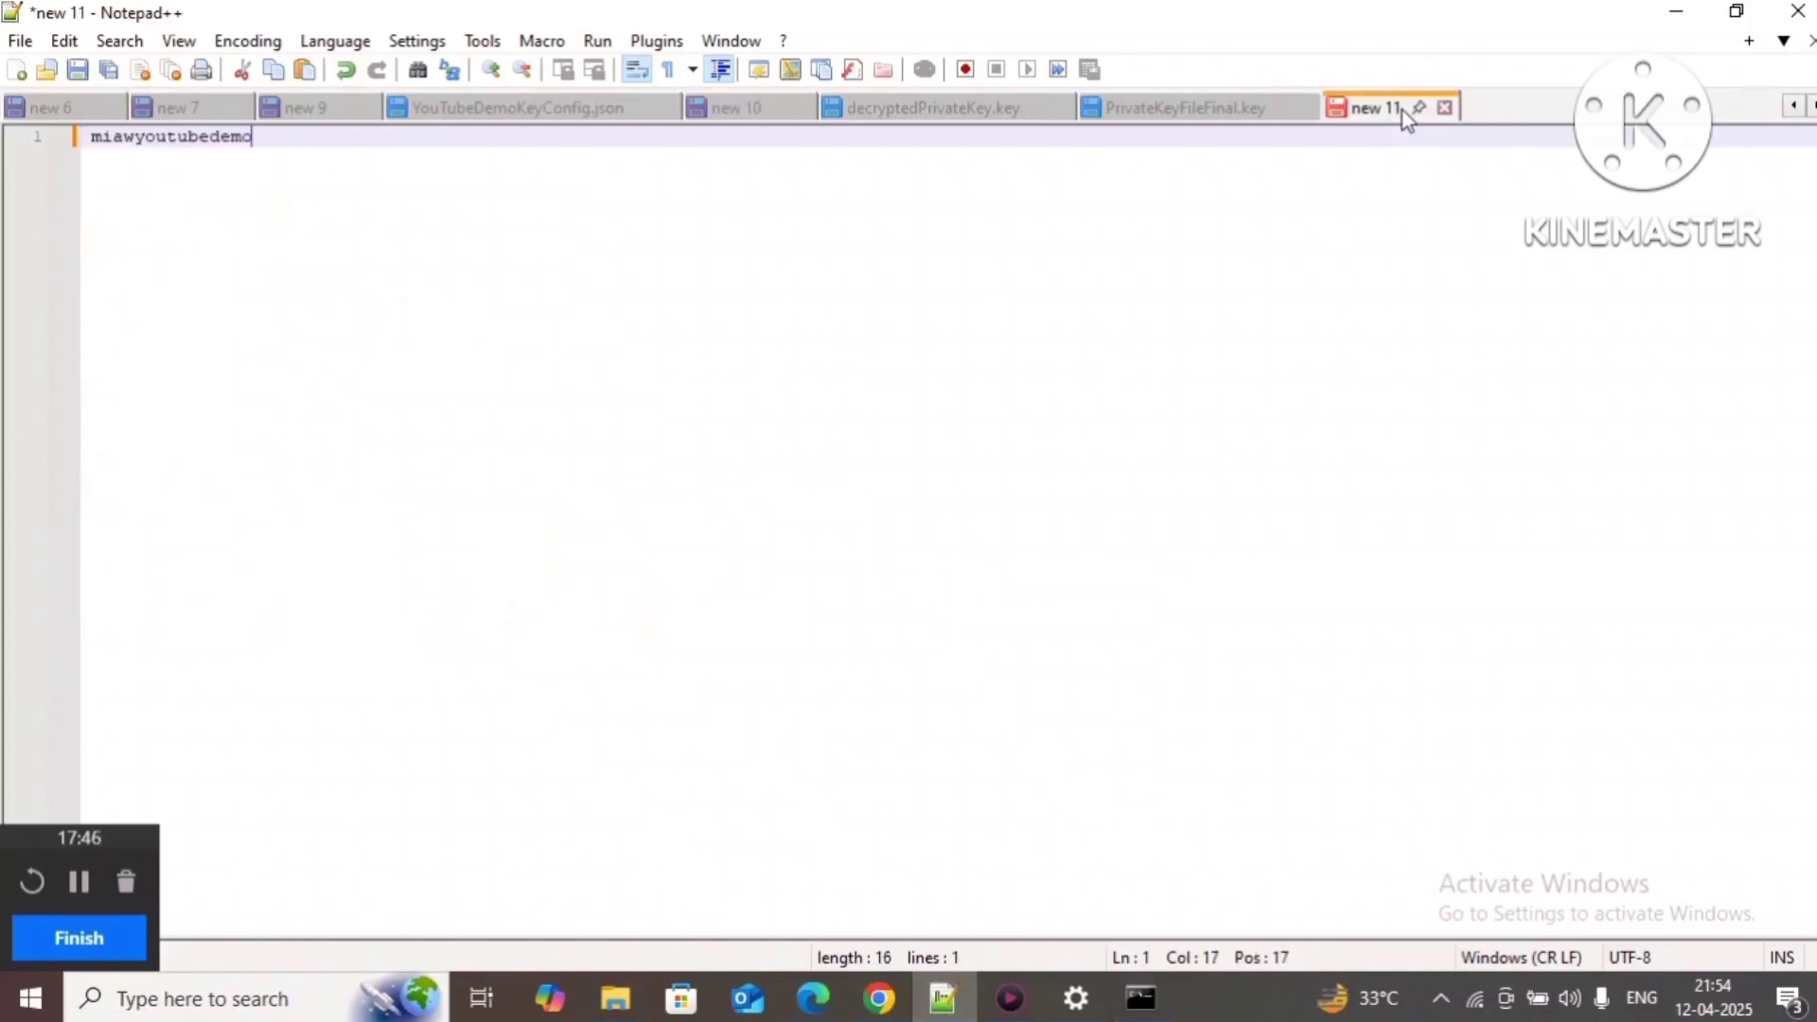
key("Return")
key("Return")
key("Return")
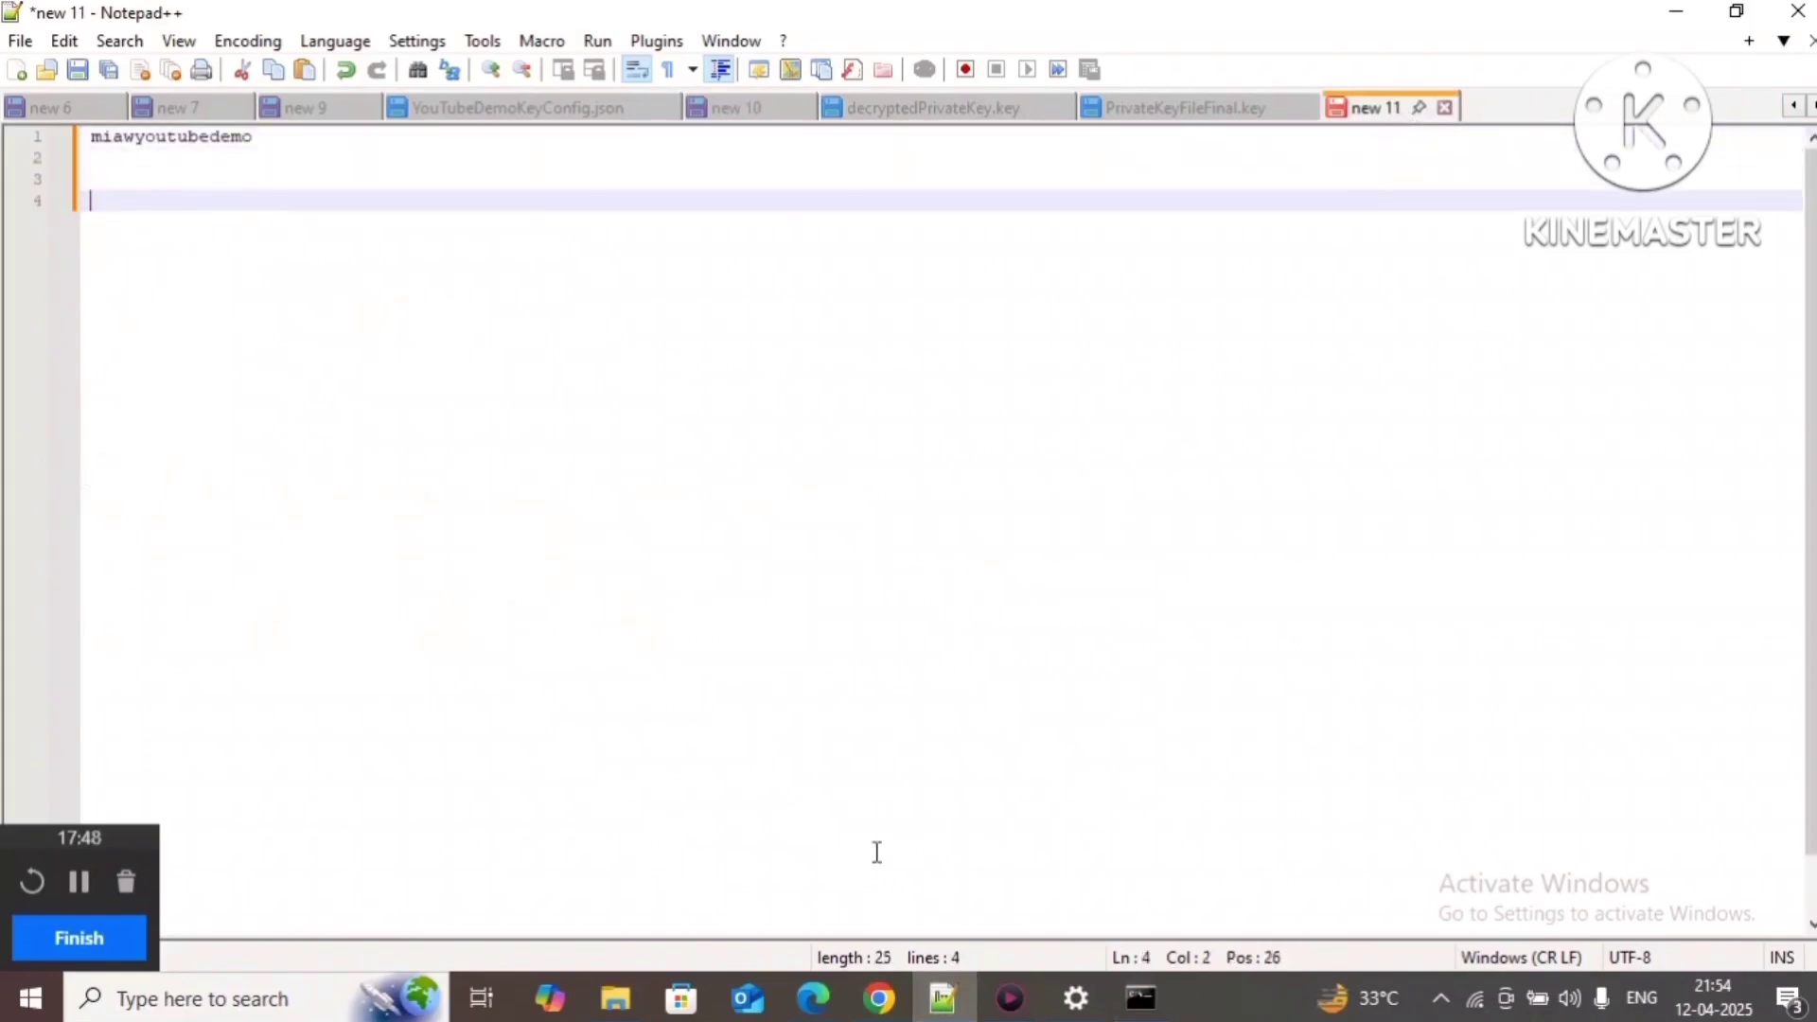
left_click(878, 999)
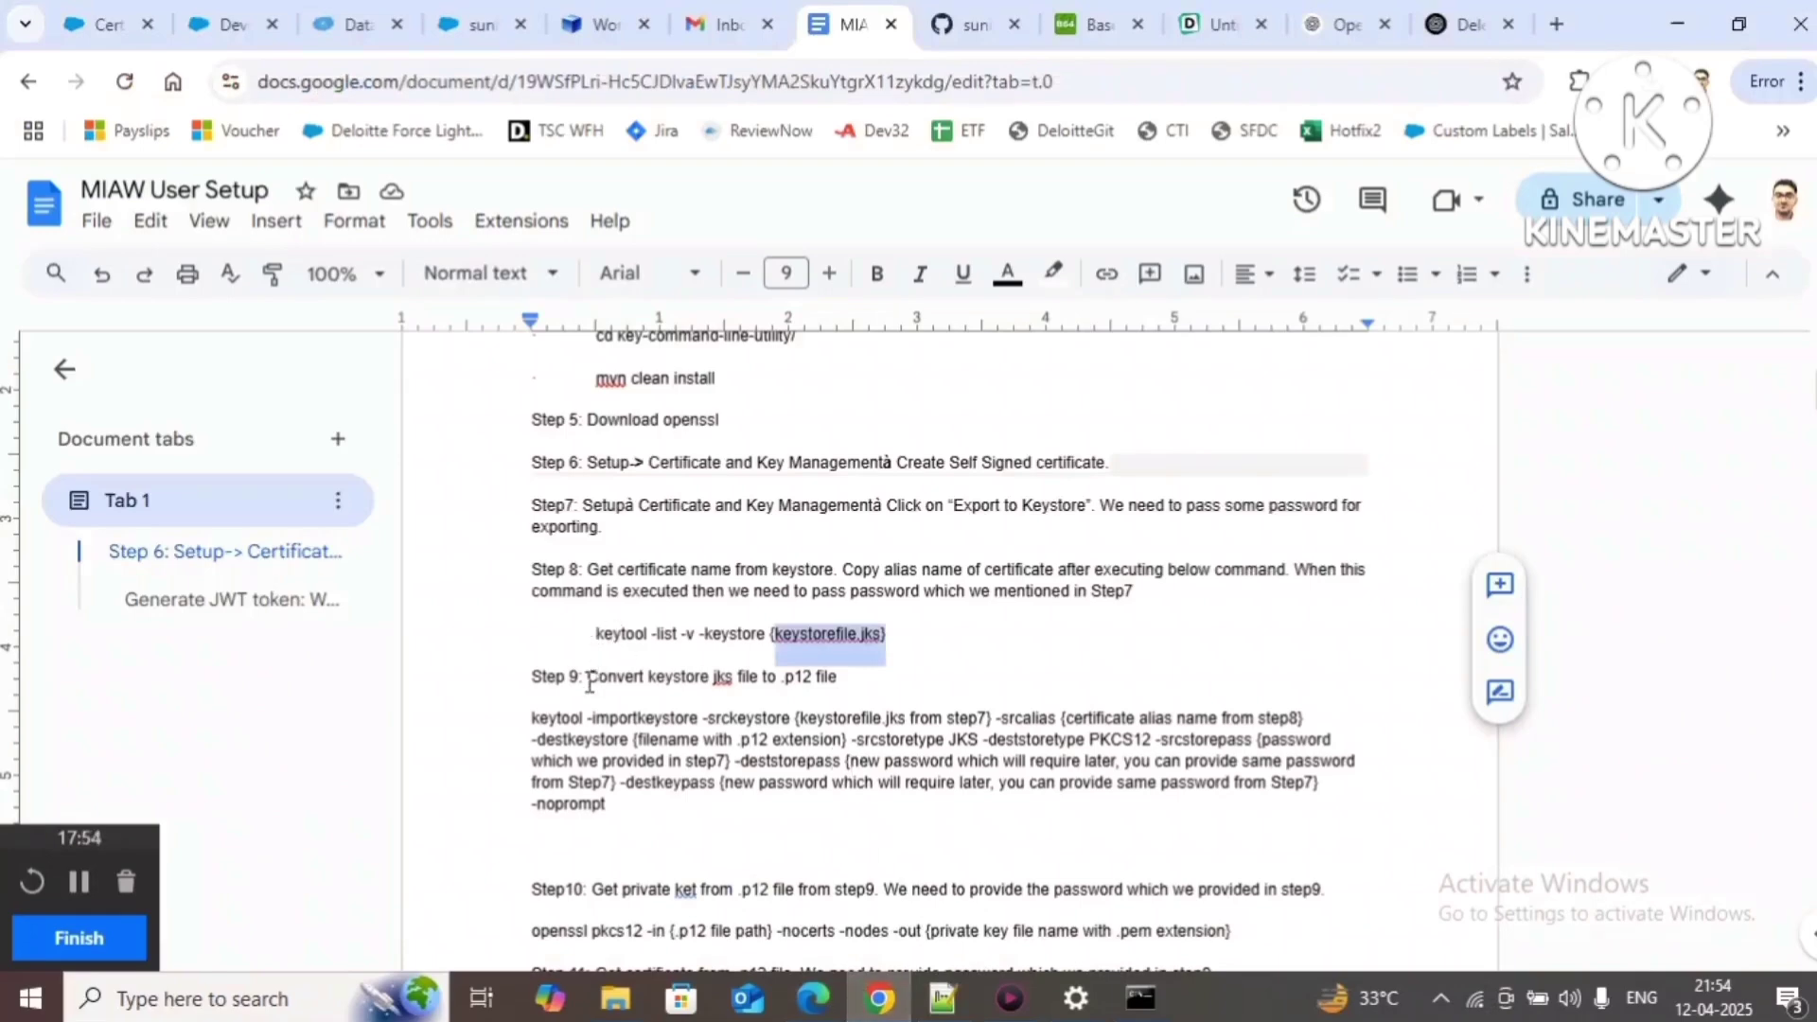
Step: Select the full Step 9 keytool -importkeystore command in the setup guide
left_click(531, 720)
left_click_drag(531, 719, 609, 803)
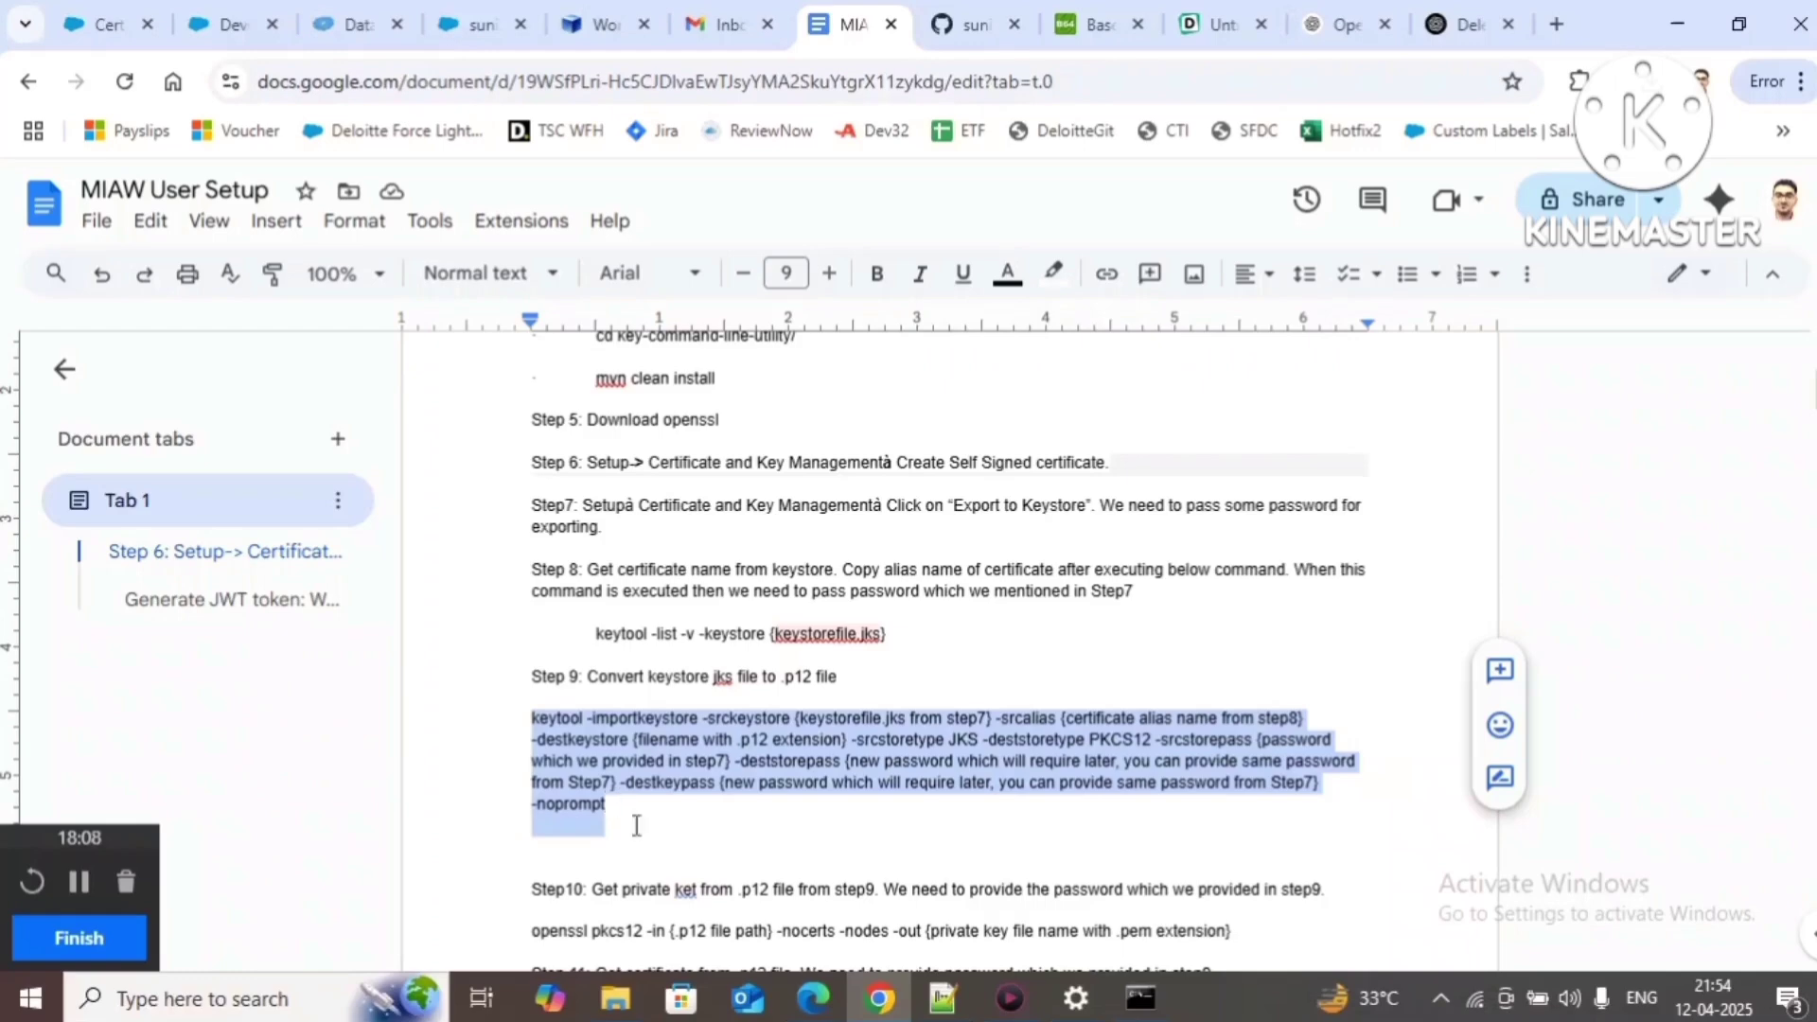
Step: Paste the keytool command on line 4, replacing its keystore placeholder with the KeyStoreFile.jks path
left_click(932, 1006)
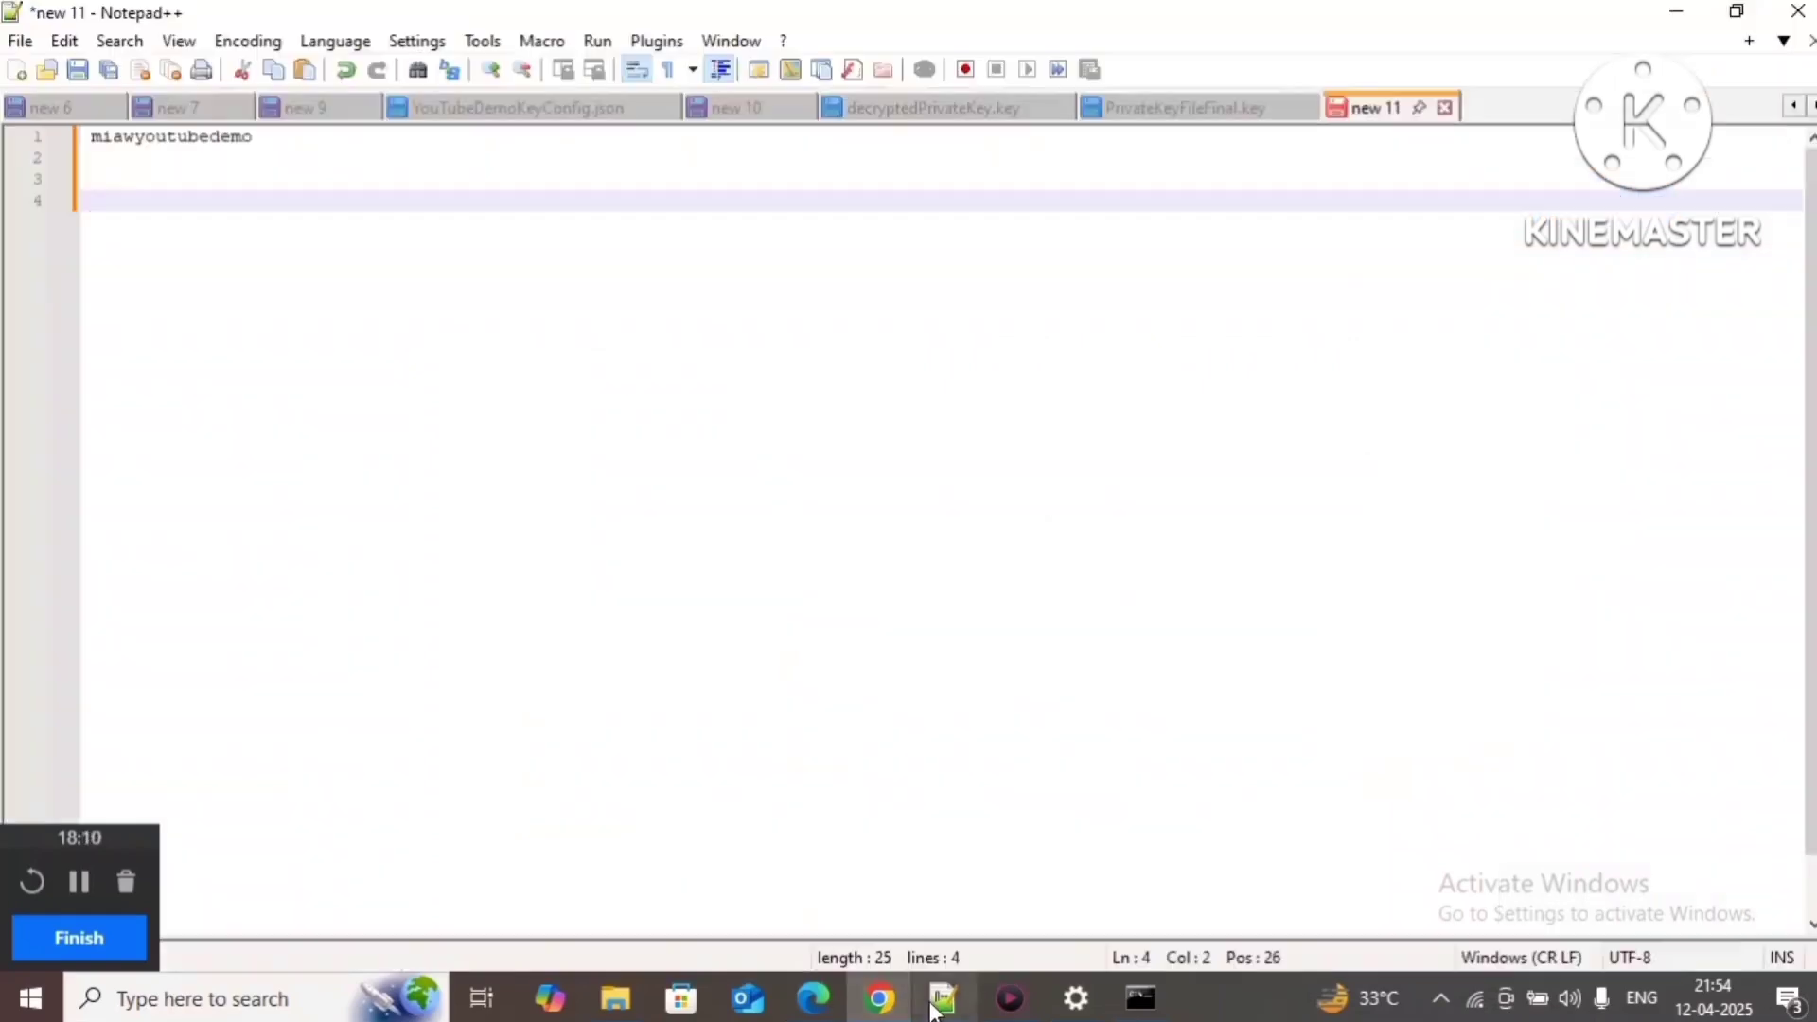
key("BackSpace")
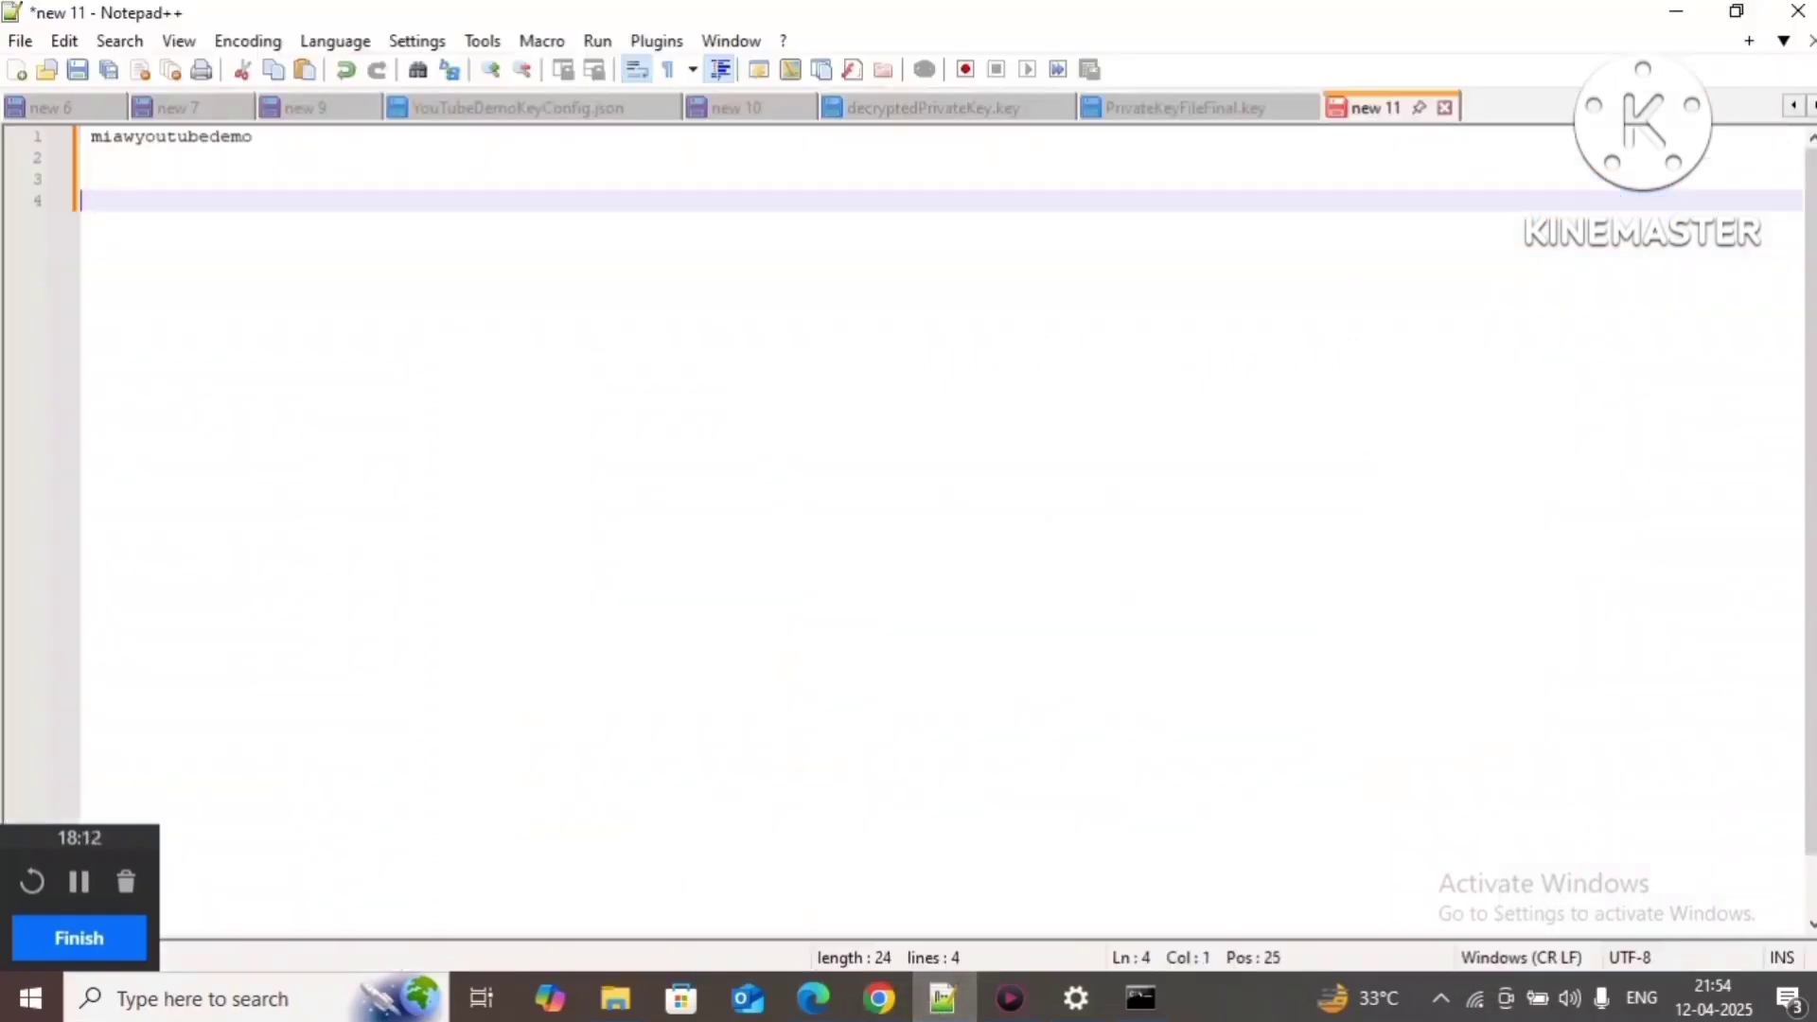
key("ctrl+v")
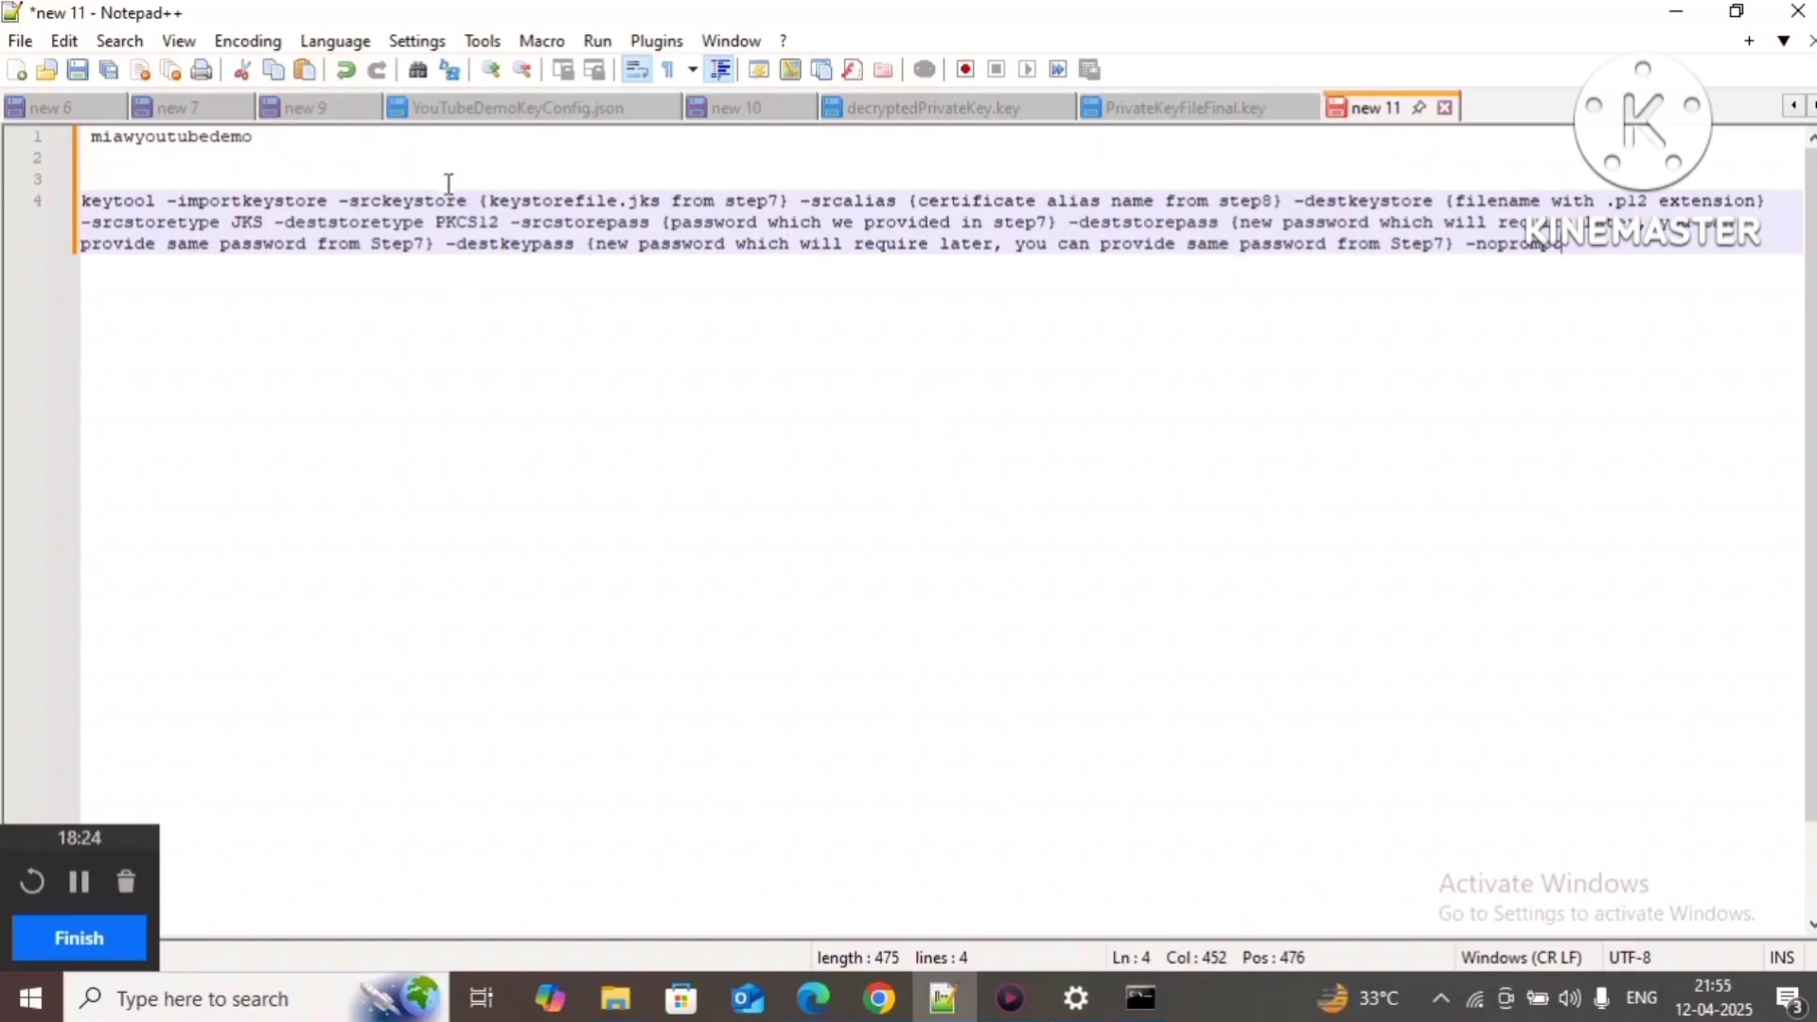
left_click_drag(479, 201, 788, 212)
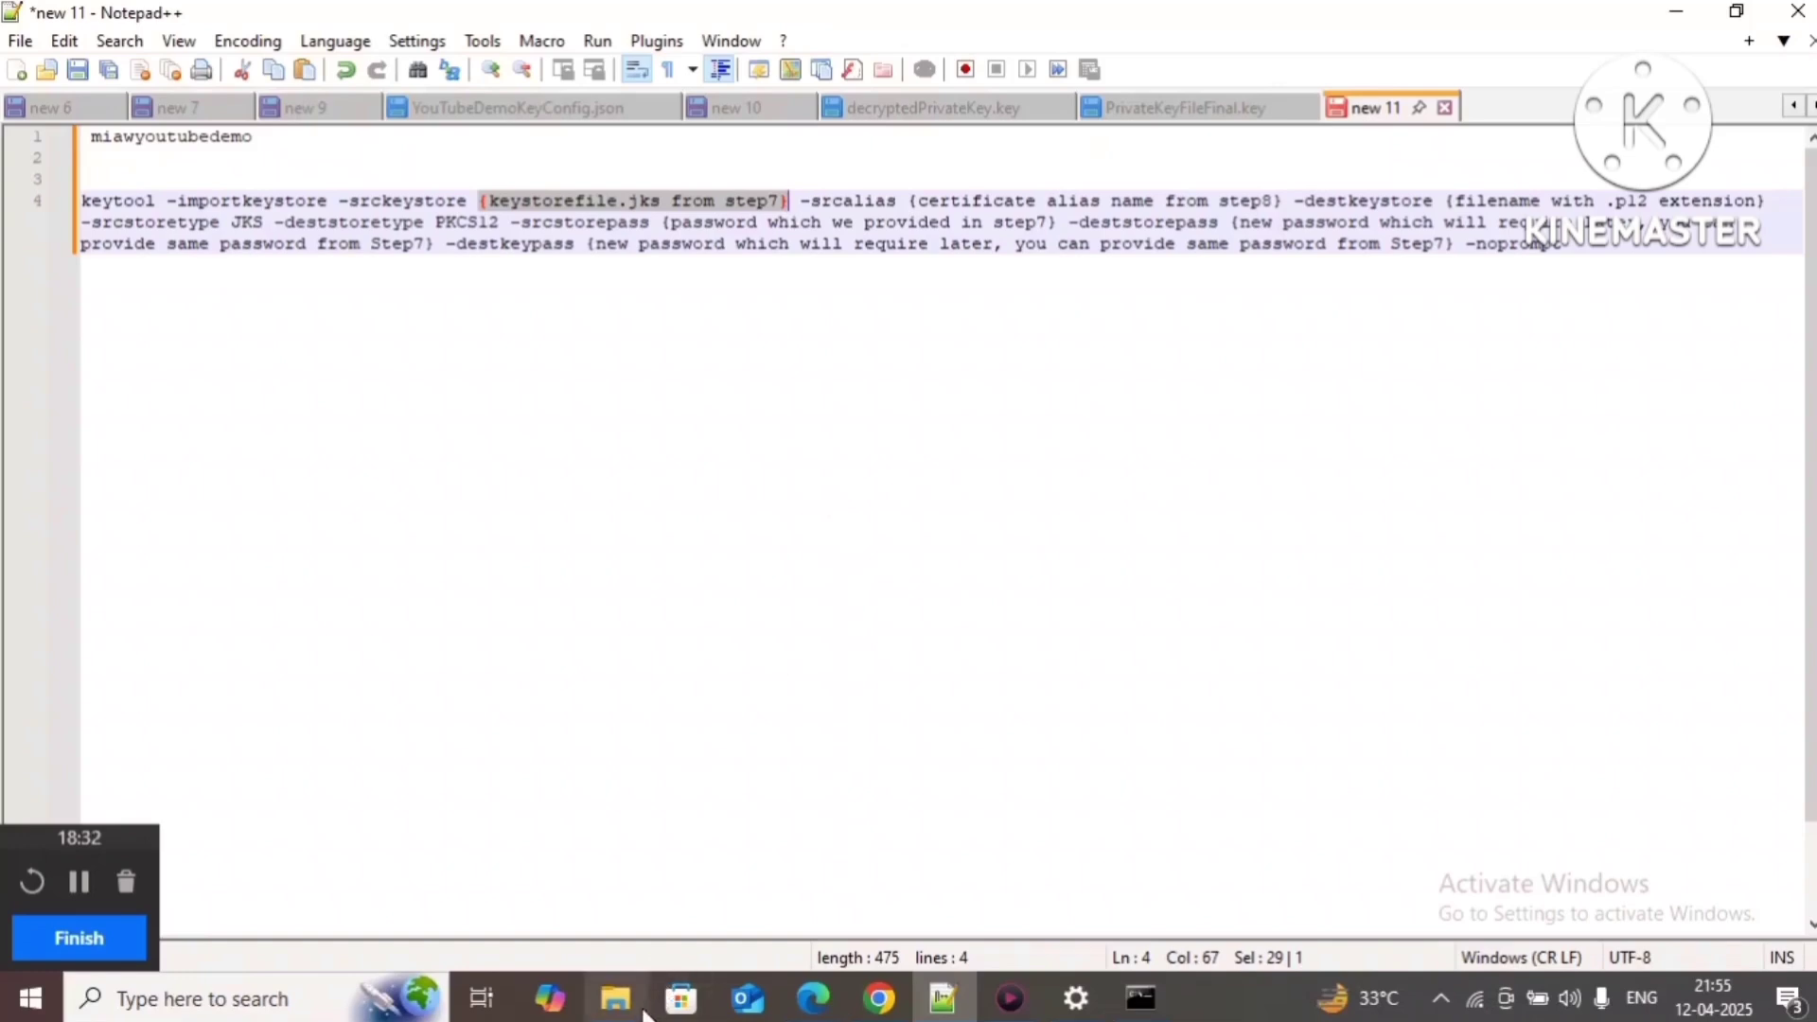
mouse_move(644, 1011)
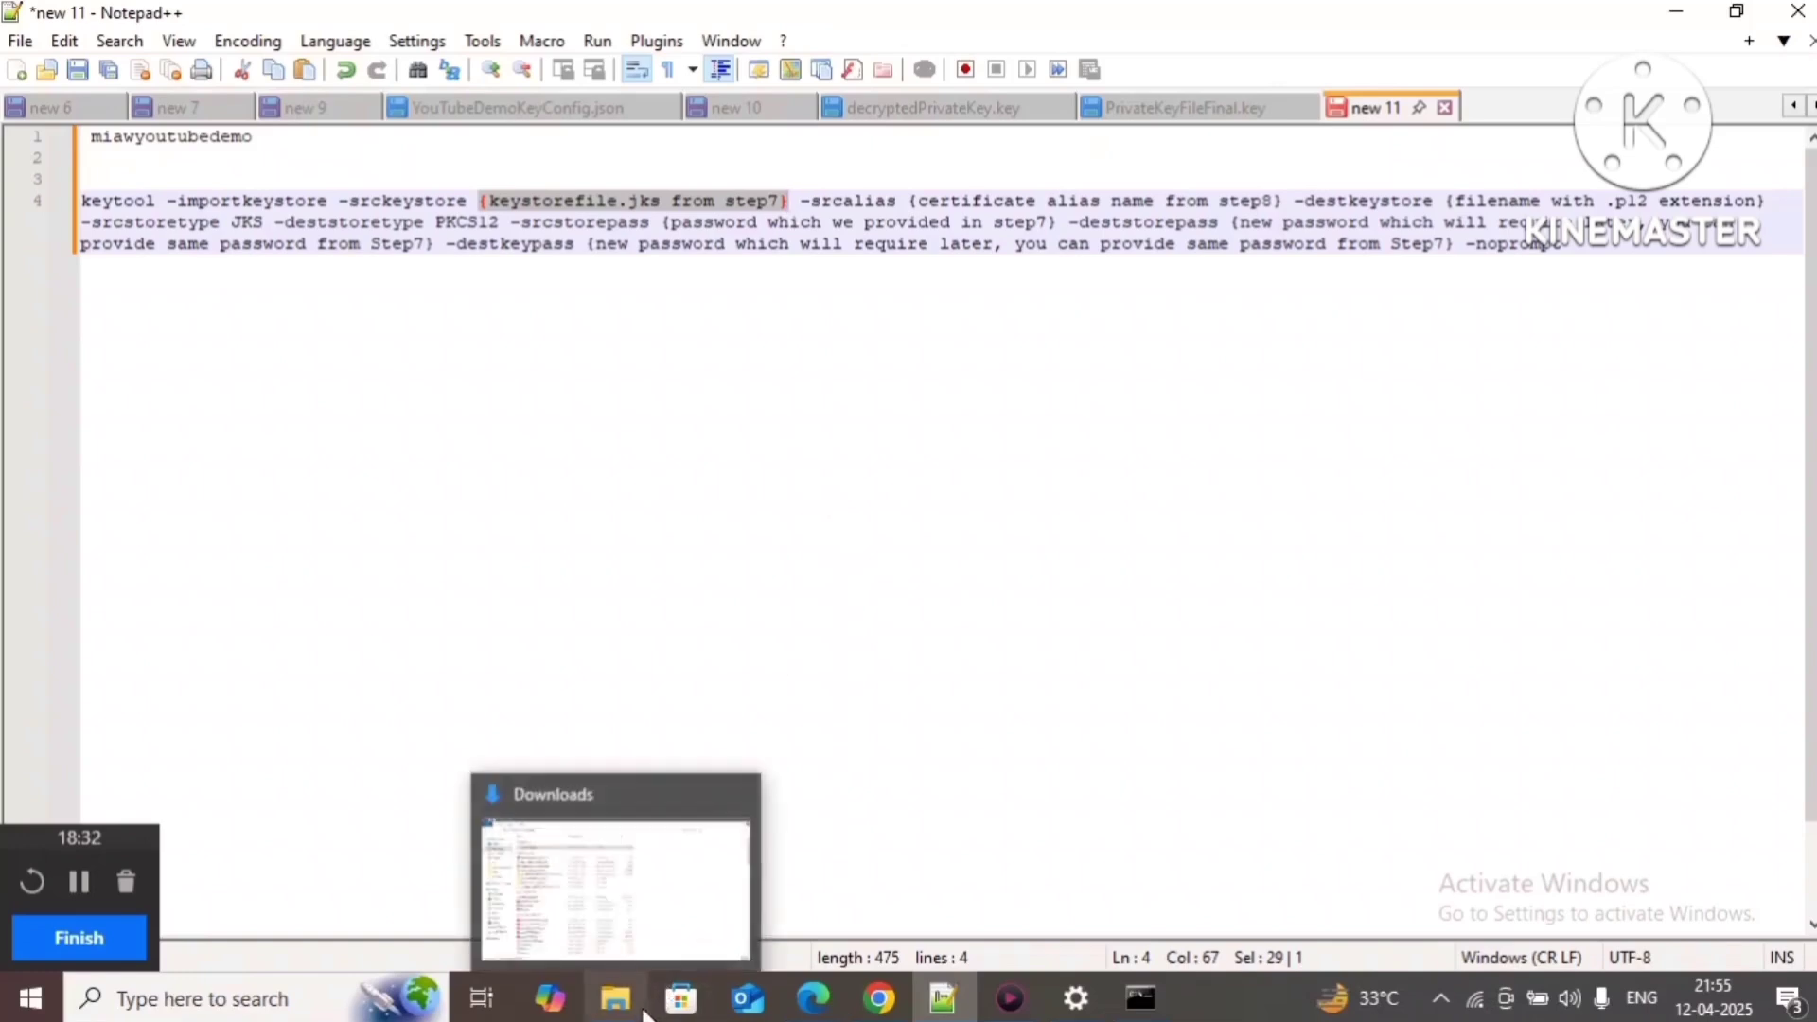
left_click(1159, 986)
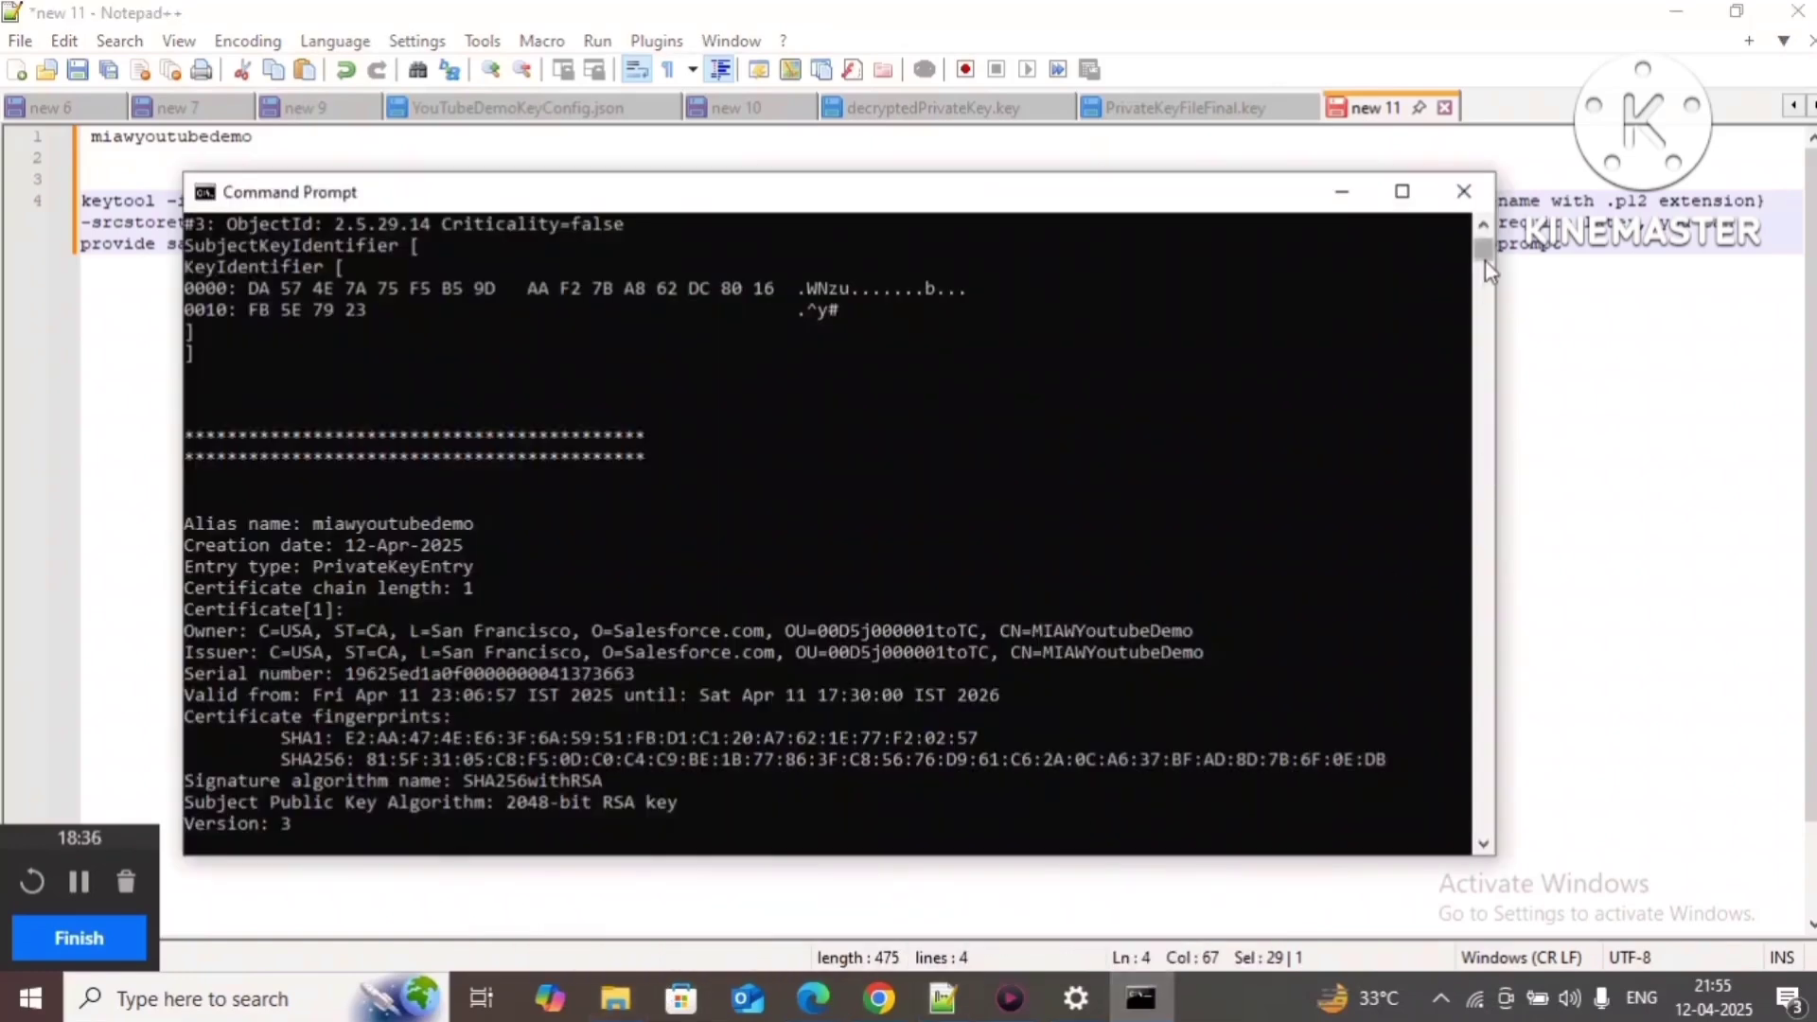
left_click_drag(1483, 250, 1483, 225)
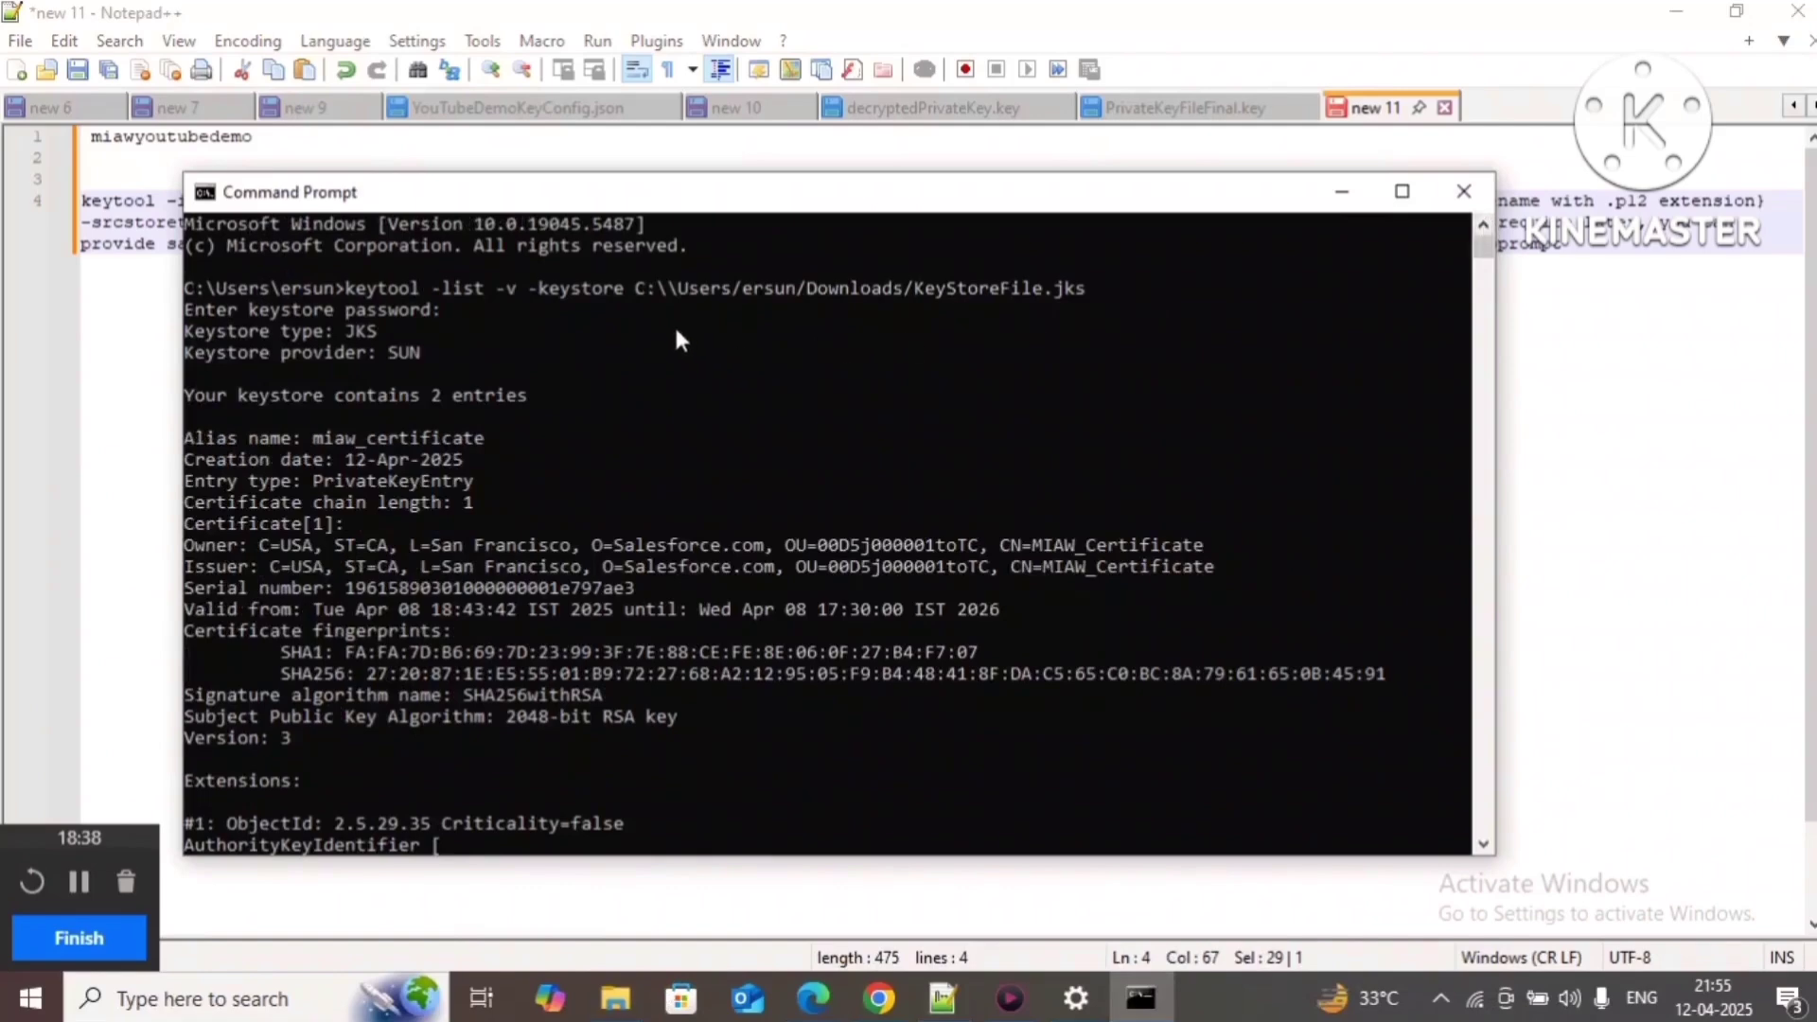
left_click_drag(636, 288, 1031, 284)
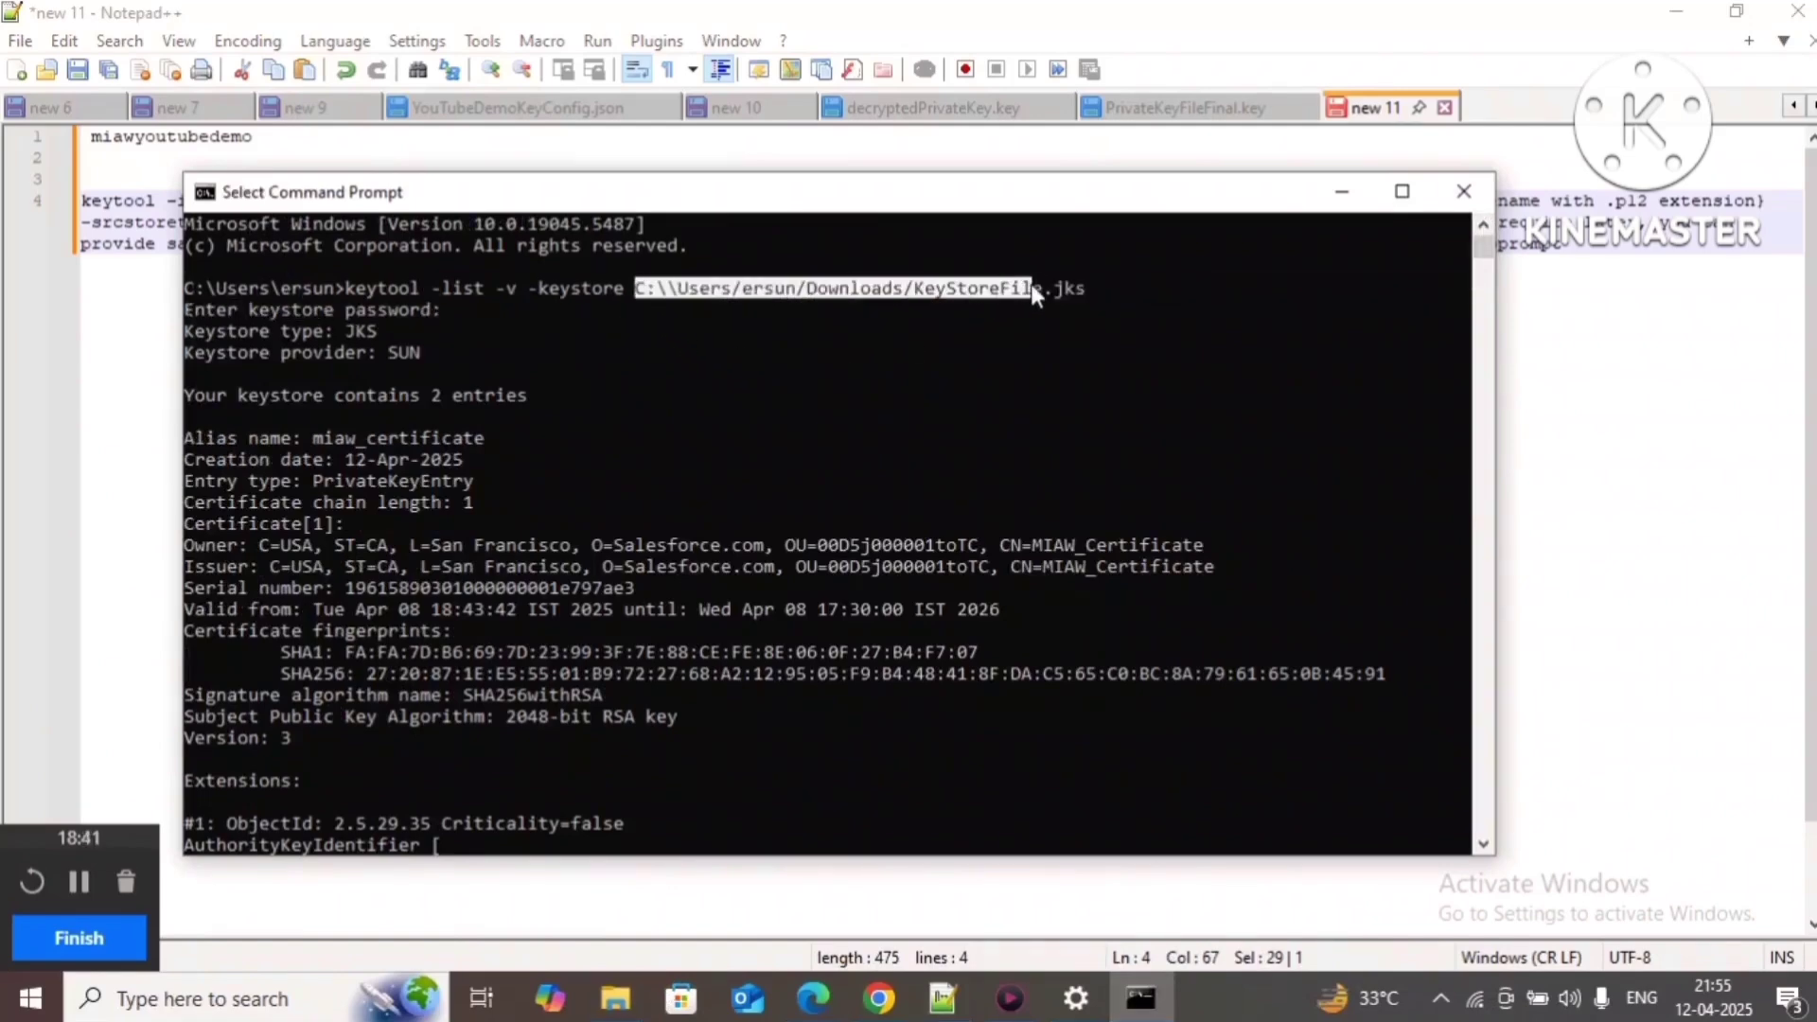
right_click(1087, 305)
key("alt+Tab")
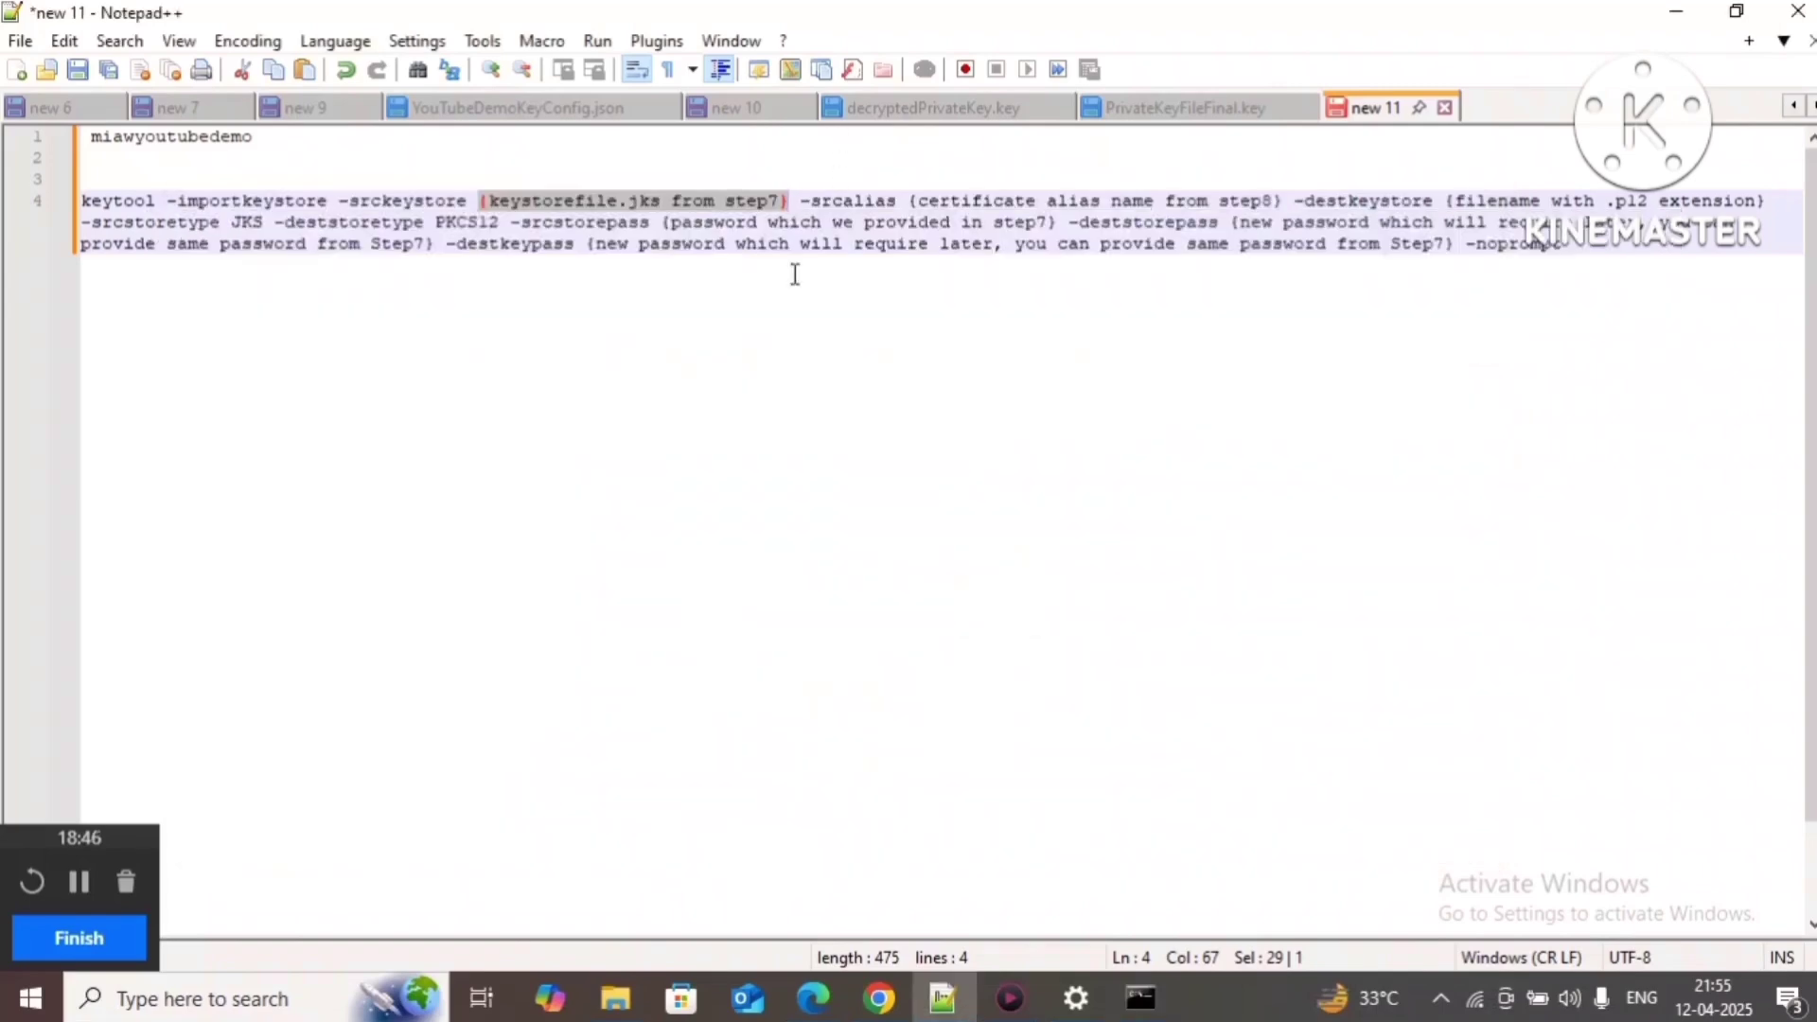
key("ctrl+v")
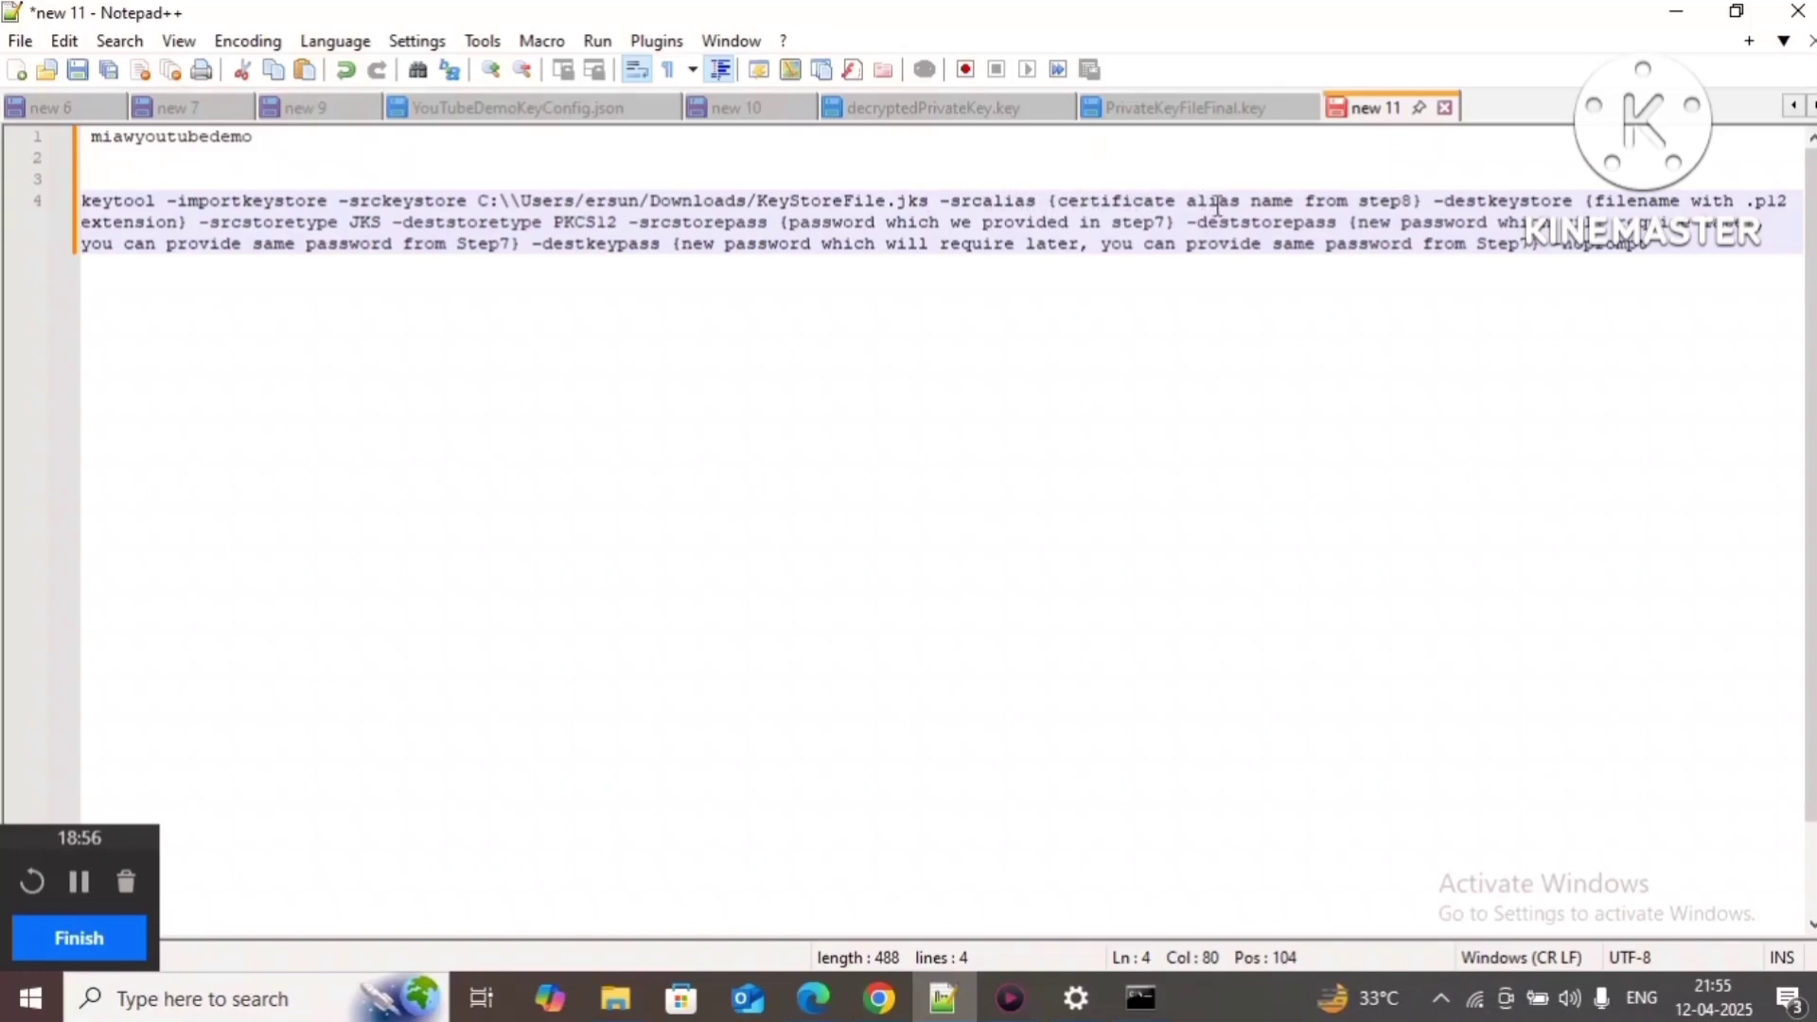
Step: Replace the command's alias placeholder with miawyoutubedemo
double_click(168, 136)
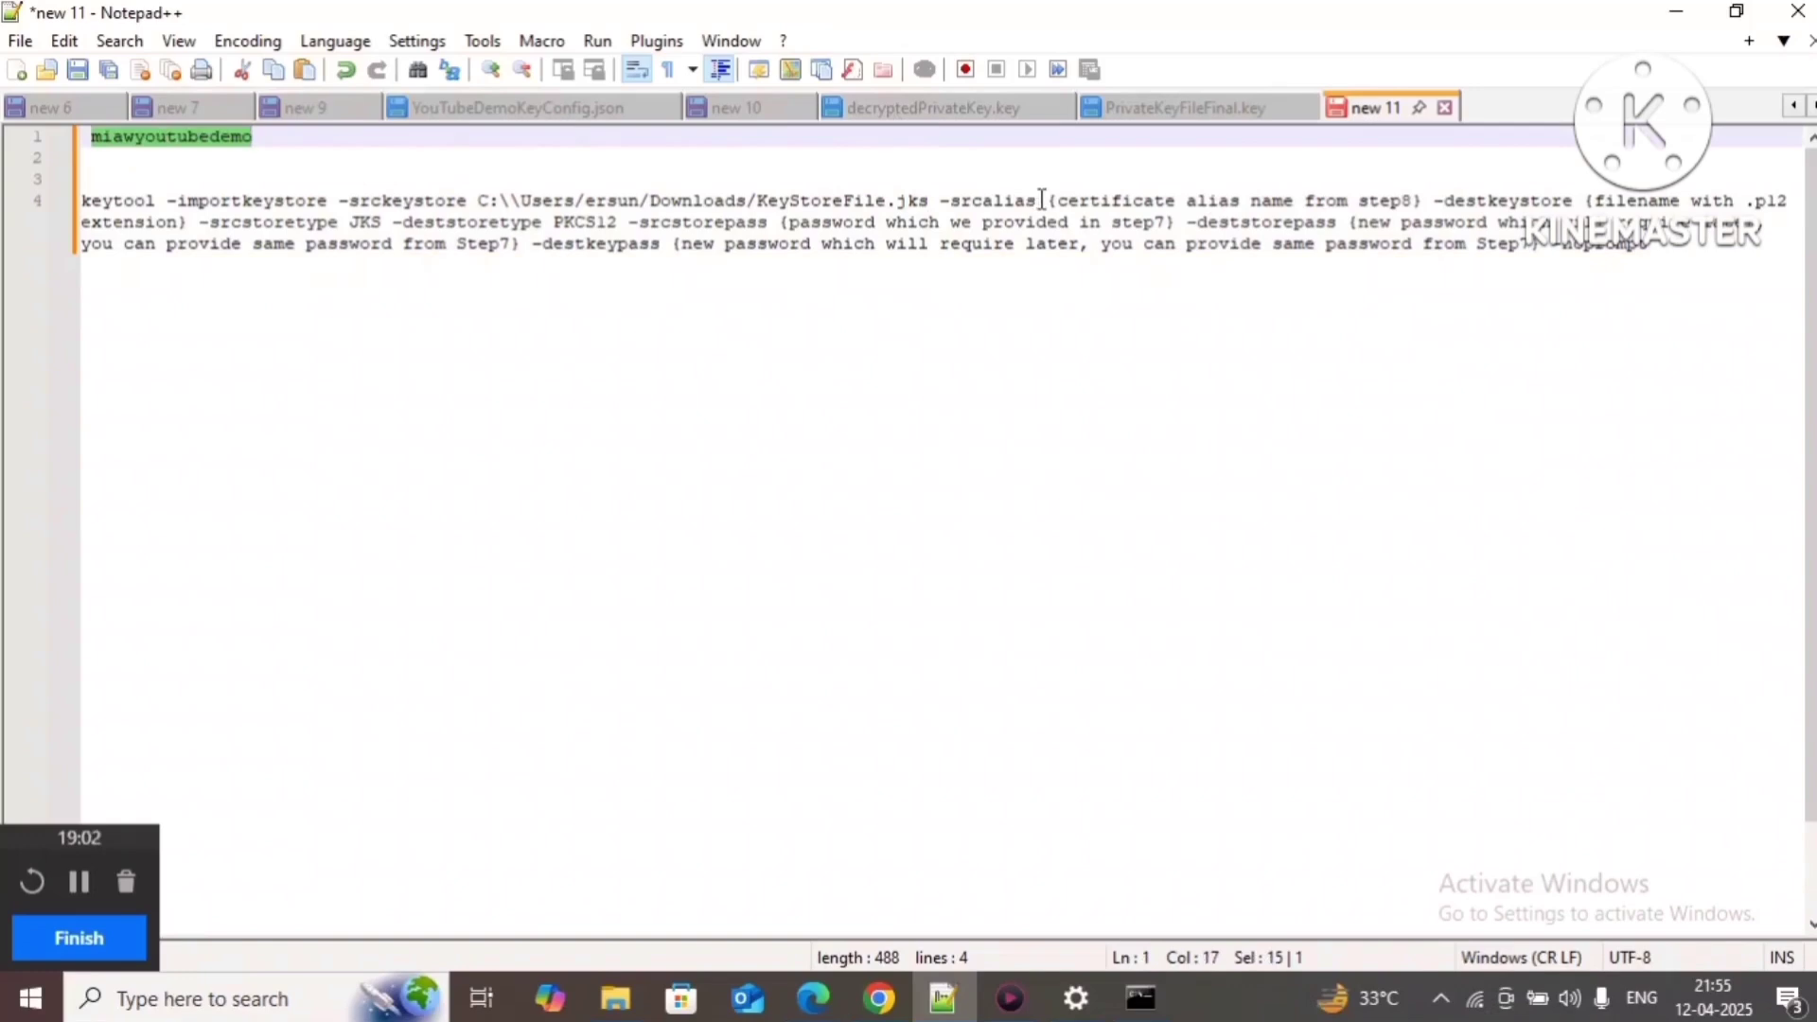
left_click_drag(1047, 199, 1105, 201)
left_click_drag(1279, 202, 1427, 204)
key("ctrl+v")
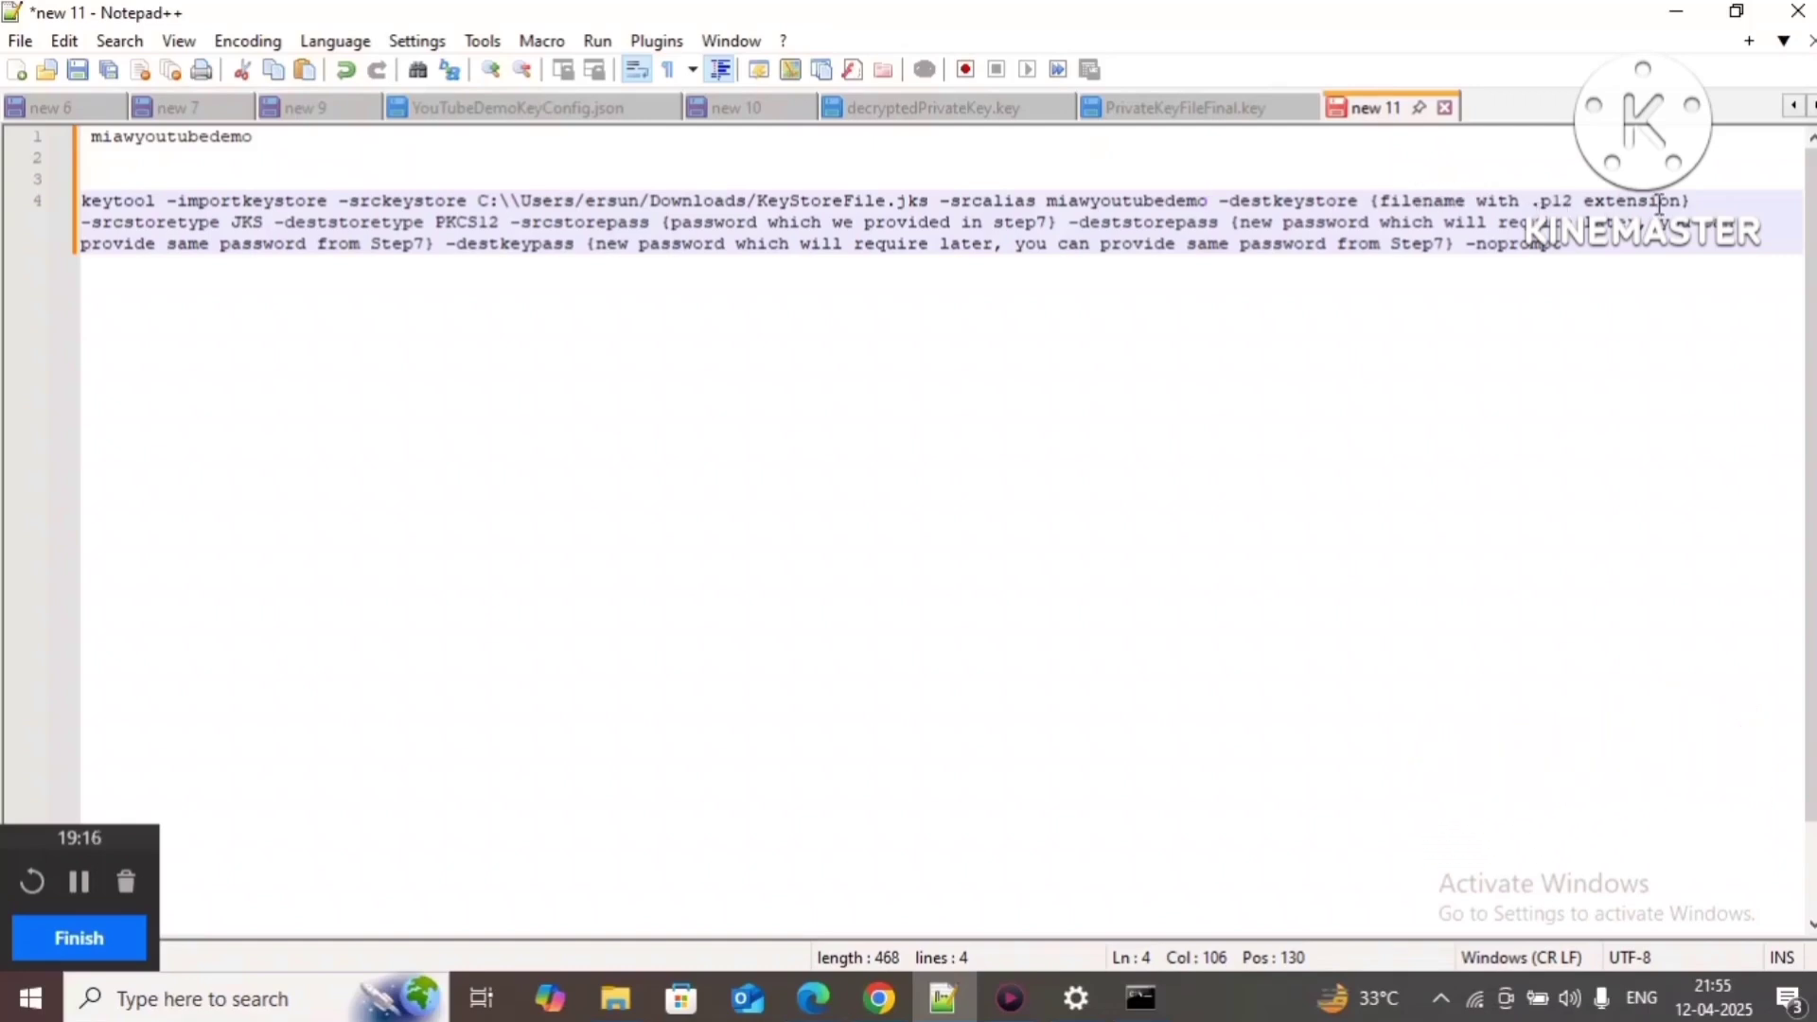
Step: Set the destination keystore to P12File.p12 and fill in the source store password
left_click_drag(1686, 202, 1374, 202)
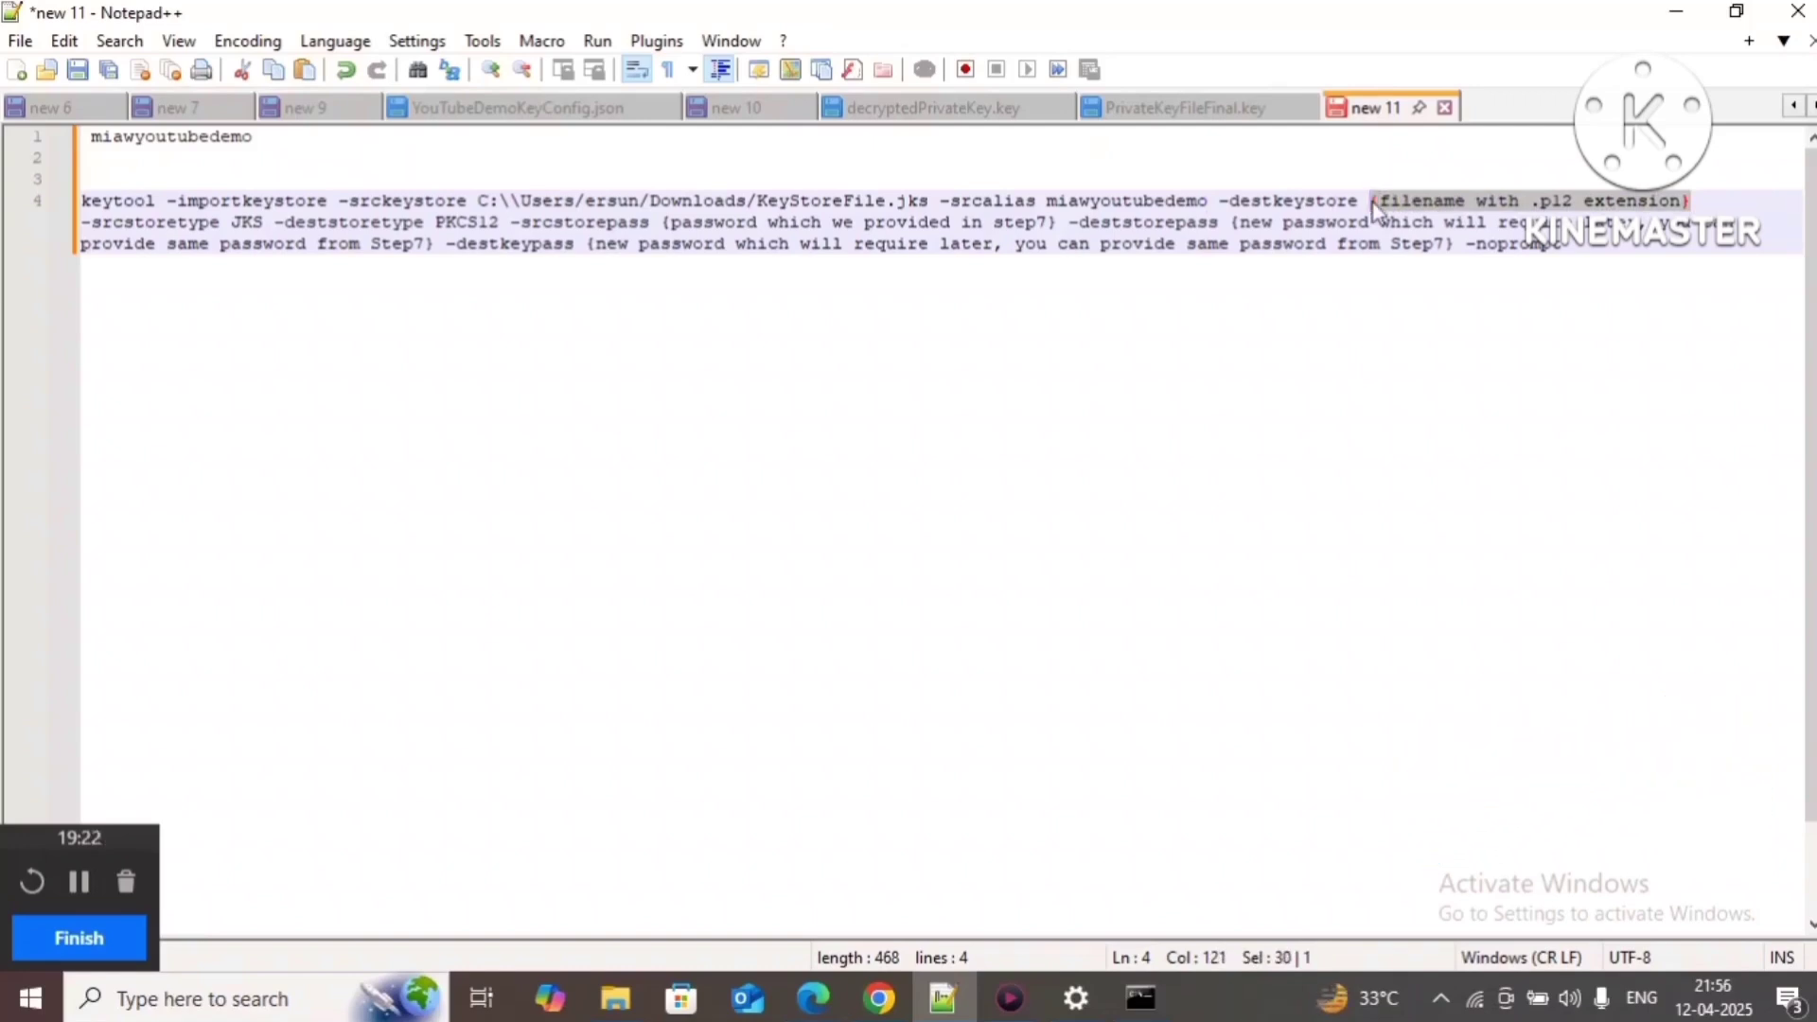
type("P12F")
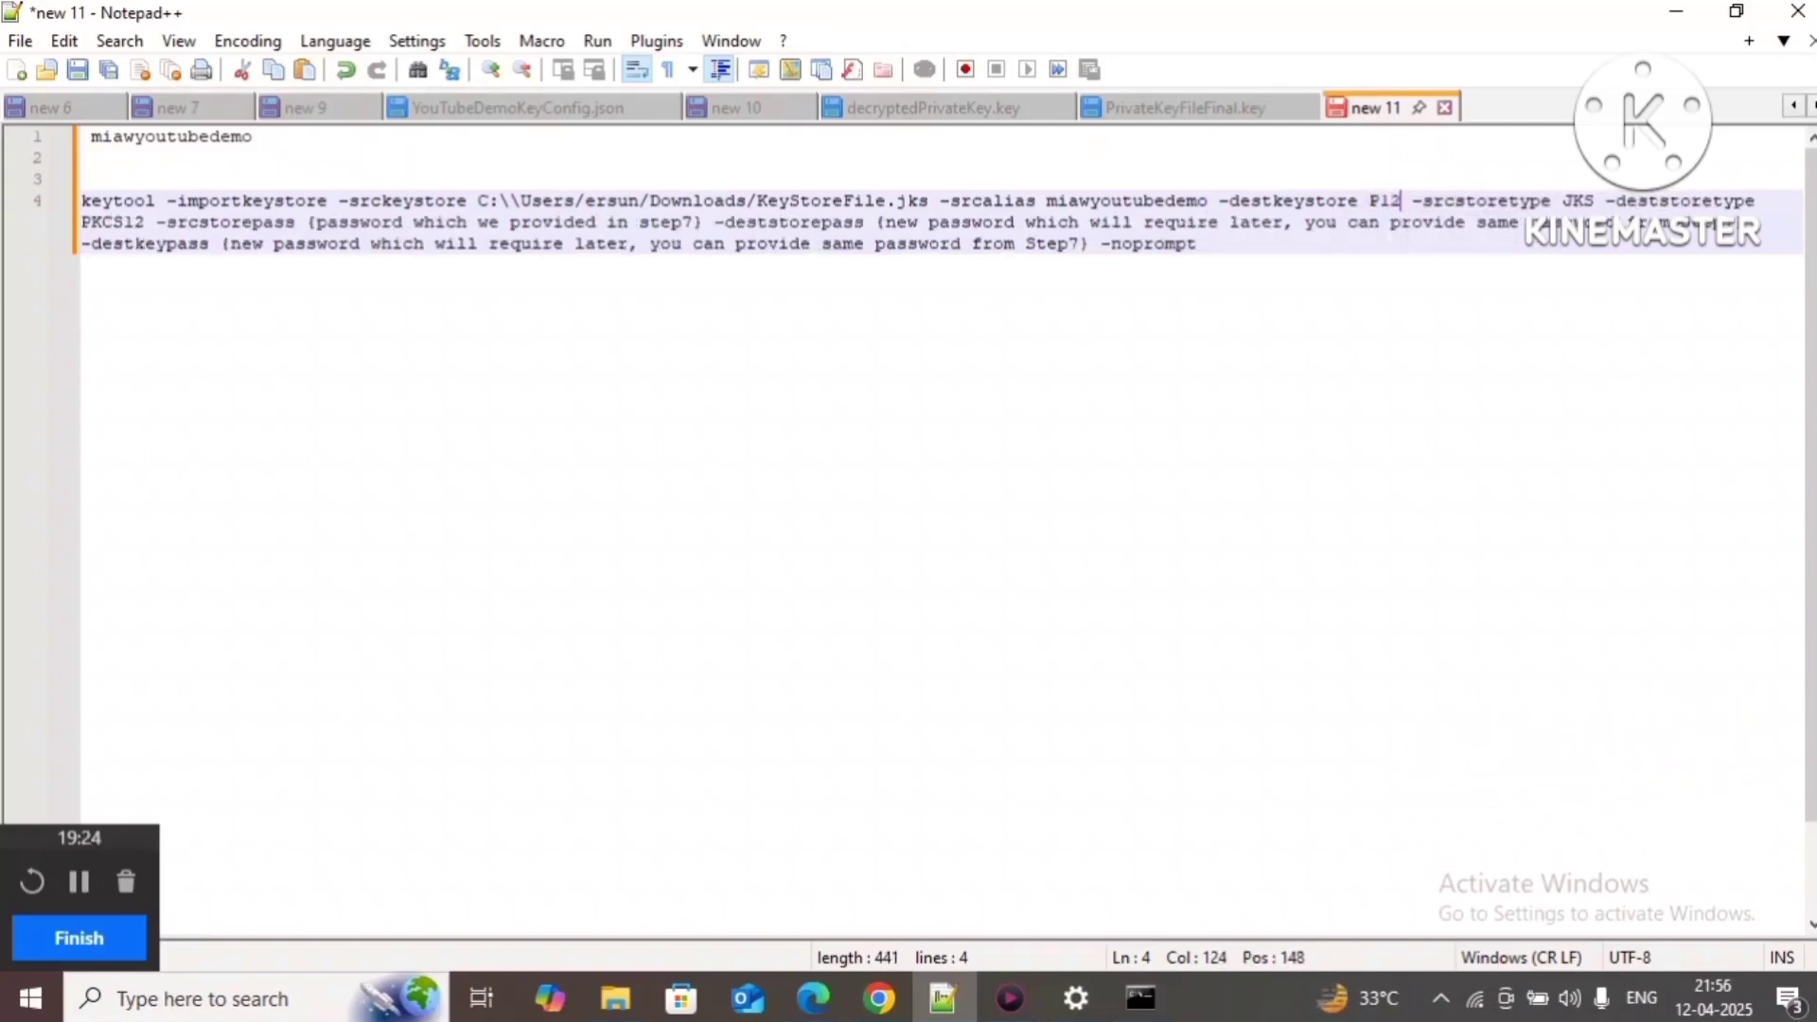
type("ile")
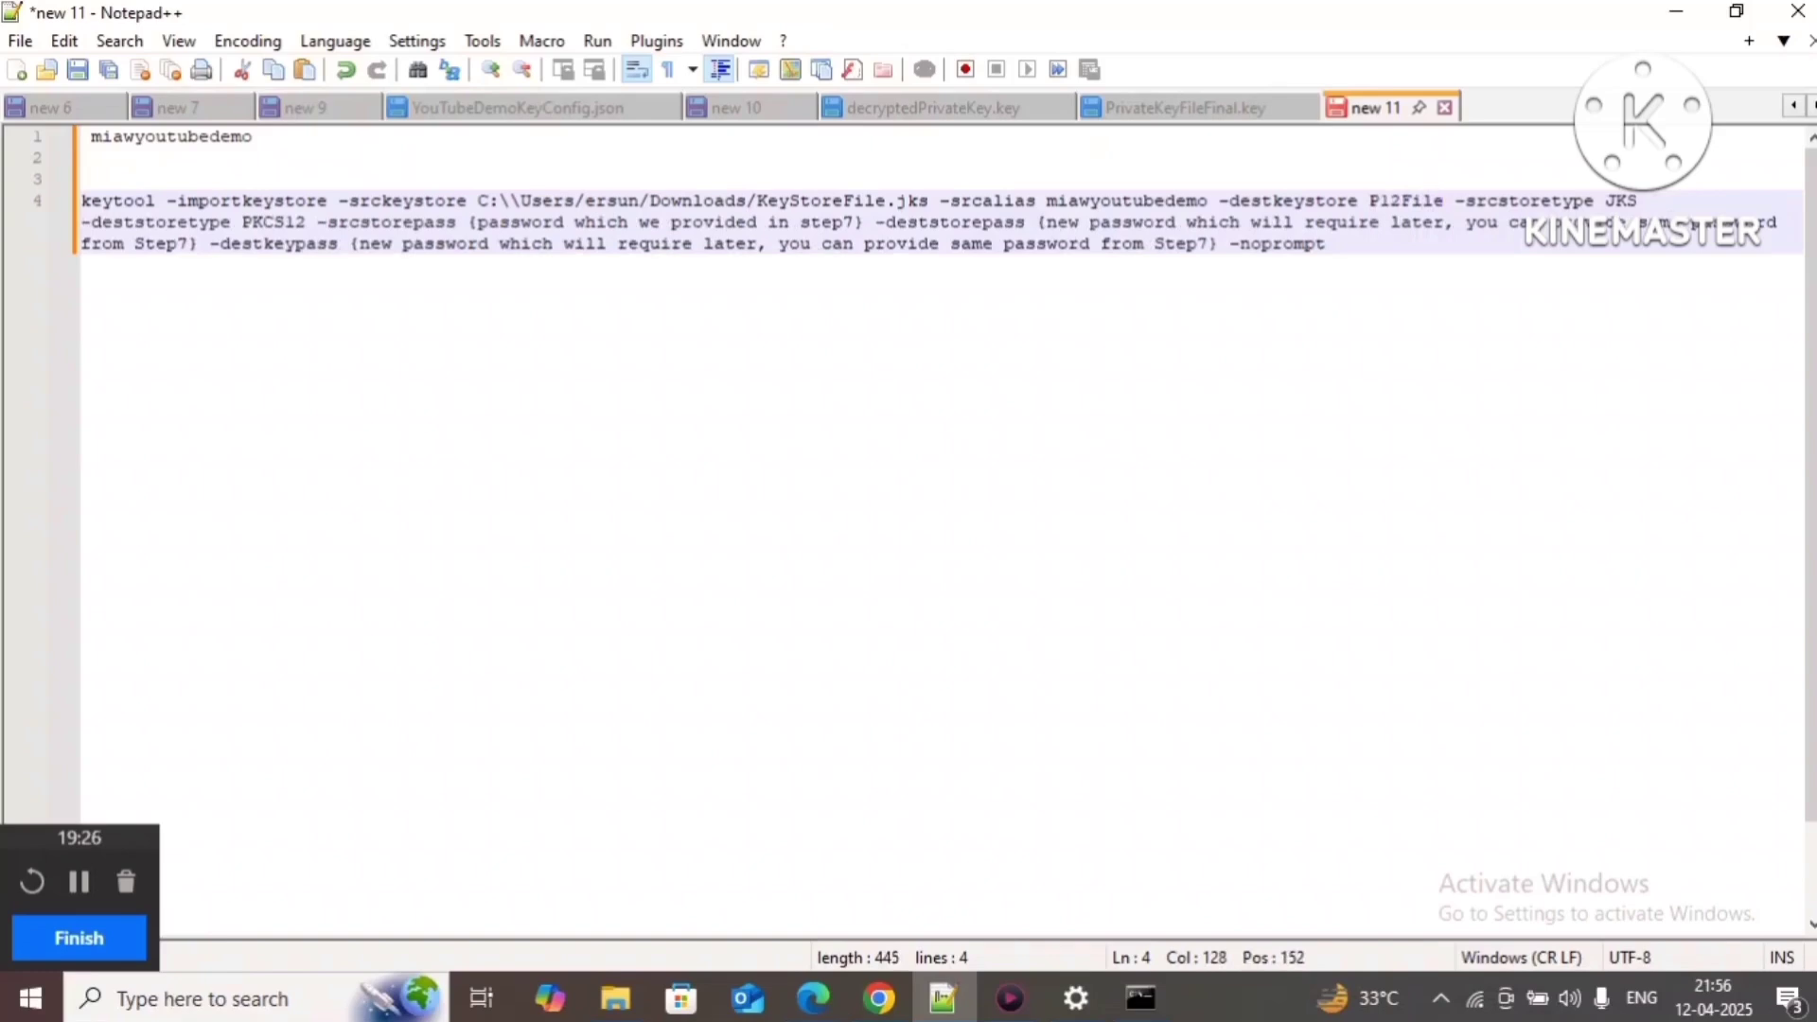
type(".p12")
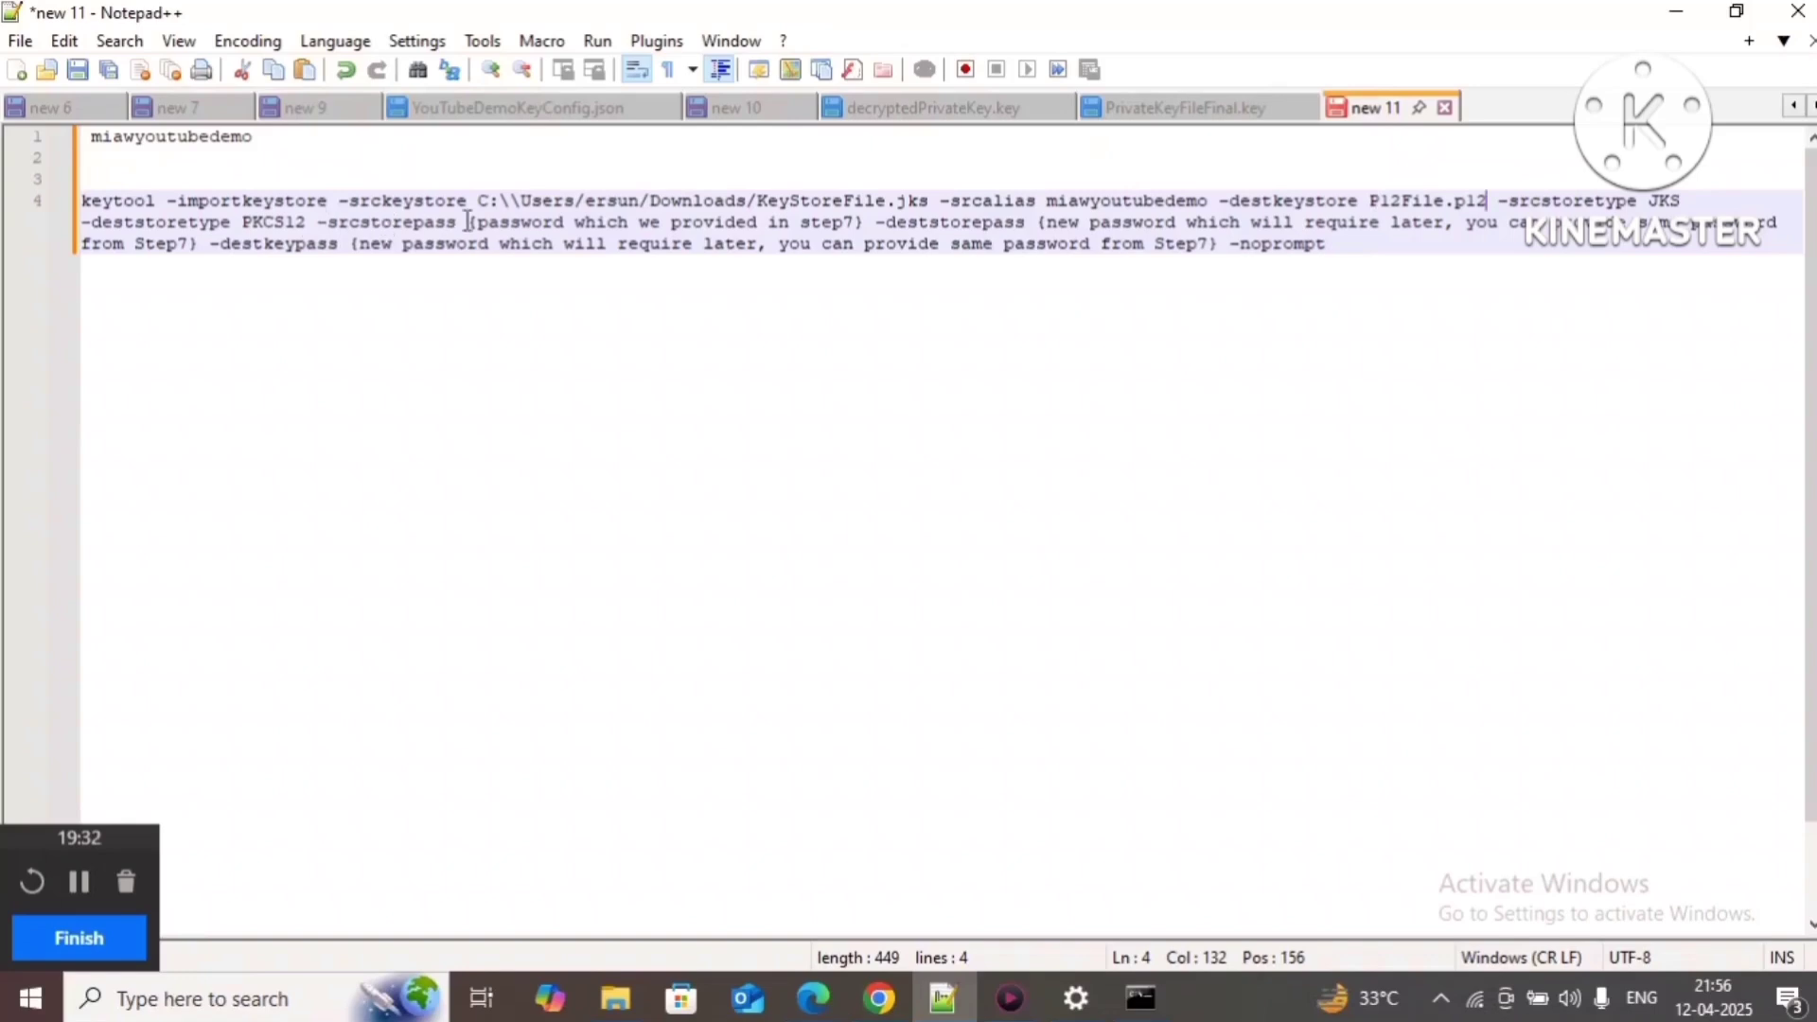
left_click_drag(467, 222, 872, 223)
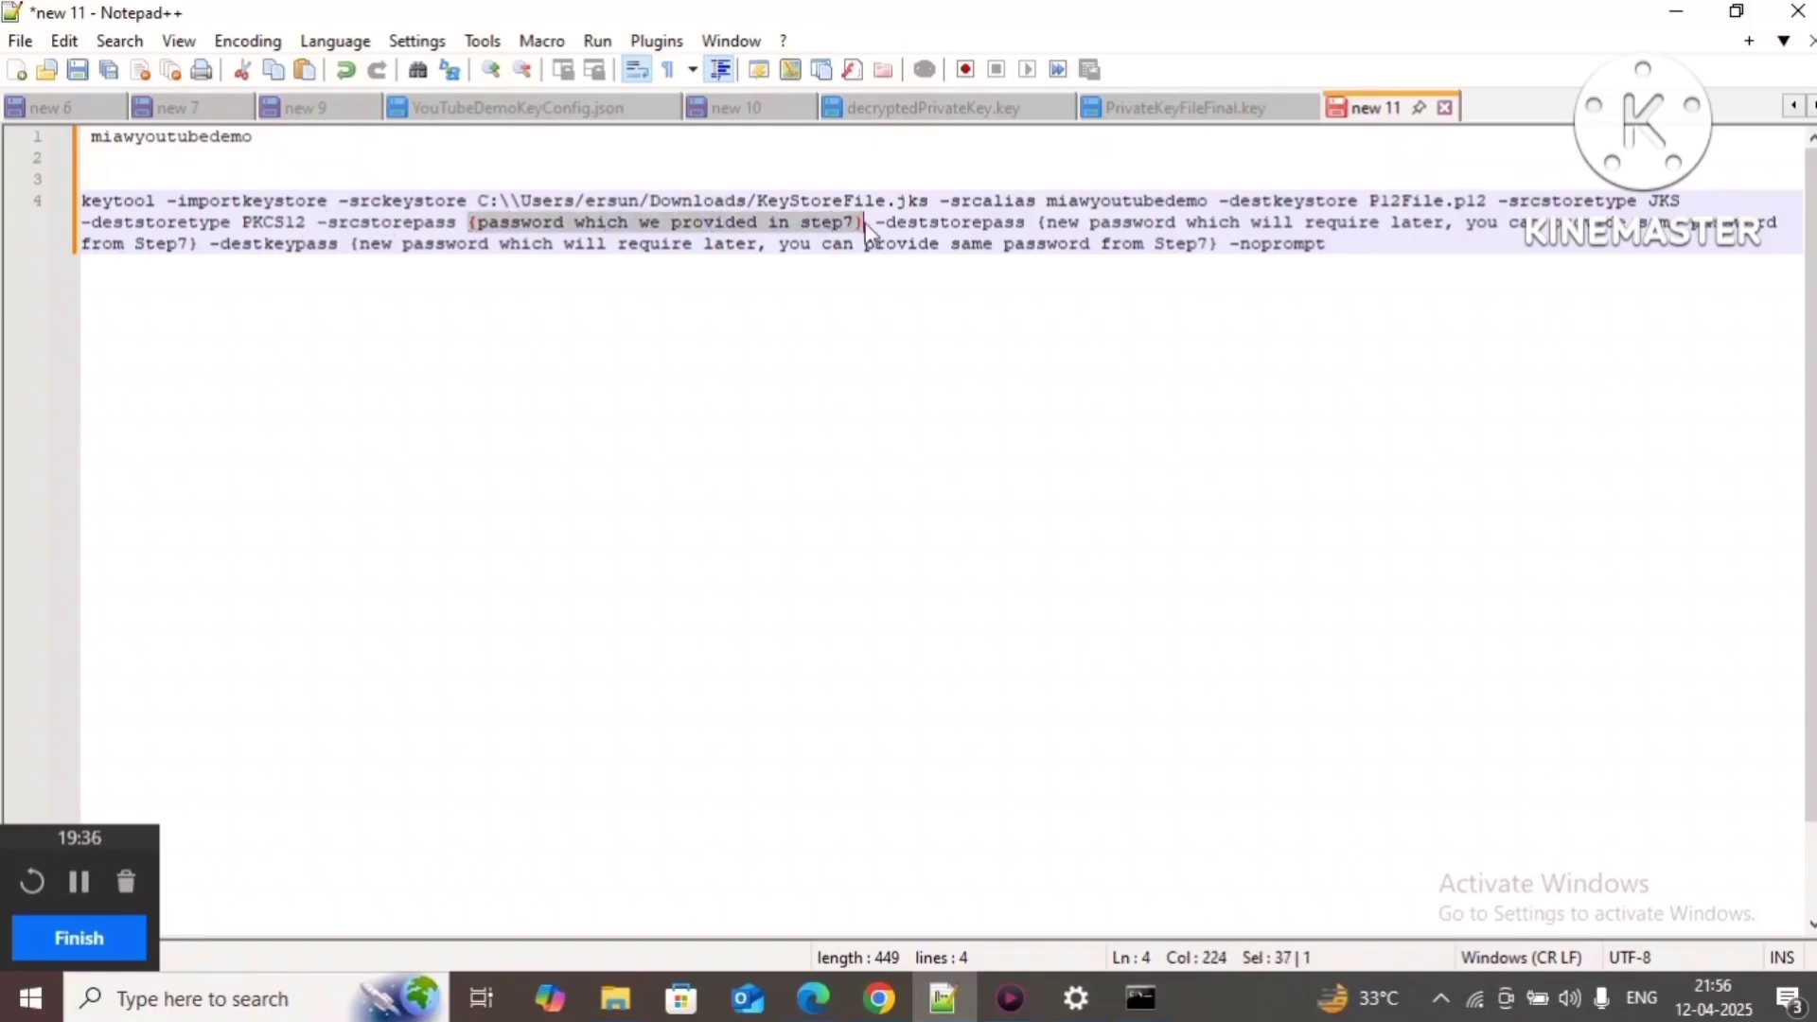
key("Delete")
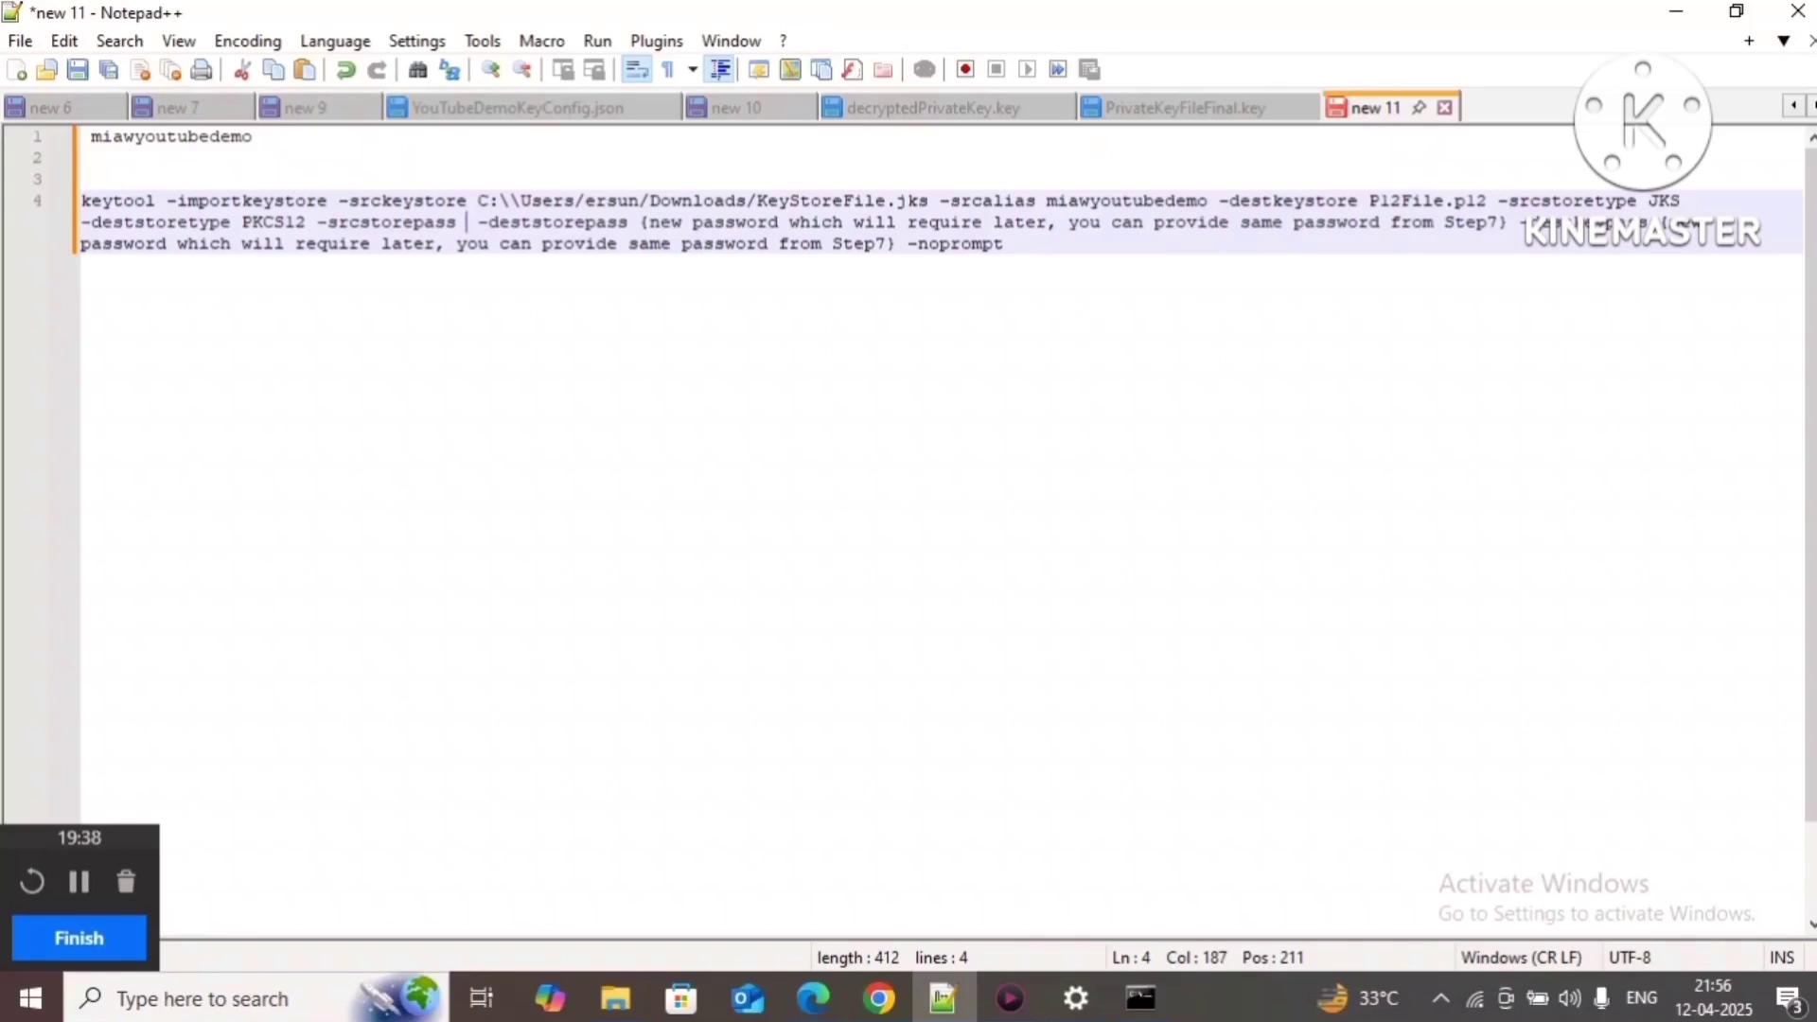
type("123456")
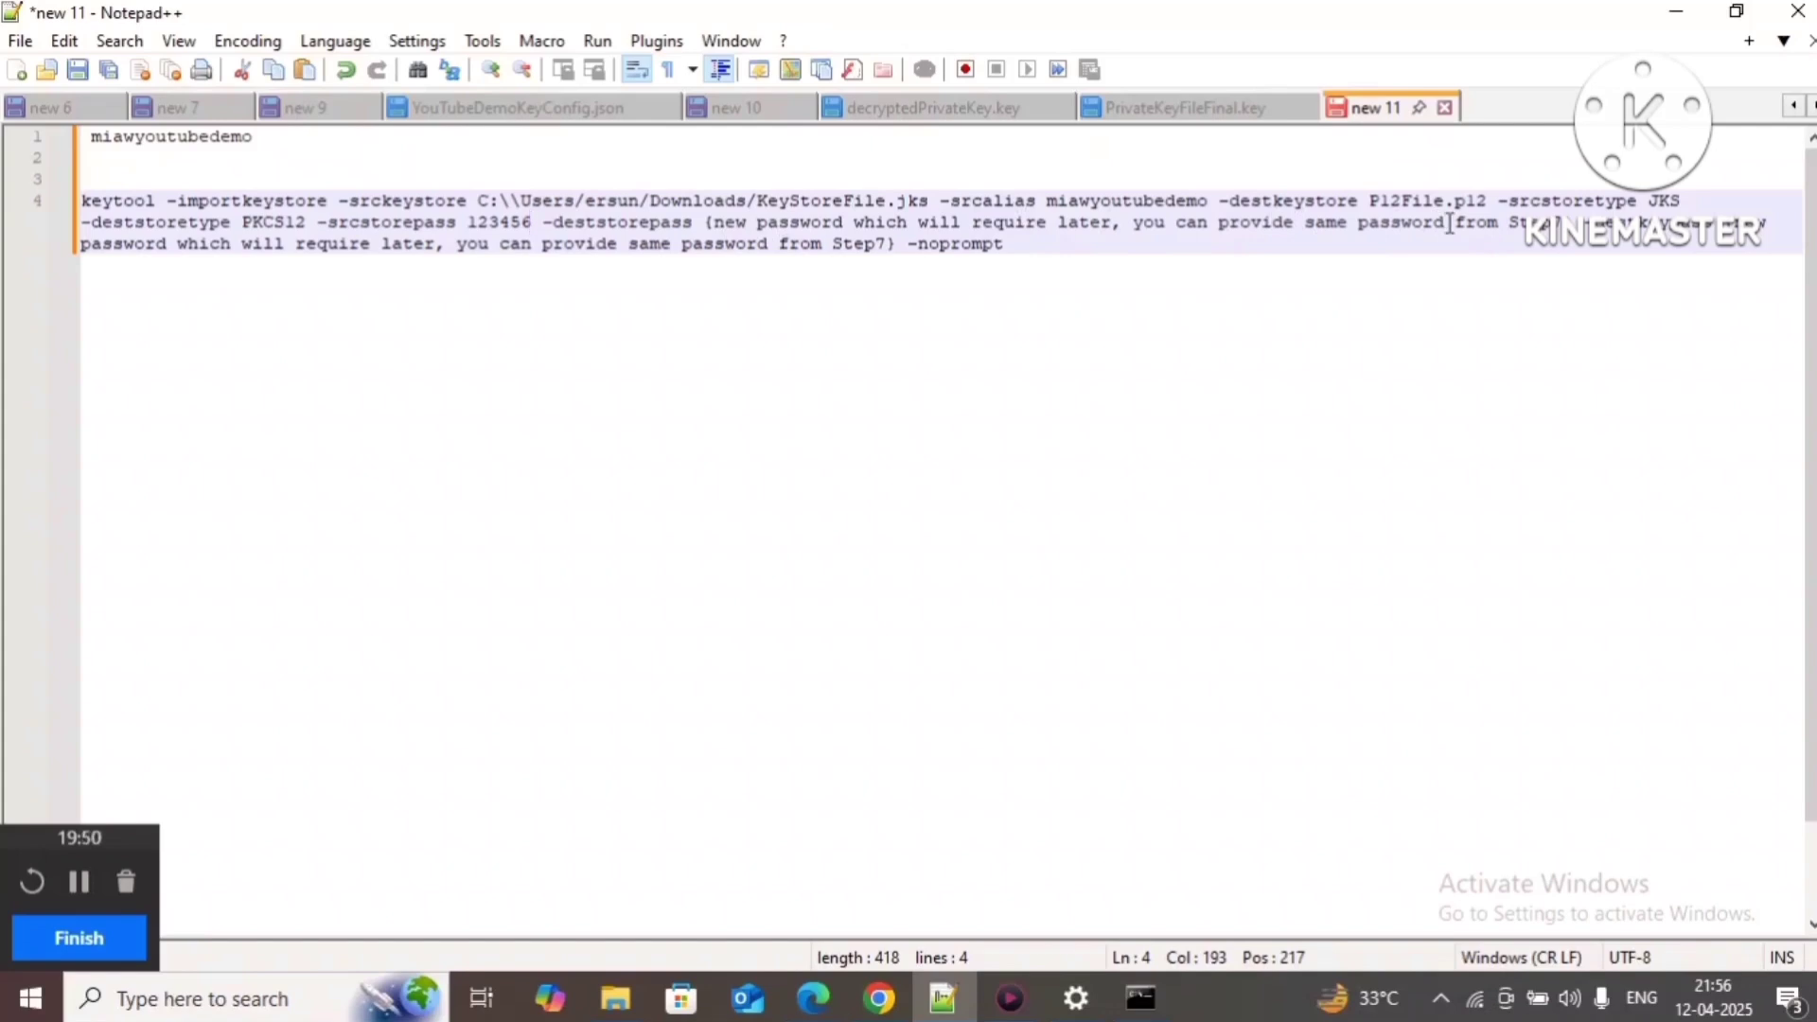
Step: Fill in the destination store and destination key passwords, then select the completed command
mouse_move(708, 222)
left_mouse_down()
mouse_move(1404, 237)
mouse_move(960, 274)
mouse_move(821, 272)
mouse_move(754, 232)
mouse_move(709, 232)
left_mouse_up()
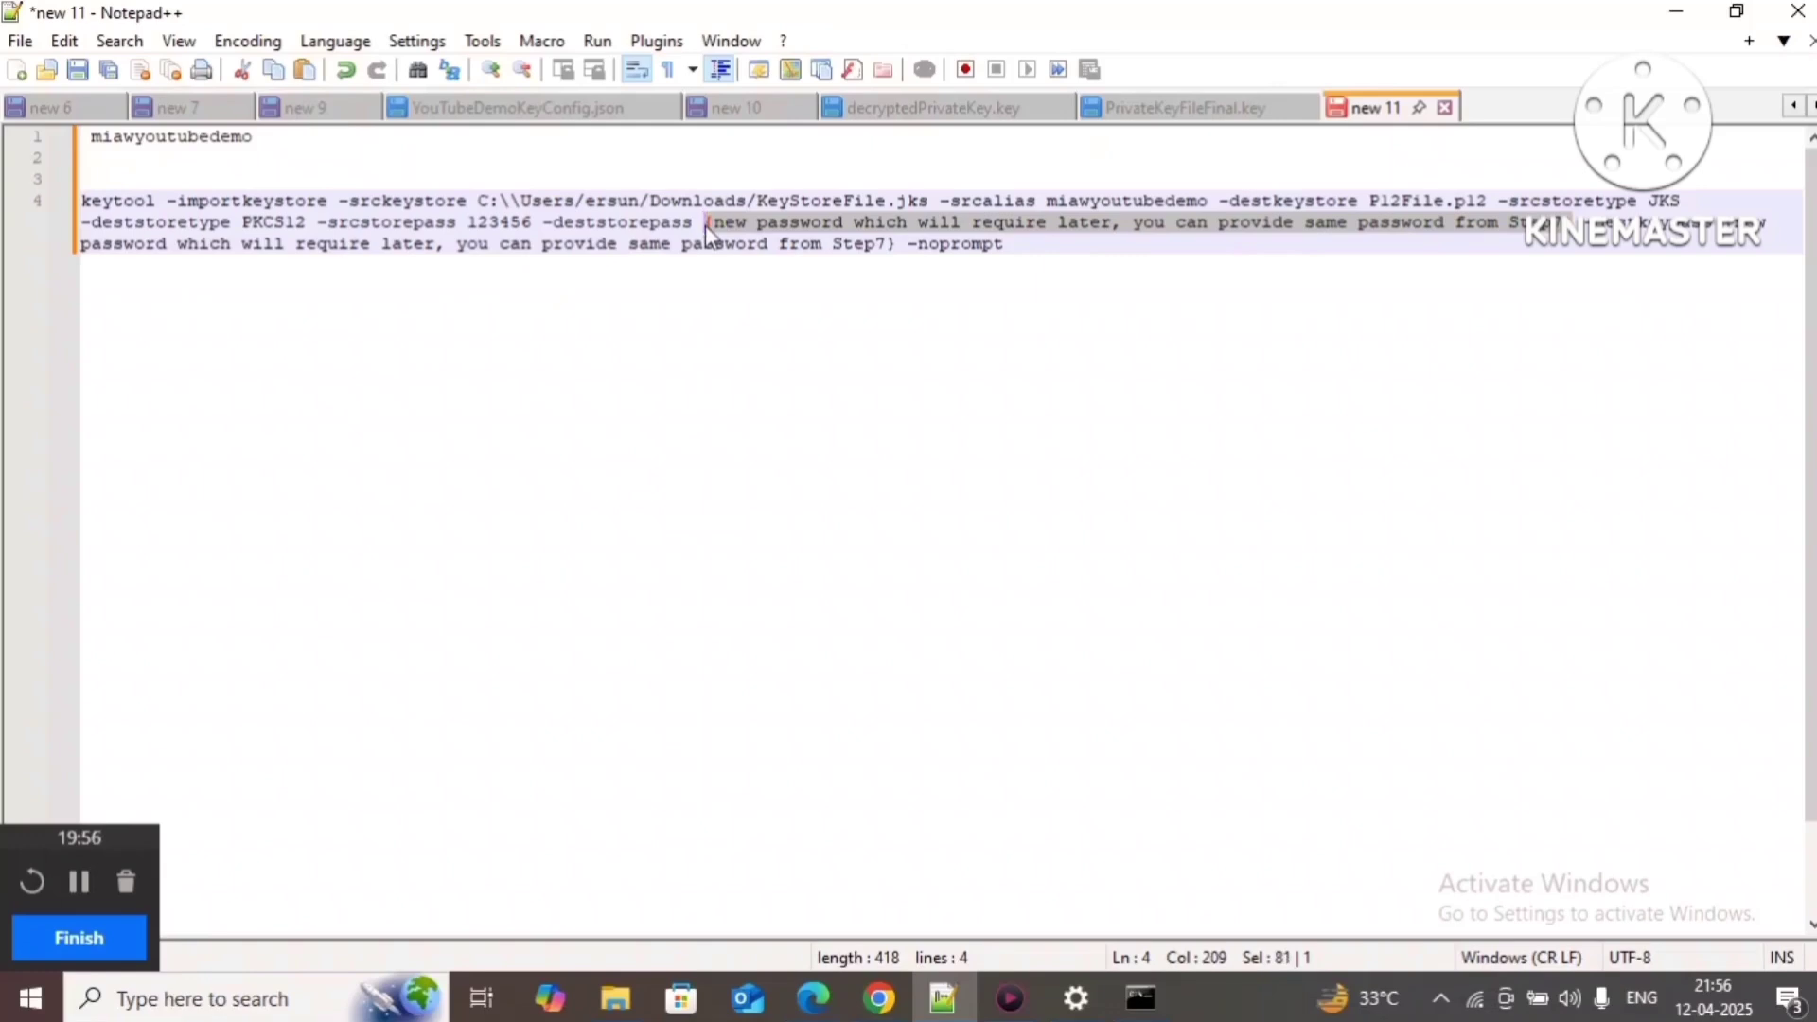
key("Delete")
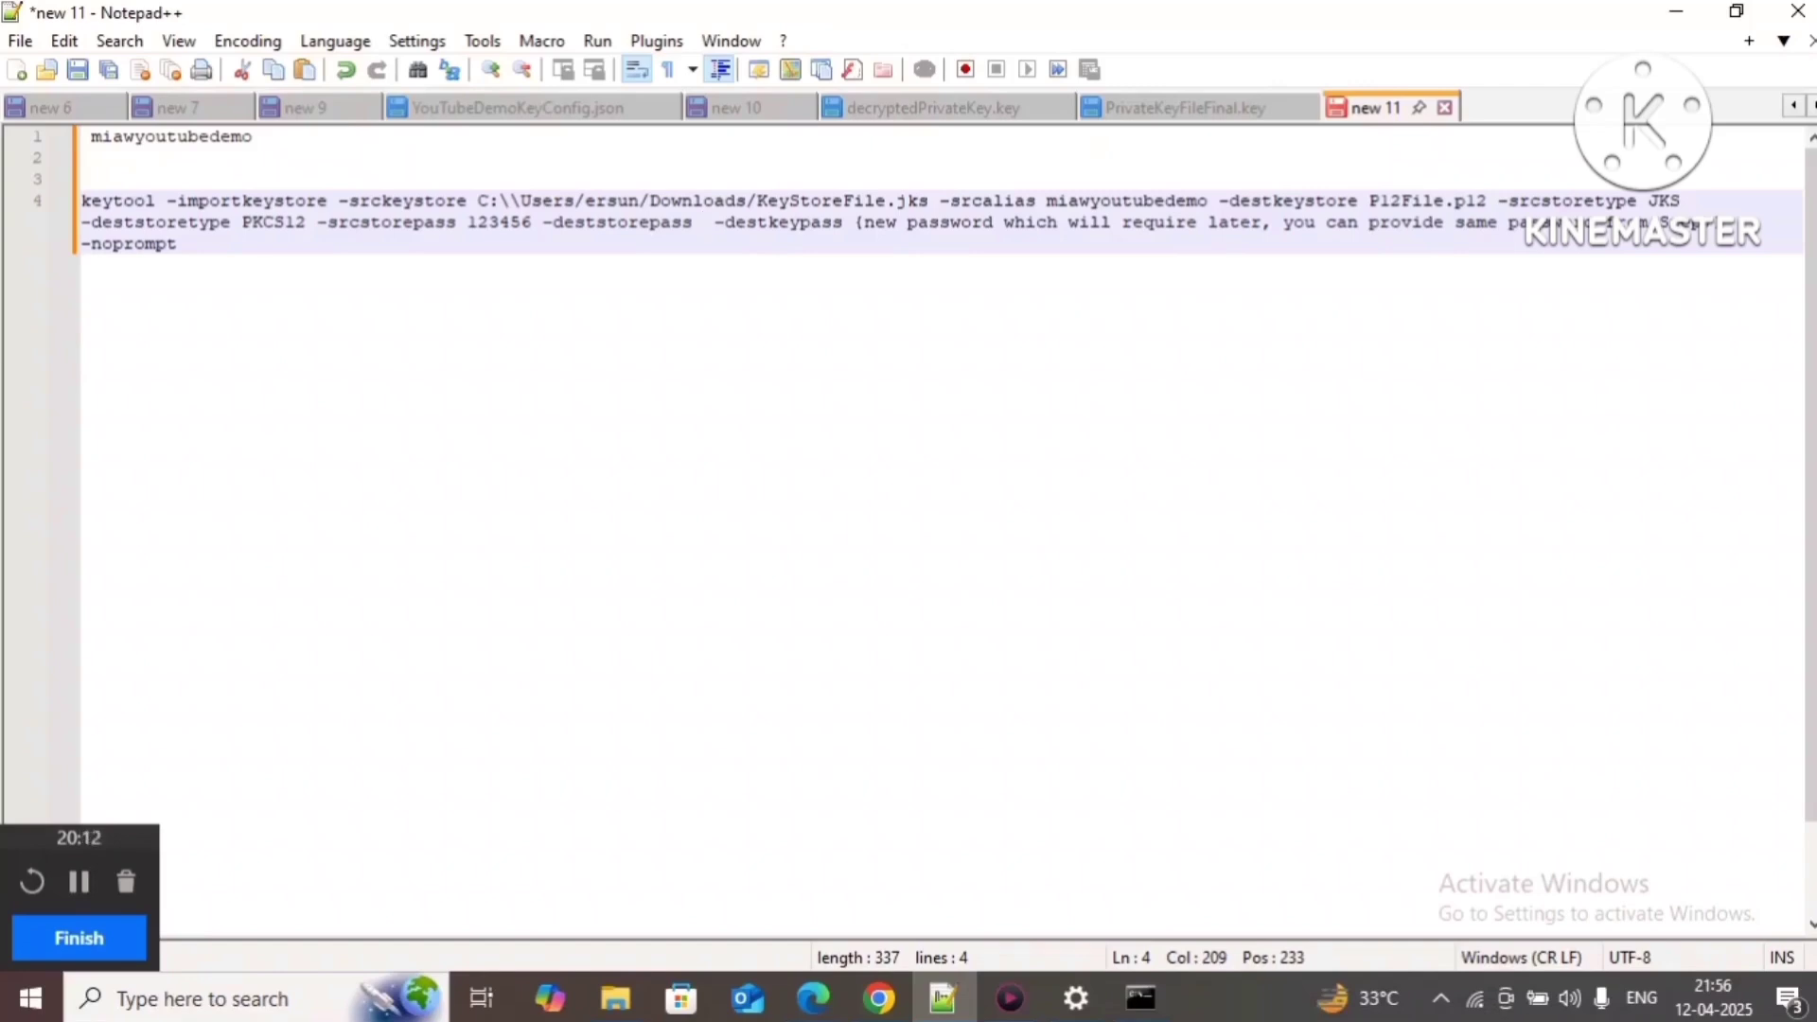
type("1234567")
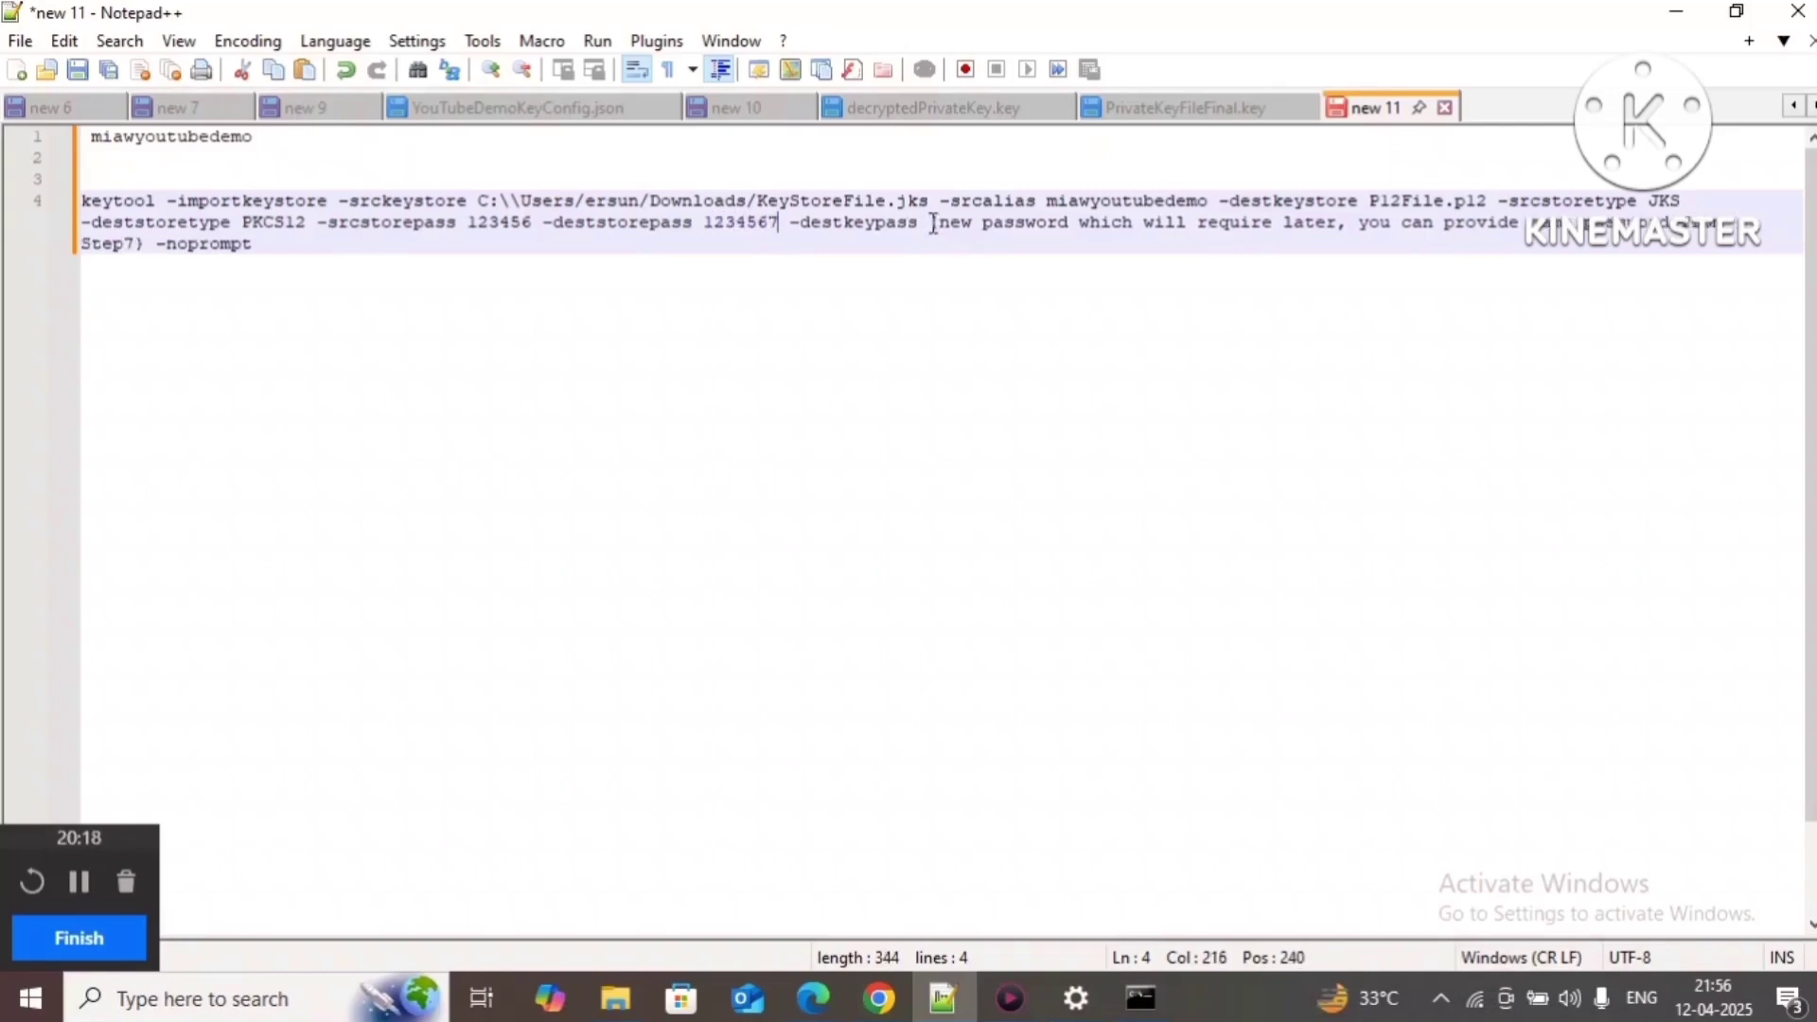
left_click_drag(933, 223, 1367, 263)
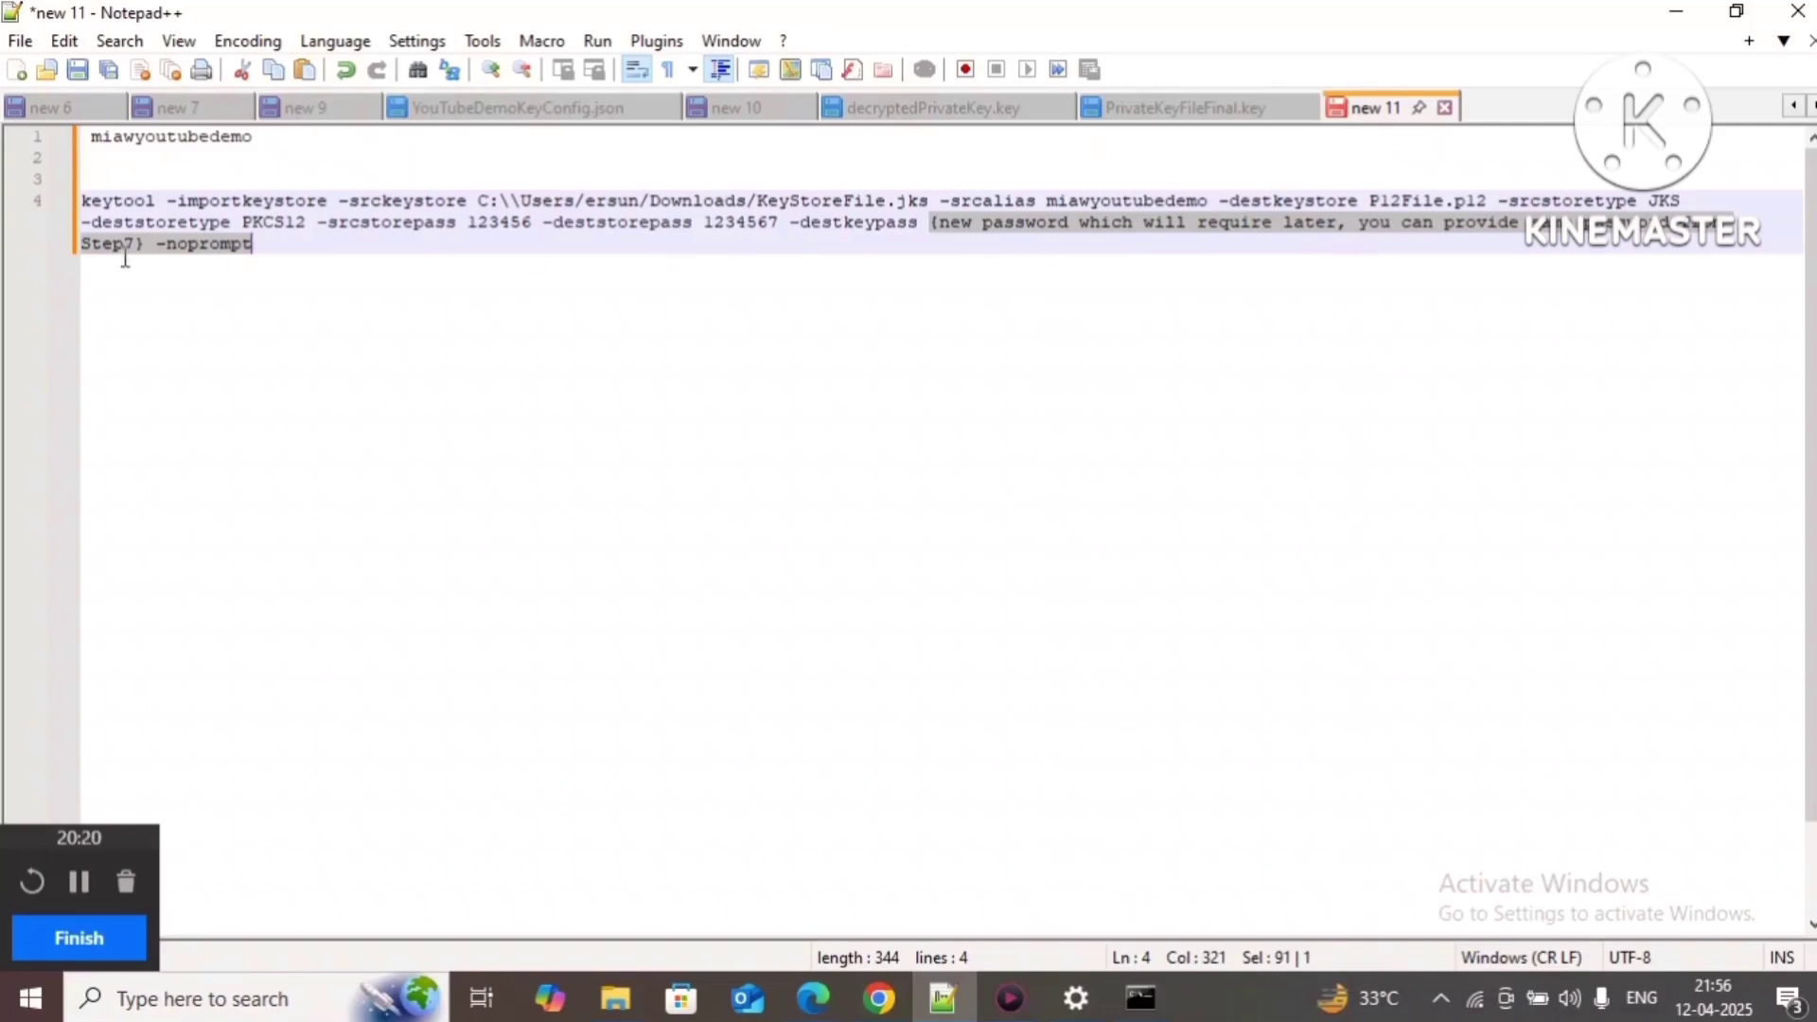
left_click_drag(125, 258, 142, 244)
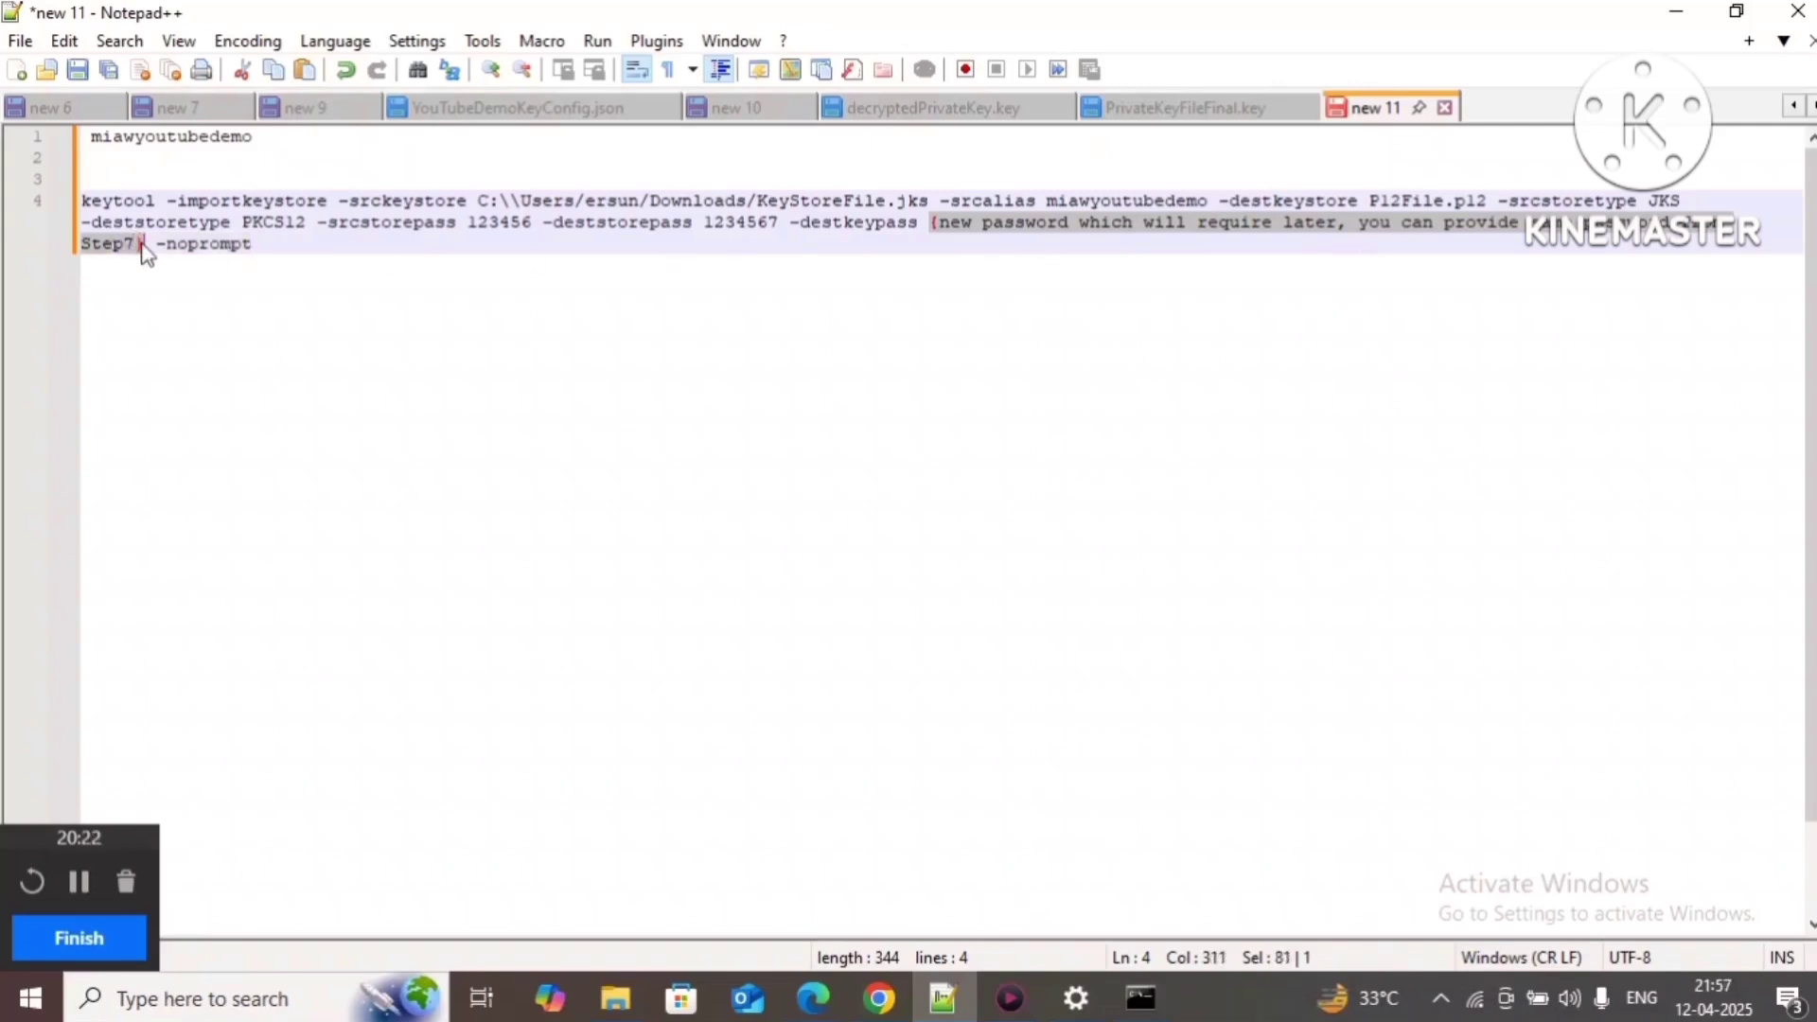
type("1234567")
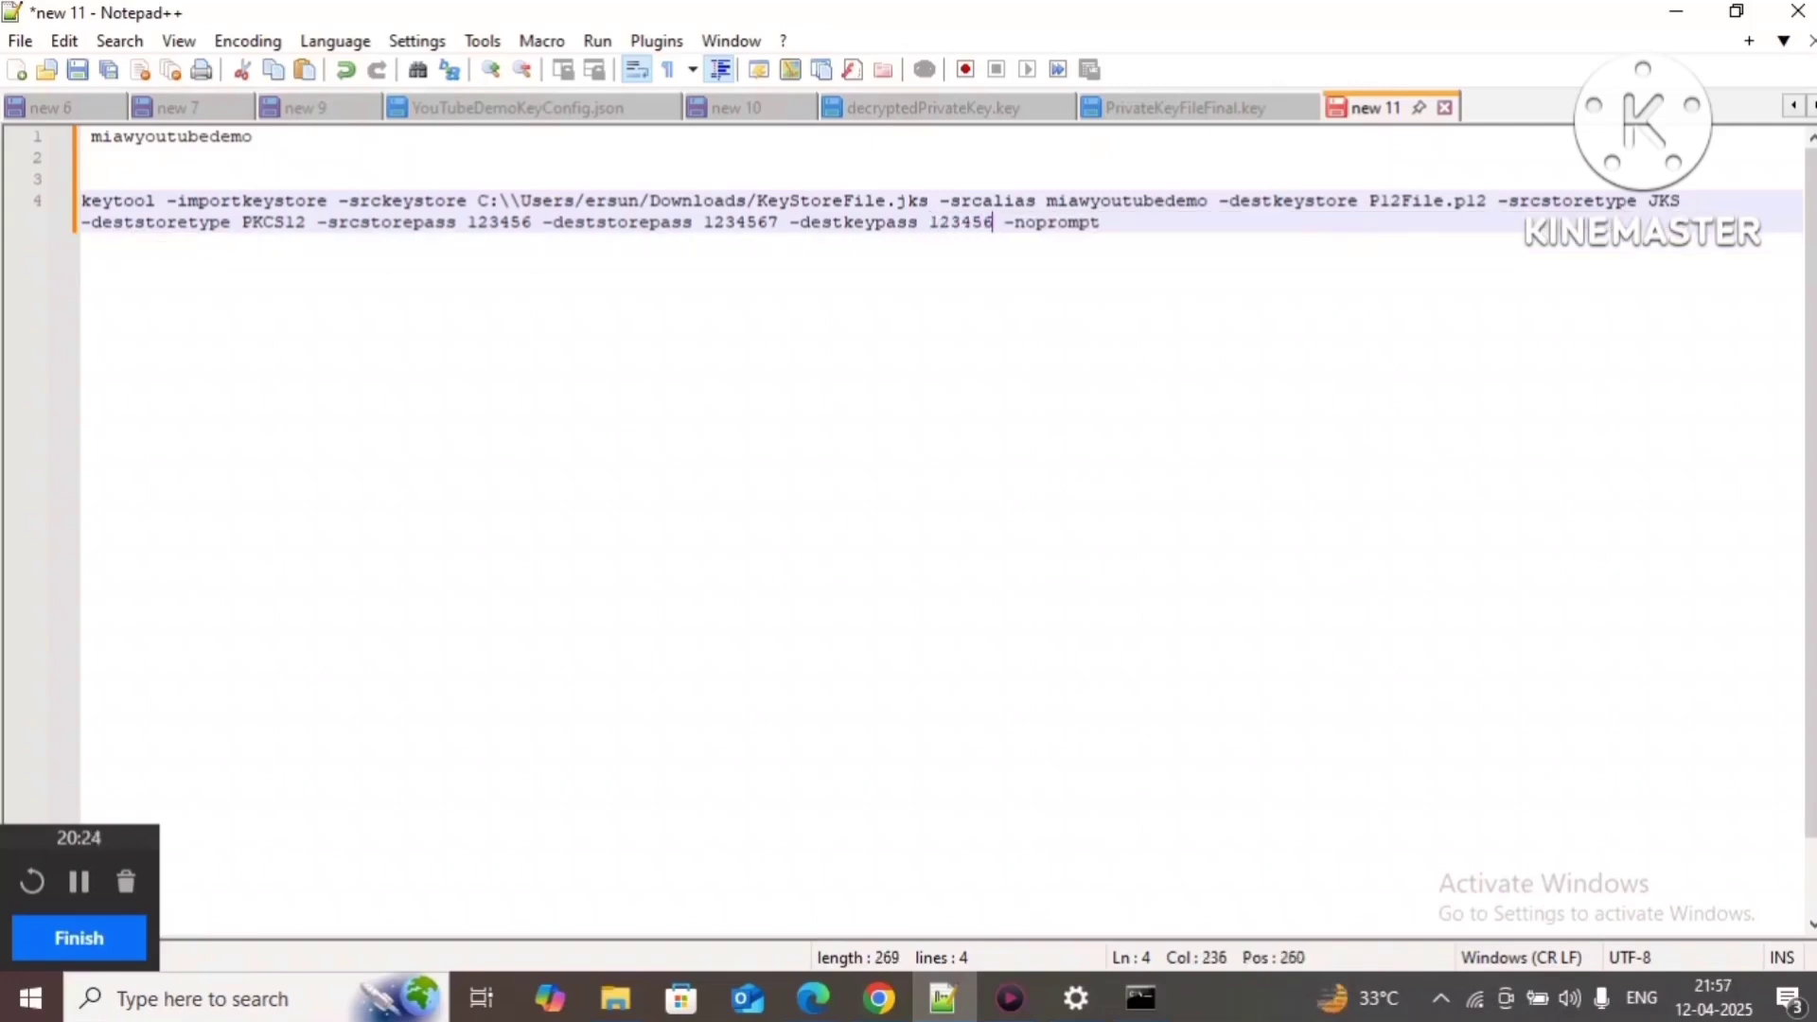
left_click(1137, 224)
key("shift+Home")
key("shift+Home")
key("ctrl+c")
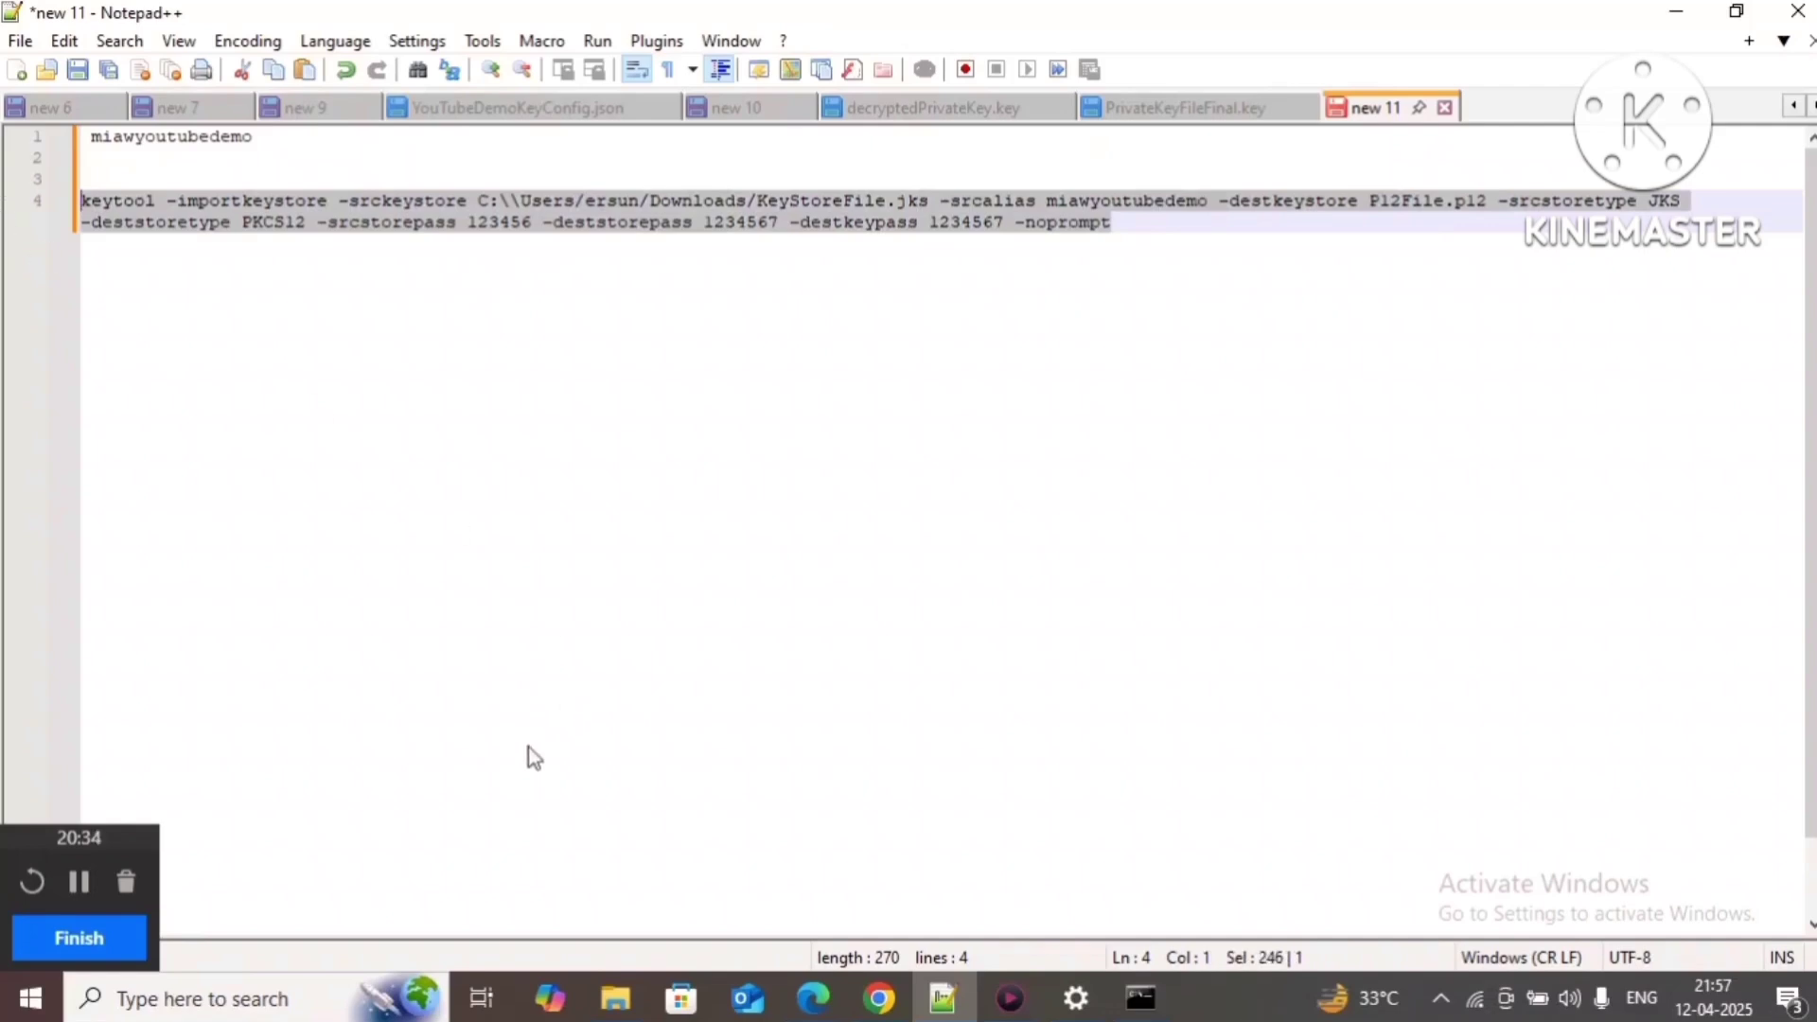
Step: Run the keytool -importkeystore command in Command Prompt to create P12File.p12, then mark the prompt's folder path
left_click(1140, 998)
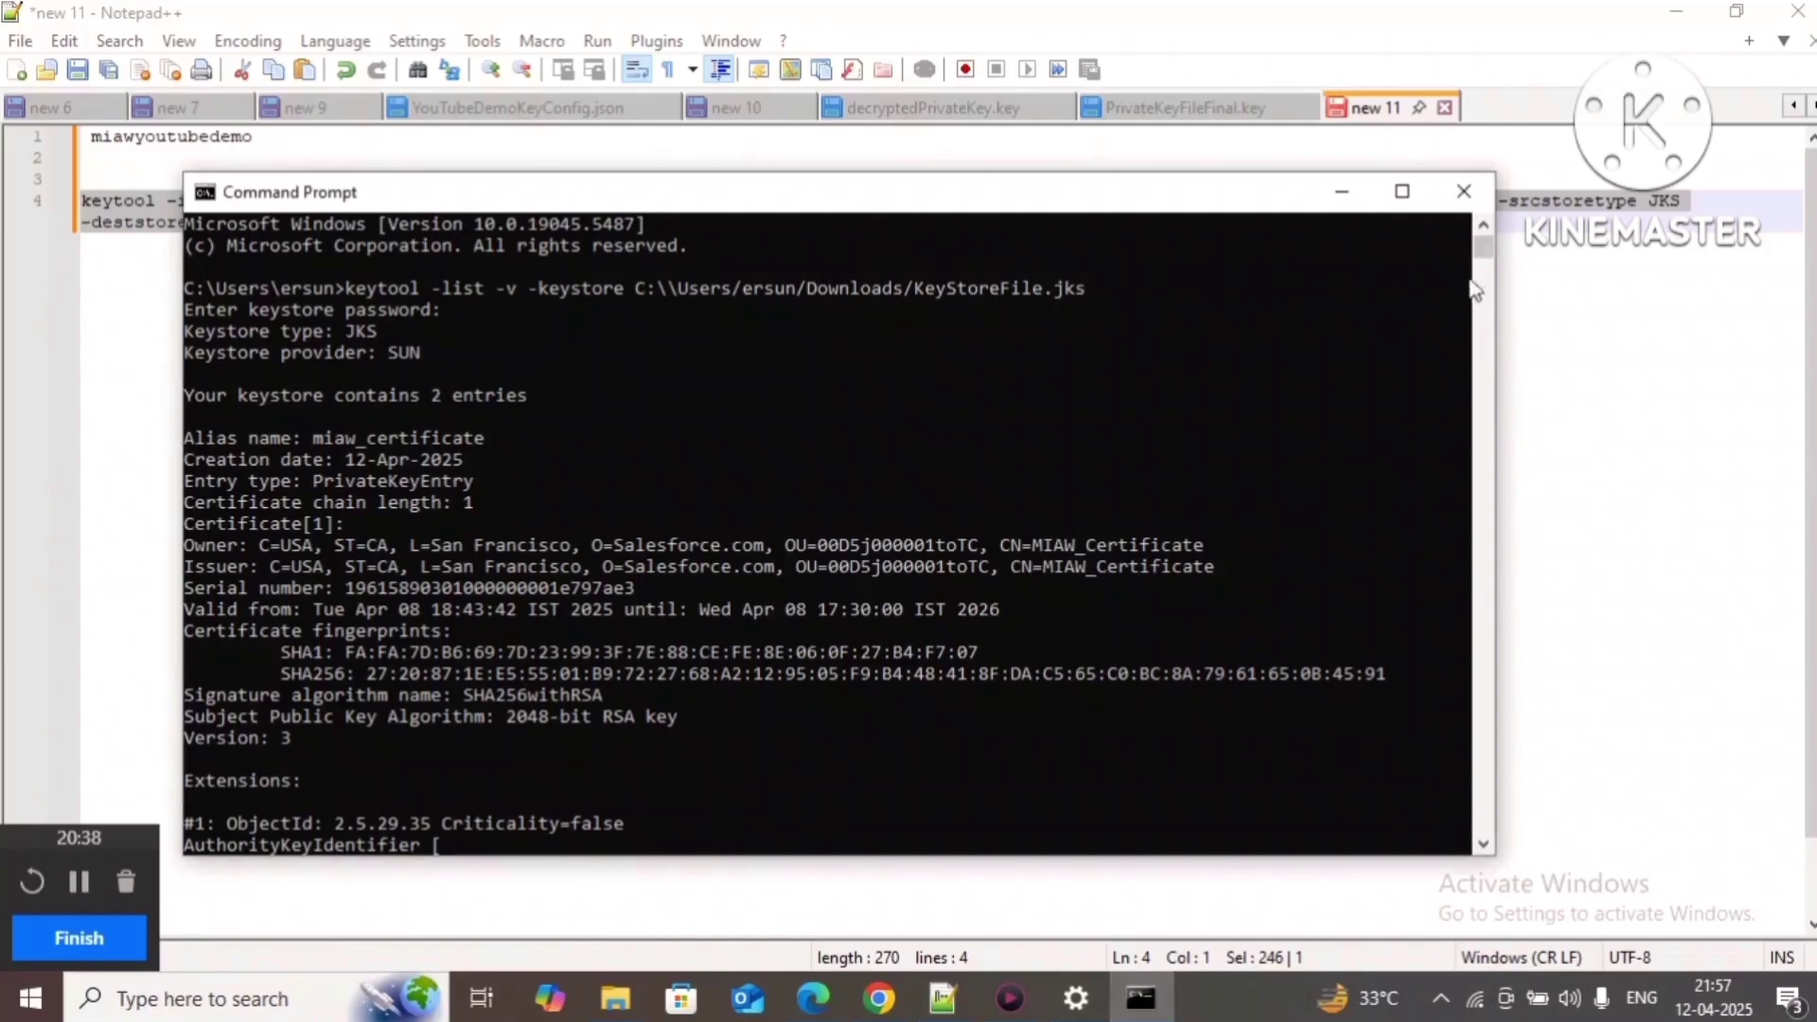
scroll(1484, 265, "down", 7)
left_click_drag(1483, 260, 1484, 266)
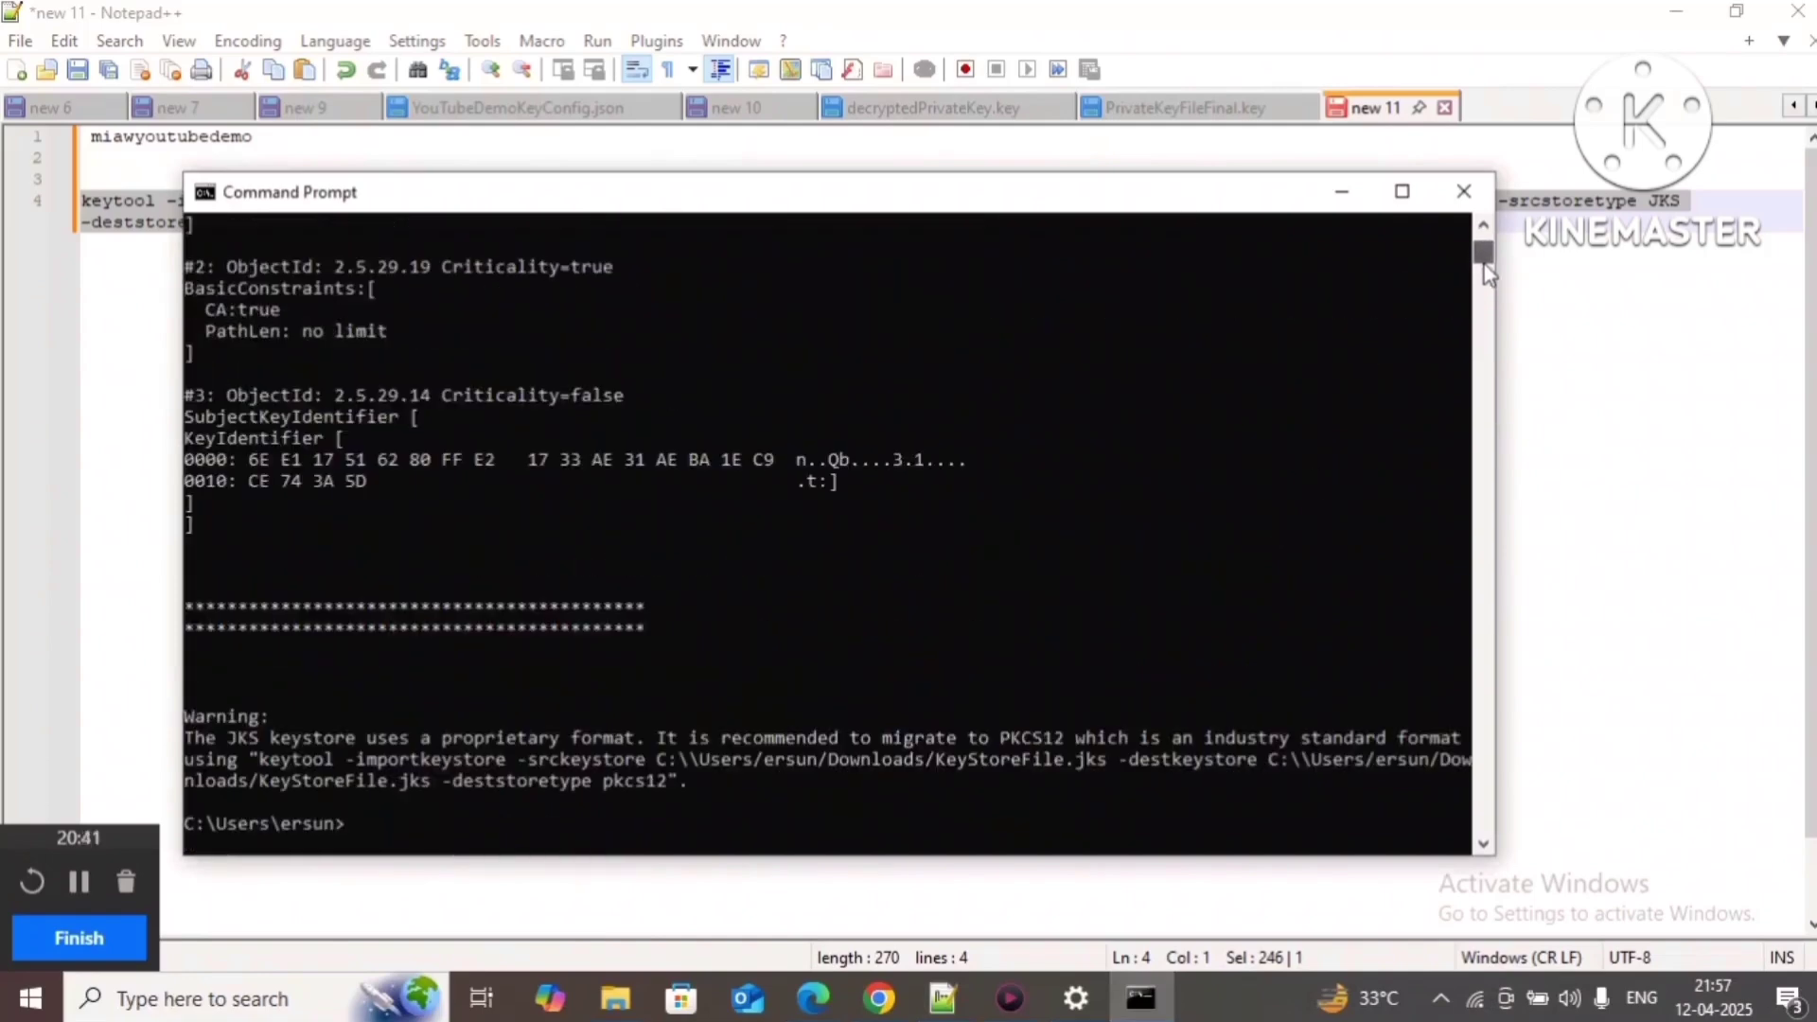
right_click(532, 810)
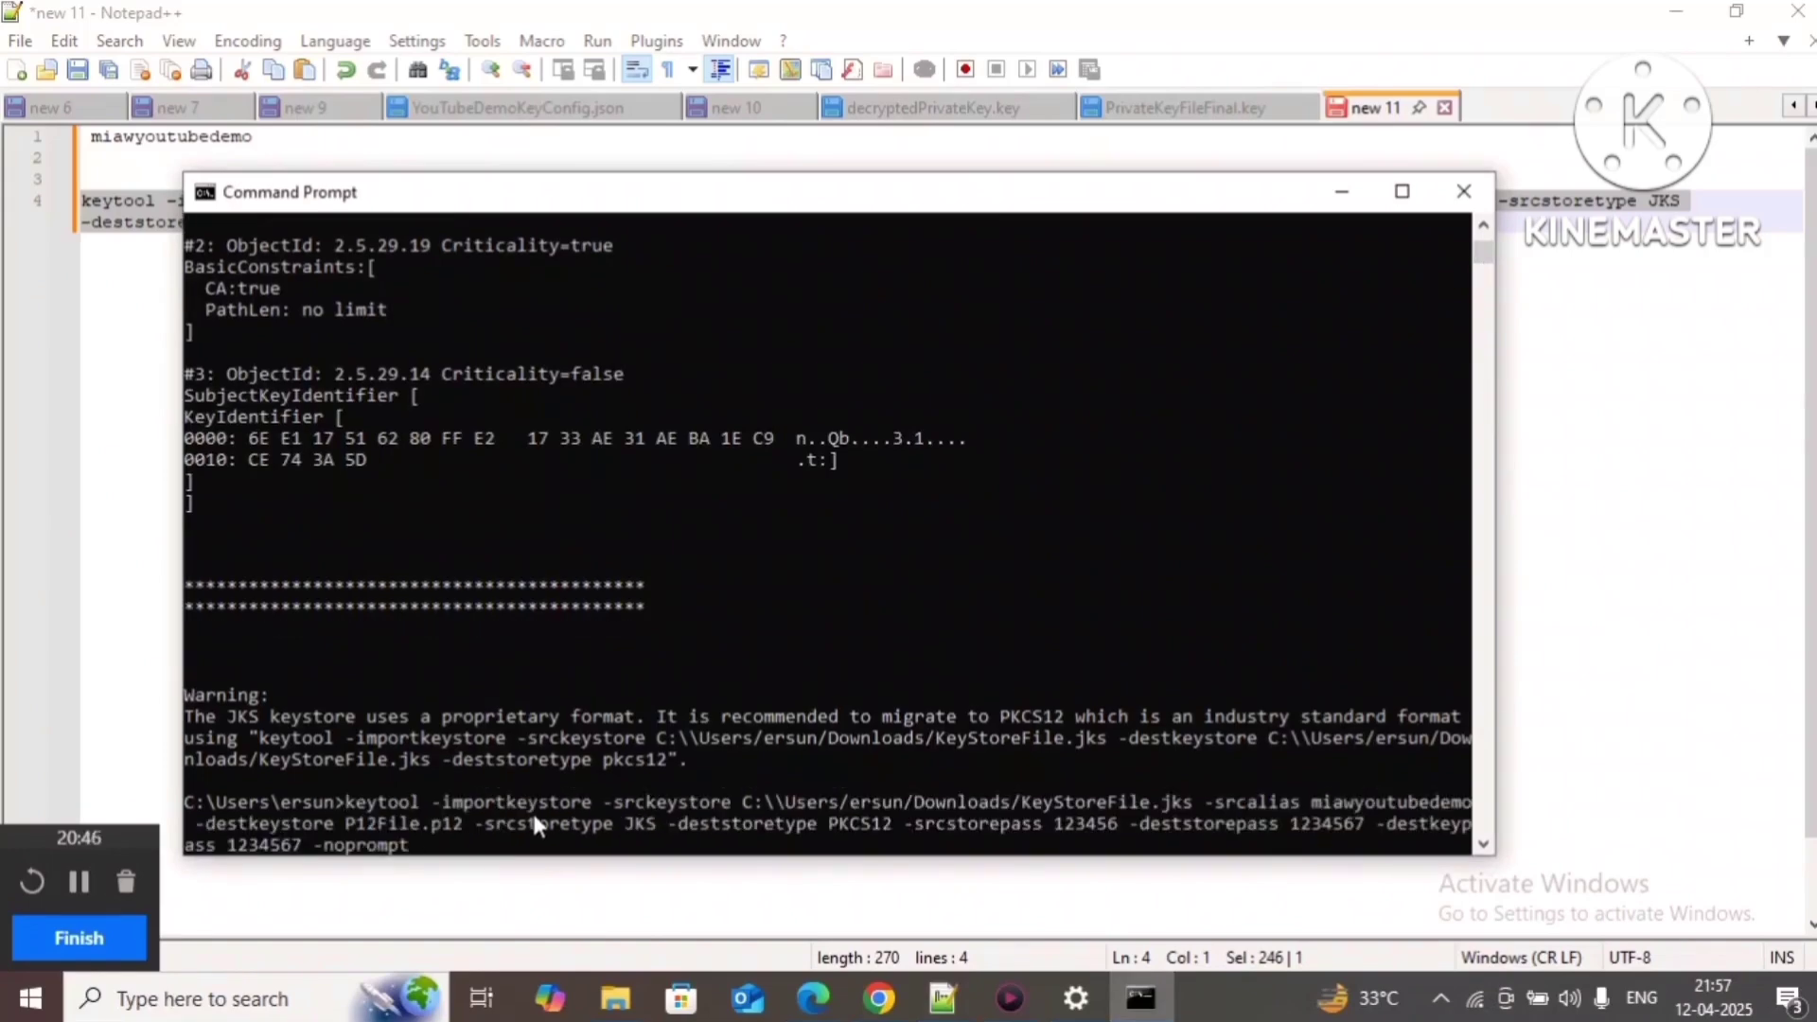
key("Return")
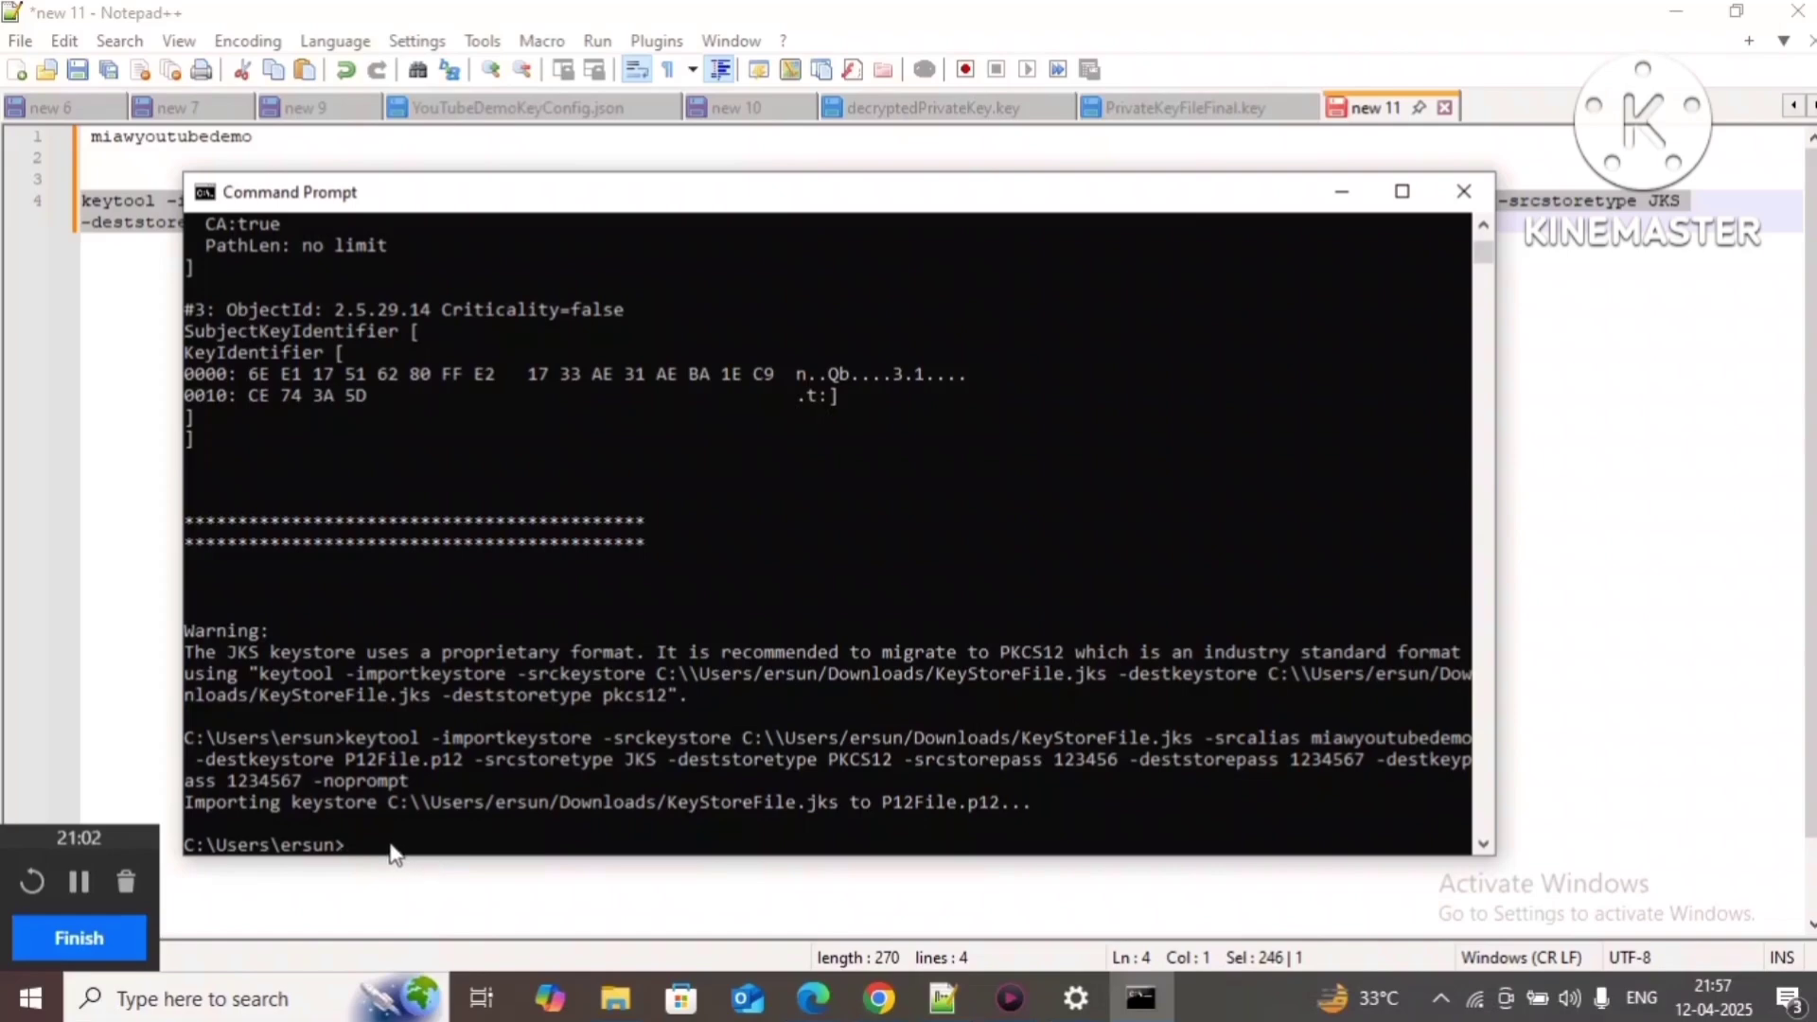
left_click(195, 740)
left_click_drag(195, 741, 331, 748)
Step: In the C:\Users home folder, permanently delete the old PublicKeyFile.key, keeping P12File
left_click(613, 1000)
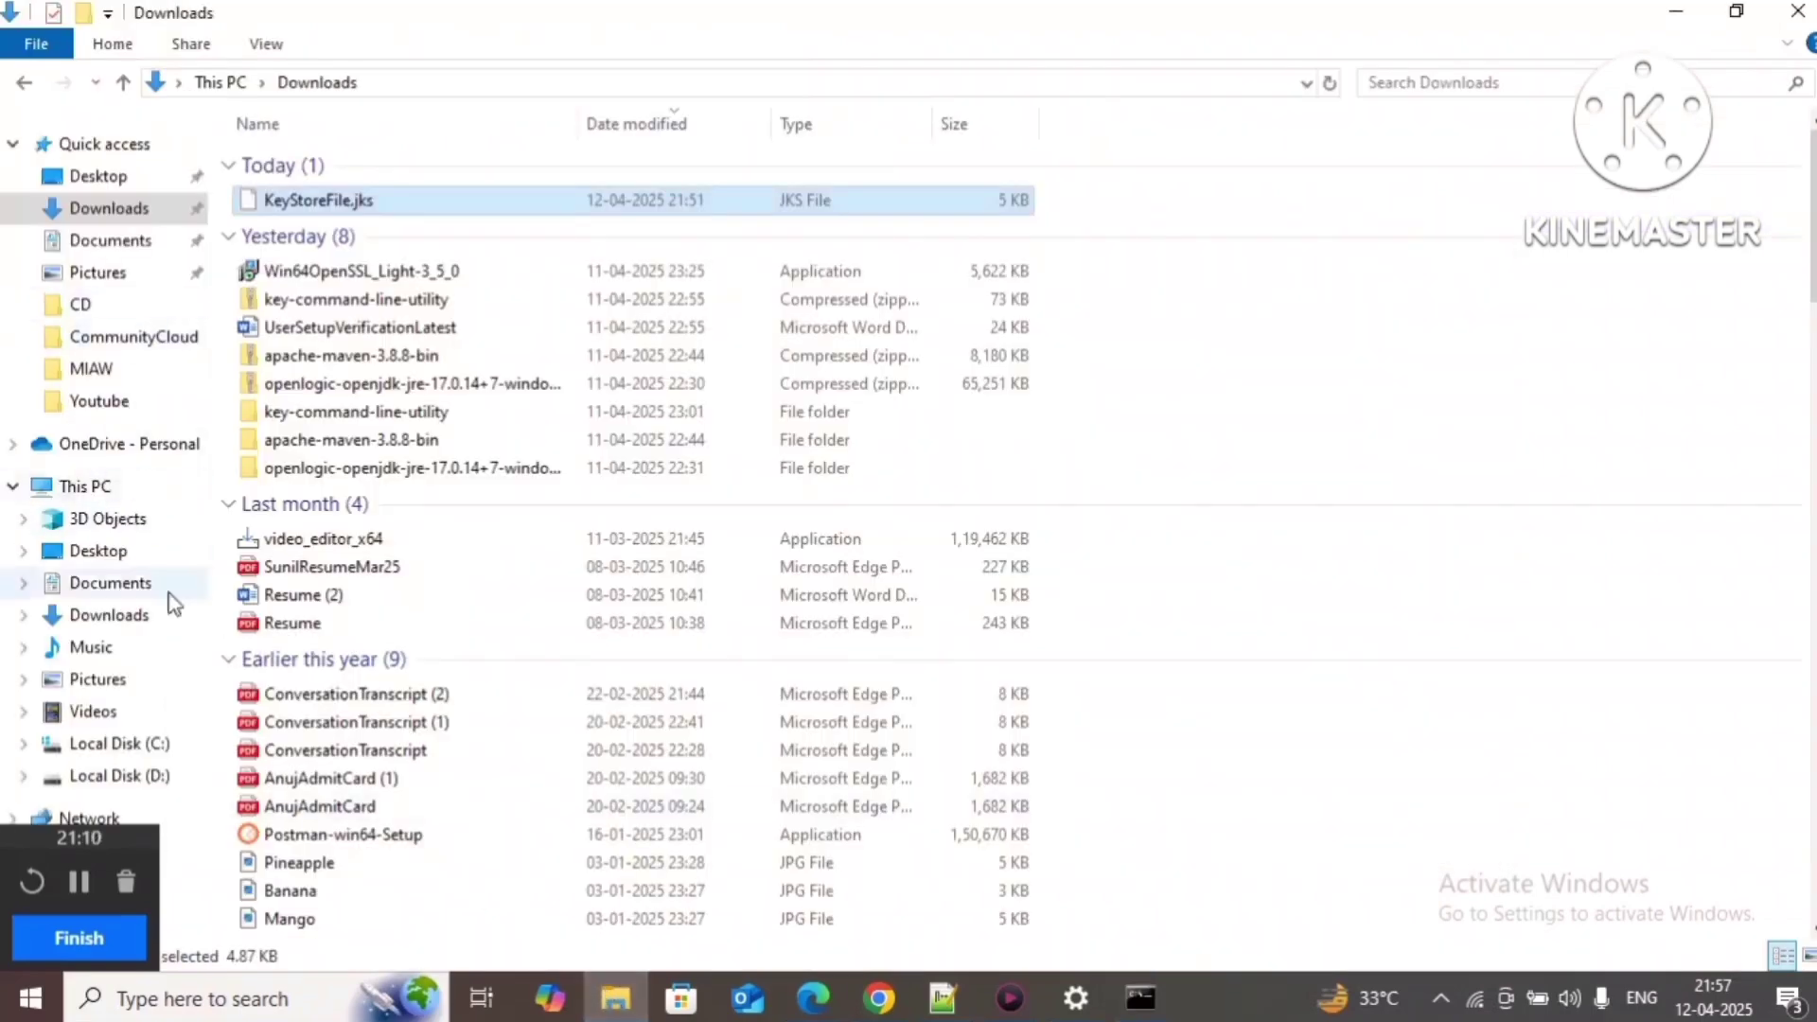
left_click(154, 748)
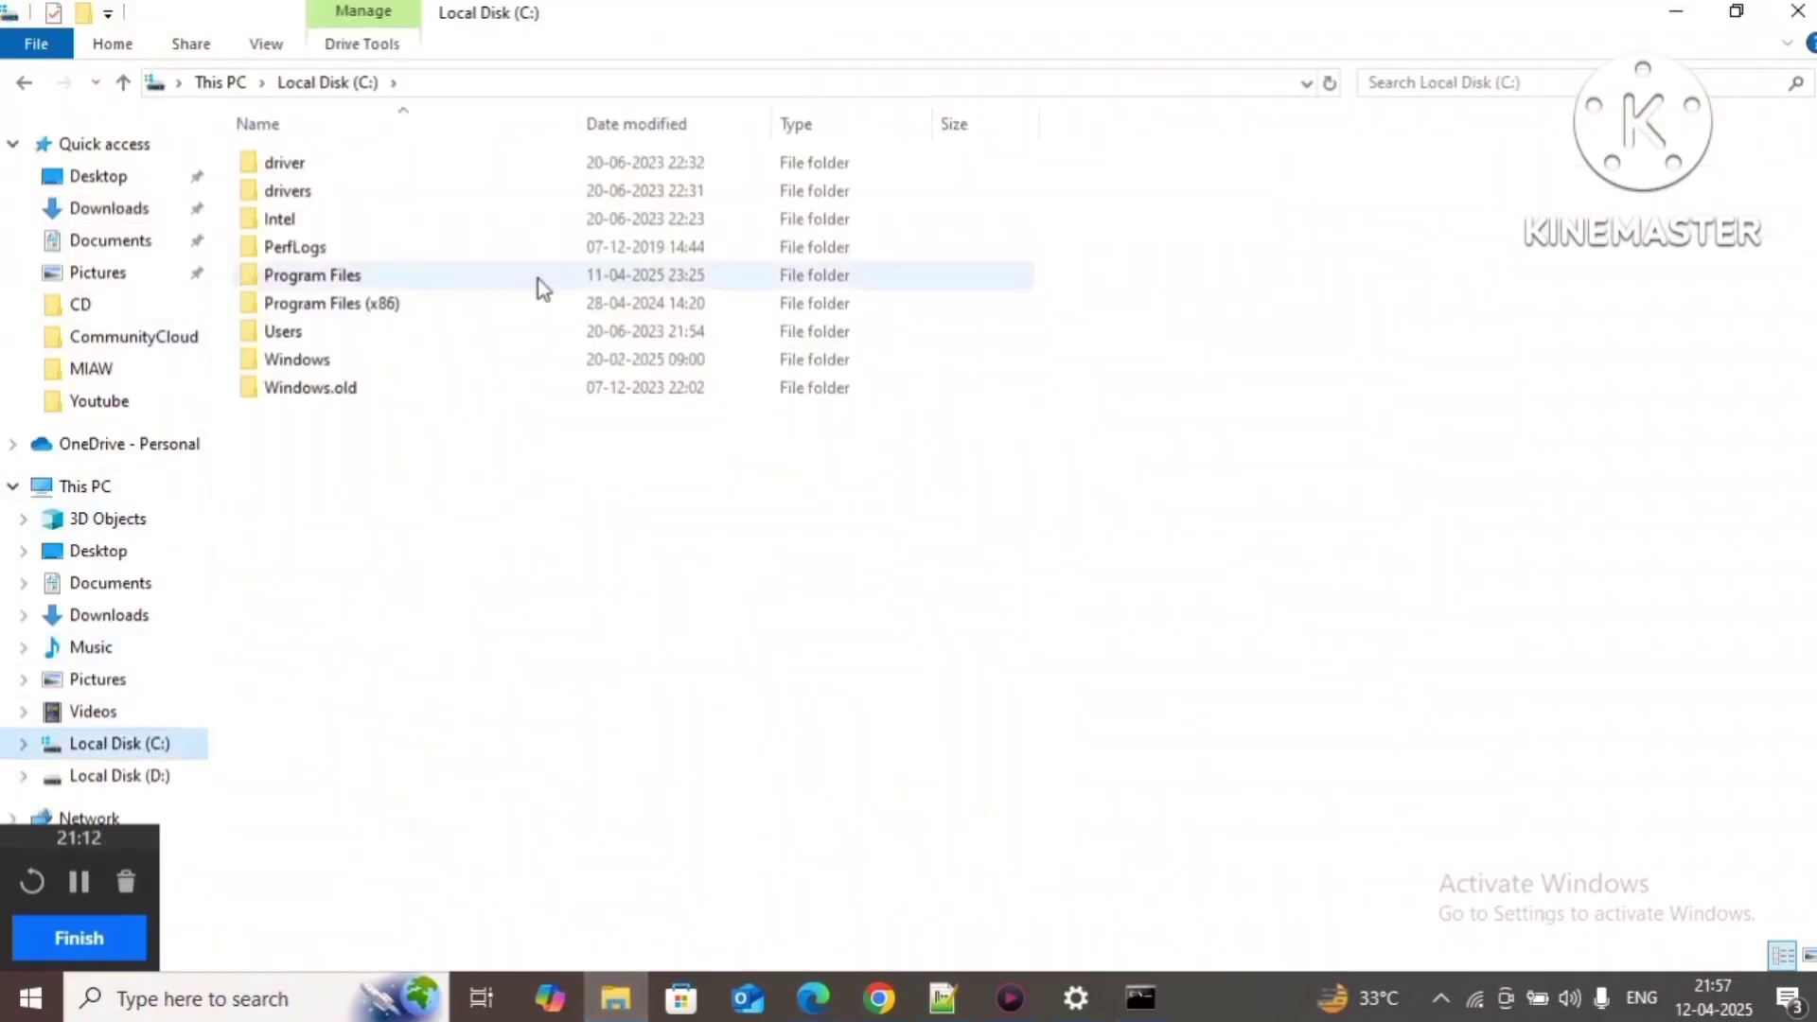
double_click(348, 334)
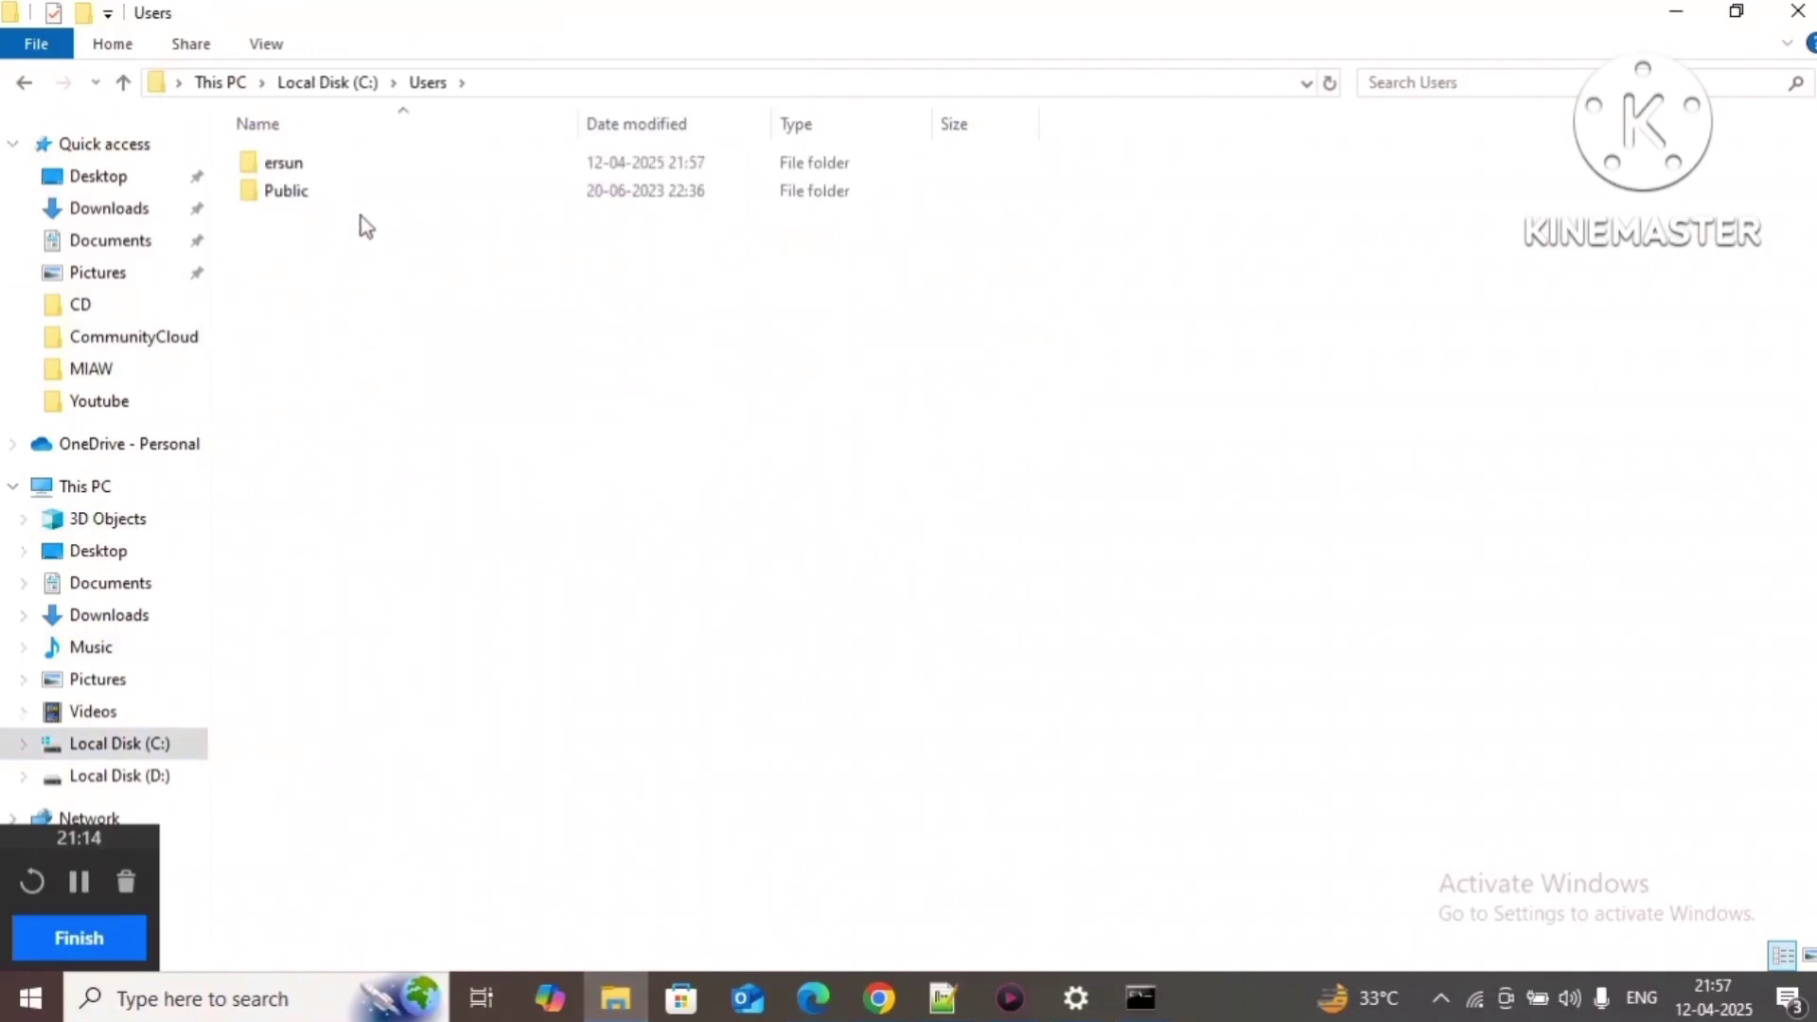
double_click(379, 171)
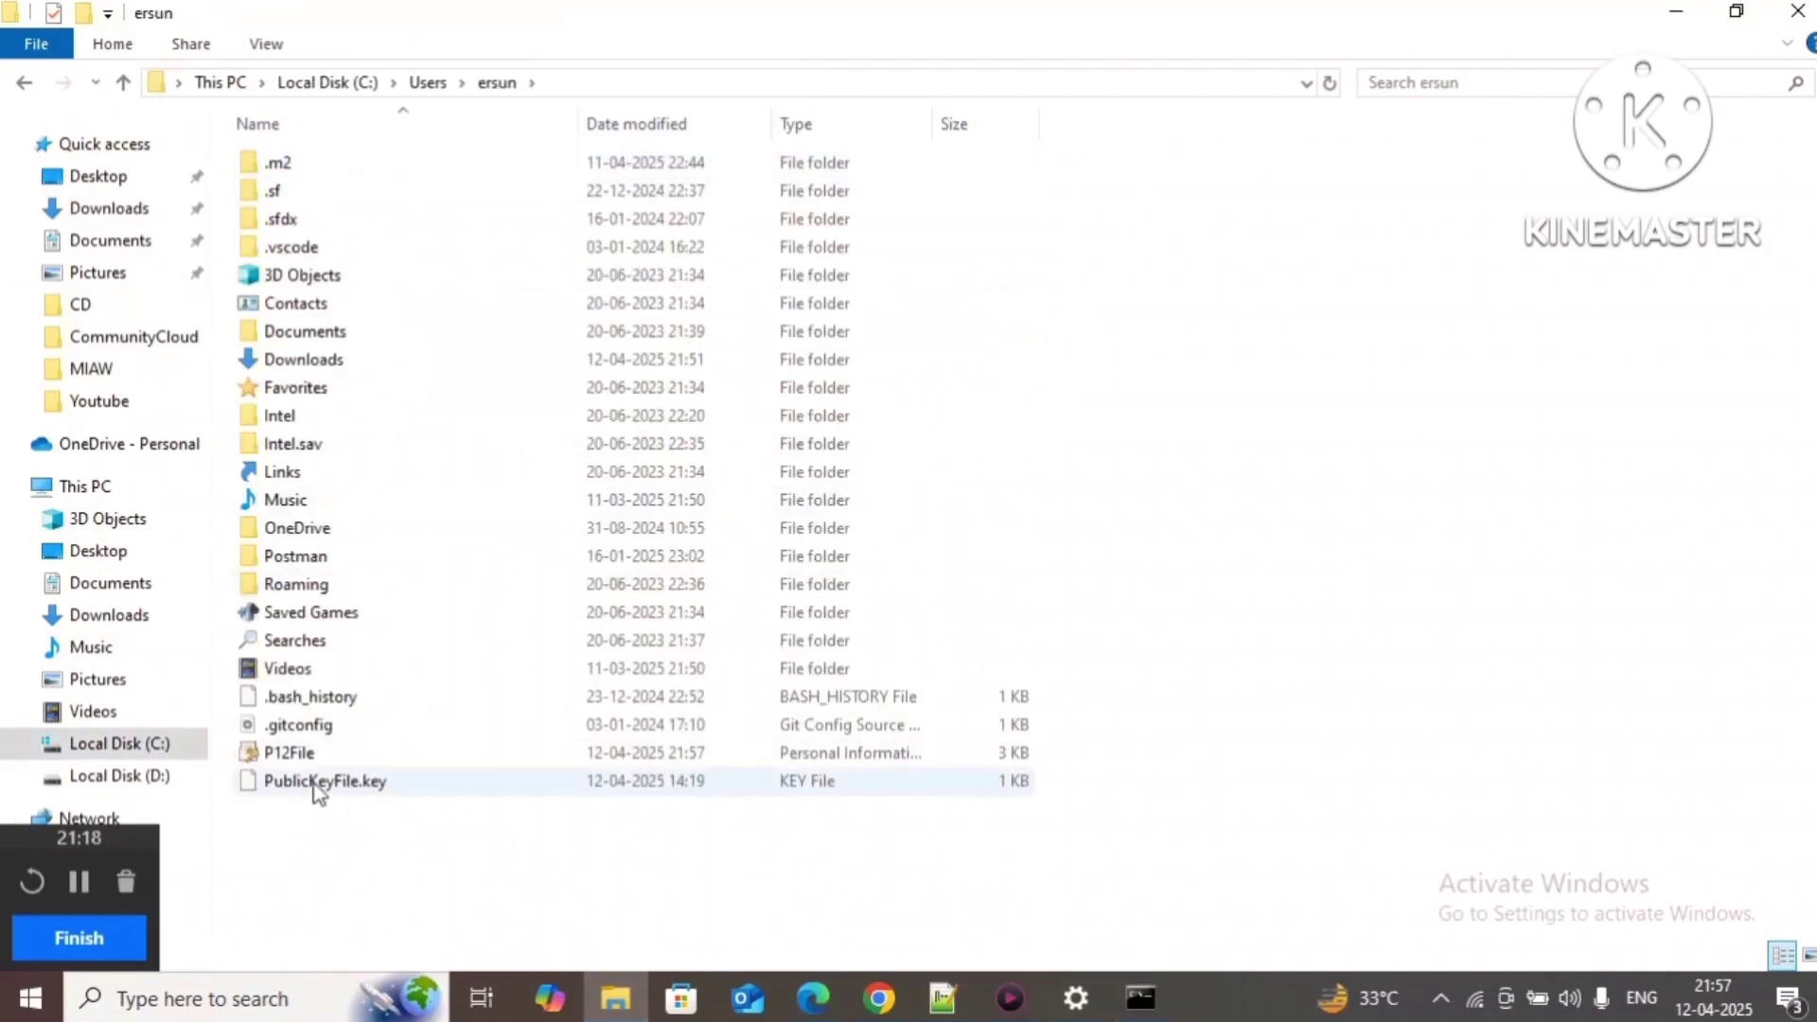
left_click(361, 763)
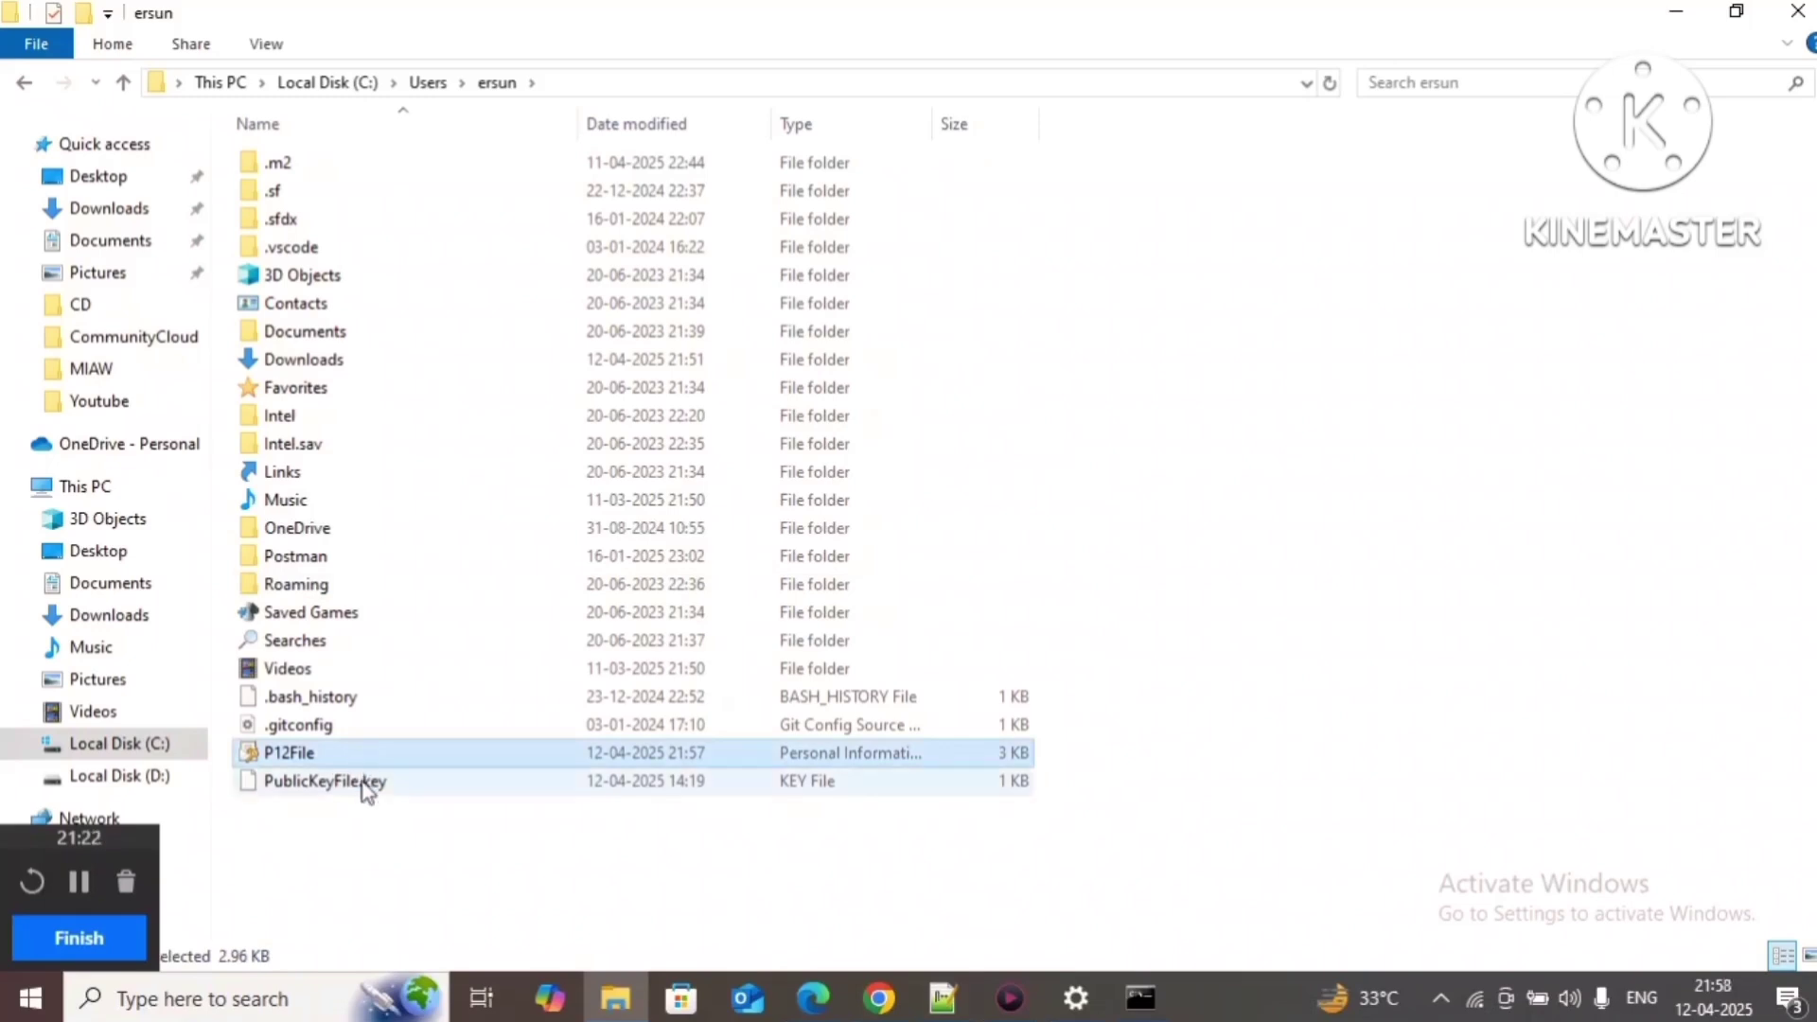
left_click(366, 787)
key("shift+Delete")
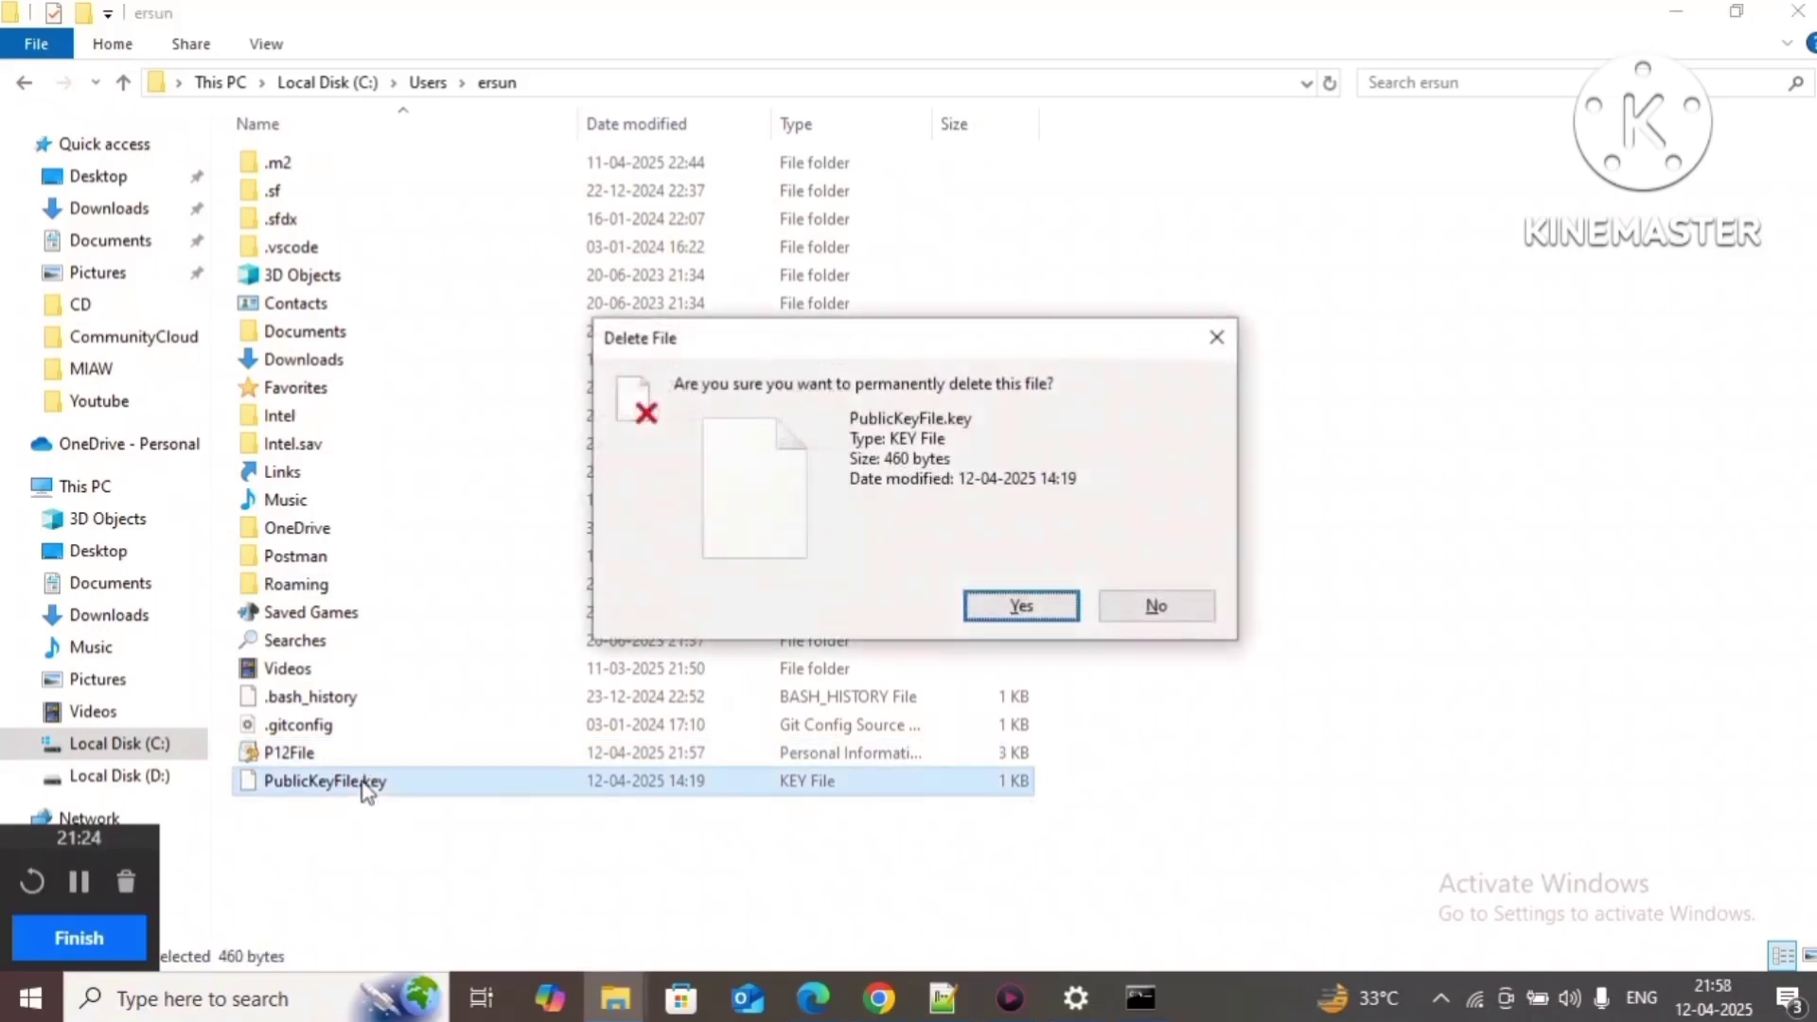
key("Return")
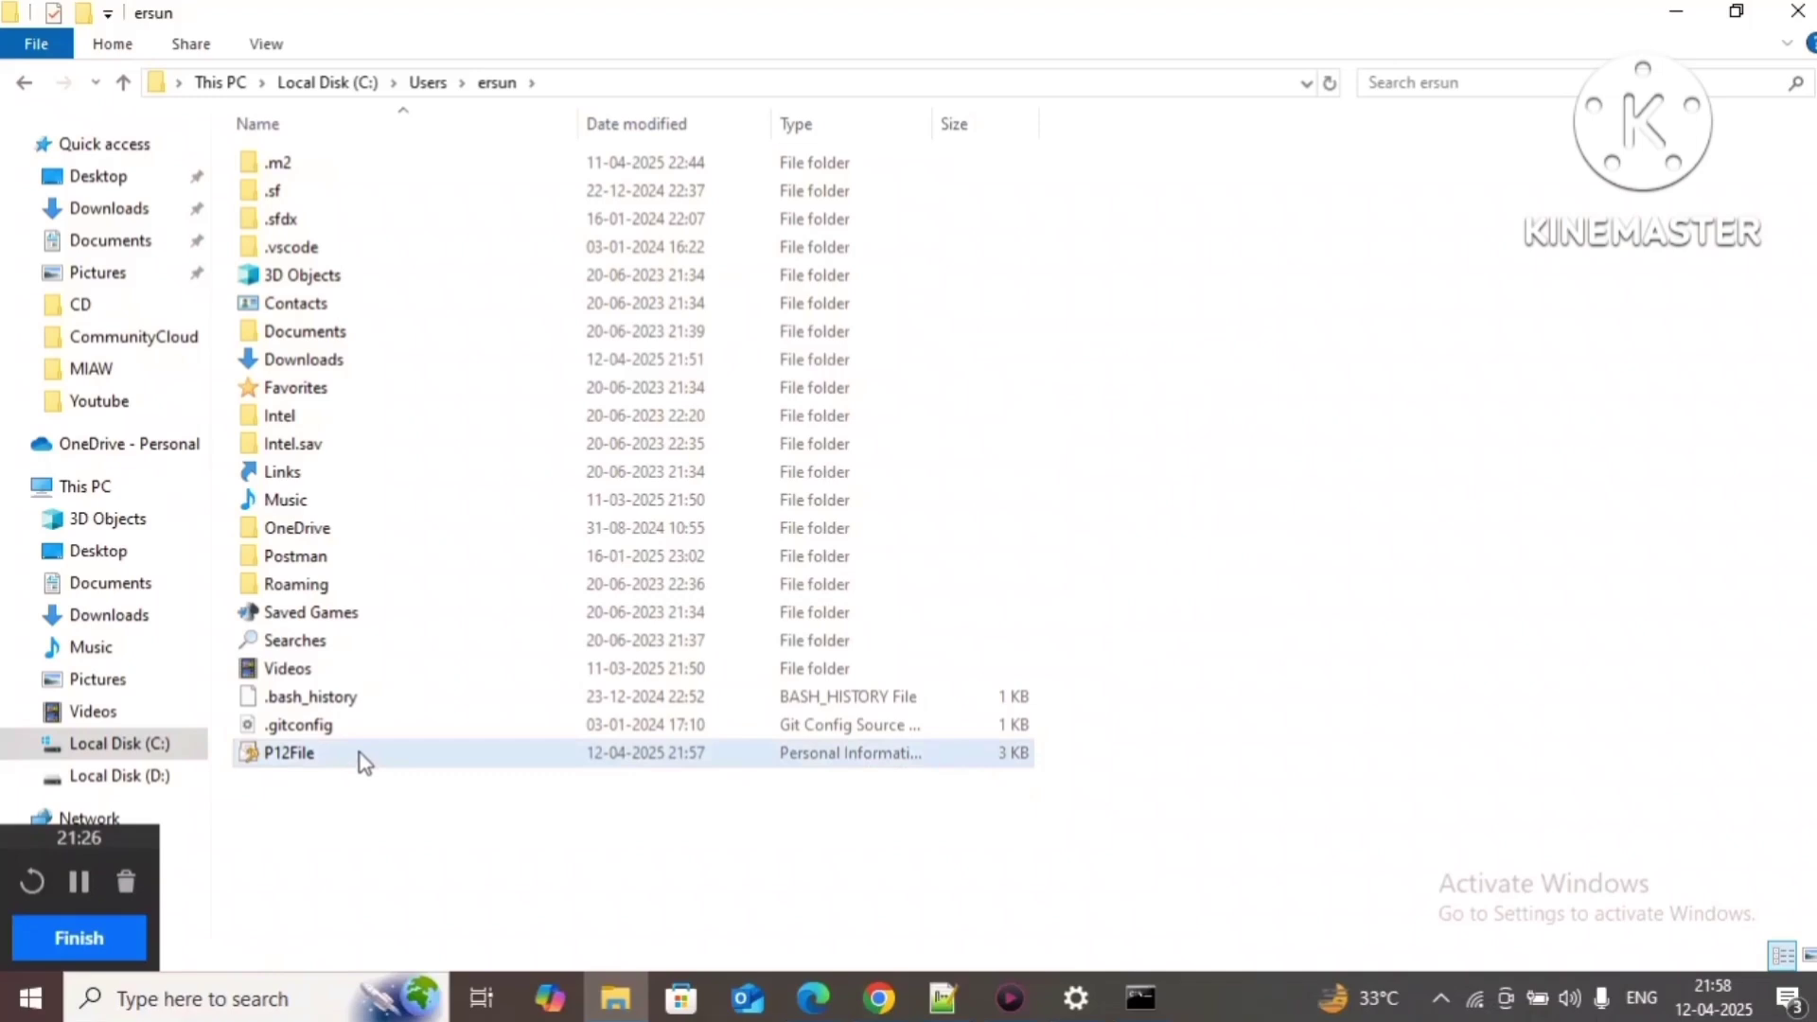
left_click(360, 752)
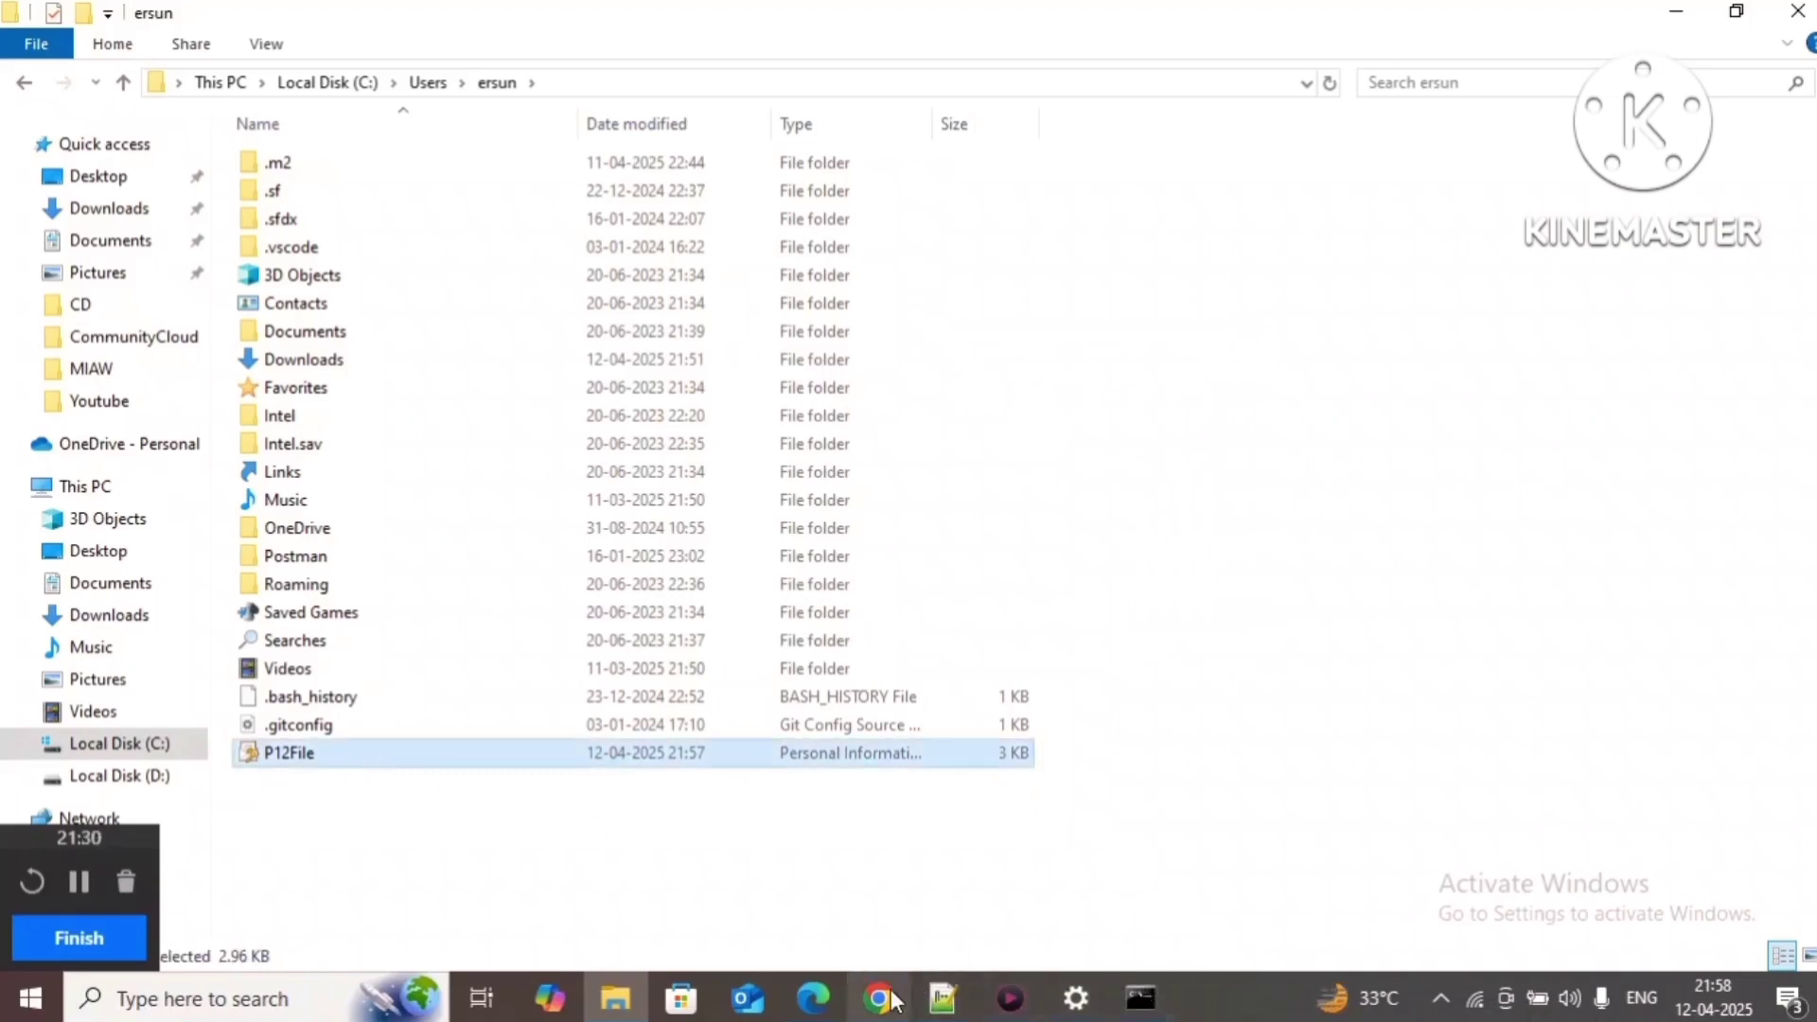
Step: Select the Step 10 openssl pkcs12 command in the MIAW User Setup guide
mouse_move(932, 999)
left_click(916, 875)
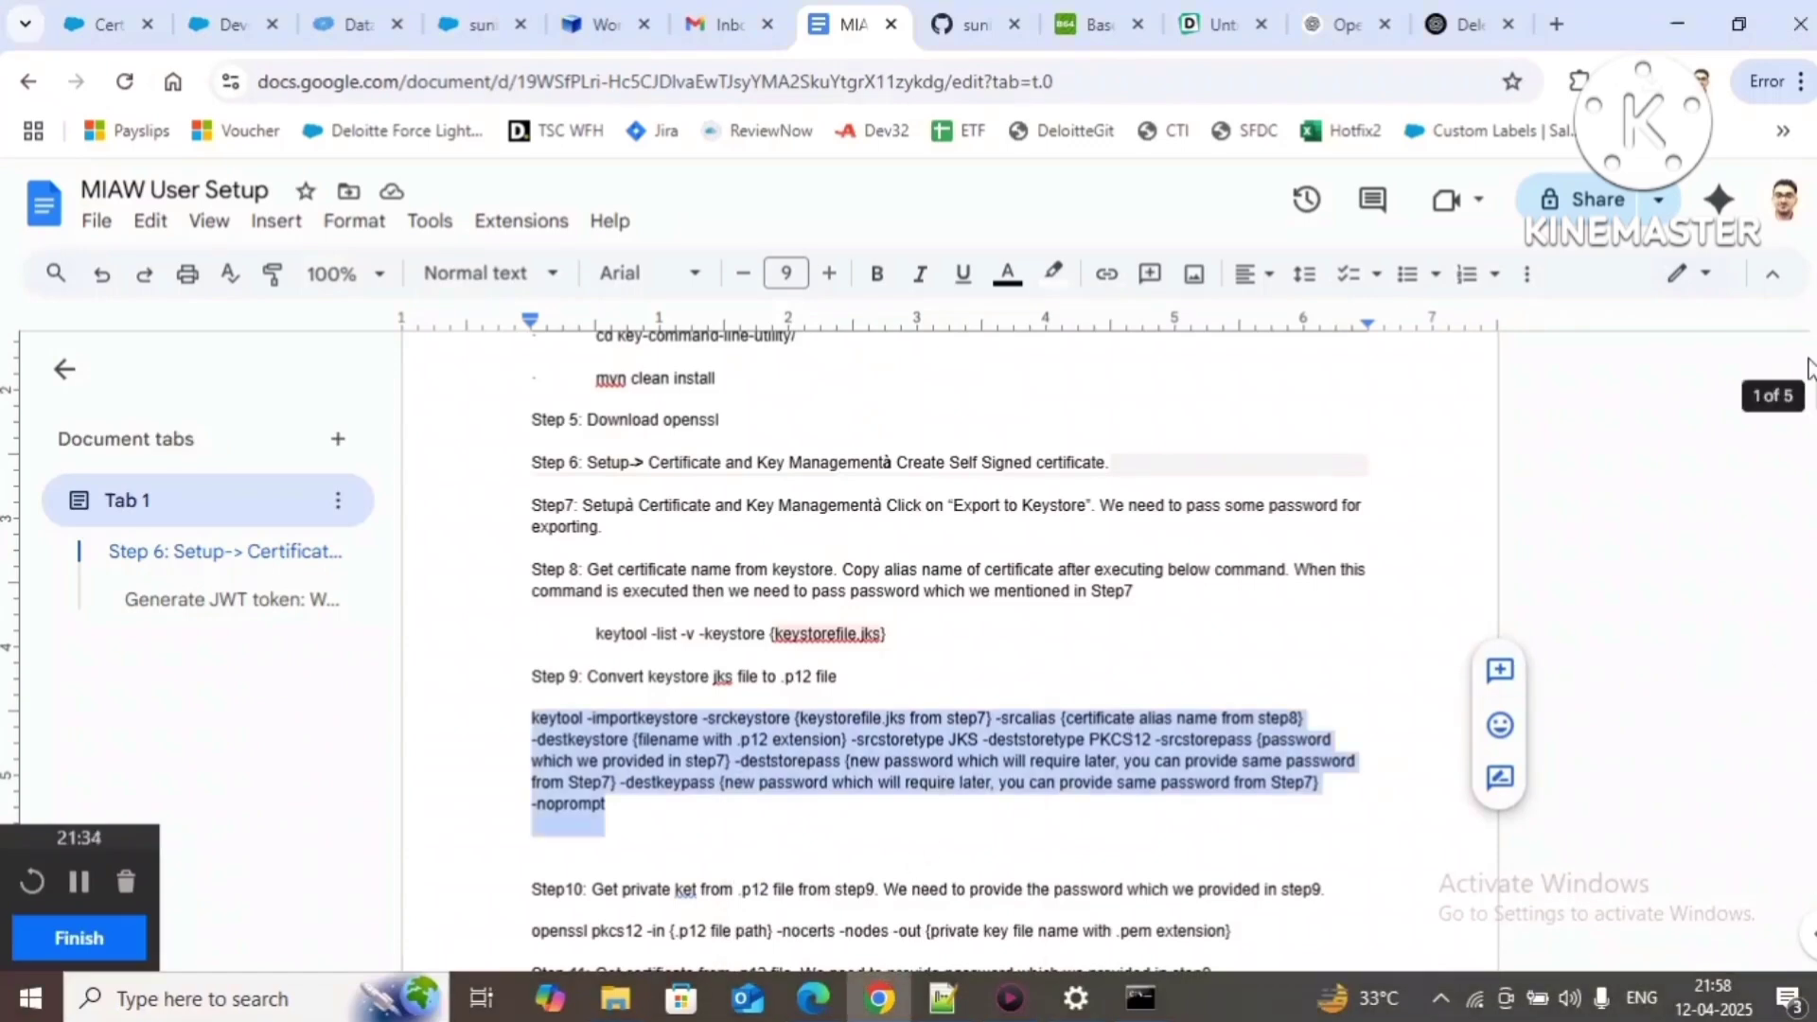
left_click_drag(1813, 391, 1814, 427)
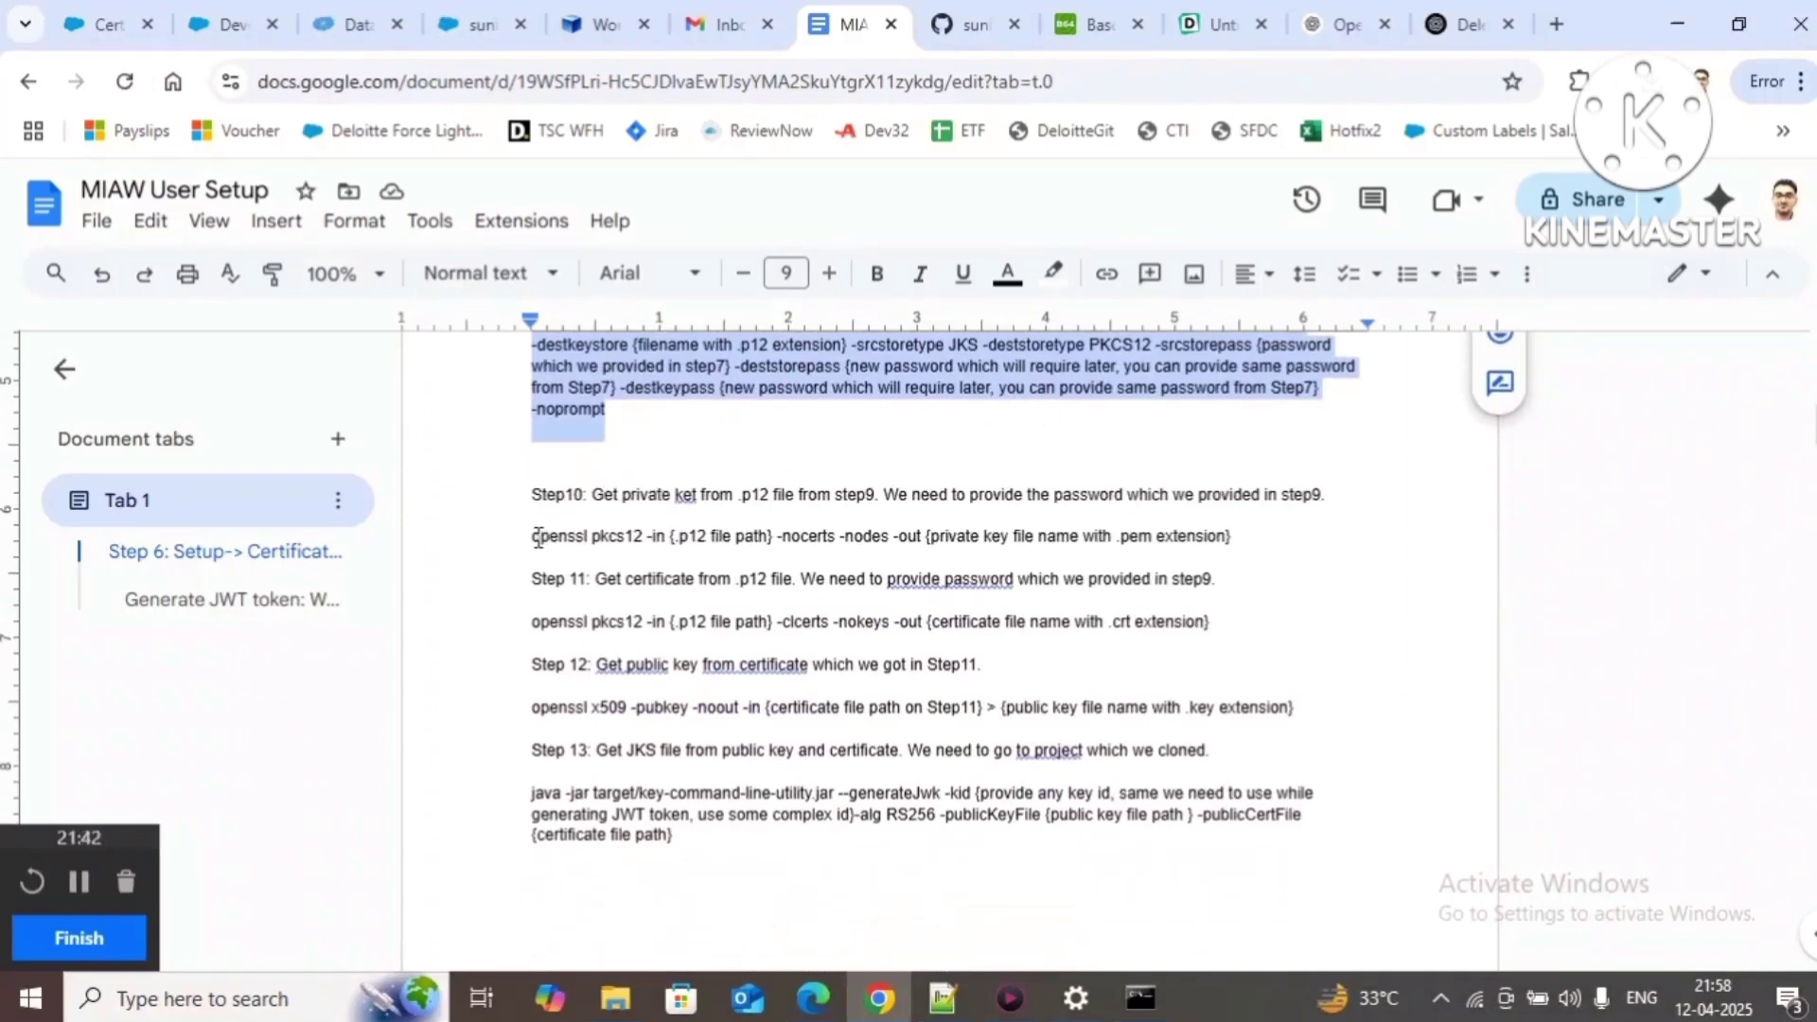
left_click_drag(533, 538, 1233, 542)
key("ctrl+c")
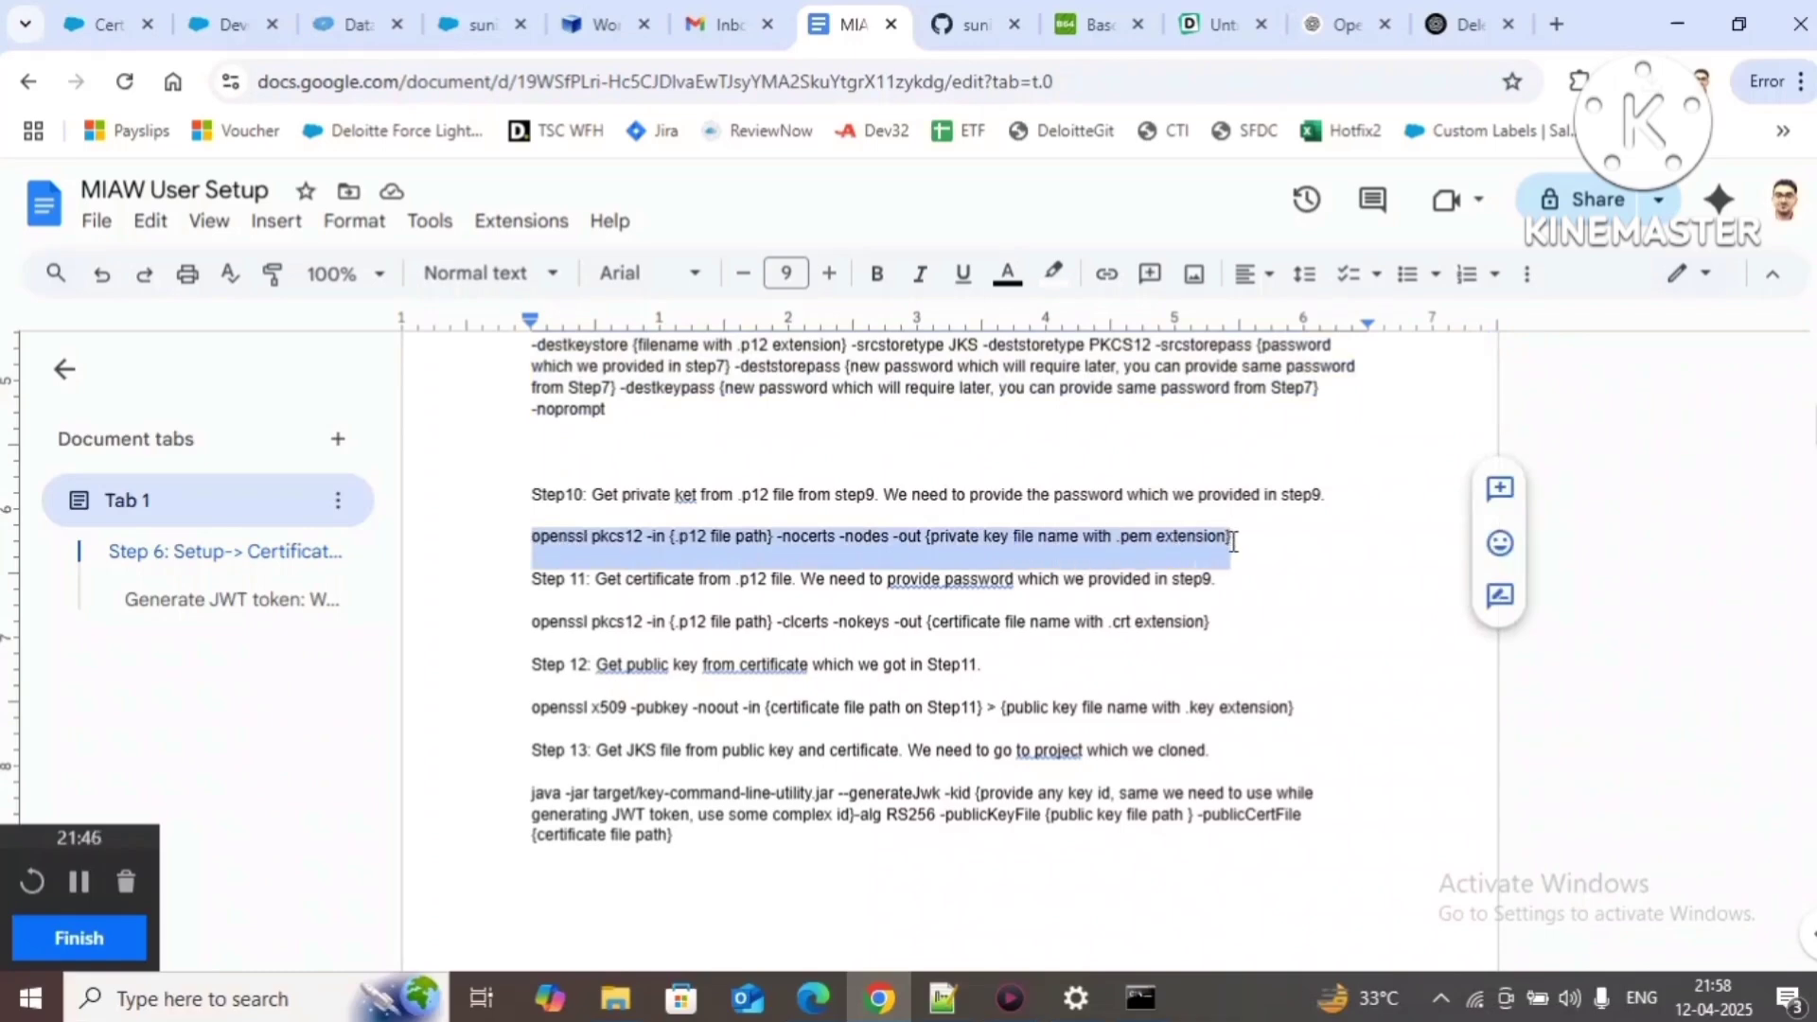
left_click(943, 999)
Step: Paste the openssl pkcs12 command on line 7 and replace {.p12 file path} with P12File.p12
key("End")
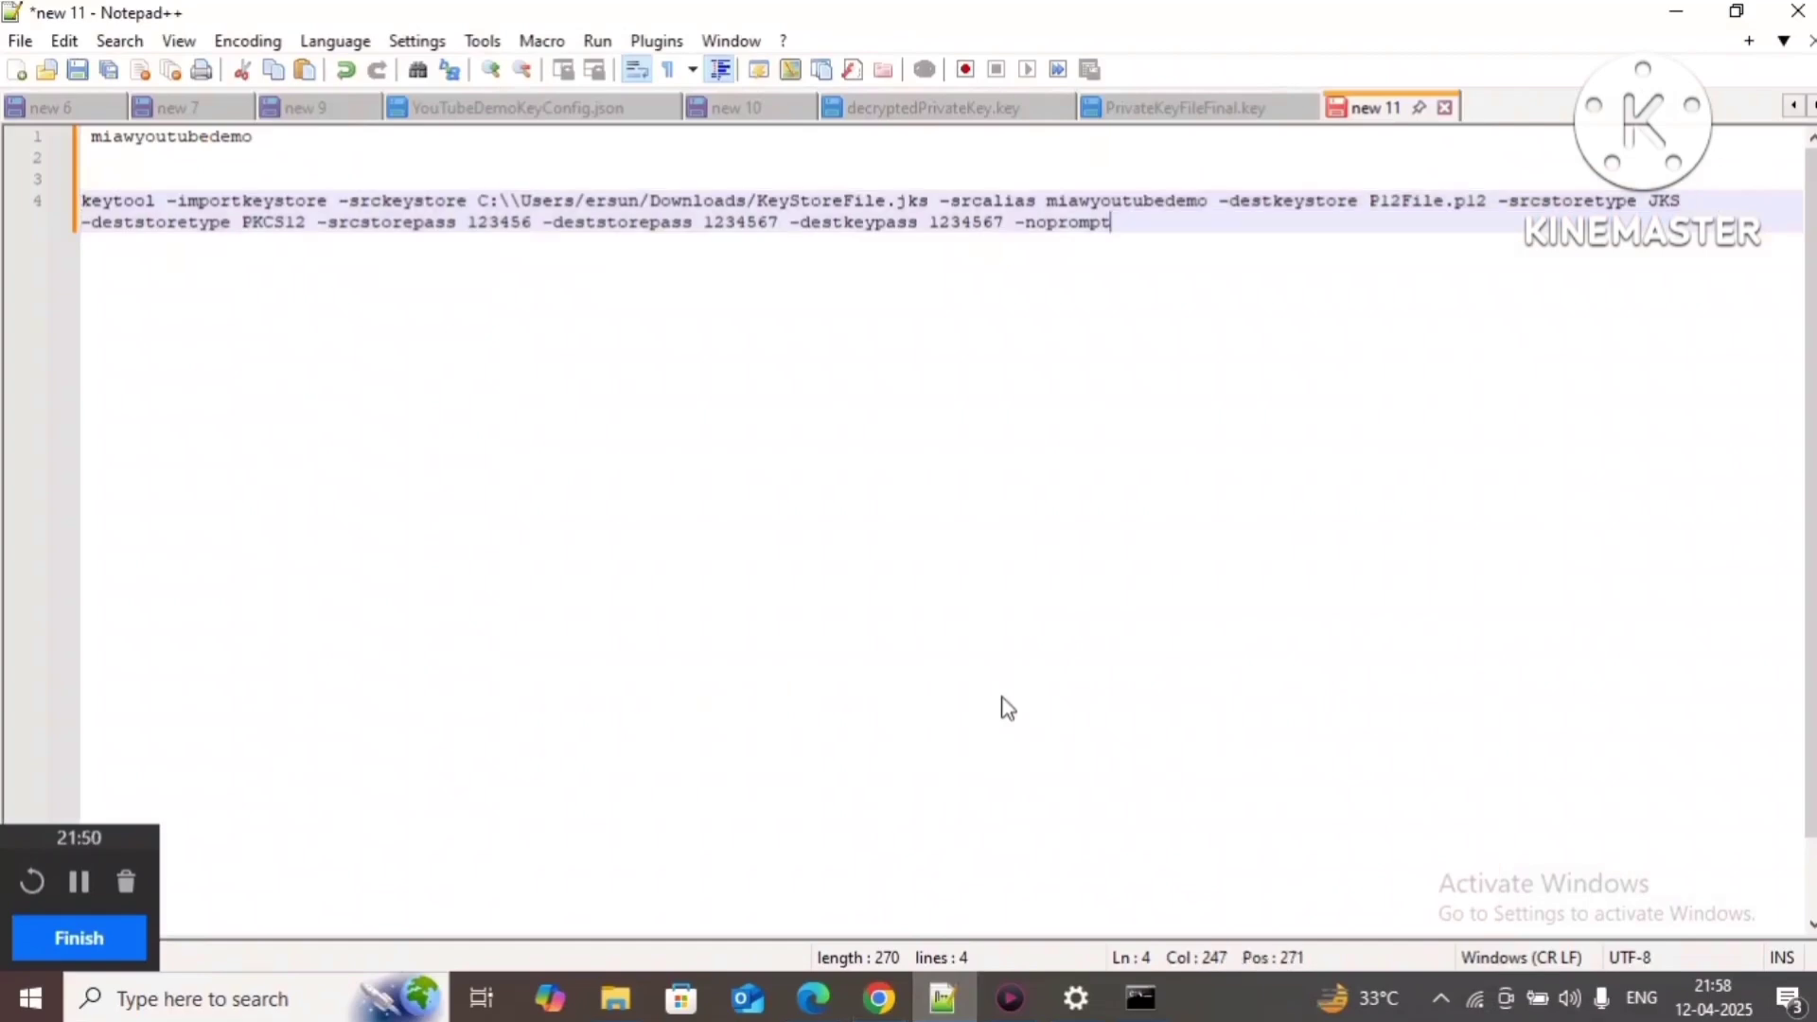
key("Return")
key("Return")
key("Return")
key("ctrl+v")
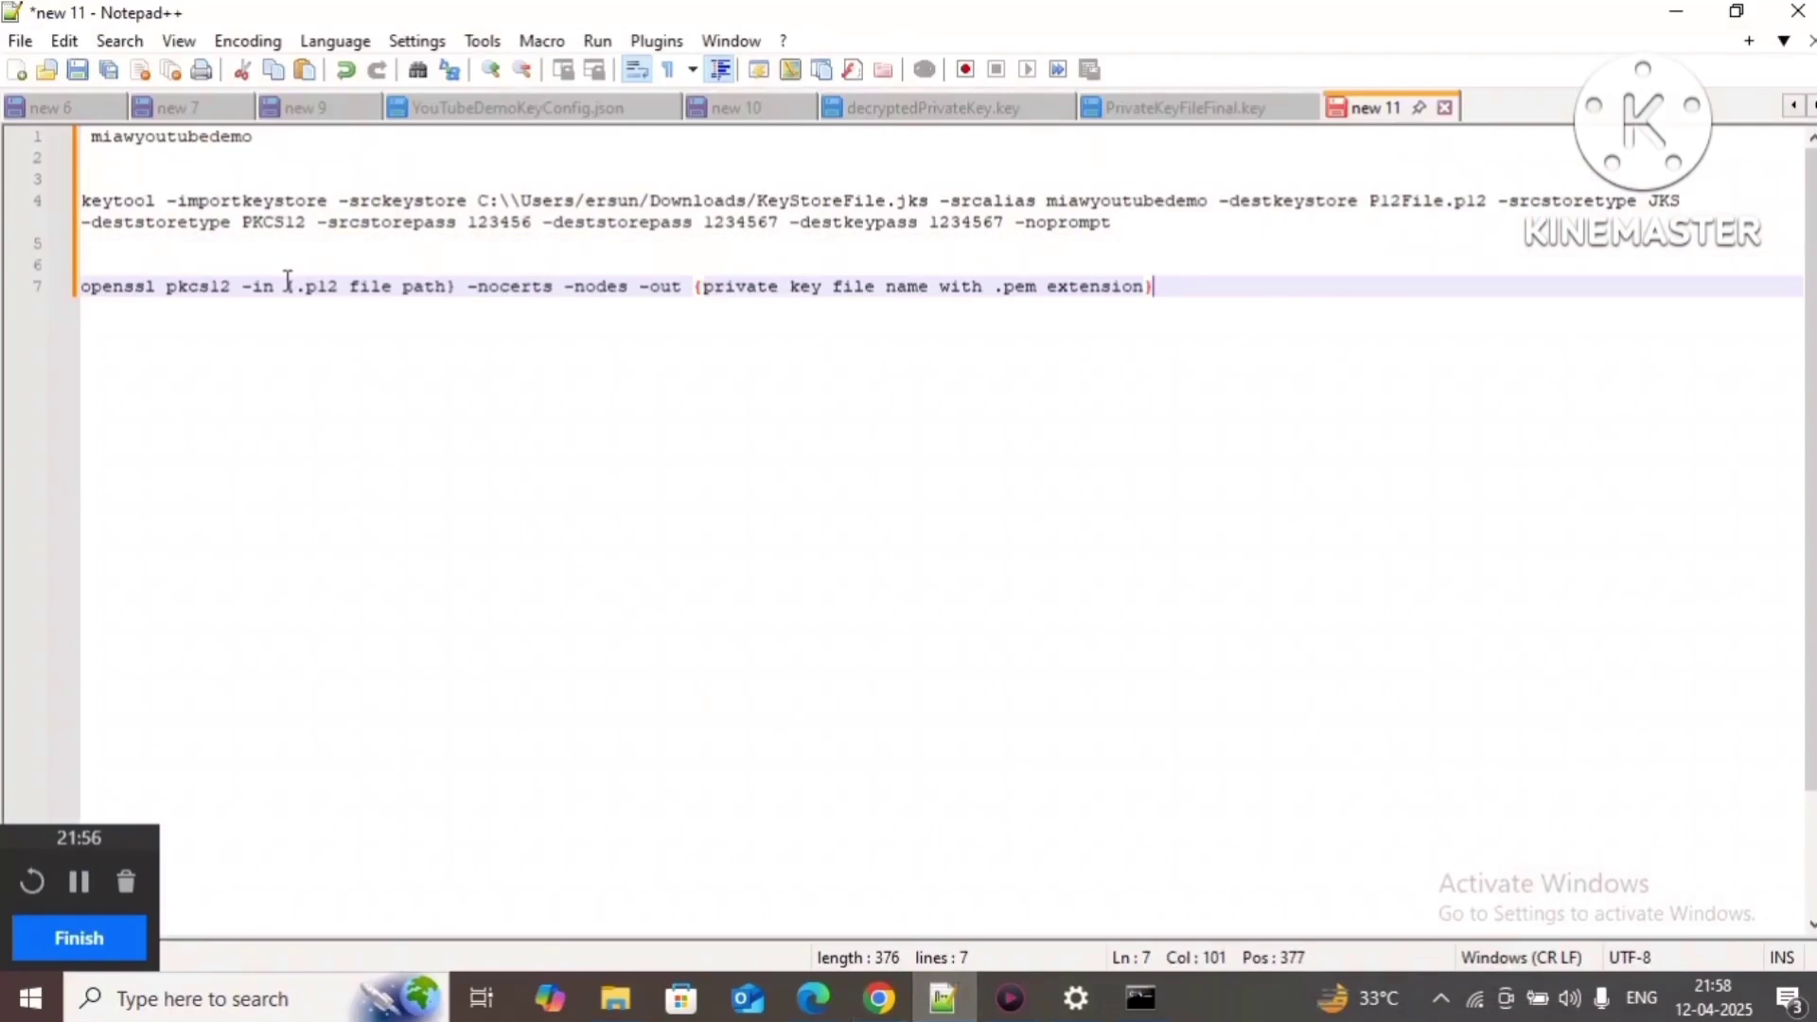
left_click(1368, 202)
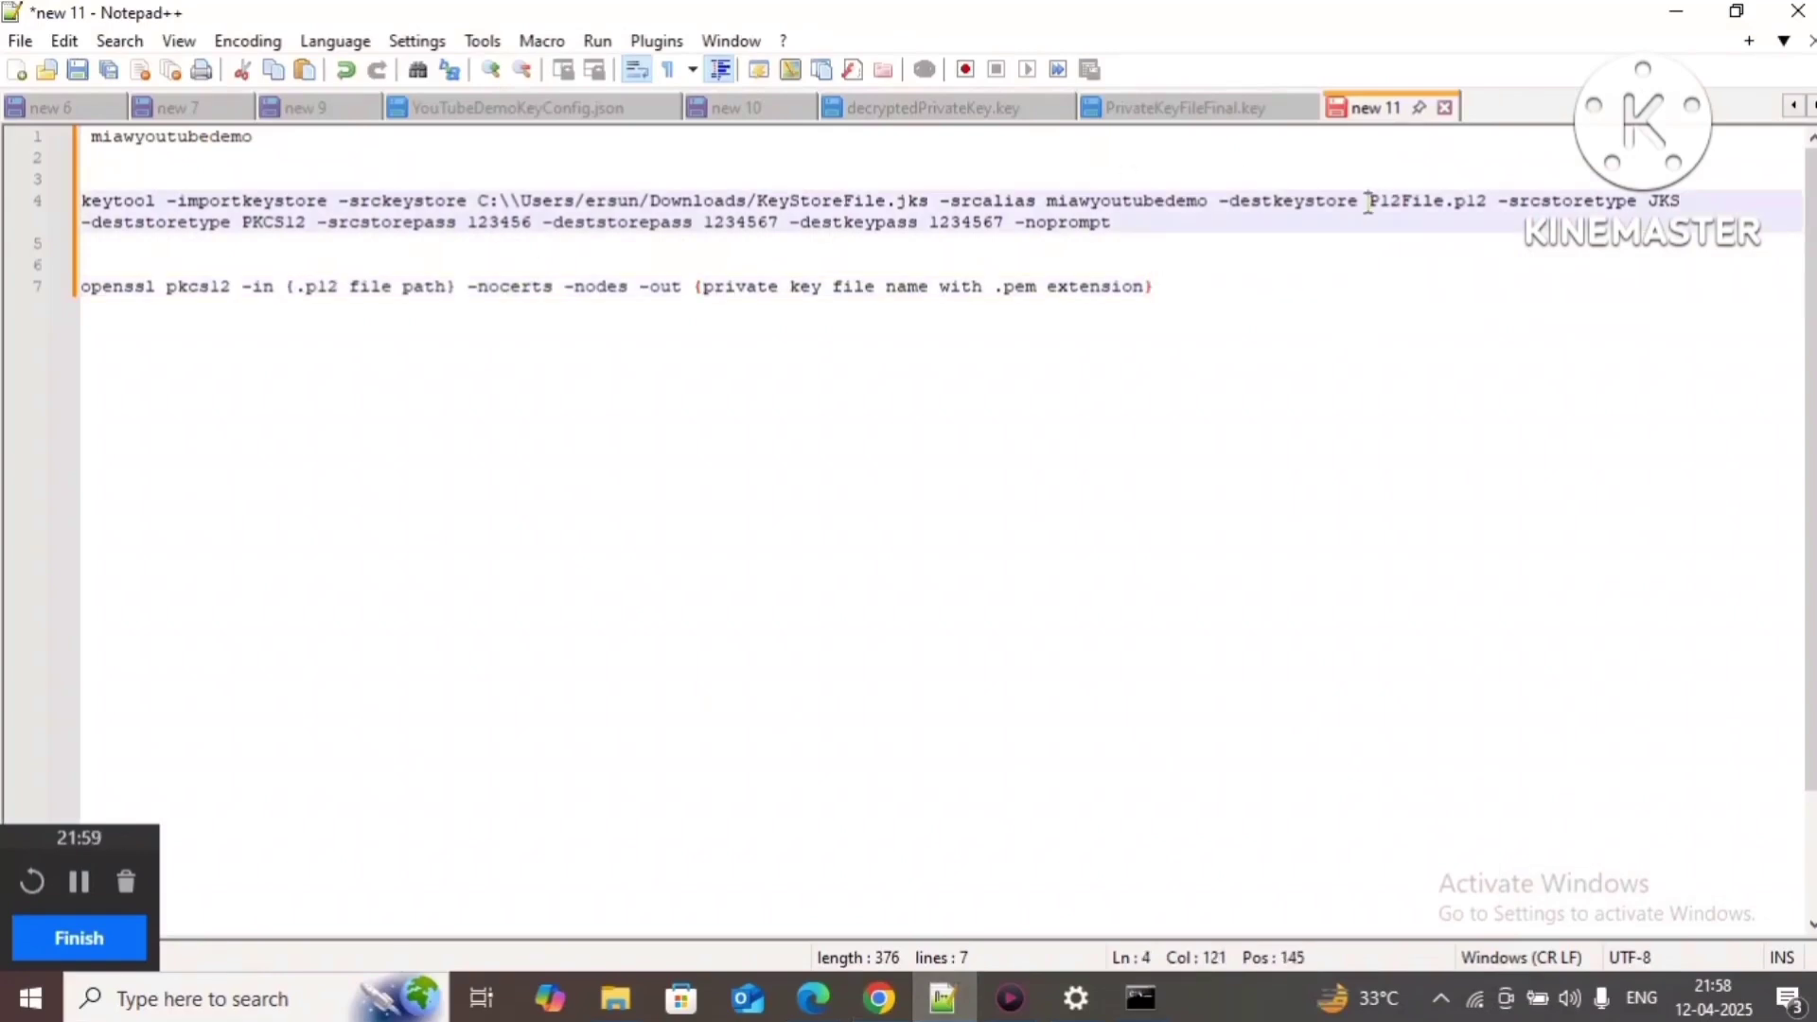
left_click(1489, 202, "shift")
key("ctrl+c")
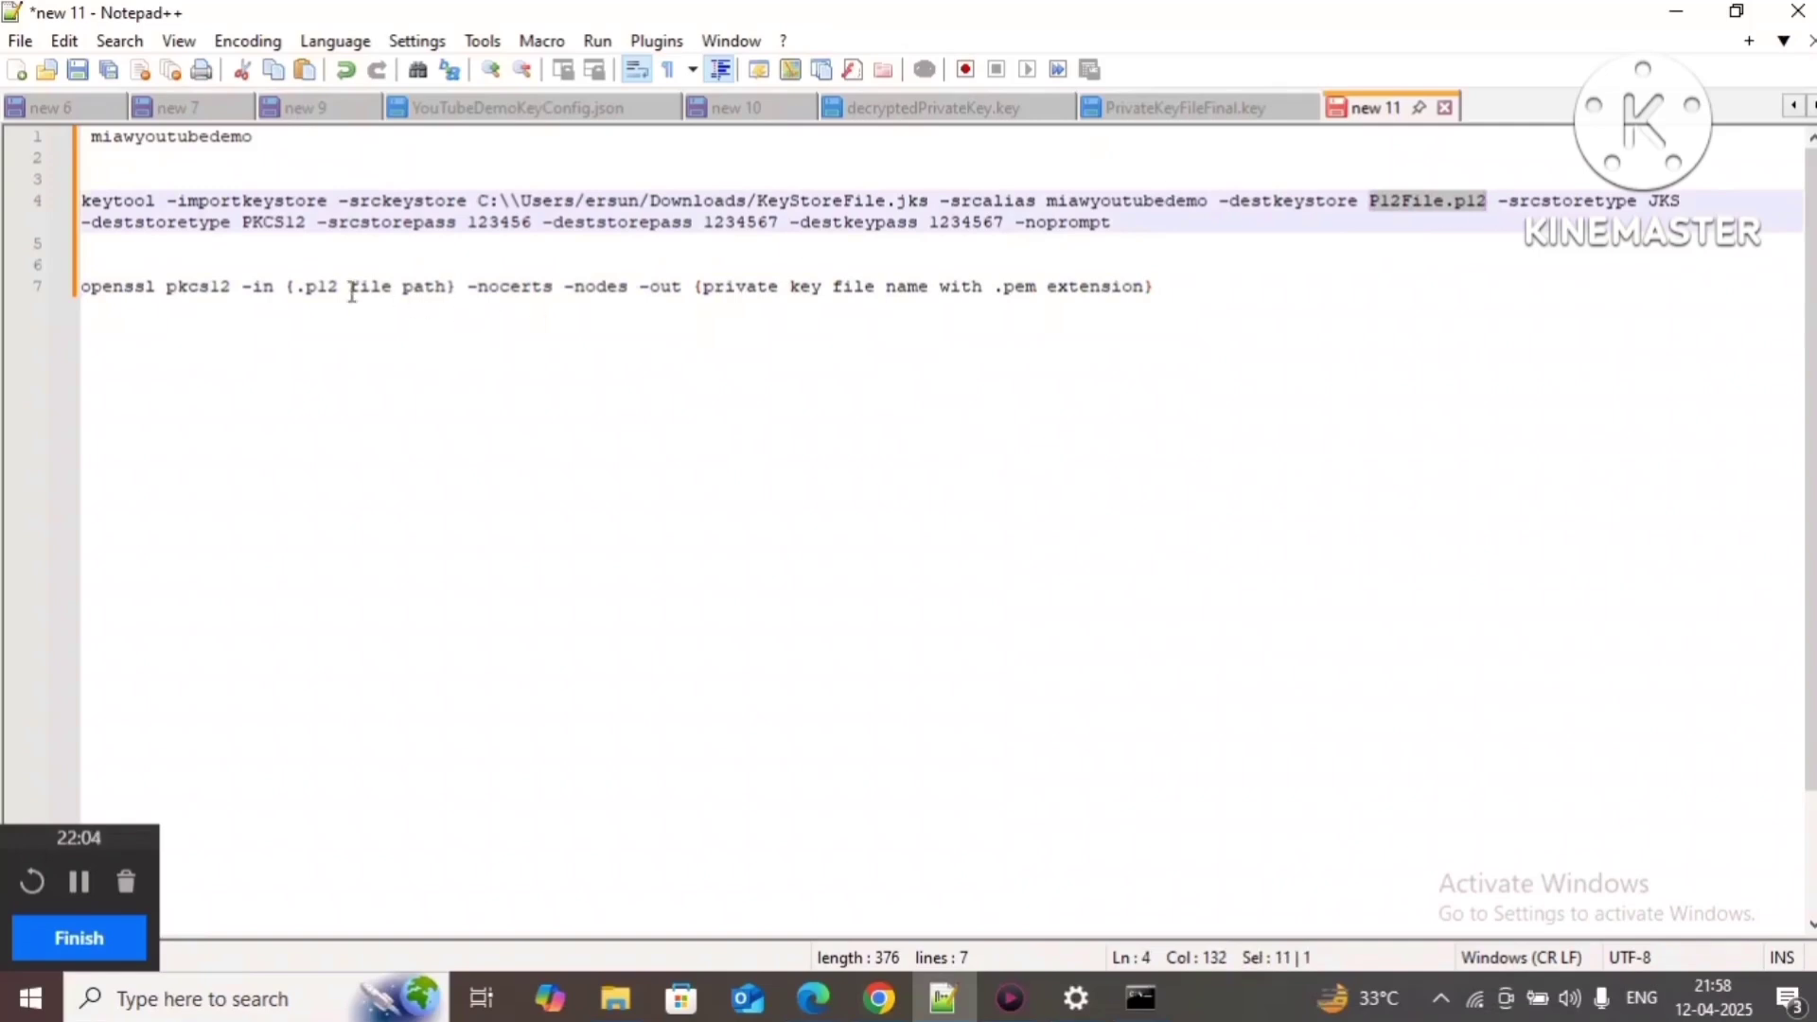
left_click(289, 285)
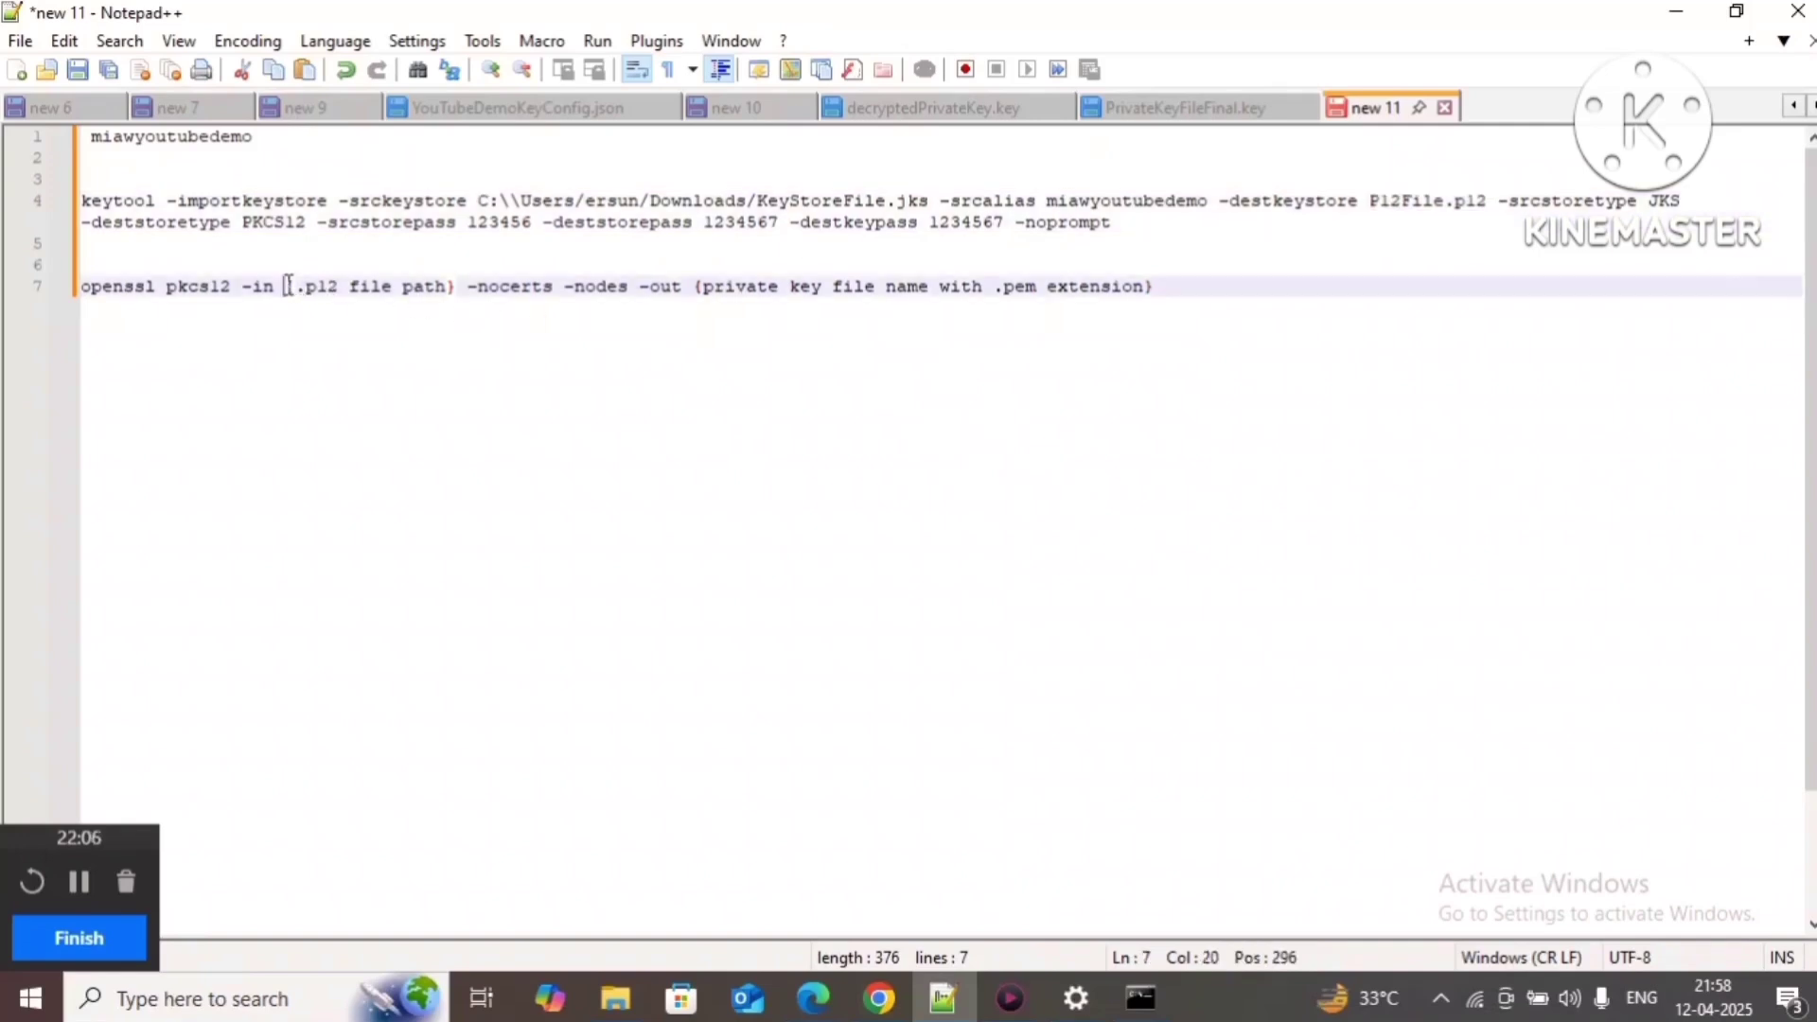
left_click(458, 287, "shift")
key("ctrl+v")
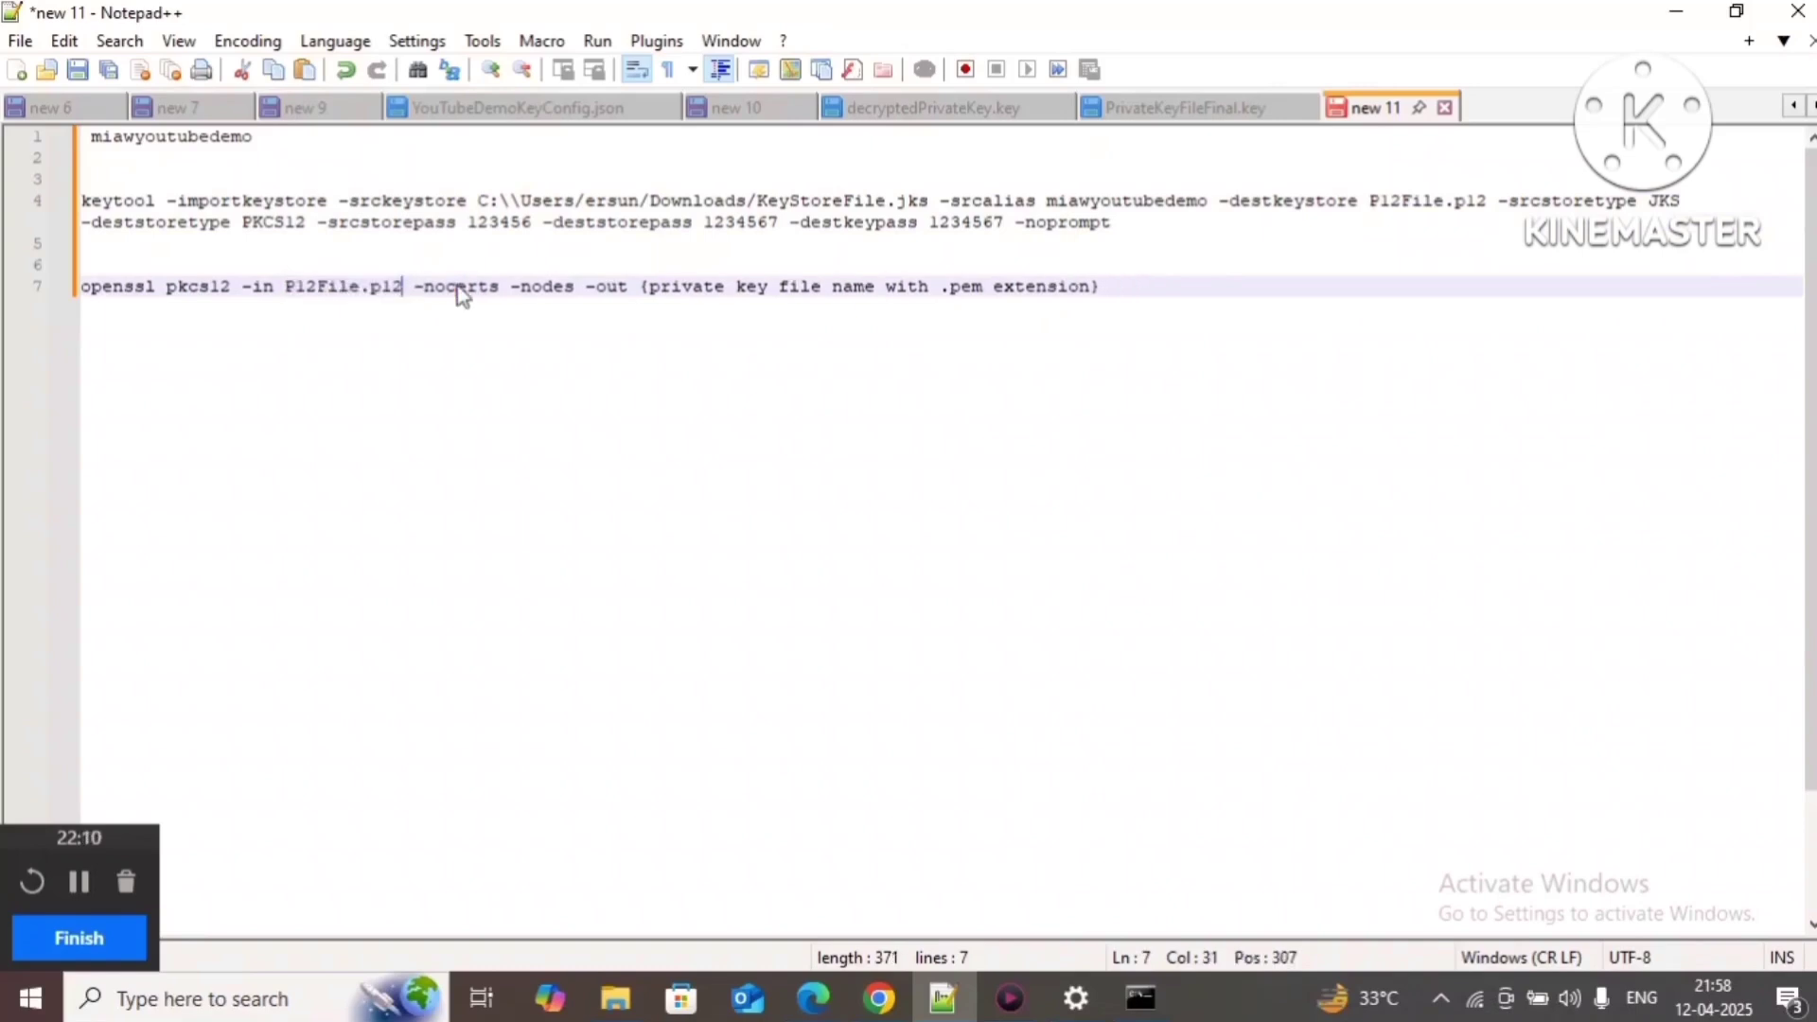
Step: Set the output file to PrivateKeyFile.pem and select the finished openssl command
left_click(644, 286)
left_click(1108, 291, "shift")
type("Private")
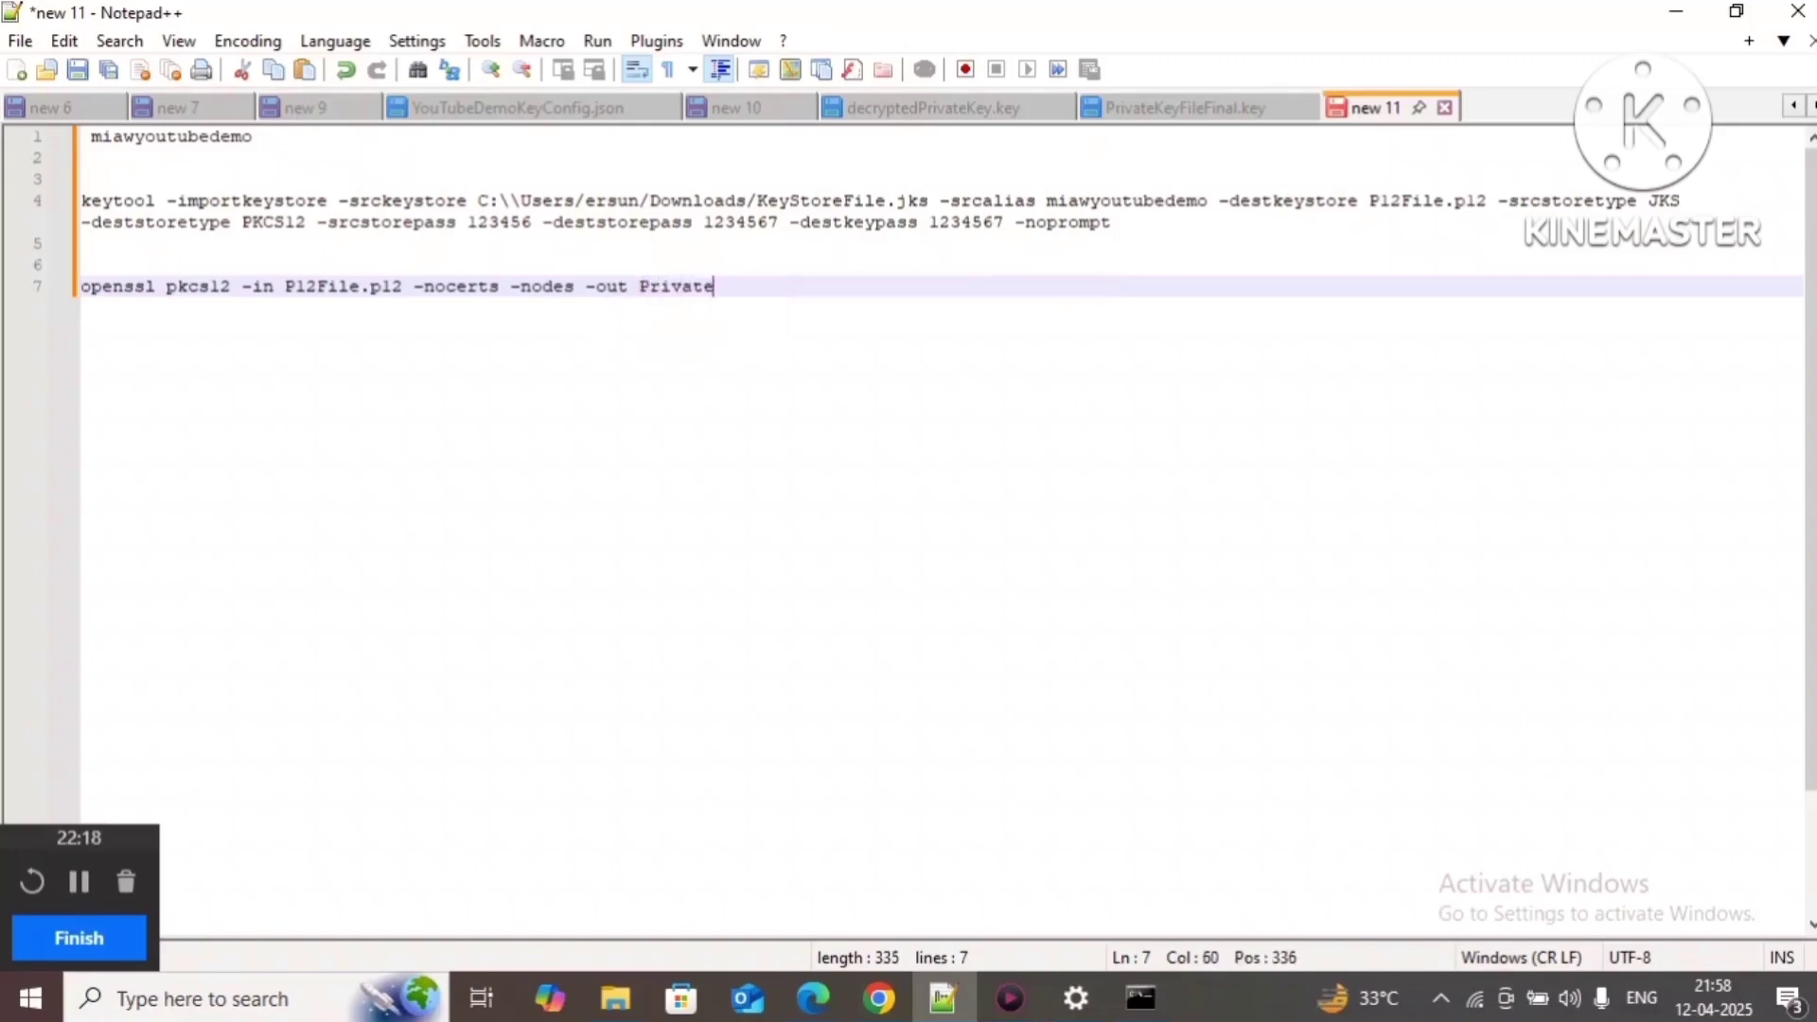
type("KeyFile.pem")
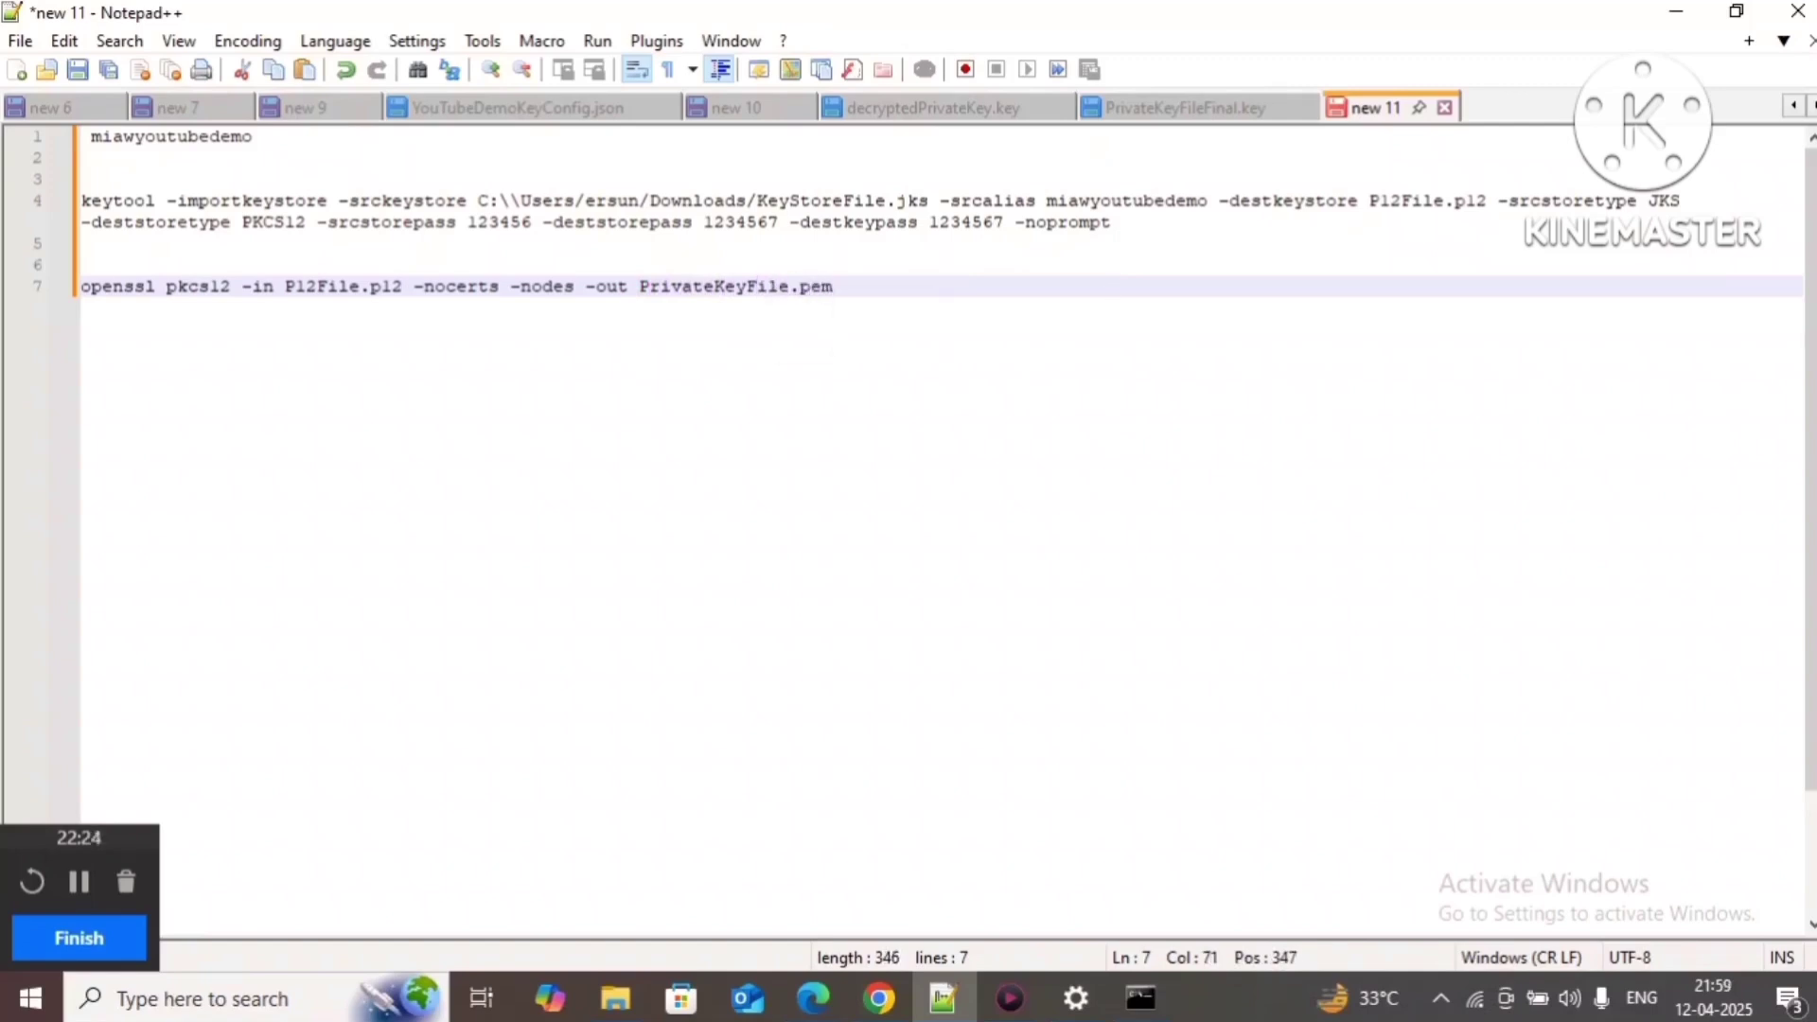
double_click(720, 279)
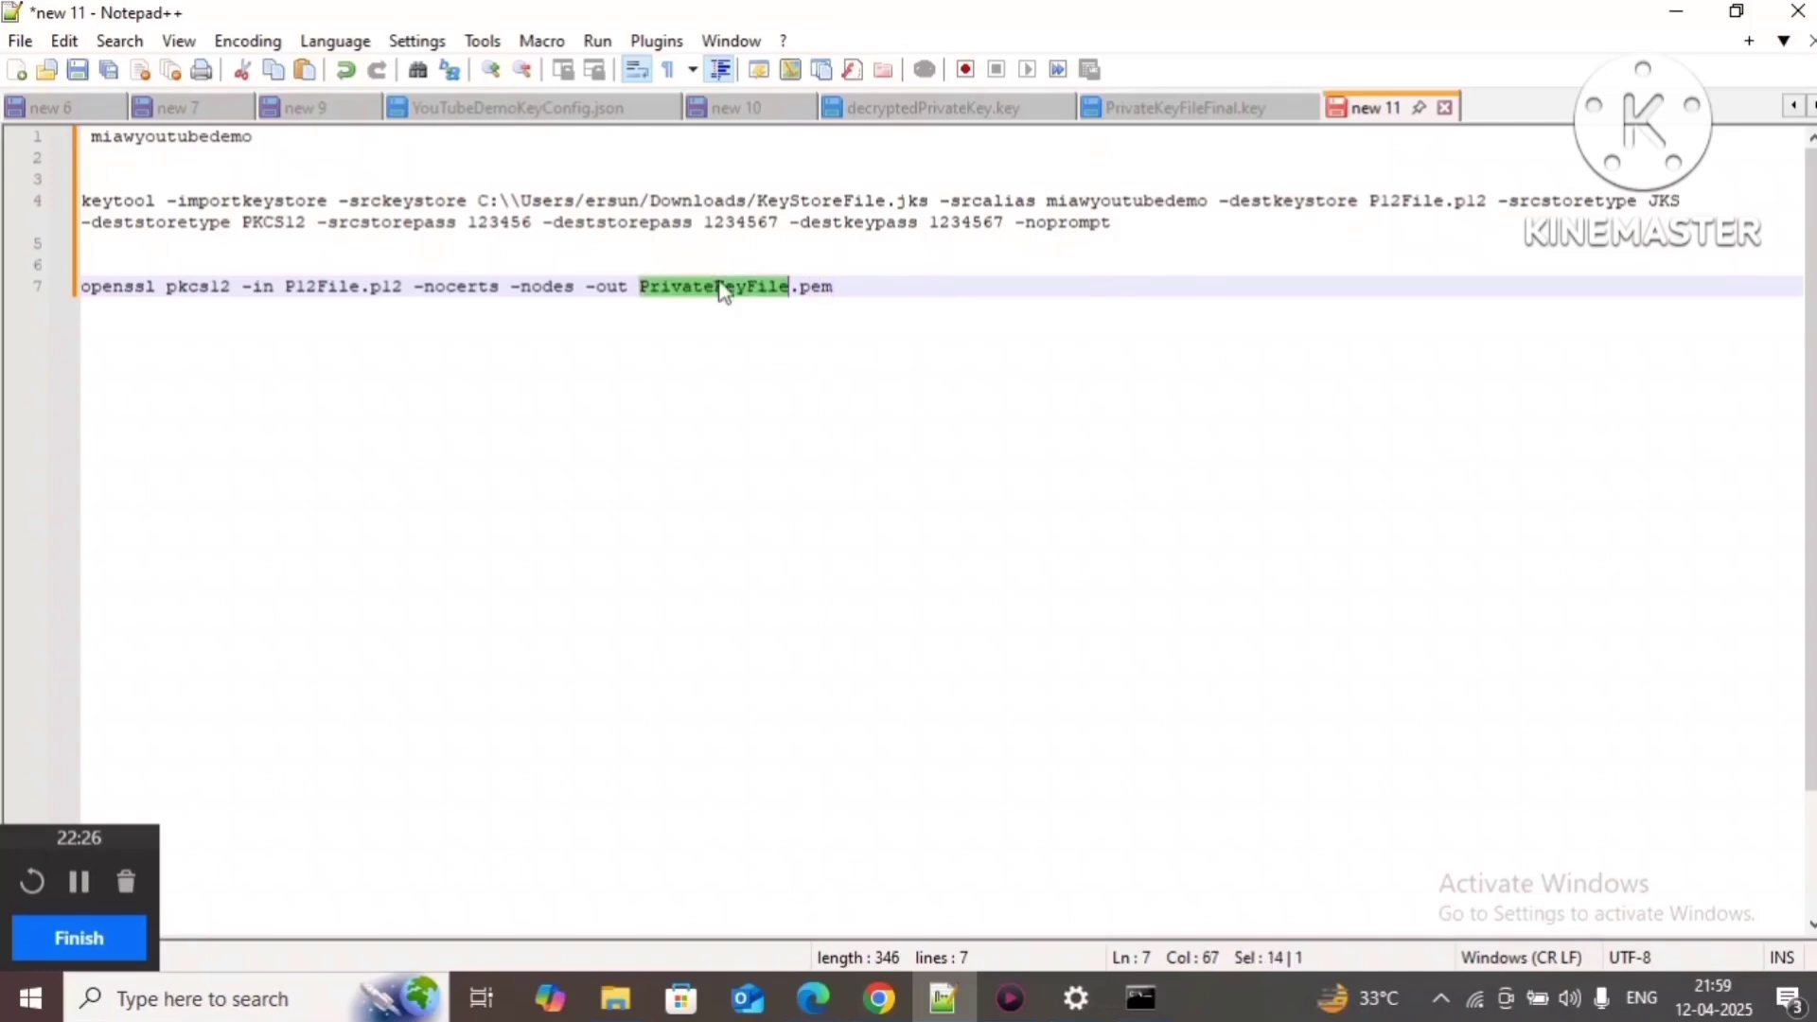
left_click(863, 284)
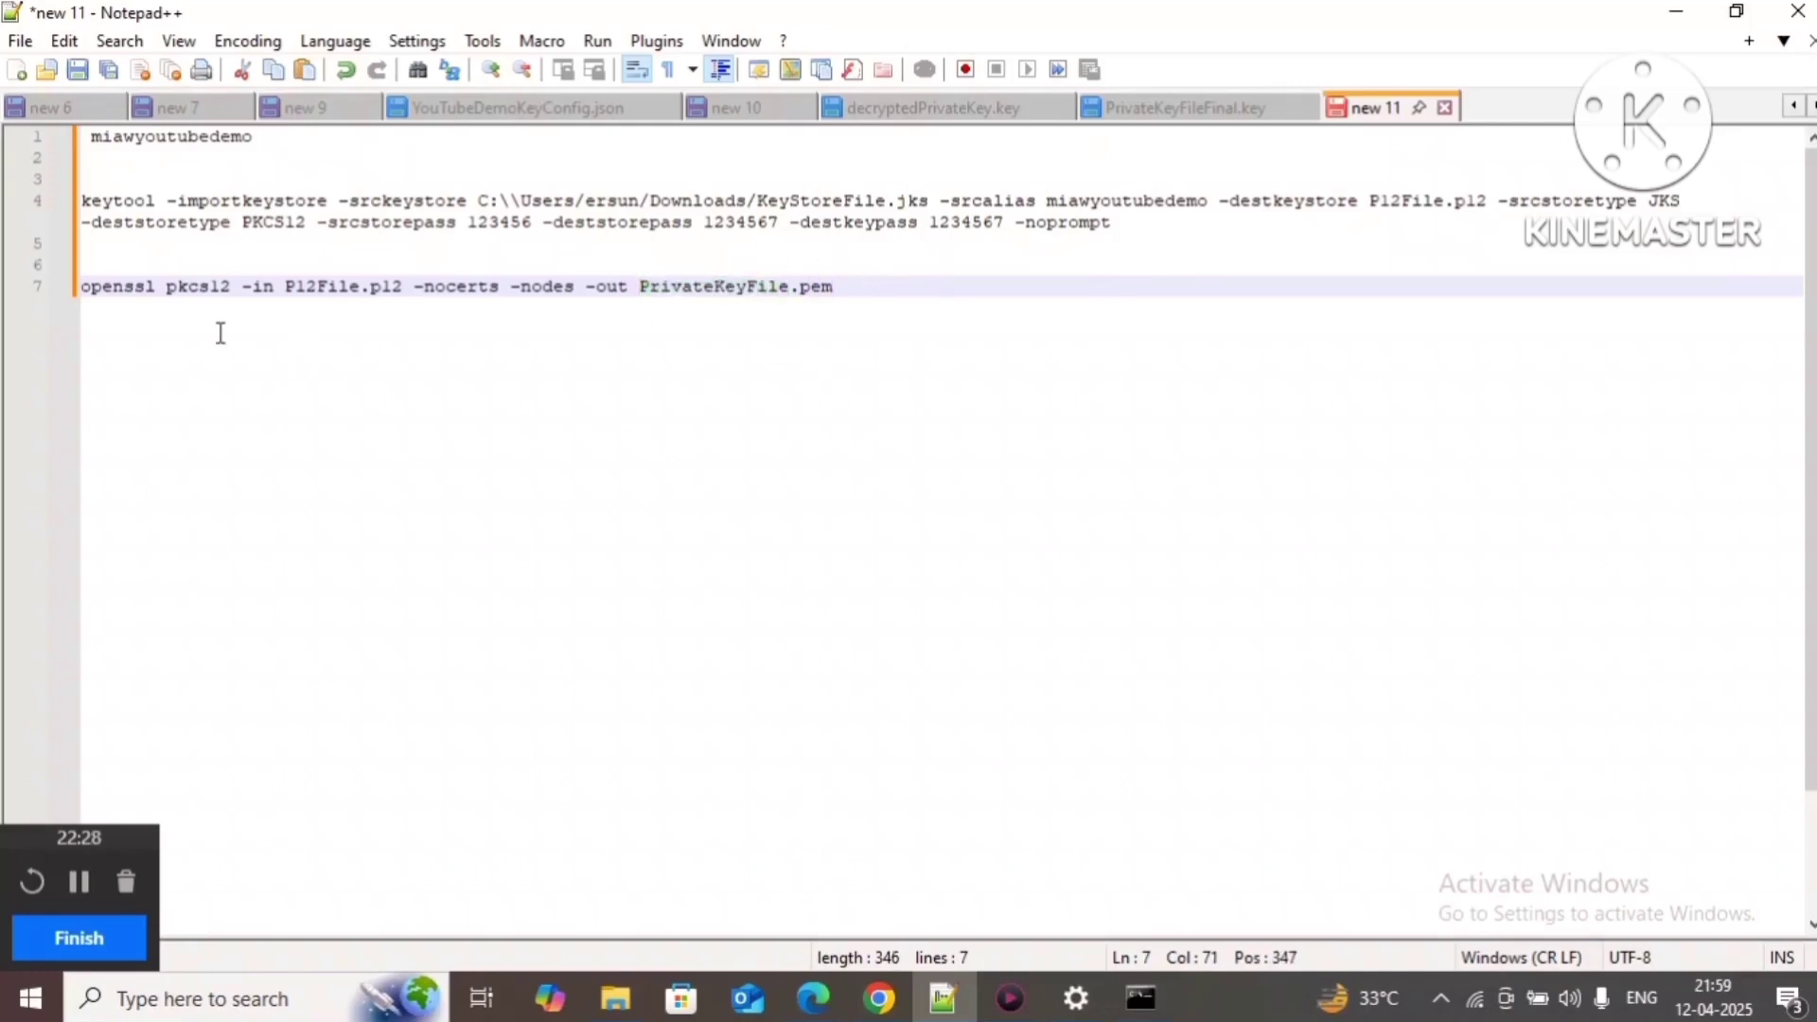
left_click(69, 289)
key("ctrl+c")
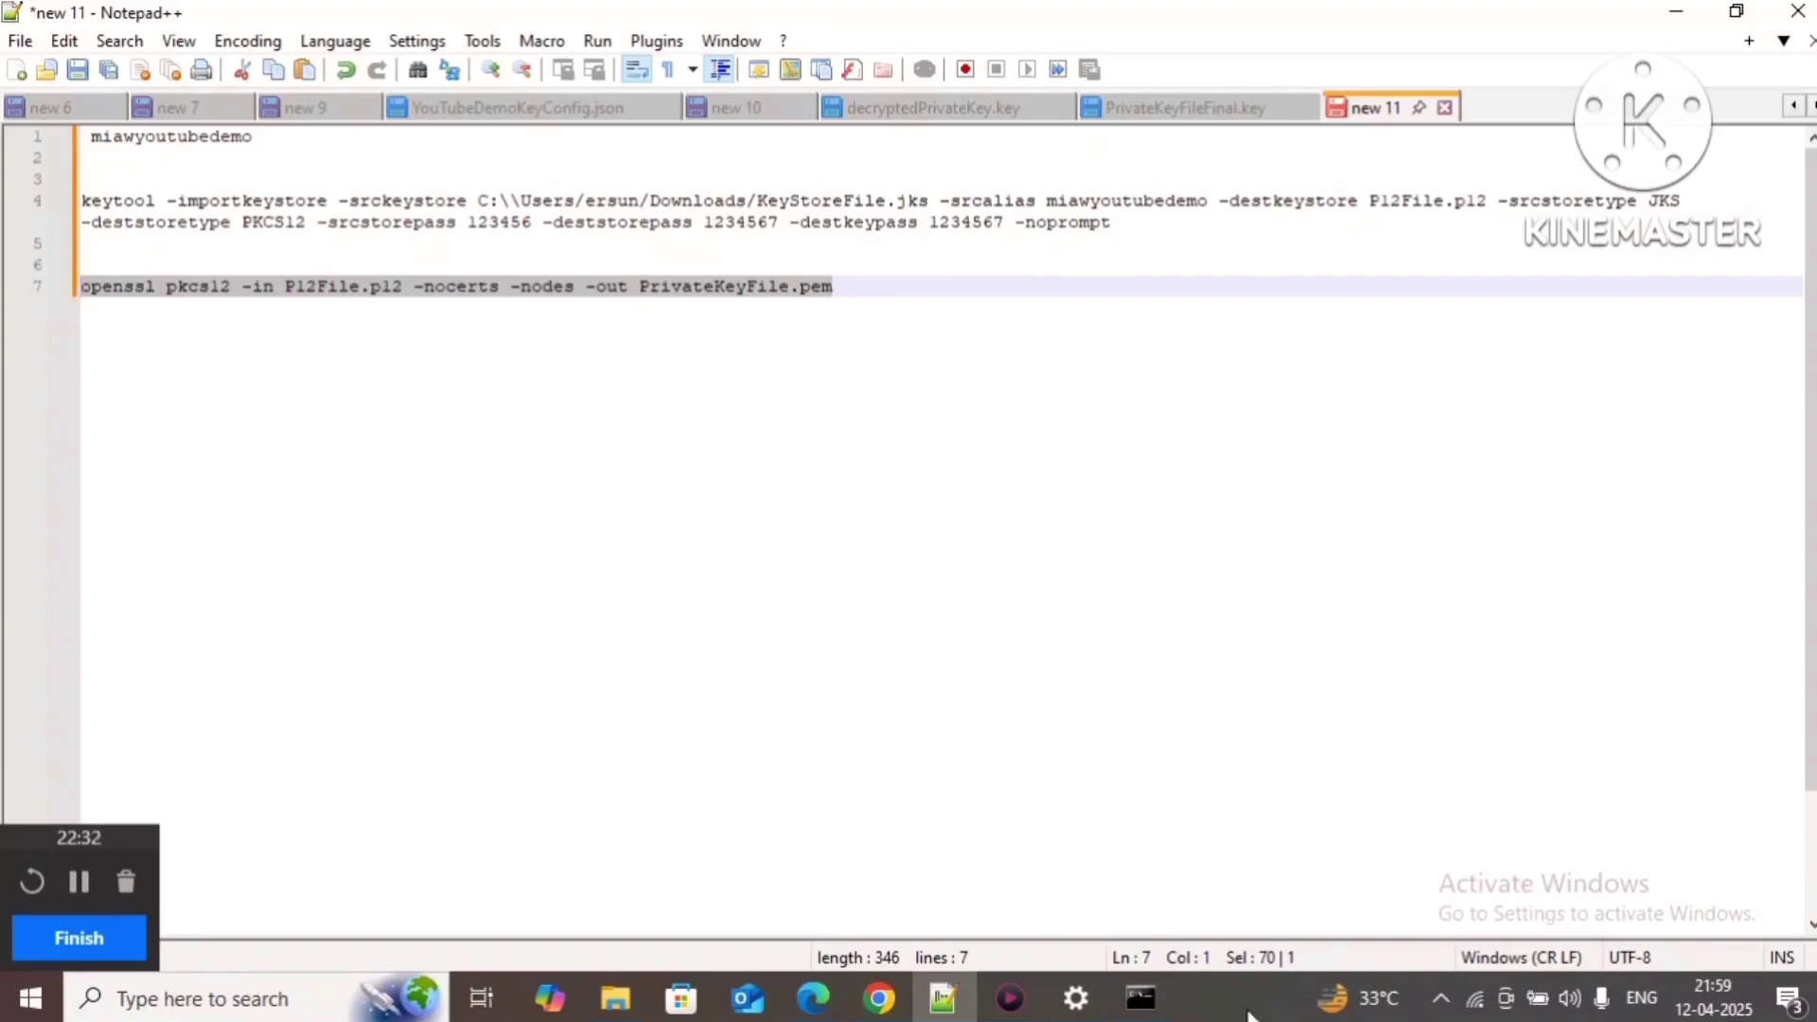
Step: Run the openssl pkcs12 command on P12File.p12, leaving the import password empty, to produce PrivateKeyFile.pem
mouse_move(1140, 1000)
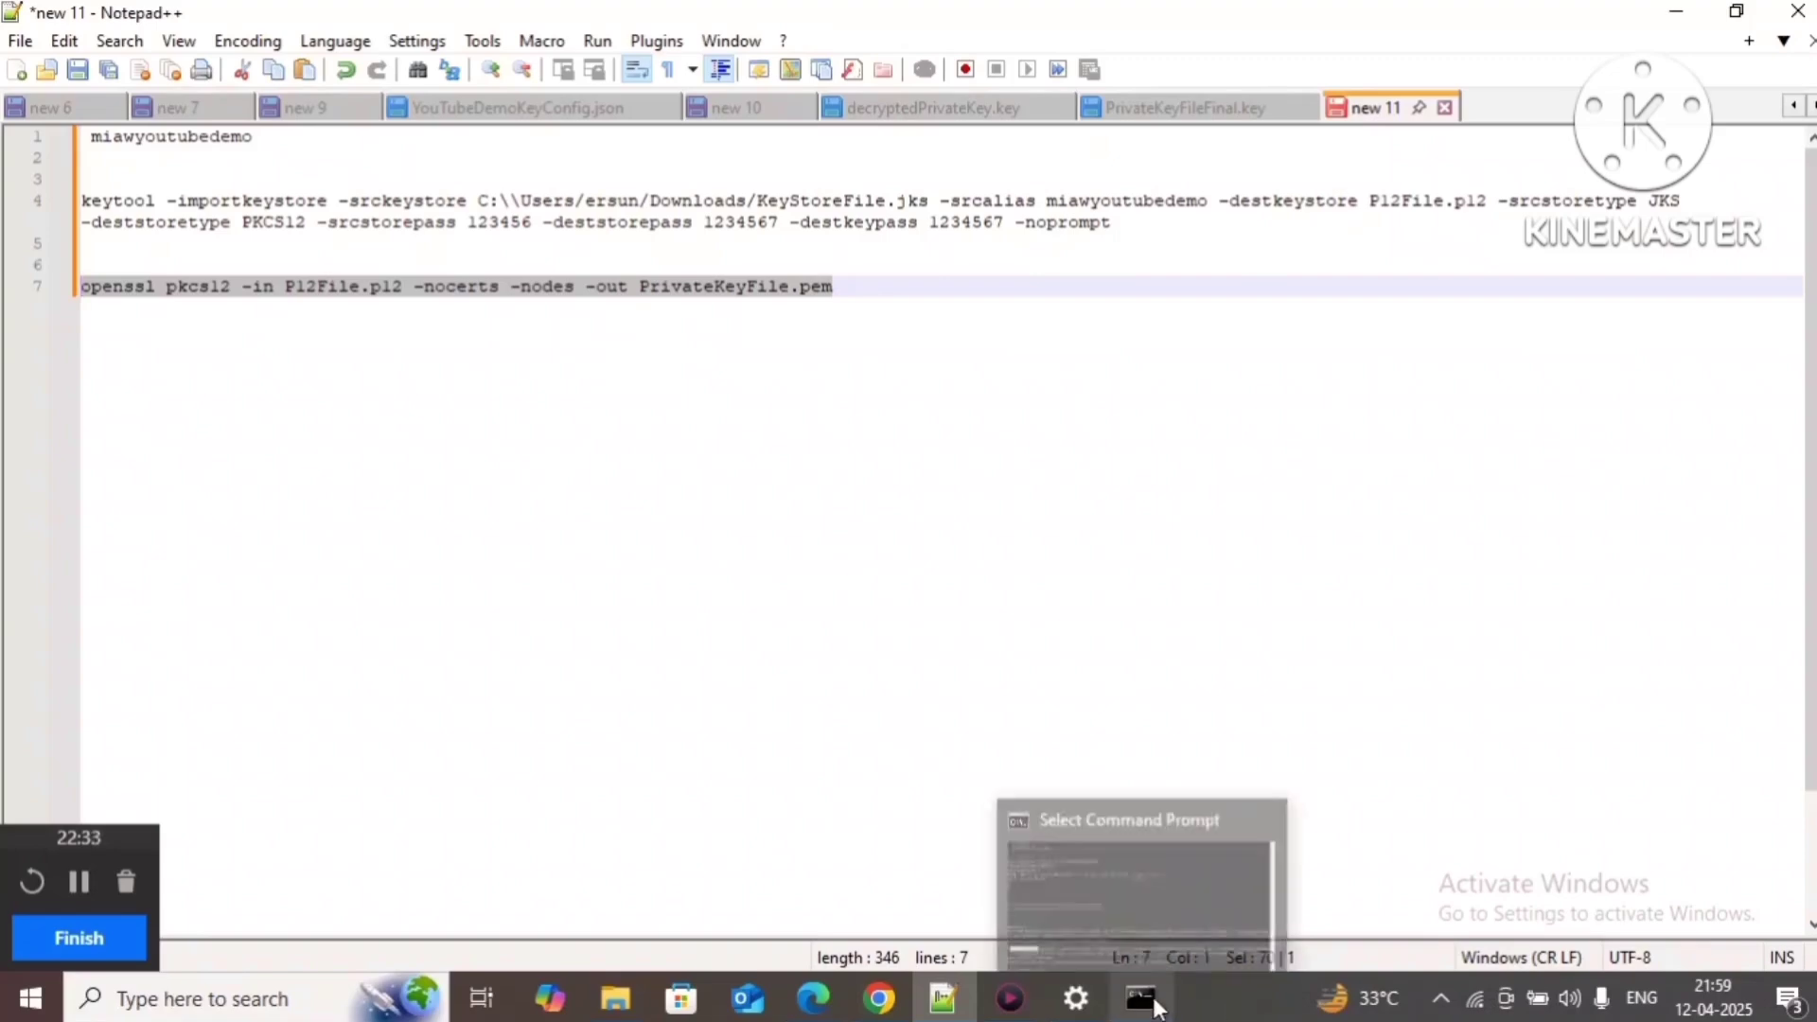
left_click(1084, 861)
left_click(423, 825)
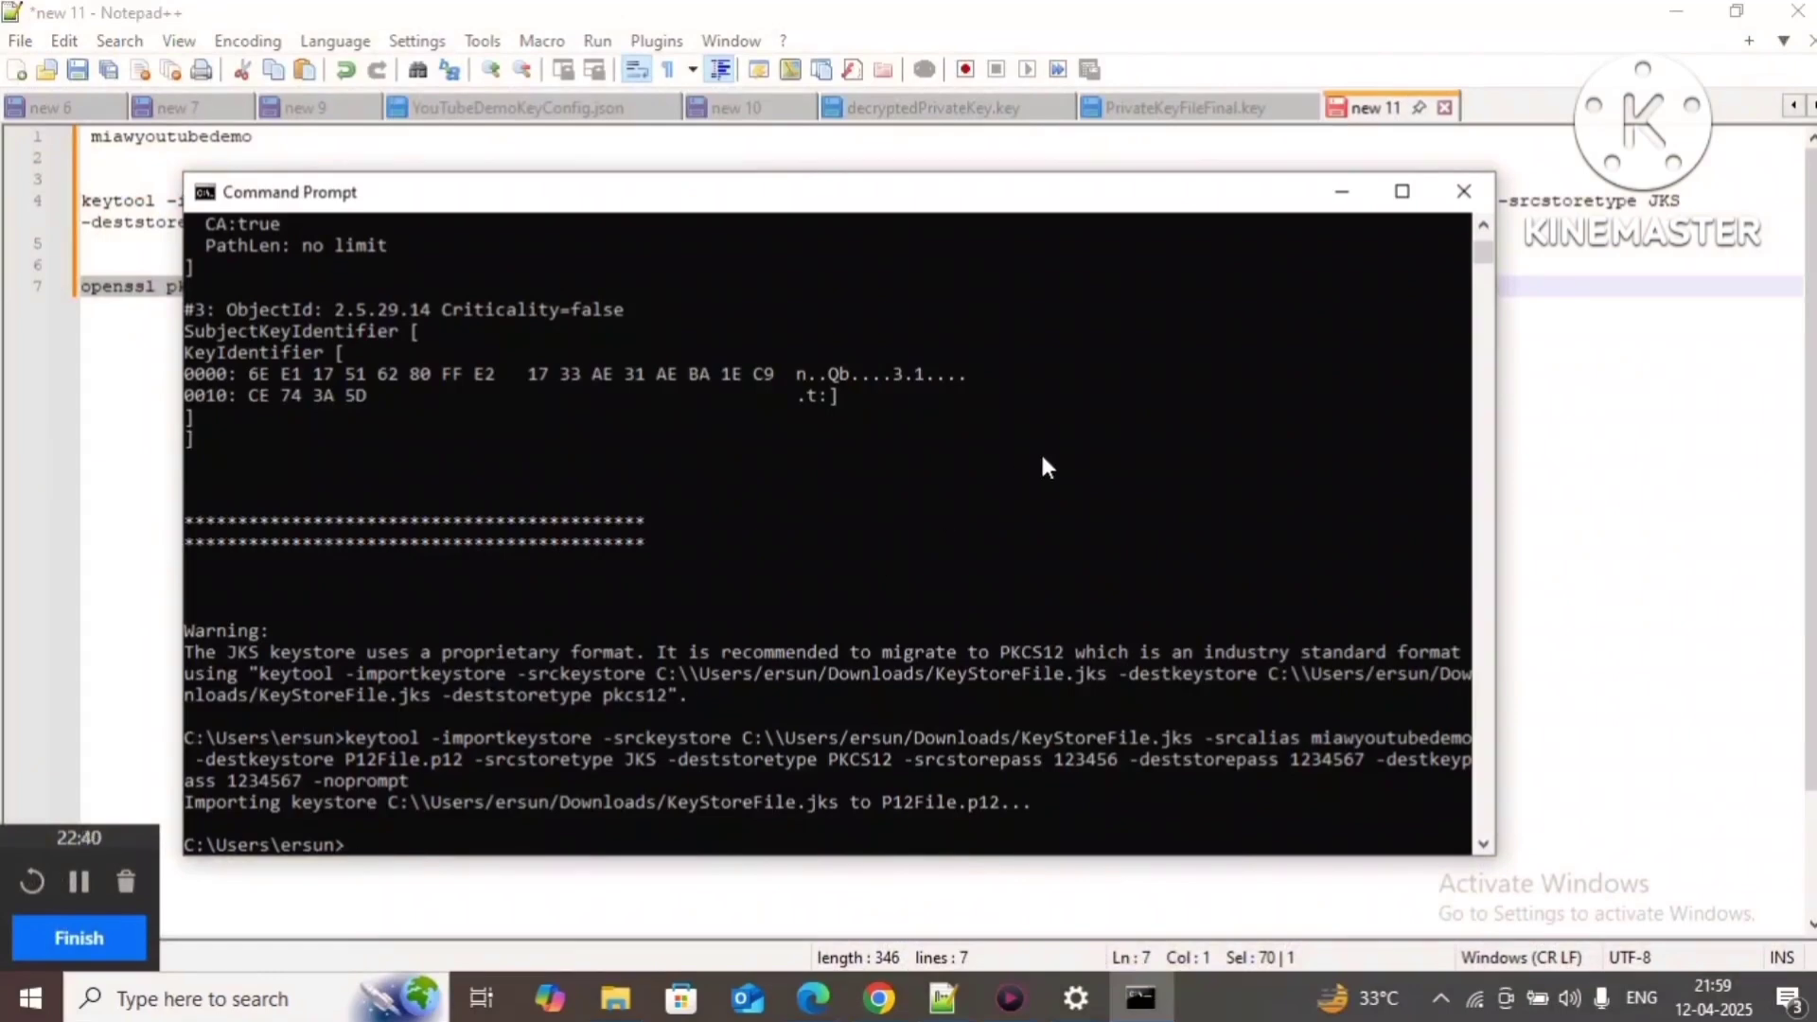
left_click(1341, 192)
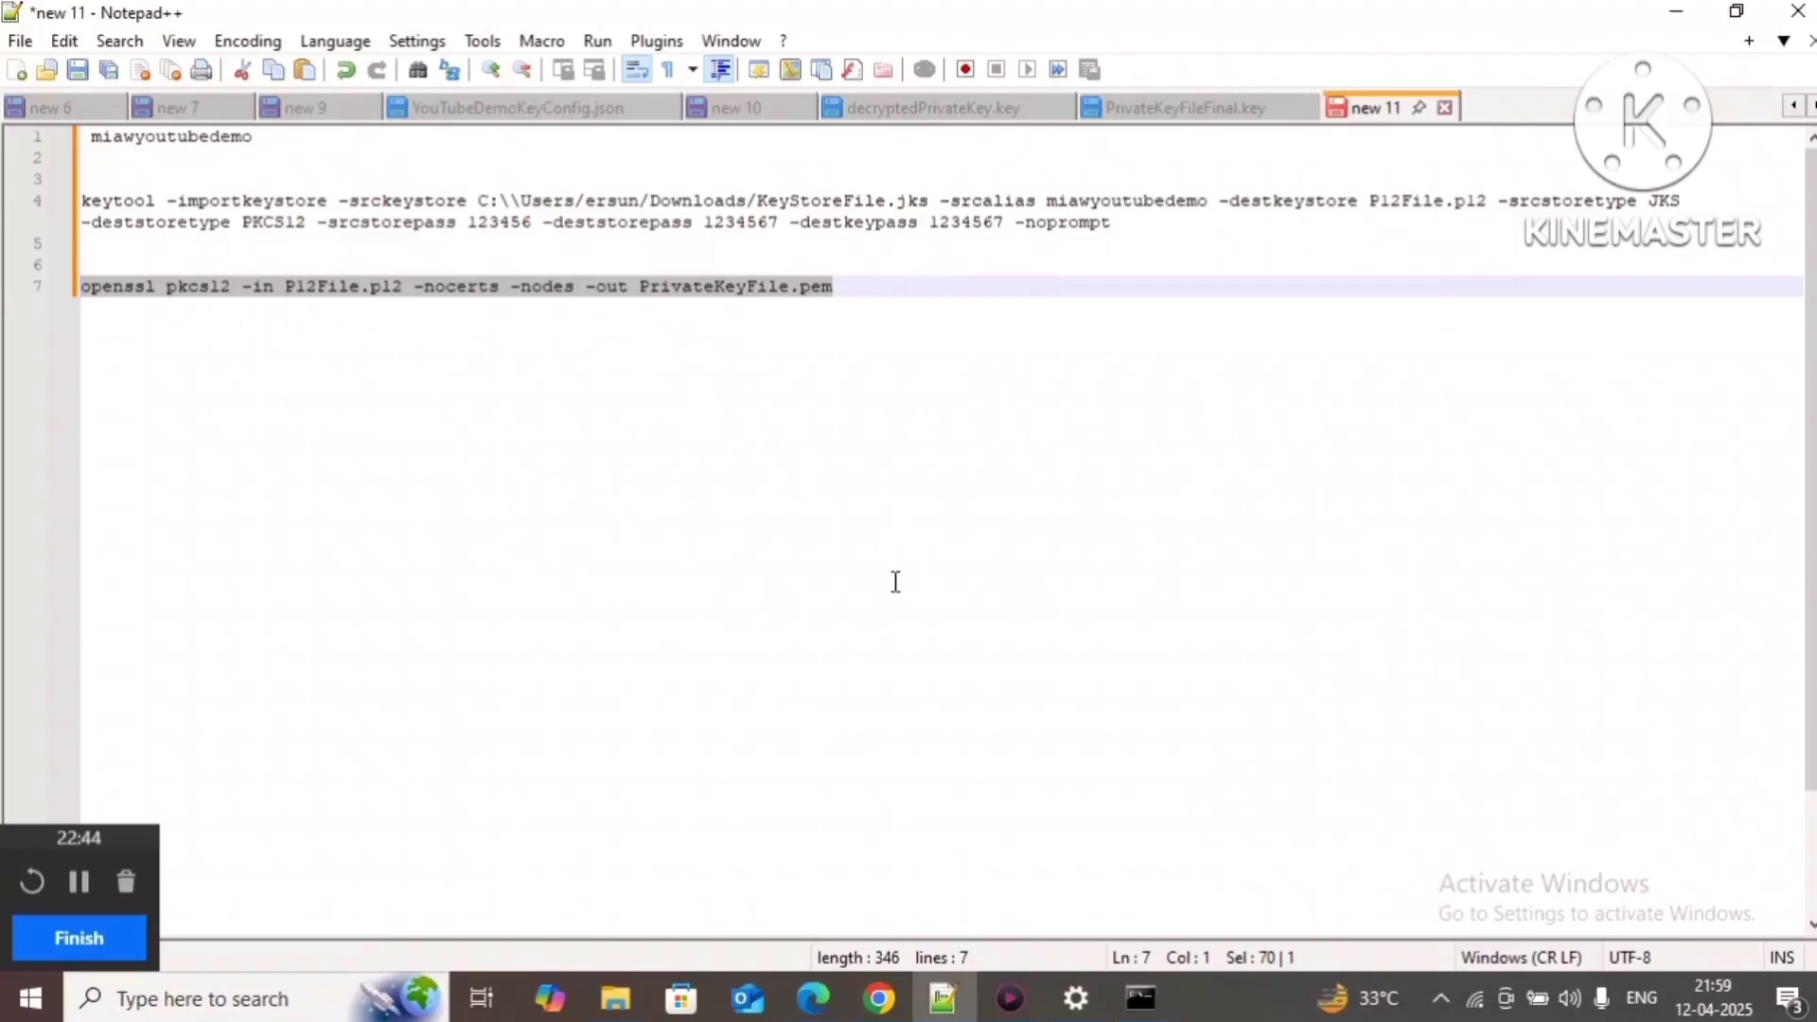
left_click(1141, 998)
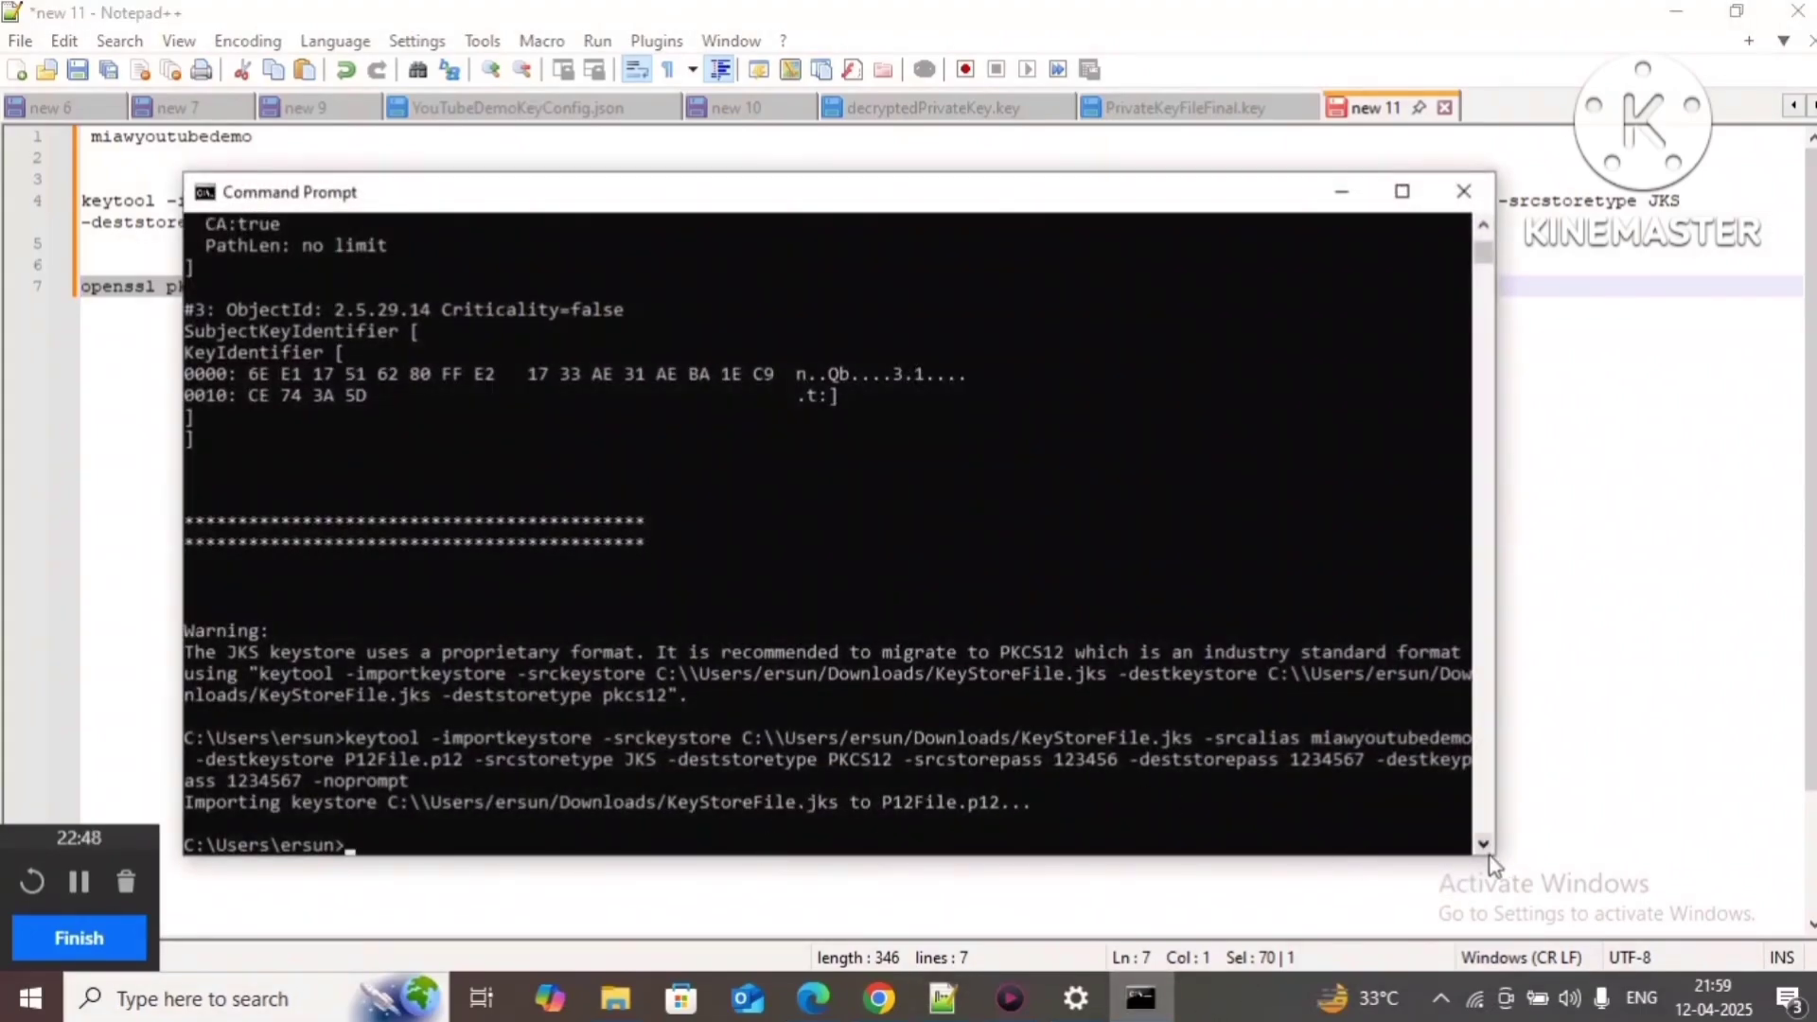
scroll(1487, 858, "down", 2)
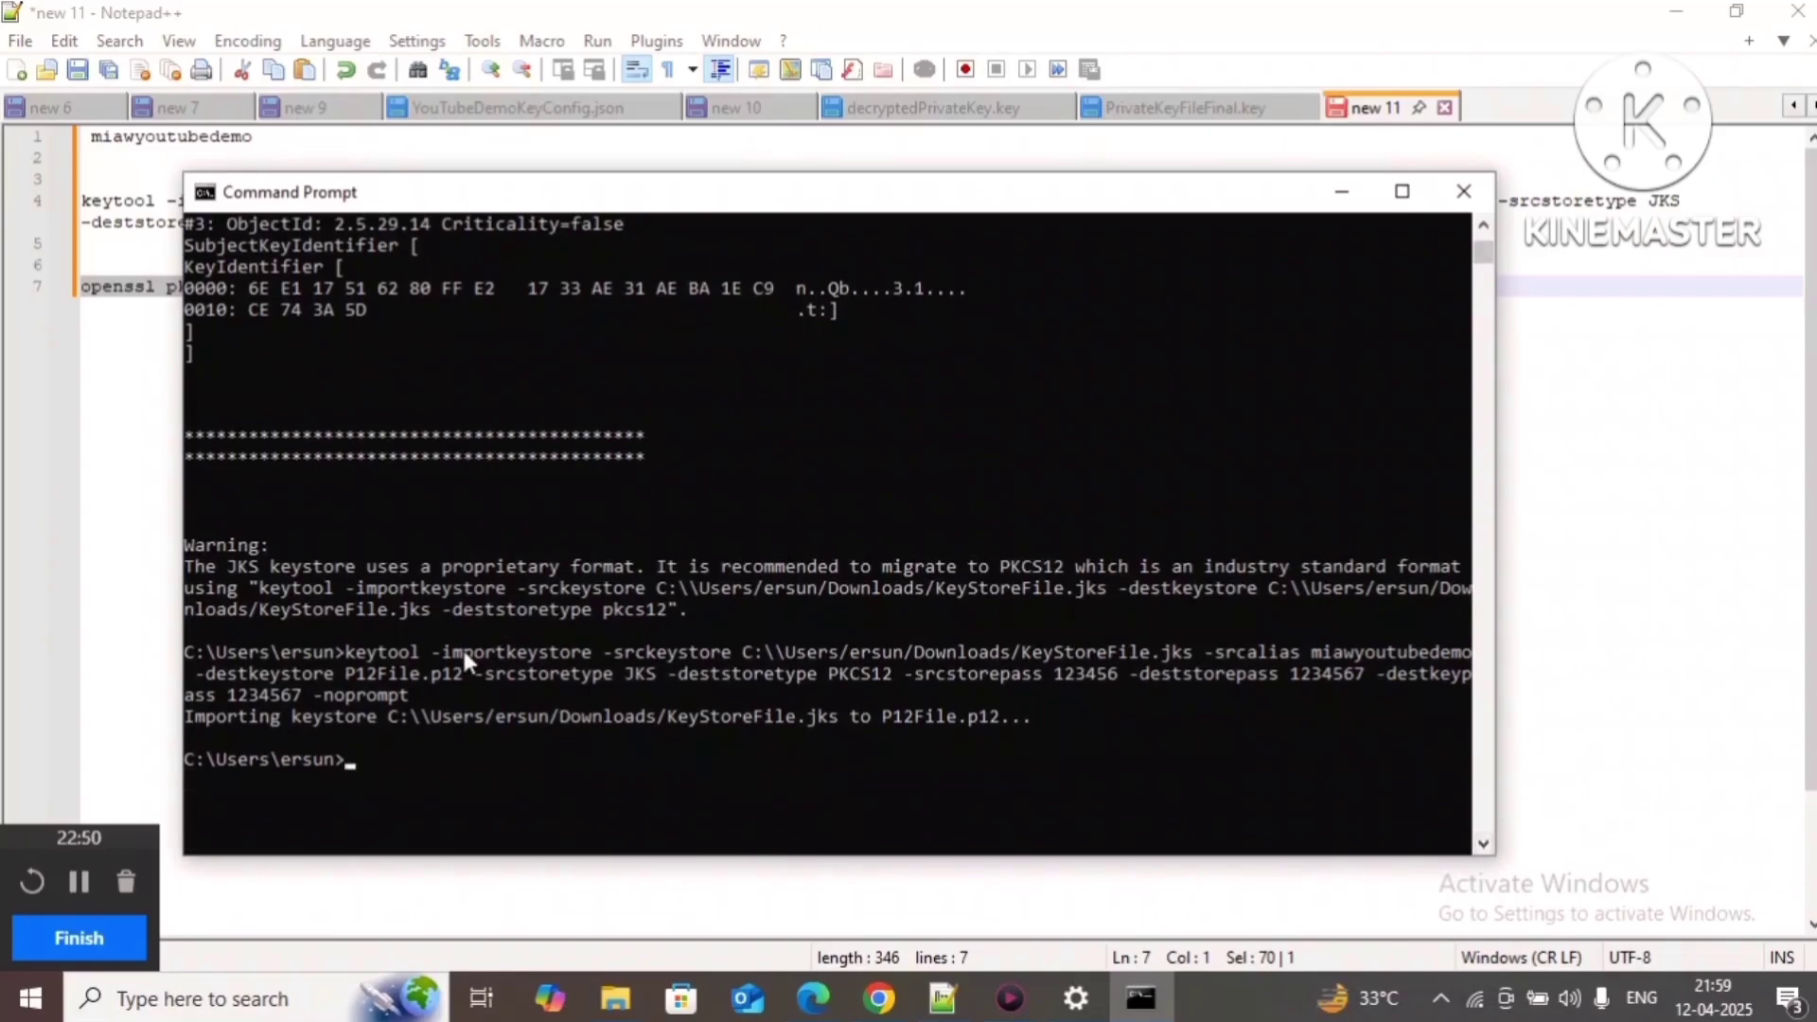
right_click(423, 768)
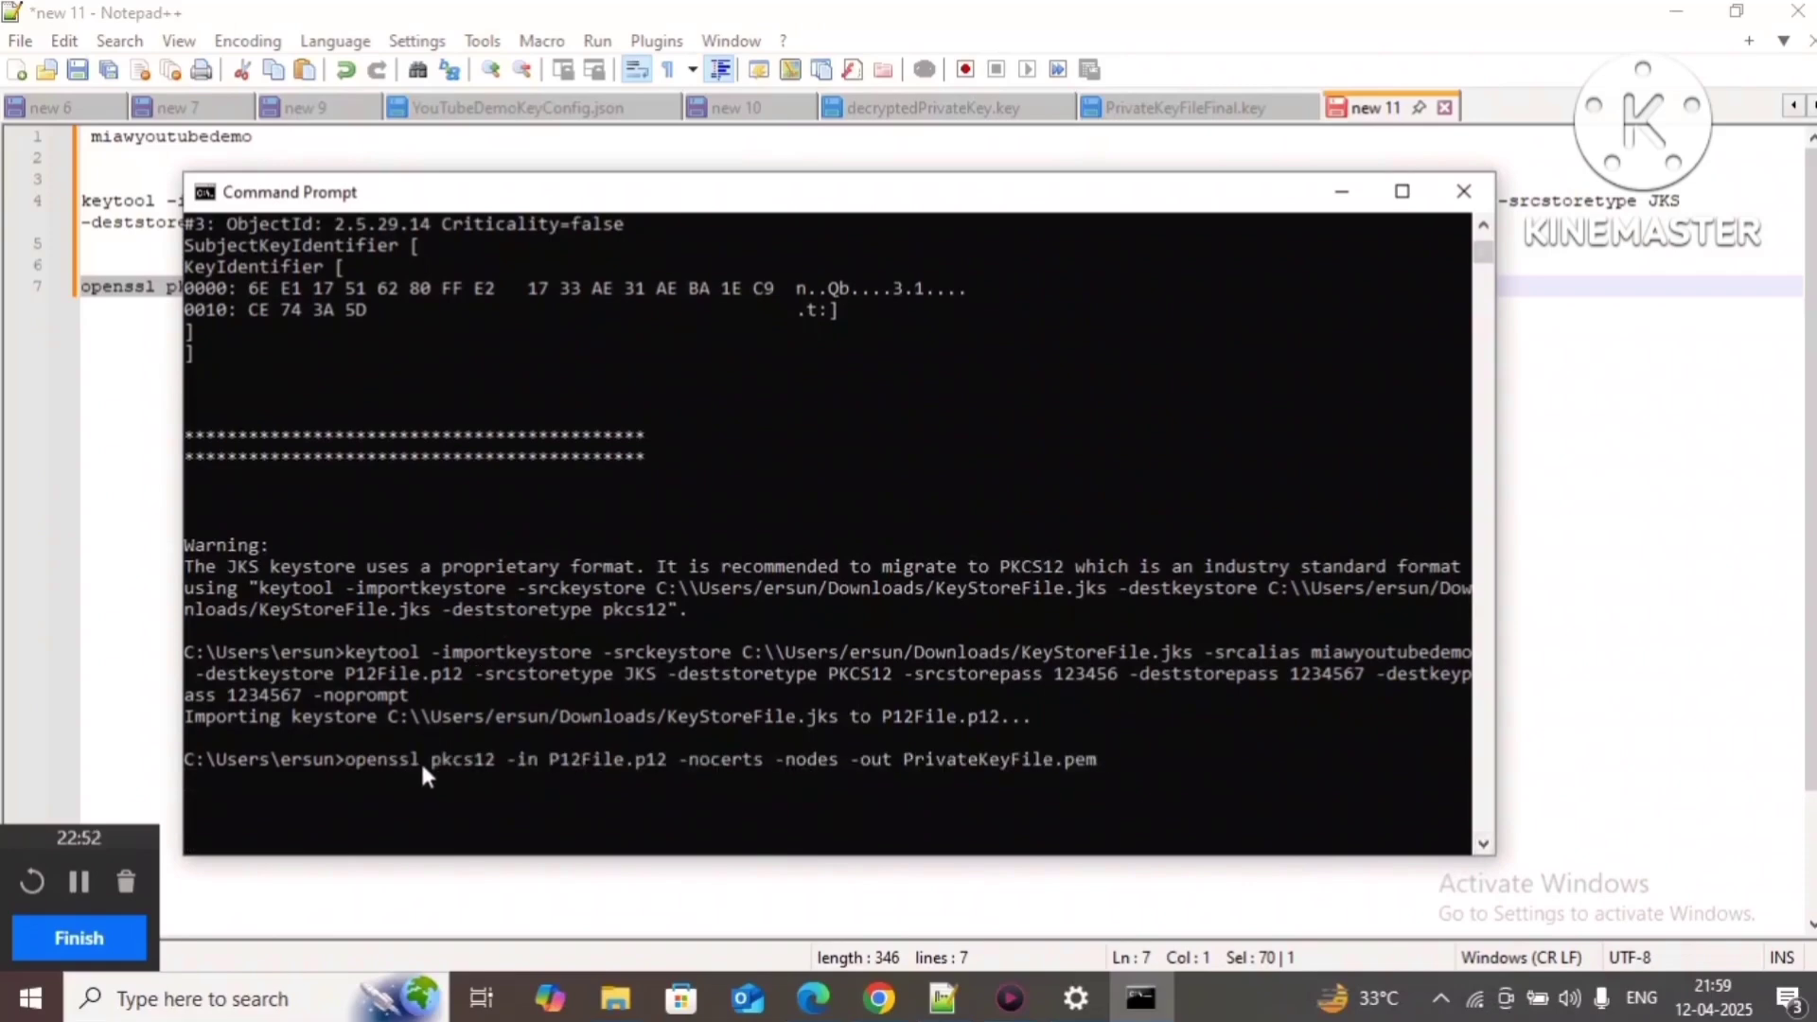
key("Return")
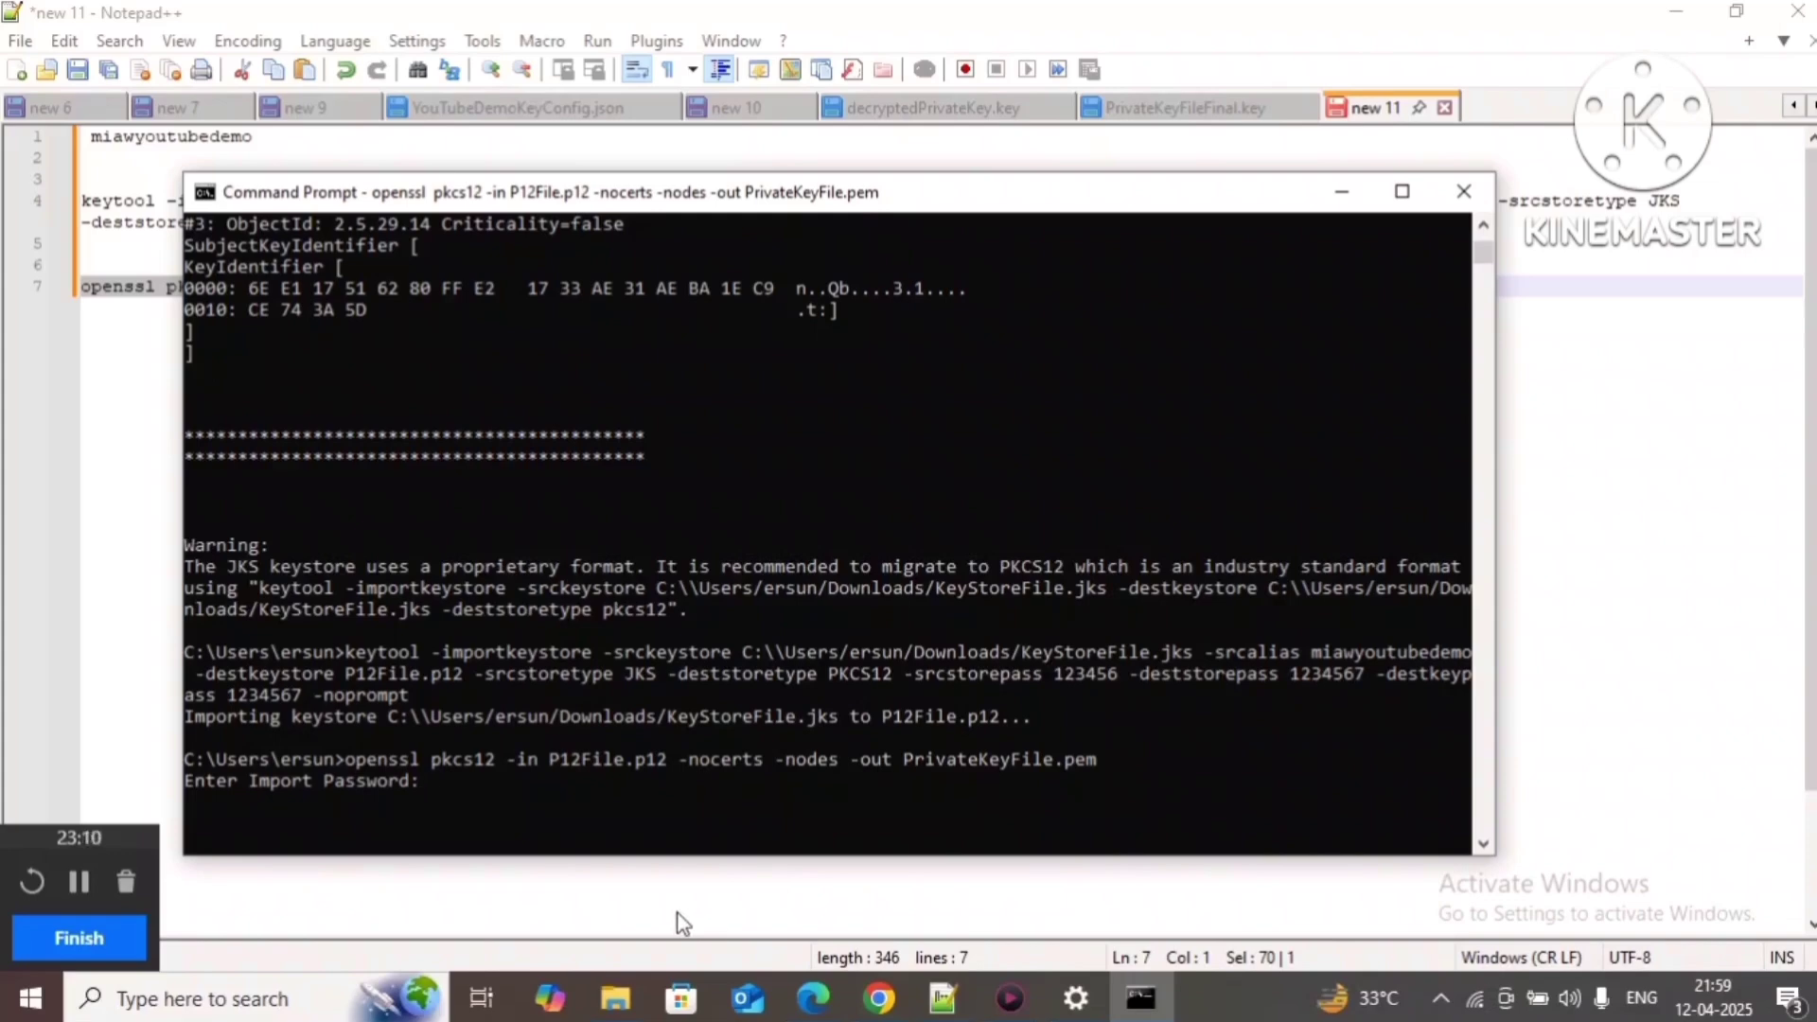
key("Return")
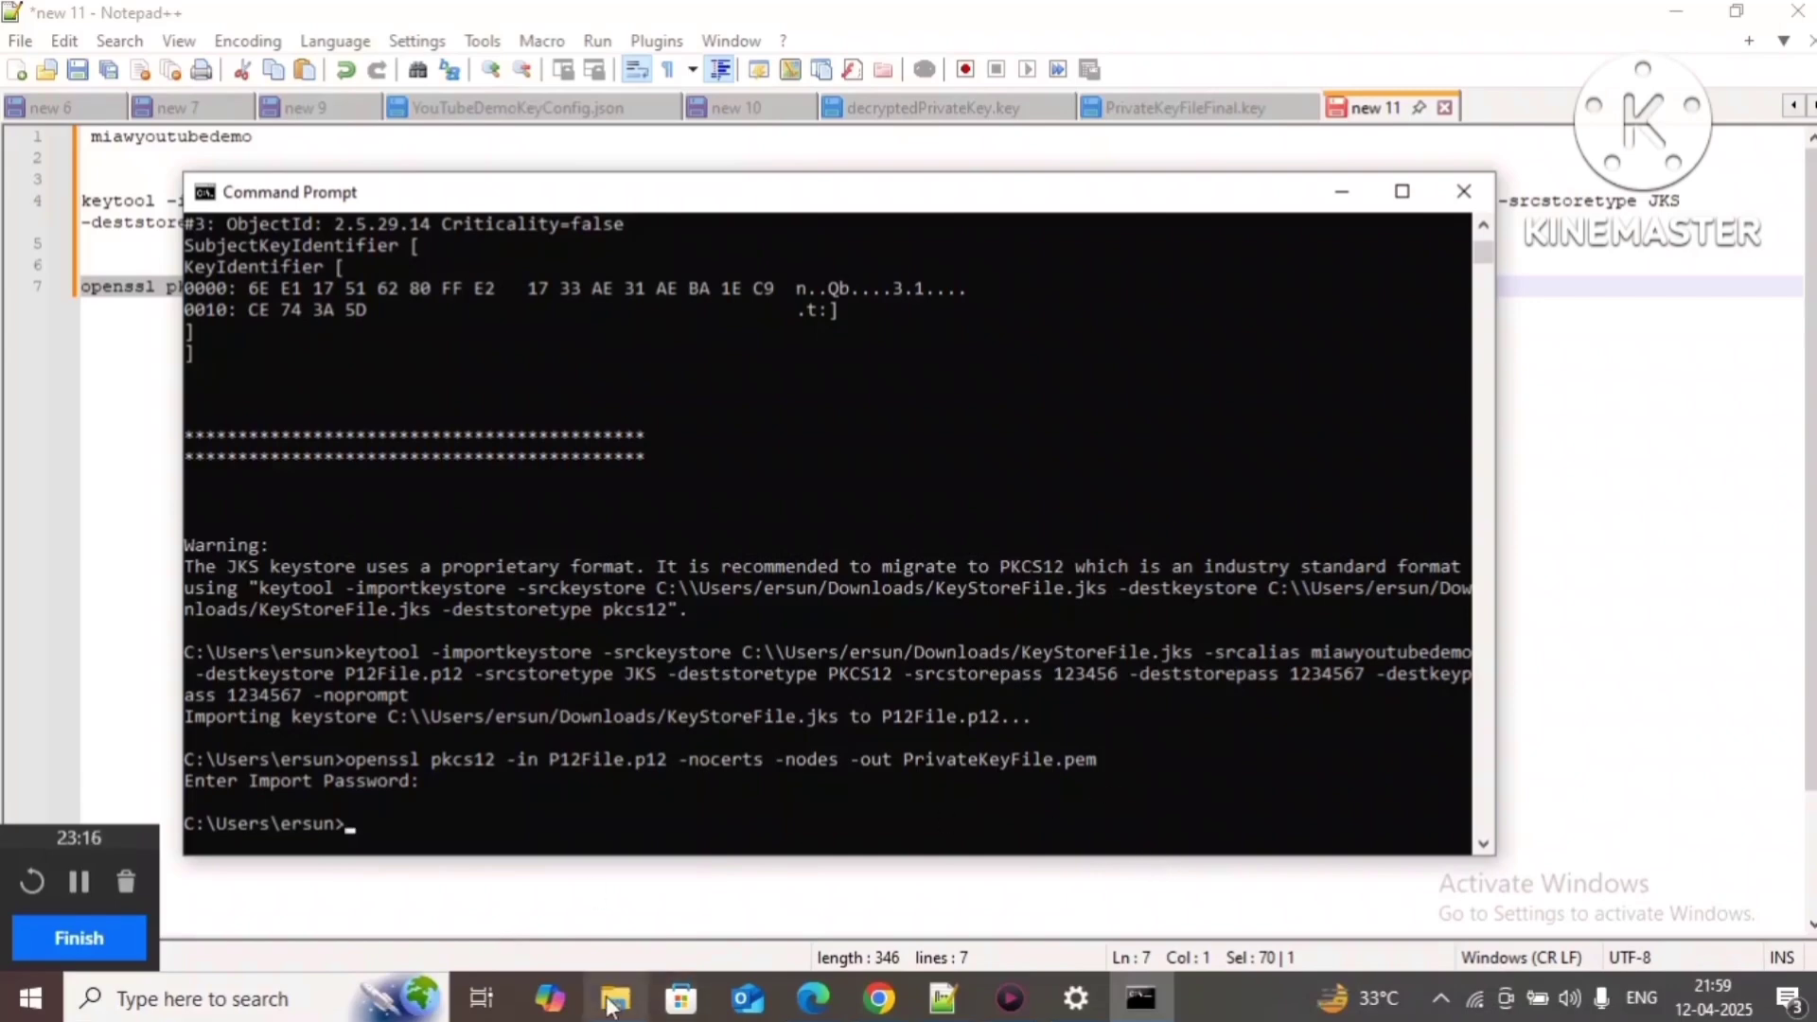
mouse_move(616, 999)
left_click(649, 902)
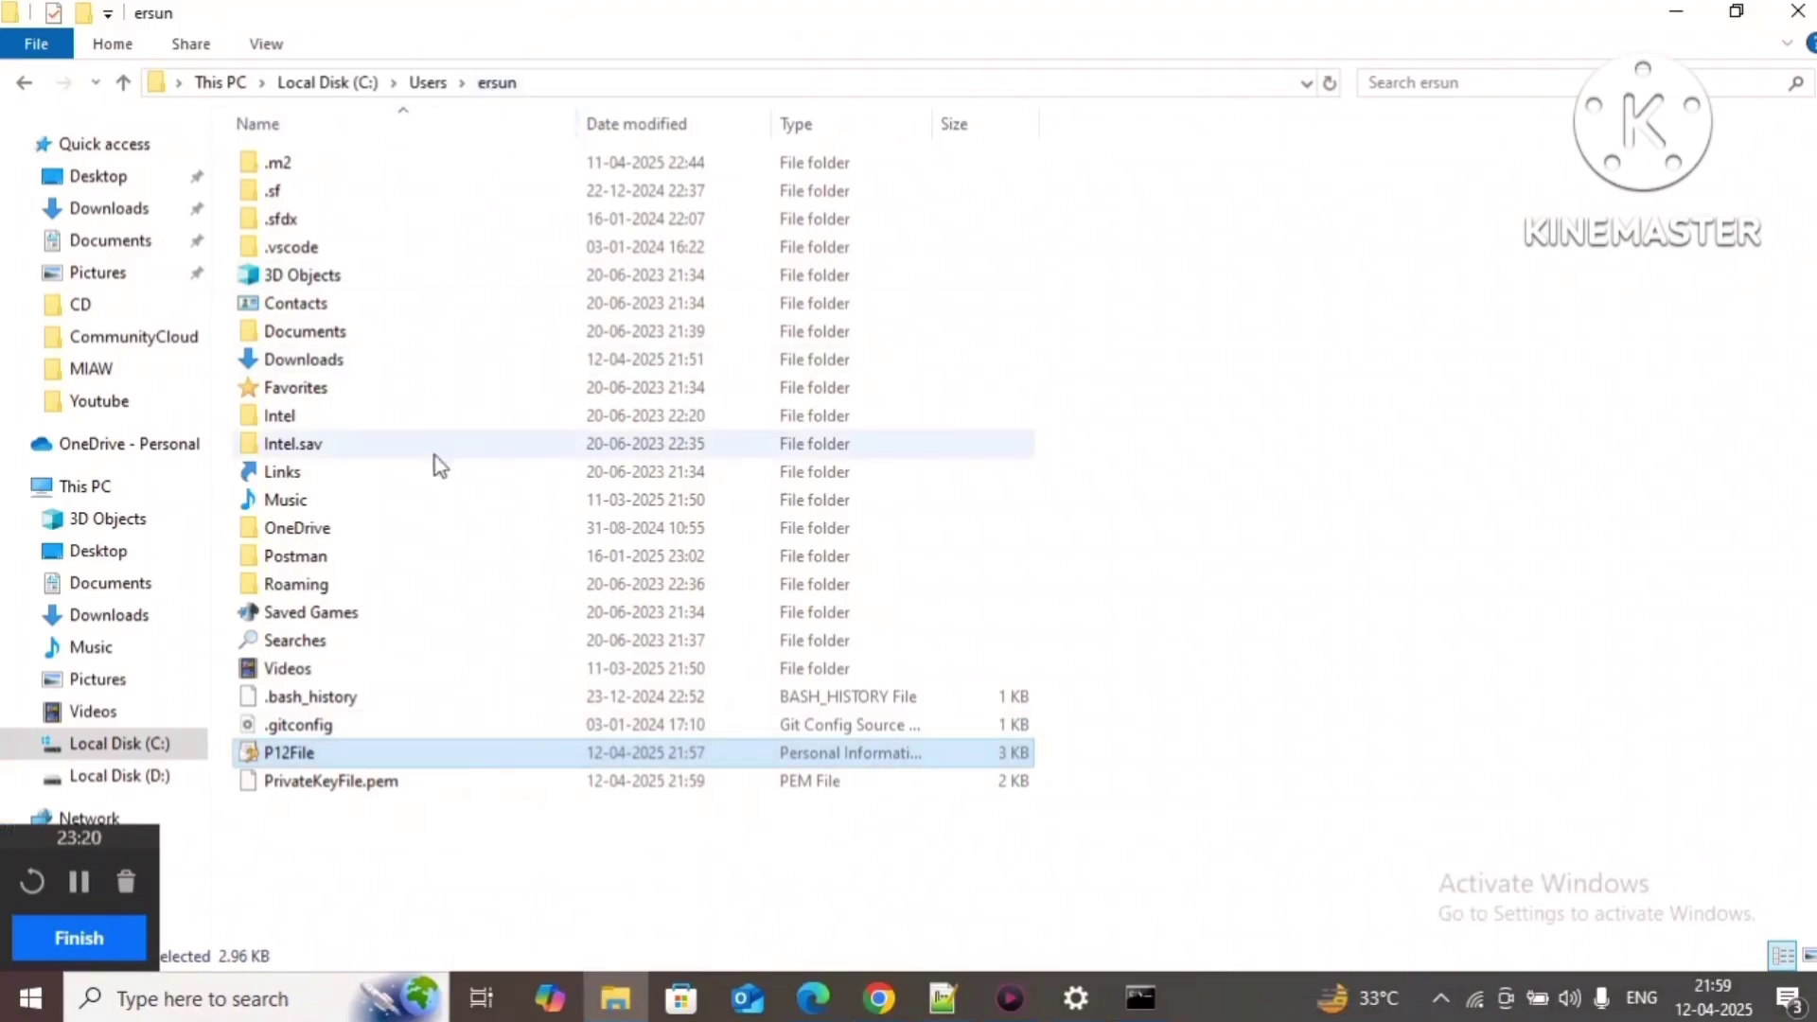
Step: Open the new PrivateKeyFile.pem from the home folder in Notepad++
left_click(1143, 1002)
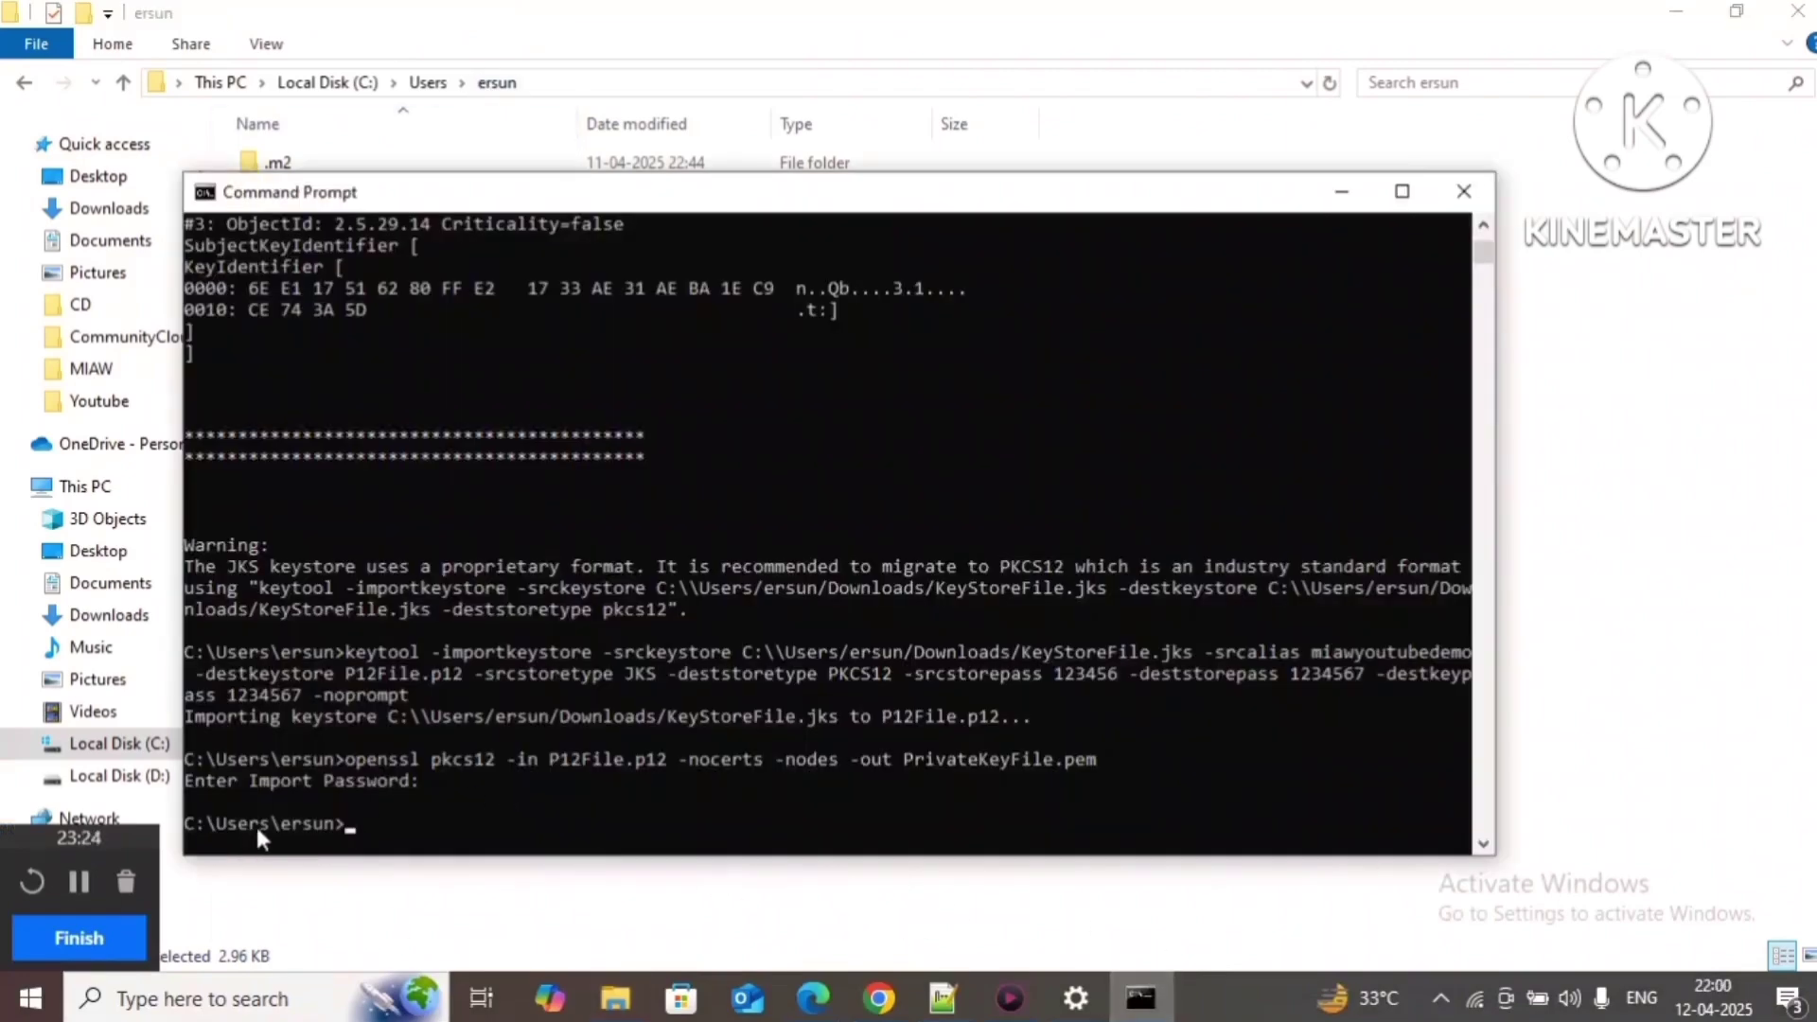
key("alt+Tab")
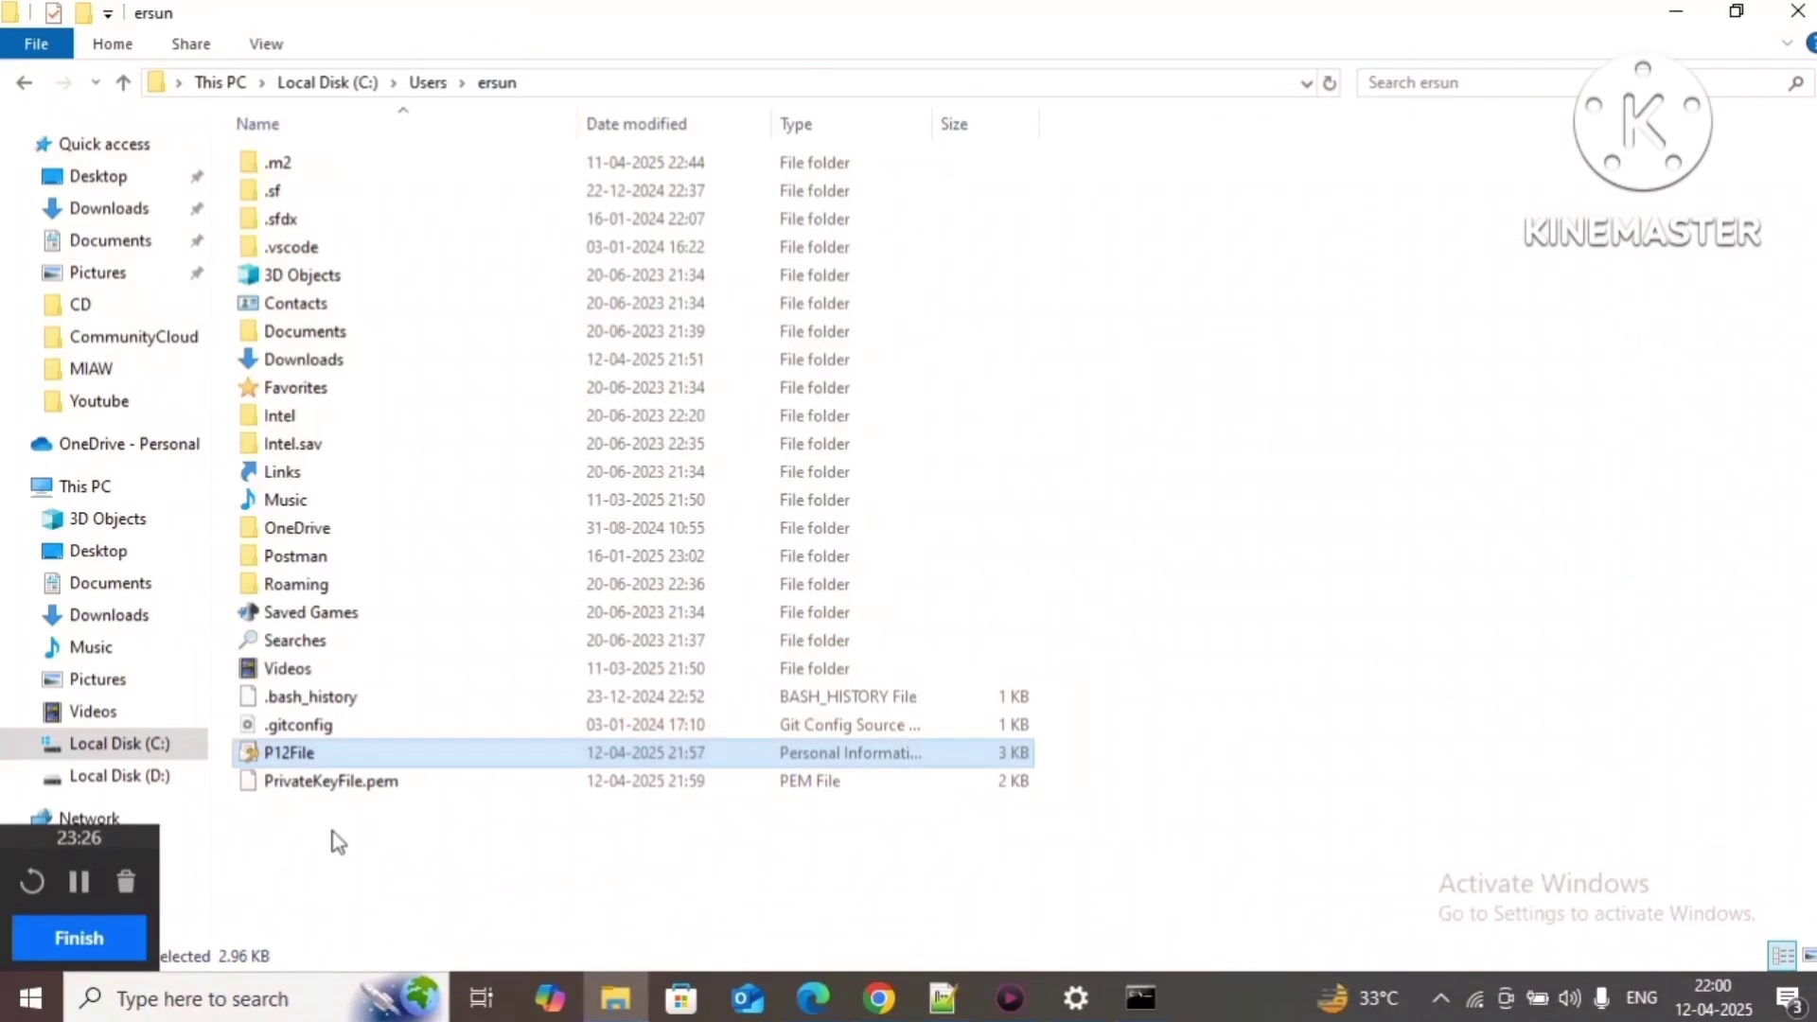
left_click(379, 787)
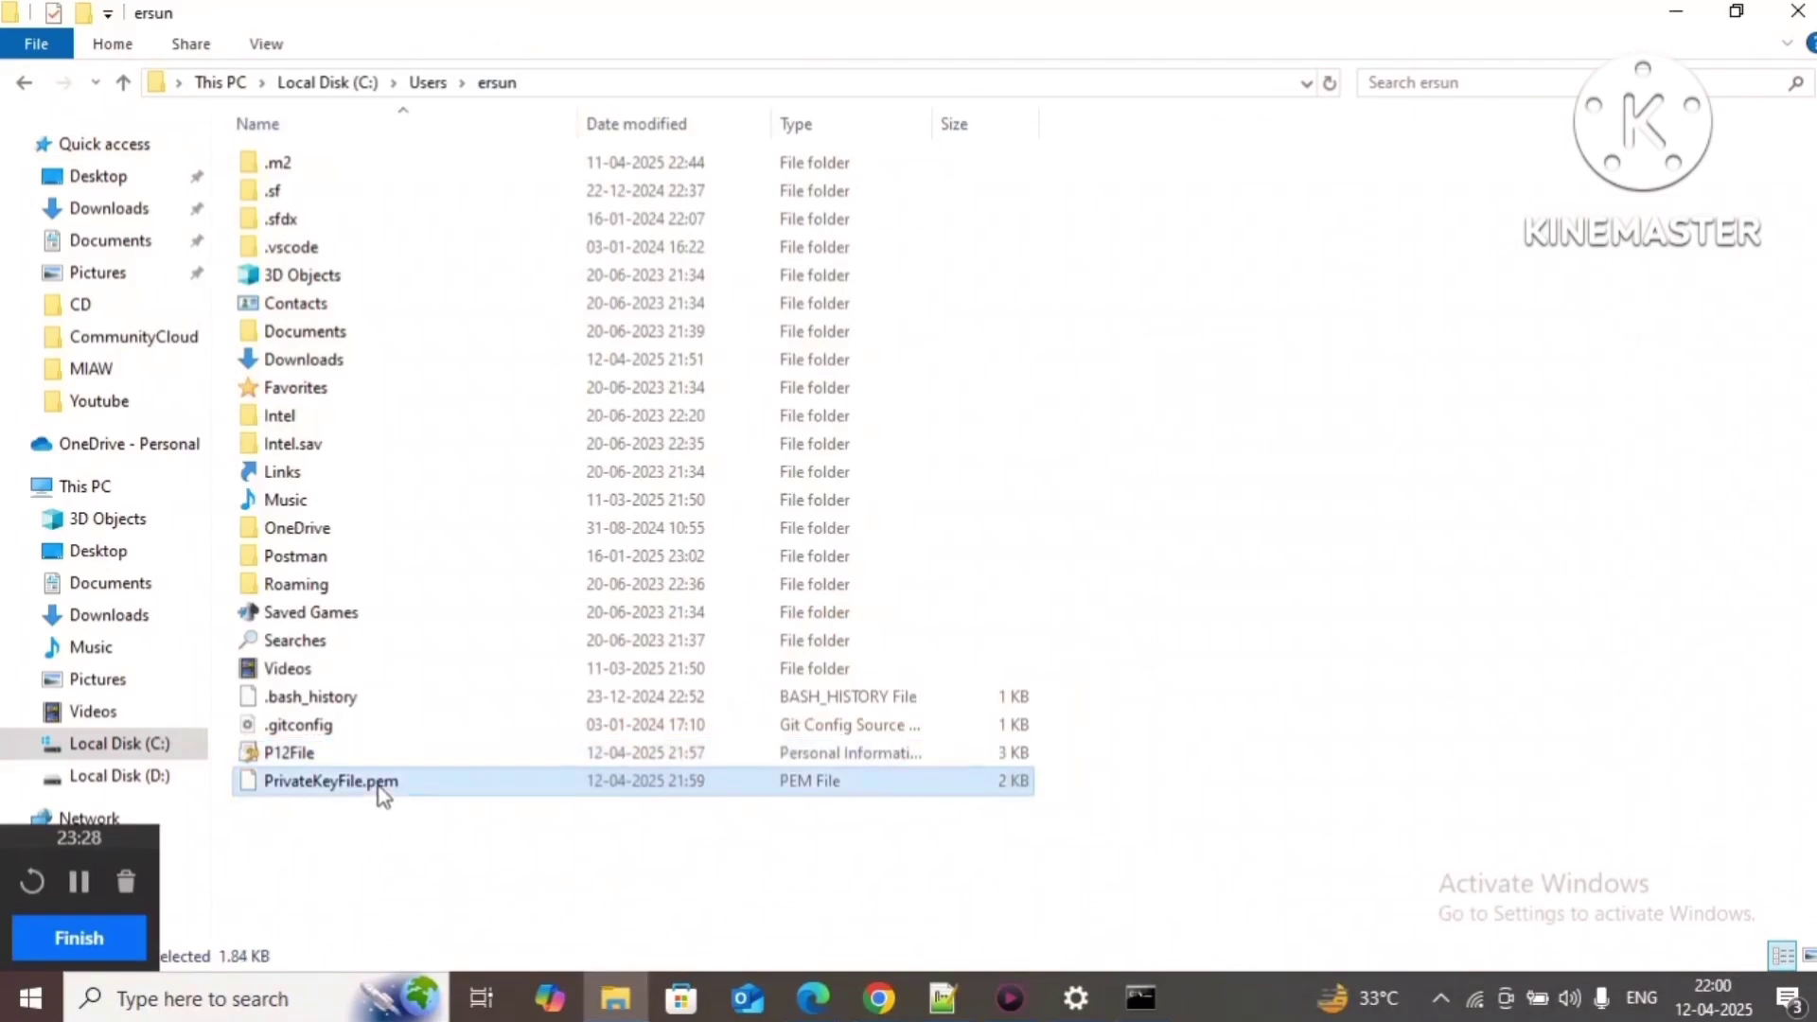
right_click(379, 786)
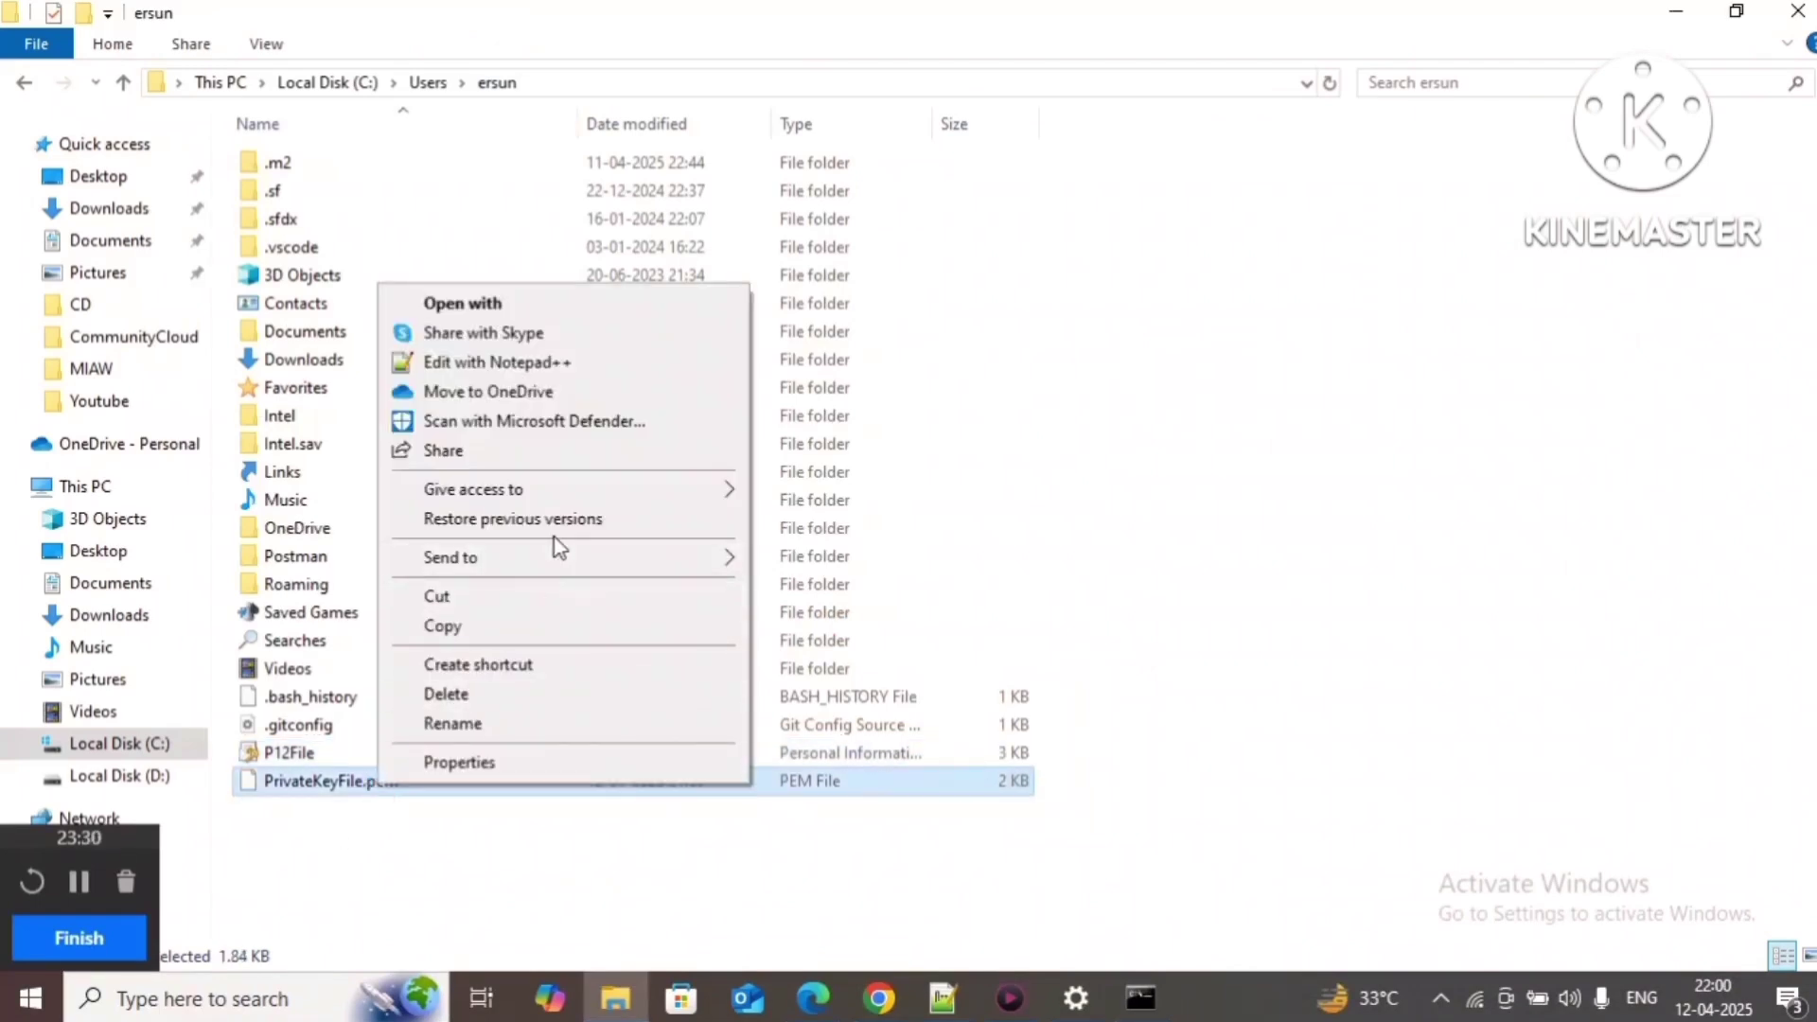
left_click(610, 367)
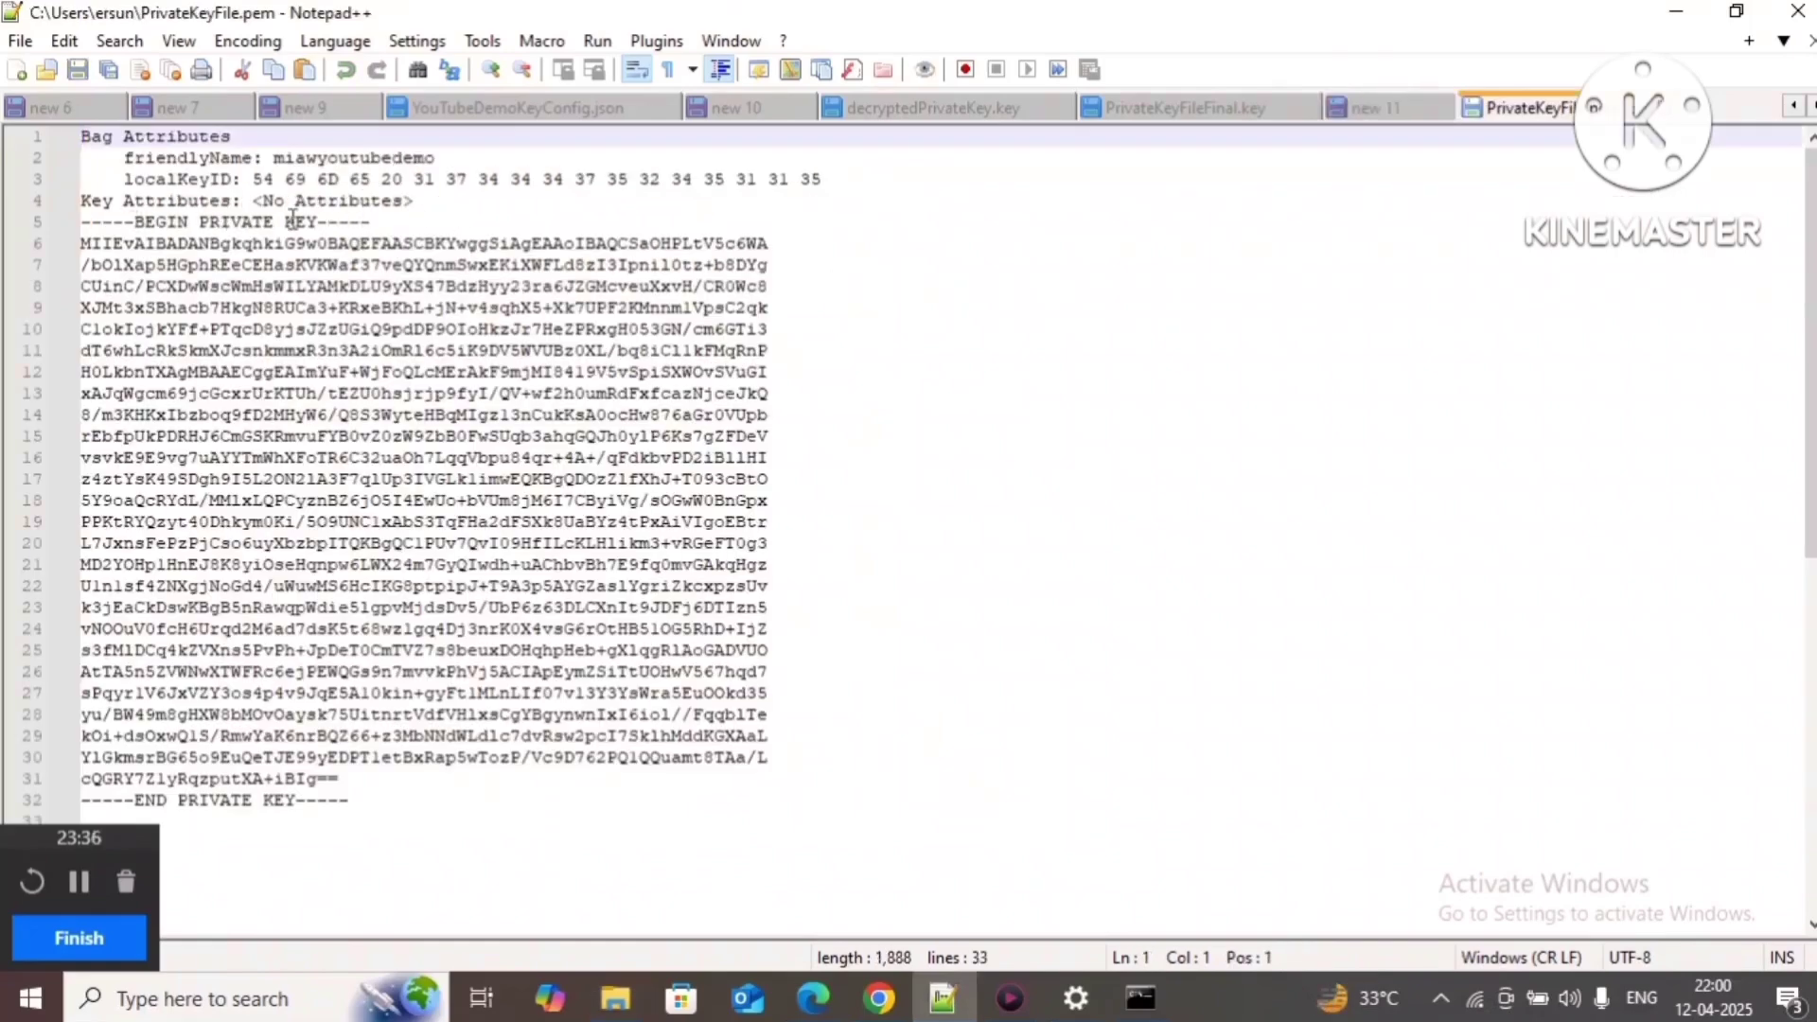
Step: Delete the four Bag and Key Attributes lines so the file starts at BEGIN PRIVATE KEY
left_click(442, 200)
left_click_drag(442, 200, 4, 151)
key("Delete")
key("Delete")
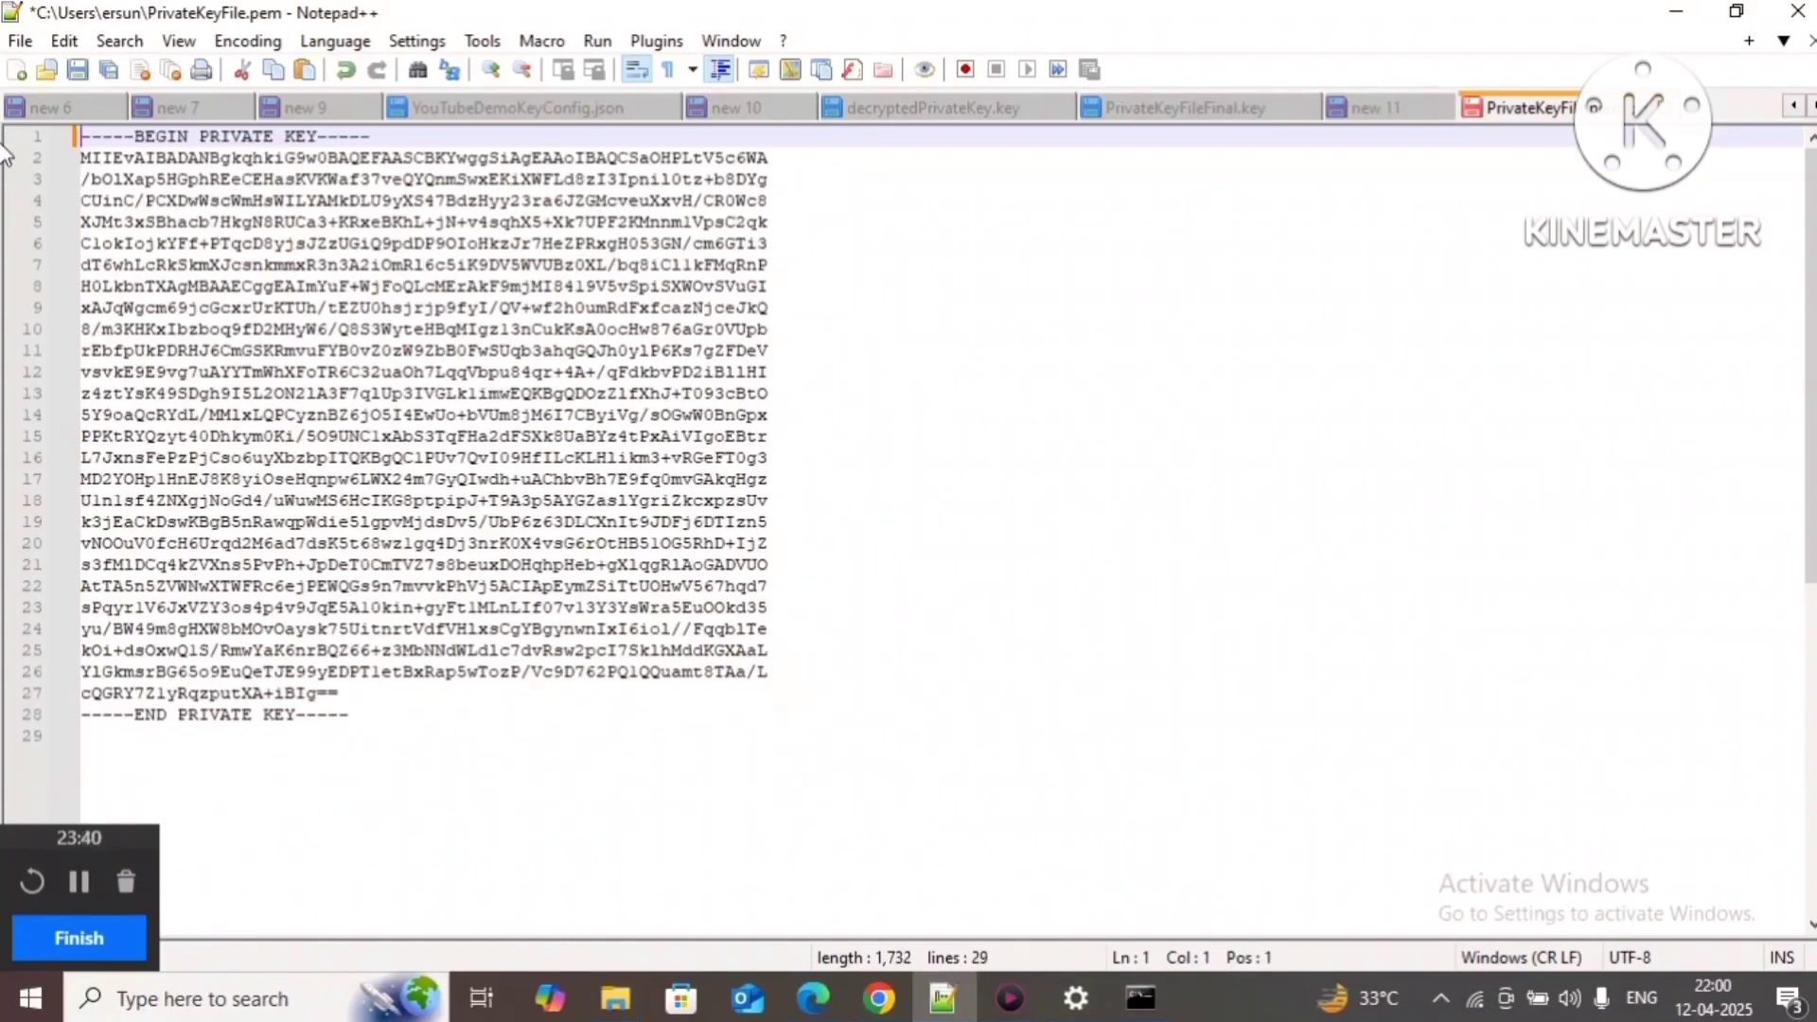
Step: Save the file under a new name, browsing to the user's home folder under C:\Users
left_click(19, 42)
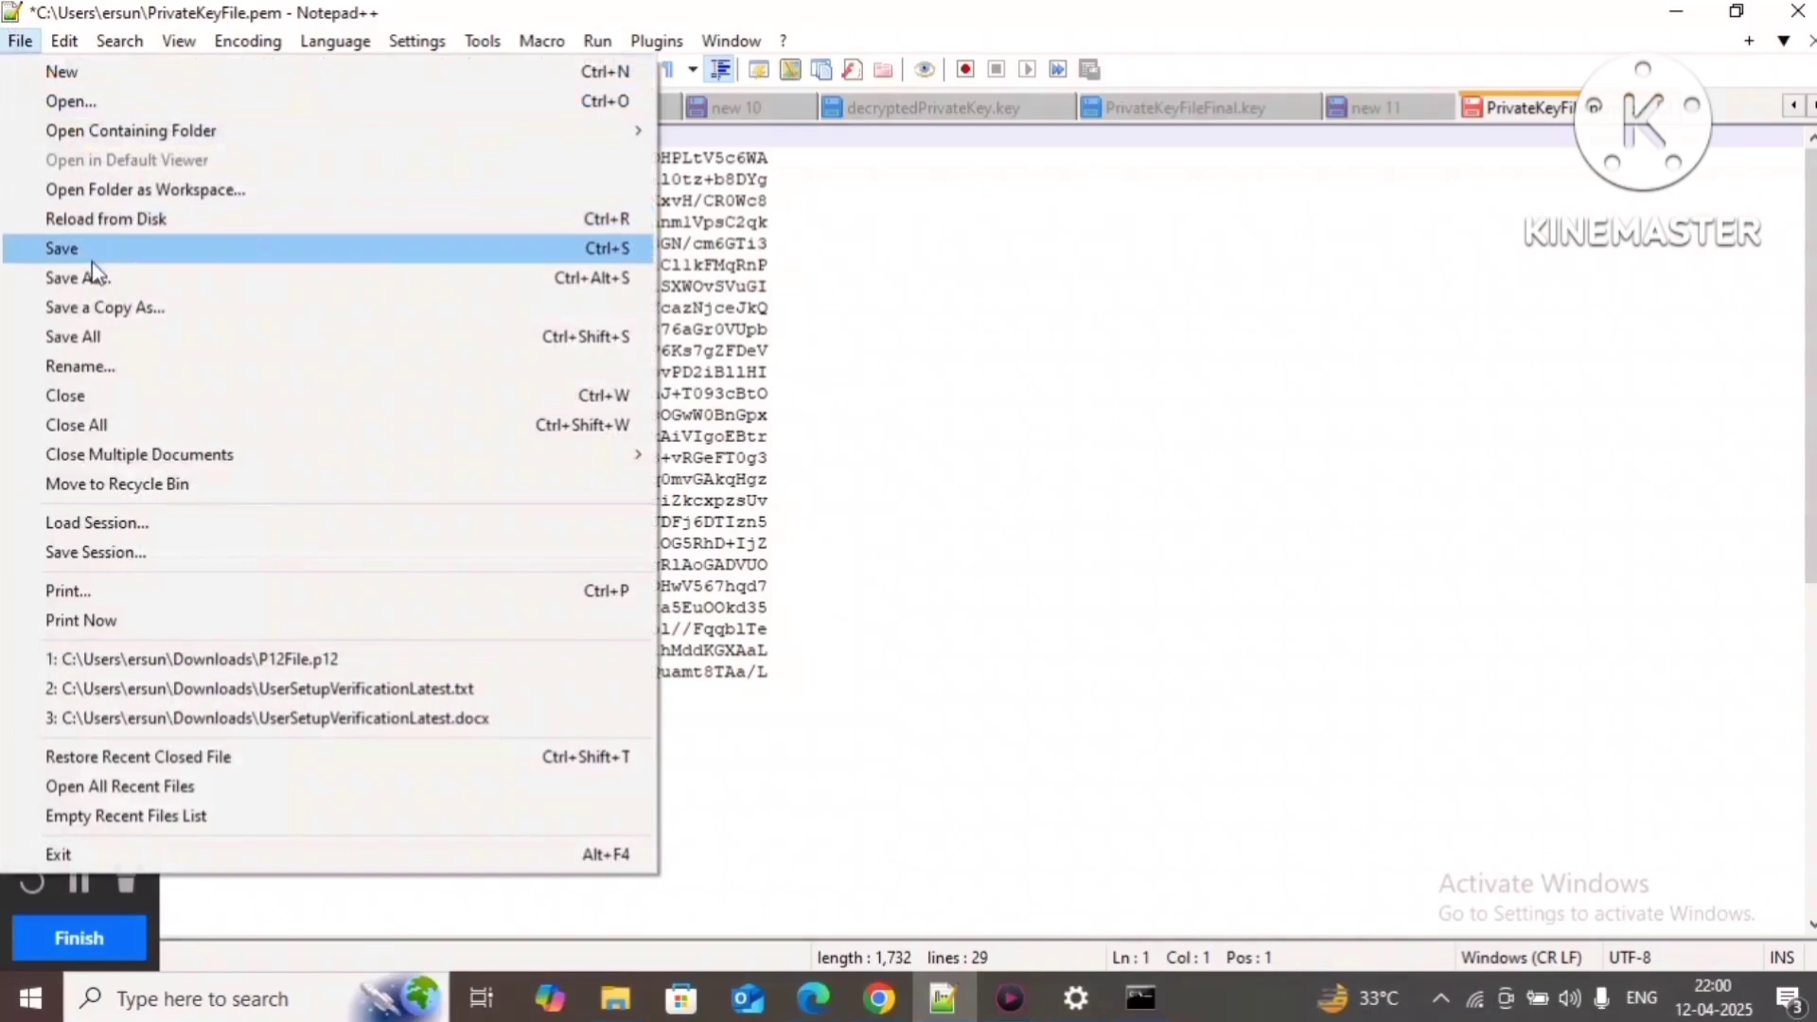
left_click(189, 284)
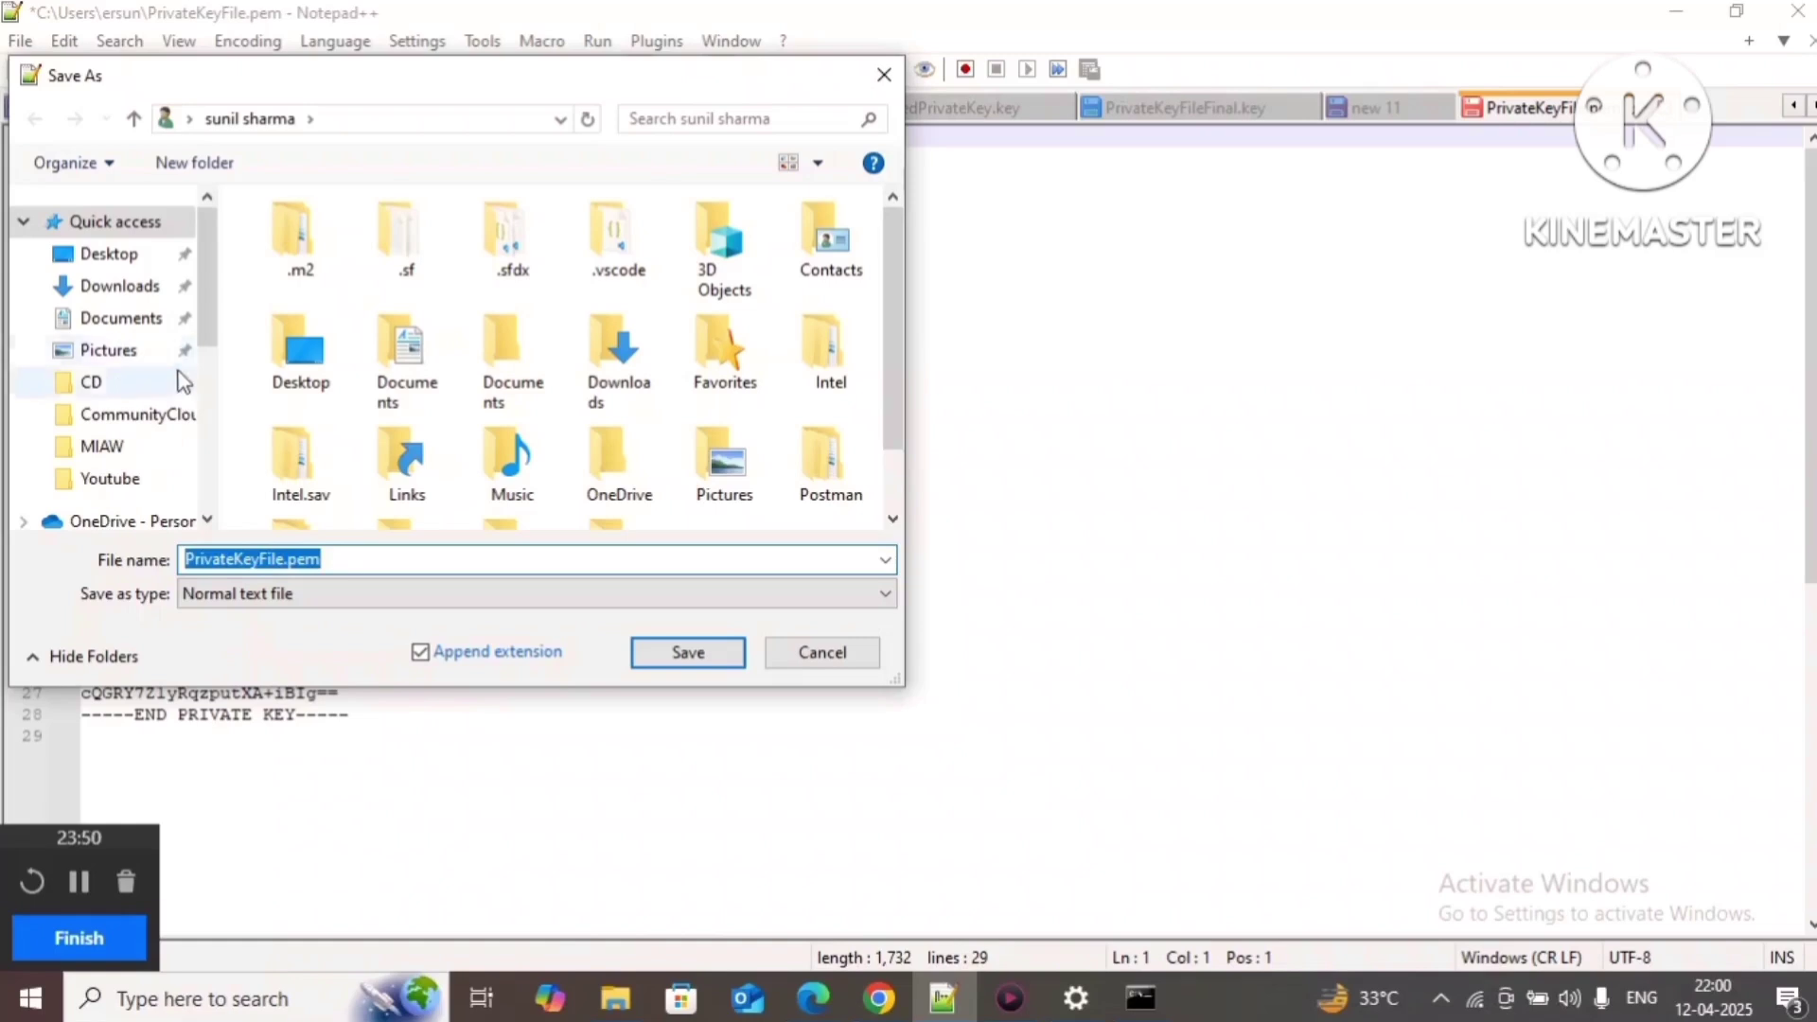
left_click(202, 435)
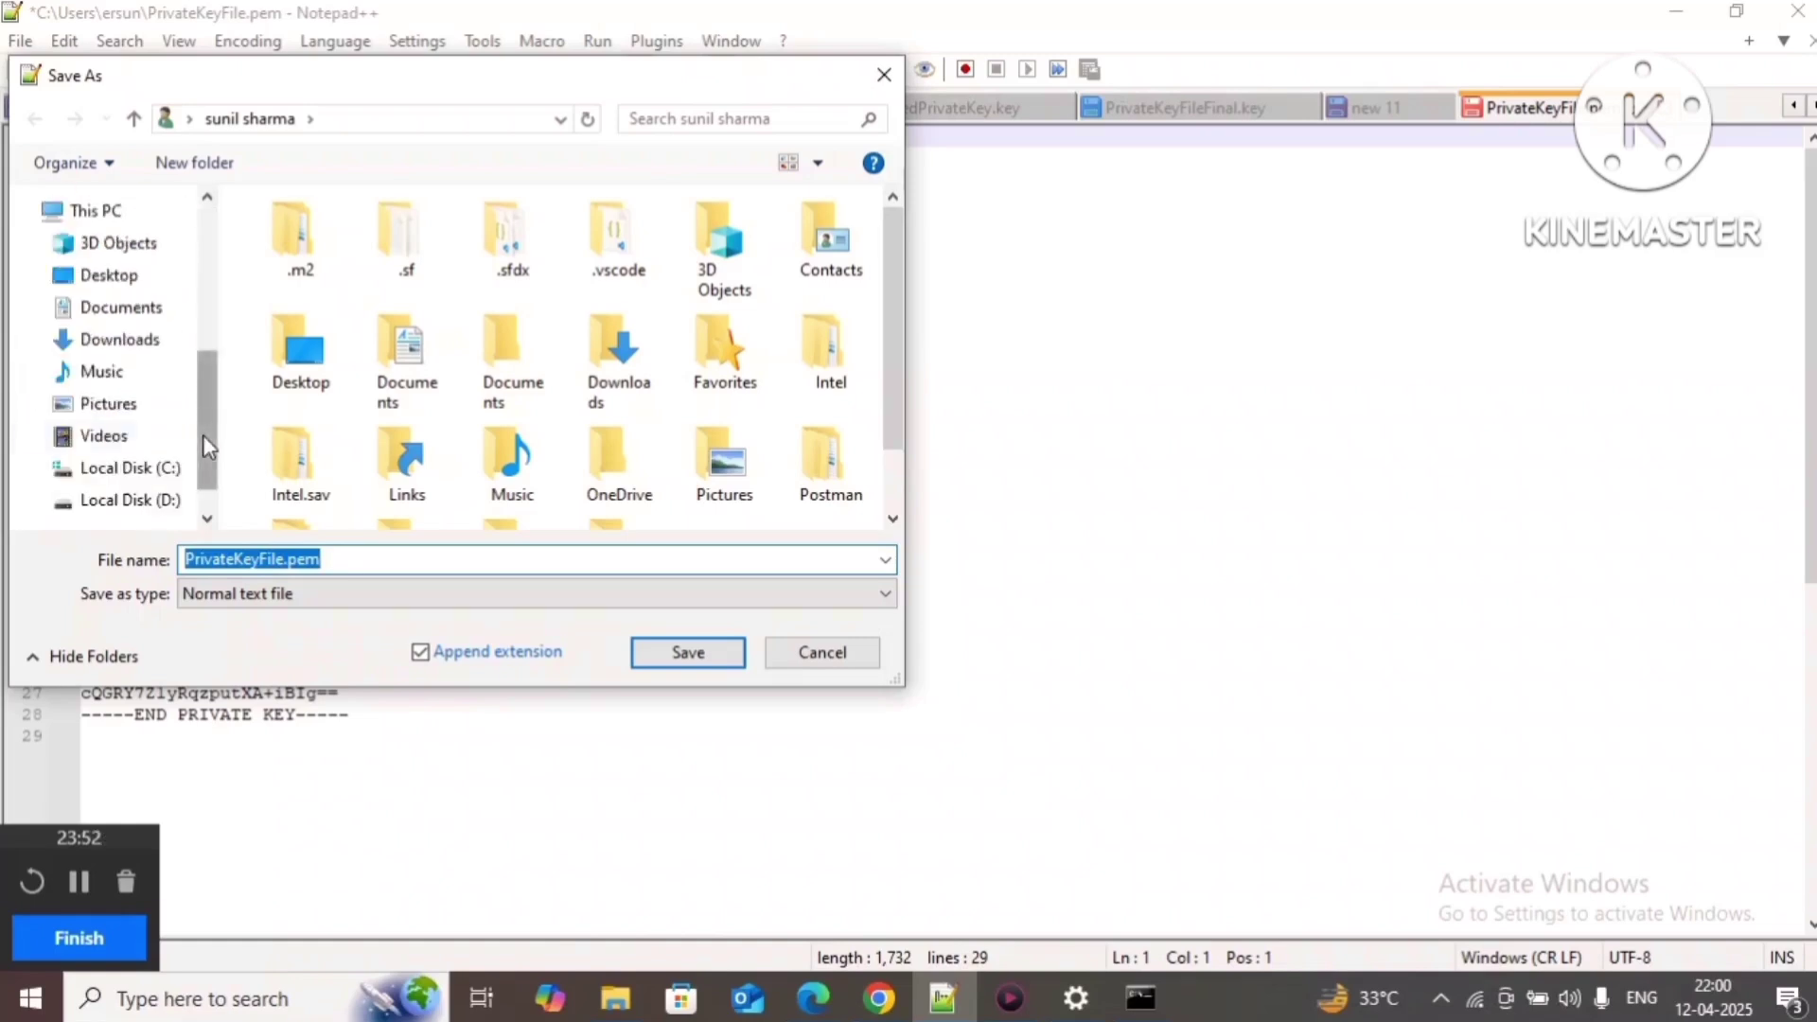
left_click(154, 475)
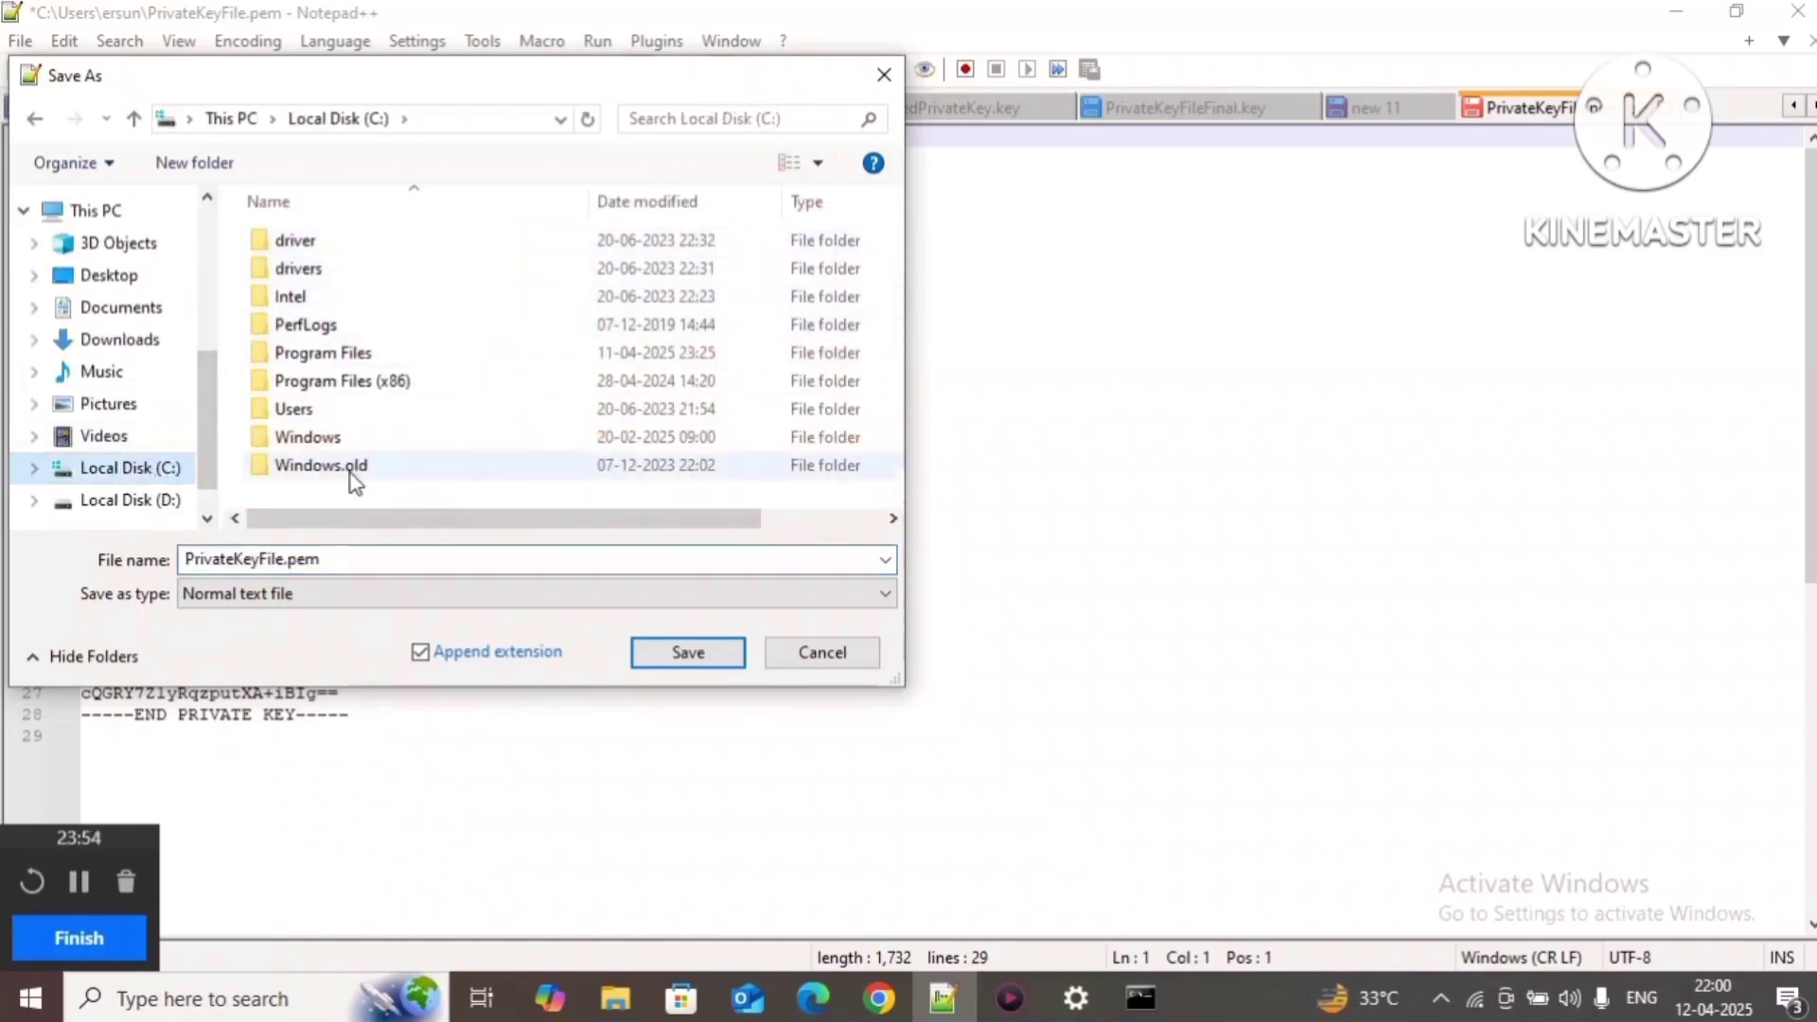
double_click(363, 418)
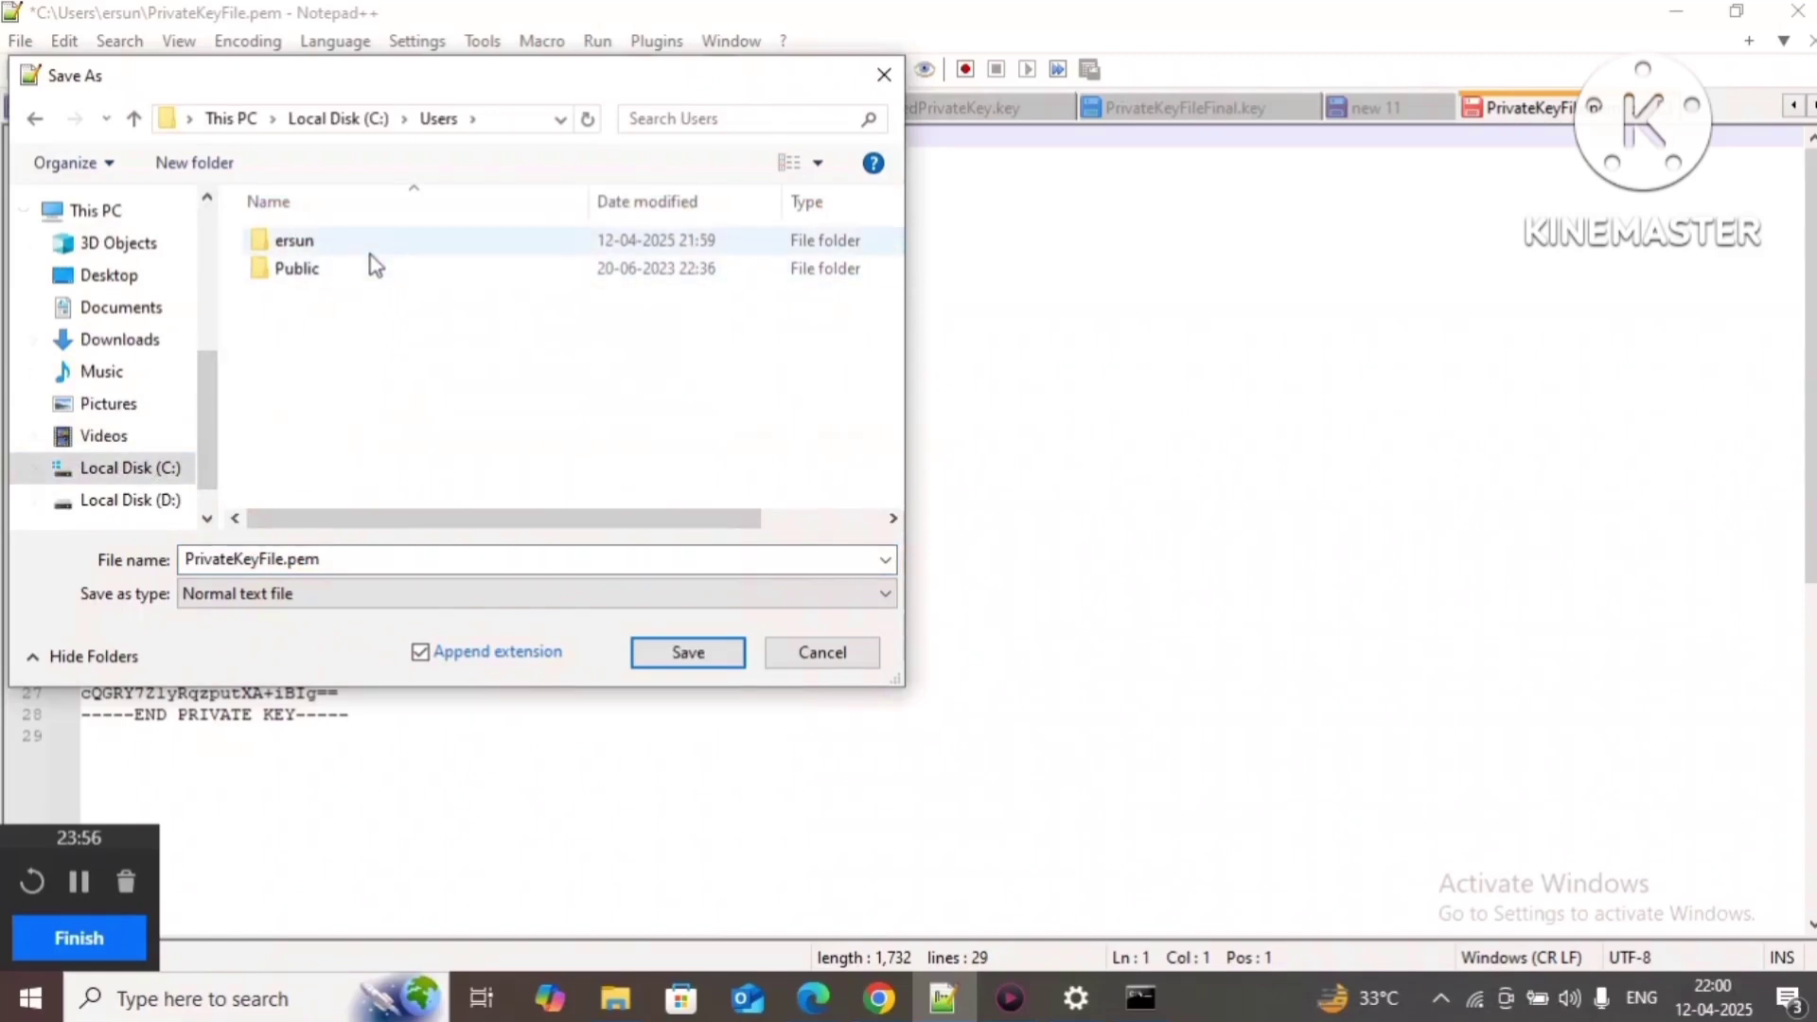
left_click(368, 250)
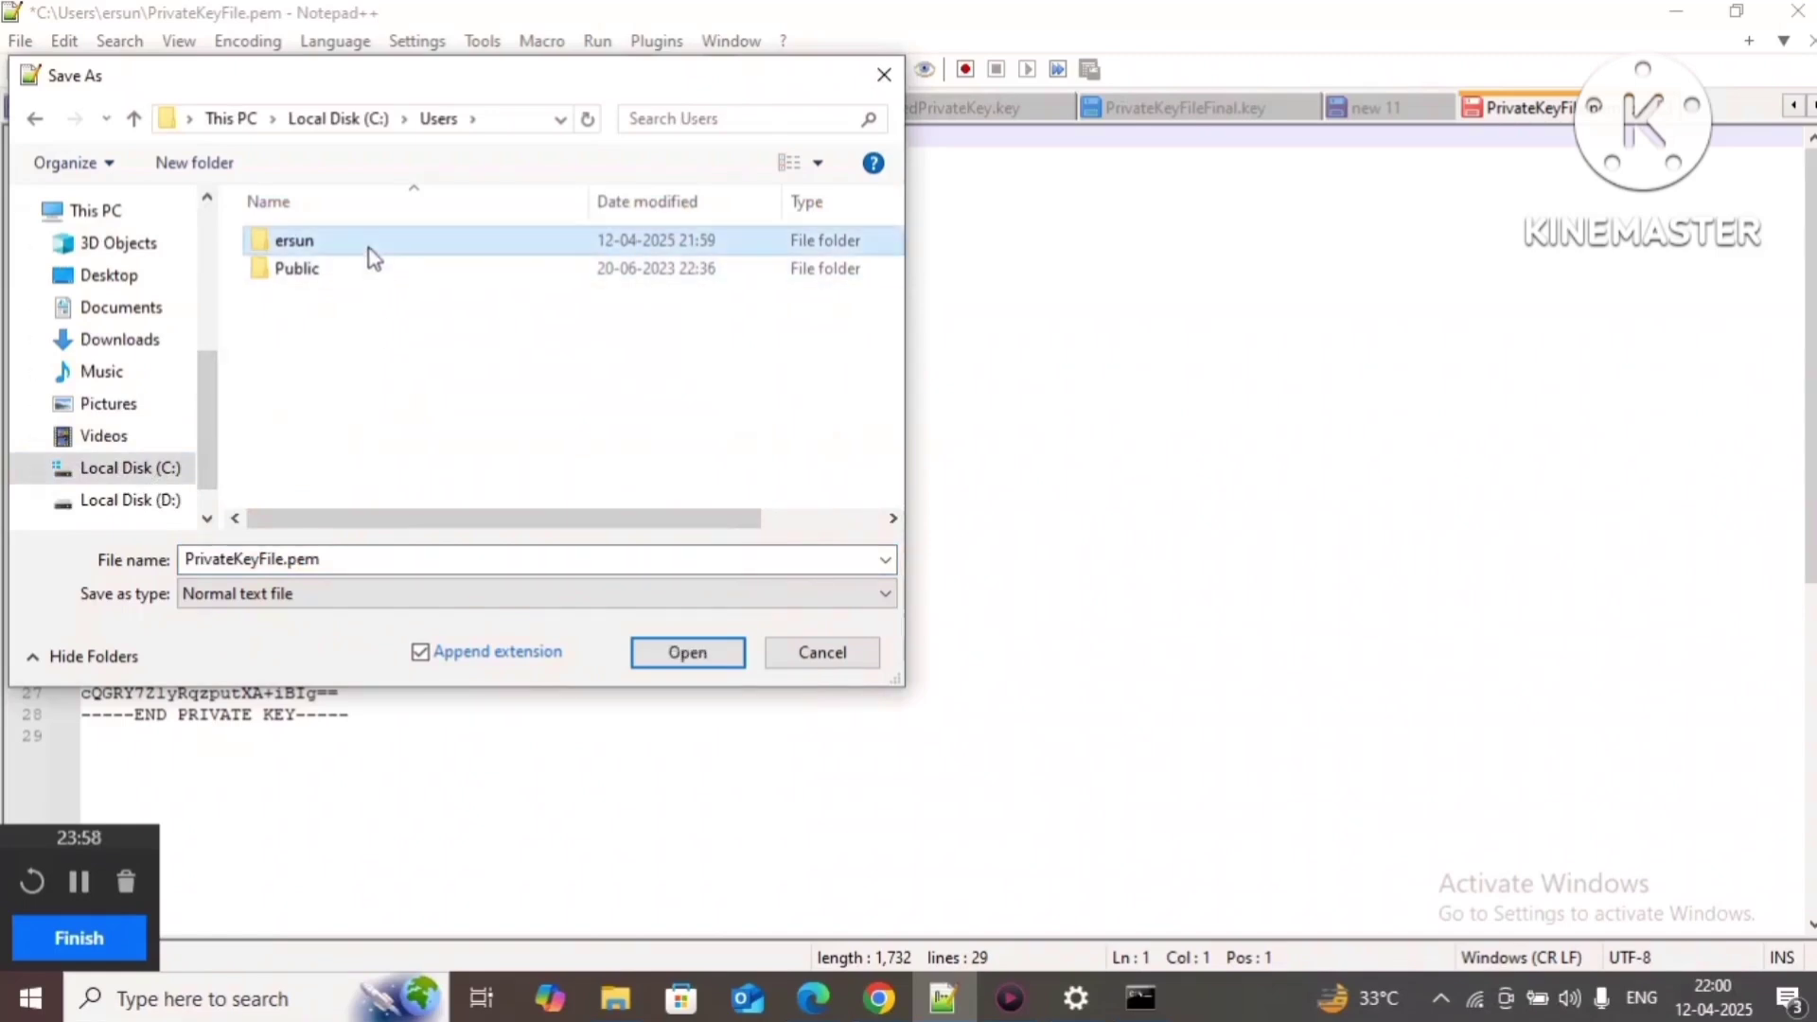
double_click(369, 252)
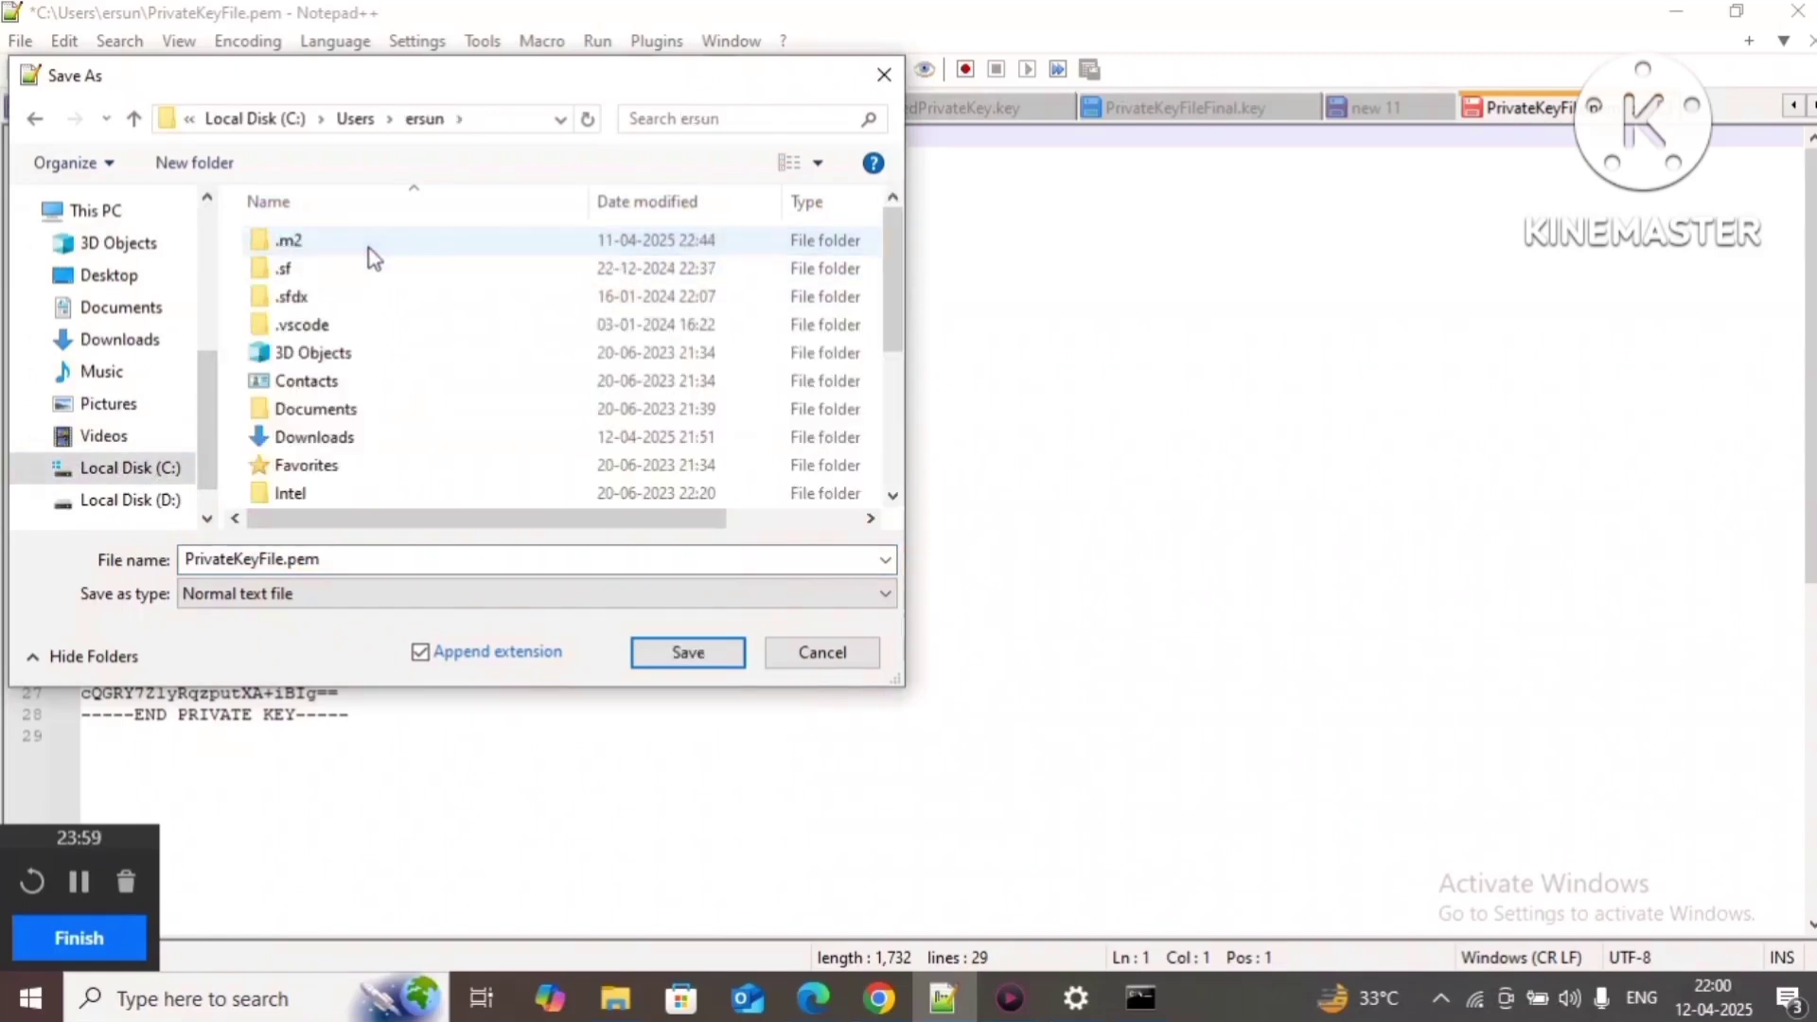
Step: Set the file name to DecryptedPrivateKeyFile.key, replacing the pem extension with key
double_click(329, 565)
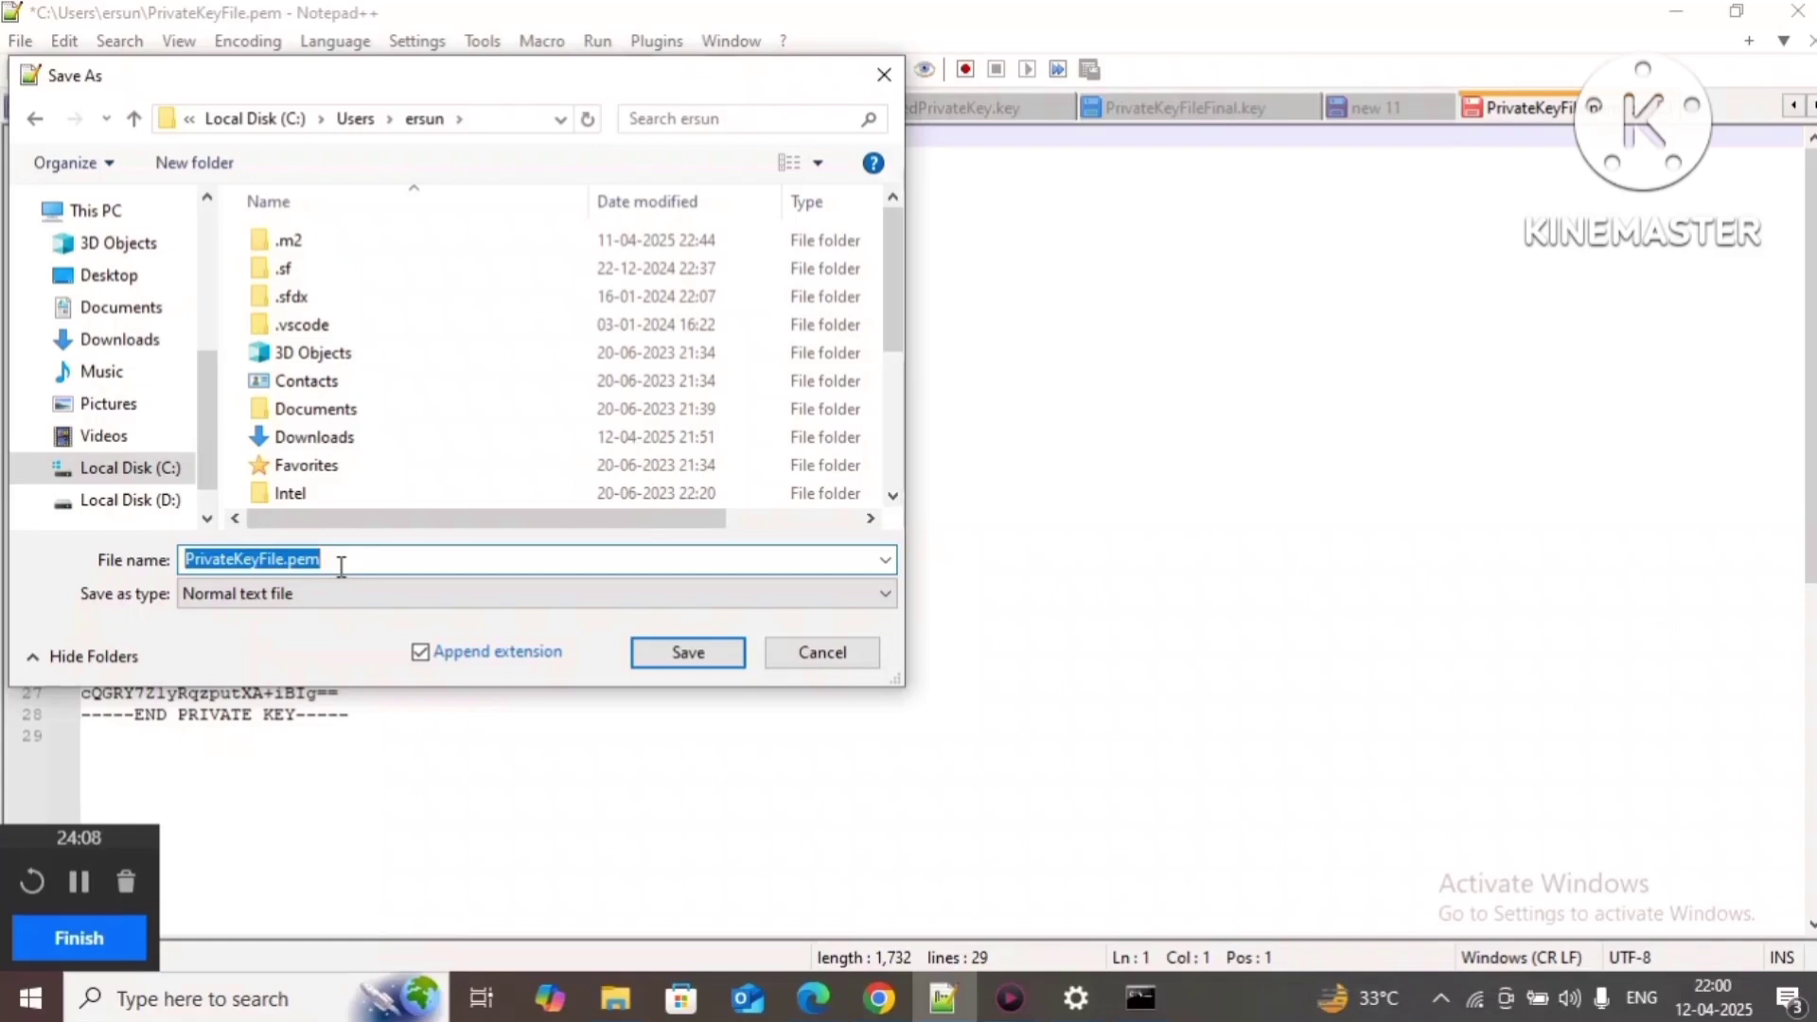
key("Home")
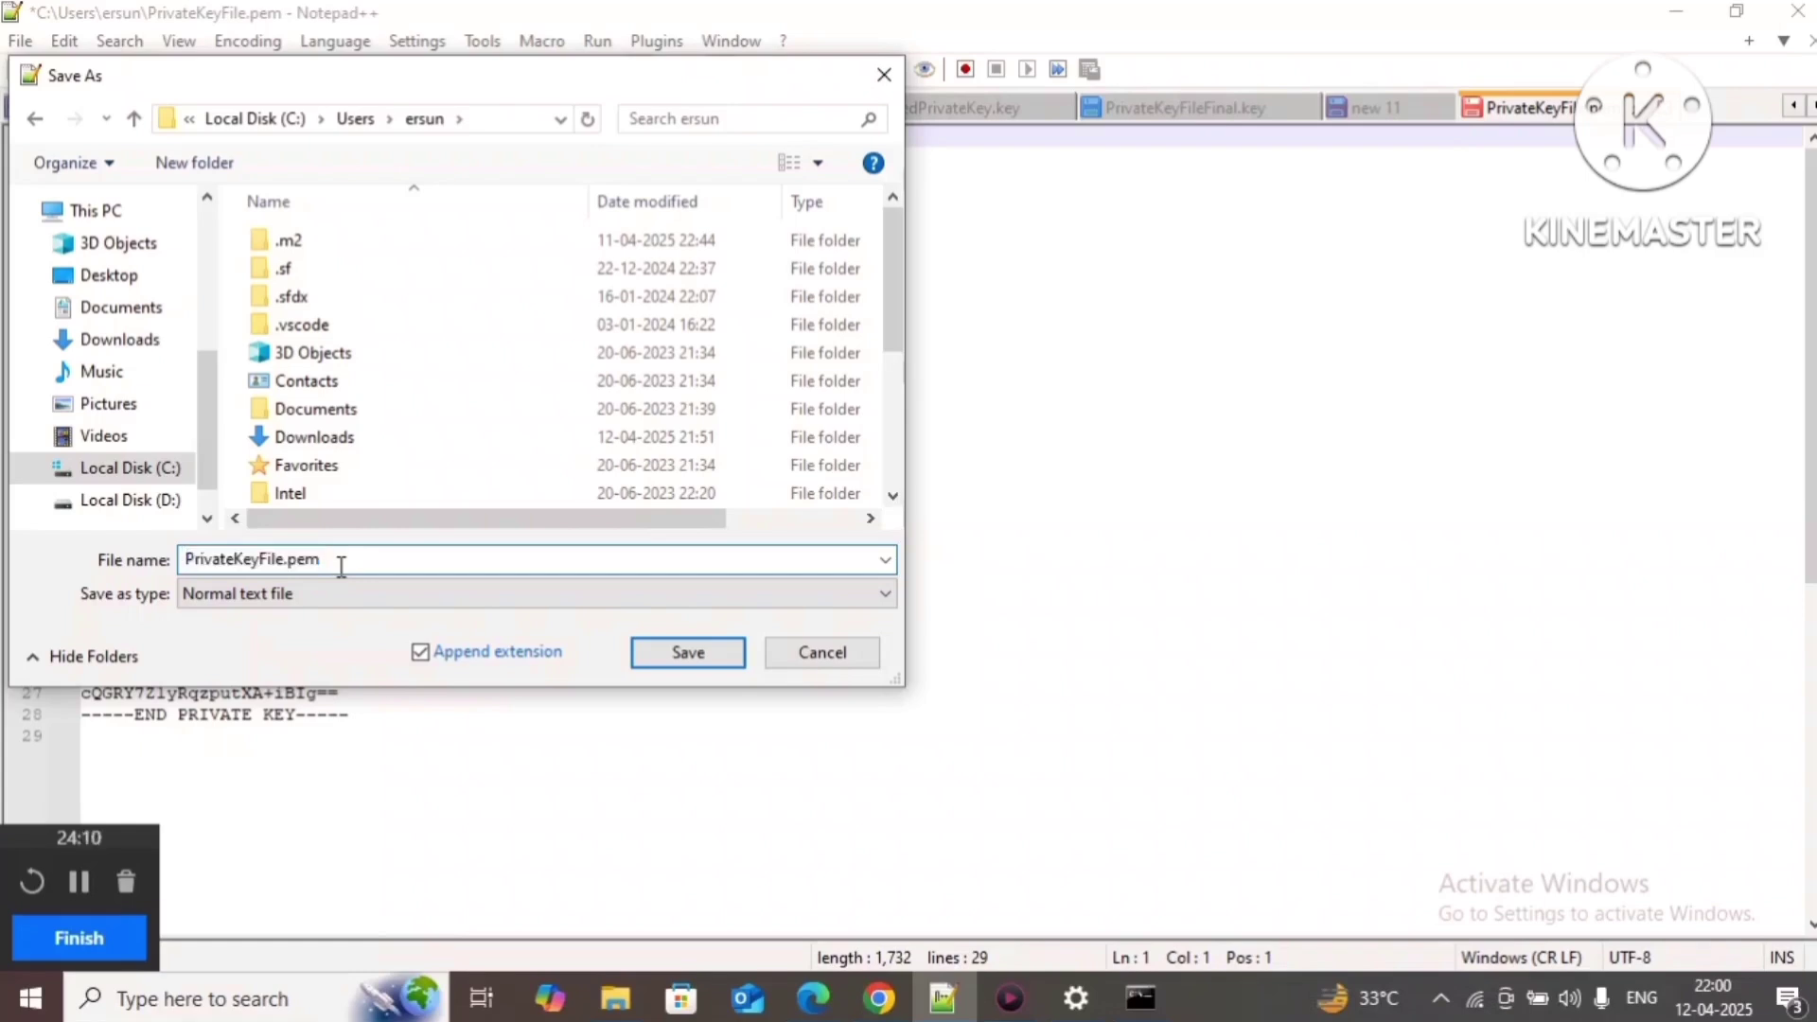
type("Decryp")
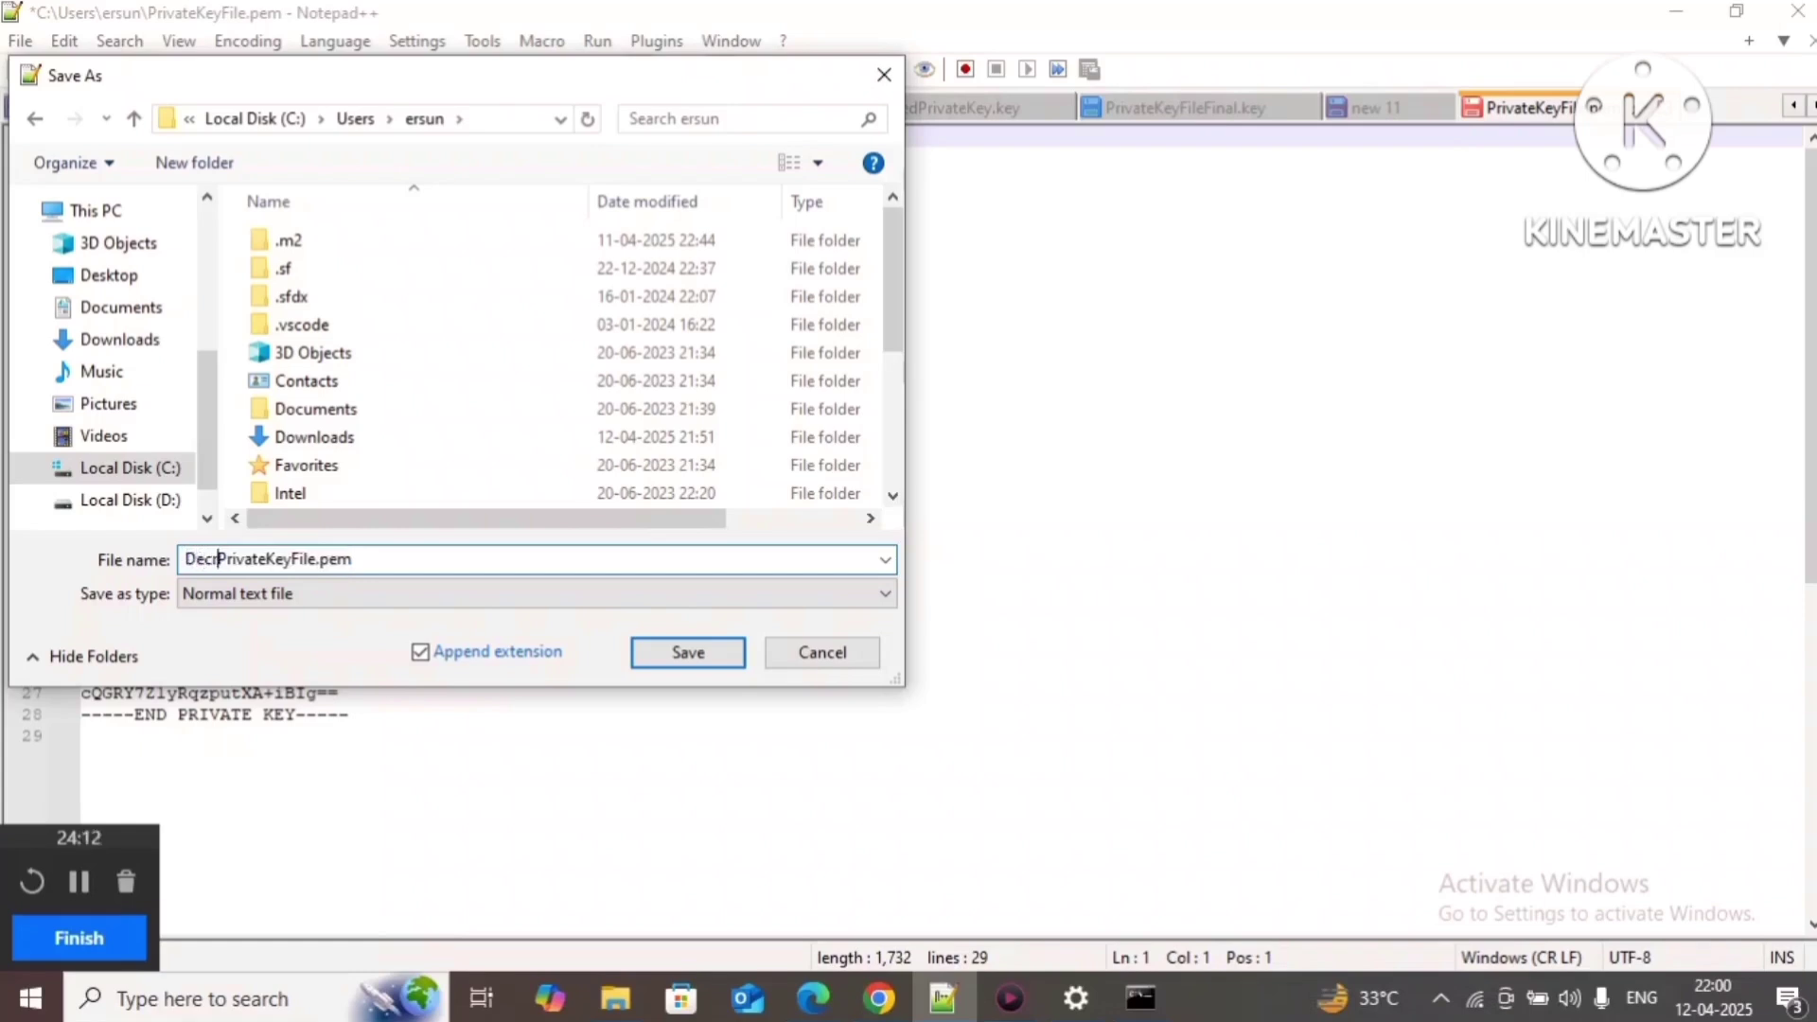
type("ted")
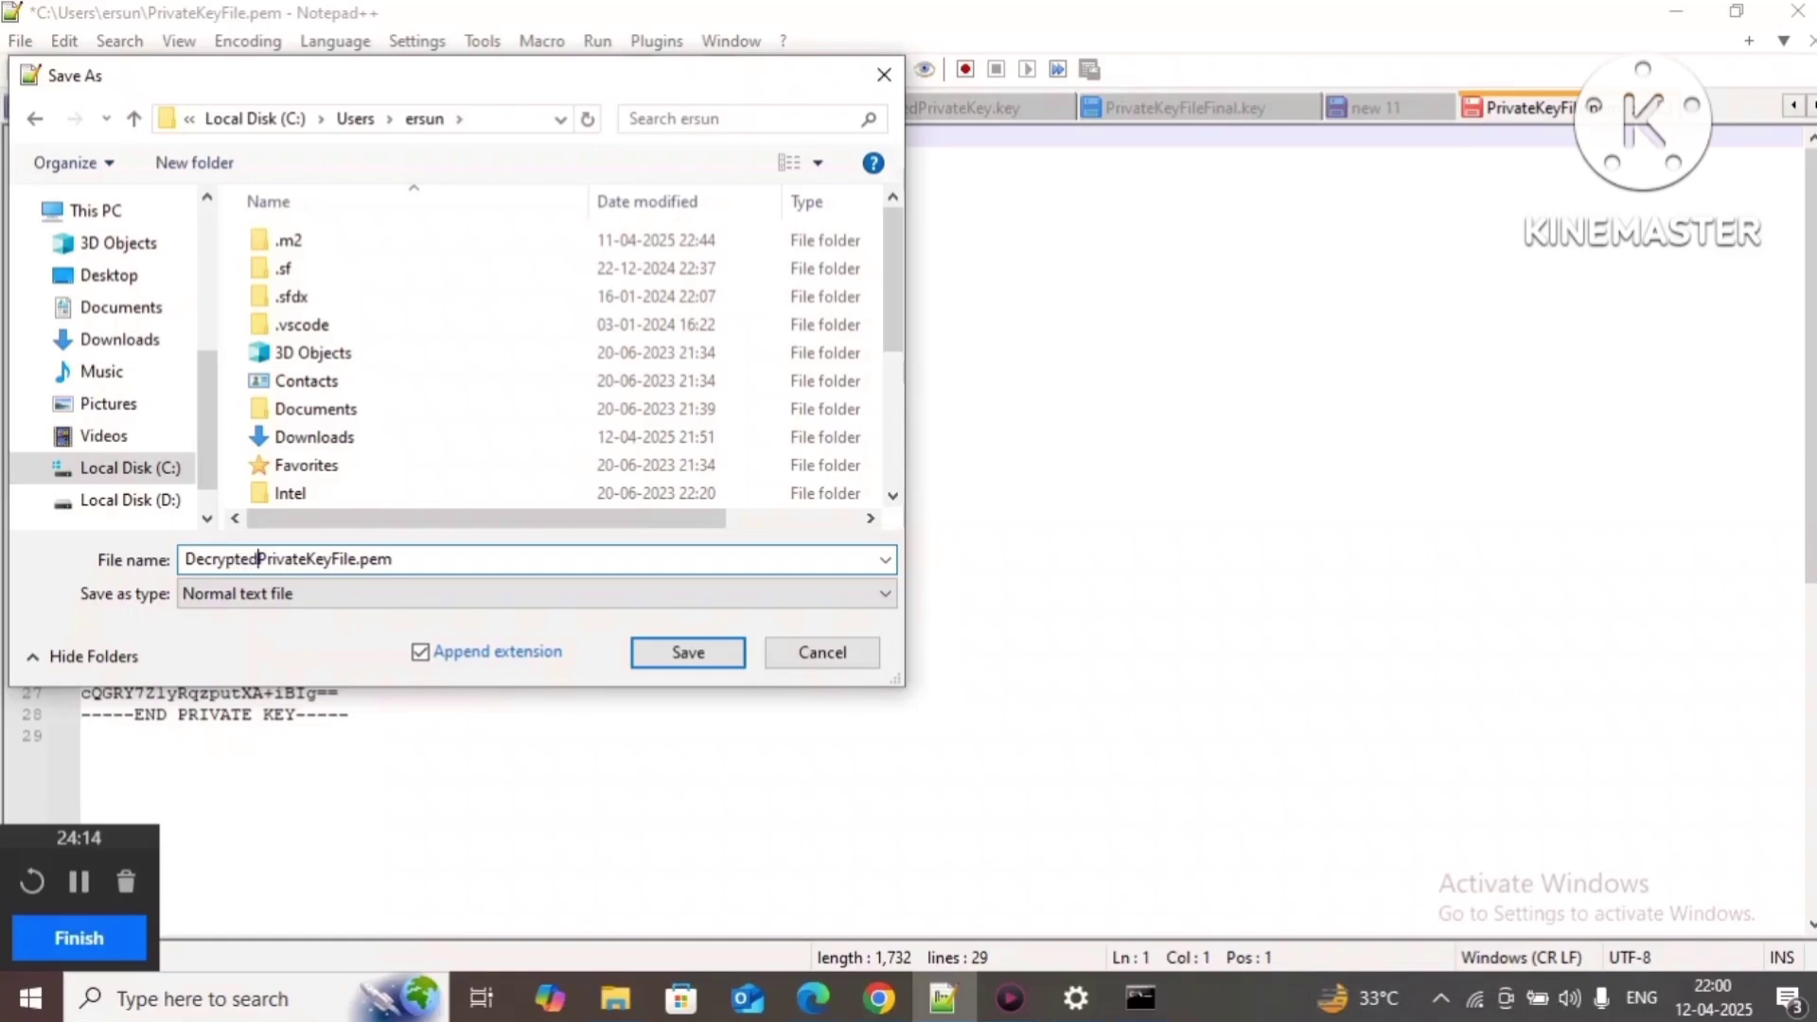
double_click(381, 558)
left_click(382, 558)
key("BackSpace")
key("BackSpace")
key("BackSpace")
type("key")
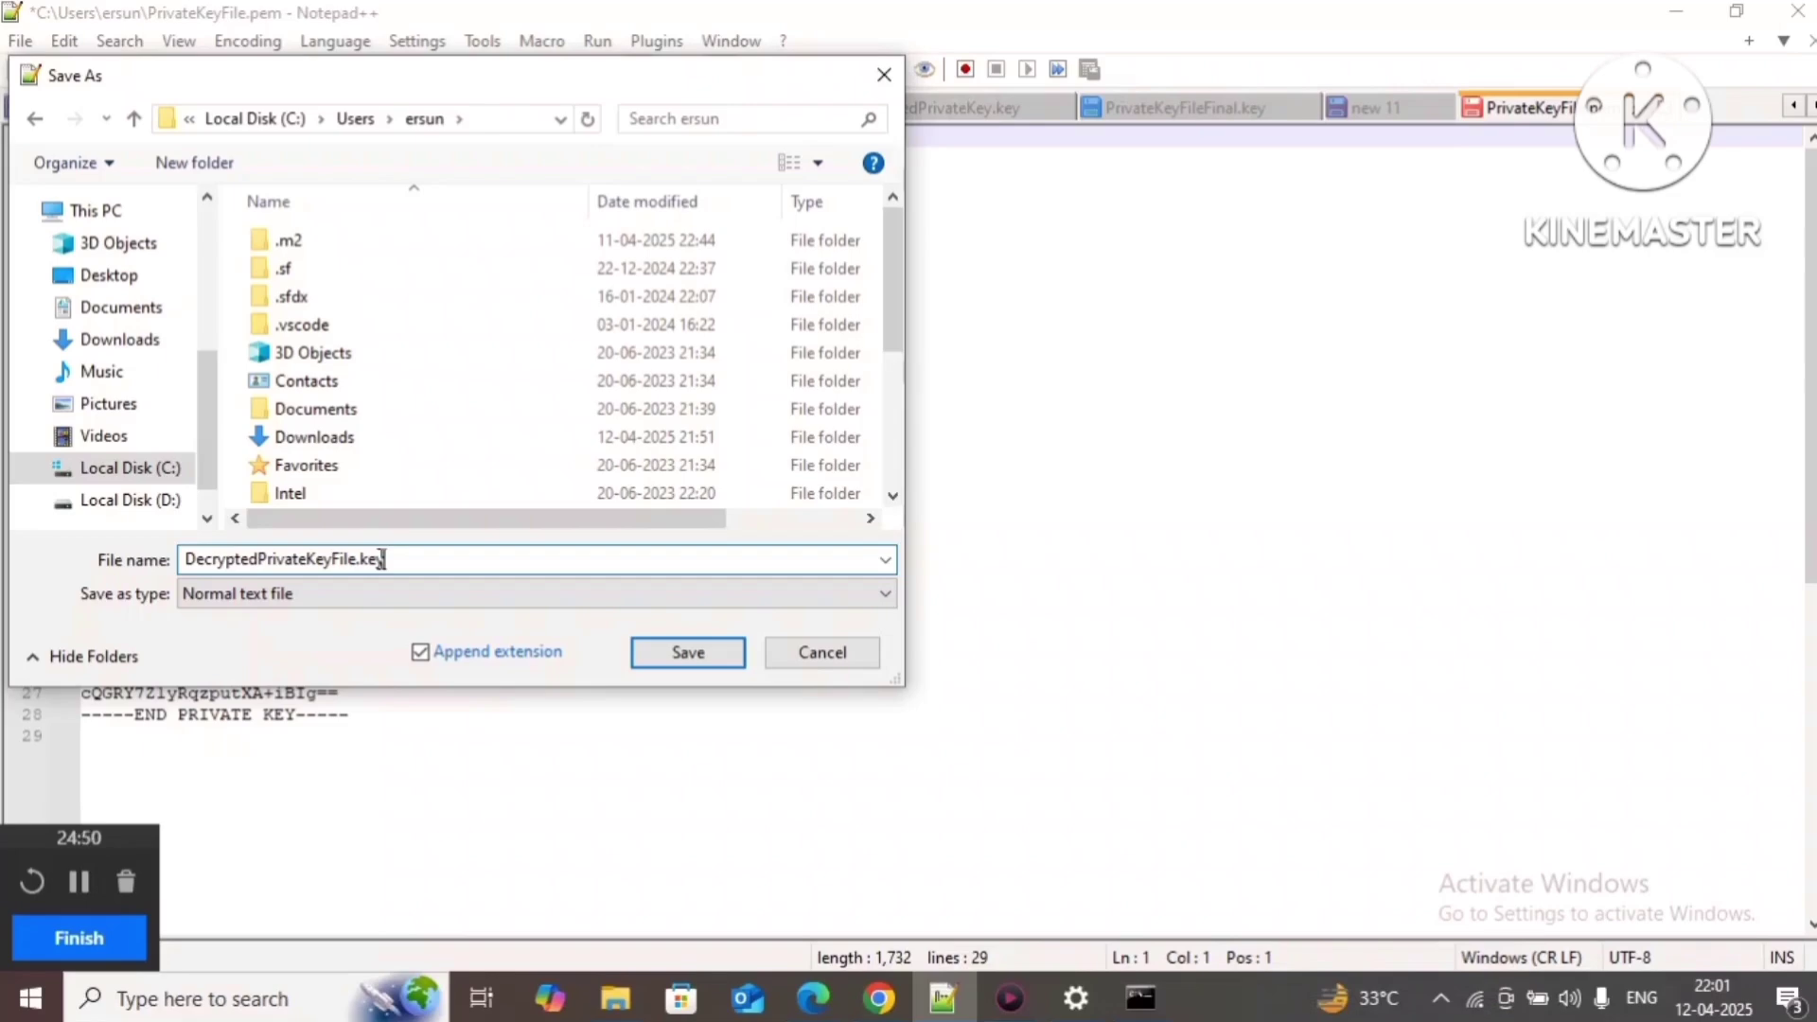
Step: Save the decrypted key as DecryptedPrivateKeyFile.key and return to the MIAW User Setup guide
key("Return")
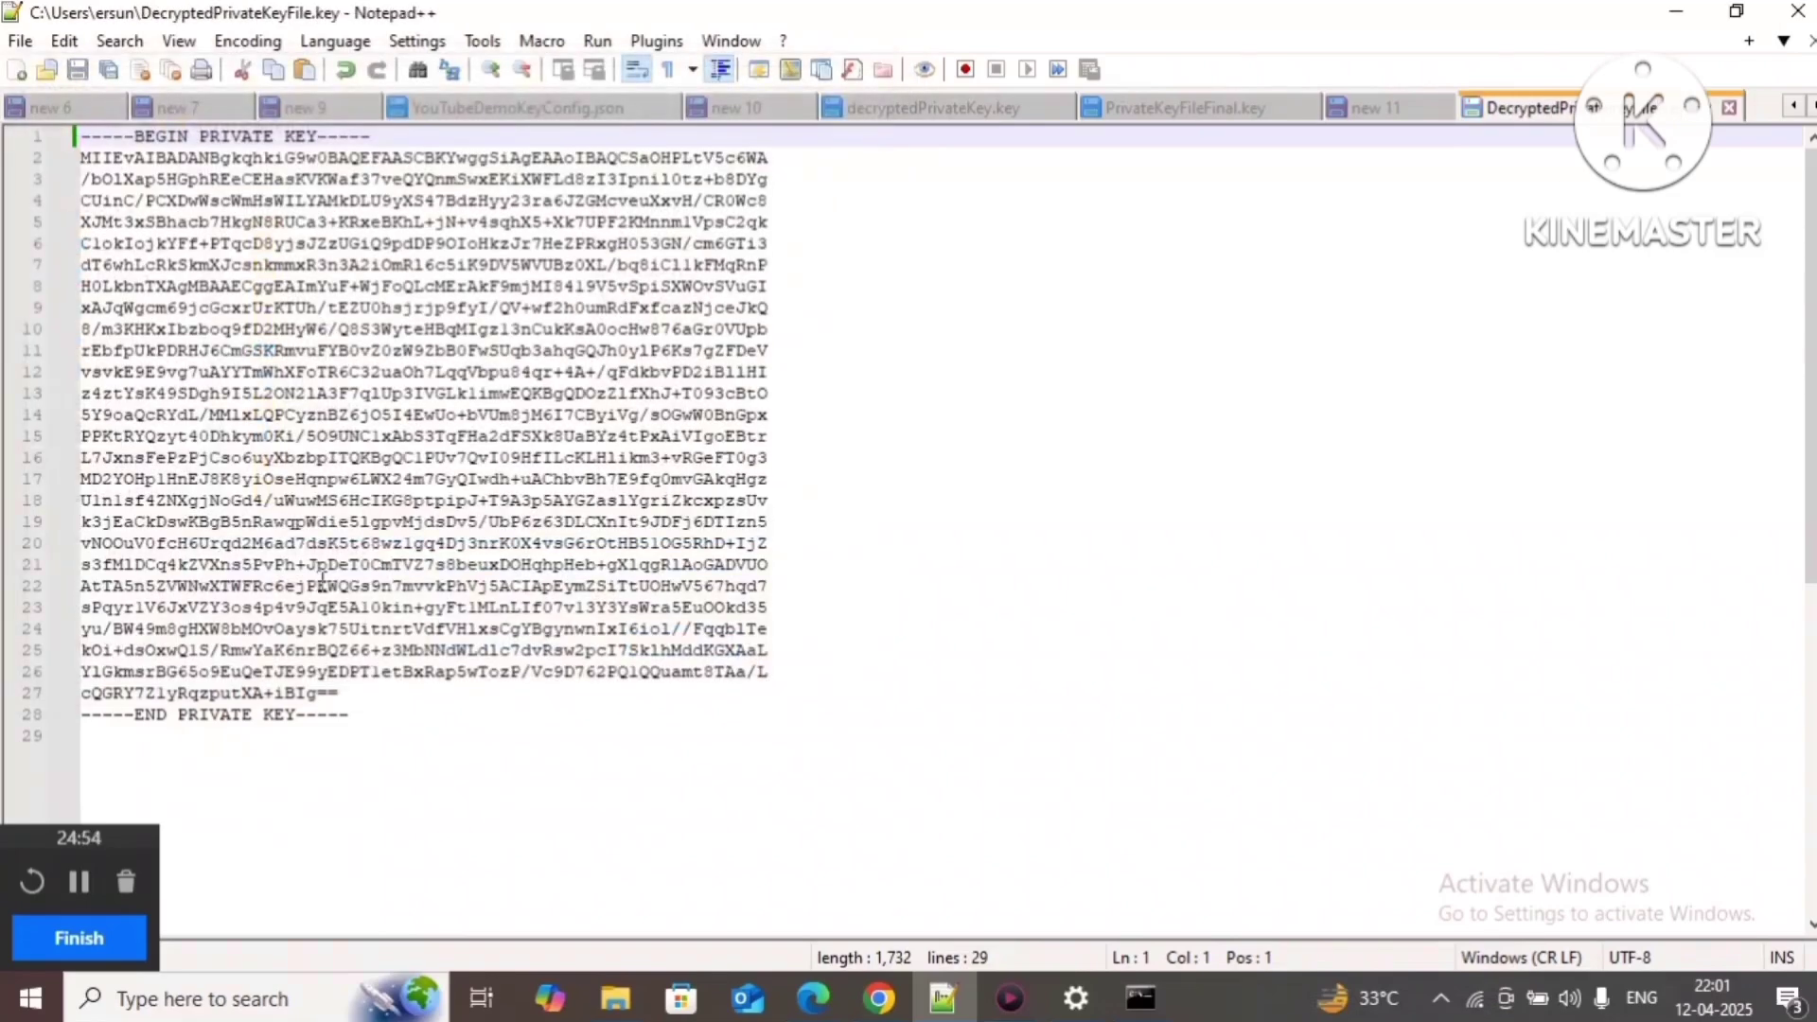
left_click(878, 996)
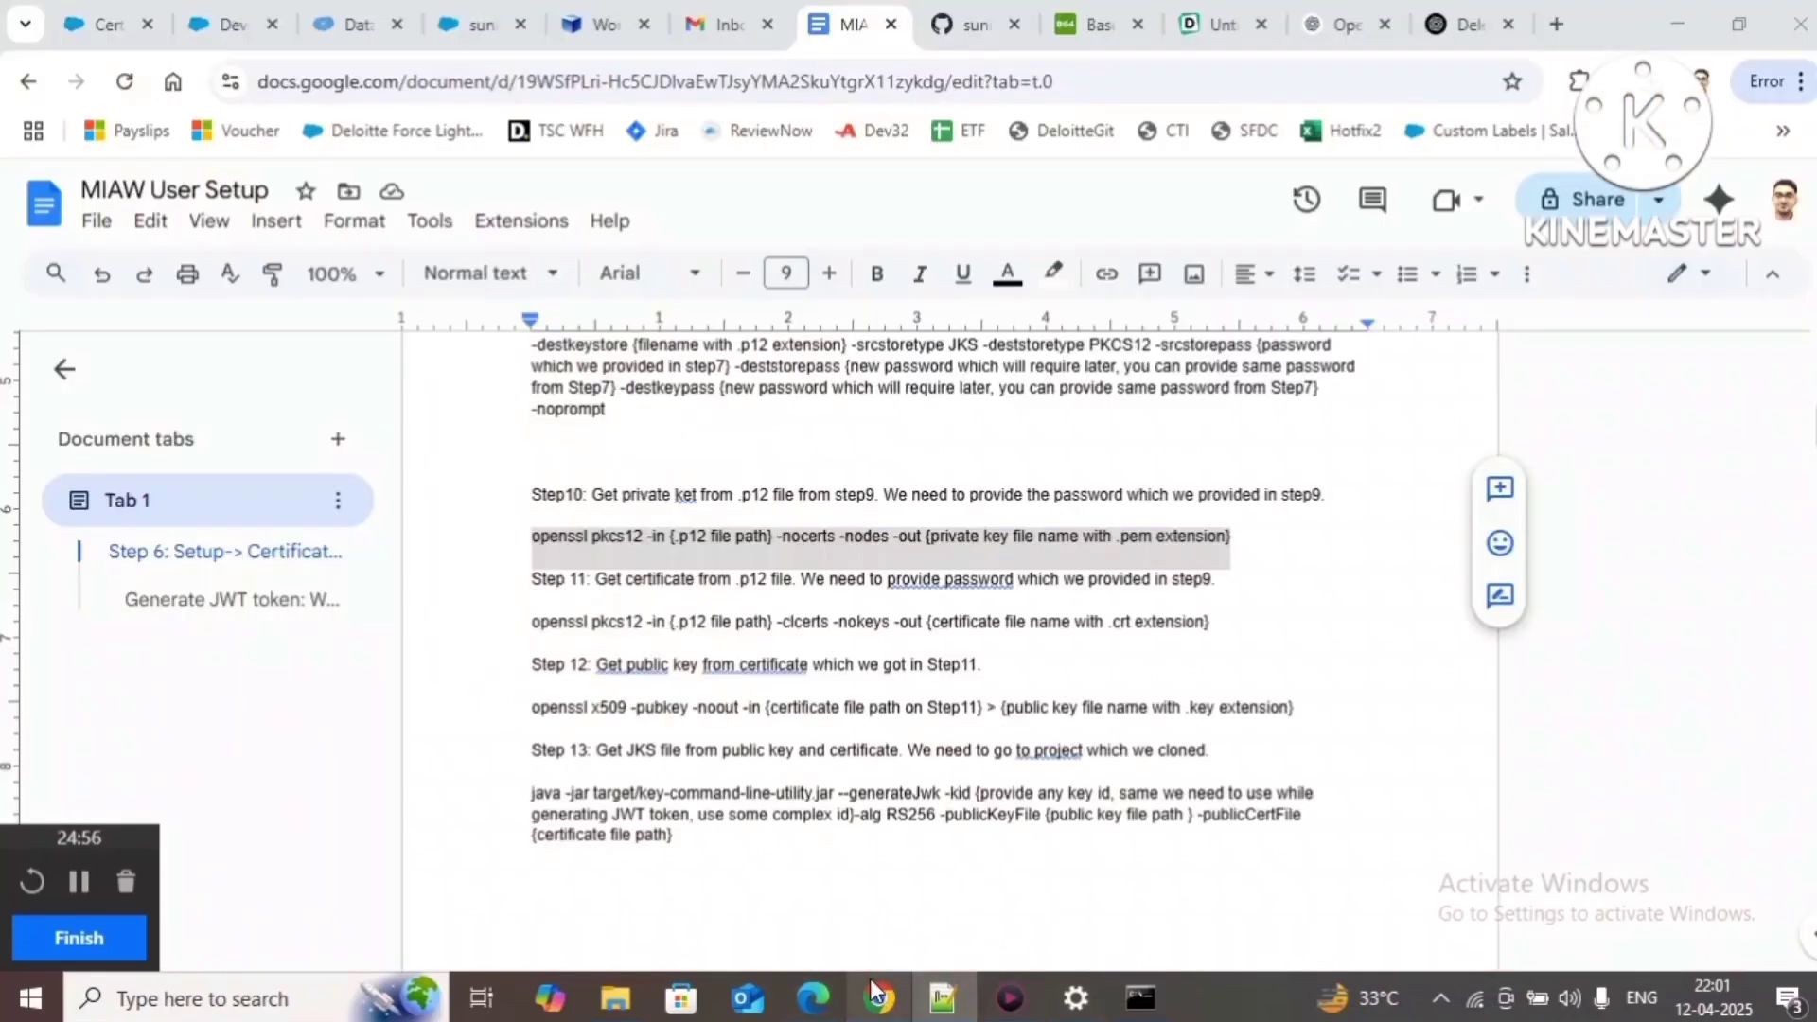
Step: Copy the Step 11 openssl -clcerts certificate command and return to the 'new 11' notes in Notepad++
left_click(531, 622)
left_click_drag(705, 626, 1218, 650)
key("ctrl+c")
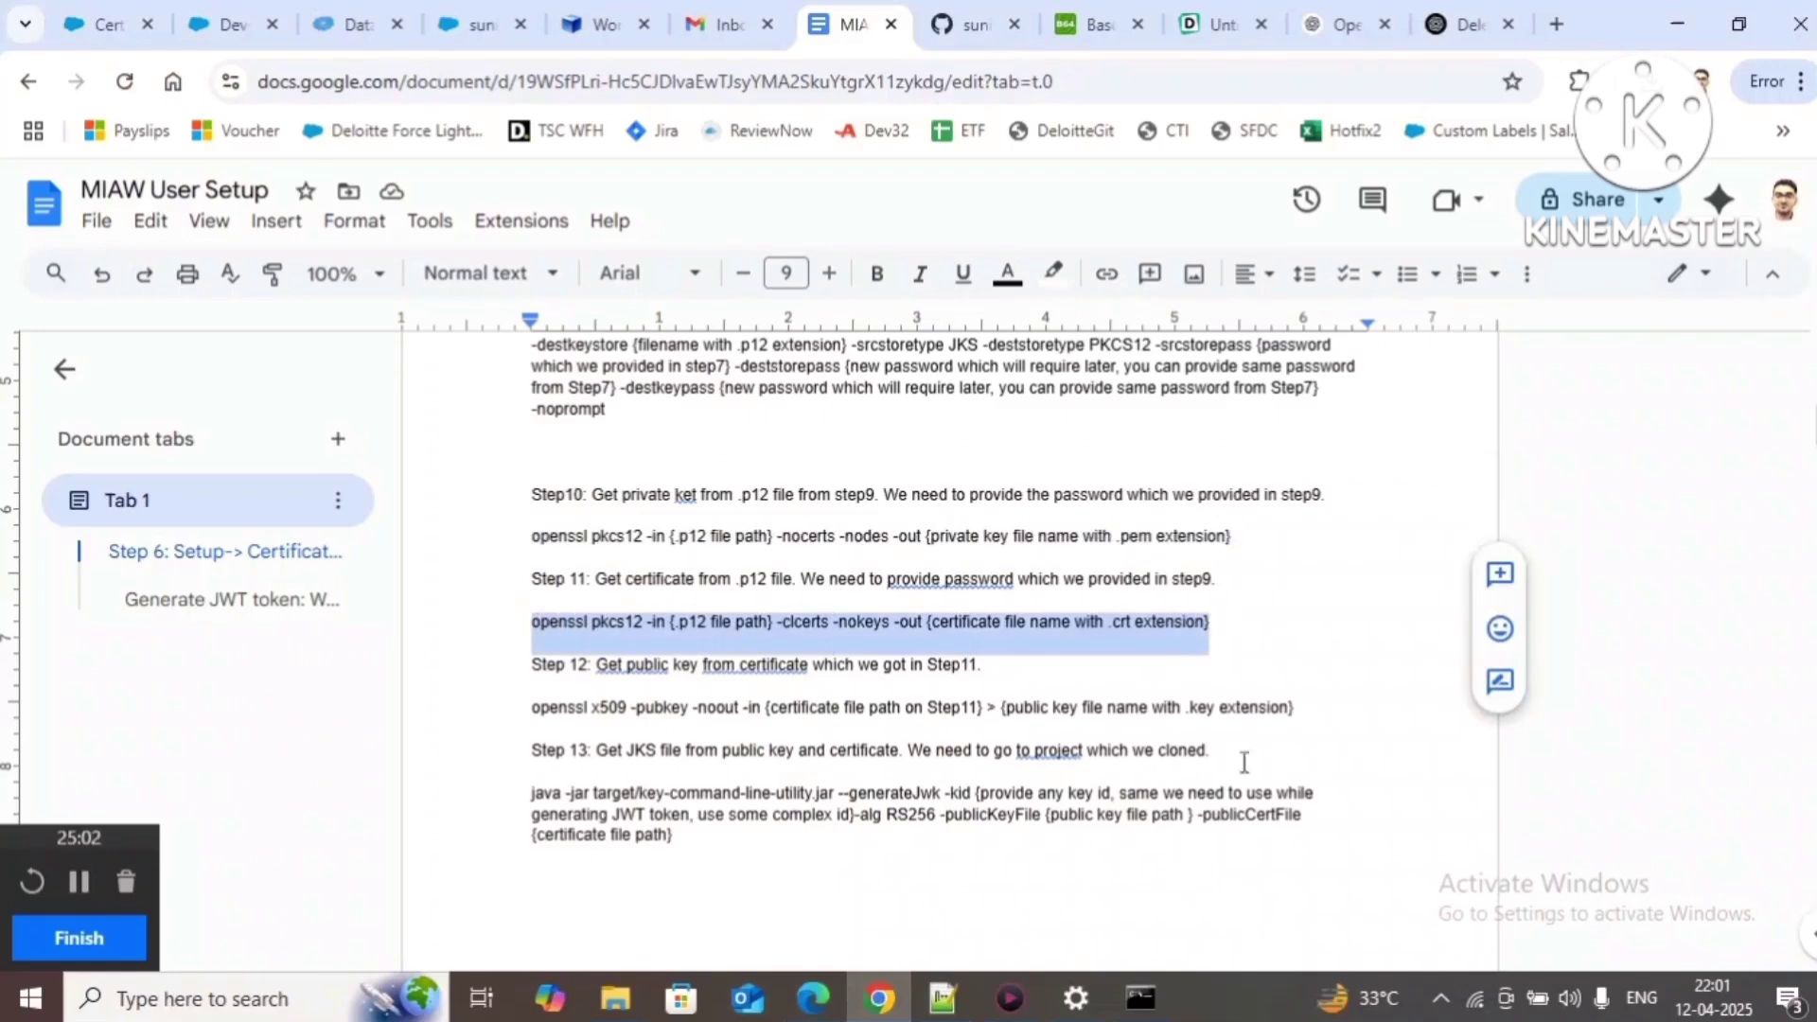
left_click(943, 996)
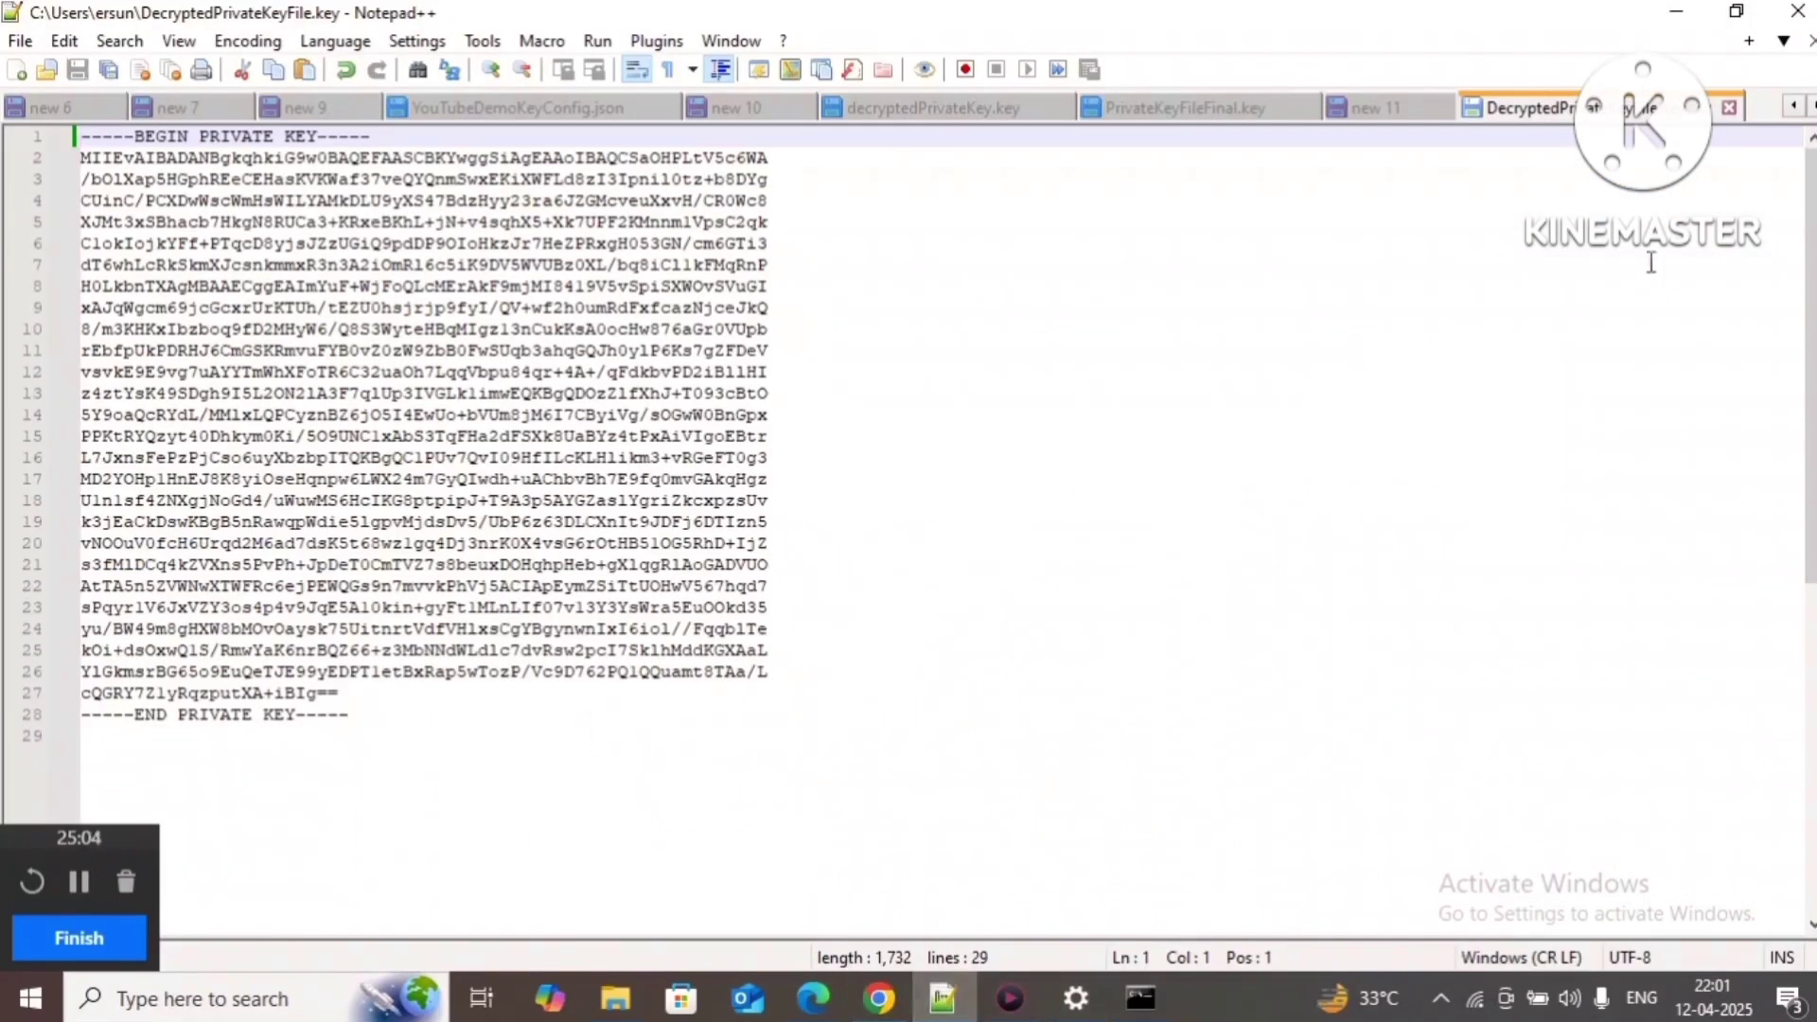
left_click(1355, 104)
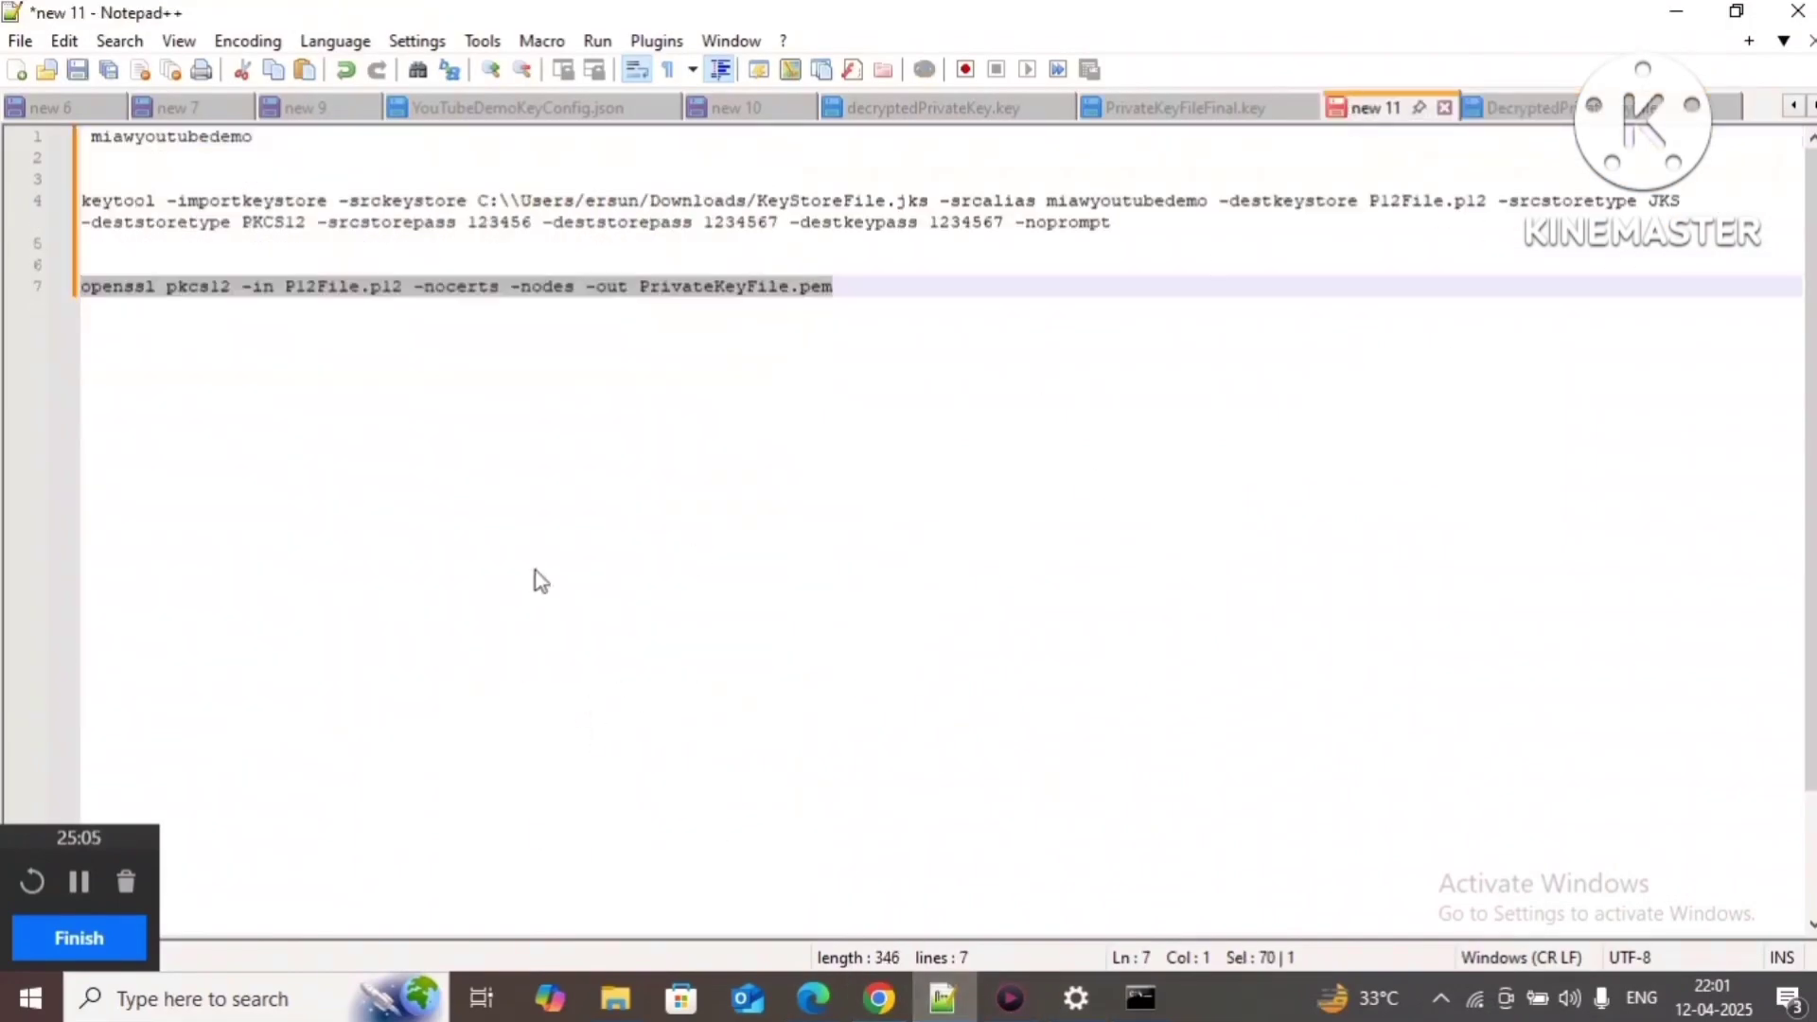
Step: Paste the certificate command on line 10 with P12File.p12 as its input file
left_click(871, 289)
key("Return")
key("Return")
key("Return")
key("ctrl+v")
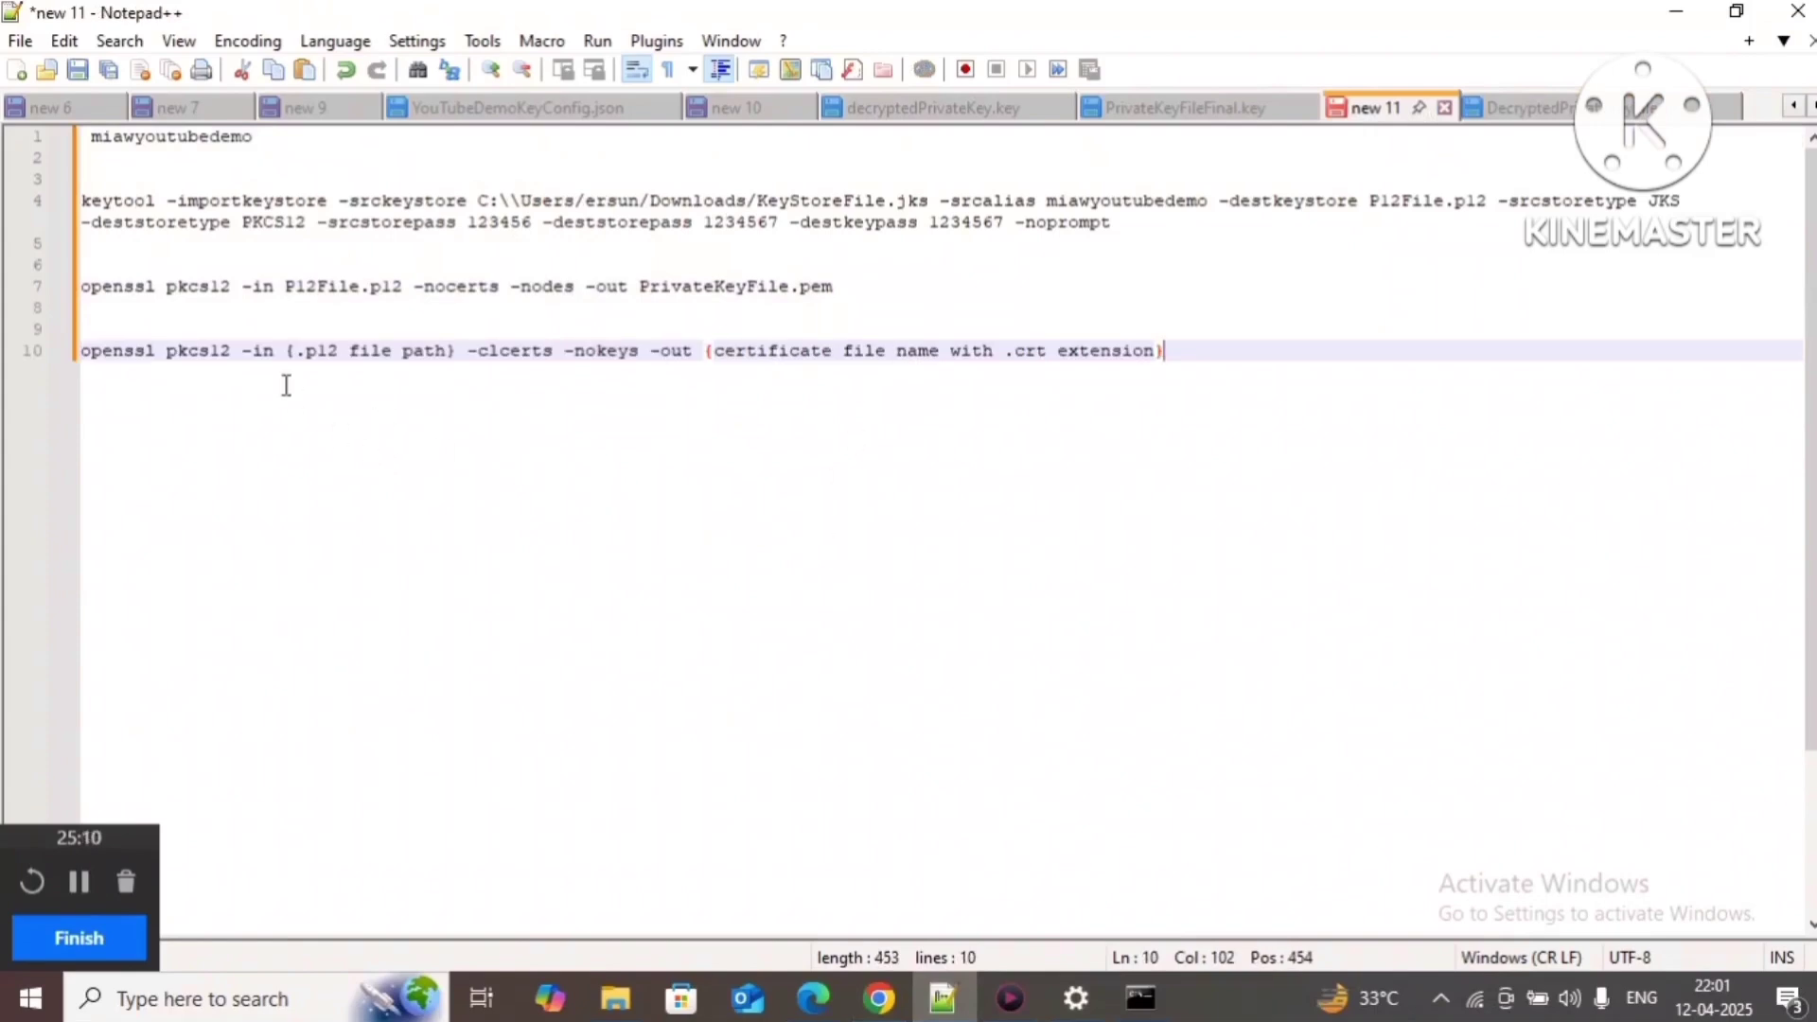
left_click(286, 349)
left_click_drag(286, 351, 458, 358)
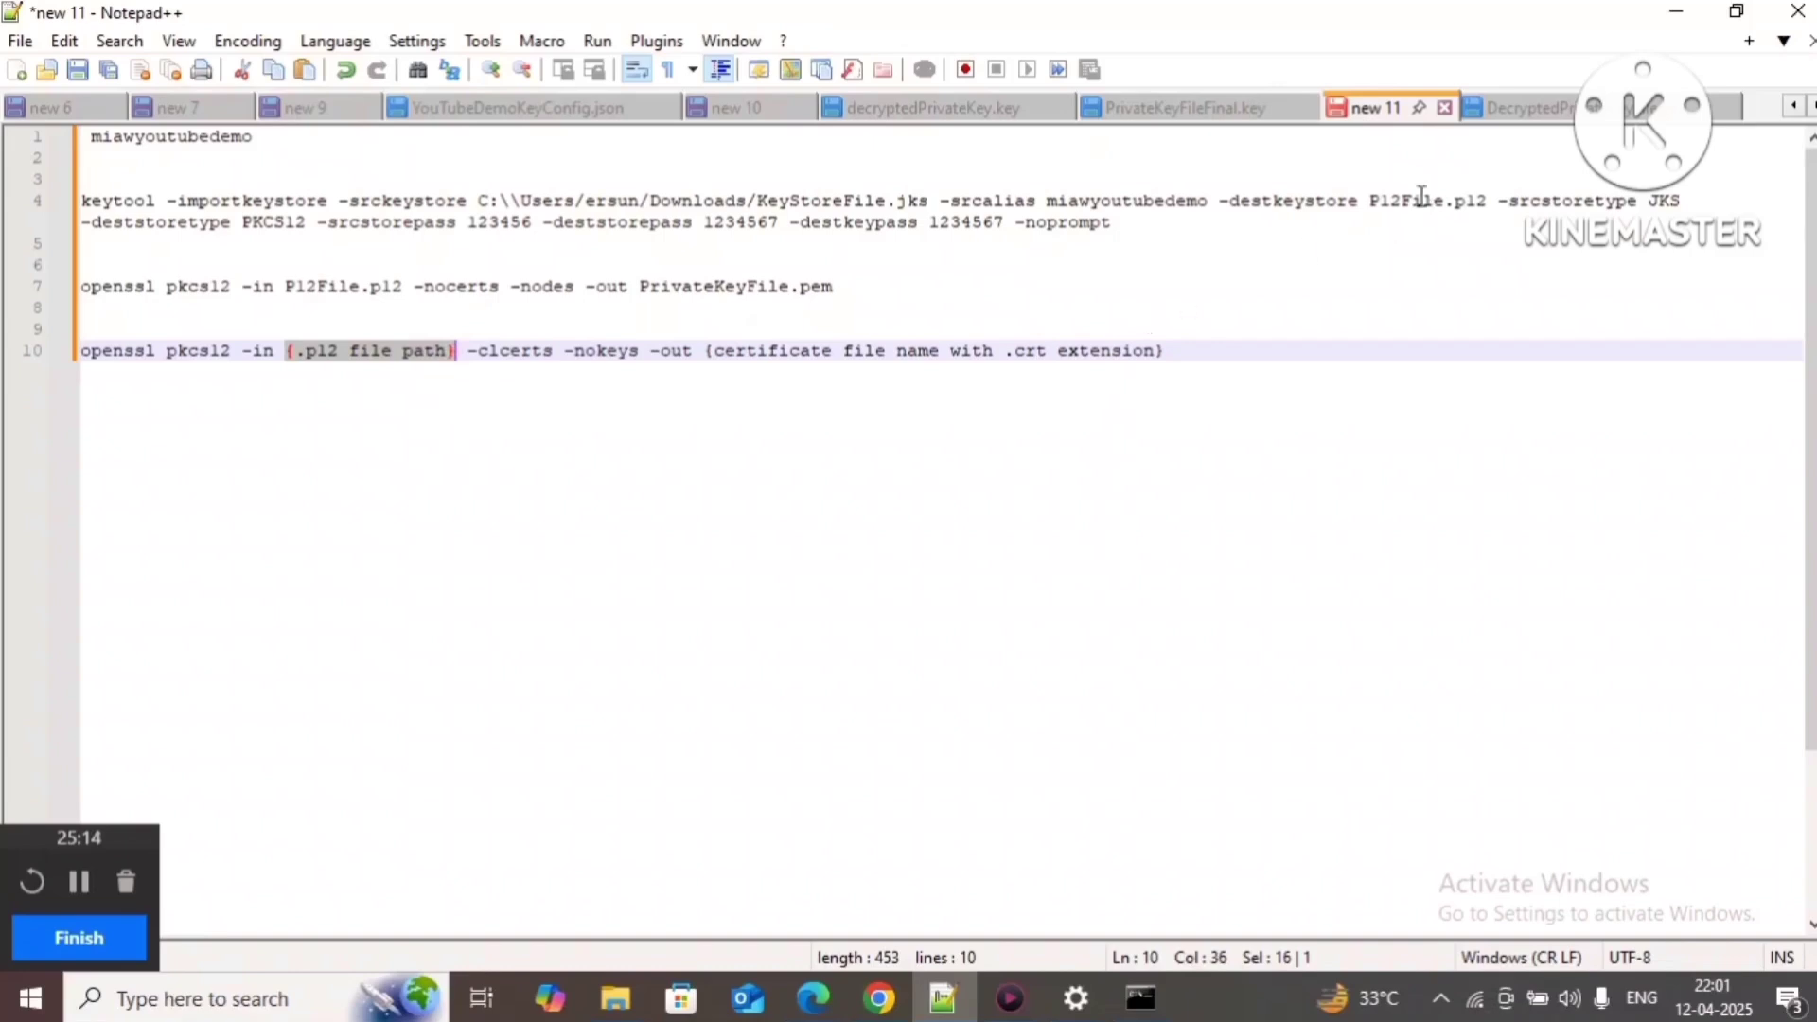
left_click_drag(1370, 201, 1489, 202)
key("ctrl+c")
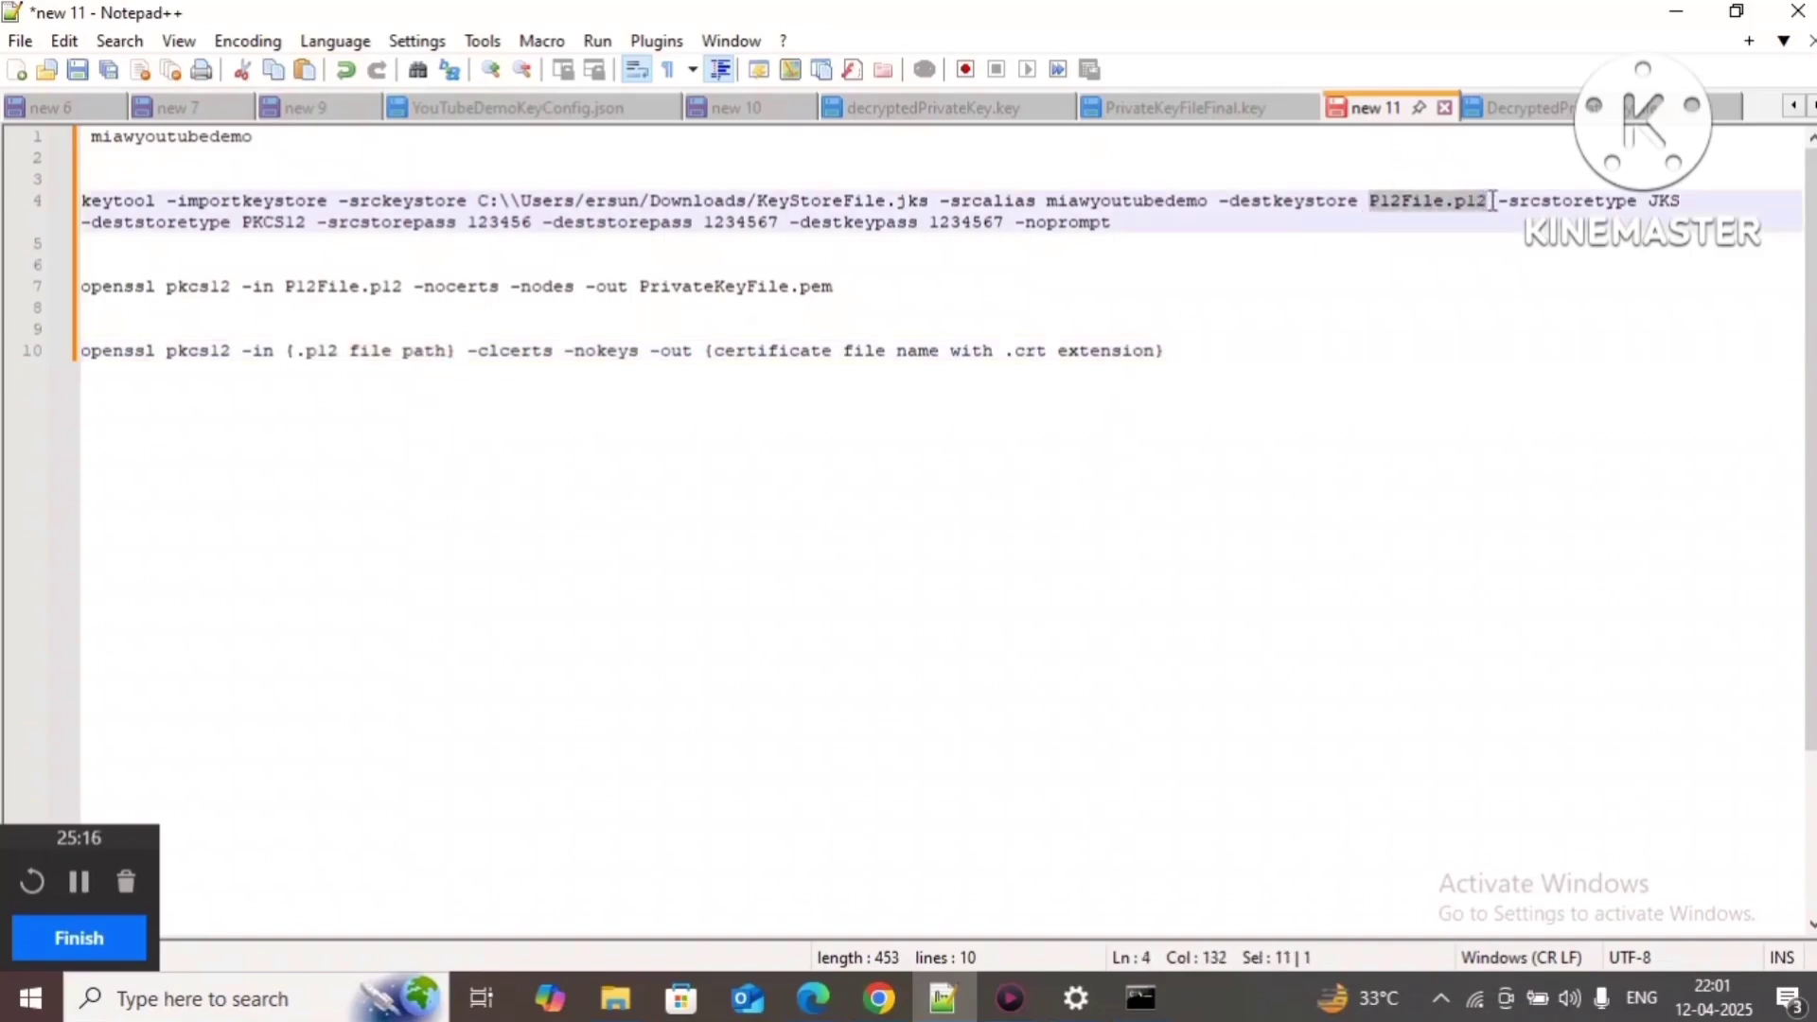
left_click_drag(286, 351, 459, 354)
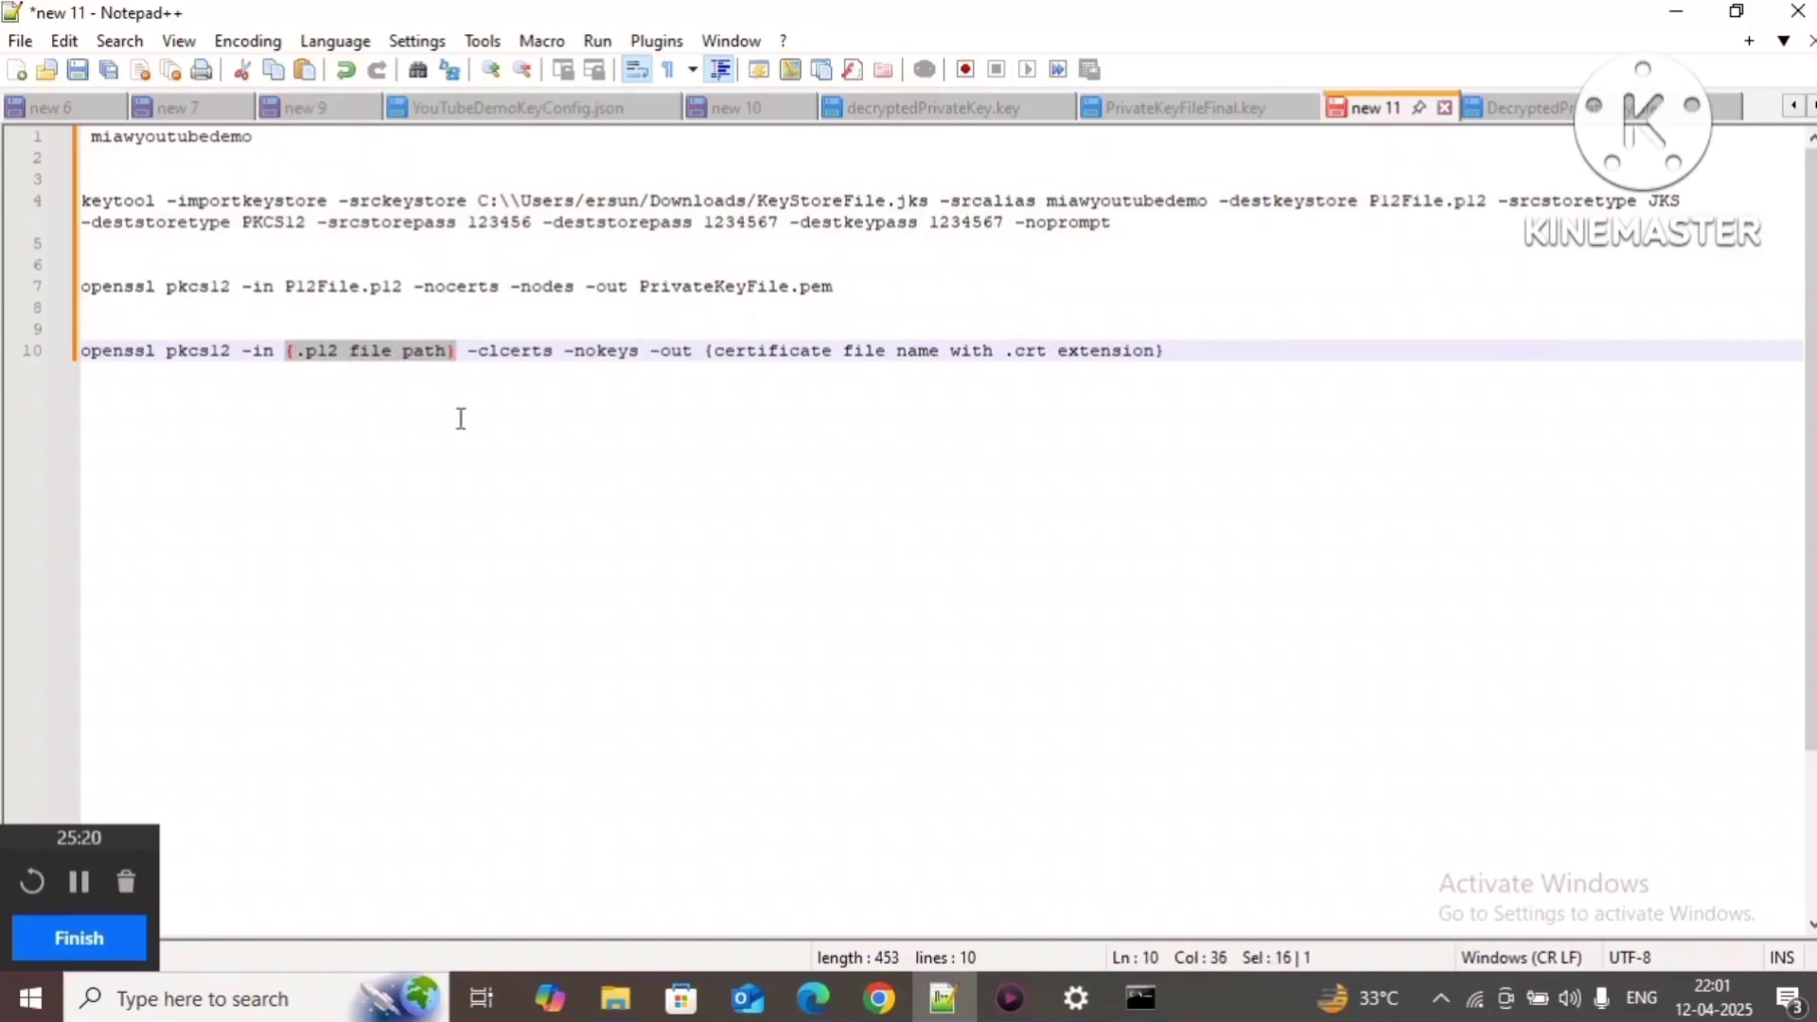
key("ctrl+v")
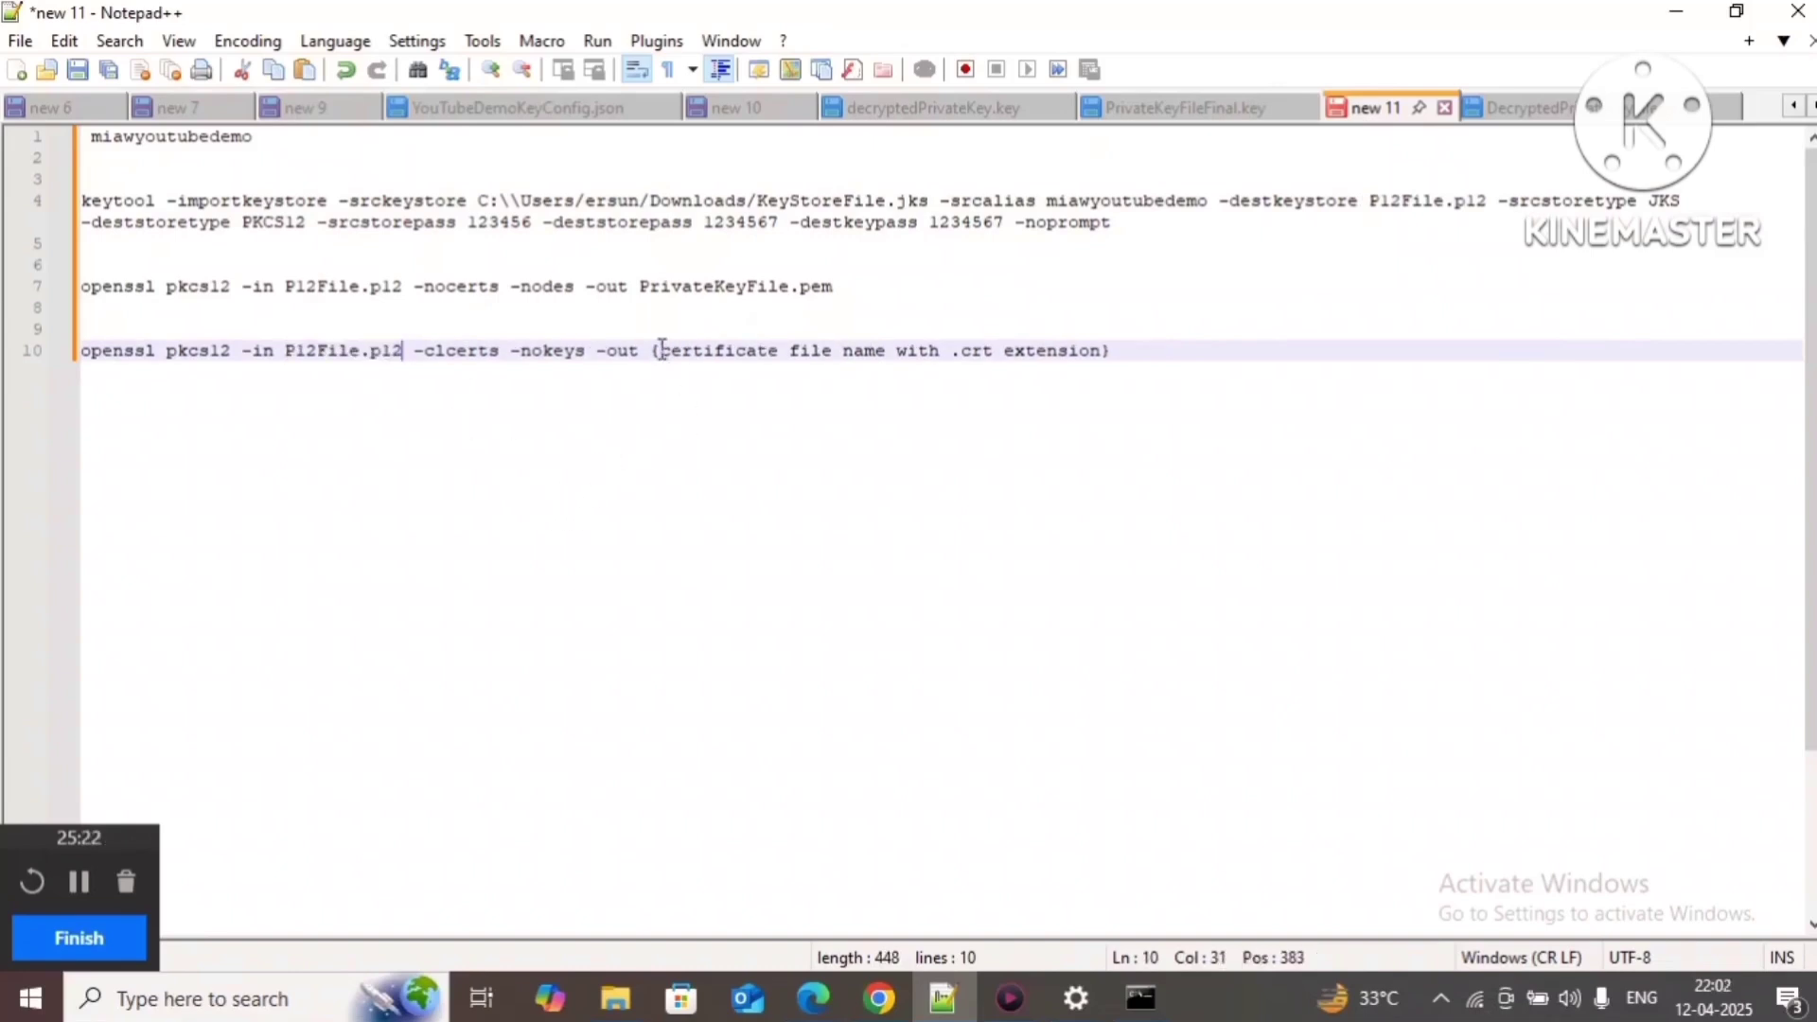
Step: Set the command's output to CertificateFile.crt and select the finished line 10
left_click_drag(651, 352, 1180, 357)
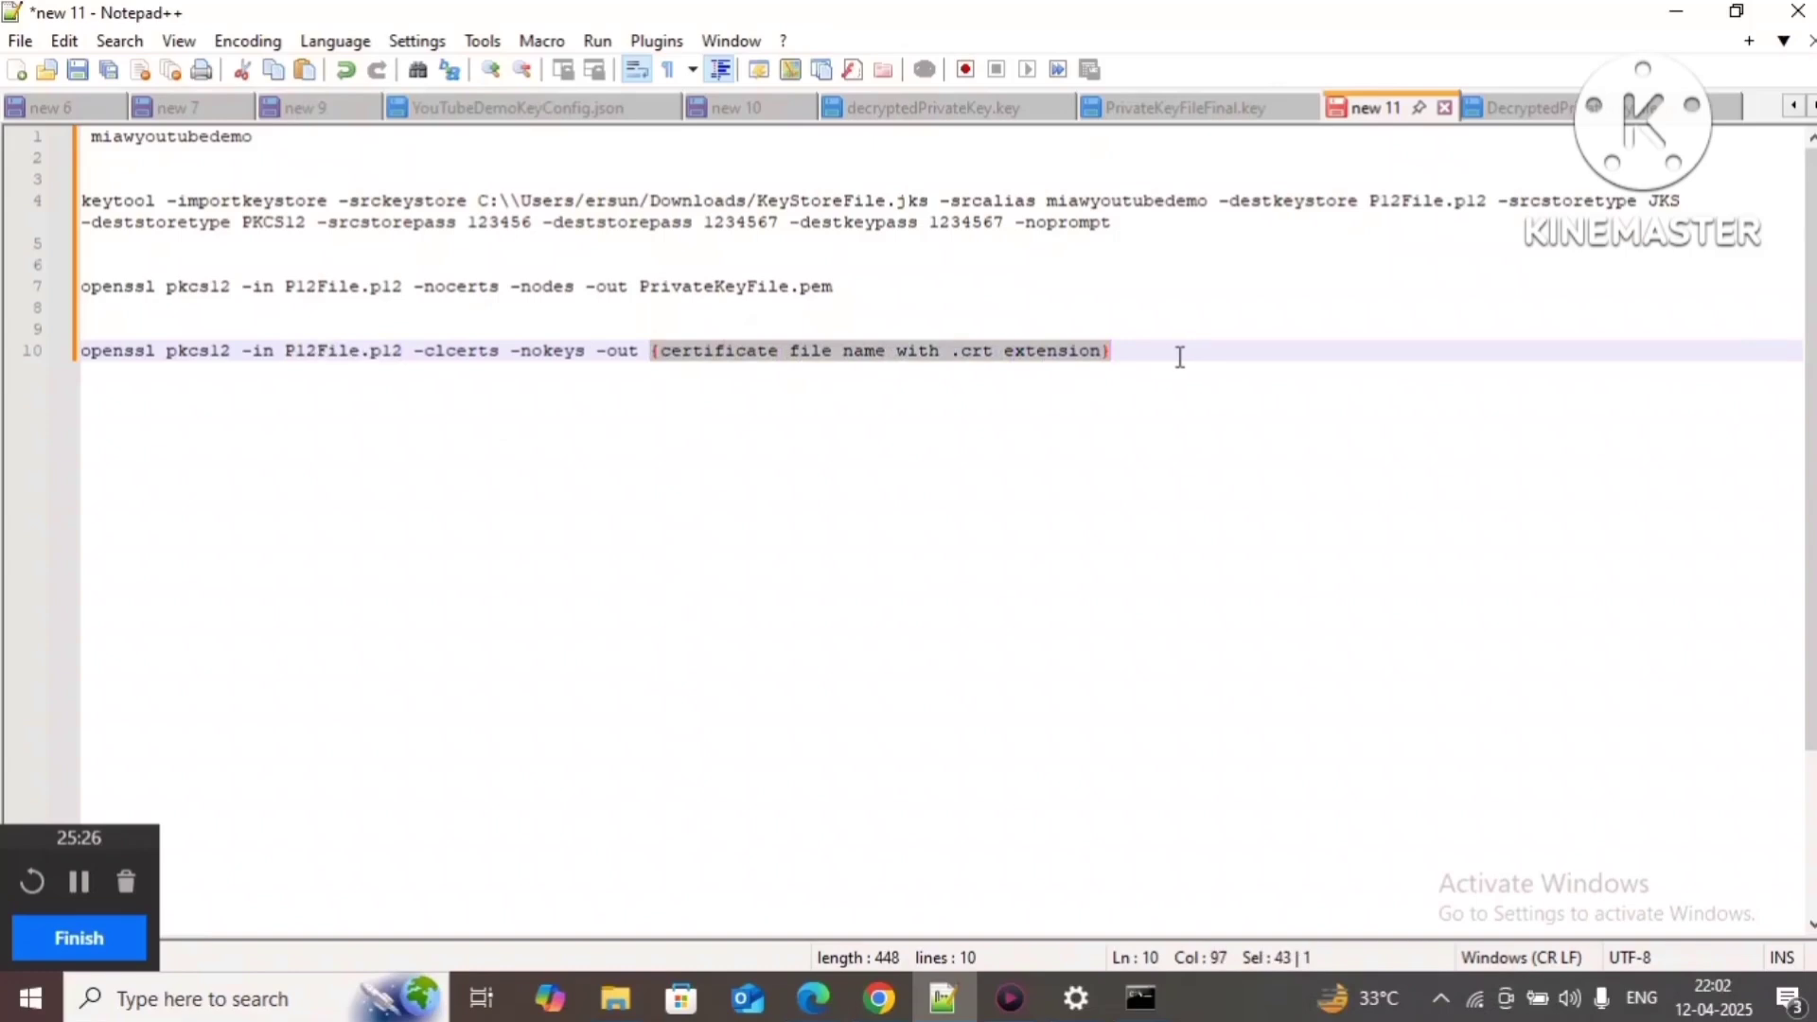
type("C")
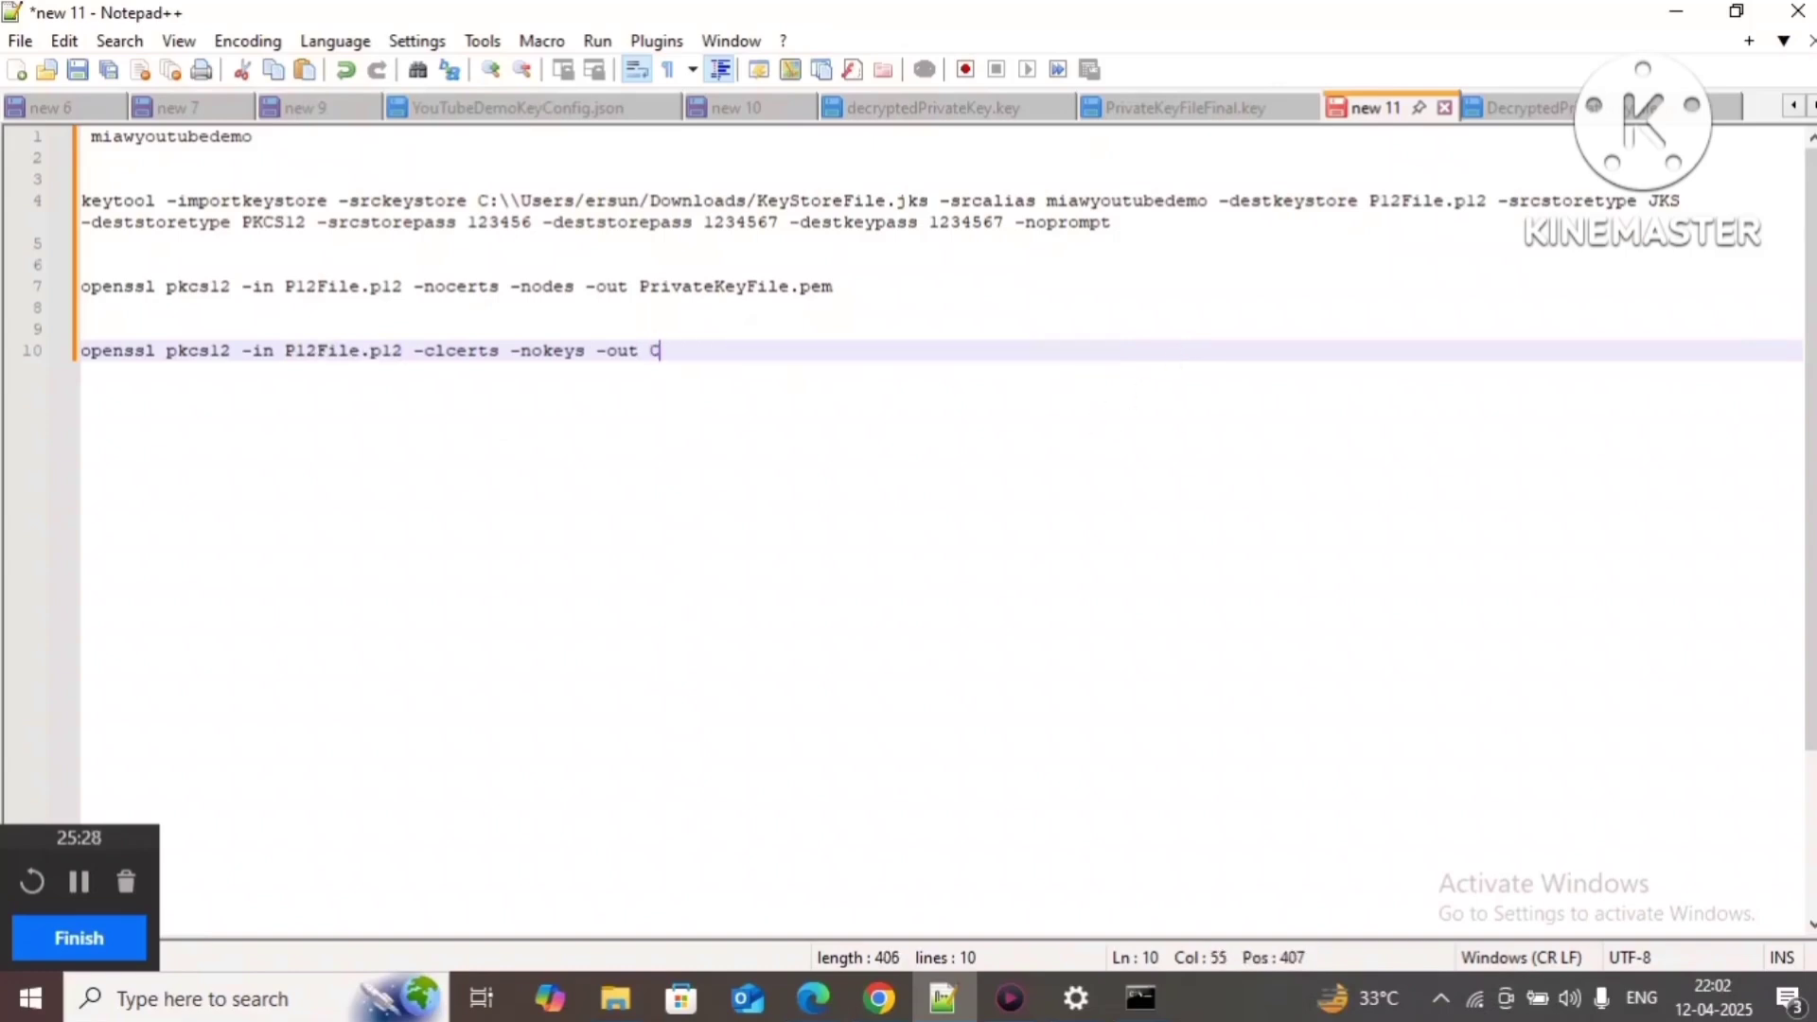
type("ertificate")
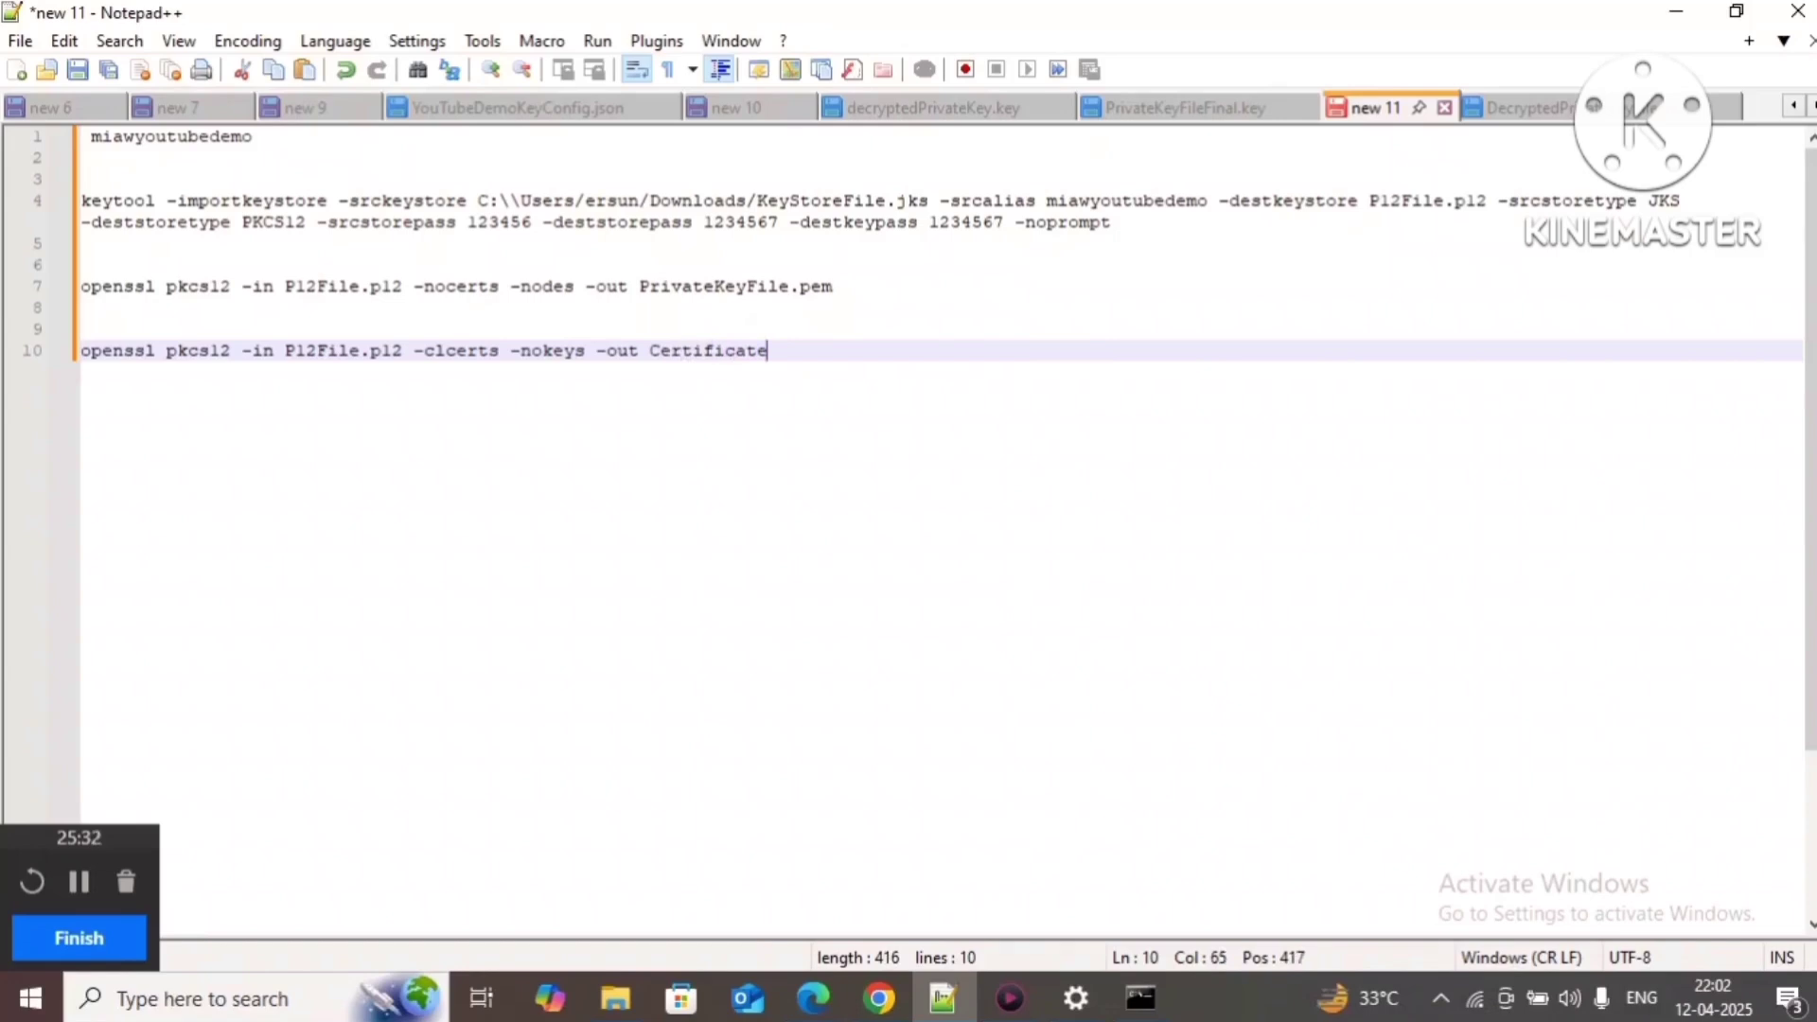
type("File.crt")
left_click_drag(879, 352, 3, 345)
key("ctrl+c")
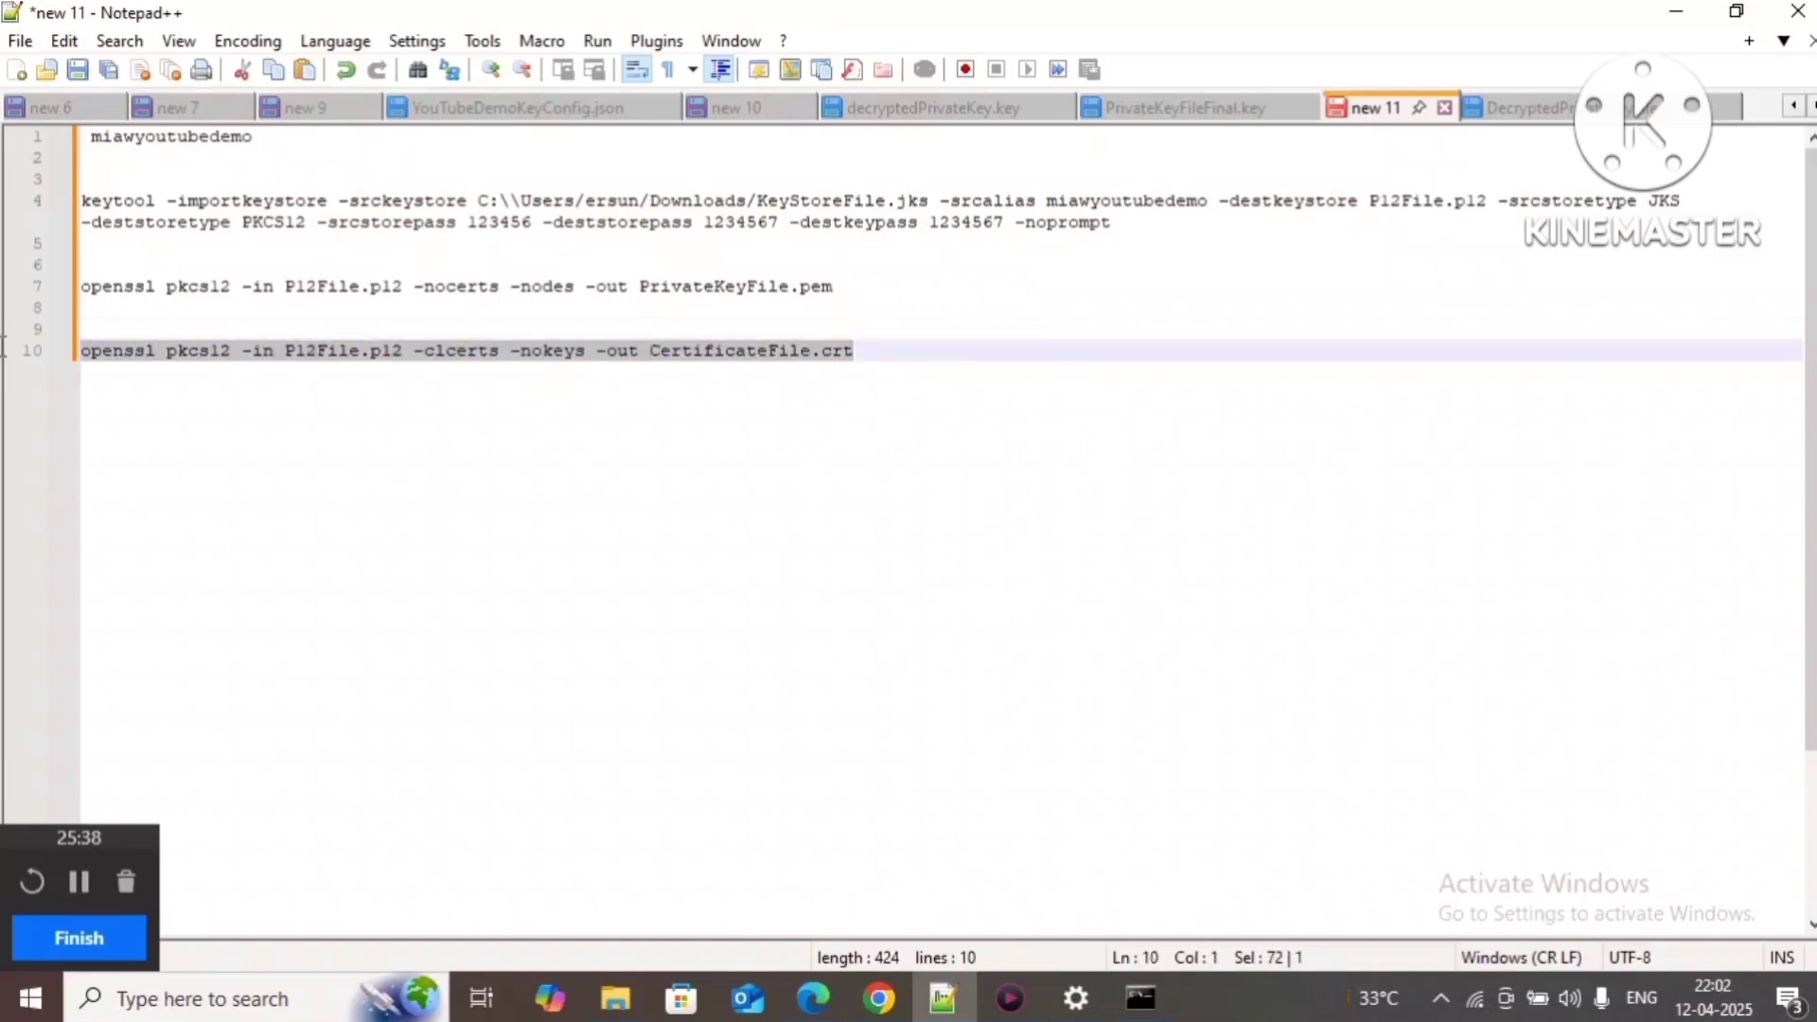
Step: Run the certificate extraction command in Command Prompt, supplying the import password
left_click(1146, 999)
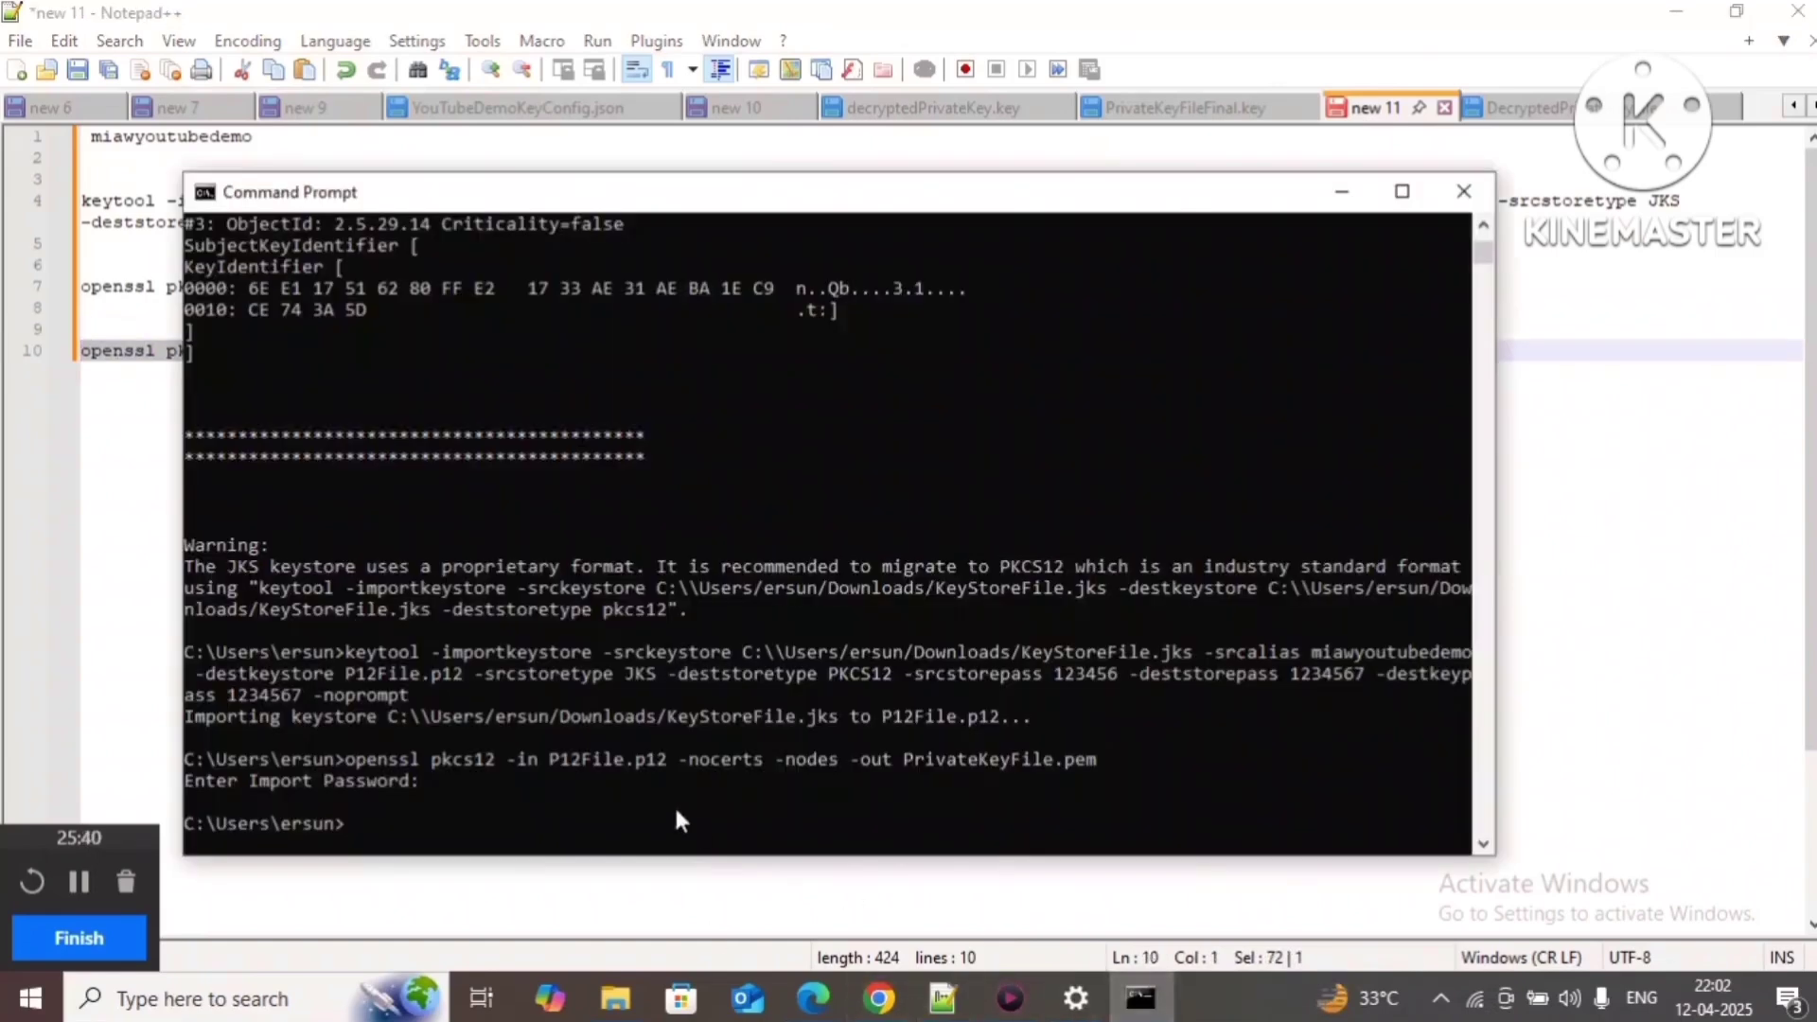
key("ctrl+v")
key("Return")
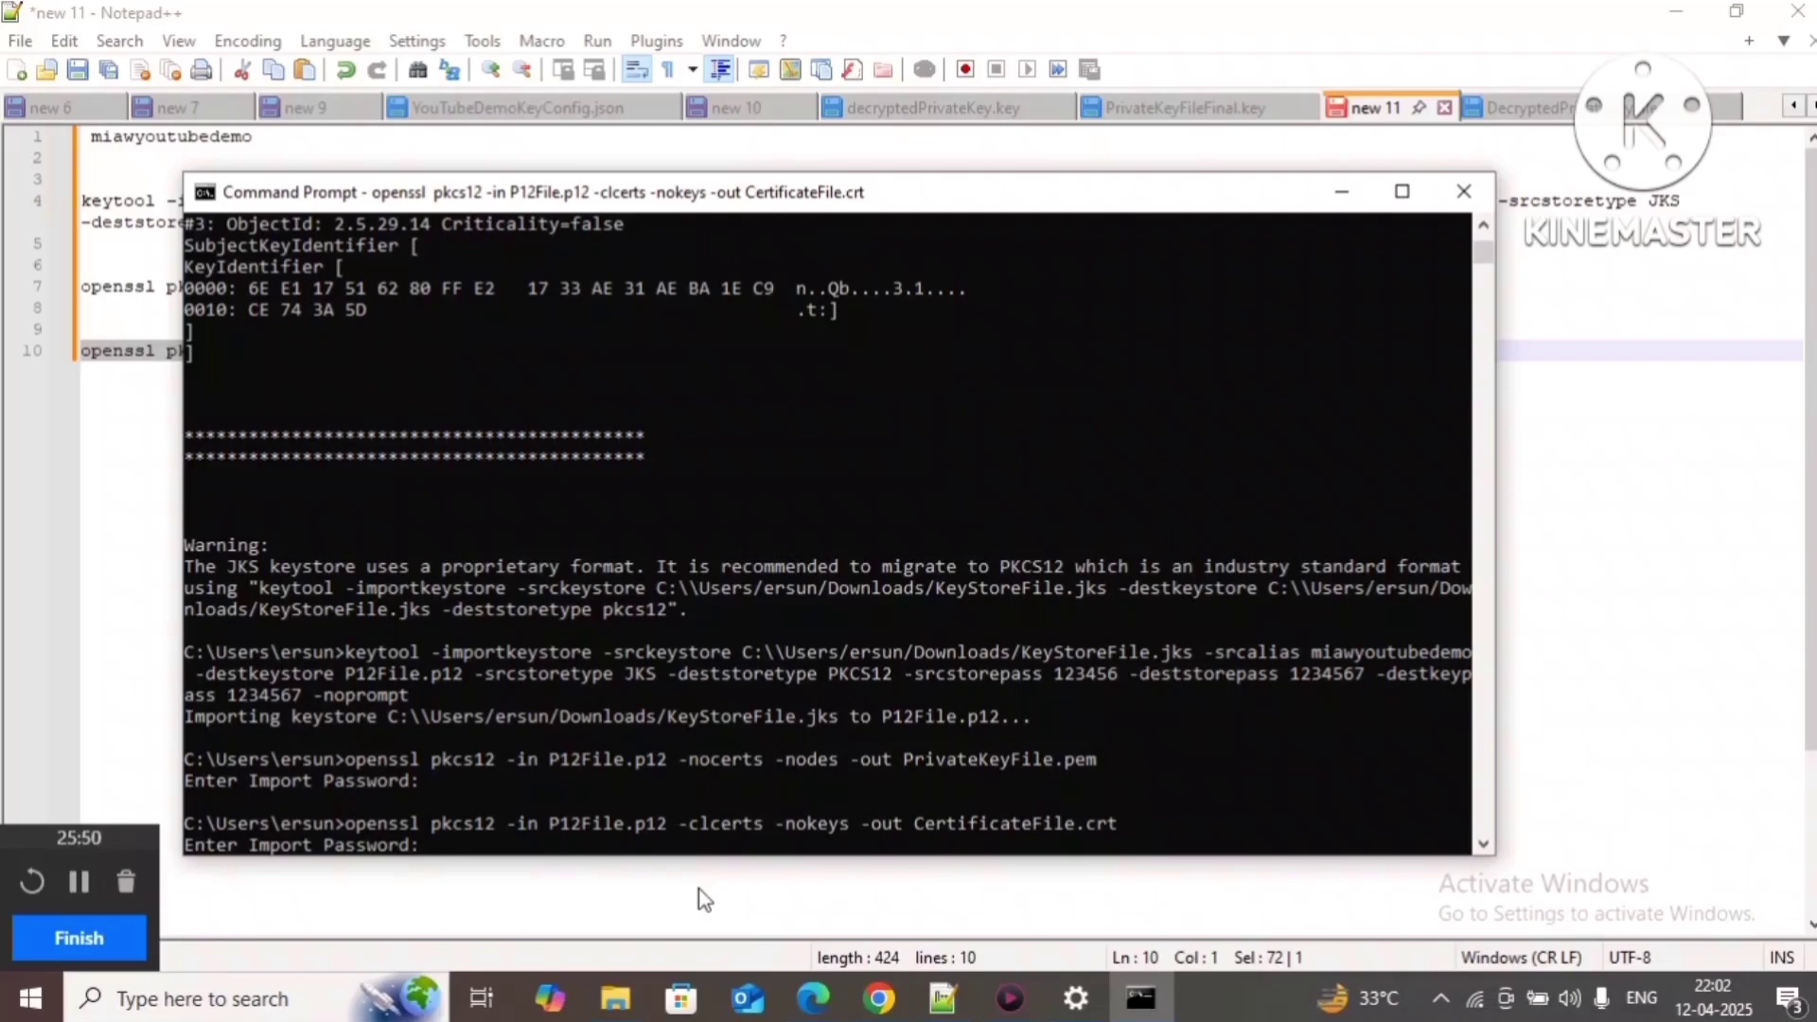
key("Return")
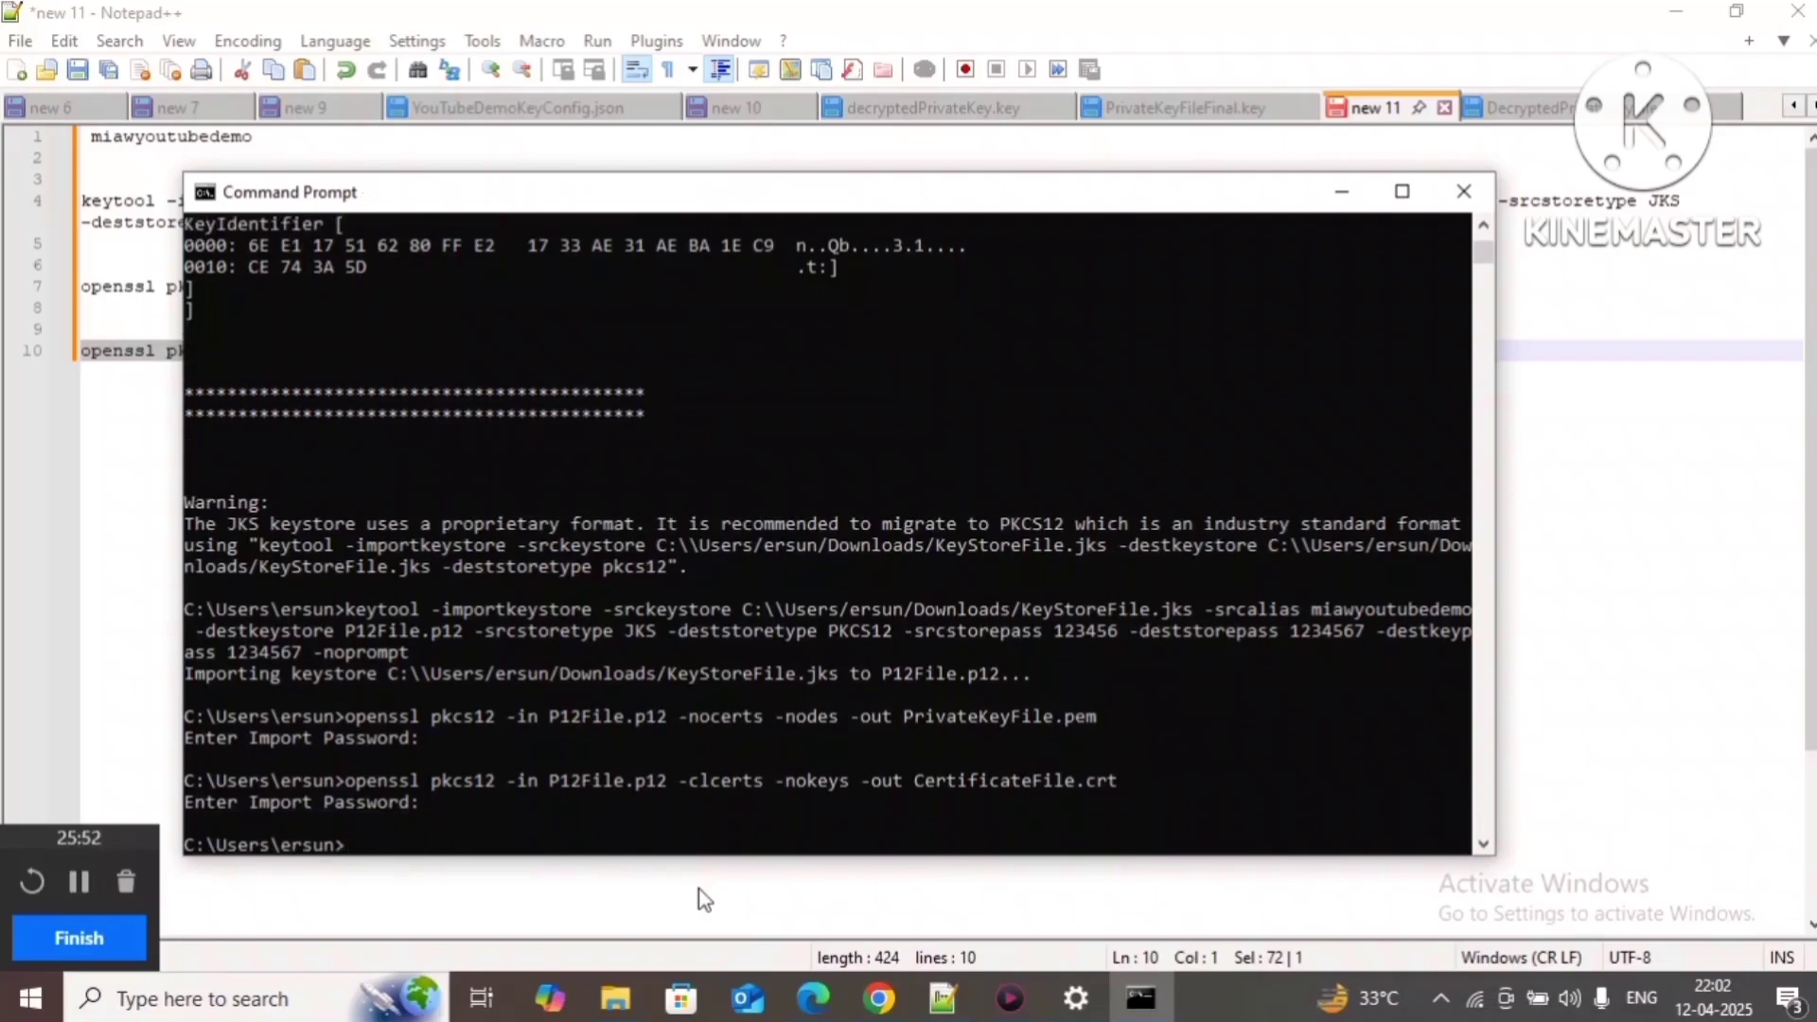
key("alt+Tab")
key("alt+Tab")
key("alt+Tab")
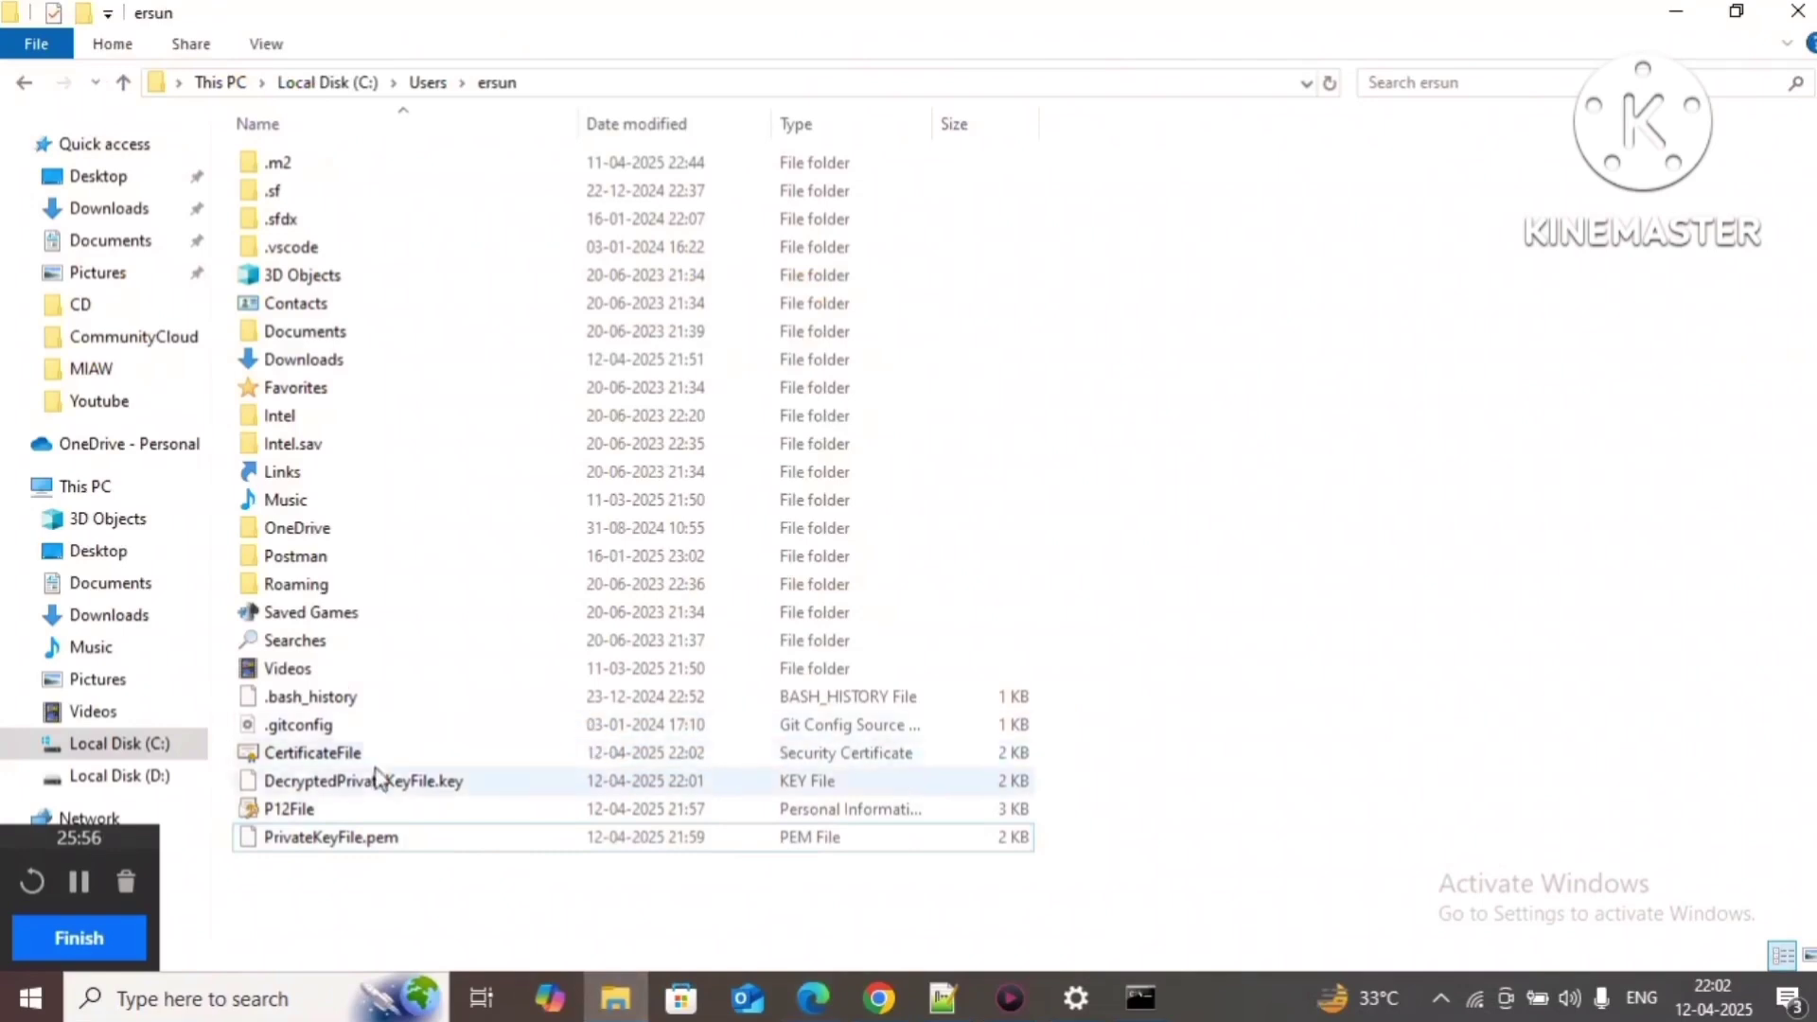
Step: Confirm CertificateFile exists in the user folder, then go back to the setup guide
left_click(353, 753)
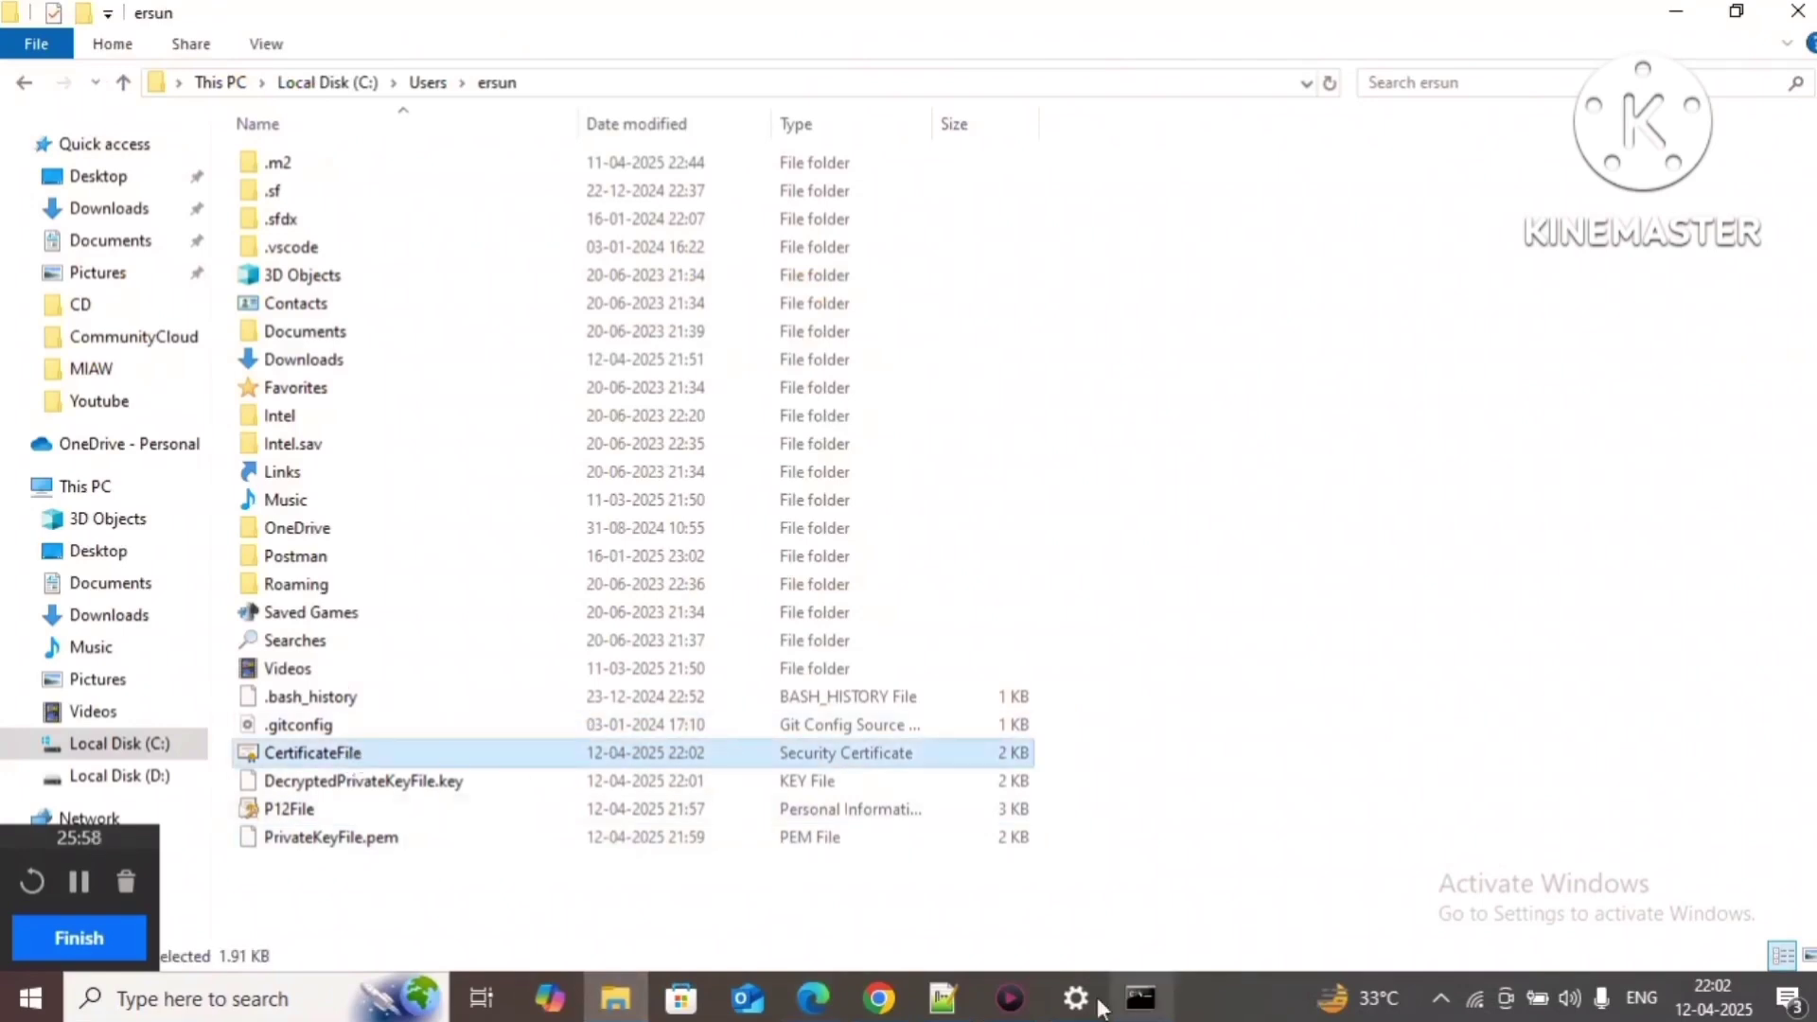
left_click(879, 999)
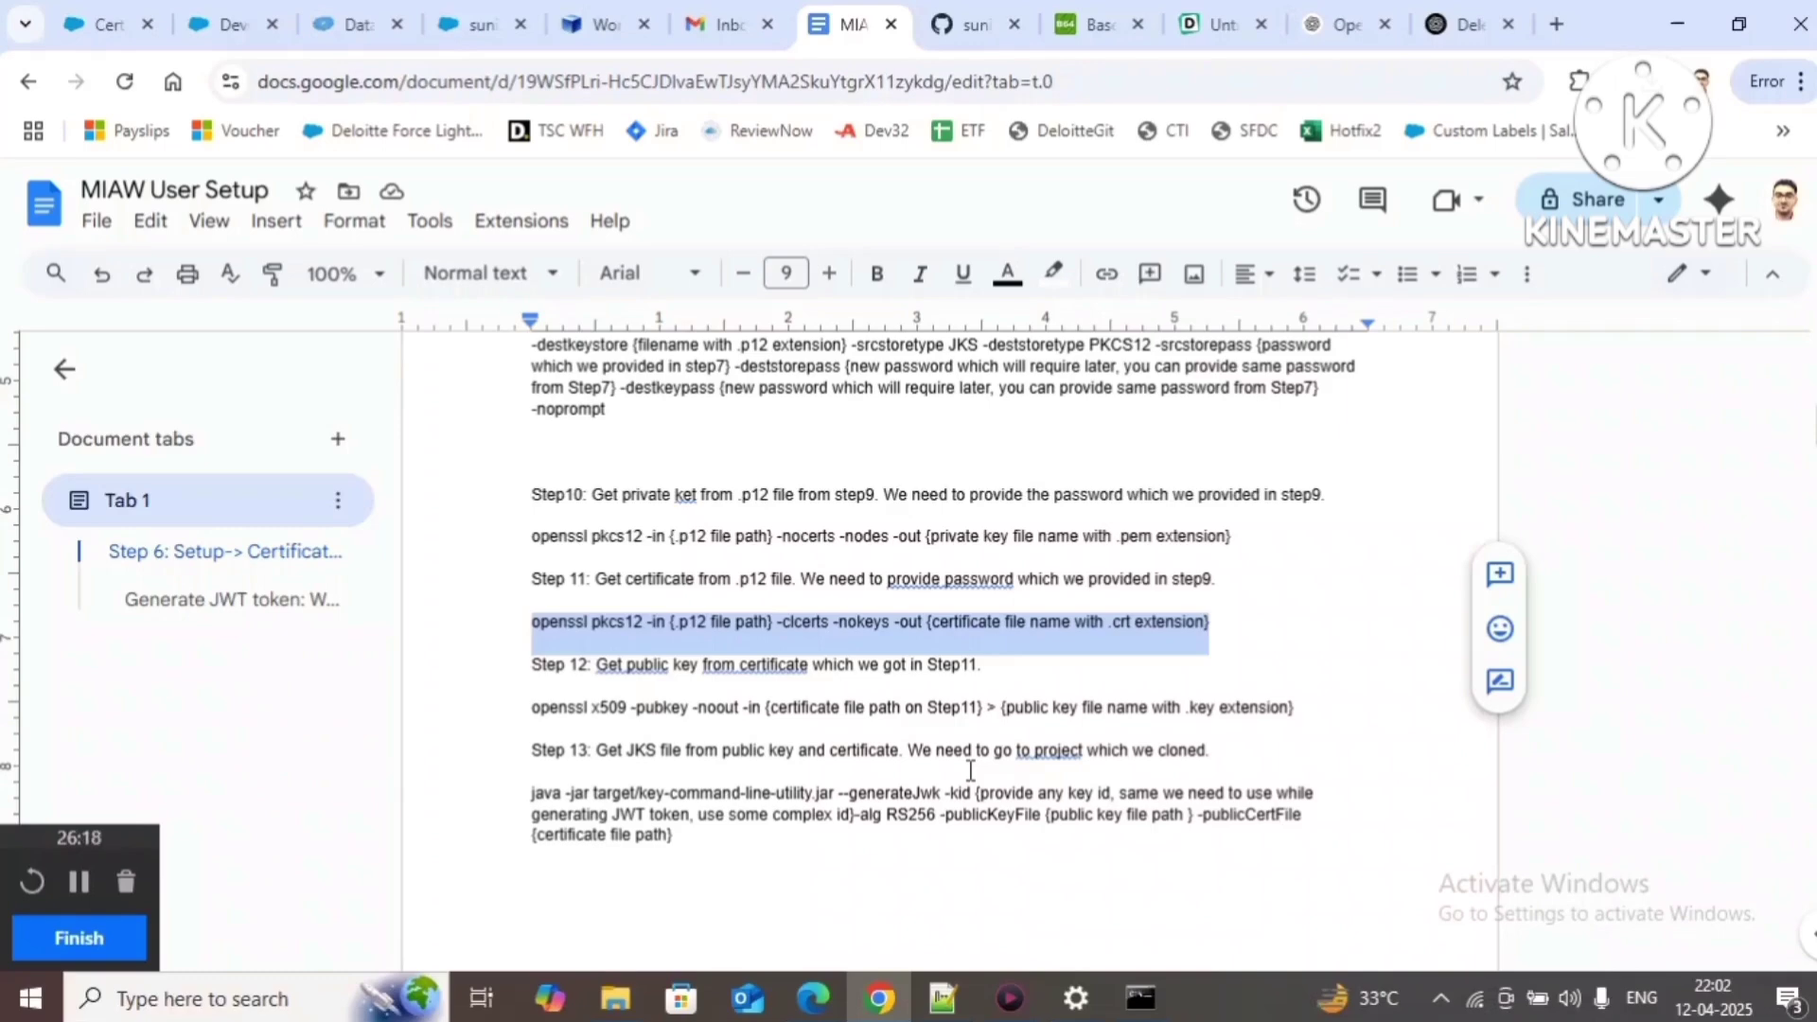
Step: Copy the Step 12 openssl x509 -pubkey command from the guide for the notes file
left_click_drag(596, 666, 963, 670)
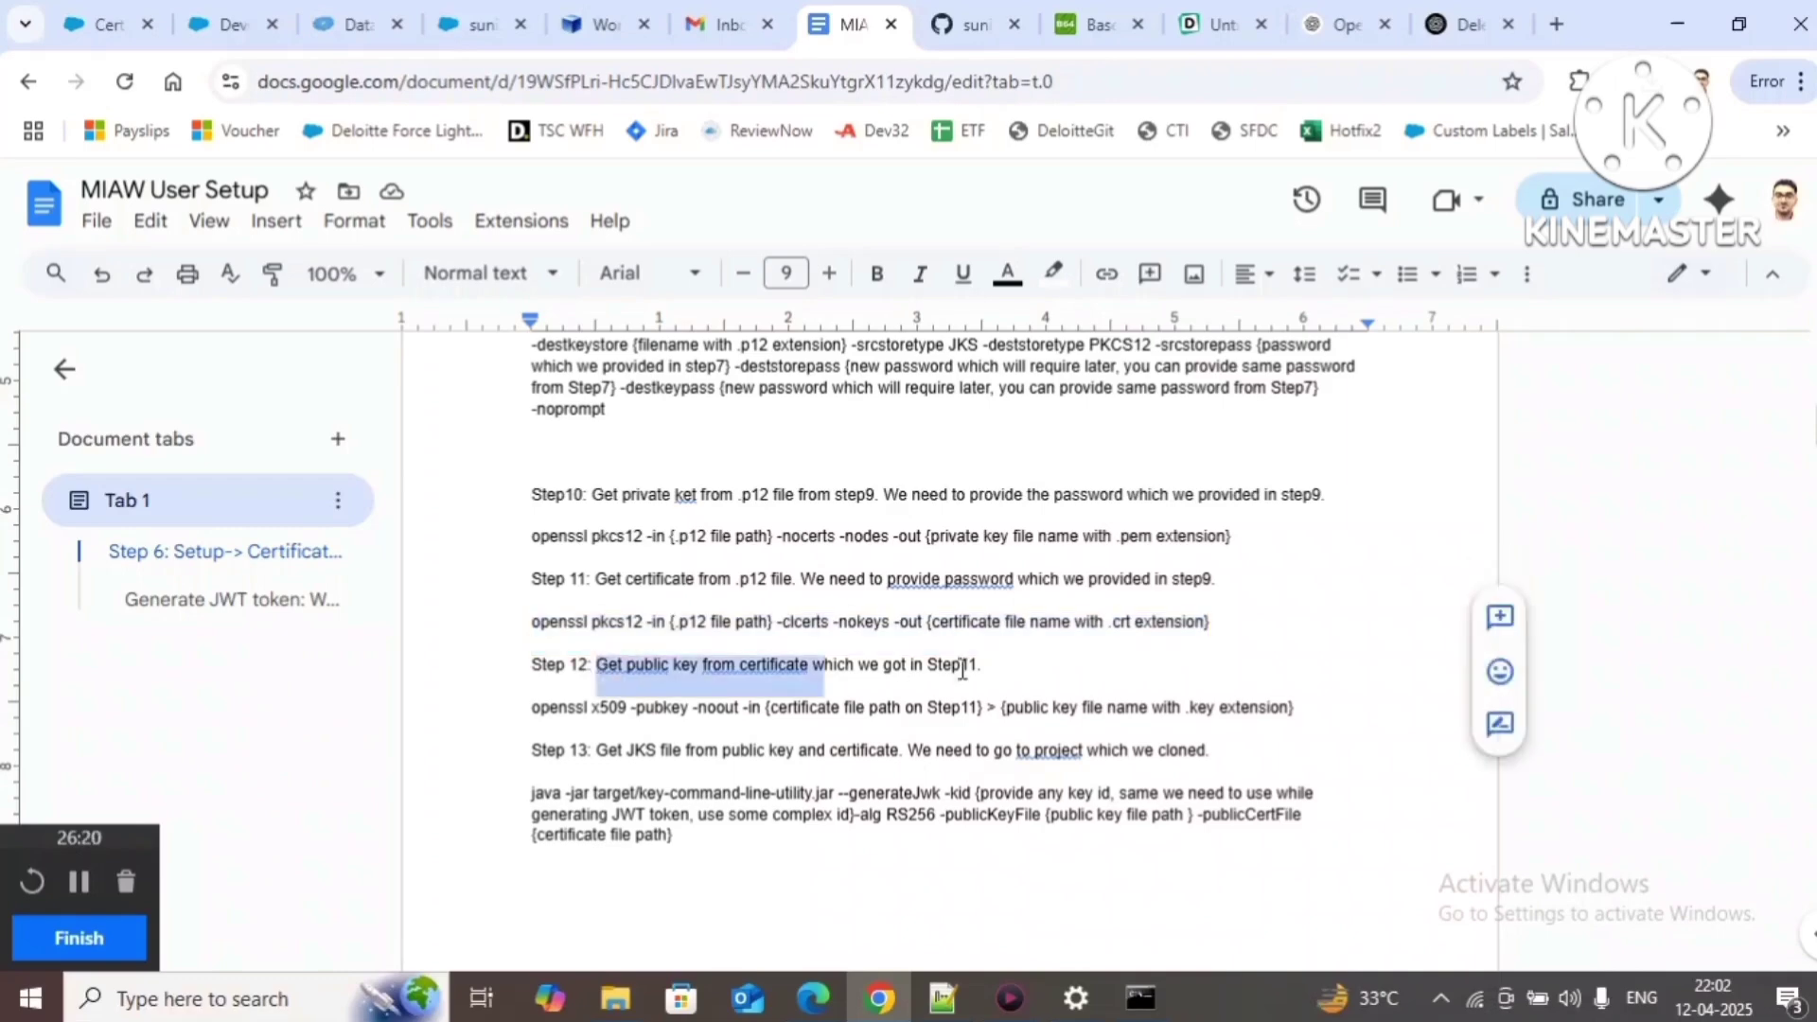
left_click(975, 642)
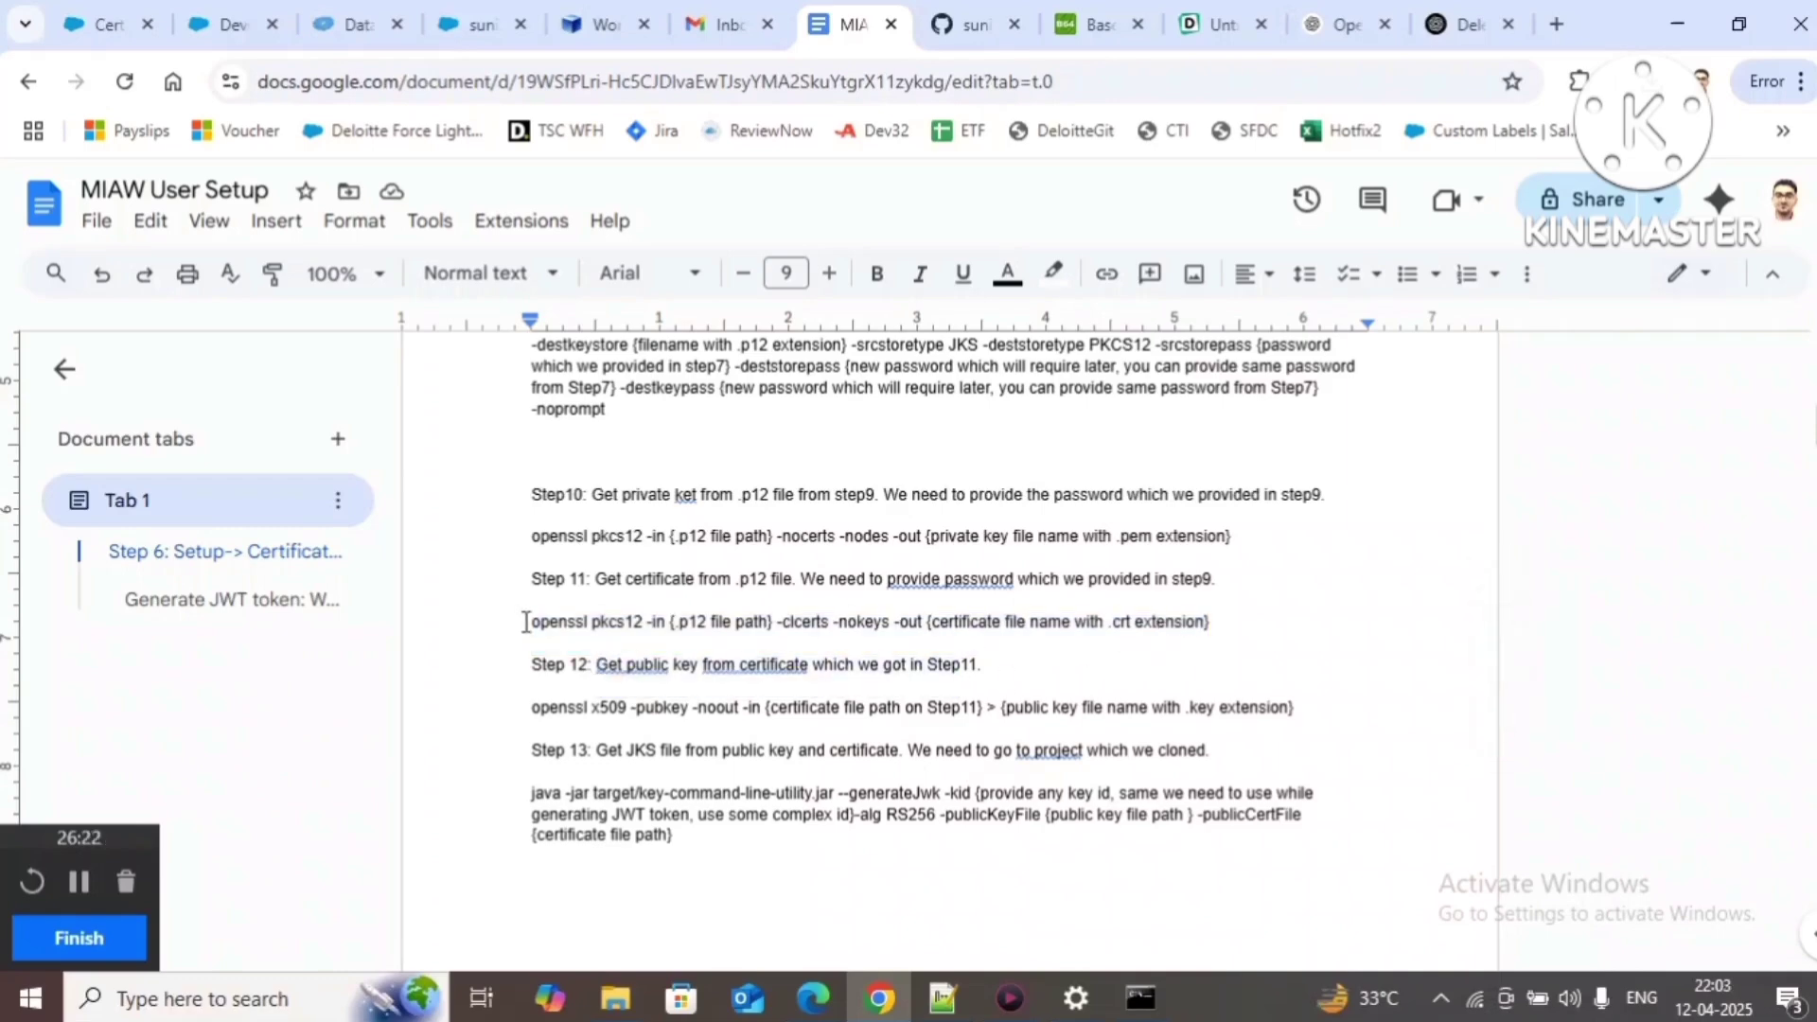
left_click_drag(526, 622, 1217, 628)
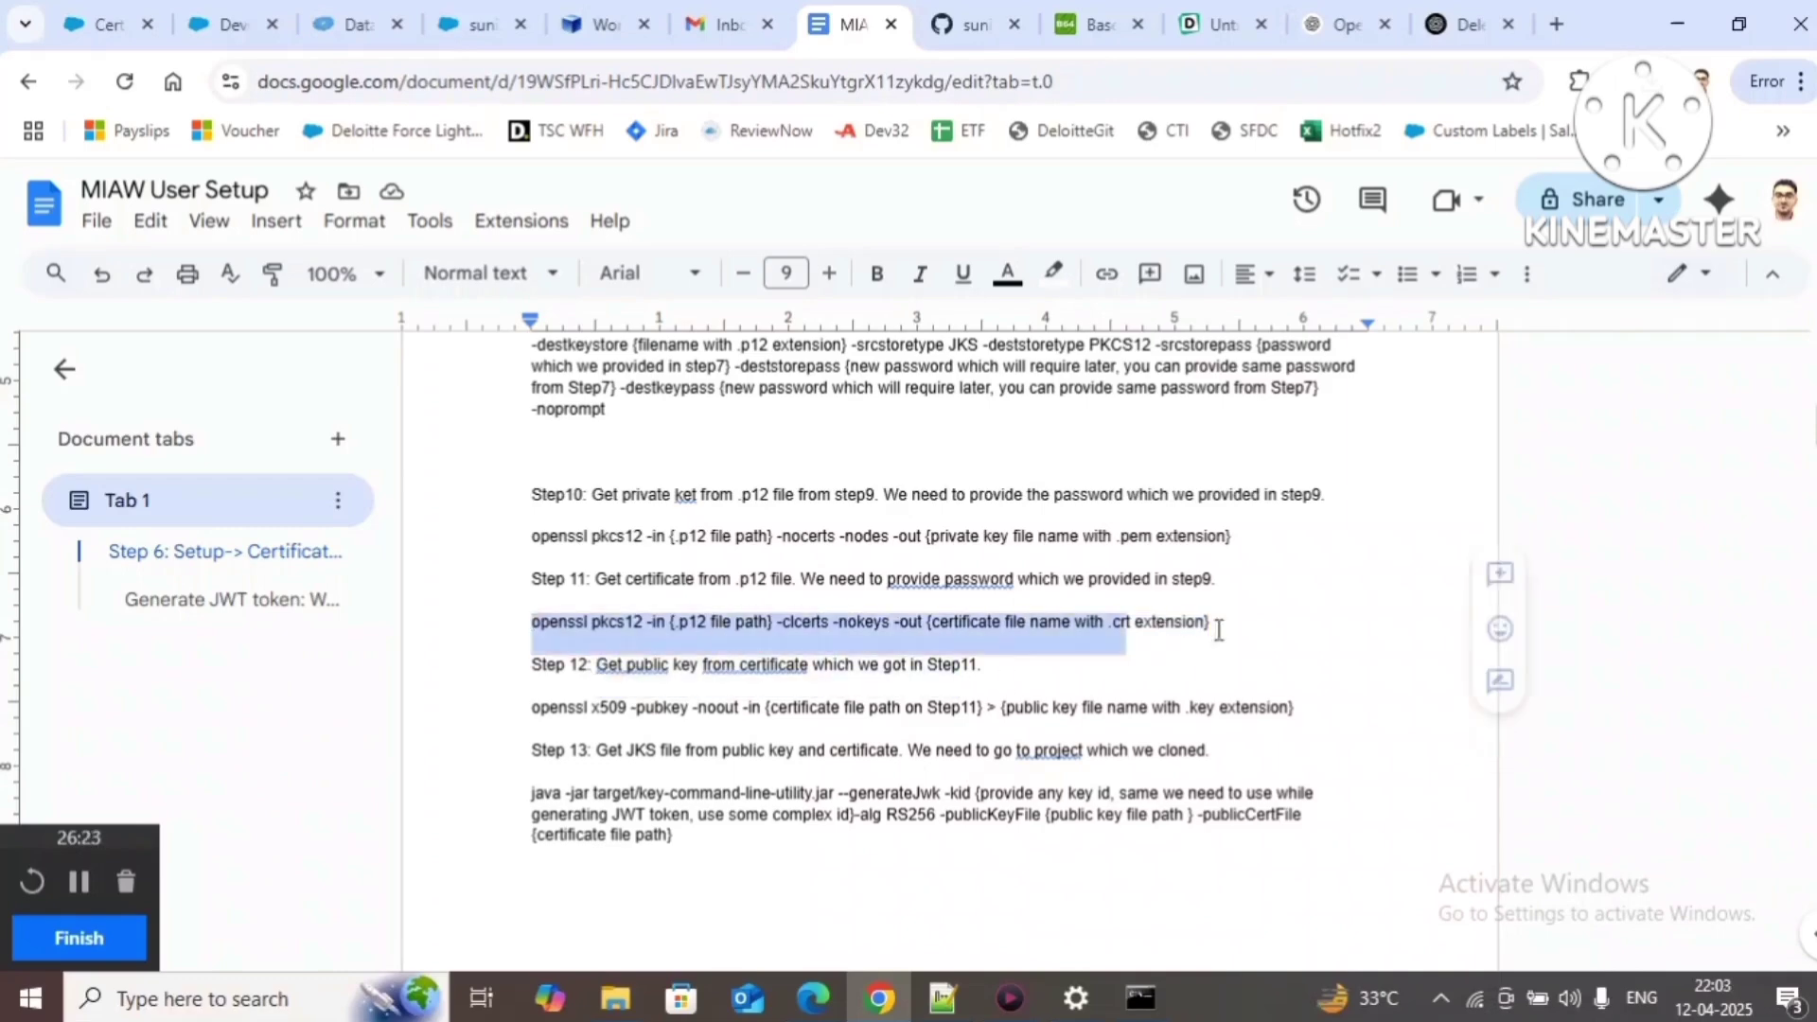
left_click(919, 671)
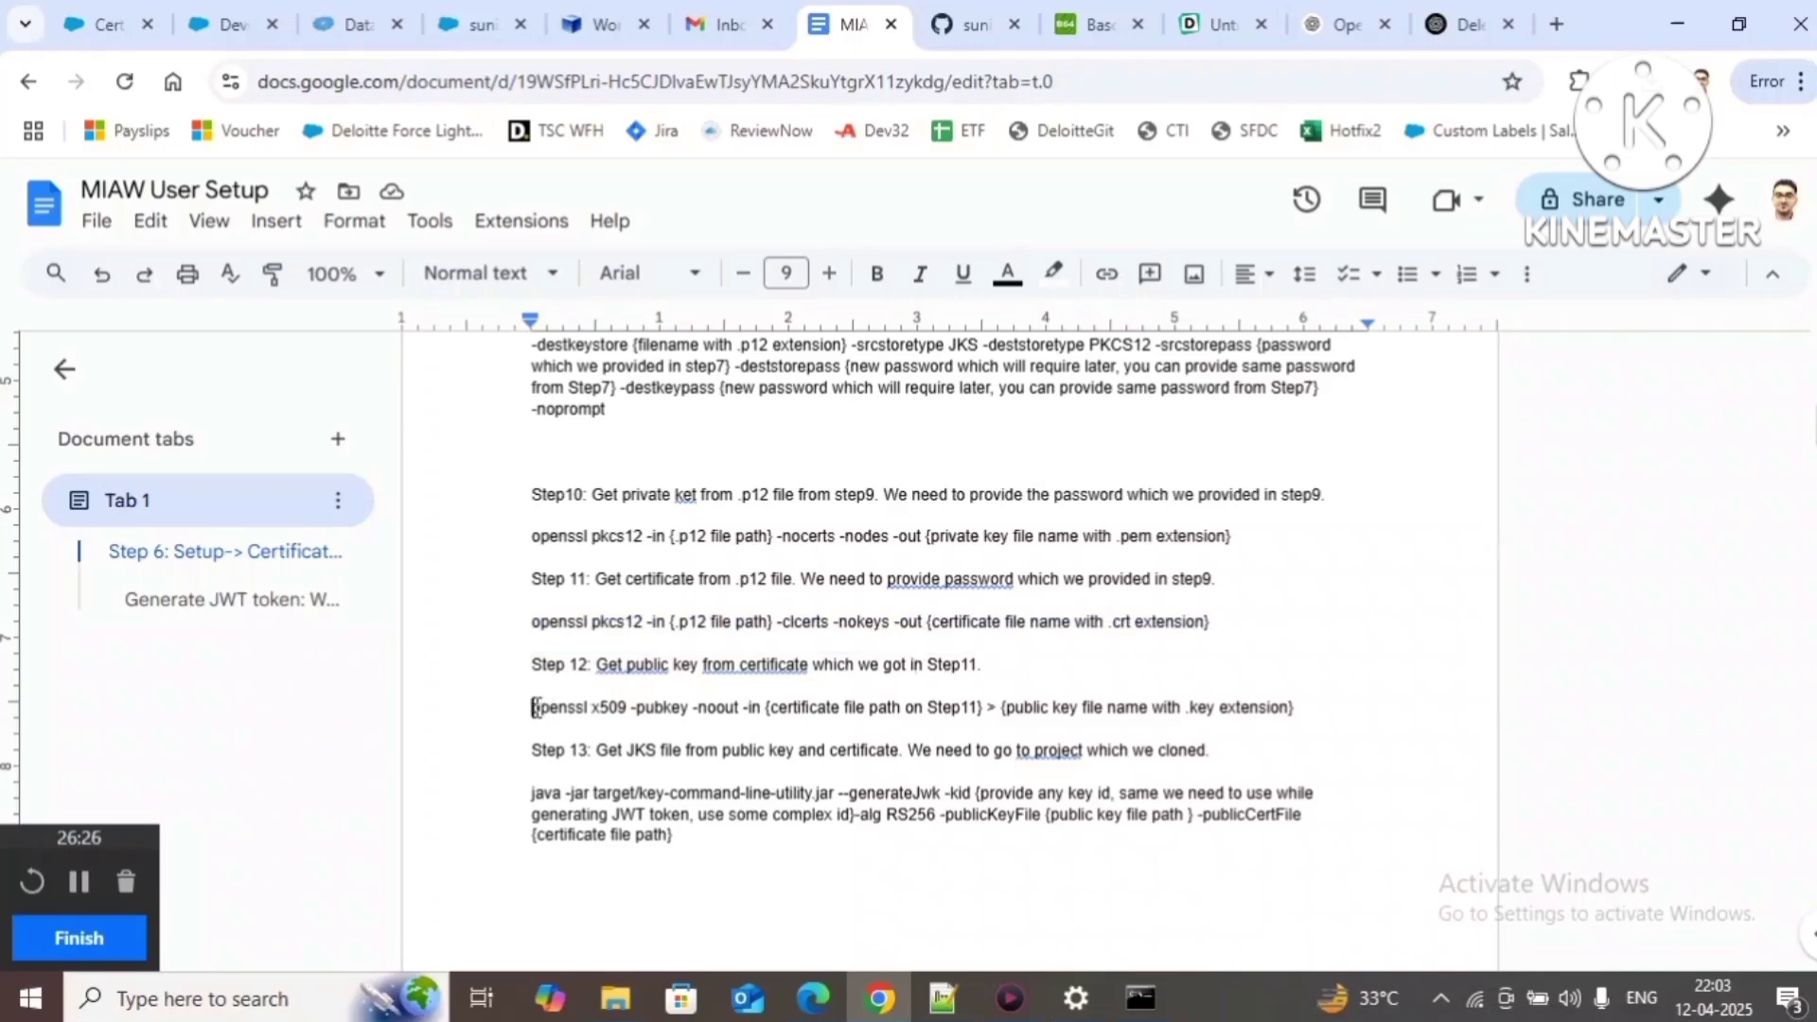
left_click_drag(533, 708, 1324, 754)
key("ctrl+c")
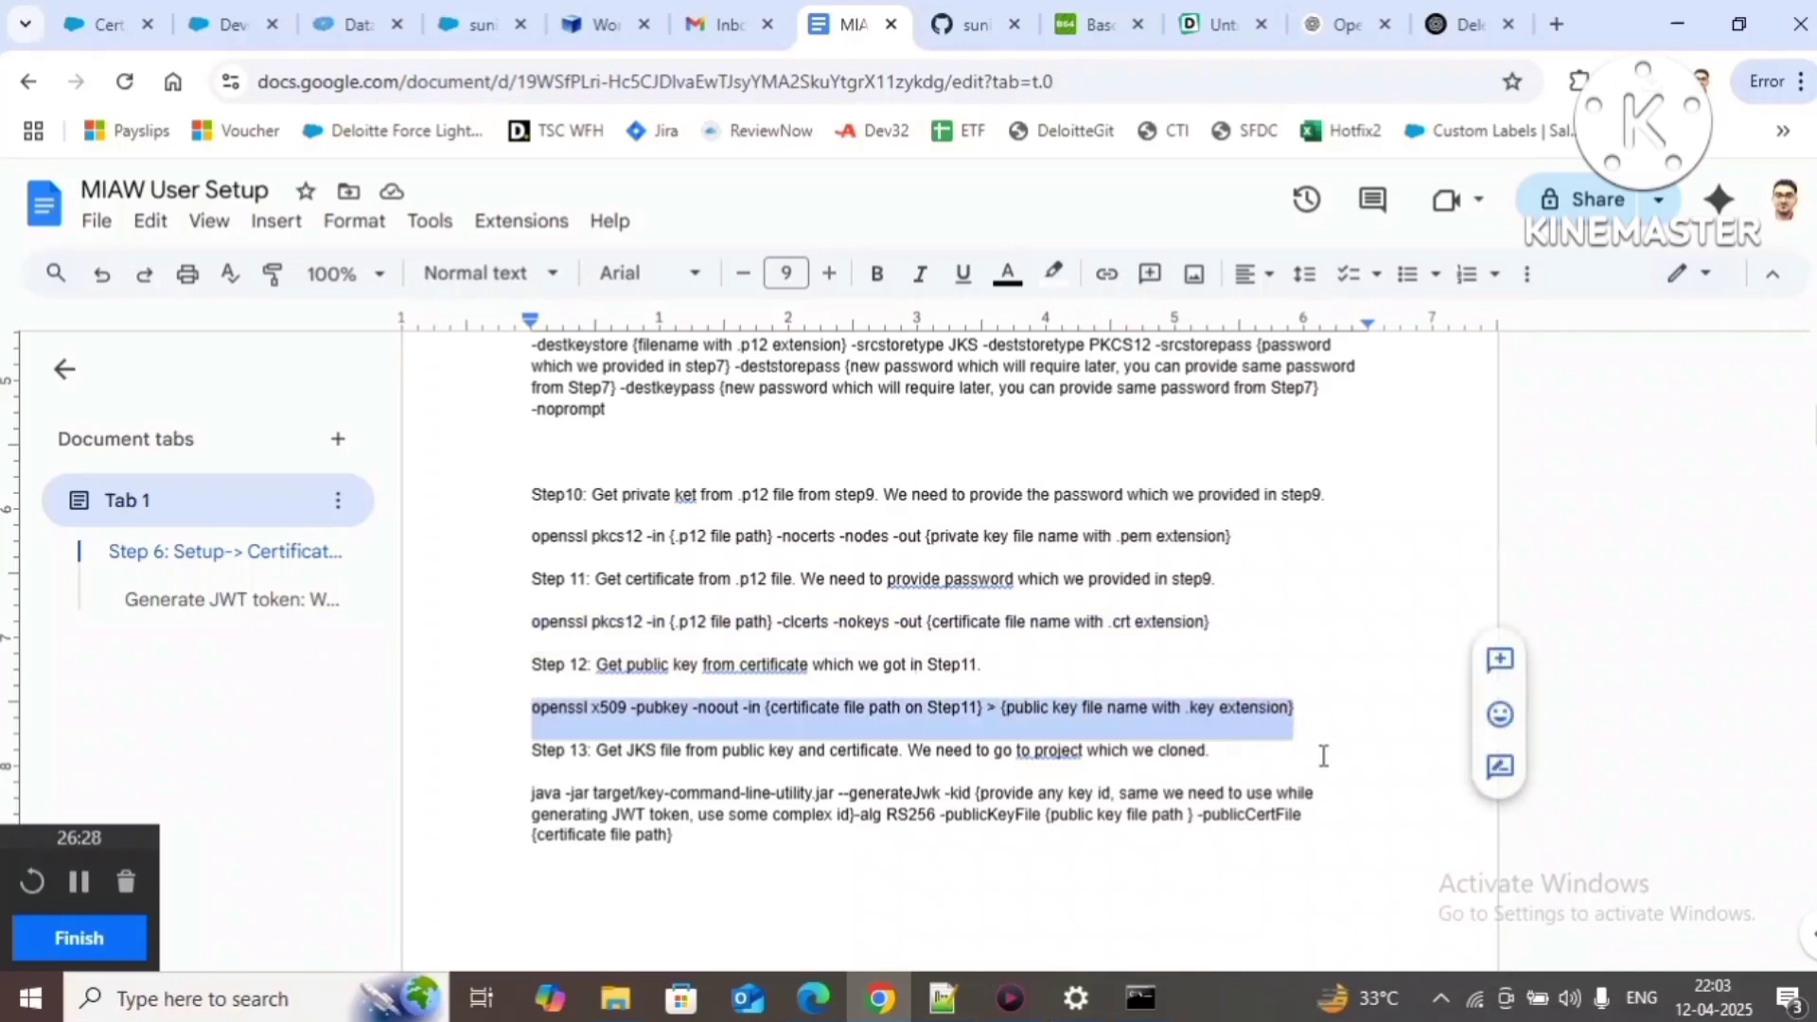
left_click(943, 998)
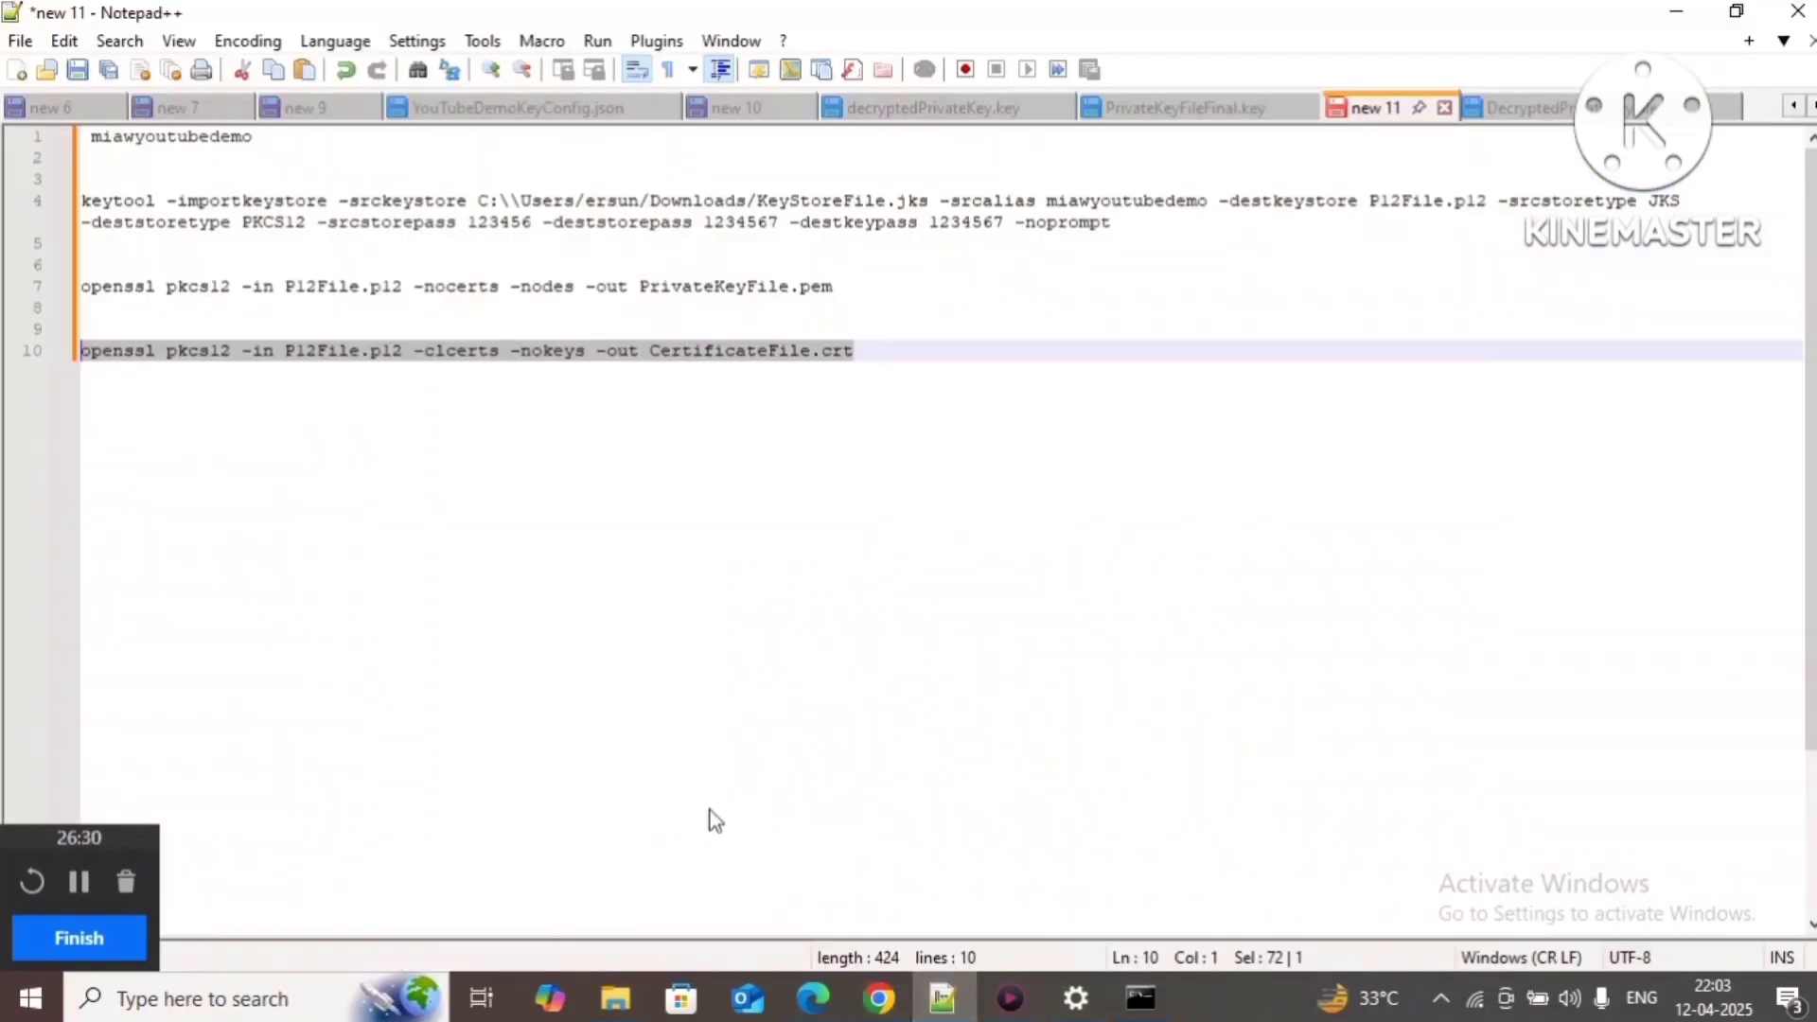
Step: Paste the public key command on line 13 with CertificateFile.crt as its input
left_click(880, 364)
key("Return")
key("Return")
key("Return")
key("ctrl+v")
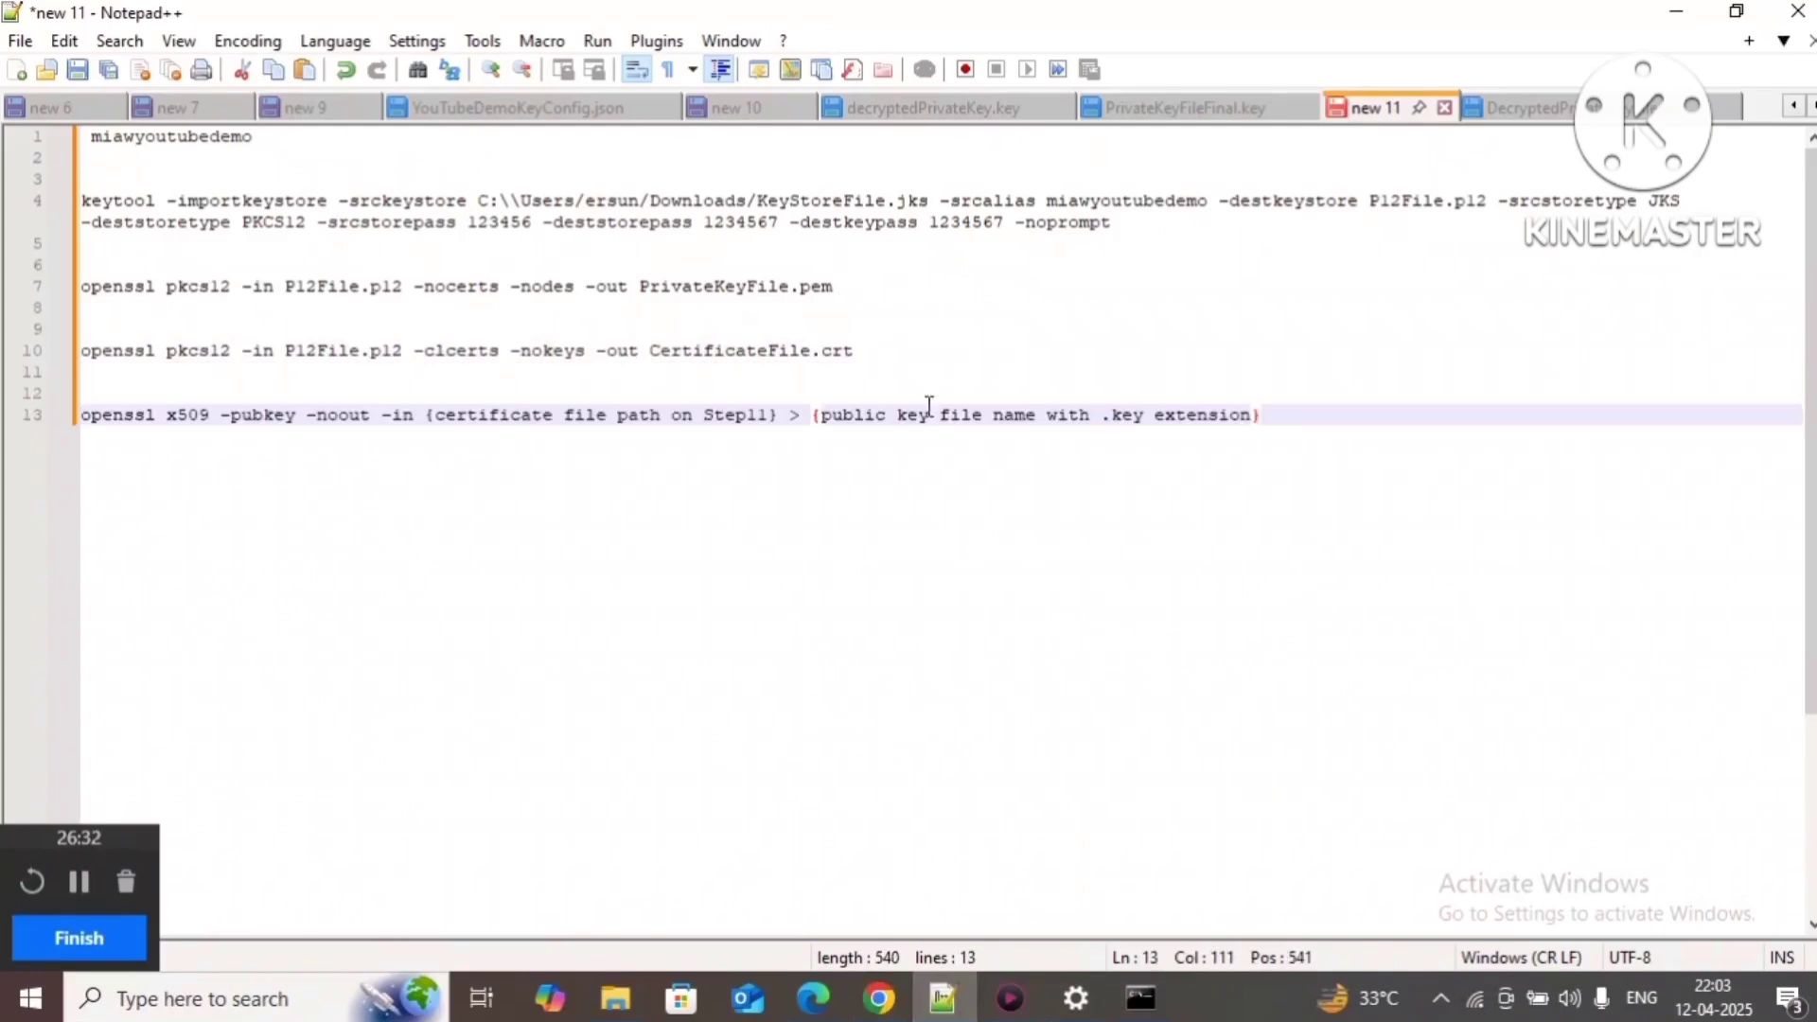
left_click(431, 414)
left_click_drag(431, 414, 785, 419)
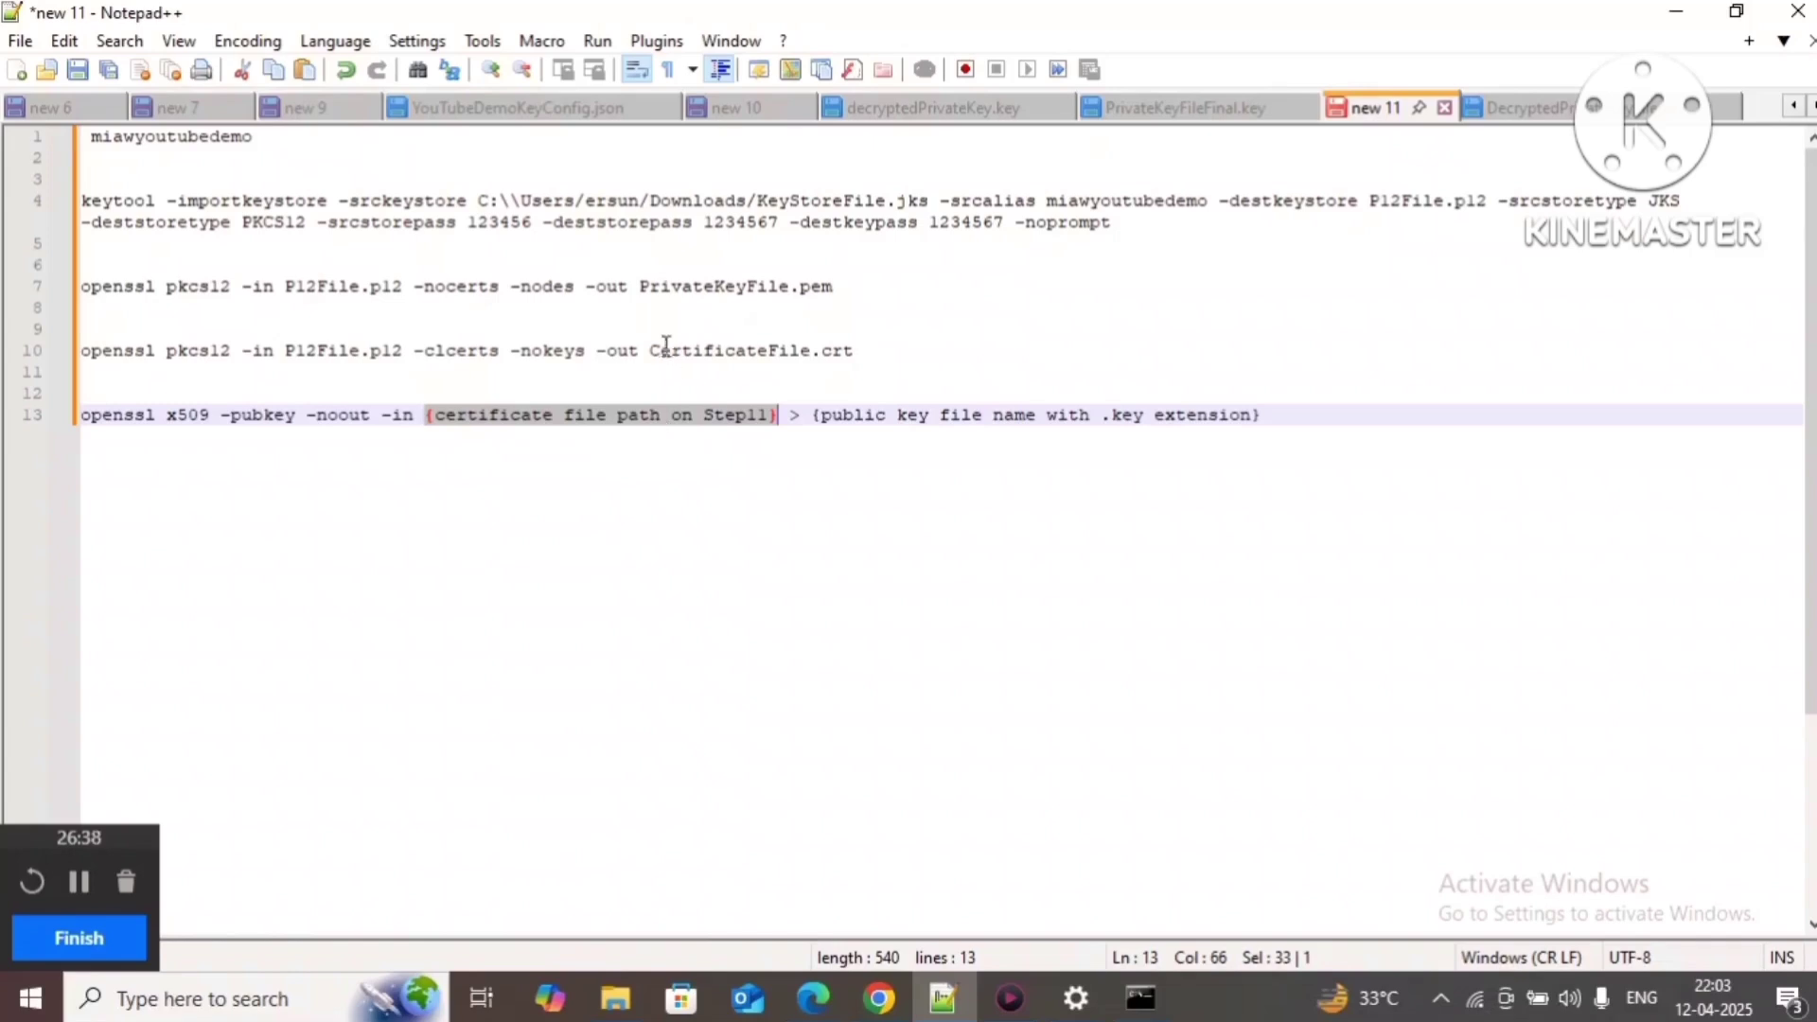
left_click_drag(650, 350, 869, 350)
key("ctrl+c")
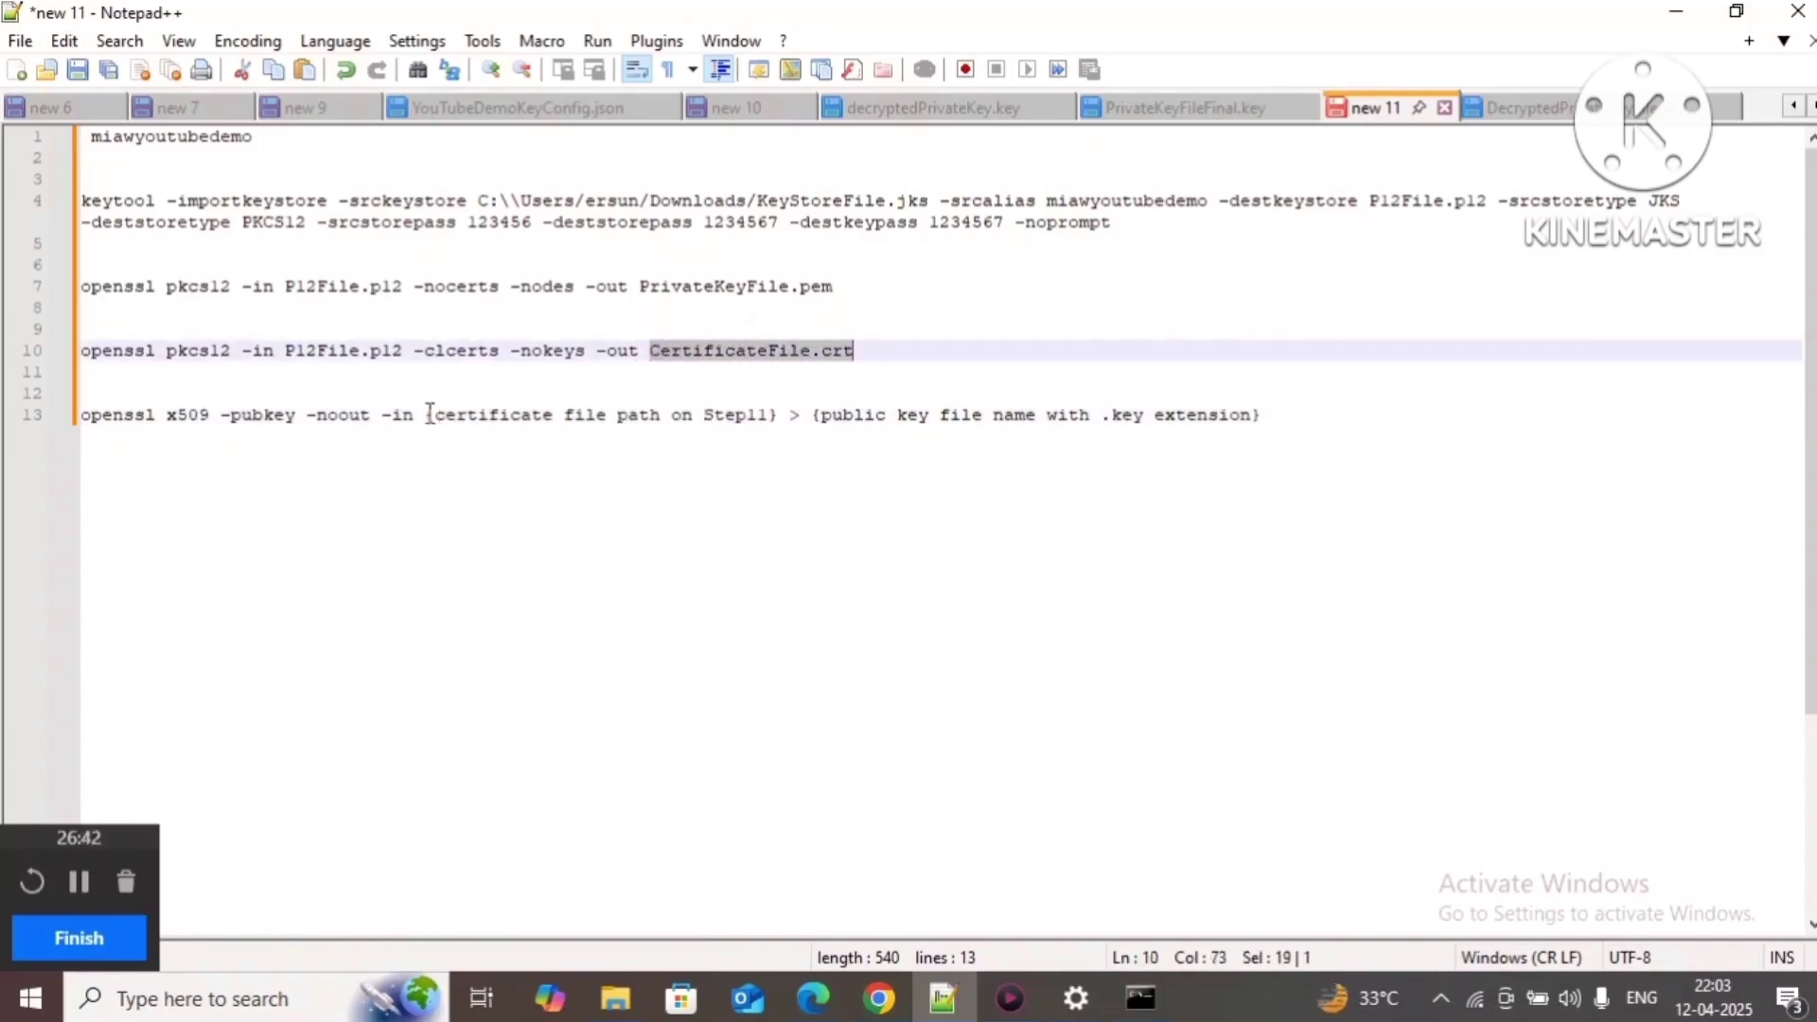
left_click_drag(428, 414, 777, 416)
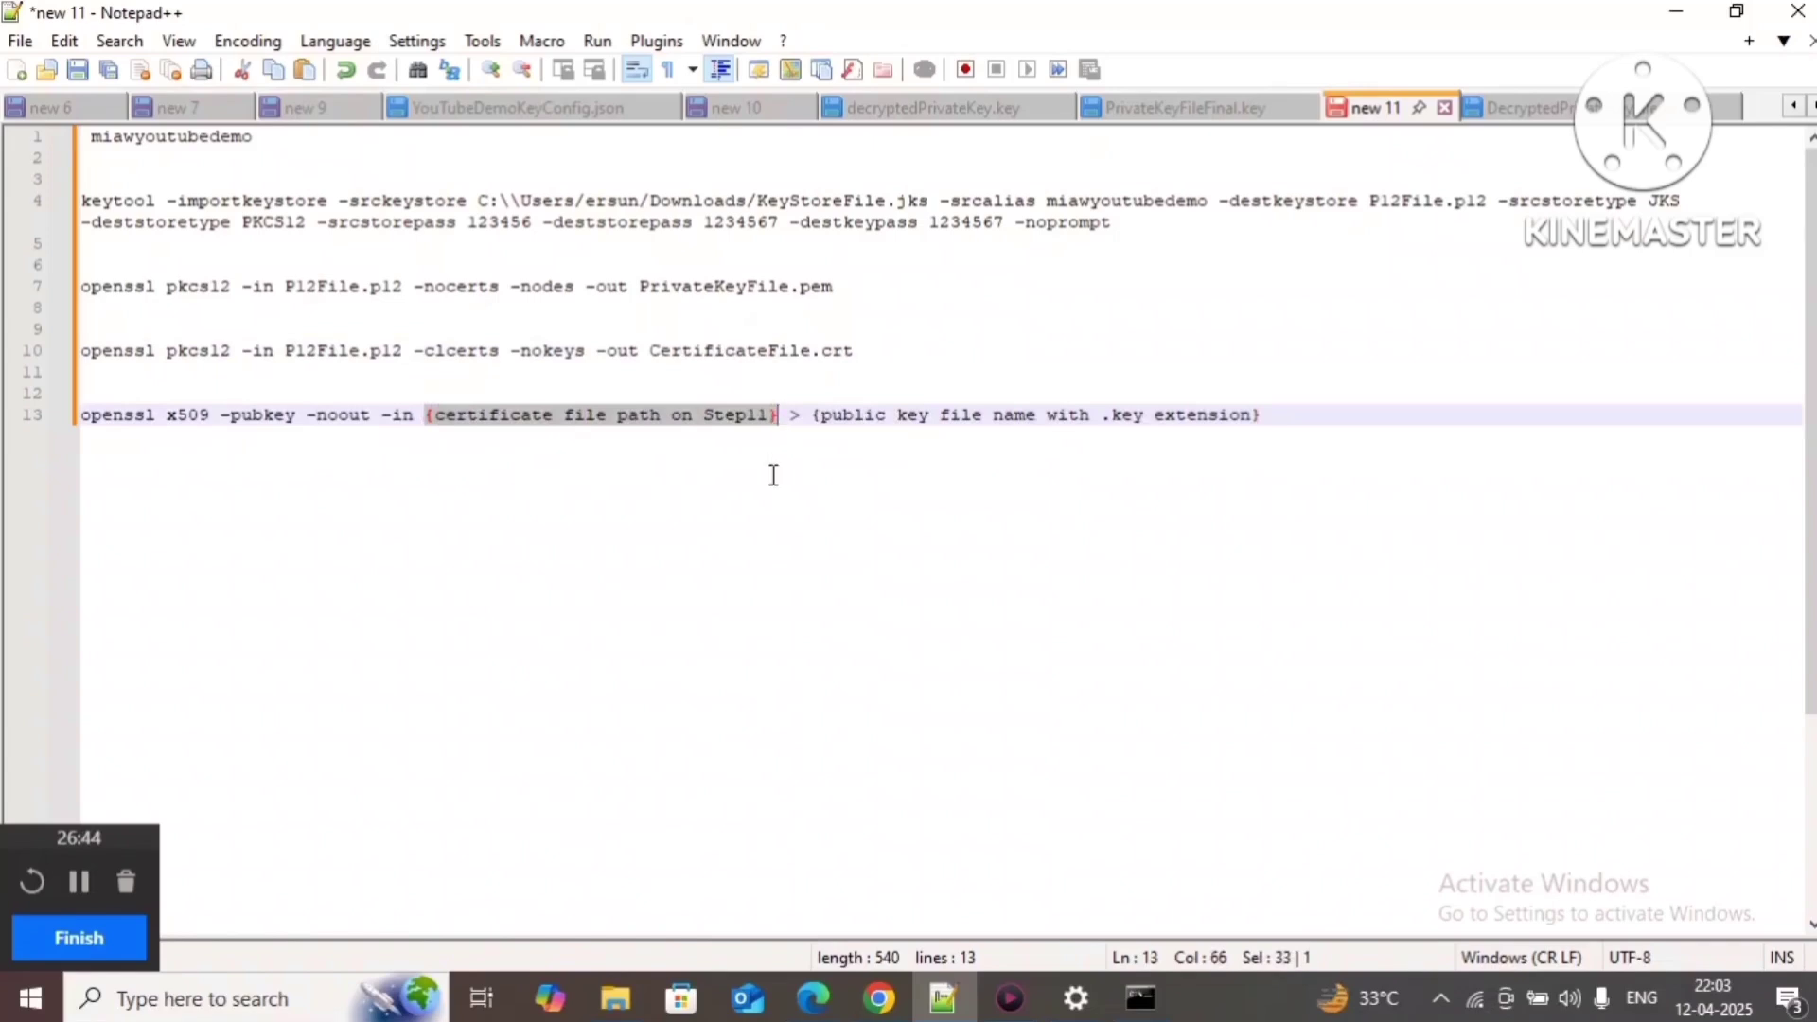
key("ctrl+v")
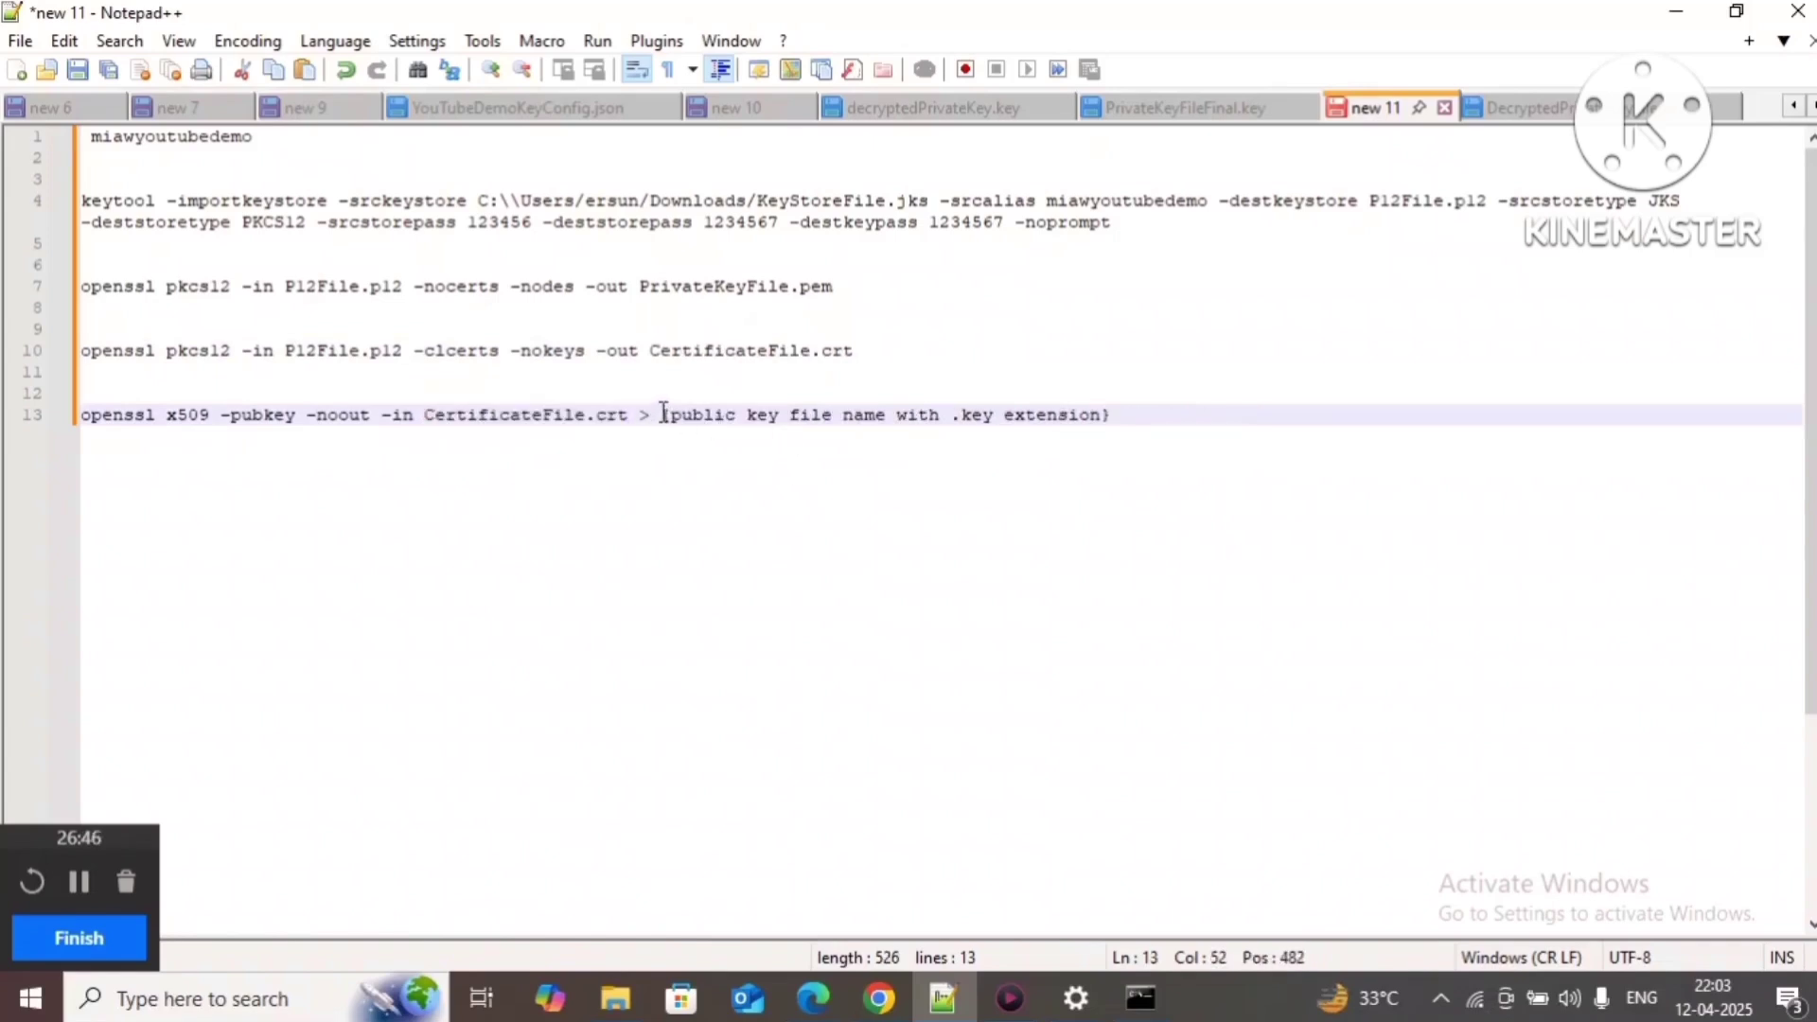
Step: Set the output to PublicKeyFile.key and copy the finished line 13 command
left_click_drag(662, 417, 1159, 417)
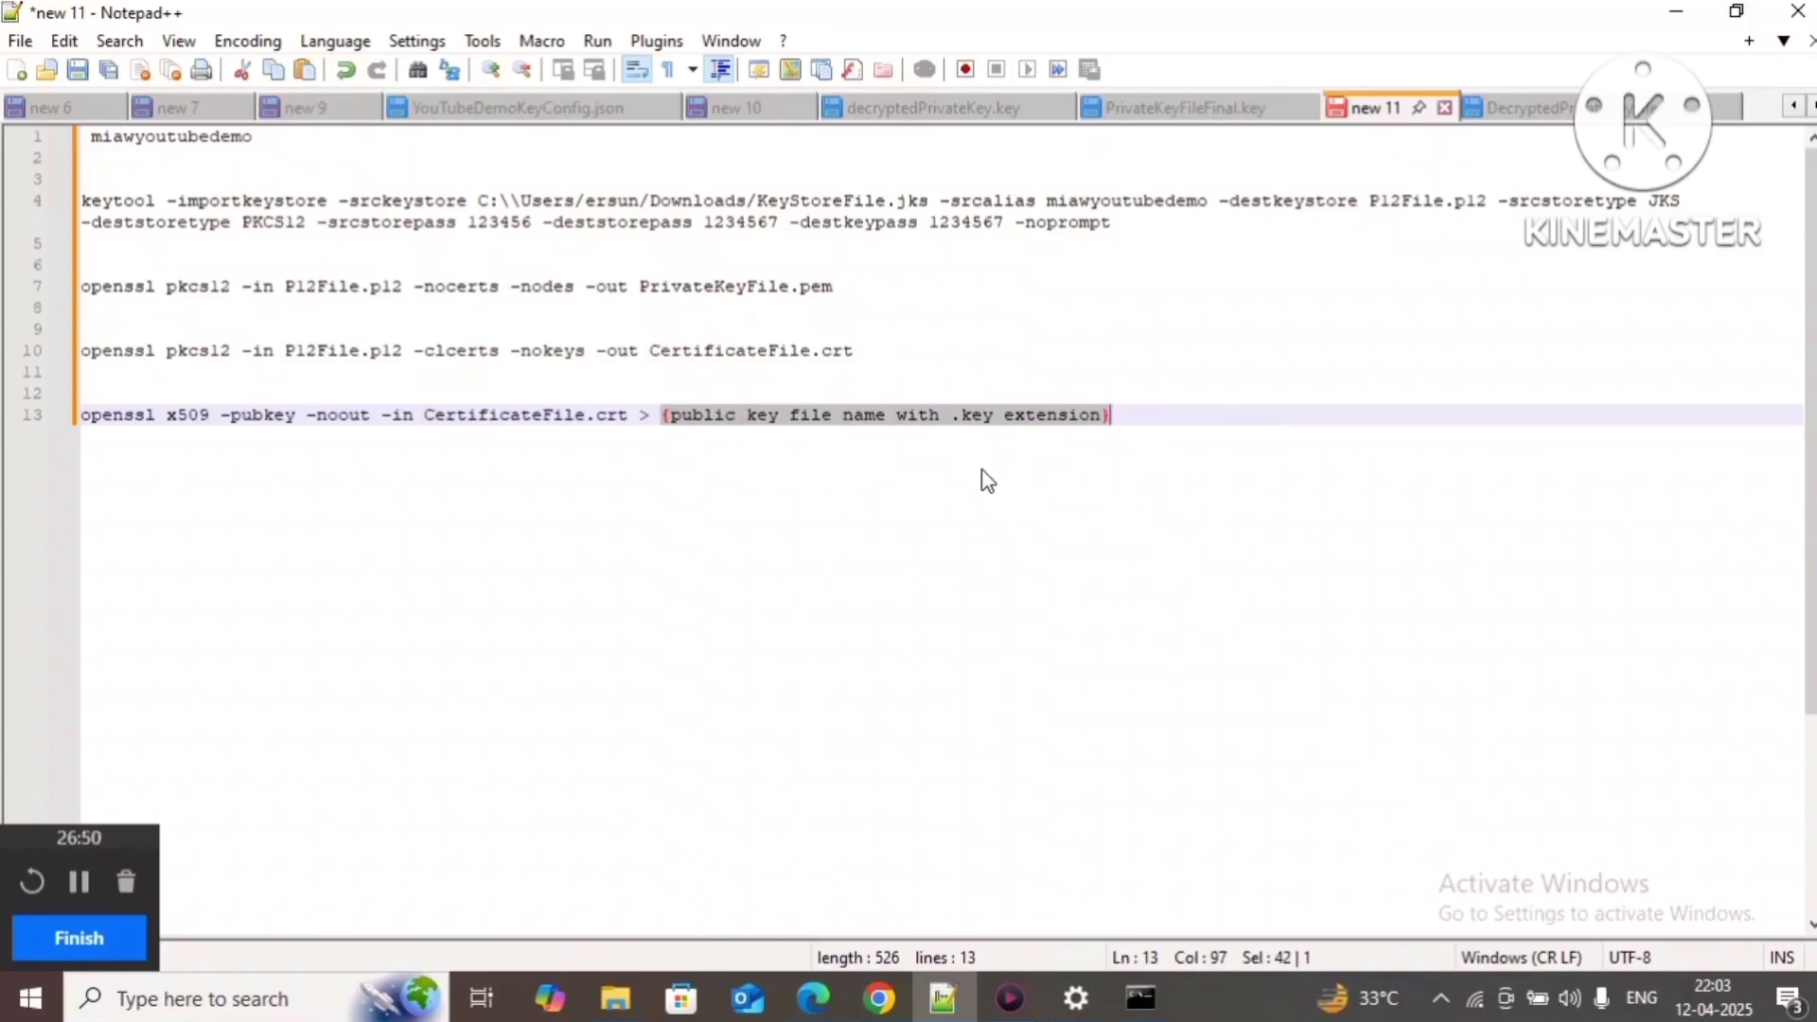
type("Publi")
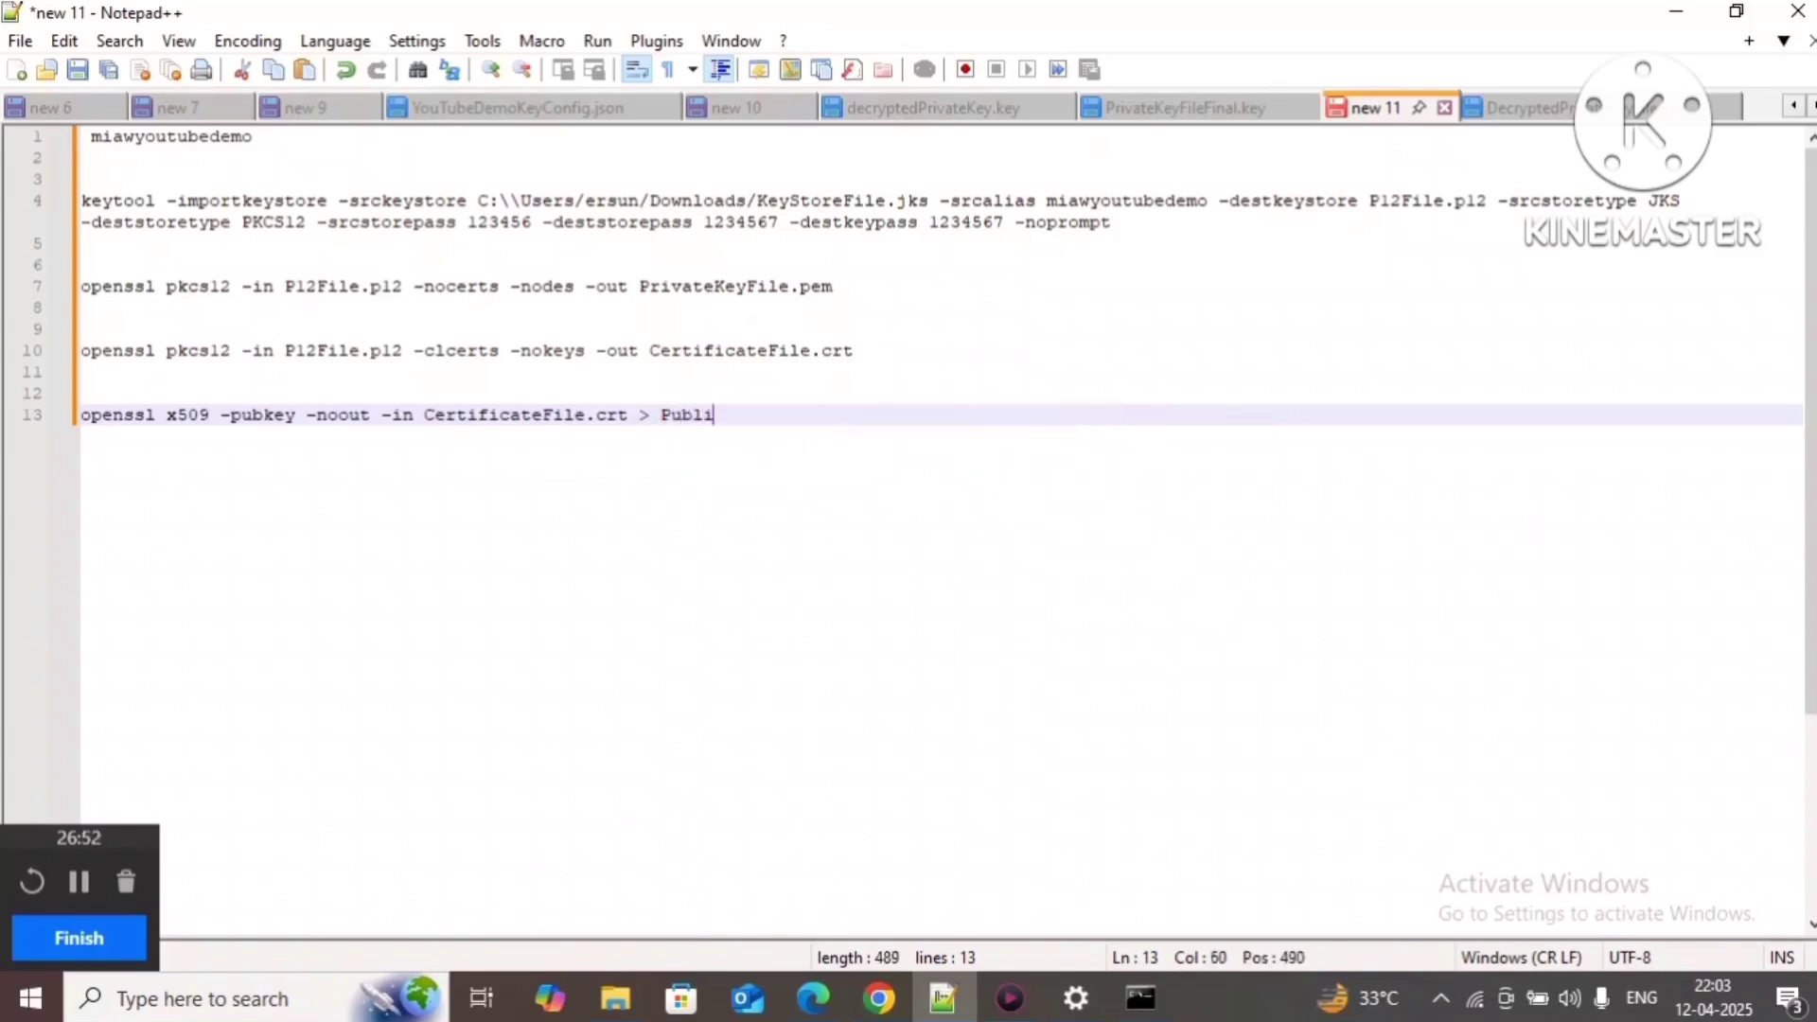
type("cKeyFile.key")
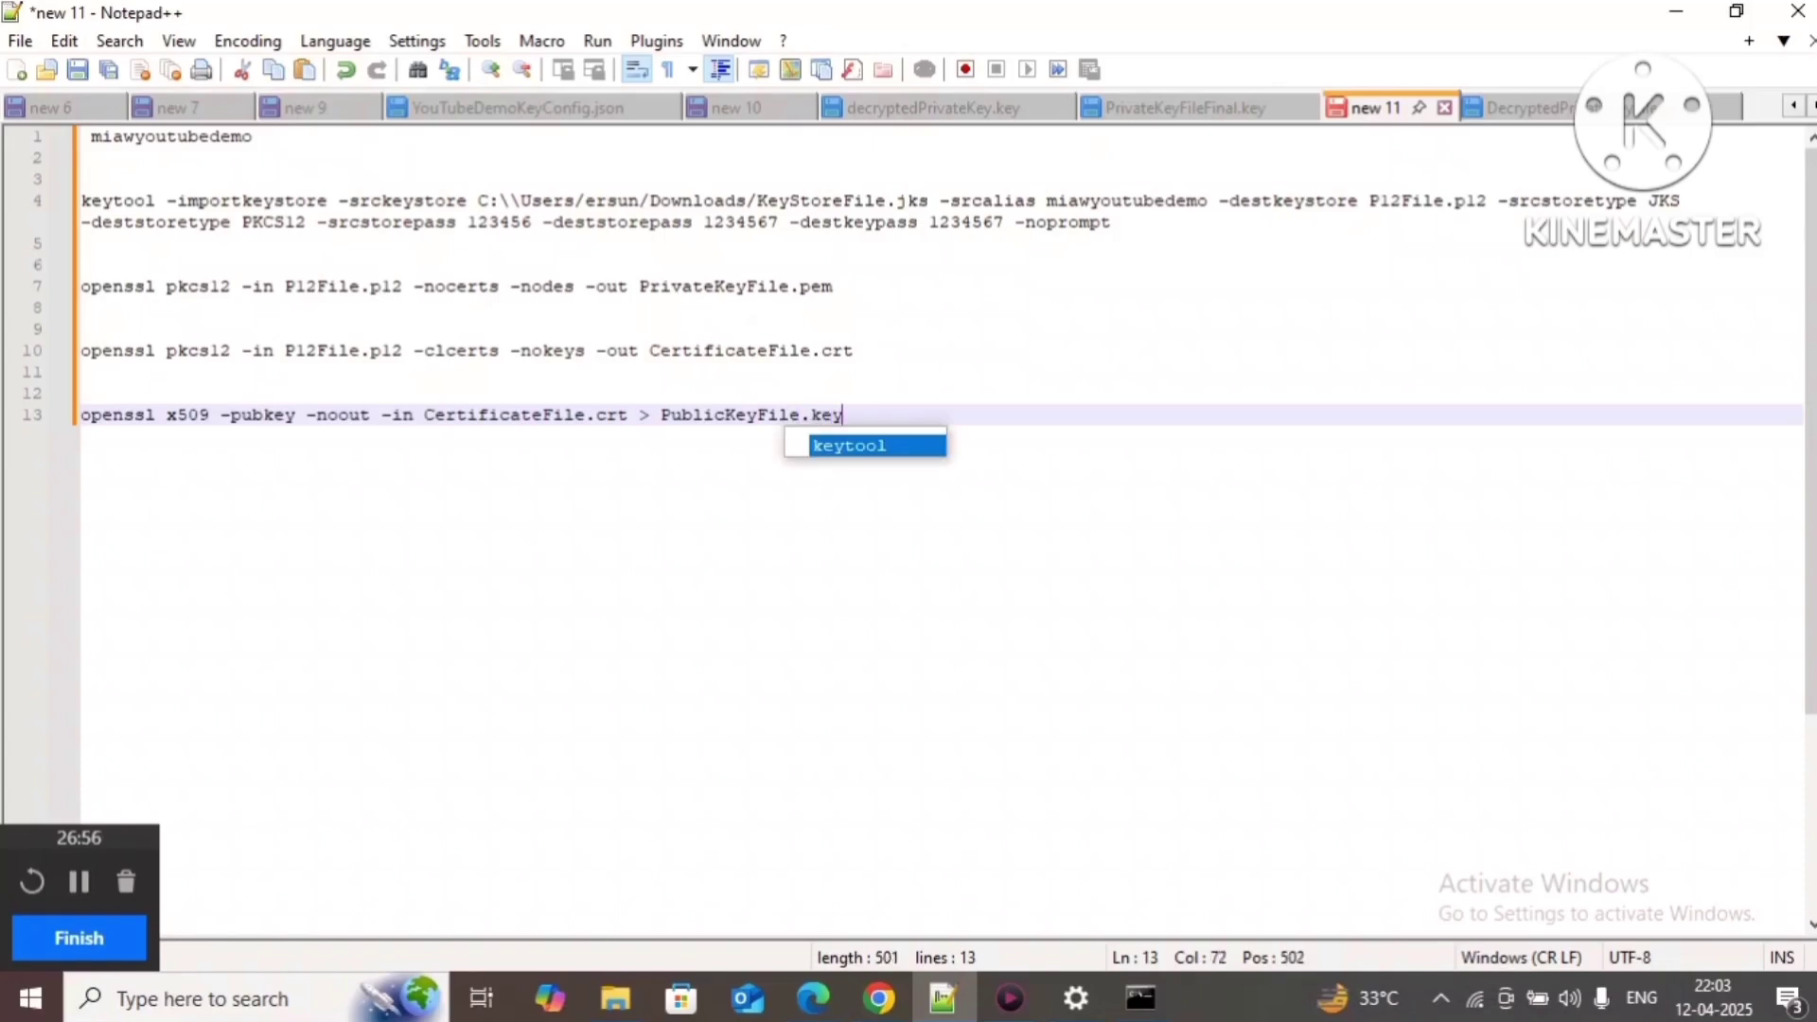
double_click(715, 414)
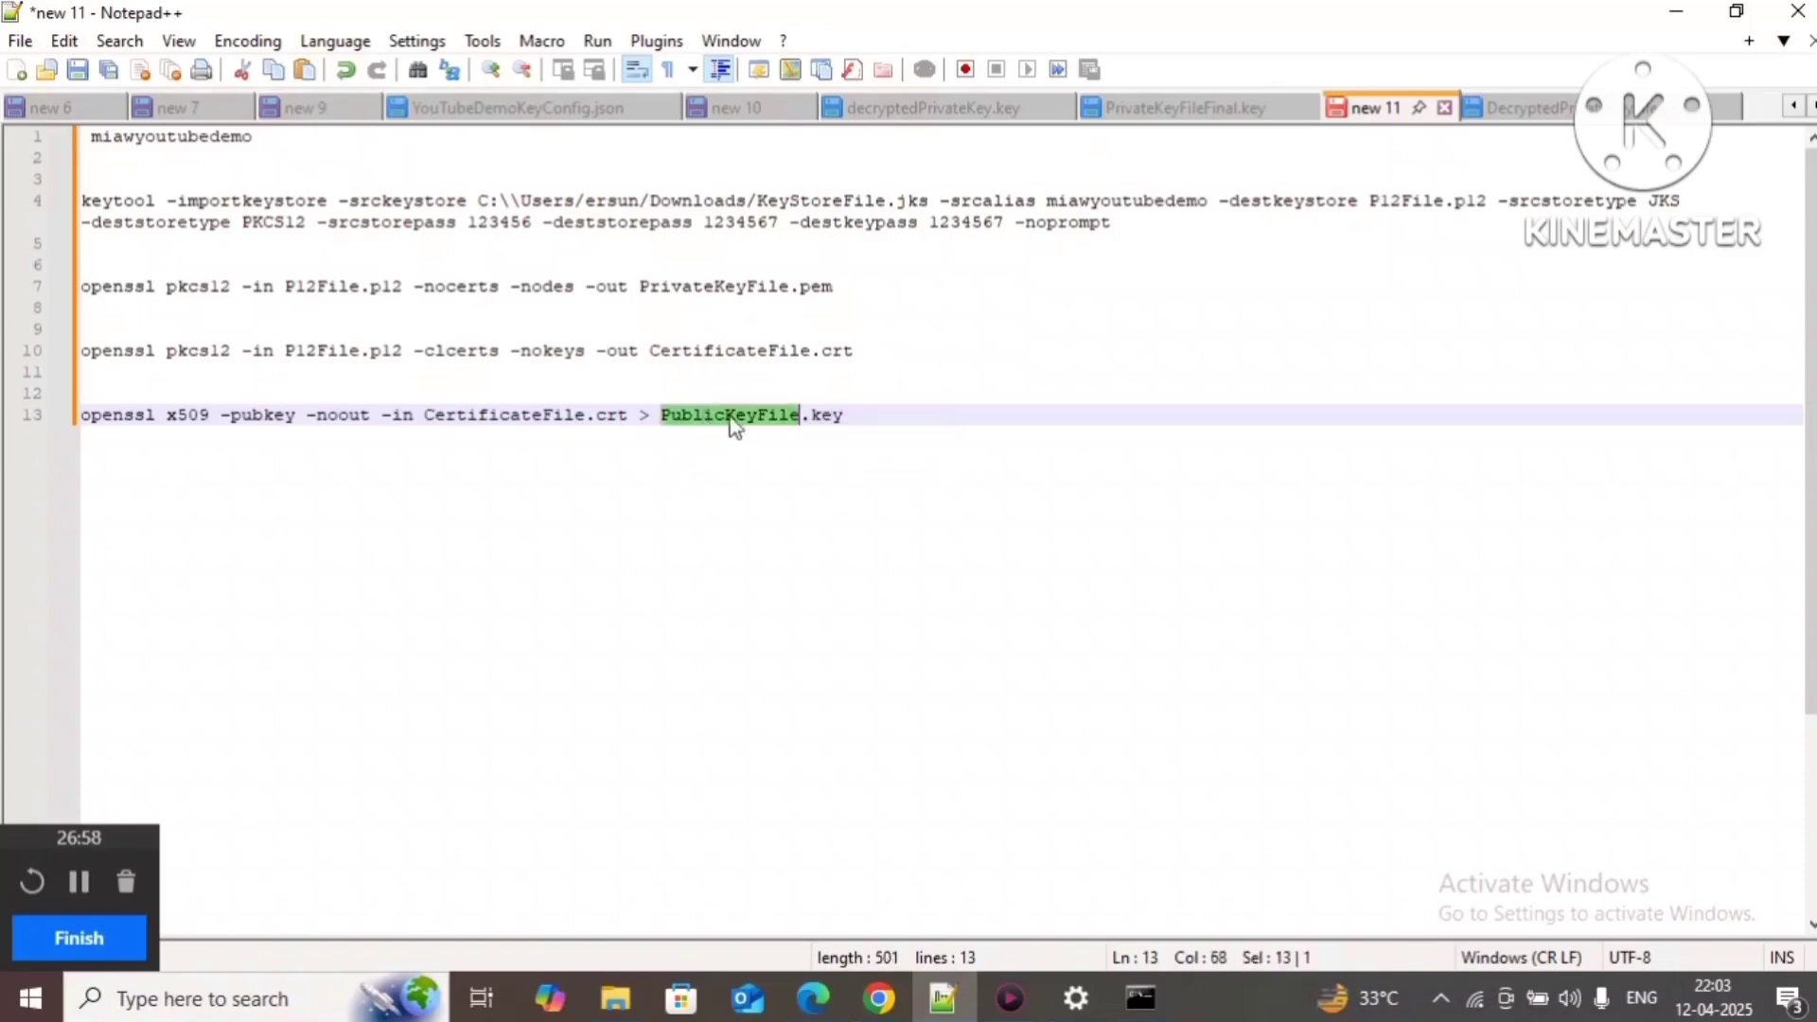
left_click_drag(923, 415, 78, 416)
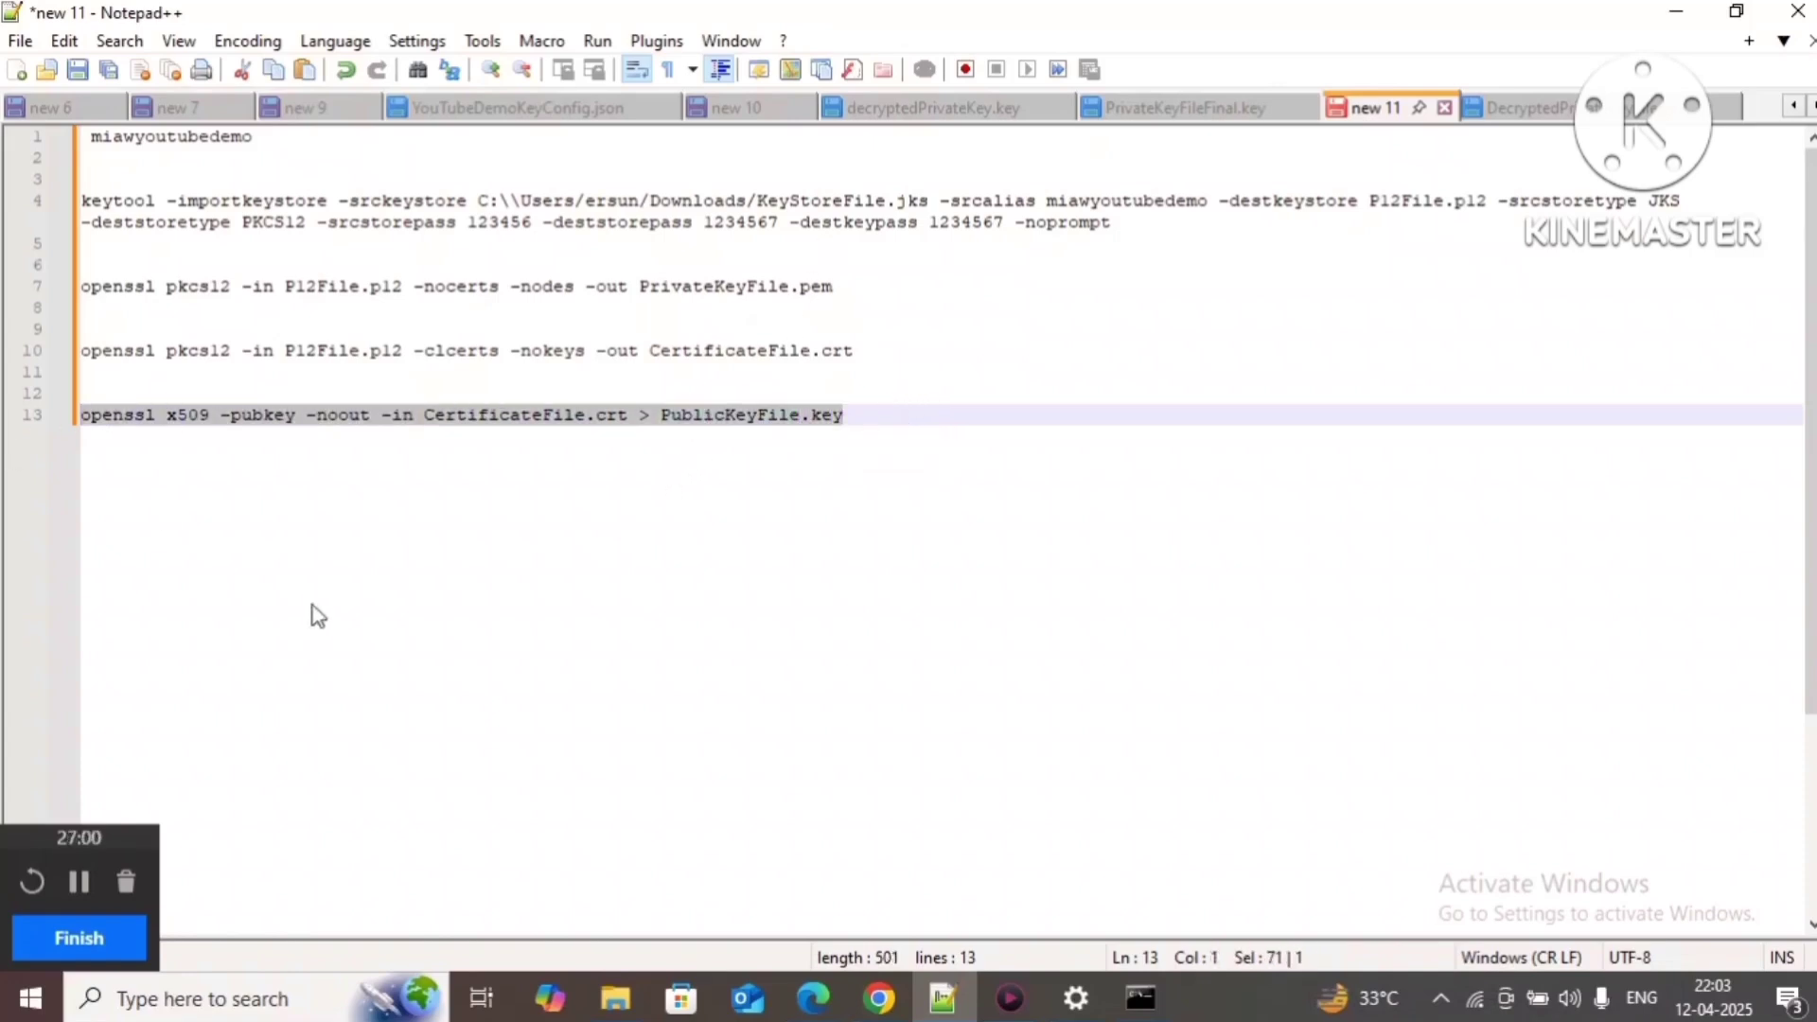
key("ctrl+c")
left_click(1140, 995)
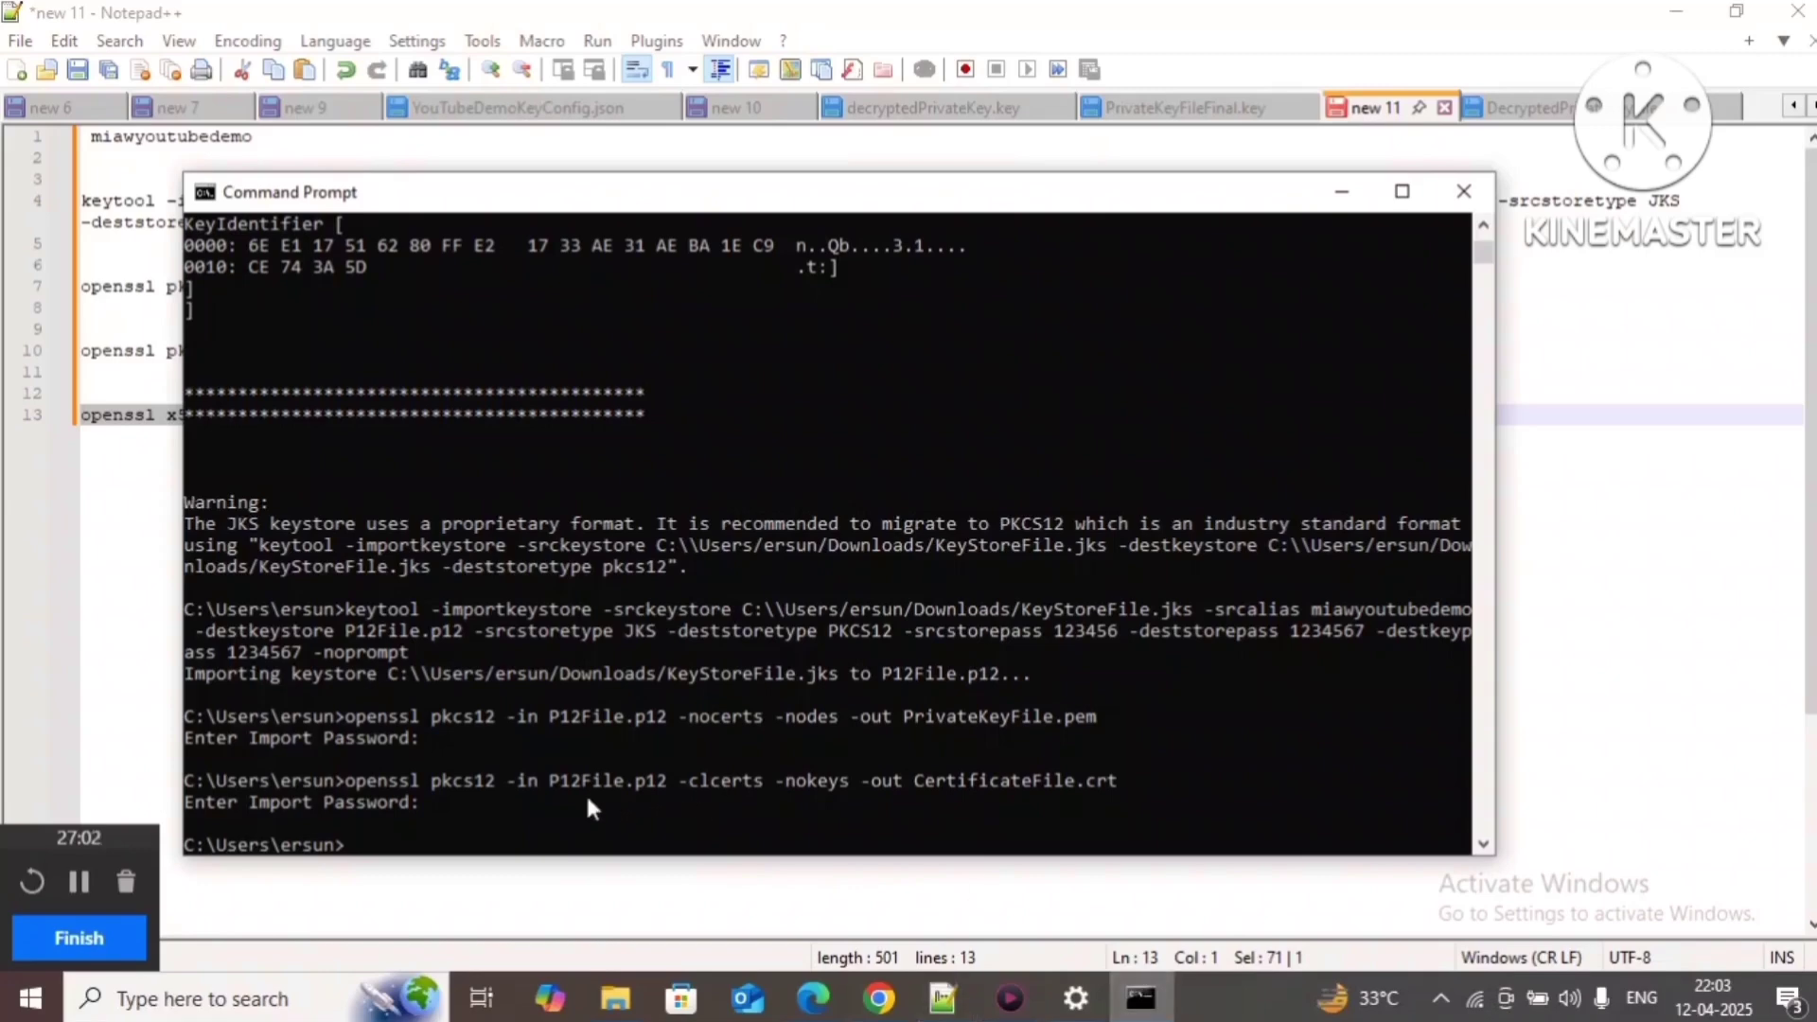
Step: Run the public key command and confirm PublicKeyFile.key appears in the user folder
right_click(549, 852)
key("Return")
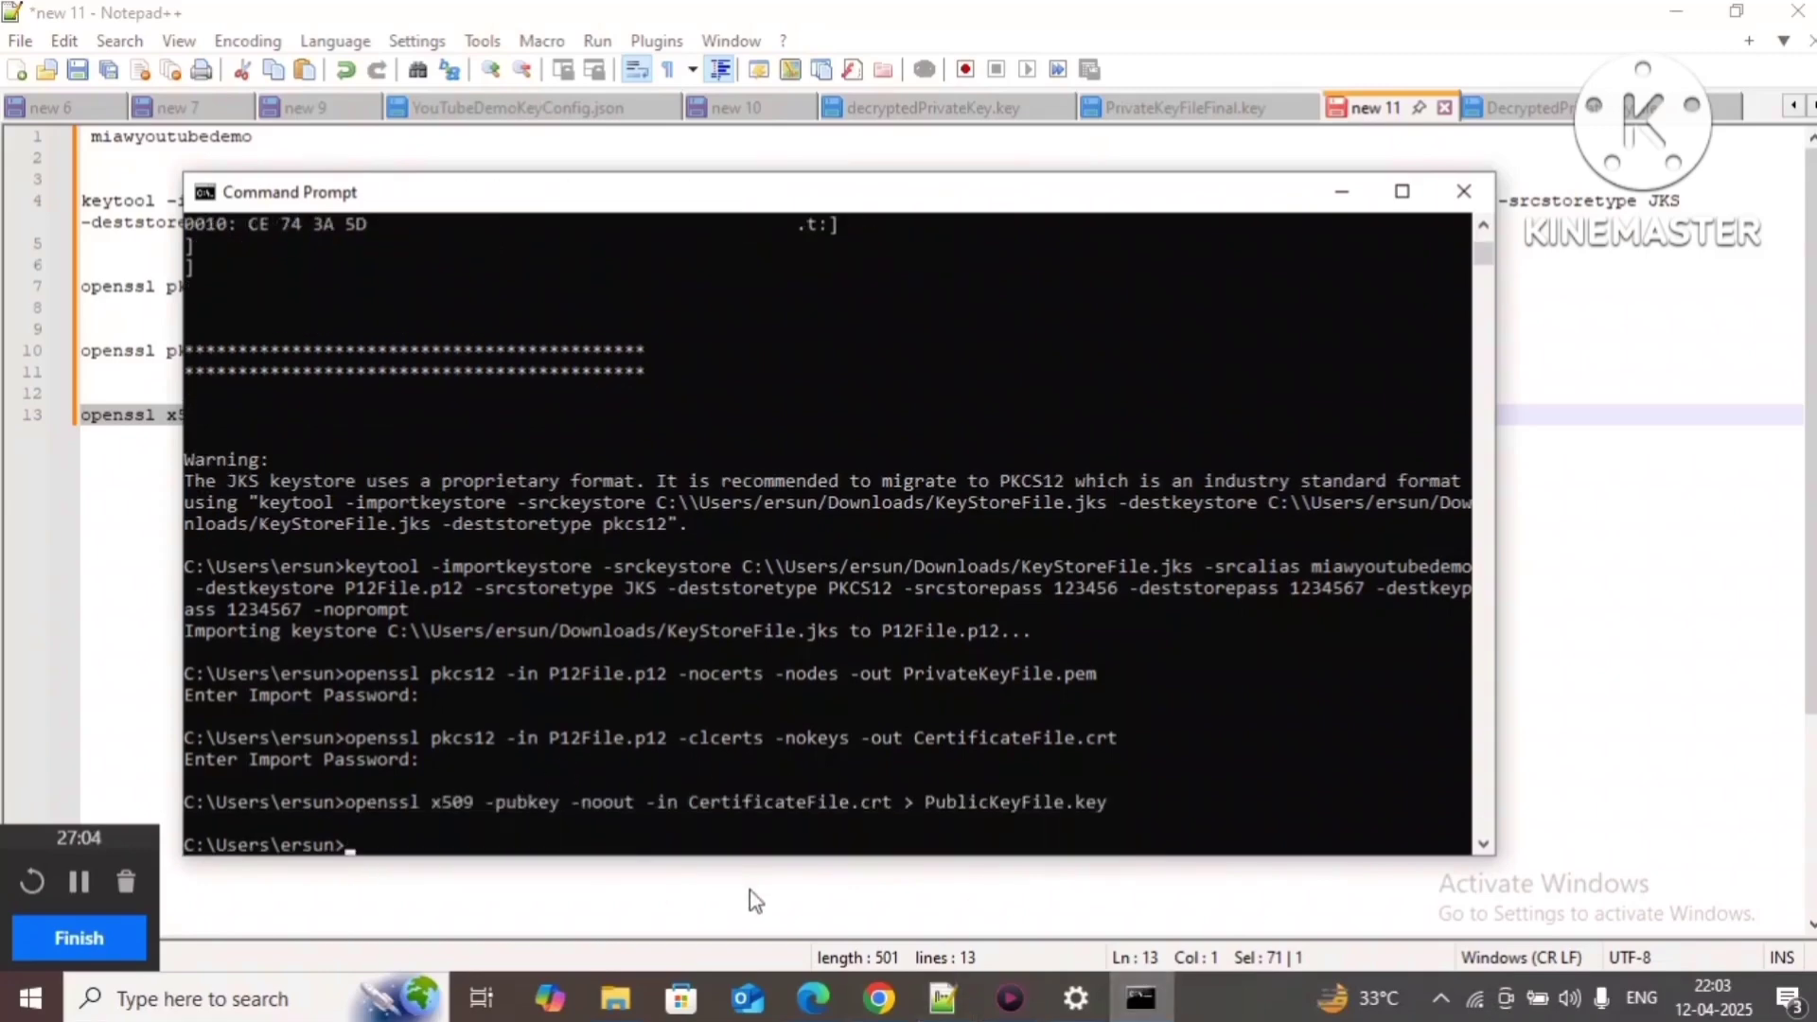
mouse_move(613, 1002)
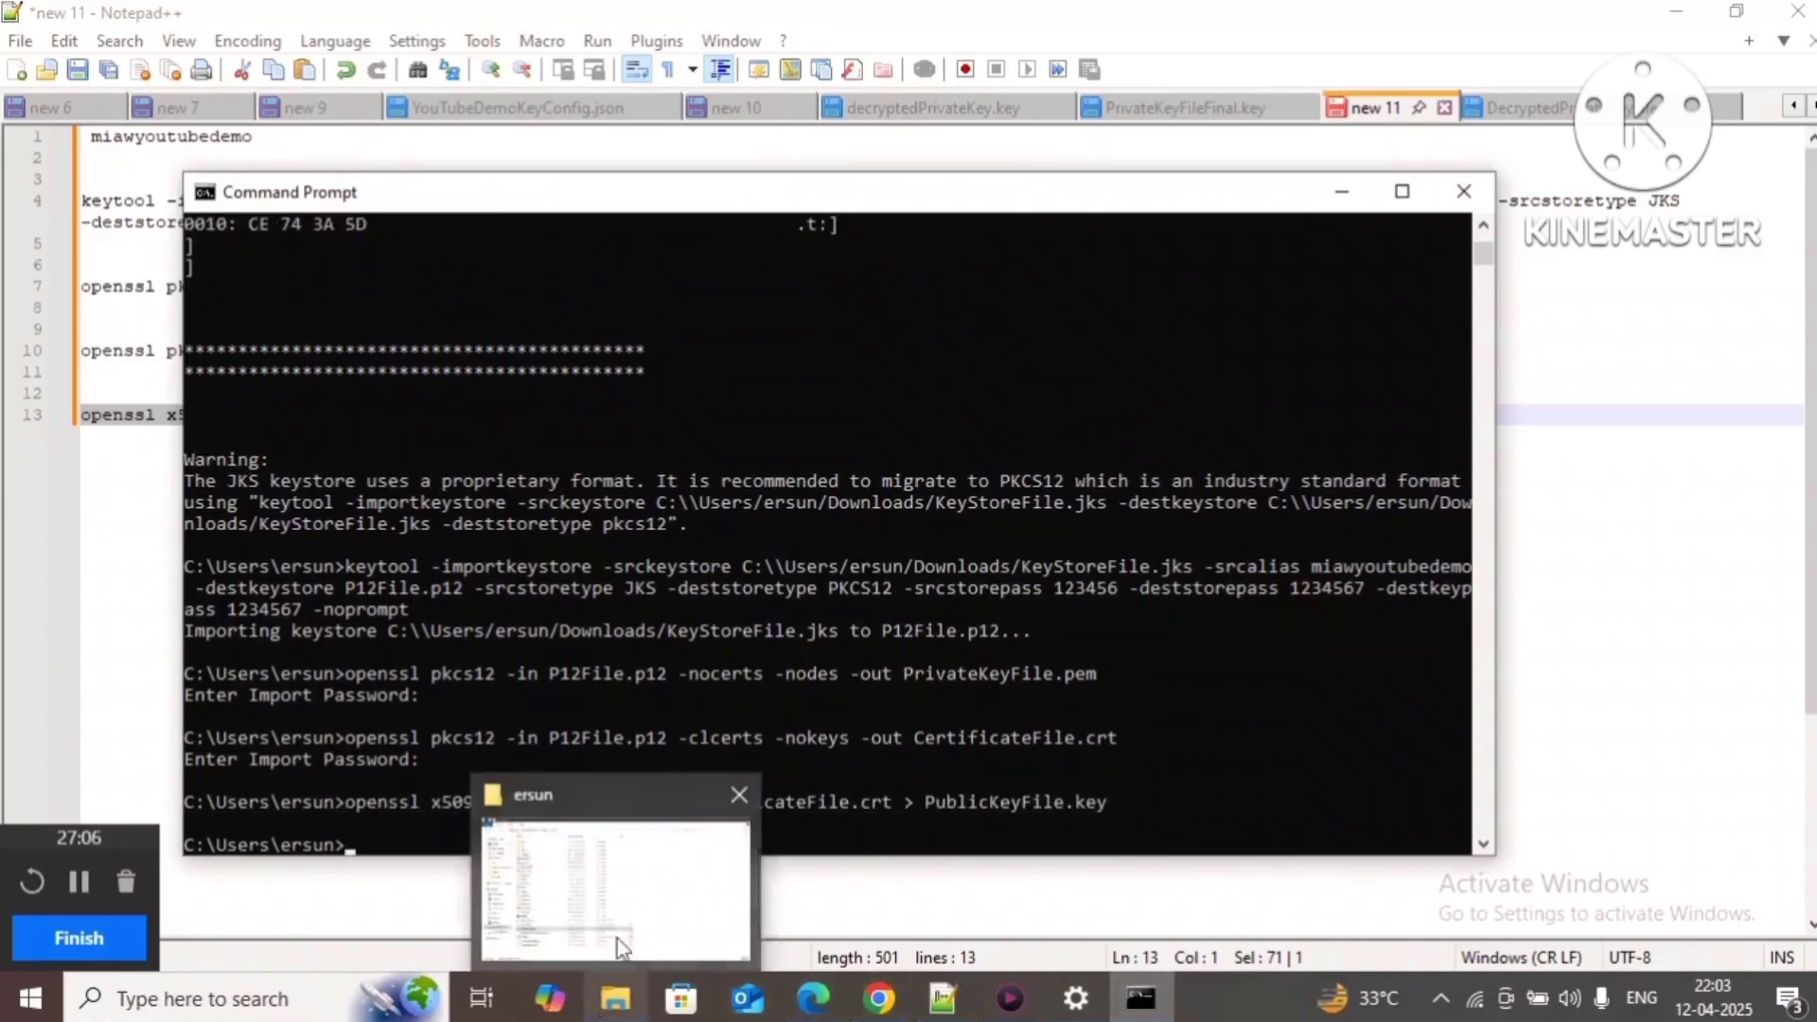
left_click(620, 946)
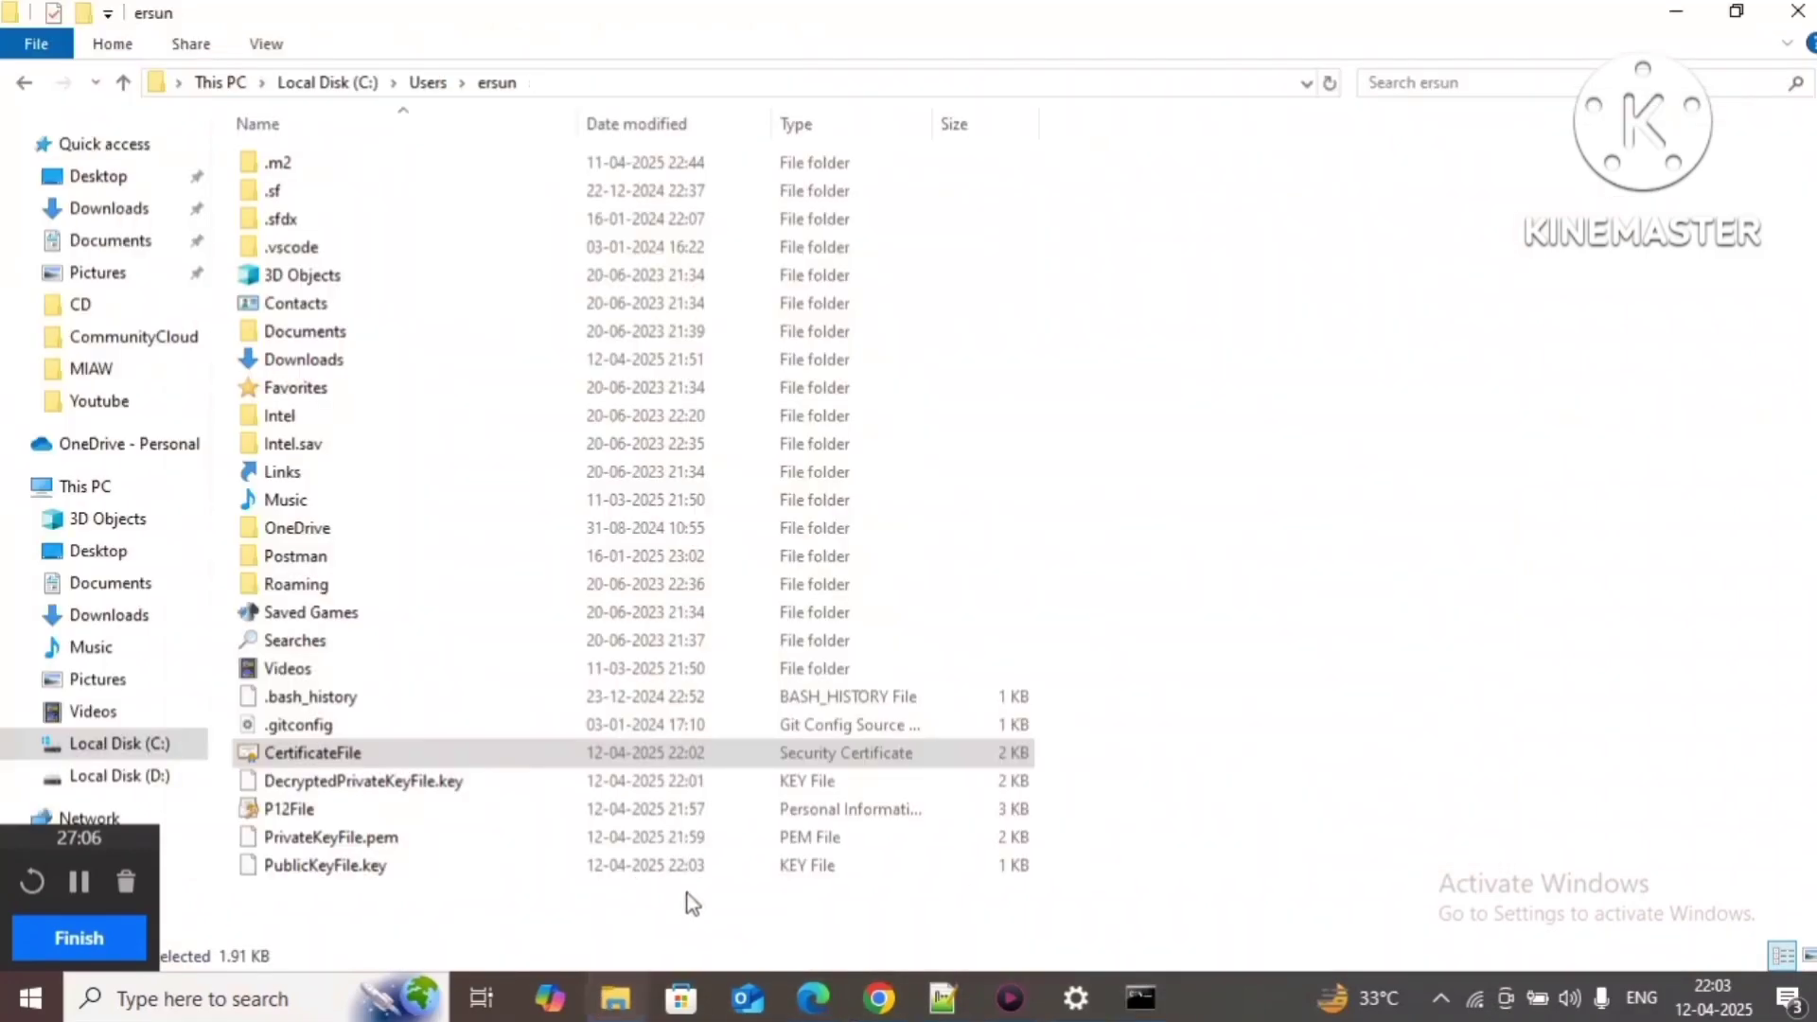
left_click(321, 867)
left_click(878, 1000)
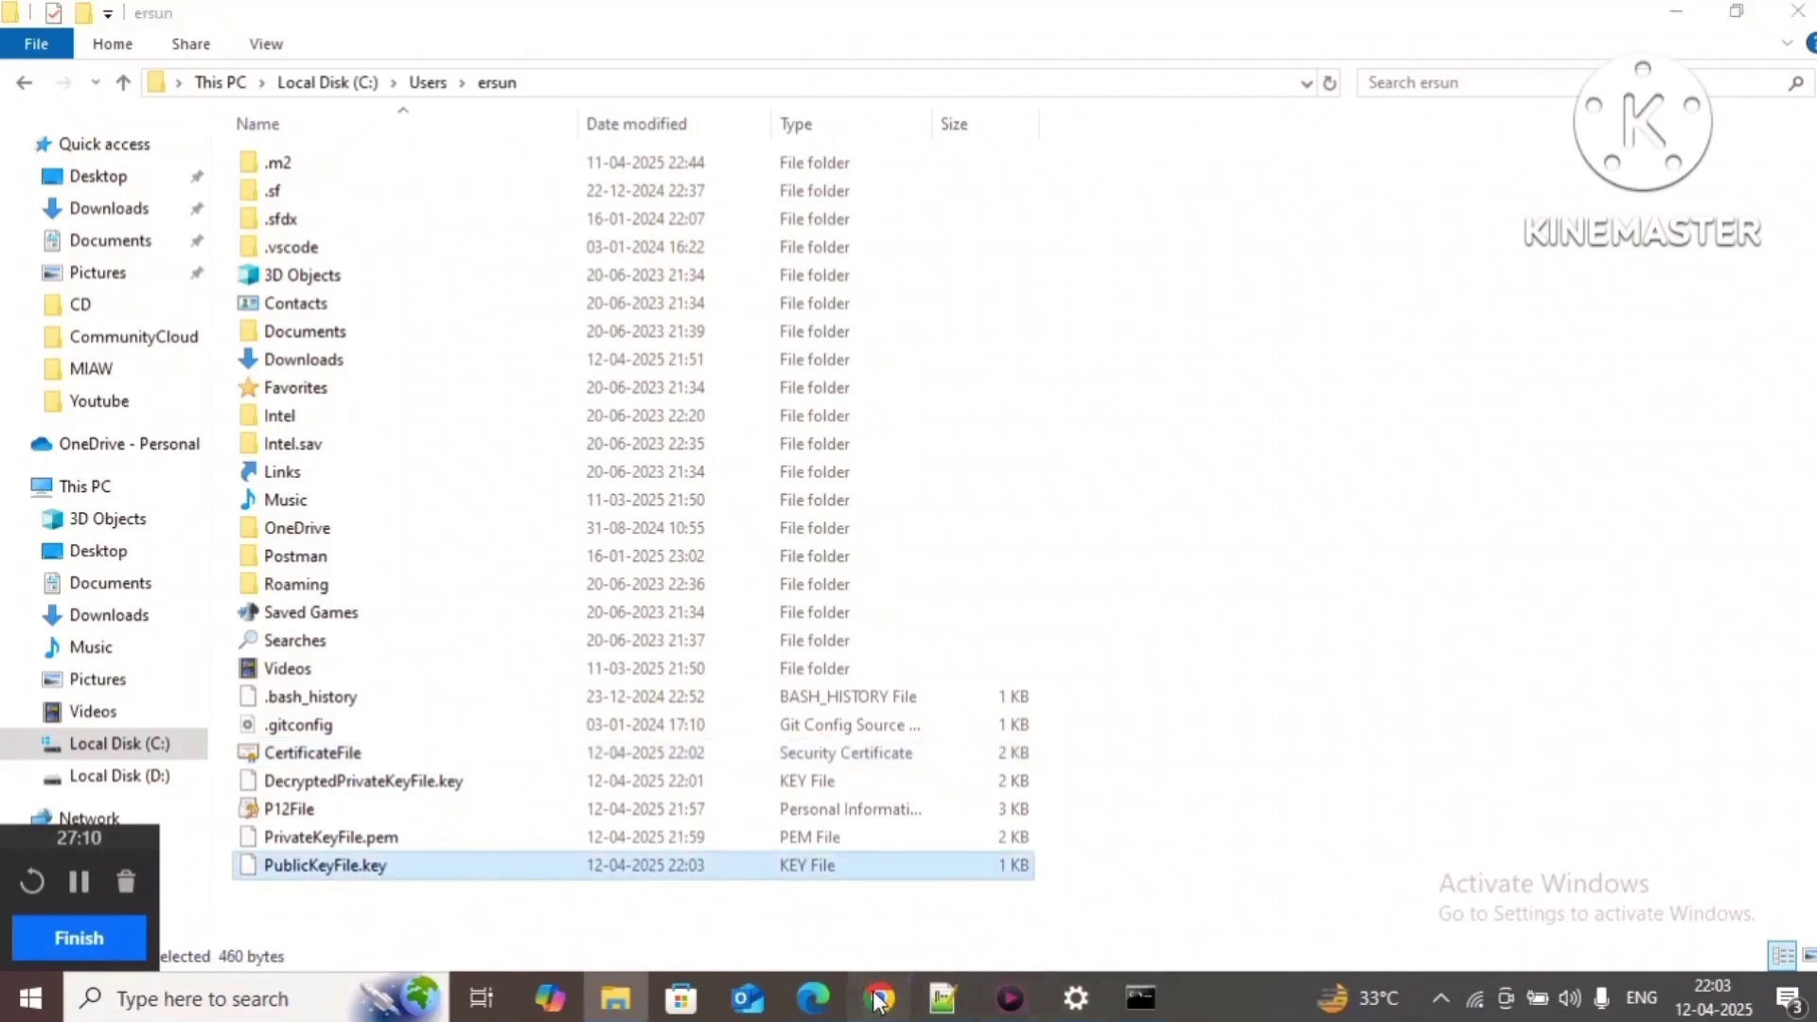
scroll(984, 662, "down", 5)
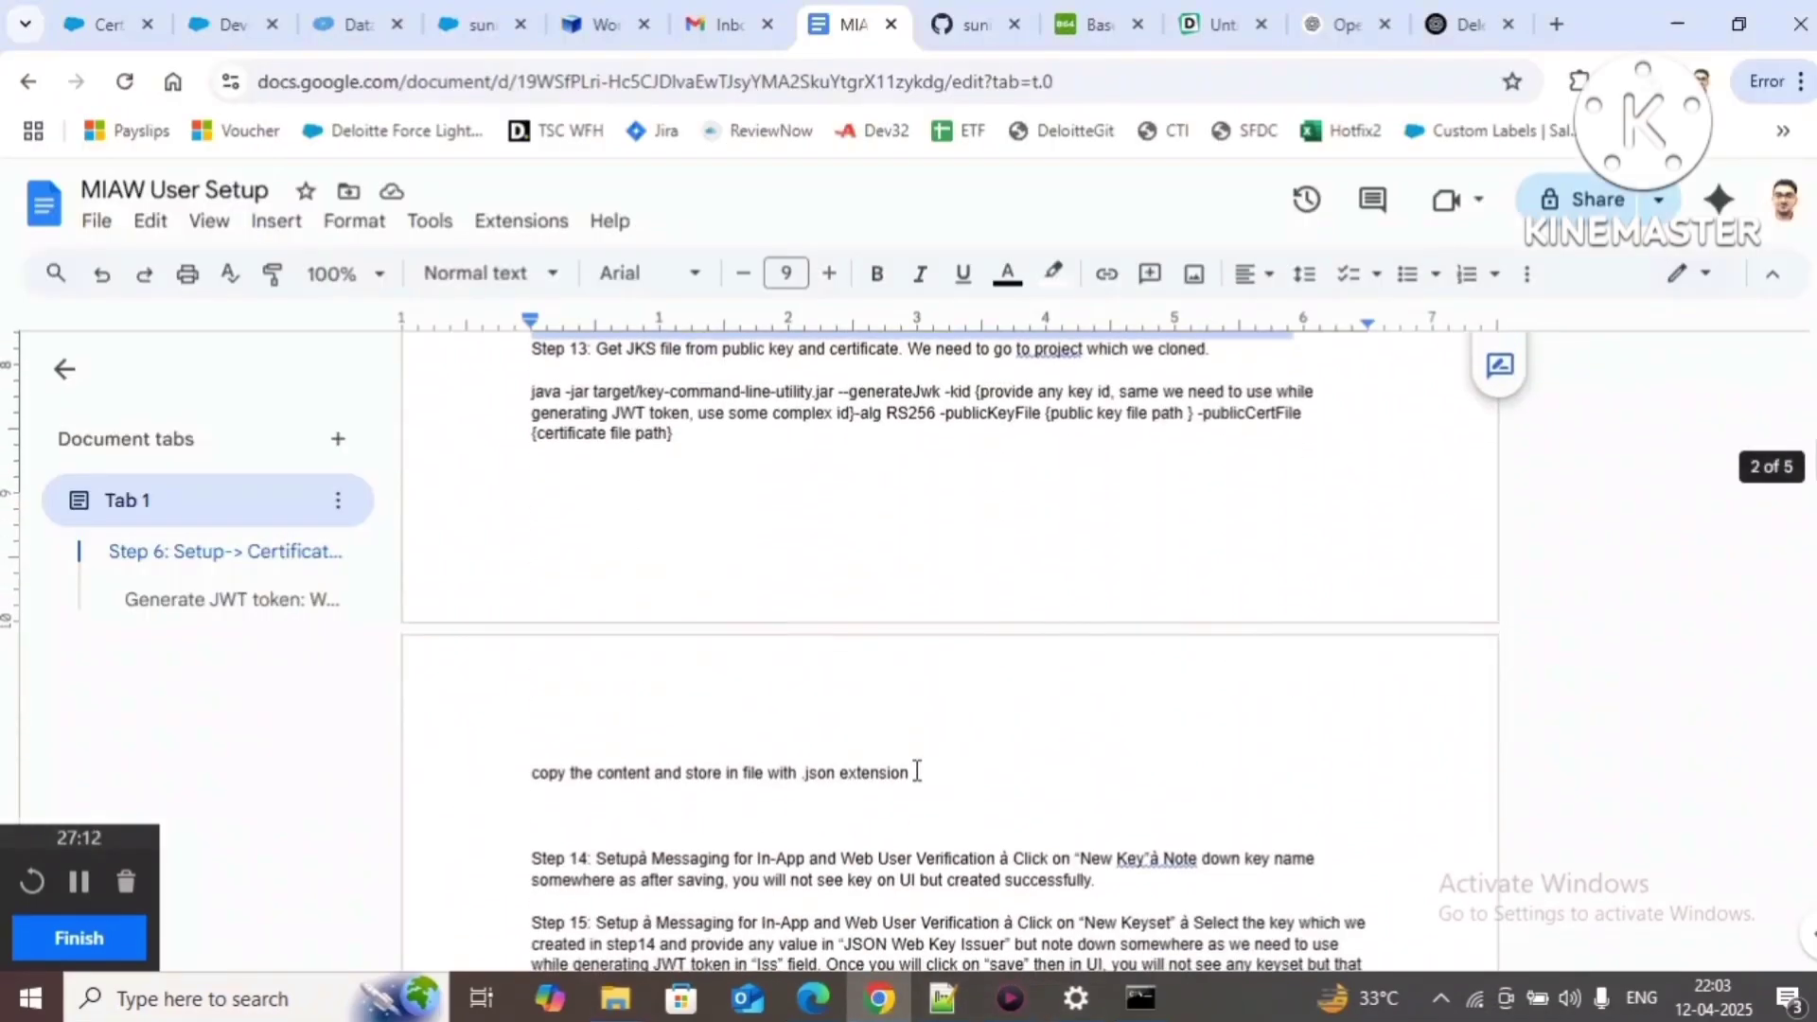
Step: Find and select the Step 13 java -jar key-command-line-utility.jar --generateJwk command
scroll(979, 683, "up", 3)
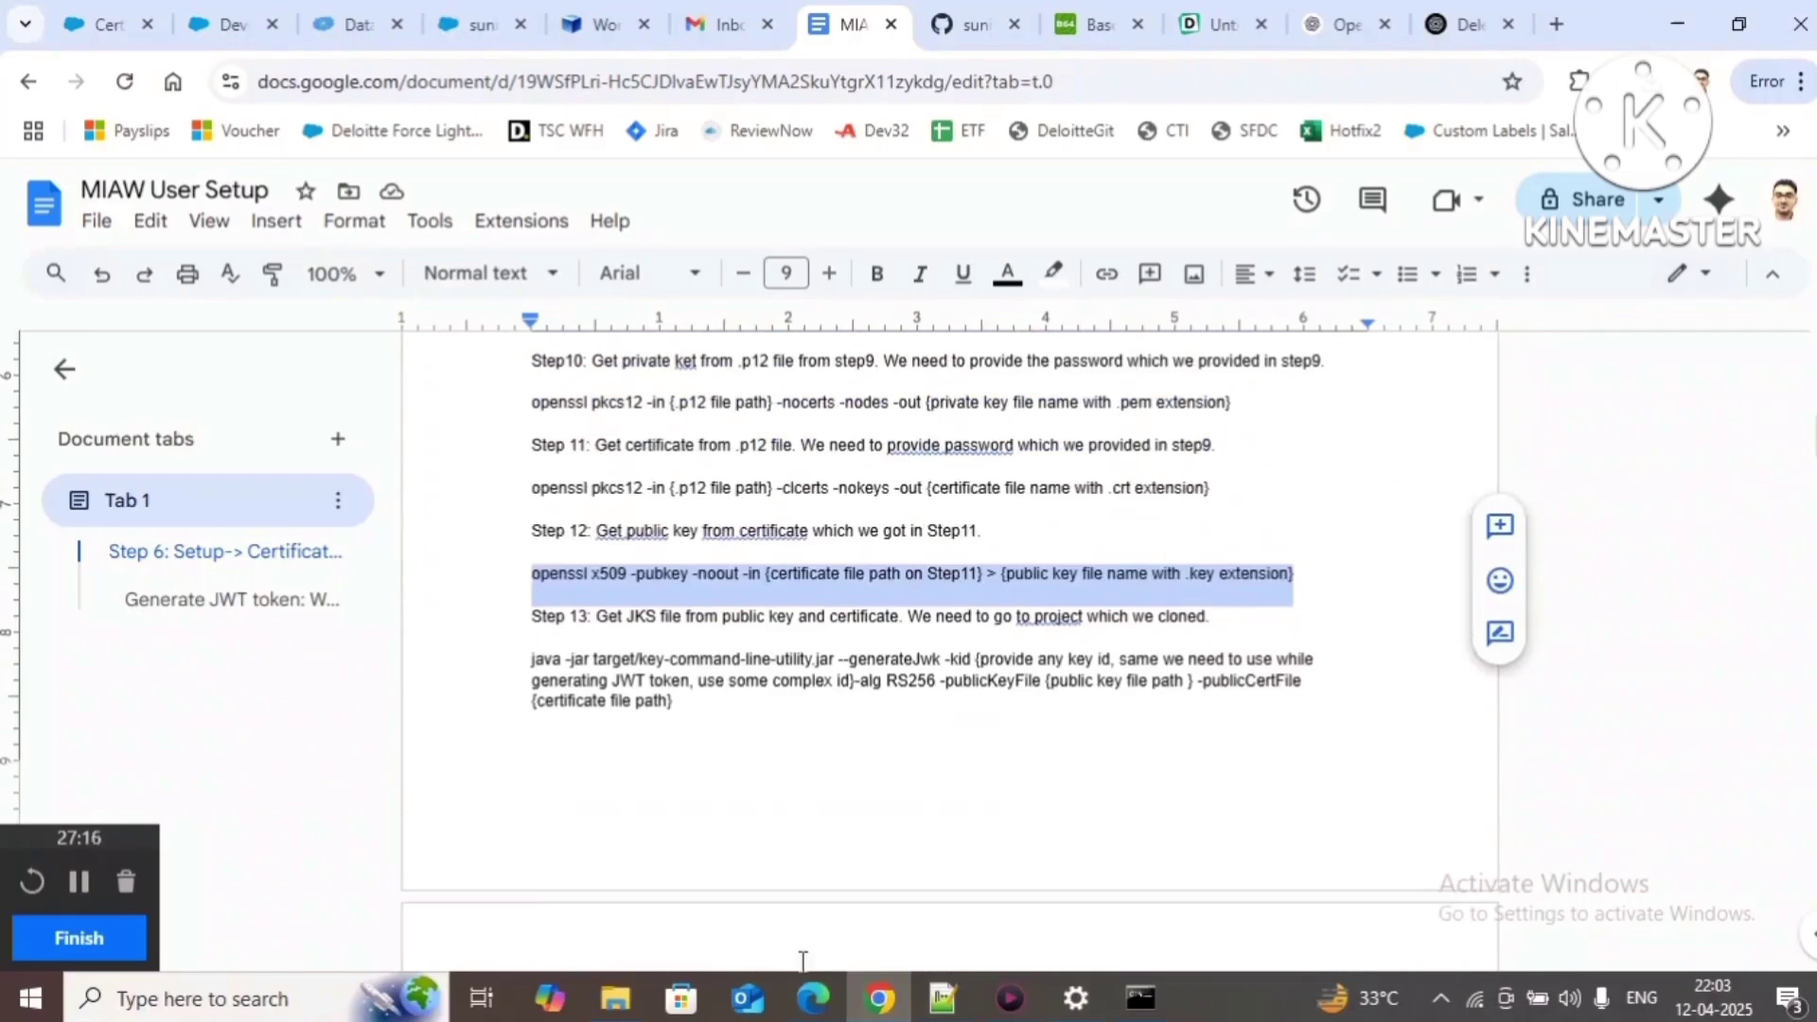
scroll(900, 676, "up", 1)
scroll(912, 680, "up", 8)
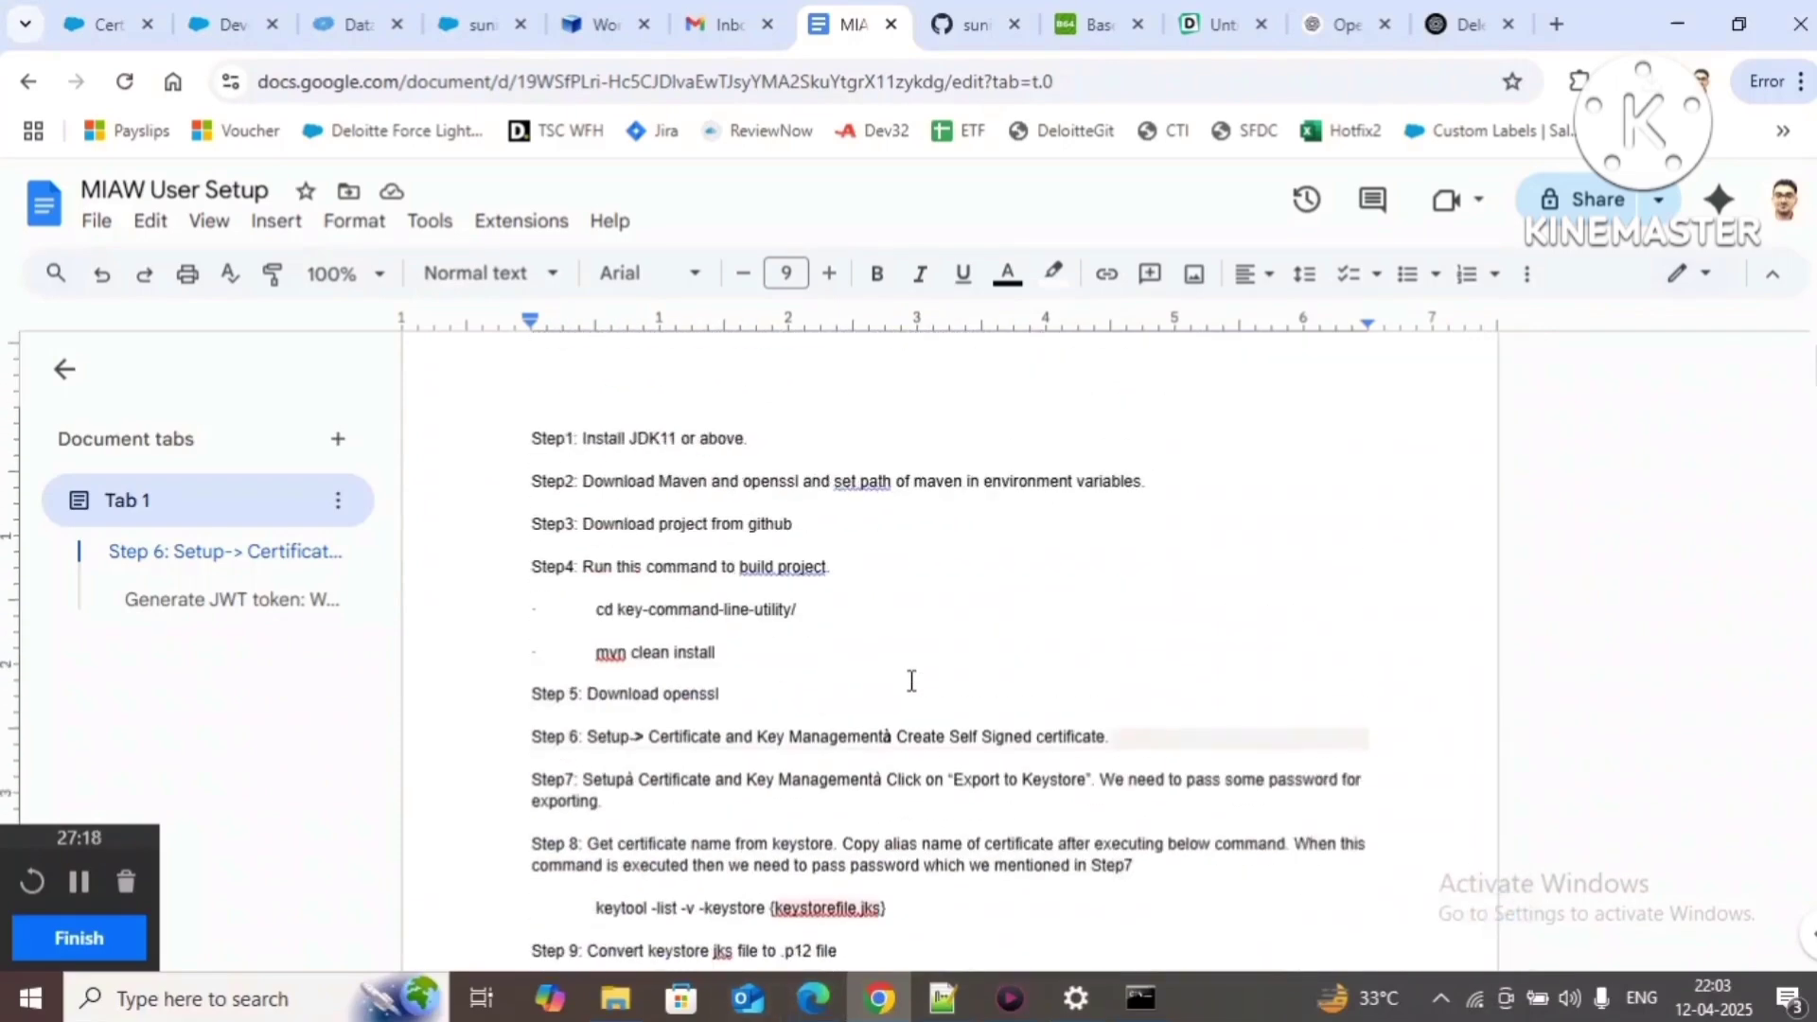
left_click_drag(596, 653, 736, 653)
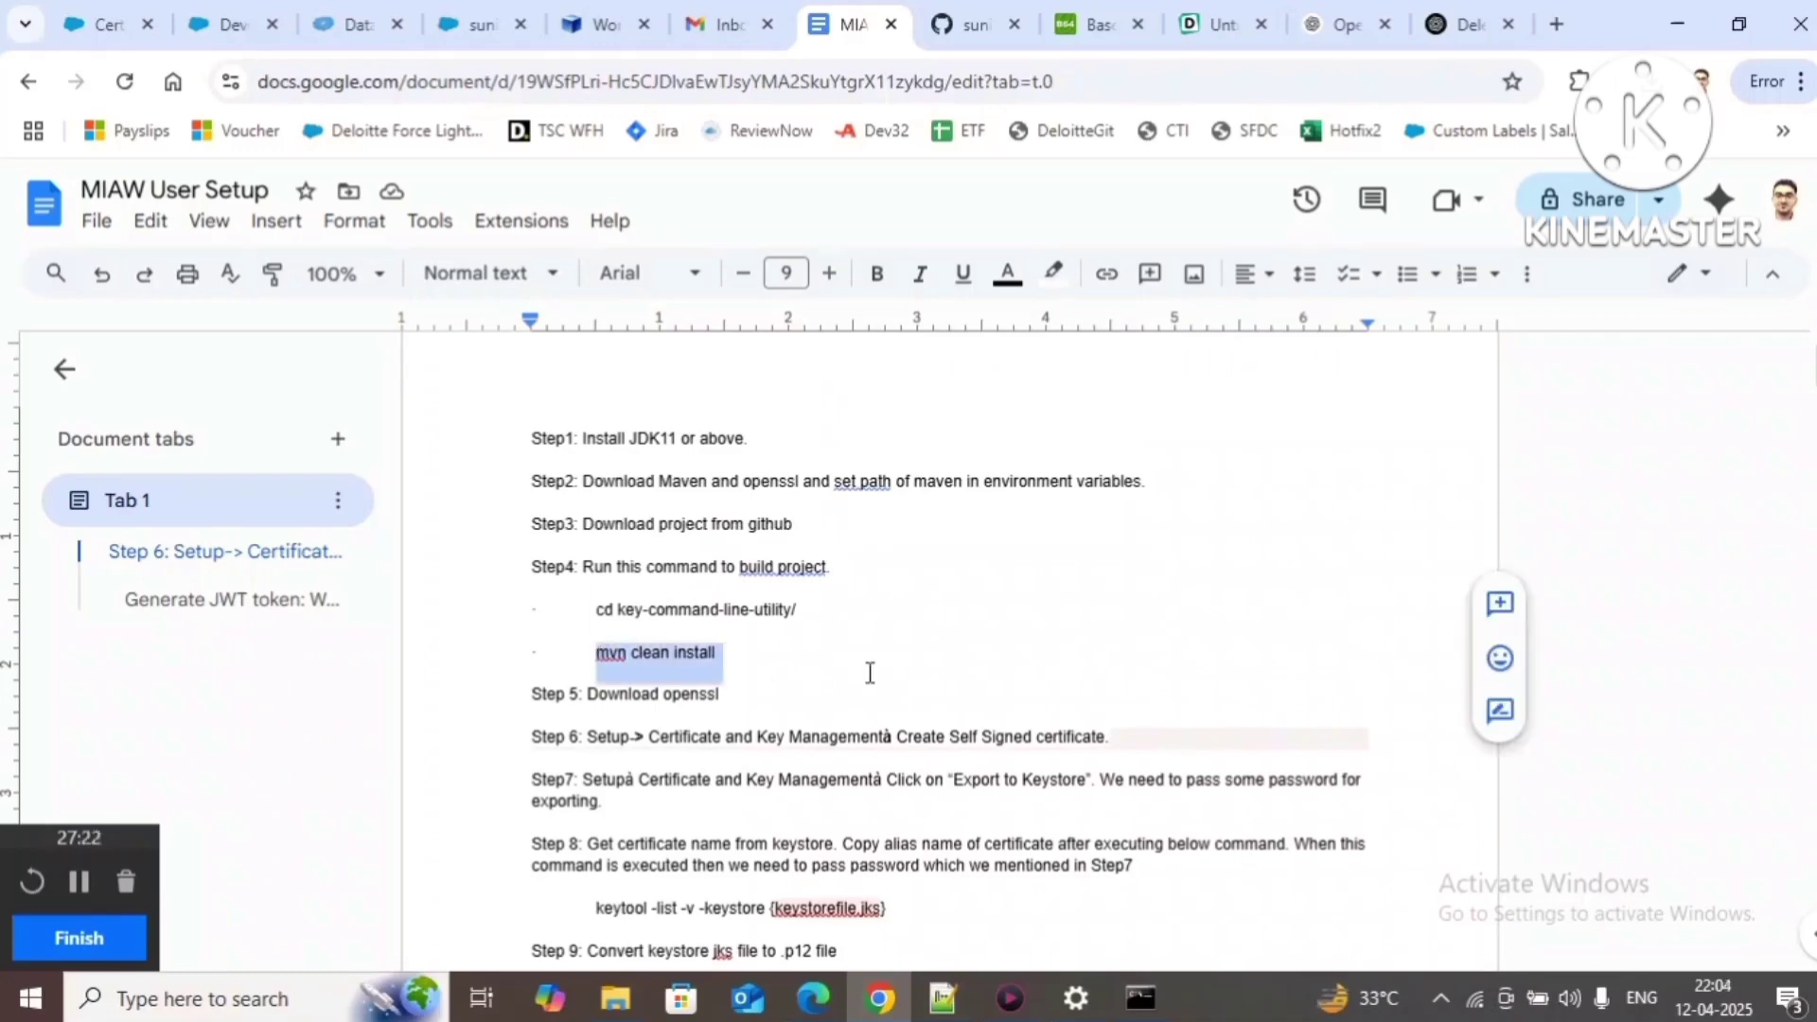
scroll(870, 673, "down", 15)
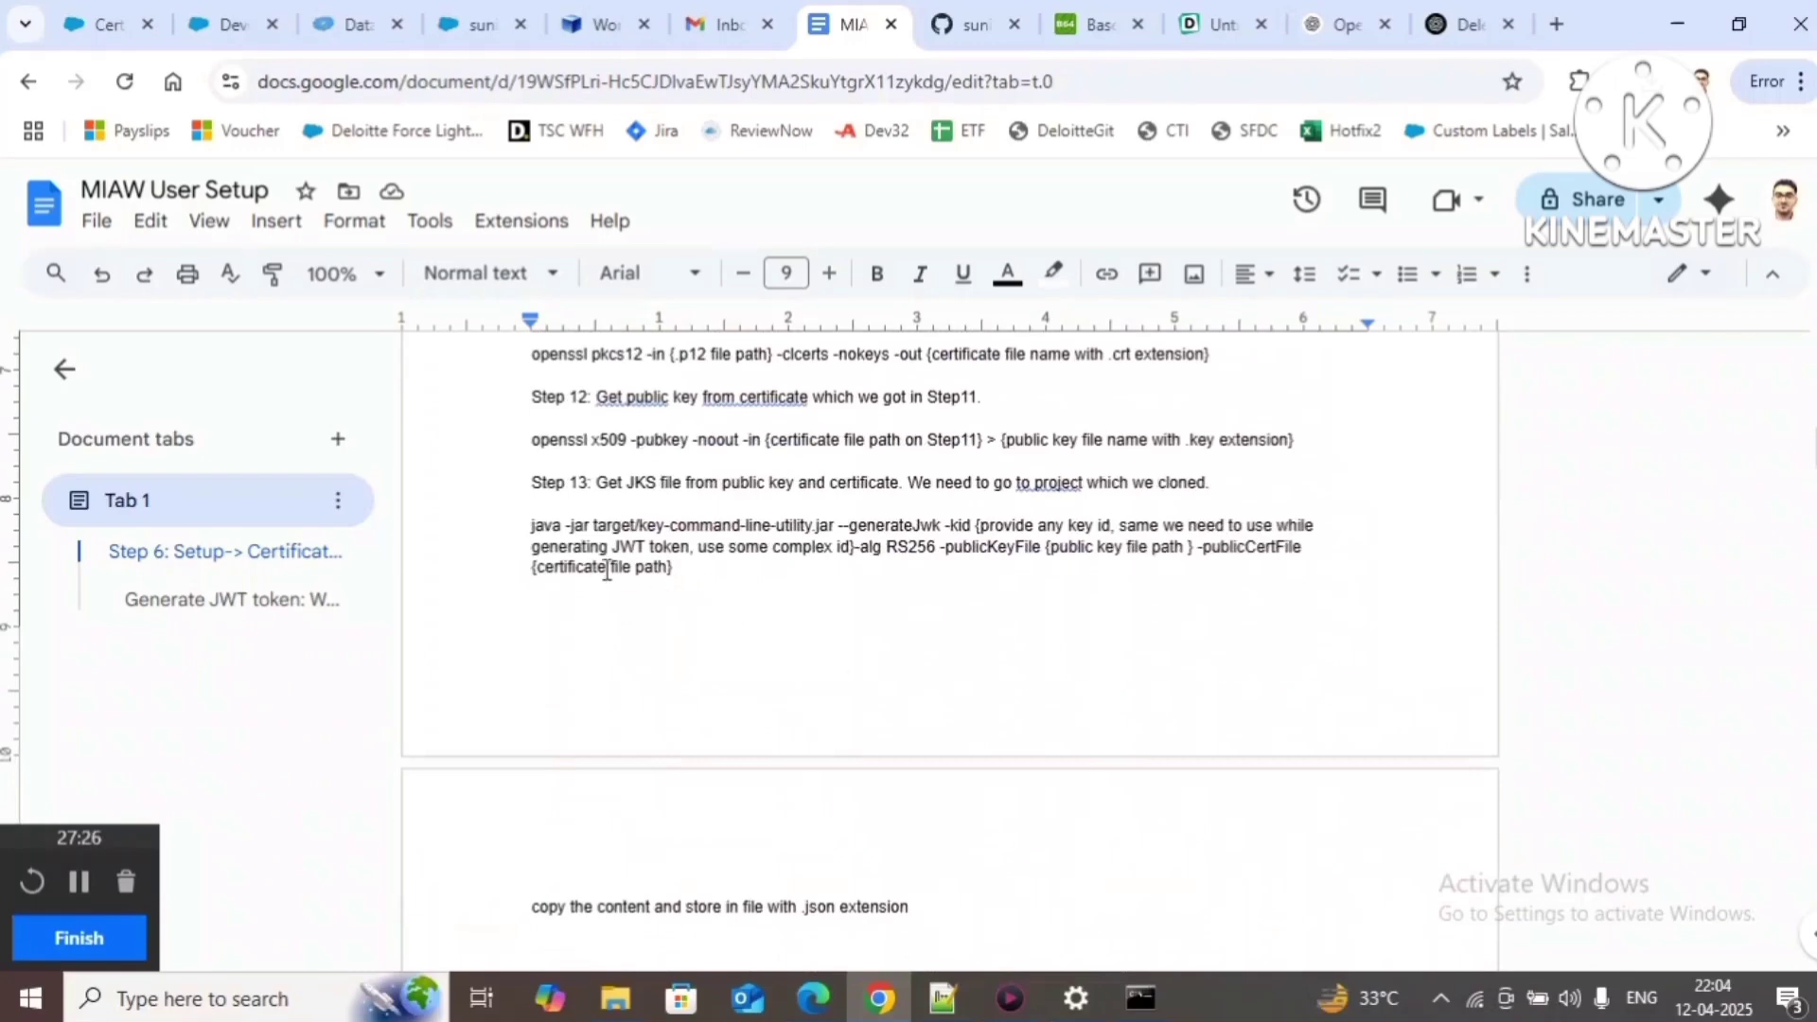
left_click_drag(531, 526, 677, 571)
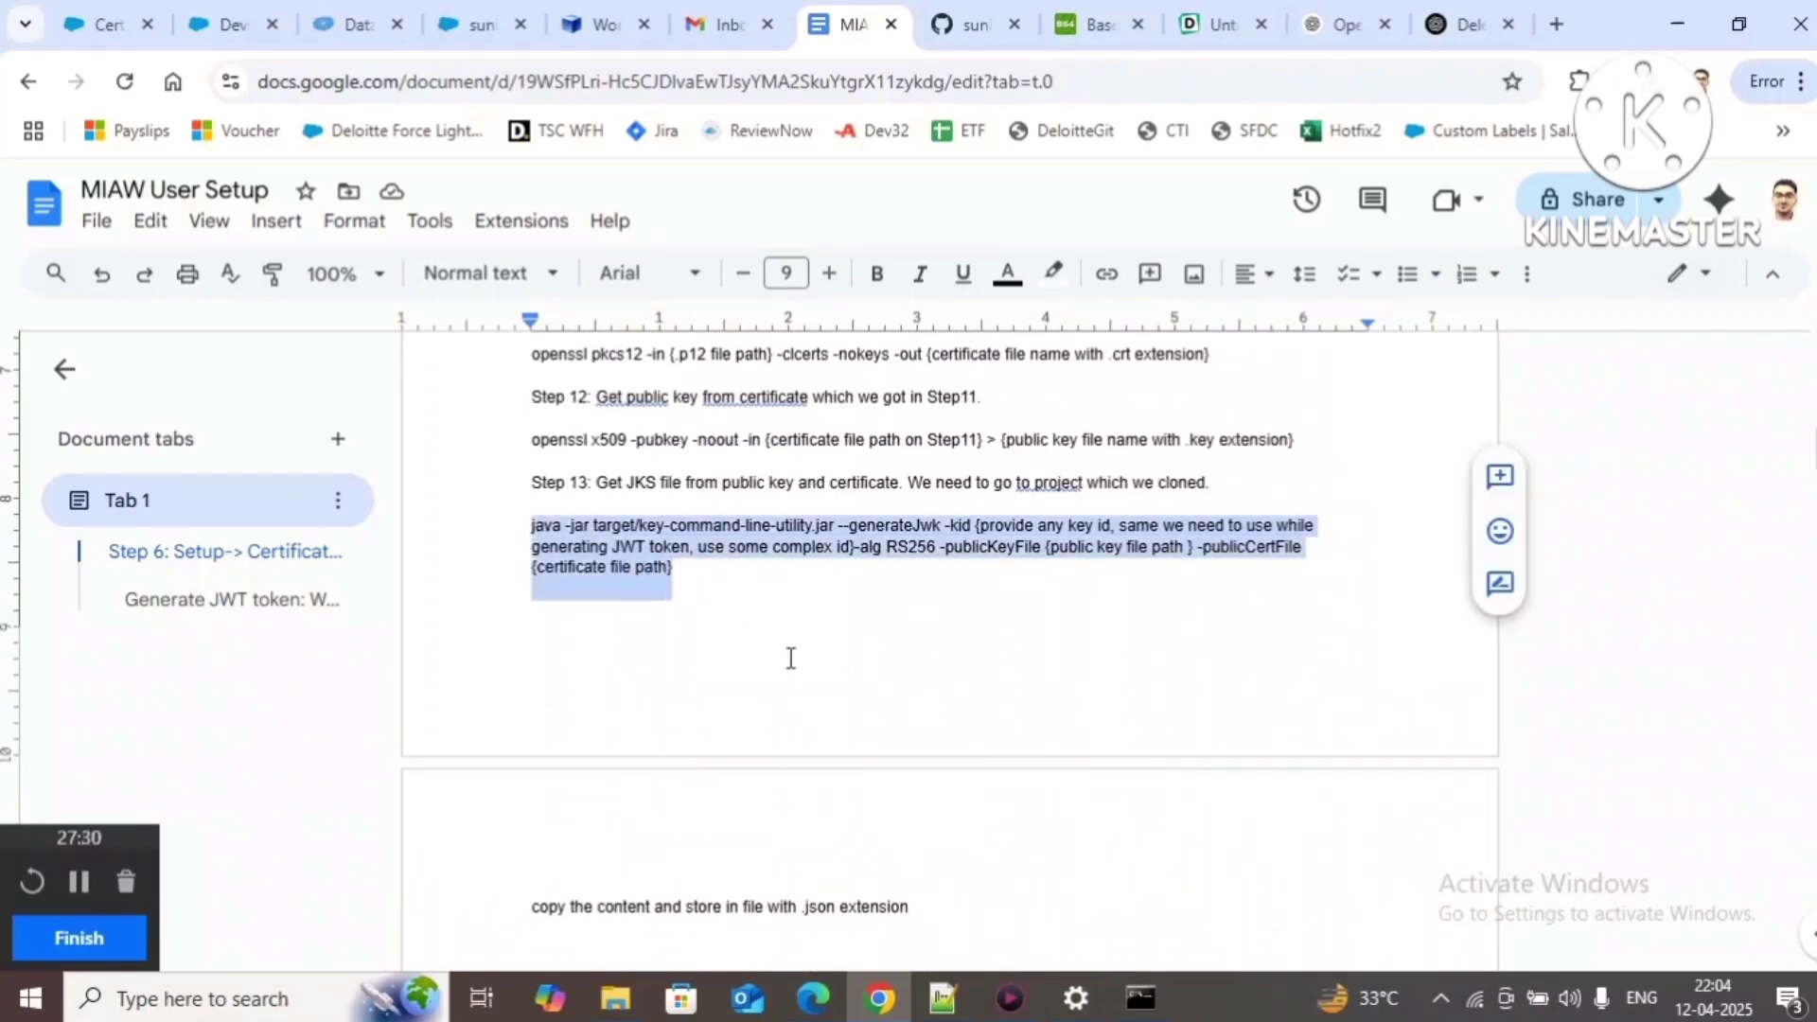
Step: Paste the java -jar --generateJwk command on line 17 and review its placeholder arguments
left_click(943, 999)
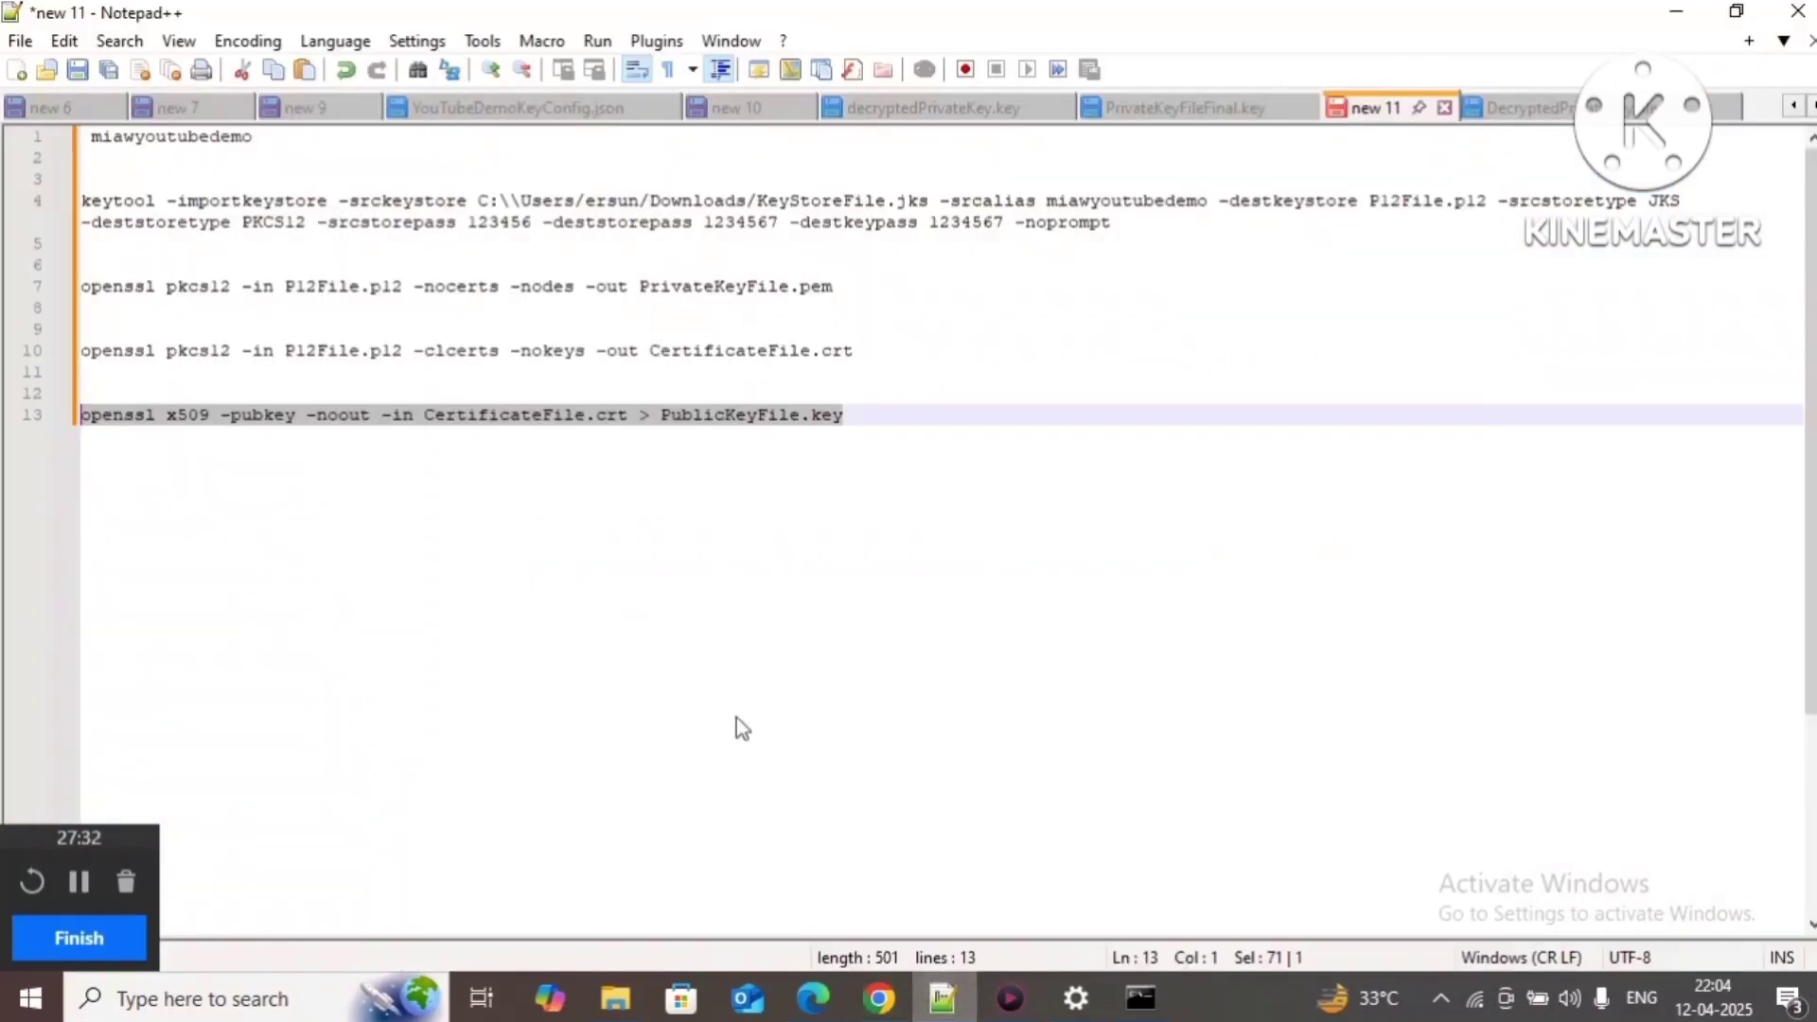
left_click(851, 405)
key("Return")
key("Return")
key("Return")
key("Return")
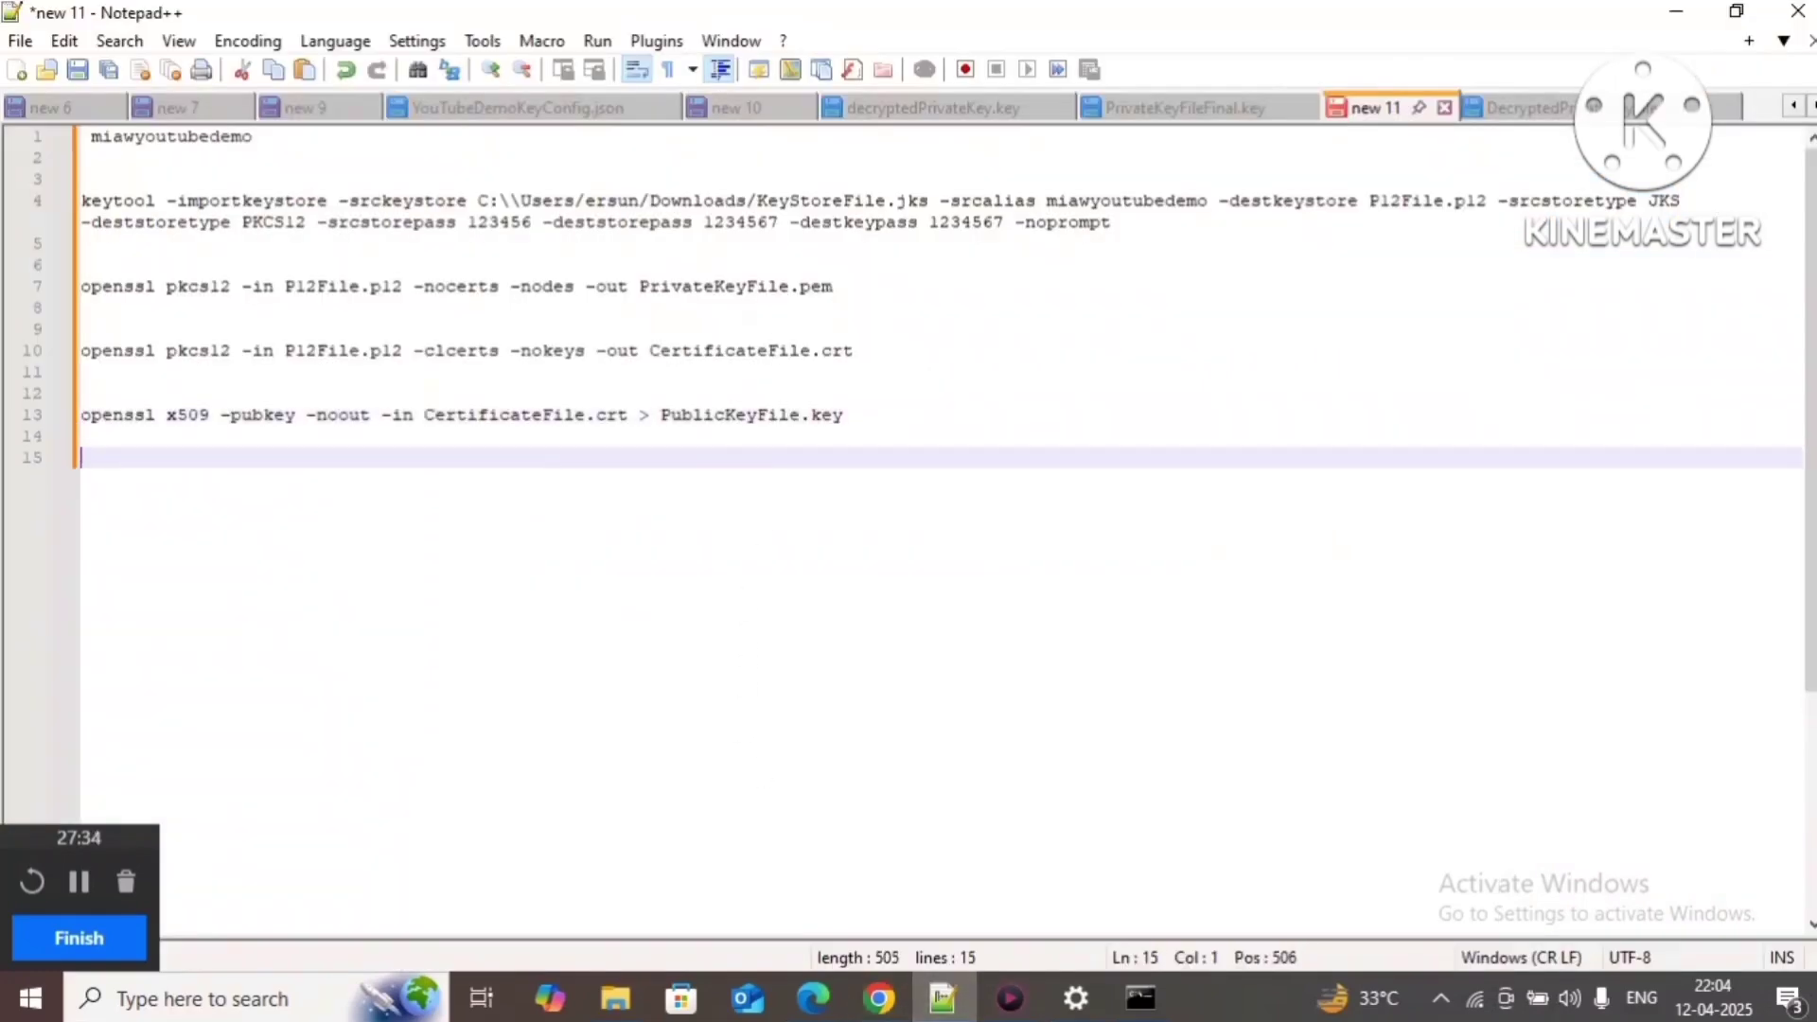
key("ctrl+v")
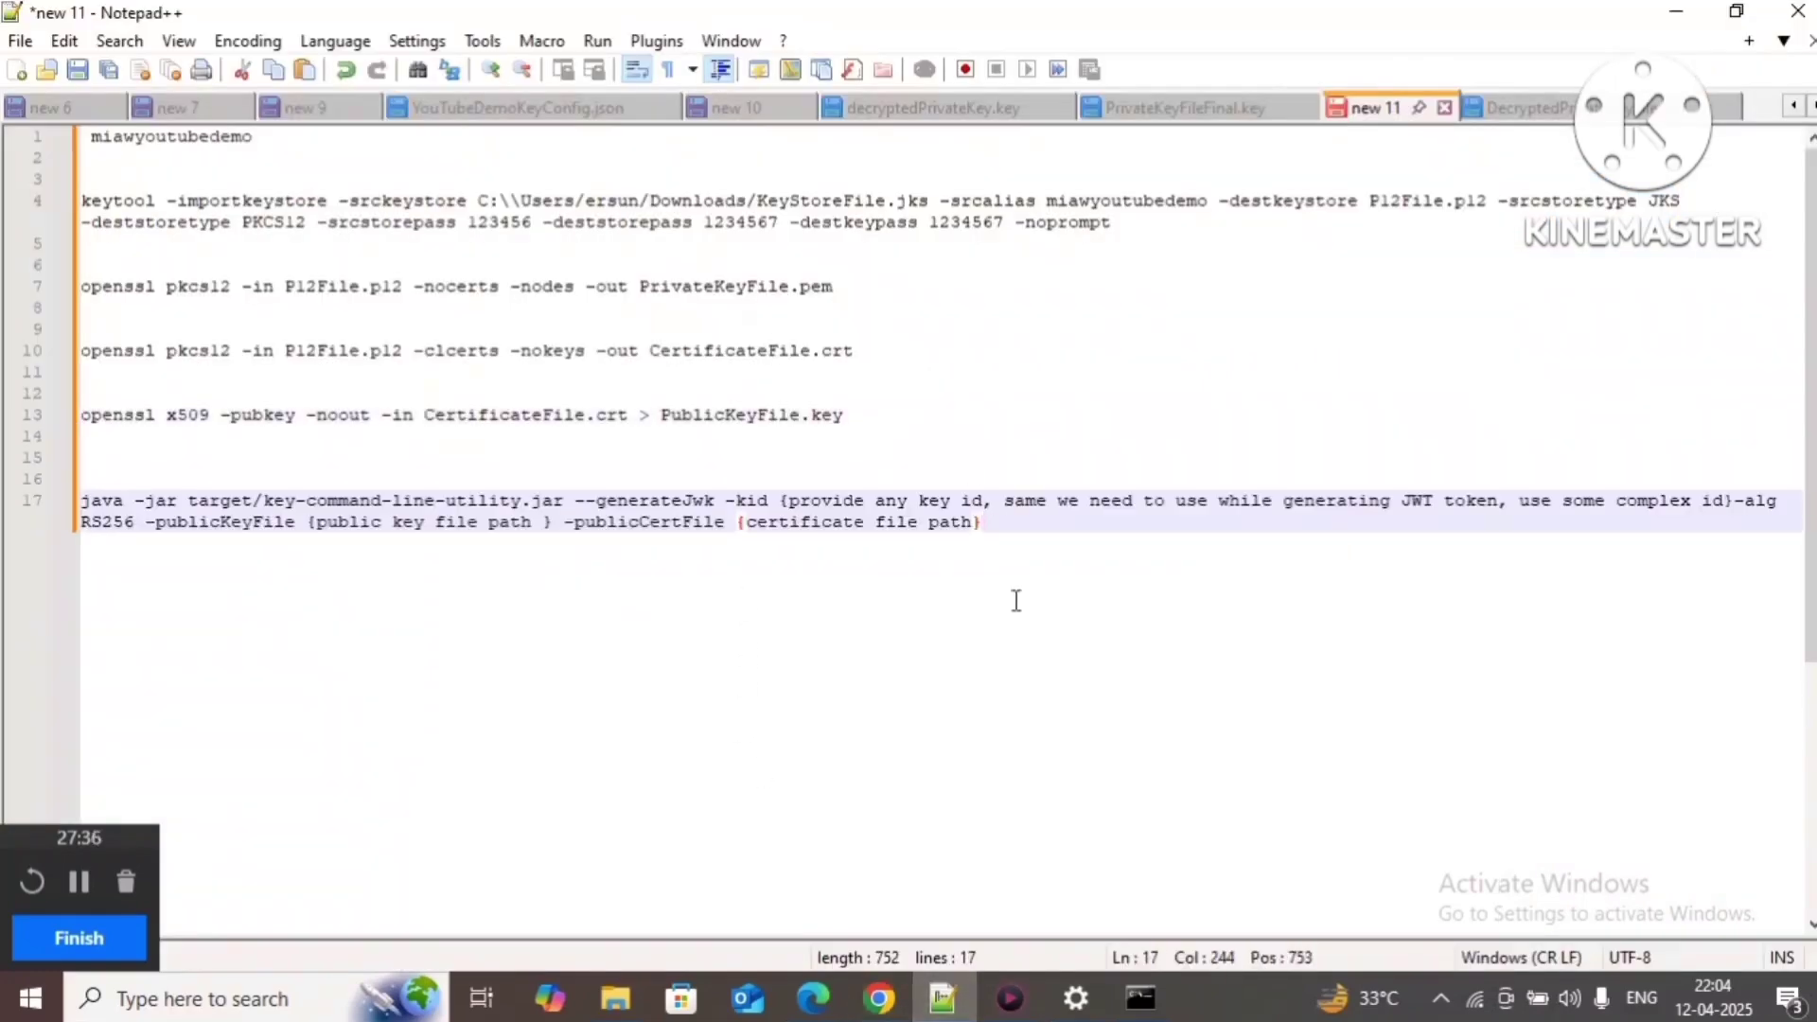
double_click(675, 493)
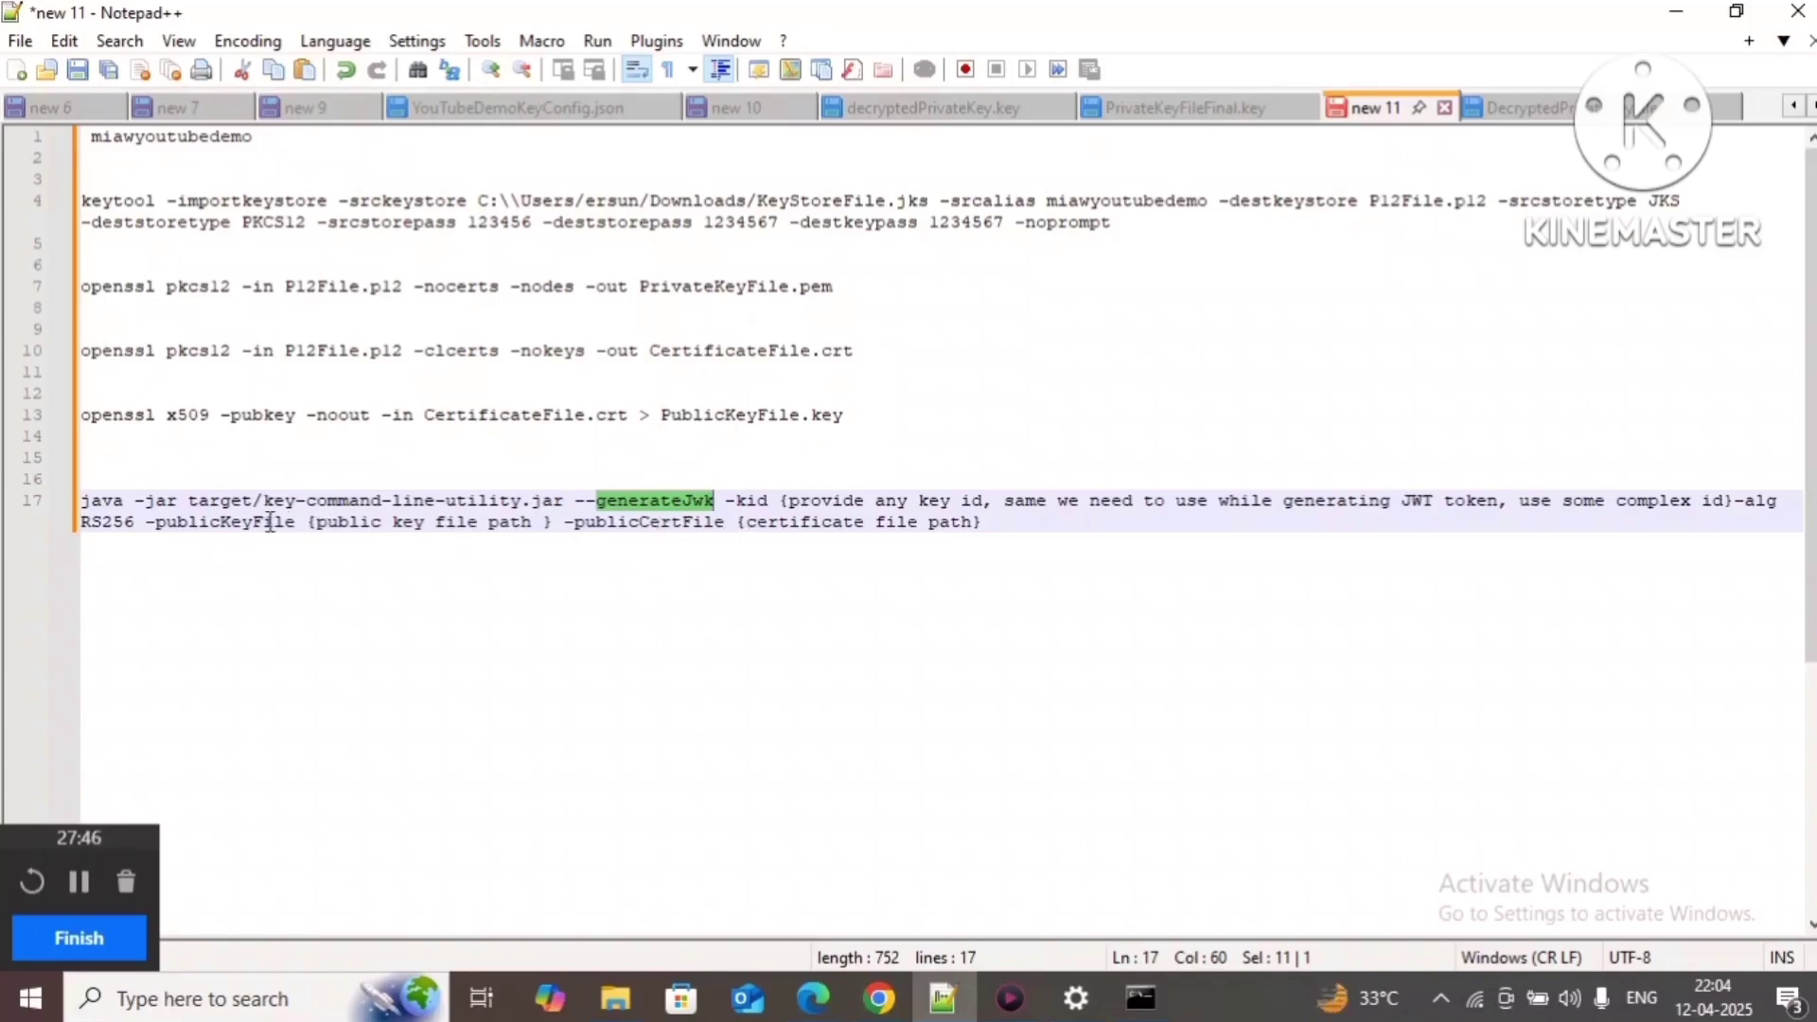
left_click_drag(154, 521, 989, 525)
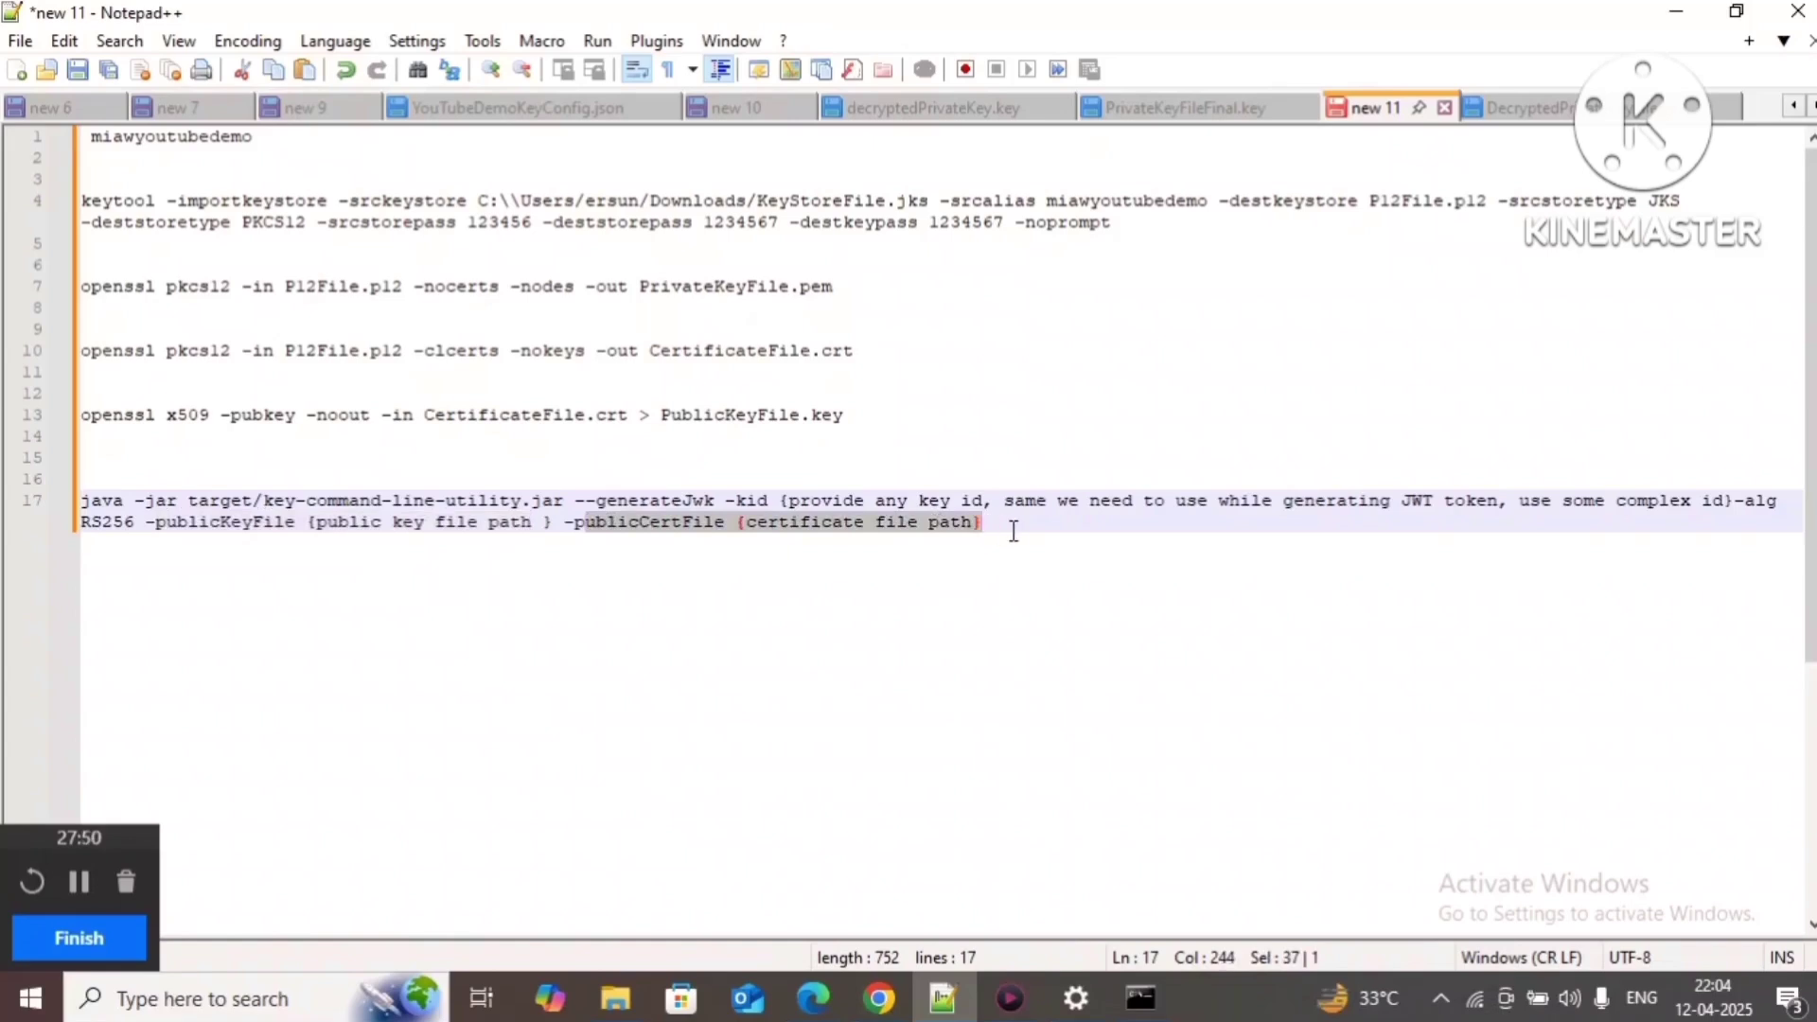
left_click(1014, 531)
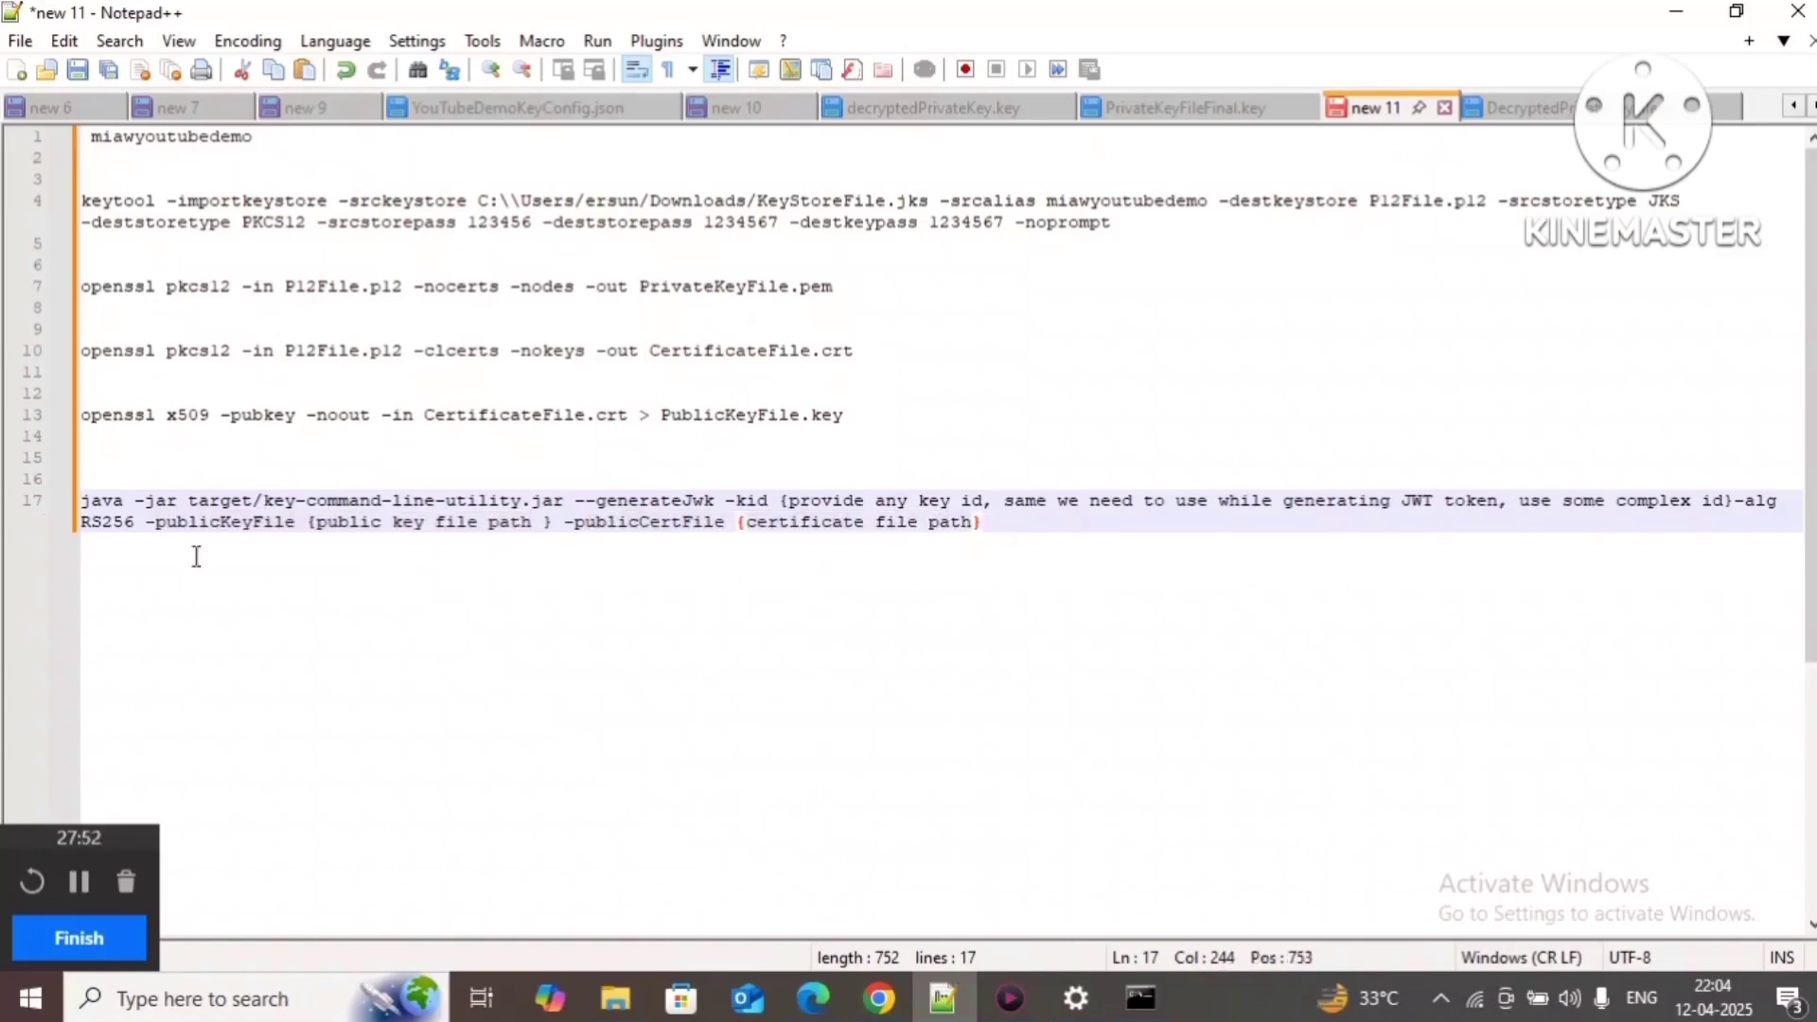
Step: Open Downloads > key-command-line-utility > key-command-line-utility > target in File Explorer and copy its path
mouse_move(616, 1001)
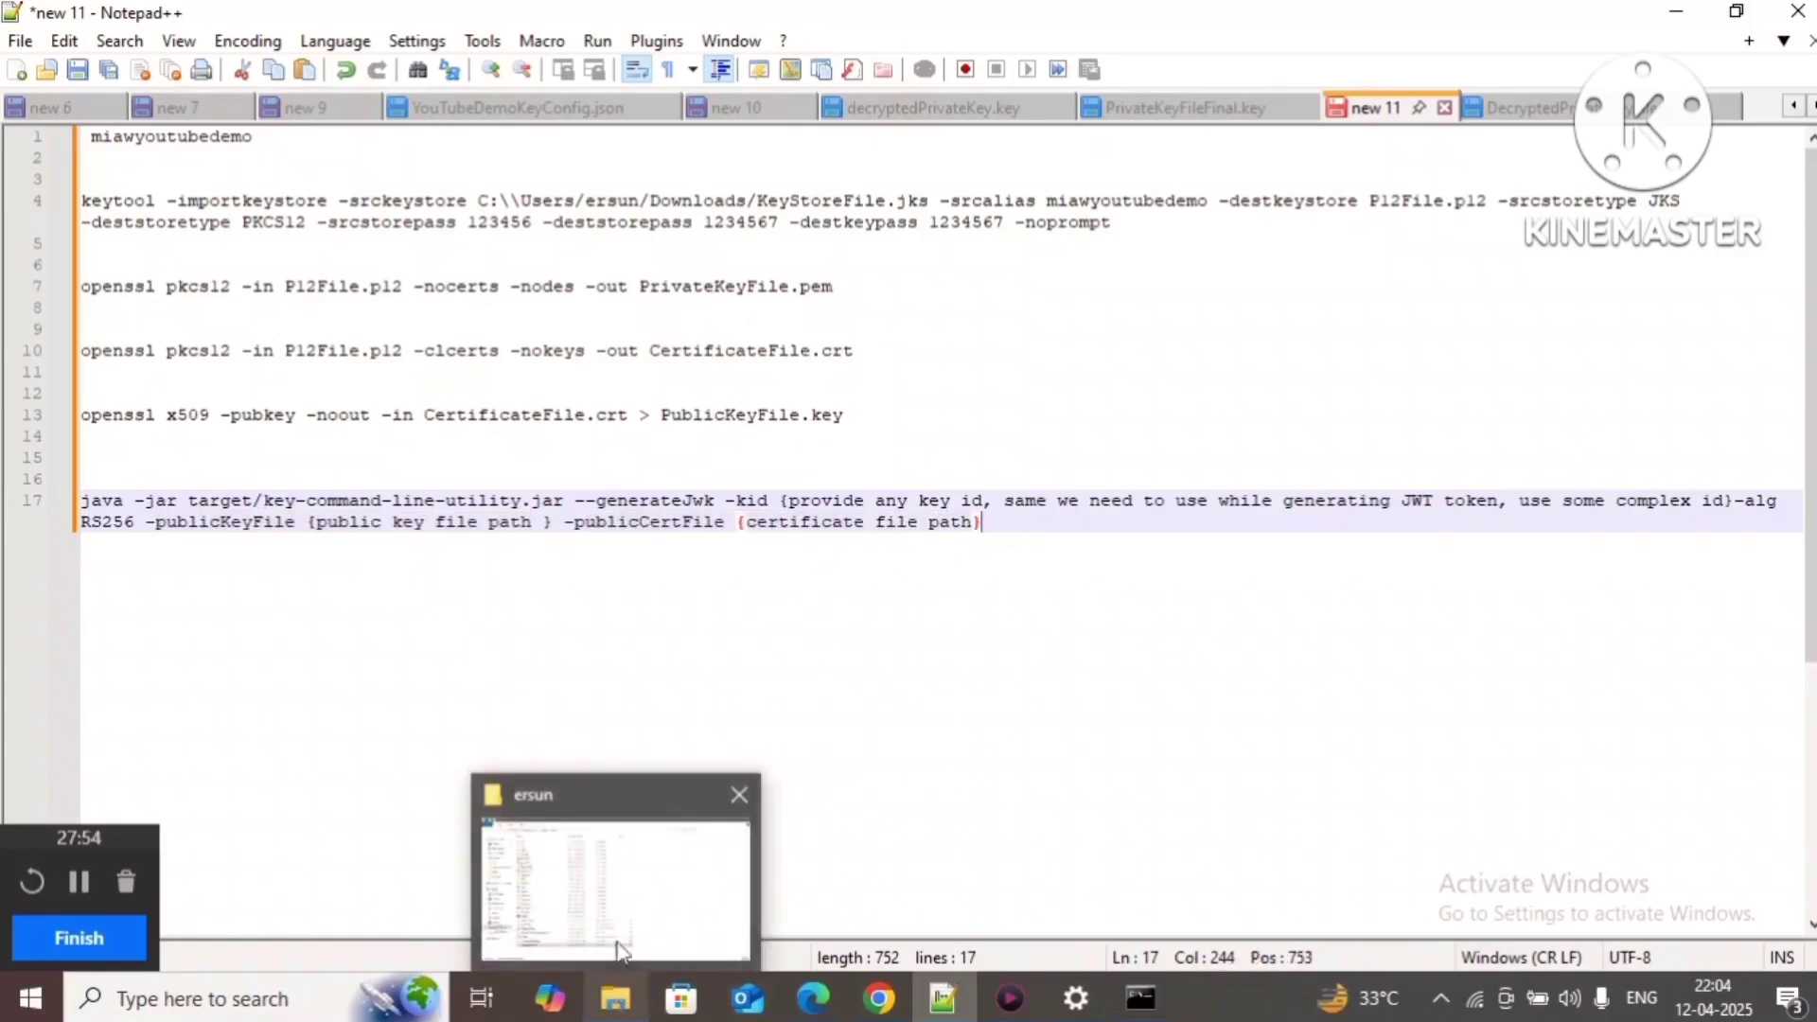
left_click(628, 882)
left_click(95, 206)
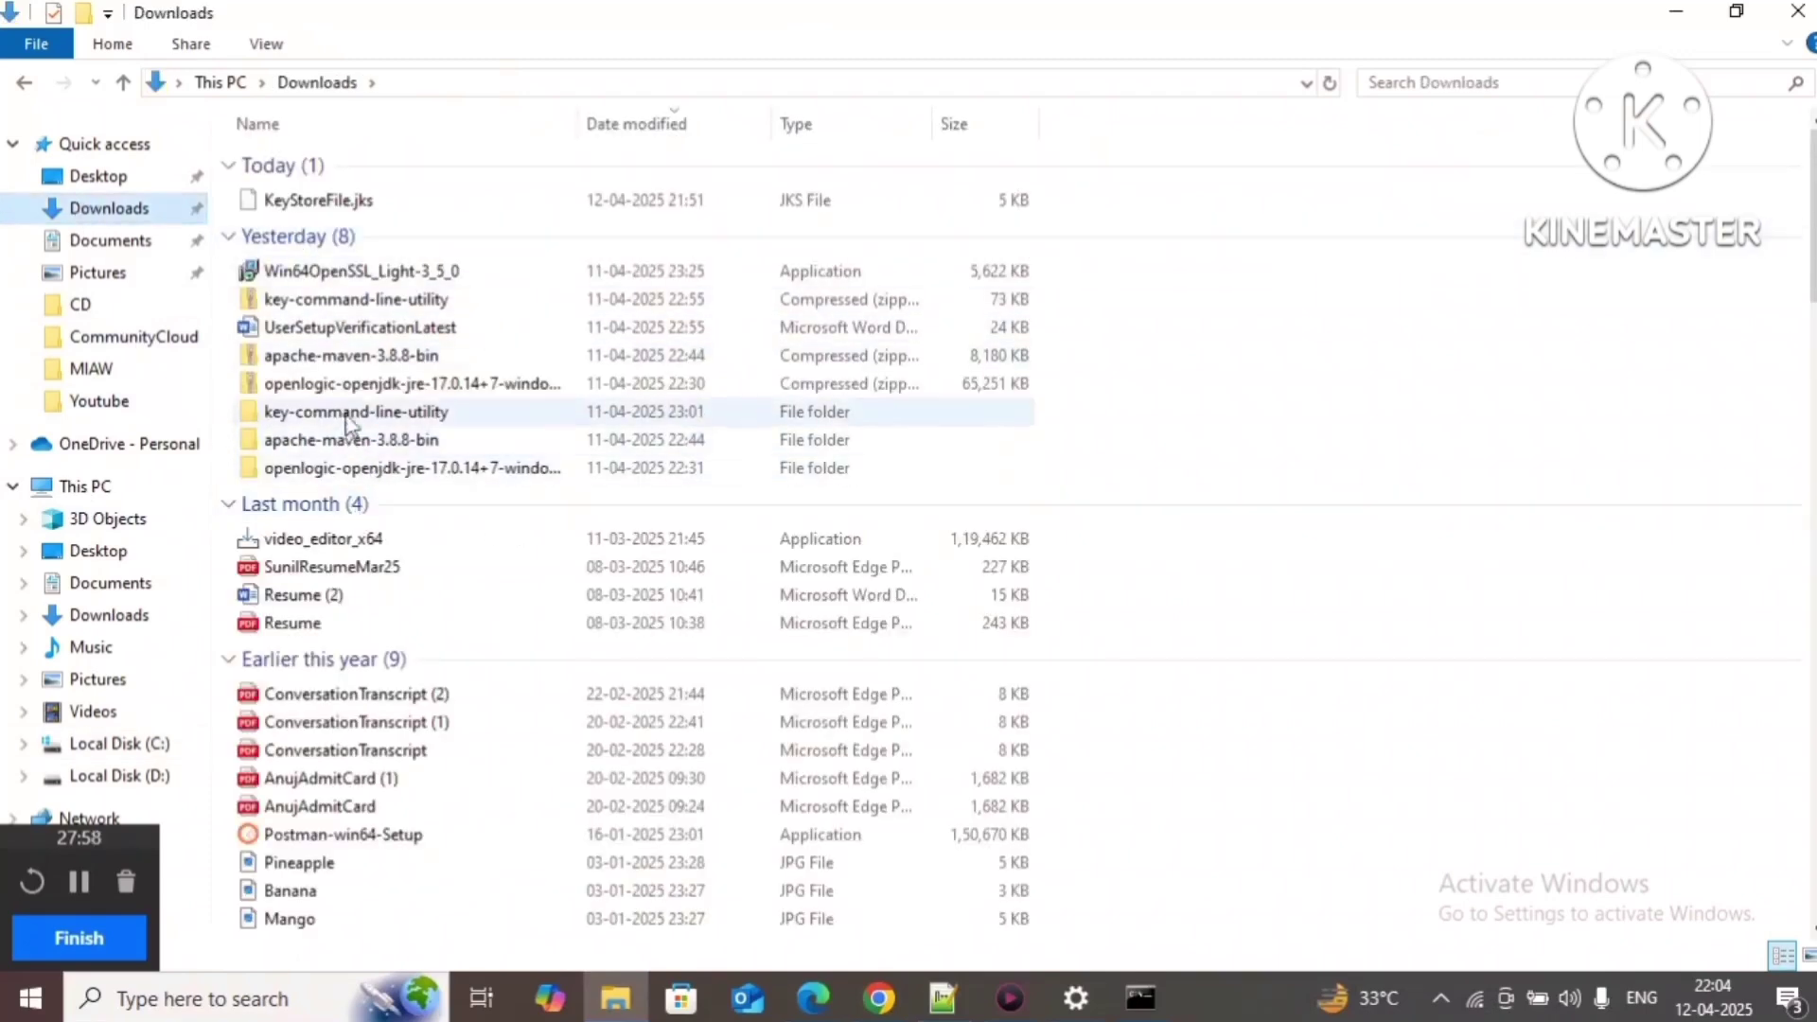
double_click(354, 414)
double_click(348, 173)
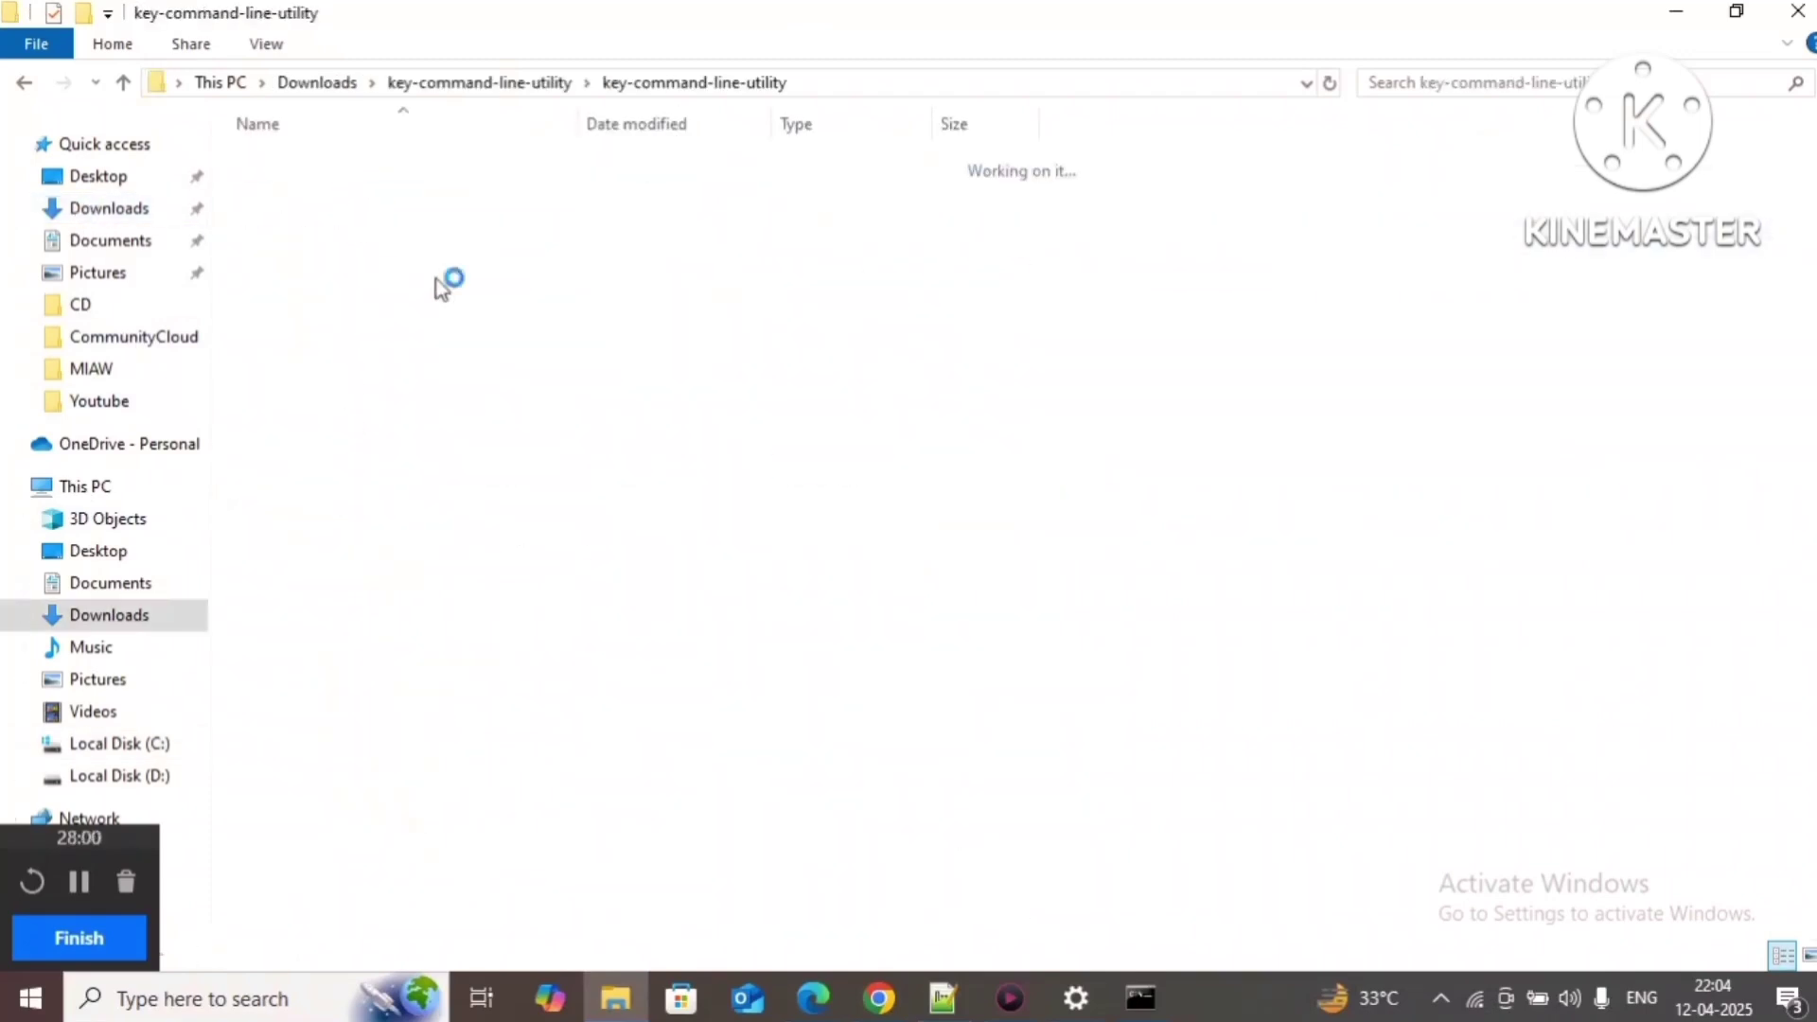
double_click(310, 250)
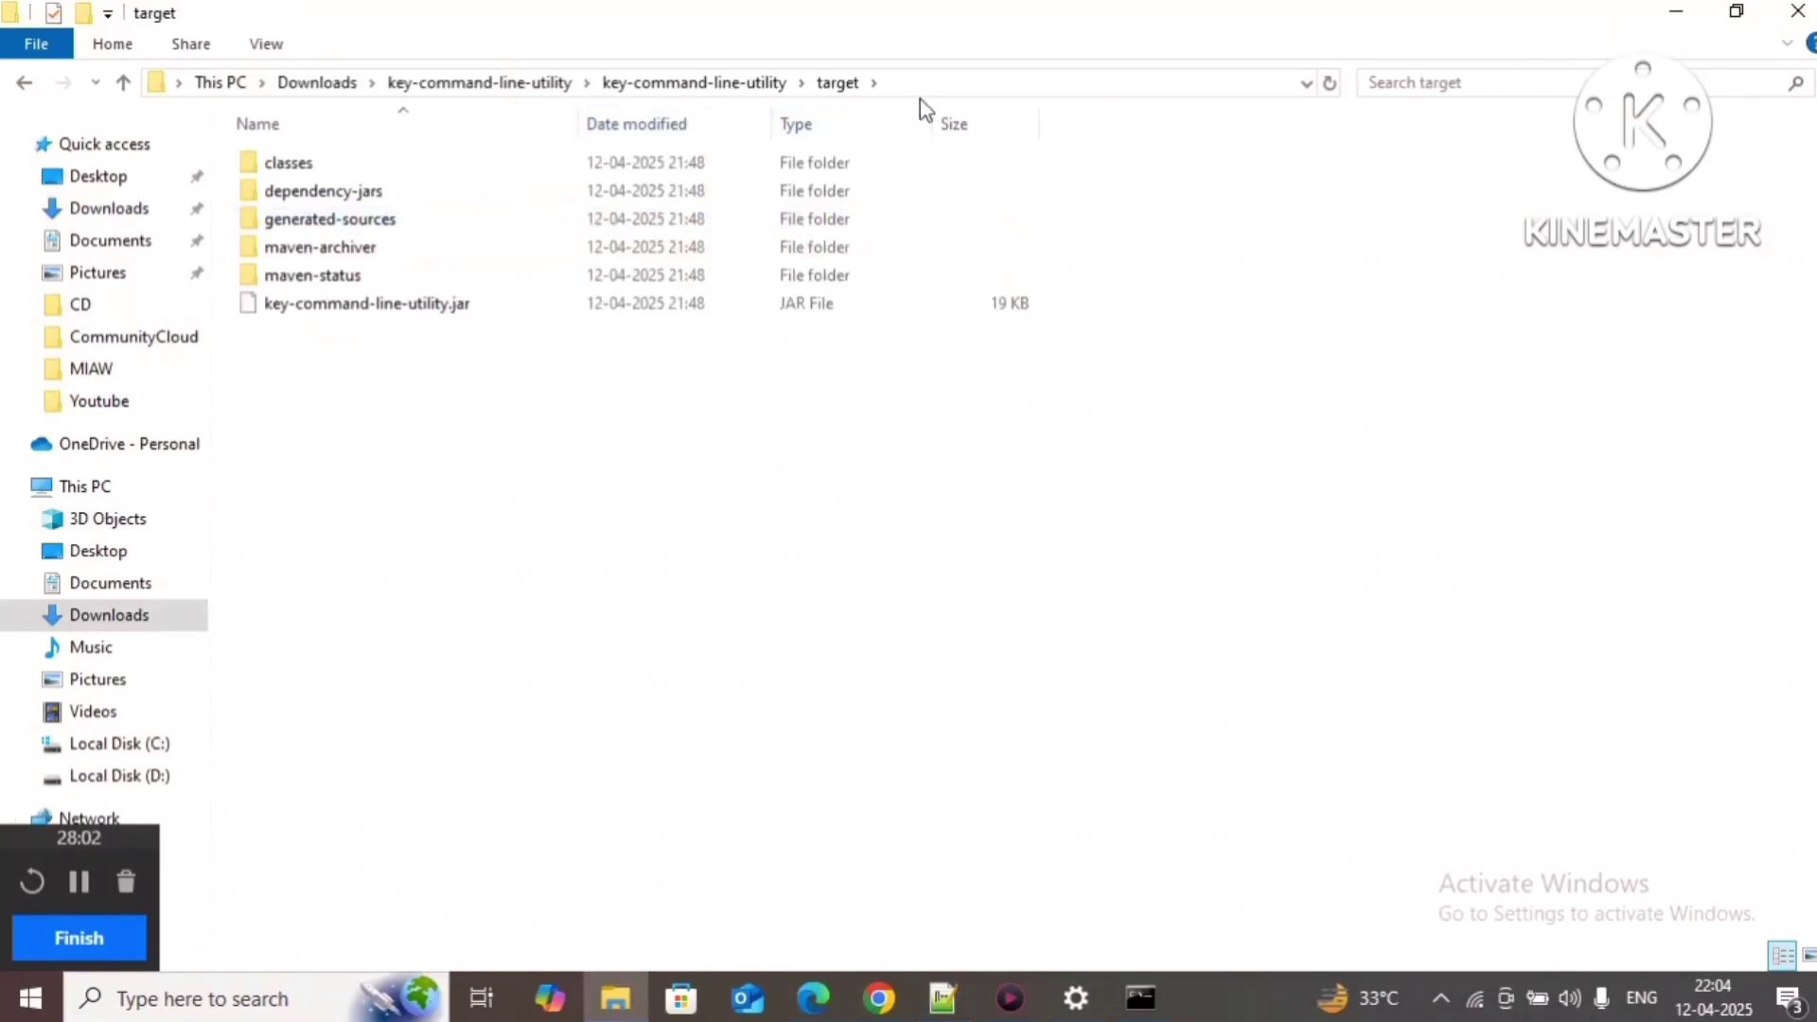
left_click(949, 83)
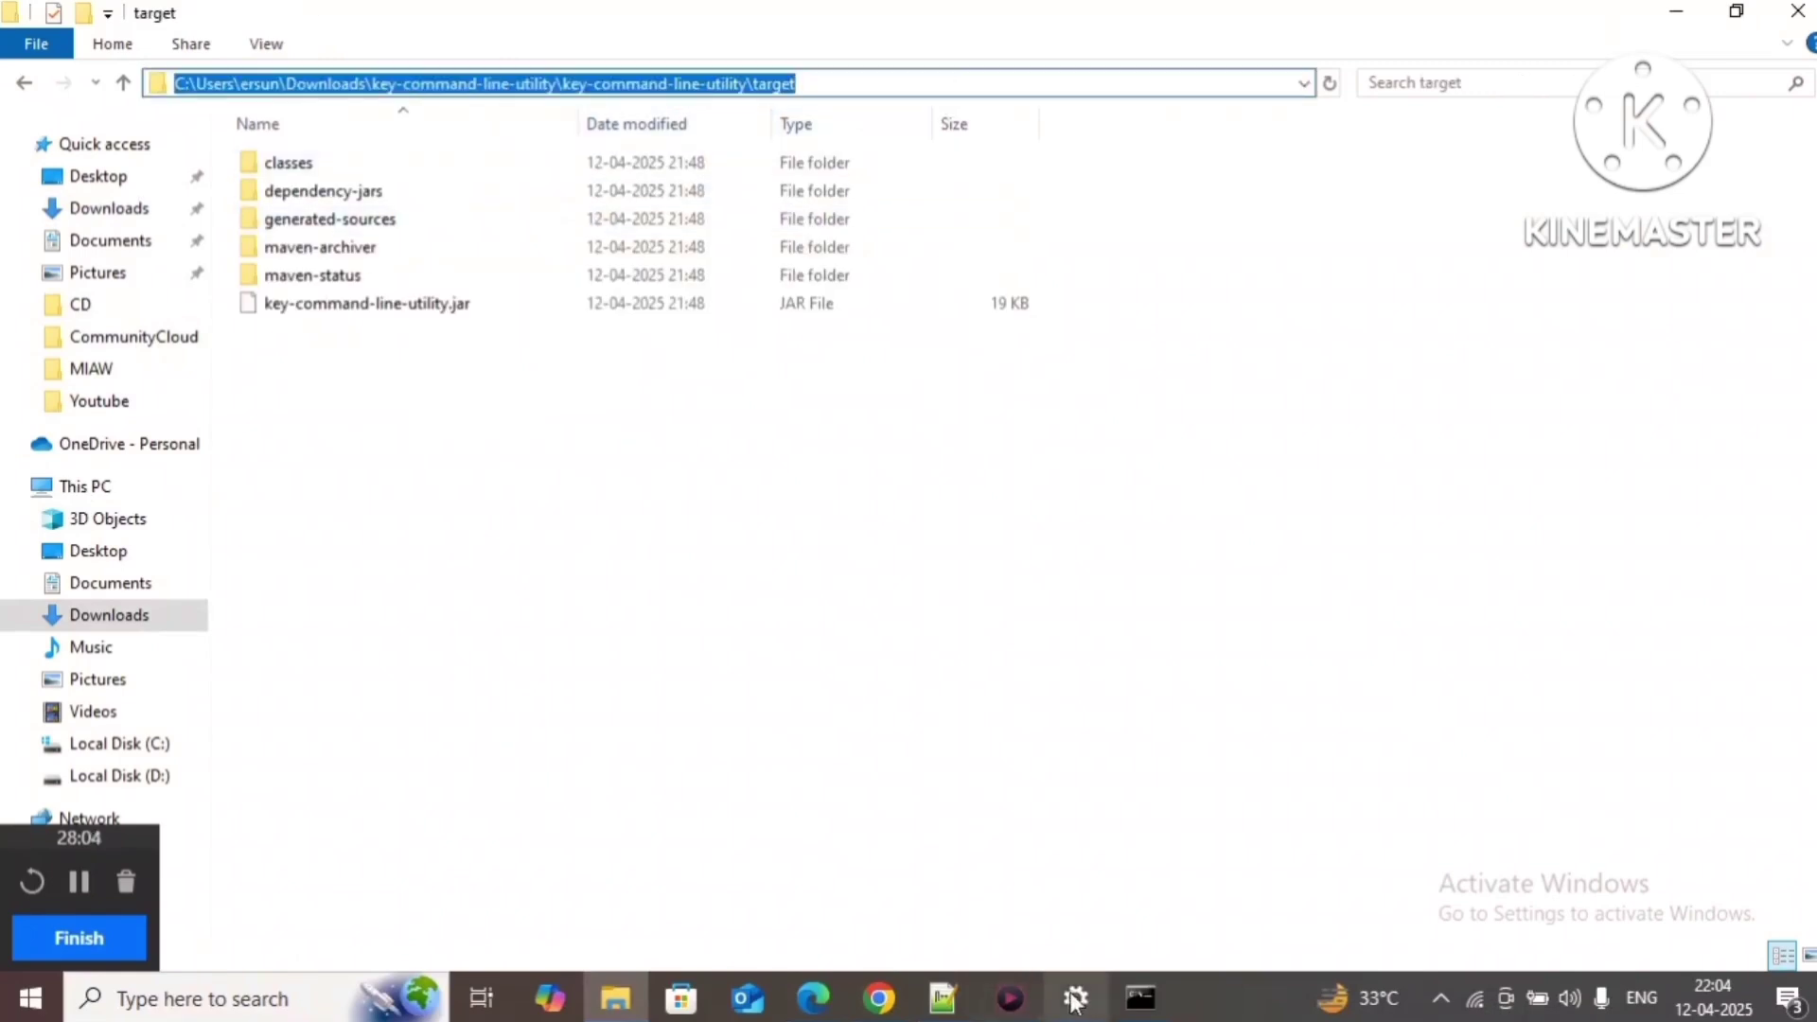
left_click(944, 998)
Step: Paste the target folder path into line 17 and turn its backslashes into forward slashes
double_click(220, 501)
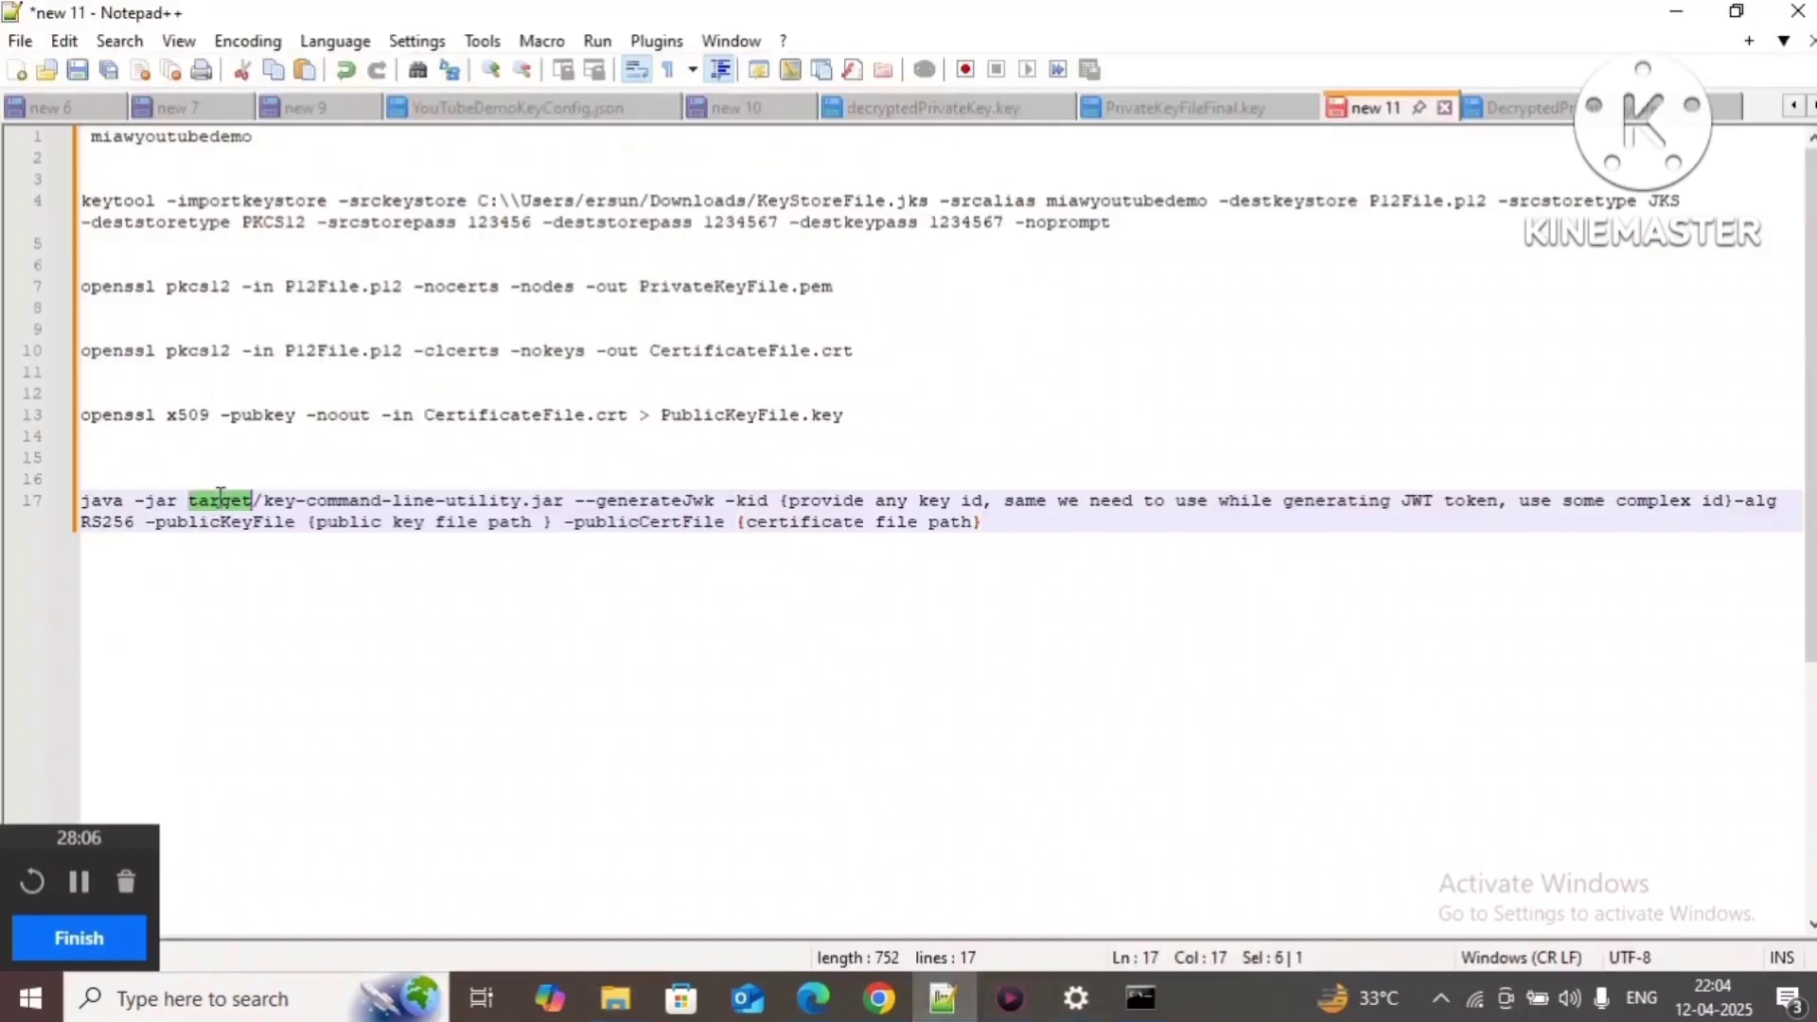
key("ctrl+v")
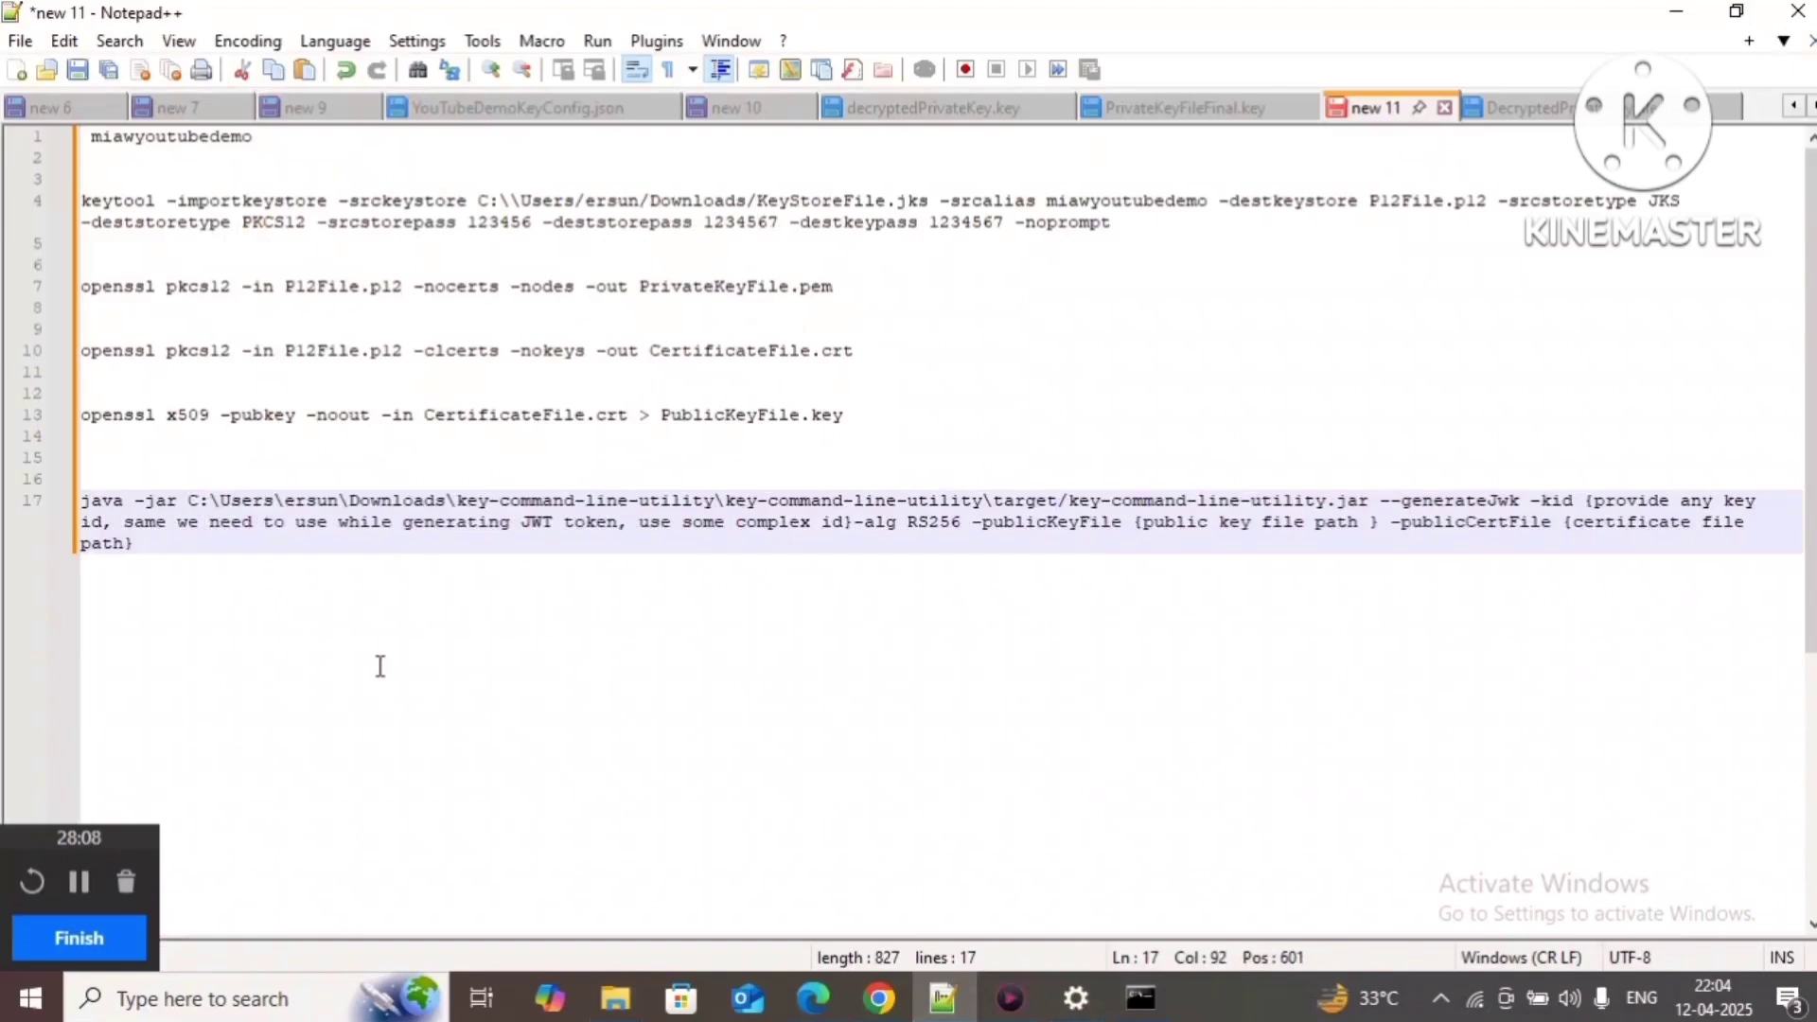
left_click(987, 499)
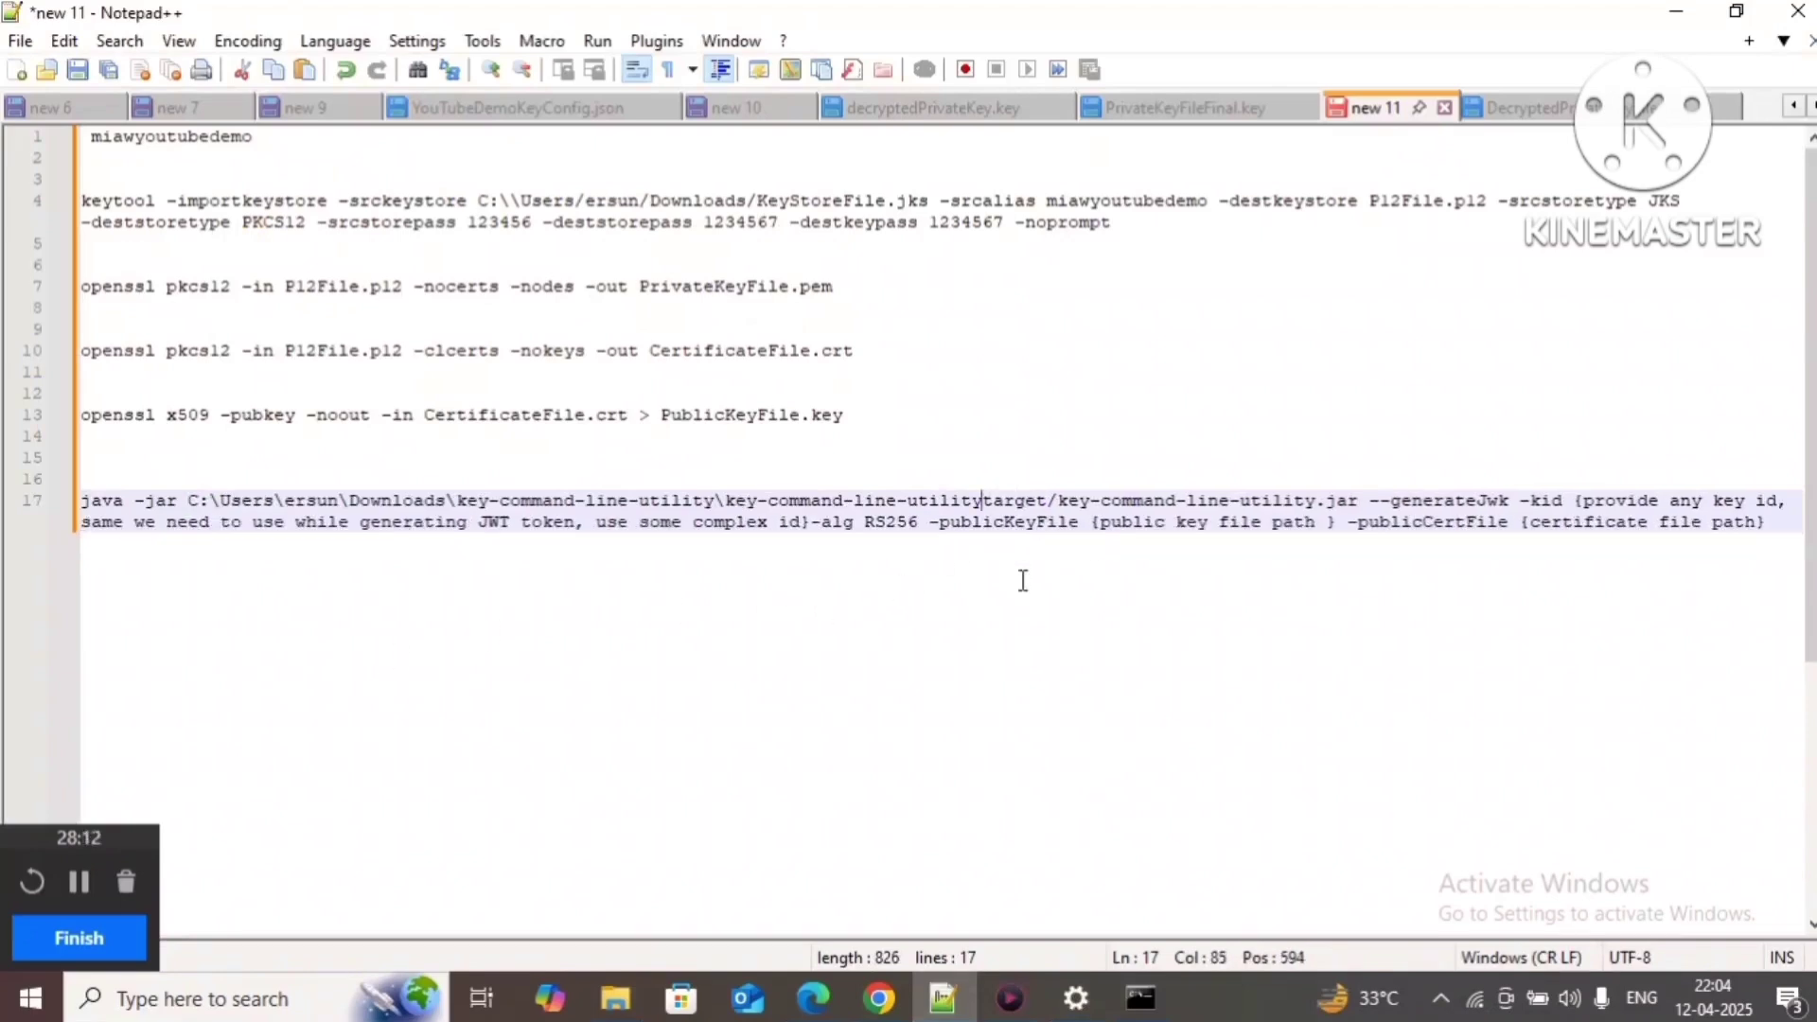
key("Delete")
type("/")
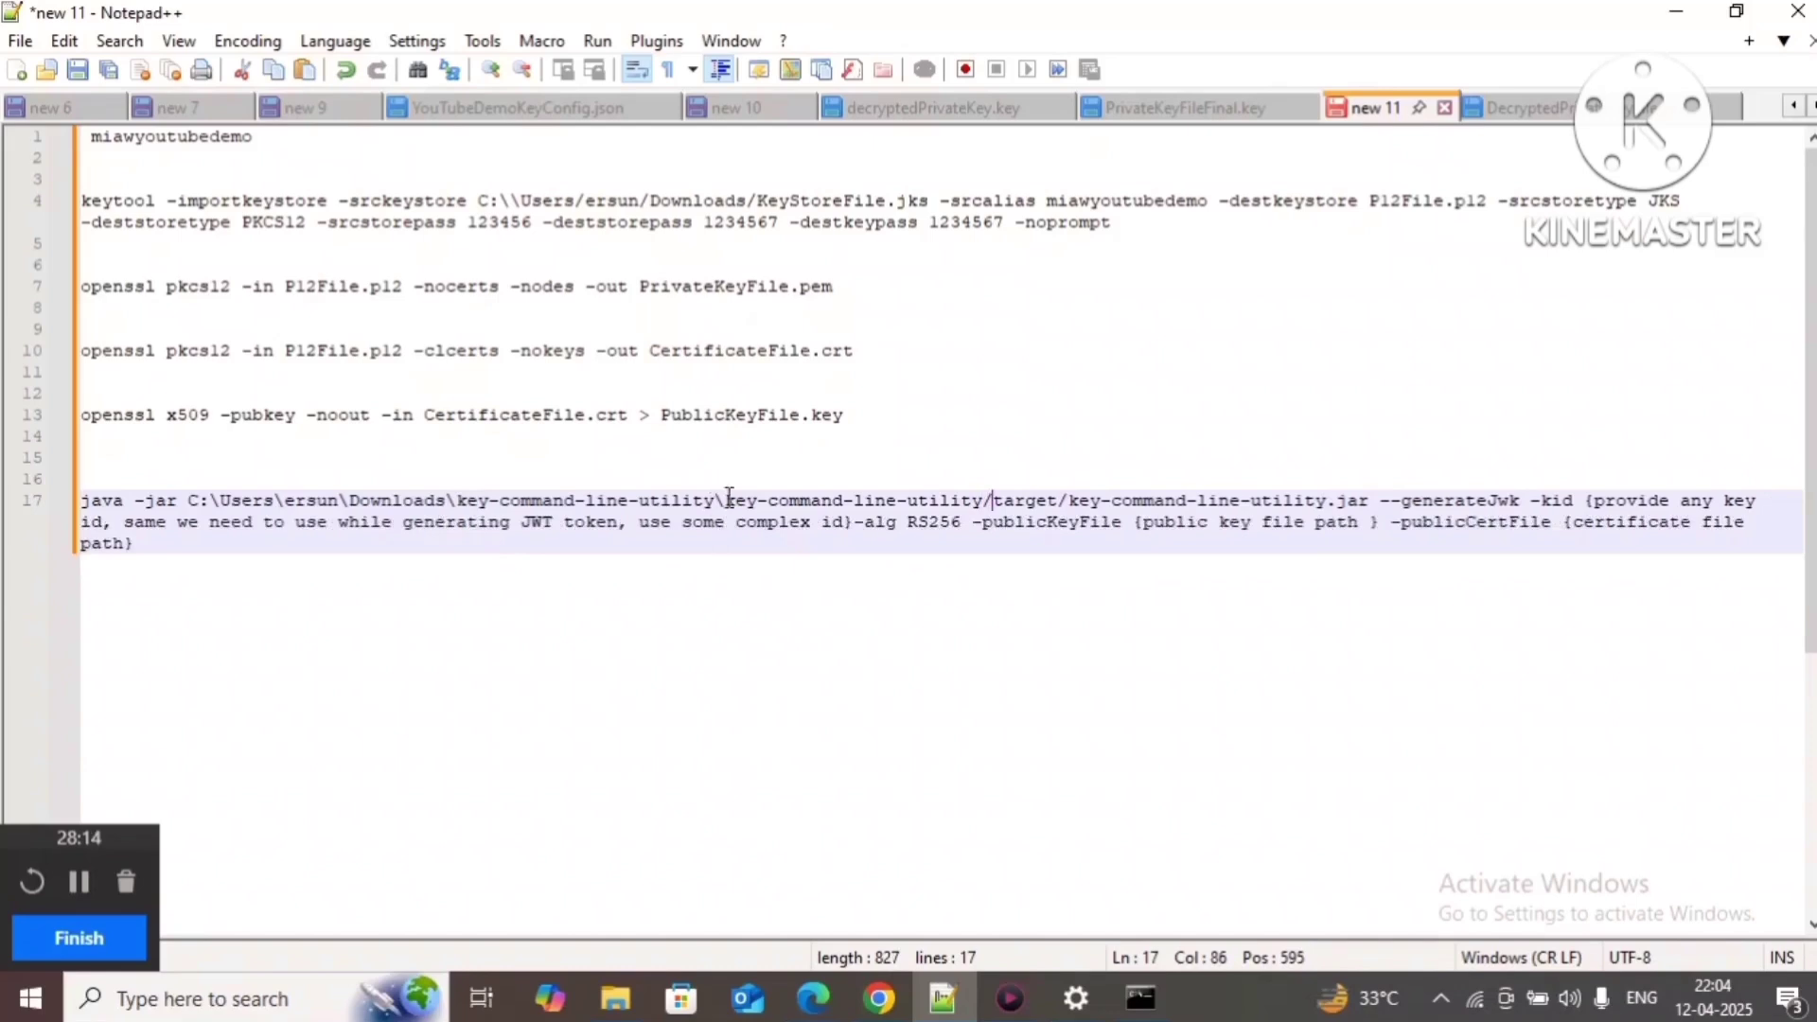
left_click(722, 500)
key("BackSpace")
type("/")
left_click(457, 502)
key("BackSpace")
type("/")
key("BackSpace")
type("/")
Step: Fix the last separator before the user folder and double the backslash after C:
left_click(293, 498)
key("Left")
key("Left")
key("Delete")
type("/")
left_click(216, 501)
type("\\")
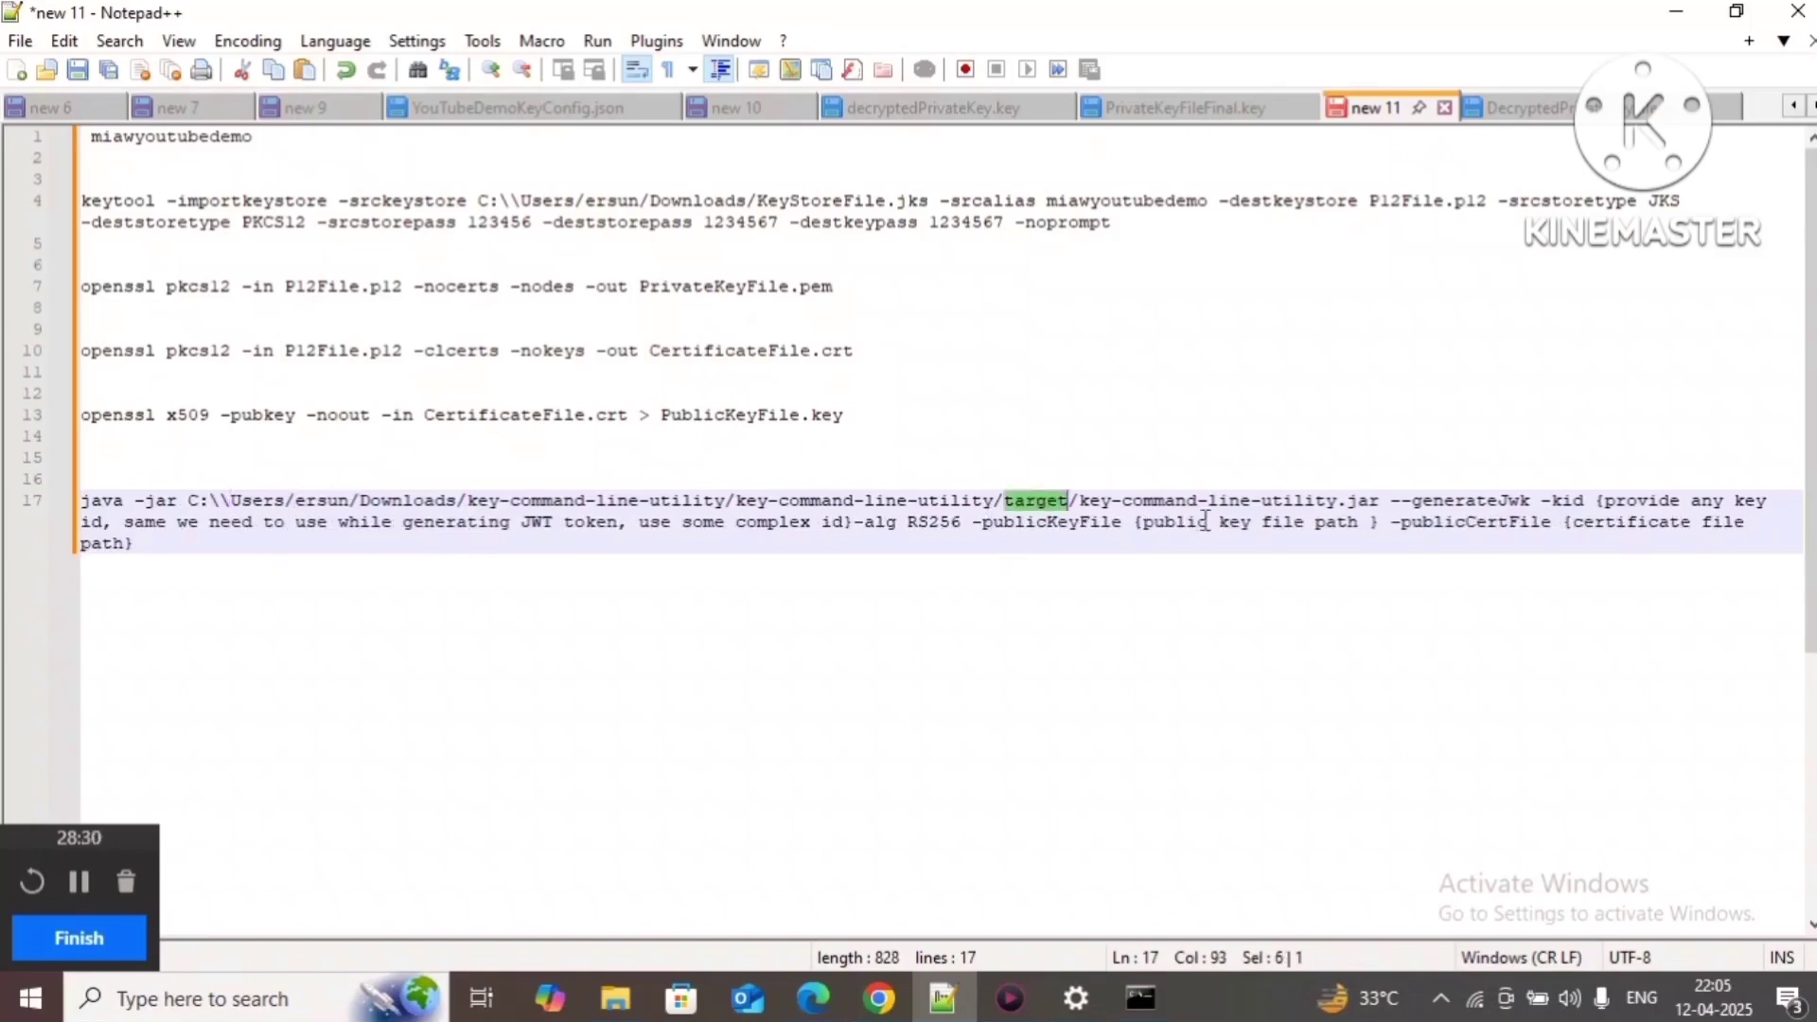
Step: Compare the path with the target folder in Explorer, then review the jar name and generateJwk
double_click(1036, 500)
left_click(1239, 501)
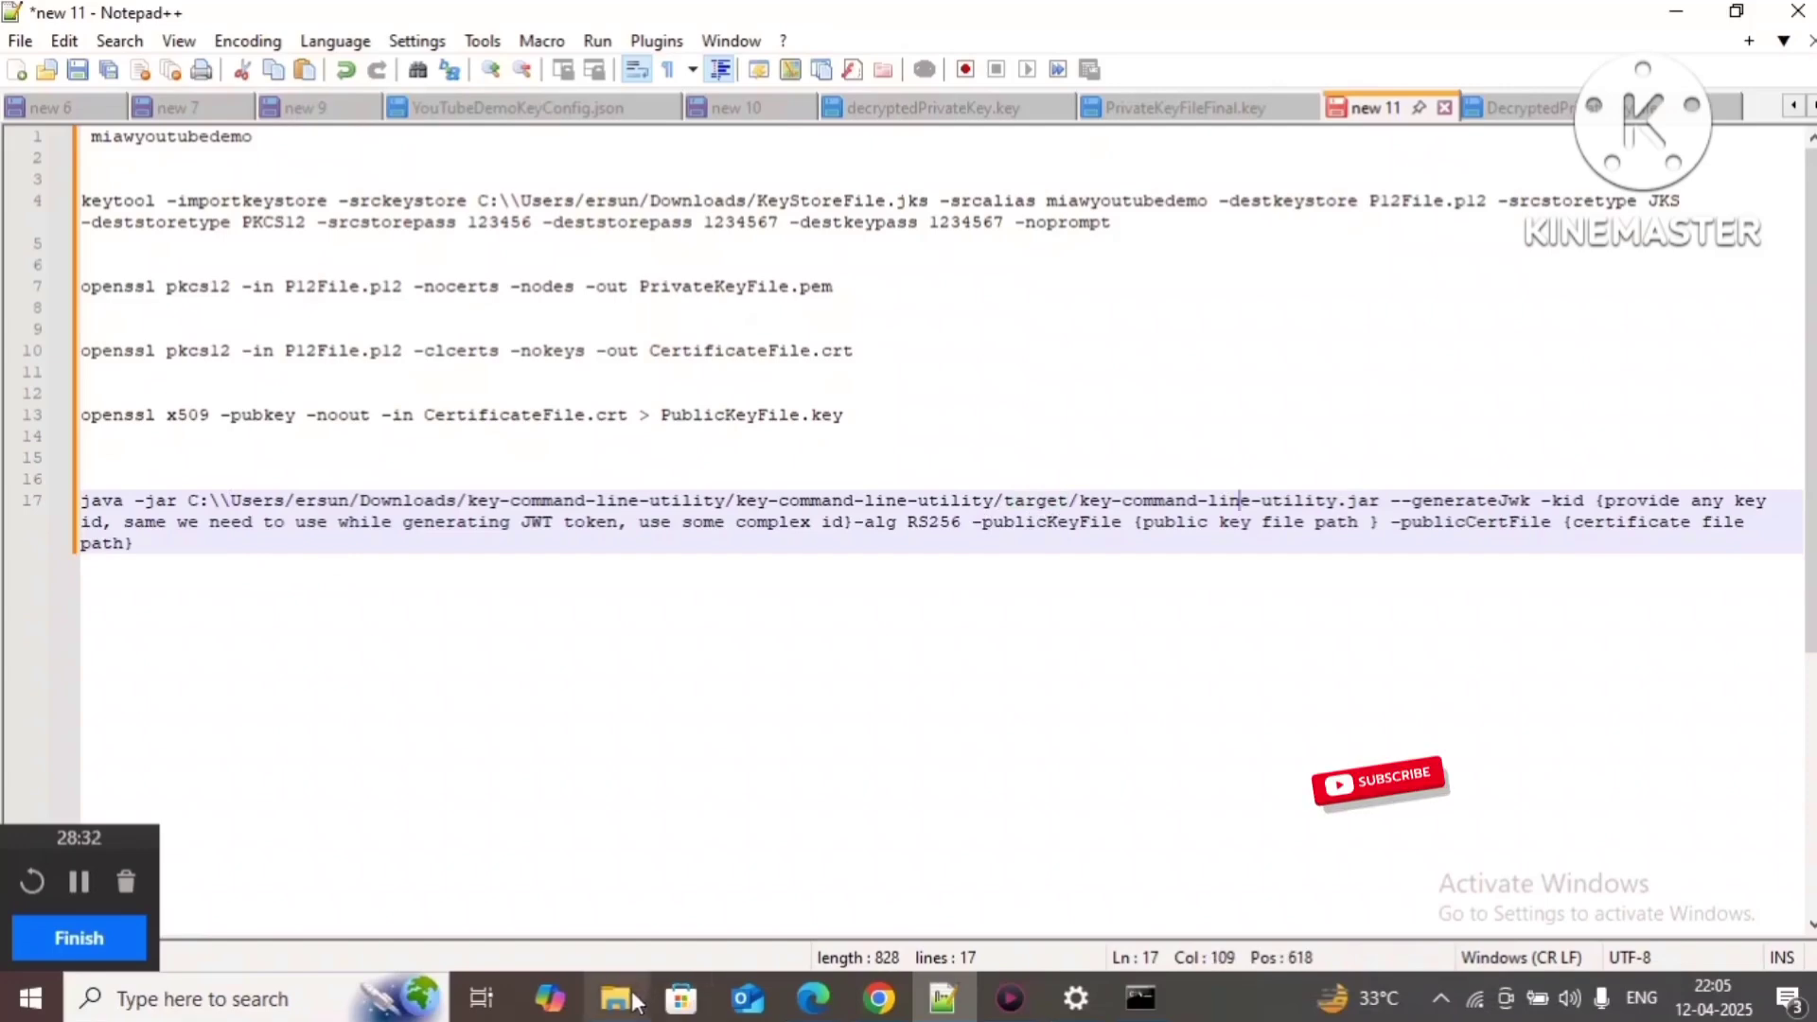
mouse_move(617, 999)
left_click(633, 951)
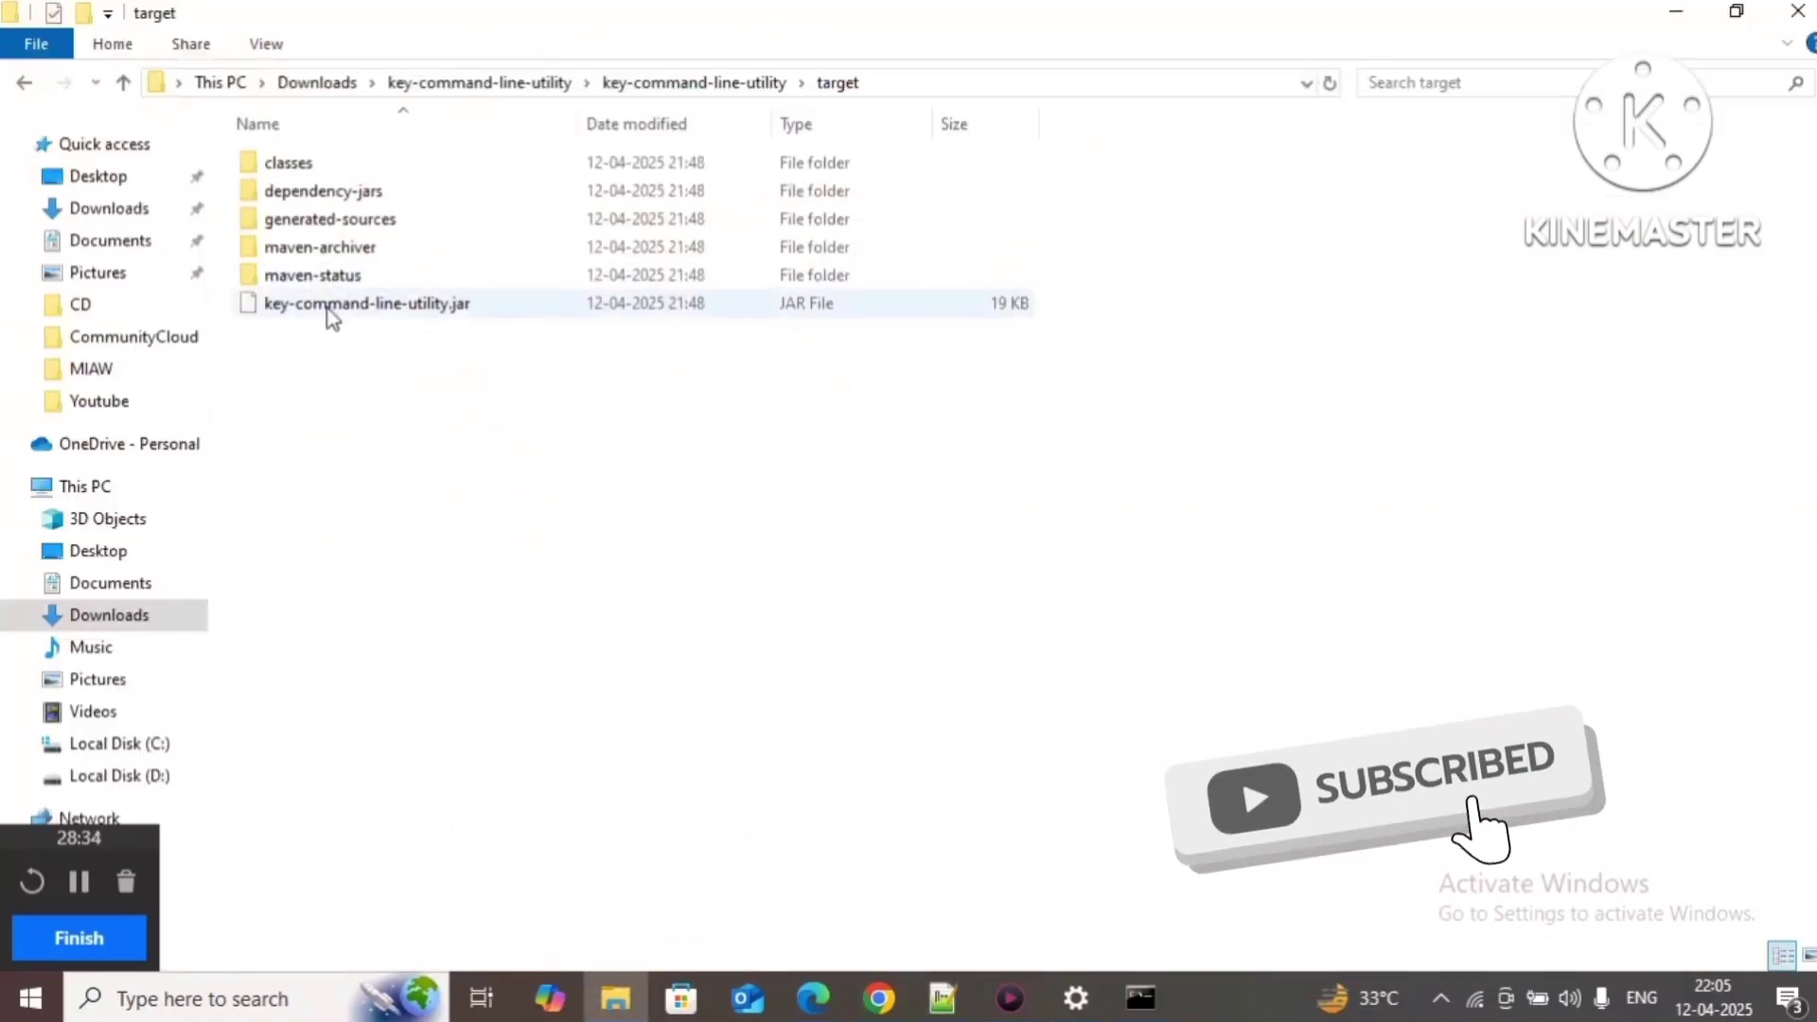
left_click(943, 999)
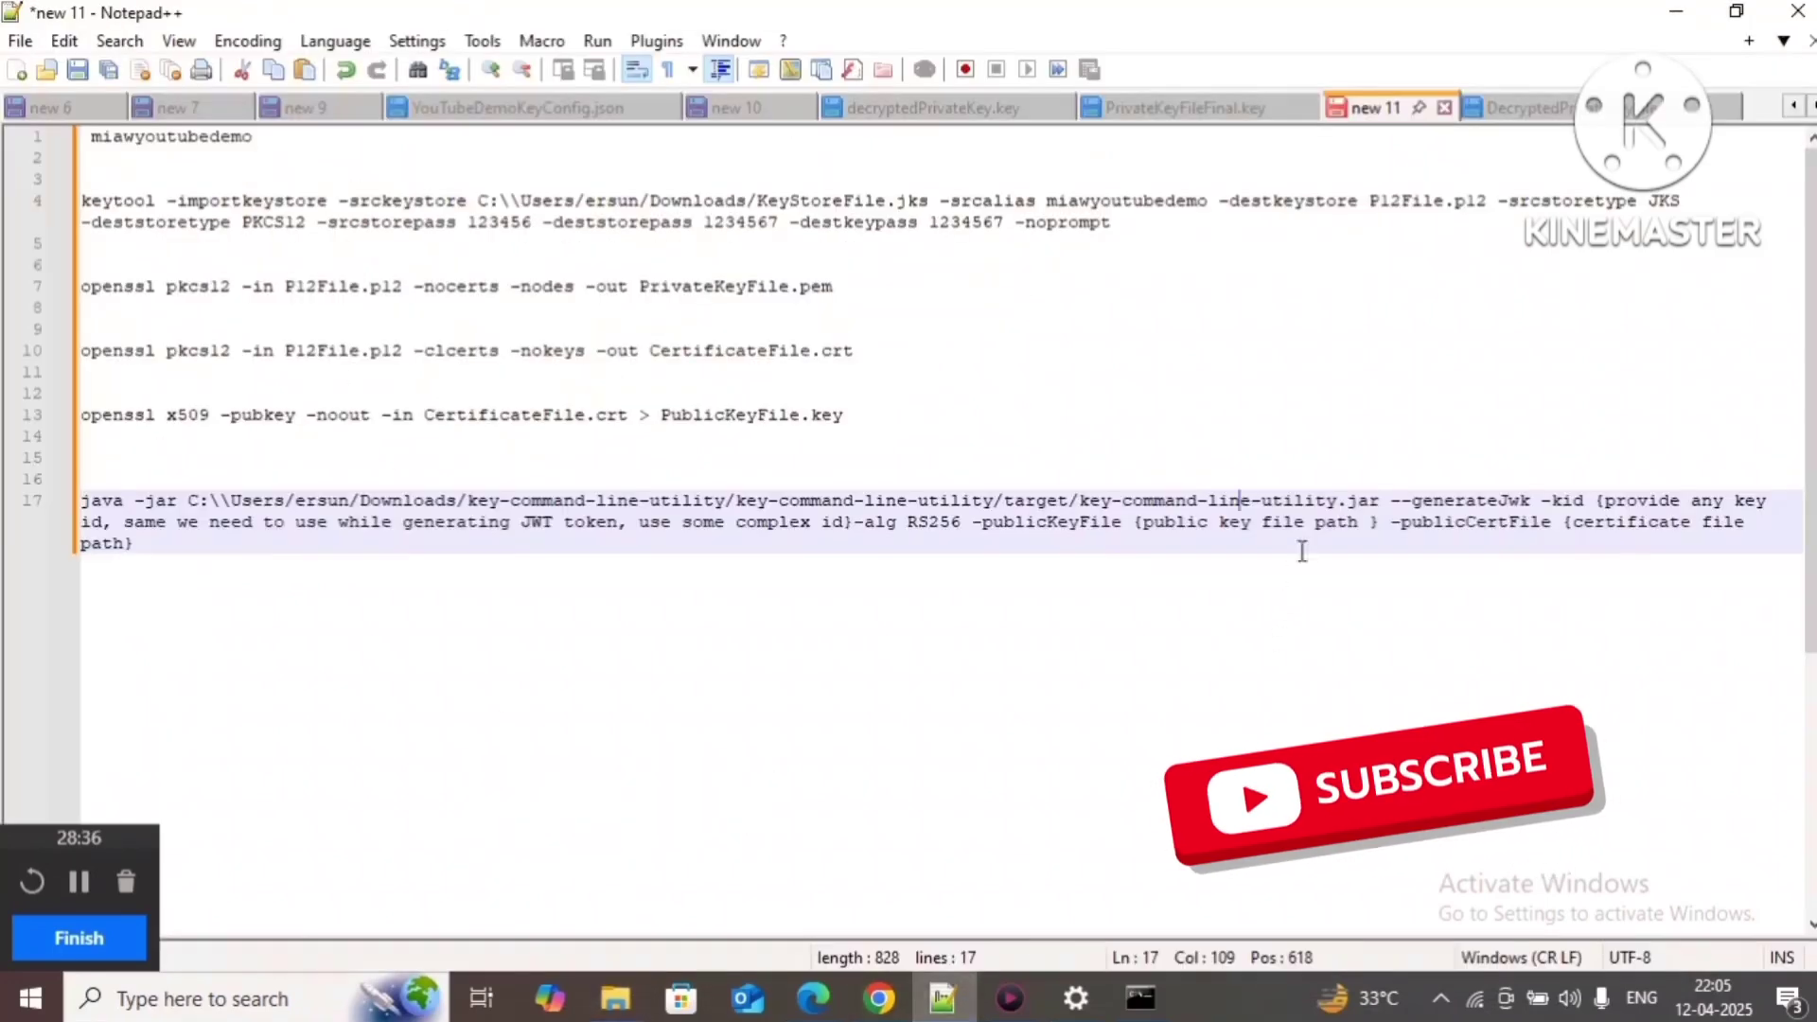
left_click_drag(1080, 501, 1360, 501)
left_click(1361, 501)
double_click(1473, 501)
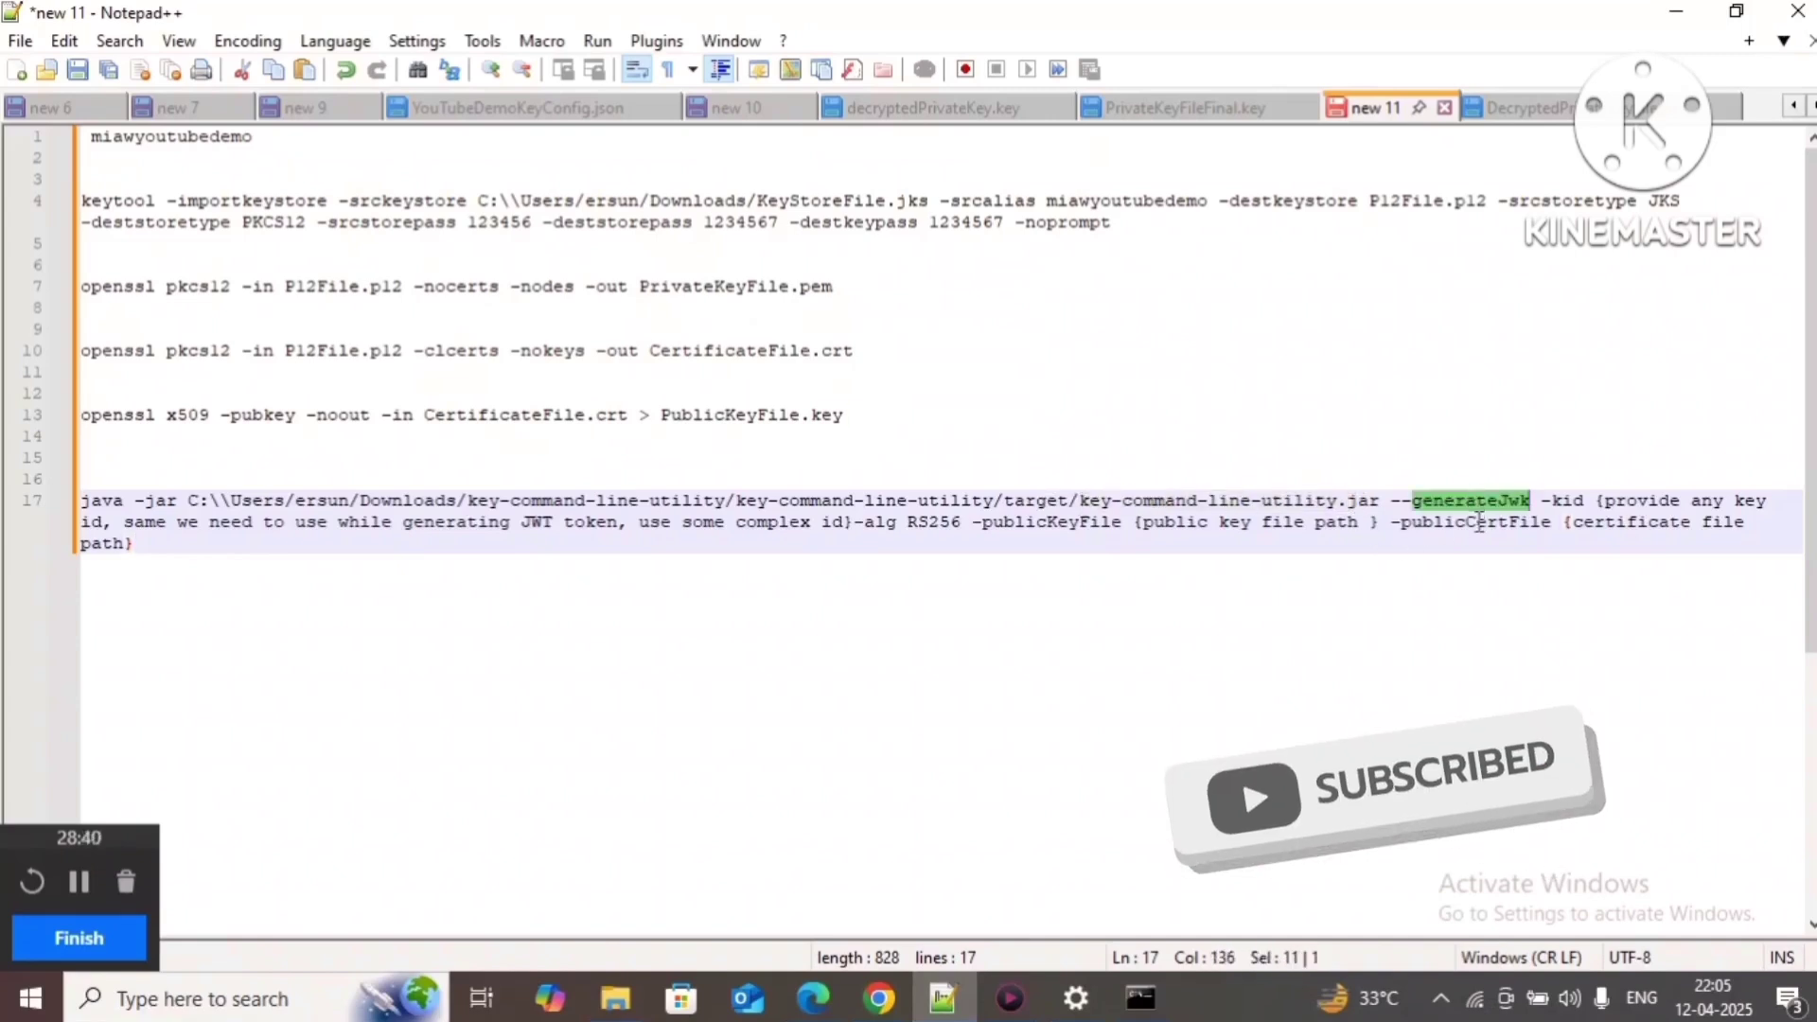
Step: Replace the -kid placeholder on line 17 with YoutubeMIAWUserSetupVerificationKid
left_click(1597, 500)
left_click_drag(1597, 500, 855, 524)
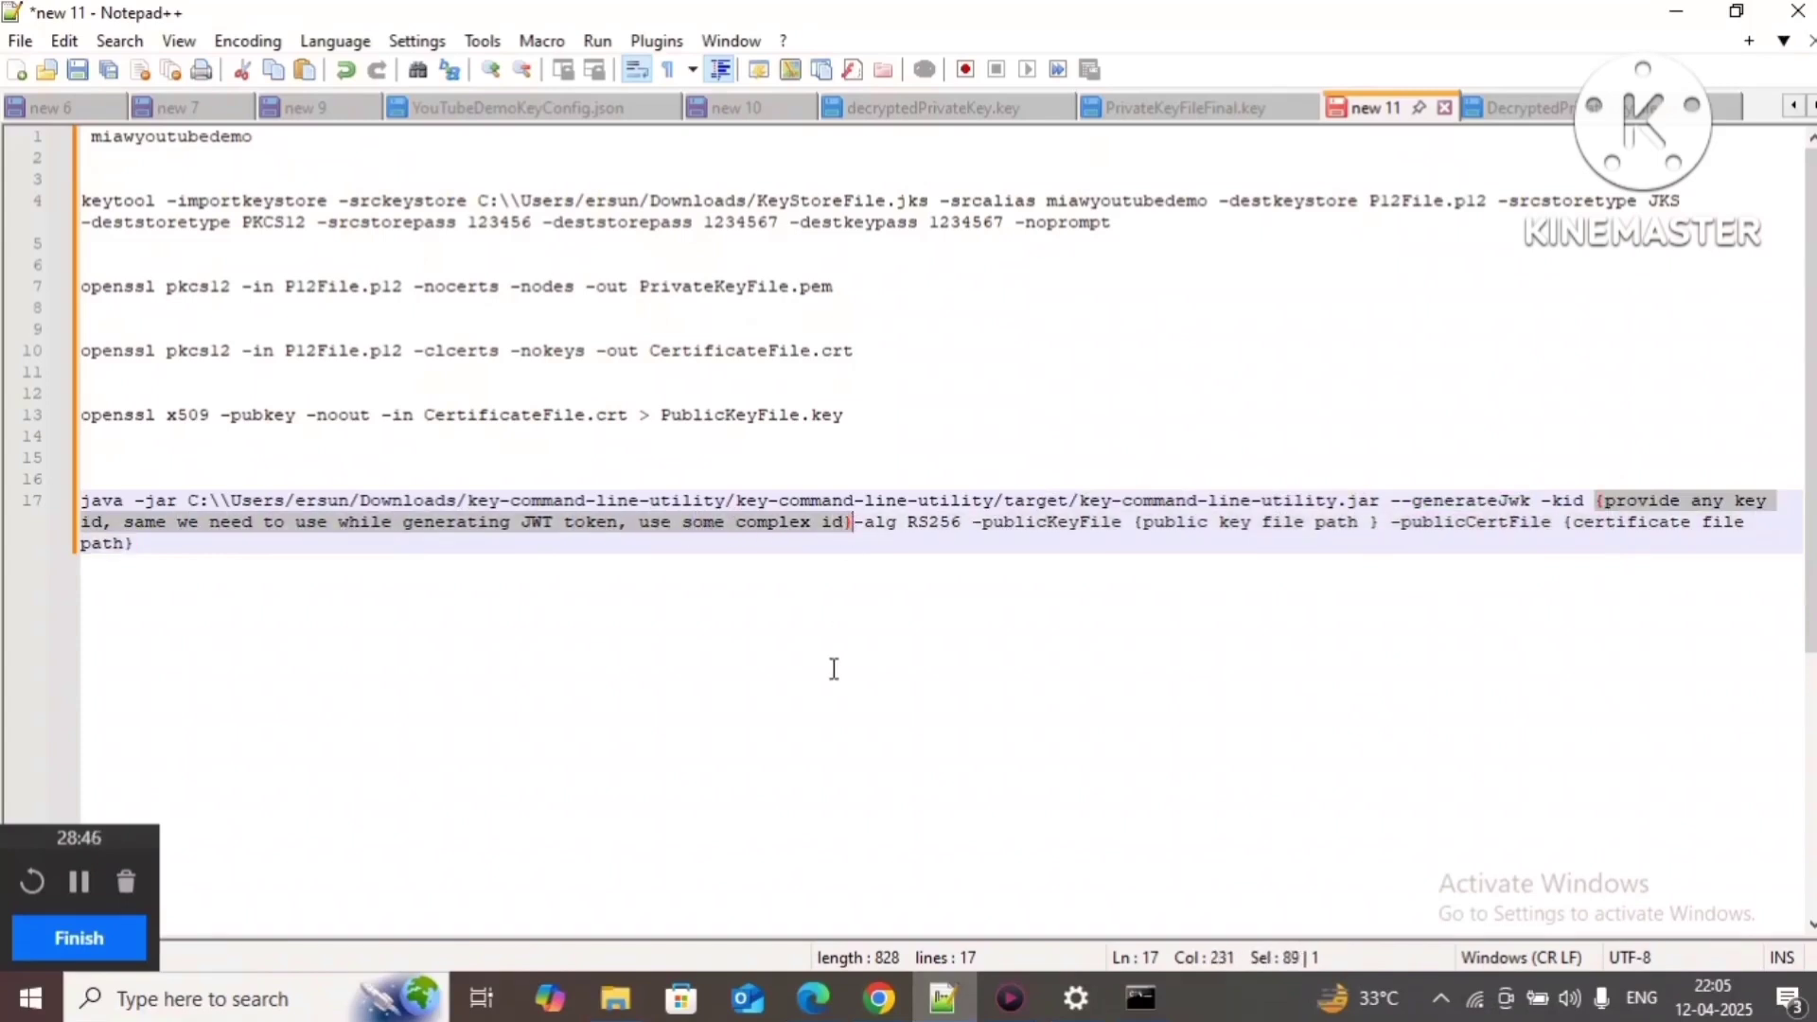
key("Delete")
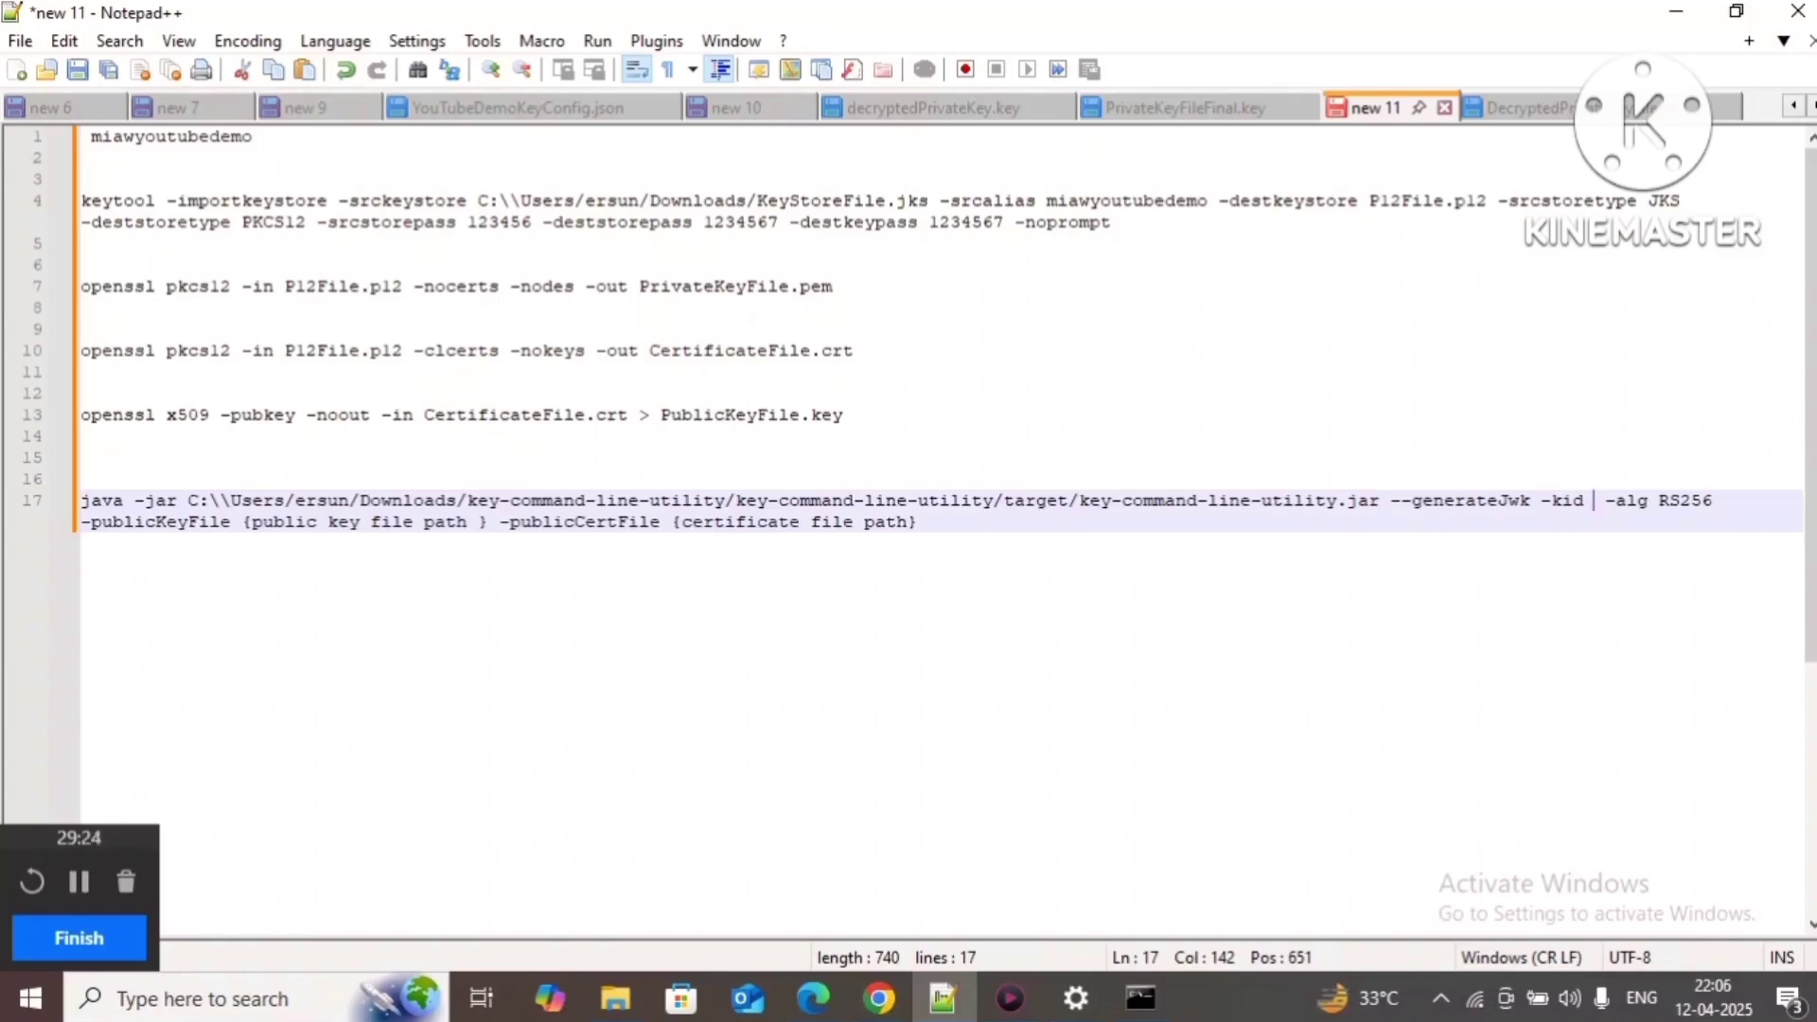
type("Youtub")
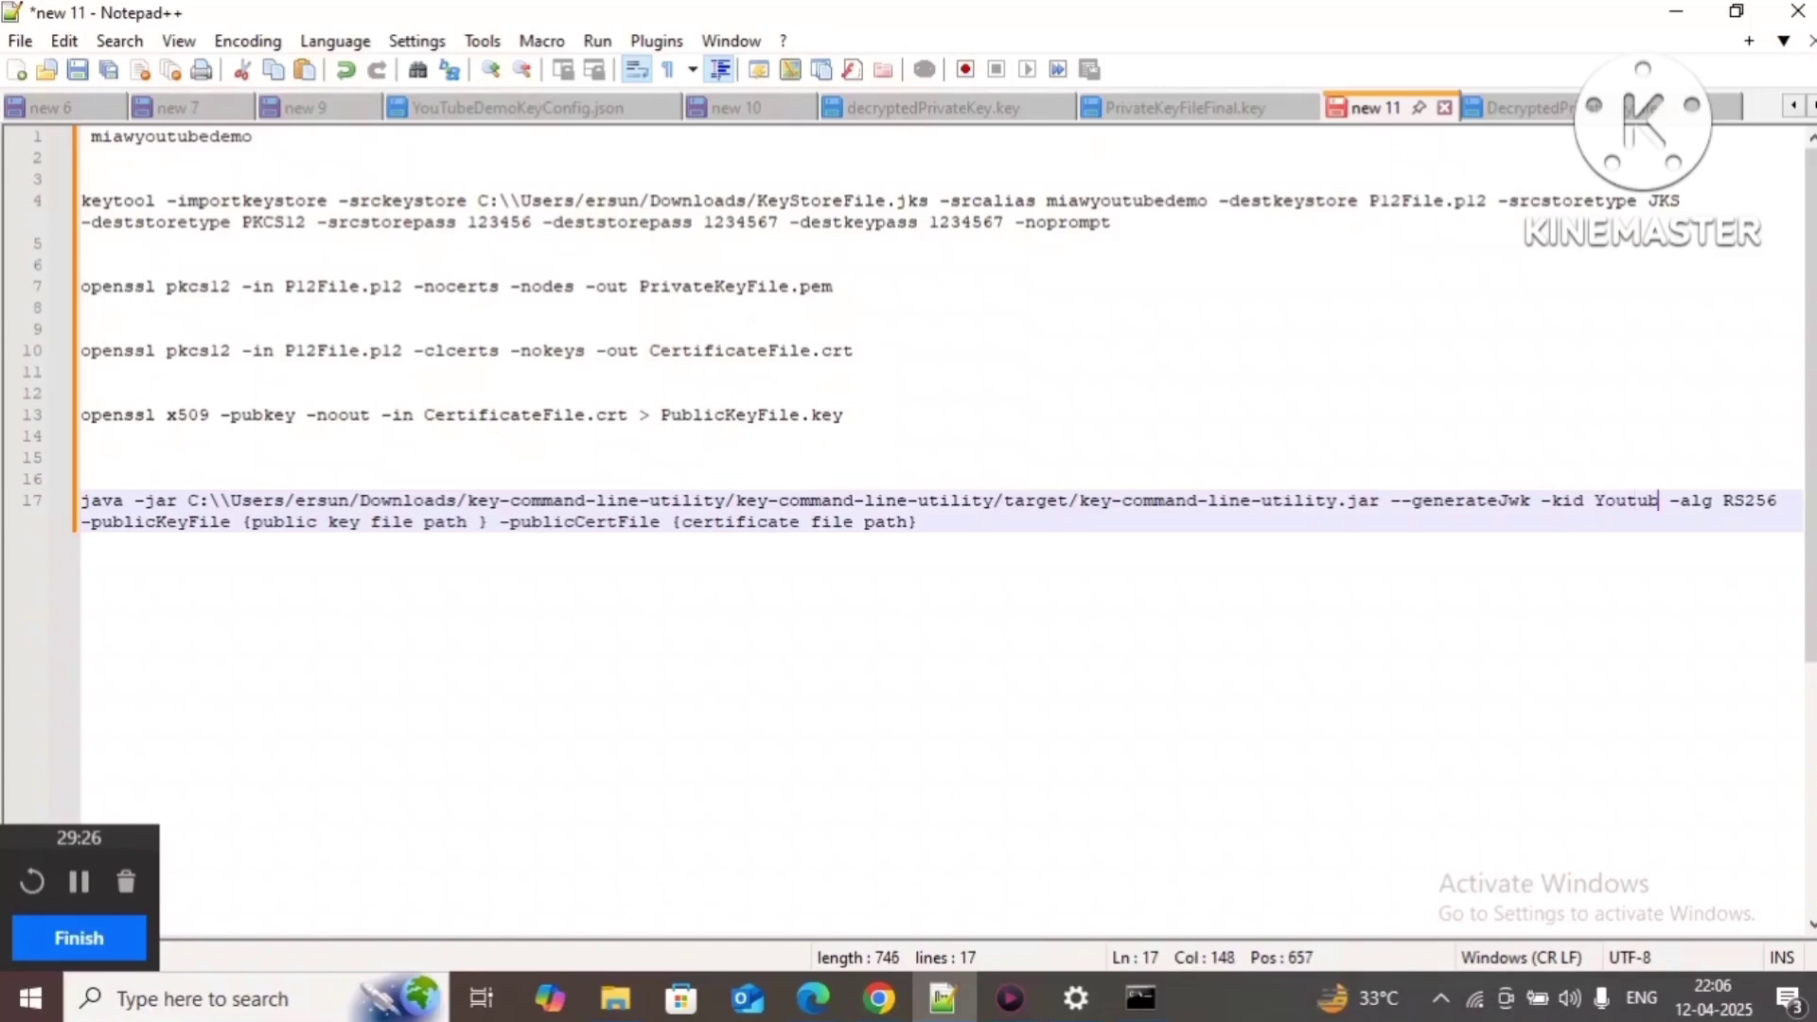
type("eMIAW")
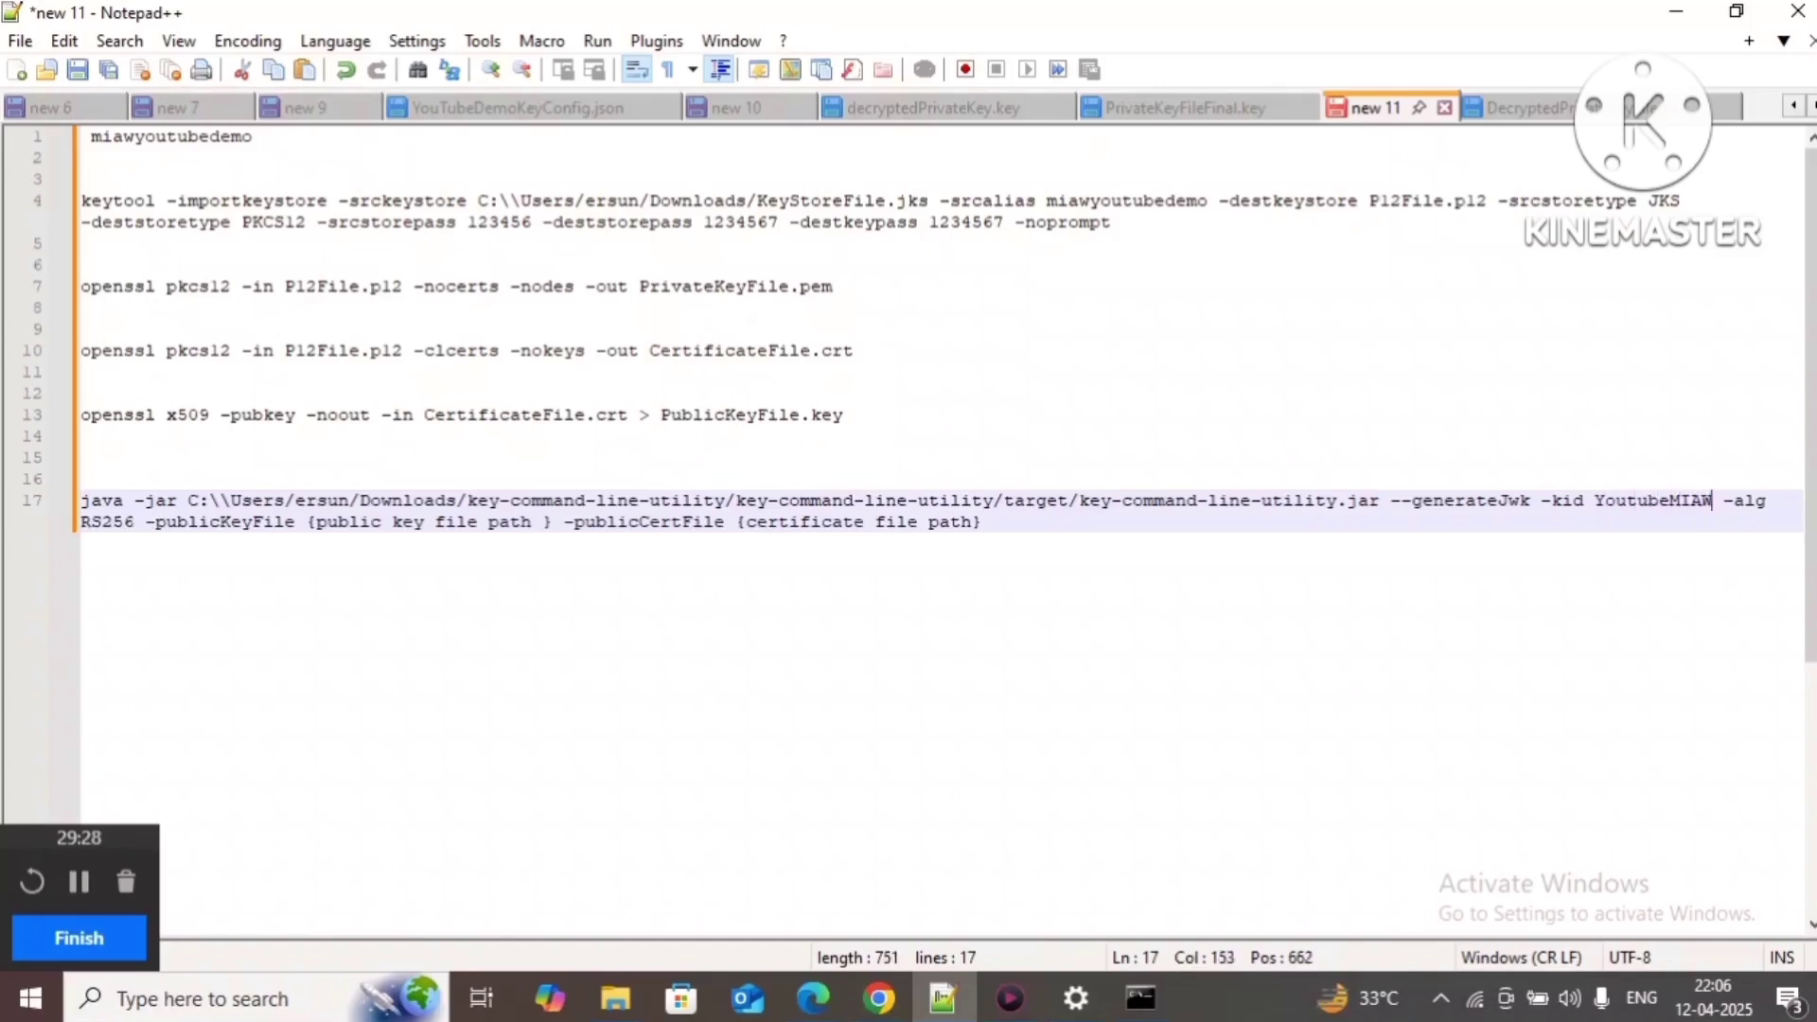
type("Usder")
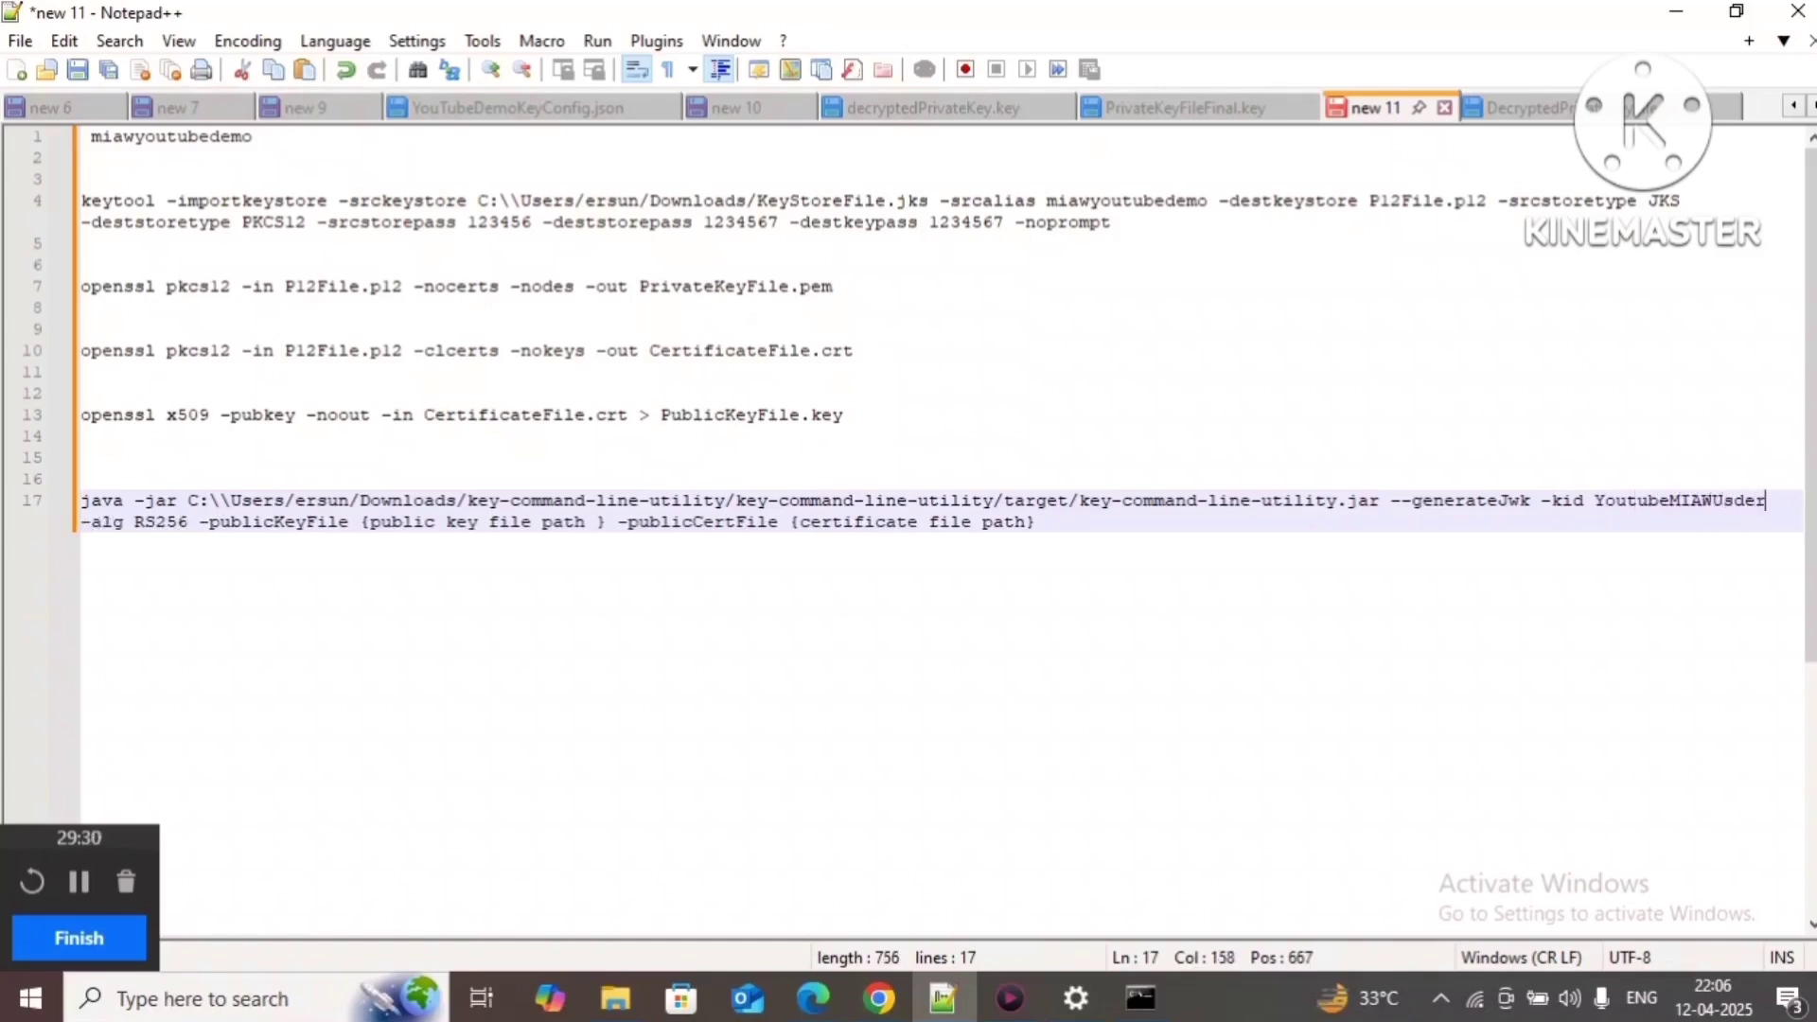
key("BackSpace")
key("BackSpace")
key("BackSpace")
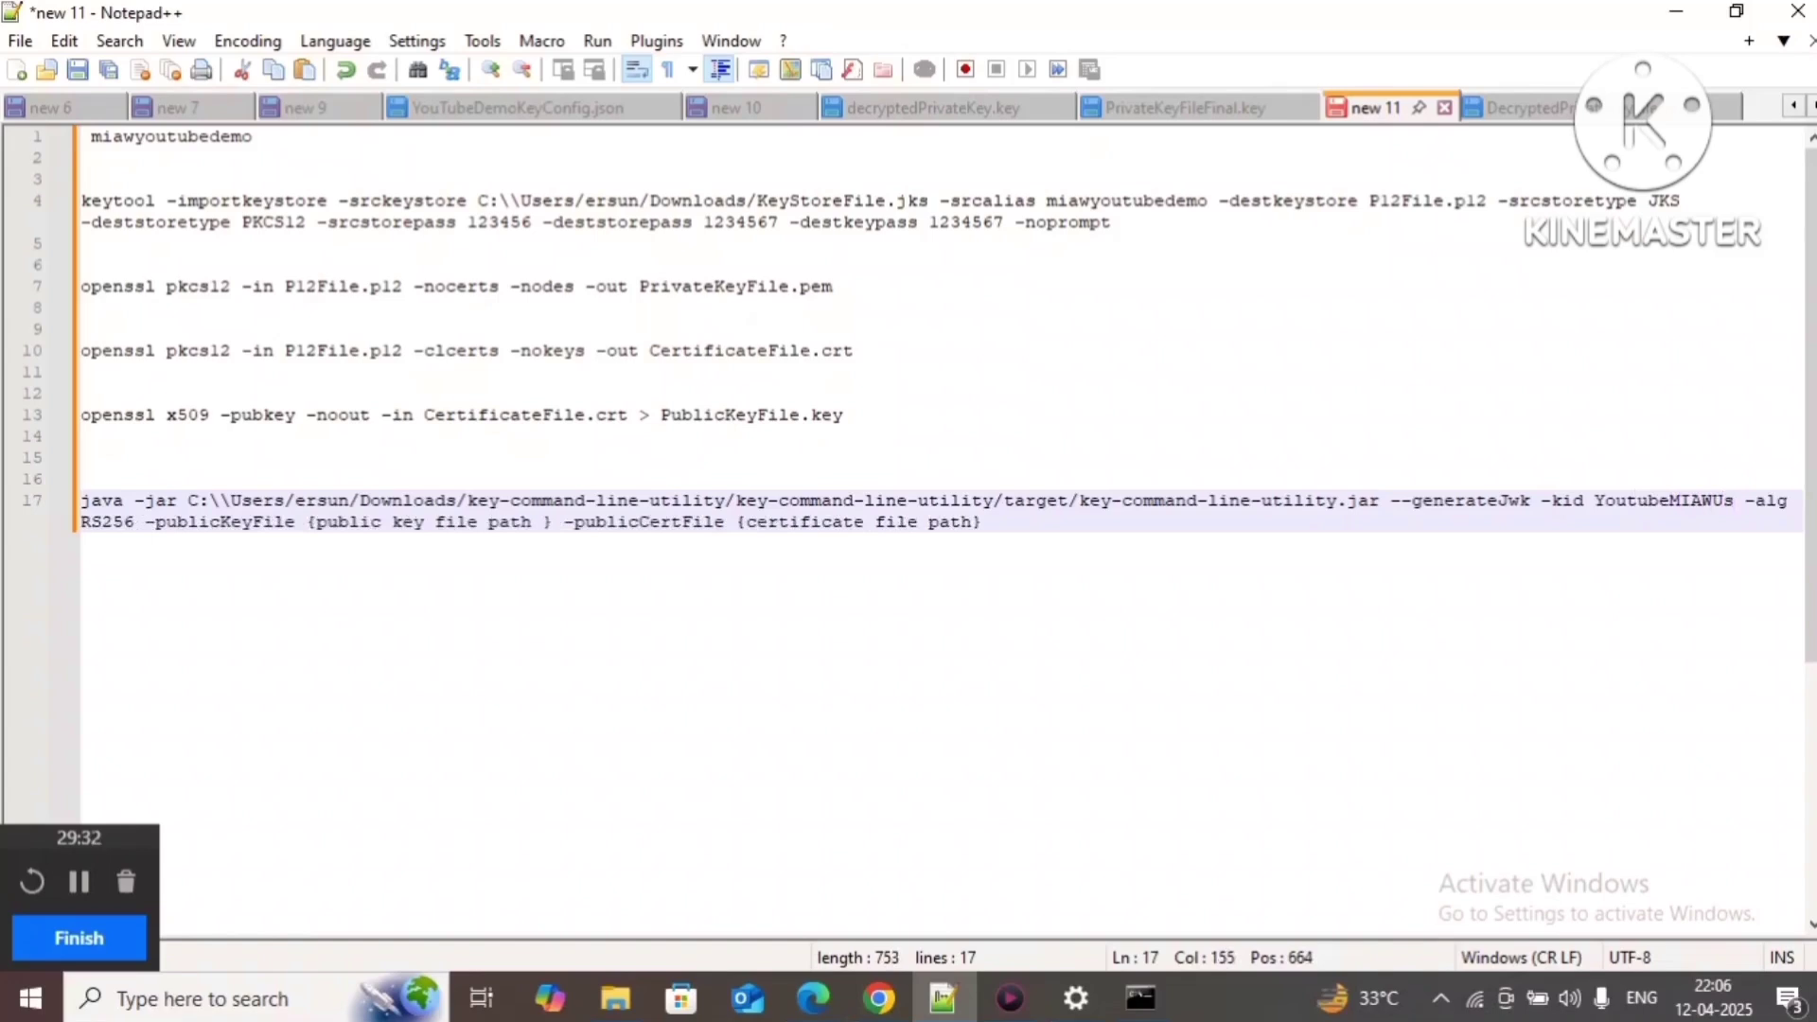
type("erSetup")
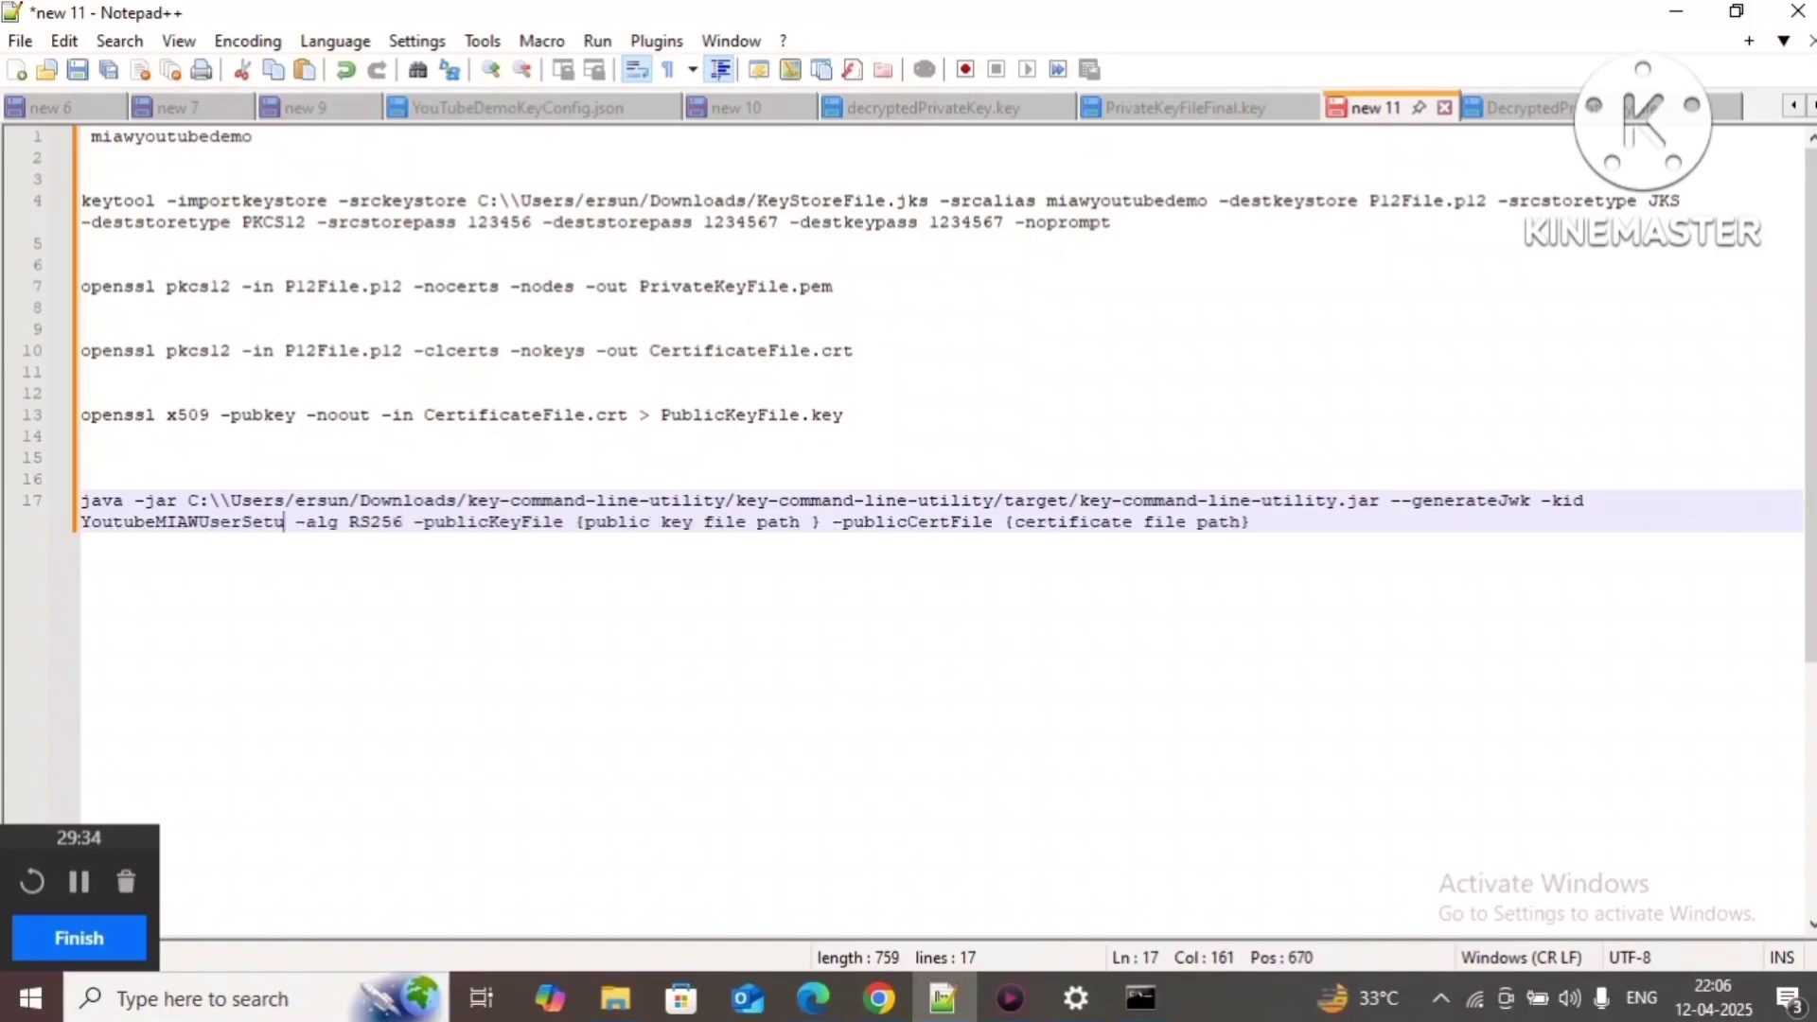
type("Verifi")
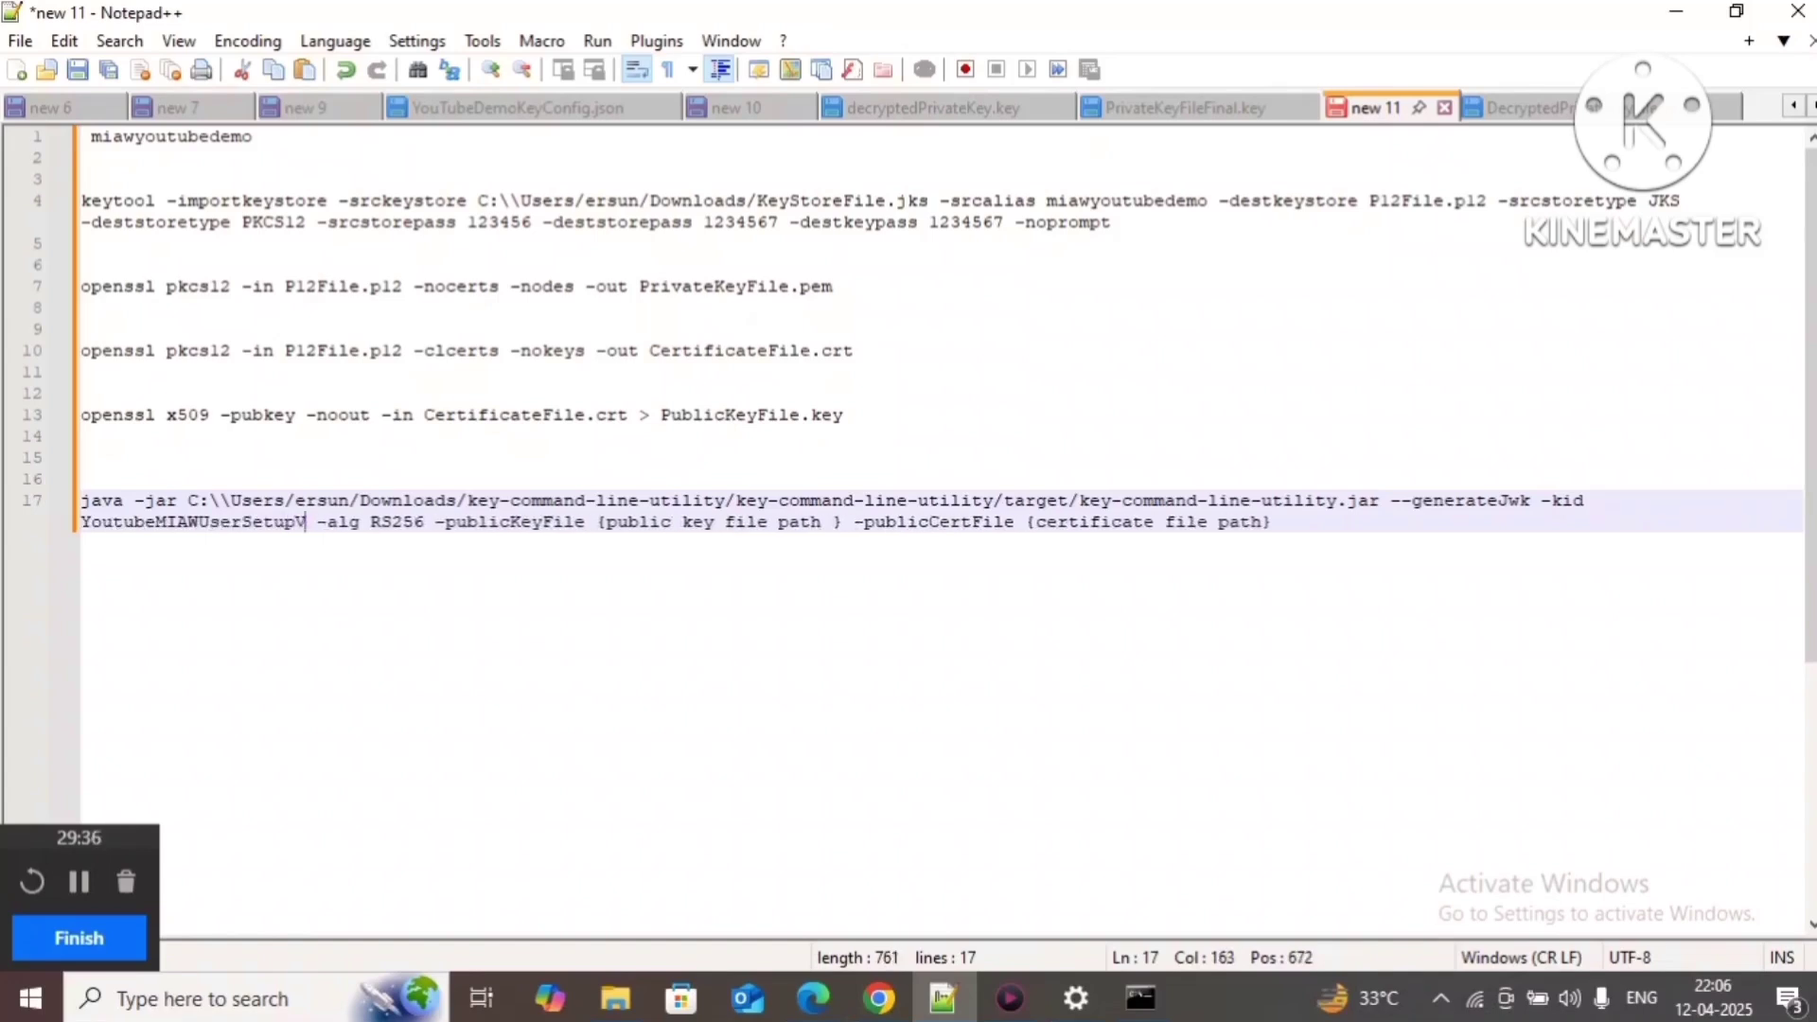
type("cationK")
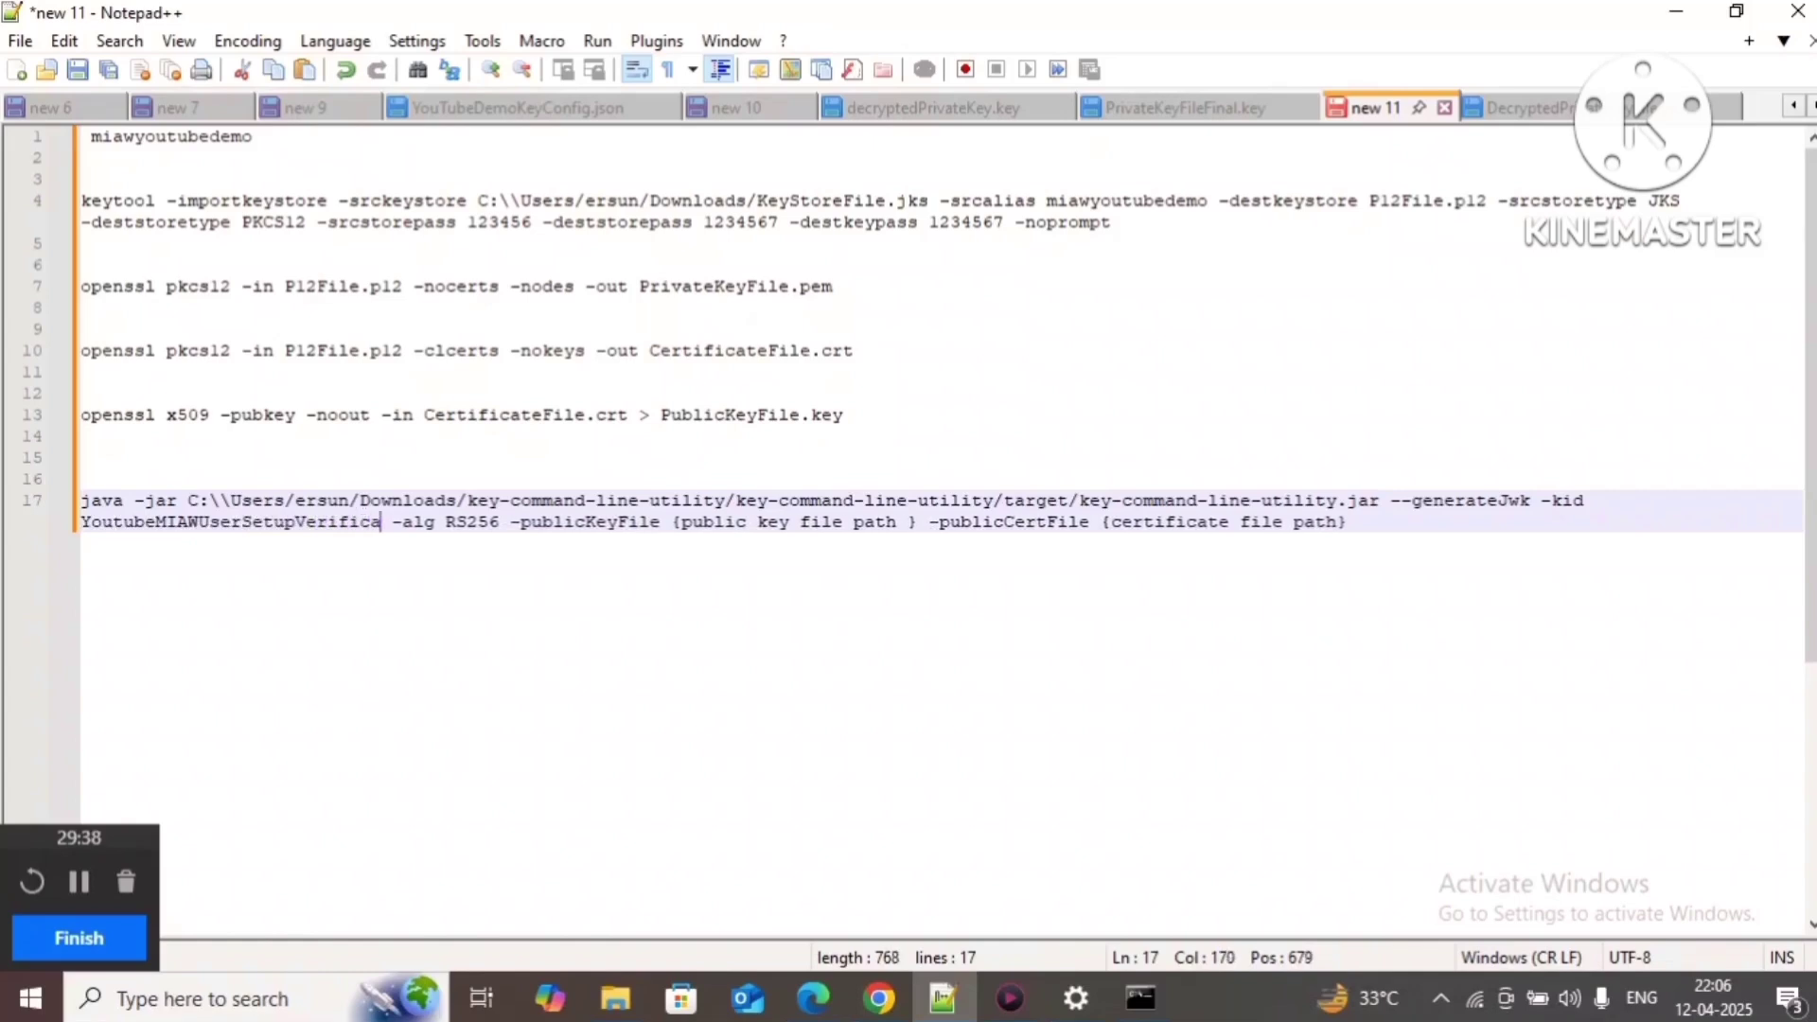
type("id")
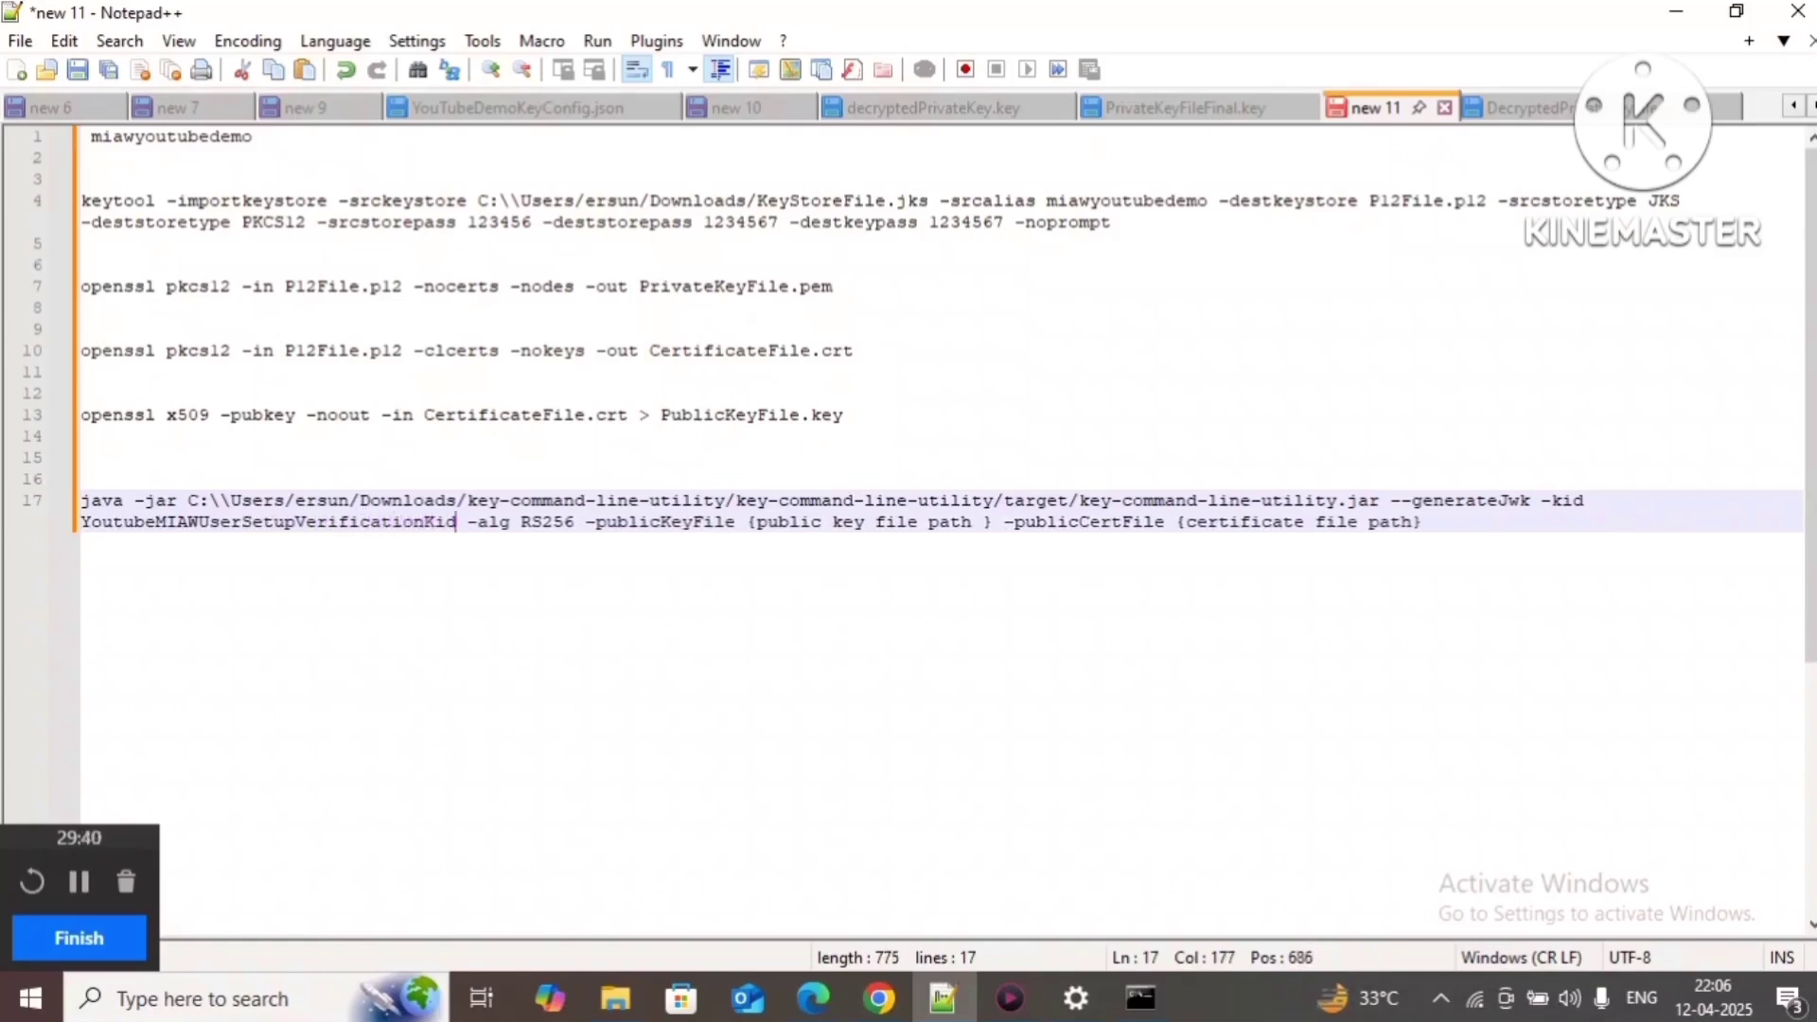
double_click(157, 522)
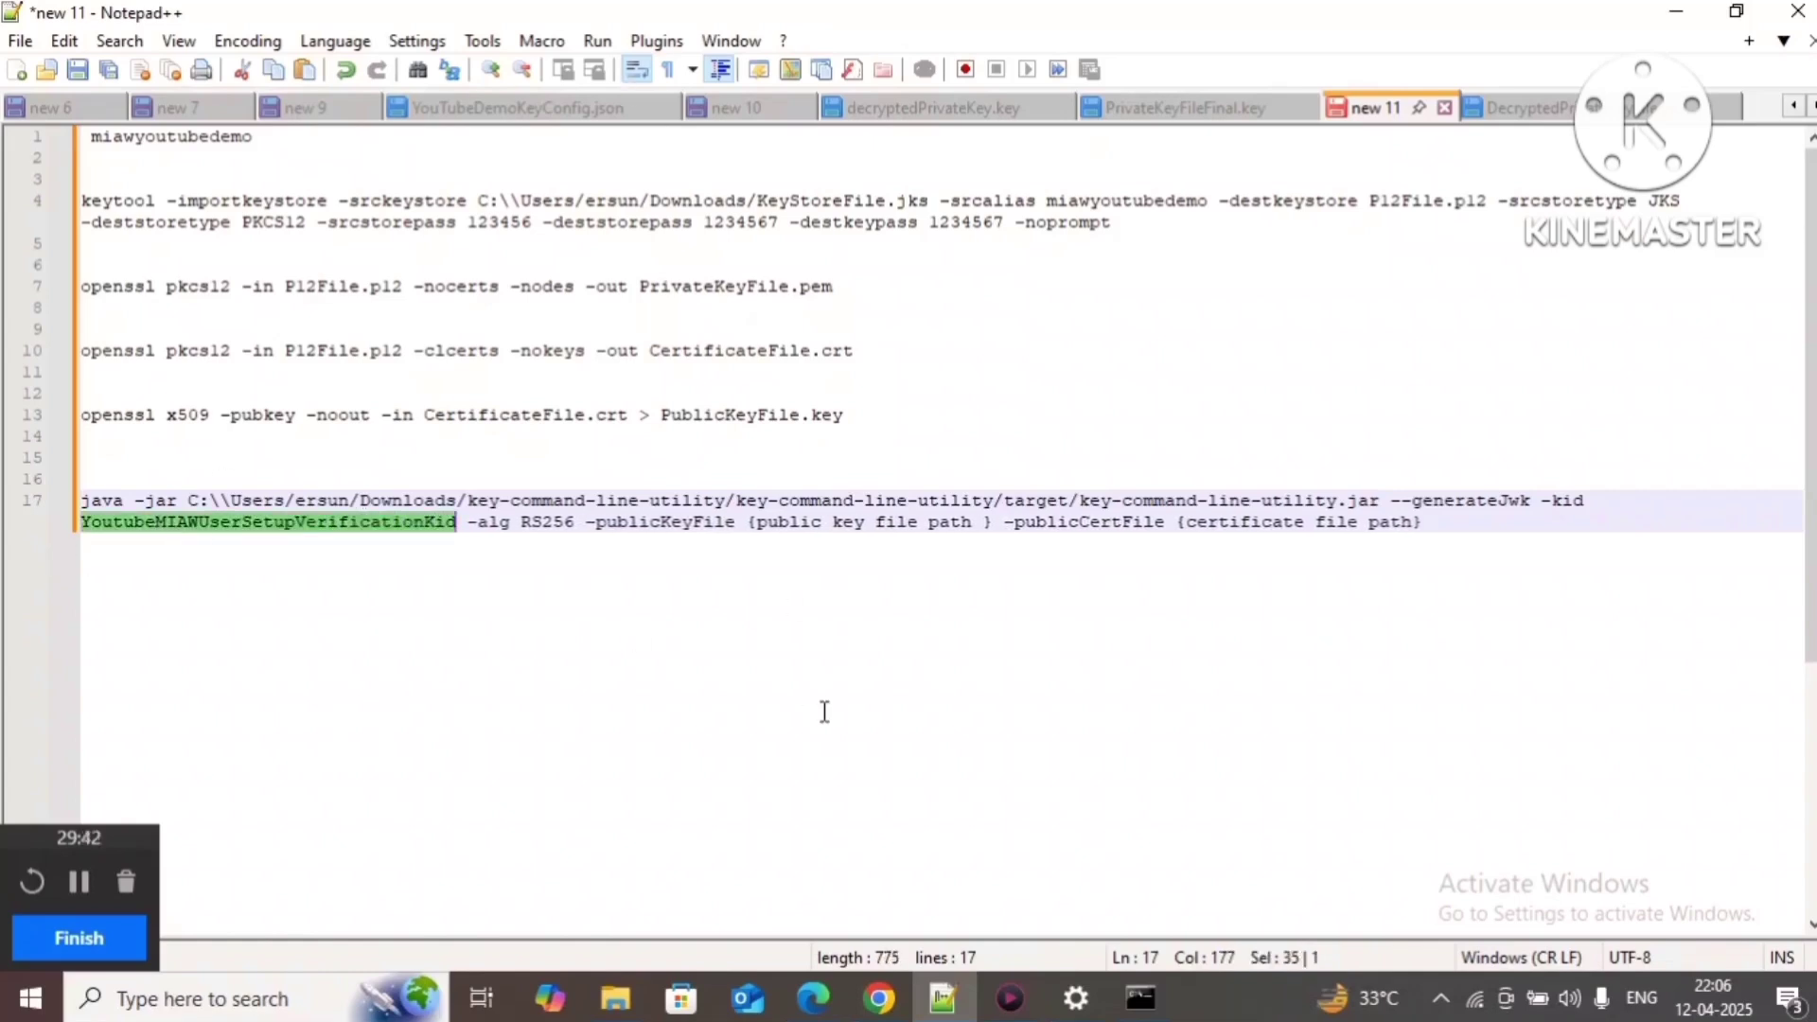
Step: Copy PublicKeyFile.key from line 13 over the -publicKeyFile placeholder on line 17
left_click(707, 588)
left_click_drag(521, 522, 579, 526)
left_click(721, 554)
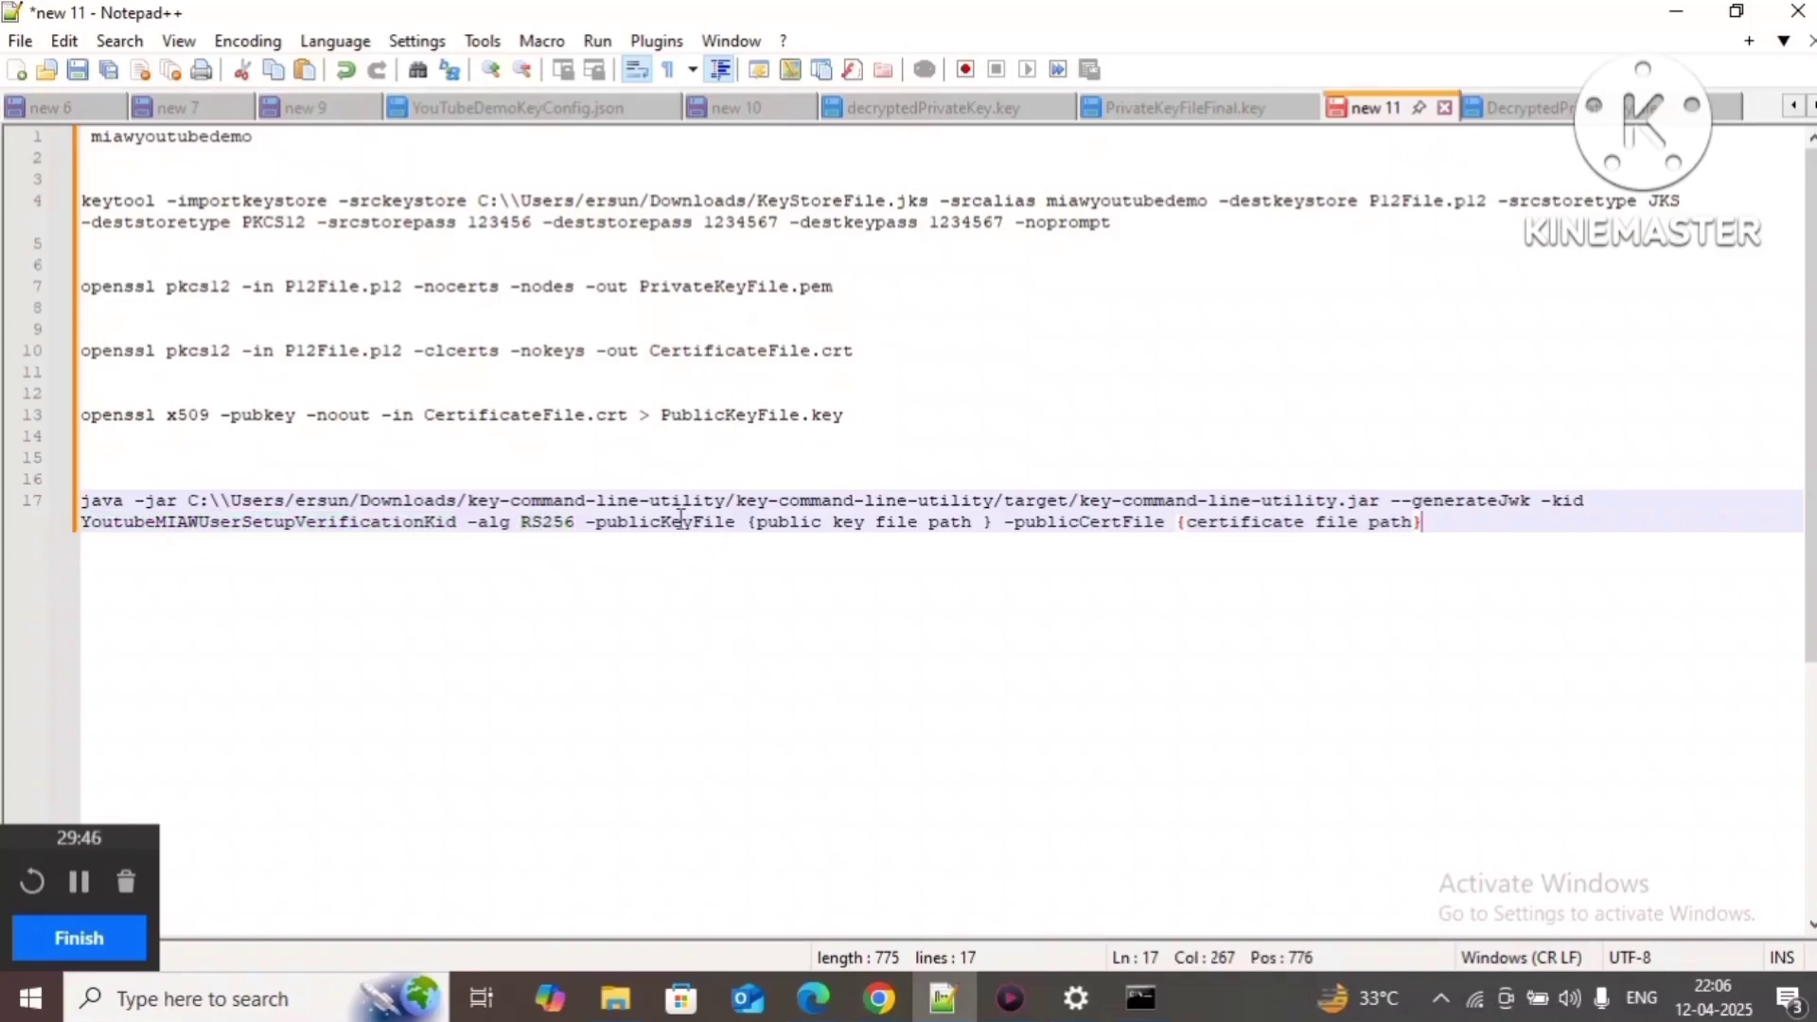
double_click(695, 530)
left_click(872, 527)
left_click_drag(662, 416, 864, 416)
key("ctrl+c")
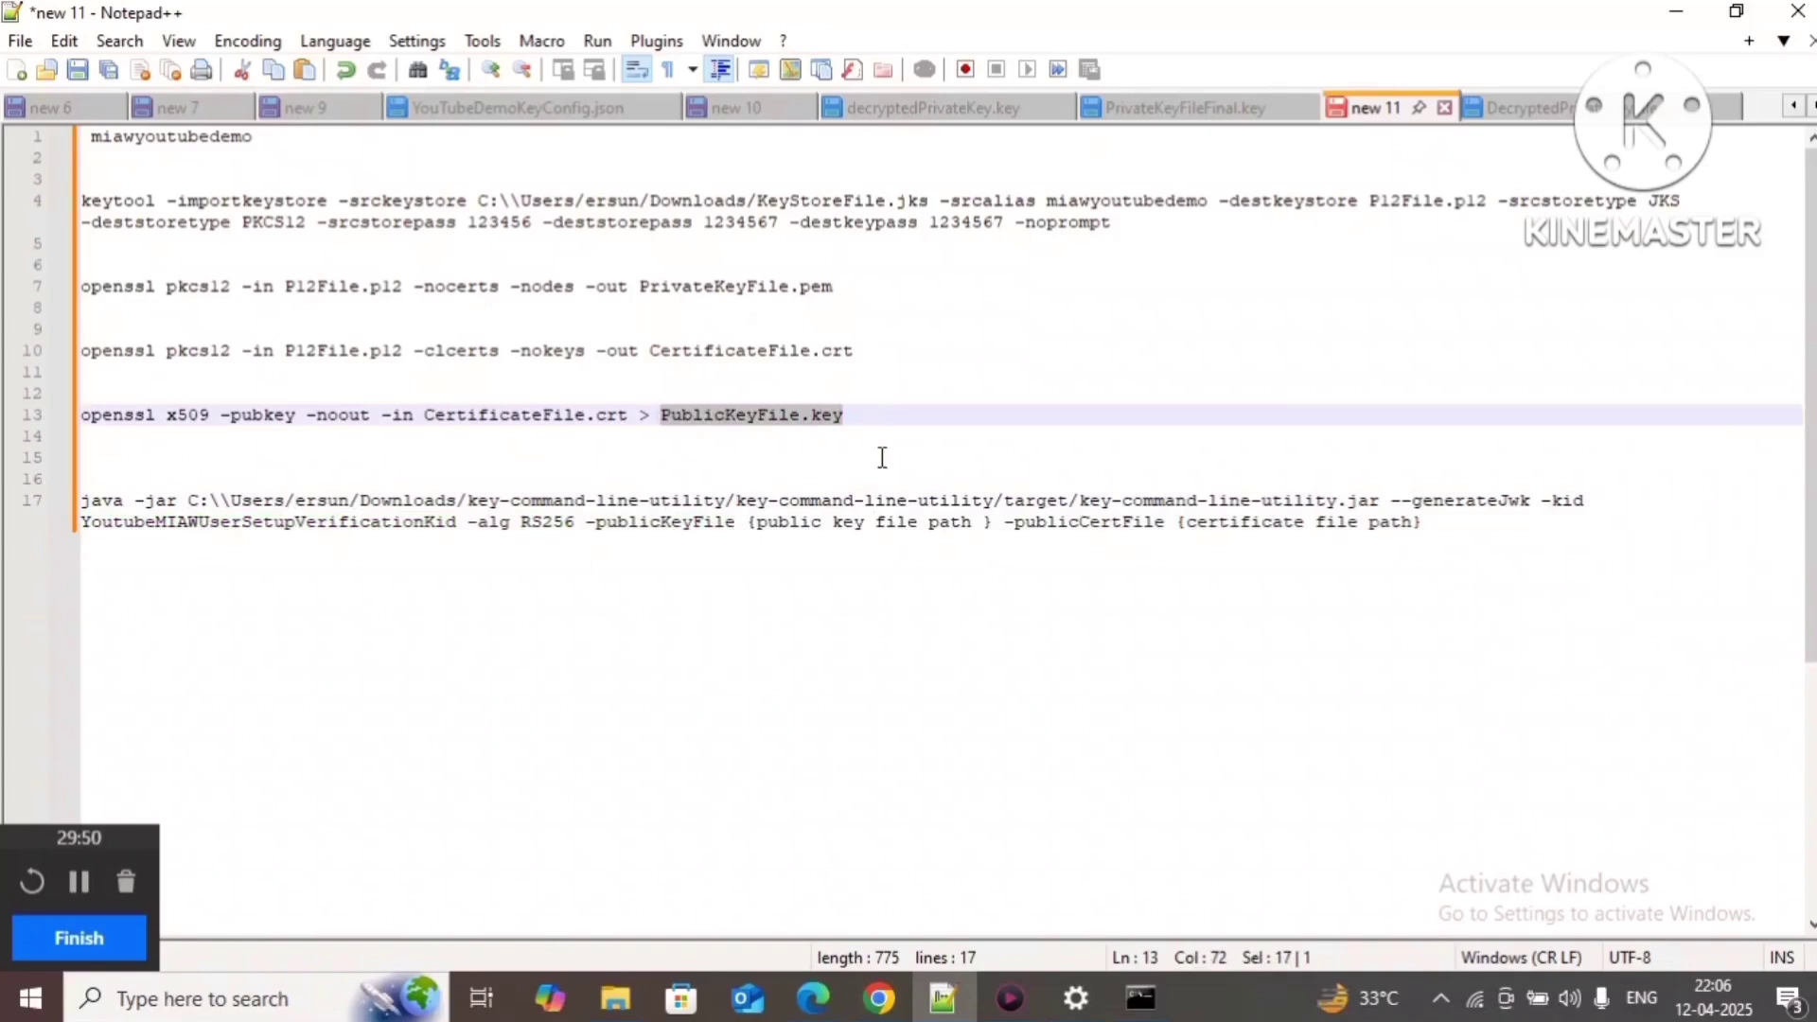
left_click_drag(747, 523, 991, 523)
key("ctrl+v")
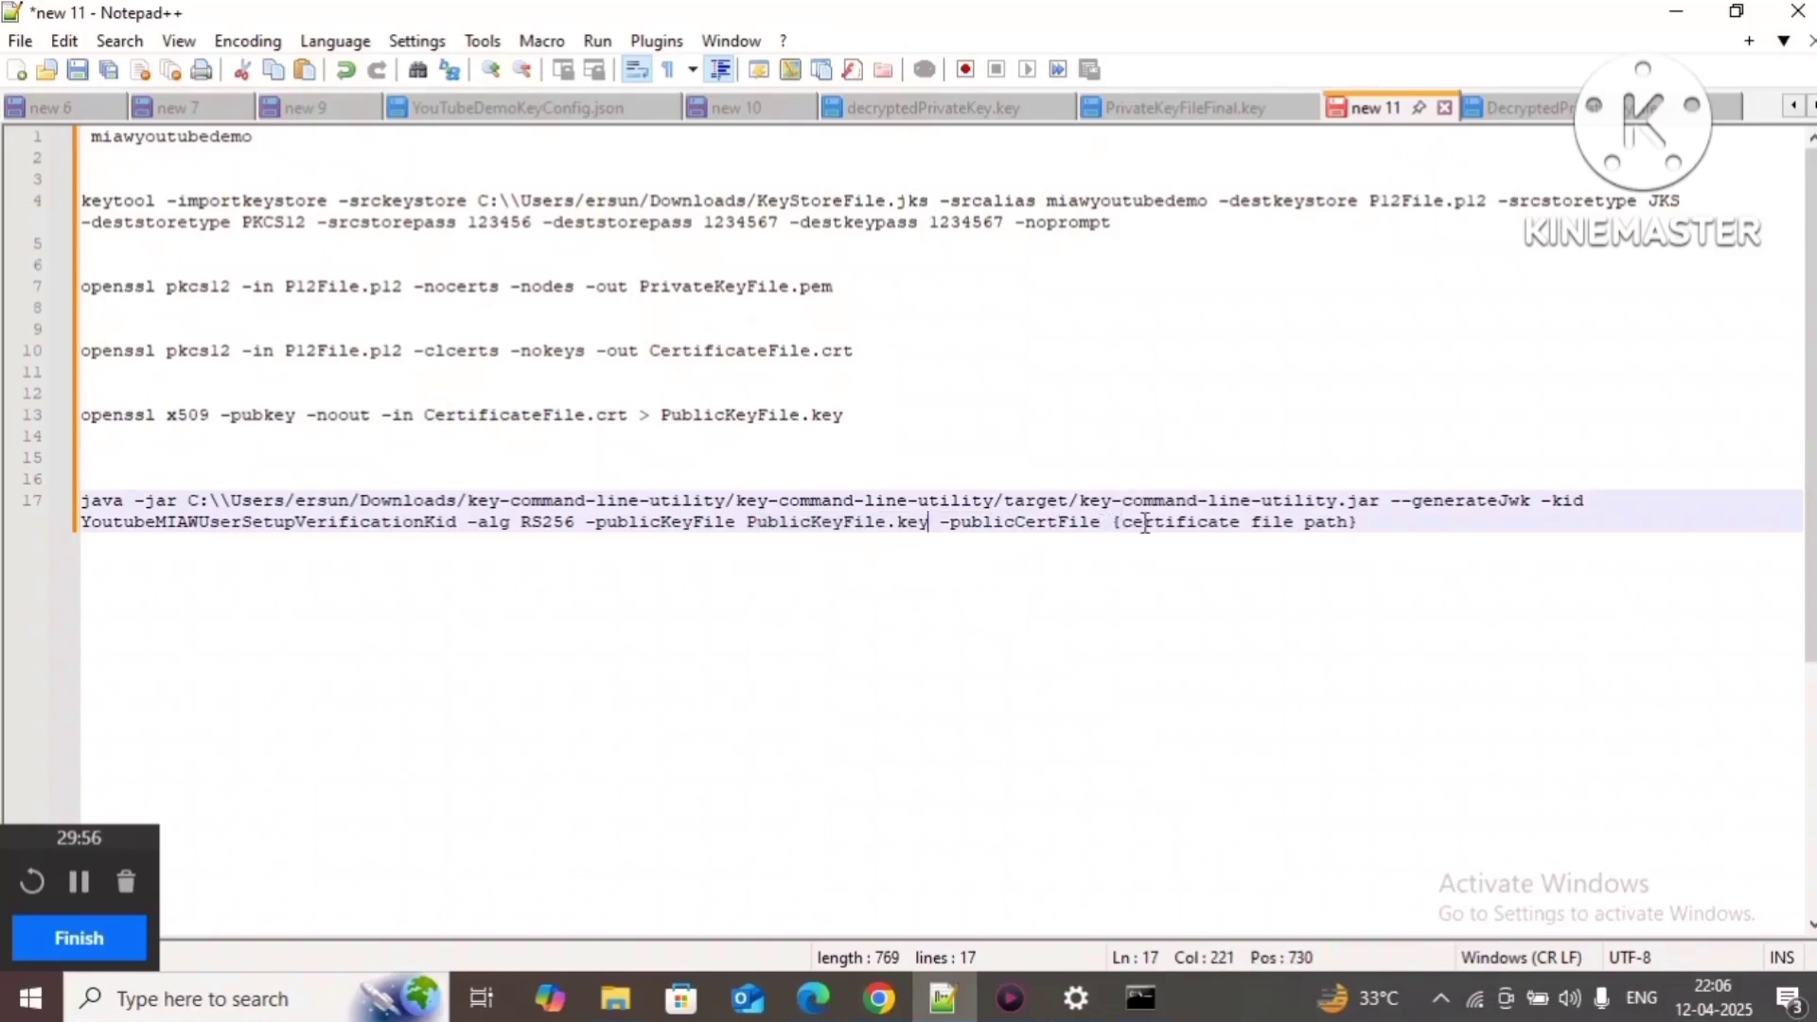
Step: Copy CertificateFile.crt from line 10 over the -publicCertFile placeholder
left_click(1037, 524)
double_click(1037, 525)
double_click(1210, 523)
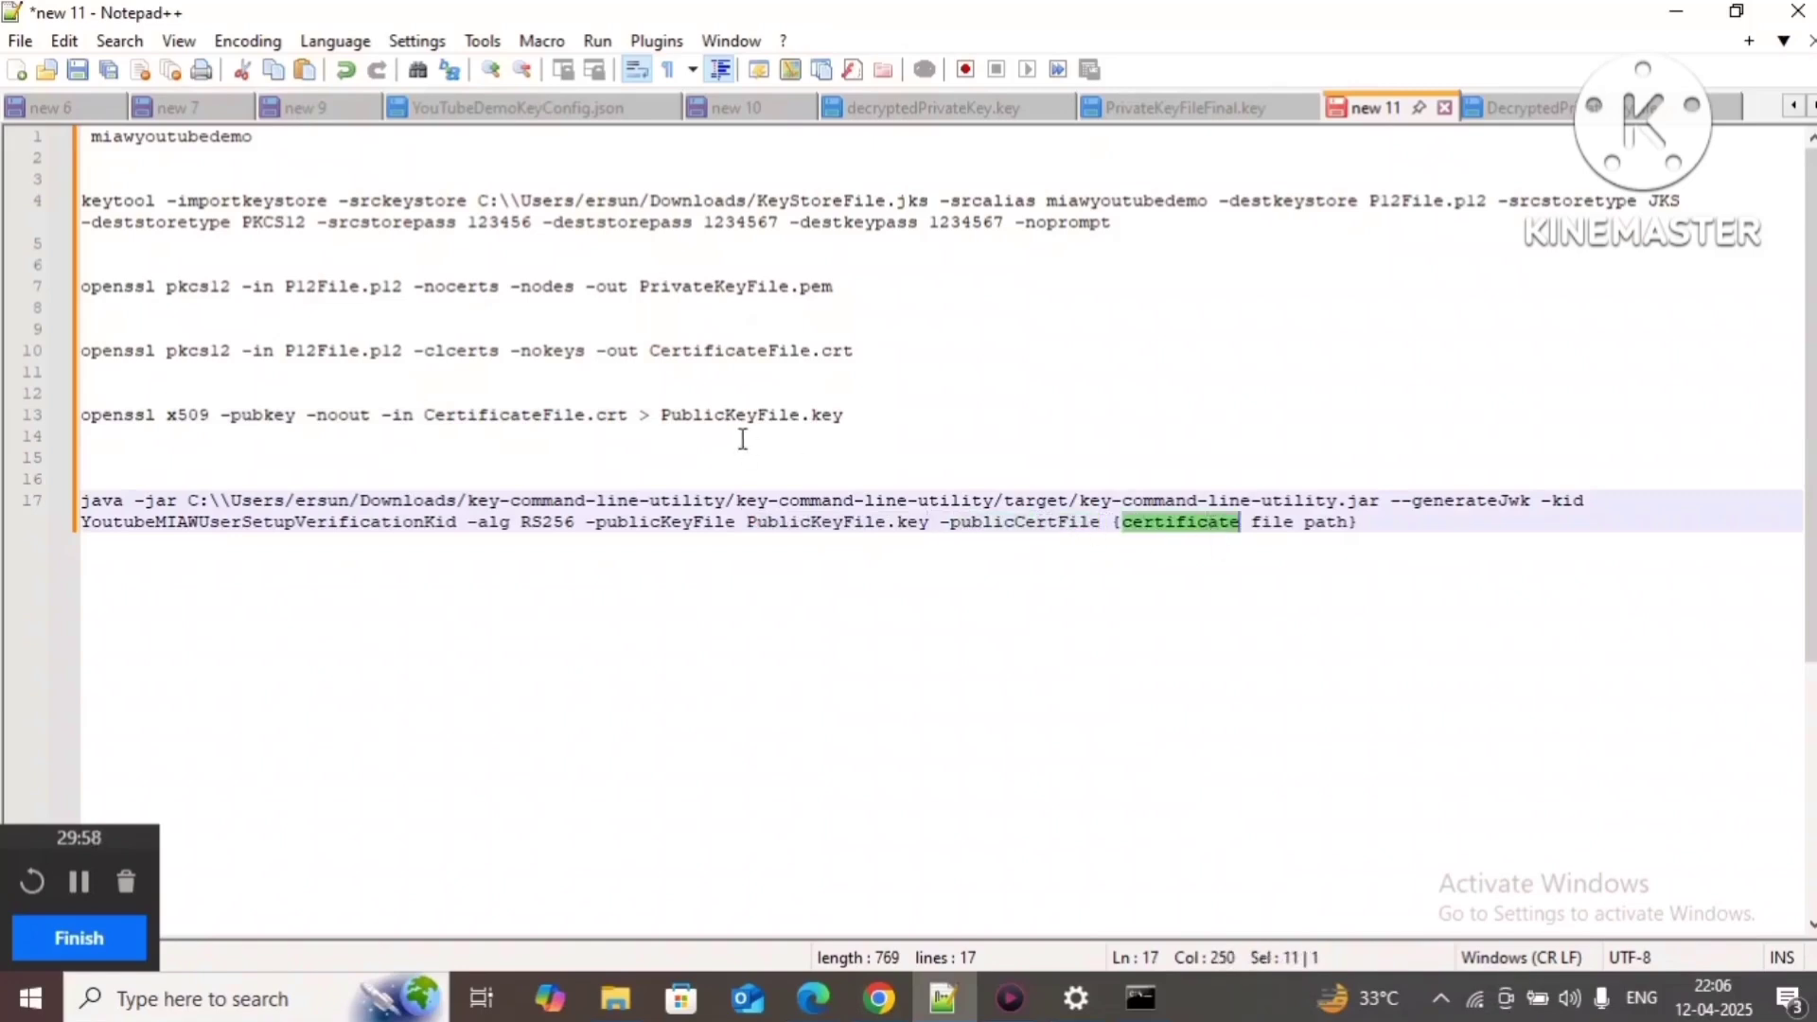
left_click_drag(651, 353, 897, 358)
key("ctrl+c")
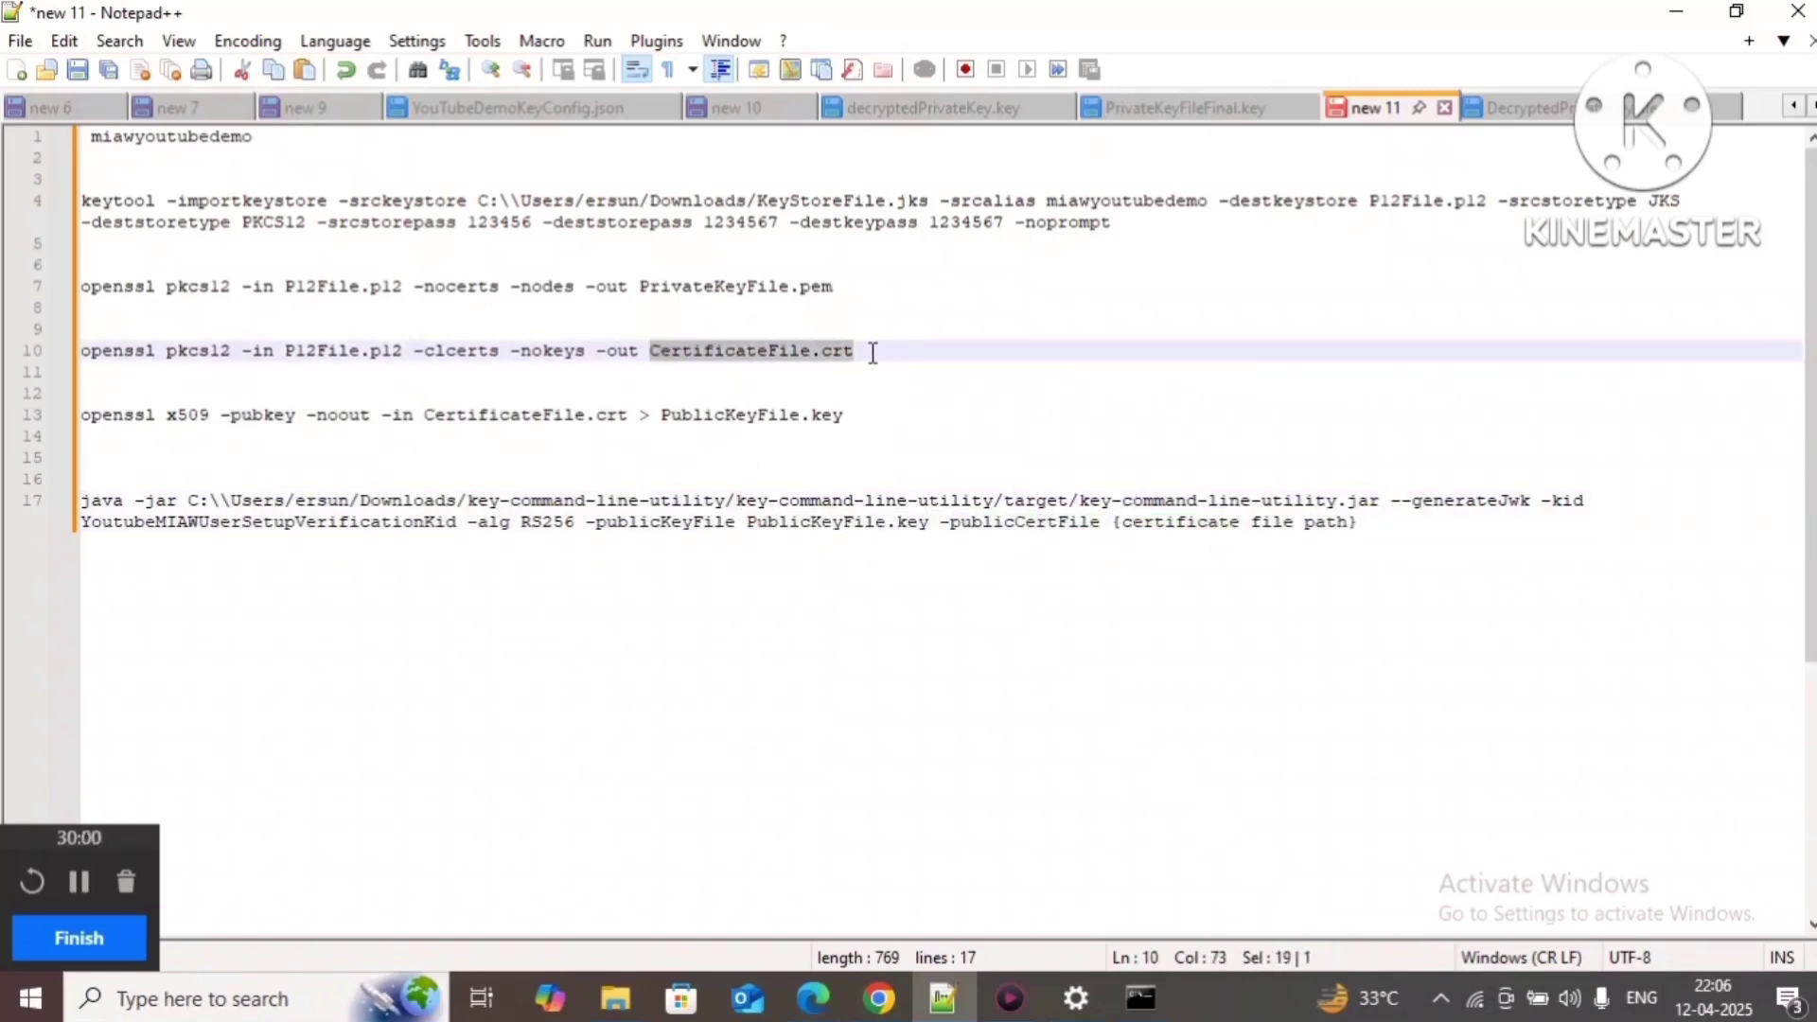
left_click_drag(1113, 523, 3, 502)
key("ctrl+v")
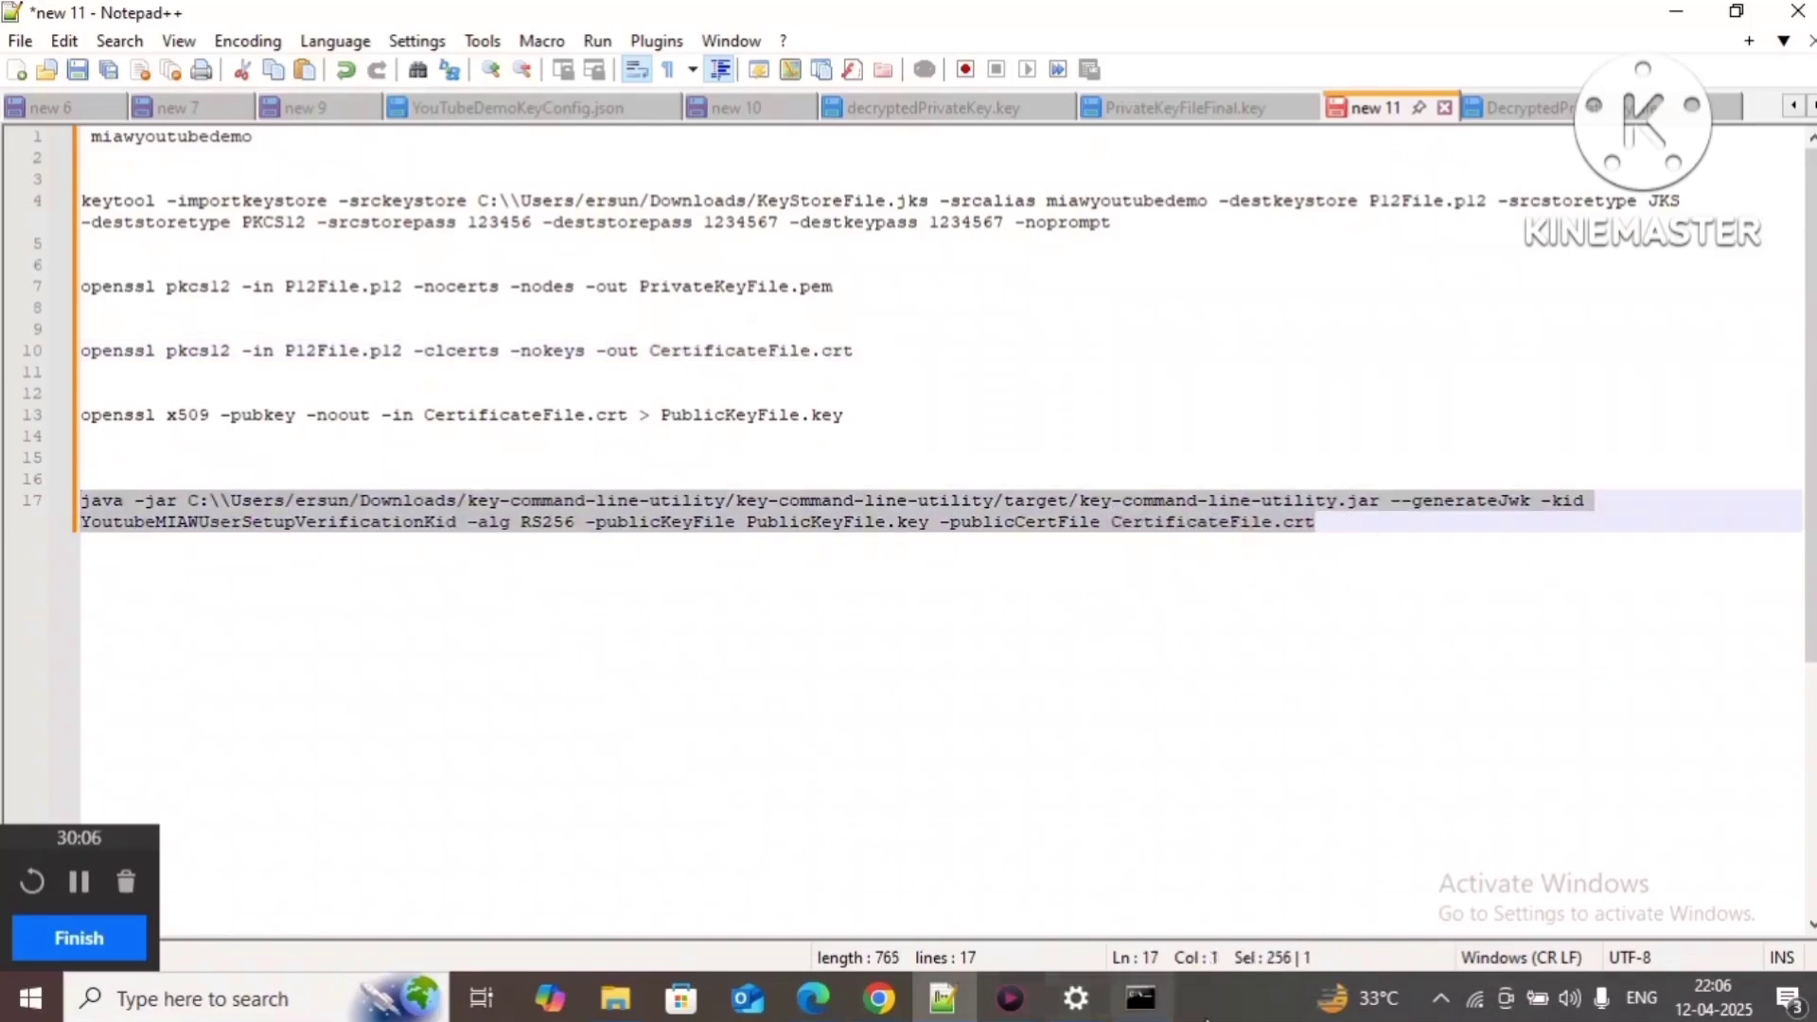
Step: Run the generateJwk command in Command Prompt, copy the printed JWK, and start a new Notepad++ tab
left_click(1140, 999)
type("java -jar C:\\\\Users/ersun/Downloads/key-command-line-utility/key-command-line-utility/target/key-command-line-utility.jar --generateJwk -kid YoutubeMIAWUserSetupVerificationKid -alg RS256 -publicKeyFile PublicKeyFile.key -publicCertFile CertificateFile.crt")
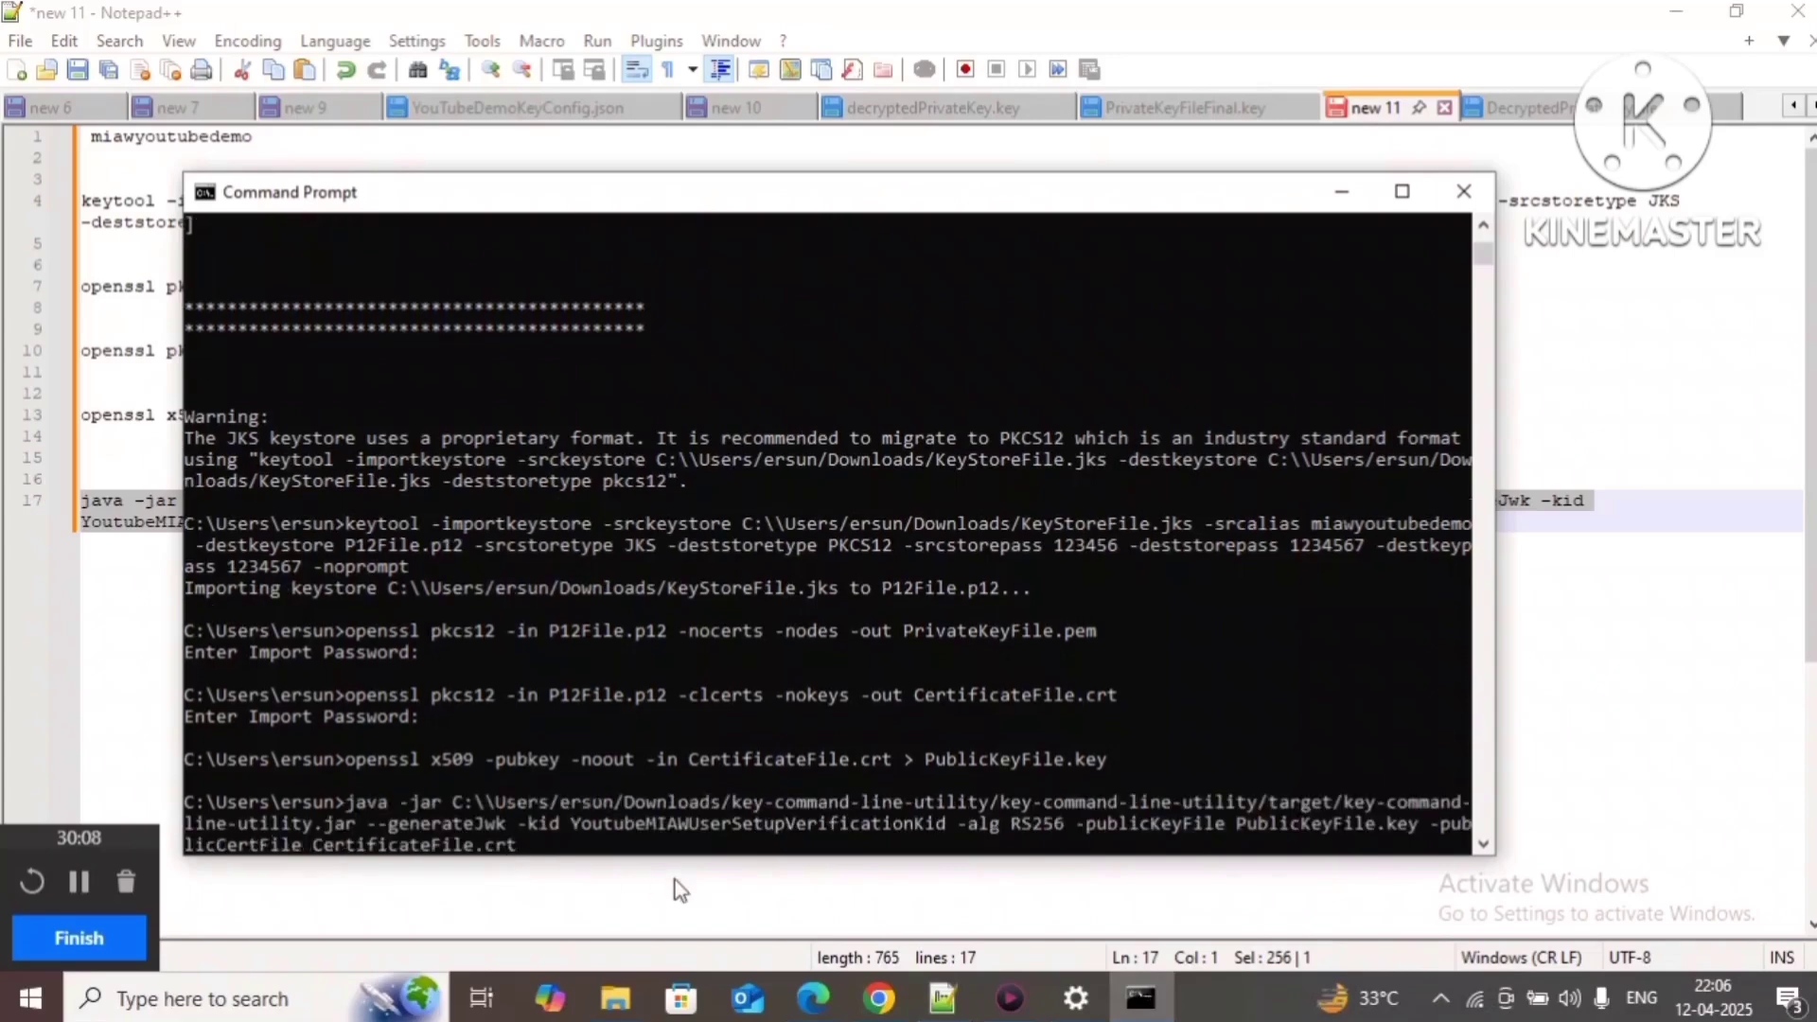
key("Return")
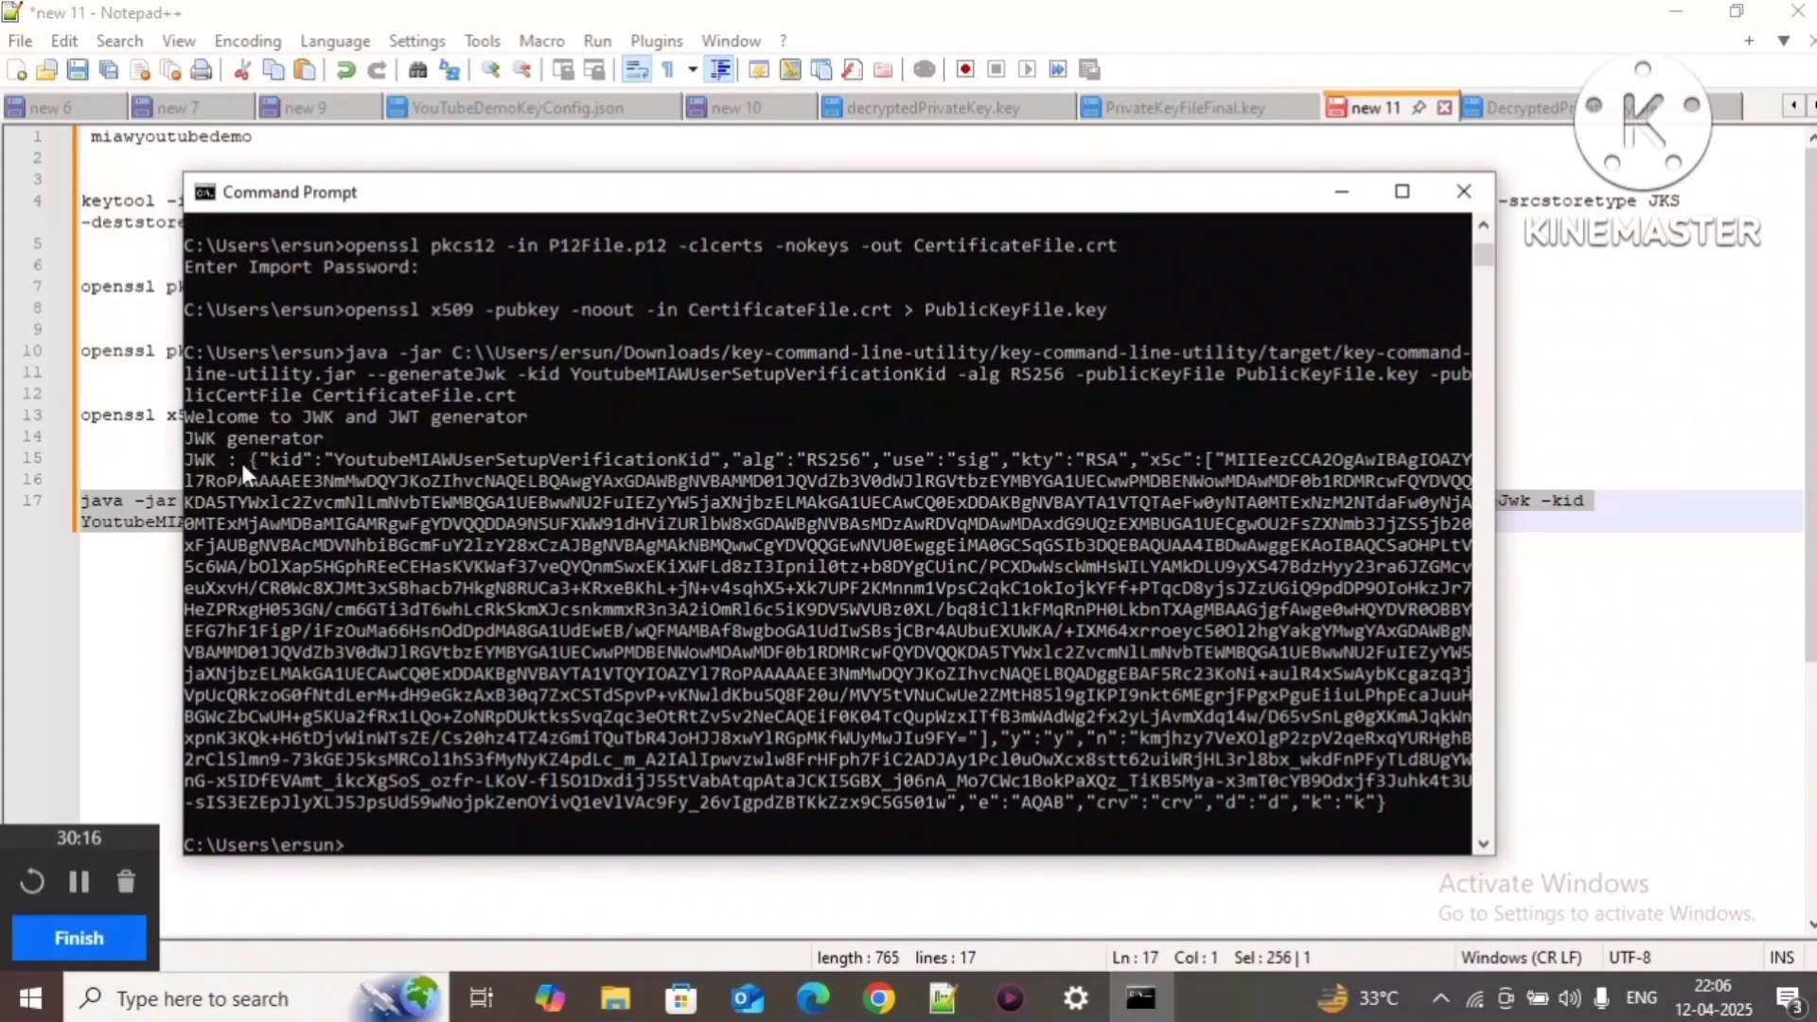
left_click_drag(247, 459, 1397, 804)
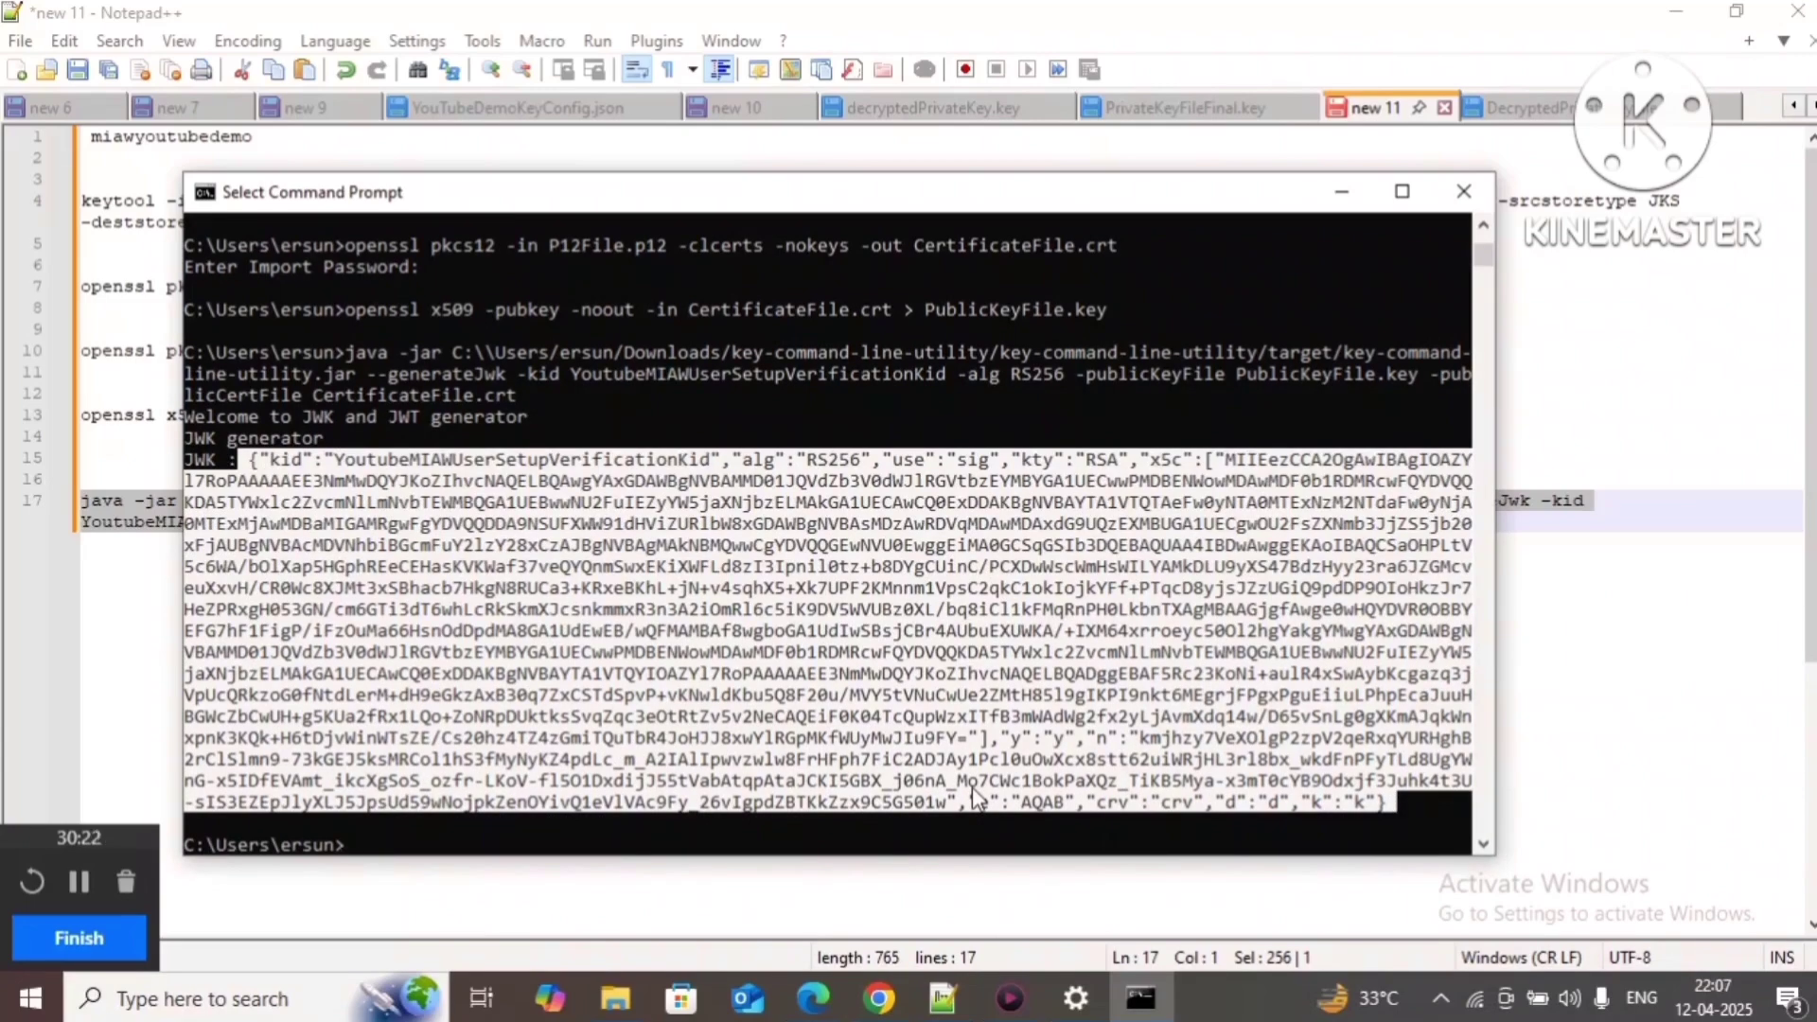
key("ctrl+c")
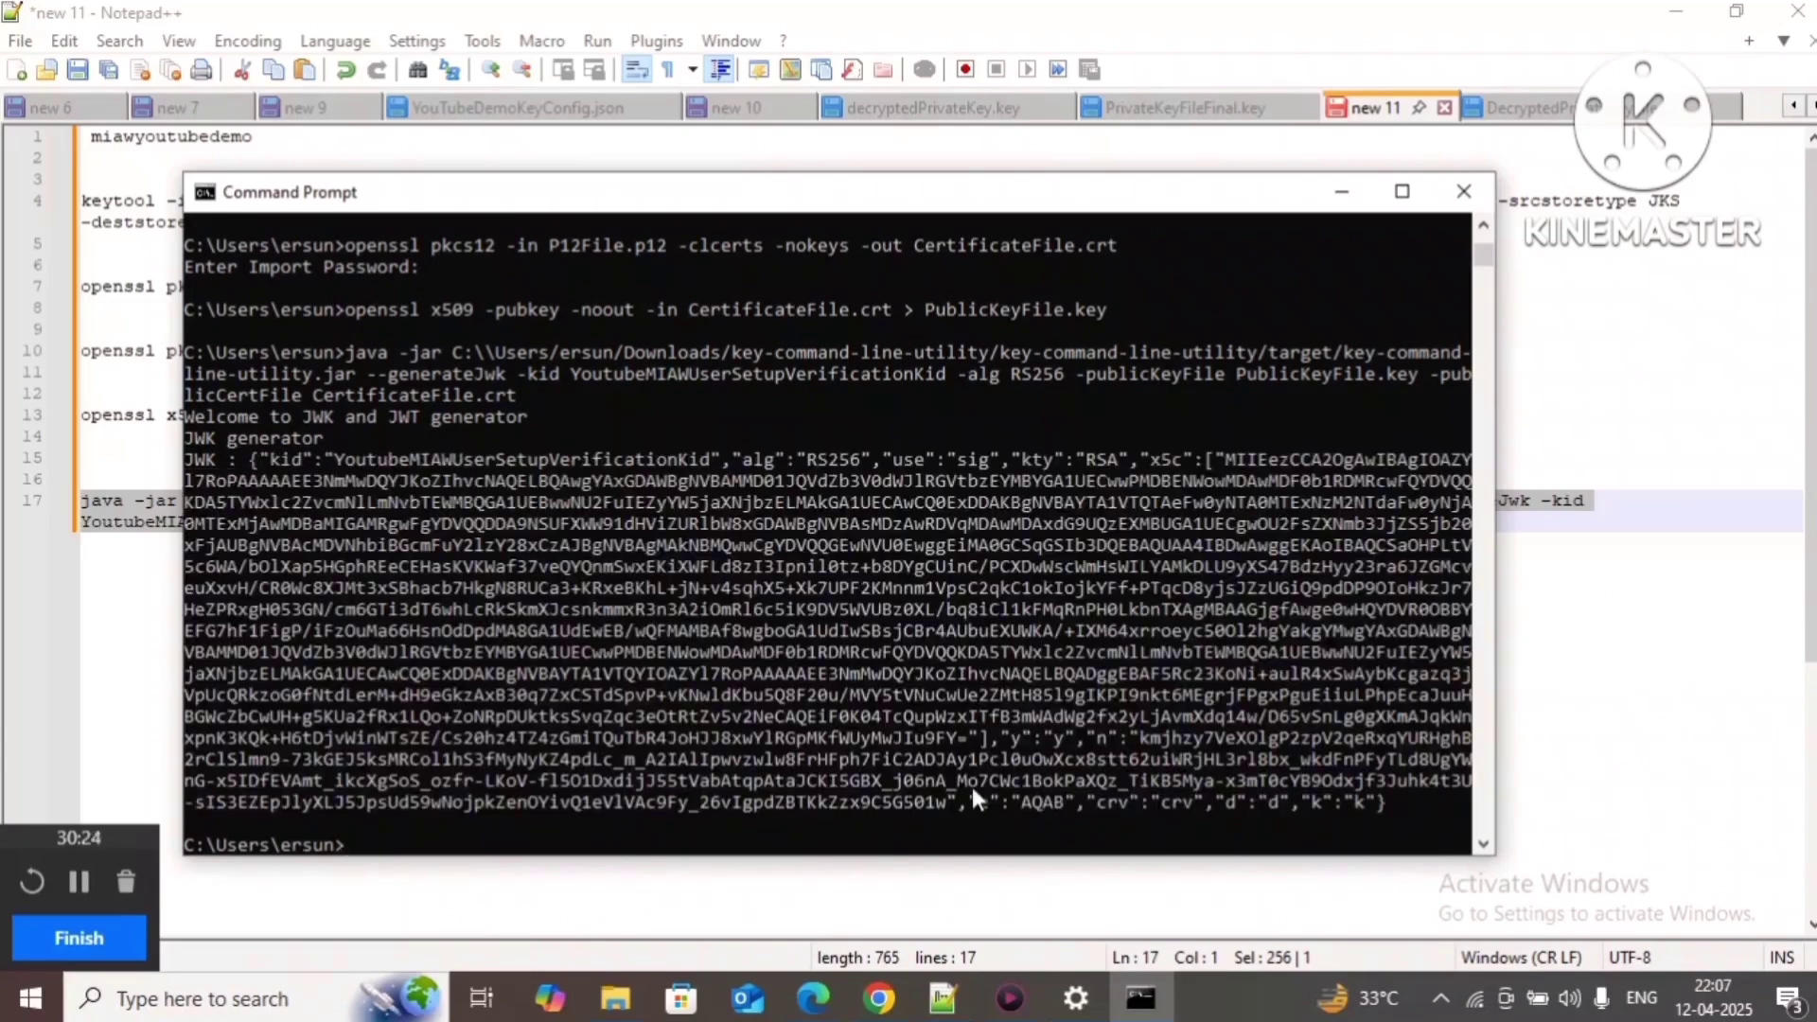
double_click(1756, 106)
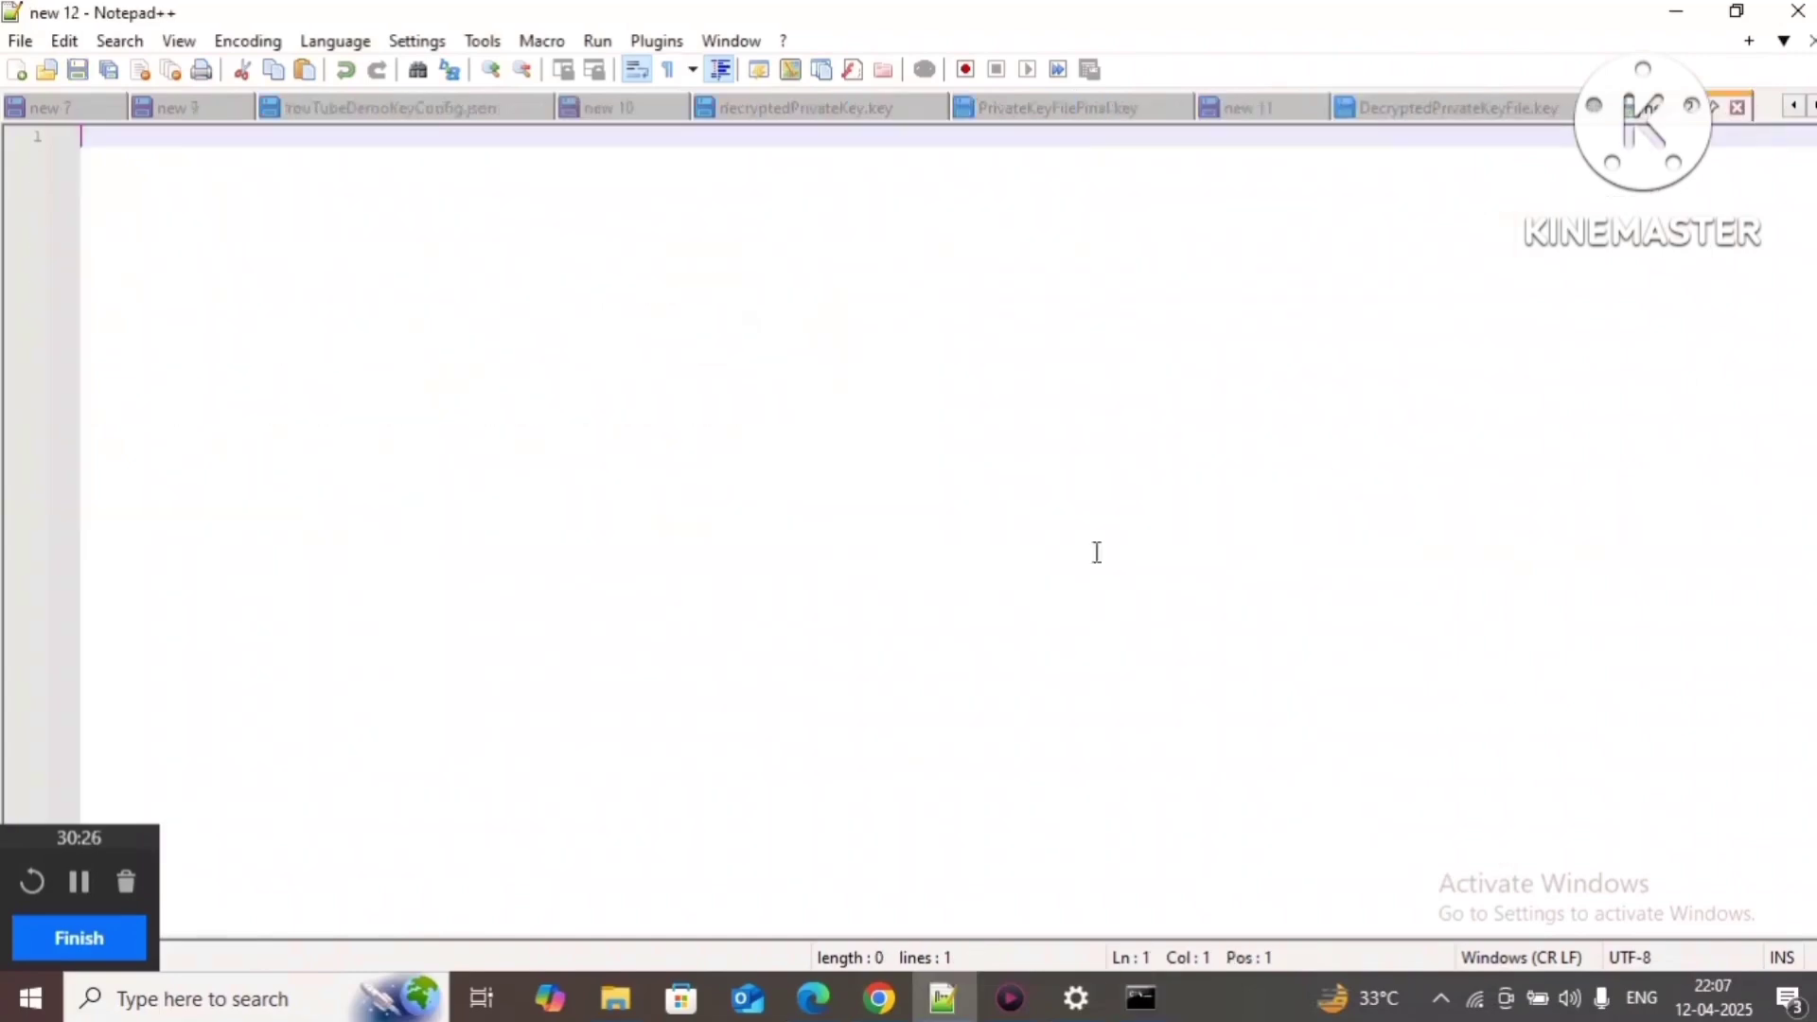
Step: Paste the JWK JSON into the new tab and delete its stray leading character
key("ctrl+v")
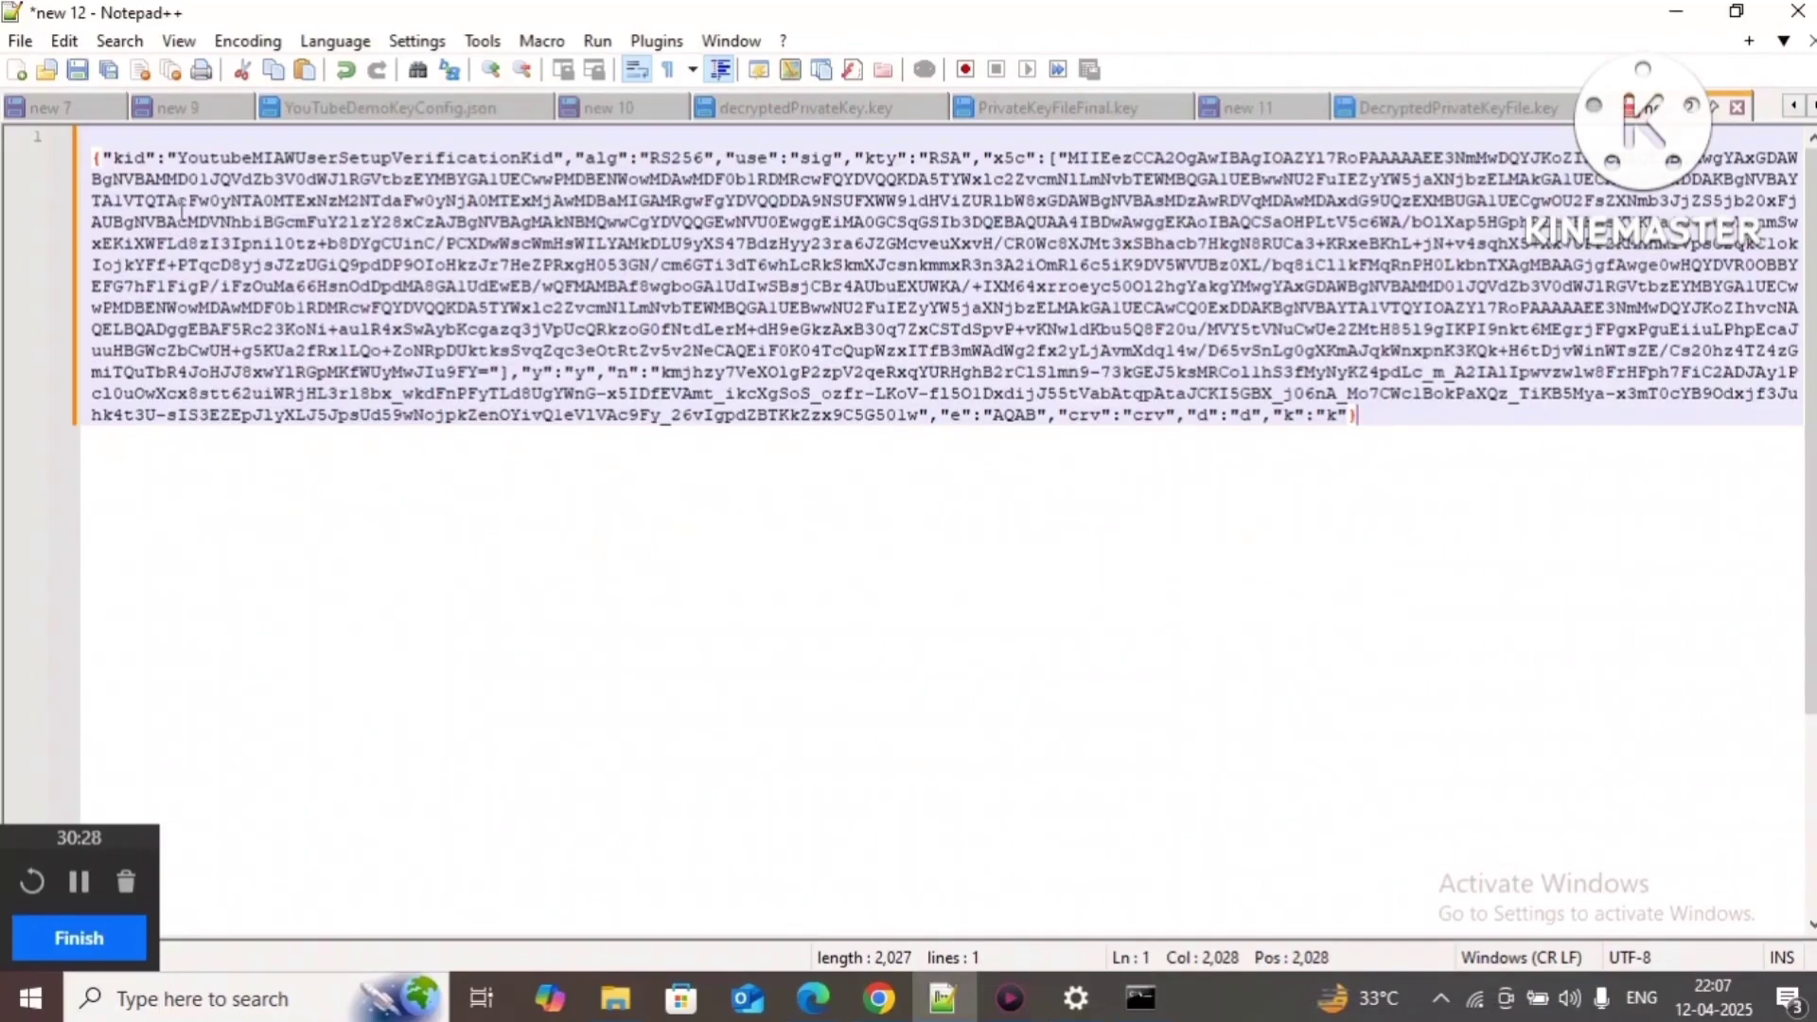
left_click(96, 157)
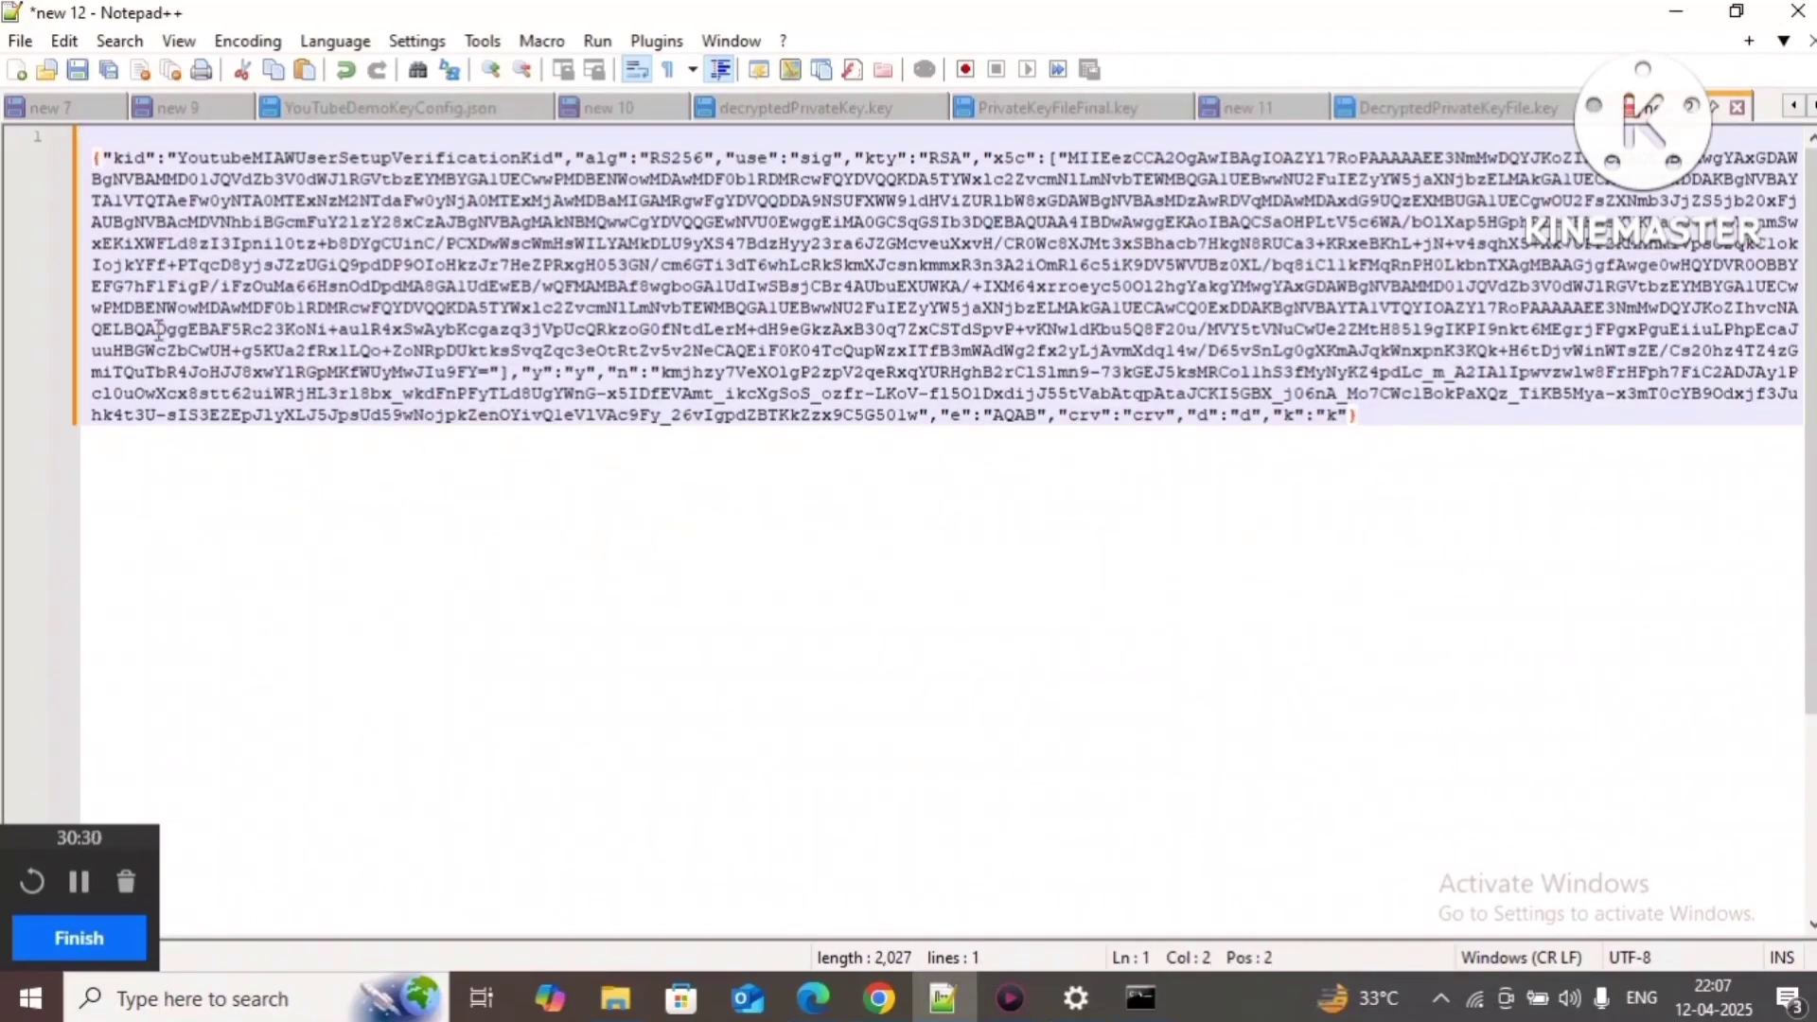
key("BackSpace")
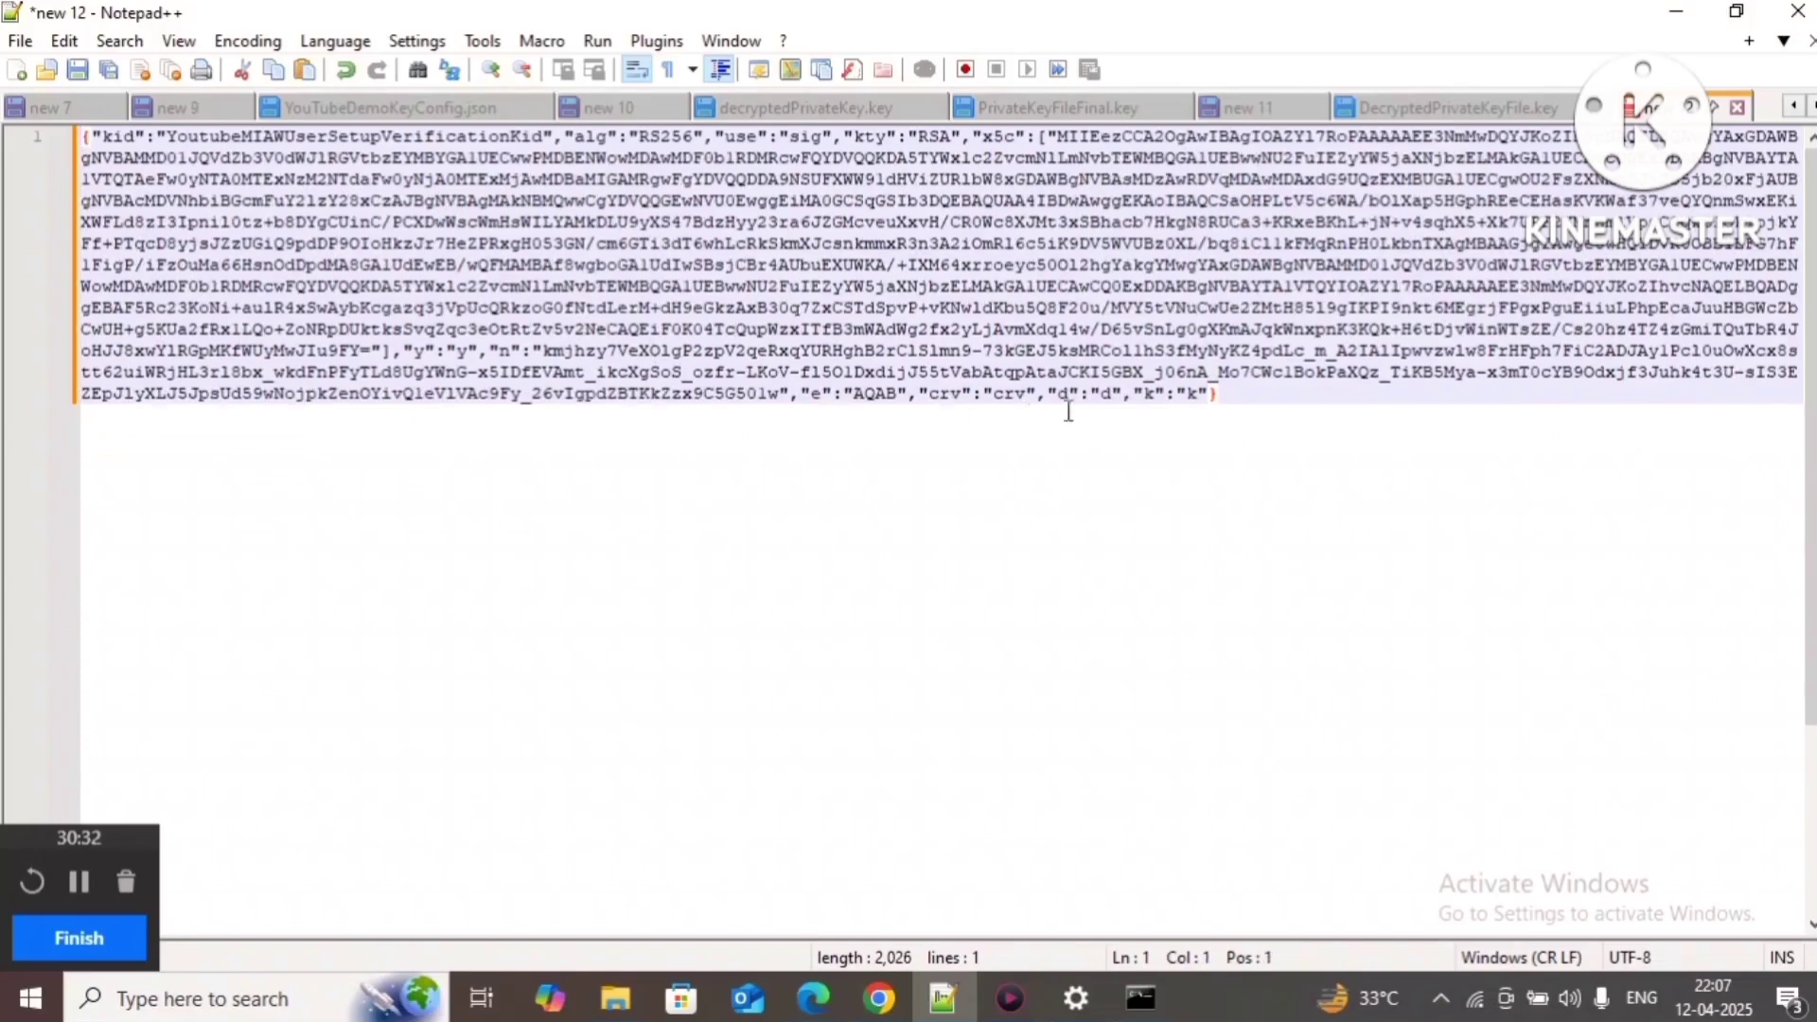
left_click(1295, 392)
Step: Save the file as JWKFile.json in the Downloads folder
key("ctrl+s")
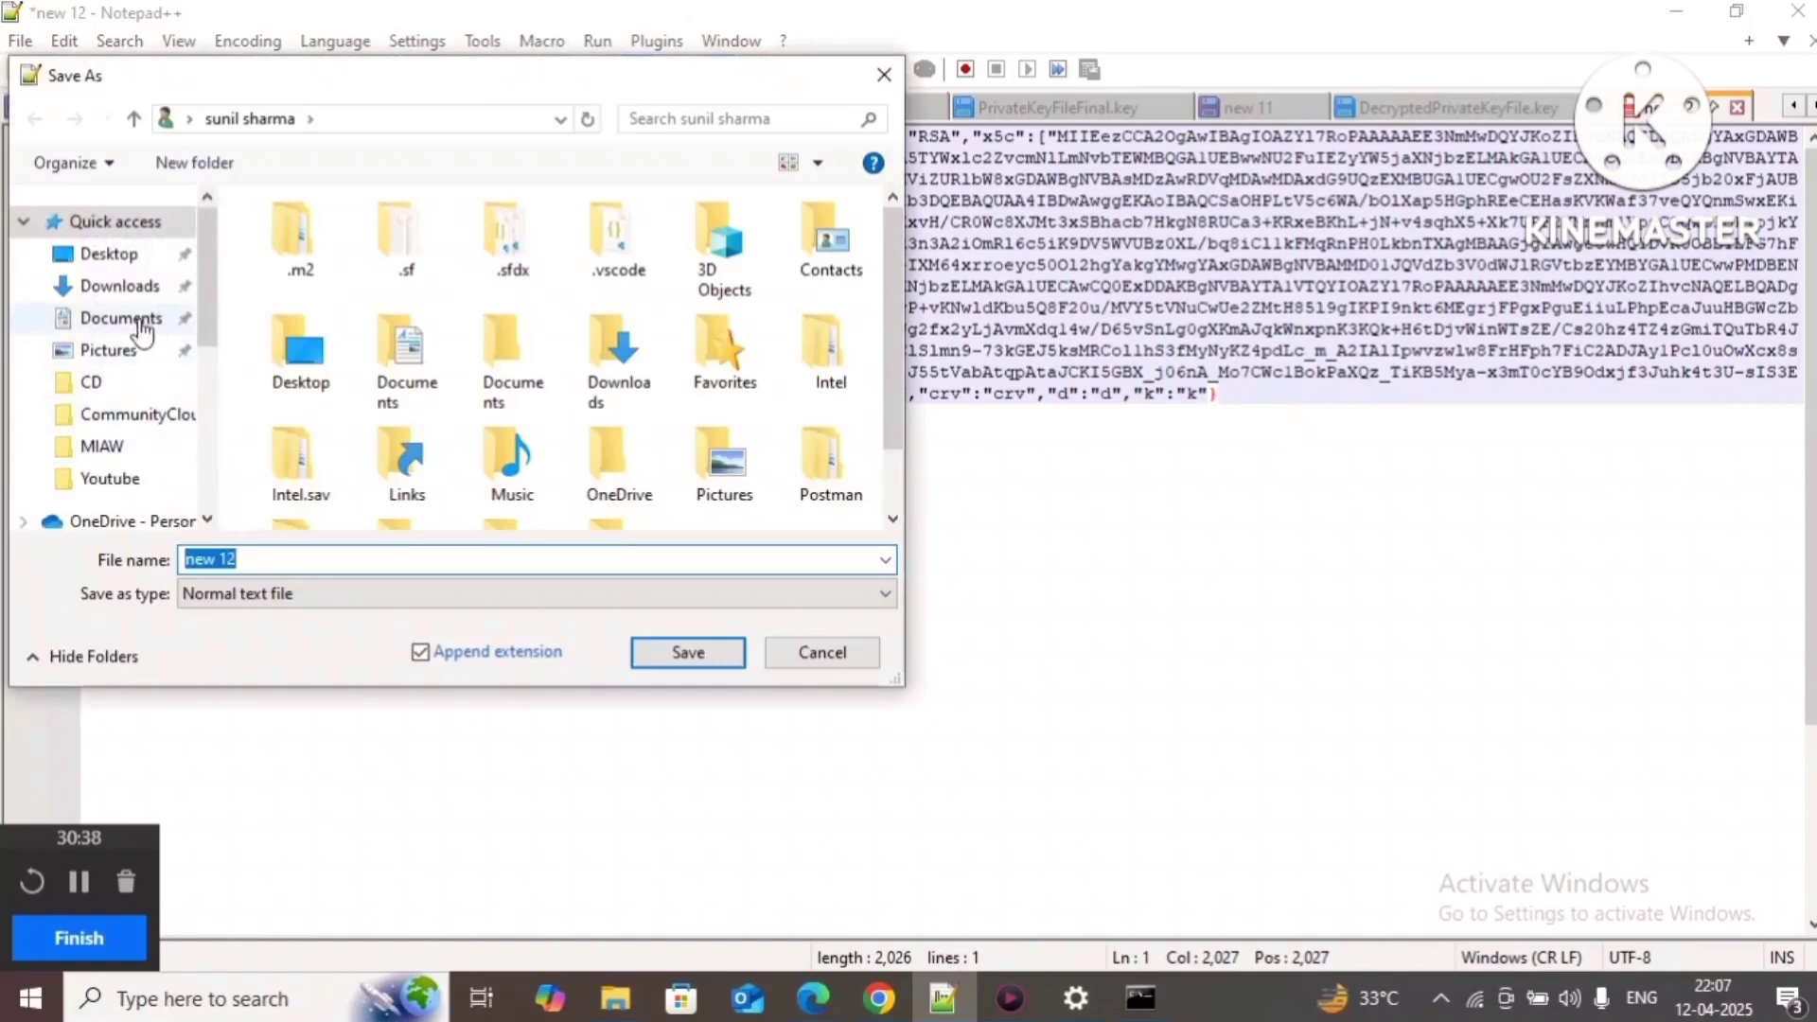
left_click(120, 286)
left_click(260, 559)
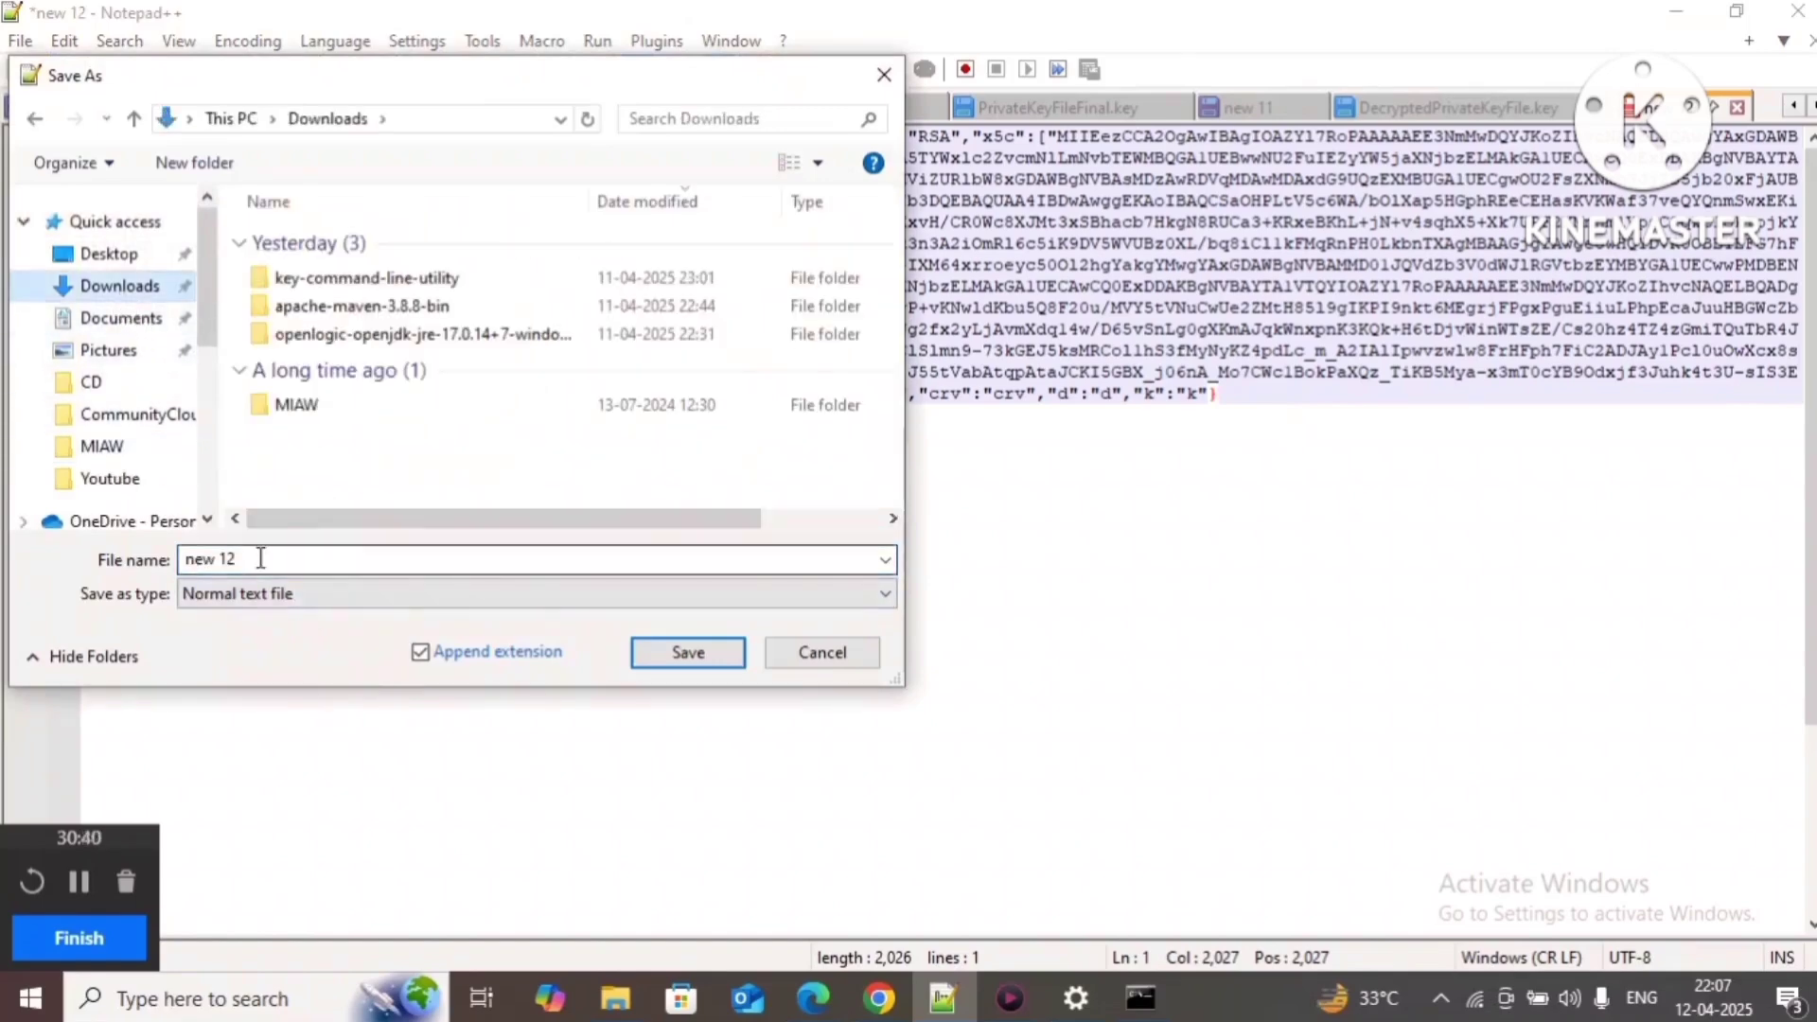
scroll(132, 473, "down", 1)
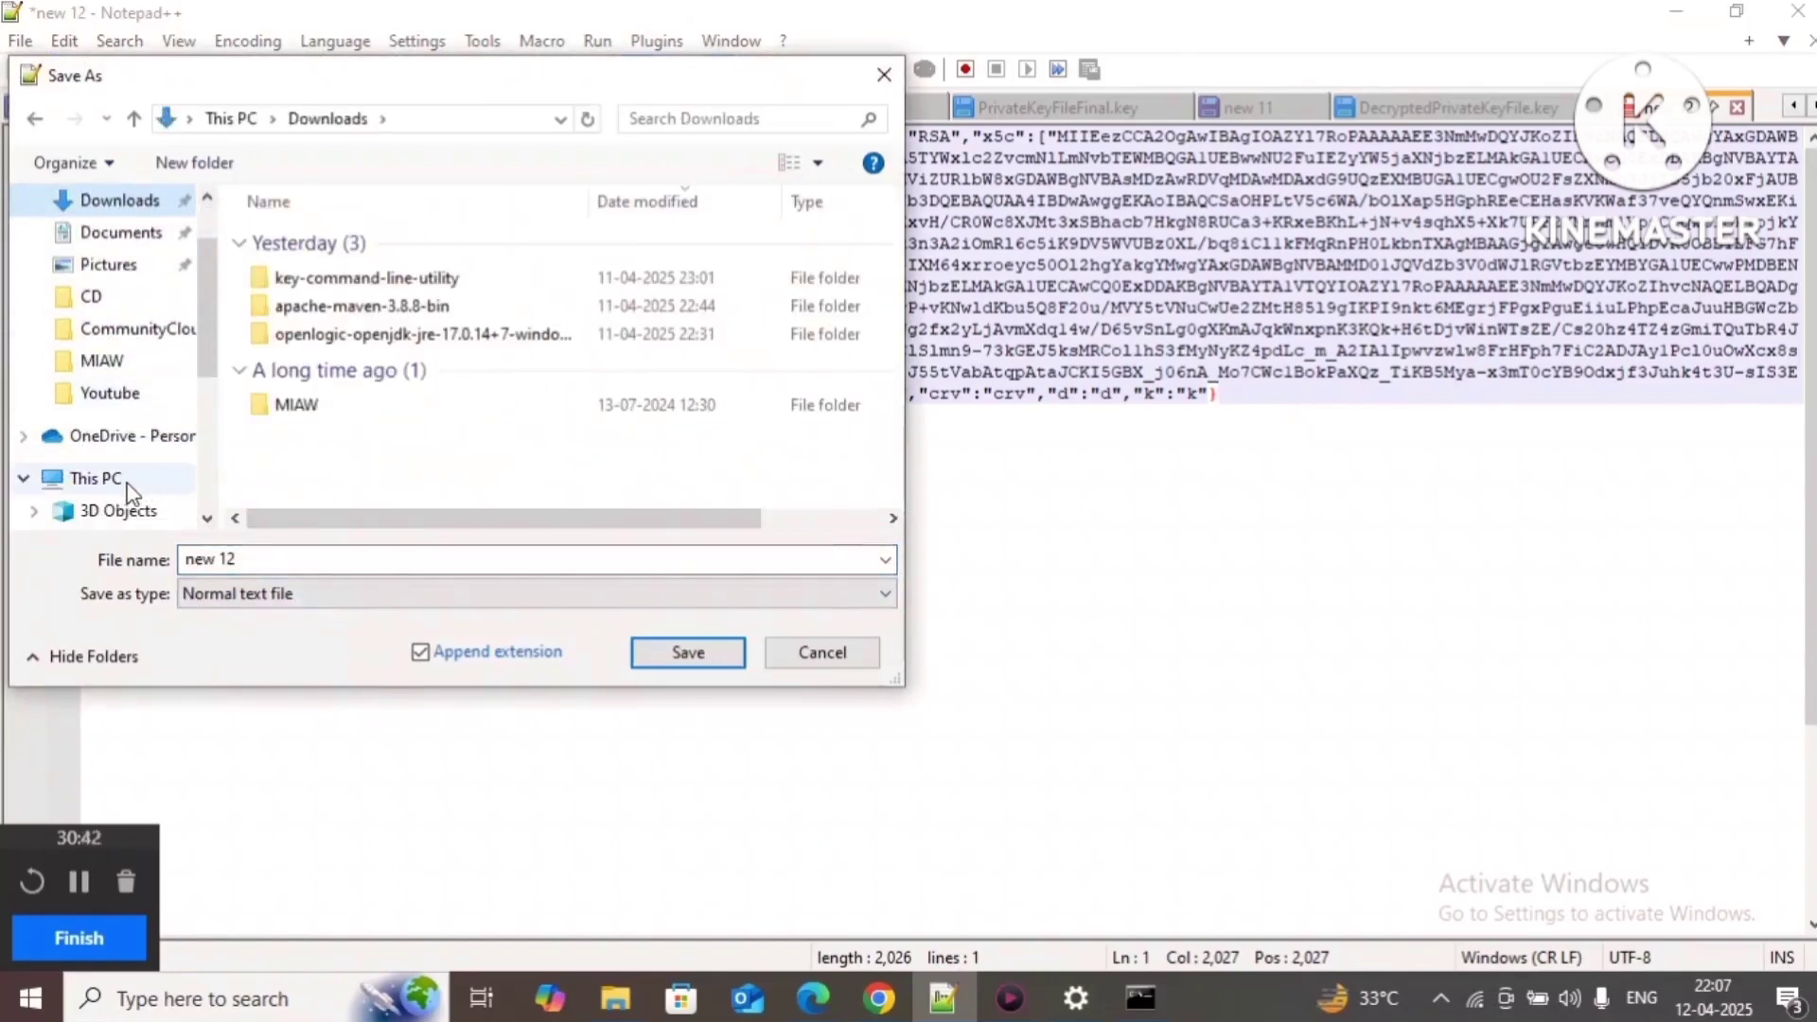
scroll(142, 485, "up", 1)
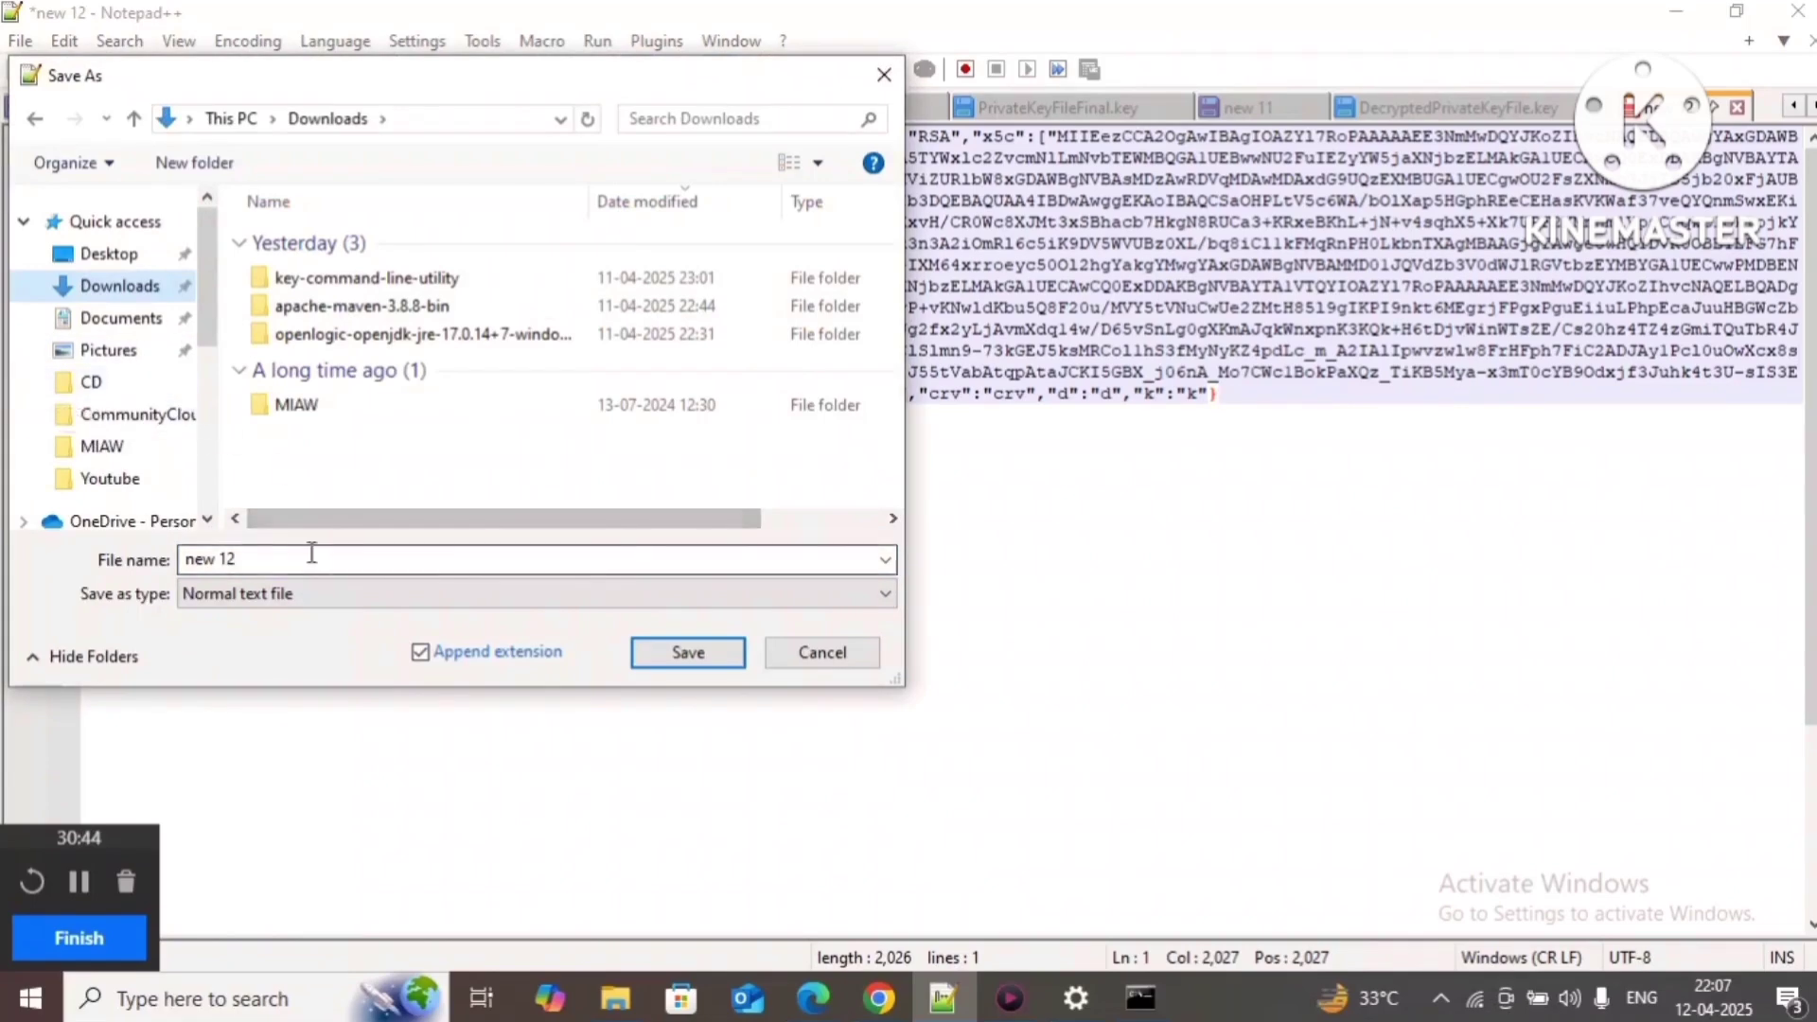
double_click(270, 562)
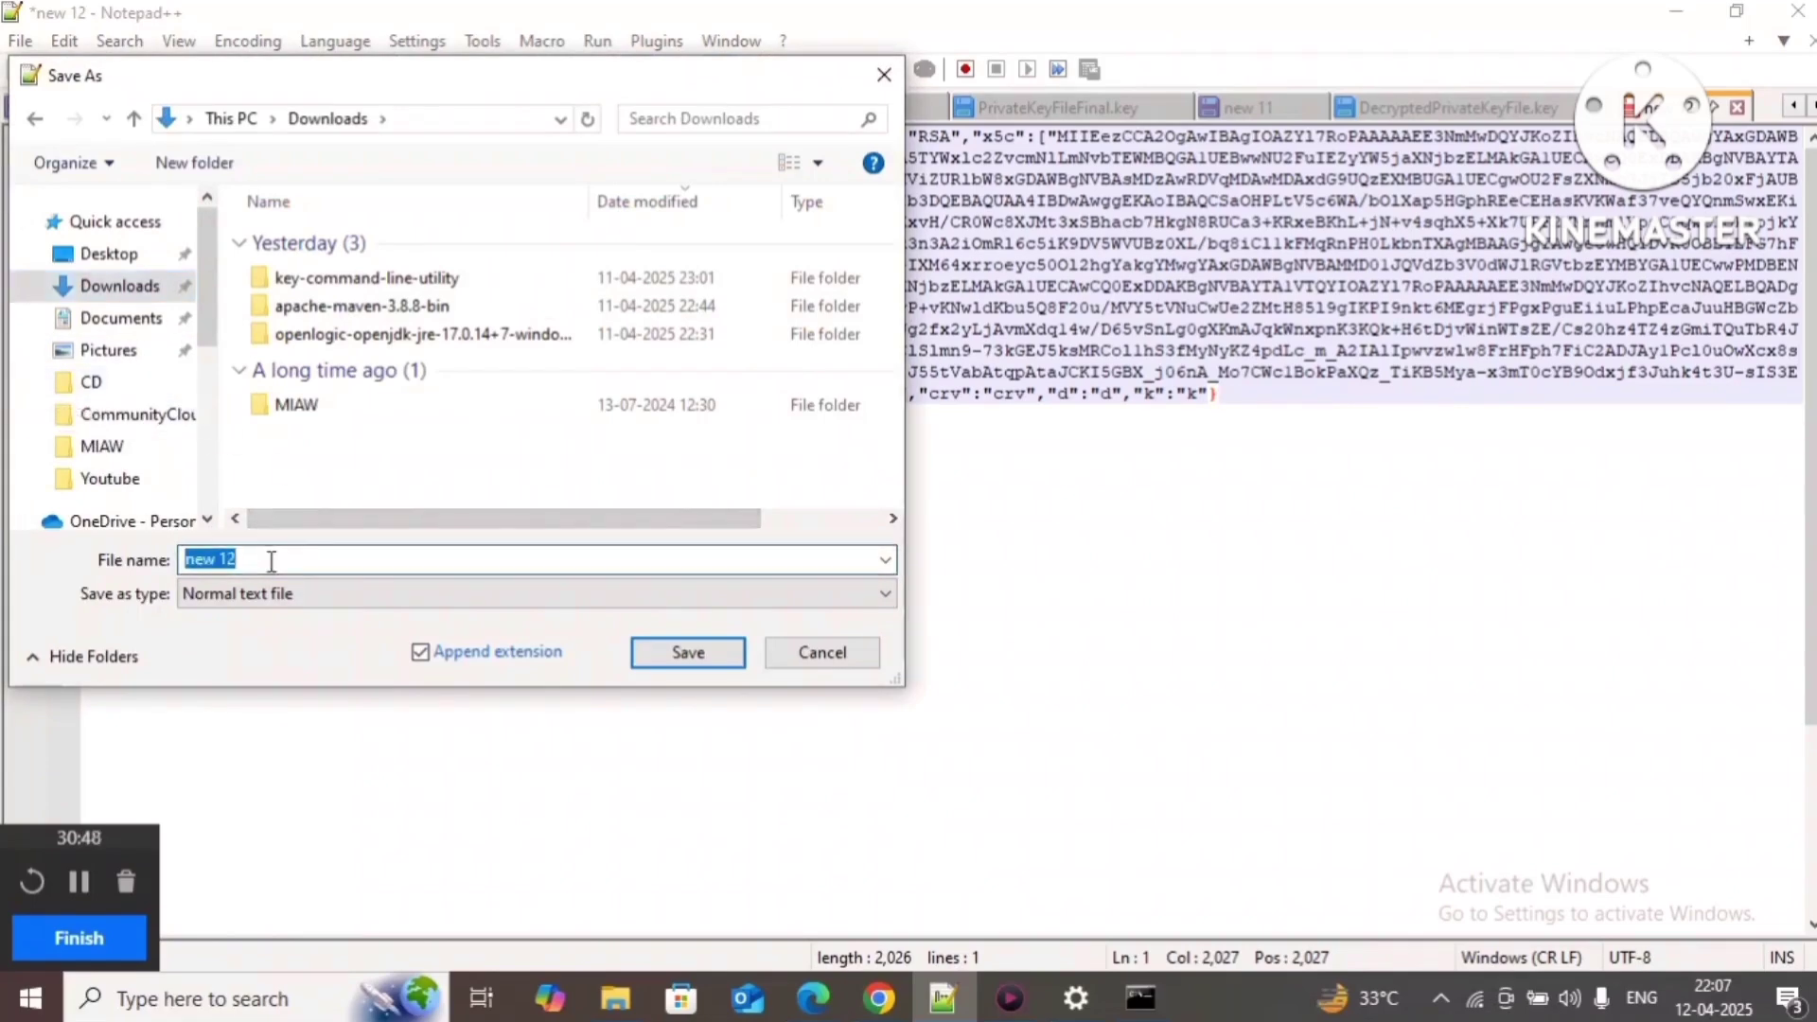
type("JWKFile.json")
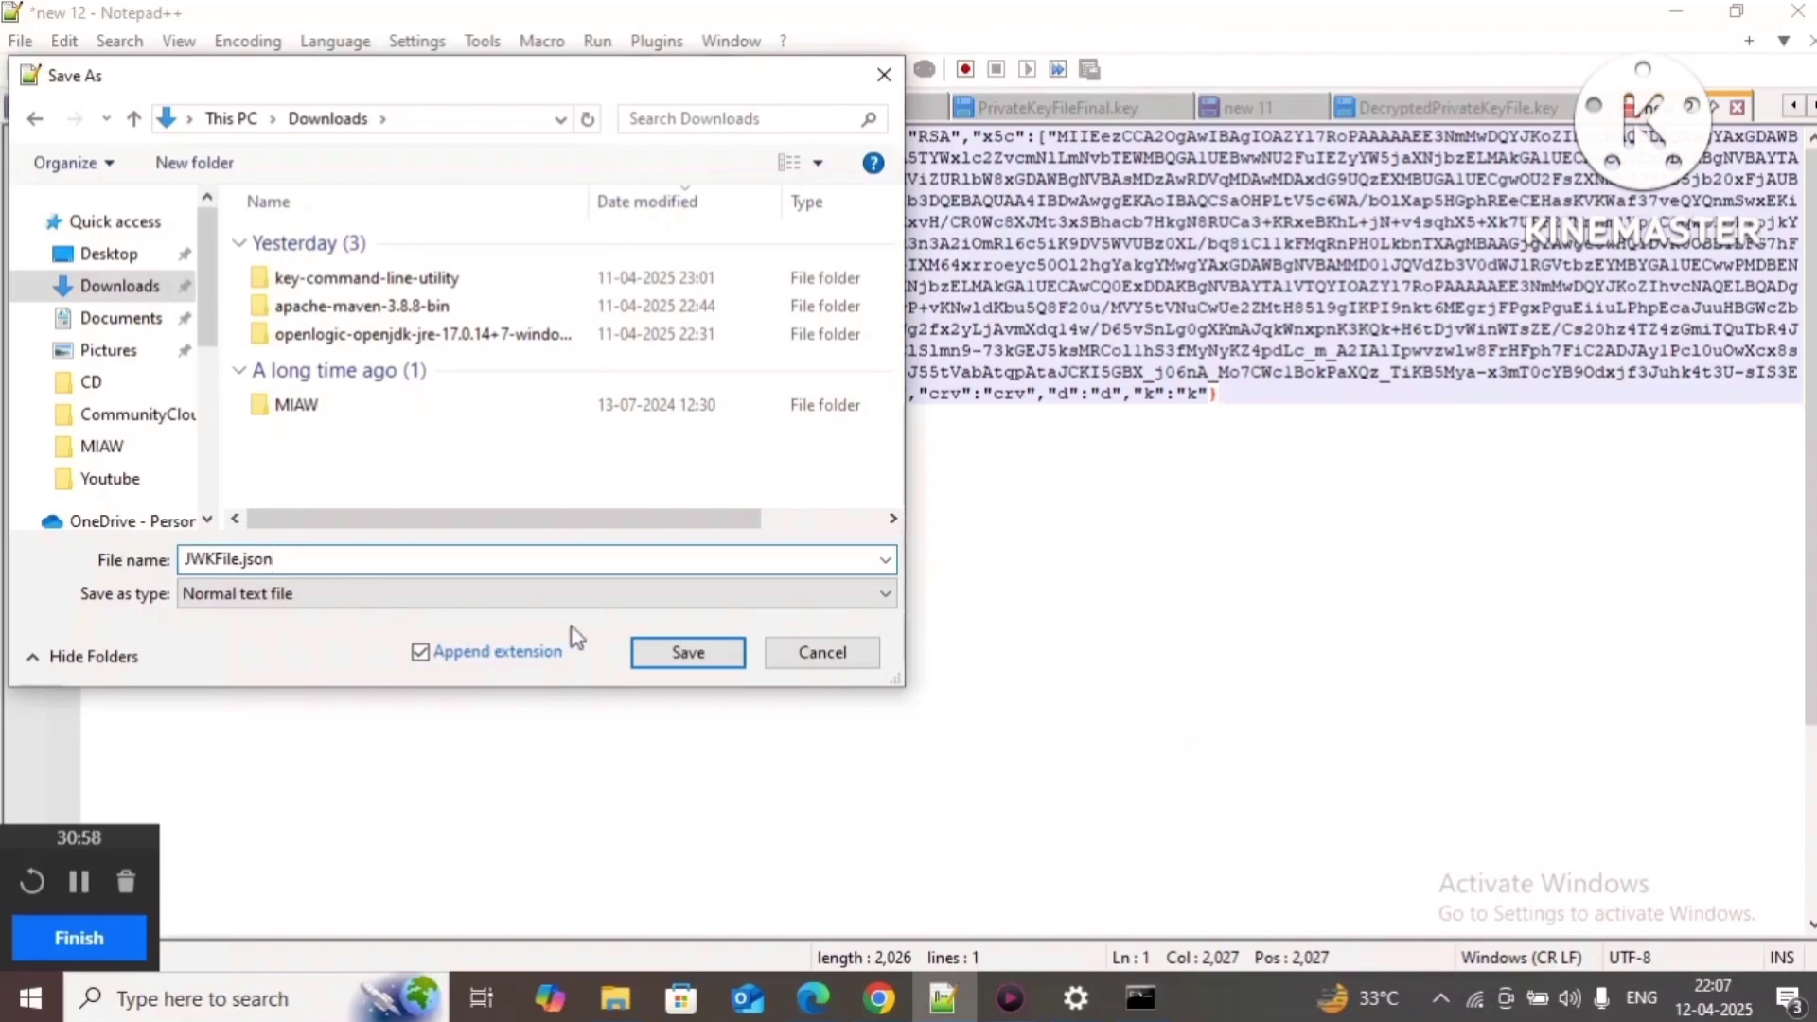
left_click(677, 655)
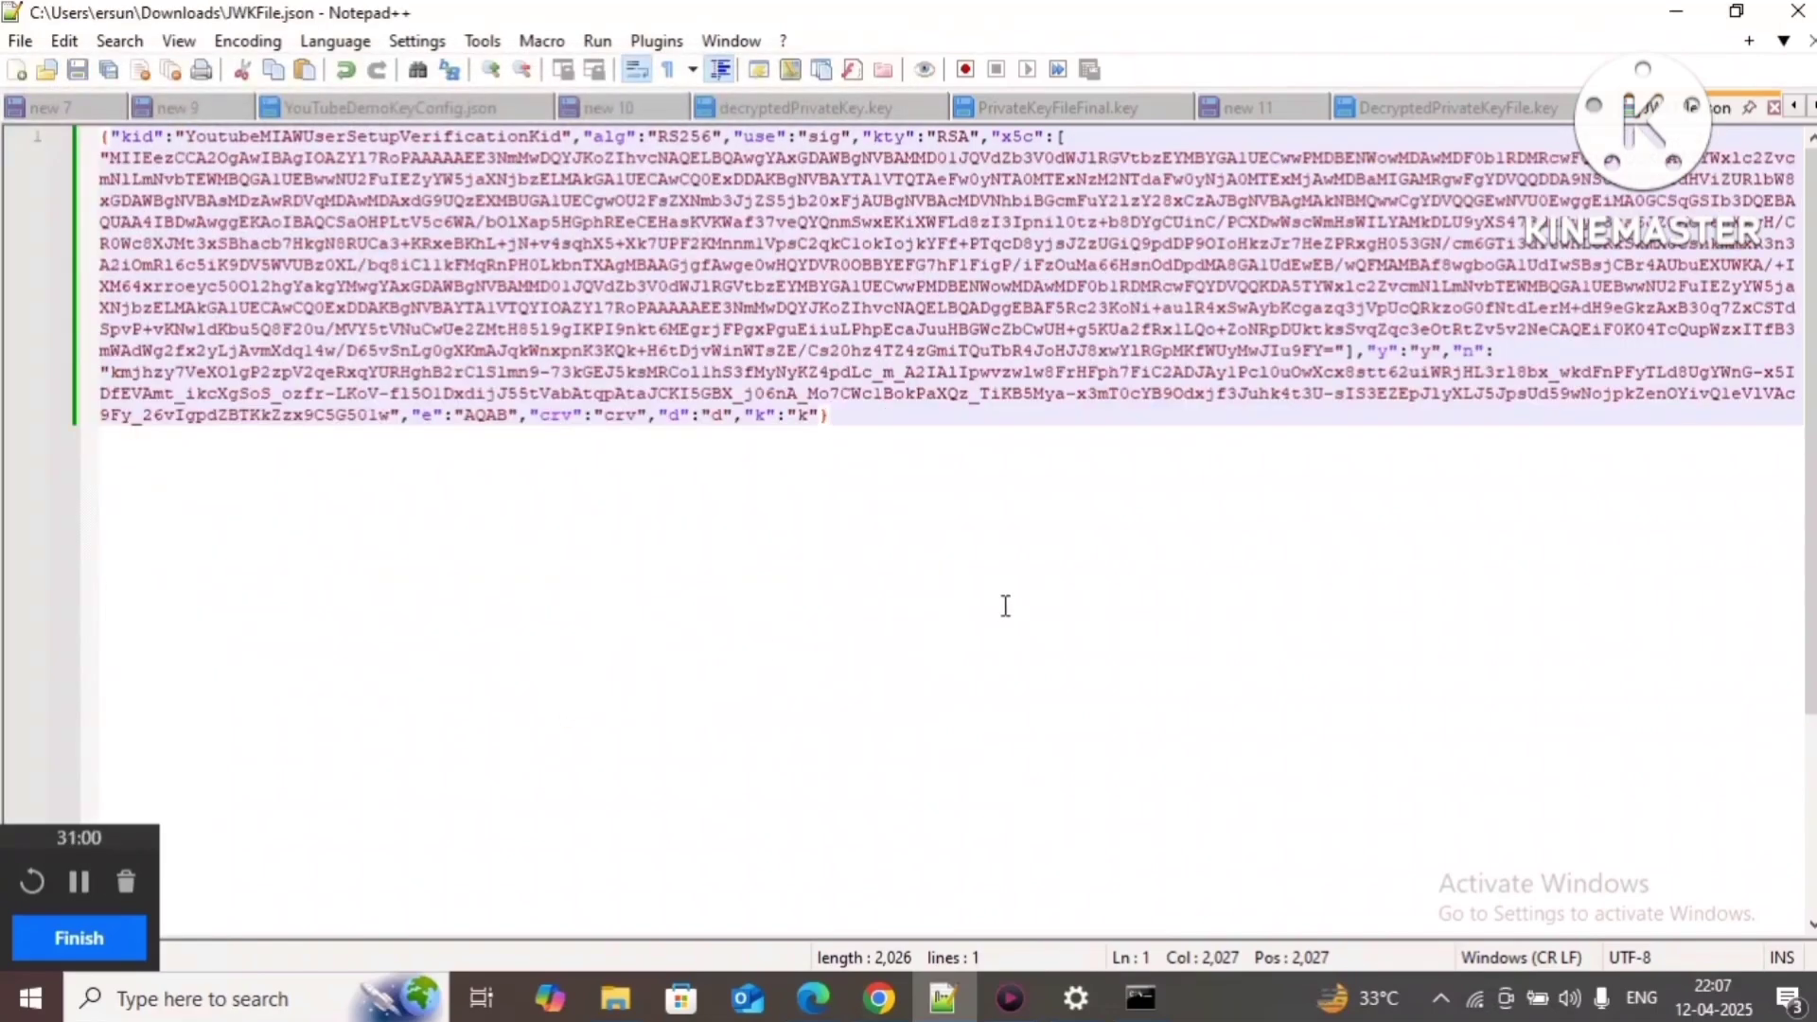
Step: Confirm the kid YoutubeMIAWUserSetupVerificationKid in JWKFile.json, select all the JSON, and return to the guide
left_click(879, 999)
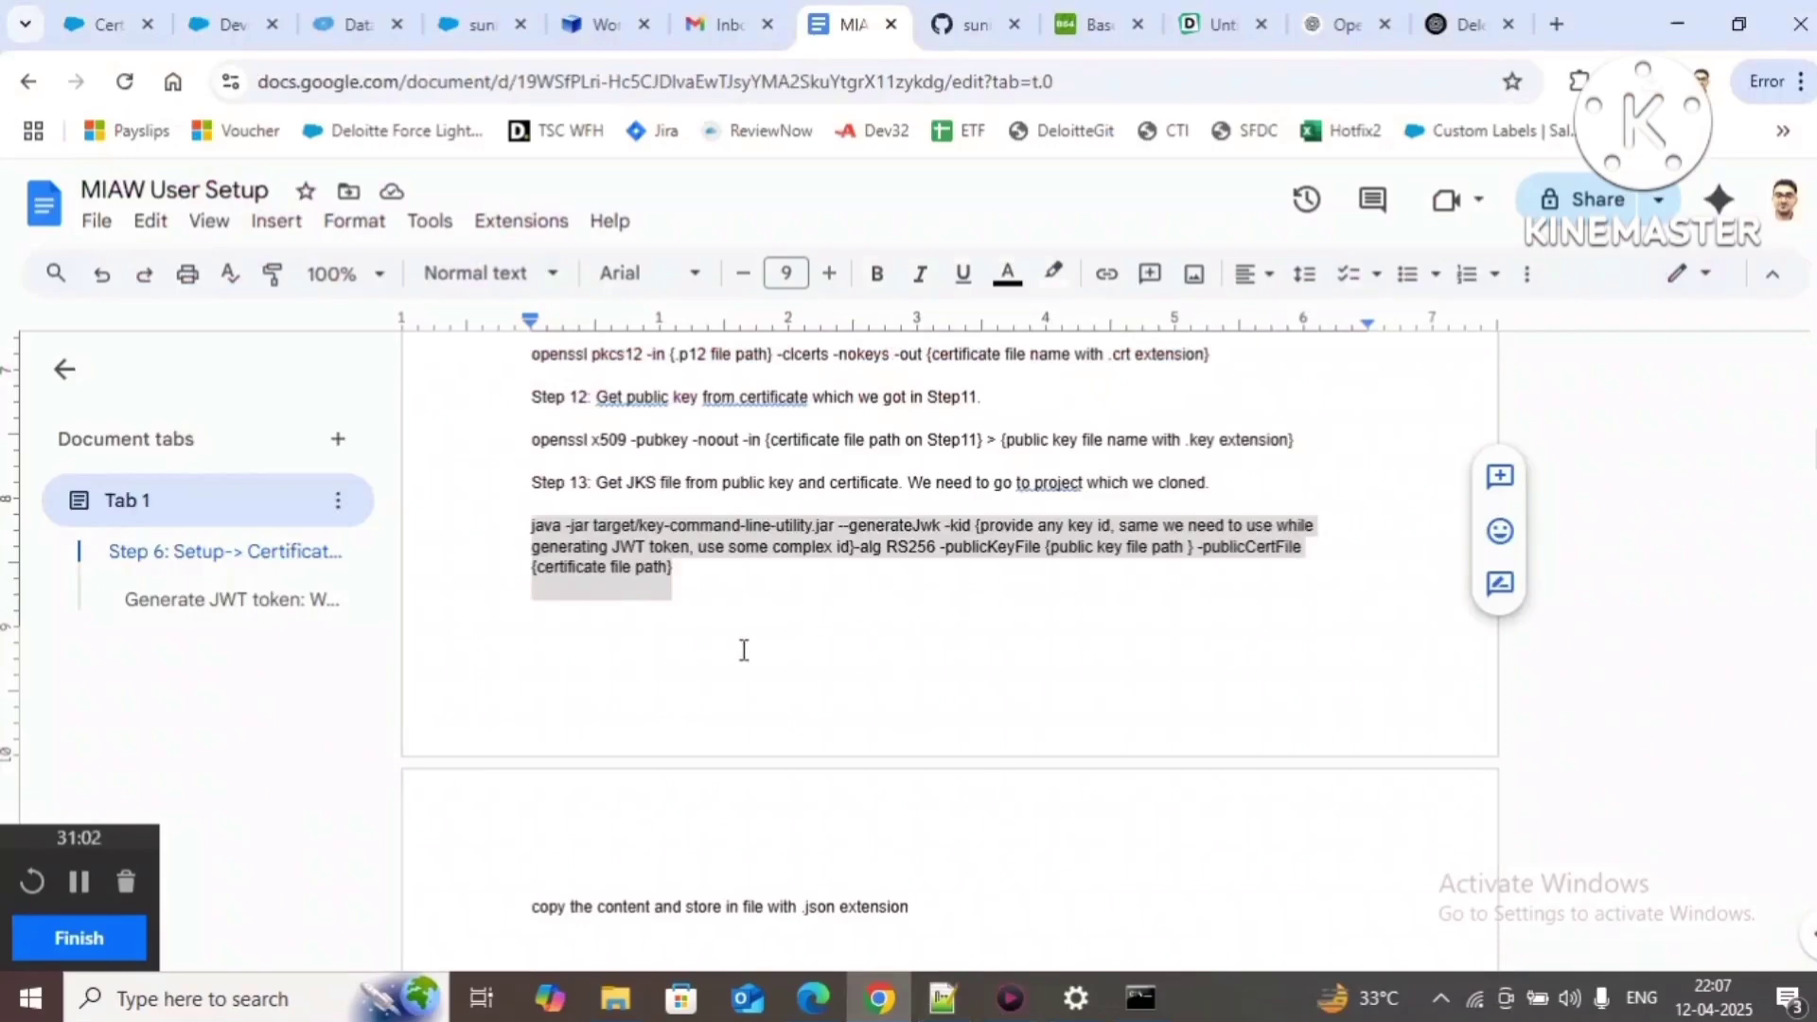
scroll(742, 650, "down", 8)
scroll(744, 657, "up", 3)
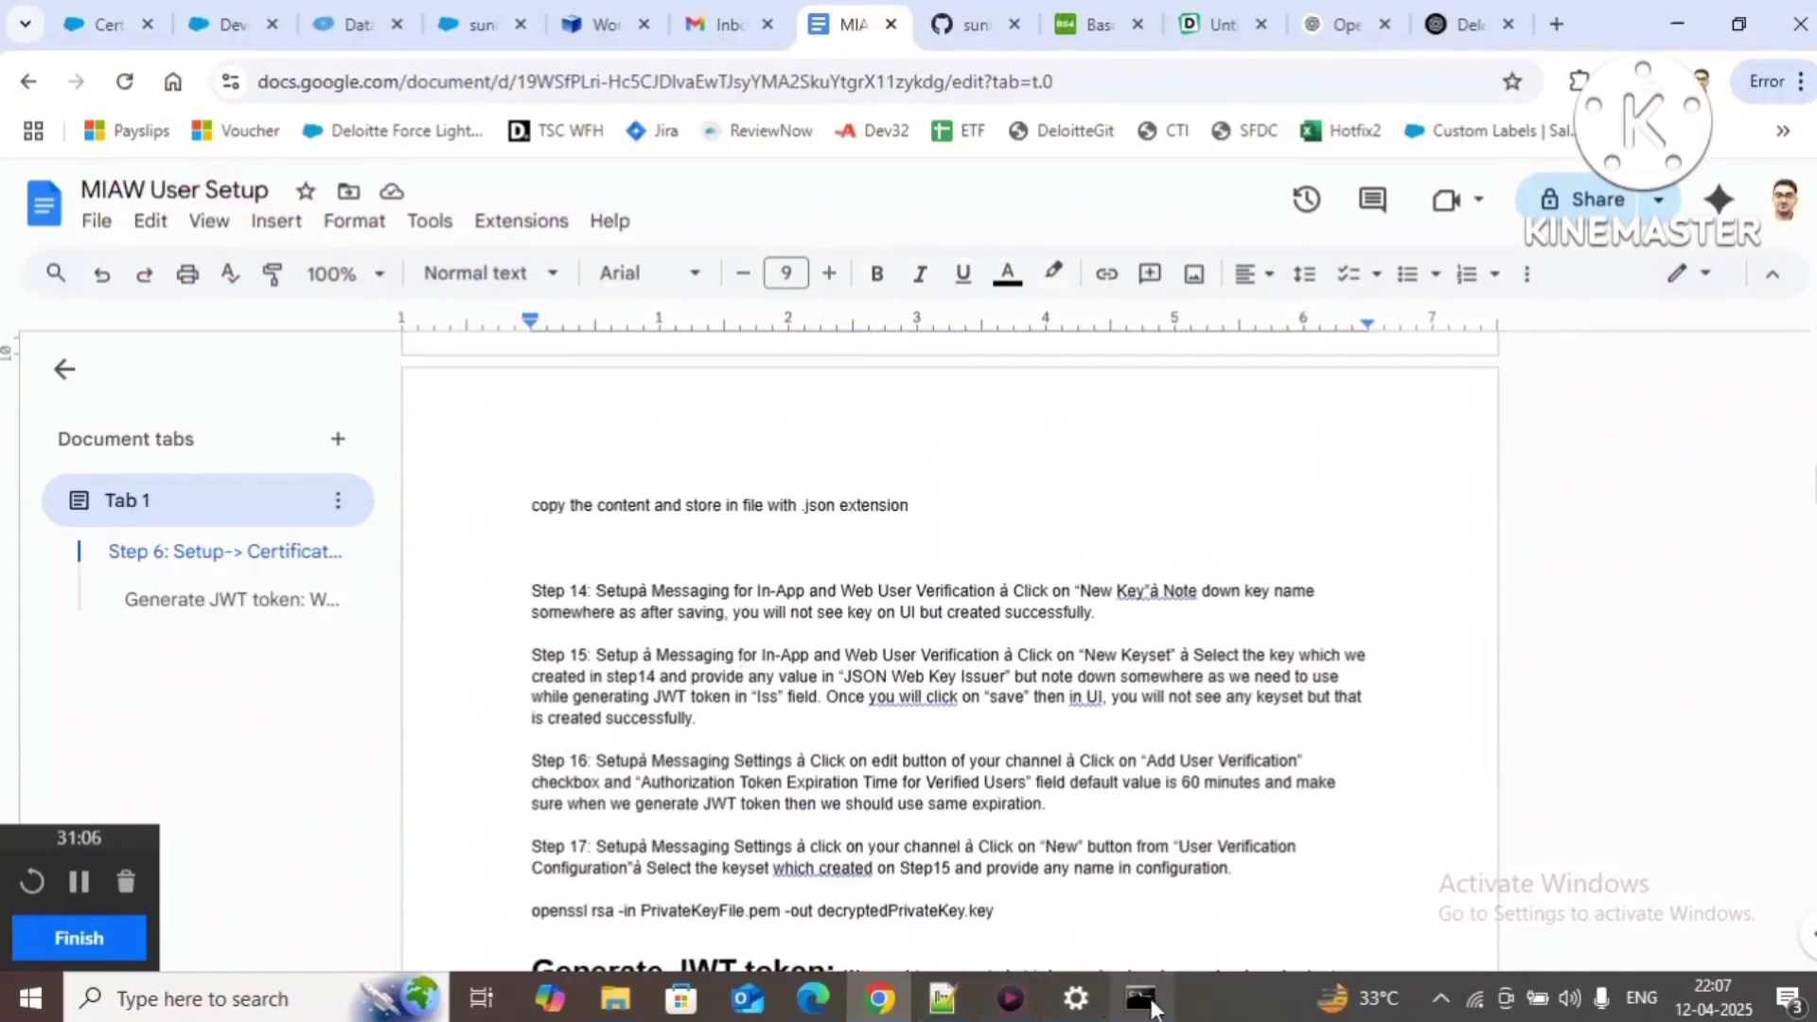
left_click(938, 971)
double_click(226, 142)
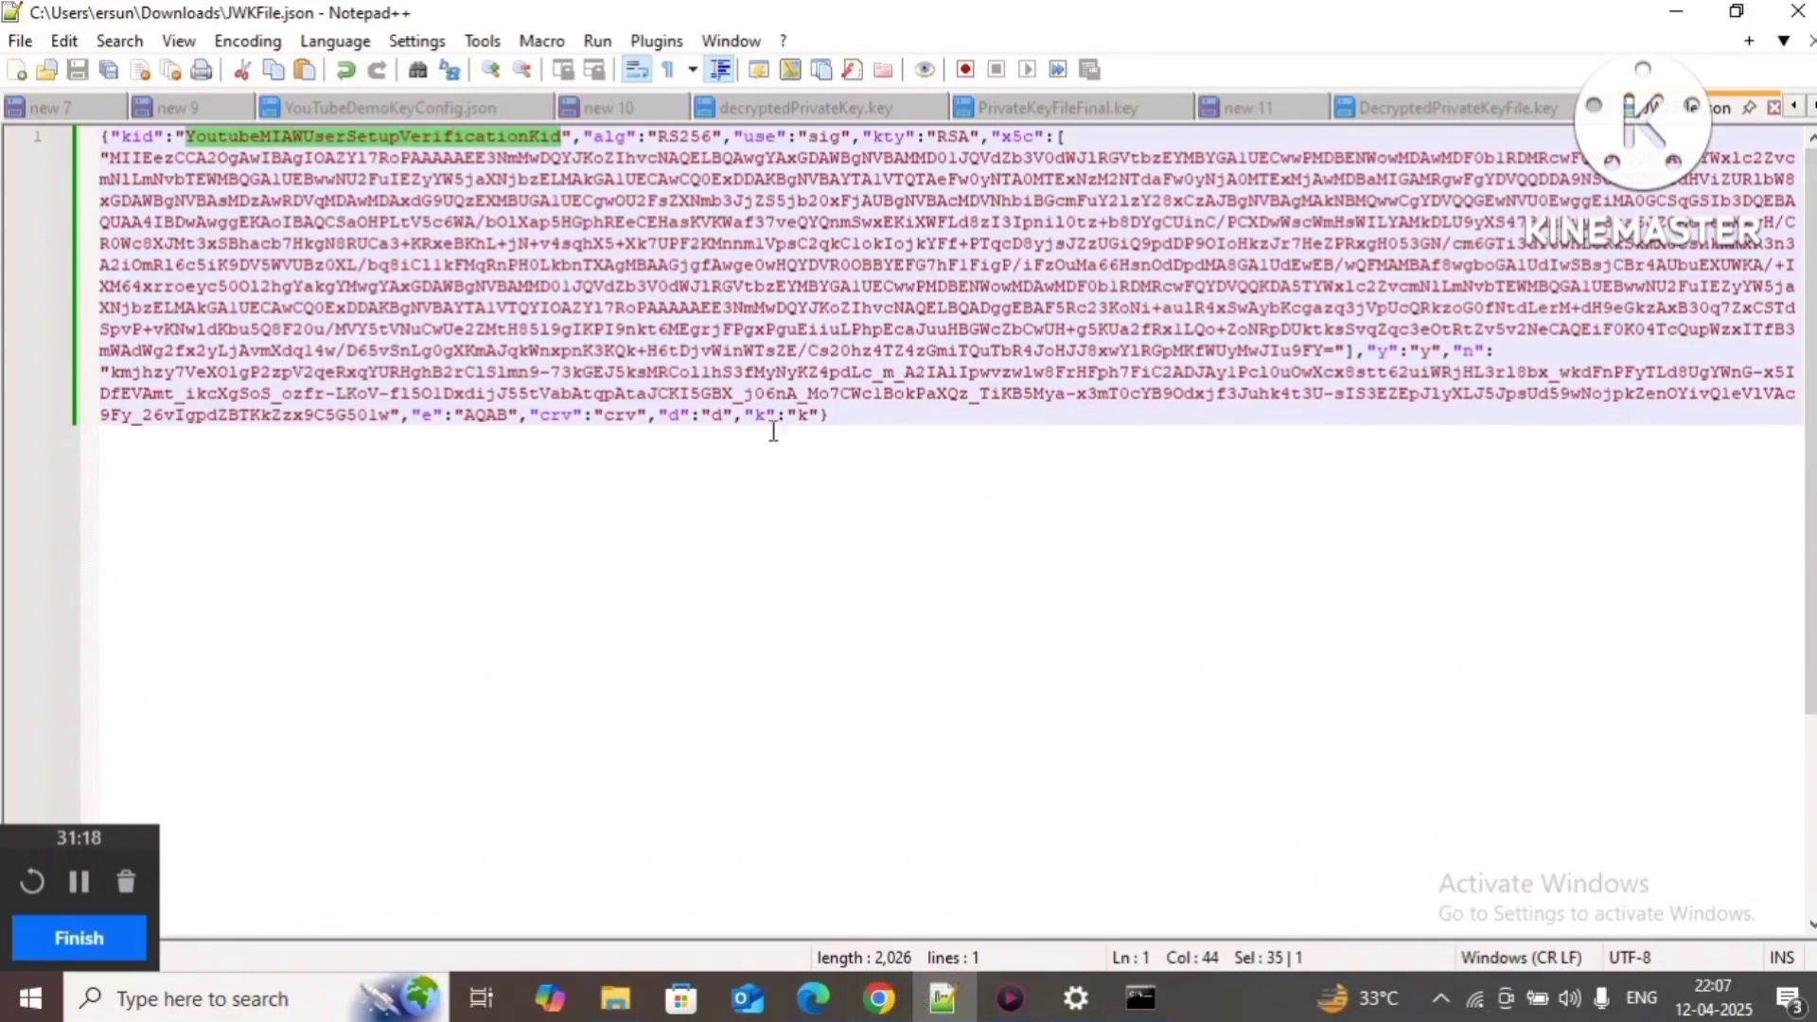
left_click(846, 423)
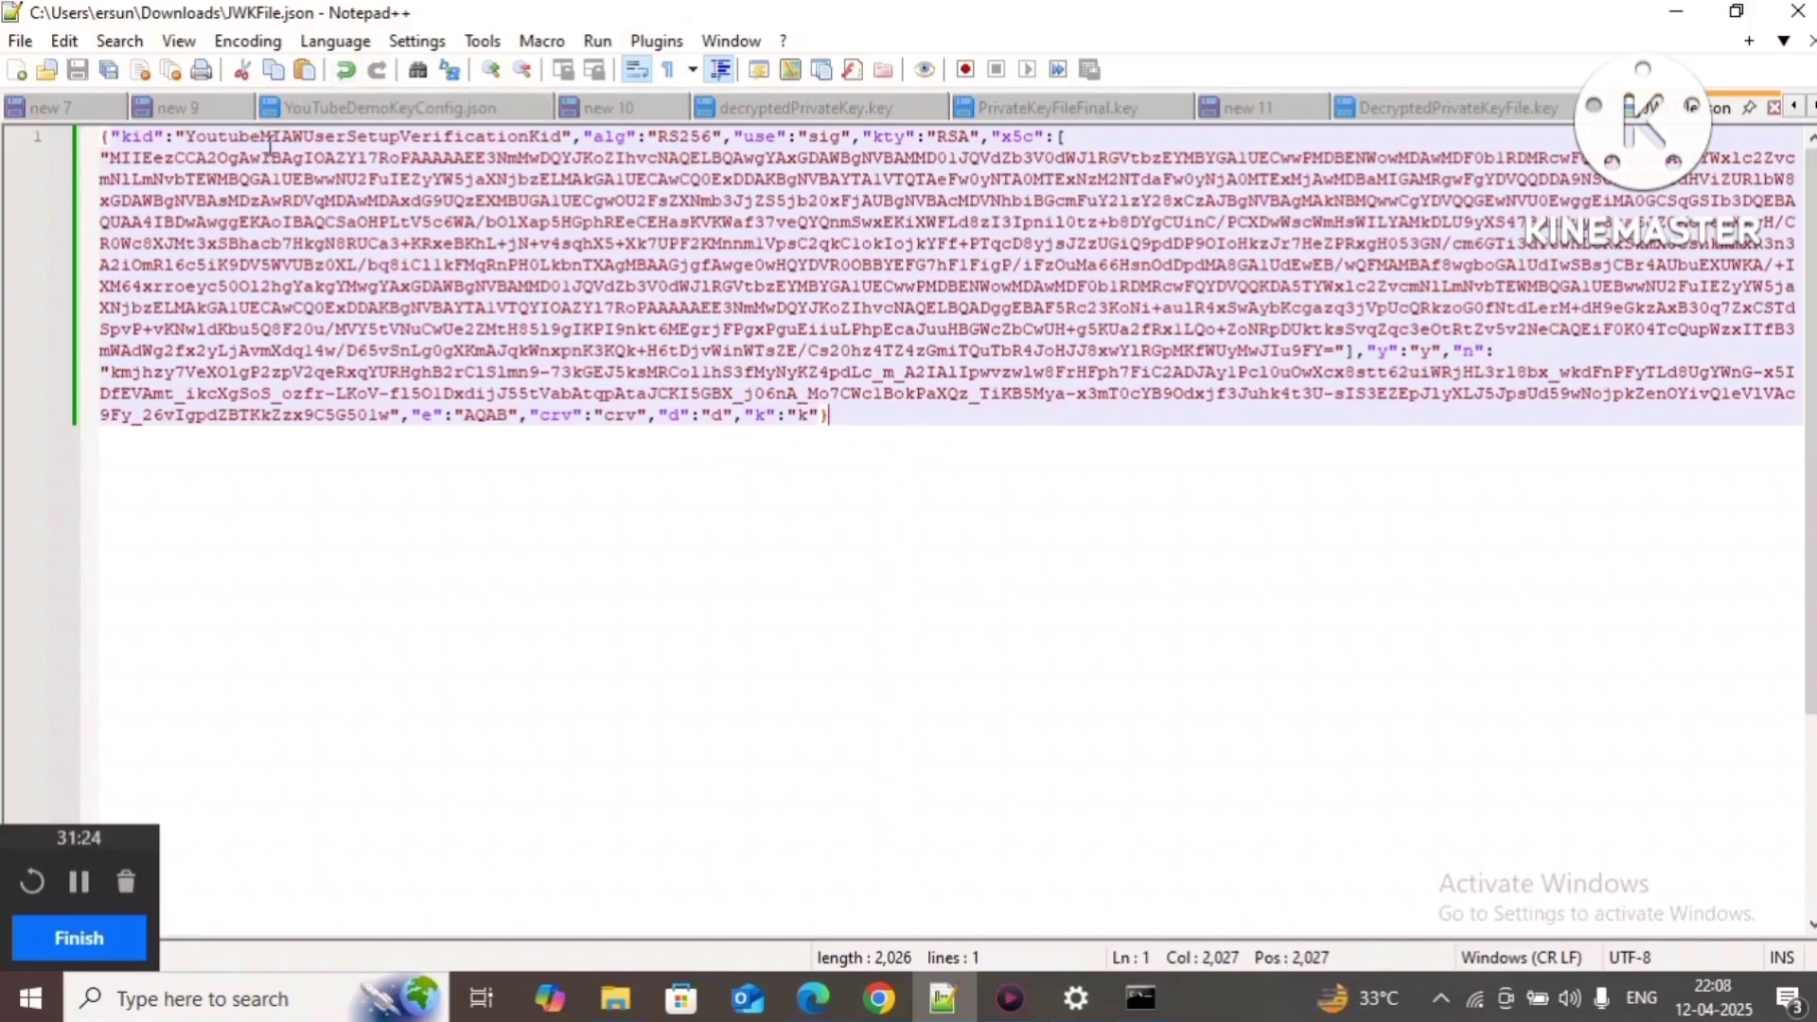
double_click(268, 142)
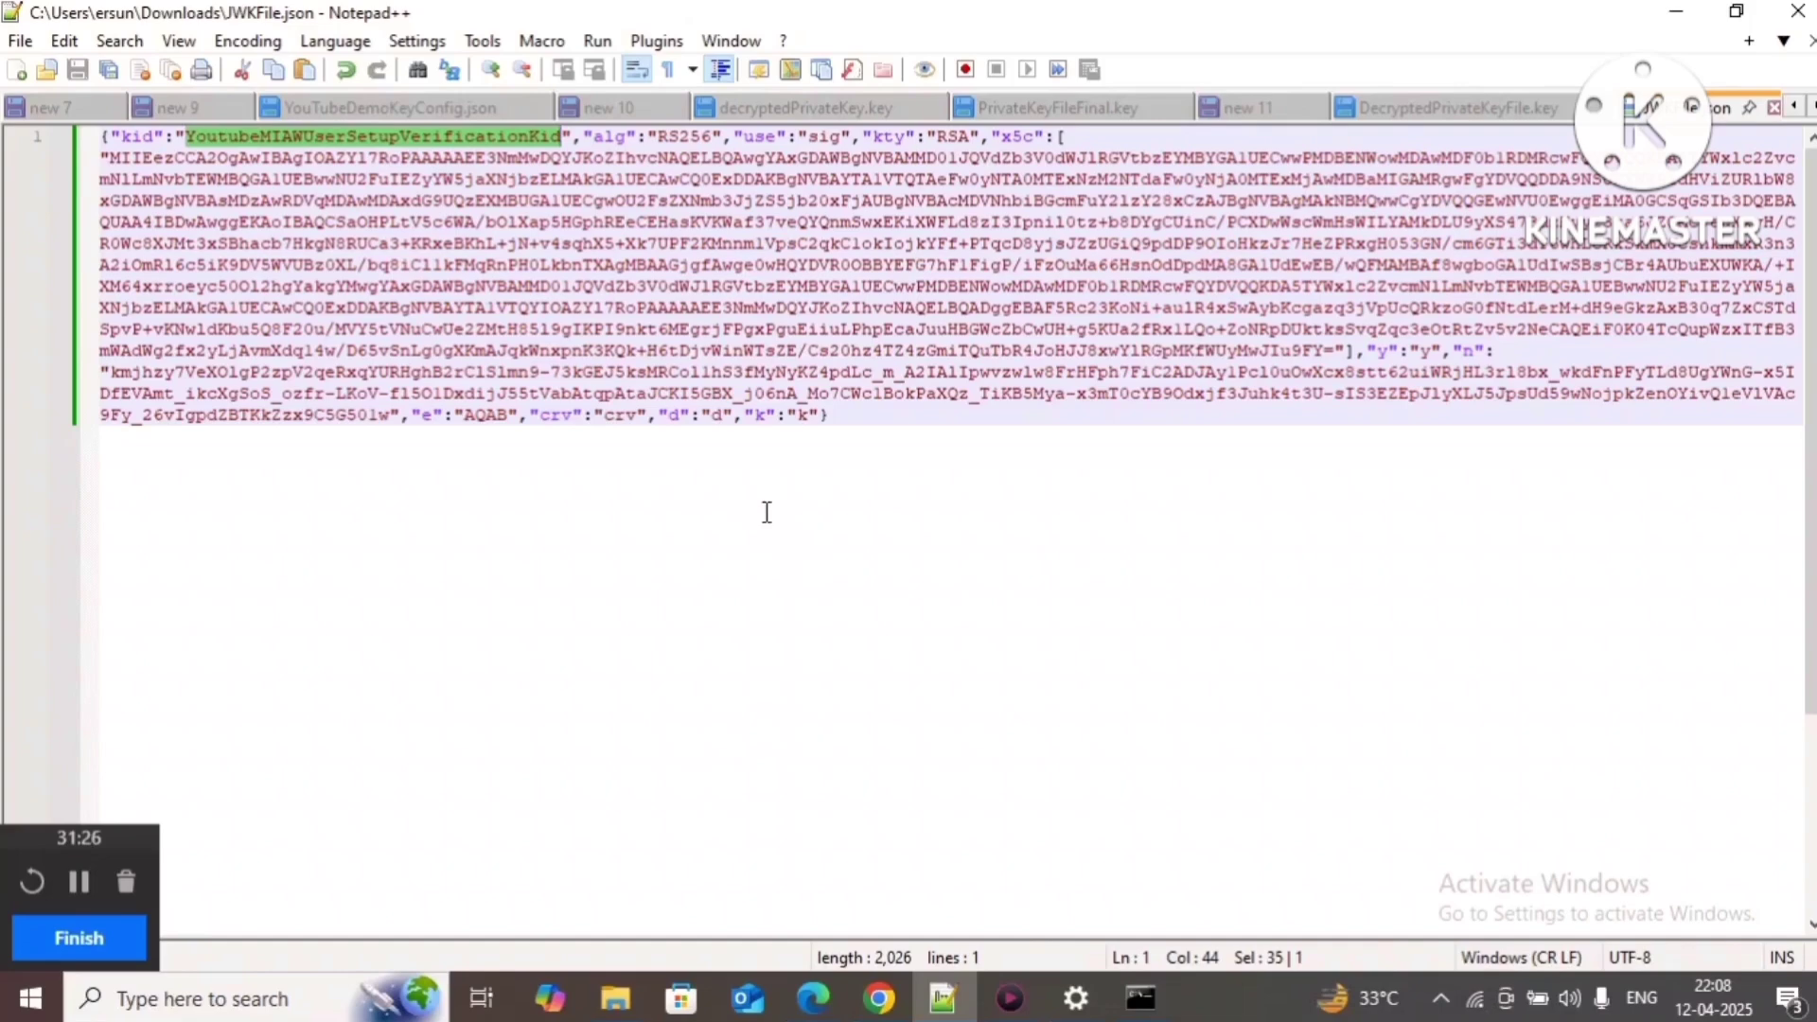
left_click(880, 424)
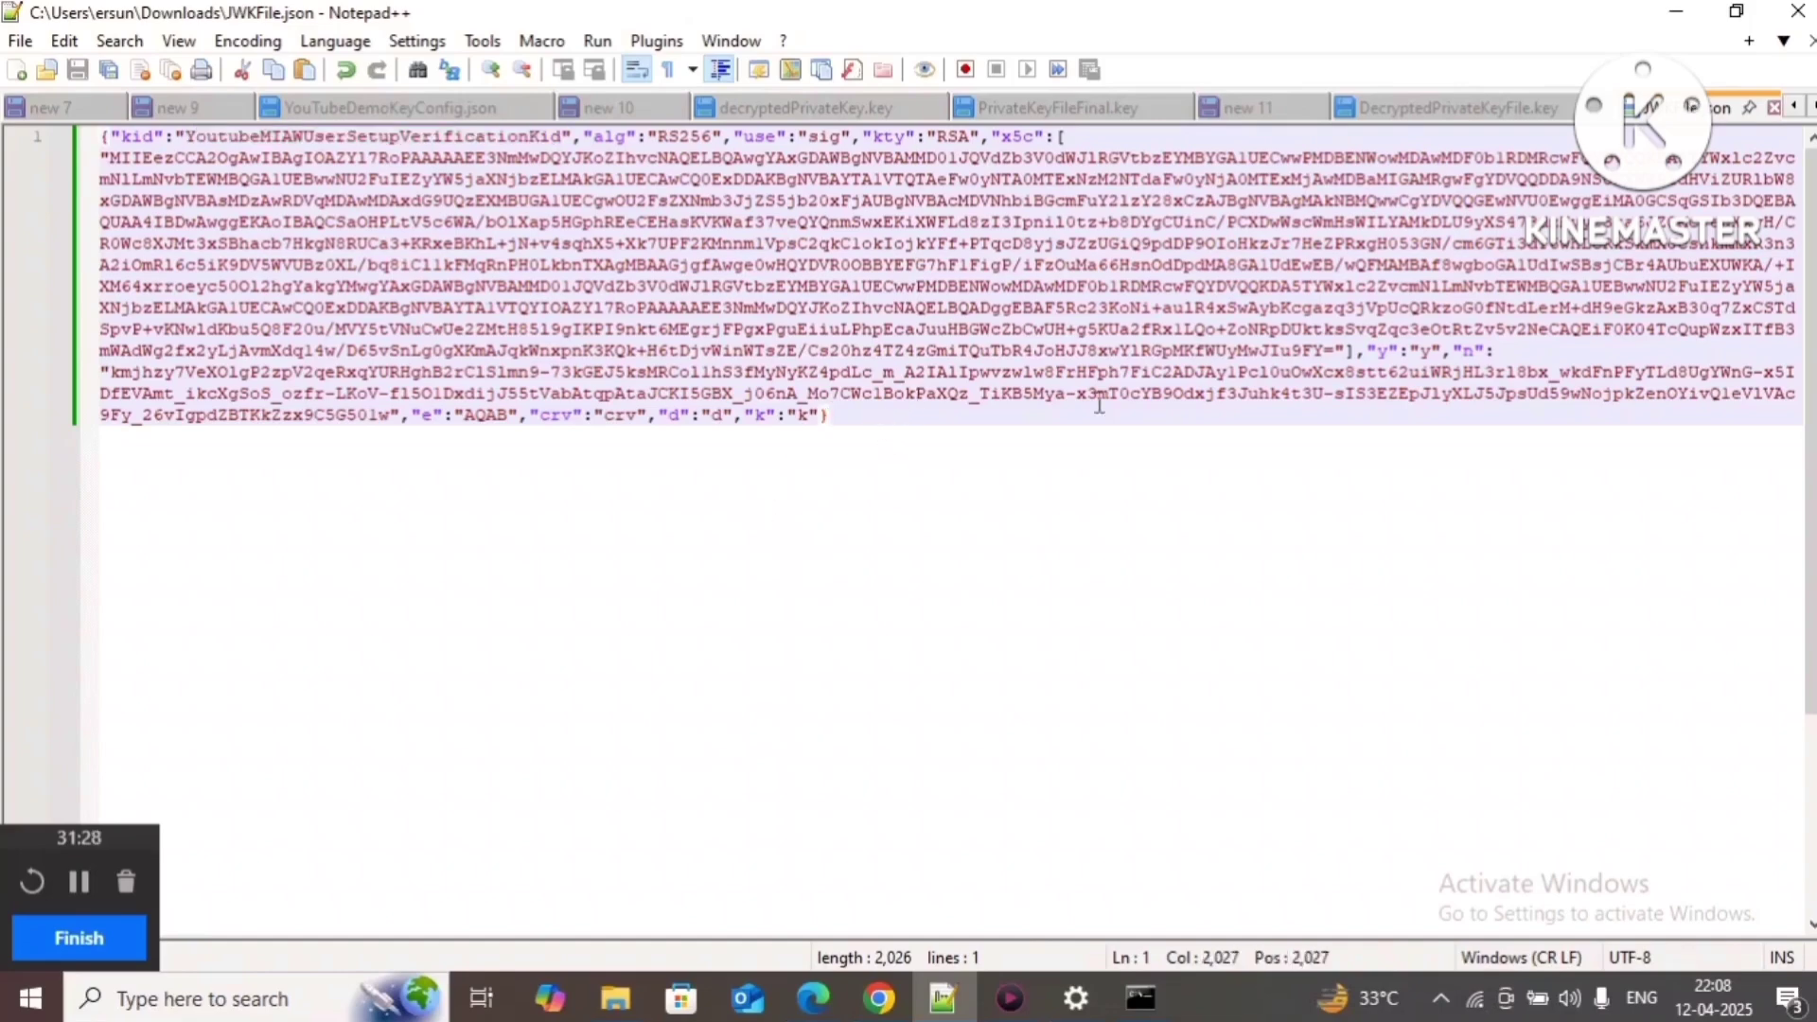
key("ctrl+shift+Home")
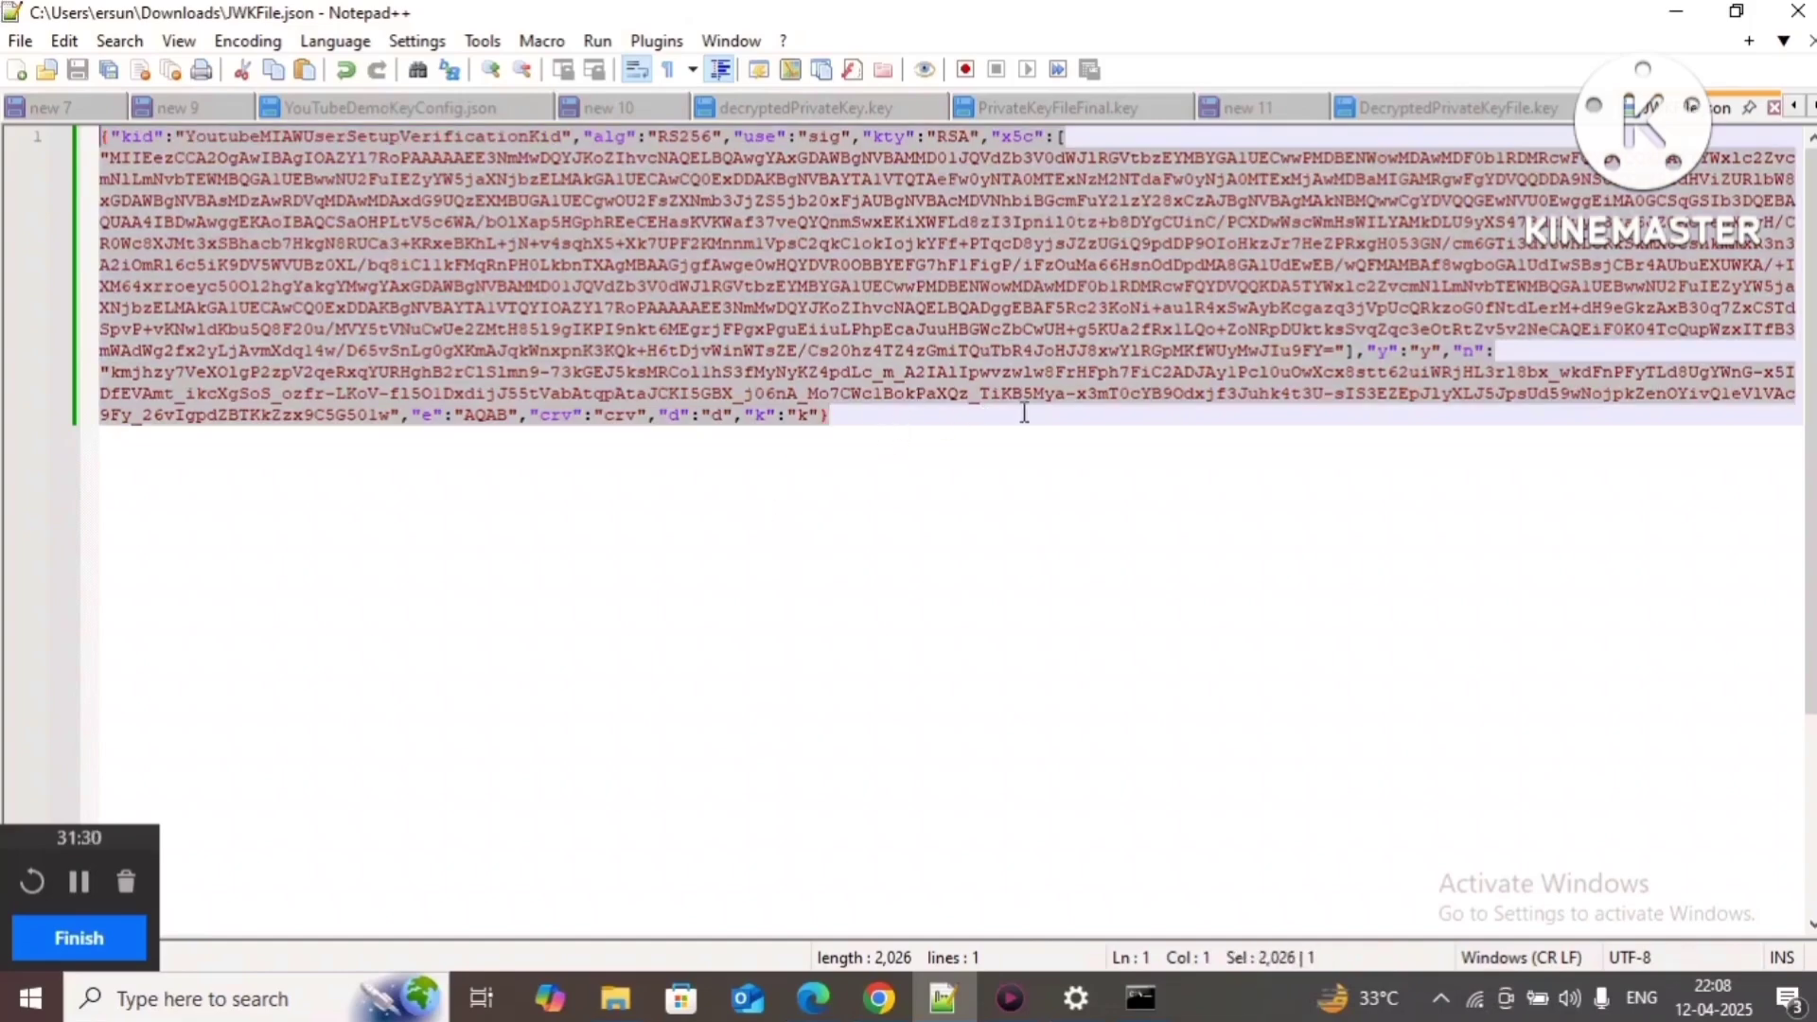
left_click(882, 1003)
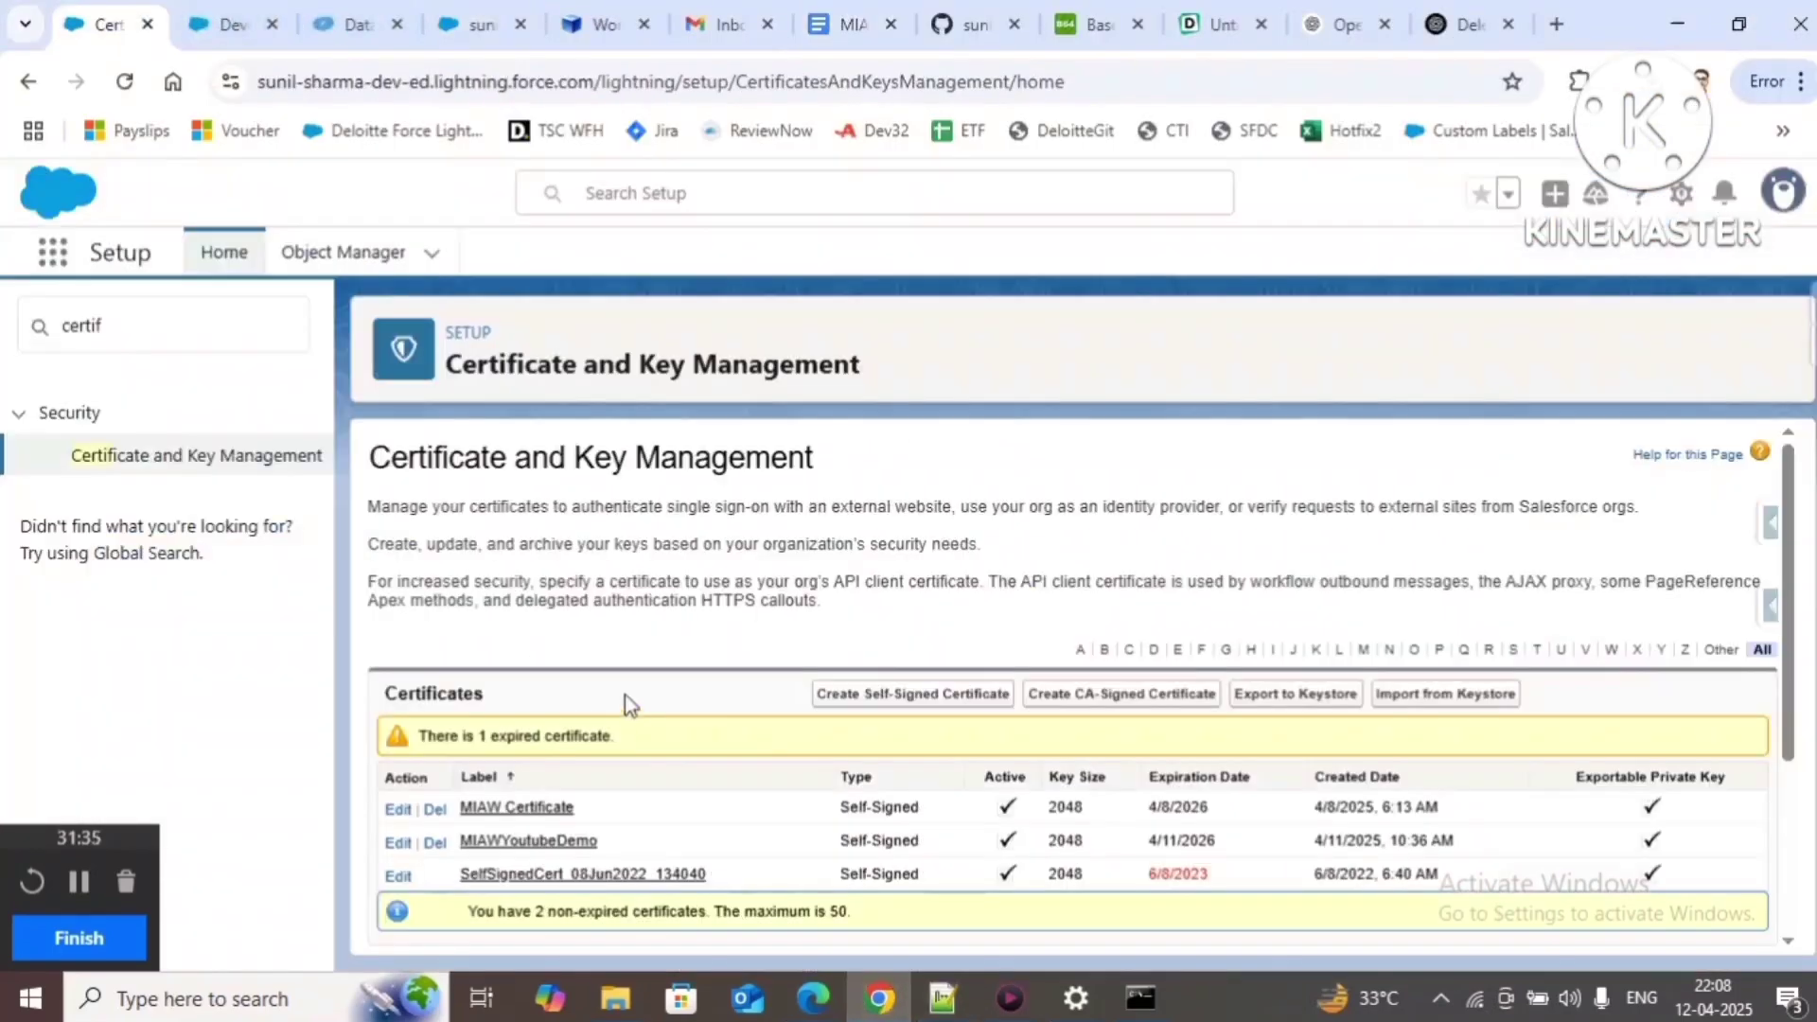
Step: Review the MIAWYoutubeDemo certificate dates and recheck the kid value in JWKFile.json
left_click(104, 24)
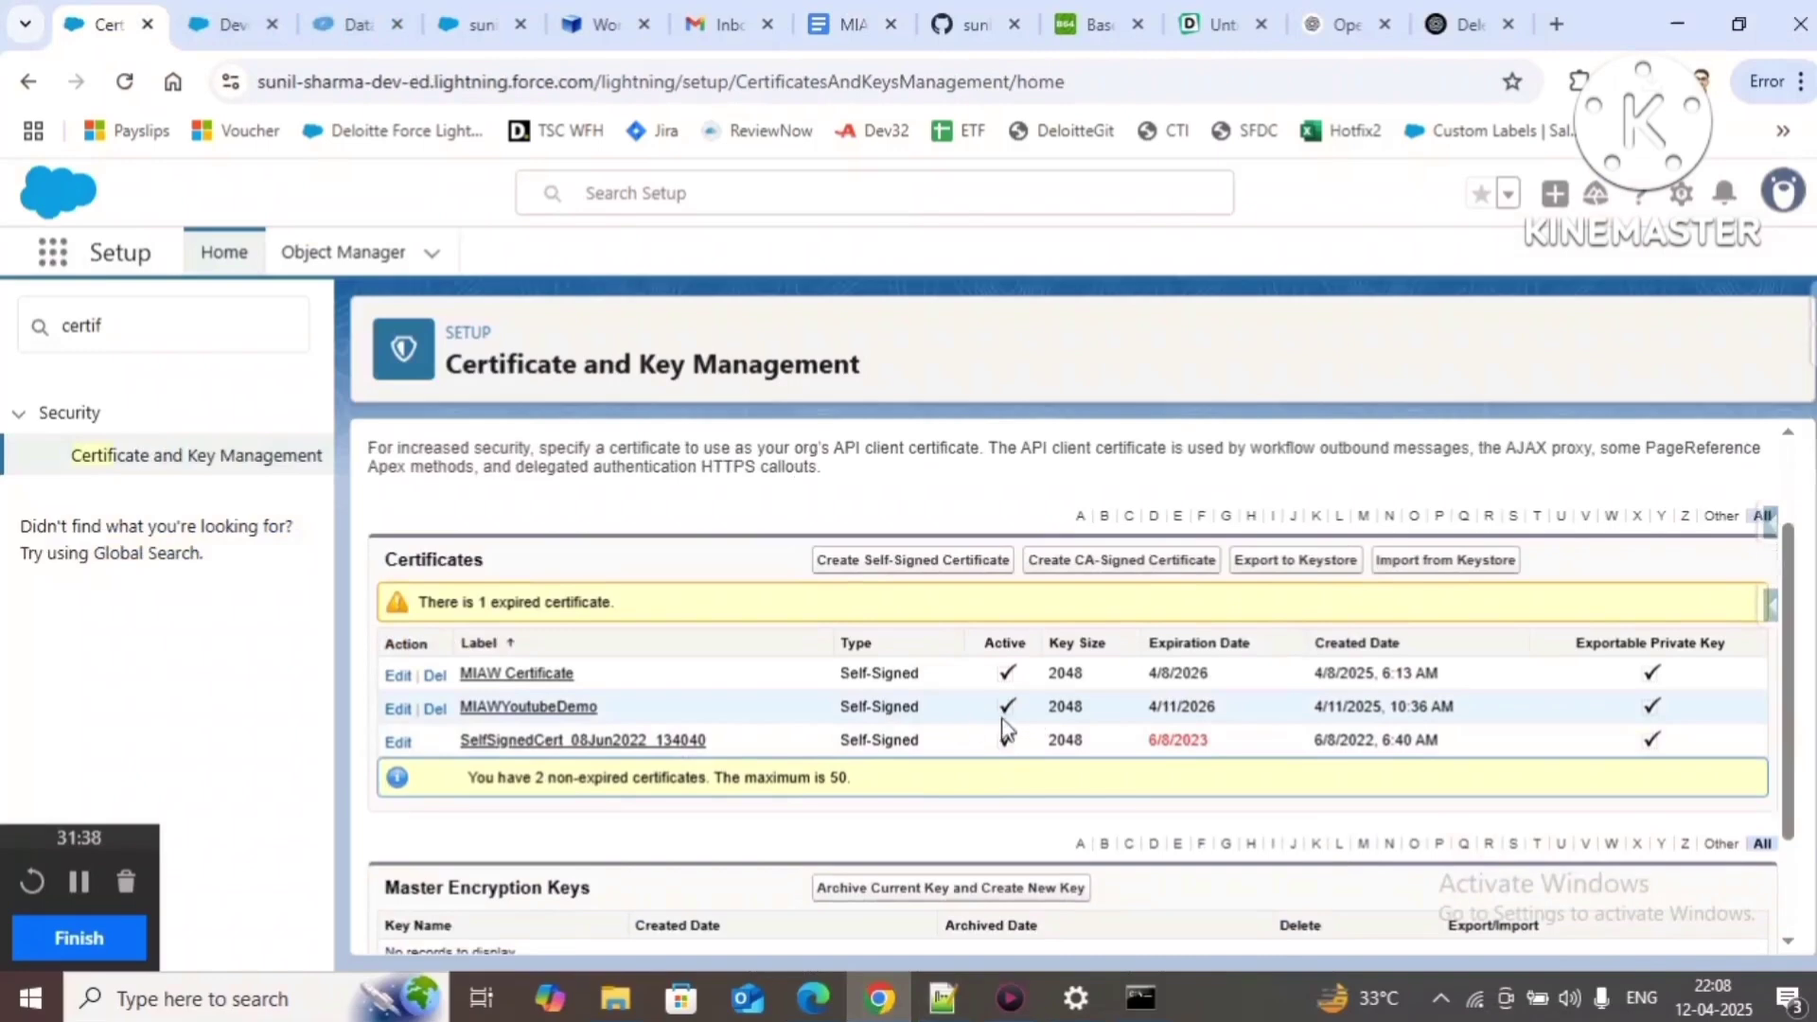
left_click_drag(1147, 708, 1458, 720)
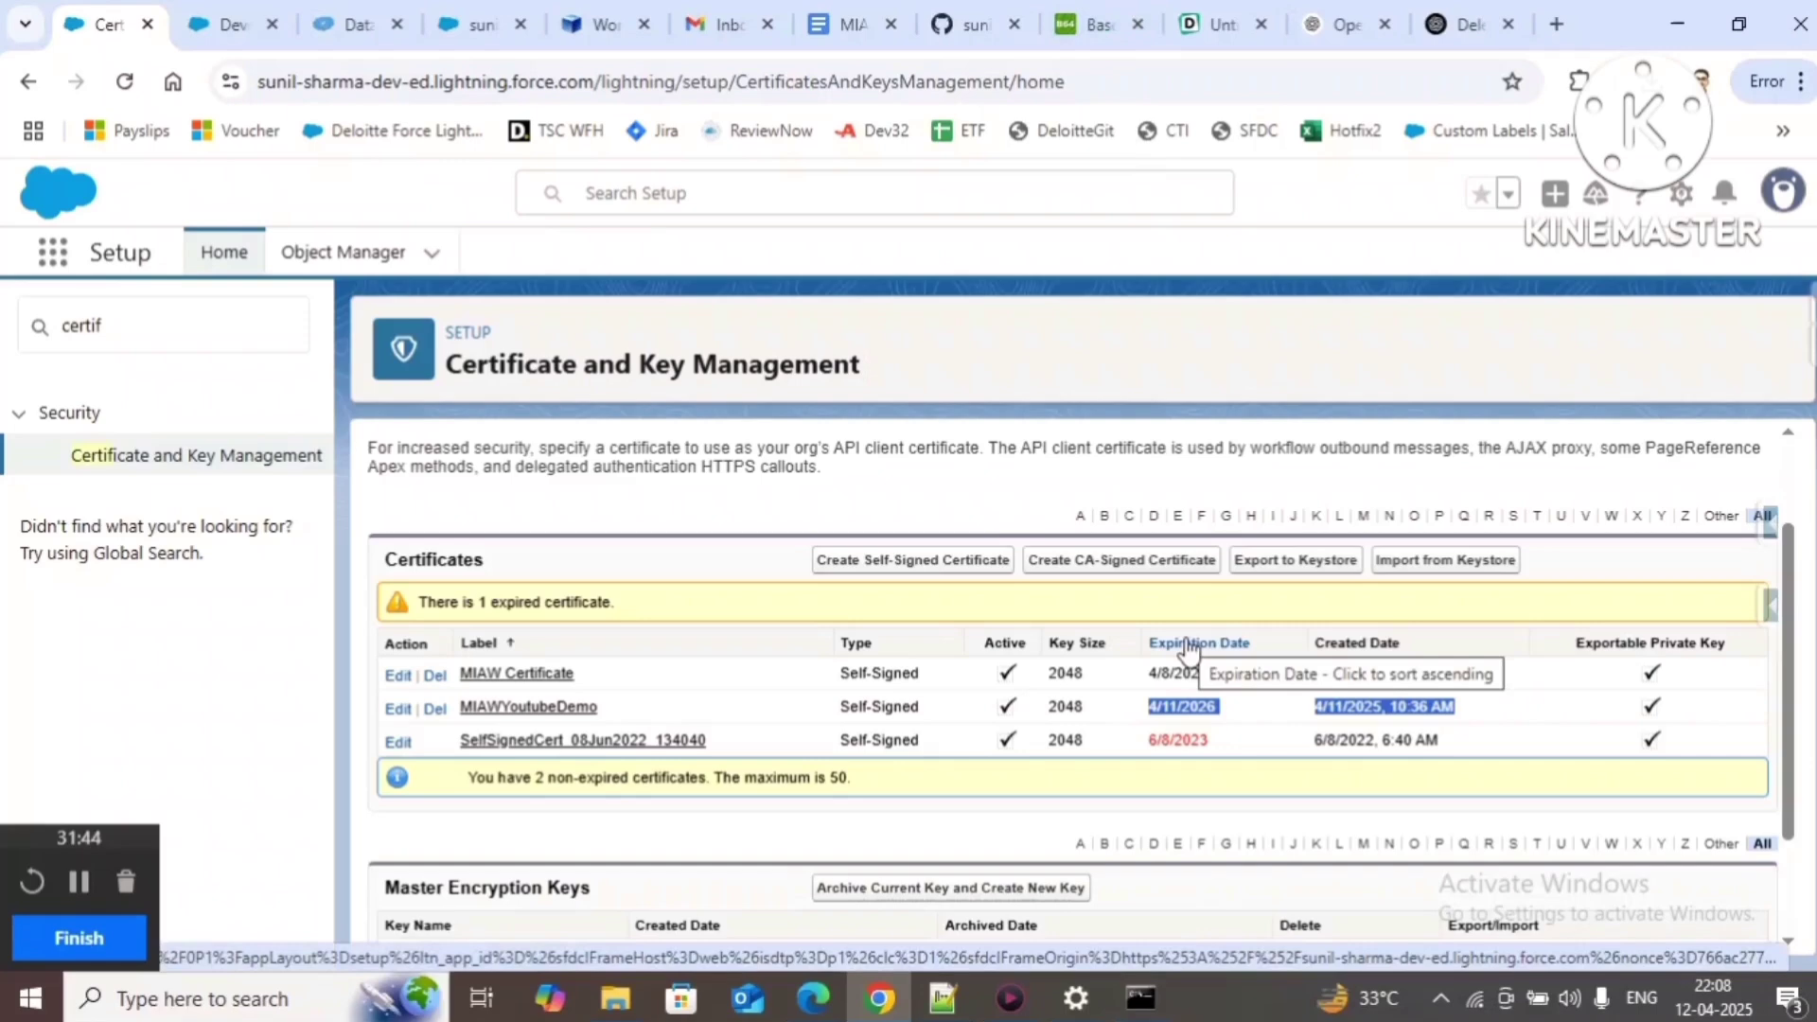
key("alt+Tab")
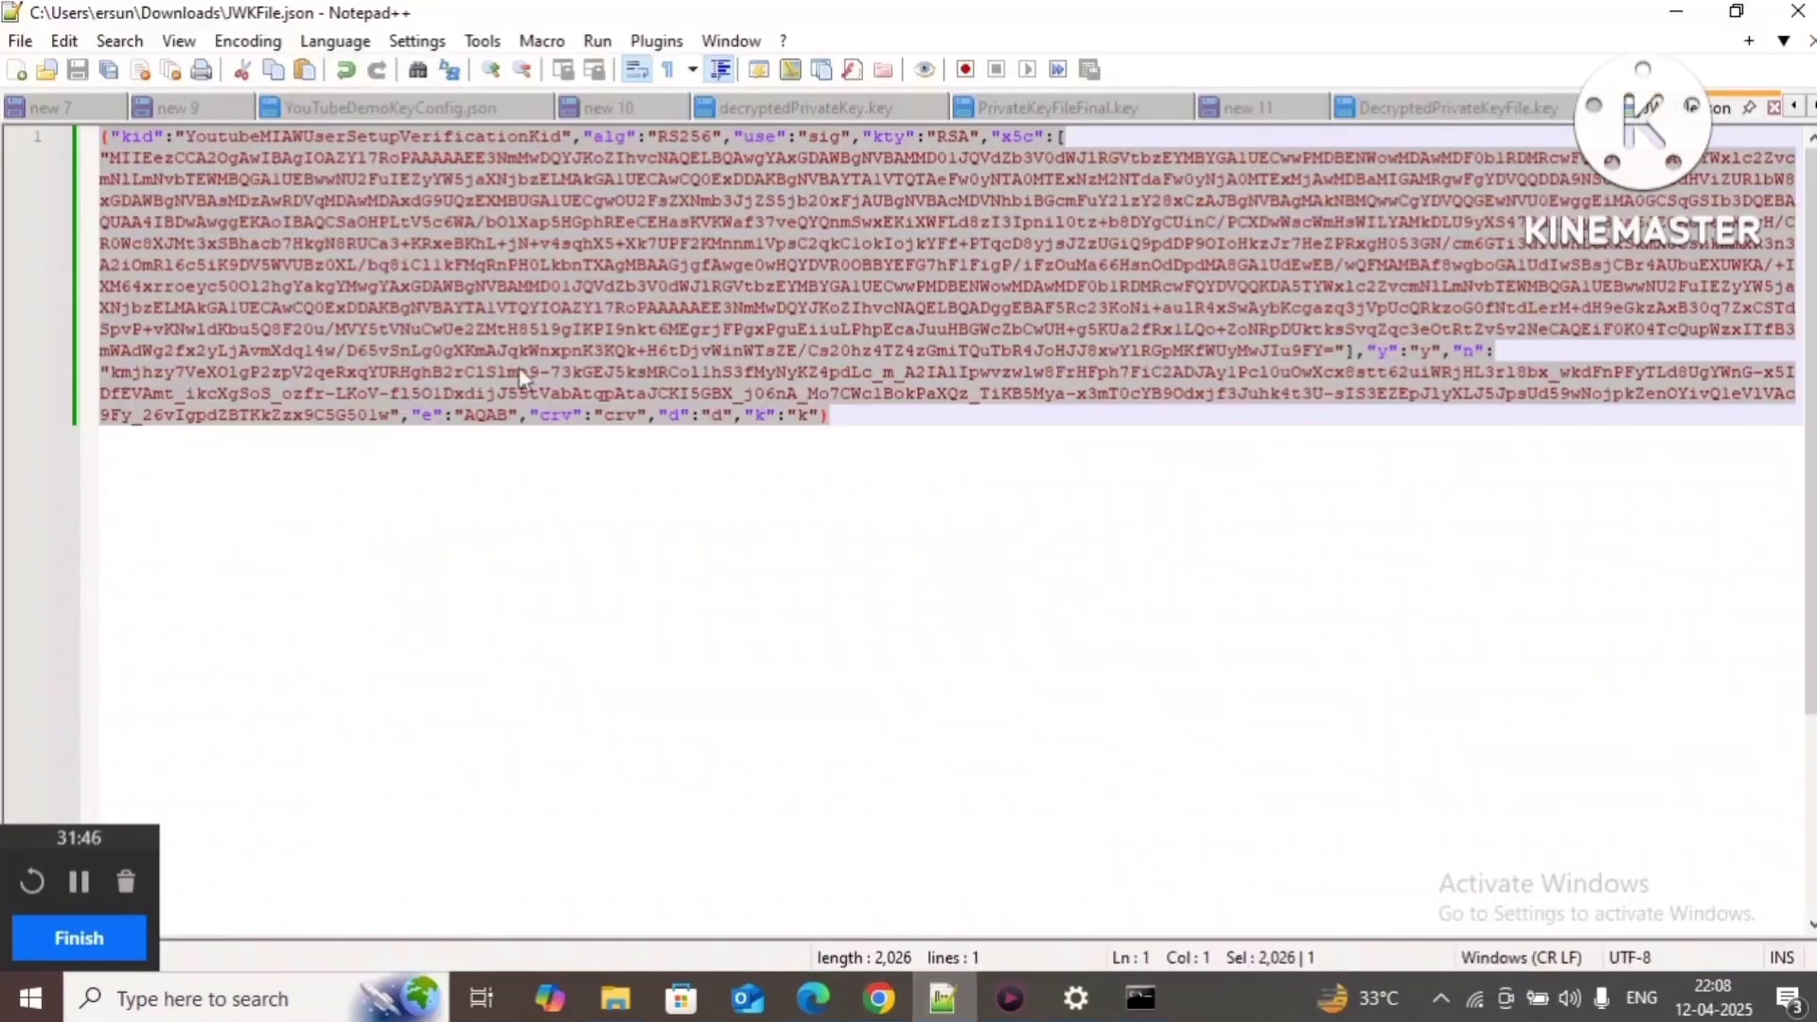
left_click(850, 417)
key("ctrl+a")
left_click(855, 415)
key("ctrl+a")
left_click(859, 423)
double_click(339, 139)
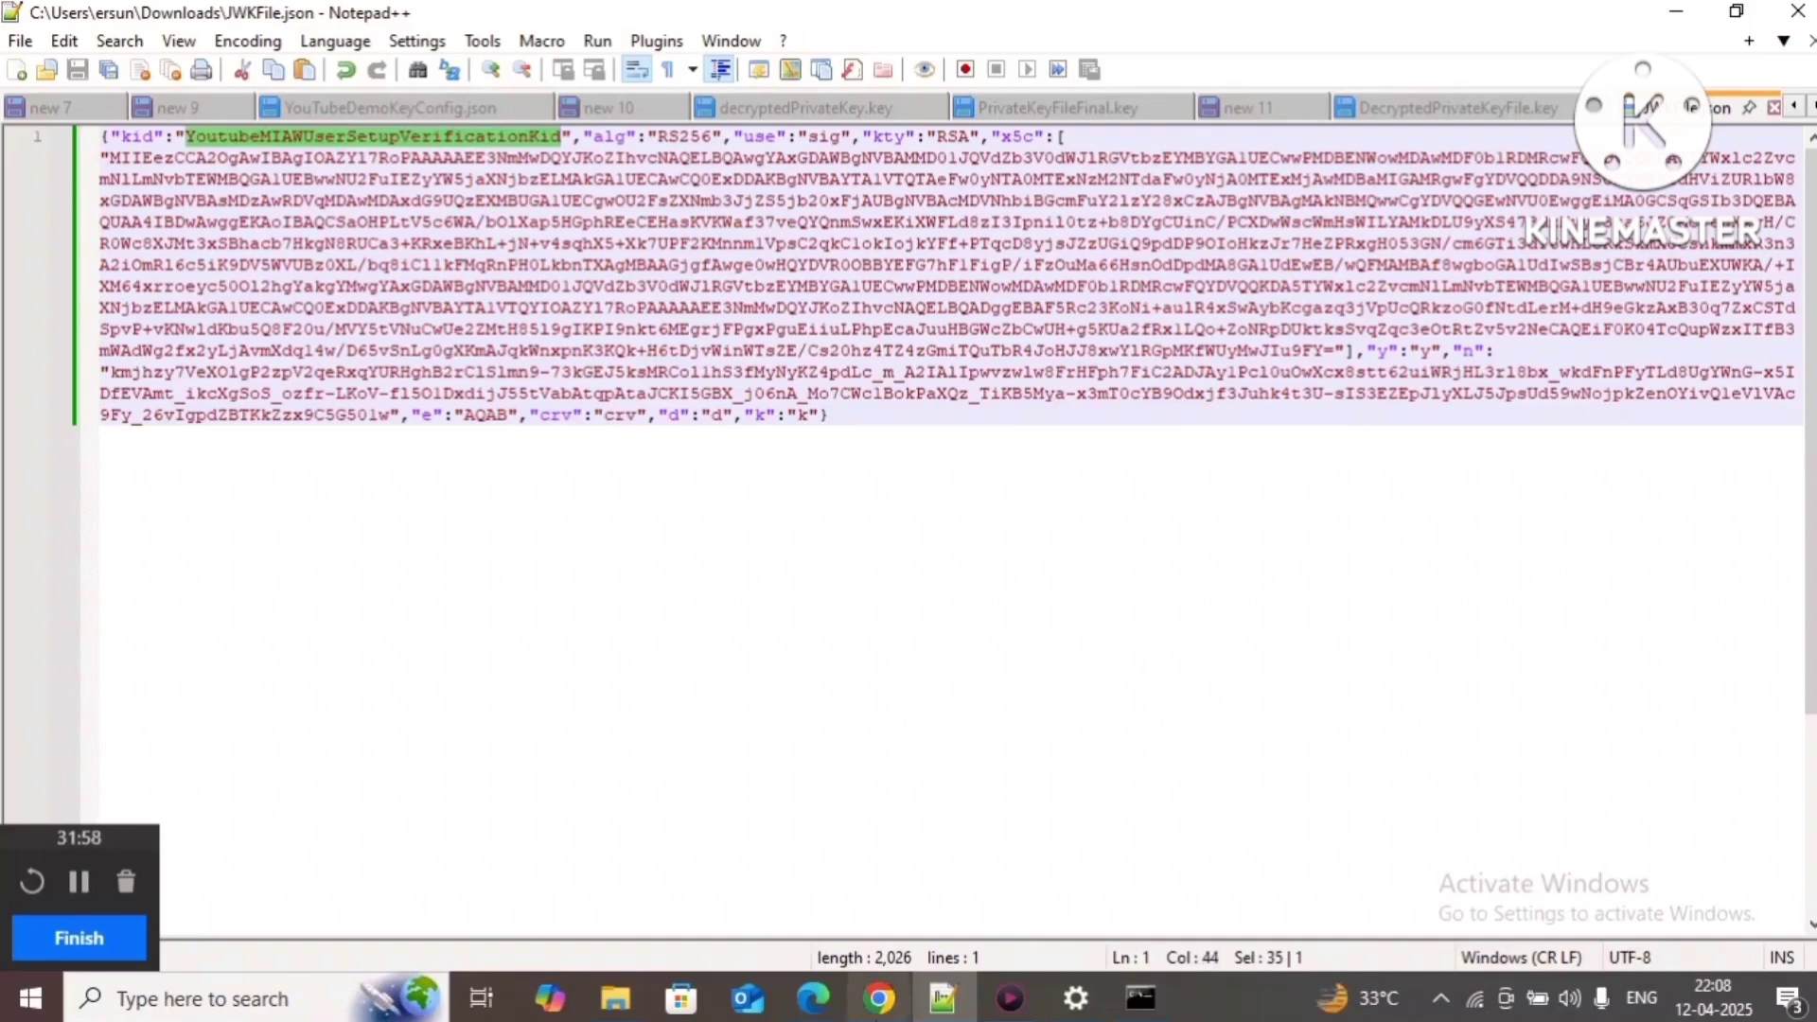
Step: Search Setup's Quick Find for 'messaging'
left_click(880, 999)
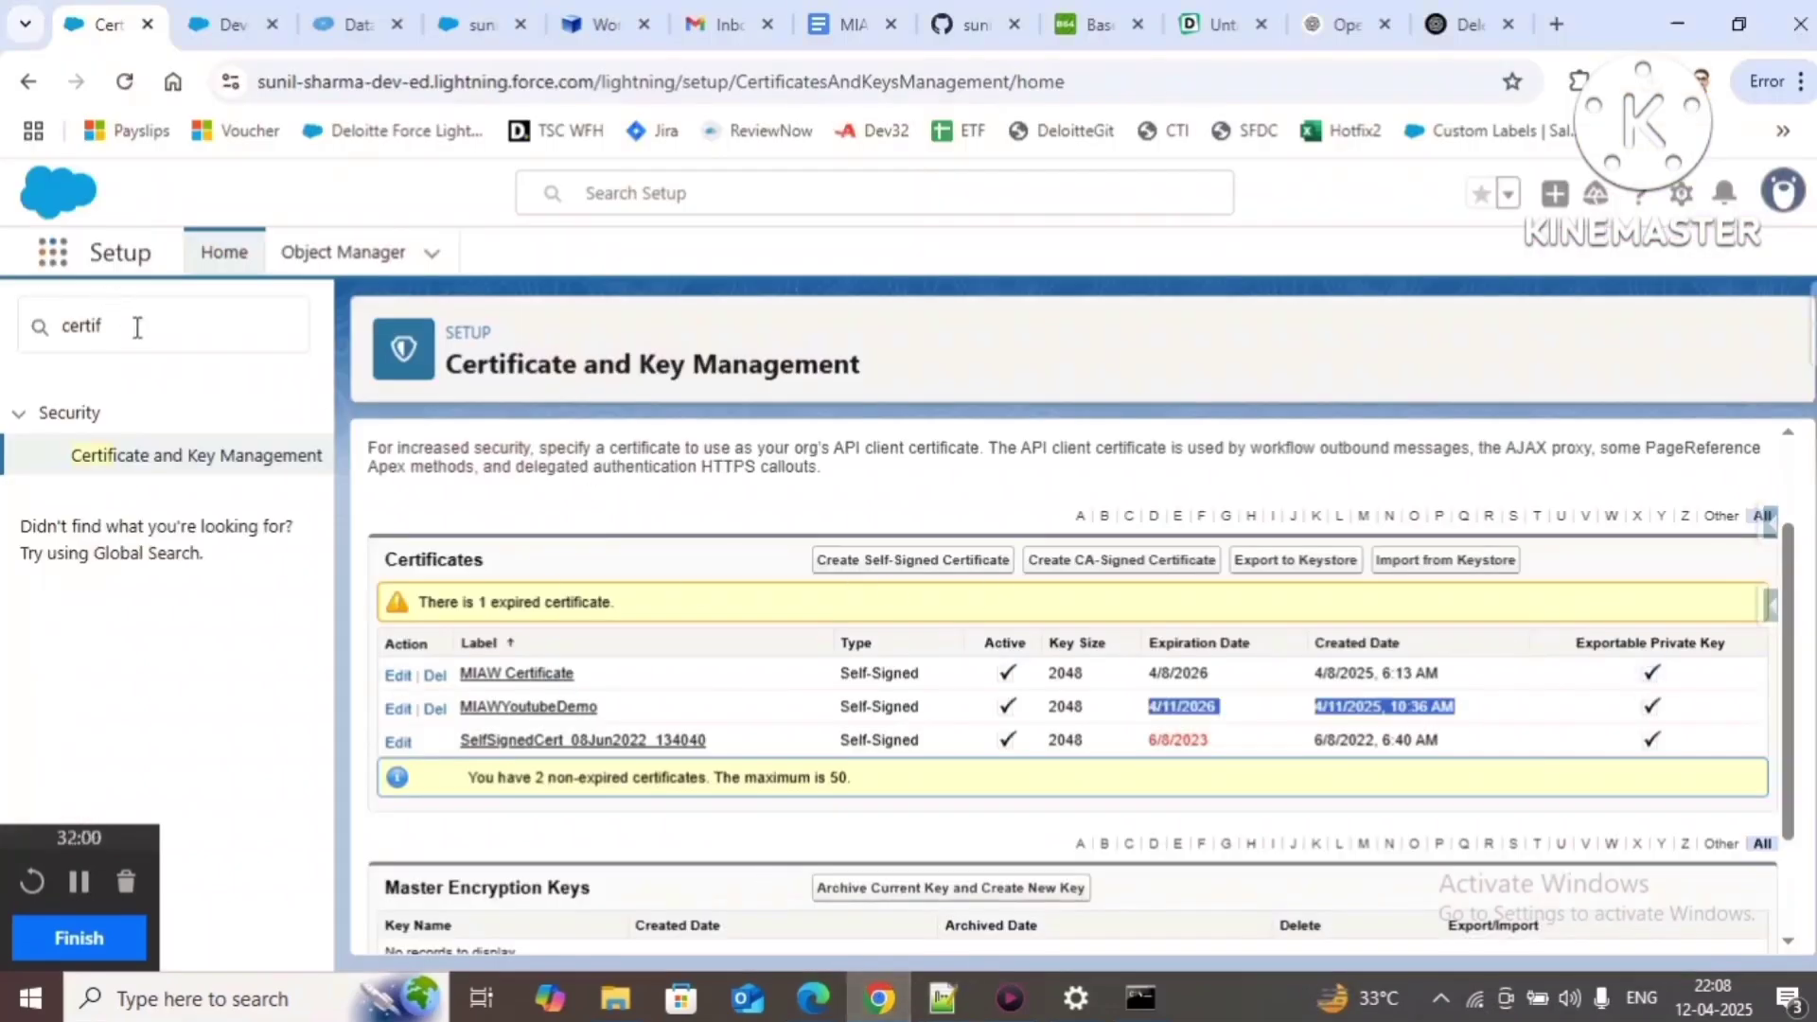
left_click(138, 326)
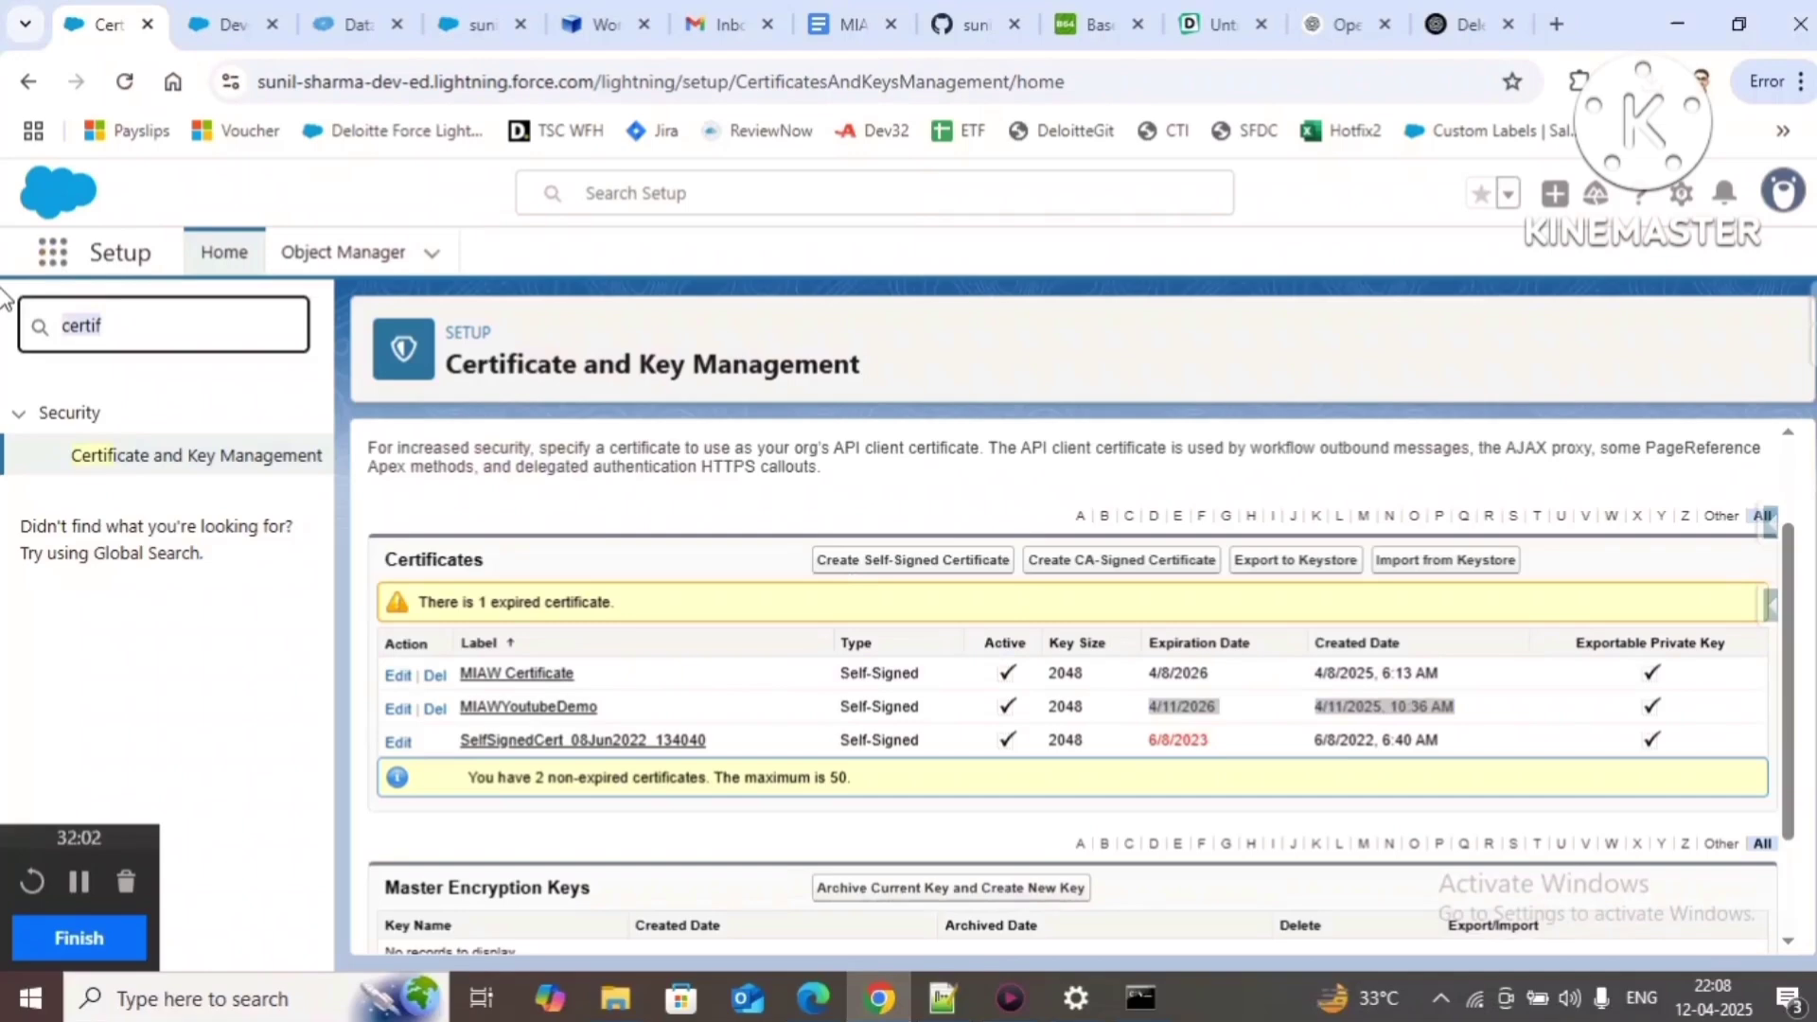
type("messaging")
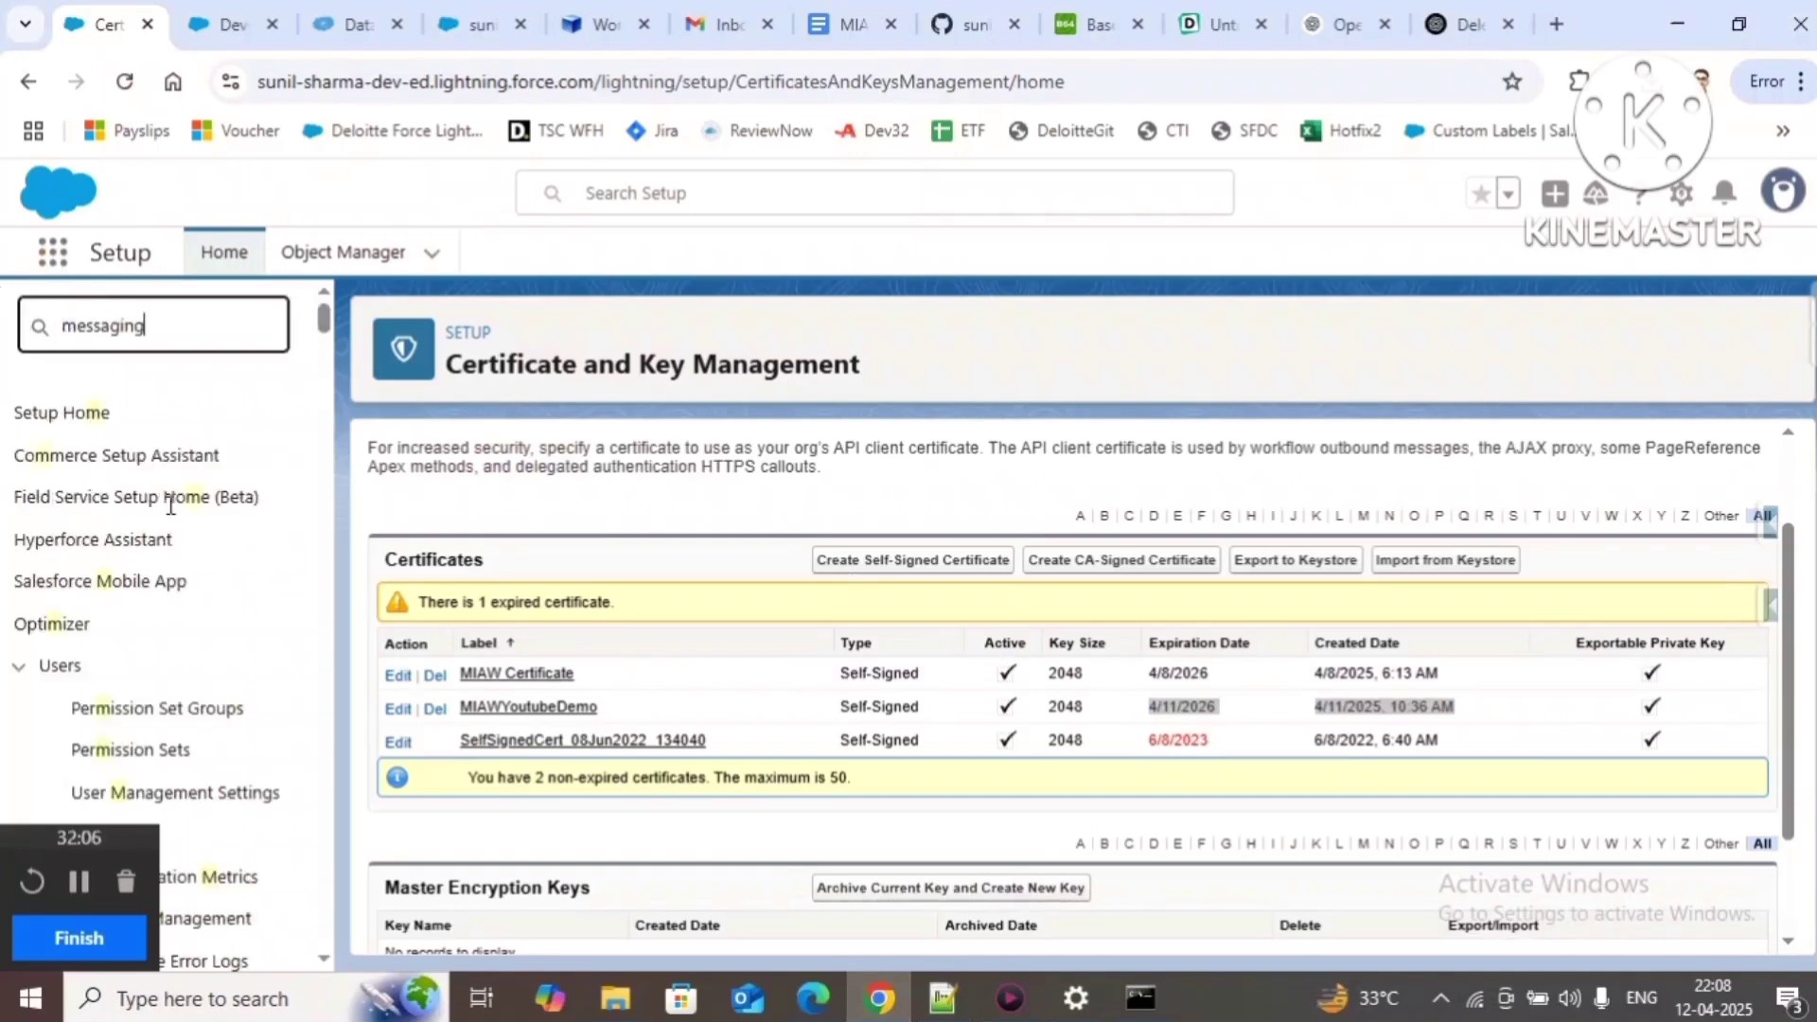
Step: In Messaging User Verification, add a JSON Web Key named YoutubeDemoMIAWUserSetupKey with auto-filled API Name
left_click(199, 566)
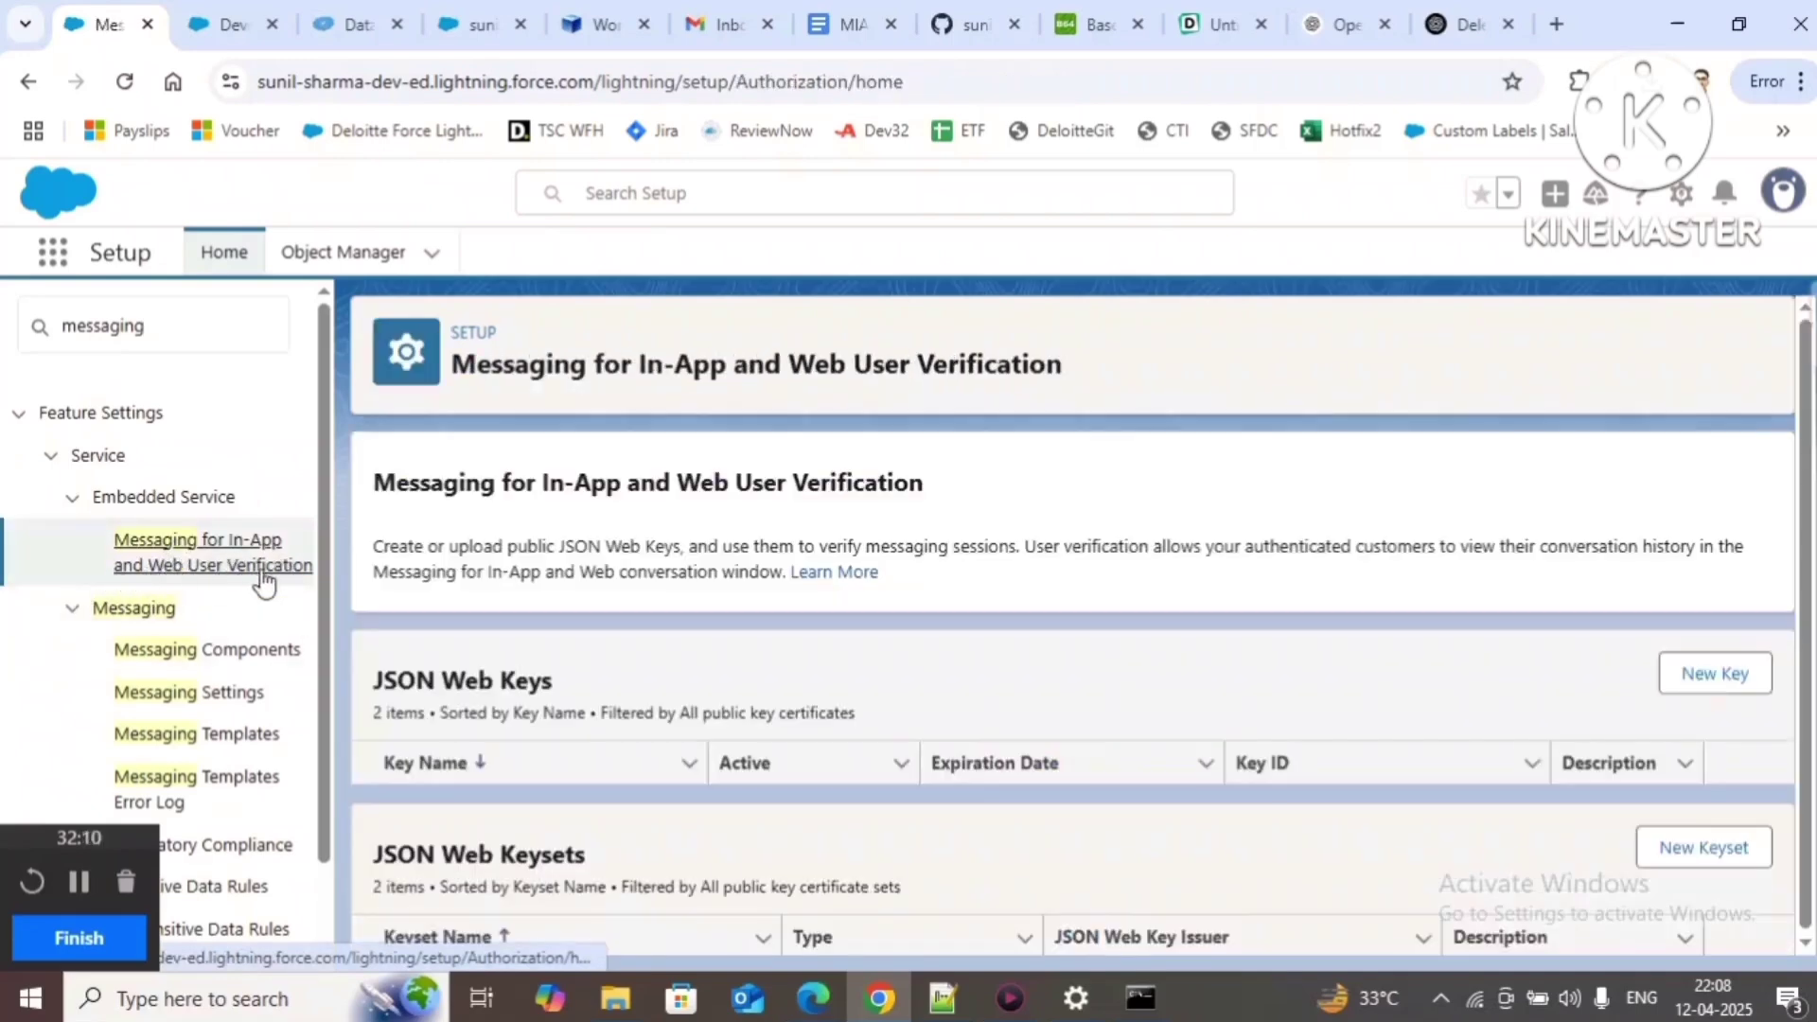
scroll(257, 582, "down", 1)
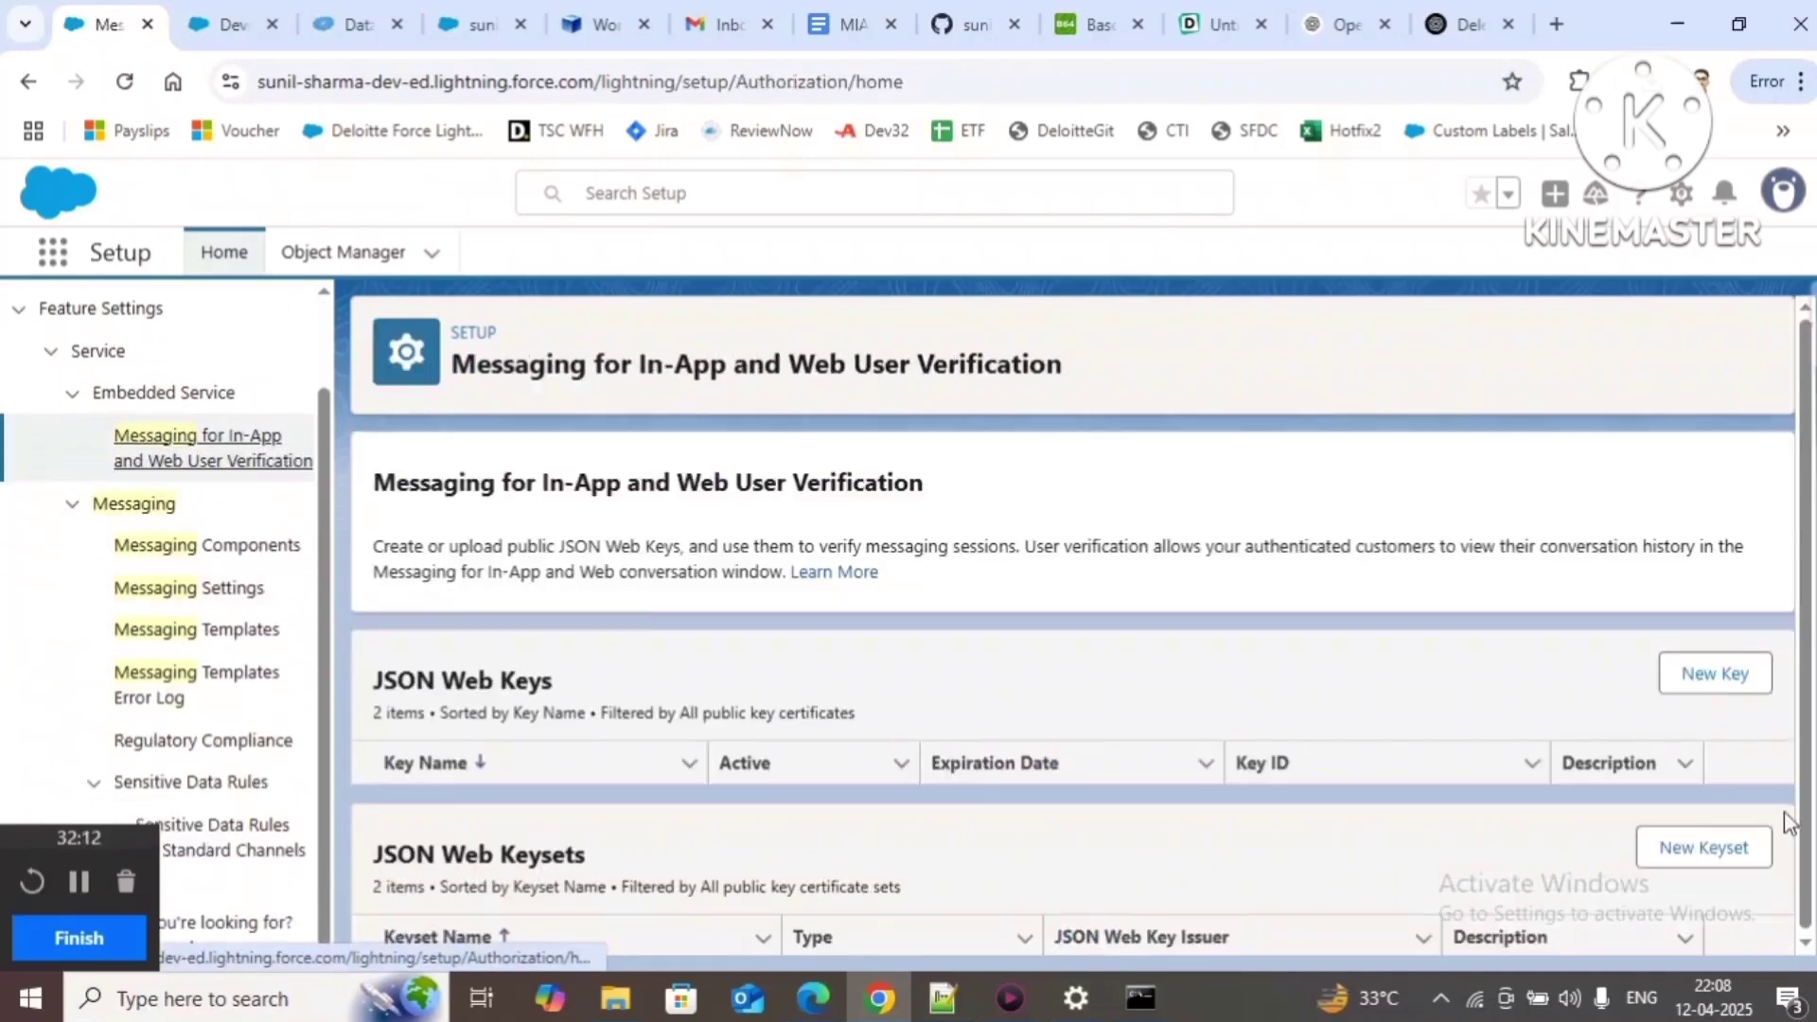
left_click(1716, 674)
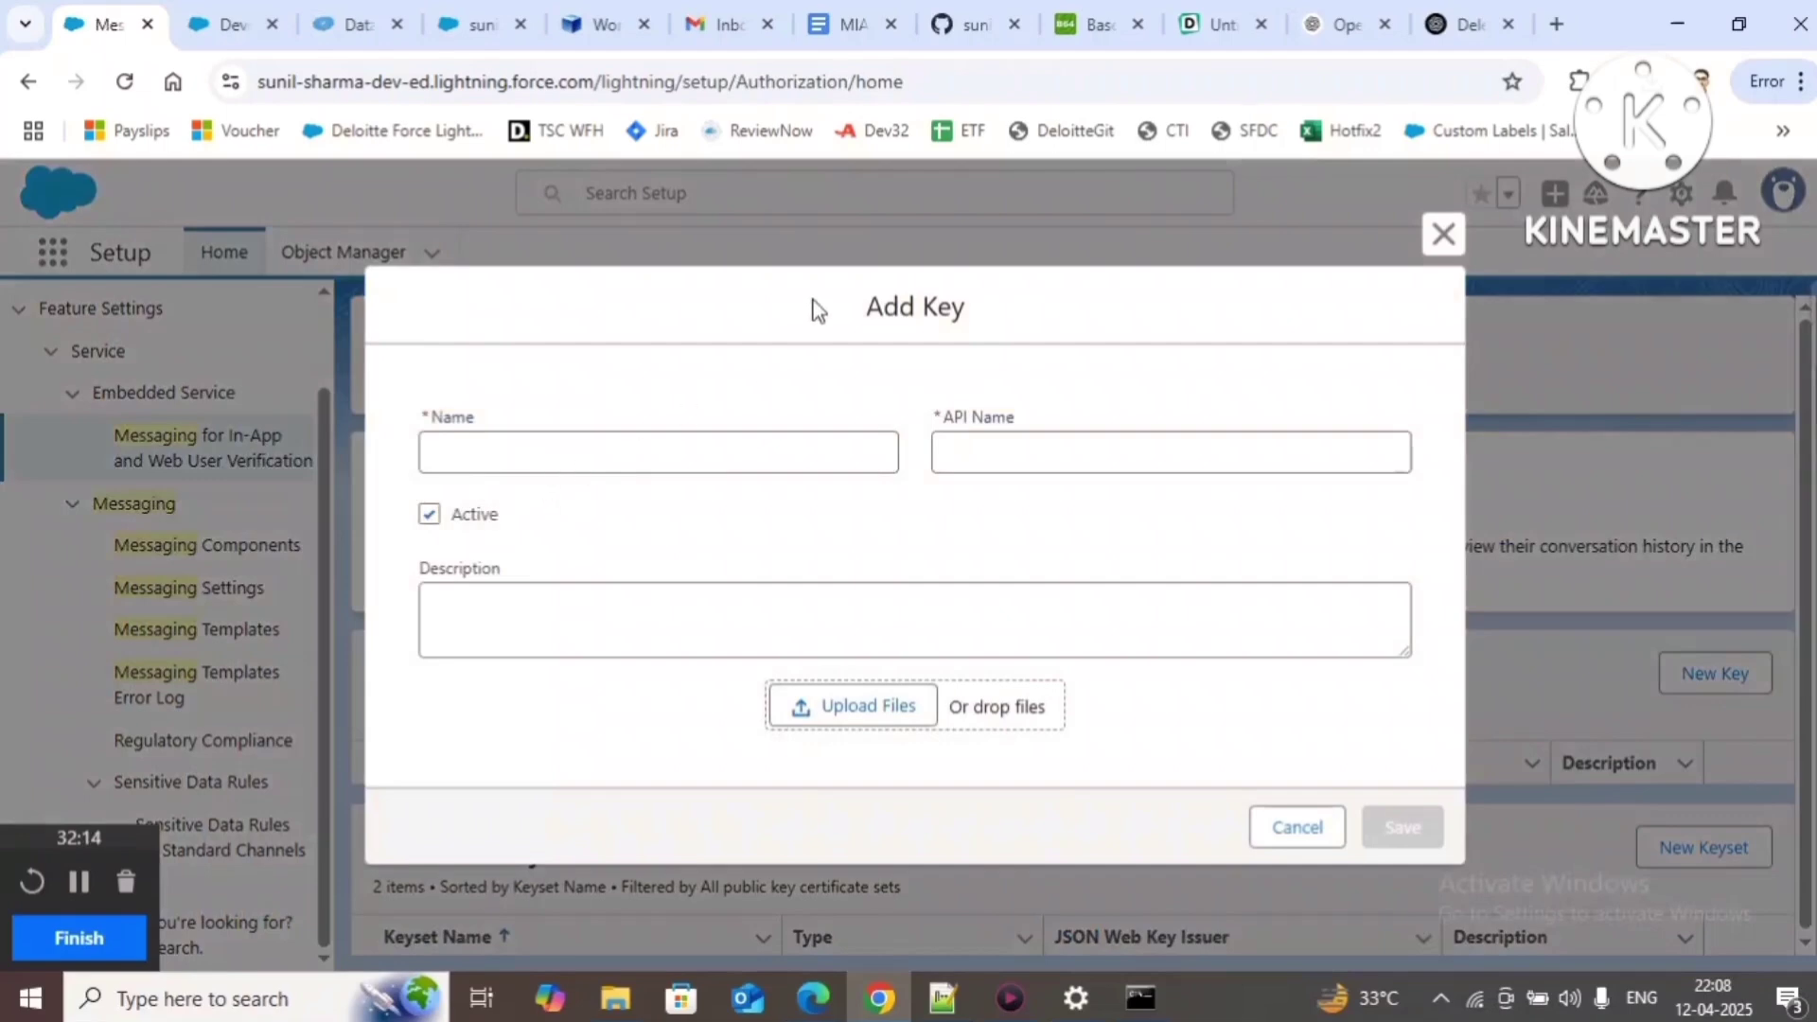
left_click(842, 23)
scroll(599, 602, "down", 2)
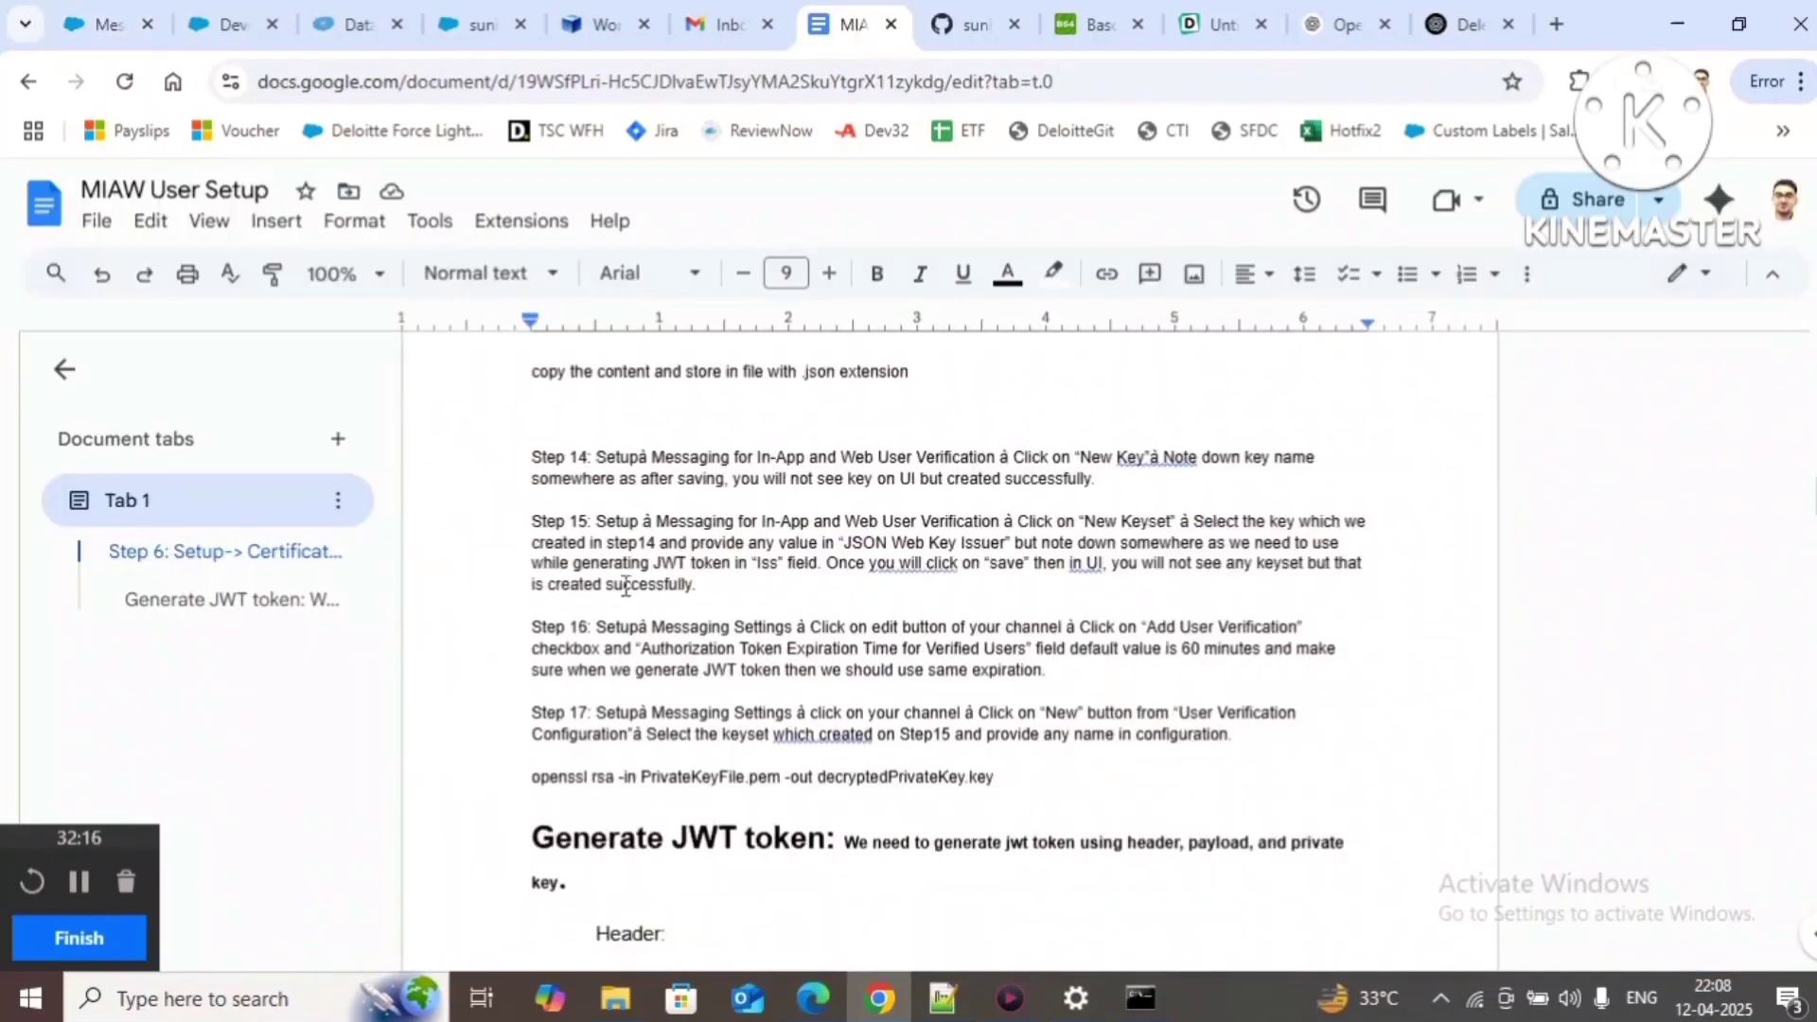
left_click_drag(595, 457, 1140, 496)
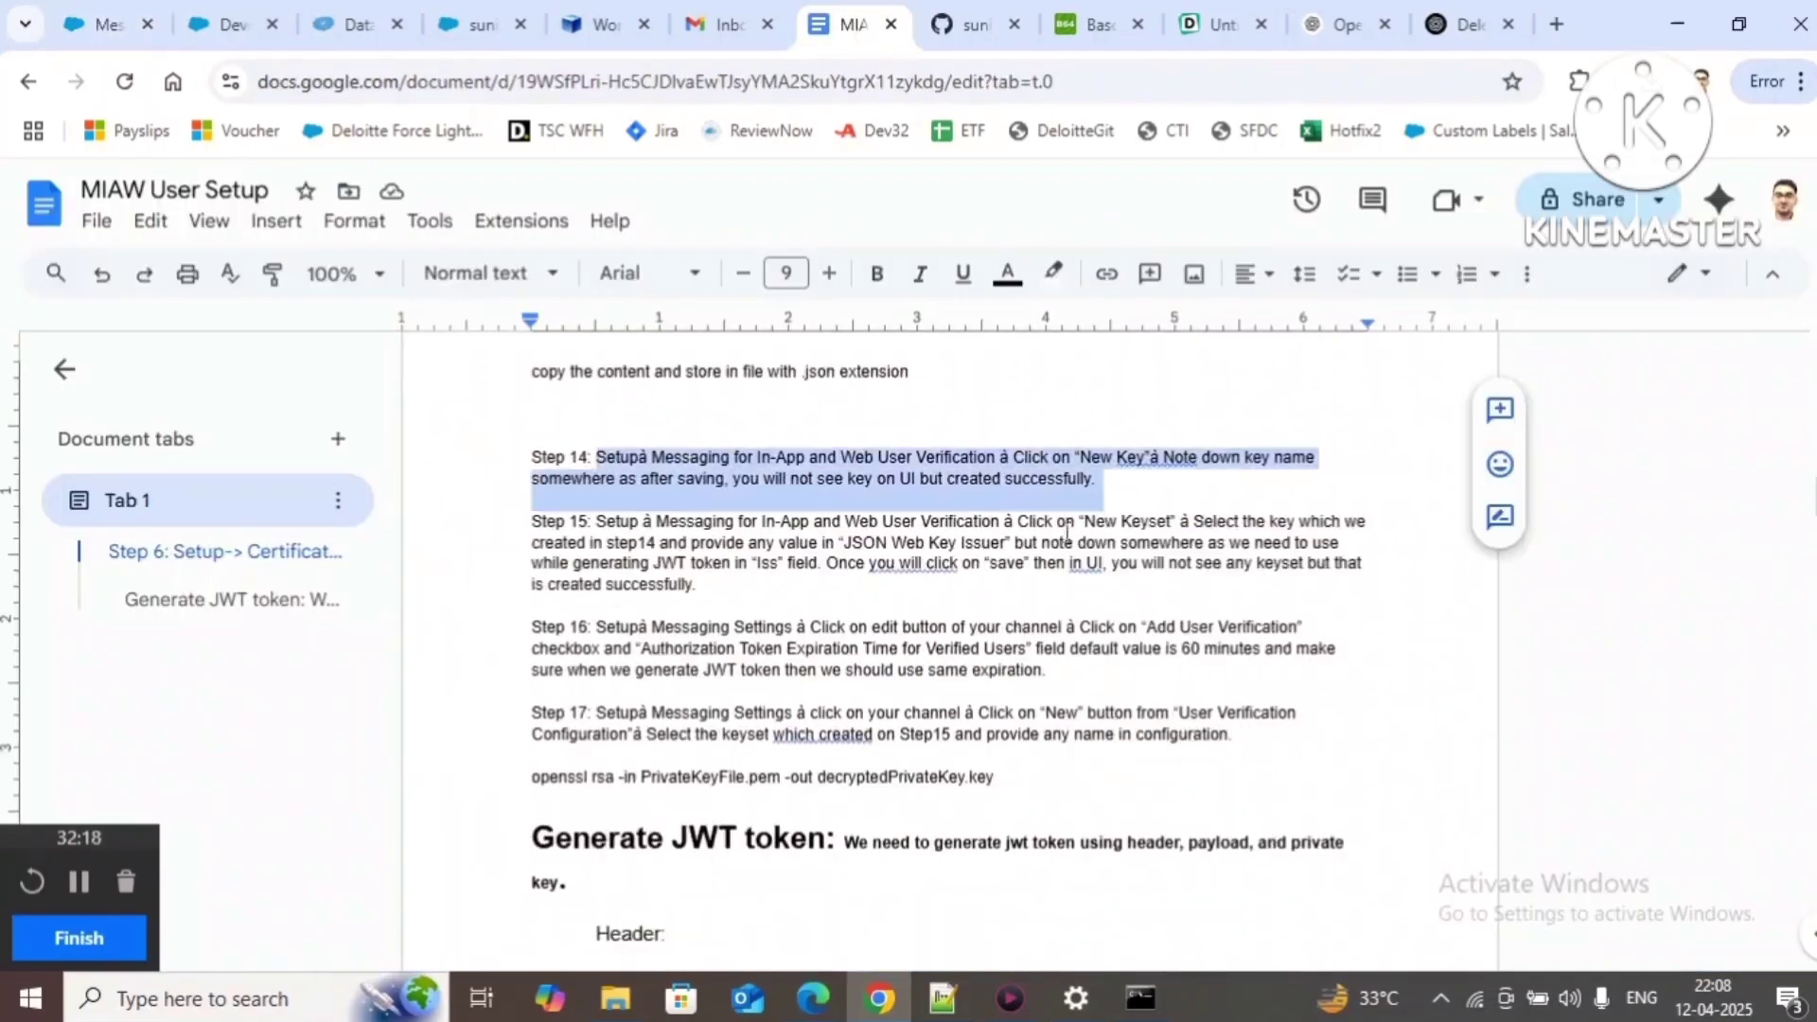
left_click(104, 24)
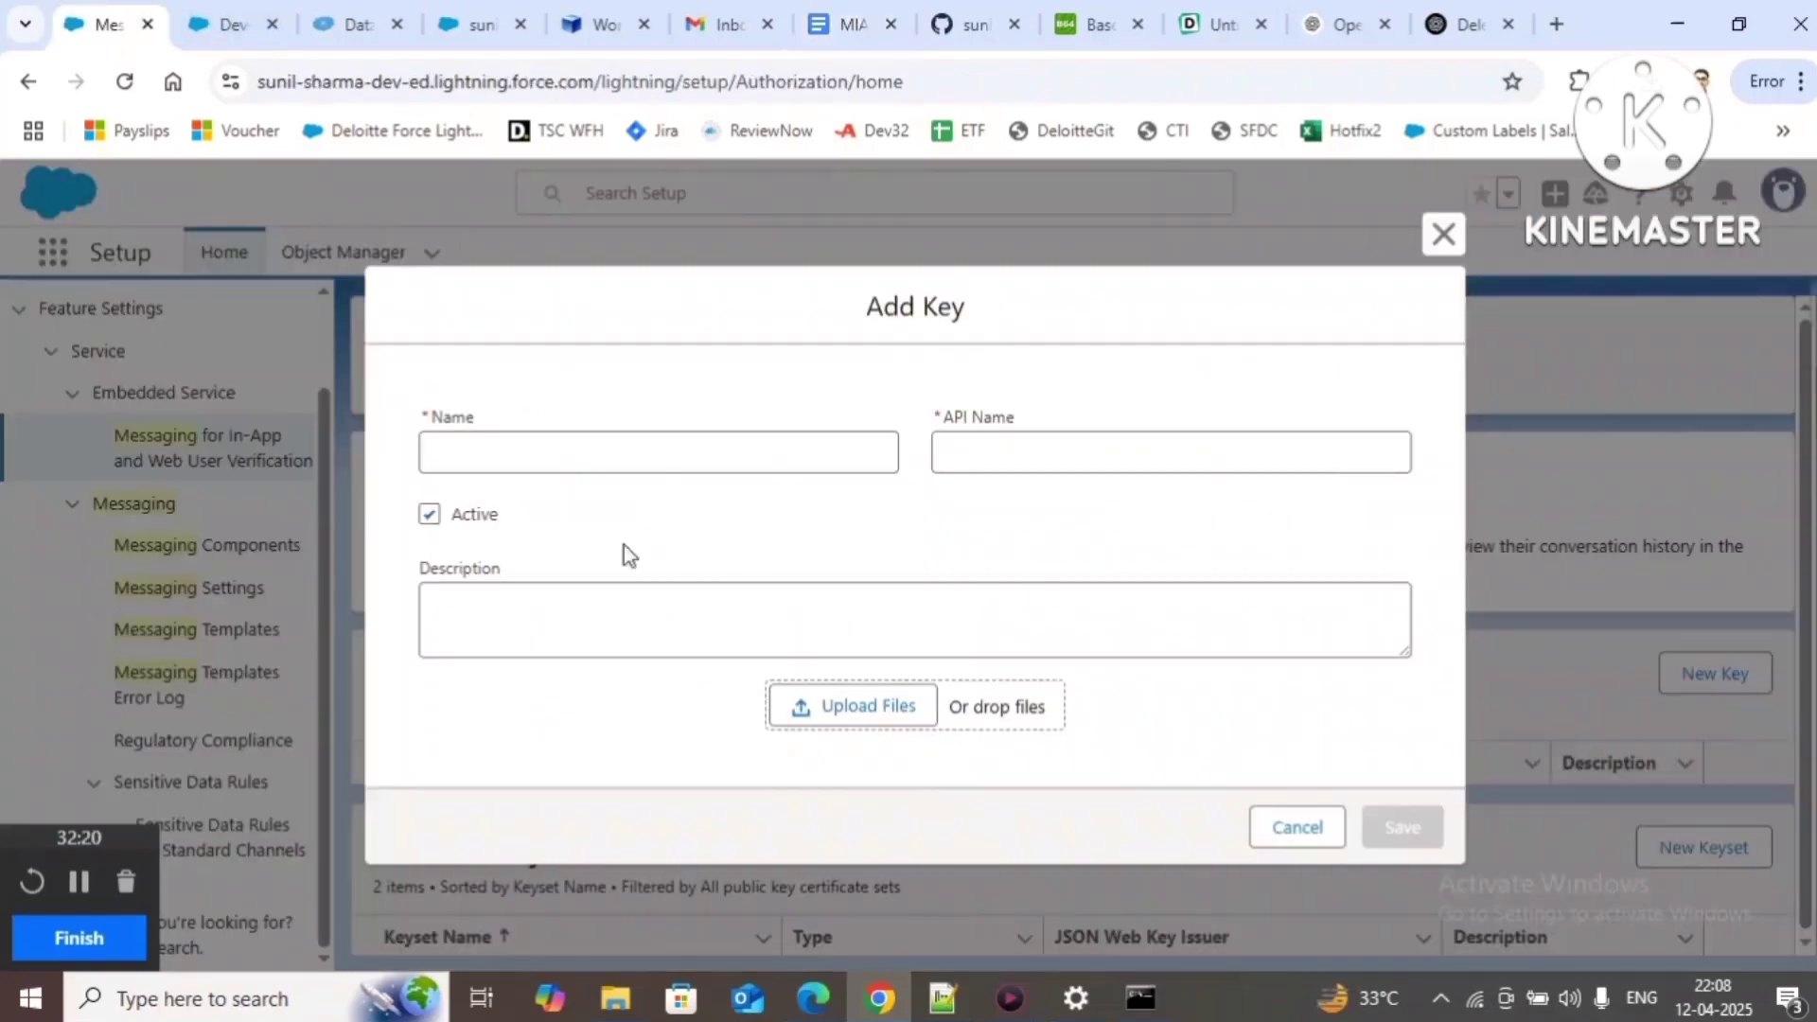
left_click(457, 445)
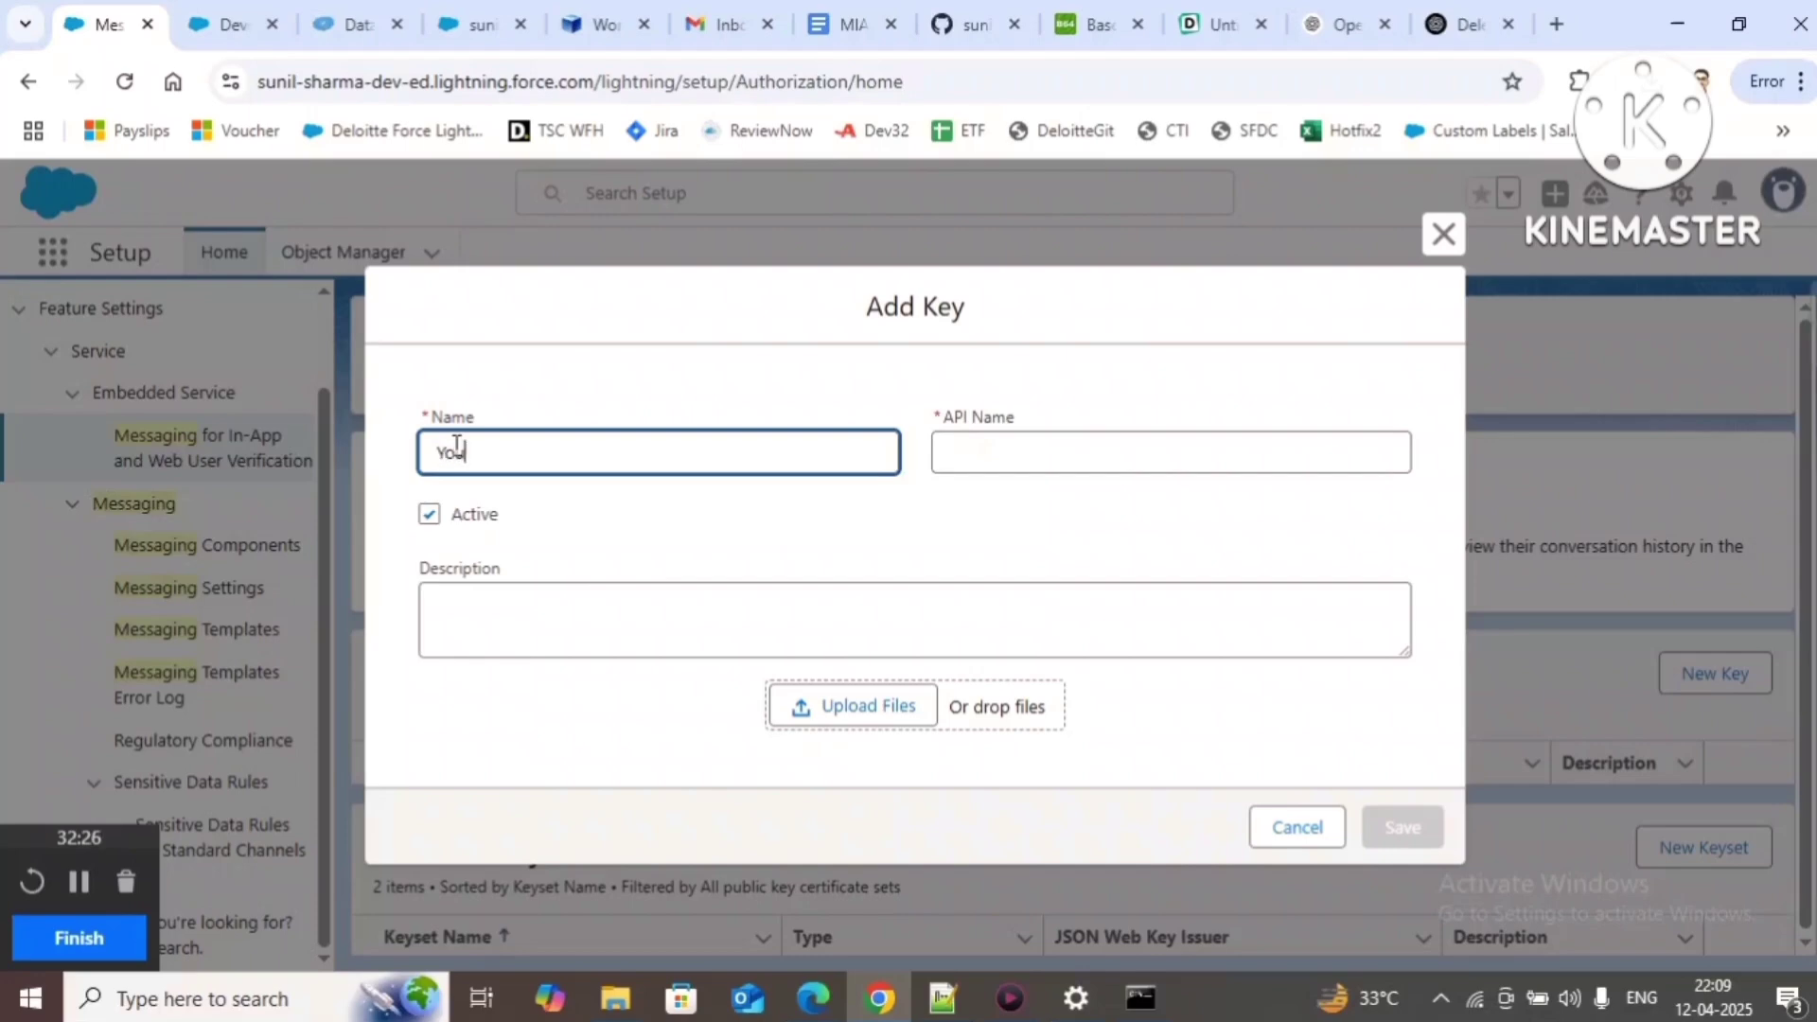
type("ubeDemoMIAW")
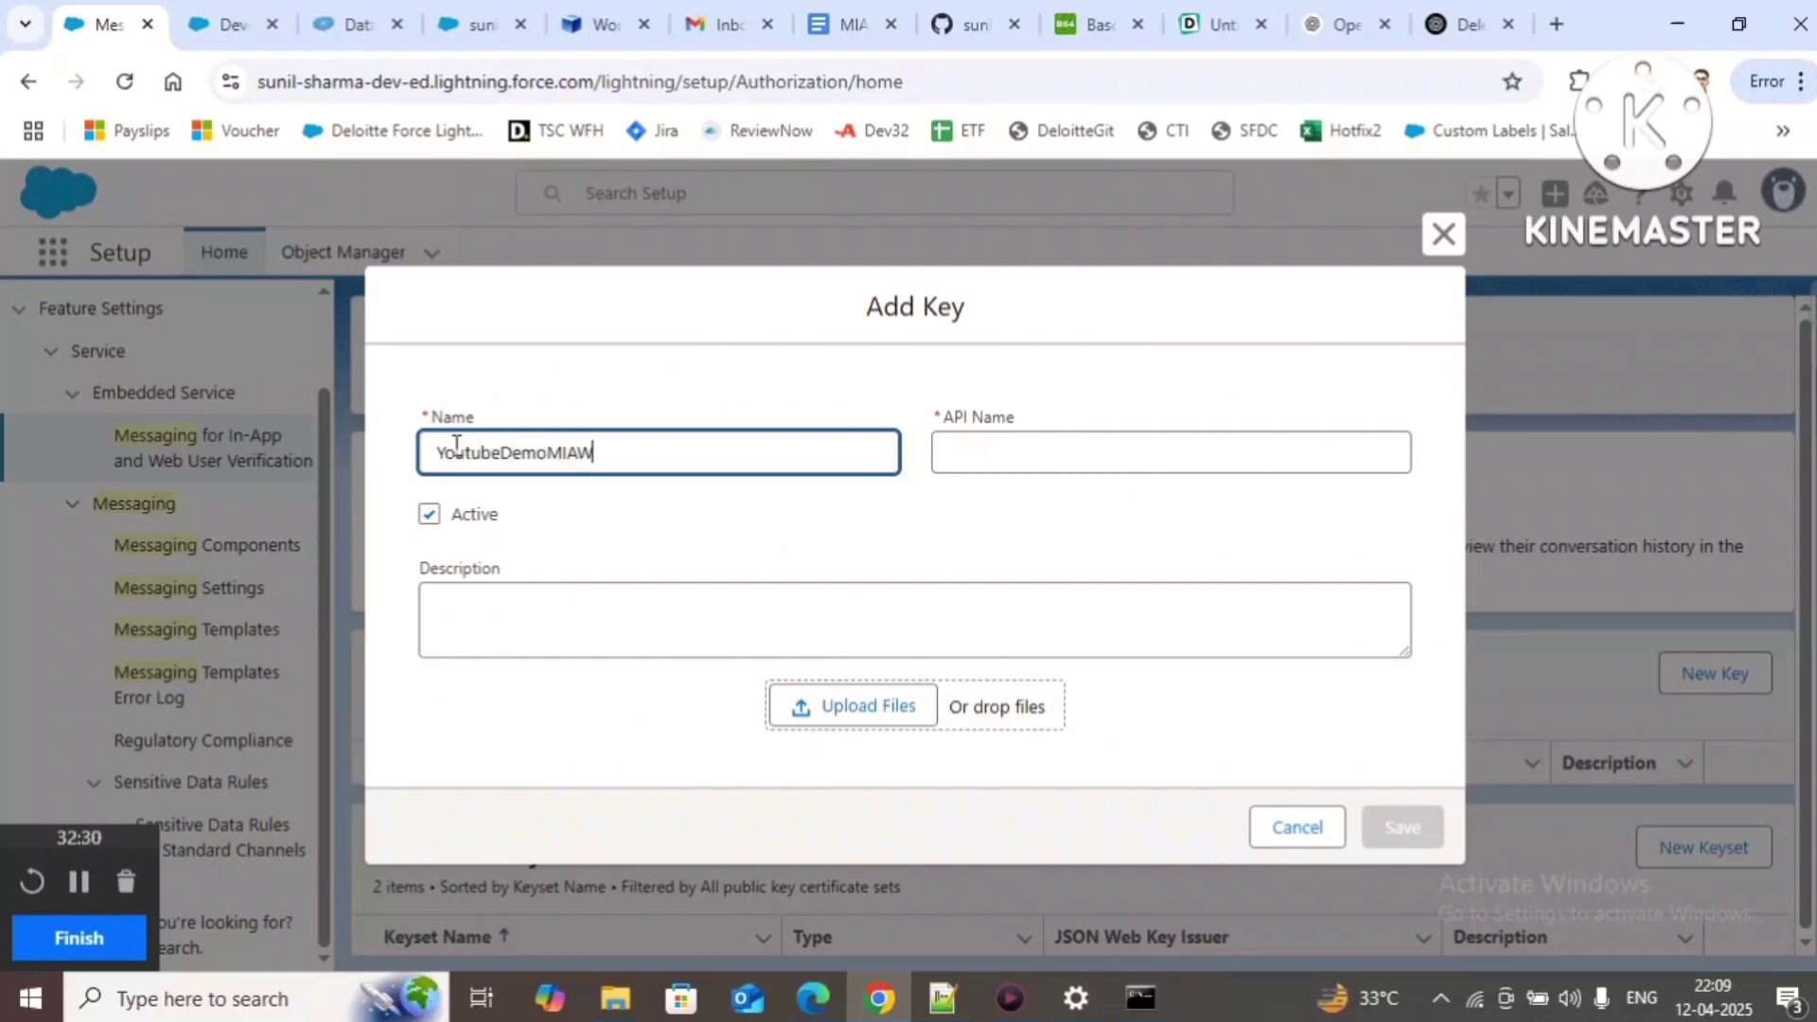
type("UserSetupKey")
left_click(667, 574)
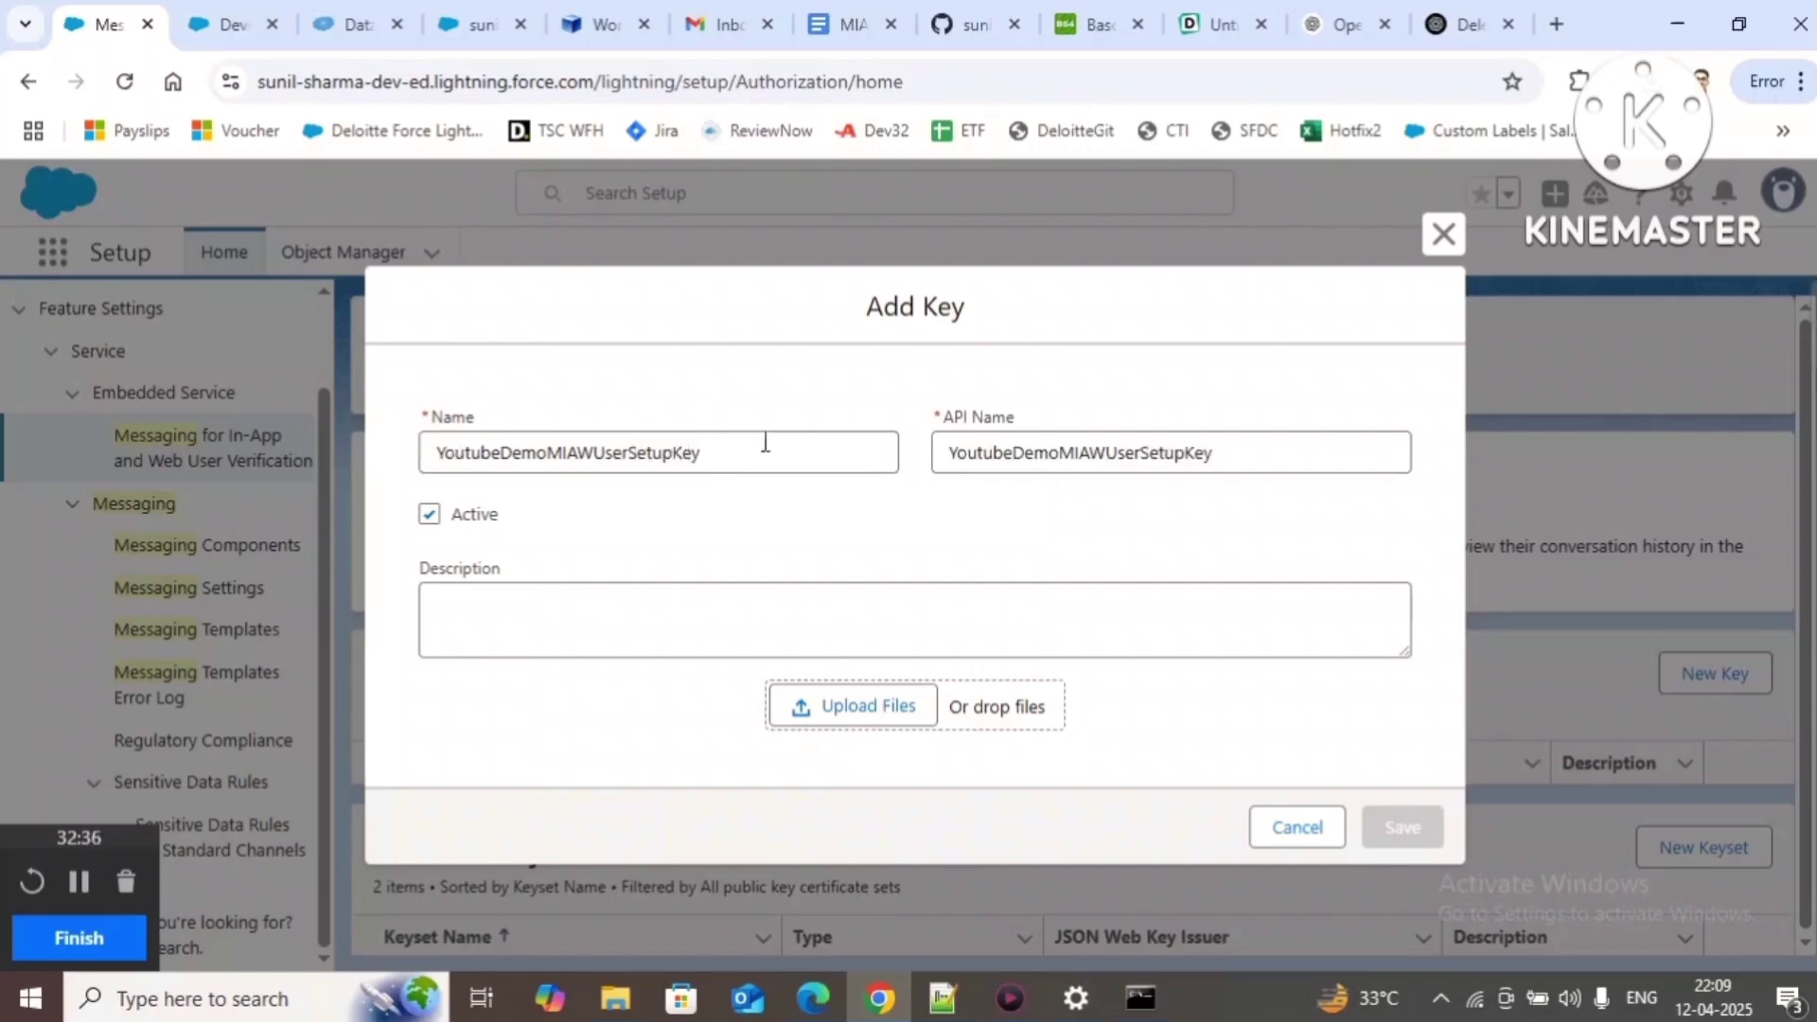
Step: Record the key name as 'YoutubeDemoMIAWUserSetupKey == key' on line 20 of the notes
left_click(756, 449)
key("ctrl+a")
key("ctrl+c")
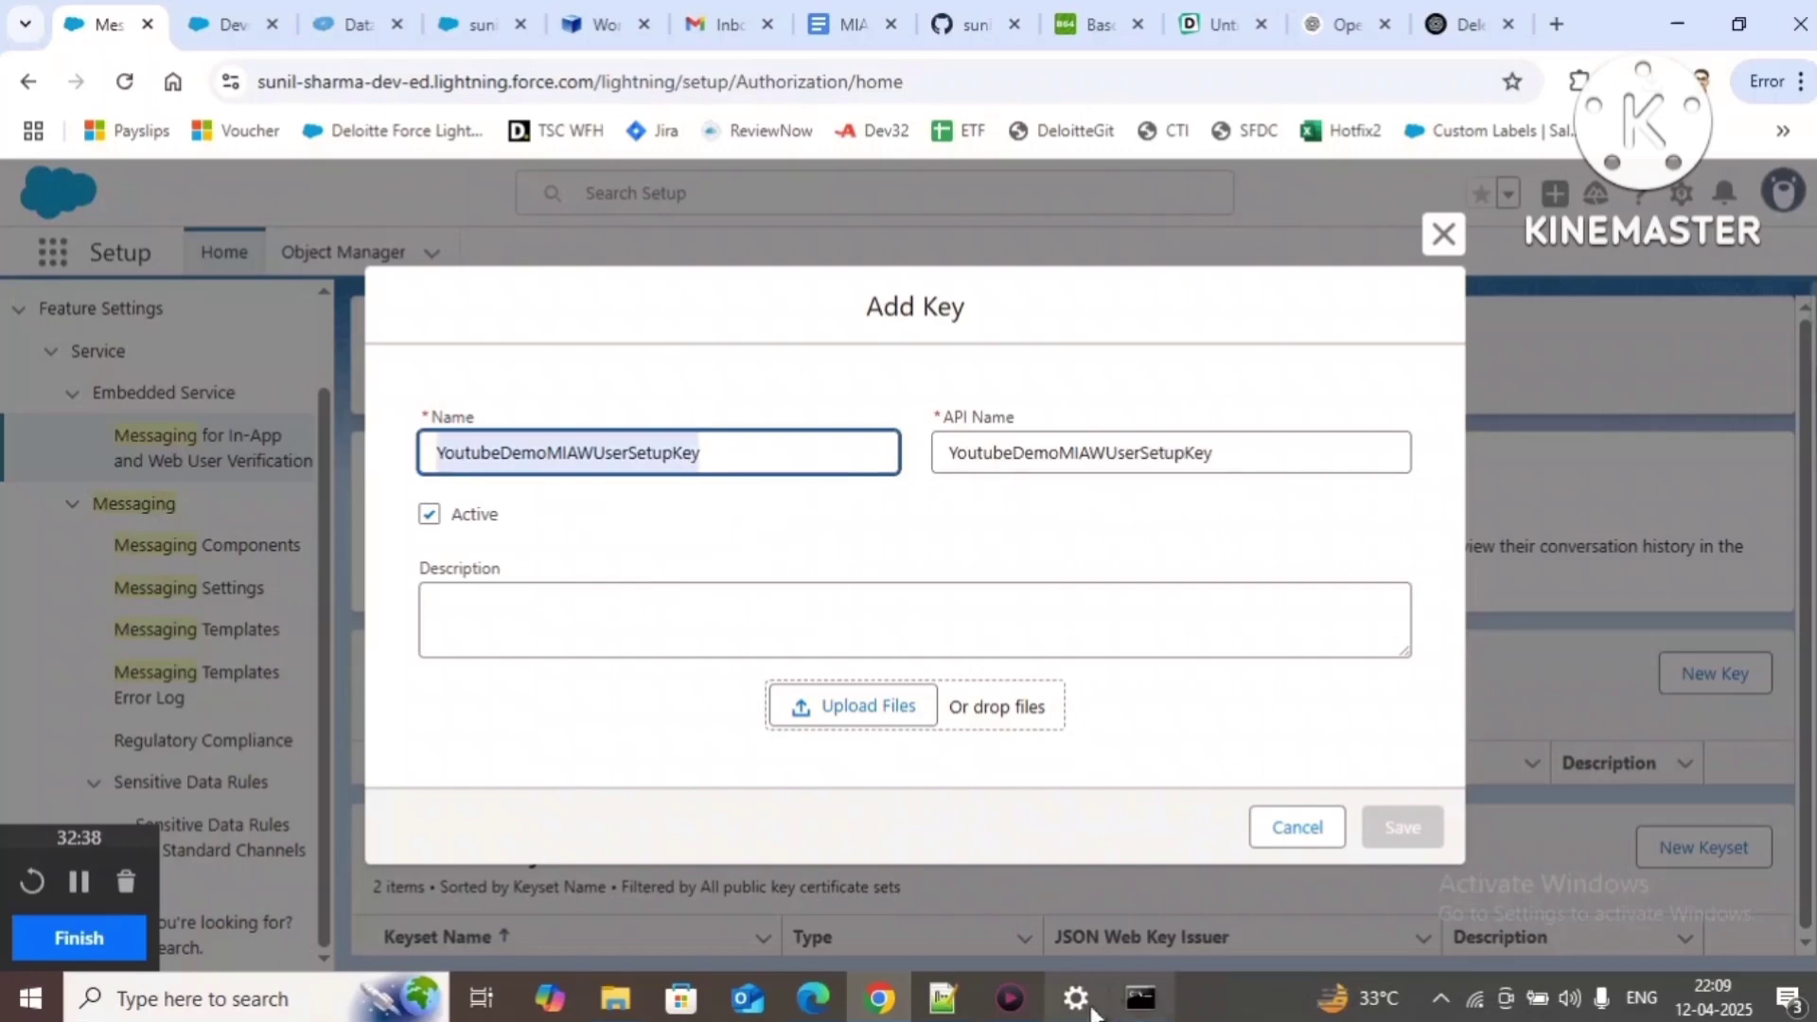
left_click(940, 1001)
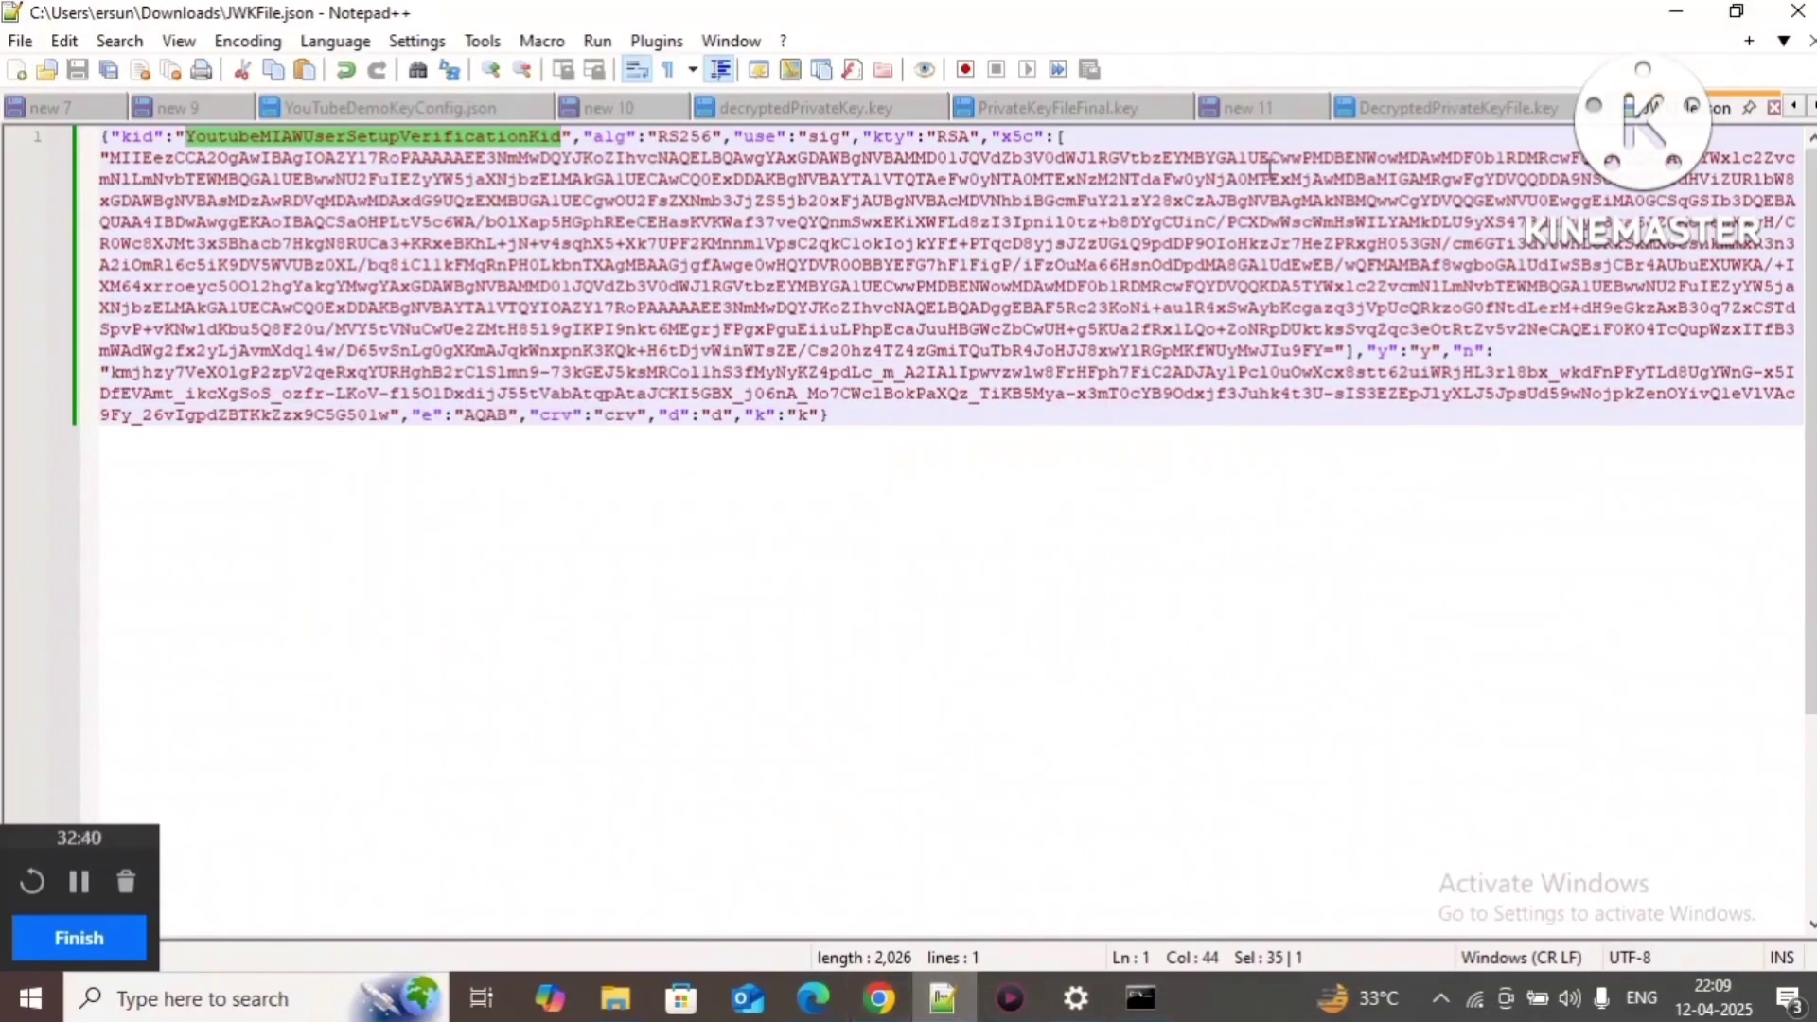
left_click(1231, 109)
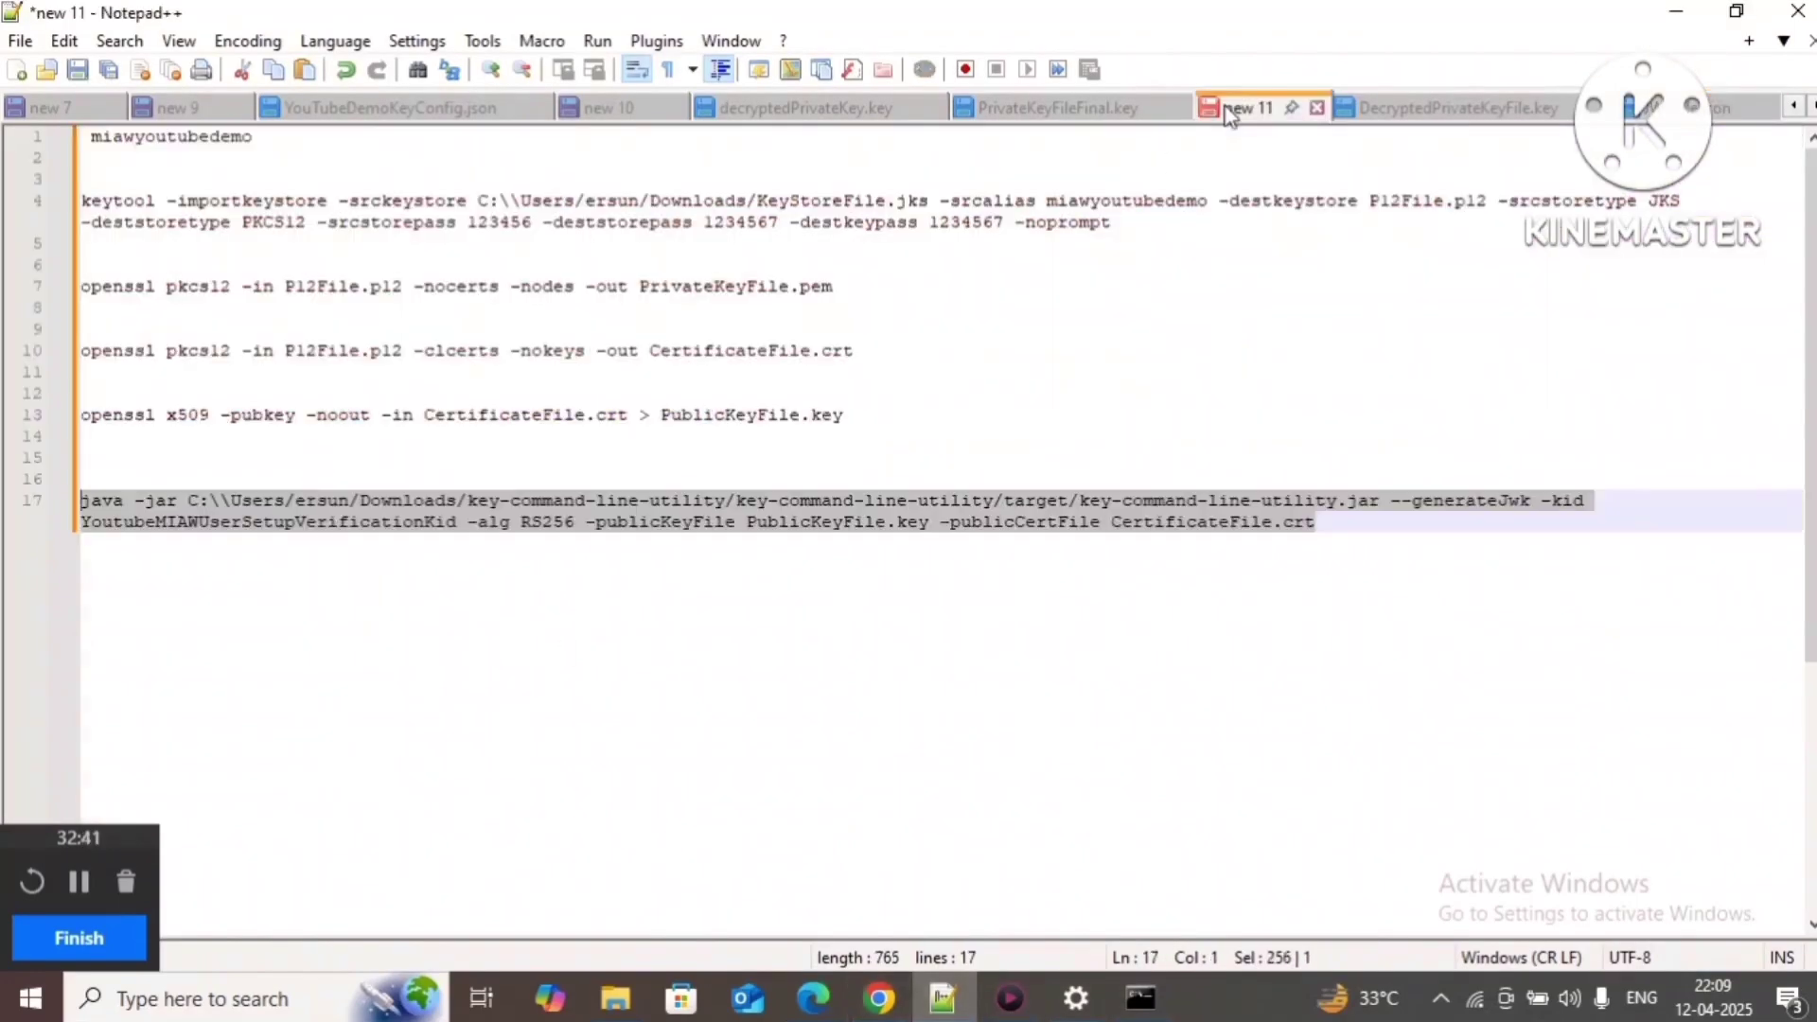
left_click(1352, 526)
key("Return")
key("Return")
key("Return")
key("ctrl+v")
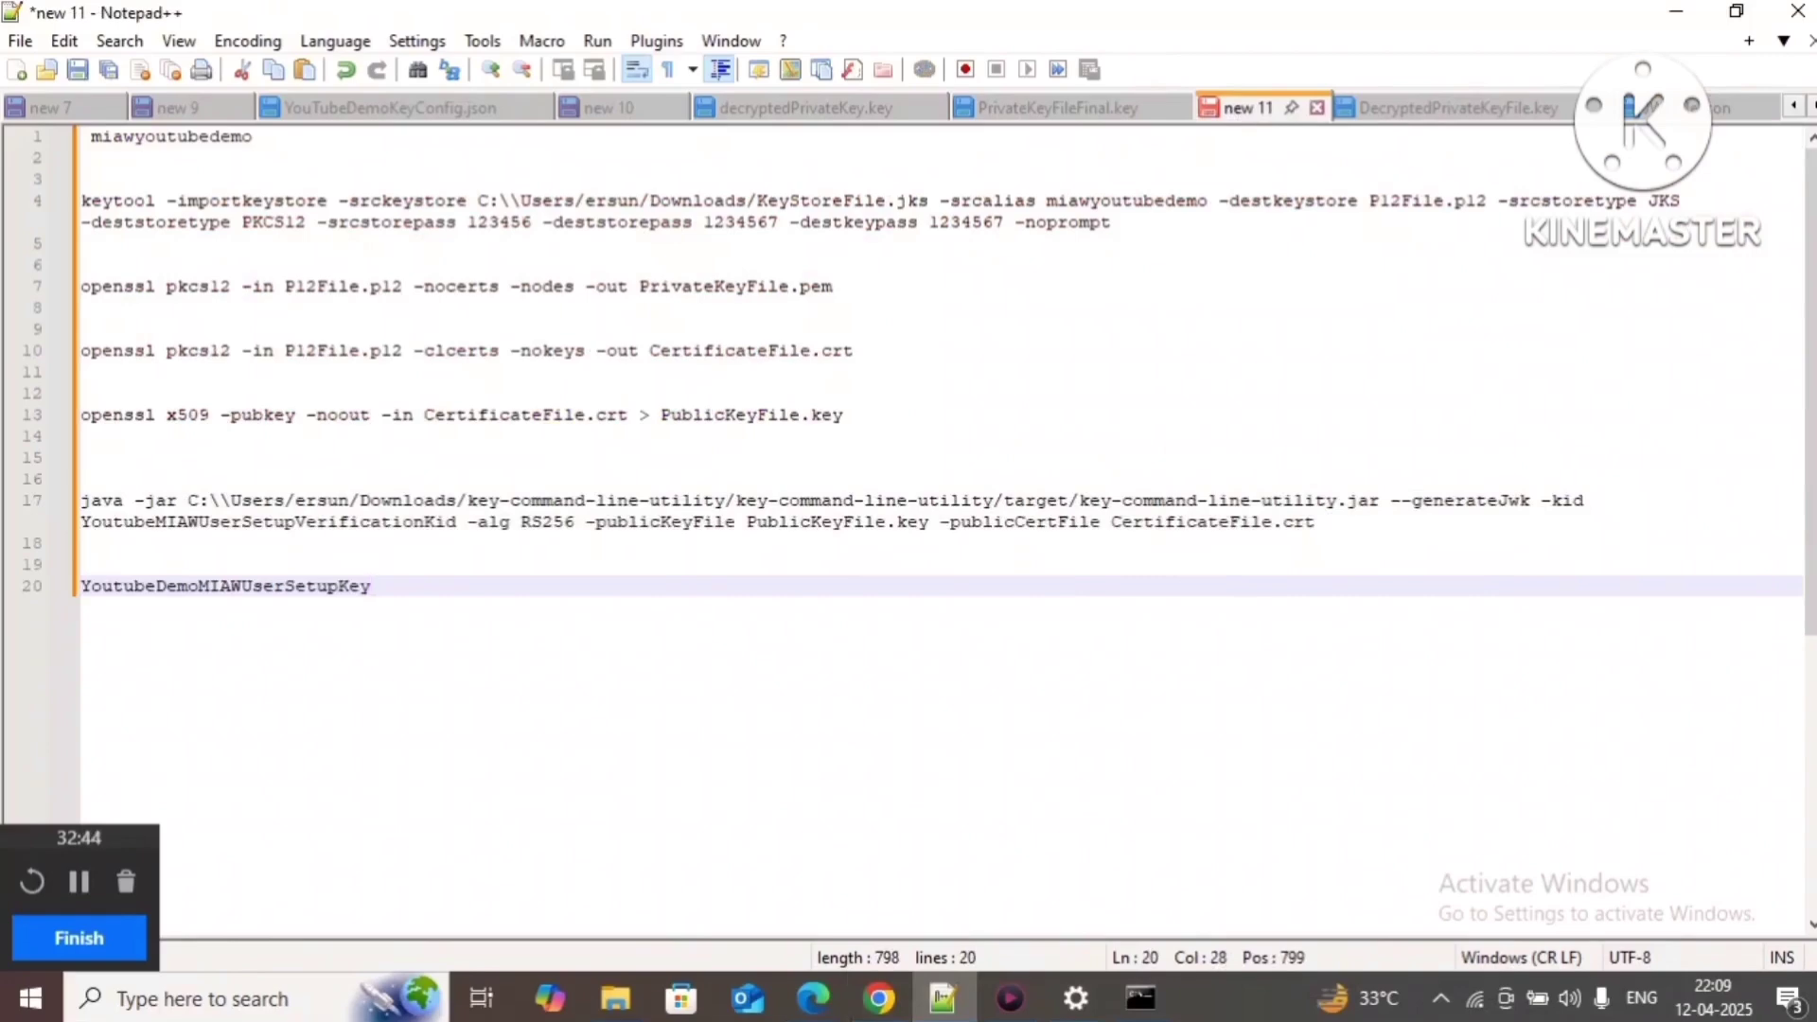
type("== key")
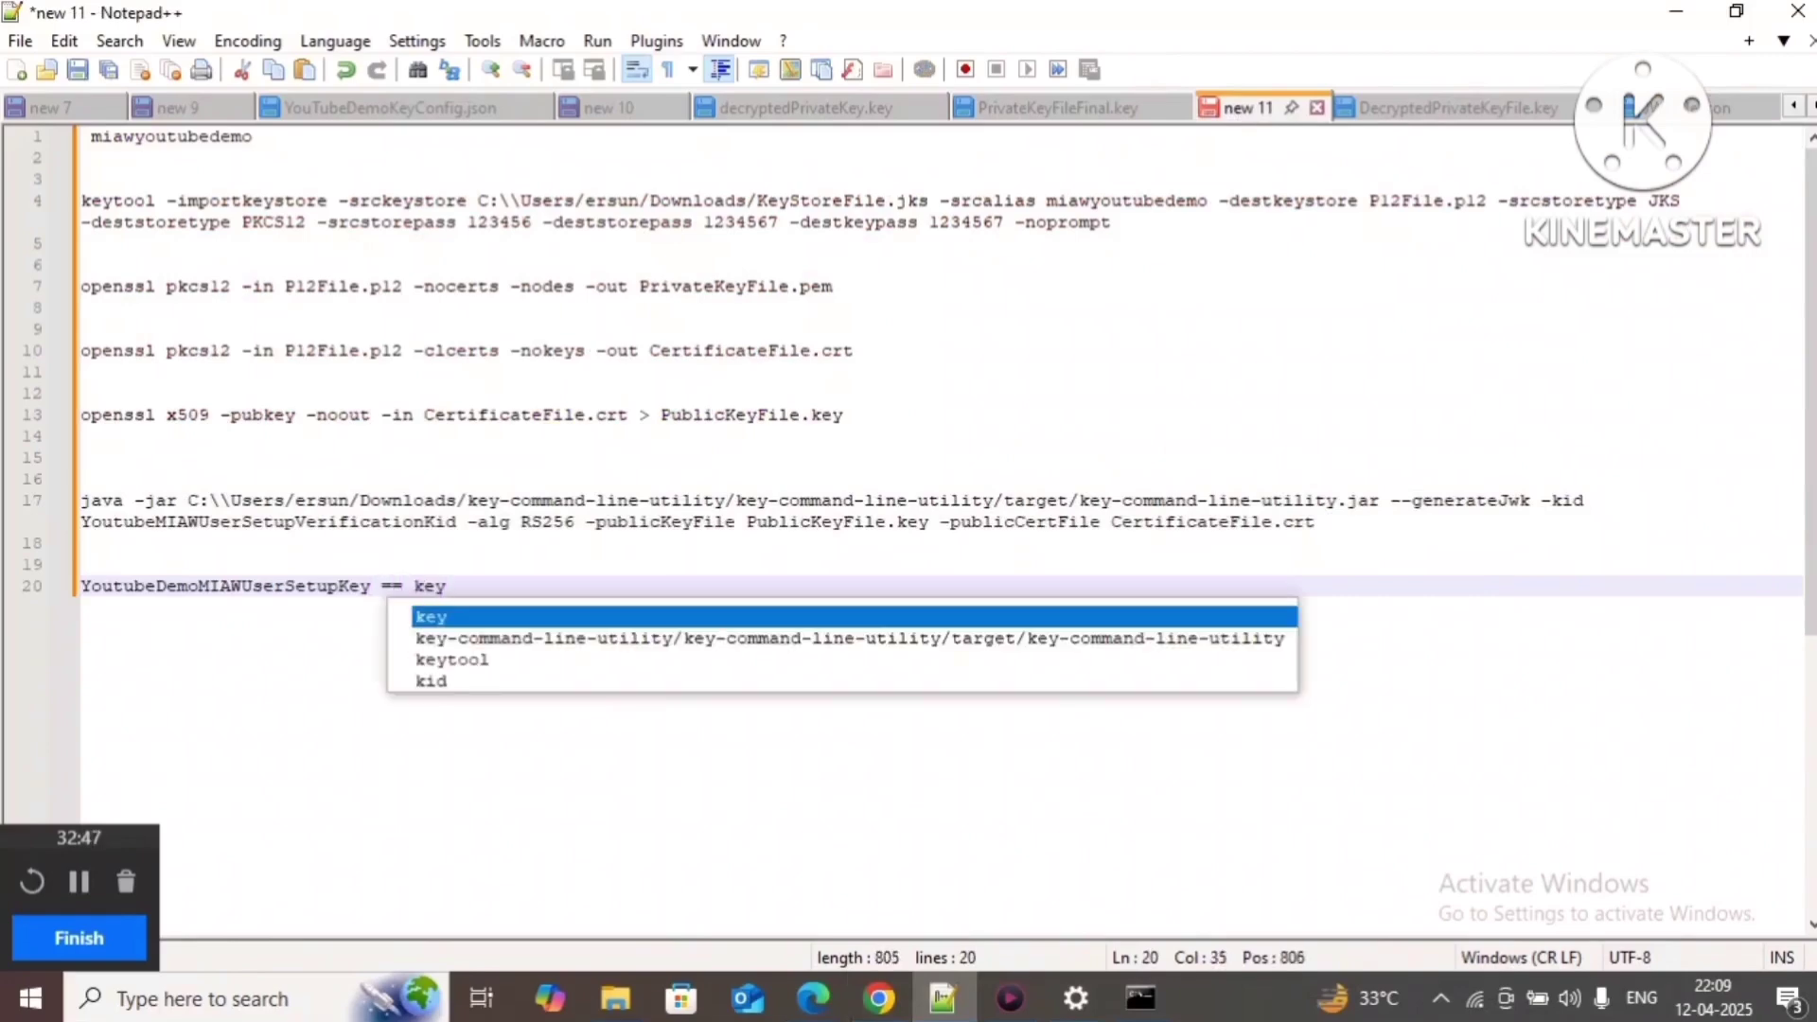
key("alt+Tab")
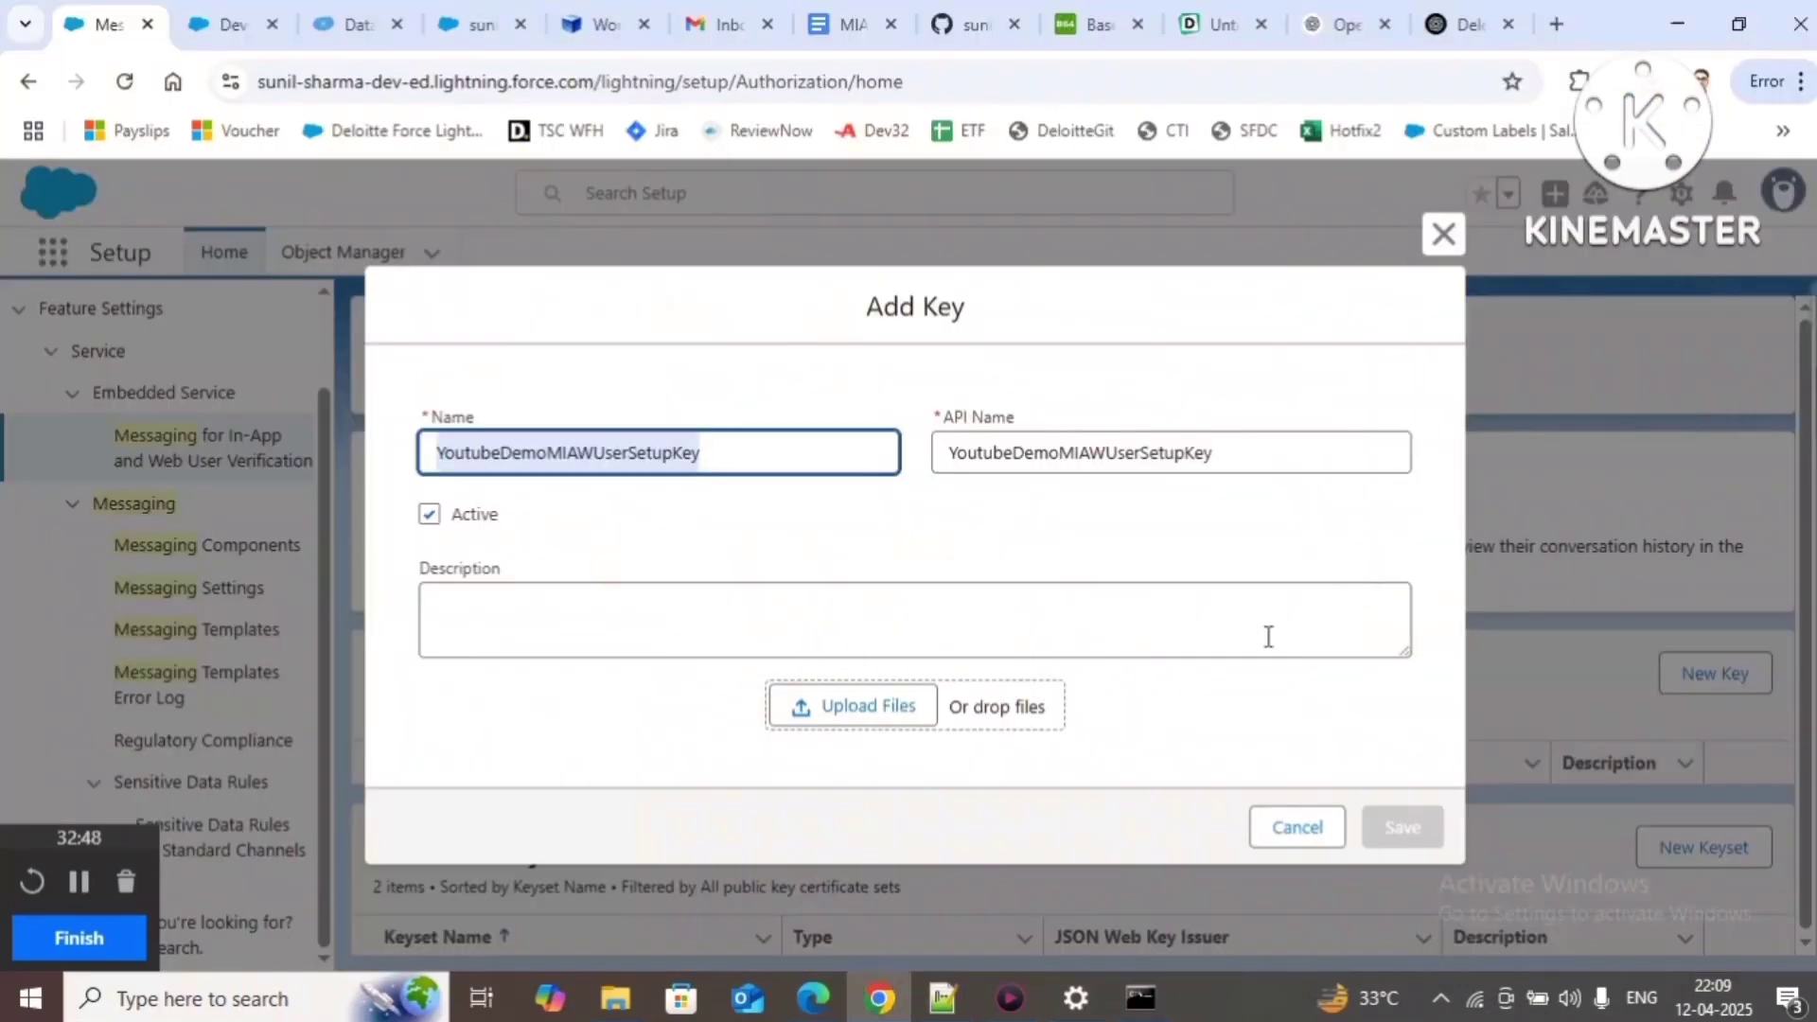
Step: Upload JWKFile.json from Downloads as the key file and save the YoutubeDemoMIAWUserSetupKey key
left_click(818, 717)
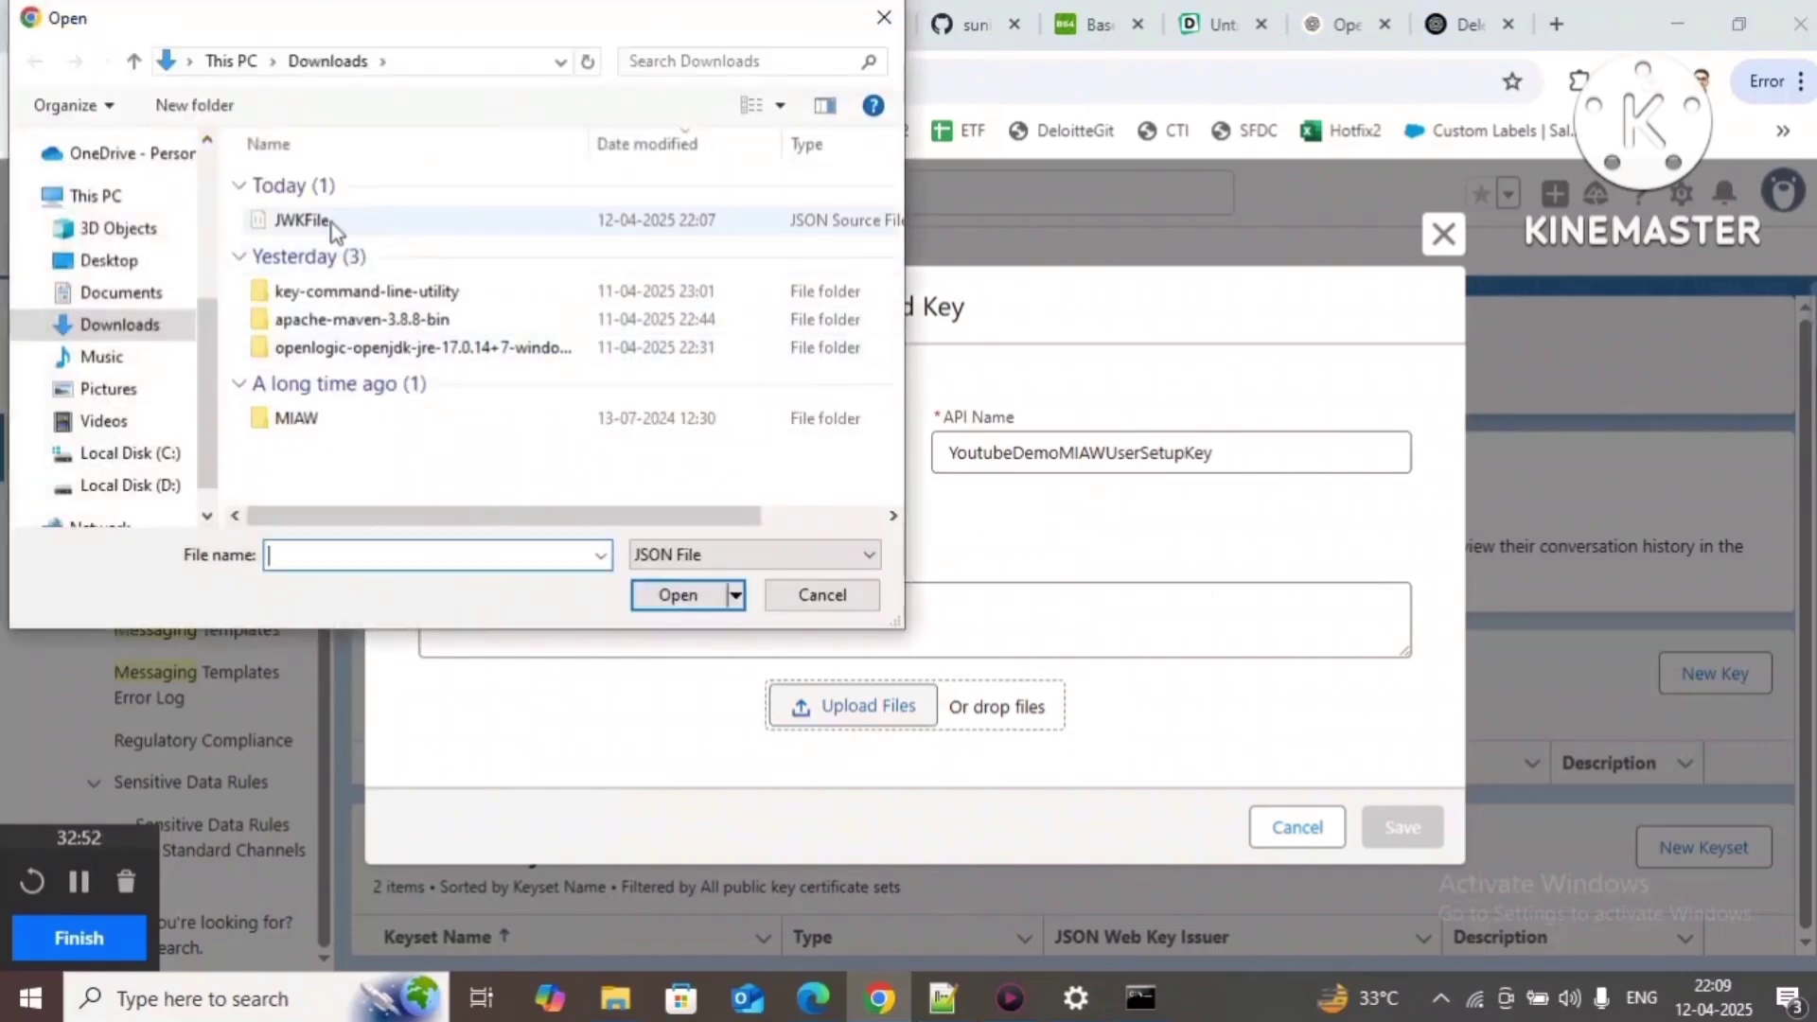
left_click(331, 223)
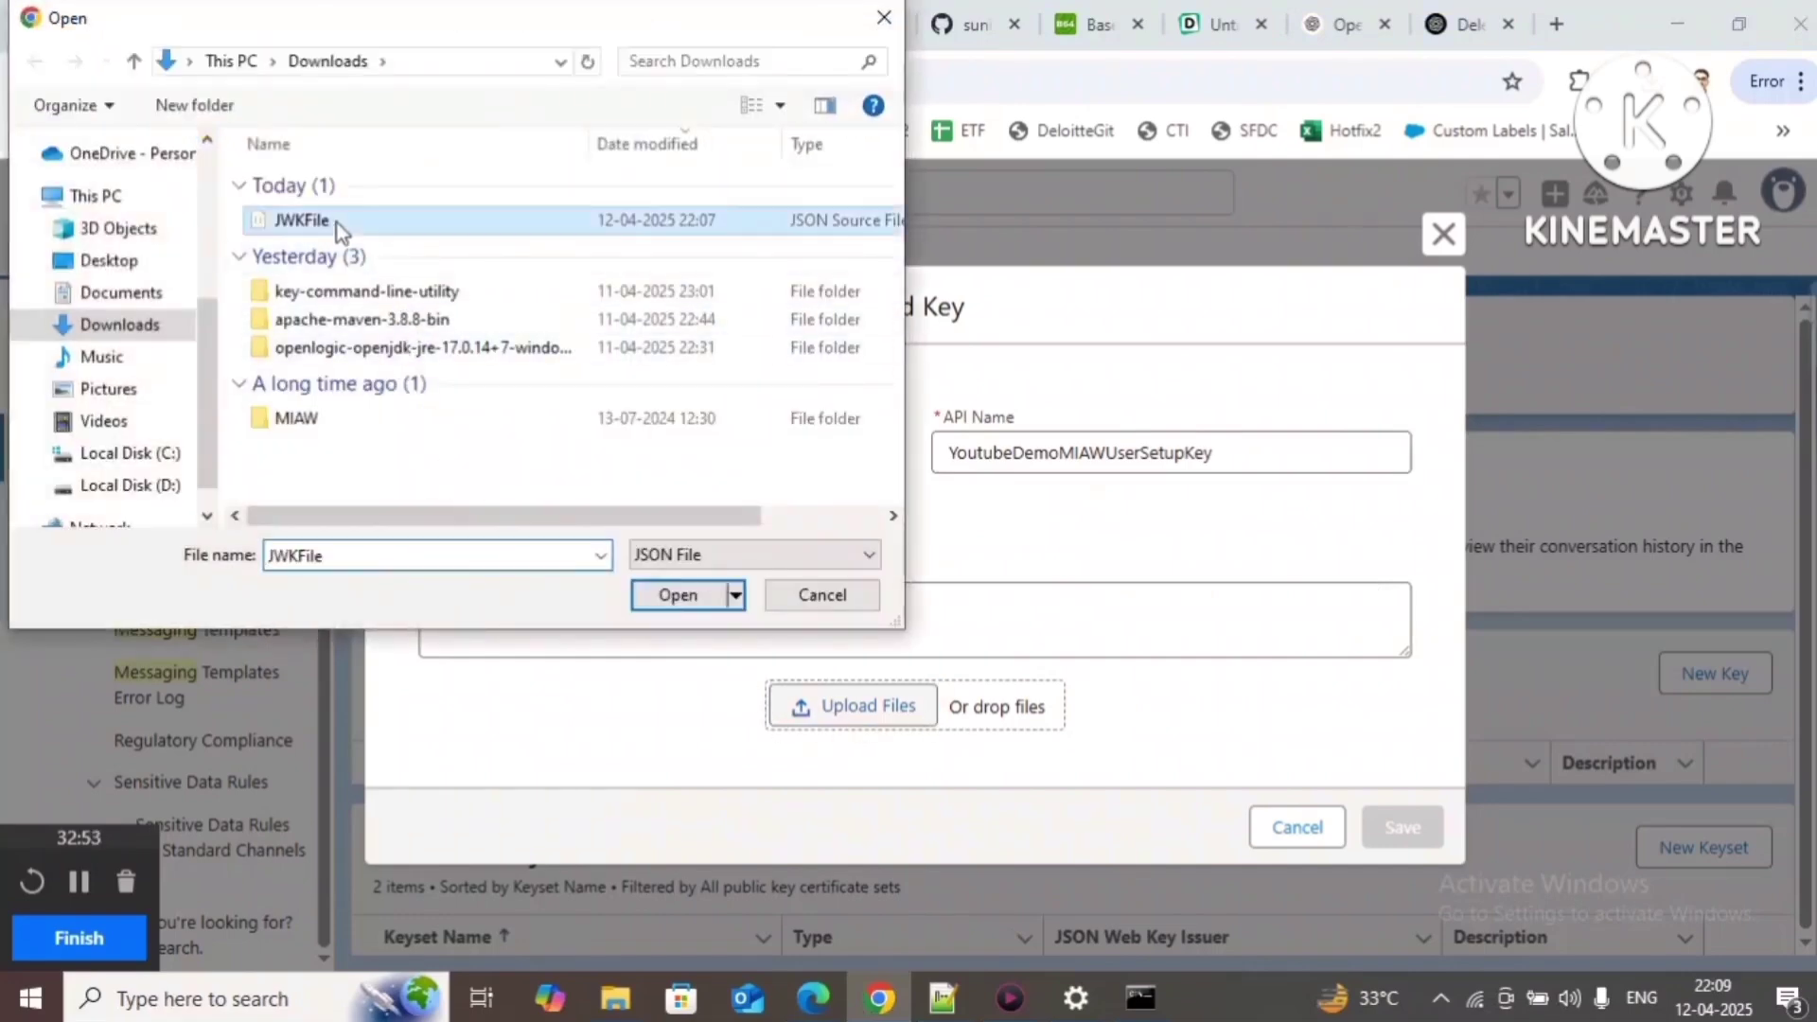
left_click(682, 597)
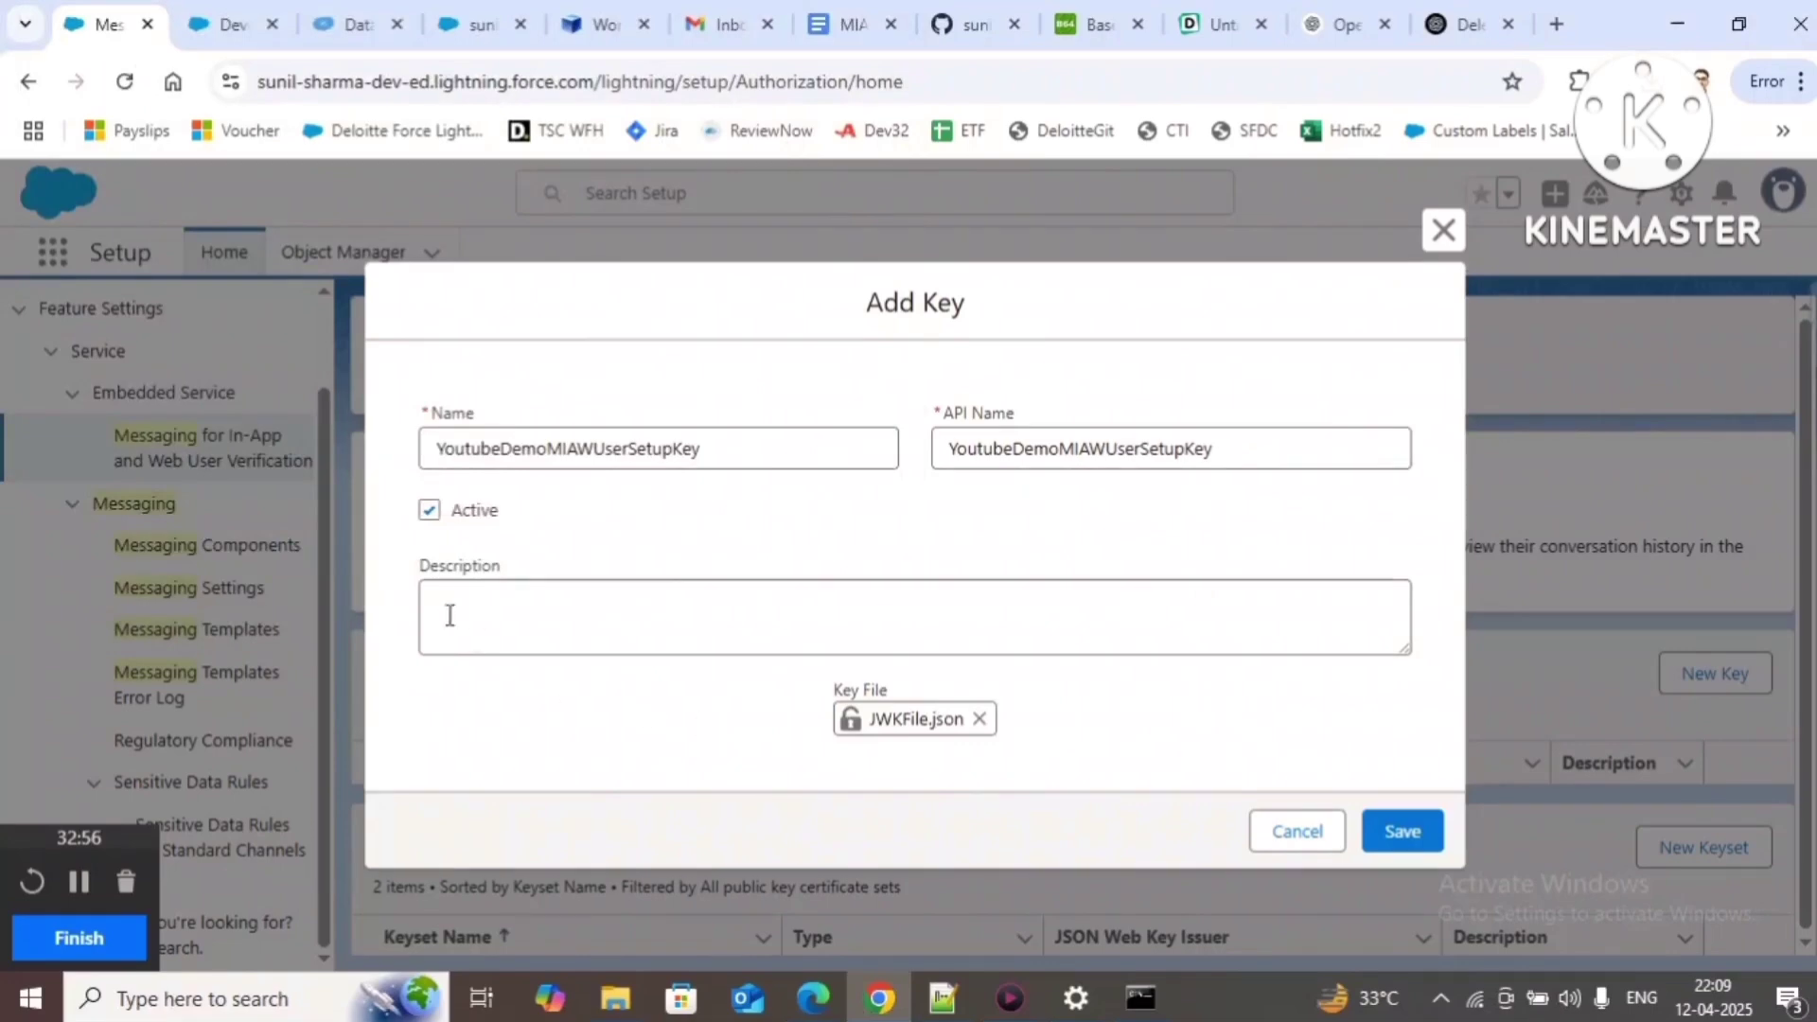
left_click_drag(714, 450, 246, 440)
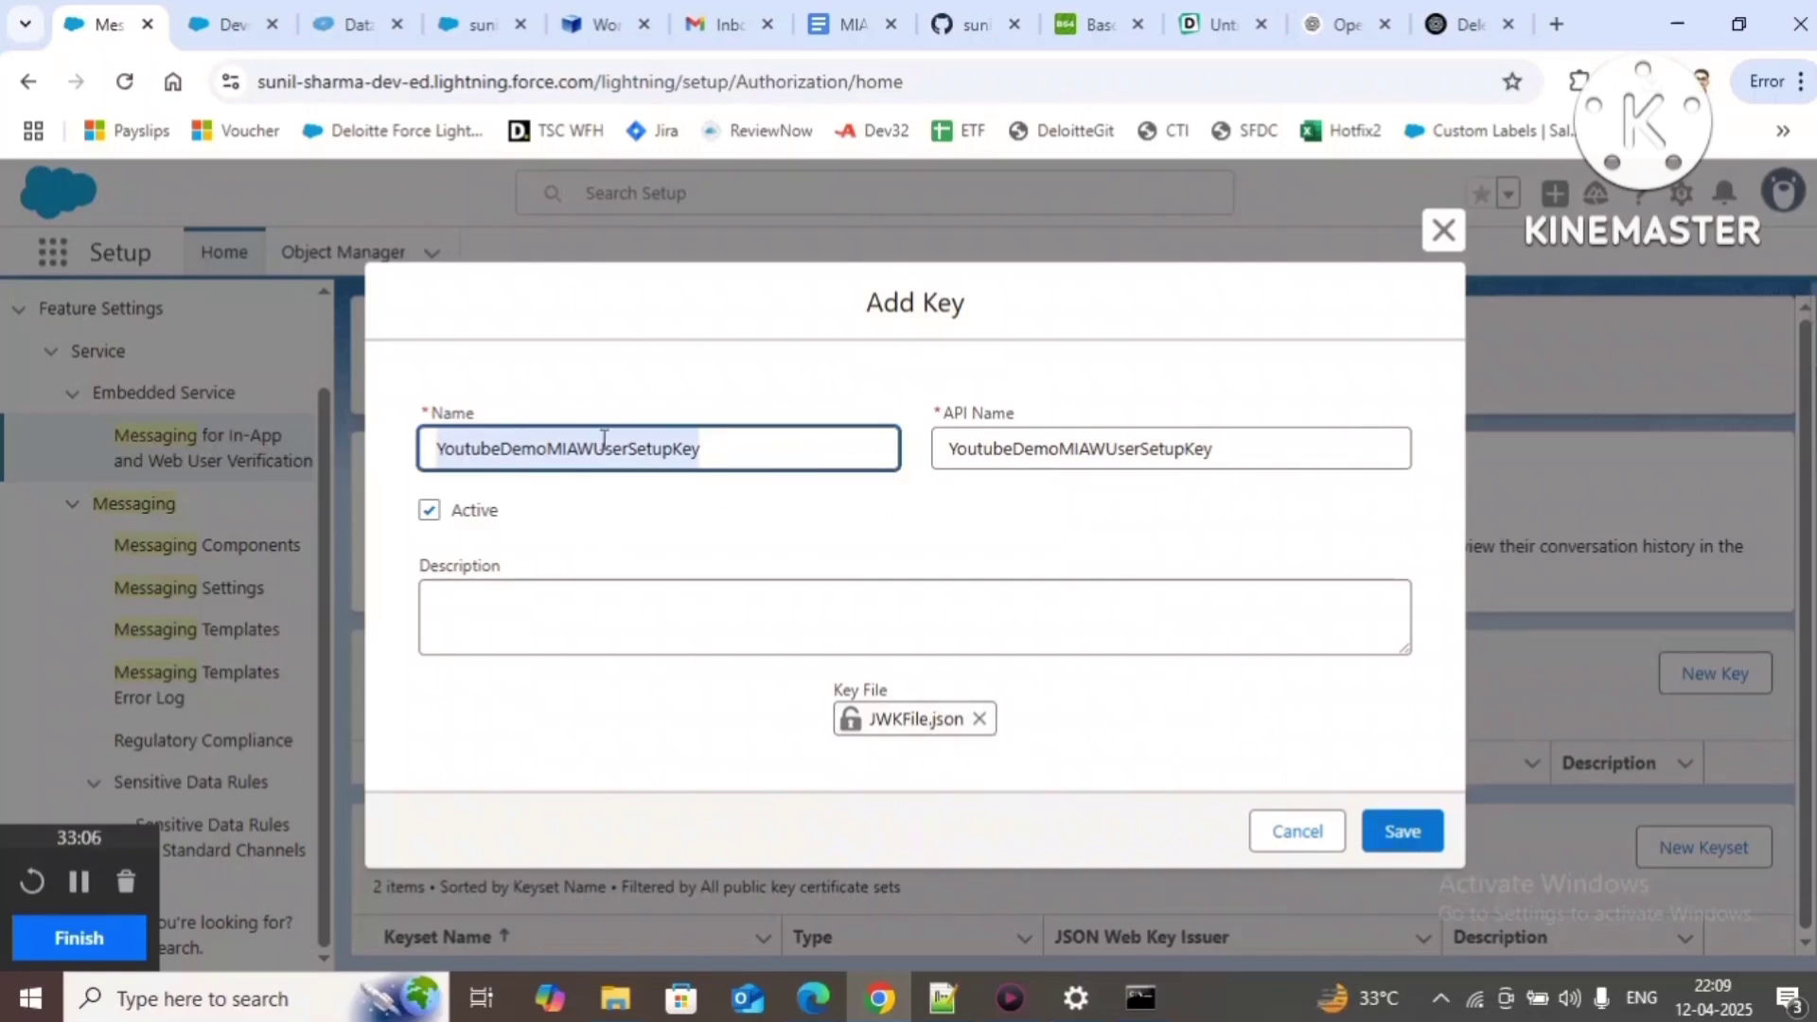
left_click_drag(867, 301, 963, 306)
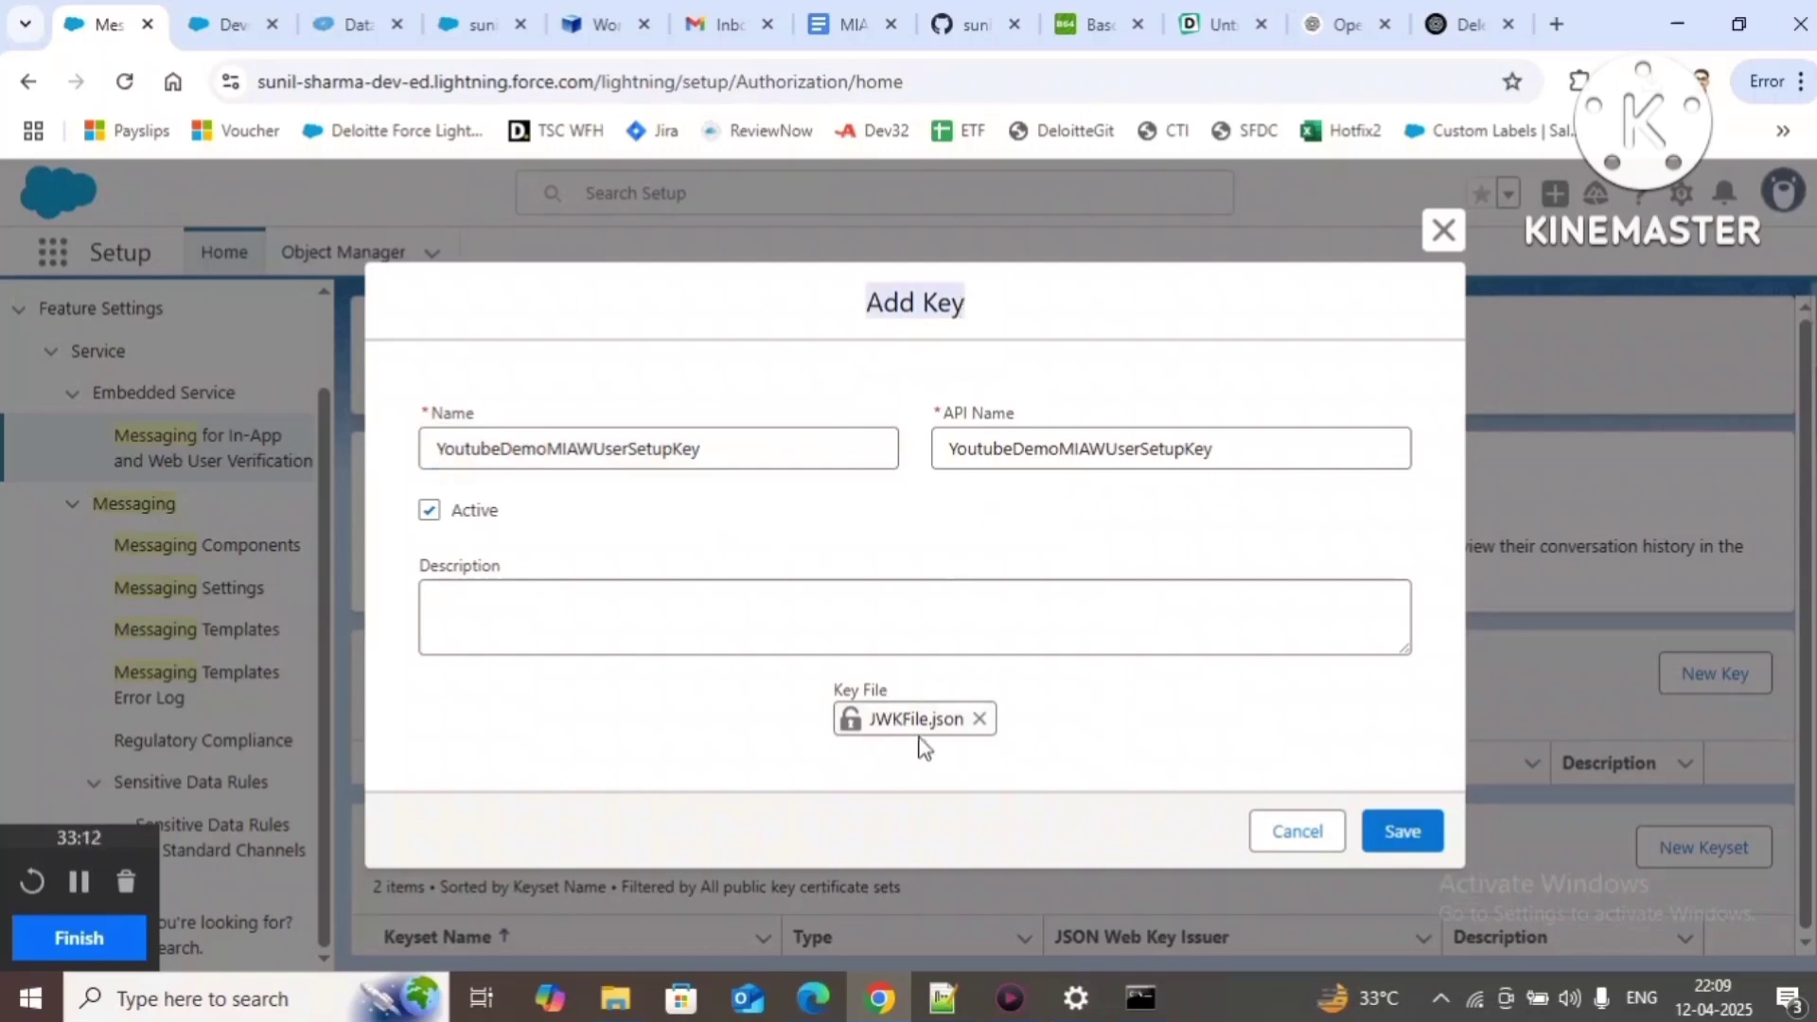
left_click(757, 452)
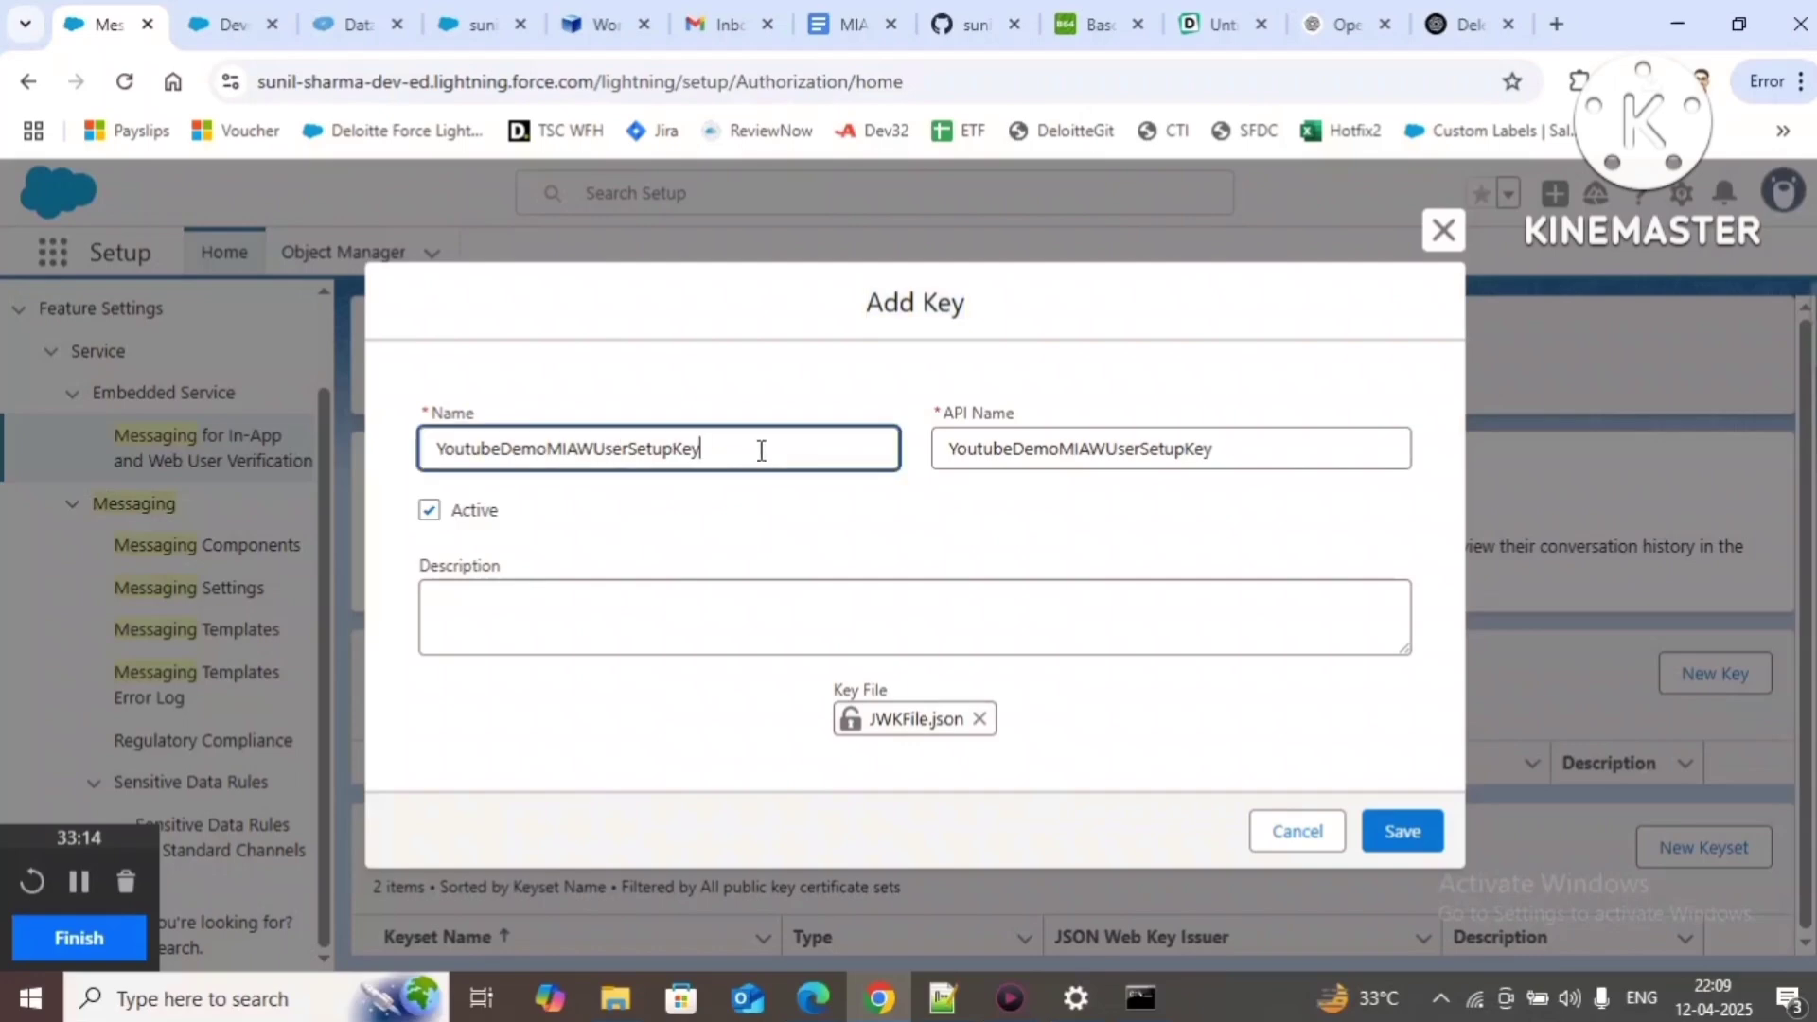
double_click(758, 452)
left_click(1401, 832)
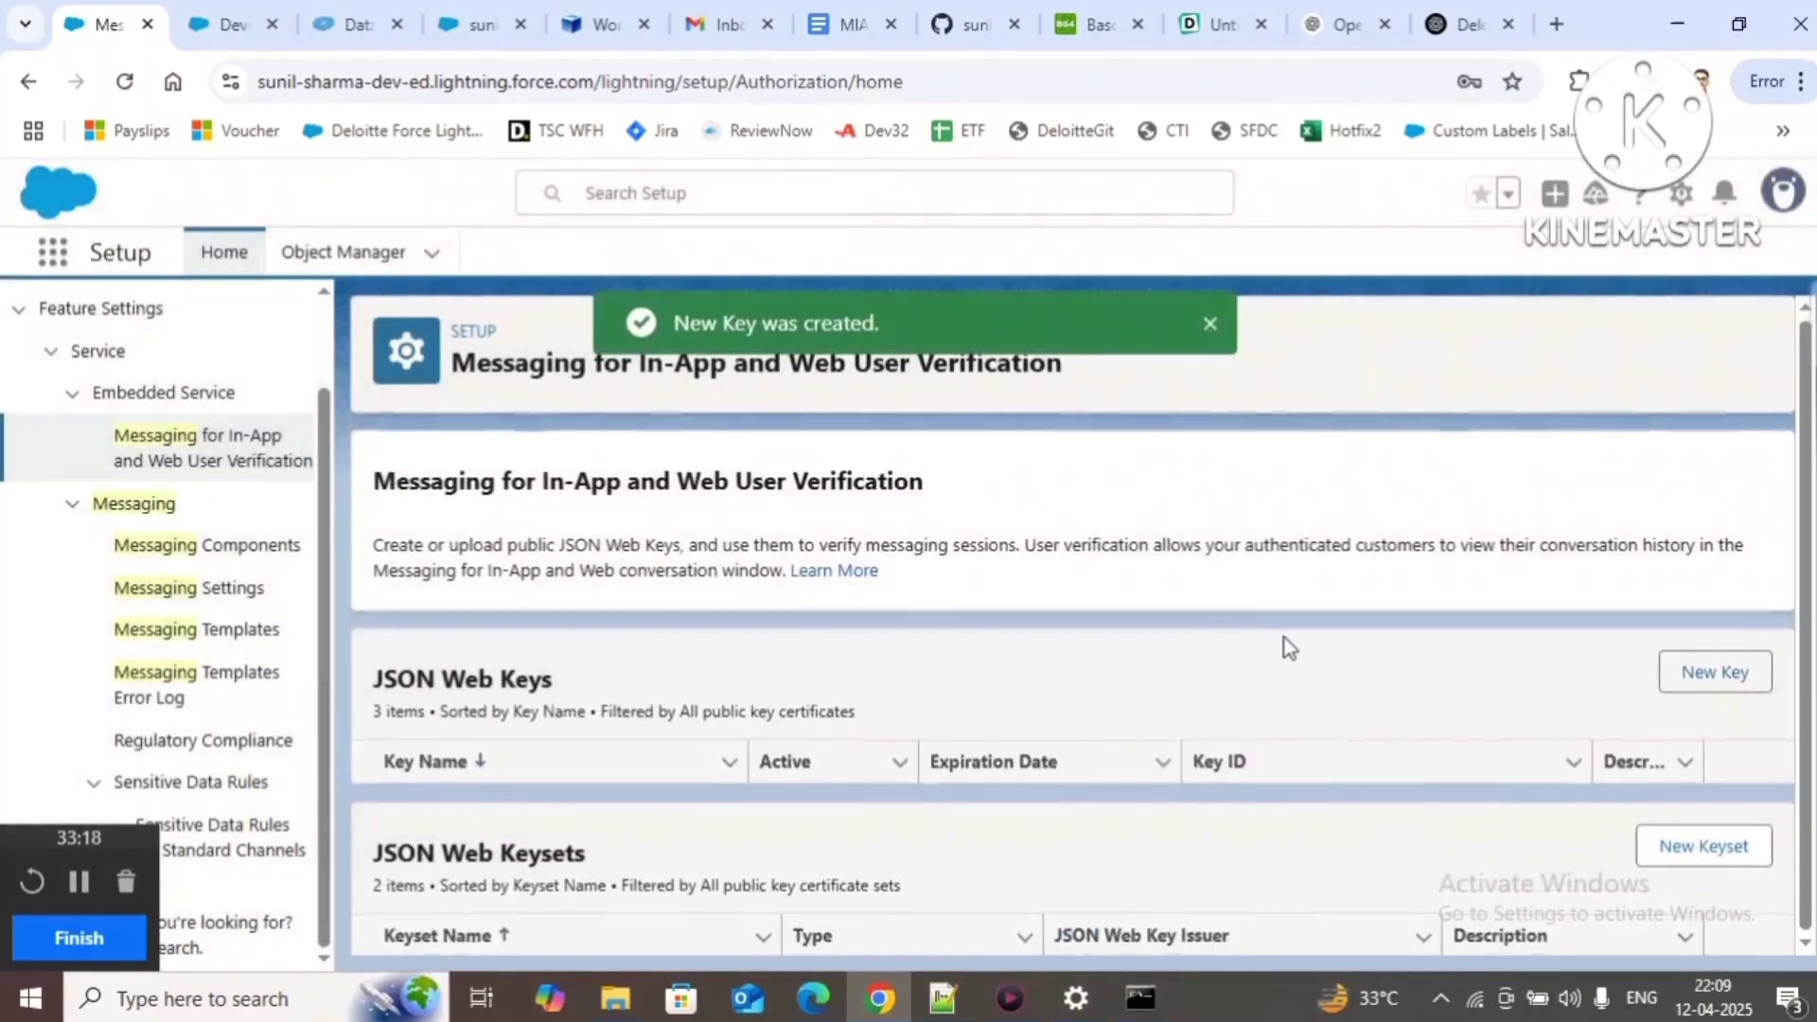
Step: Refresh Setup, review Step 15 of the guide, and start a new keyset
left_click_drag(676, 323, 934, 339)
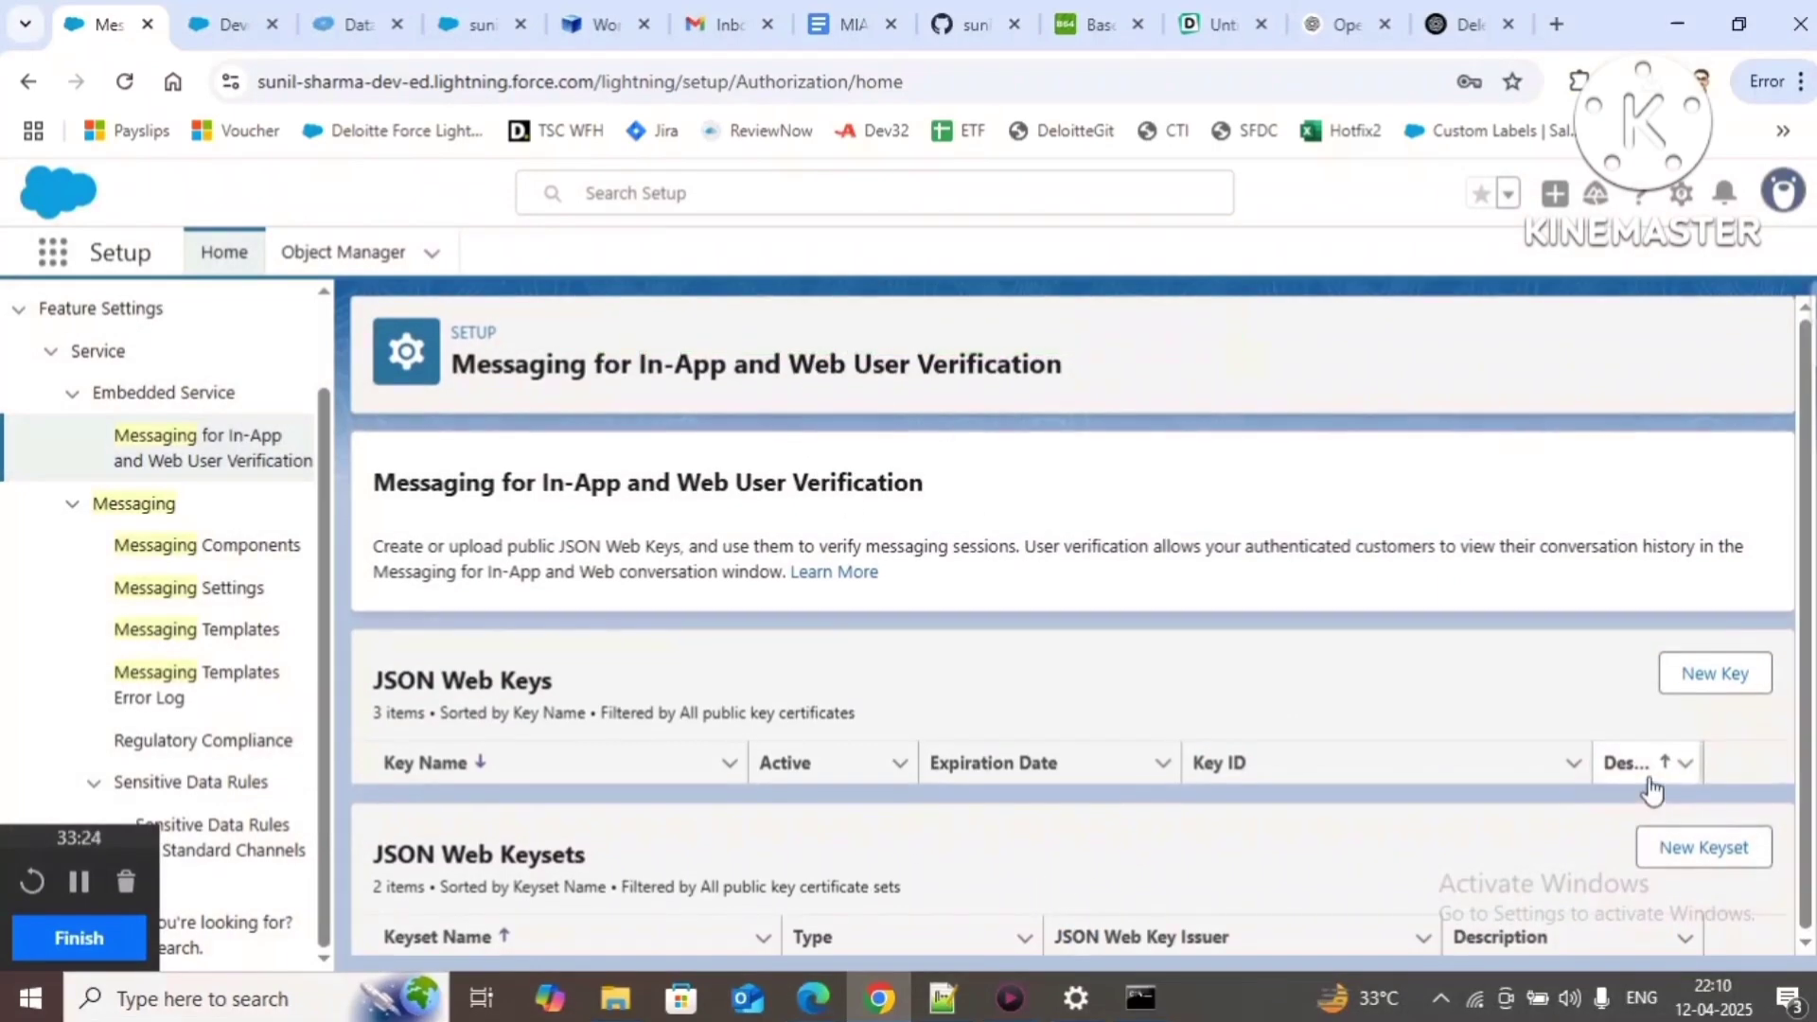
left_click(114, 83)
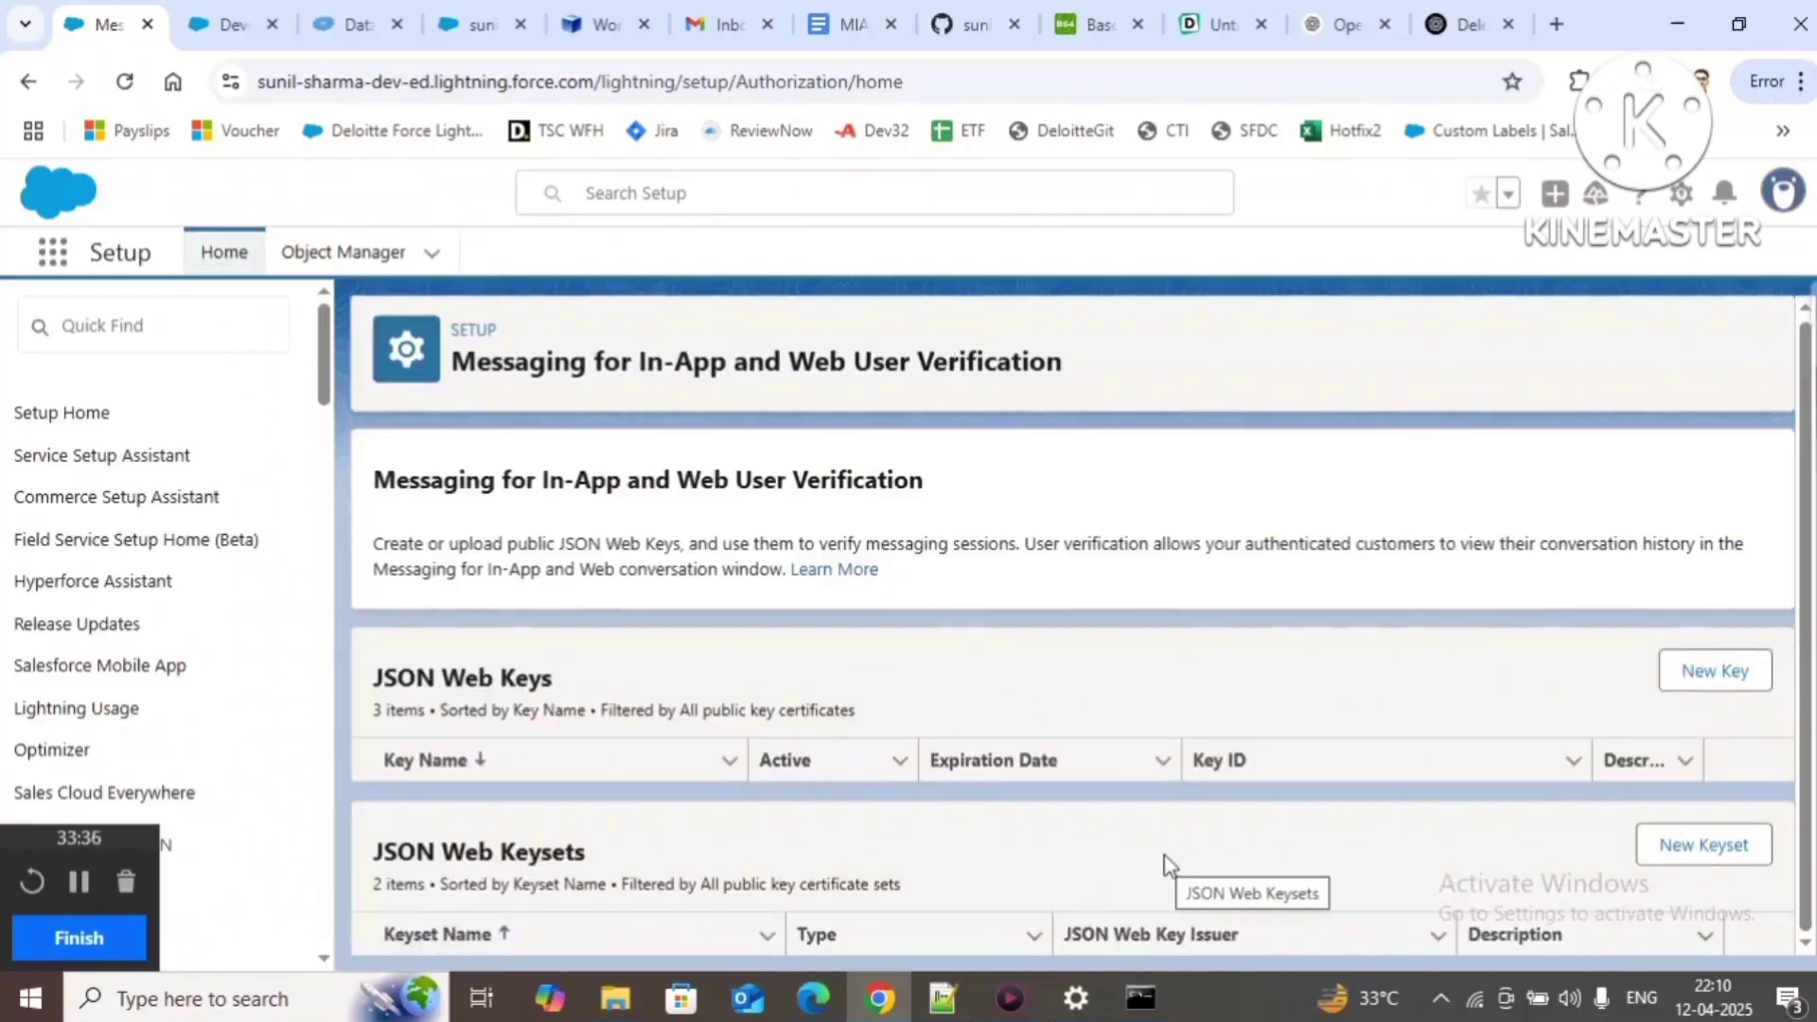
left_click(850, 38)
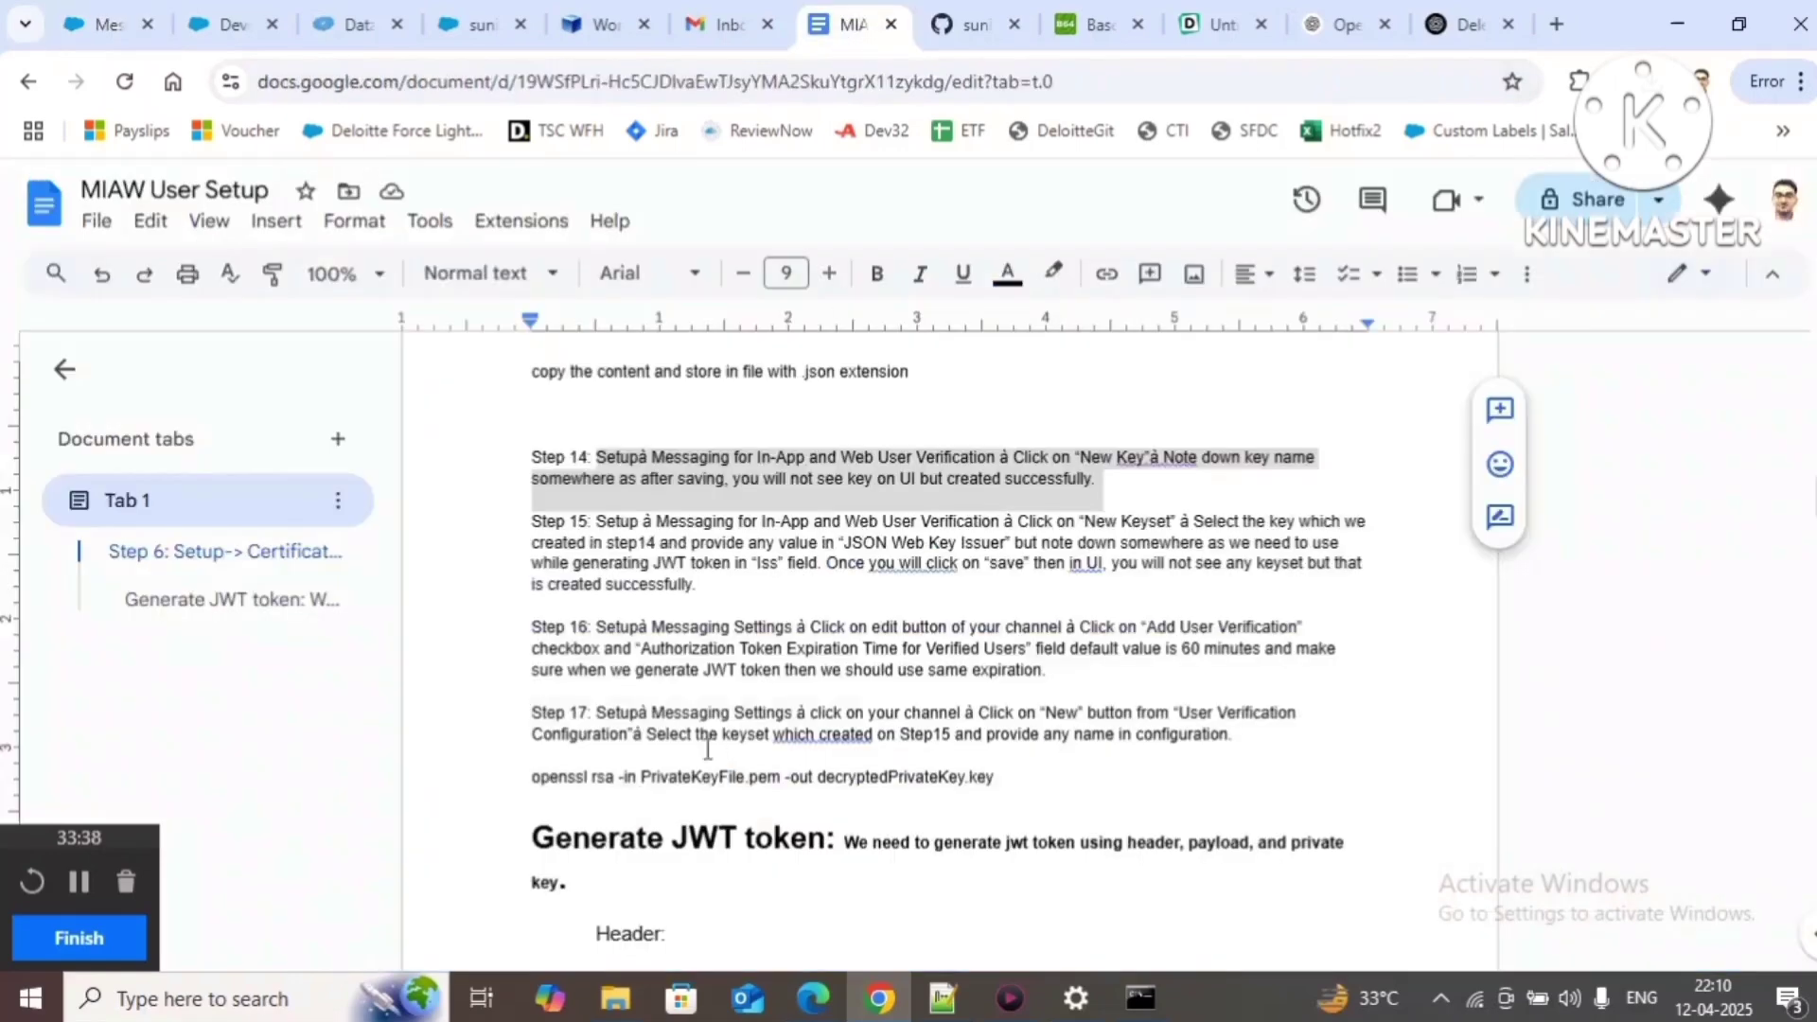
left_click_drag(596, 521, 771, 596)
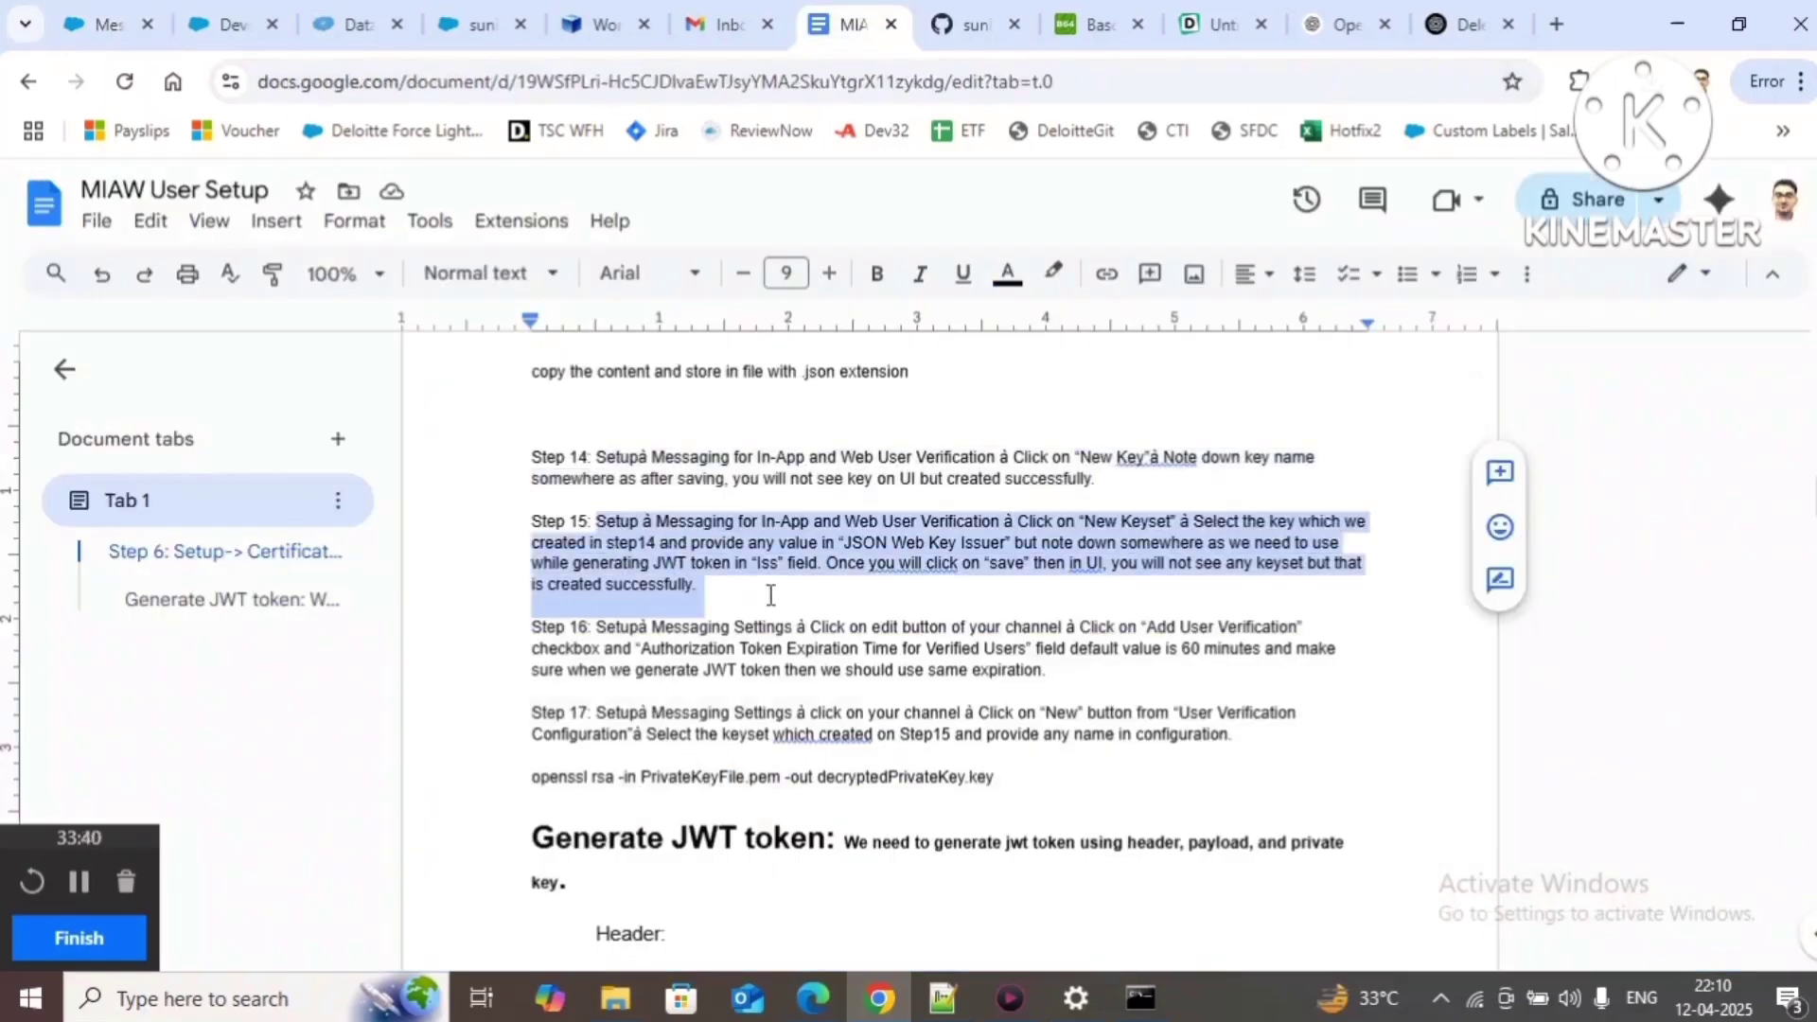
left_click(117, 23)
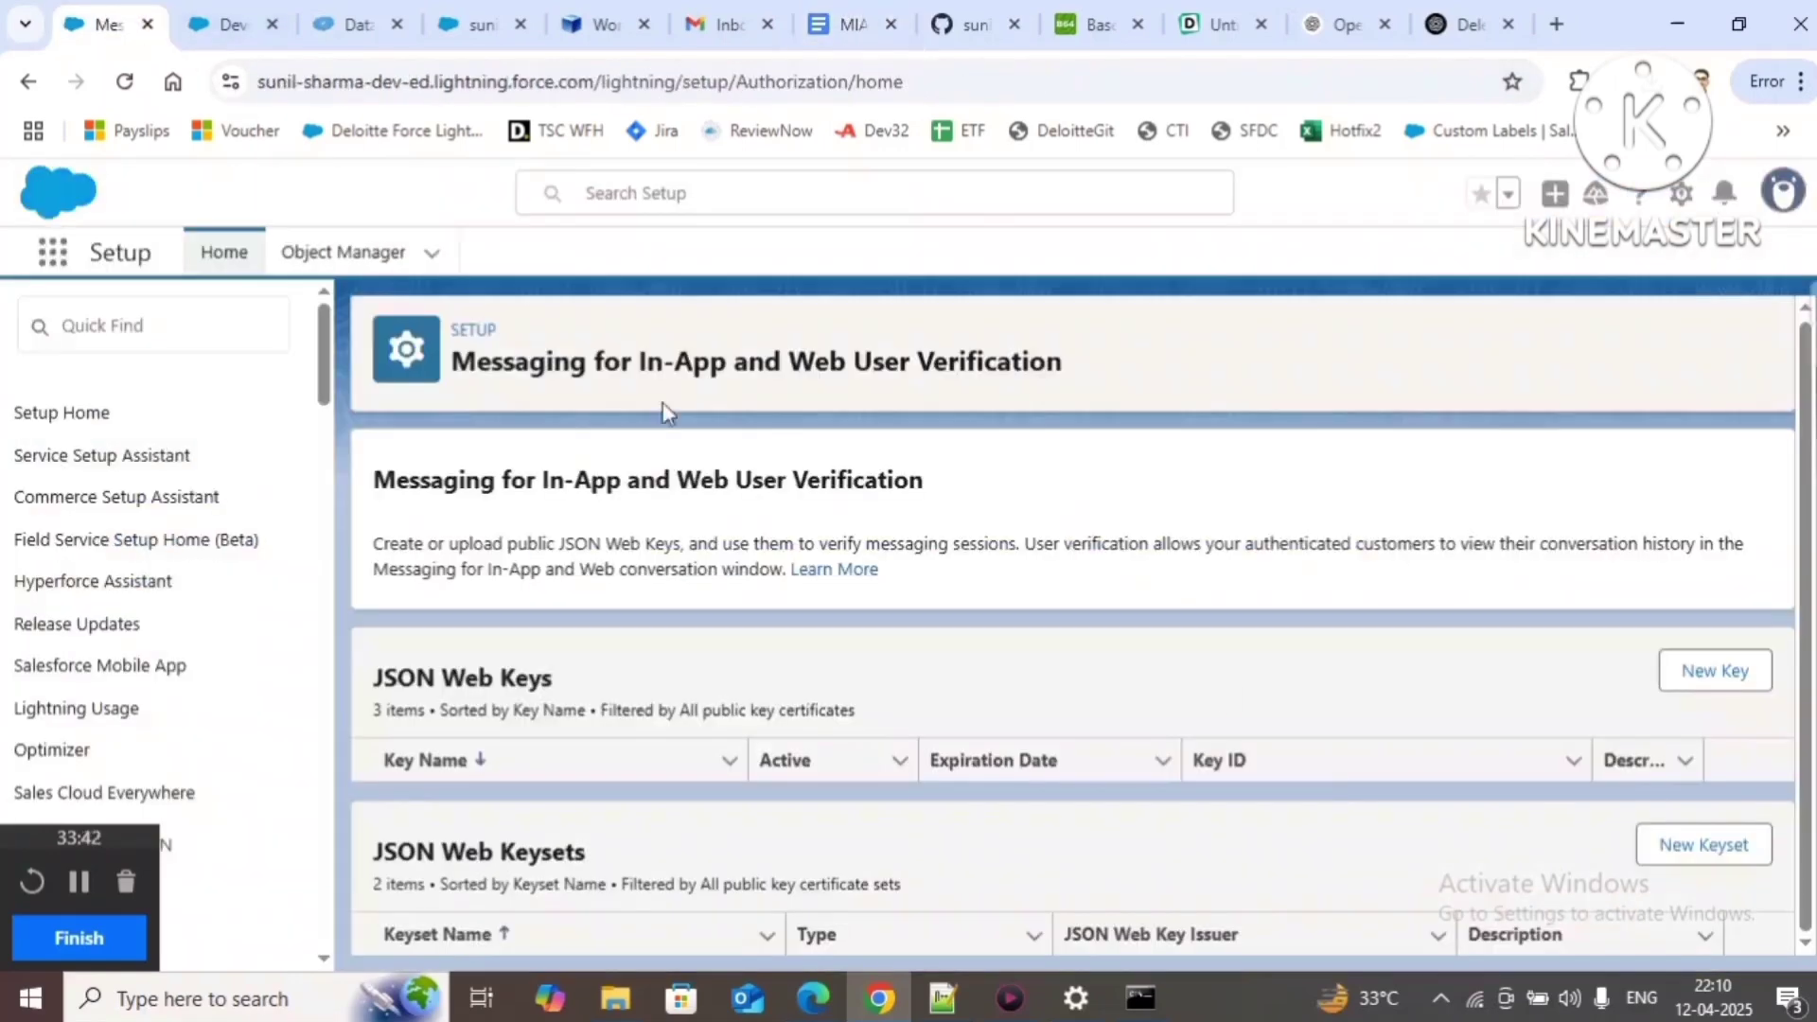
left_click(1699, 846)
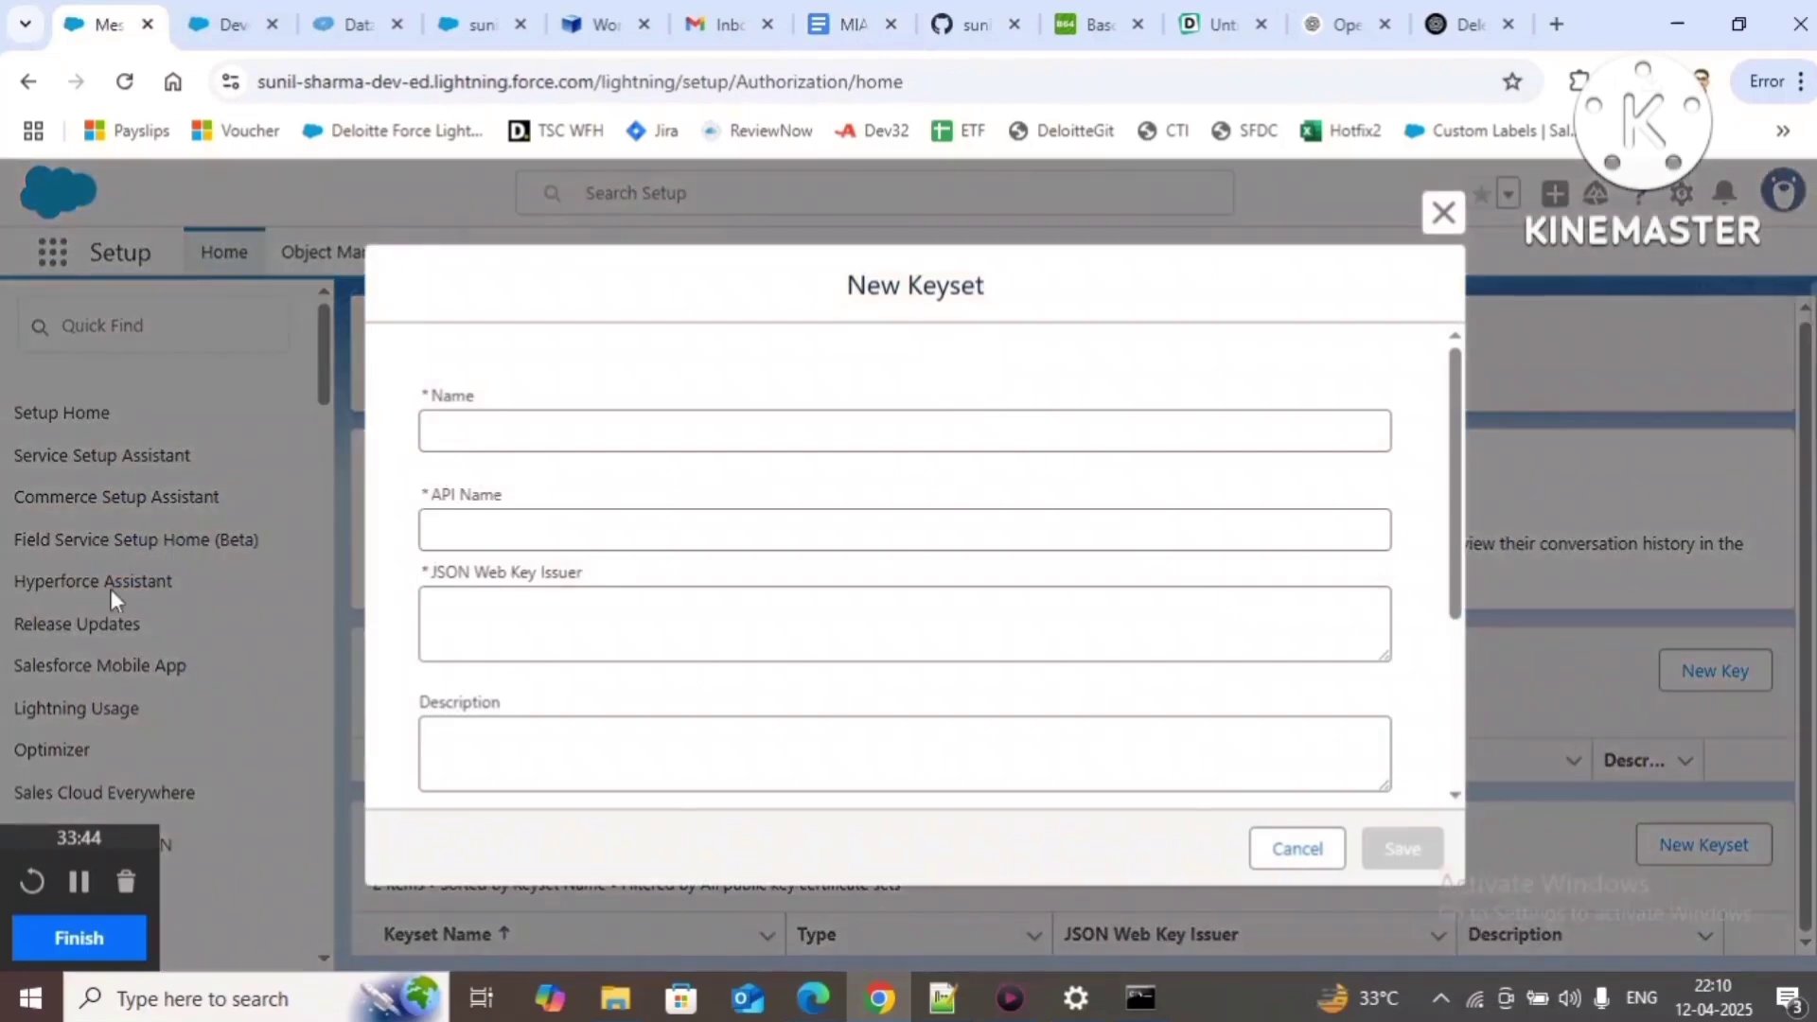
Step: Name the keyset YoutubeDemoMIAWUserSetupKeySet, based on the saved key name from the notes
left_click(943, 999)
left_click(371, 586)
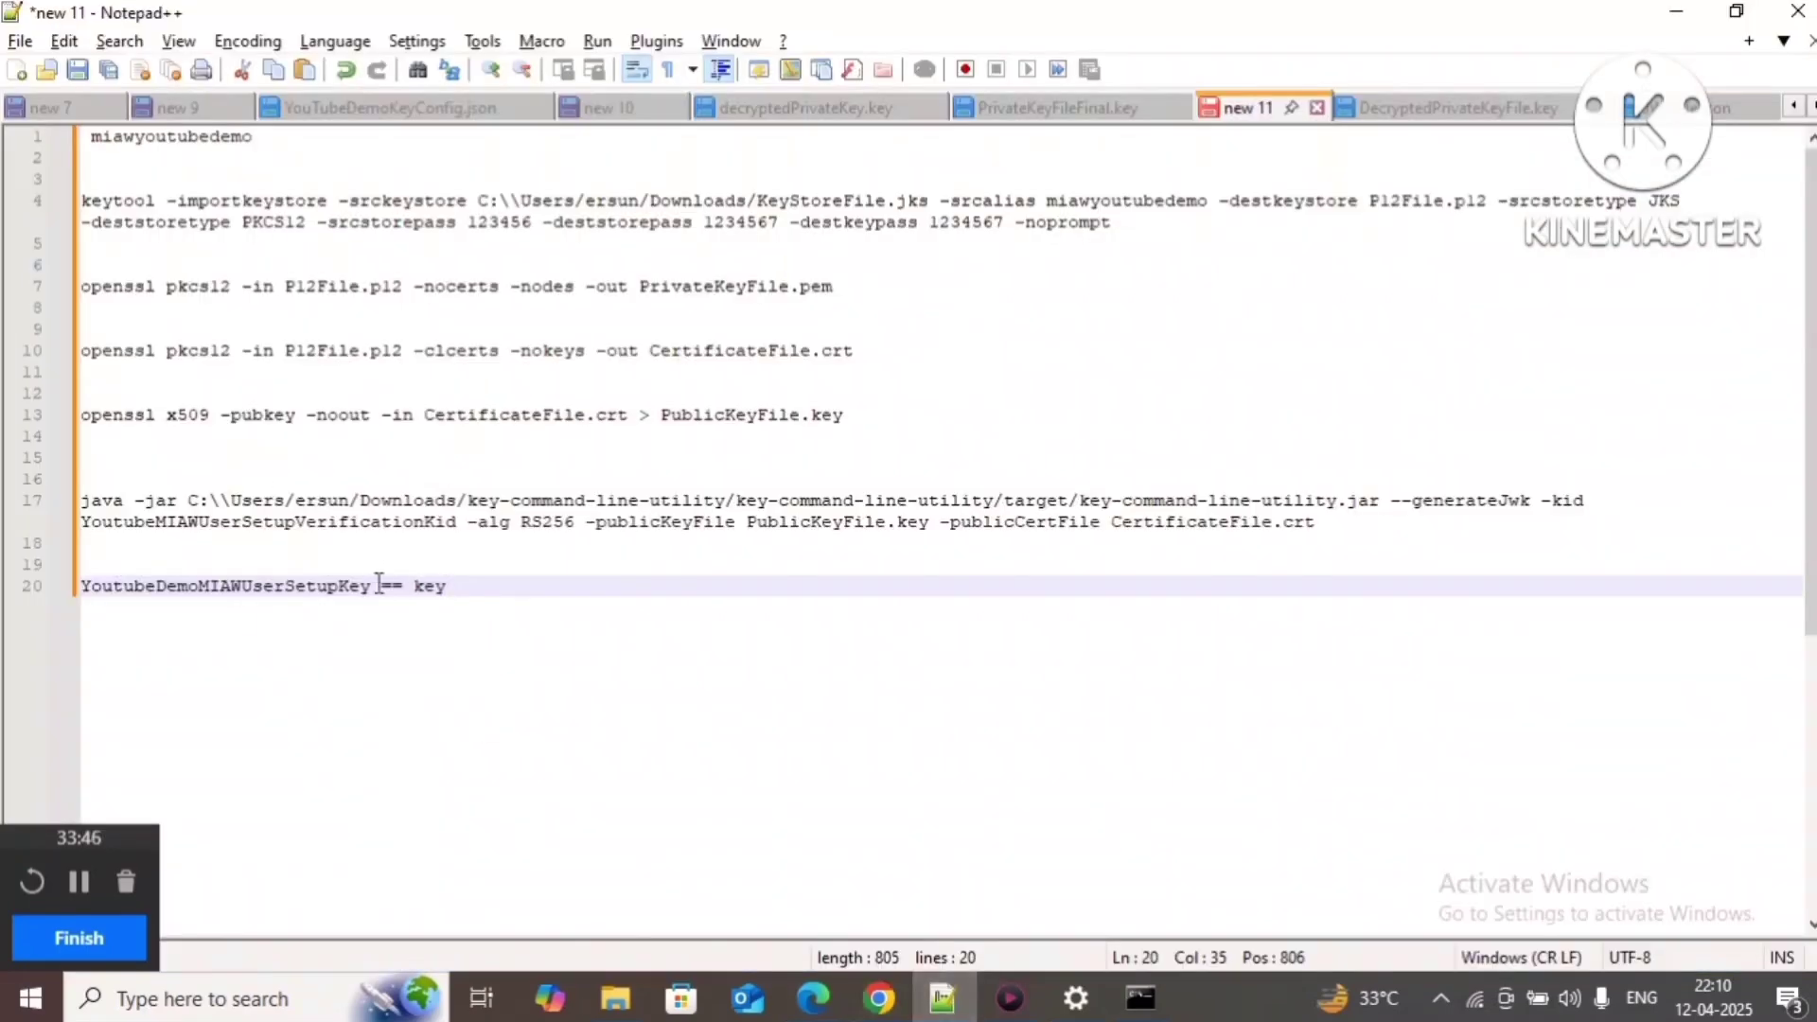
left_click_drag(371, 586, 3, 577)
key("ctrl+c")
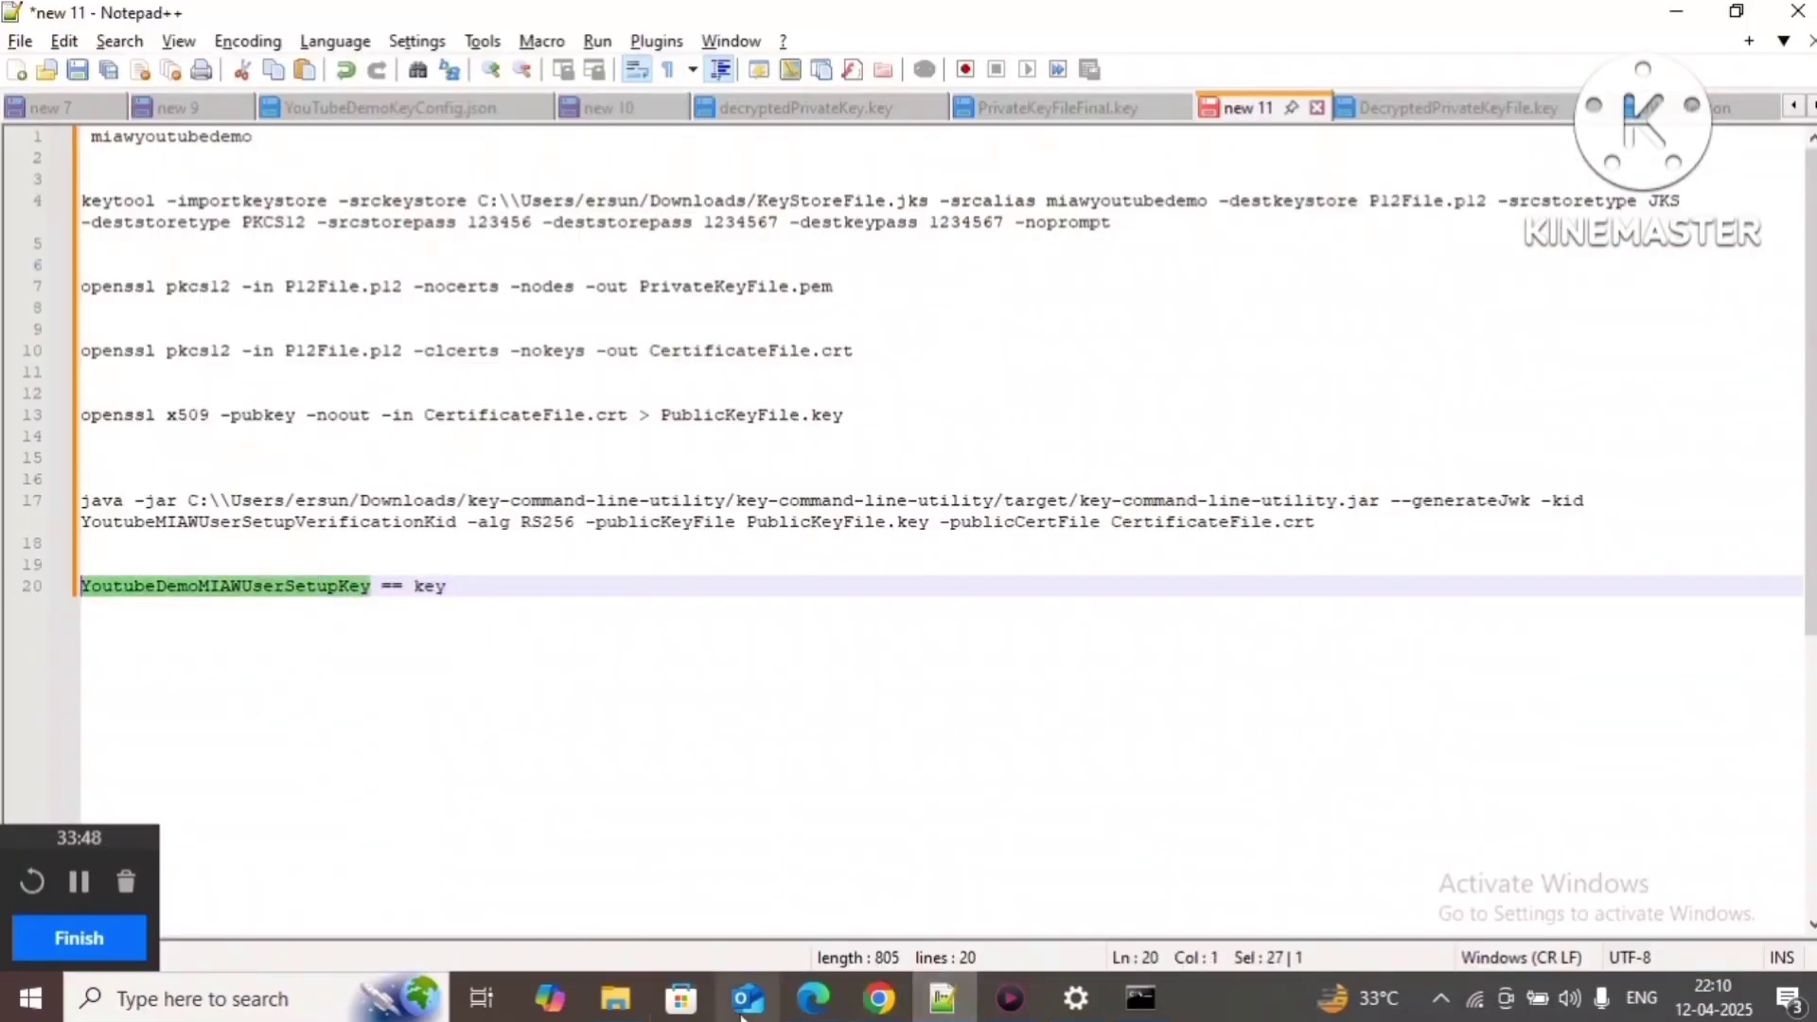
left_click(880, 998)
left_click(517, 429)
key("ctrl+v")
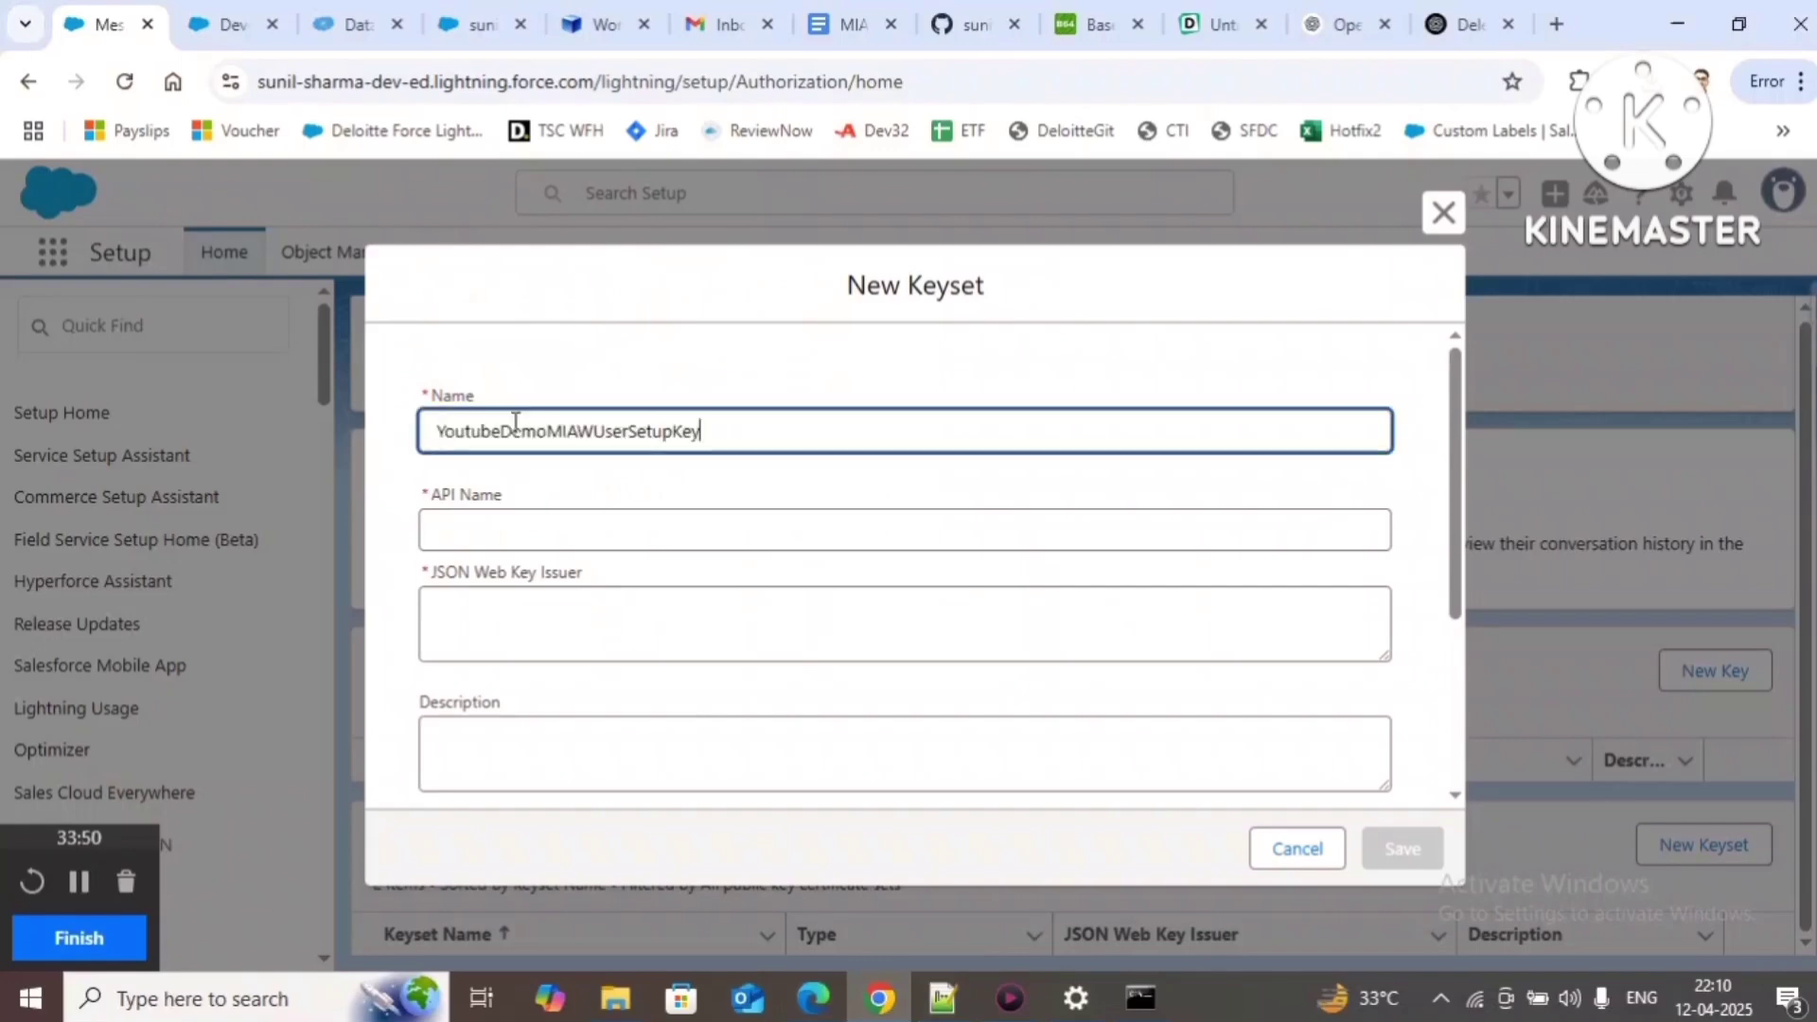
type("Set")
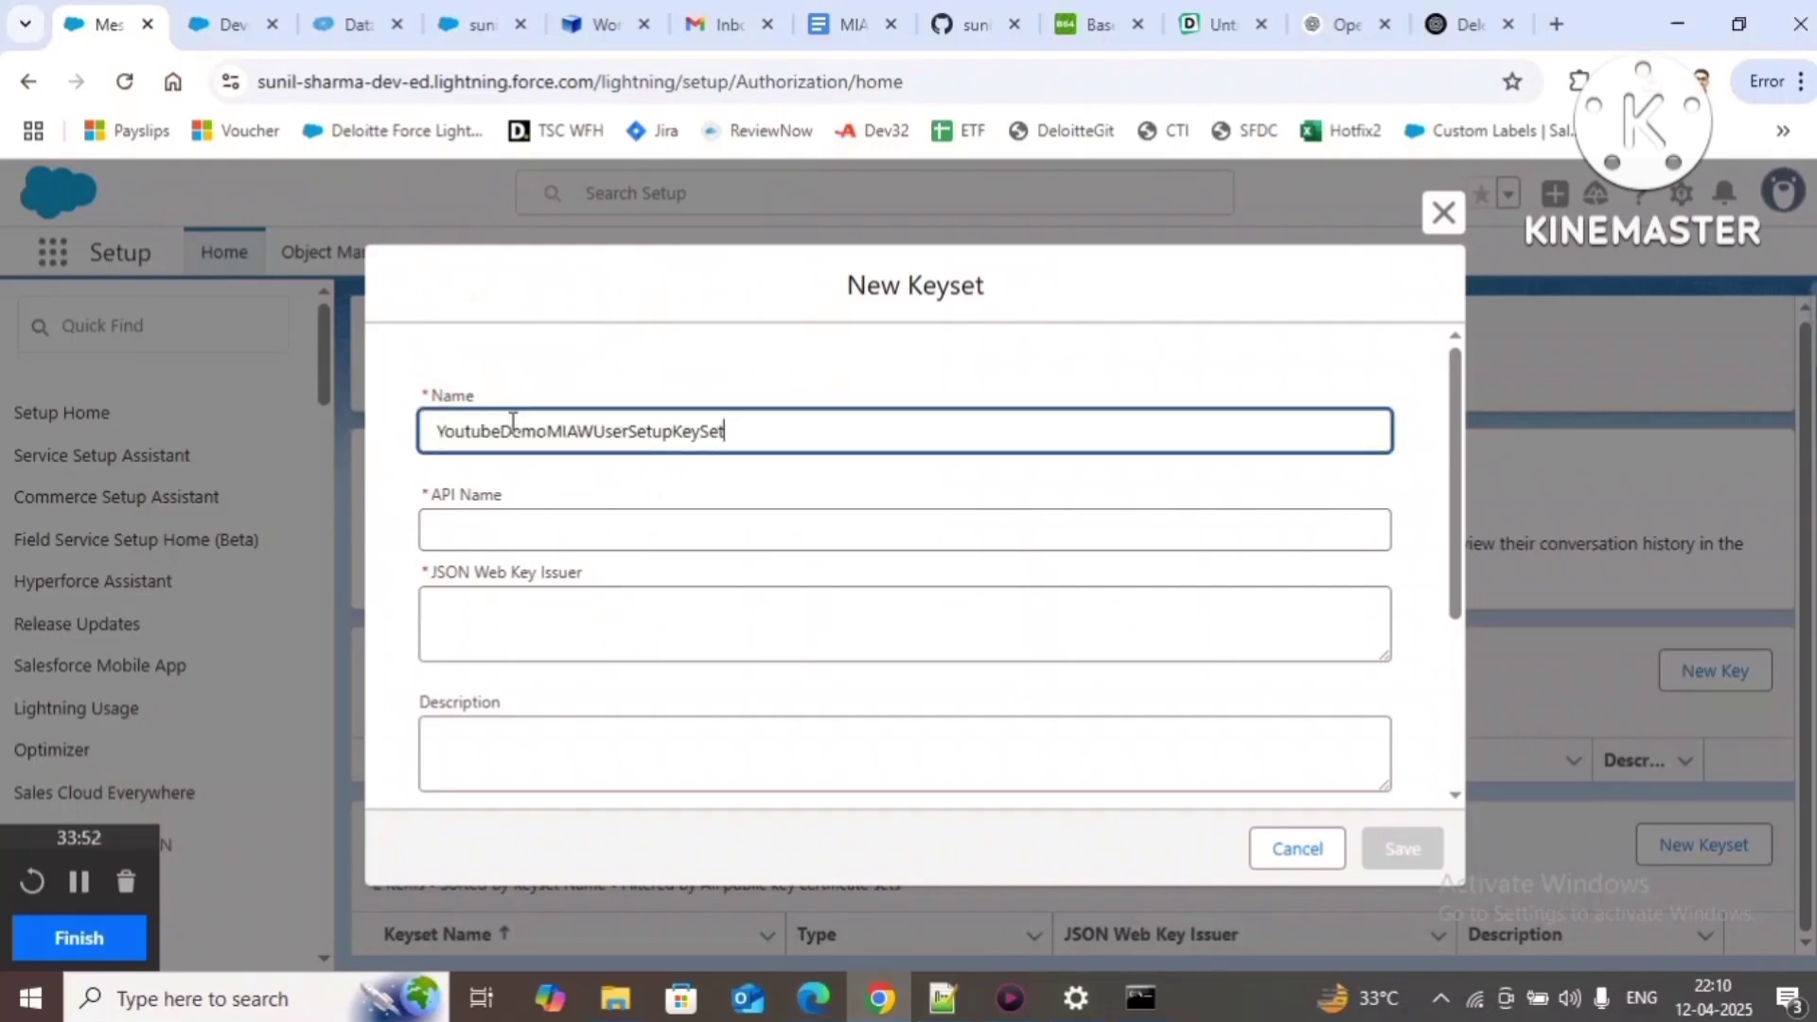
Step: Record the keyset name in the Notepad++ notes as 'YoutubeDemoMIAWUserSetupKeySet = keyset'
left_click_drag(827, 438, 61, 418)
key("ctrl+c")
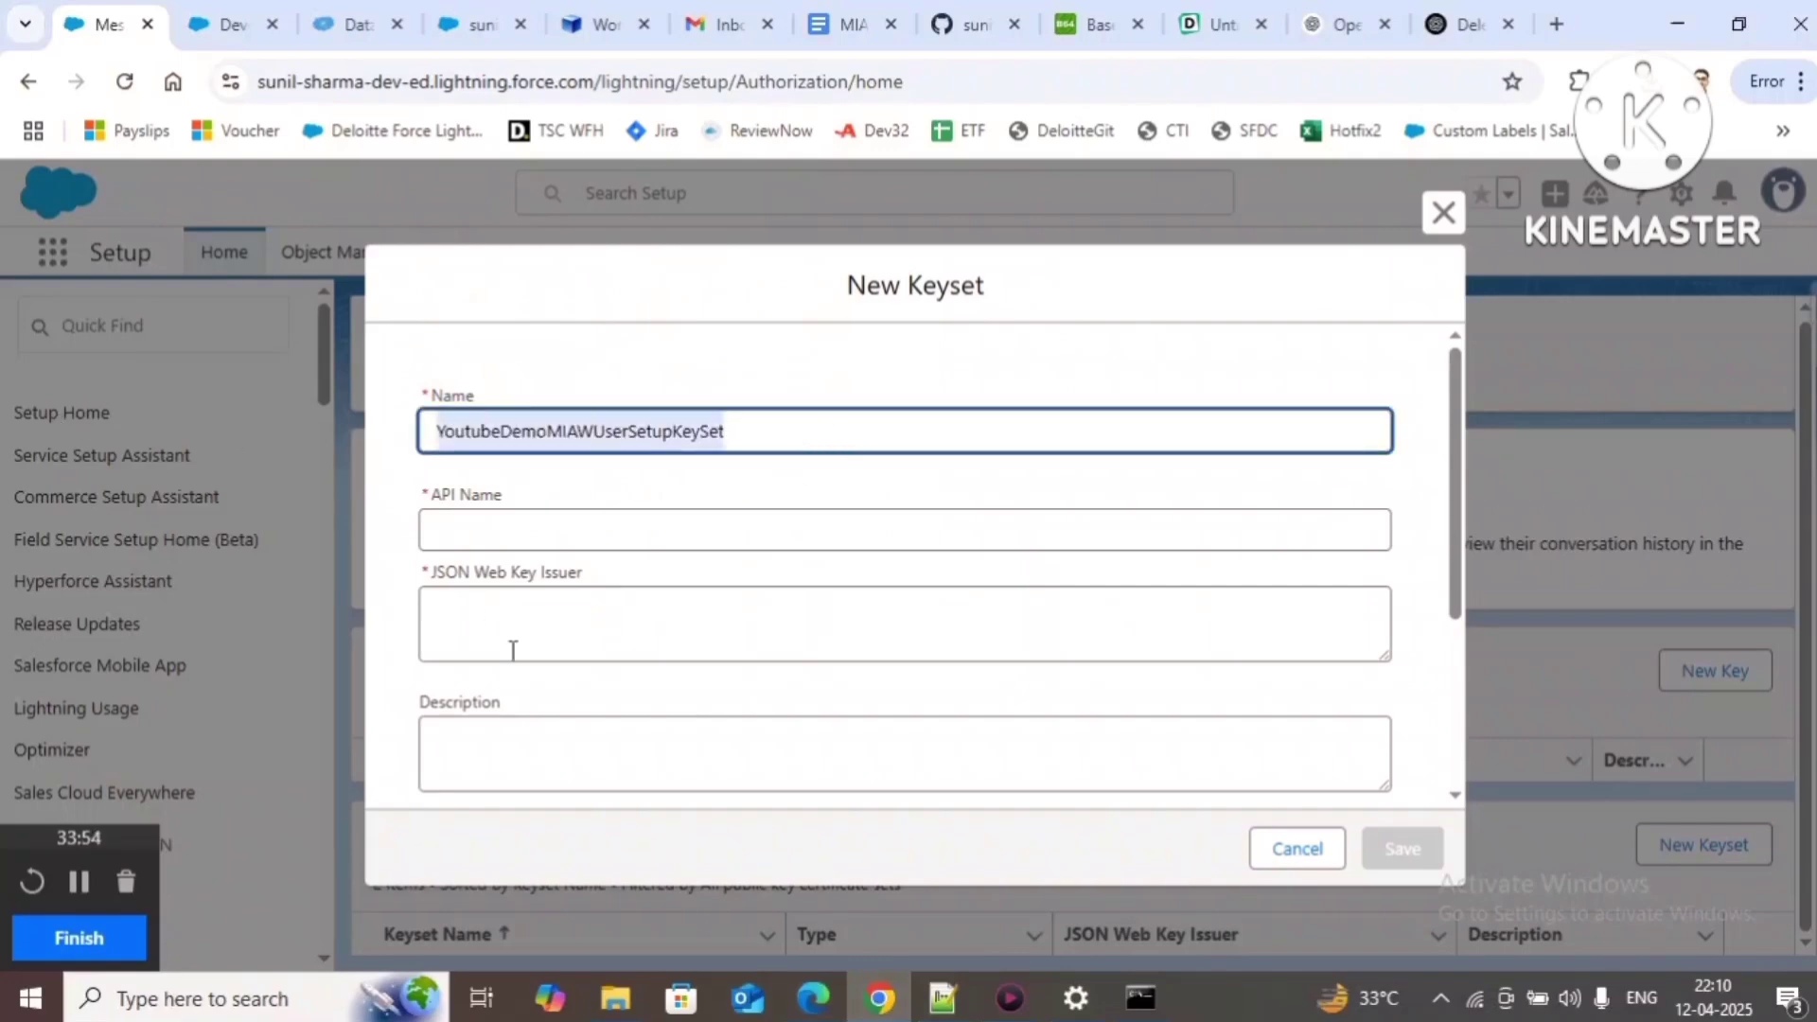
left_click(942, 998)
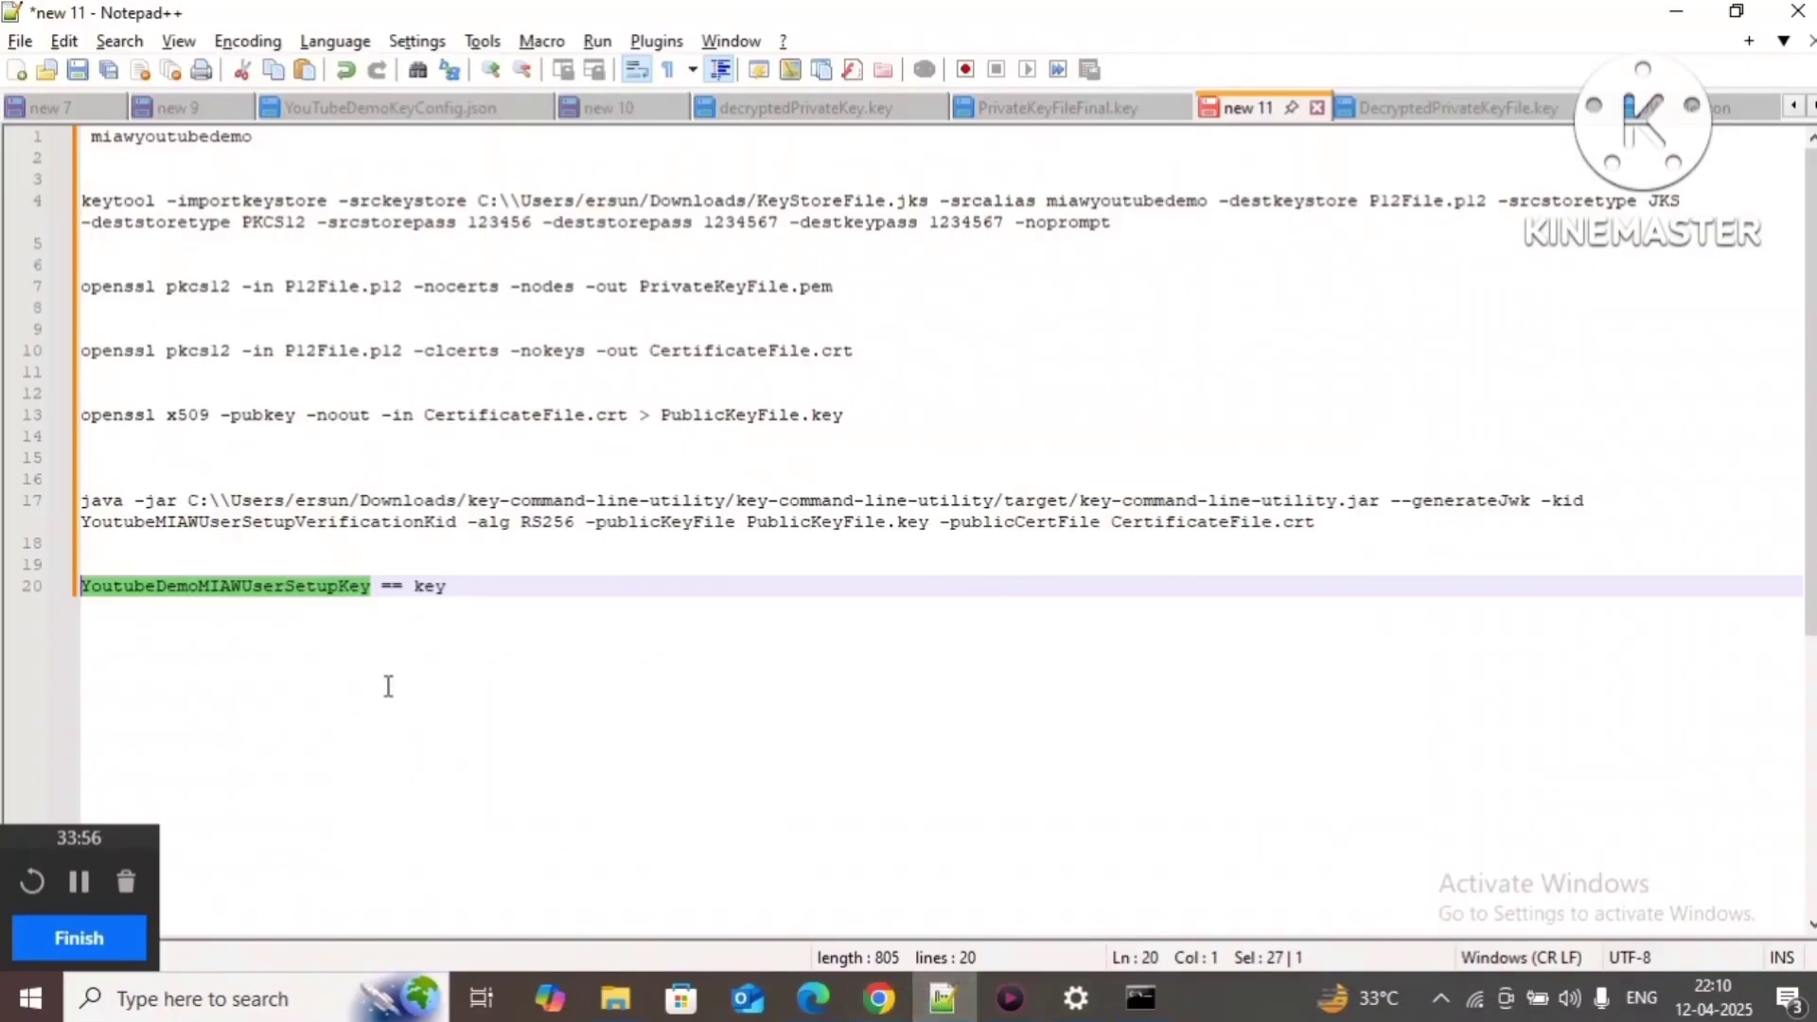
left_click(495, 588)
key("Return")
key("Return")
key("ctrl+v")
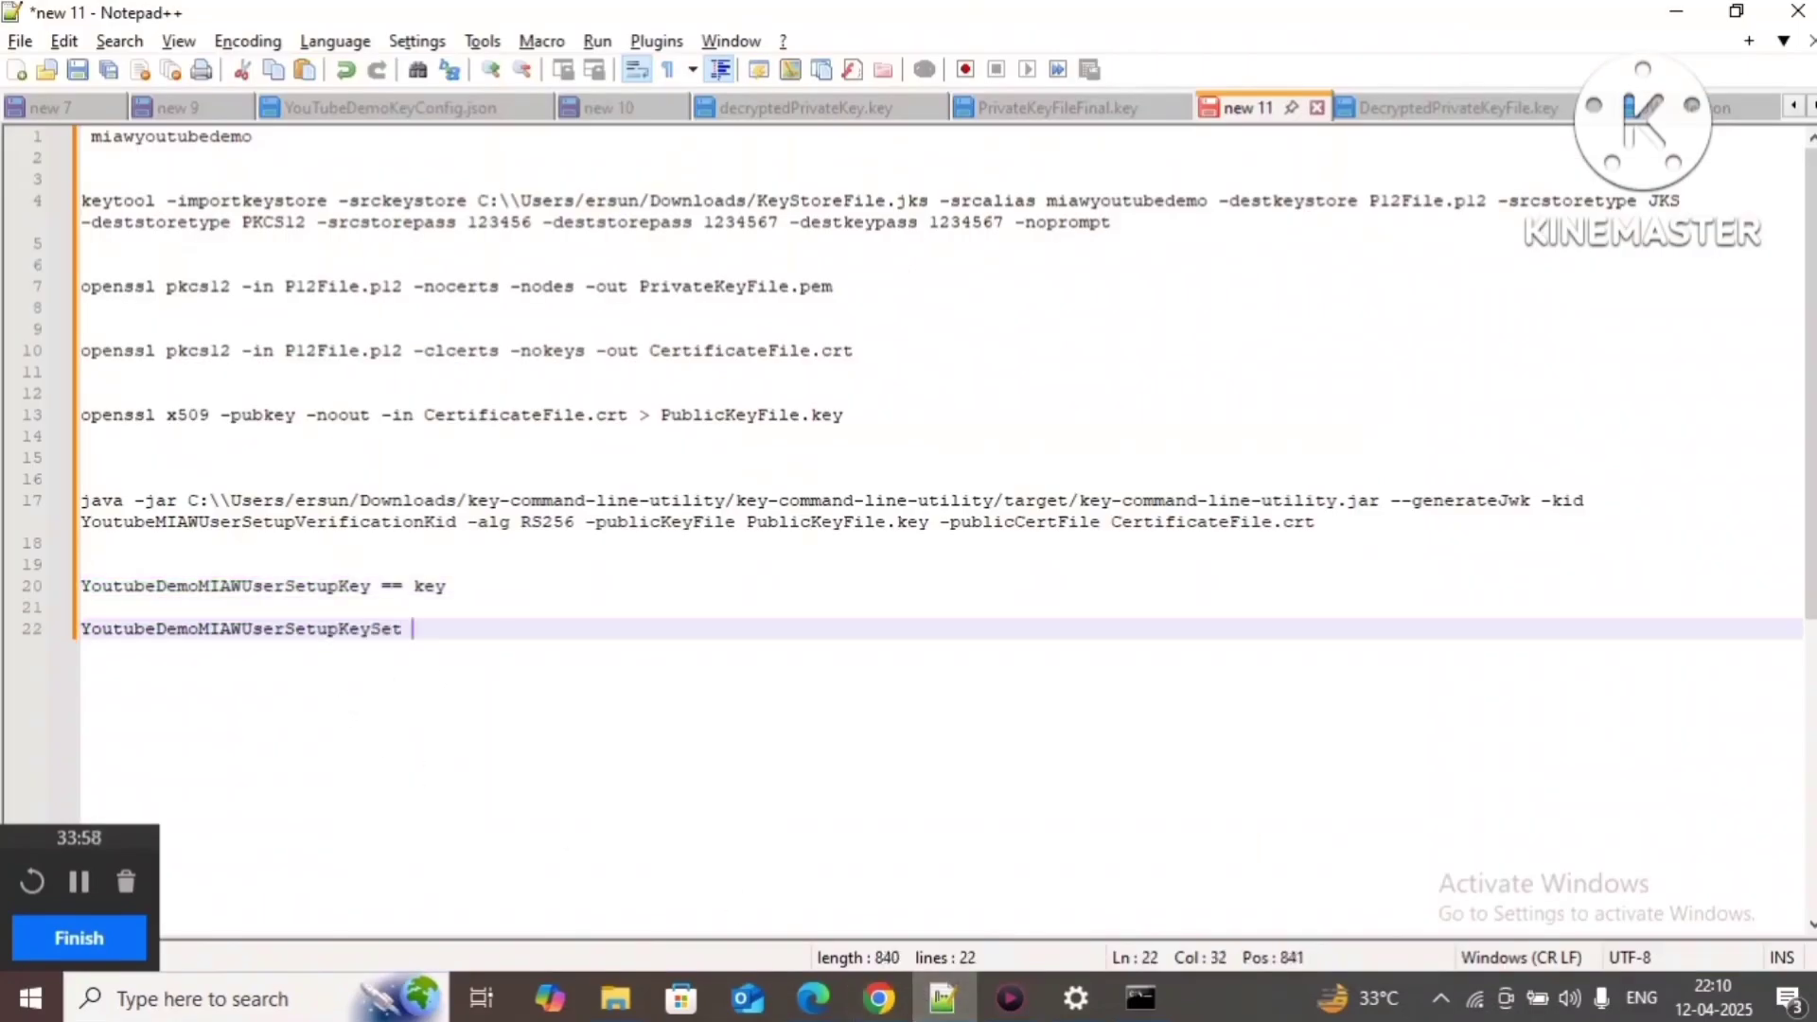
type("= ke")
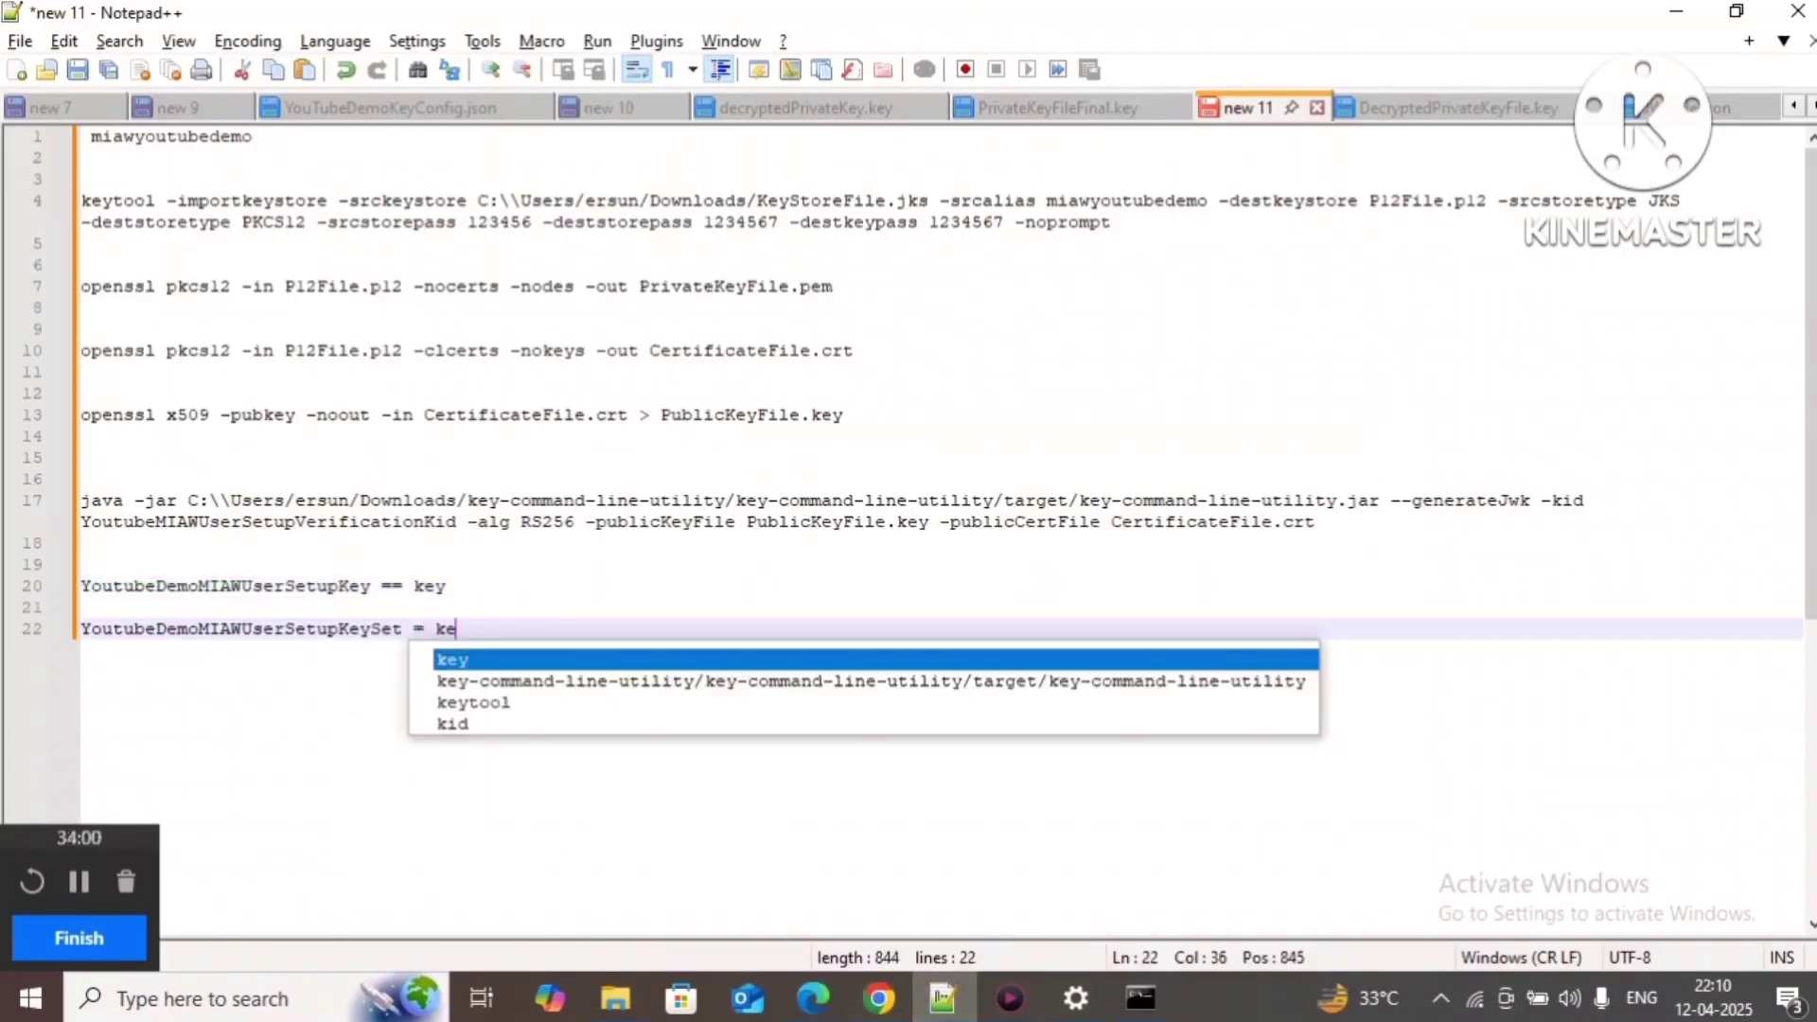
type("yset")
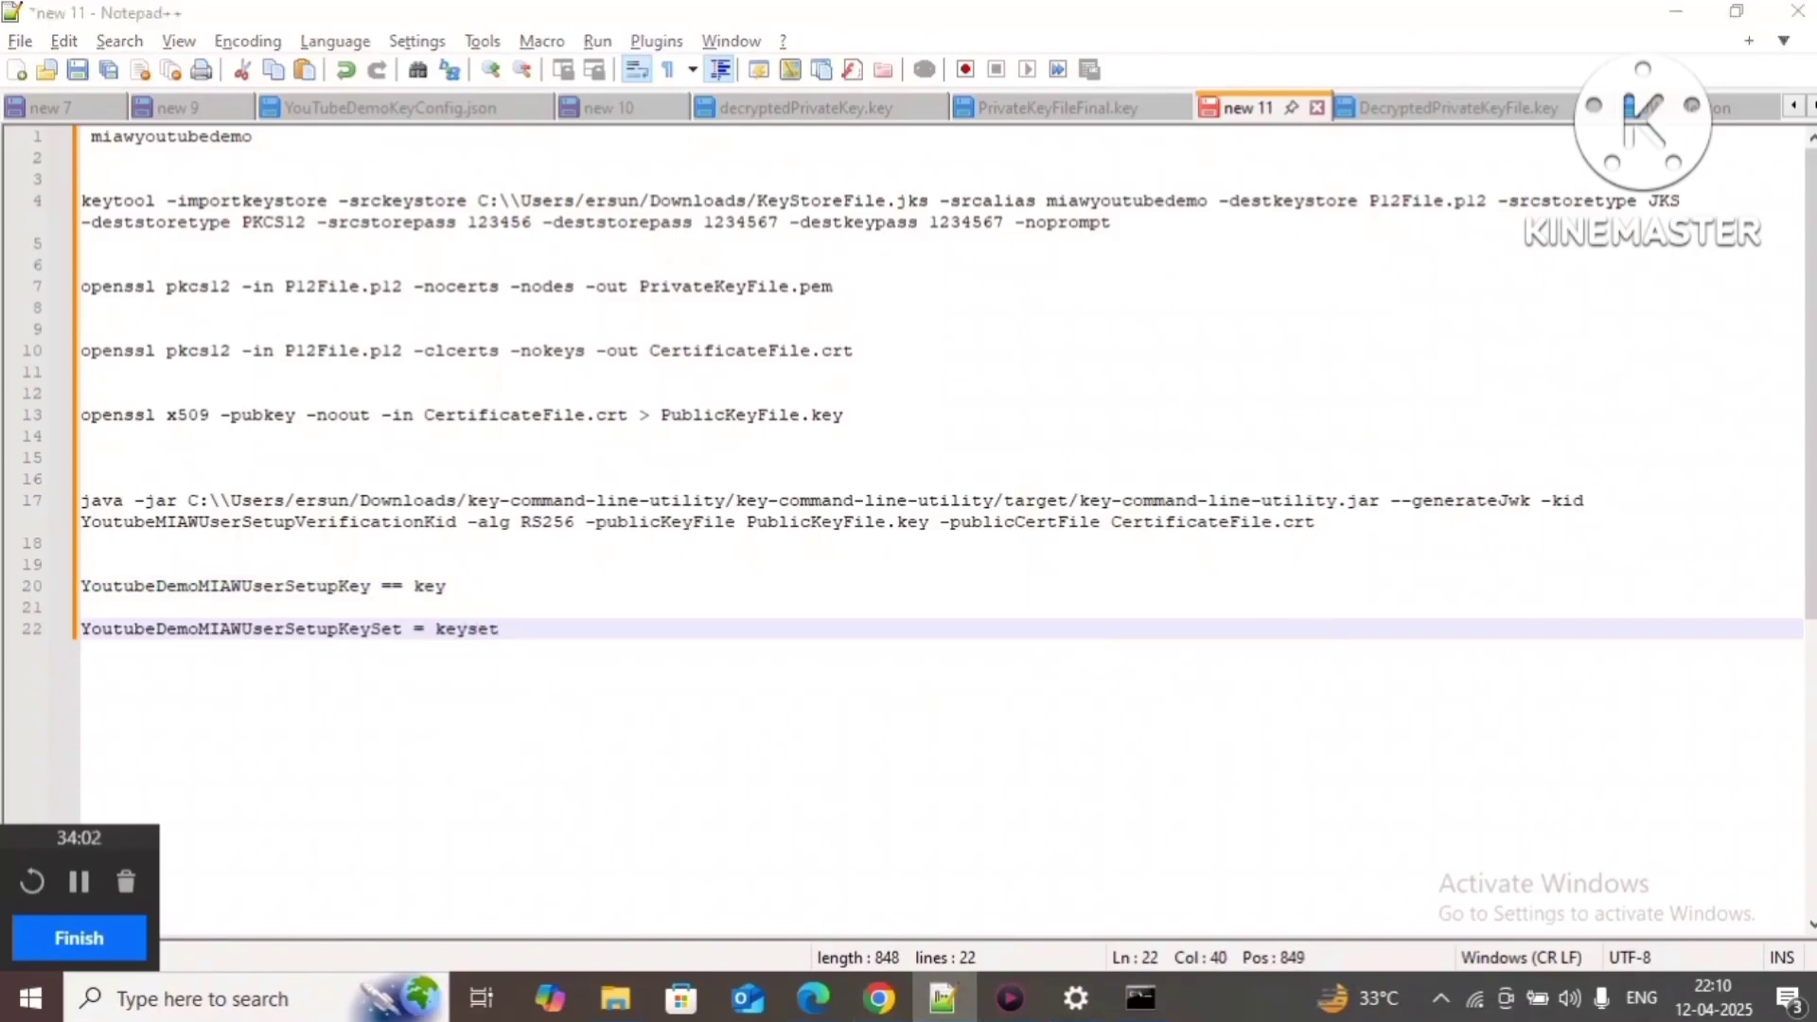
key("alt+Tab")
Step: Enter MIAWUserSetupVerificationIssuer as the JSON Web Key Issuer and note it as '= issuer'
left_click(549, 632)
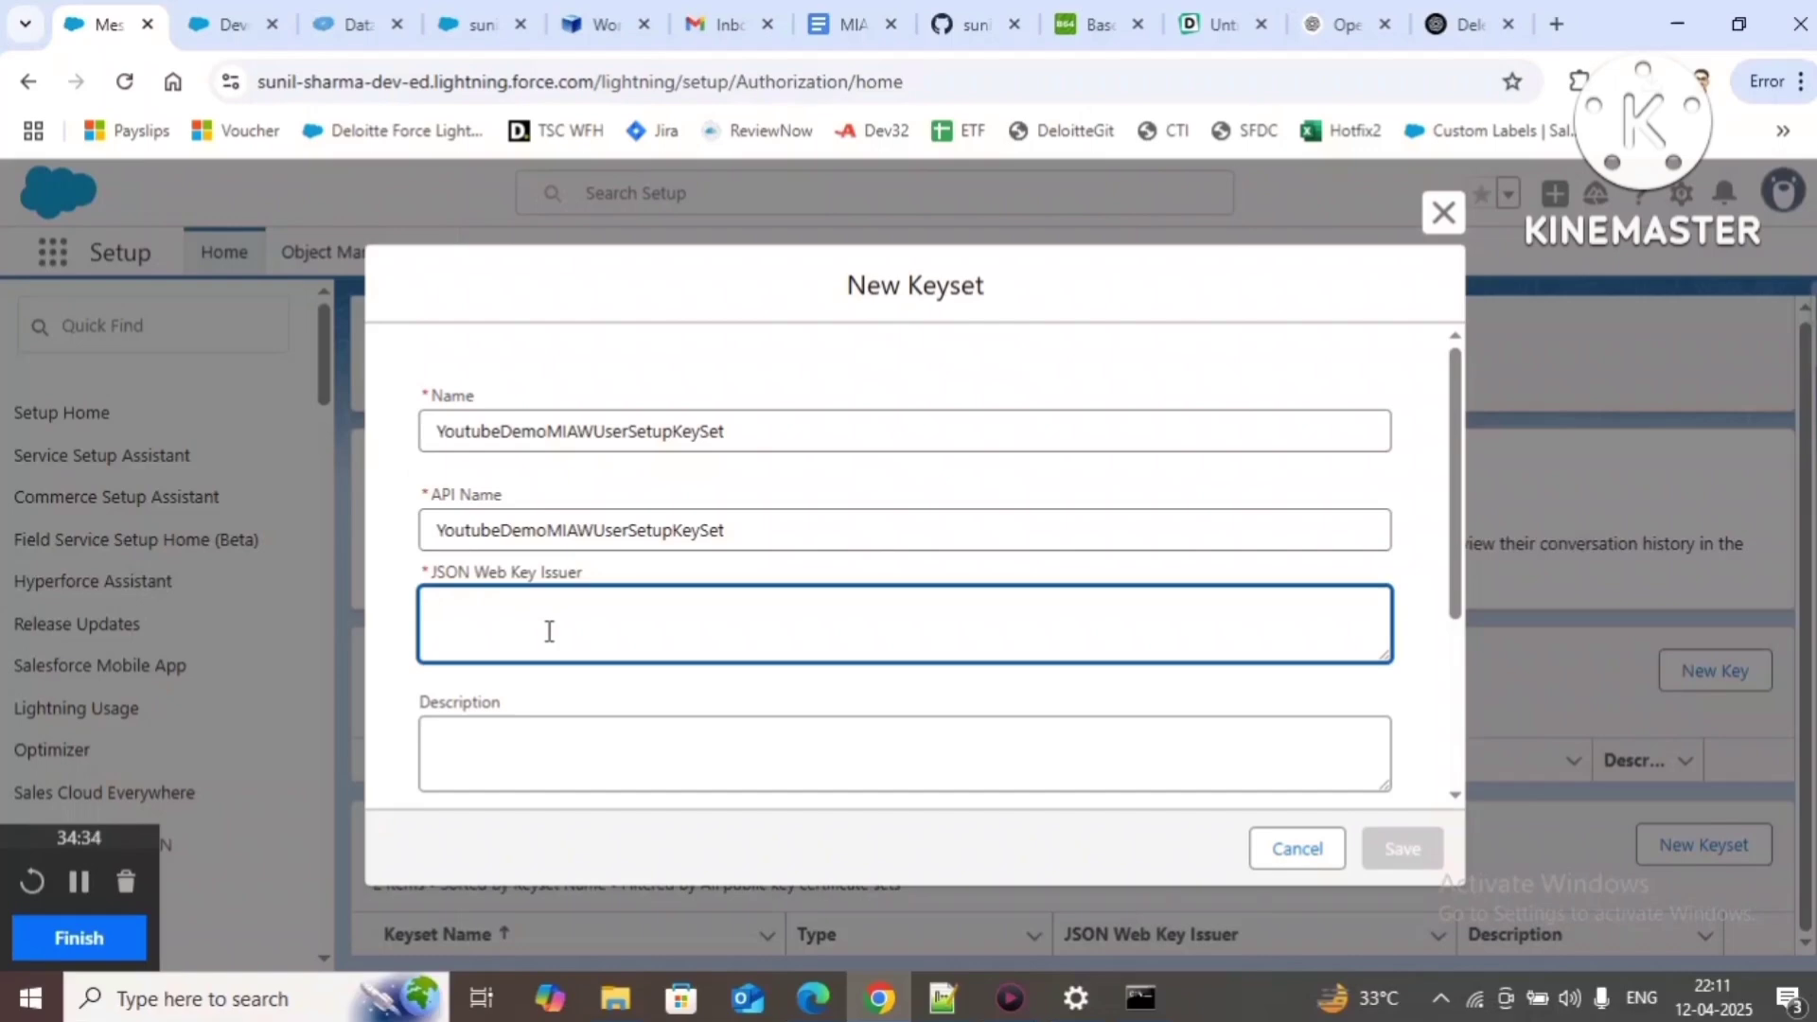
type("MIAWUserSetupVerific")
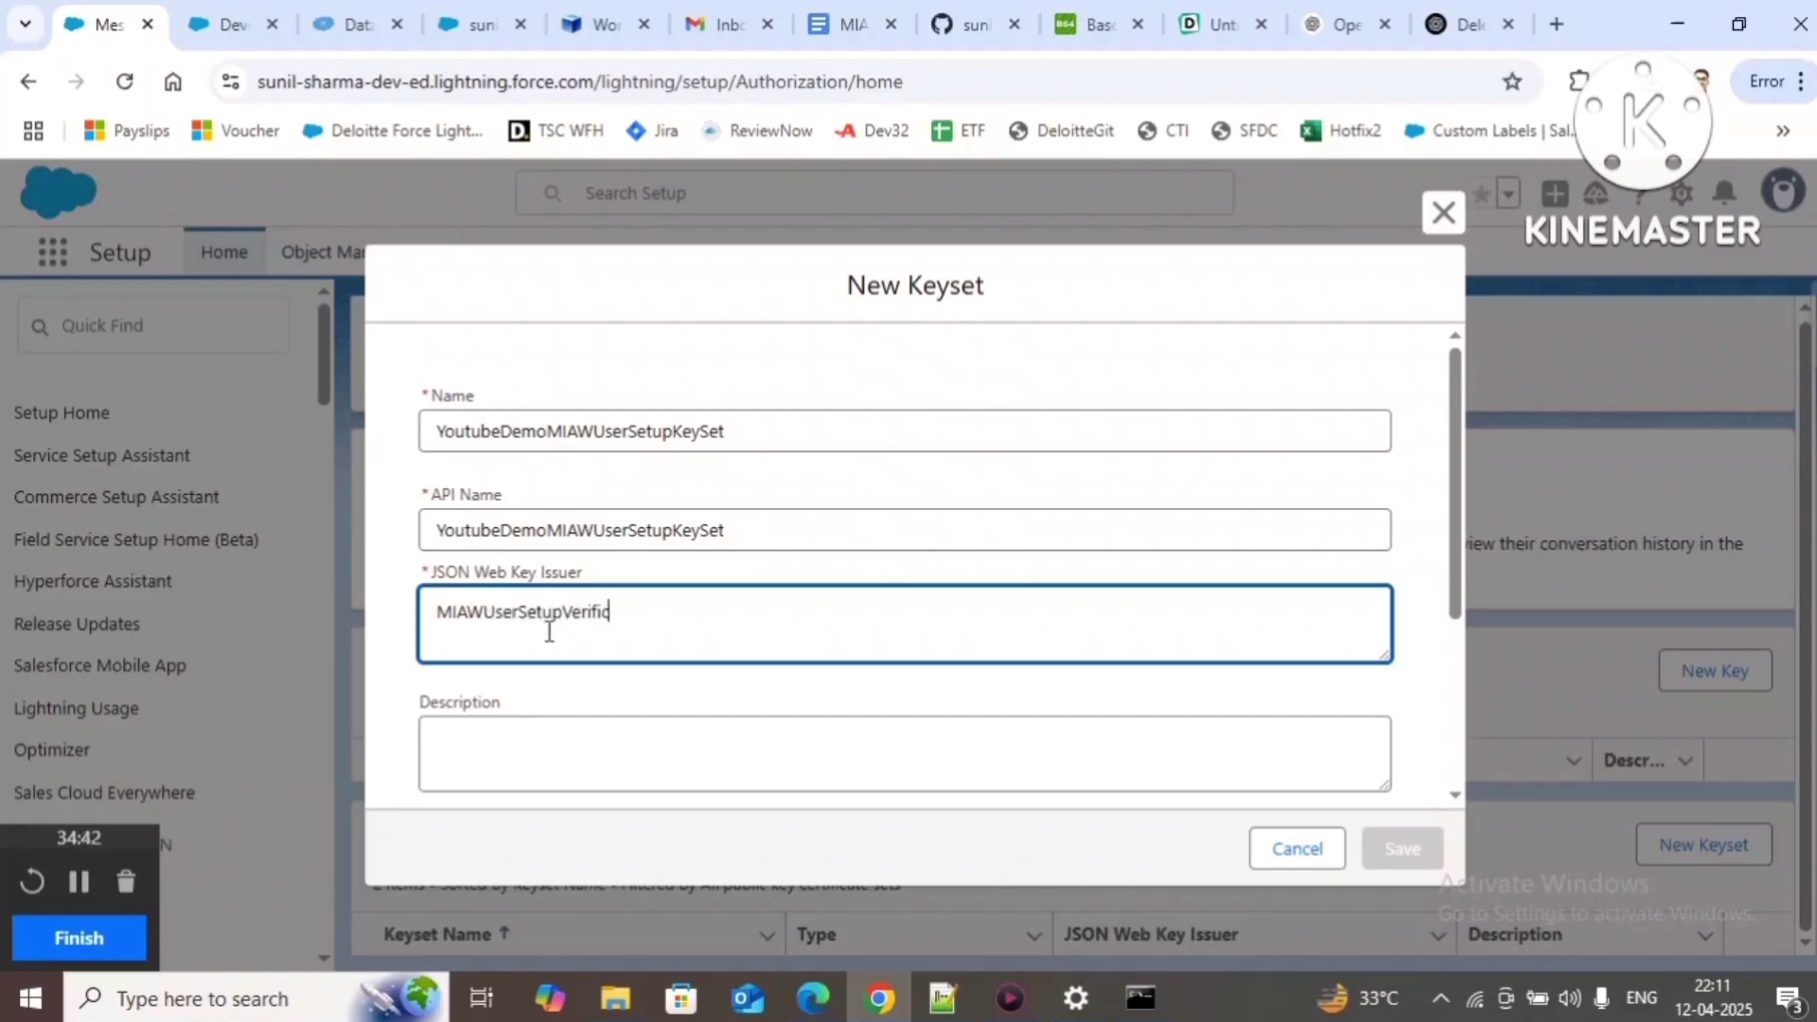
type("ationIssuer")
key("ctrl+a")
key("ctrl+c")
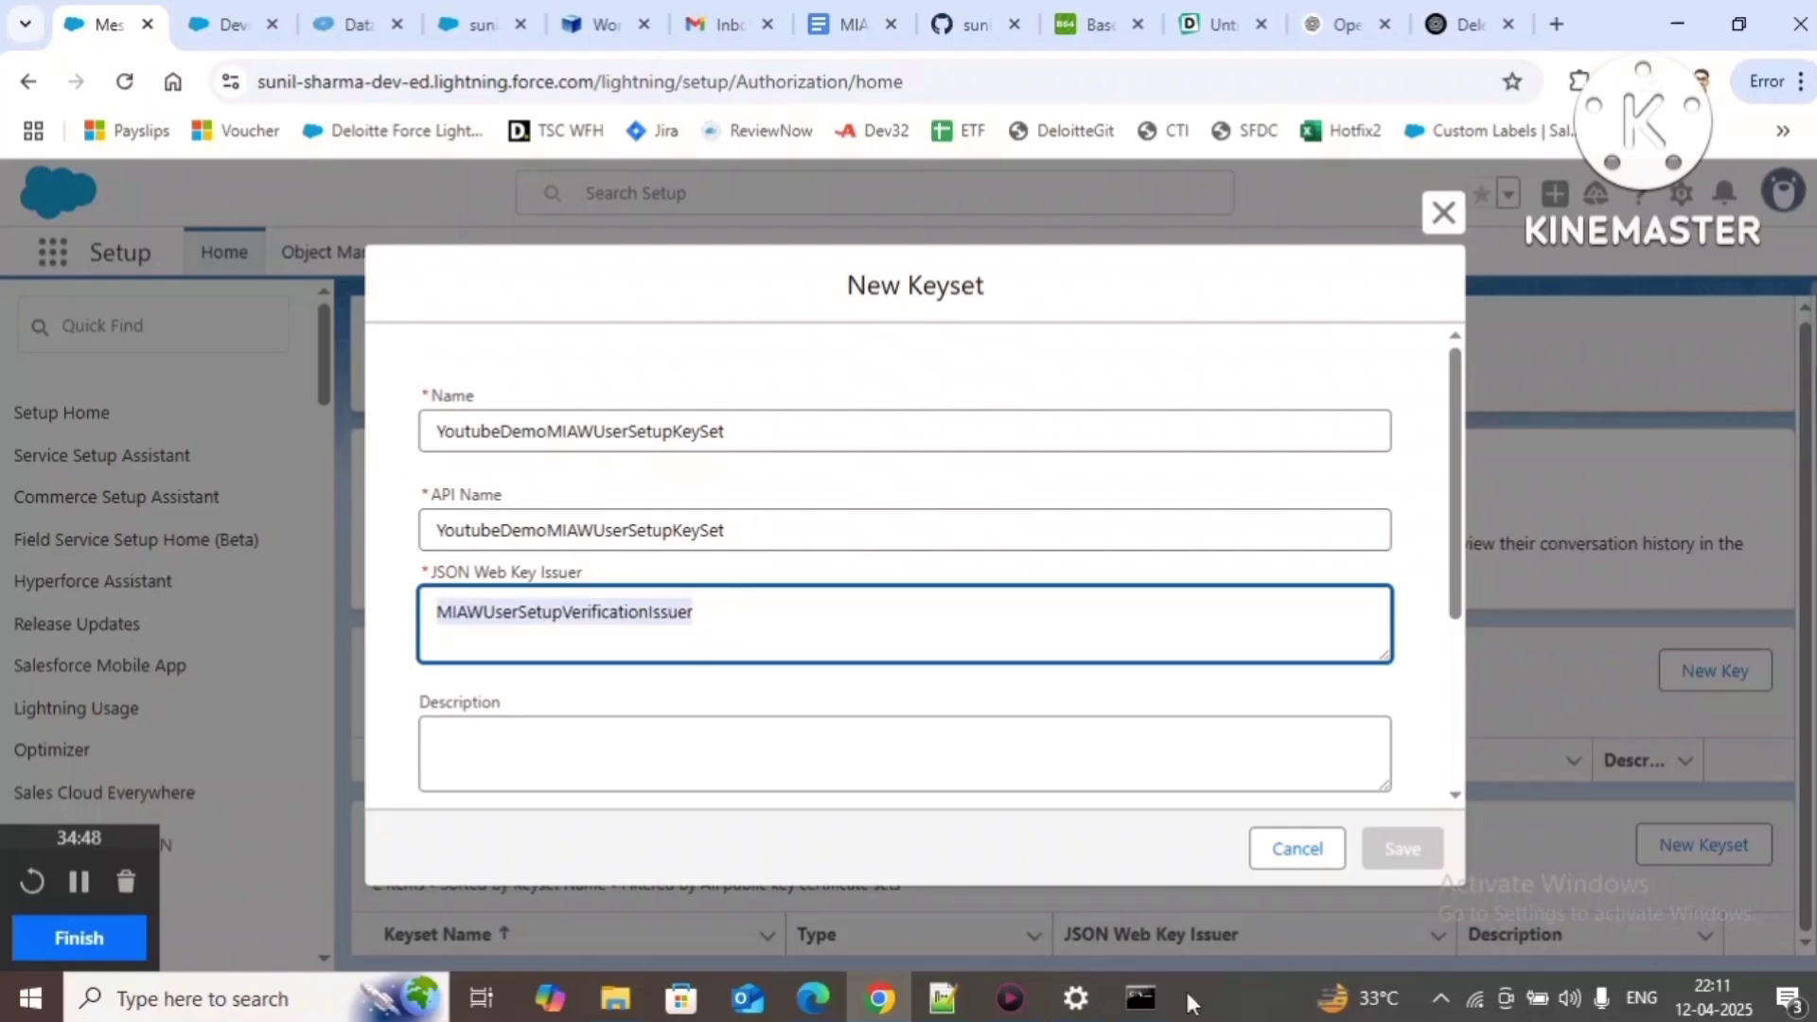
left_click(943, 998)
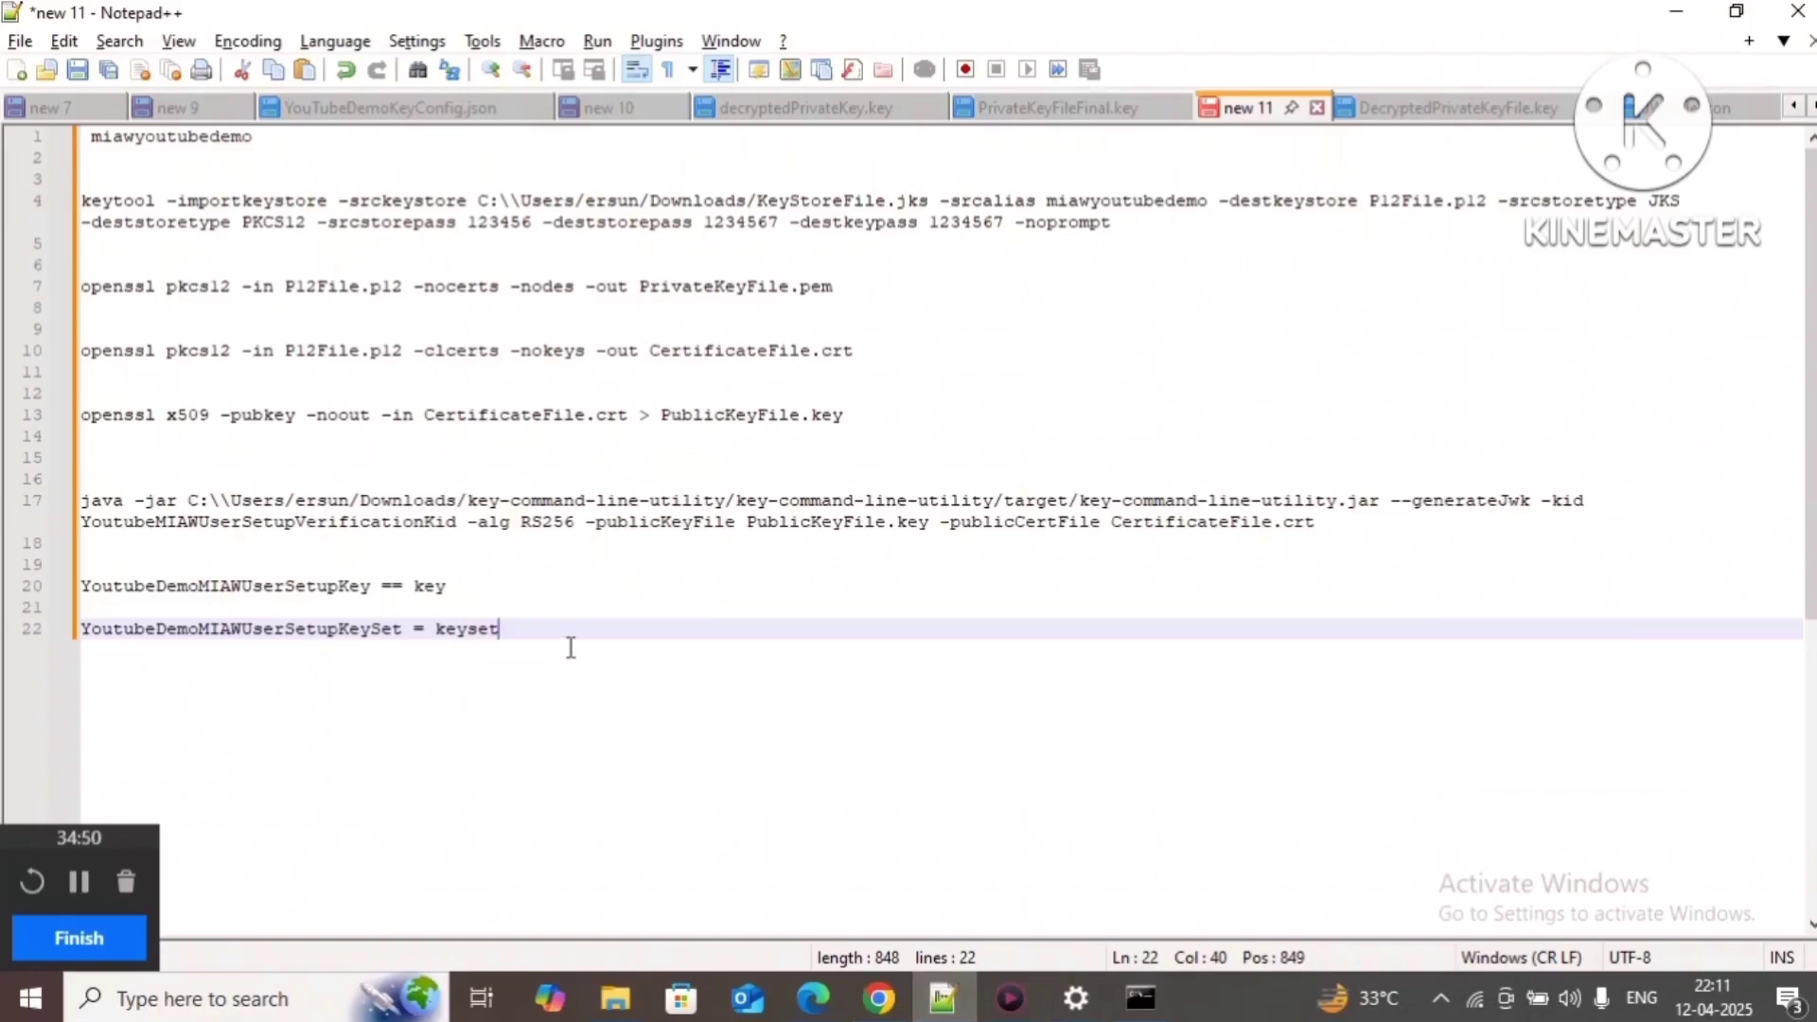
key("Return")
key("ctrl+v")
type("= issuer")
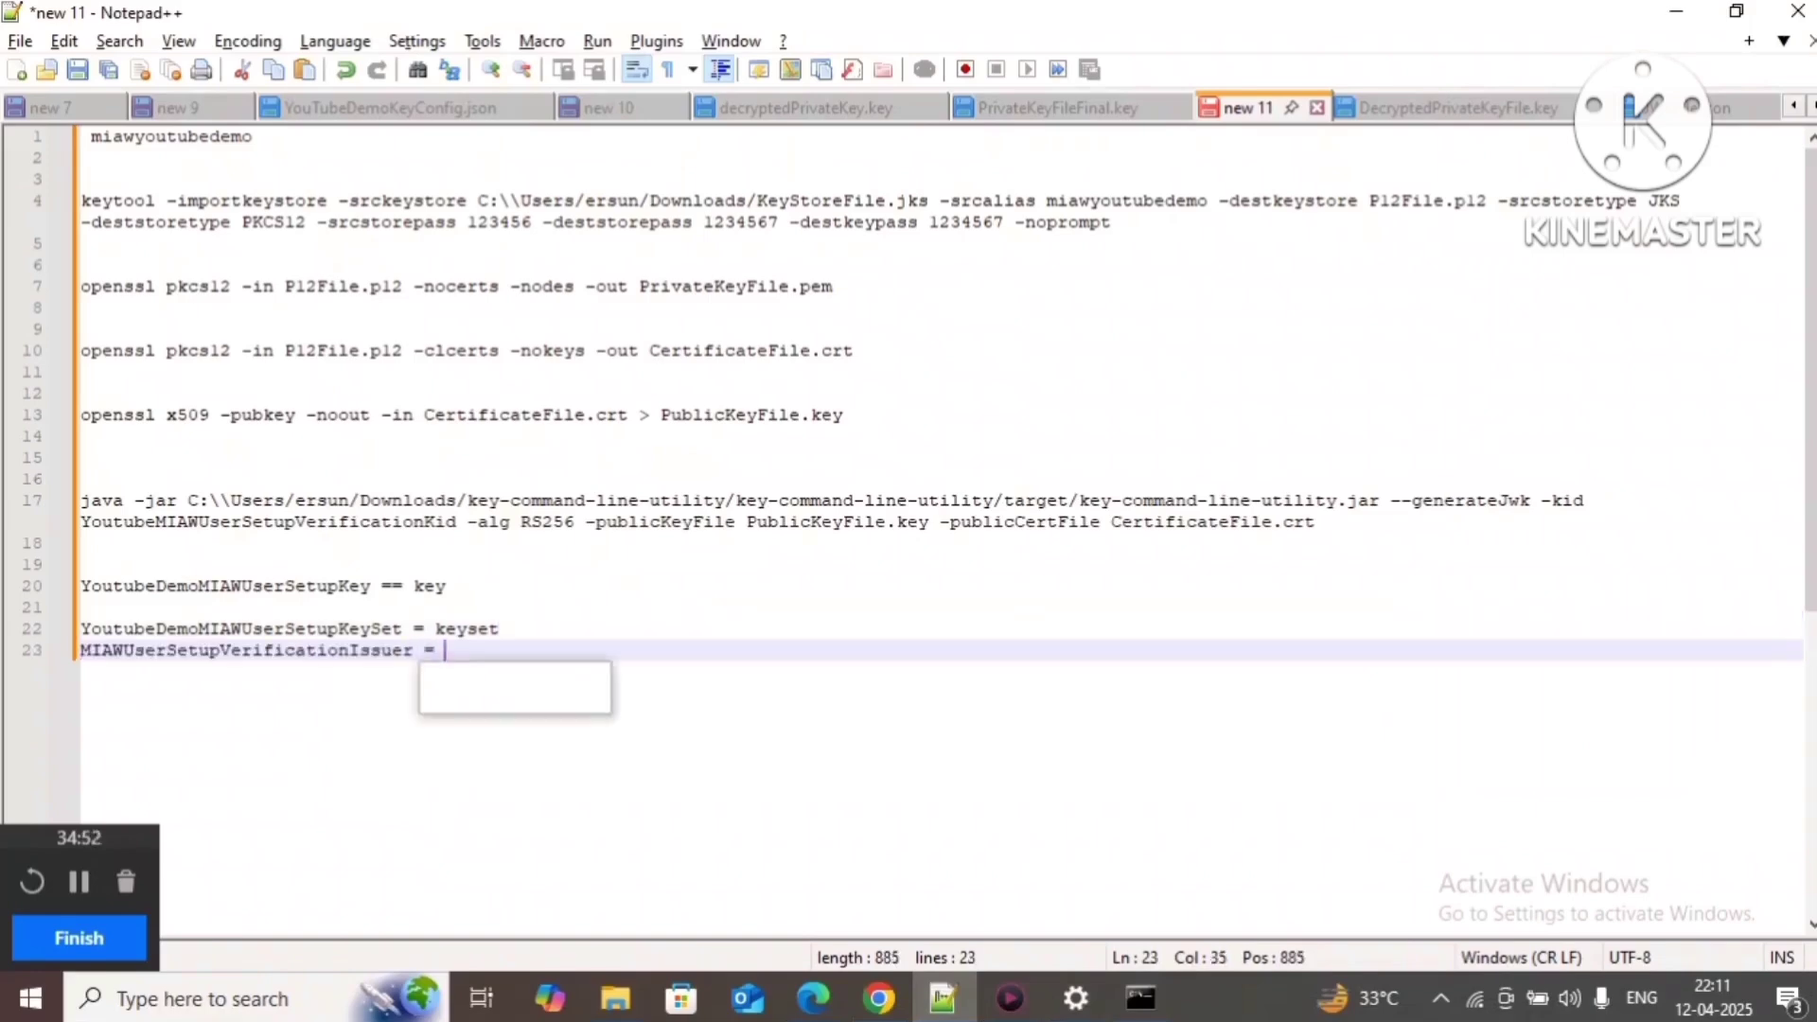
key("alt+Tab")
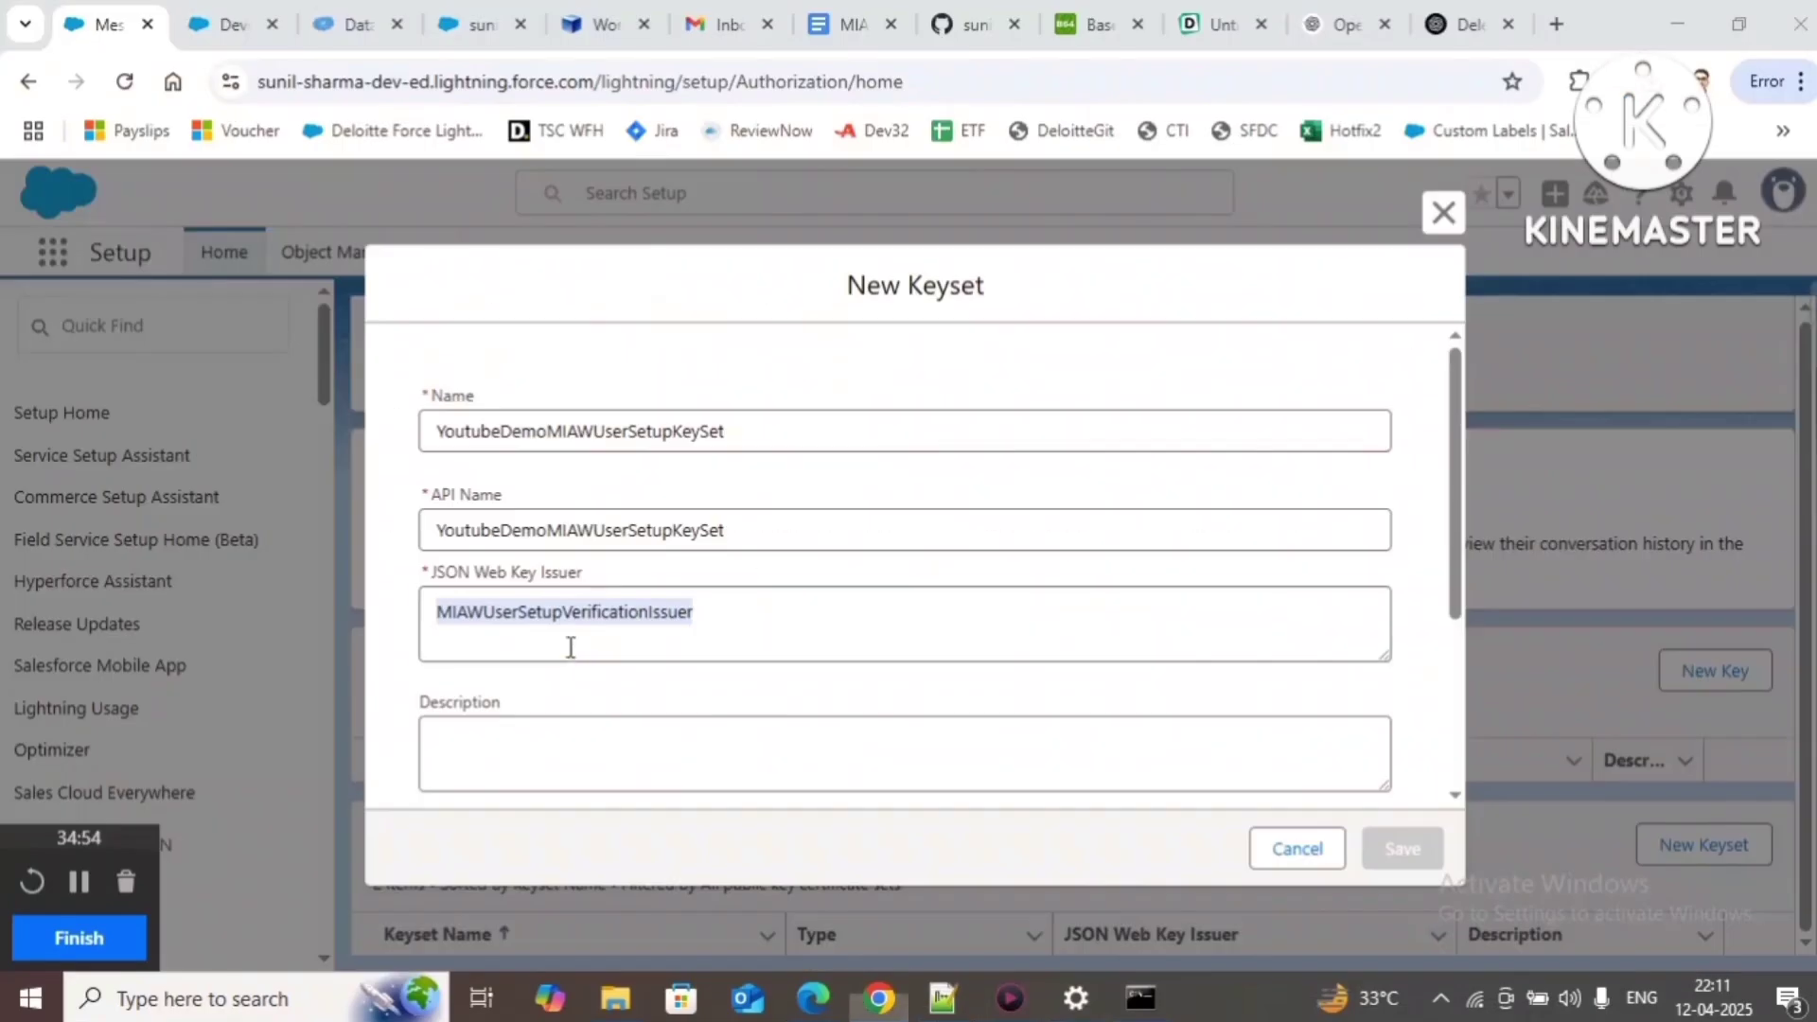
Step: Attach YoutubeDemoMIAWUserSetupKey from the notes to the keyset and save it
scroll(698, 722, "down", 3)
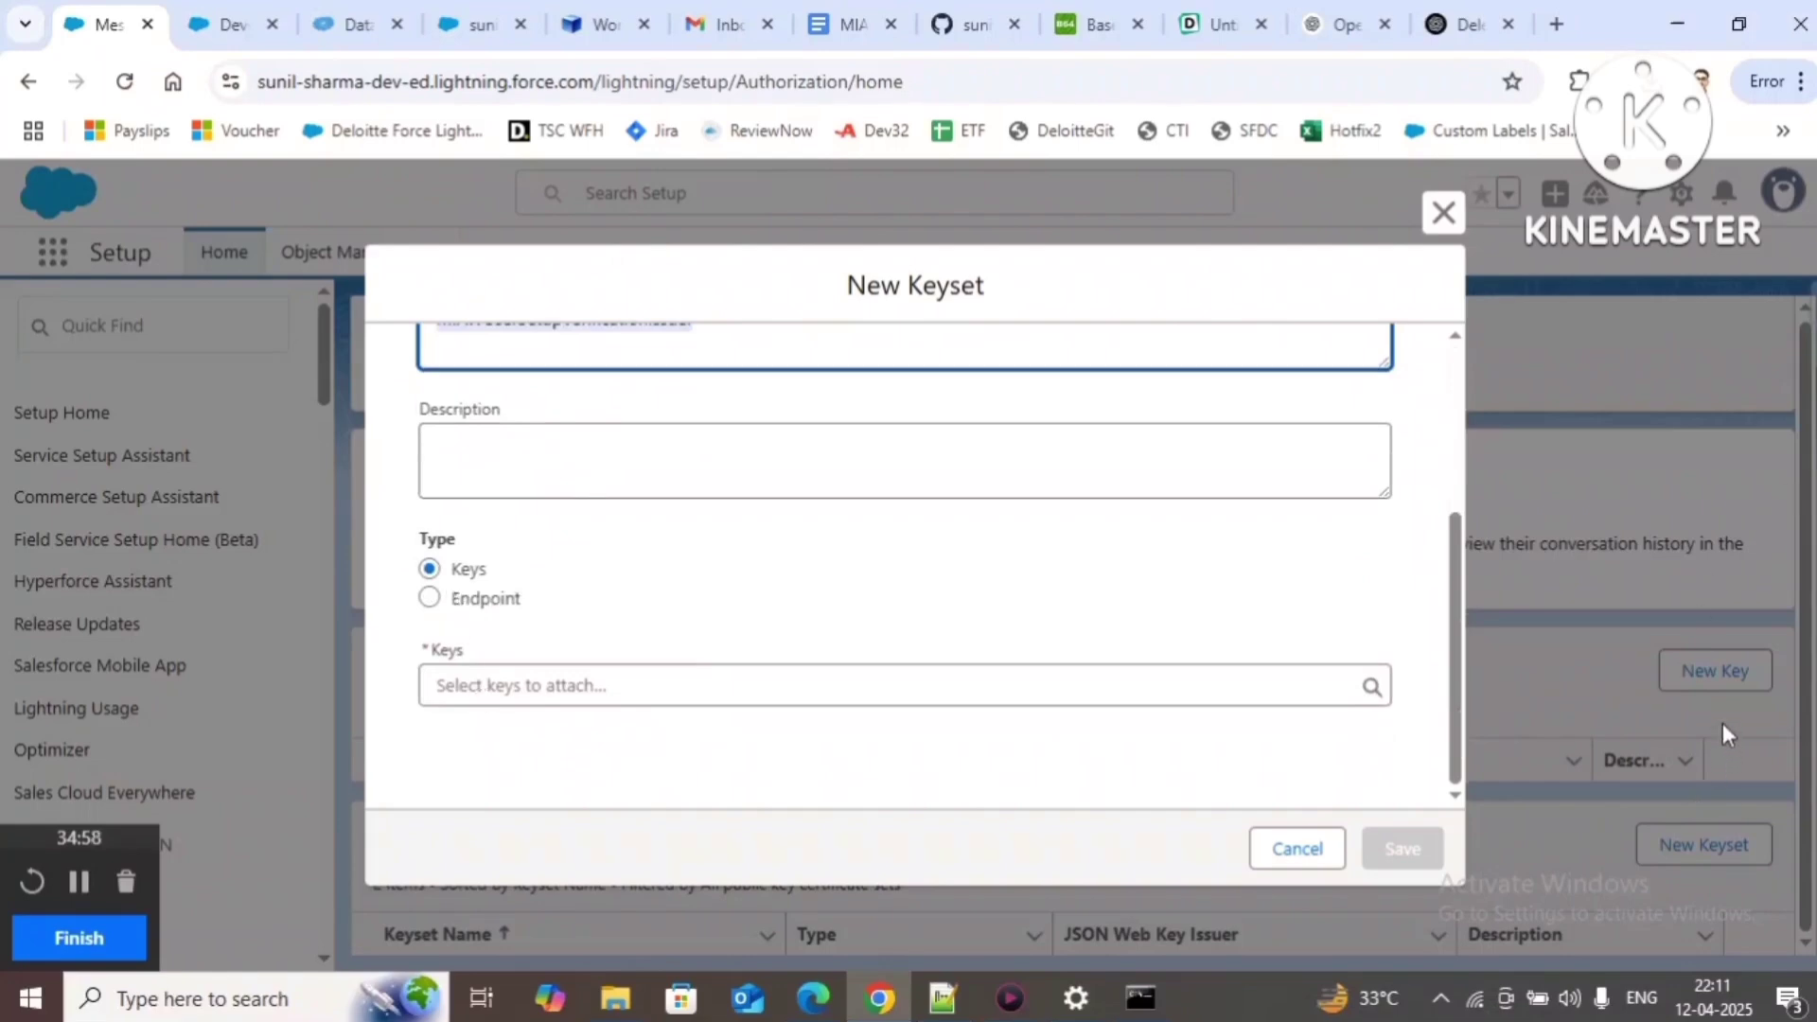
left_click(592, 681)
key("alt+Tab")
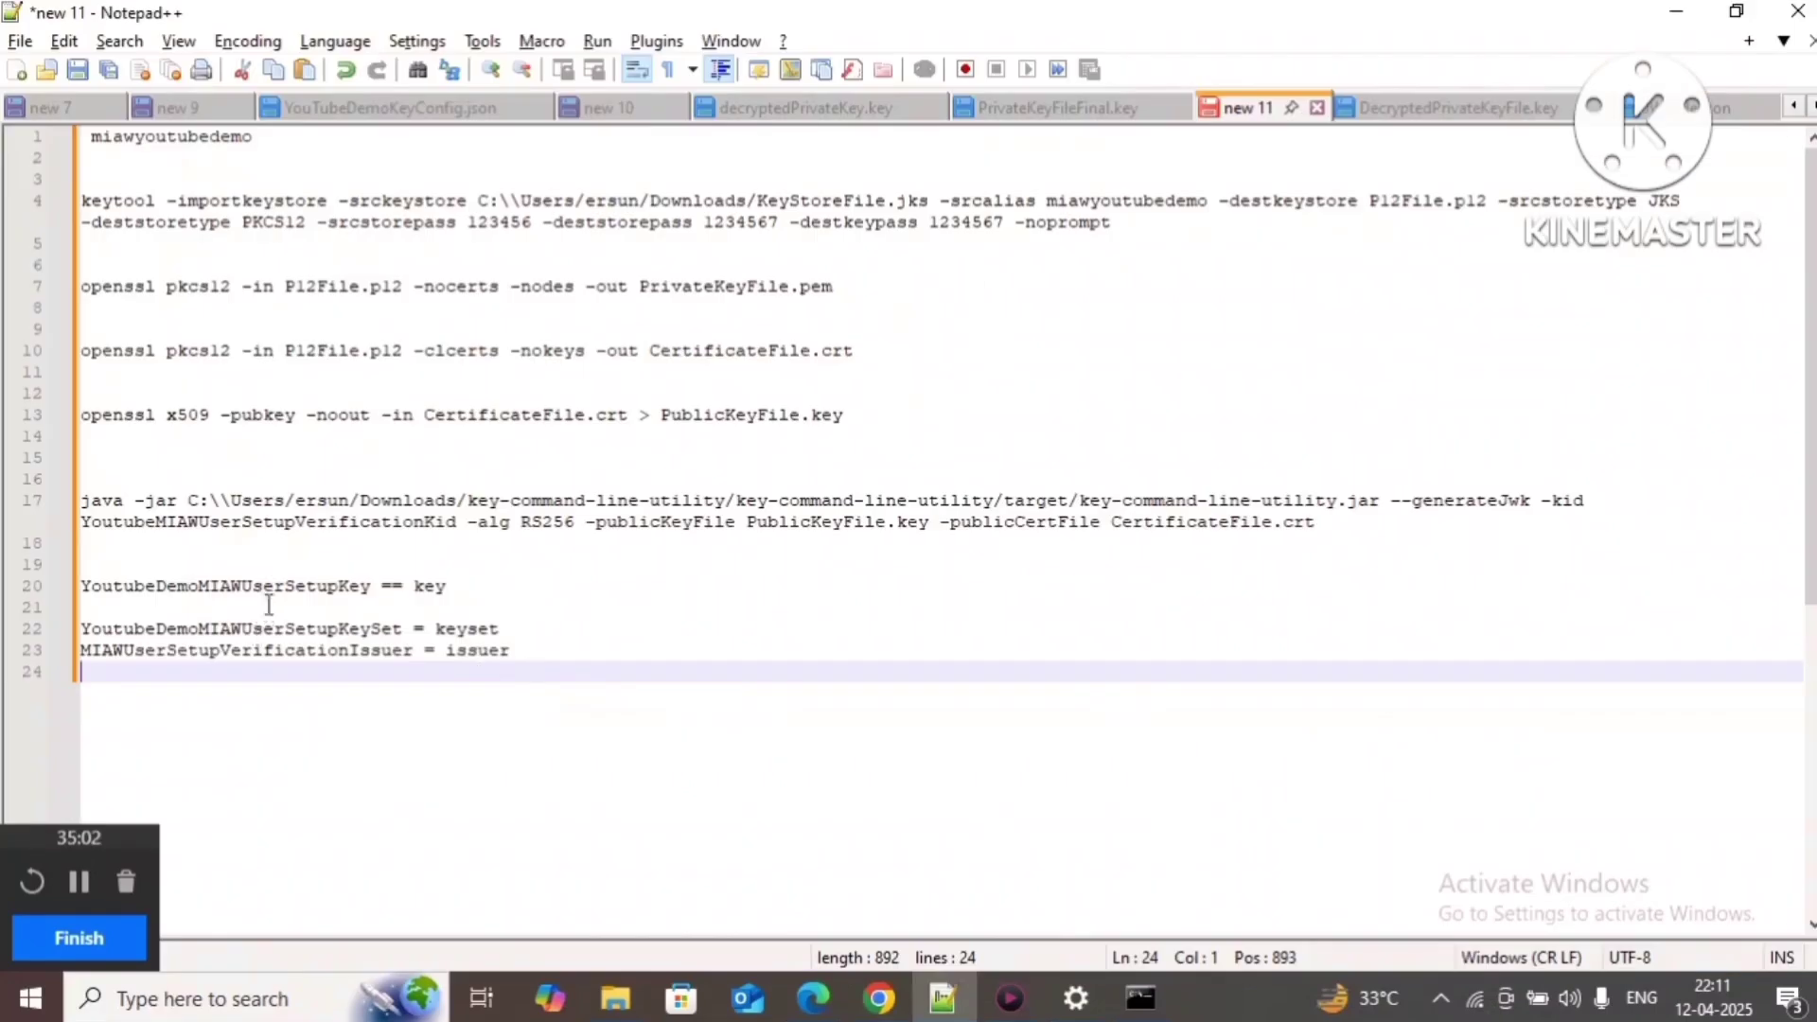
double_click(276, 595)
key("ctrl+c")
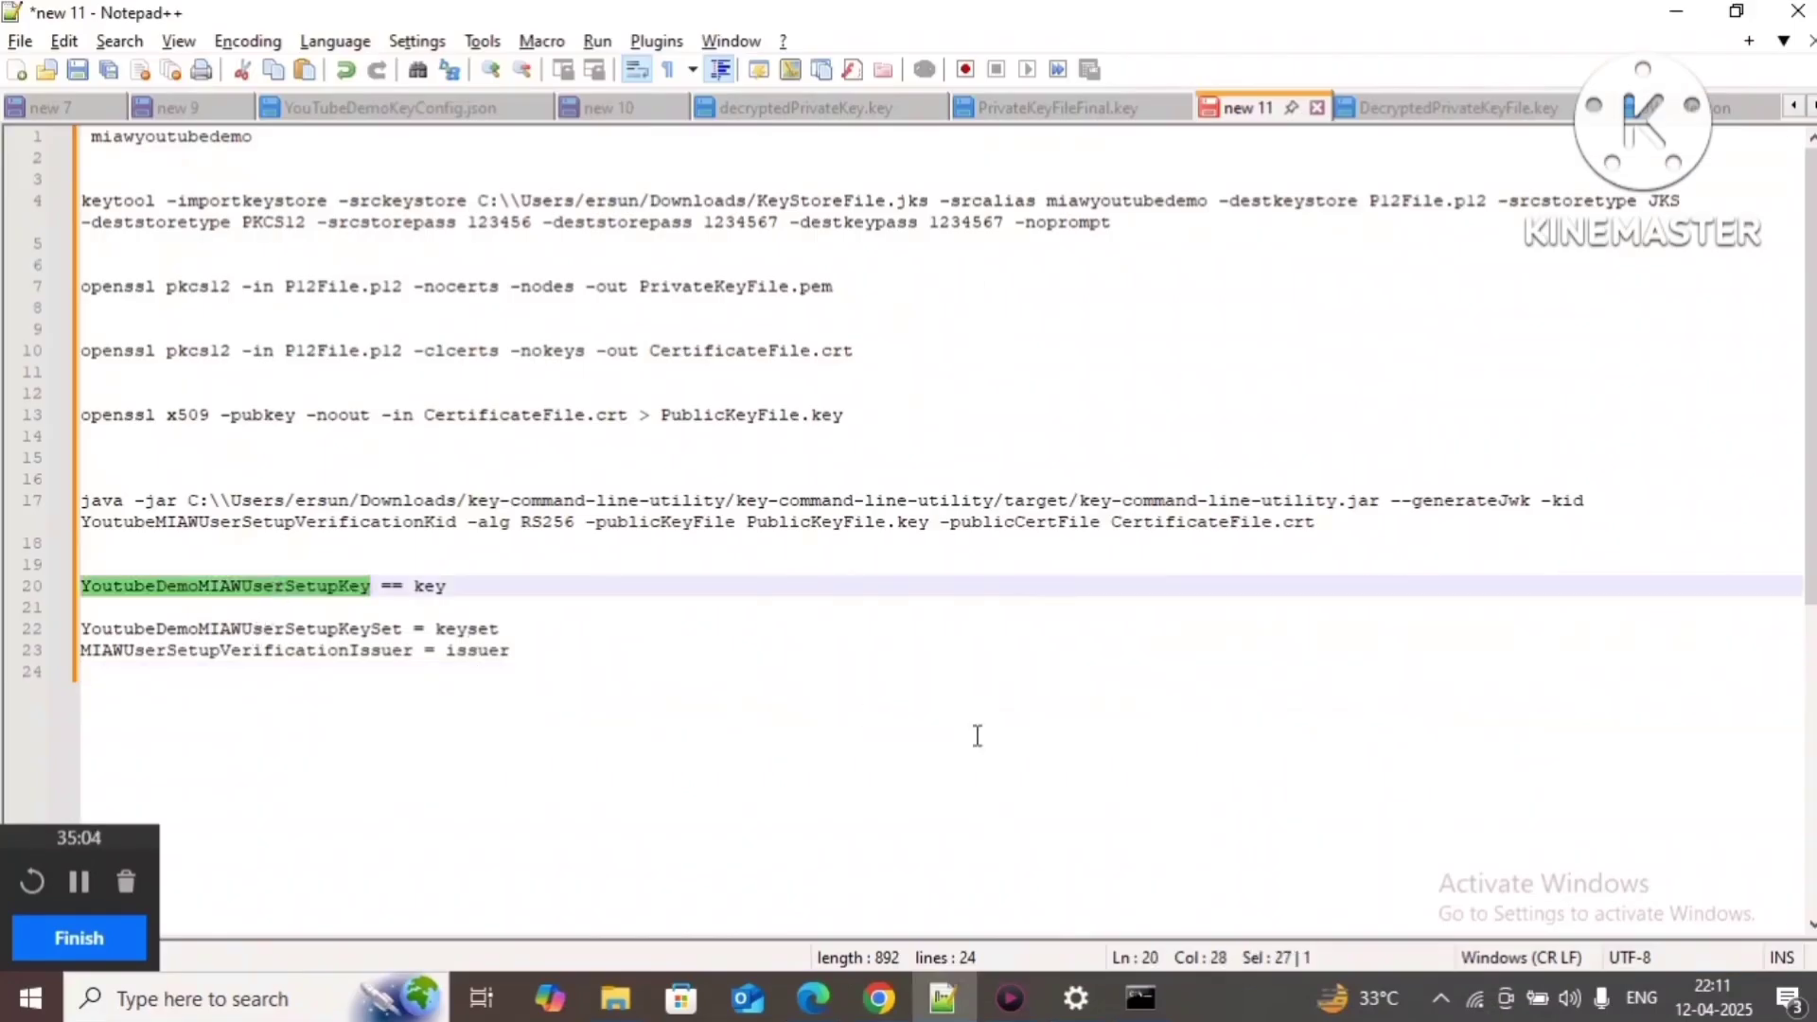
key("alt+Tab")
key("ctrl+v")
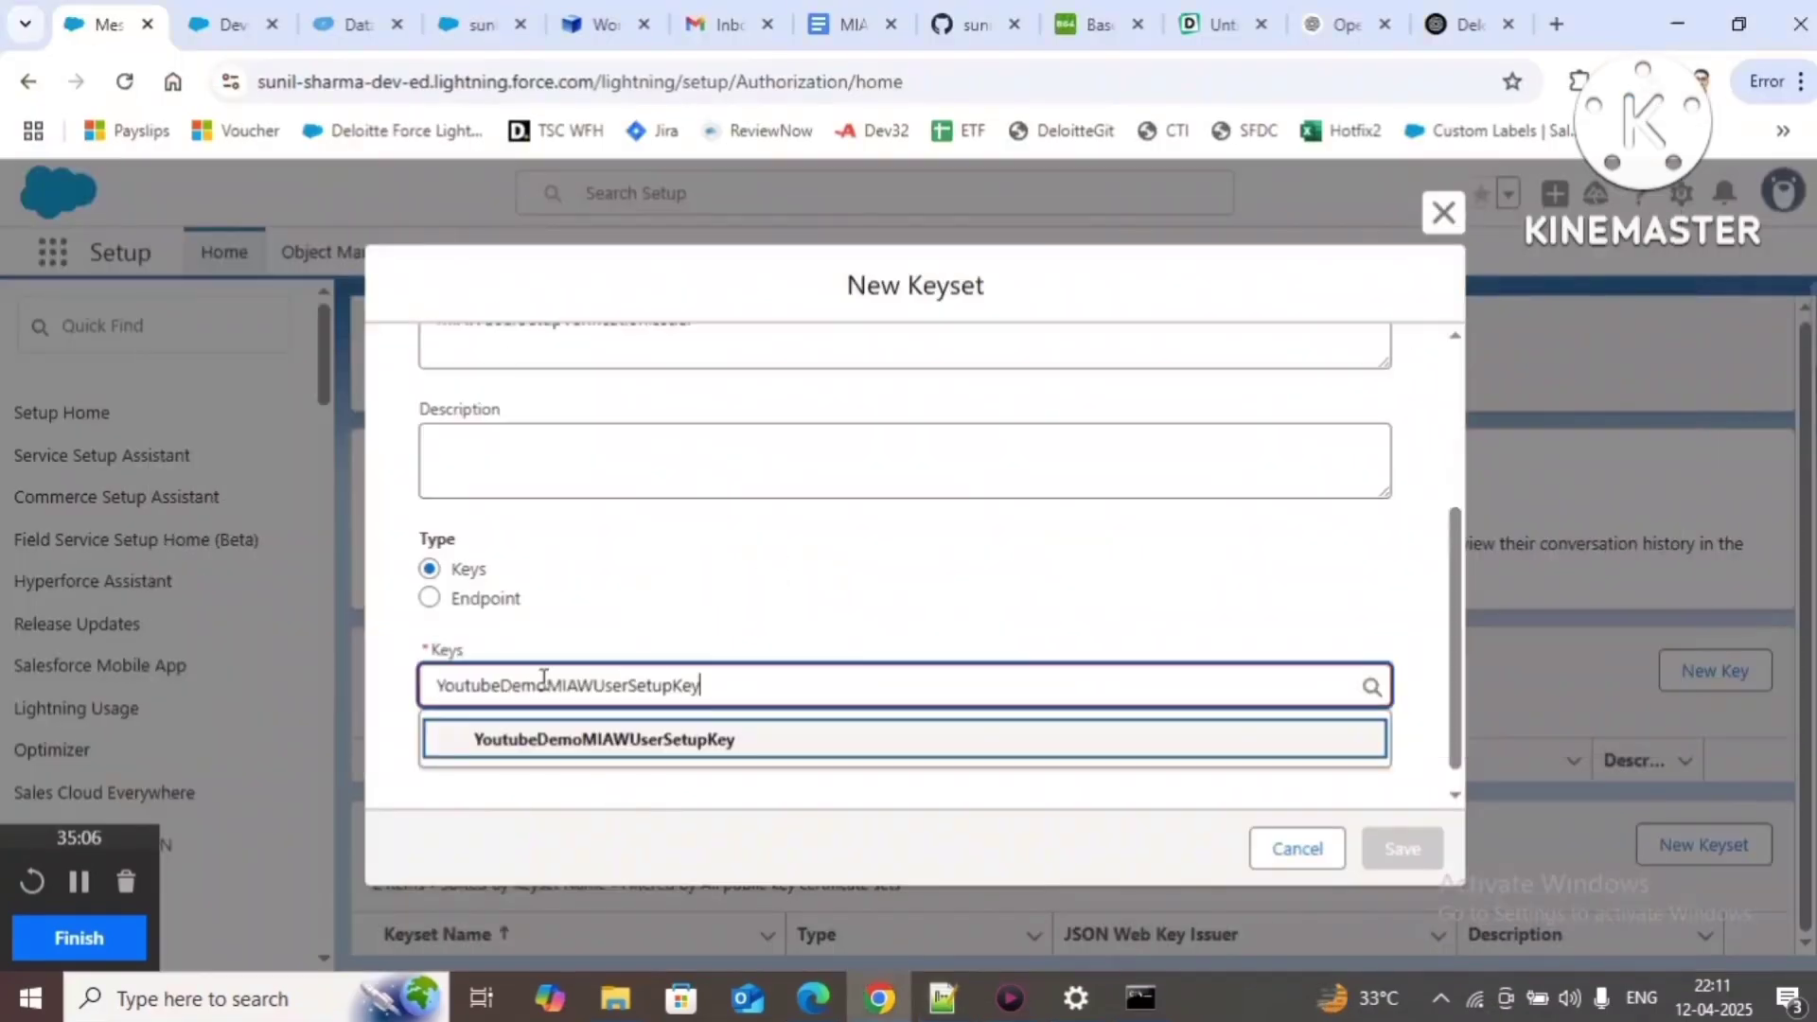
left_click(688, 751)
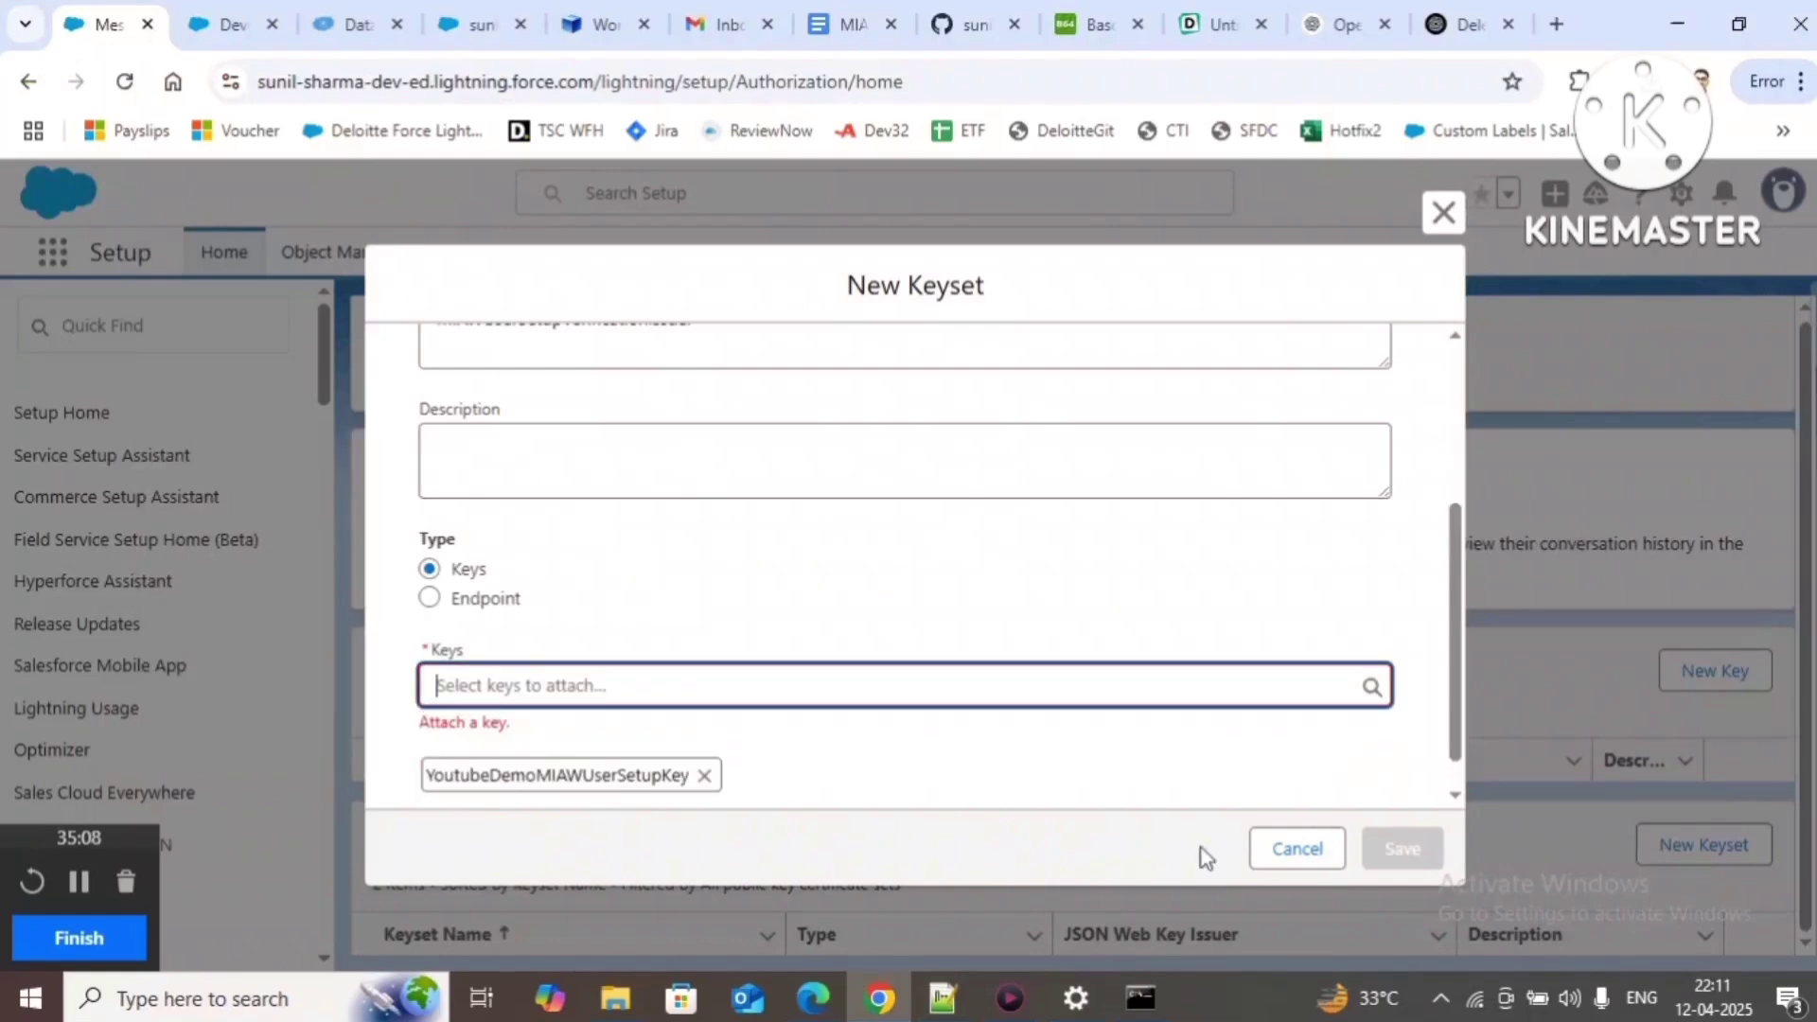
left_click(1401, 849)
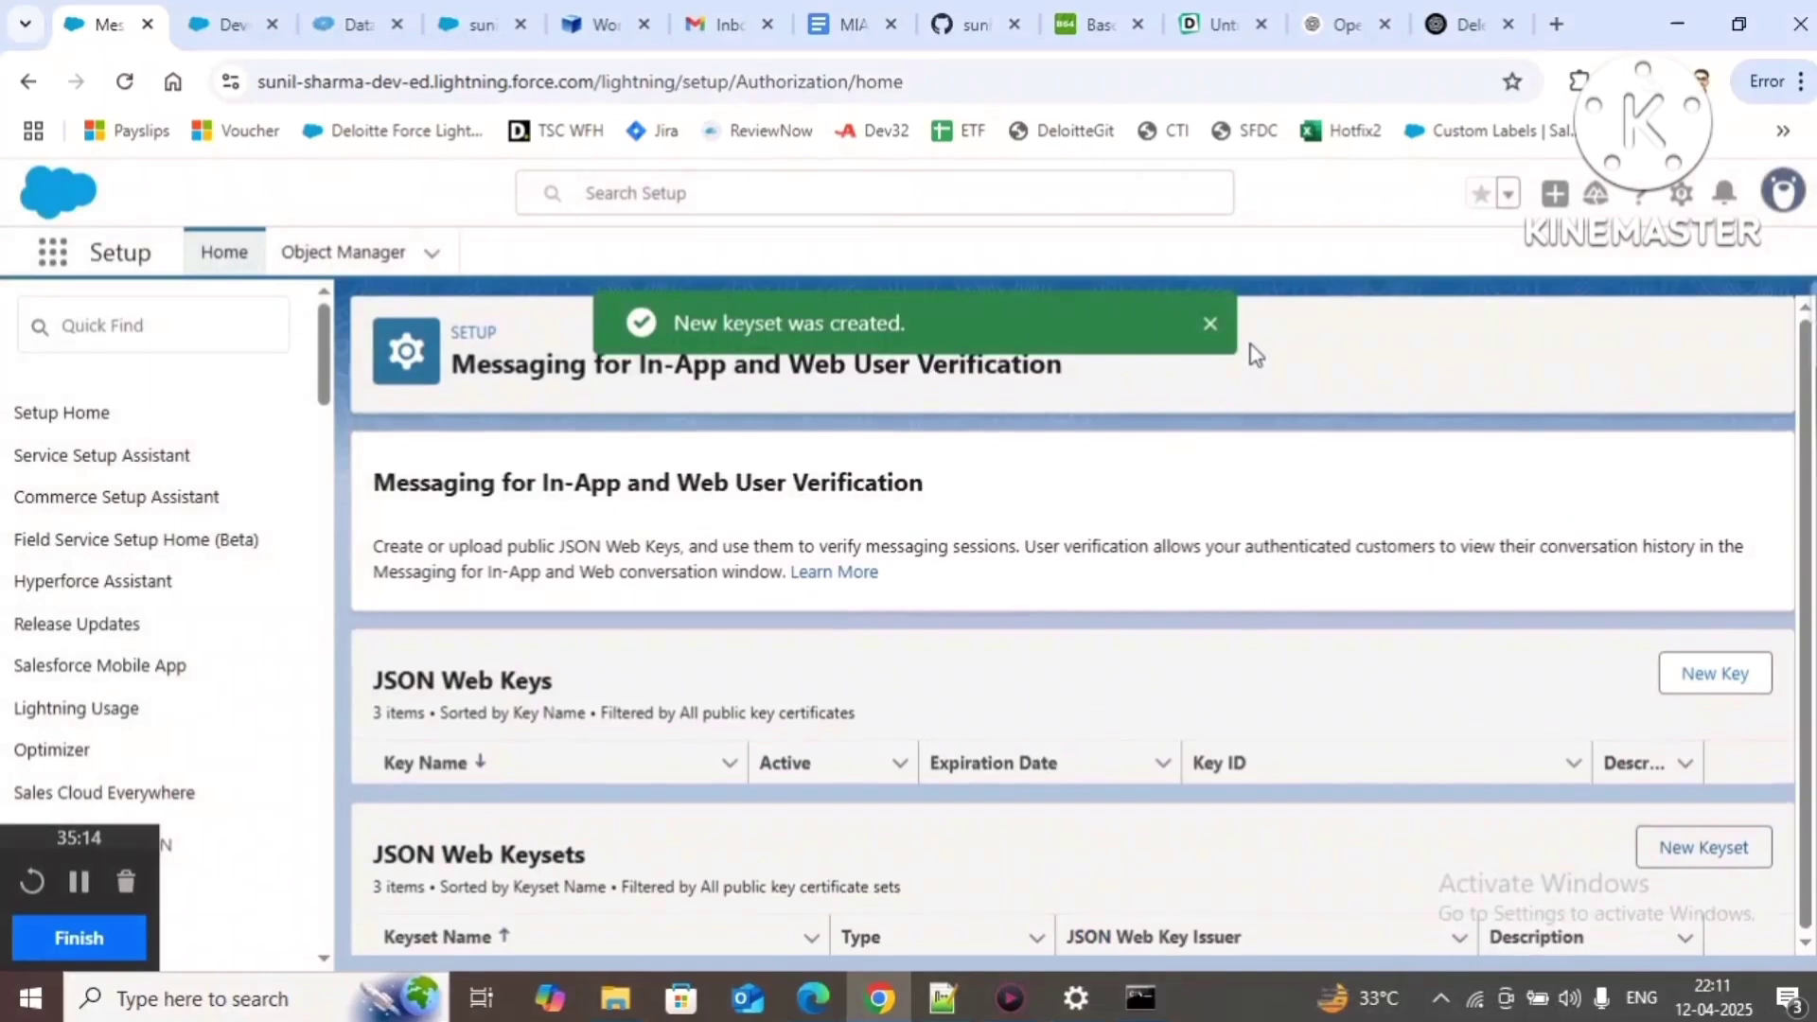
Step: Dismiss the keyset confirmation and review Step 16 in the MIAW User Setup guide
left_click(1213, 328)
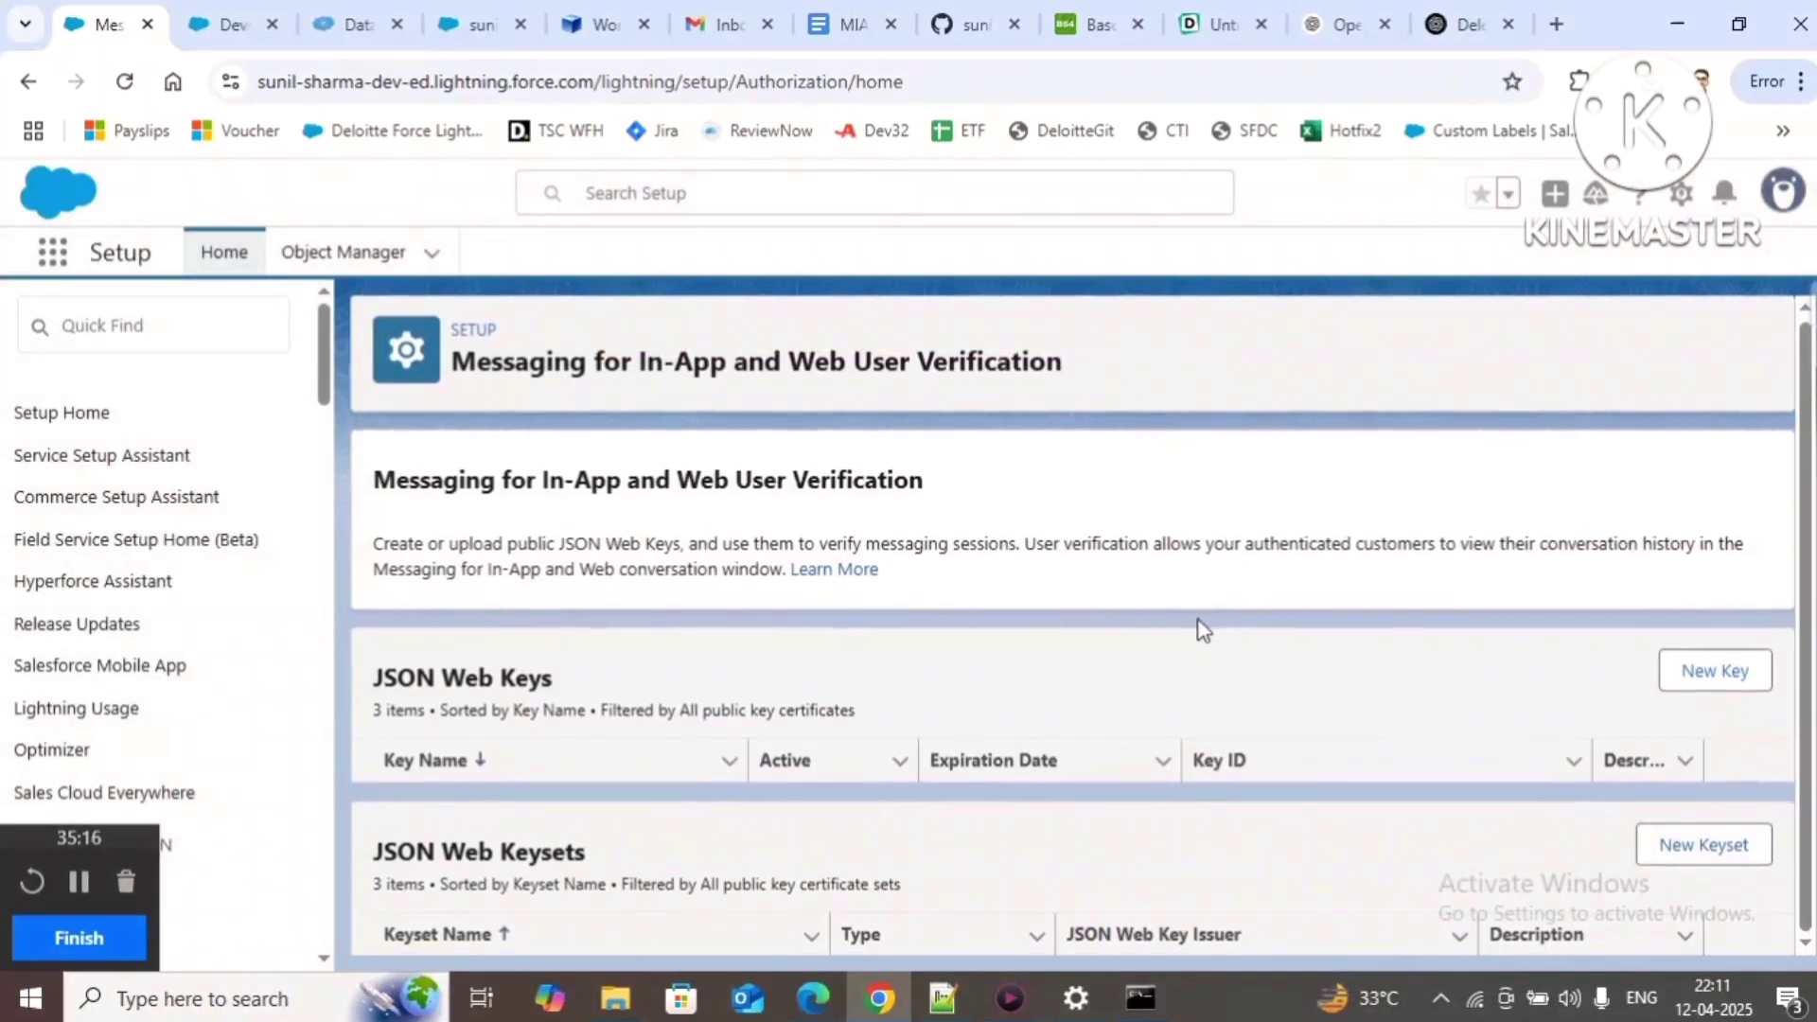
left_click(858, 23)
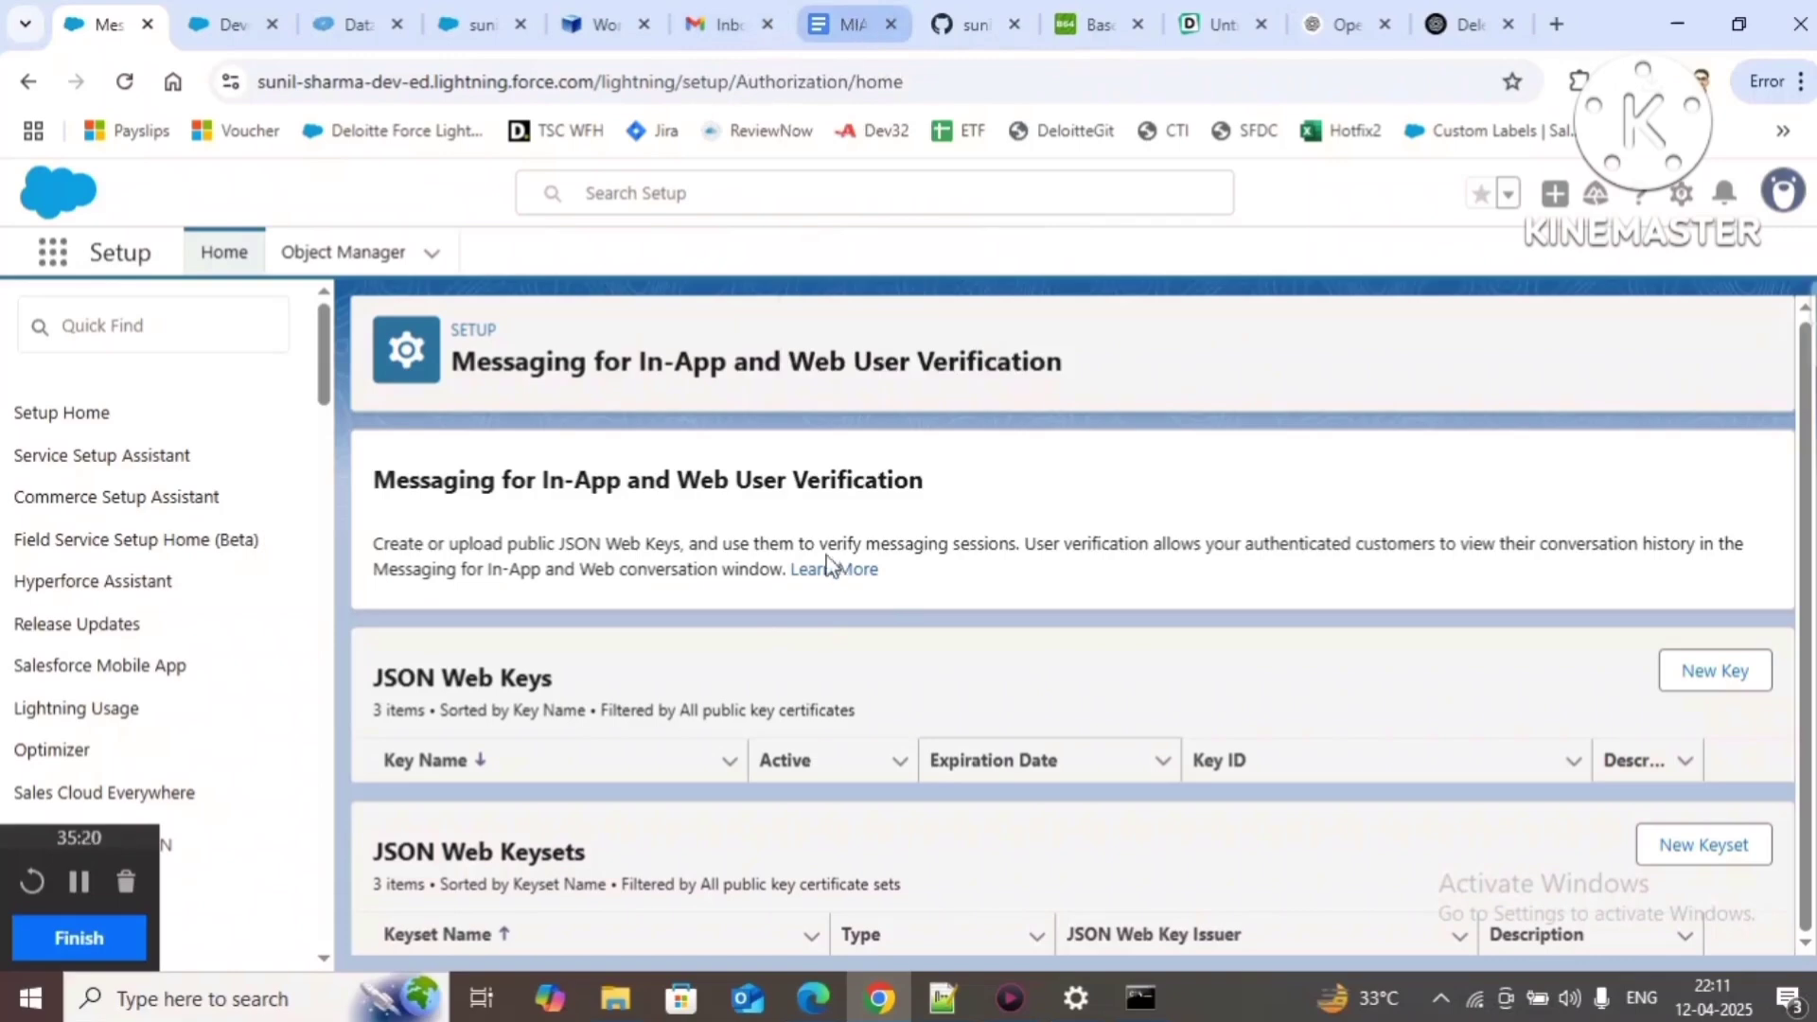
scroll(823, 616, "down", 2)
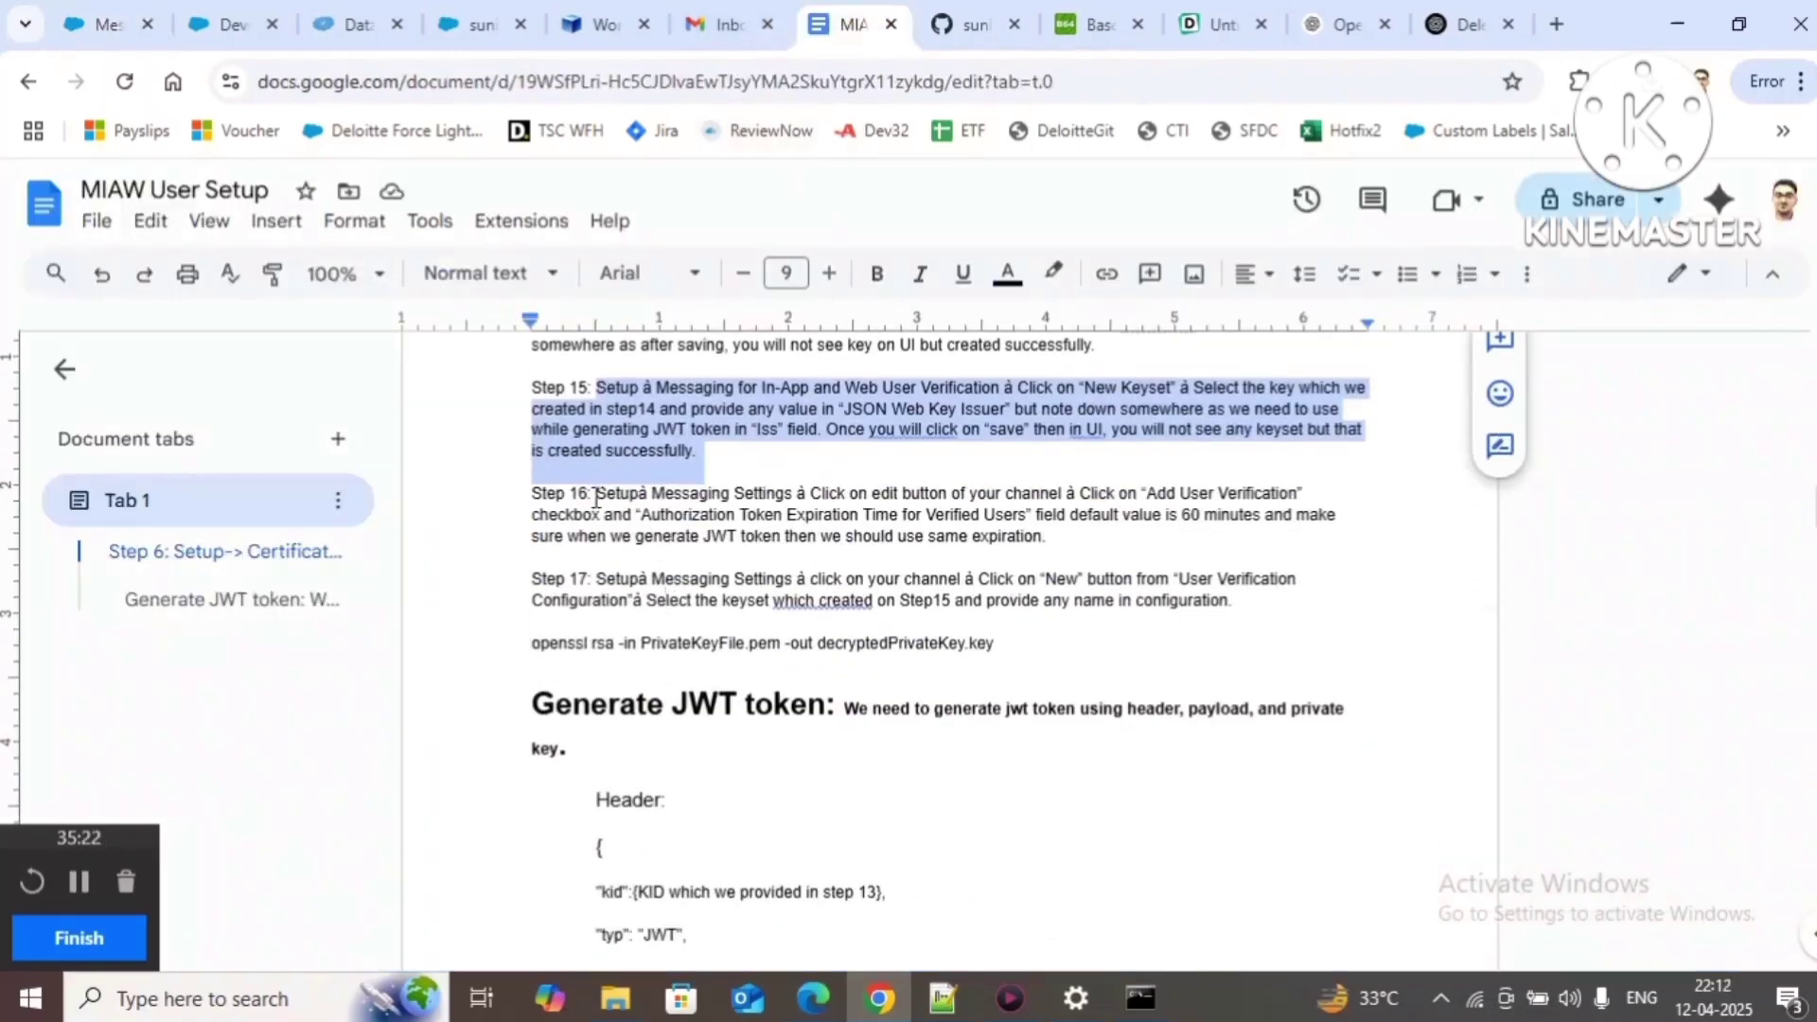
left_click(597, 492)
left_click_drag(598, 491, 1048, 549)
Step: Search Quick Find for 'messaging' and open Messaging Settings
left_click(106, 25)
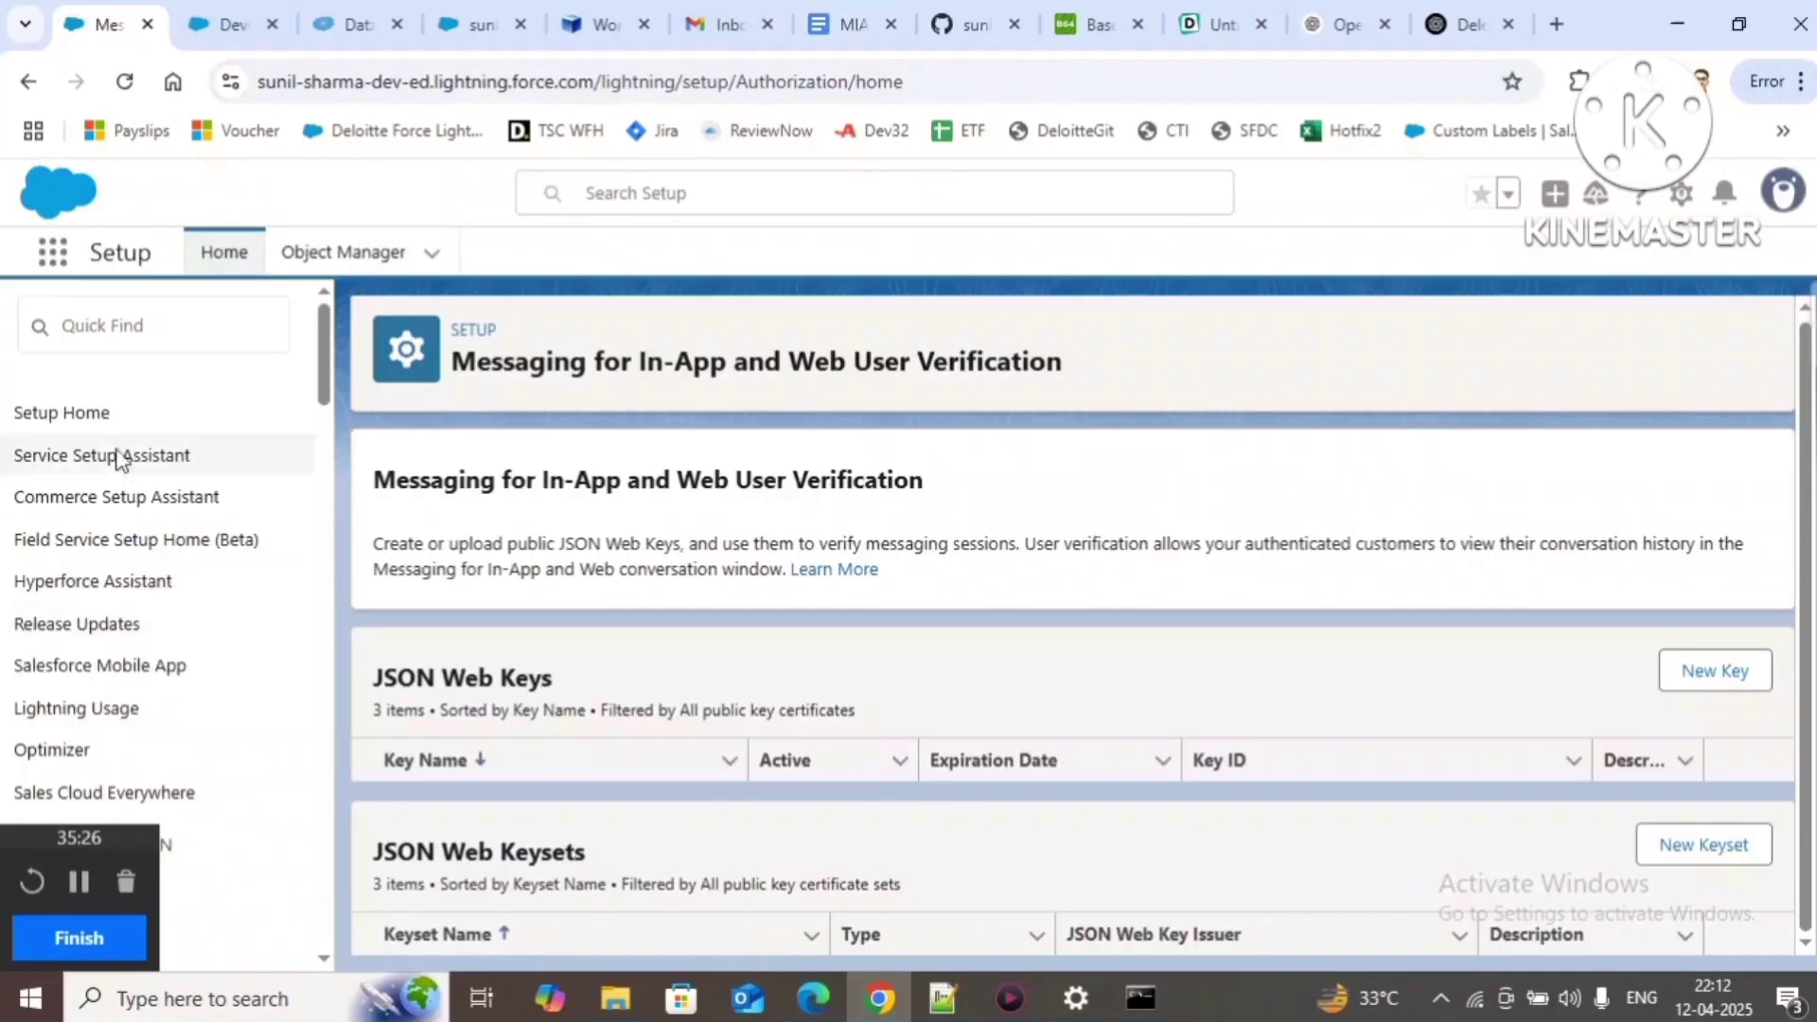
left_click(128, 327)
type("m")
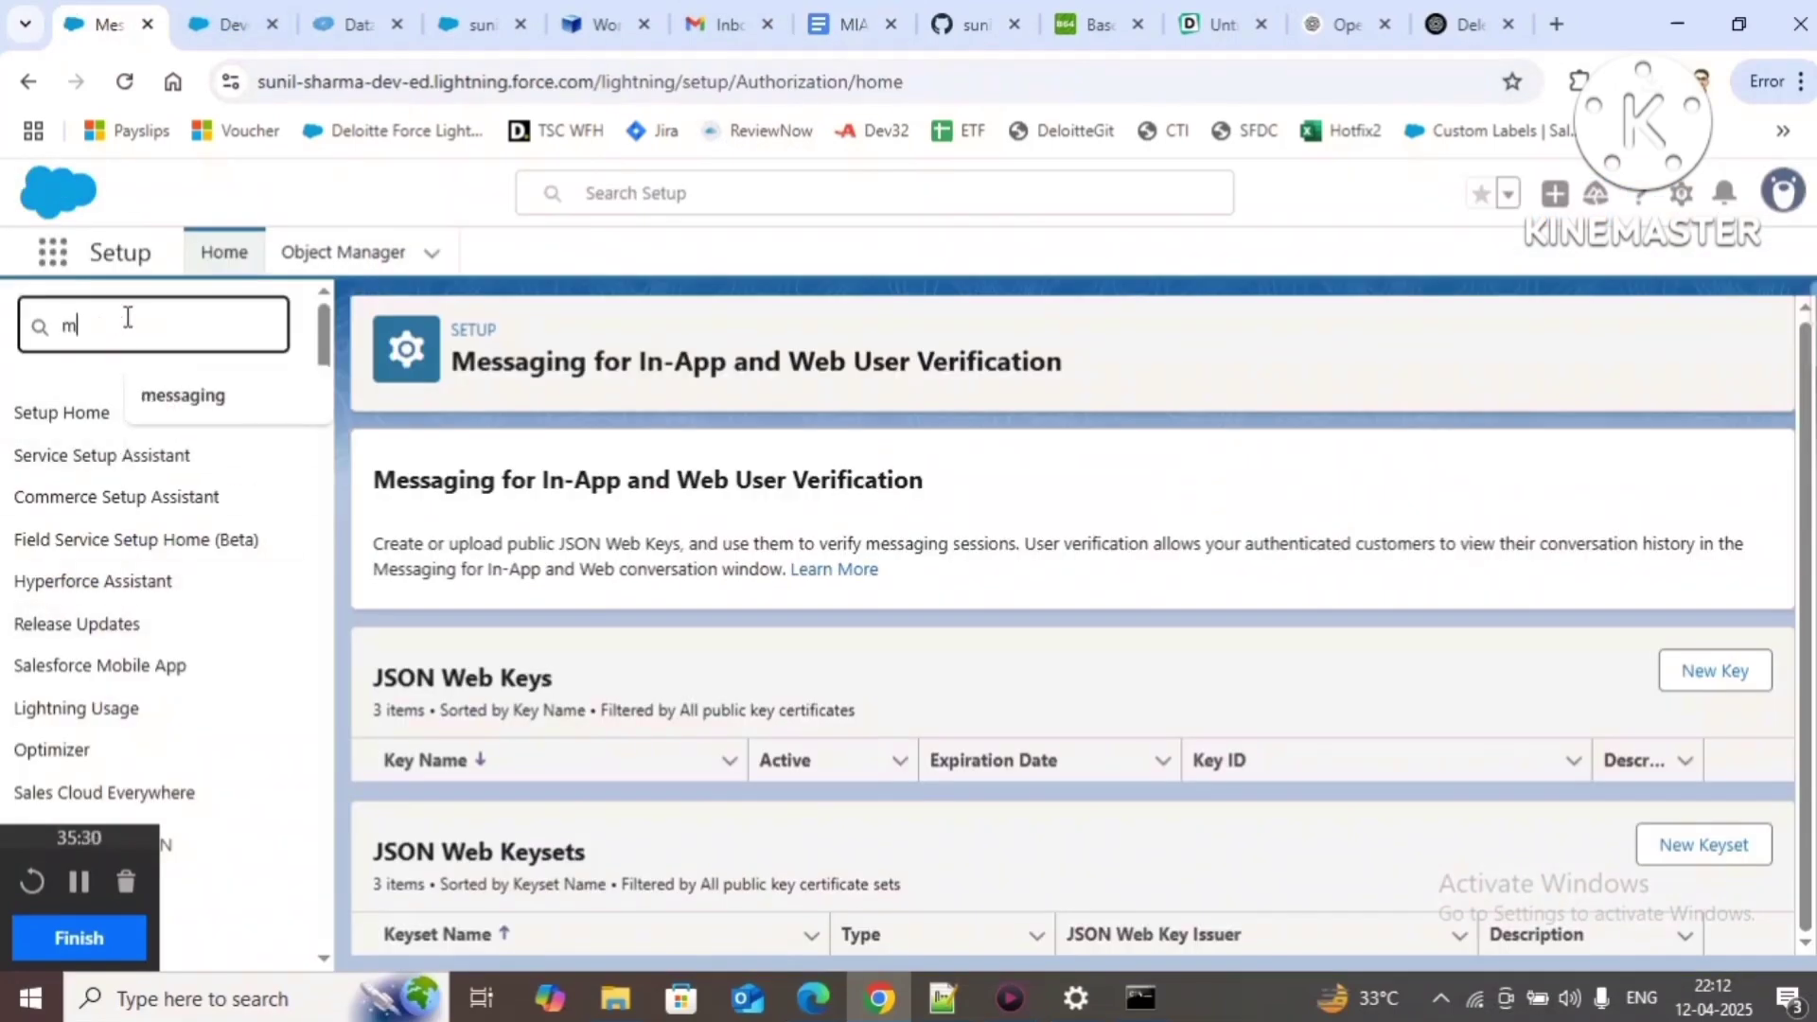
type("essaging")
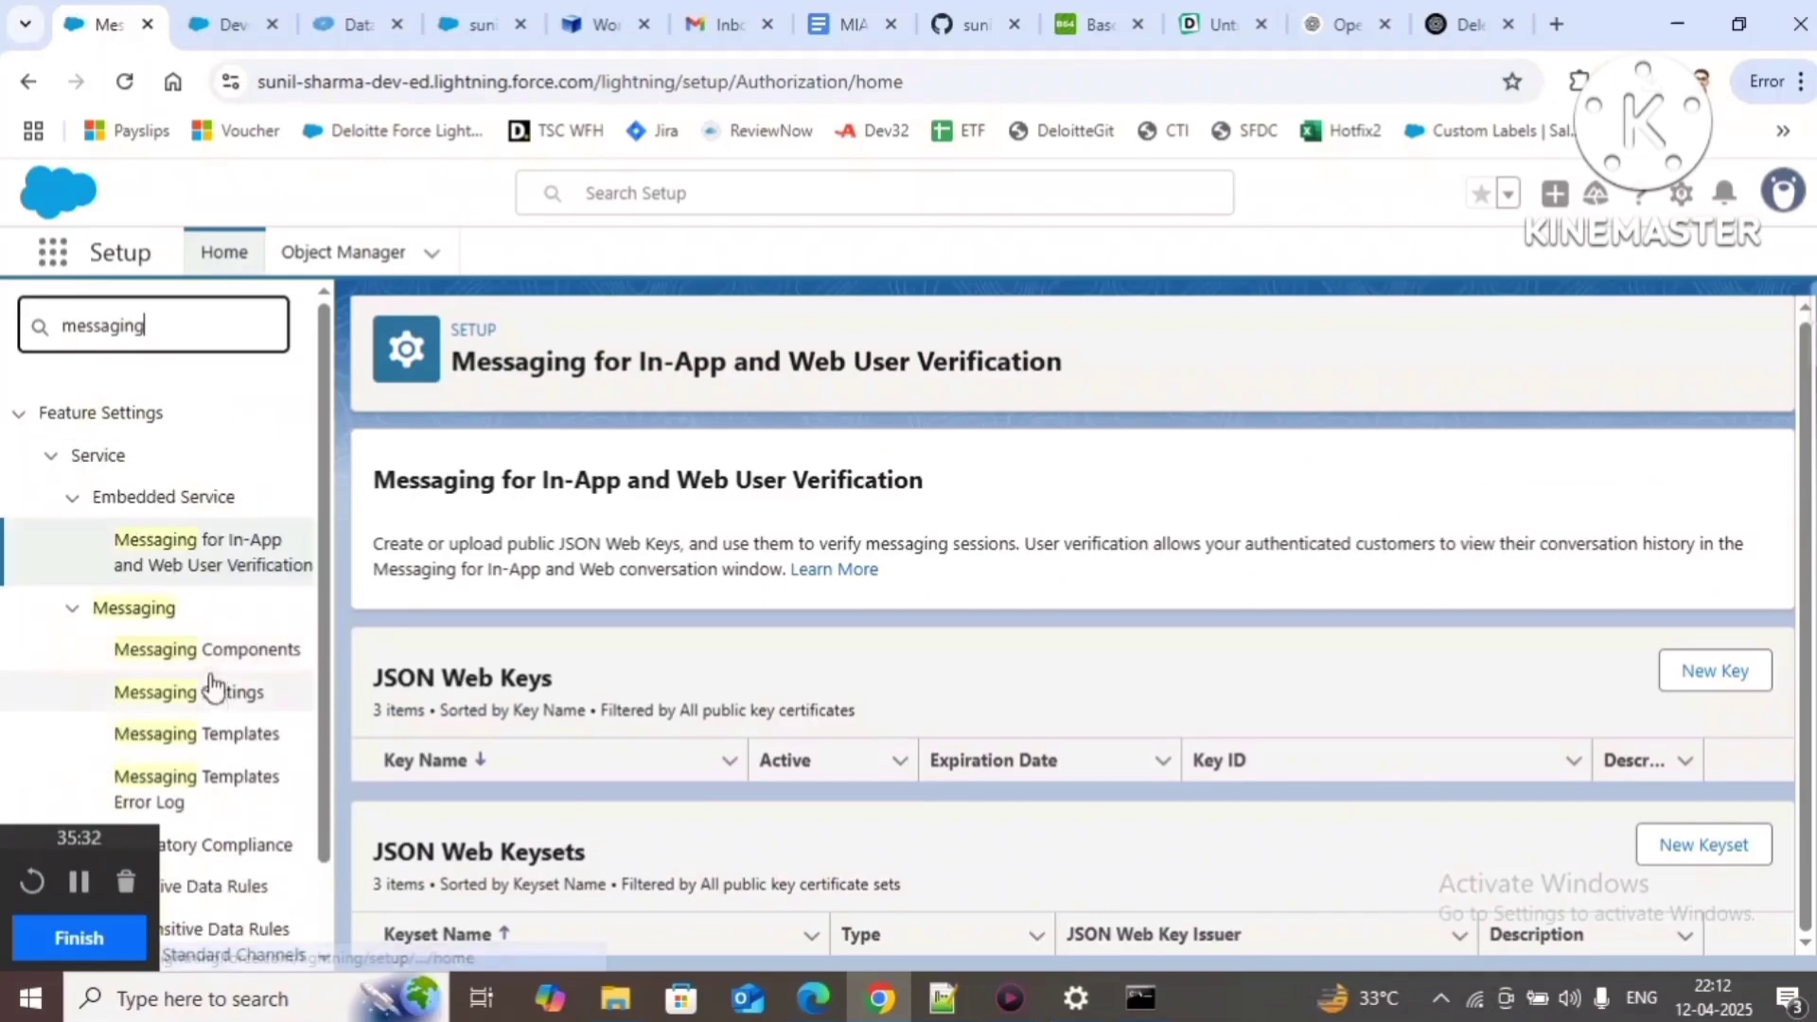
left_click(213, 699)
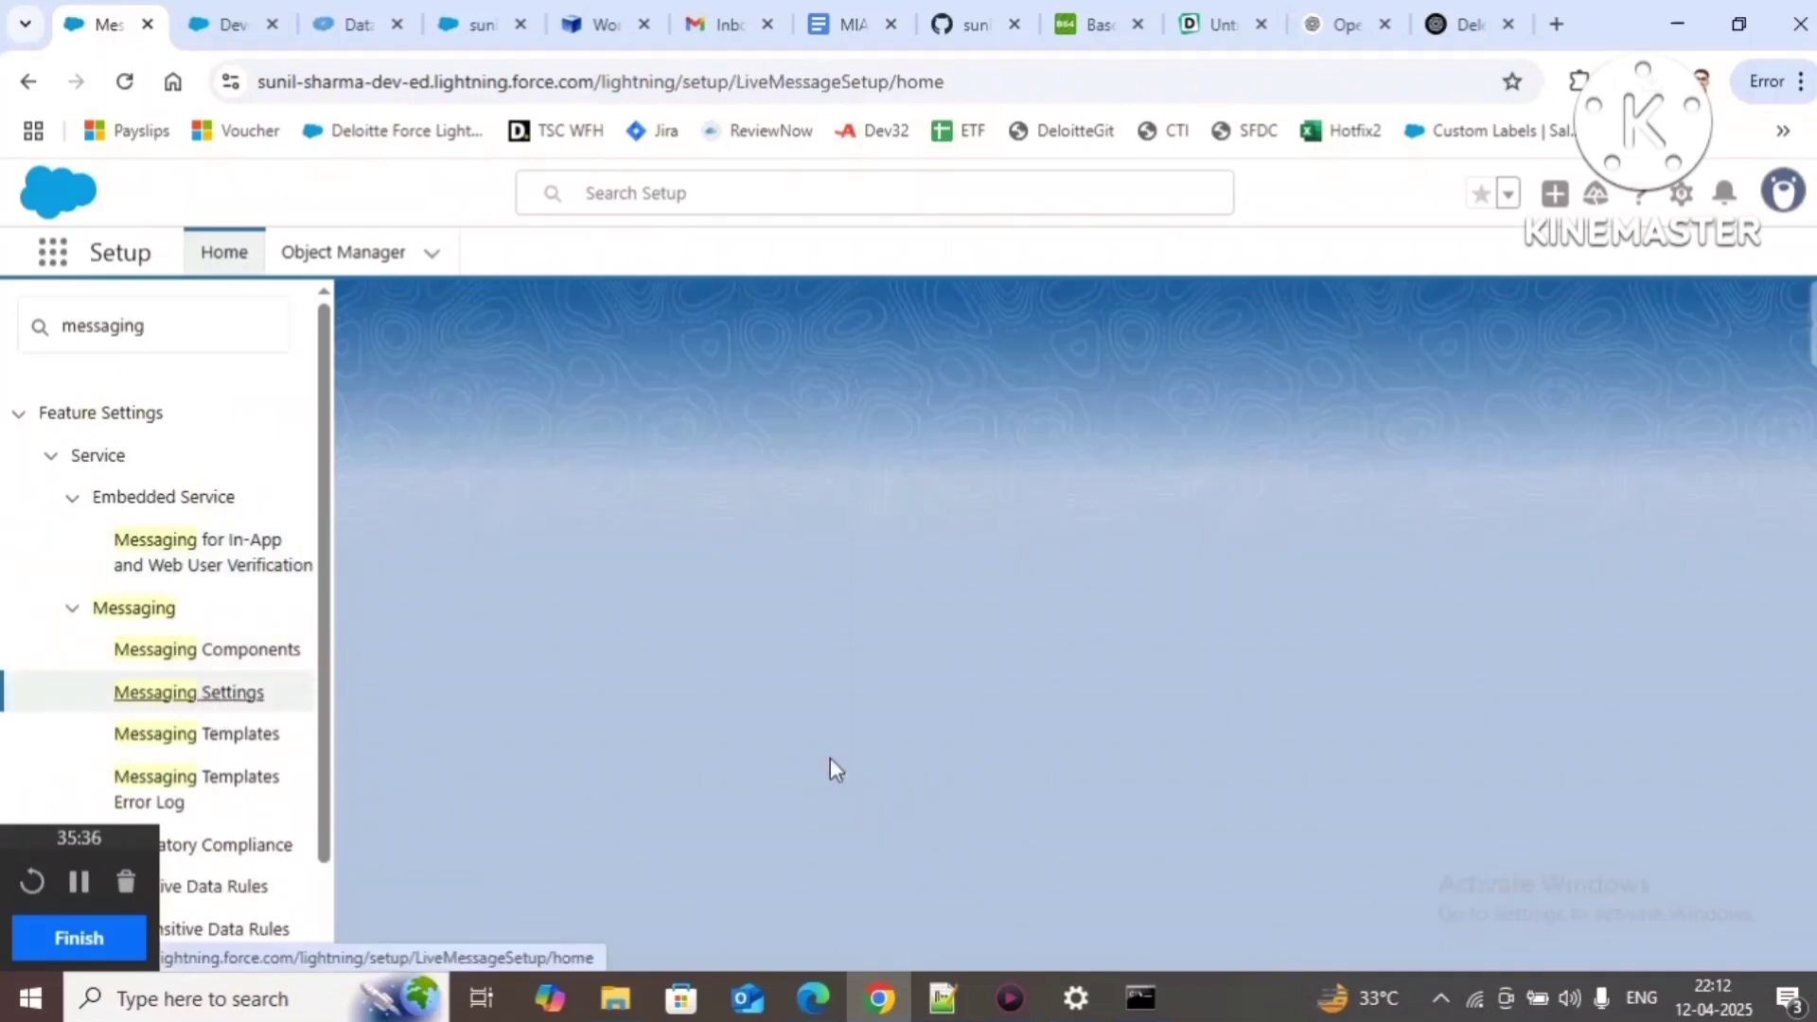
Step: Edit the Messaging Web channel and review Add User Verification with its 60-minute token expiration
scroll(856, 752, "down", 3)
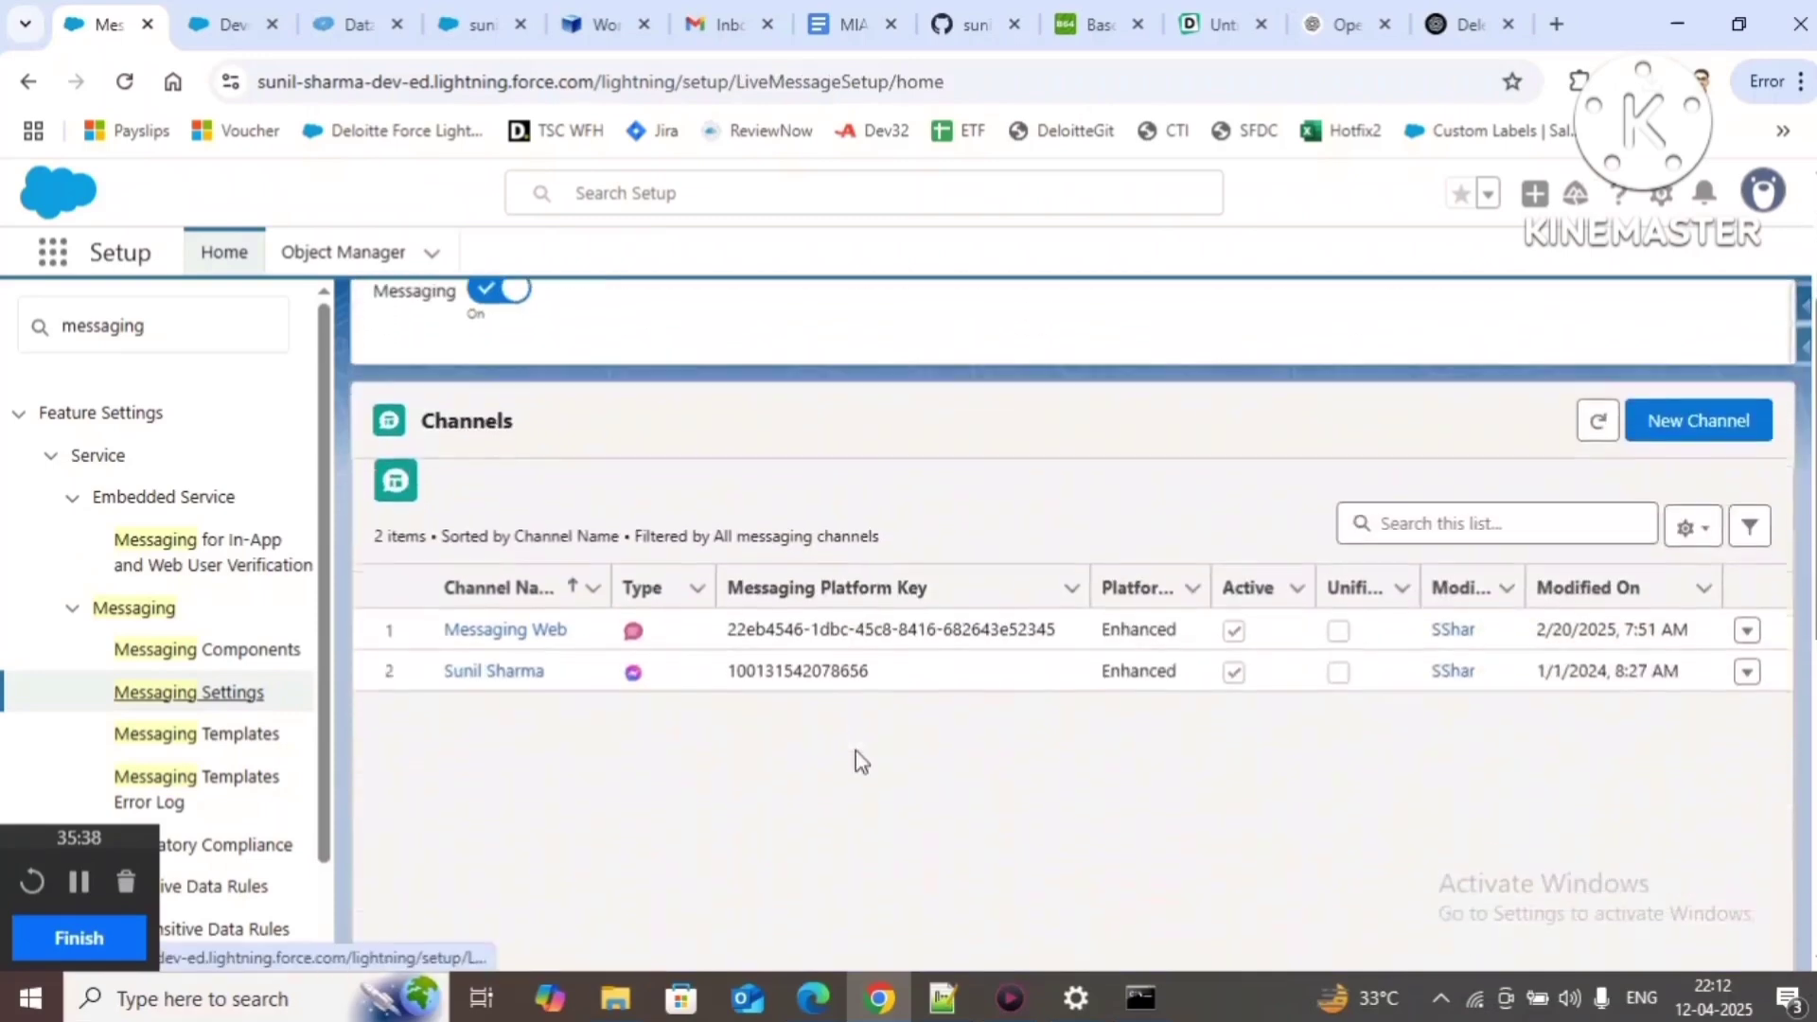
left_click(1748, 633)
left_click(1690, 690)
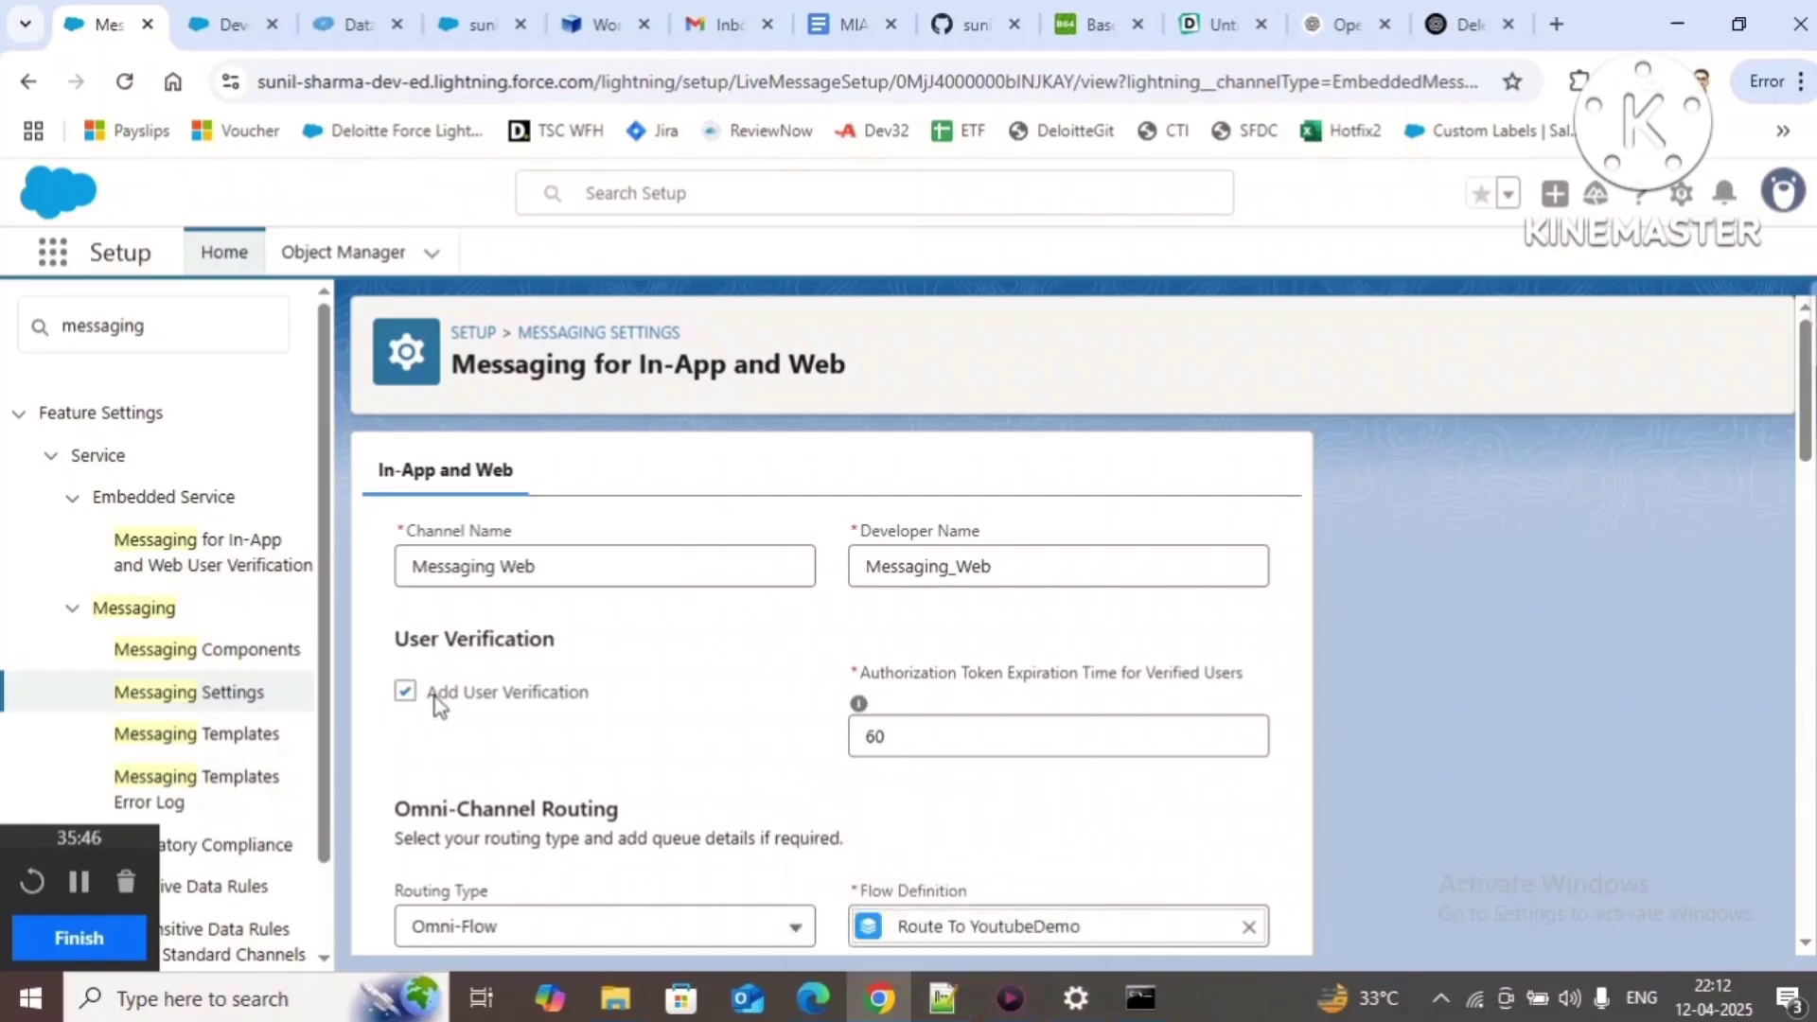
left_click_drag(430, 696, 580, 704)
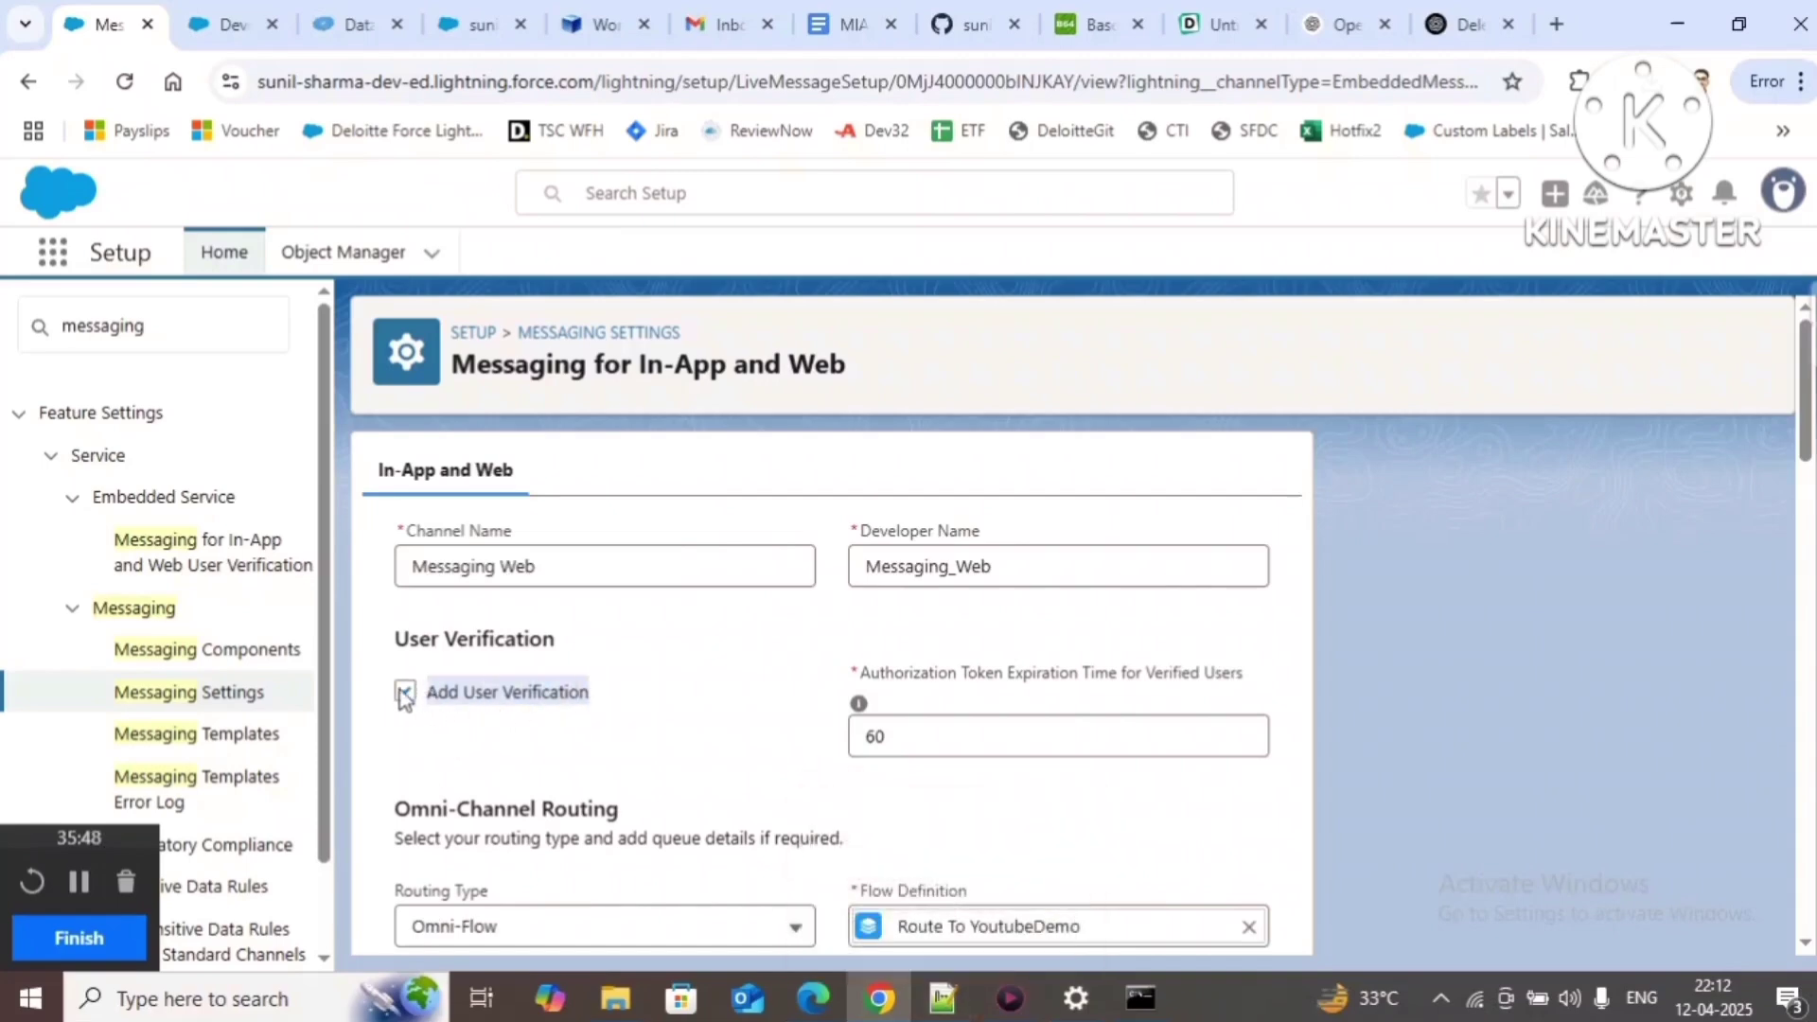
left_click(922, 743)
left_click_drag(922, 743, 753, 741)
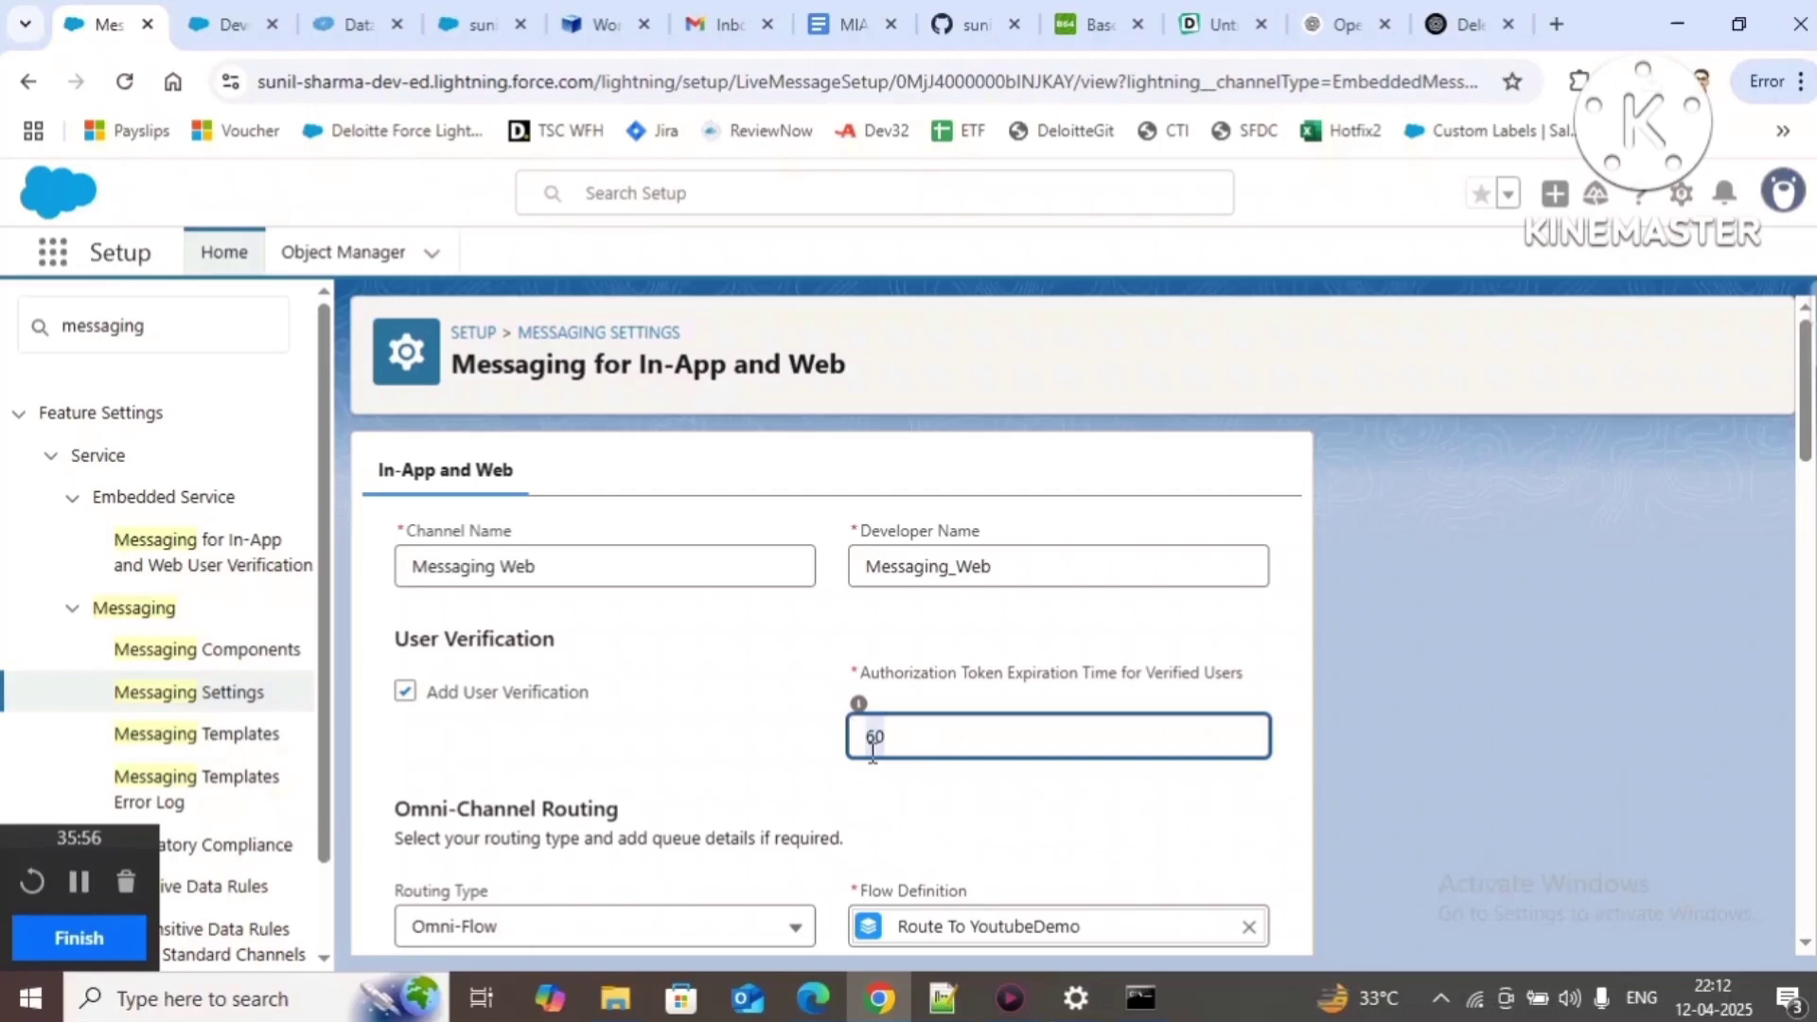
left_click(913, 786)
left_click_drag(901, 742, 833, 737)
left_click_drag(886, 741, 832, 737)
scroll(964, 748, "down", 20)
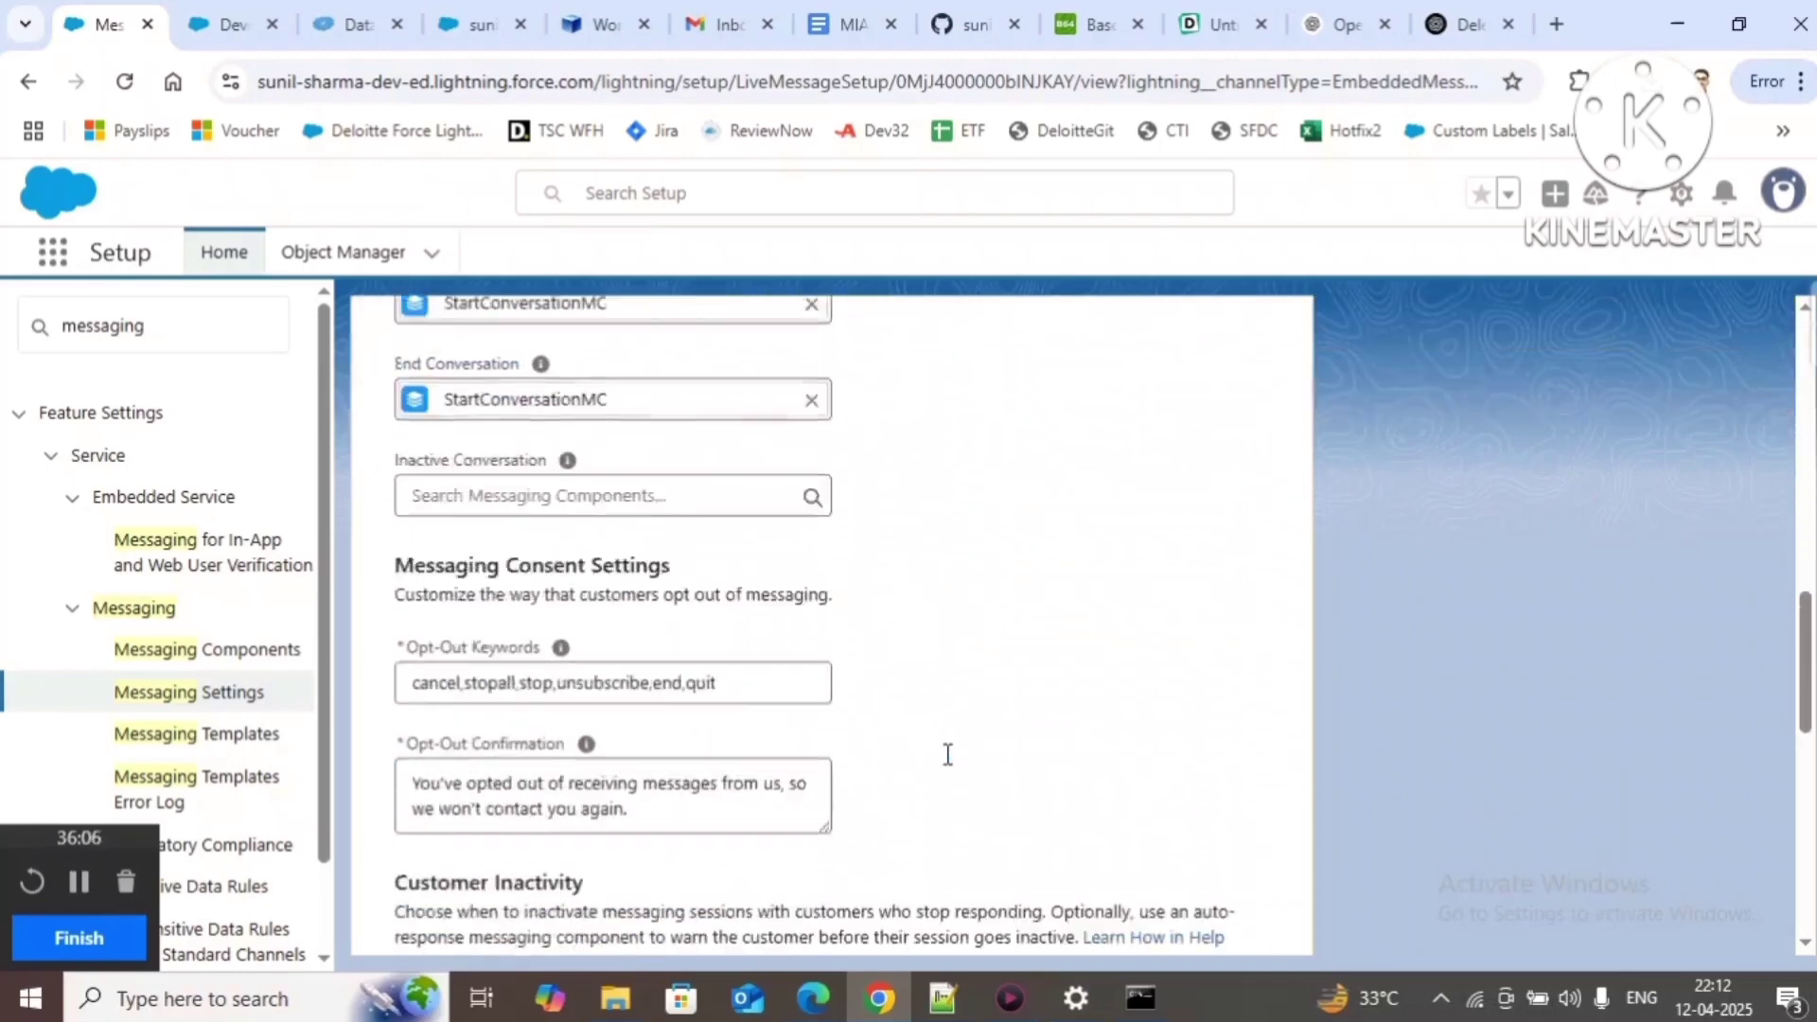
scroll(891, 849, "down", 2)
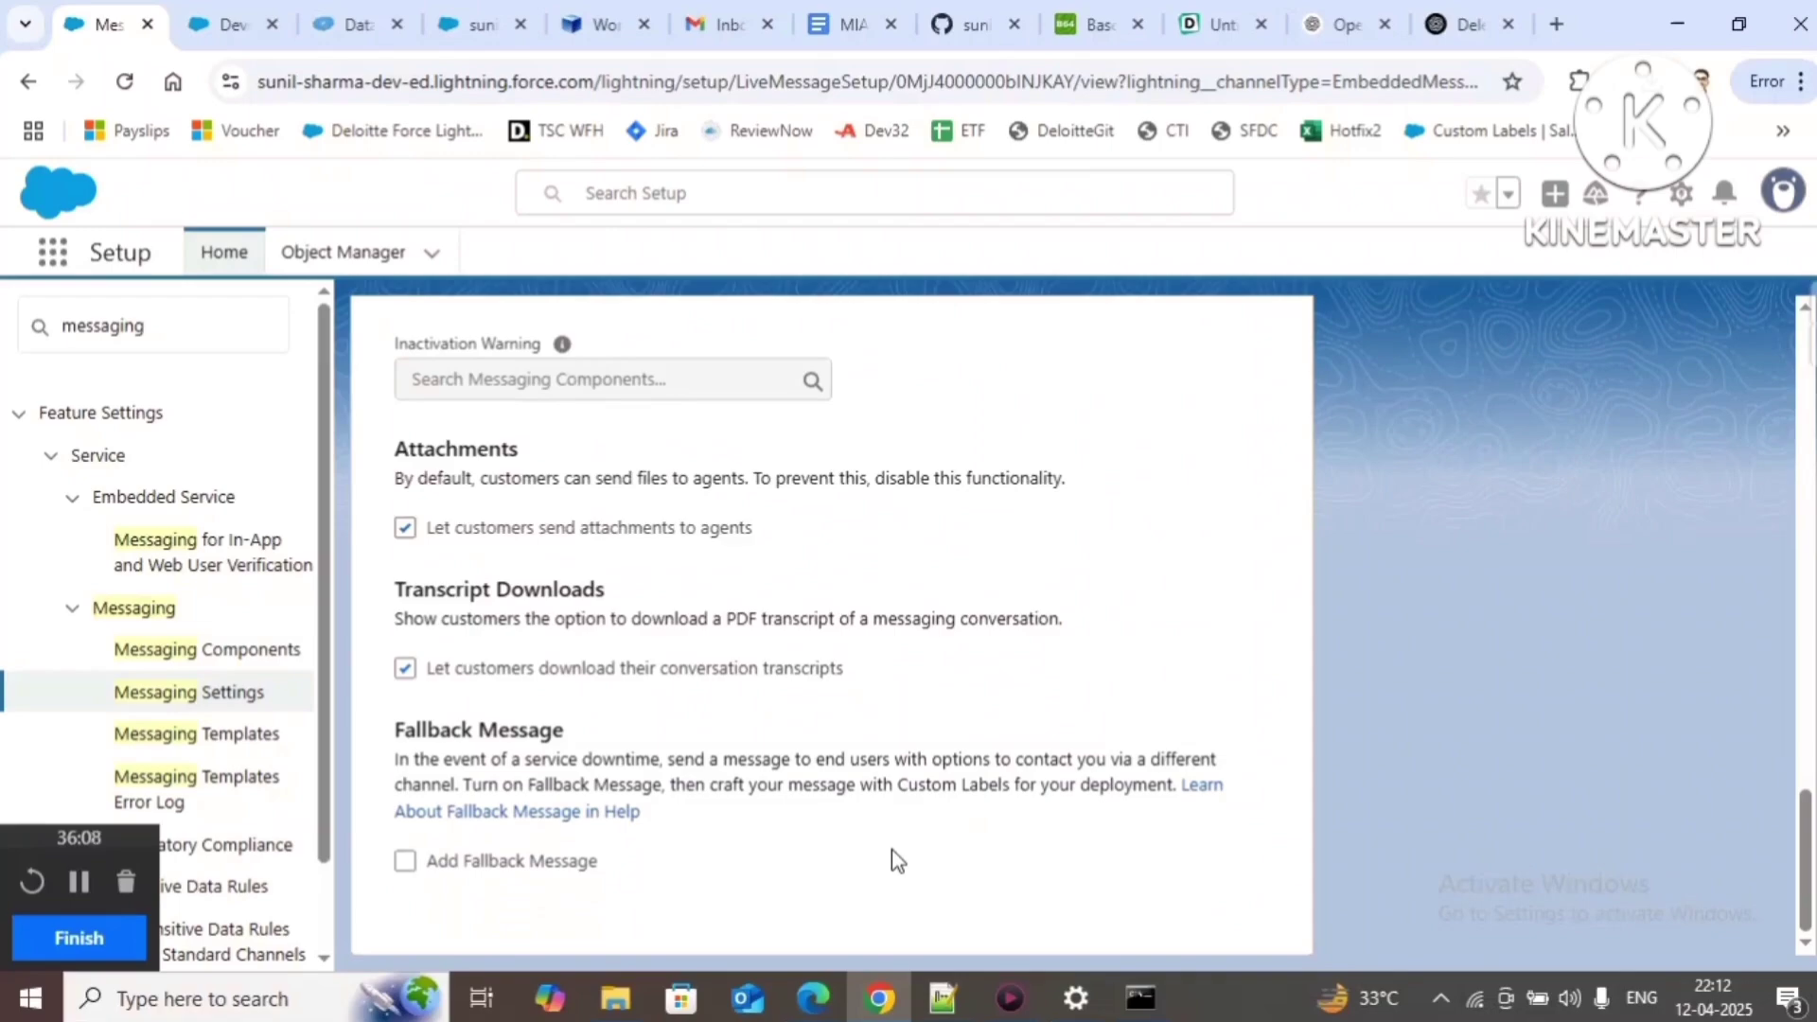
scroll(892, 849, "up", 12)
scroll(890, 850, "up", 5)
scroll(892, 848, "down", 12)
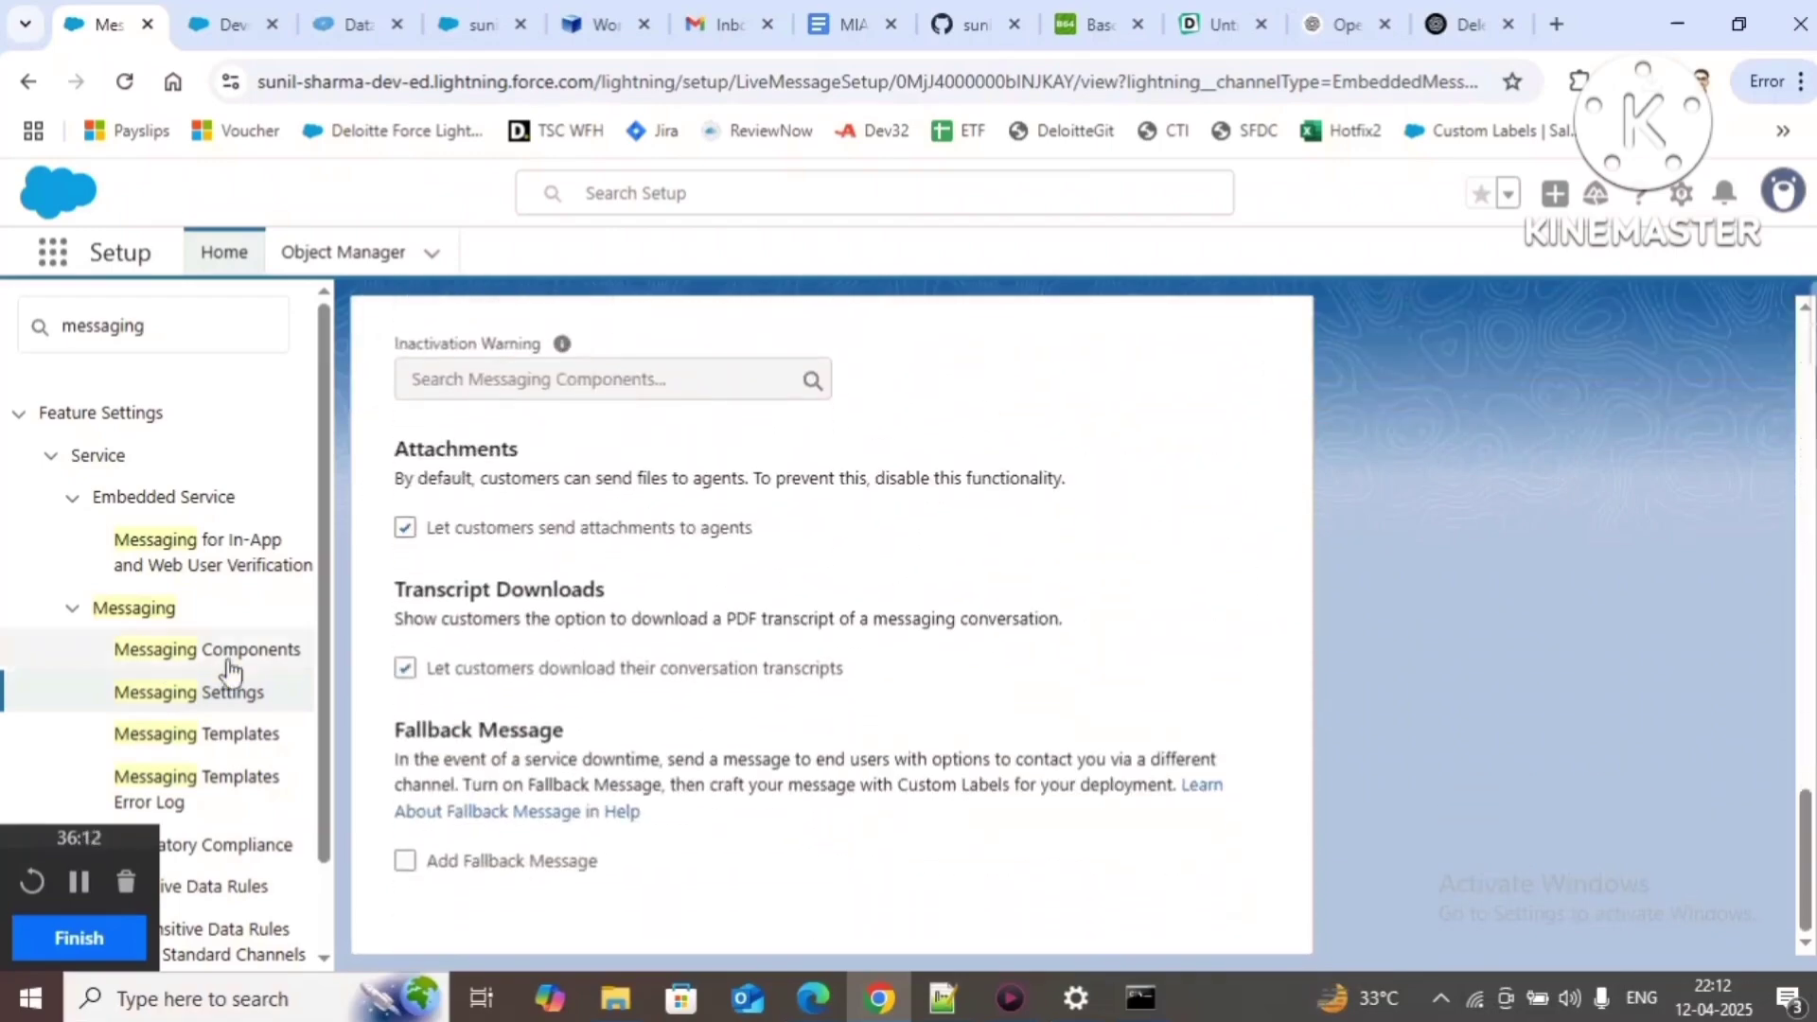
scroll(618, 700, "up", 6)
scroll(618, 695, "up", 8)
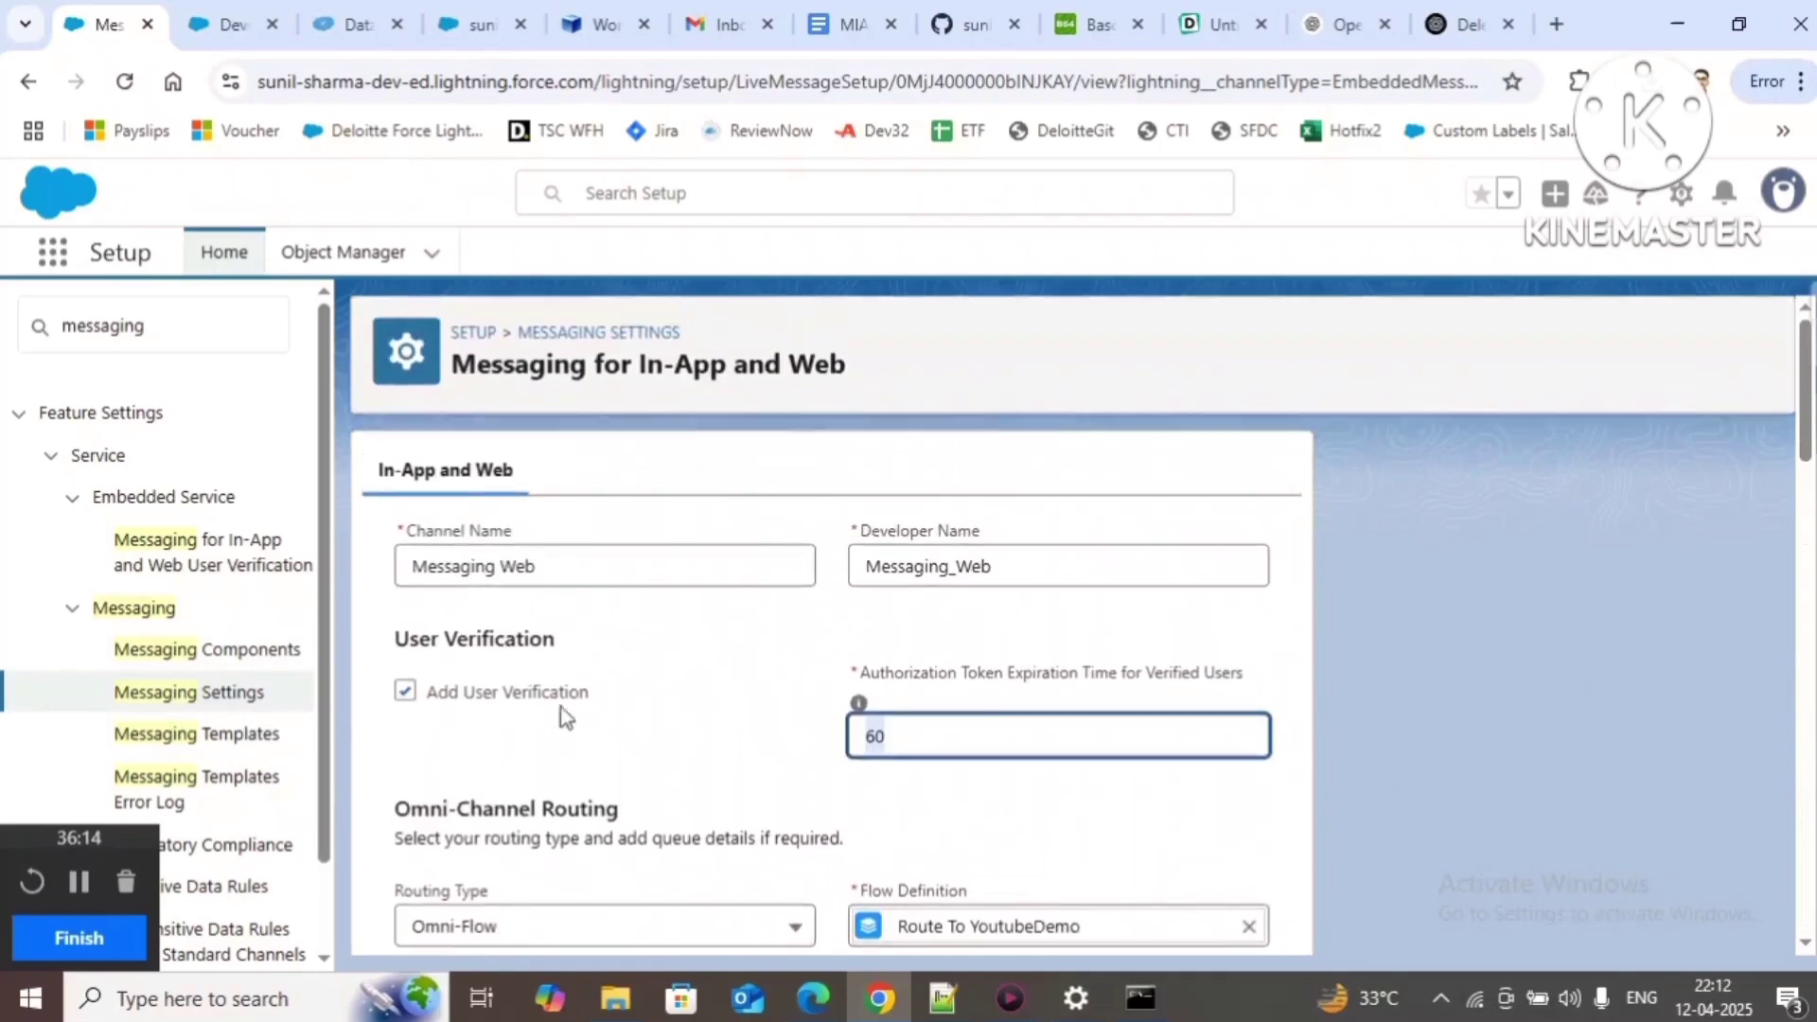
Step: Open the Messaging Web channel's details and scroll to its User Verification Configurations
left_click(209, 705)
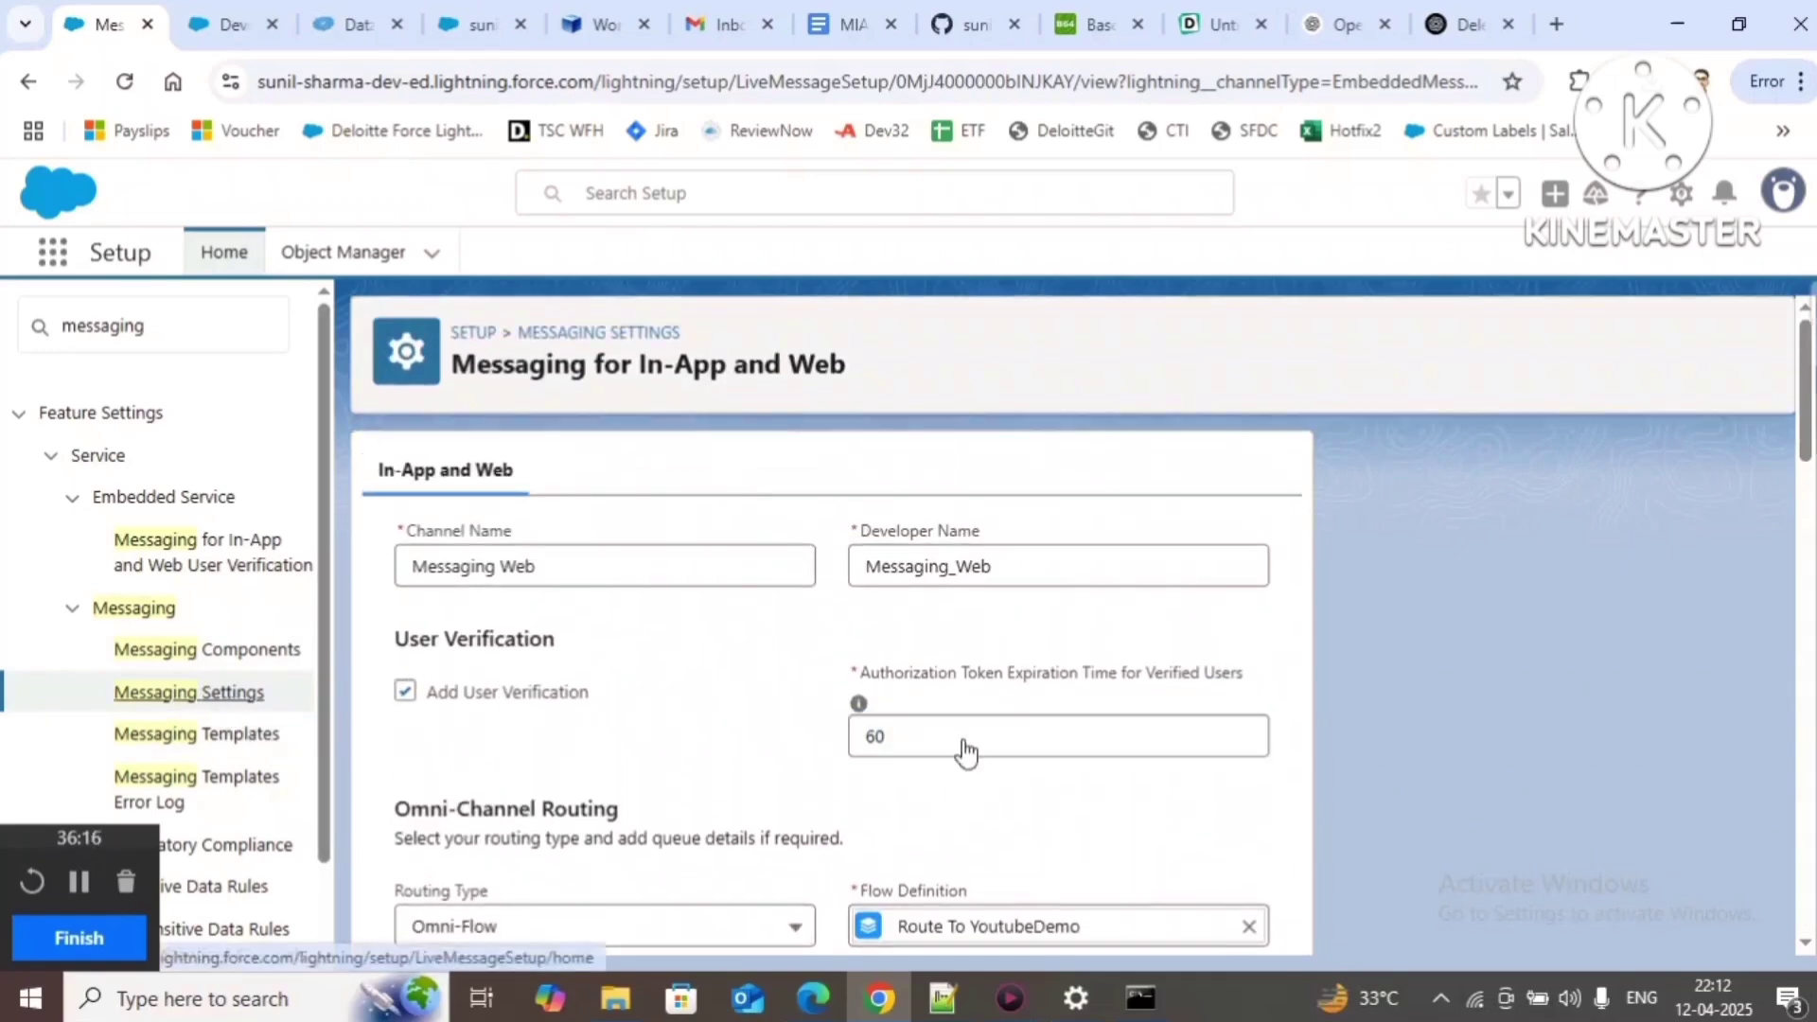
scroll(860, 698, "down", 3)
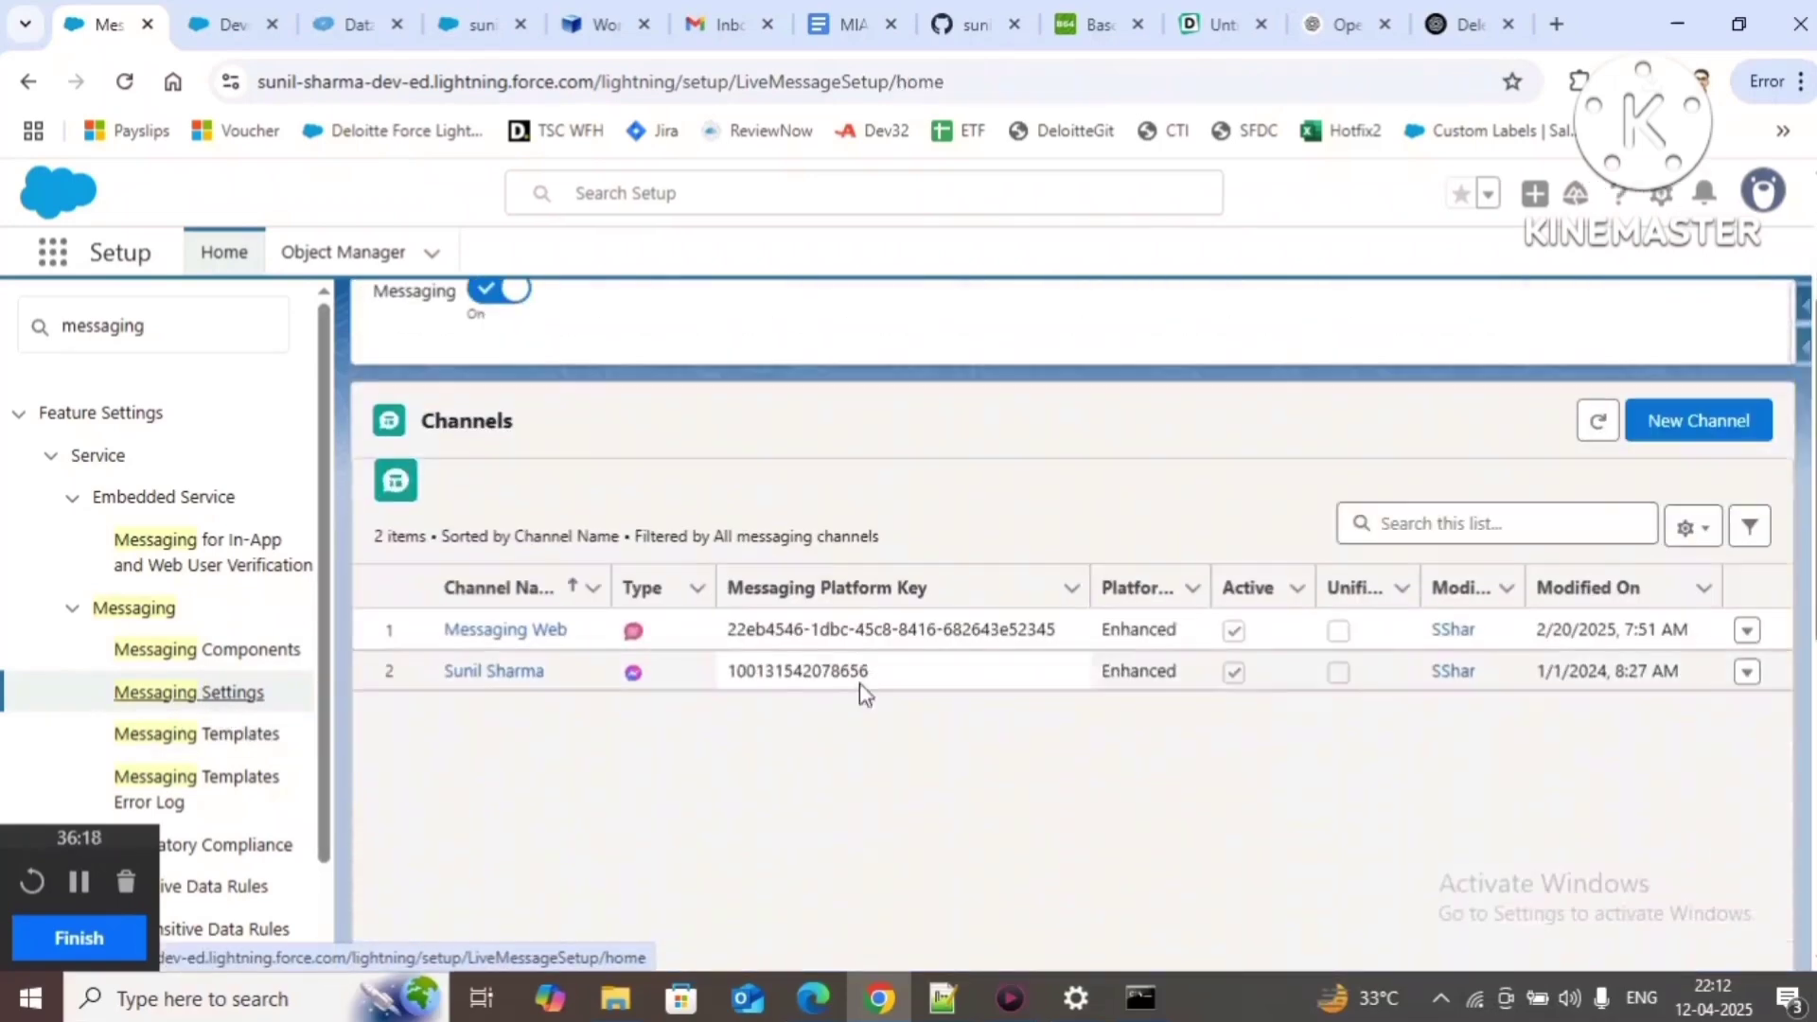
left_click(516, 641)
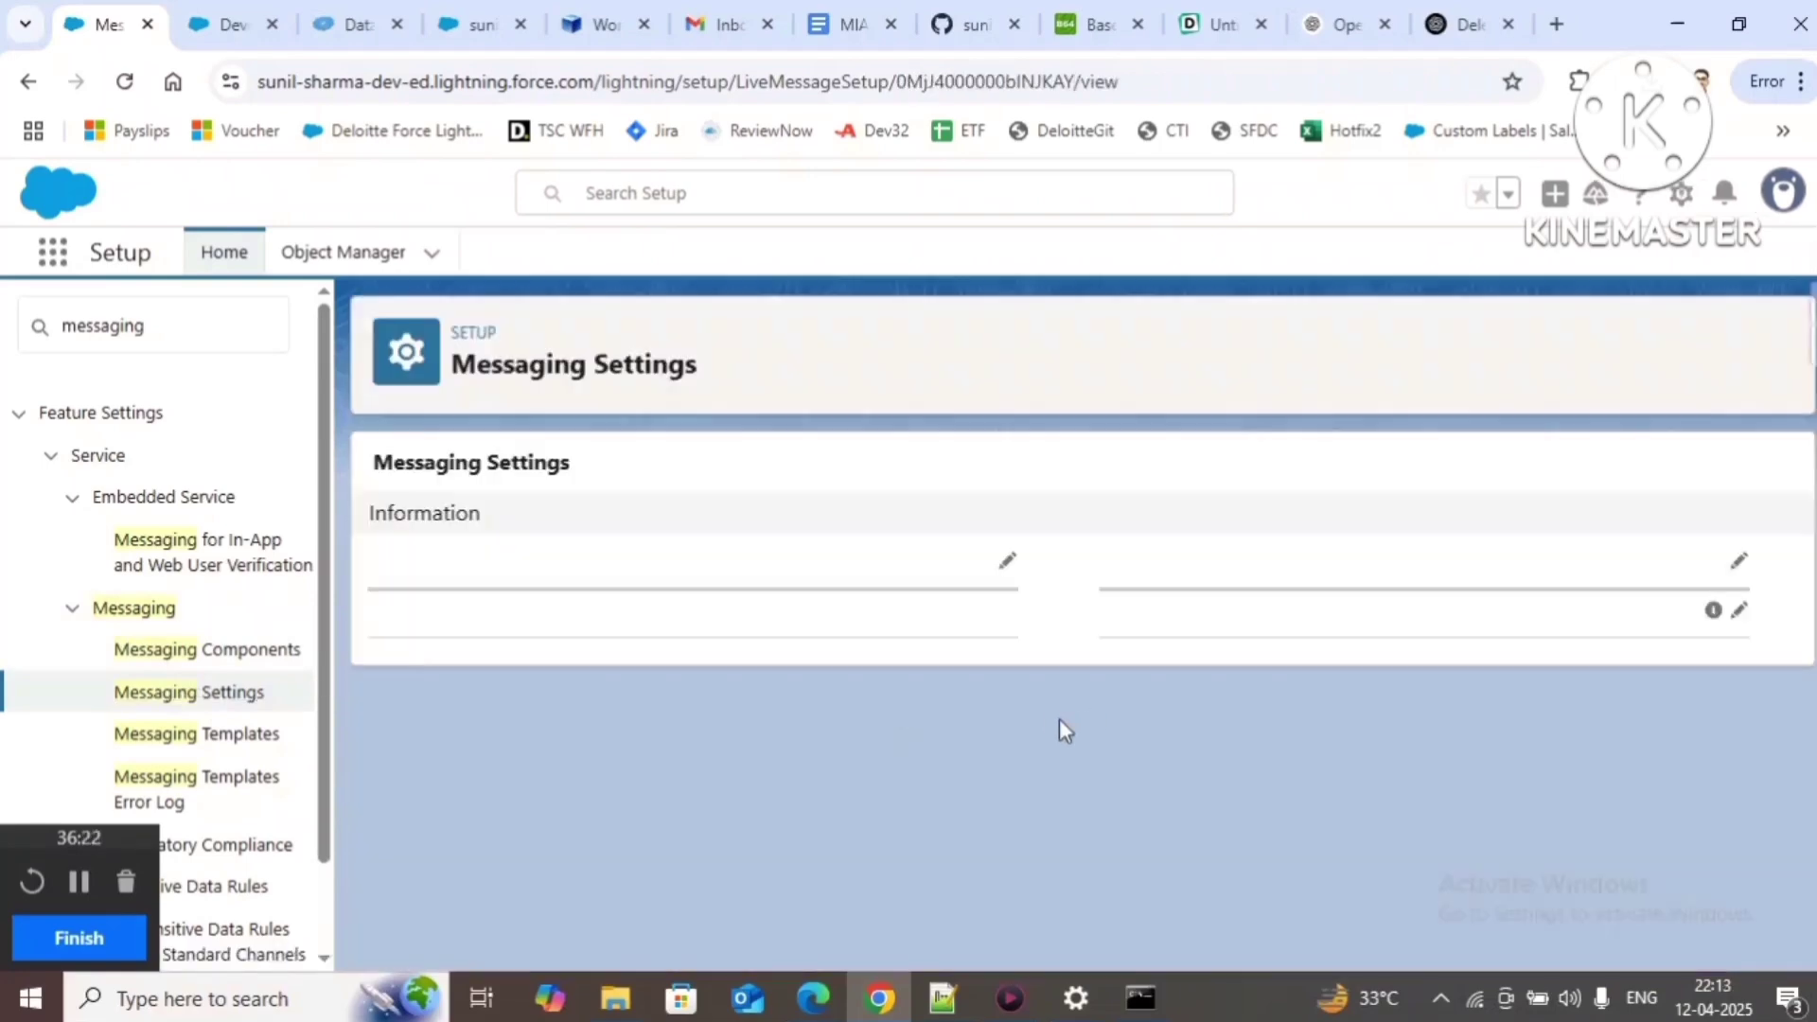
scroll(1179, 698, "down", 3)
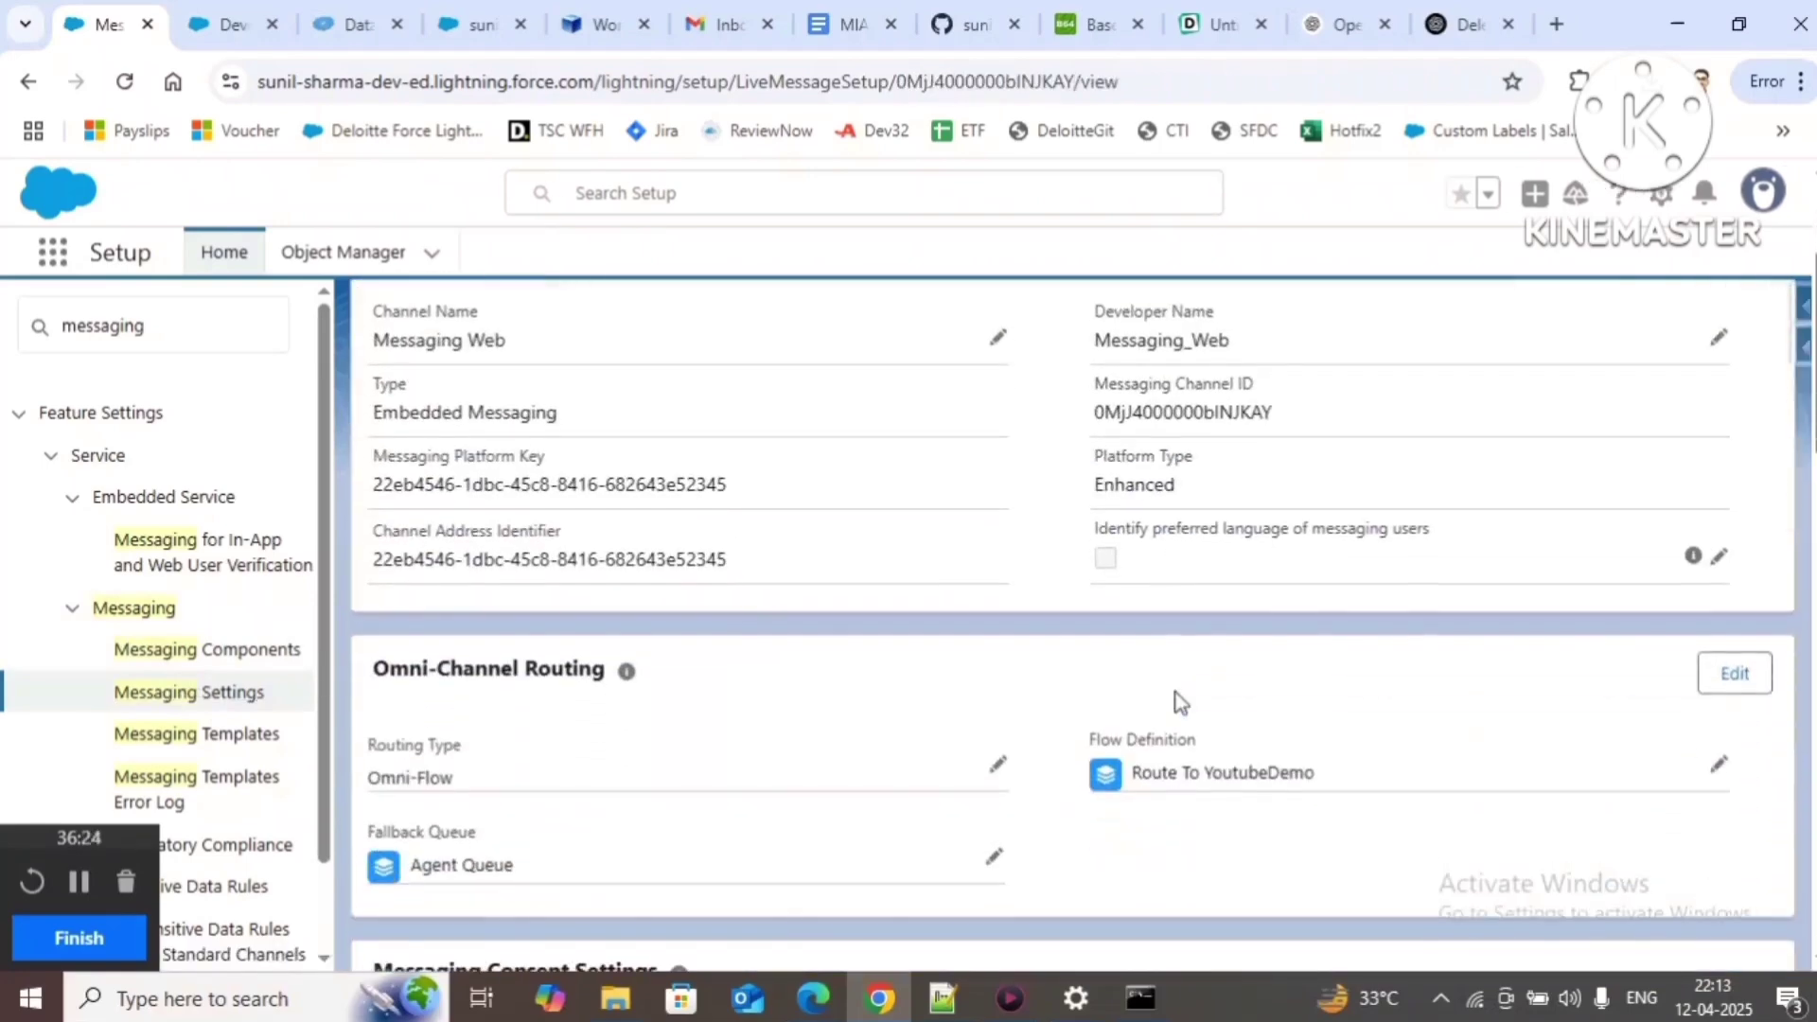
scroll(1178, 699, "down", 15)
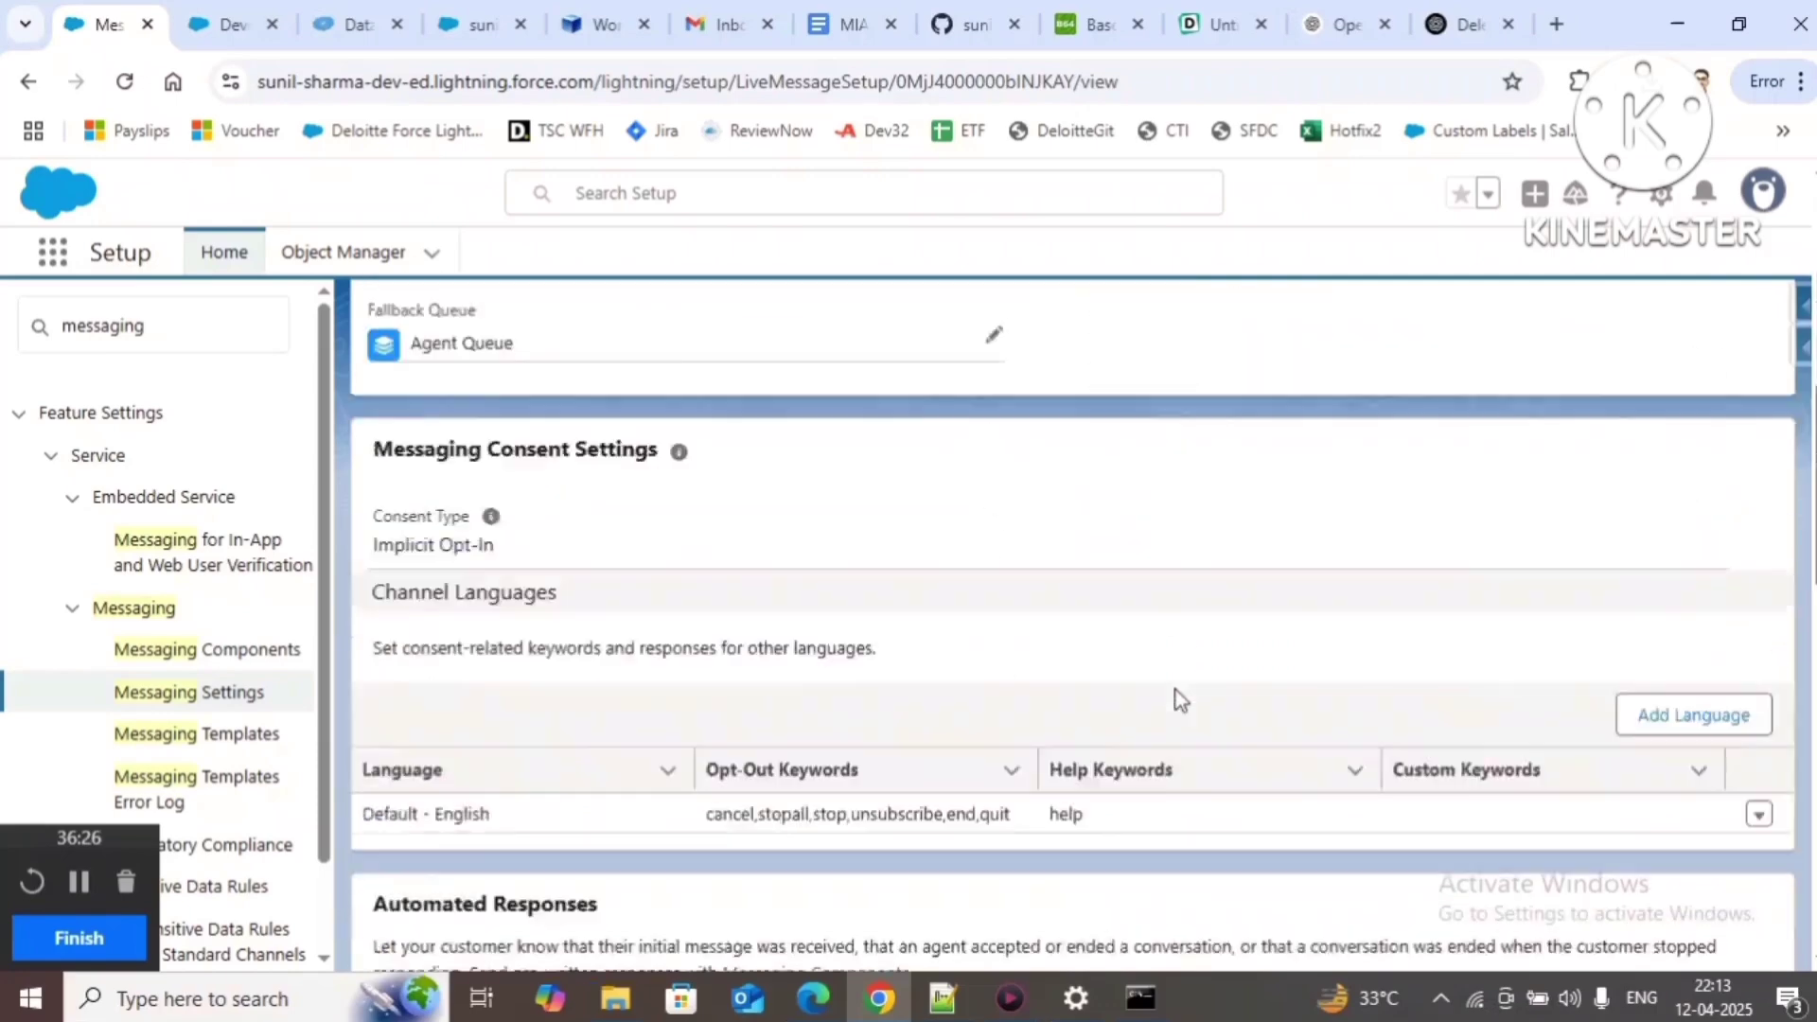
scroll(1178, 698, "up", 1)
scroll(1173, 706, "down", 2)
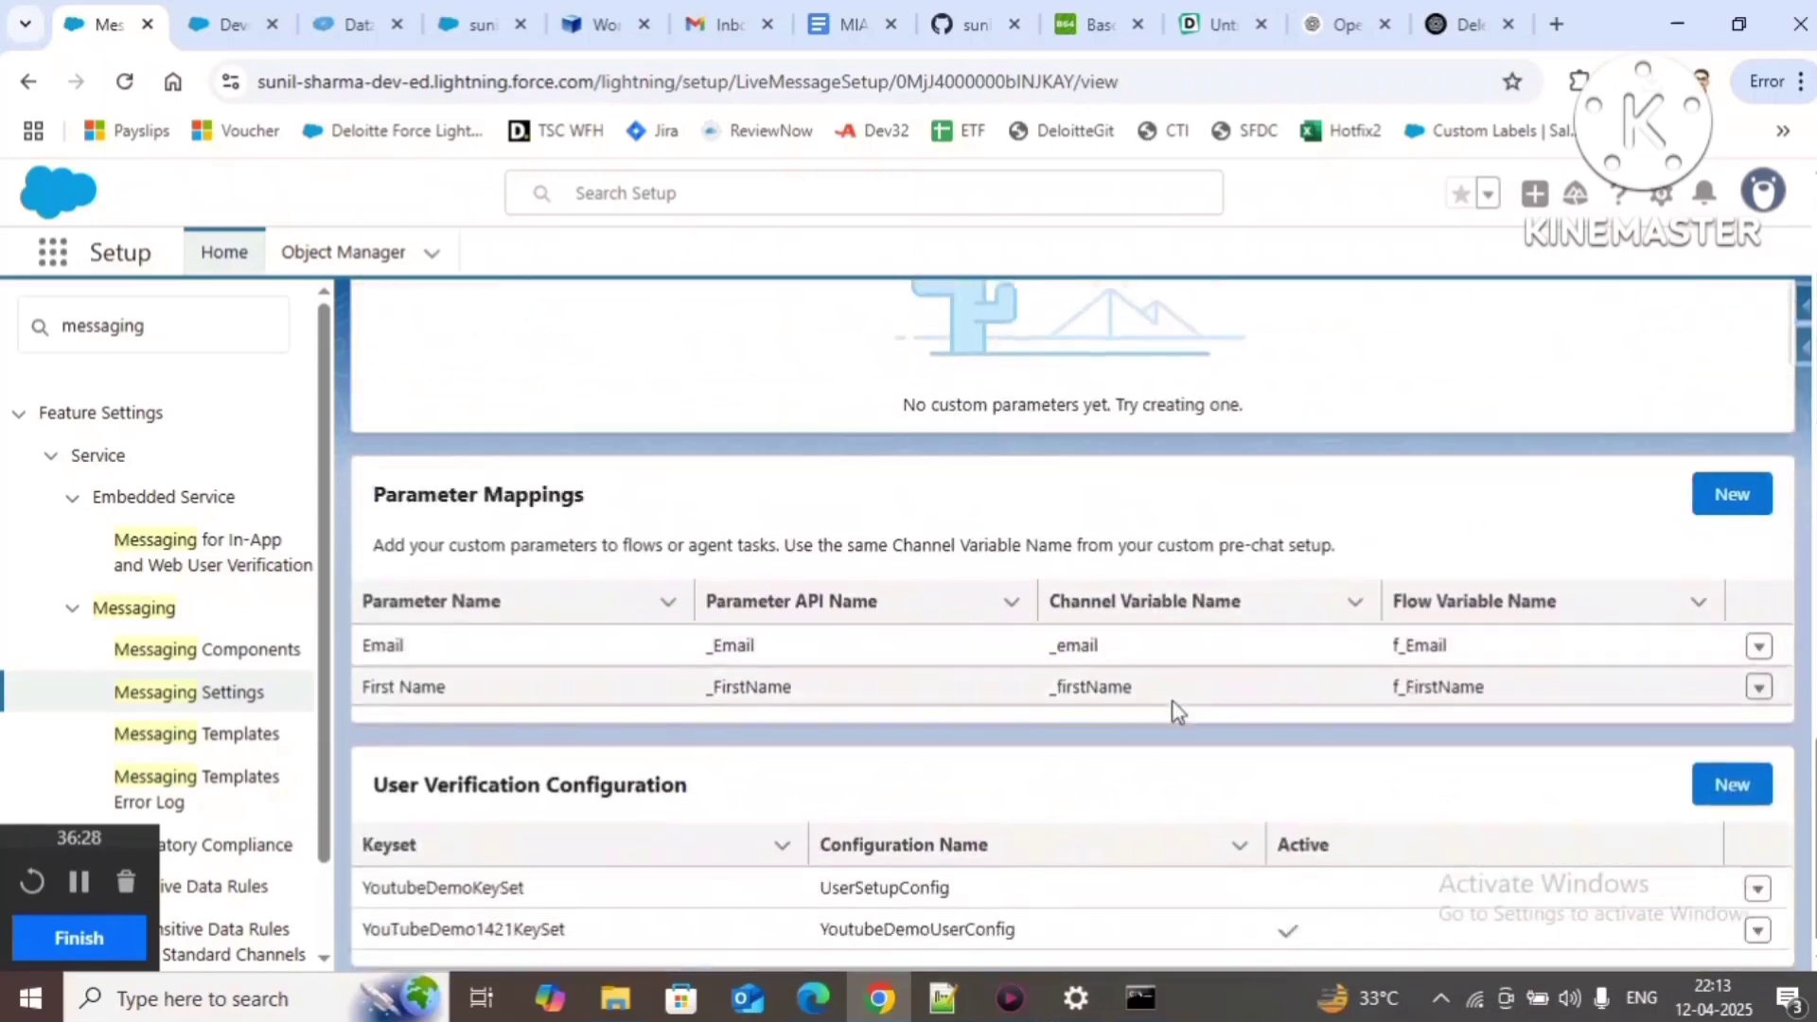
Step: Deactivate the YouTubeDemo1421KeySet verification configuration and save
left_click(1757, 917)
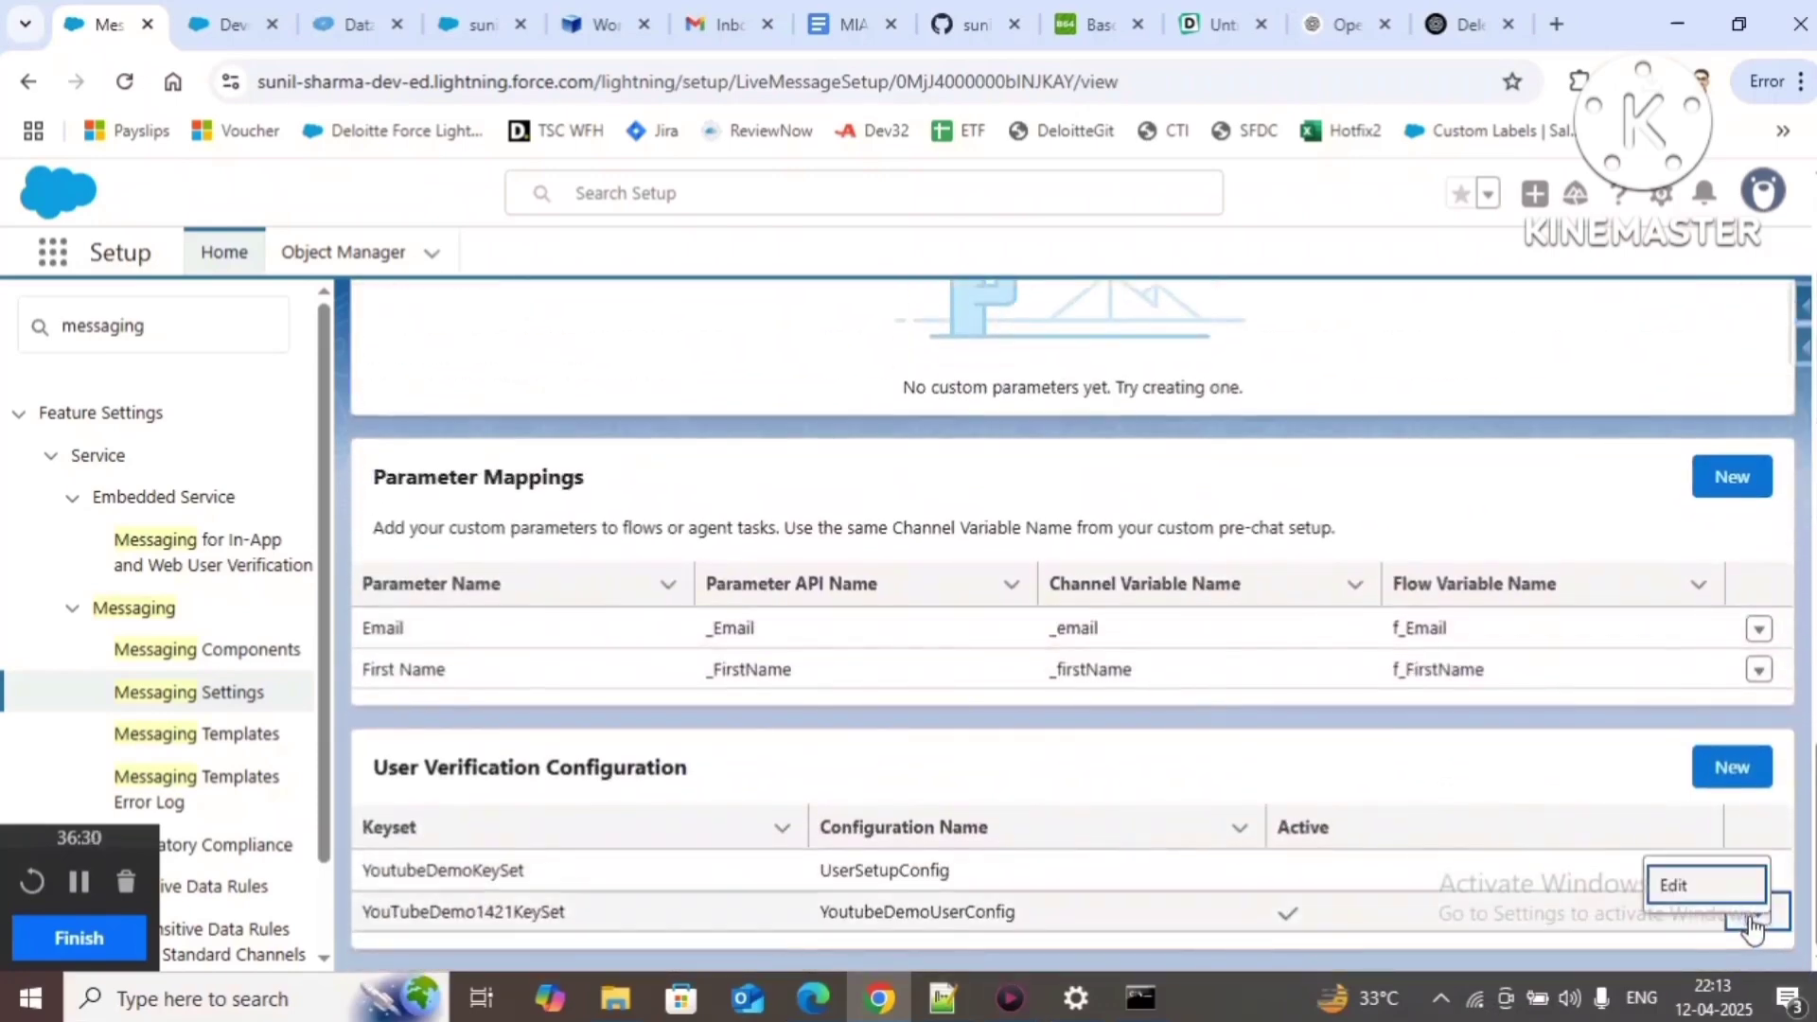
left_click(1704, 885)
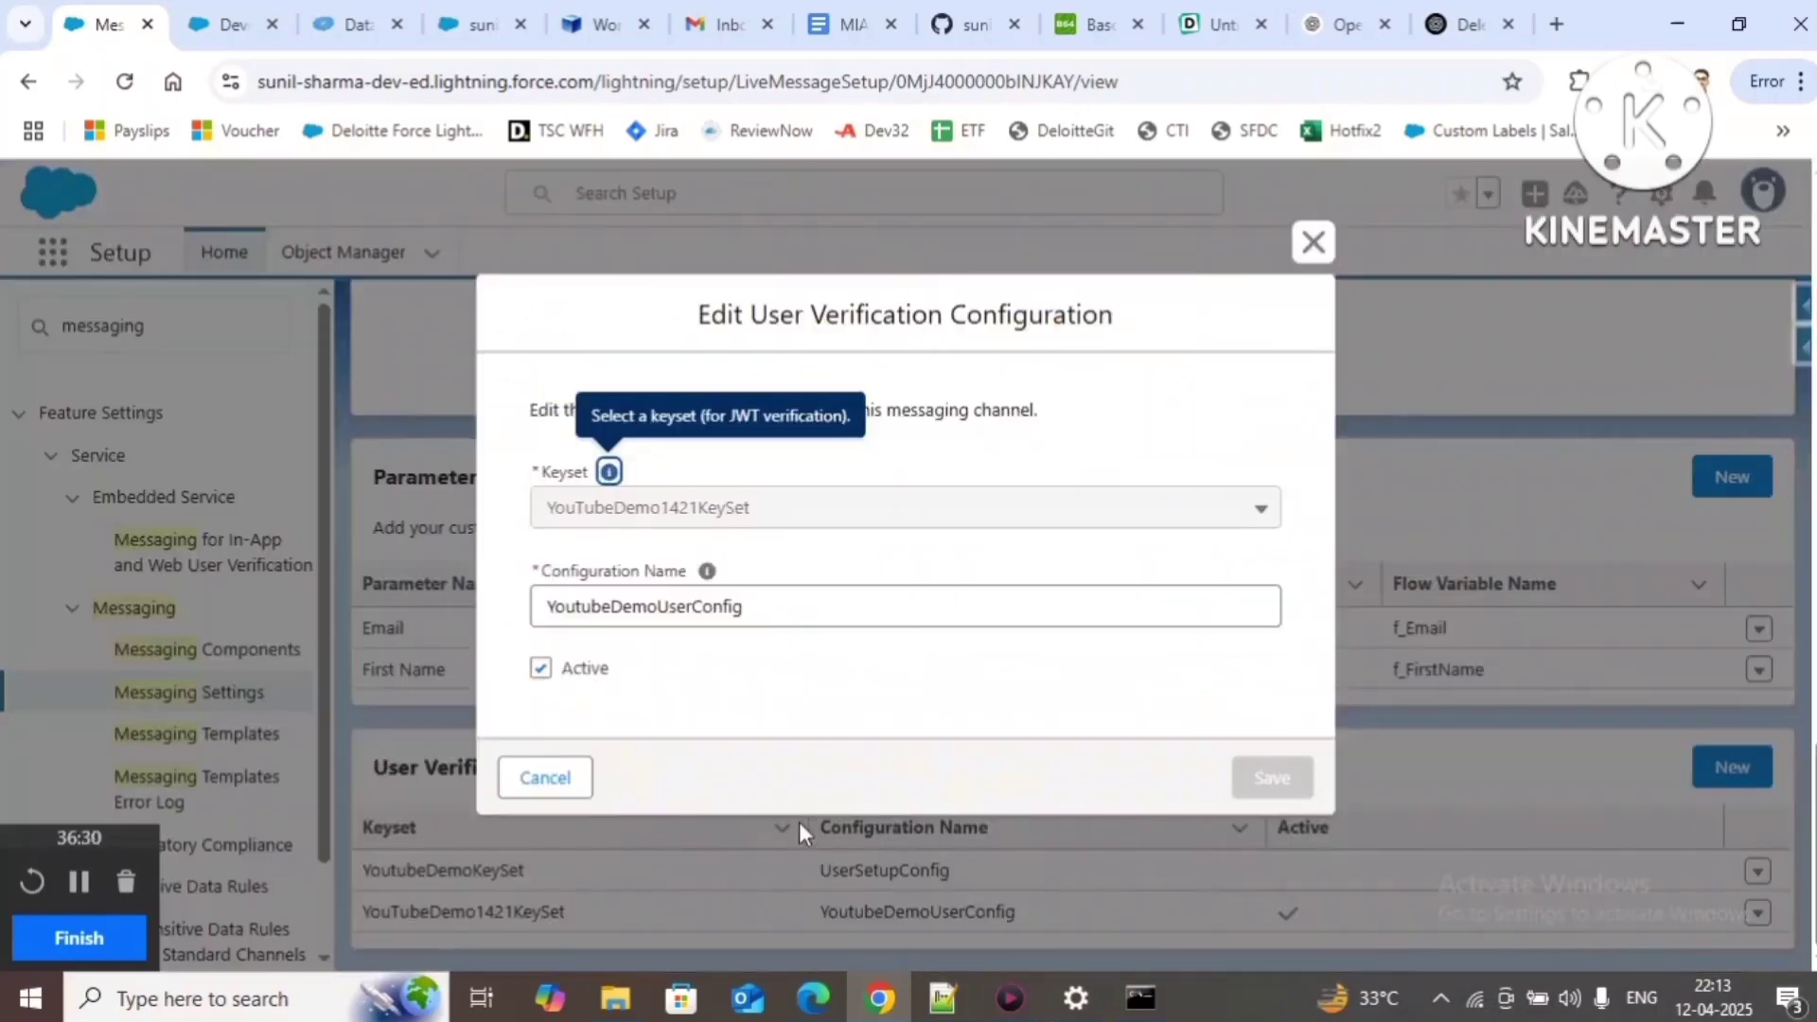
left_click(541, 669)
left_click(1273, 777)
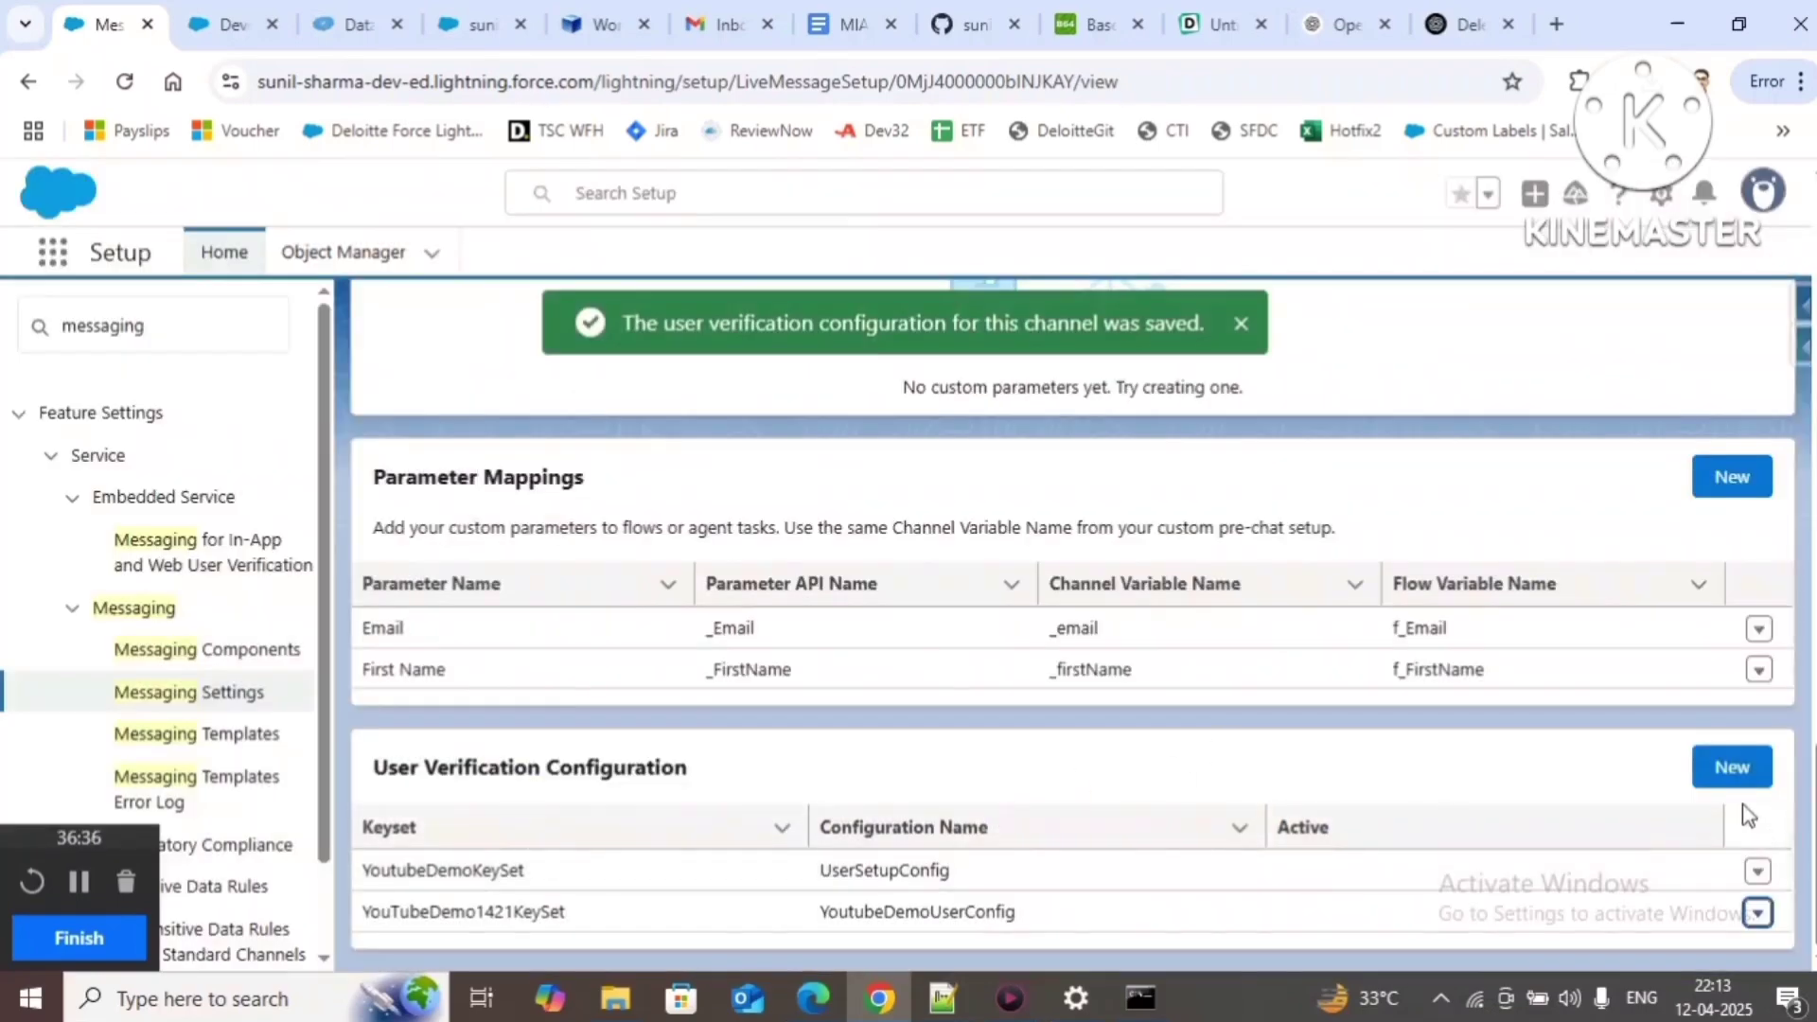
Step: Create verification configuration YoutubeDemoMIAWUserSetupConfig using keyset YoutubeDemoMIAWUserSetupKeySet and save it
left_click(1732, 767)
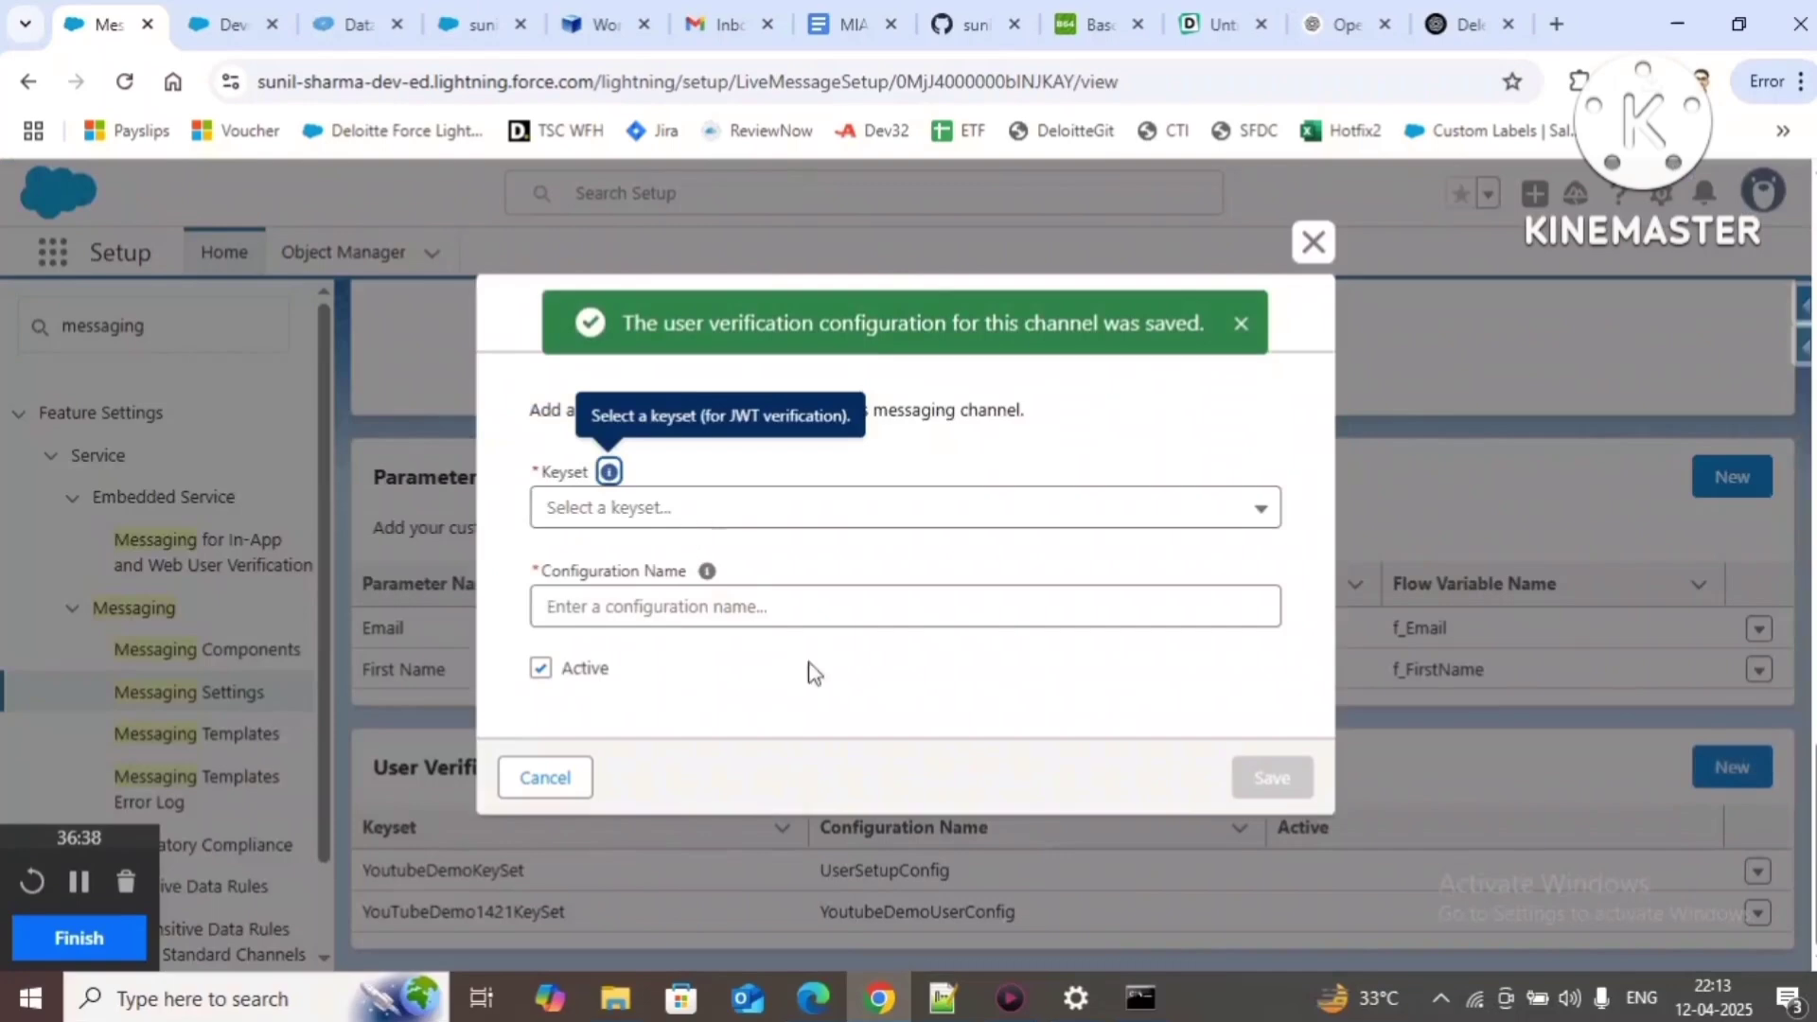
left_click(942, 998)
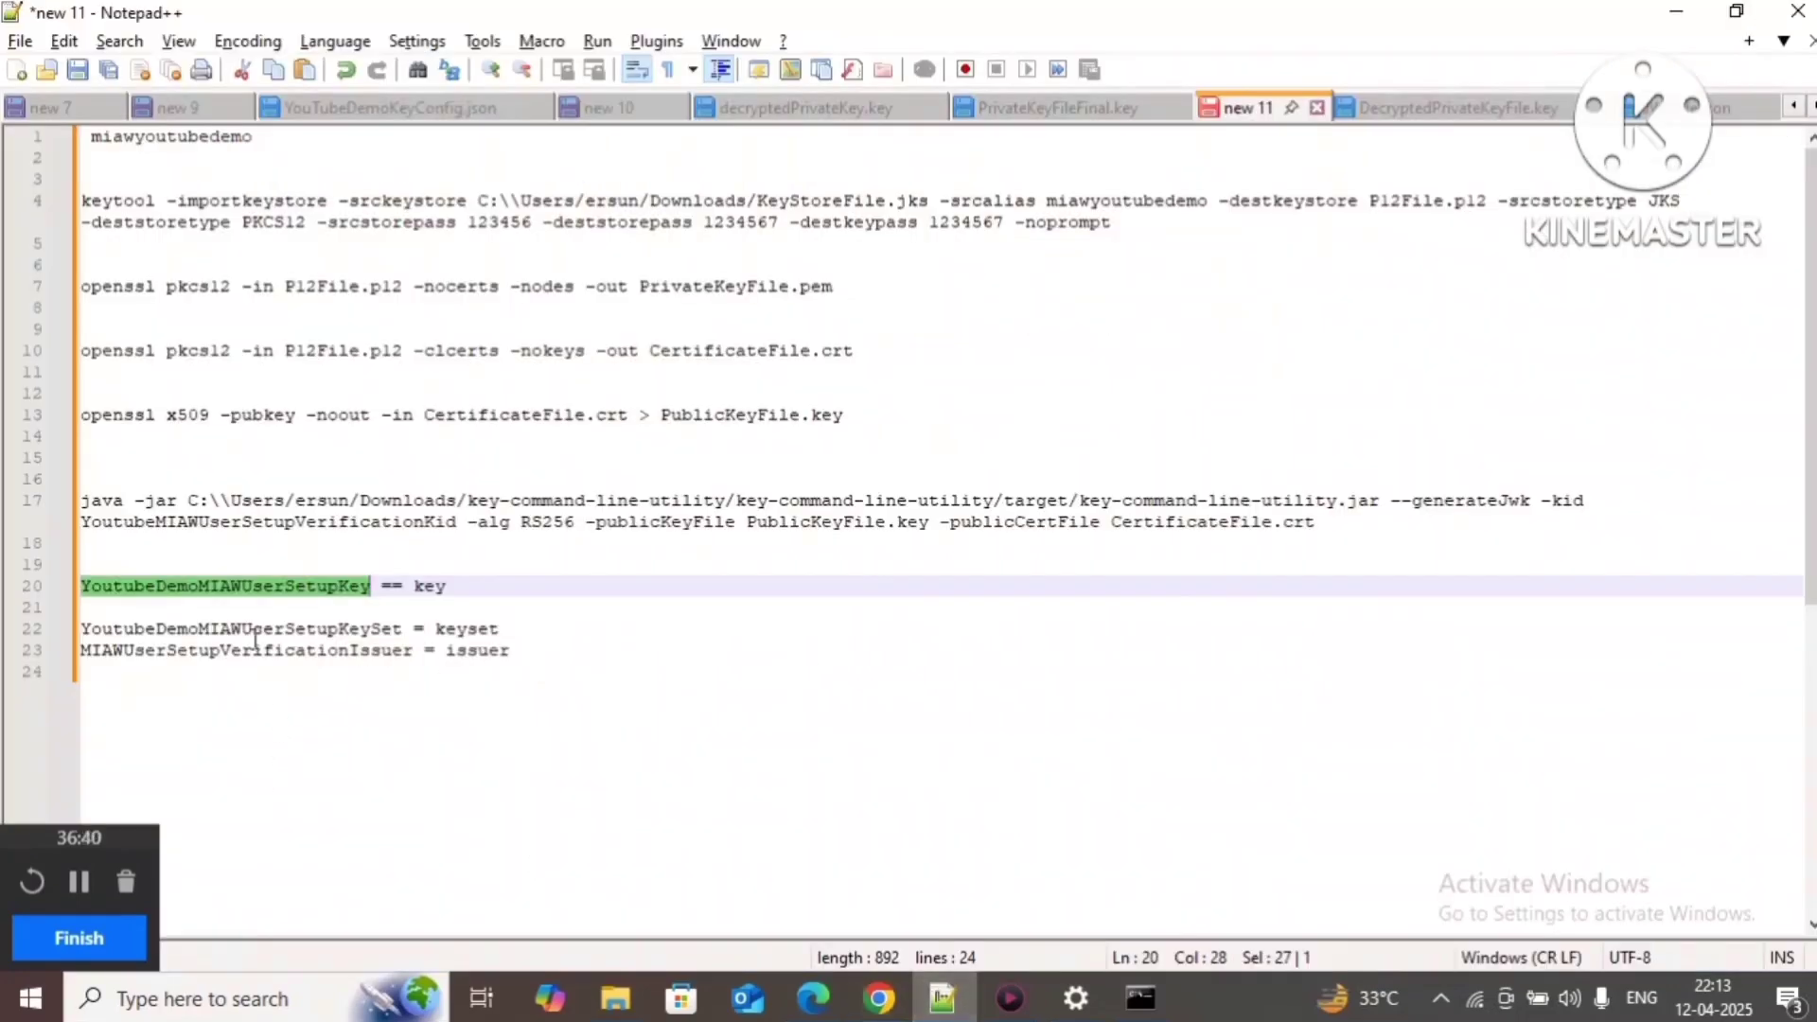
double_click(200, 628)
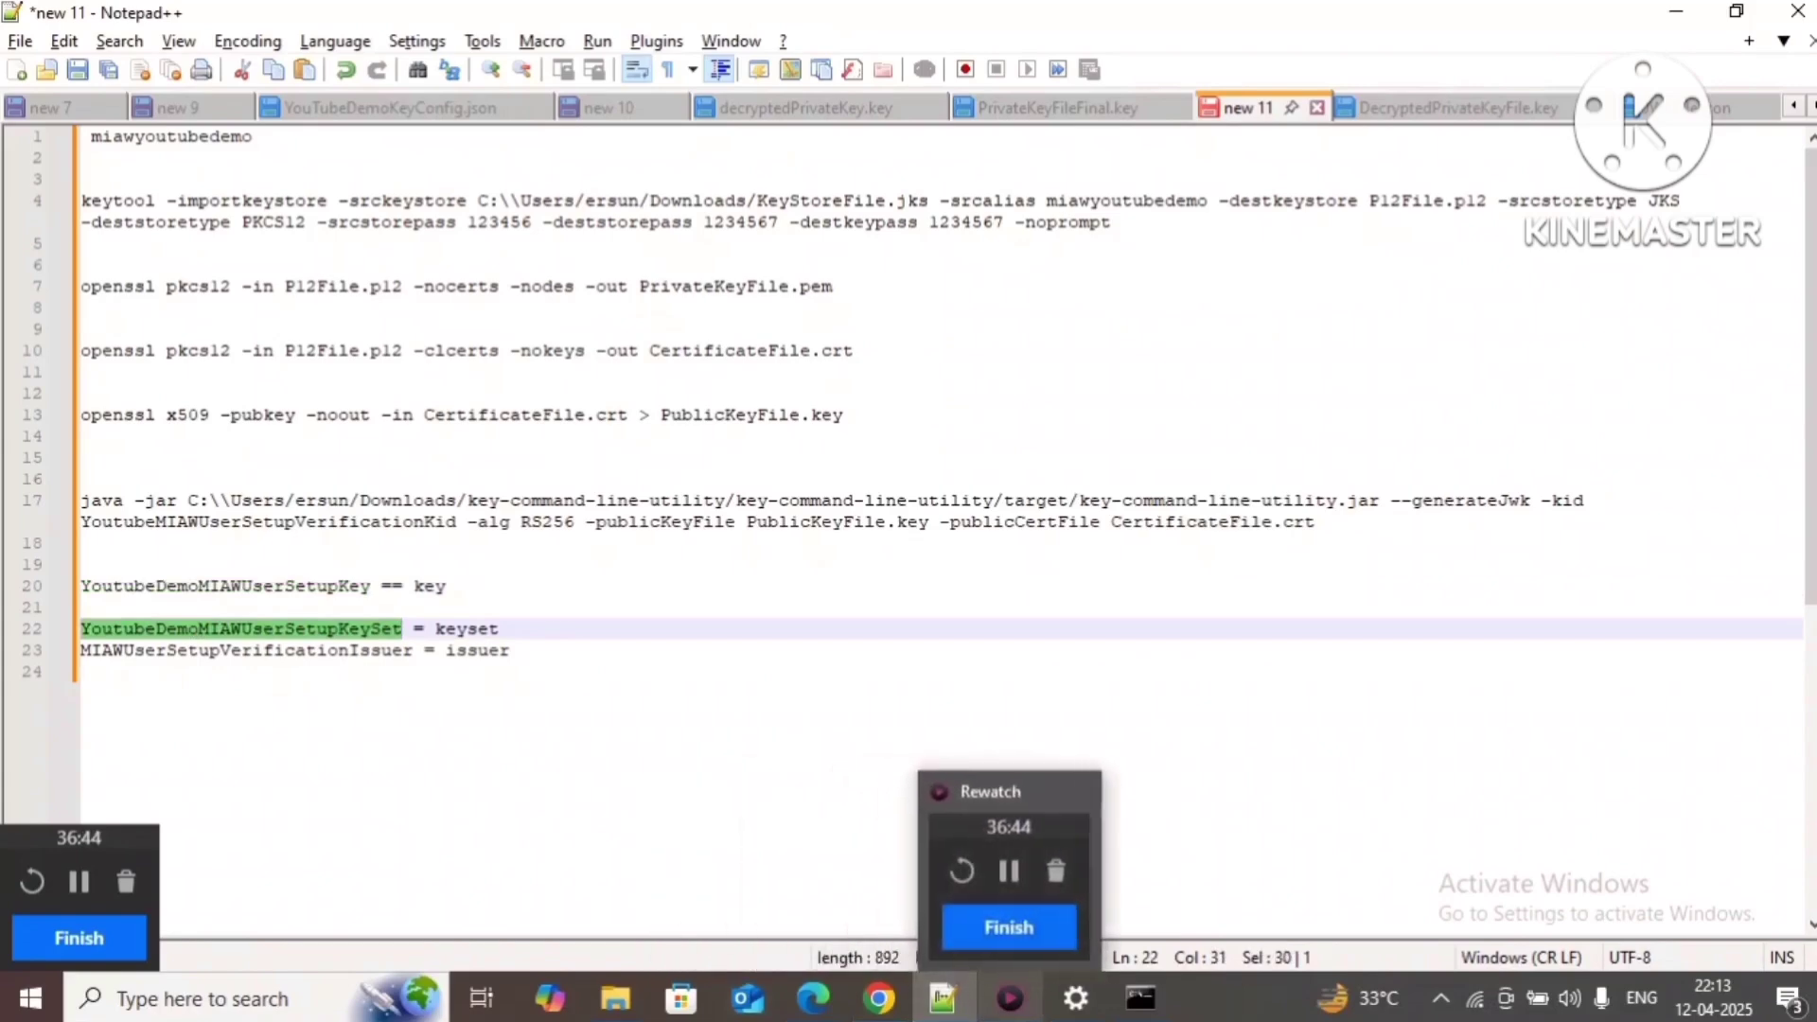
left_click(902, 1002)
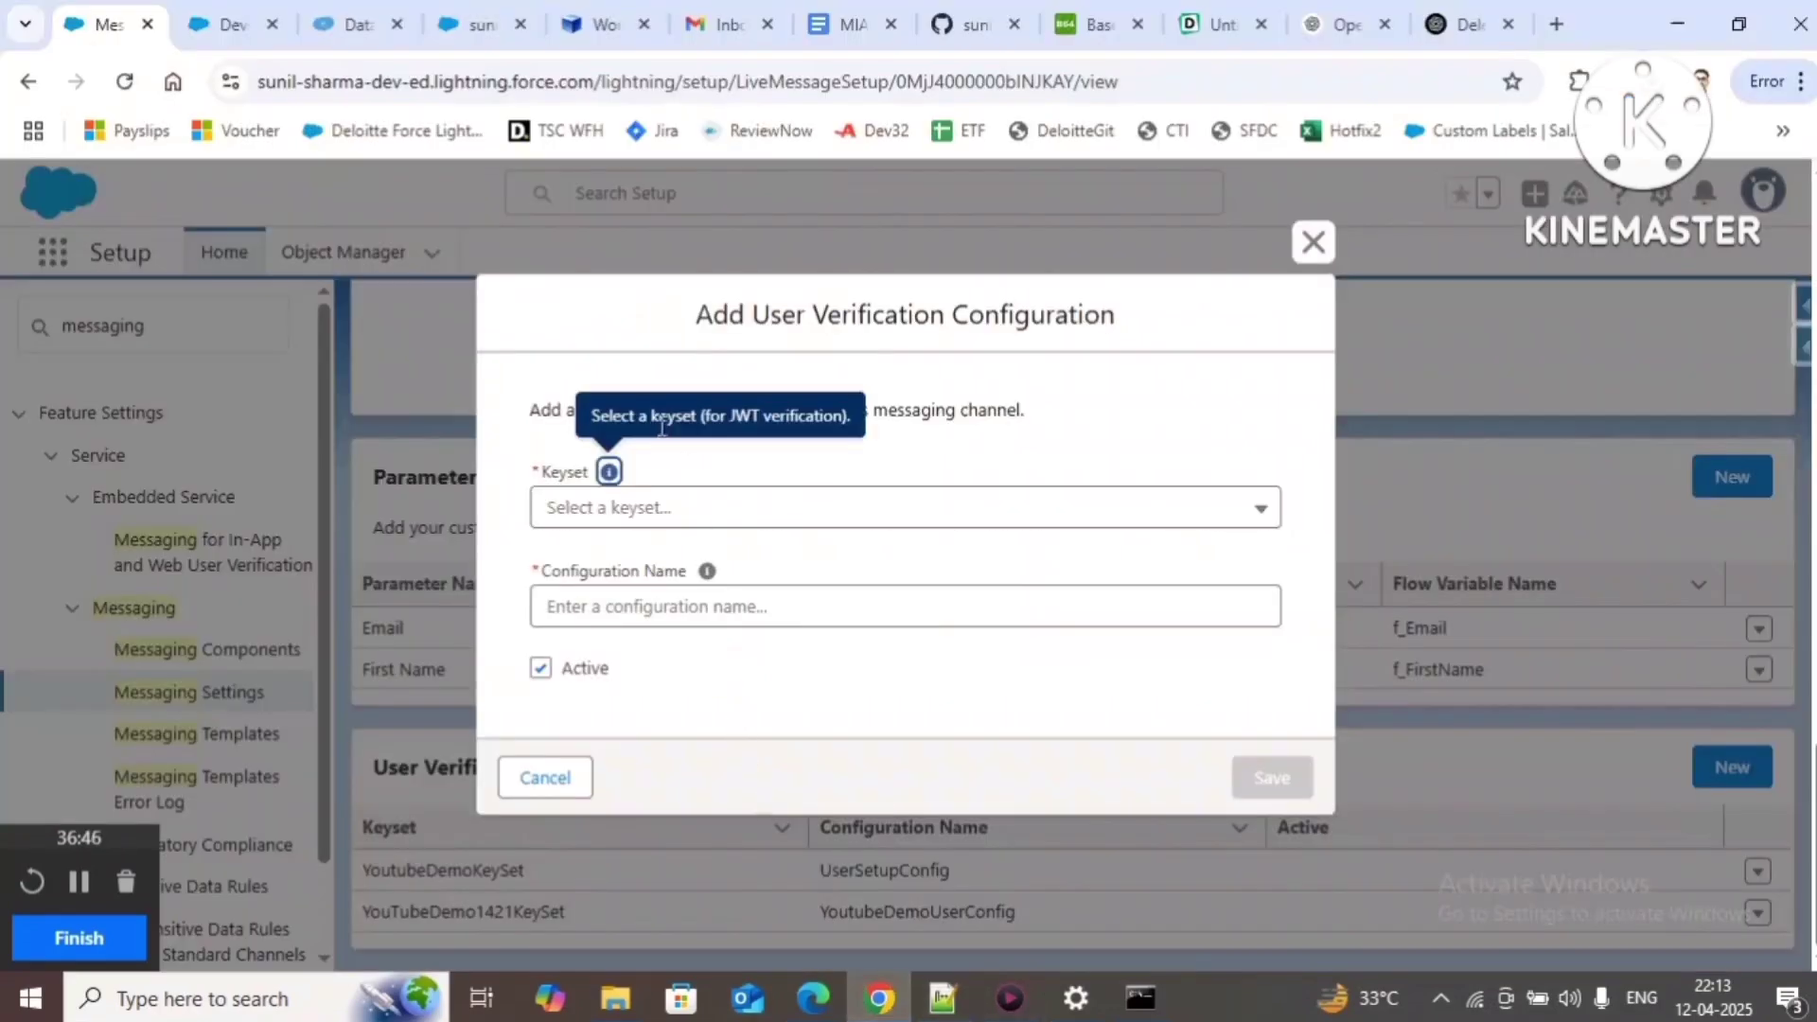
left_click(626, 519)
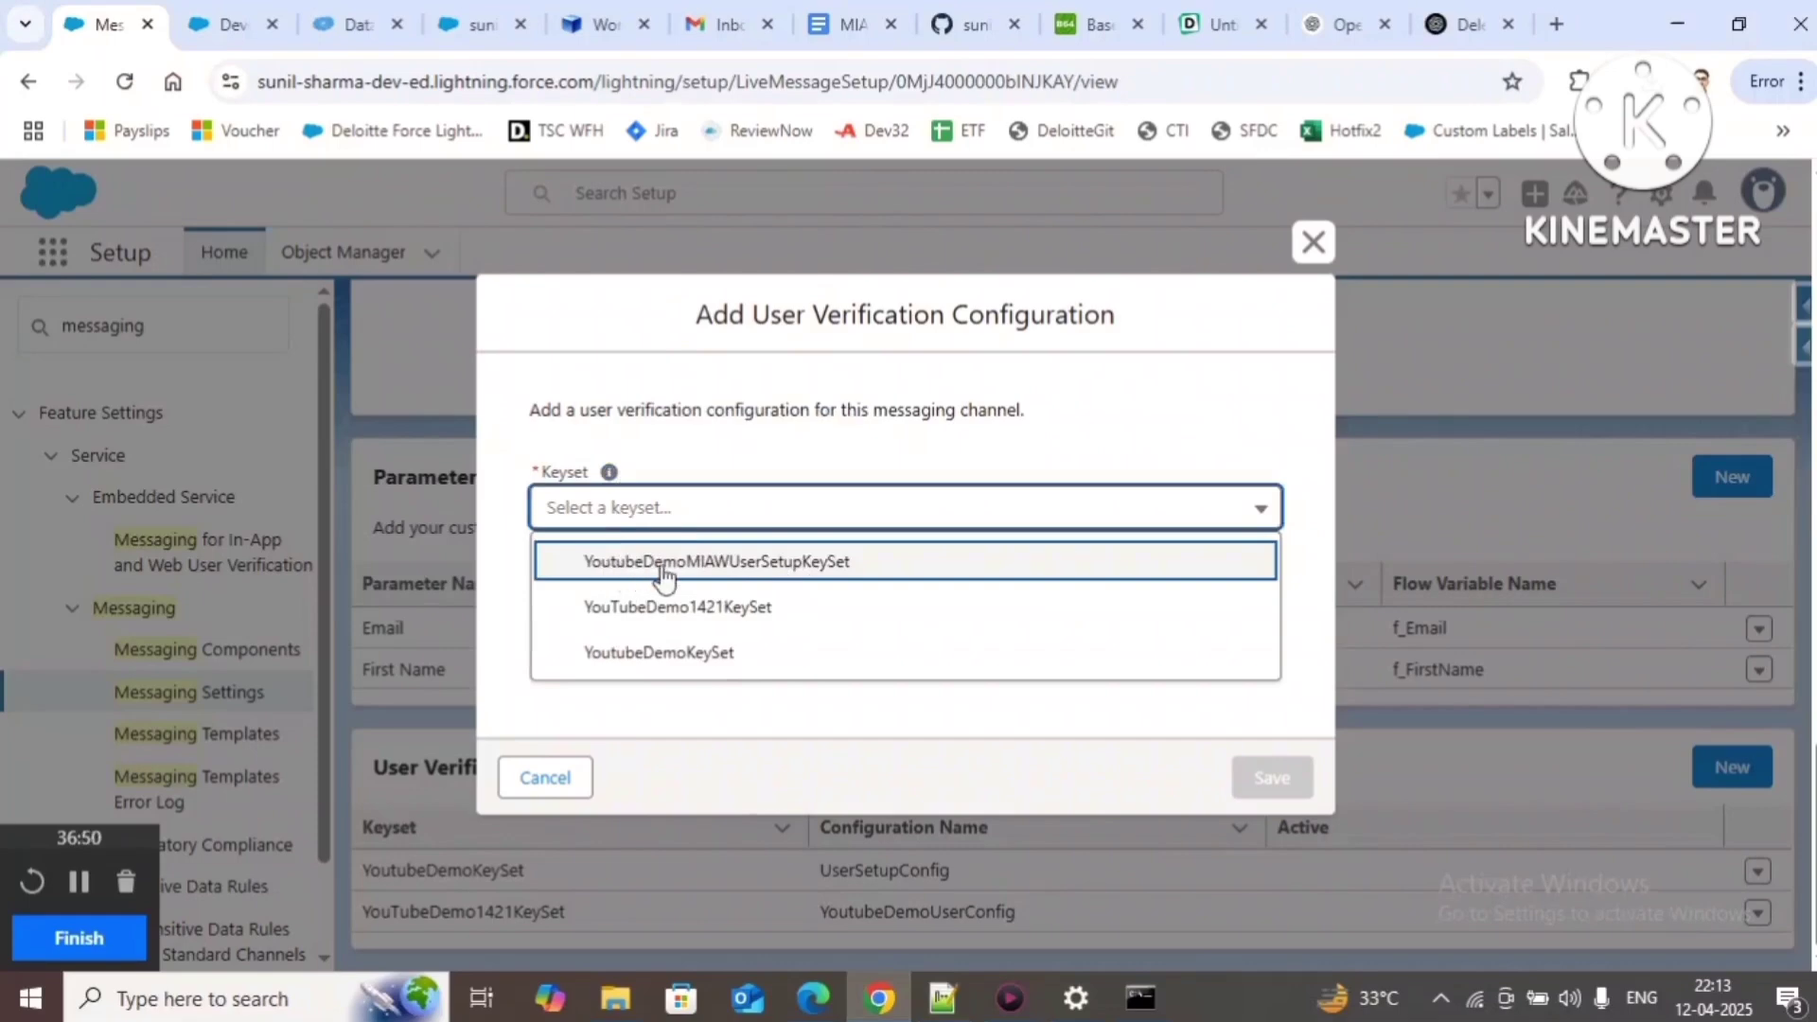
left_click(843, 574)
left_click(706, 618)
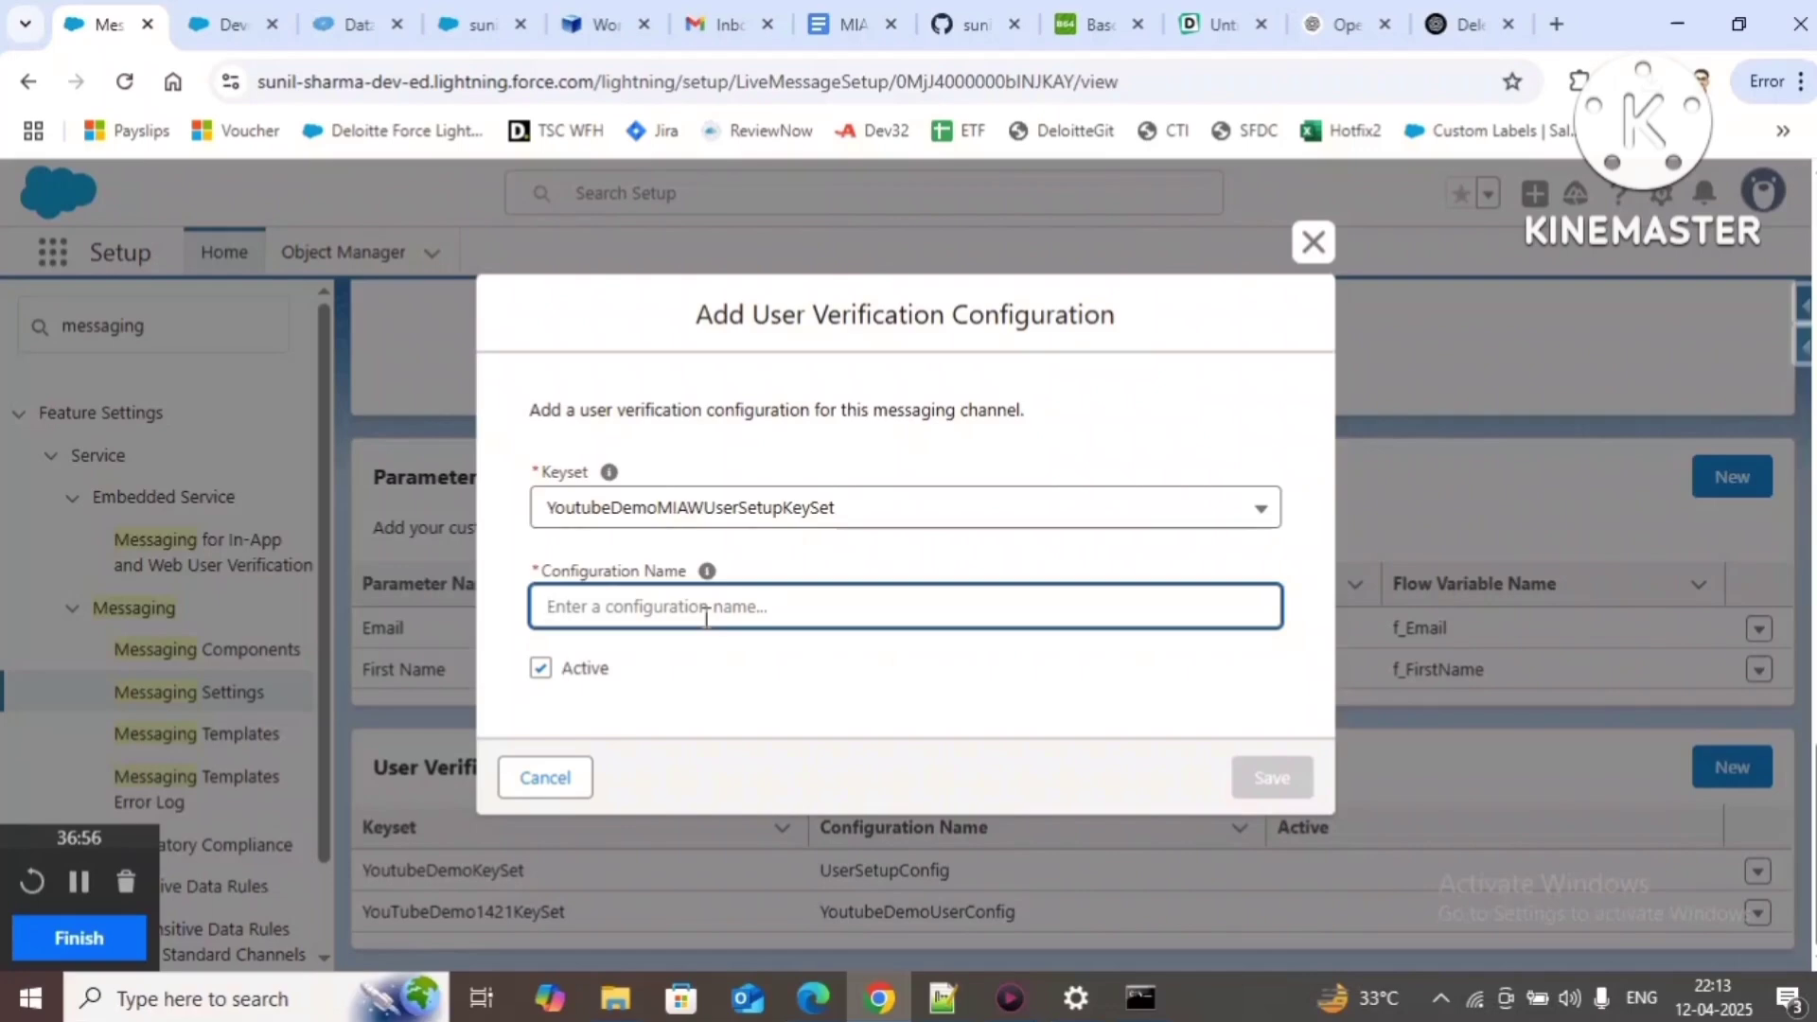
type("Youtu")
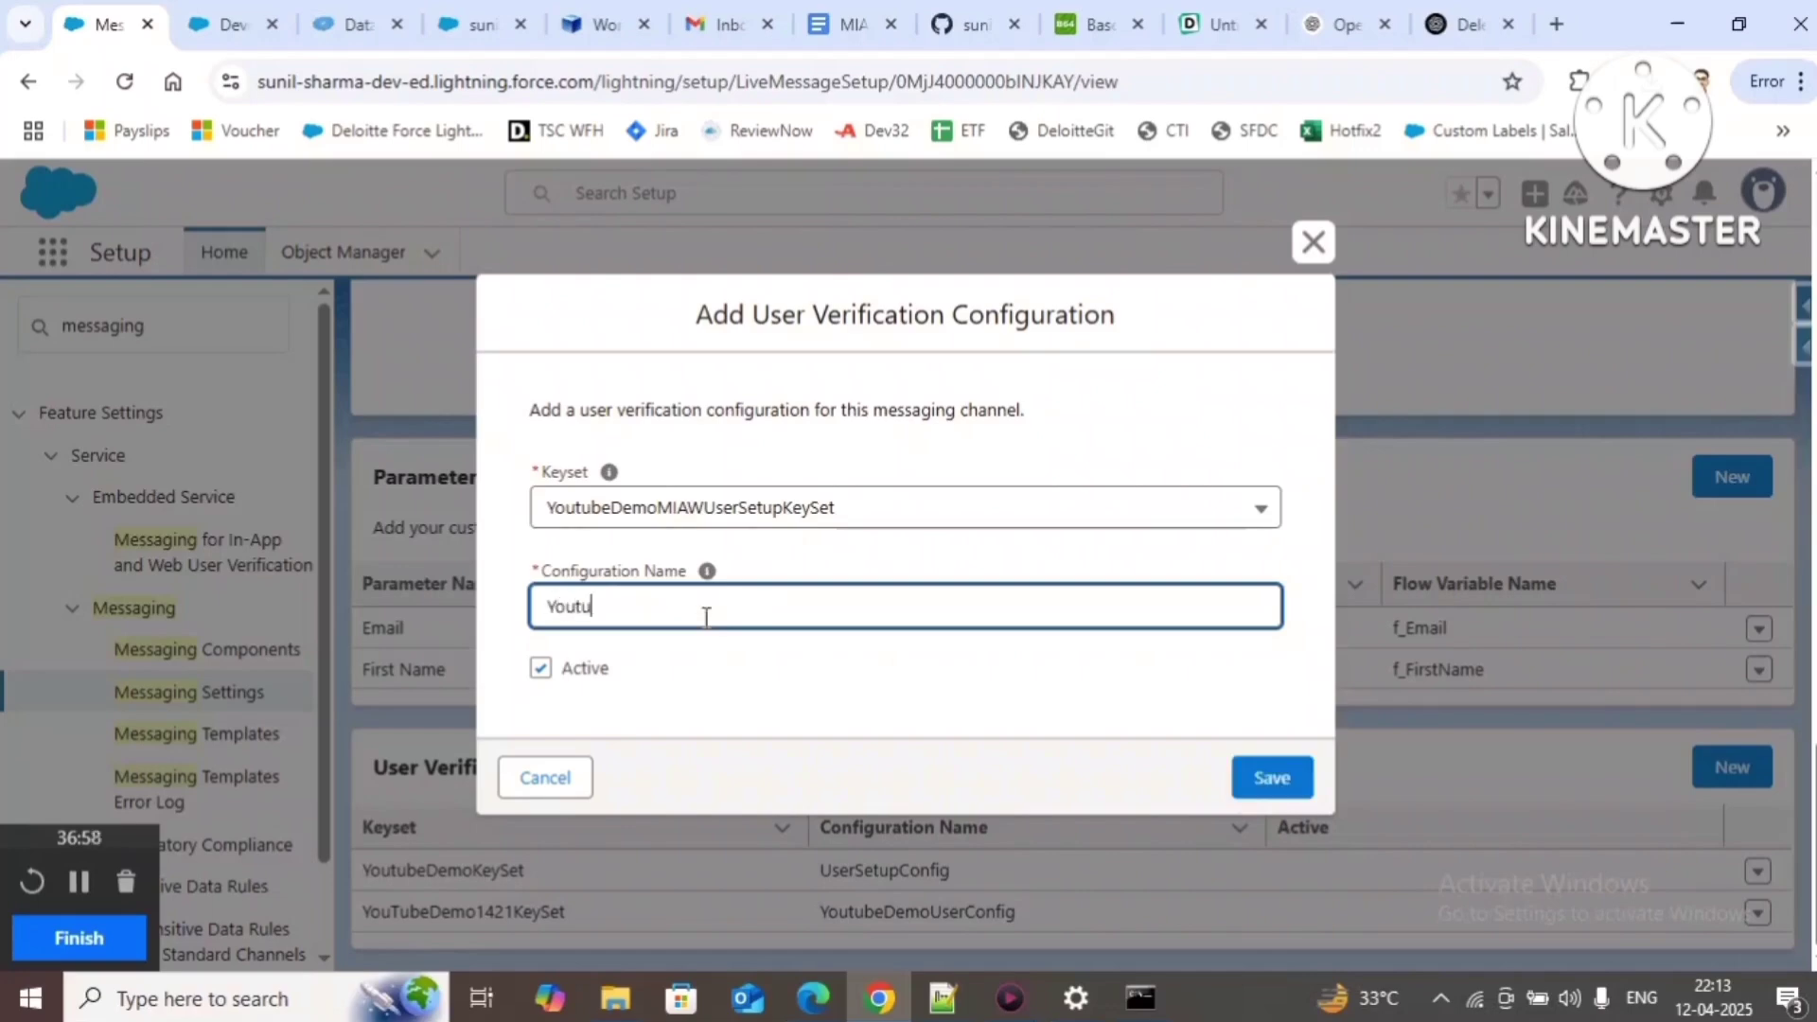
type("beDemoMIAWUserSetupConfig")
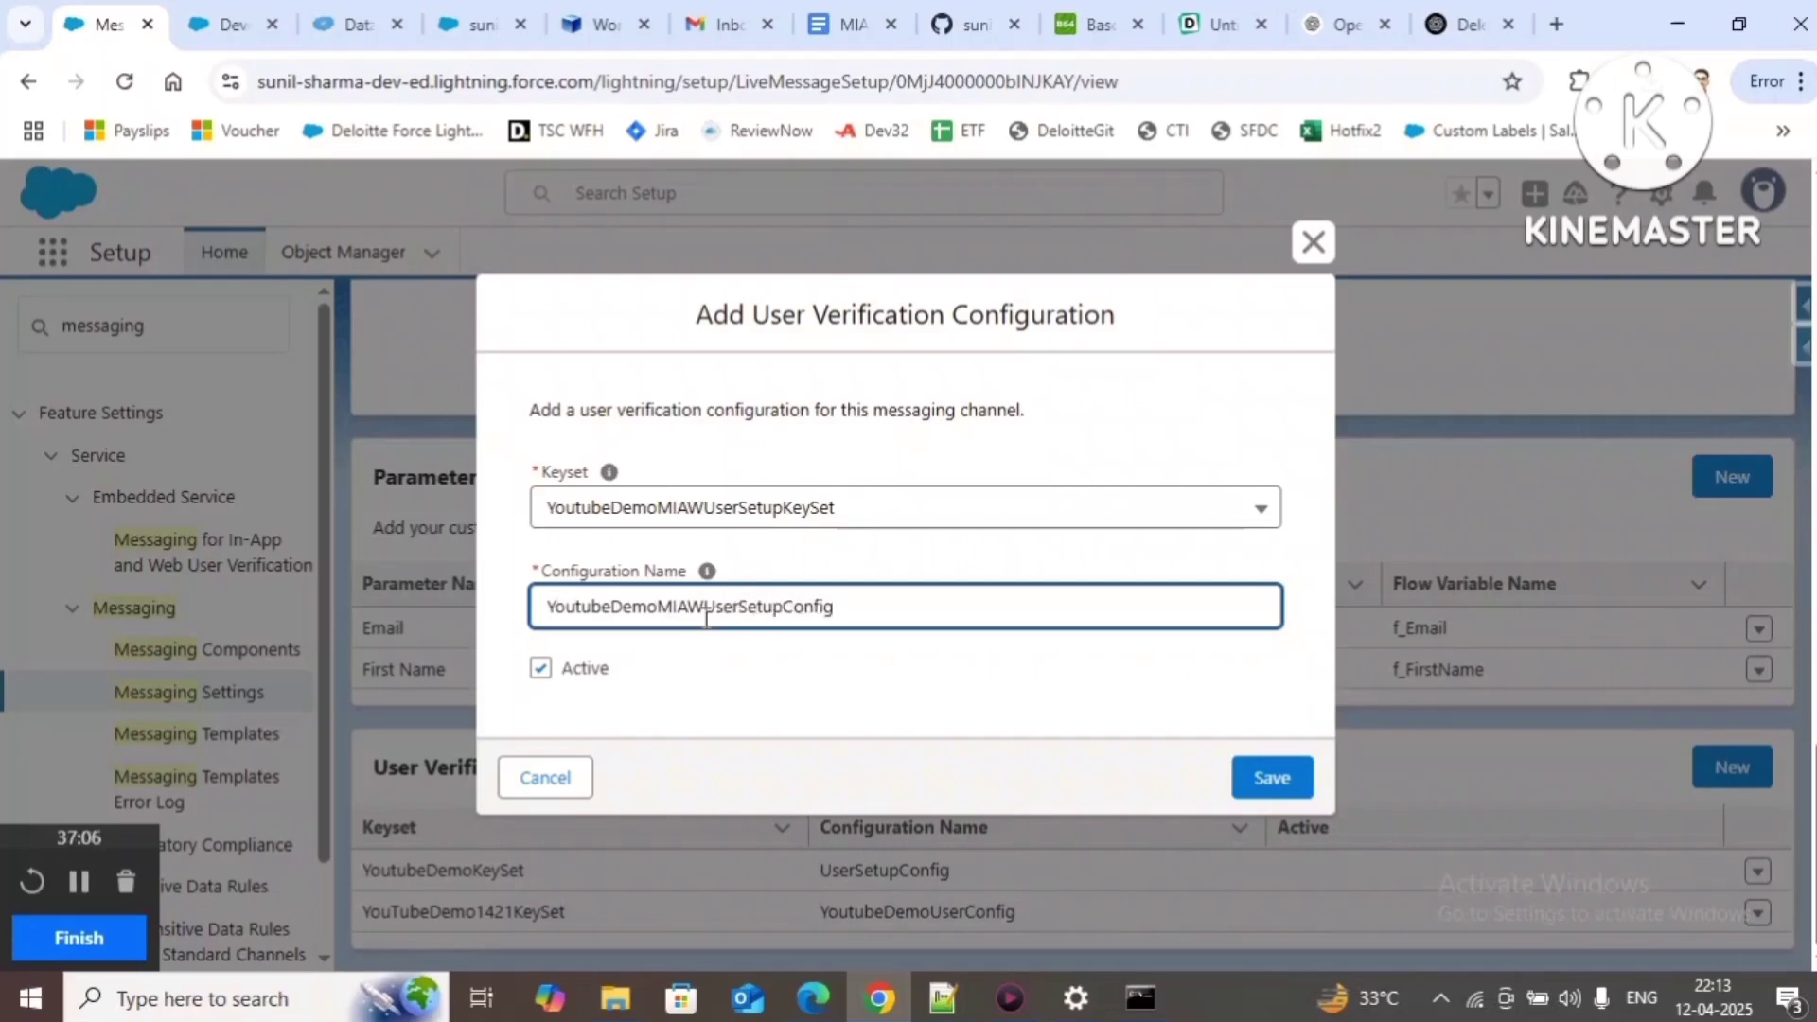
key("ctrl+a")
key("ctrl+c")
left_click(1289, 774)
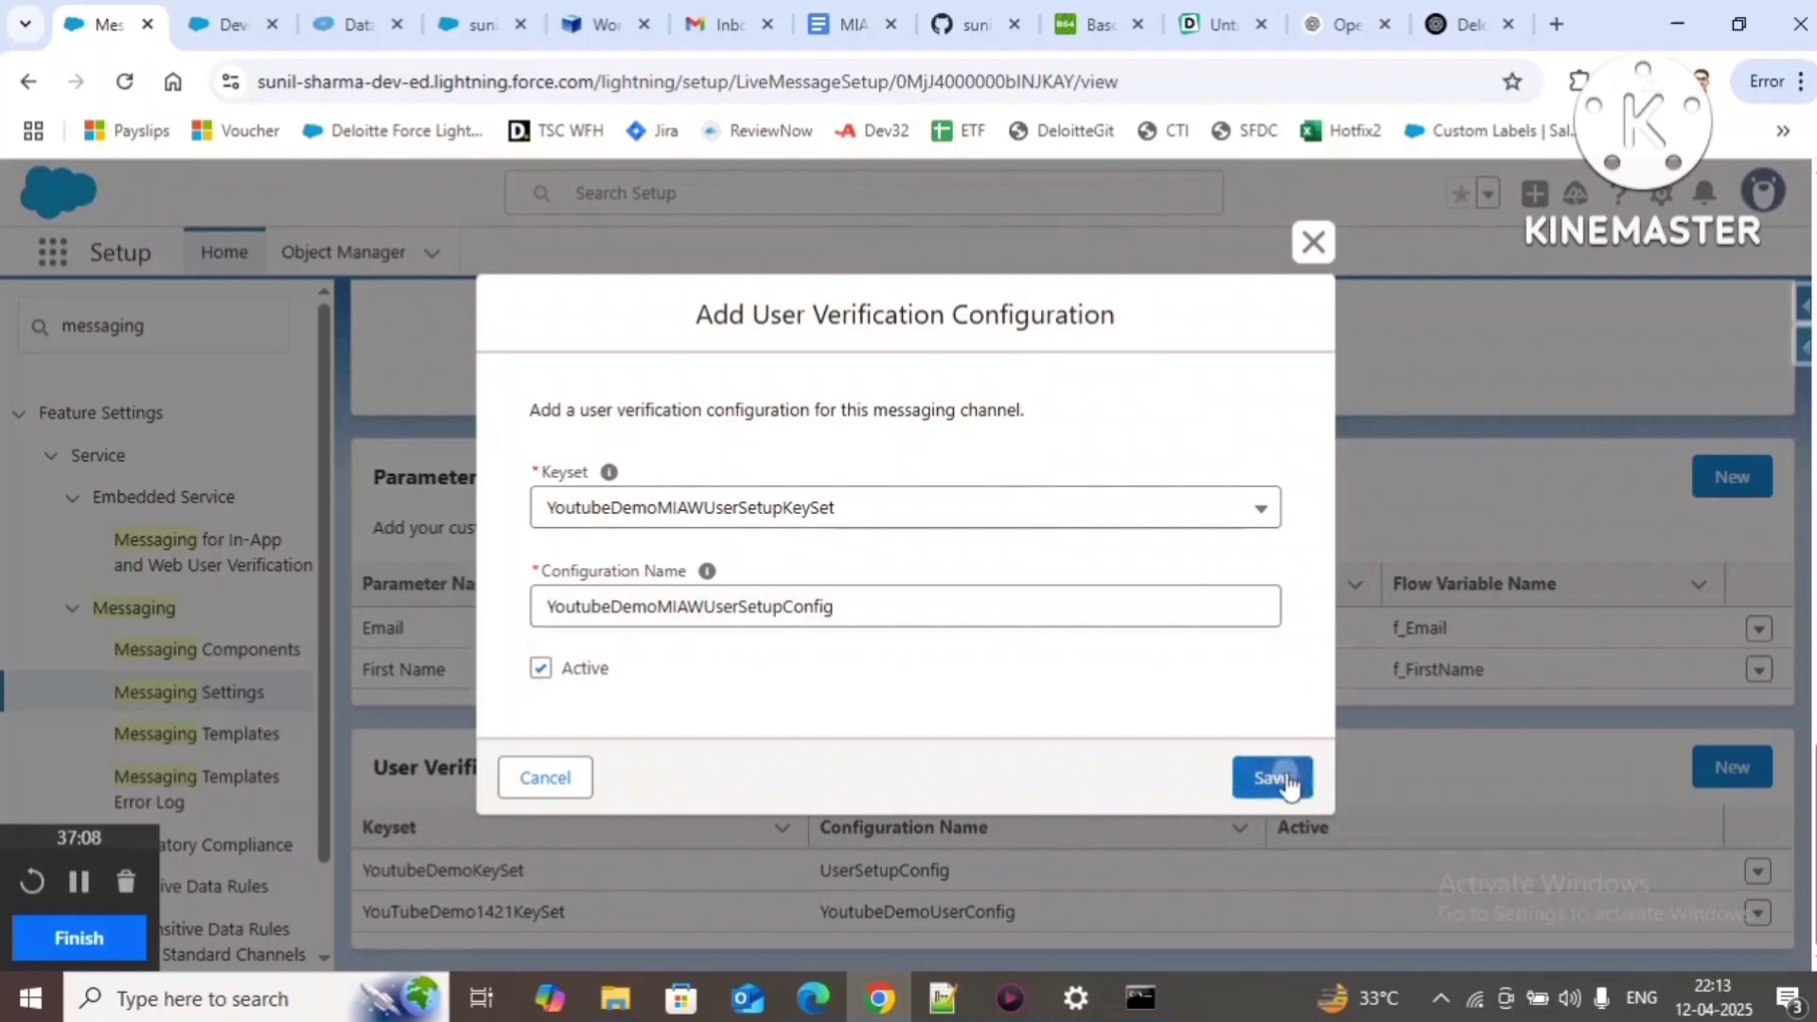
left_click(973, 1013)
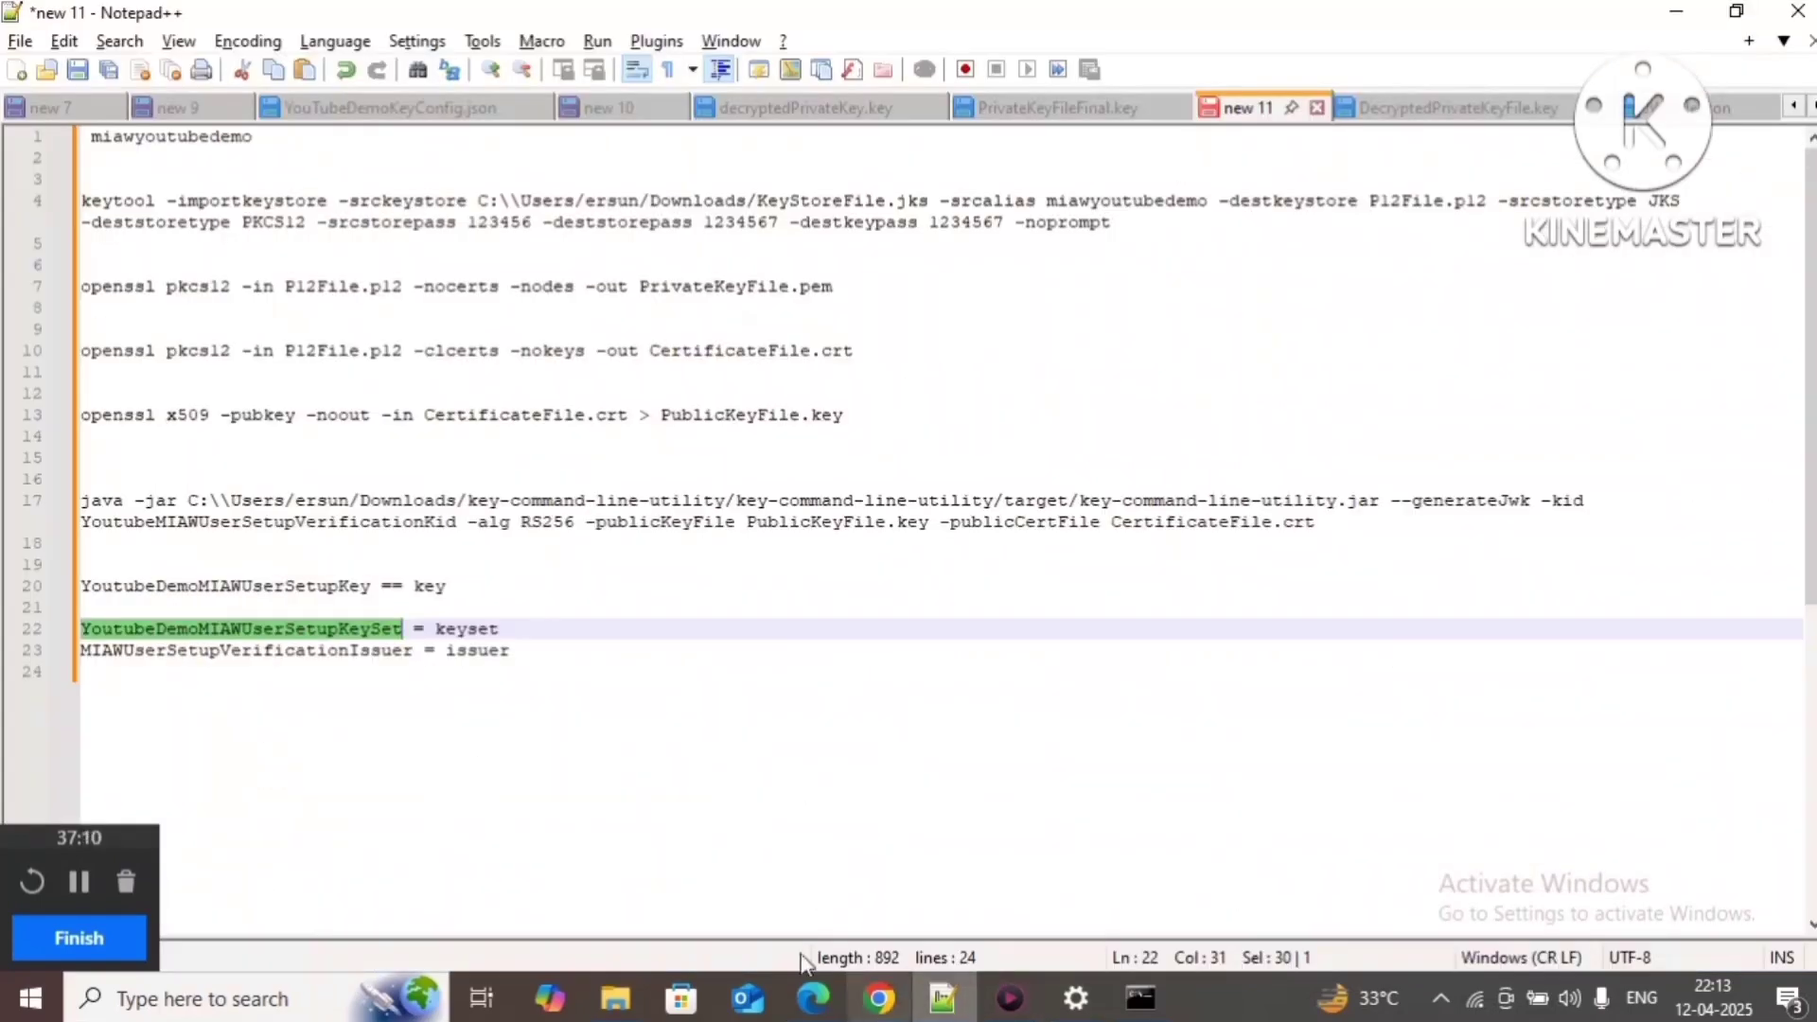
Step: Add 'YoutubeDemoMIAWUserSetupConfig = setup config' below the issuer line in the notes
left_click(533, 651)
key("Return")
key("Return")
key("ctrl+v")
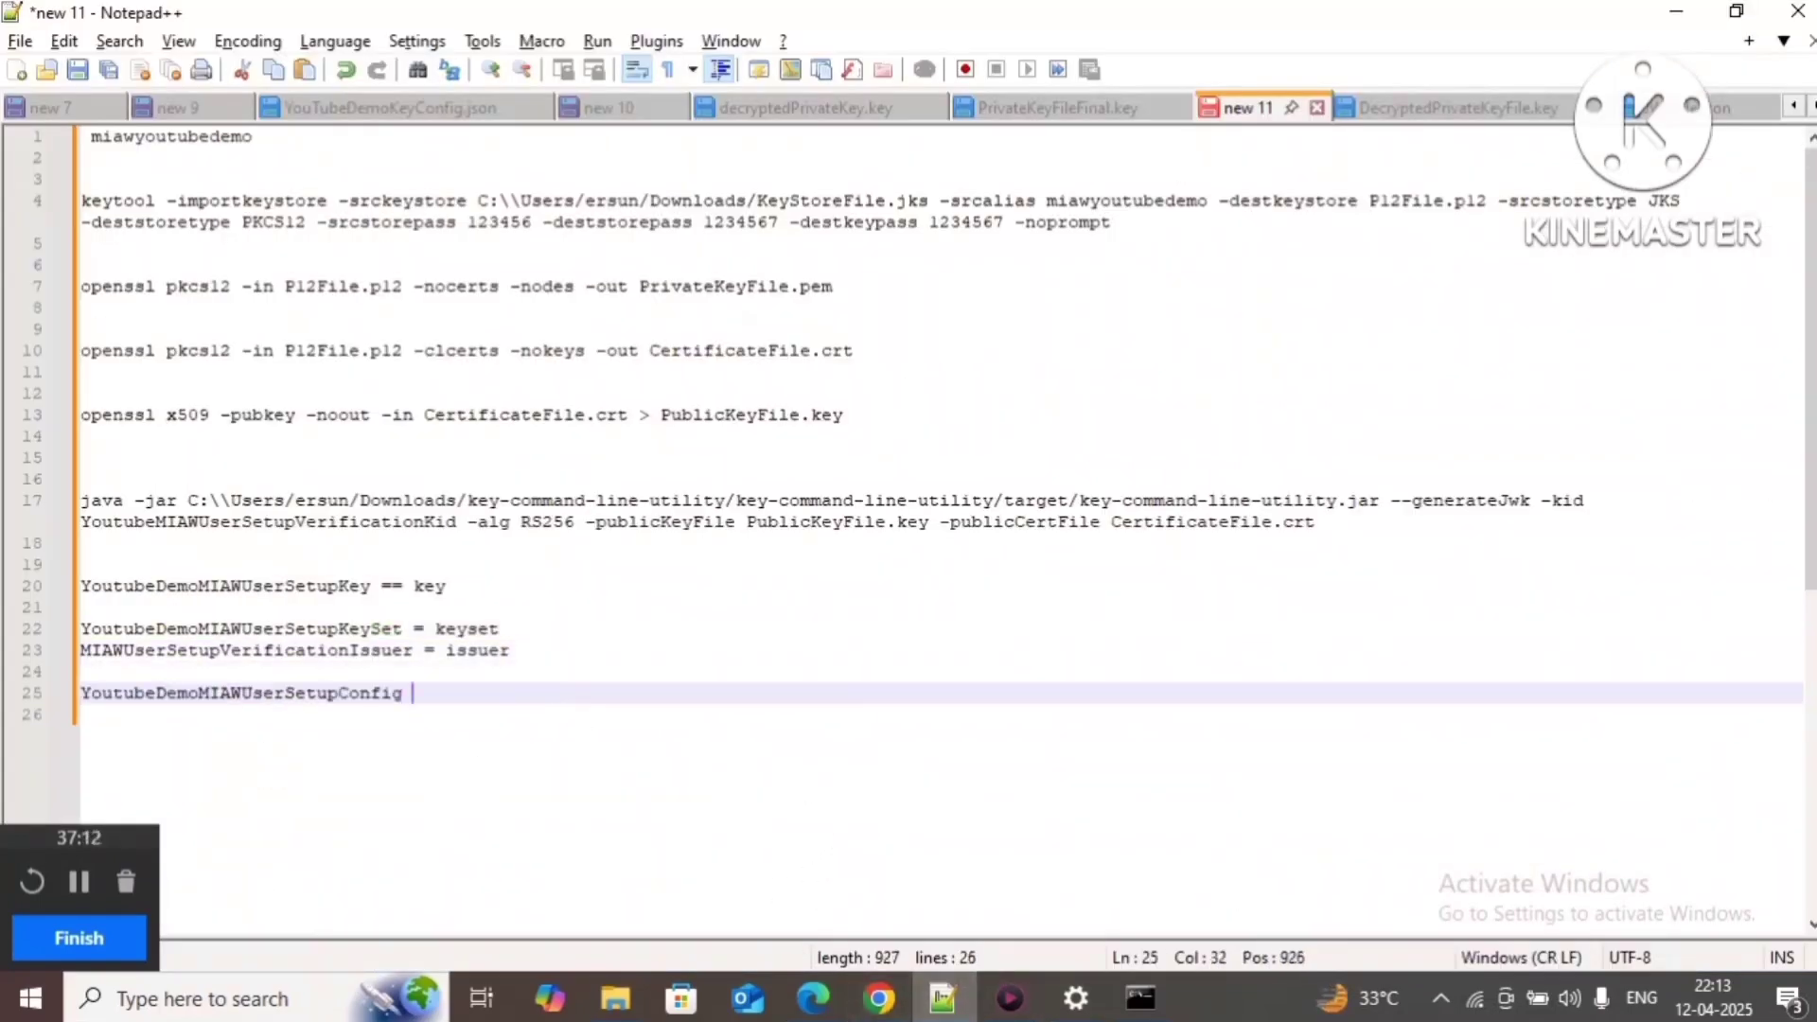
type("= setup config")
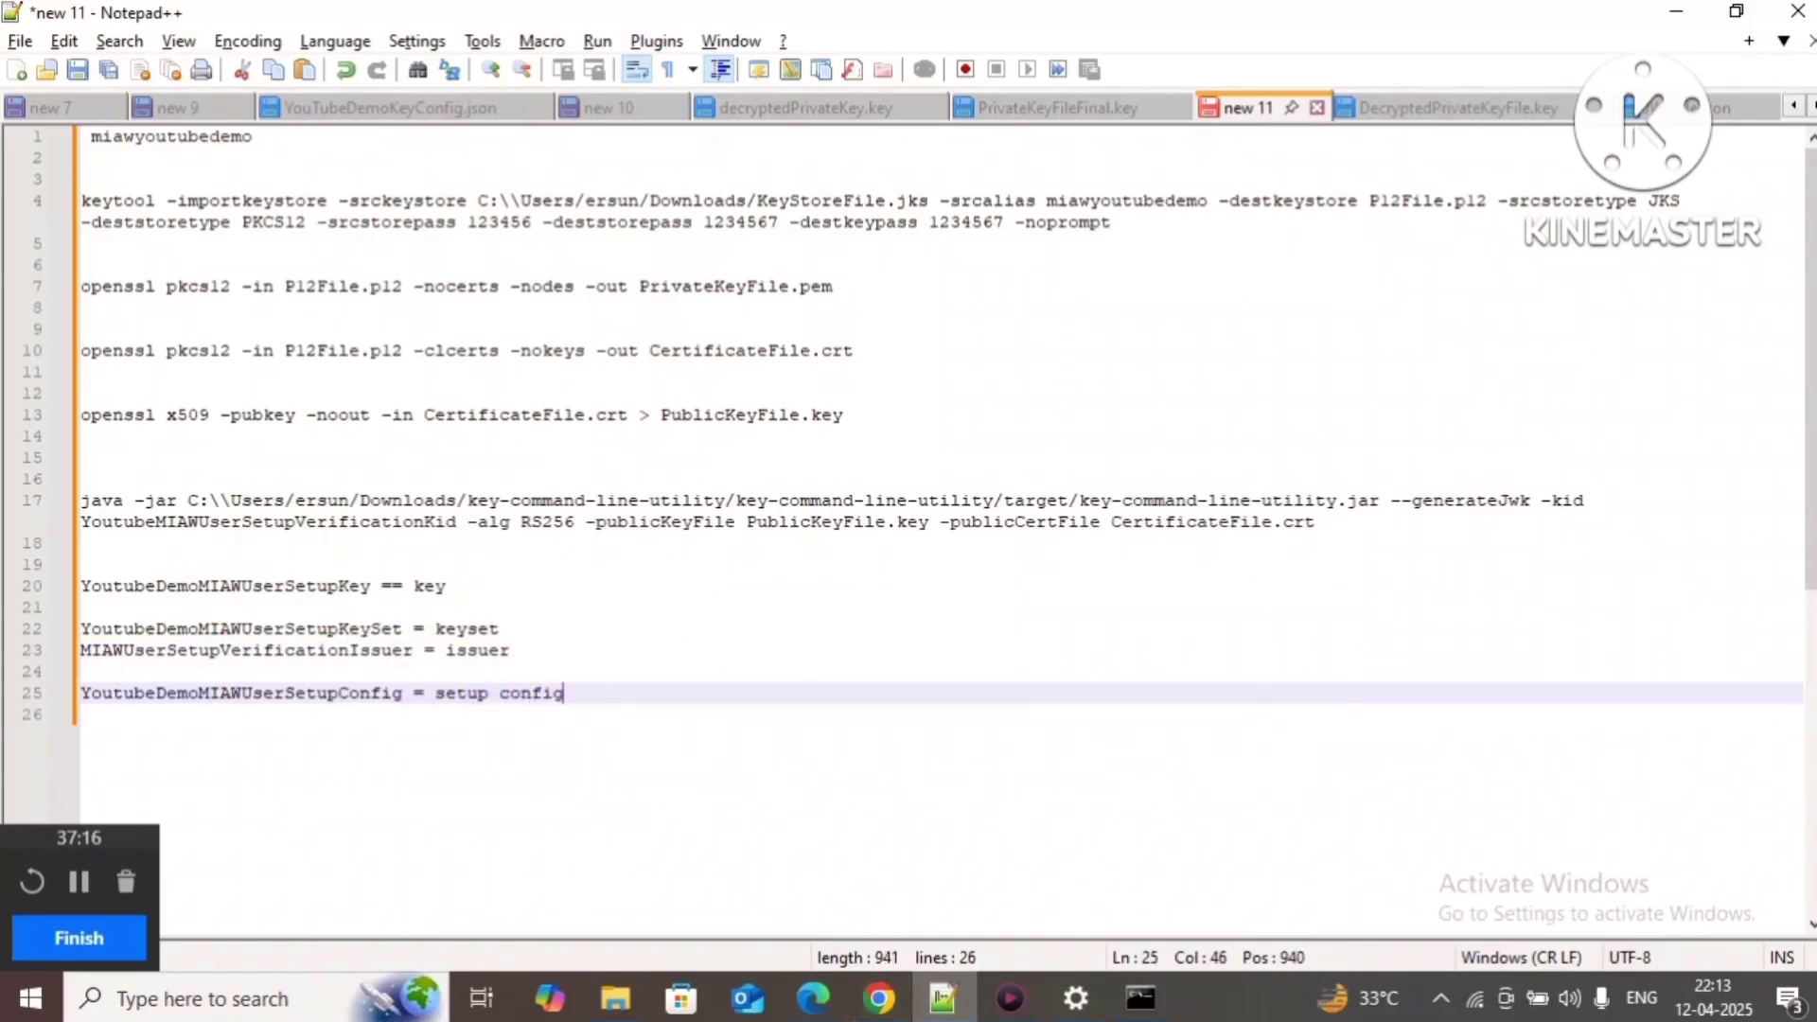
key("Return")
key("Return")
key("alt+Tab")
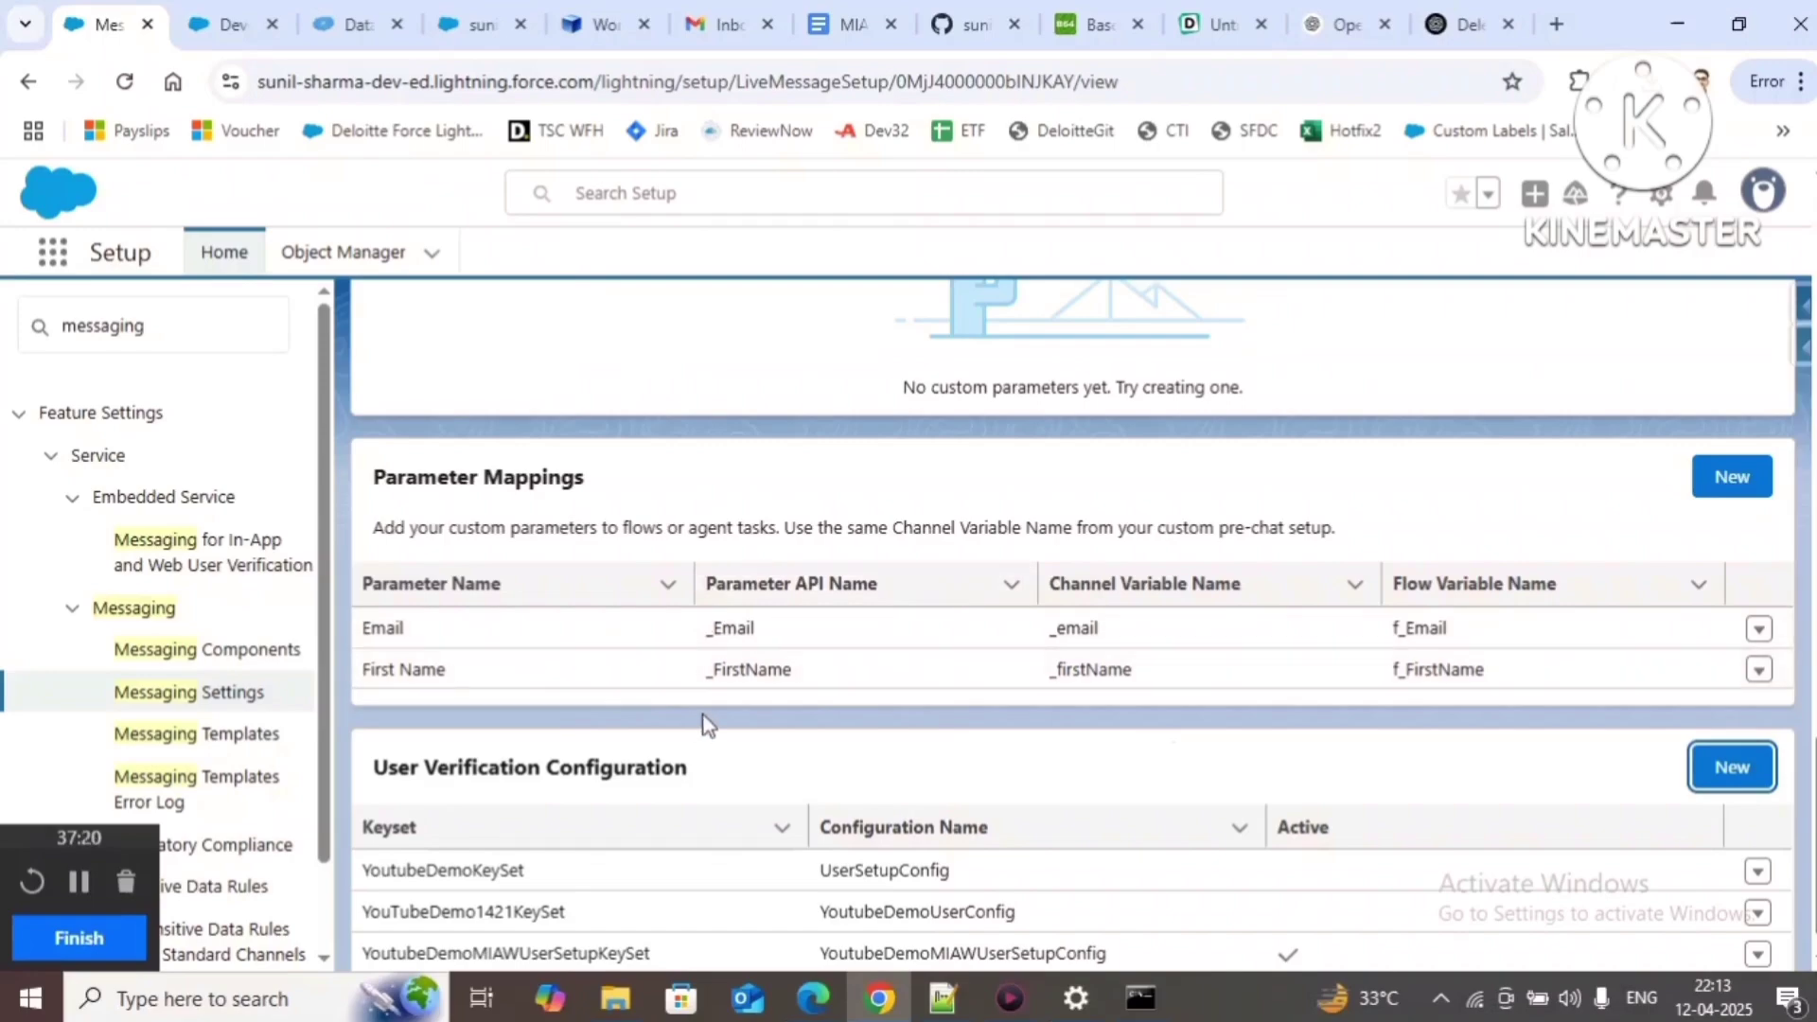
Step: Check the MIAW User Setup guide, then resume the idle Developer Console session
left_click(846, 24)
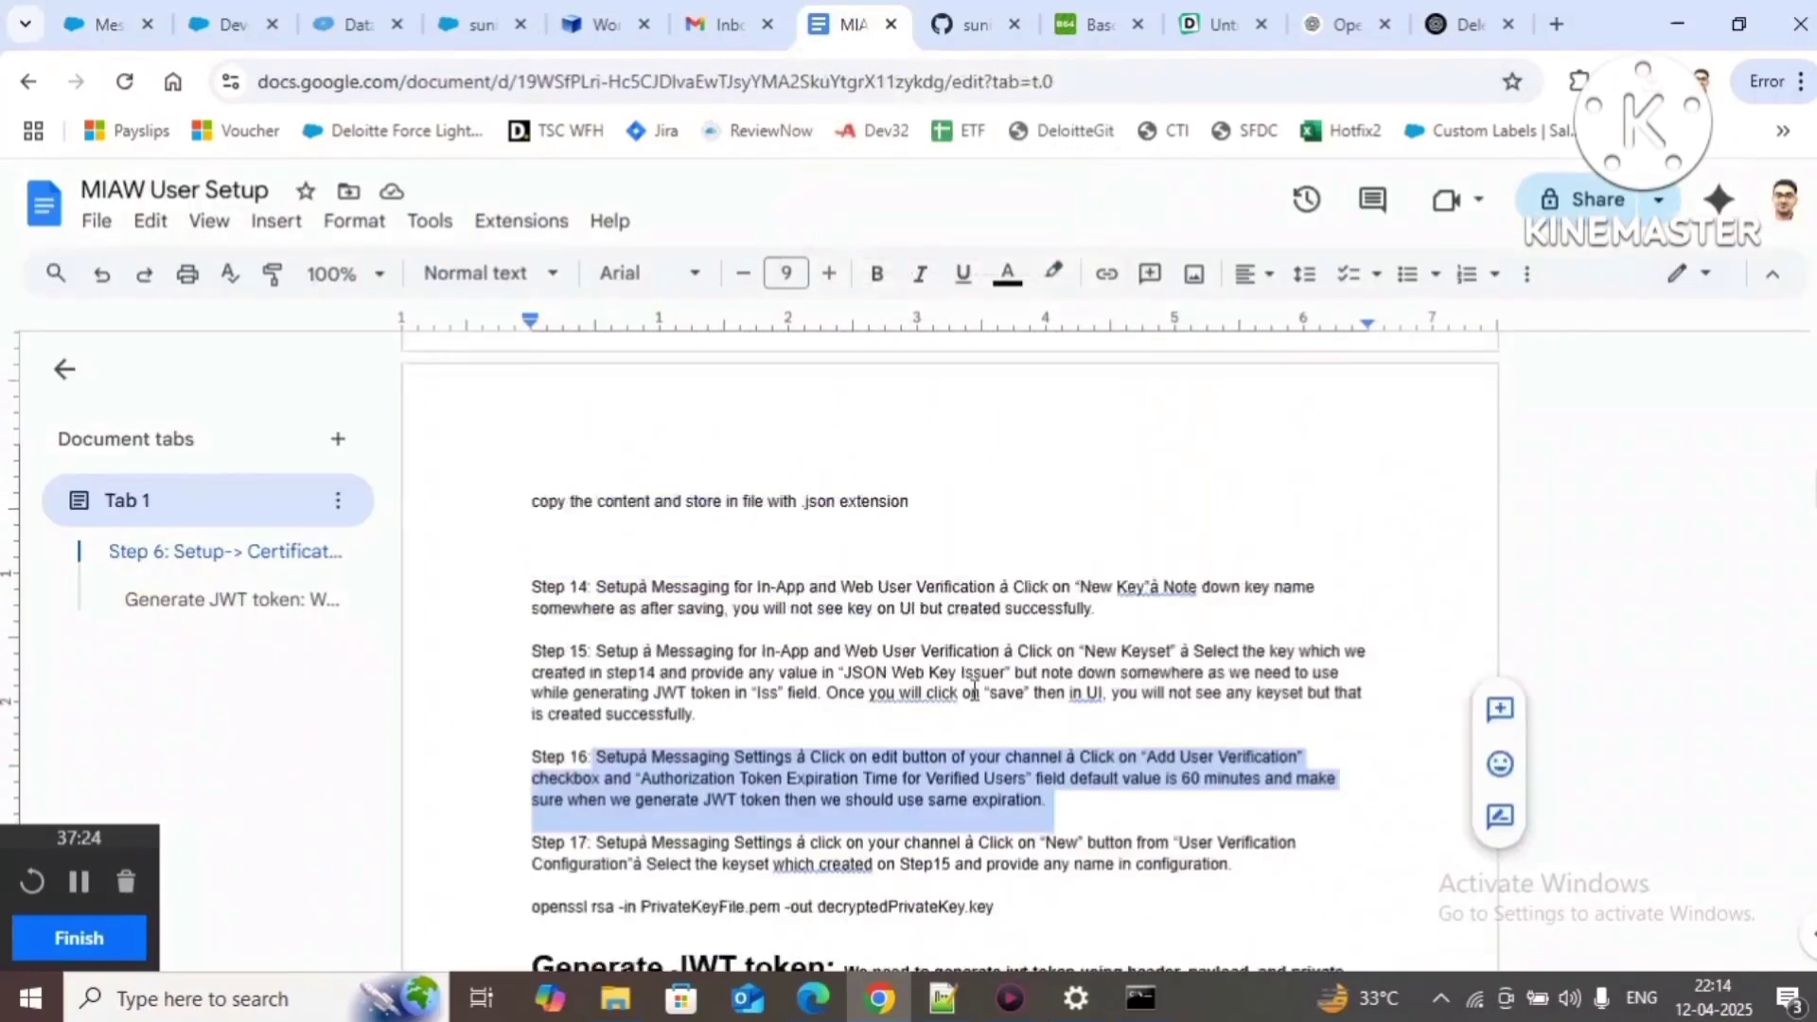
scroll(915, 713, "up", 15)
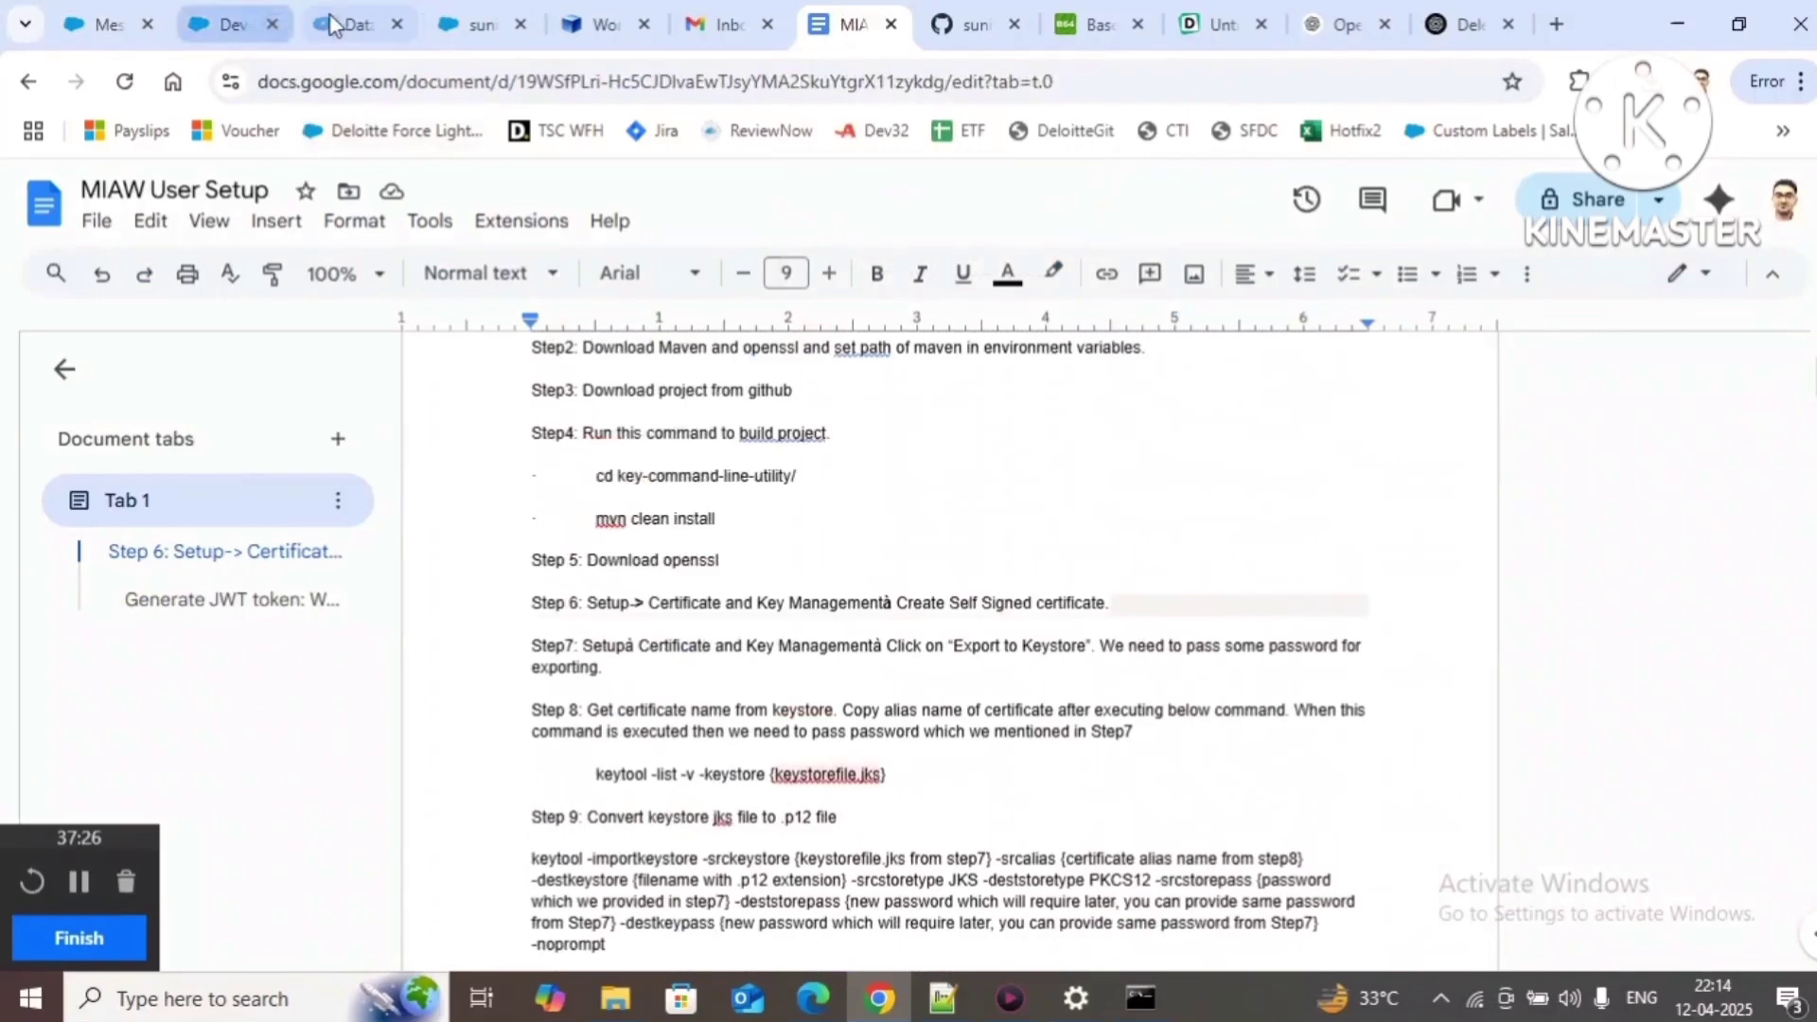
left_click(248, 19)
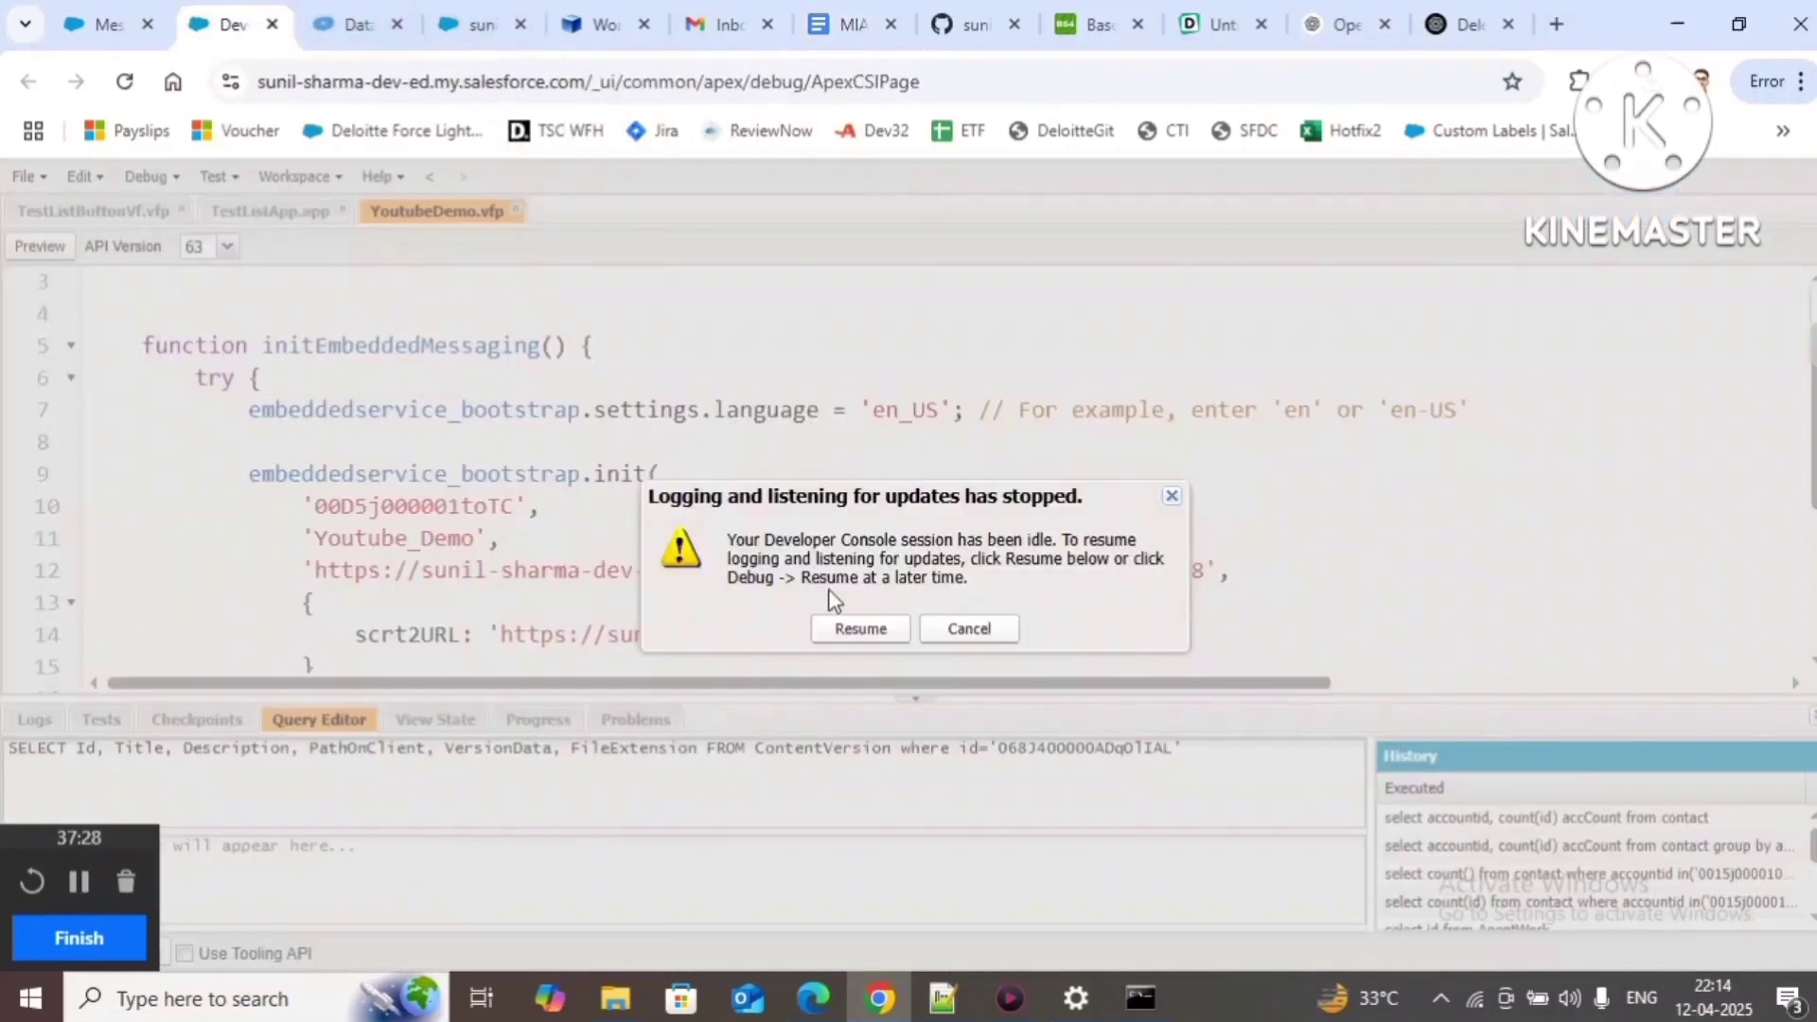
left_click(833, 629)
scroll(788, 512, "up", 2)
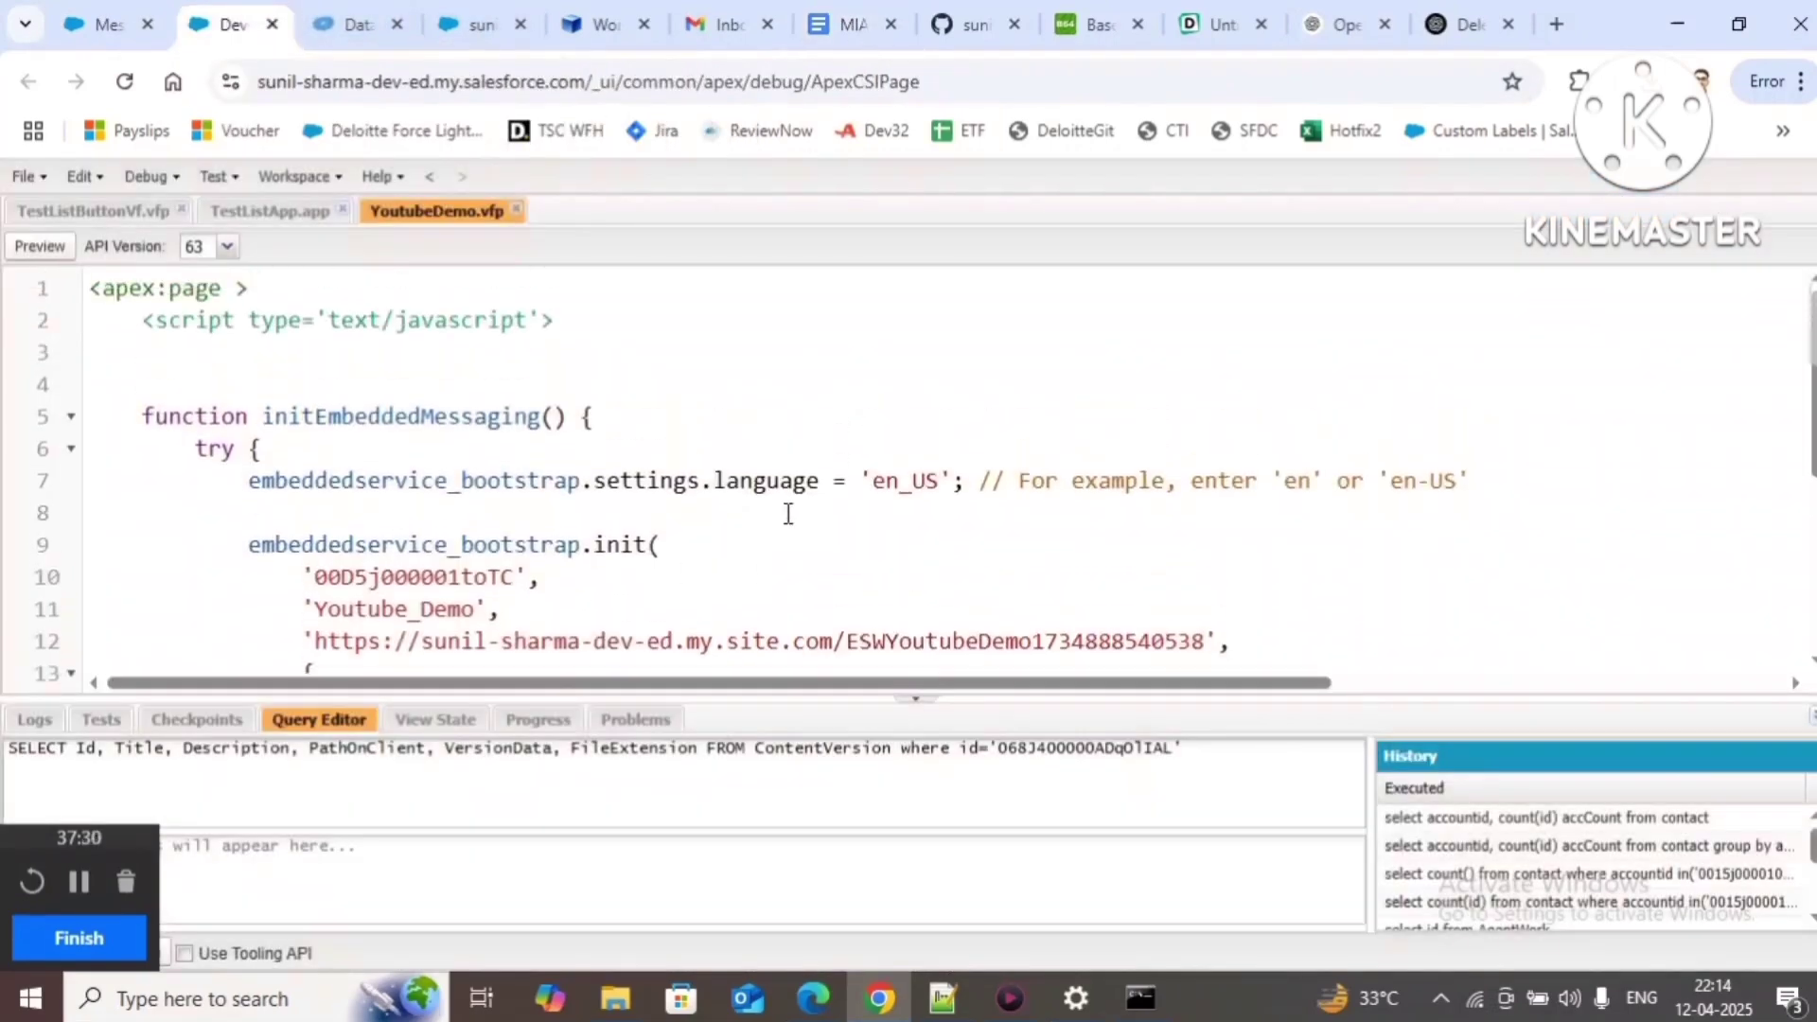
scroll(788, 511, "down", 4)
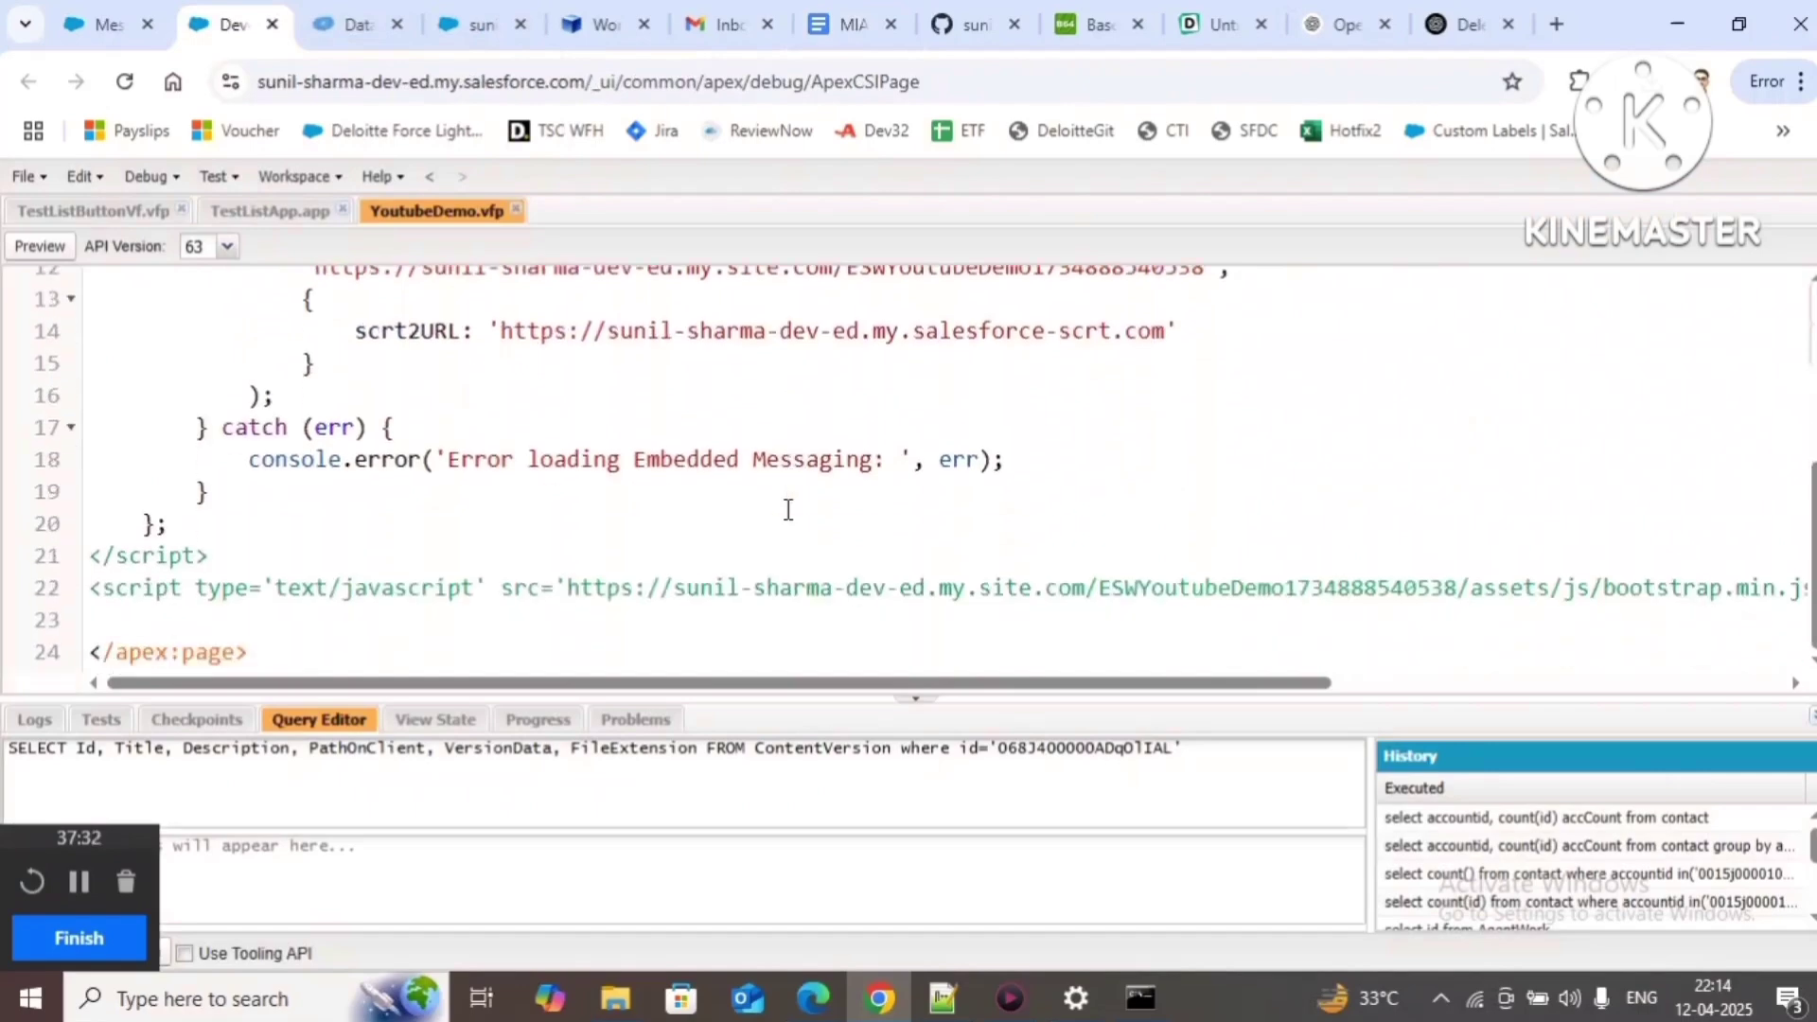
scroll(660, 468, "up", 4)
Step: Open the Youtube Demo deployment's chat code snippet via 'deploy', then view YoutubeDemo.vfp in Developer Console
left_click(104, 24)
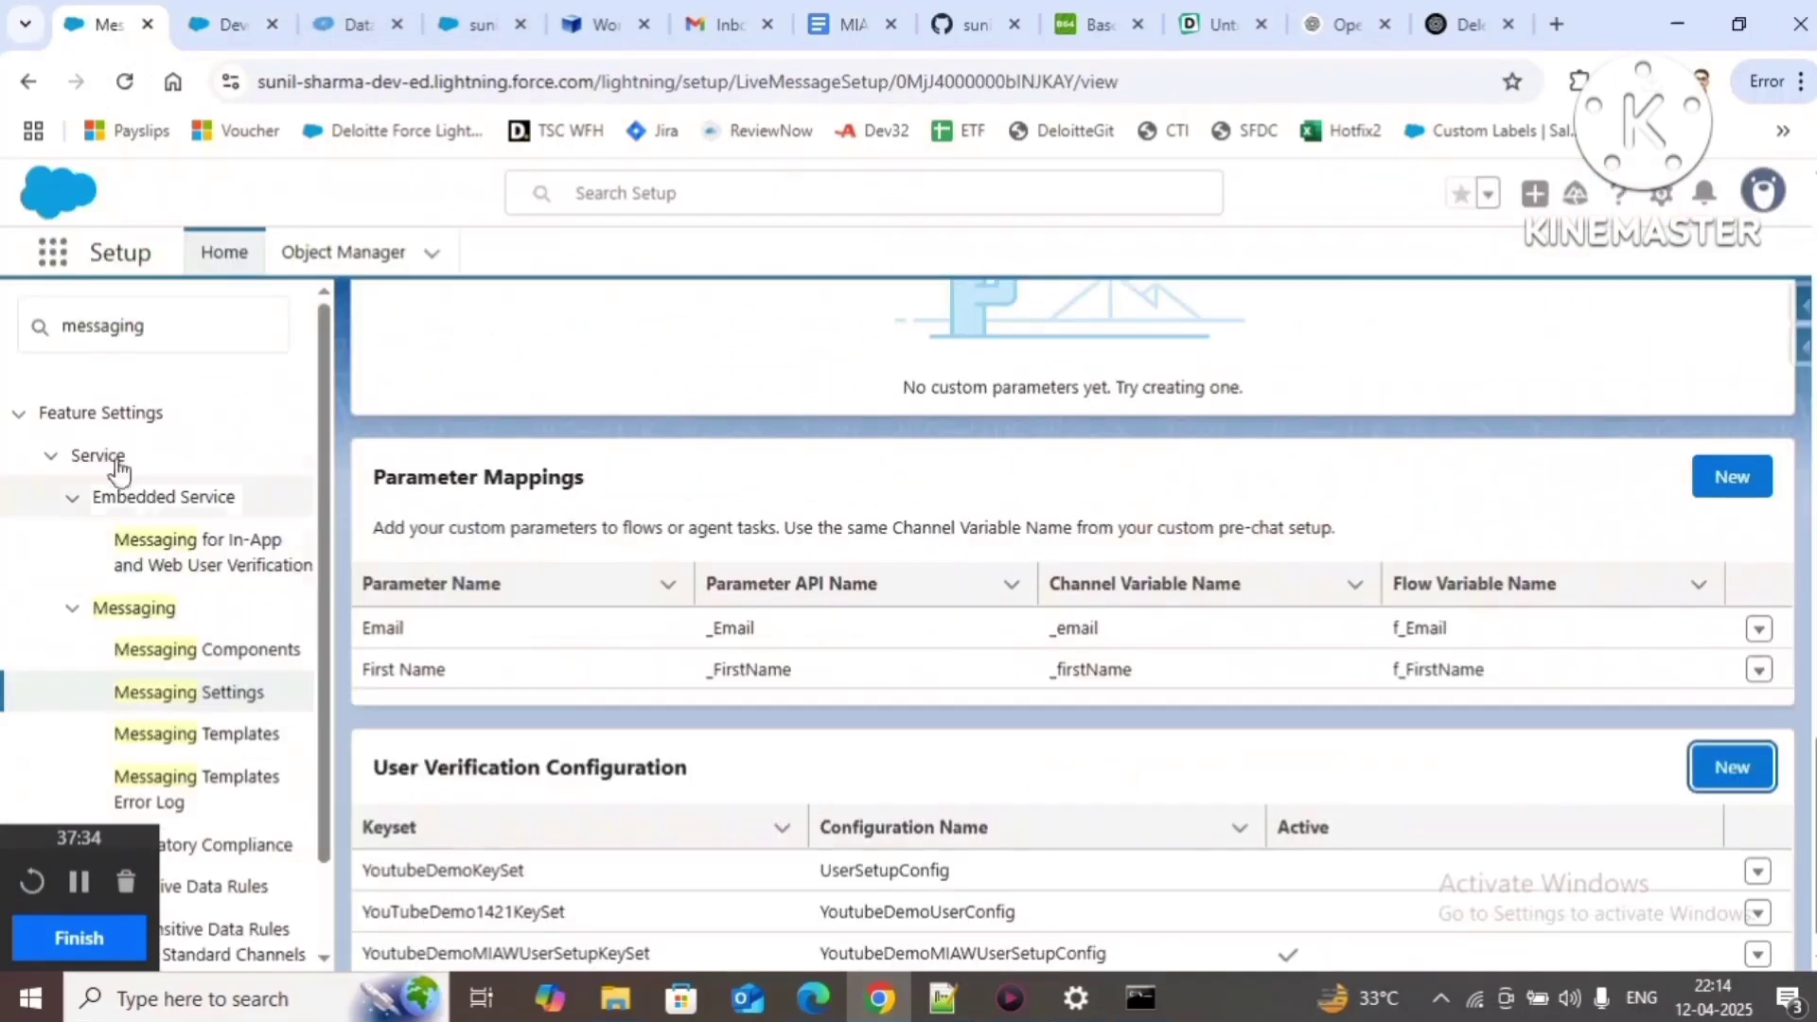
left_click_drag(180, 317, 5, 326)
type("de")
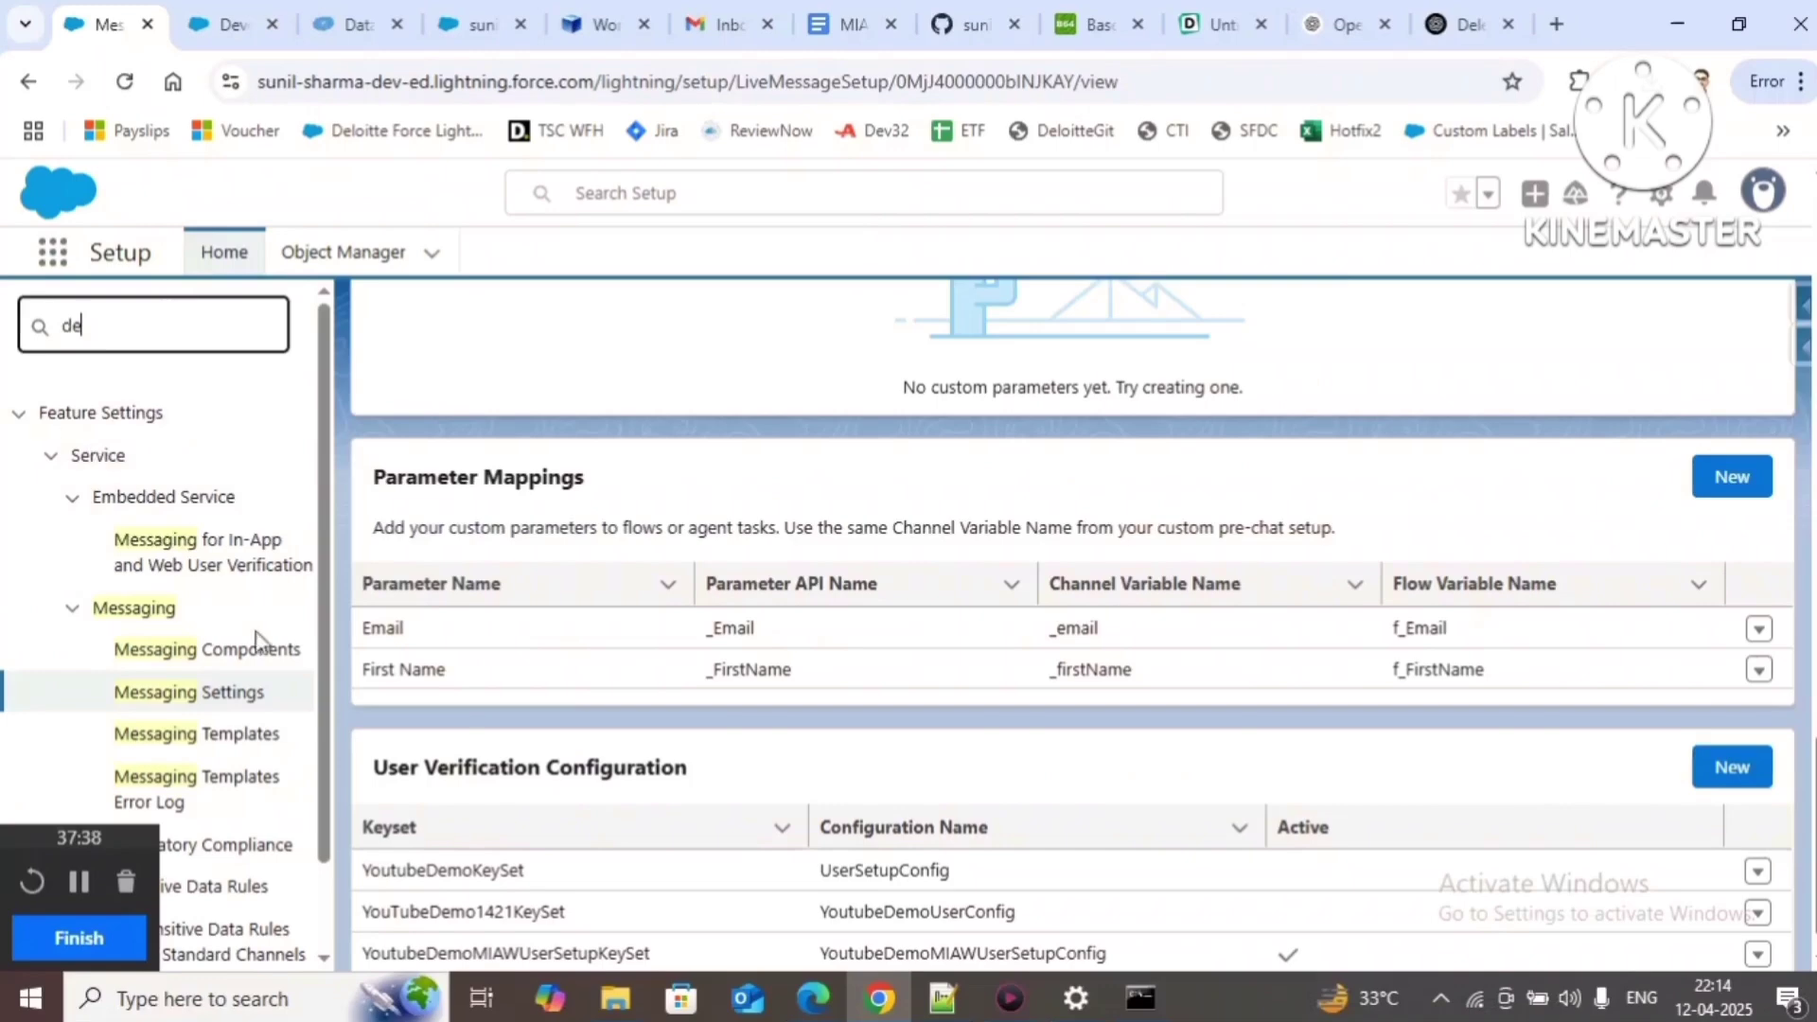
type("ploy")
left_click(173, 649)
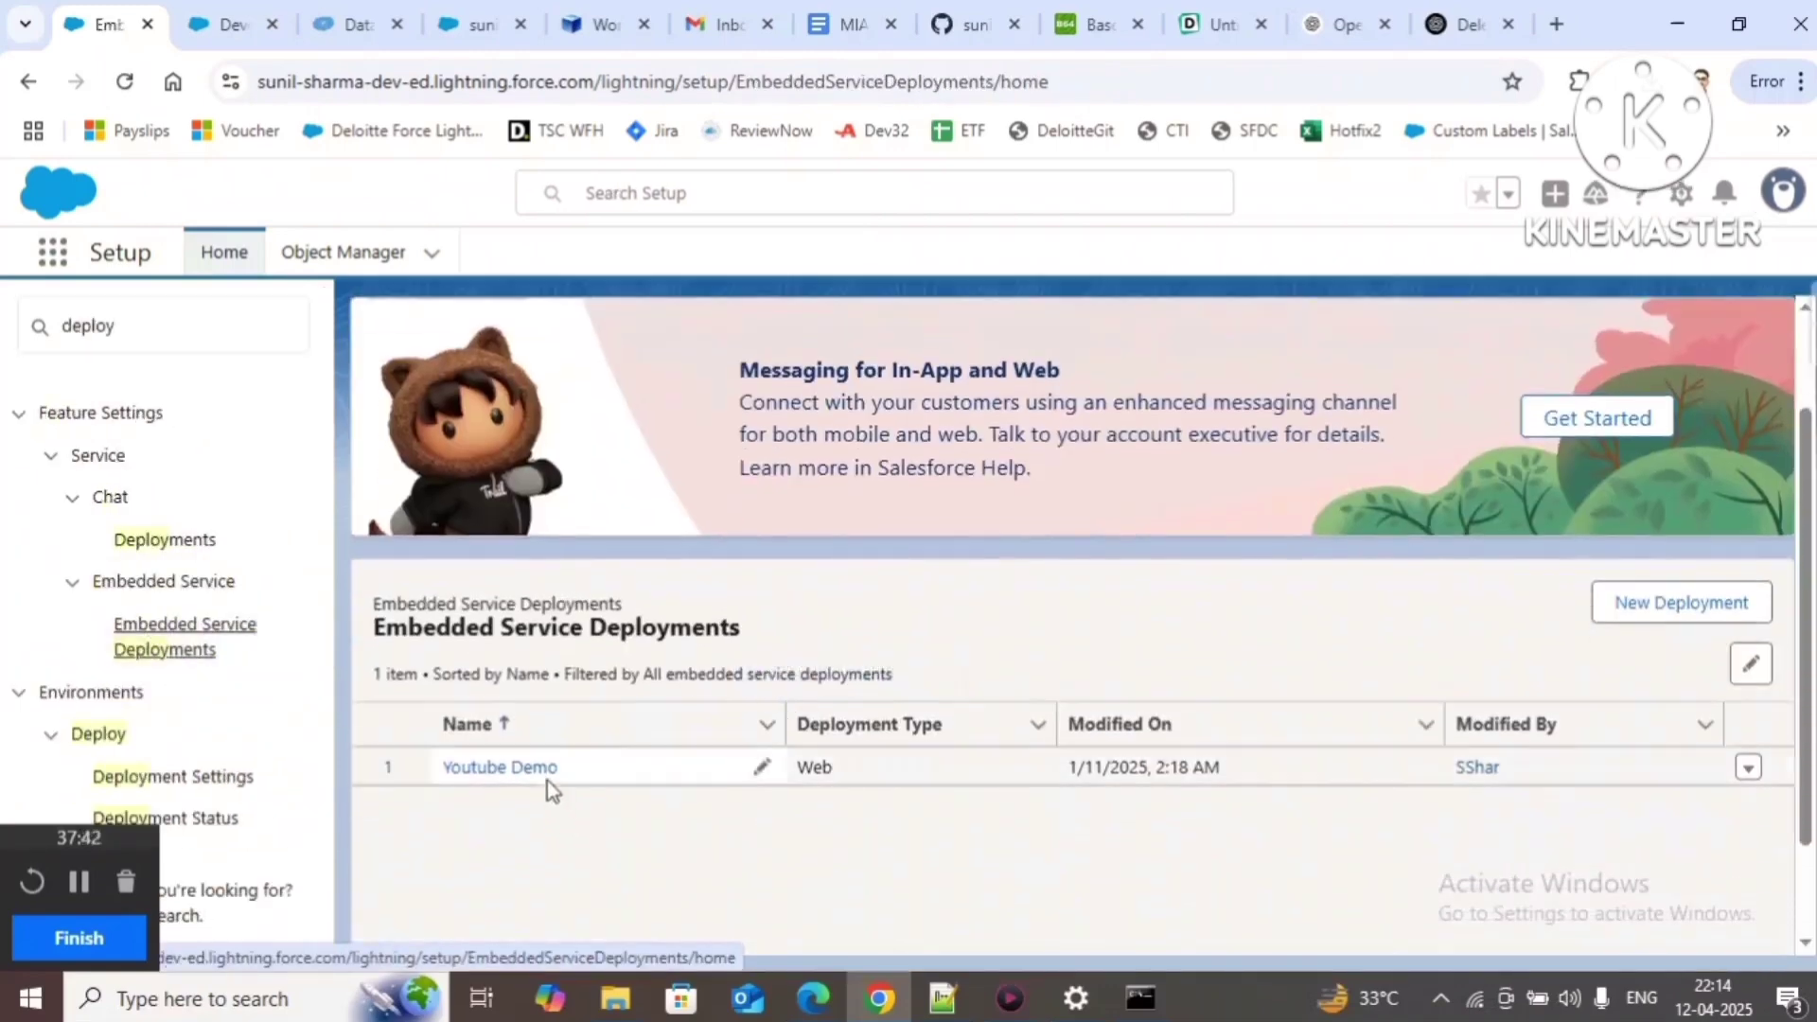
left_click(530, 768)
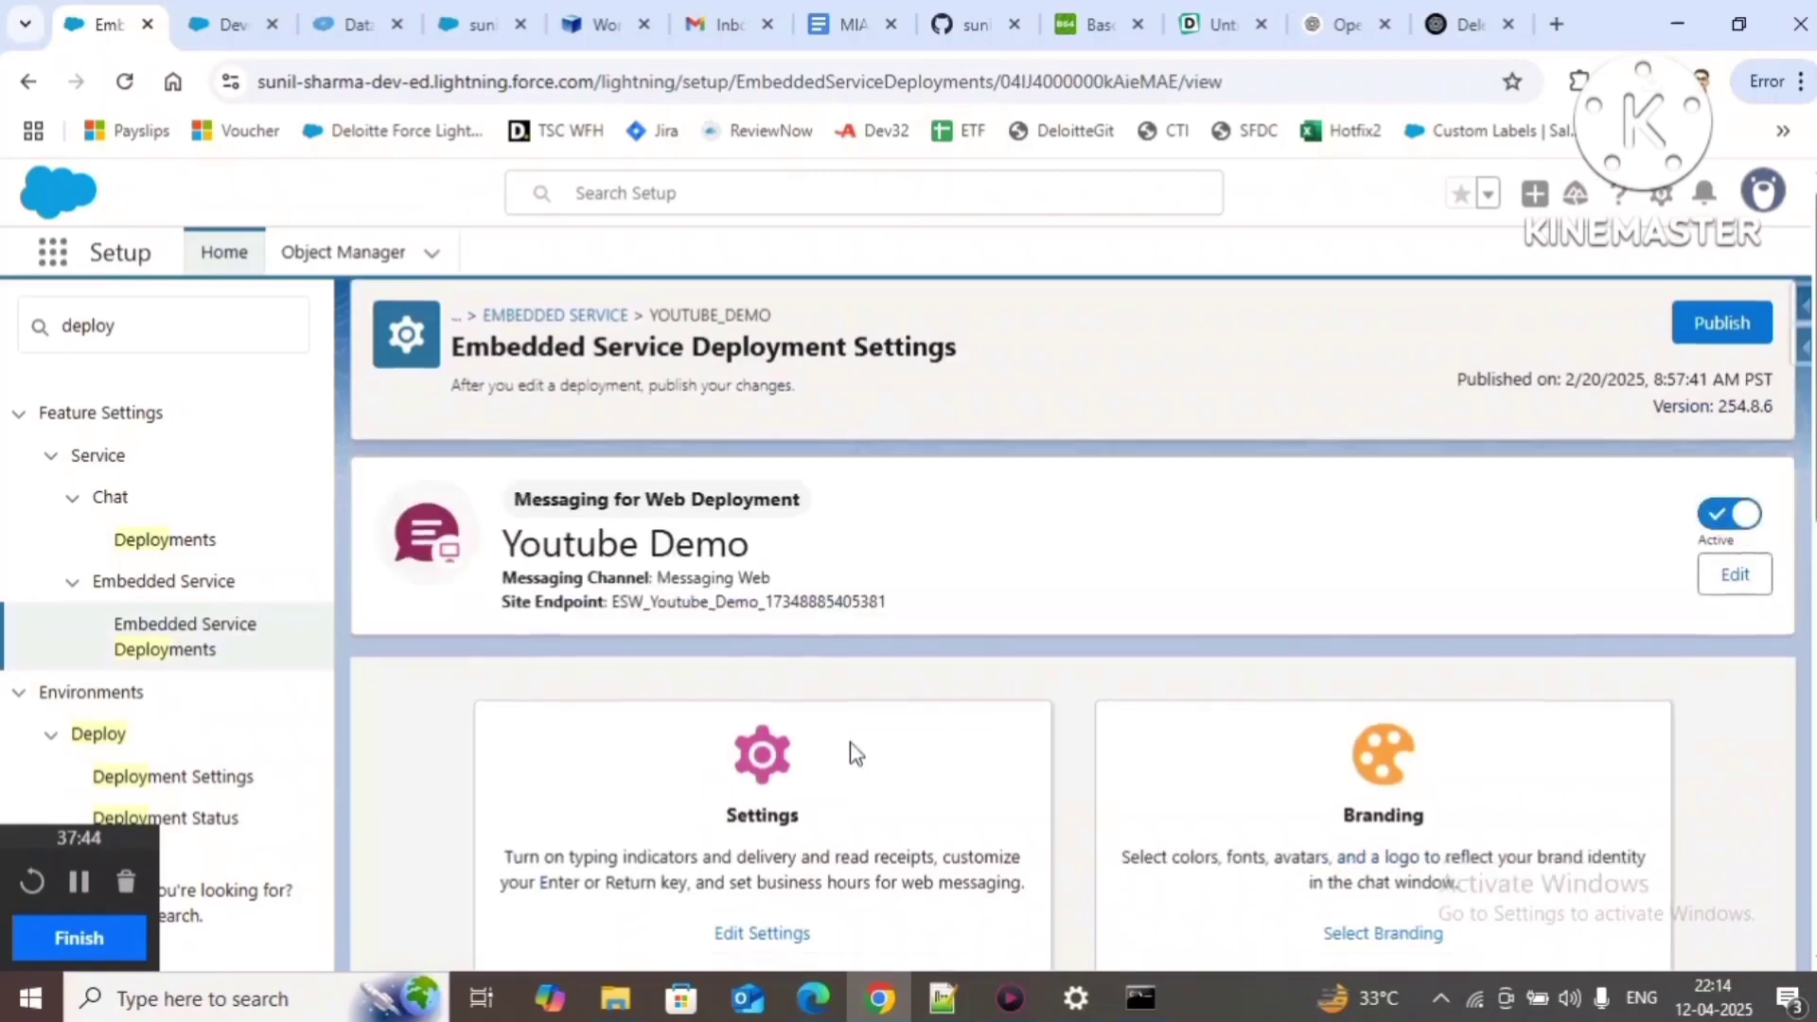
scroll(765, 615, "down", 10)
left_click(760, 555)
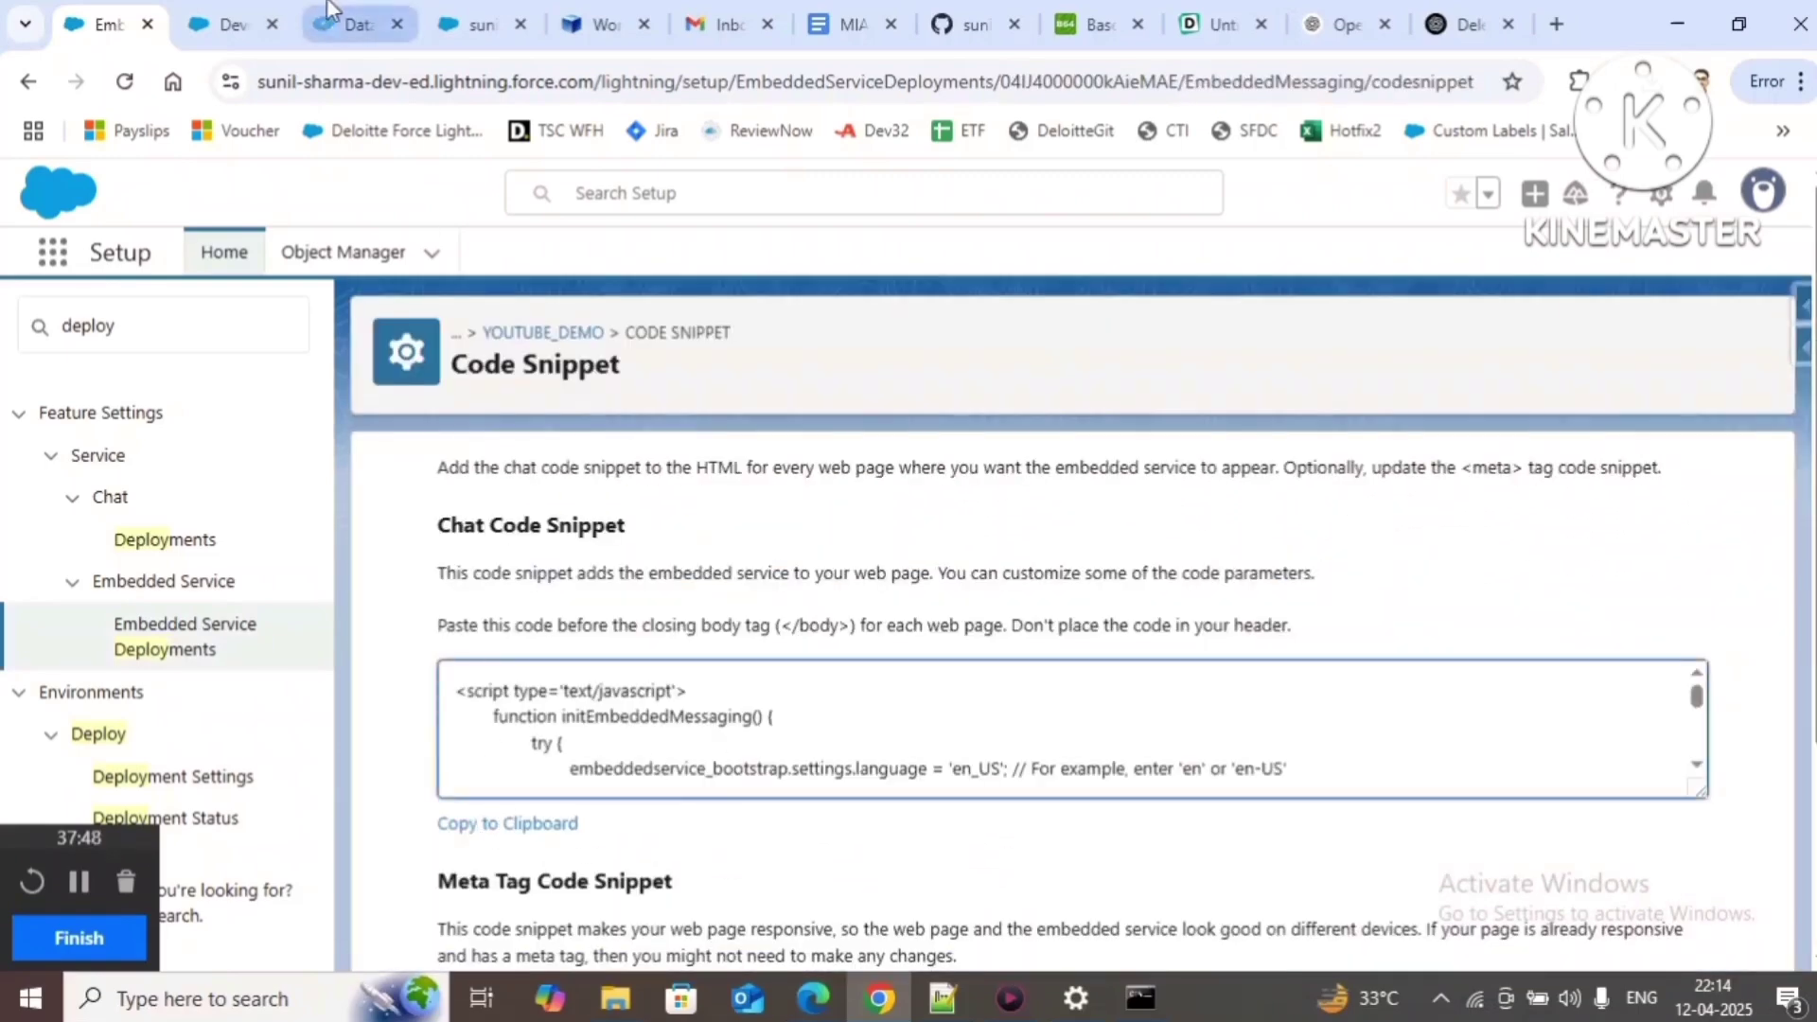
left_click(230, 24)
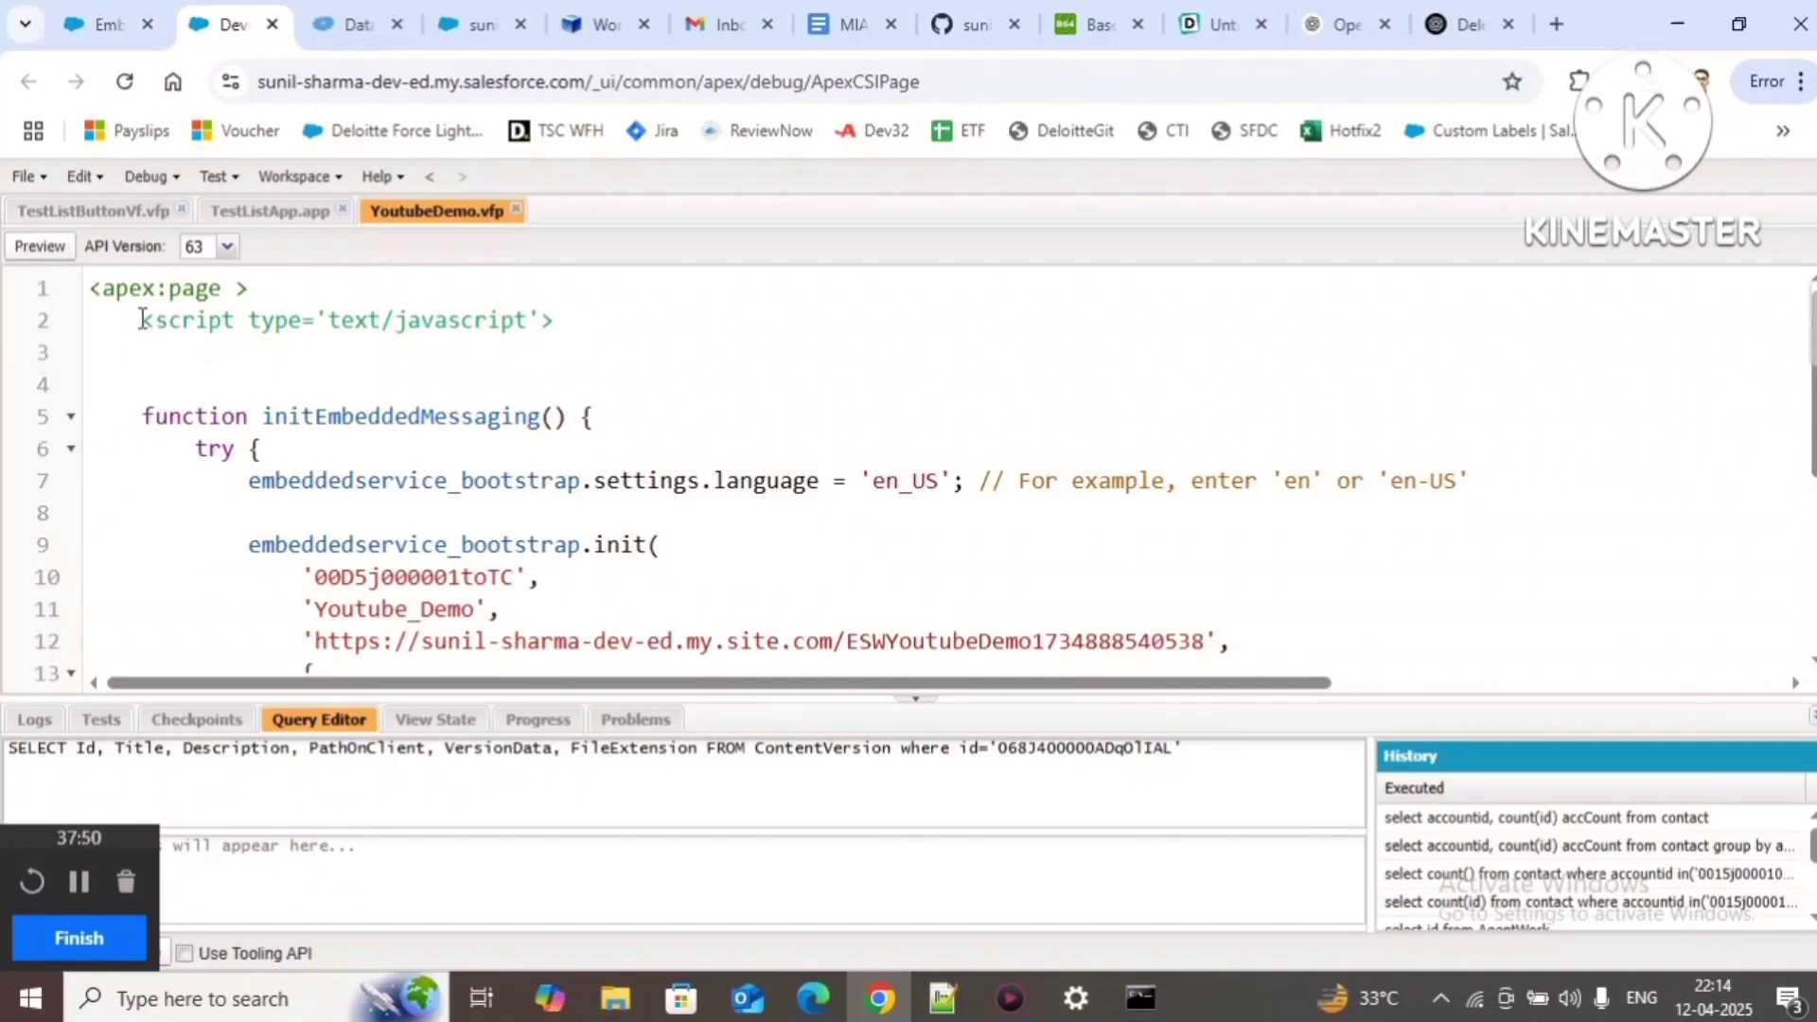
Step: Select the embedded messaging script in YoutubeDemo.vfp and preview the Visualforce page
left_click_drag(142, 319, 299, 754)
left_click_drag(321, 689, 1787, 604)
scroll(668, 610, "up", 4)
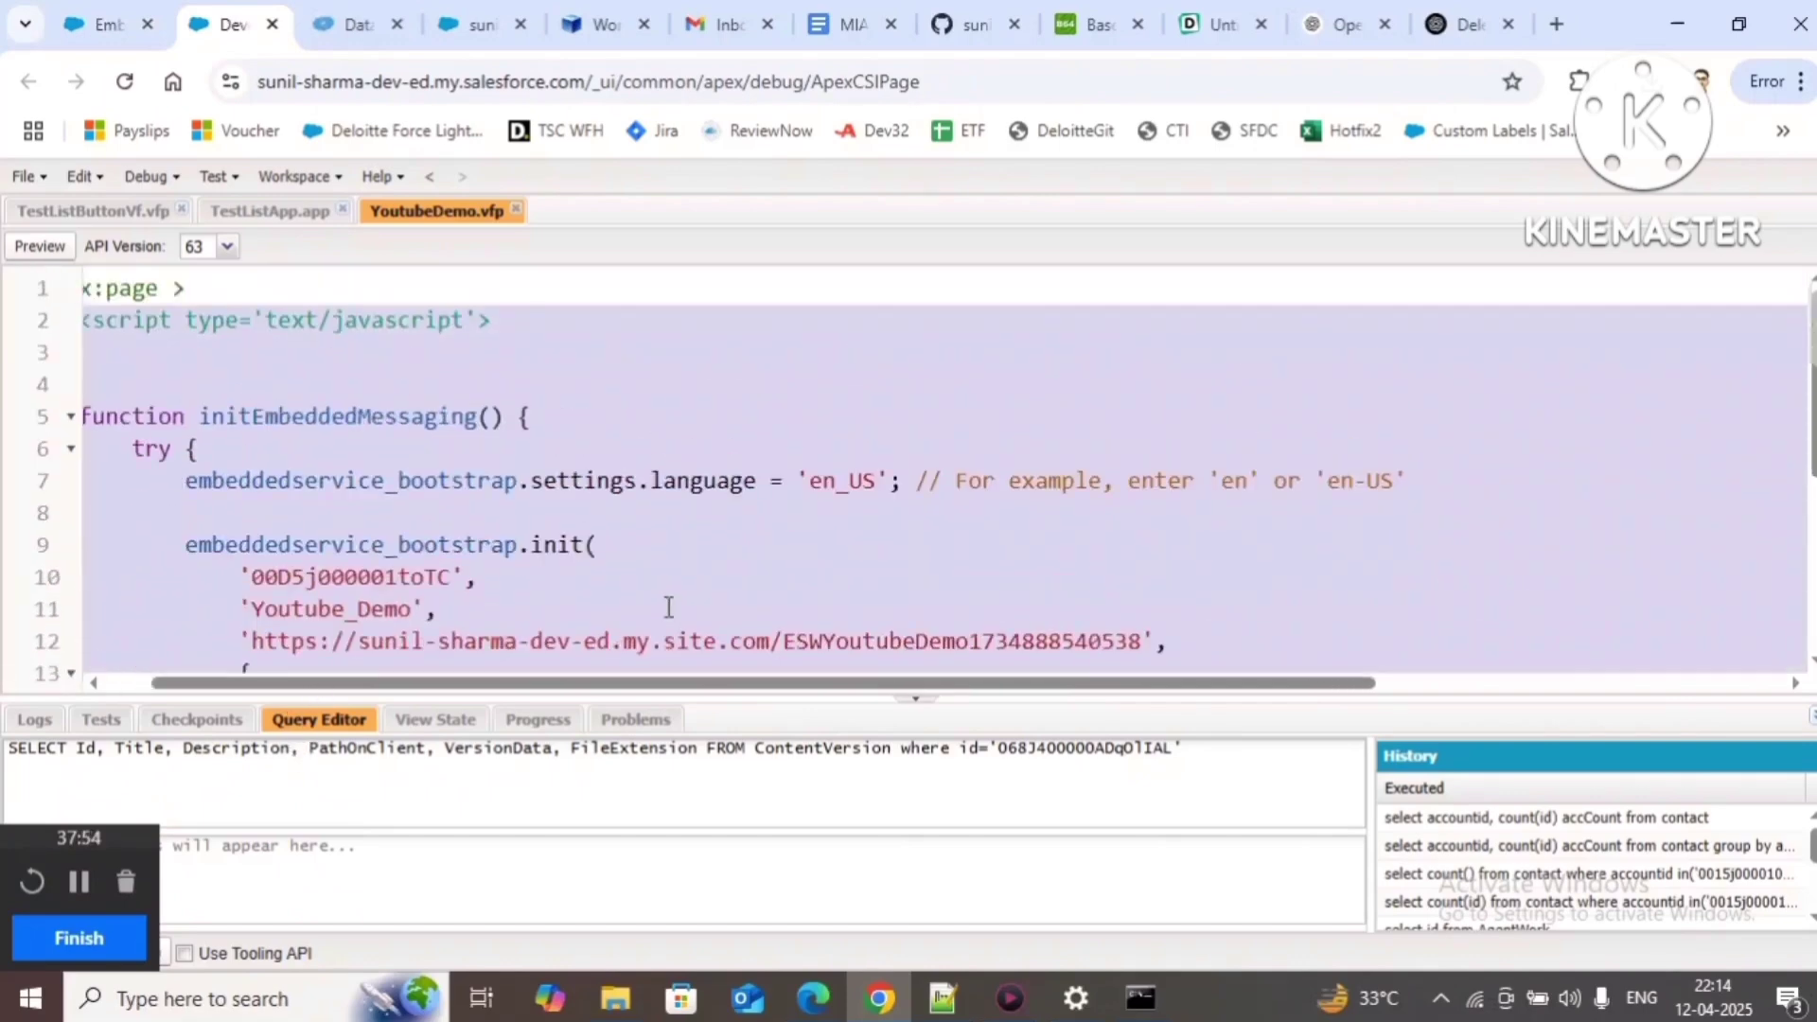
left_click(39, 252)
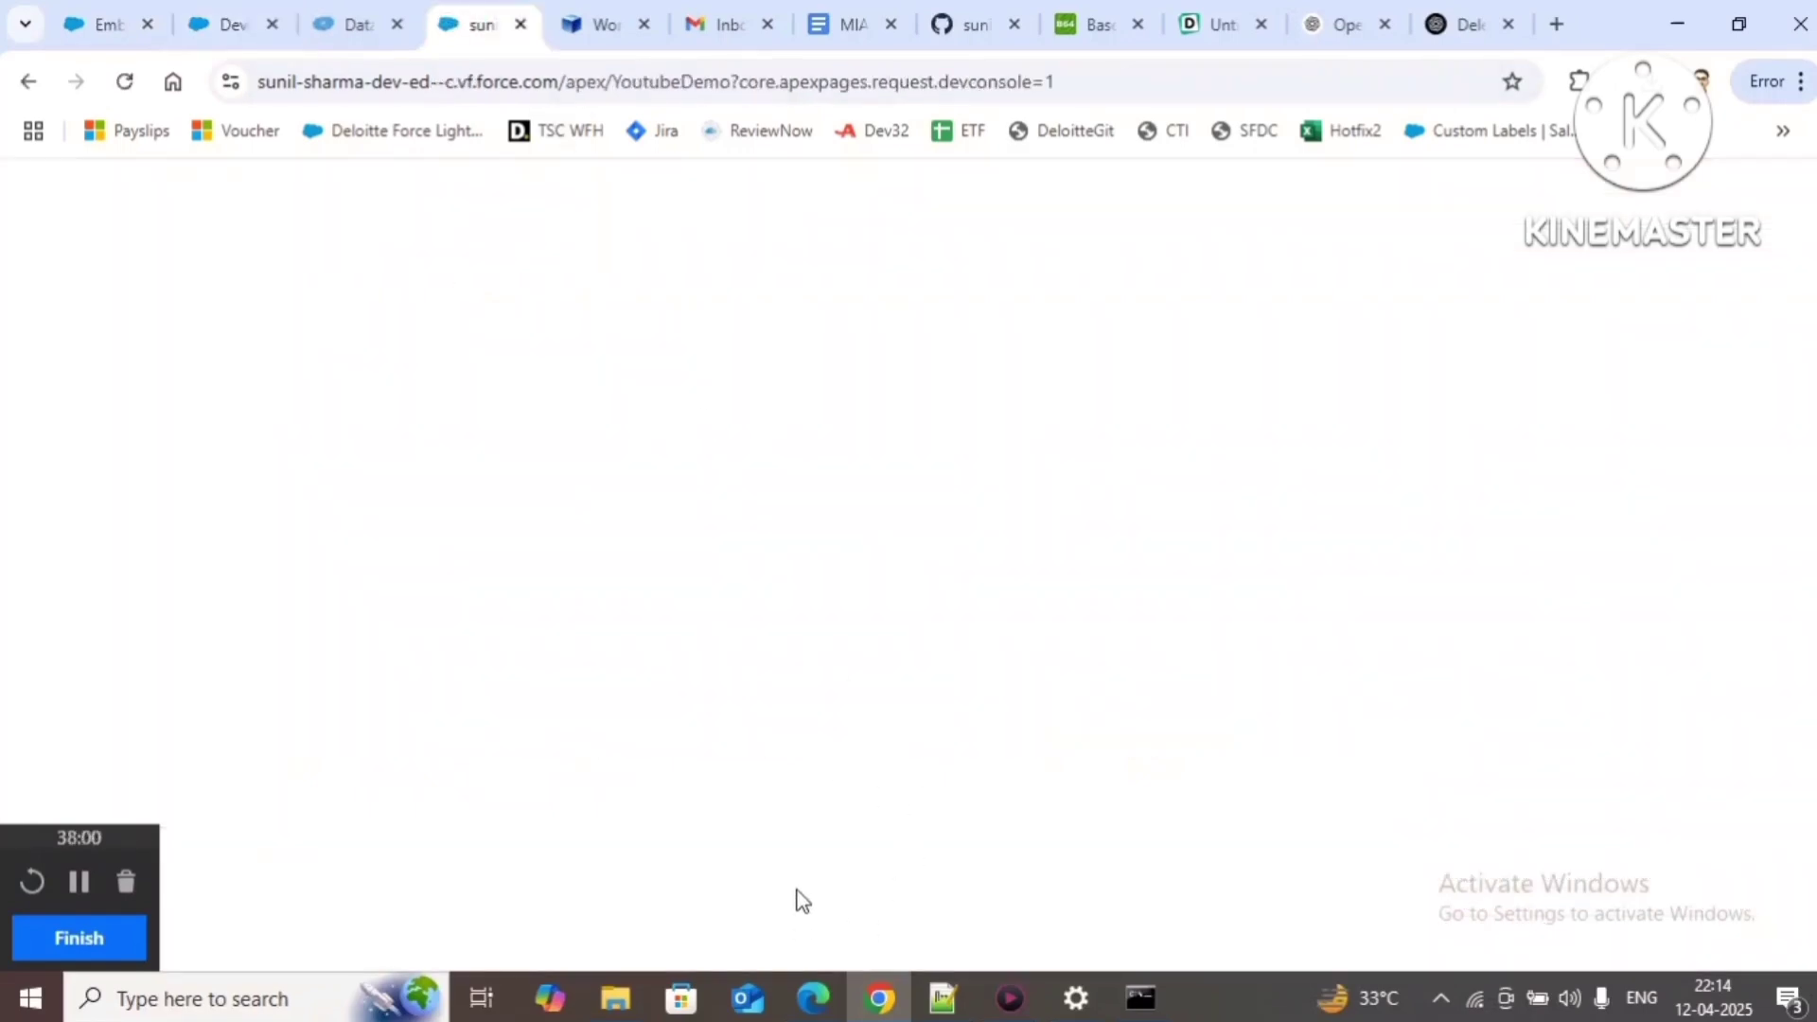
Step: Check the blank preview's console for the frame-ancestors refusal, then return to the Code Snippet page
right_click(814, 899)
left_click(962, 856)
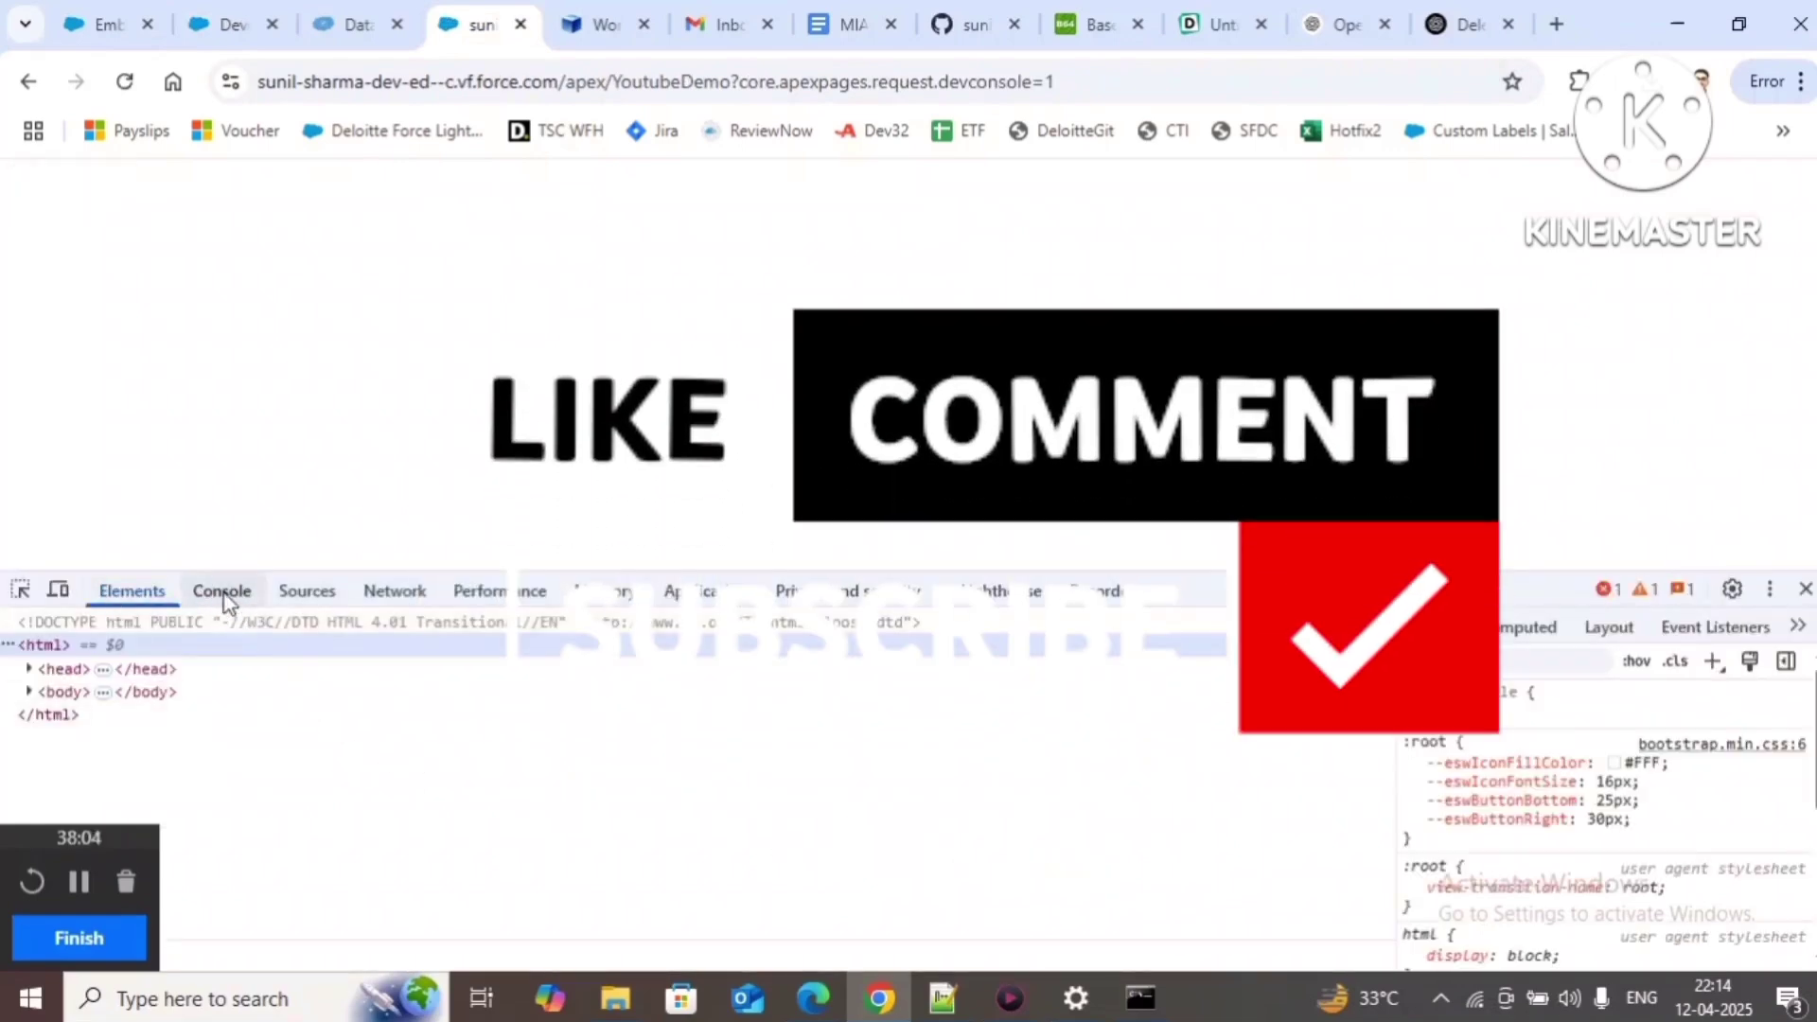
left_click(223, 592)
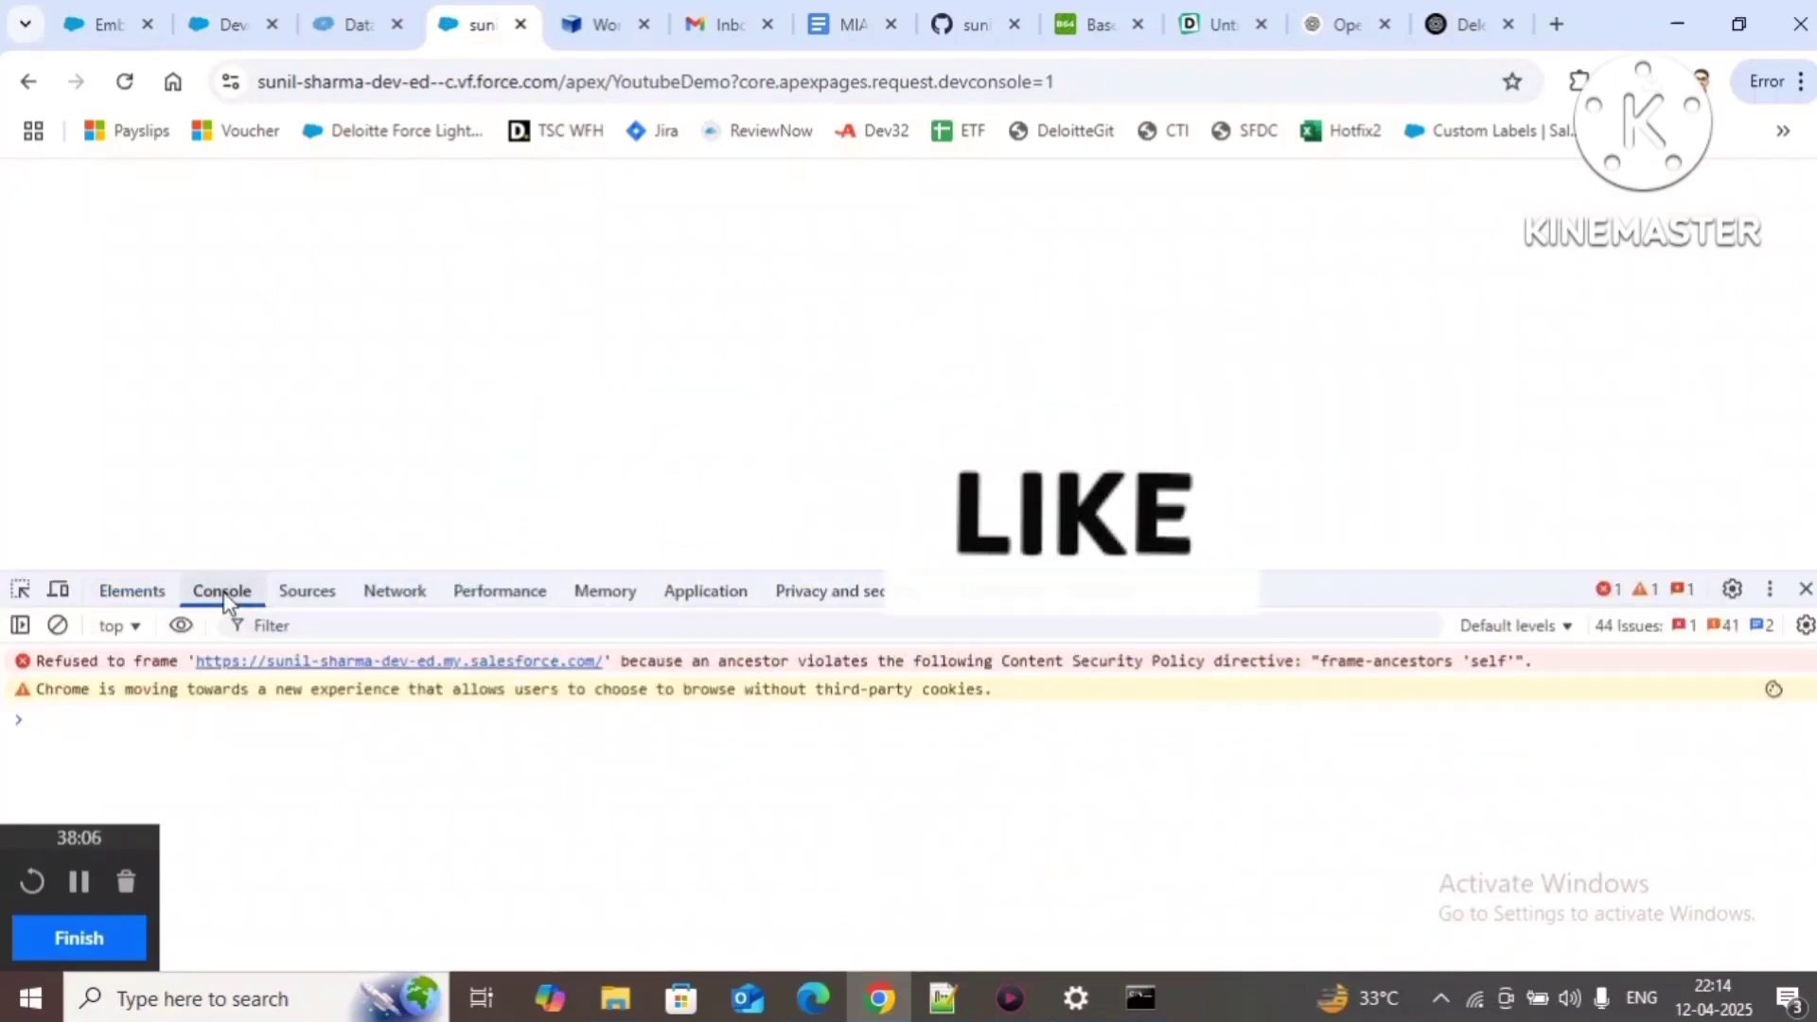
left_click(1805, 588)
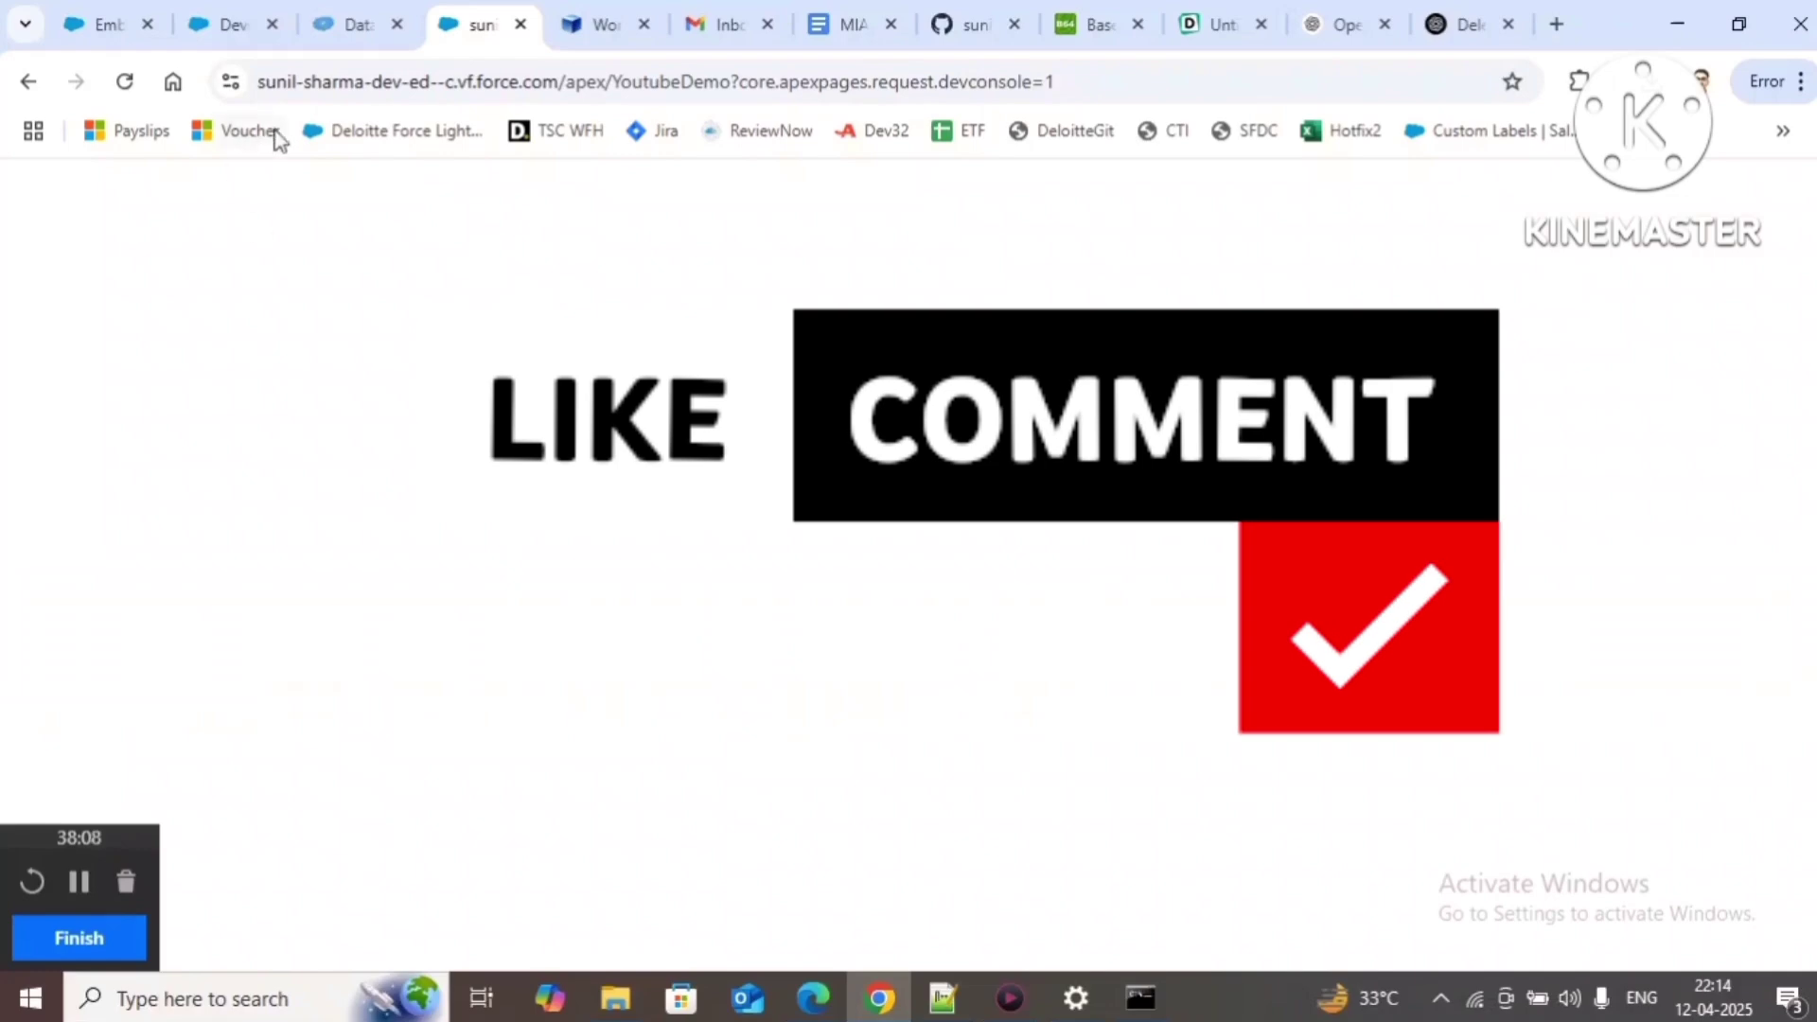
left_click(123, 24)
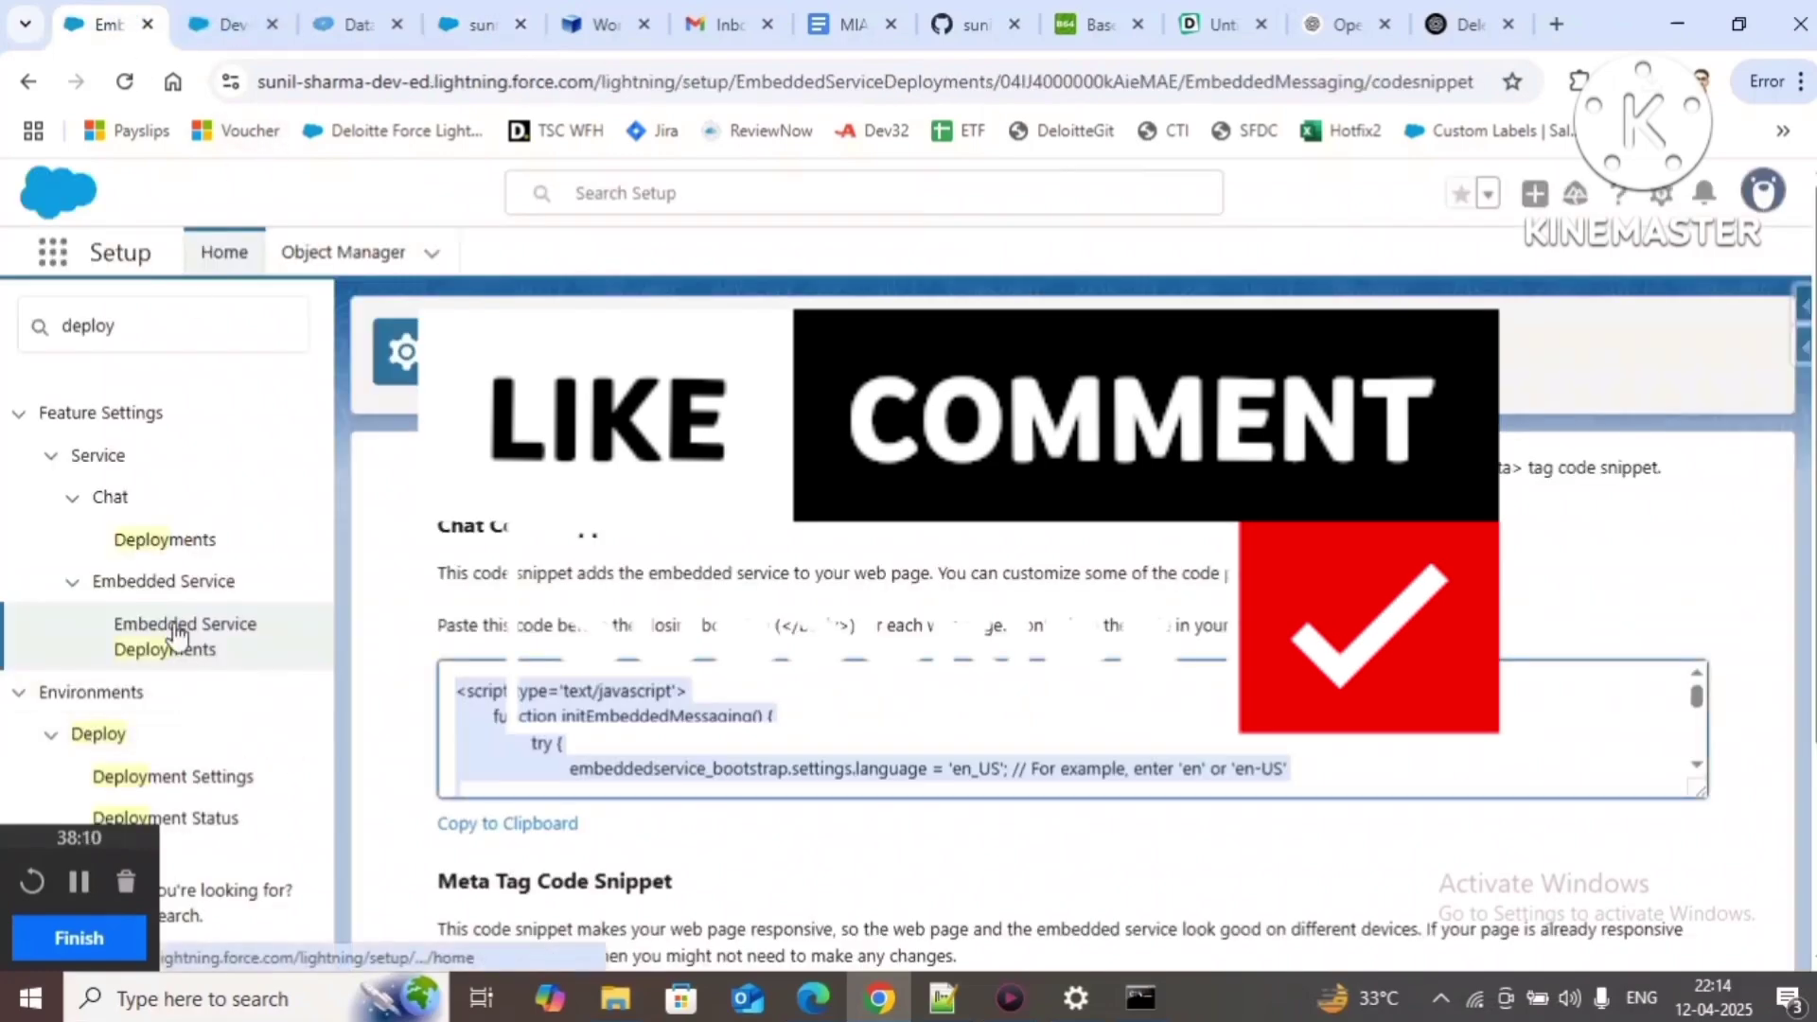
Step: Re-save the Messaging Web channel settings from Messaging Settings, then return to the YoutubeDemo preview tab
left_click_drag(147, 335, 6, 276)
type("m")
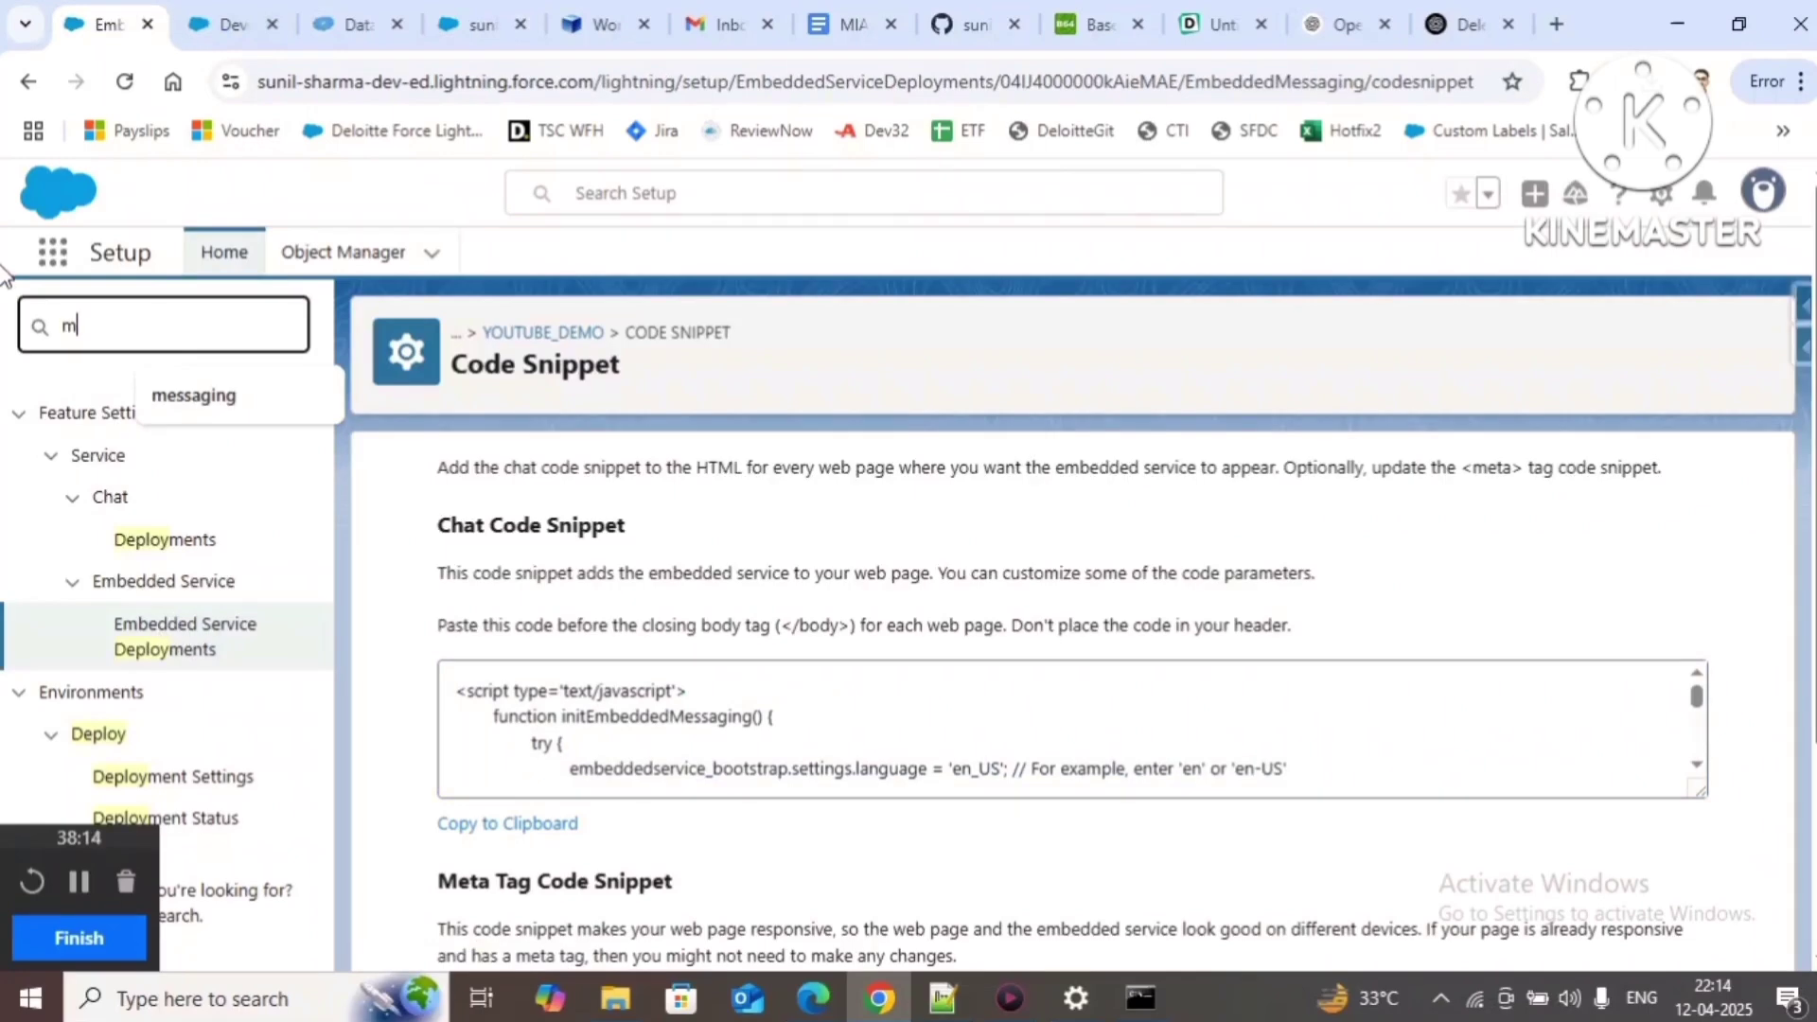
left_click(194, 396)
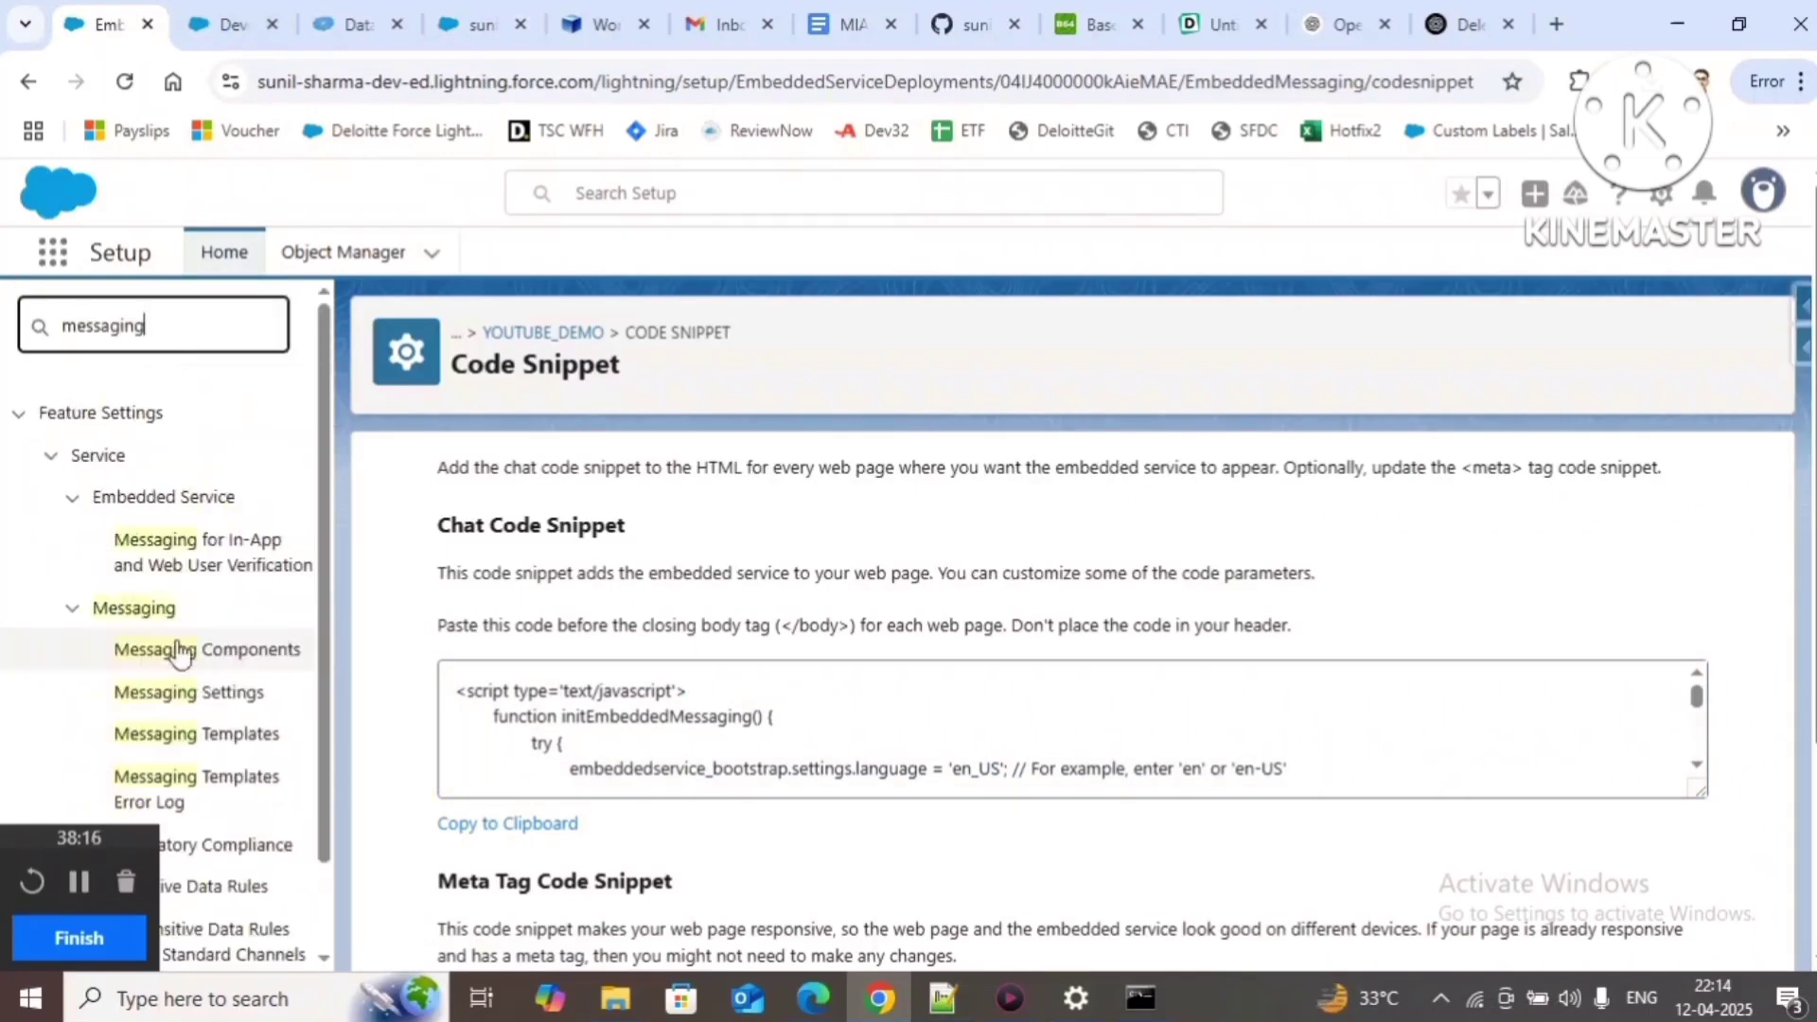
left_click(214, 692)
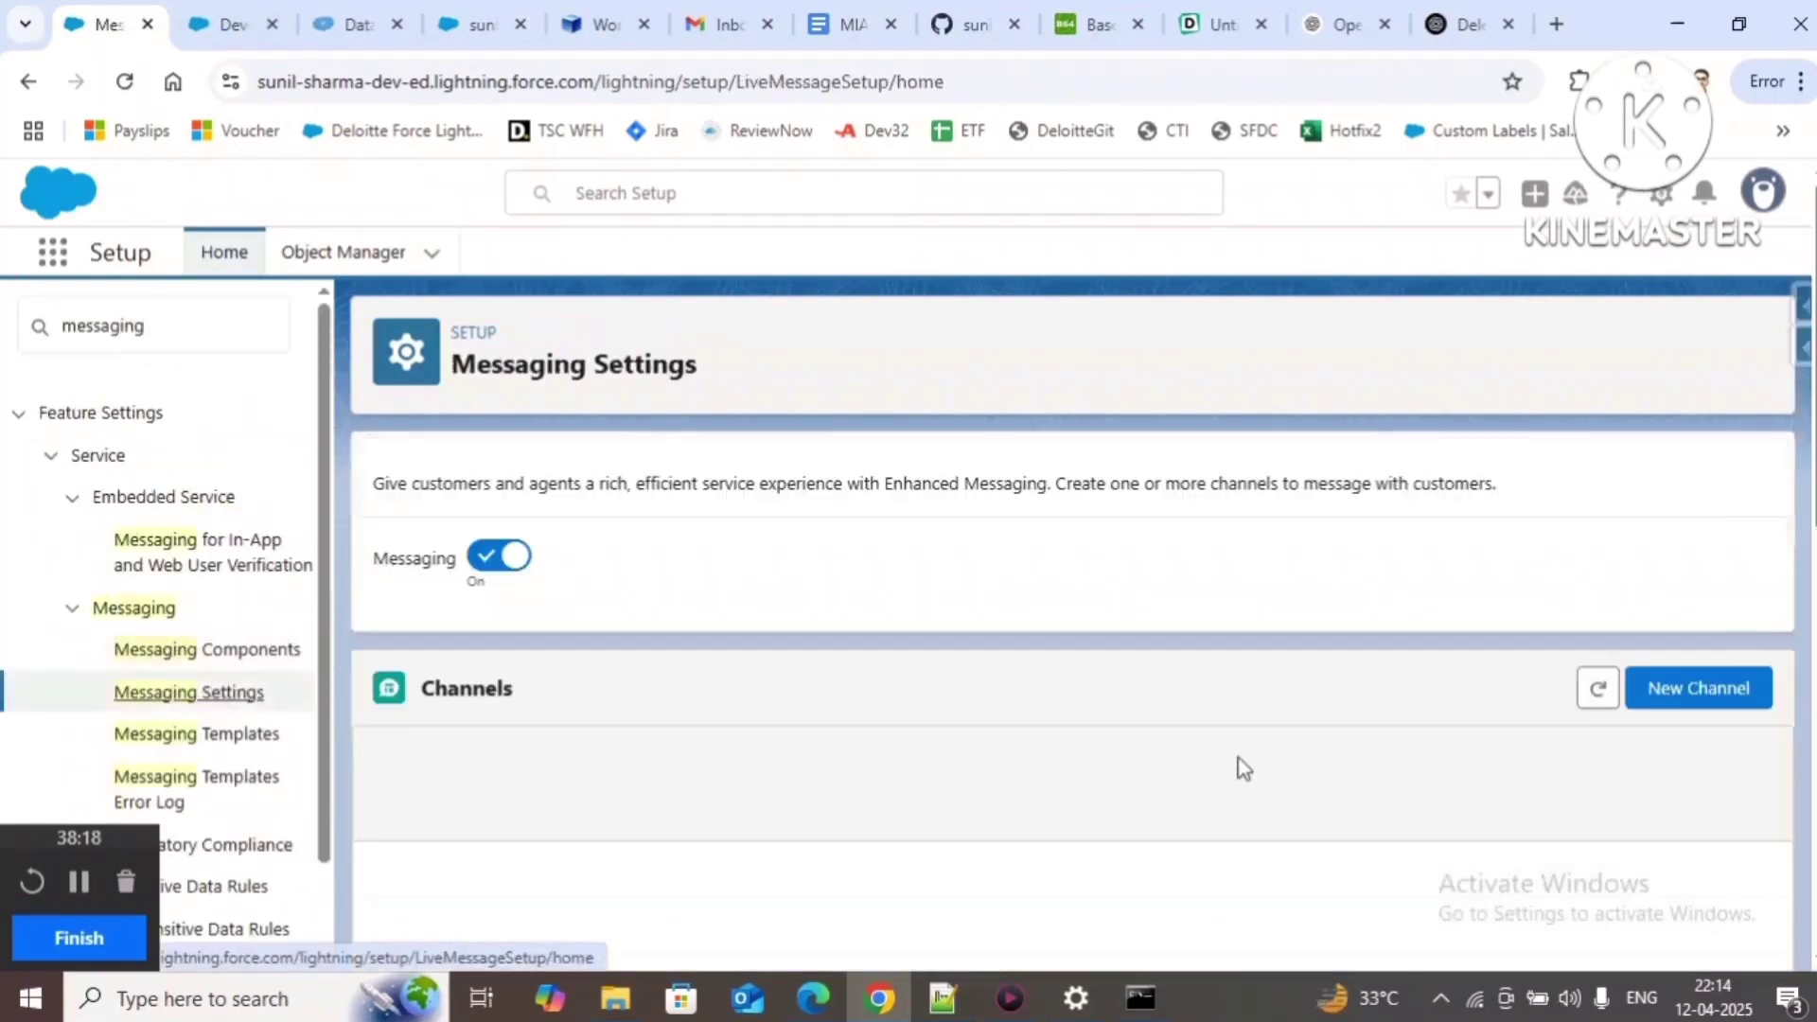
scroll(1640, 743, "down", 4)
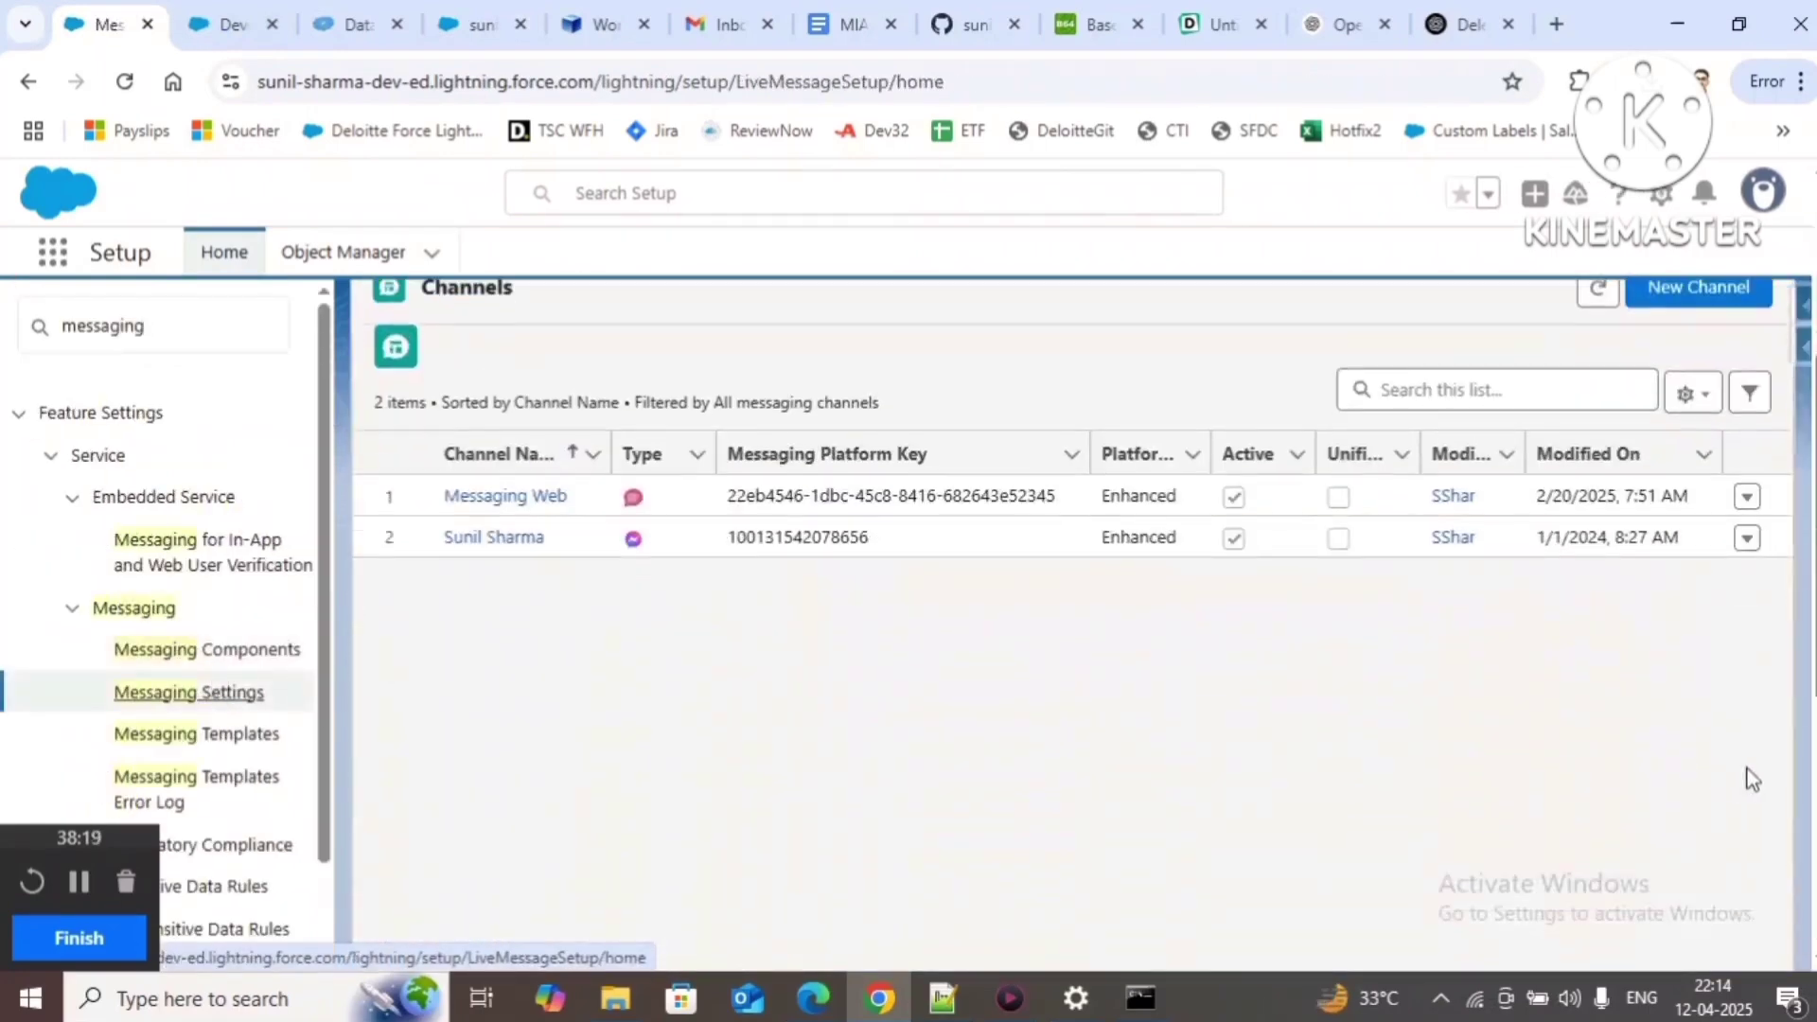
left_click(1747, 497)
left_click(1694, 549)
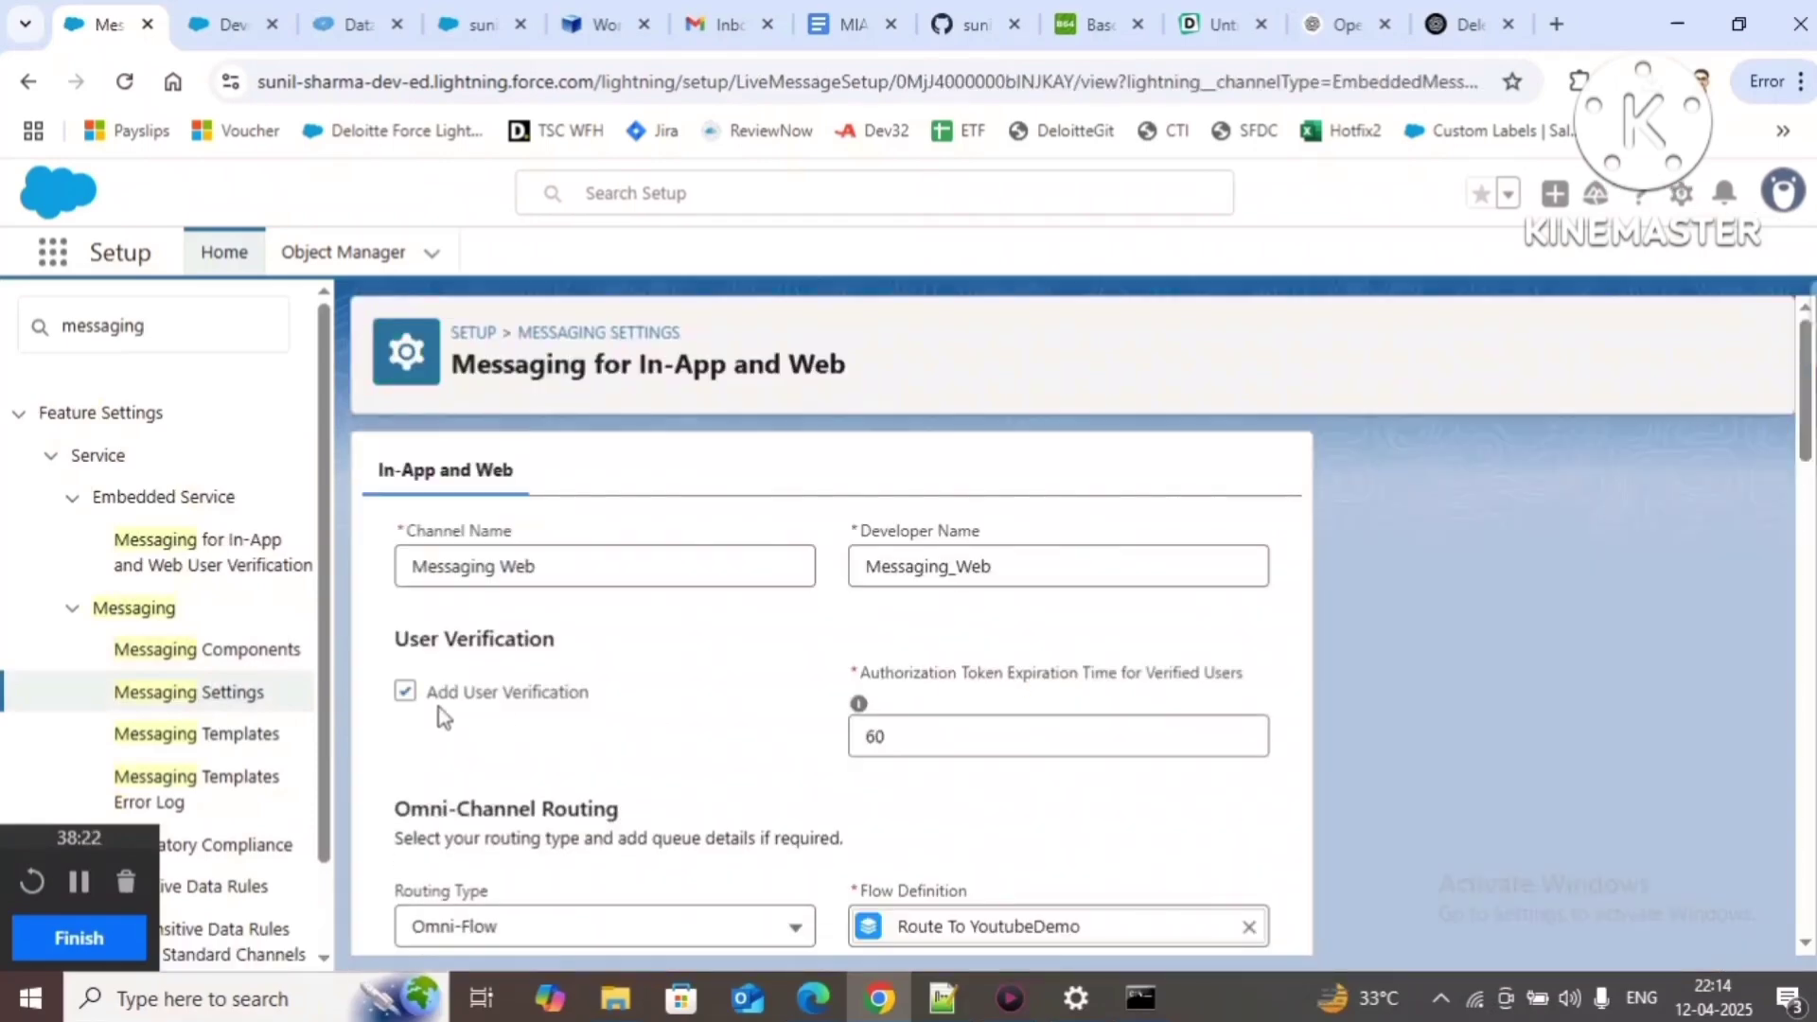
scroll(746, 717, "down", 15)
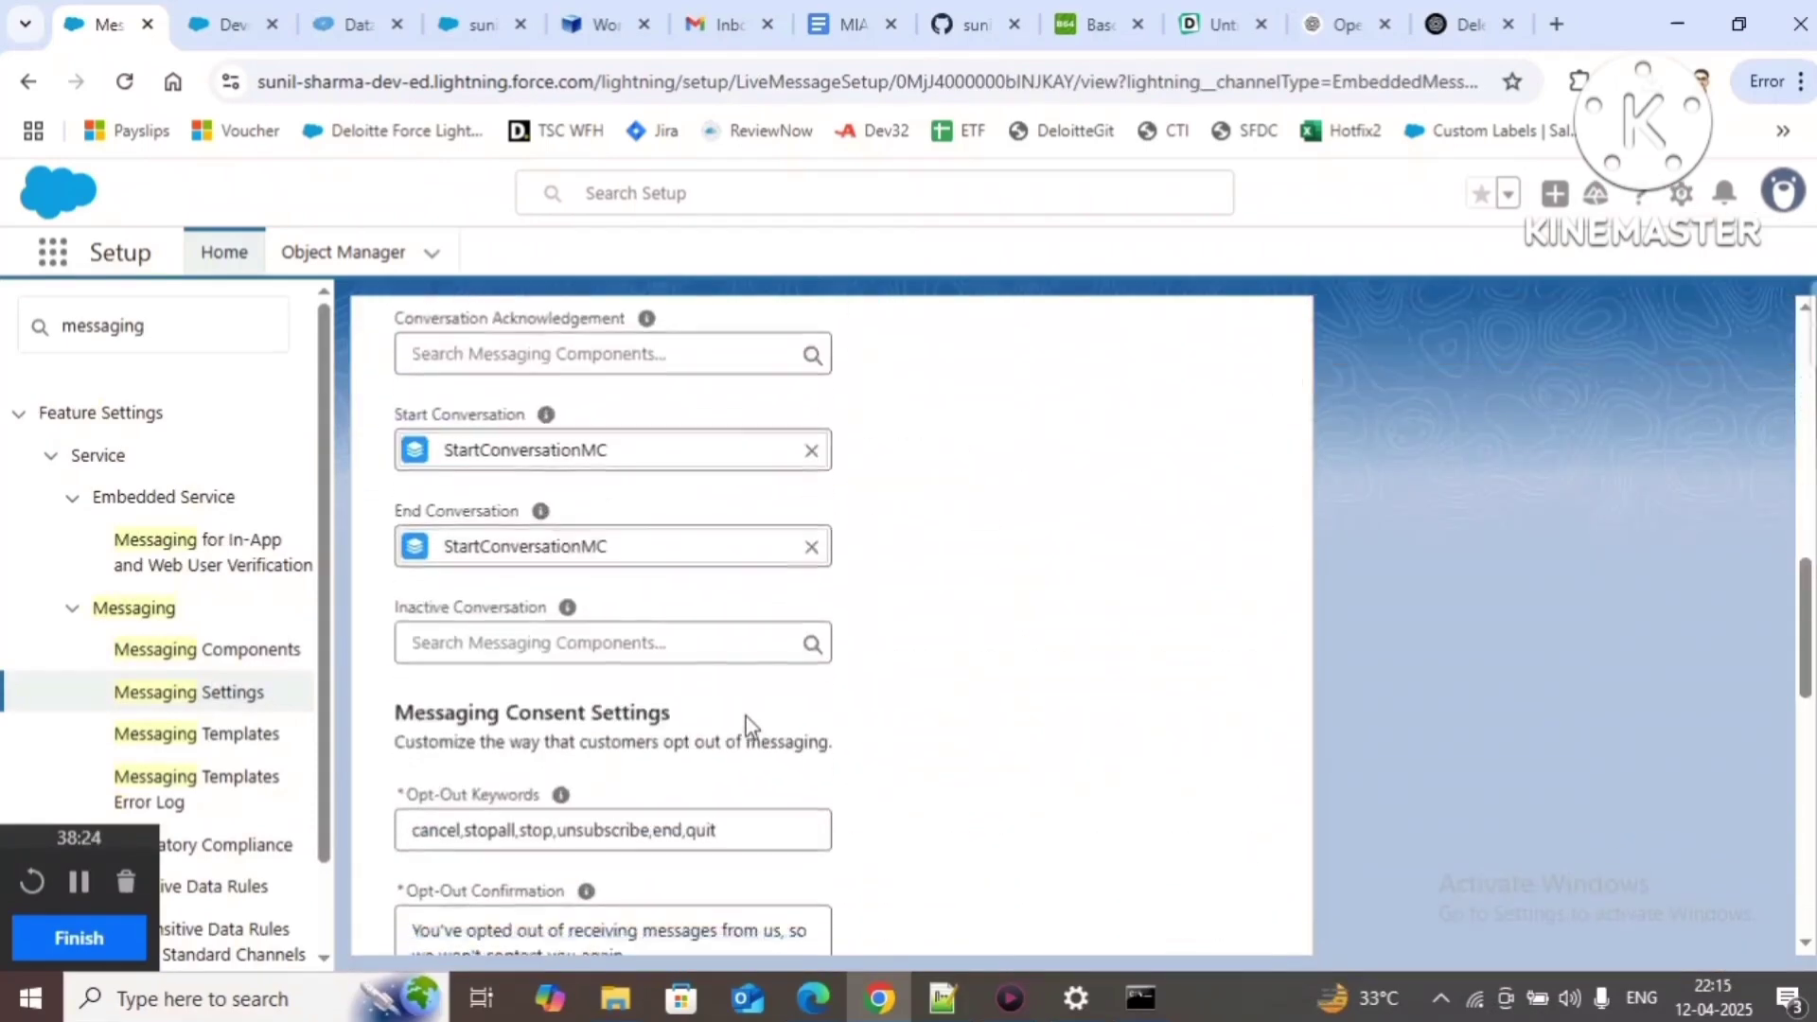
left_click(886, 923)
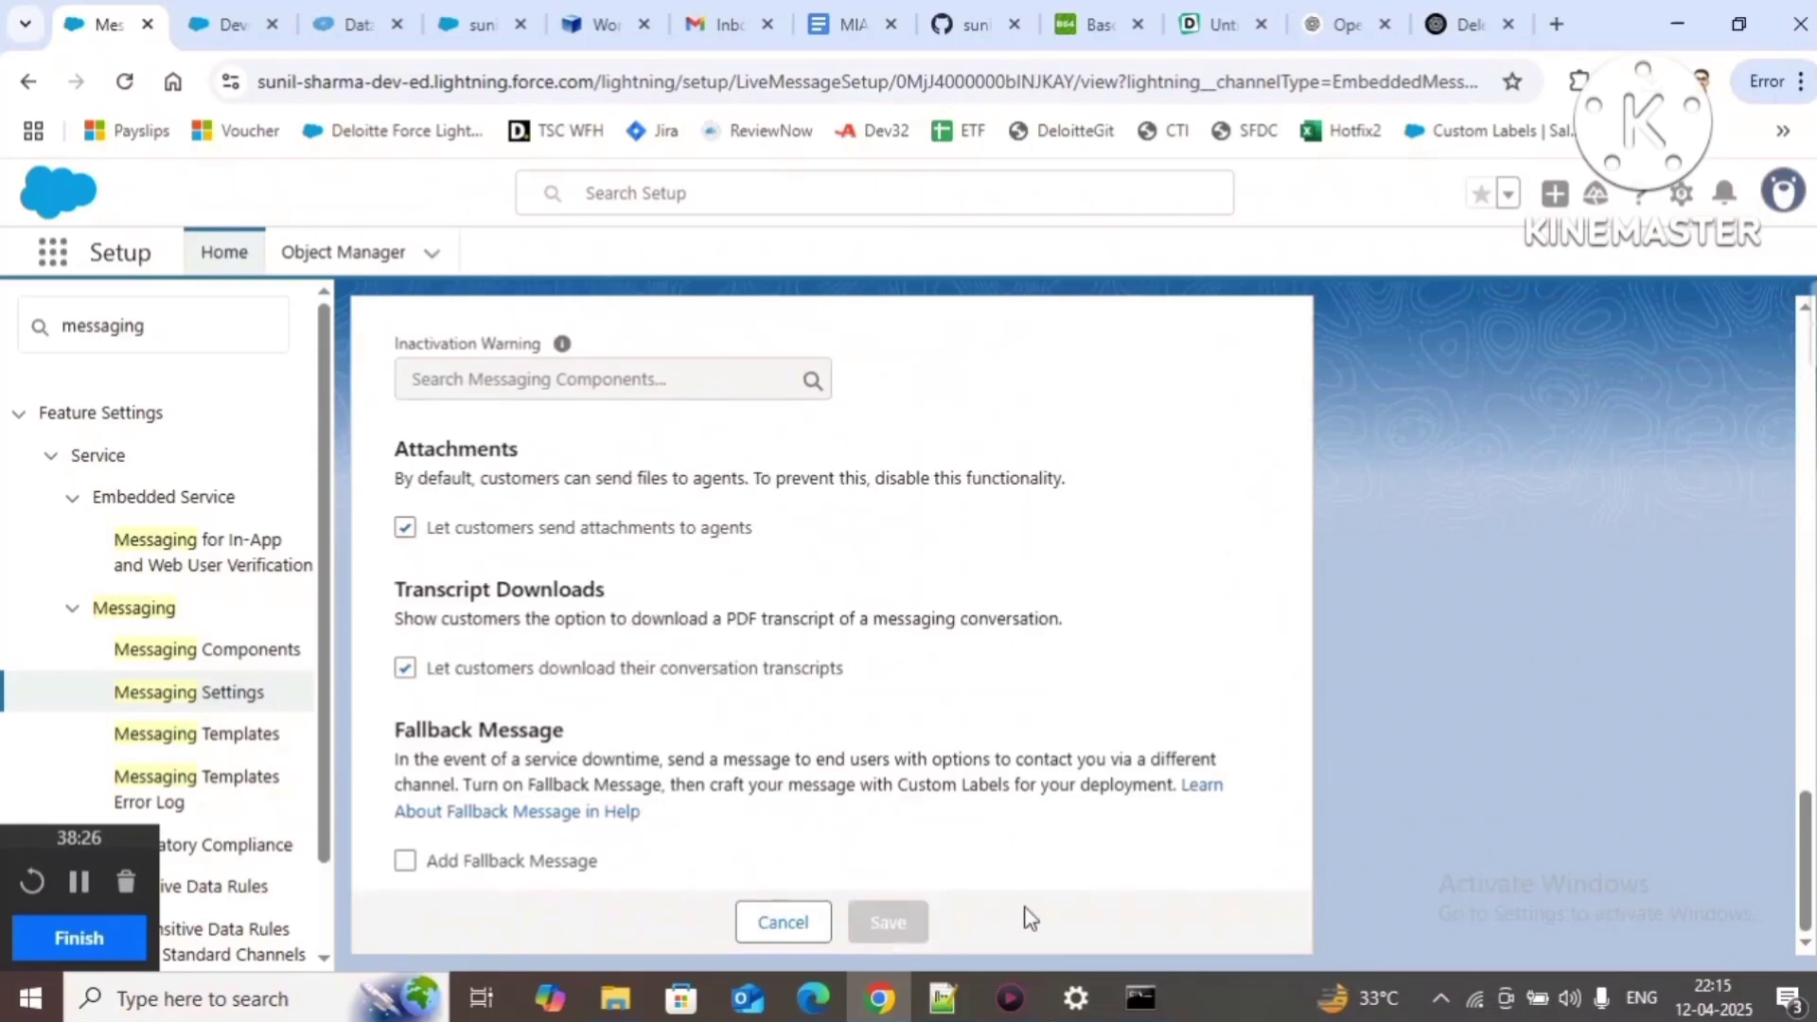
left_click(481, 25)
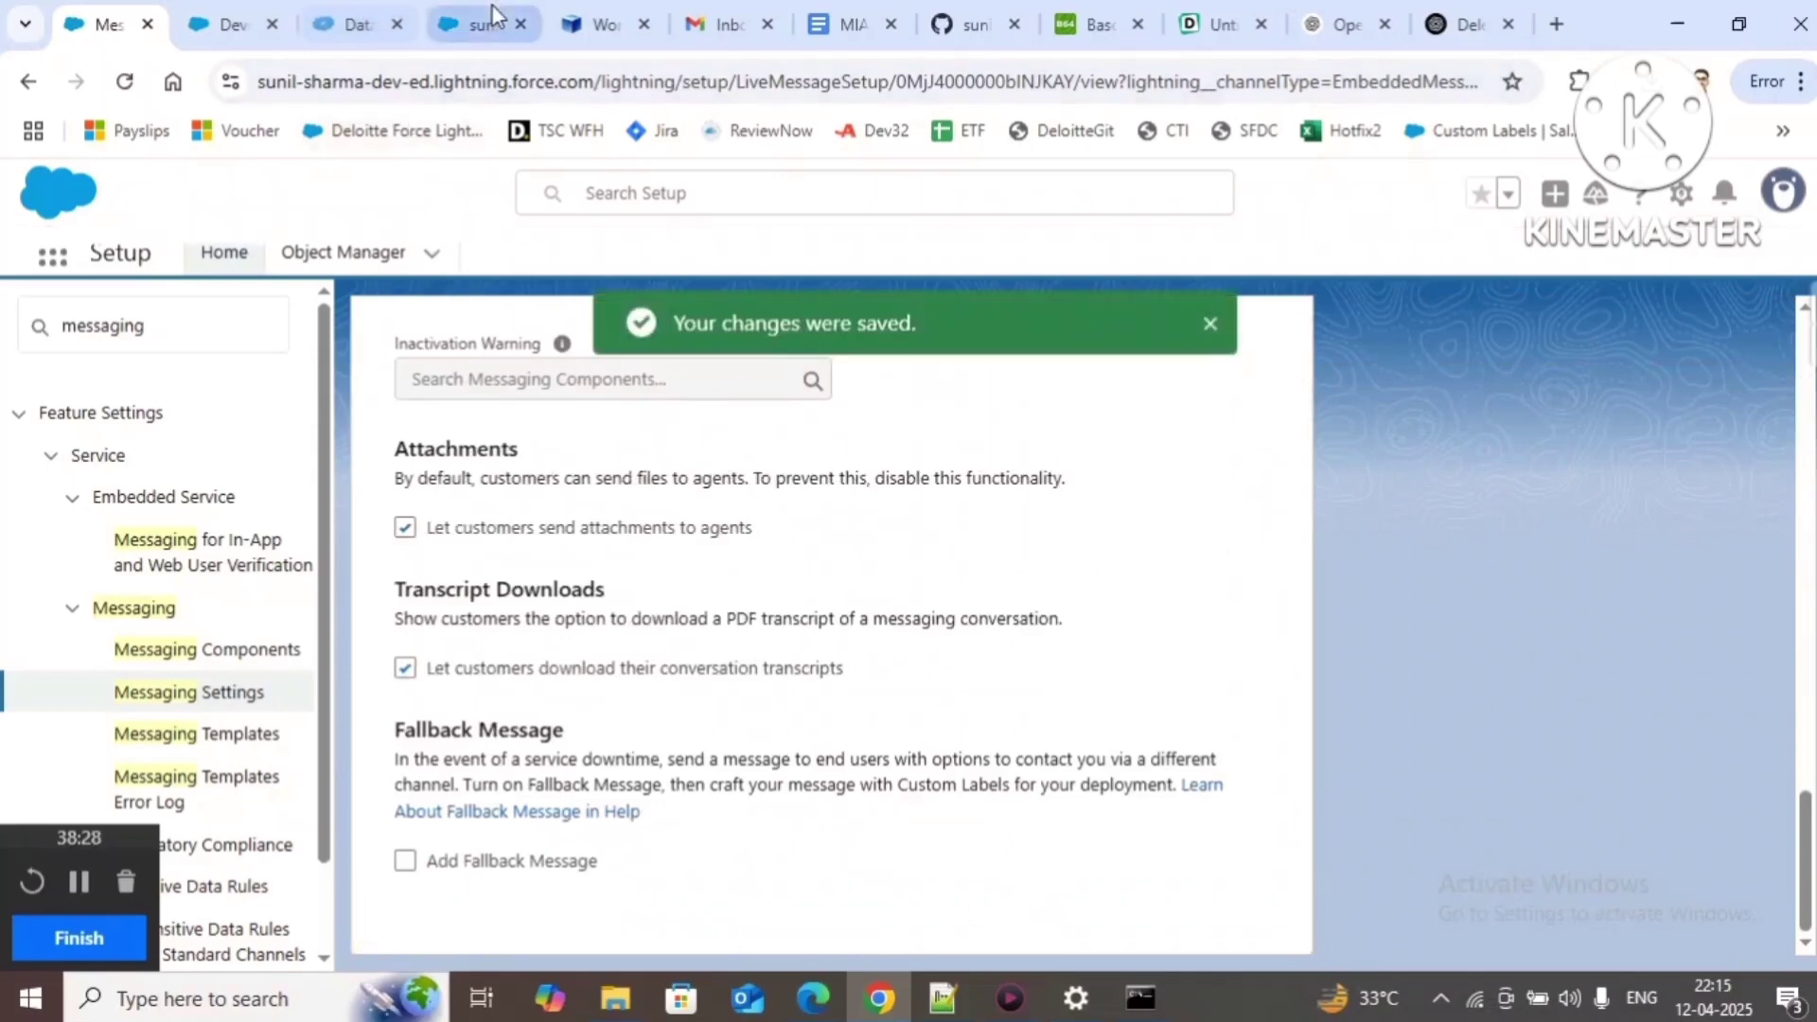
right_click(597, 888)
Step: Empty the cache and hard-reload the YoutubeDemo page to show the chat bubble, then return to the Messaging settings
left_click(627, 867)
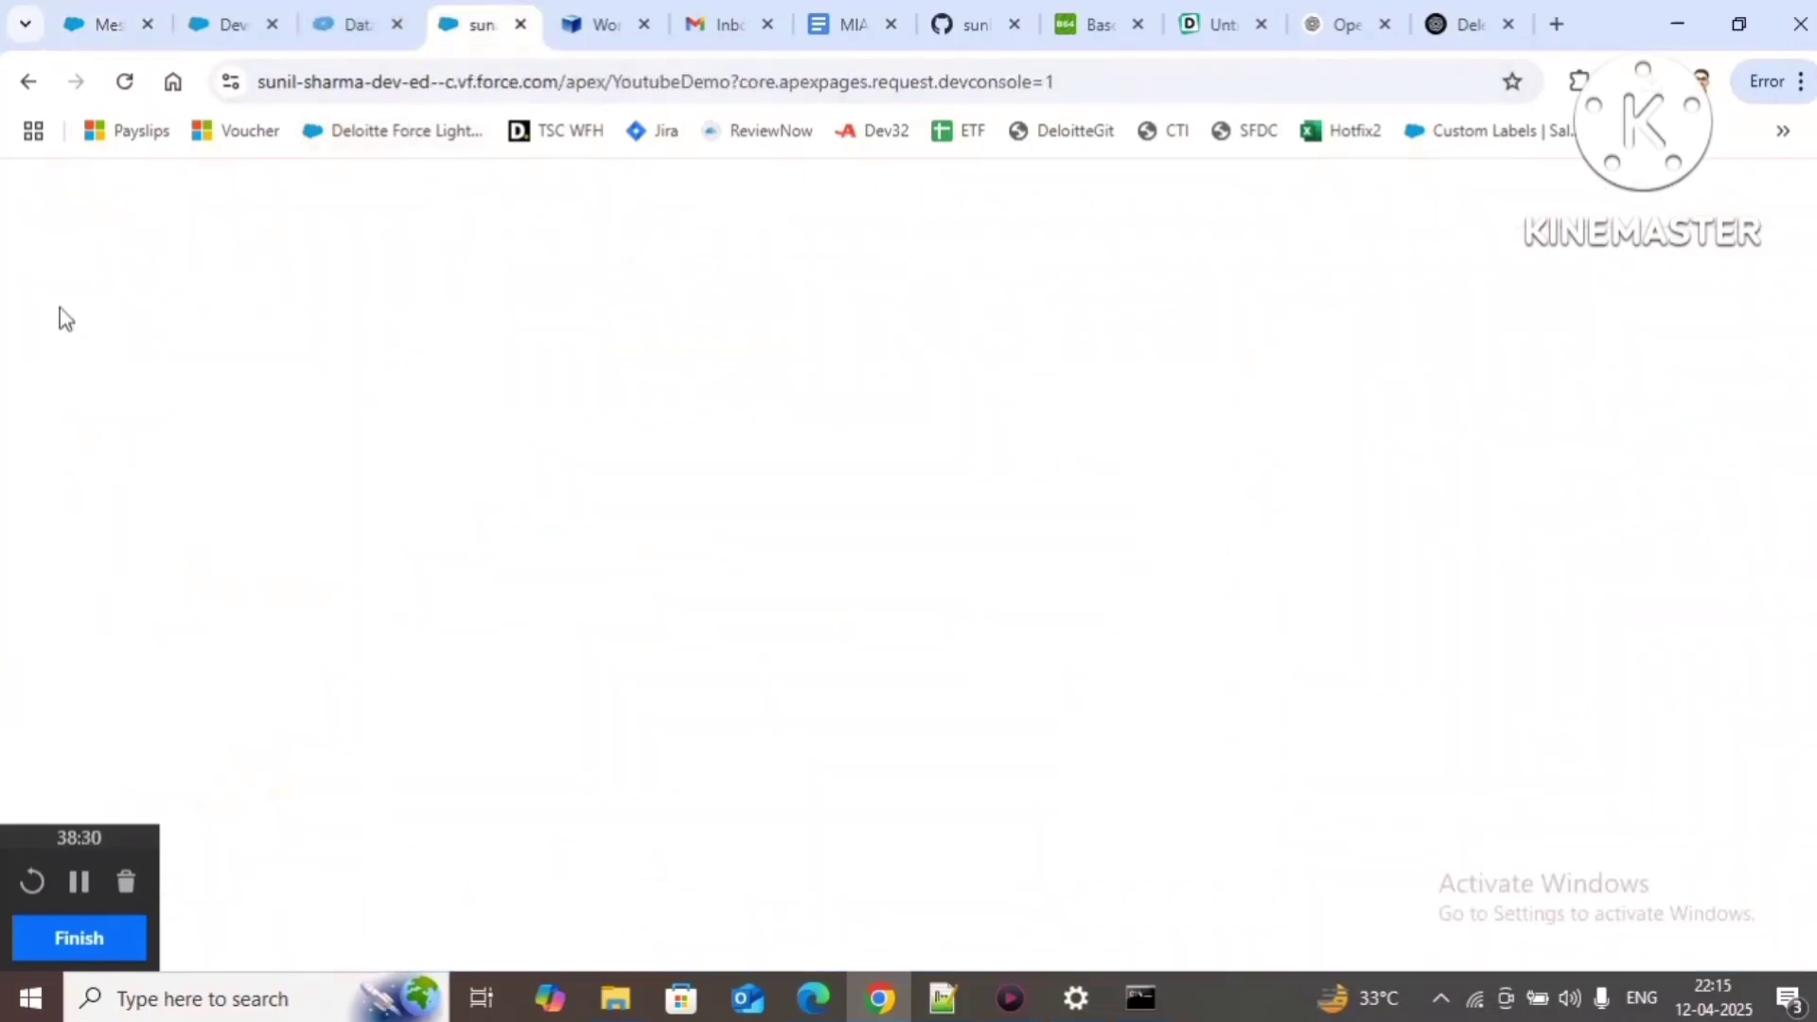
right_click(124, 83)
left_click(227, 215)
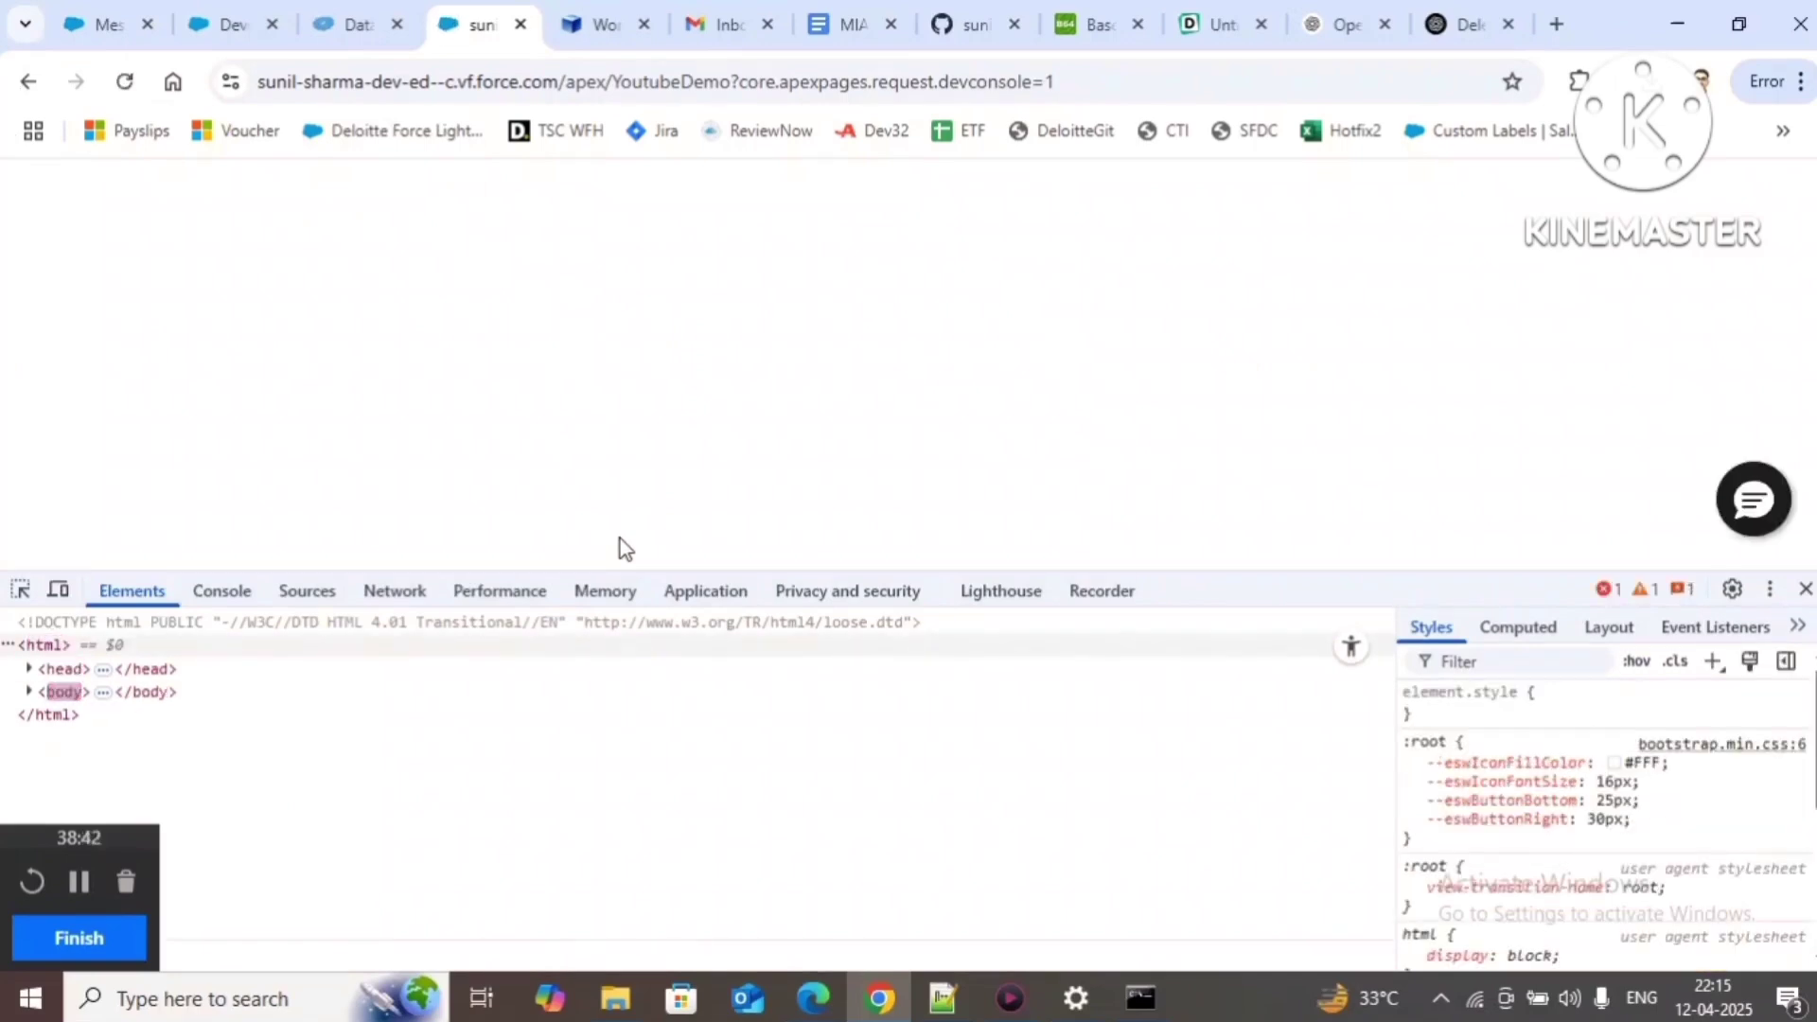
left_click(1806, 589)
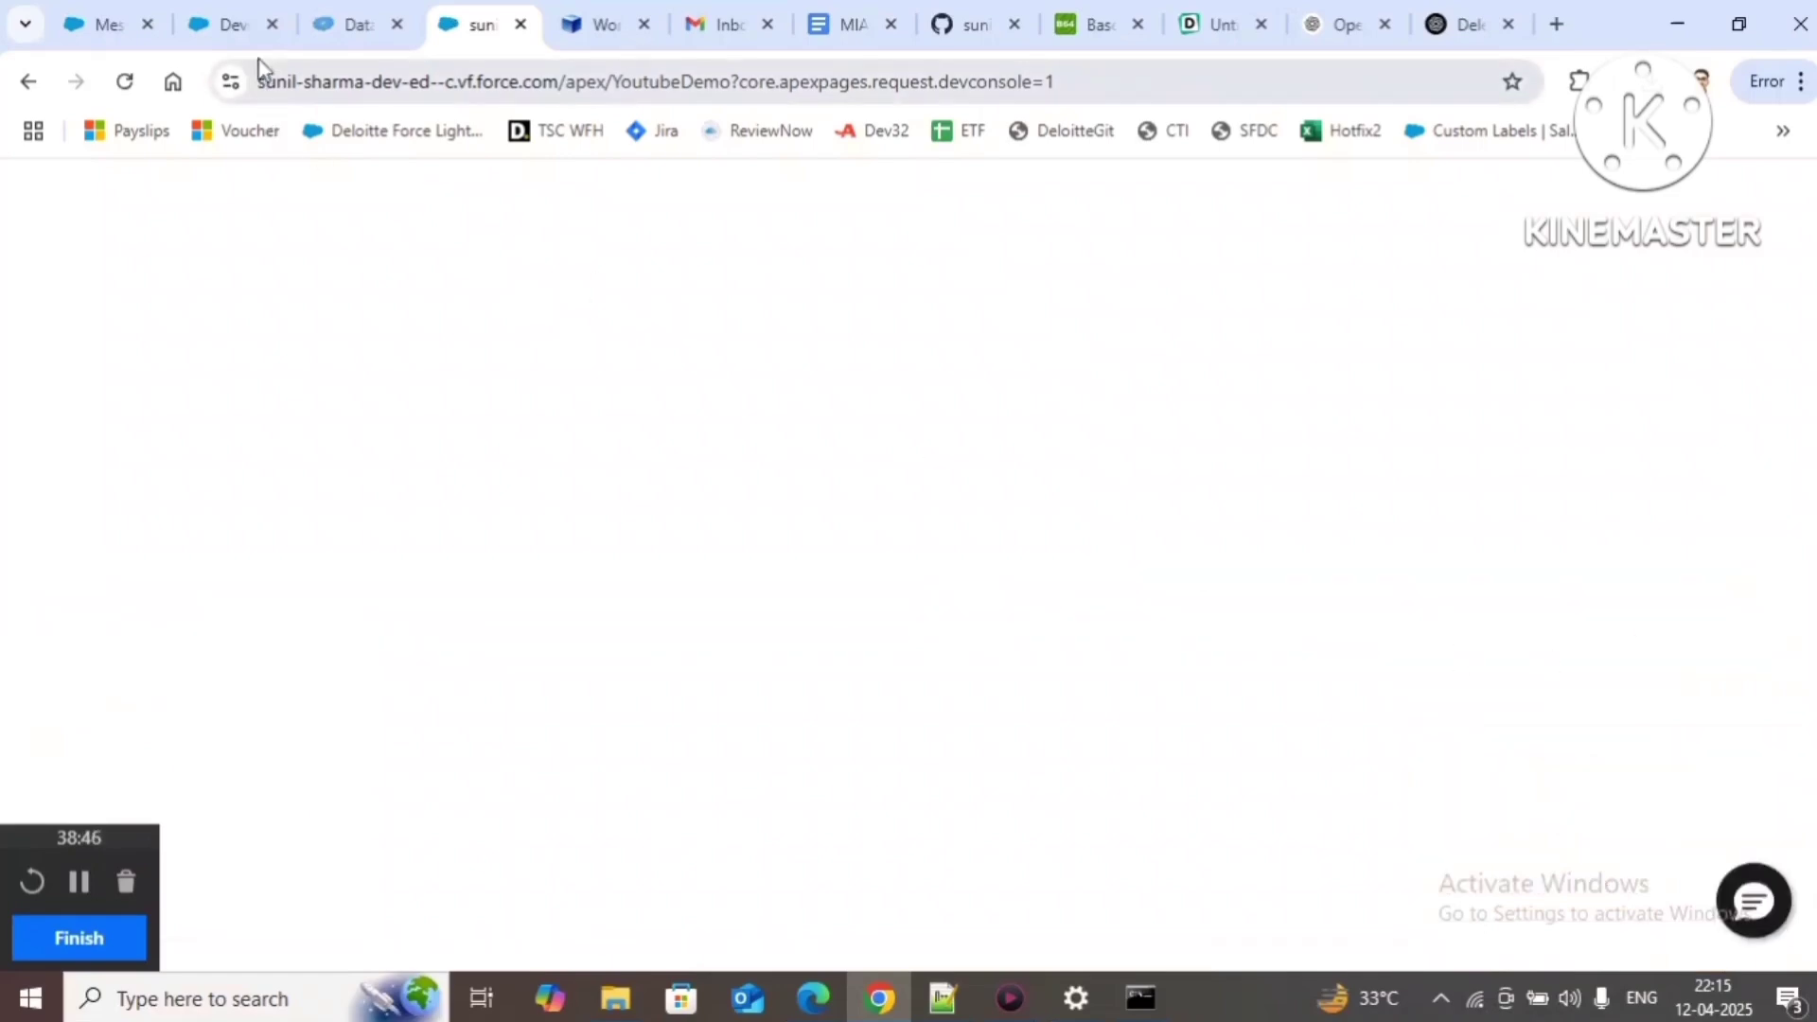
left_click(236, 28)
Step: Save the Messaging Web channel with Add User Verification off, then go back to the YoutubeDemo preview
left_click(104, 25)
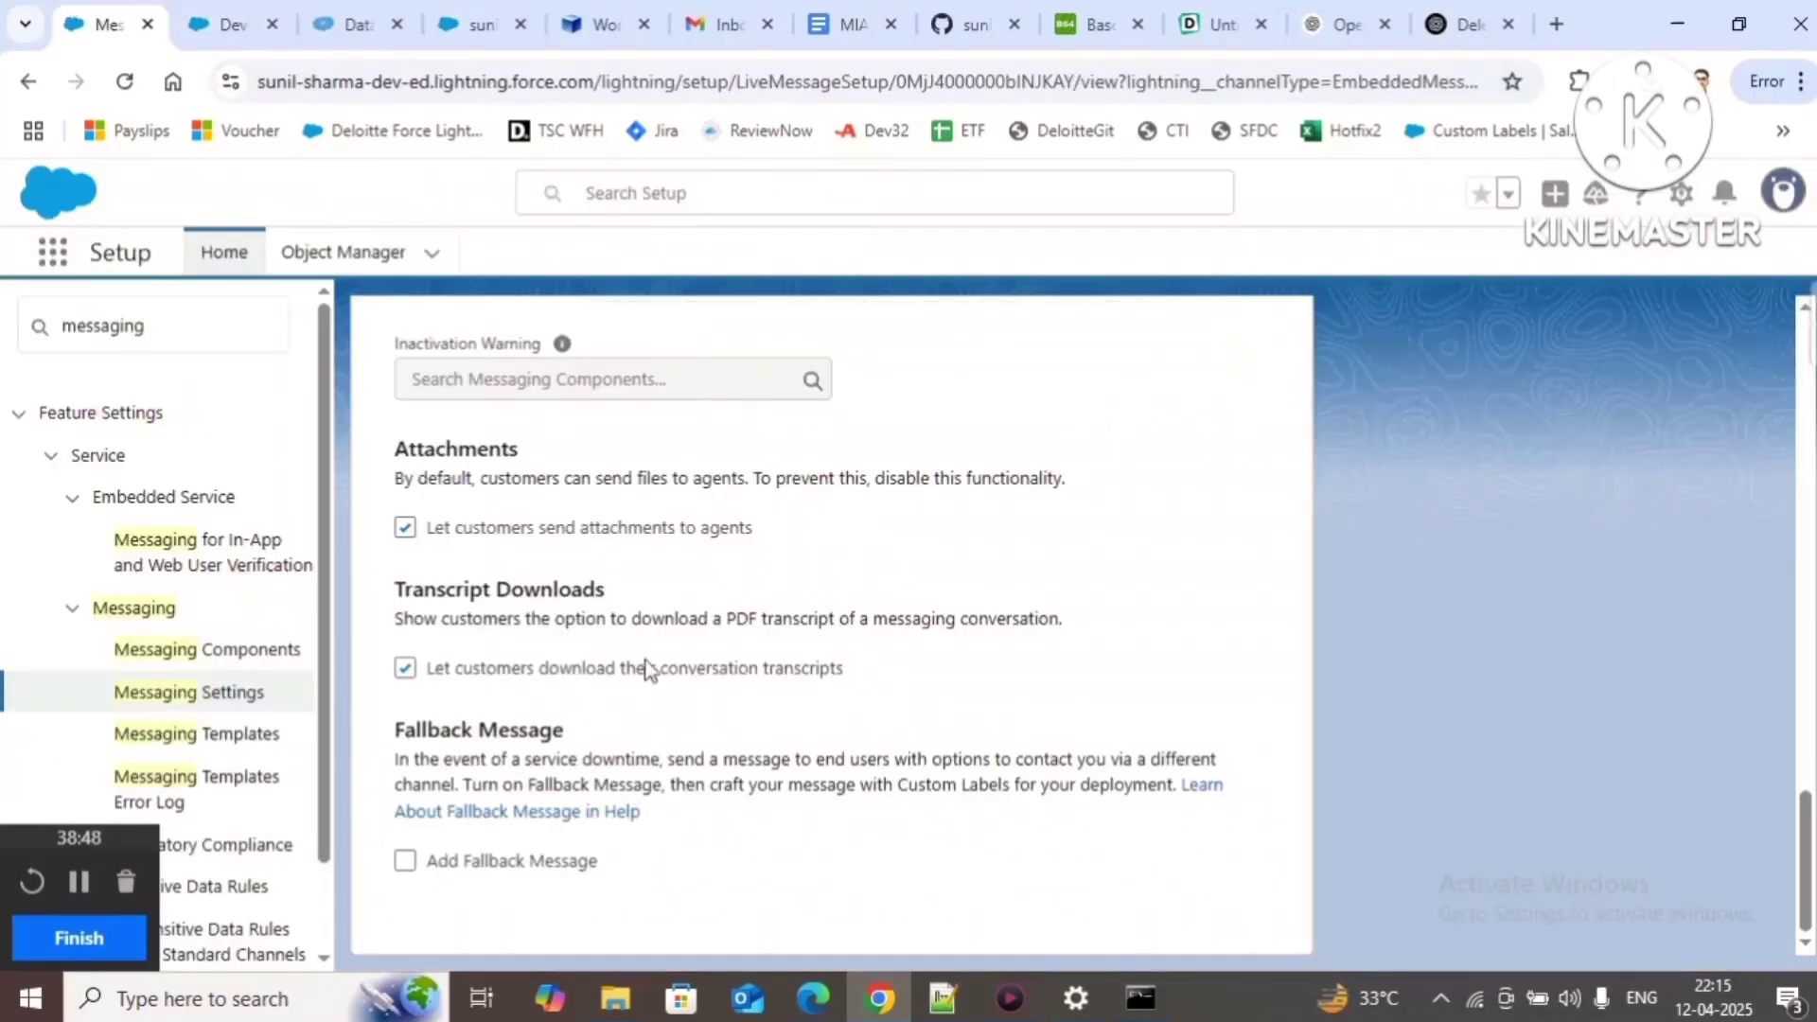
scroll(538, 559, "up", 15)
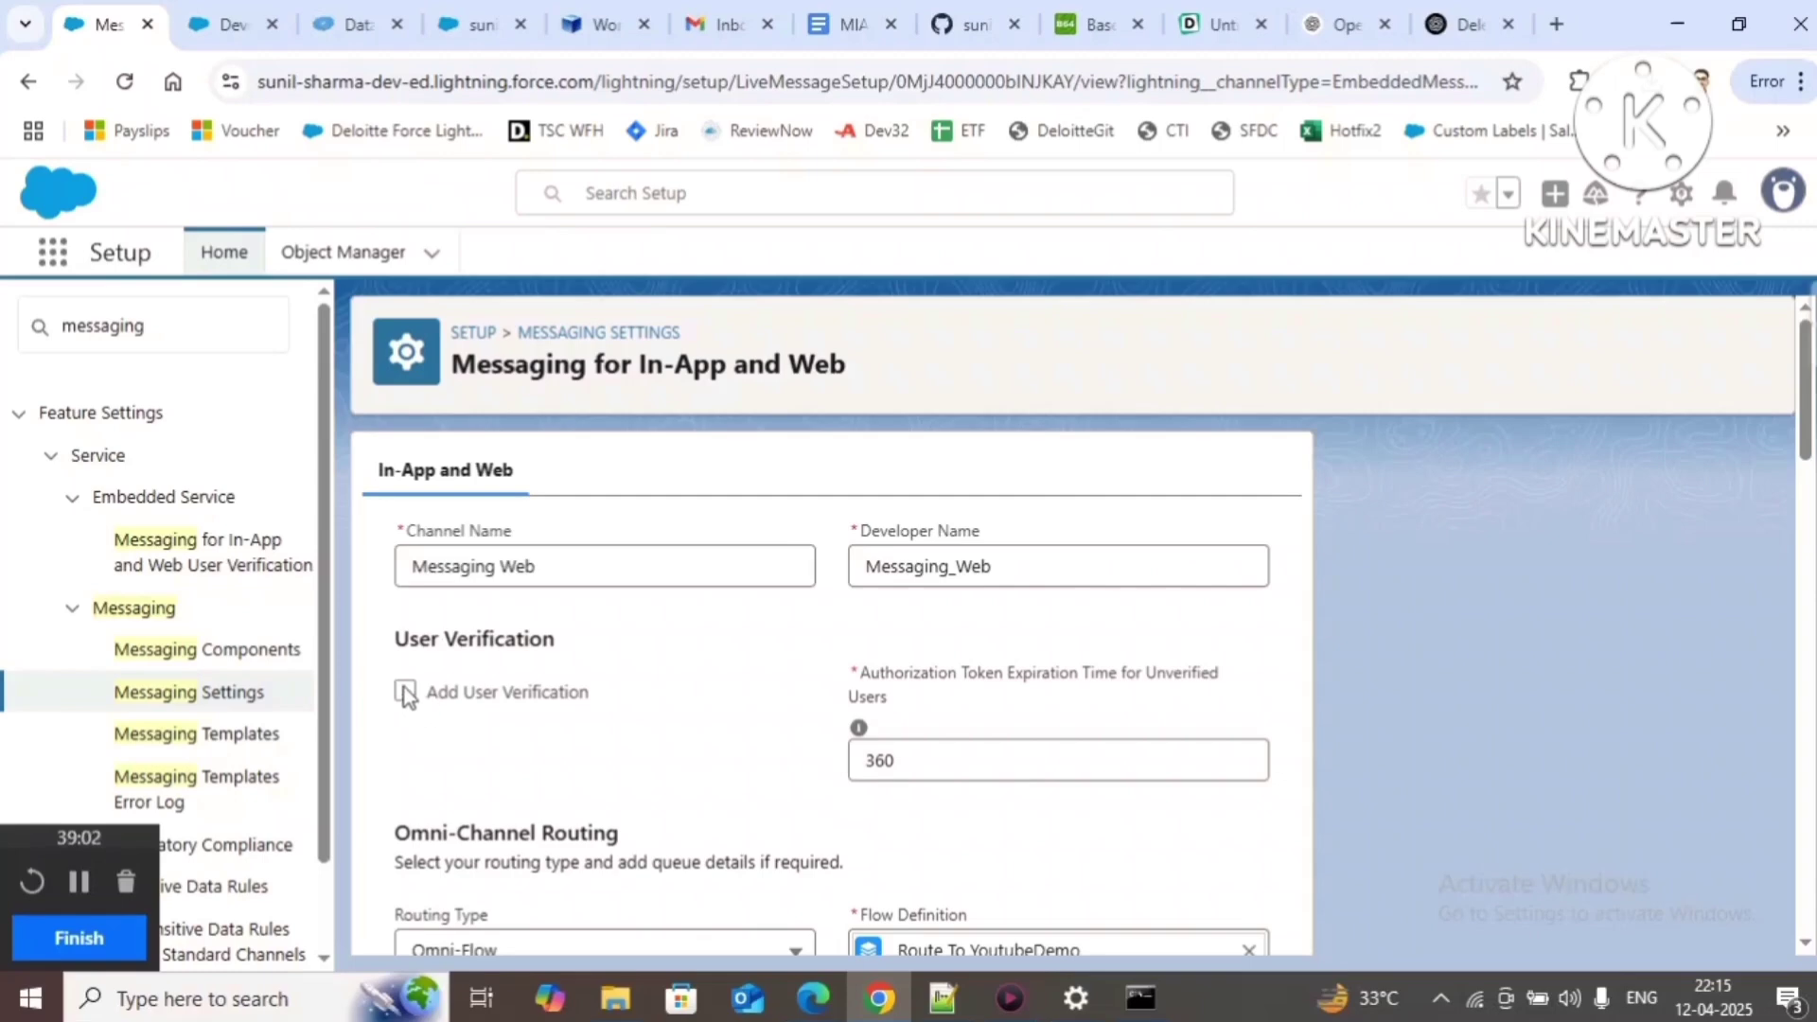
scroll(698, 769, "down", 10)
scroll(698, 759, "down", 3)
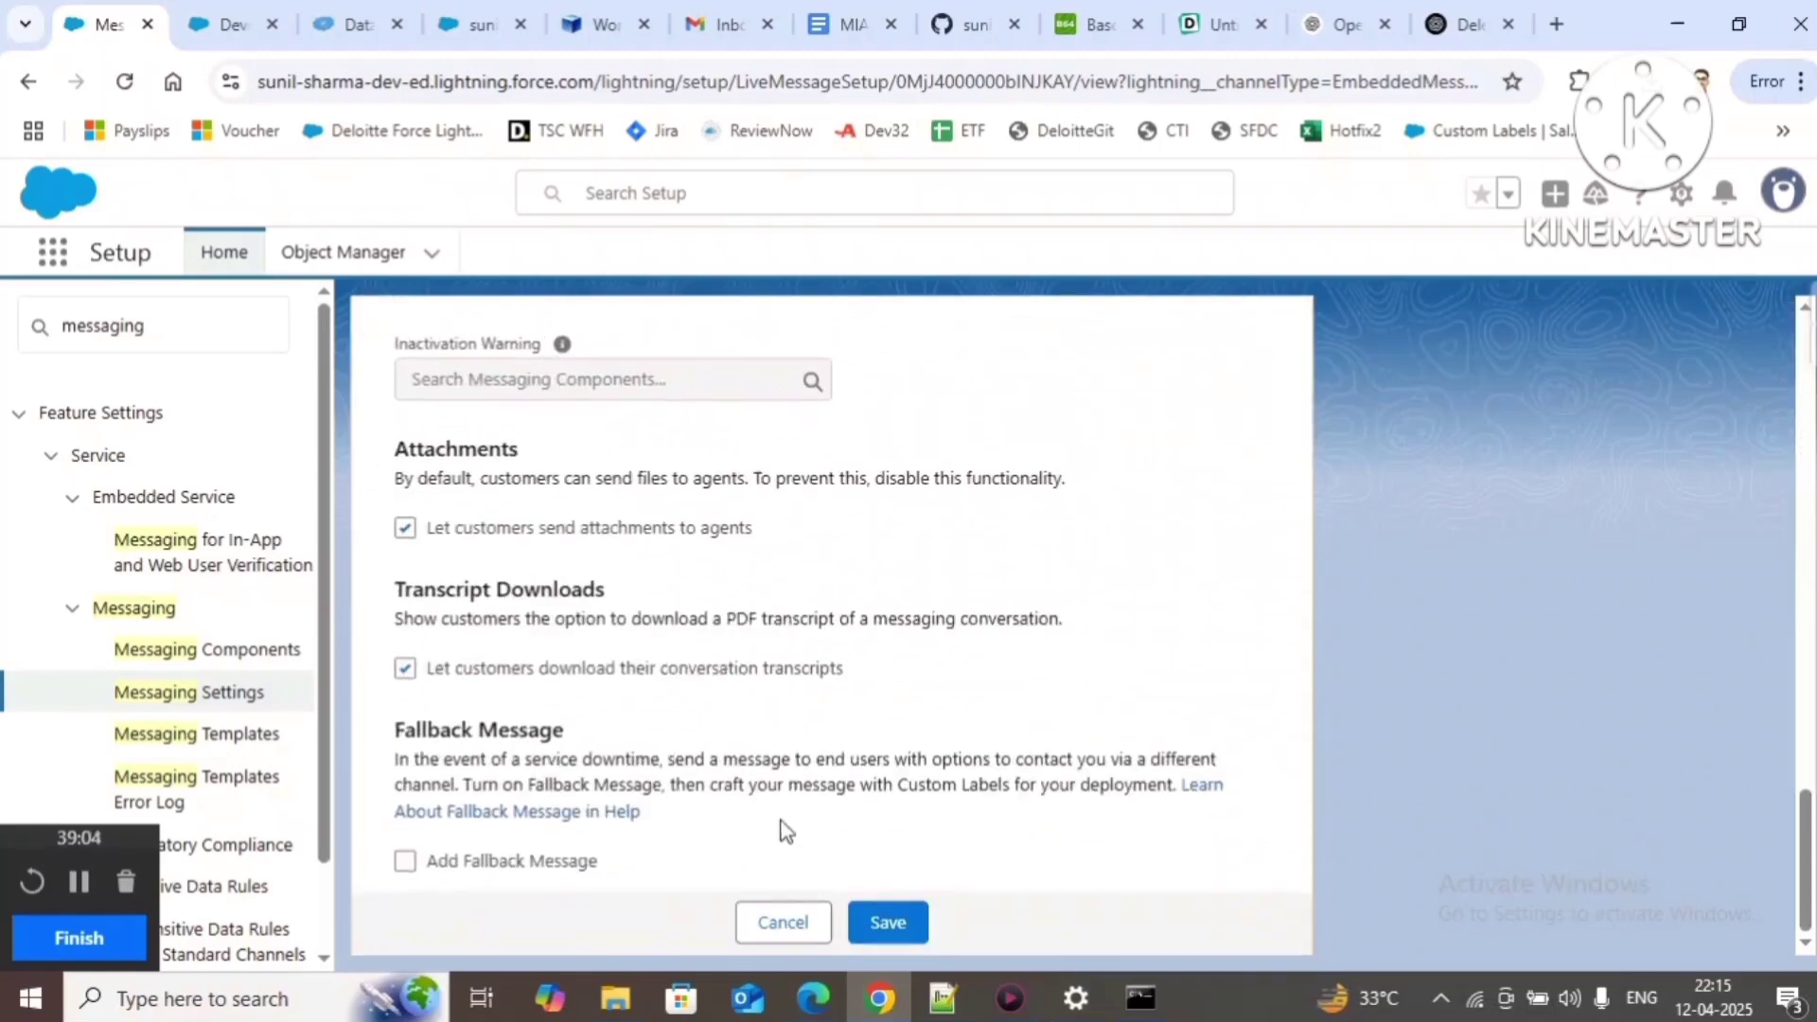
left_click(882, 926)
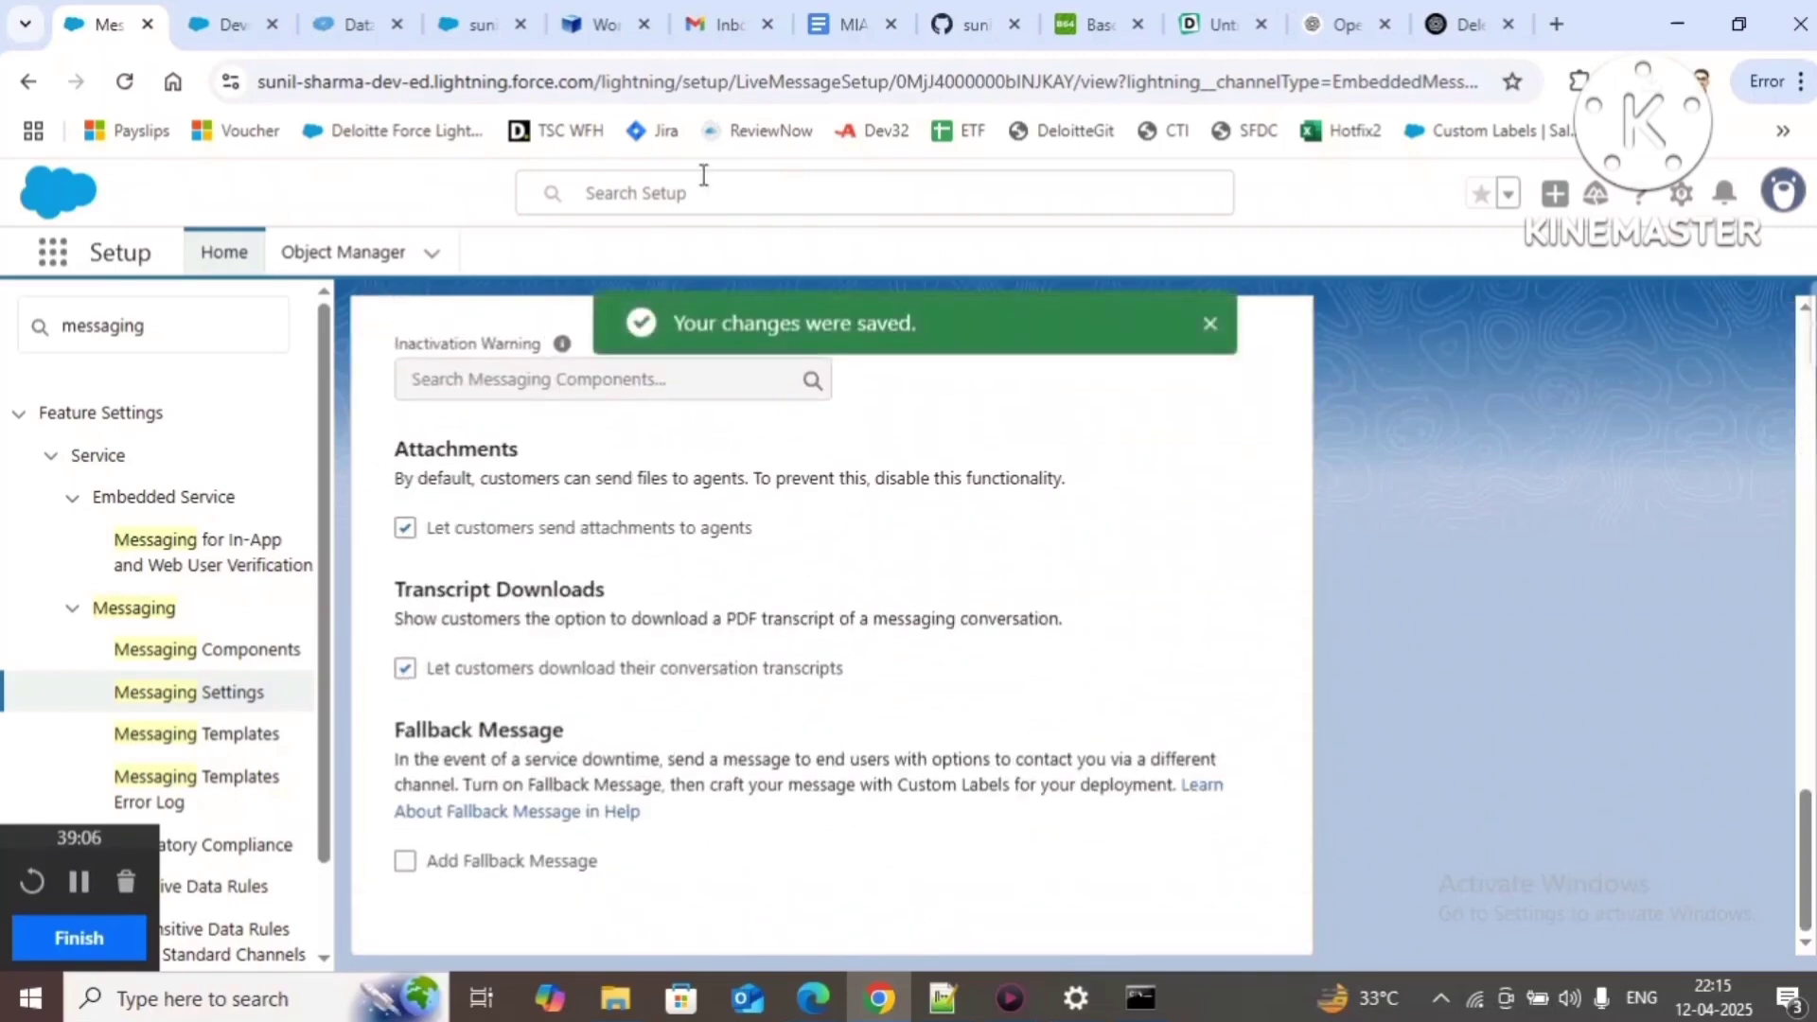
left_click(478, 26)
Step: Run Empty Cache and Hard Reload on the YoutubeDemo page from DevTools; the page is blank, with no chat bubble
right_click(814, 875)
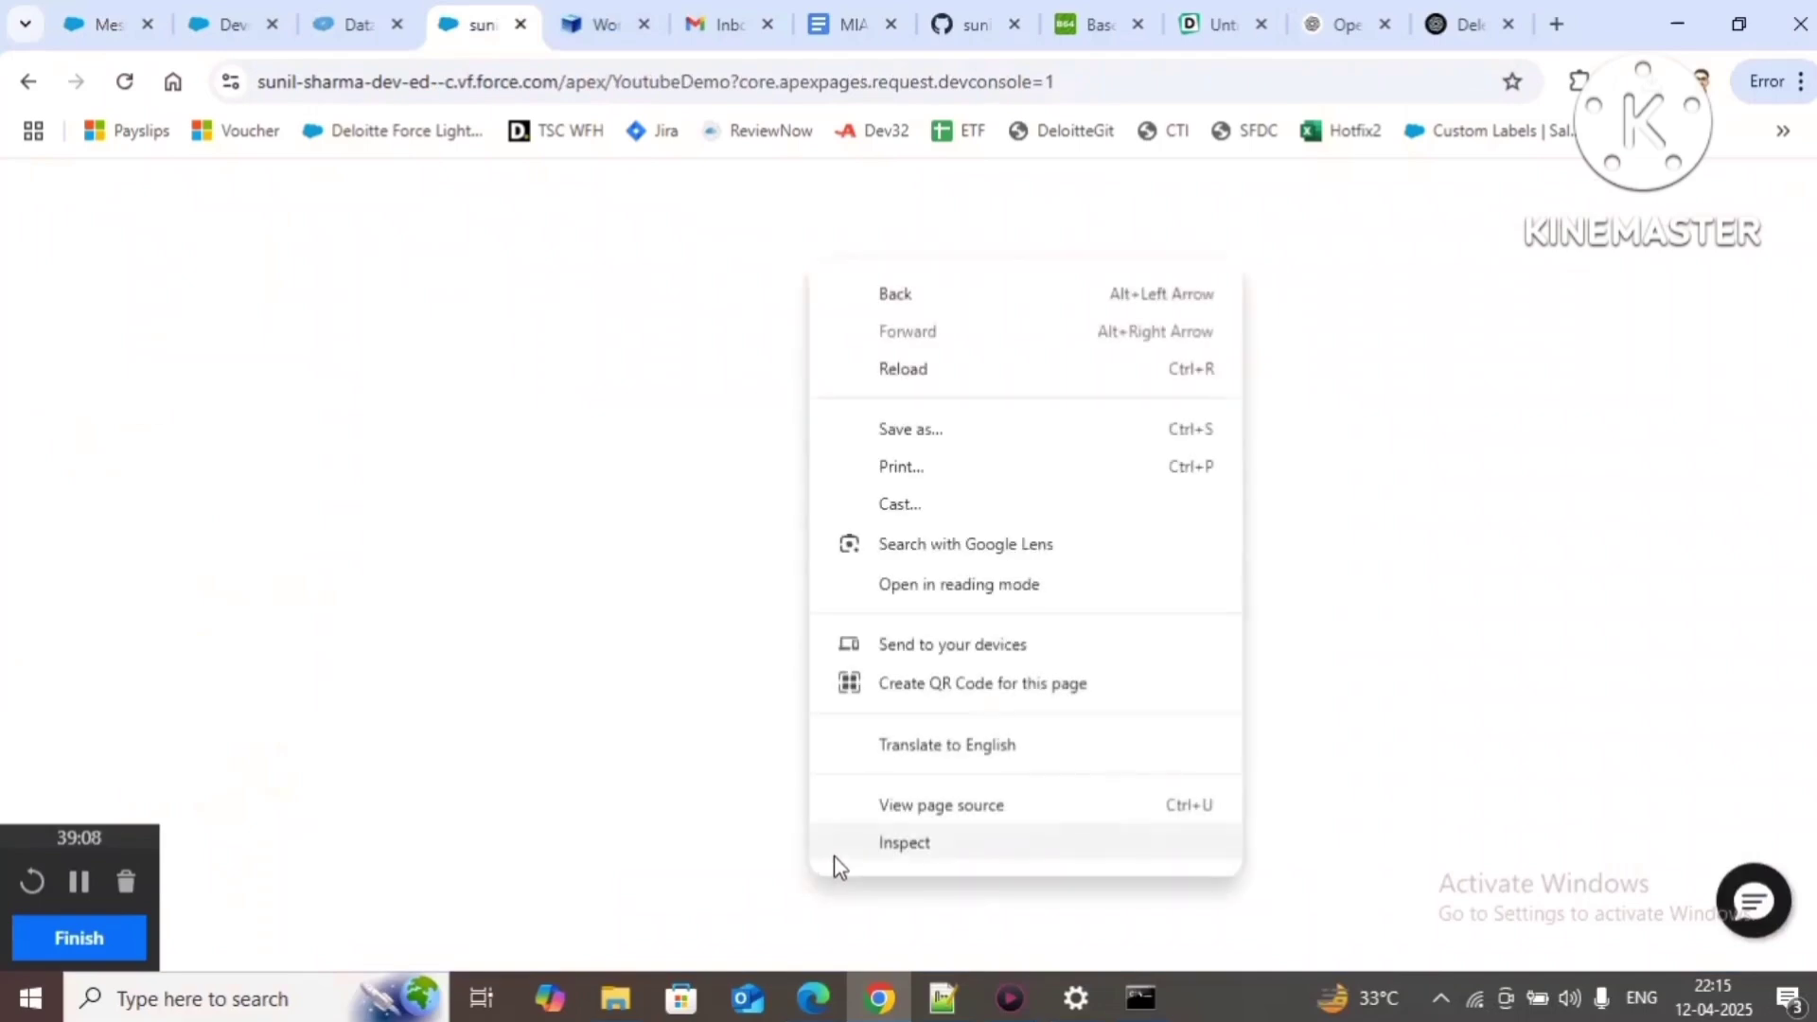
left_click(833, 843)
right_click(126, 84)
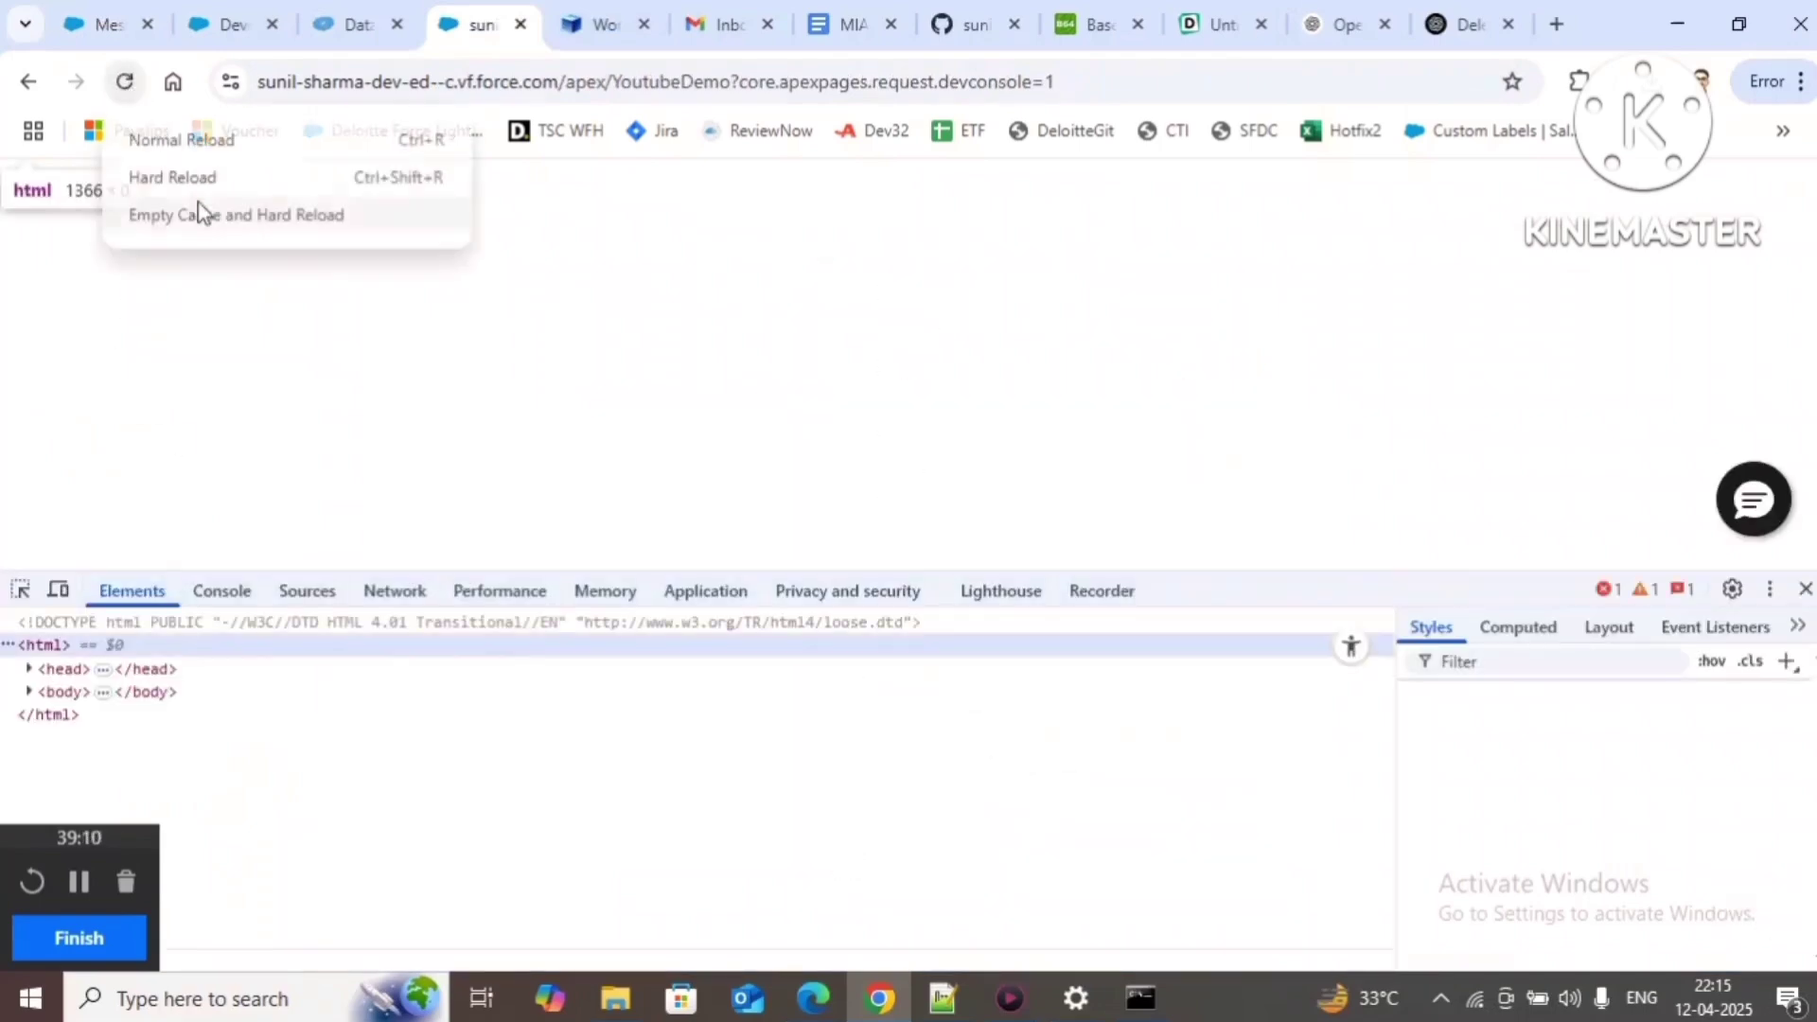
left_click(203, 215)
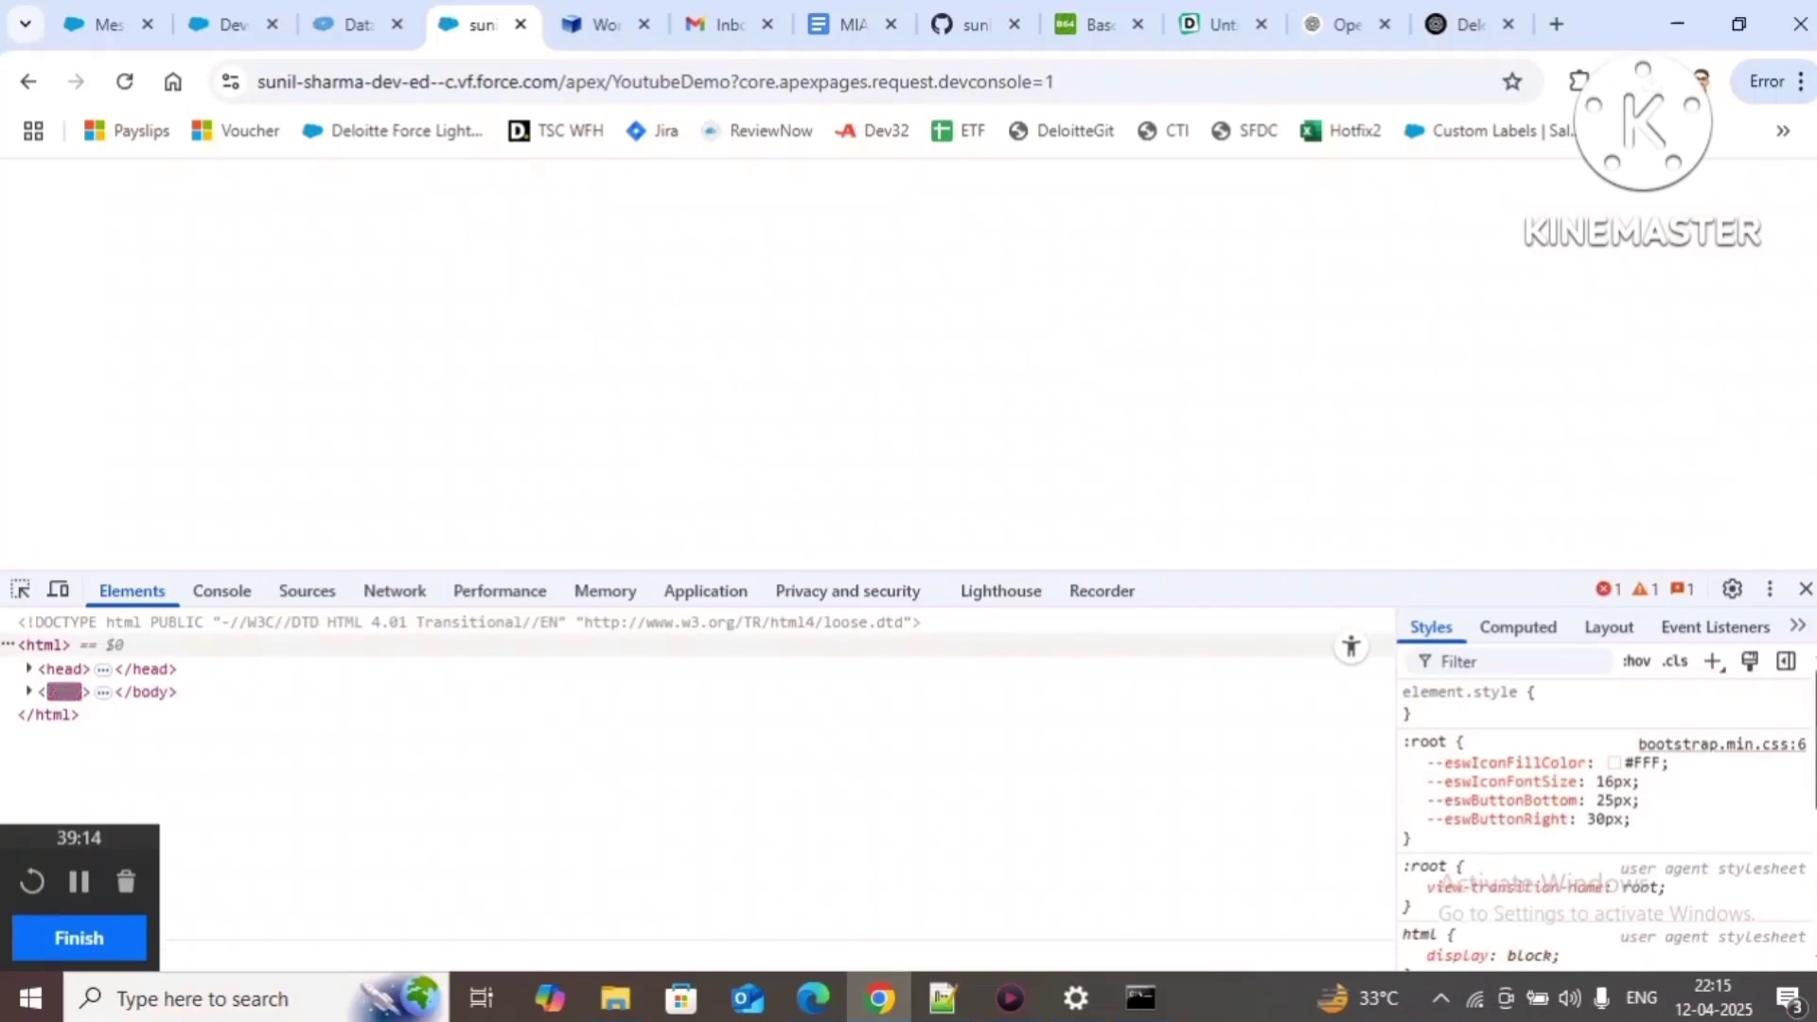
left_click(1806, 589)
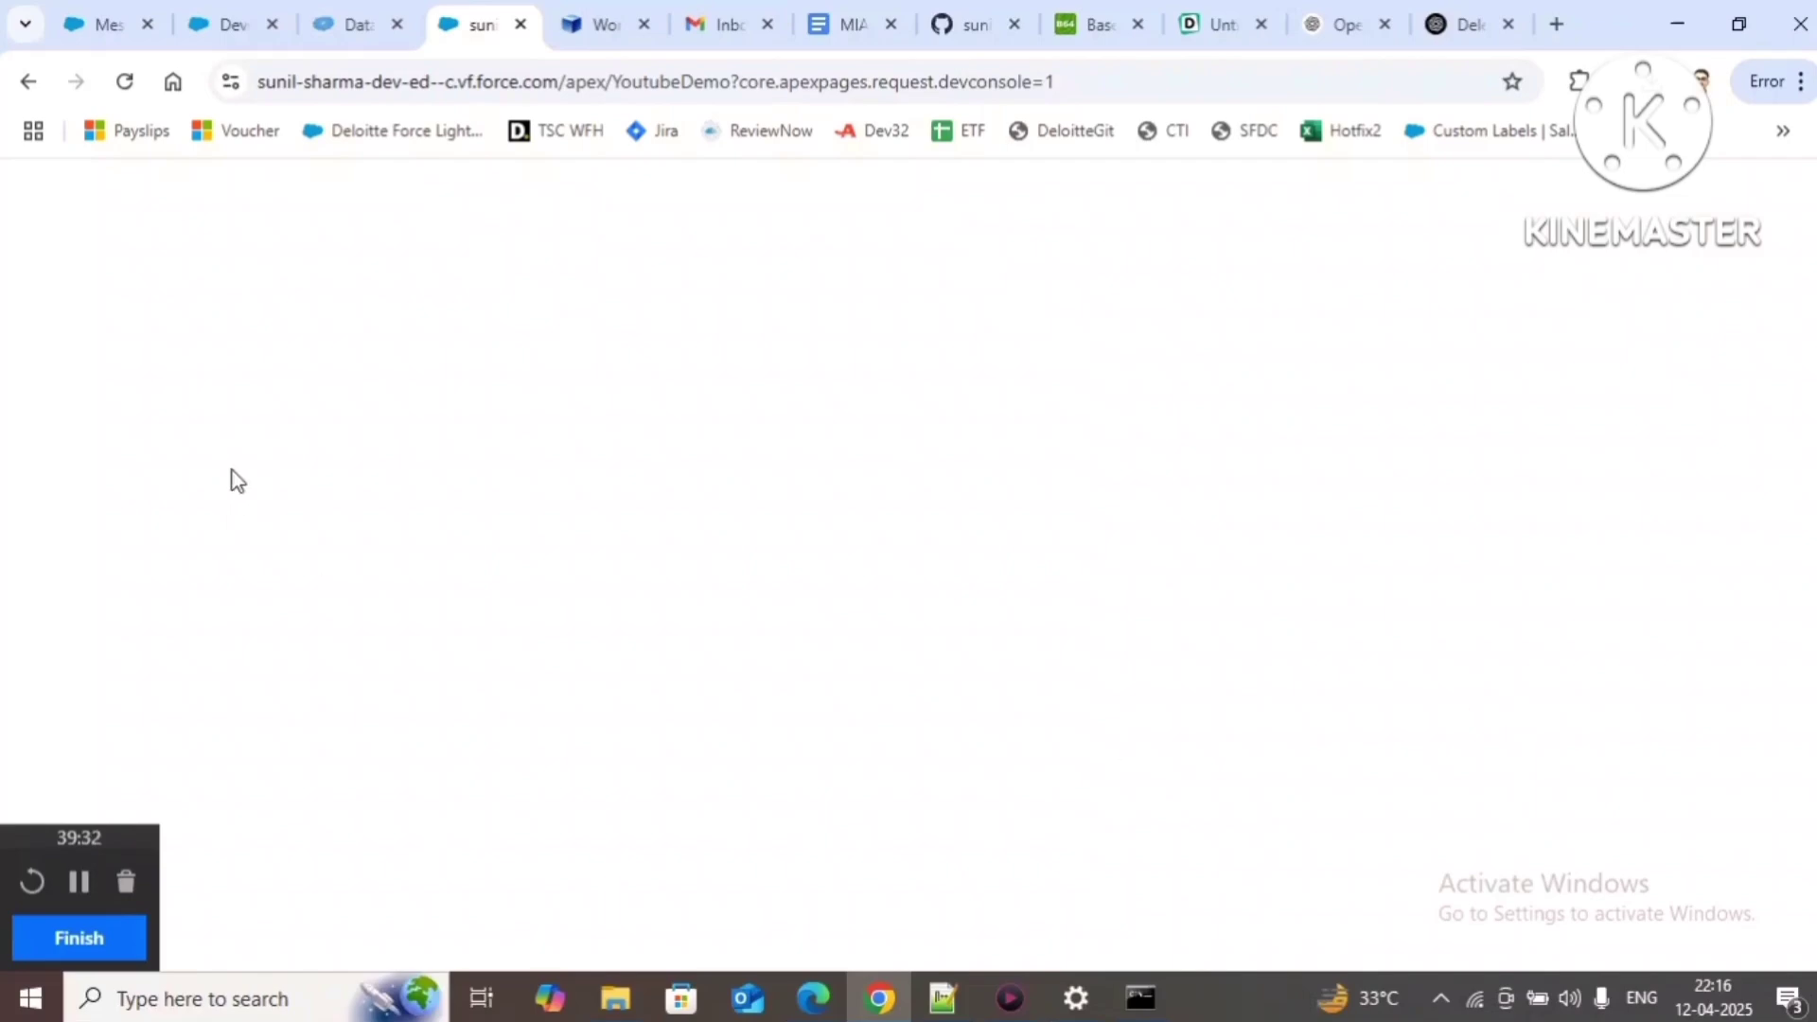
Step: Show the Messaging Web channel's Add User Verification checked with a 60-minute token expiration
left_click(201, 27)
left_click(106, 25)
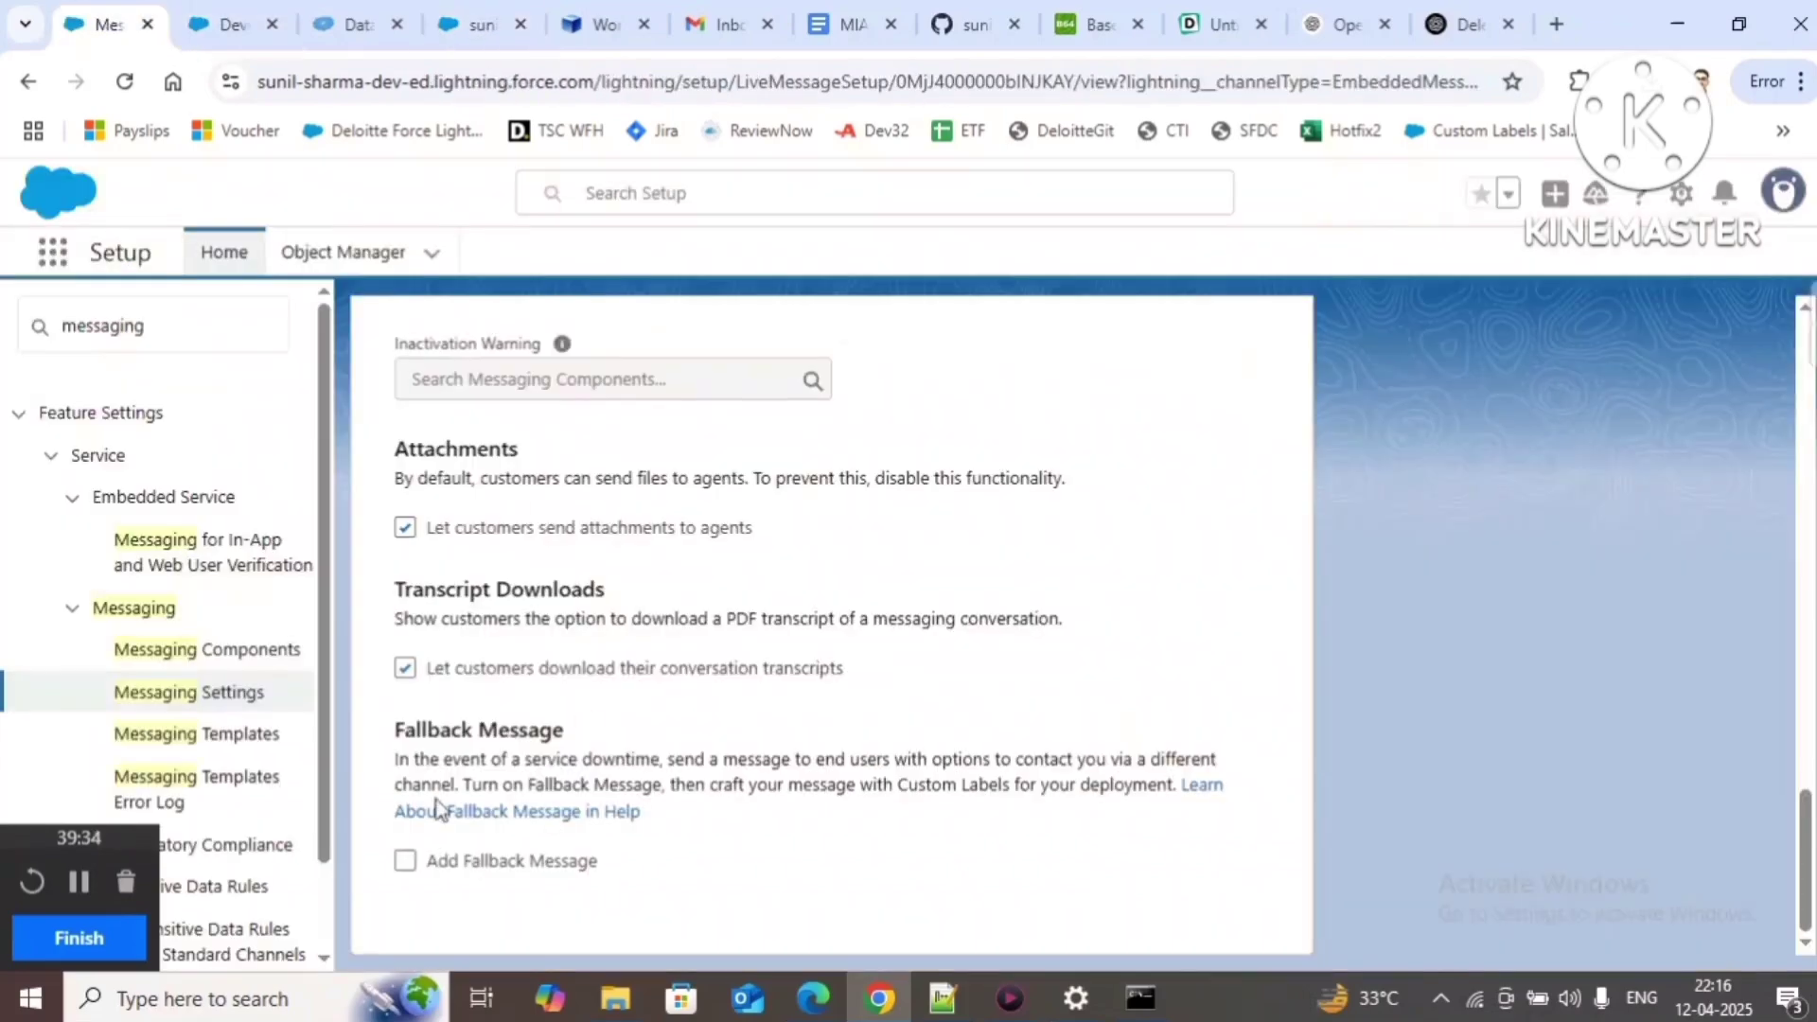
scroll(659, 498, "up", 5)
scroll(662, 507, "up", 5)
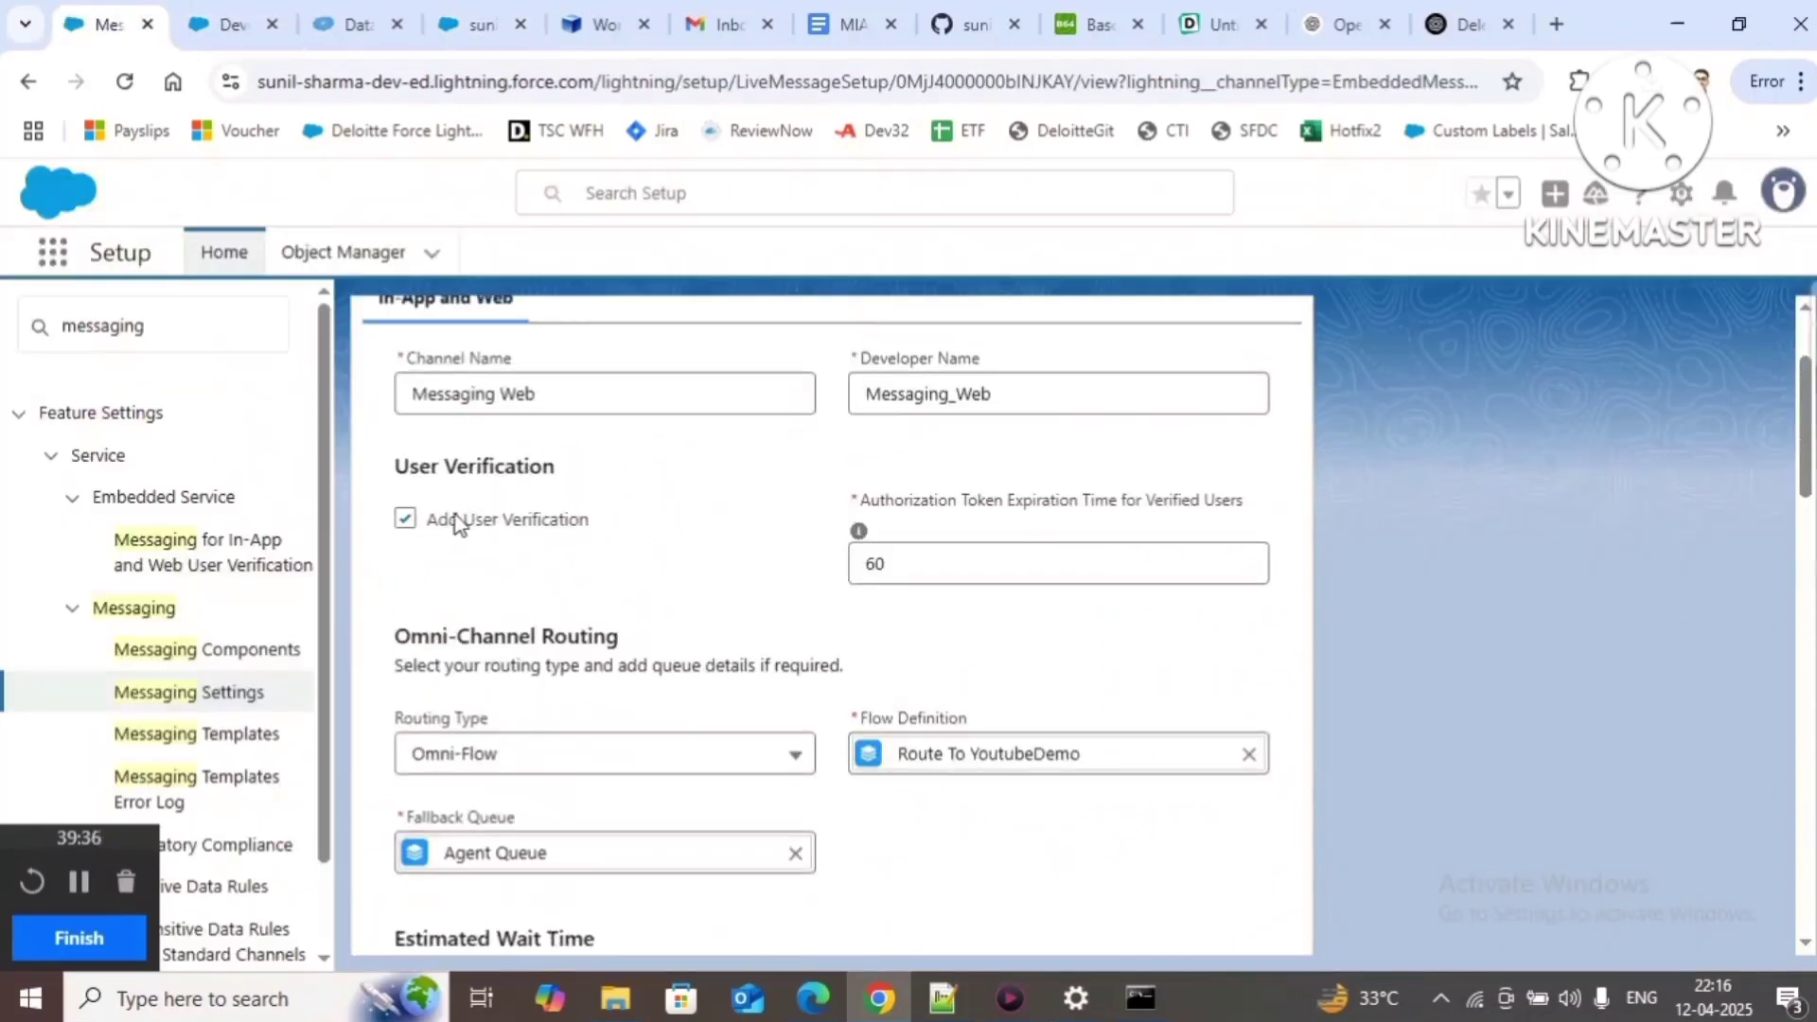
left_click_drag(428, 521, 598, 532)
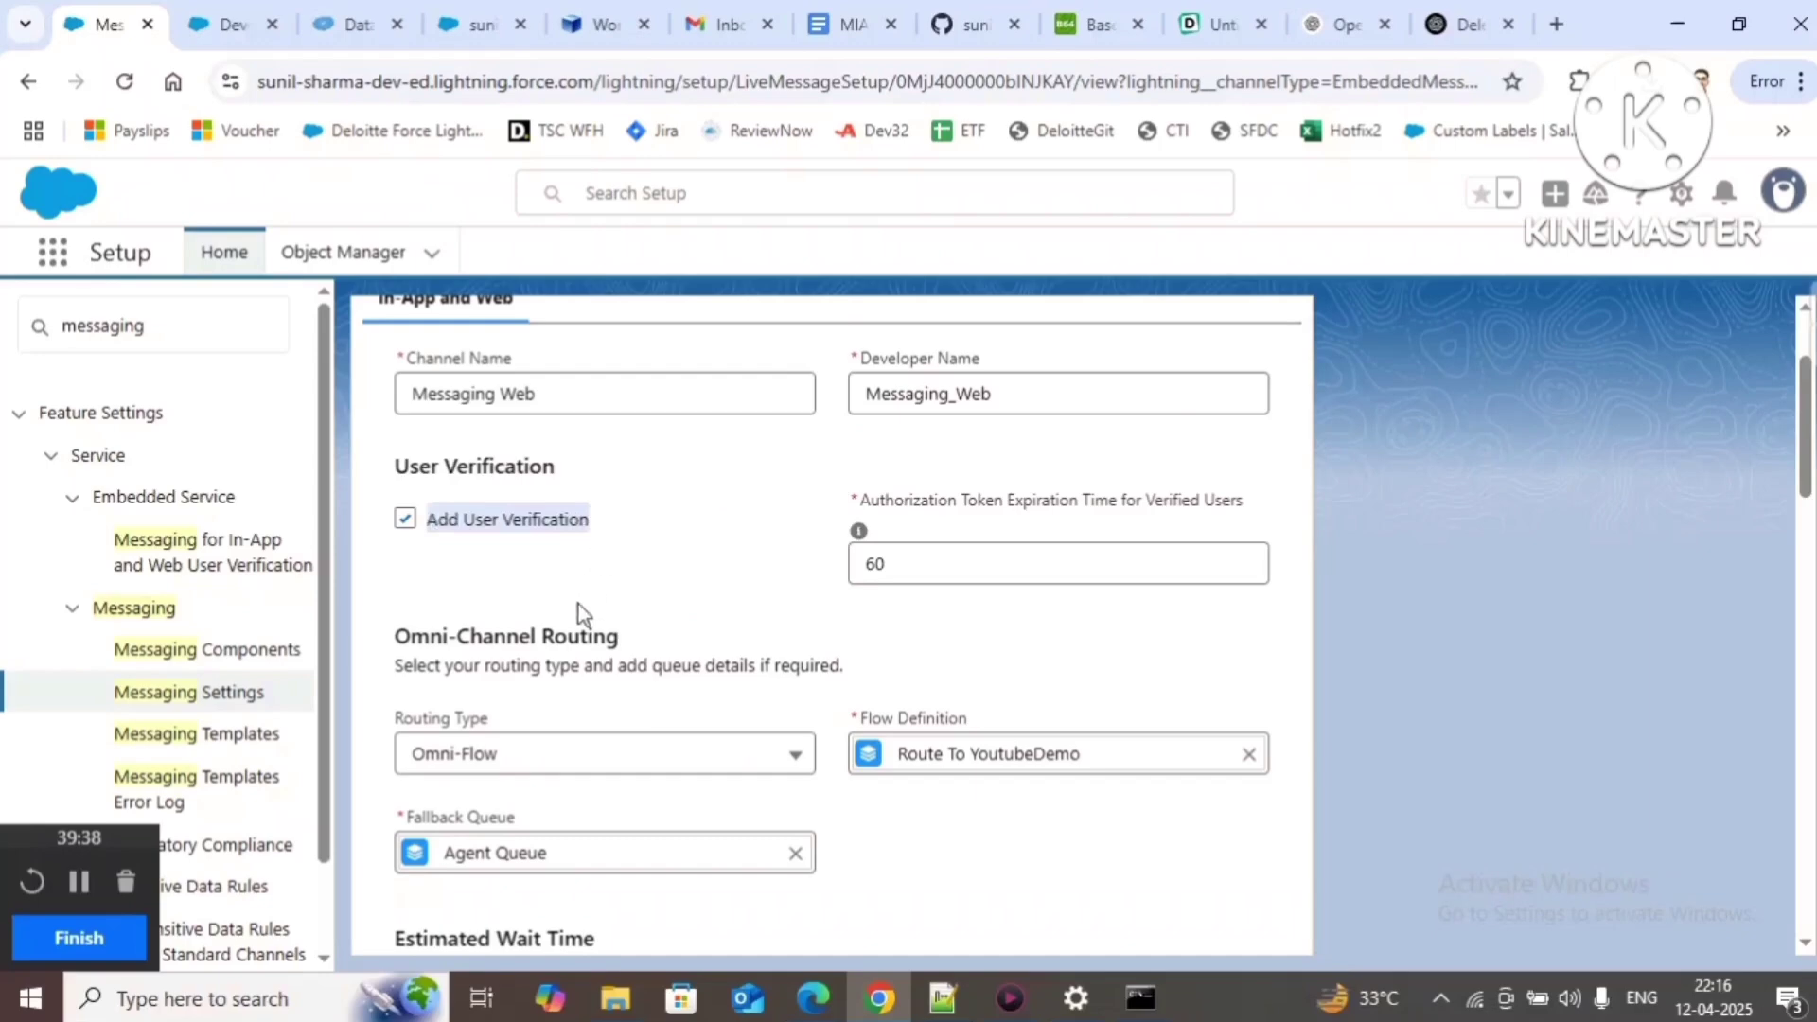
left_click(232, 24)
Step: Review the YoutubeDemo.vfp Embedded Messaging script in the Developer Console
left_click(549, 419)
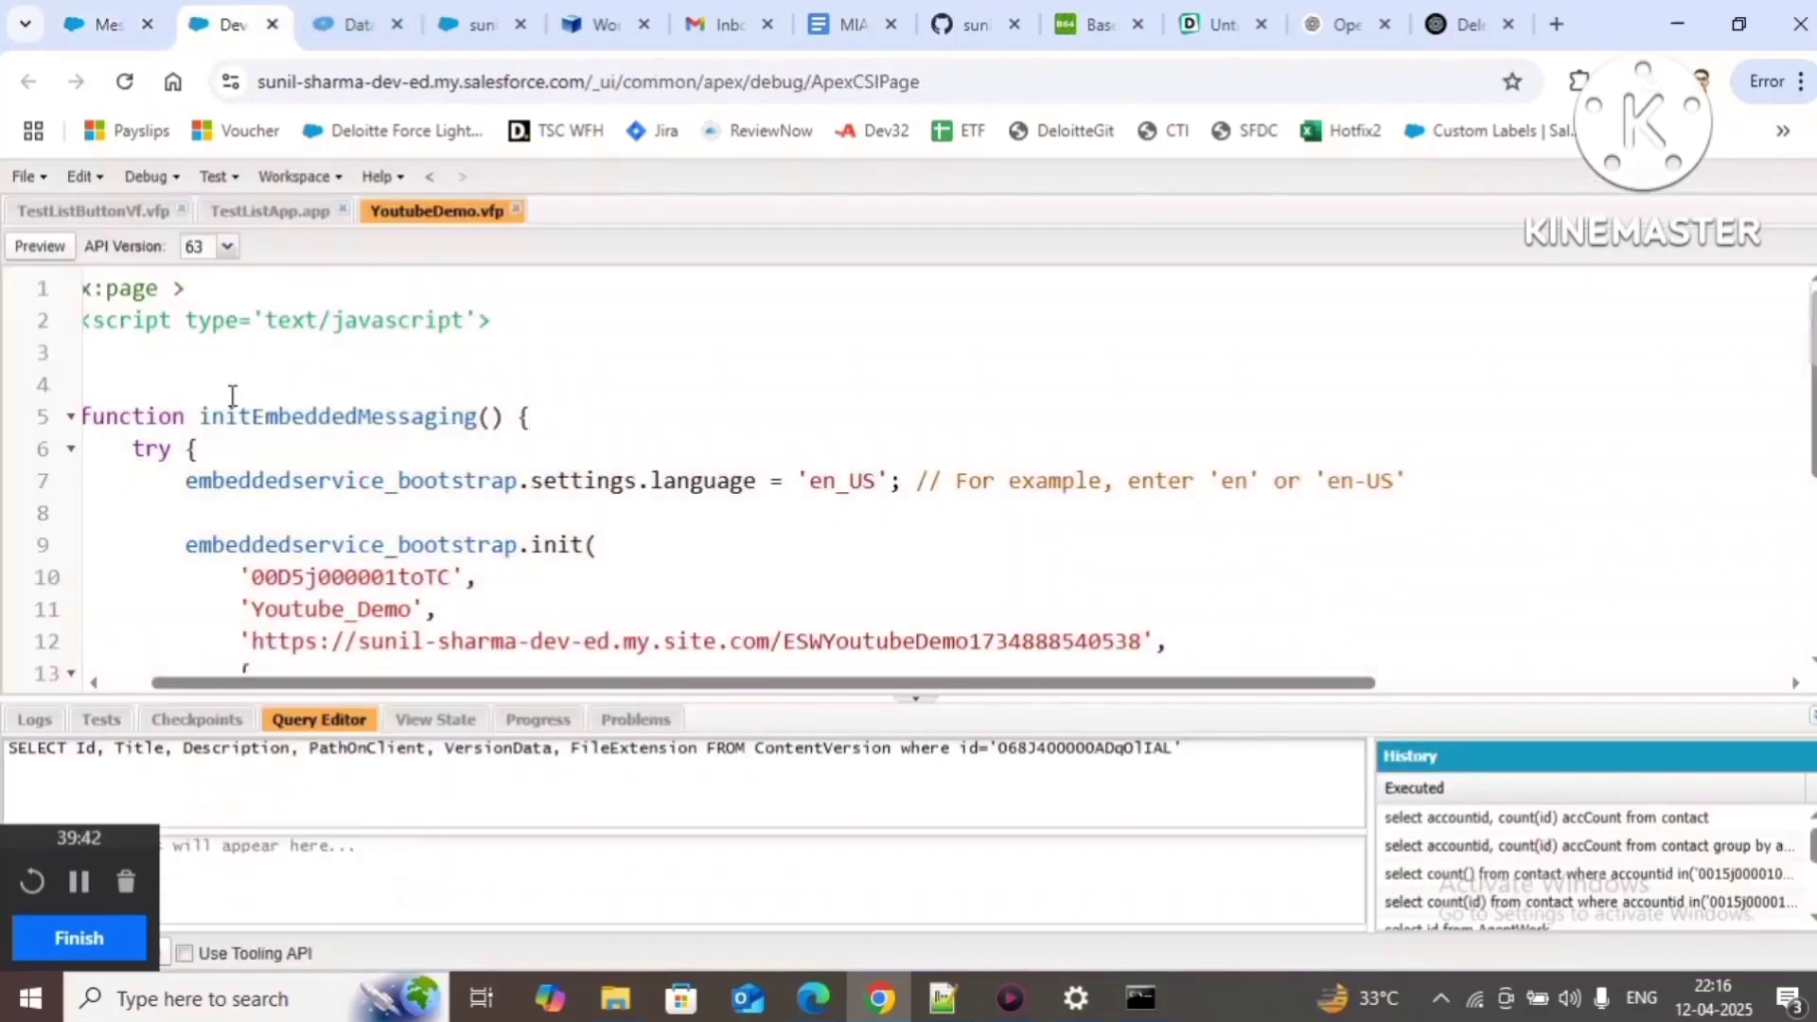
scroll(259, 396, "down", 5)
scroll(284, 417, "up", 5)
Step: Clear the earlier JWK generator output from Command Prompt with cls
left_click(1139, 996)
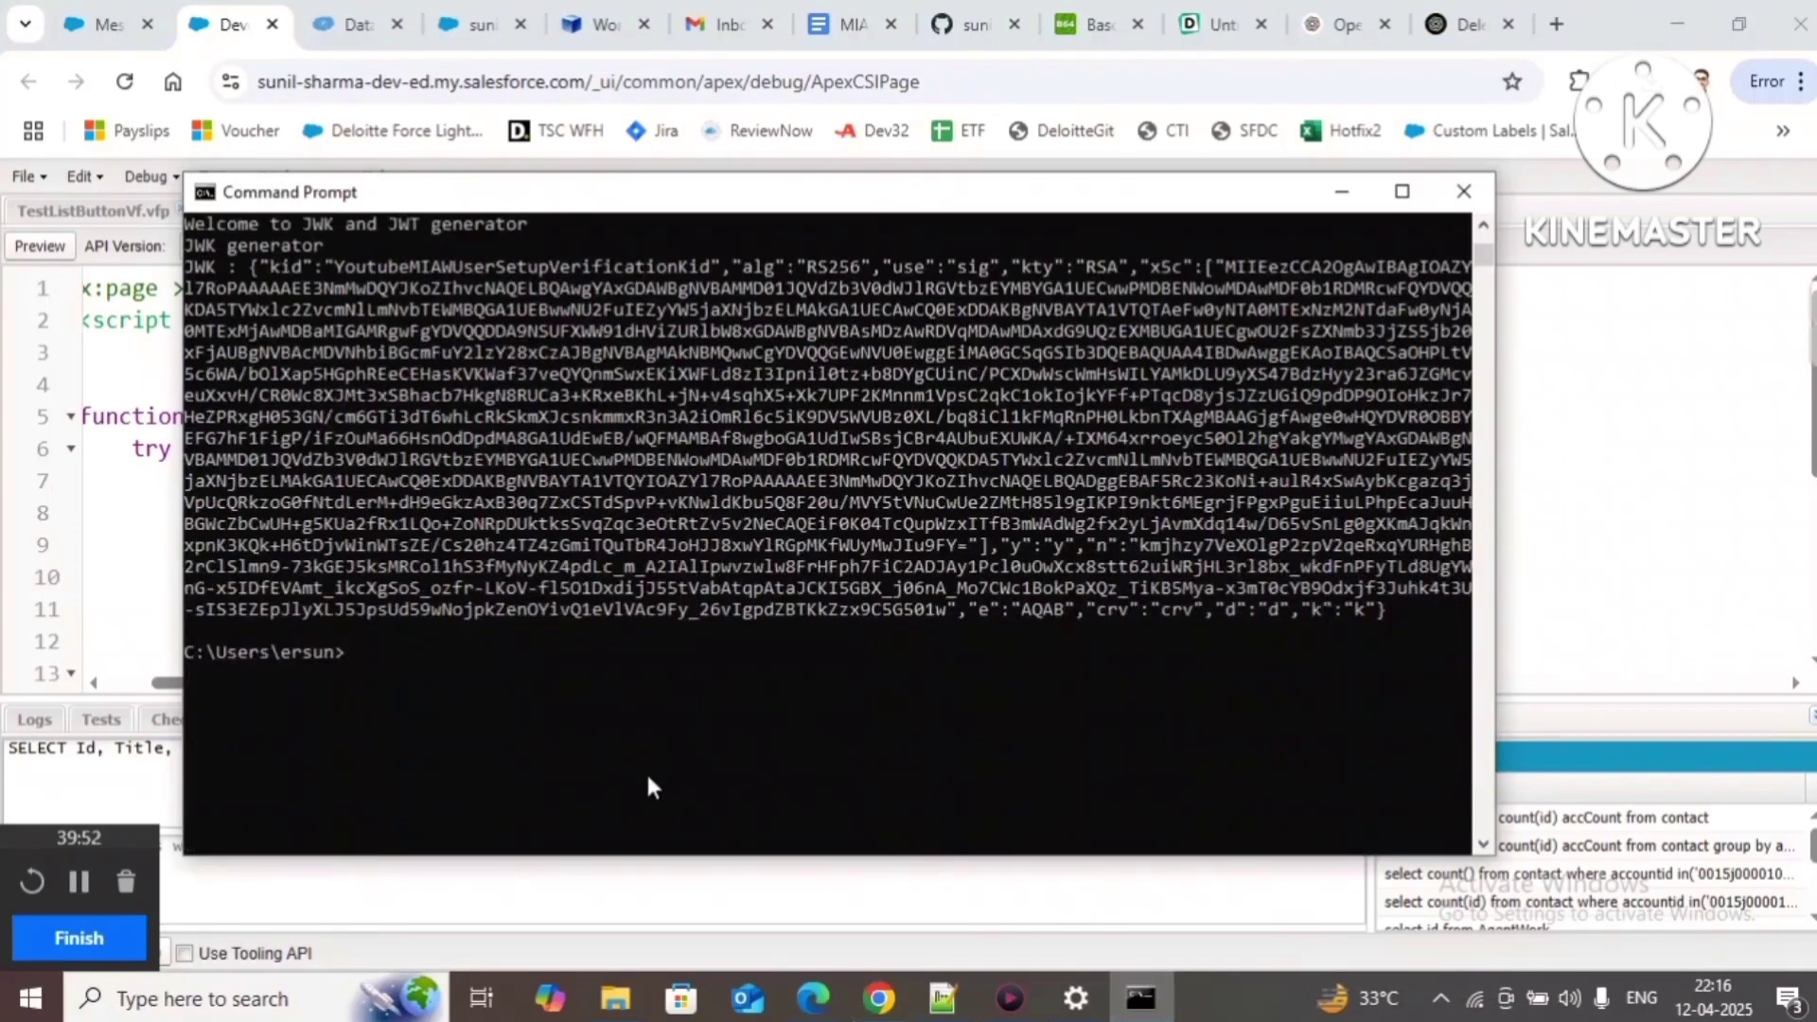
type("cls")
key("Return")
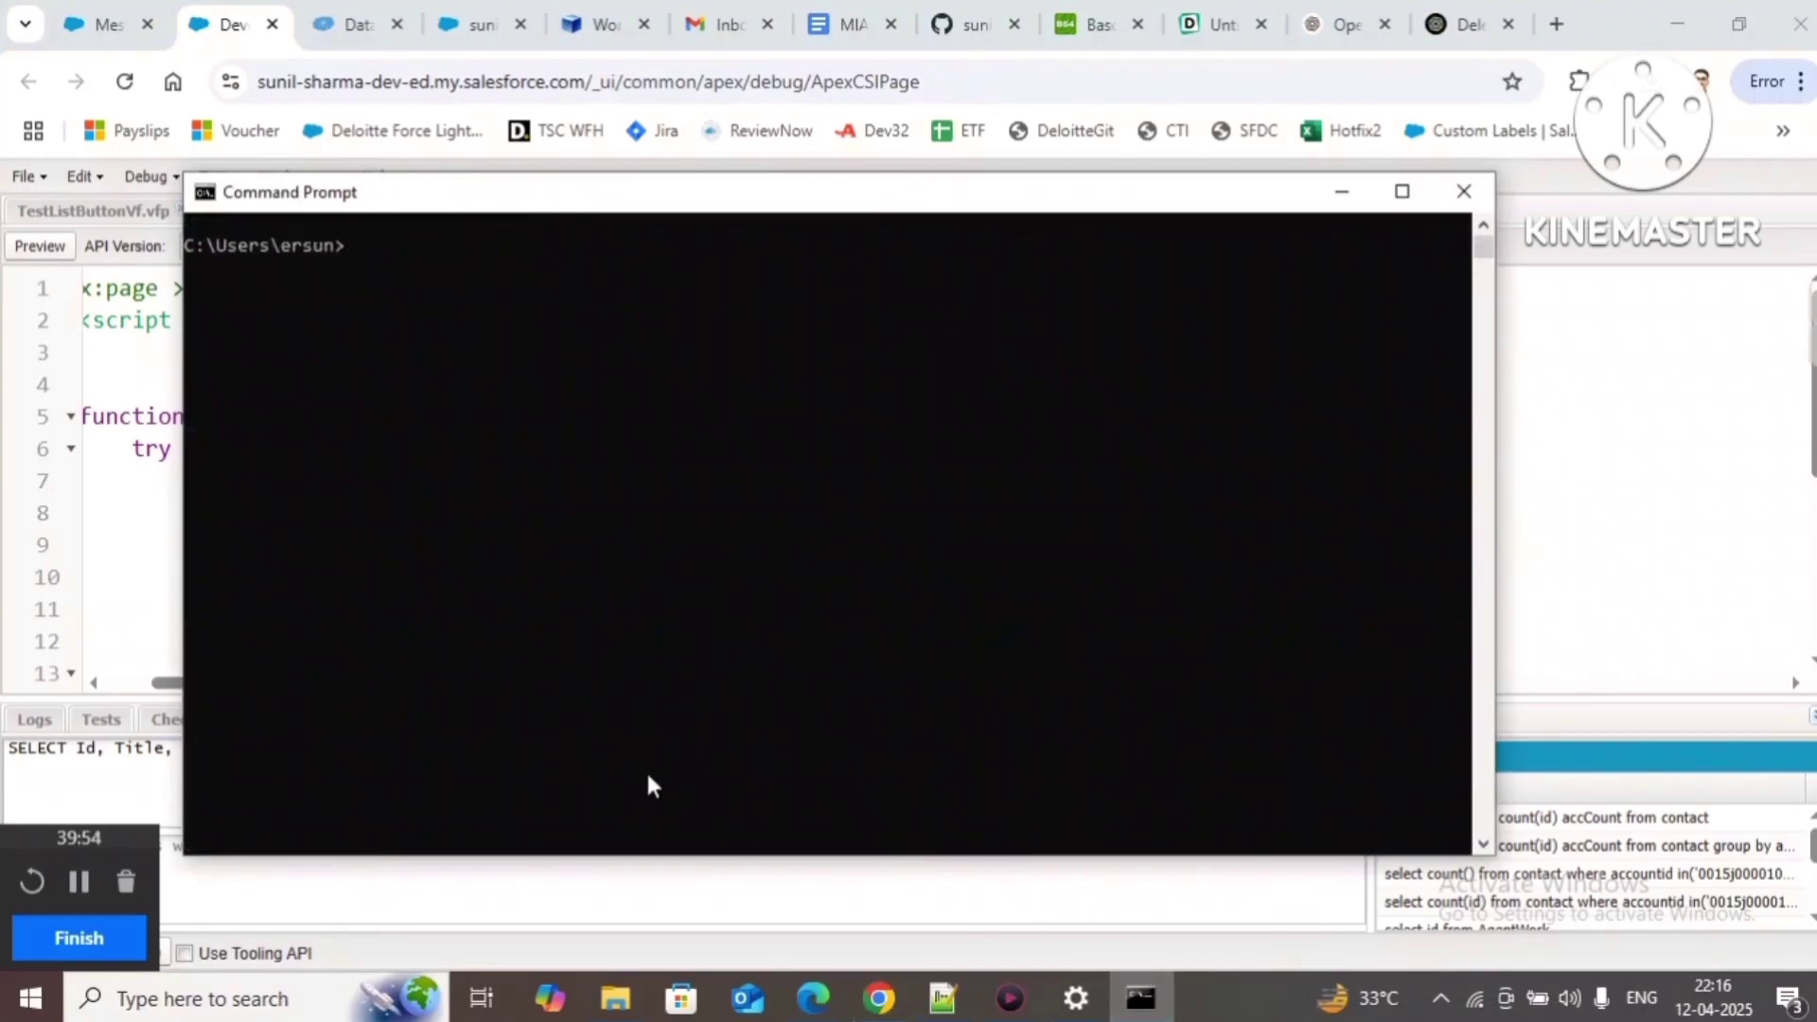
Step: Paste the guide's example JWT header (kid 123456, typ JWT, alg RS256) into a new Notepad++ file
left_click(842, 28)
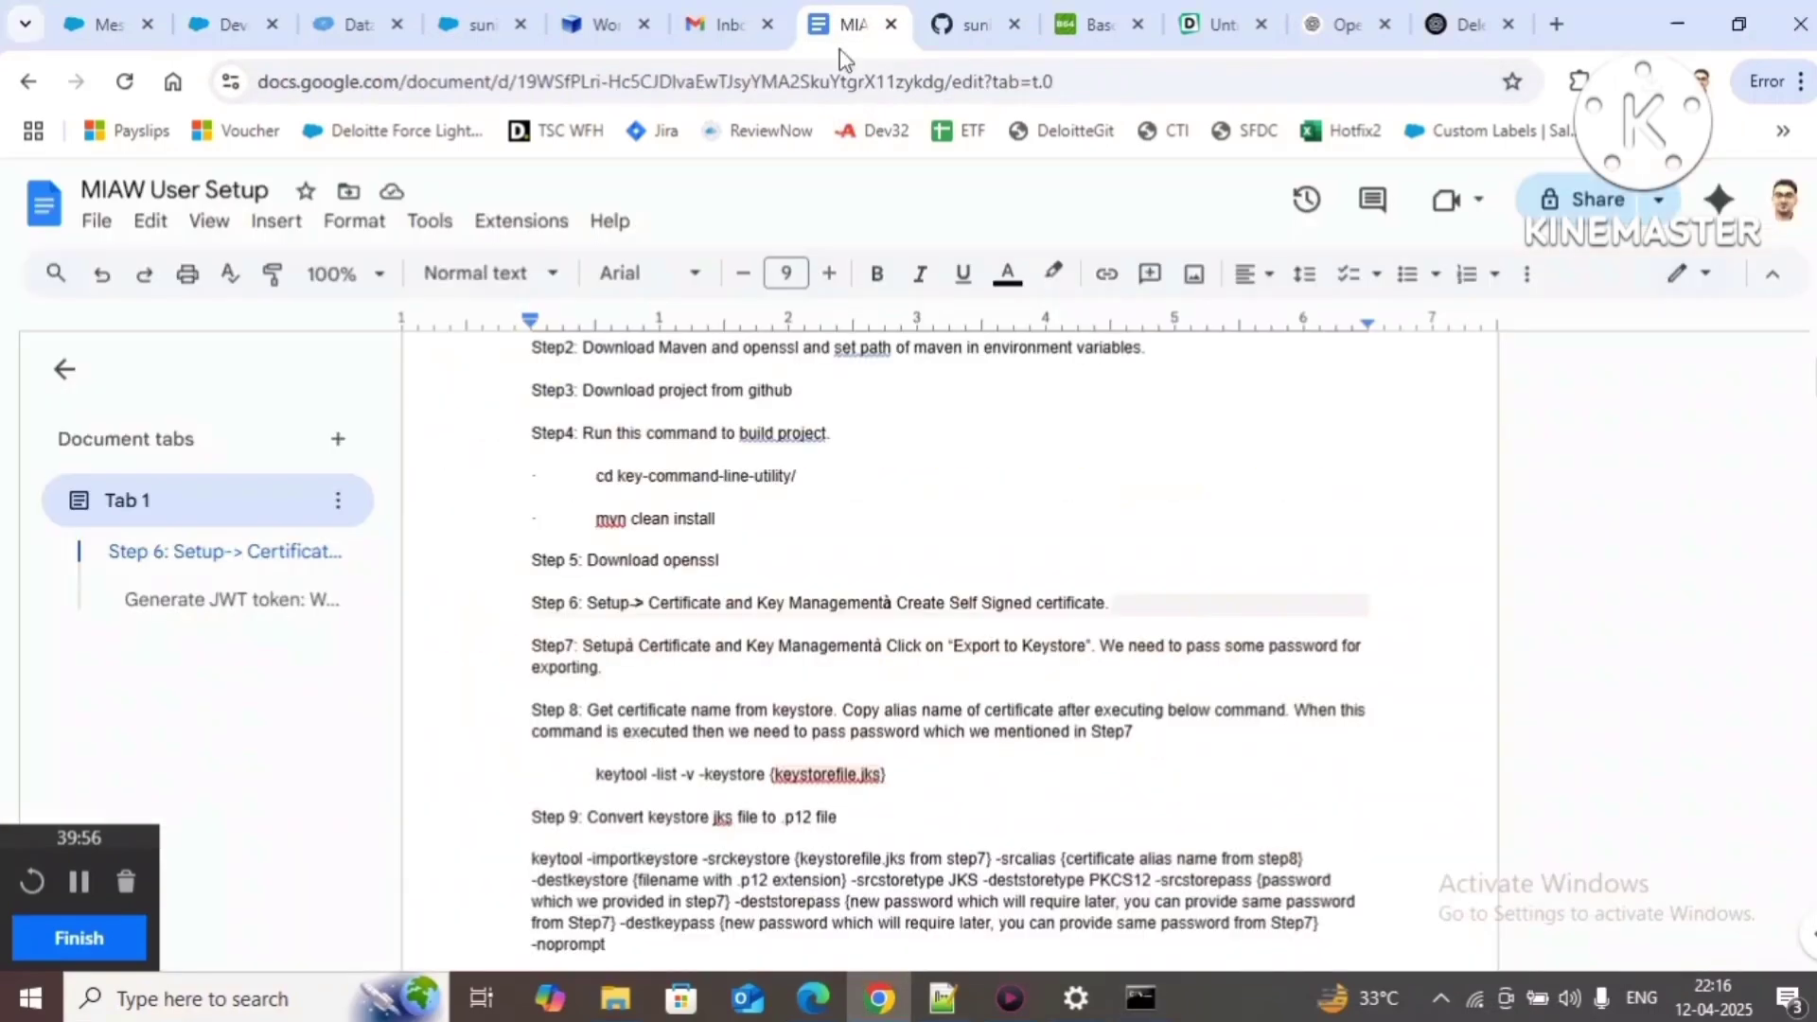
scroll(712, 763, "down", 15)
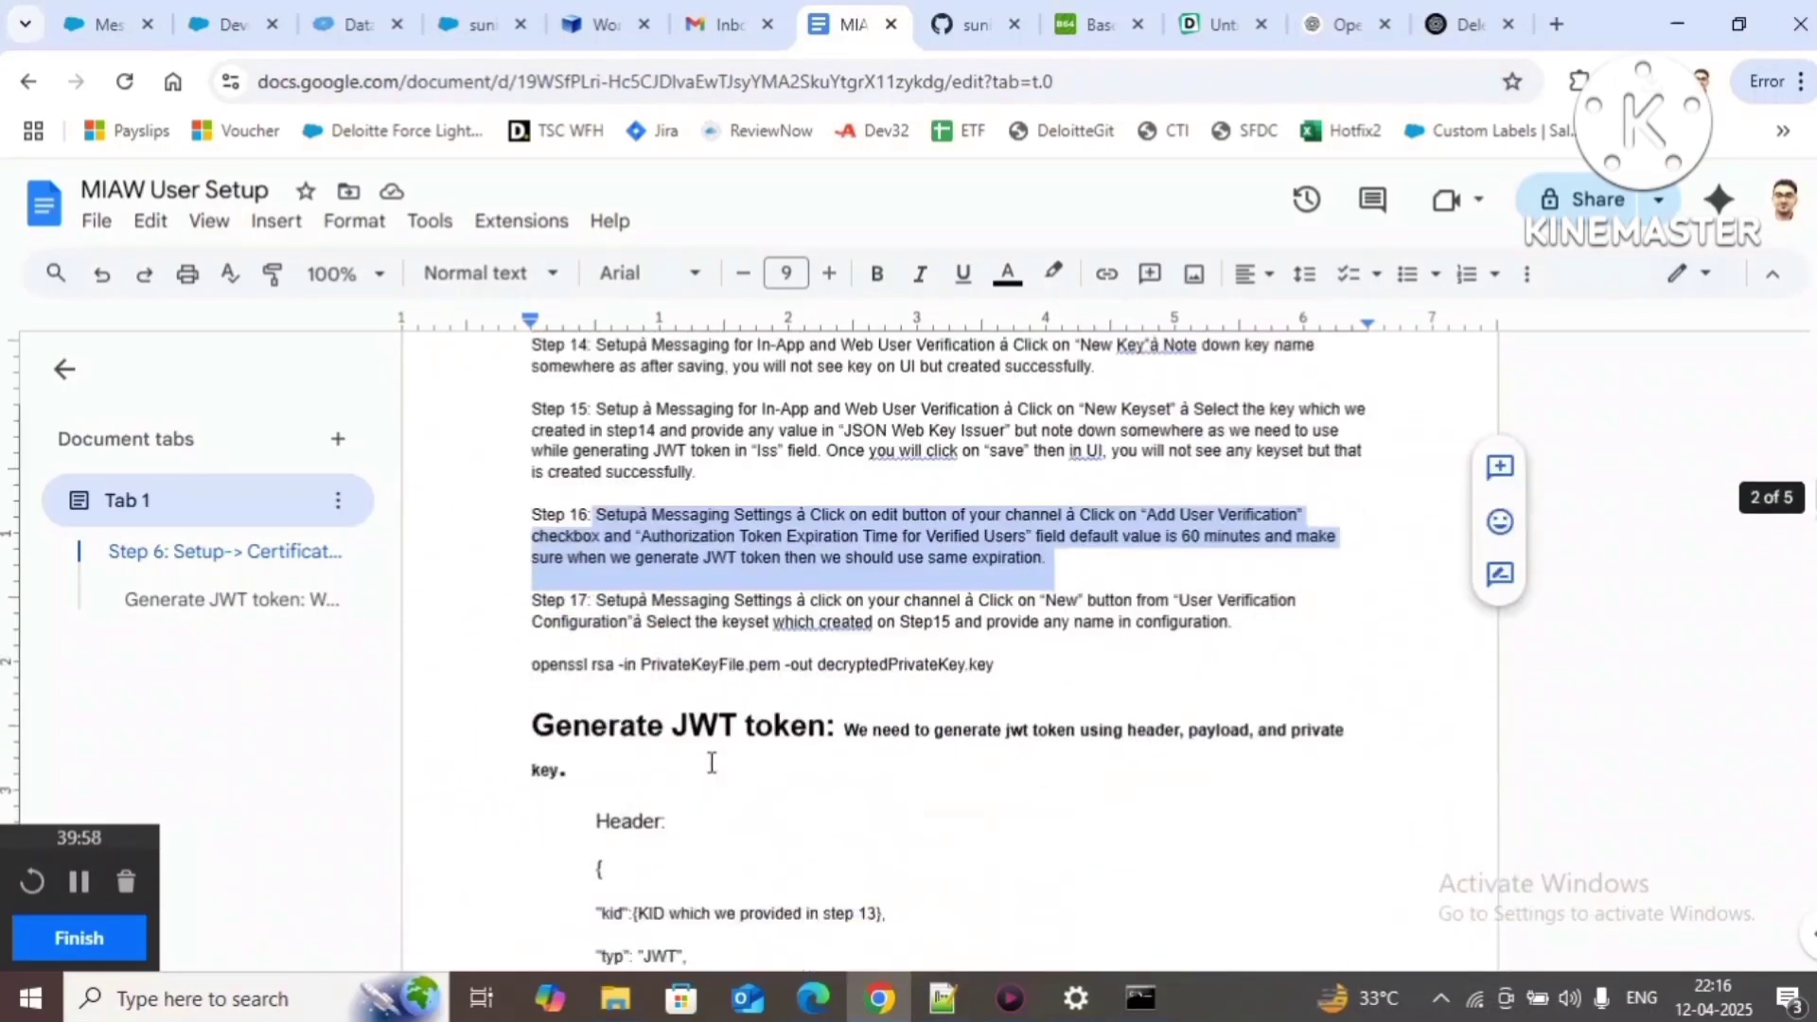
scroll(712, 763, "down", 10)
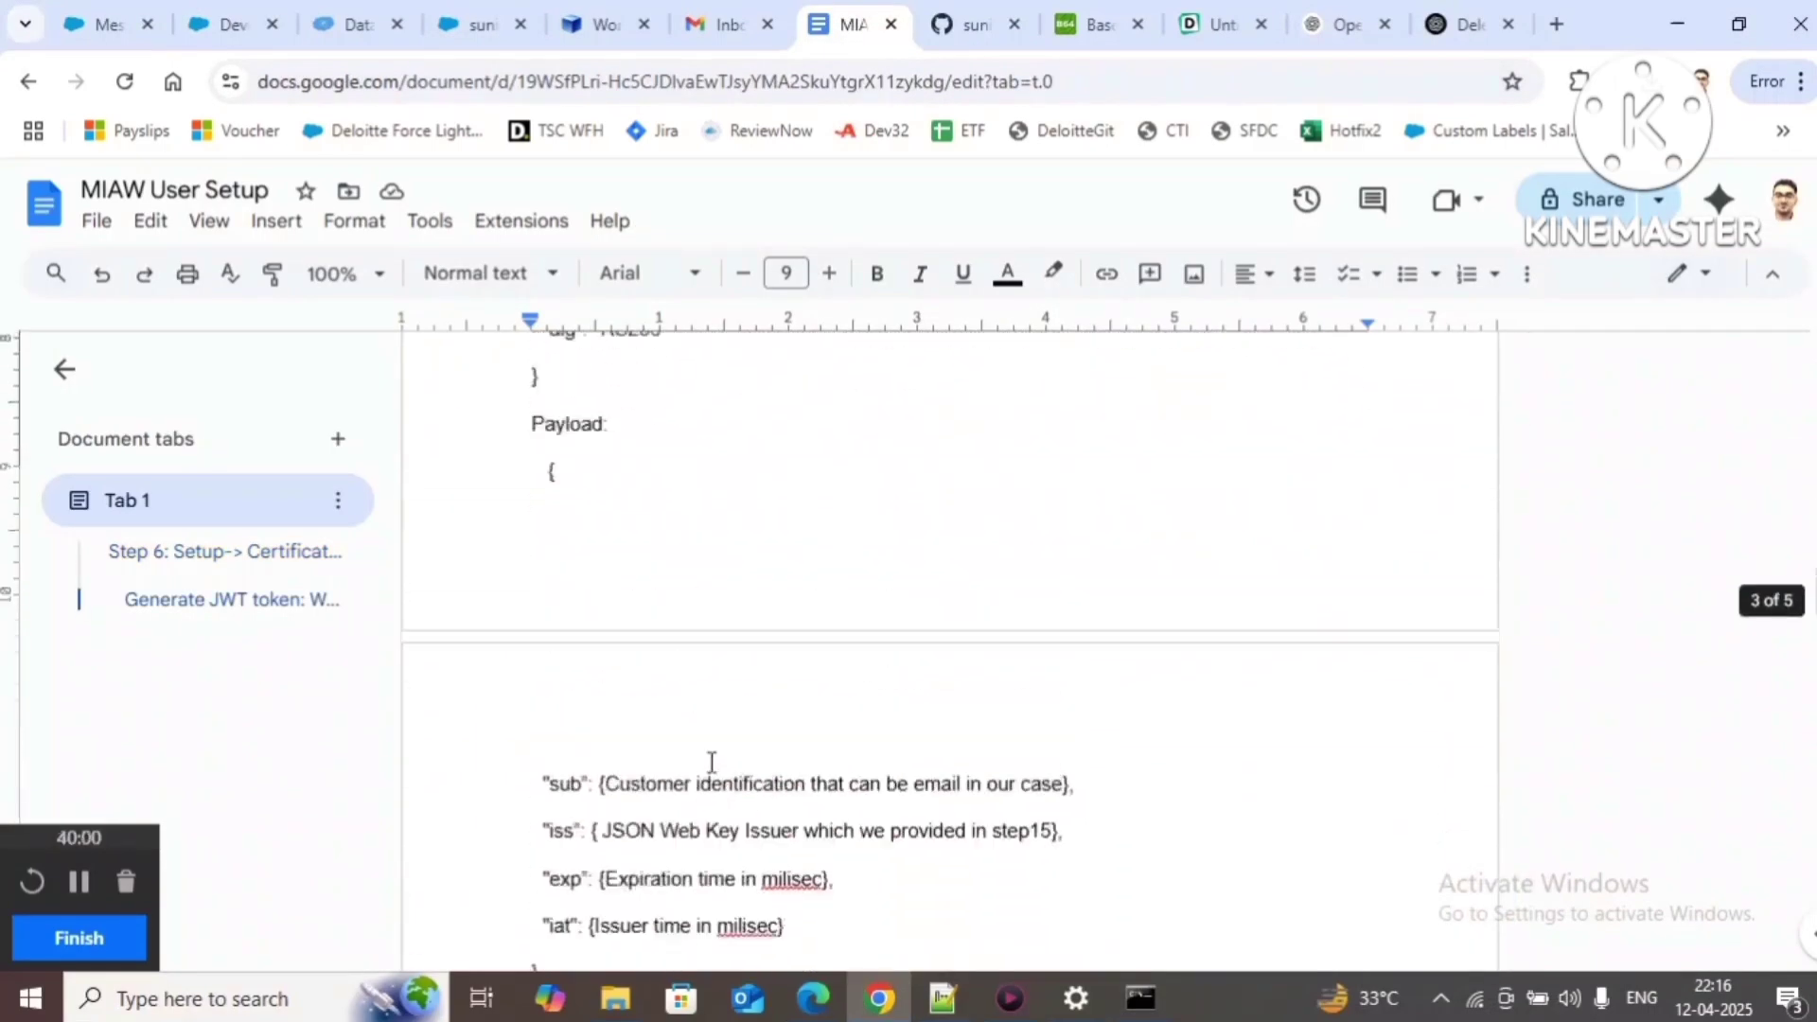
scroll(712, 763, "up", 8)
scroll(559, 605, "down", 5)
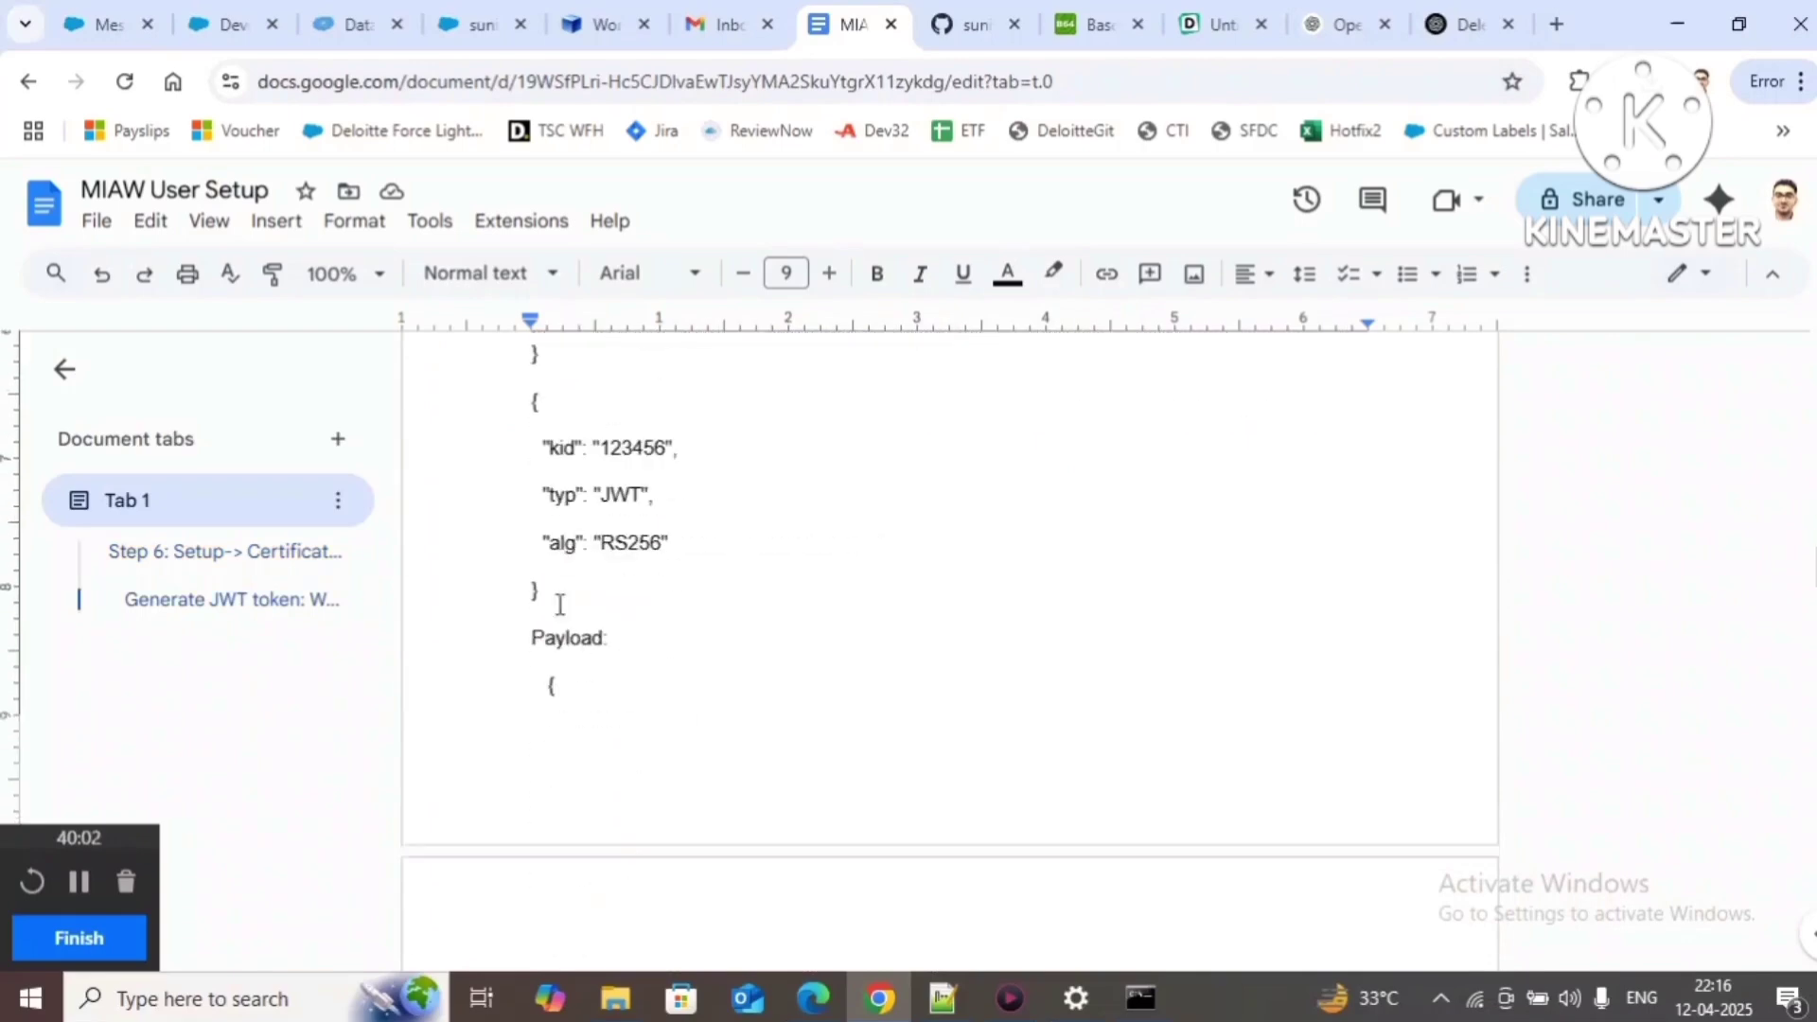
left_click_drag(532, 405, 559, 596)
key("ctrl+c")
left_click(943, 998)
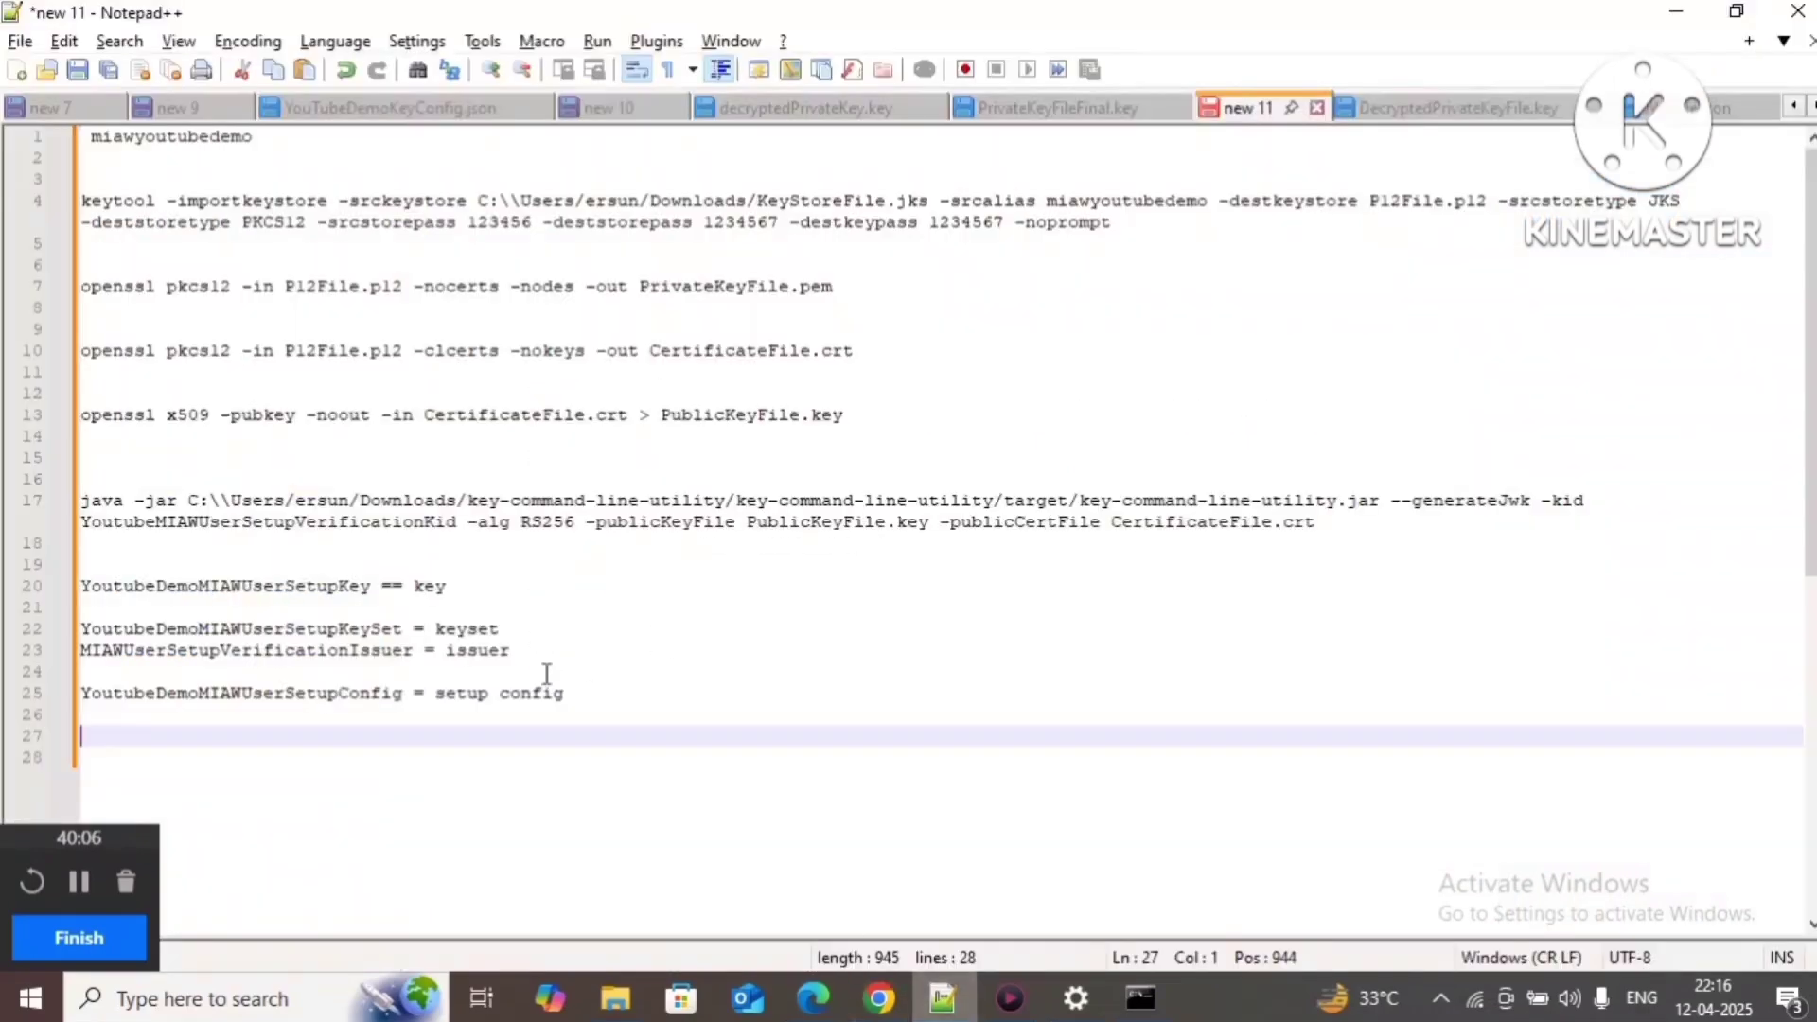
left_click(16, 69)
key("ctrl+v")
Step: Select the example JWT payload block in the MIAW User Setup guide
key("alt+Tab")
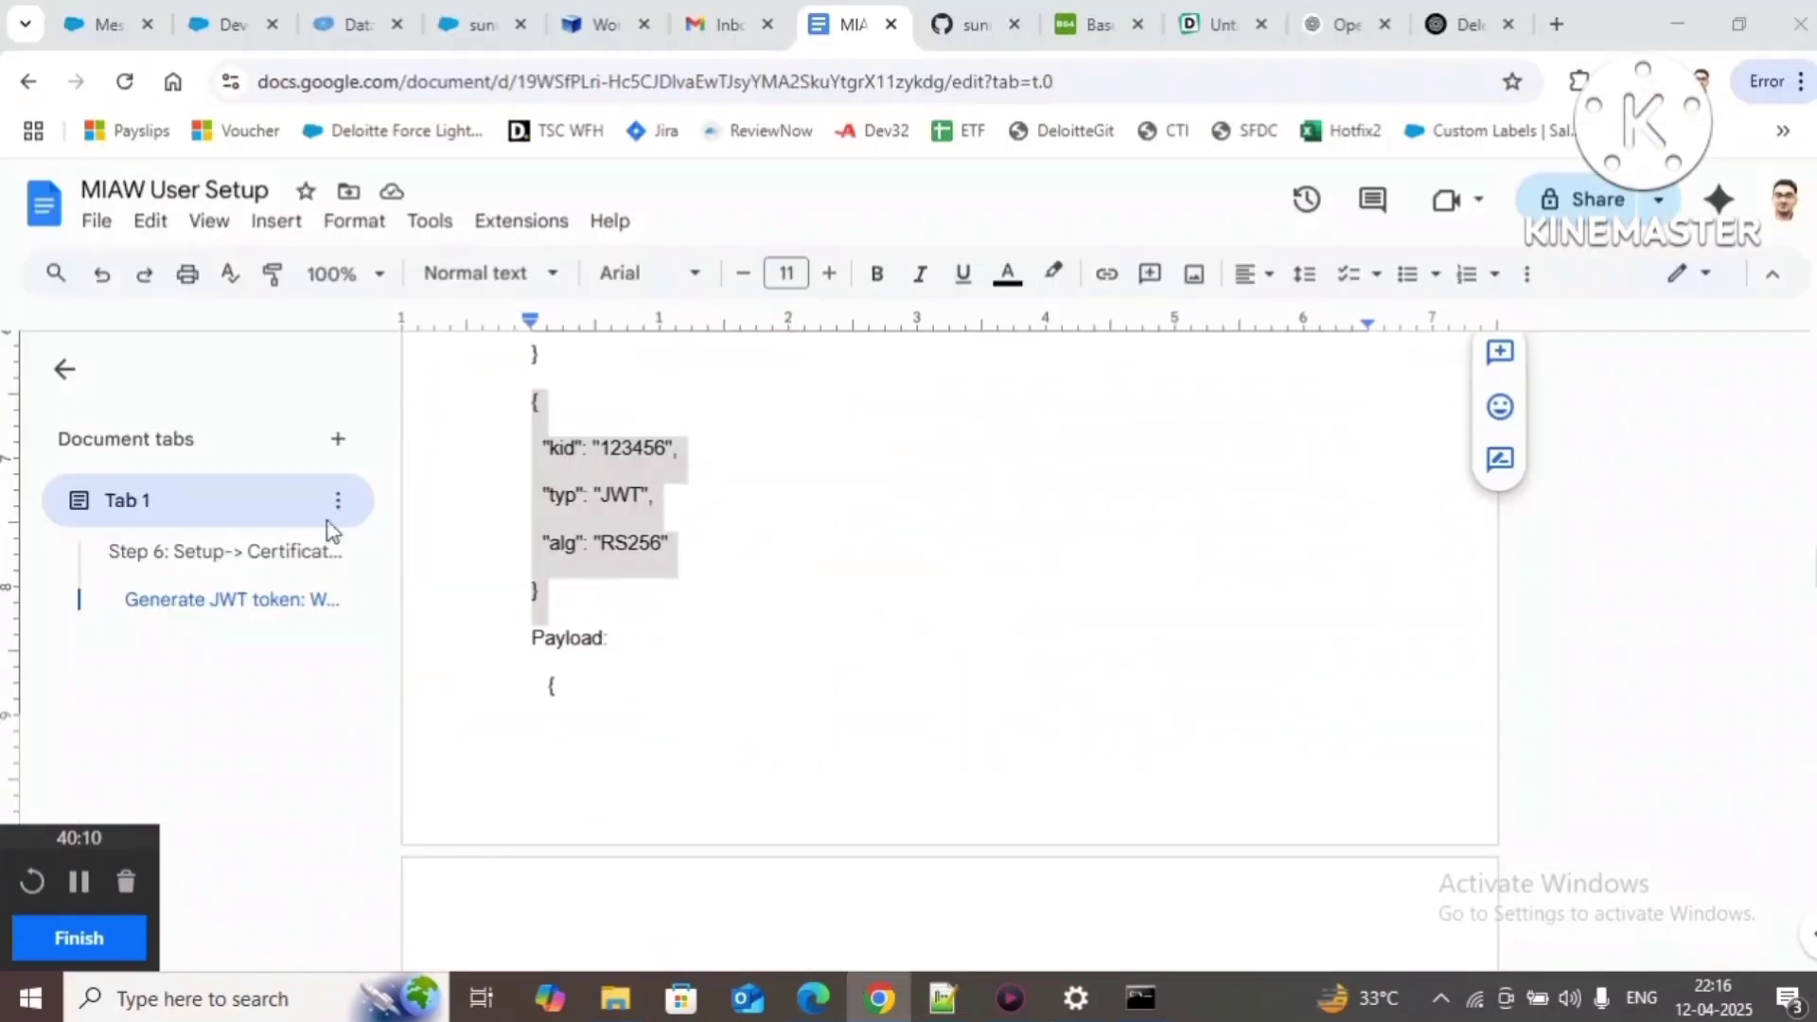
scroll(576, 649, "down", 4)
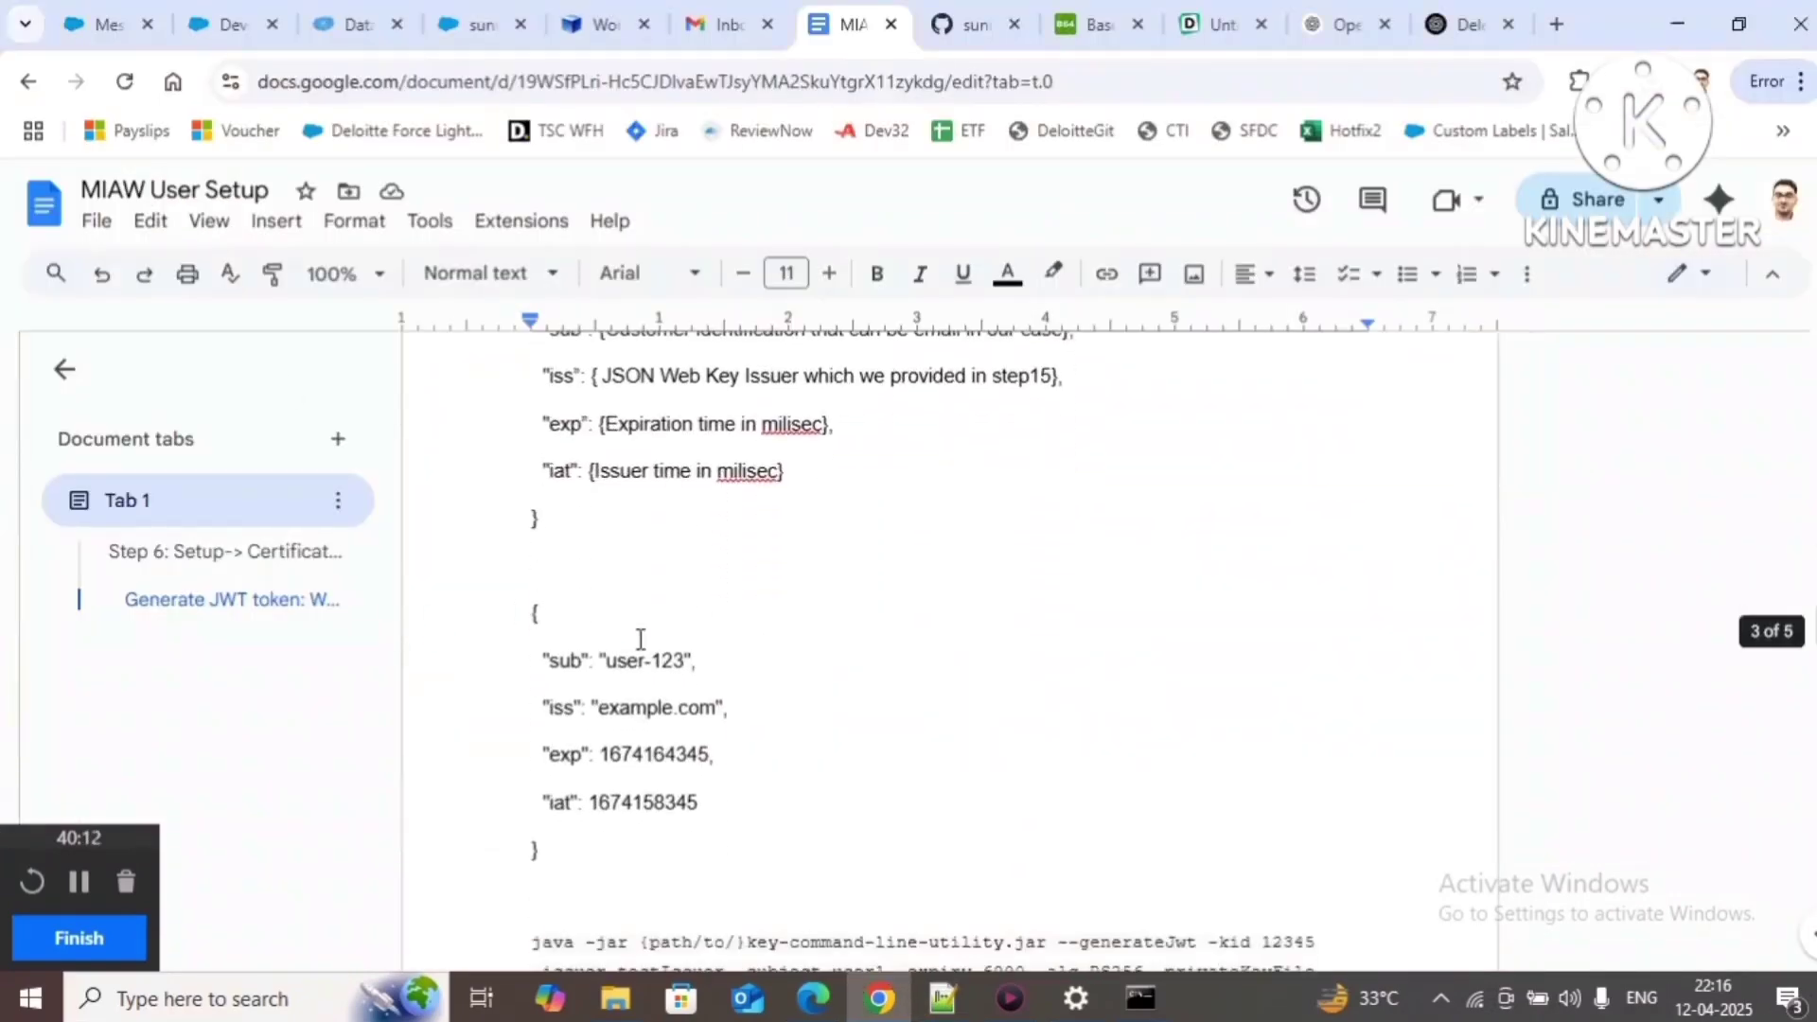
left_click_drag(535, 616, 555, 843)
Step: Paste the example payload below the header and add a 'private key' line
key("ctrl+c")
key("alt+Tab")
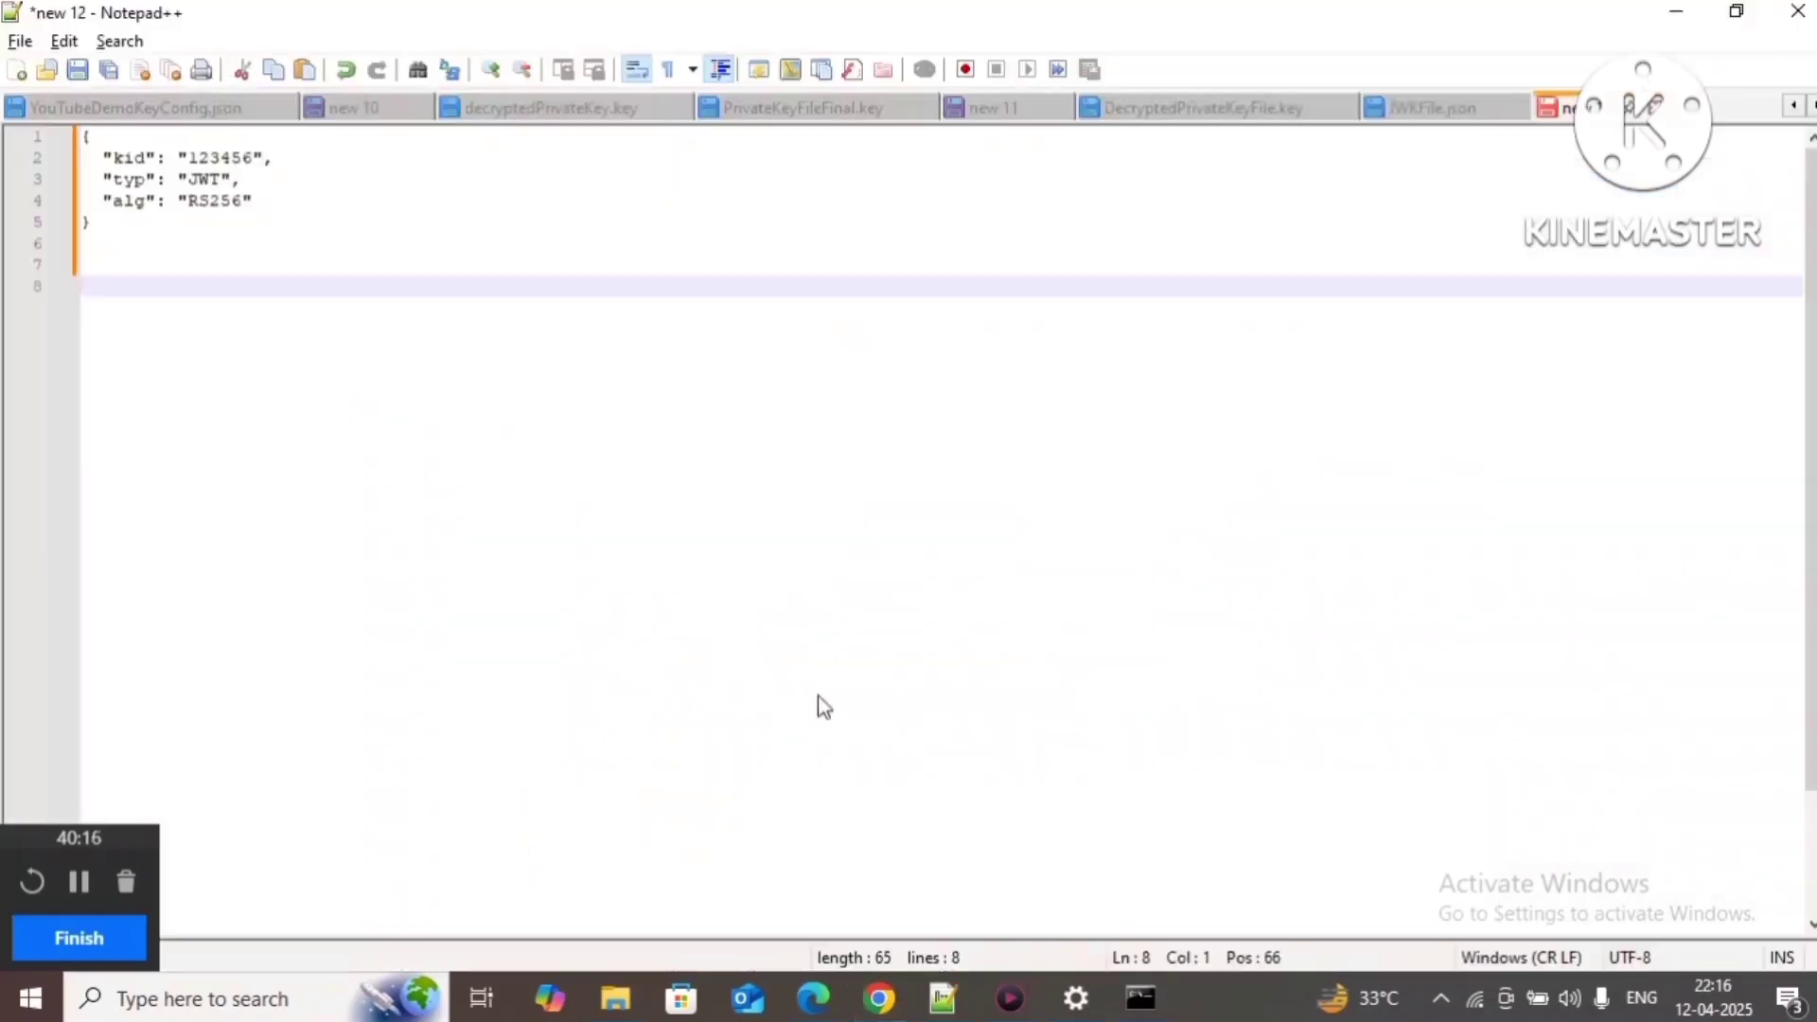
key("ctrl+v")
key("Return")
key("Return")
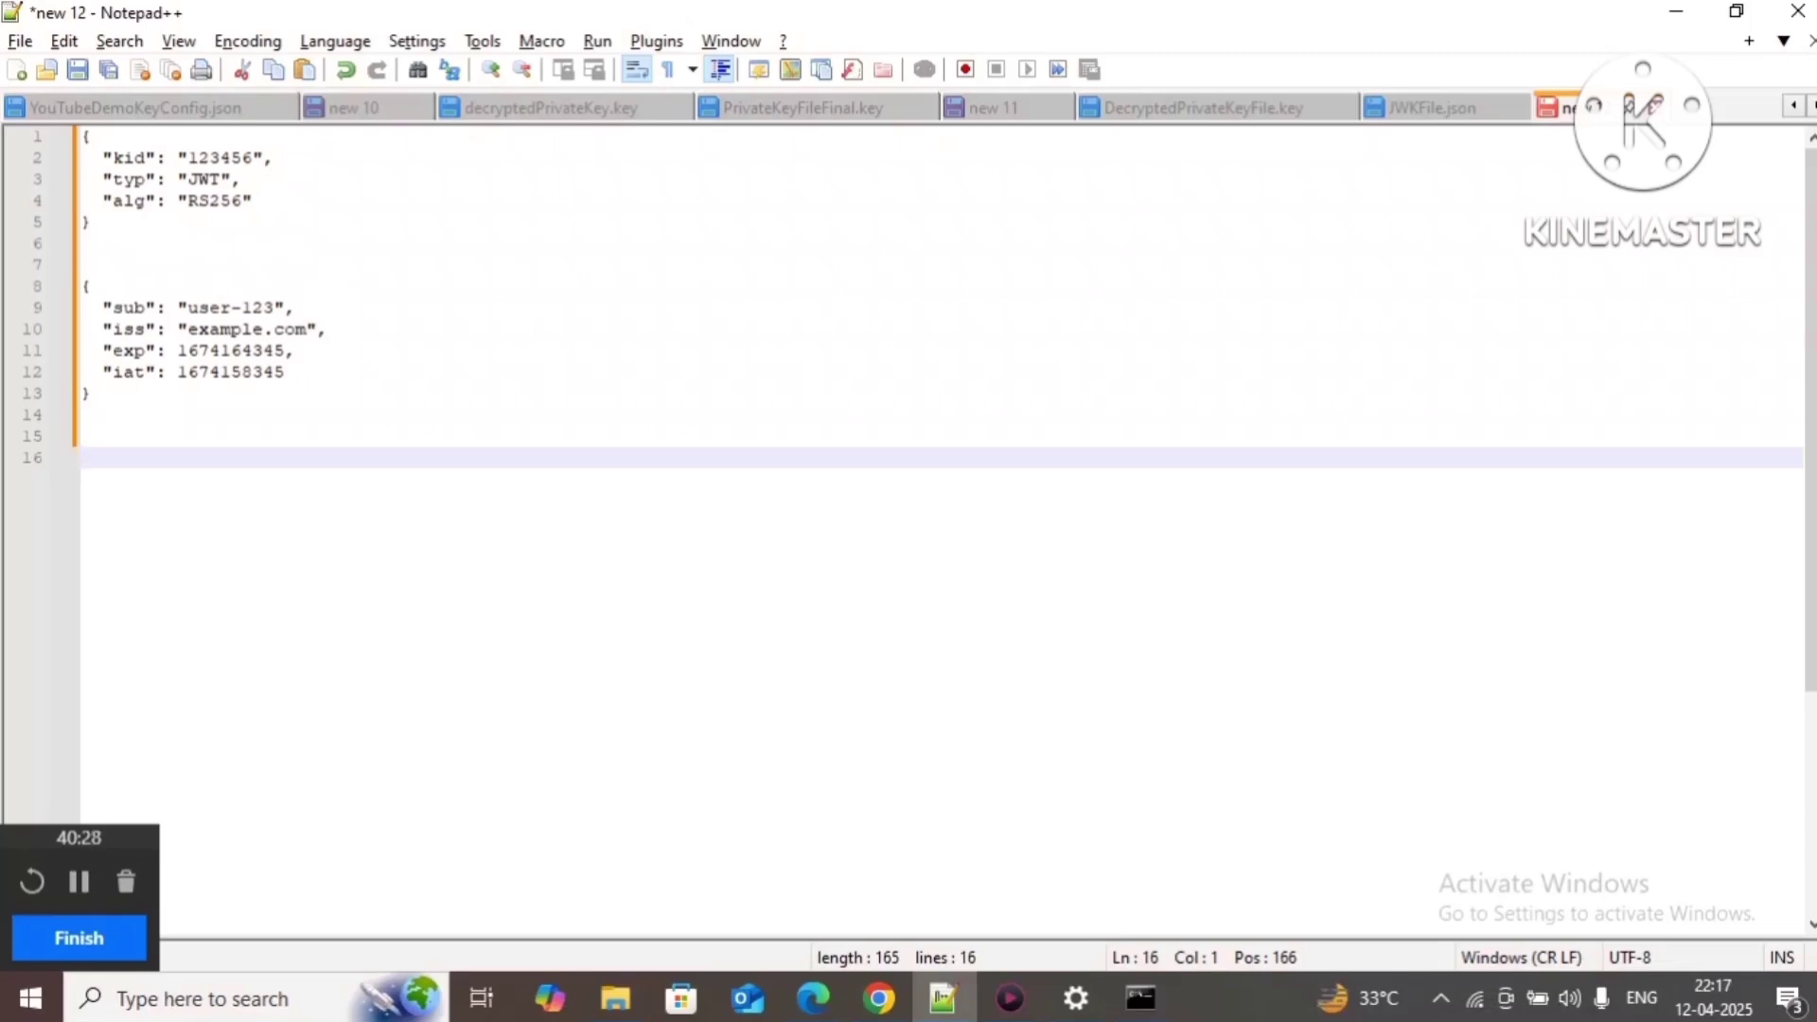
type("private key")
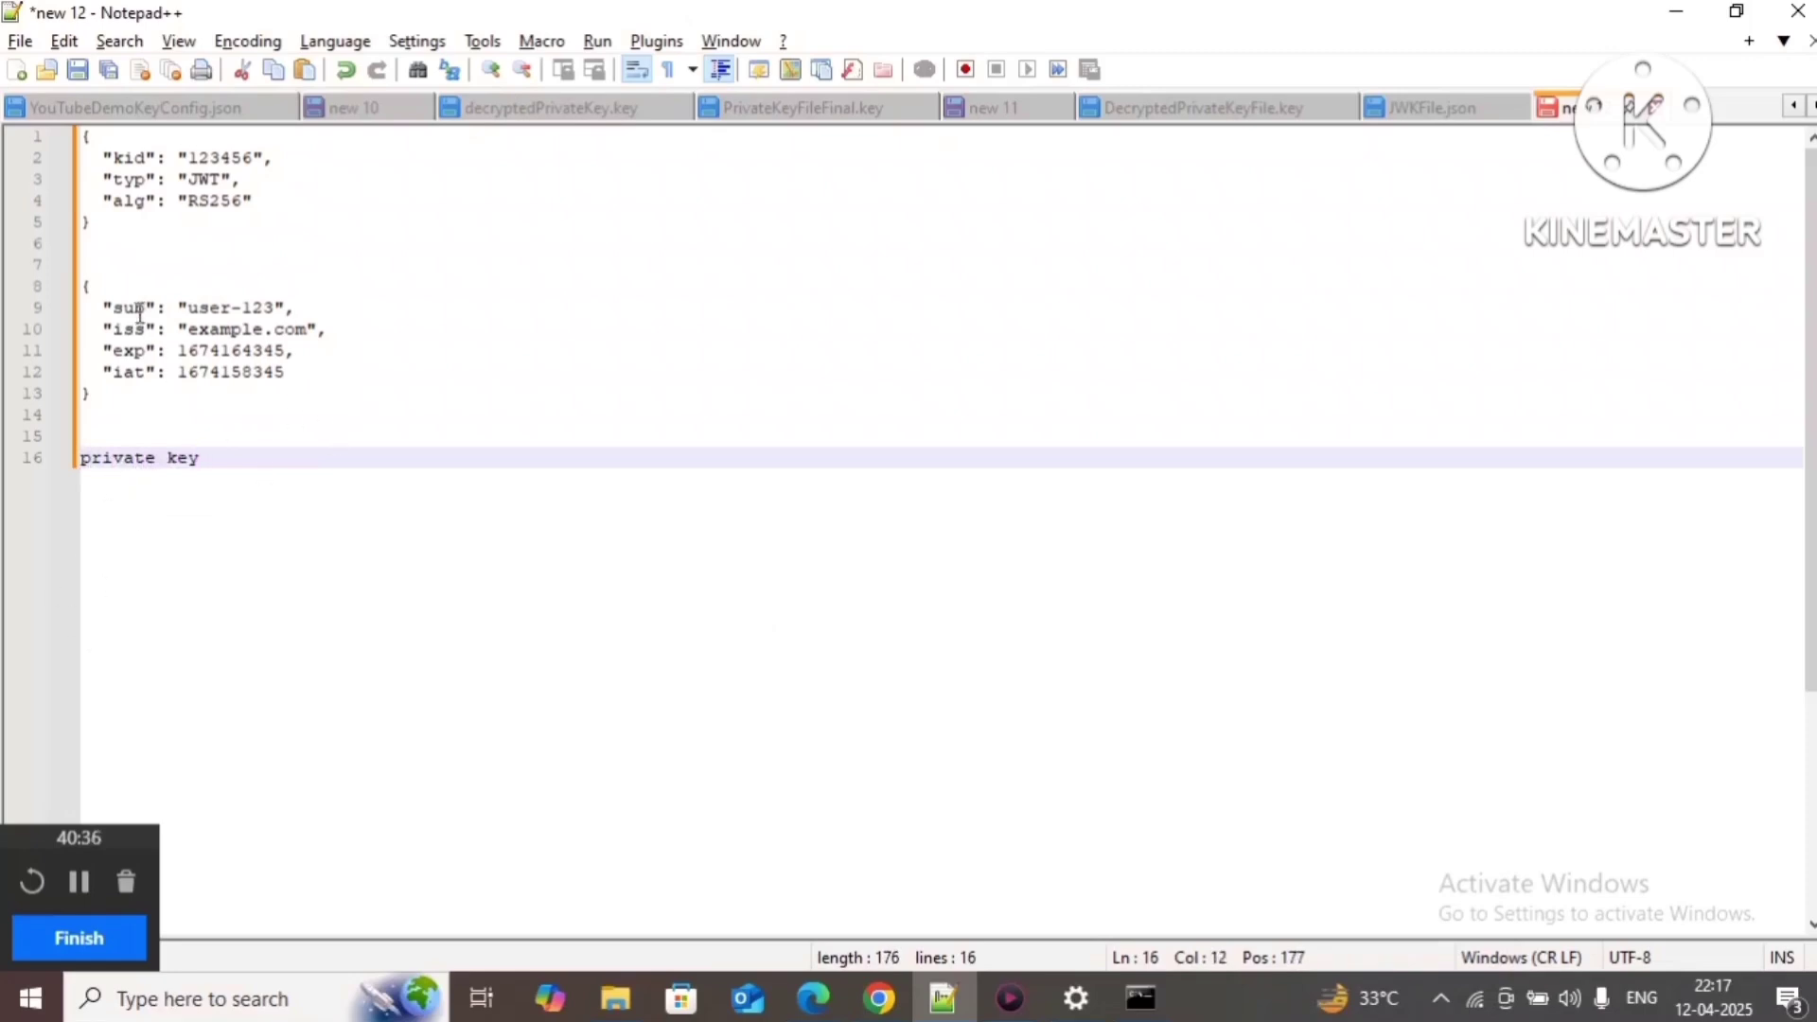
Step: Highlight the header, payload and private key sections, then select the kid value 123456
left_click_drag(106, 225, 82, 138)
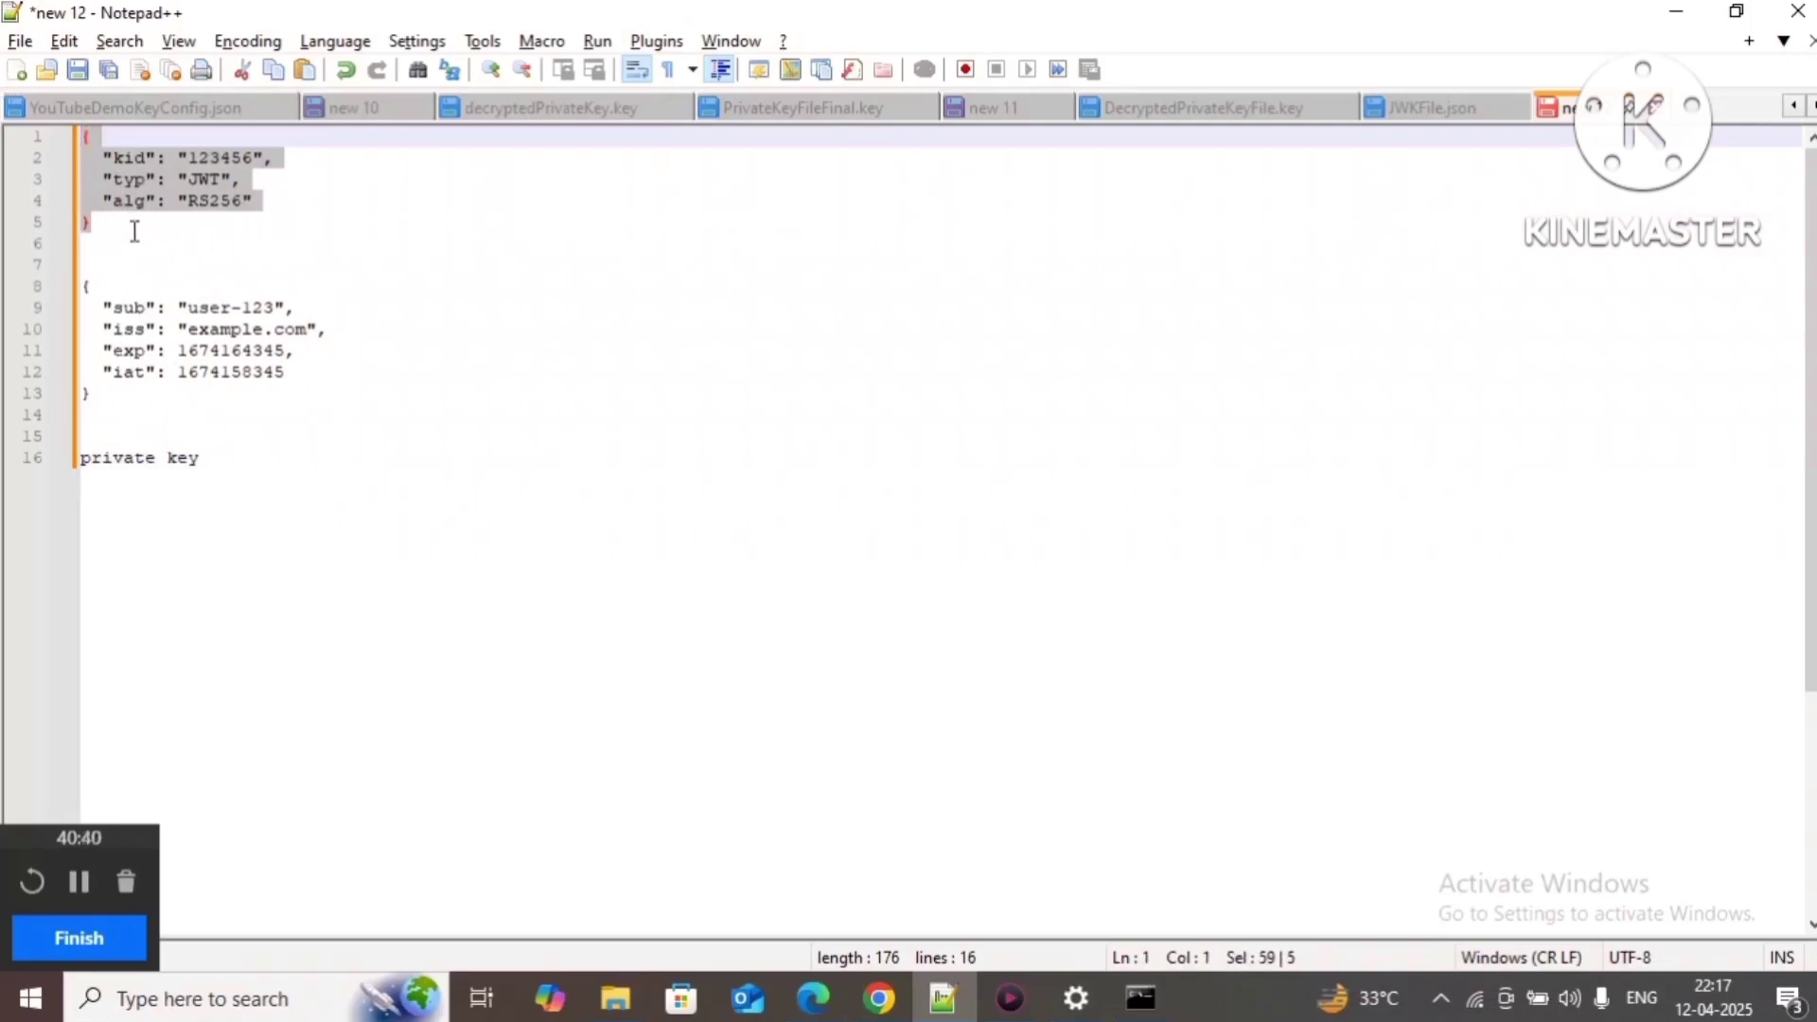
left_click(156, 264)
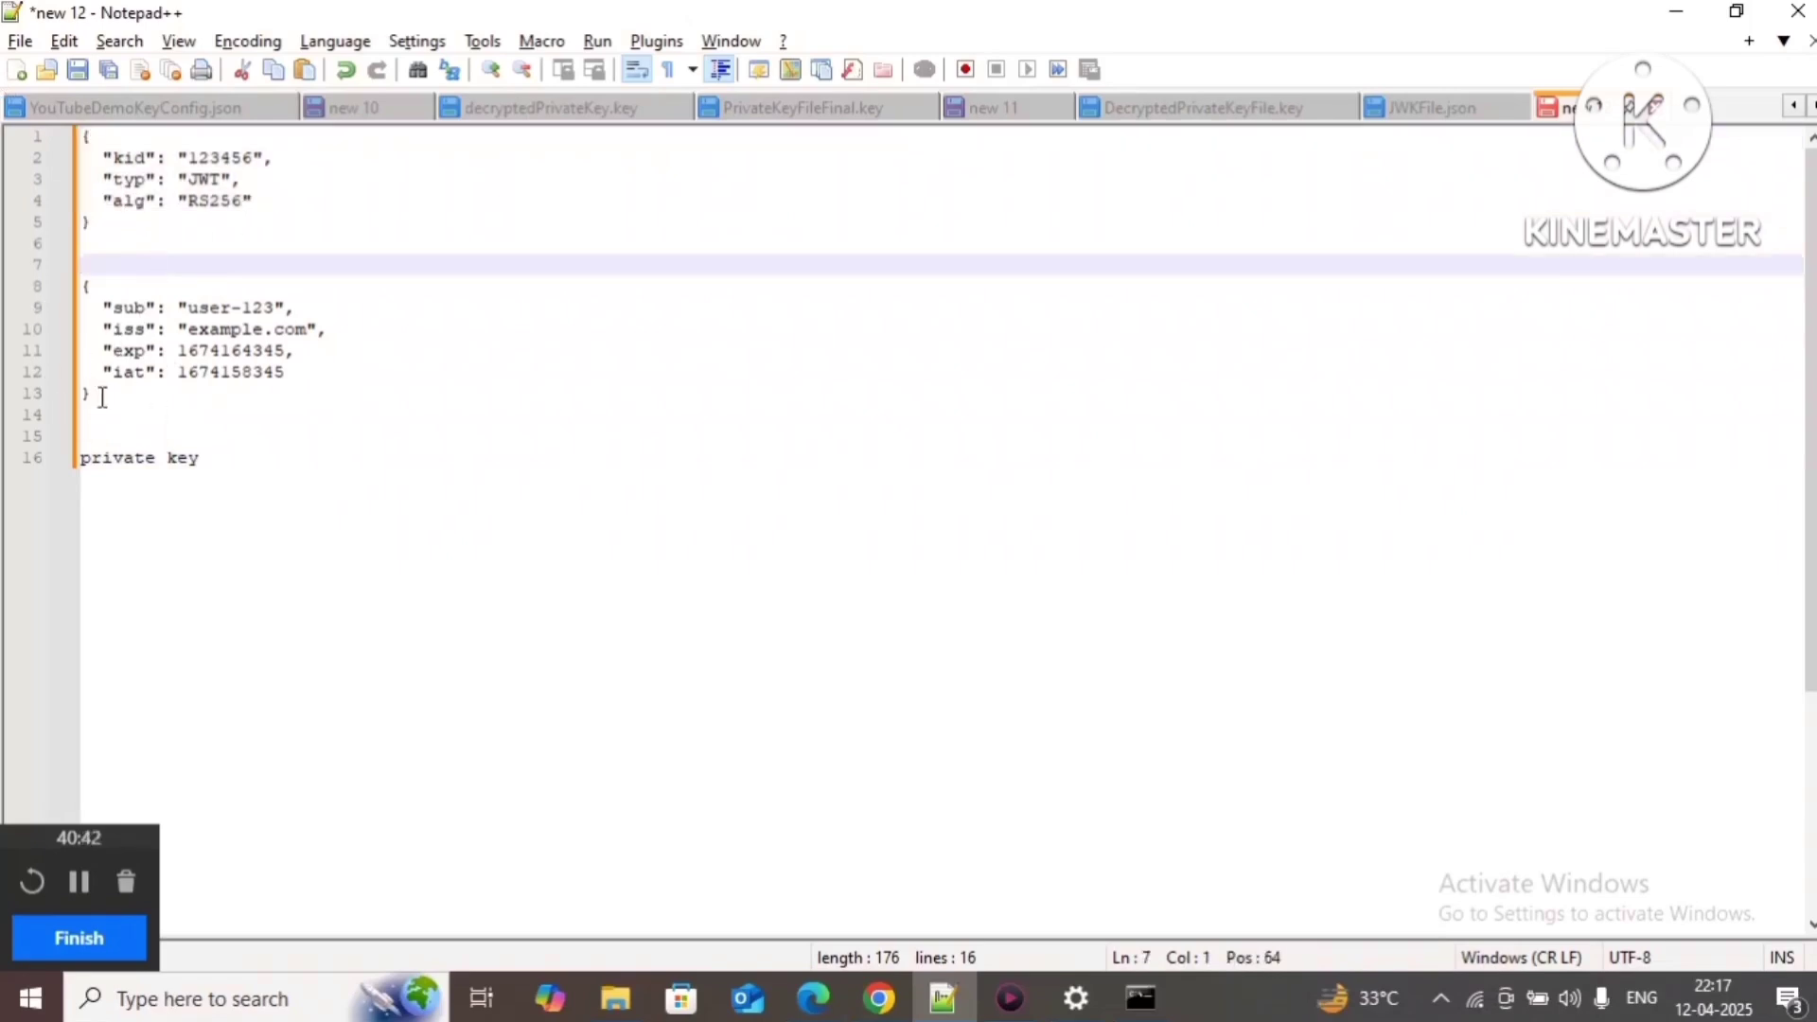
left_click_drag(94, 393, 17, 284)
left_click_drag(202, 458, 81, 459)
left_click(301, 439)
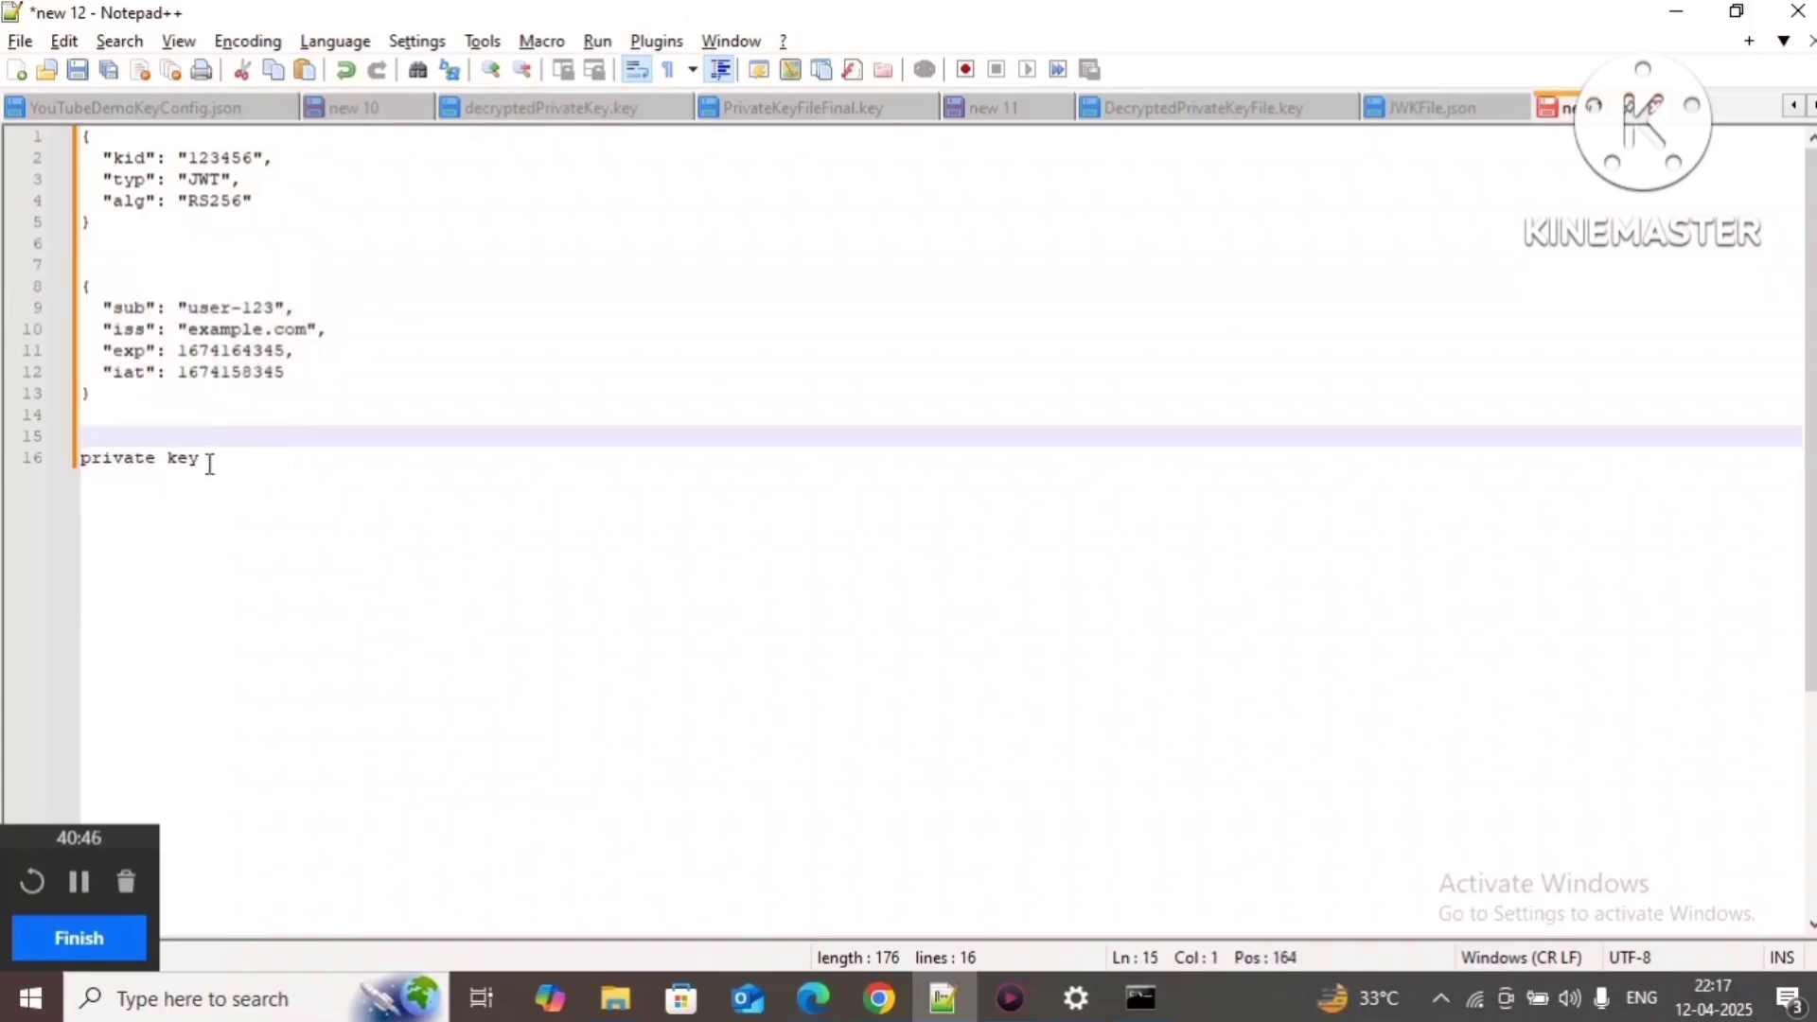
key("ctrl+a")
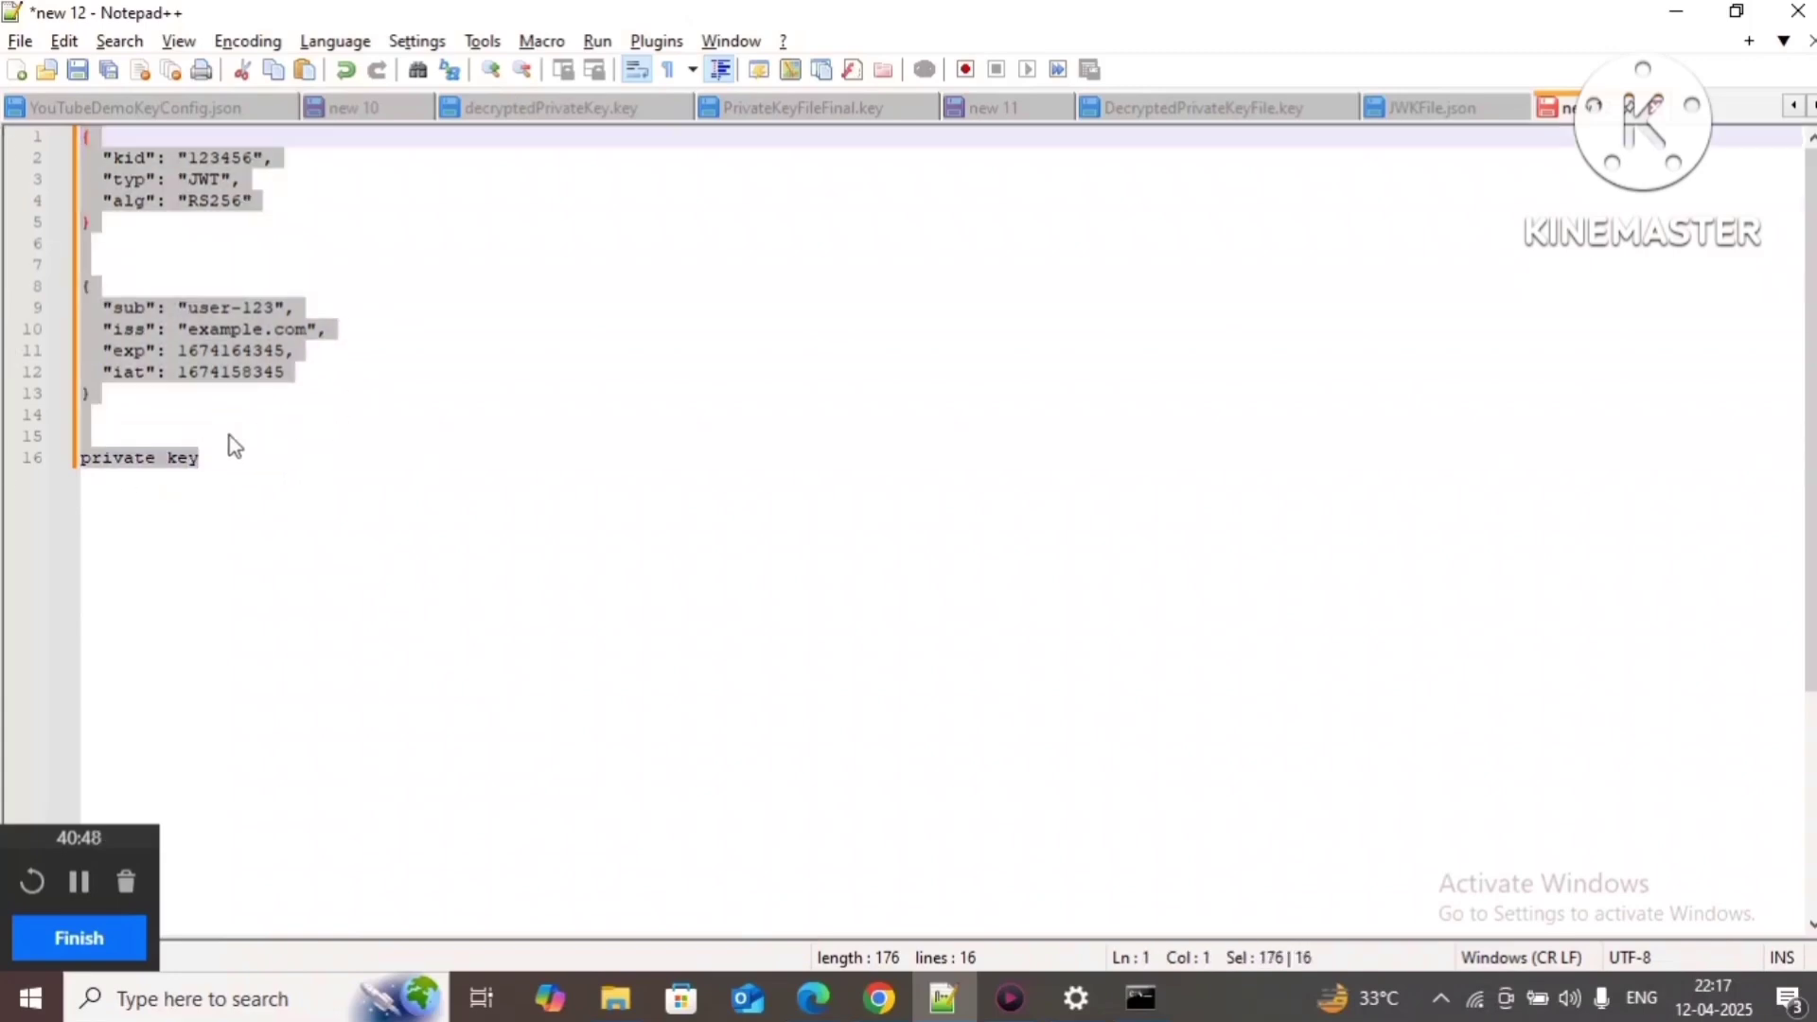
left_click(204, 433)
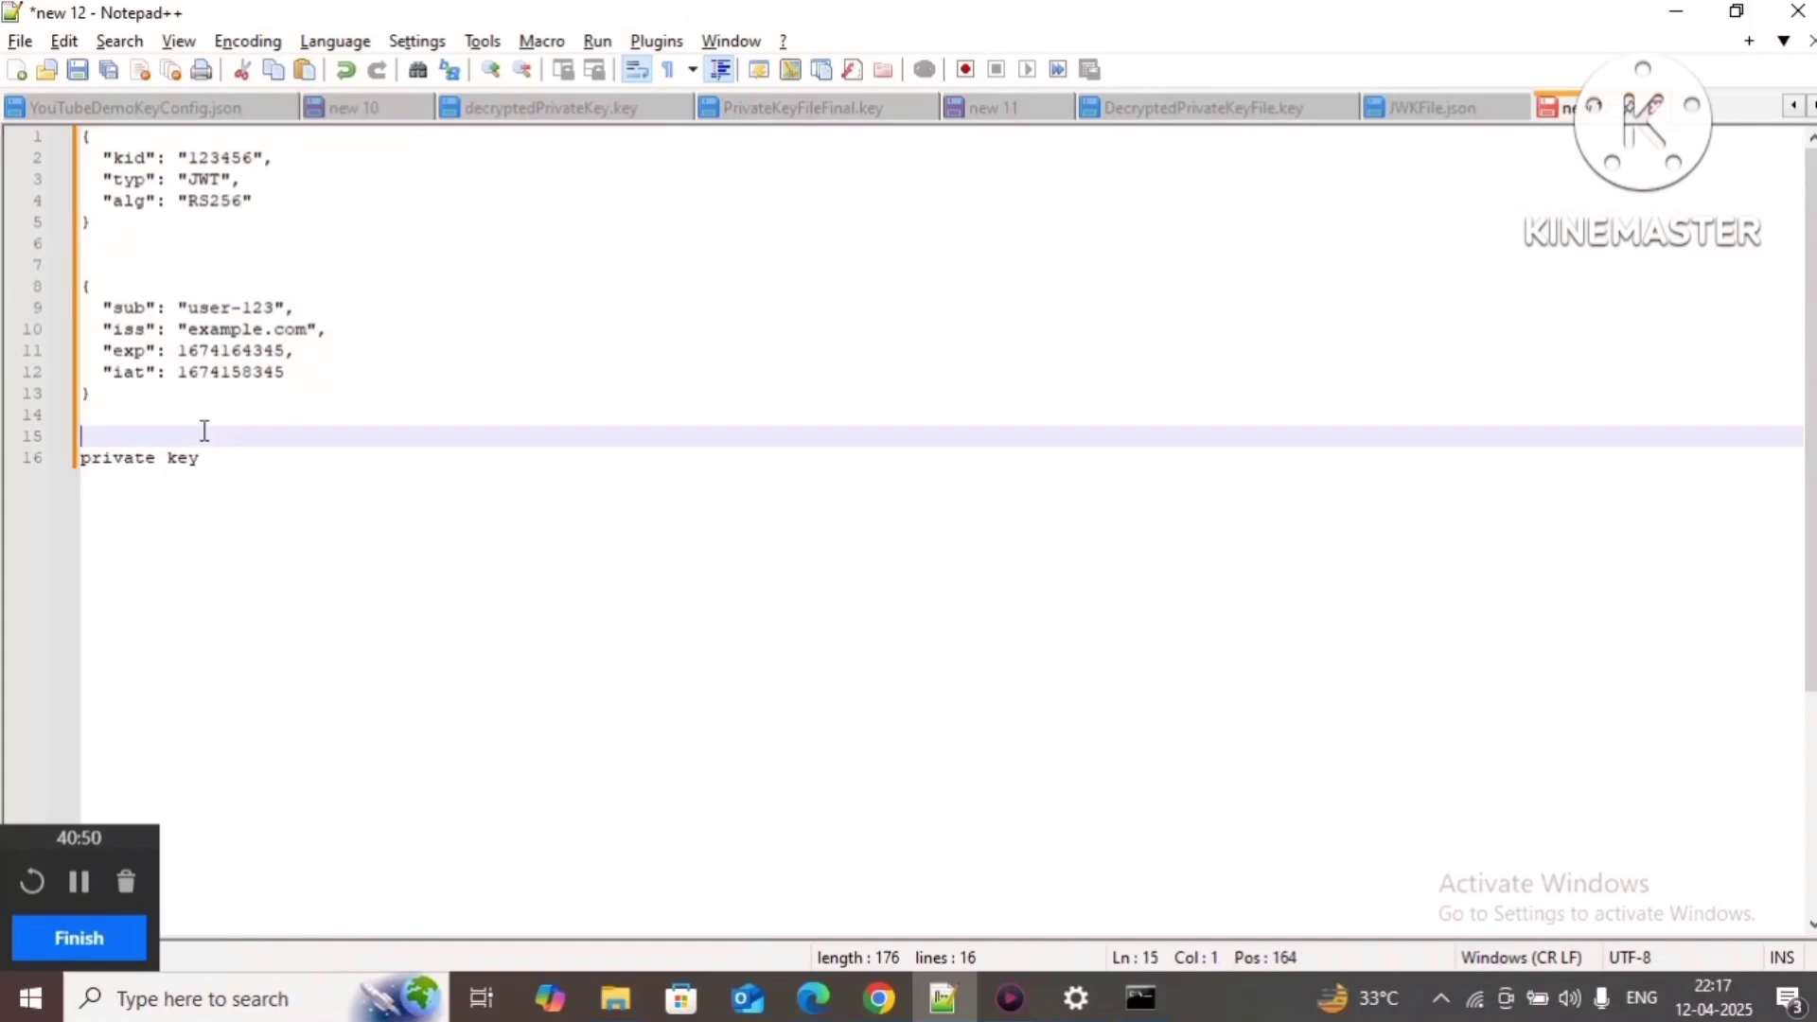
left_click(316, 414)
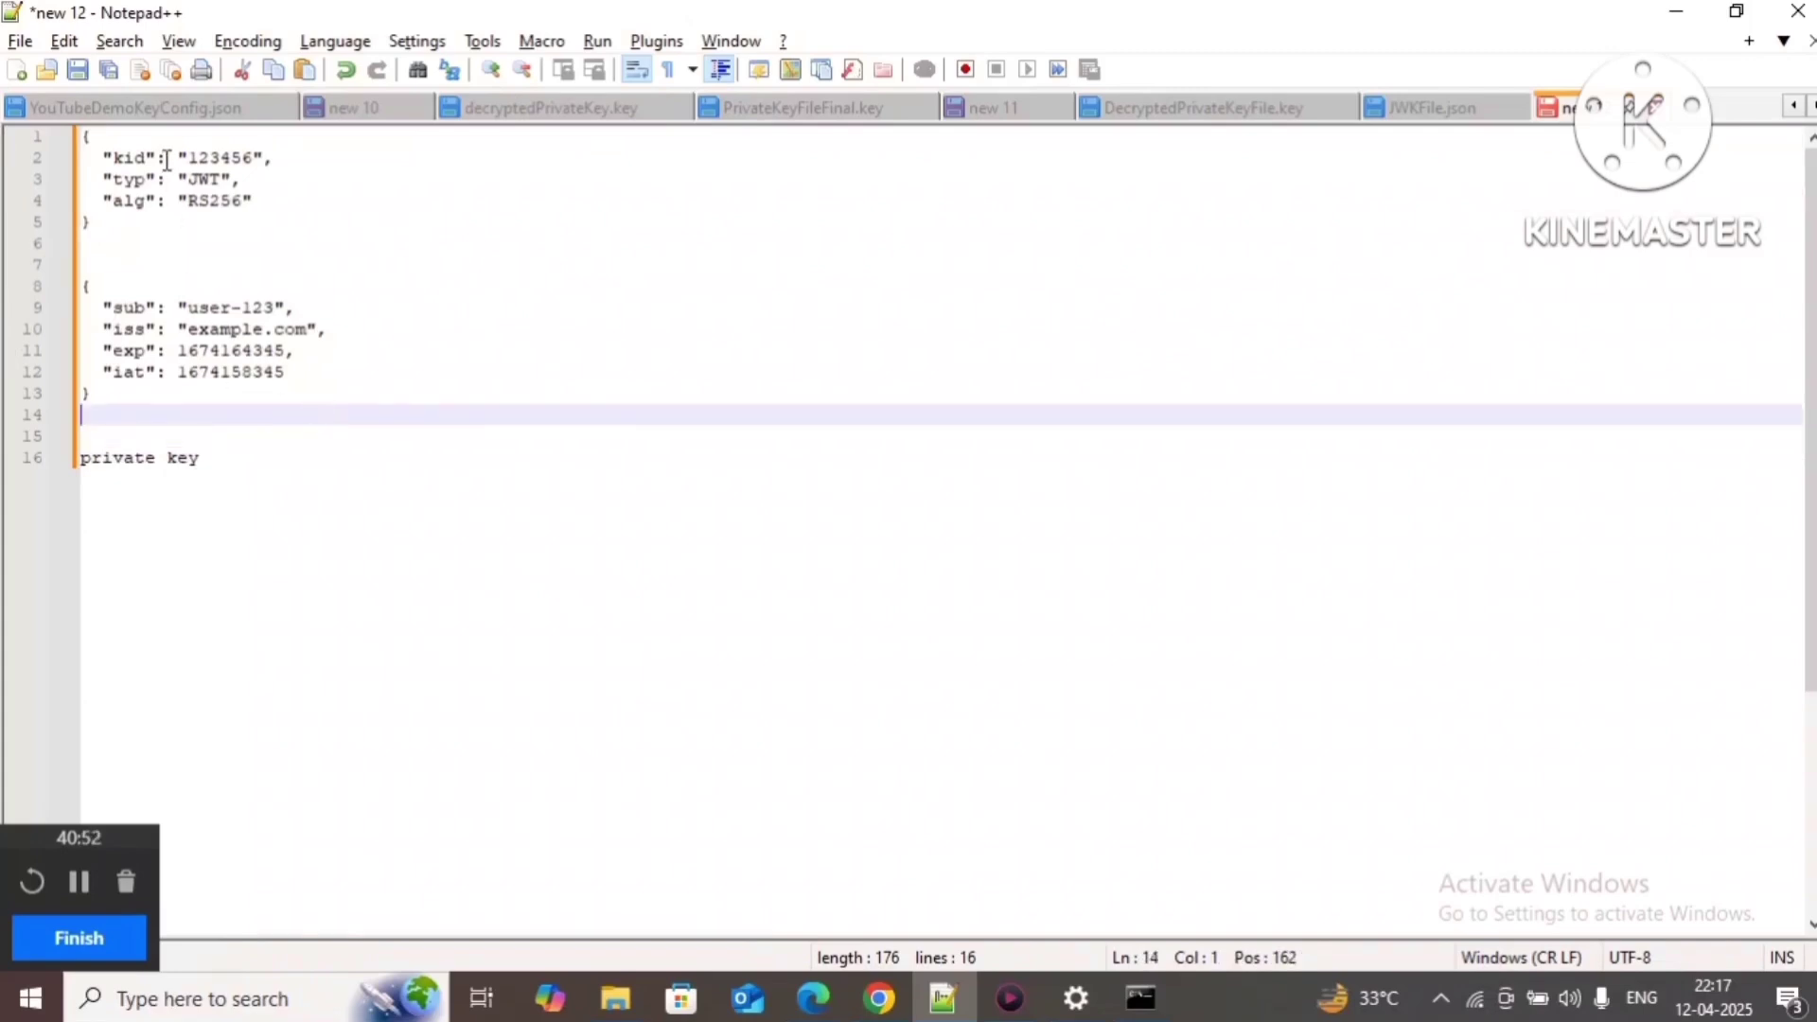
double_click(133, 158)
double_click(227, 158)
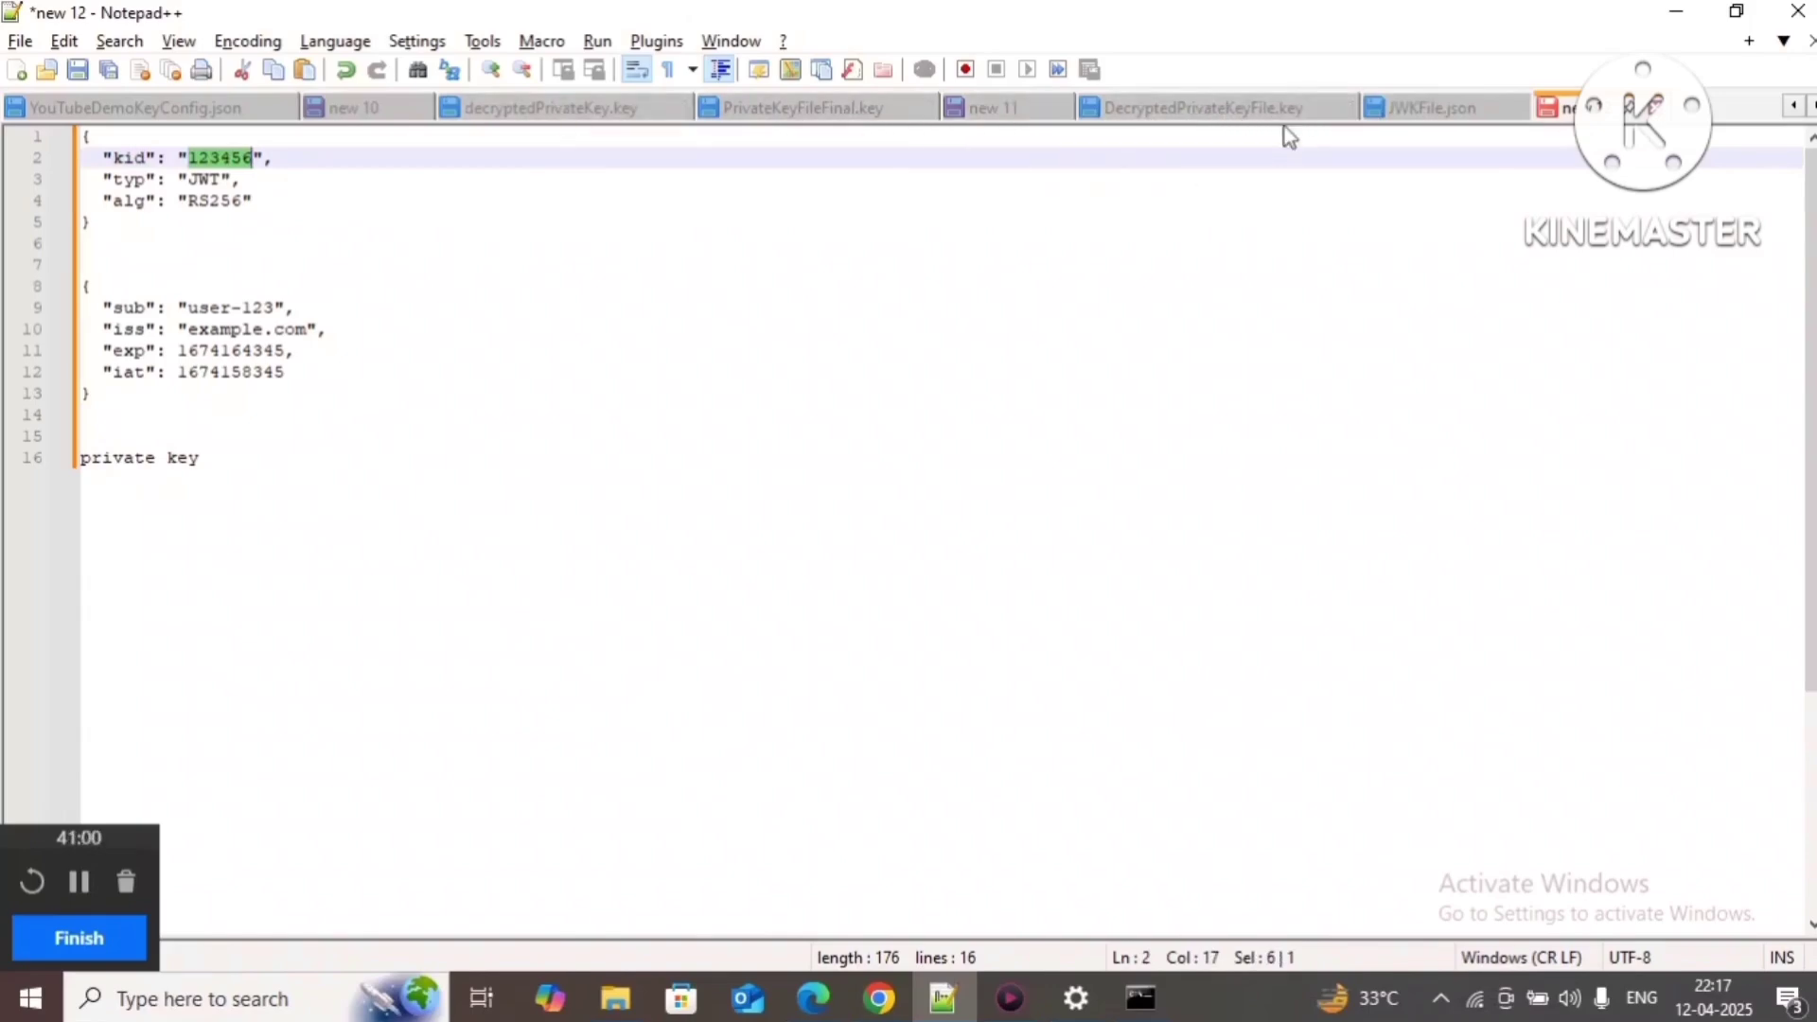
left_click(1484, 112)
Step: Replace the header kid 123456 with YoutubeMIAWUserSetupVerificationKid from JWKFile.json
left_click(647, 466)
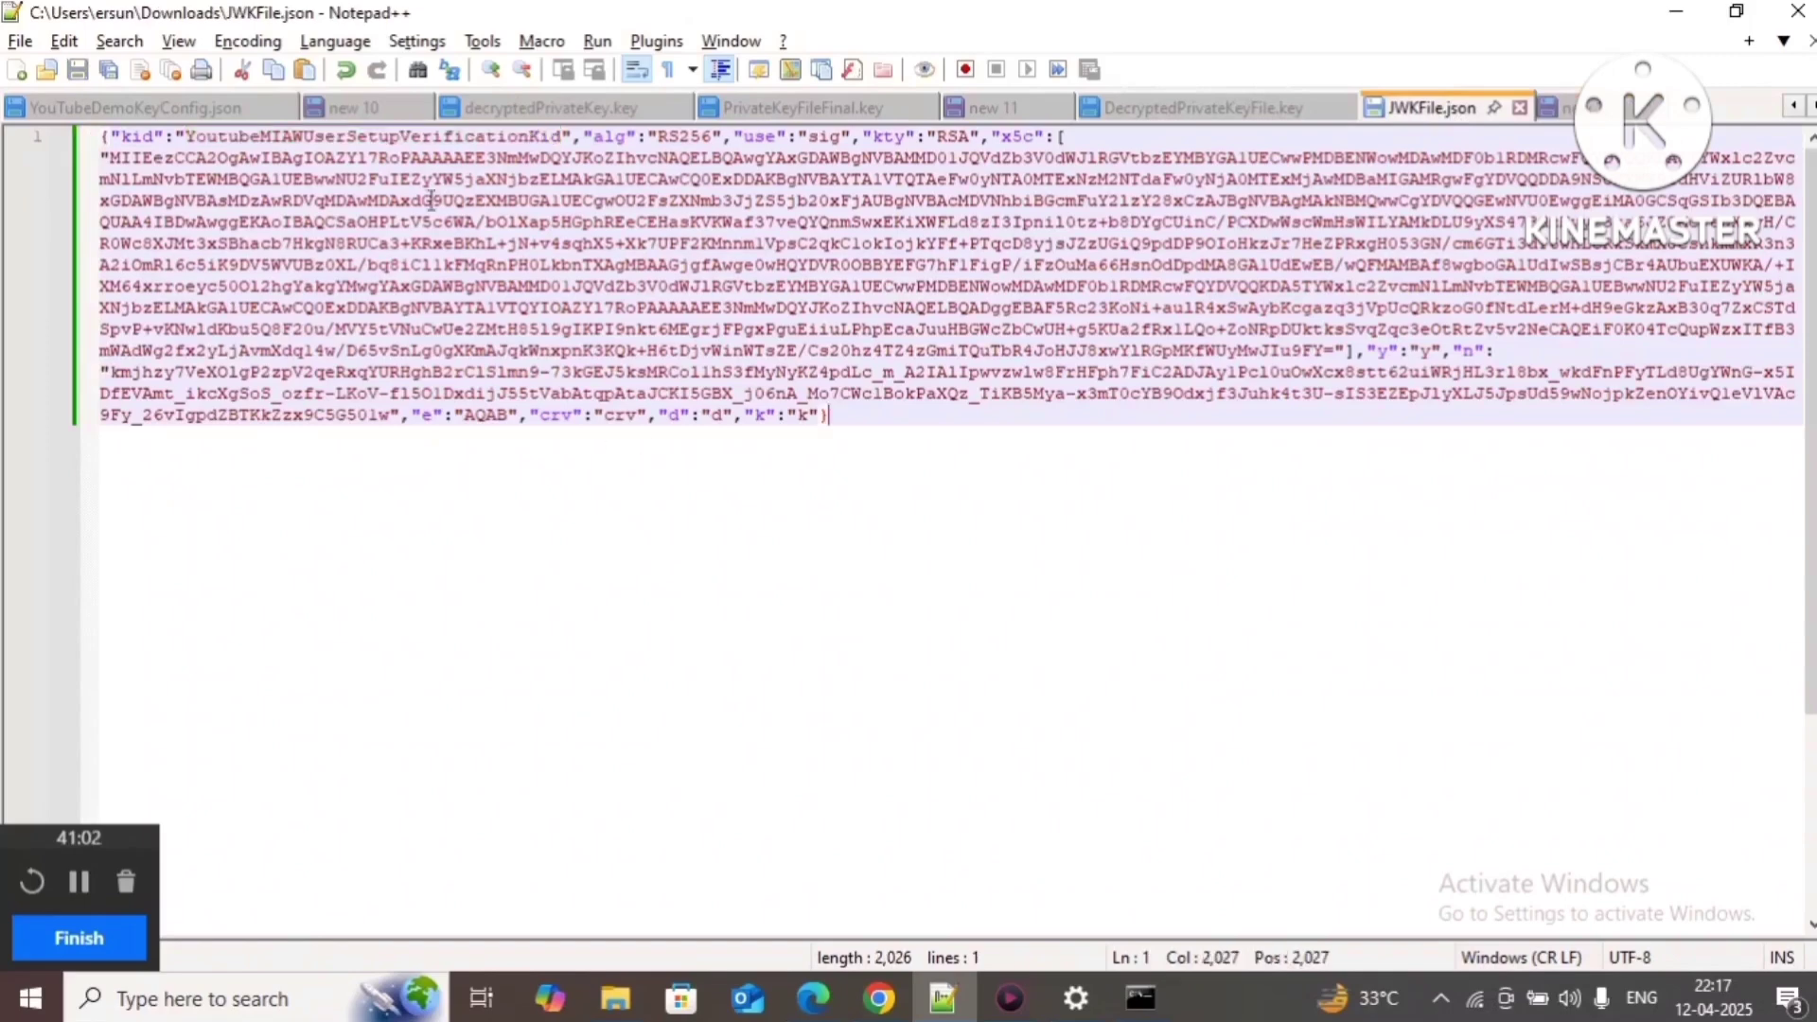
double_click(405, 142)
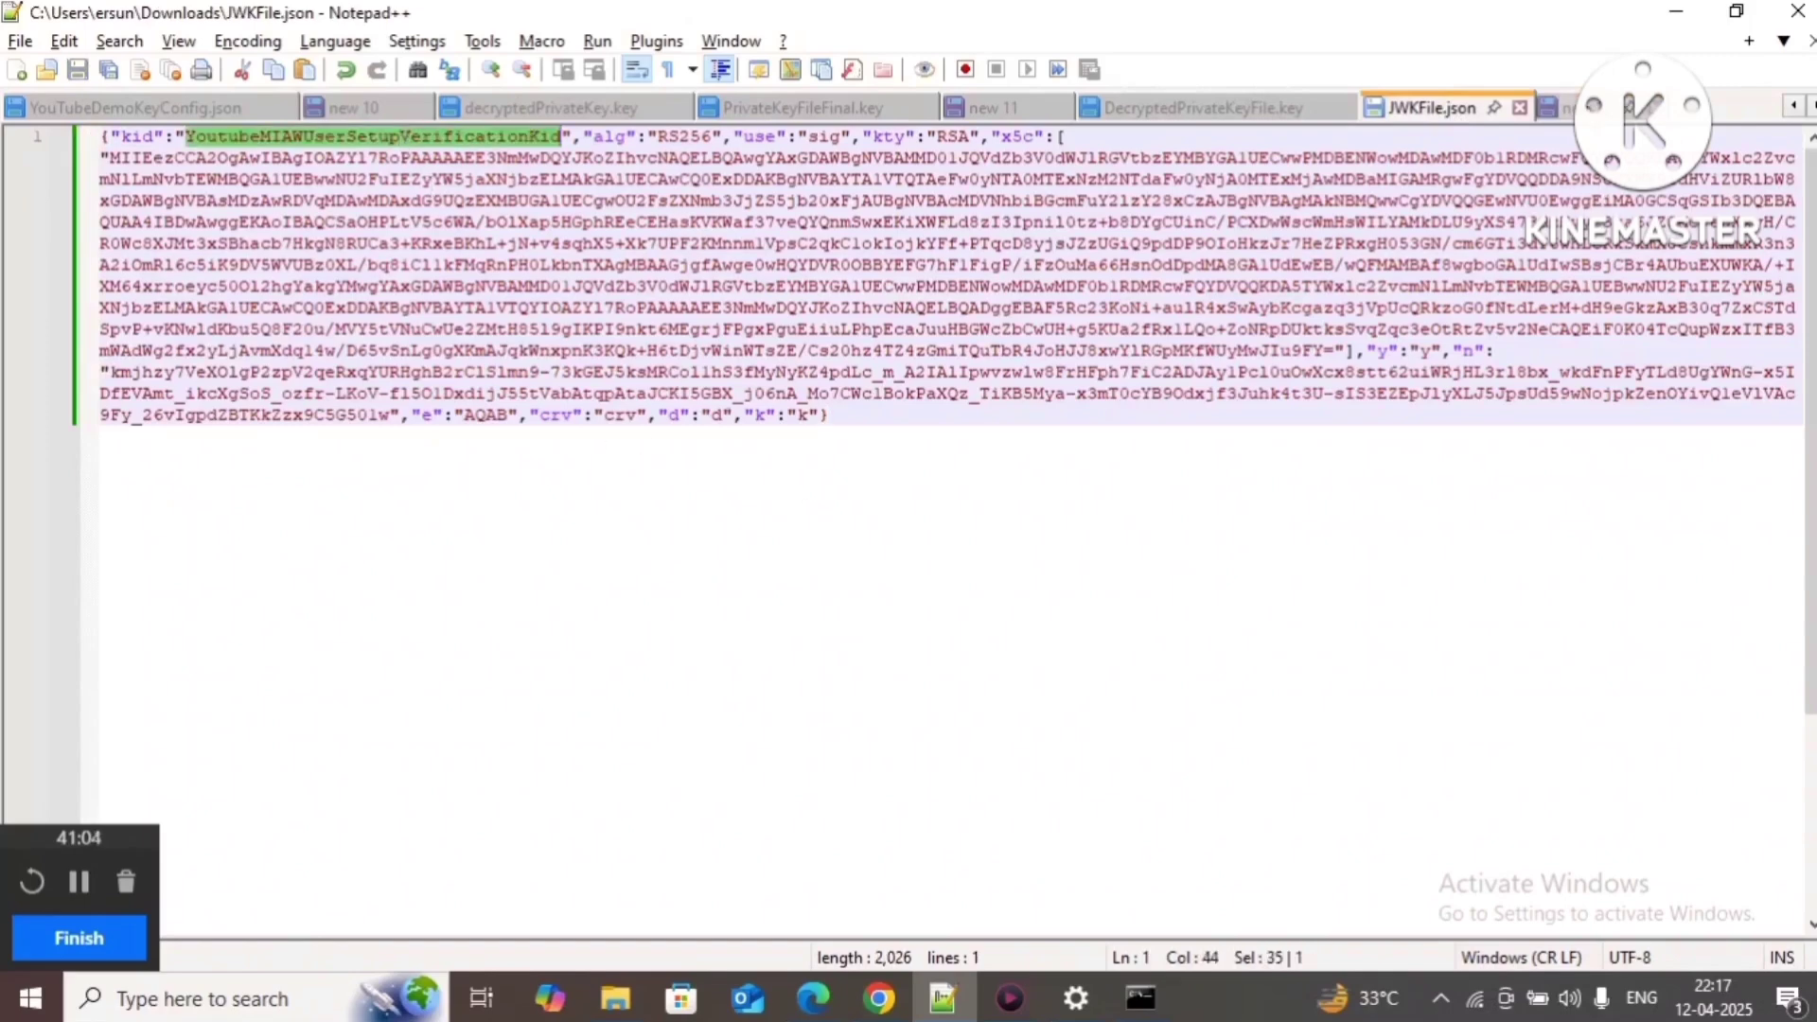
left_click(1557, 107)
key("ctrl+v")
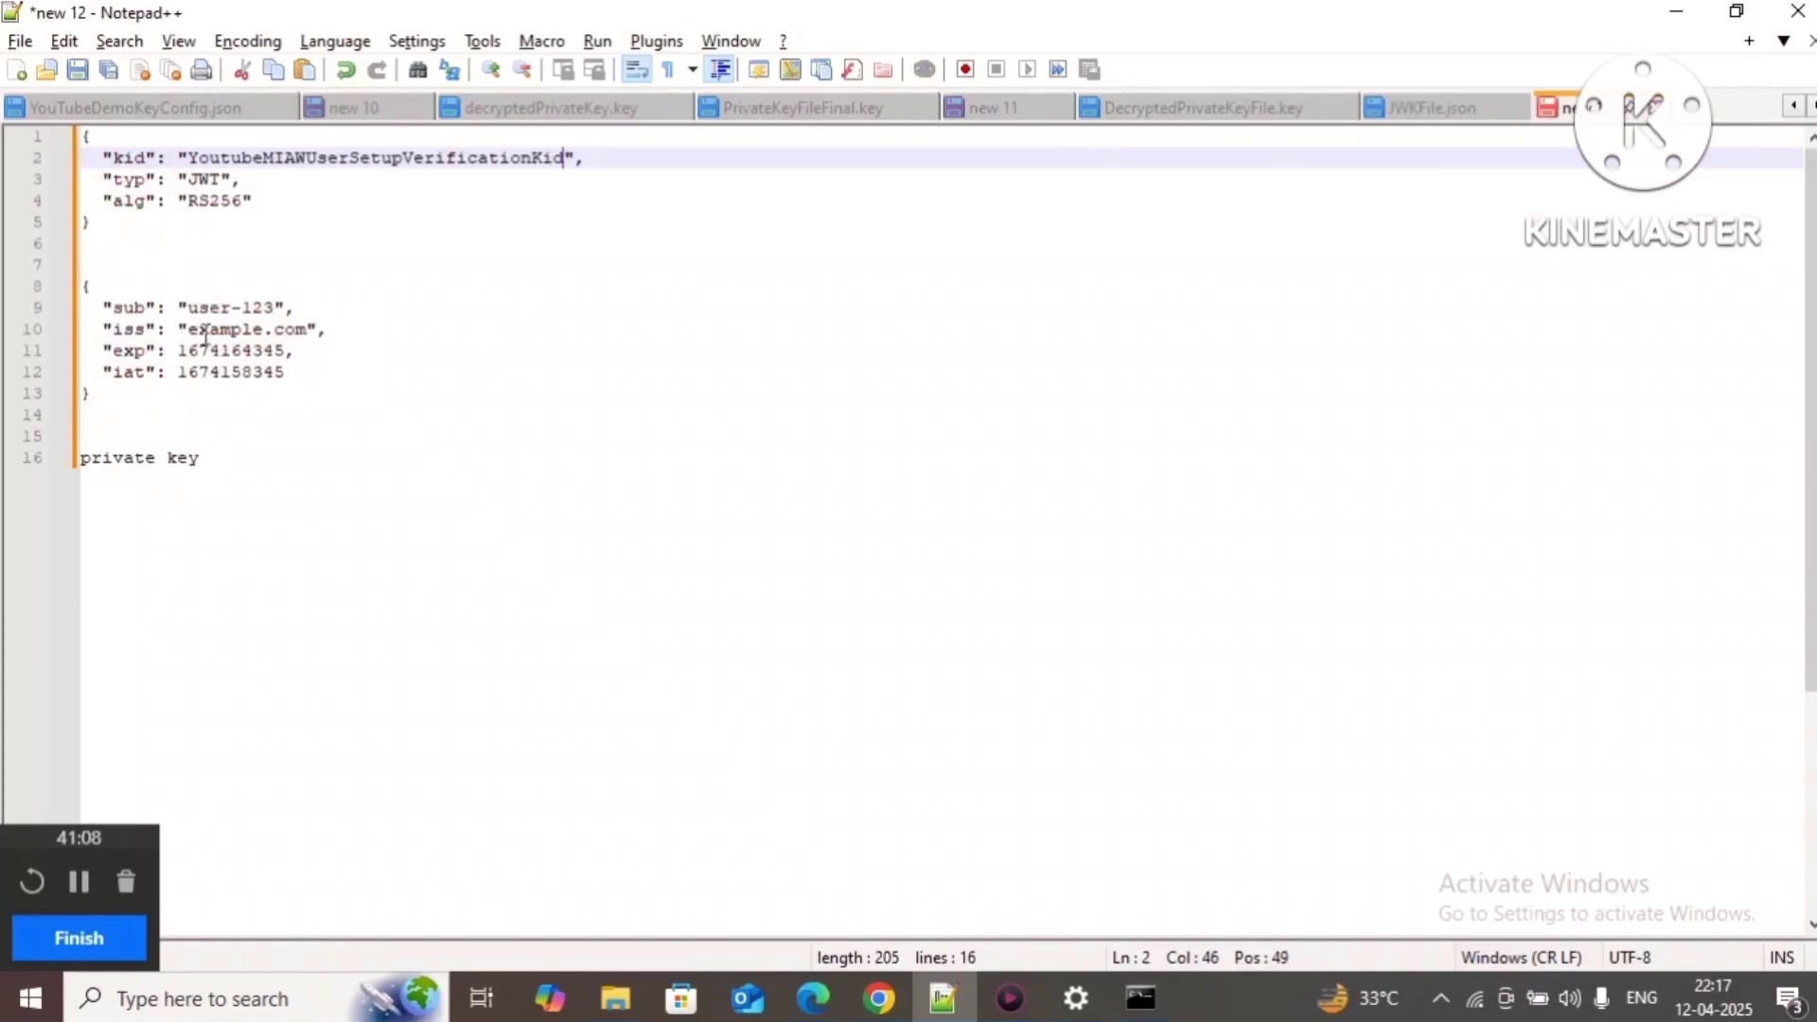
Step: Replace the payload iss example.com with MIAWUserSetupVerificationIssuer copied from new 11
left_click_drag(190, 336, 308, 336)
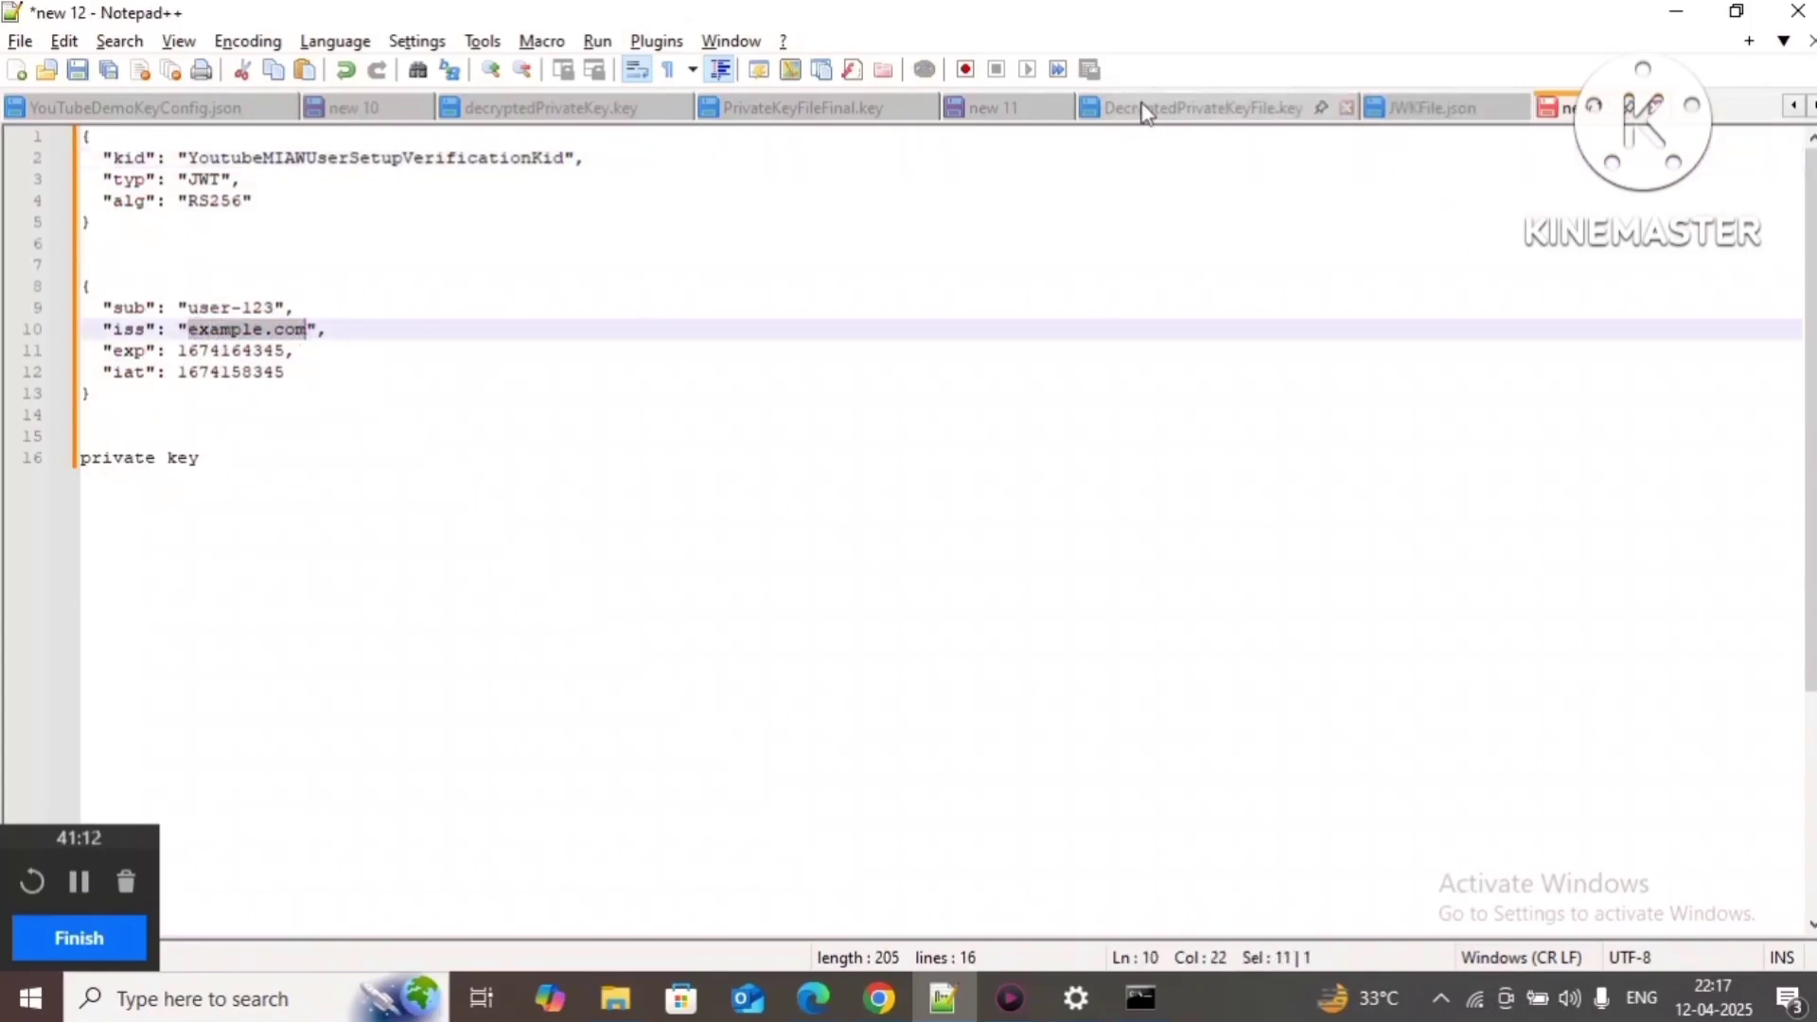
left_click(984, 110)
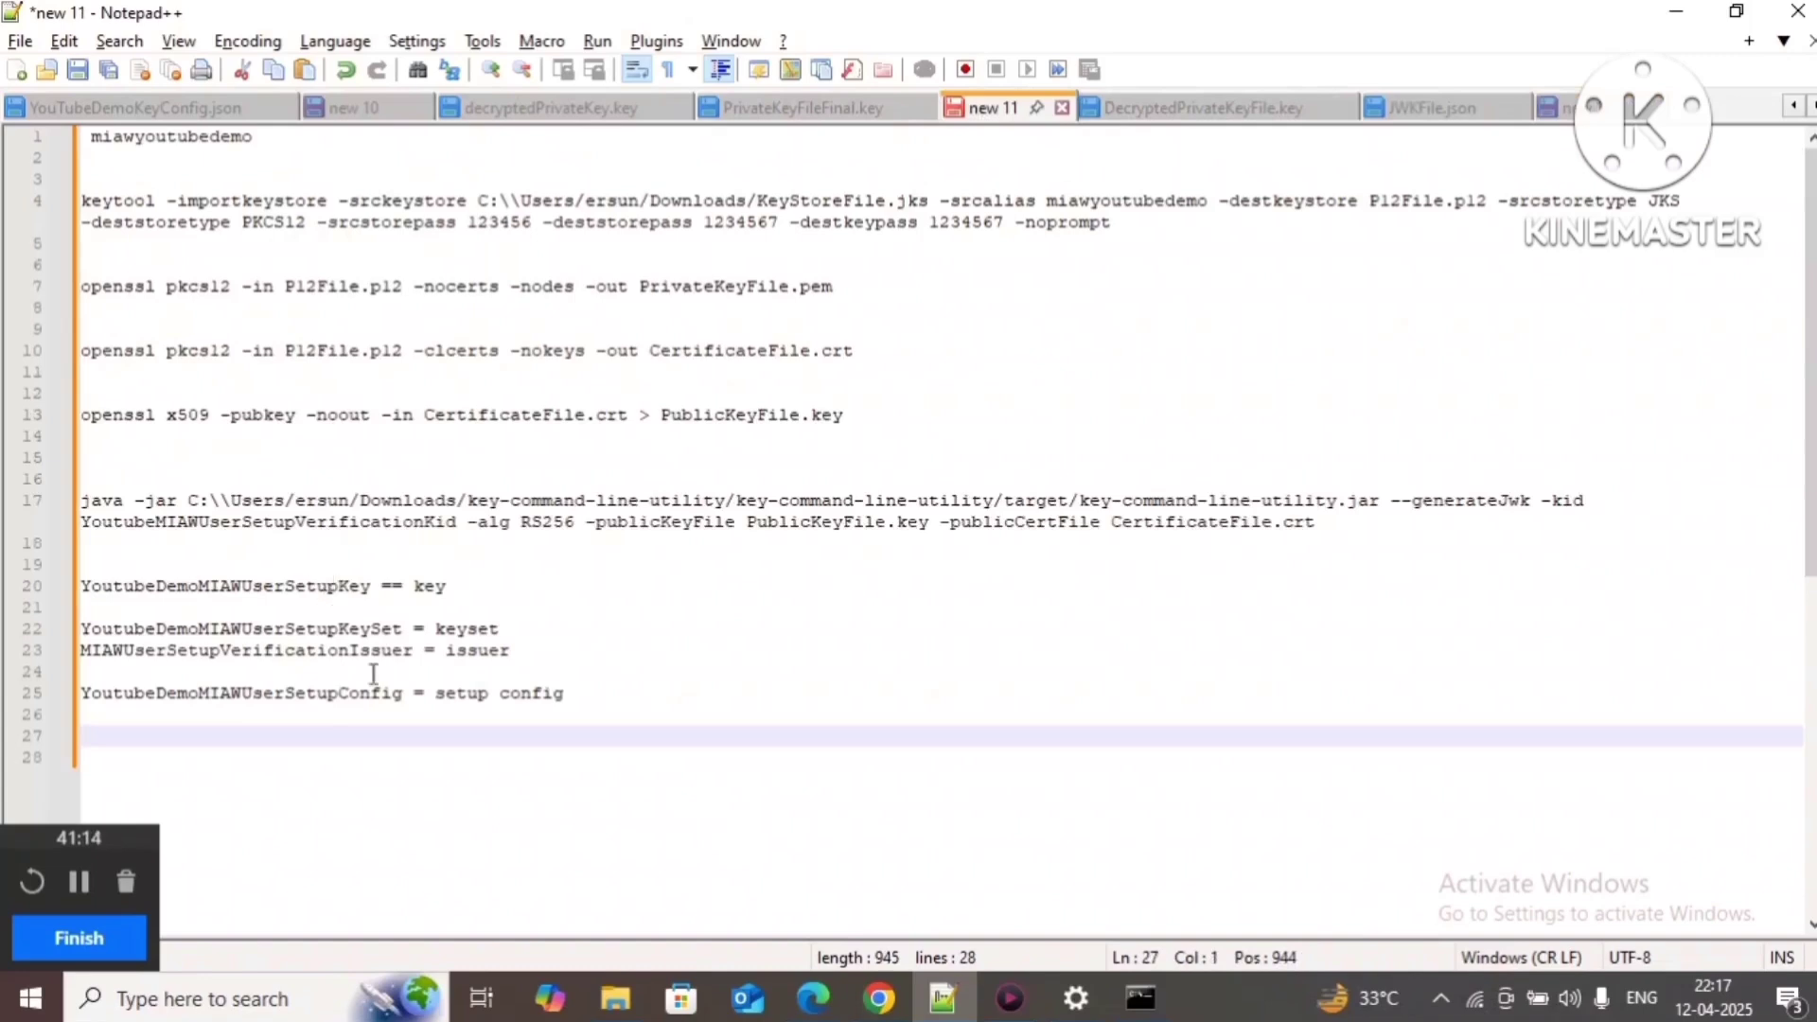
double_click(336, 653)
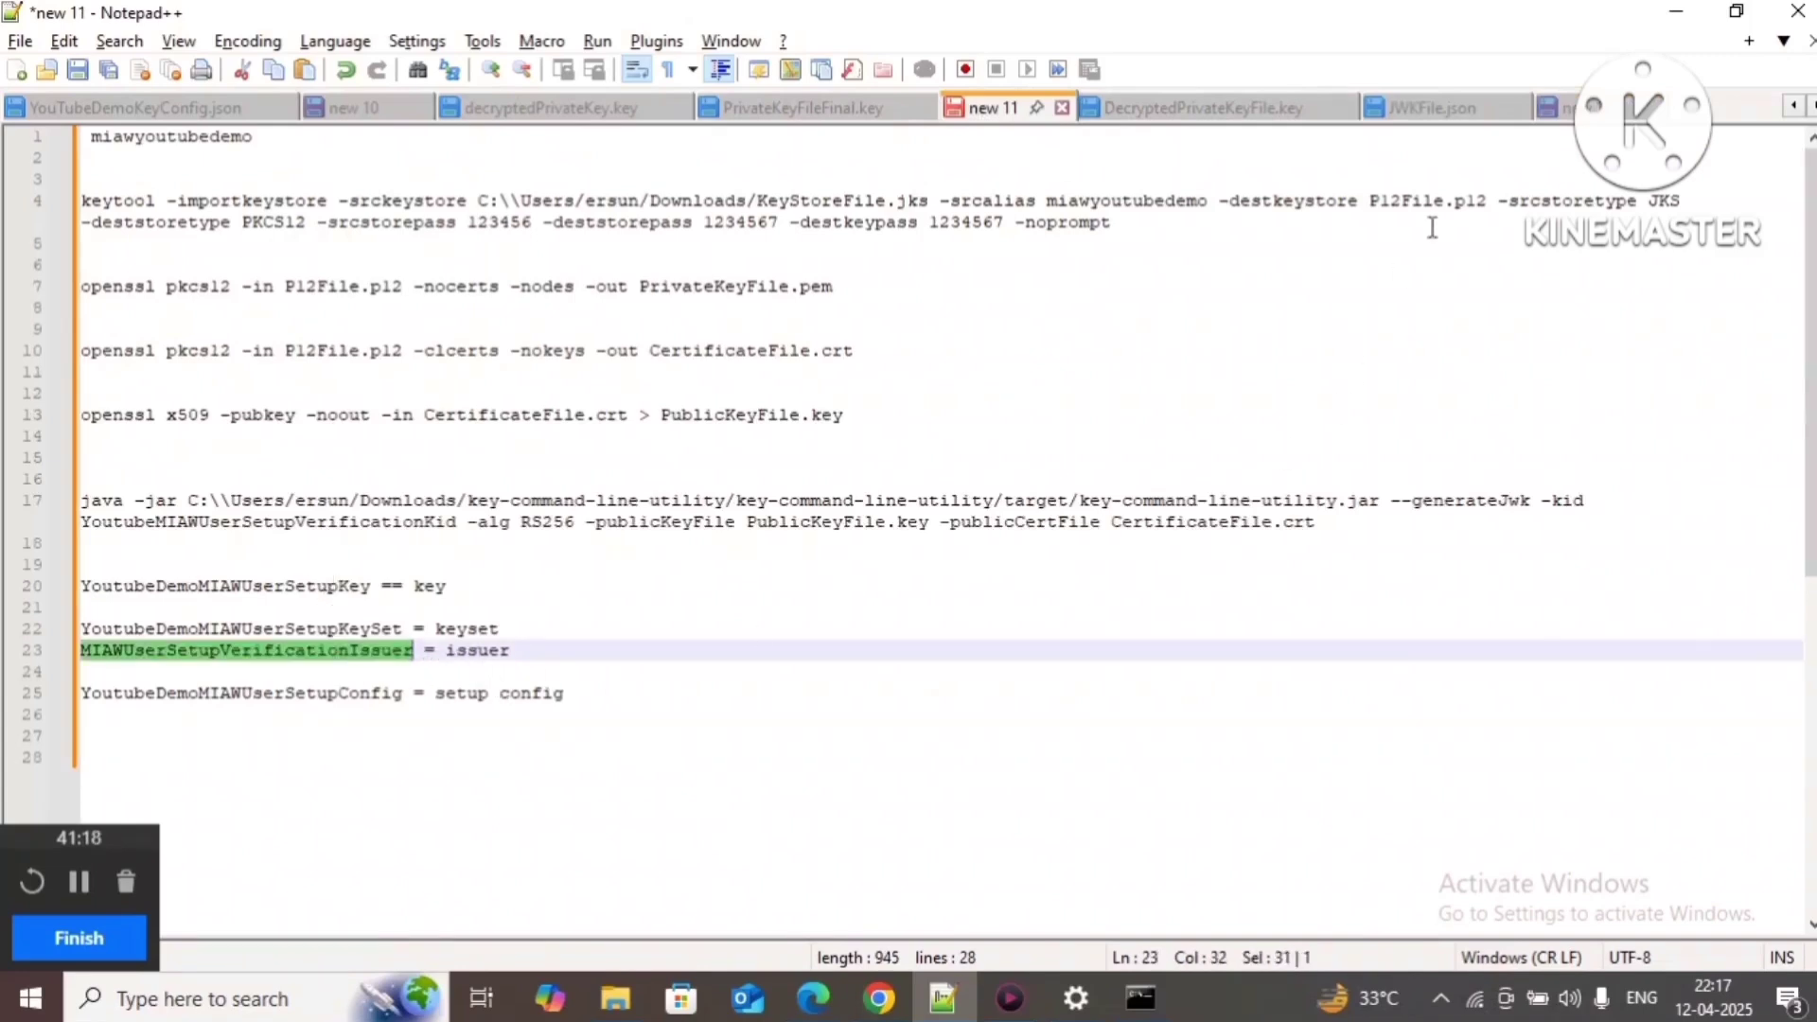
left_click(1557, 107)
key("ctrl+v")
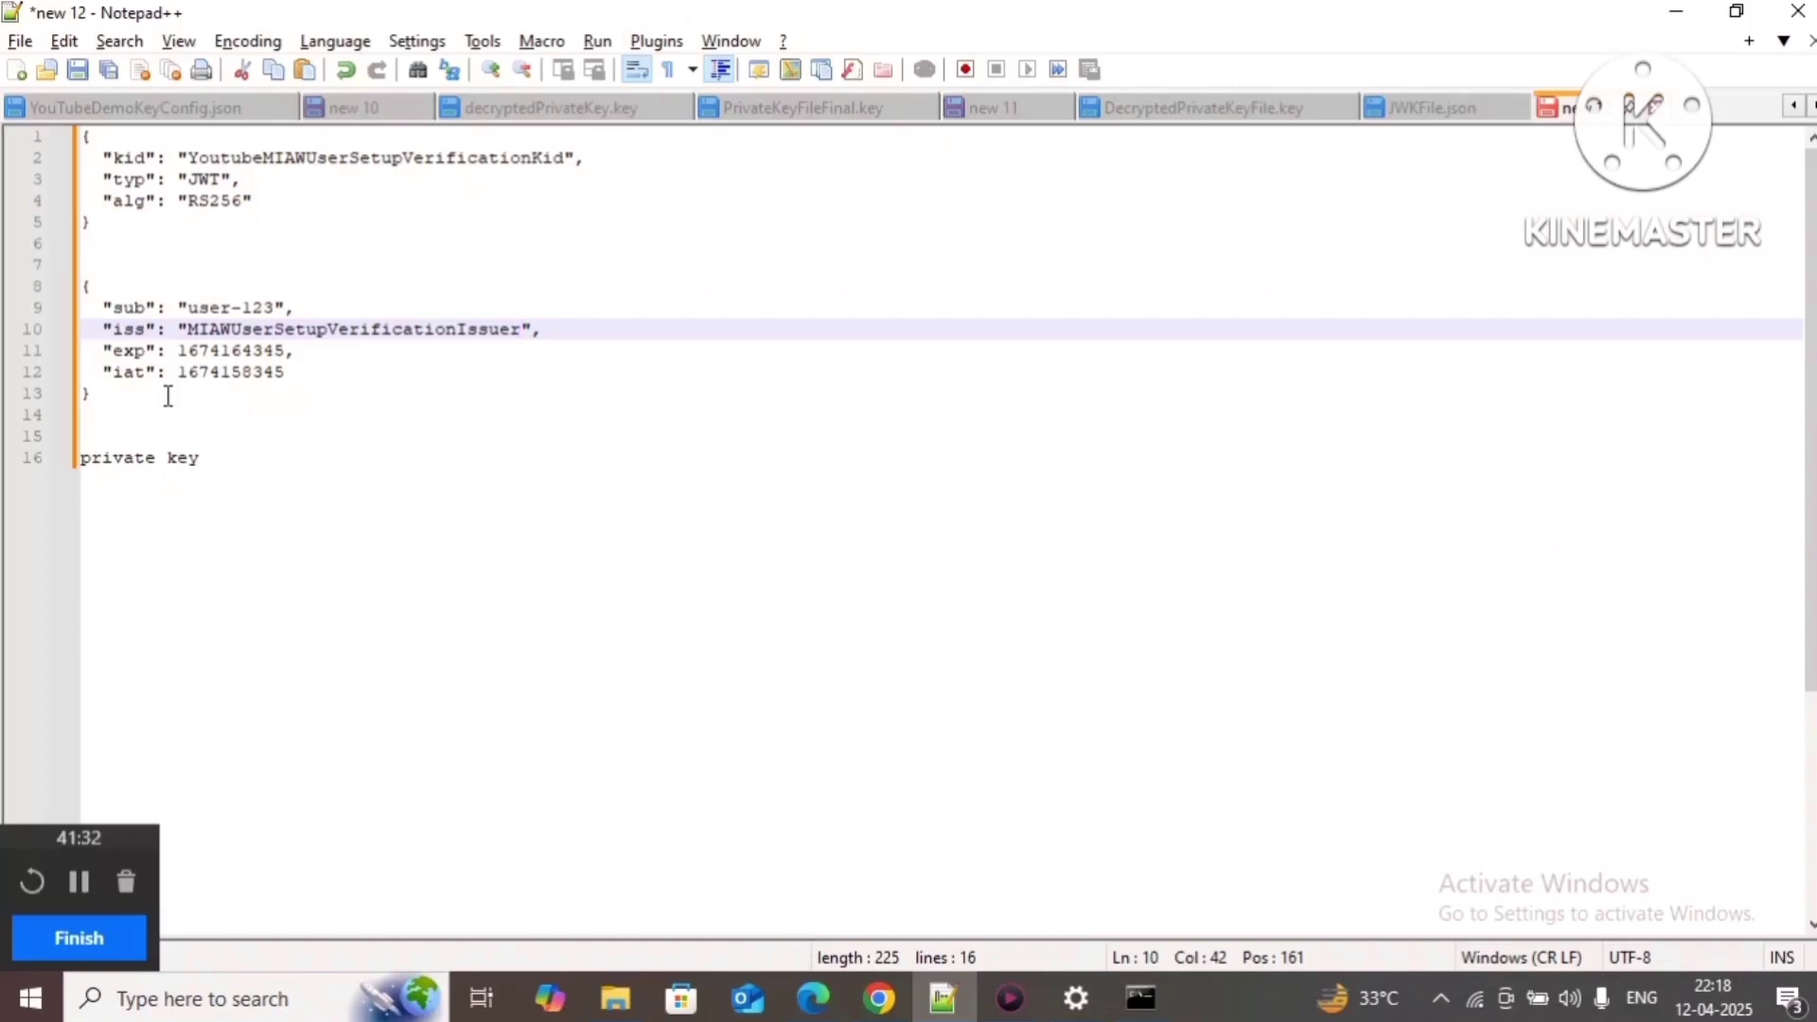
double_click(220, 372)
left_click(135, 352)
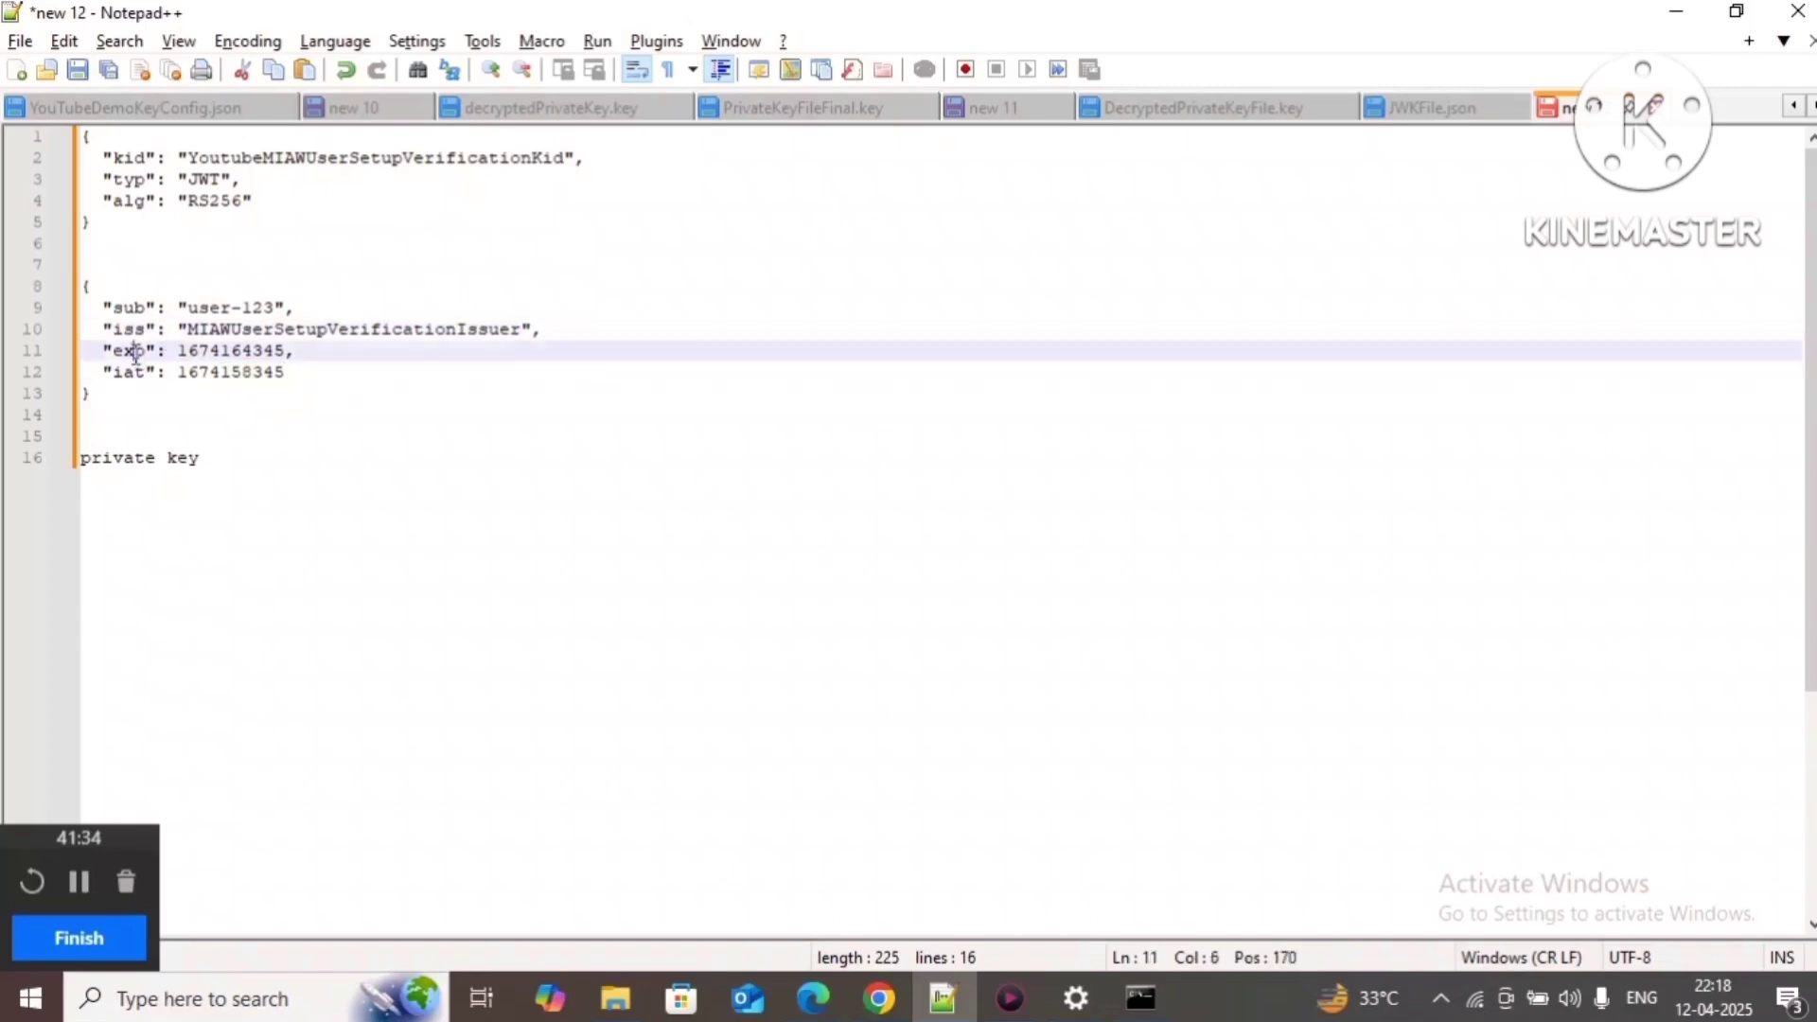
double_click(135, 352)
double_click(246, 356)
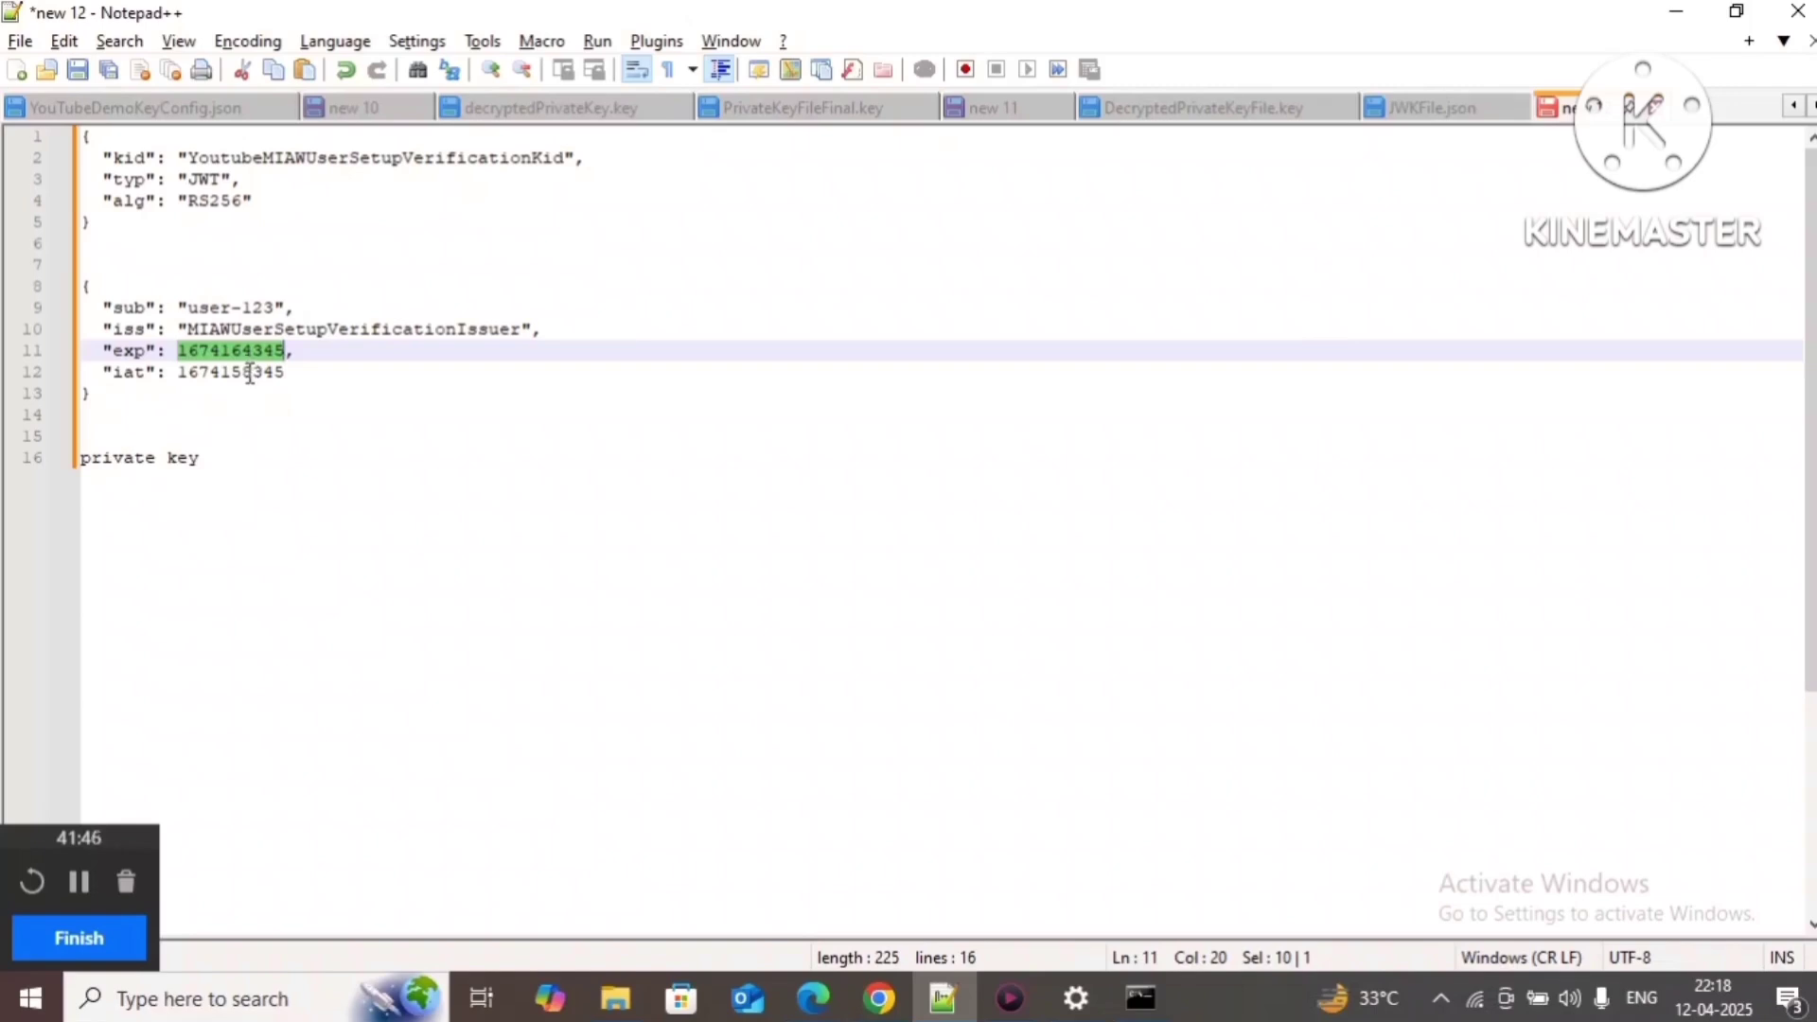
double_click(202, 204)
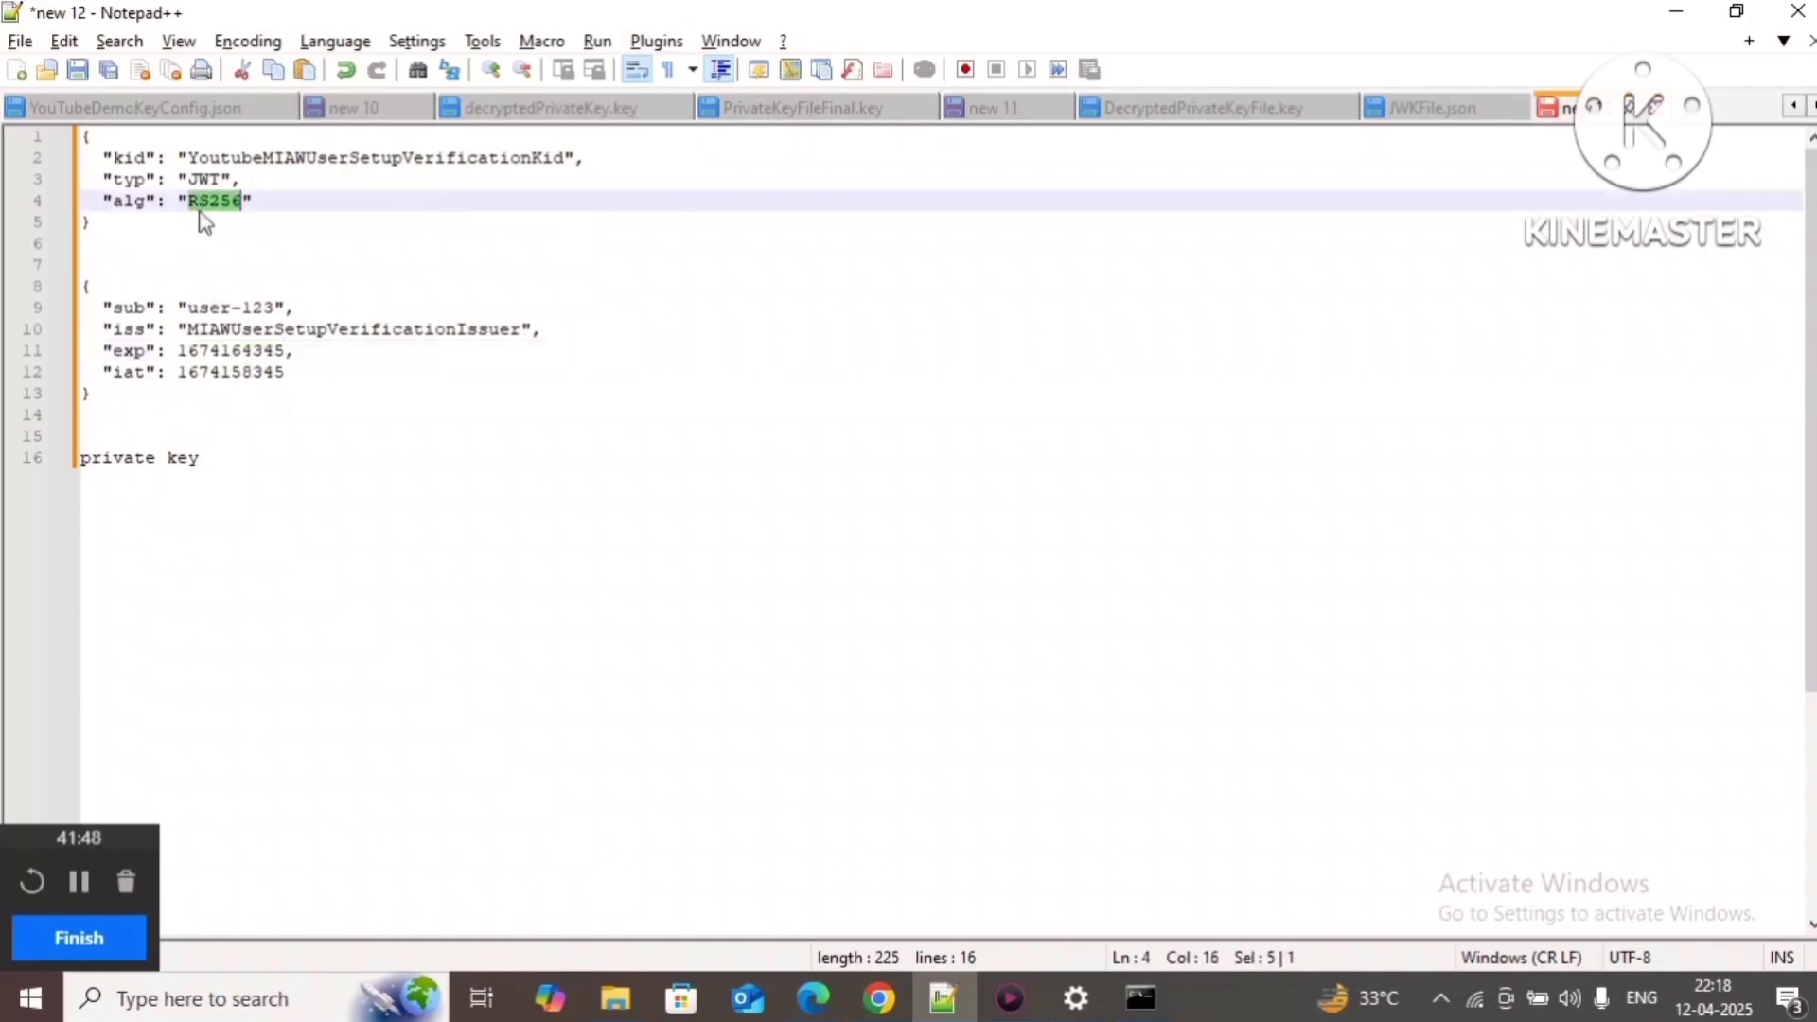
double_click(204, 180)
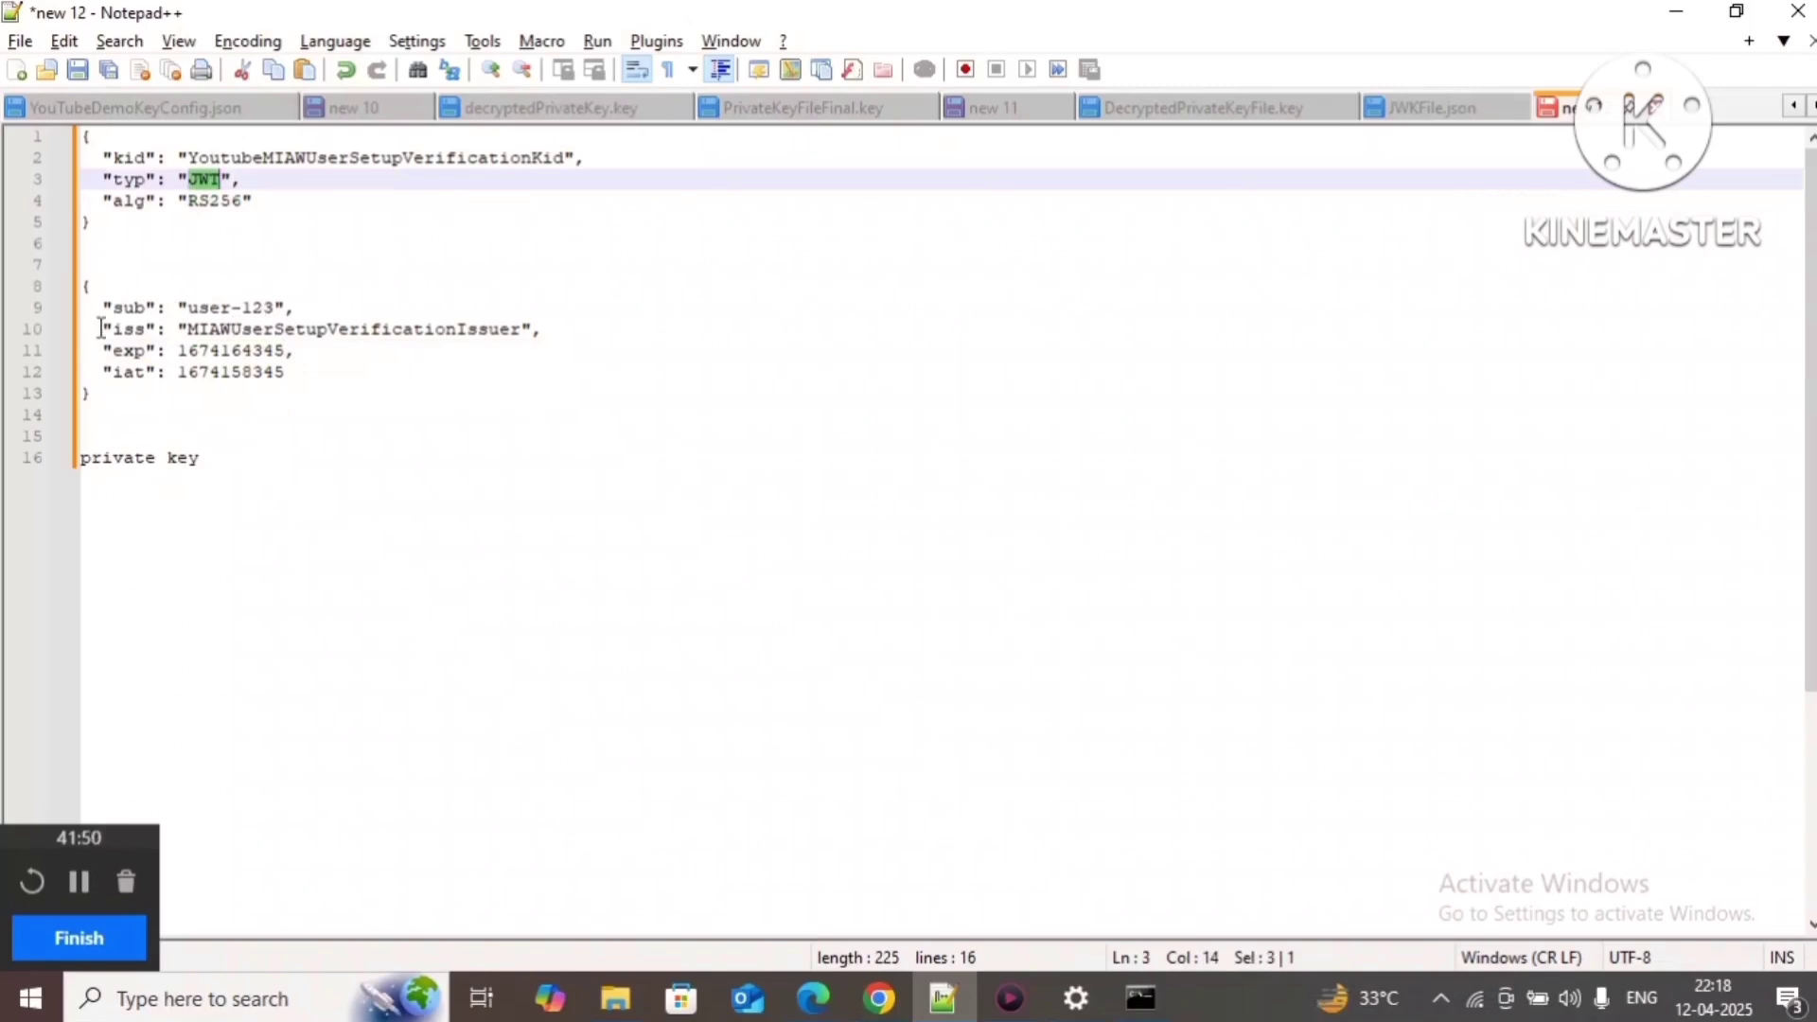
Step: Delete user-123 so the sub claim becomes an empty string
double_click(124, 307)
left_click(190, 305)
left_click_drag(190, 305, 281, 307)
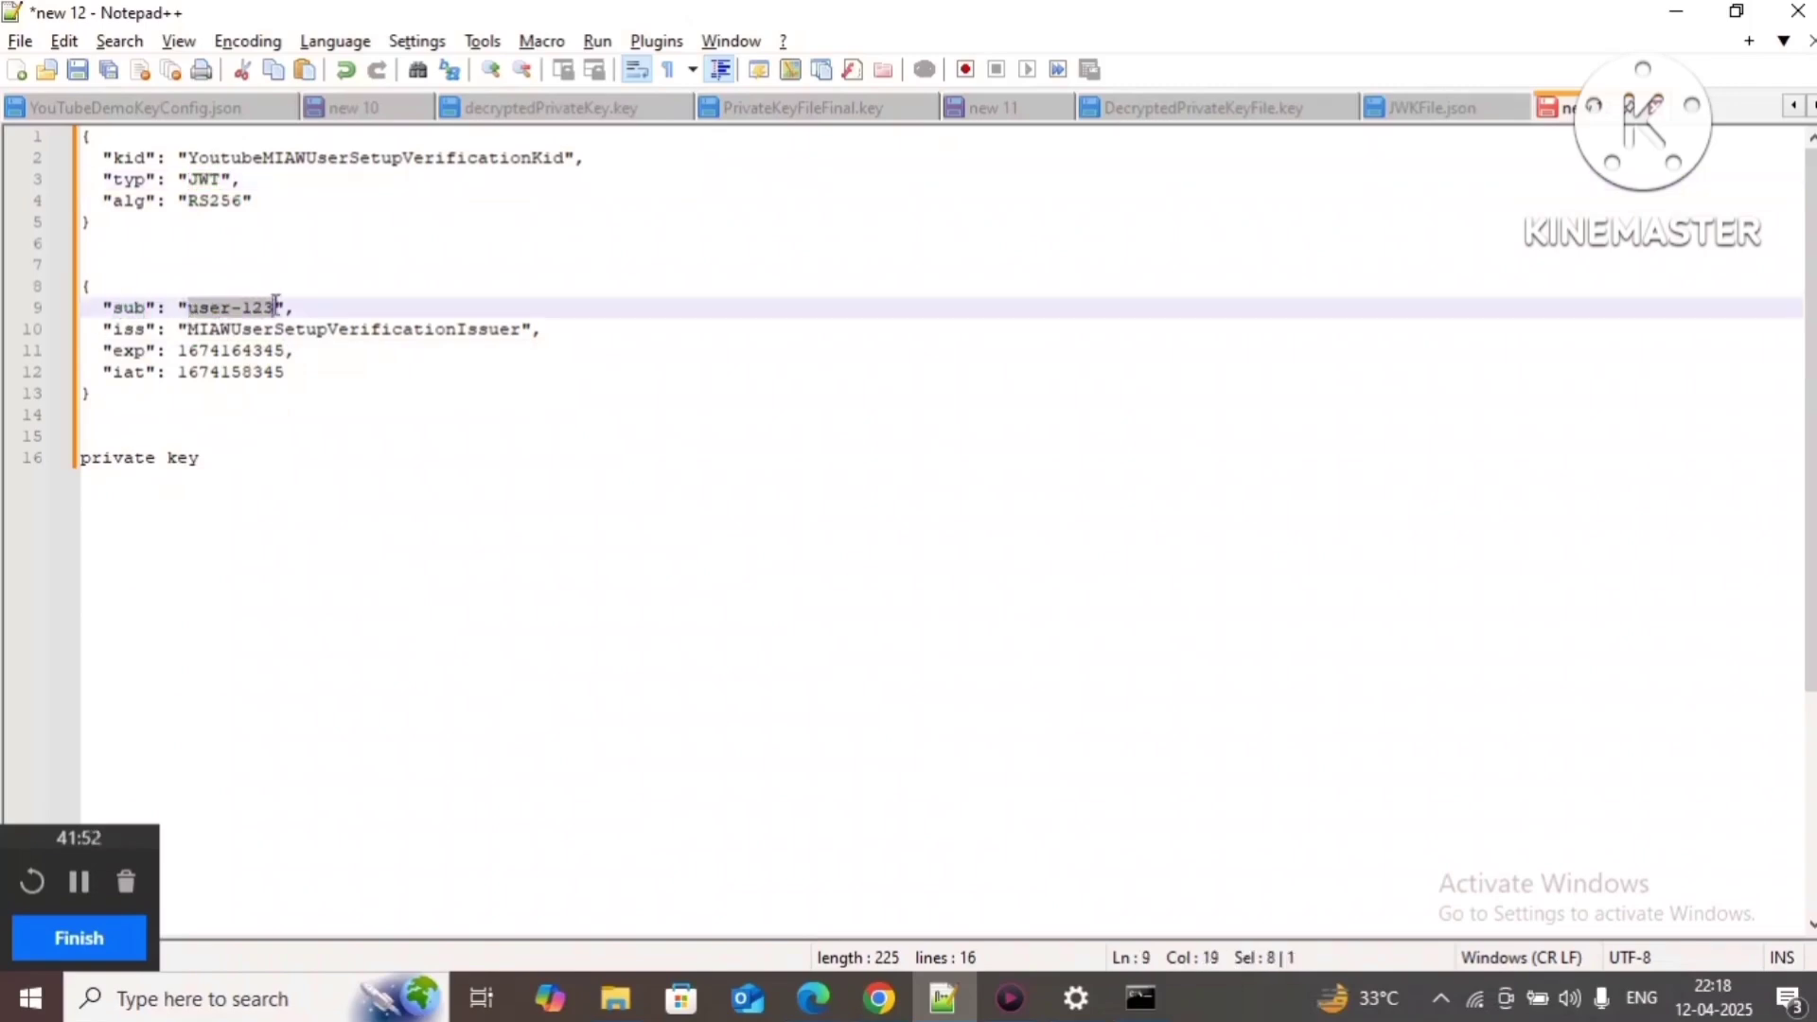
key("BackSpace")
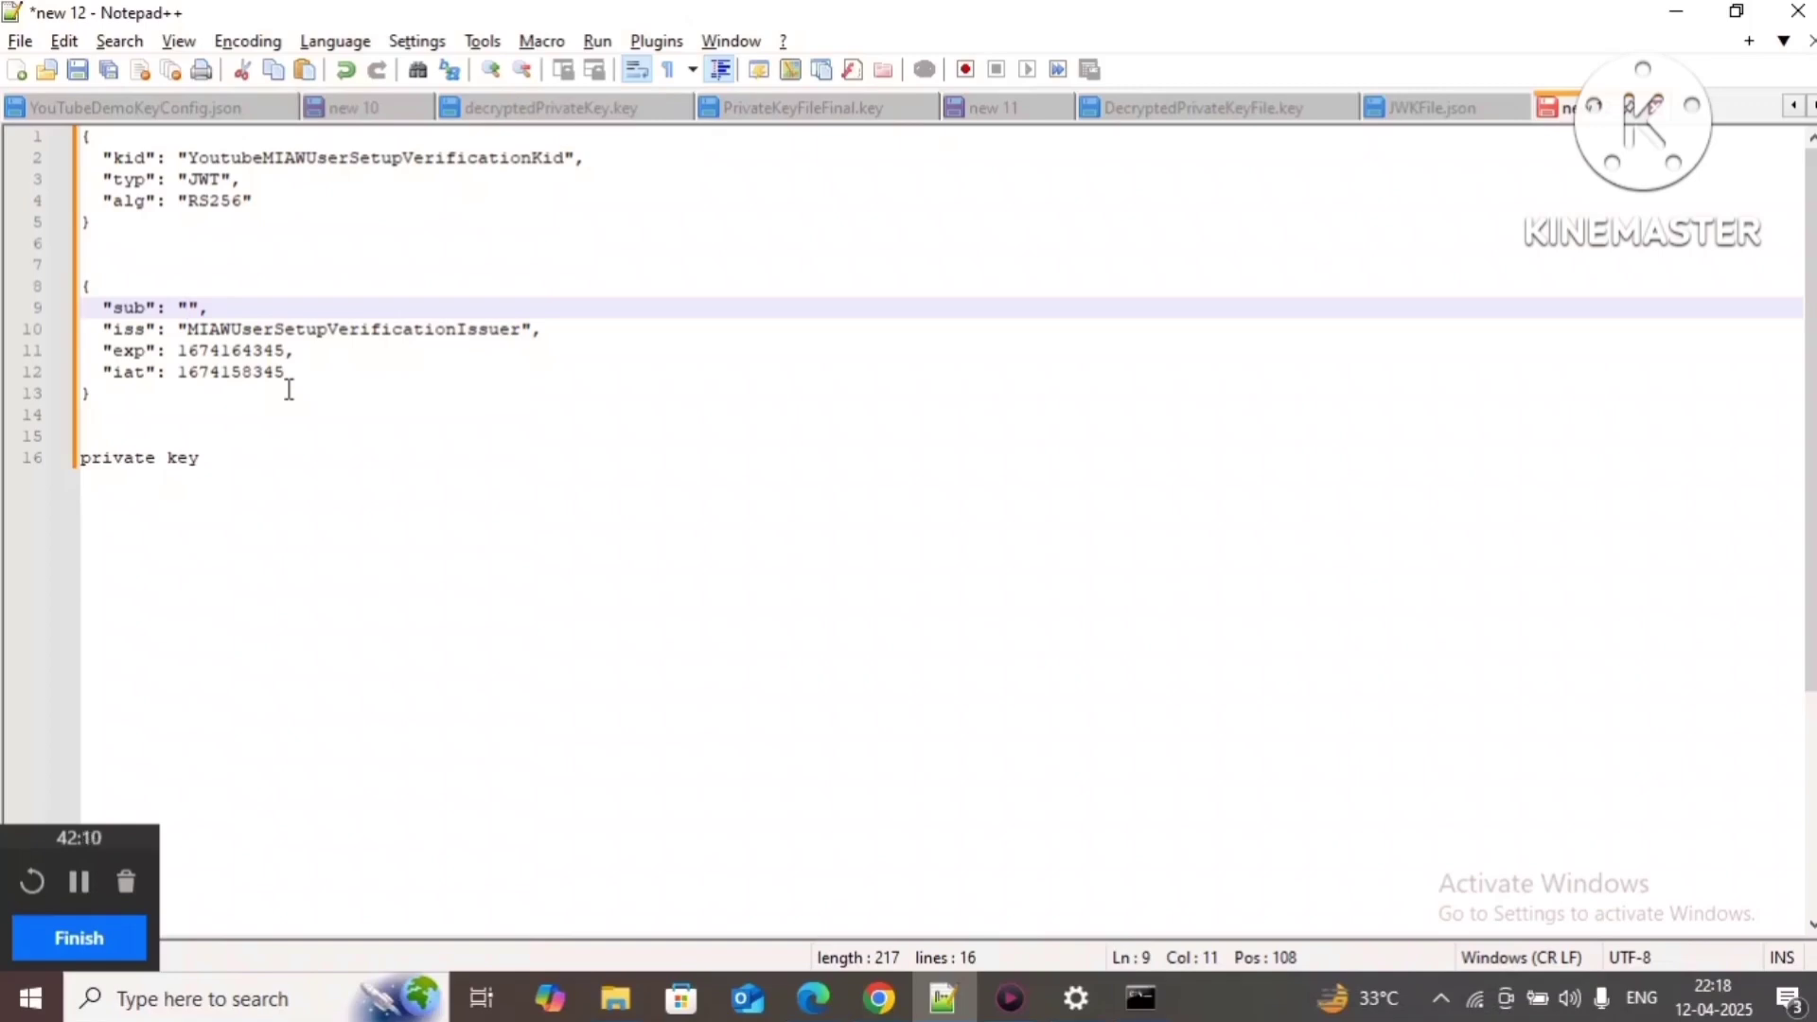
Step: Copy the user's e-mail address from new 10 into the sub claim of new 12
left_click(352, 110)
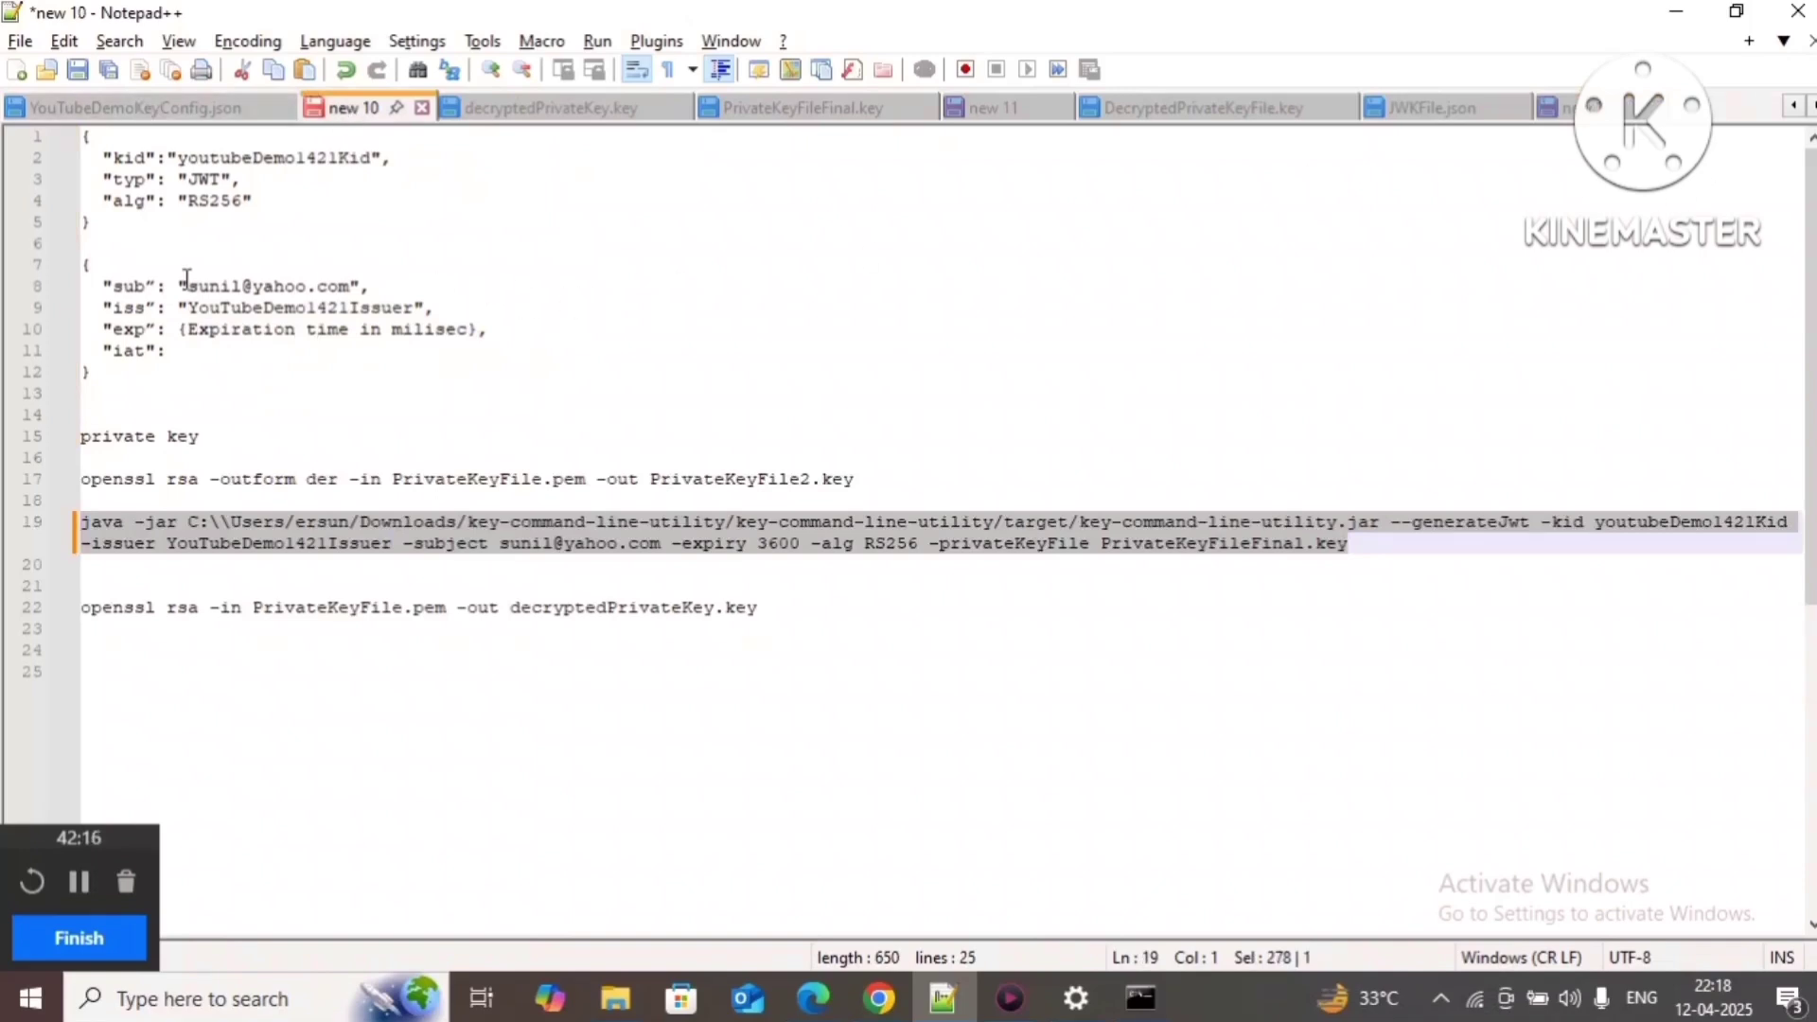
left_click_drag(188, 286, 349, 286)
key("ctrl+c")
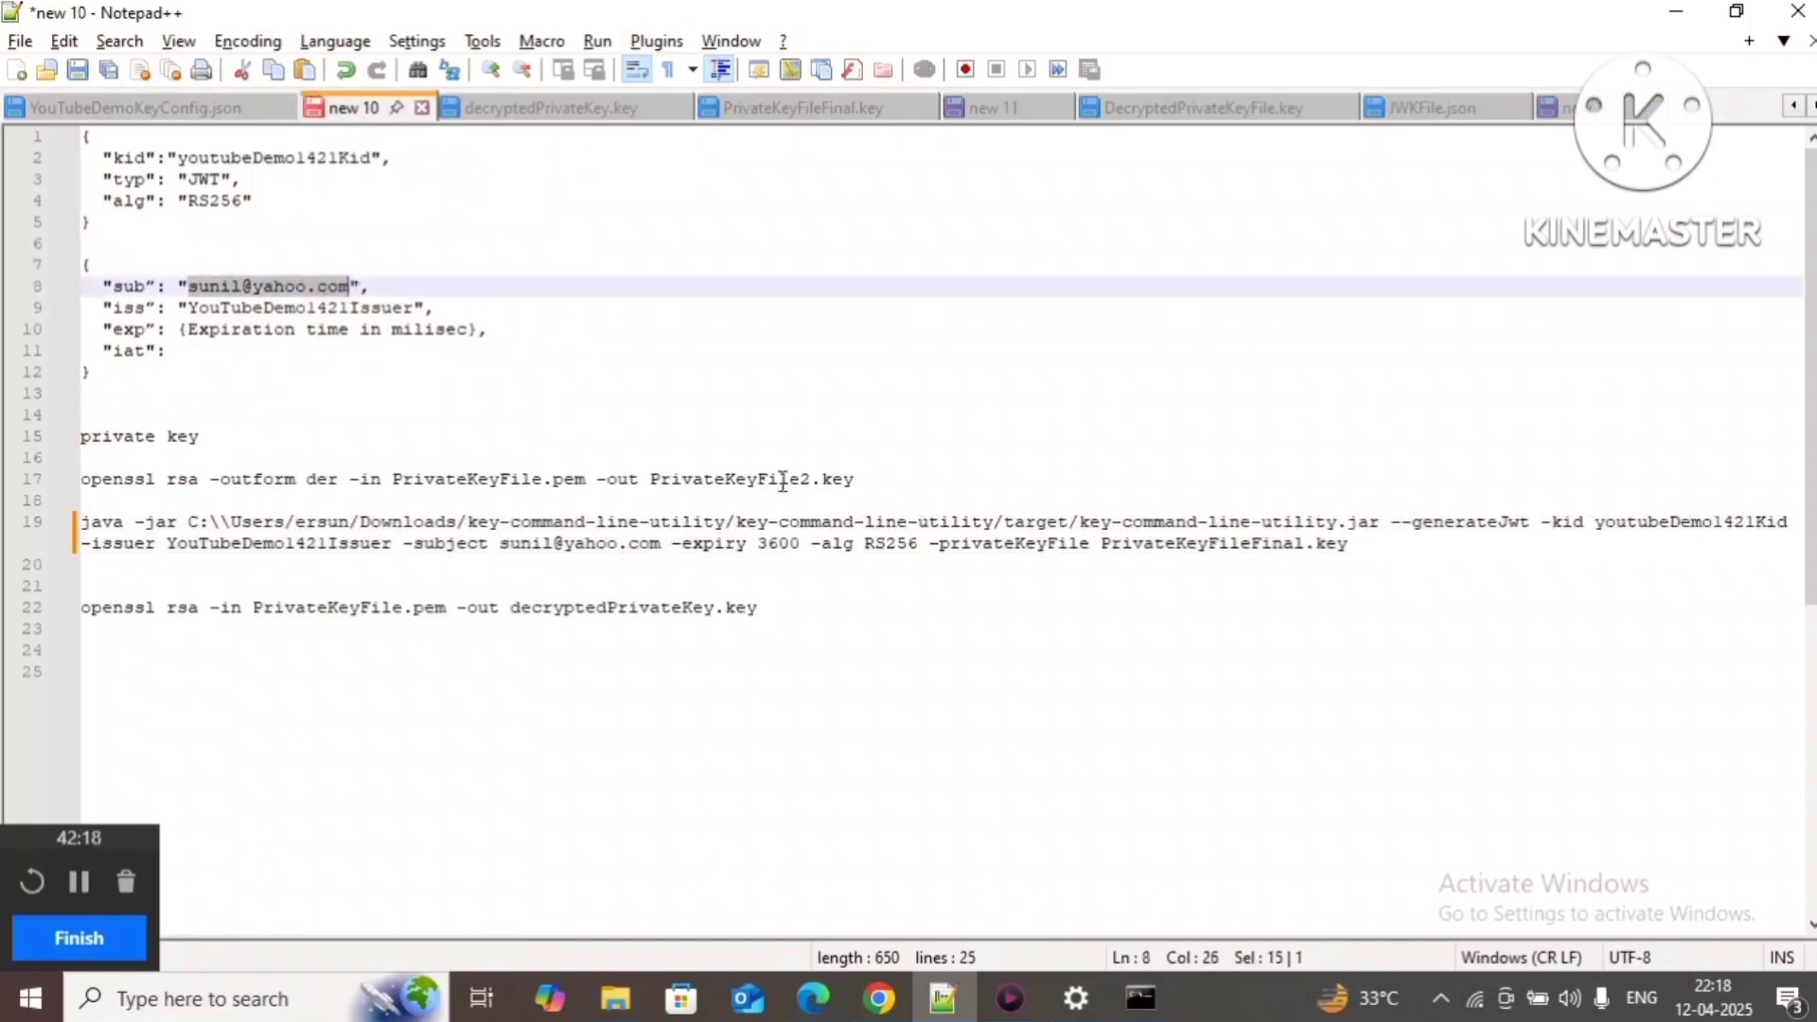
left_click(1562, 107)
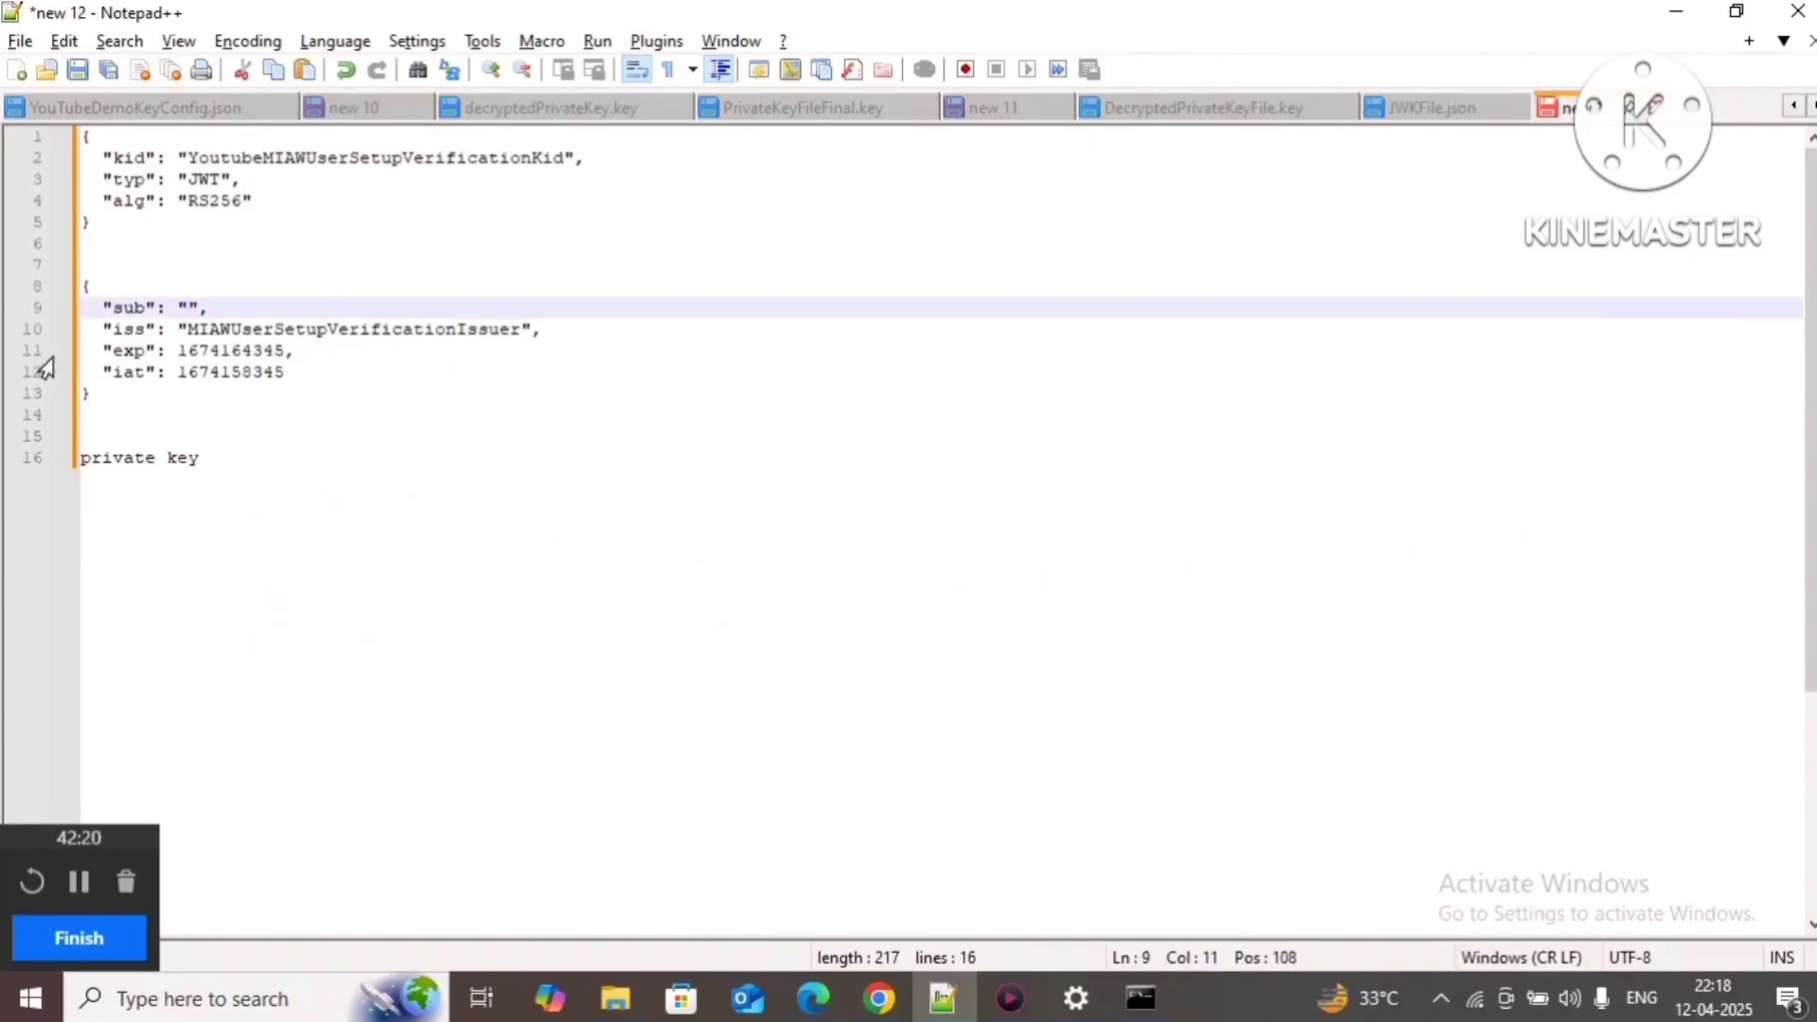
key("ctrl+v")
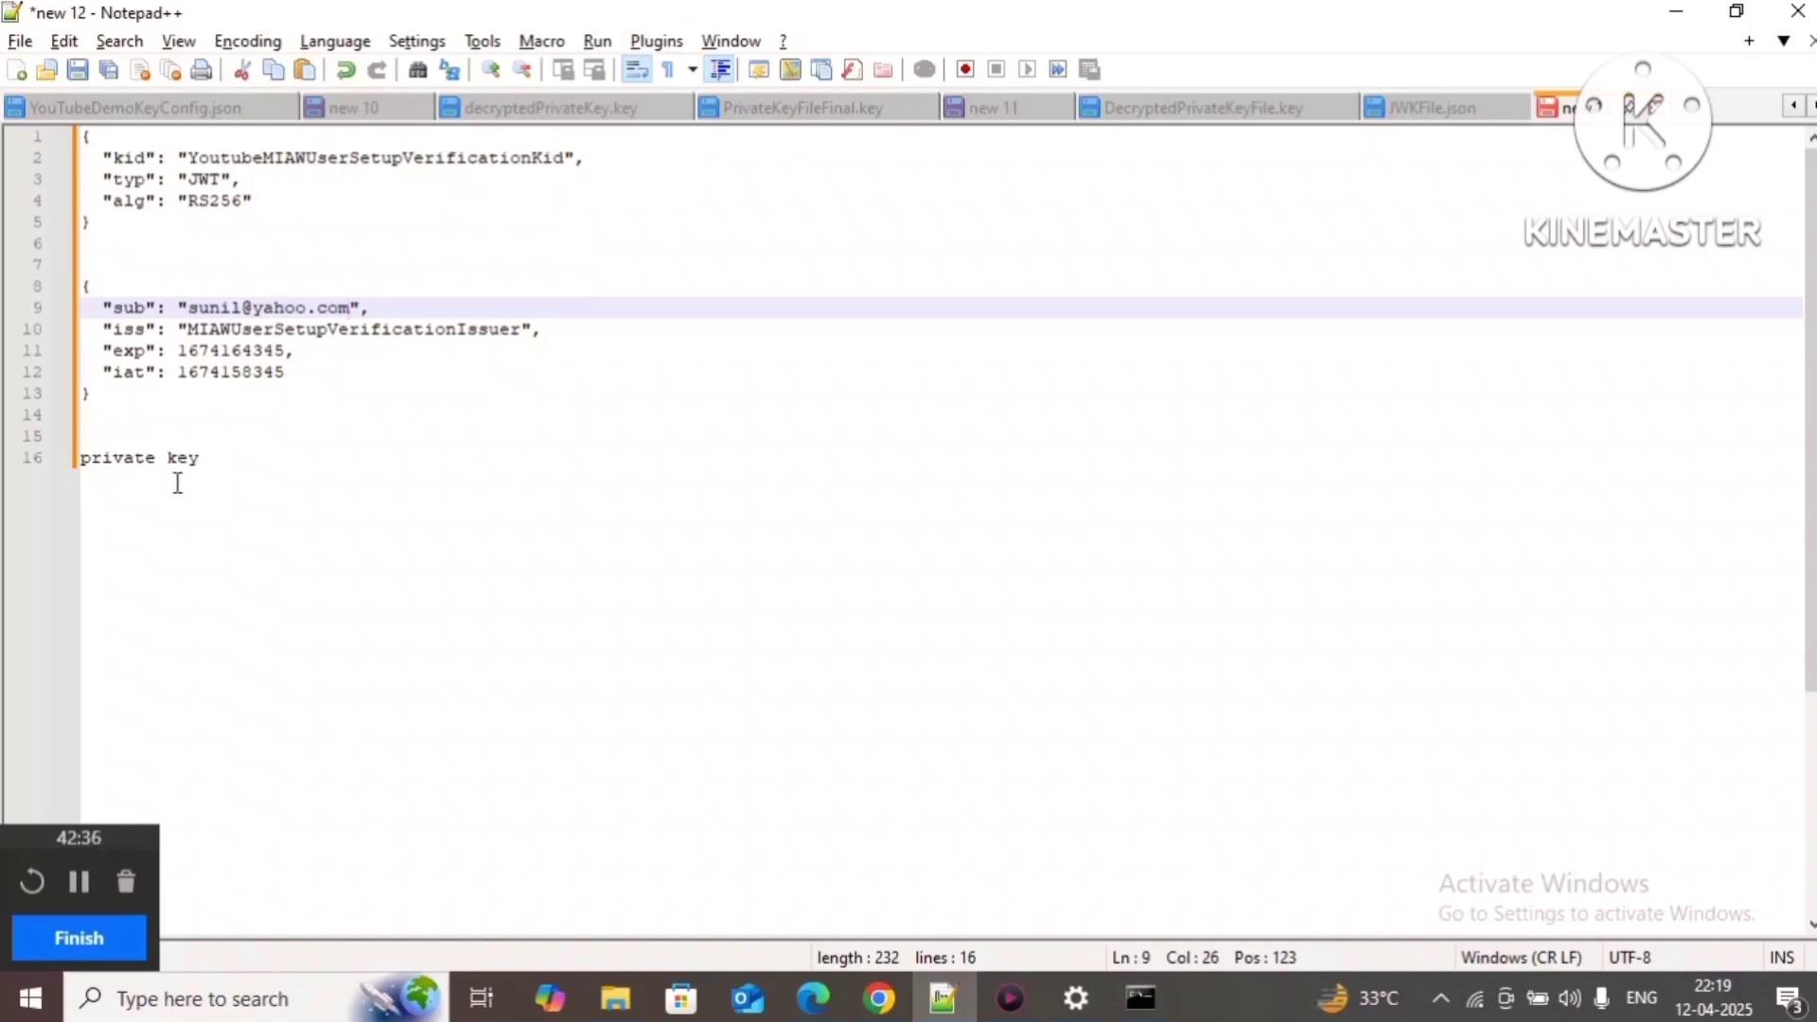
left_click_drag(200, 458, 4, 113)
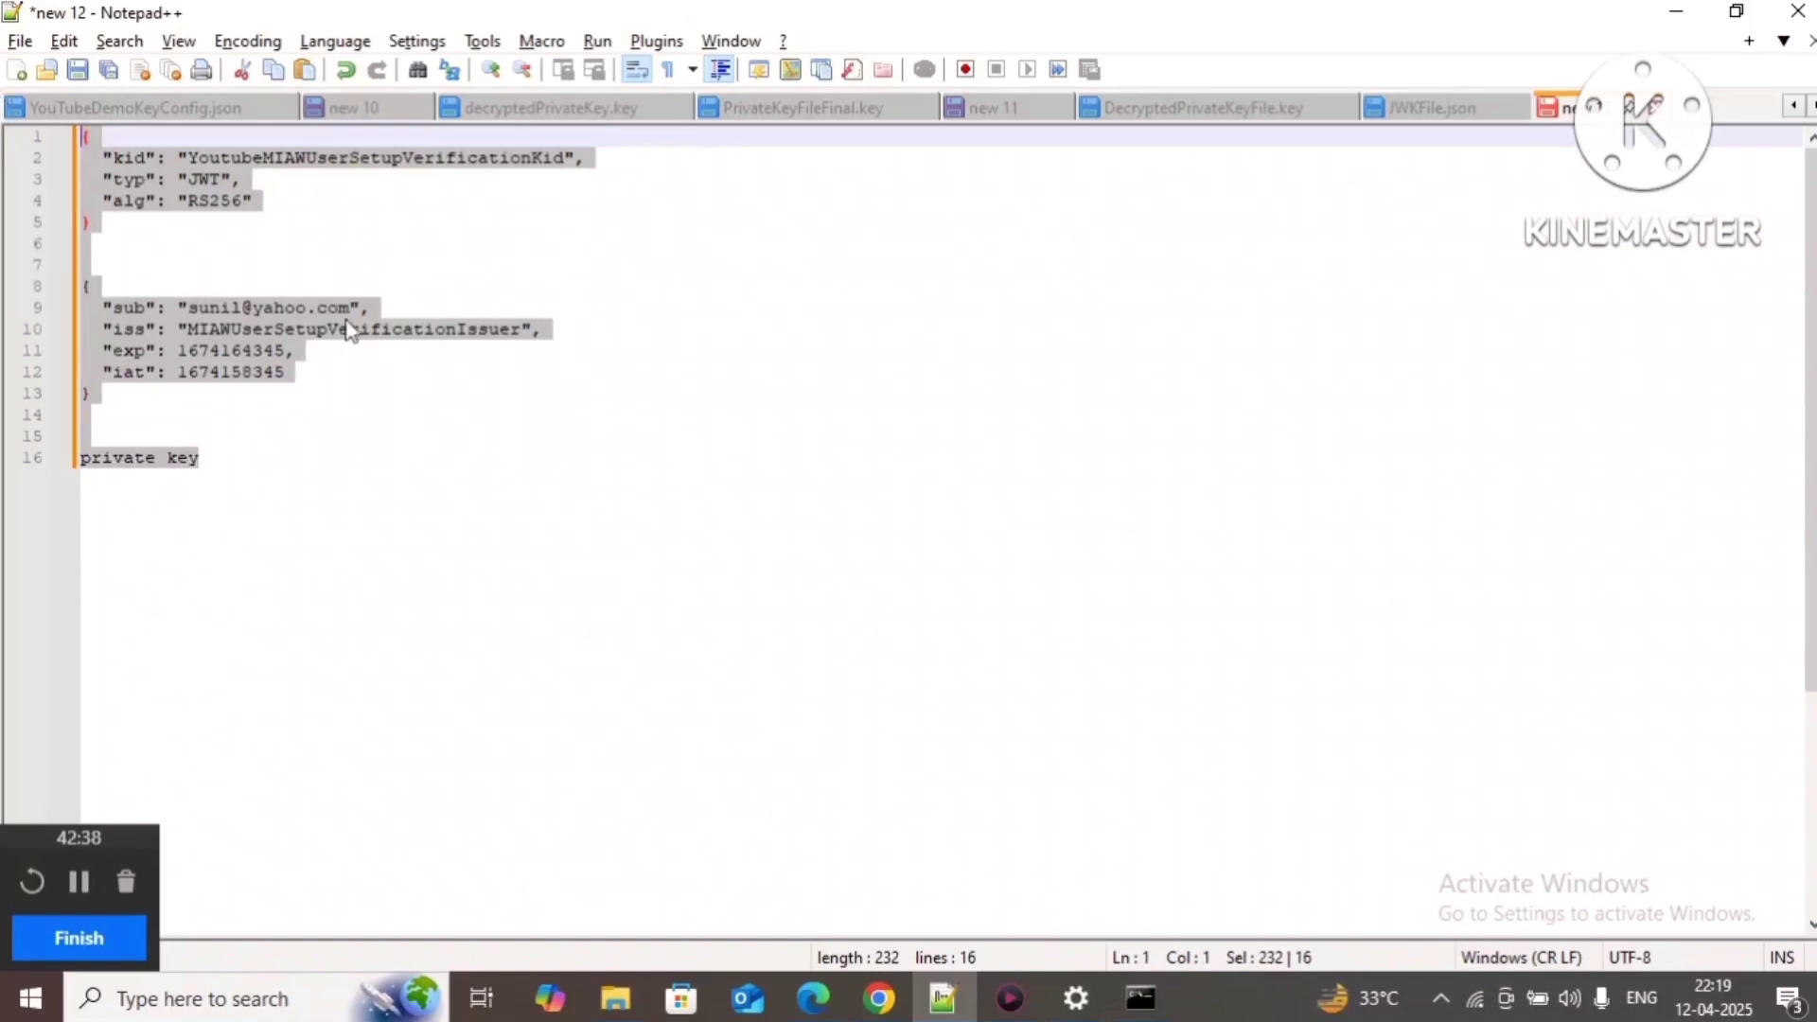
left_click(352, 287)
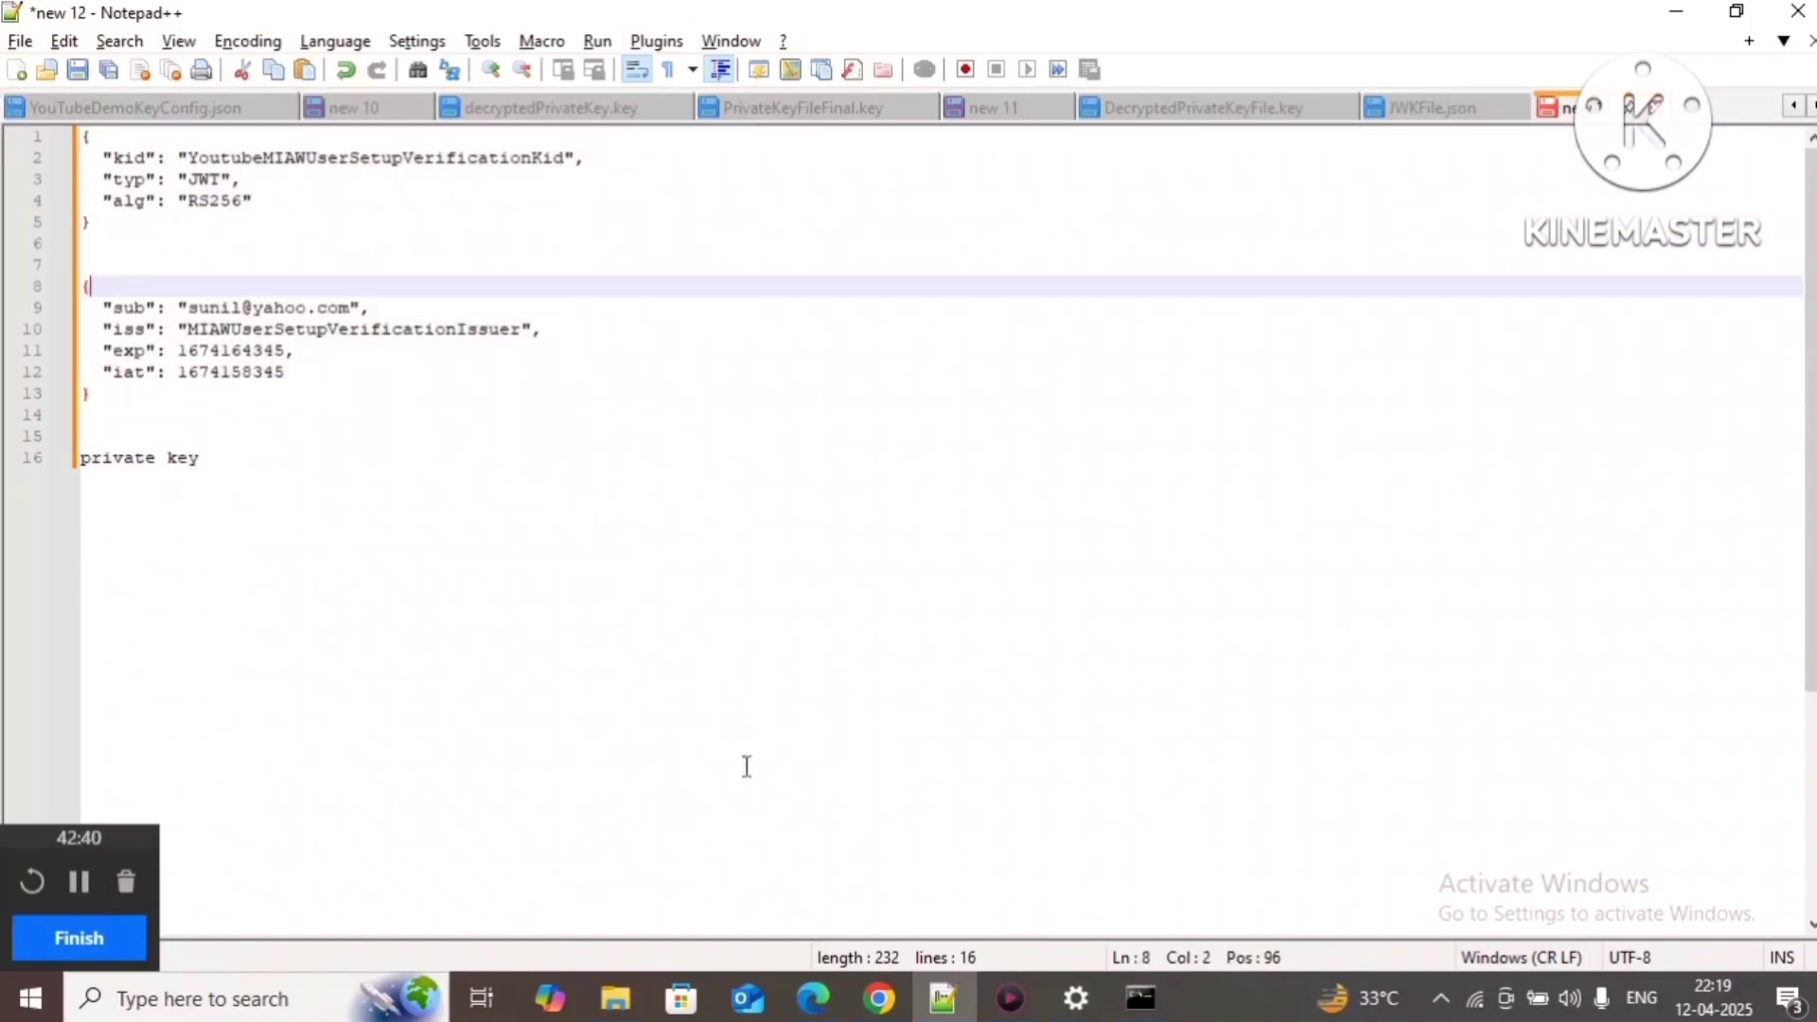
Step: Bring the key-command-line-utility target folder forward, with Command Prompt on top
mouse_move(611, 1011)
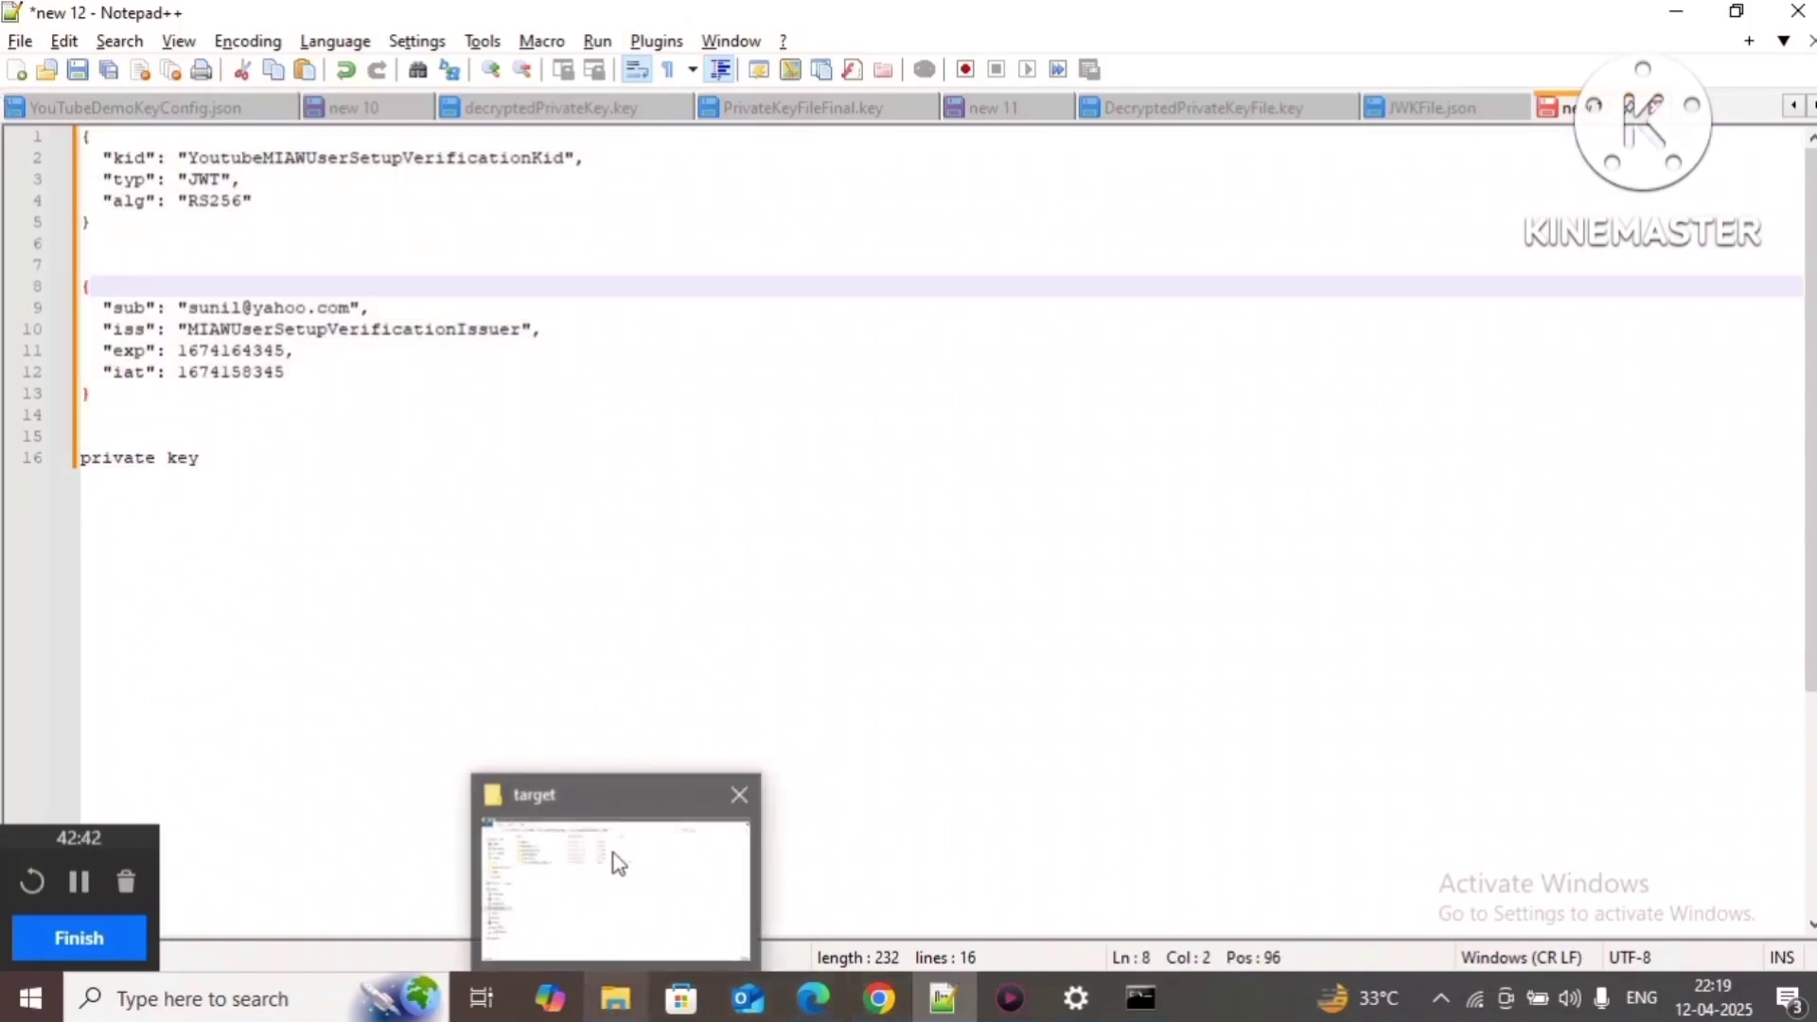
left_click(612, 860)
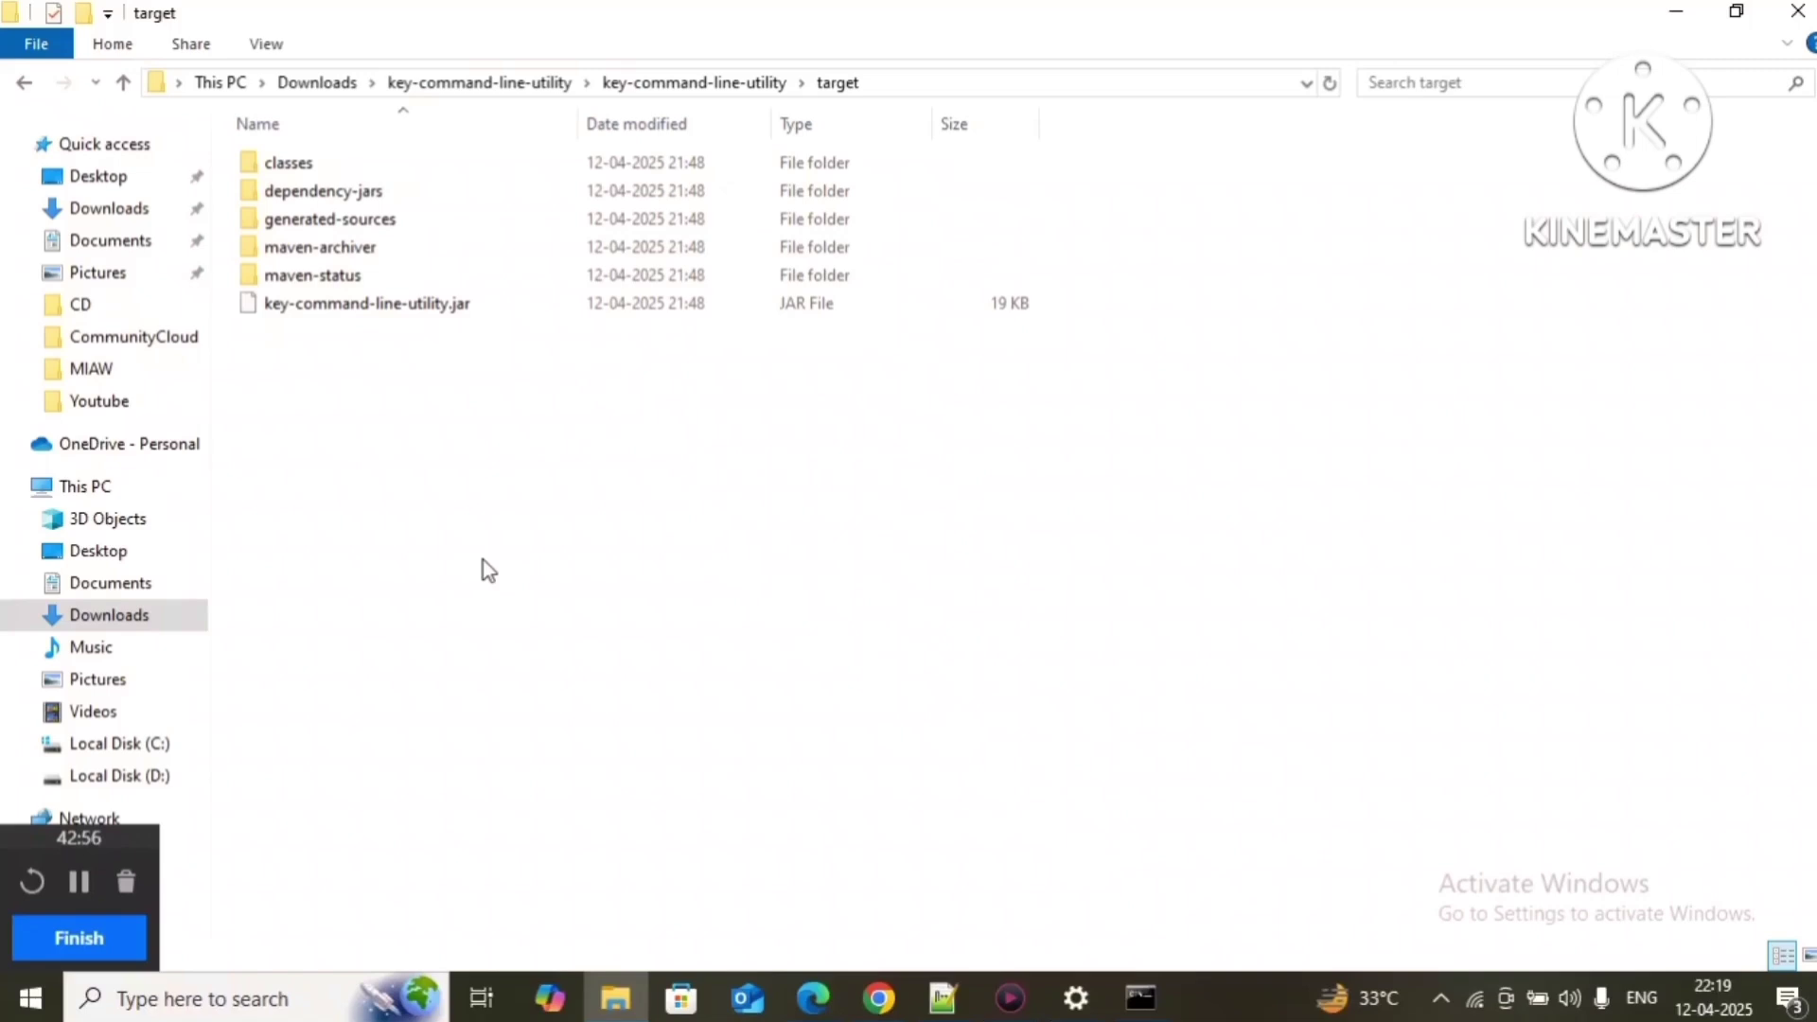
left_click(1140, 999)
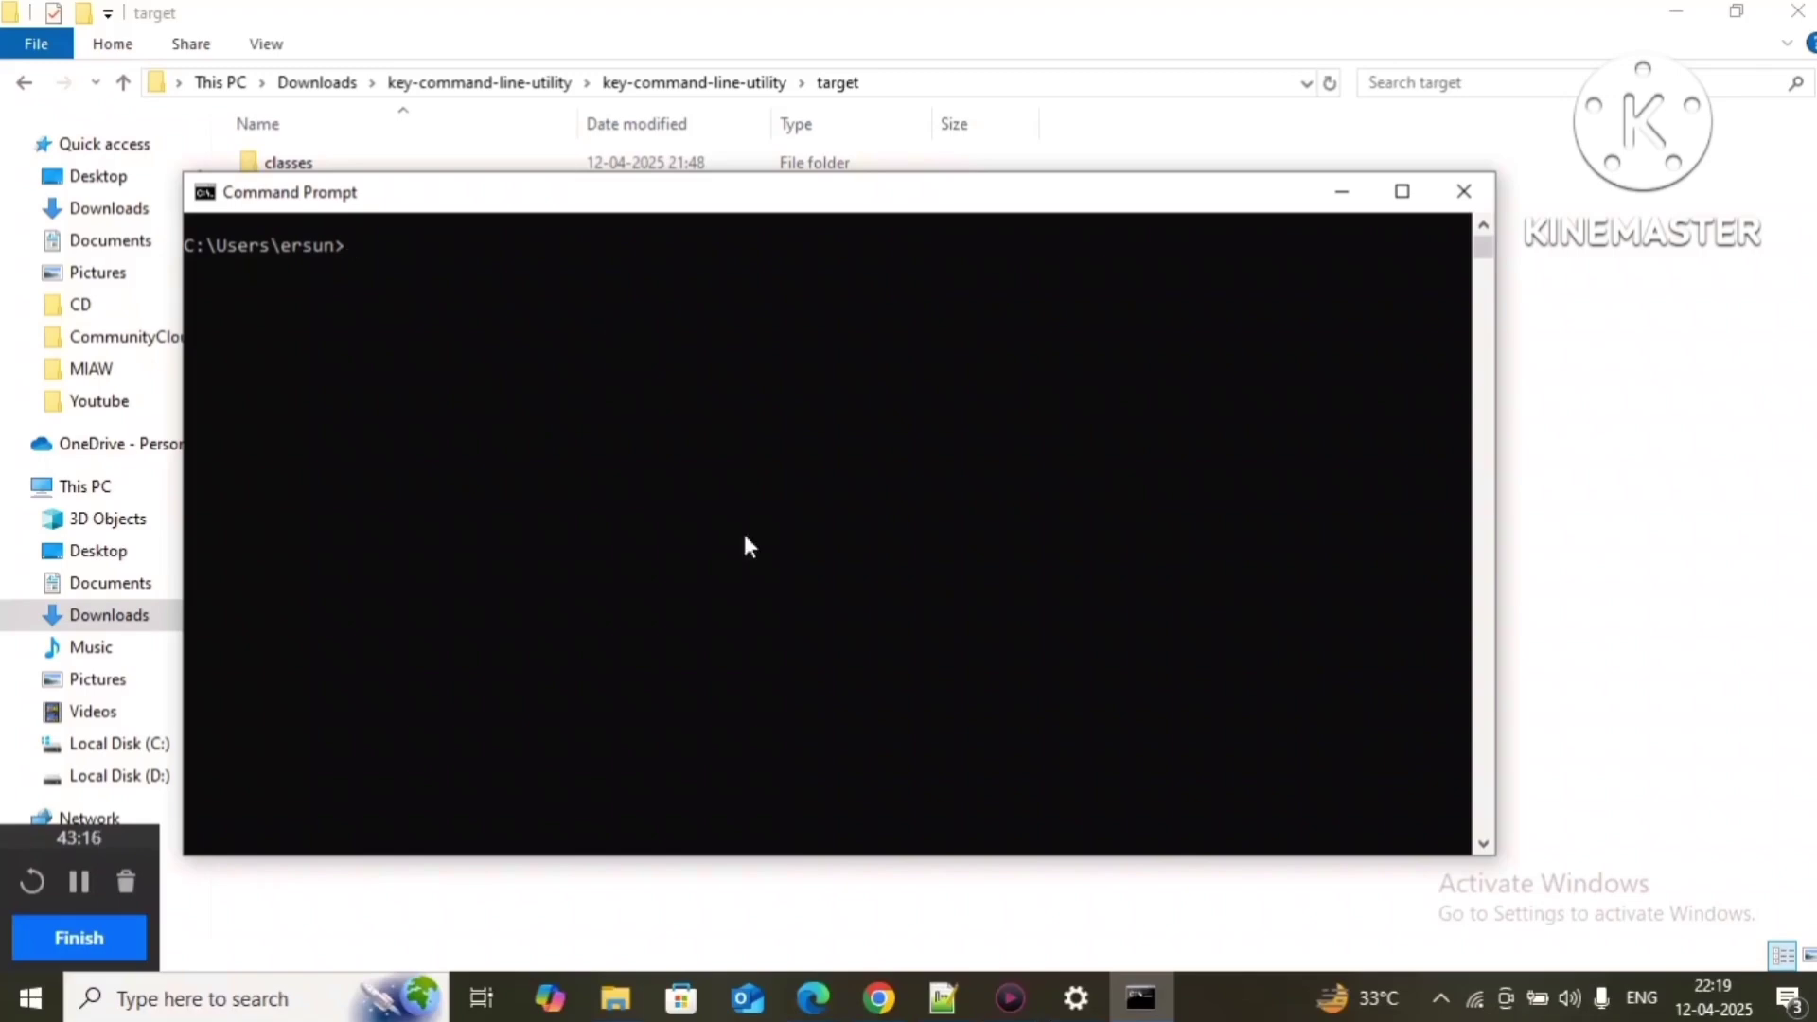
Step: Review the guide's Steps 15–17 and openssl decrypt command, then return to the JWT draft
left_click(869, 994)
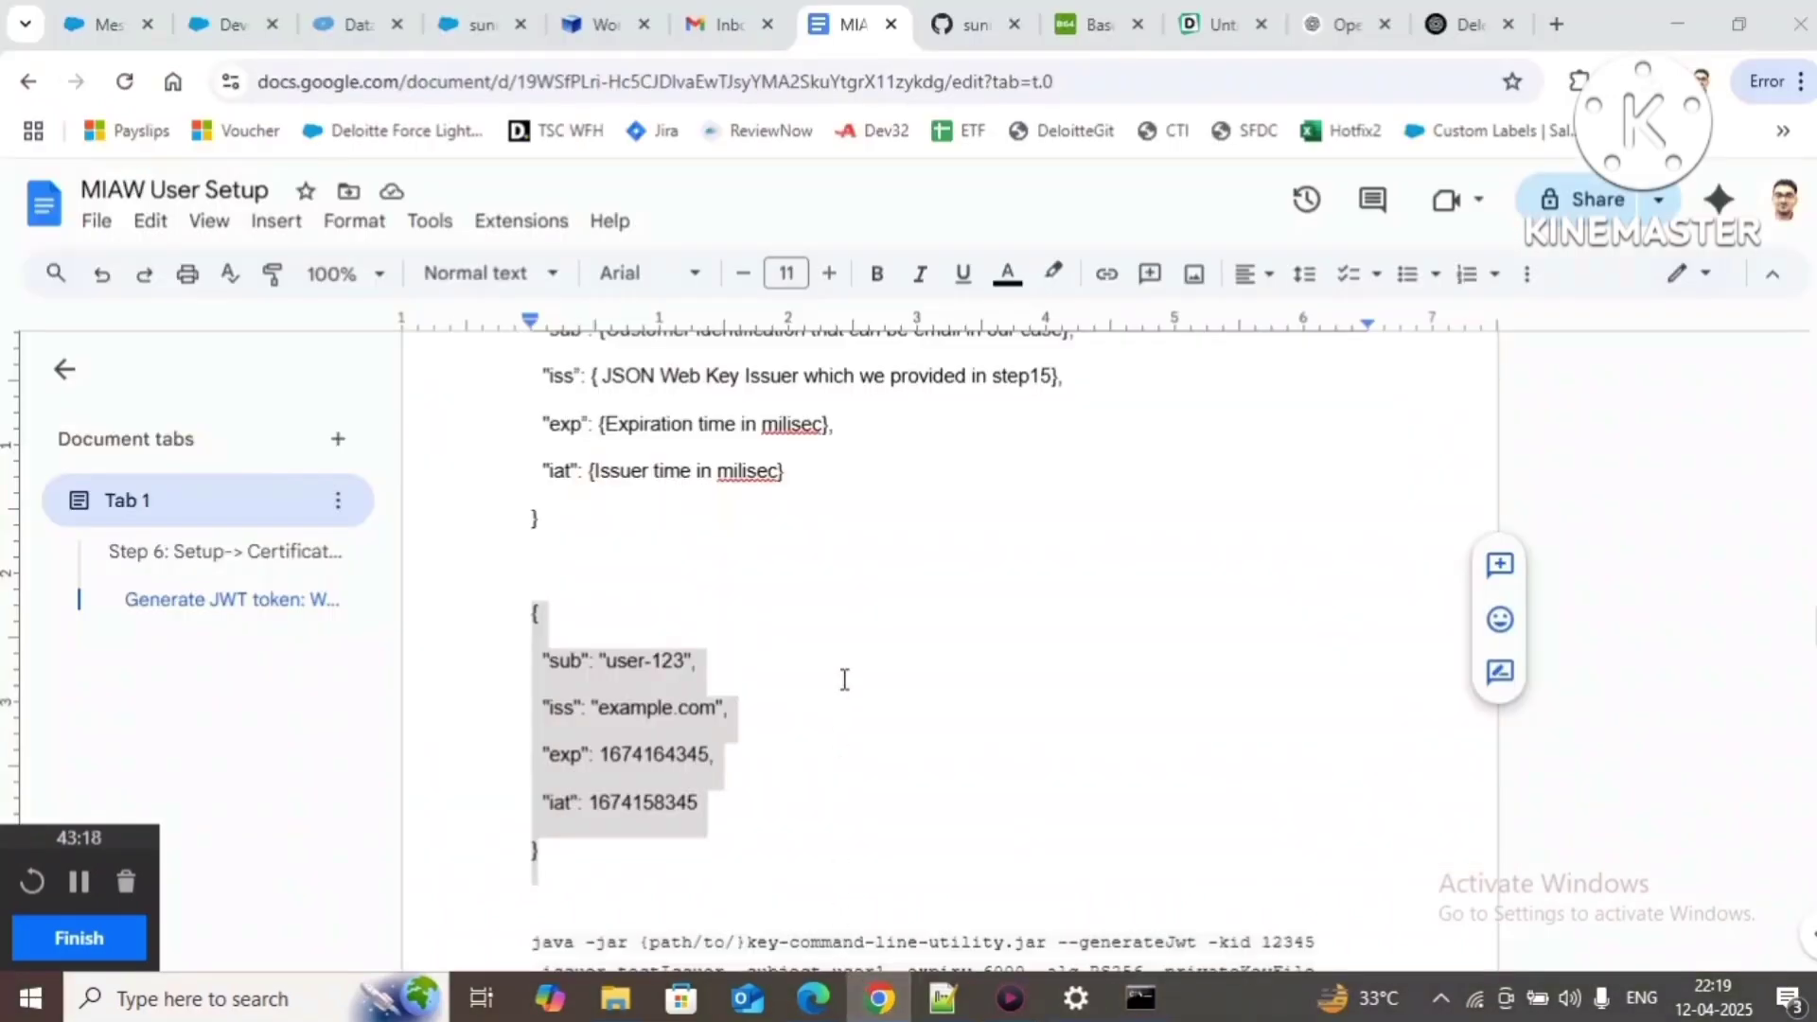
scroll(844, 678, "up", 10)
scroll(779, 721, "up", 5)
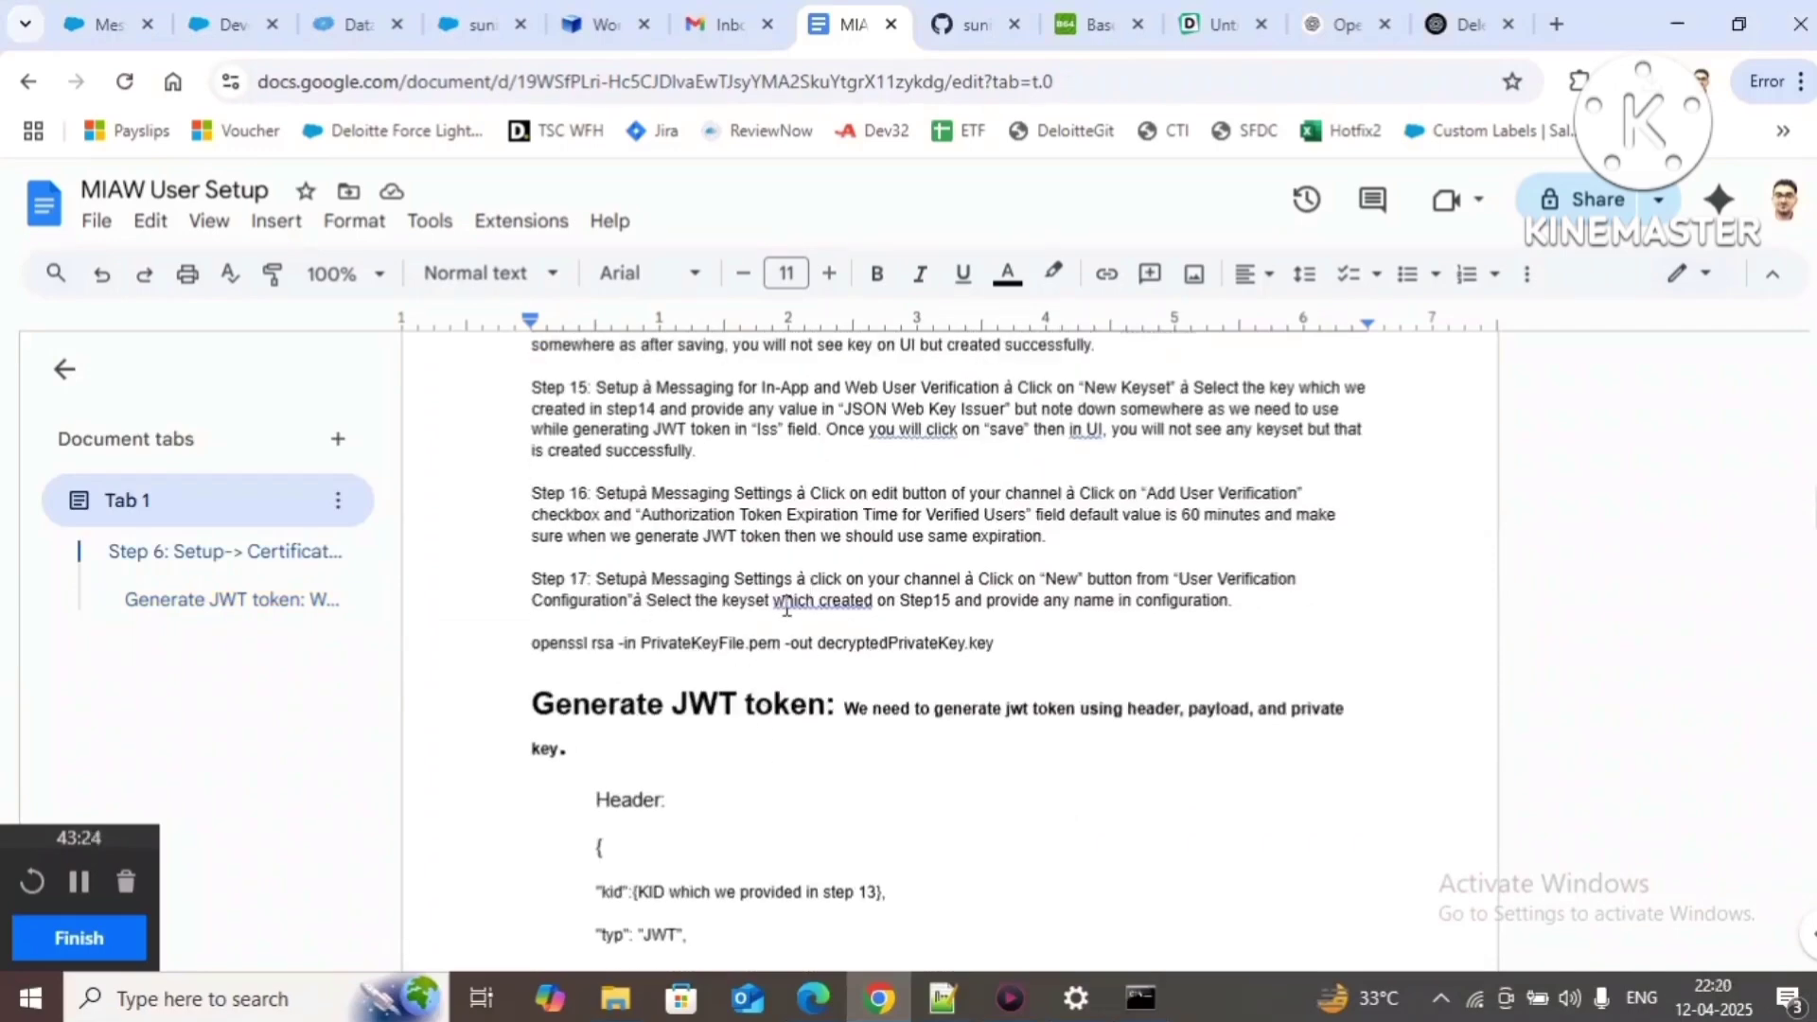
left_click(996, 648)
left_click(966, 1002)
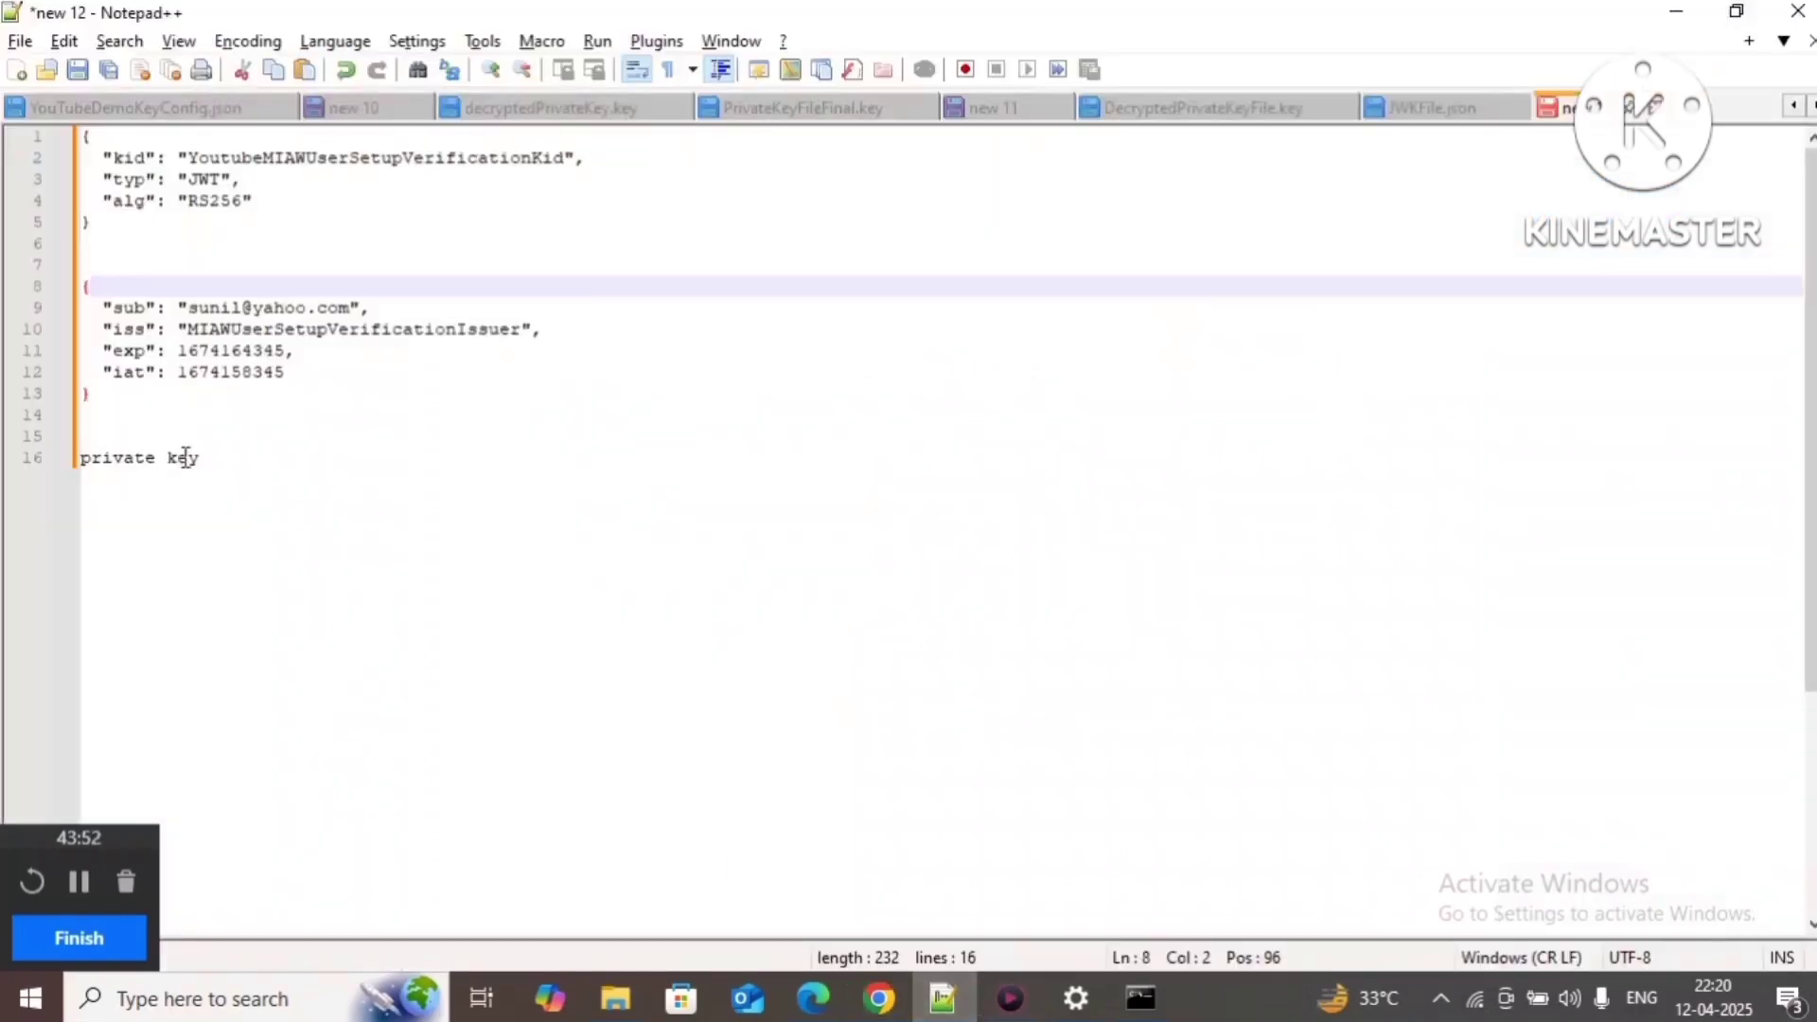
Step: Paste the guide's java -jar key-command-line-utility generateJwt command onto line 20, below private key
key("ctrl+a")
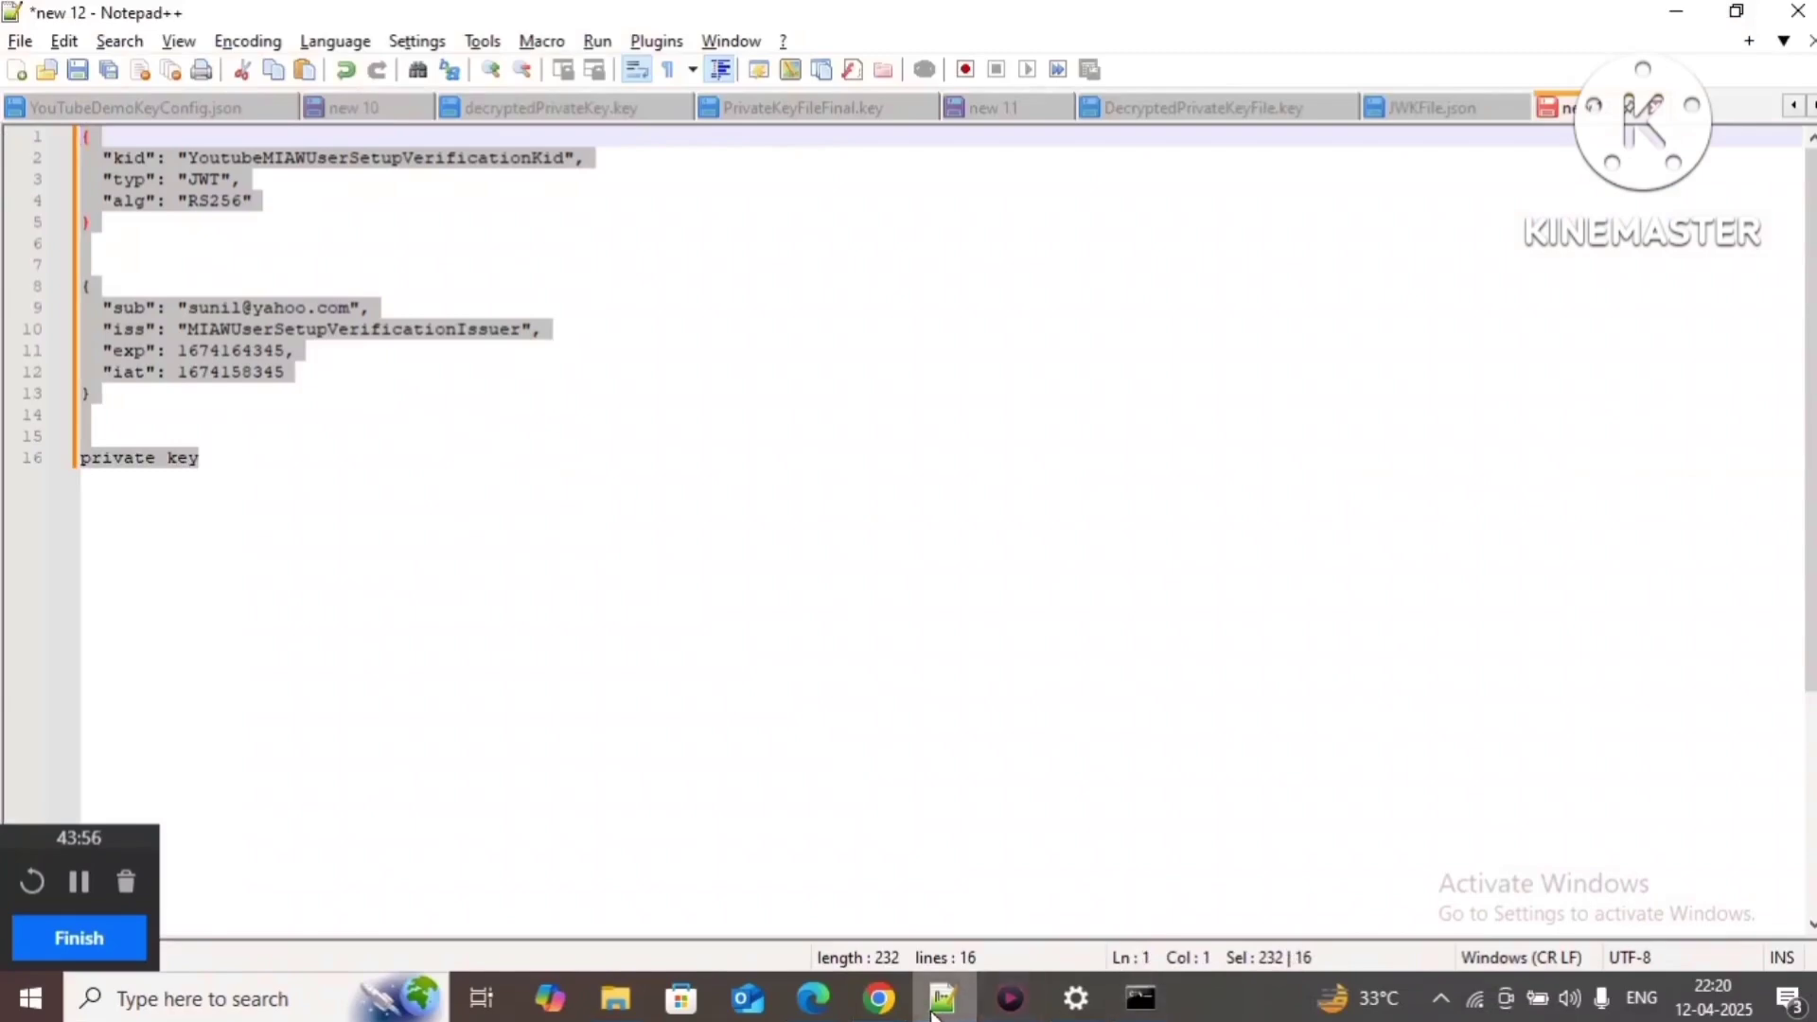
left_click(885, 1004)
scroll(650, 748, "down", 7)
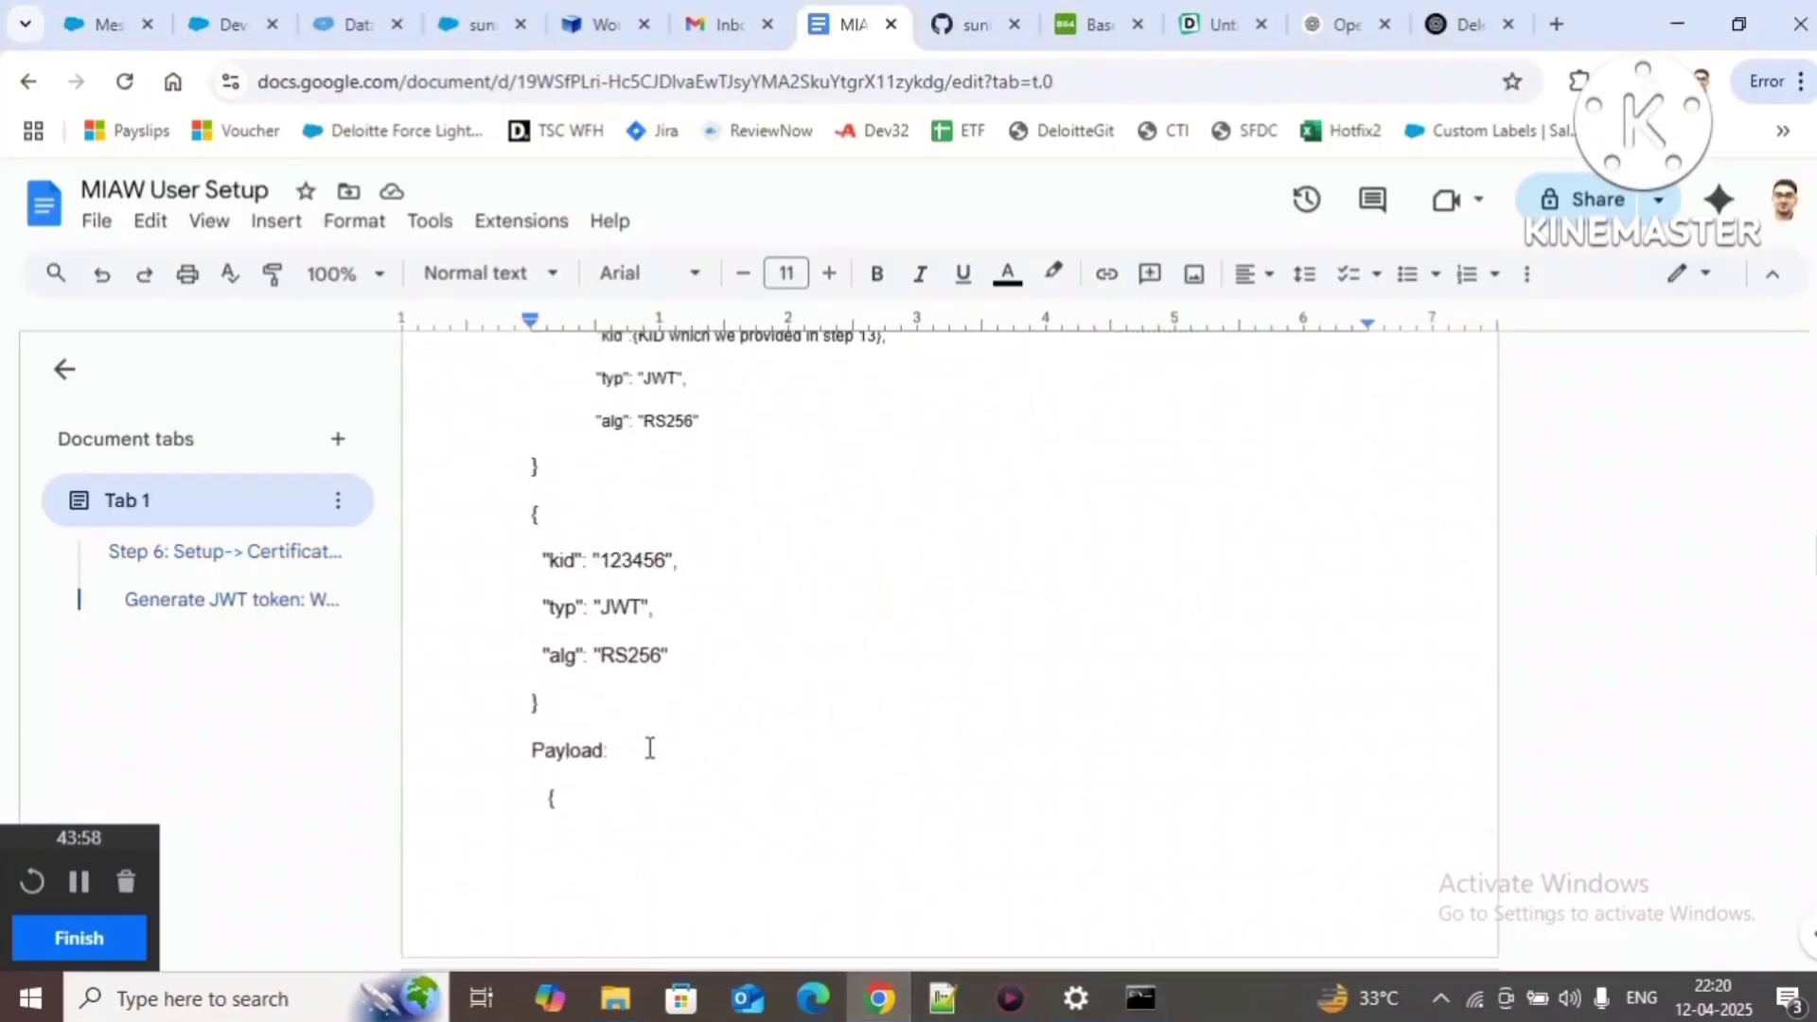
scroll(650, 748, "down", 15)
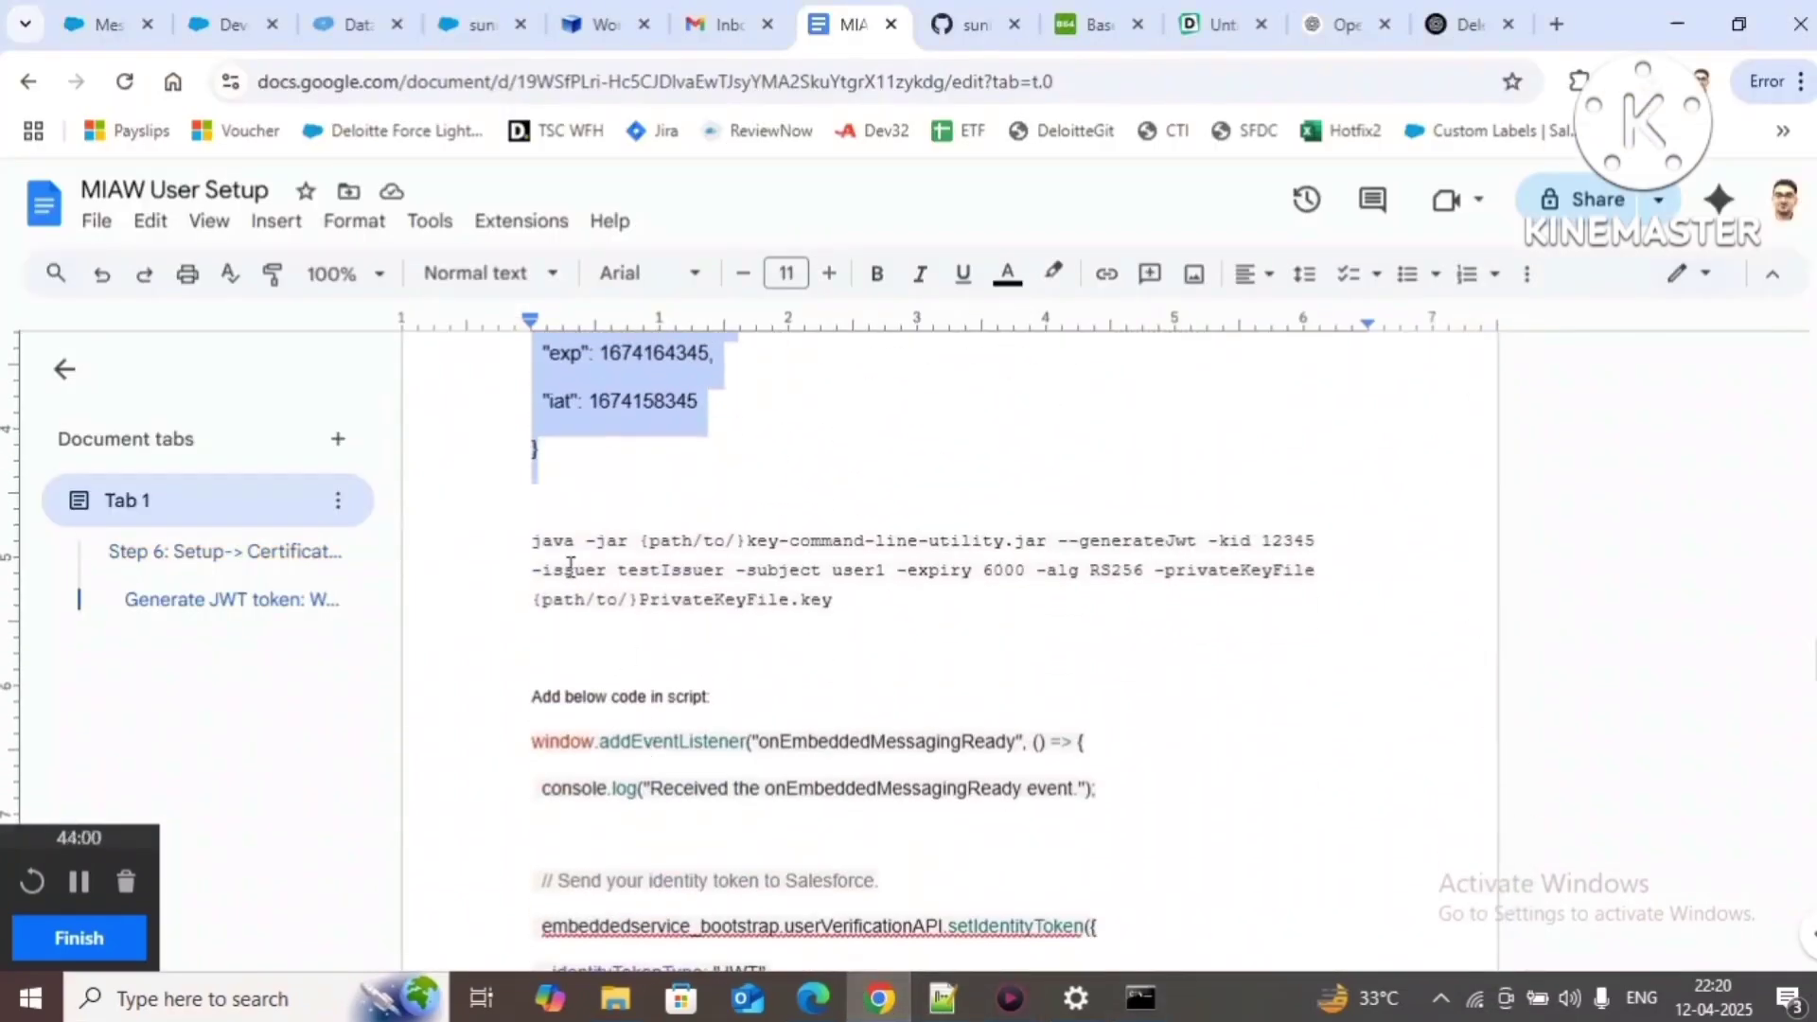
left_click_drag(531, 540, 831, 600)
key("ctrl+c")
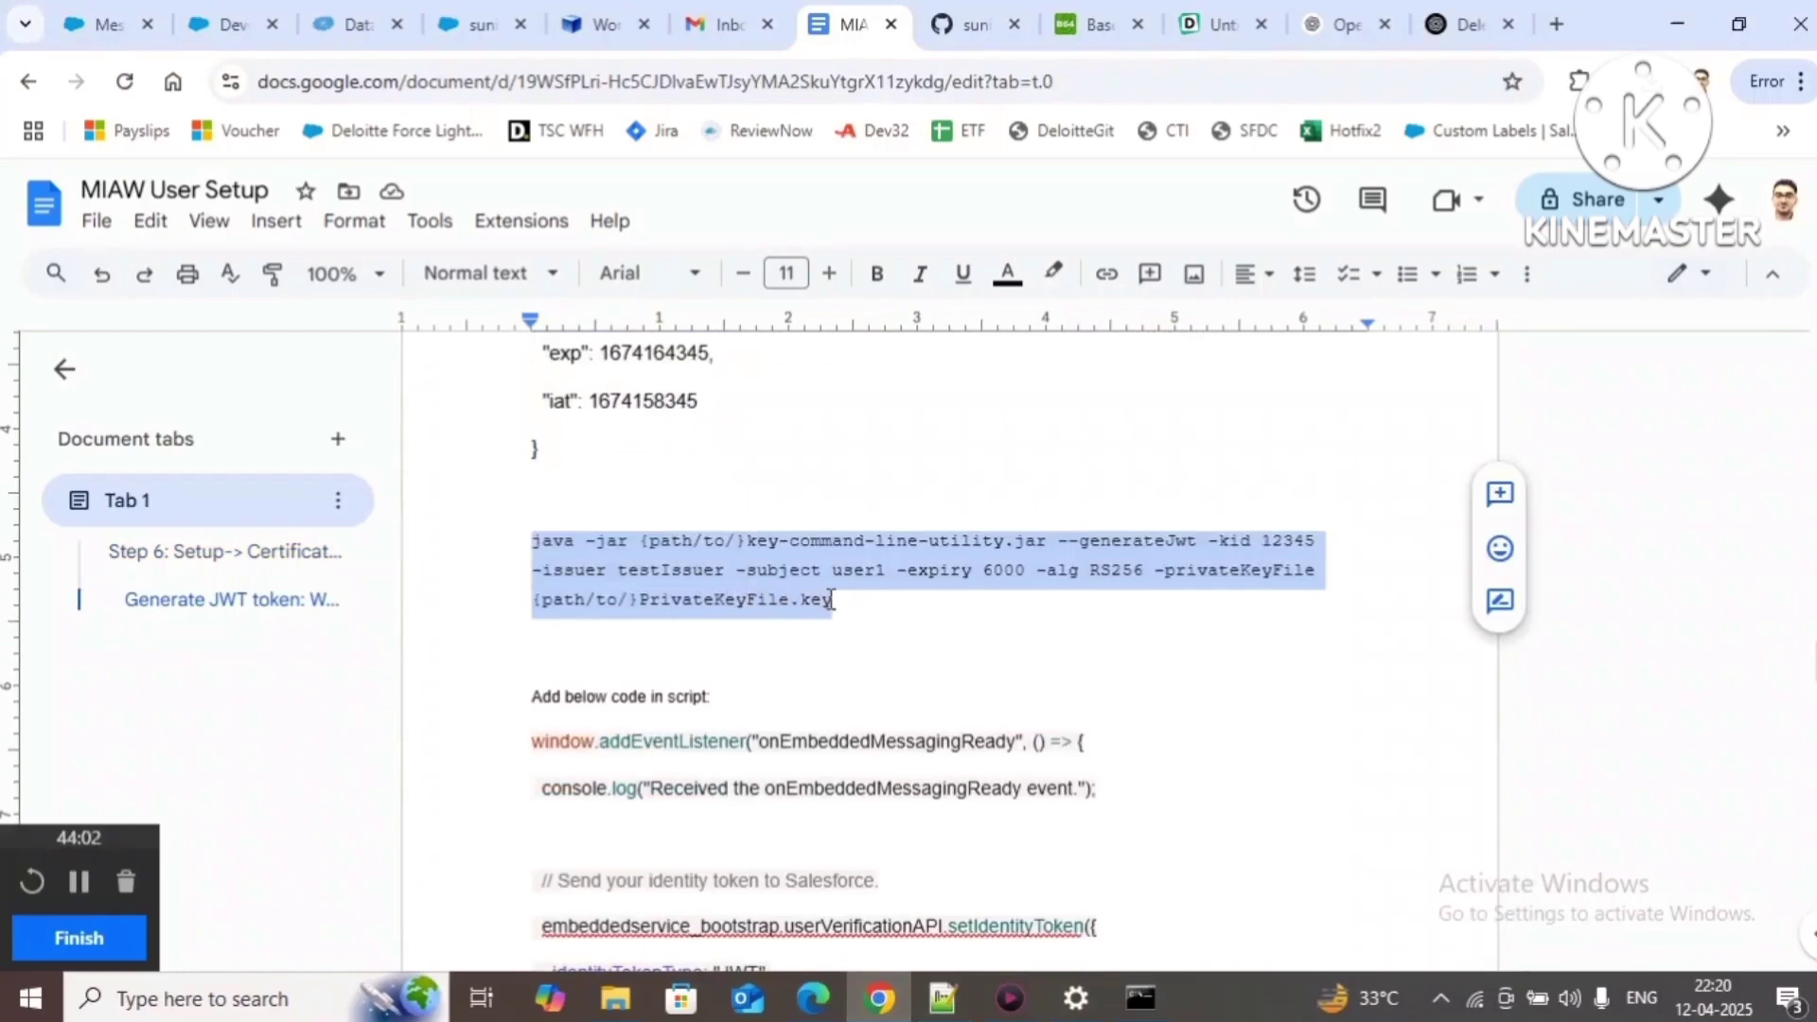
left_click(942, 998)
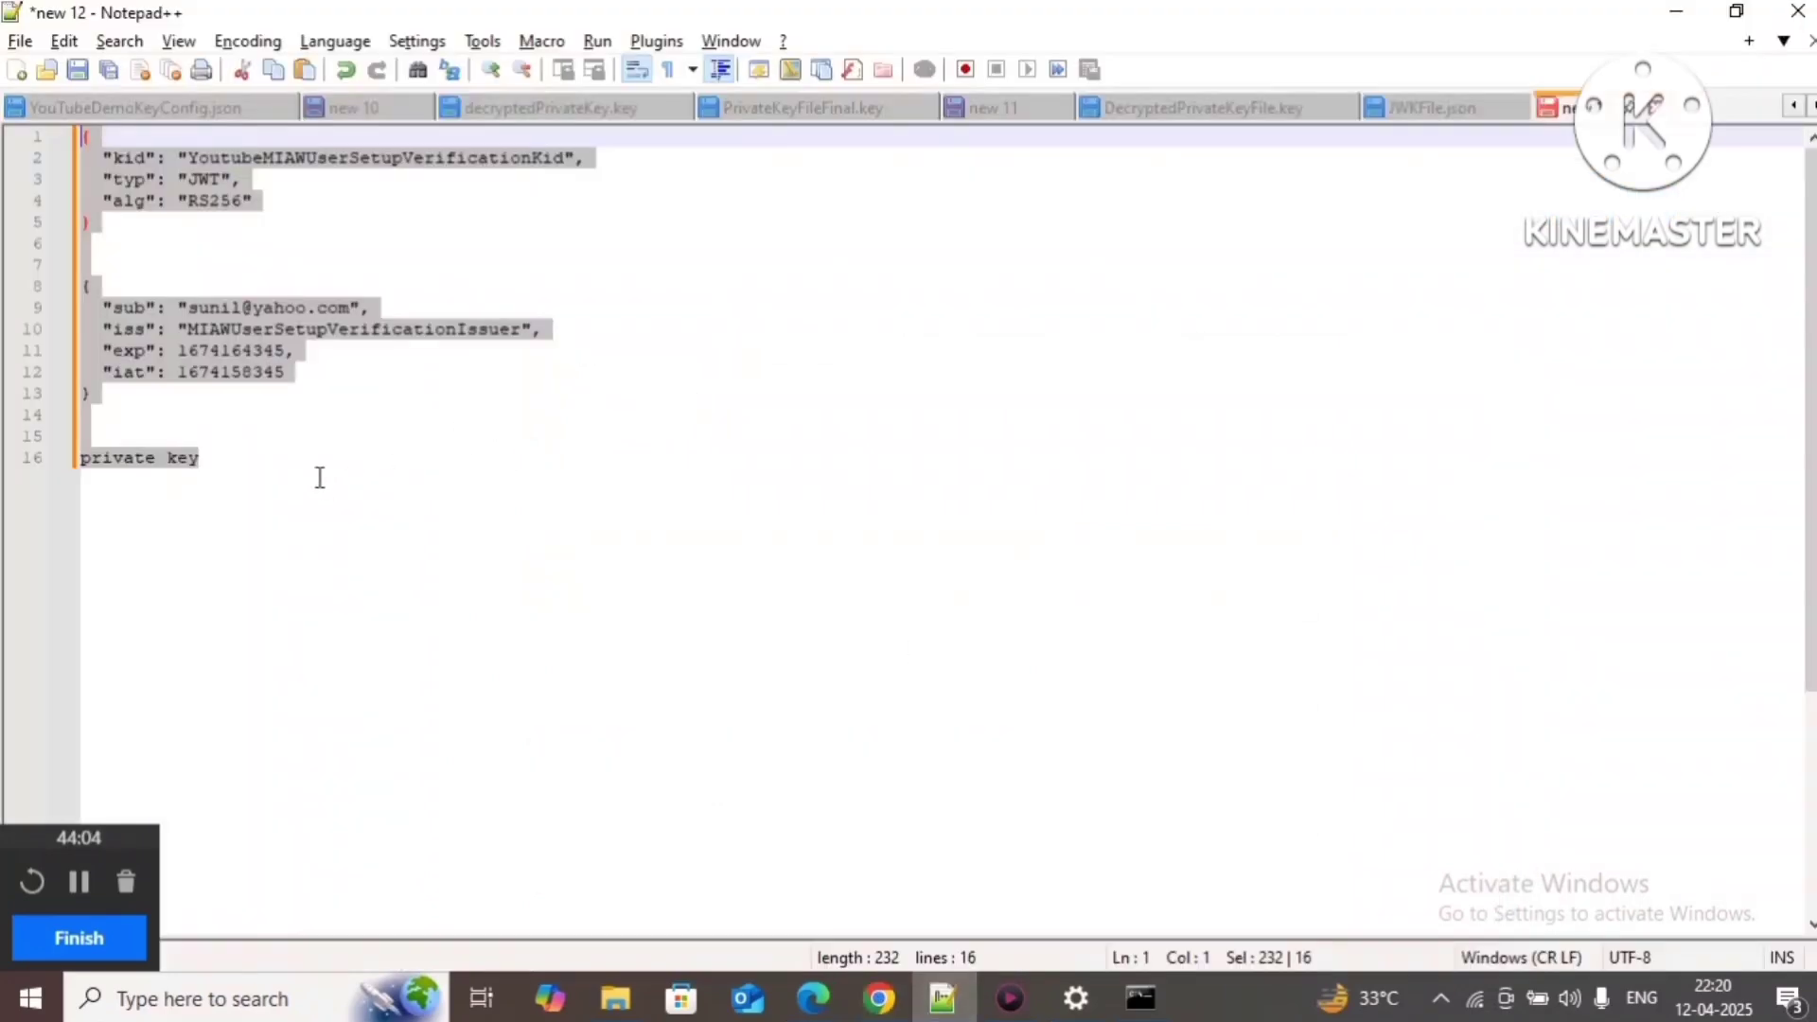
left_click(320, 478)
key("Return")
key("Return")
key("Return")
key("Return")
key("ctrl+v")
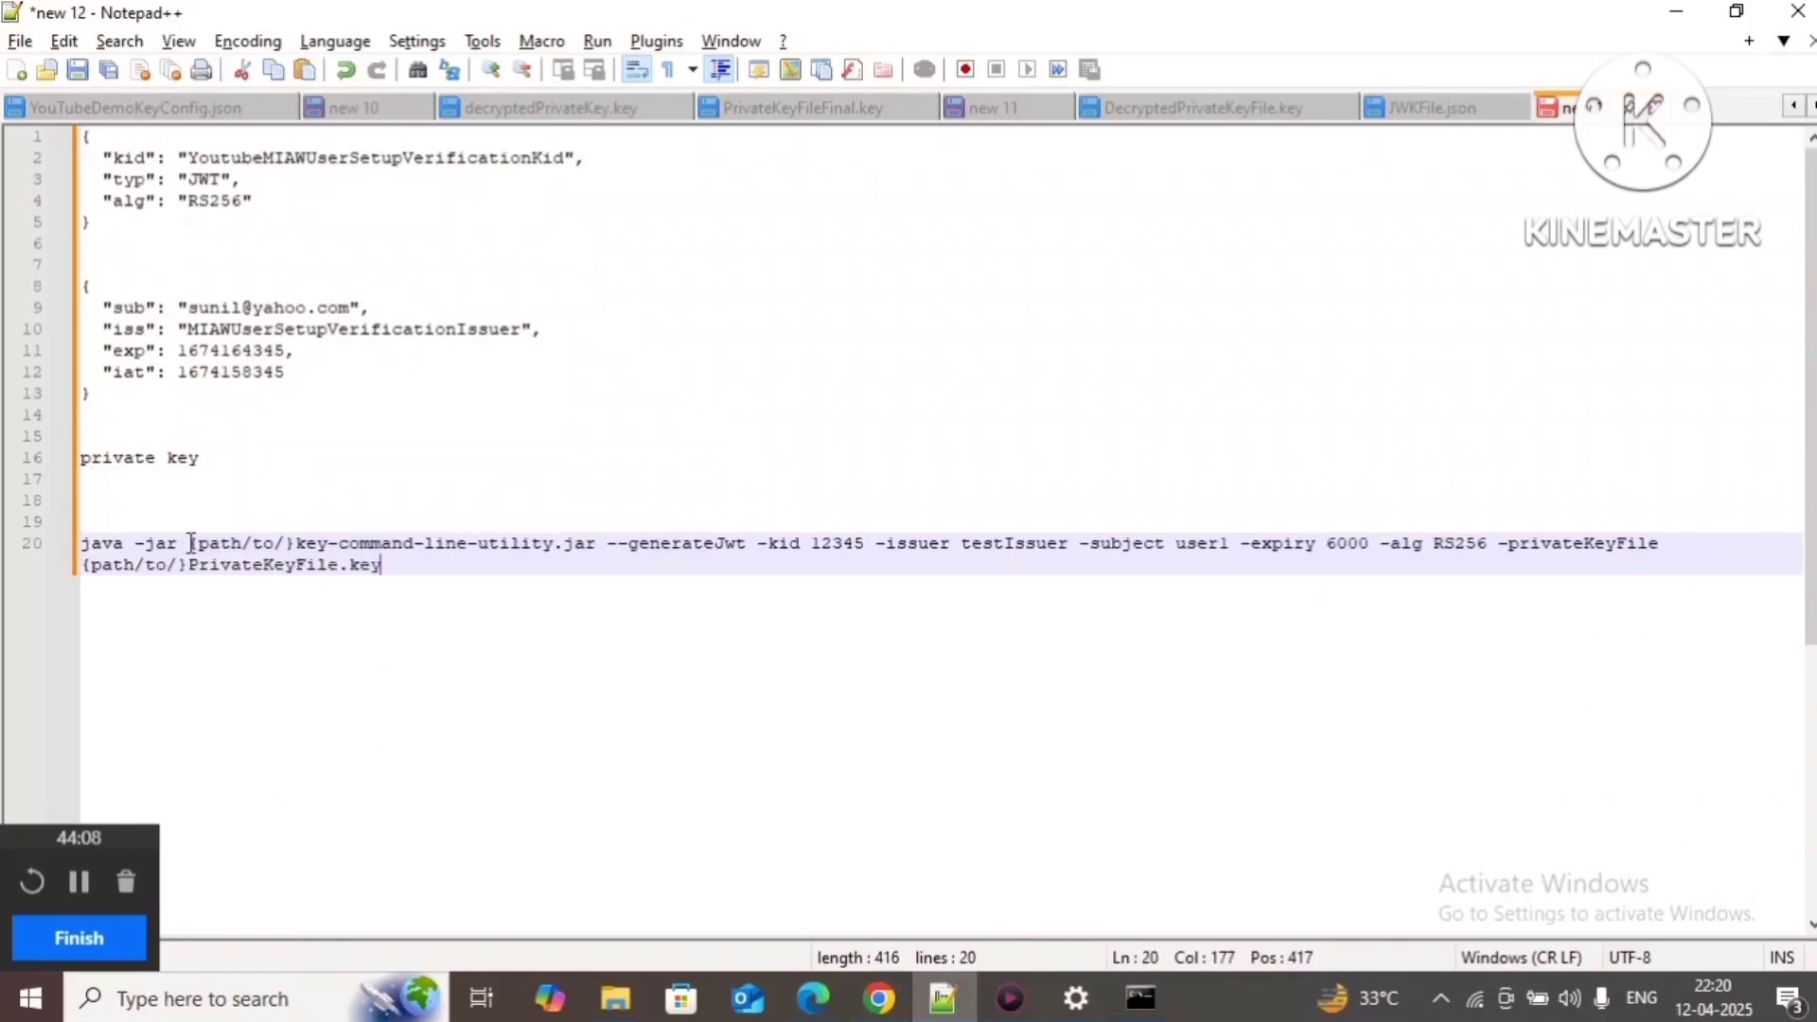
left_click_drag(191, 543, 595, 543)
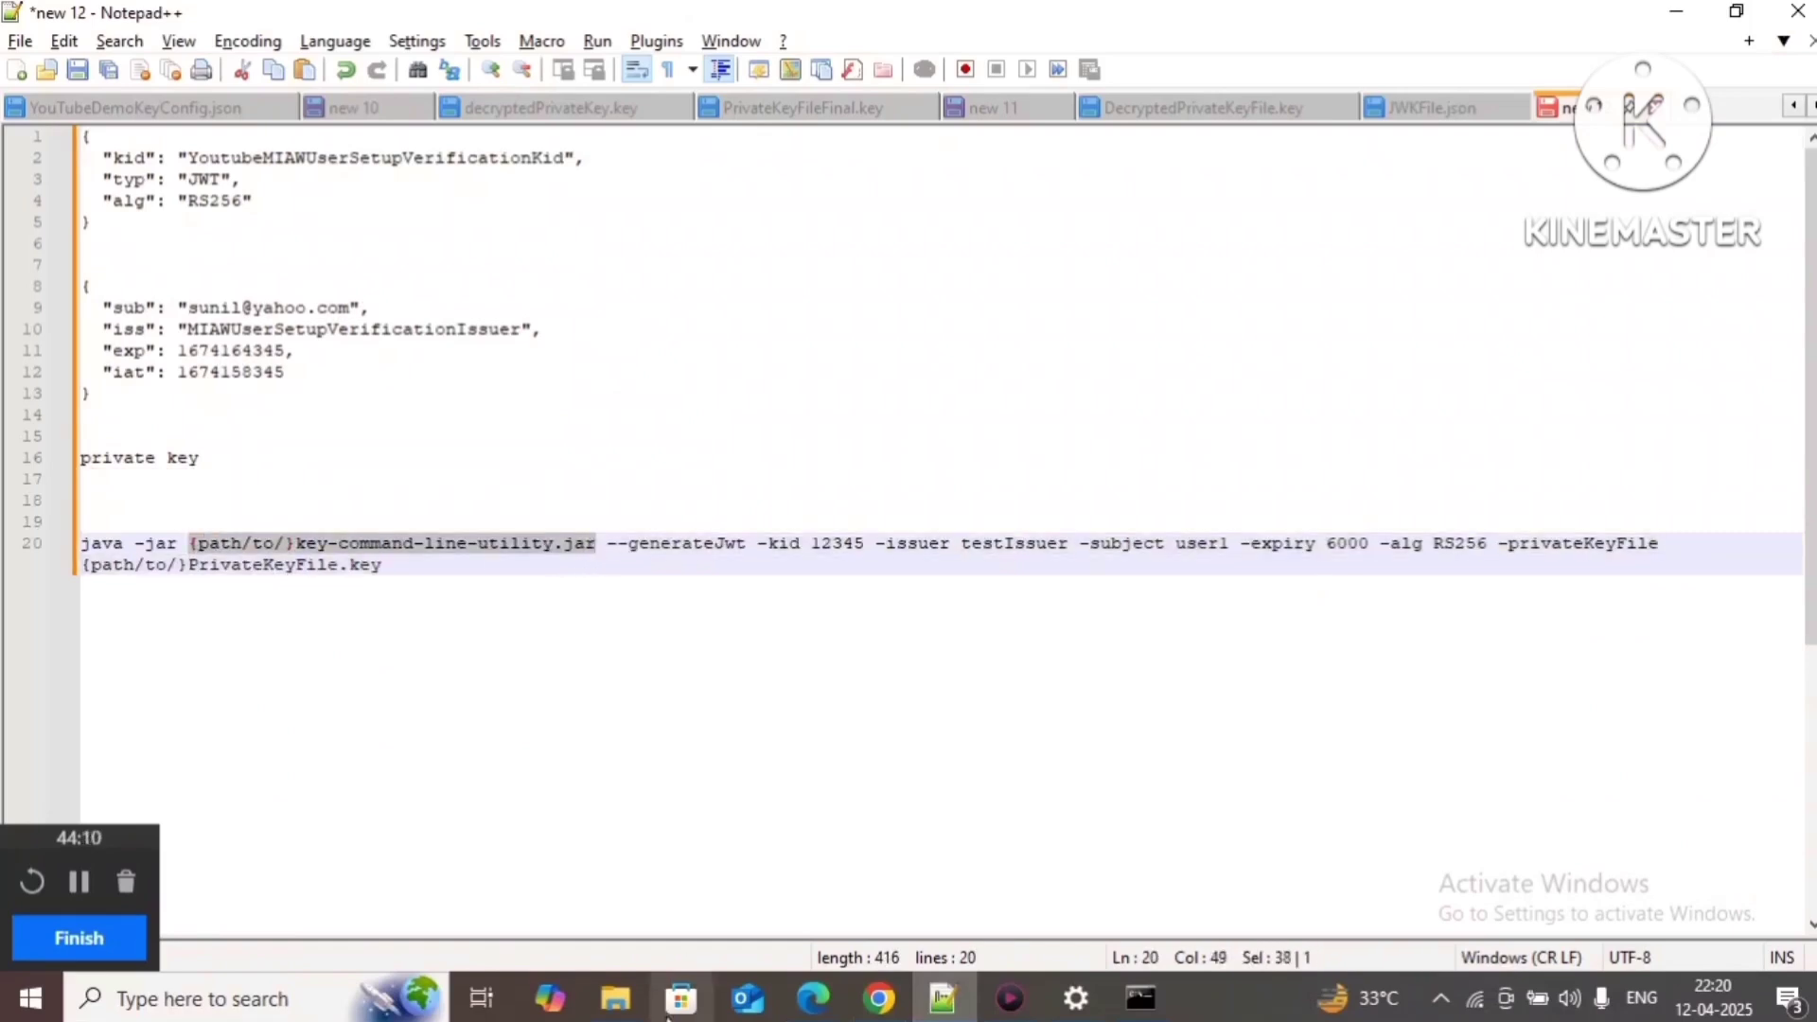
Step: Replace the {path/to/} placeholder on line 20 with the copied target folder path plus '/'
mouse_move(616, 998)
left_click(634, 894)
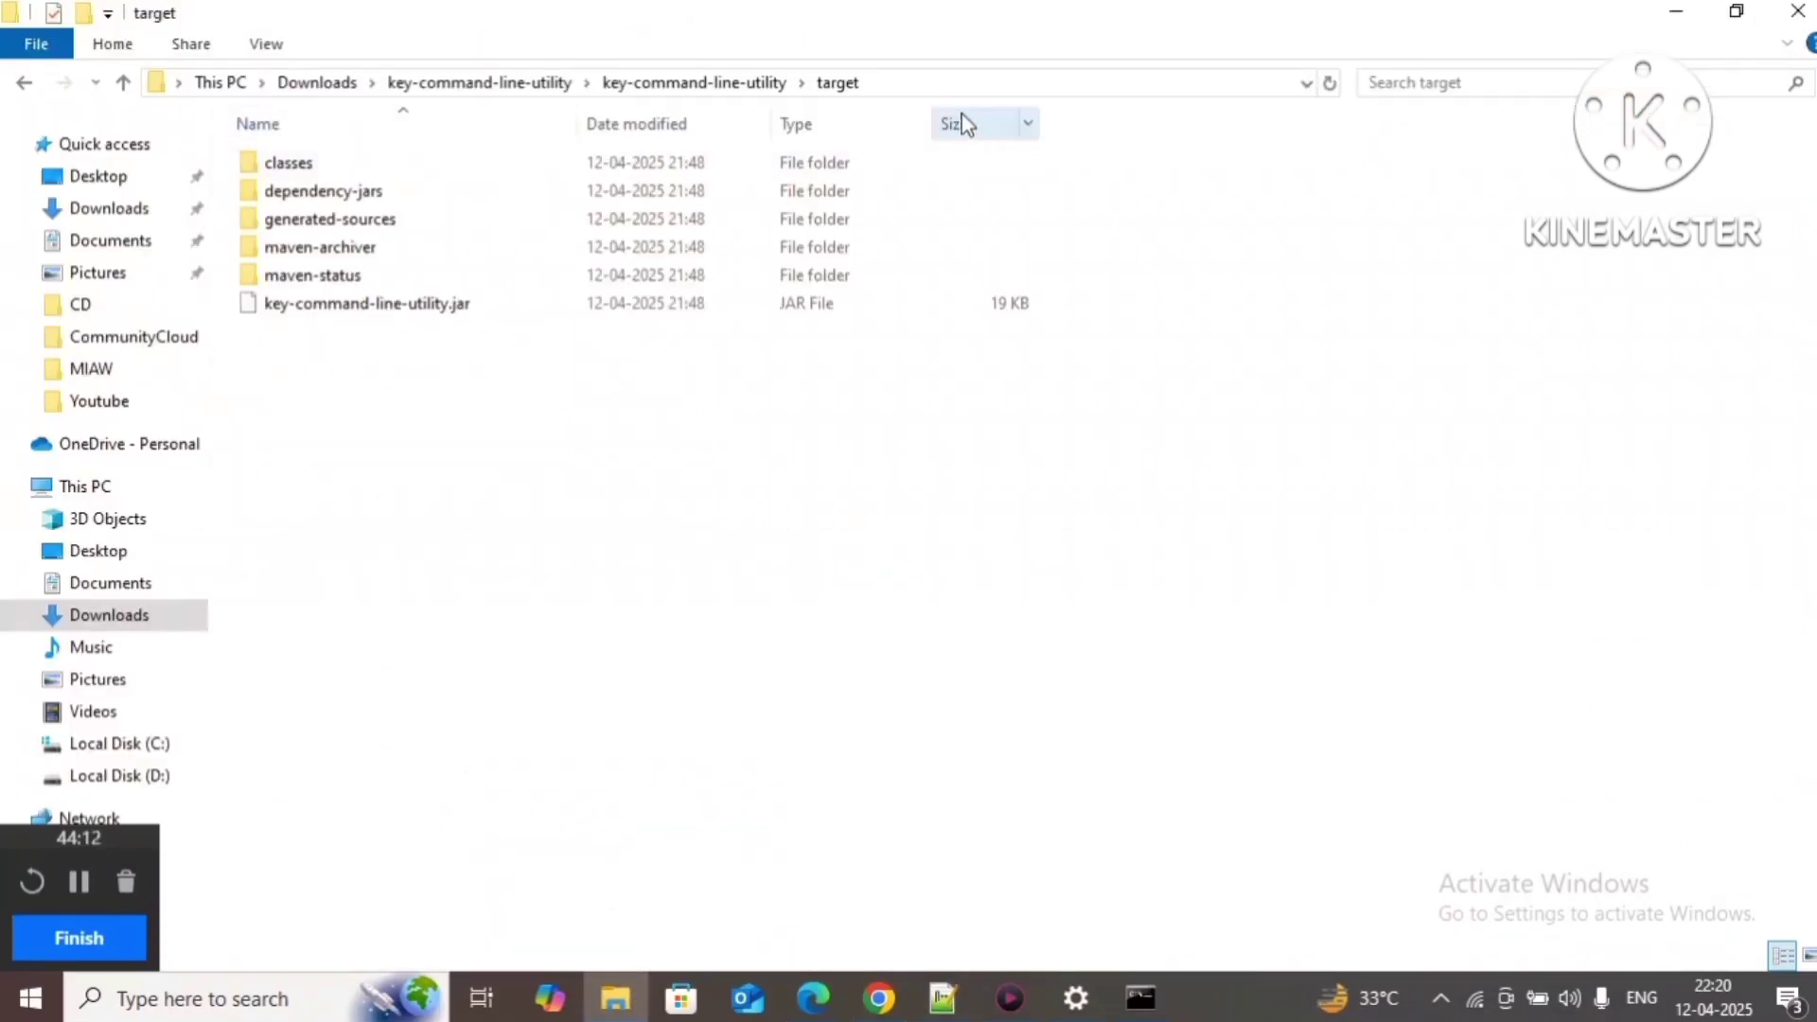
left_click(918, 84)
key("ctrl+c")
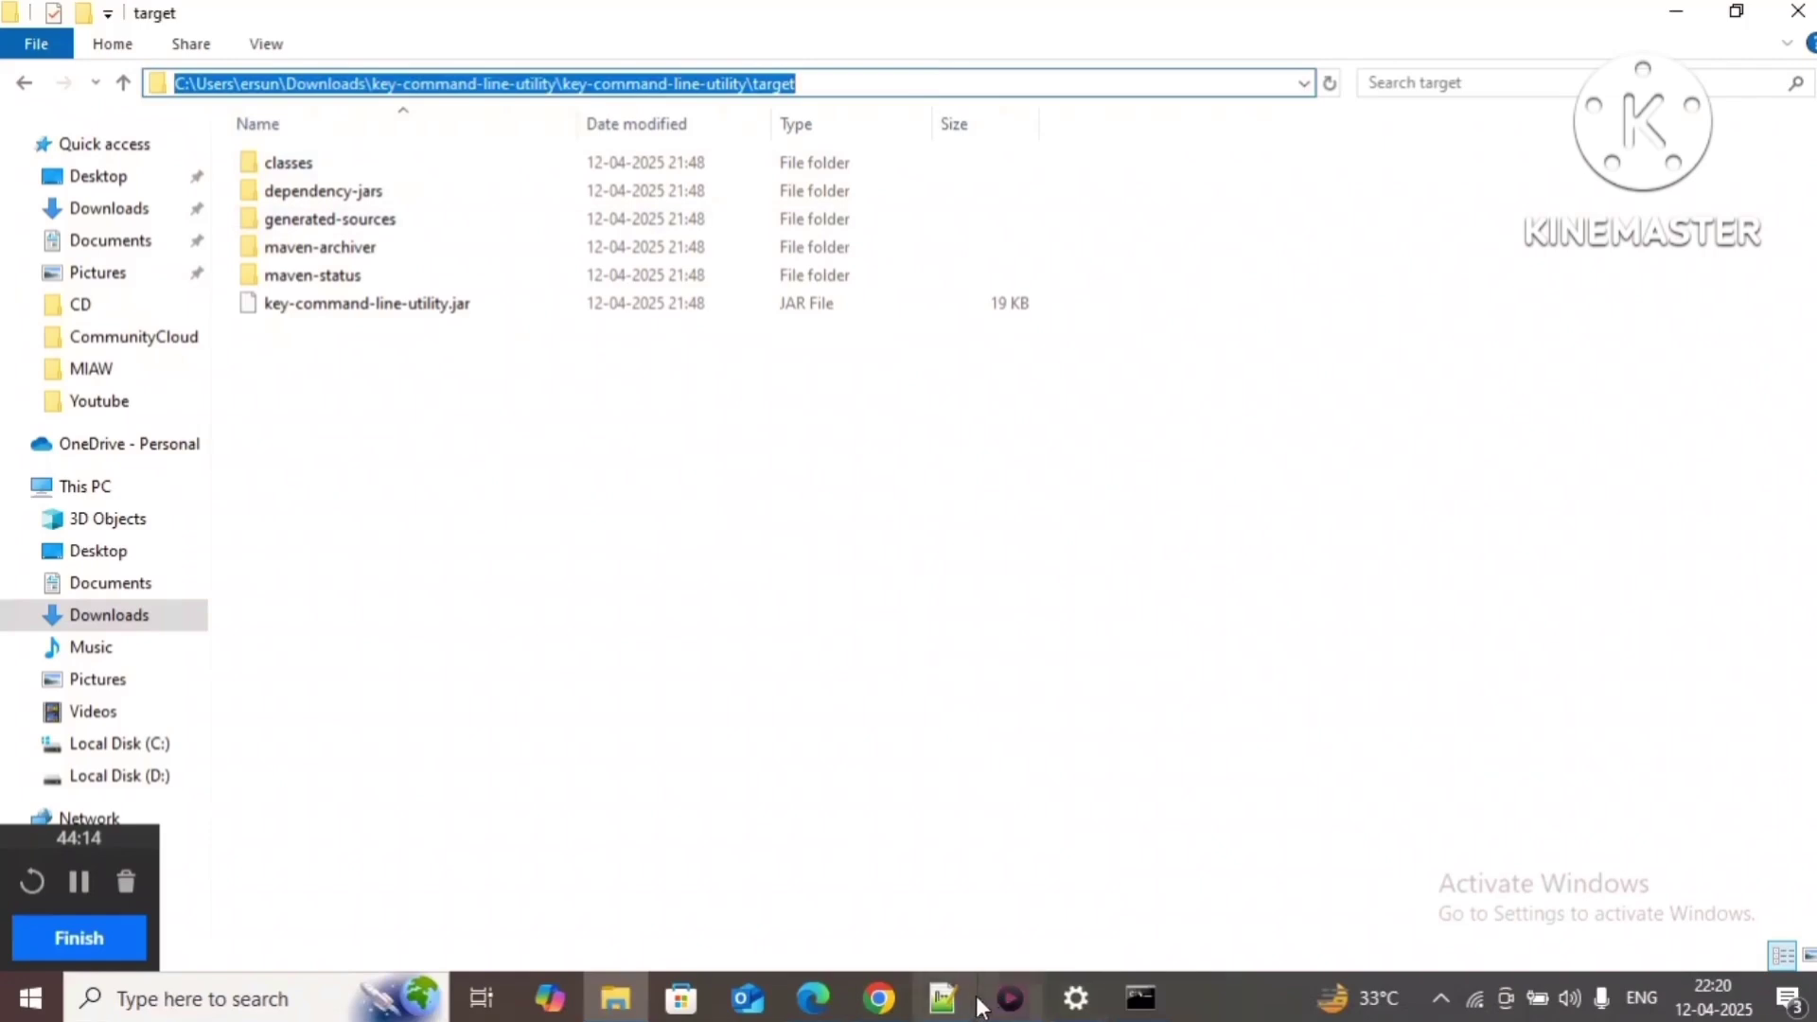
left_click(956, 998)
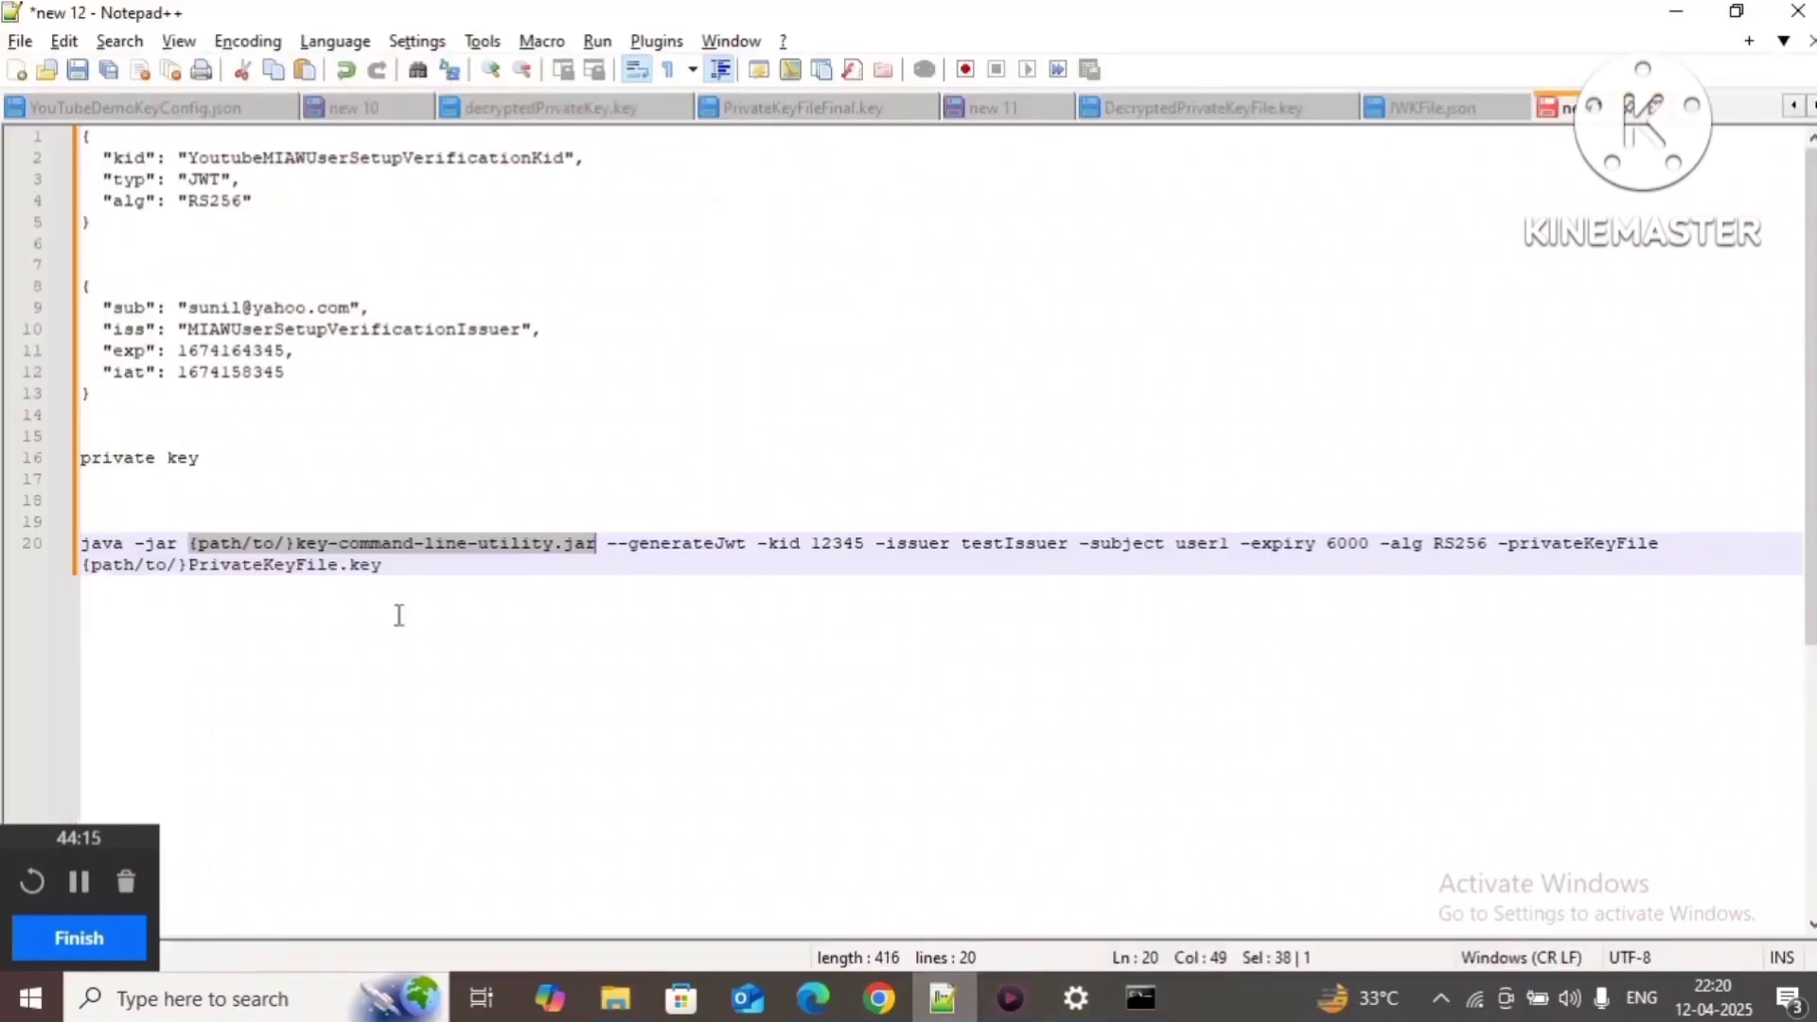
left_click(296, 545, "shift")
key("ctrl+v")
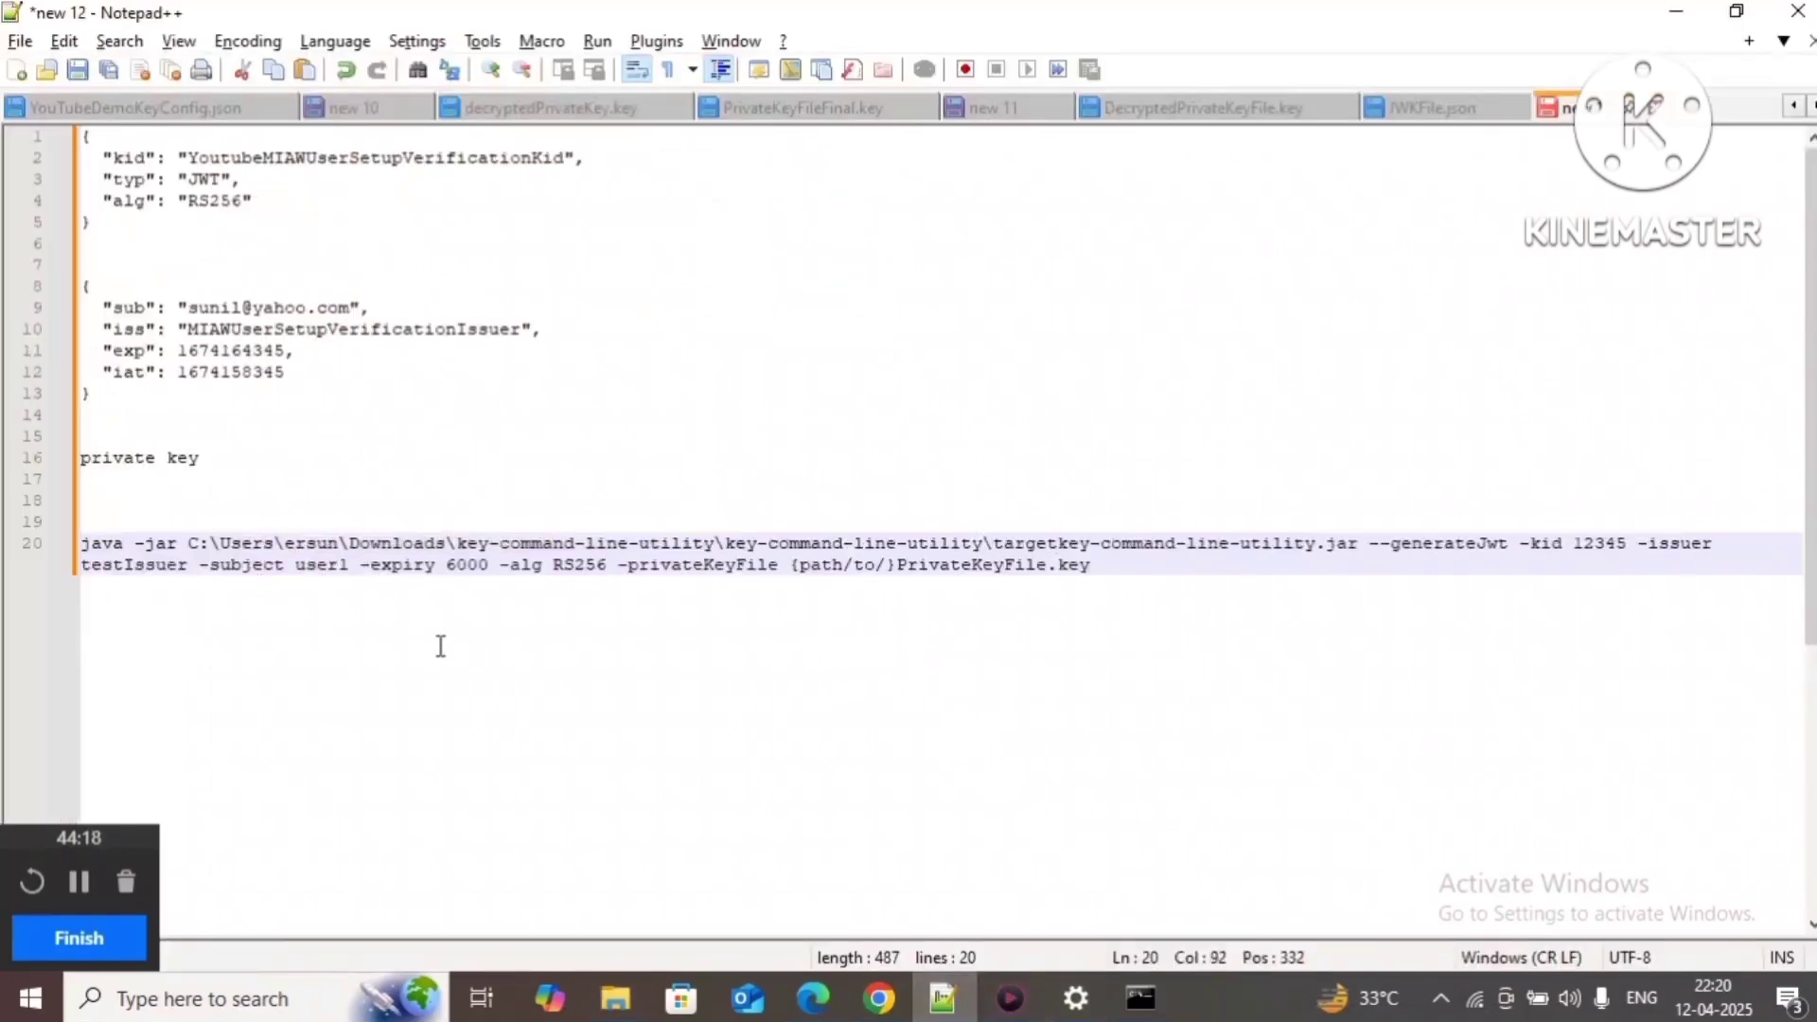
type("/")
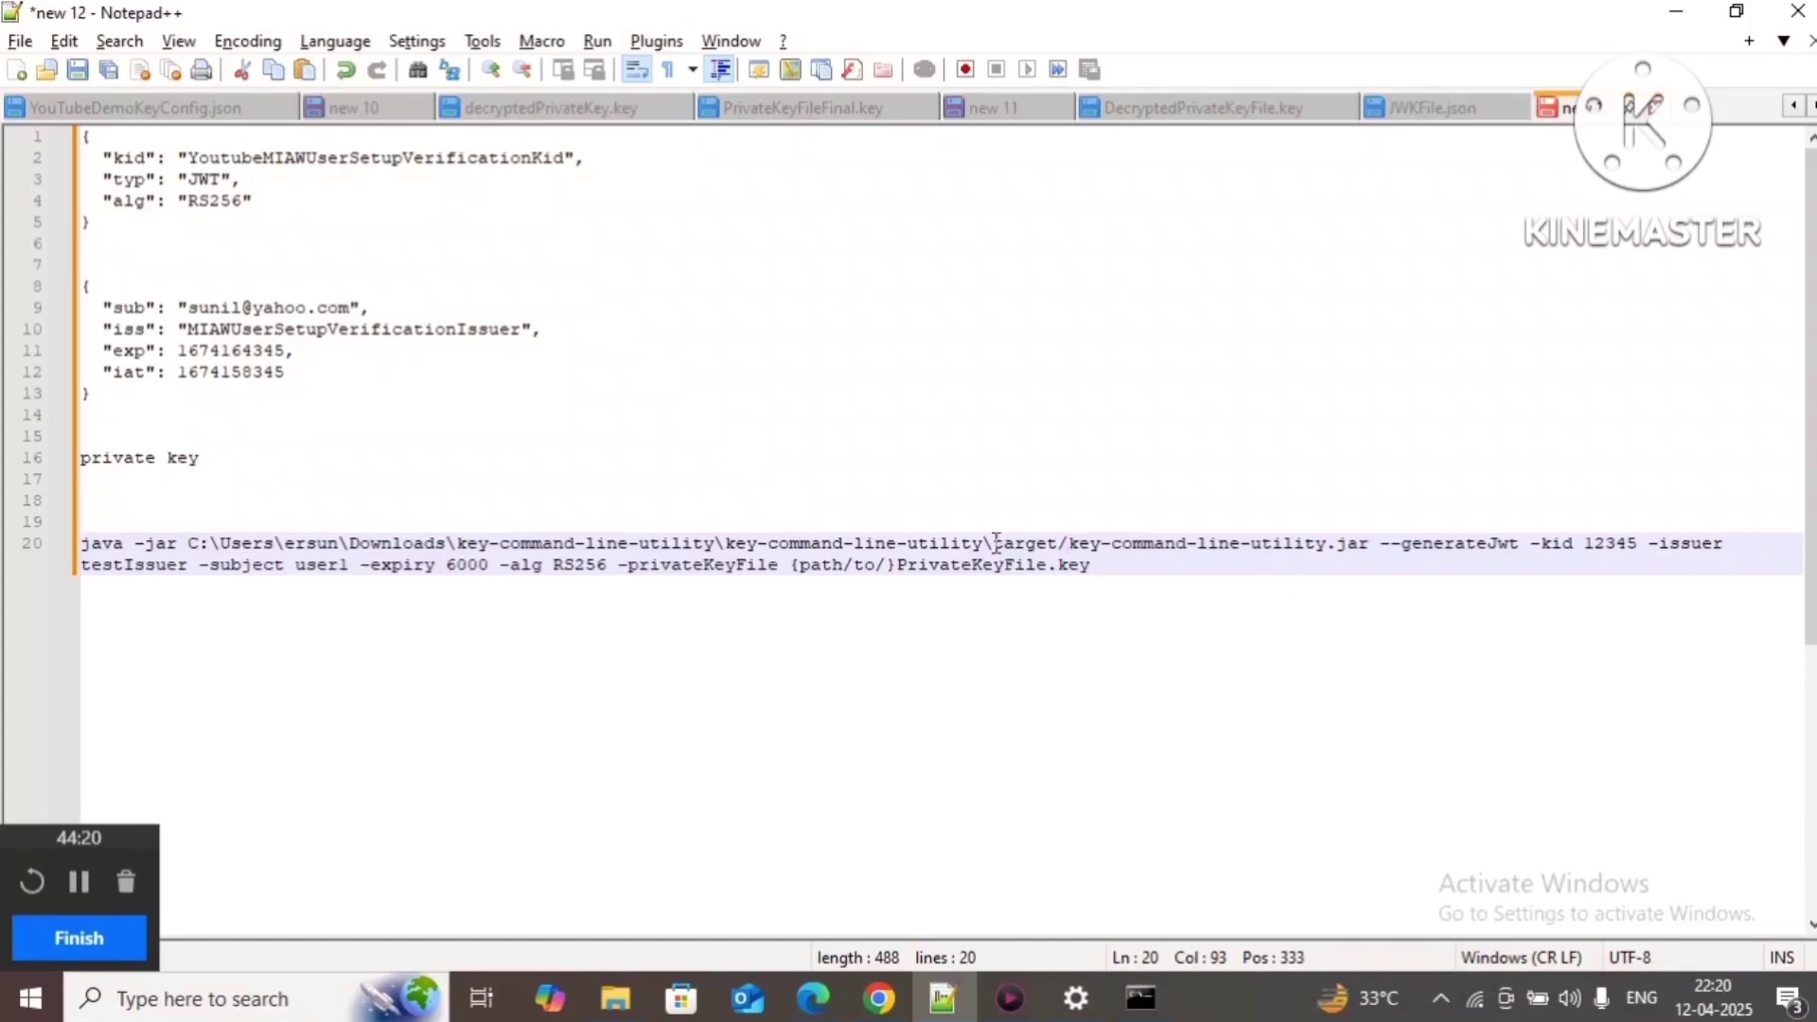
Step: Change the backslashes before target, after key-command-line-utility and after Downloads to forward slashes
left_click(996, 543)
key("BackSpace")
type("/")
left_click(726, 543)
key("BackSpace")
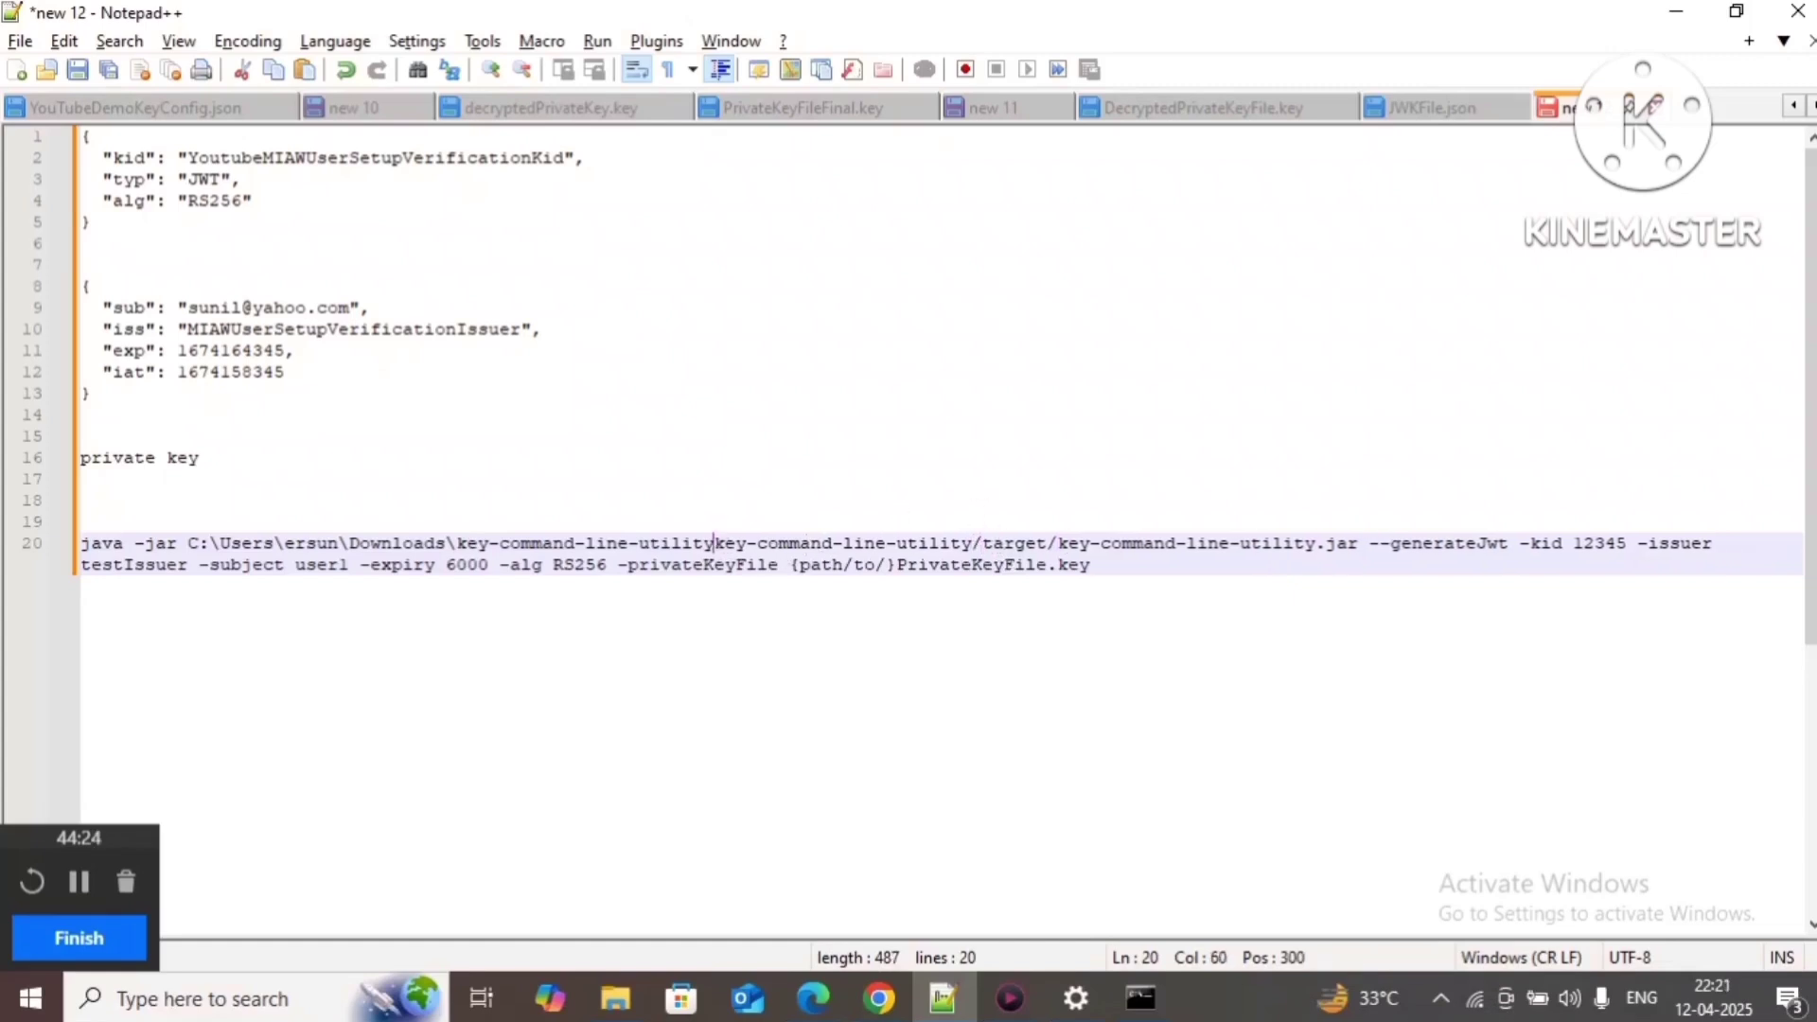
type("/")
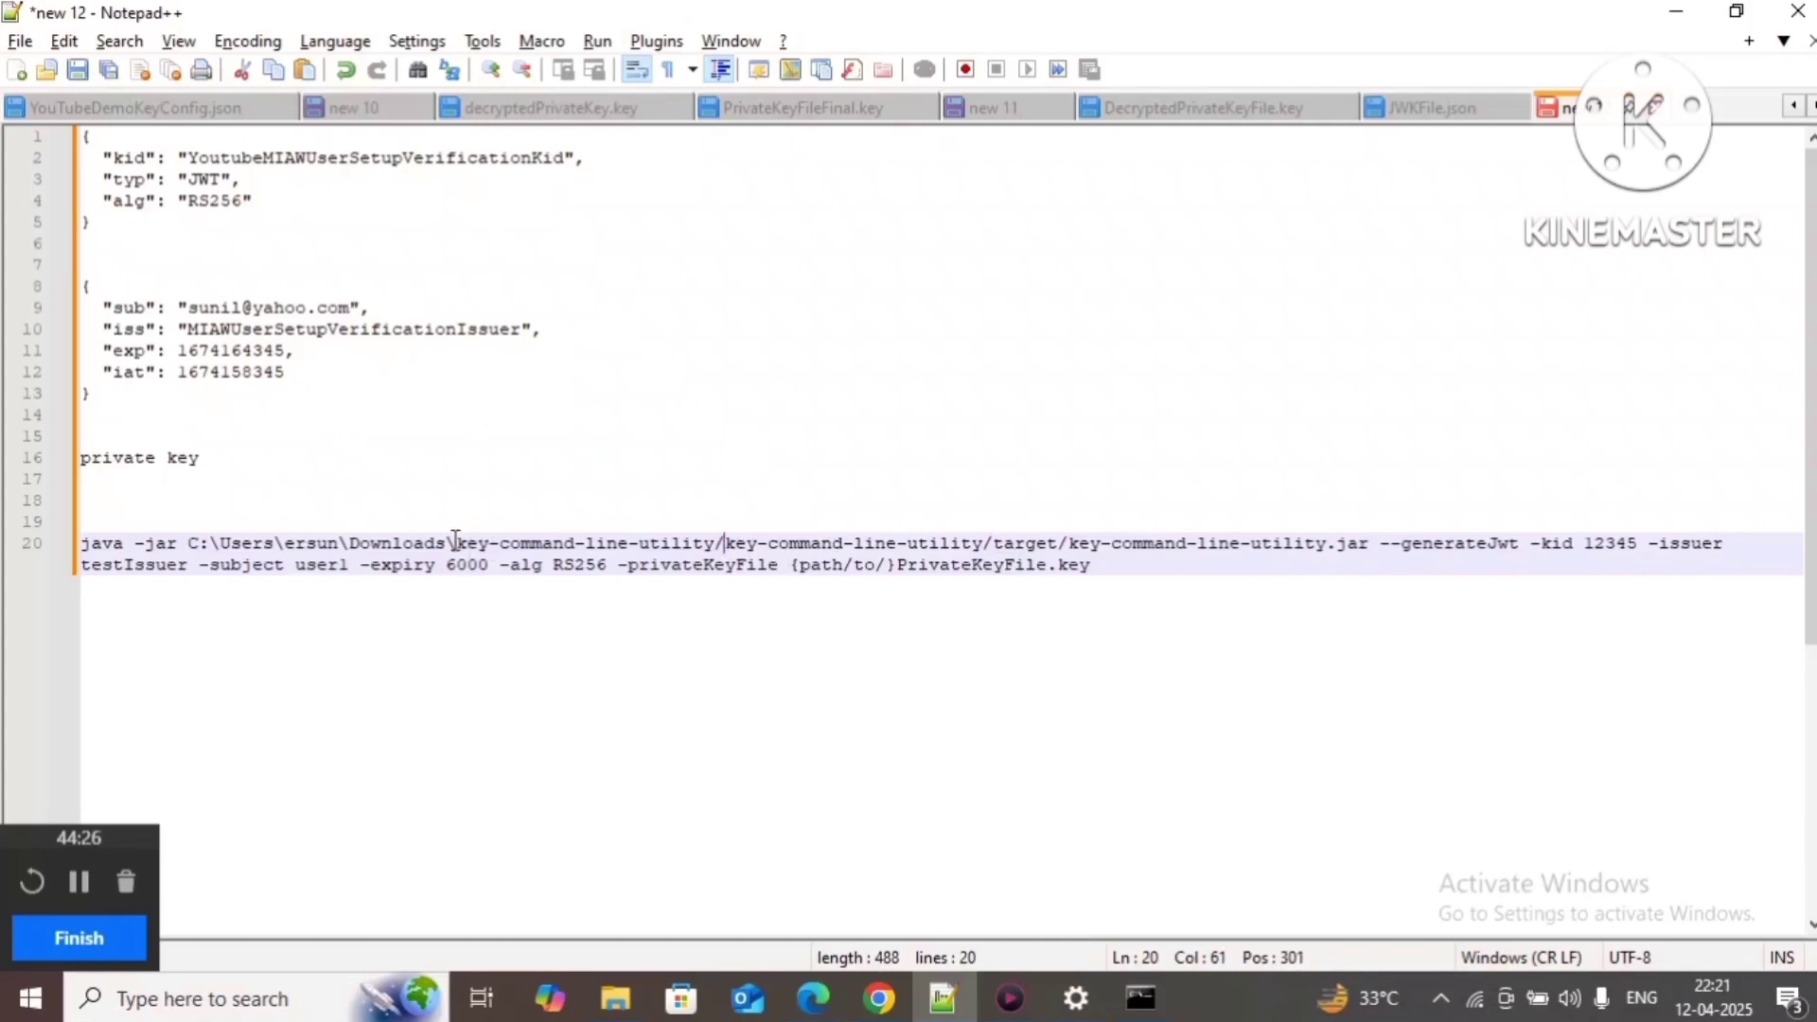
left_click(454, 542)
key("BackSpace")
type("/")
Step: Change the backslashes after the user folder and Users to '/', and double the backslash after C:
left_click(354, 536)
key("BackSpace")
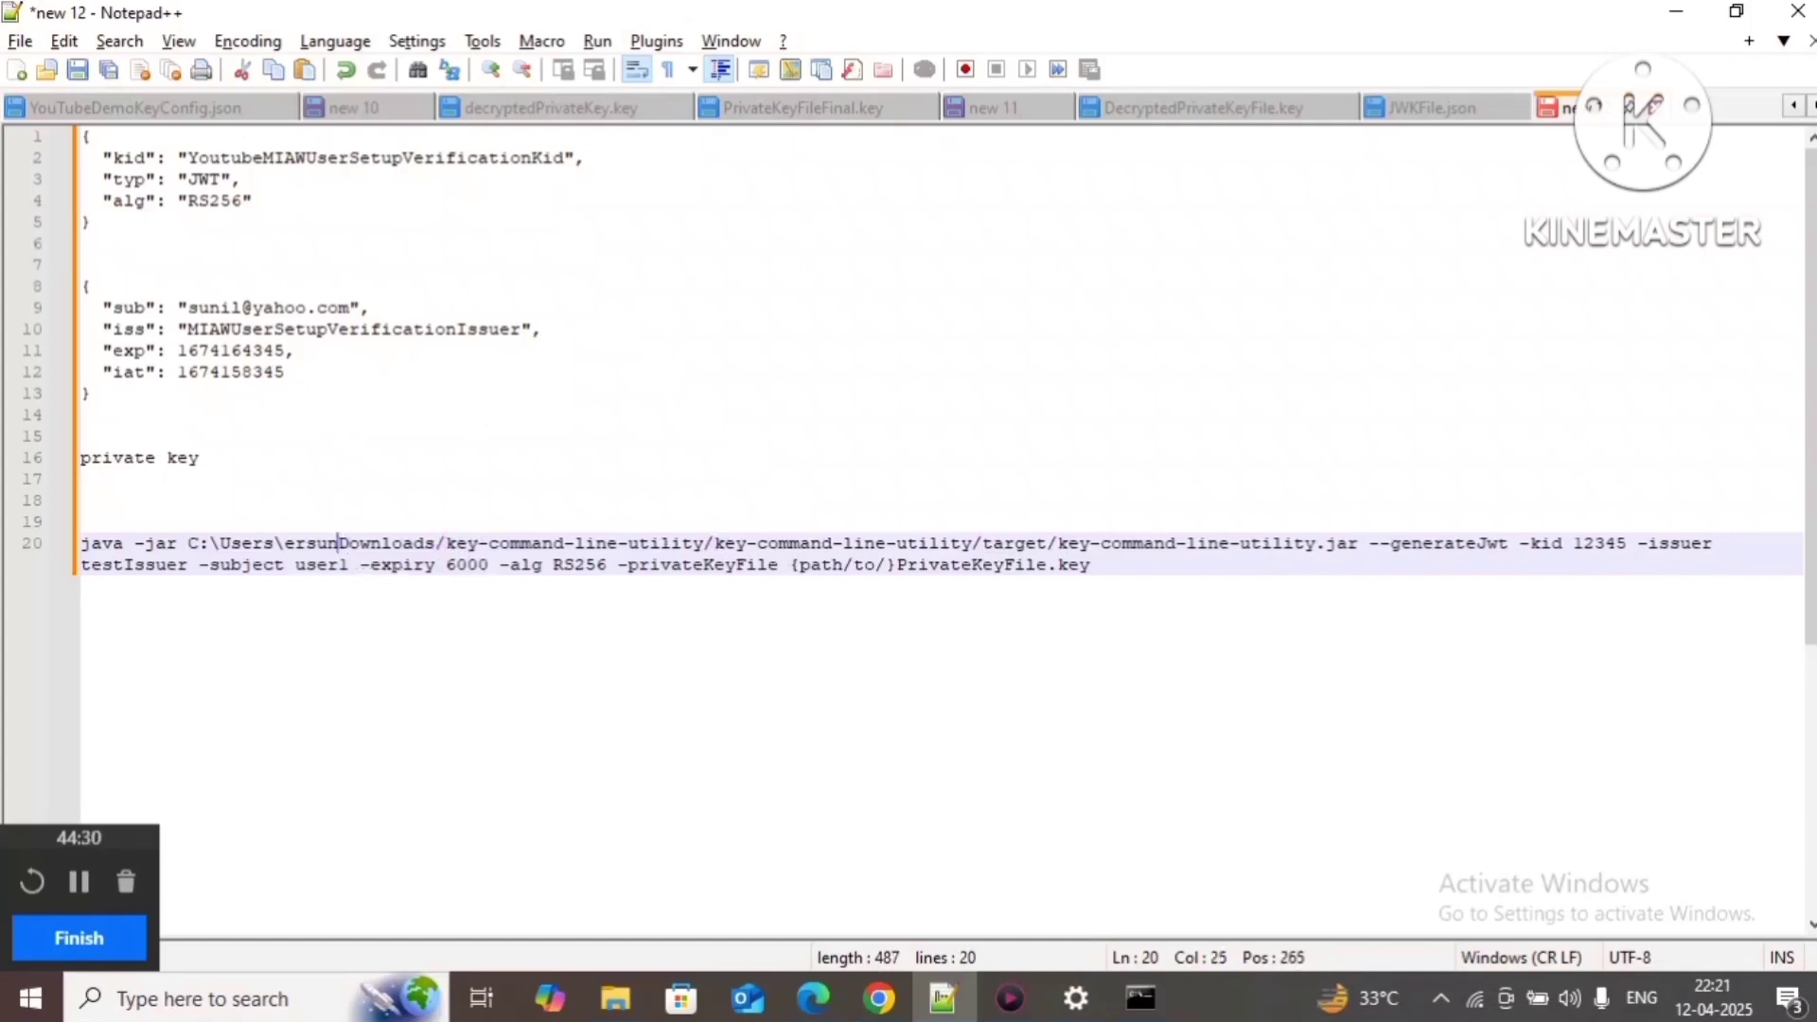
type("/")
left_click(284, 542)
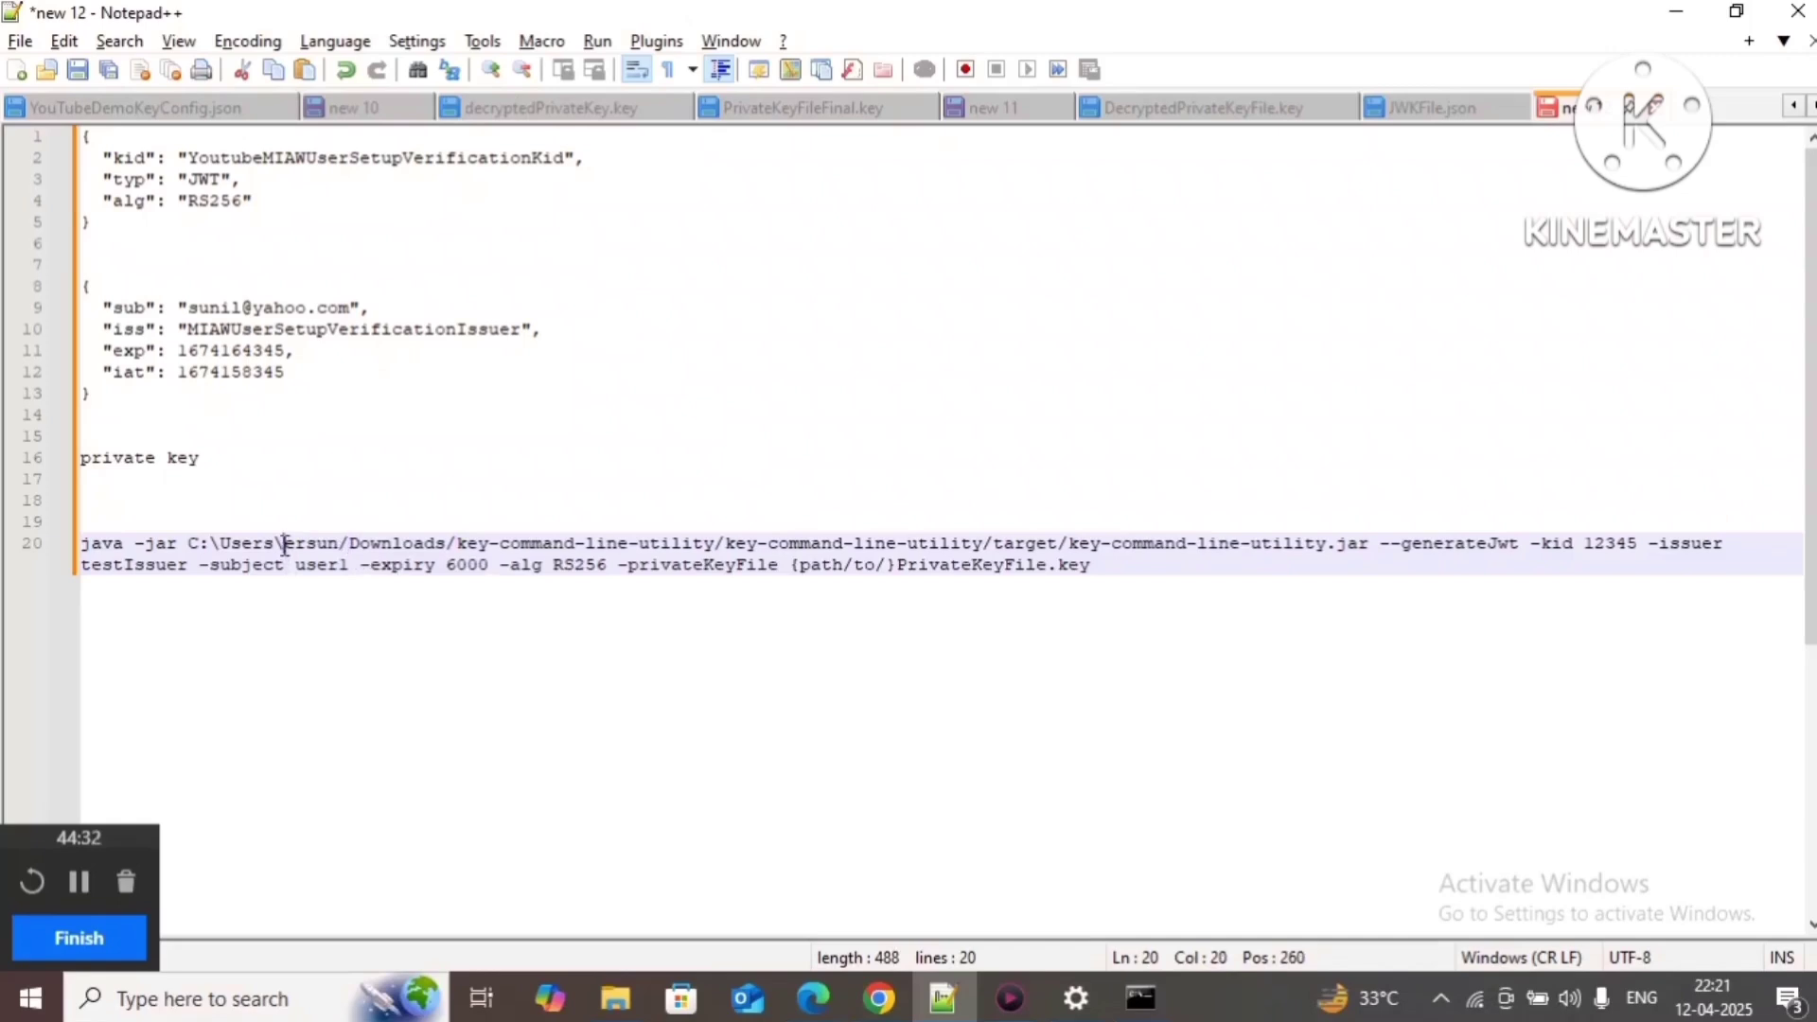
key("BackSpace")
type("/")
left_click(217, 542)
type("\\")
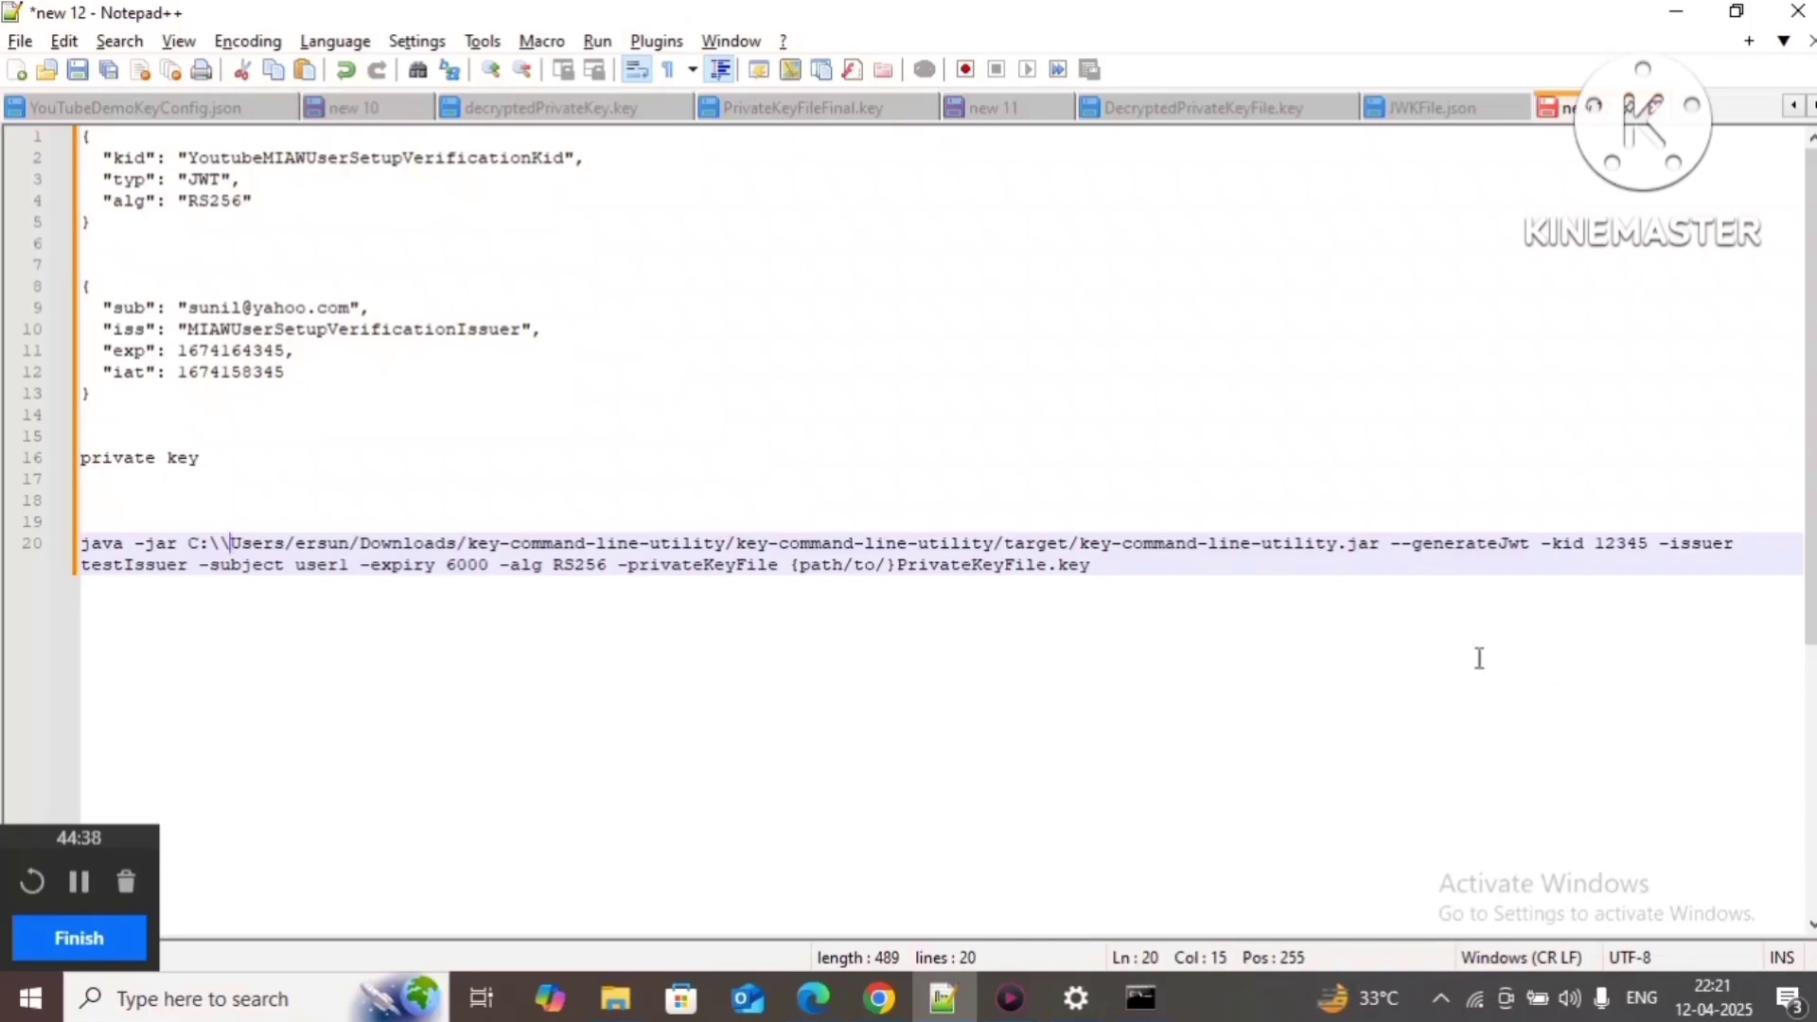
Step: Replace kid 12345 with YoutubeMIAWUserSetupVerificationKid and testIssuer with MIAWUserSetupVerificationIssuer
double_click(1606, 543)
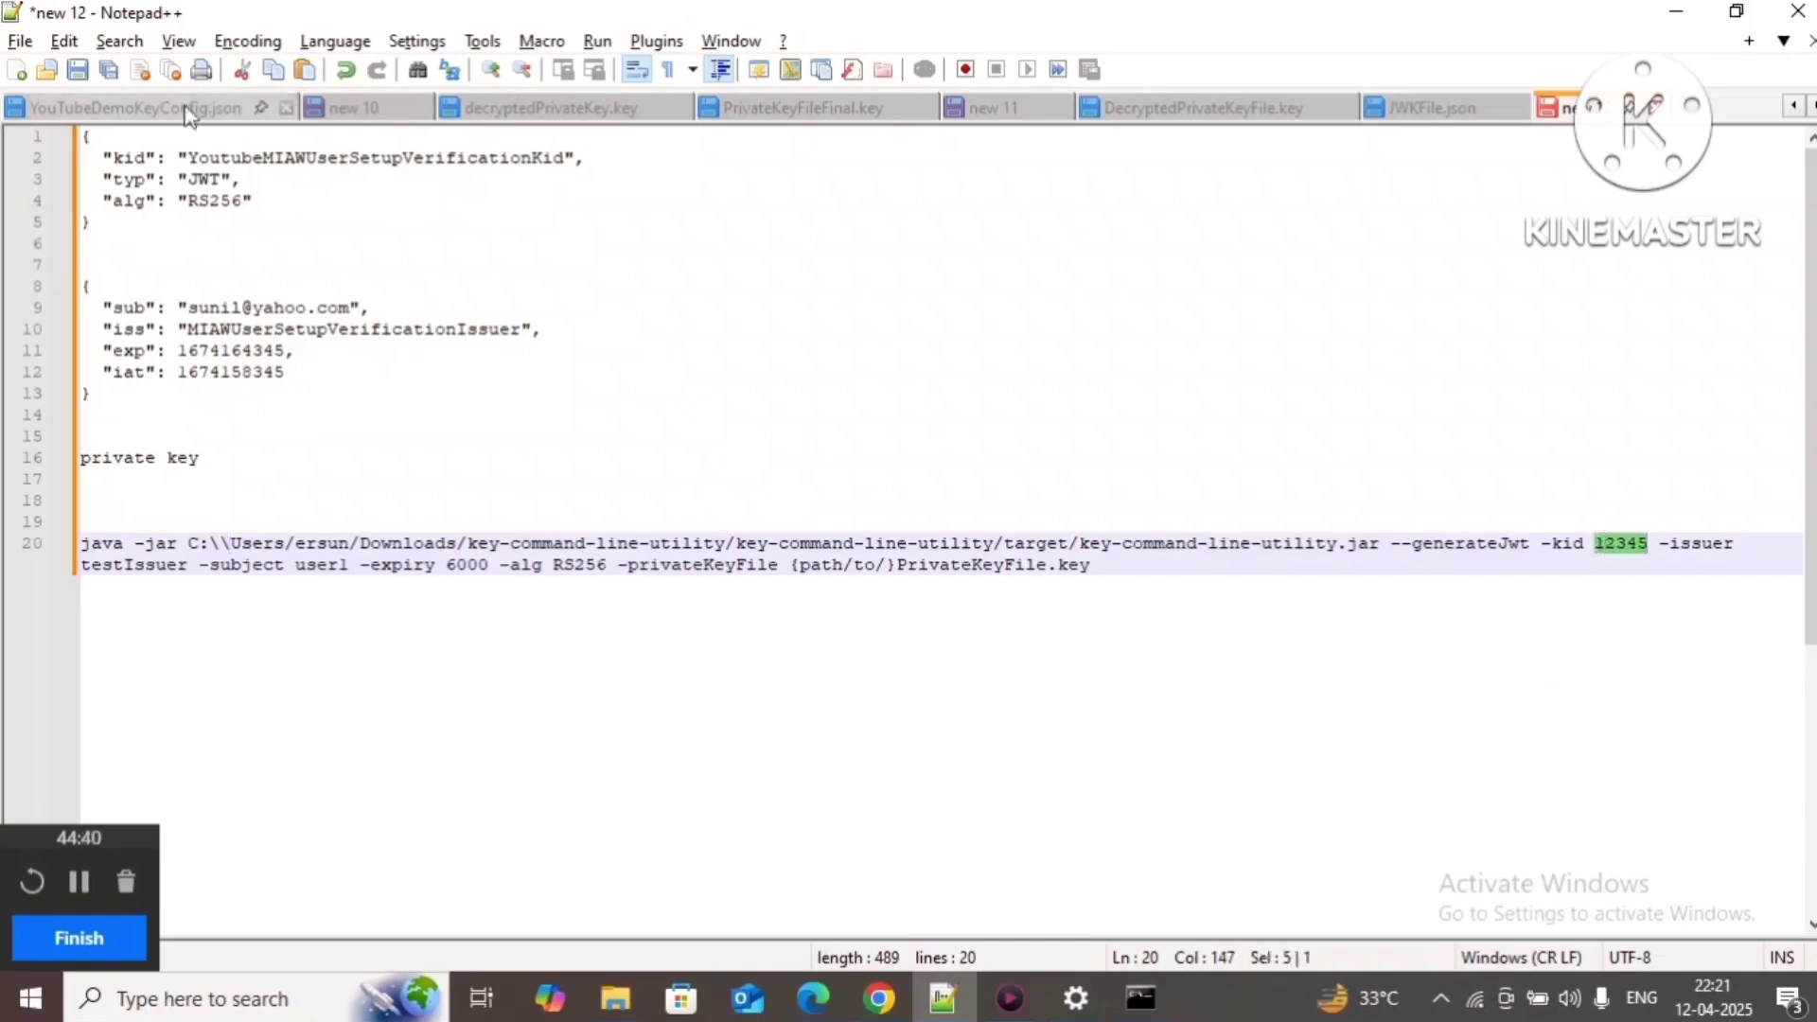
double_click(306, 157)
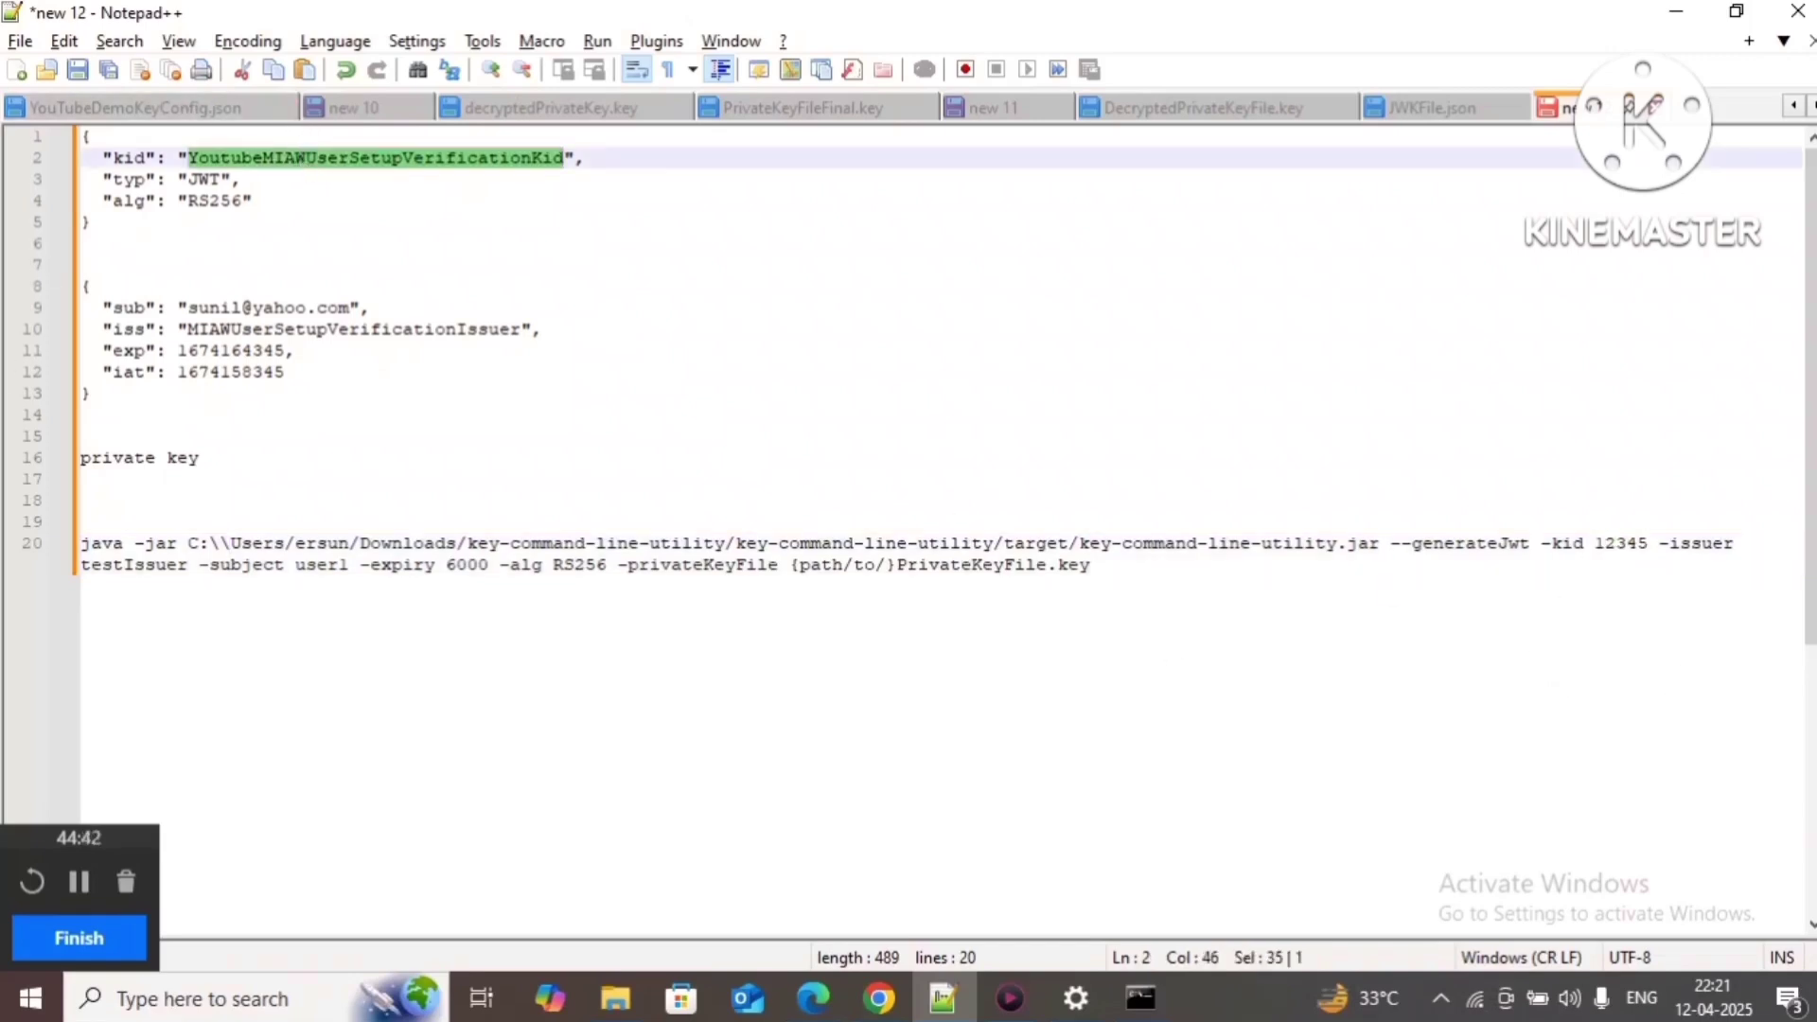
key("ctrl+c")
double_click(1621, 543)
key("ctrl+v")
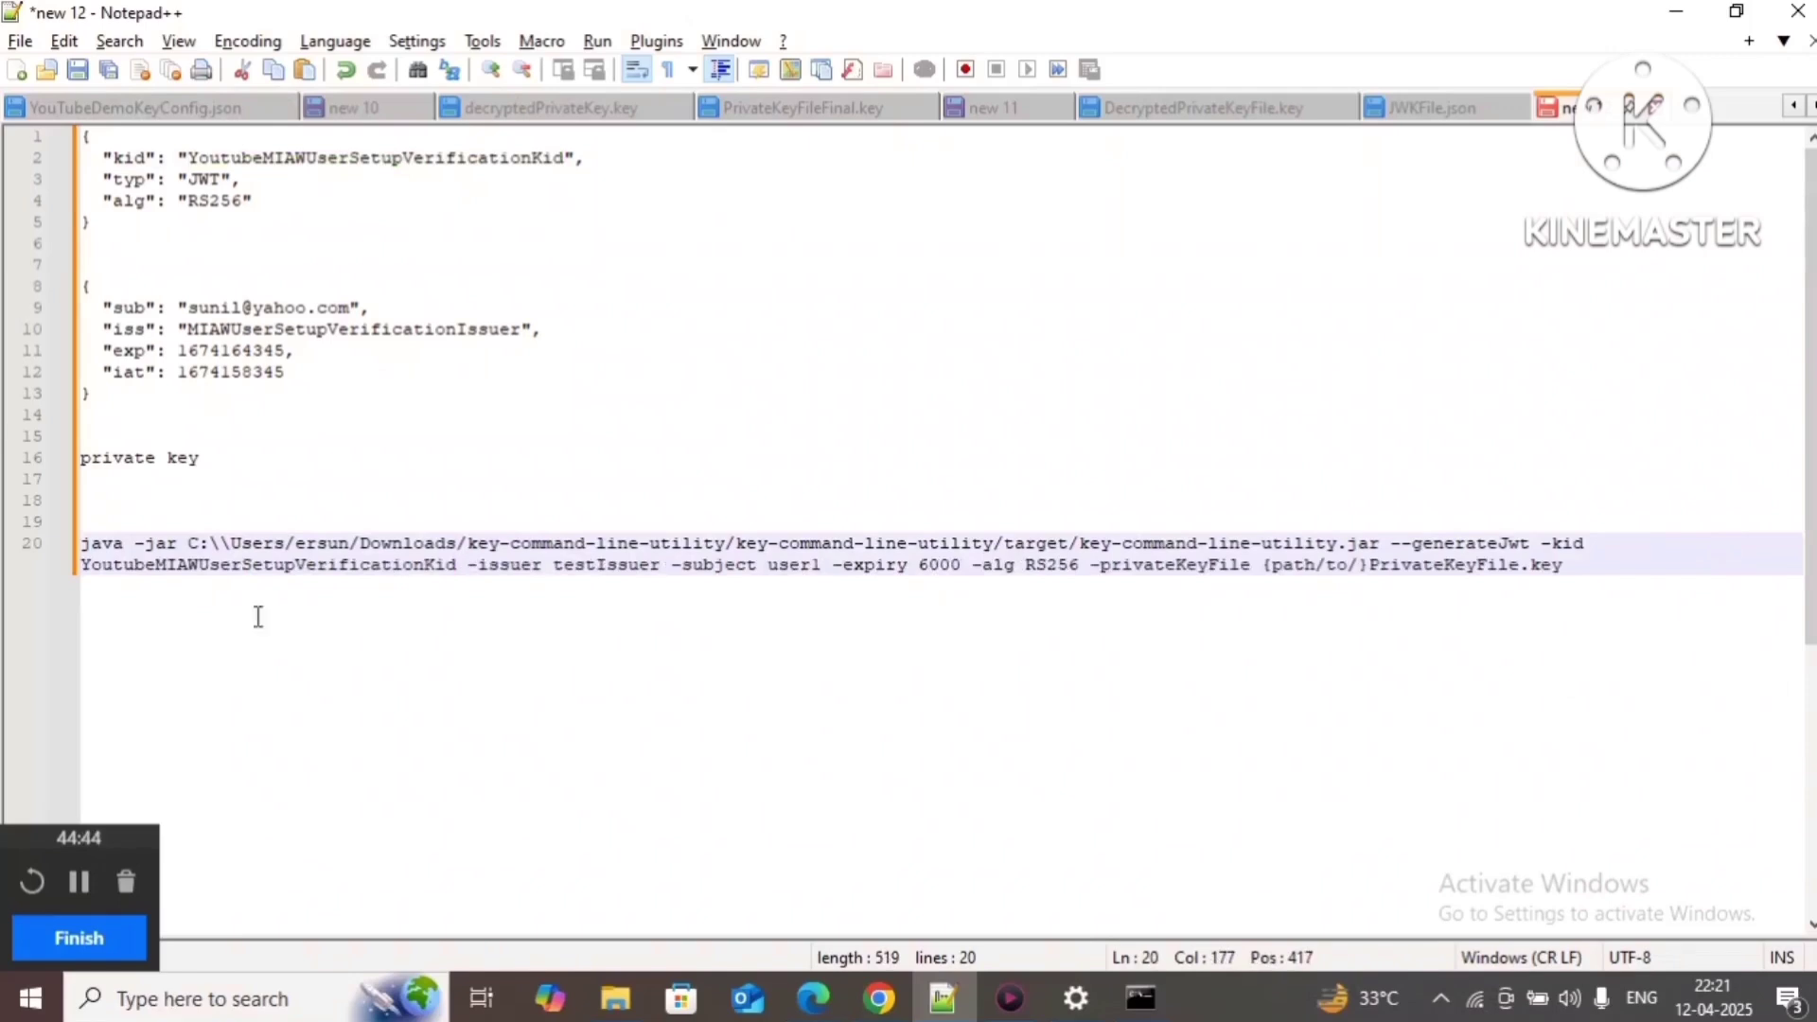
double_click(519, 565)
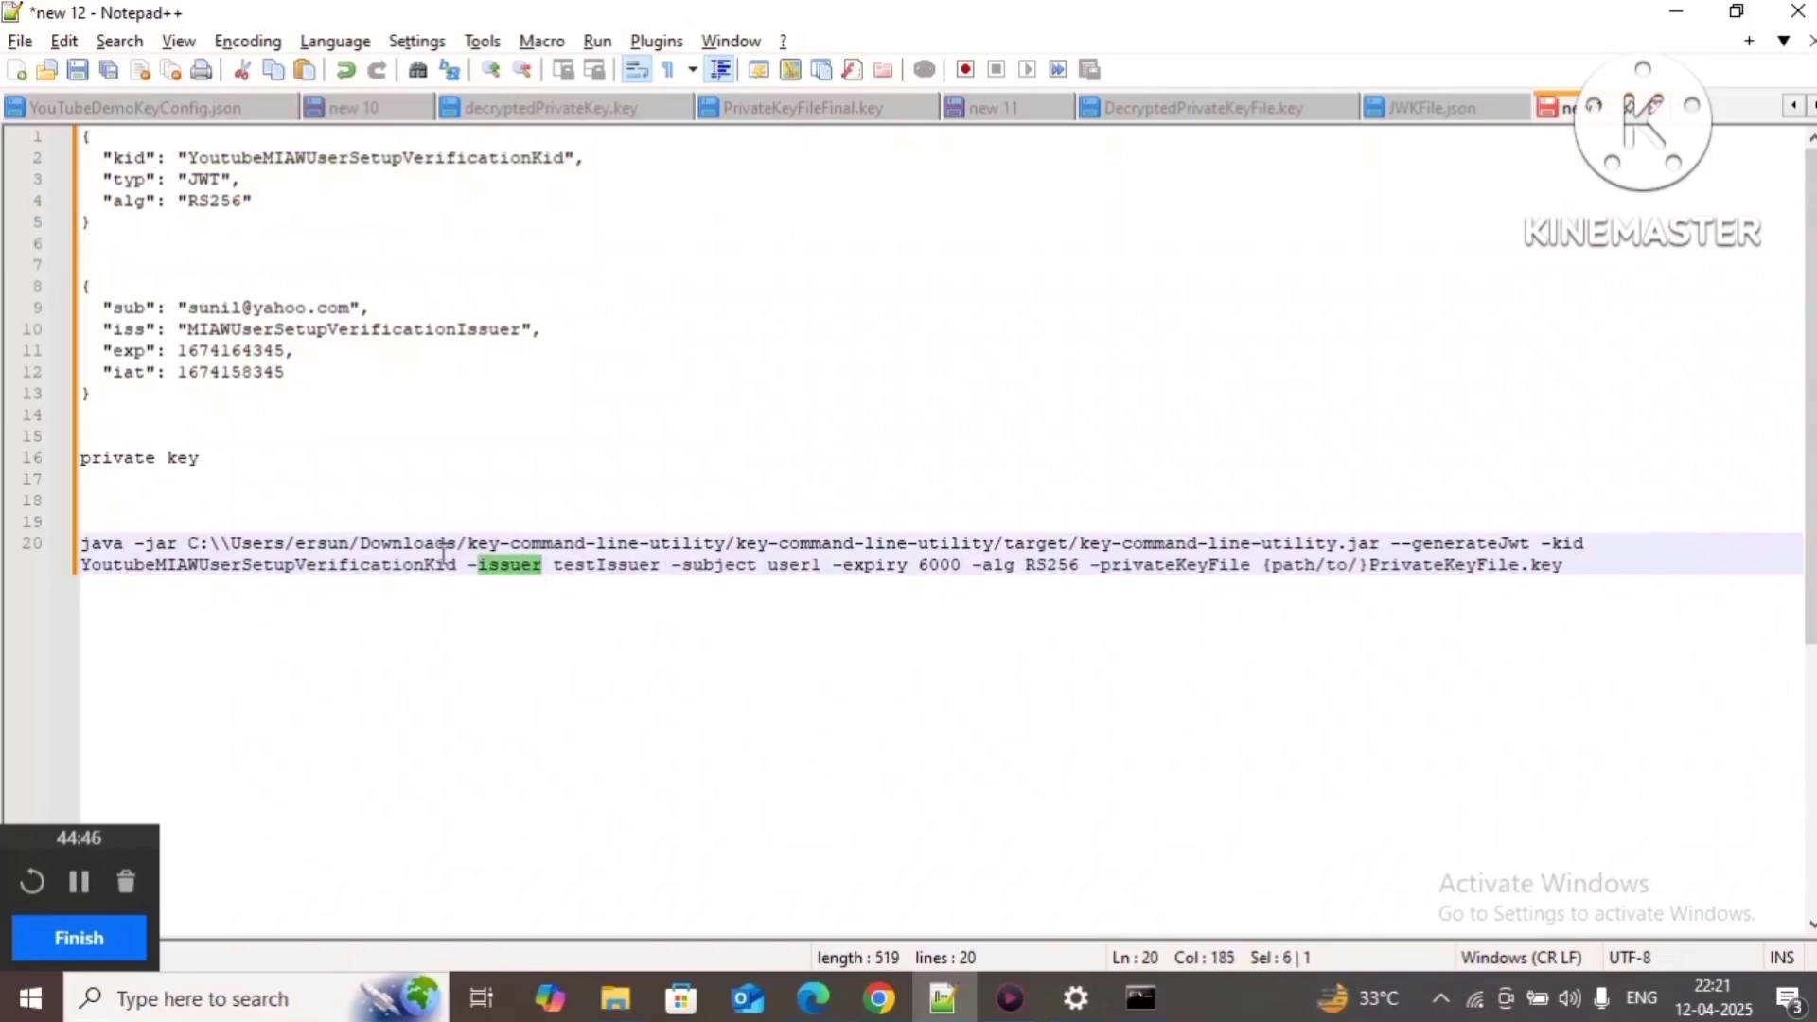
double_click(282, 331)
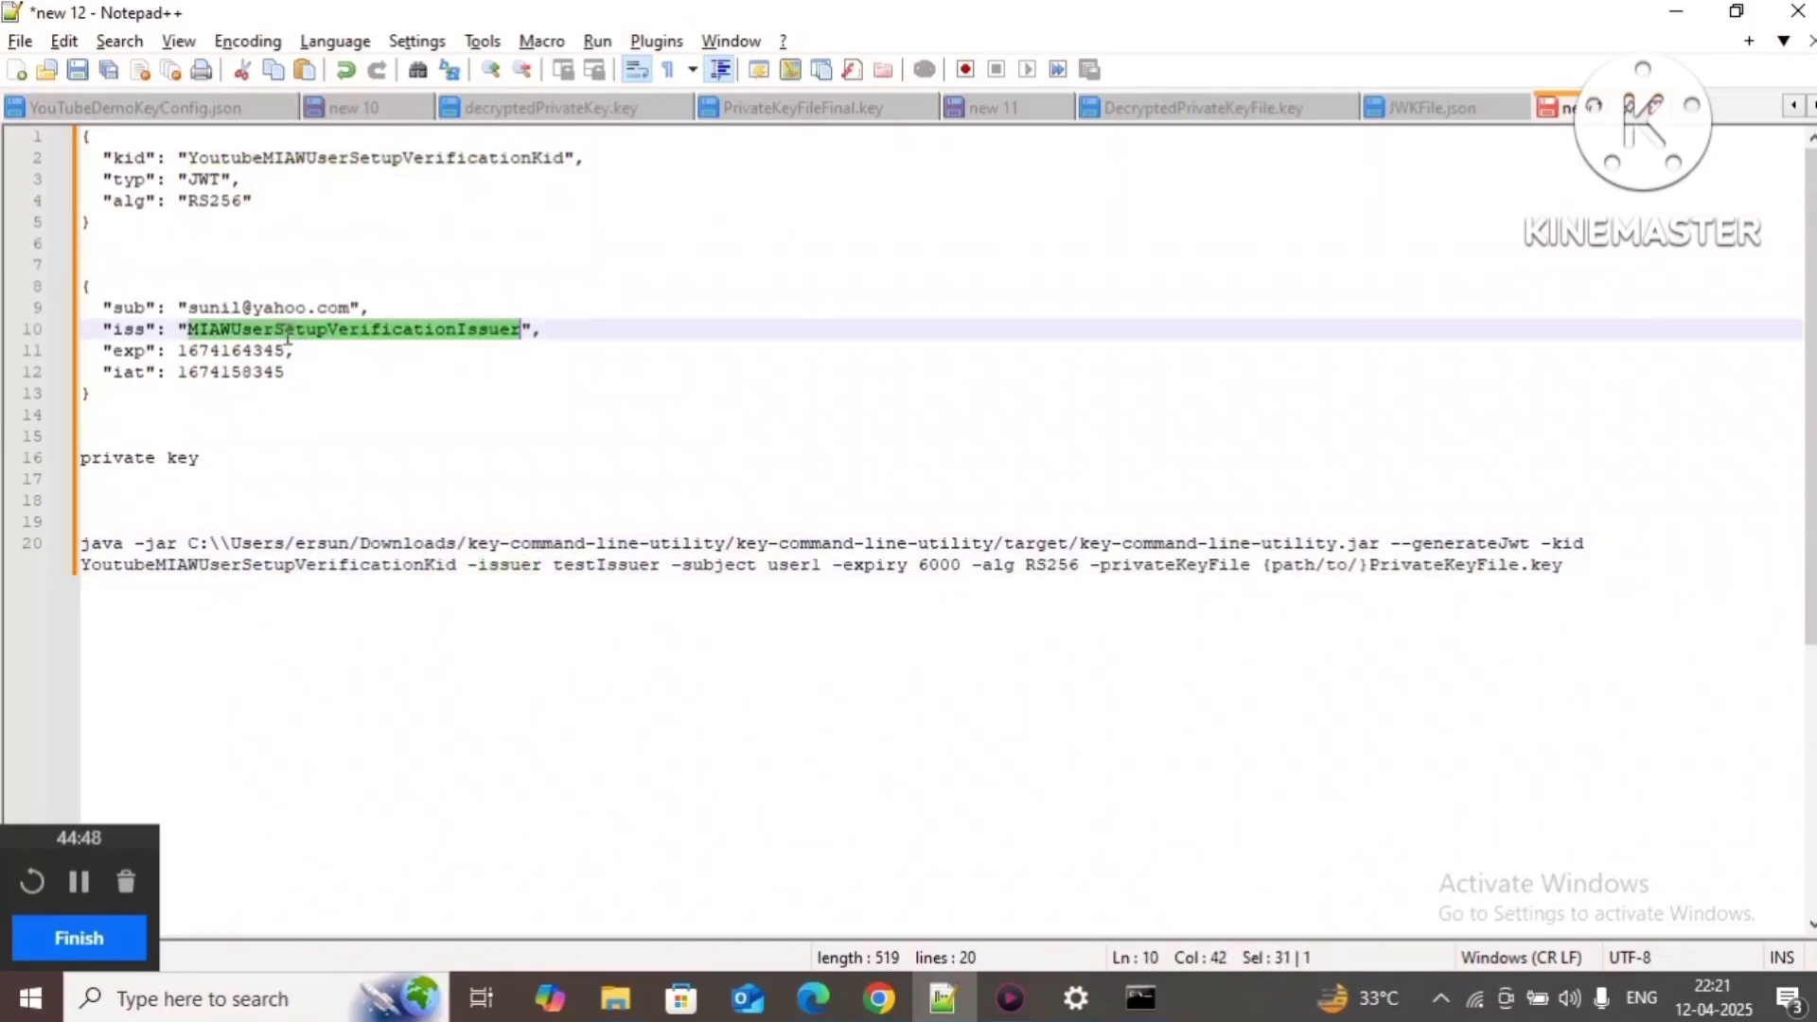
key("ctrl+c")
double_click(596, 565)
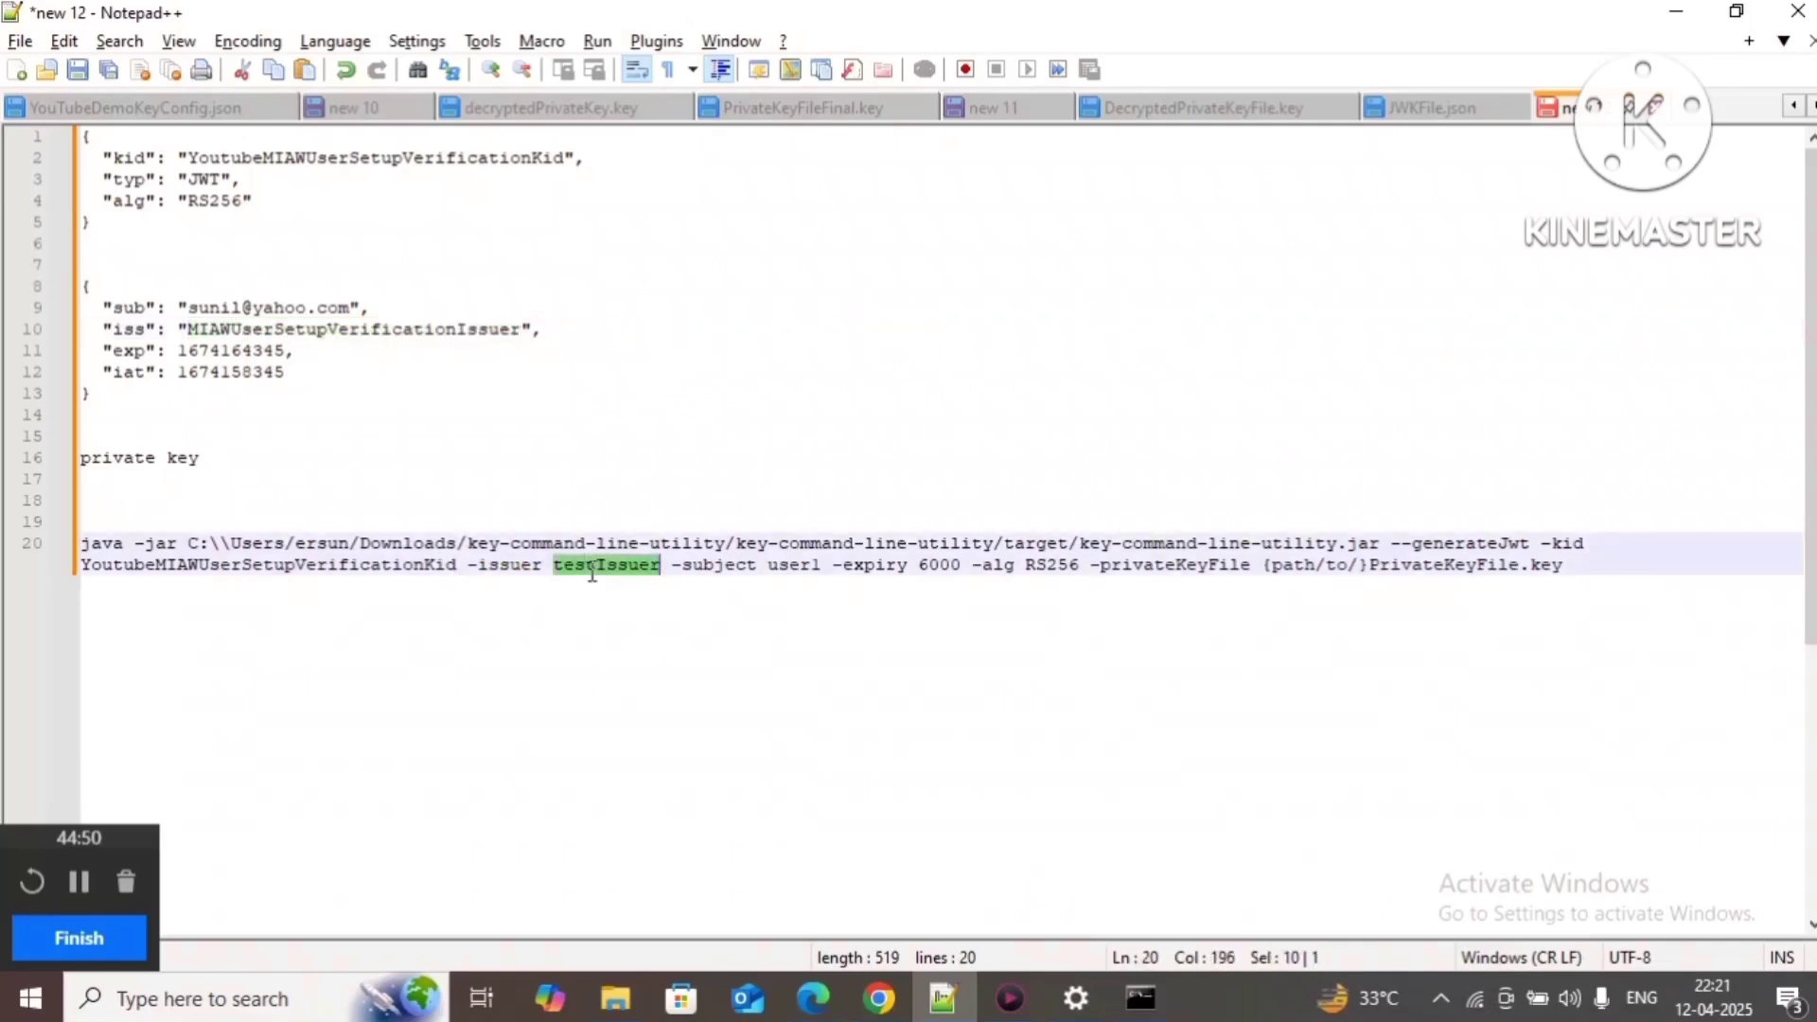
key("ctrl+v")
Step: Replace subject user1 with the sub e-mail, change expiry 6000 to 3600, and check RS256 and privateKeyFile
double_click(1030, 566)
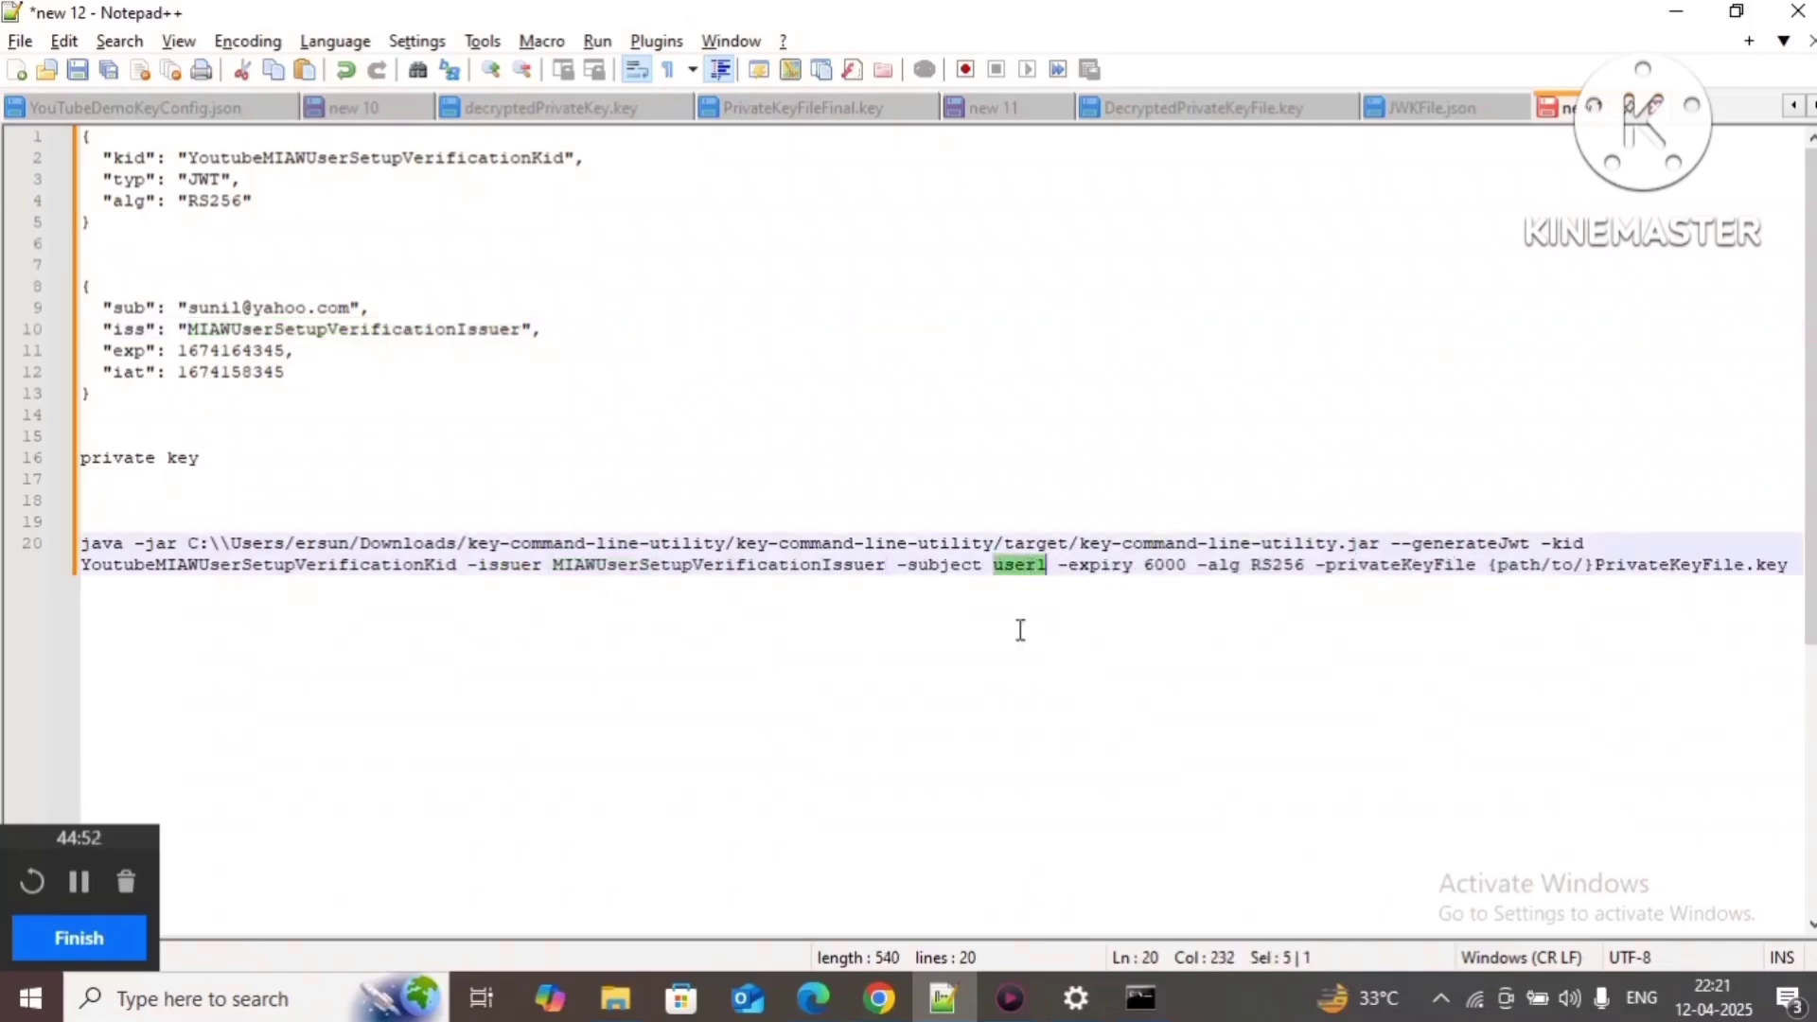
left_click_drag(188, 307, 350, 308)
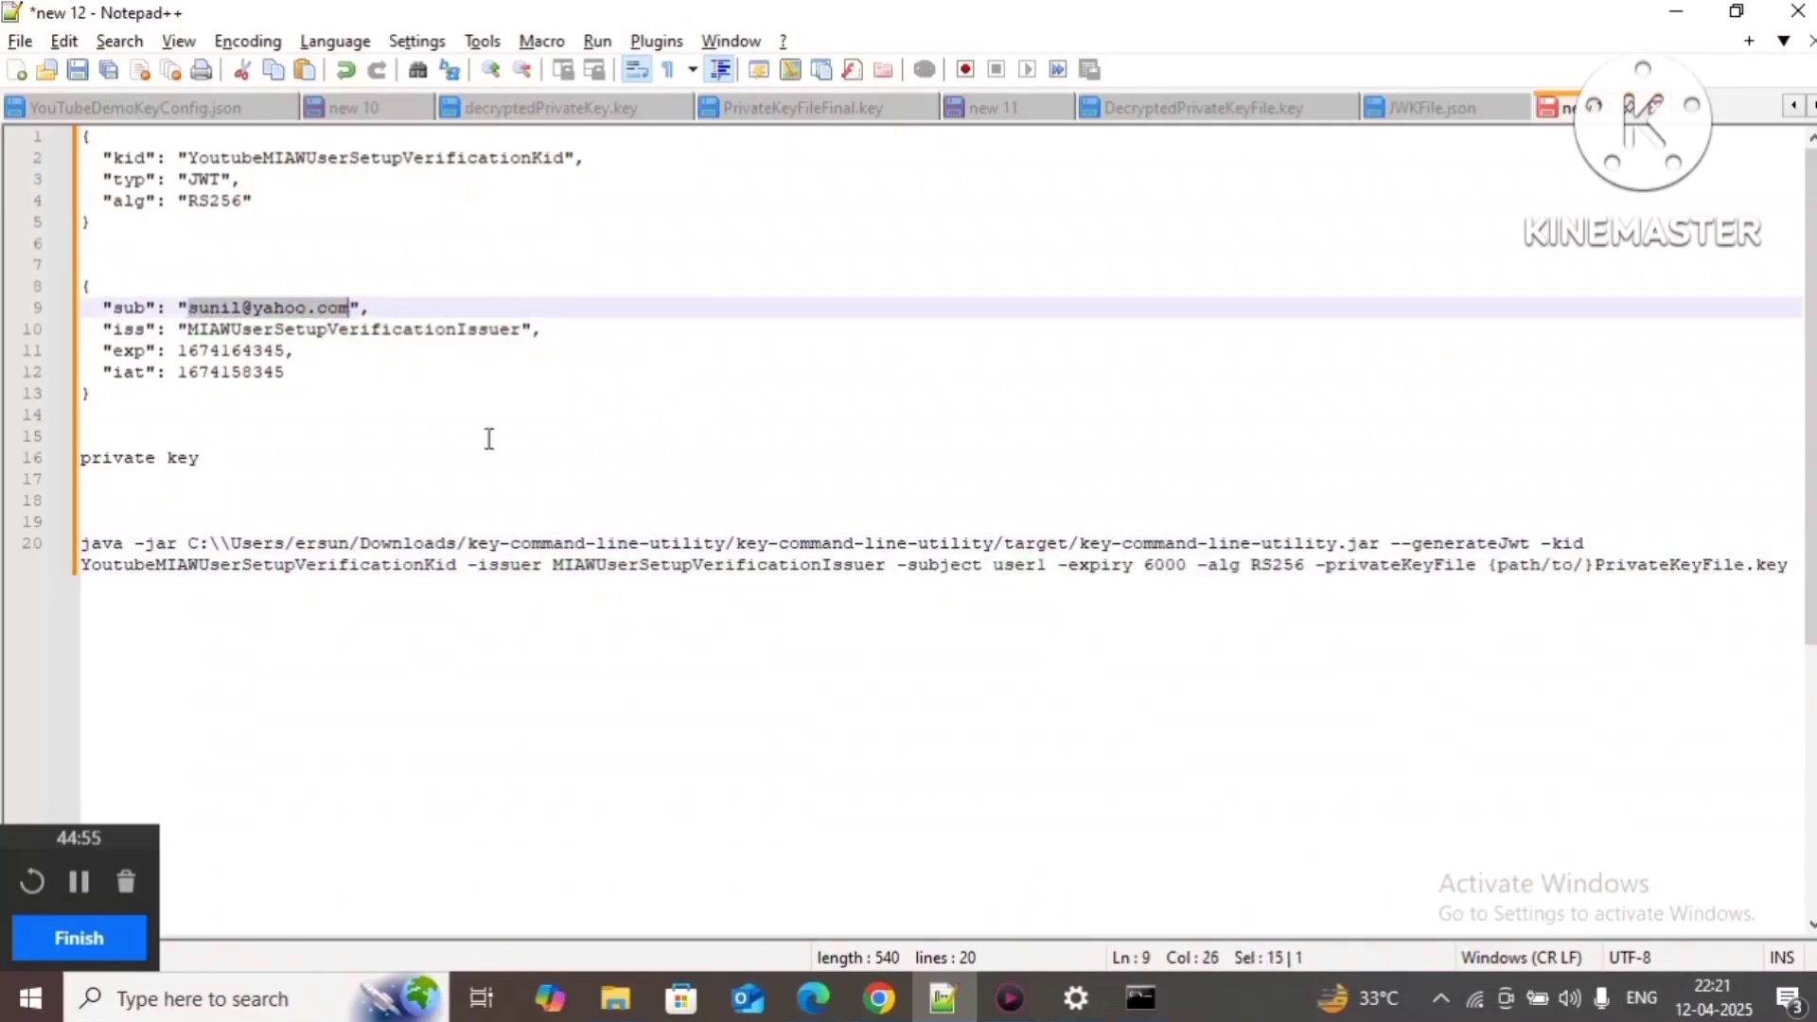
double_click(1011, 567)
key("ctrl+v")
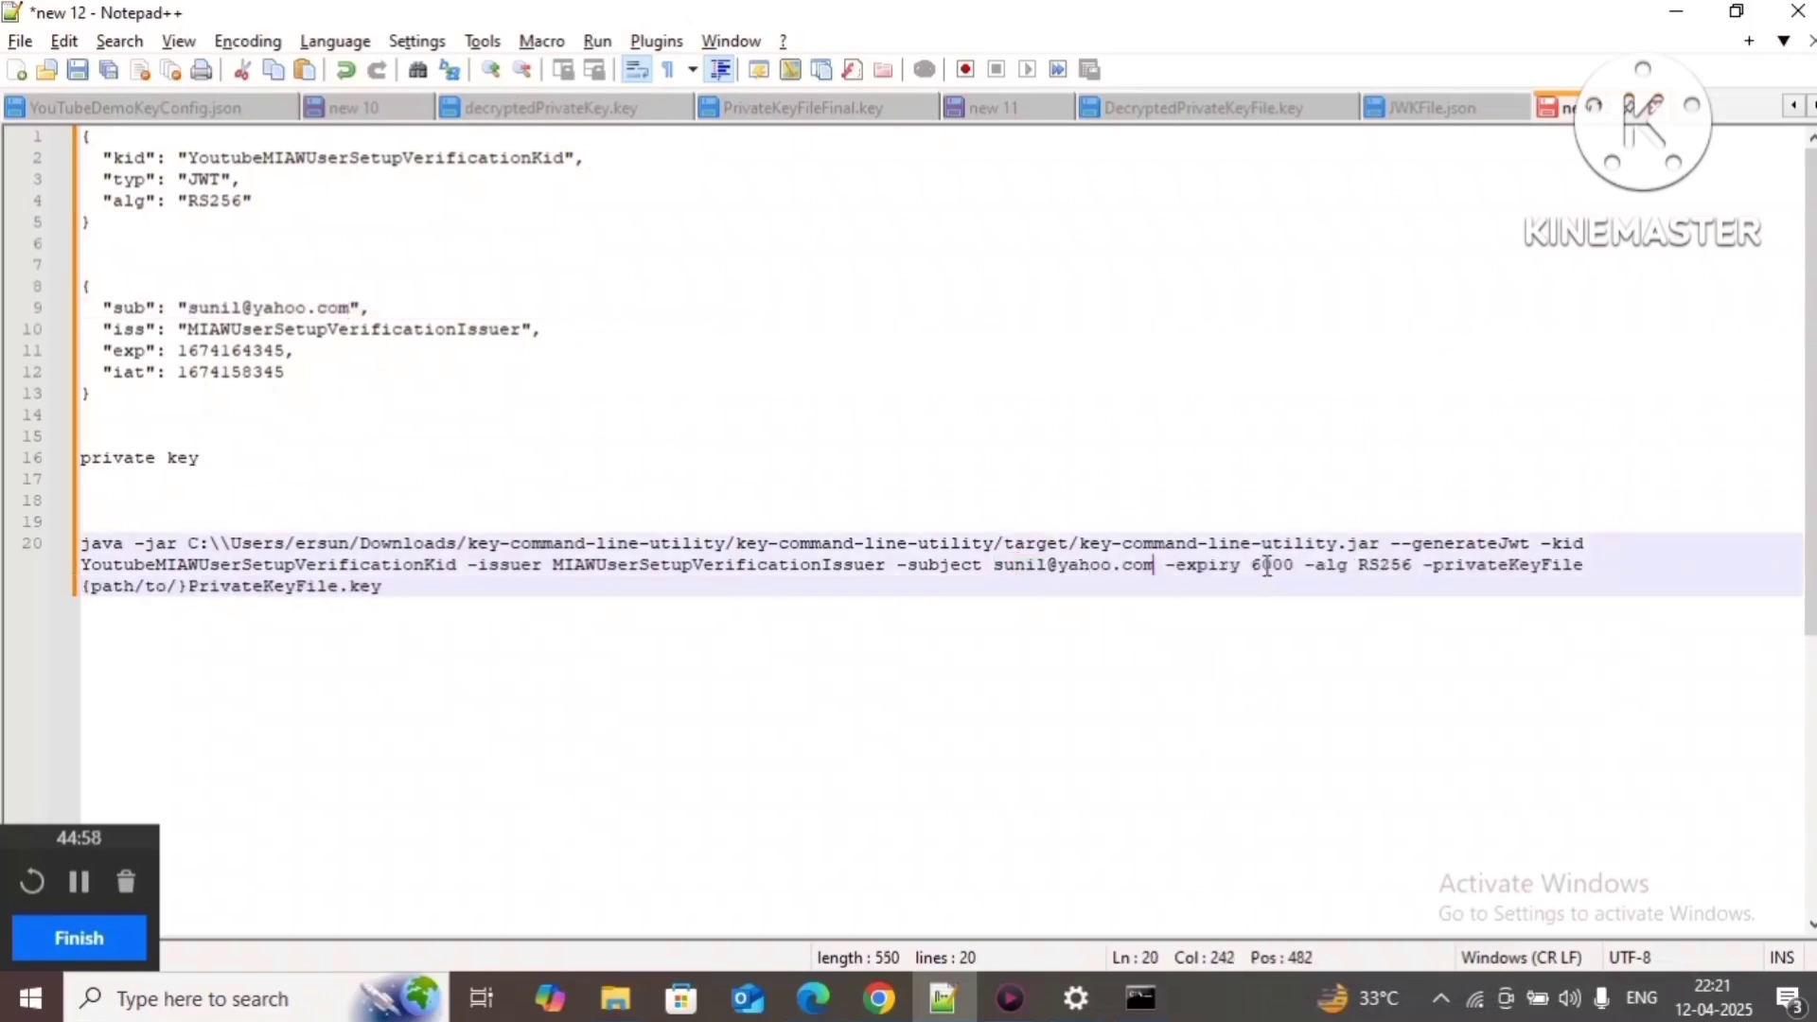
double_click(1266, 567)
mouse_move(889, 1013)
type("3600")
double_click(1373, 565)
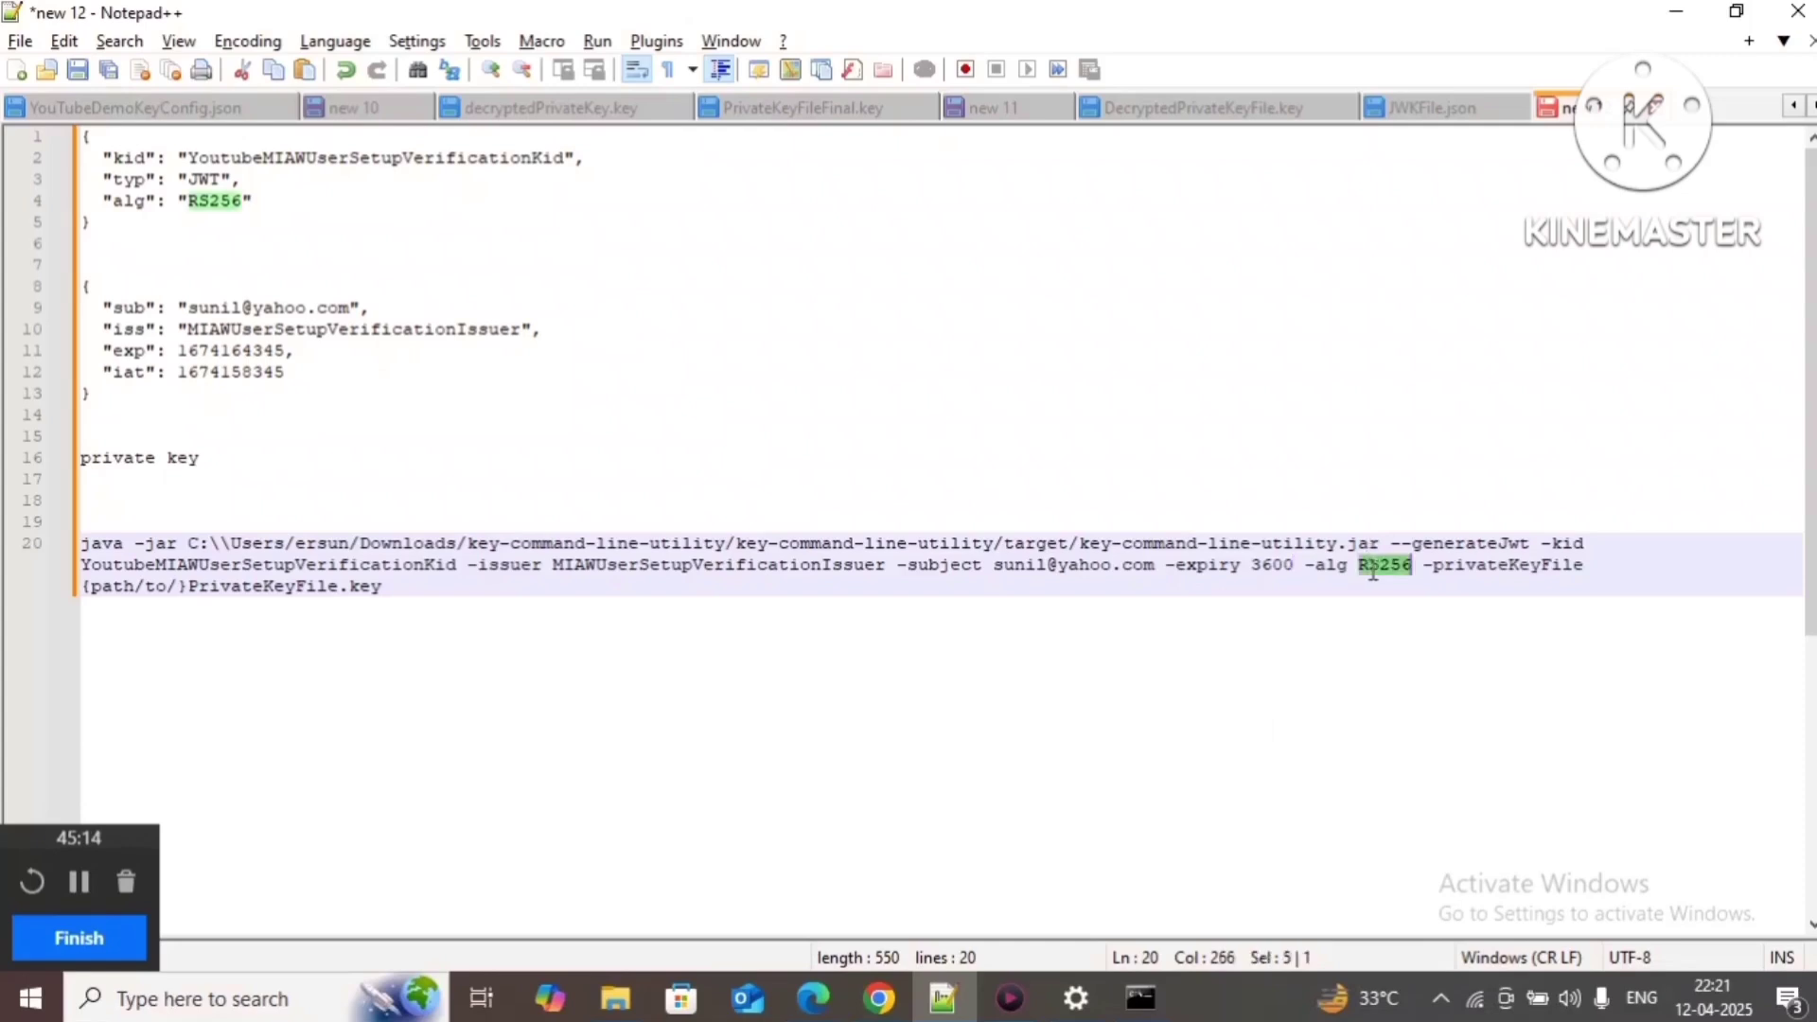
double_click(1542, 573)
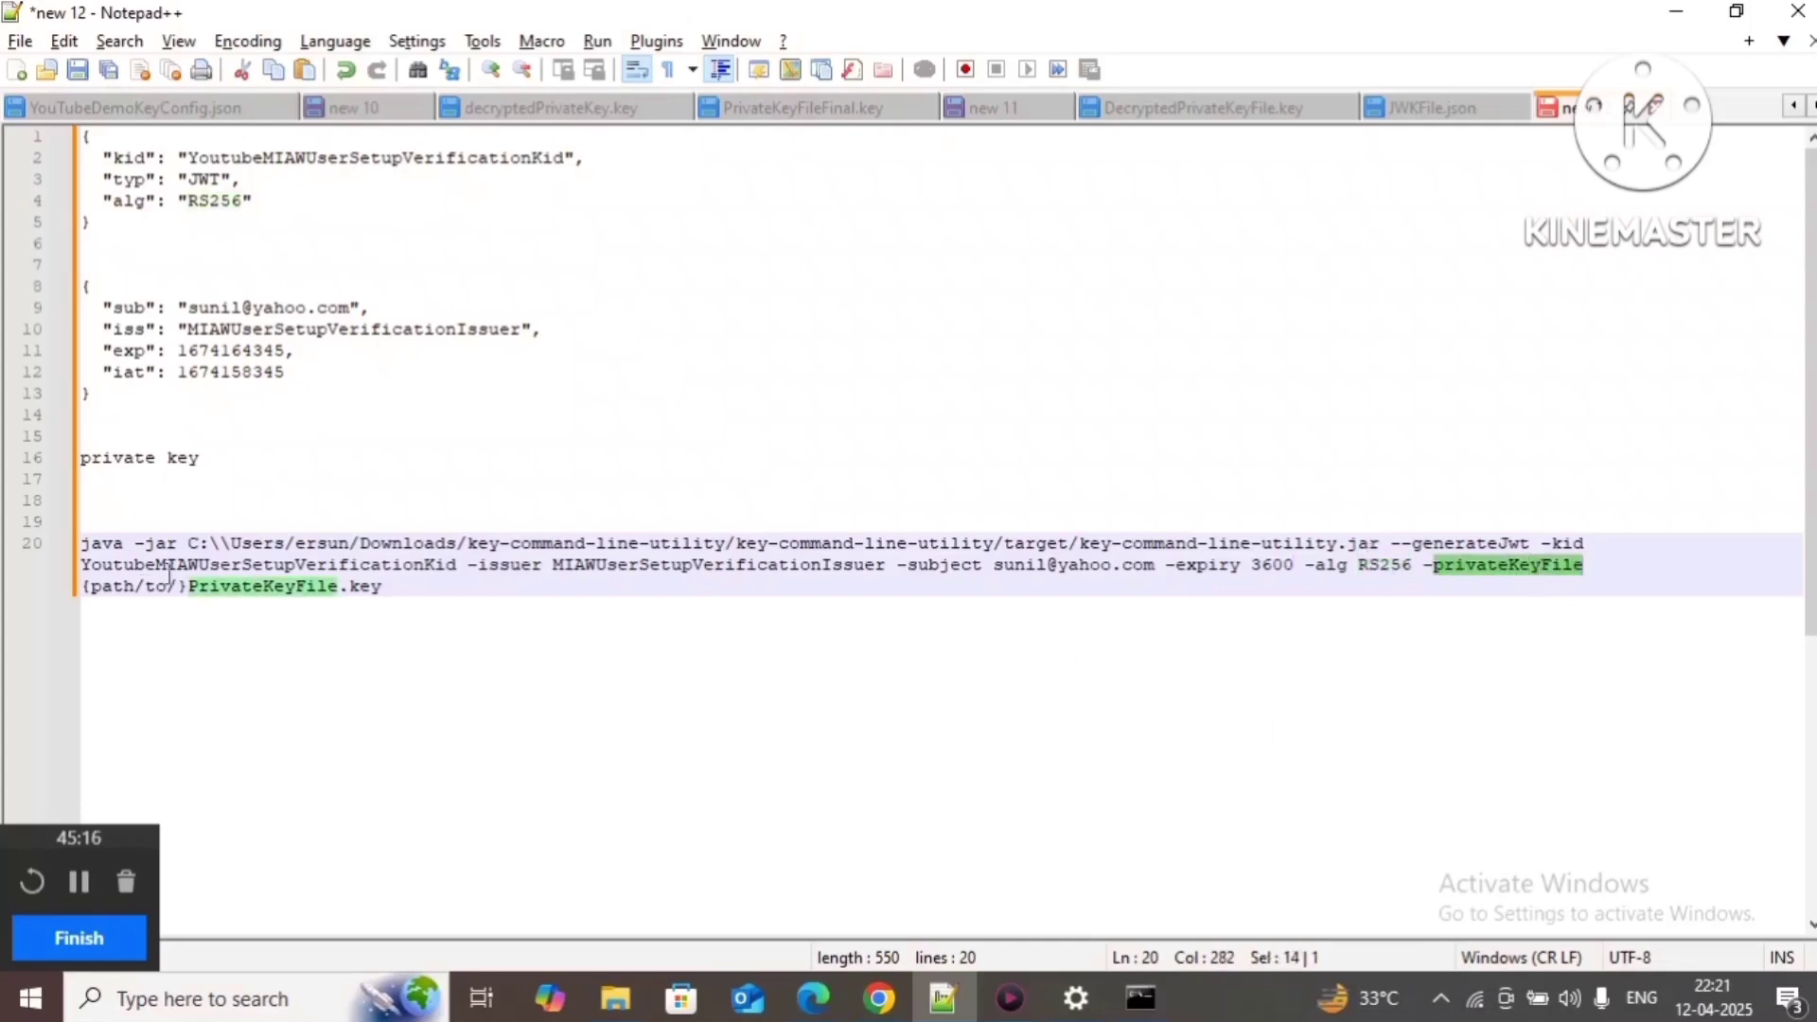
left_click(440, 601)
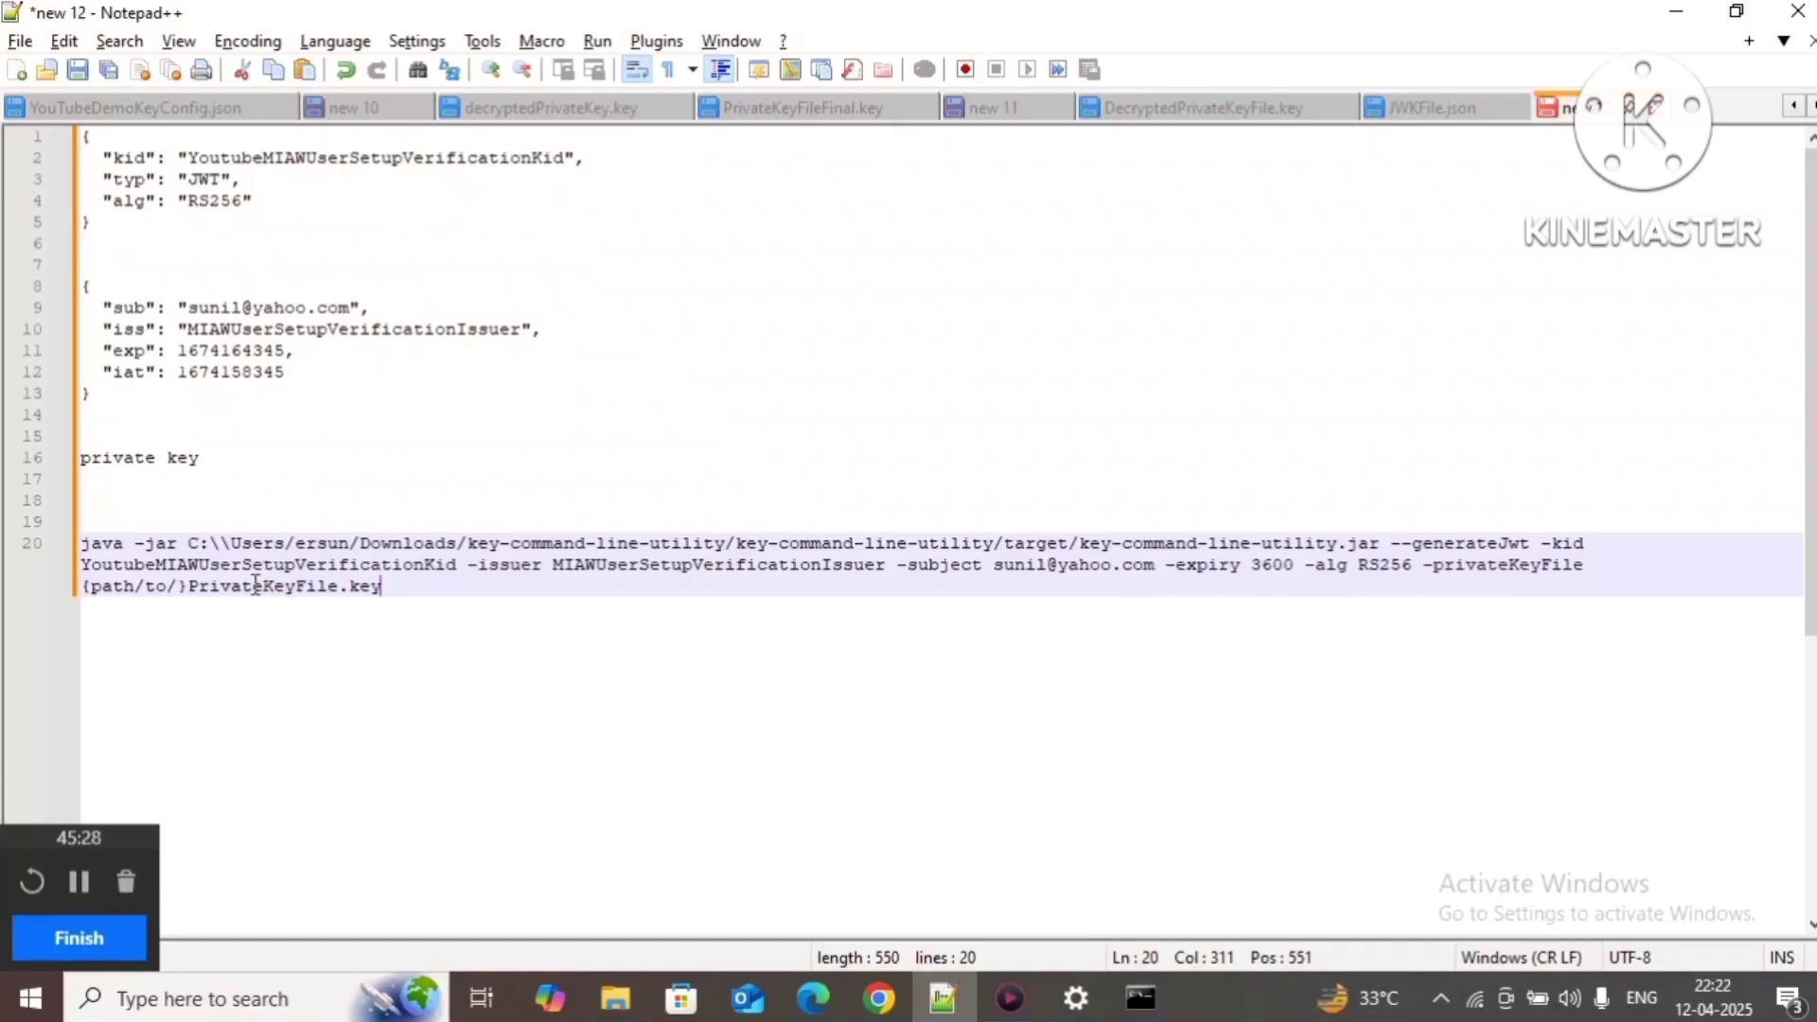
Step: Browse to the home folder under C:\Users and select DecryptedPrivateKeyFile.key's full name in rename mode
mouse_move(616, 999)
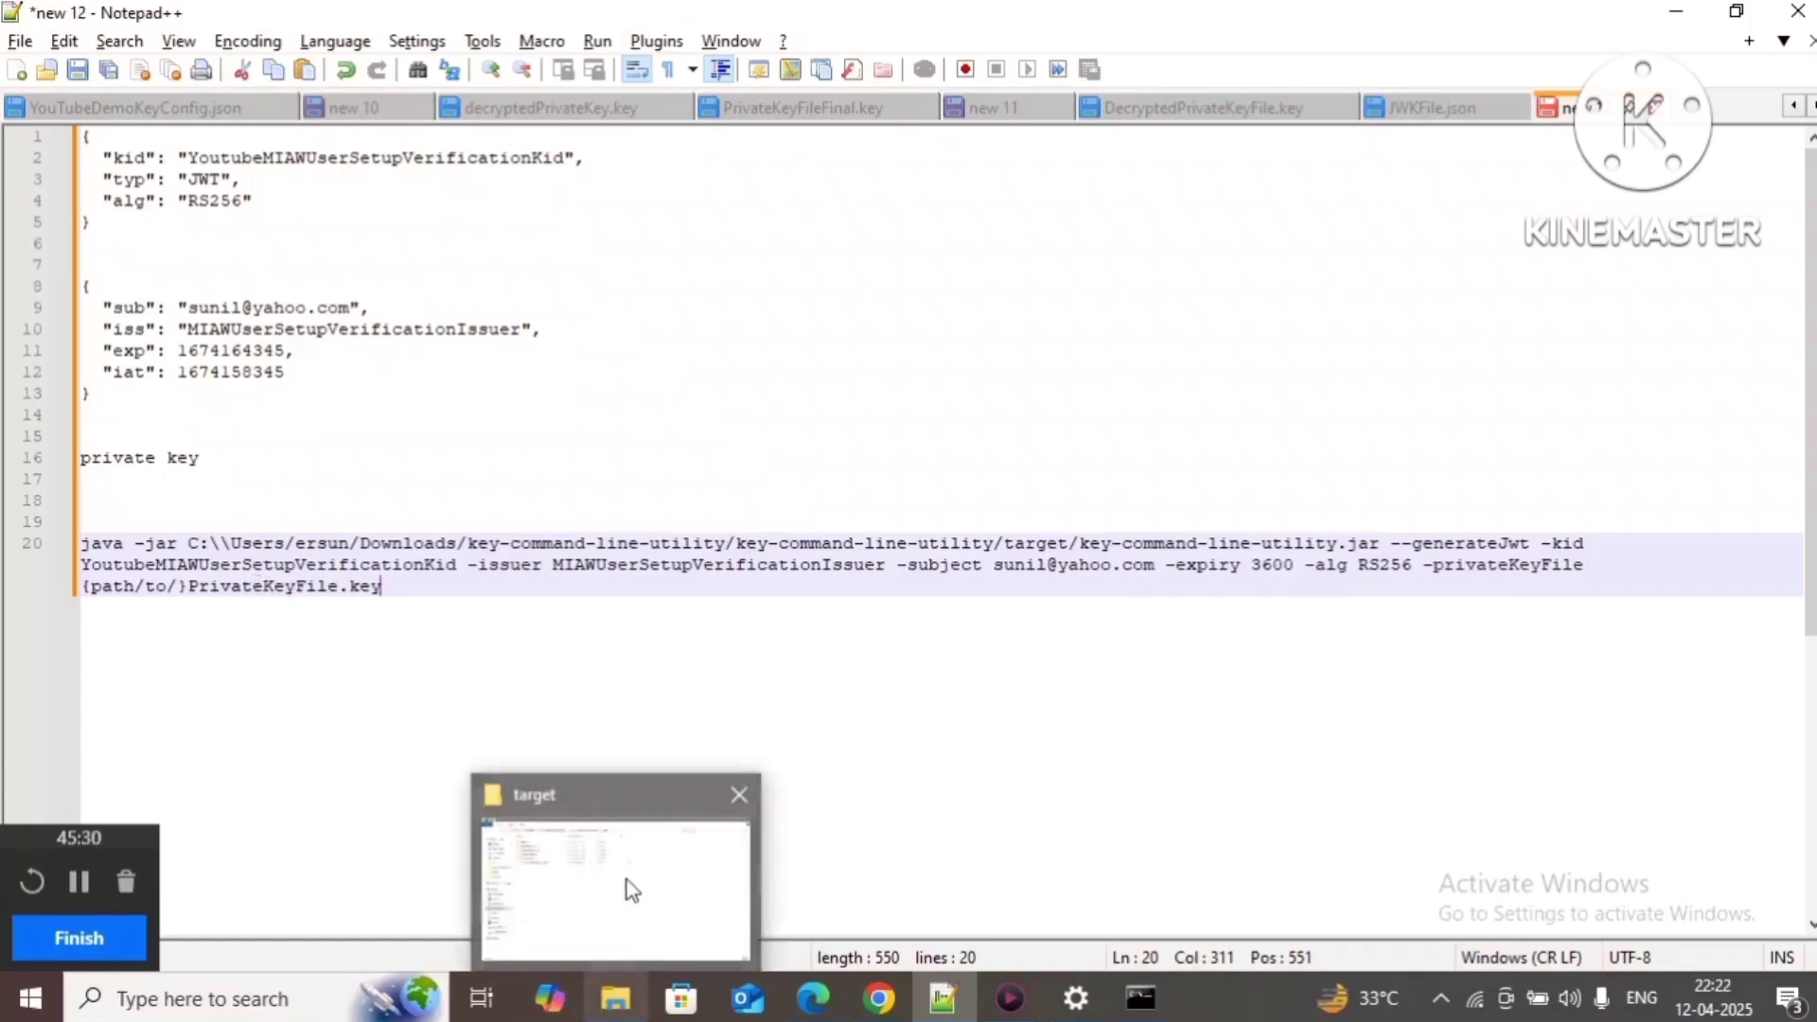
left_click(628, 884)
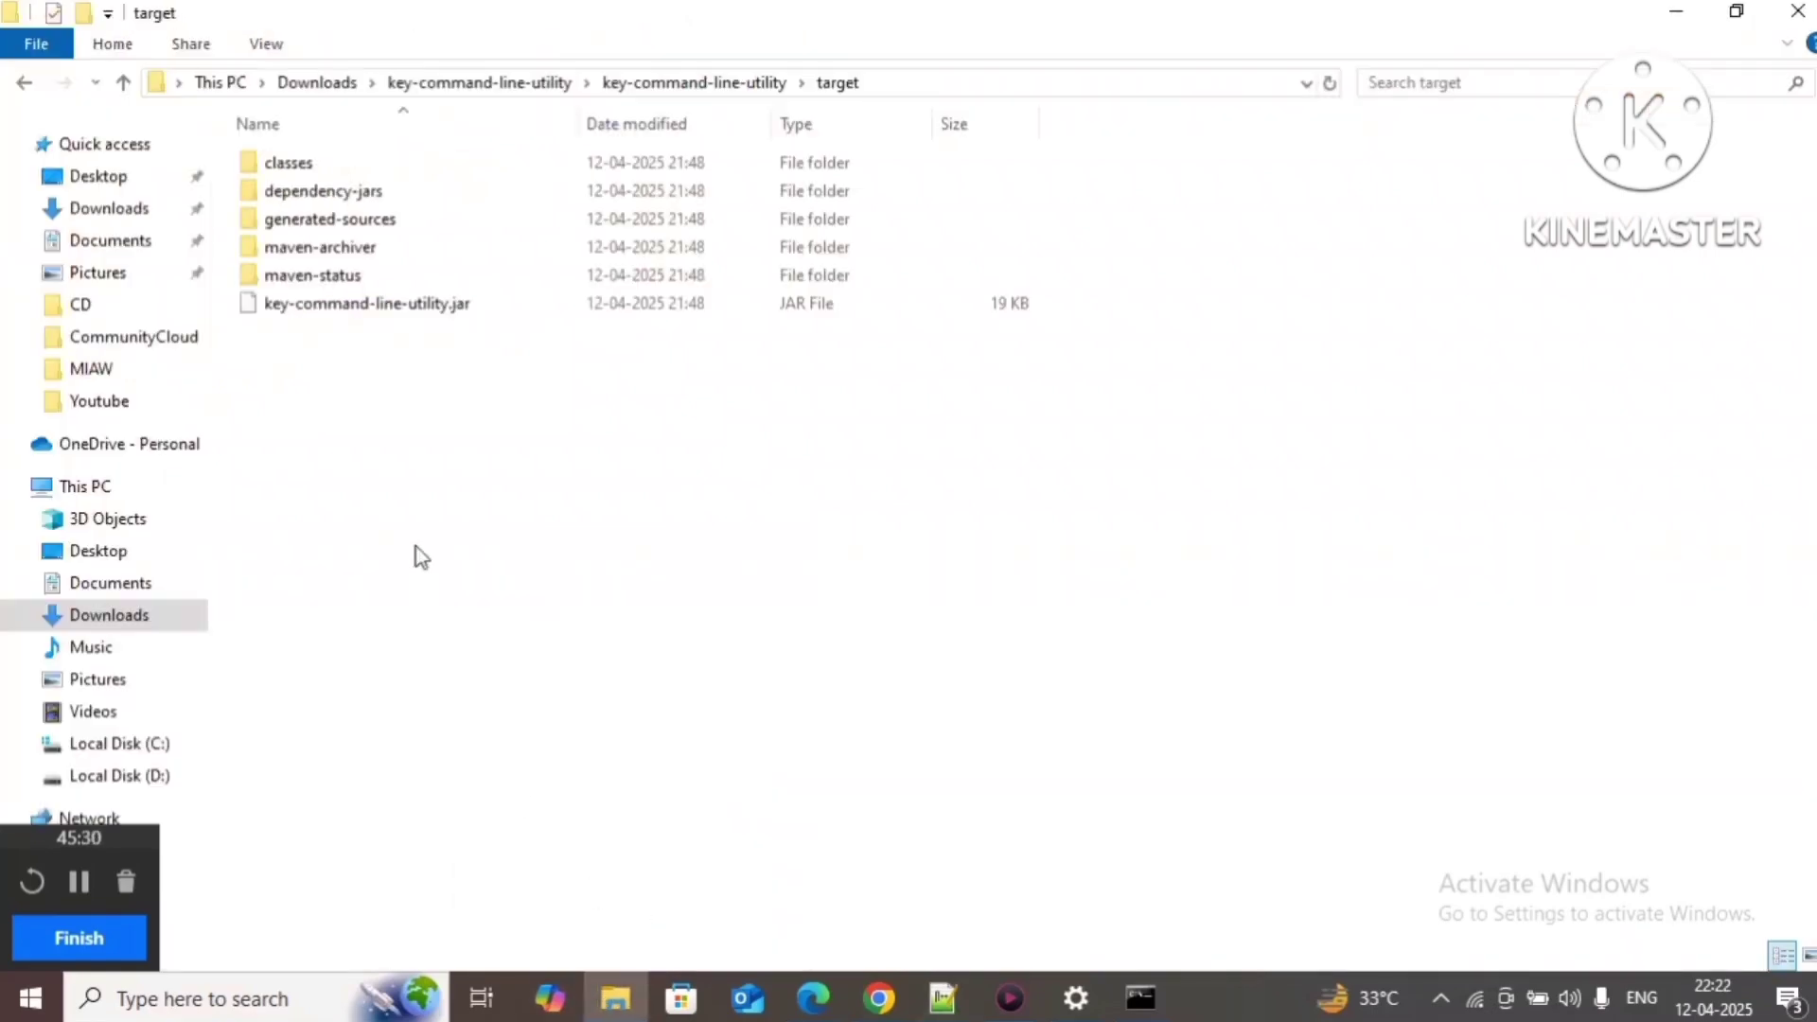
left_click(133, 782)
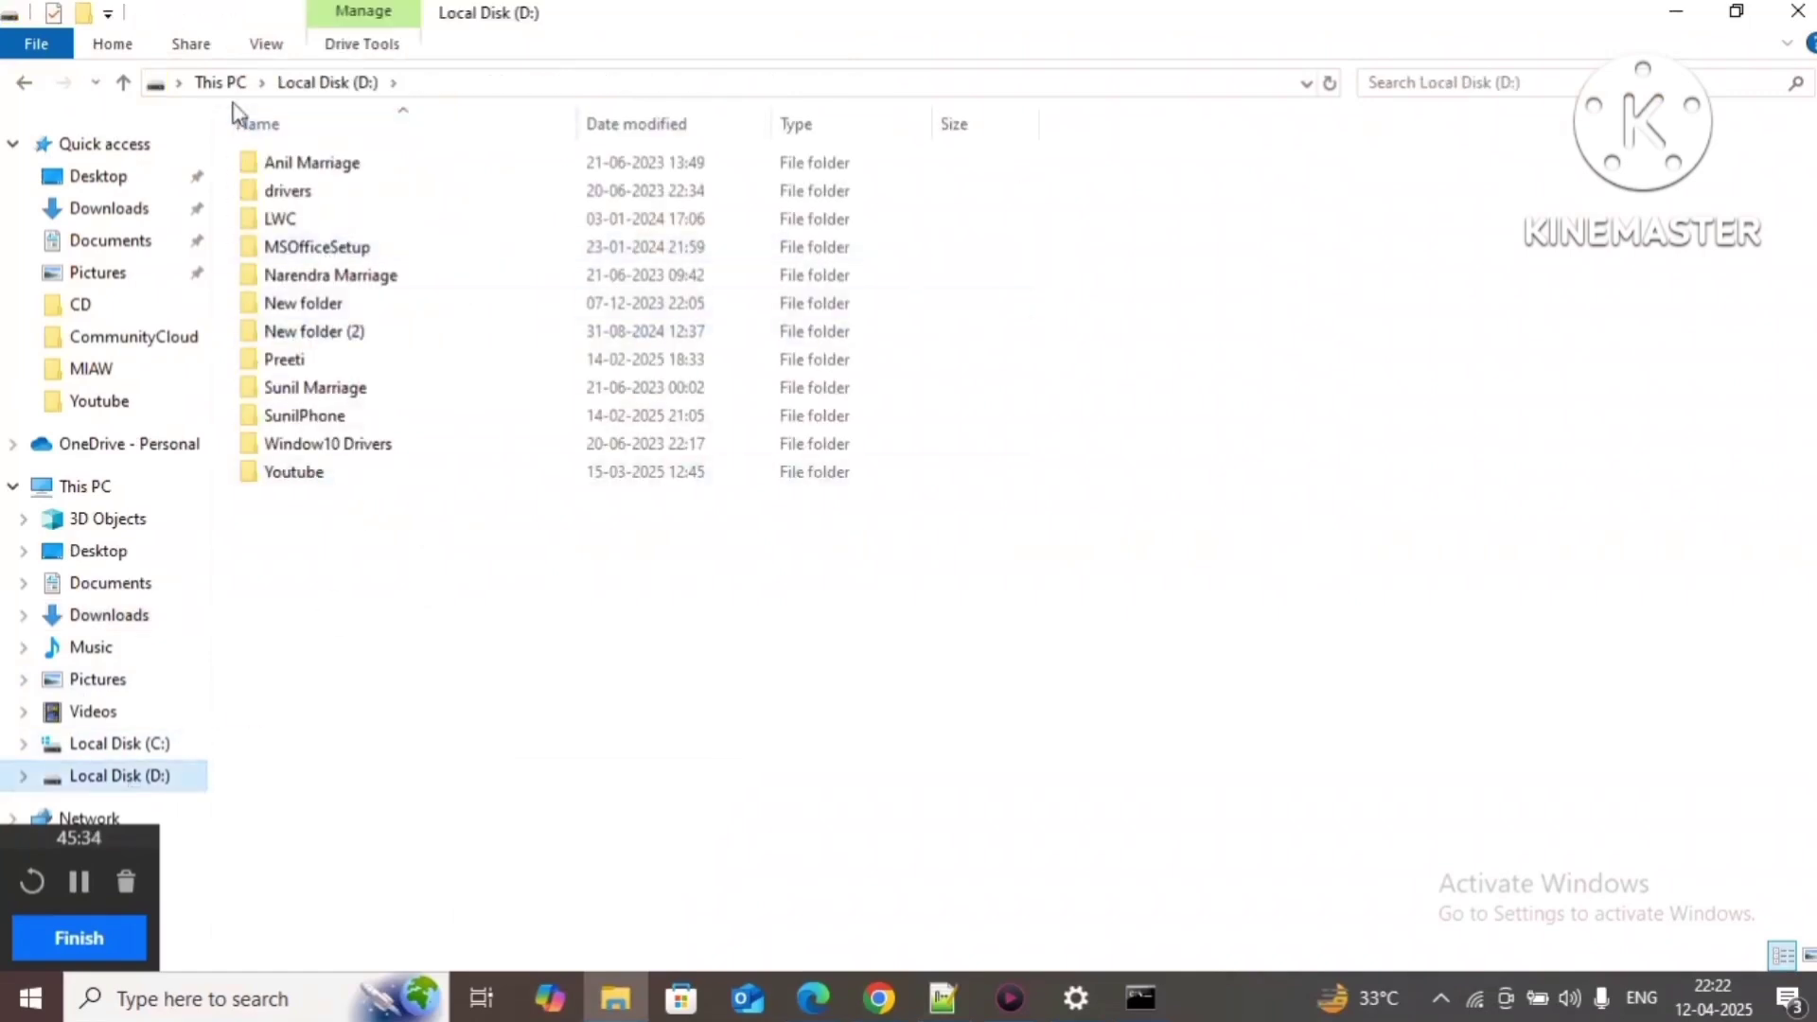
left_click(238, 91)
double_click(379, 374)
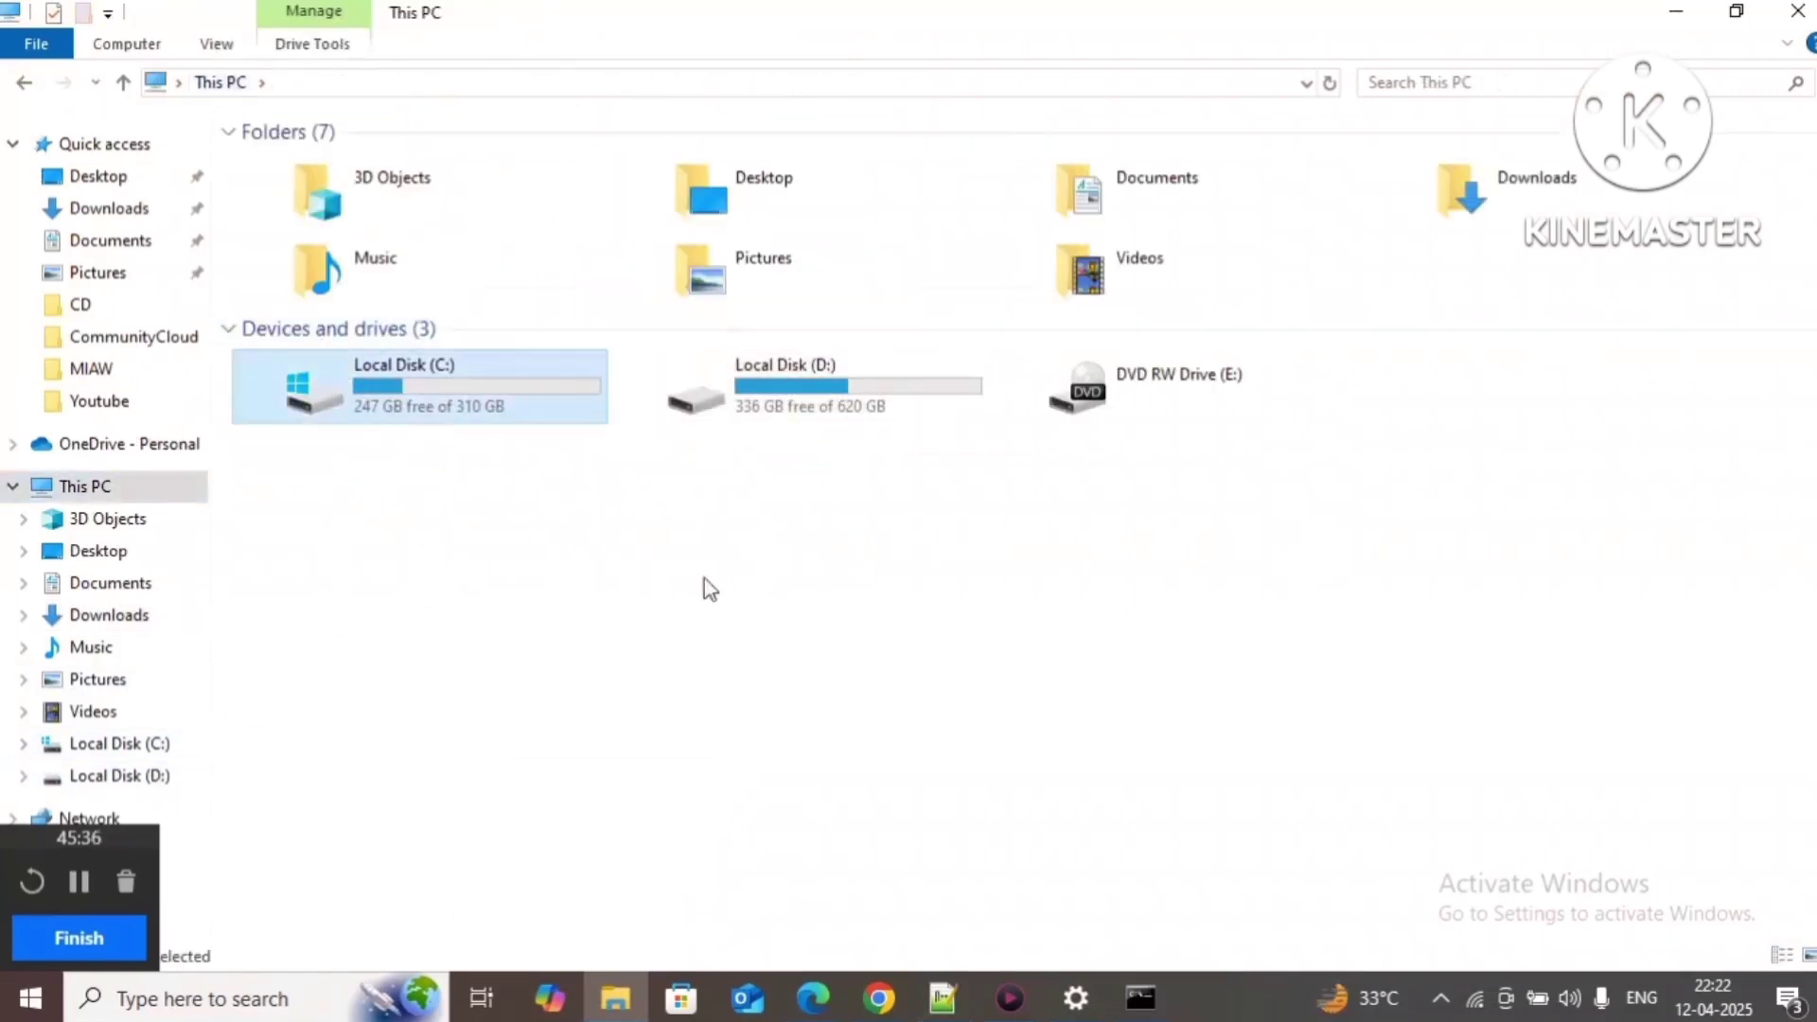
double_click(350, 334)
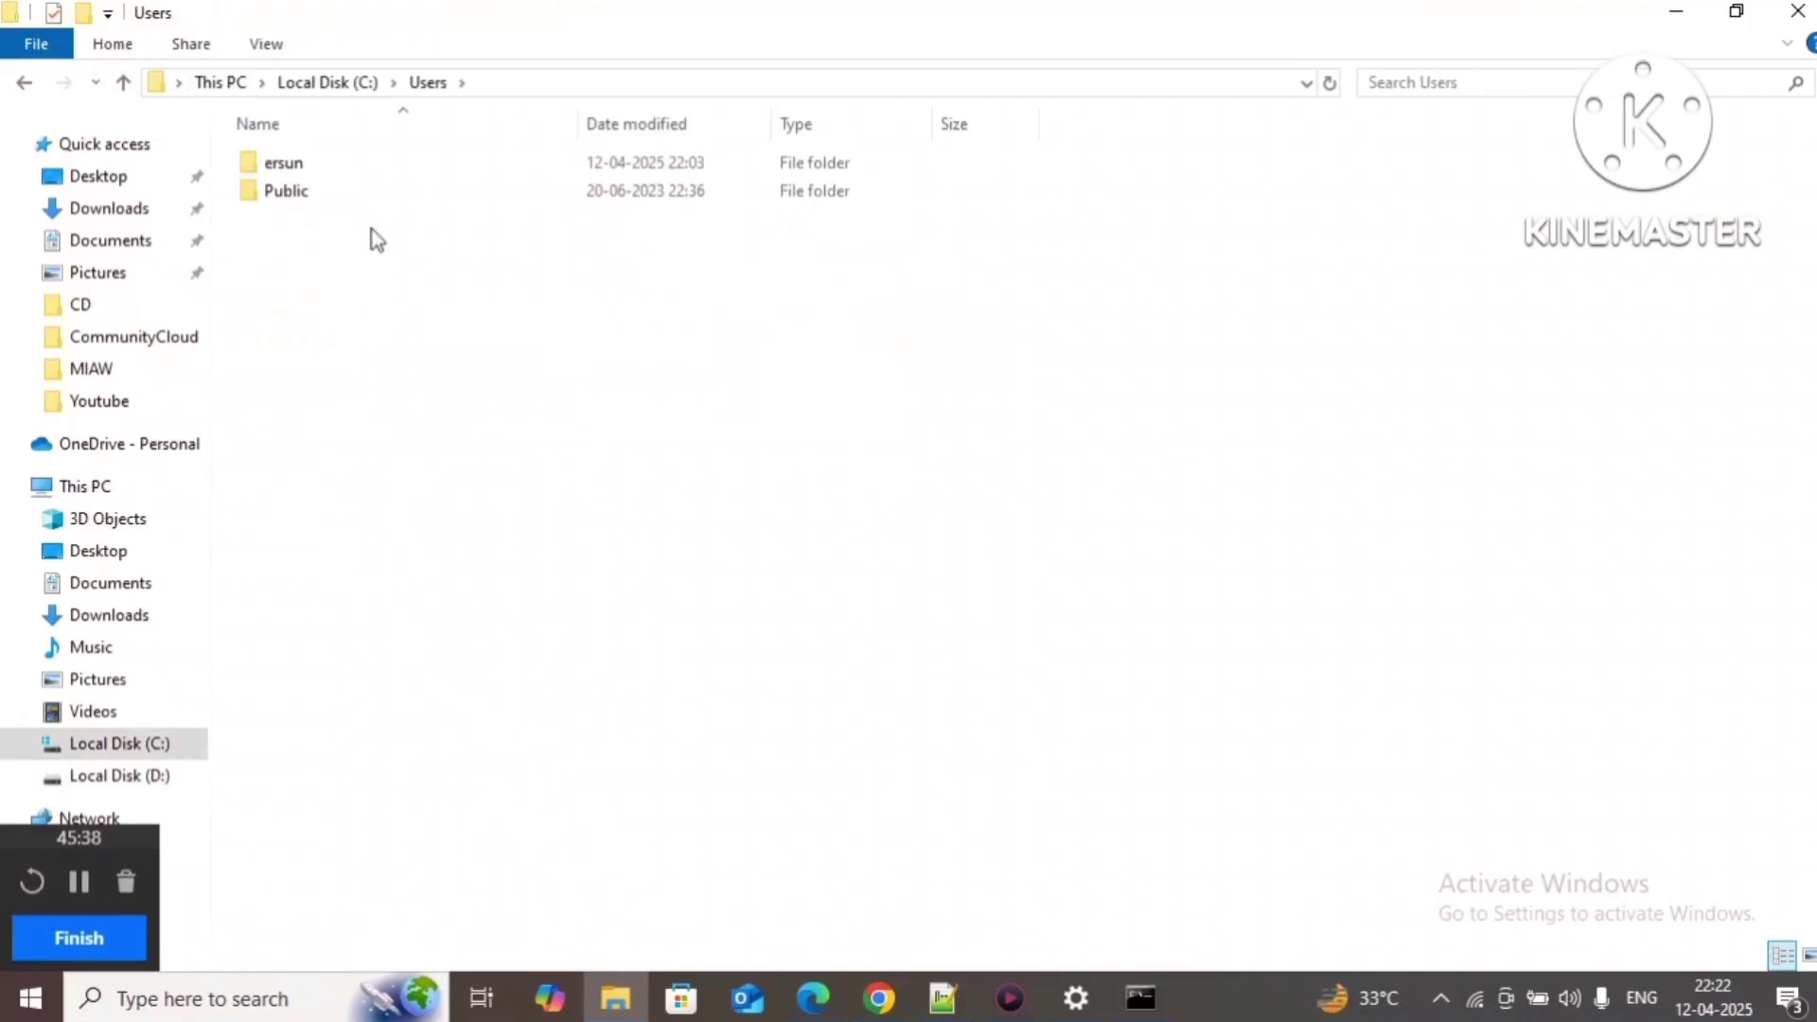
left_click(369, 163)
double_click(369, 163)
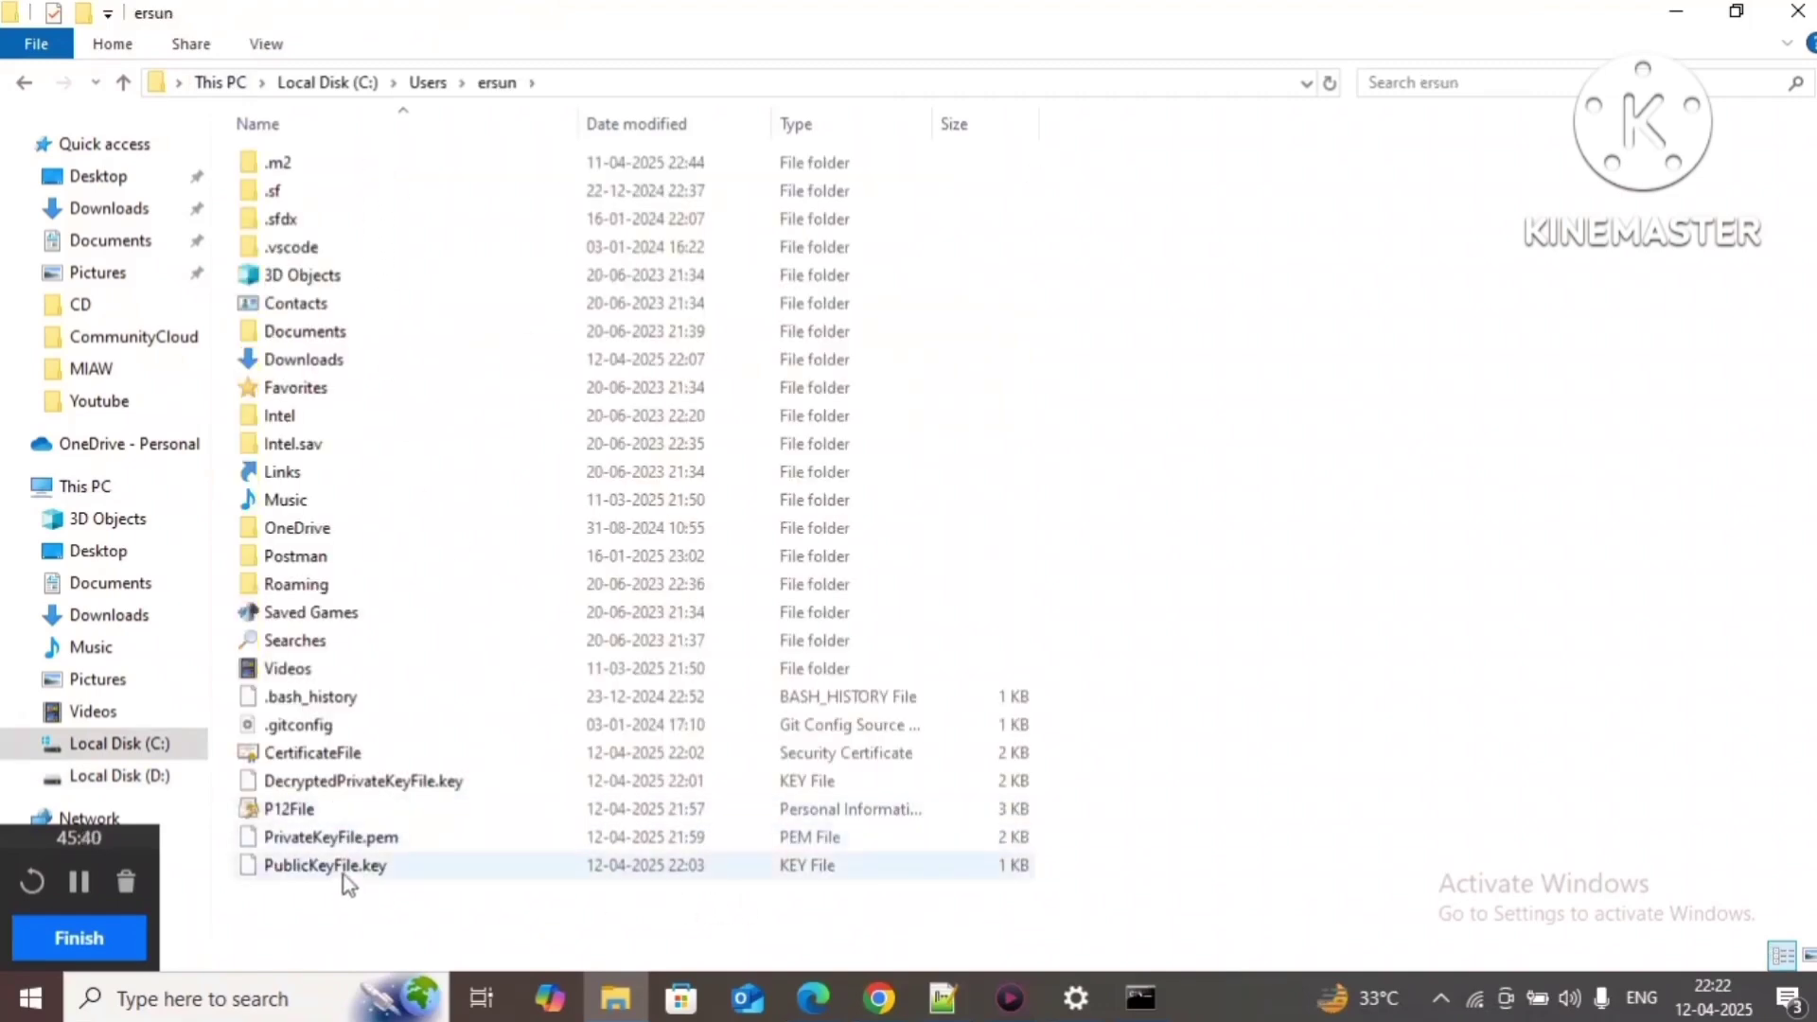
right_click(382, 790)
left_click(505, 722)
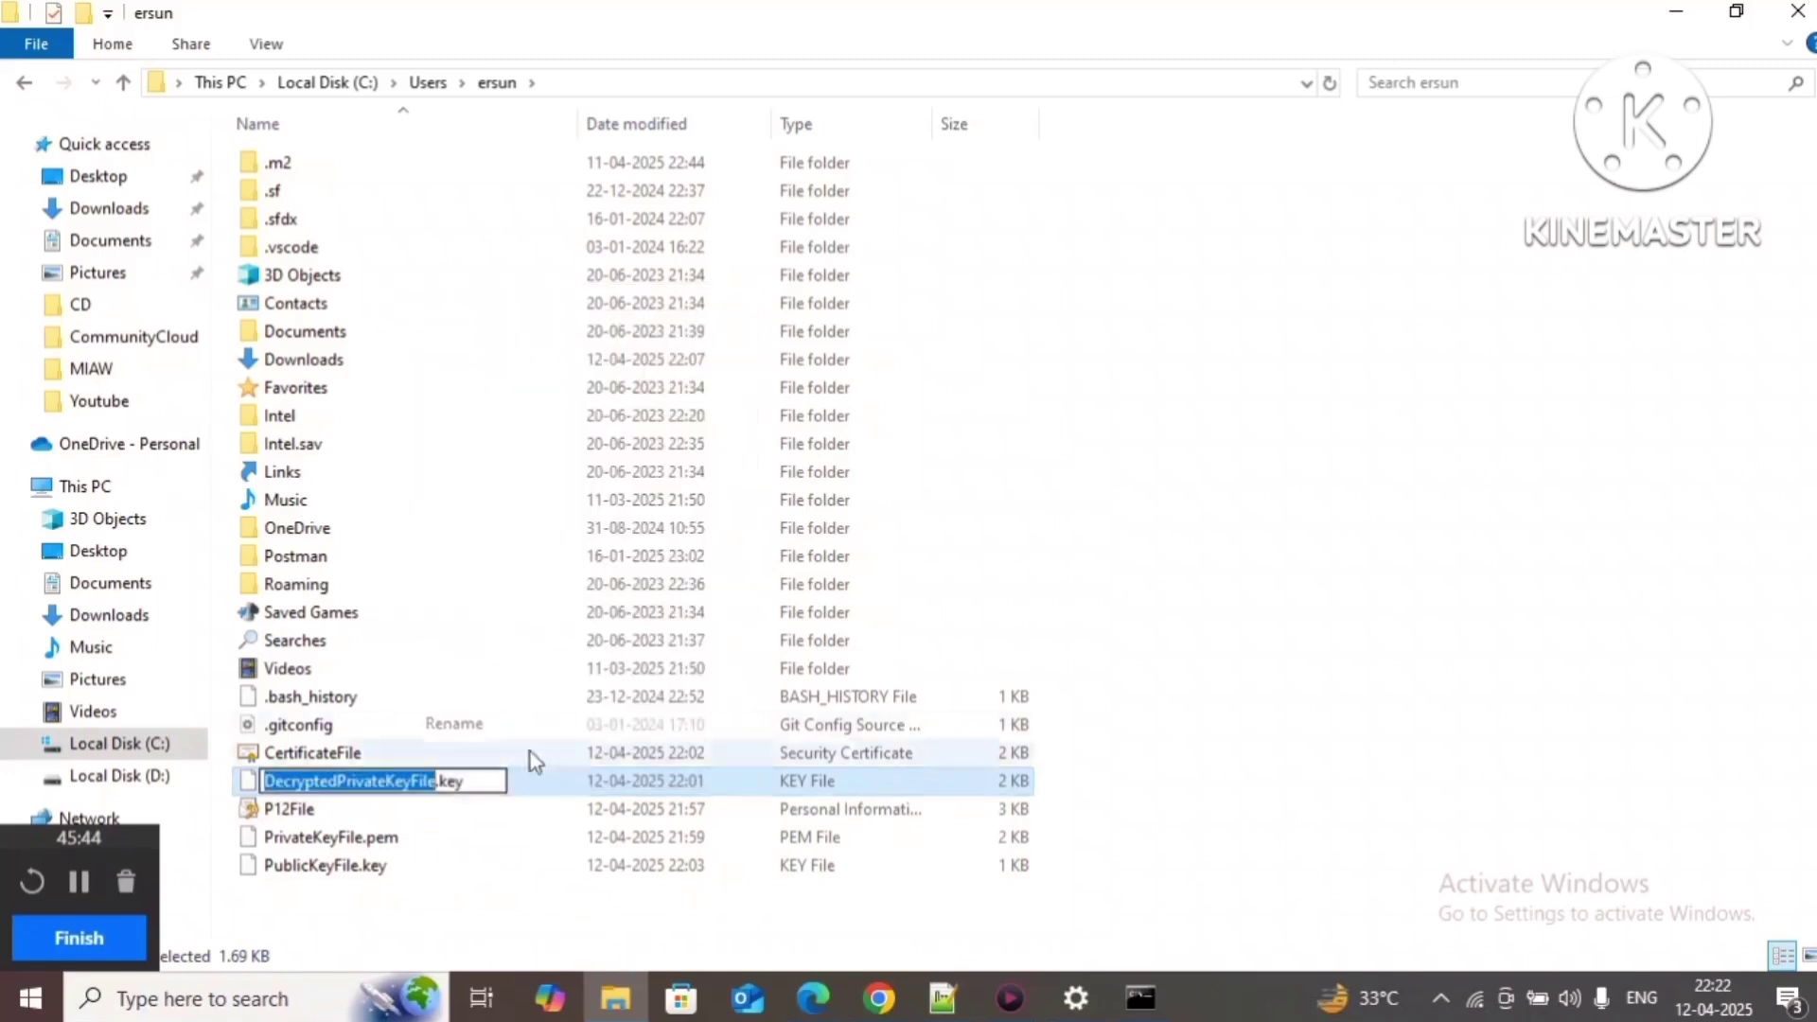
key("ctrl+a")
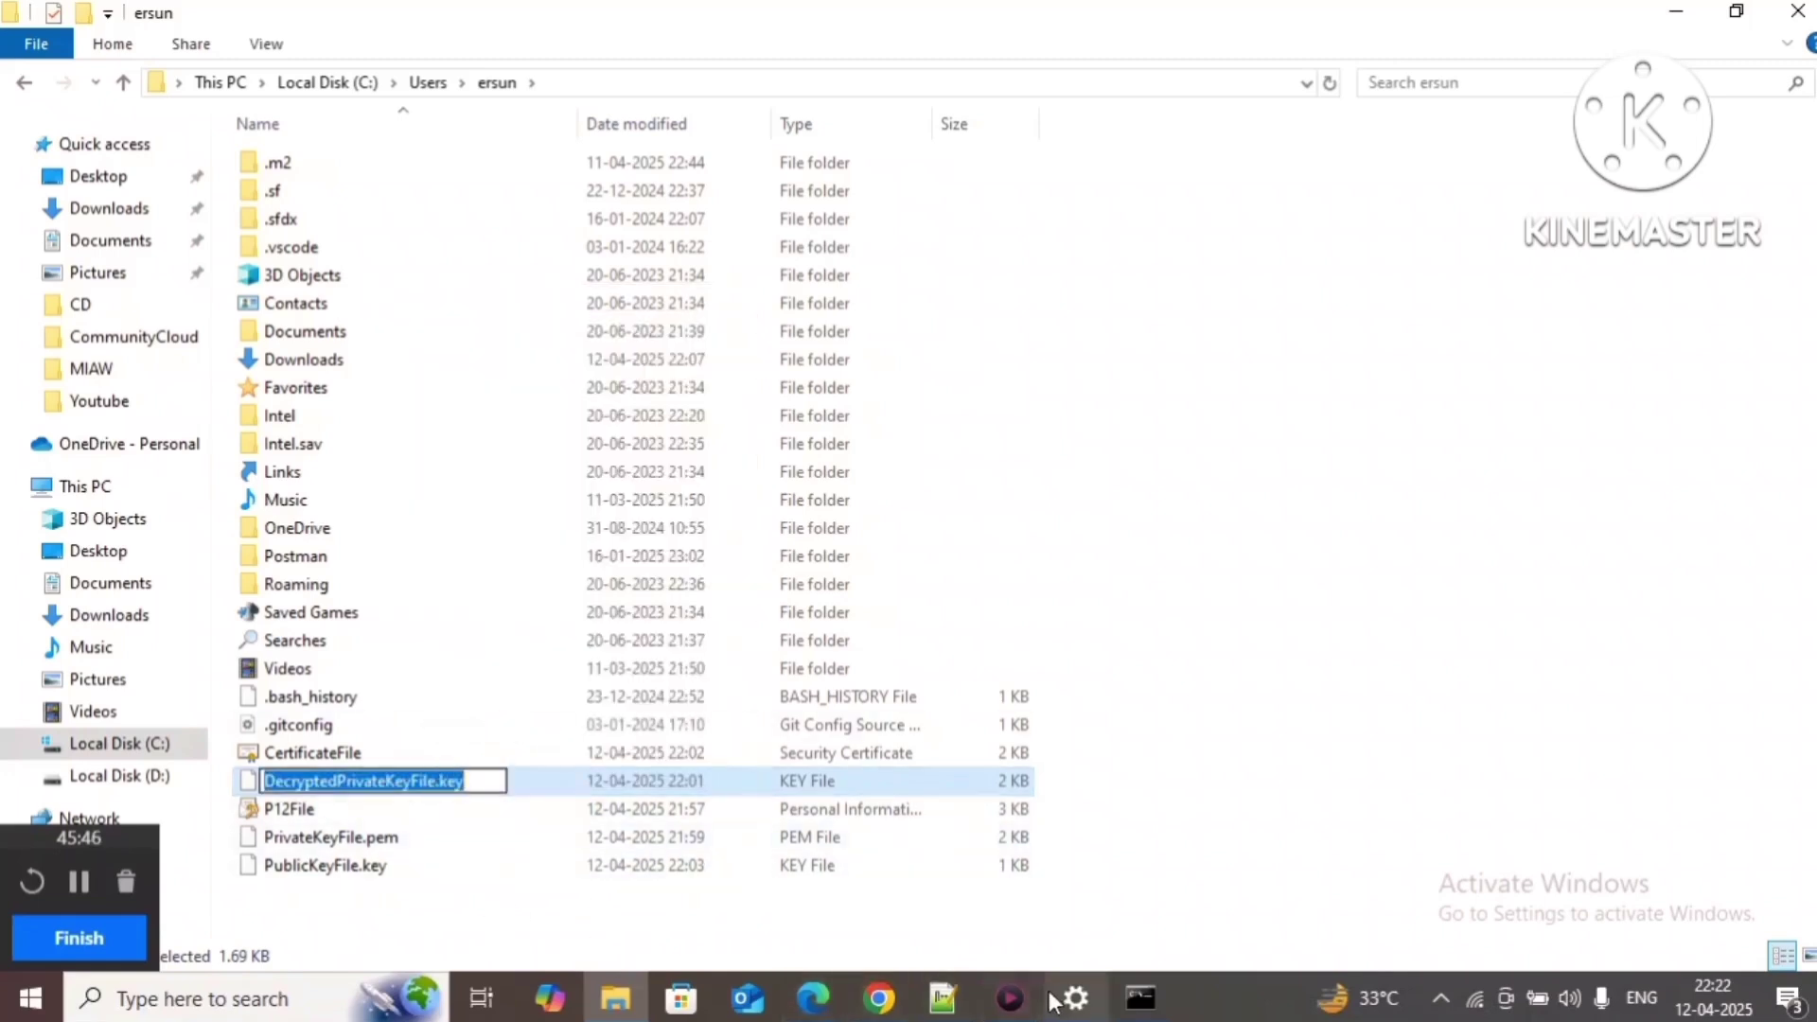
Step: Set the command's private key file to DecryptedPrivateKeyFile.key and select the full java command for Command Prompt
left_click(946, 999)
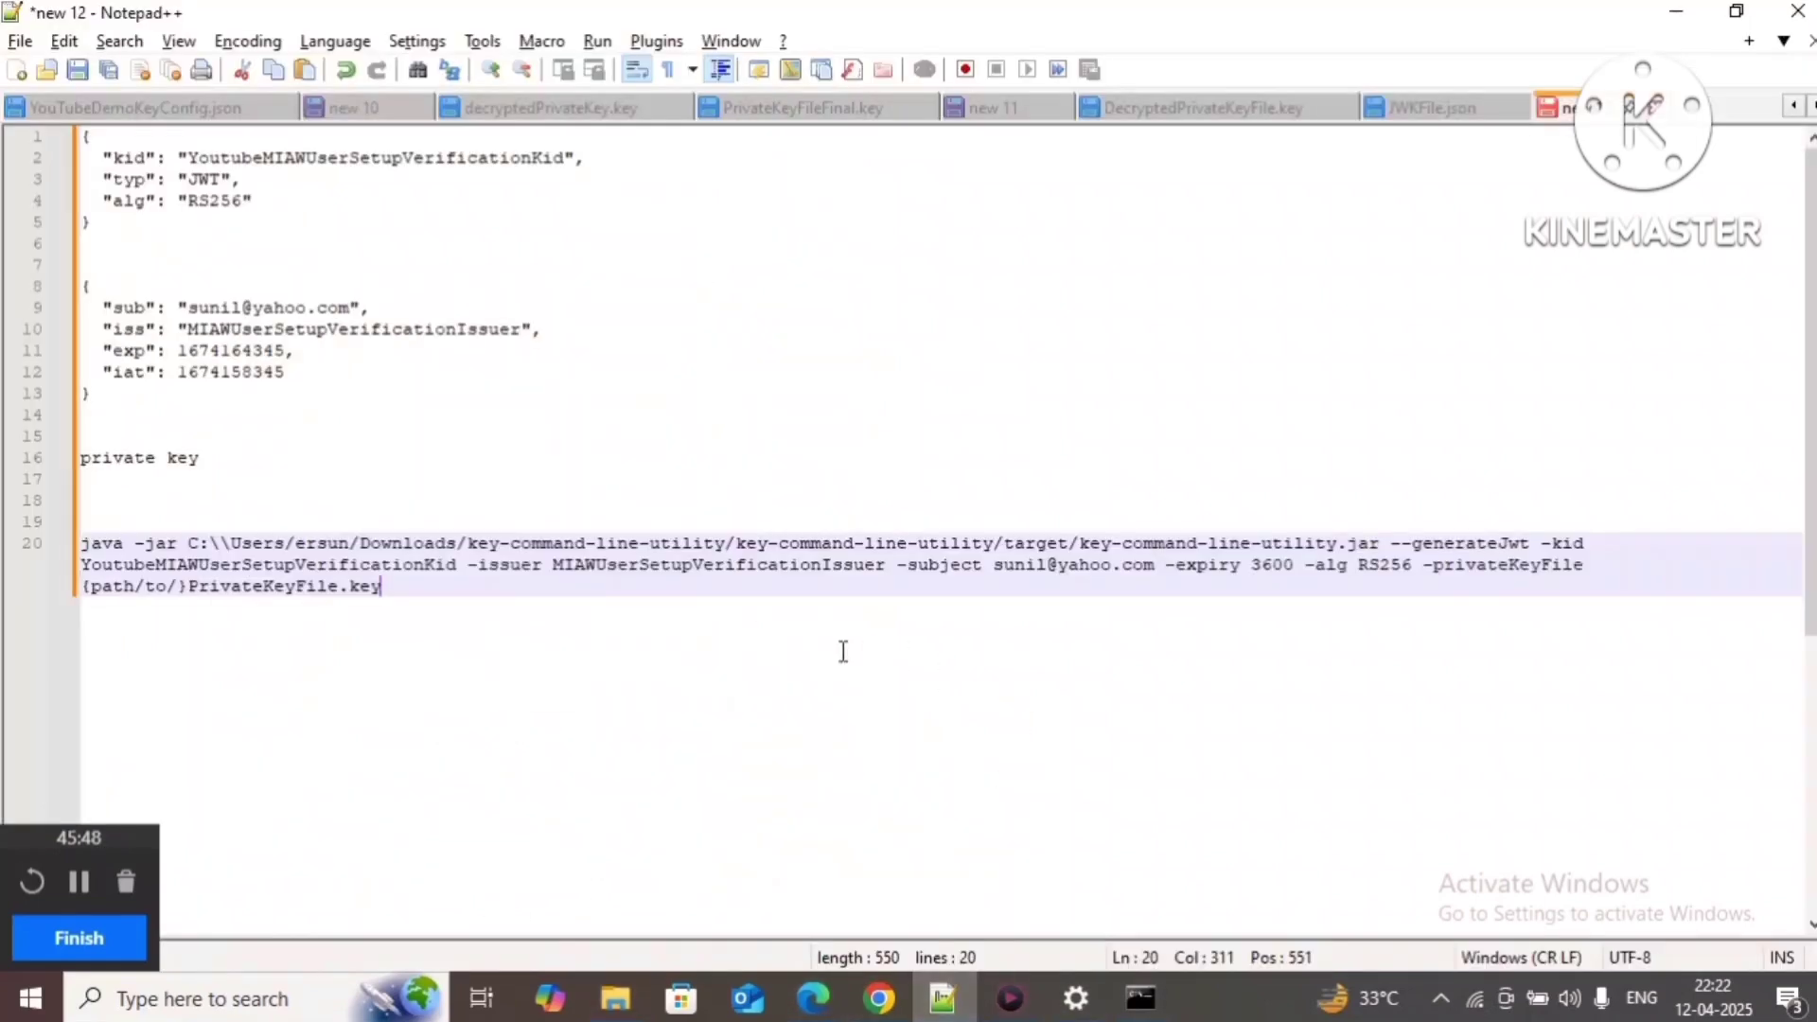
left_click(85, 586, "shift")
key("ctrl+v")
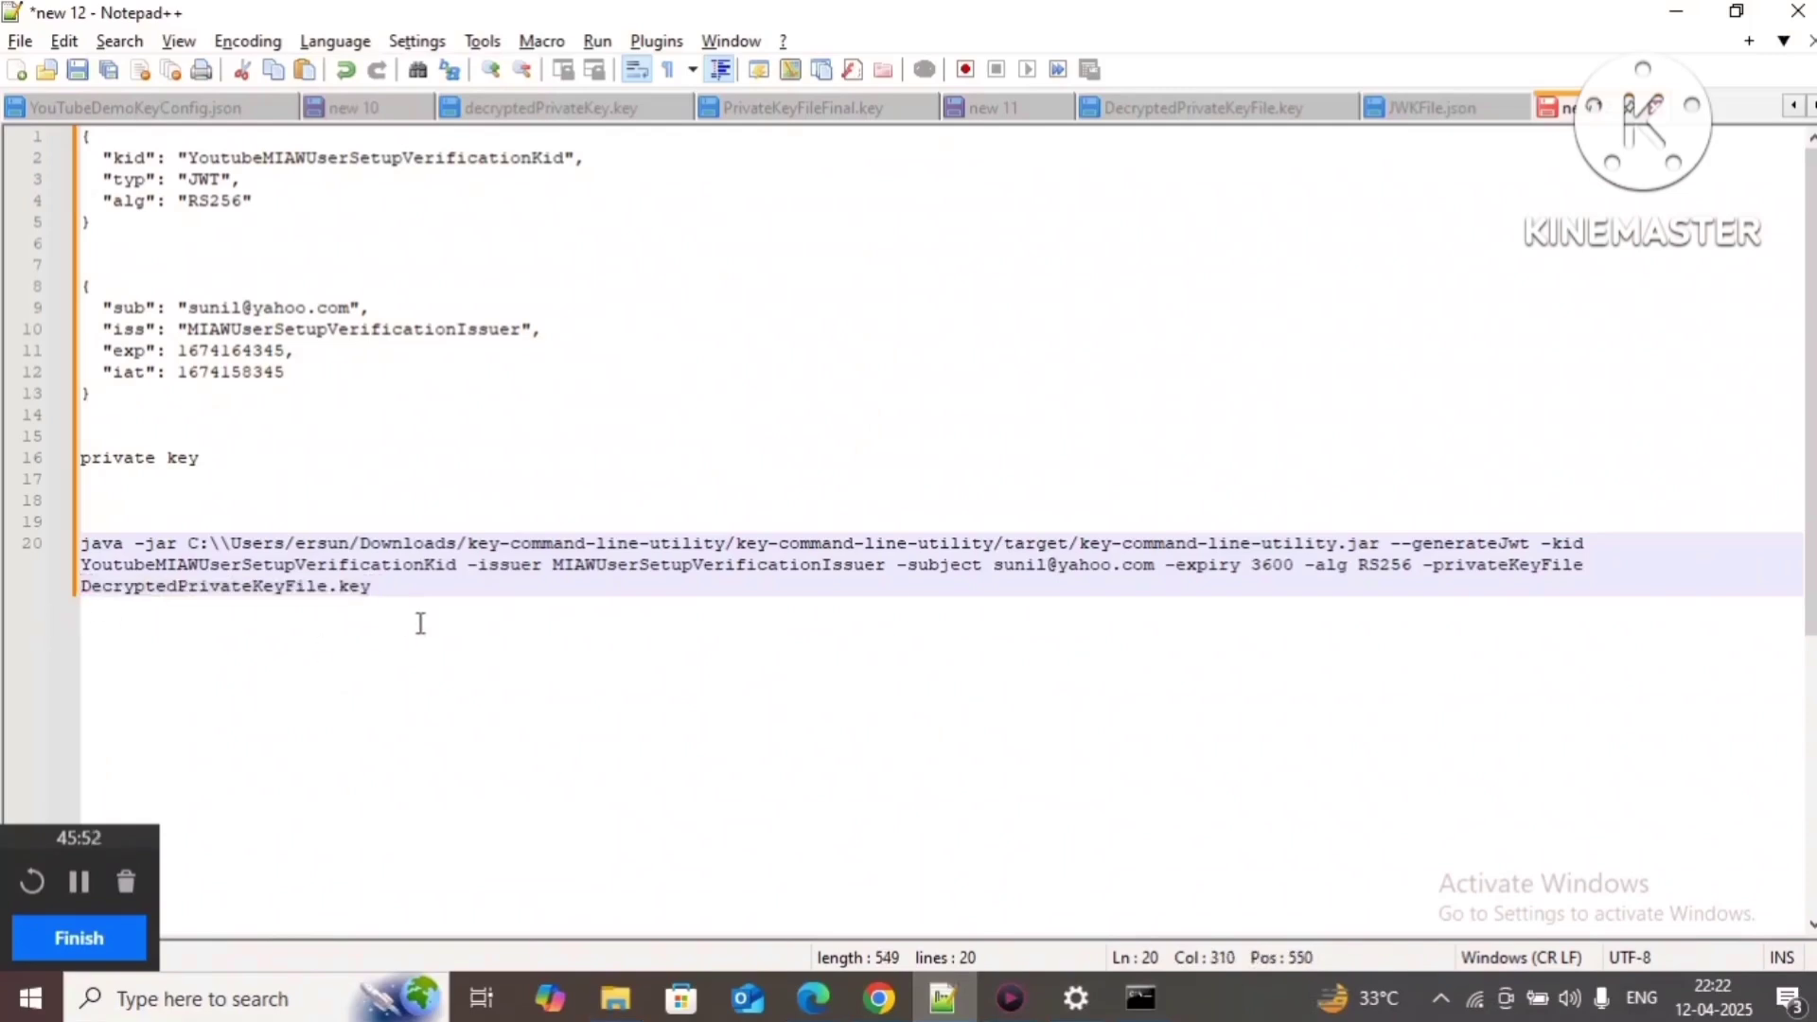
left_click_drag(410, 588, 61, 544)
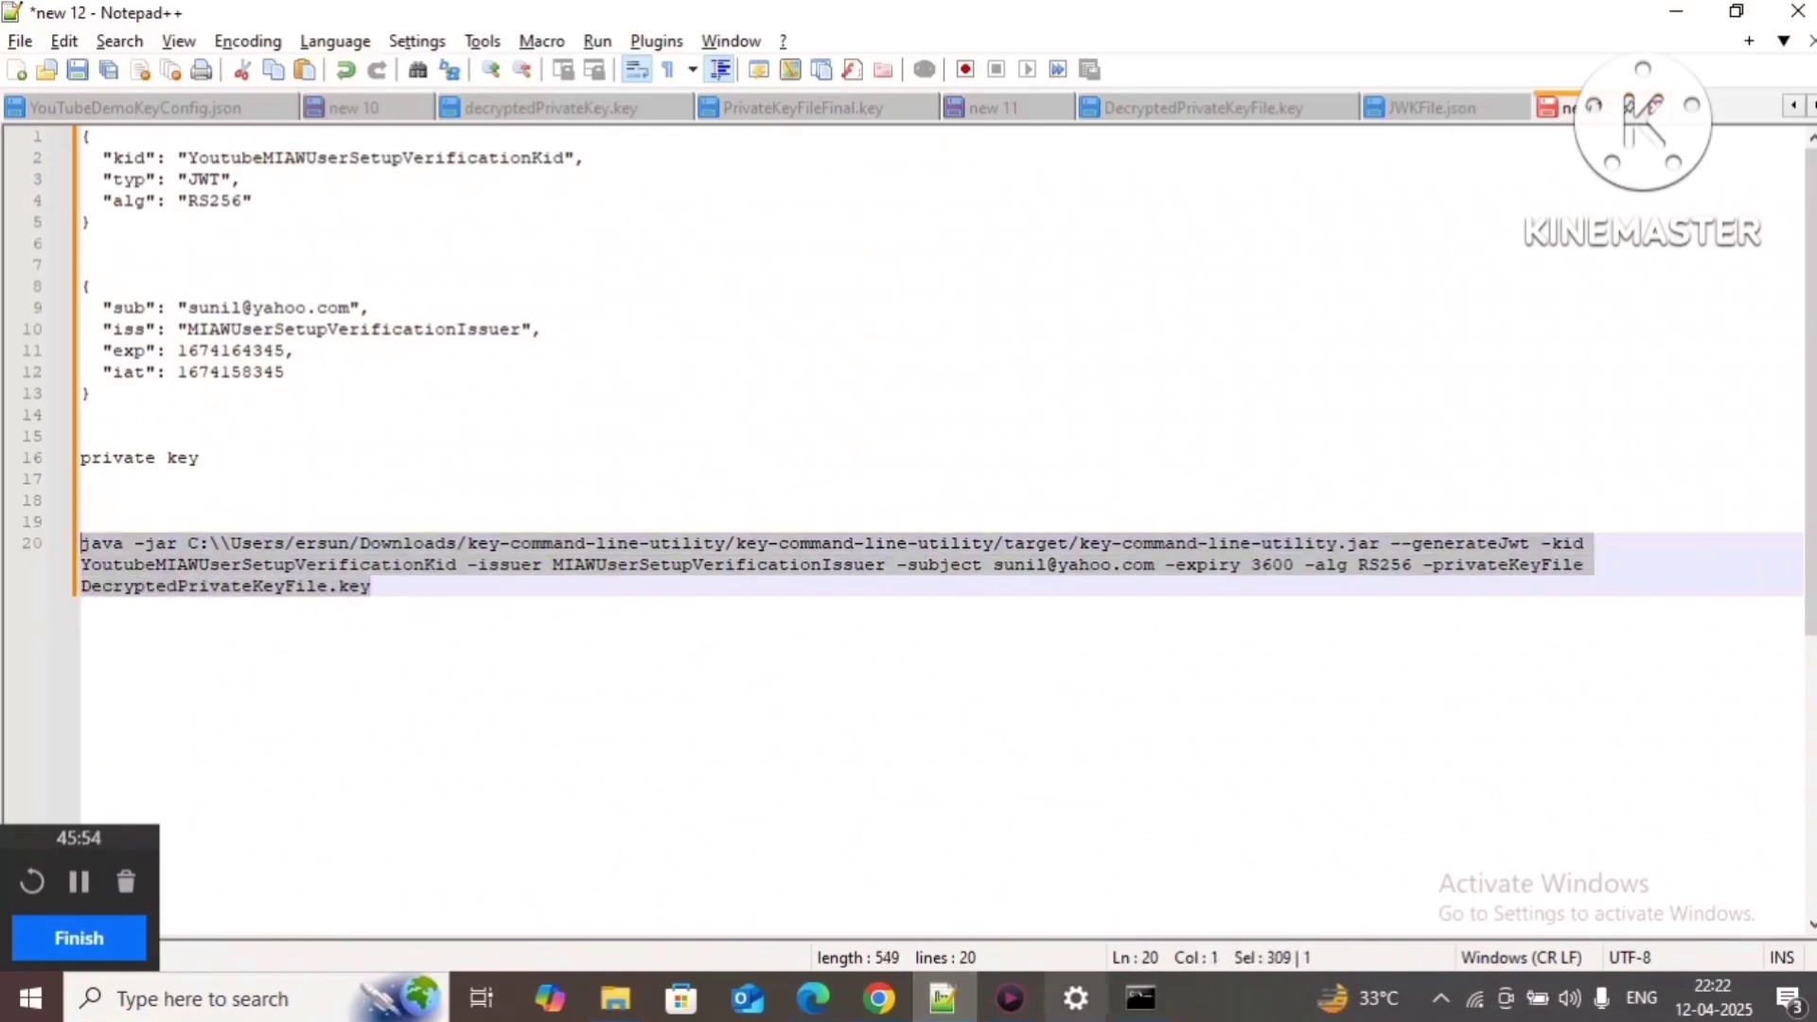
left_click(1141, 999)
Step: Paste and run the java generateJwt command, then select the printed JWT token
key("ctrl+v")
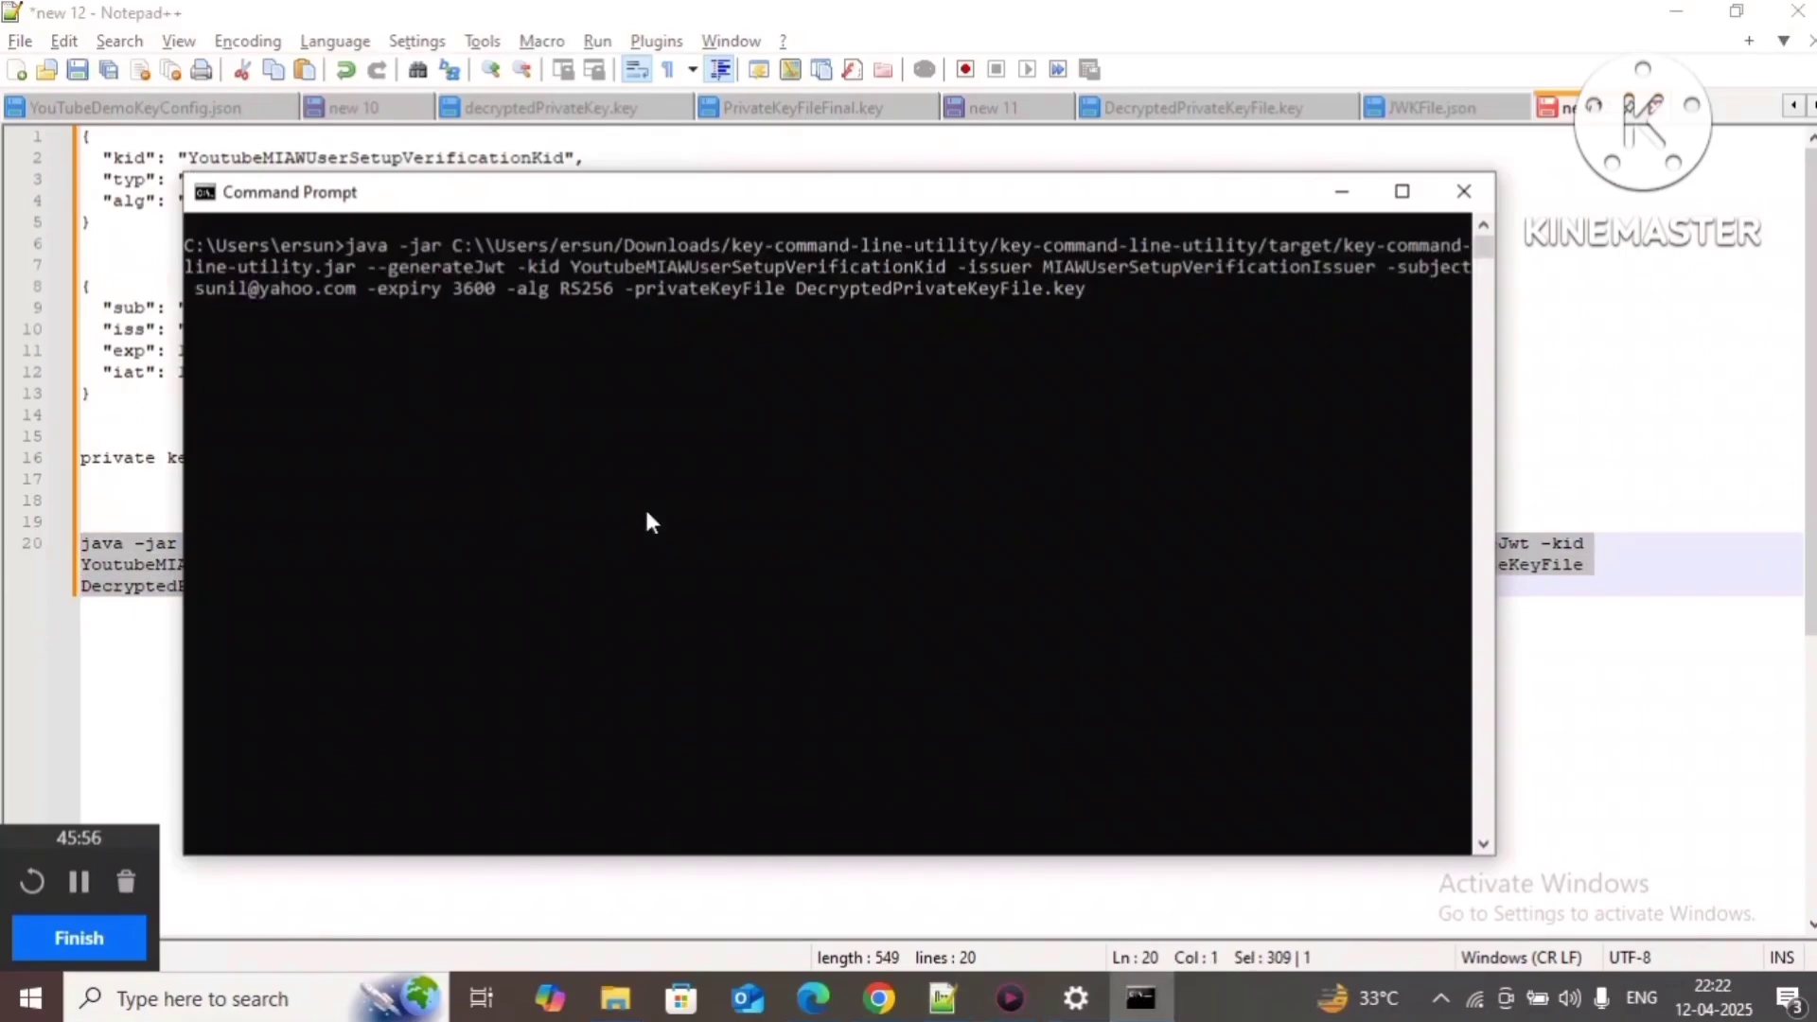
key("Return")
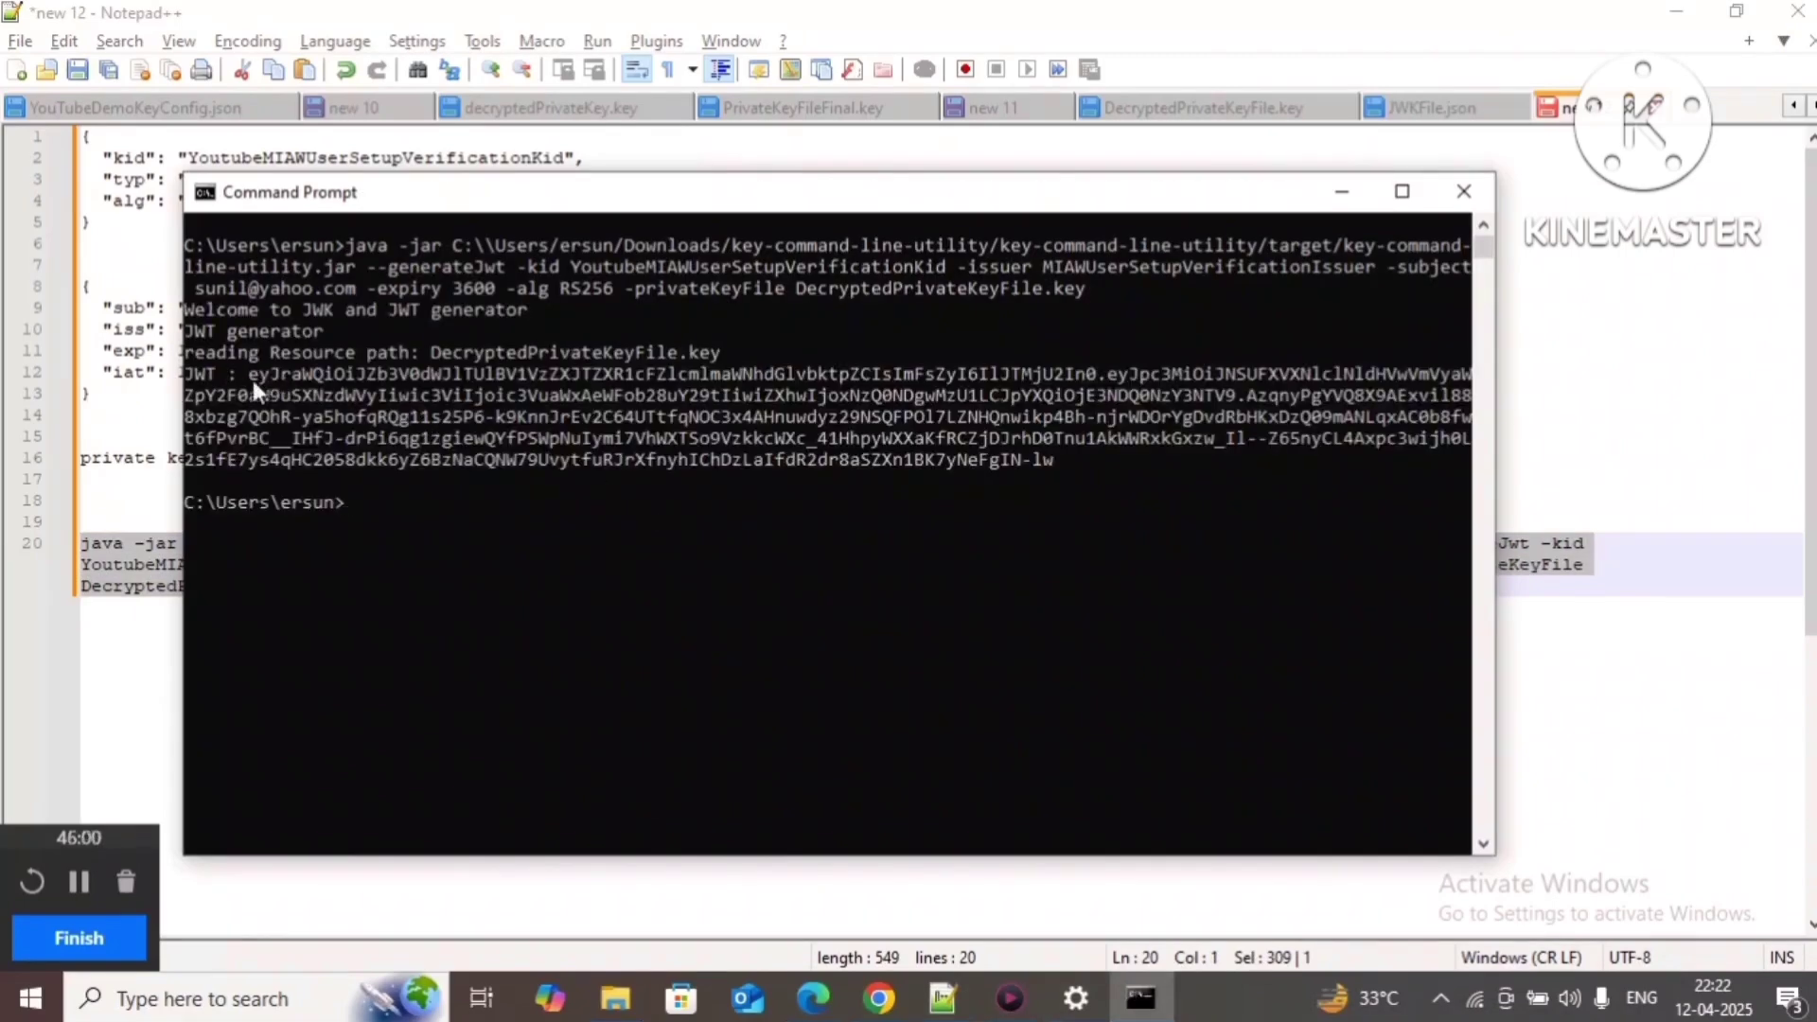
left_click_drag(248, 371, 1031, 460)
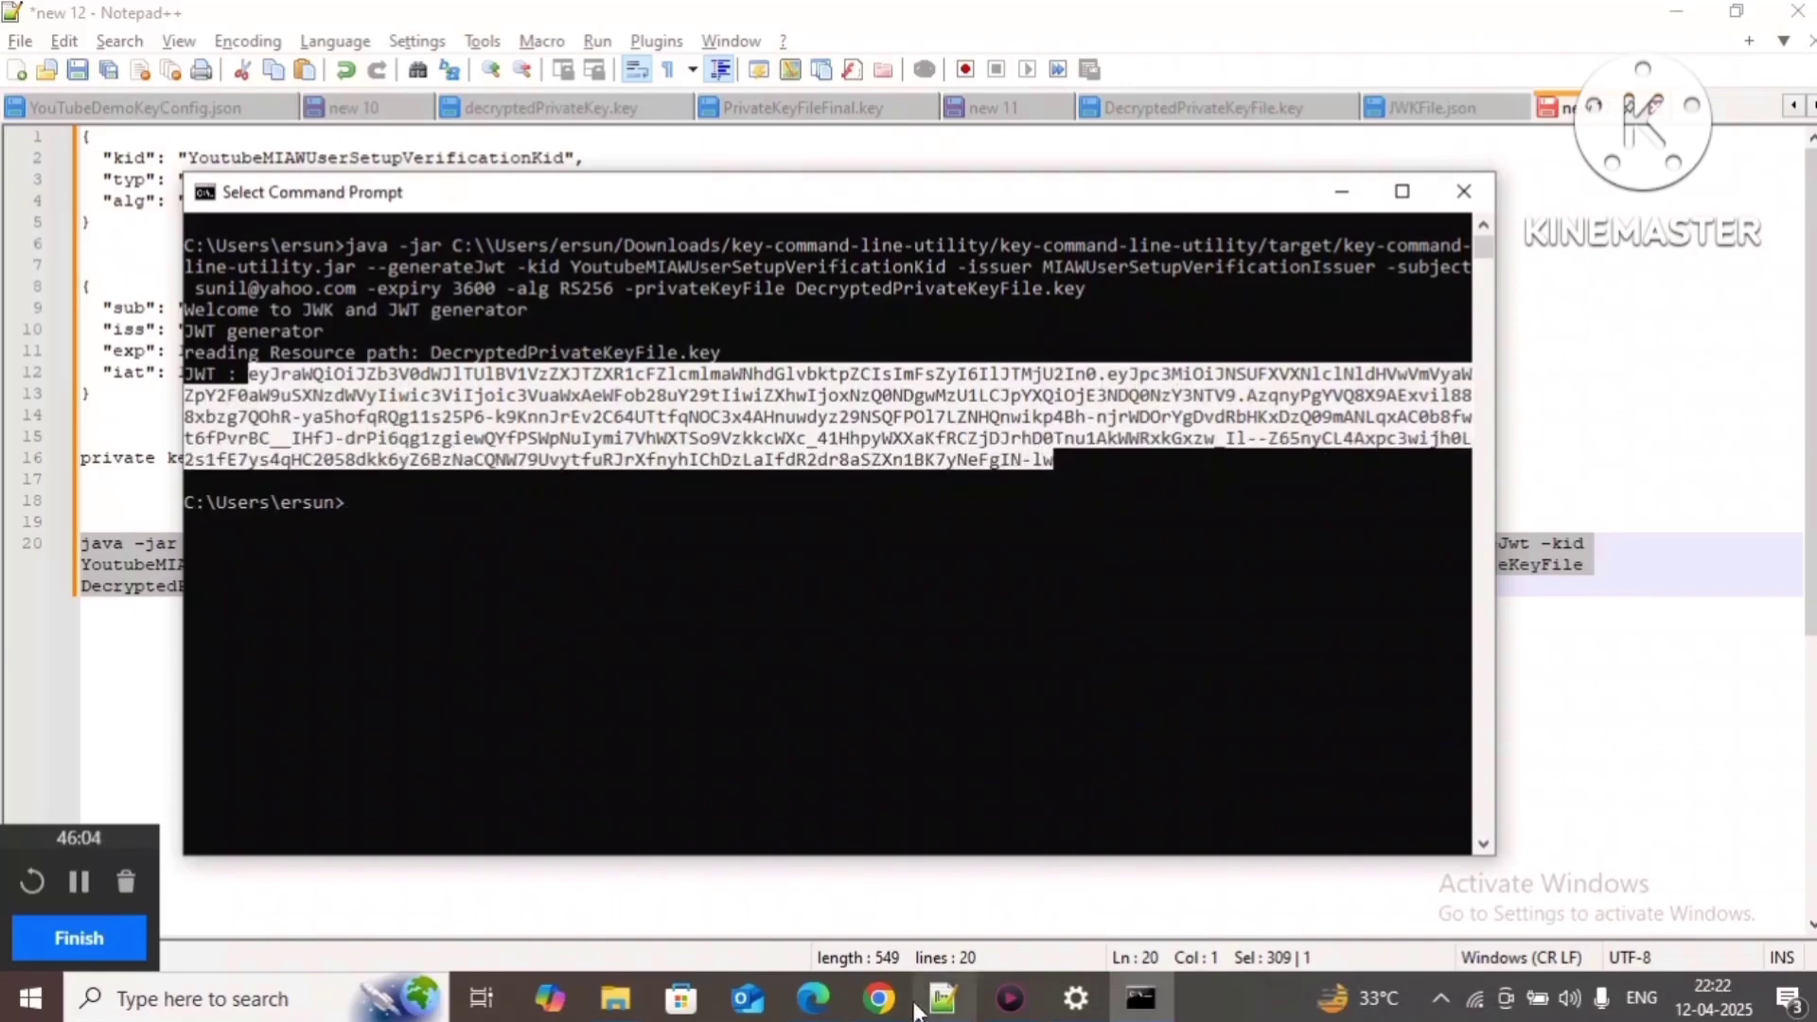
Step: Select the two identity-token event-listener code blocks in the MIAW User Setup doc for copying
left_click(879, 997)
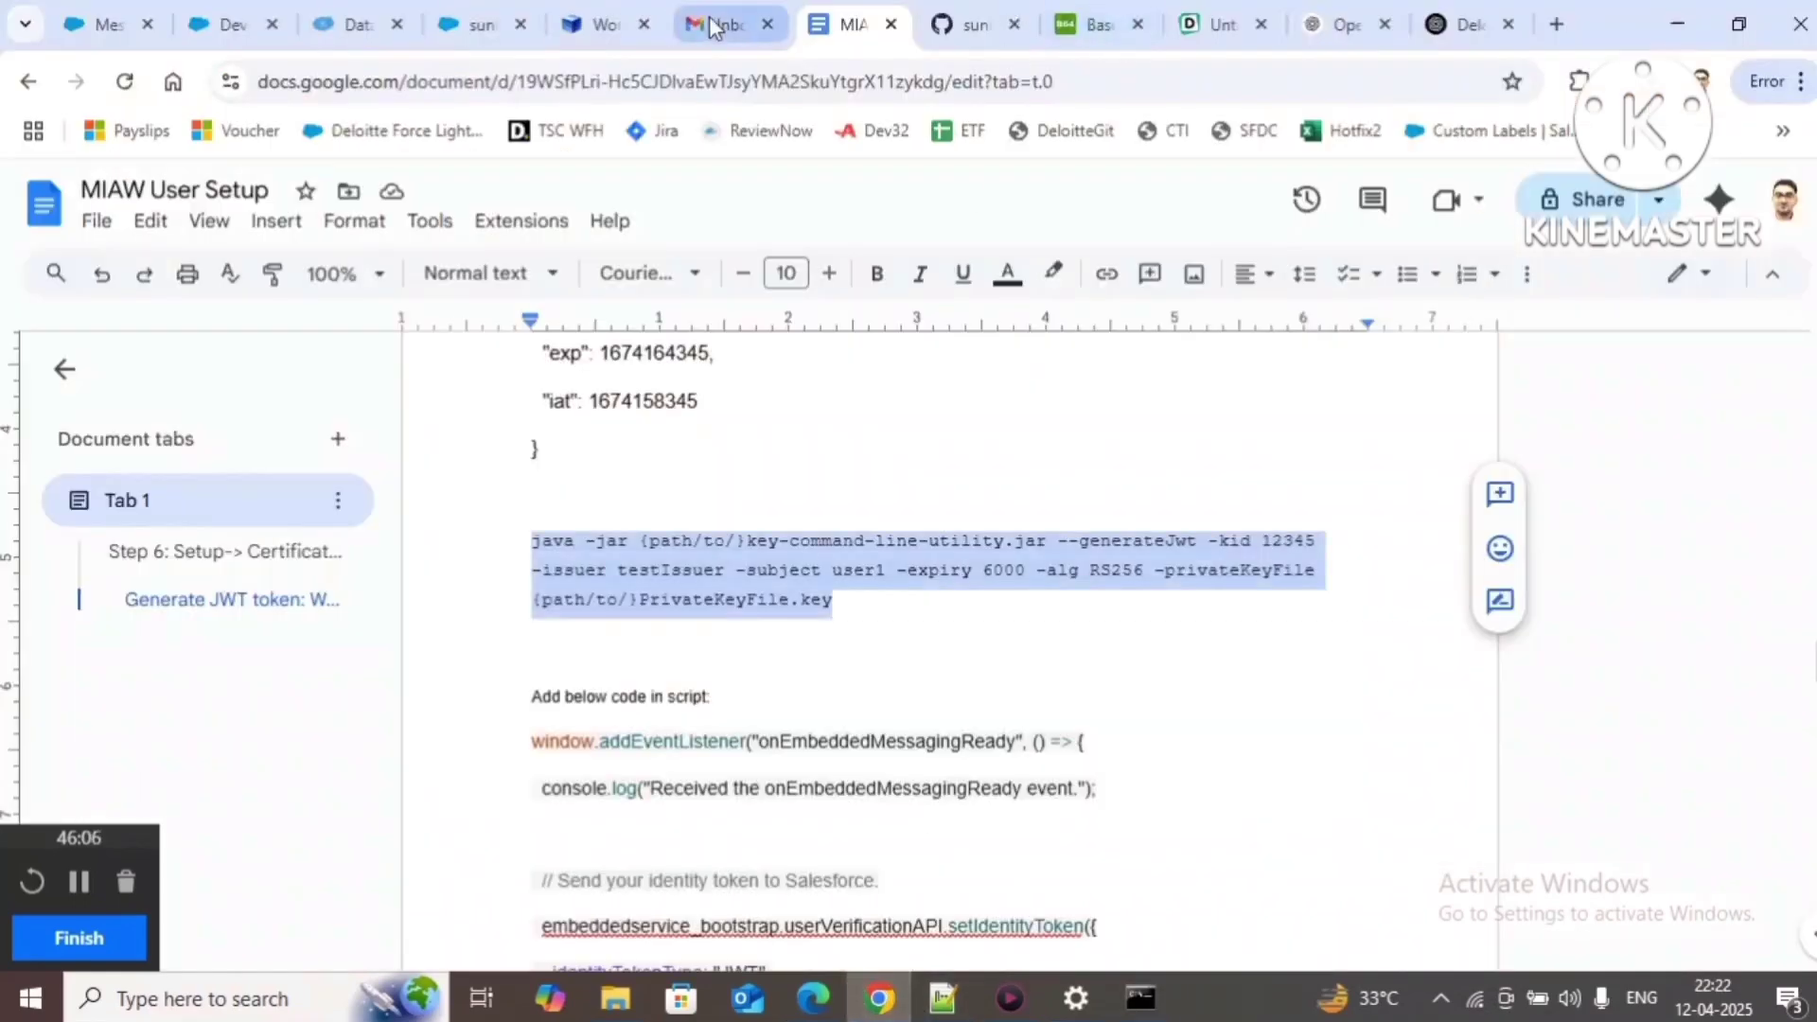
scroll(858, 639, "down", 3)
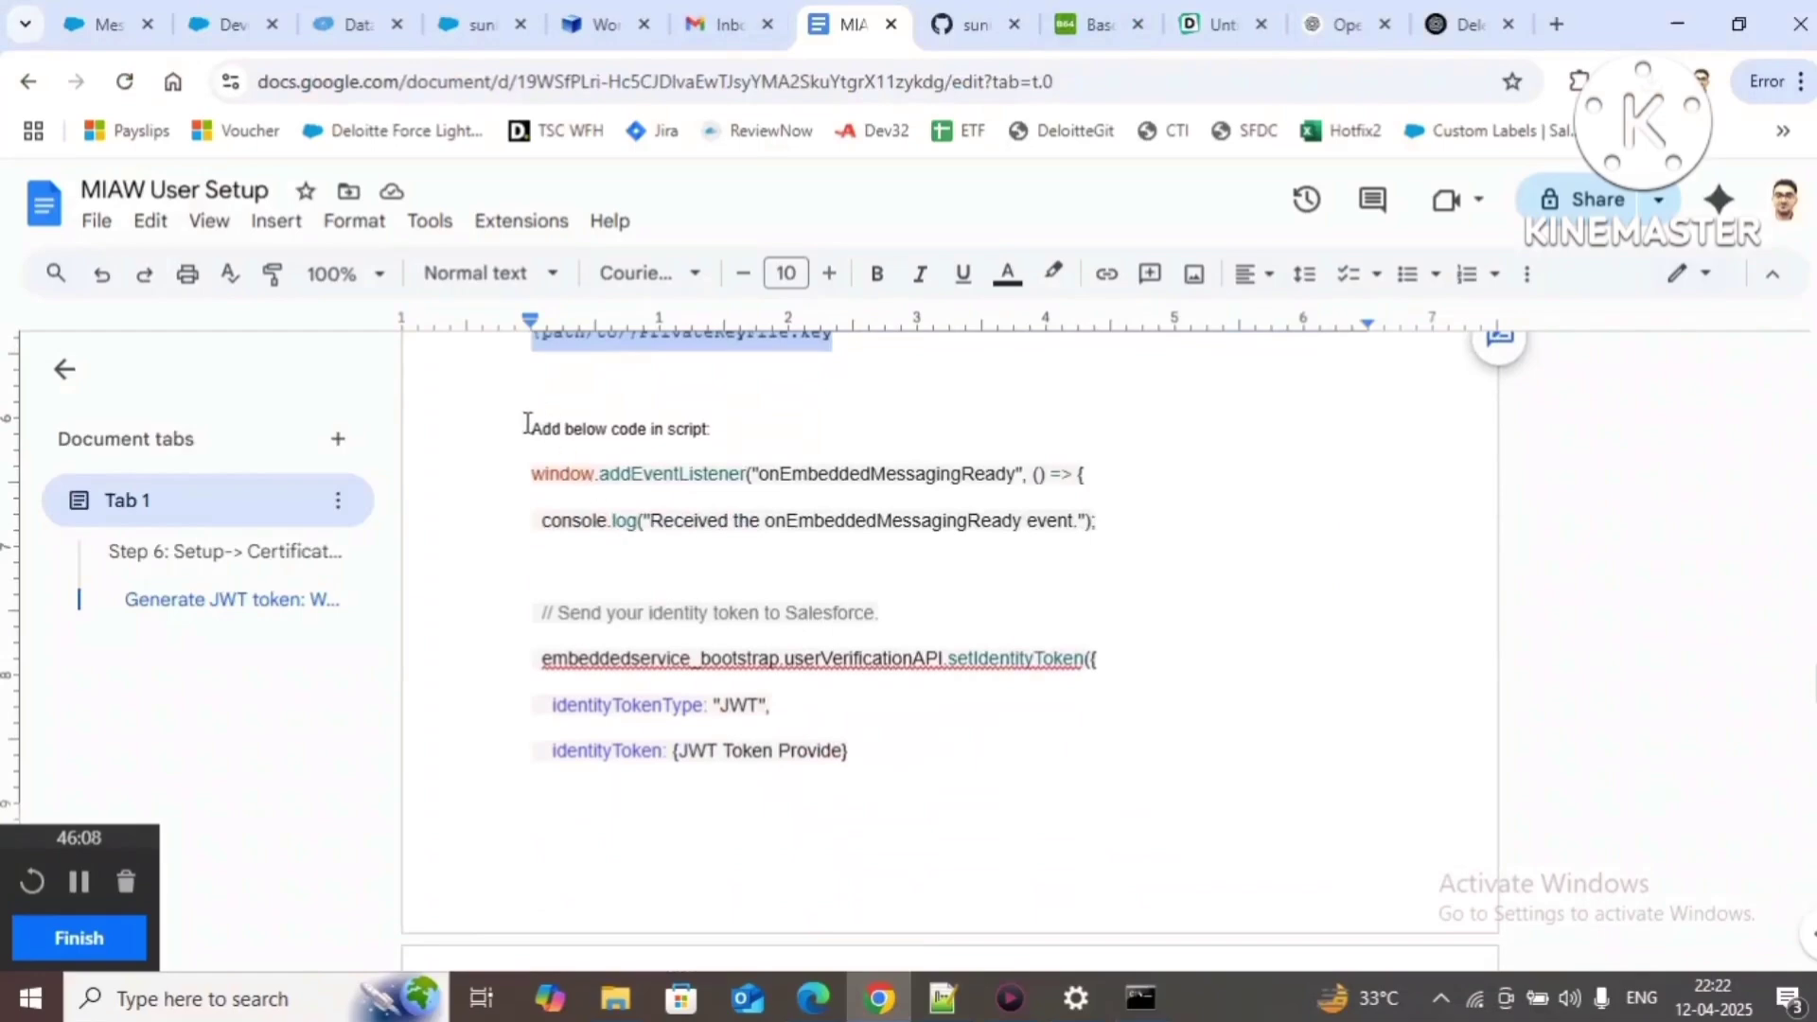
left_click_drag(529, 423, 773, 446)
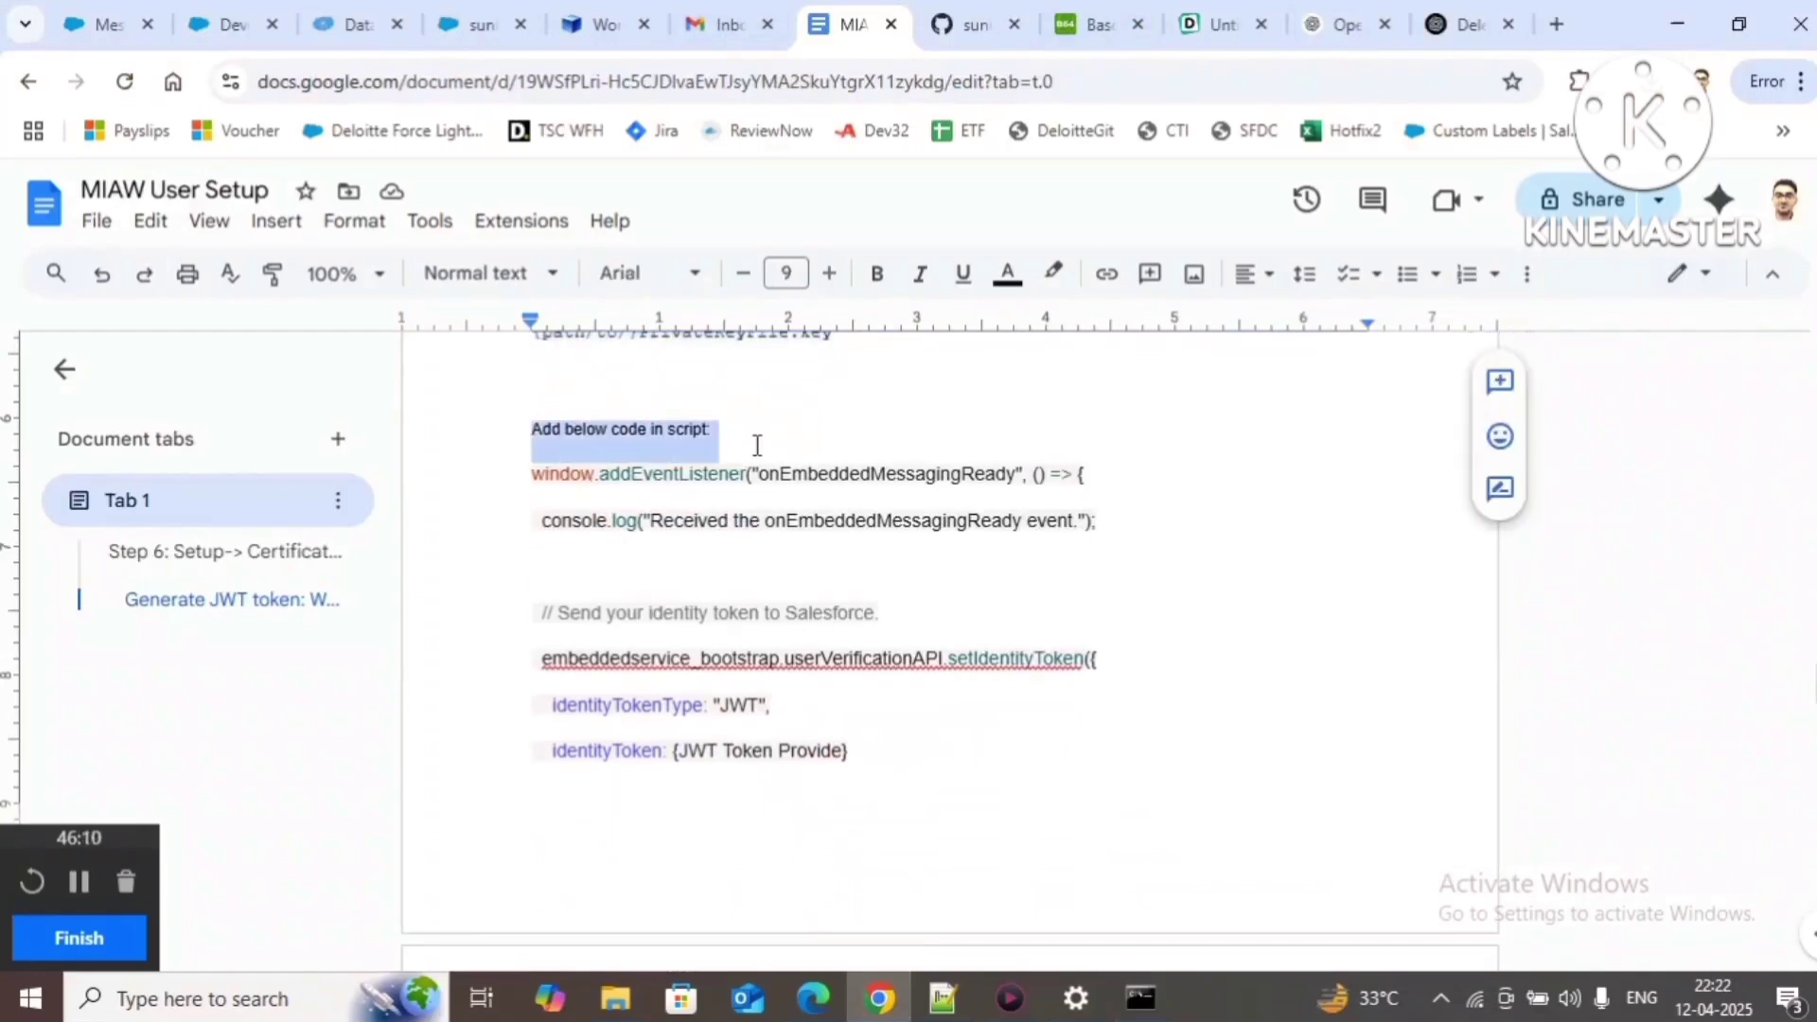
left_click(765, 434)
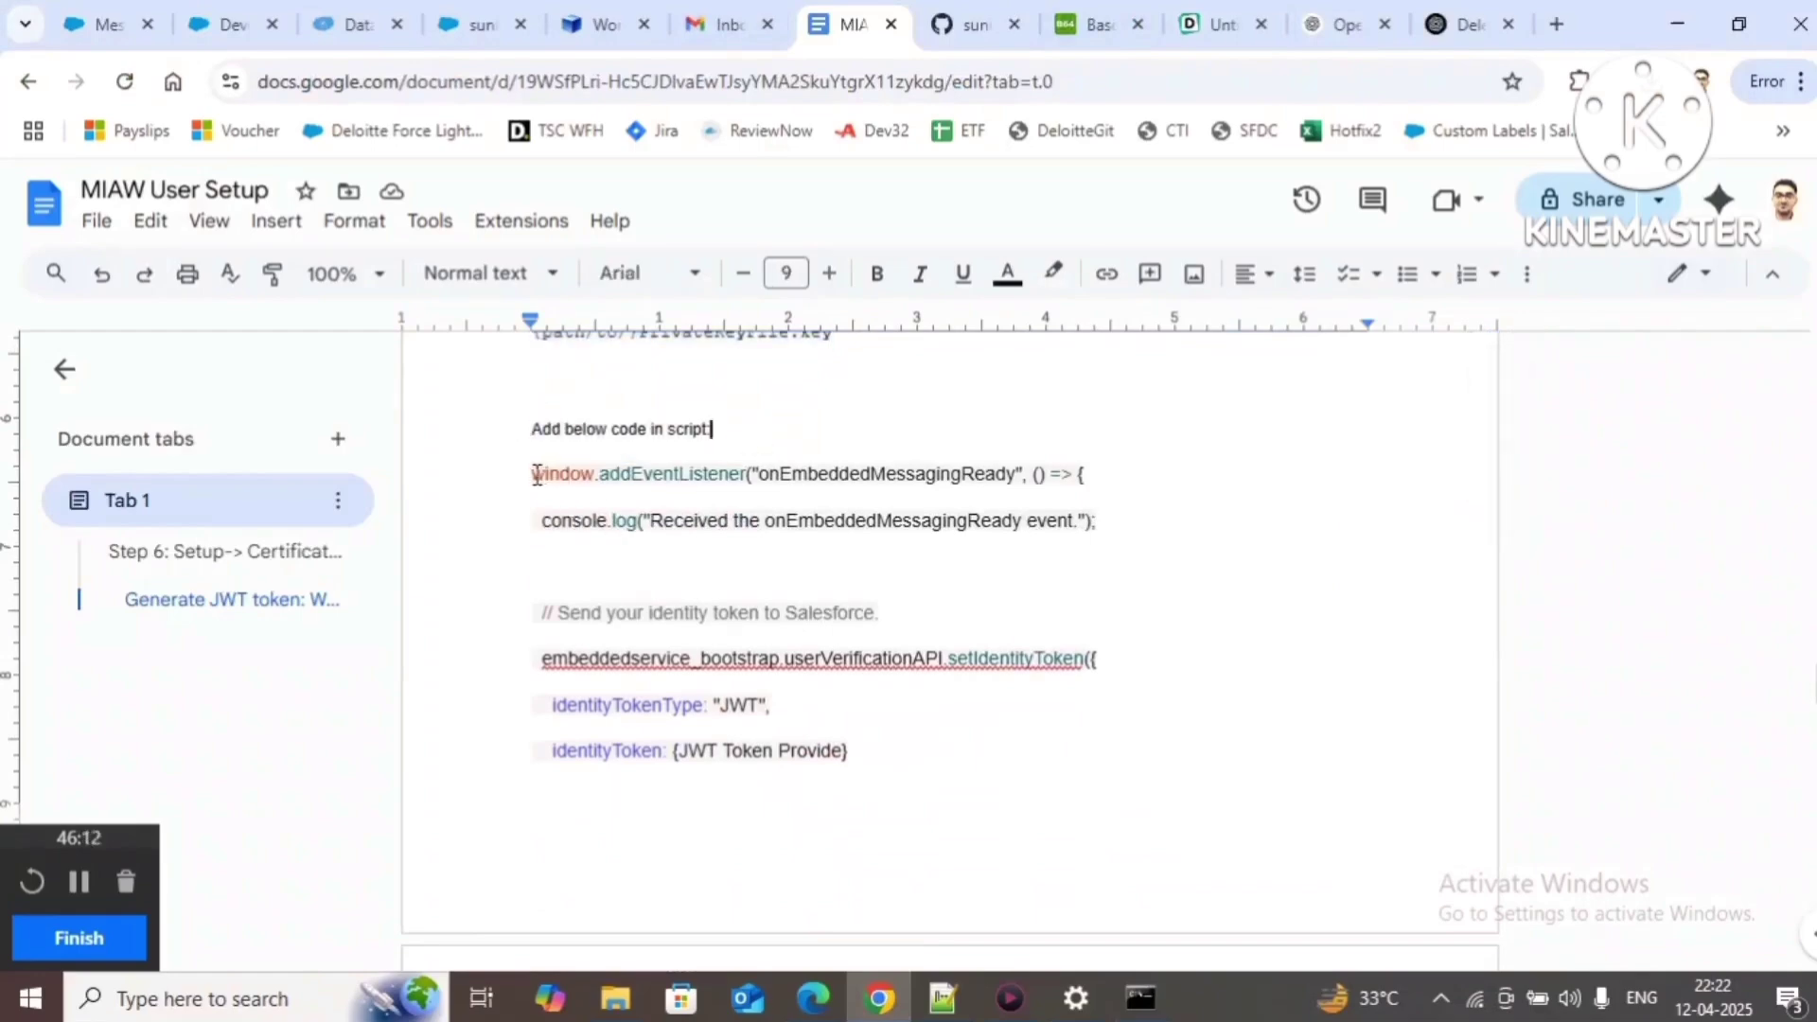
left_click(537, 475)
scroll(609, 710, "down", 7)
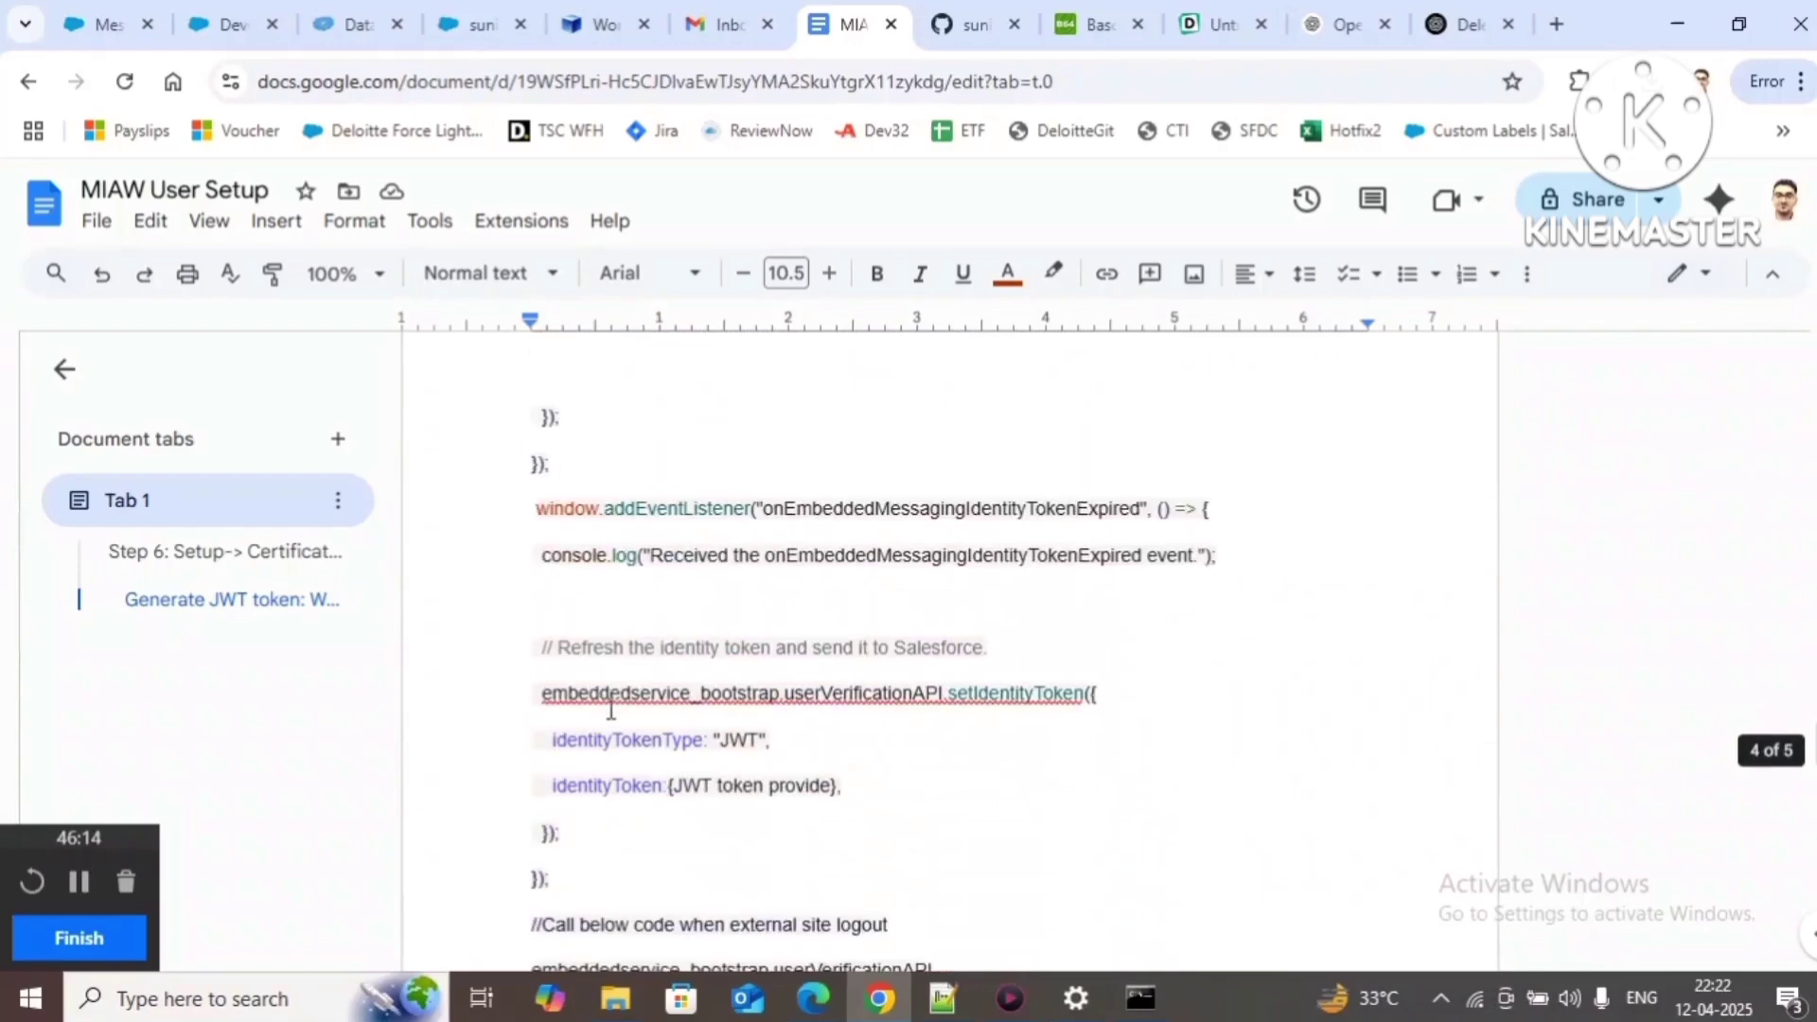
scroll(611, 710, "down", 2)
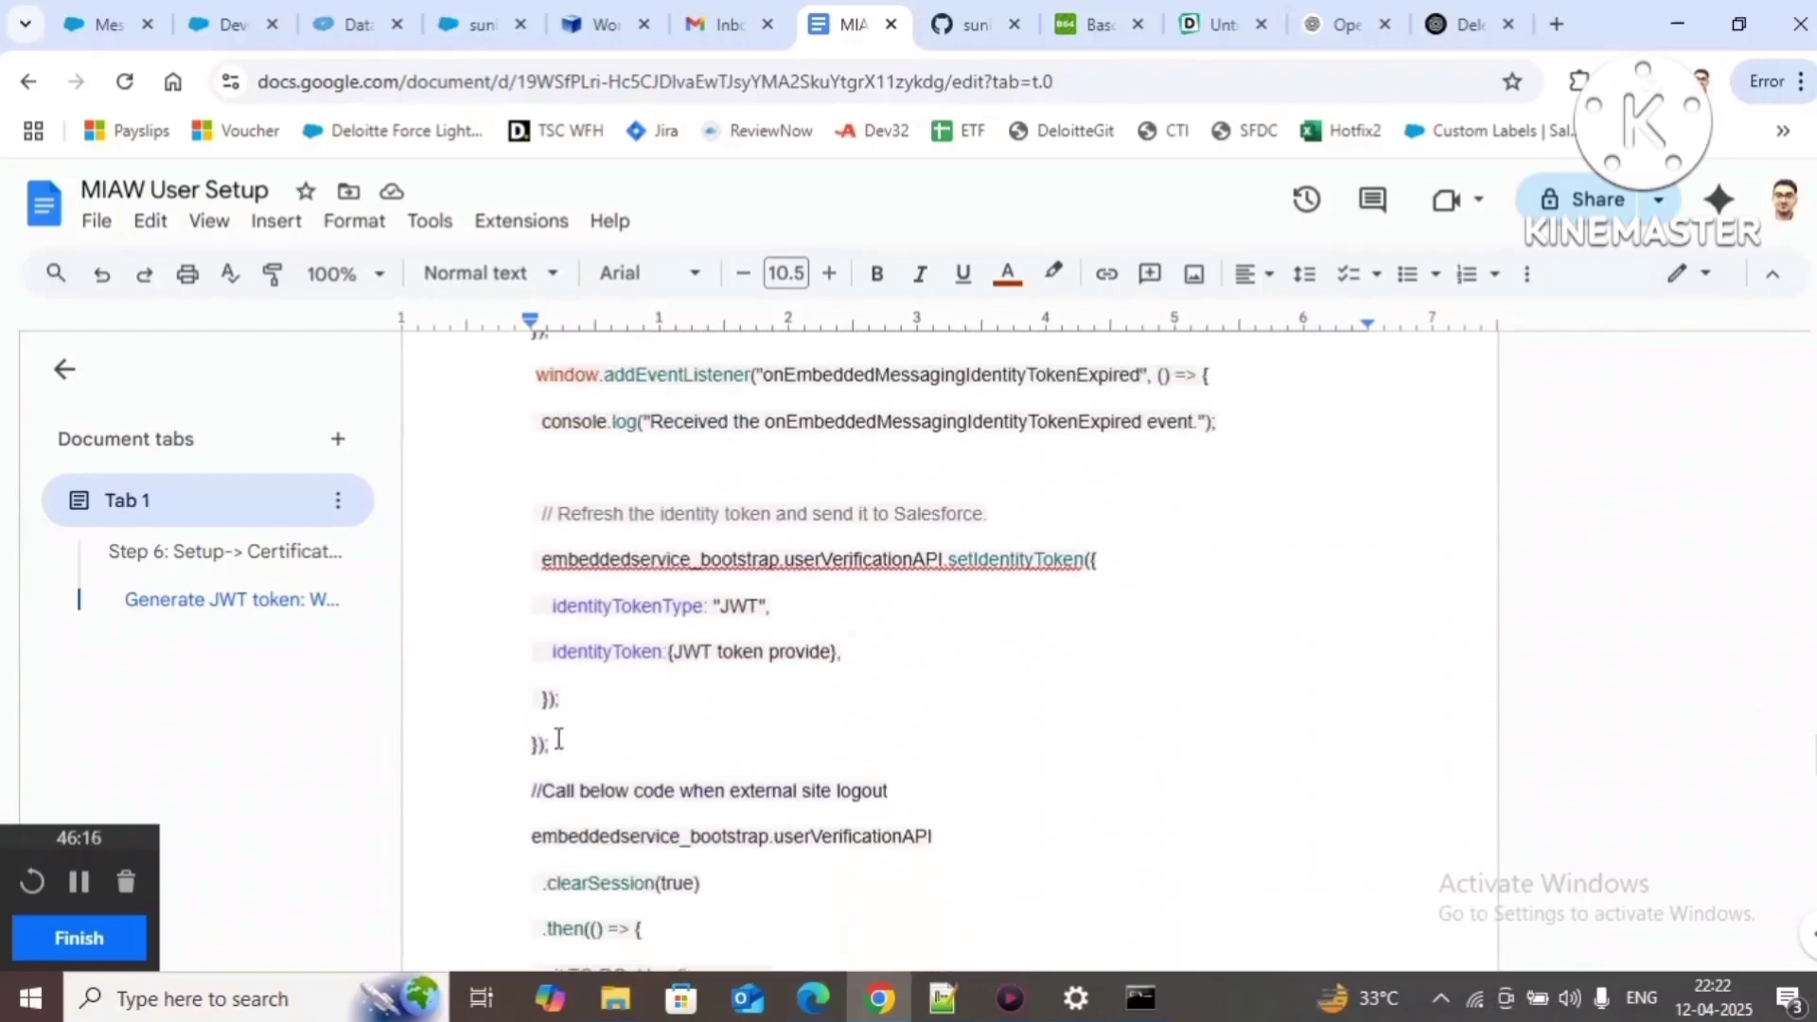
left_click(554, 743, "shift")
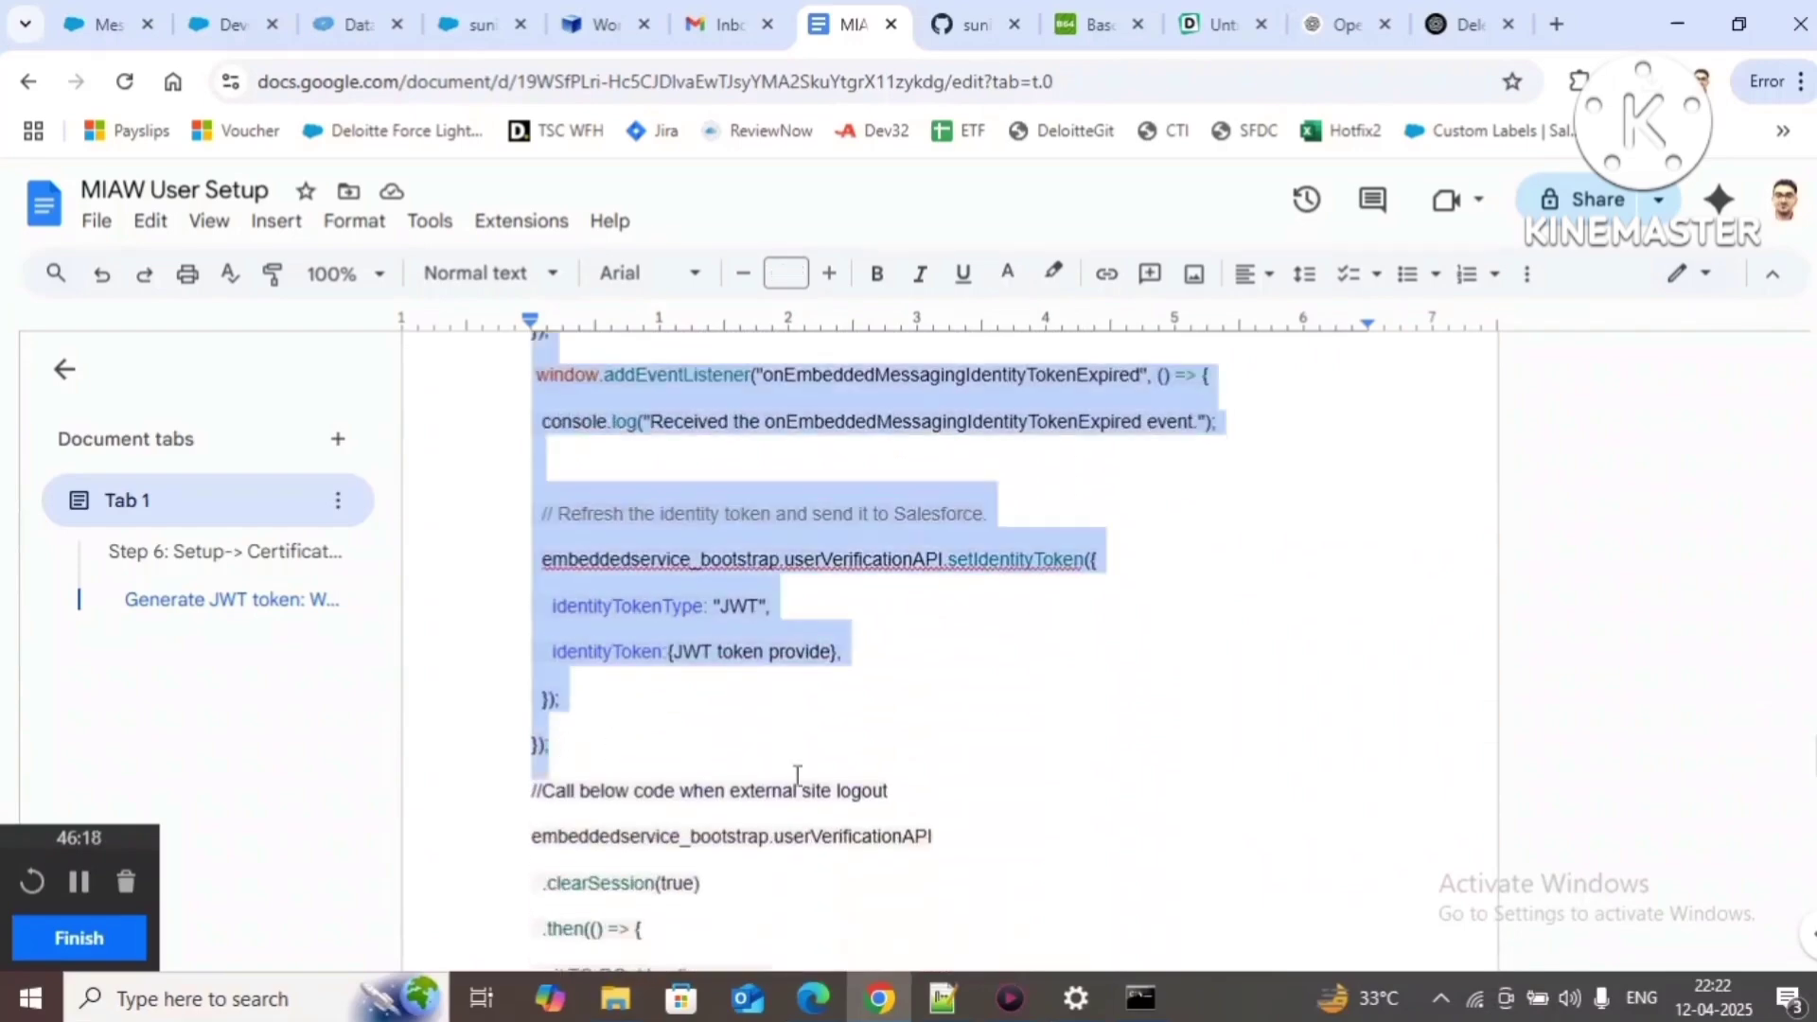
left_click(943, 998)
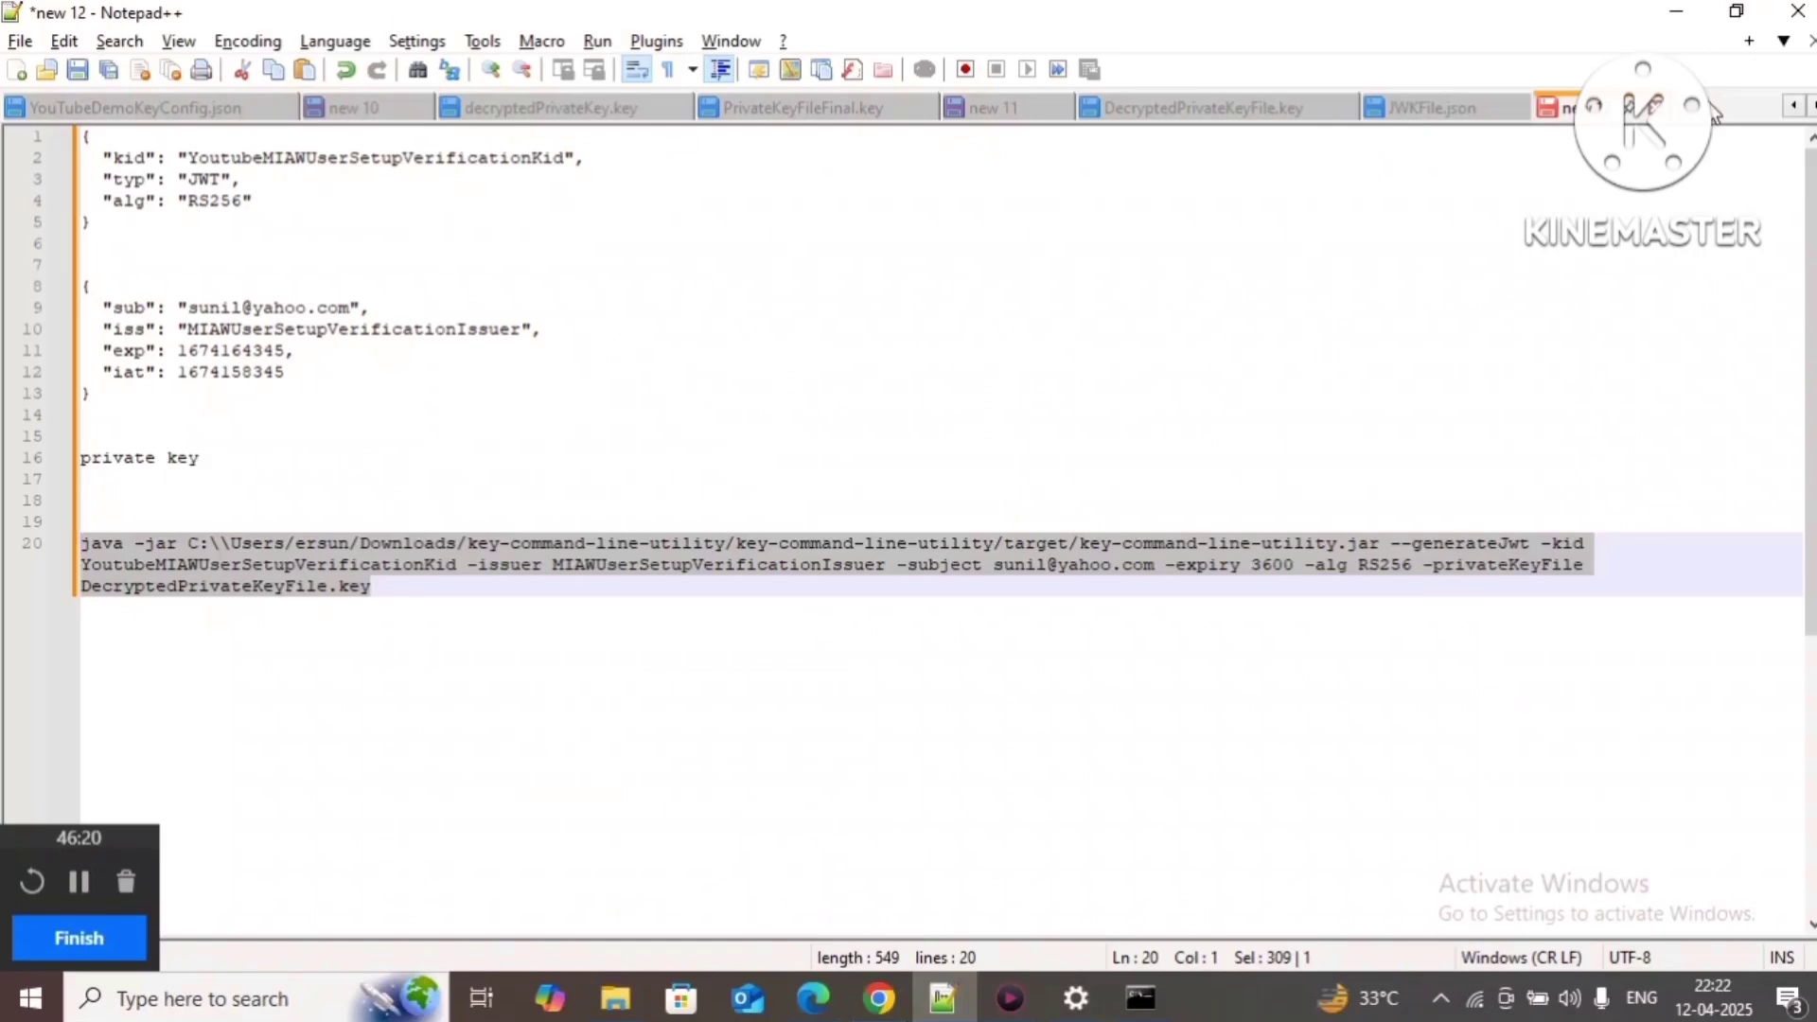
Step: Paste the listener code into a new document, set JavaScript highlighting, and separate the two listeners with blank lines
key("ctrl+n")
type("window.addEventListener(\"onEmbeddedMessagingReady\", () => {   console.log(\"Received the onEmbeddedMessagingReady event.\");    // Send your identity token to Salesforce.   embeddedservice_bootstrap.userVerificationAPI.setIdentityToken({     identityTokenType: \"JWT\",     identityToken: {JWT Token Provide}   }); });  window.addEventListener(\"onEmbeddedMessagingIdentityTokenExpired\", () => {   console.log(\"Received the onEmbeddedMessagingIdentityTokenExpired event.\");    // Refresh the identity token and send it to Salesforce.   embeddedservice_bootstrap.userVerificationAPI.setIdentityToken({     identityTokenType: \"JWT\",     identityToken:{JWT token provide},   }); });")
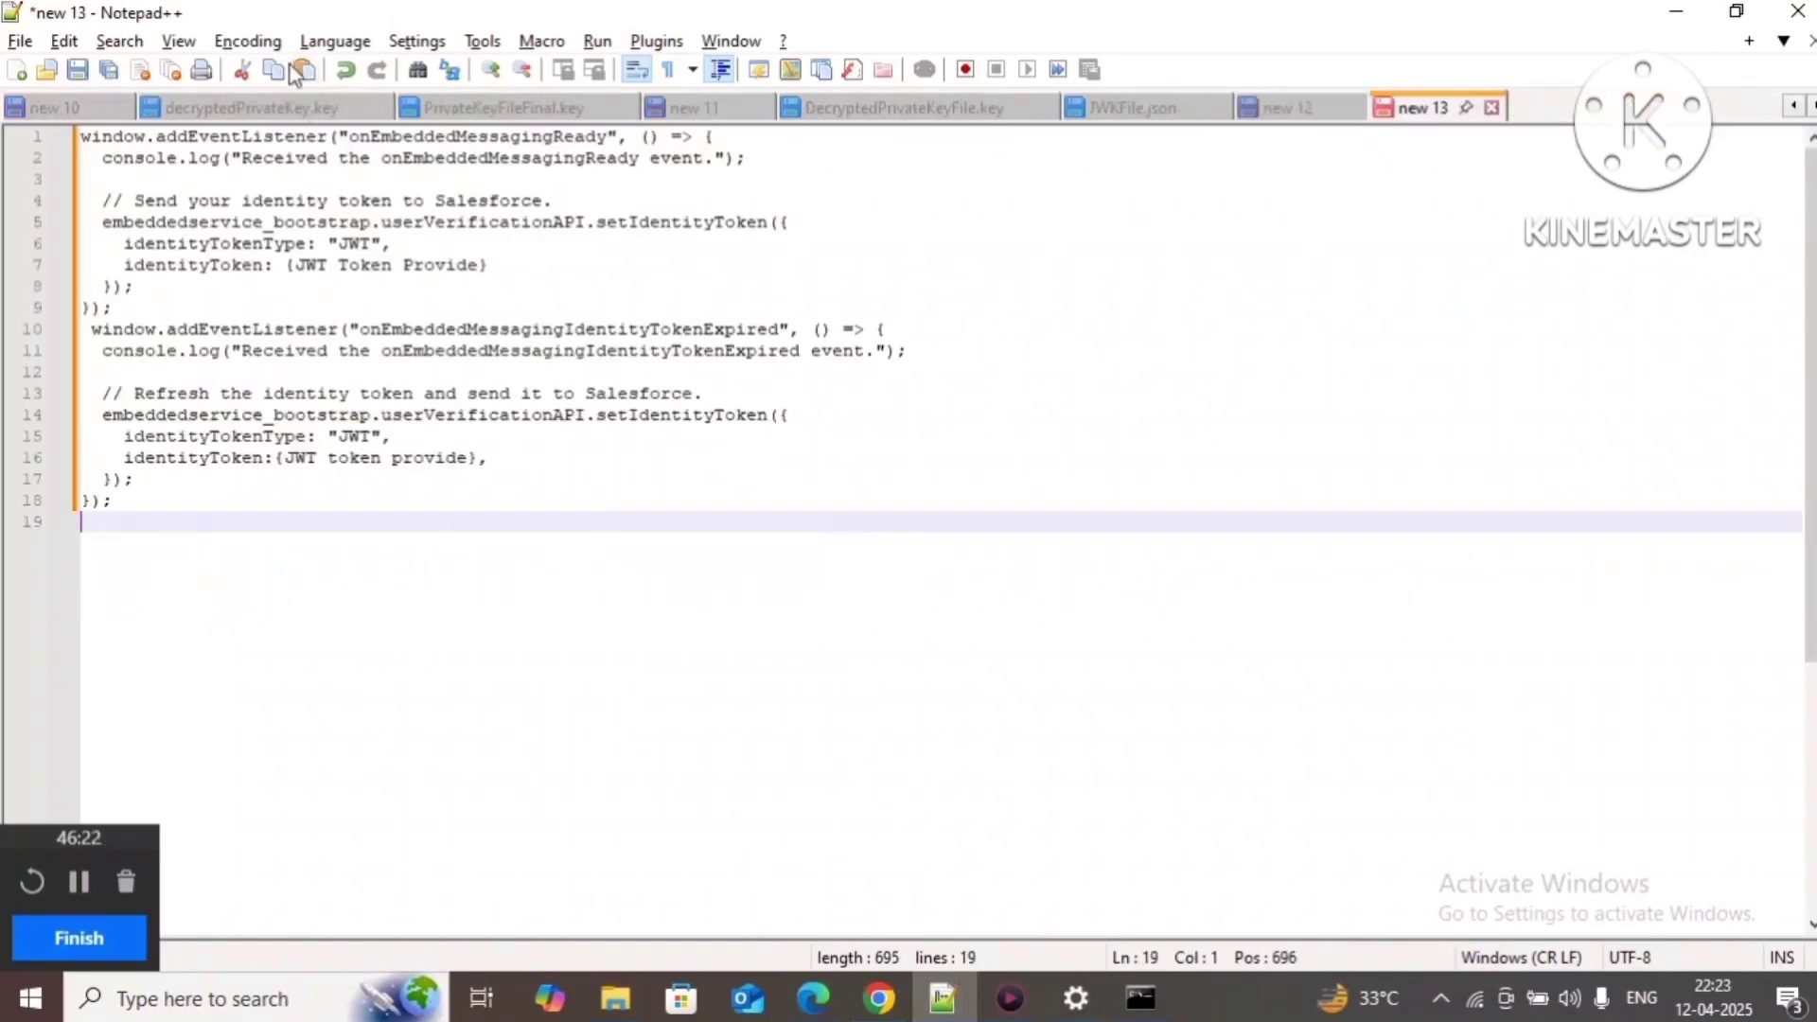
left_click(335, 41)
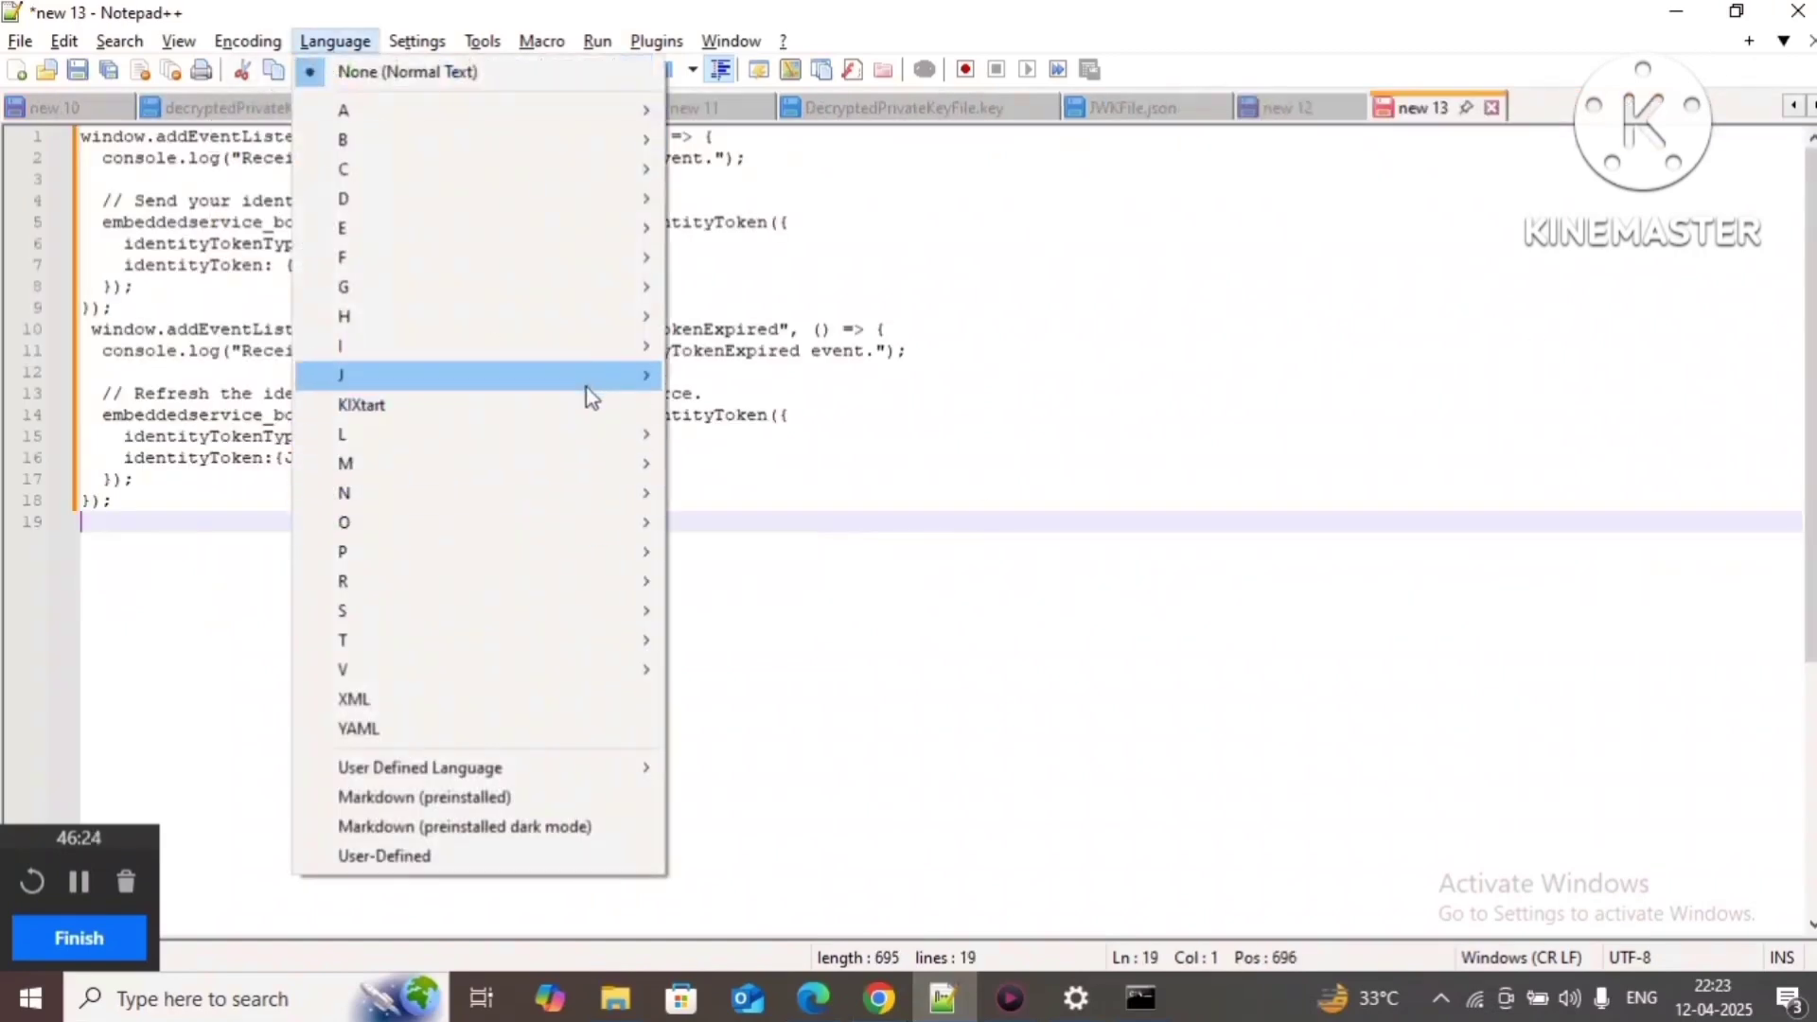
mouse_move(607, 376)
left_click(737, 407)
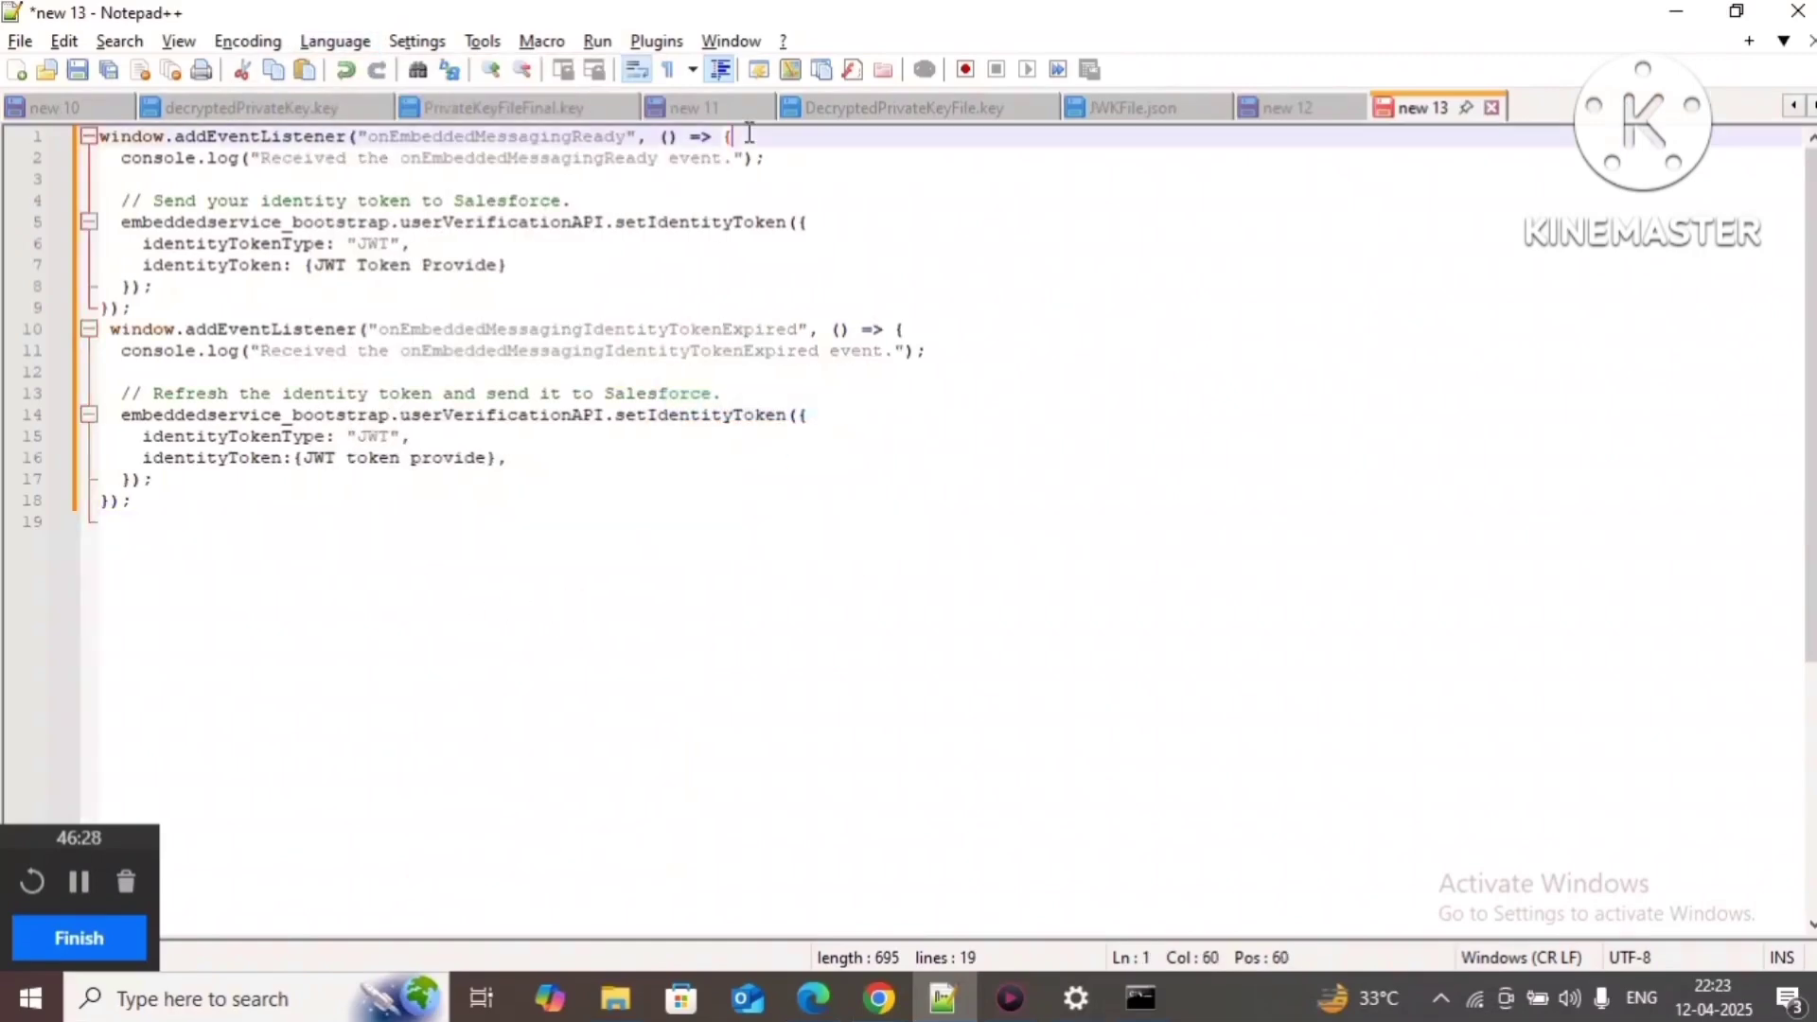
left_click(200, 309)
key("Return")
key("Return")
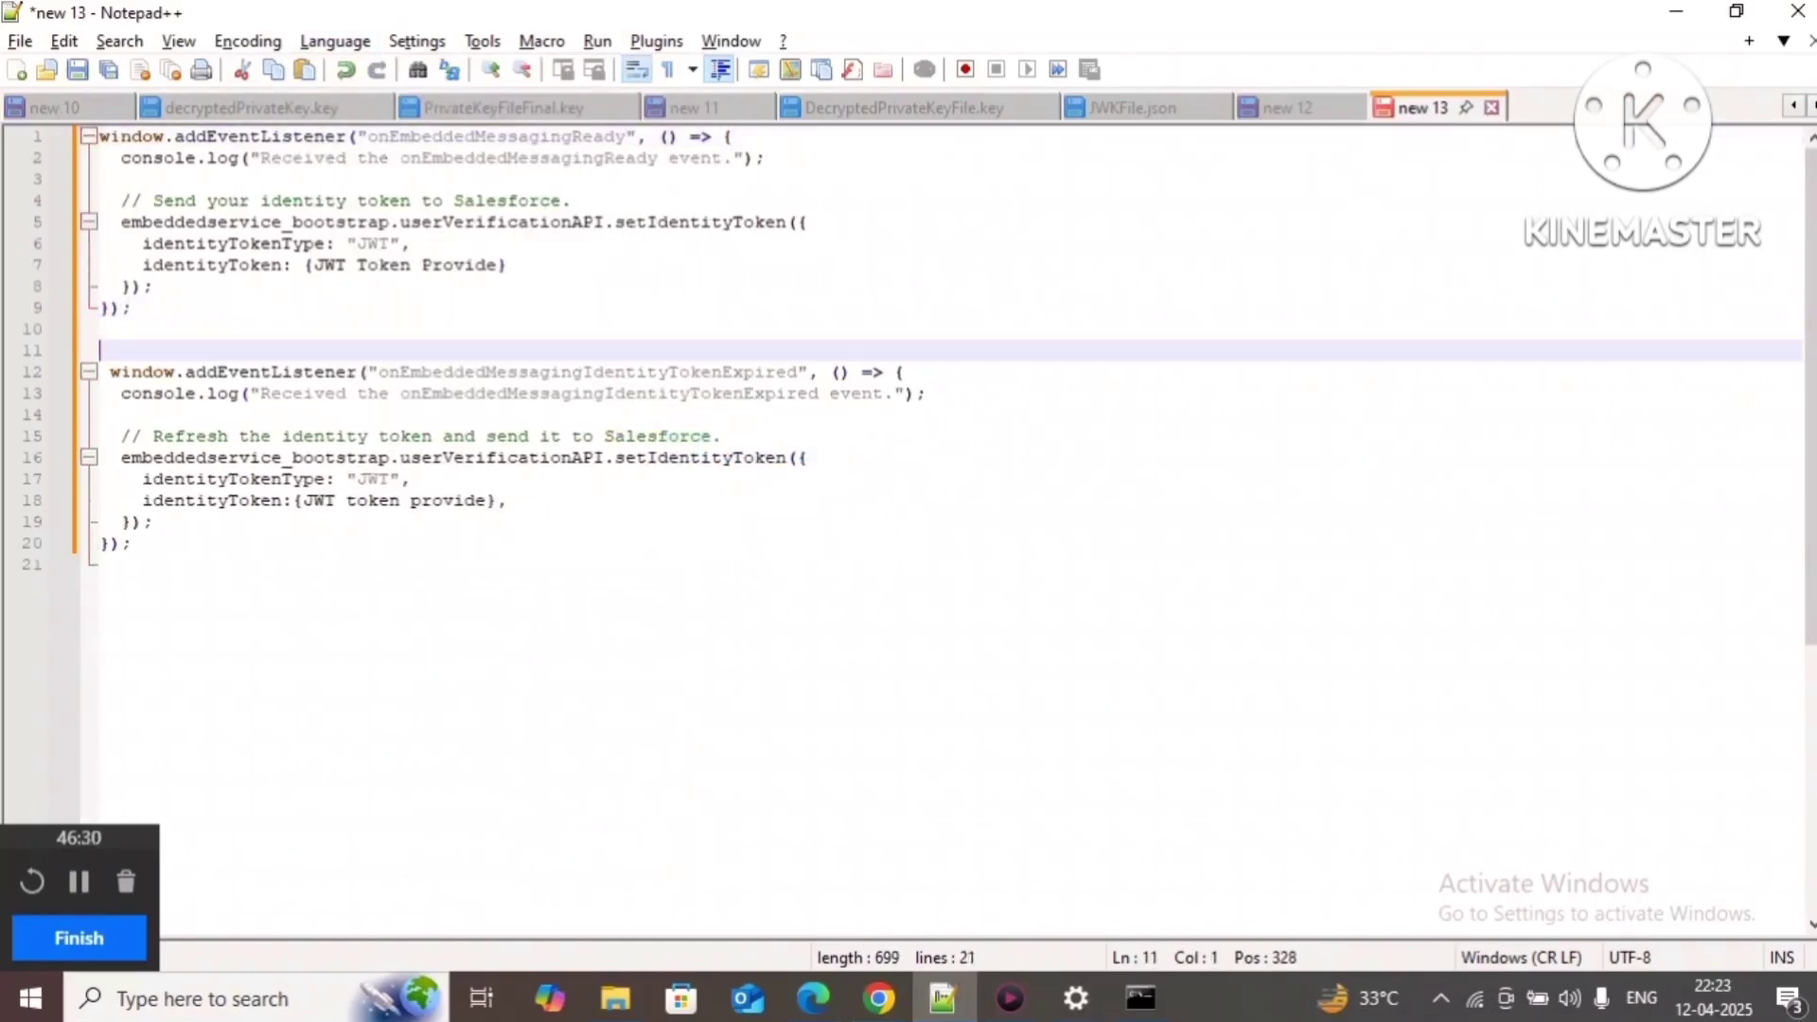
Step: Indent the first setIdentityToken call on lines 5–8 by one level
double_click(471, 137)
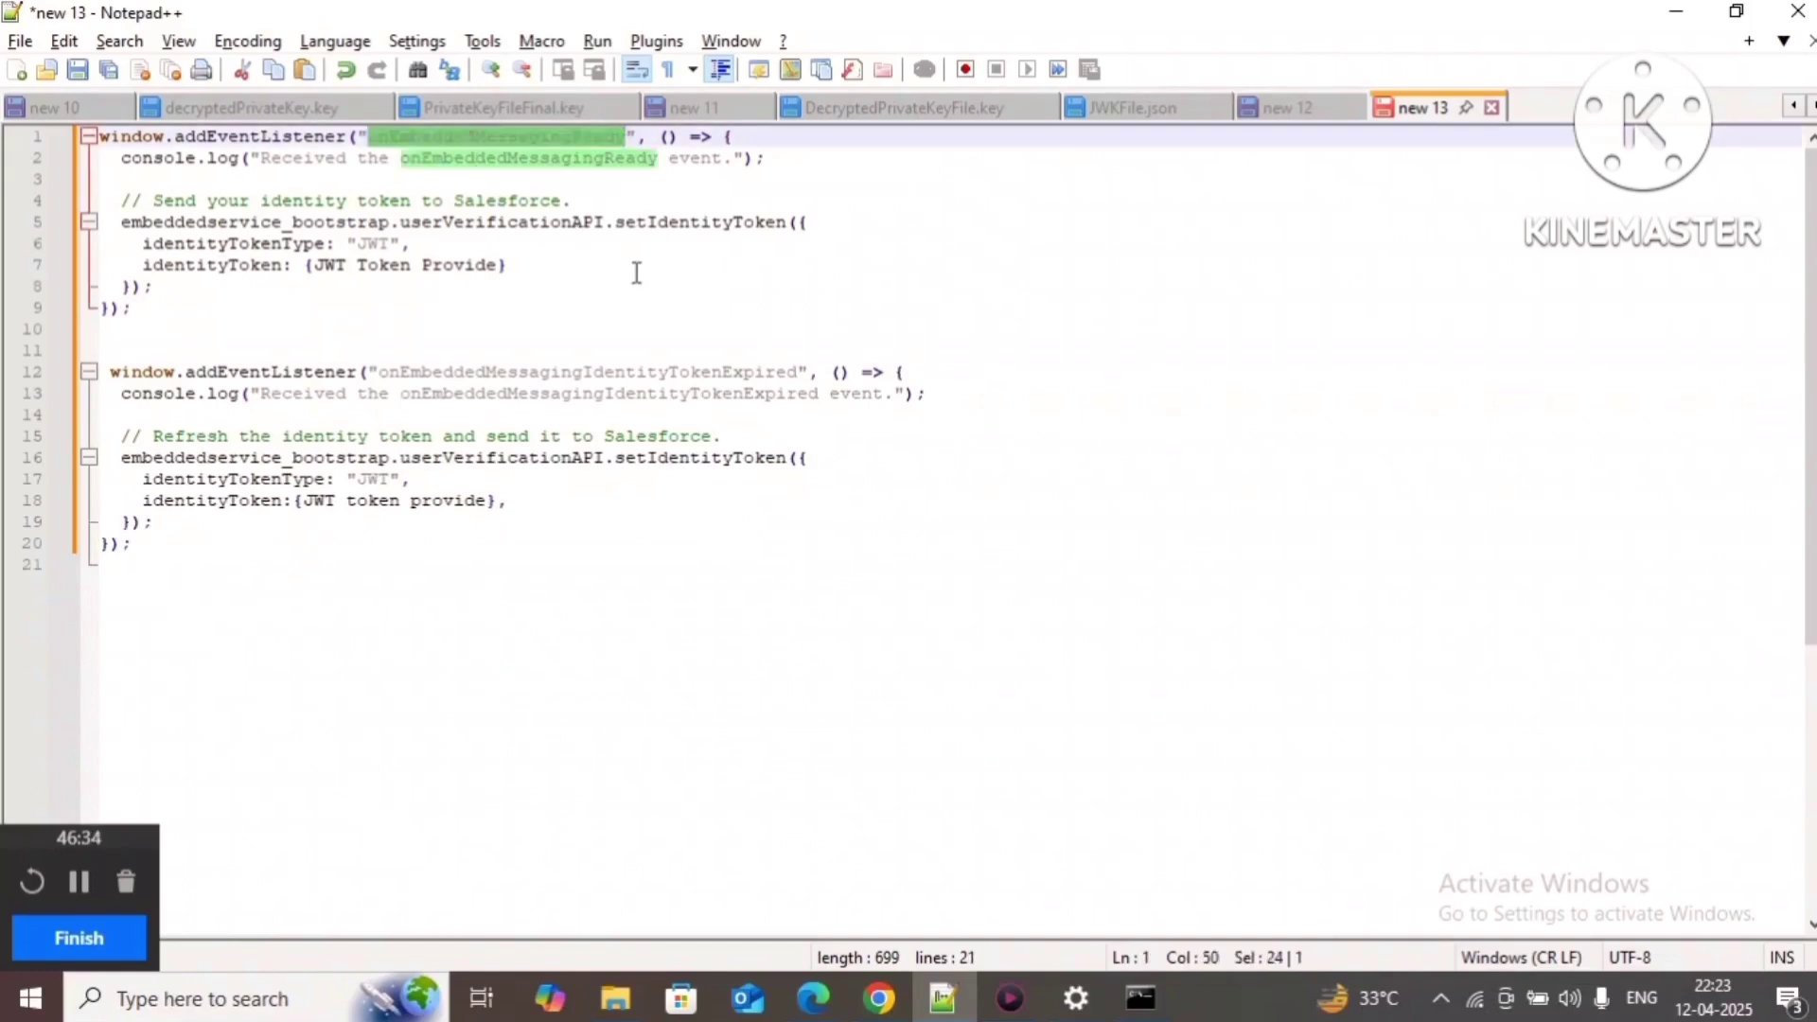
left_click(565, 267)
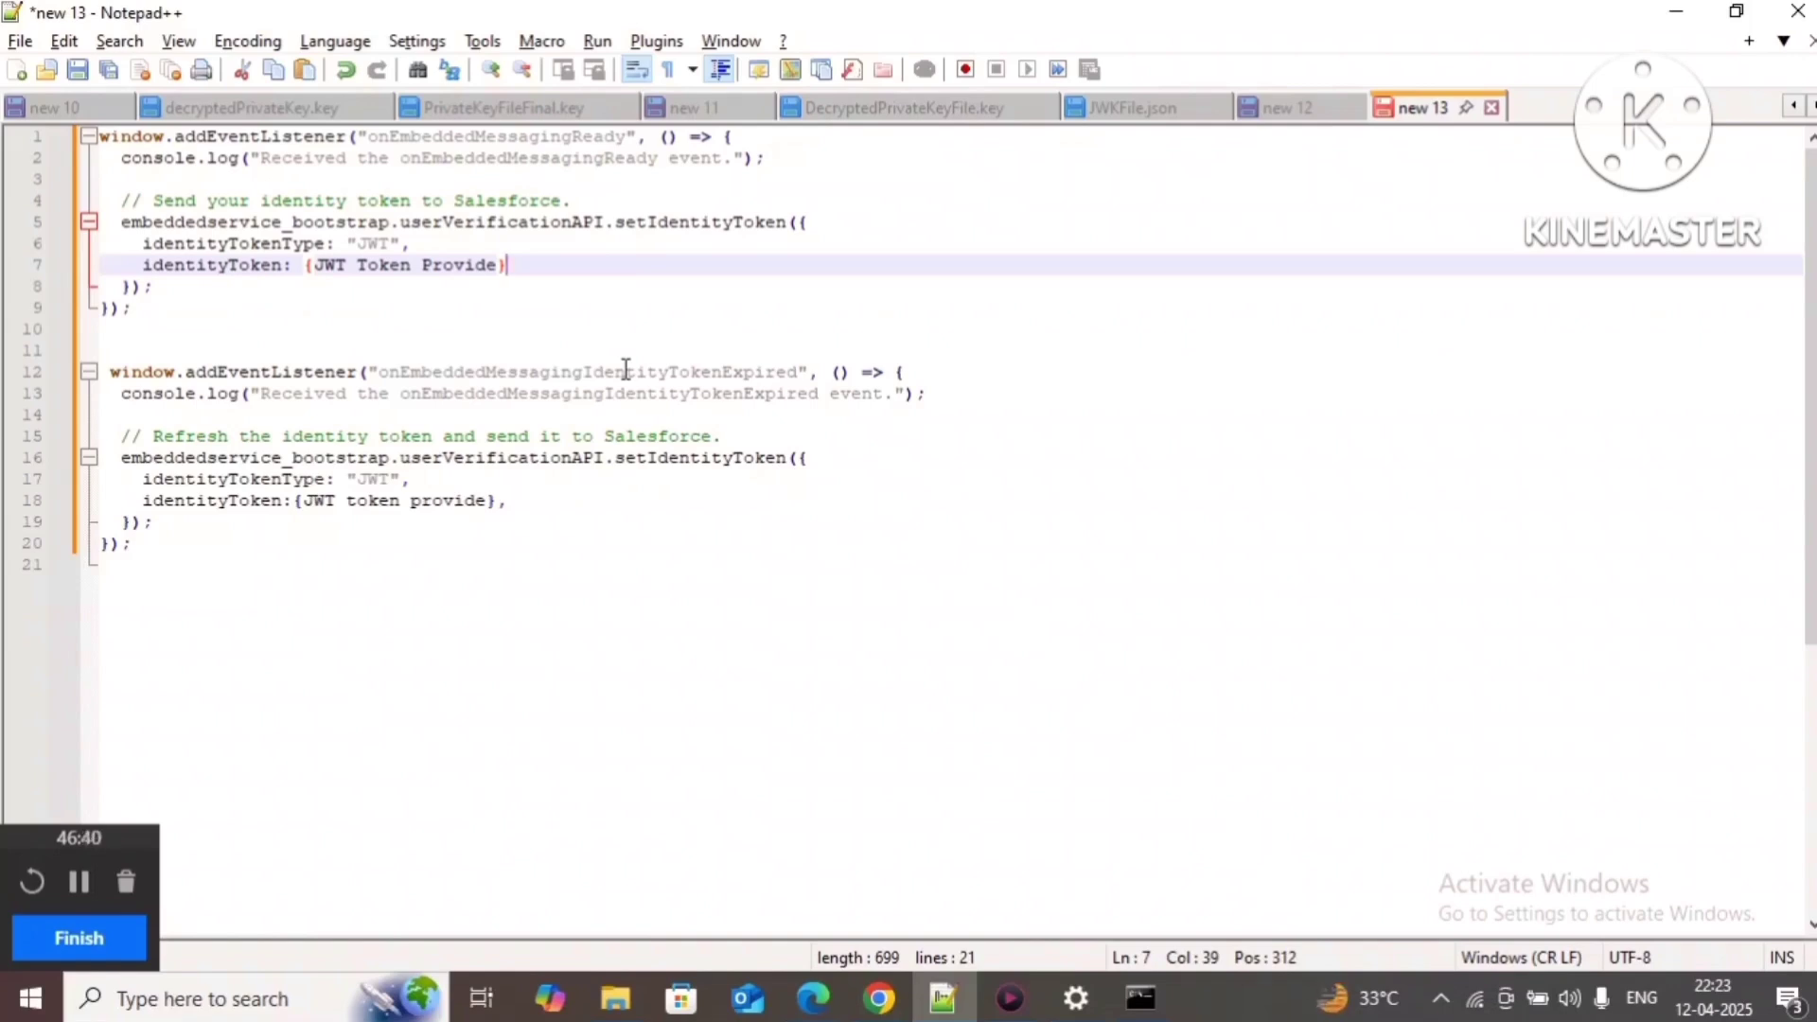
left_click_drag(144, 311, 27, 132)
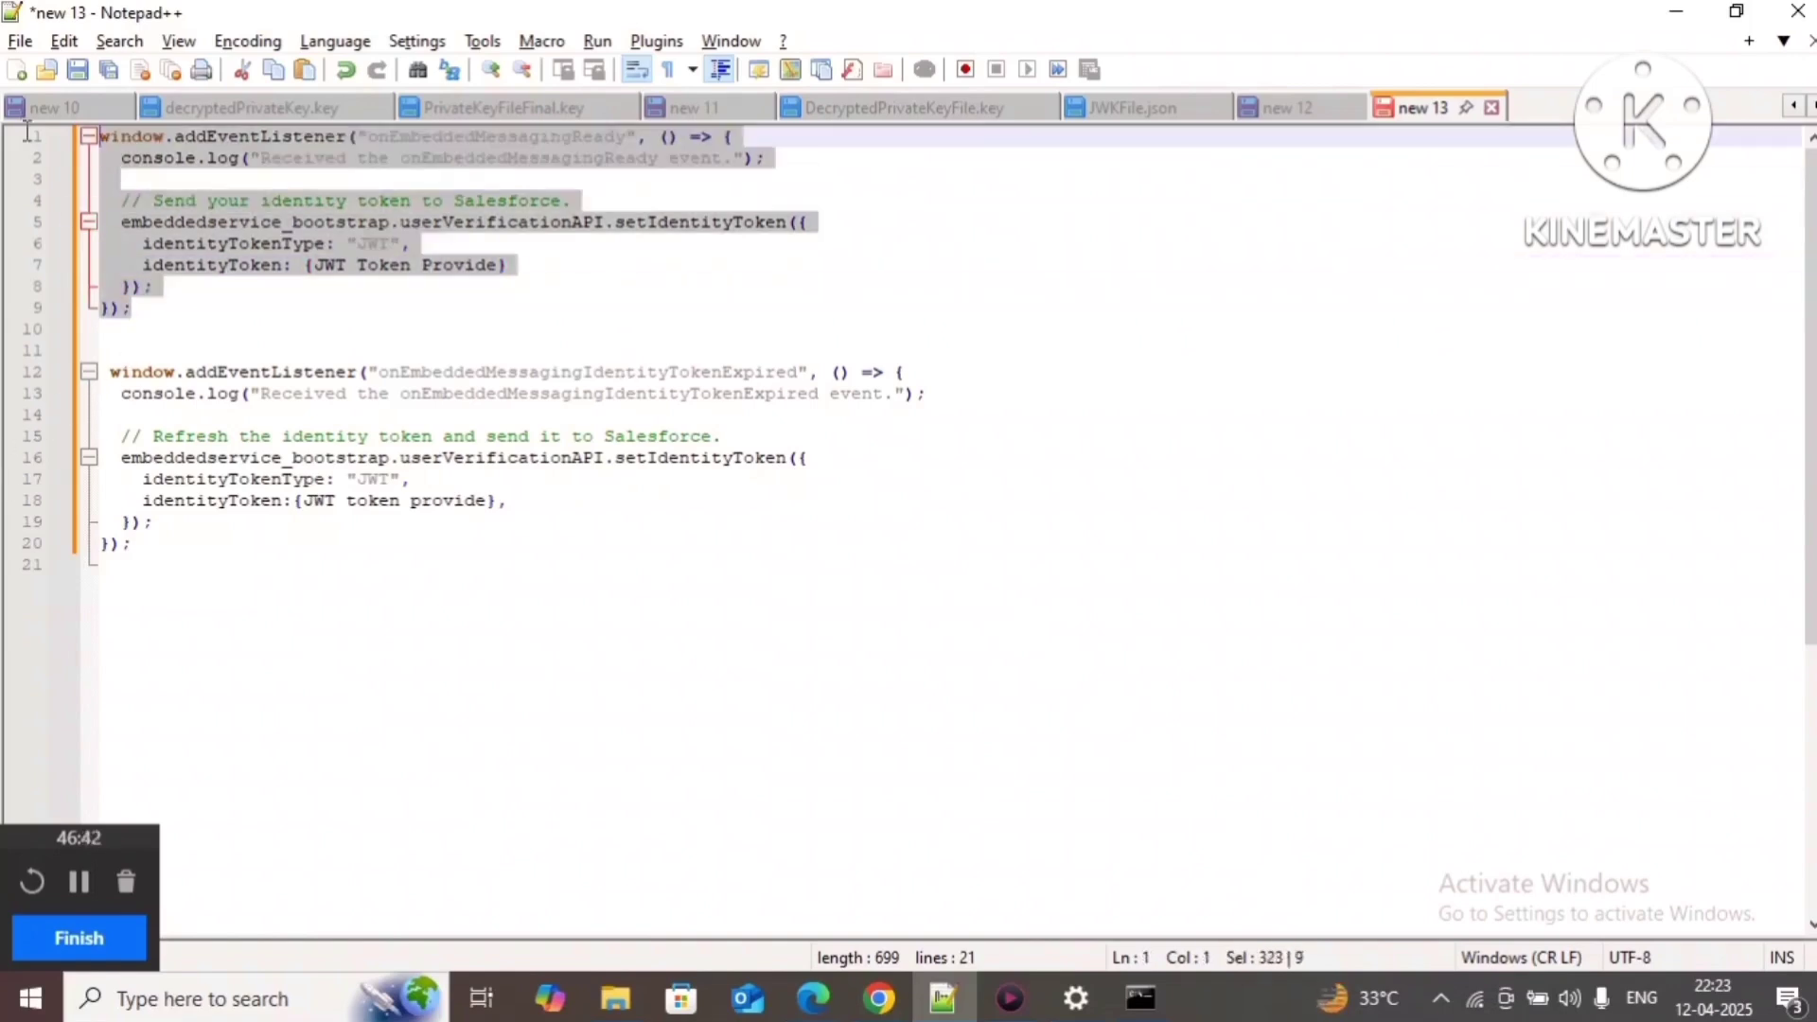
left_click(208, 355)
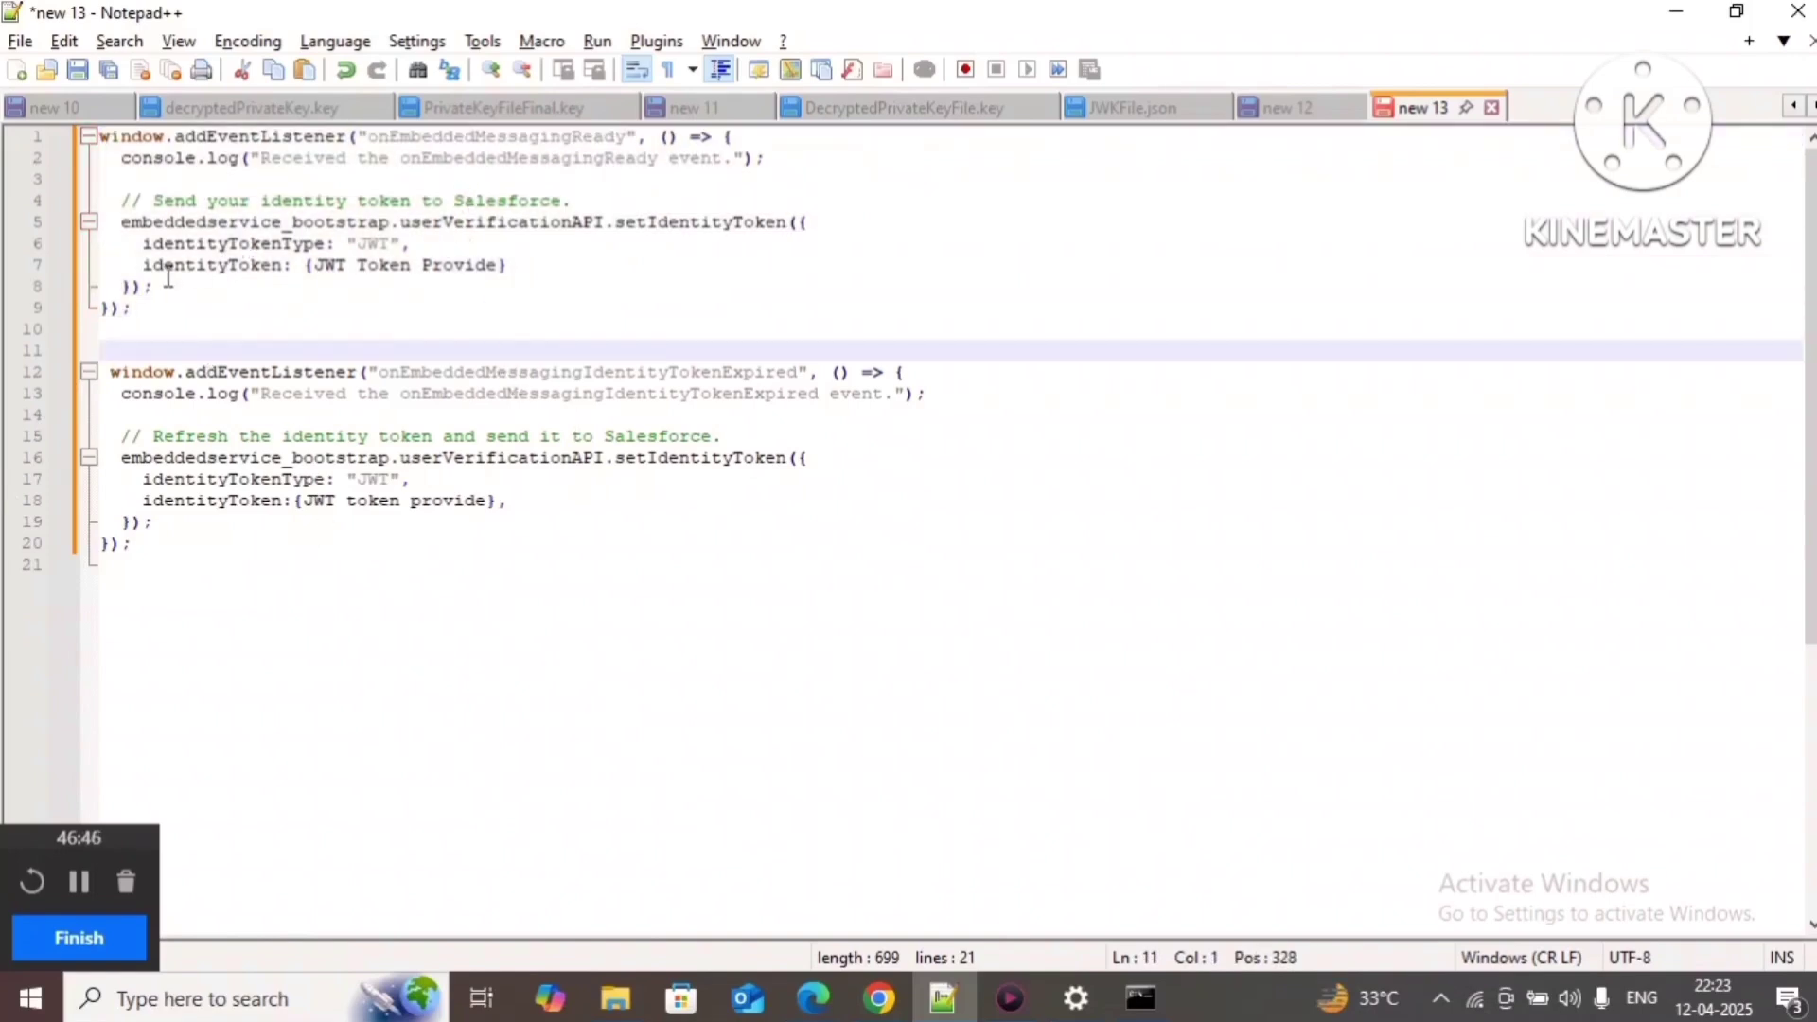
left_click_drag(305, 266, 520, 268)
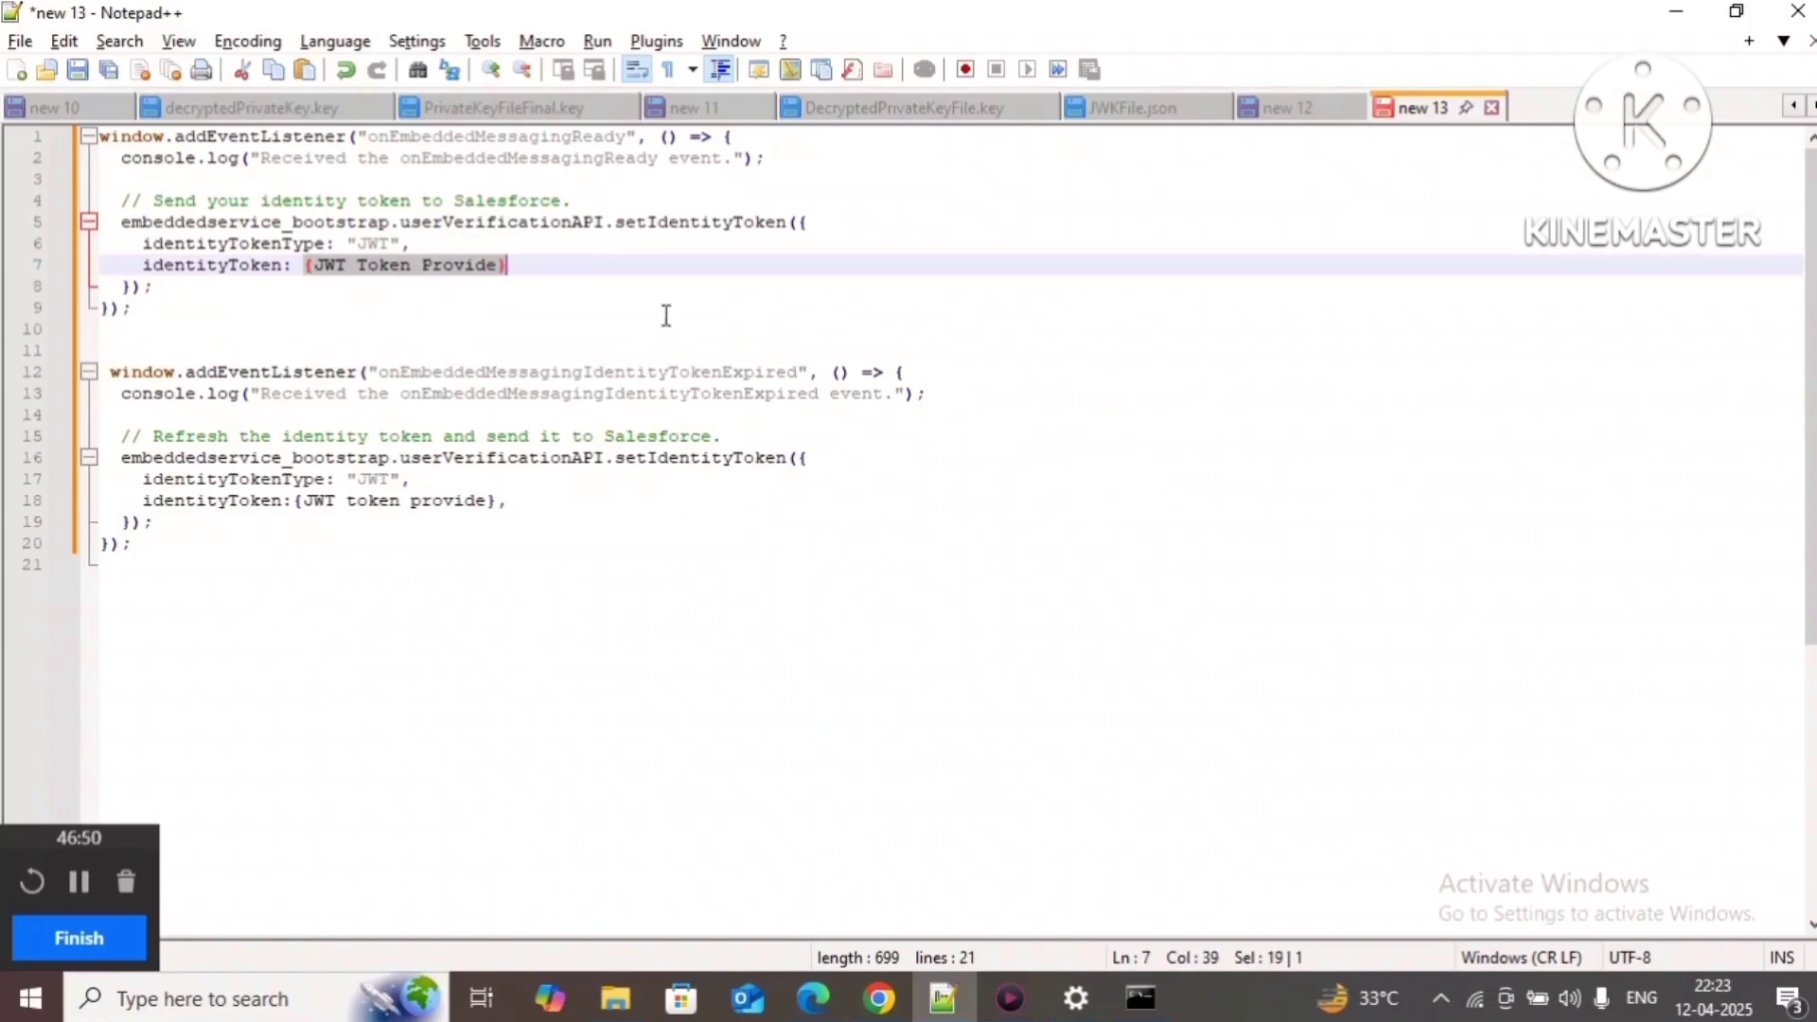
left_click_drag(117, 220, 174, 284)
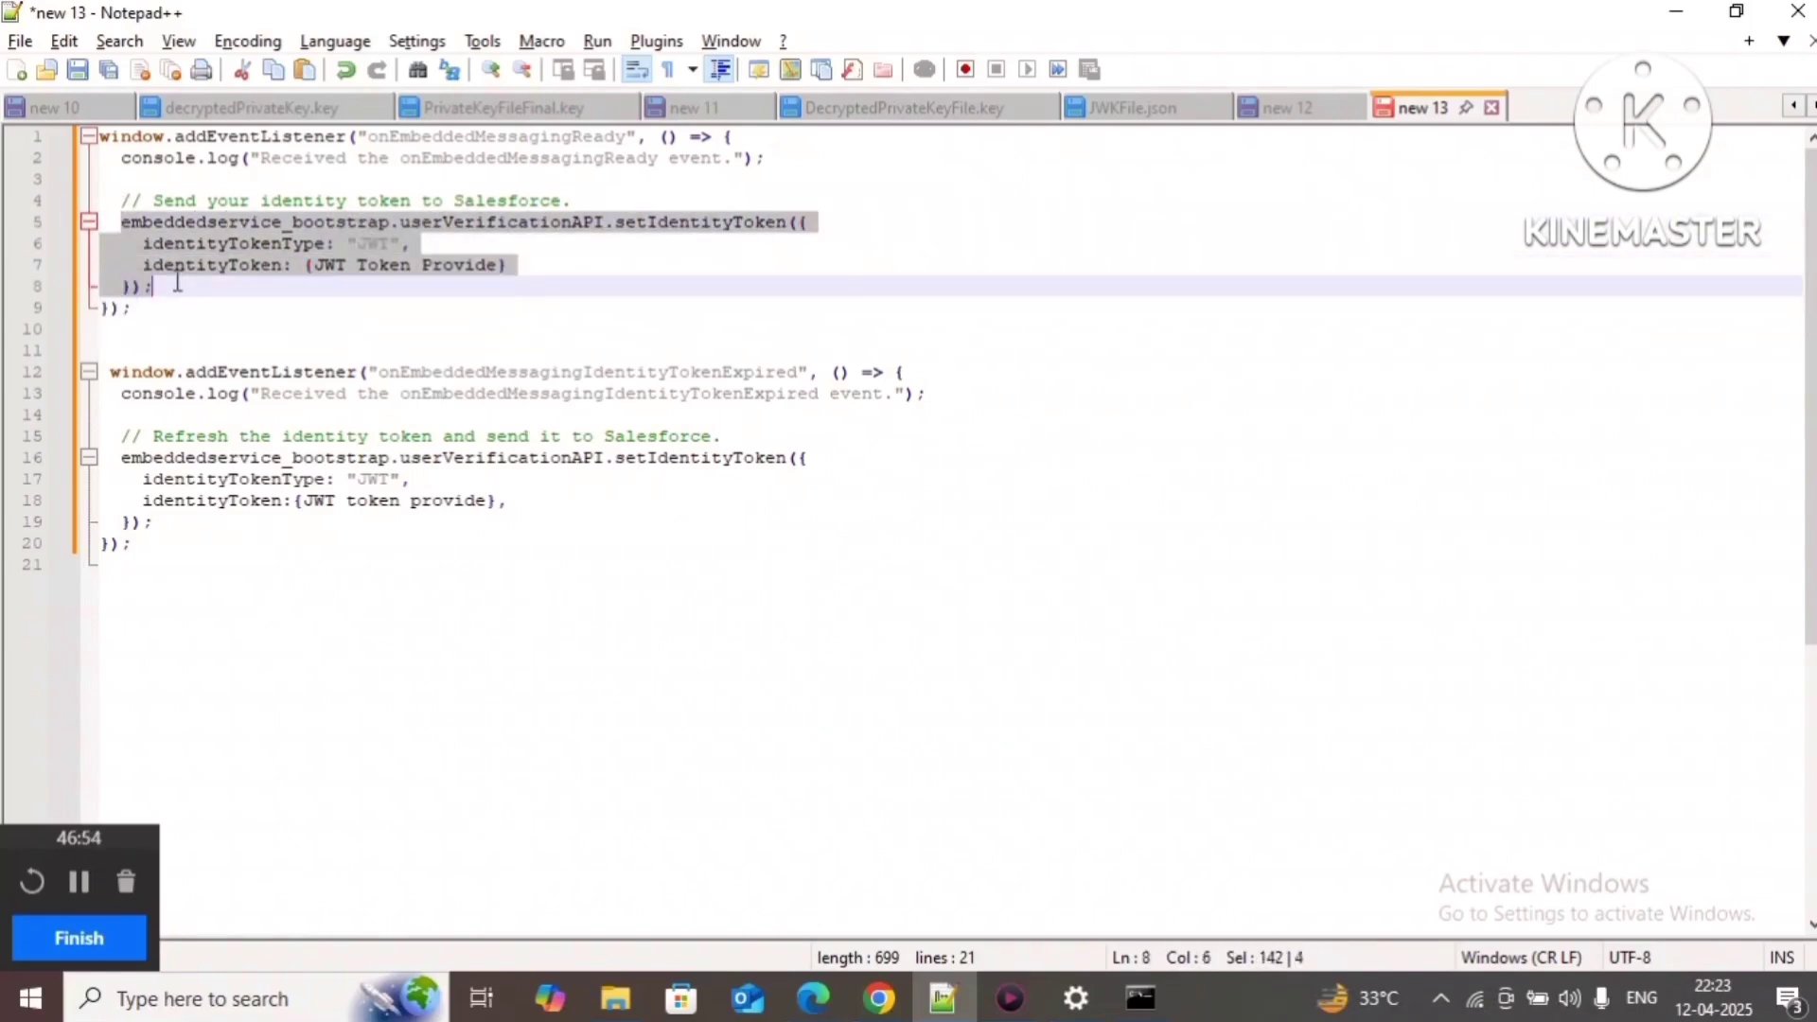
left_click(172, 281)
left_click_drag(120, 223, 174, 294)
key("Tab")
left_click(255, 285)
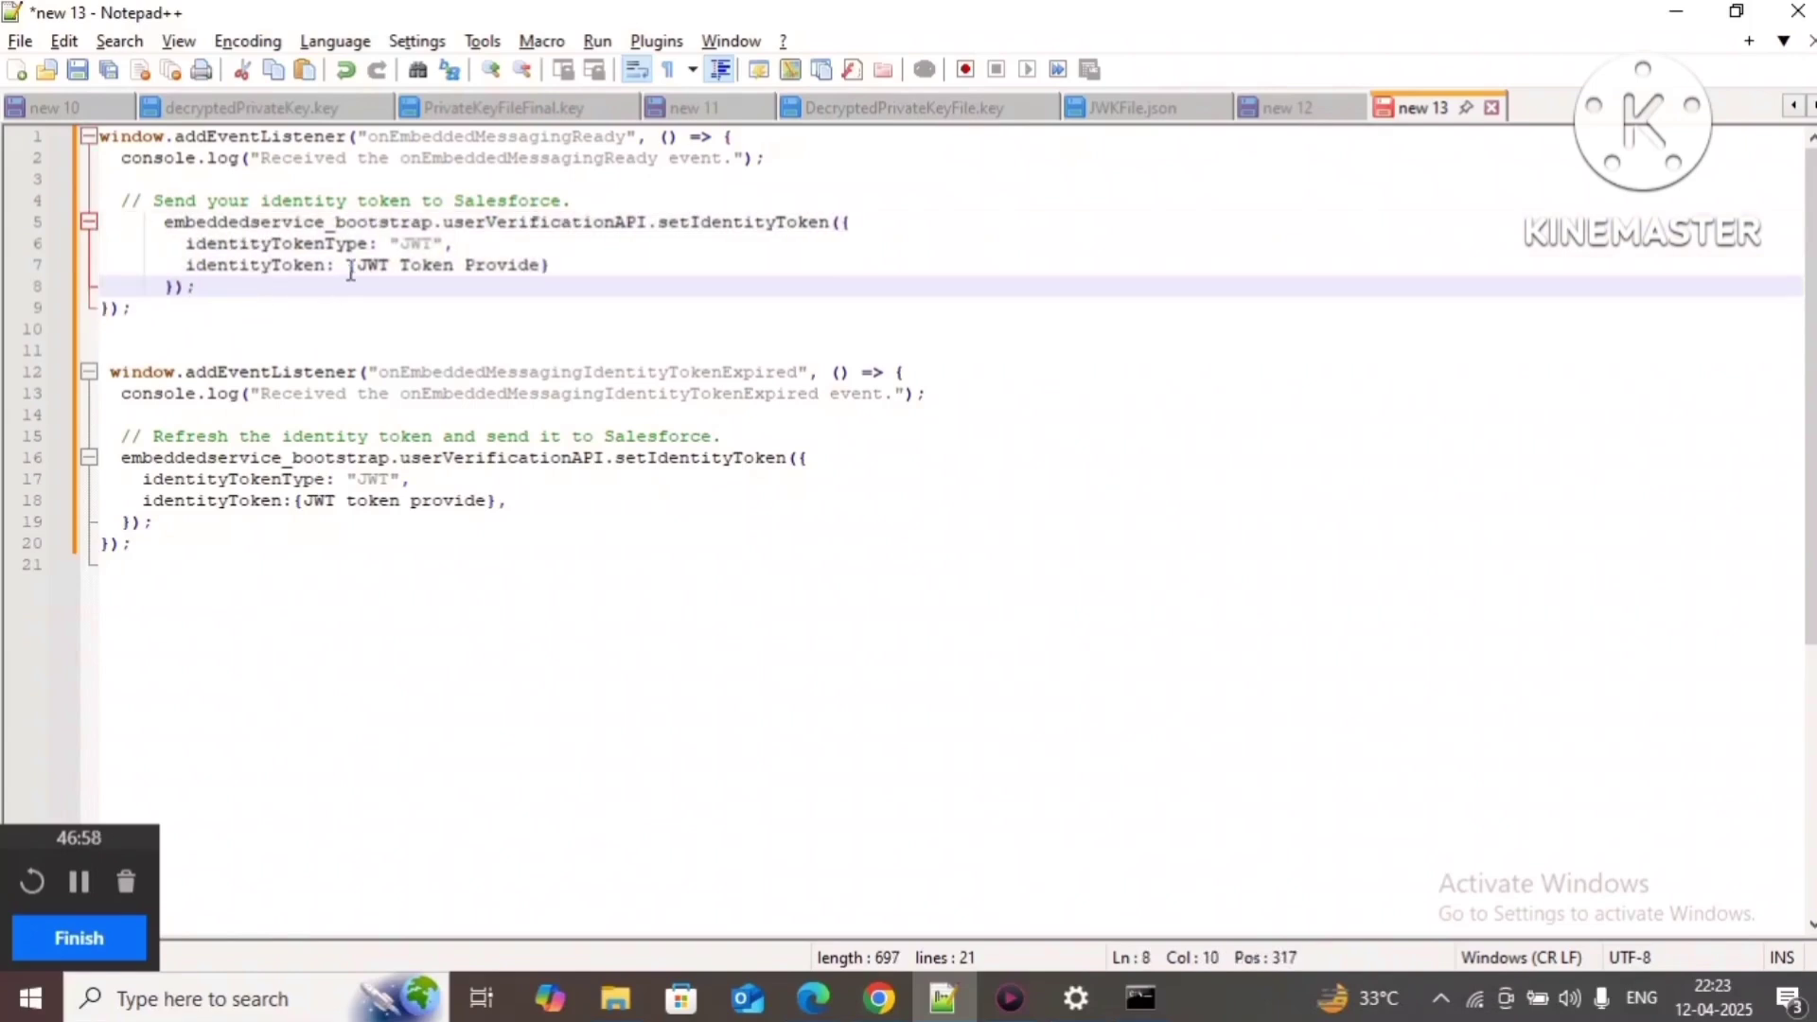
Step: Select the {JWT Token Provide} placeholder on line 7
double_click(454, 138)
left_click(493, 223)
double_click(459, 138)
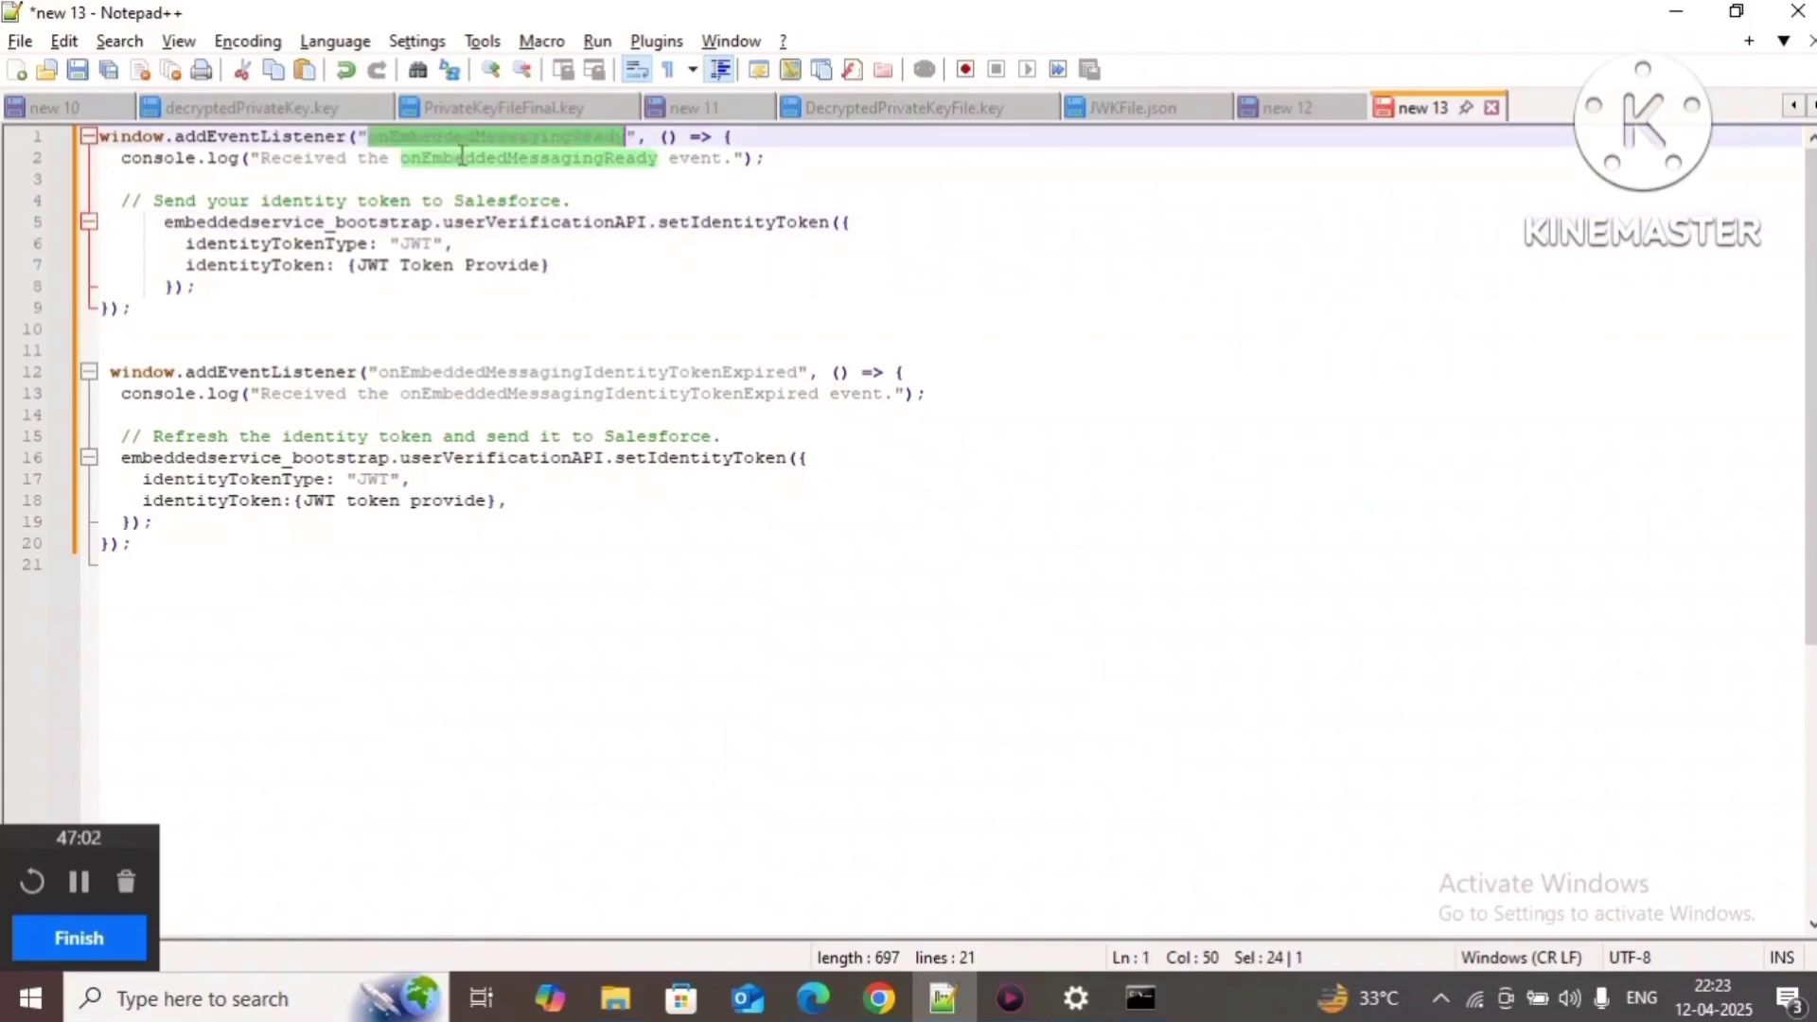
left_click(452, 282)
left_click_drag(347, 265, 581, 264)
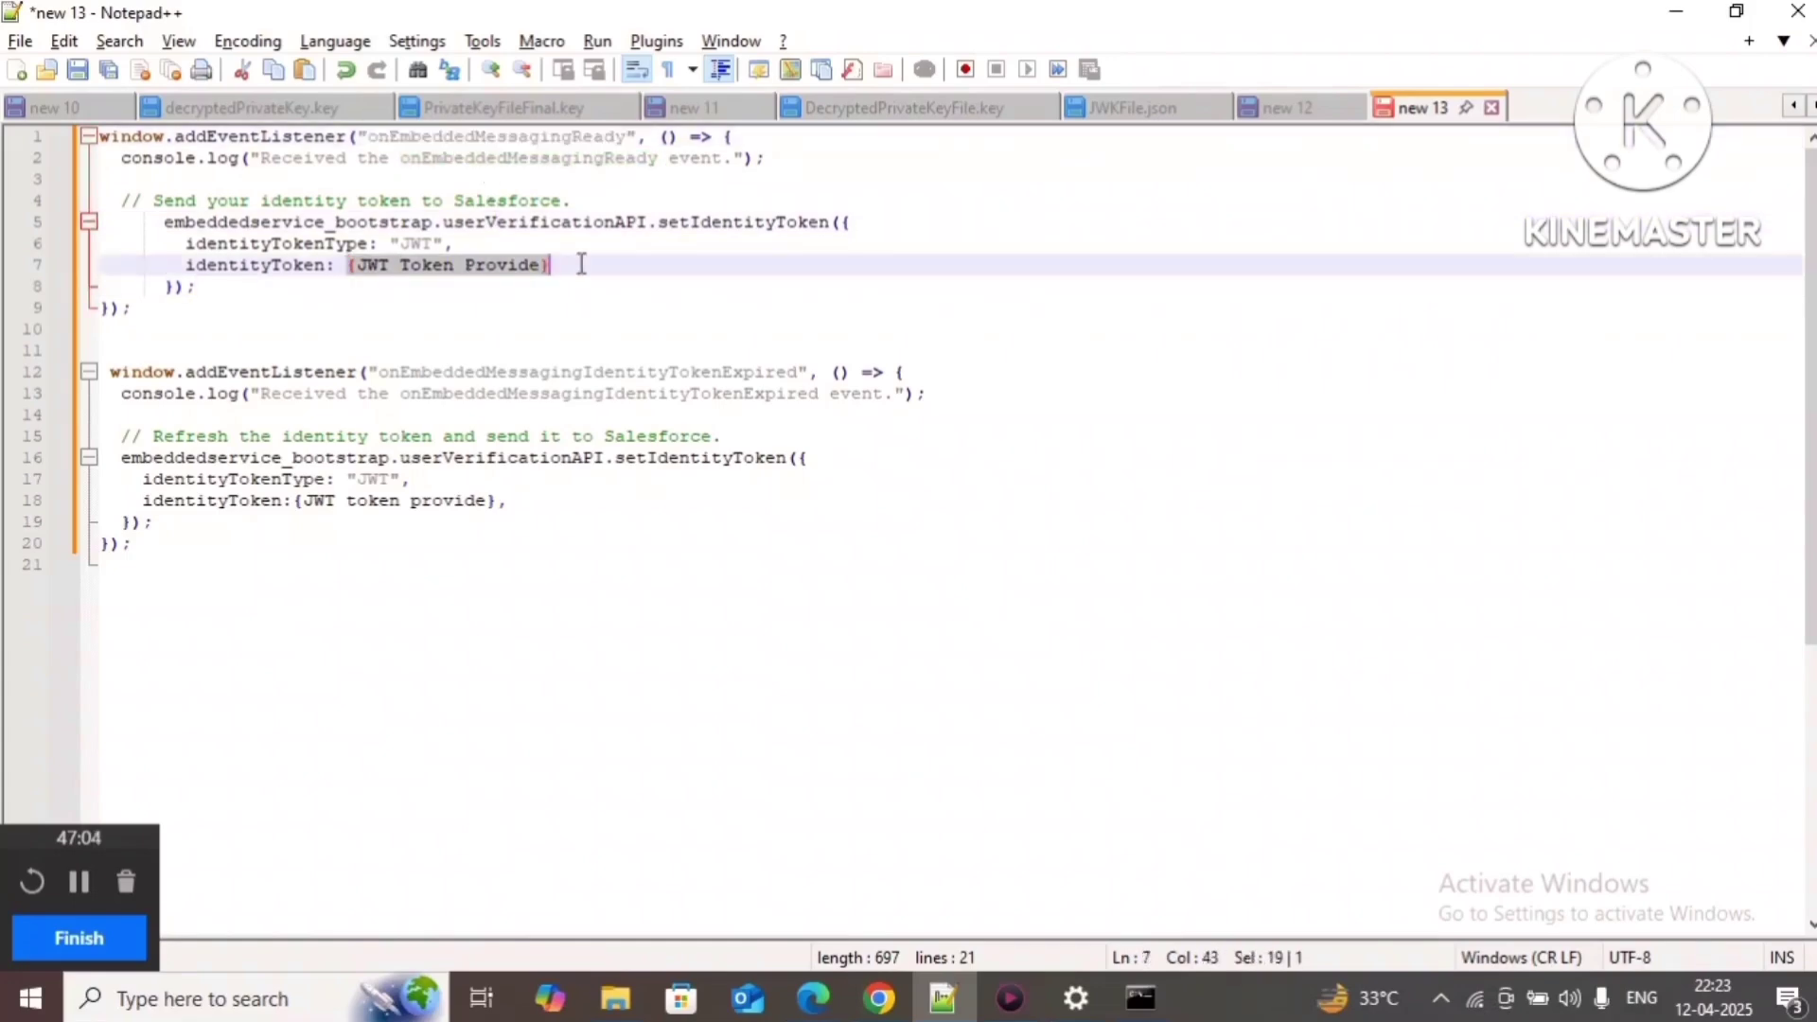
Step: Swap {JWT Token Provide} for the generated JWT from Command Prompt, wrapped in double quotes
key("BackSpace")
type("\"\"")
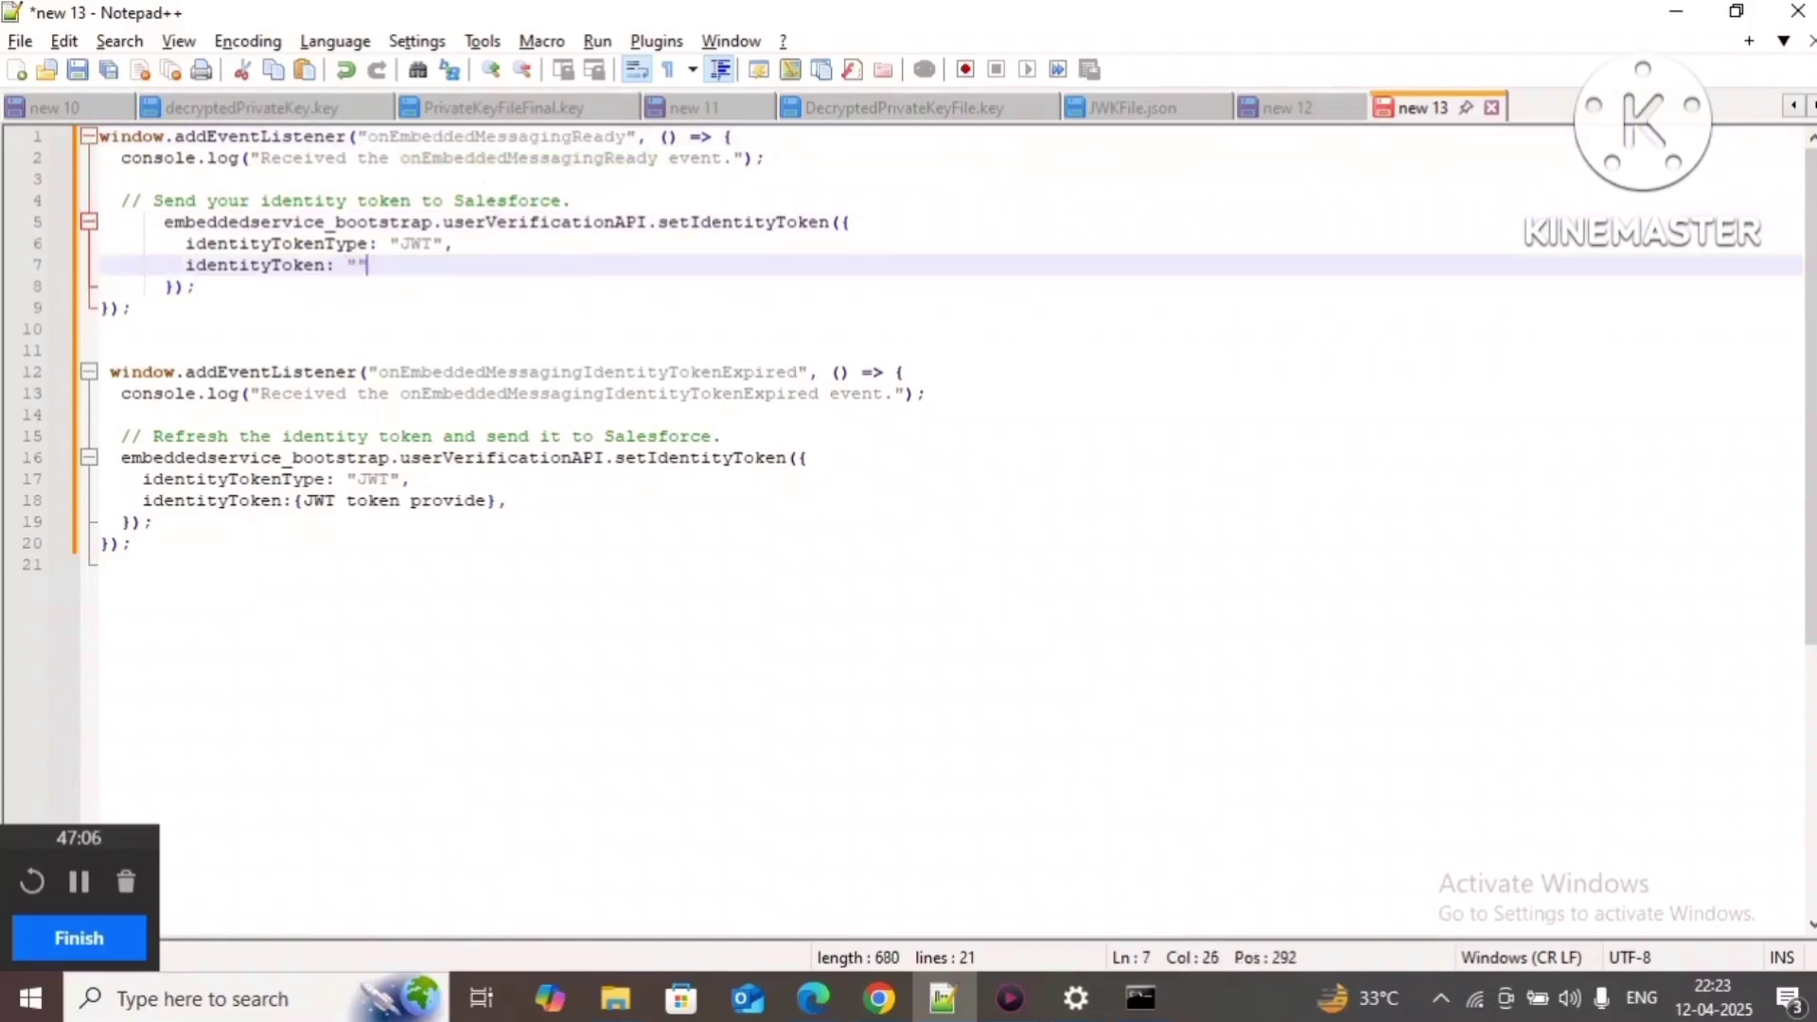
left_click(1141, 998)
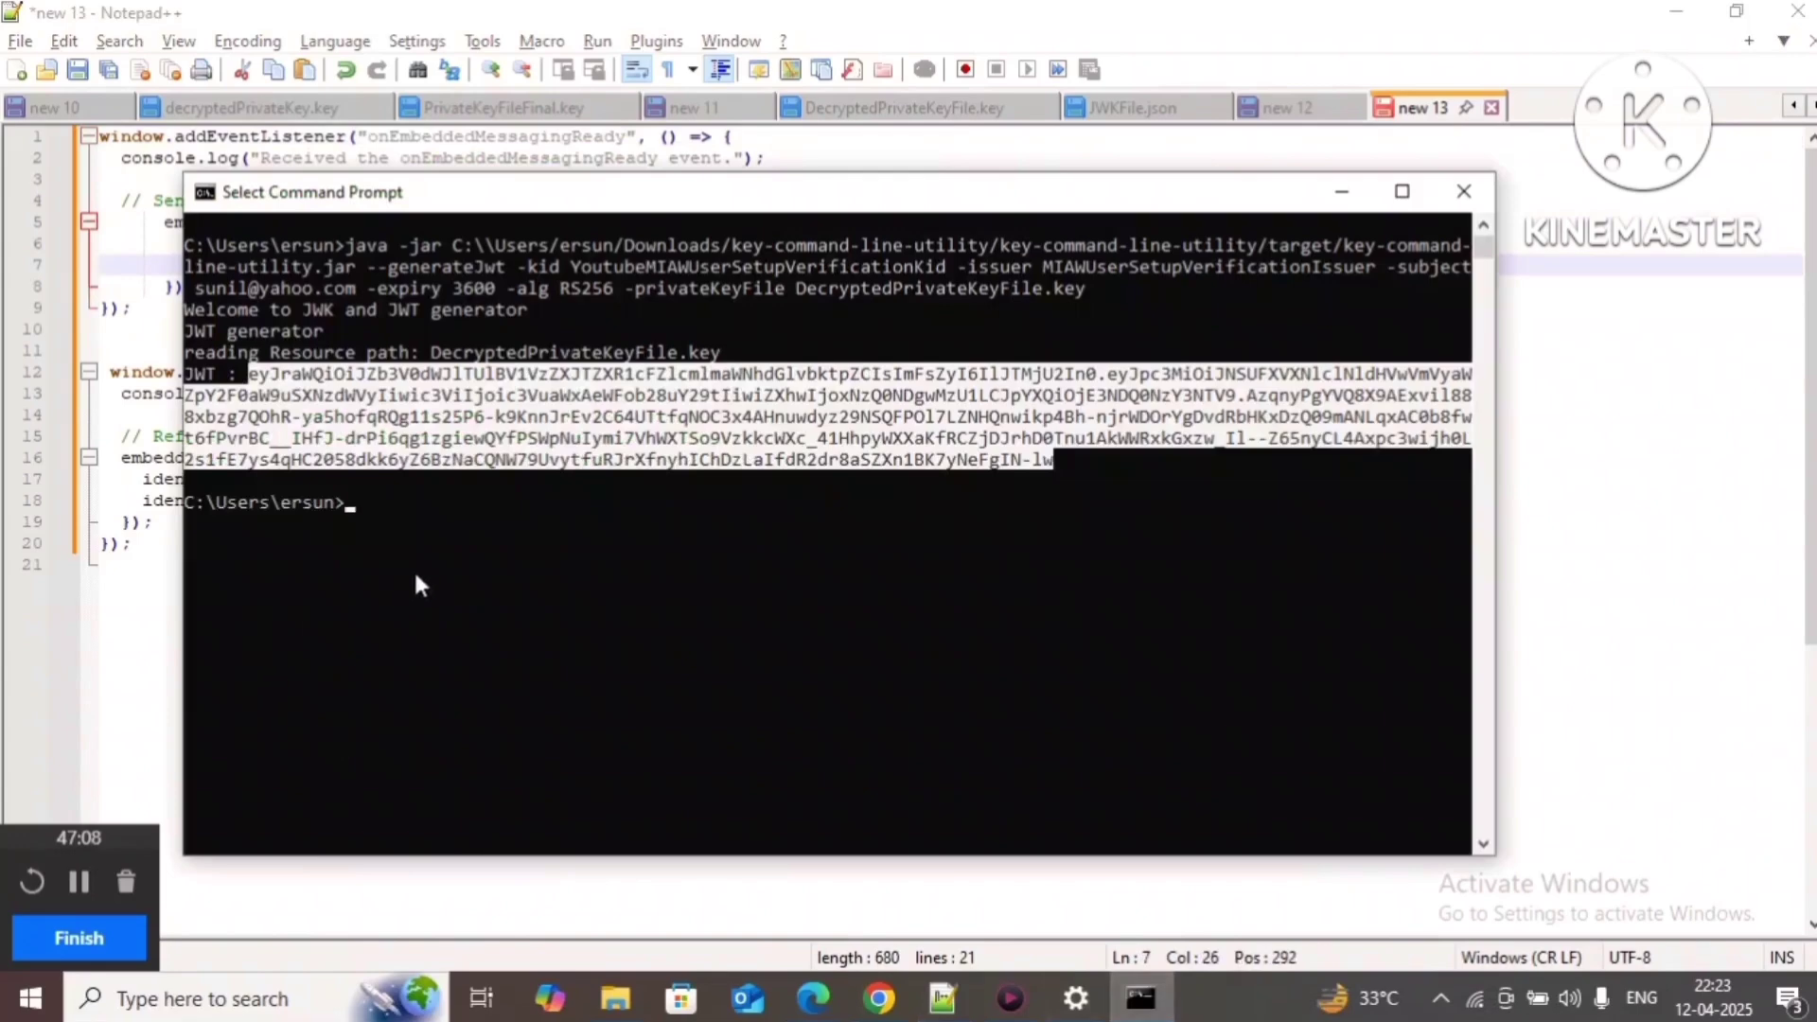
key("ctrl+c")
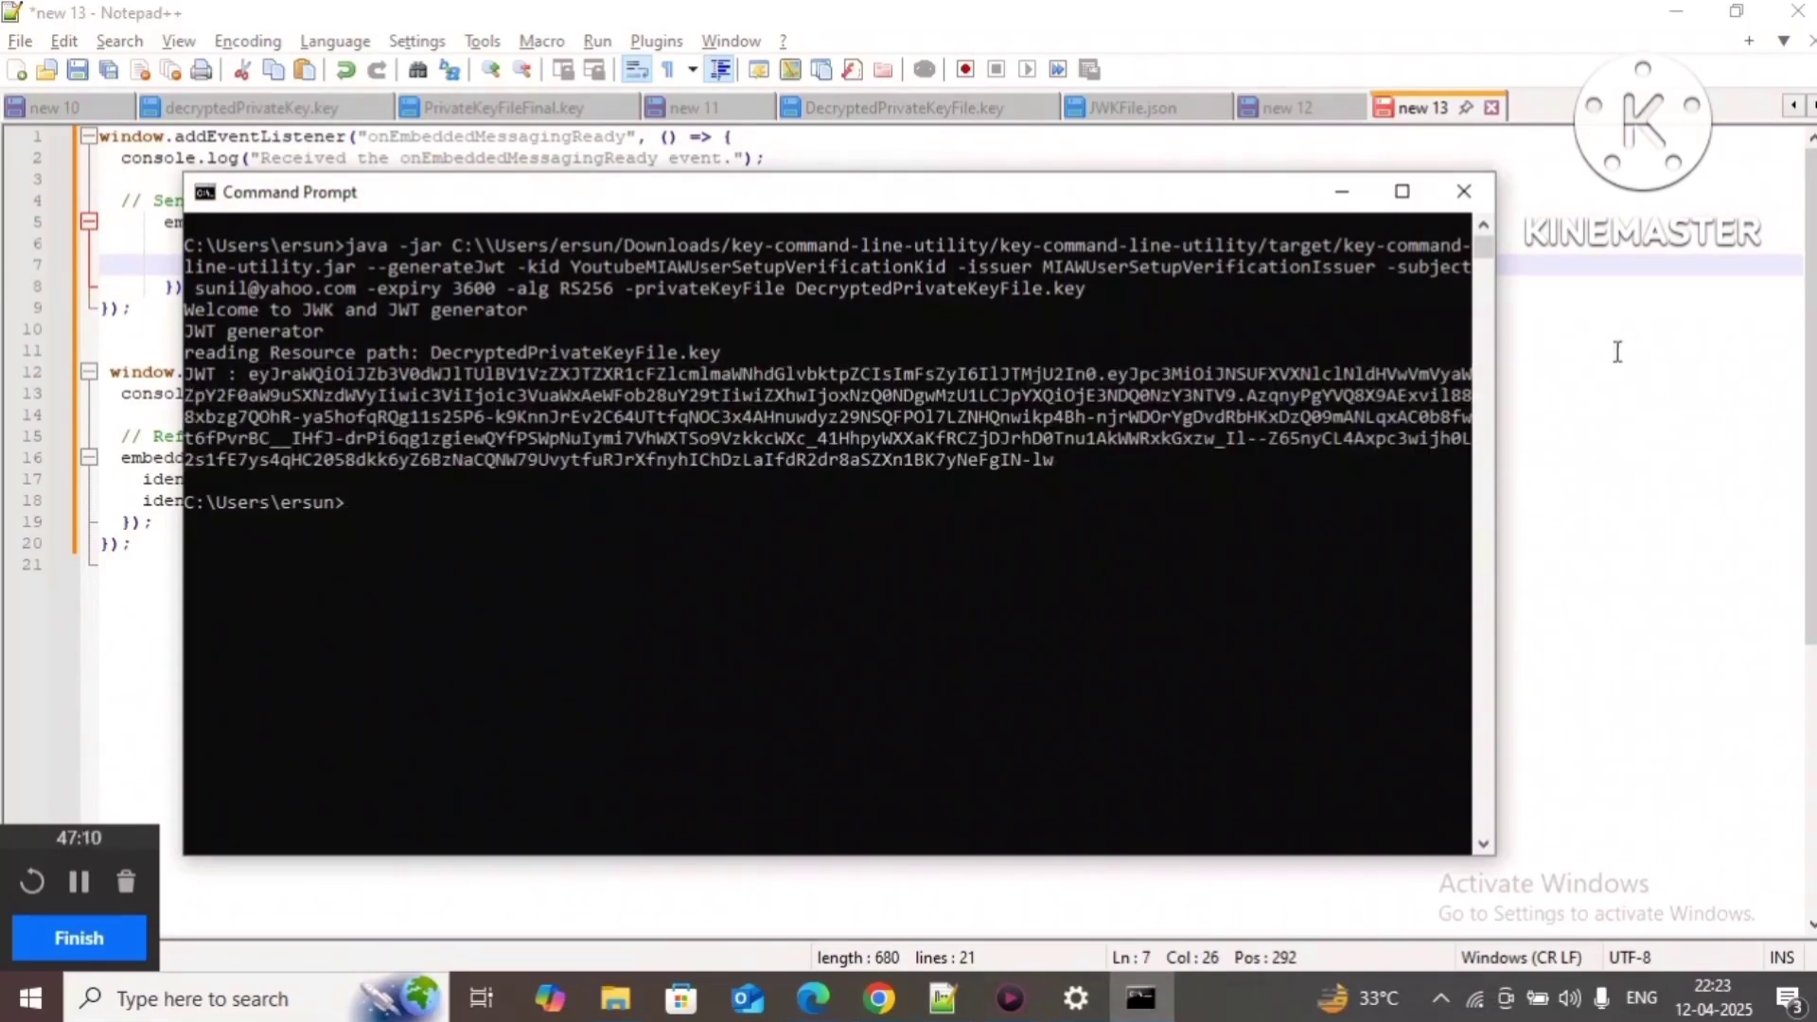
left_click(1618, 351)
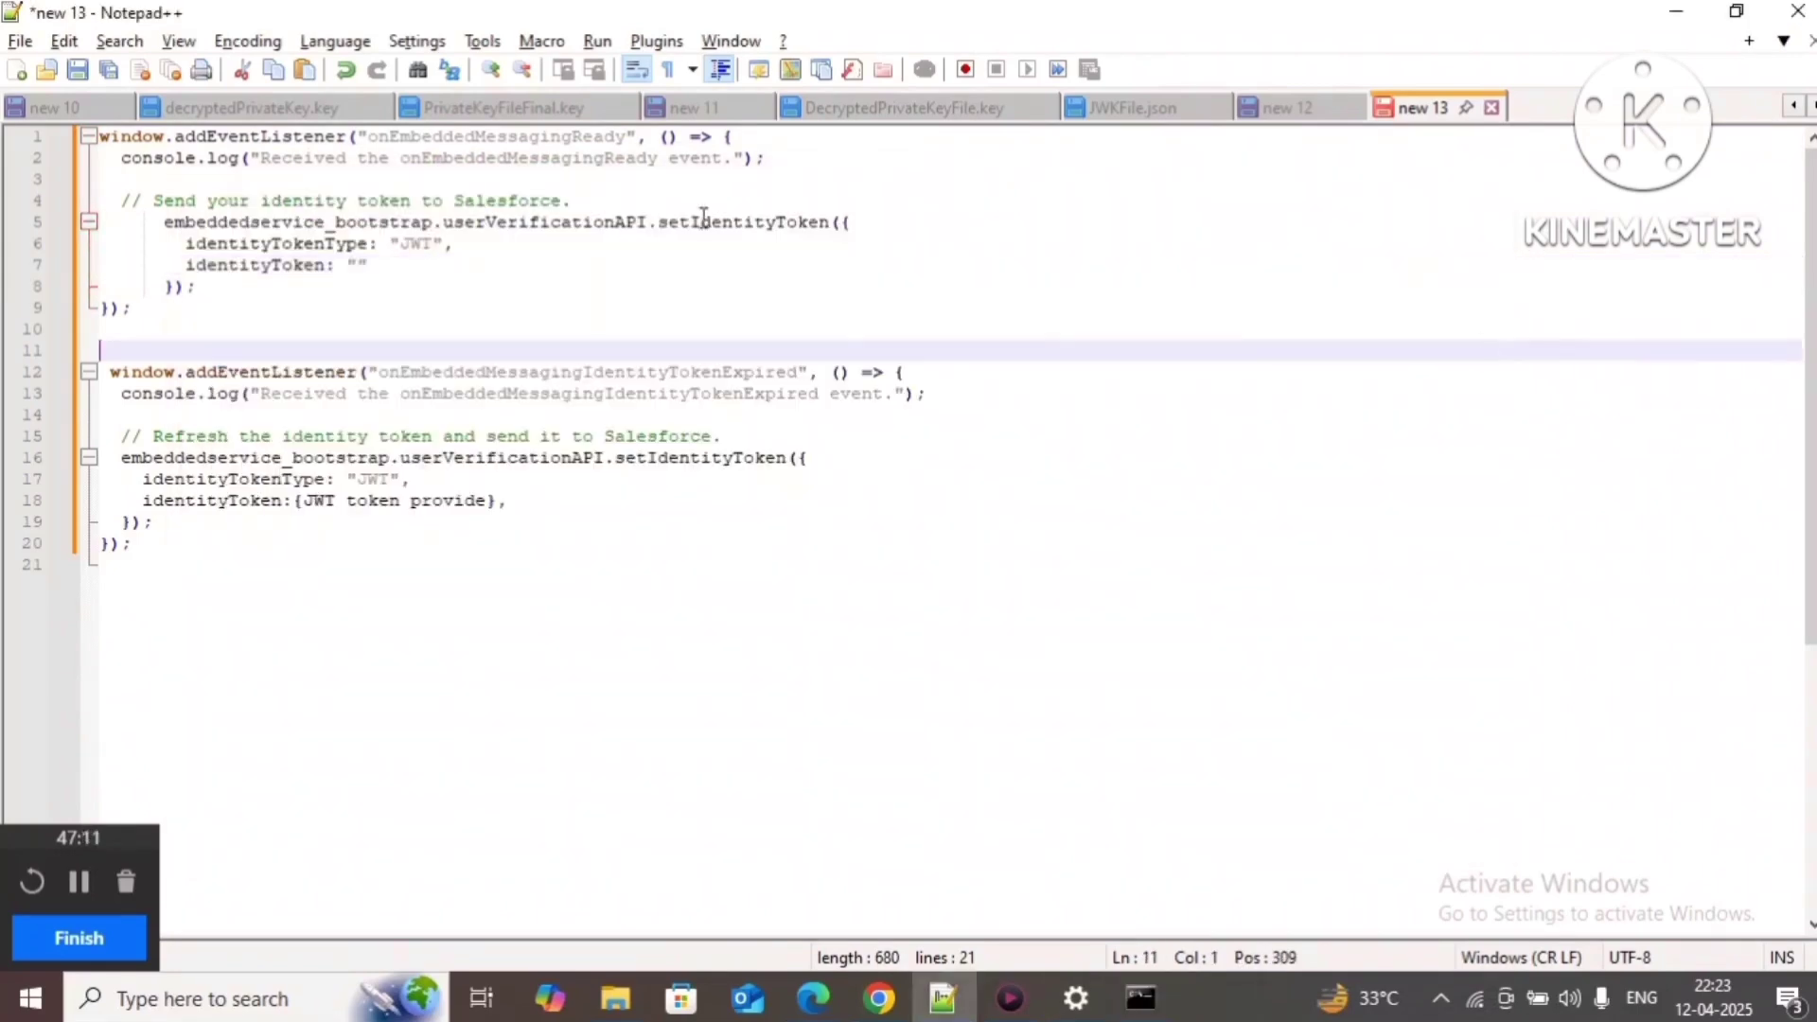
left_click(359, 271)
key("ctrl+v")
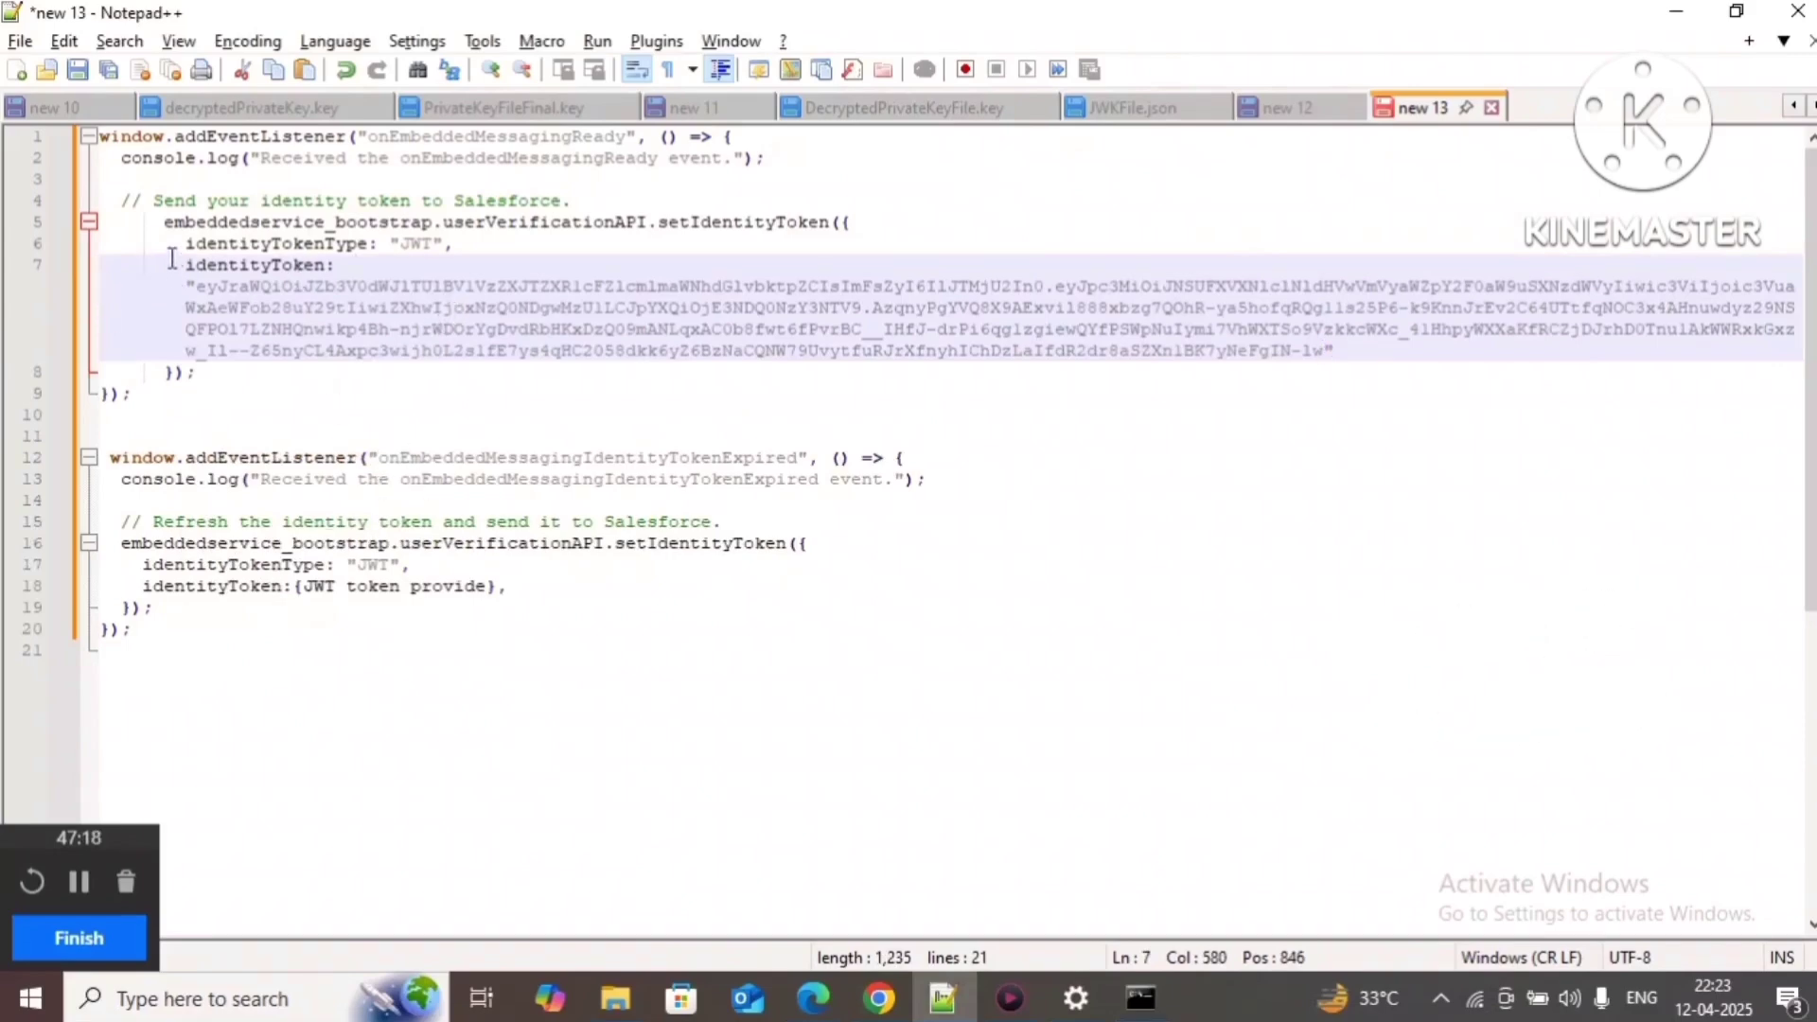
left_click_drag(185, 266, 1366, 346)
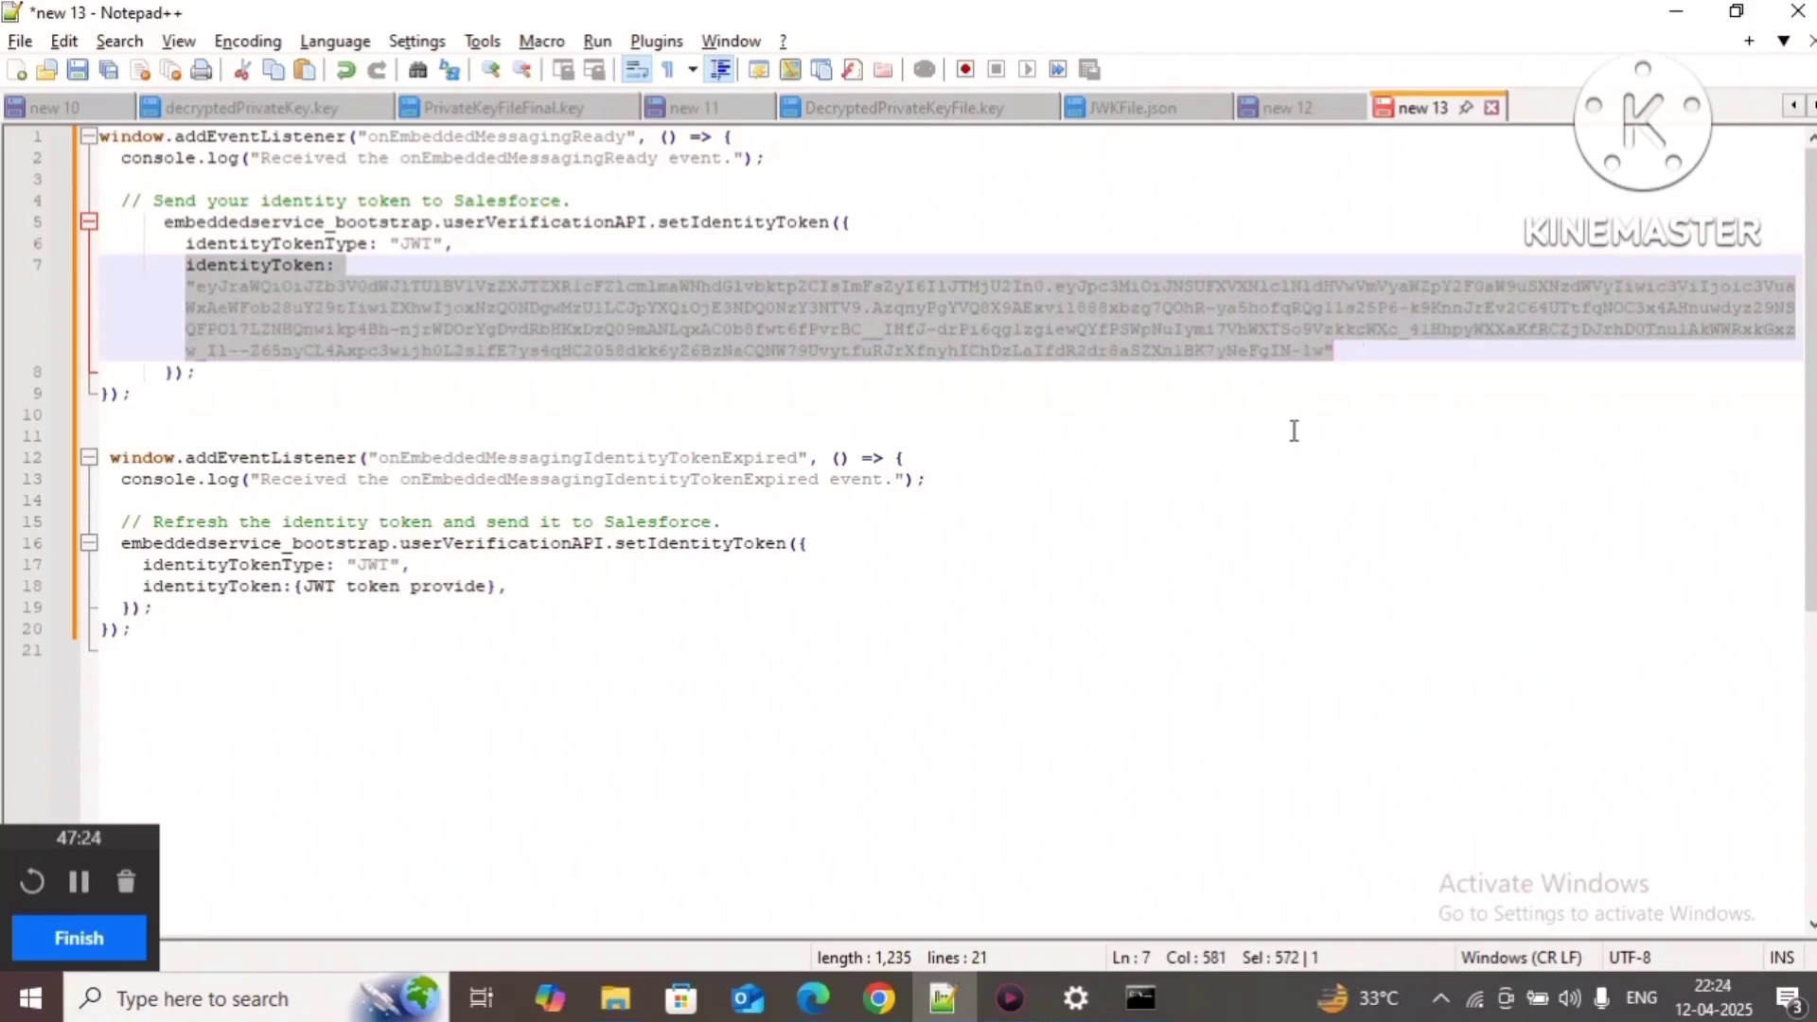
double_click(438, 458)
left_click(787, 509)
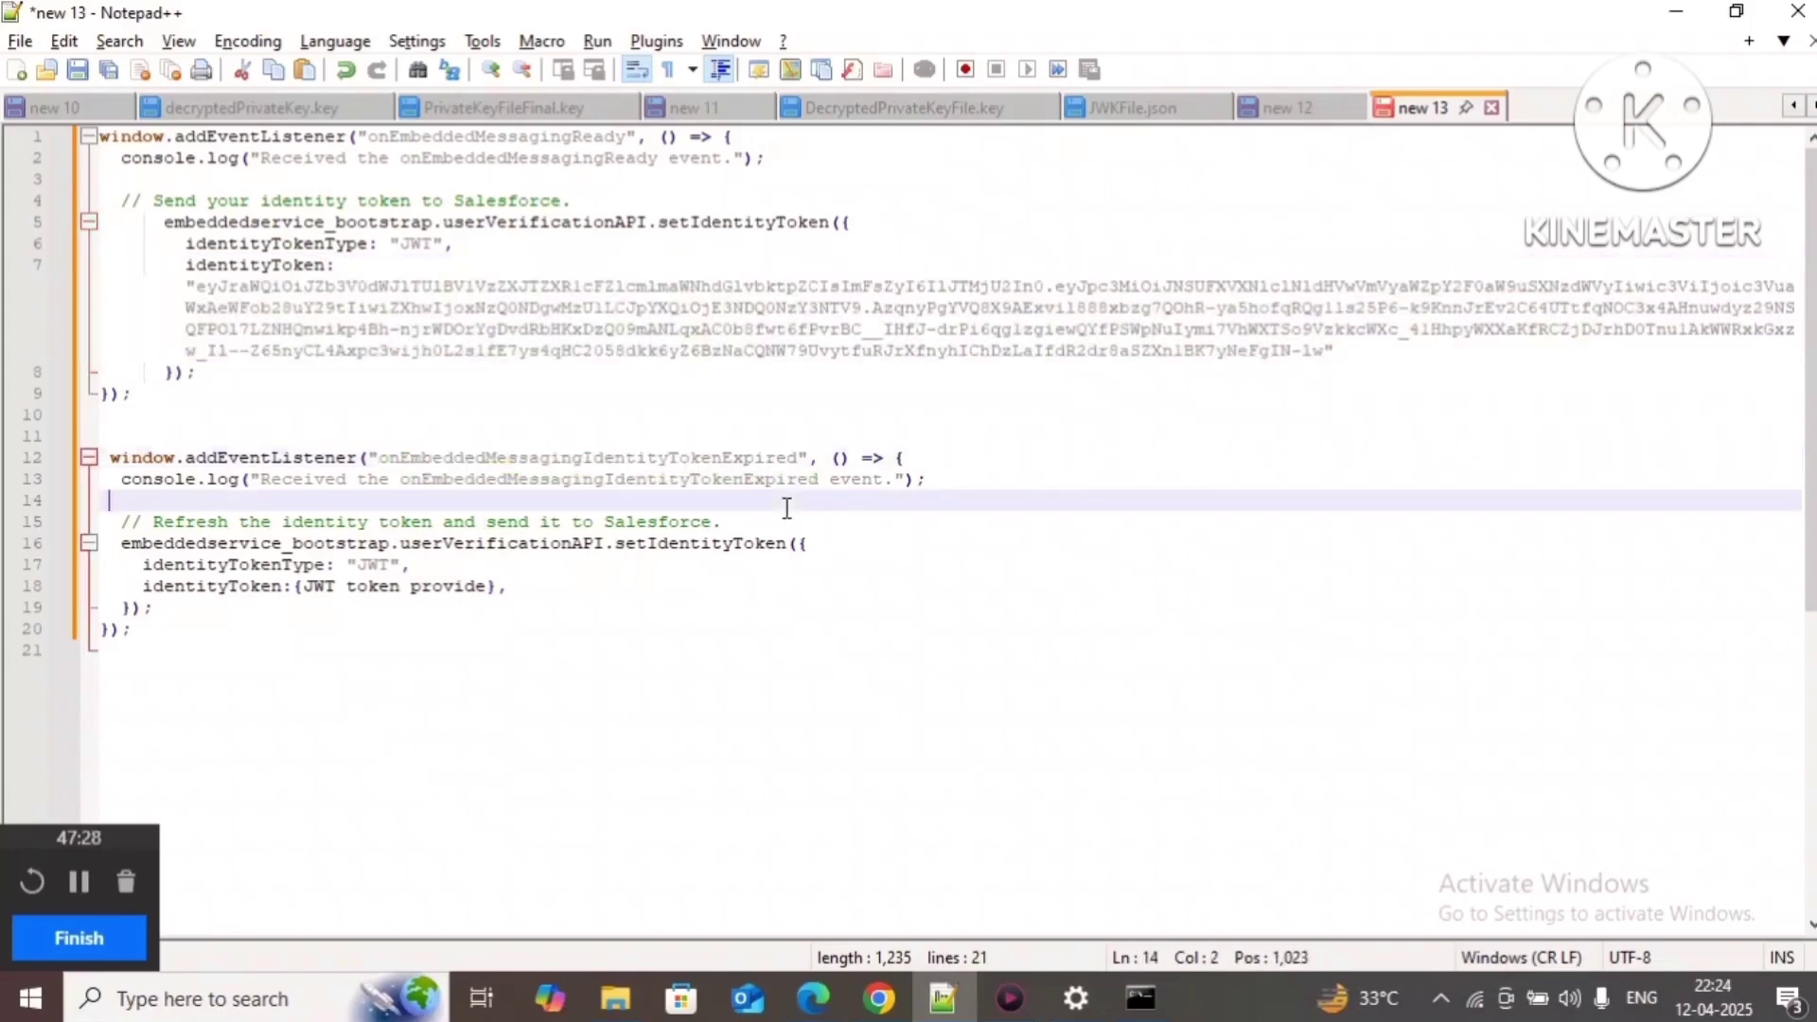
Step: Review the token-expired listener's refresh comment, adding then deleting a 'java,.net,php' note on line 14
double_click(562, 460)
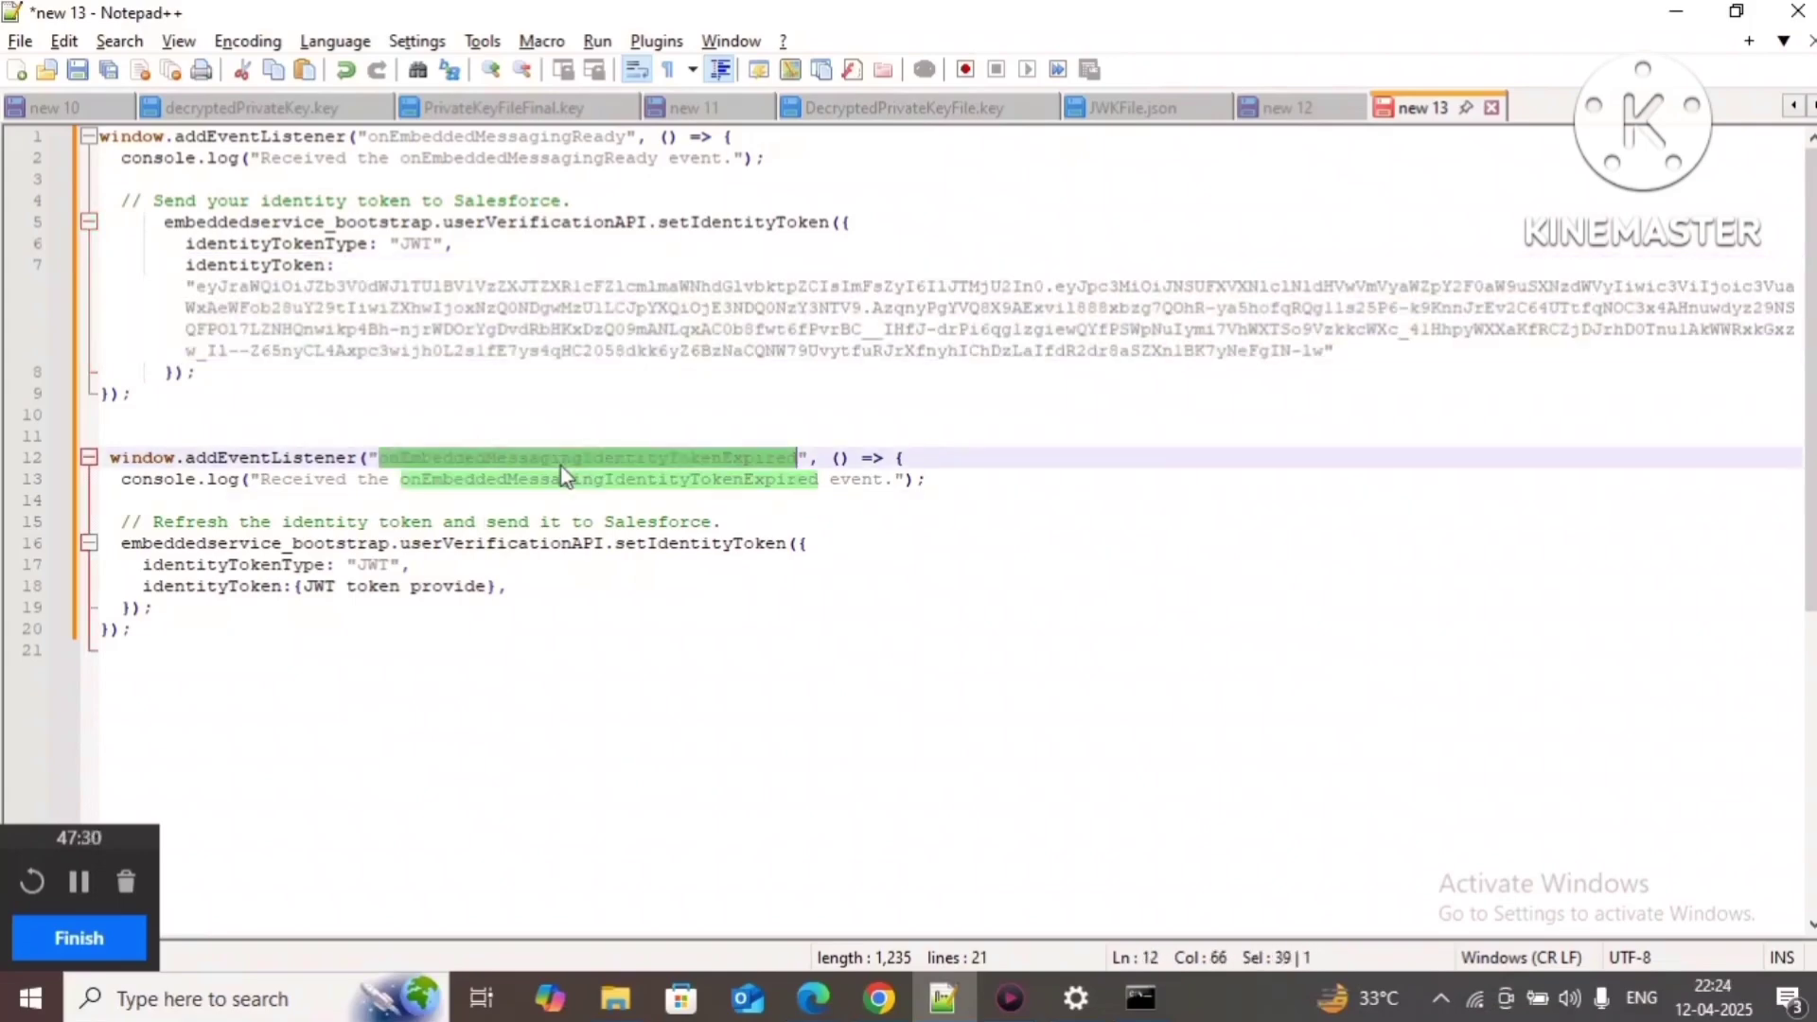
left_click(619, 504)
double_click(495, 458)
left_click_drag(109, 521, 759, 522)
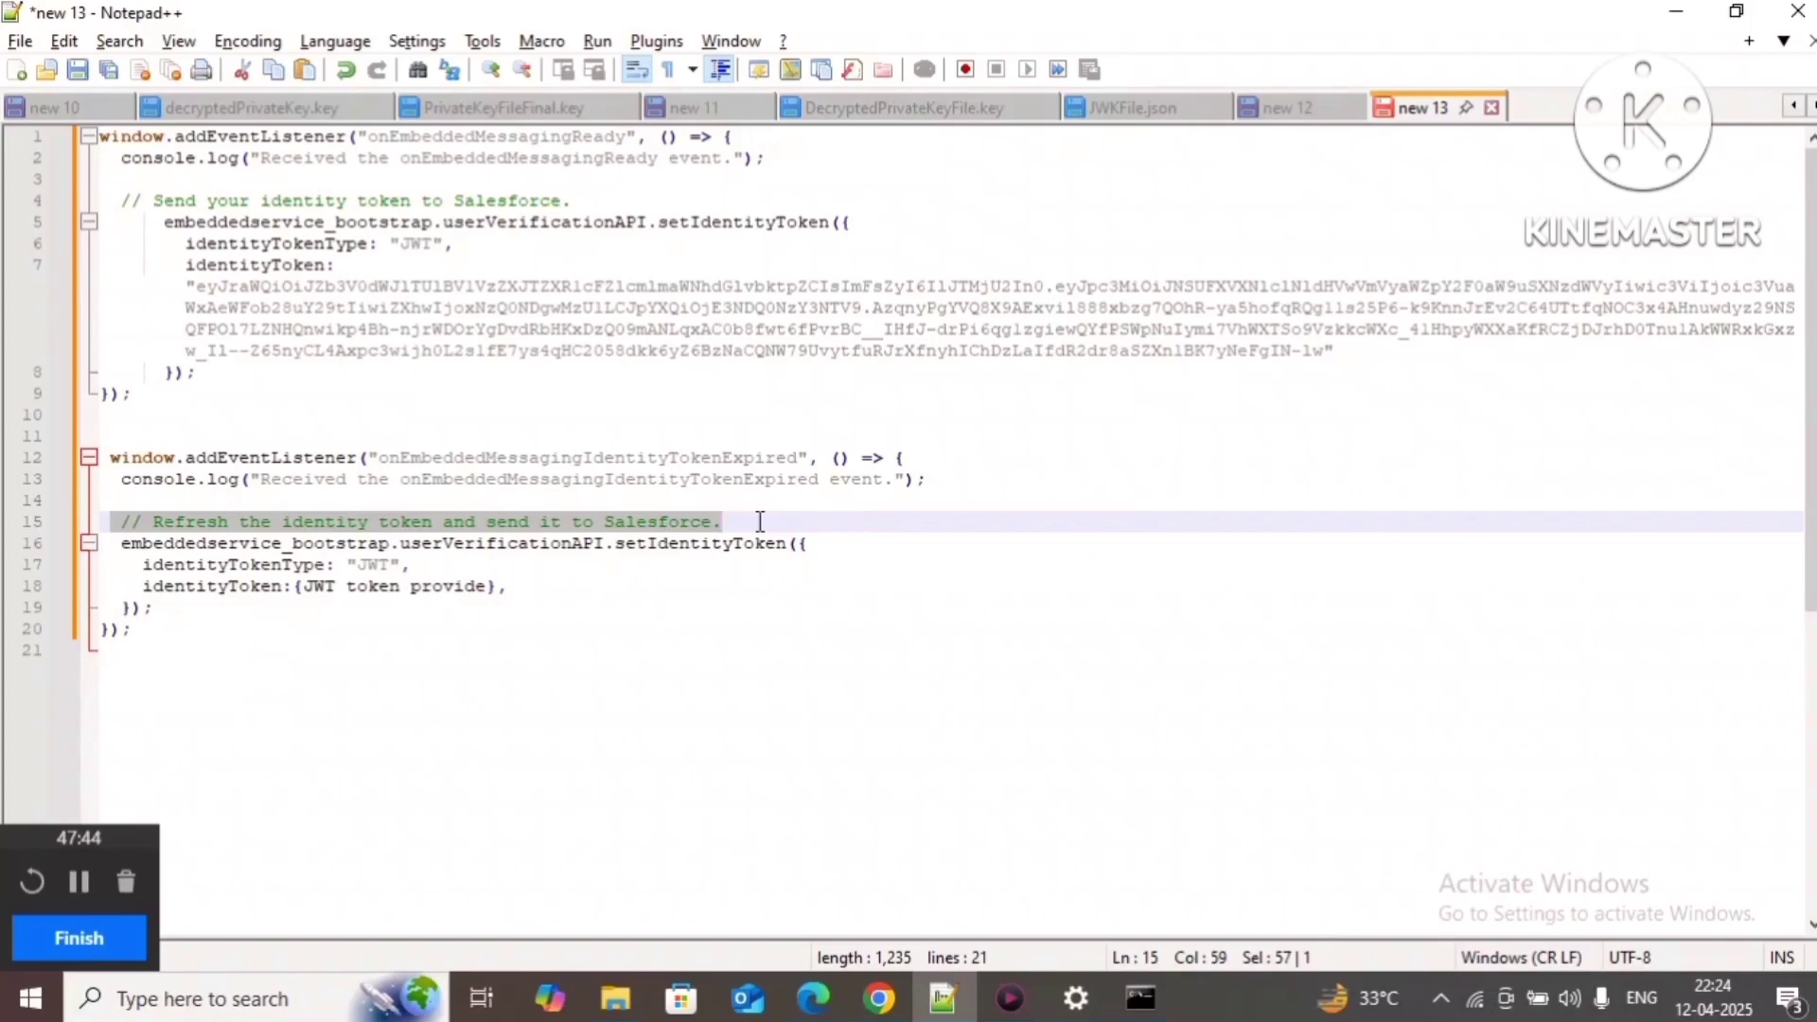
left_click(759, 523)
left_click_drag(121, 522, 786, 523)
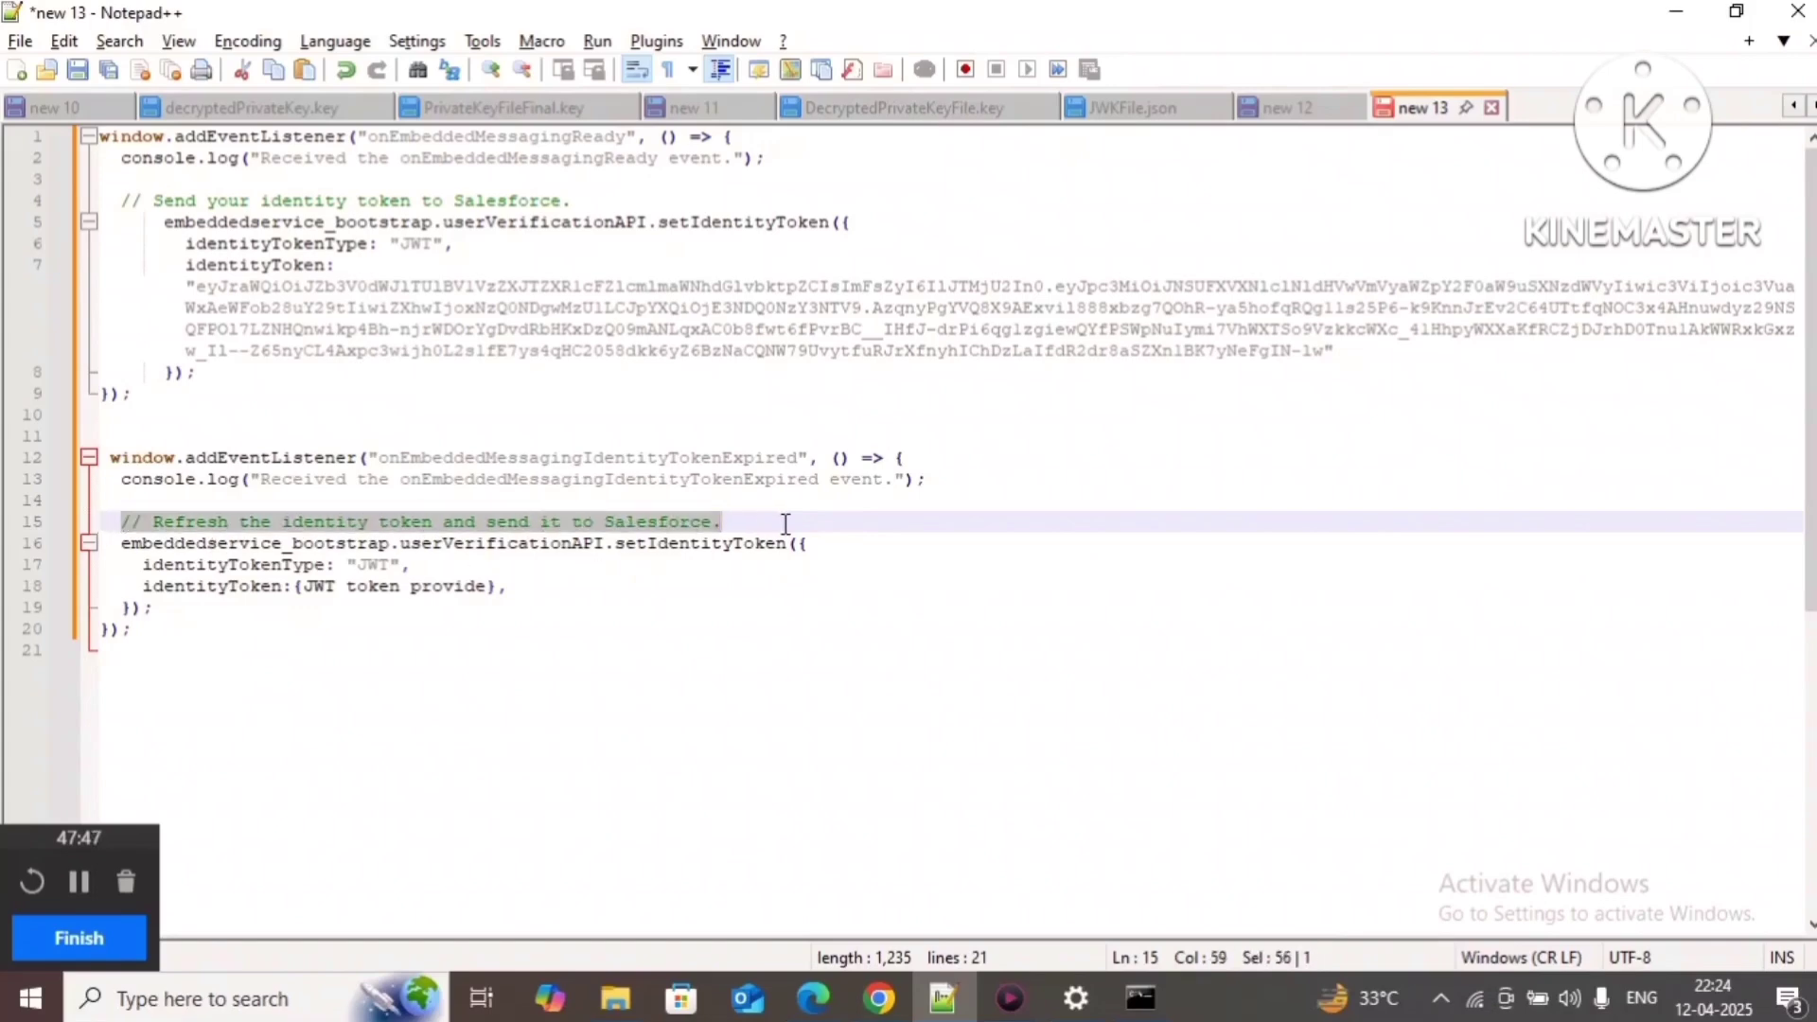
left_click(343, 501)
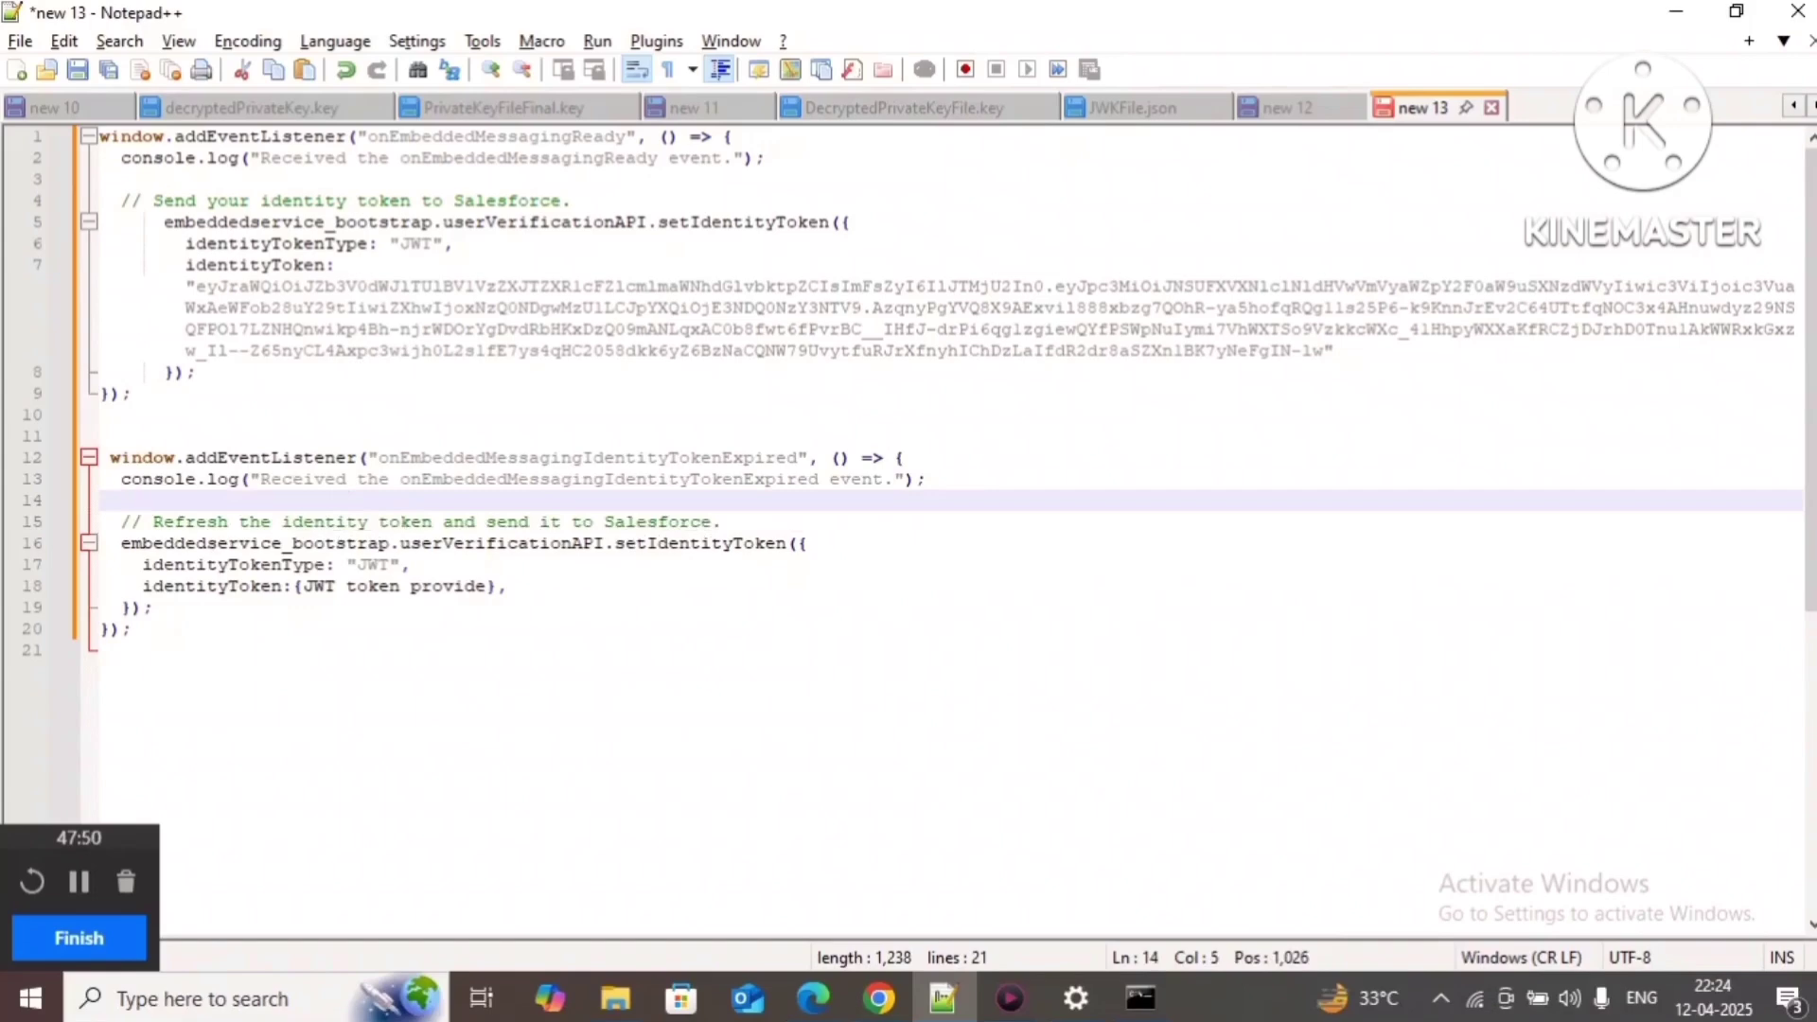
type("java,.net,php")
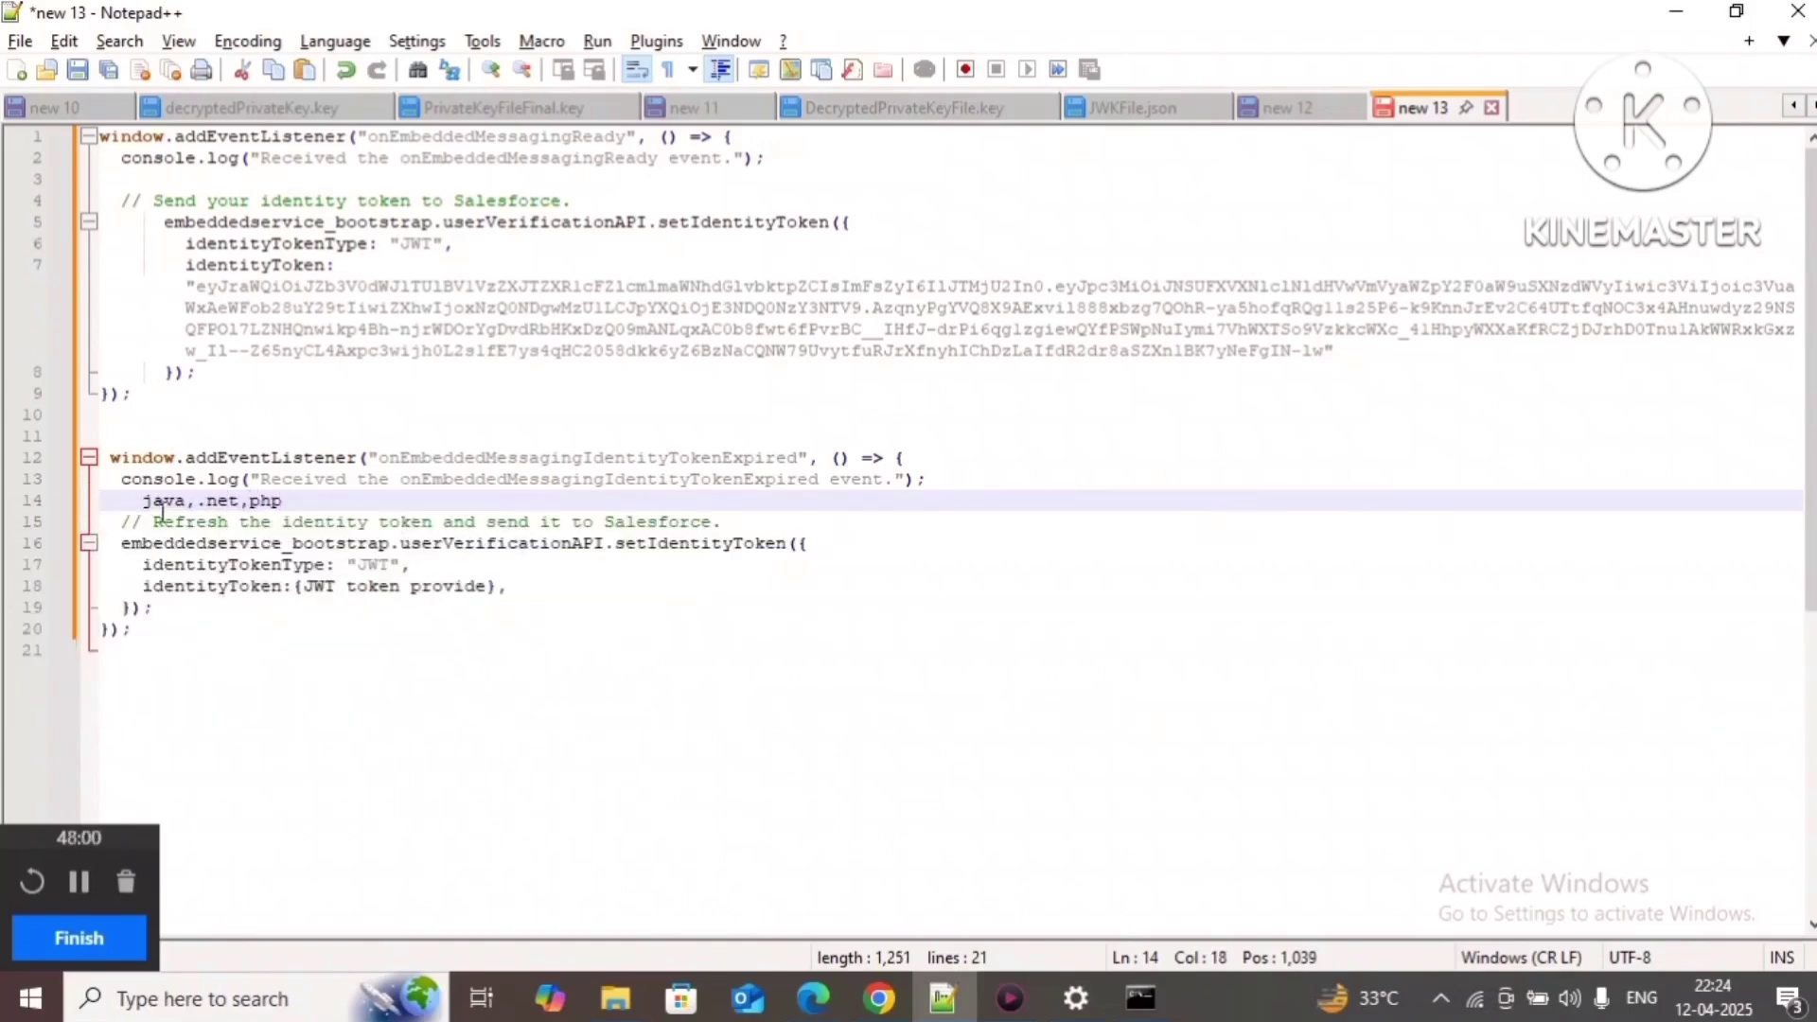
left_click(137, 499, "shift")
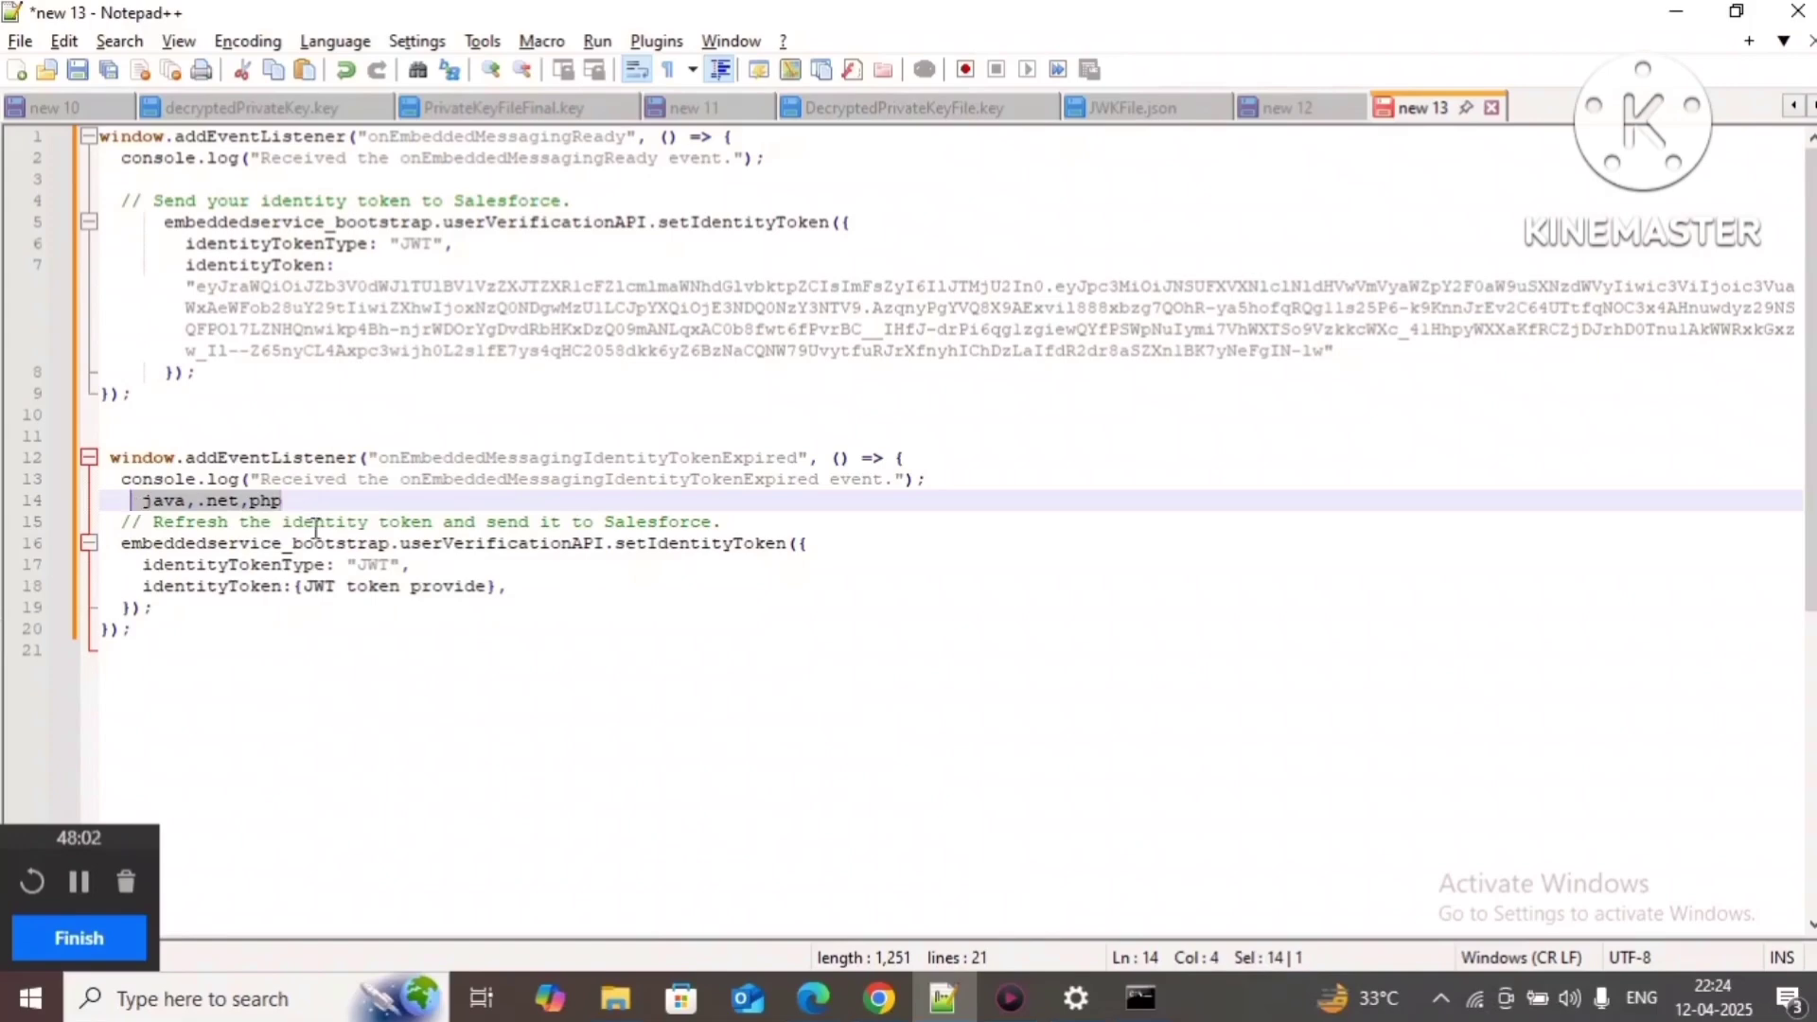
key("BackSpace")
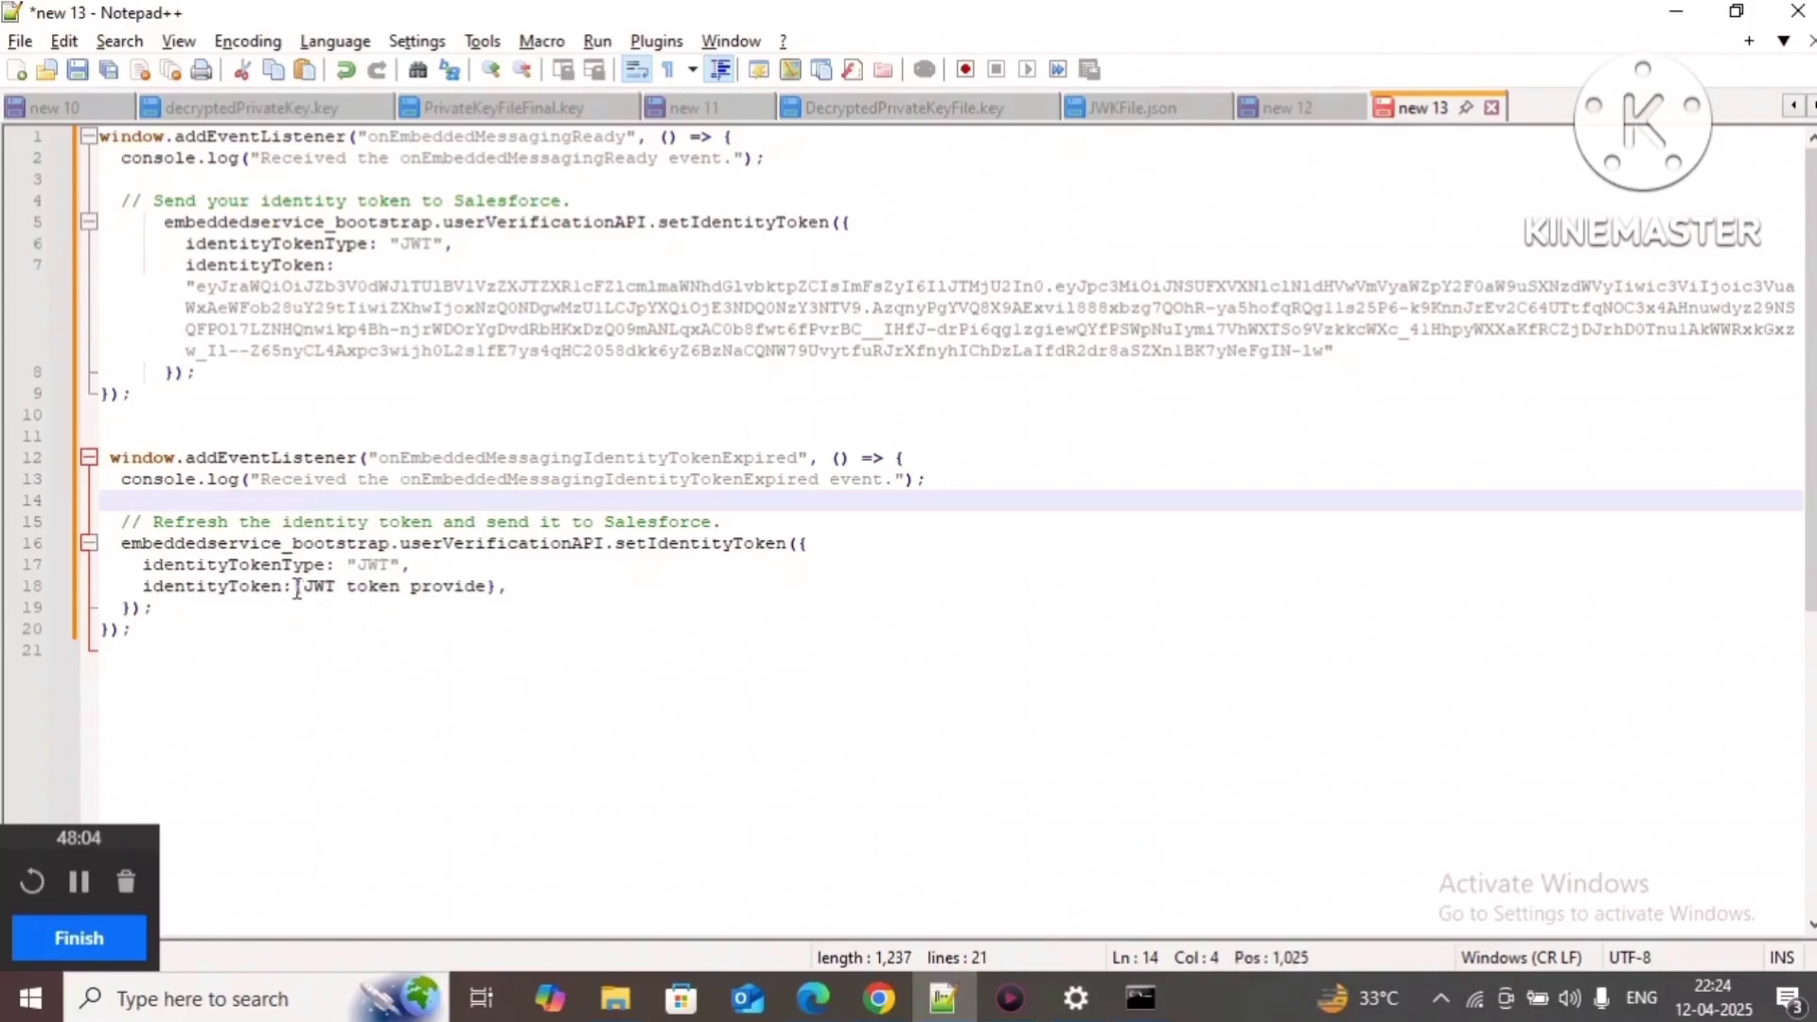
Step: Comment out the refresh setIdentityToken call with /* before it and */ after the second listener
left_click_drag(294, 587, 550, 591)
left_click(236, 615)
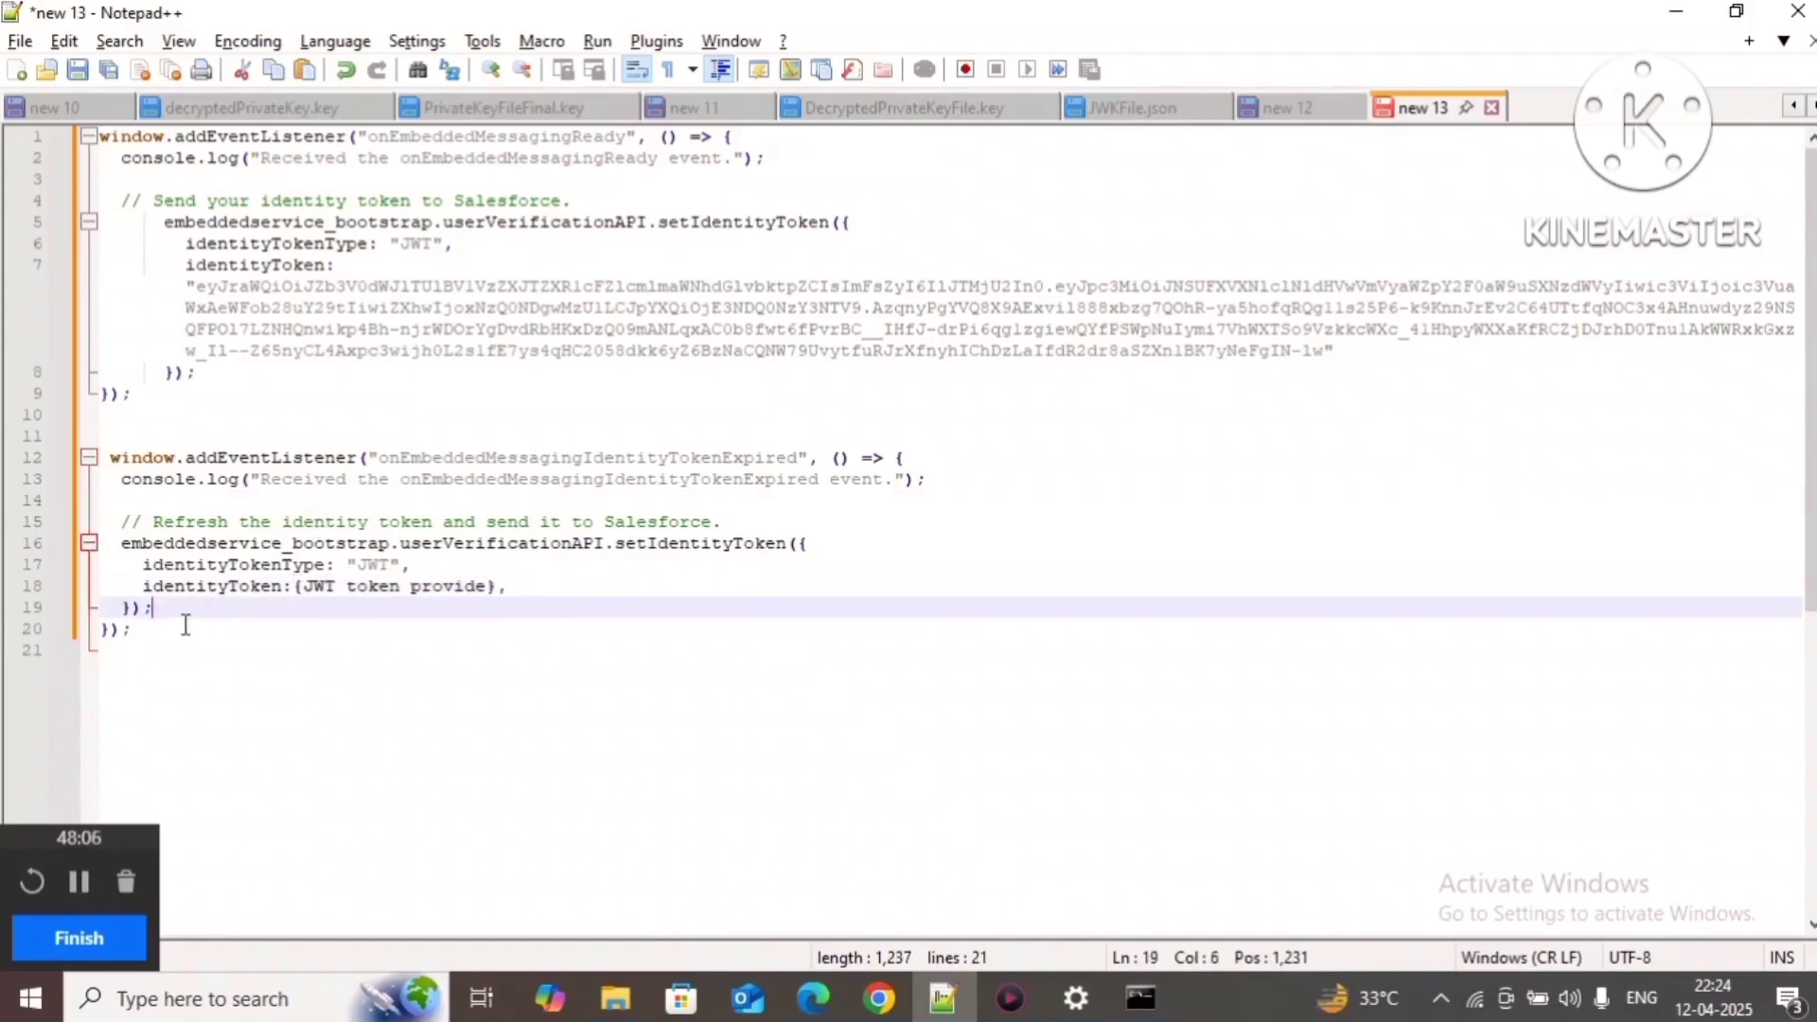
type("*/")
left_click(123, 543)
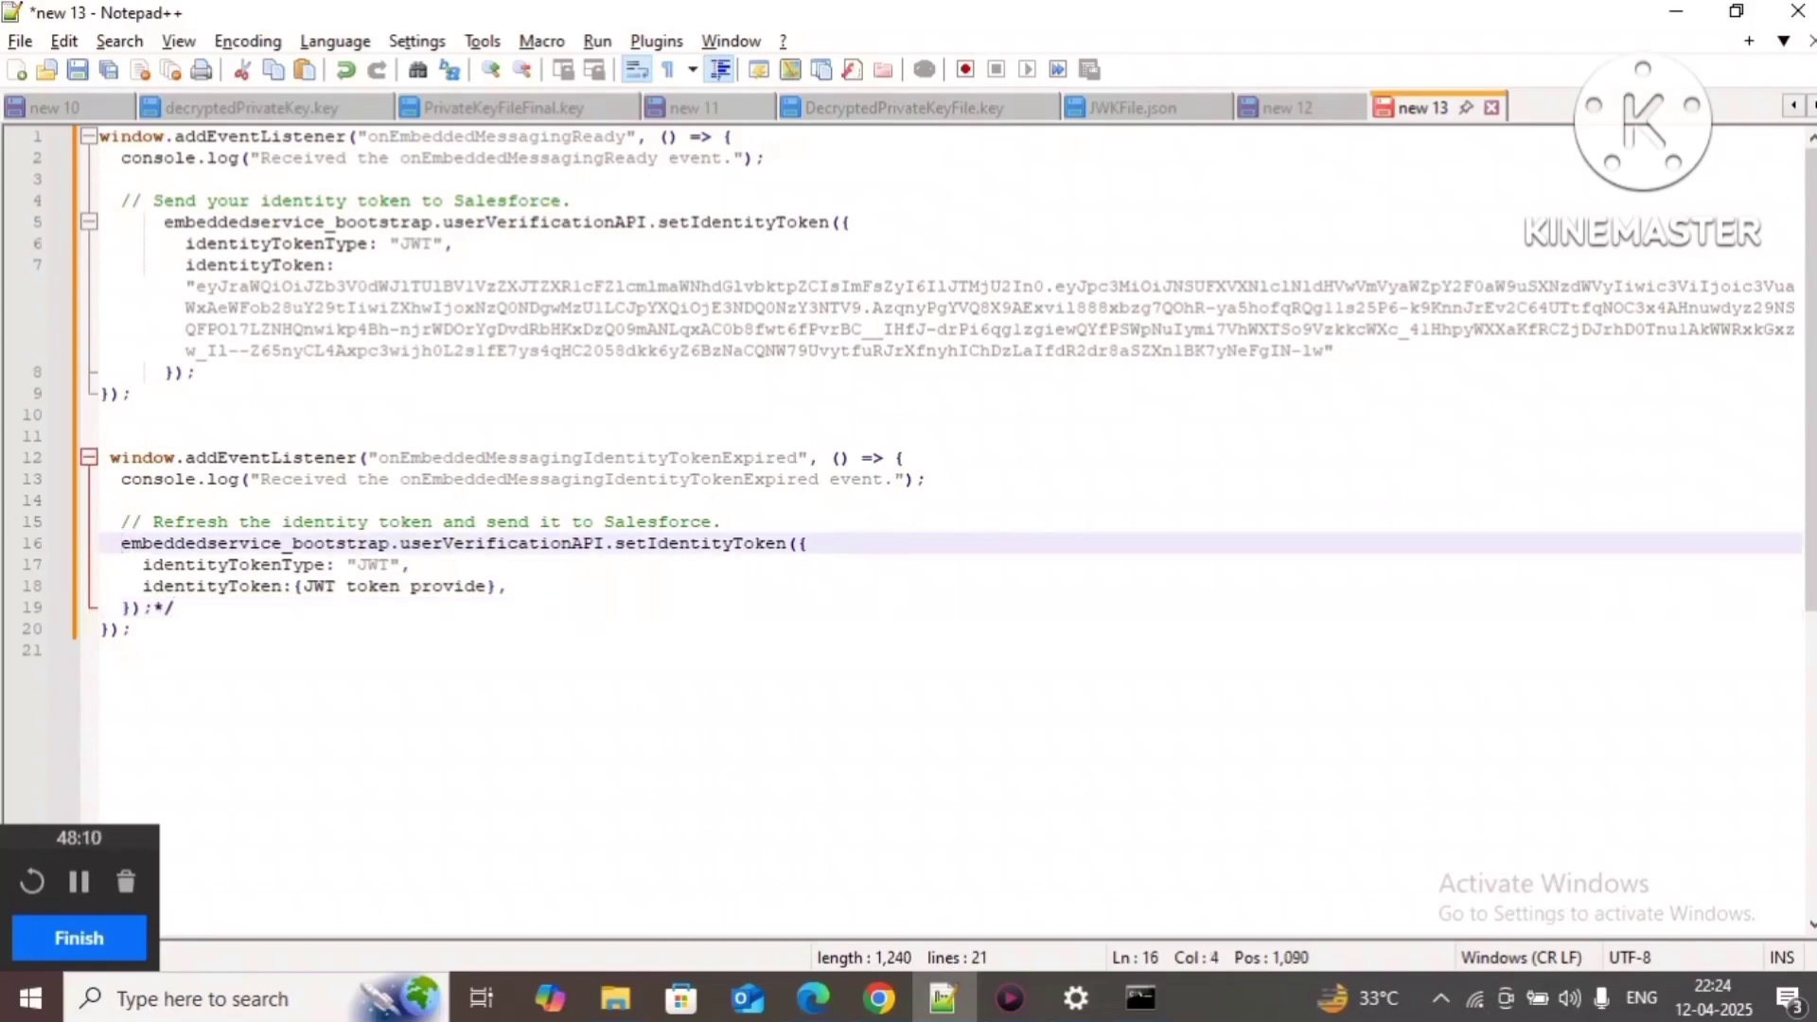
type("/*")
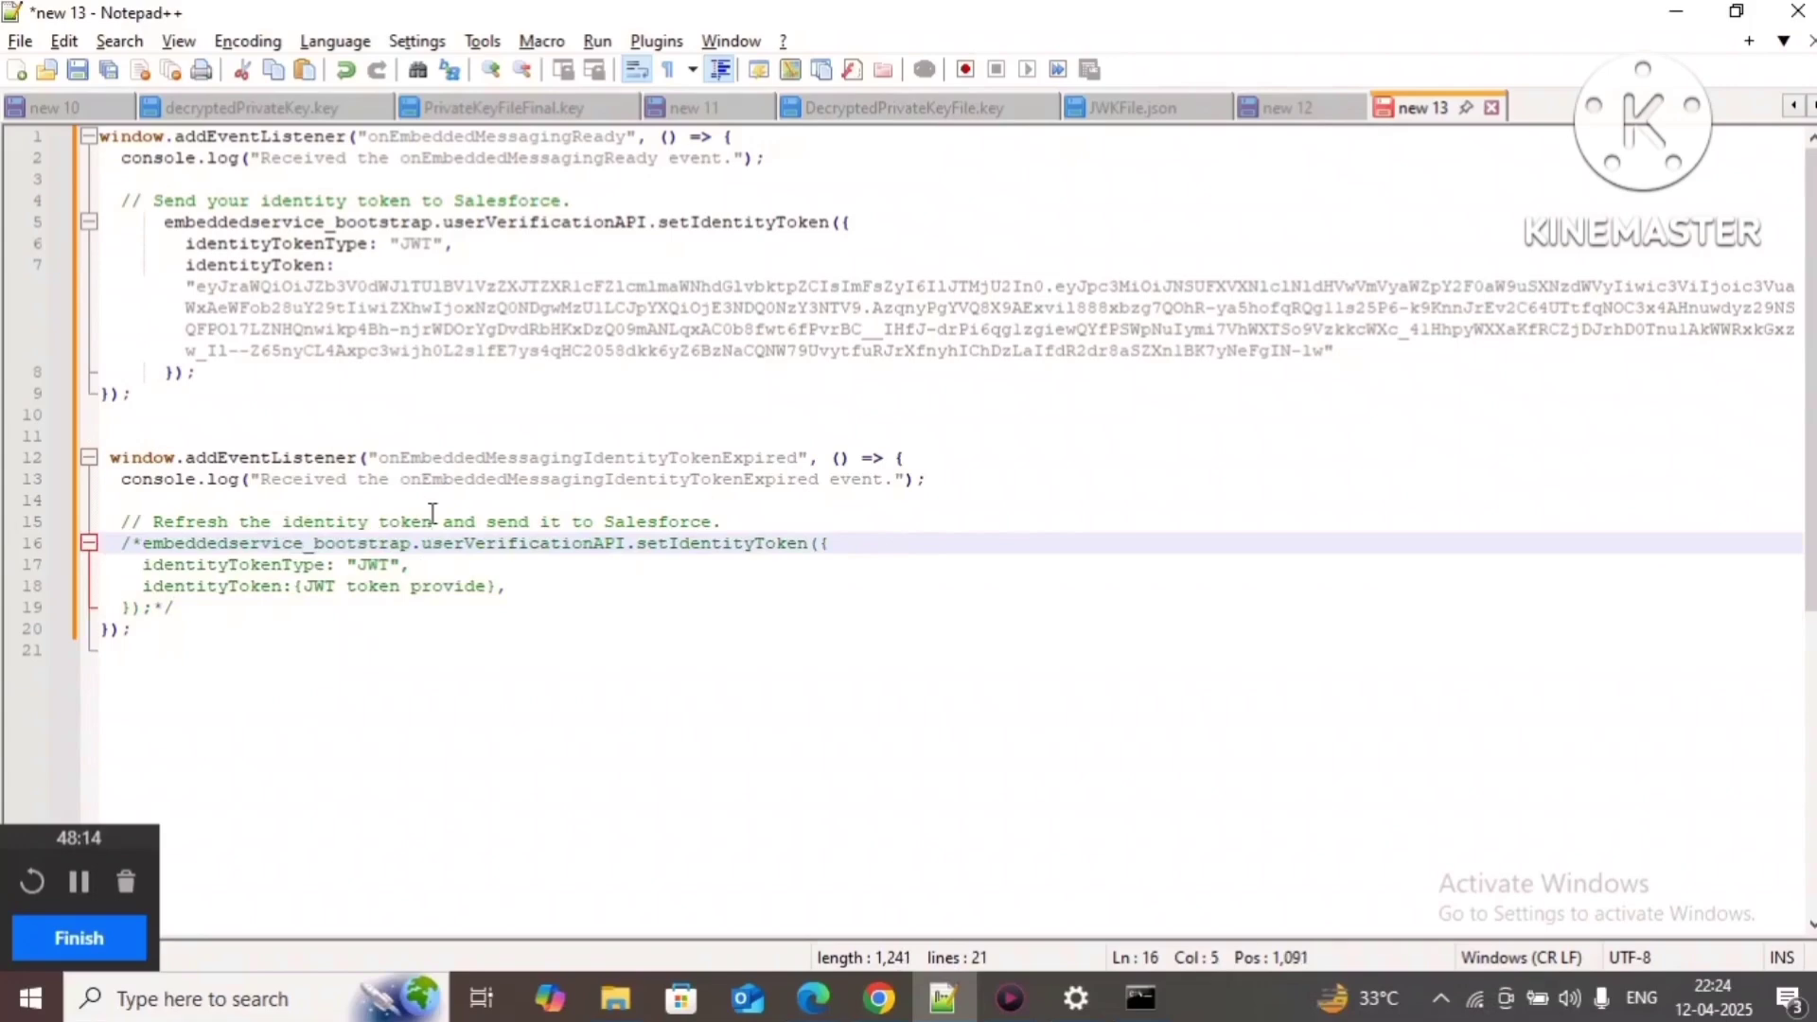
Step: Select the whole script, glance at the MIAW User Setup document, then review commented lines 16–20
double_click(545, 458)
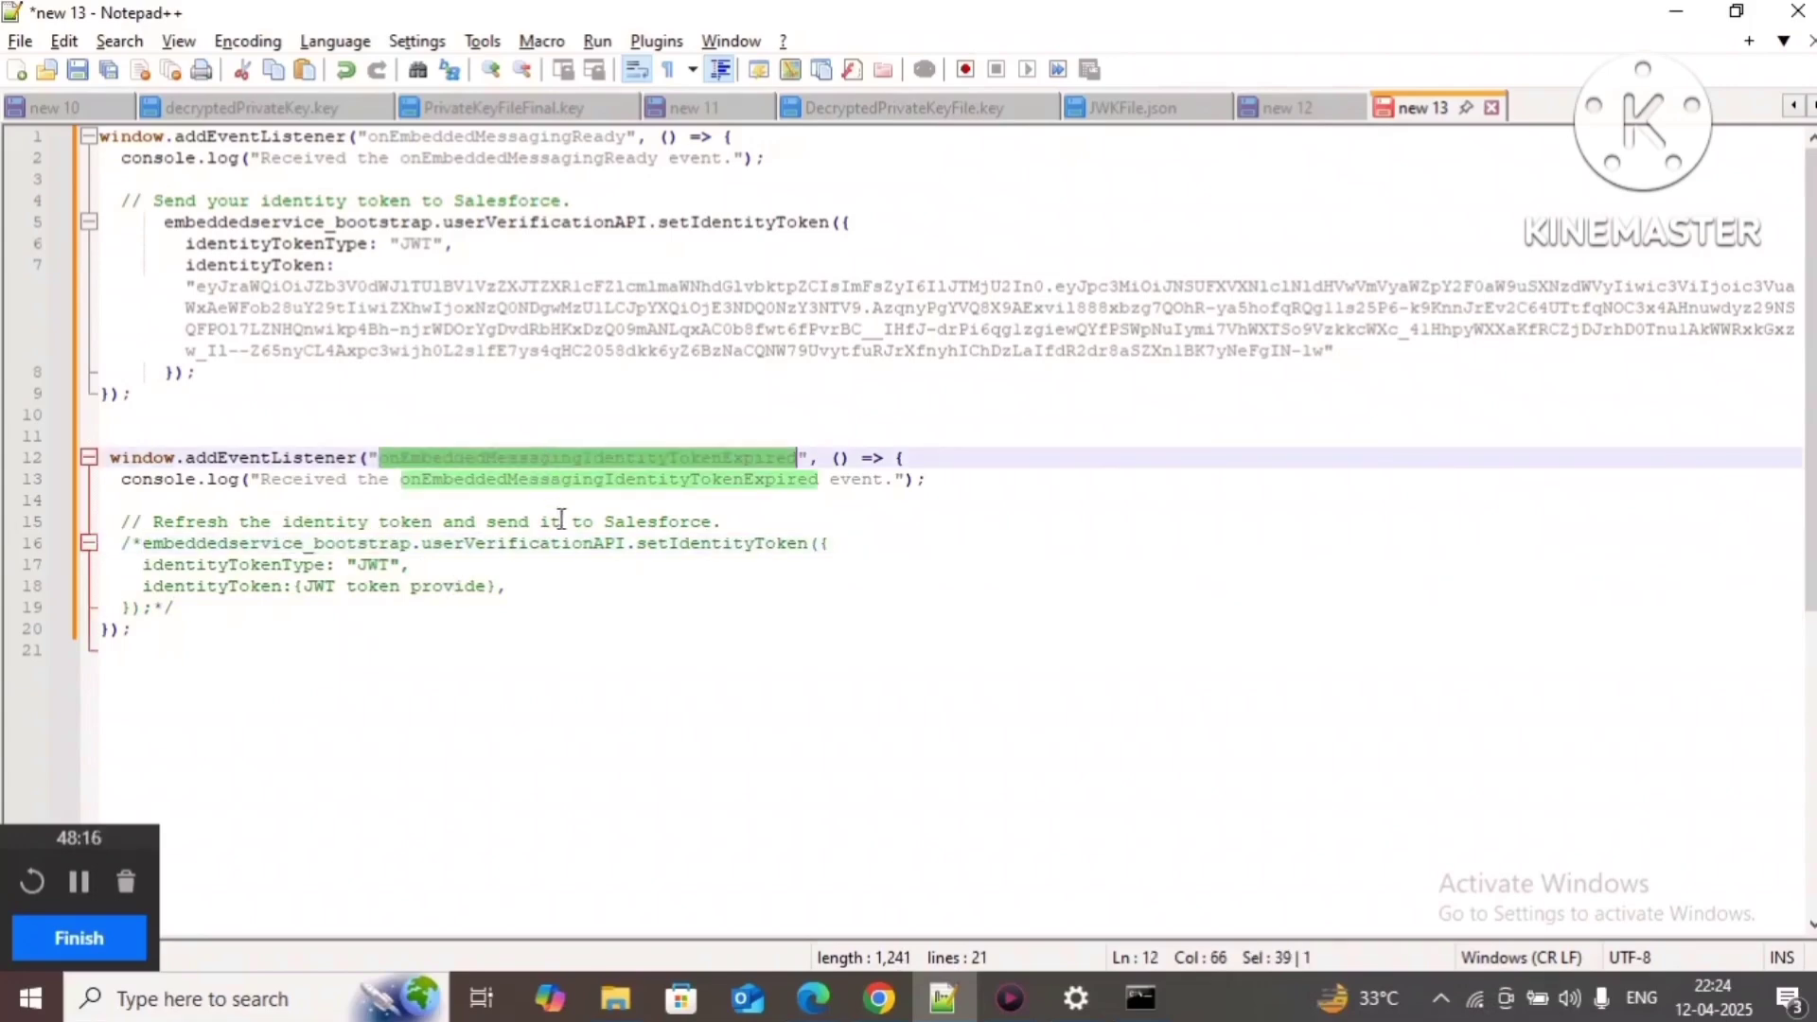
left_click(421, 628)
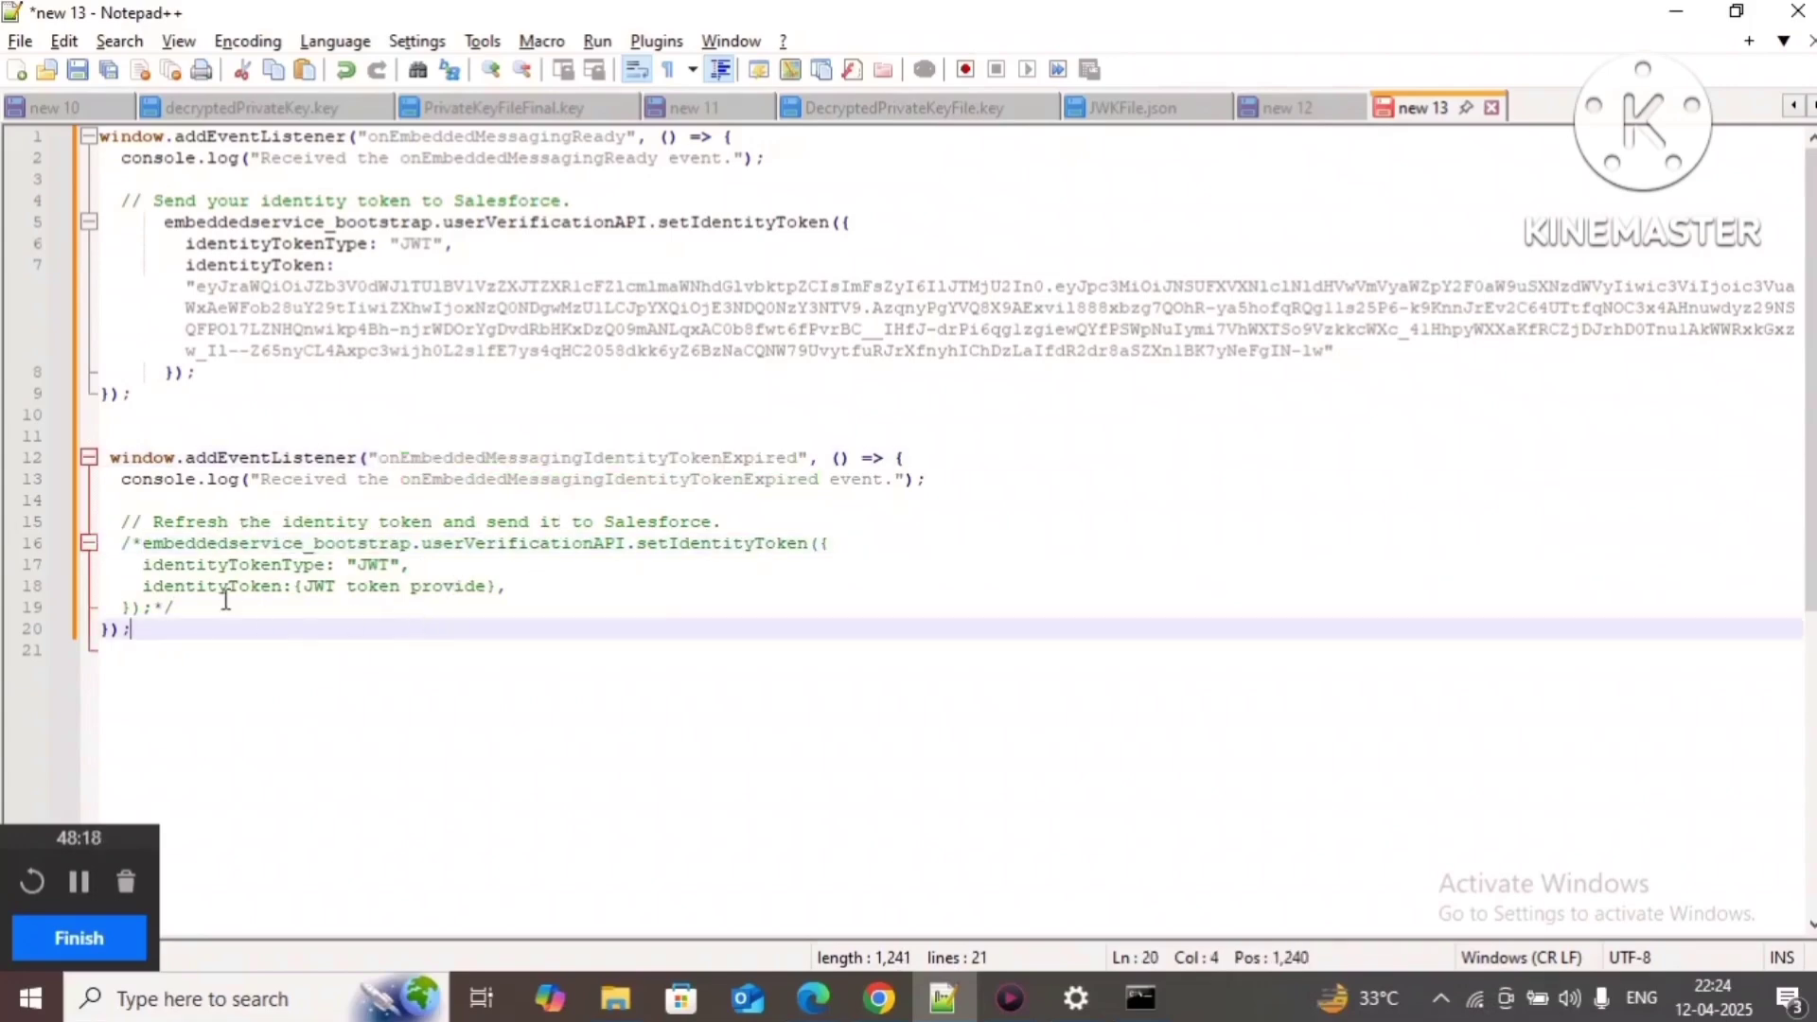
key("ctrl+a")
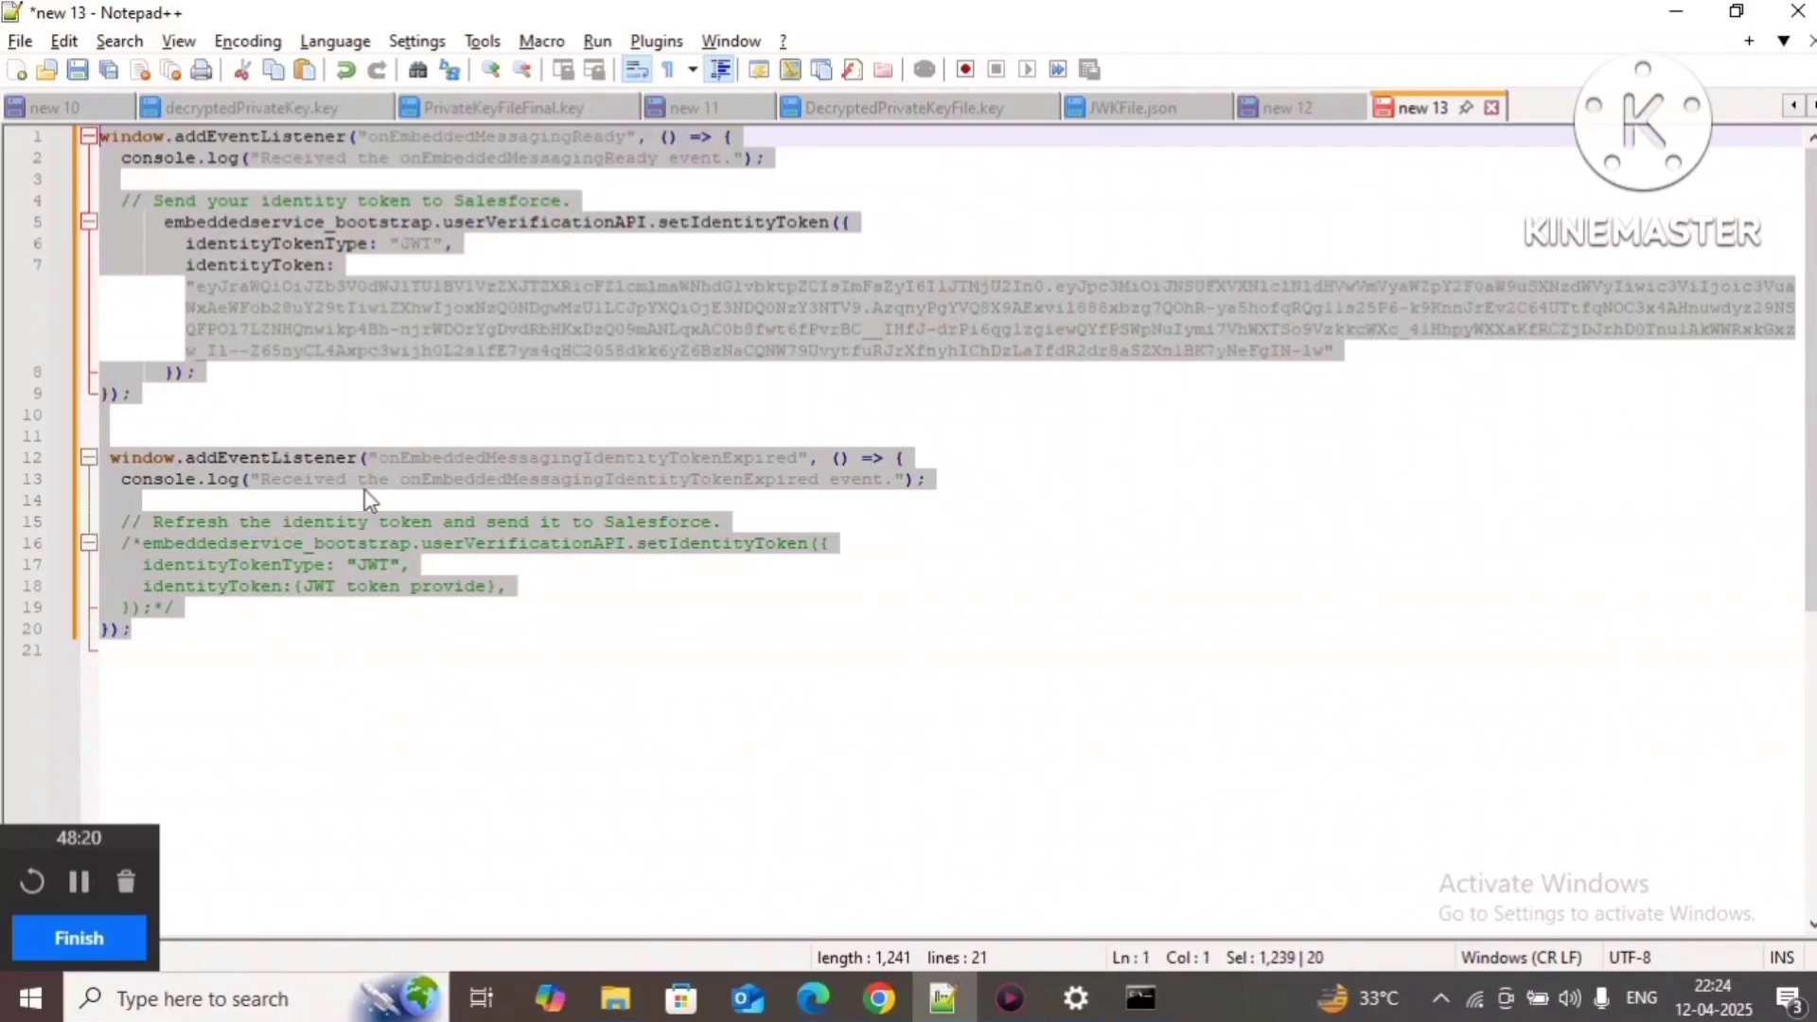
left_click(879, 999)
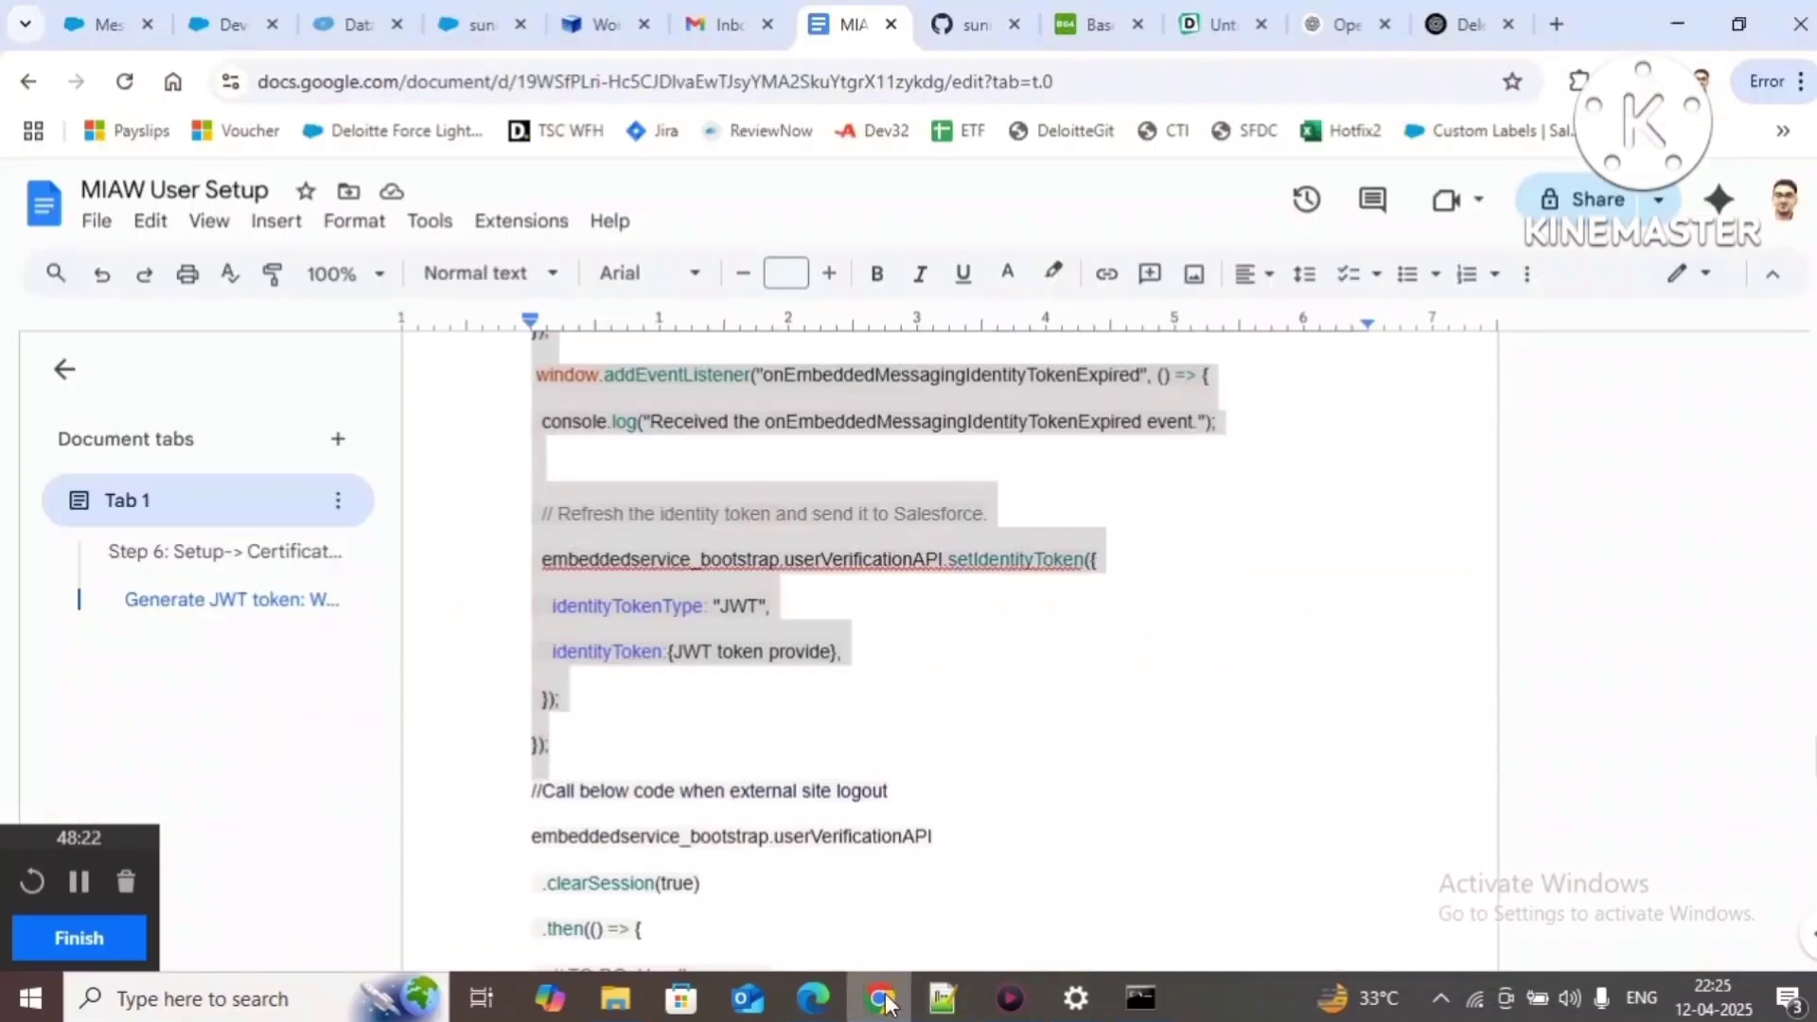
left_click(943, 998)
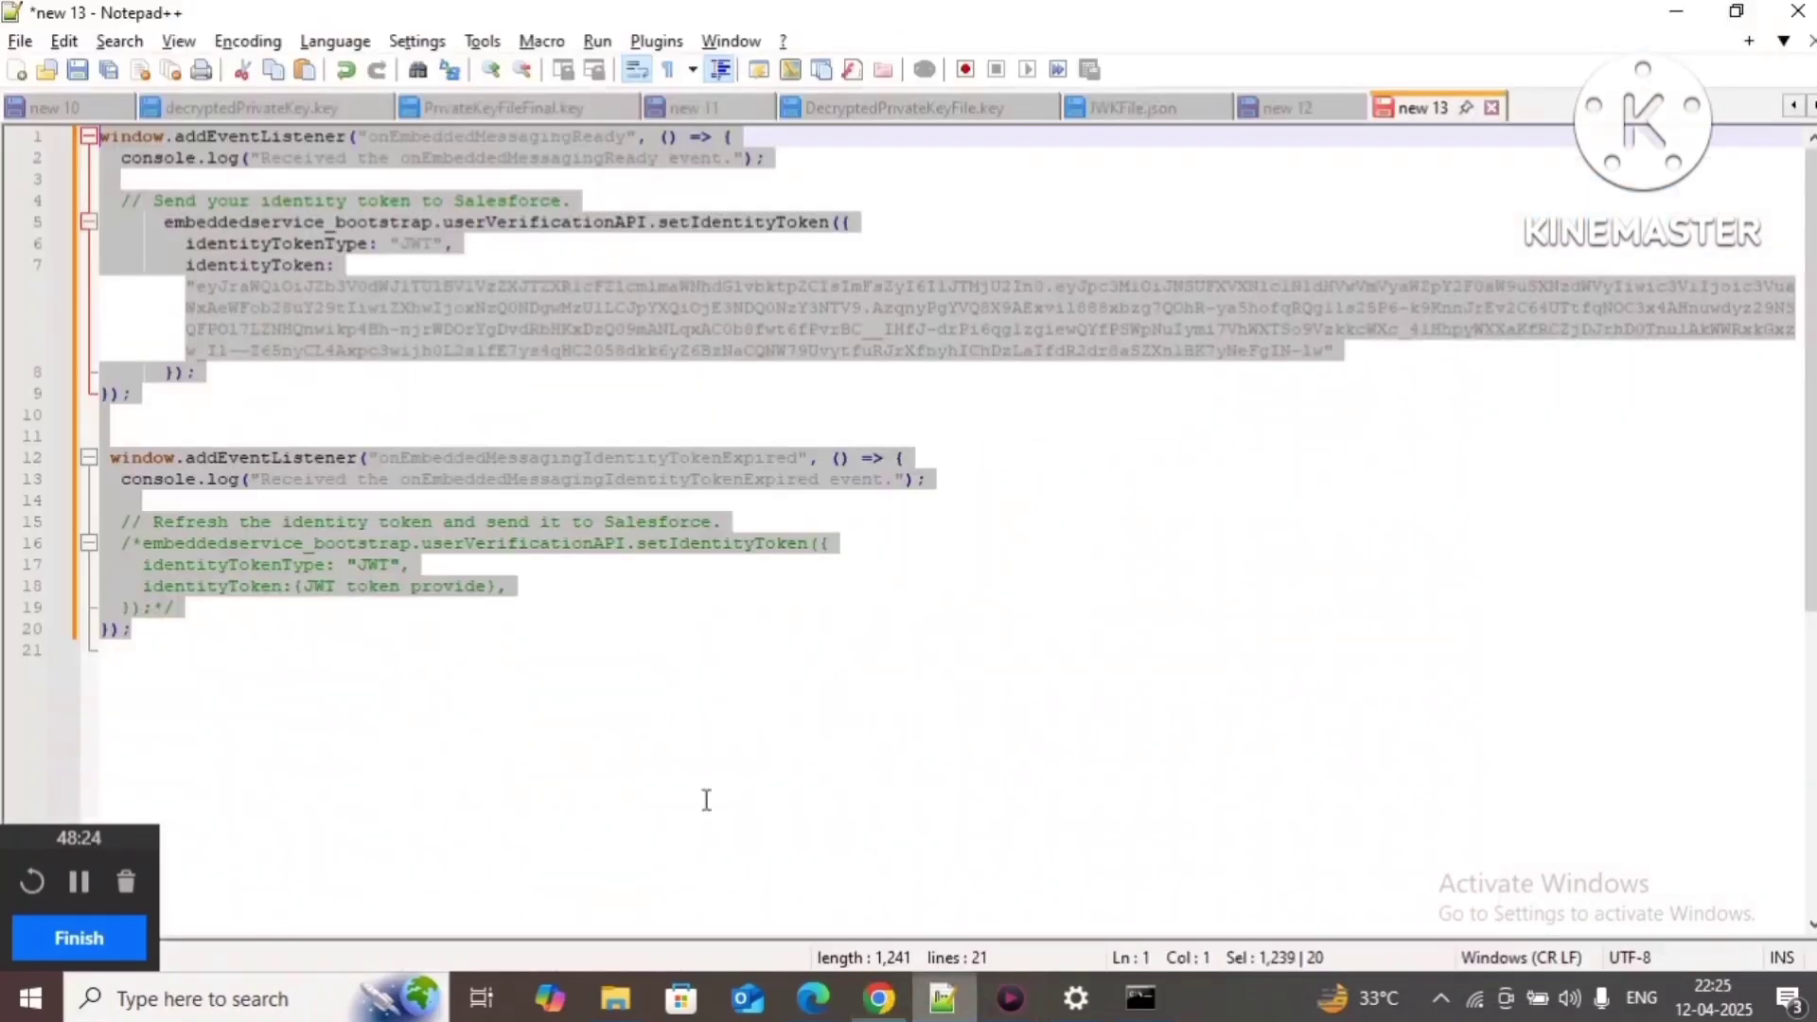
left_click(542, 630)
left_click_drag(142, 544, 531, 620)
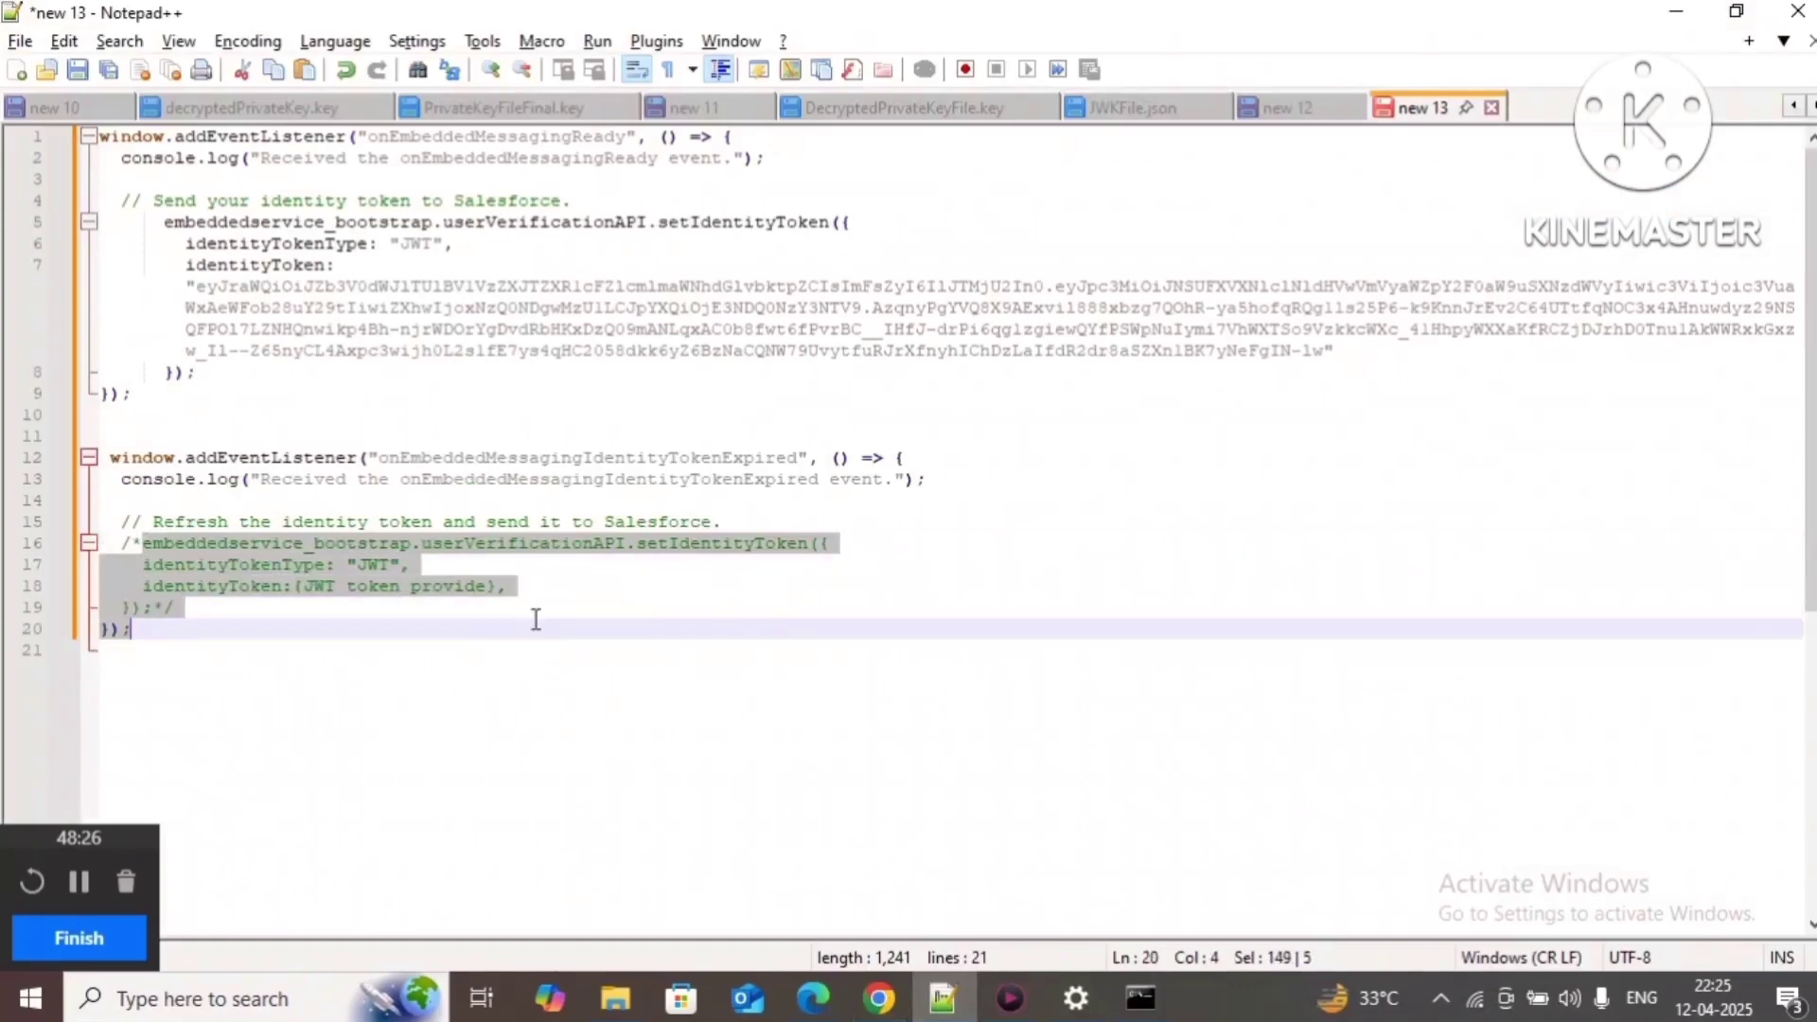
left_click(391, 631)
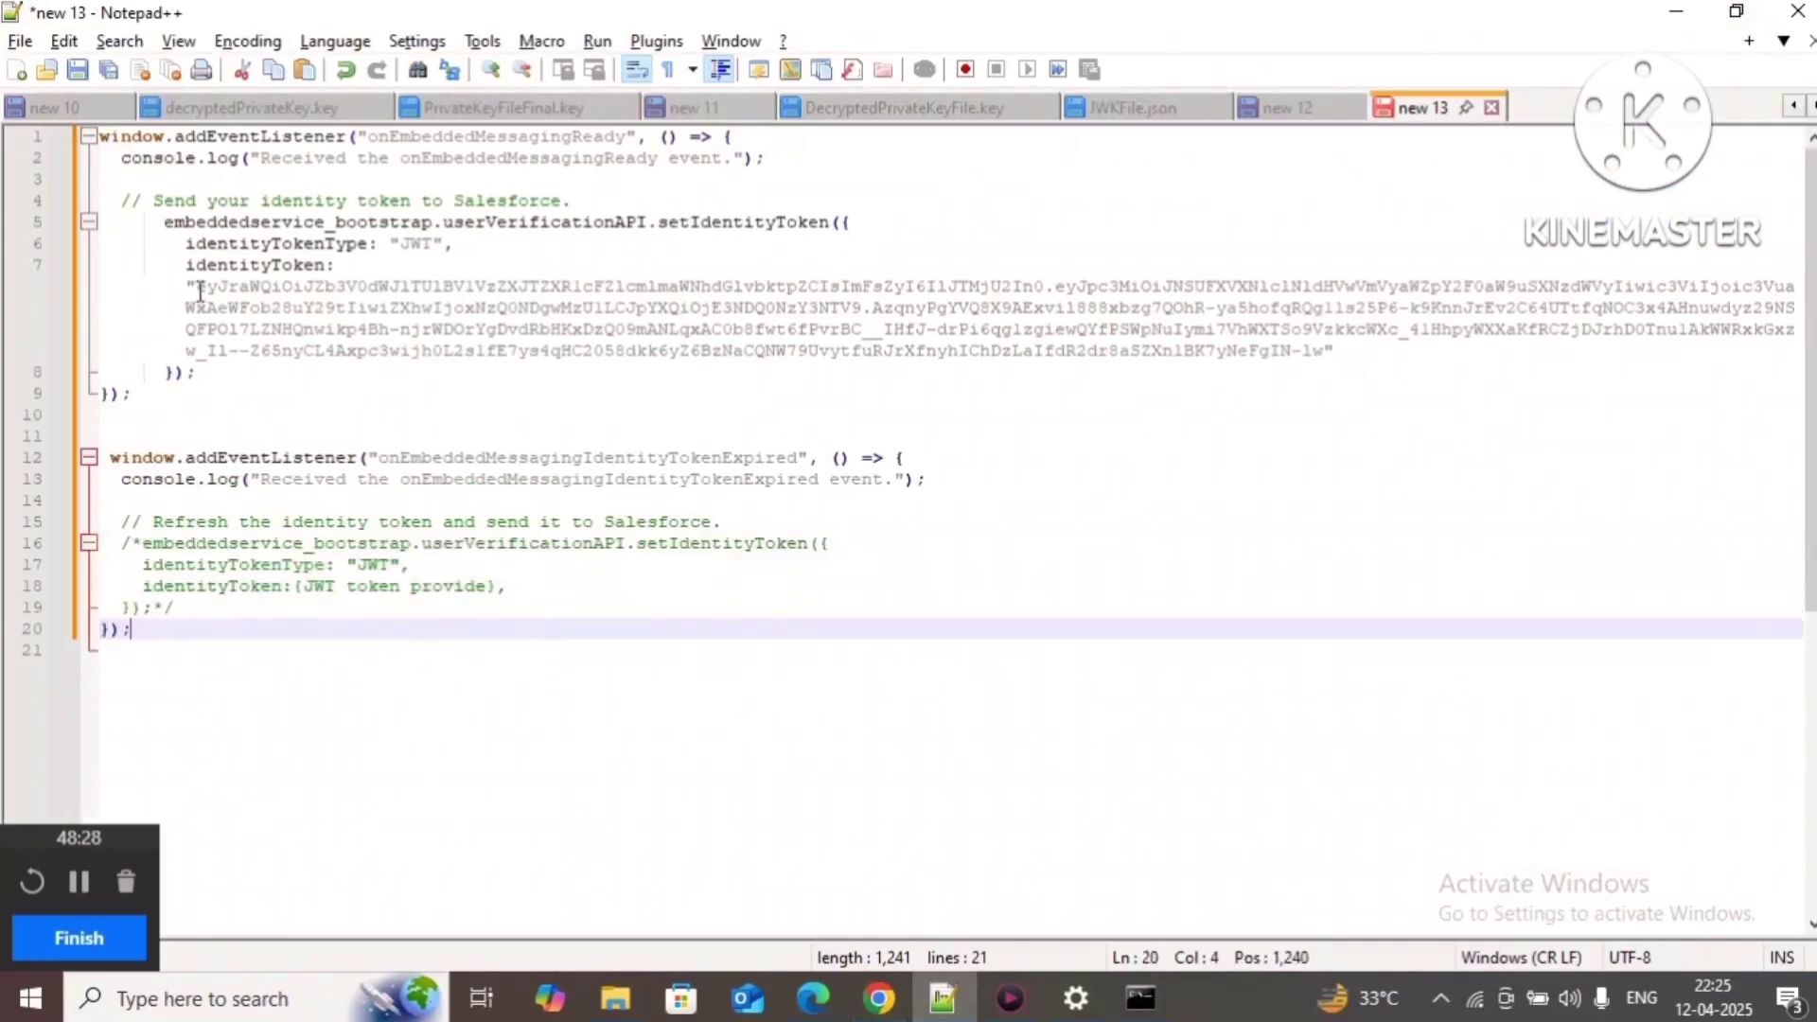
Step: Add and remove a 'java,.net,apex' note on line 3, then select the entire script for copying
left_click_drag(177, 277, 1388, 347)
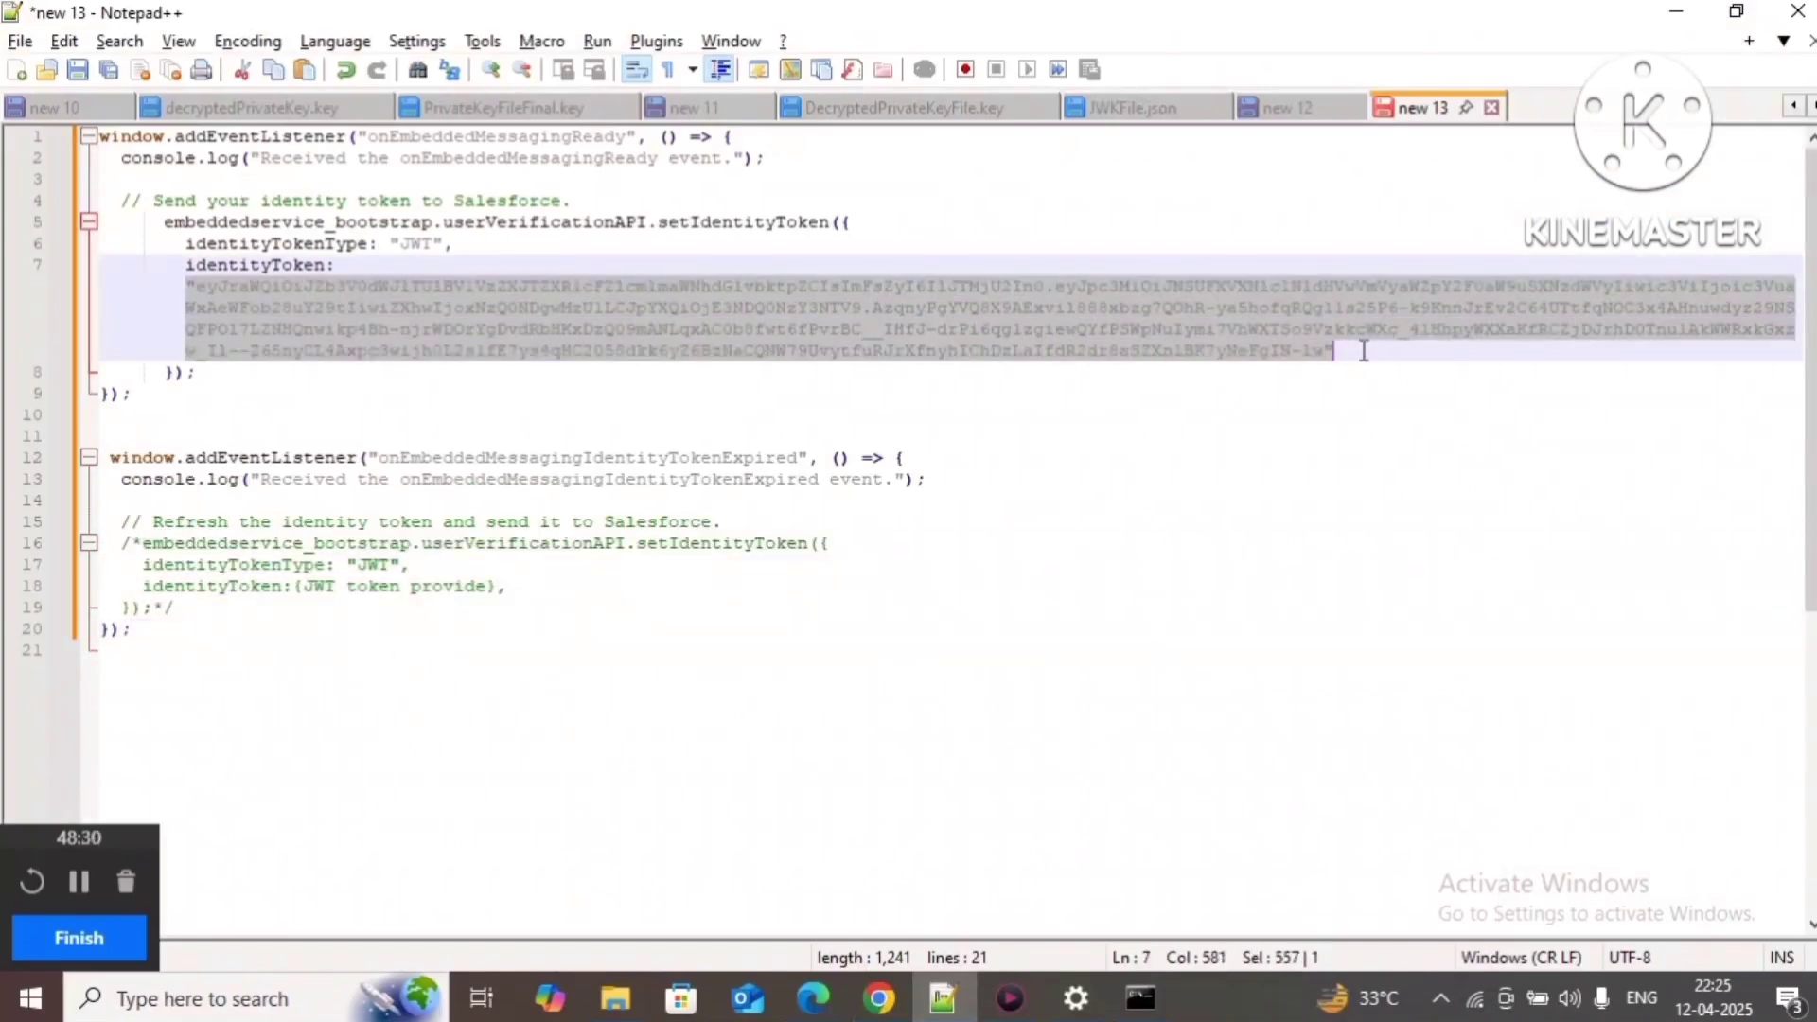
left_click(340, 184)
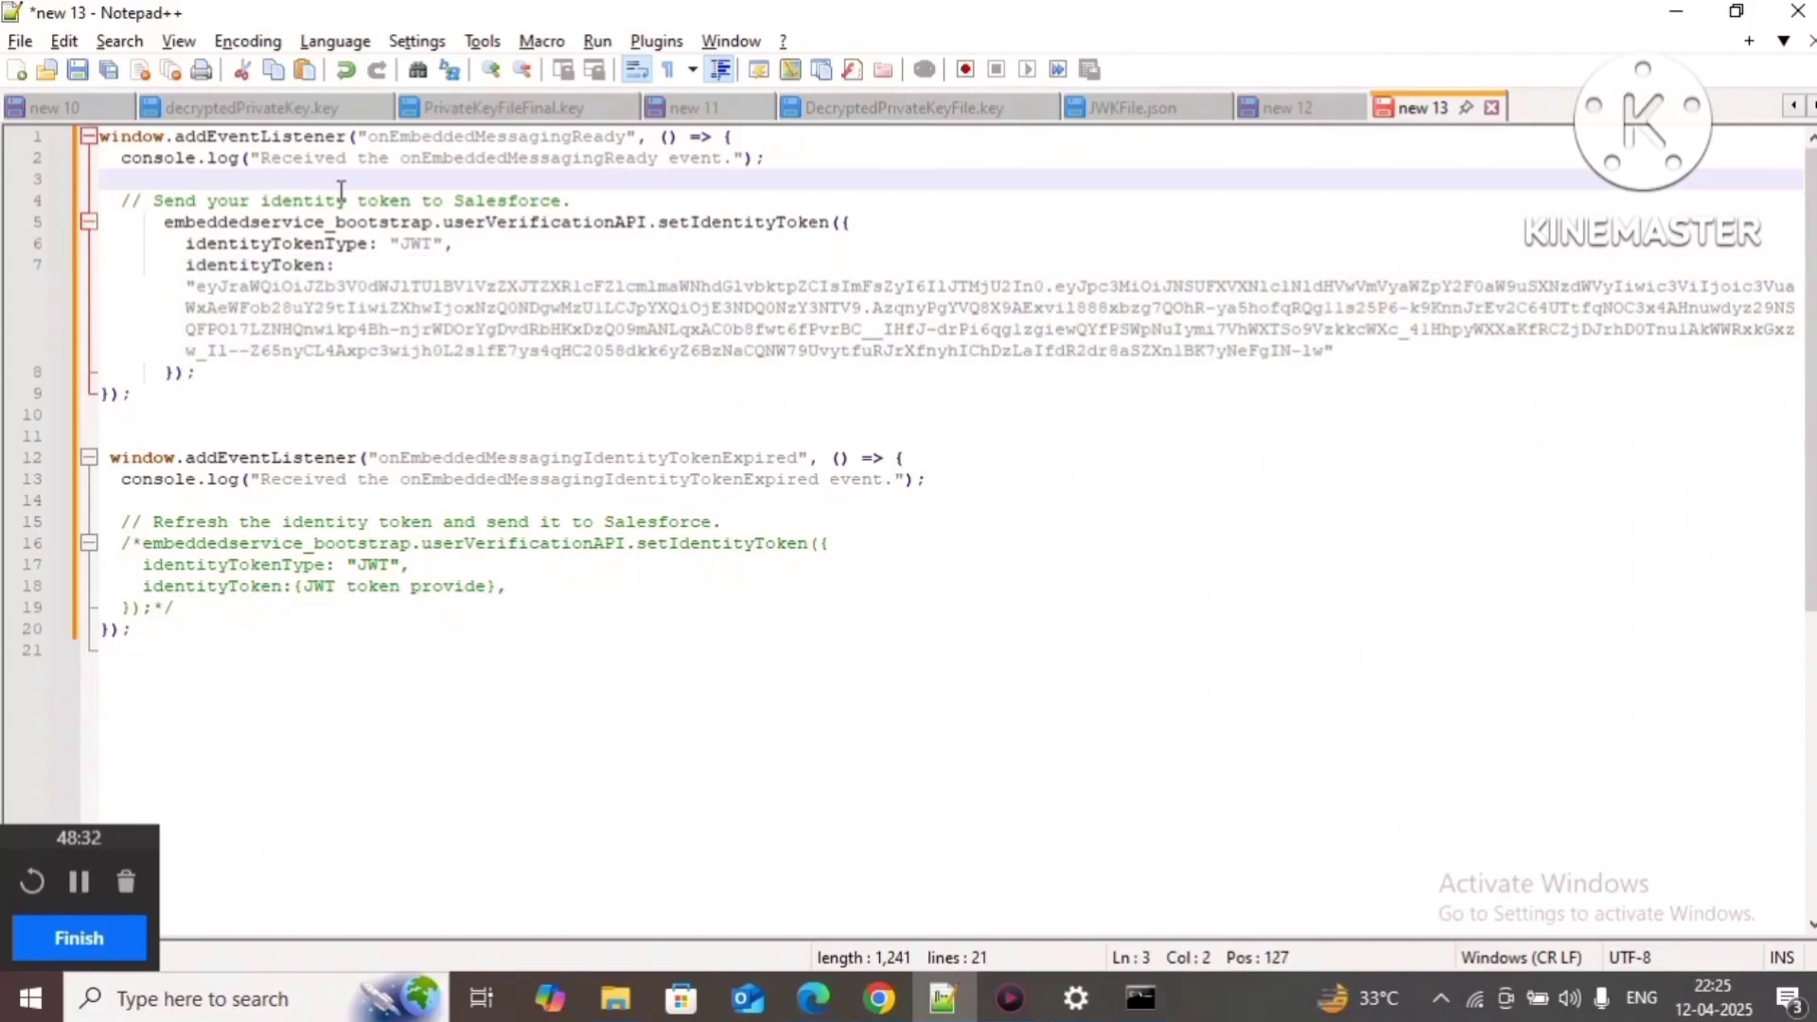
type("java")
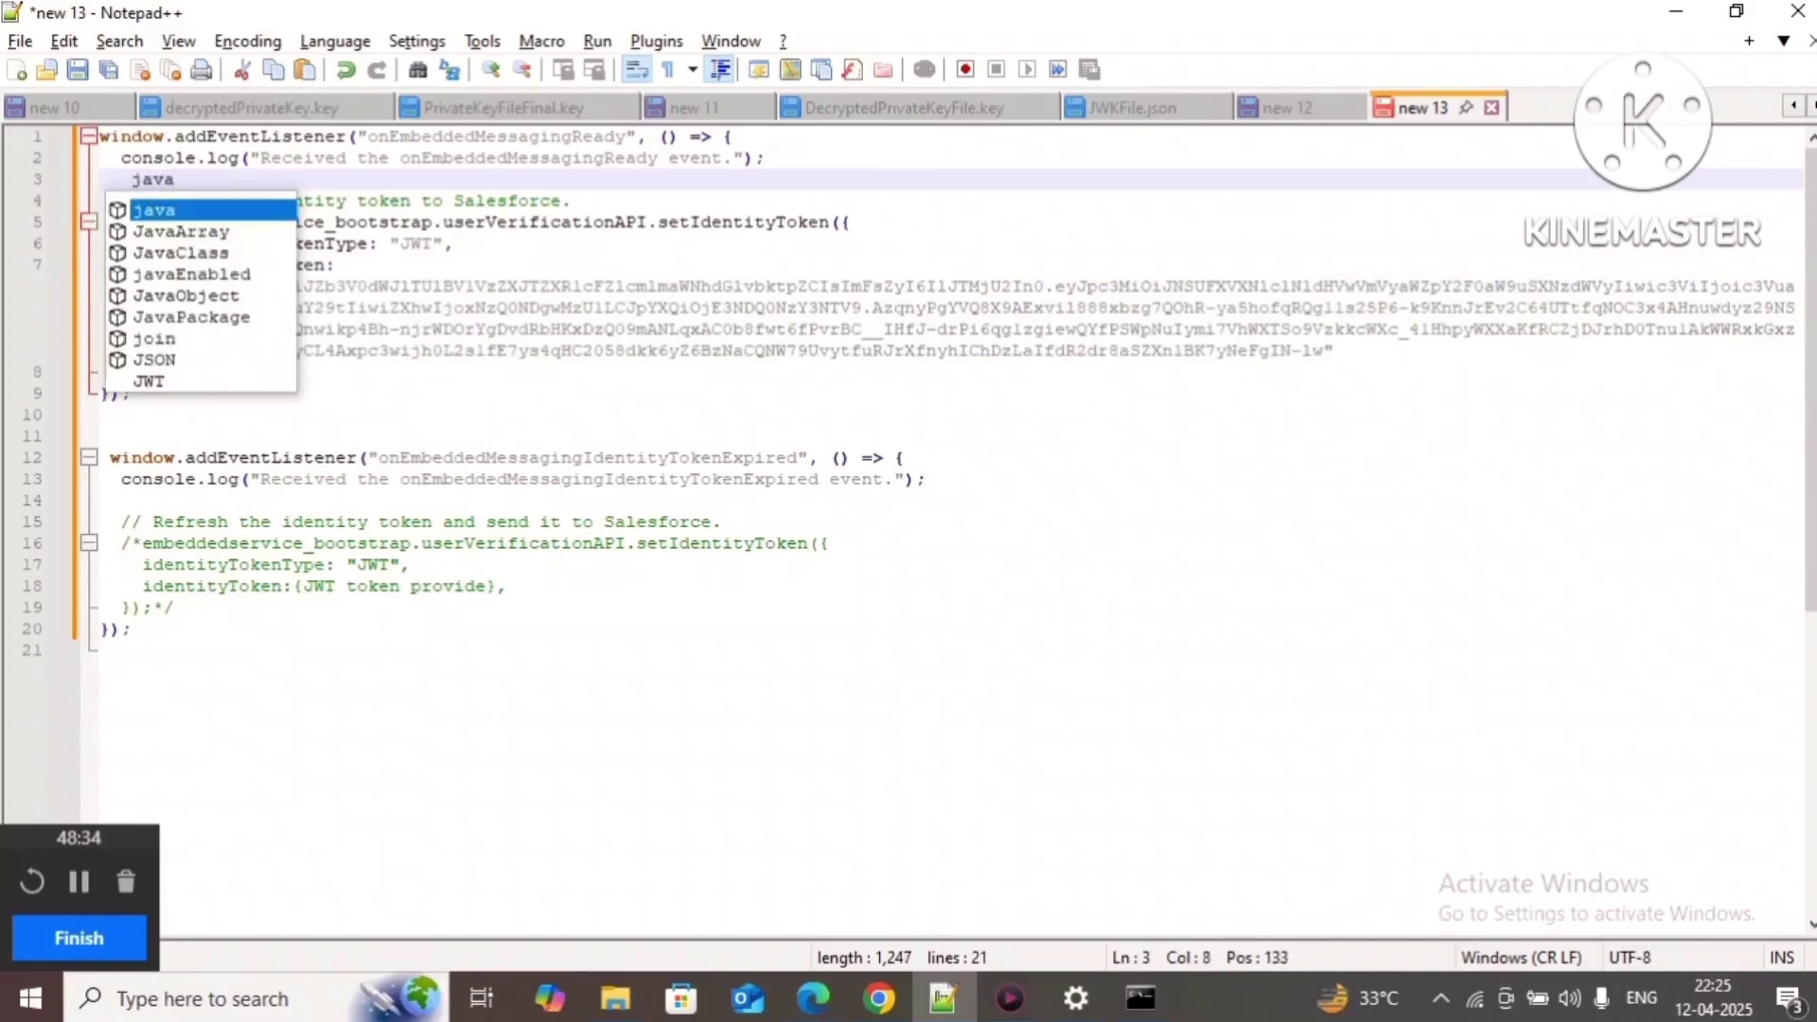
type(",.net")
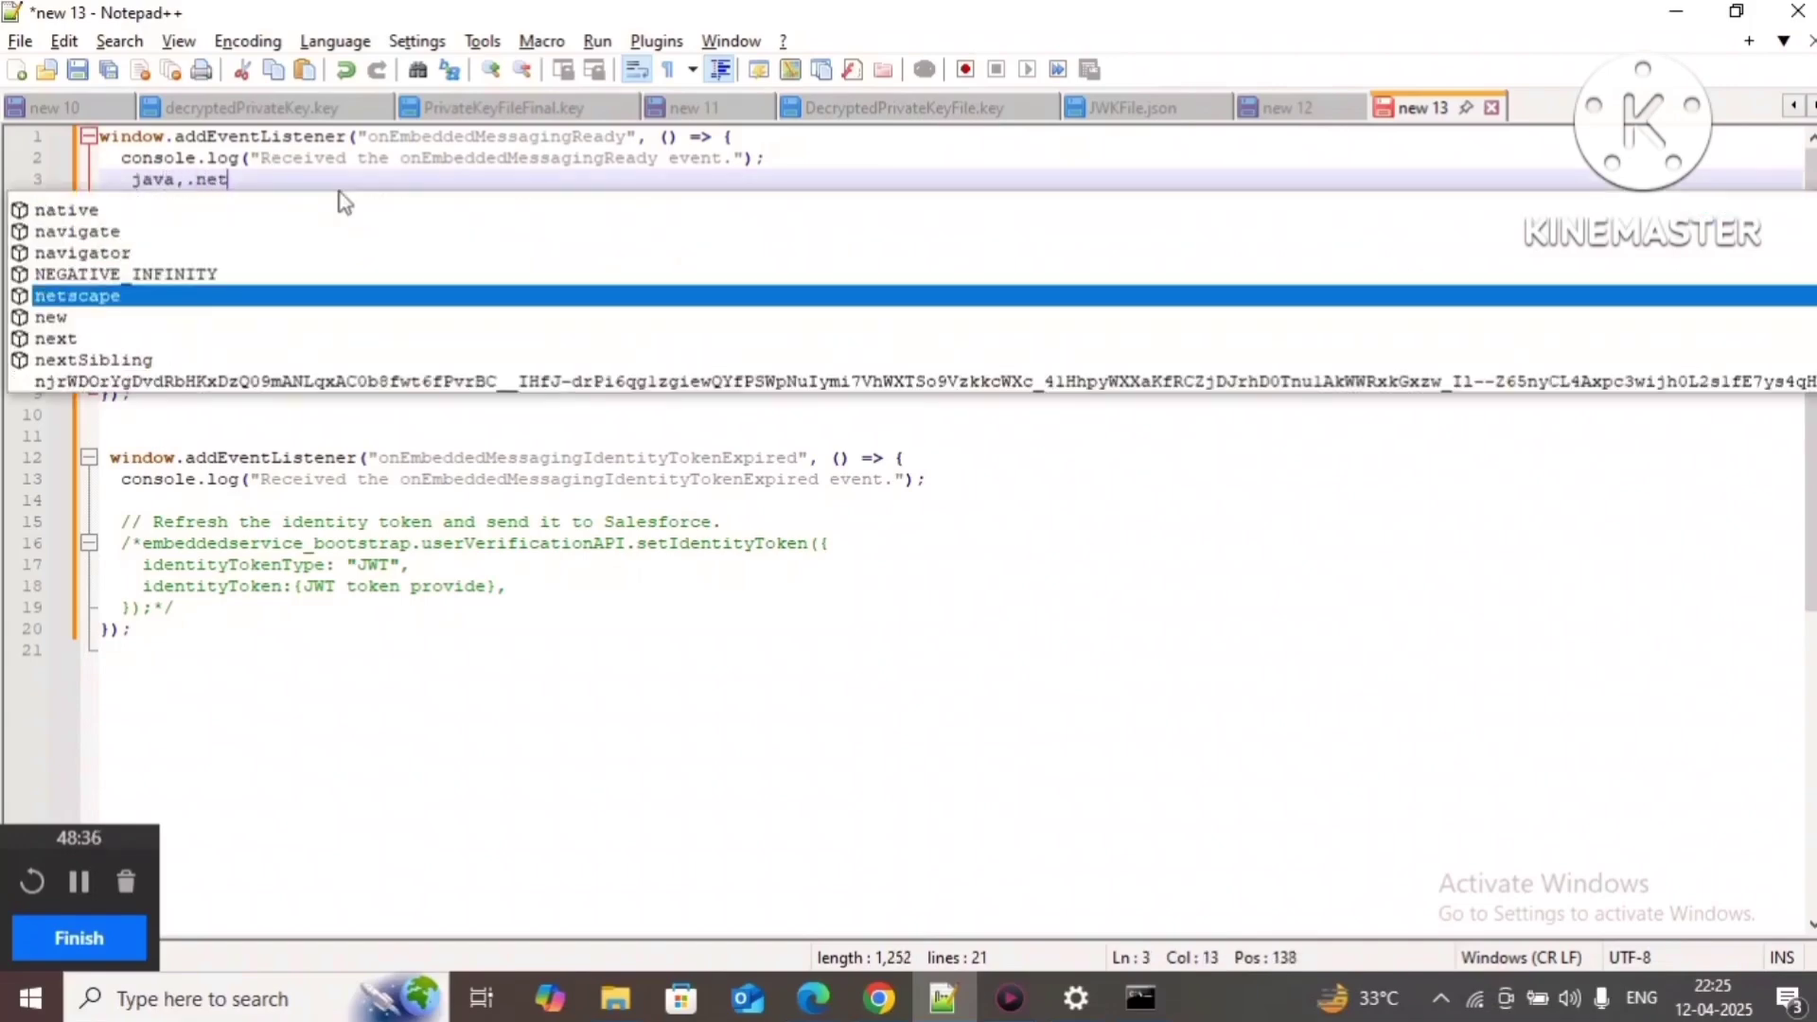
type(",apex")
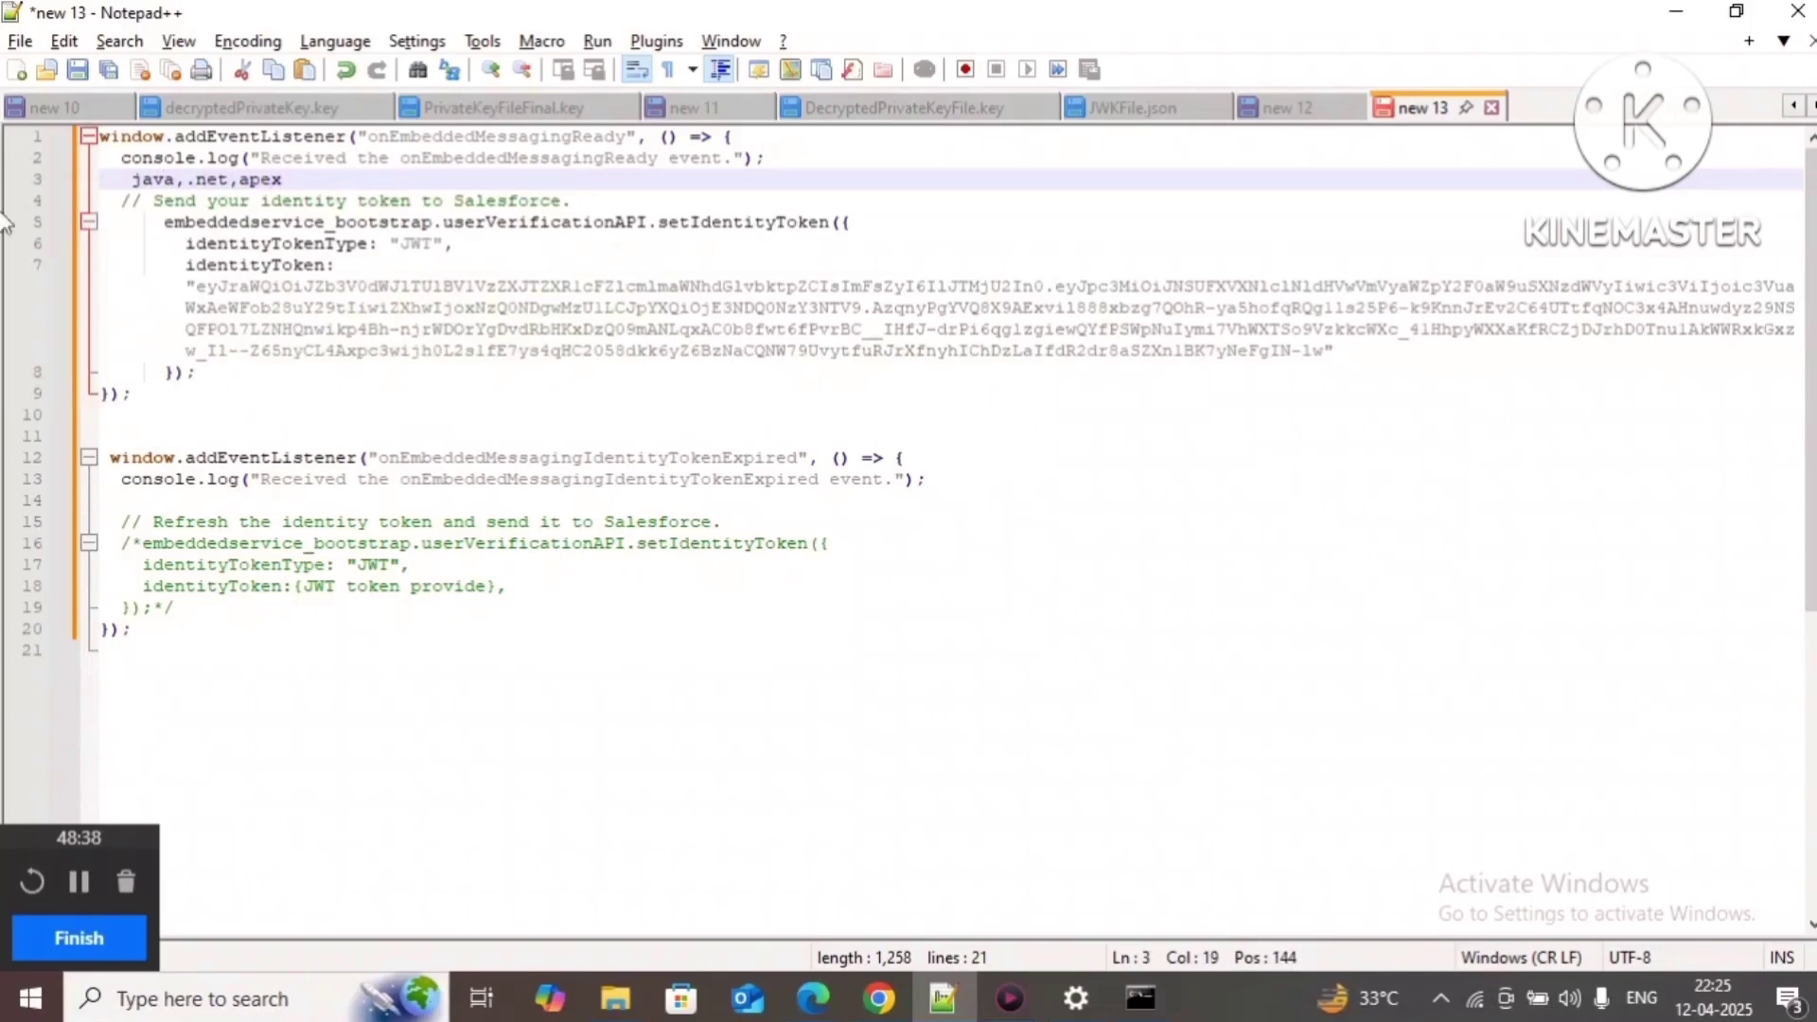
left_click_drag(135, 177, 313, 177)
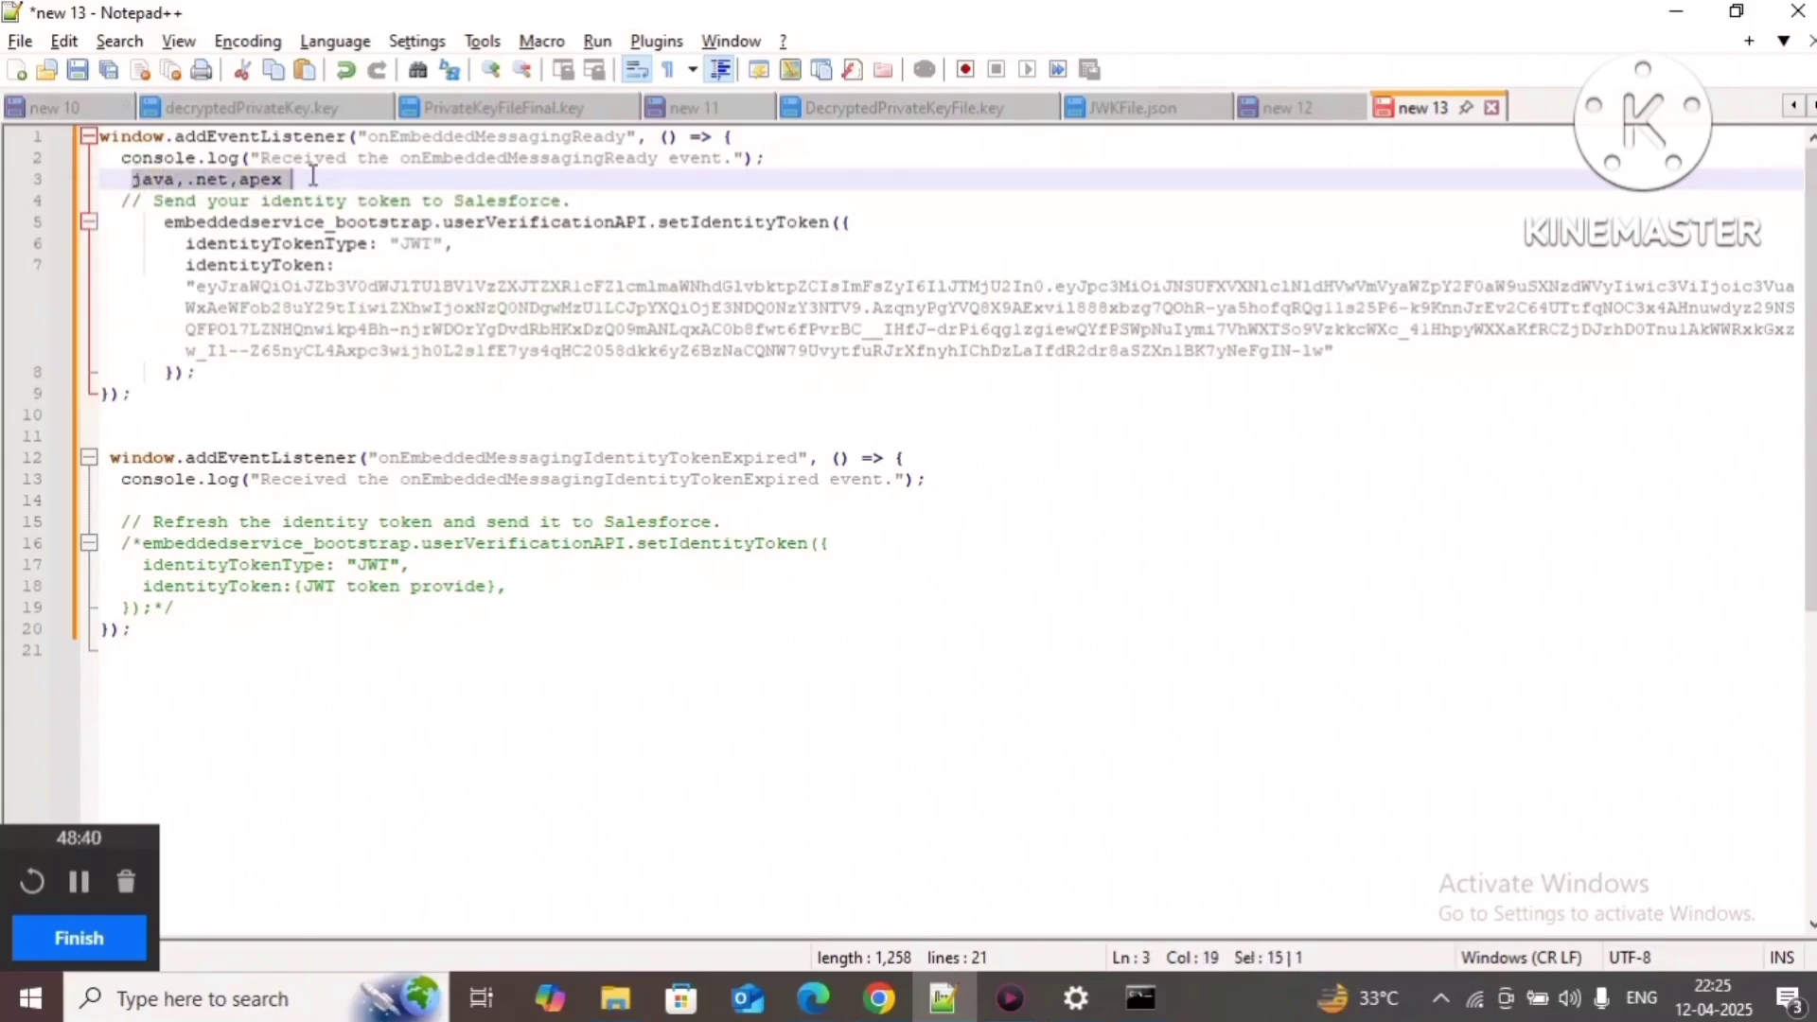
key("BackSpace")
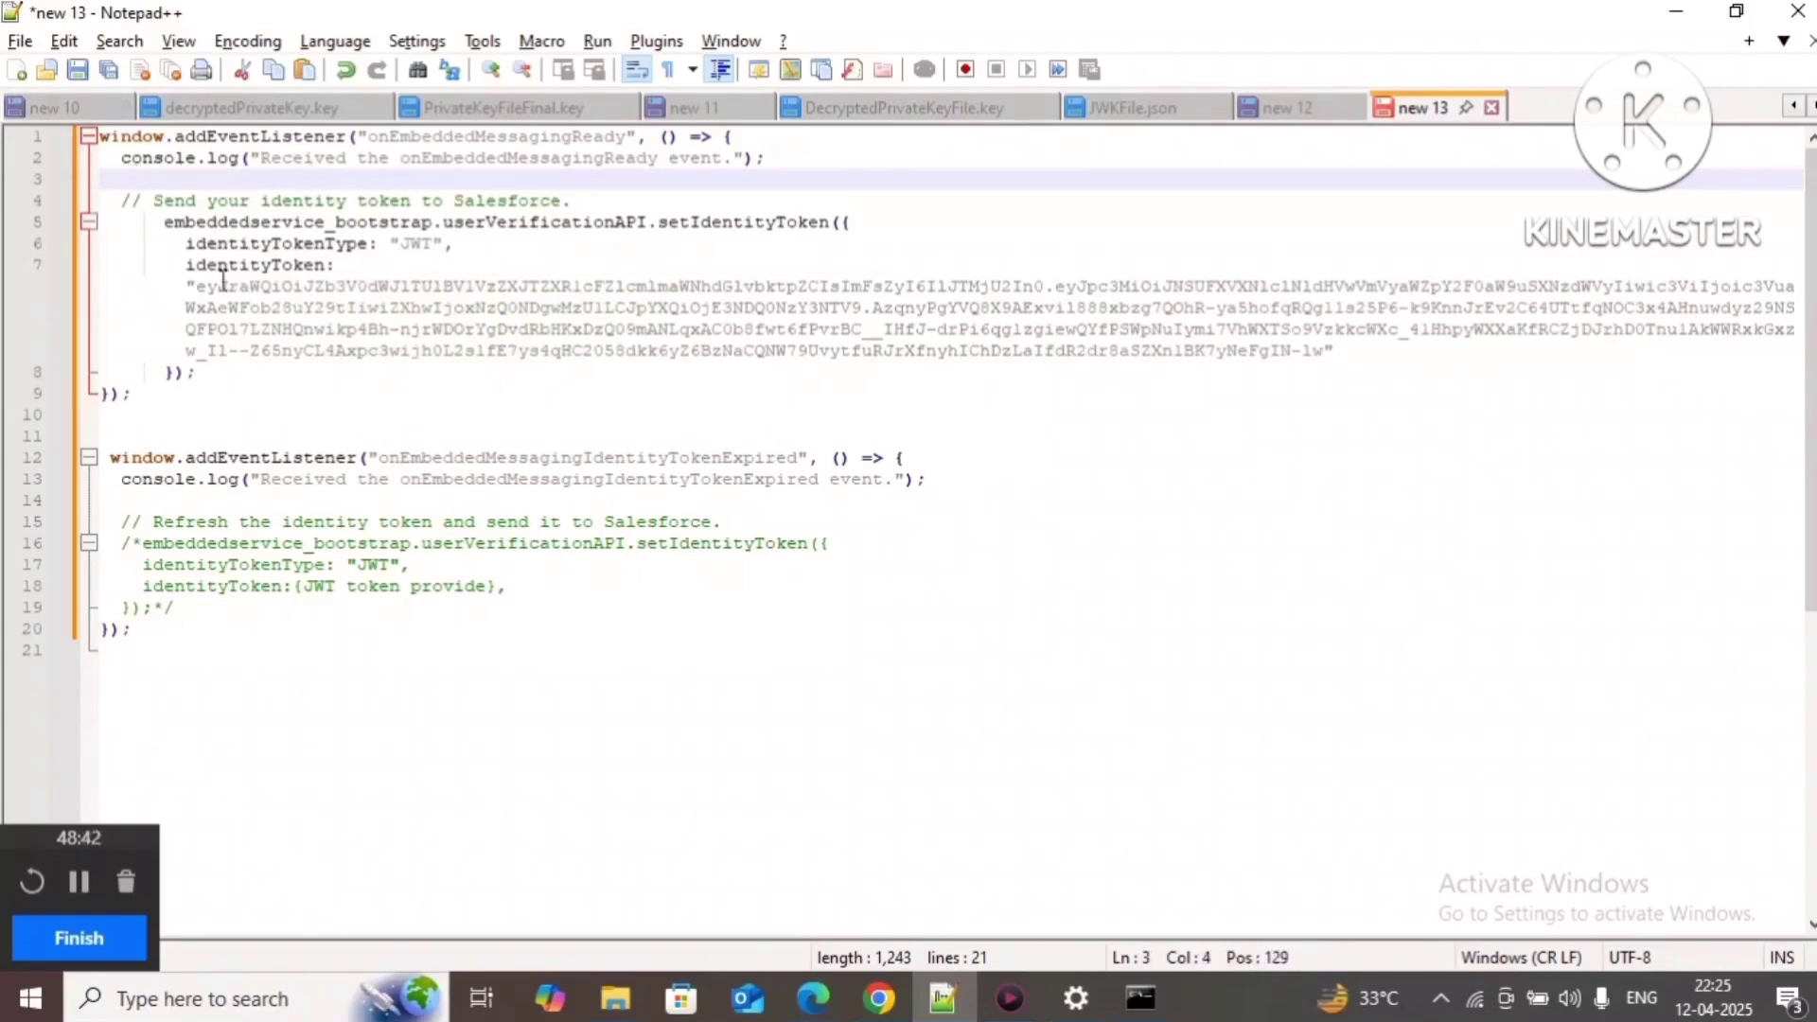
left_click_drag(185, 285, 388, 351)
left_click_drag(164, 641, 99, 137)
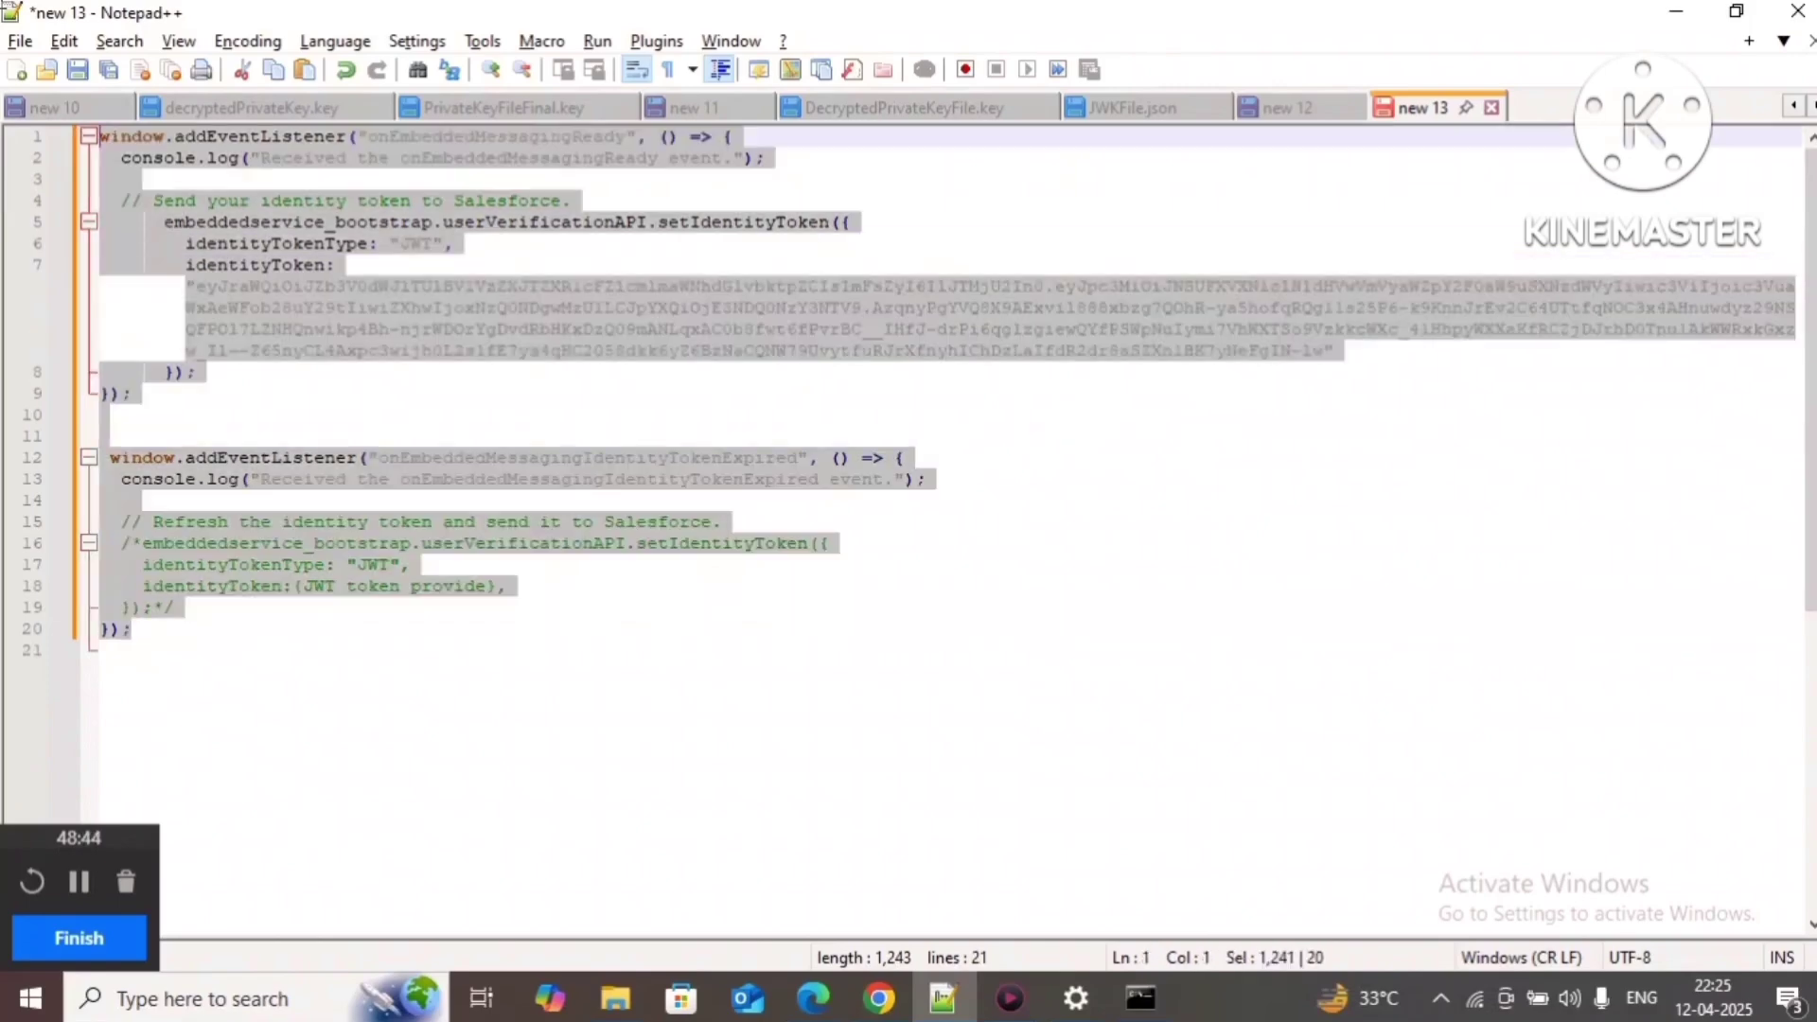
Step: Paste the messaging event-listener script at line 3 of YoutubeDemo.vfp, save it, and view its preview
left_click(891, 1005)
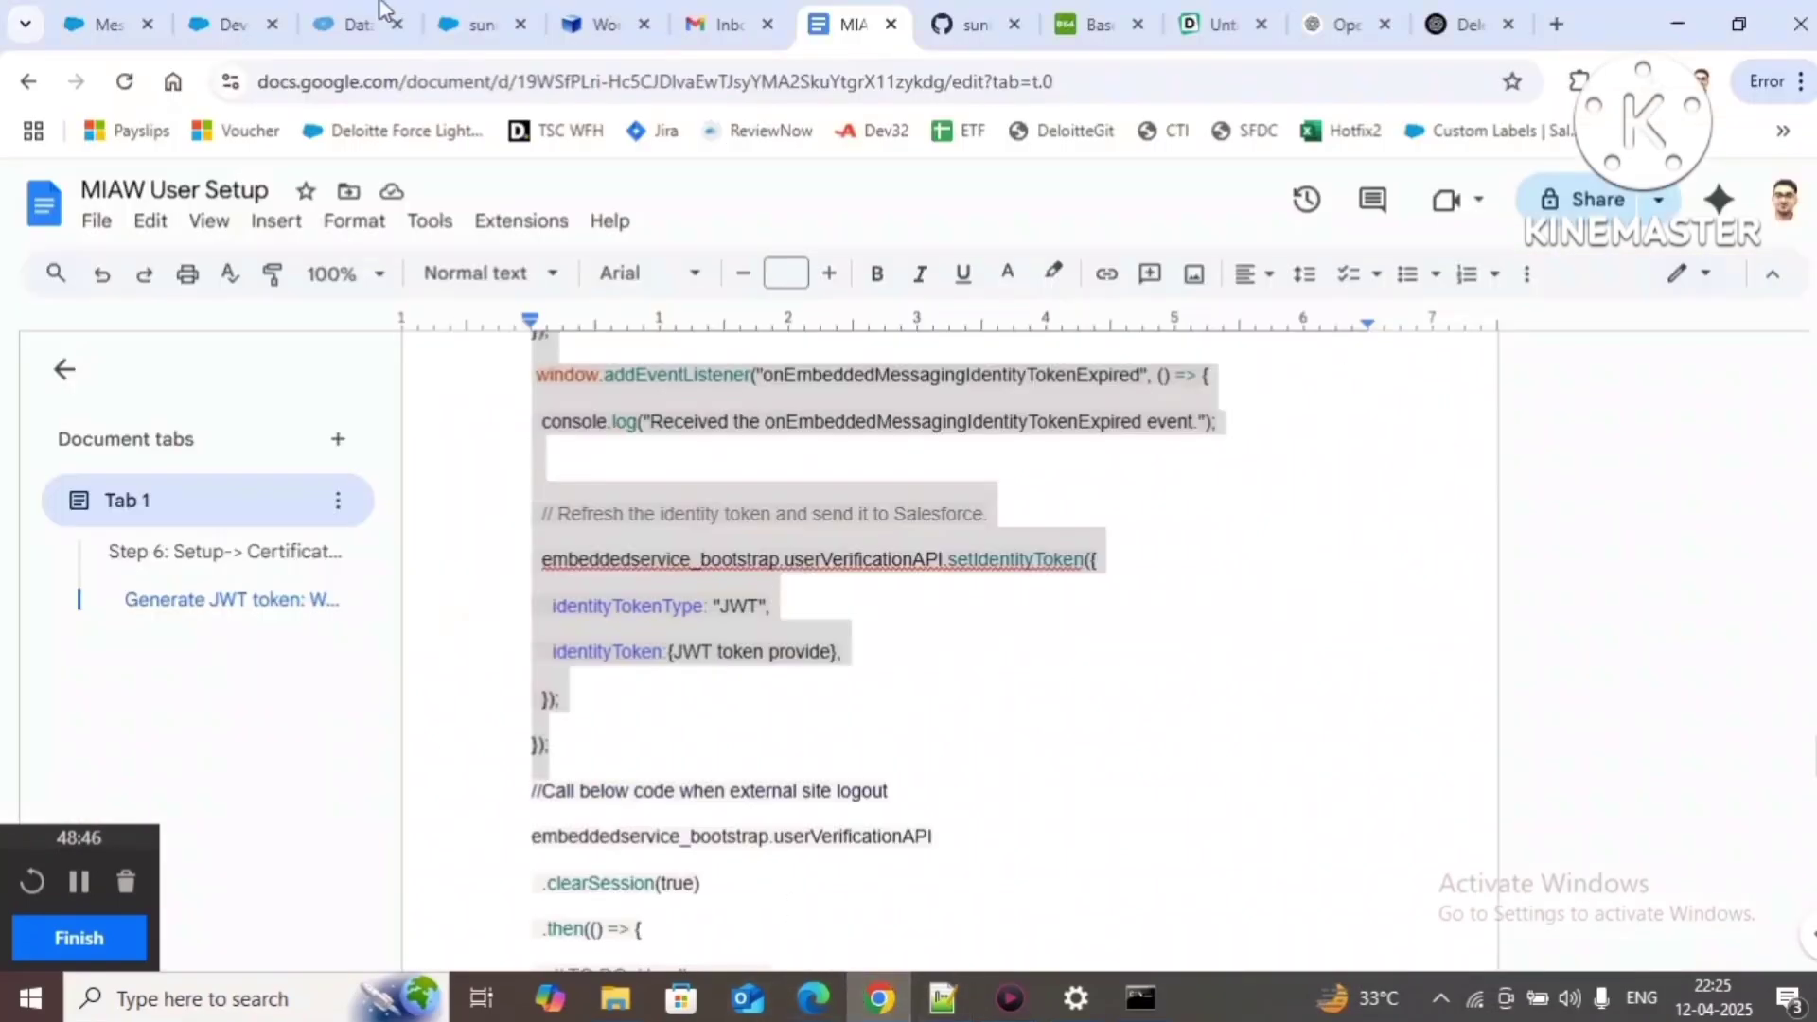
left_click(232, 21)
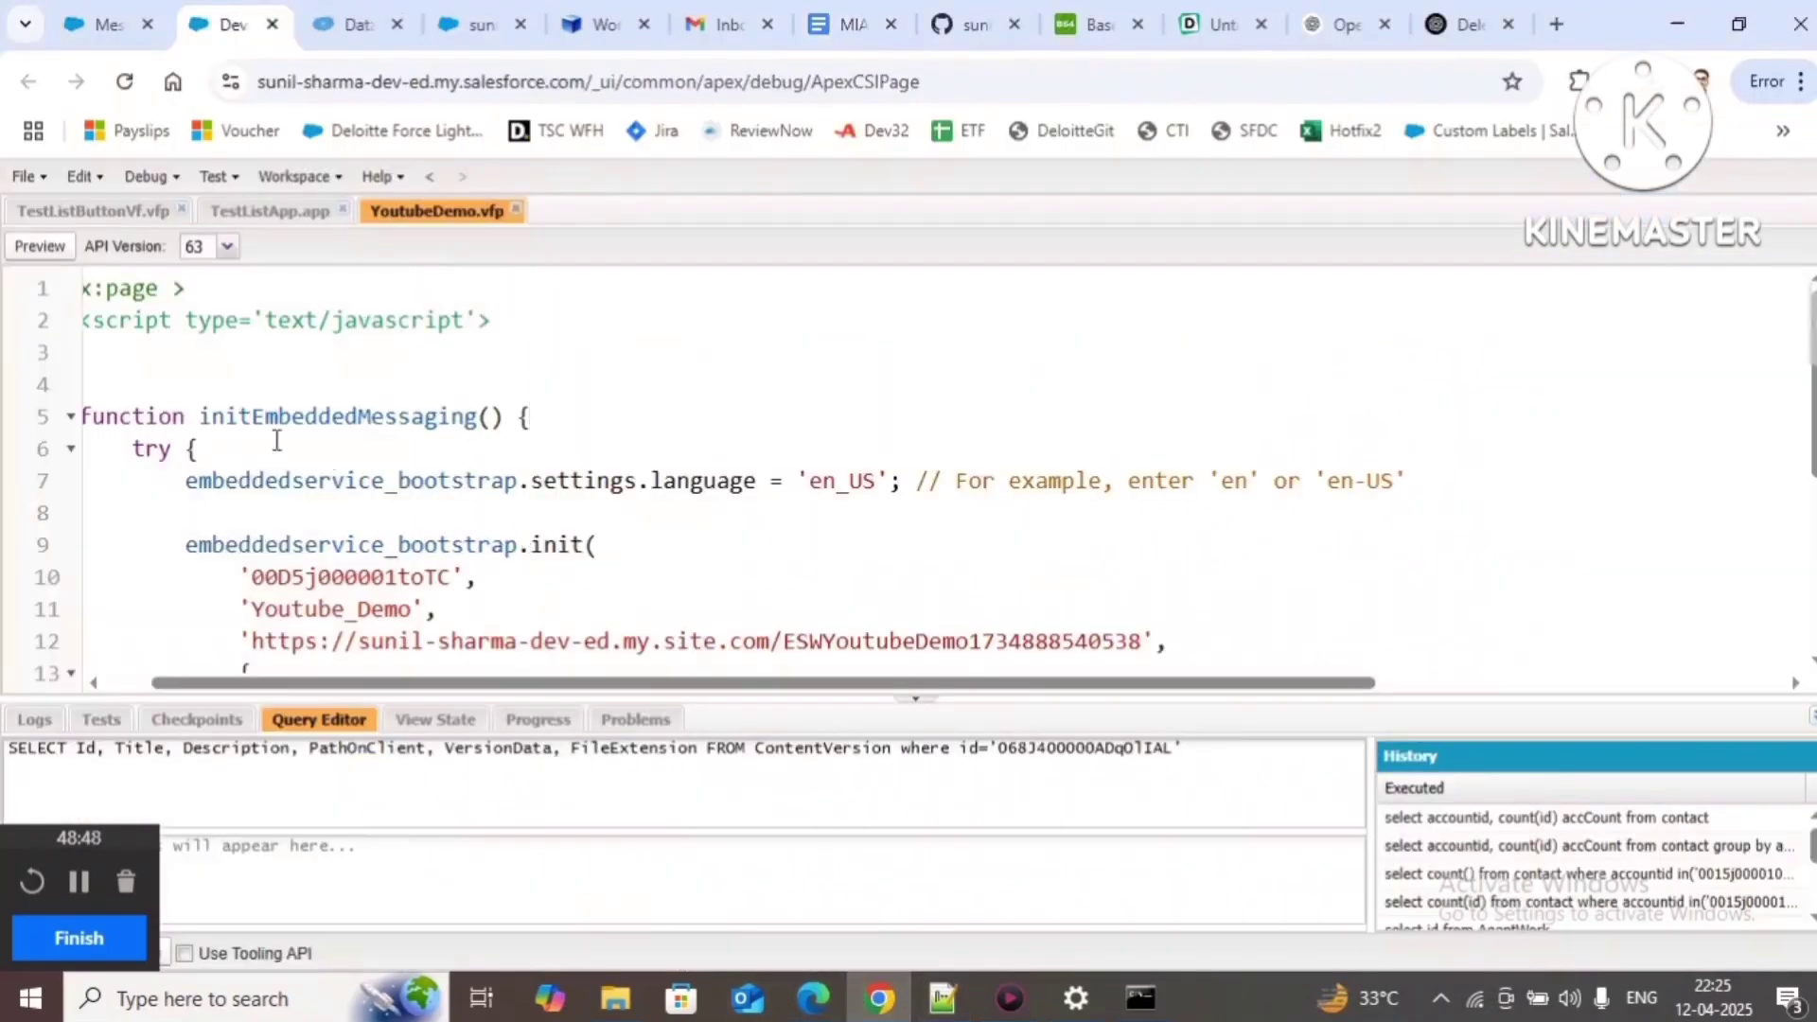
left_click(146, 353)
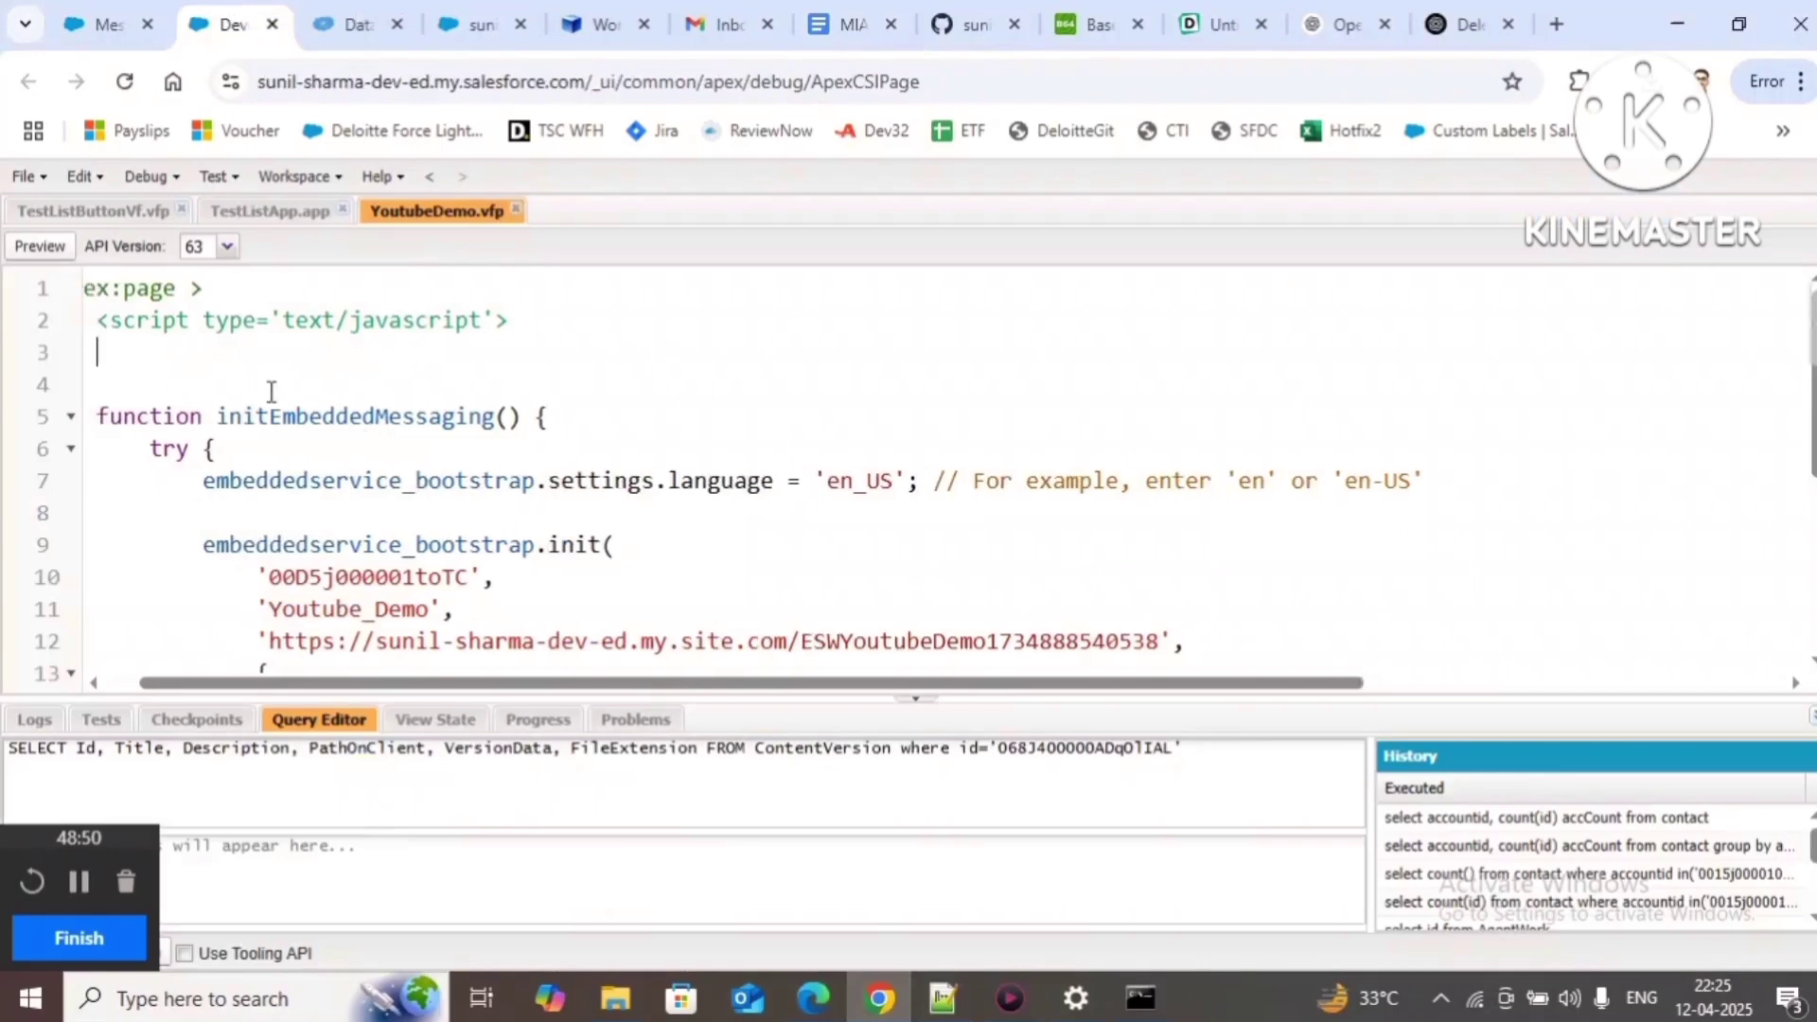
key("ctrl+v")
key("ctrl+s")
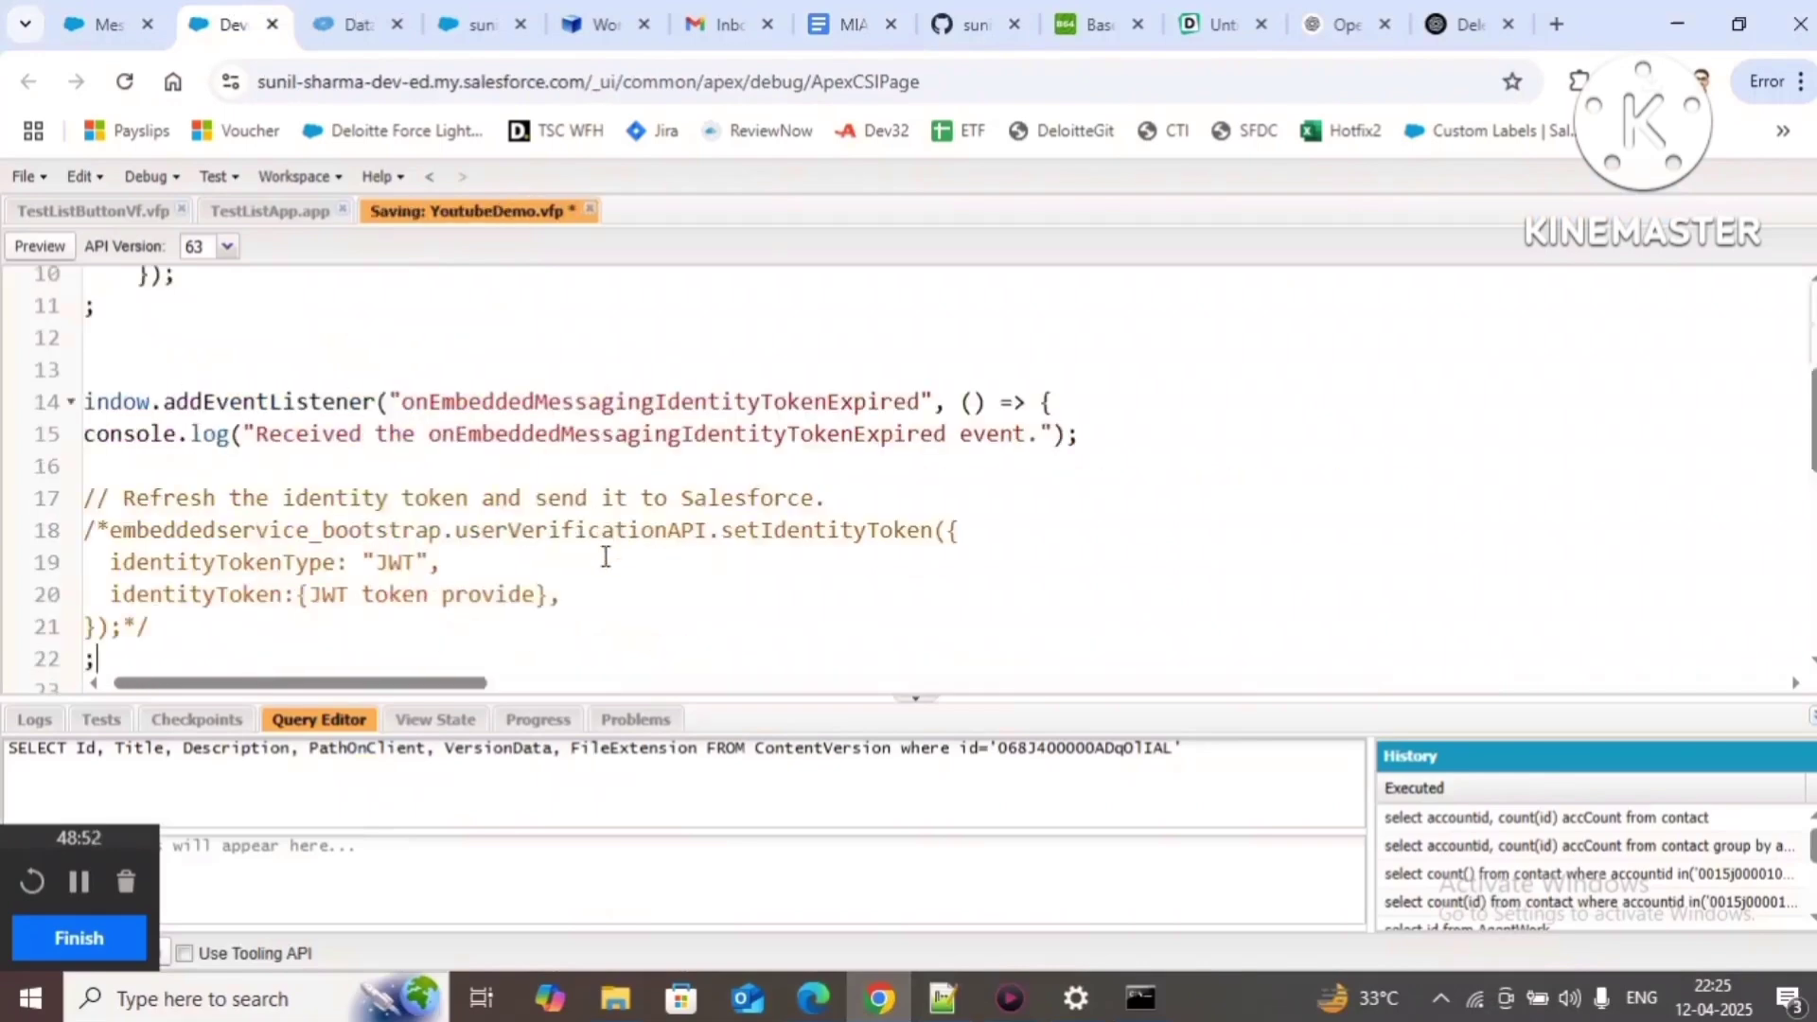
left_click(458, 21)
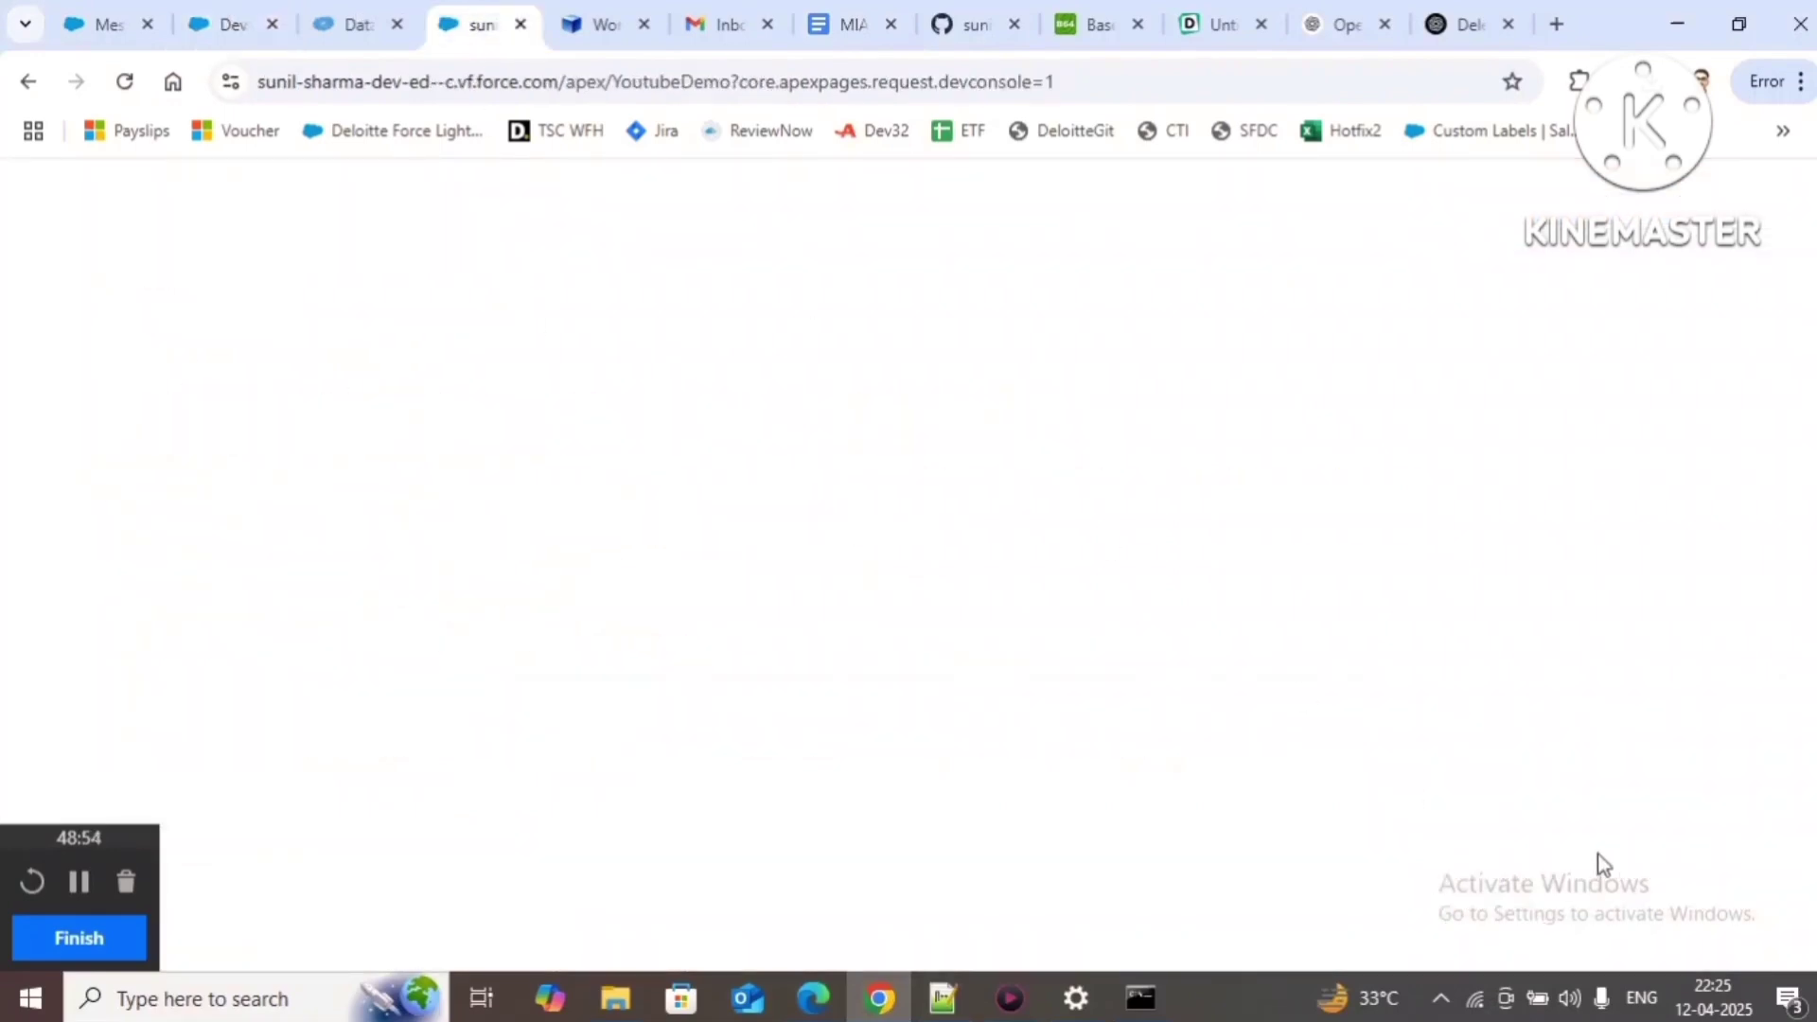
Step: Reload the preview and start a chat conversation with a first name and e-mail address
key("F5")
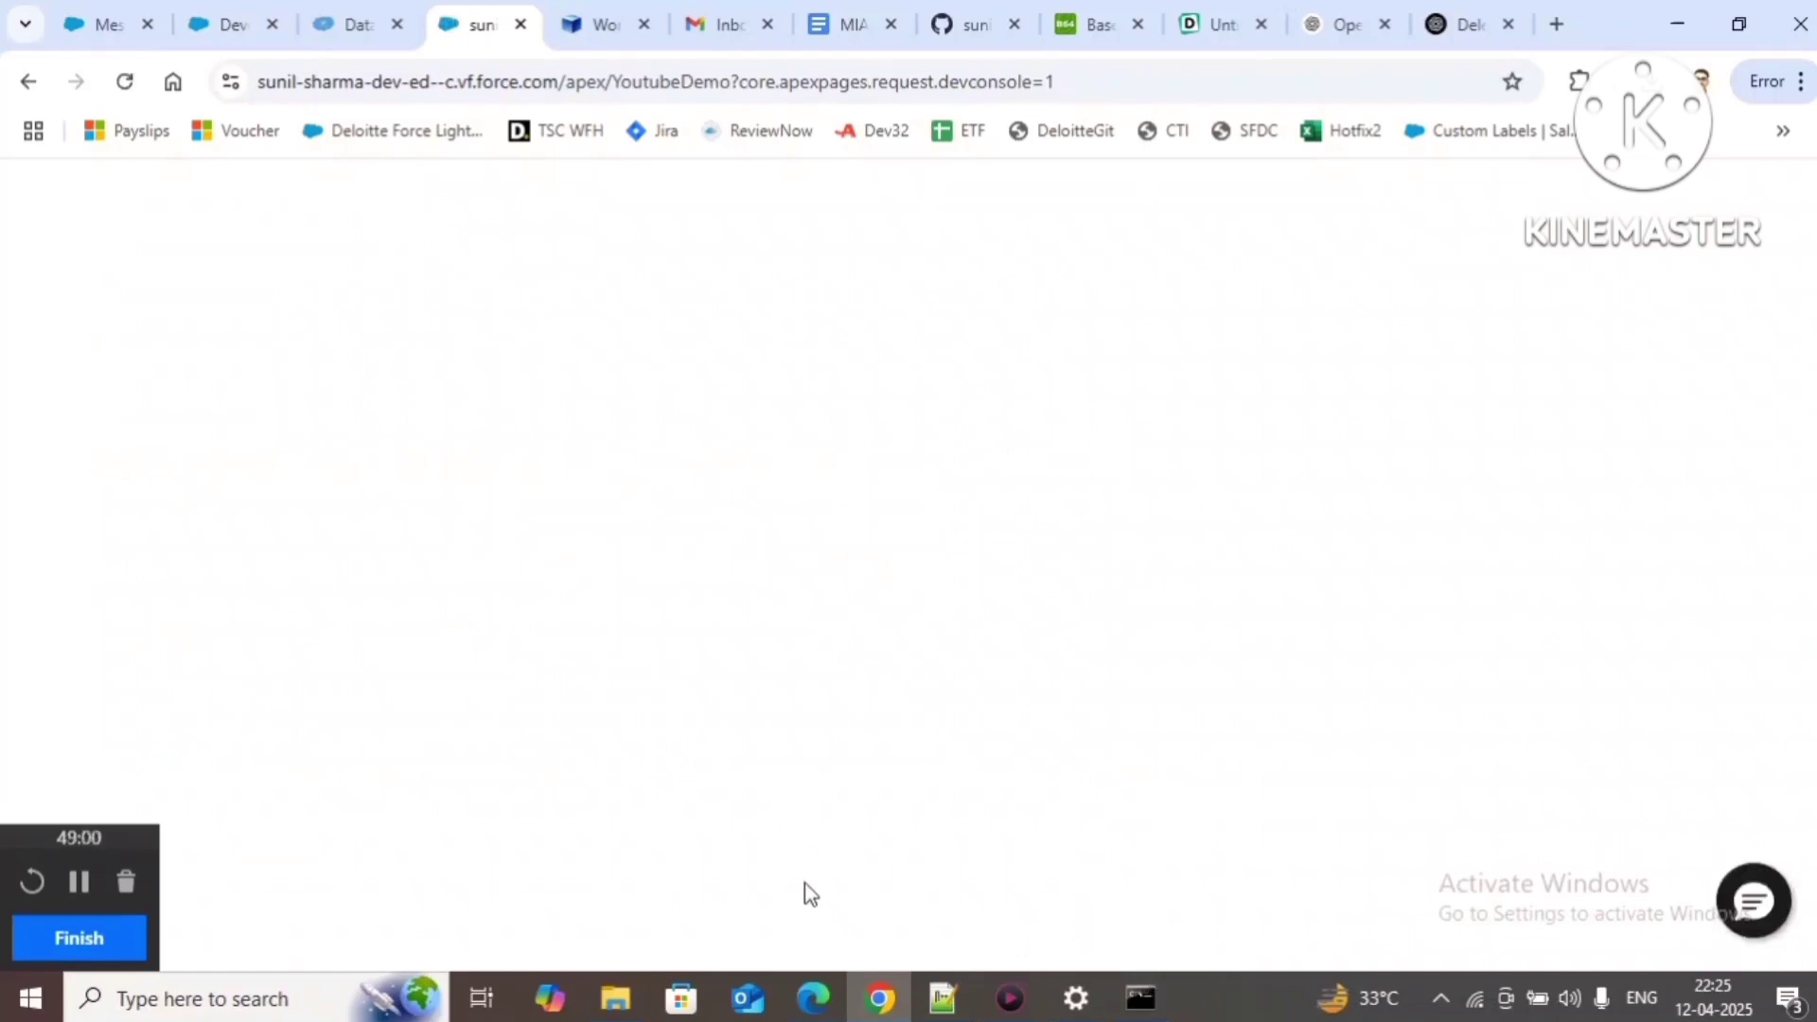
left_click(1756, 902)
type("ss")
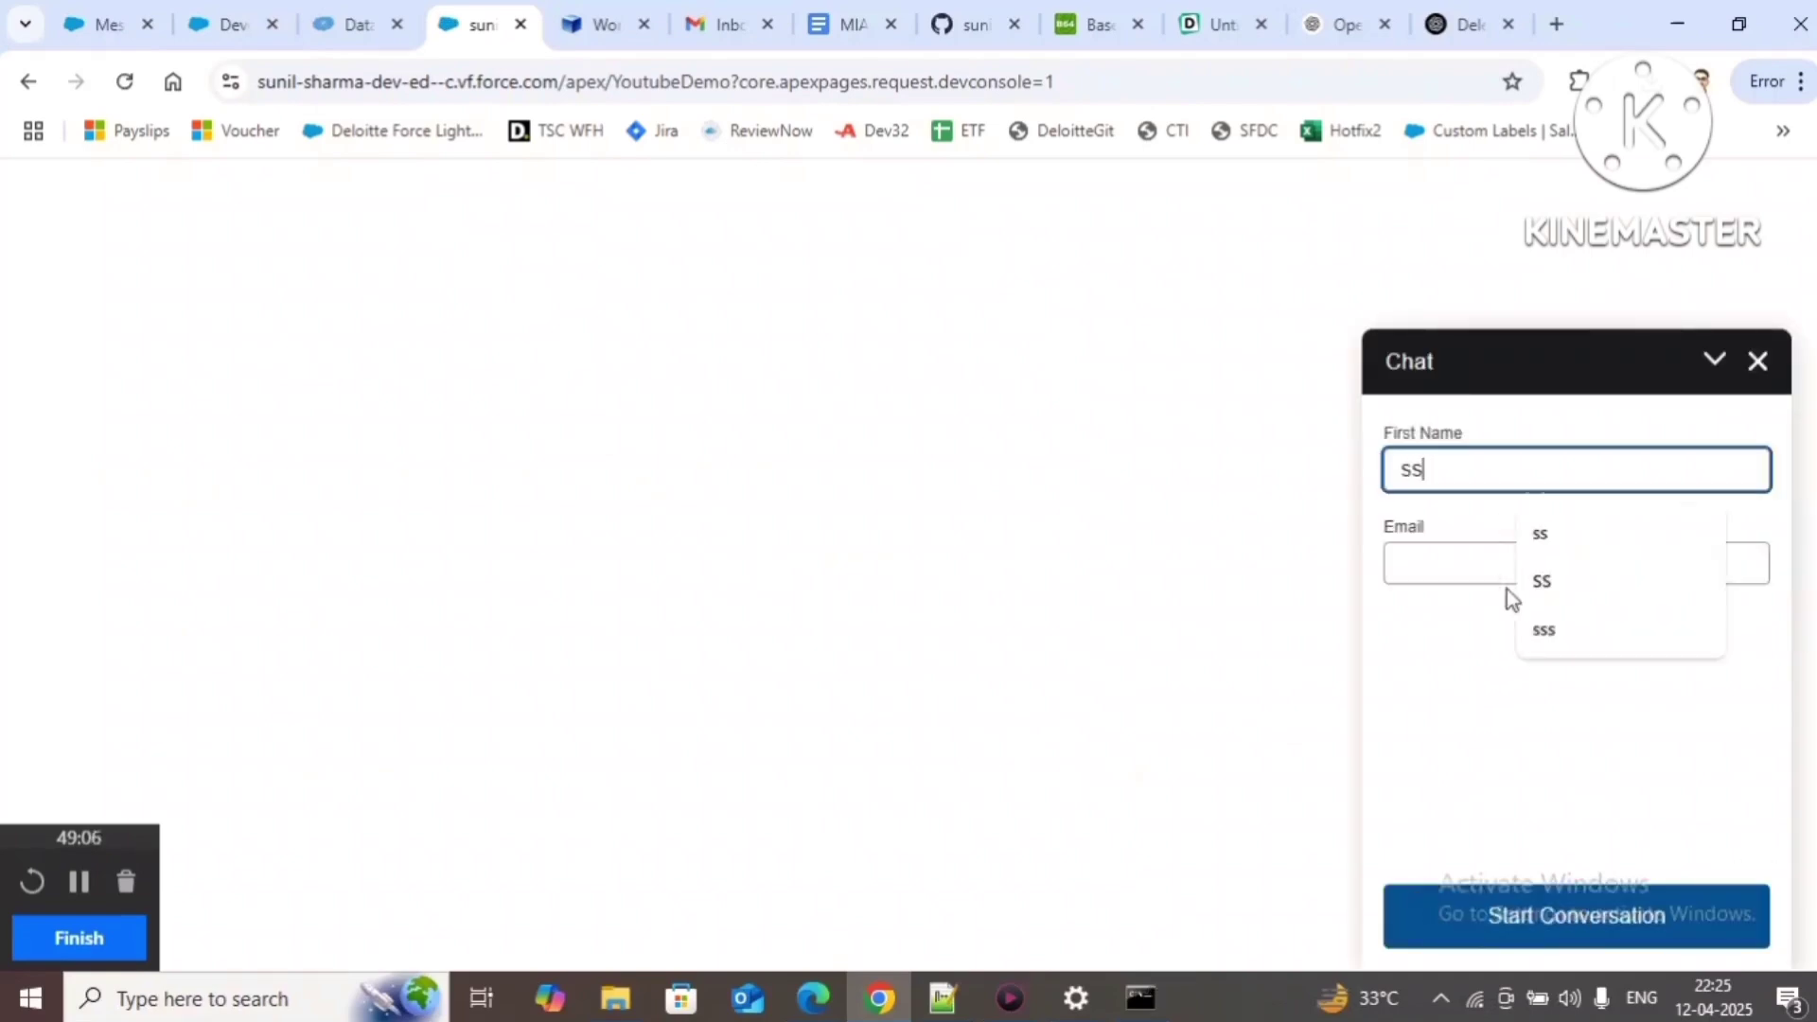
key("Tab")
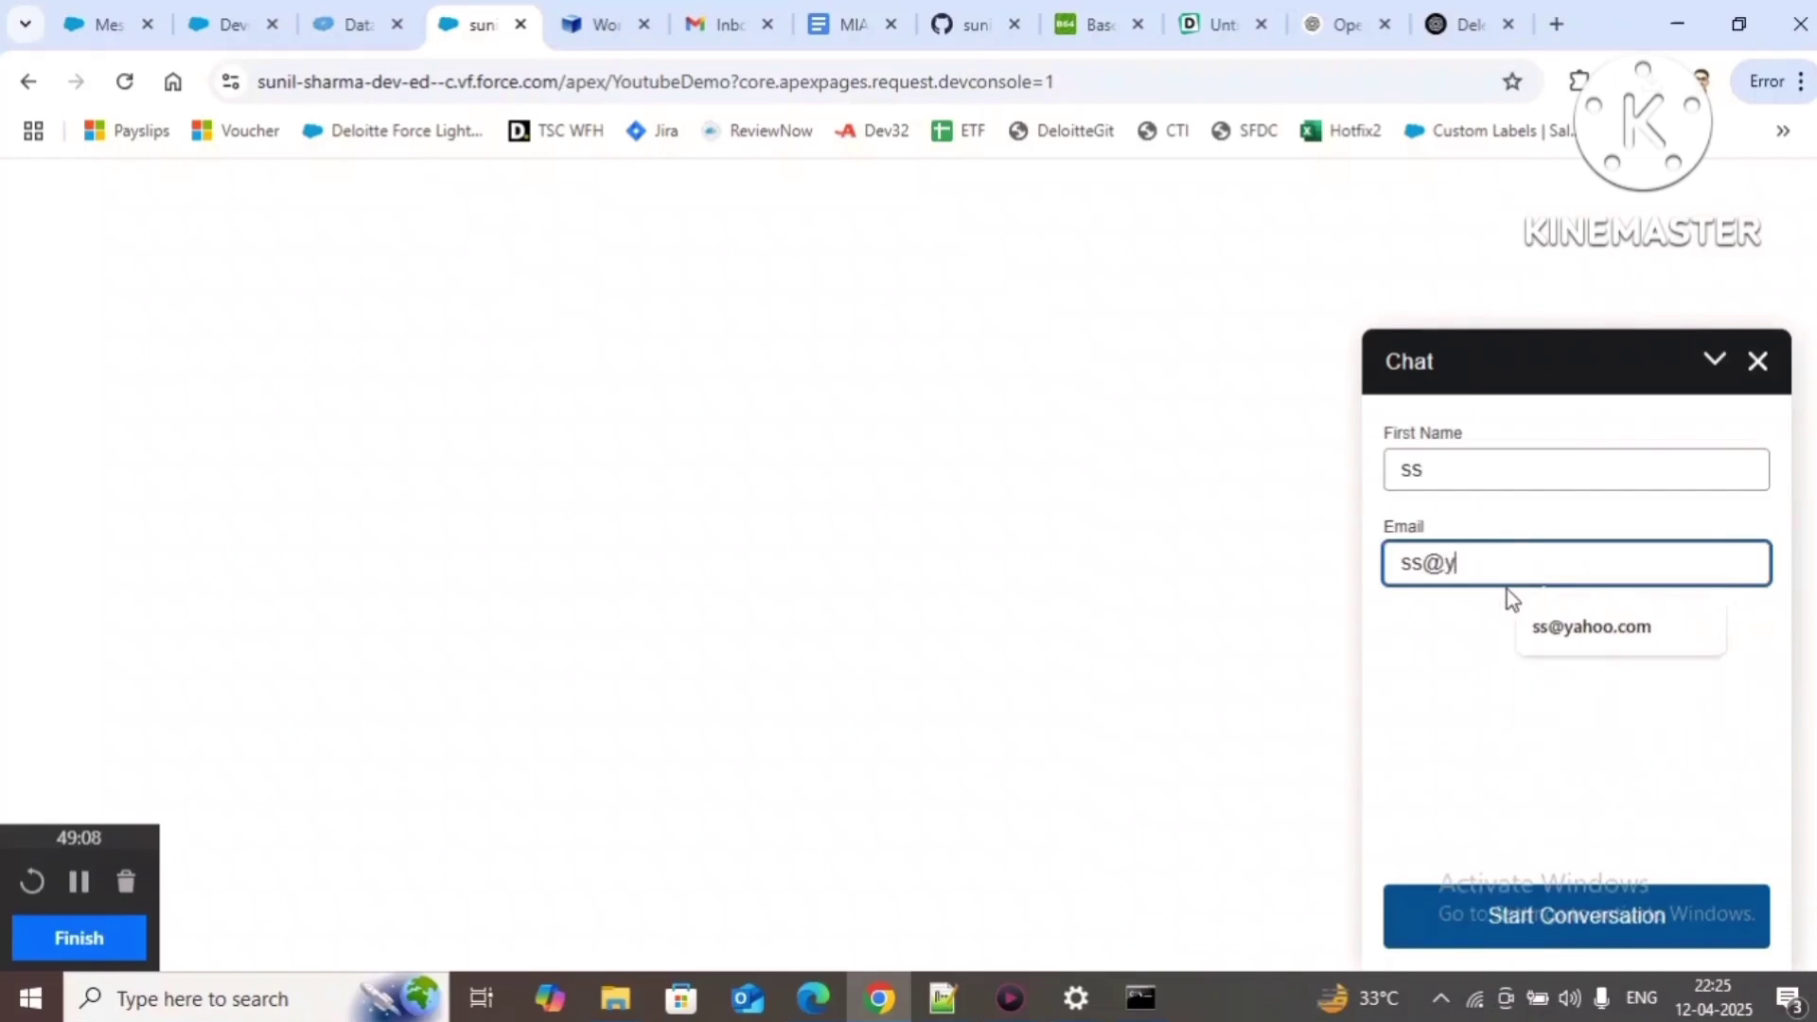
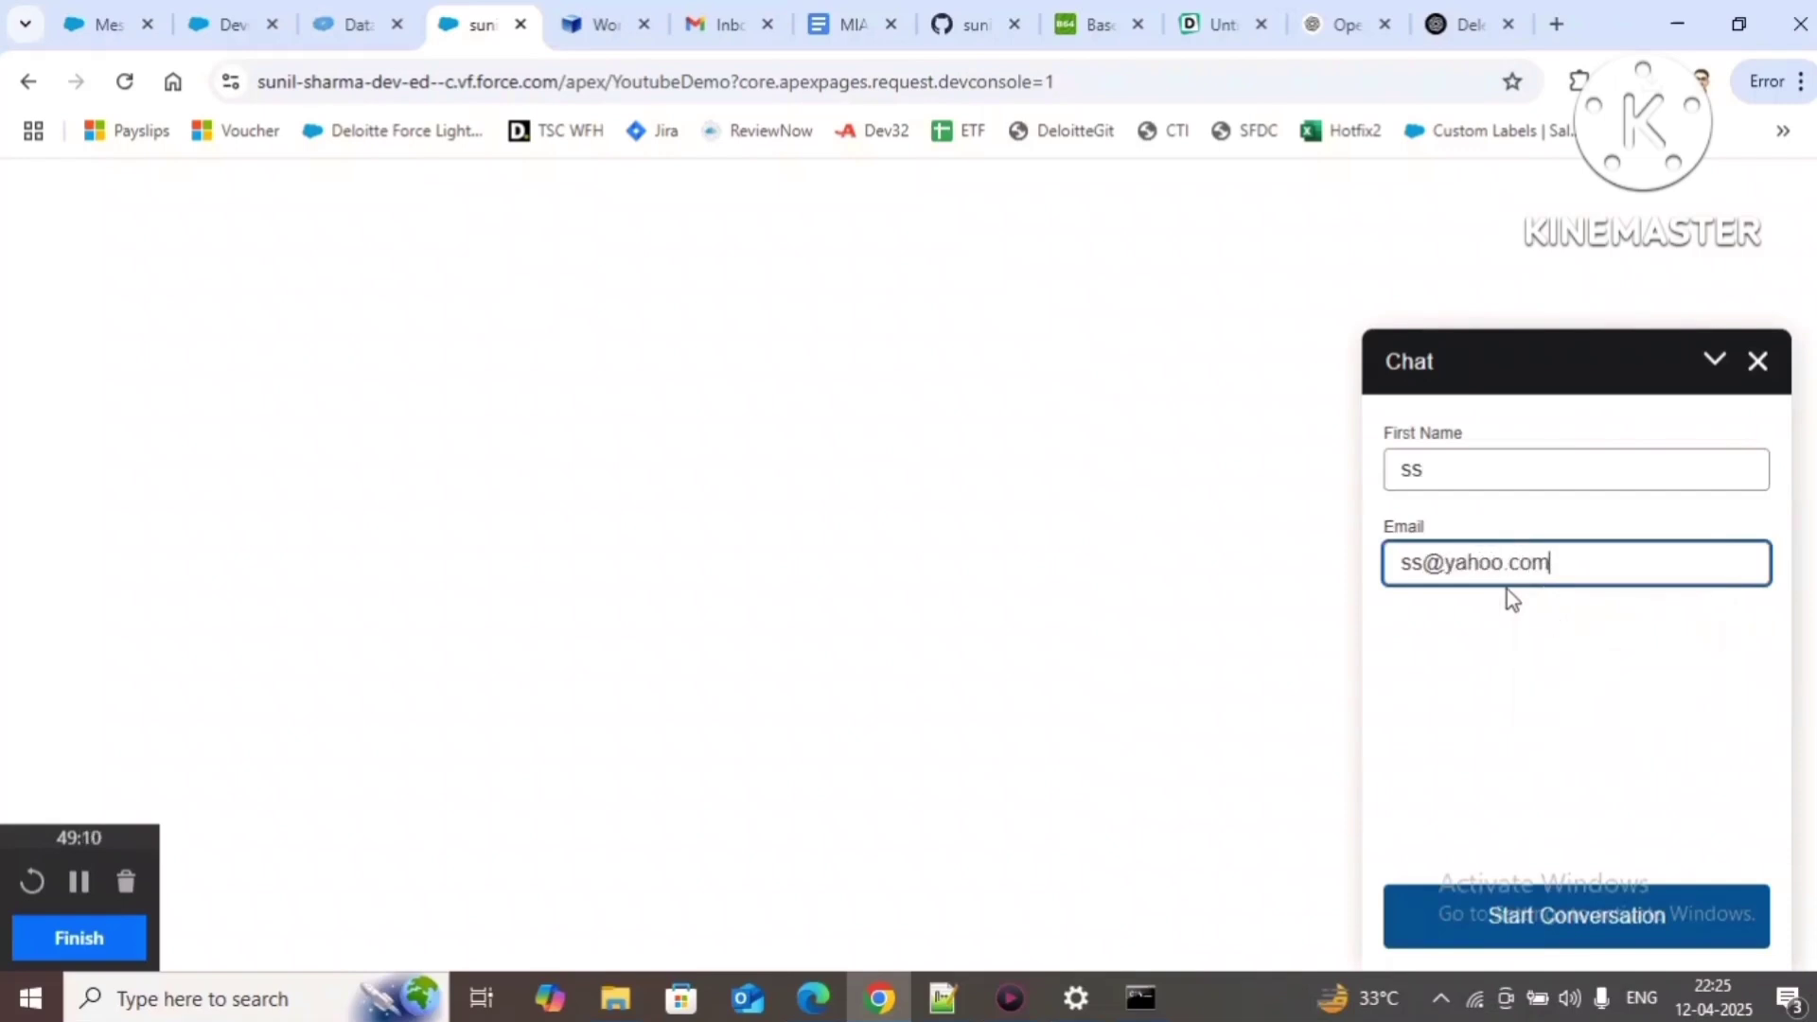
left_click(1492, 918)
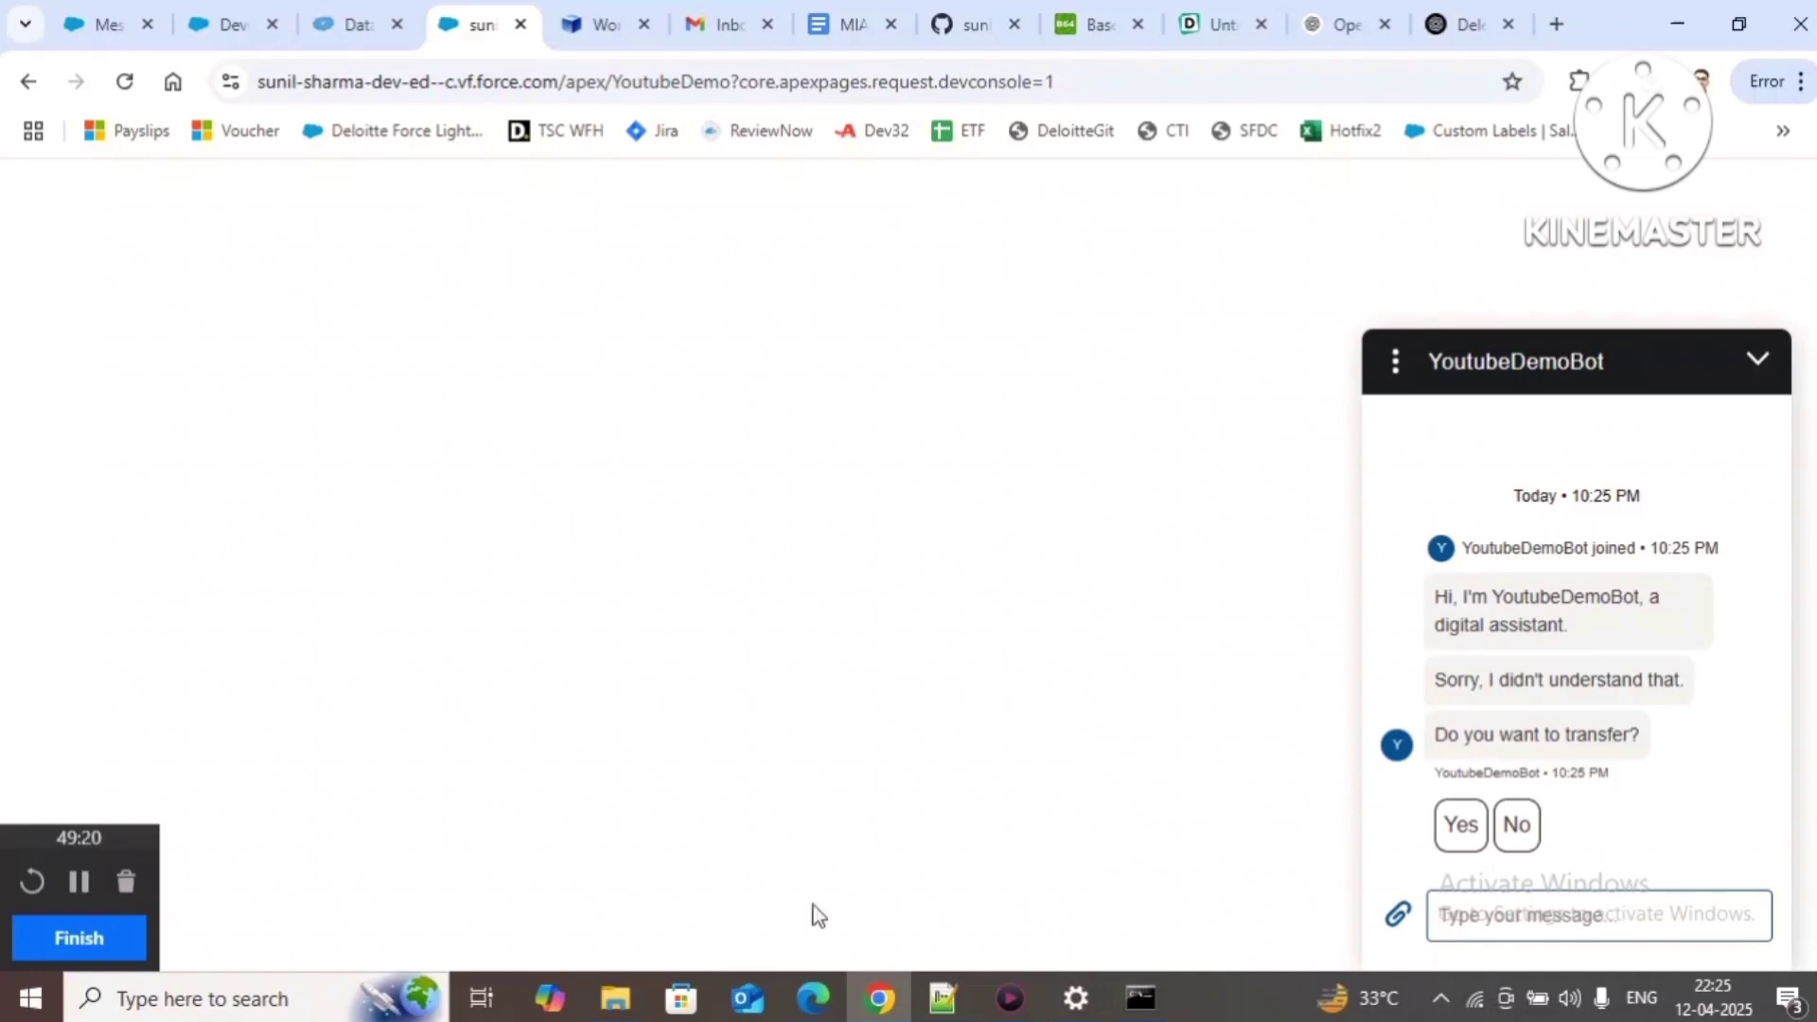
Step: Check the chat's options menu without ending the chat, then minimise and reopen the chat window
left_click(1390, 367)
left_click(1749, 421)
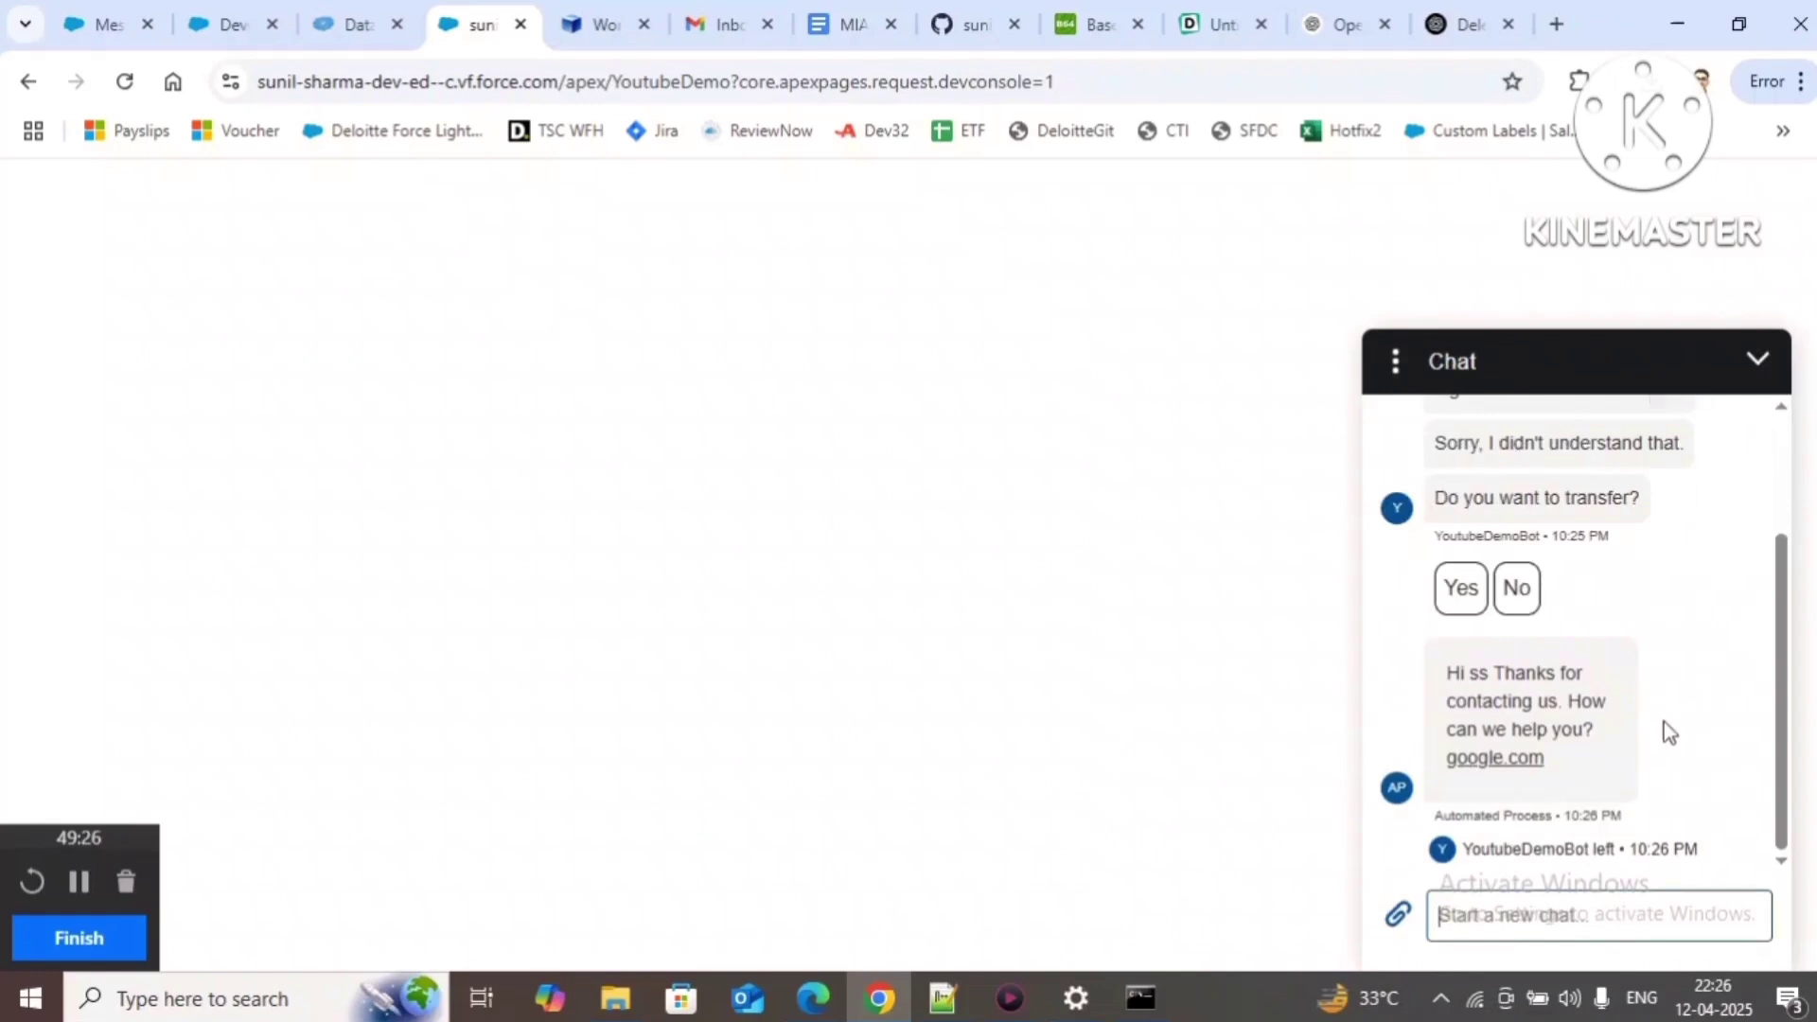
scroll(1622, 823, "up", 2)
scroll(1620, 819, "down", 2)
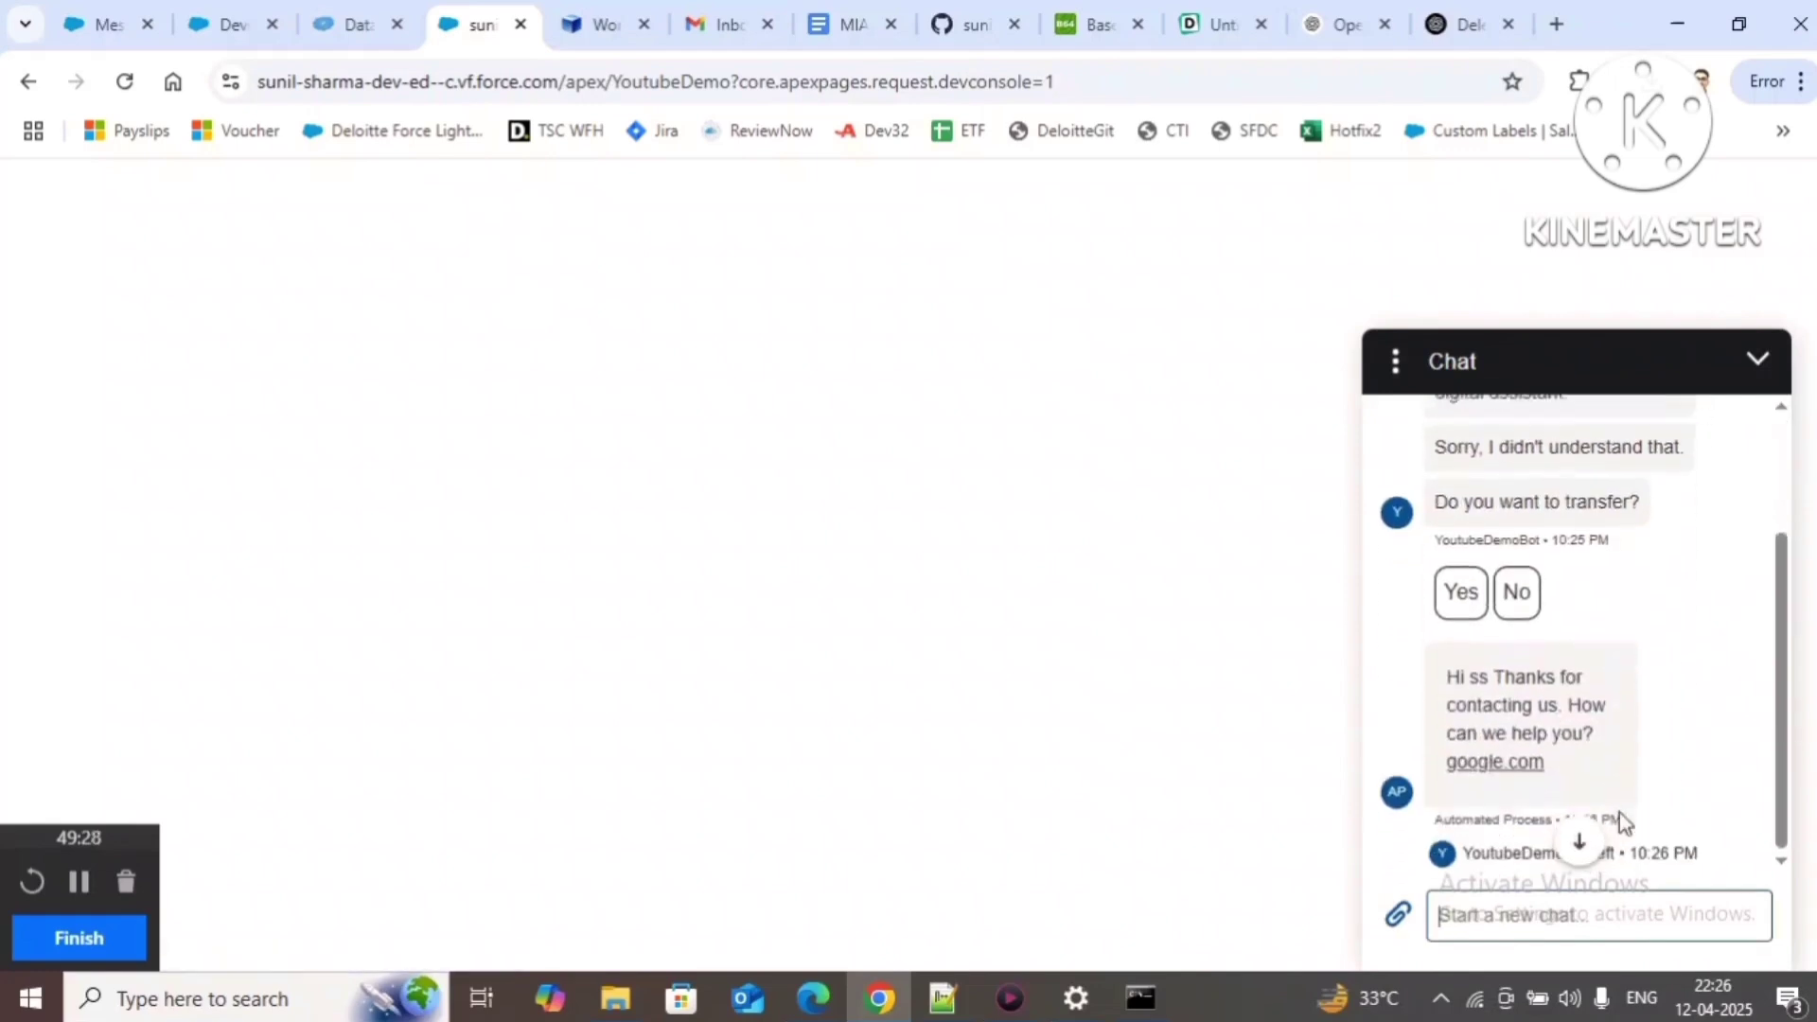
left_click(1396, 366)
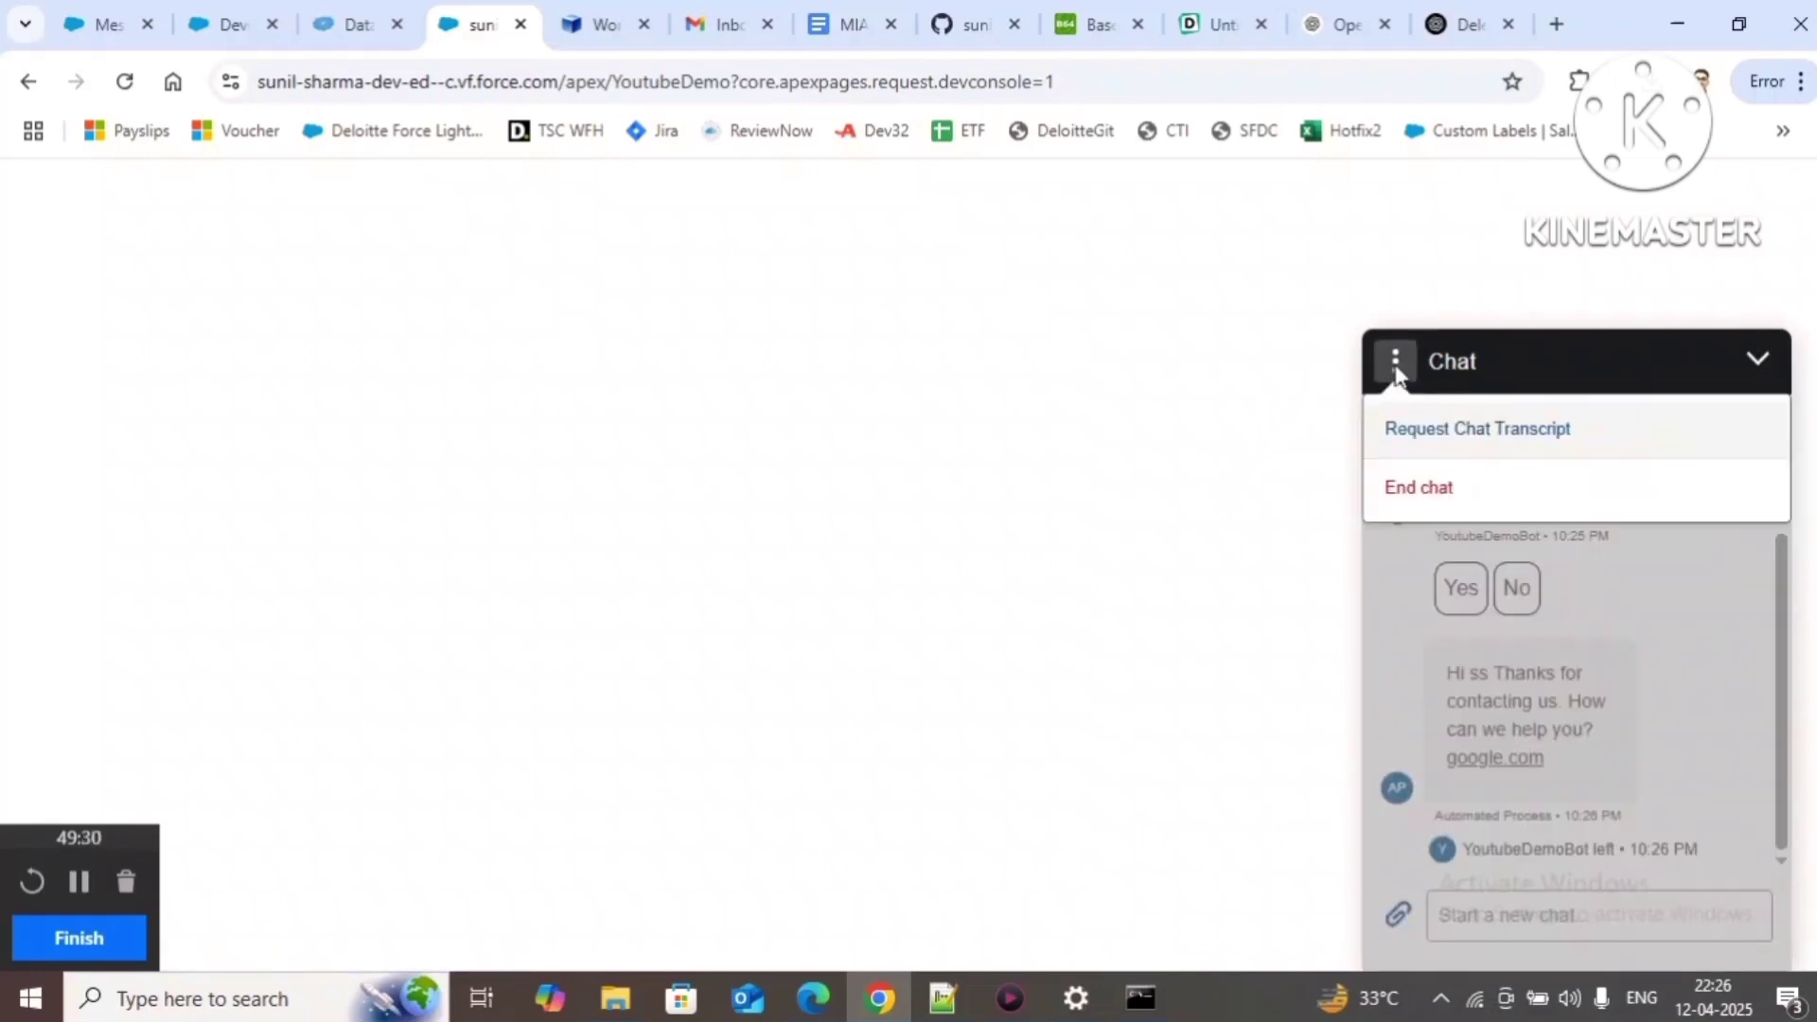
left_click(1787, 738)
left_click(1759, 367)
left_click(1744, 899)
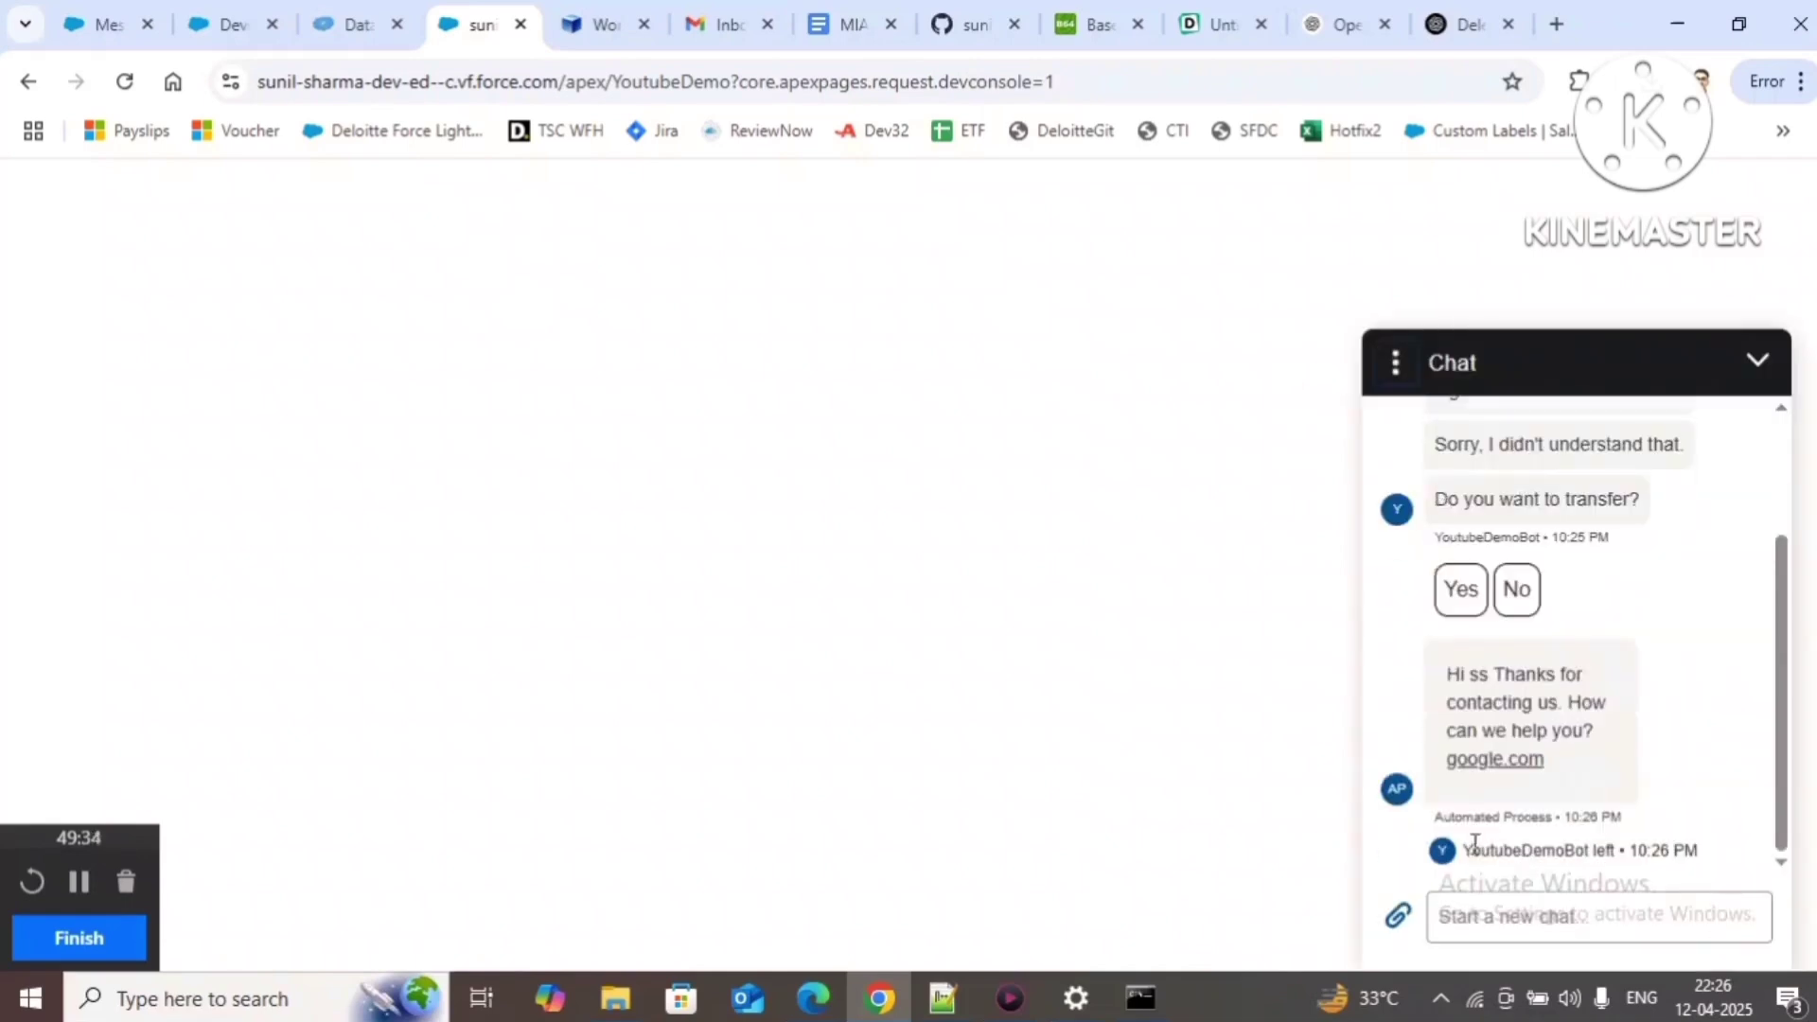
left_click(1763, 365)
left_click(1749, 895)
left_click(1758, 365)
left_click(1754, 890)
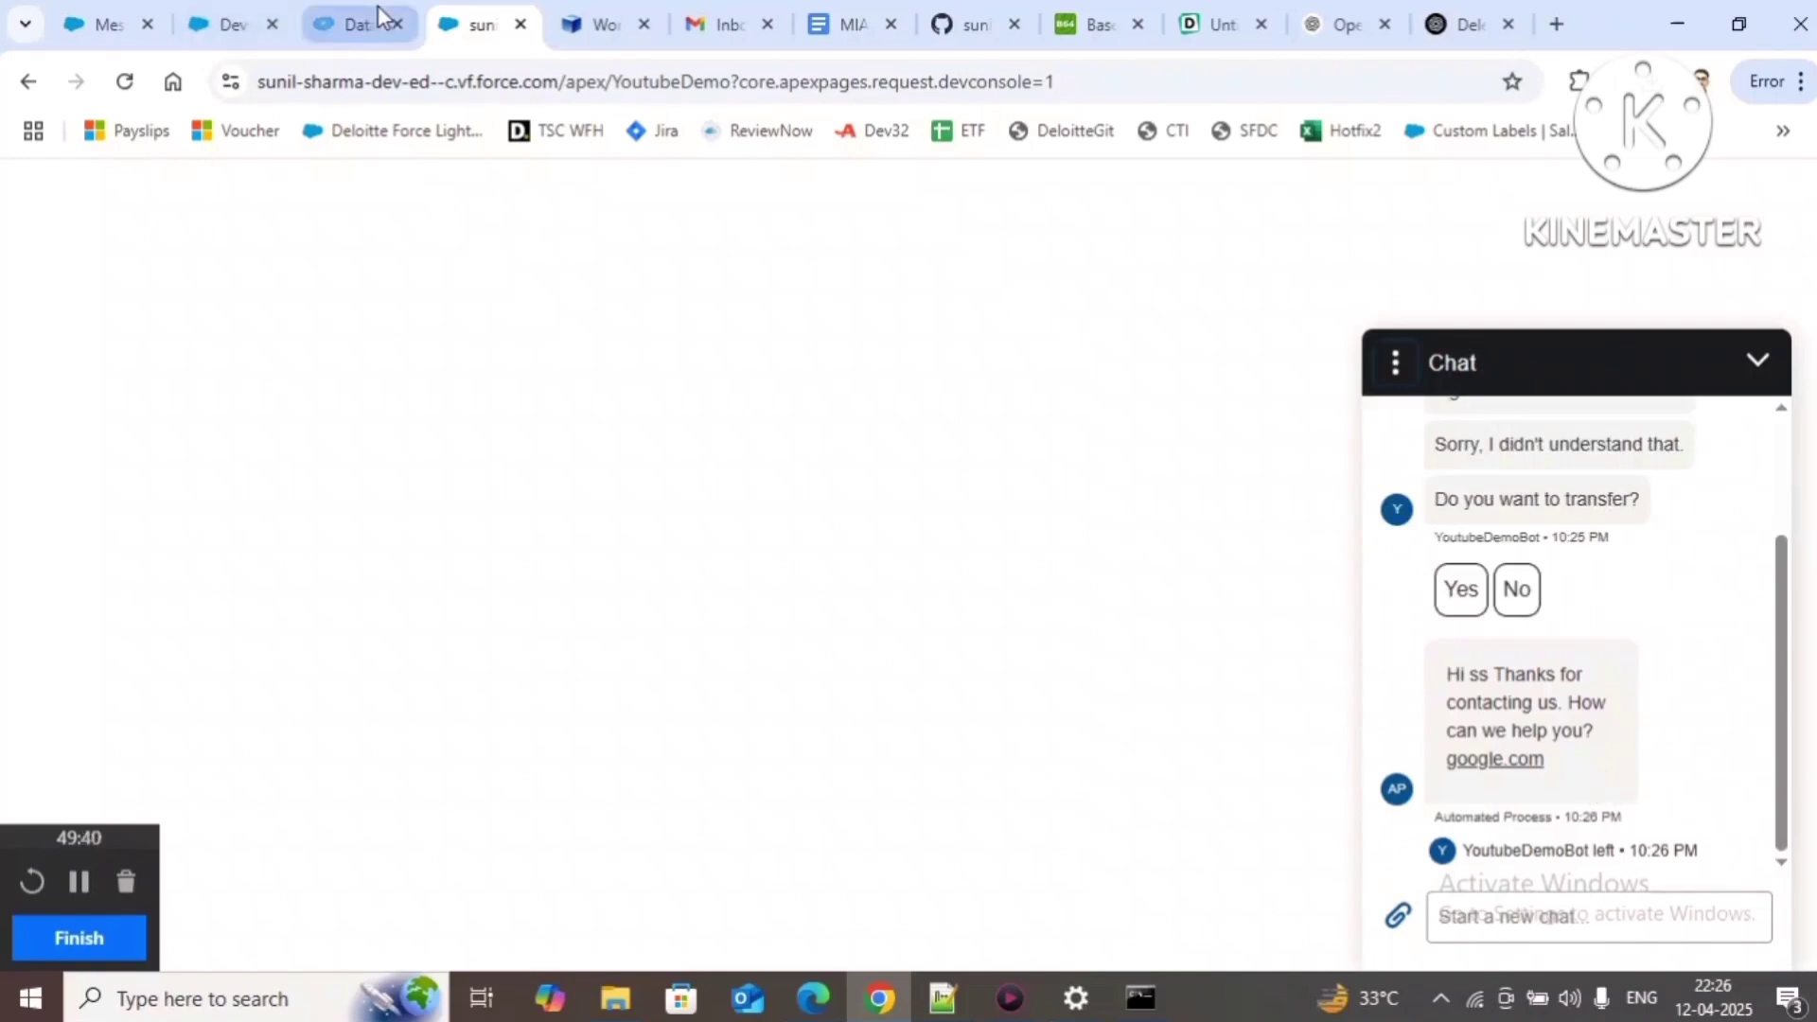
Step: Try replacing the default query with a MessagingSession query, then reload the export page to start over
left_click(340, 12)
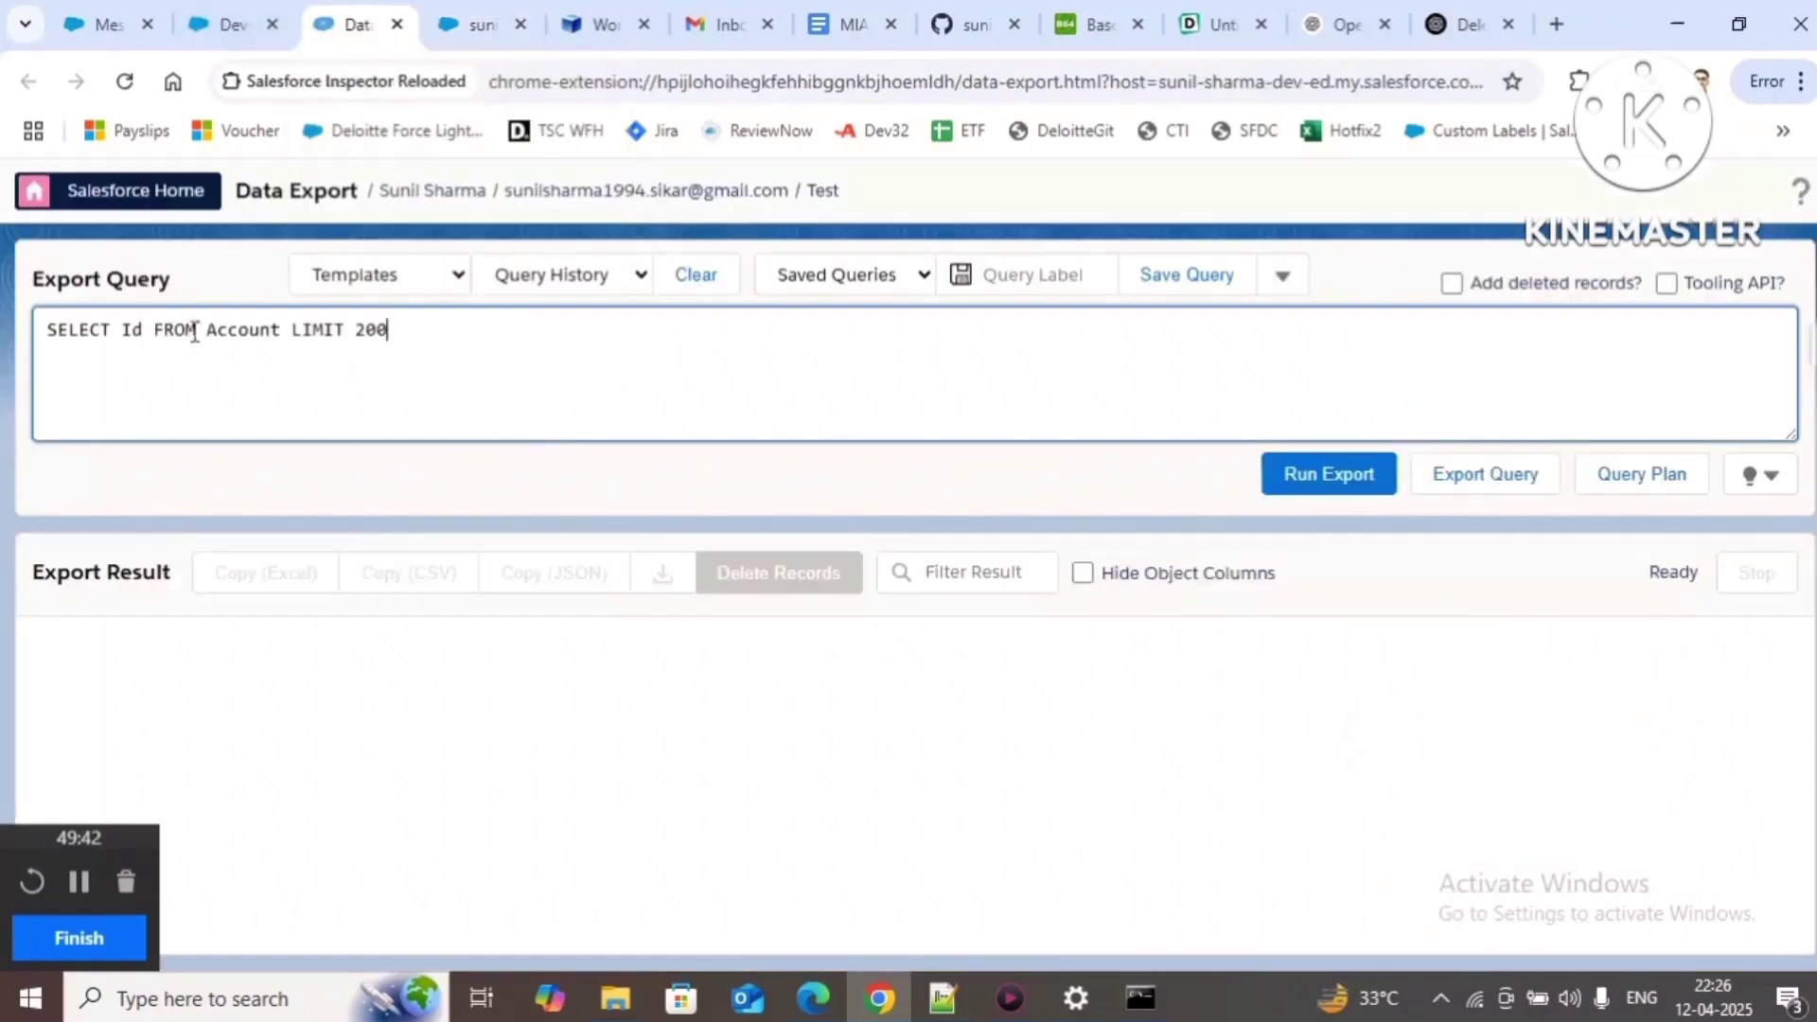
left_click_drag(207, 329, 577, 337)
key("BackSpace")
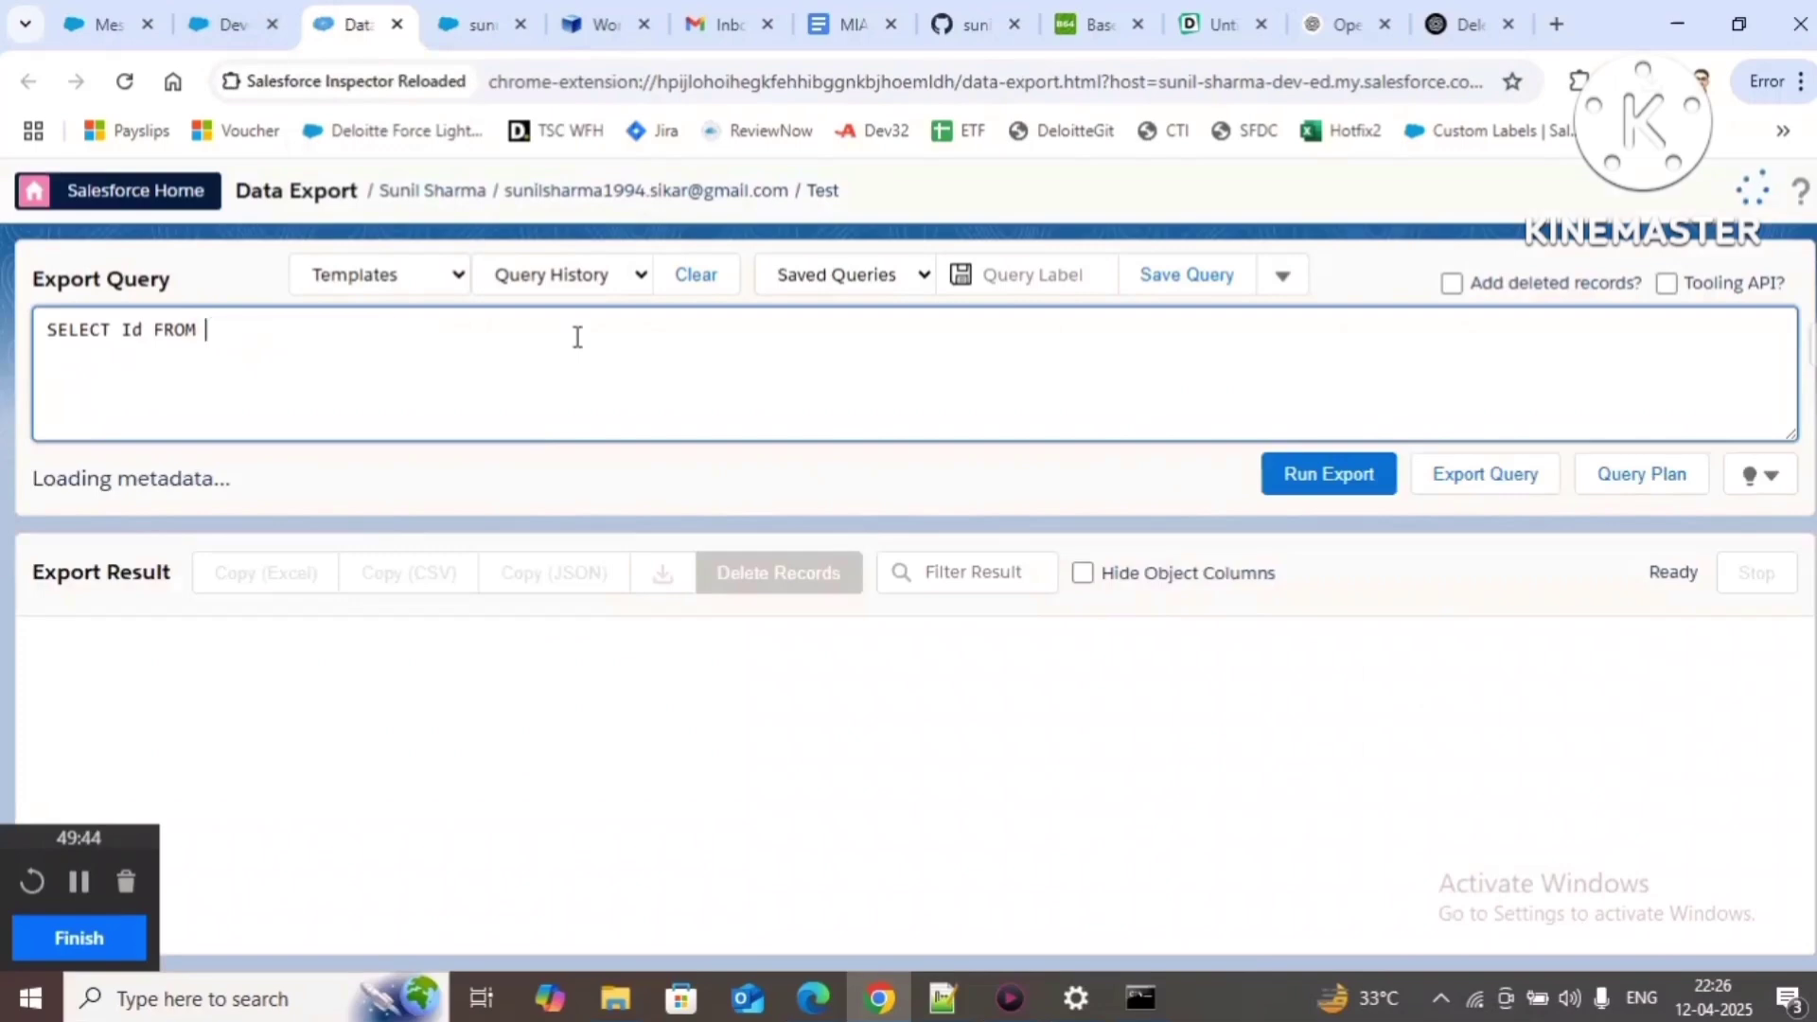
type("Meesagi")
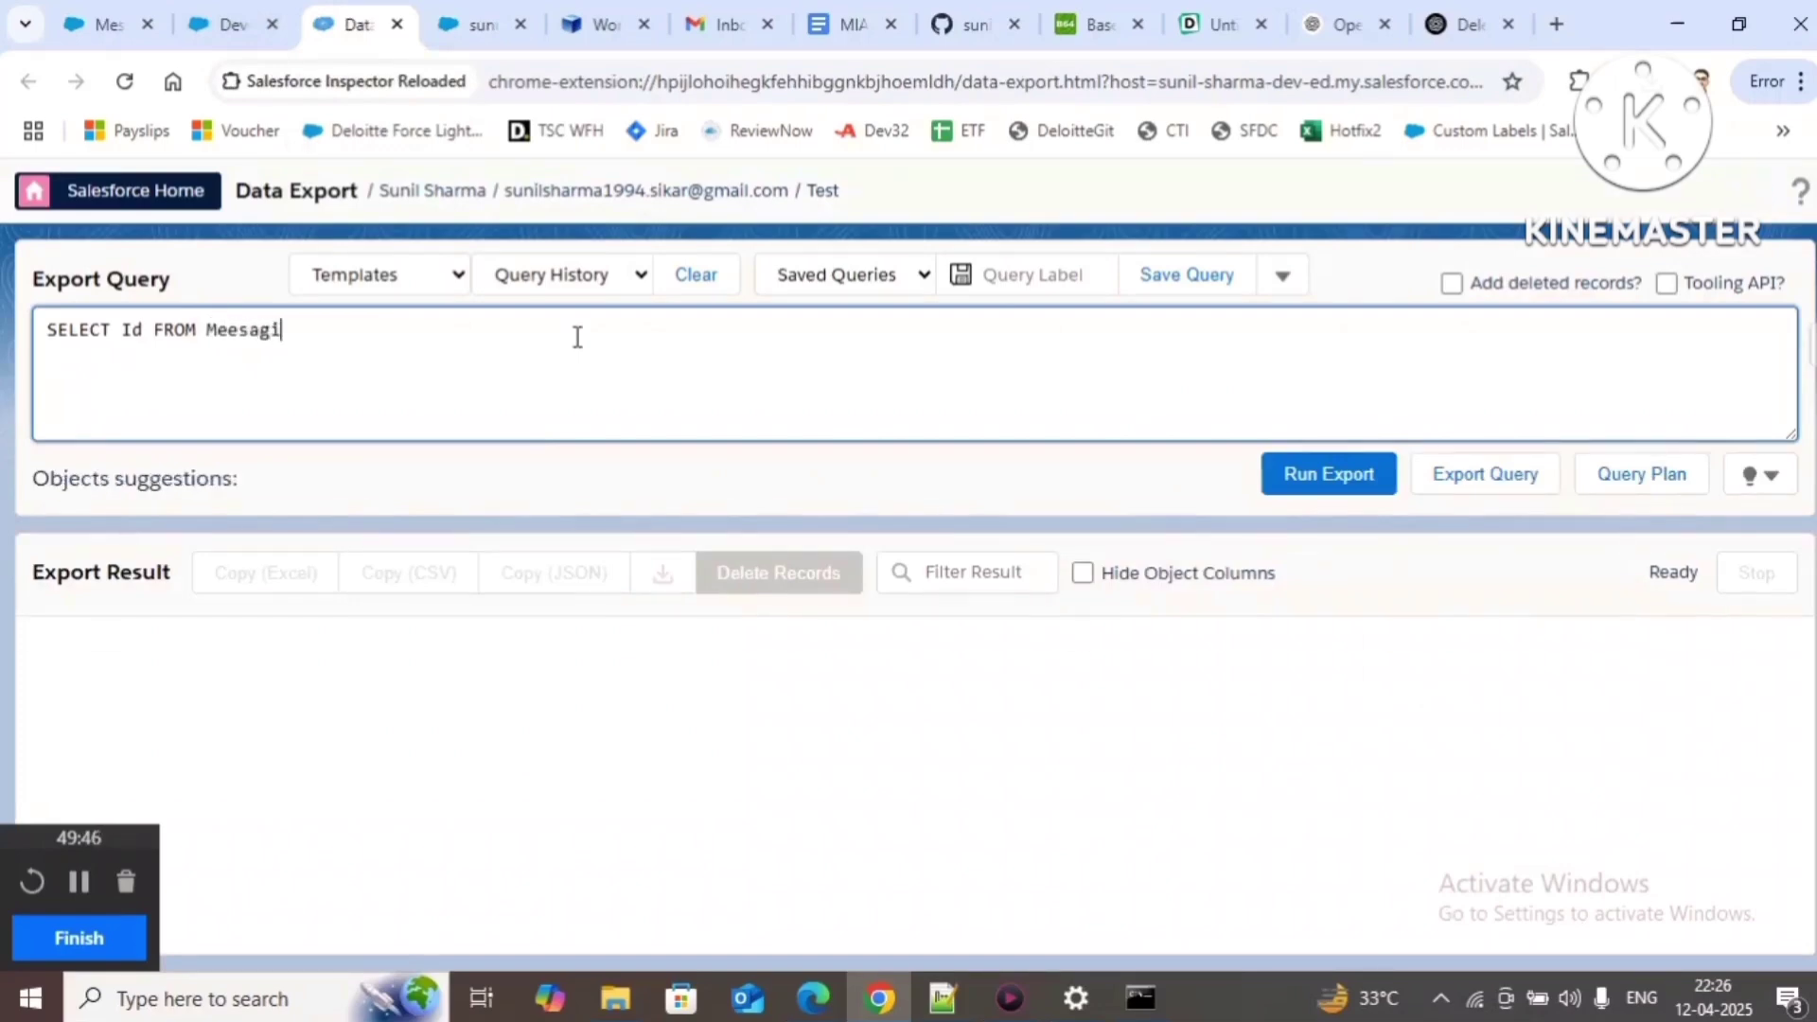
type("ngSession order ")
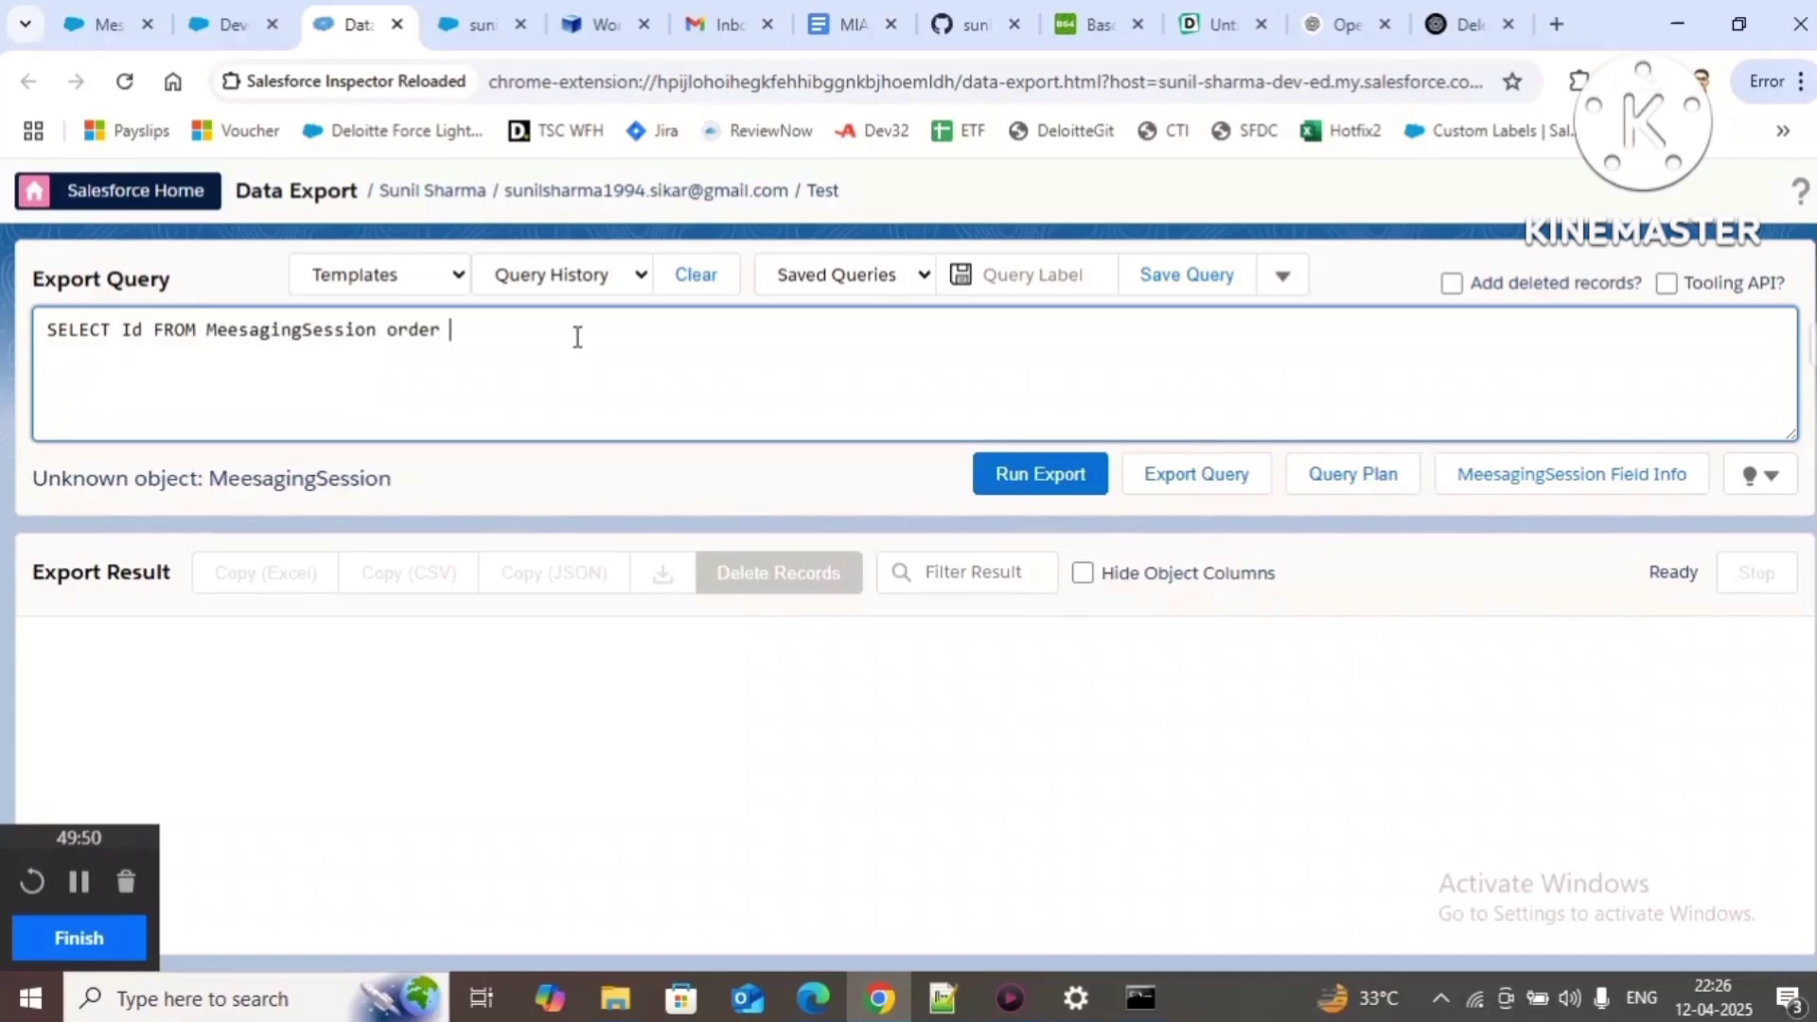
type("by createddate desc")
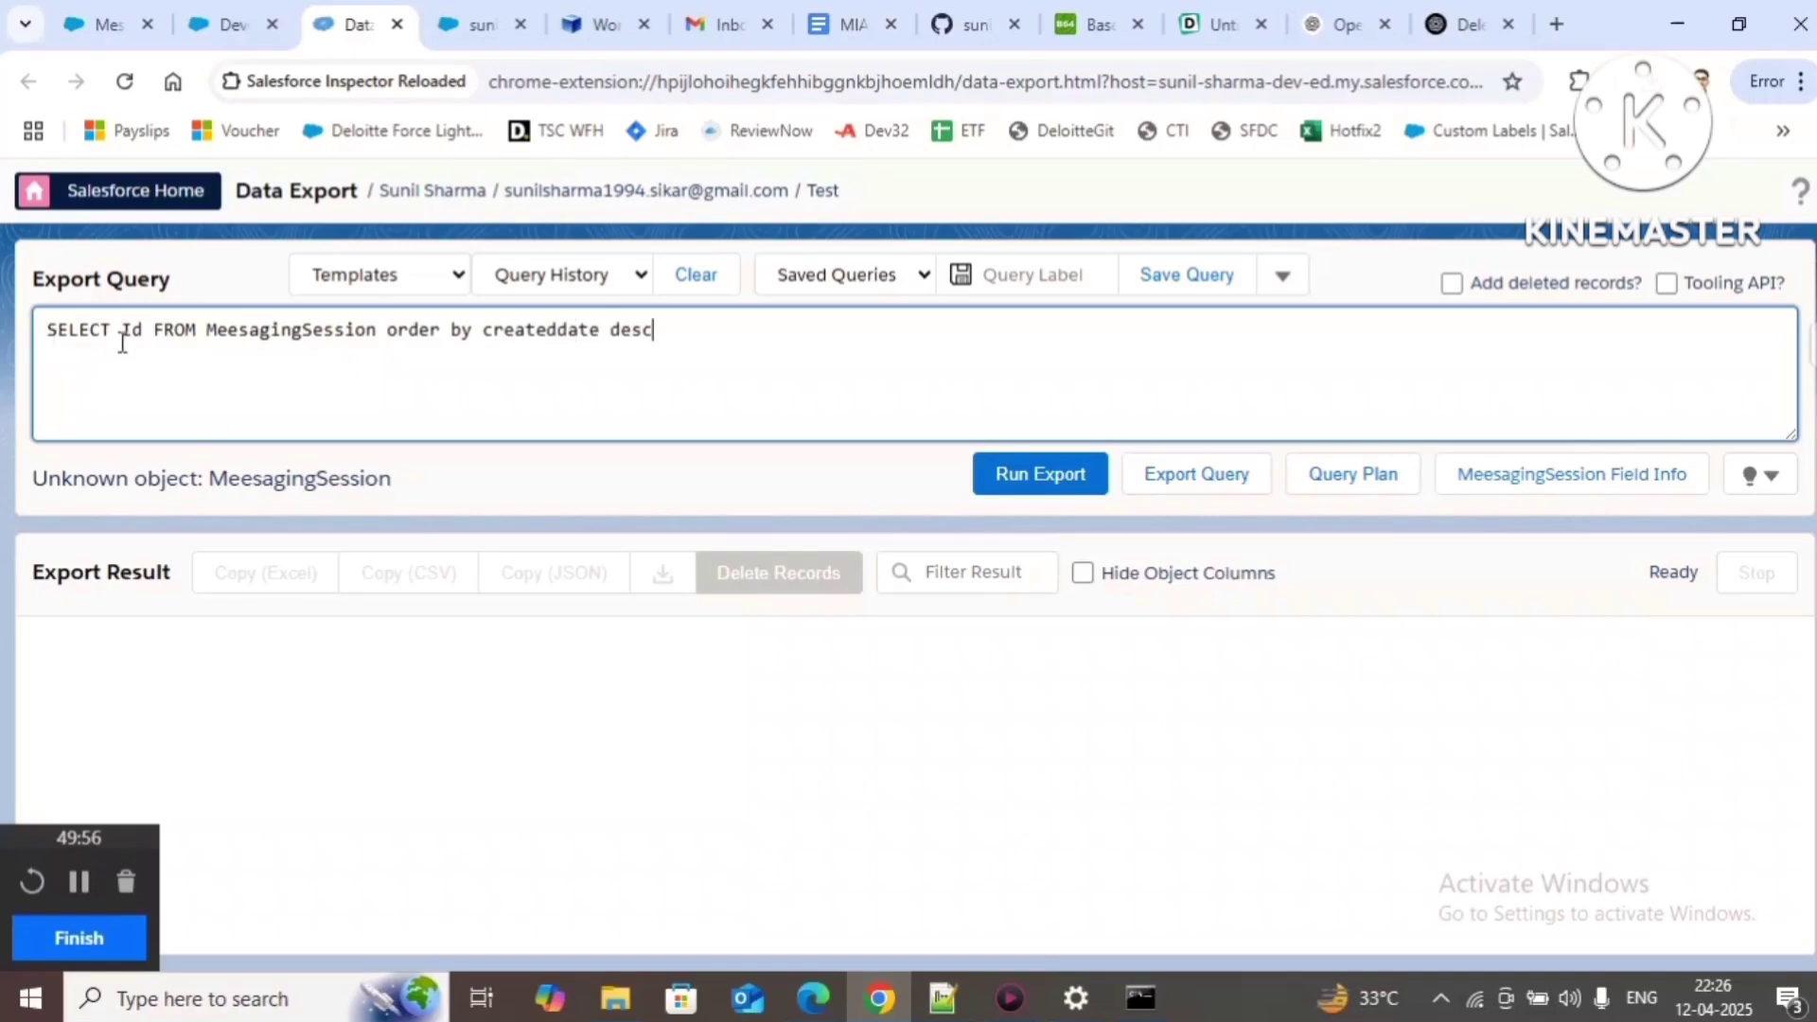
type(",")
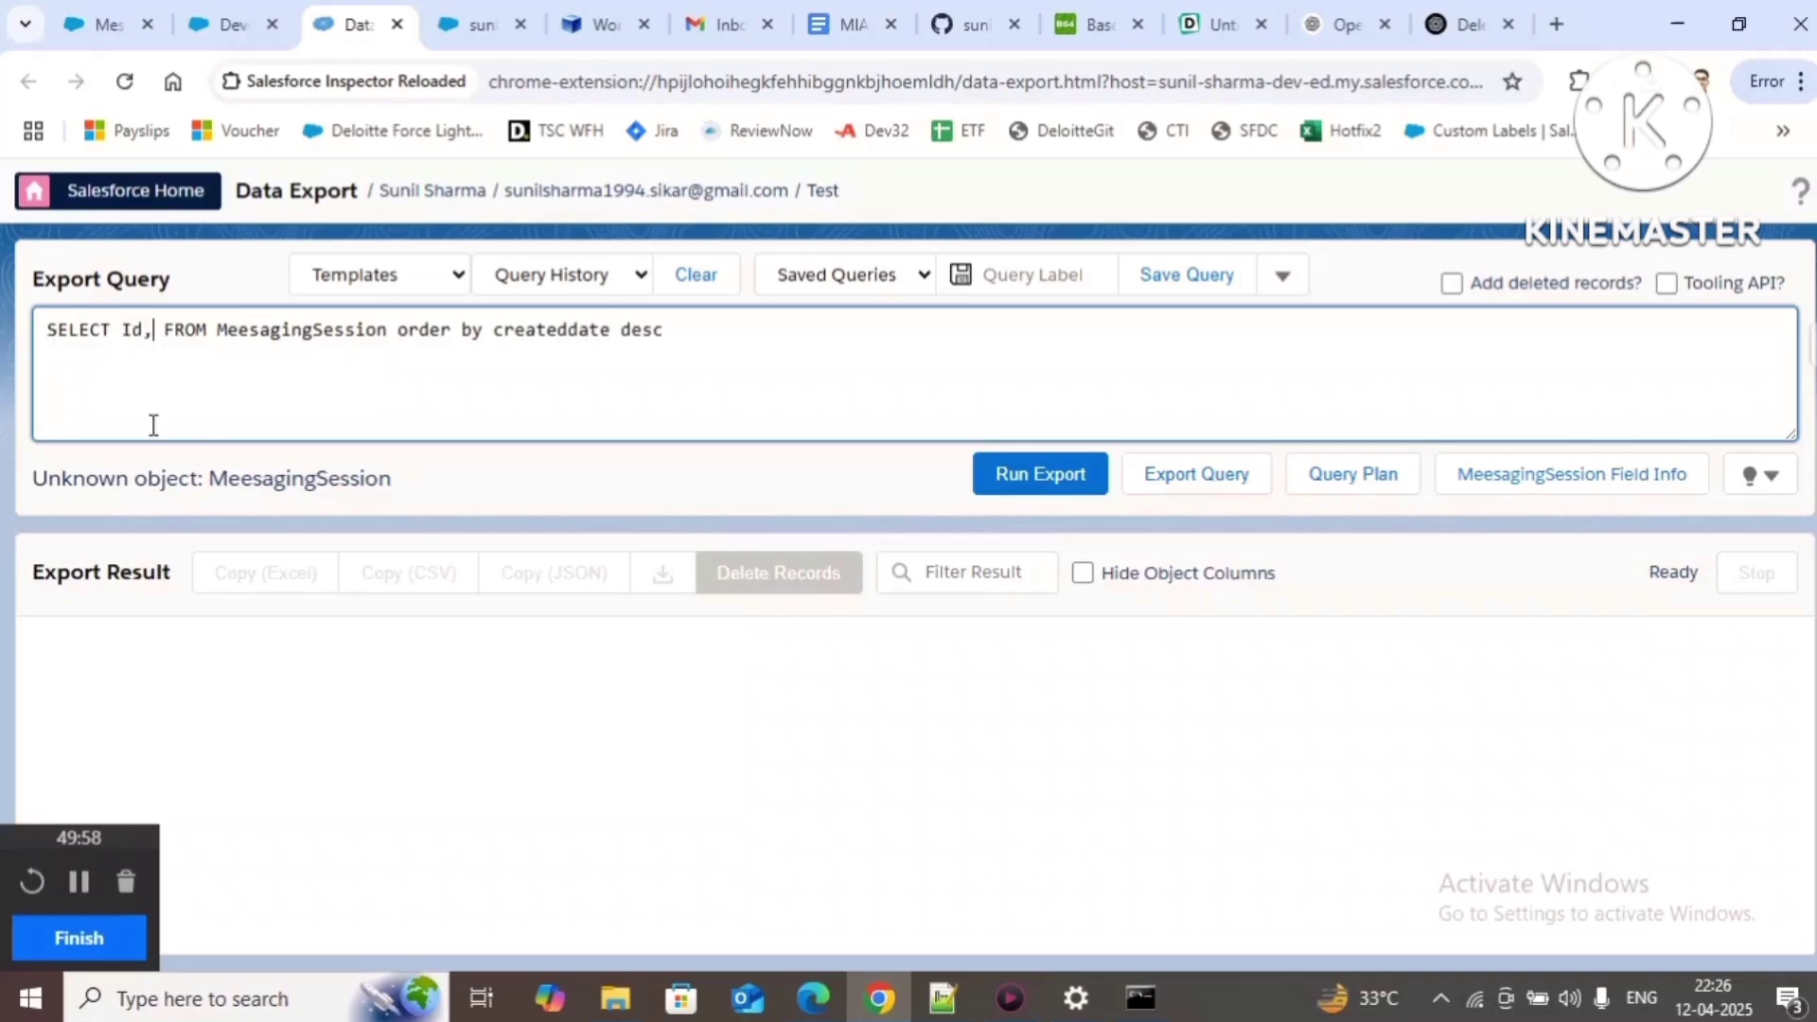
type("name,conve")
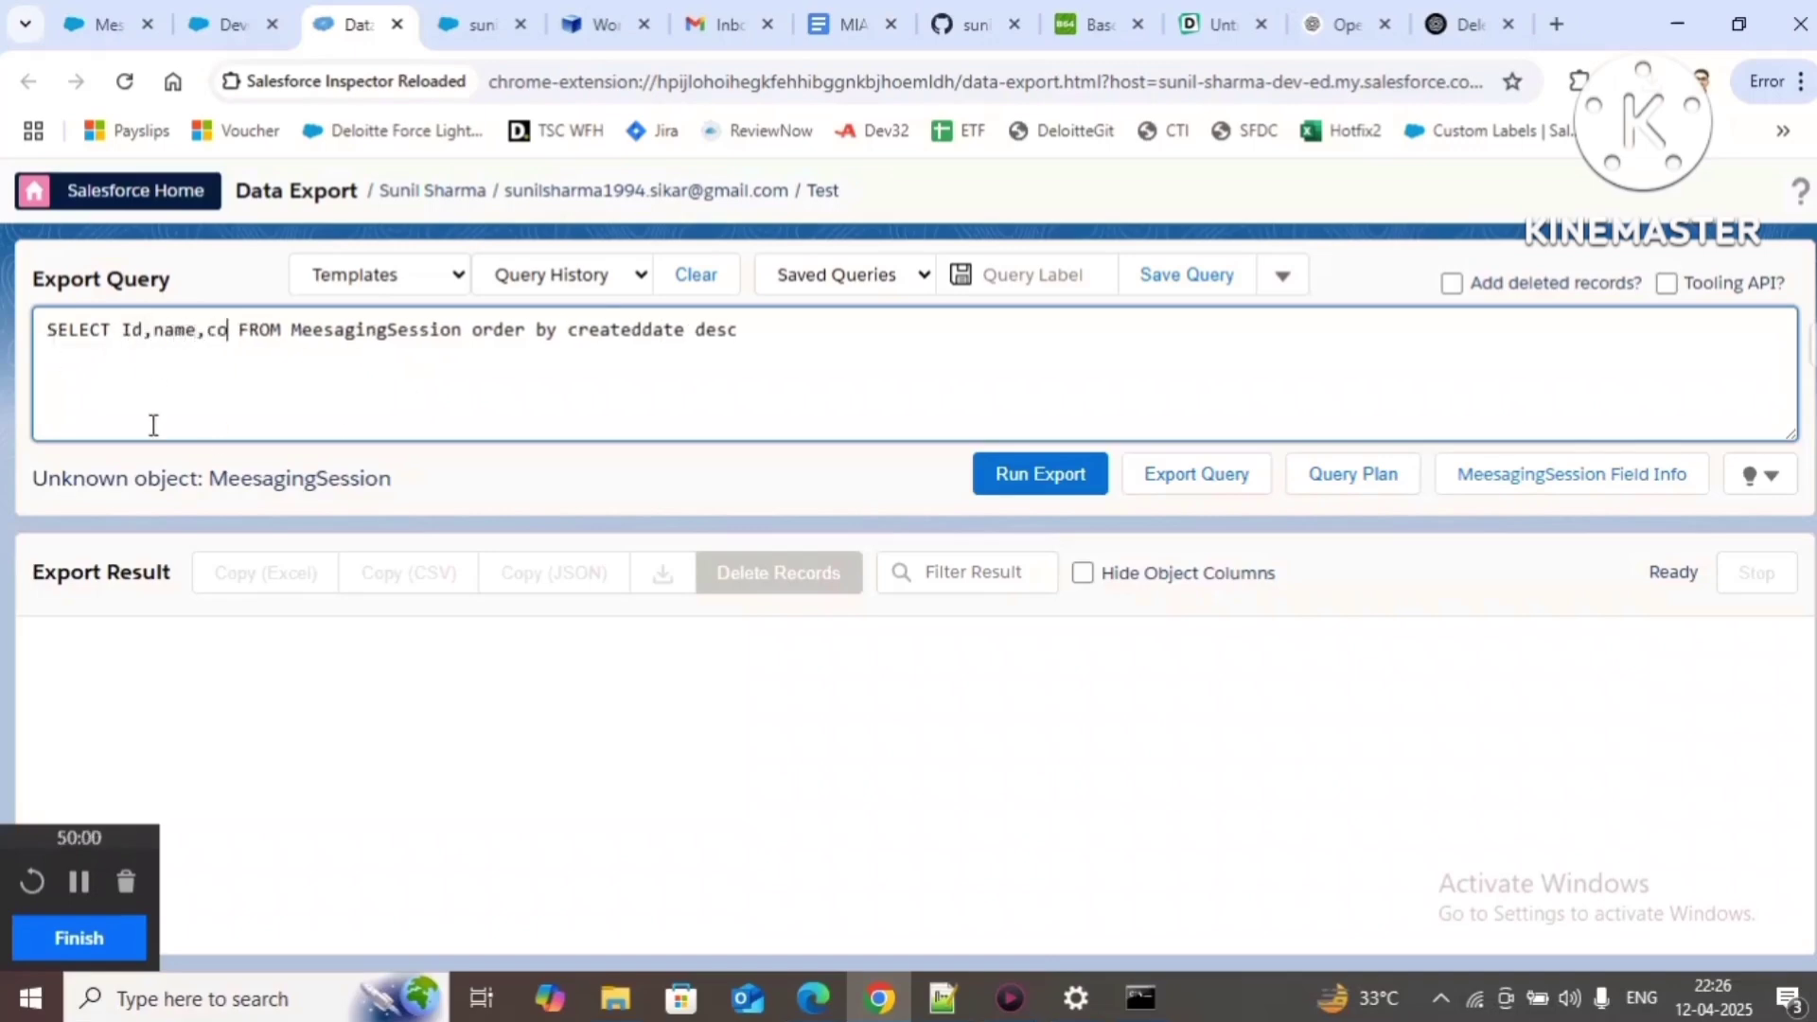
type("r")
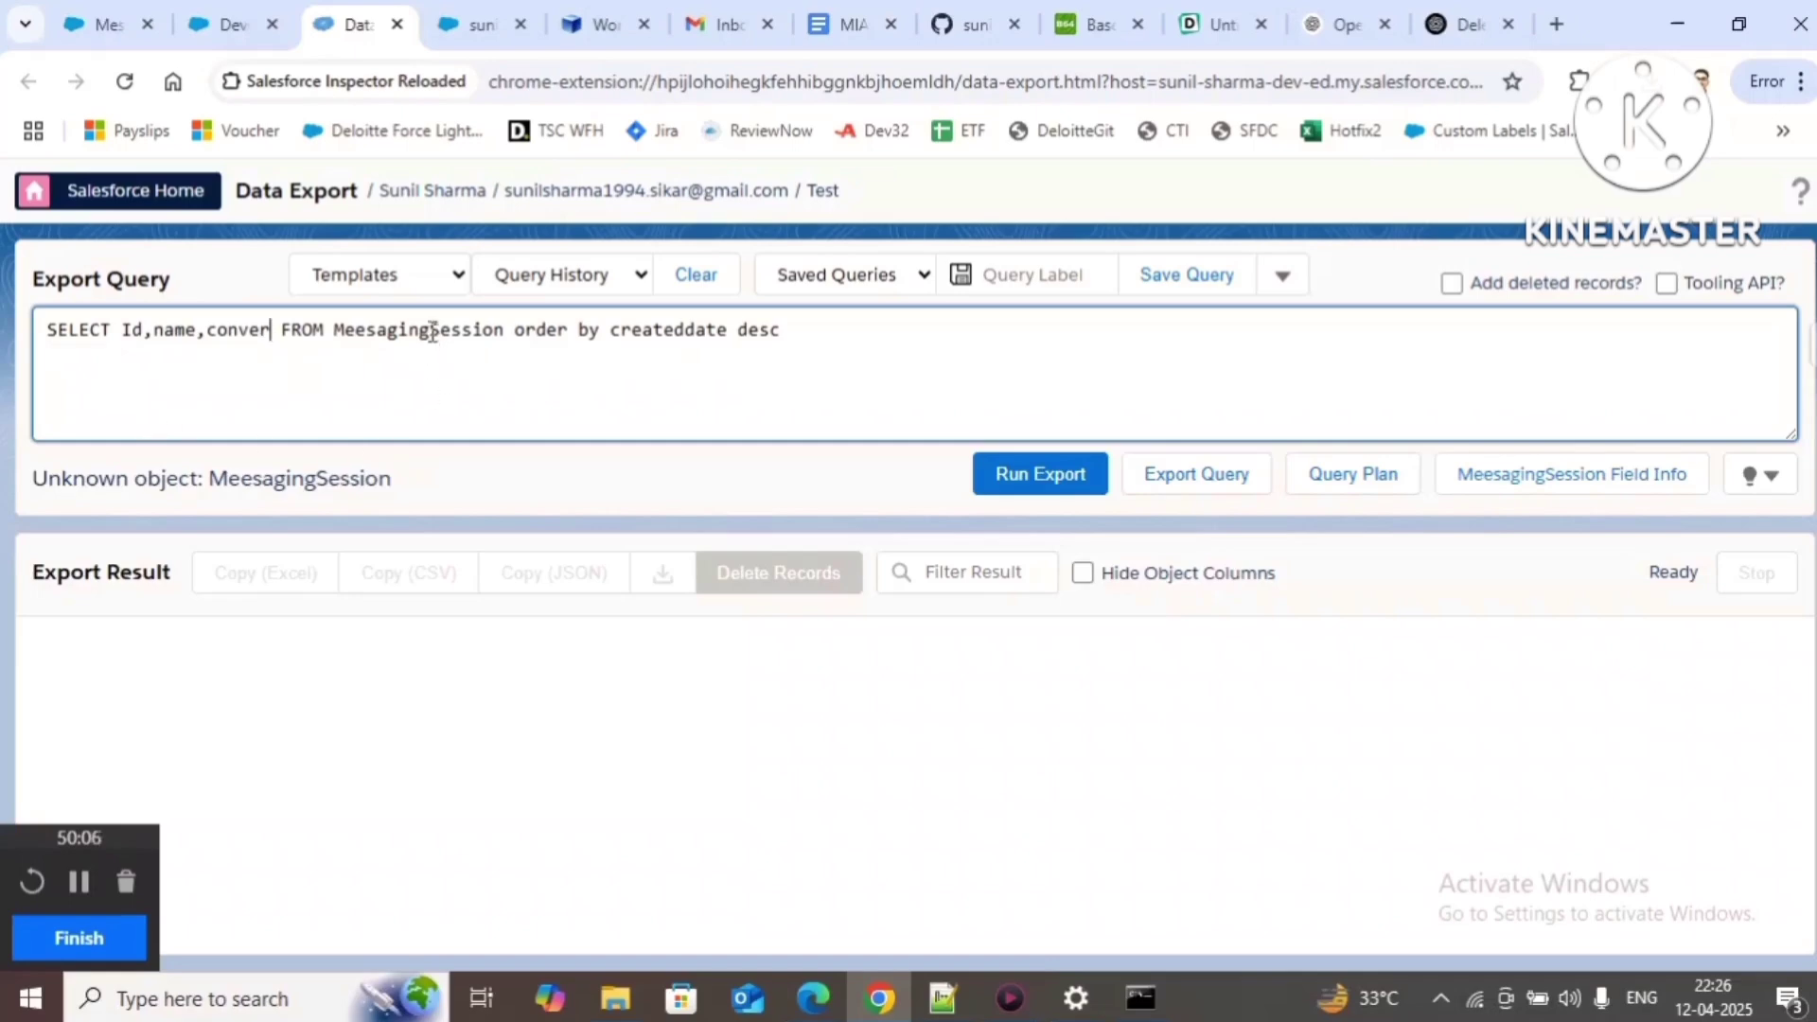
left_click(124, 82)
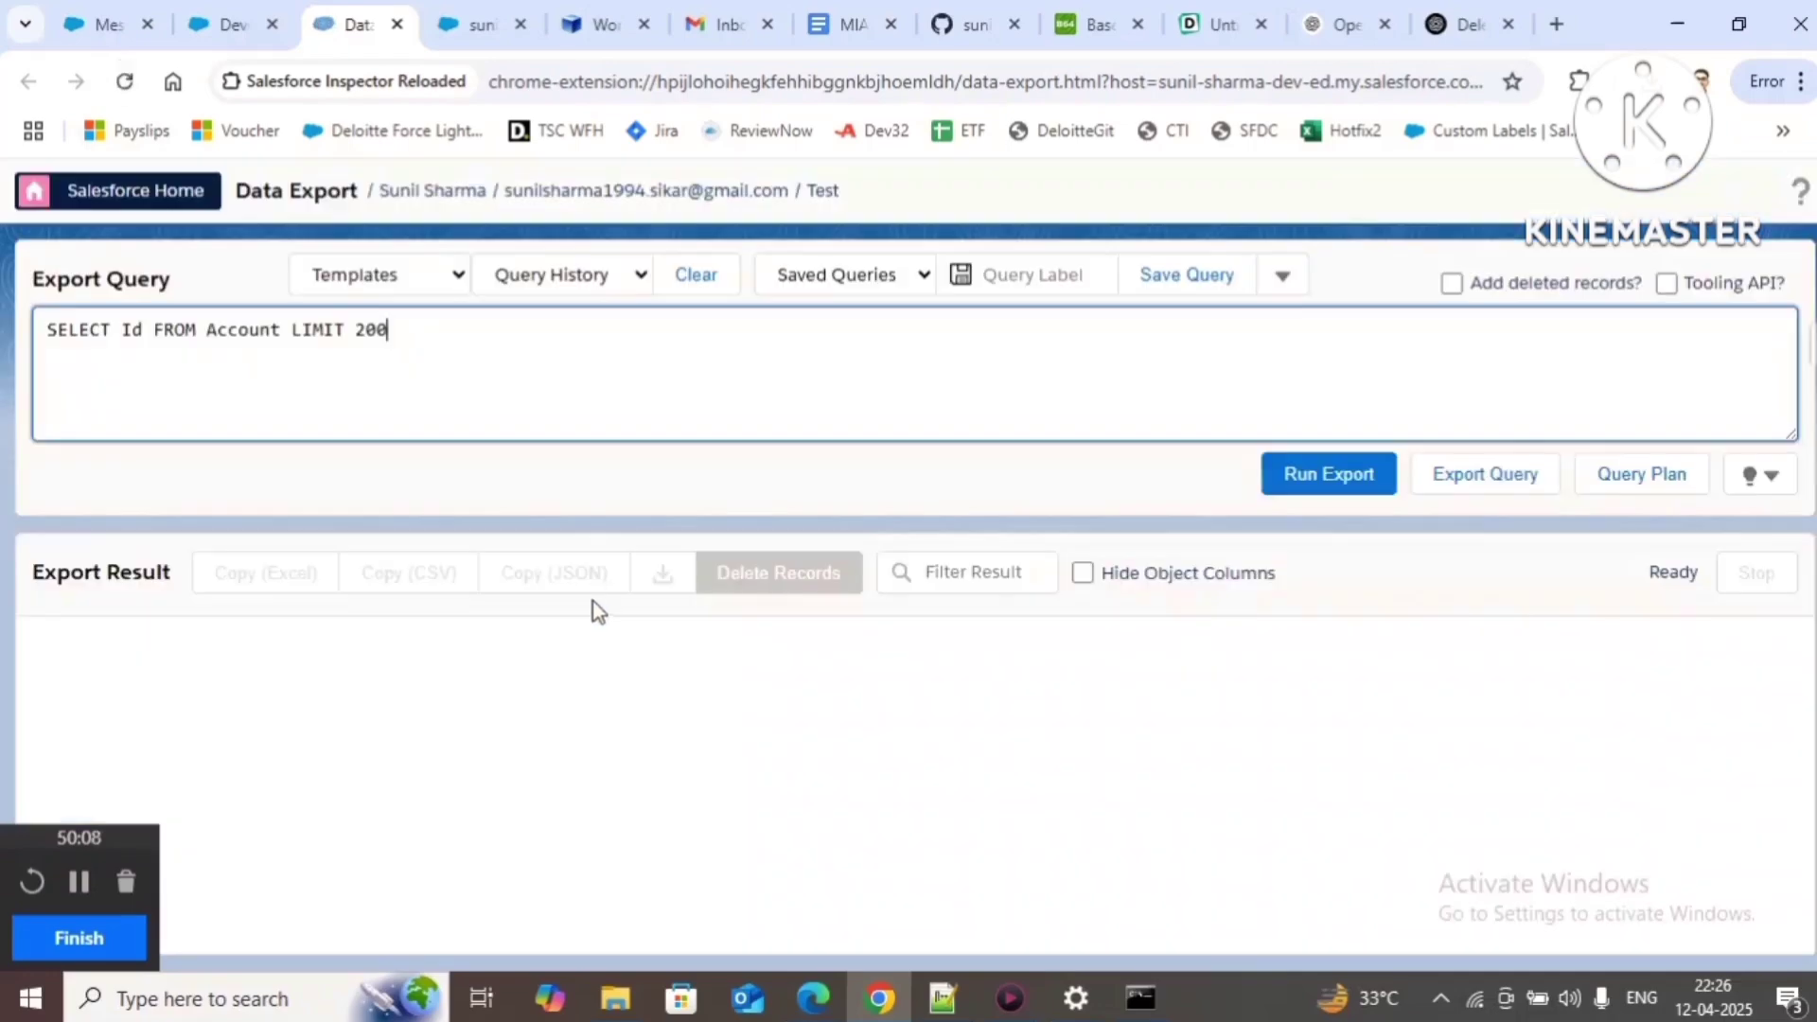
Step: Query MessagingSession for Name, ConversationId and MessagingEndUser.MessagingPlatformKey
left_click_drag(207, 329, 485, 328)
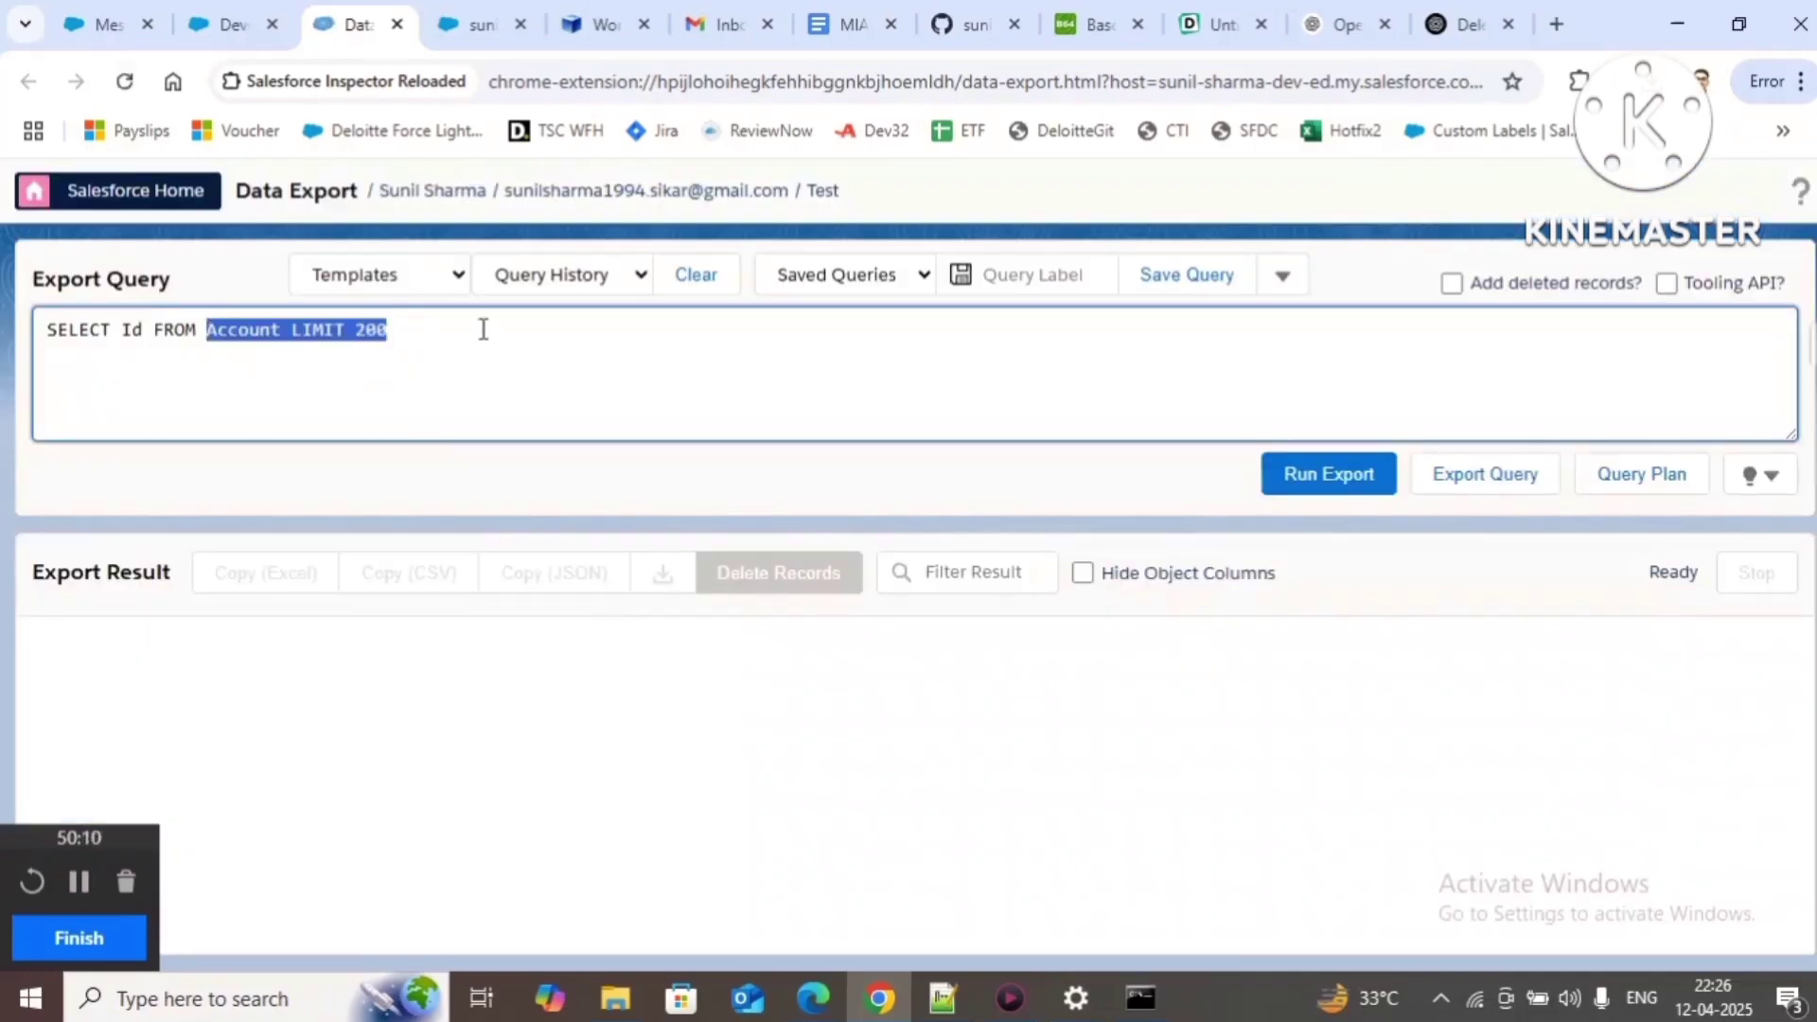
type("Messa")
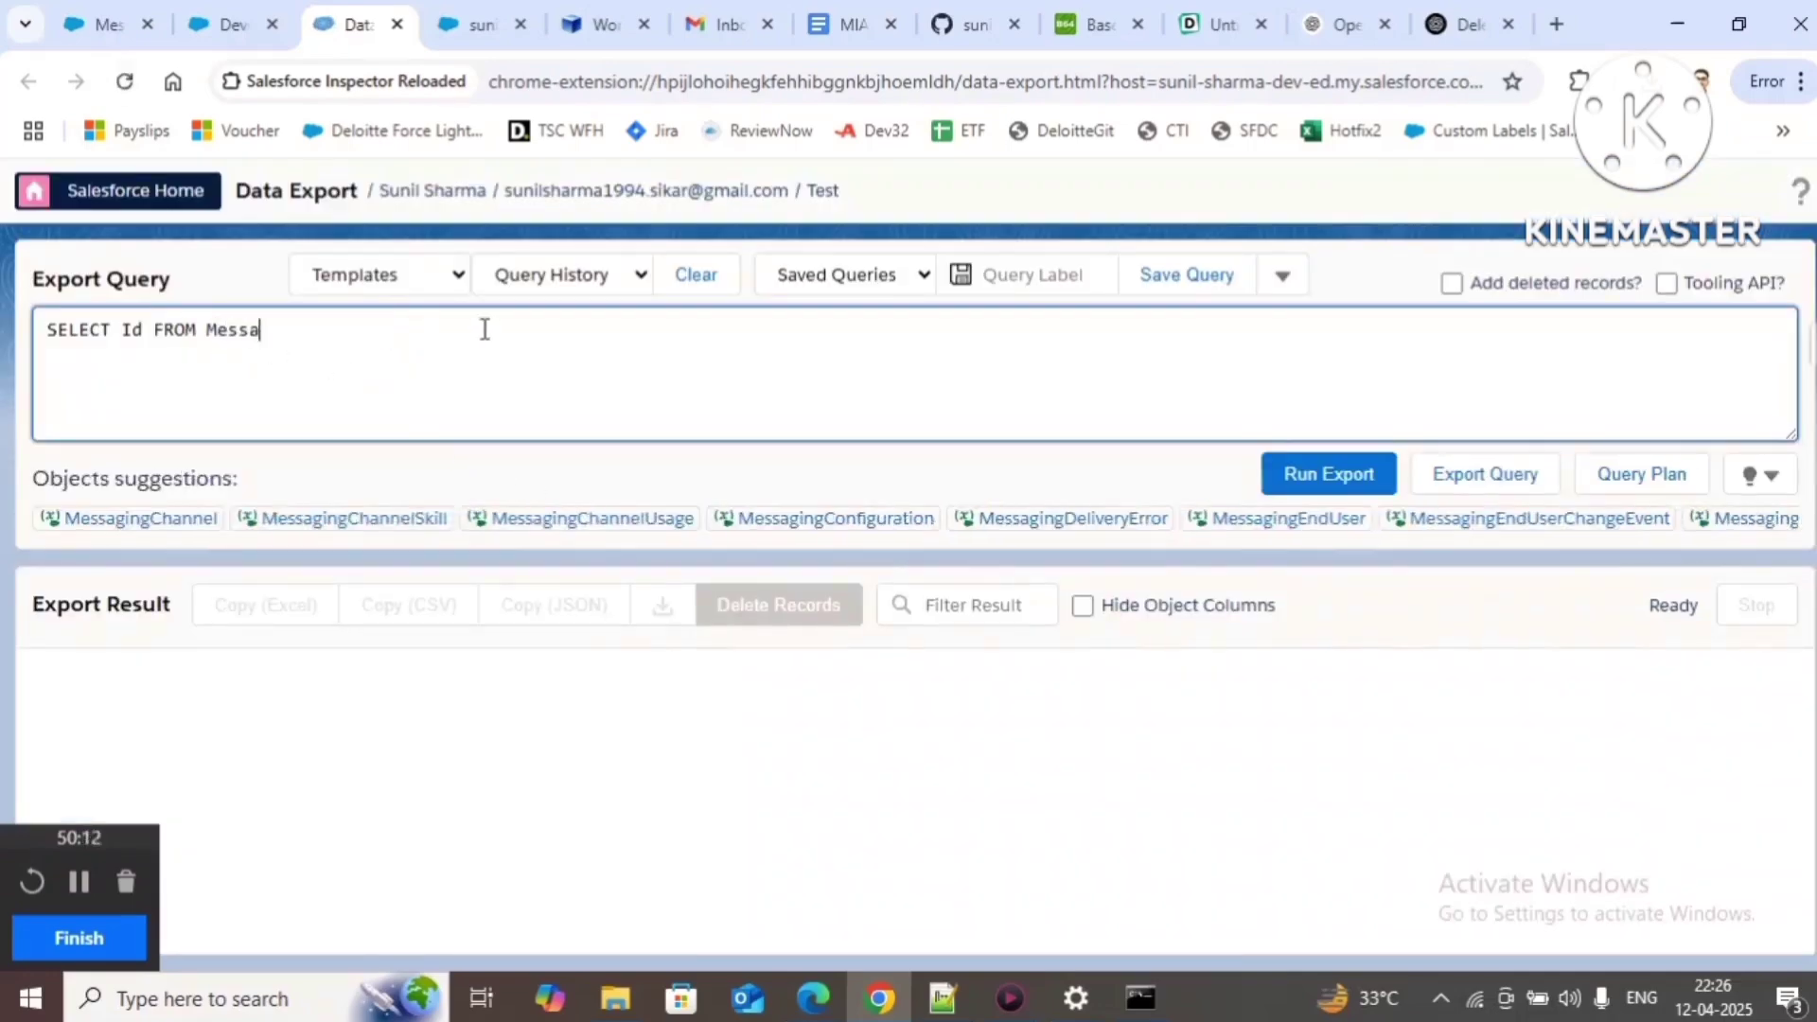
type("gings")
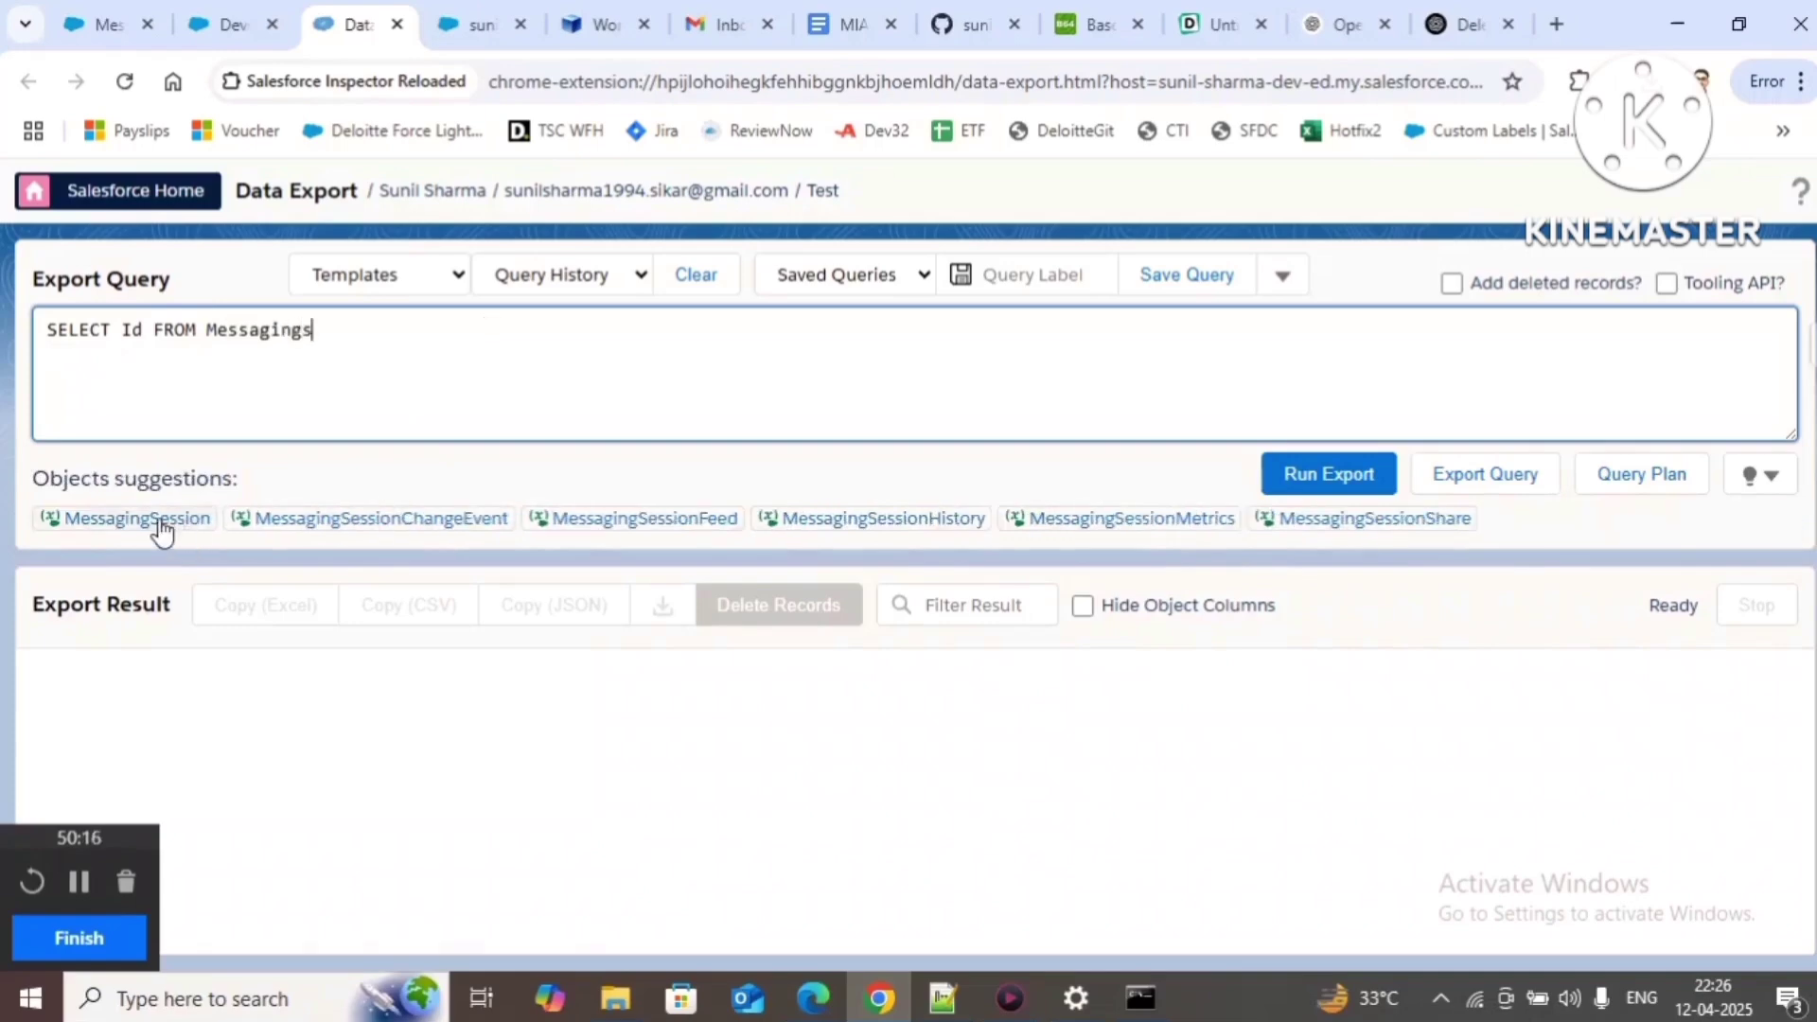
left_click(159, 522)
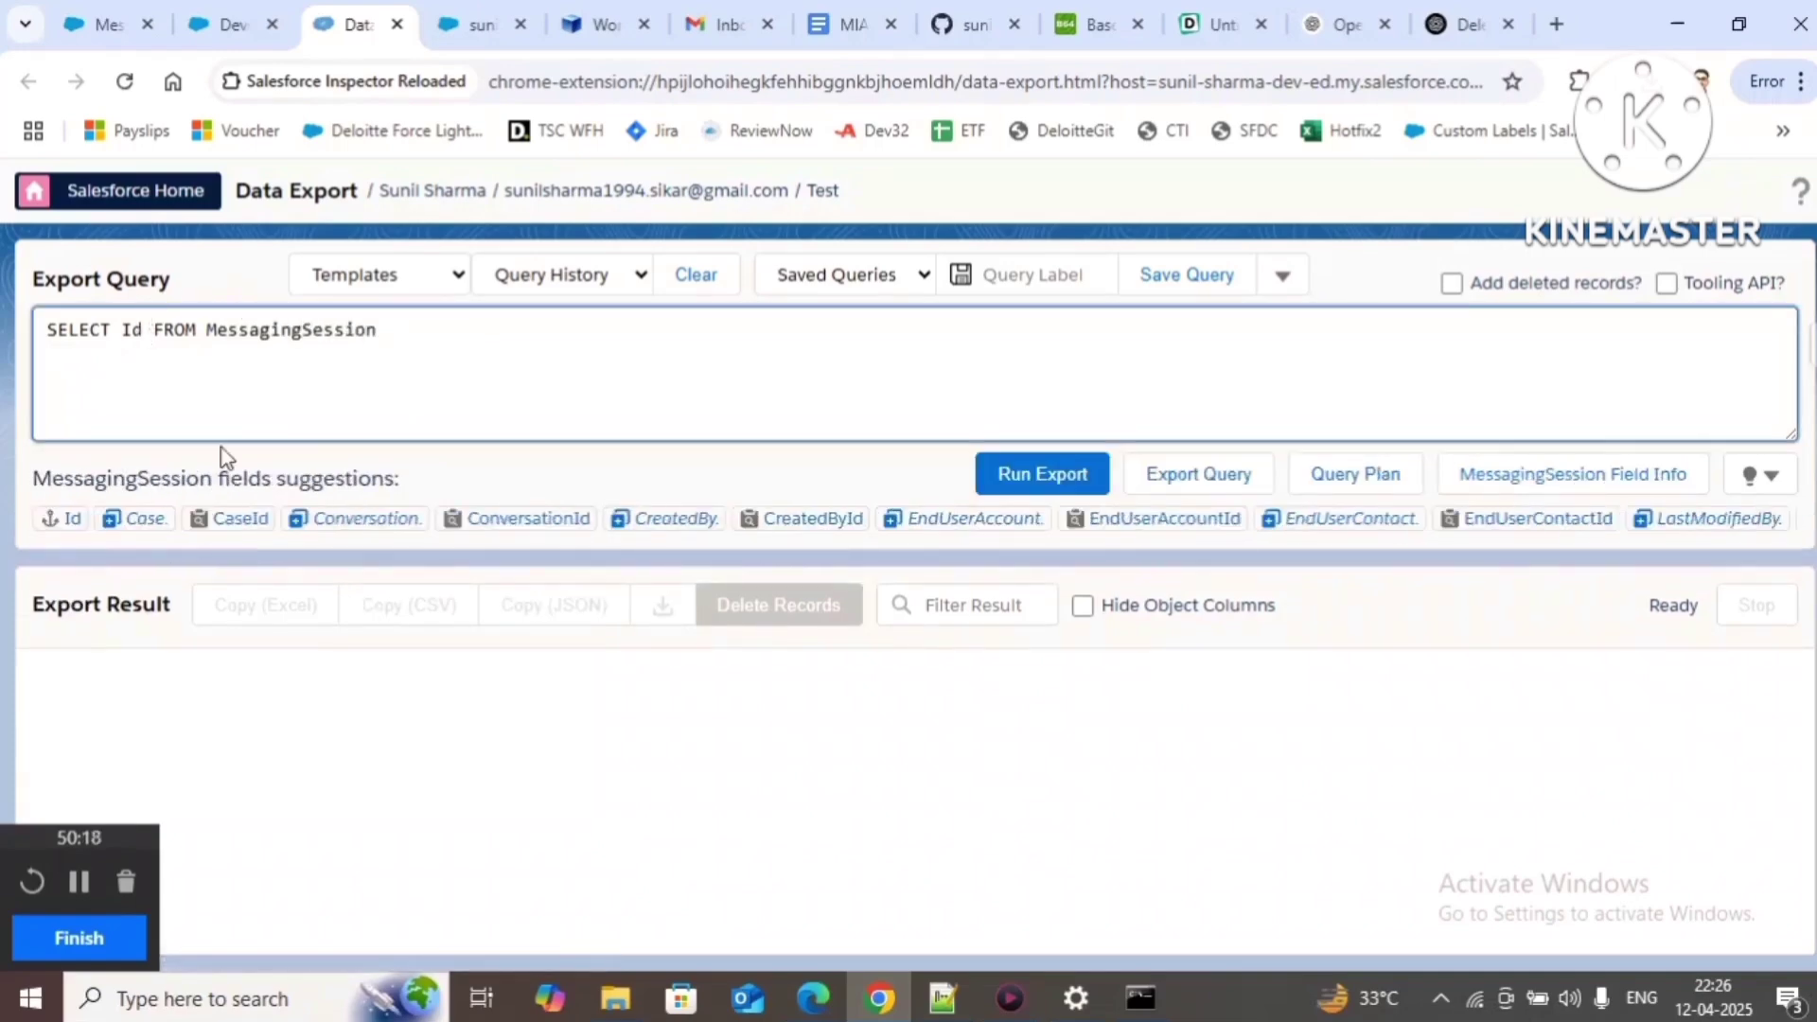
type(",nam")
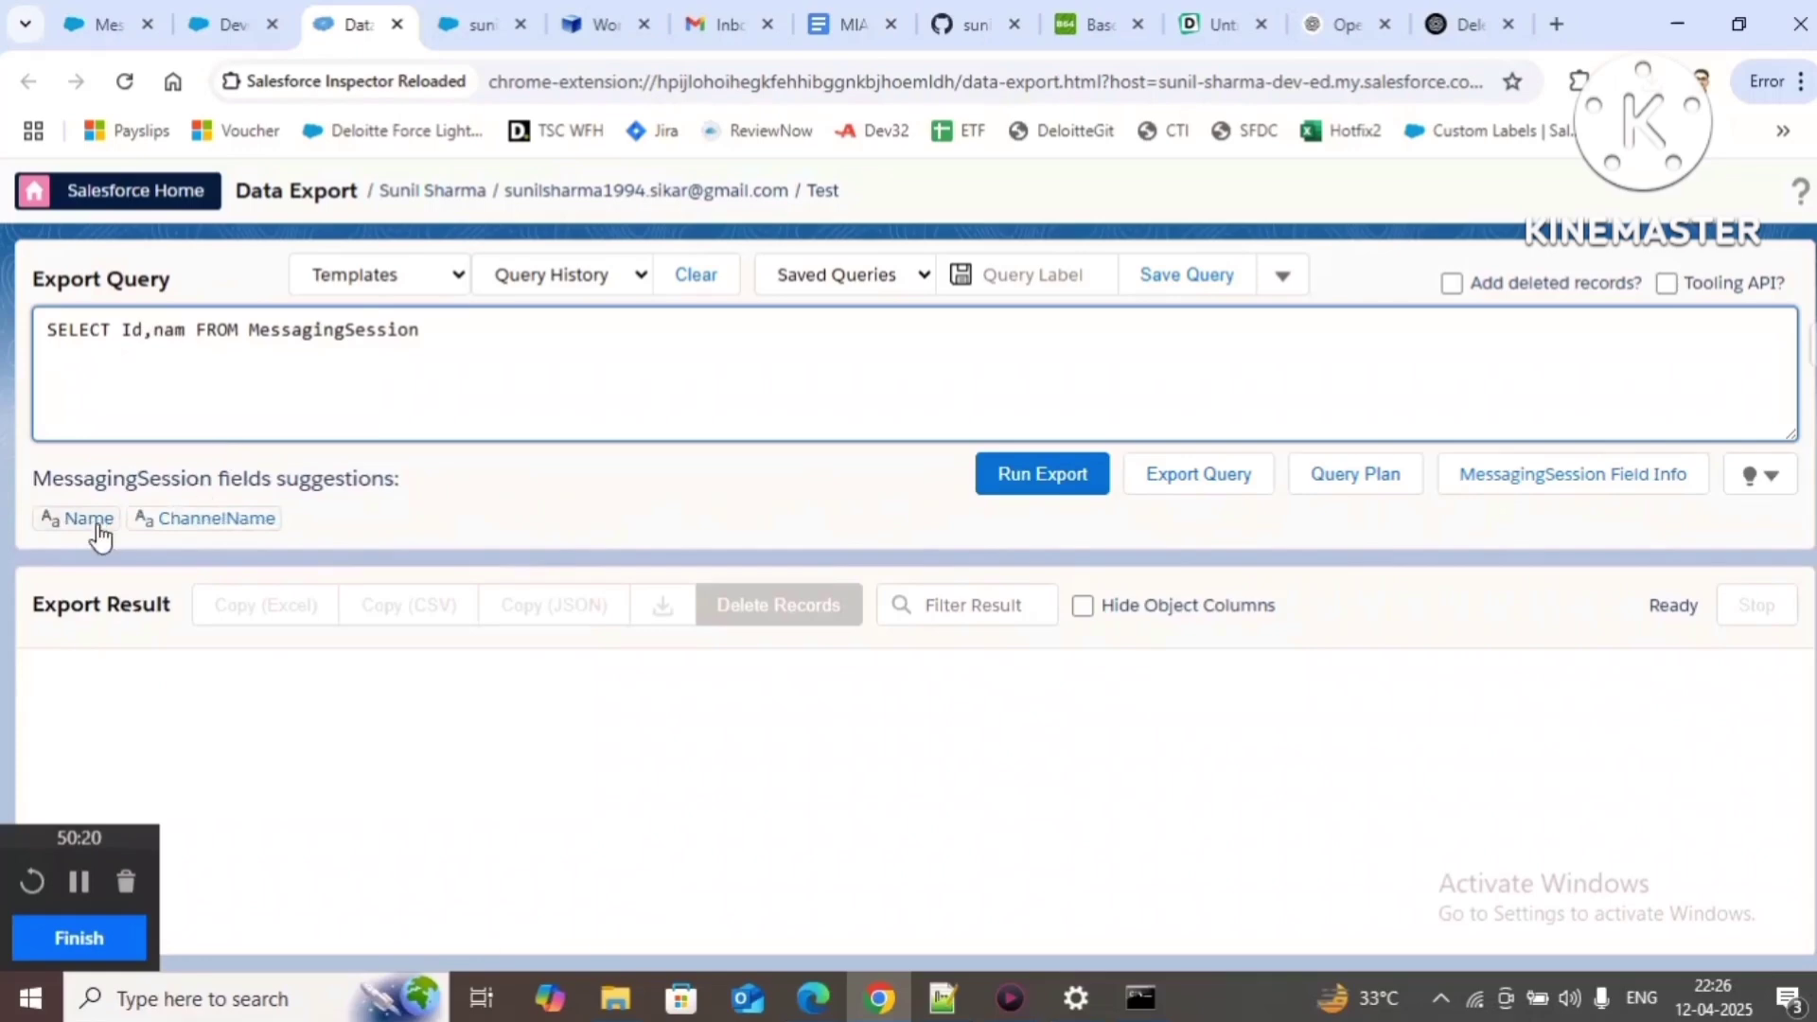
left_click(95, 522)
type("con")
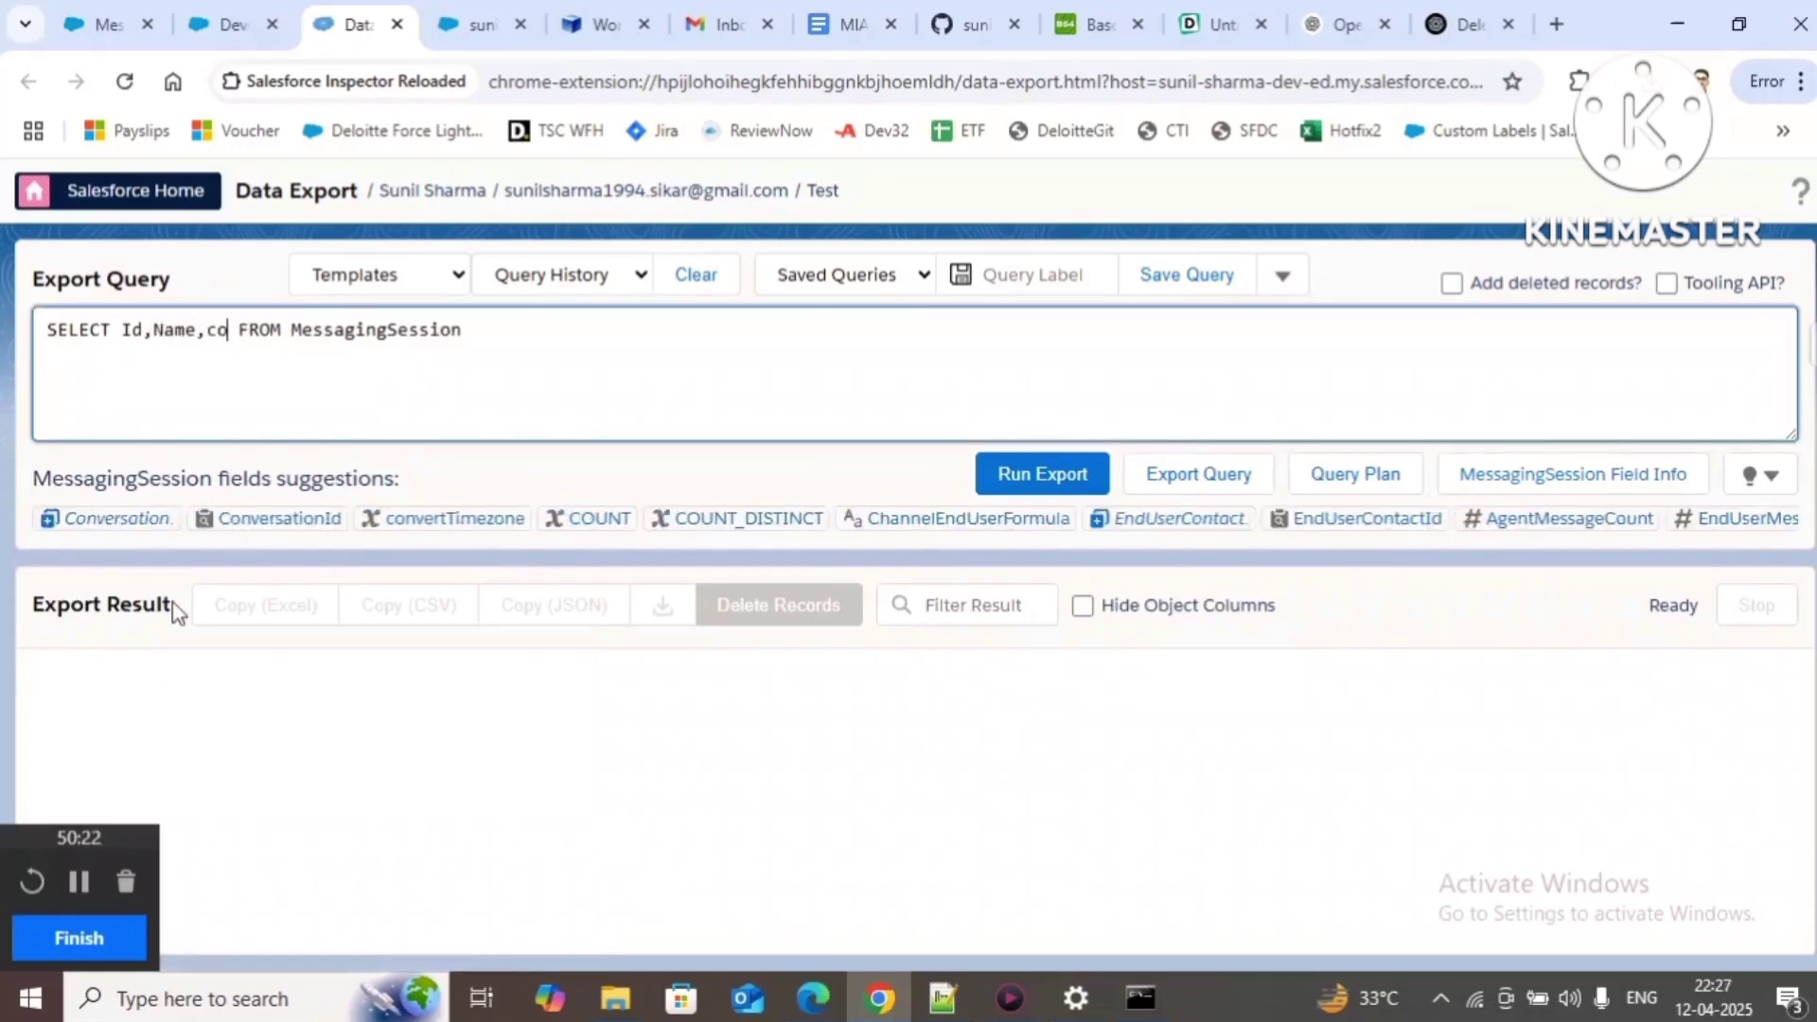
left_click(275, 523)
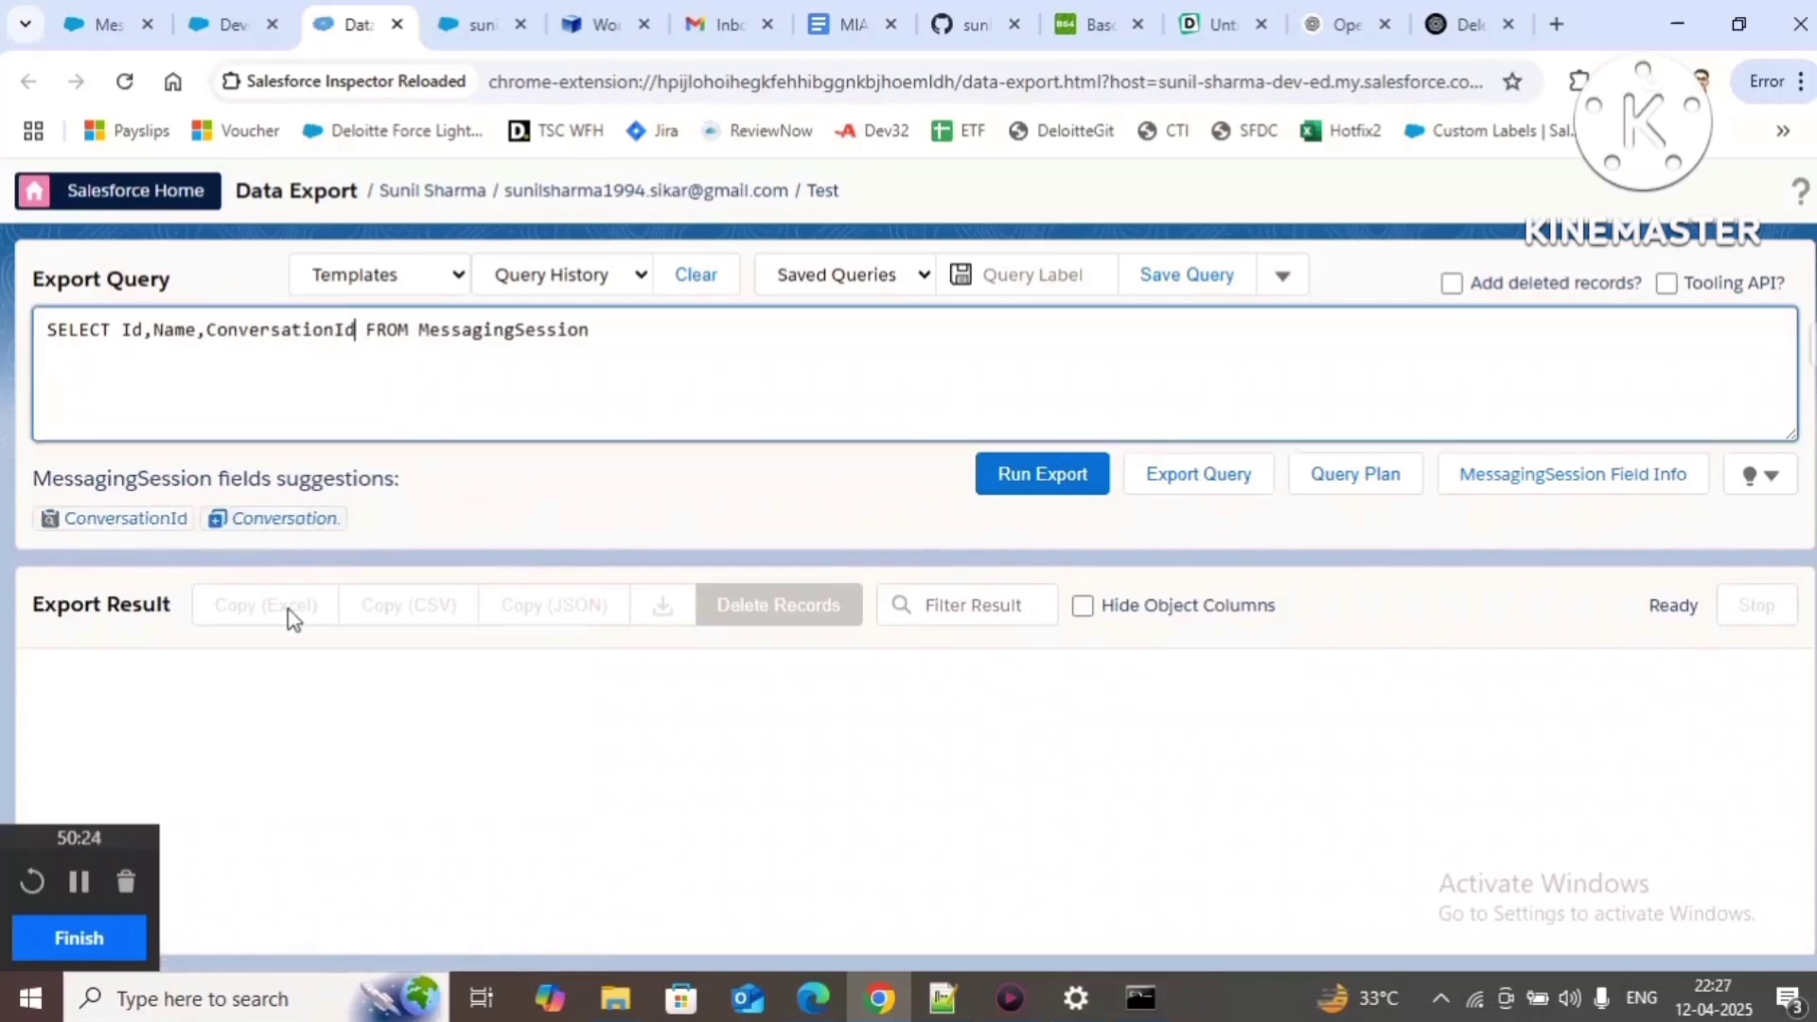
type(",messa")
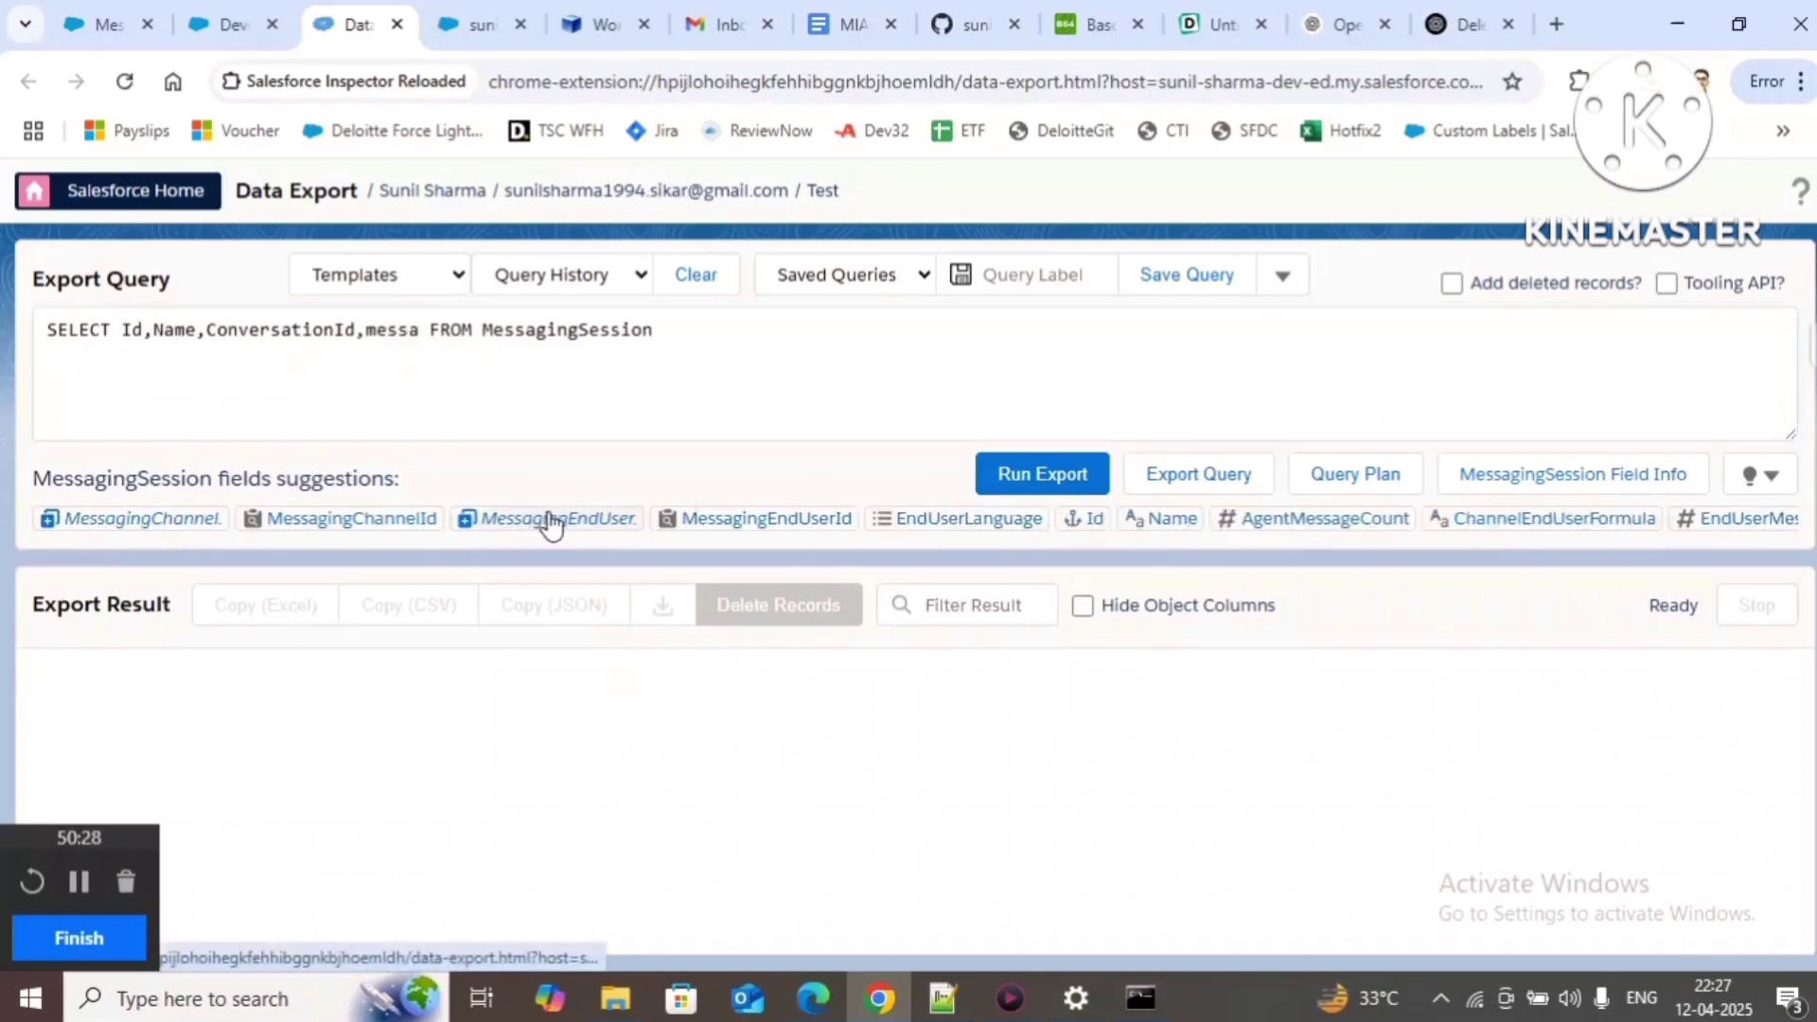
left_click(610, 521)
type("pla")
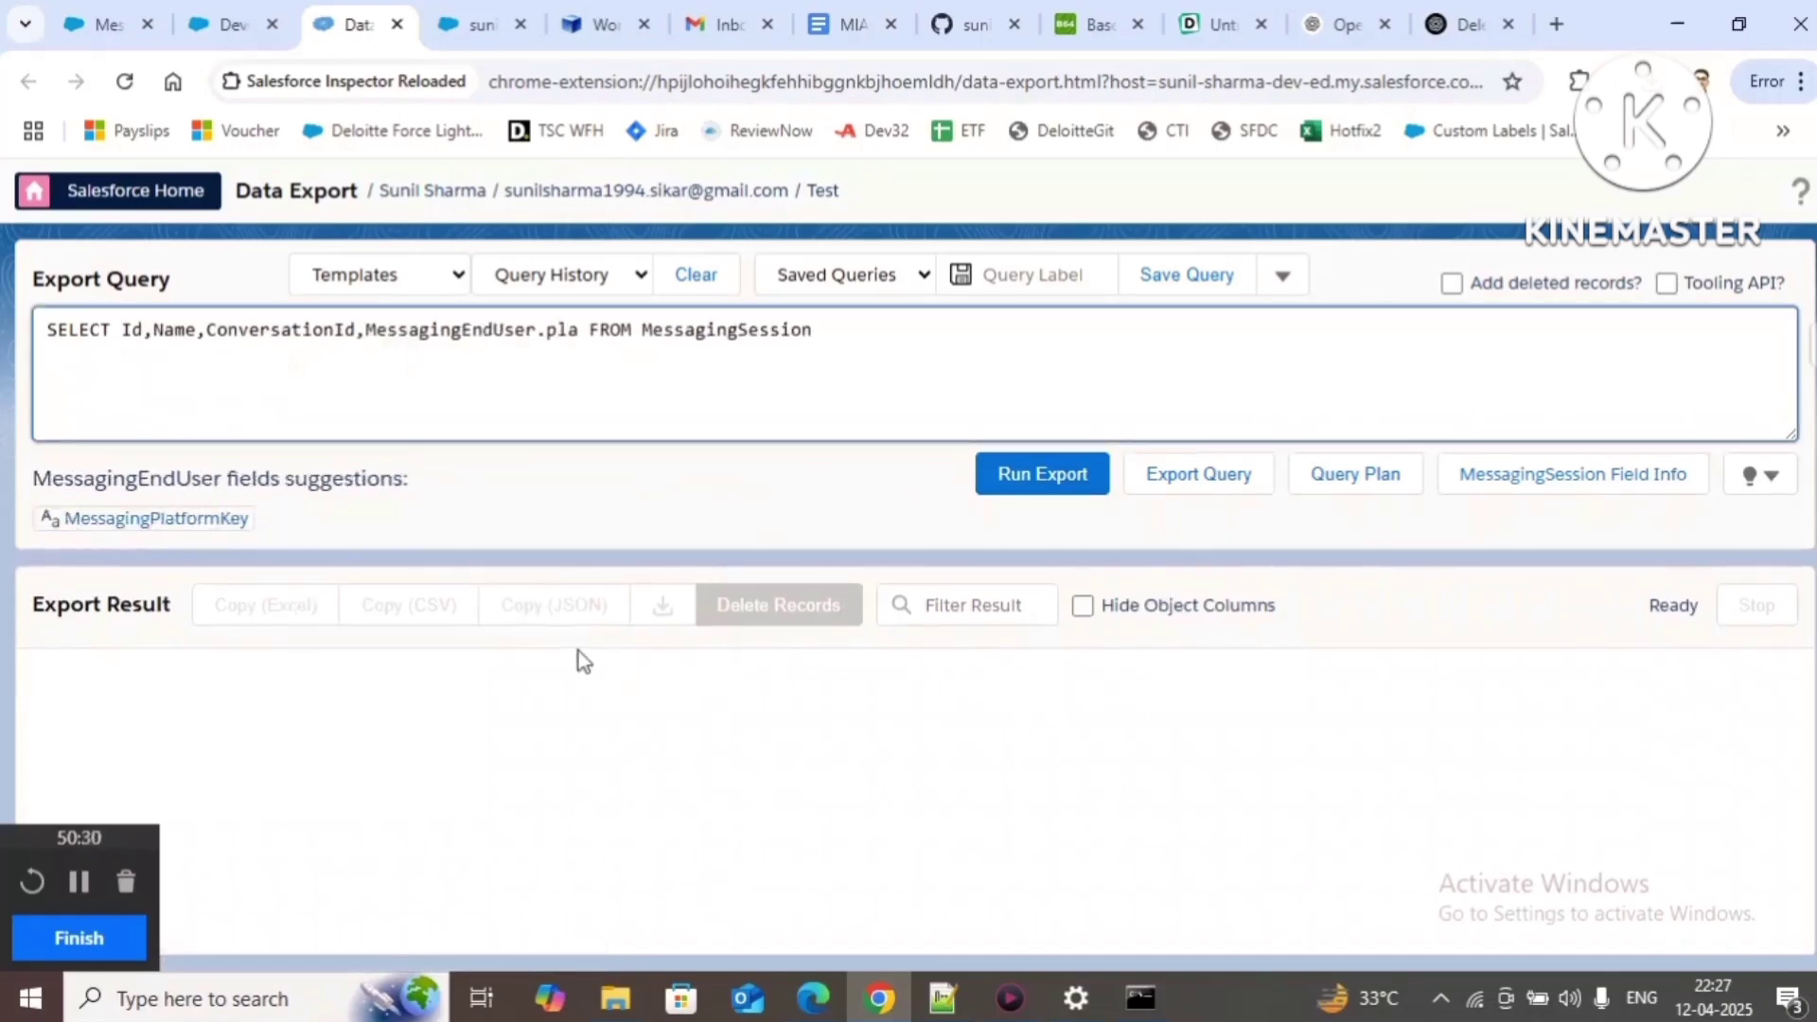
left_click(156, 518)
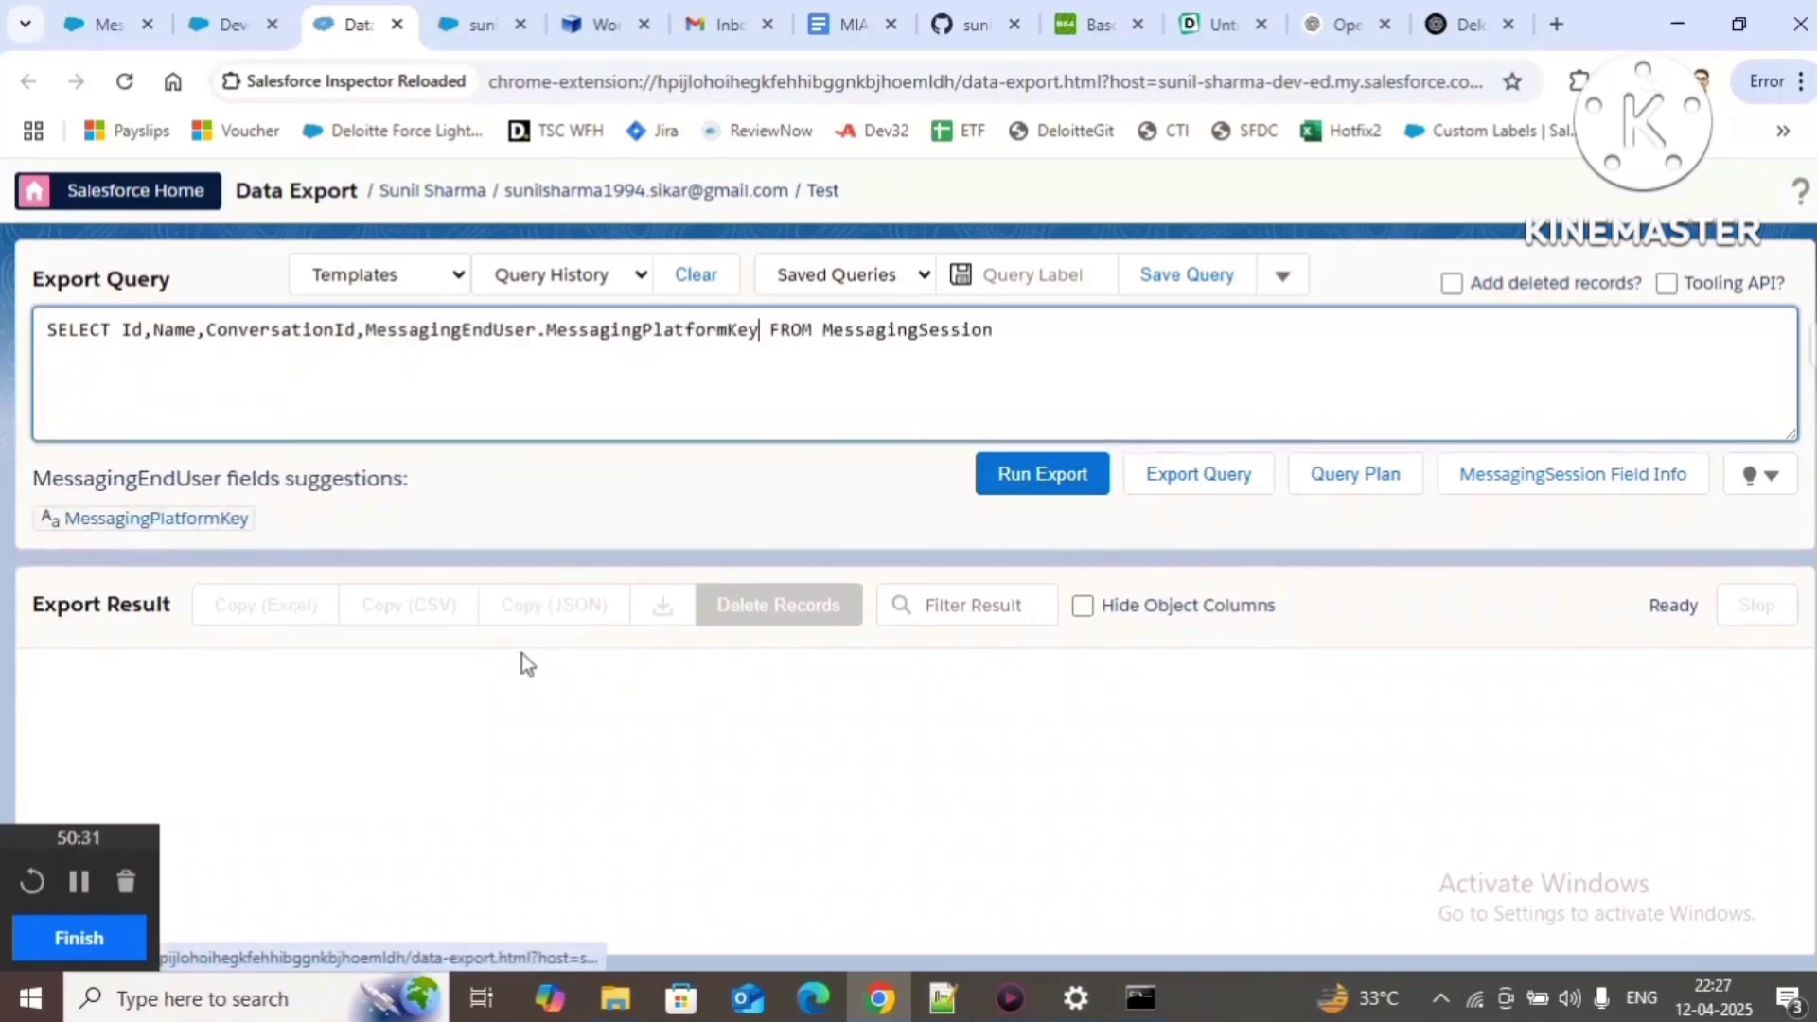
Step: Order the query by CreatedDate desc and run the export
left_click(1046, 337)
type("order")
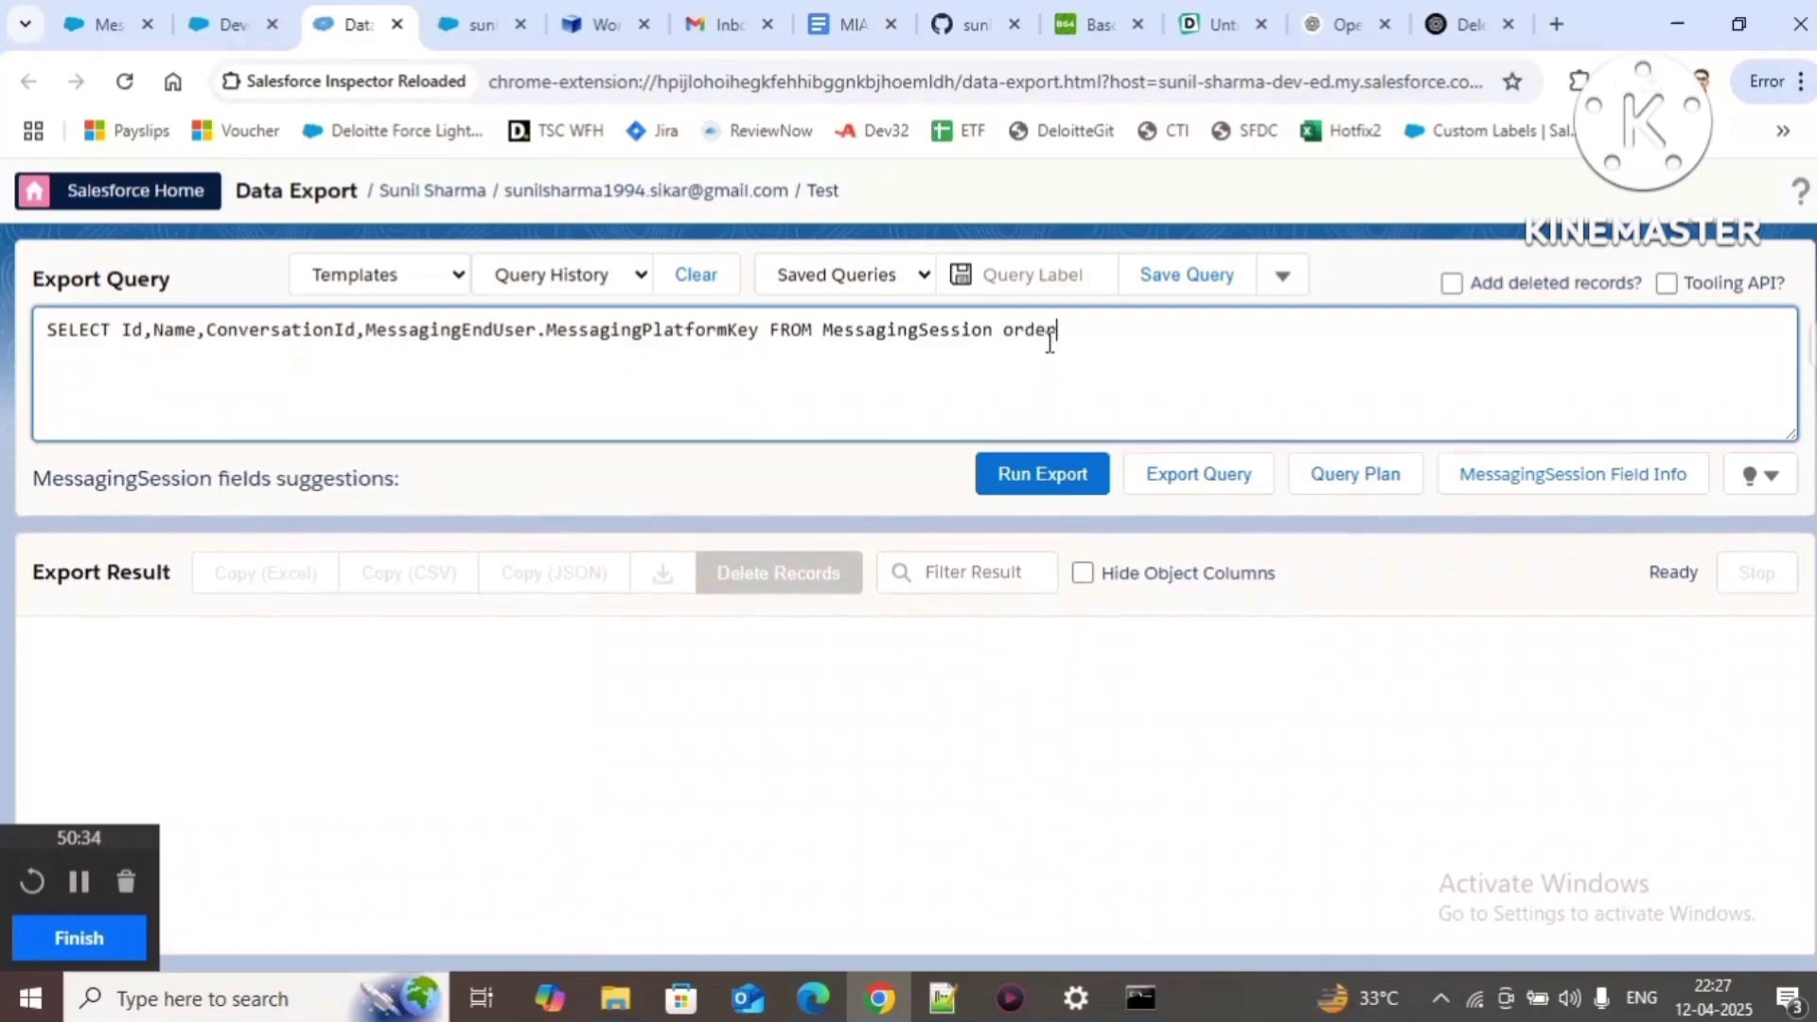
type(" by cre")
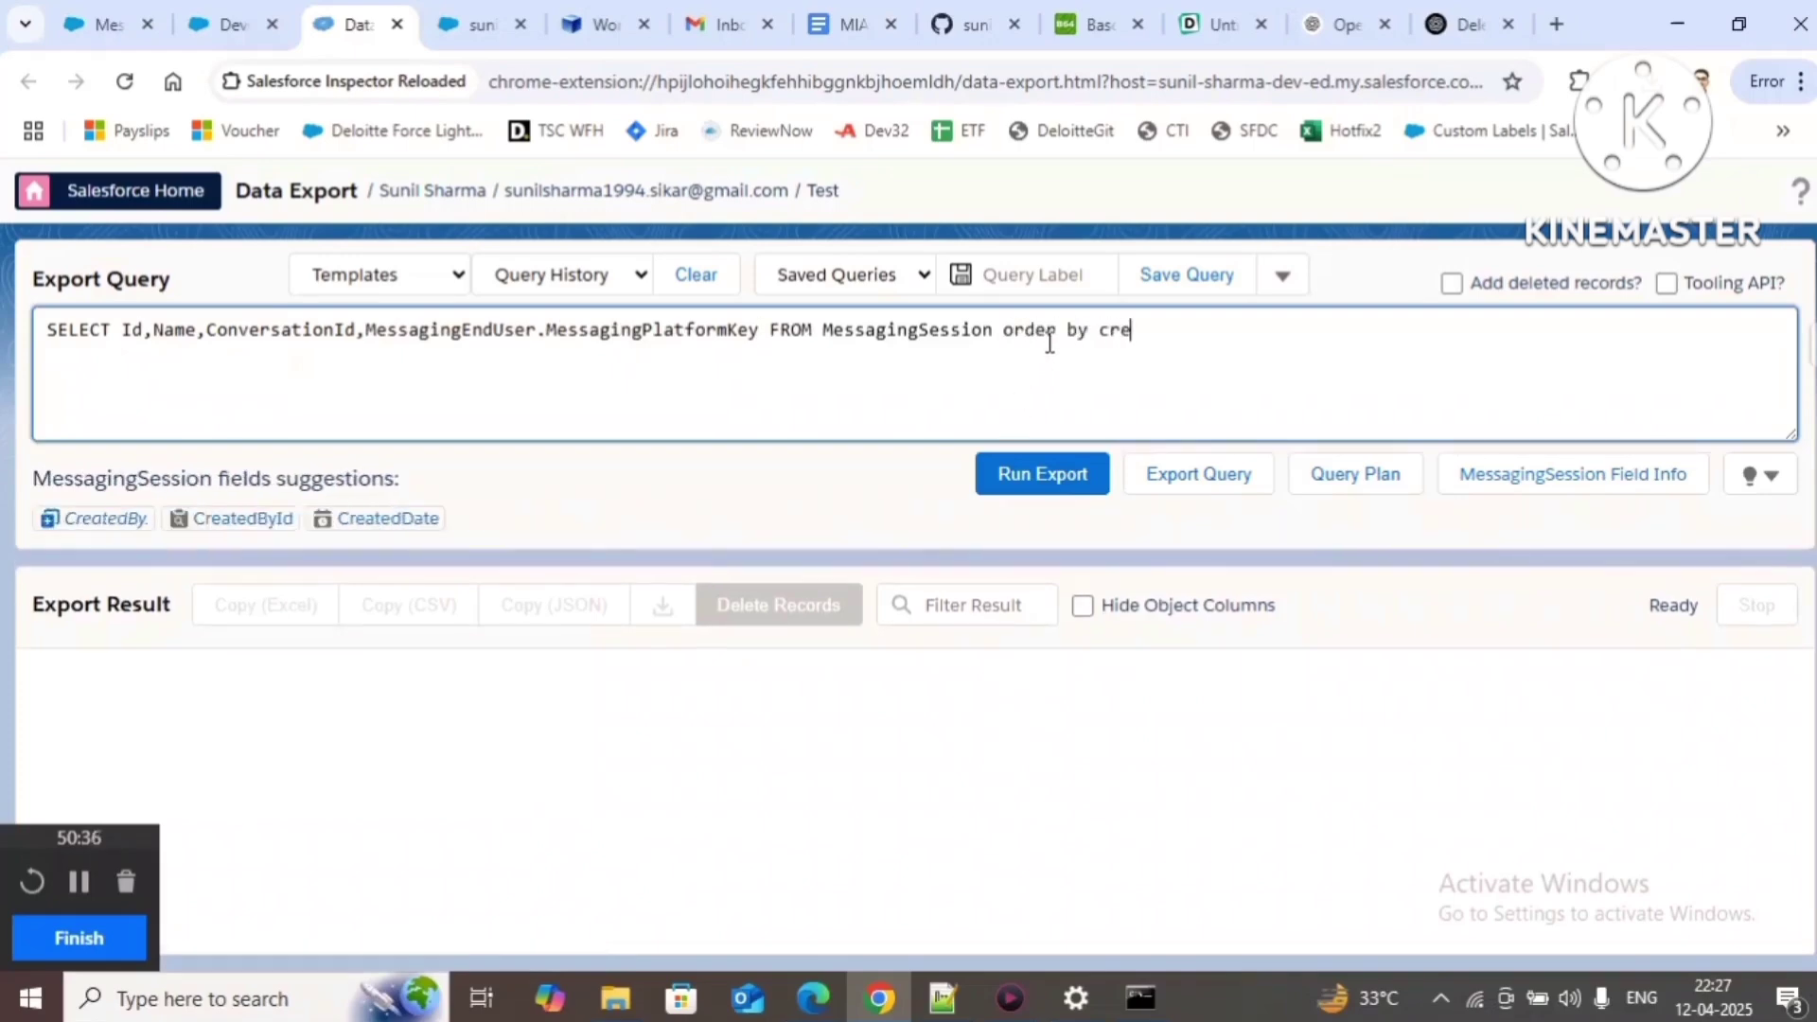
left_click(409, 519)
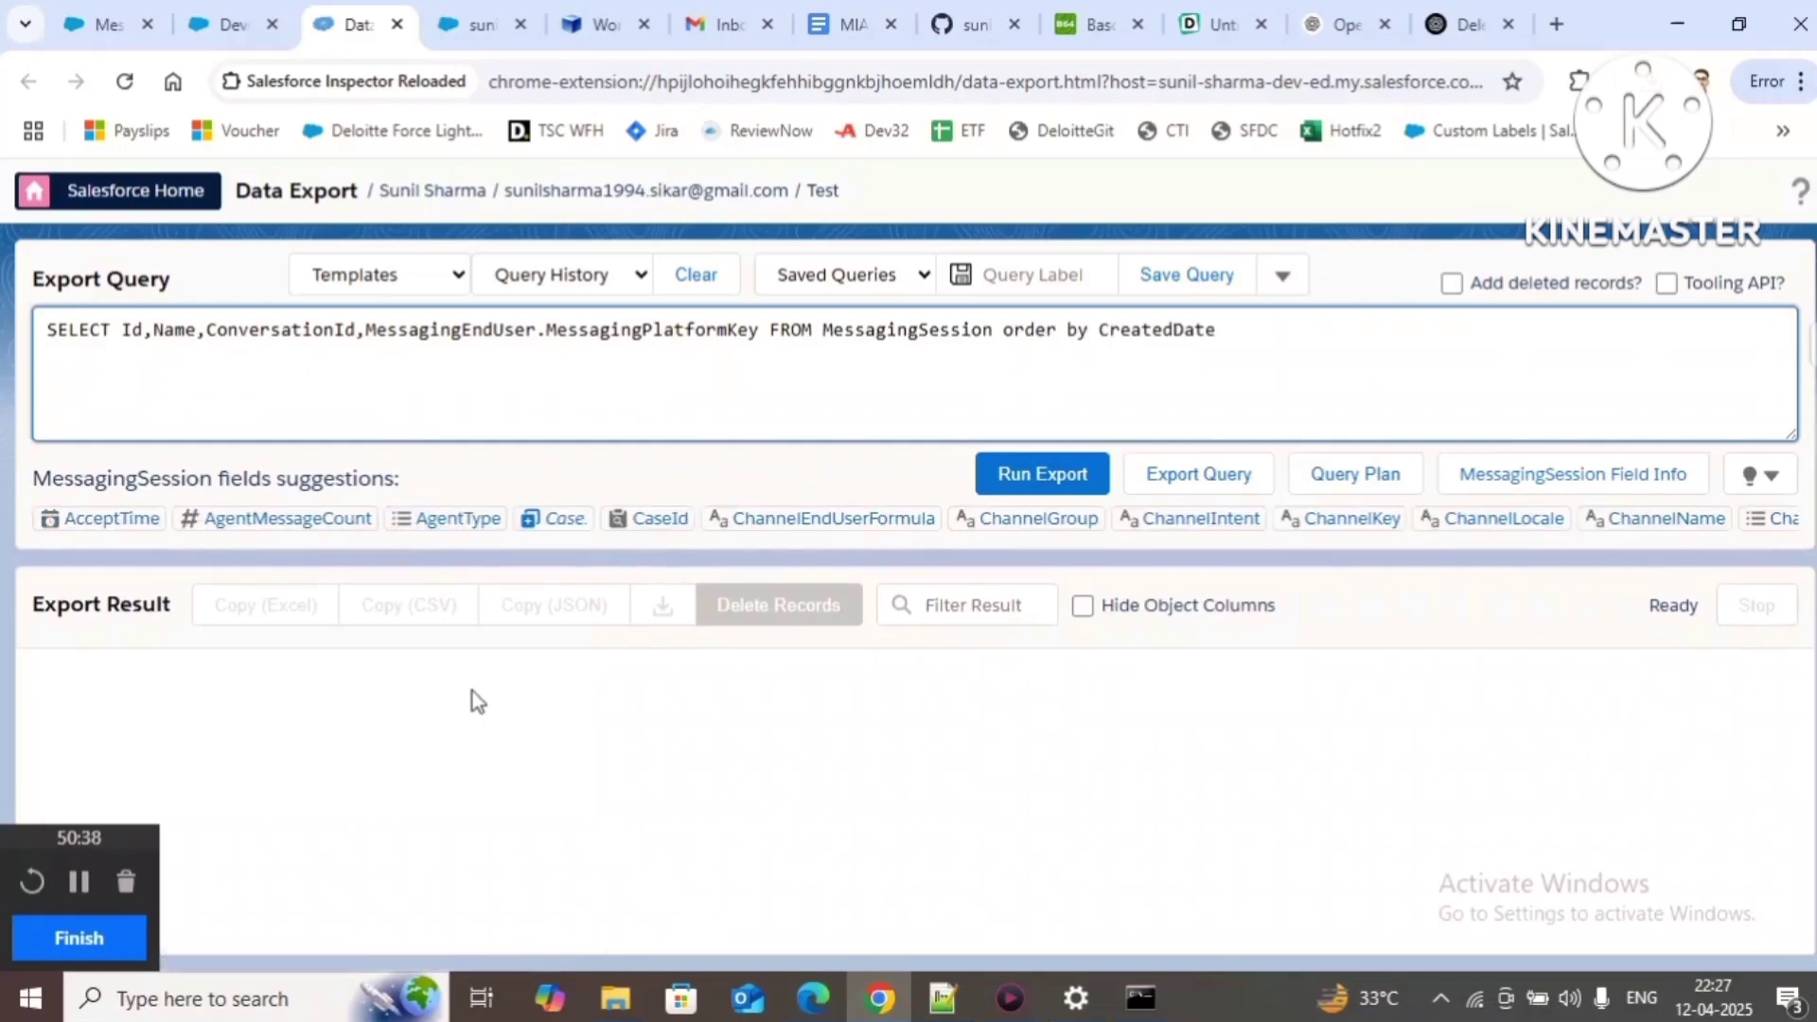
type("desc")
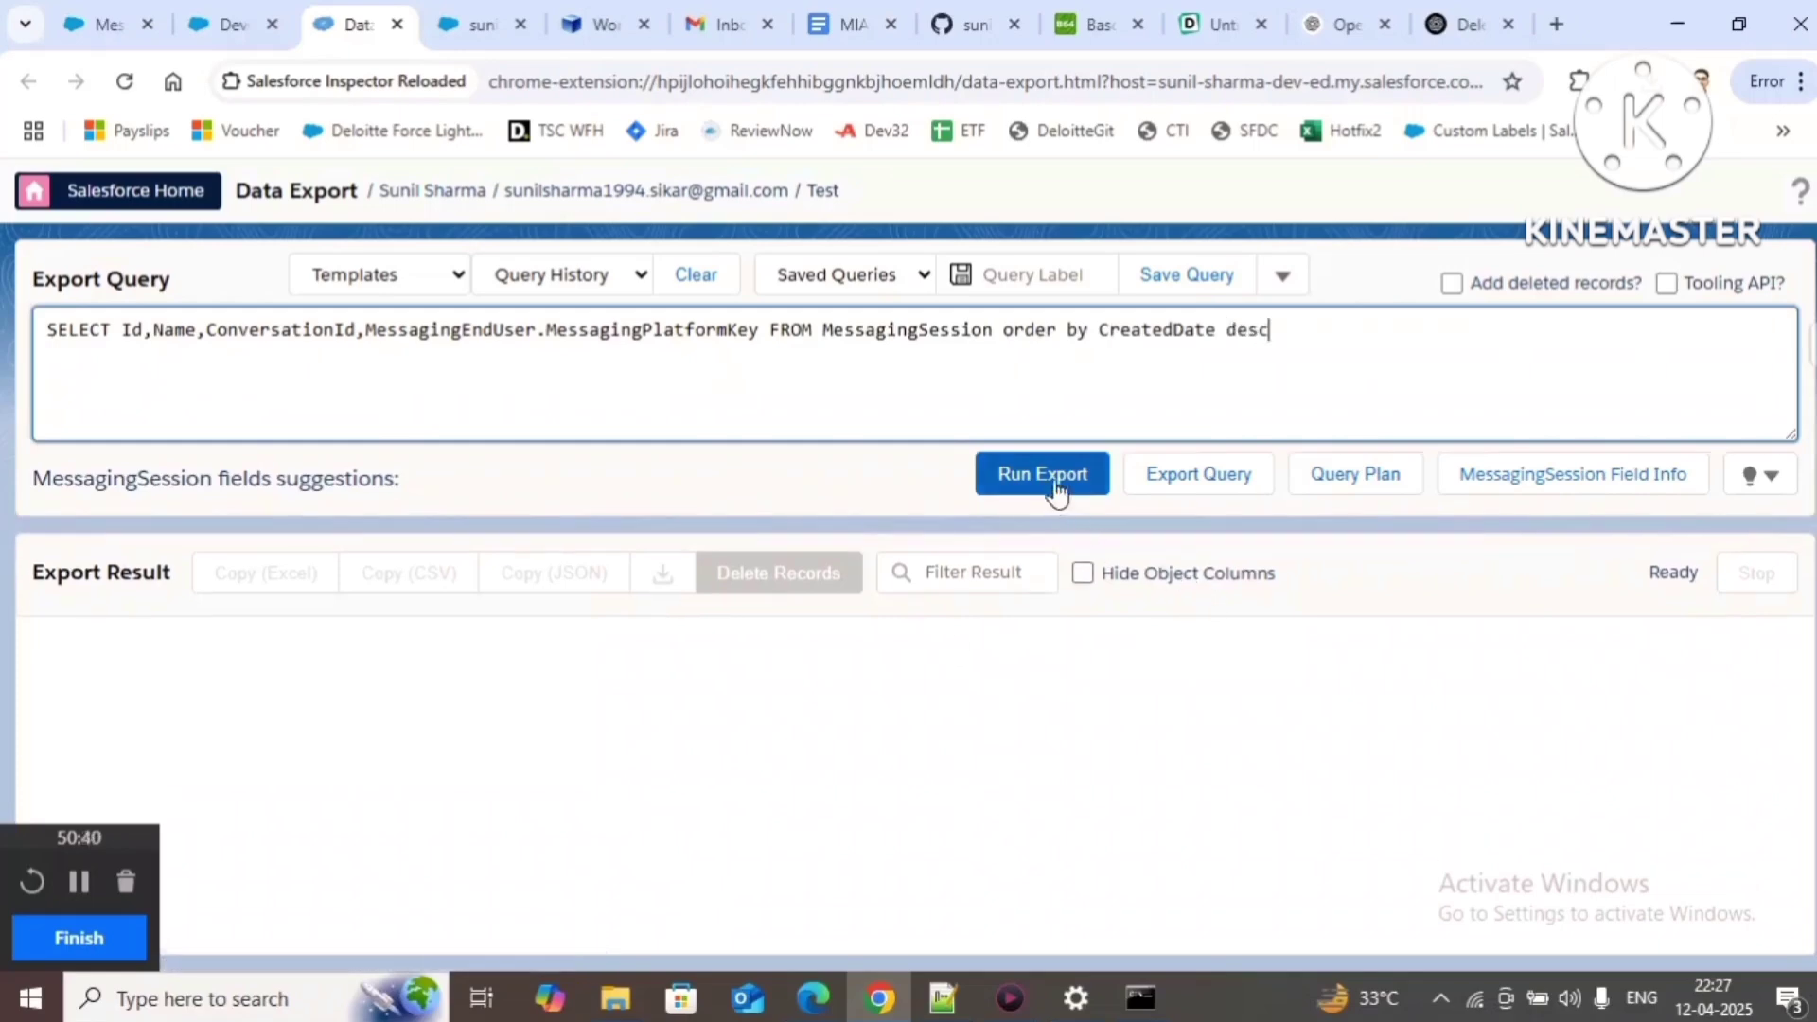
left_click(1053, 476)
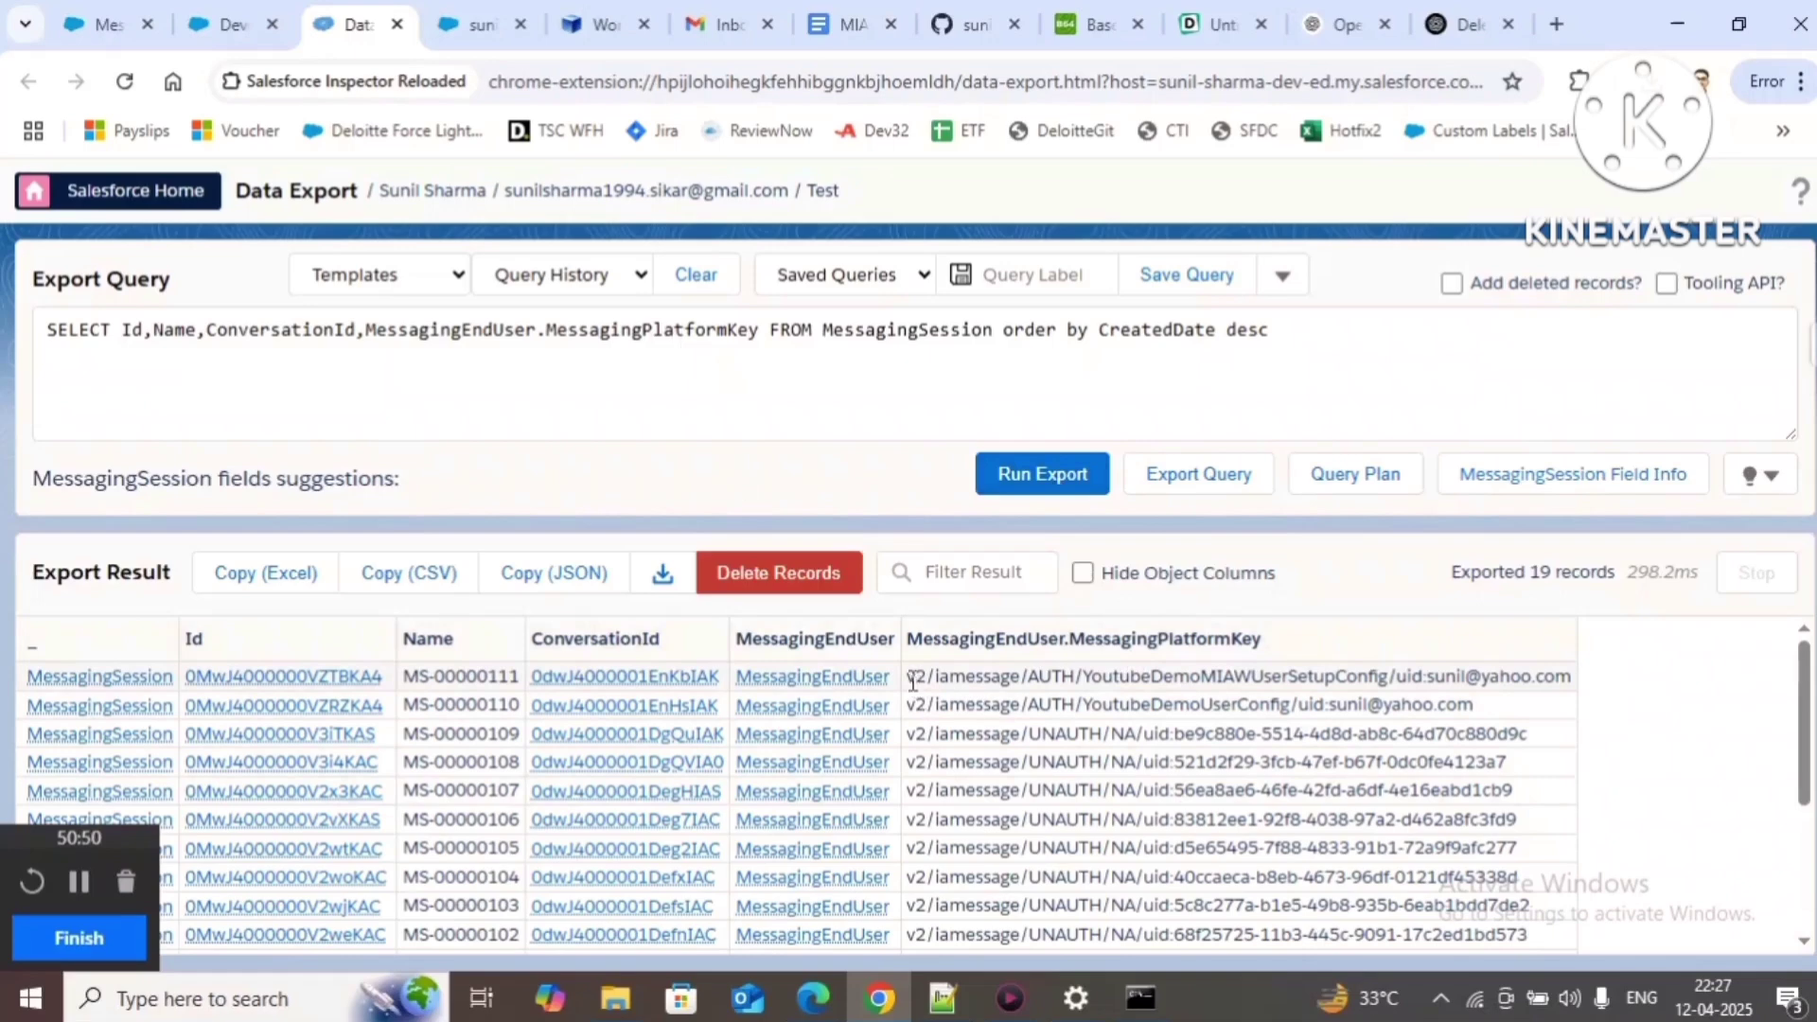
Step: Highlight the newest session's platform key and its v2/iamessage prefix
left_click_drag(913, 680, 1565, 685)
left_click(1608, 681)
left_click_drag(906, 675, 935, 676)
left_click(981, 676)
double_click(980, 676)
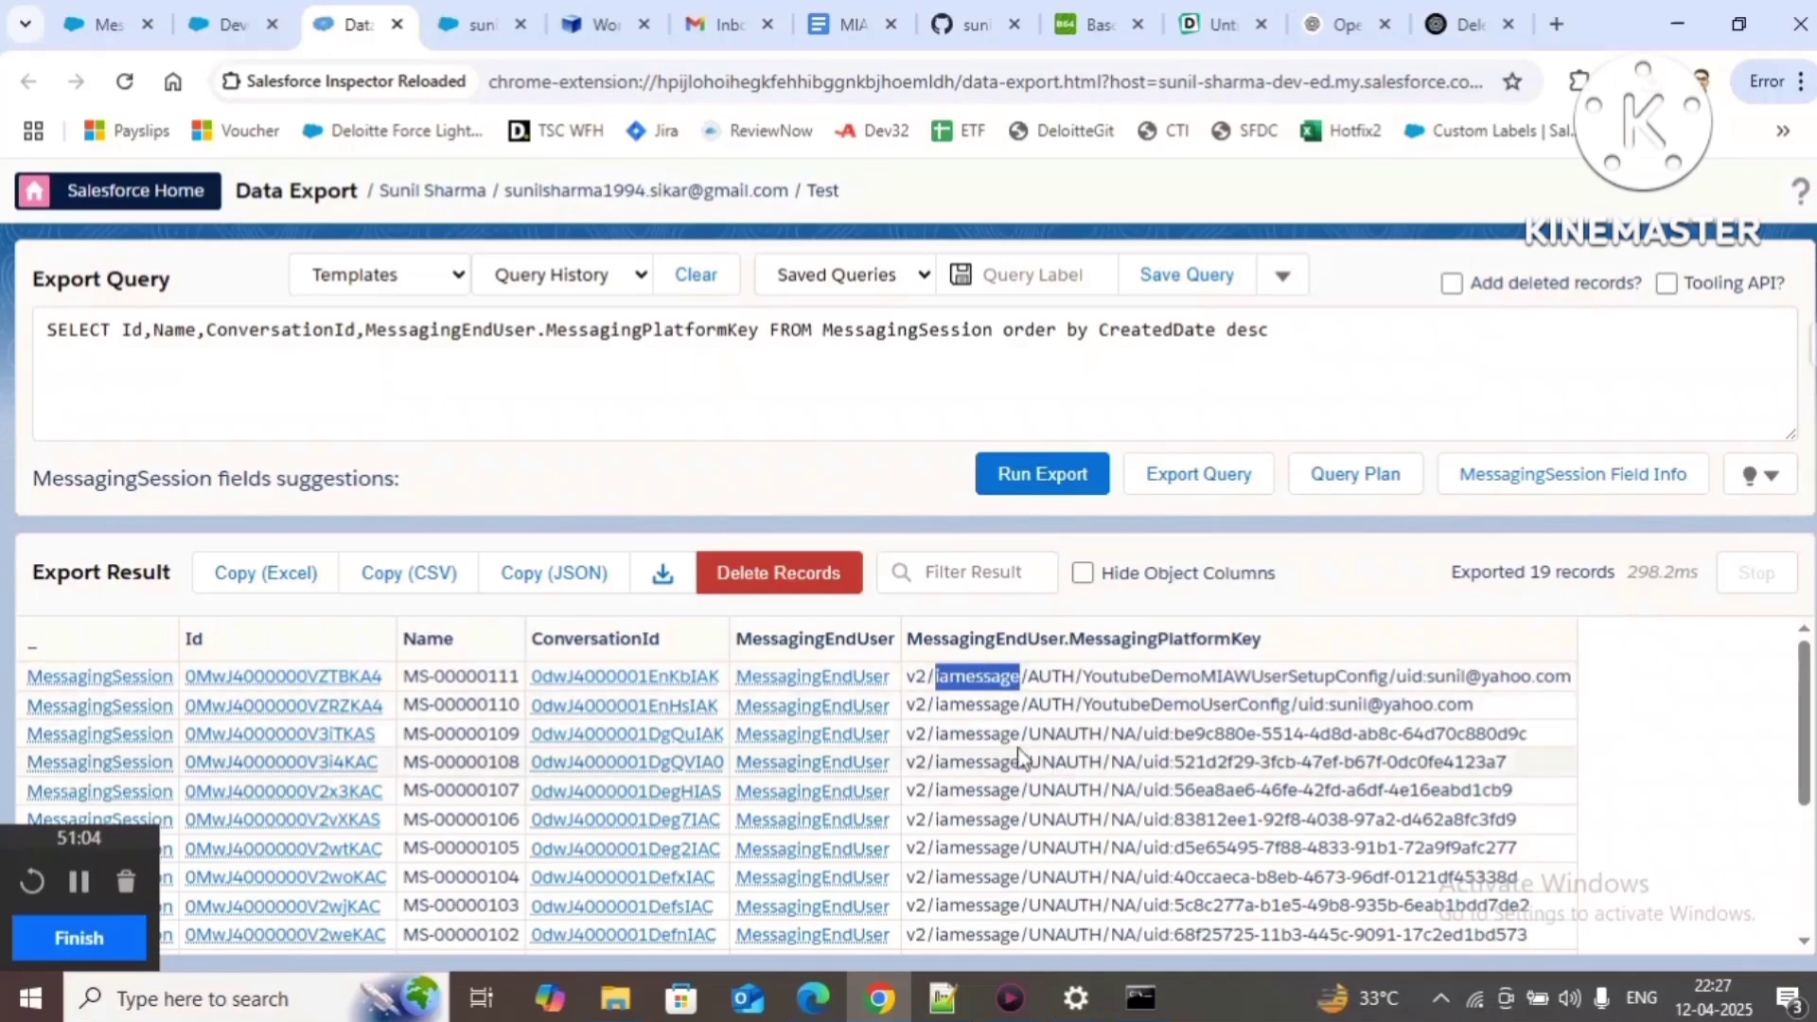
Step: Compare the third session's UNAUTH key parts with the first session's AUTH key
left_click_drag(1029, 735, 1049, 735)
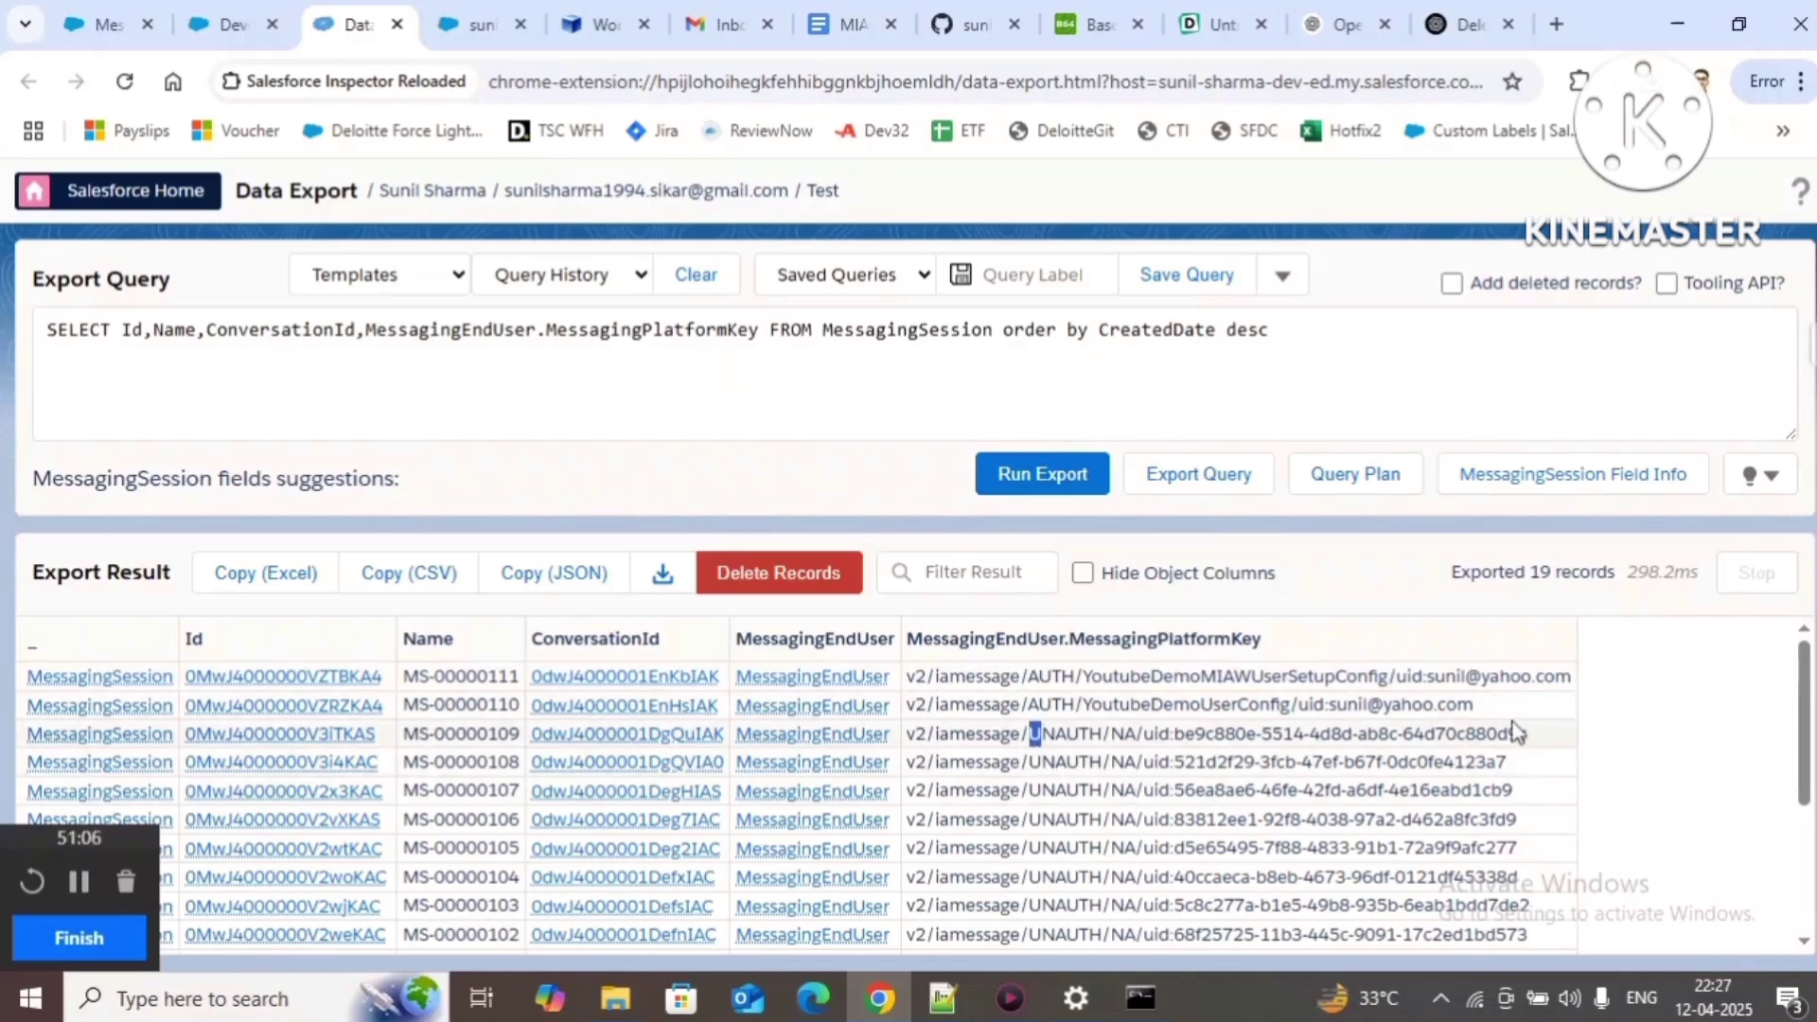
double_click(1070, 735)
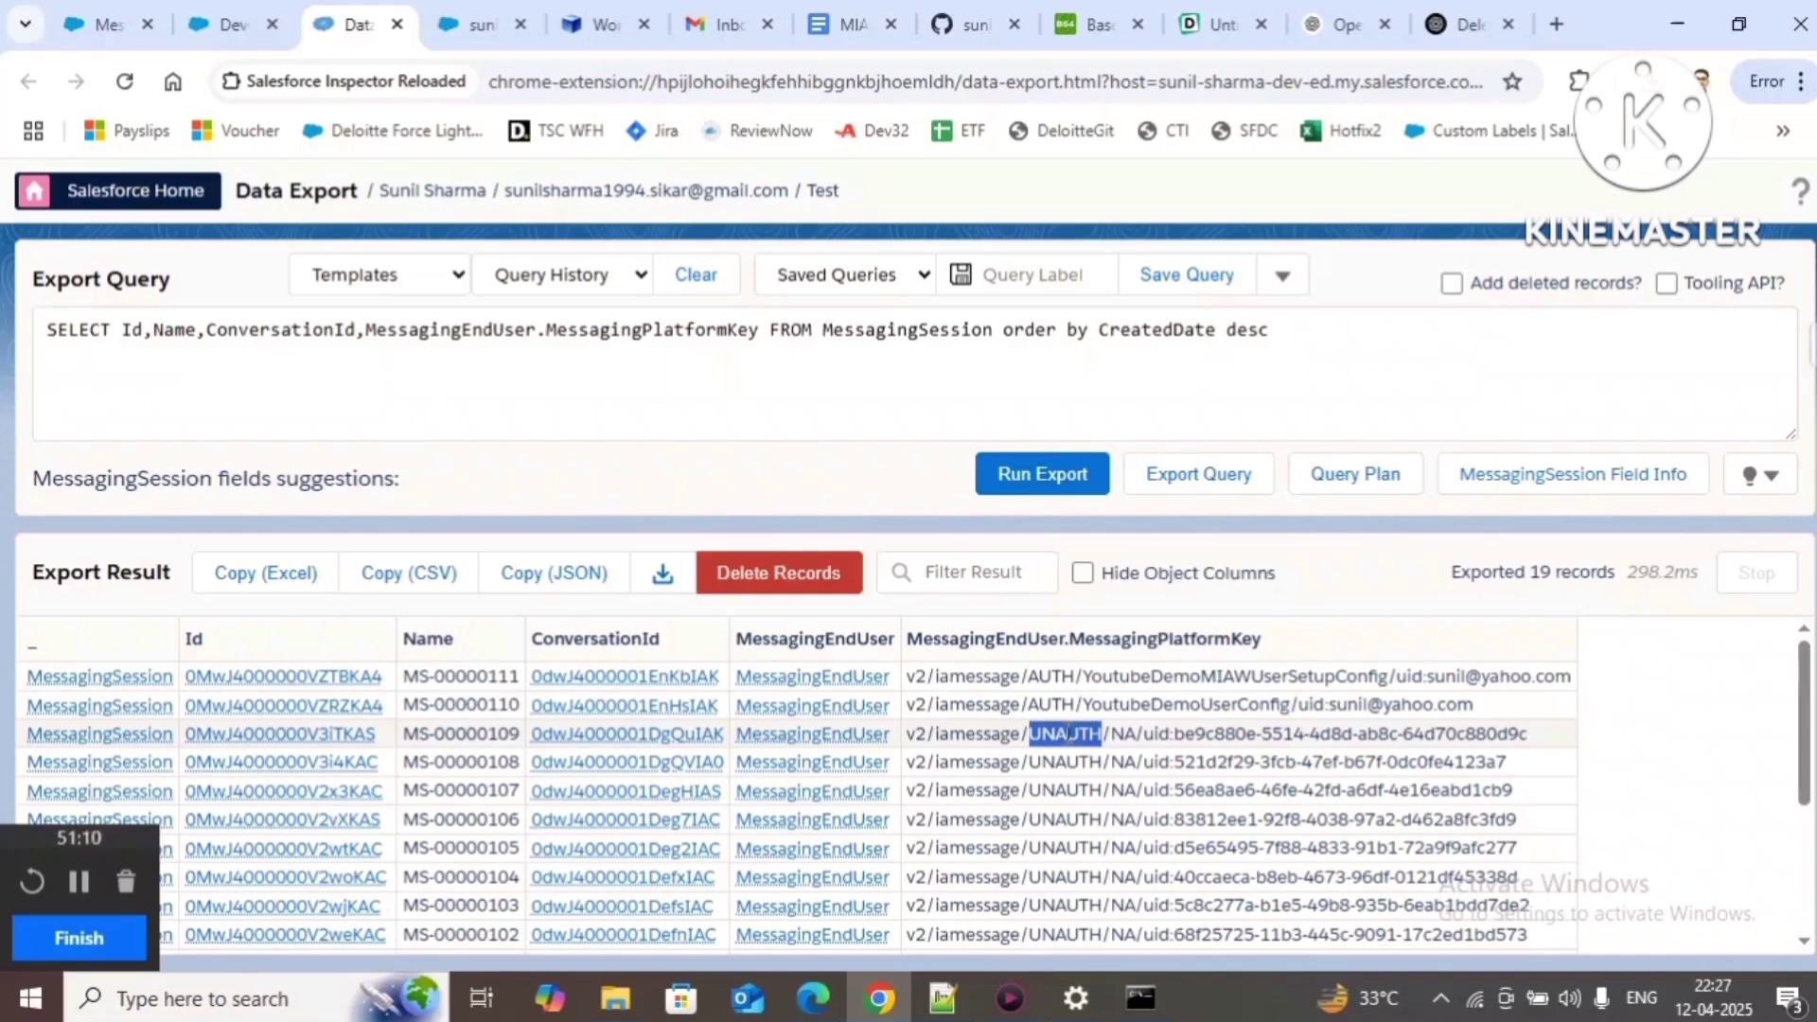
left_click(1070, 739)
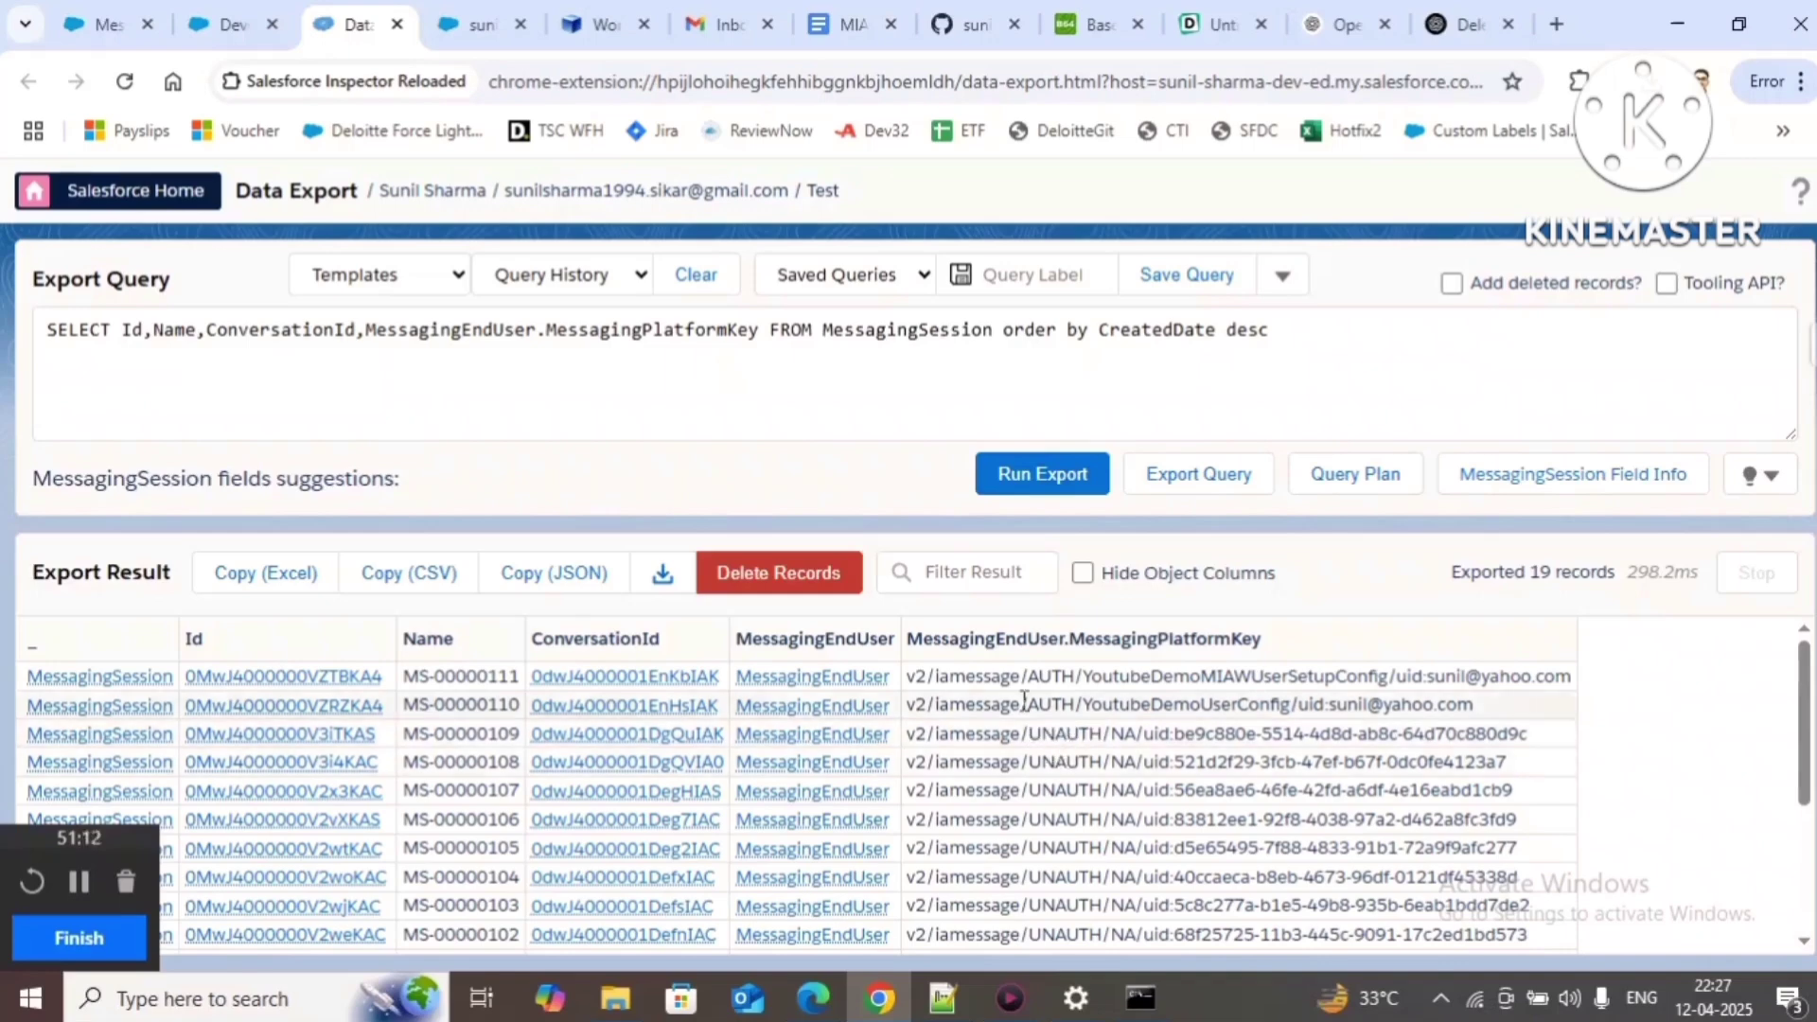
left_click_drag(1029, 737, 909, 739)
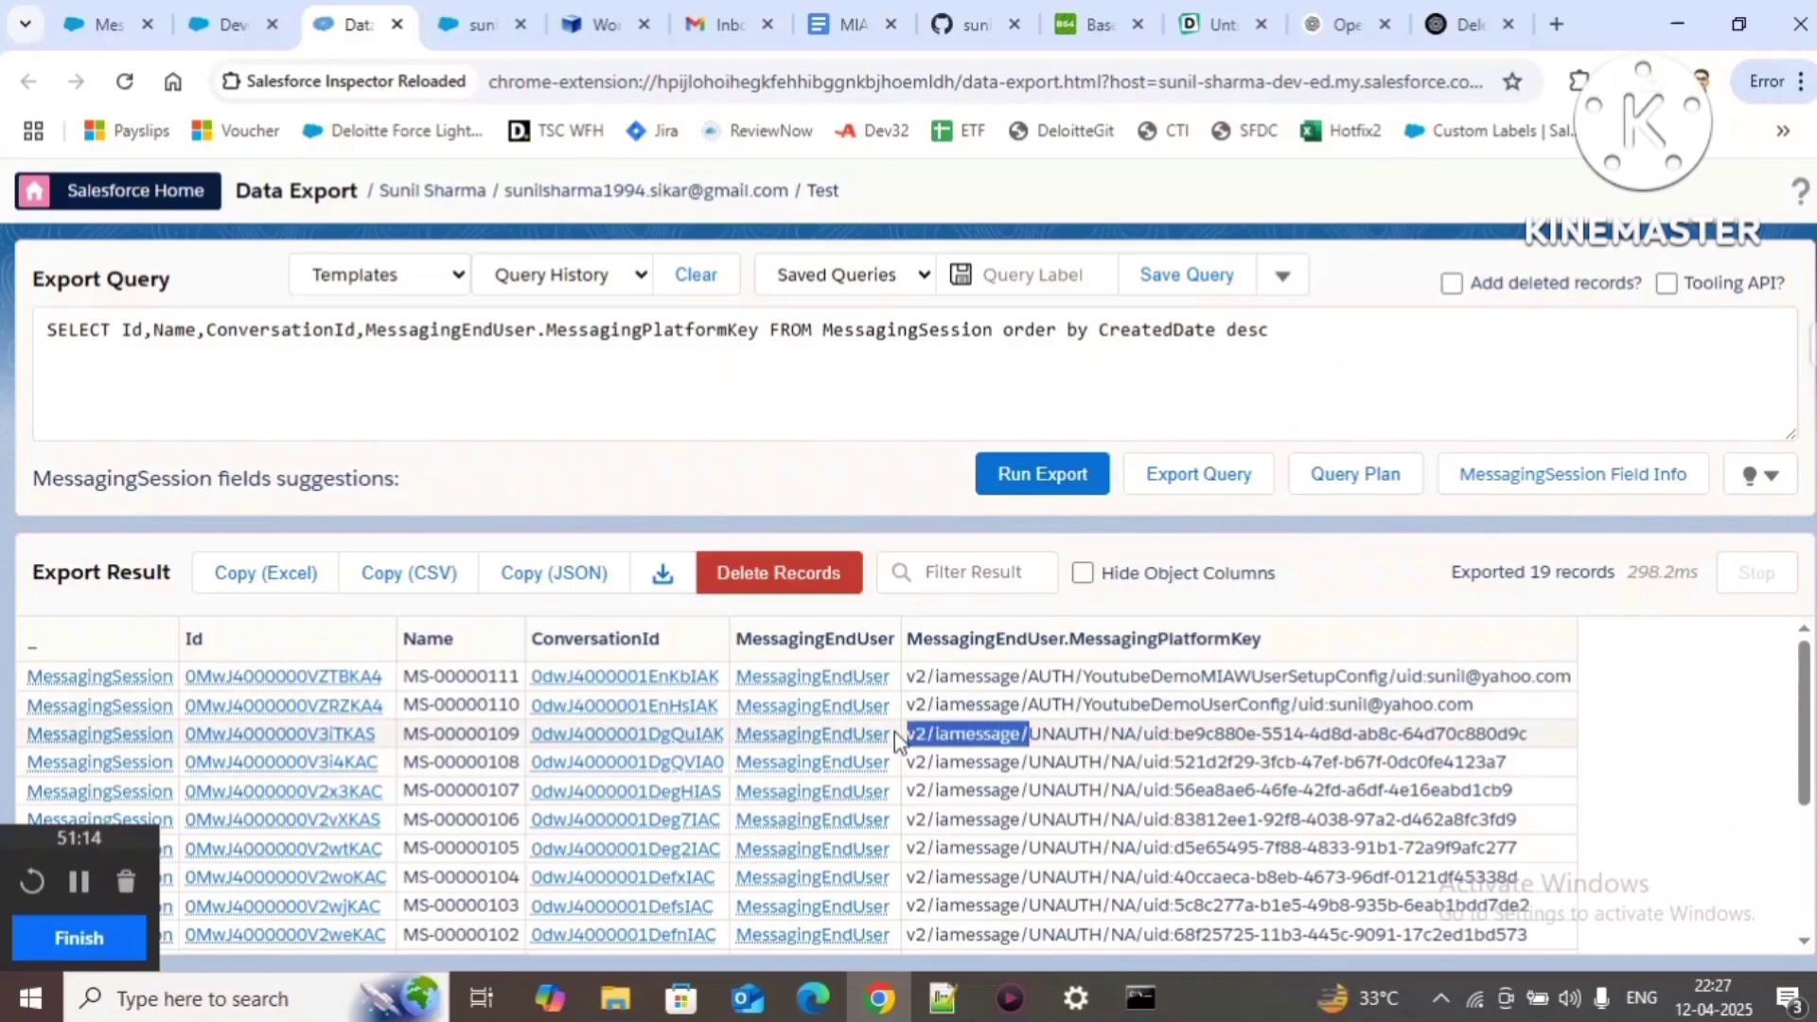
left_click(1060, 741)
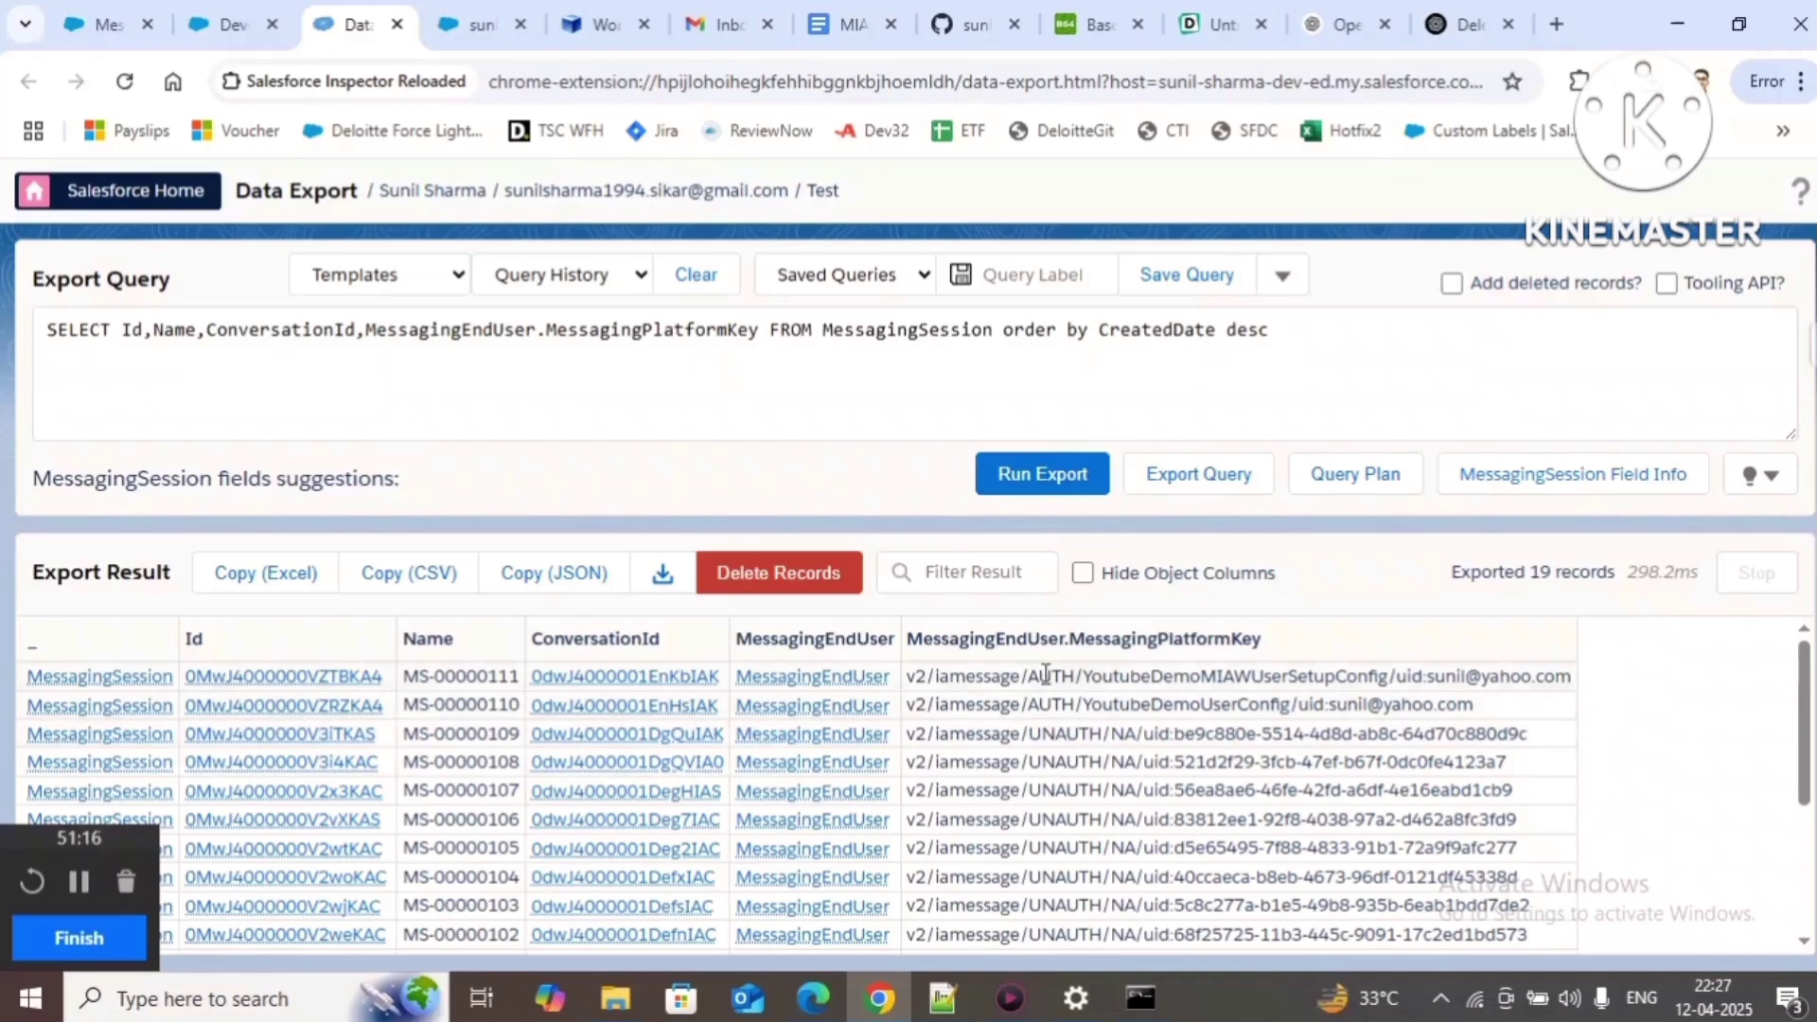
double_click(1058, 733)
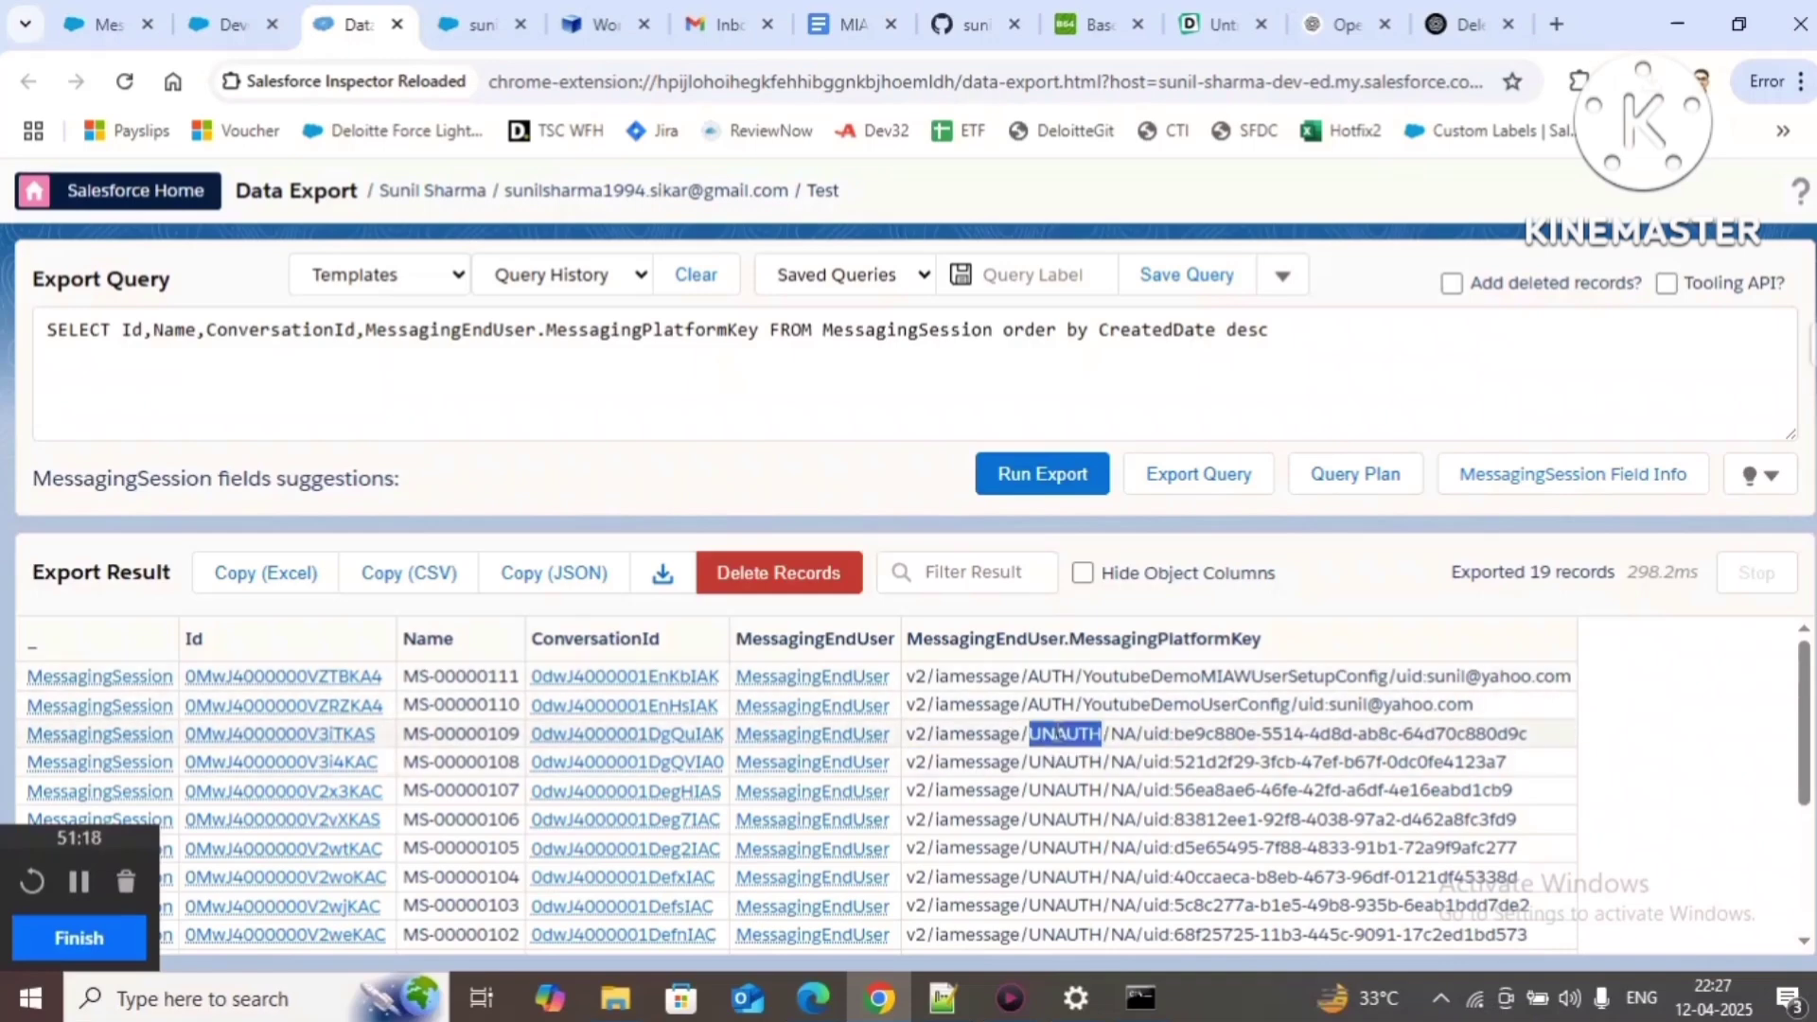
double_click(1051, 678)
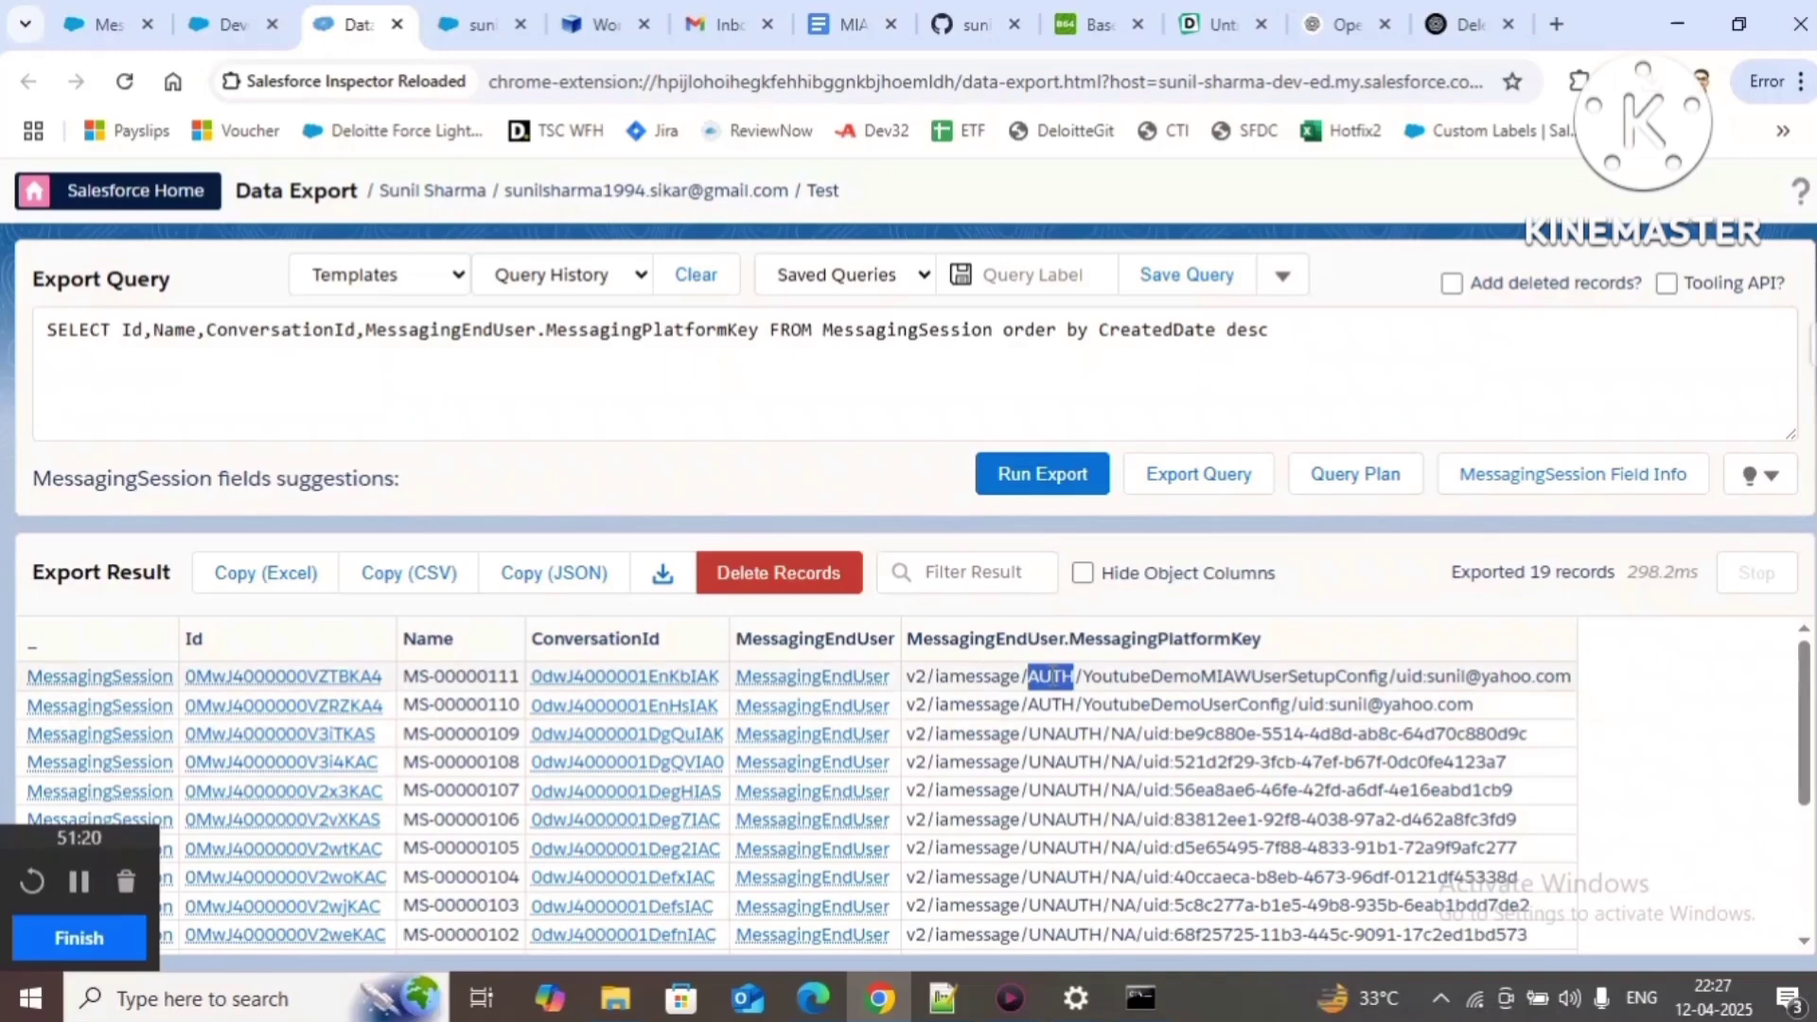
double_click(1123, 735)
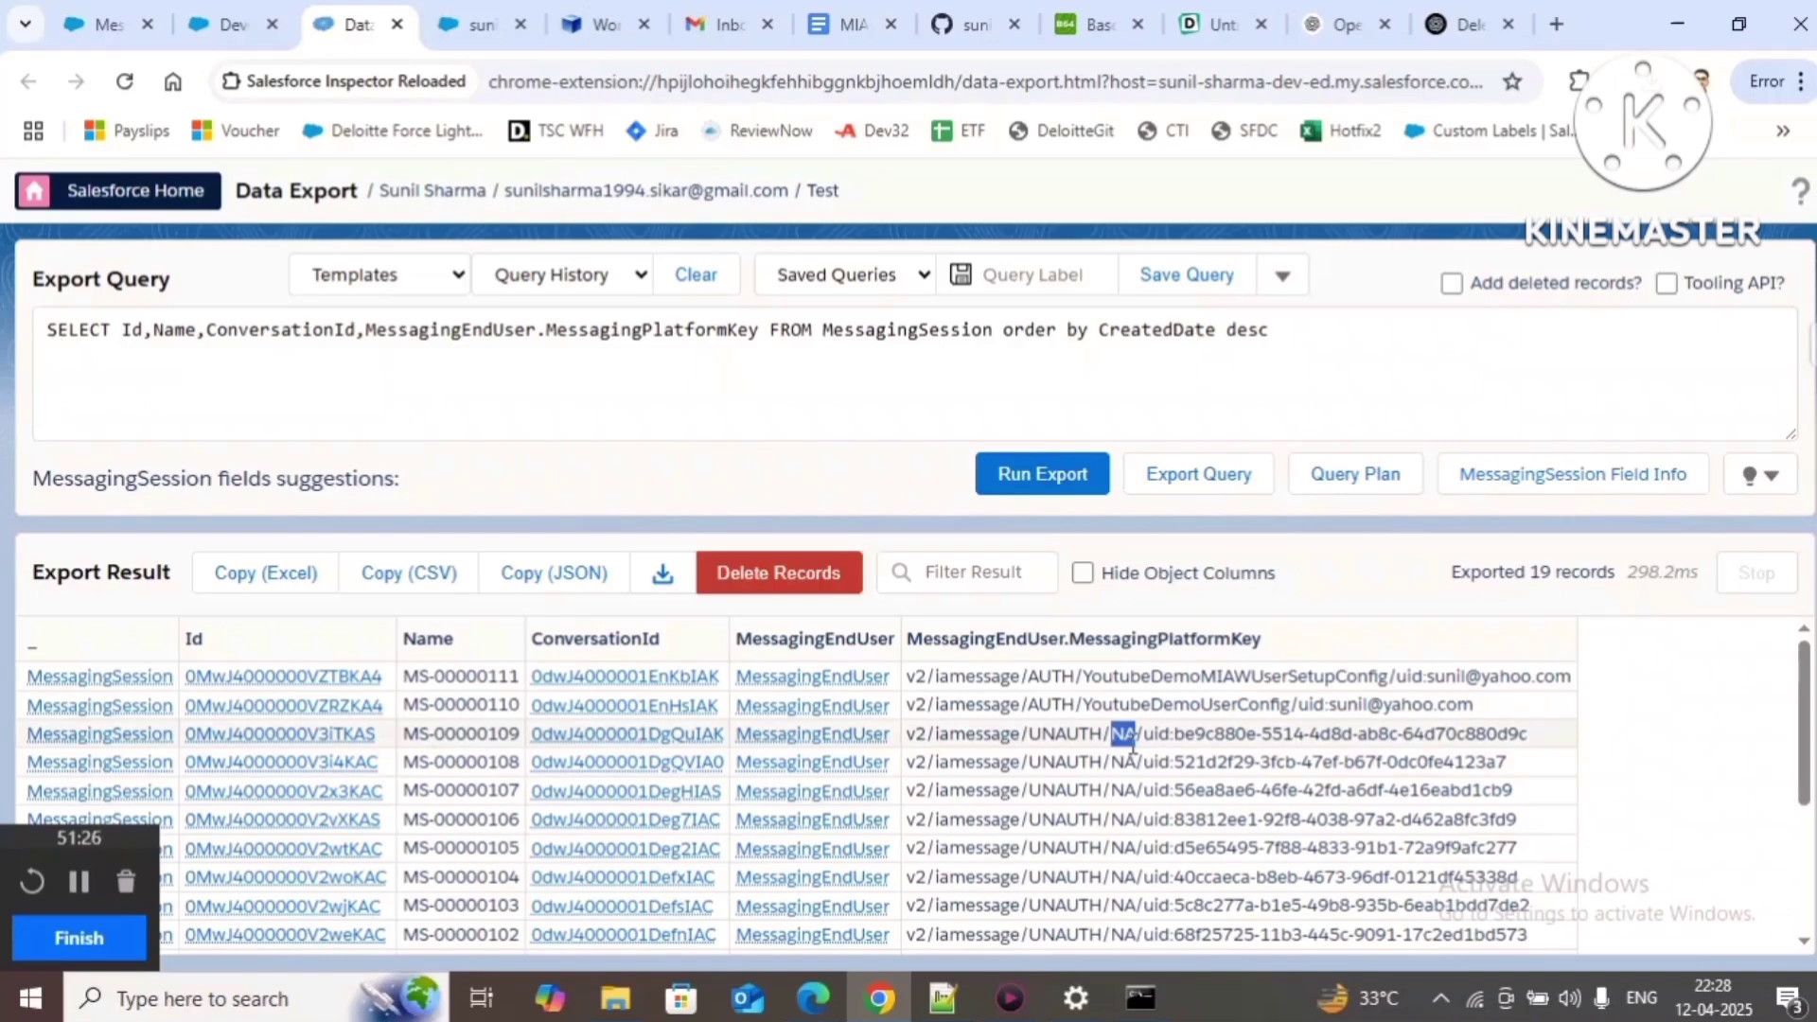
Step: Highlight the third row's uid value and the verified user's e-mail in the first row
left_click_drag(1144, 735, 1528, 743)
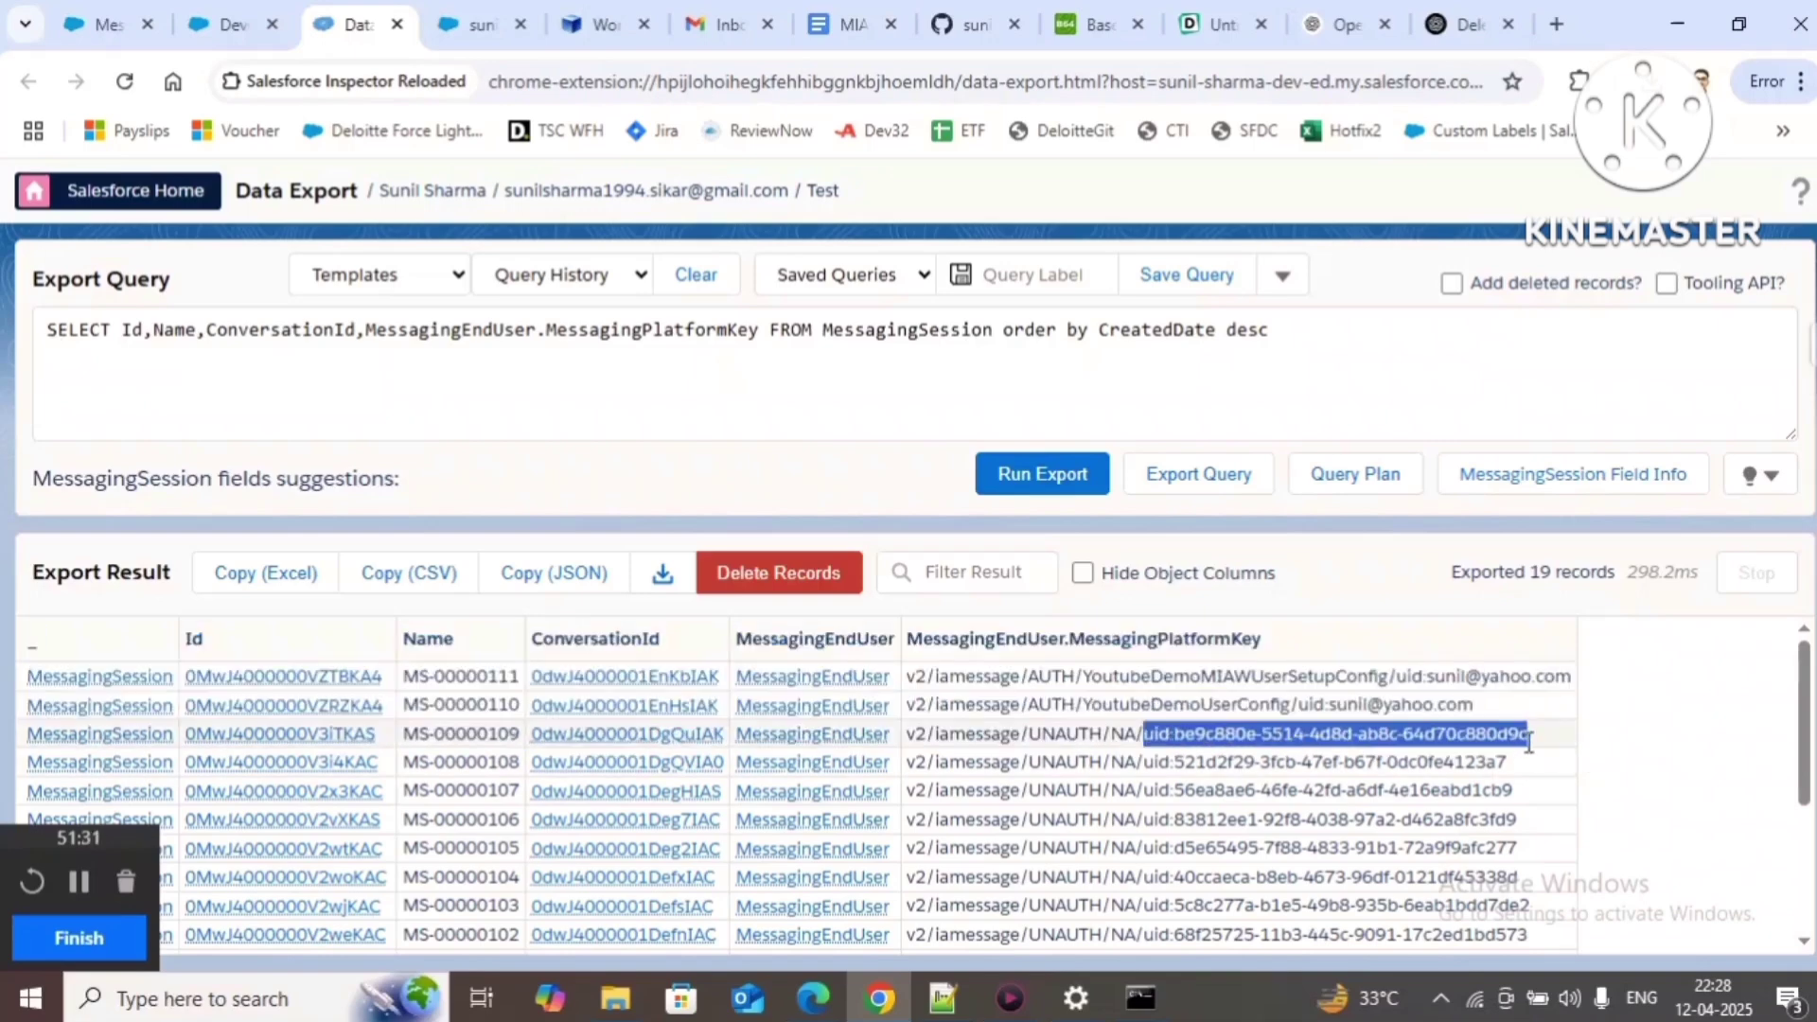
left_click(1439, 743)
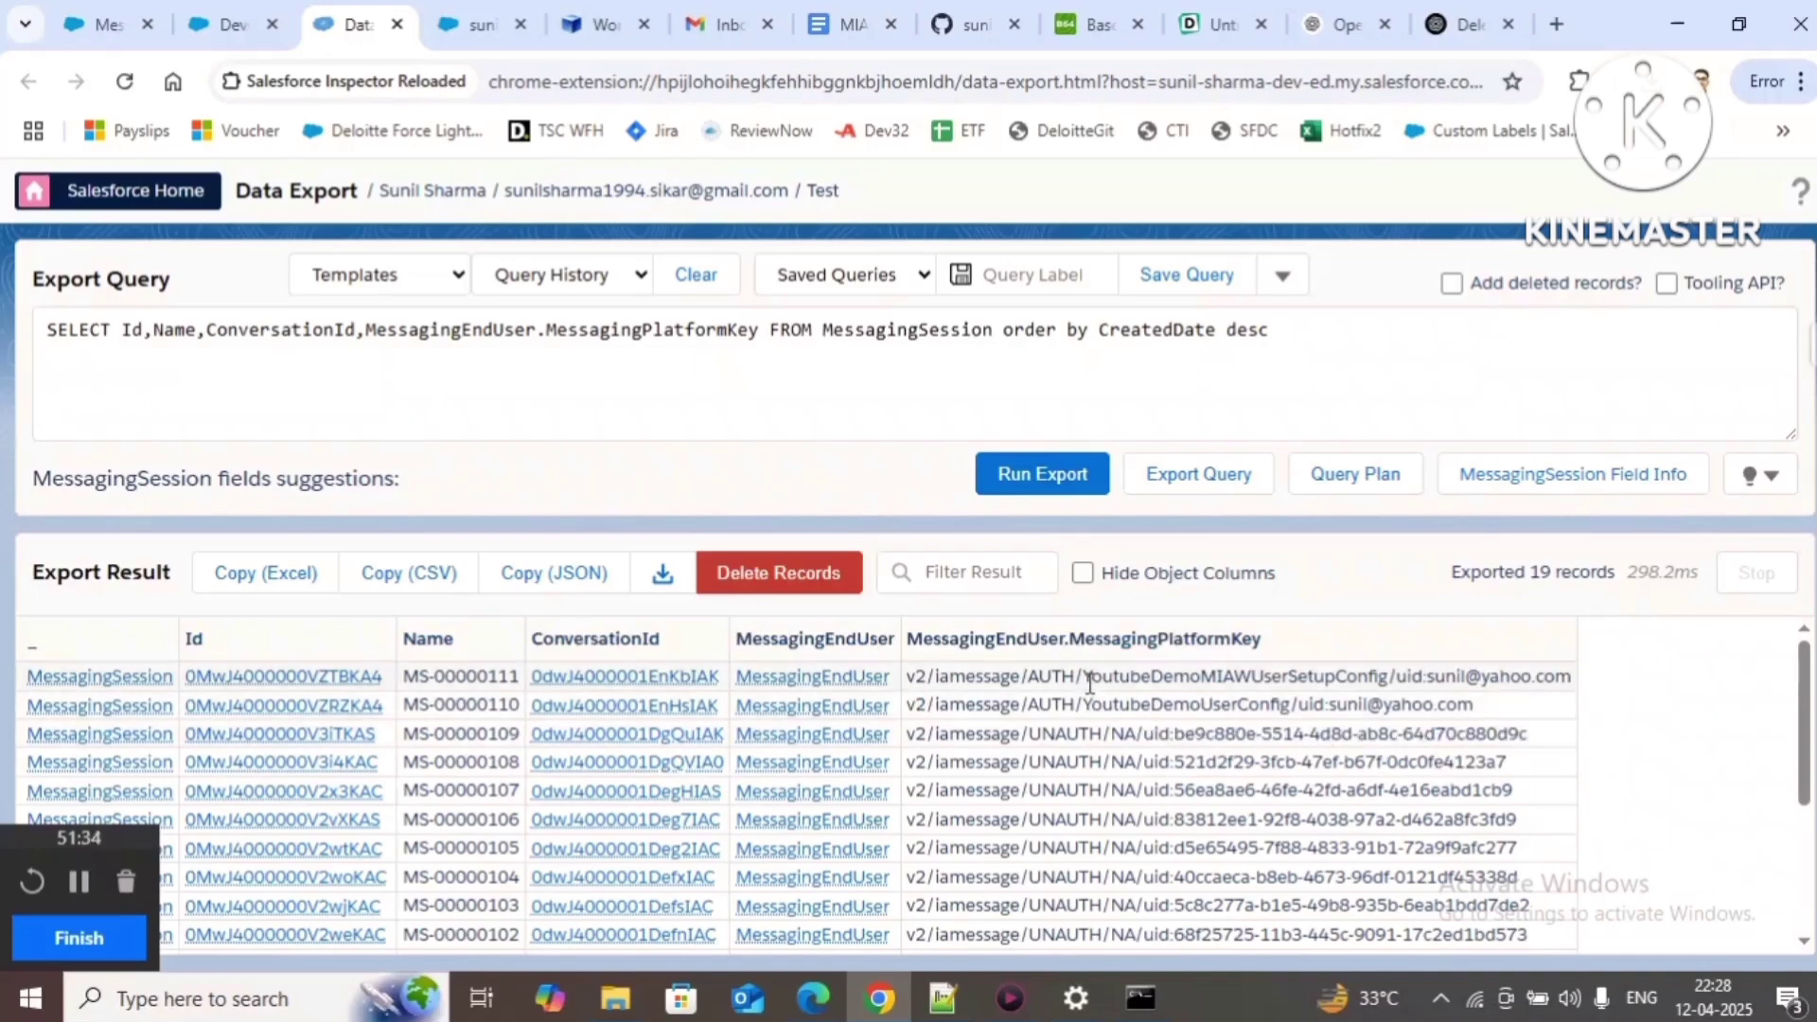
left_click_drag(1428, 679, 1573, 677)
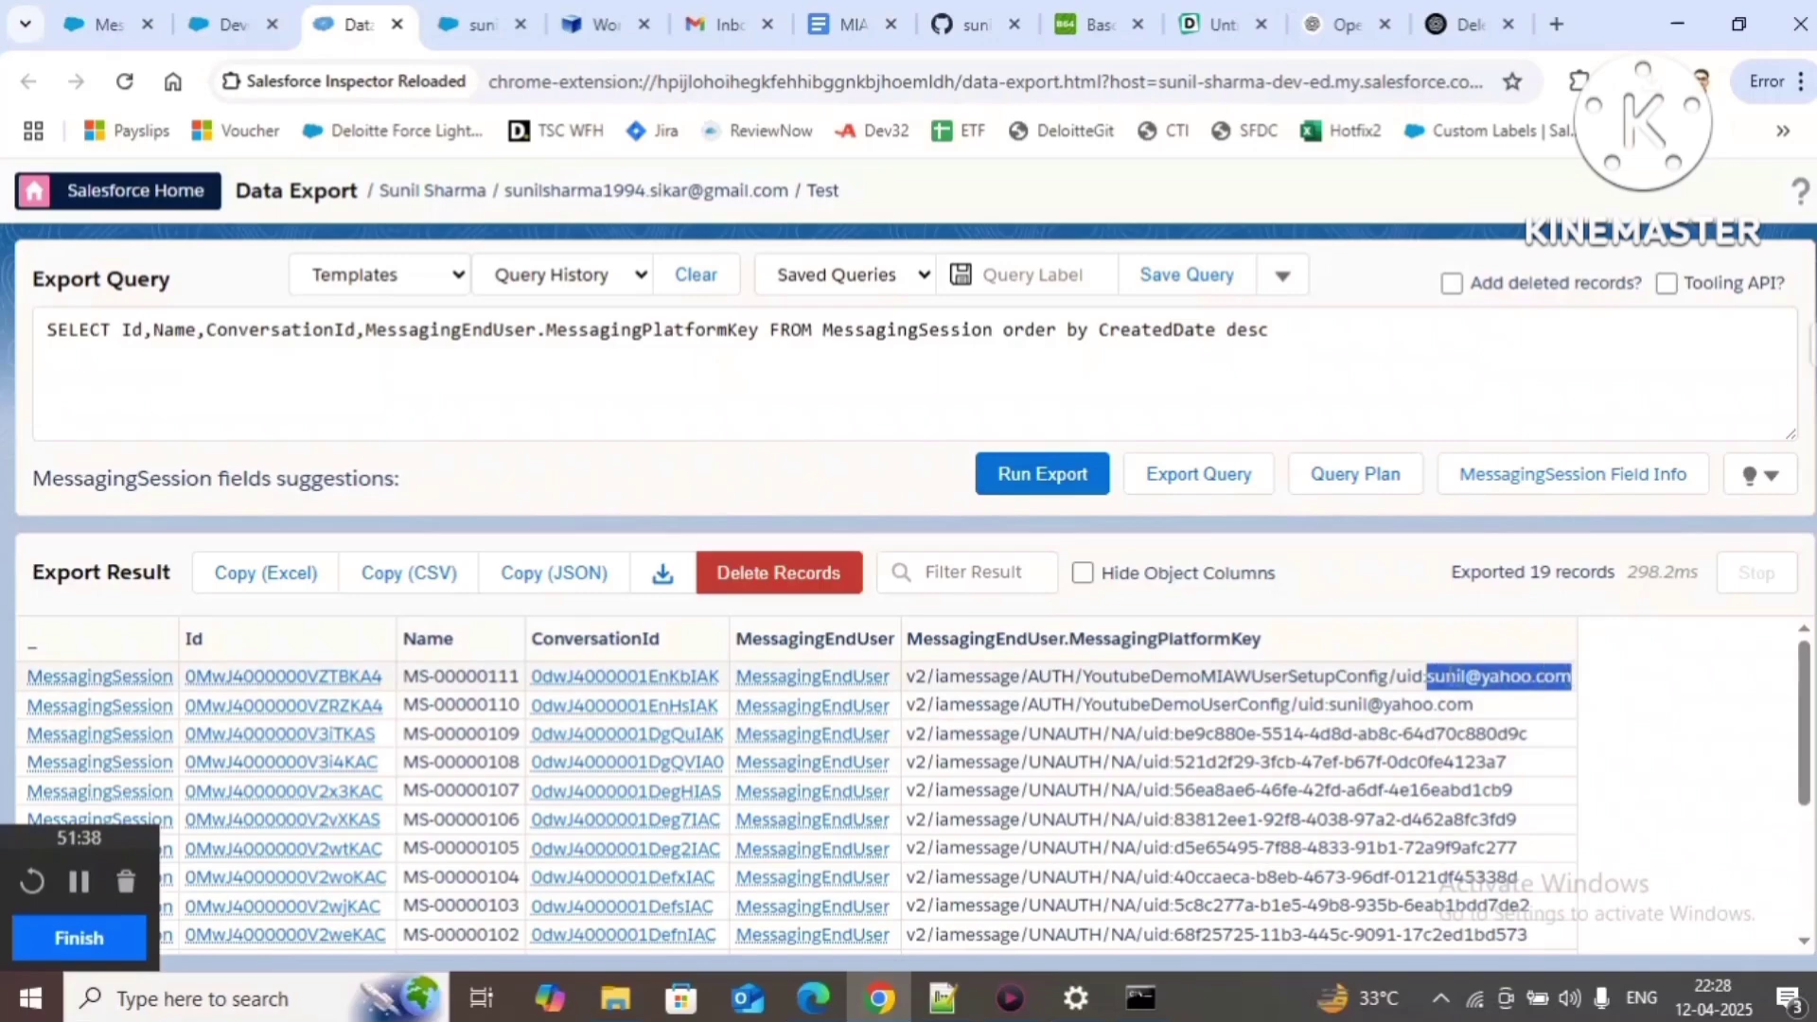
left_click(940, 999)
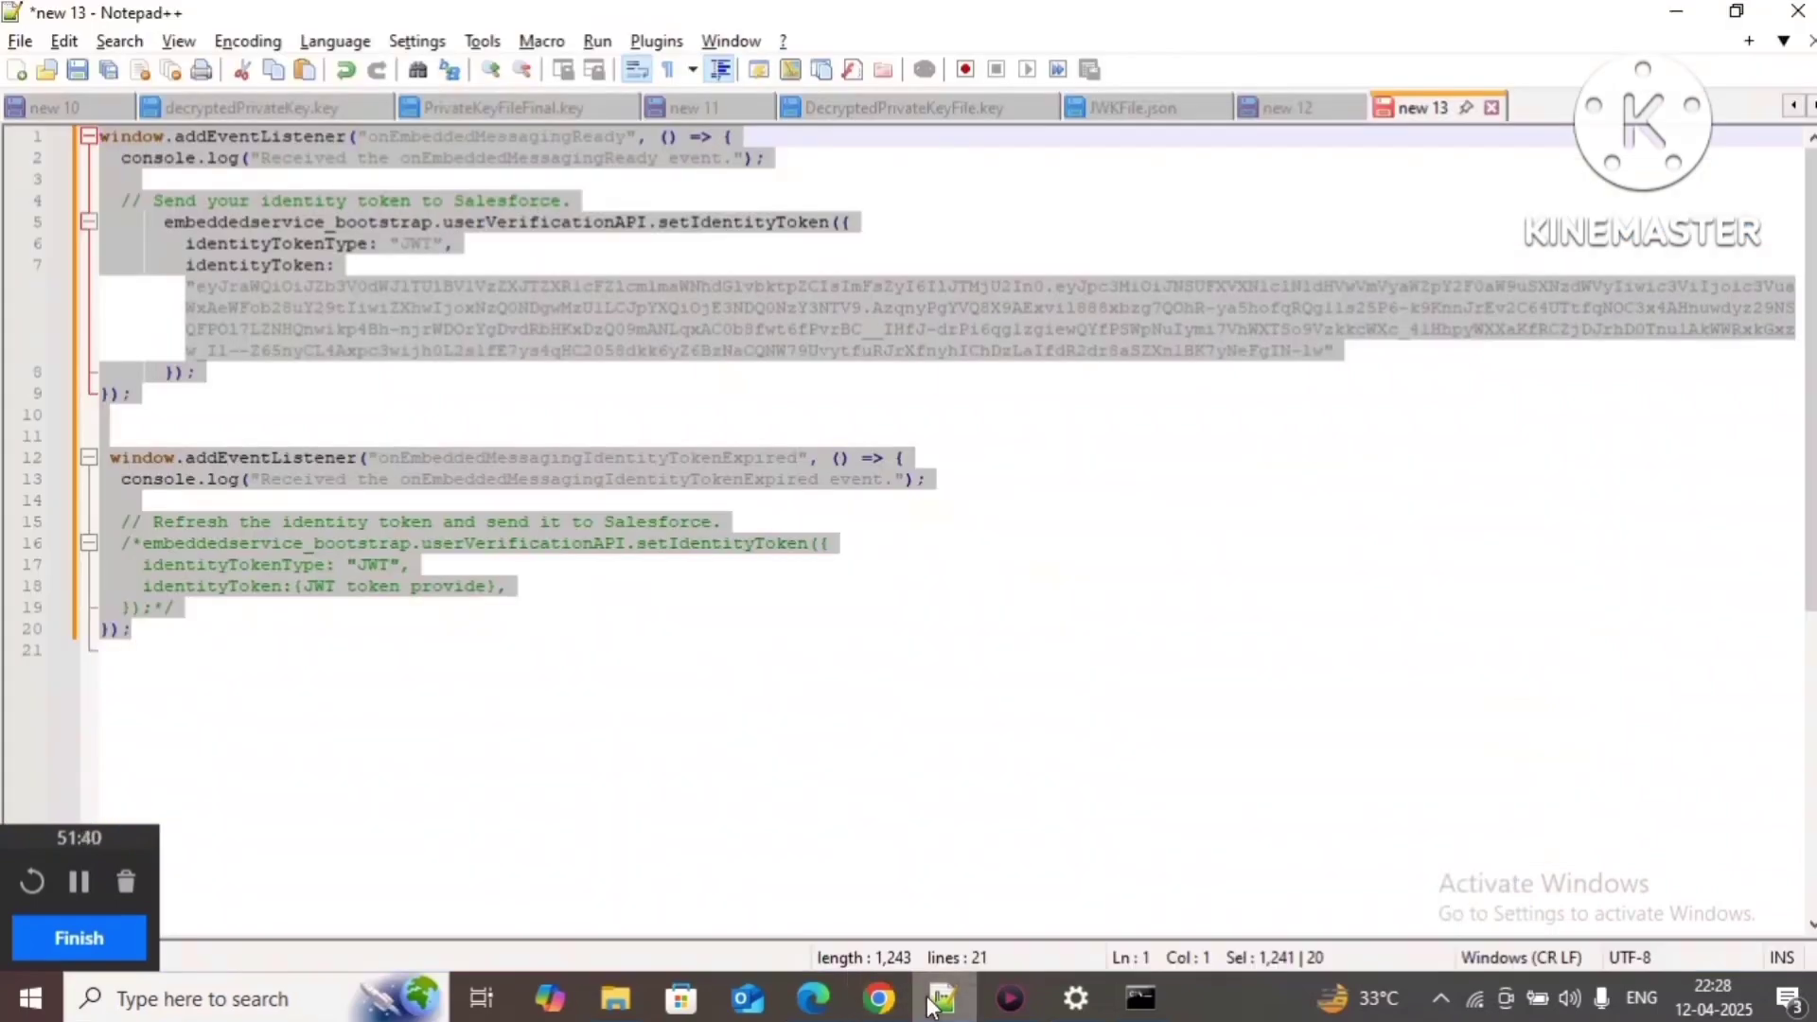
Step: In the new 12 note, select the subject e-mail of the JWT command
left_click(1358, 106)
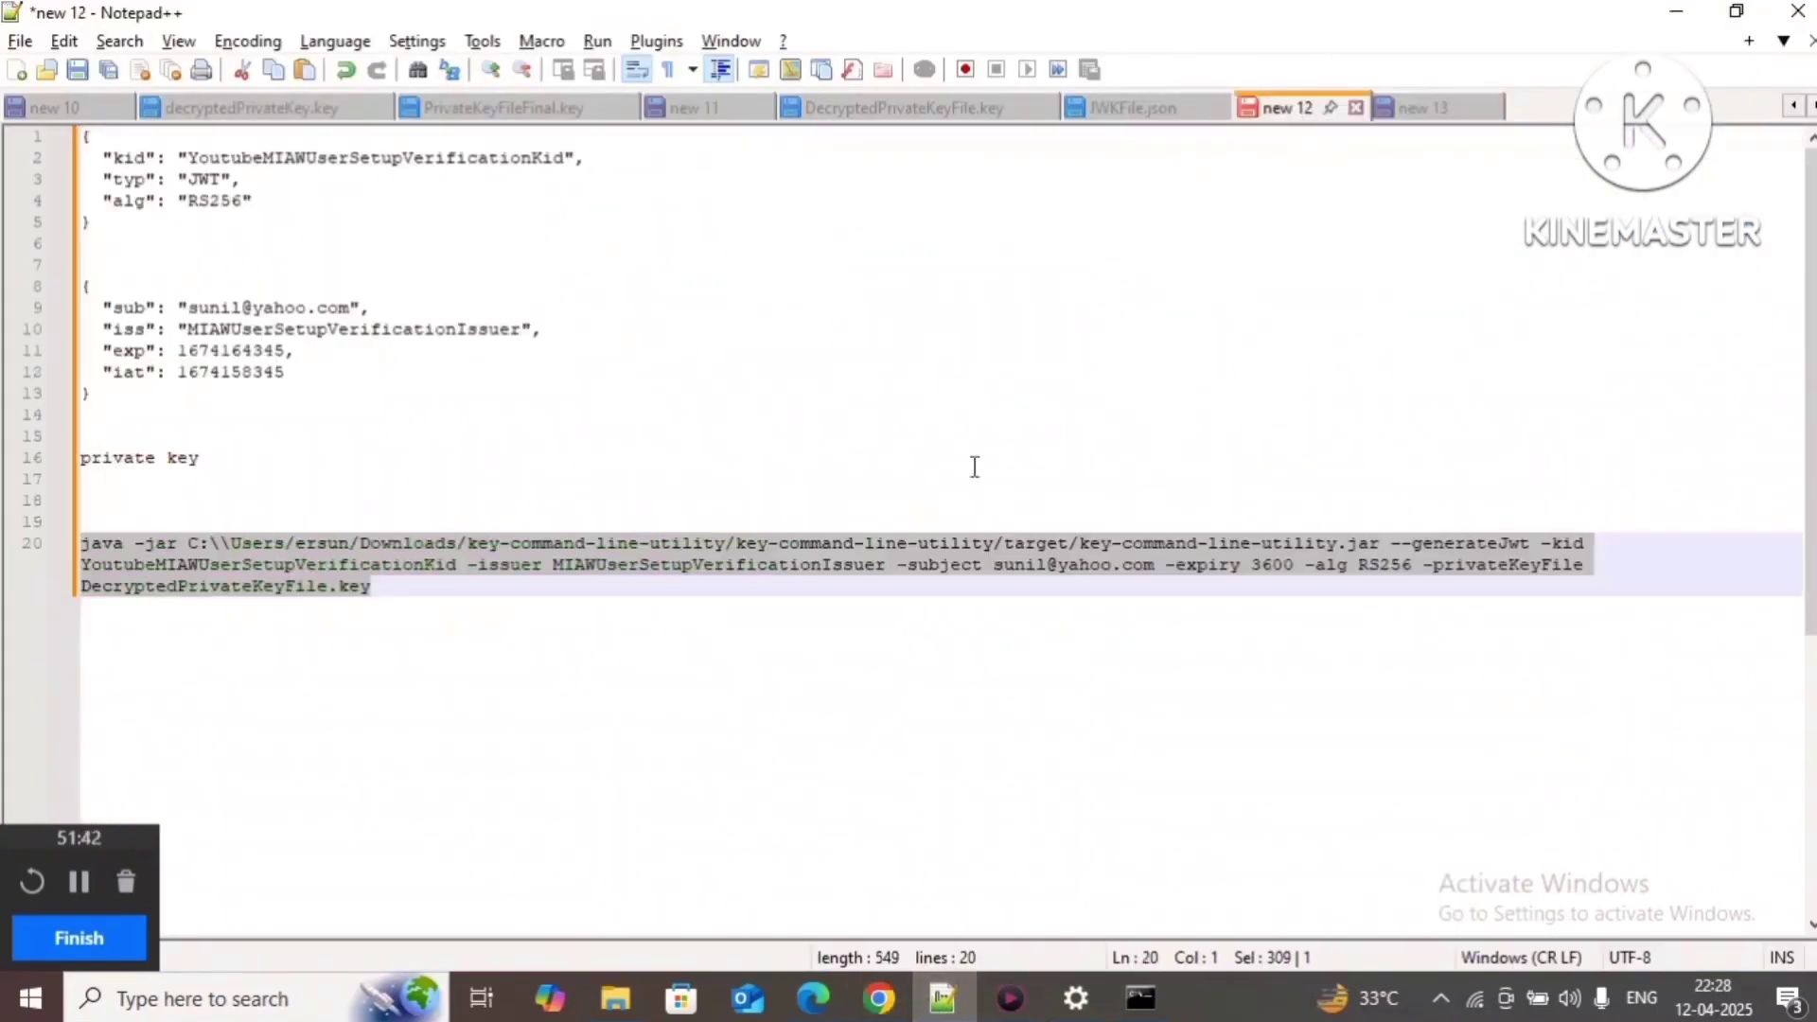
left_click(872, 675)
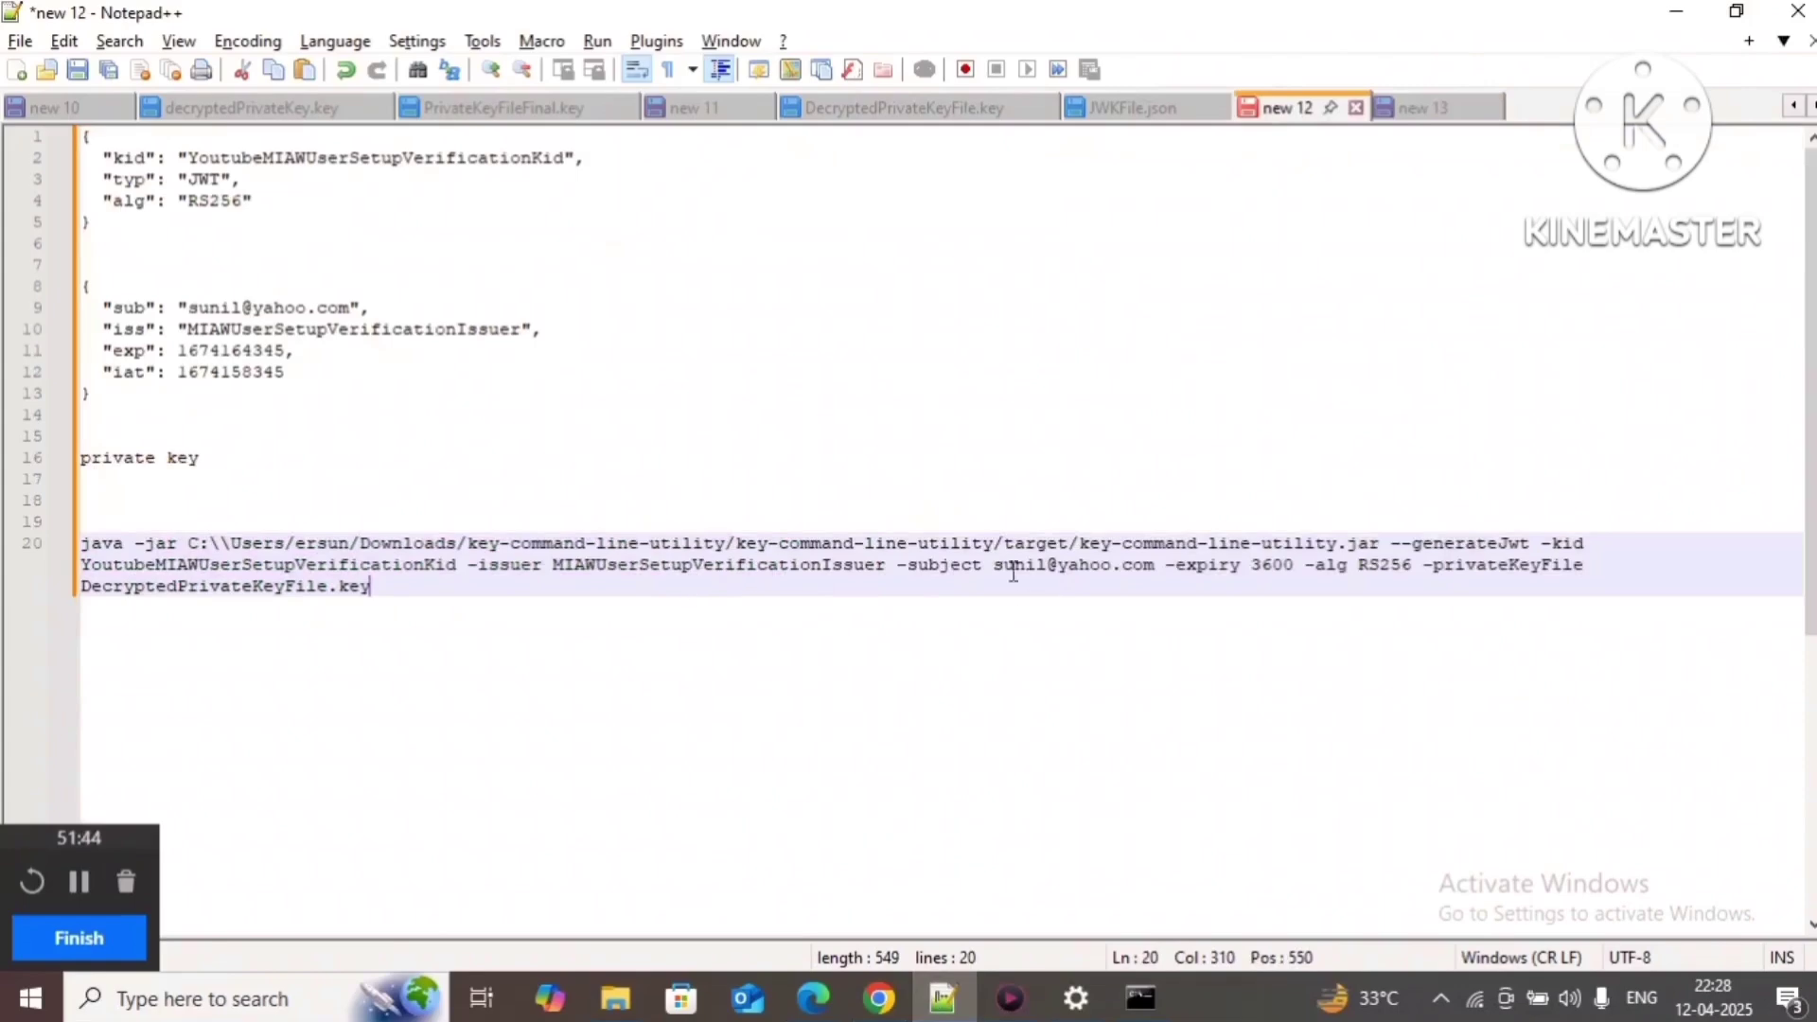
left_click_drag(994, 566, 1155, 568)
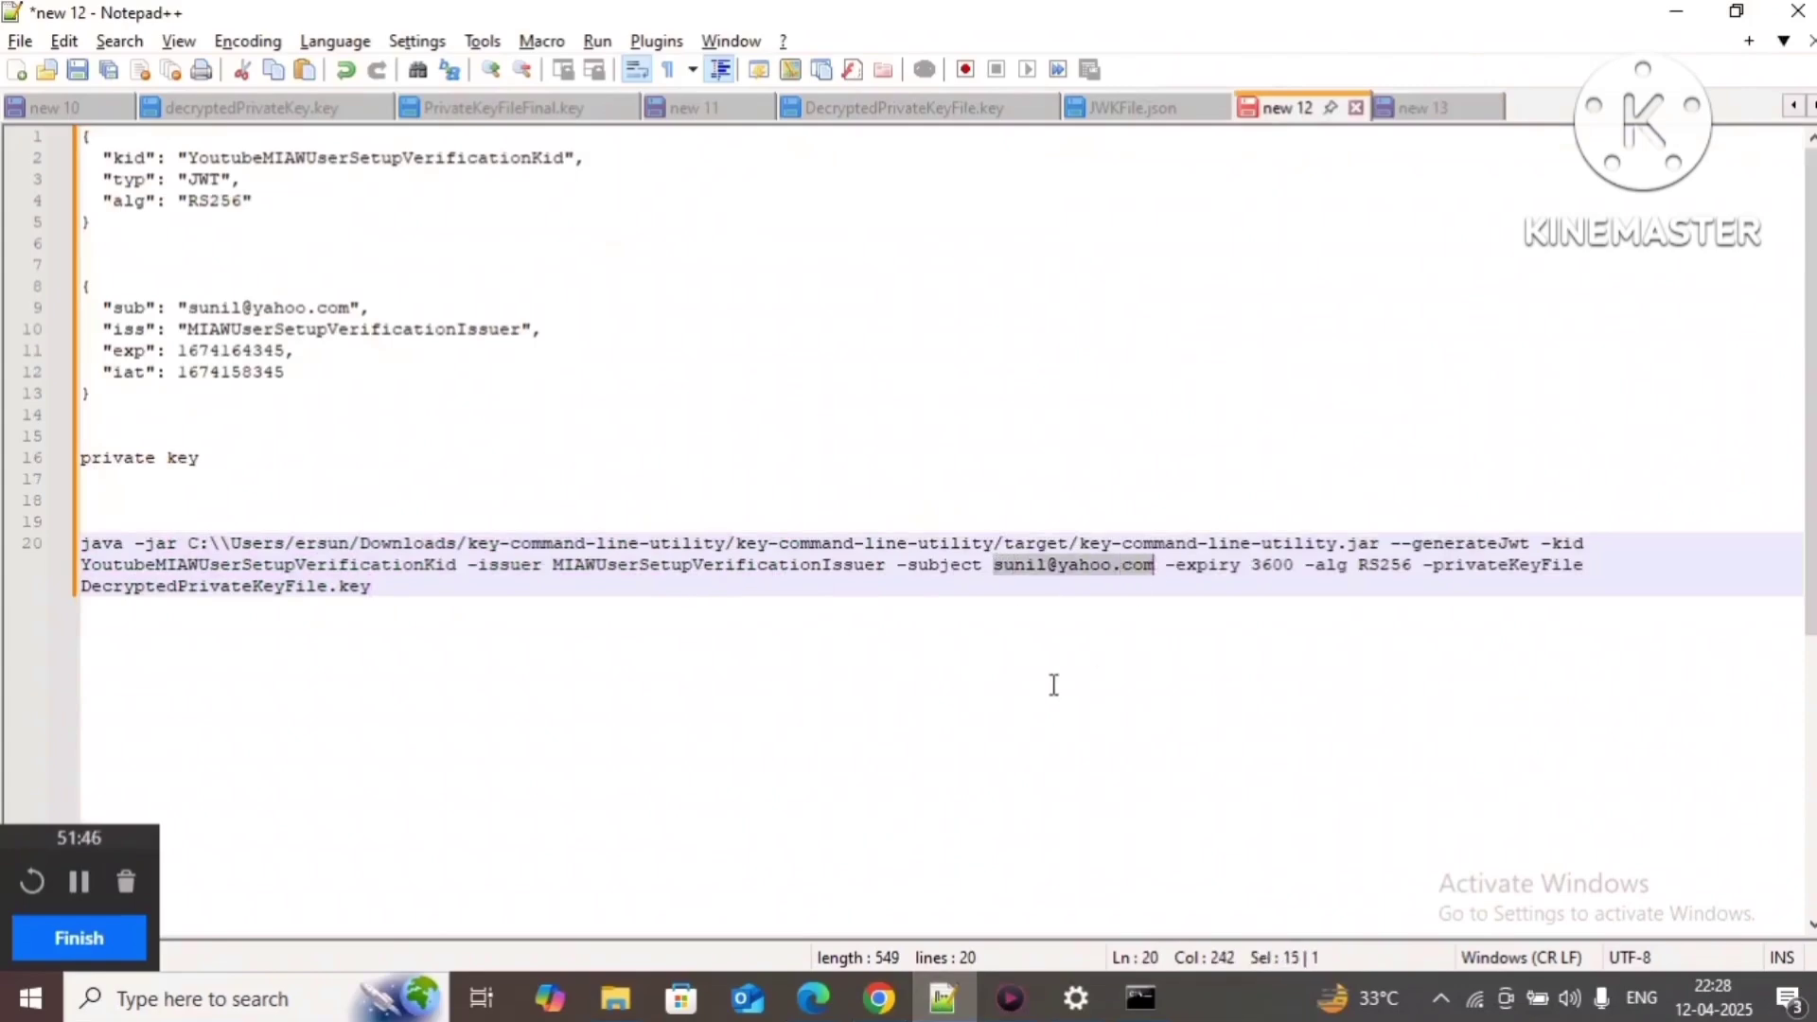
Step: Match it against the first result row's user e-mail and YoutubeDemoMIAWUserSetupConfig in its key
key("alt+Tab")
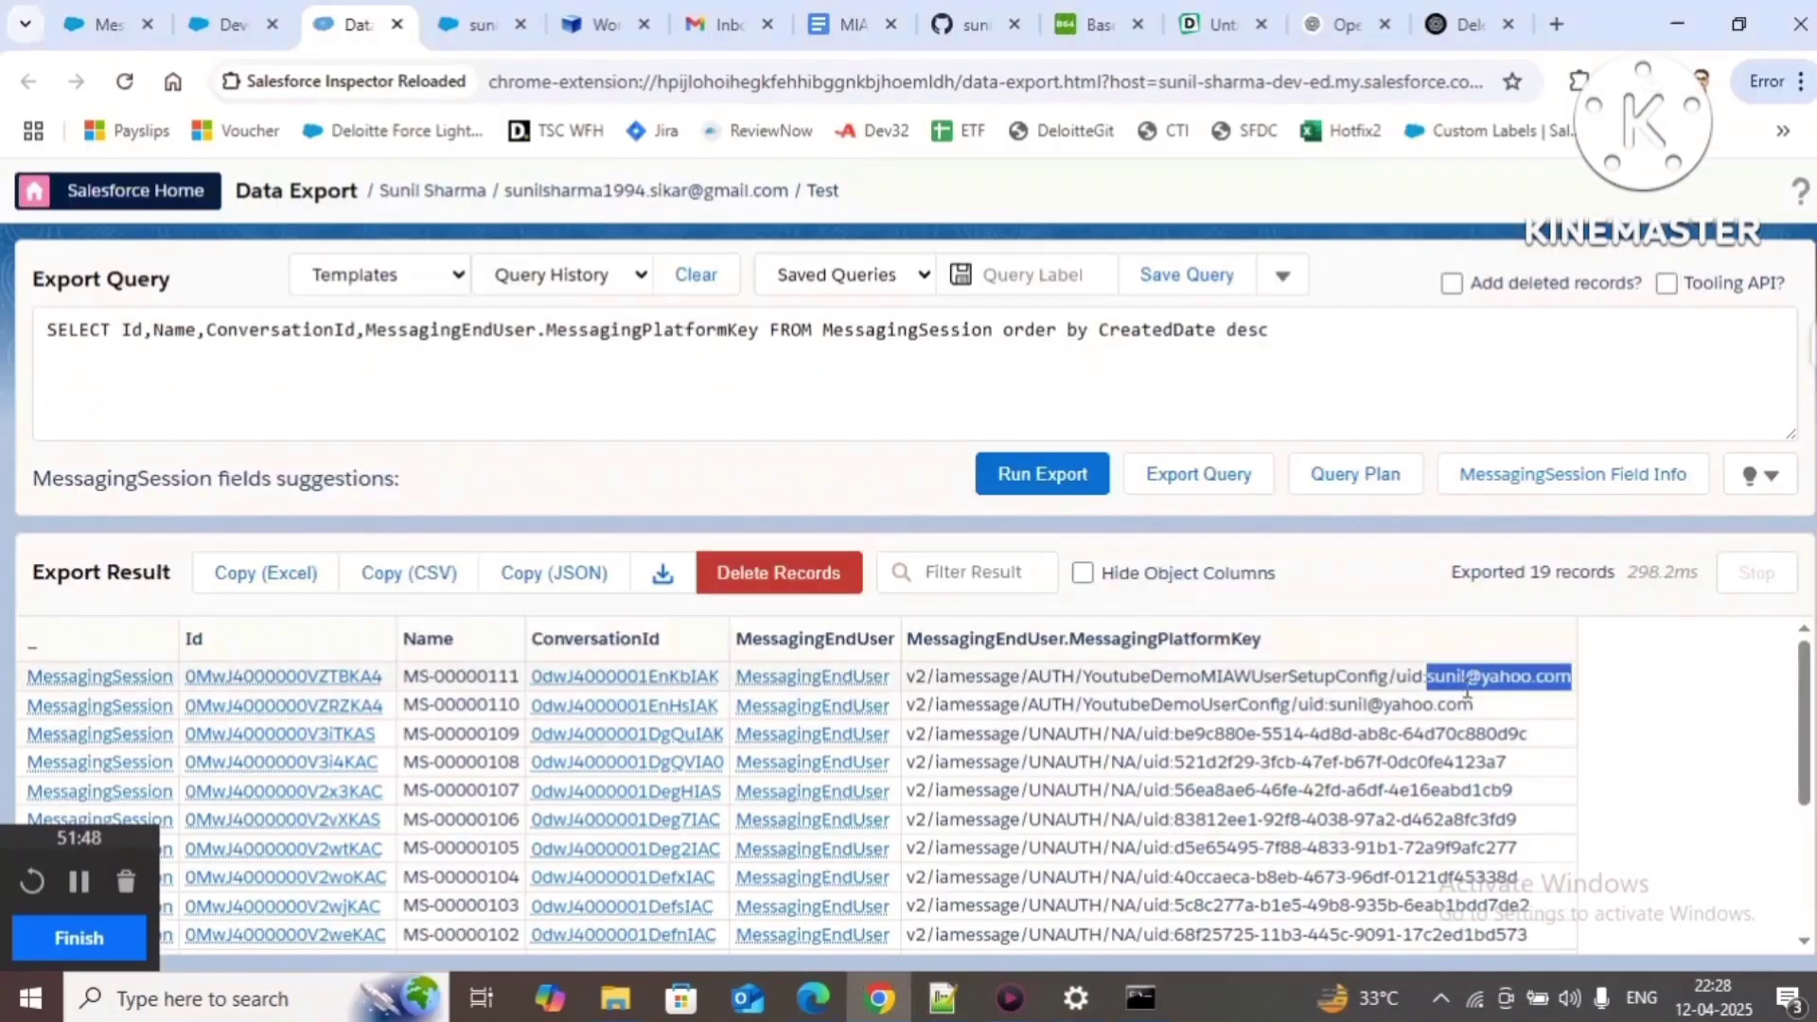
left_click_drag(1431, 678, 1573, 676)
left_click(1549, 712)
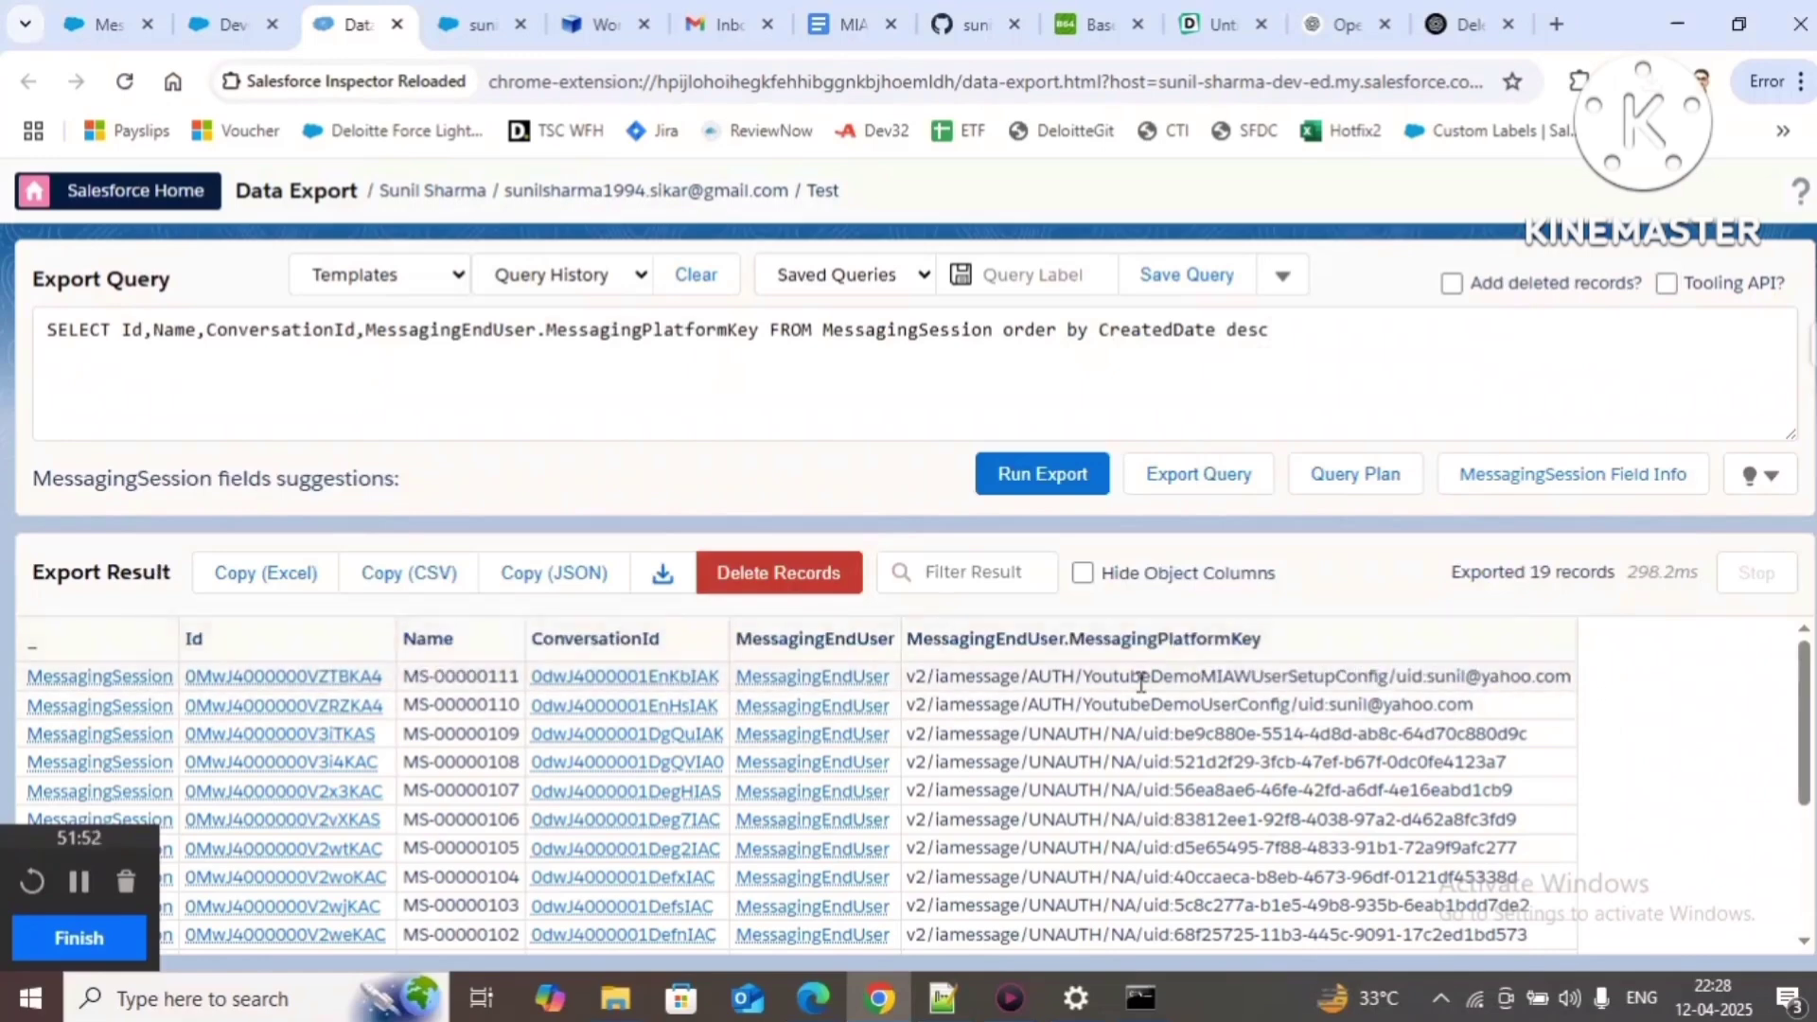
left_click_drag(1091, 672, 1392, 681)
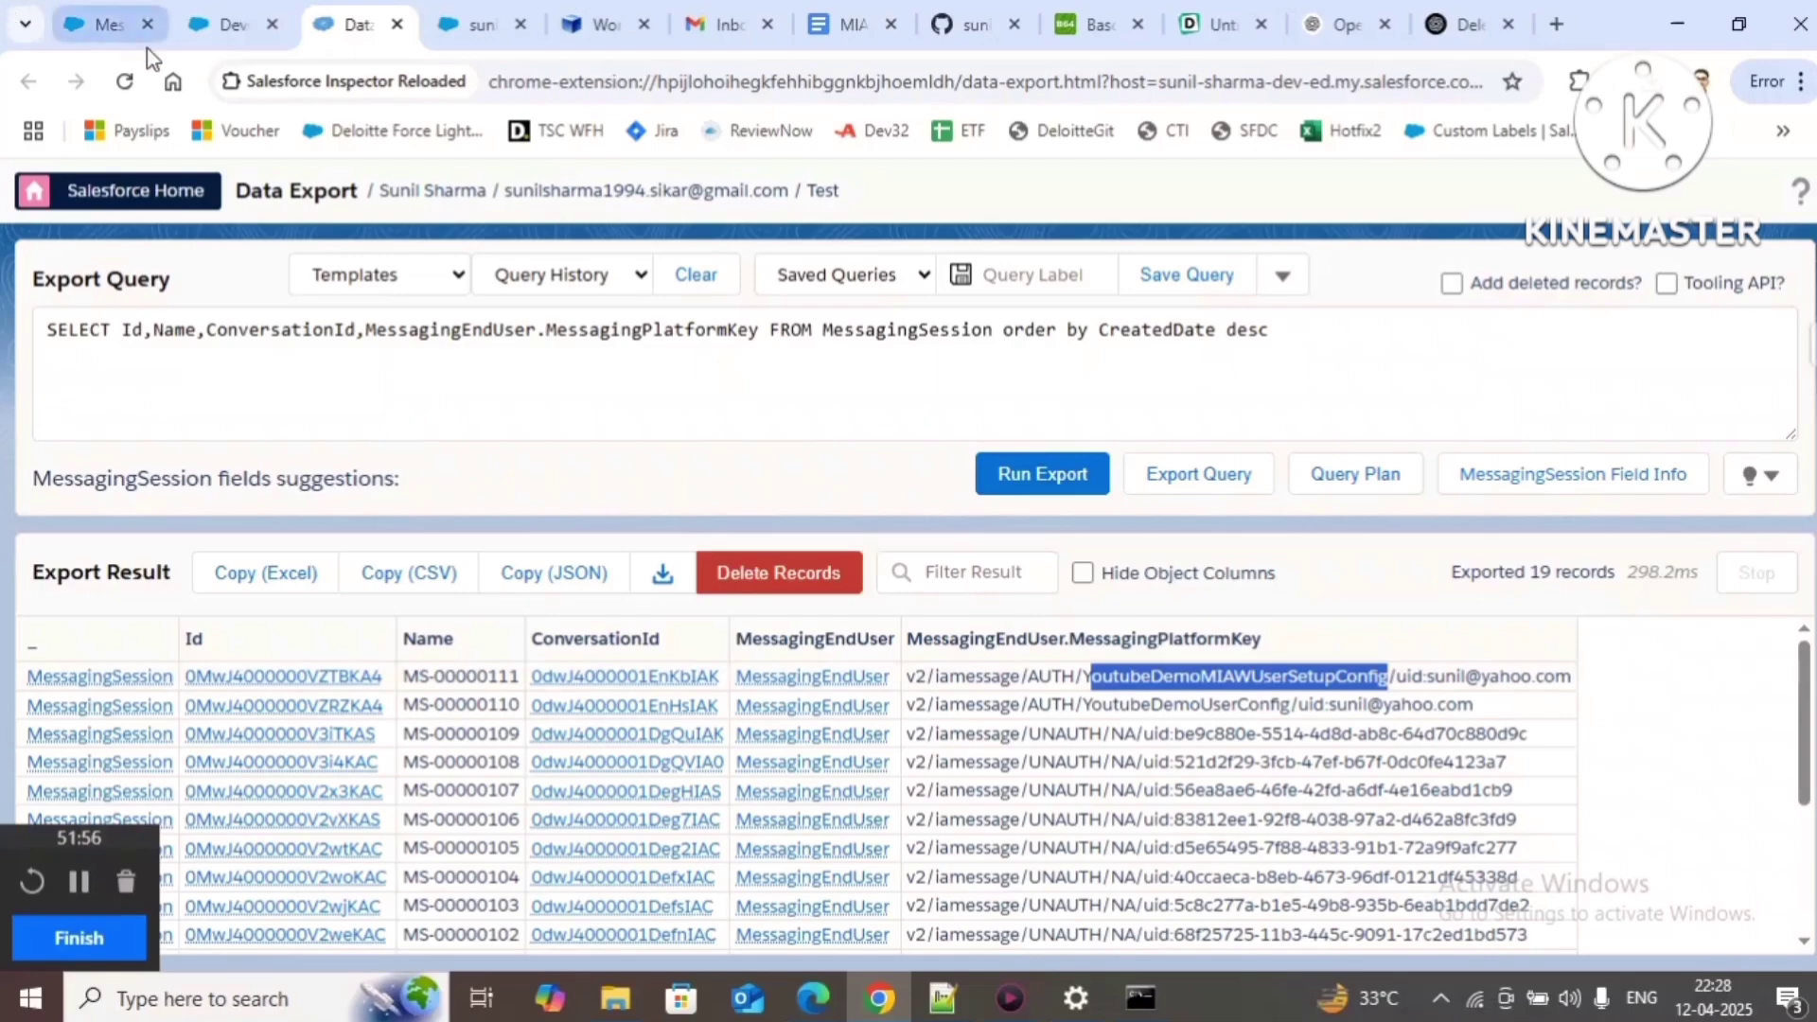
left_click(95, 27)
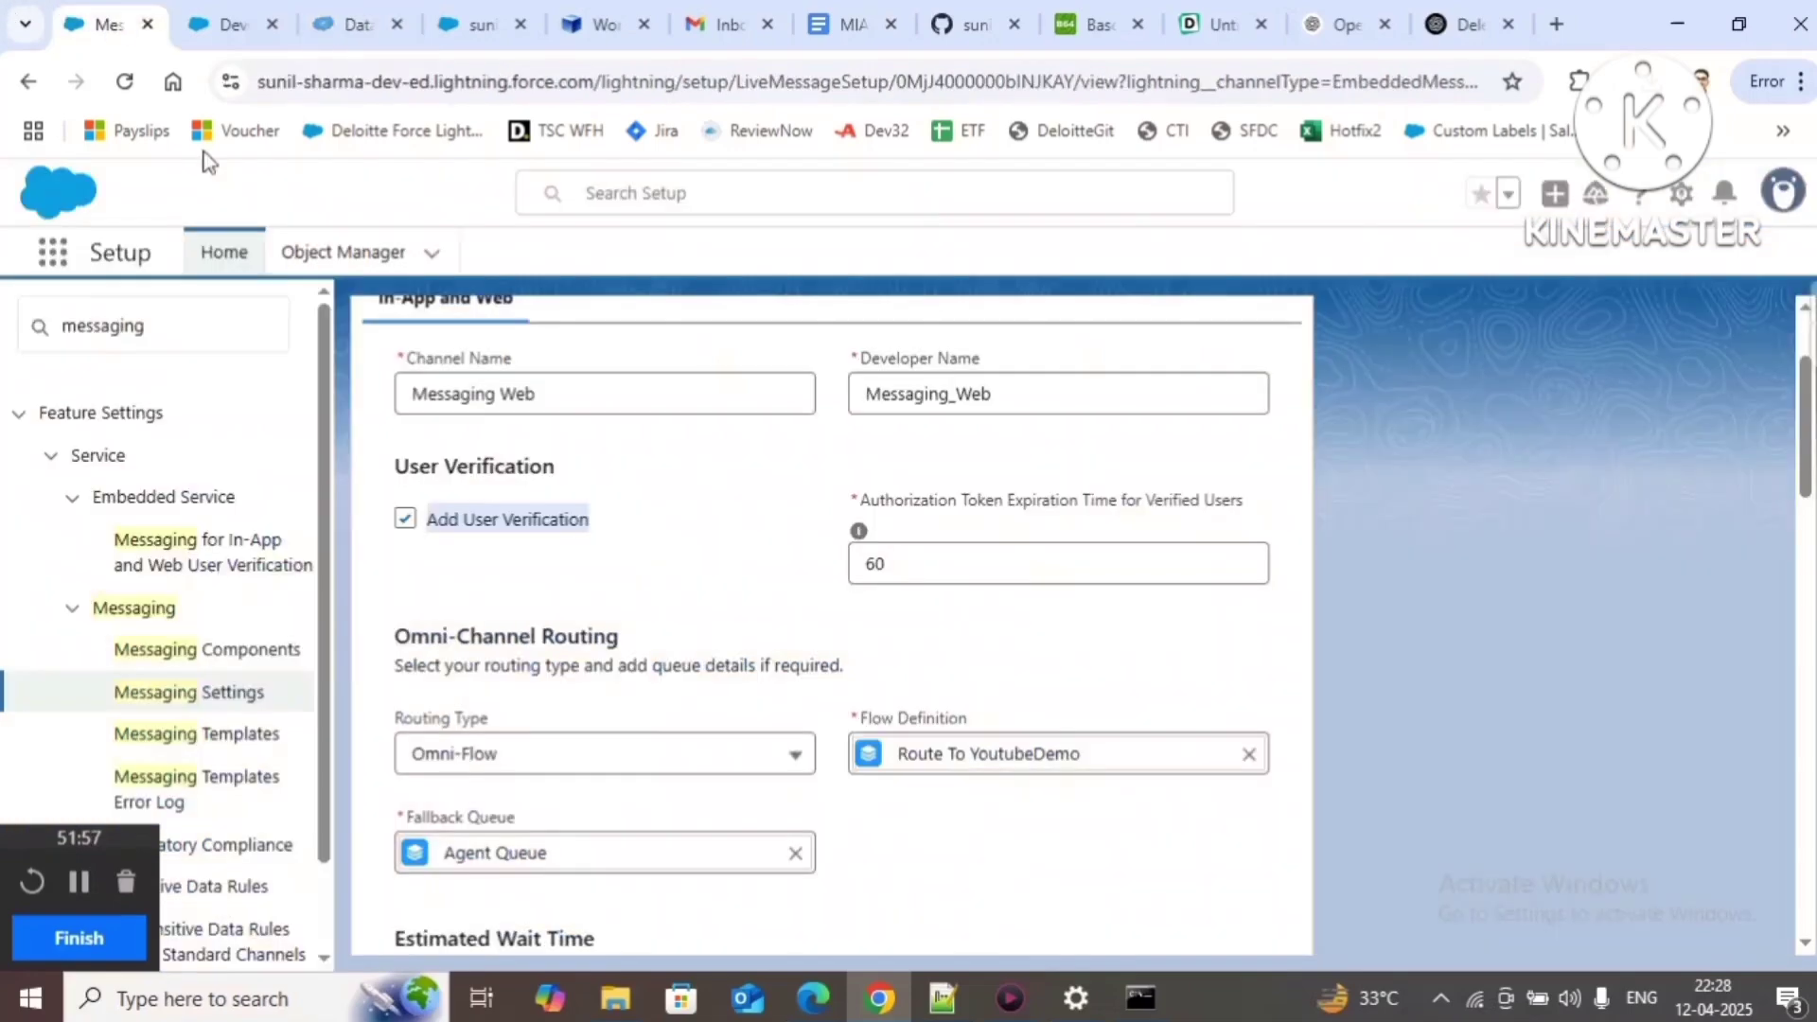
Step: Show the Messaging Web channel's details under Messaging Settings
left_click(189, 694)
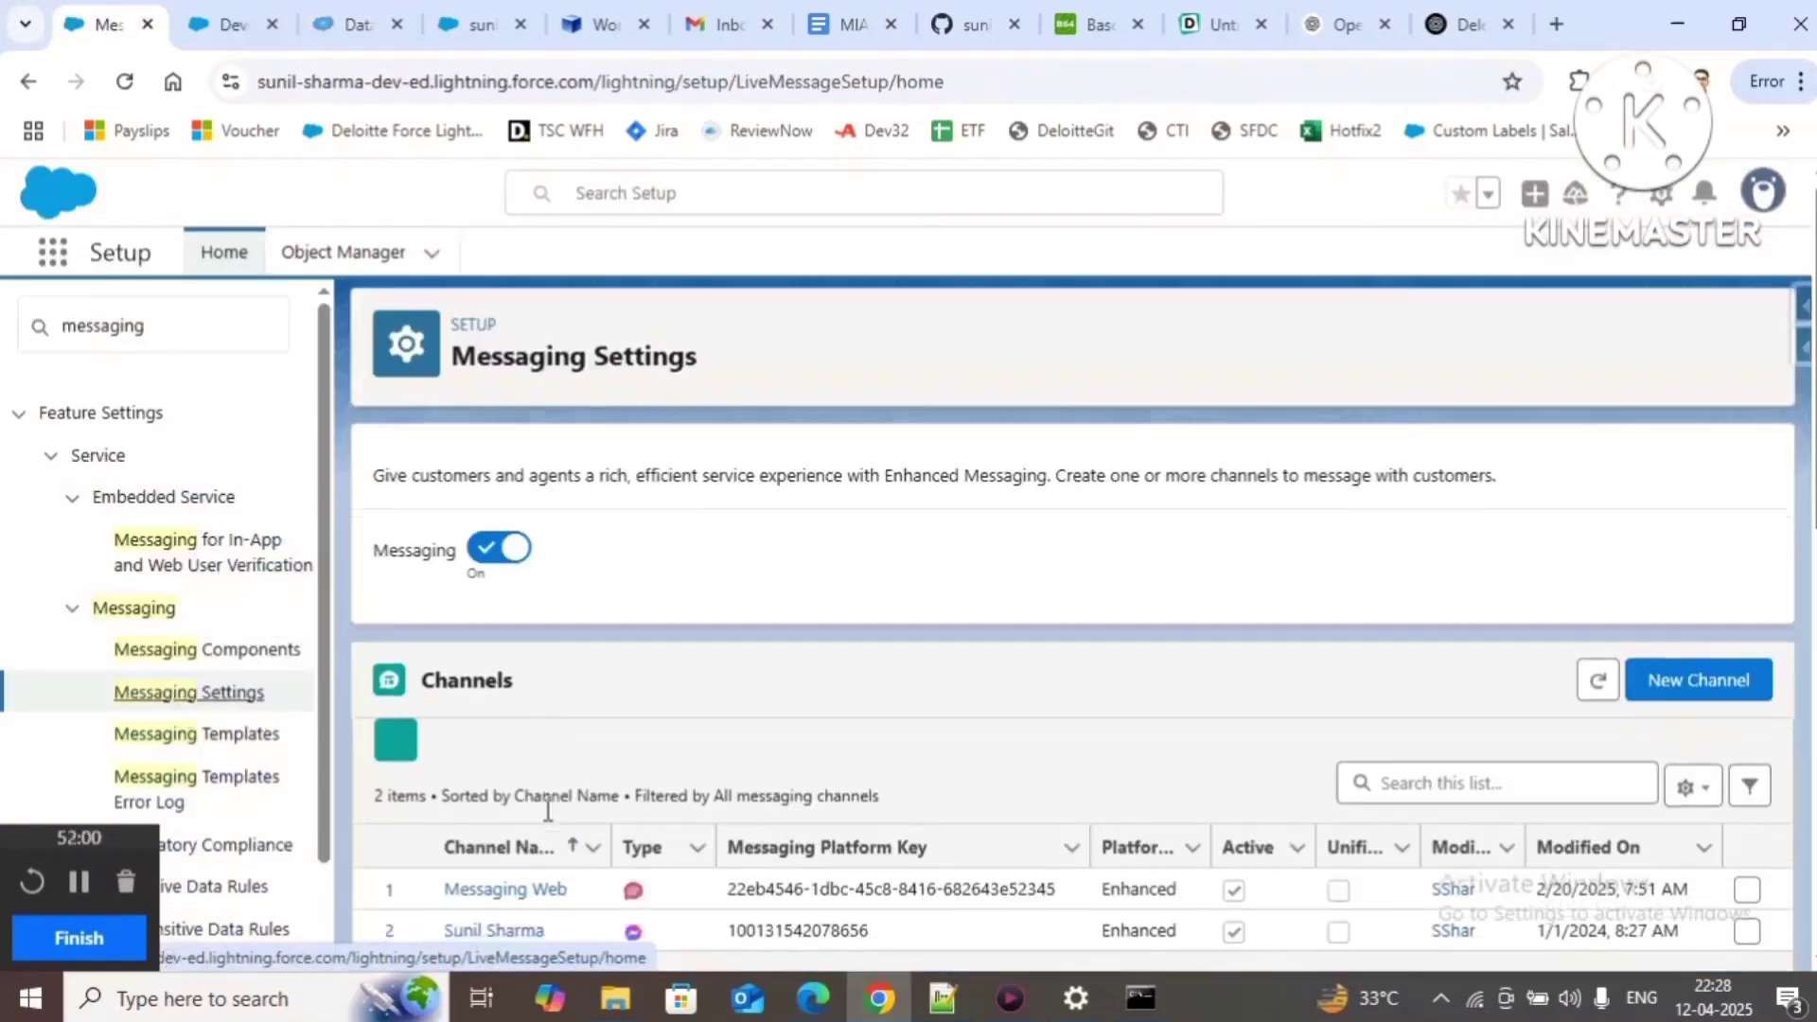
scroll(549, 795, "down", 3)
left_click(521, 634)
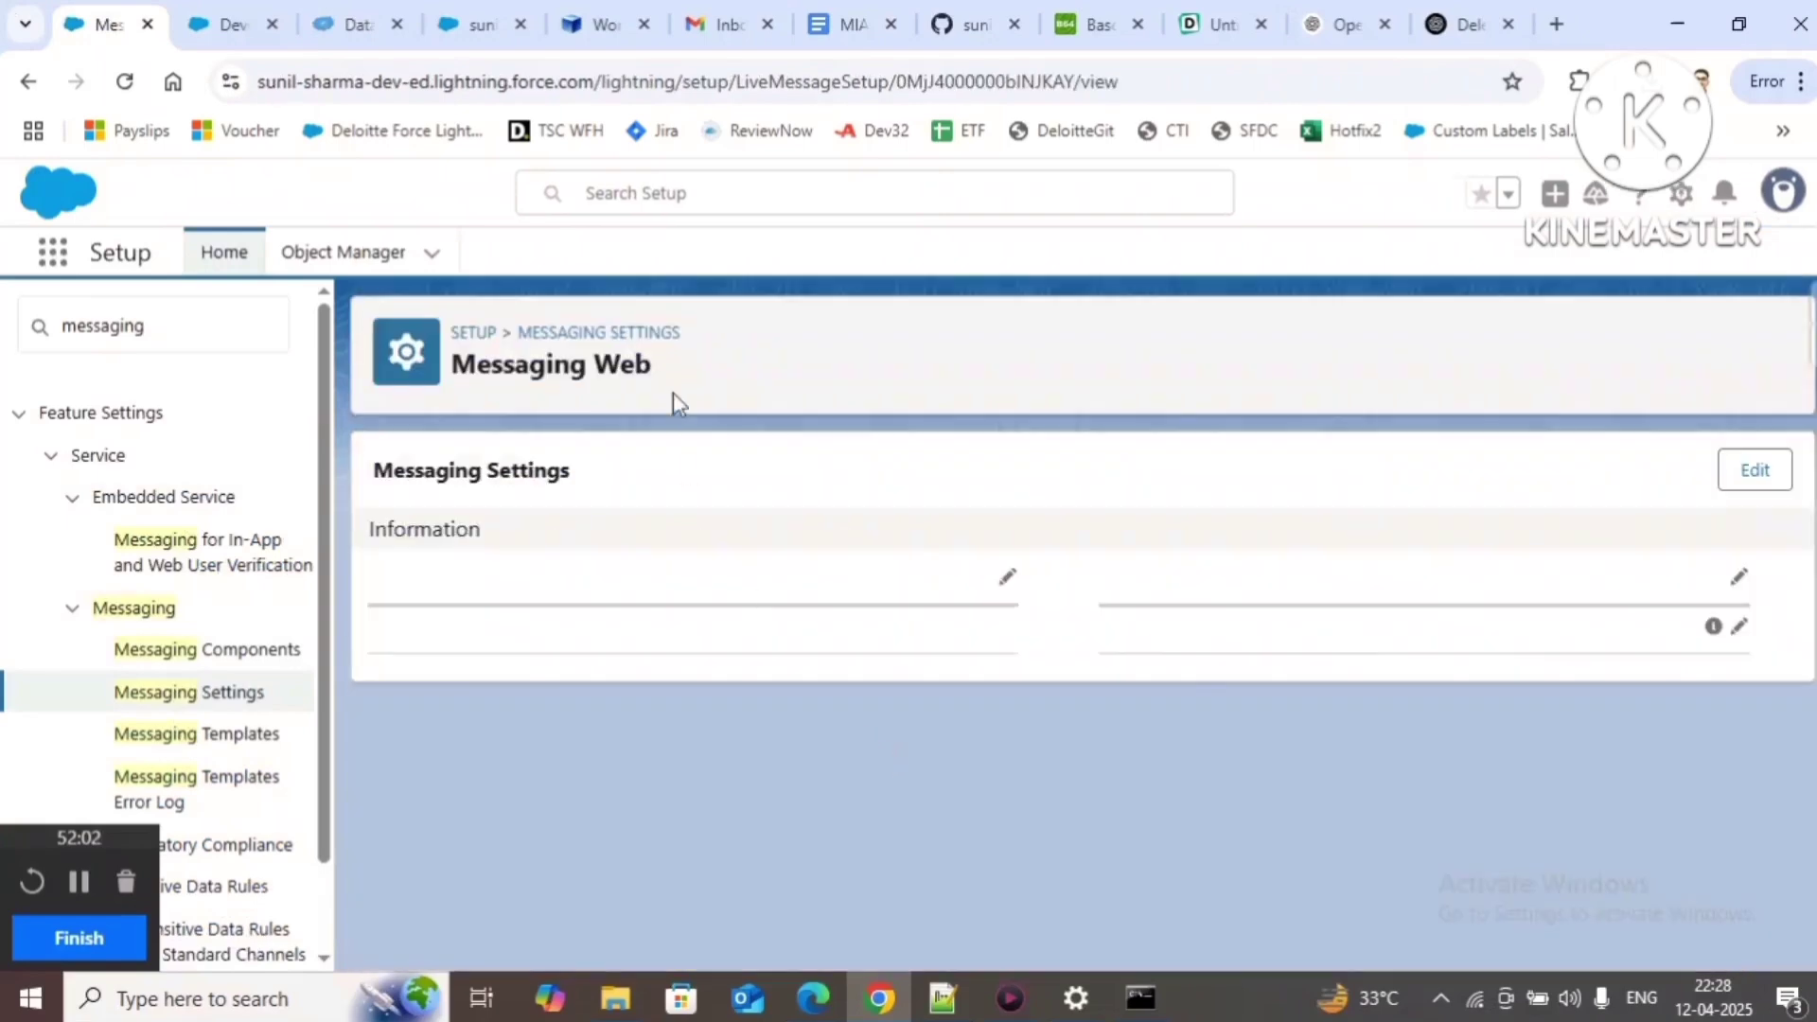
Step: Copy YoutubeDemoMIAWUserSetupConfig from the results and find it among the channel's verification configurations
left_click(350, 23)
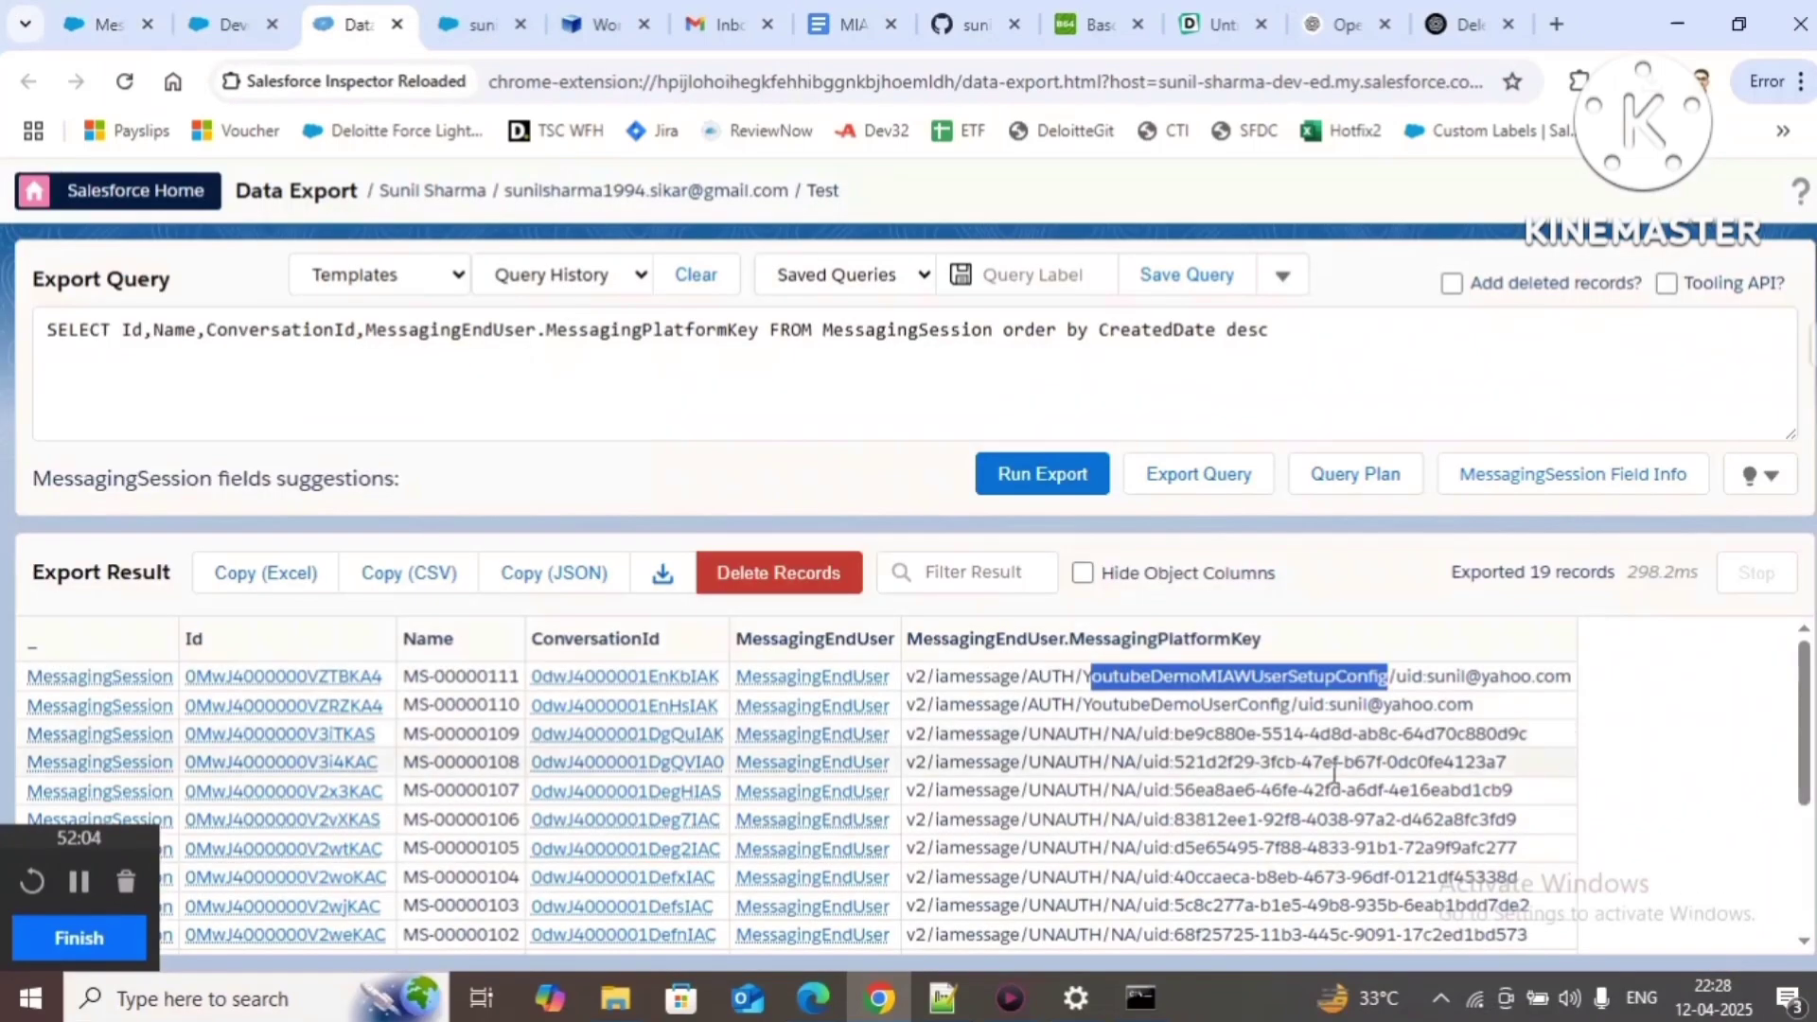
double_click(1113, 676)
key("ctrl+c")
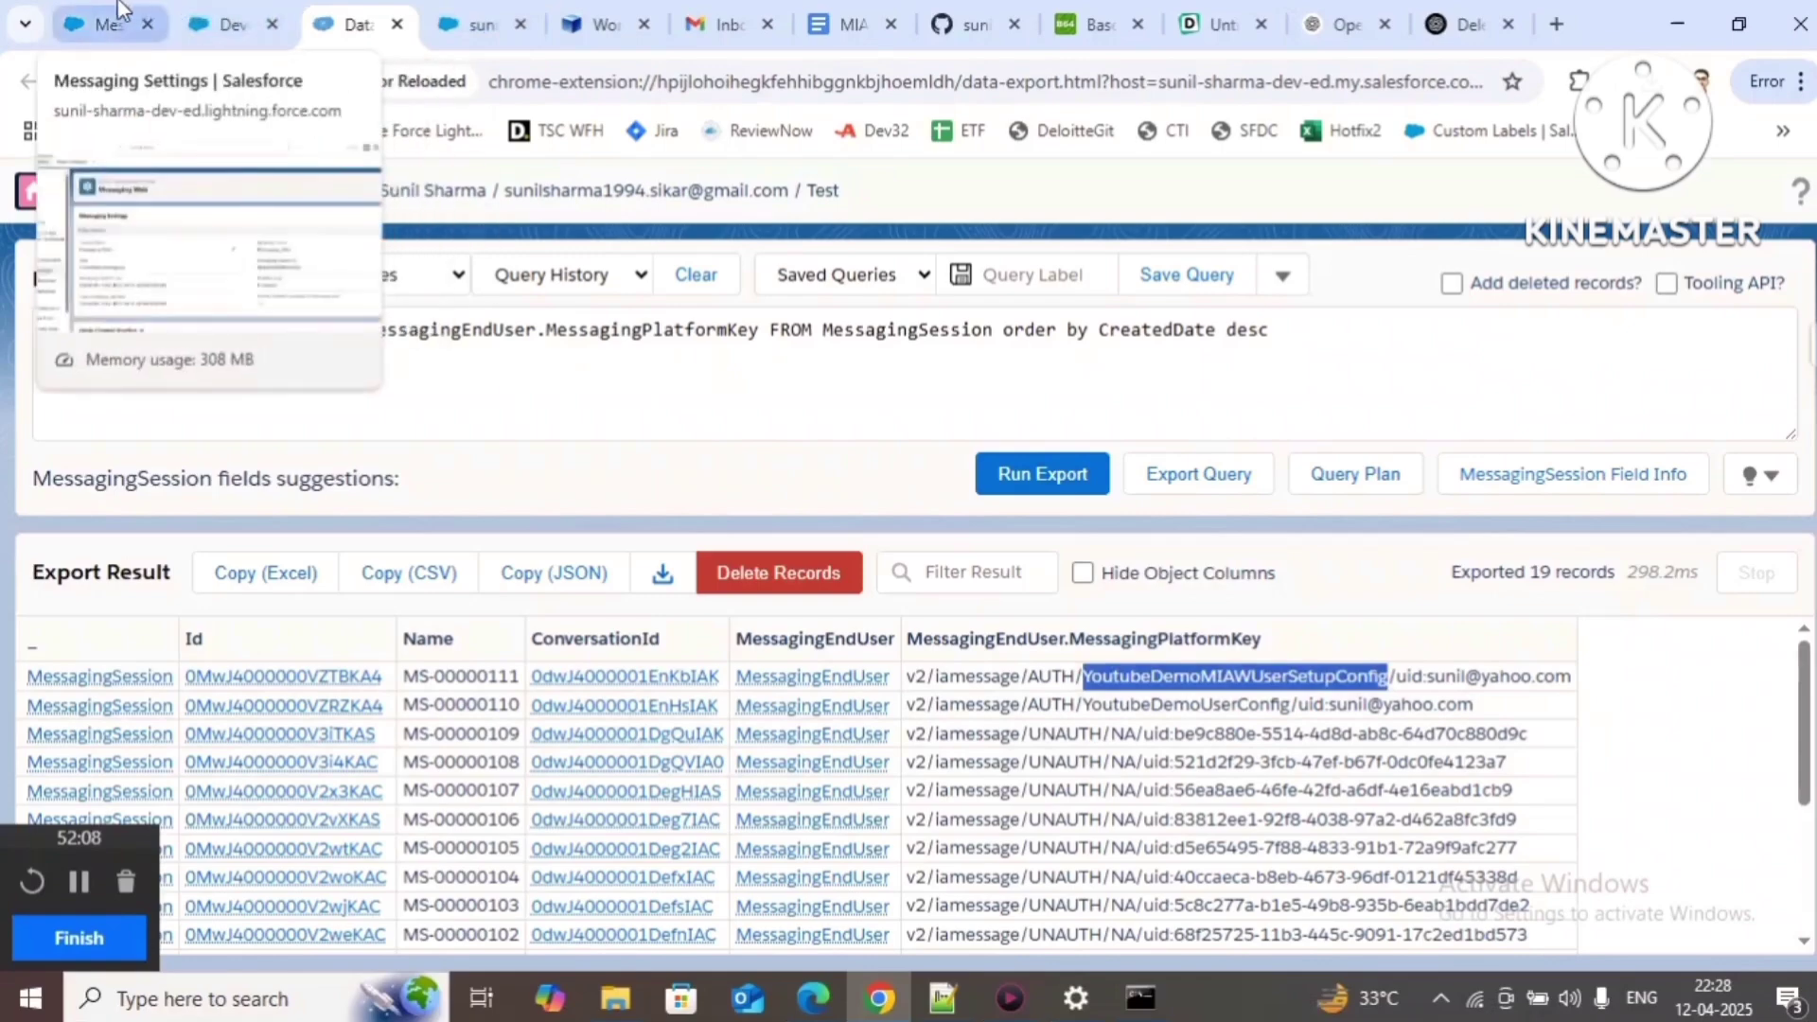
left_click(100, 24)
key("ctrl+f")
key("ctrl+v")
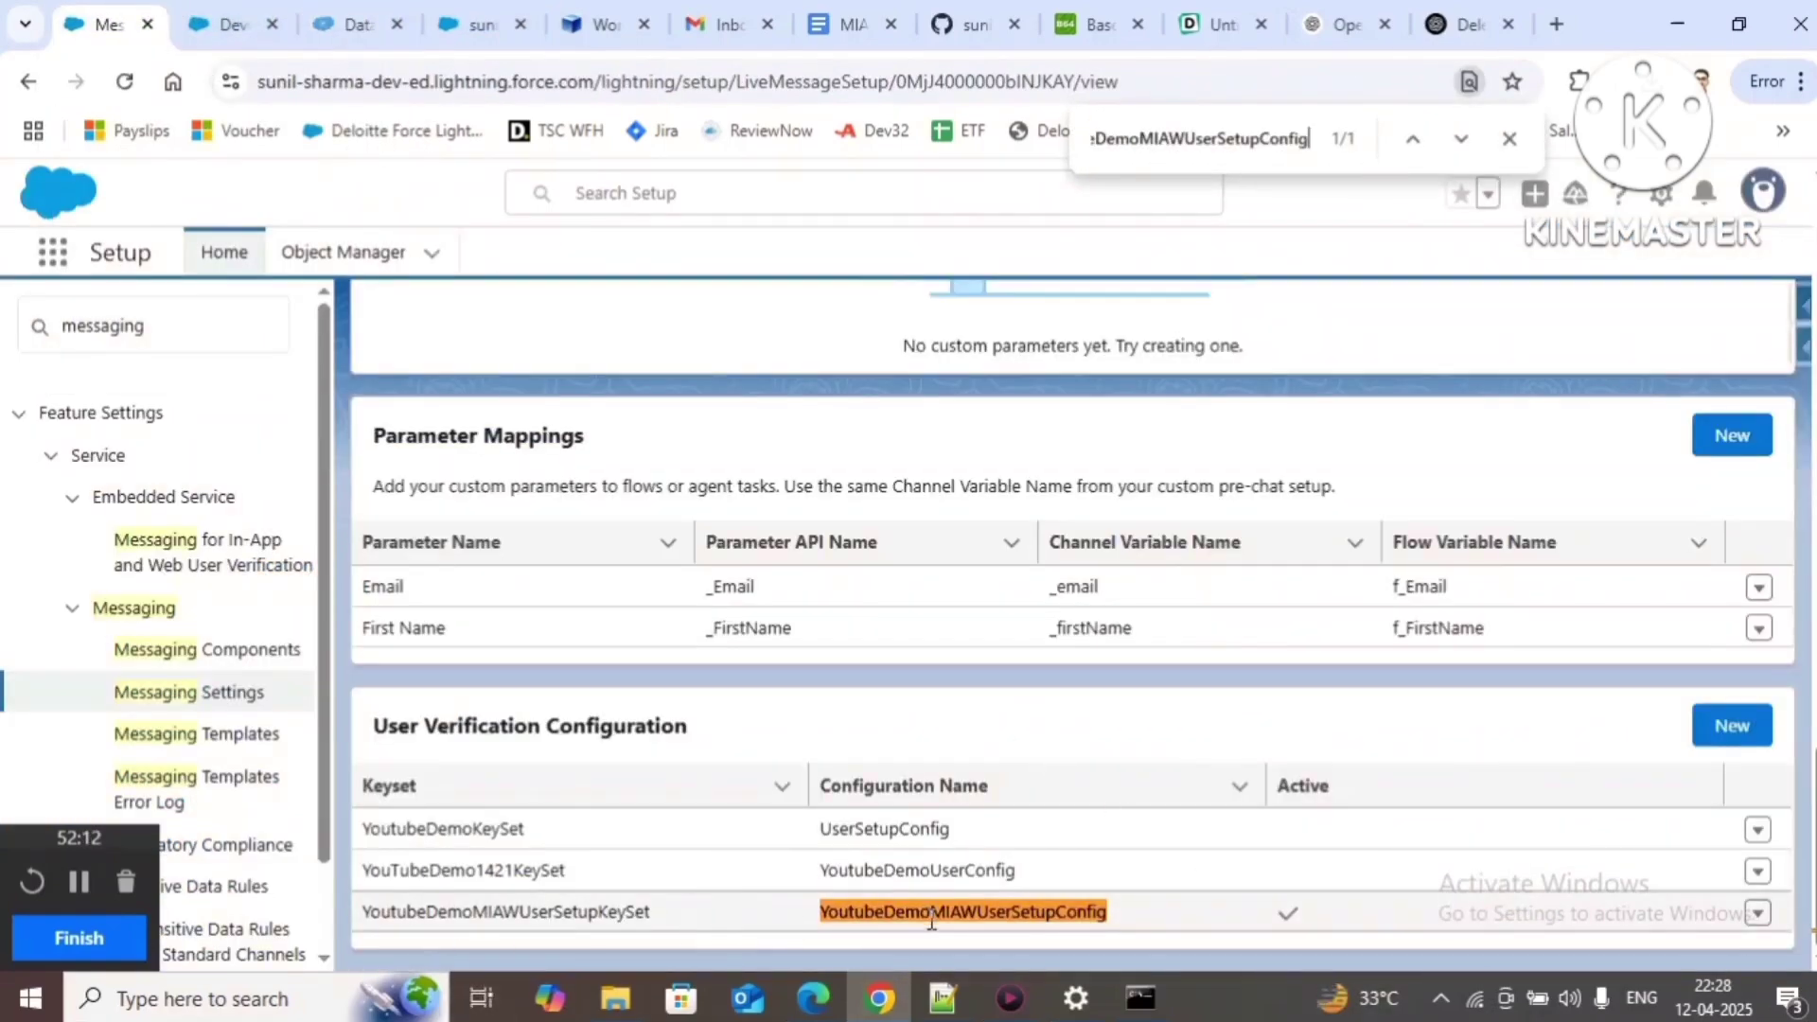
left_click(352, 24)
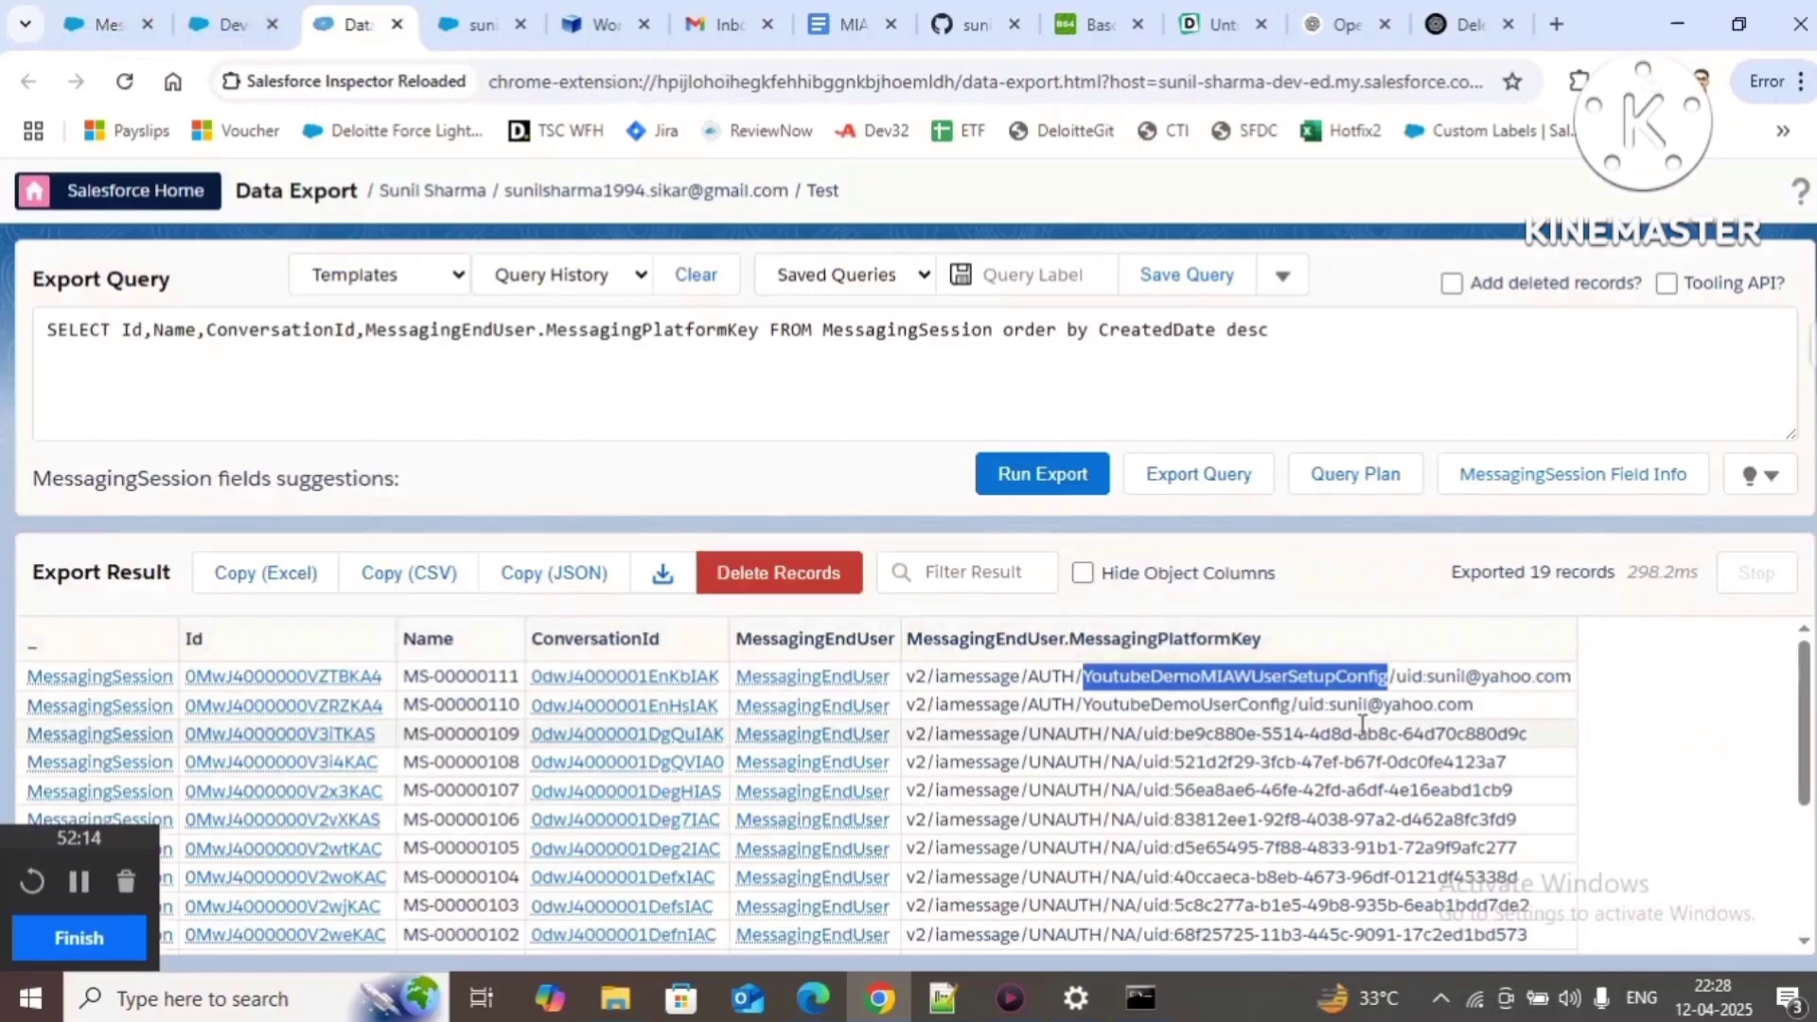
Step: Highlight YoutubeDemoMIAWUserSetupConfig, the user id and ConversationId 0dwJ4000001EnKbIAK in the first result row
left_click(1400, 752)
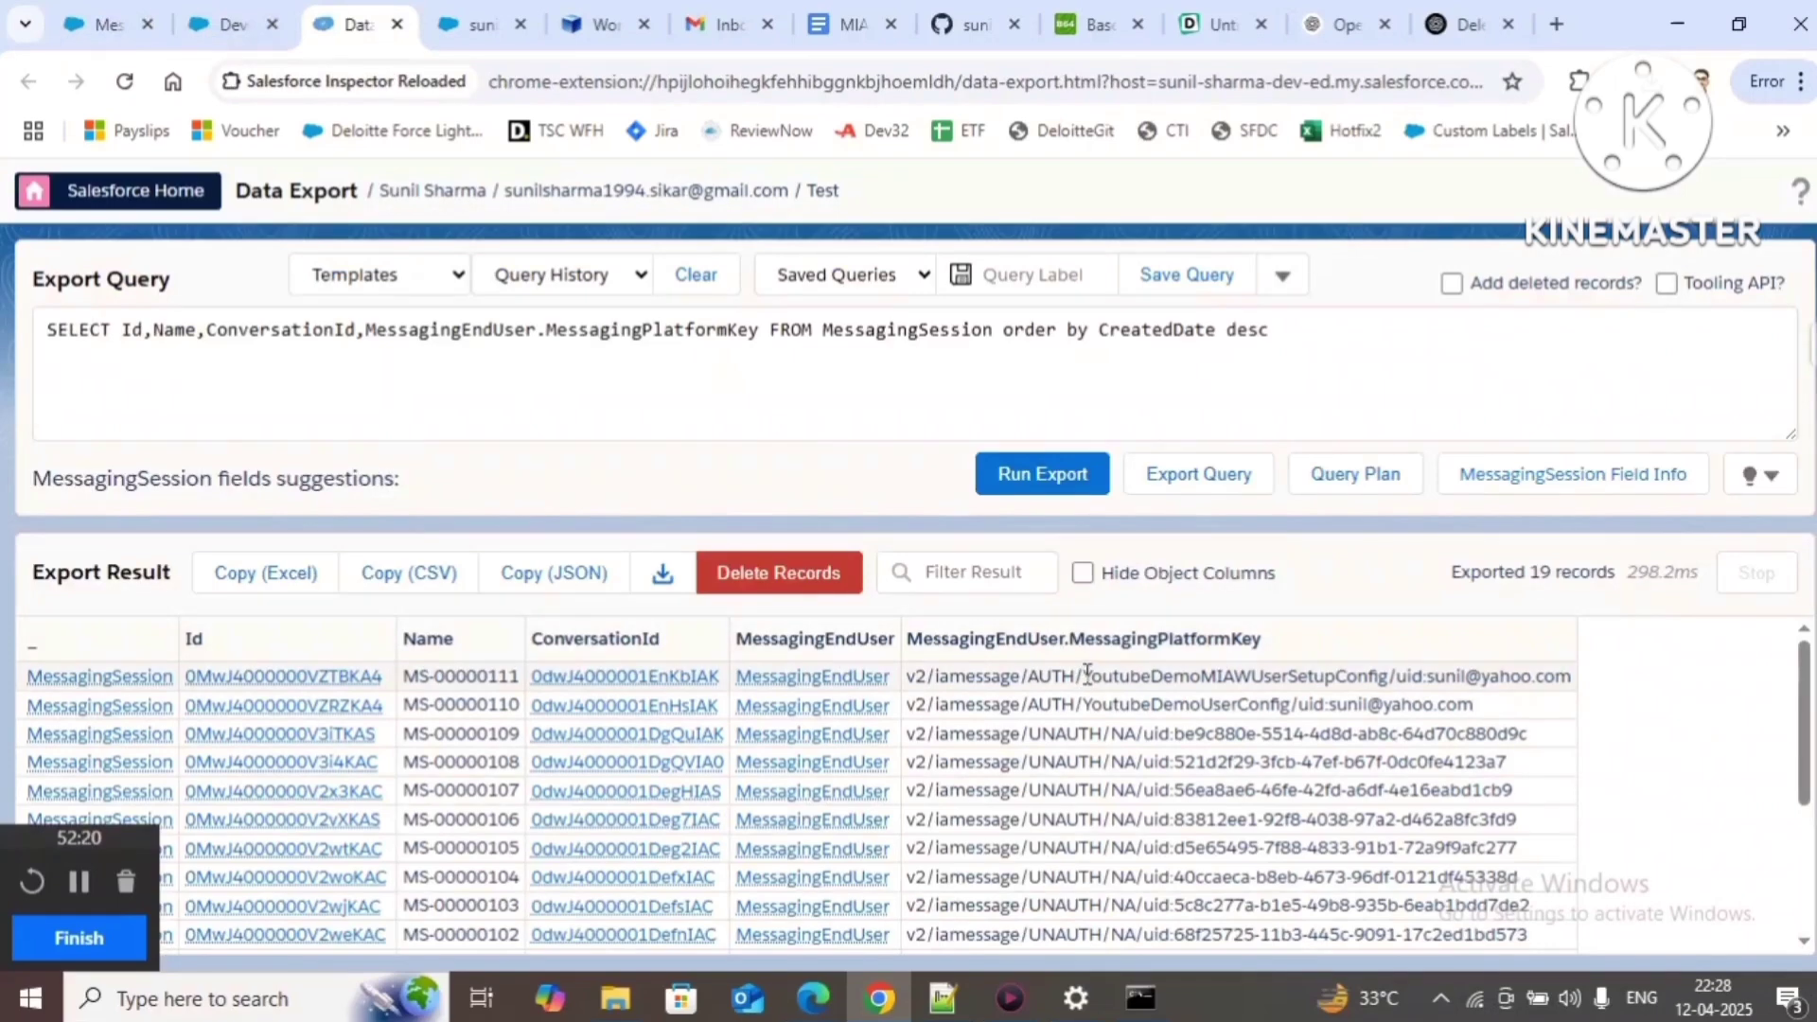
left_click_drag(1084, 676, 1390, 676)
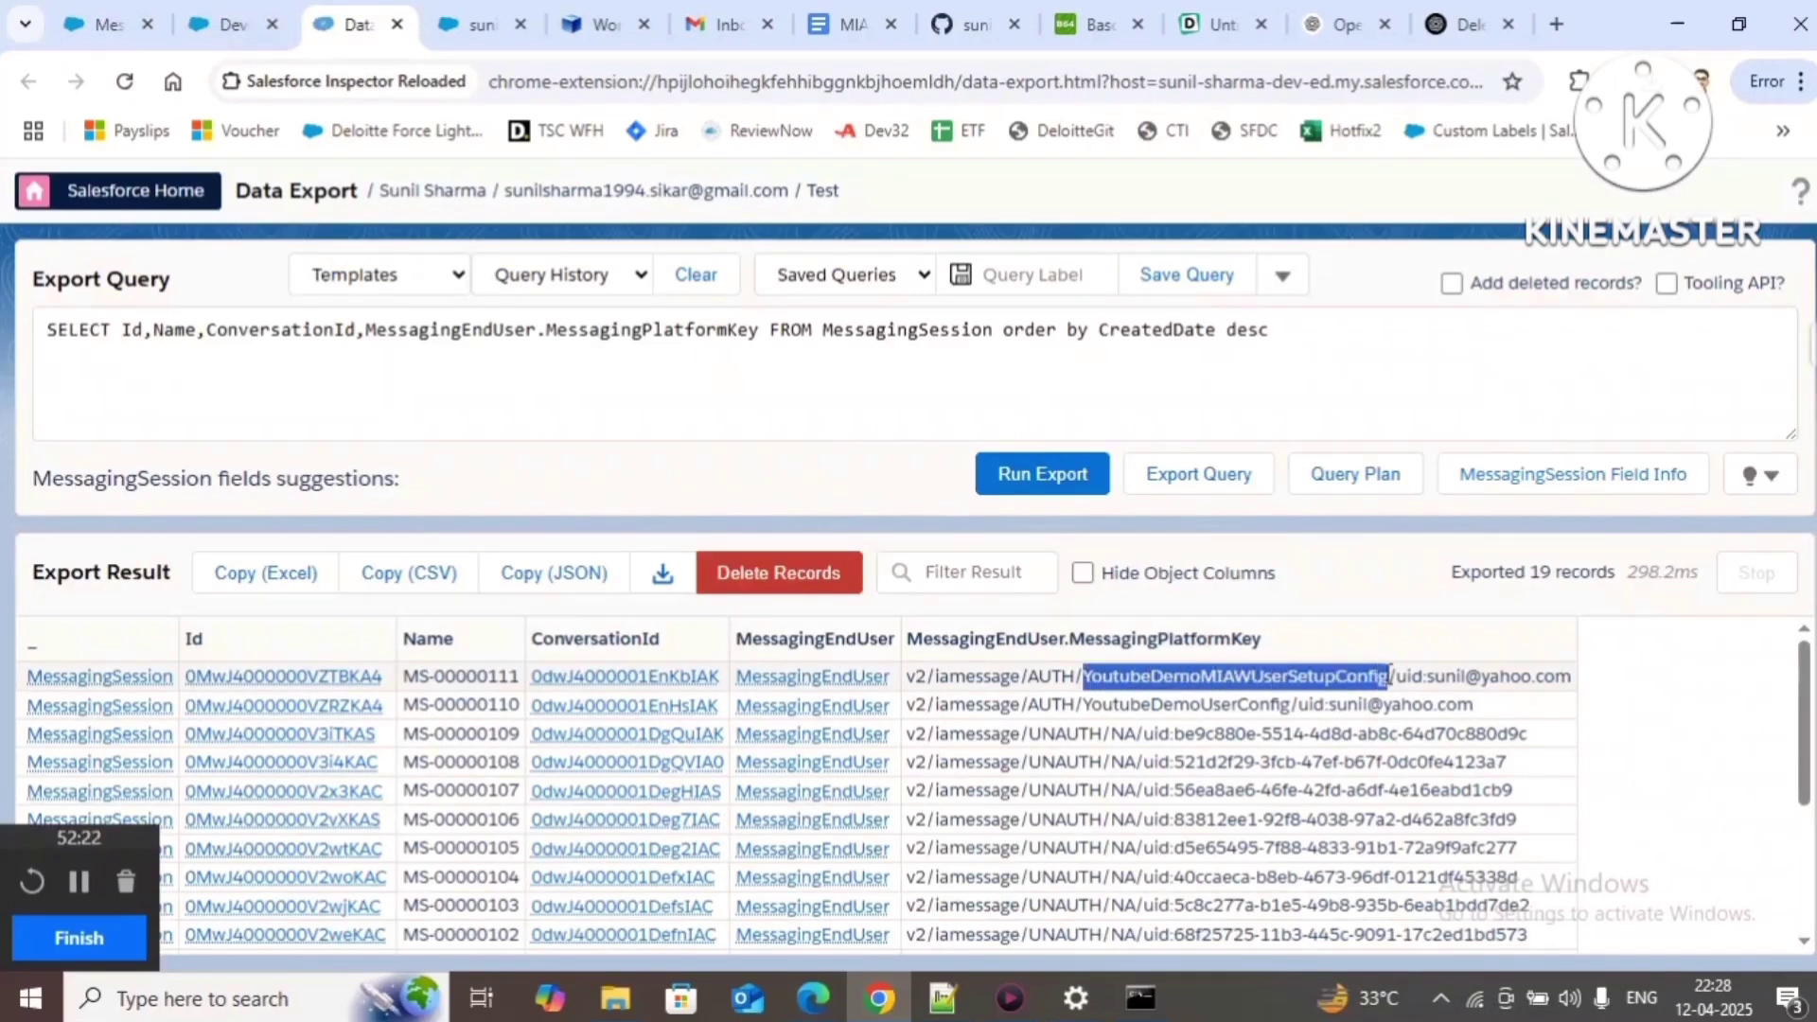
left_click_drag(1427, 676, 1569, 689)
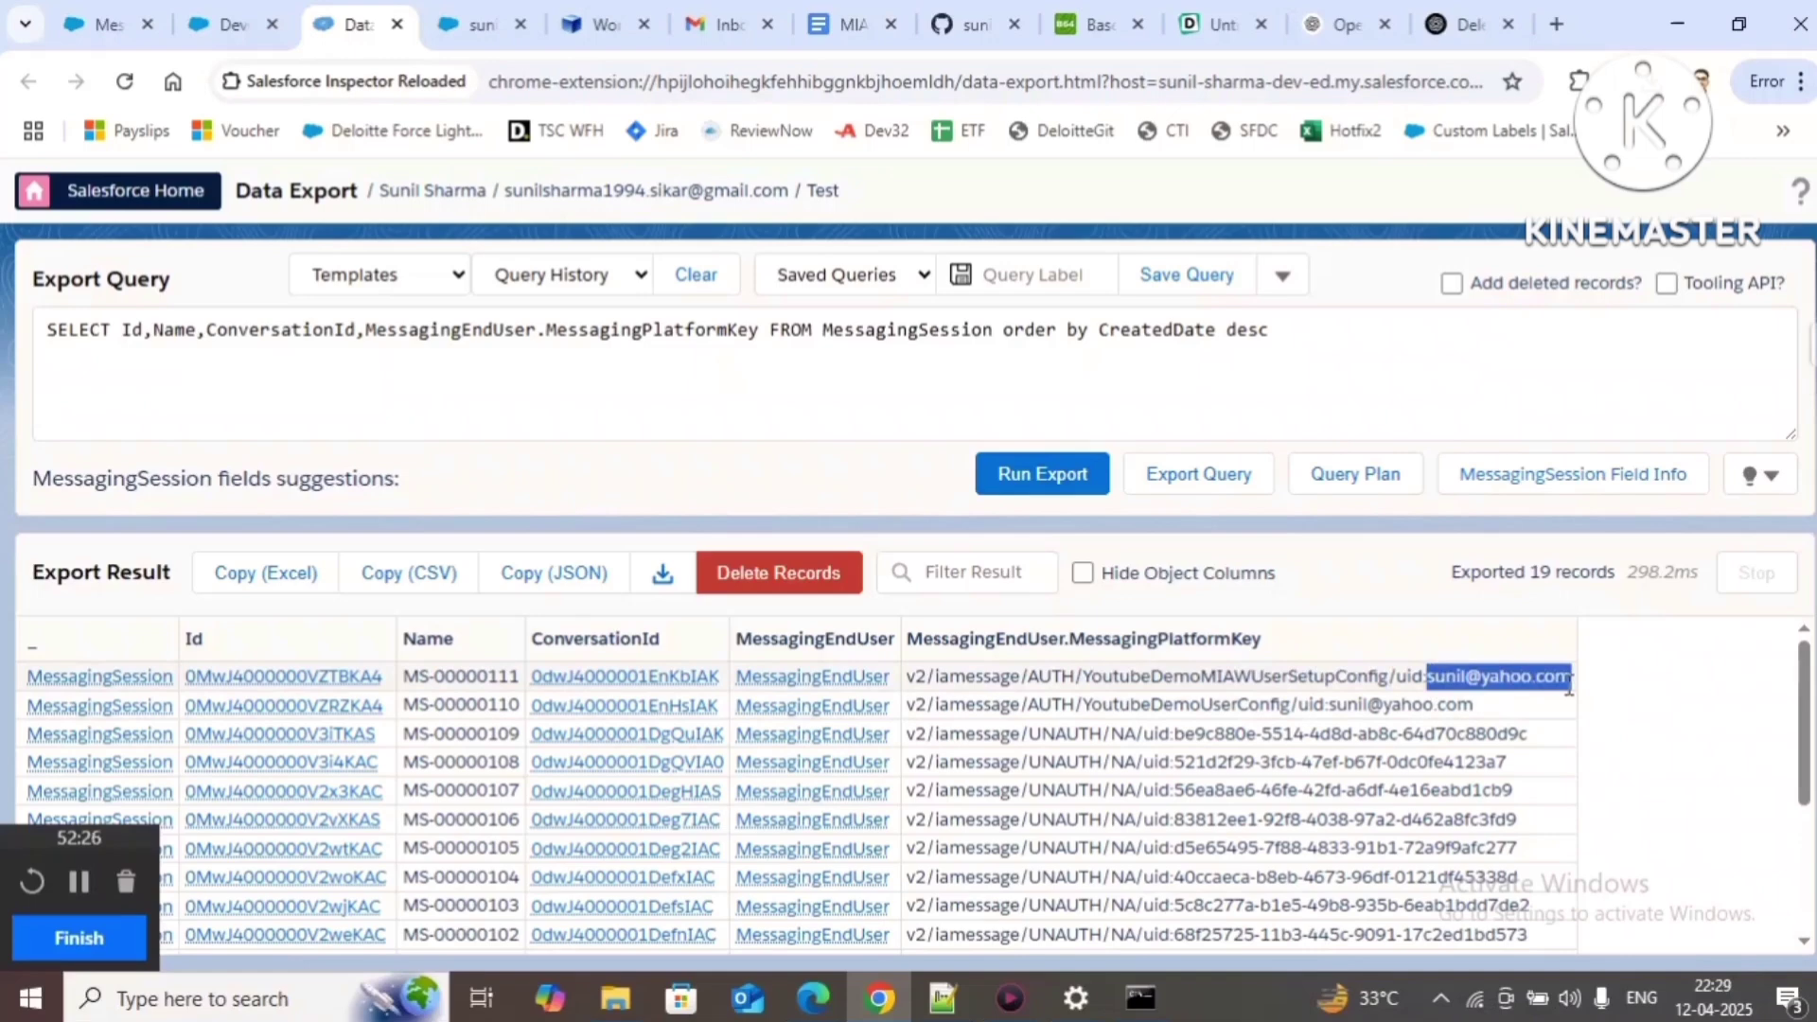
left_click_drag(1085, 676, 1573, 686)
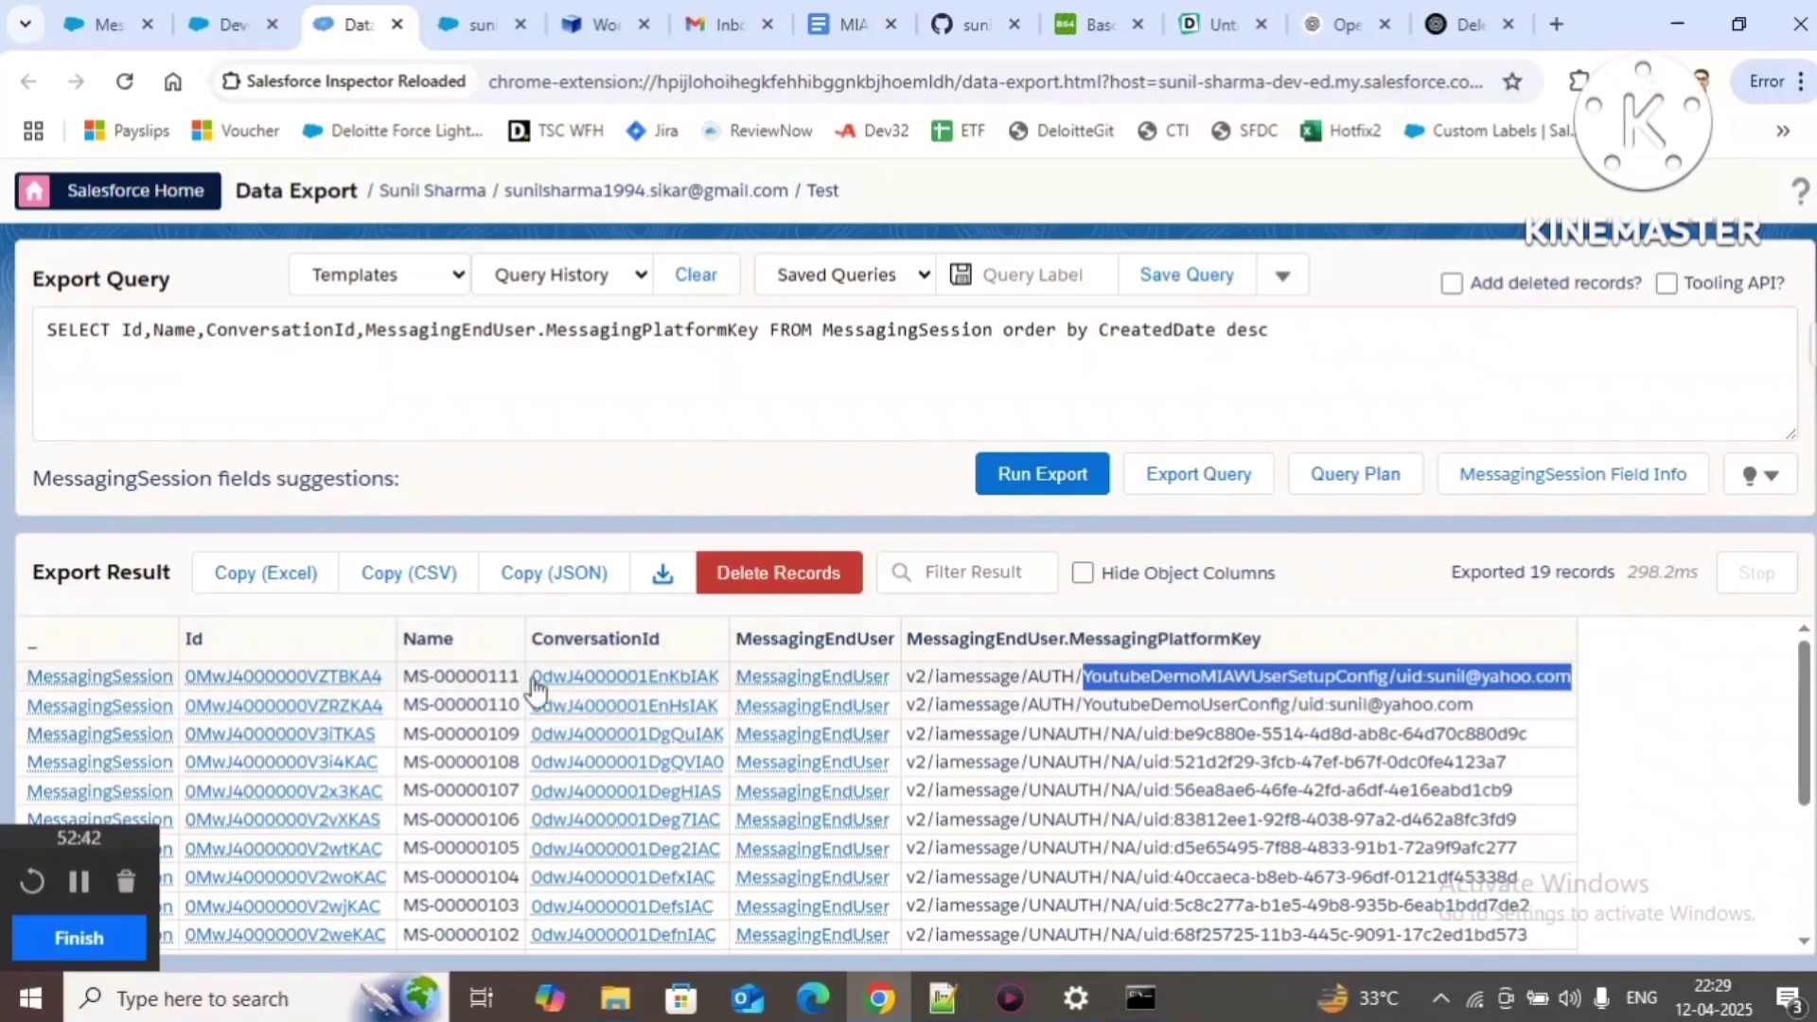
left_click_drag(526, 678, 721, 696)
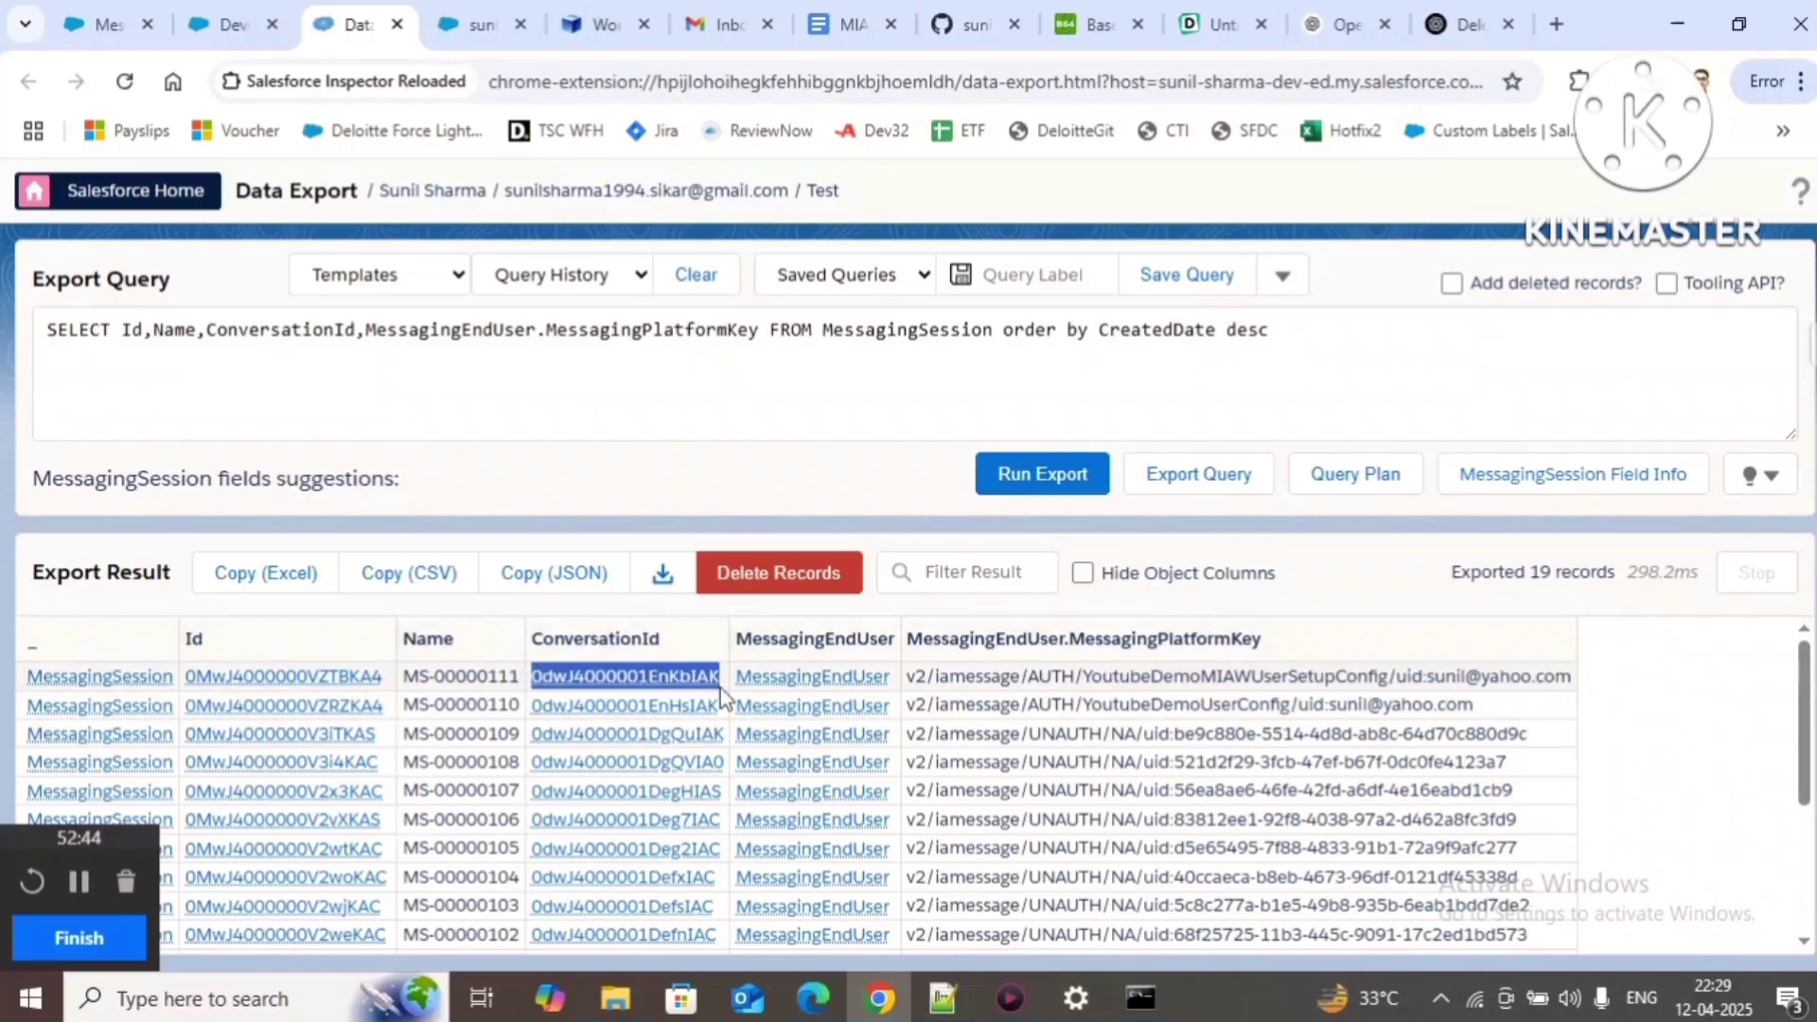
left_click(478, 23)
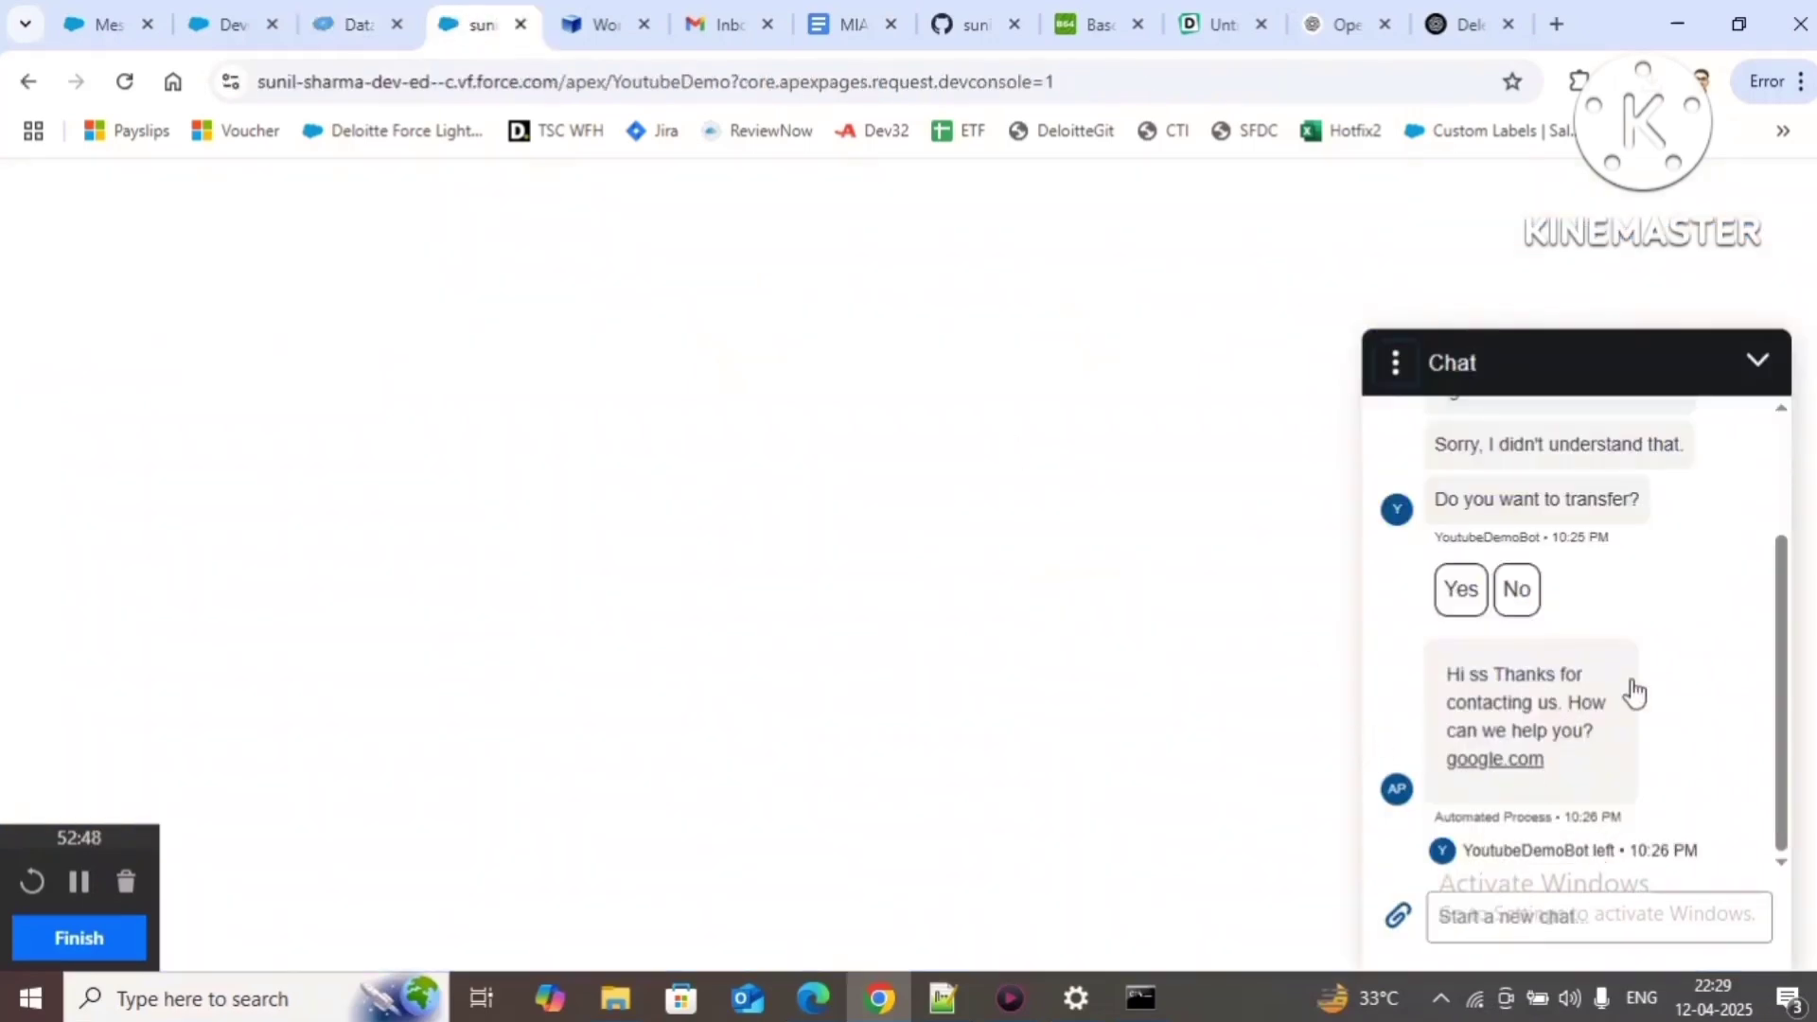
Step: End the current chat from the options menu, then minimise and reopen the chat window
scroll(1634, 686, "up", 2)
left_click_drag(1558, 443, 1635, 446)
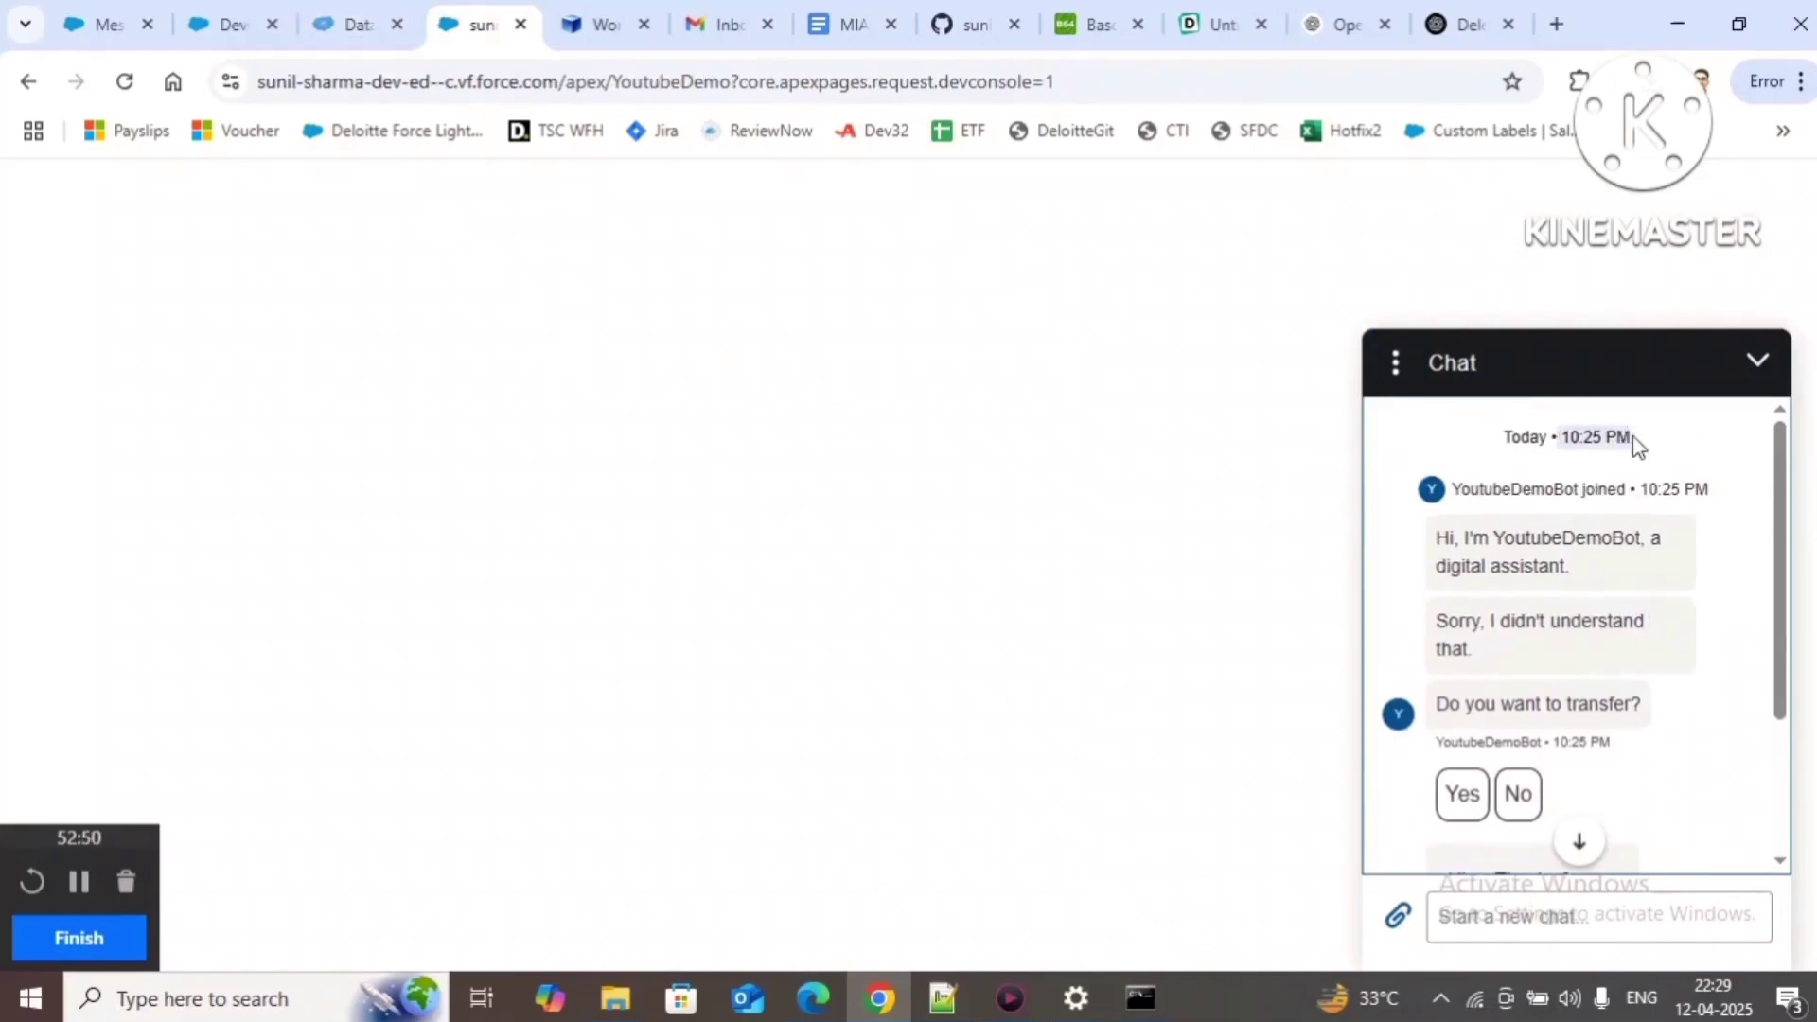
scroll(1651, 657, "down", 2)
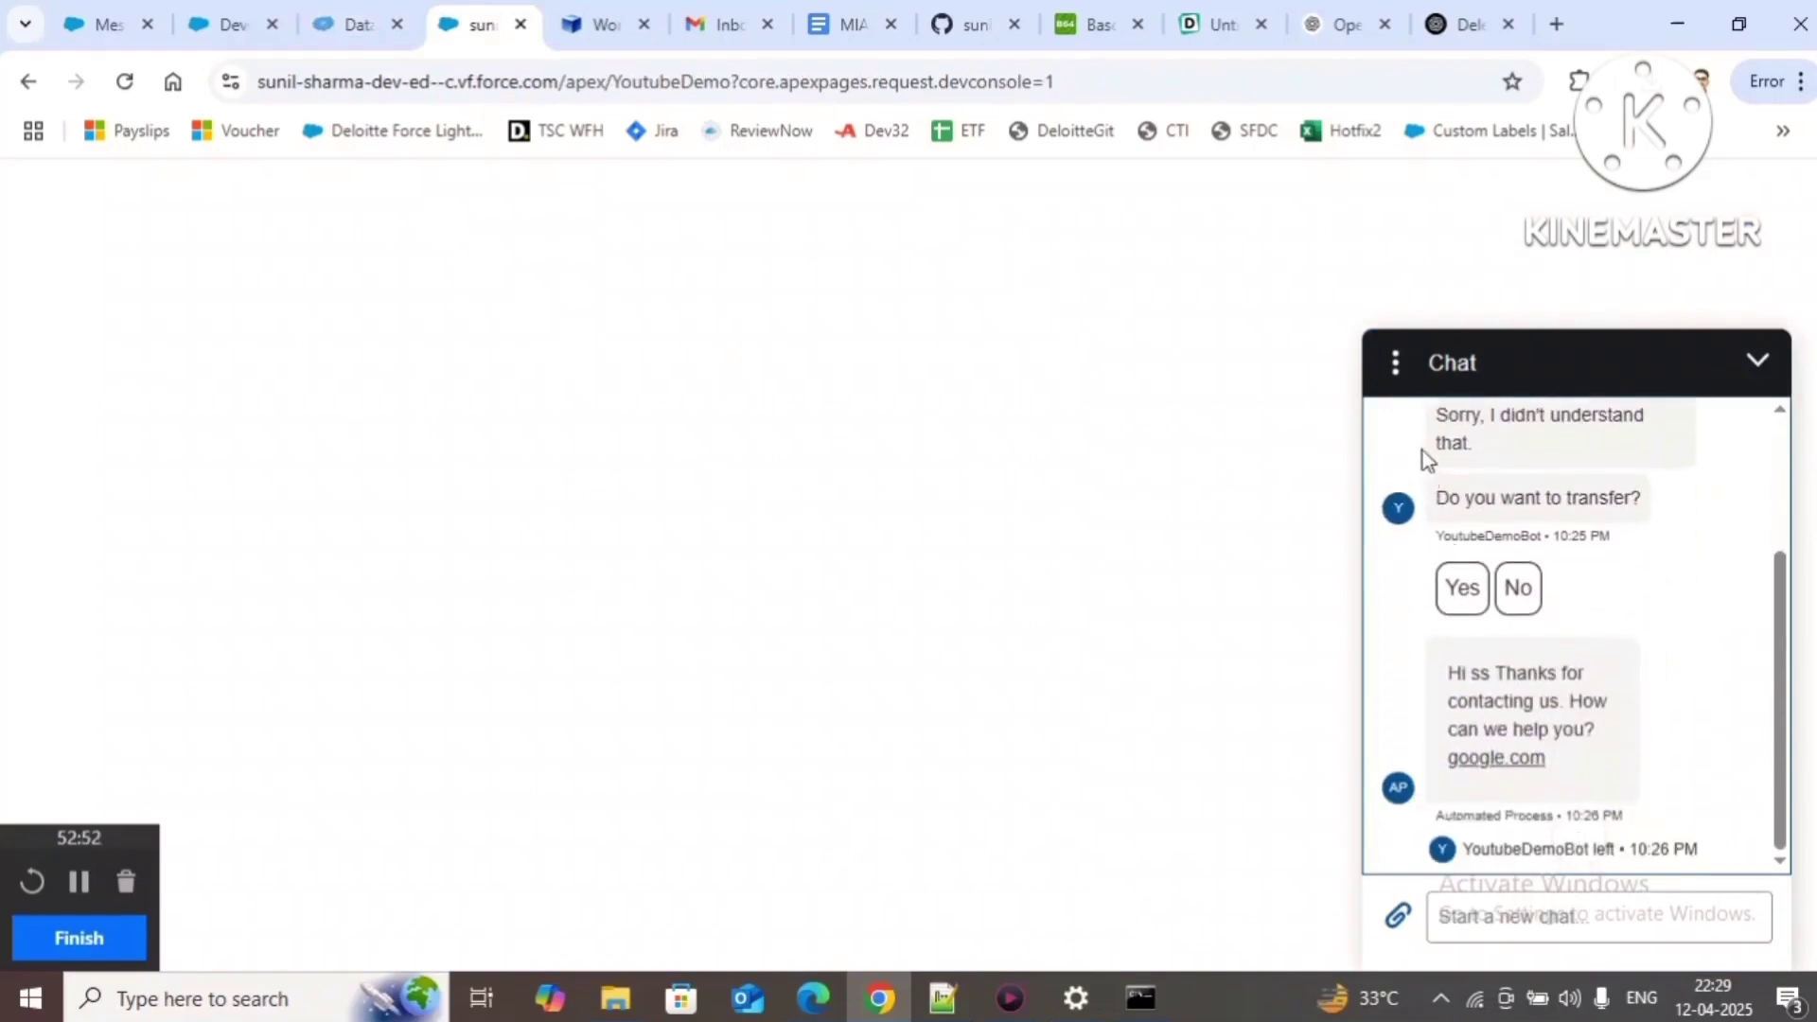
left_click(1396, 364)
left_click(1420, 486)
left_click(1758, 360)
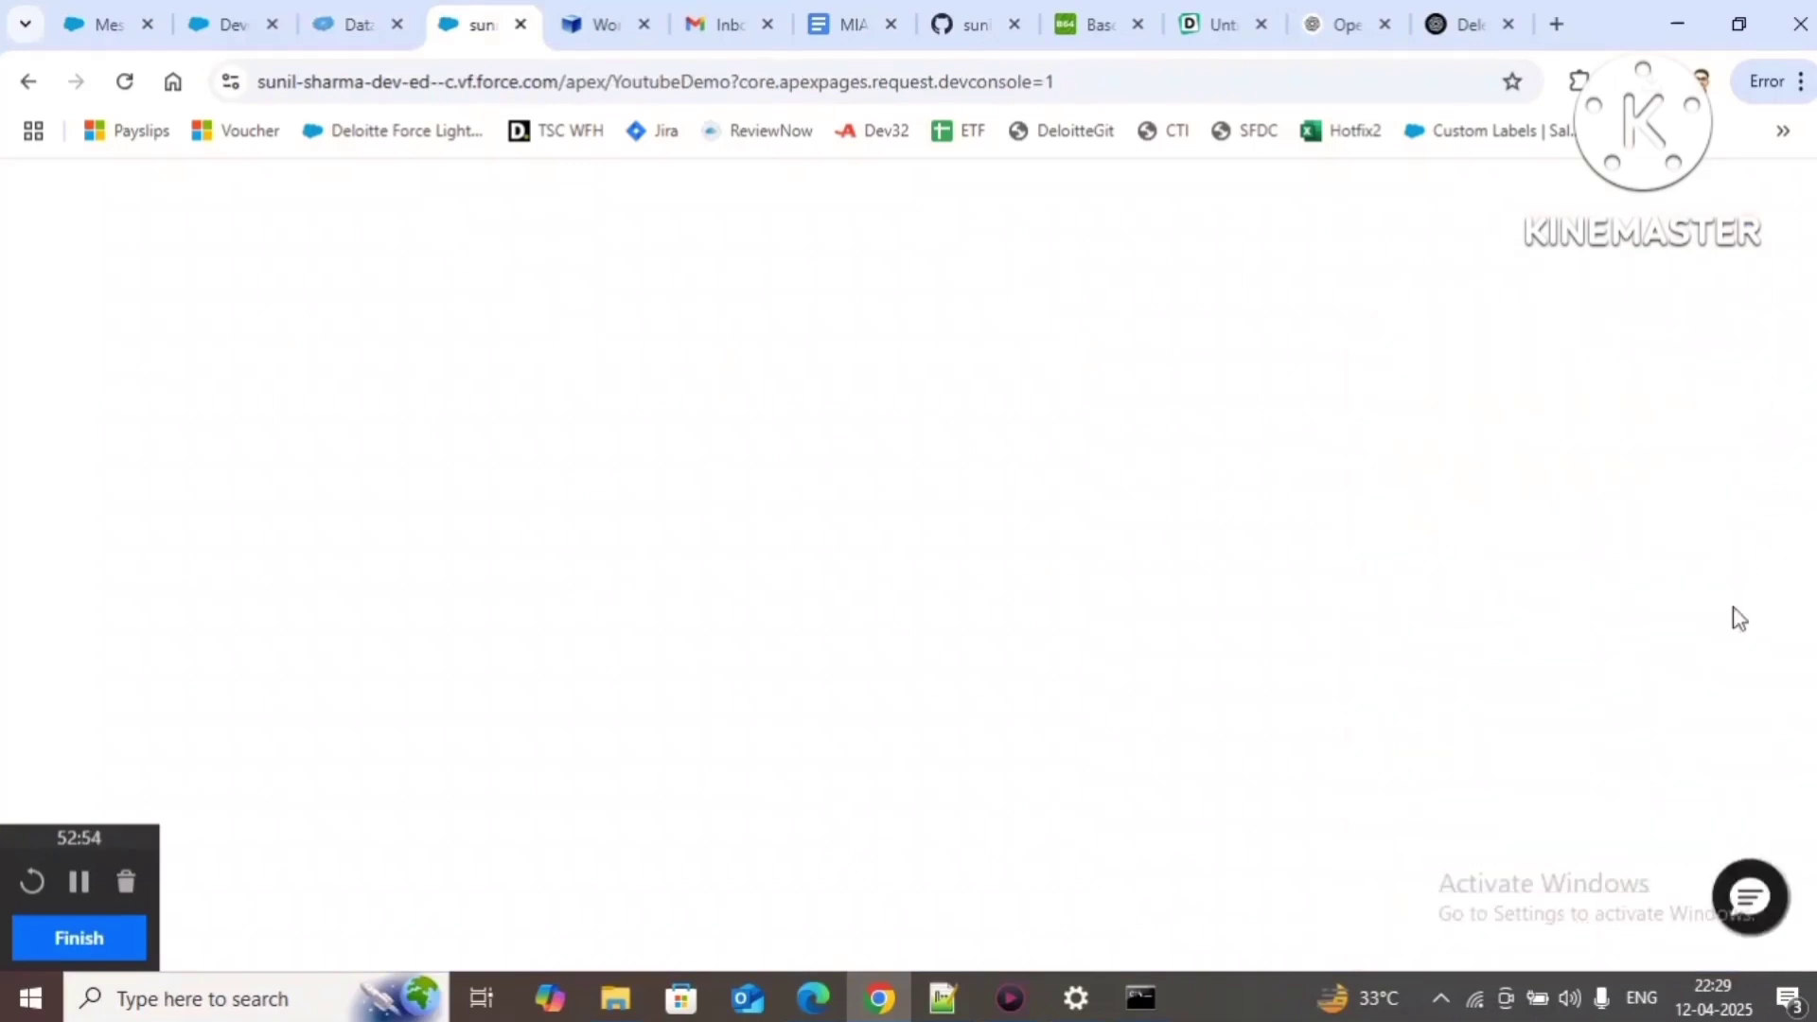
left_click(1753, 894)
Step: Send the chat message 'hiii' so the bot rejoins
scroll(1477, 751, "up", 2)
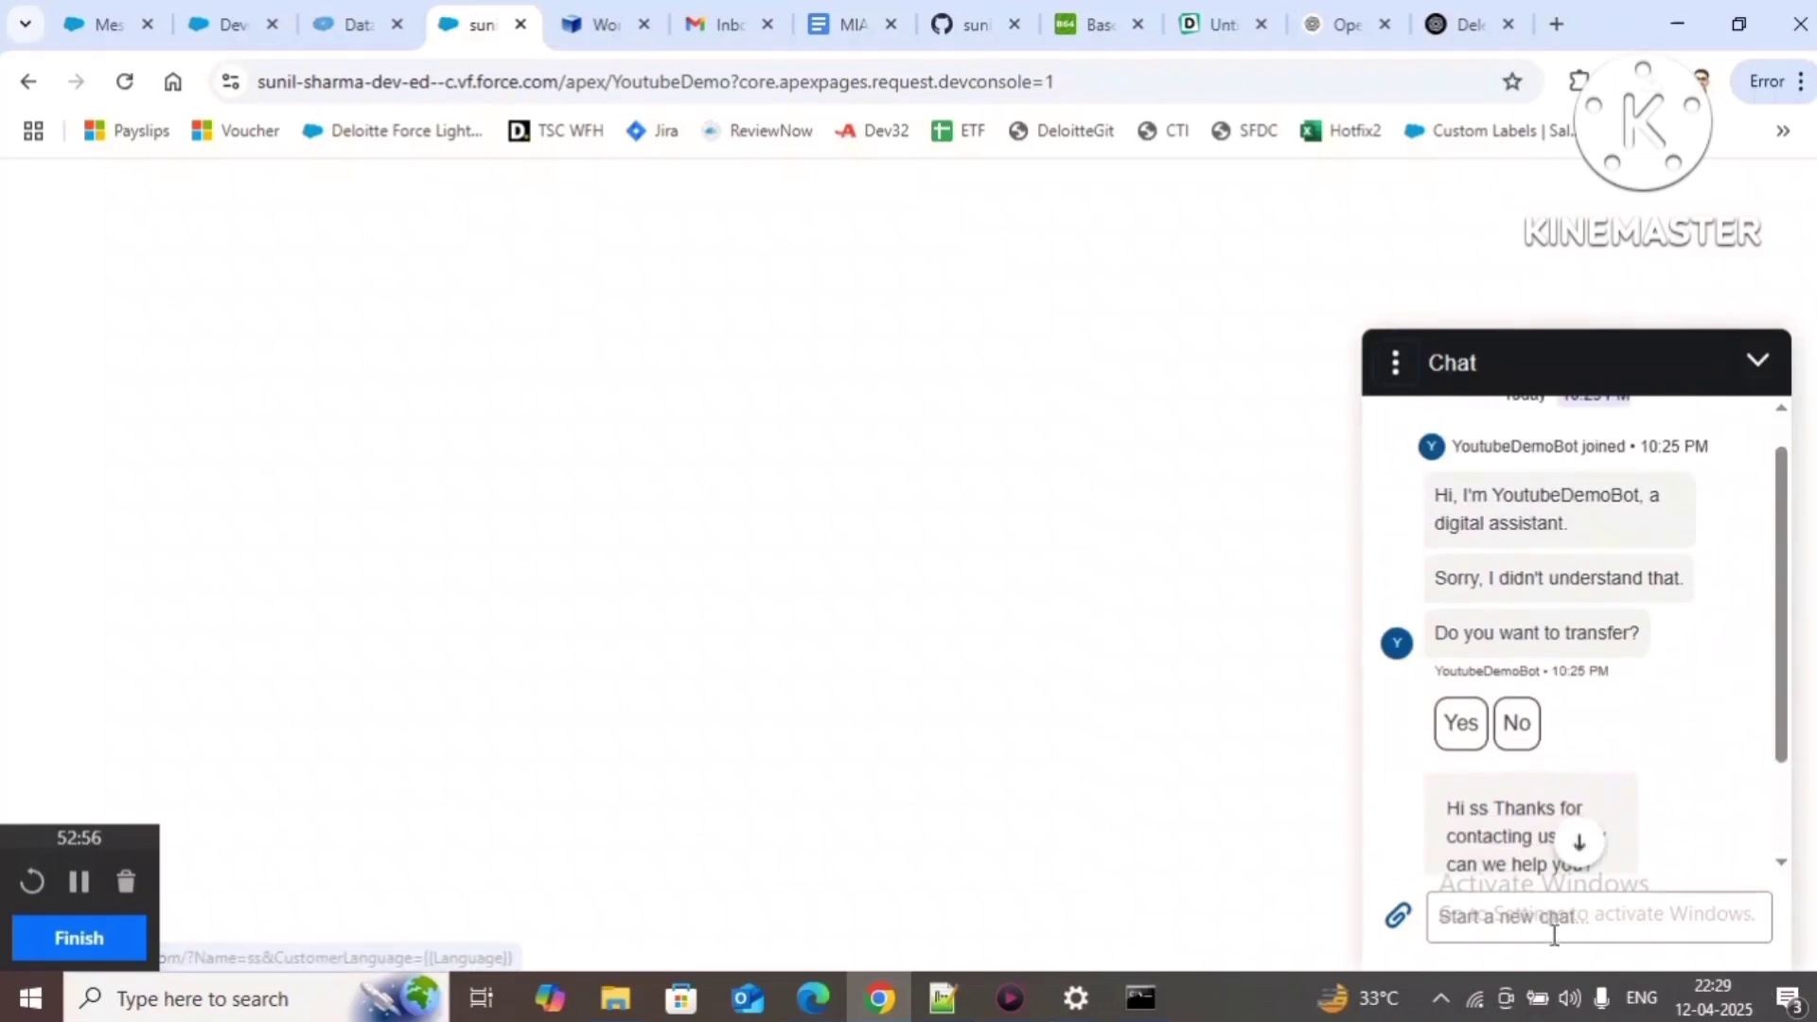
left_click(1530, 915)
type("hiiii")
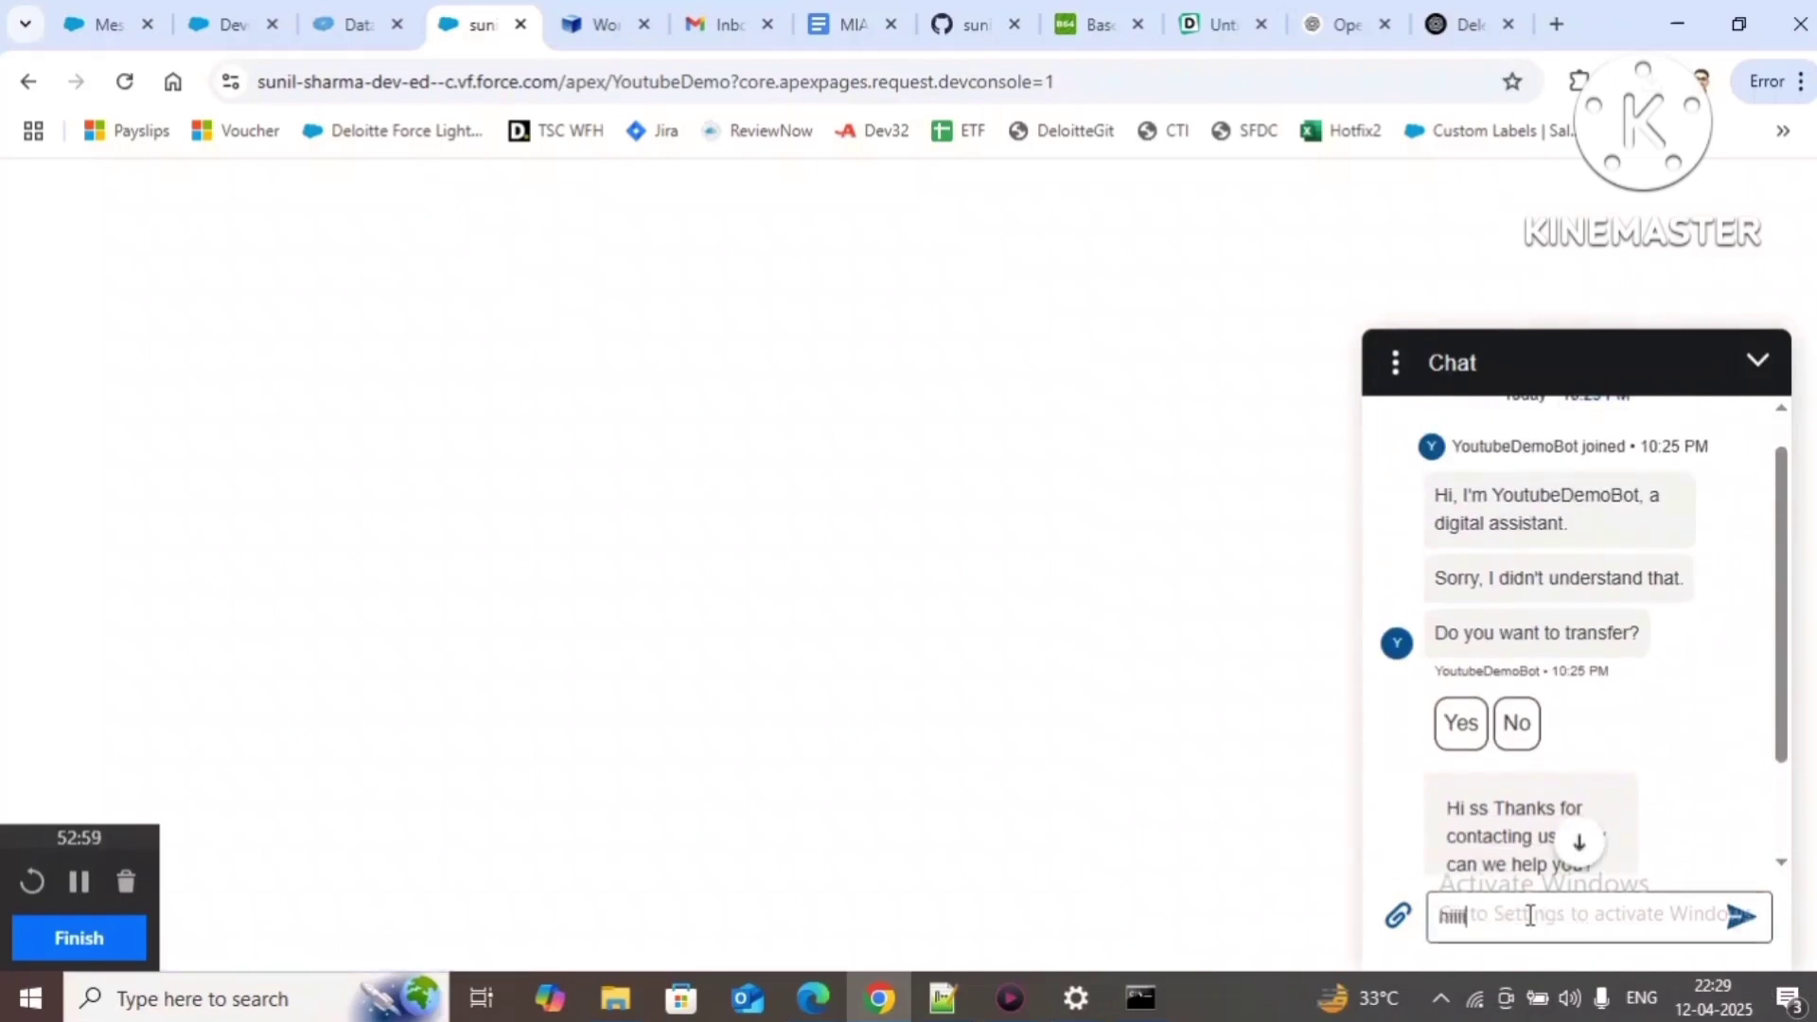
key("Return")
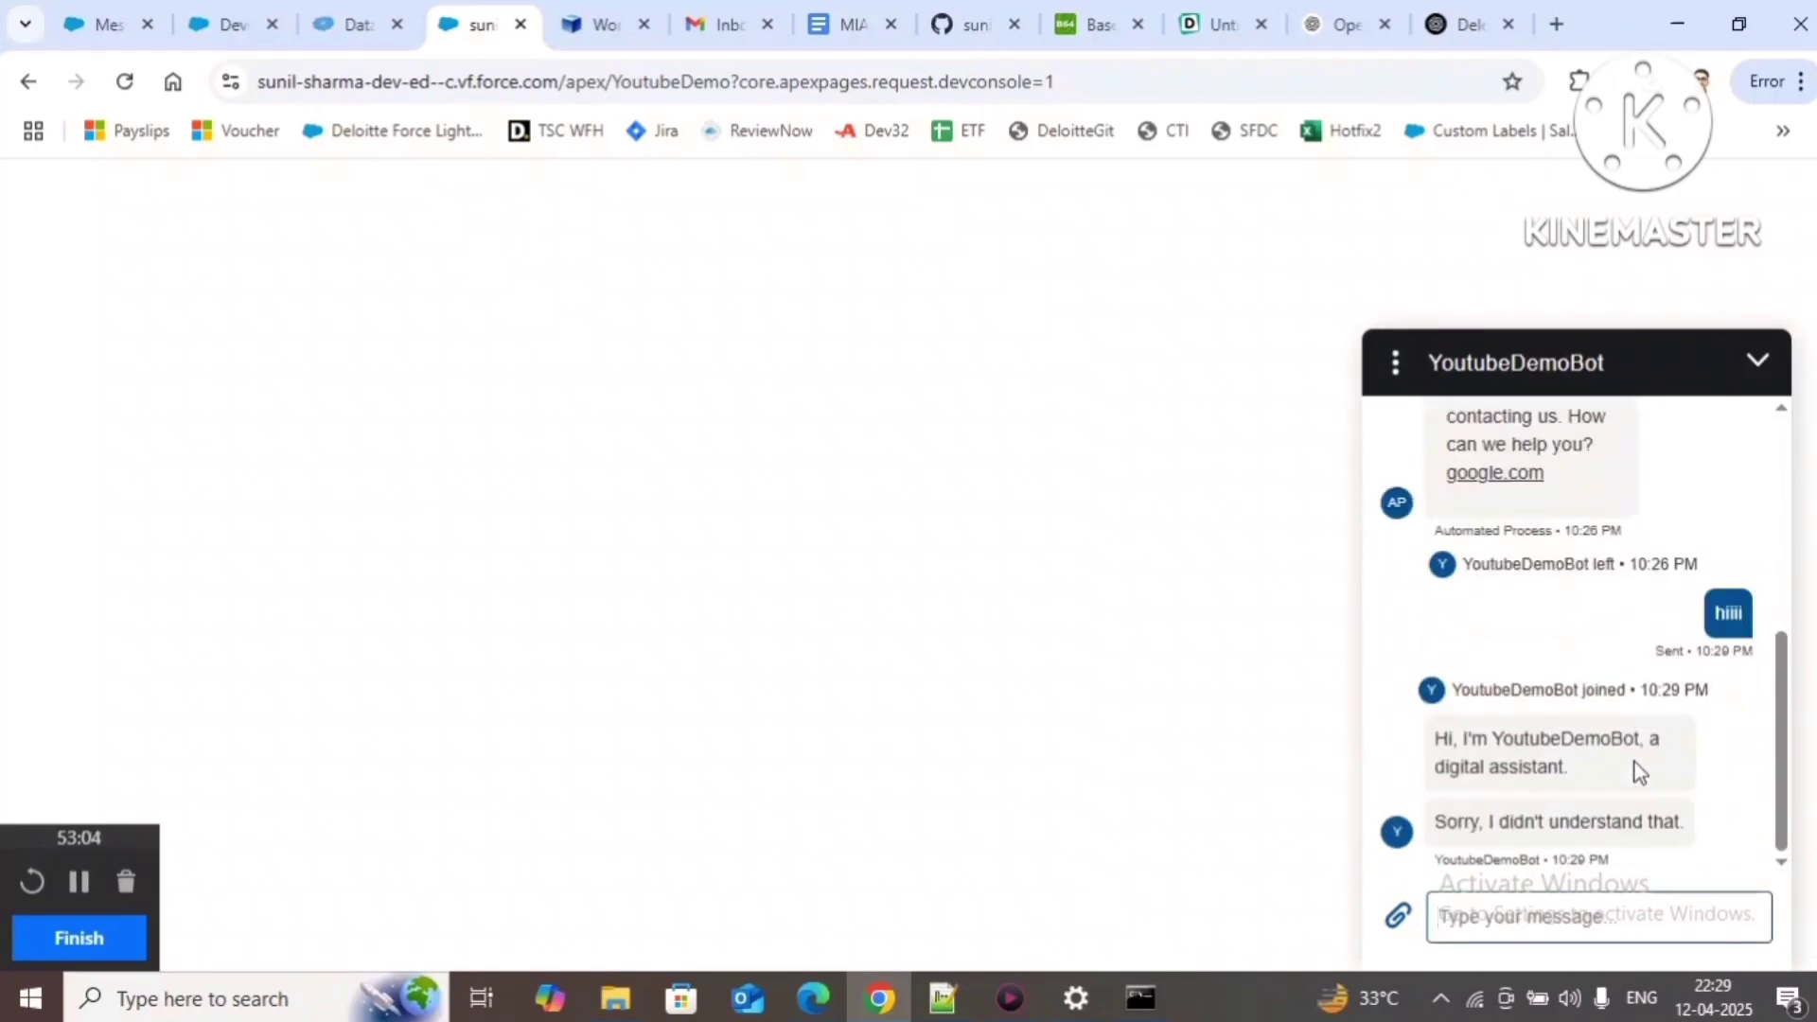
left_click(333, 31)
Step: Rerun the export and highlight YoutubeDemoMIAWUserSetupConfig in the second session's key
left_click(1045, 475)
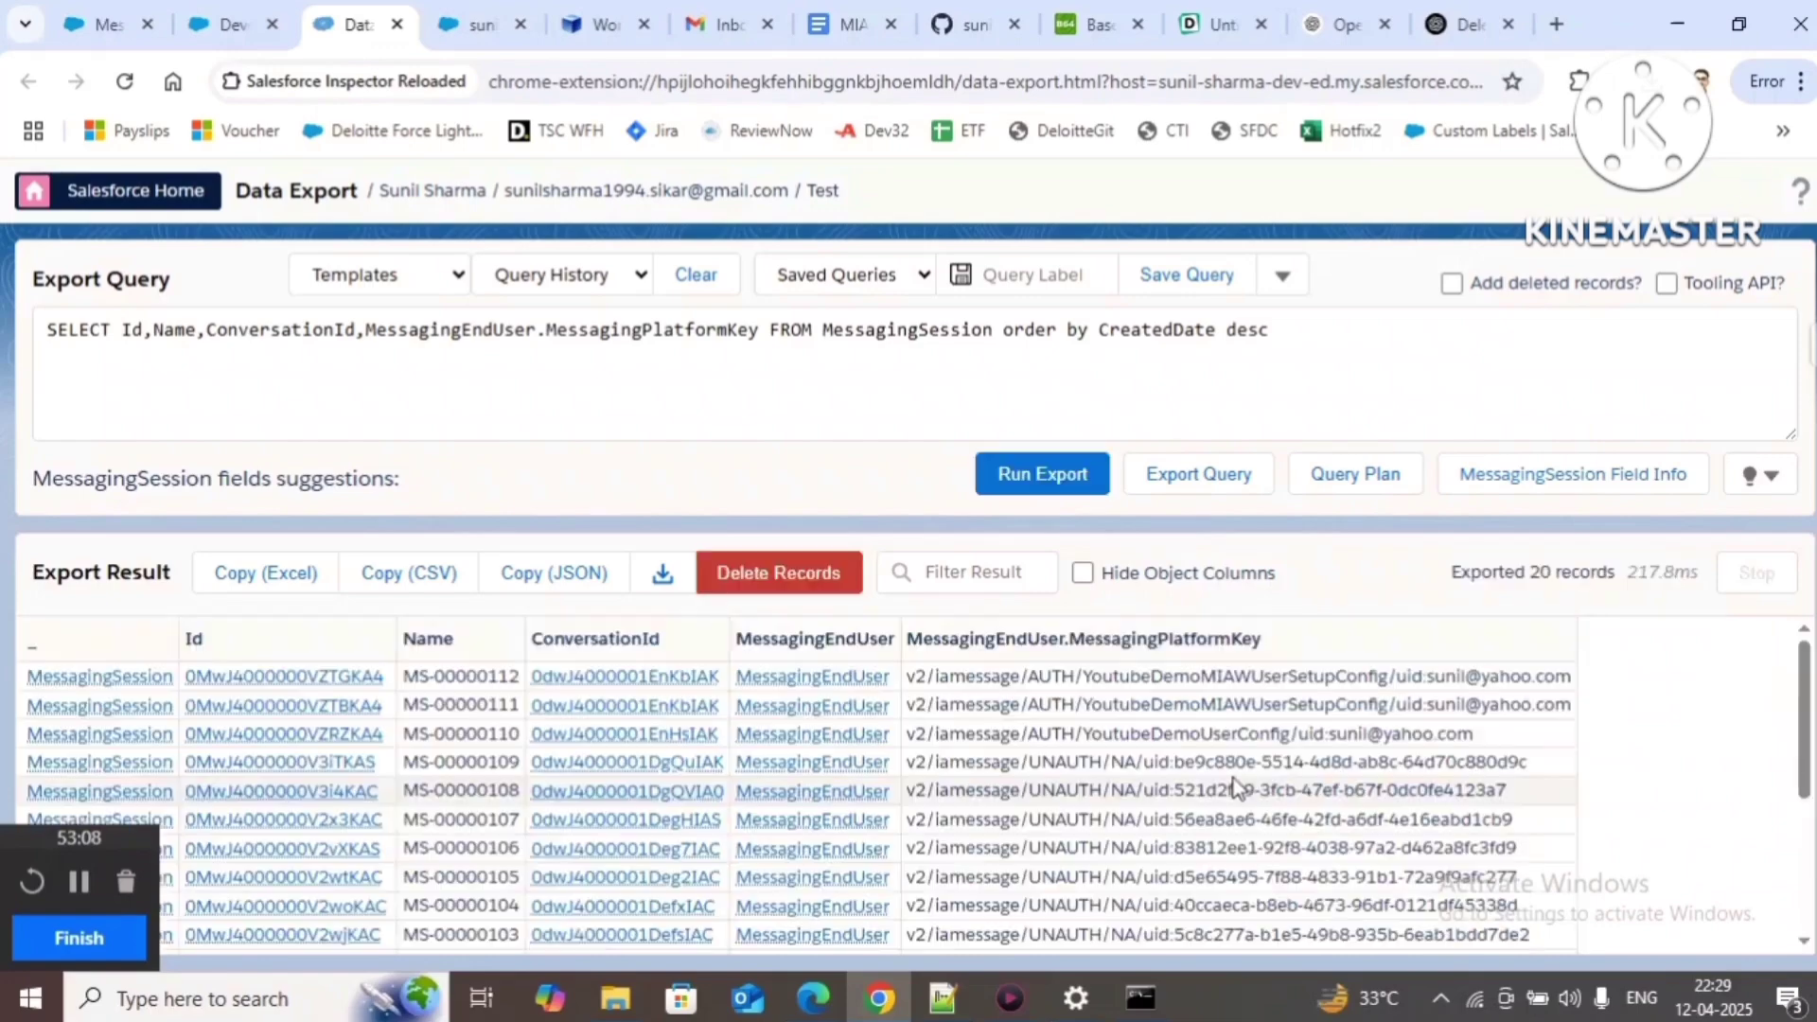
left_click_drag(915, 676, 1574, 717)
left_click(1343, 709)
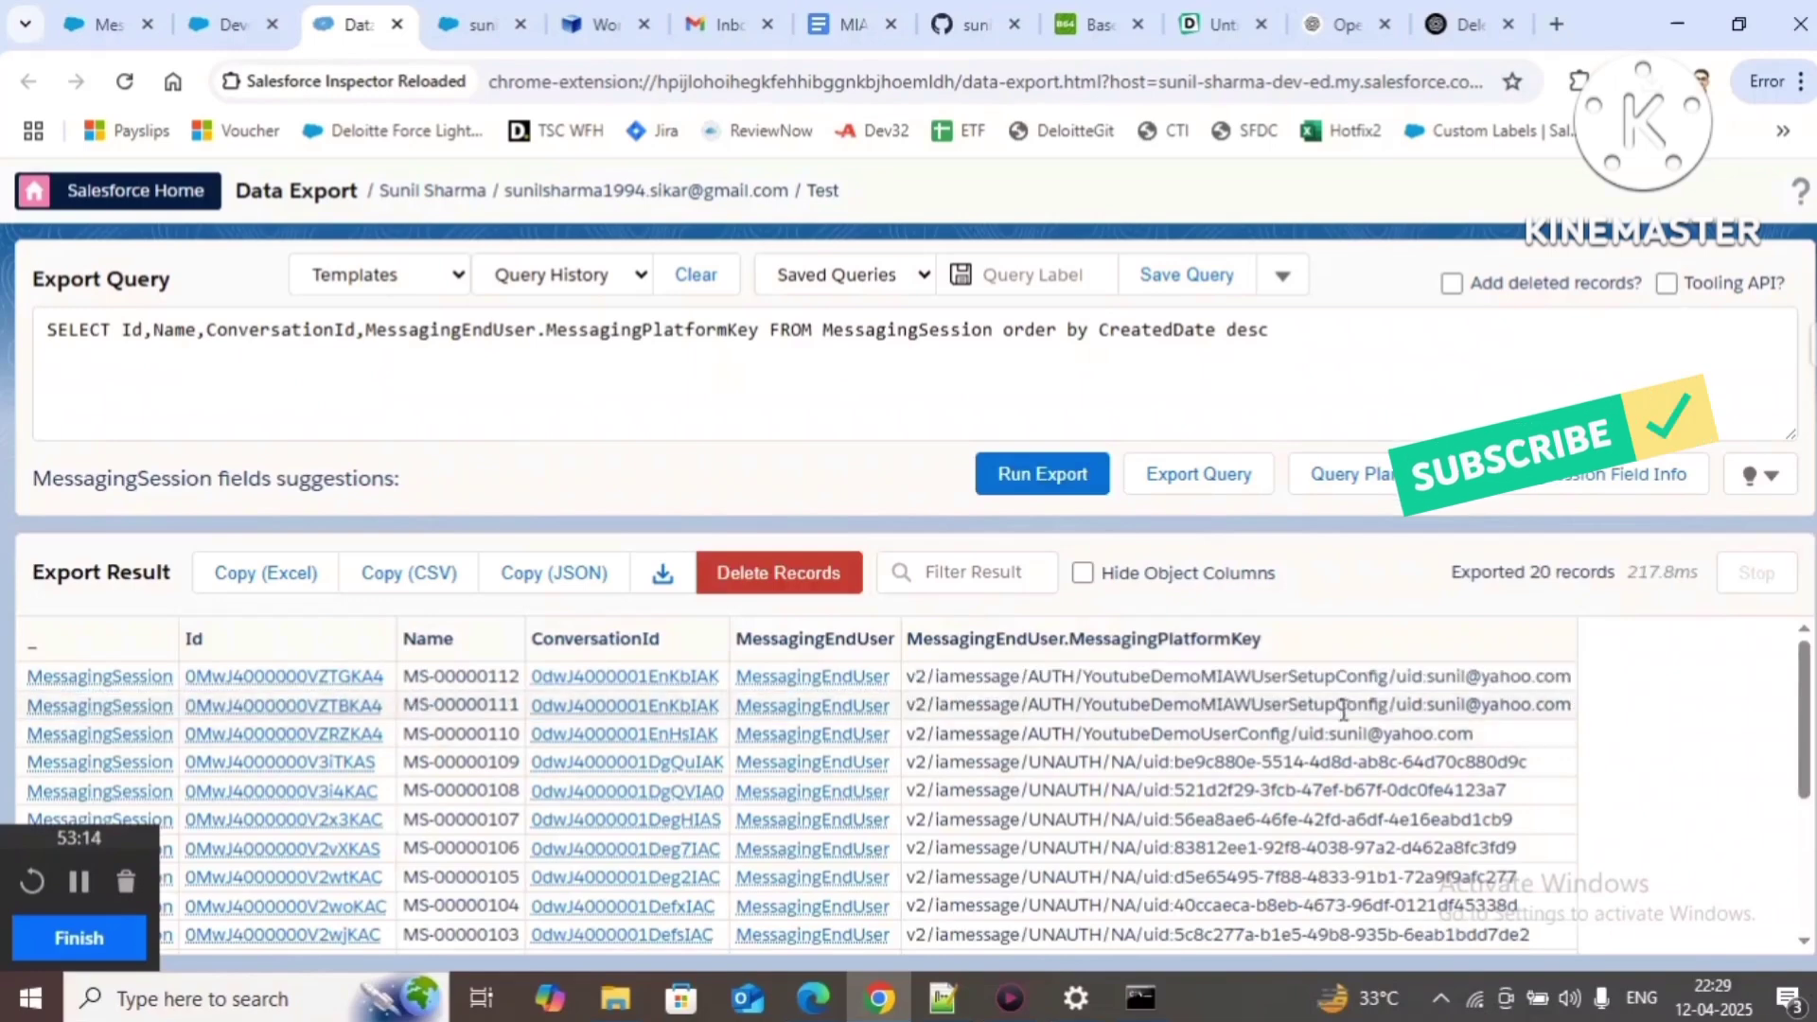
left_click_drag(1087, 701, 1573, 705)
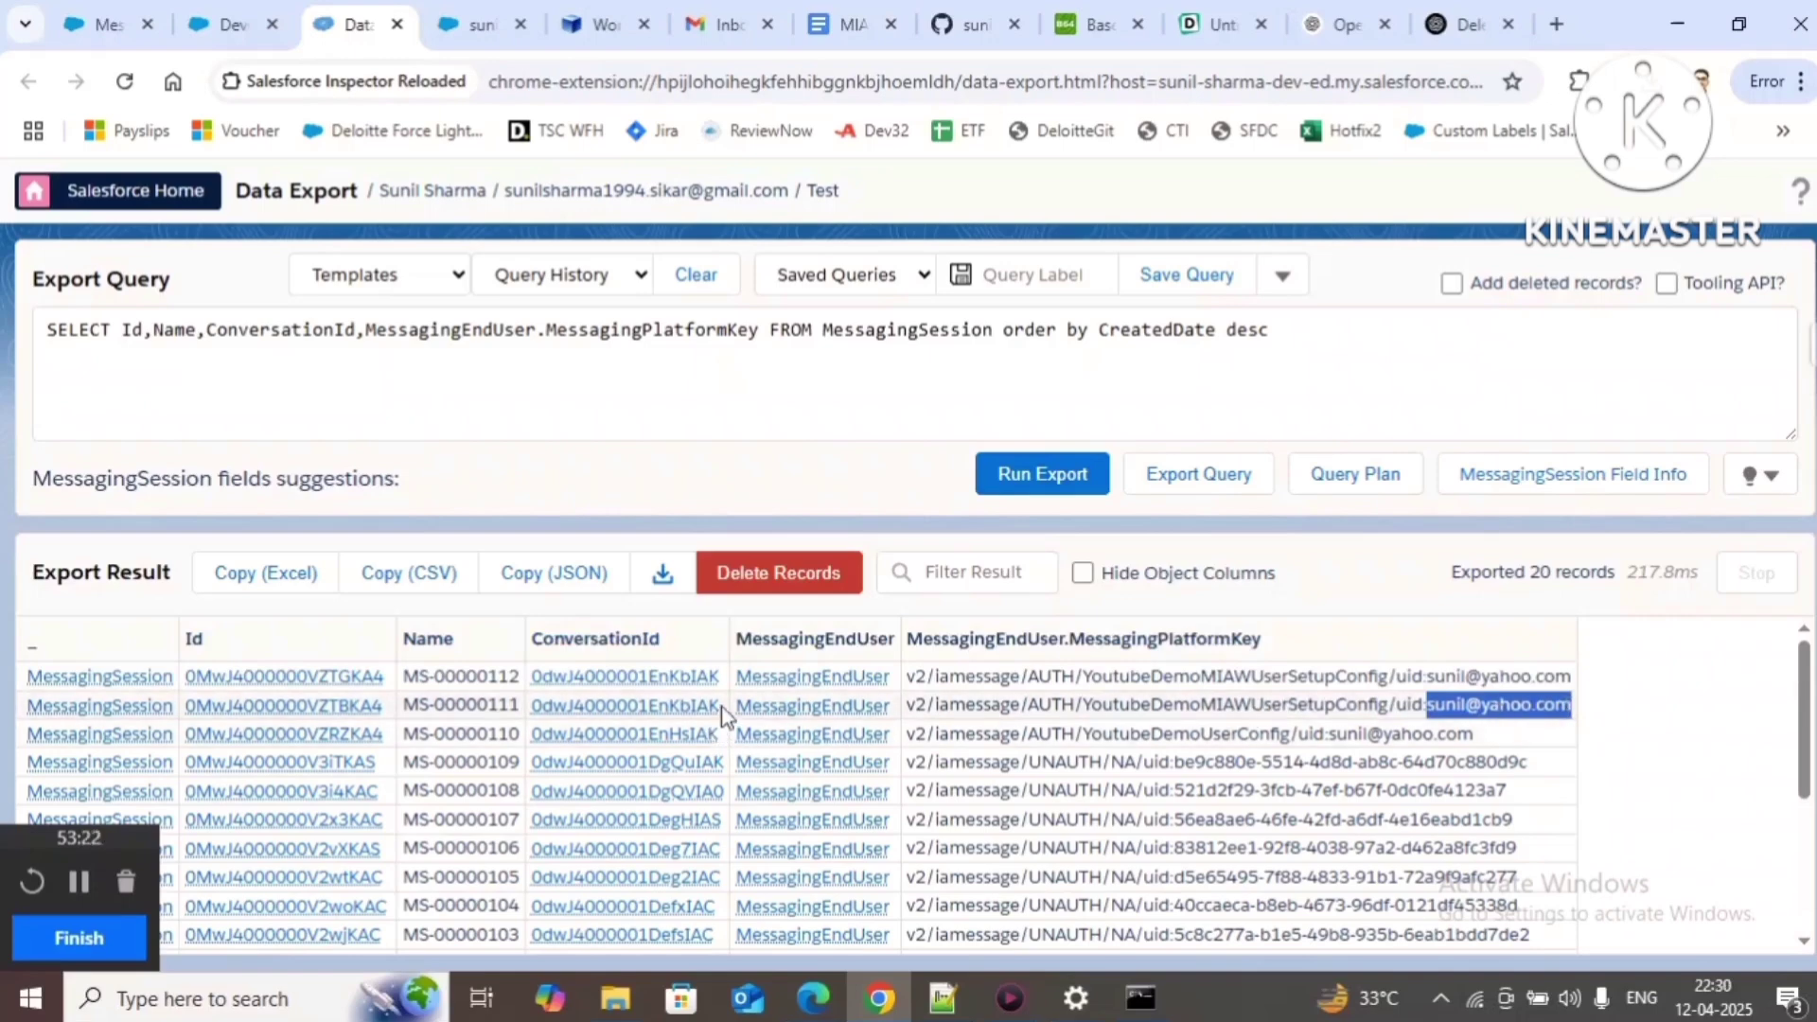
Step: Search for the second row's ConversationId to show both newest sessions share it
left_click_drag(722, 708, 520, 710)
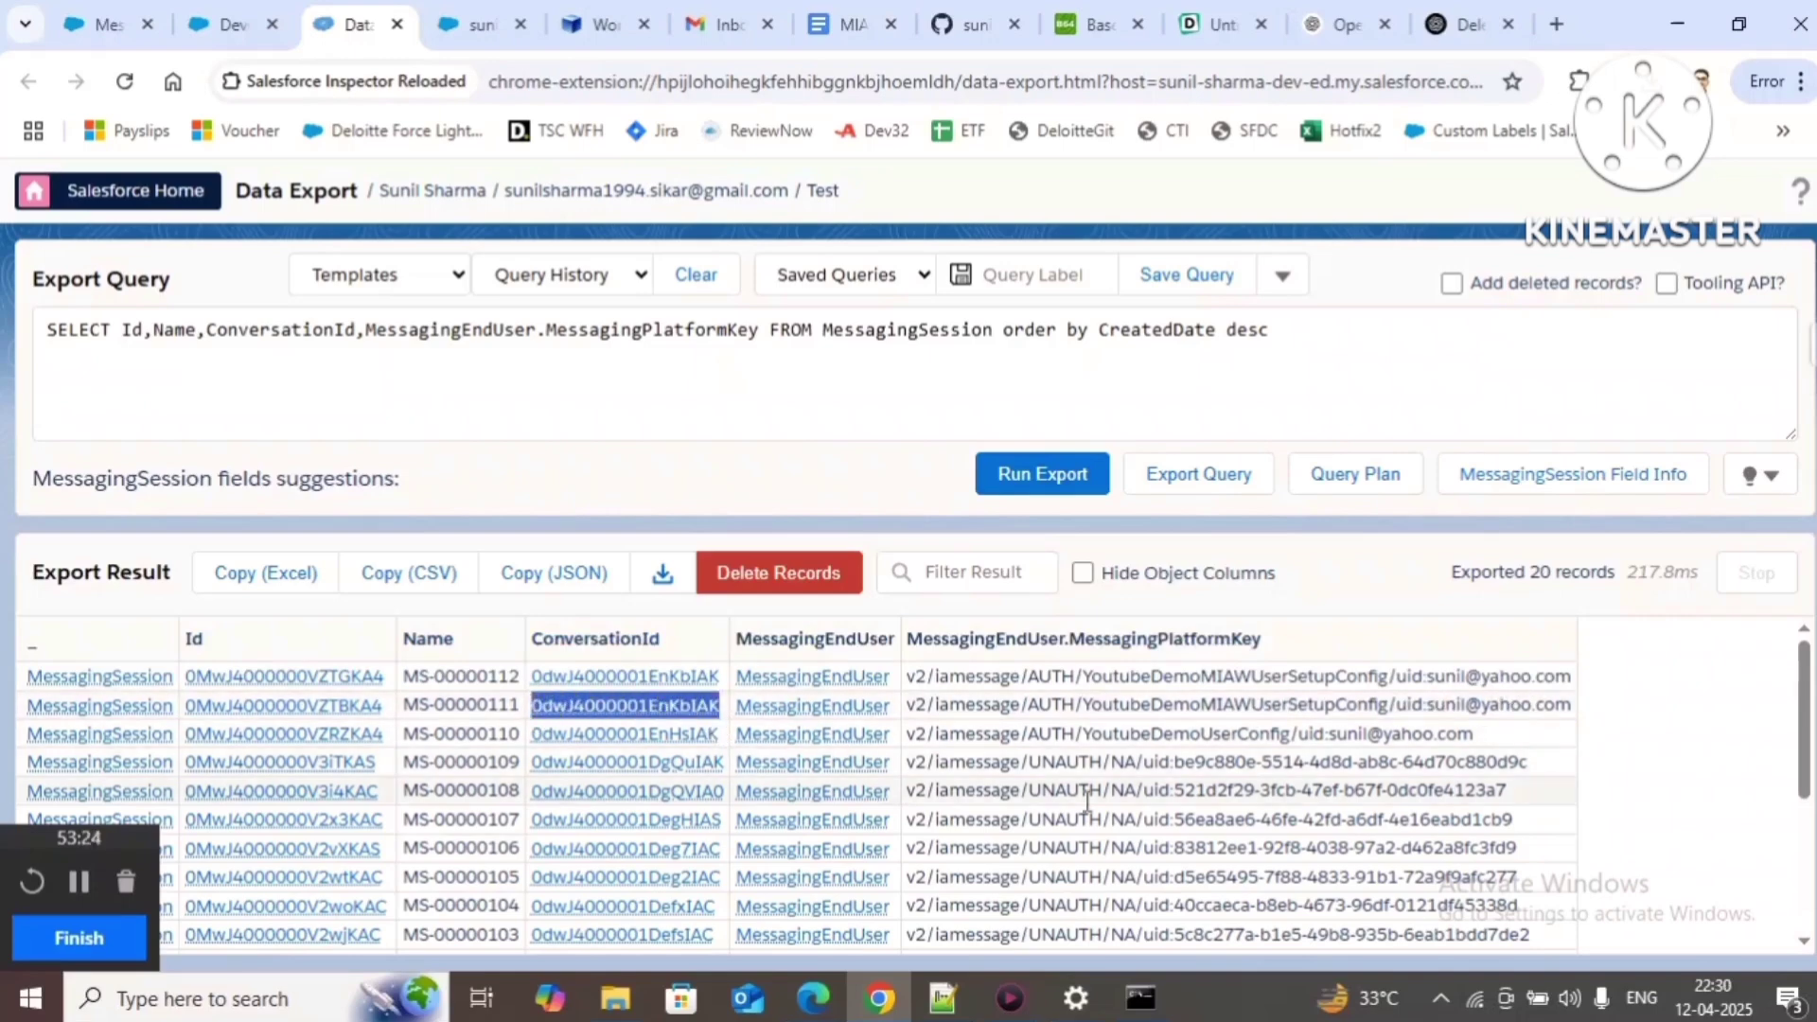
key("ctrl+f")
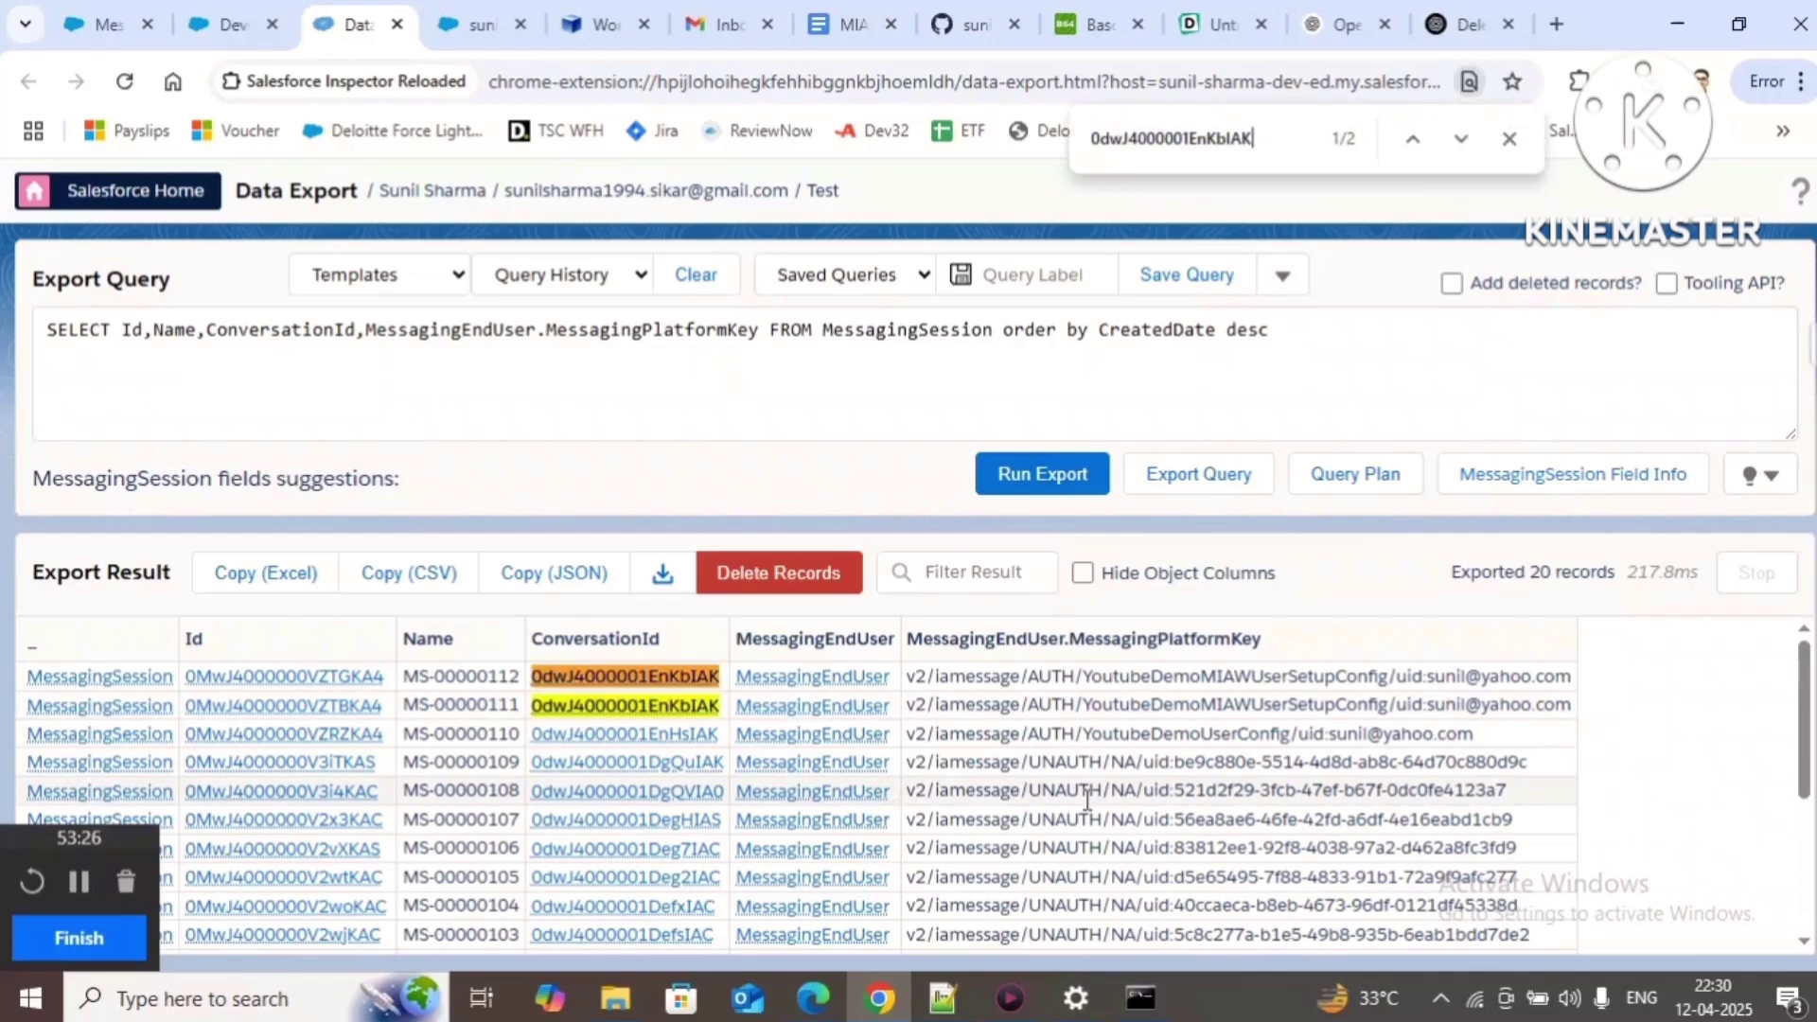
key("Return")
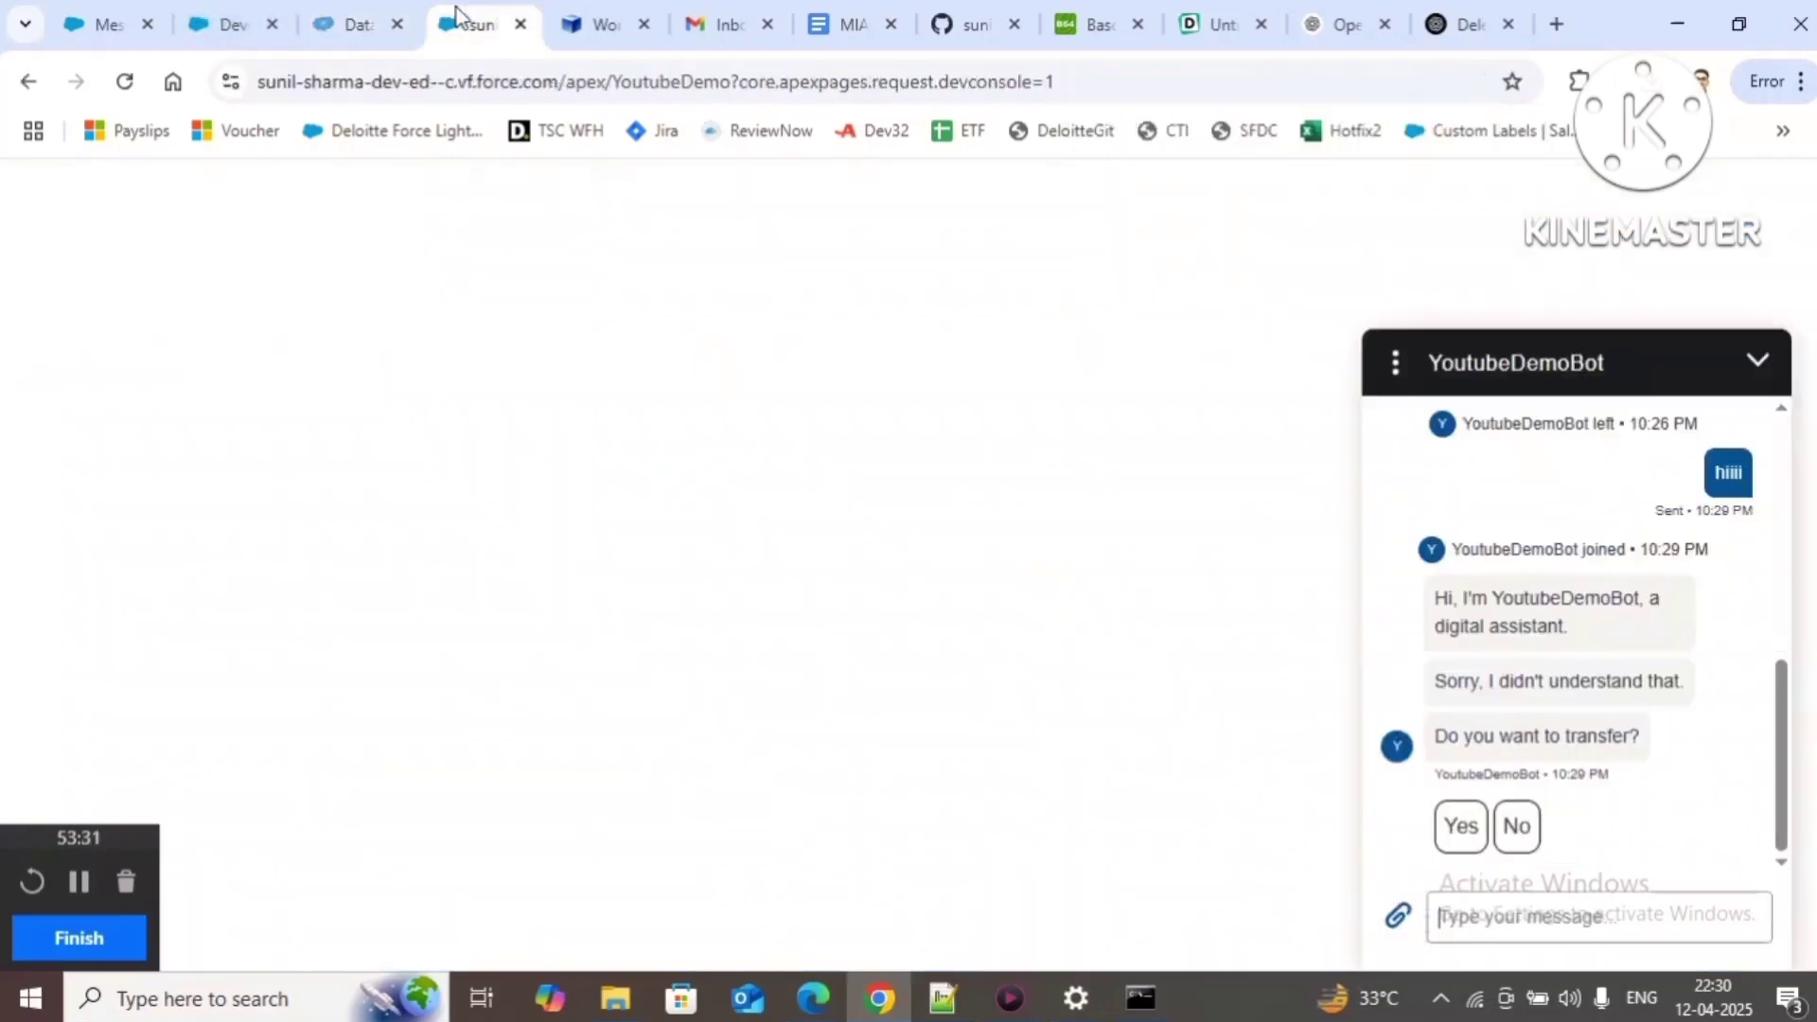
left_click(471, 24)
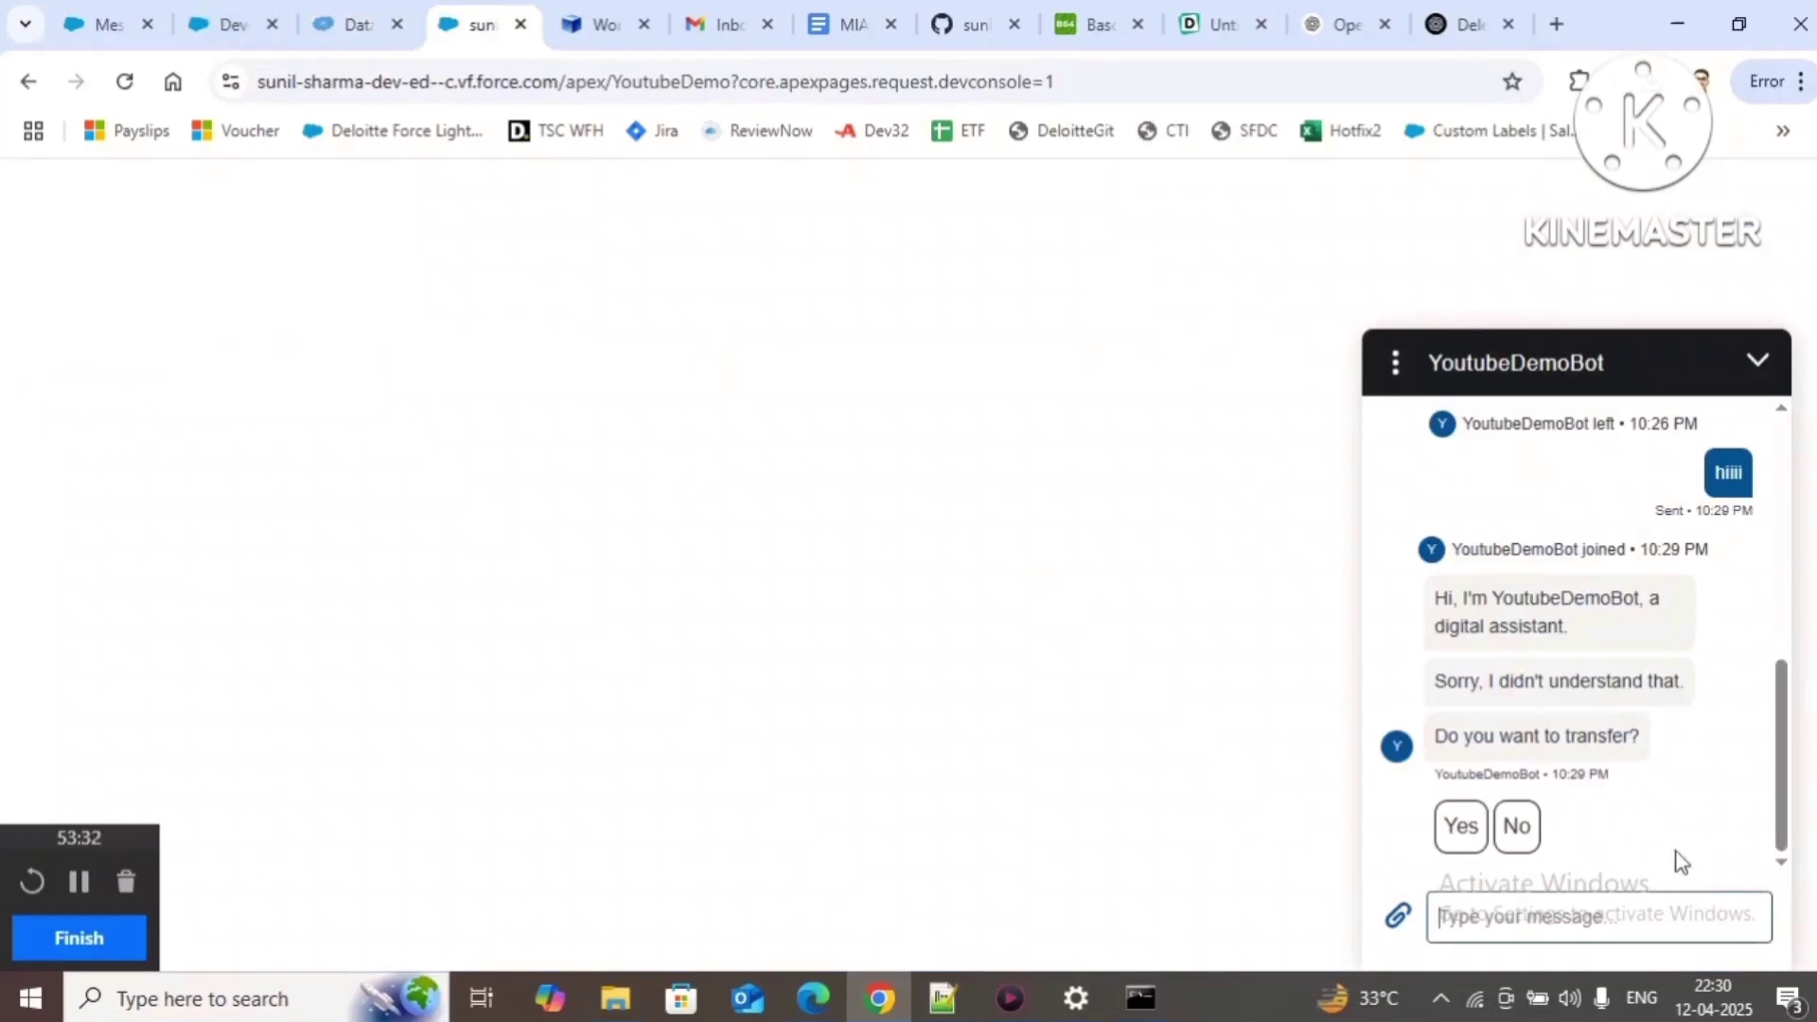
Step: Scroll the chat, collapse and reopen it, and end the bot conversation from the options menu
scroll(1671, 807, "up", 3)
scroll(1672, 807, "down", 2)
scroll(1672, 806, "up", 5)
scroll(1672, 805, "down", 5)
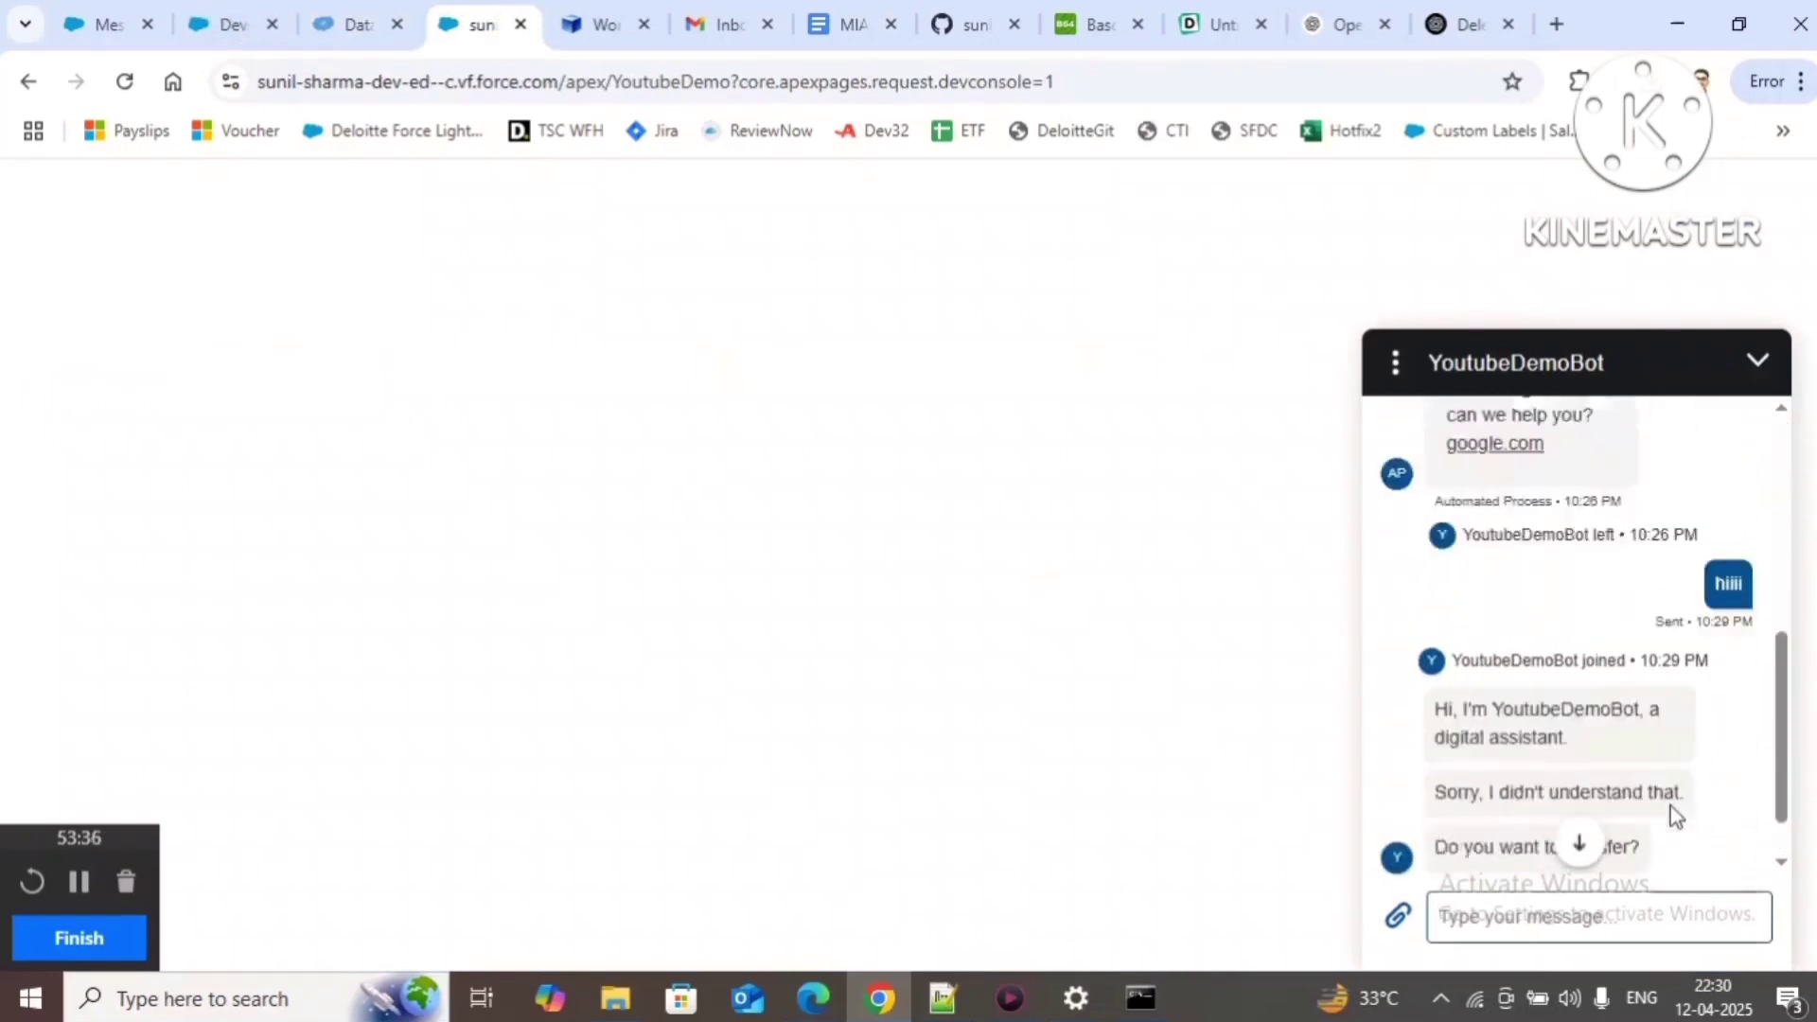
left_click(1750, 356)
left_click(1752, 892)
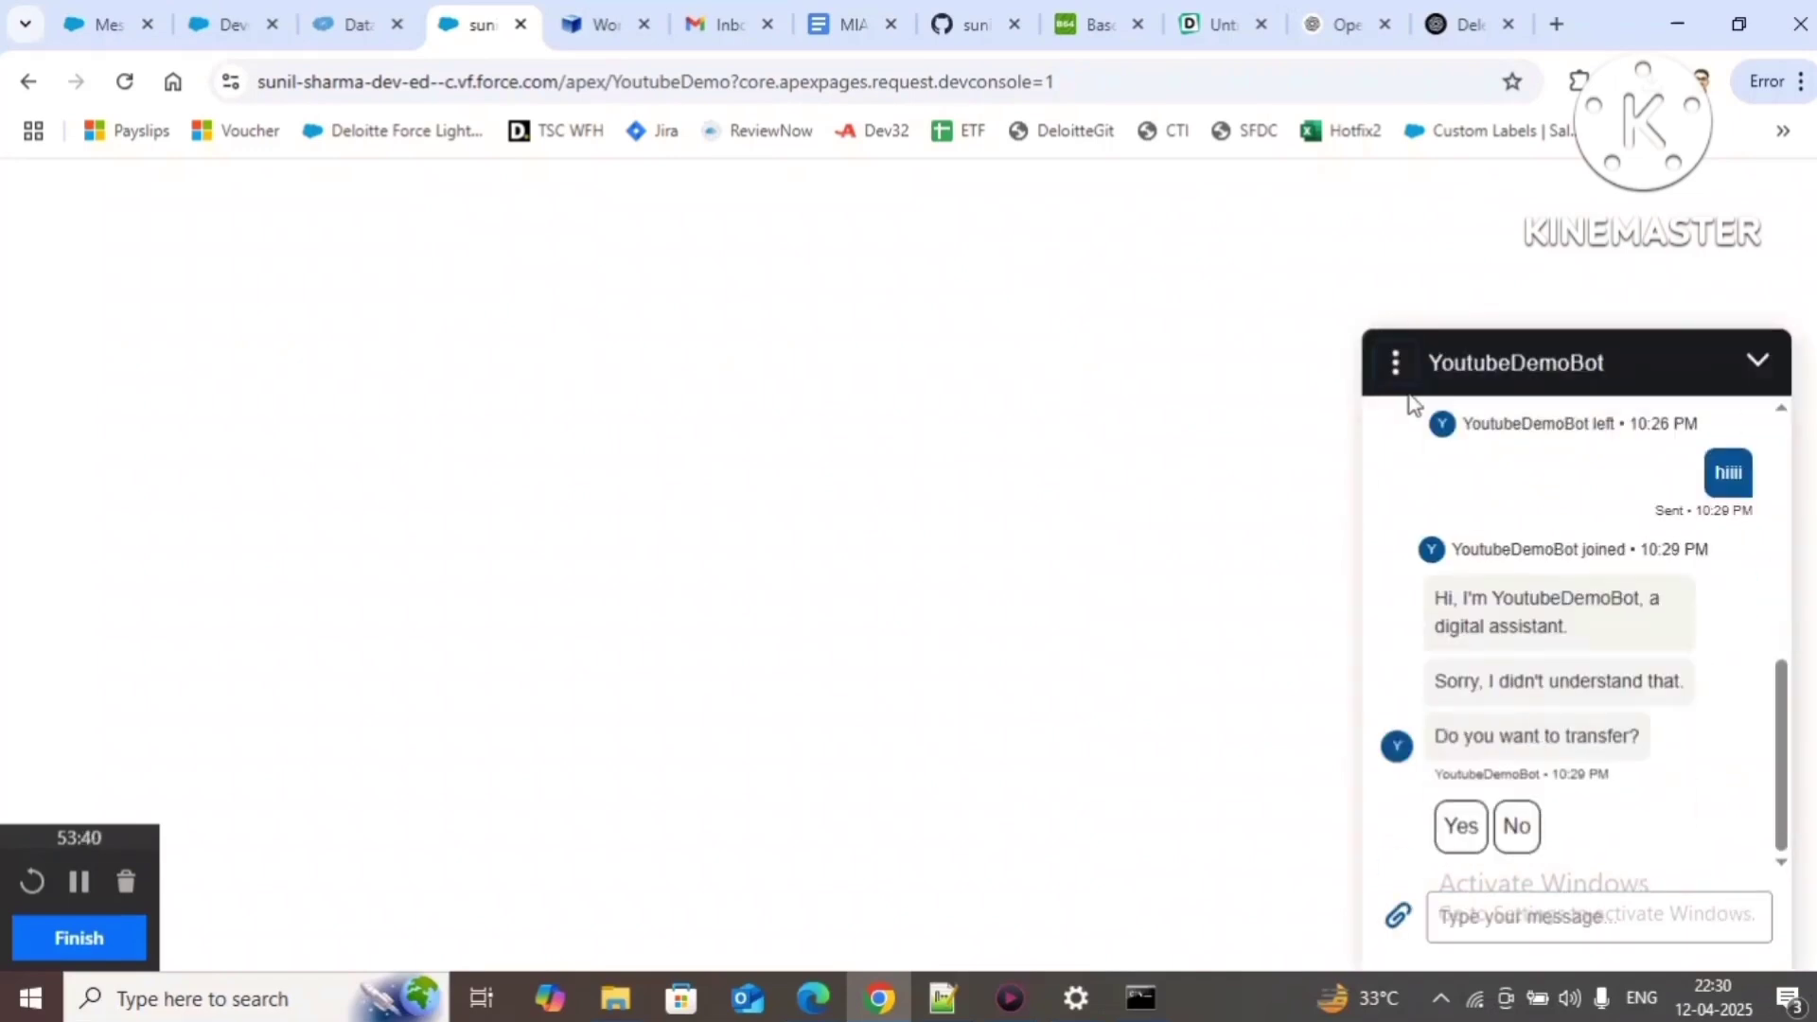
left_click(1396, 363)
left_click(1470, 522)
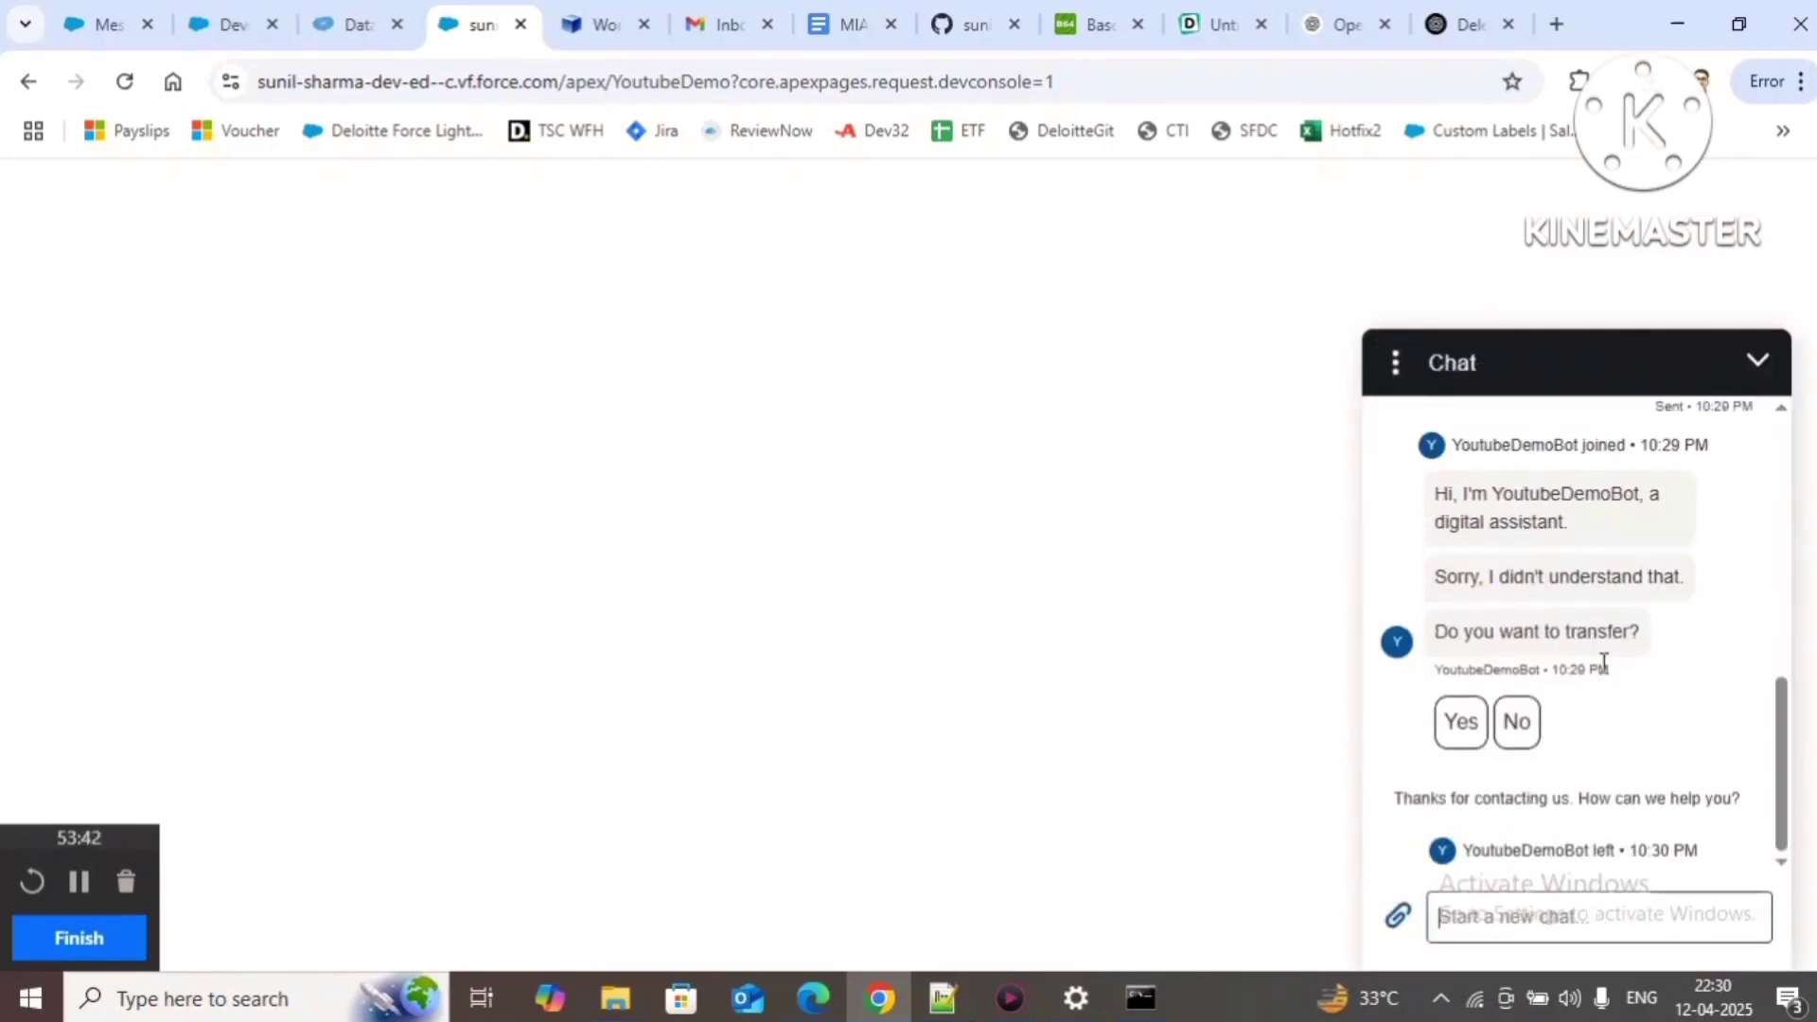
left_click(1397, 364)
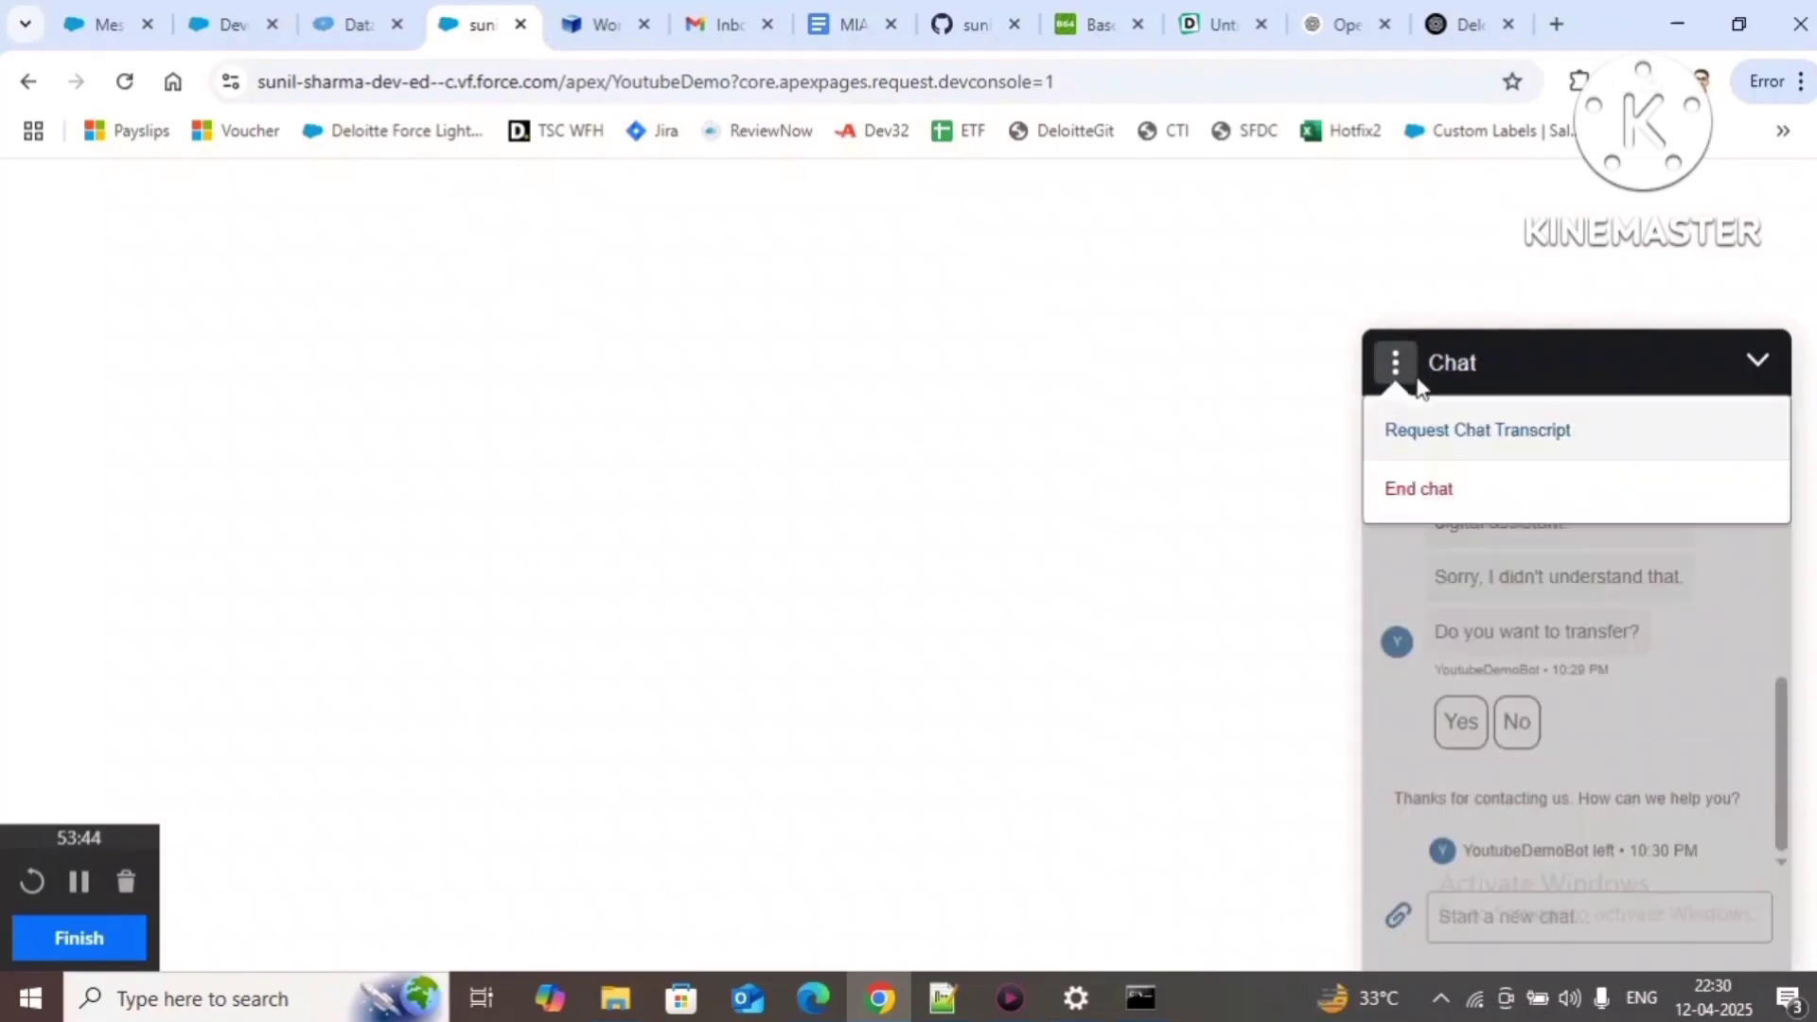
left_click(1339, 506)
left_click(350, 29)
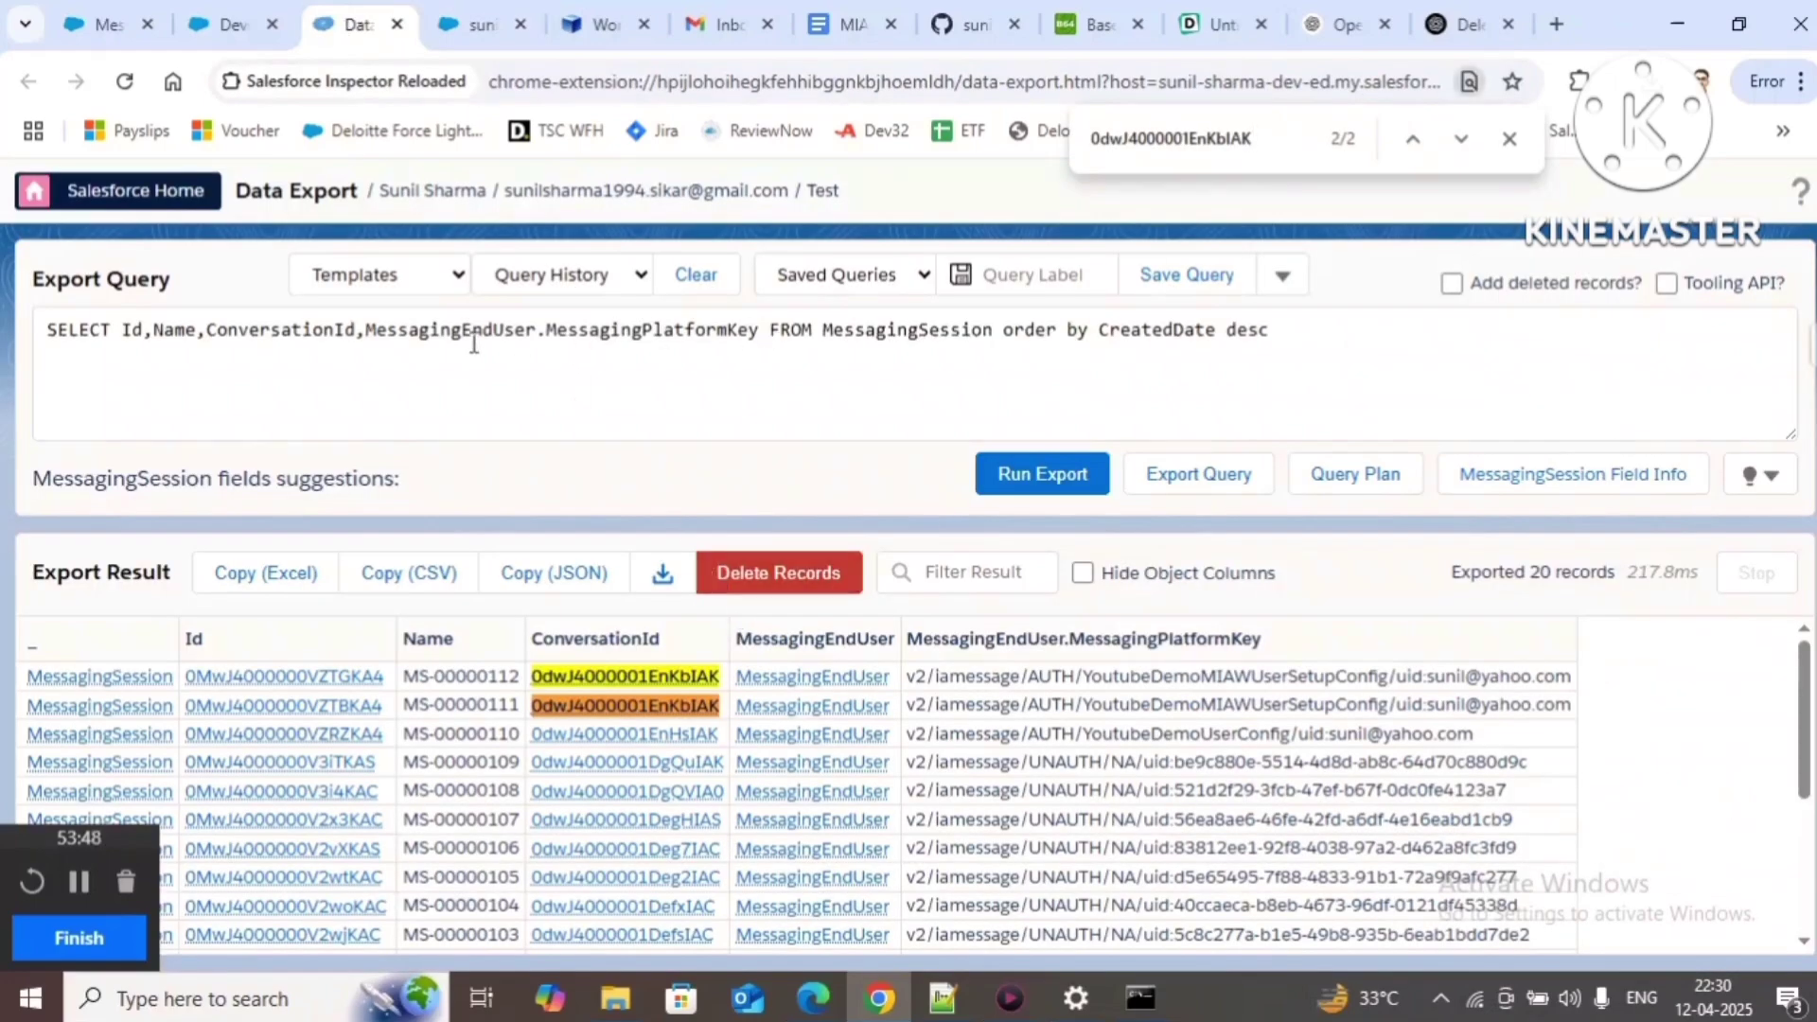
Step: Add the Status field after ConversationId in the MessagingSession query and rerun the export
left_click(365, 334)
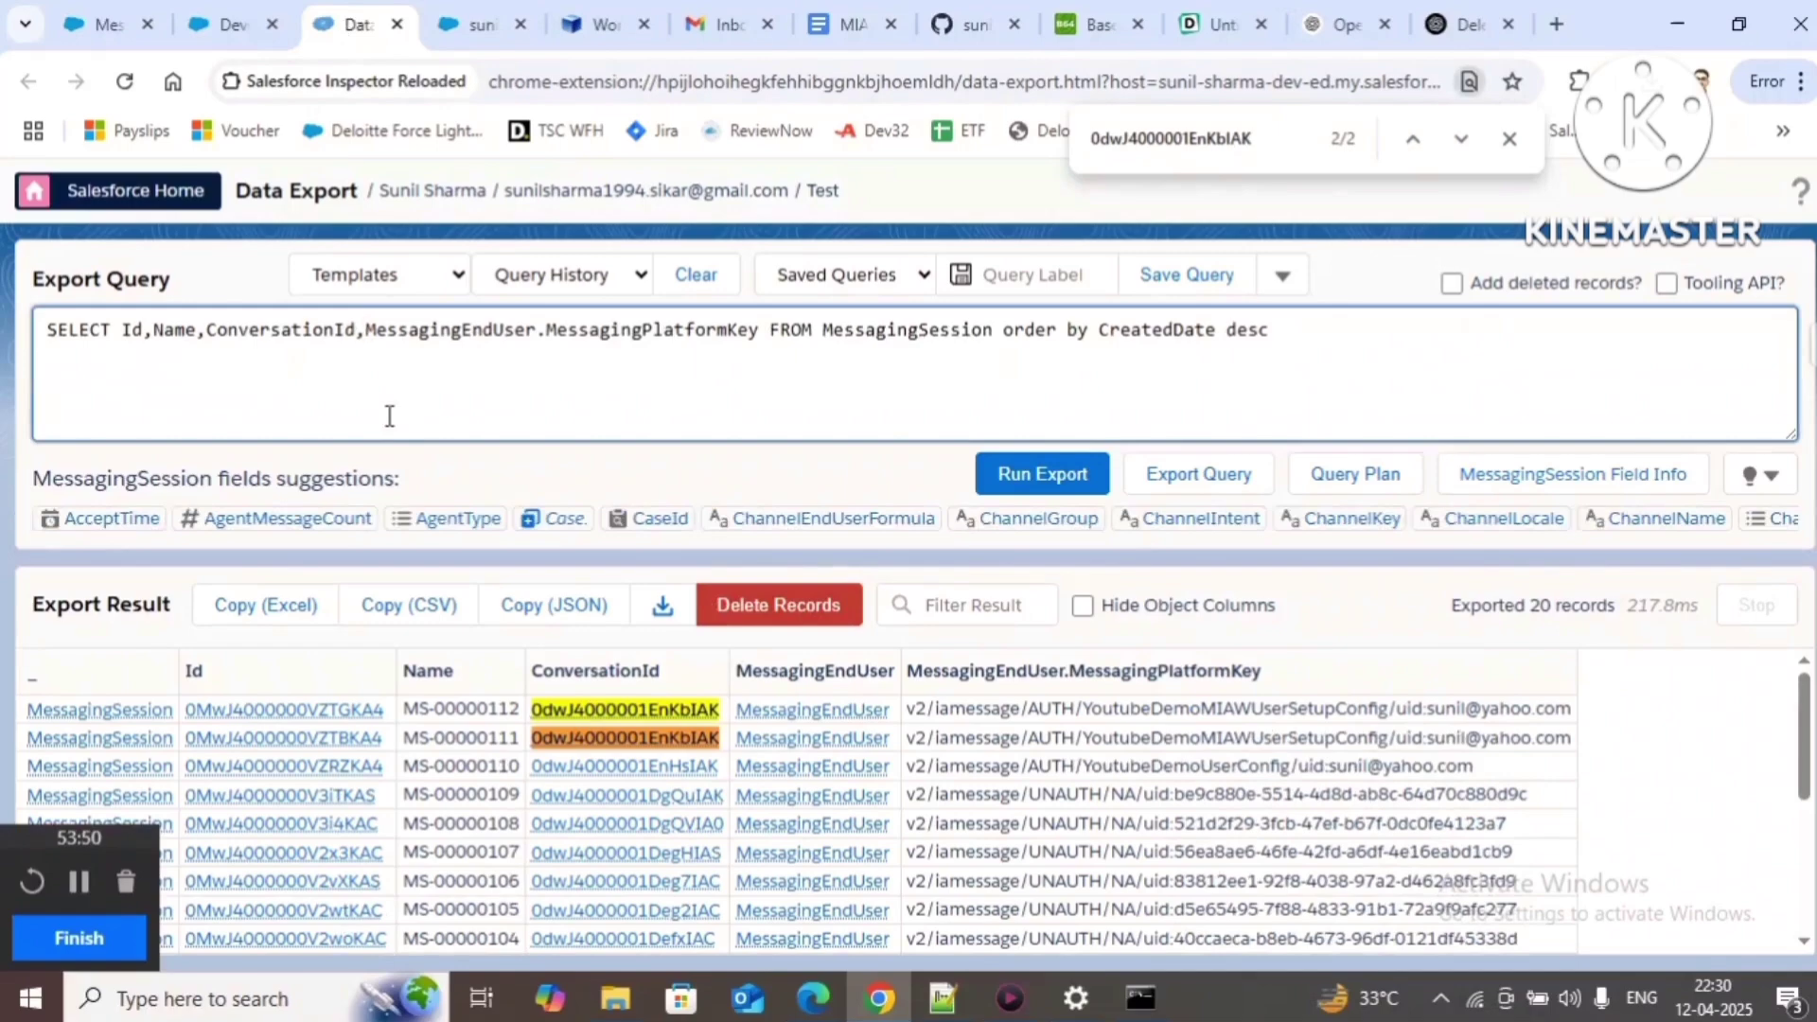
type("sta")
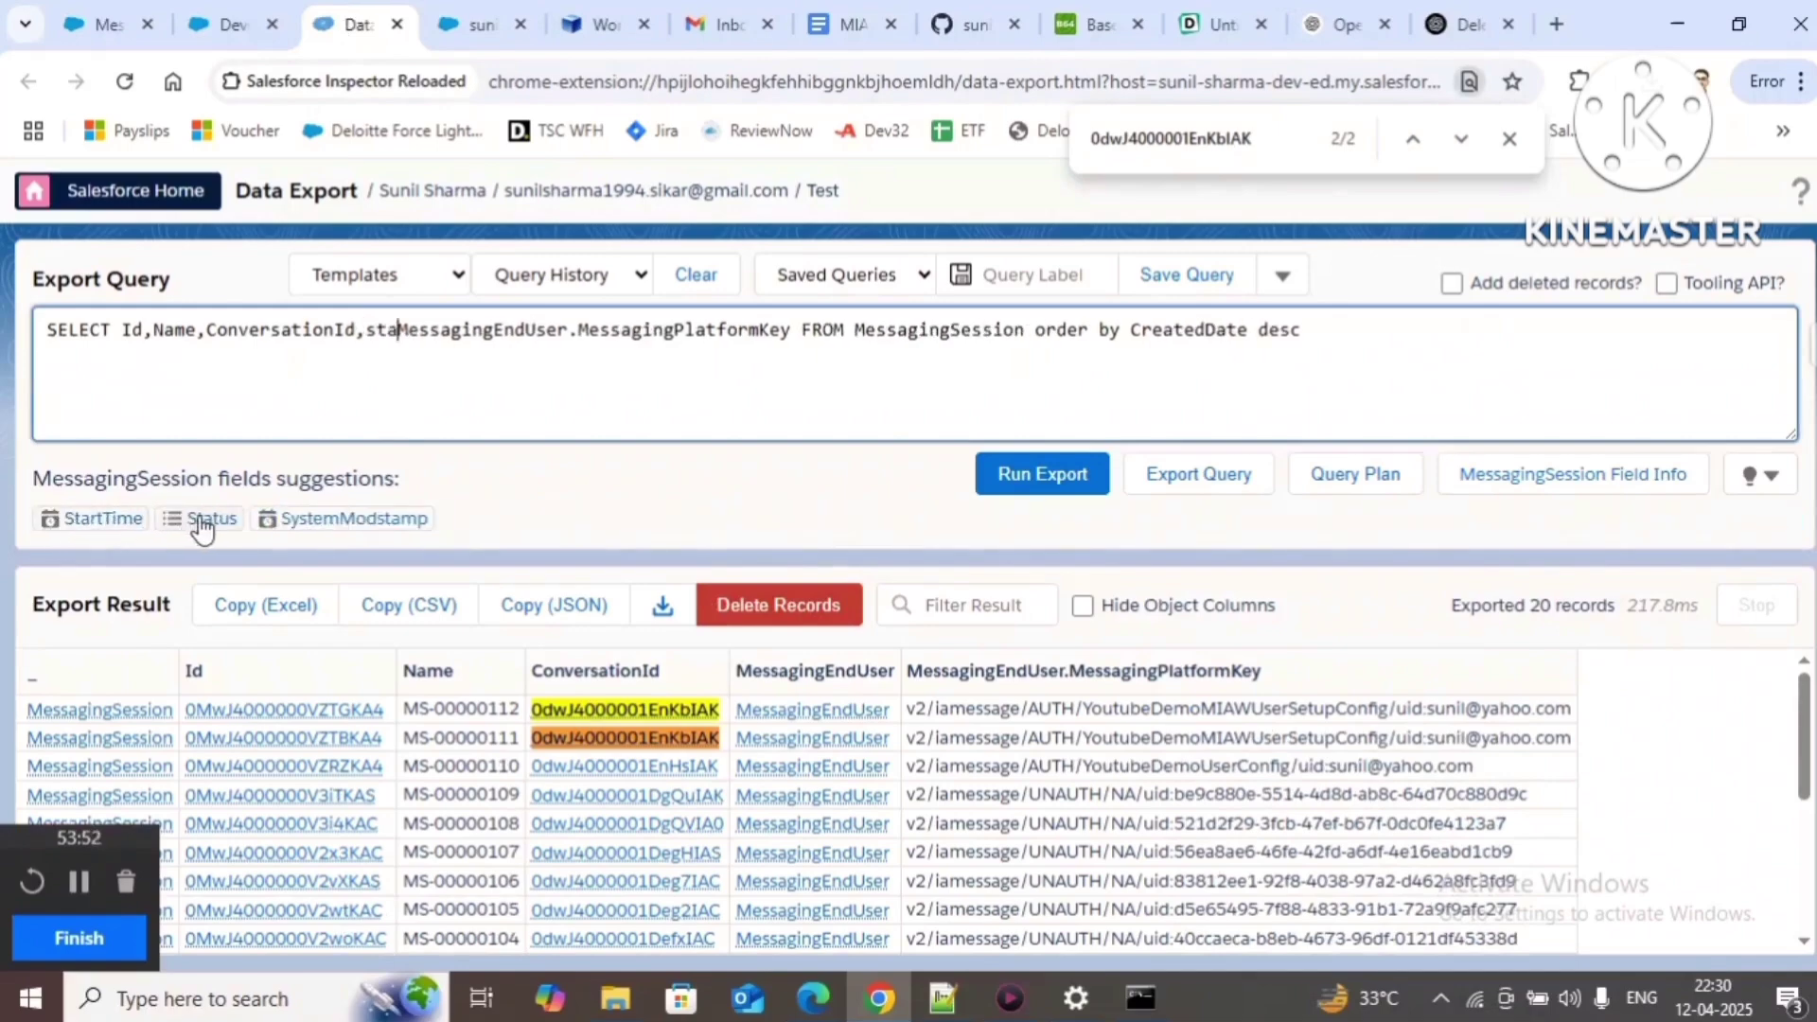
left_click(198, 519)
left_click(1047, 470)
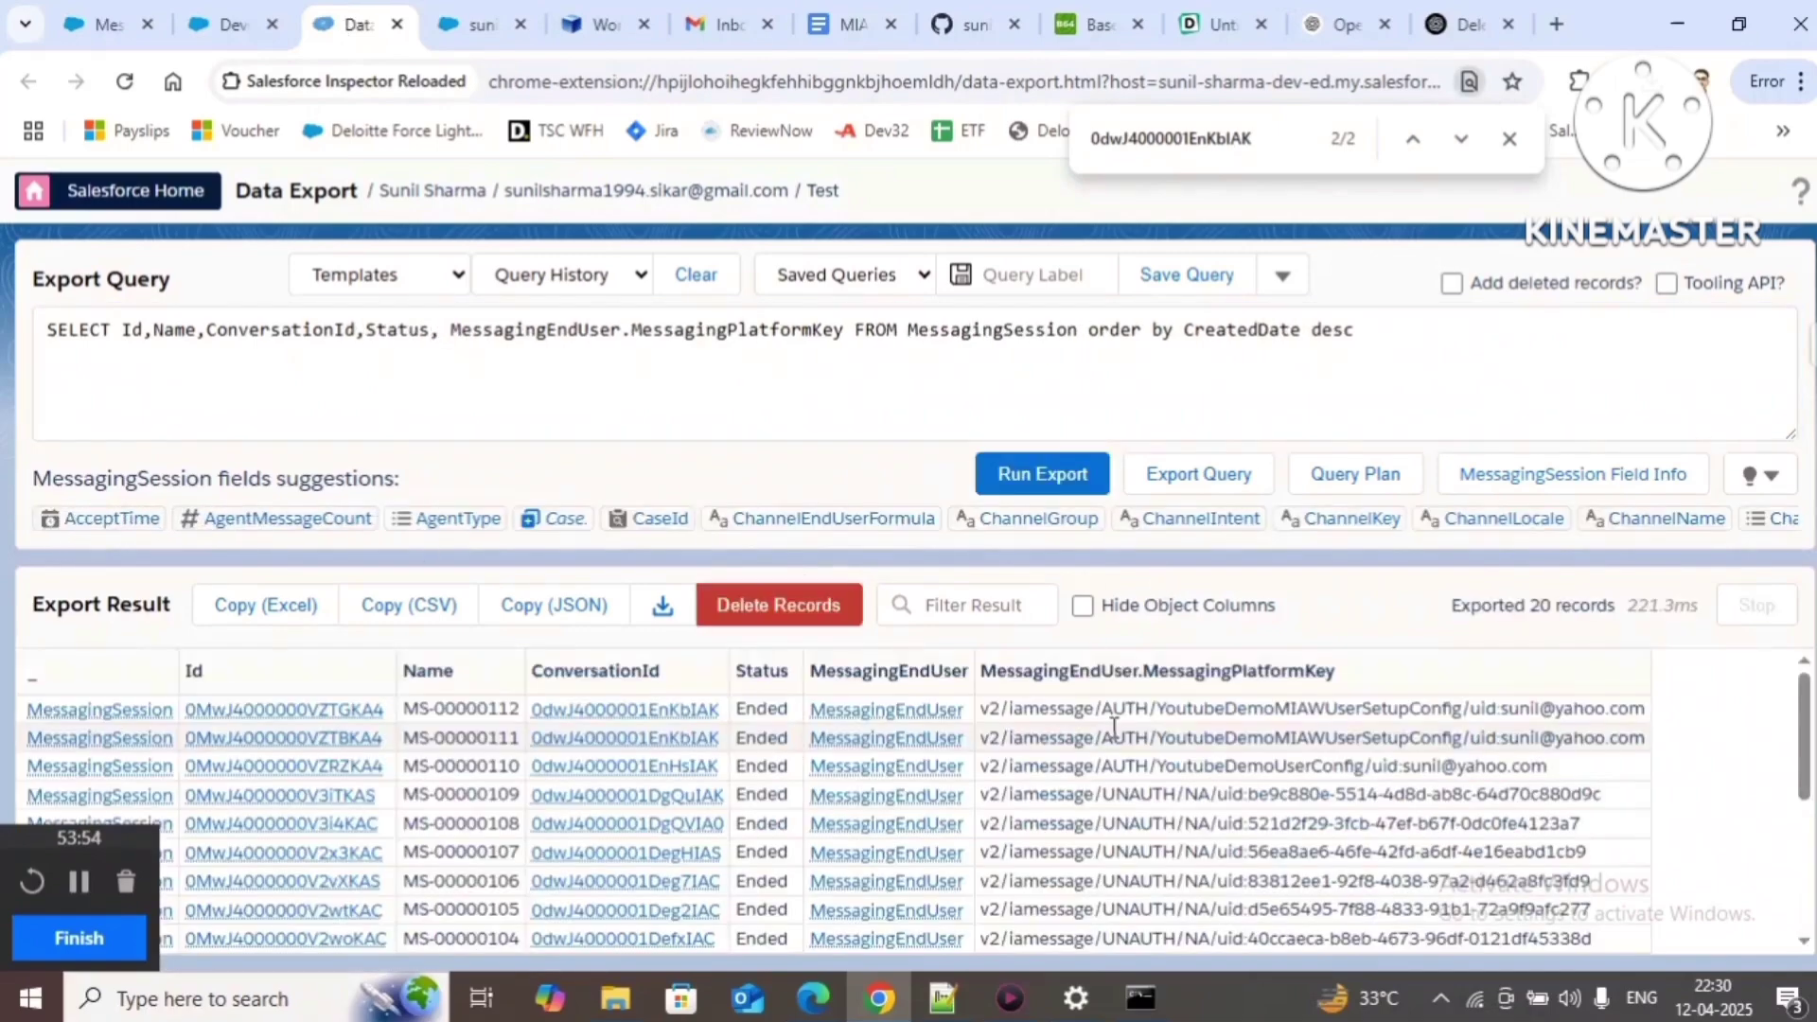
Step: Confirm the sessions read Ended and return to the YoutubeDemo chat's message box
double_click(762, 709)
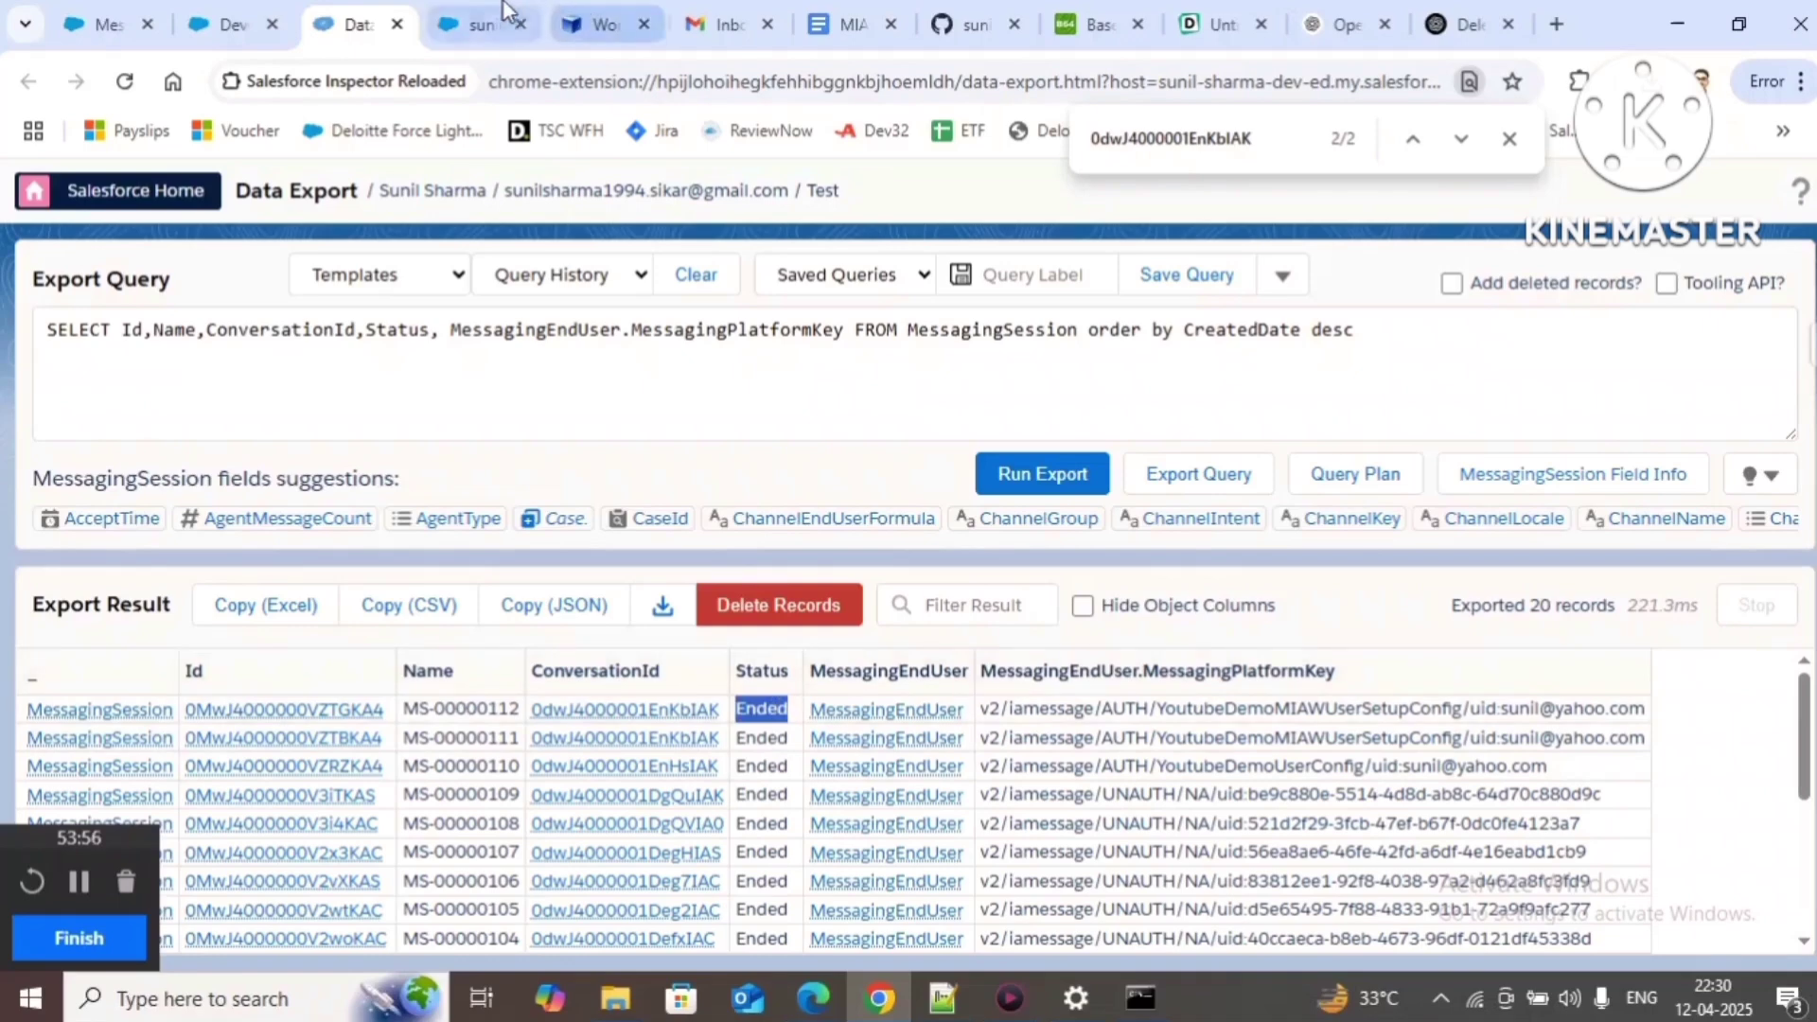
left_click(478, 24)
left_click(1483, 933)
Step: Send a hi greeting to start a new YoutubeDemo chat conversation, then return to Data Export
type("hi")
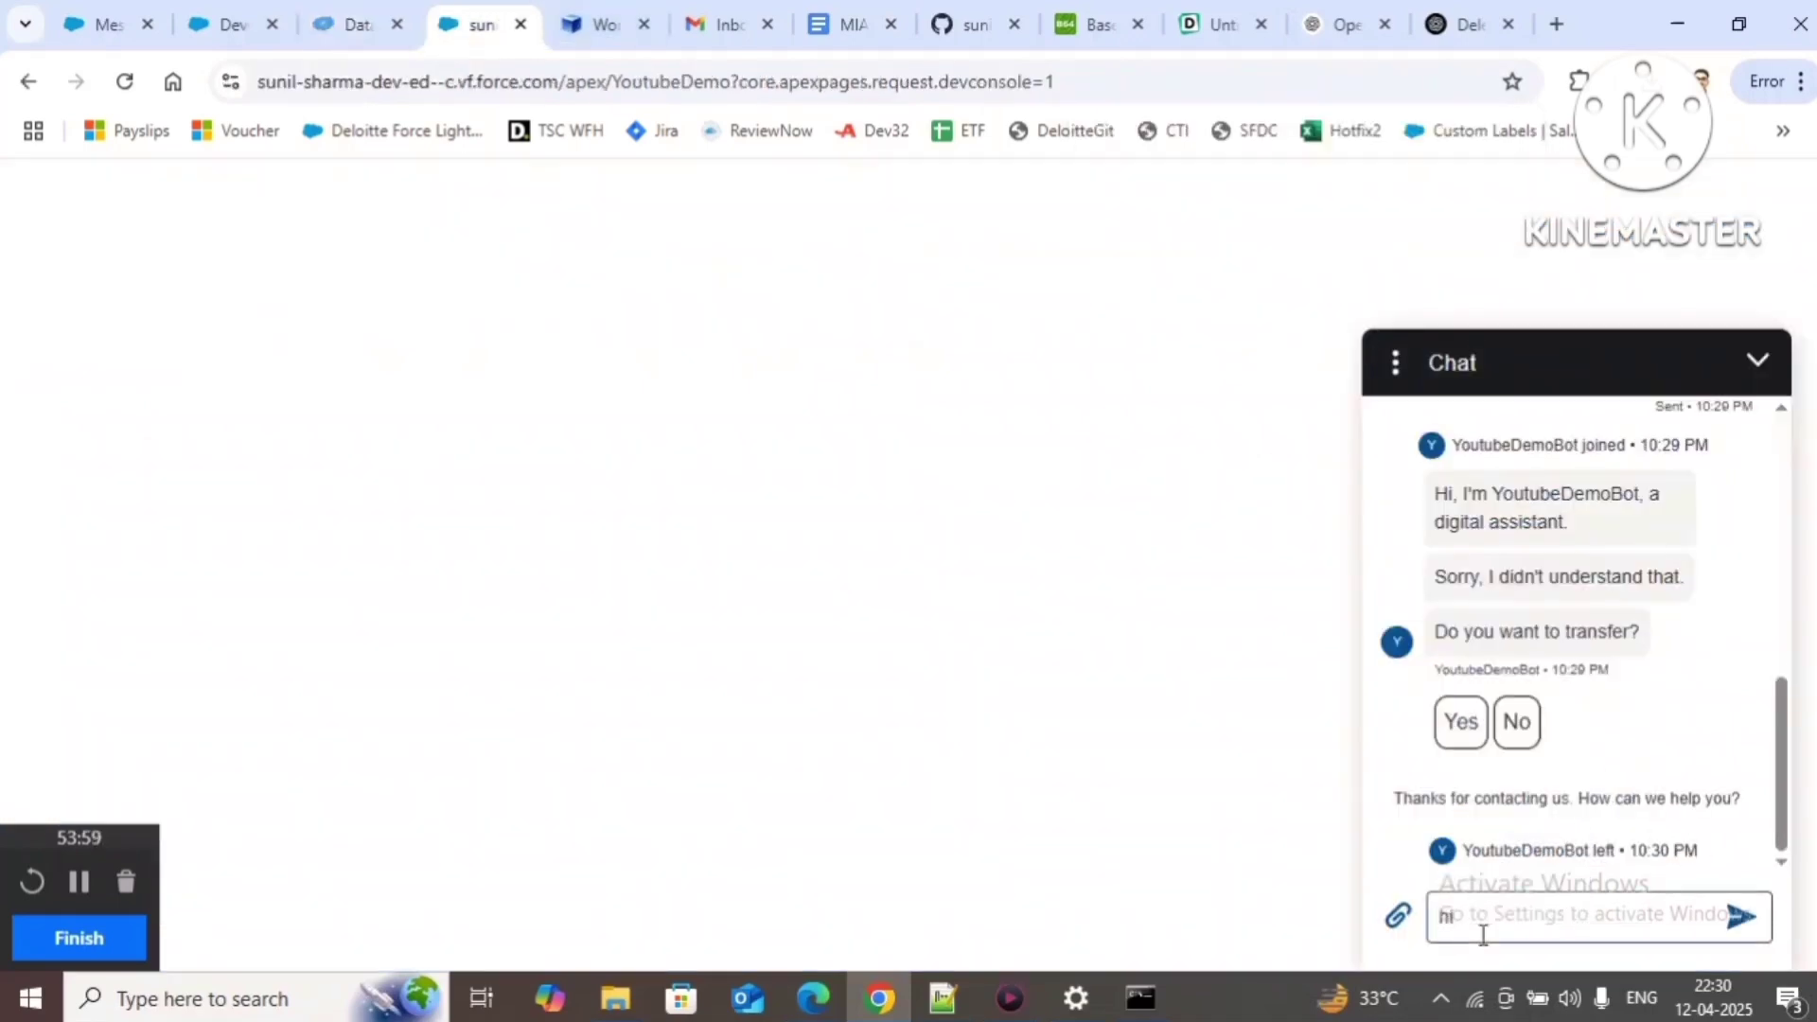
key("Return")
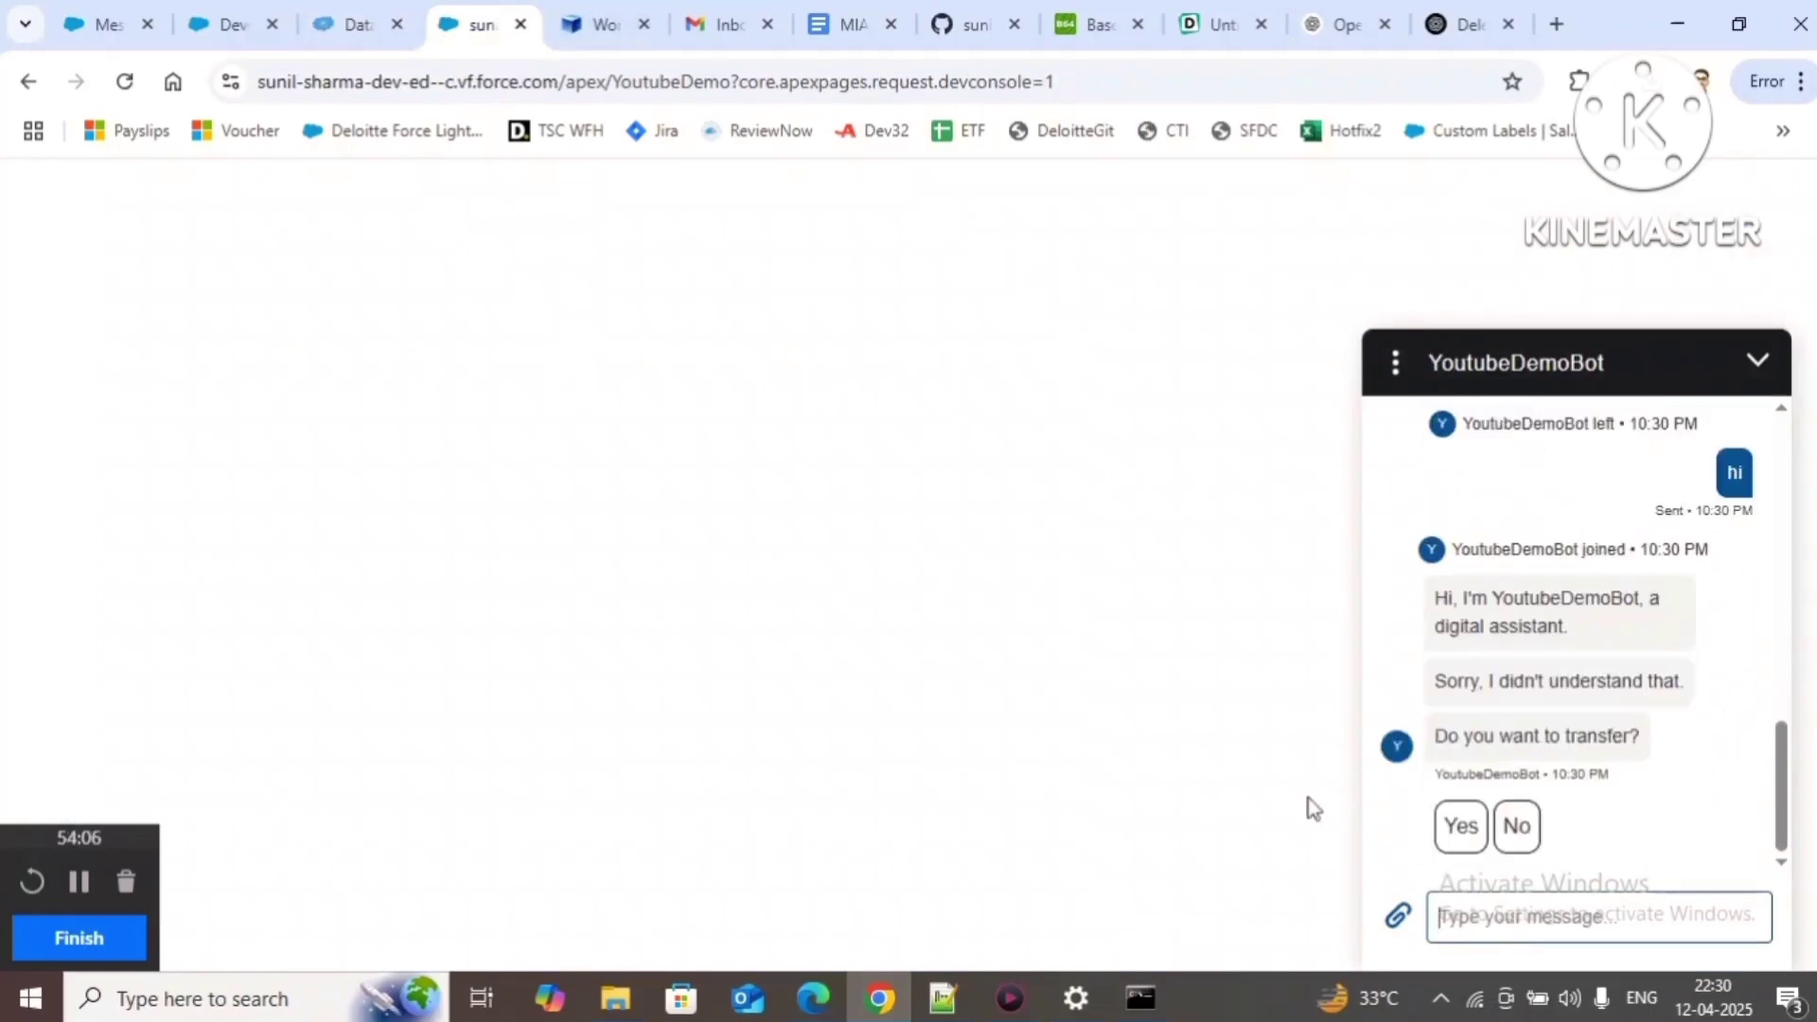
left_click(356, 25)
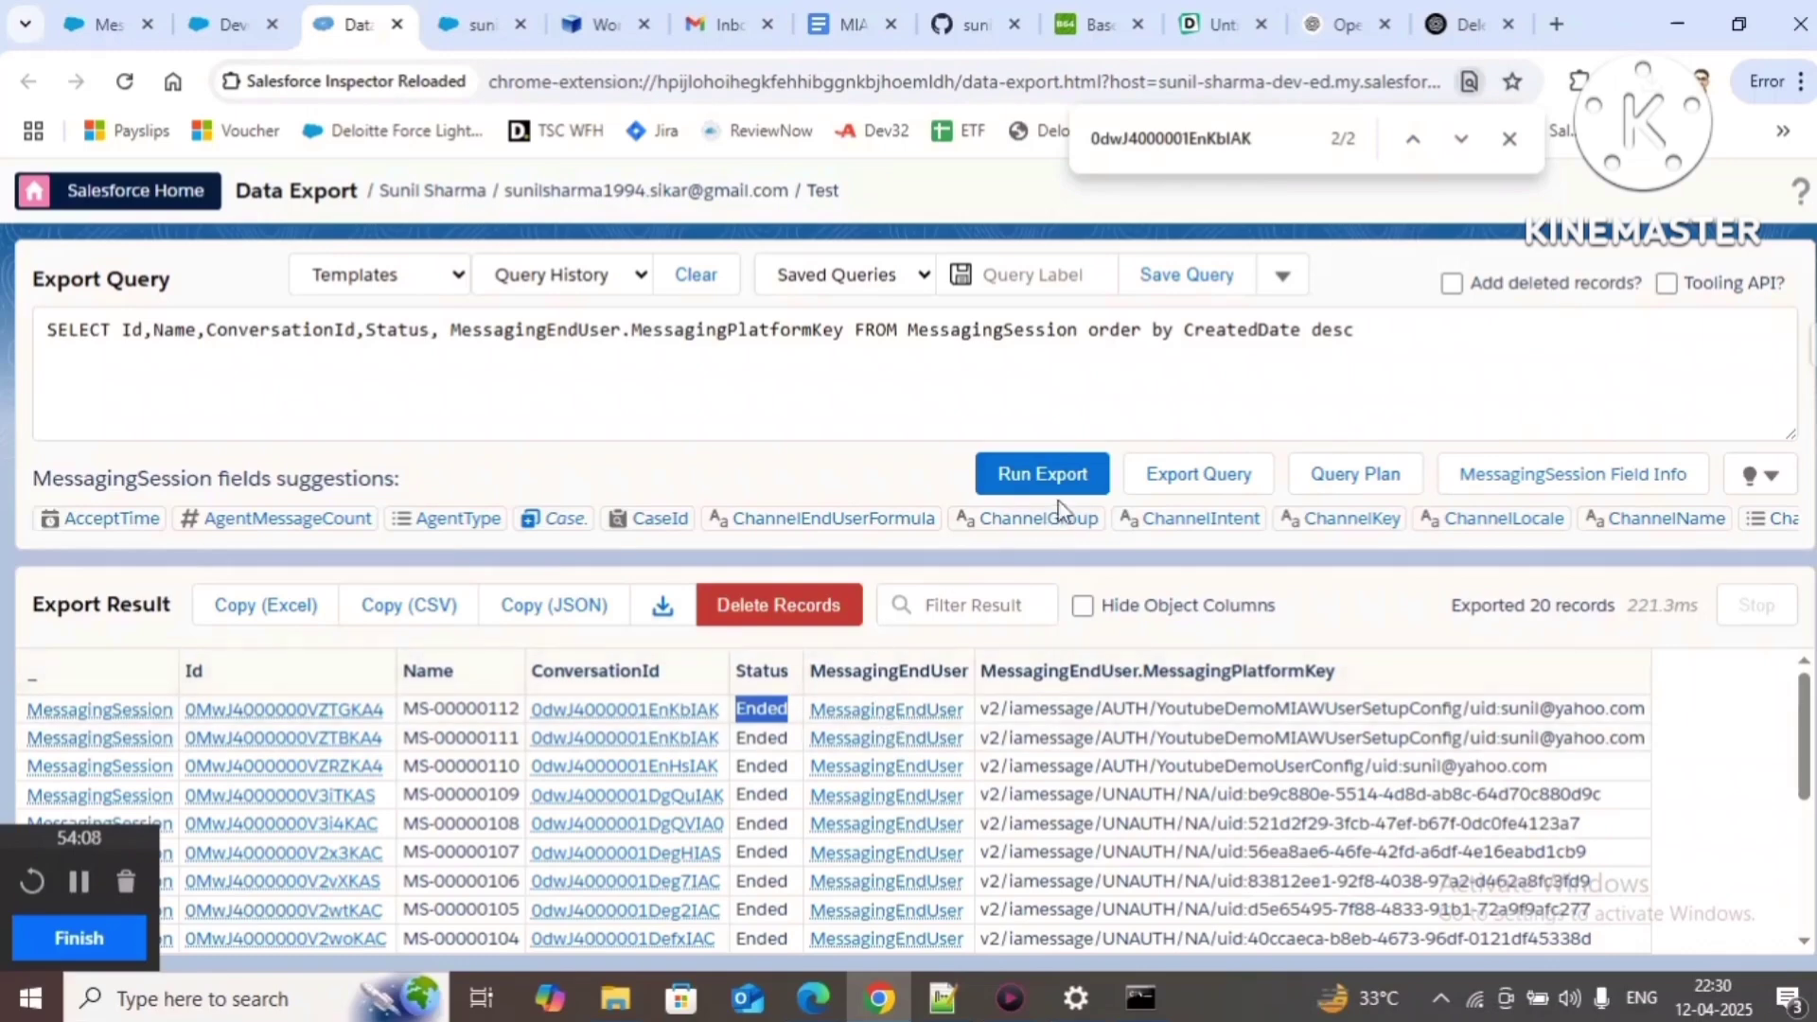
Step: Rerun the export to show 21 sessions and search for the new Active session's ConversationId
left_click(1043, 477)
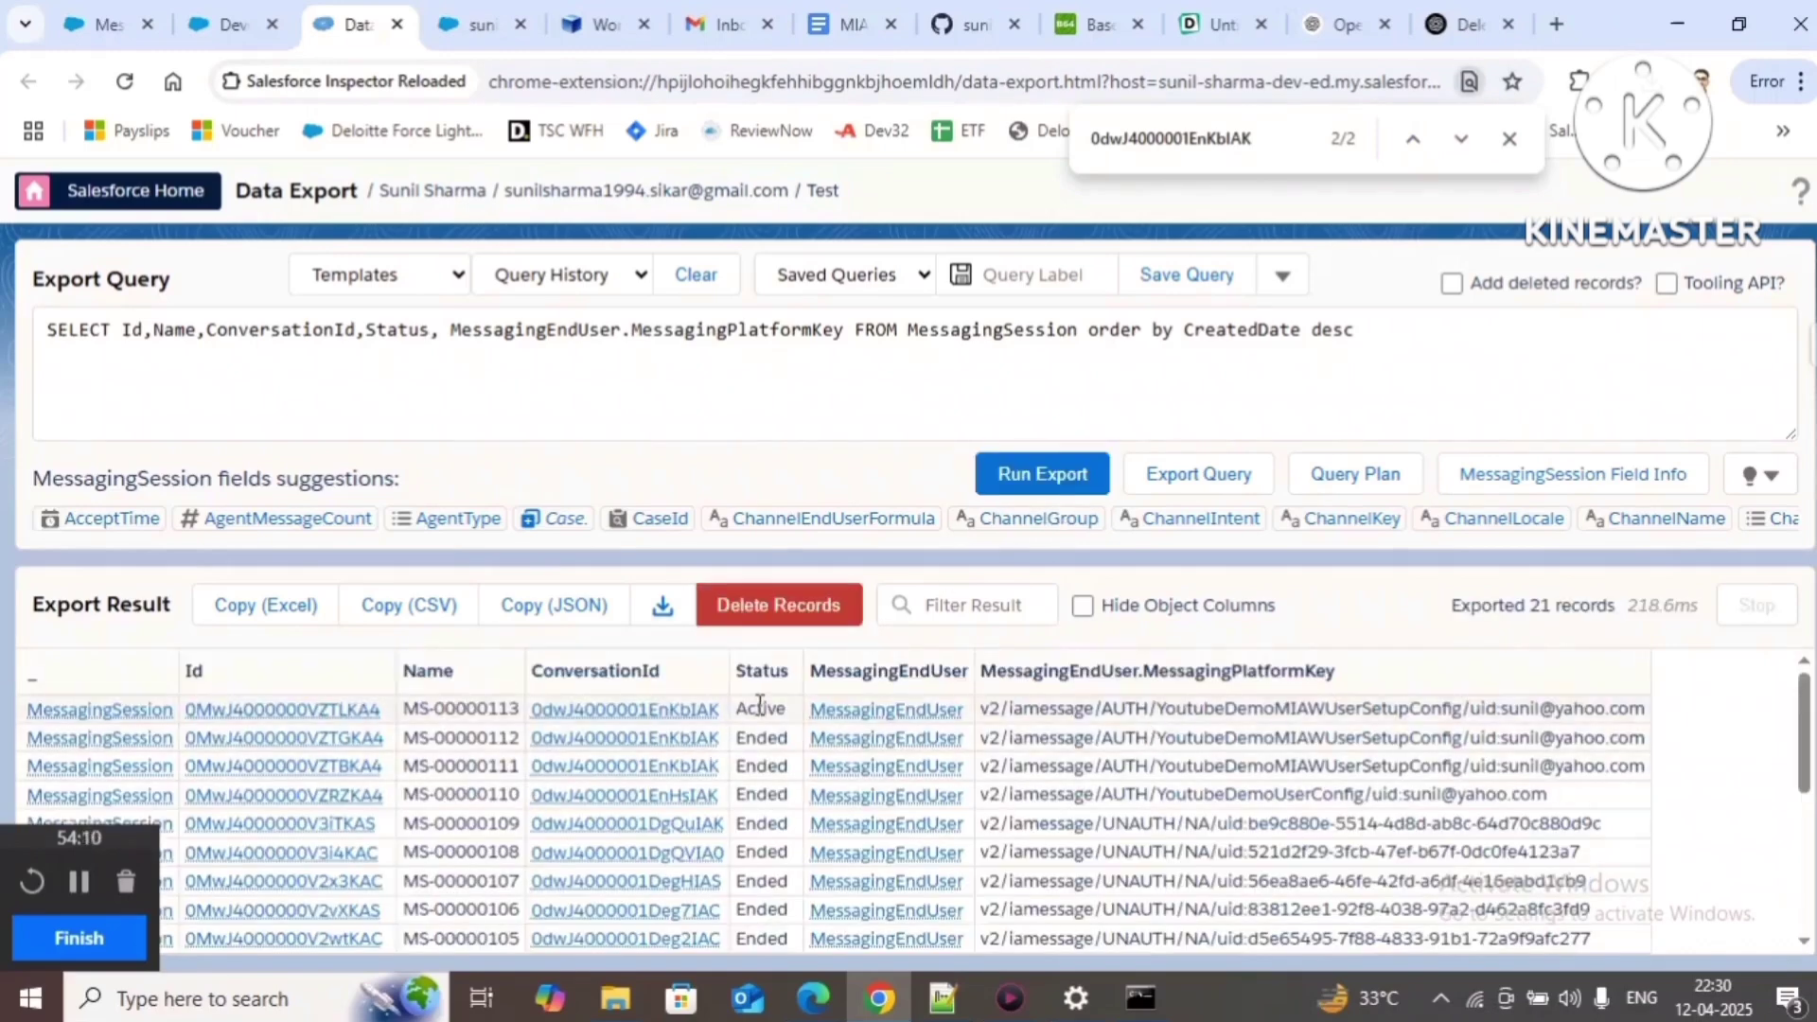
double_click(760, 708)
left_click_drag(723, 710, 531, 708)
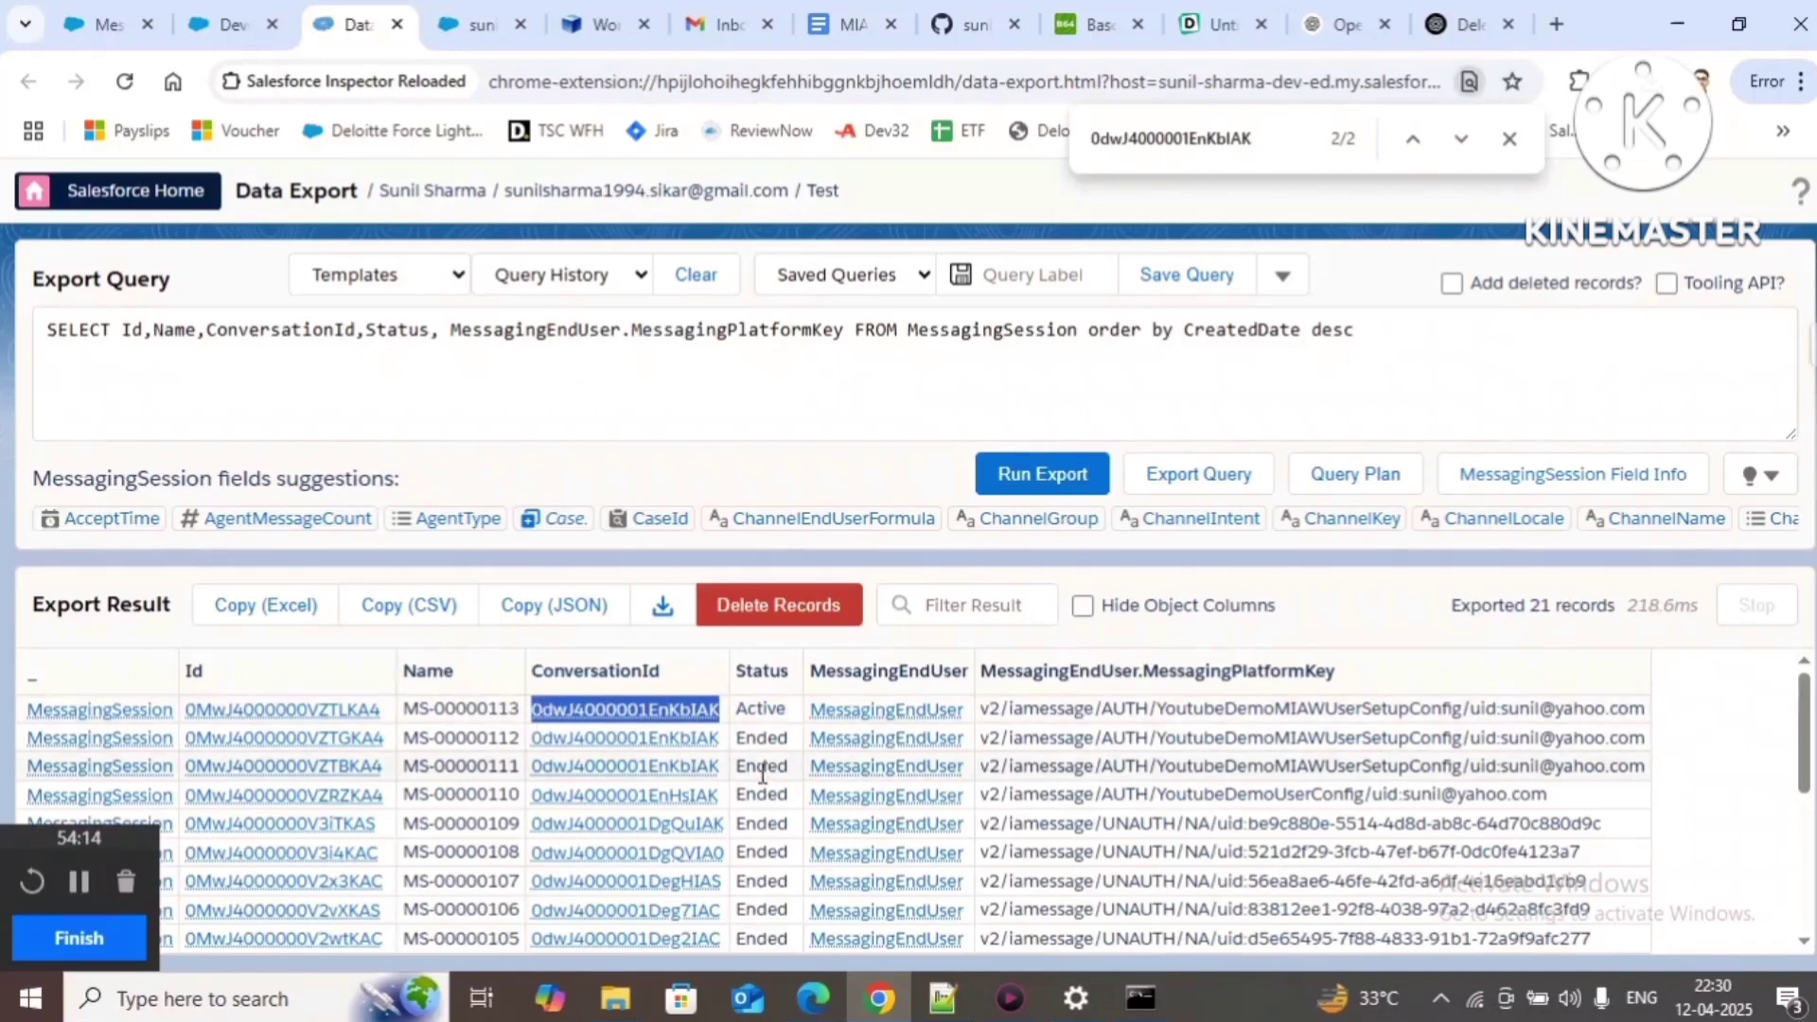
key("ctrl+f")
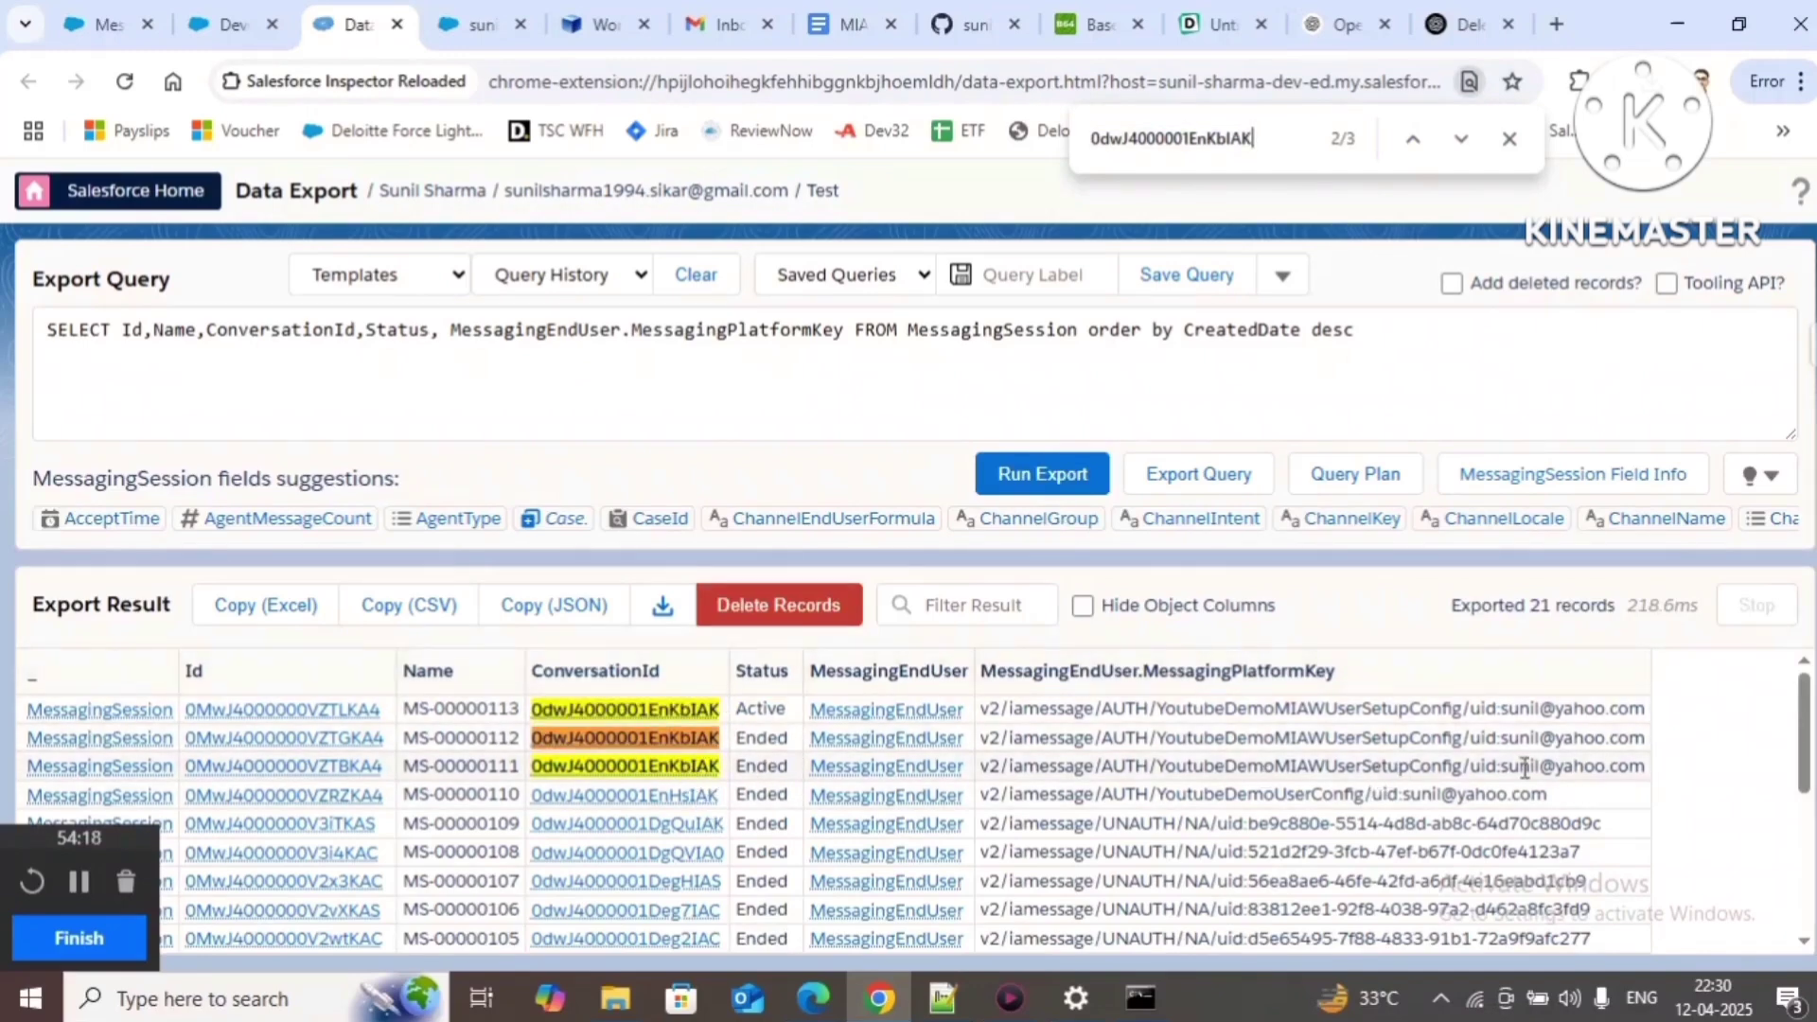
Step: Check YoutubeDemoMIAWUserSetupConfig from the newest platform key against the Messaging Settings page
double_click(1354, 710)
key("ctrl+c")
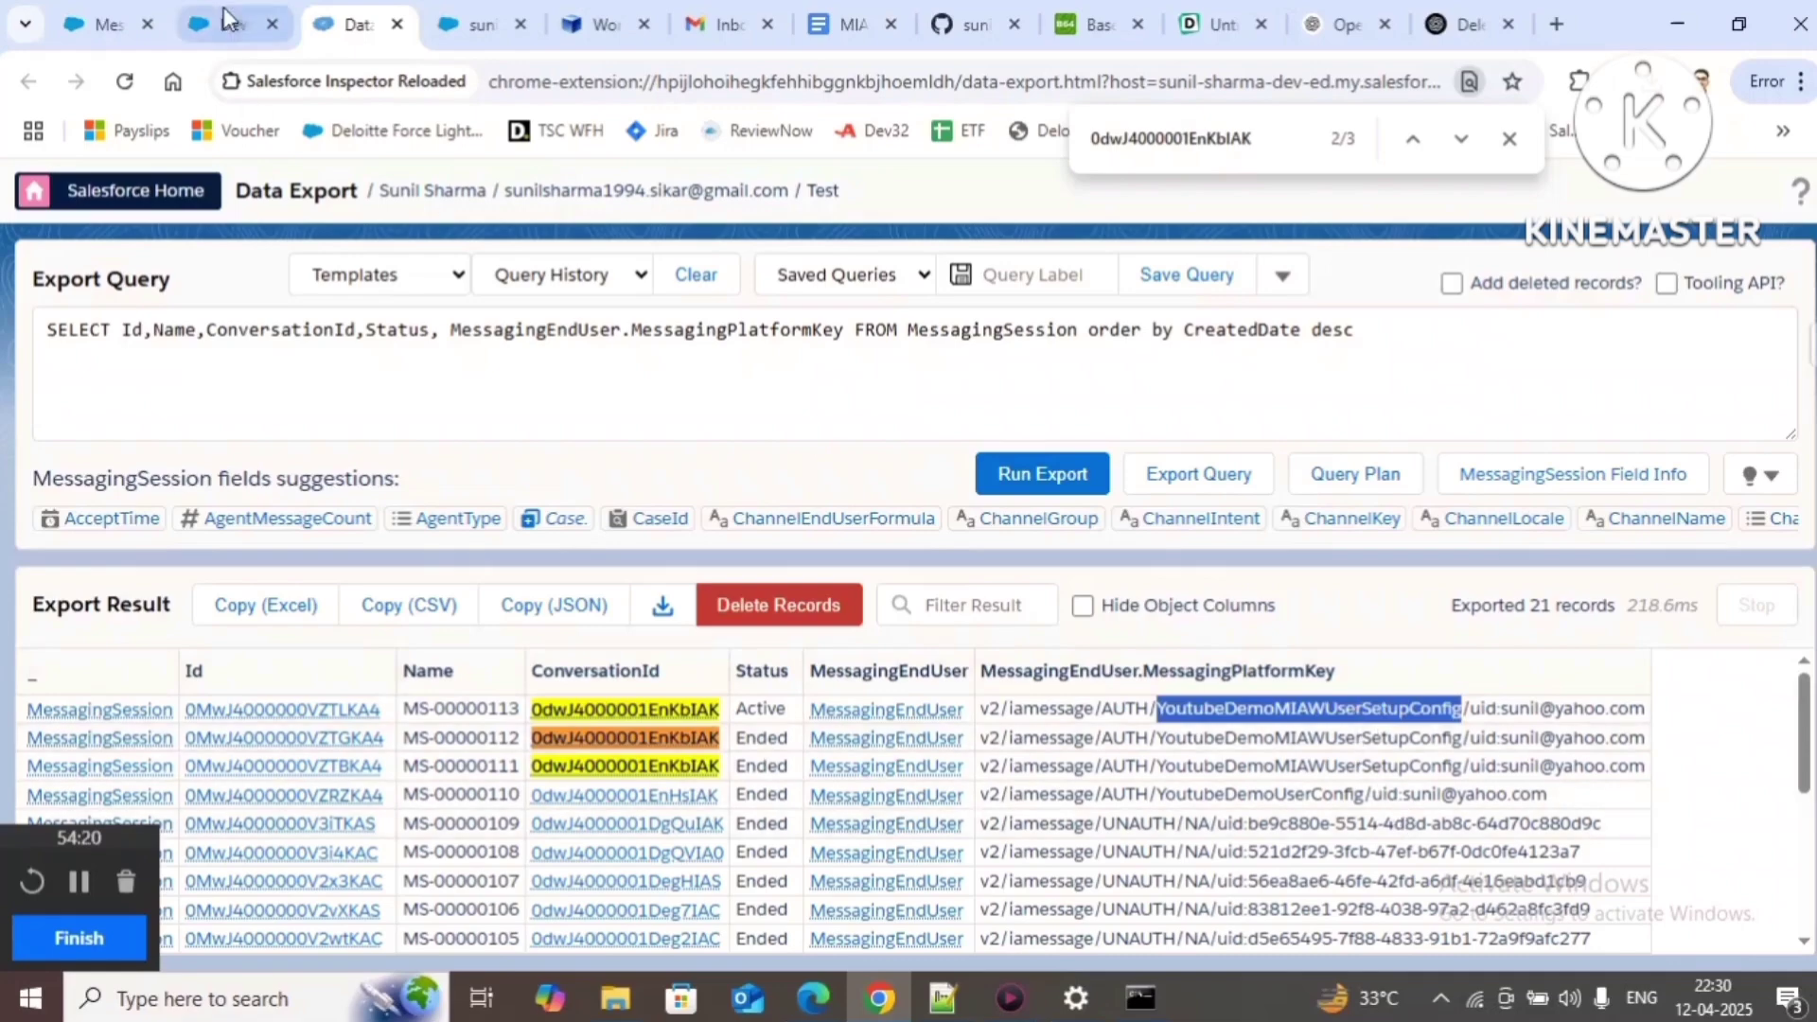
left_click(103, 24)
key("ctrl+v")
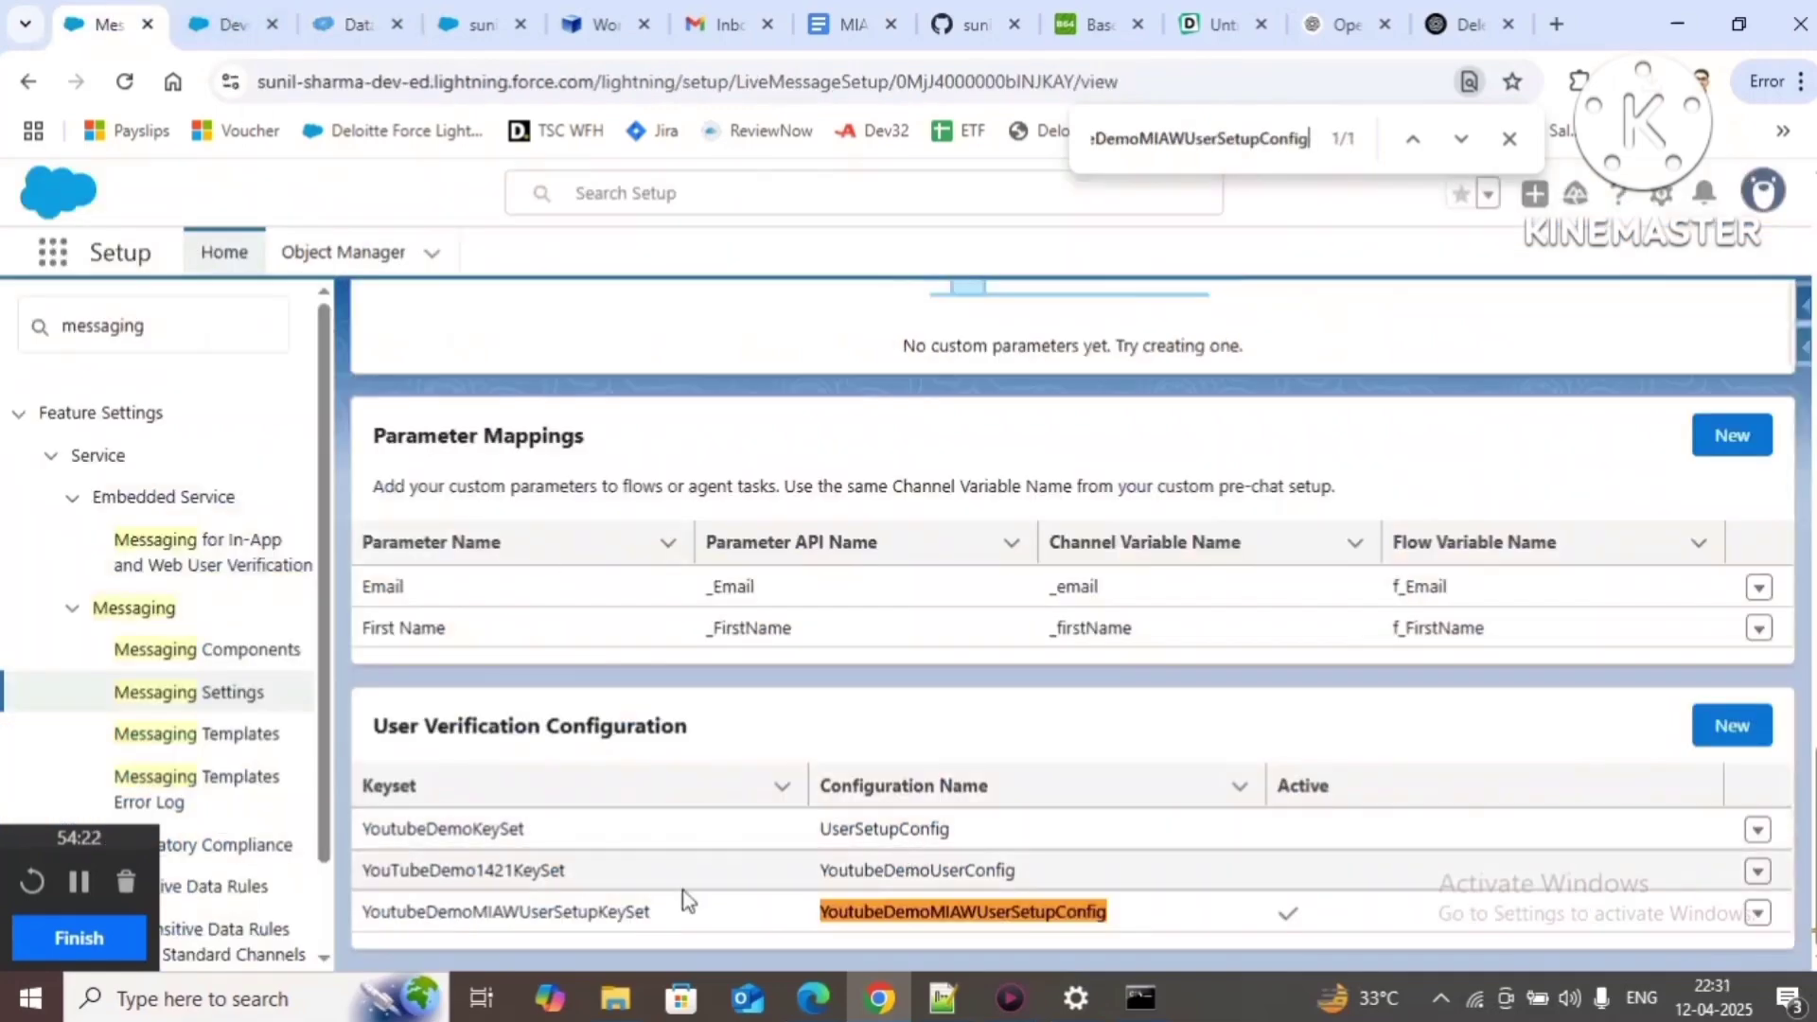
scroll(896, 678, "up", 10)
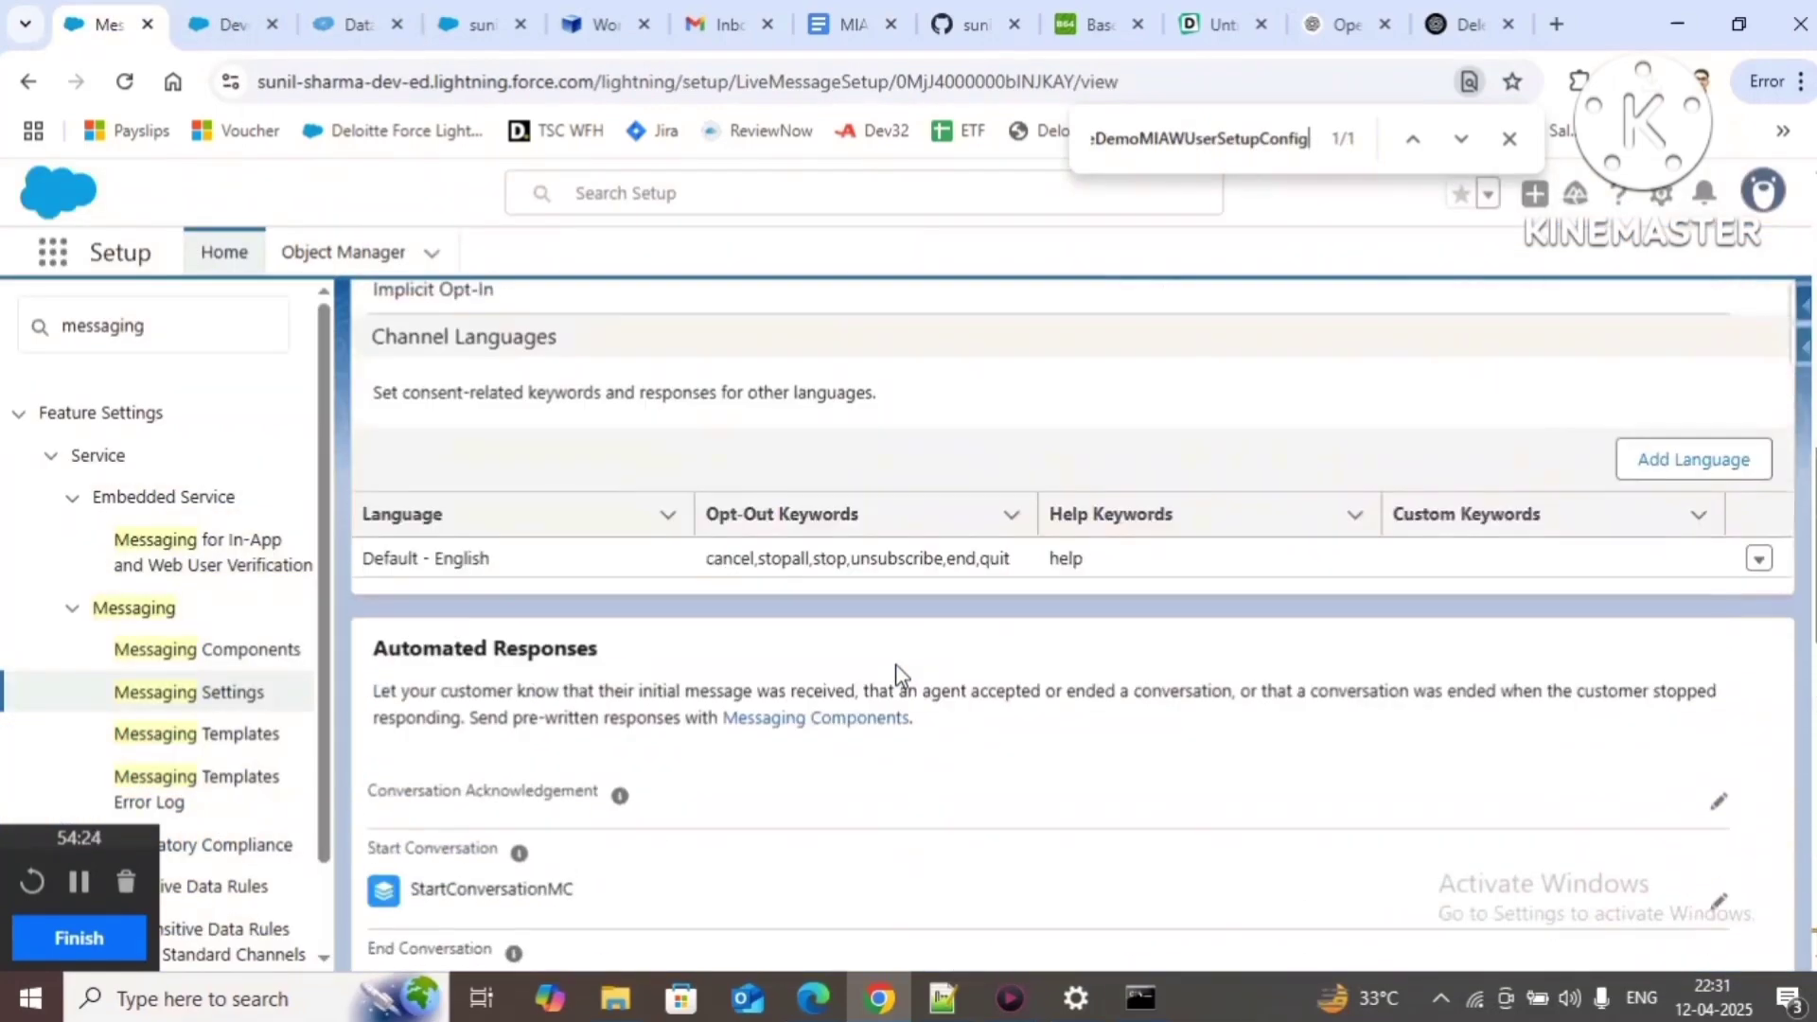
scroll(900, 673, "up", 7)
scroll(900, 674, "down", 6)
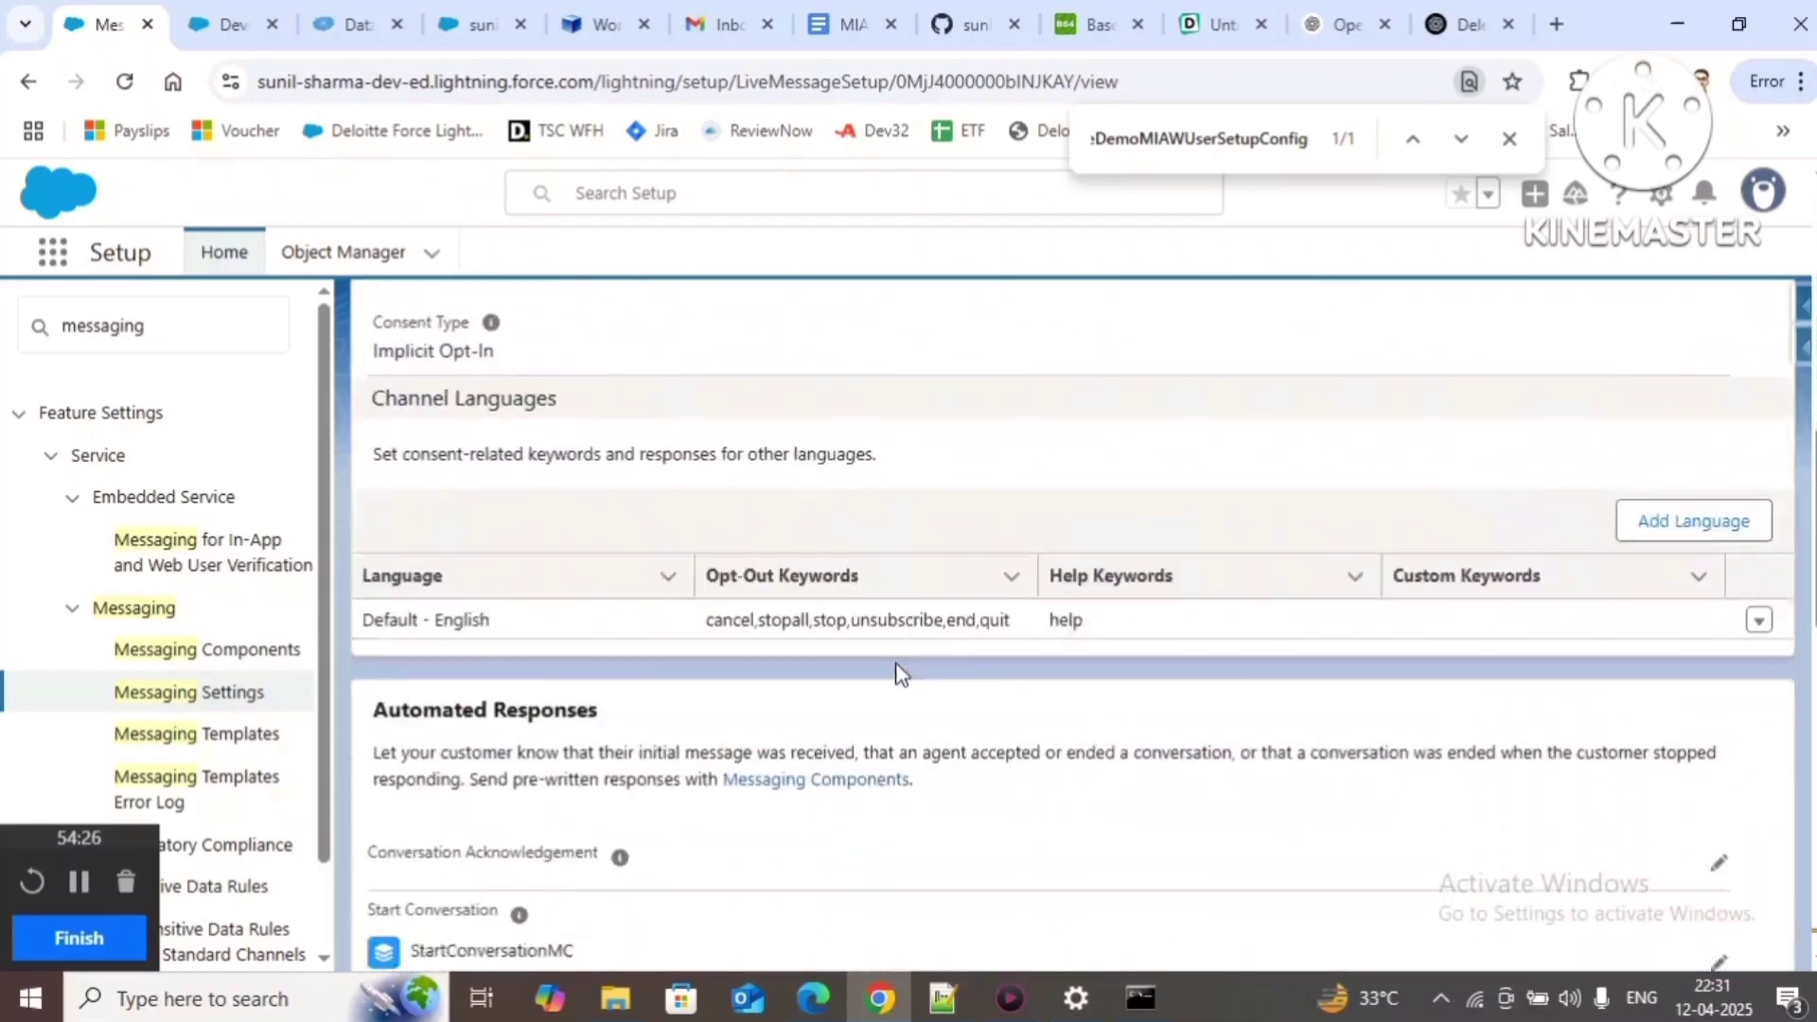
scroll(900, 674, "down", 10)
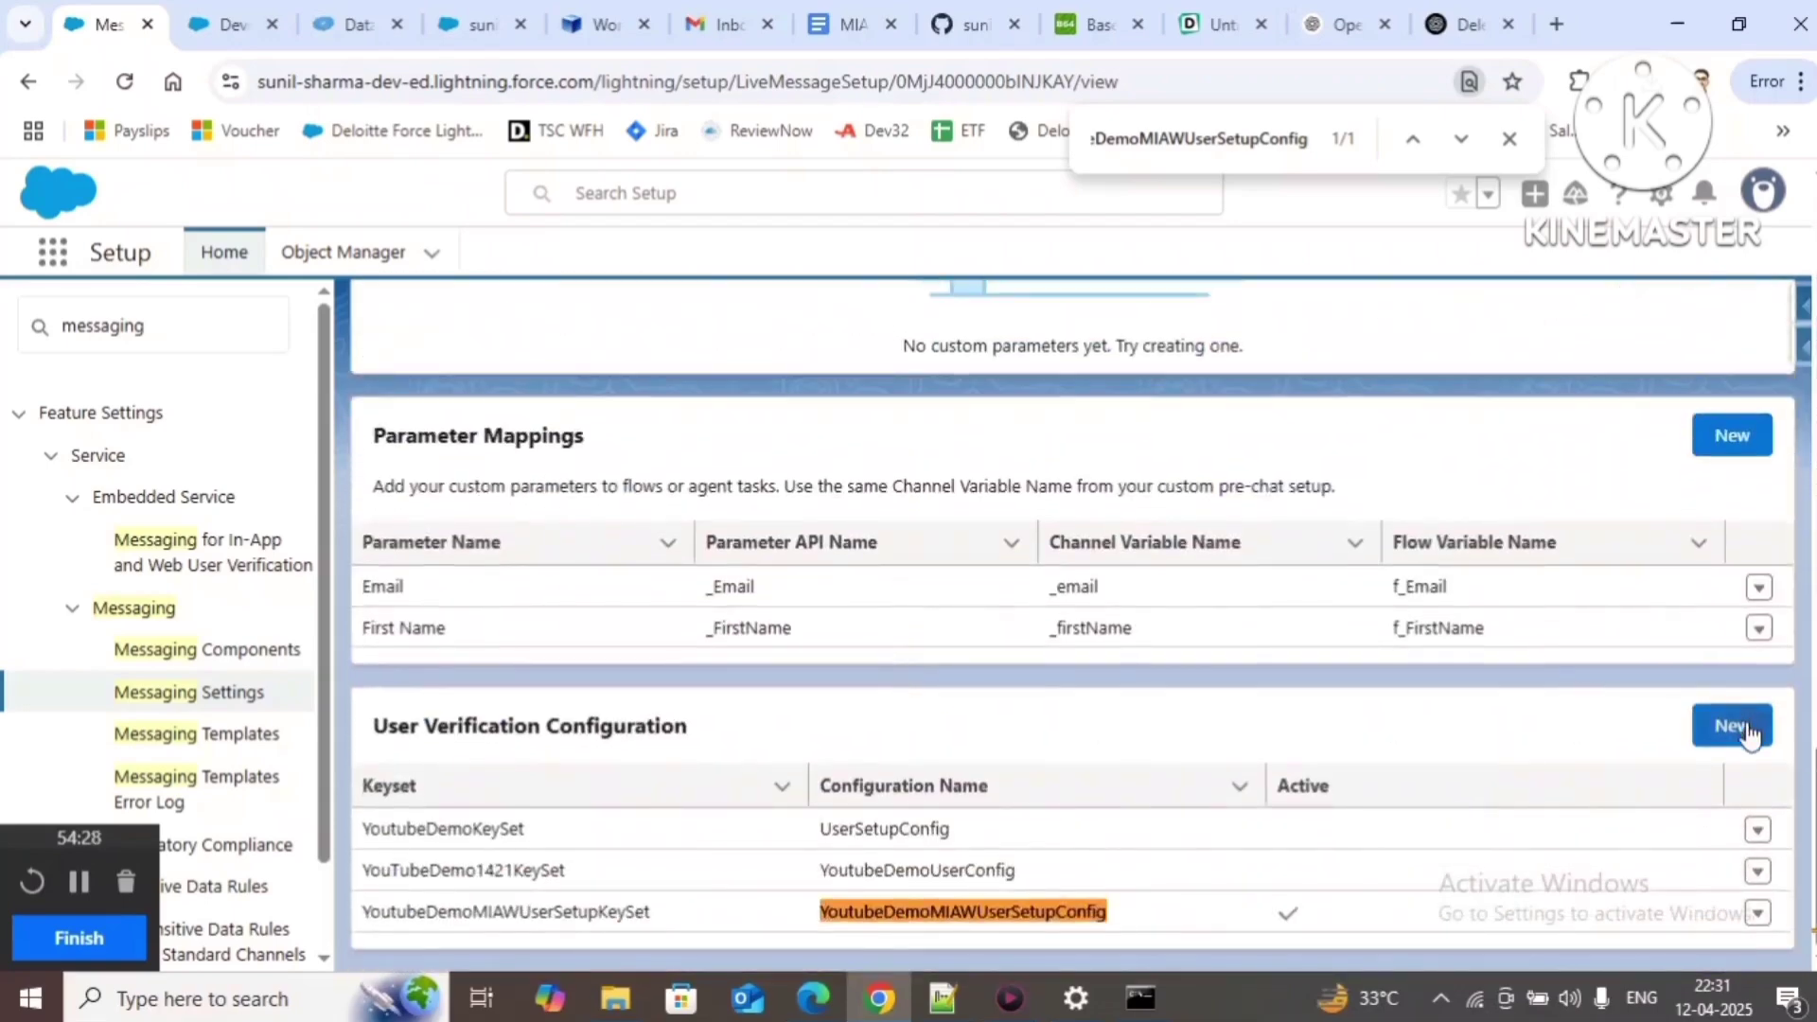
left_click(899, 831)
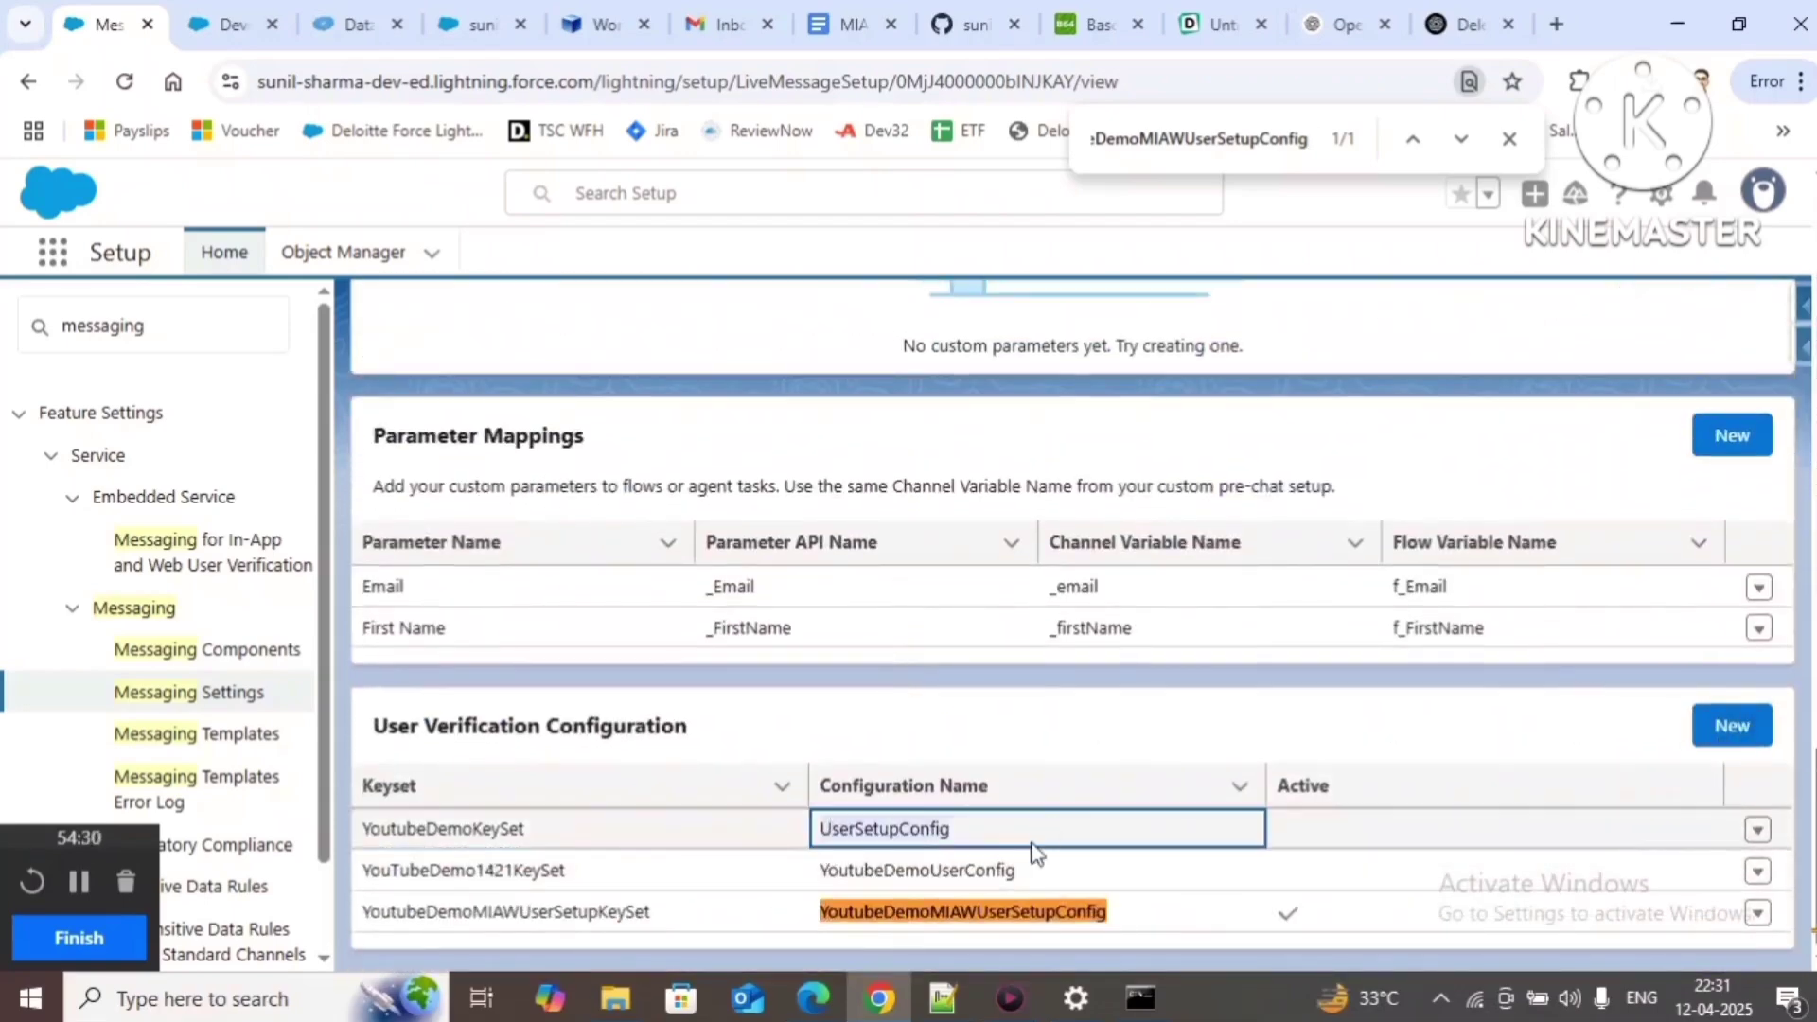
left_click(877, 907)
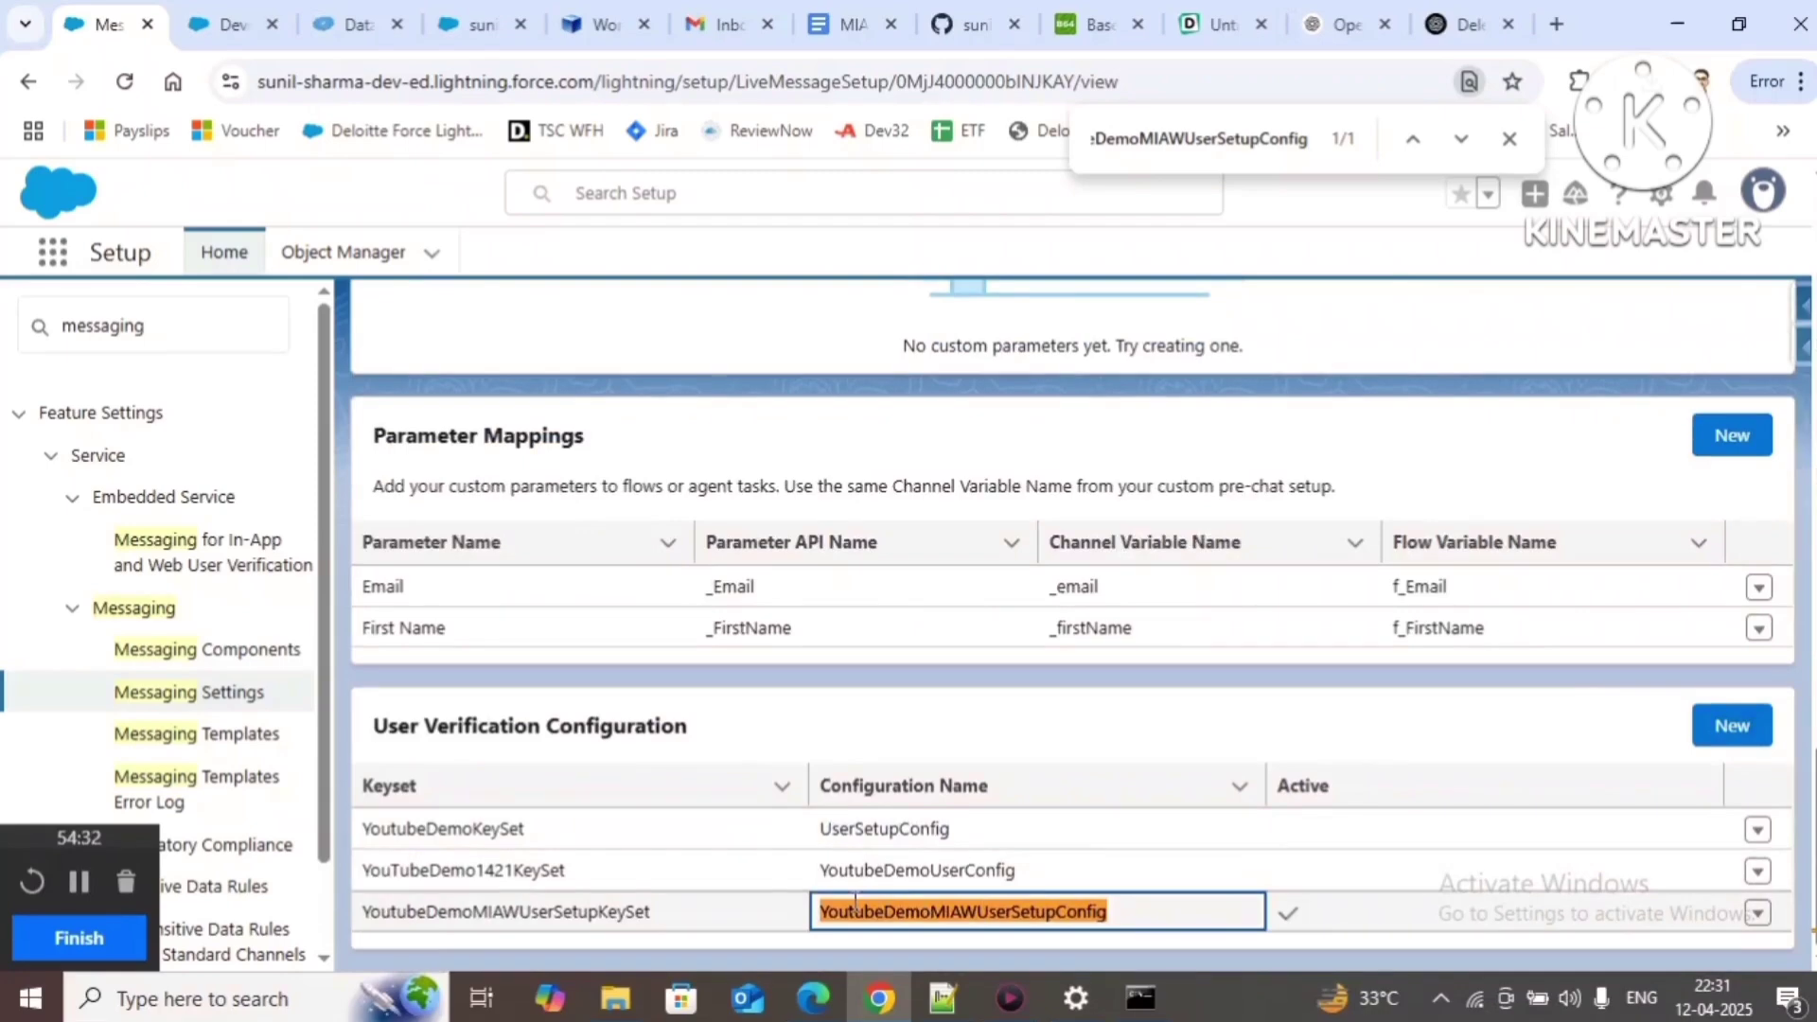
left_click(1020, 877)
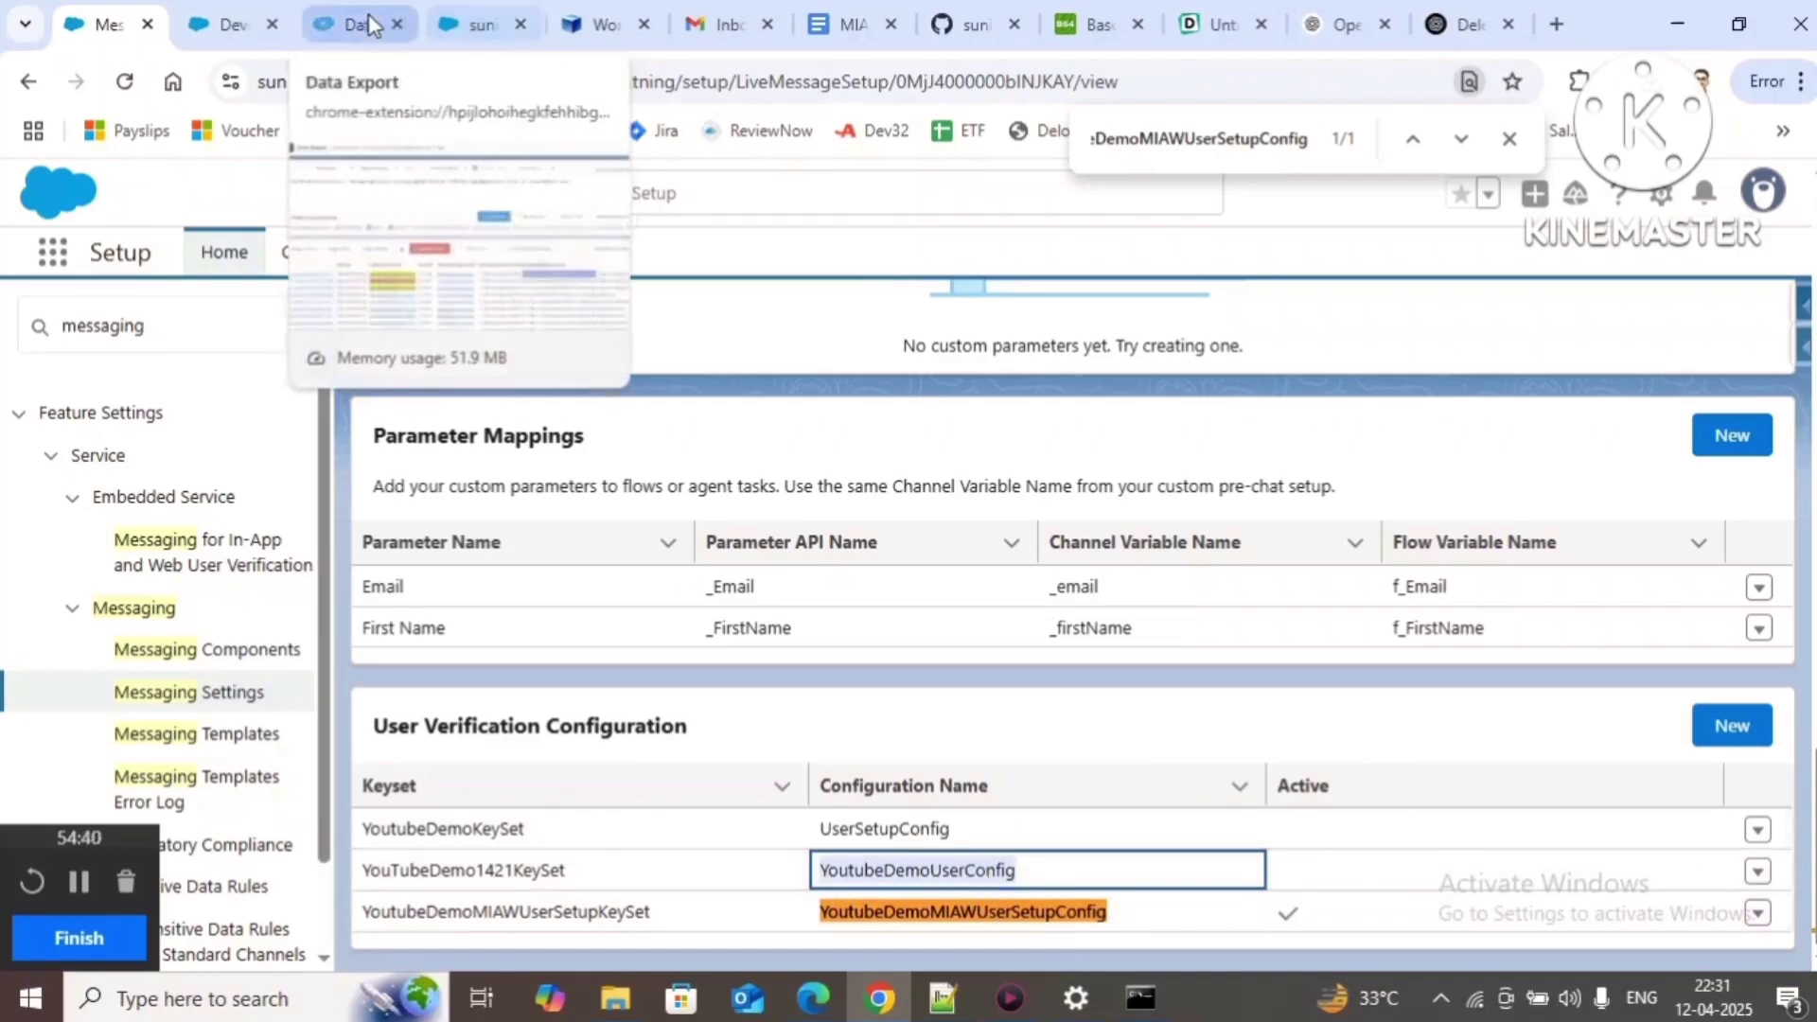
Step: Inspect the newest session's MessagingPlatformKey, selecting its user id and YoutubeDemoMIAWUserSetupConfig parts
left_click(337, 11)
left_click_drag(1500, 708, 1651, 712)
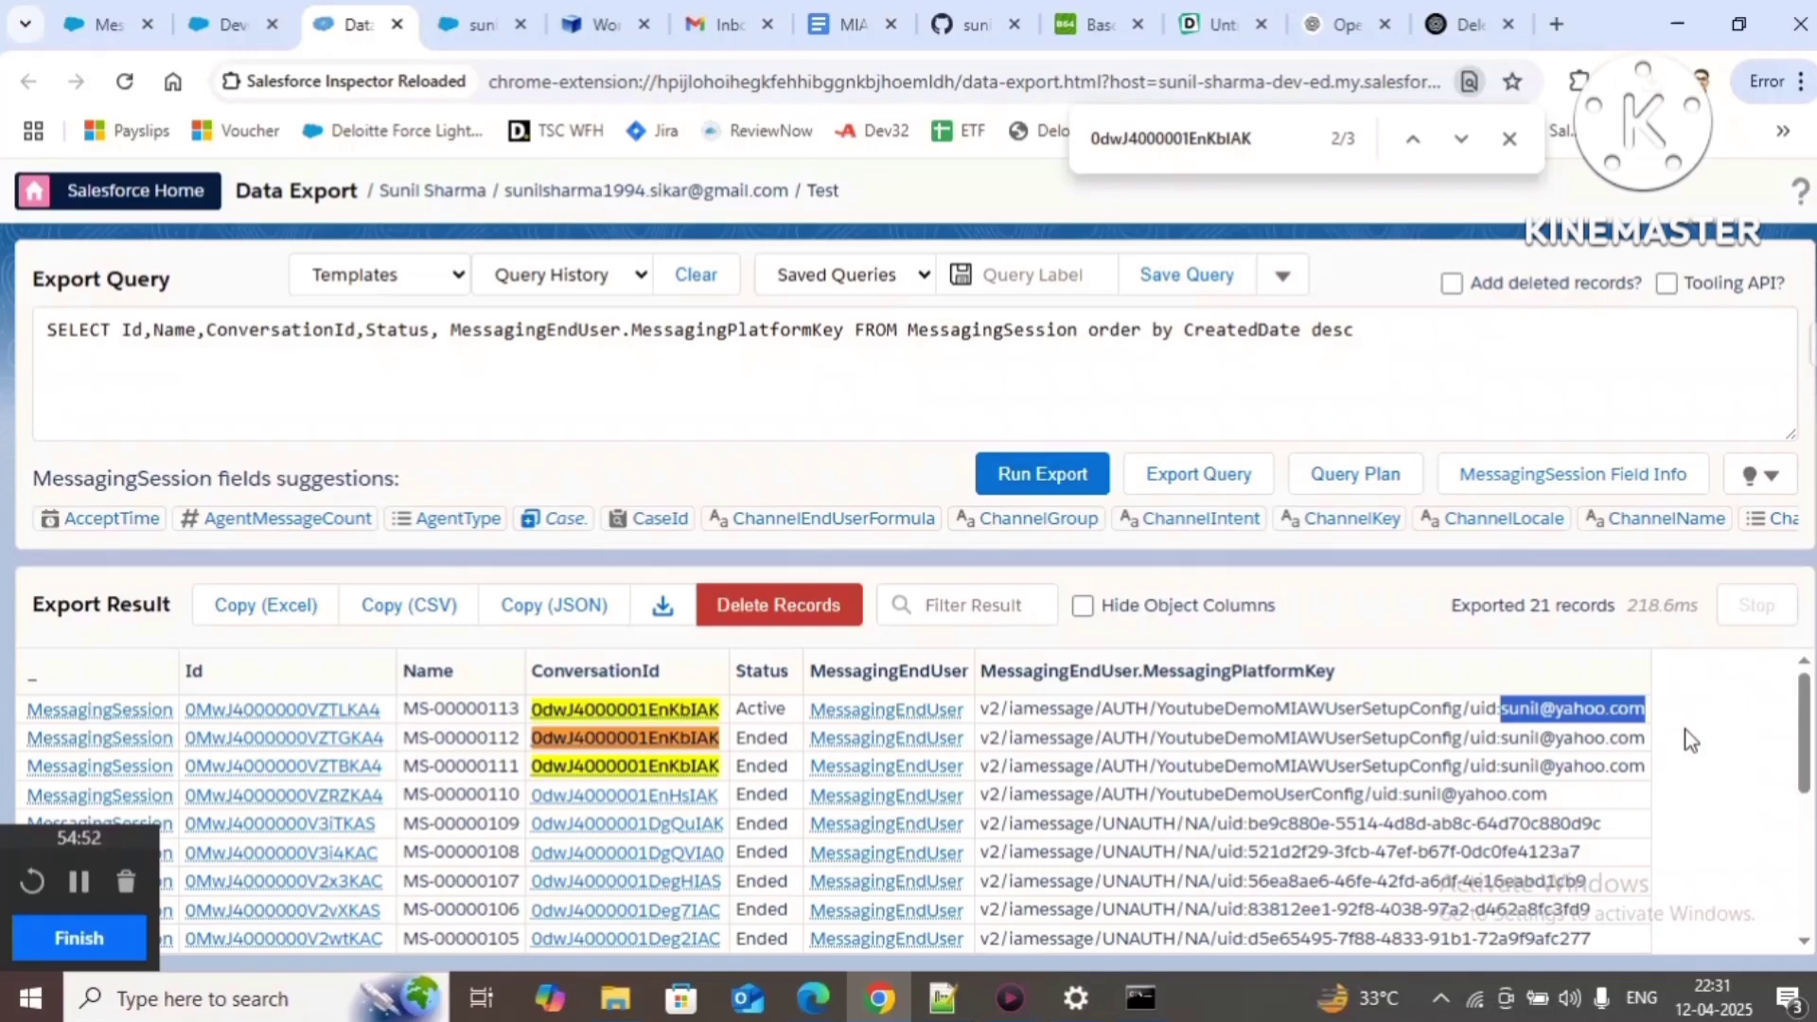
double_click(1270, 711)
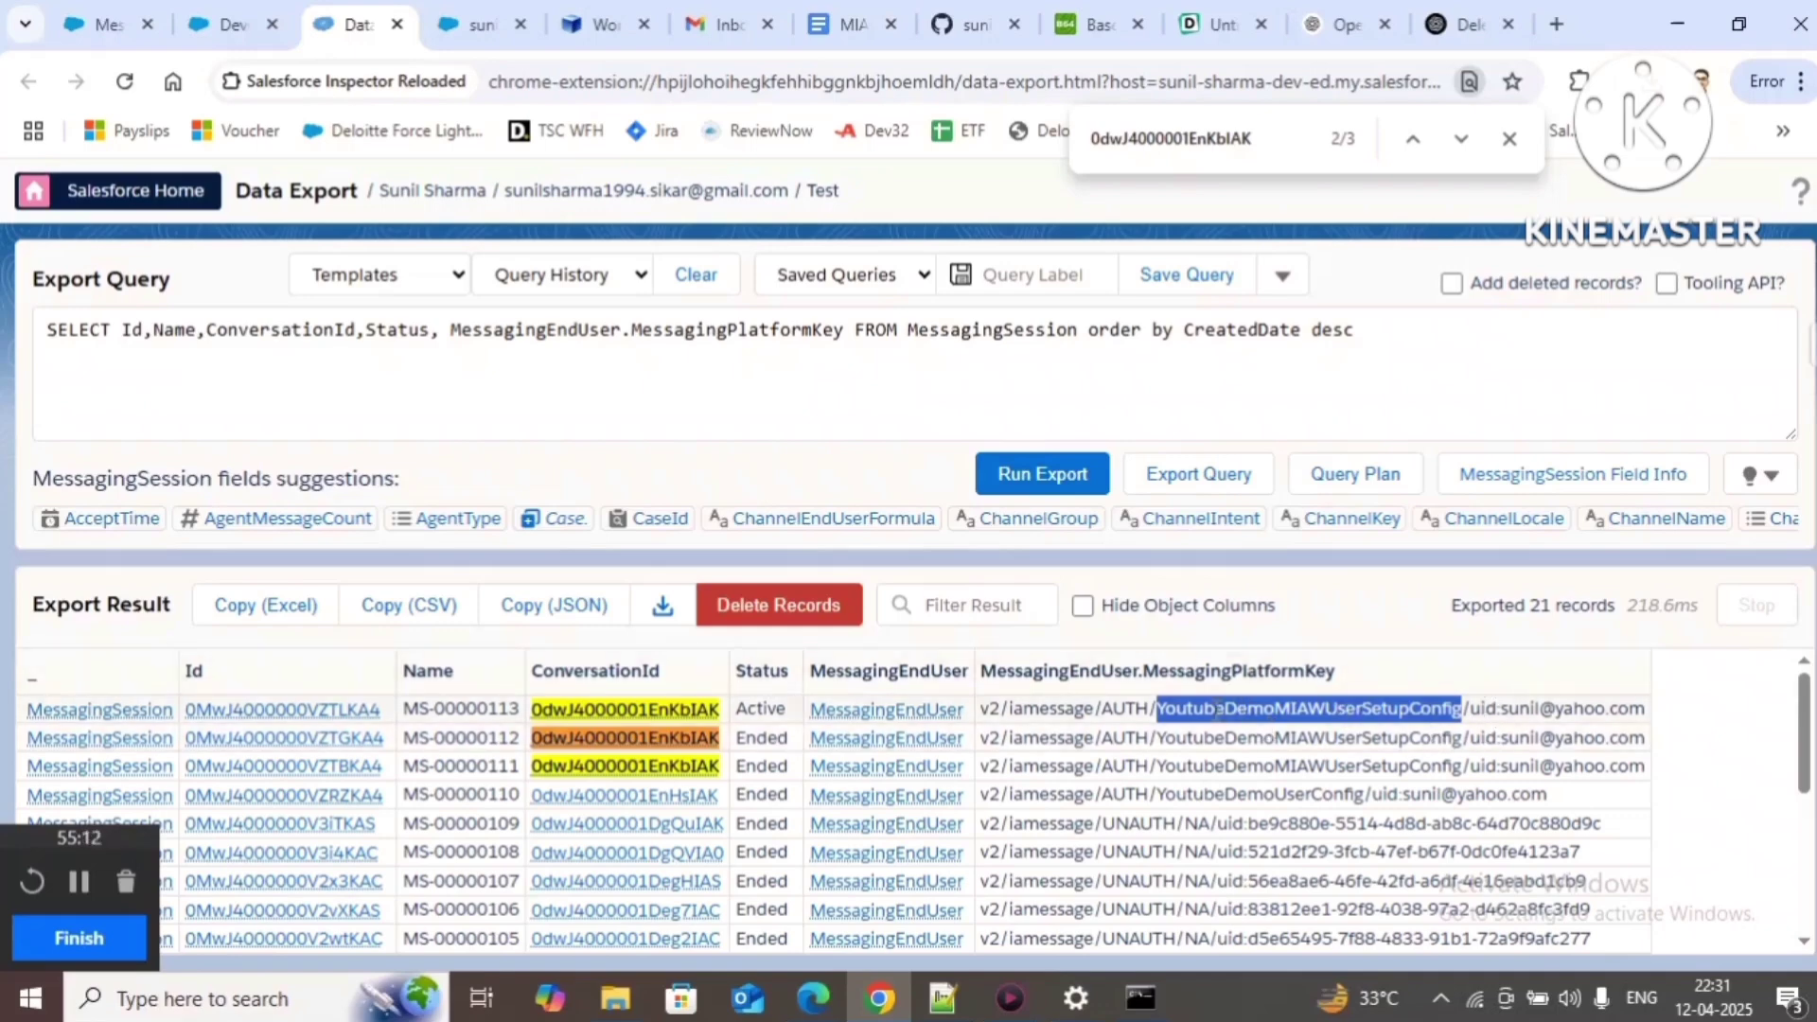
Step: Highlight the user id and YoutubeDemoMIAWUserSetupConfig in the first session's platform key
double_click(1519, 708)
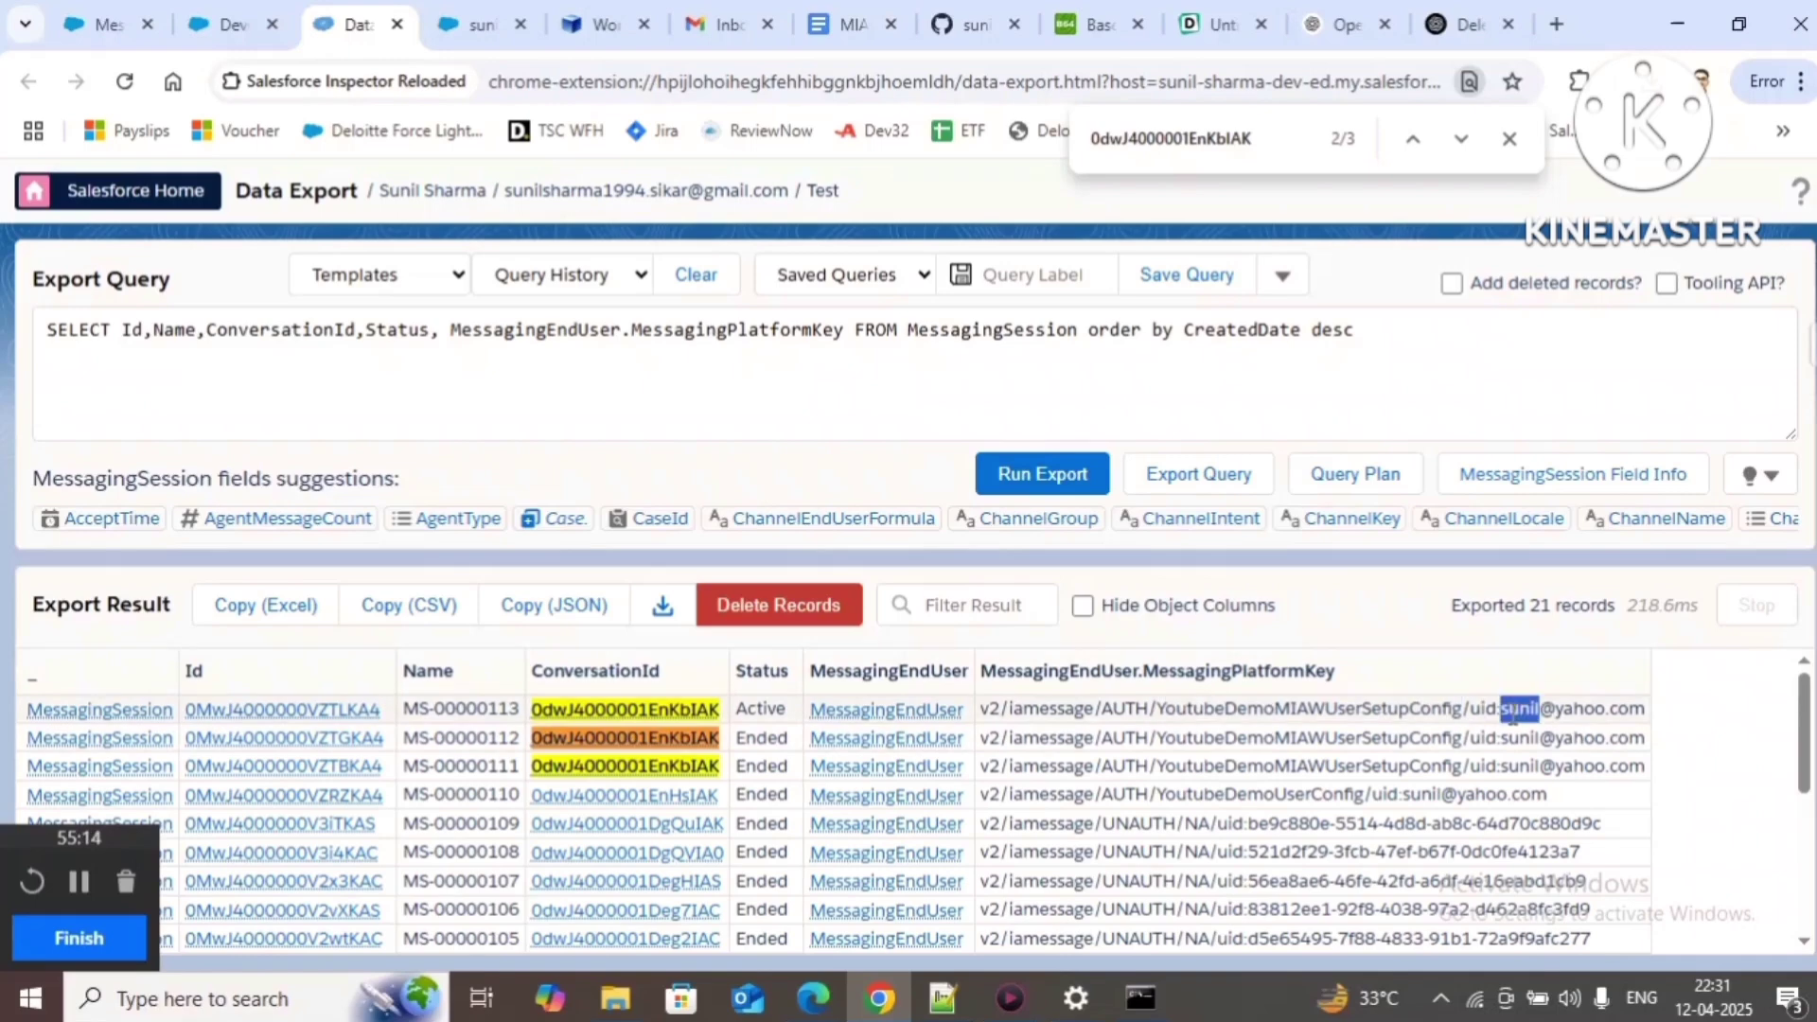
double_click(1340, 708)
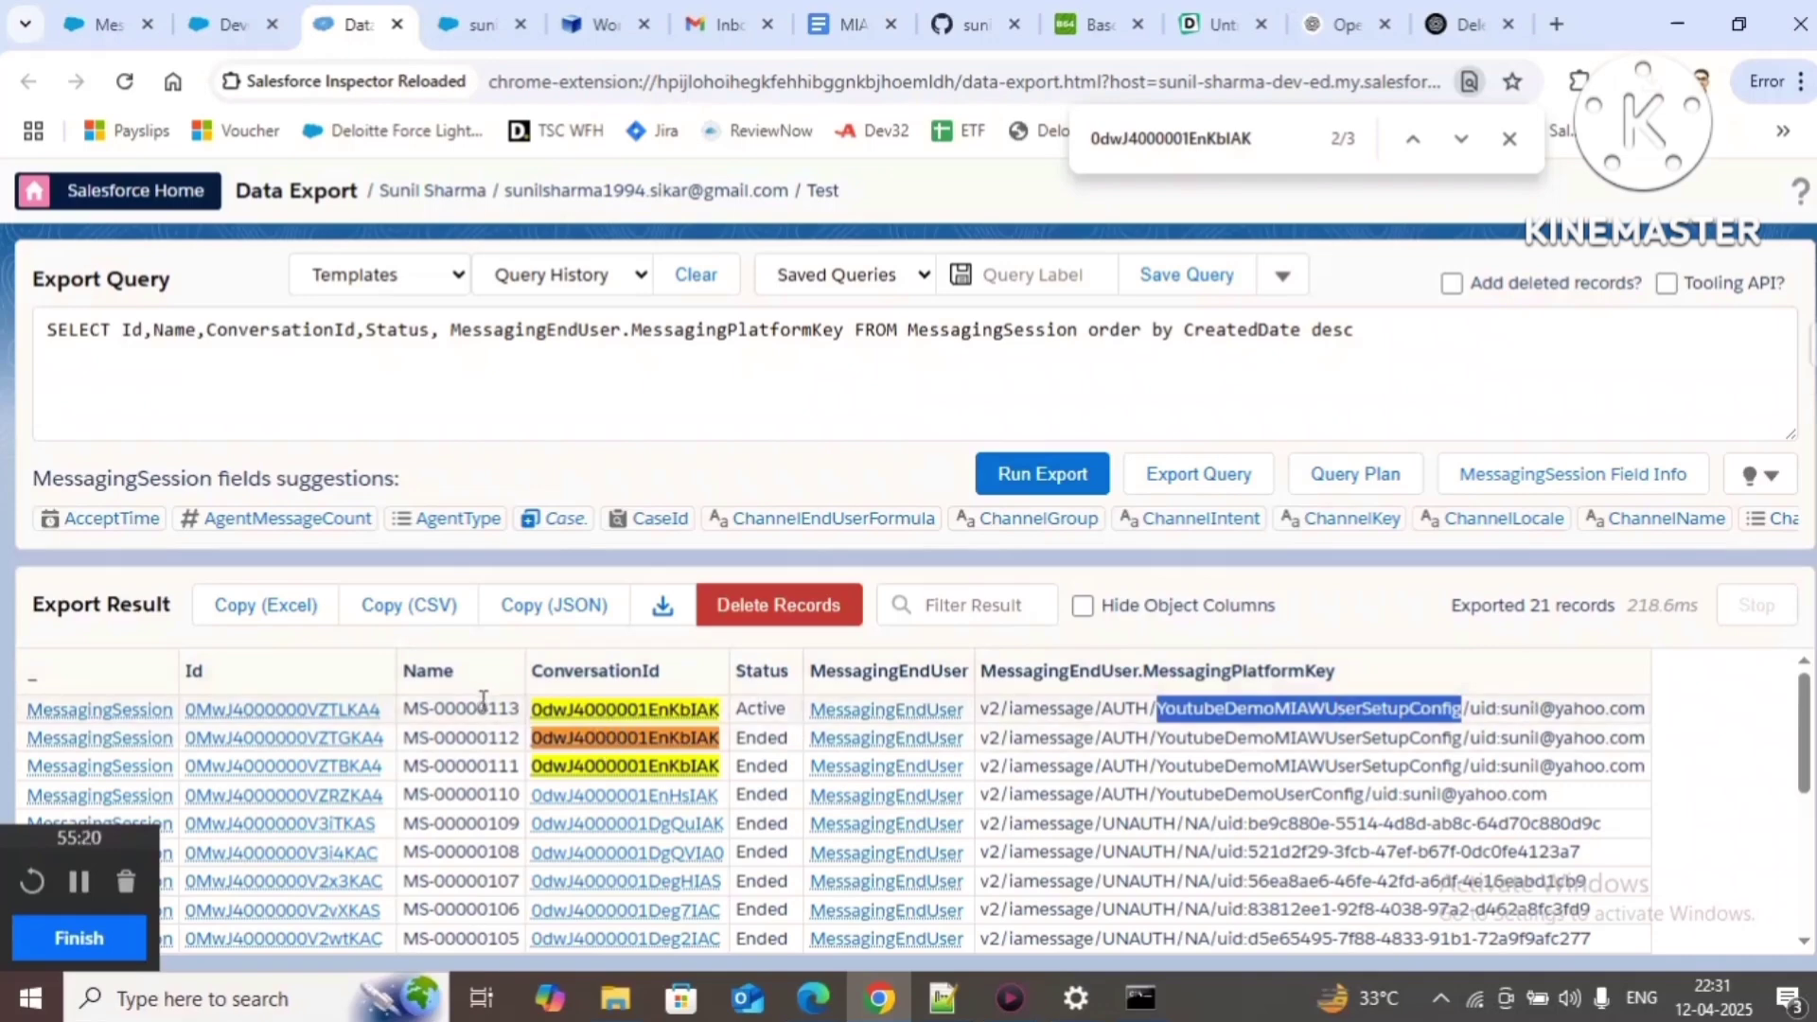
left_click_drag(1480, 710, 1647, 712)
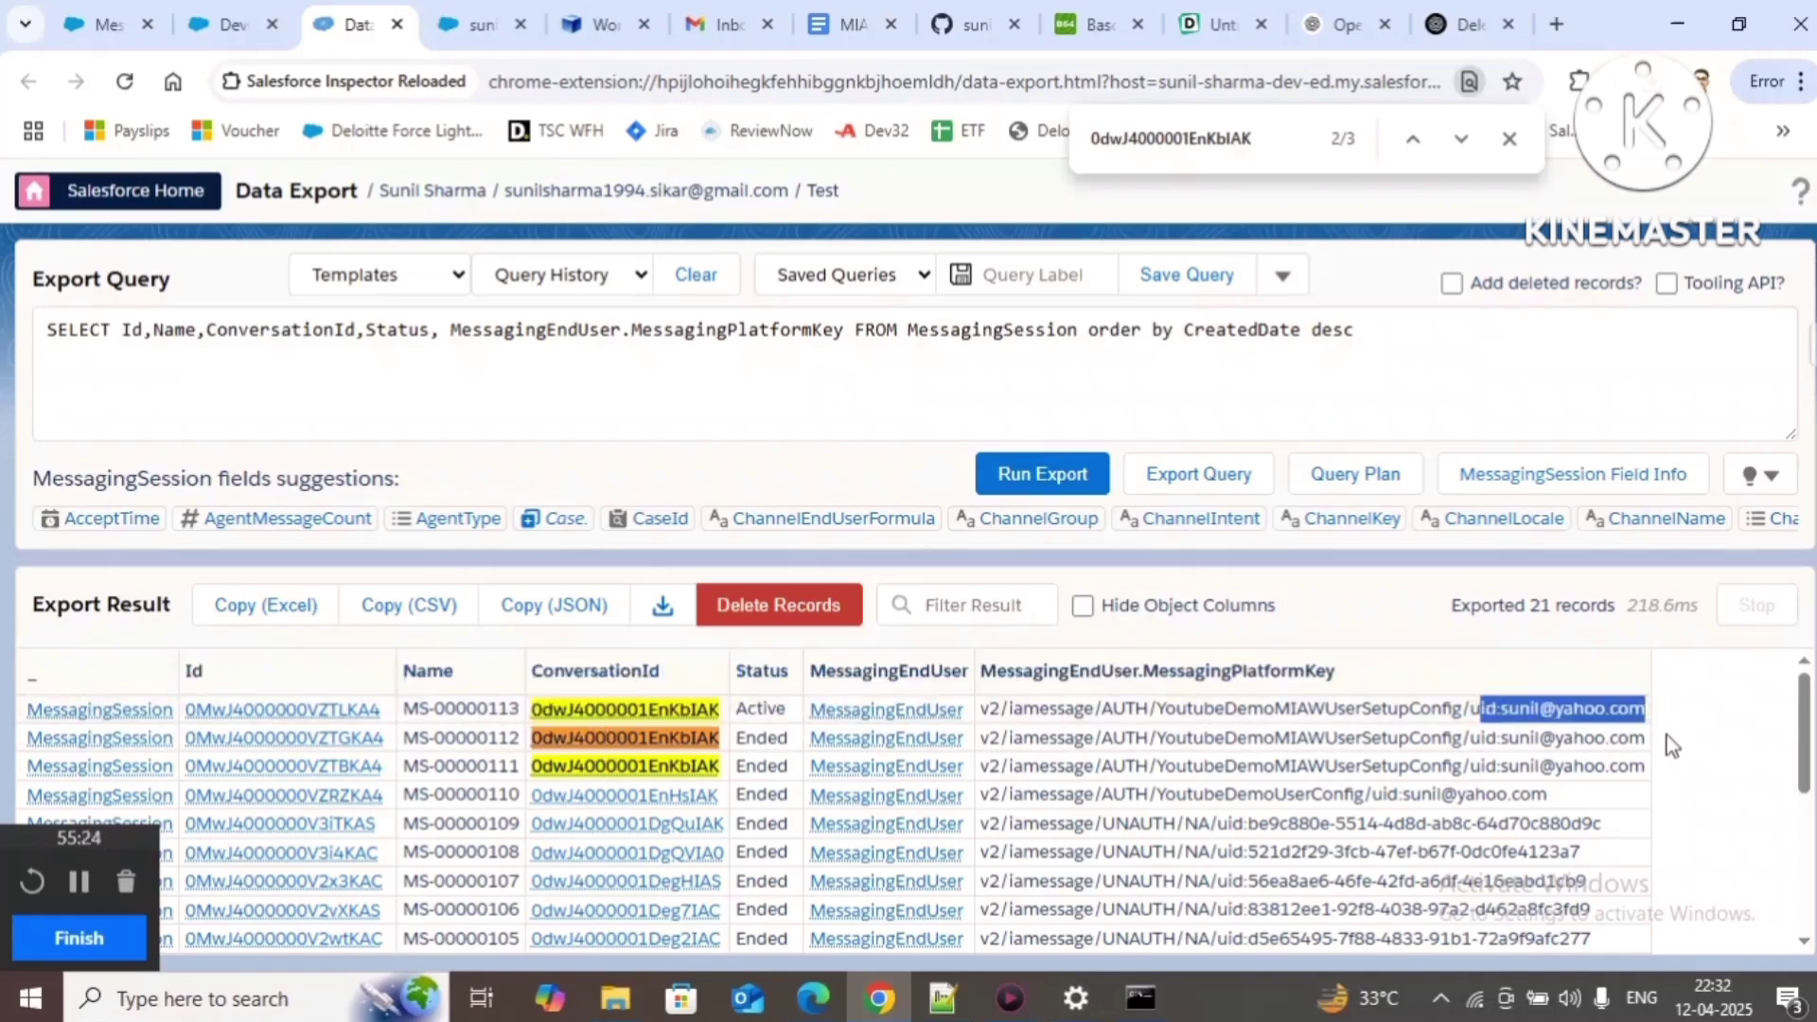
left_click_drag(1157, 708, 1456, 737)
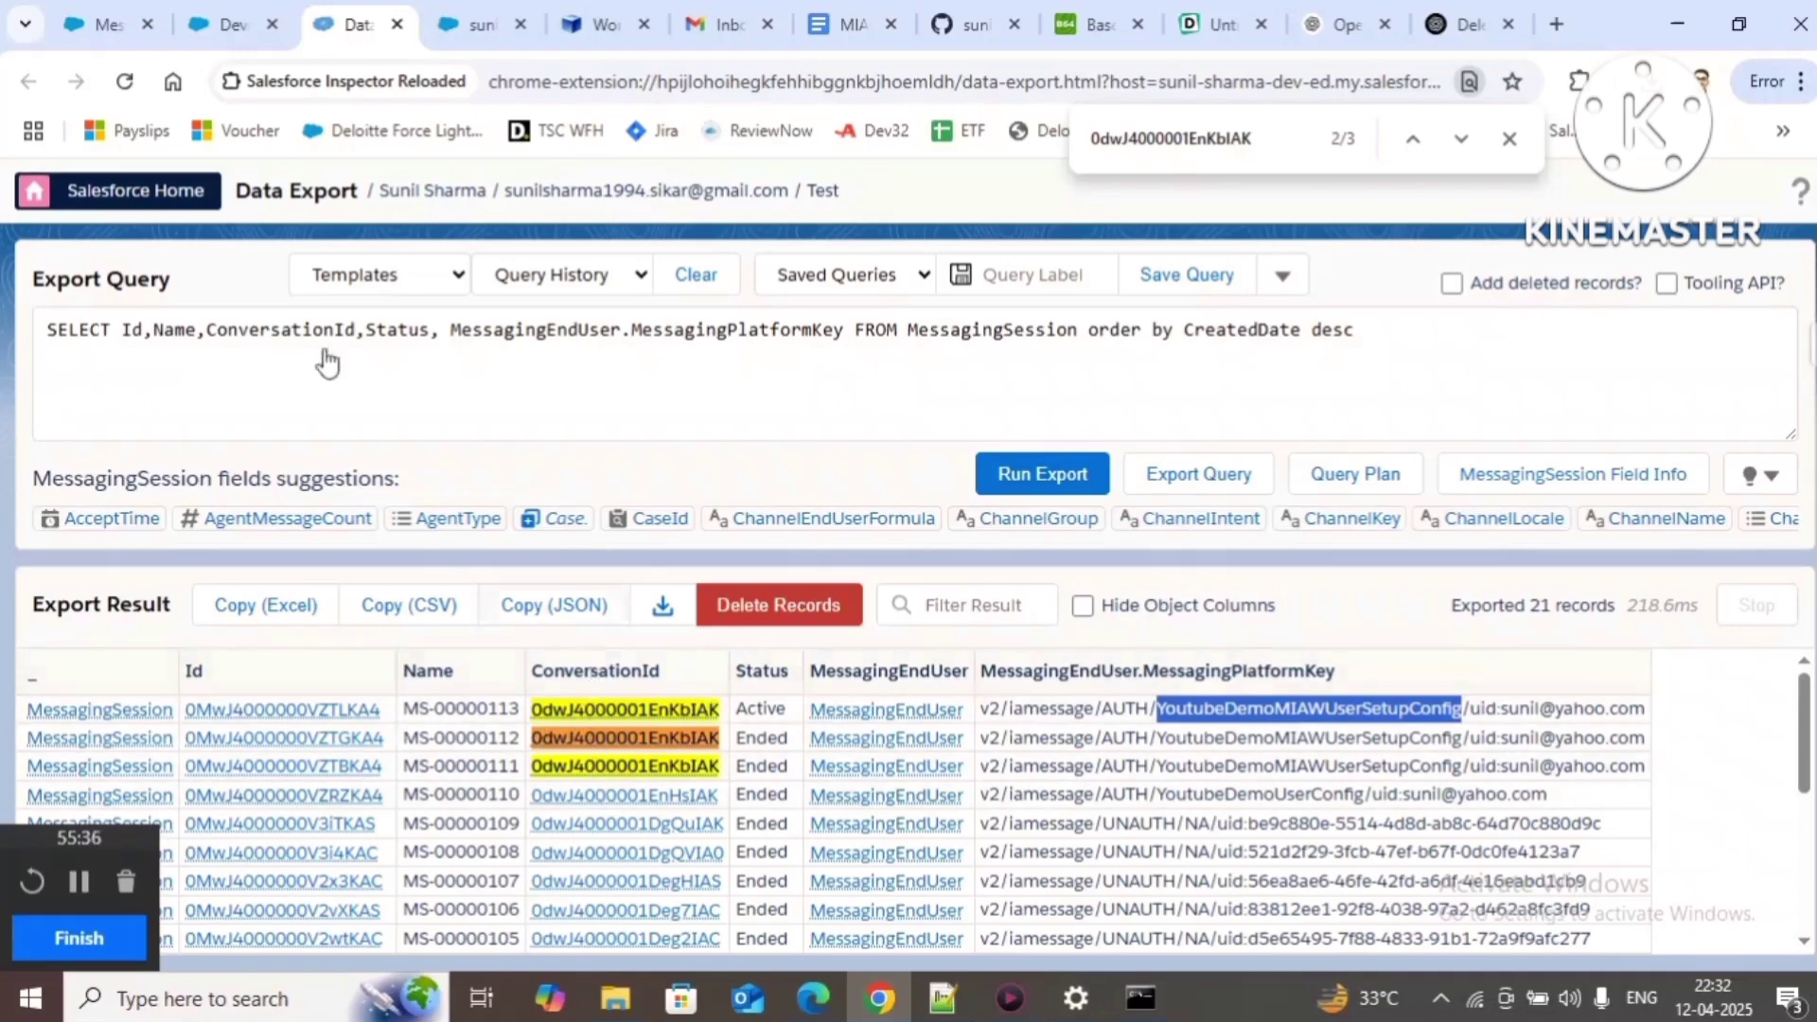
Step: Confirm YoutubeDemoMIAWUserSetupConfig is the active keyset on the Messaging Settings page
left_click(232, 24)
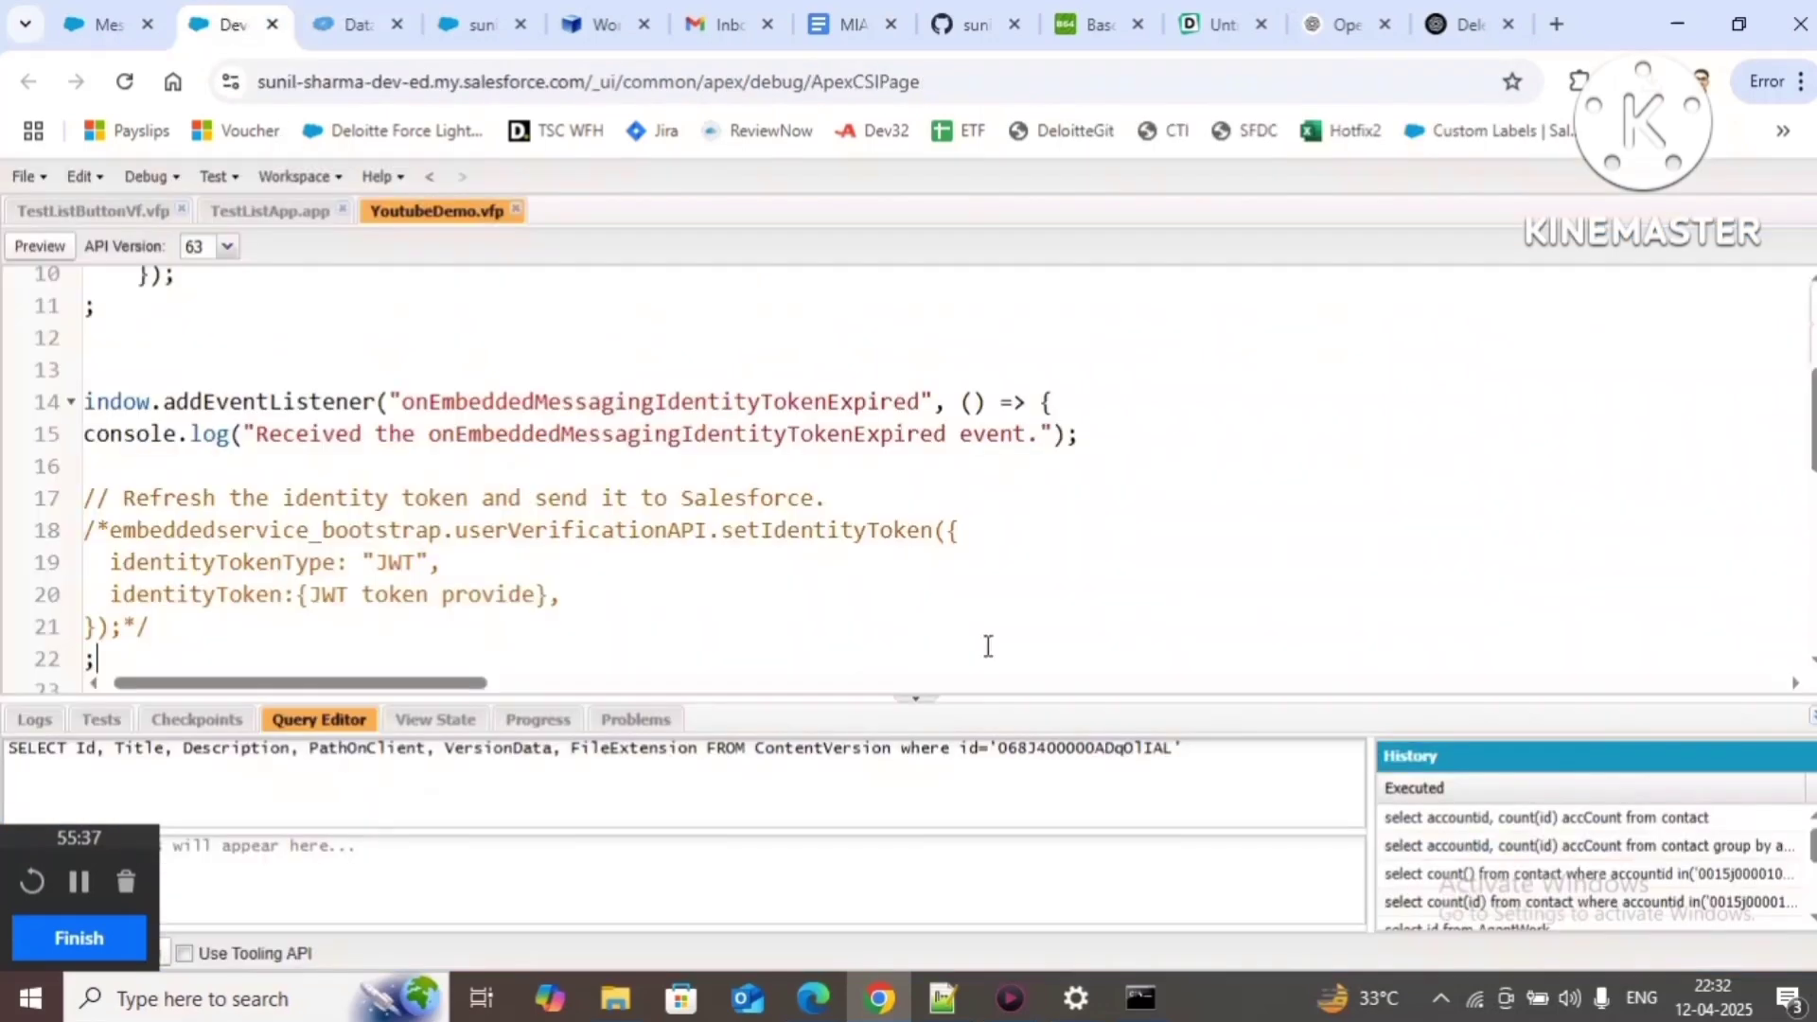
left_click(112, 23)
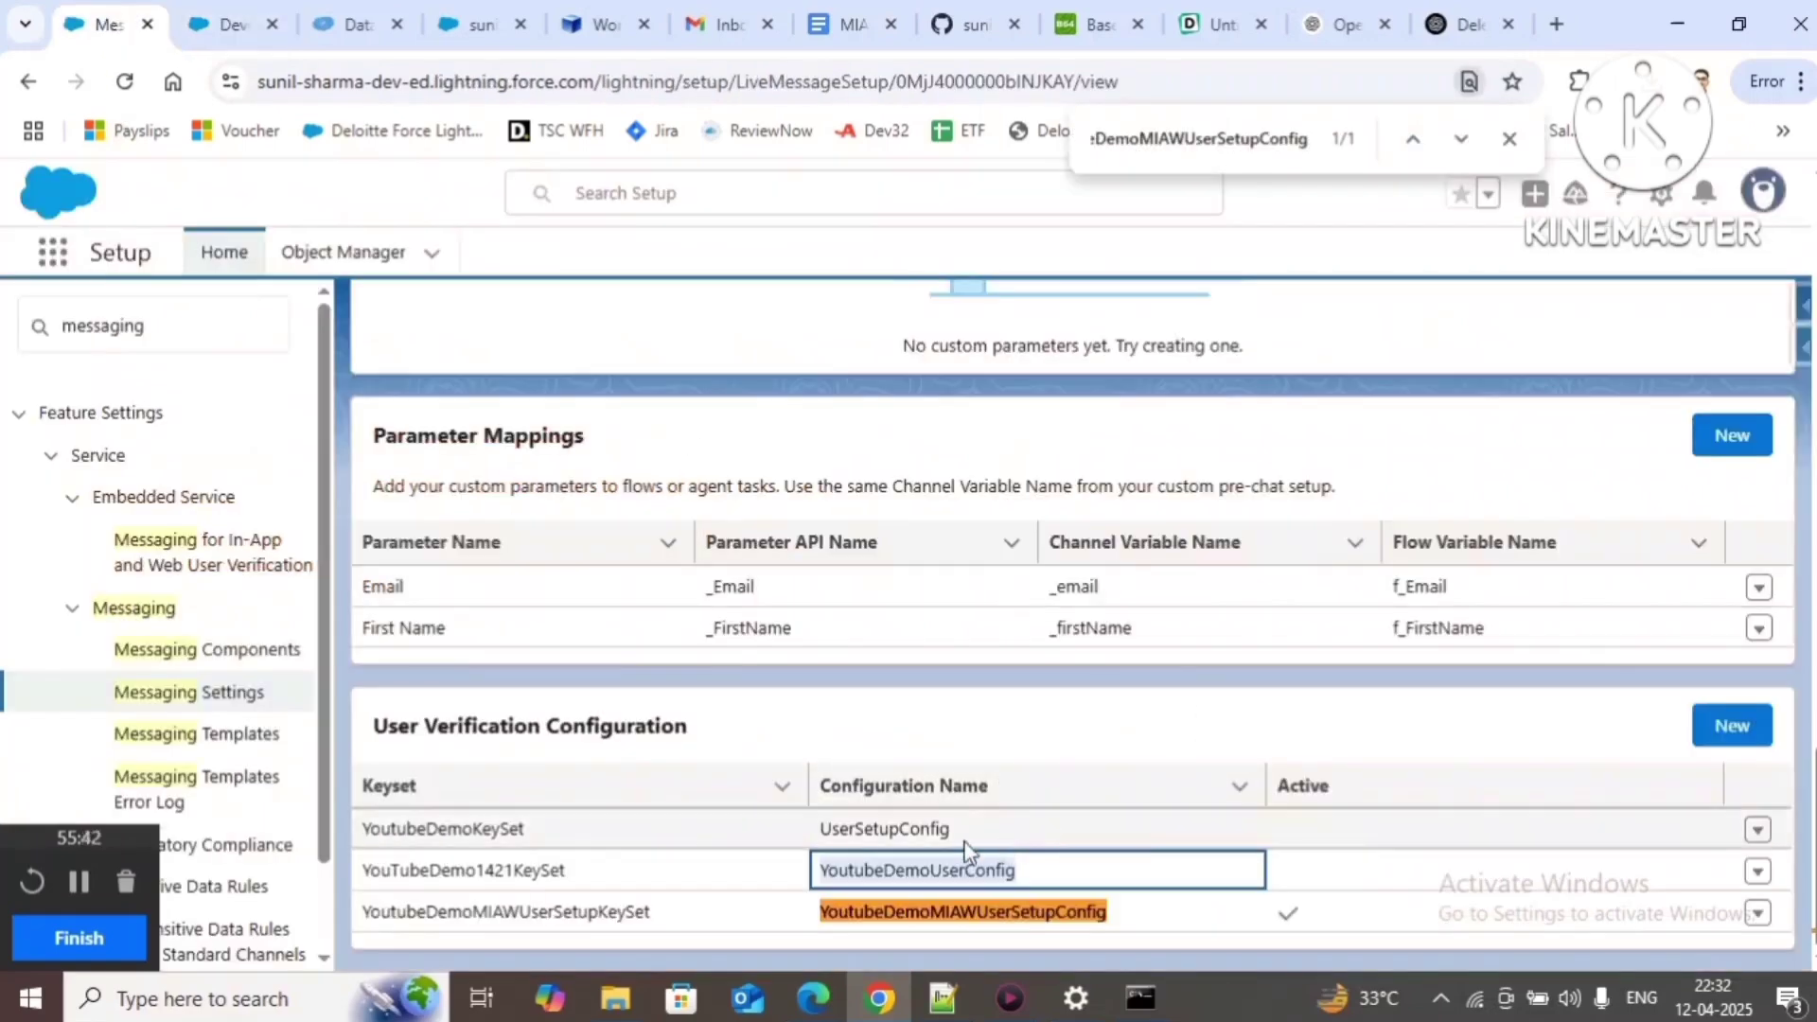
left_click_drag(376, 909, 1098, 947)
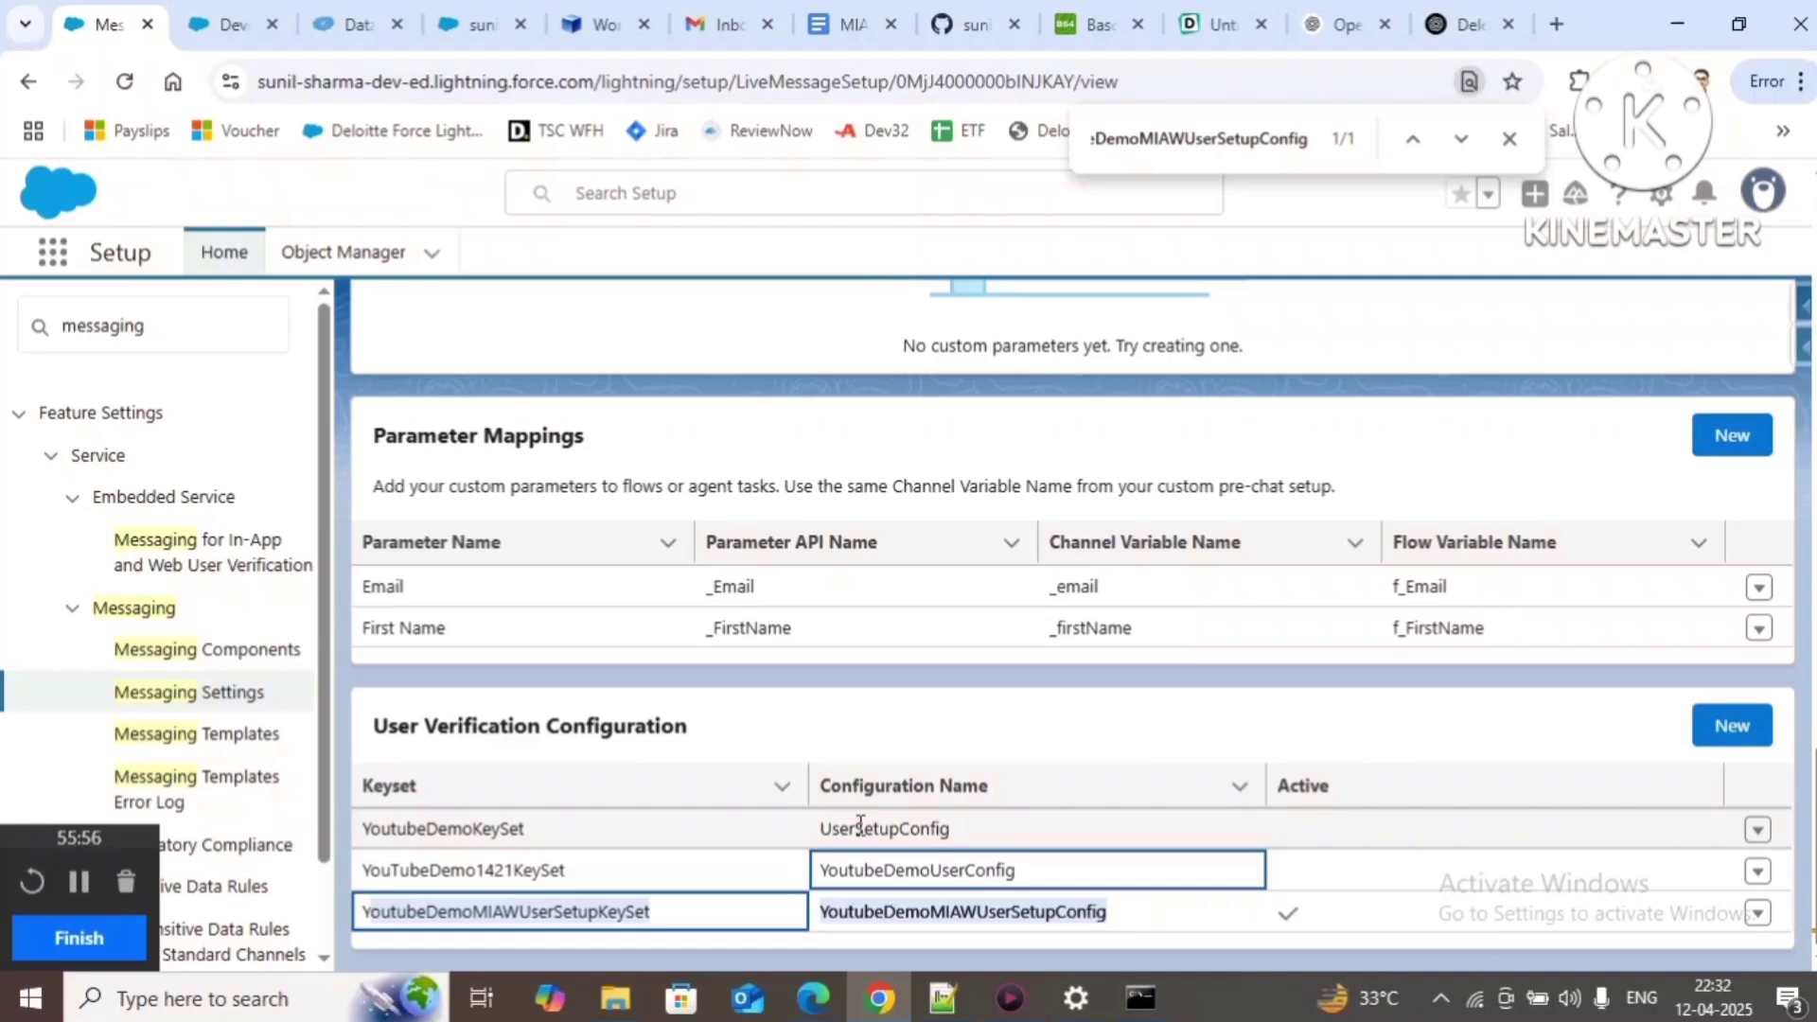
left_click(162, 325)
Step: Search Setup for 'deploy' and open Embedded Service Deployments to find the Youtube Demo deployment
left_click_drag(162, 324, 8, 318)
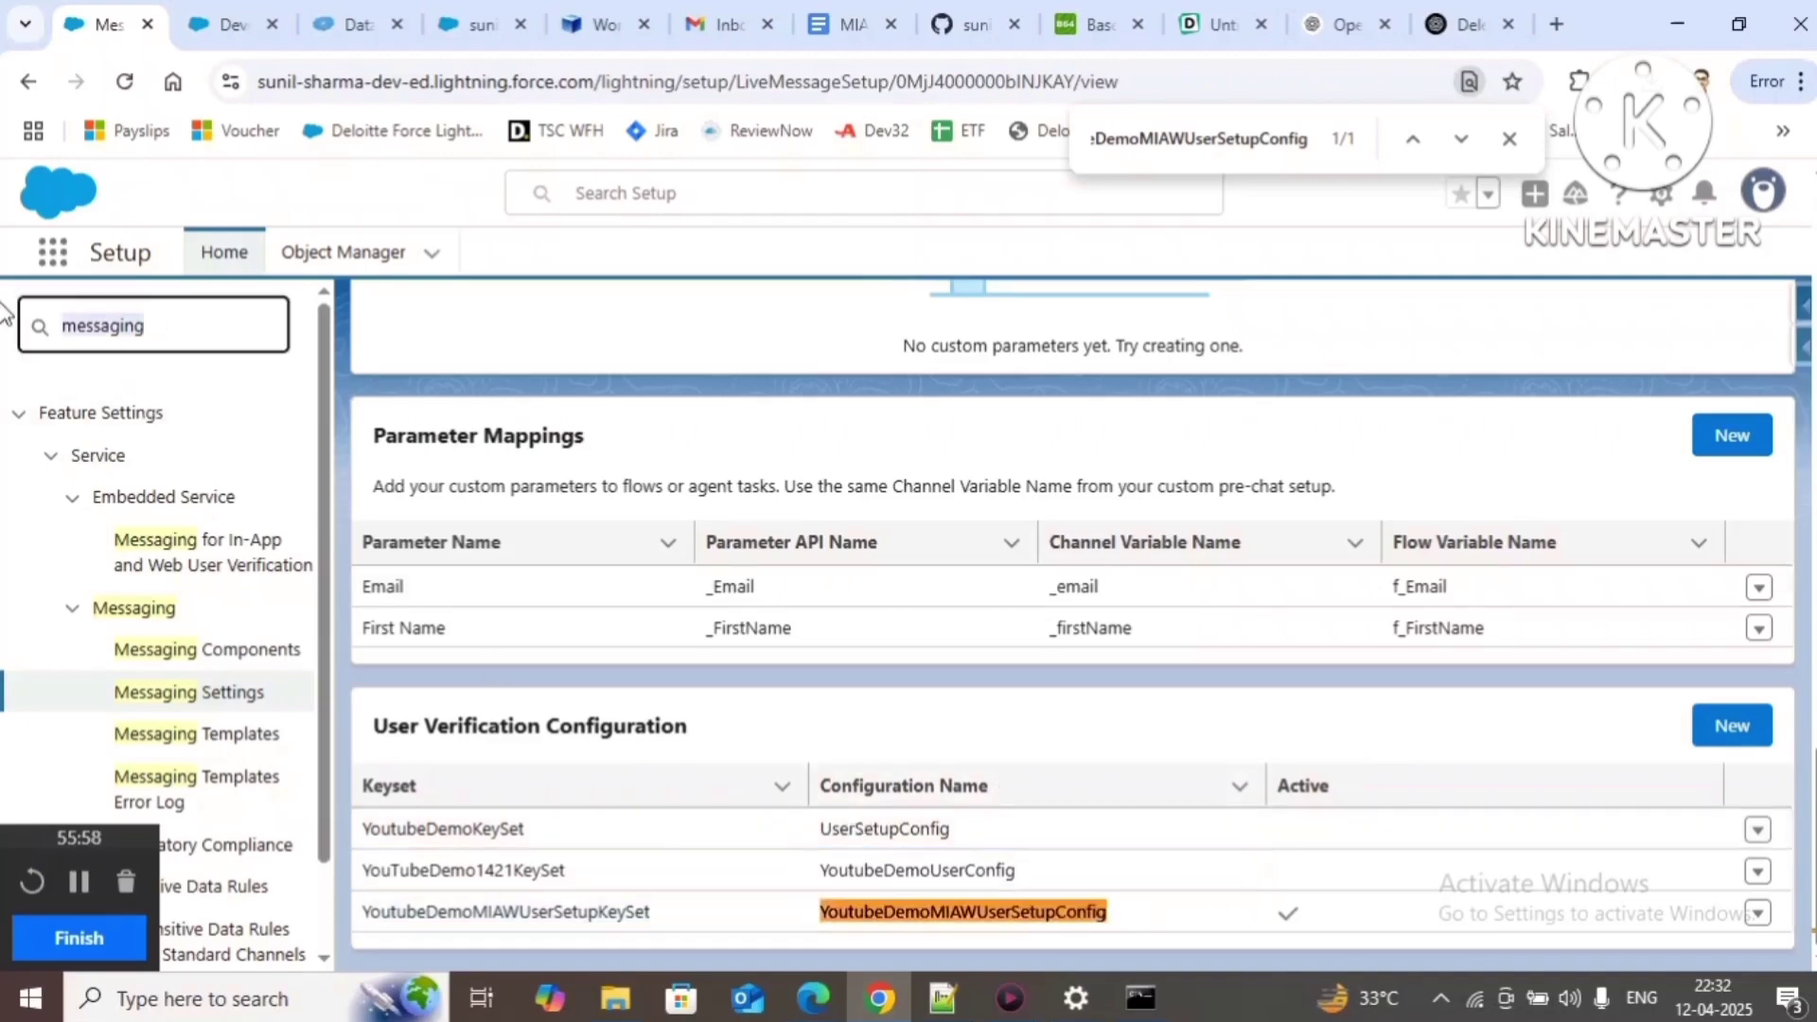
type("de")
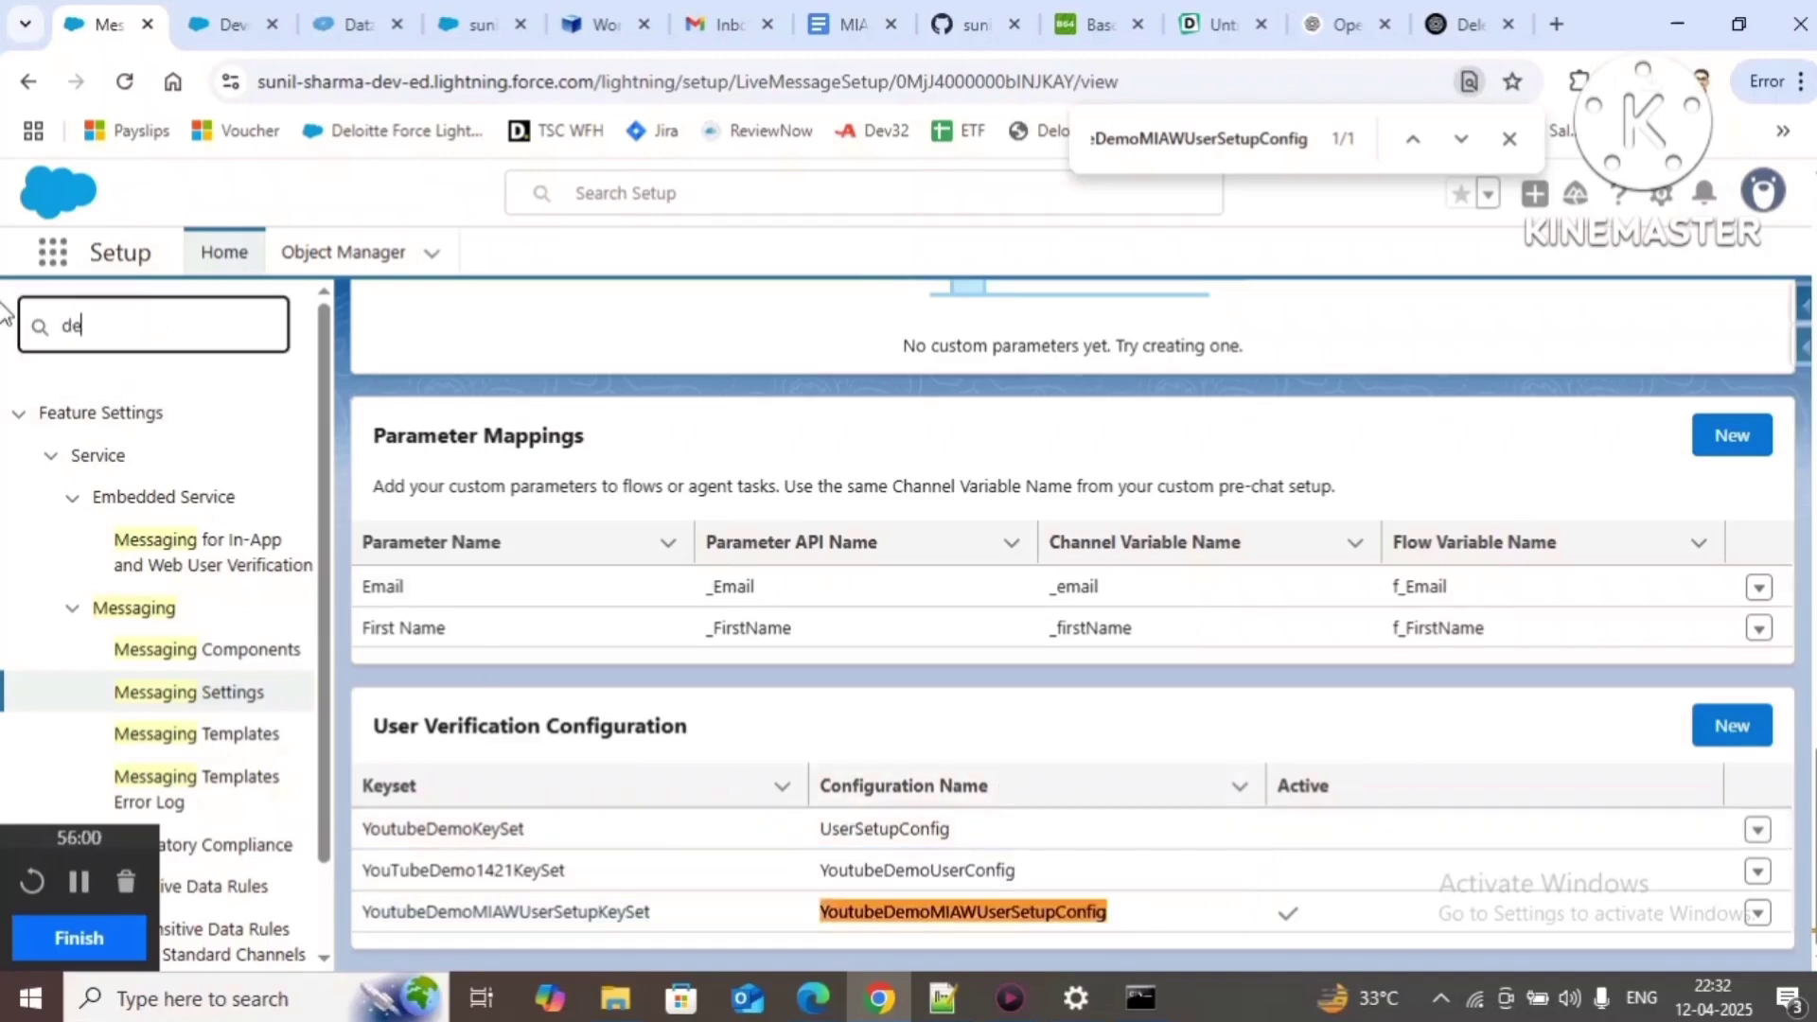
type("ploy")
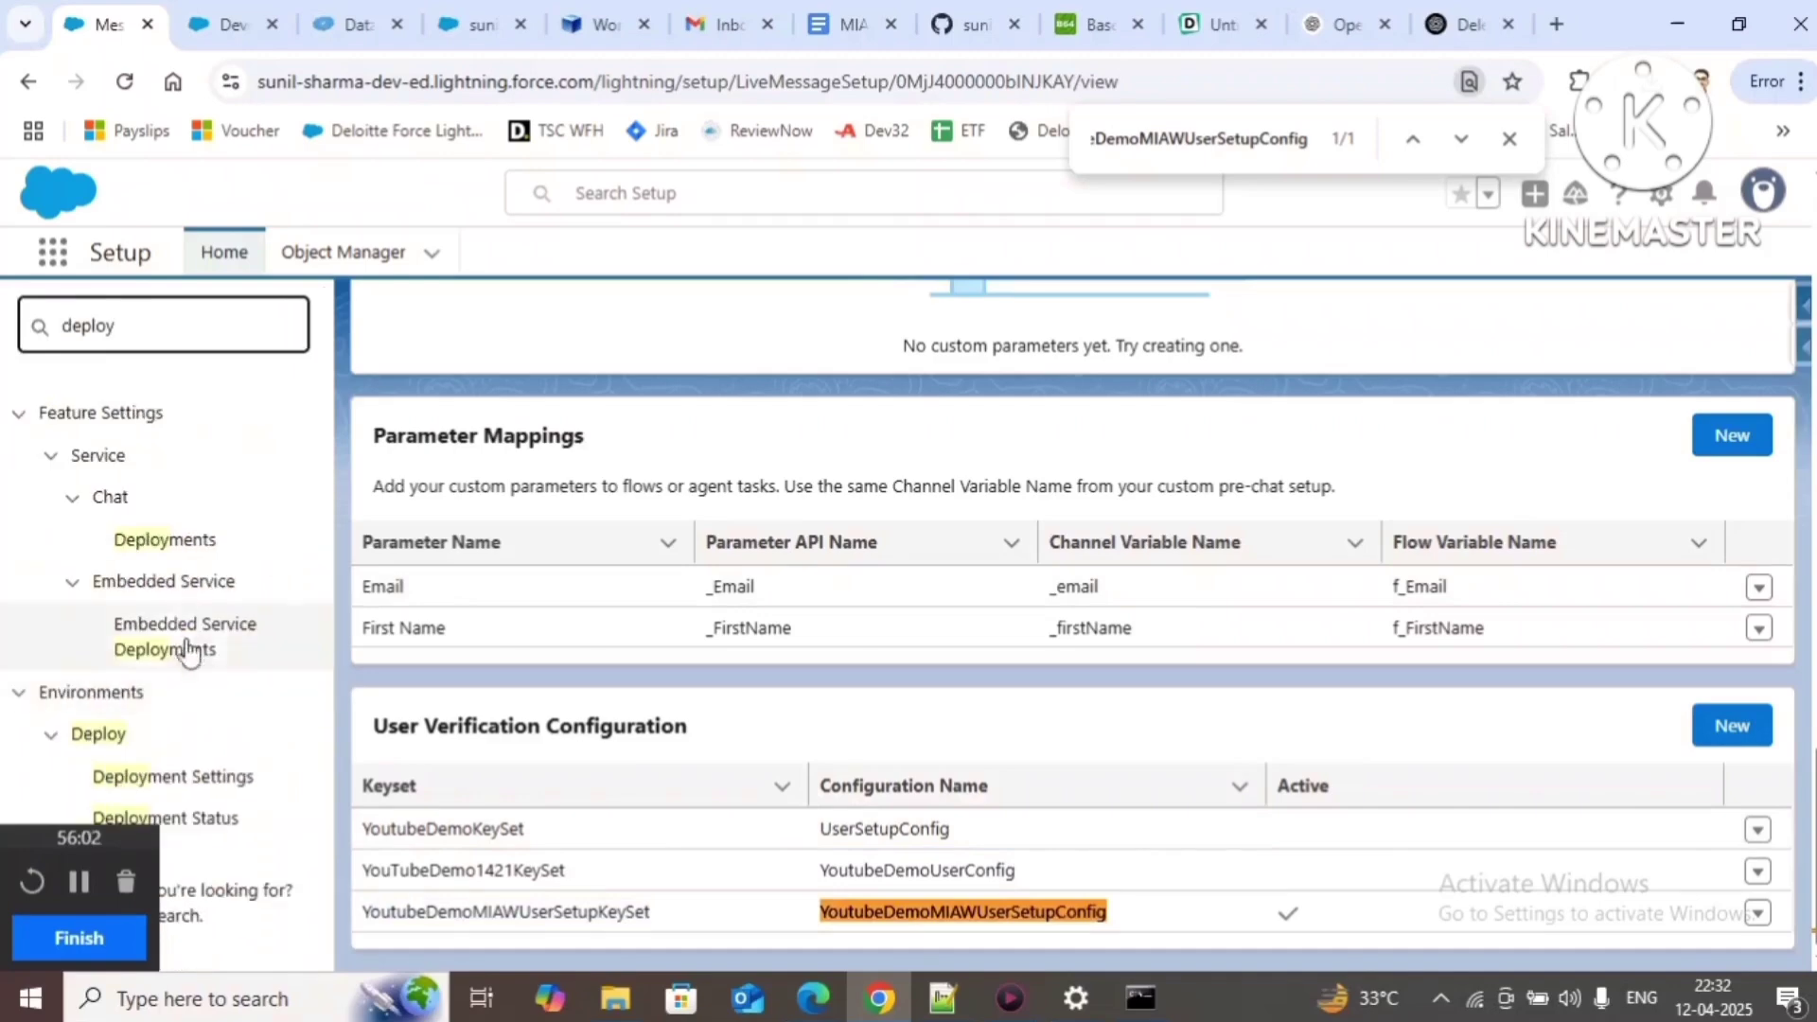
left_click(189, 651)
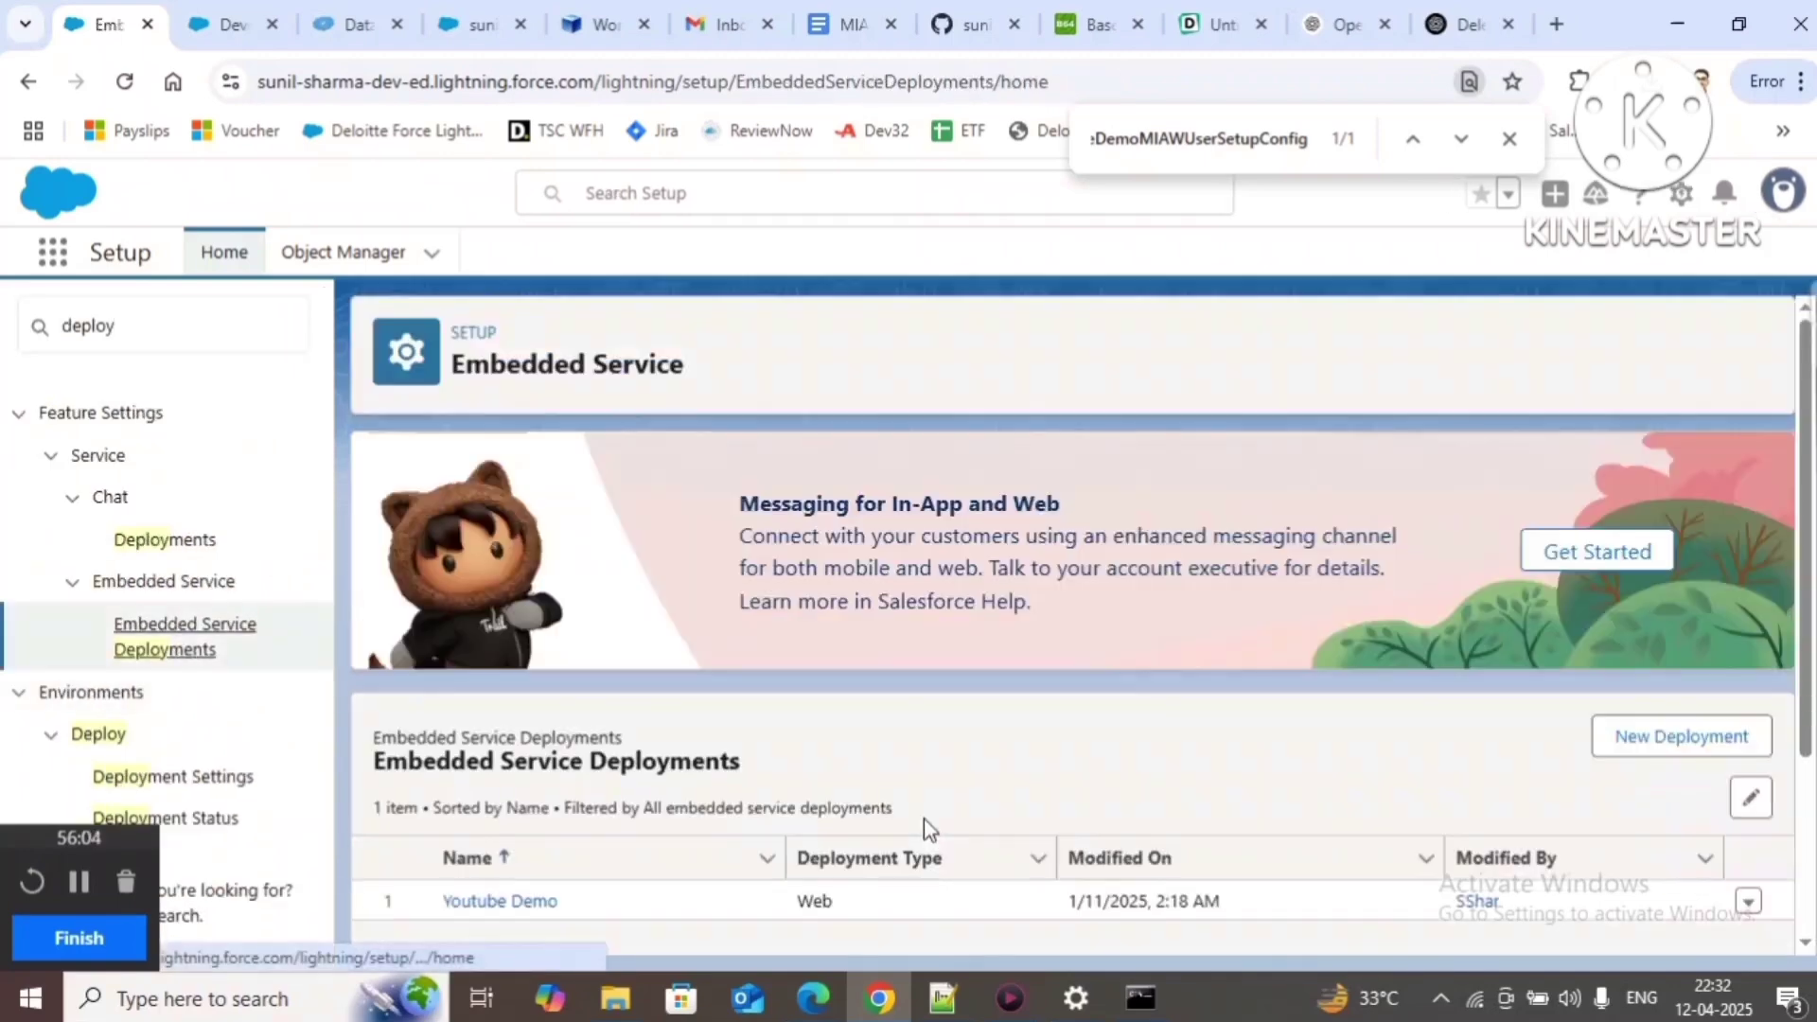
scroll(924, 819, "down", 3)
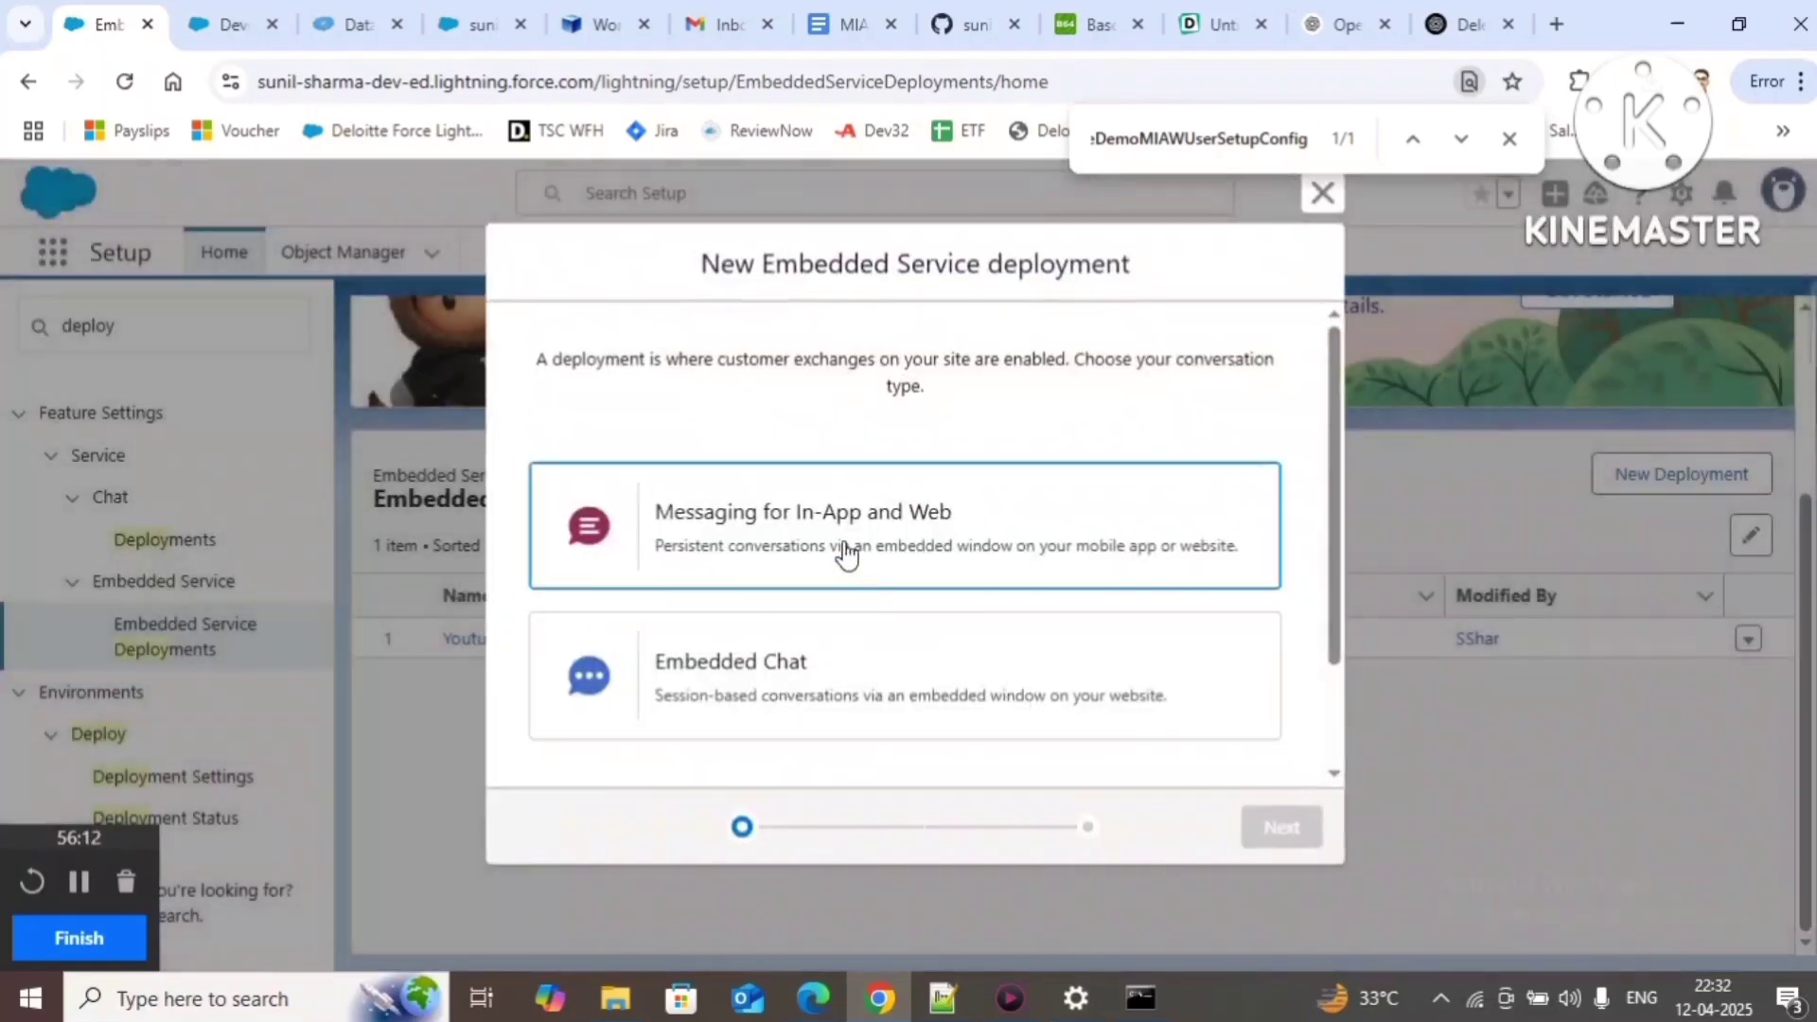
Step: Try Messaging for In-App and Web with Mobile, then Web channels, then abandon the deployment wizard
left_click(852, 553)
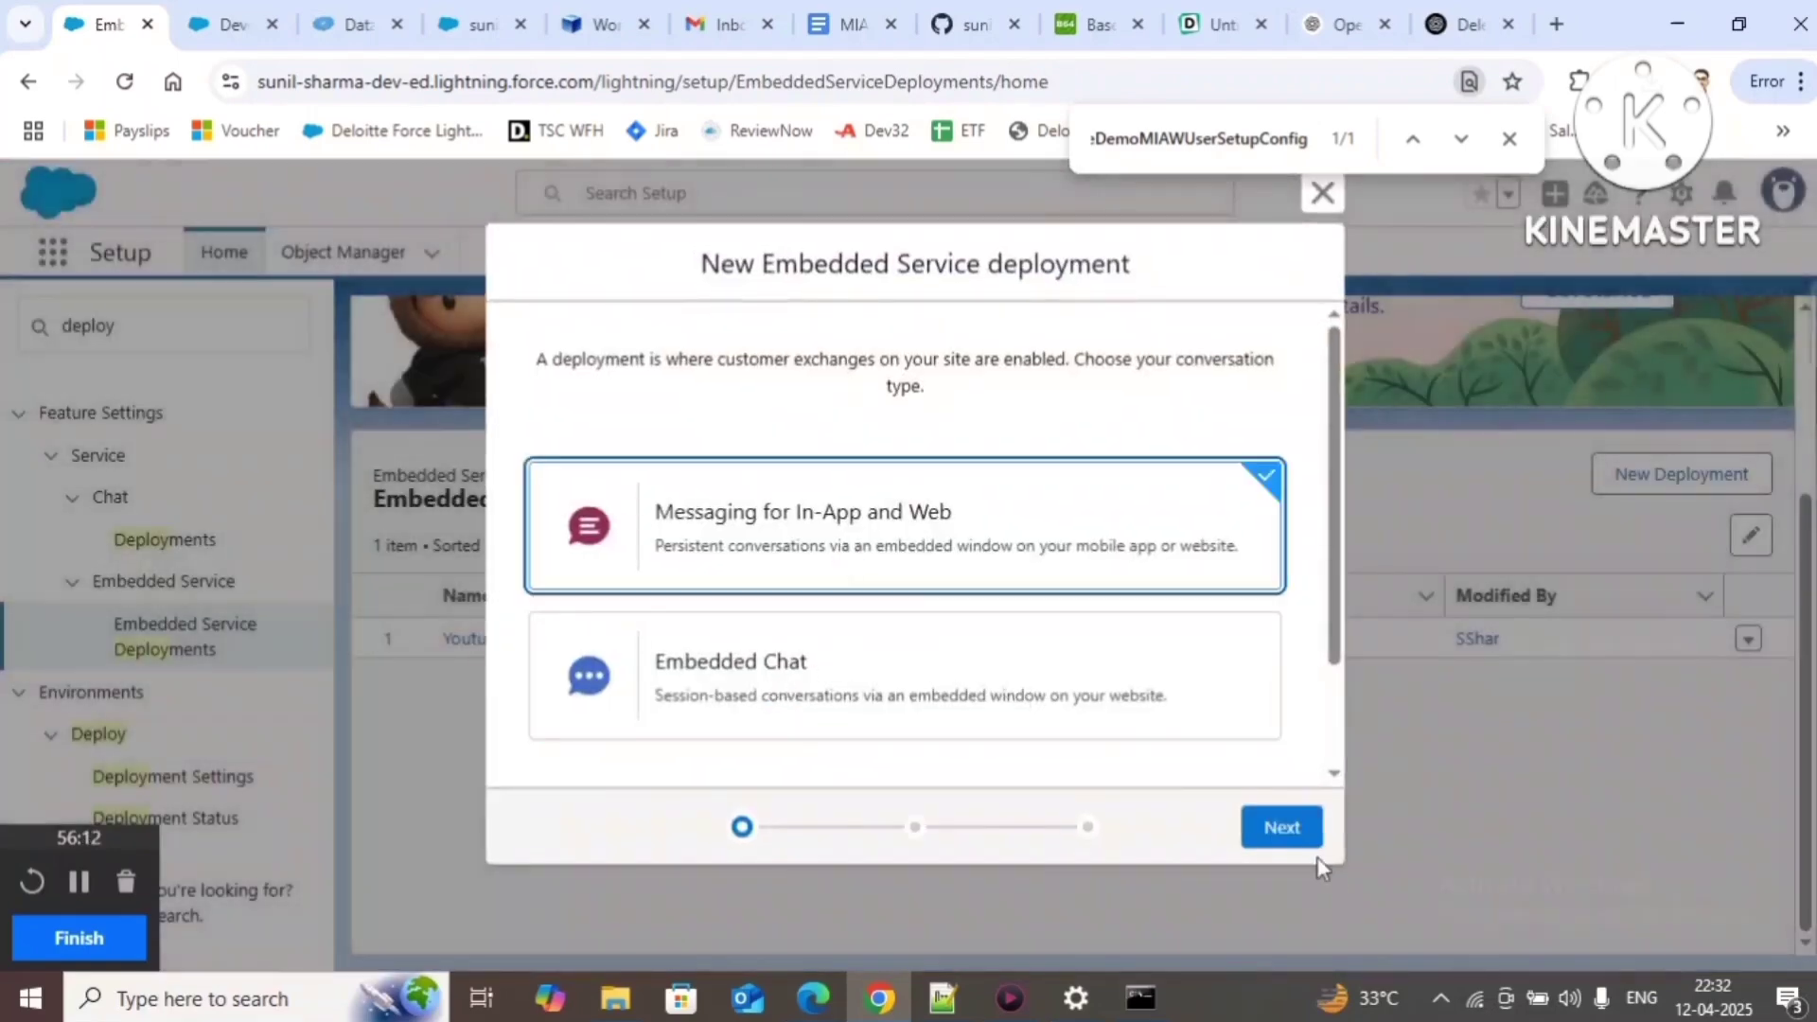
left_click(1297, 833)
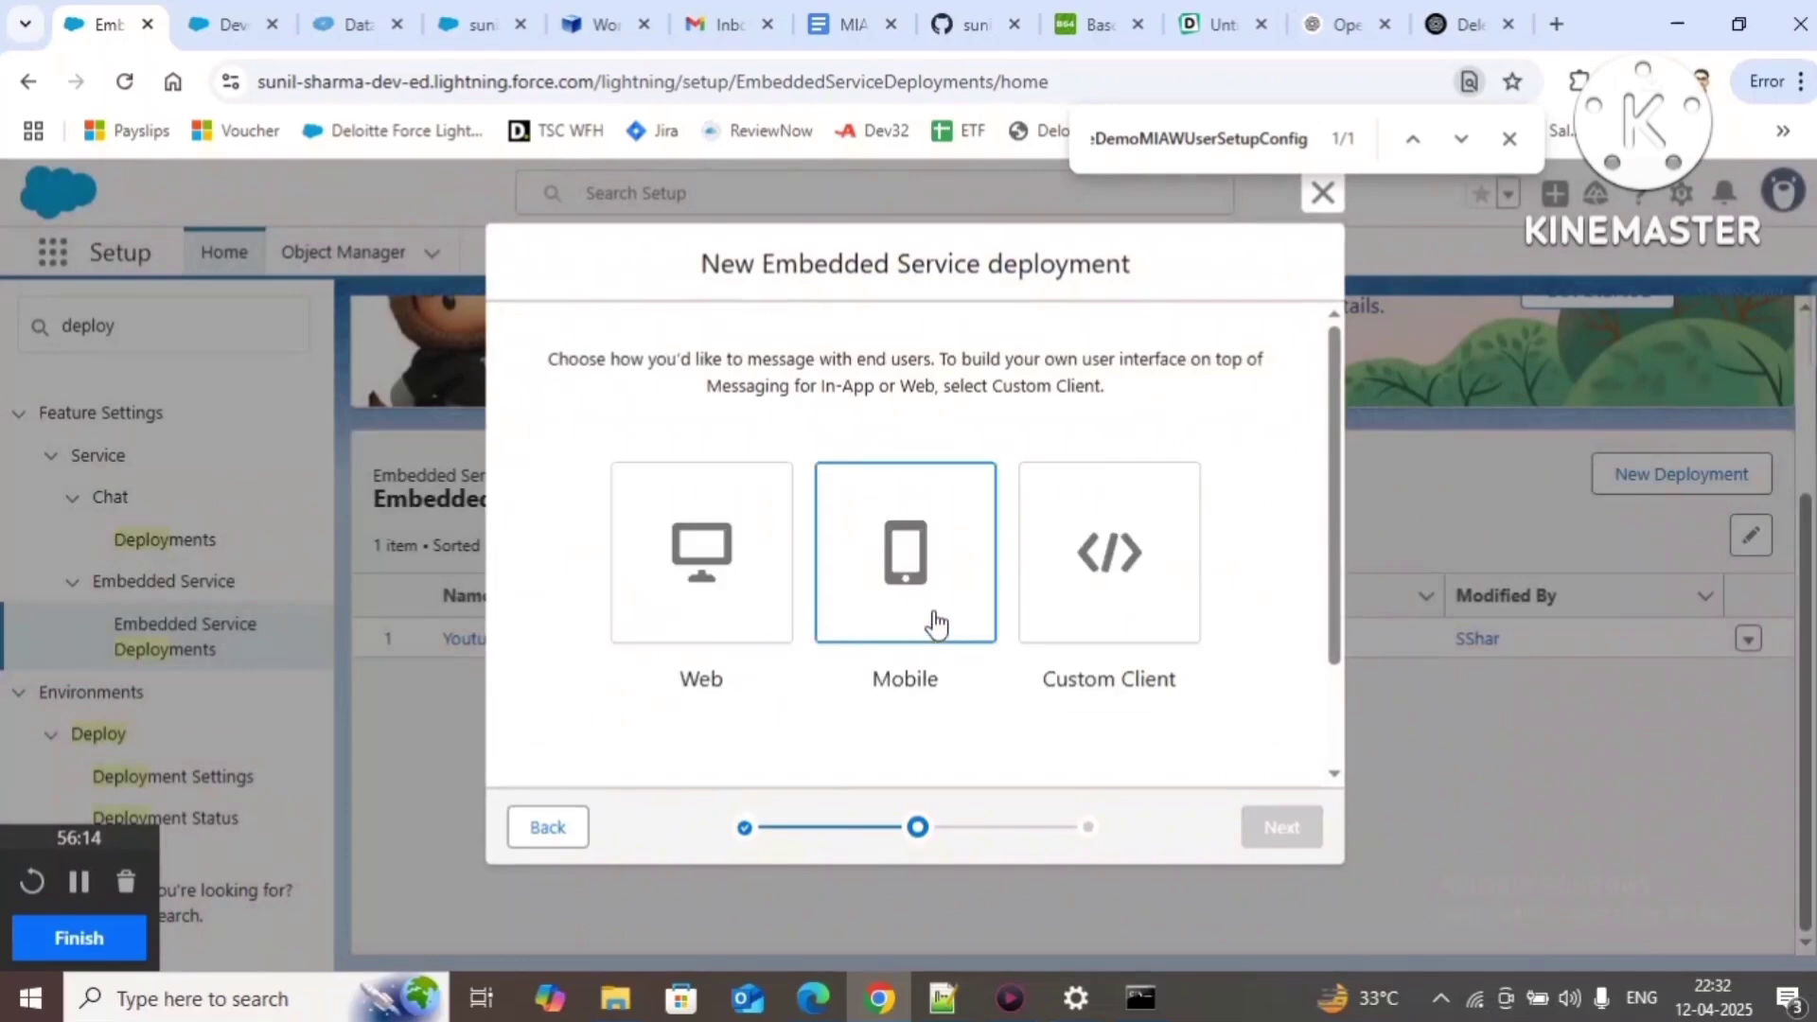
left_click(909, 583)
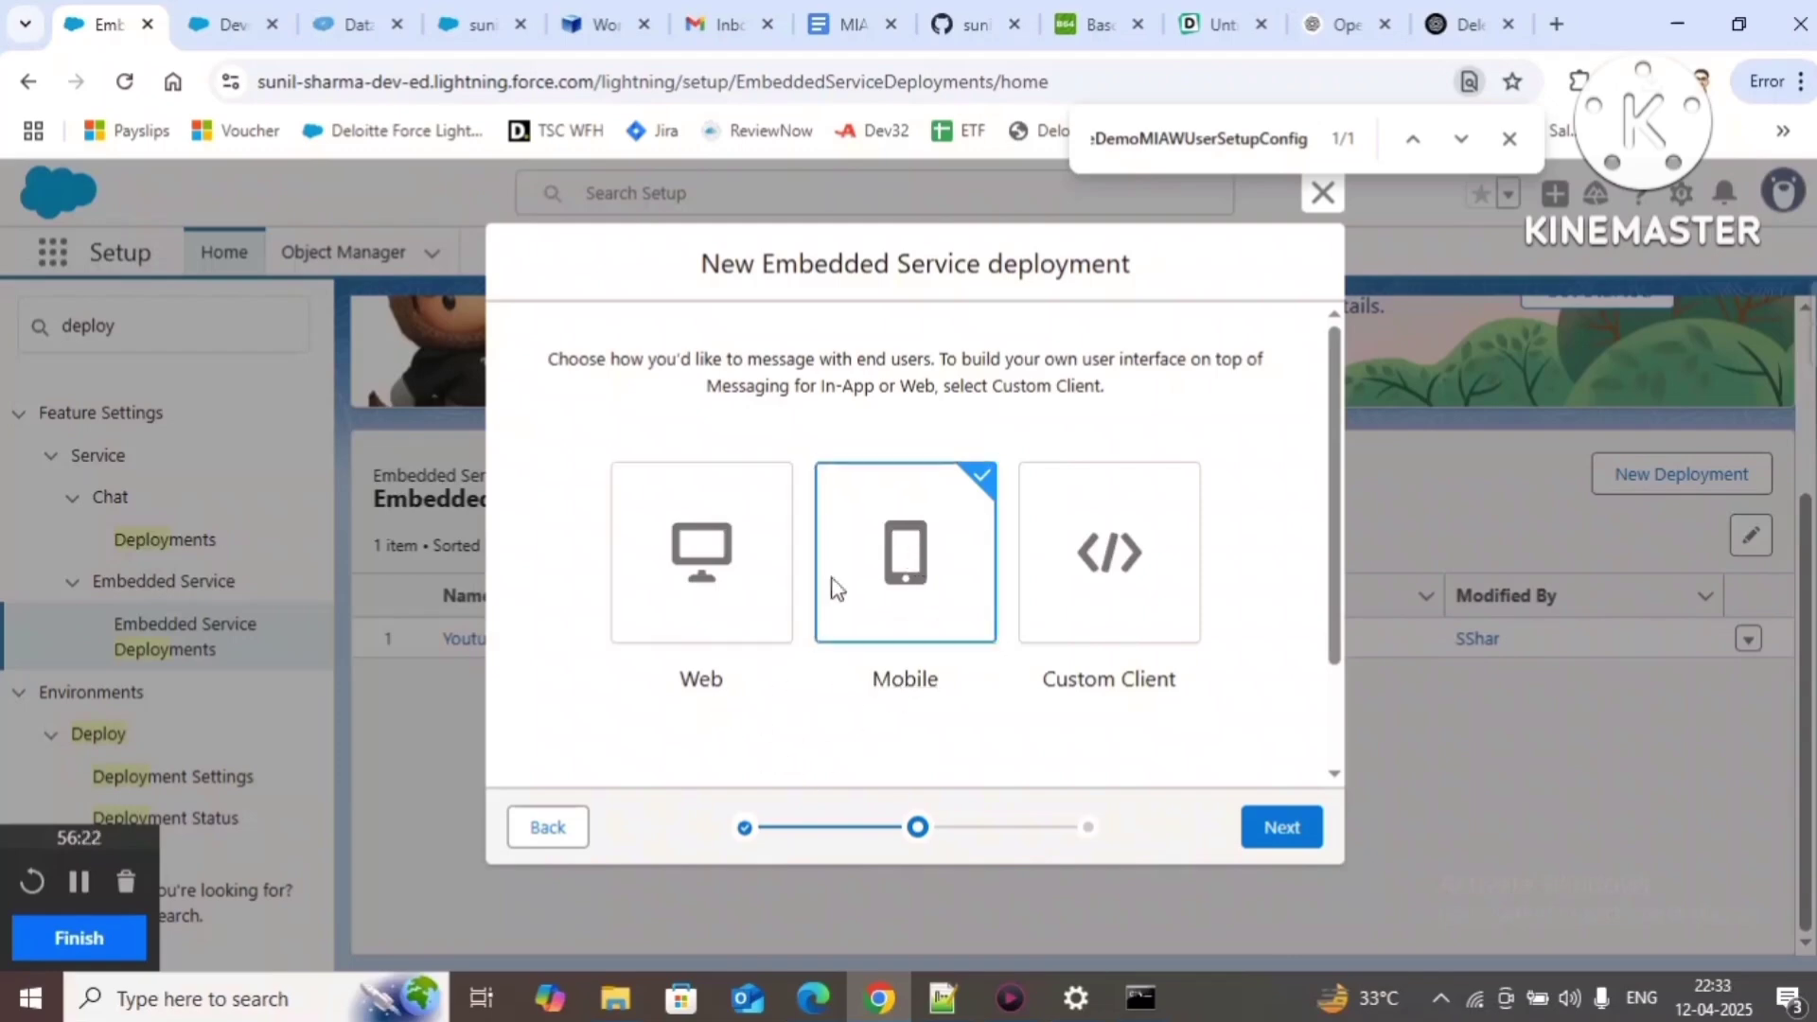
left_click(689, 596)
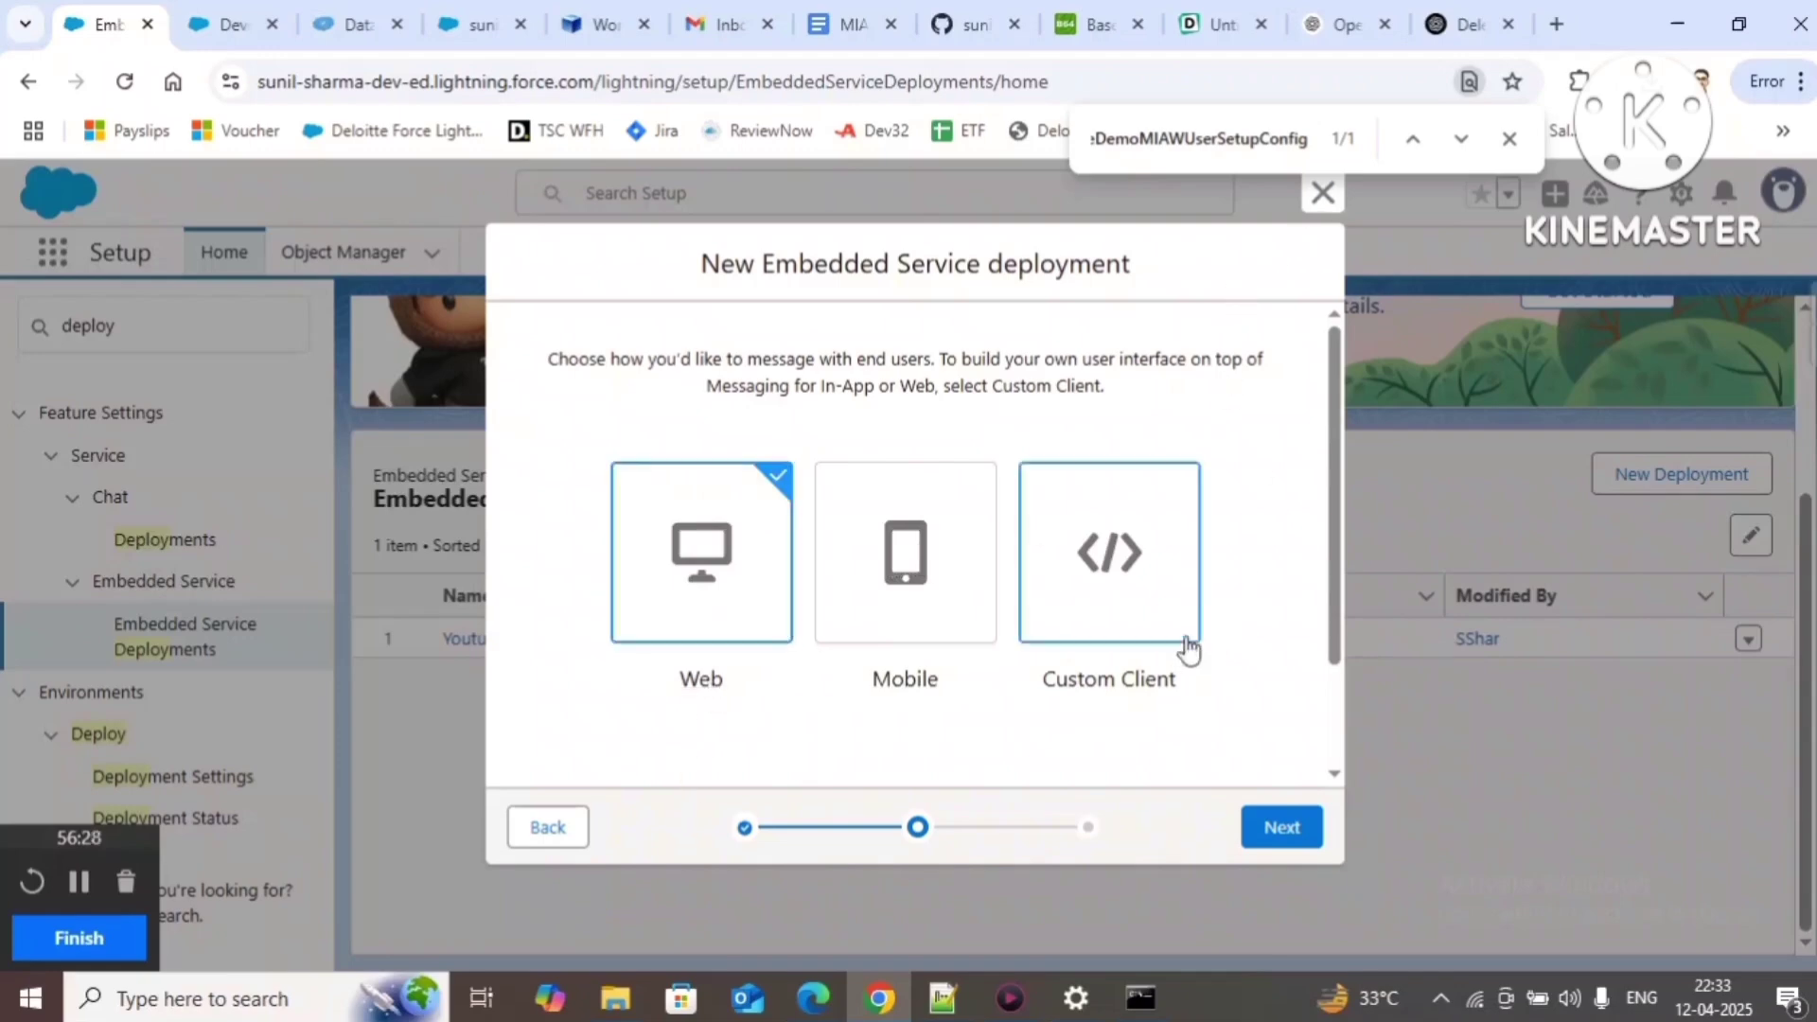
left_click(554, 837)
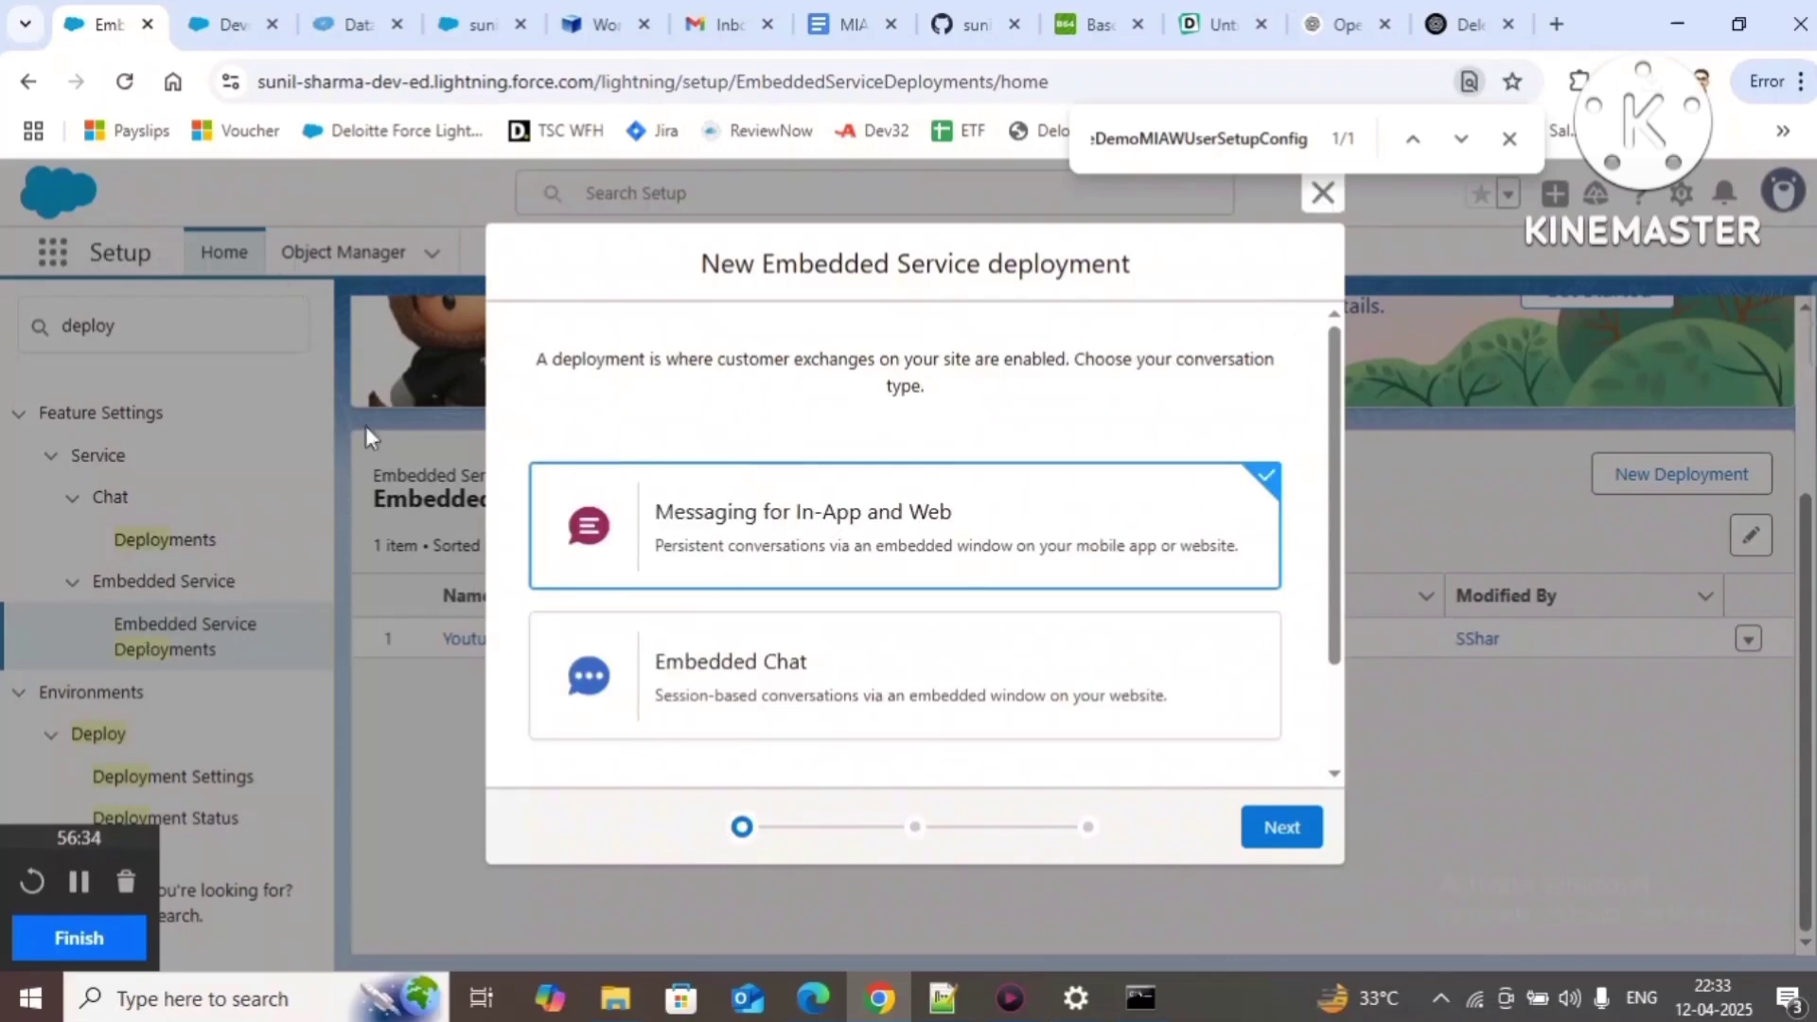
left_click(124, 81)
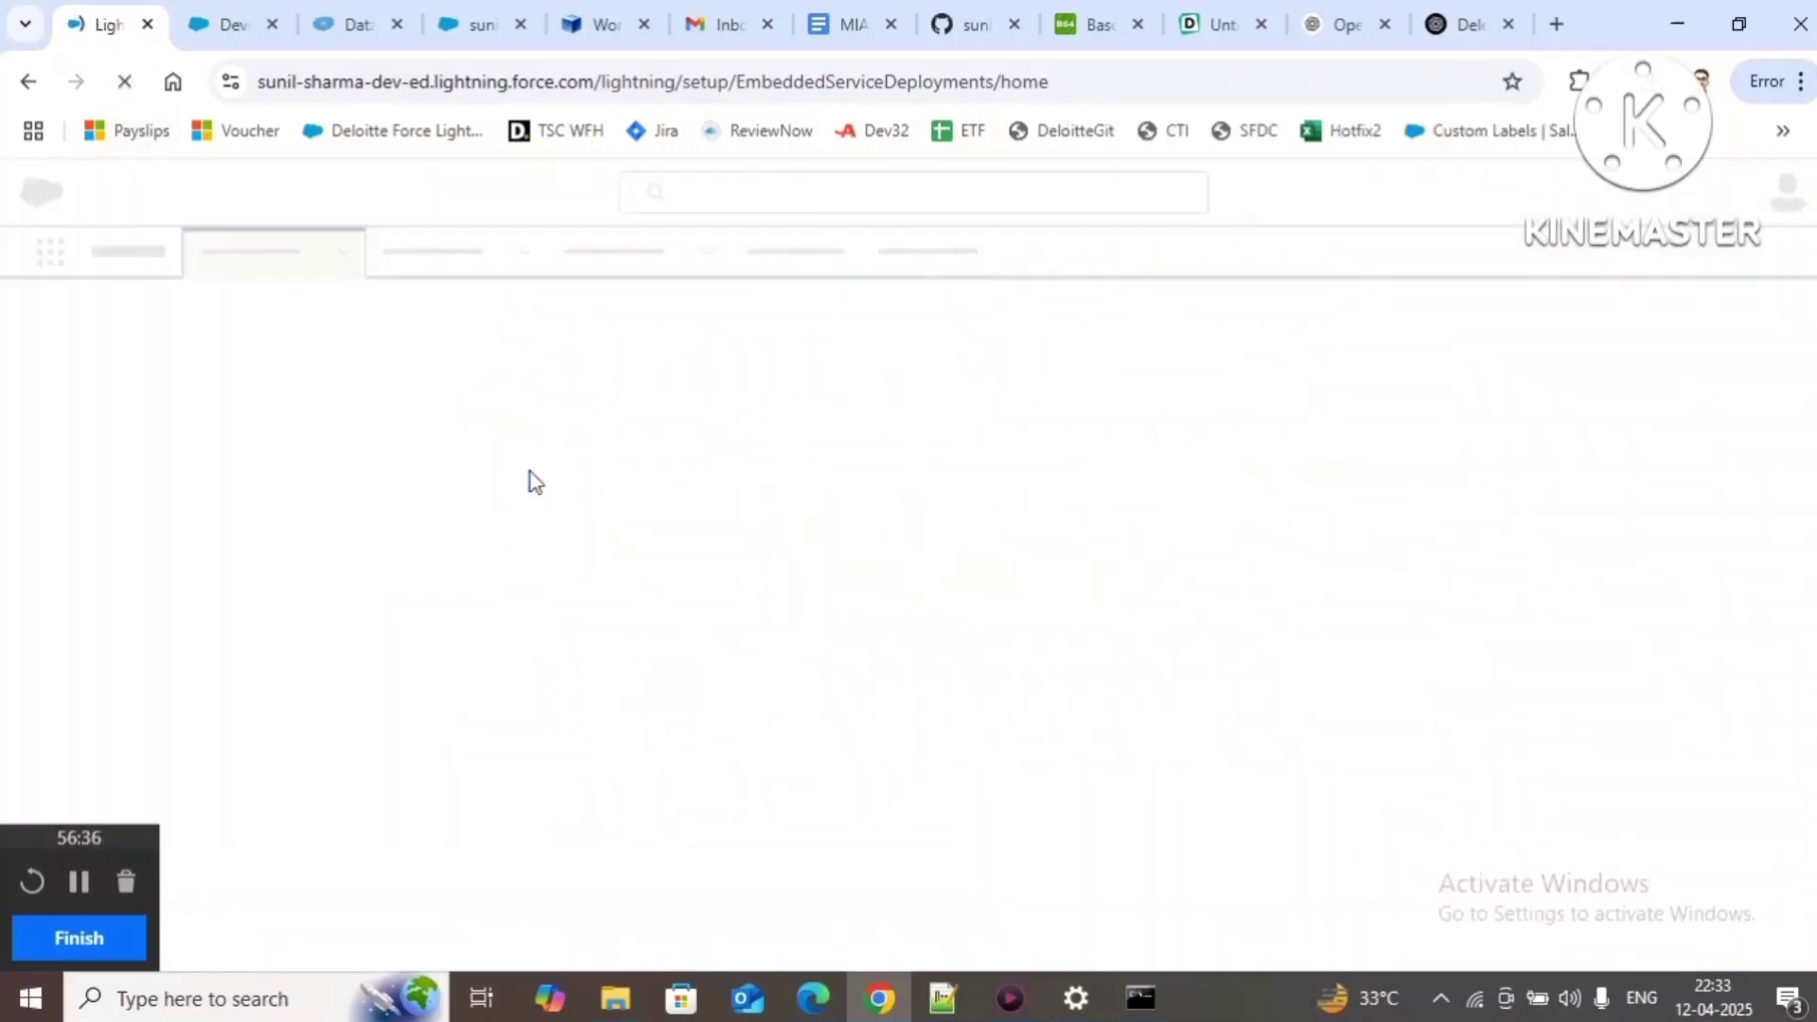
Step: Compare configuration names and user e-mails across the session platform keys in the export results
left_click(348, 28)
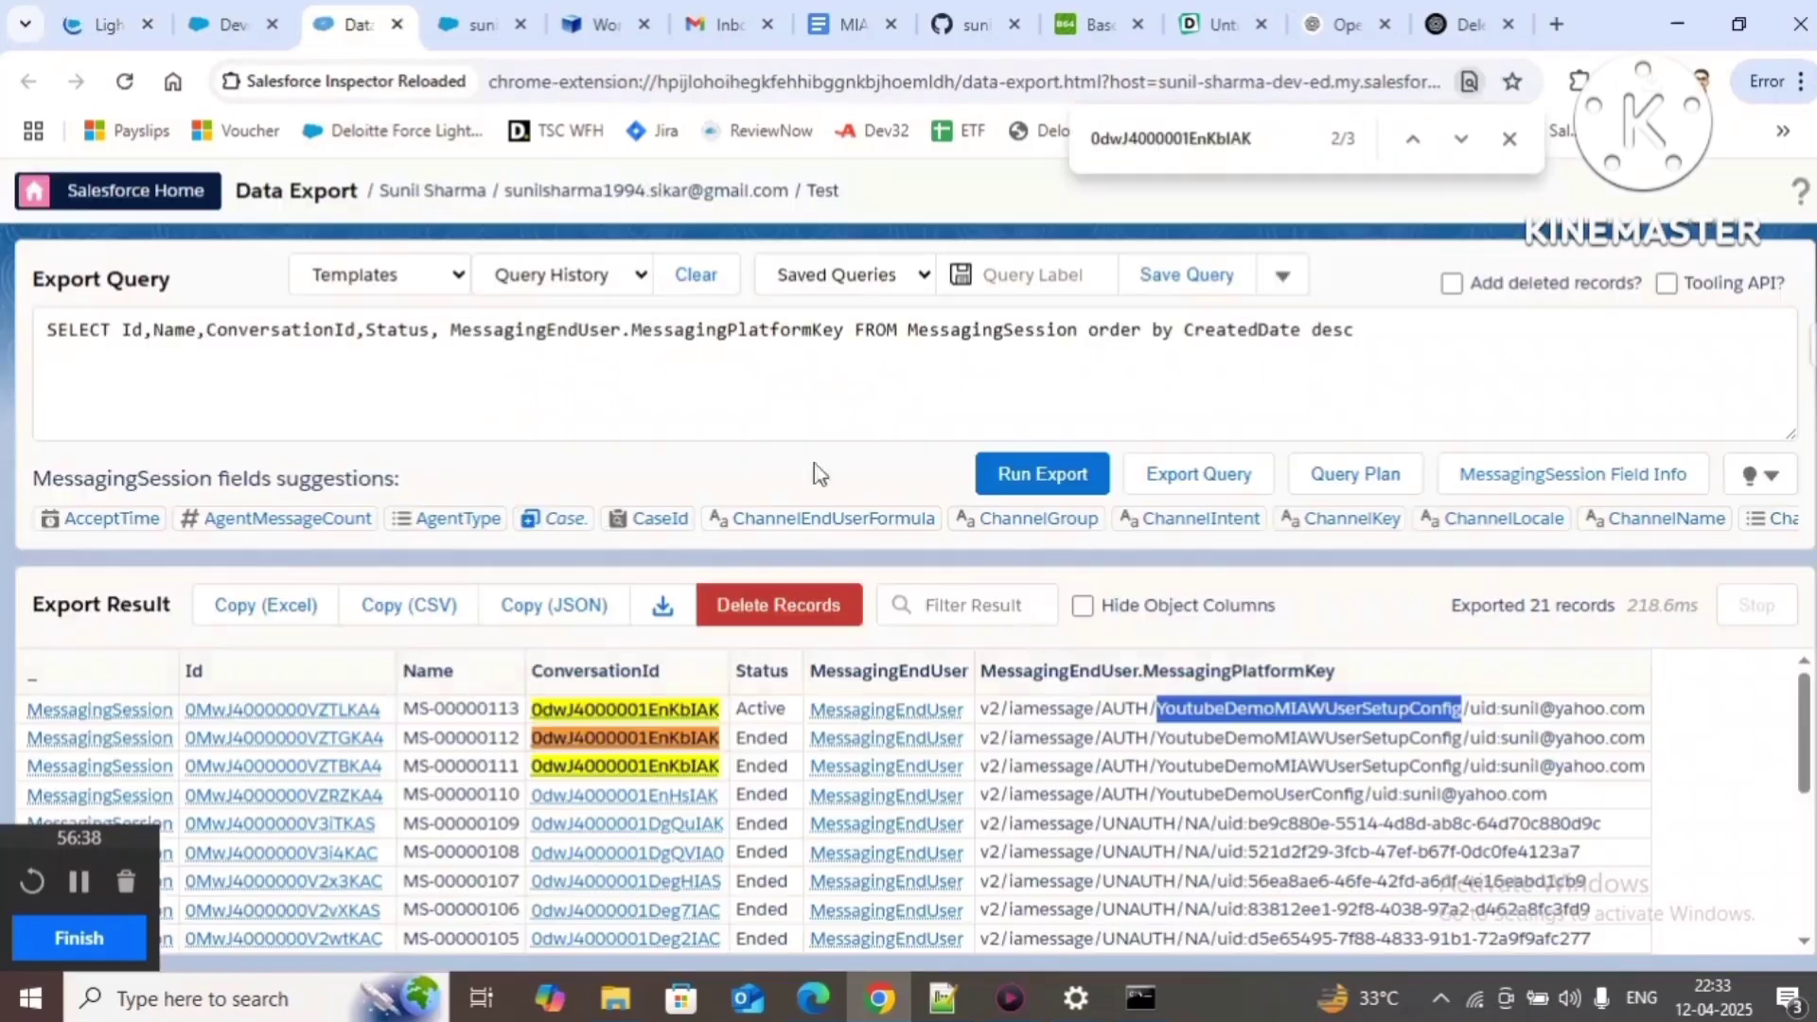
left_click(1174, 744)
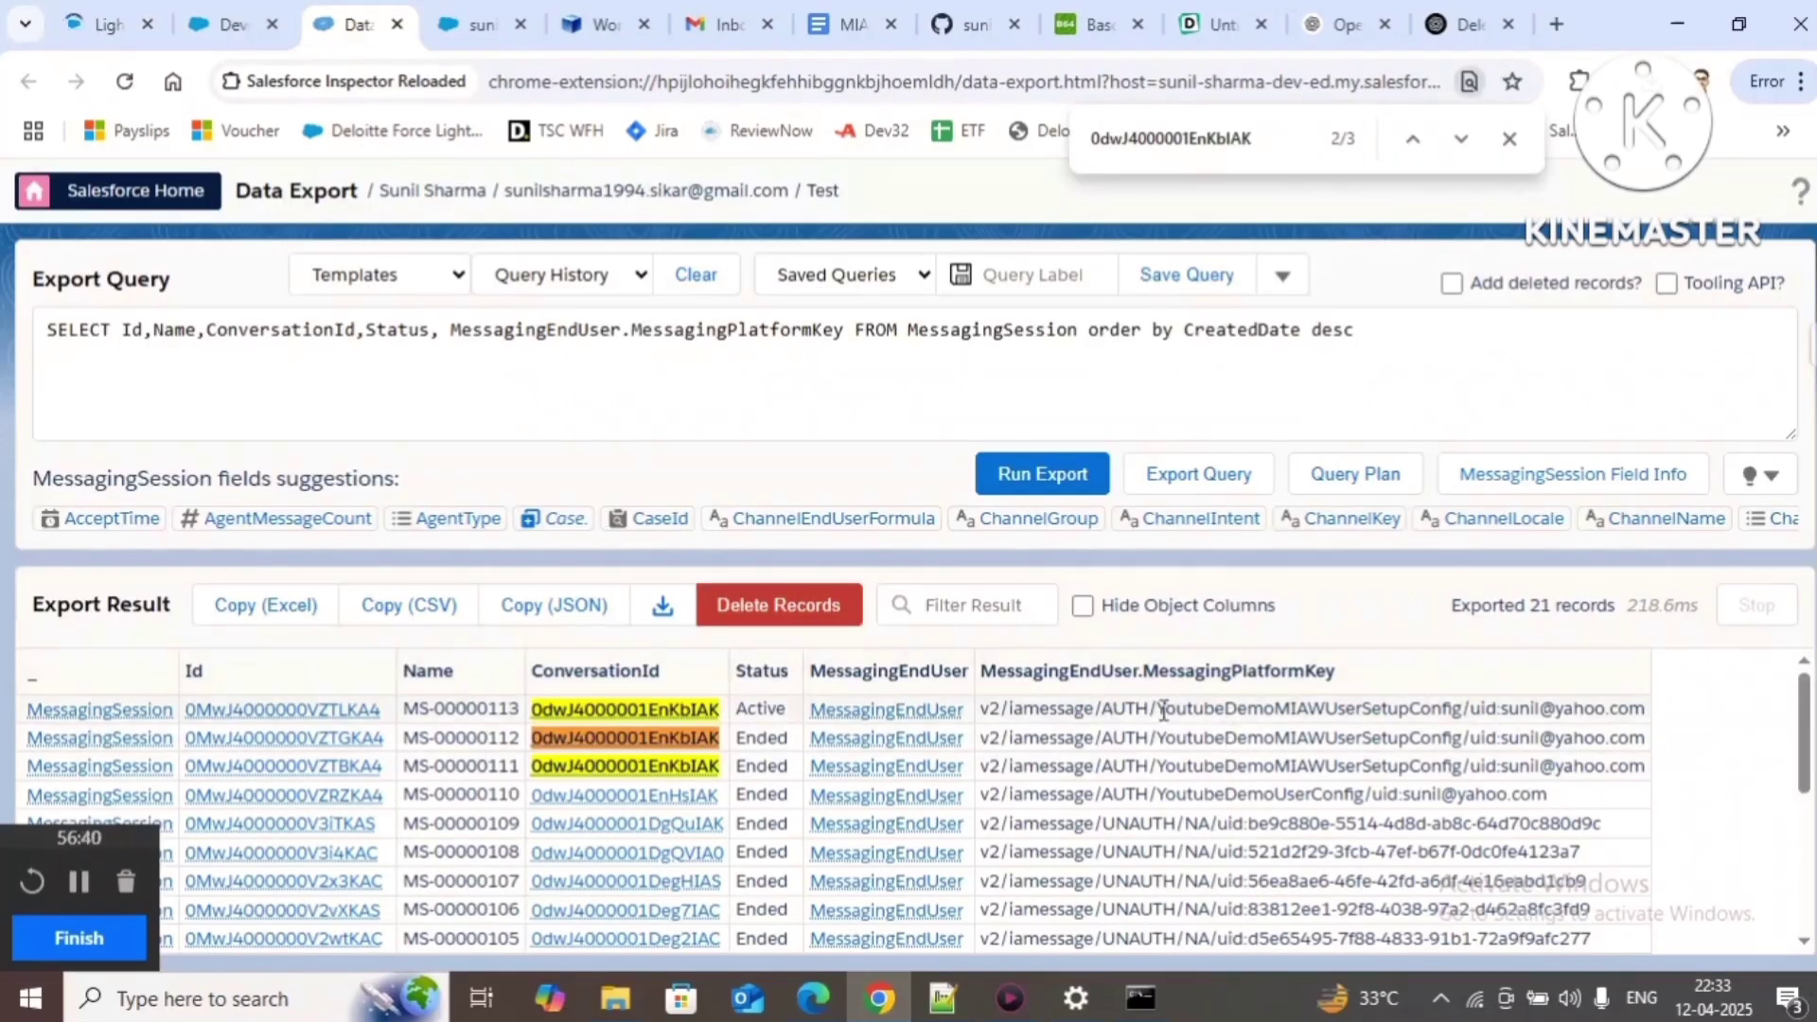
left_click_drag(1161, 708, 1652, 719)
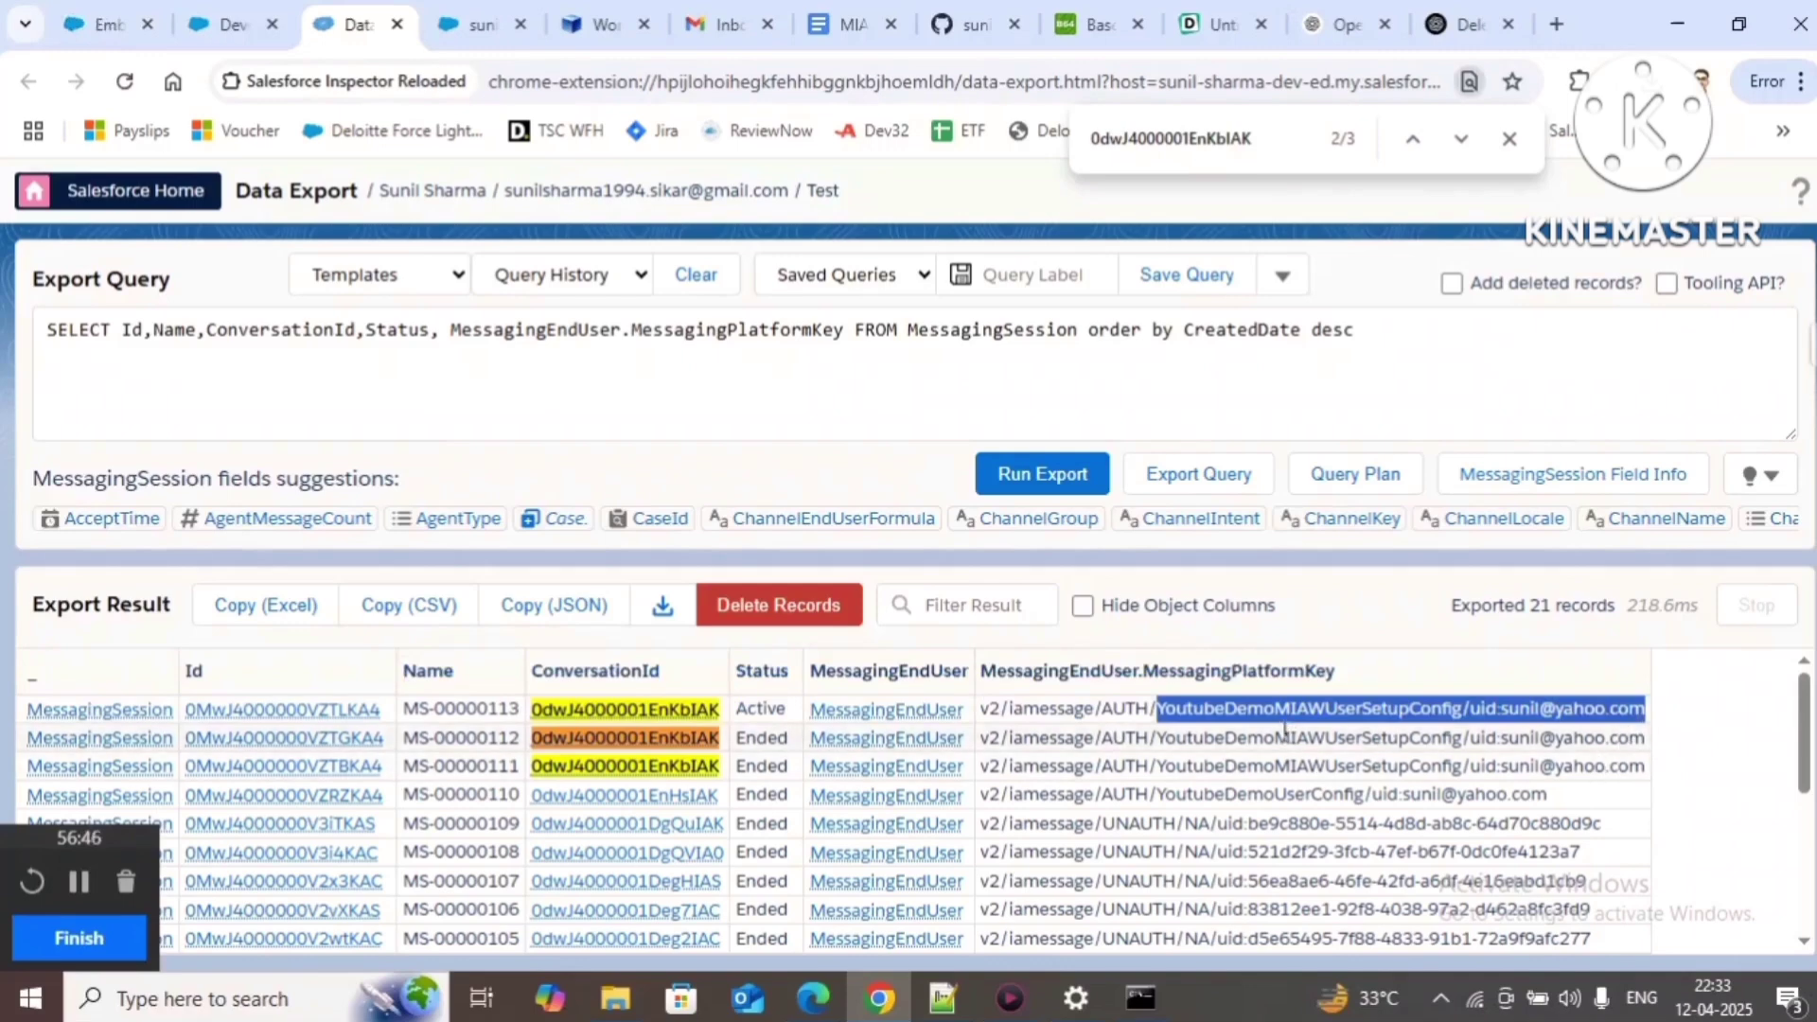
left_click(1306, 764)
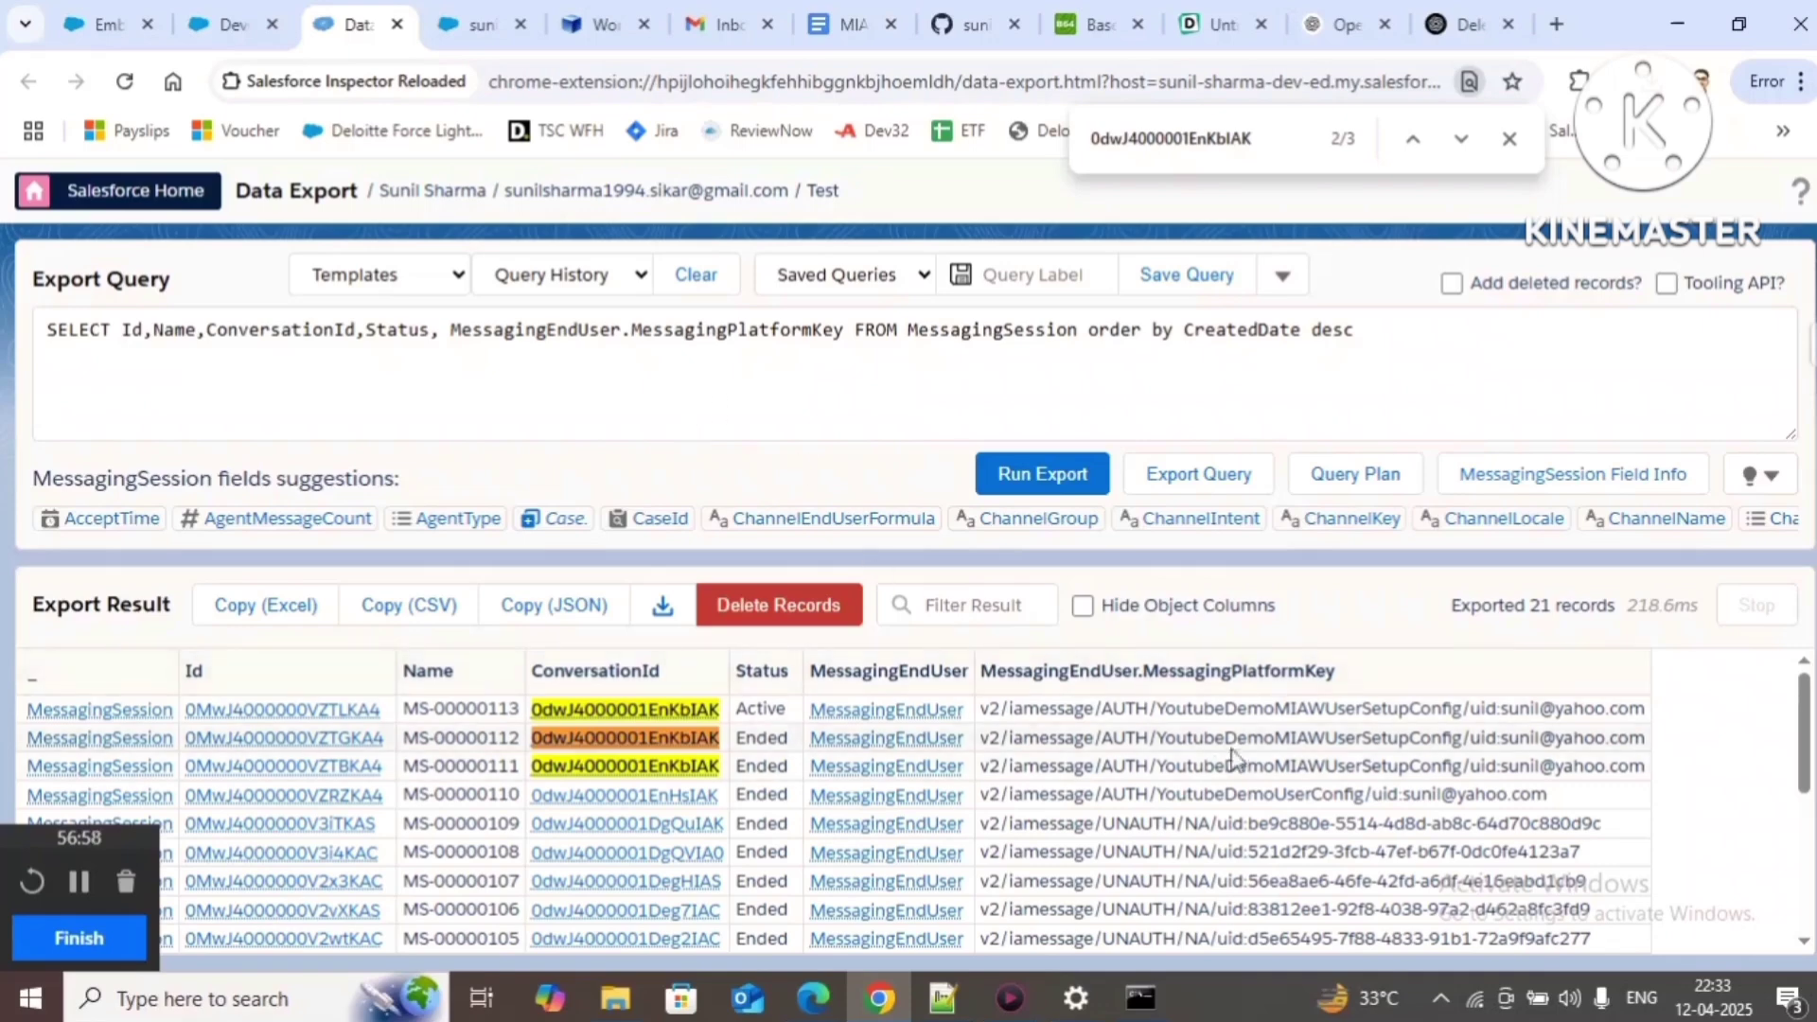
double_click(1221, 718)
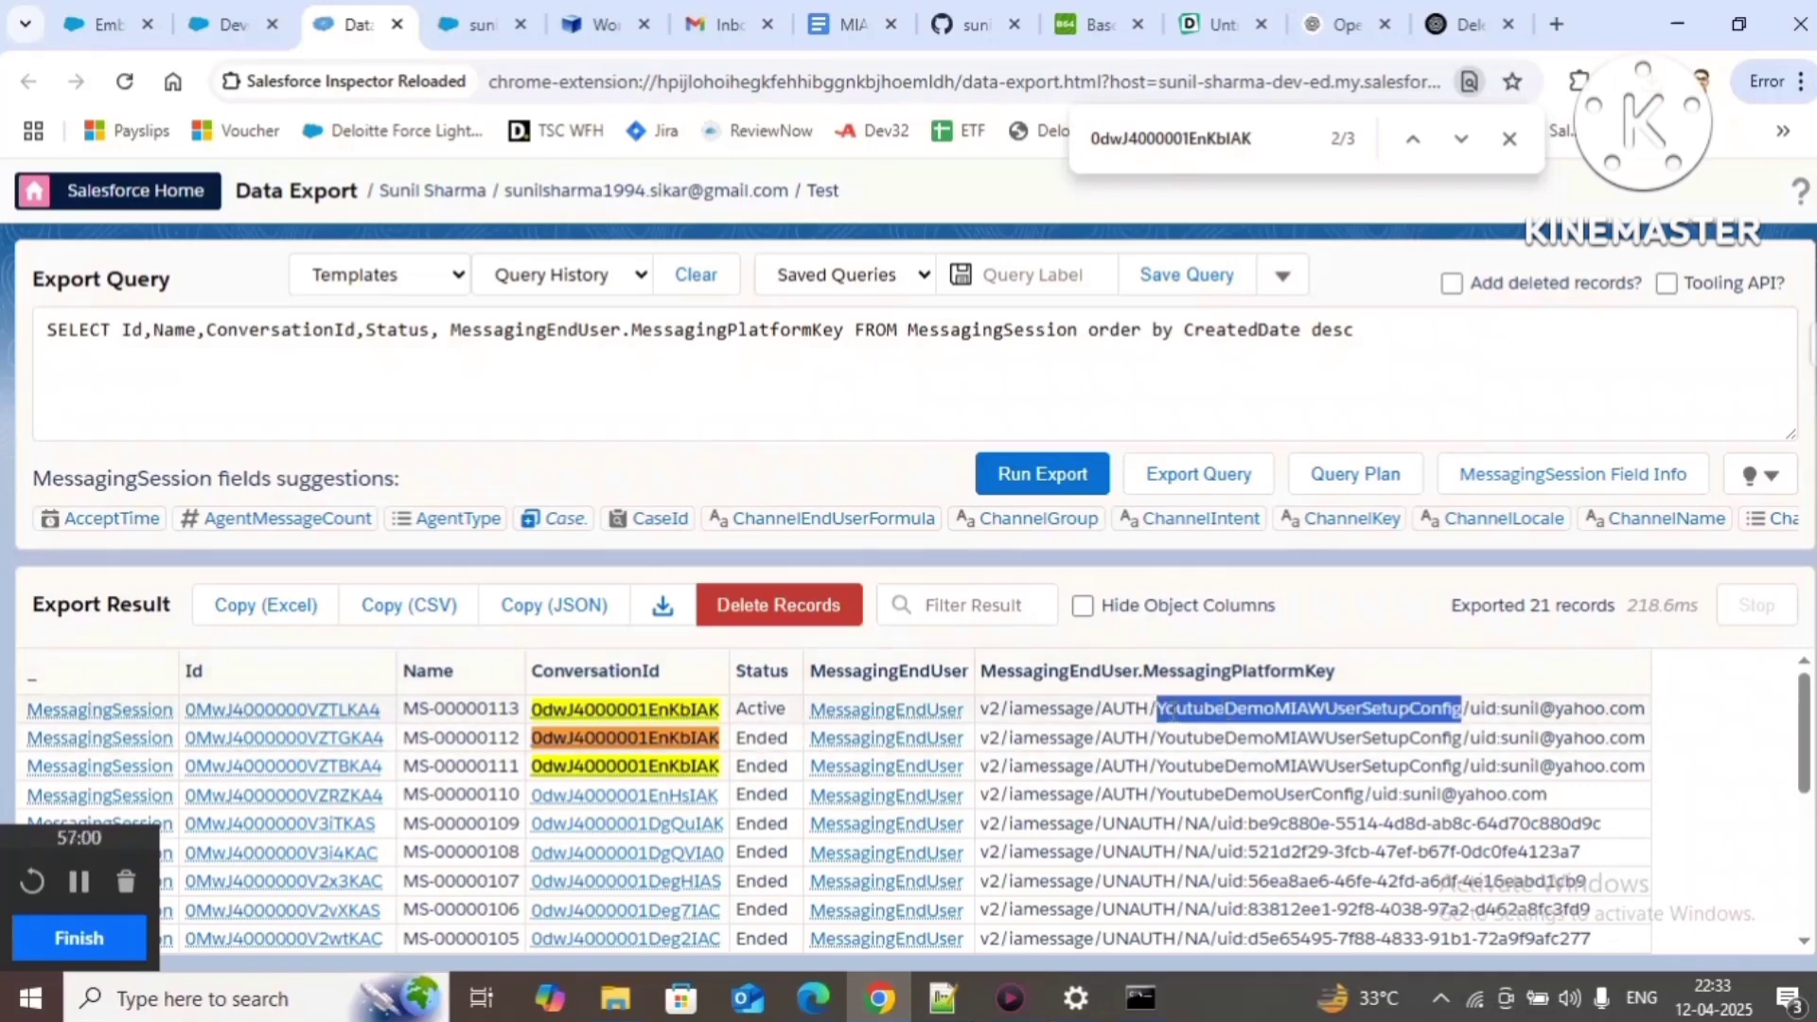
left_click(1502, 717)
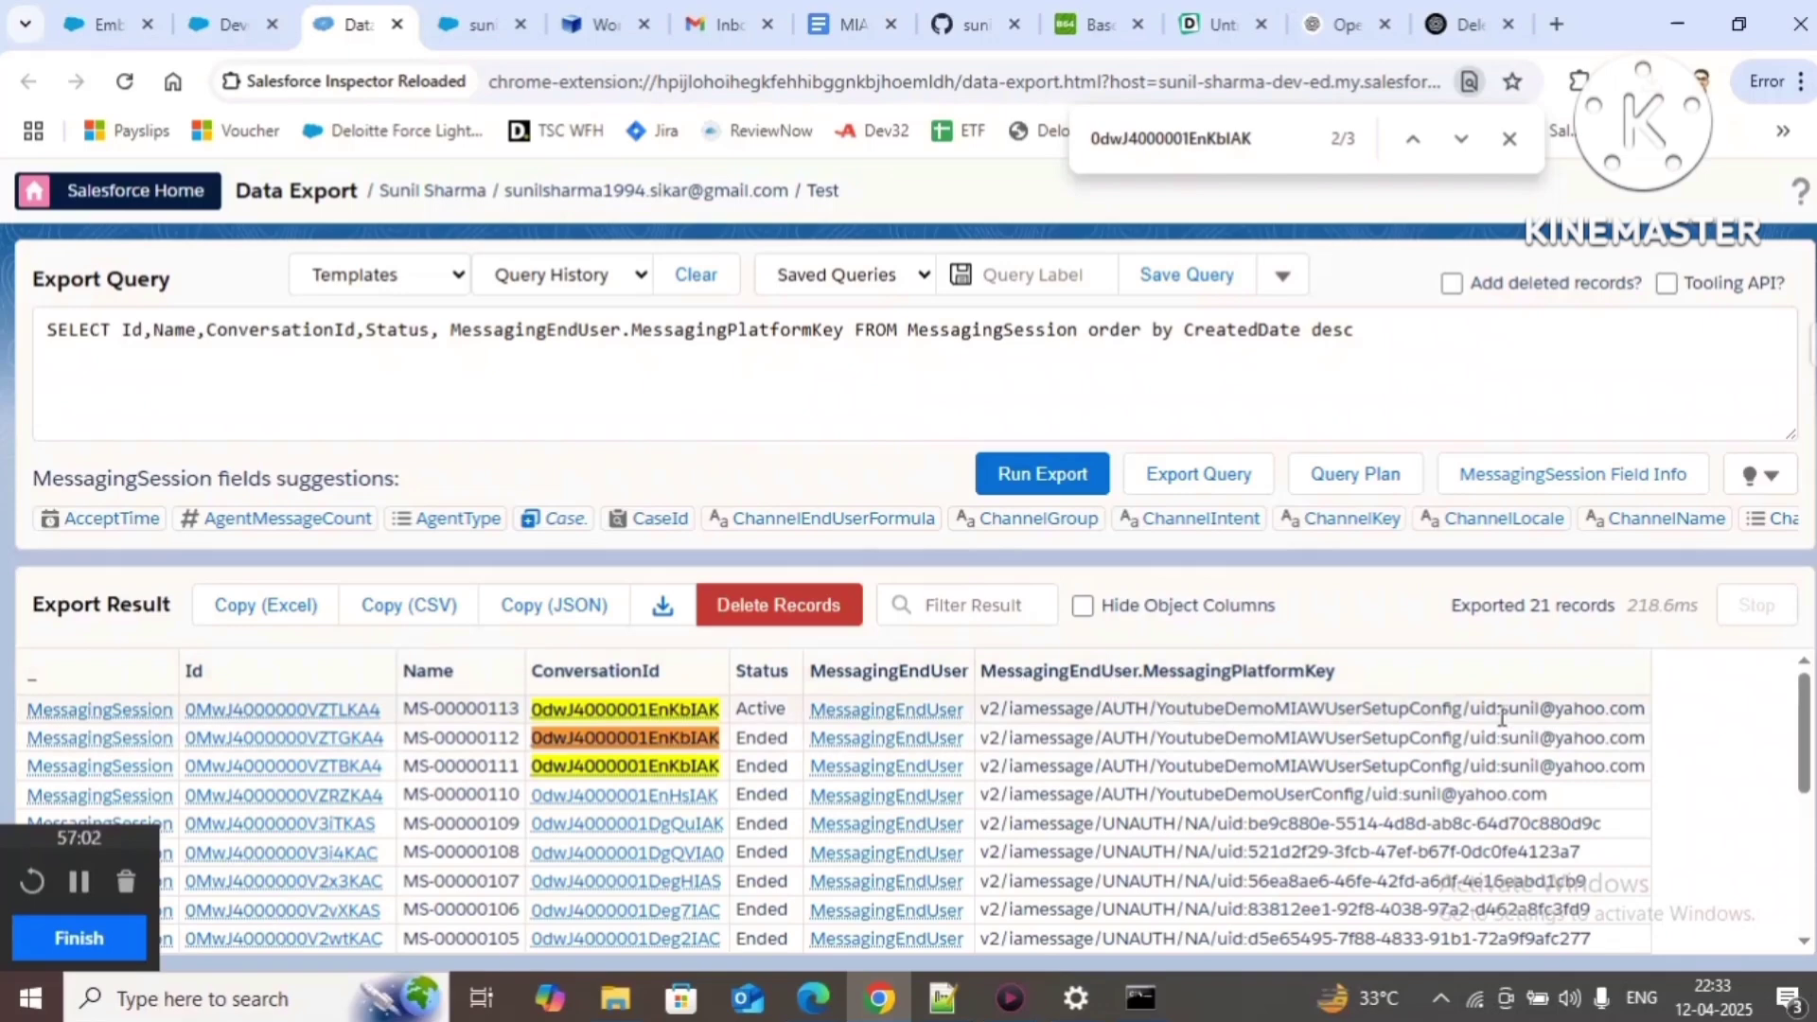
left_click_drag(1503, 717, 1651, 718)
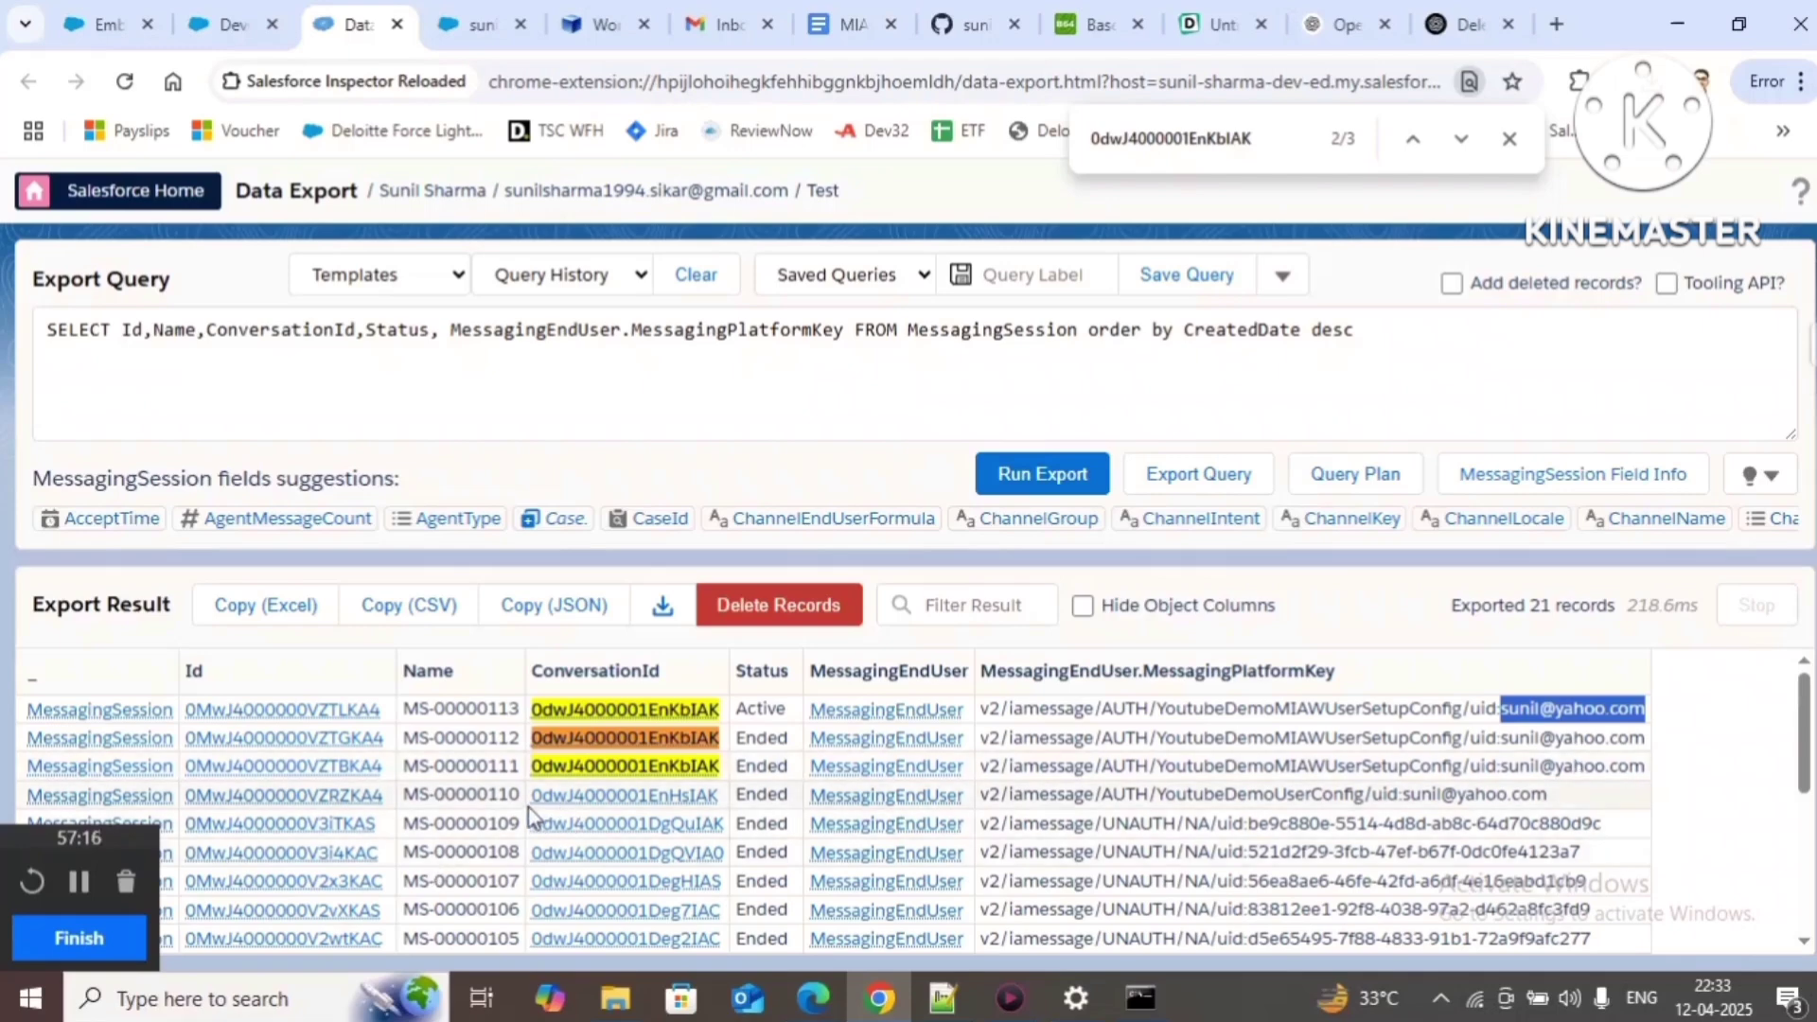
left_click(1608, 771)
left_click_drag(1502, 710, 1647, 708)
left_click_drag(1405, 794, 1526, 793)
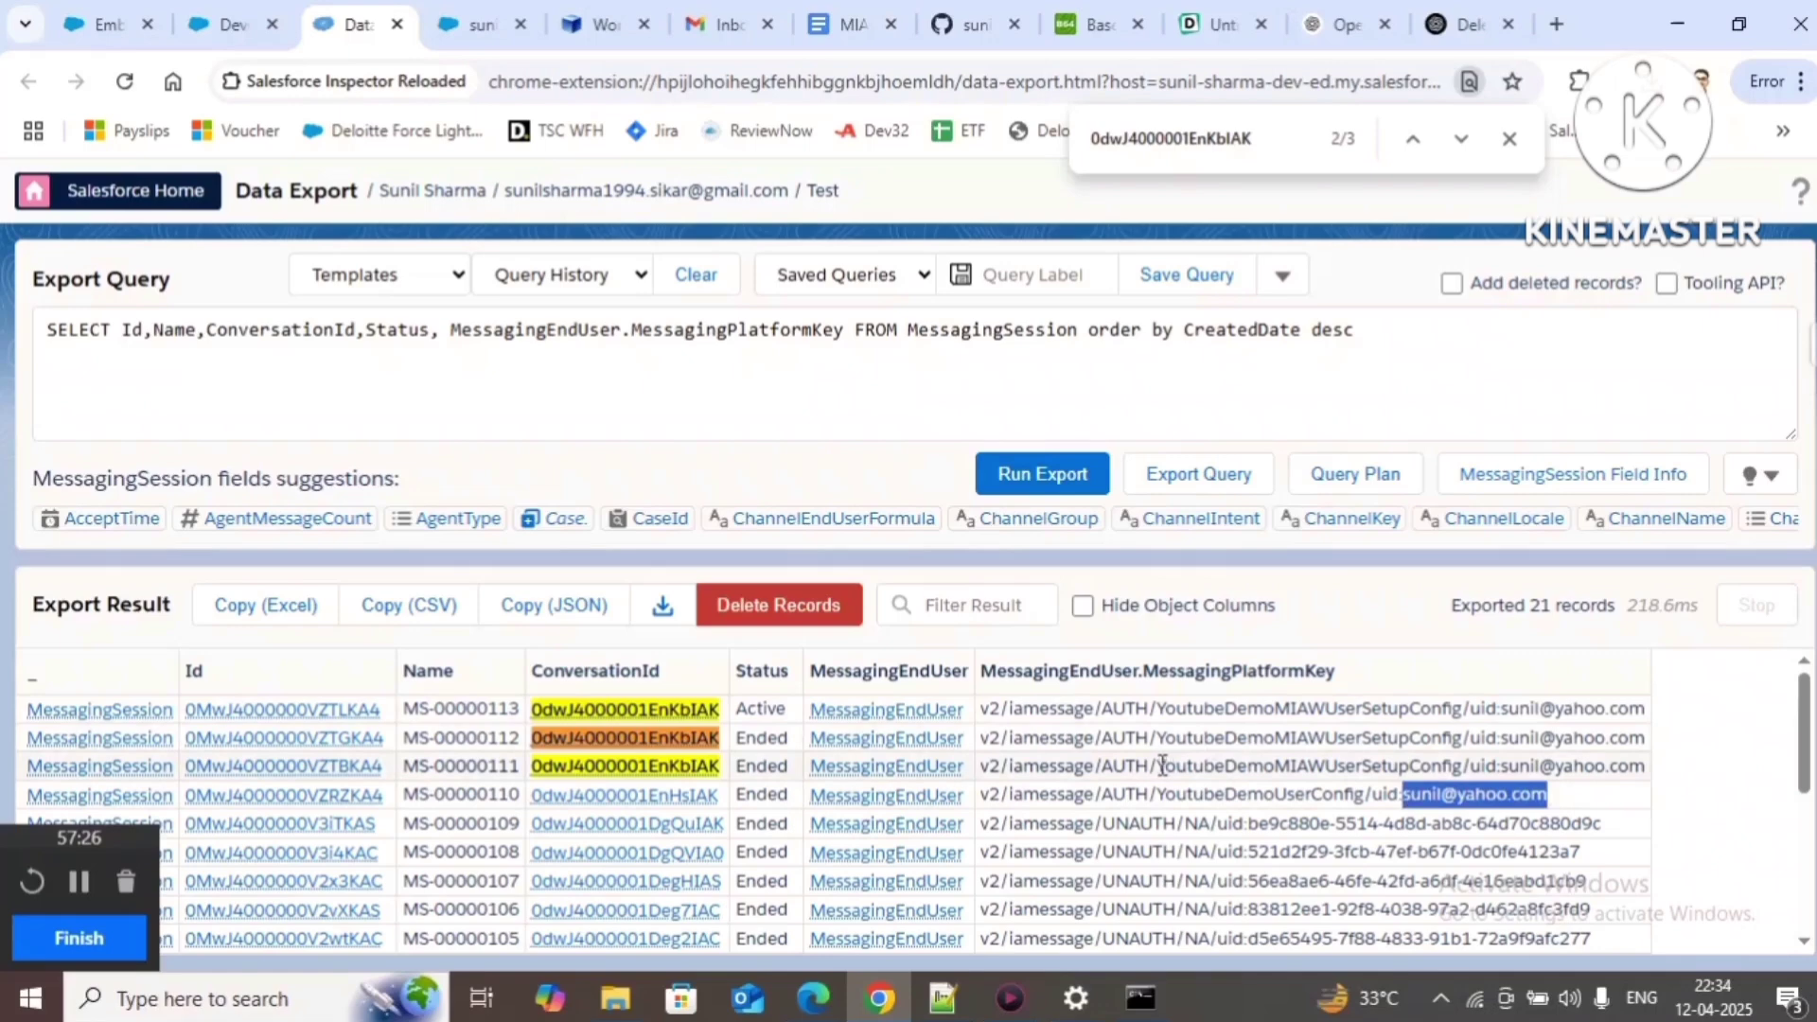
left_click_drag(1162, 766, 1466, 769)
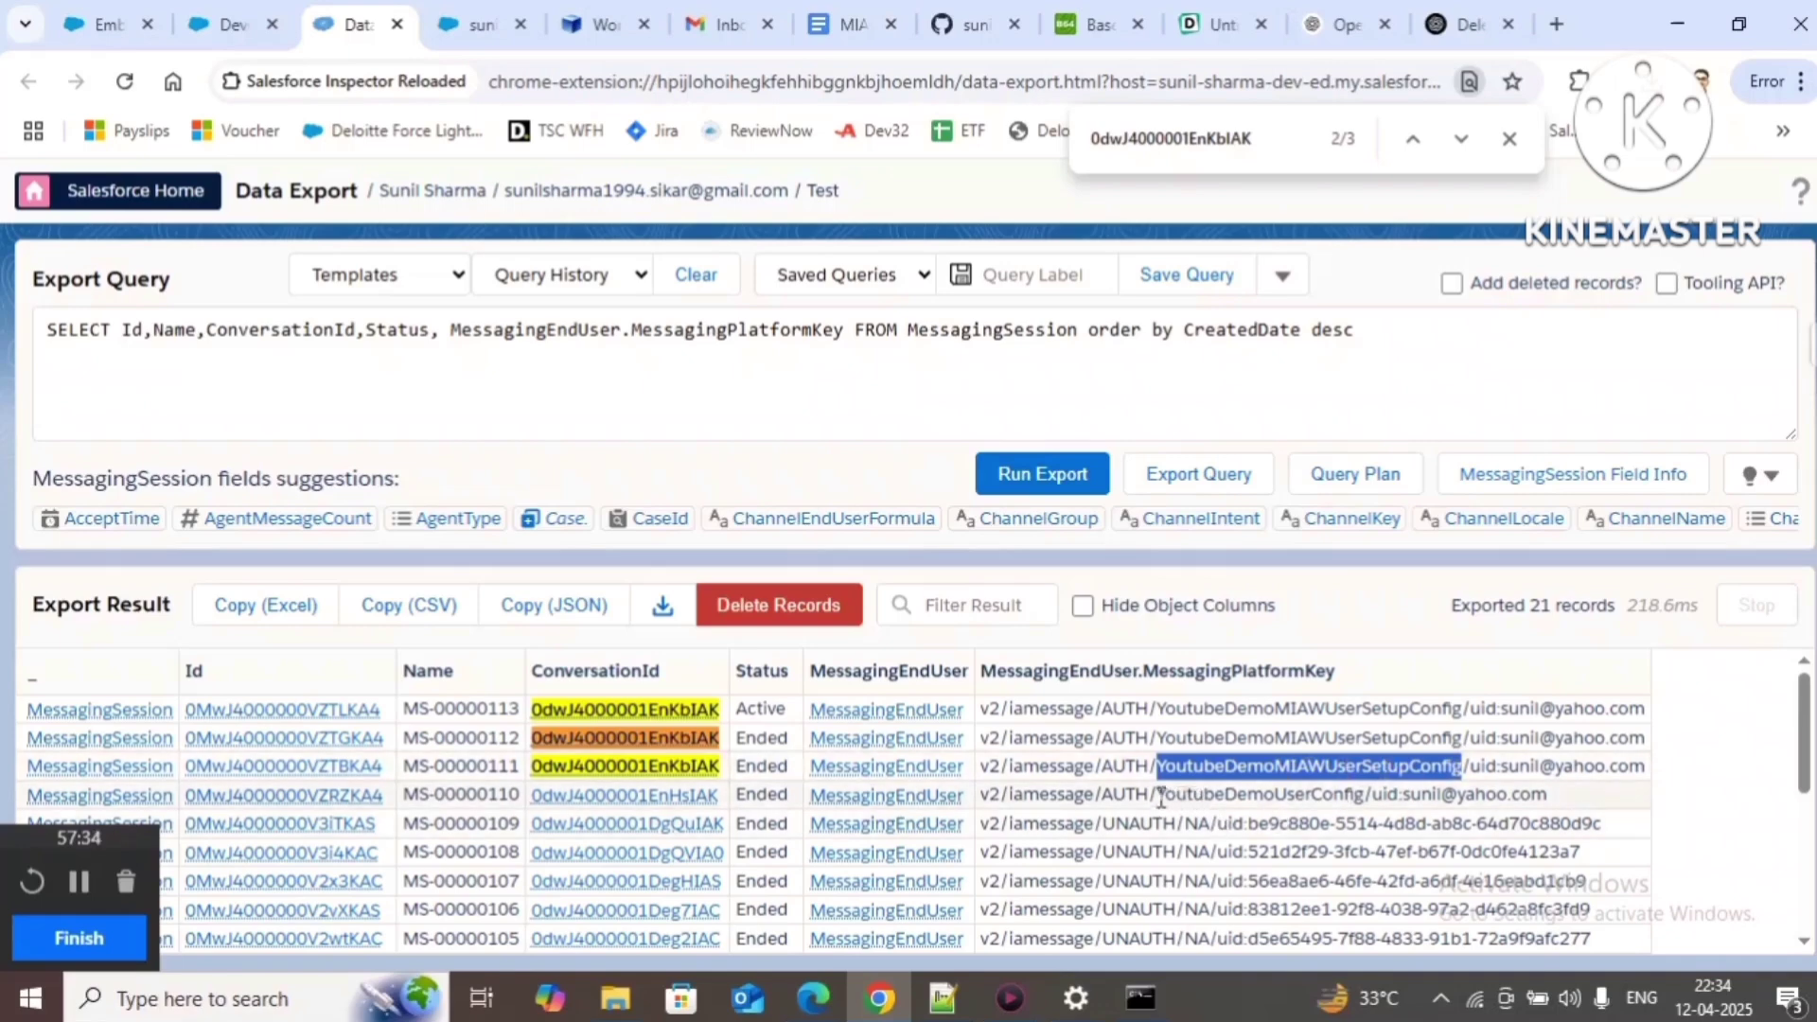
left_click_drag(1160, 797, 1350, 805)
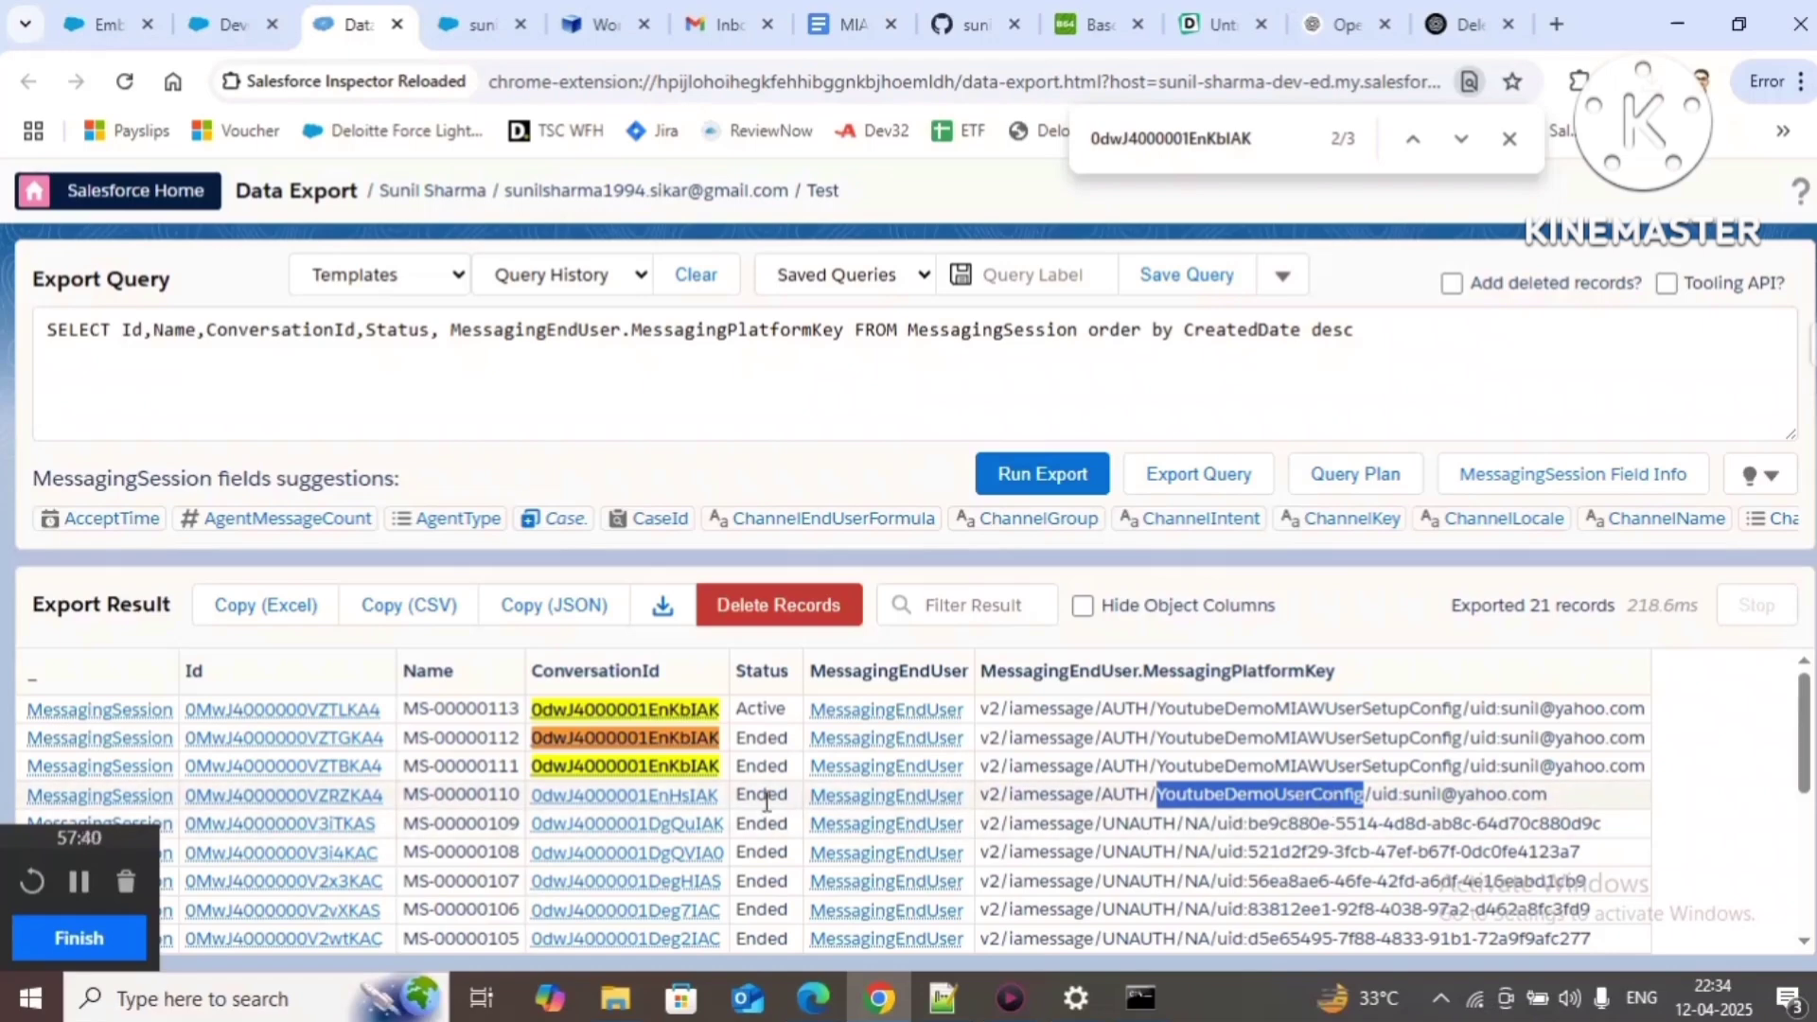
Step: Find MS-00000110's conversation ID 0dwJ4000001EnHsIAK on the page and inspect its YoutubeDemoUserConfig key
left_click_drag(725, 807, 530, 800)
key("ctrl+c")
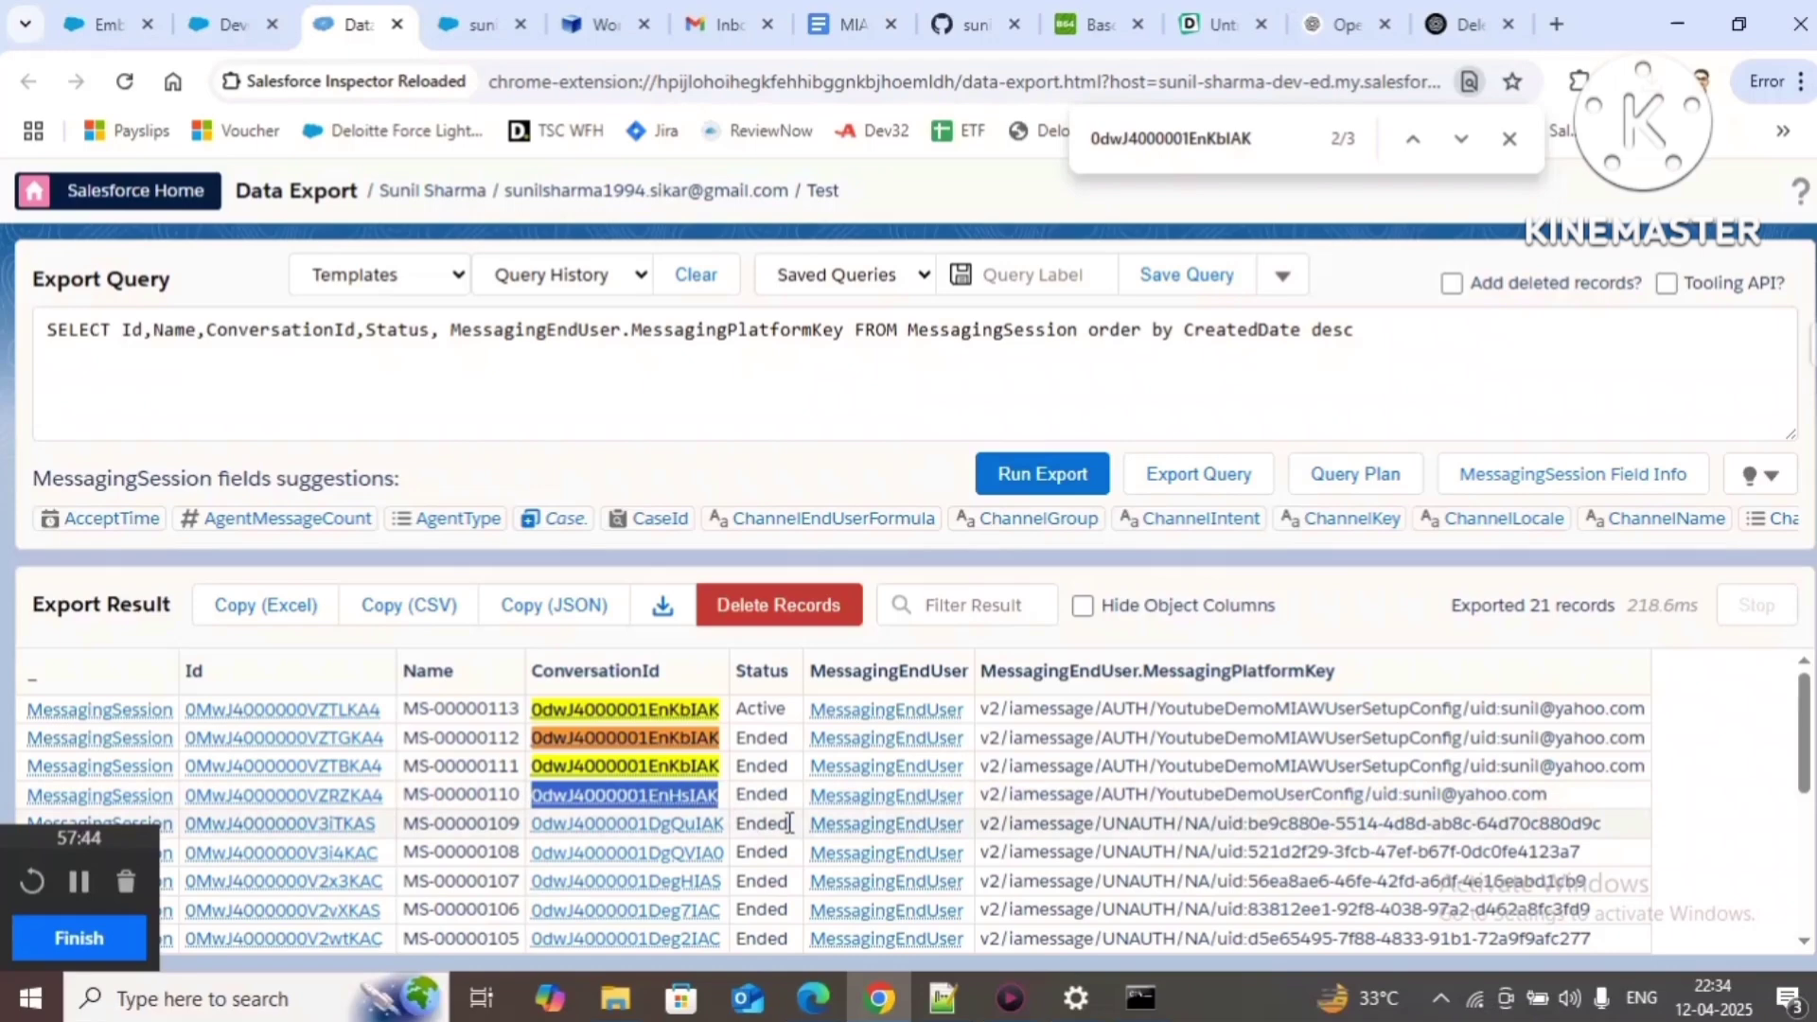
key("ctrl+f")
key("ctrl+v")
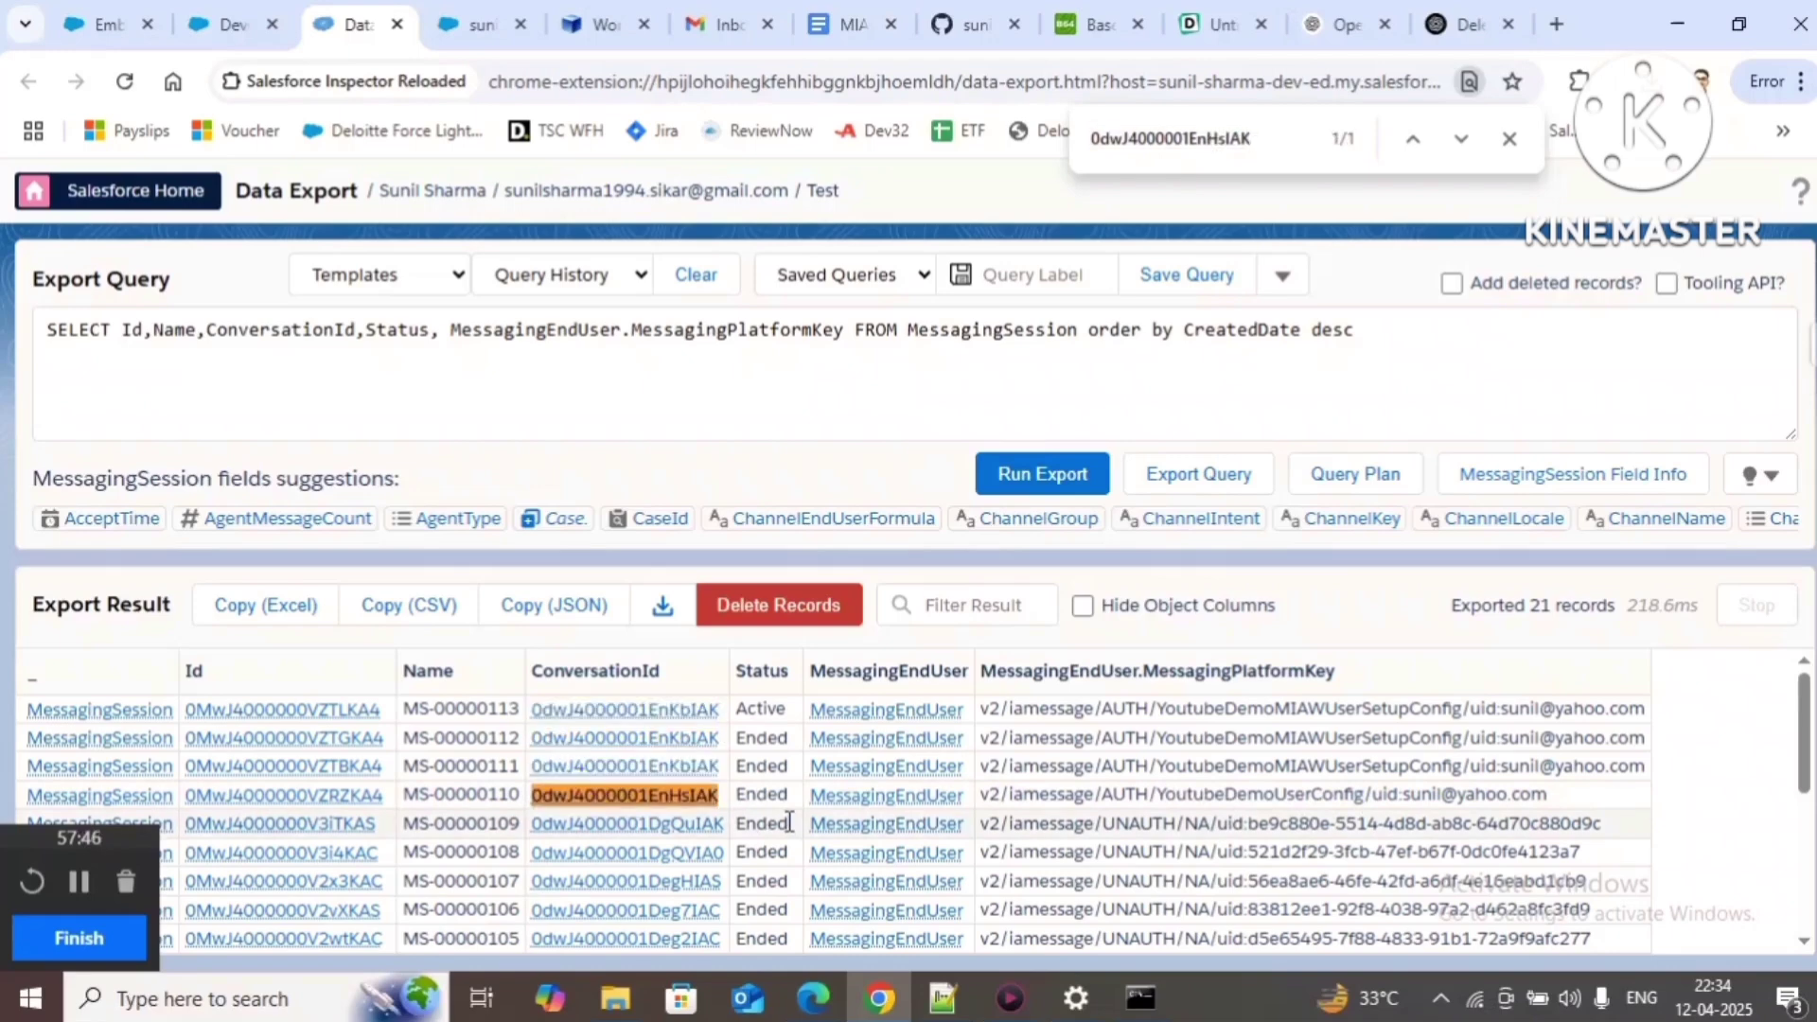
double_click(1251, 795)
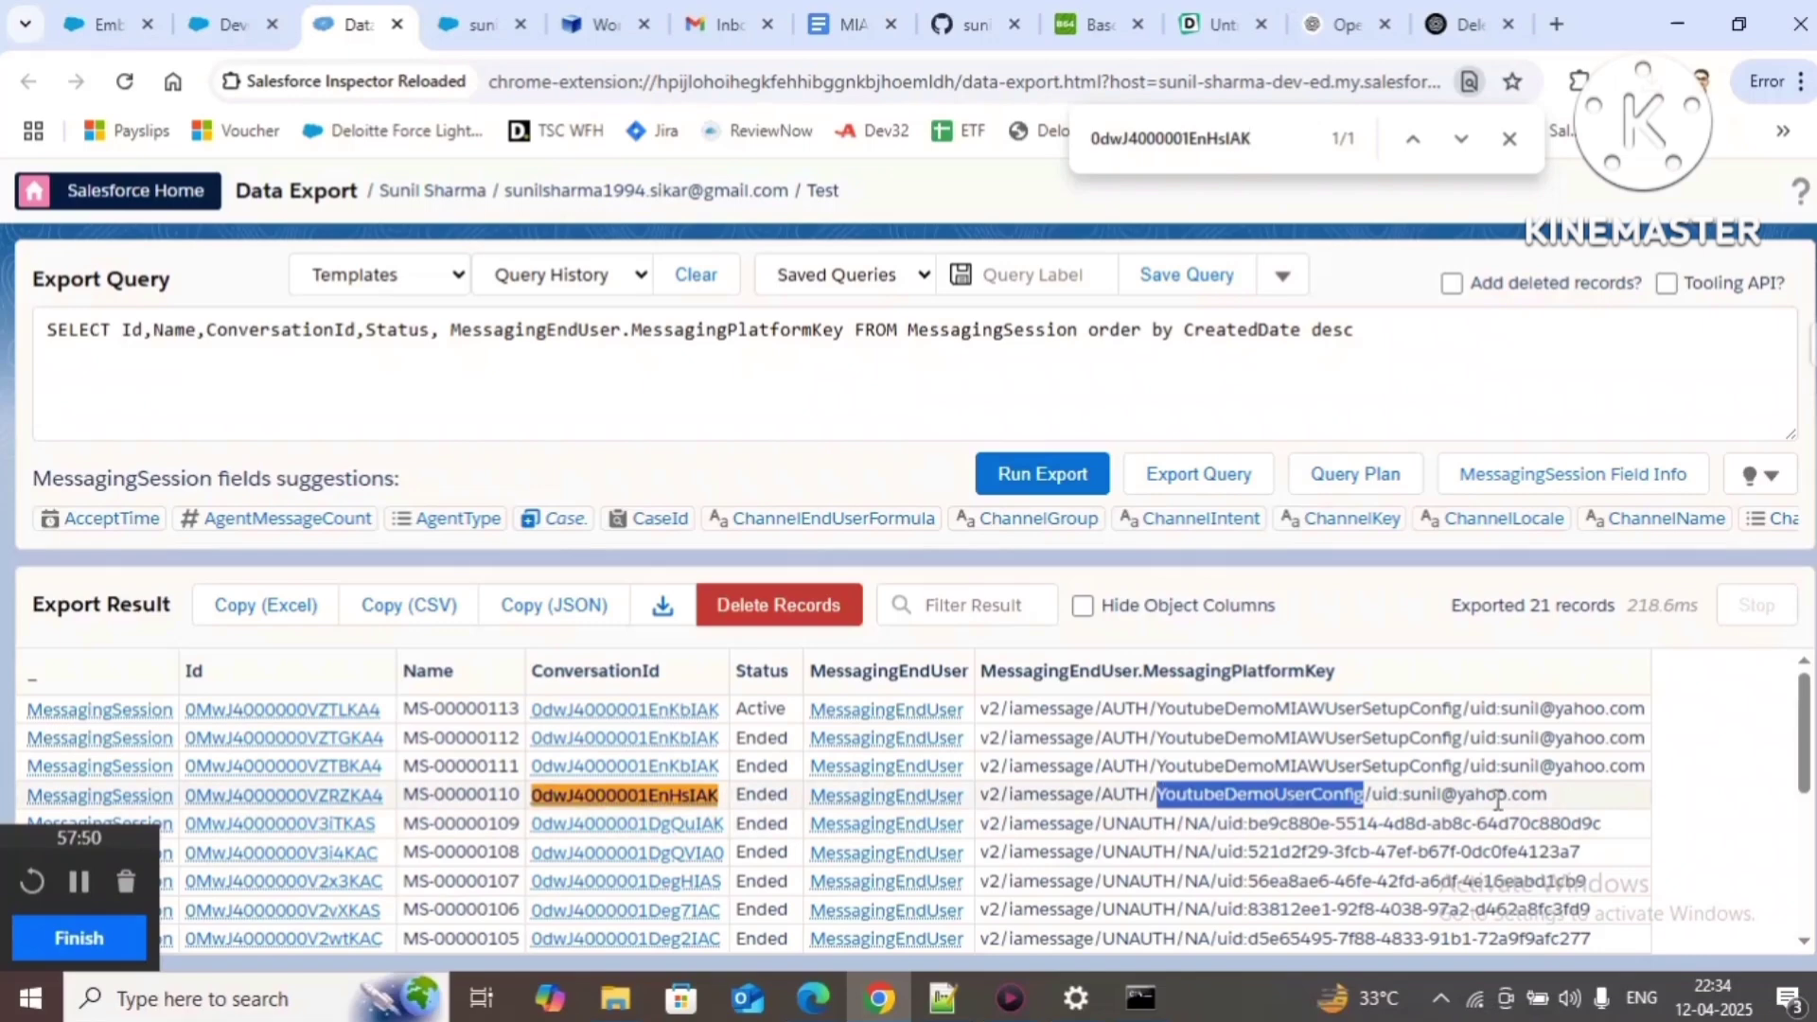
left_click(1559, 795)
left_click_drag(1559, 795, 1157, 795)
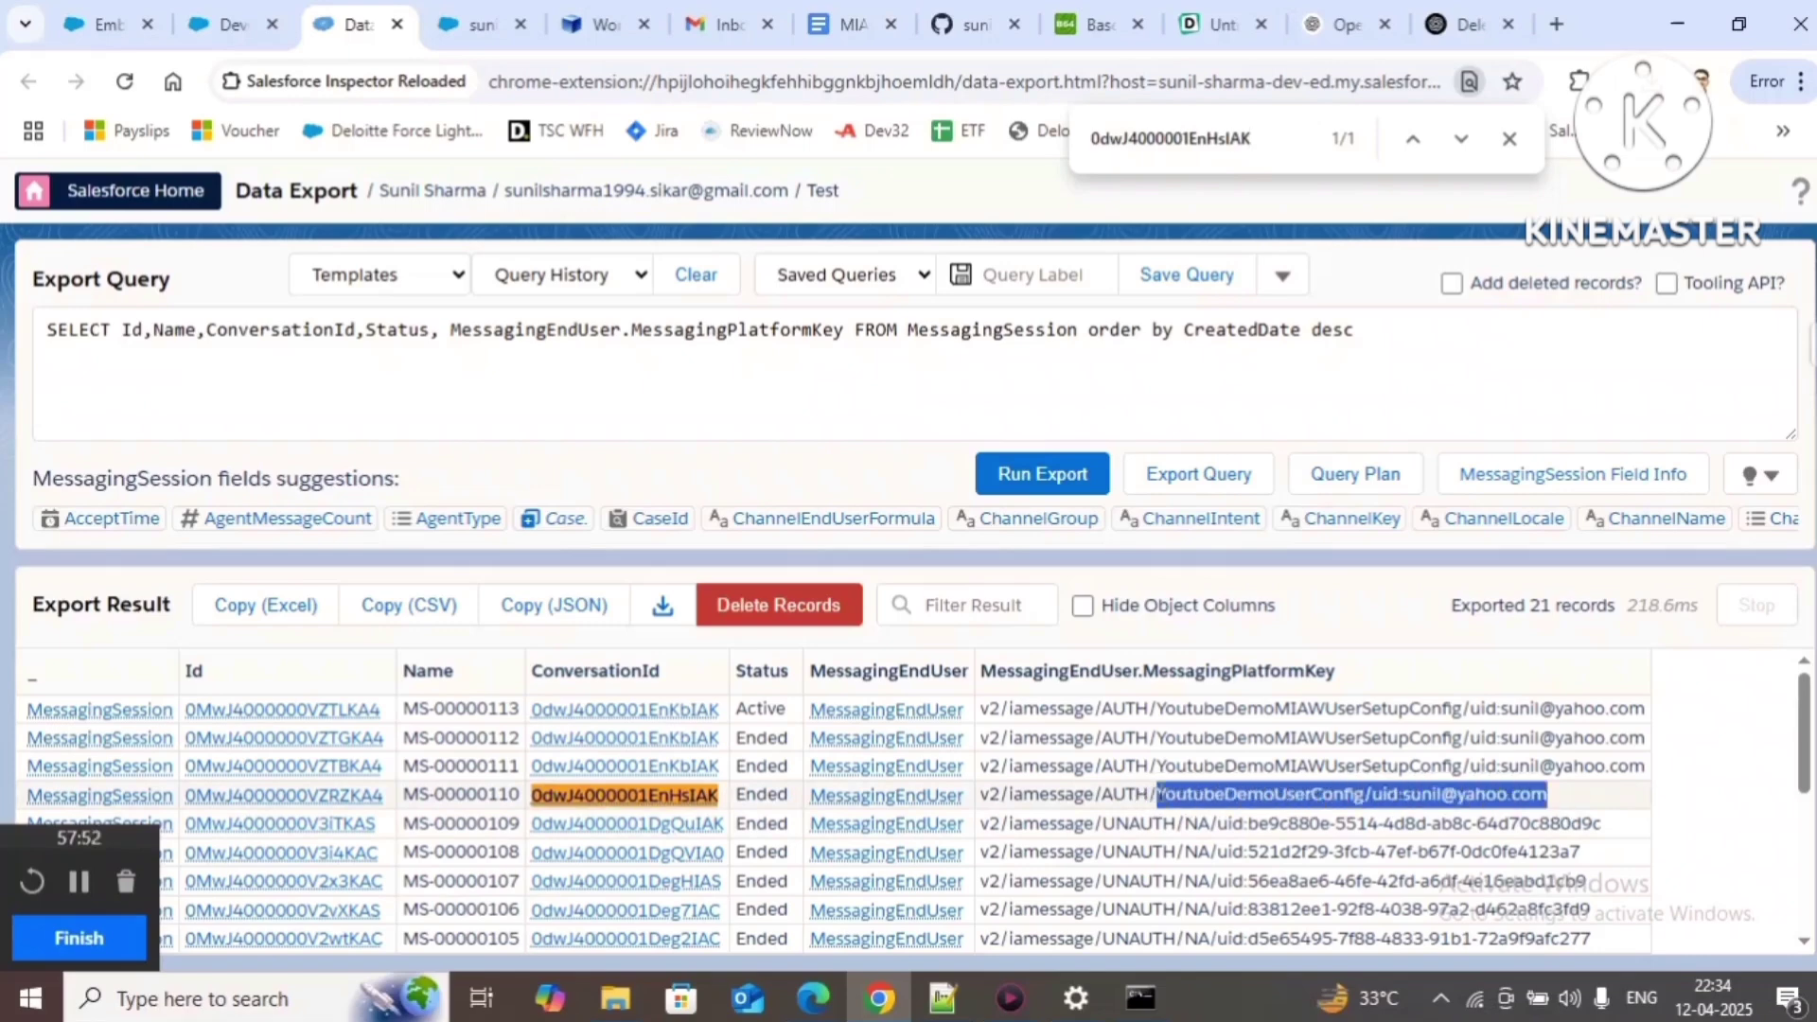
left_click(1334, 793)
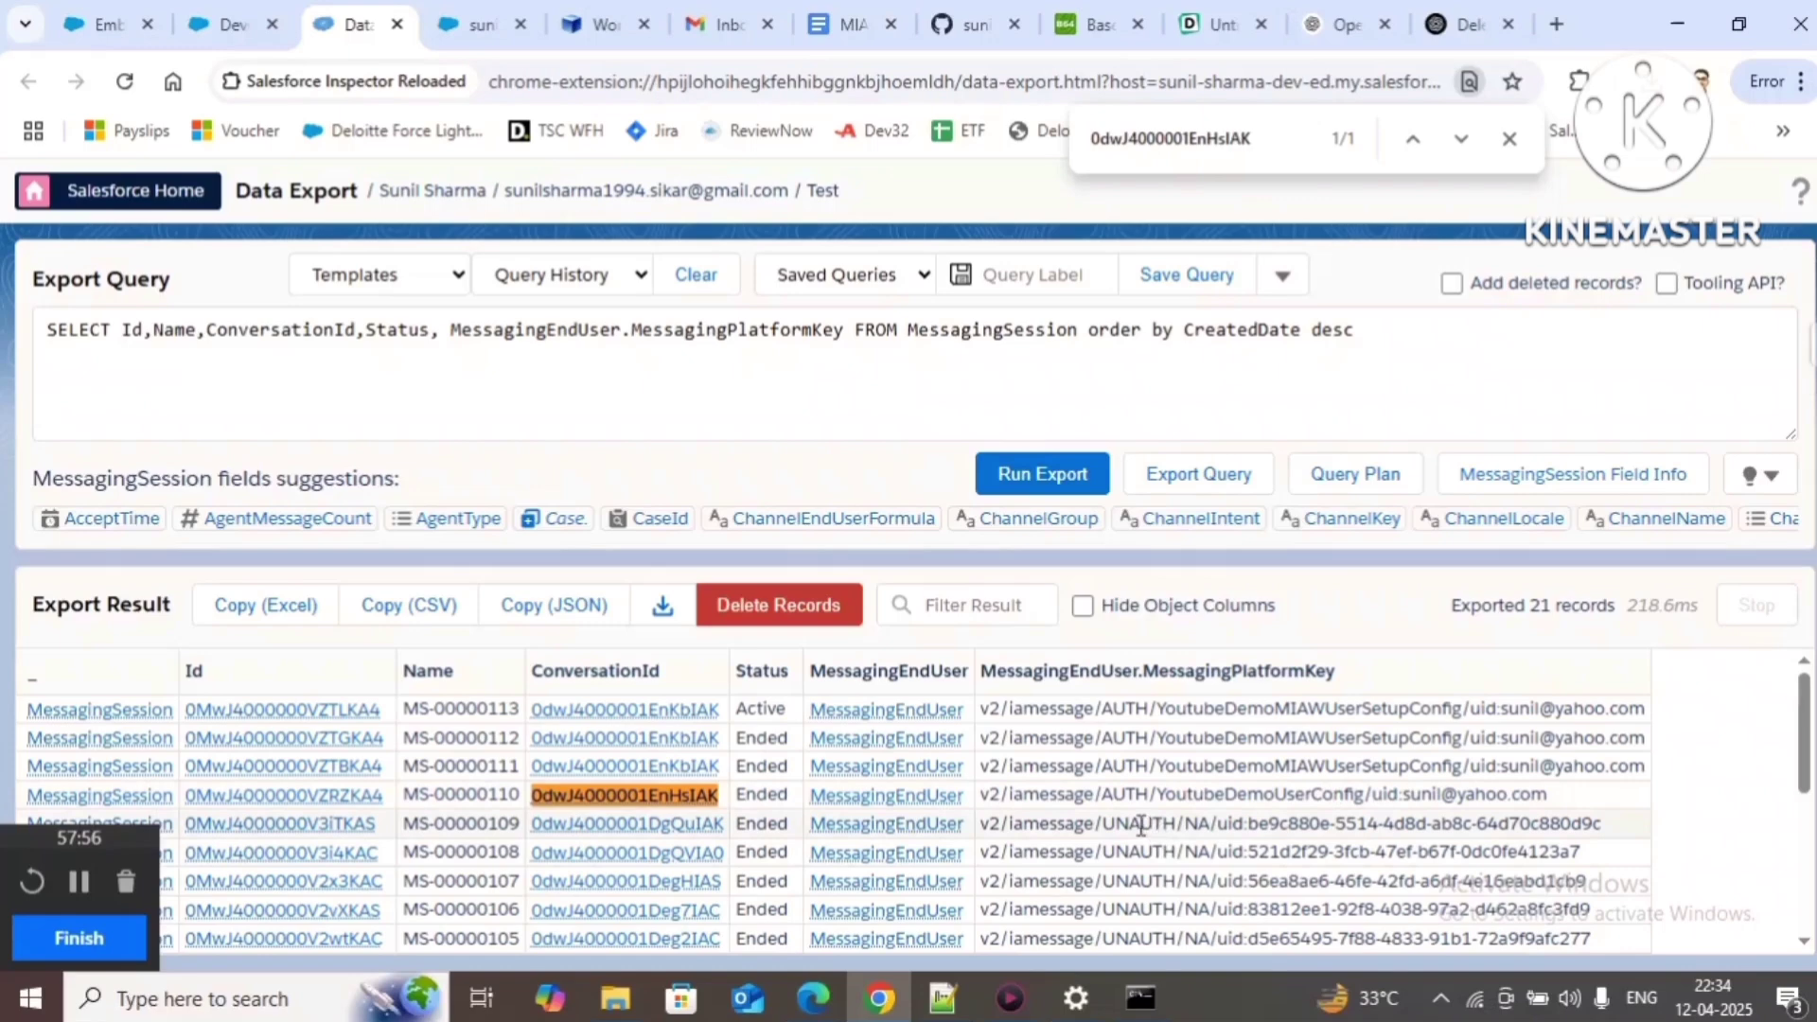
Step: Open the Messaging Web channel settings, showing user verification enabled with a 60-minute token expiry
left_click(102, 24)
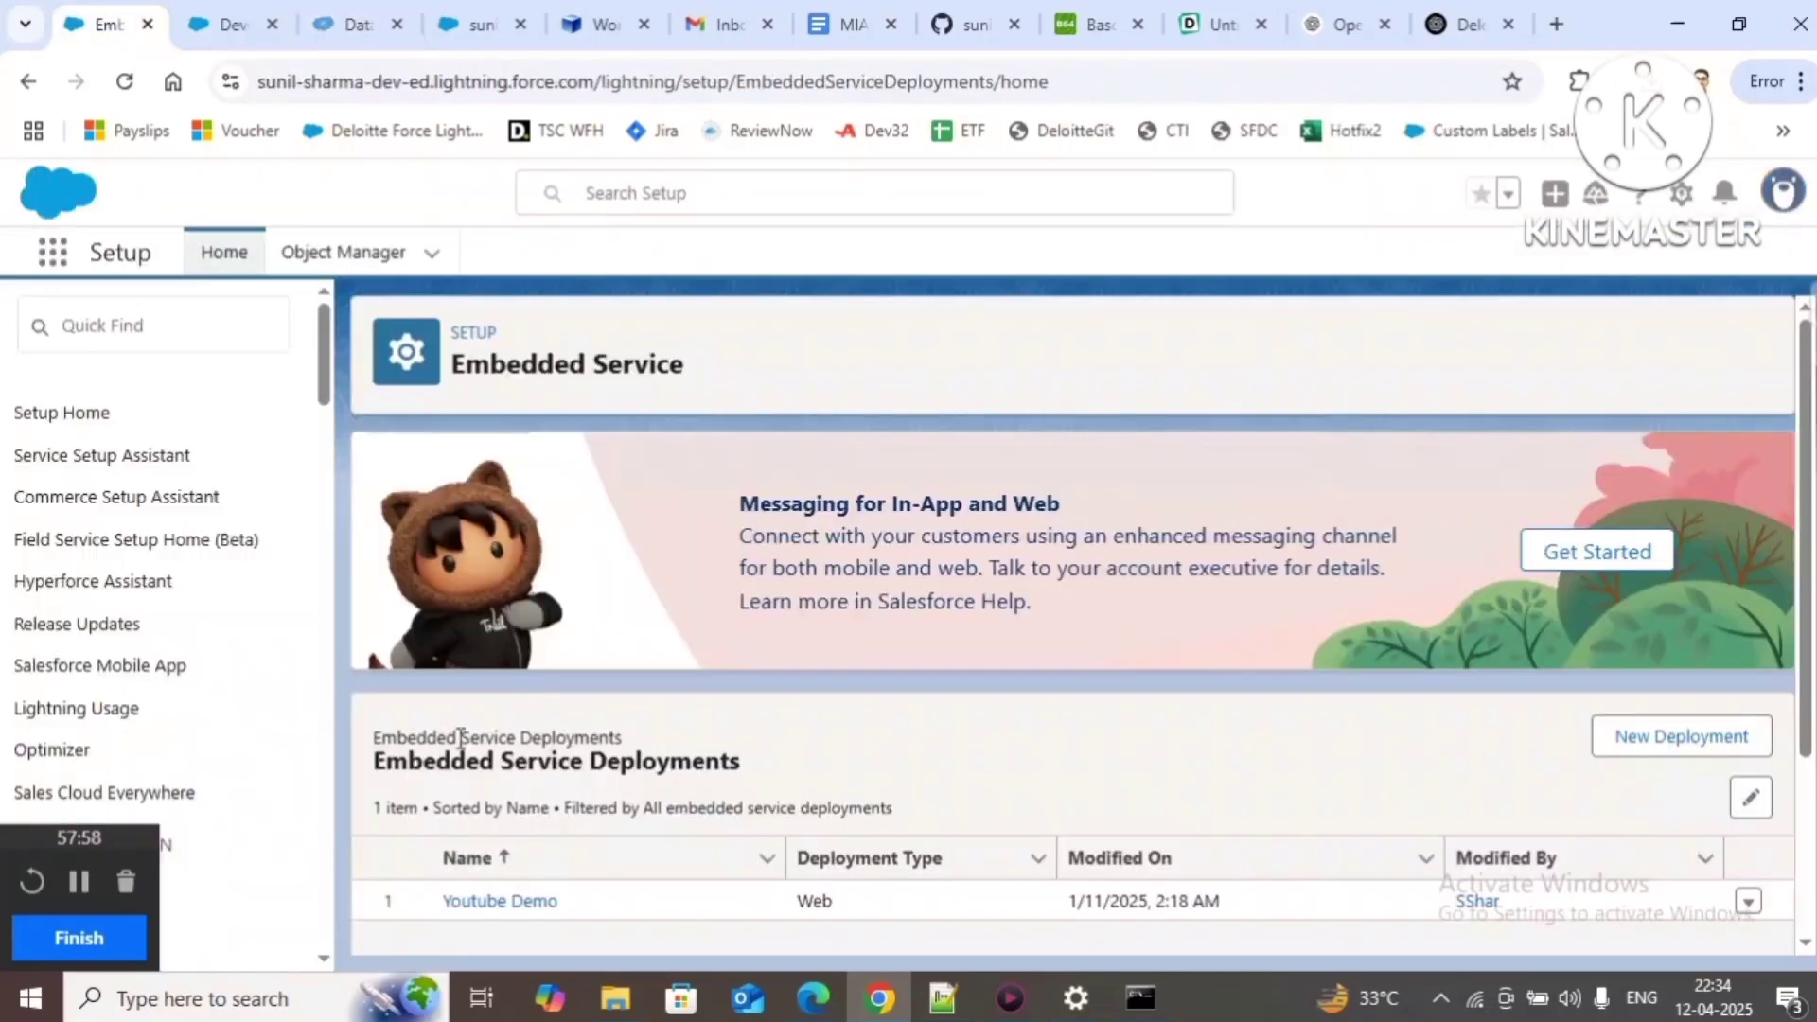
left_click(139, 331)
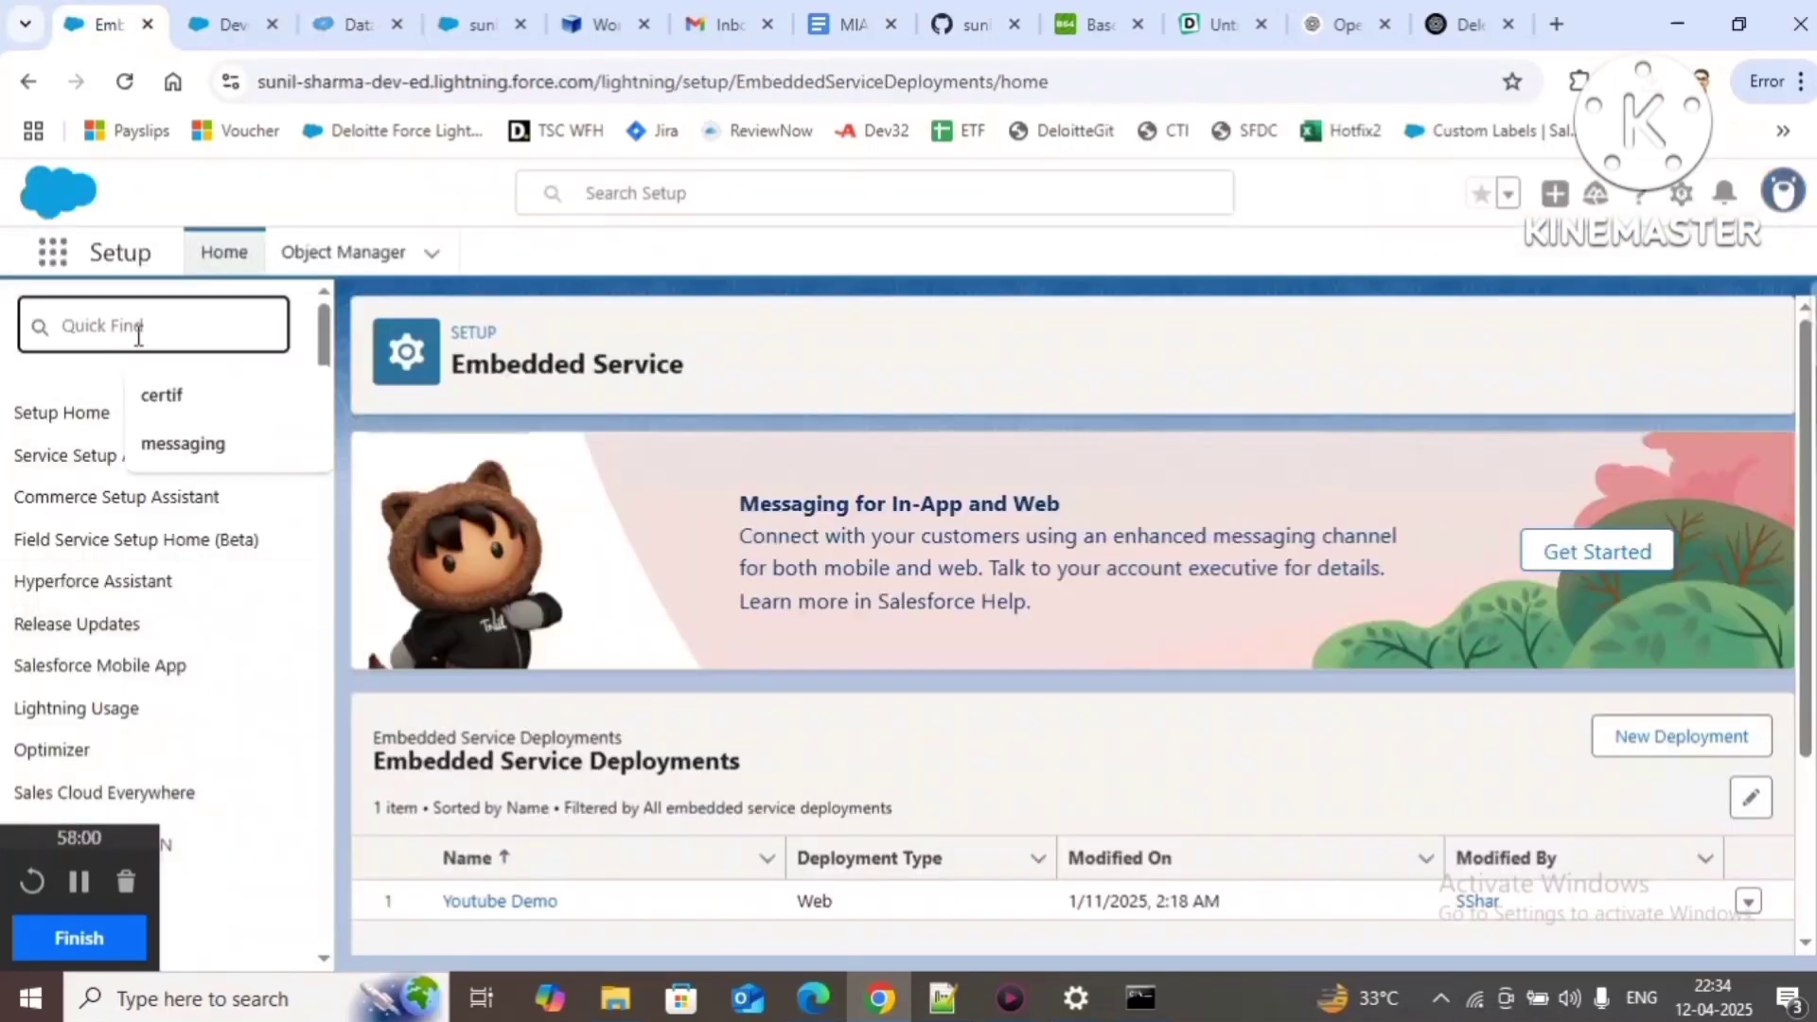
type("m")
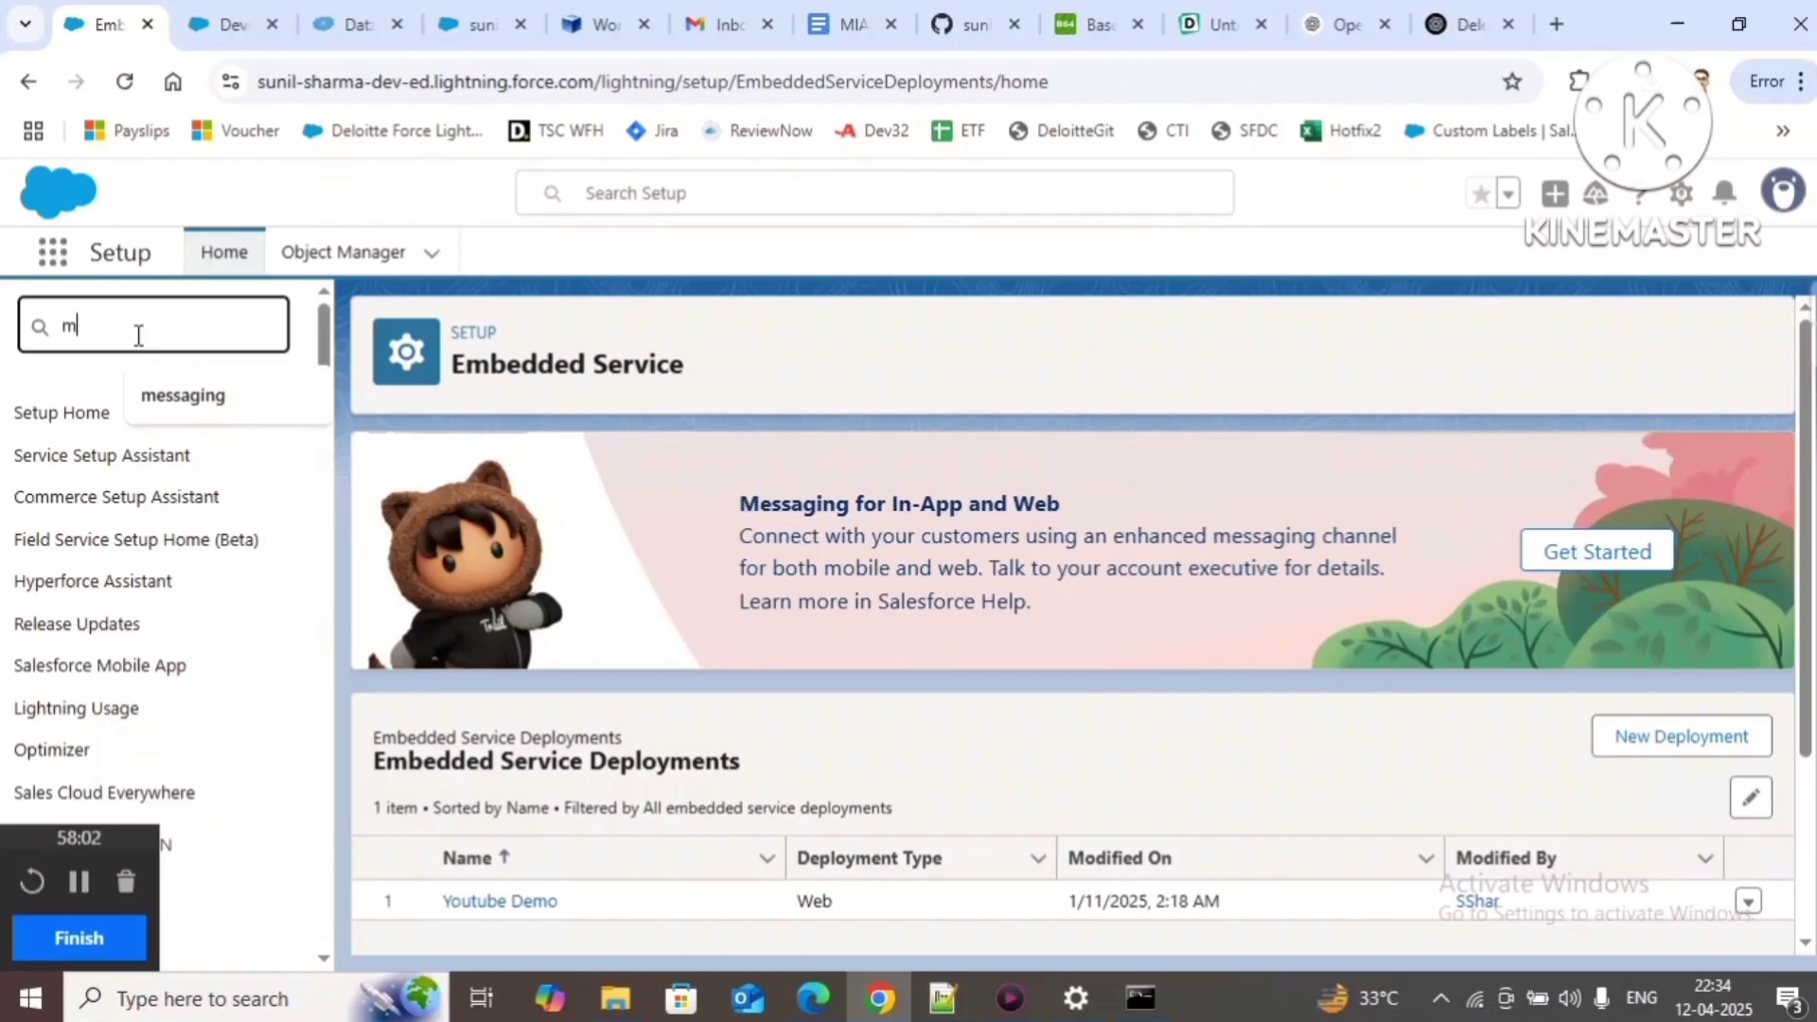
type("essaging")
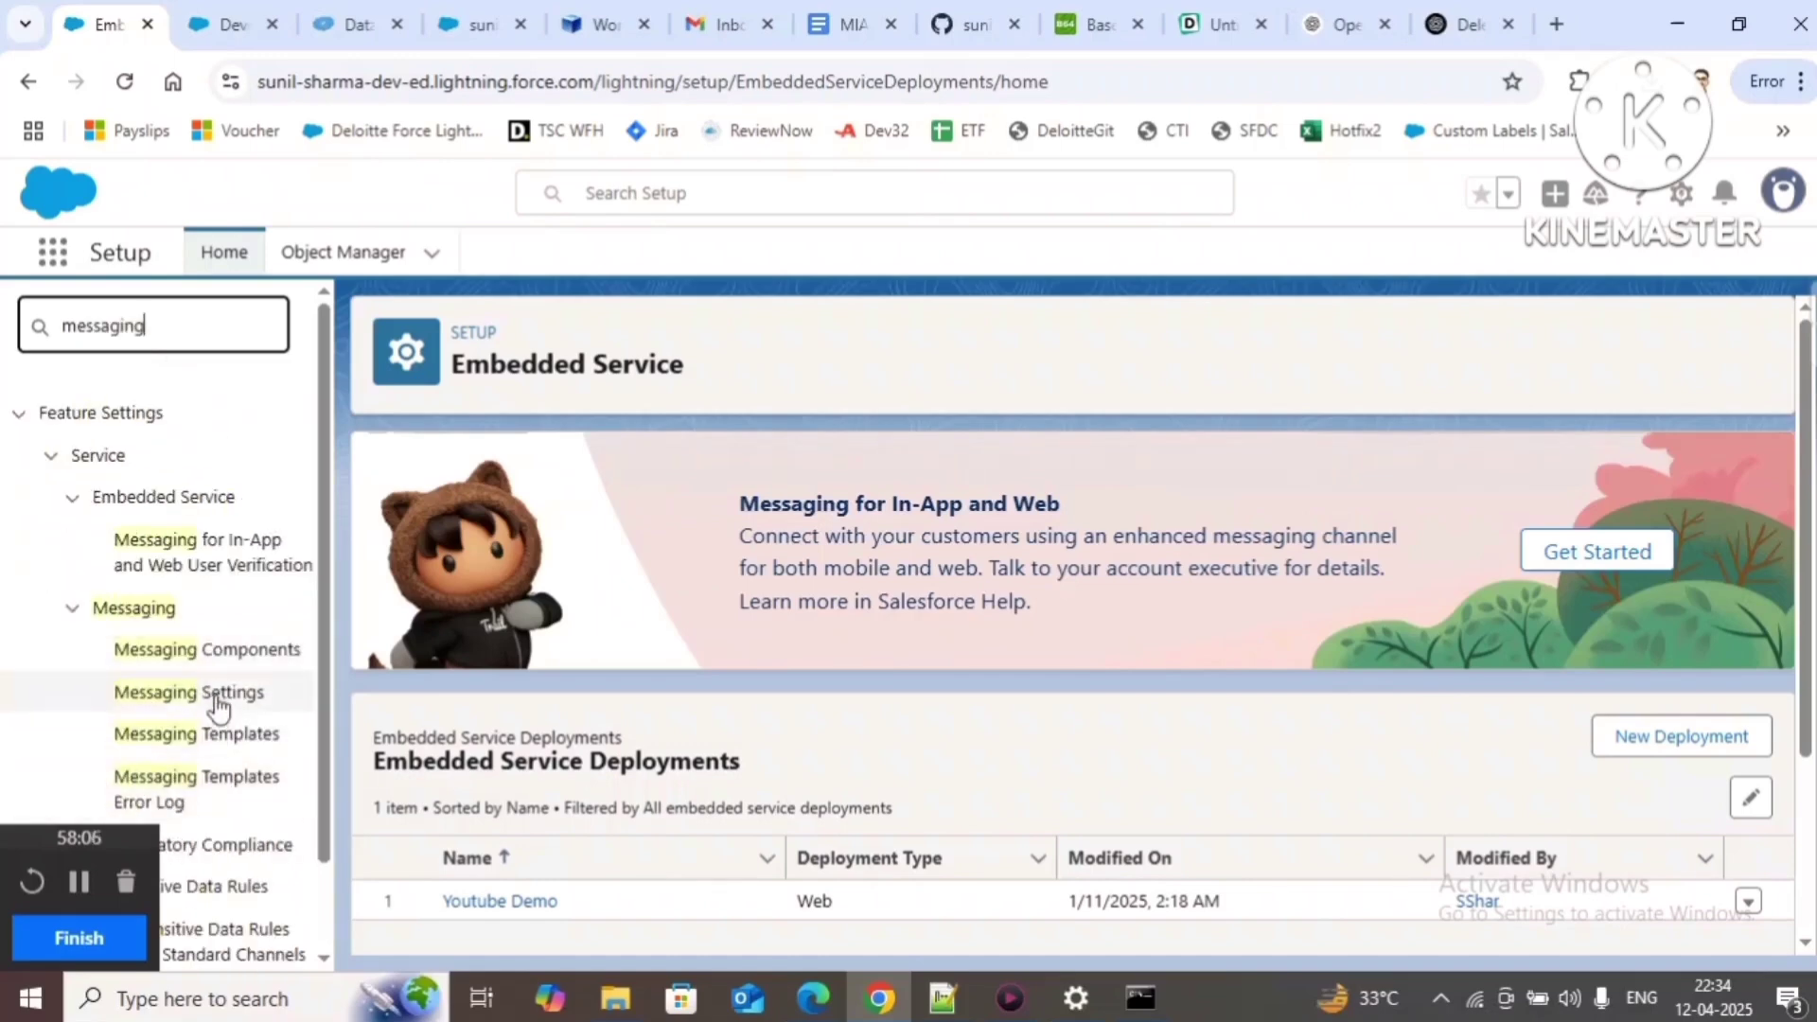
left_click(210, 700)
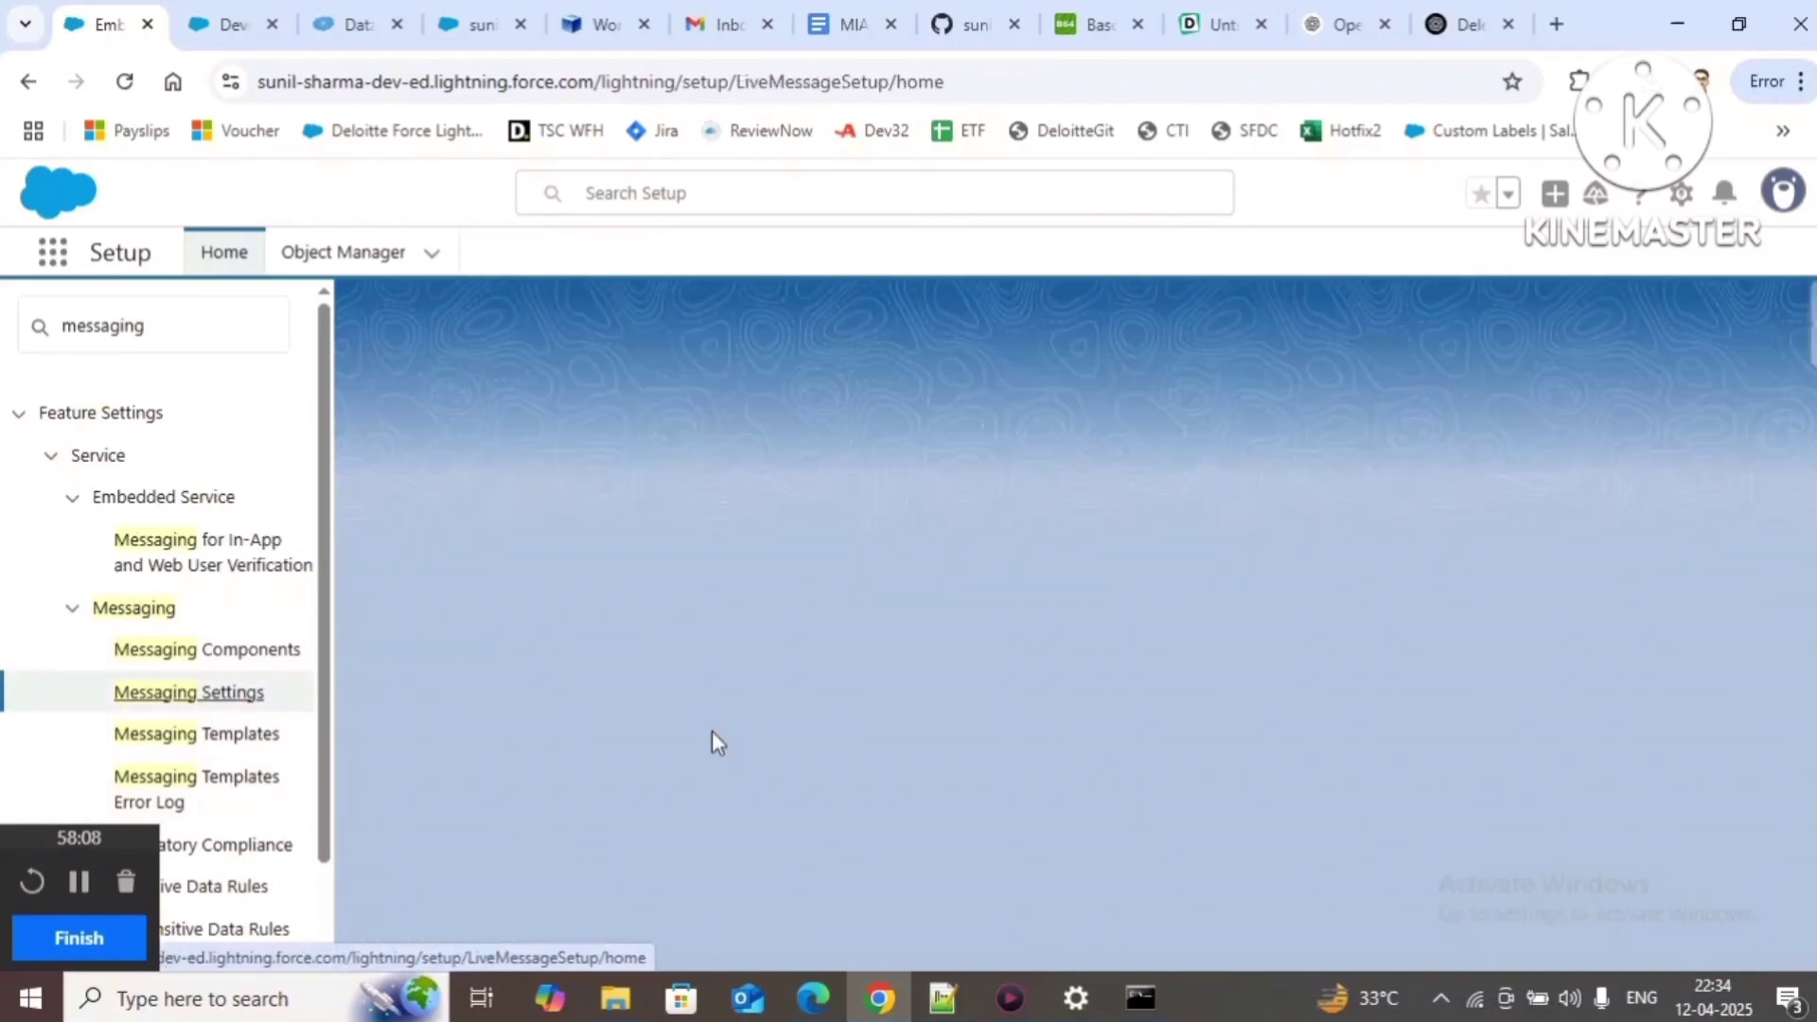
scroll(1744, 698, "down", 3)
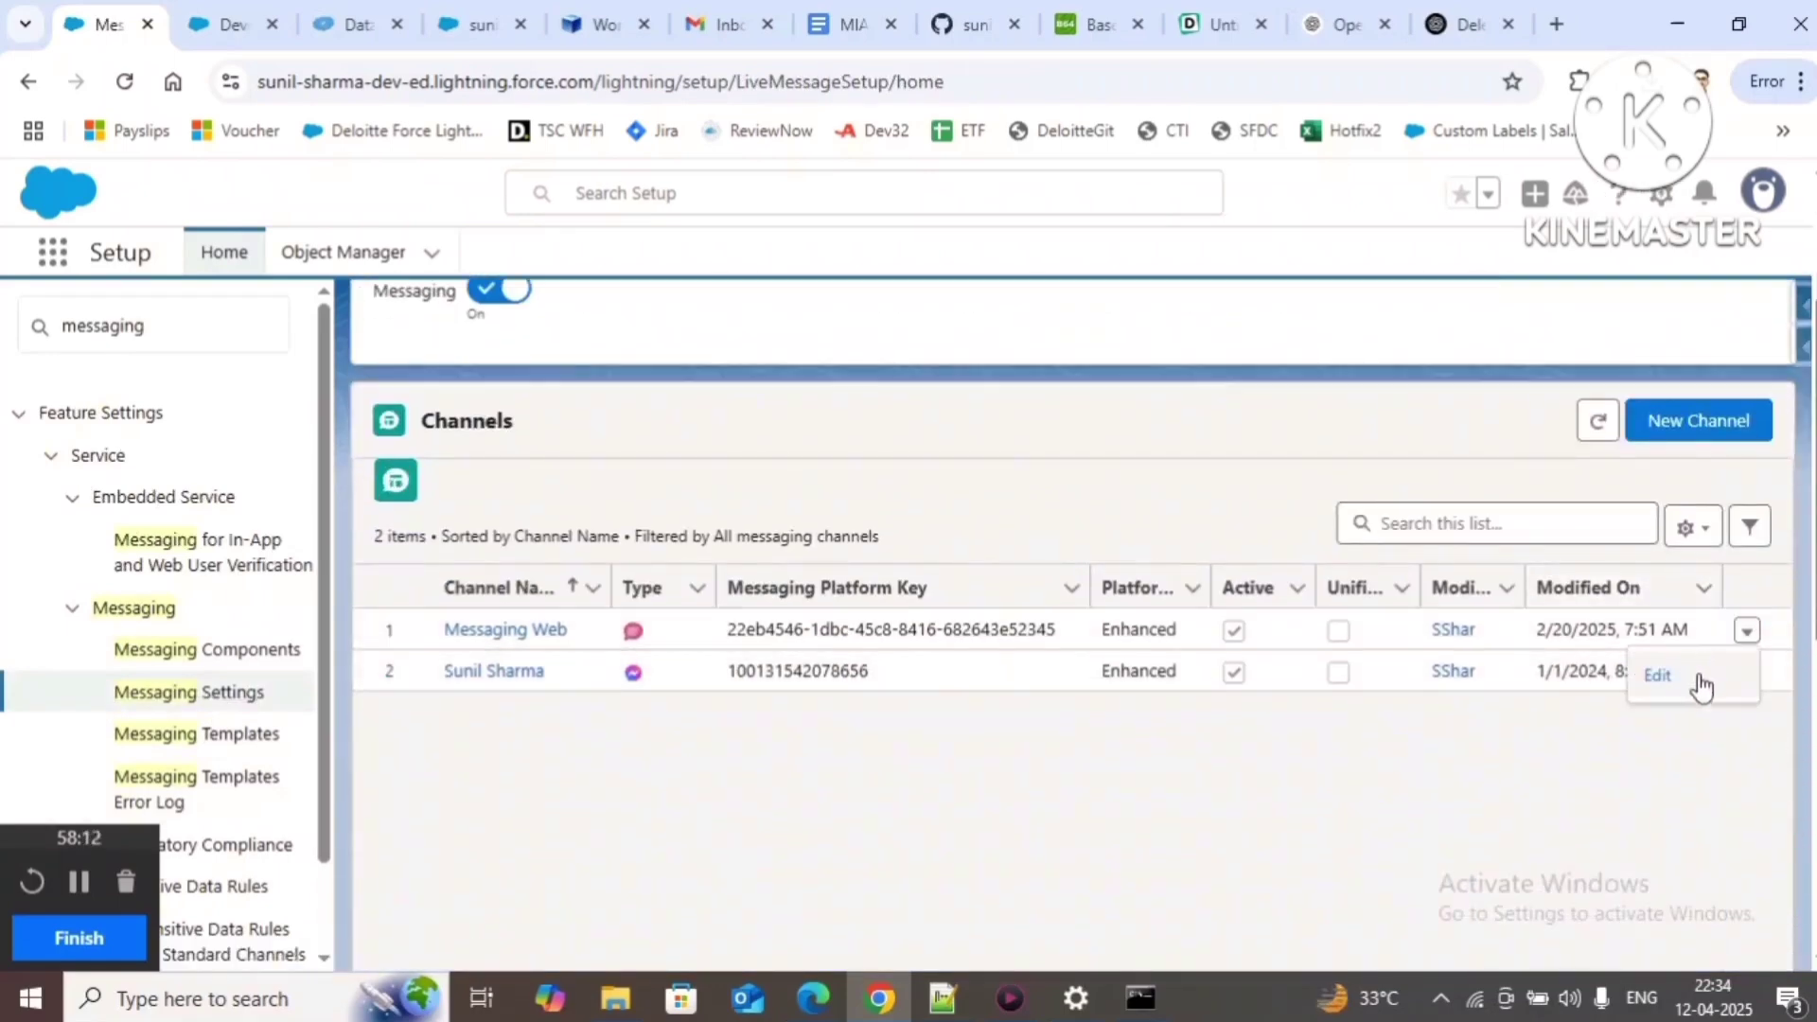
left_click(1704, 683)
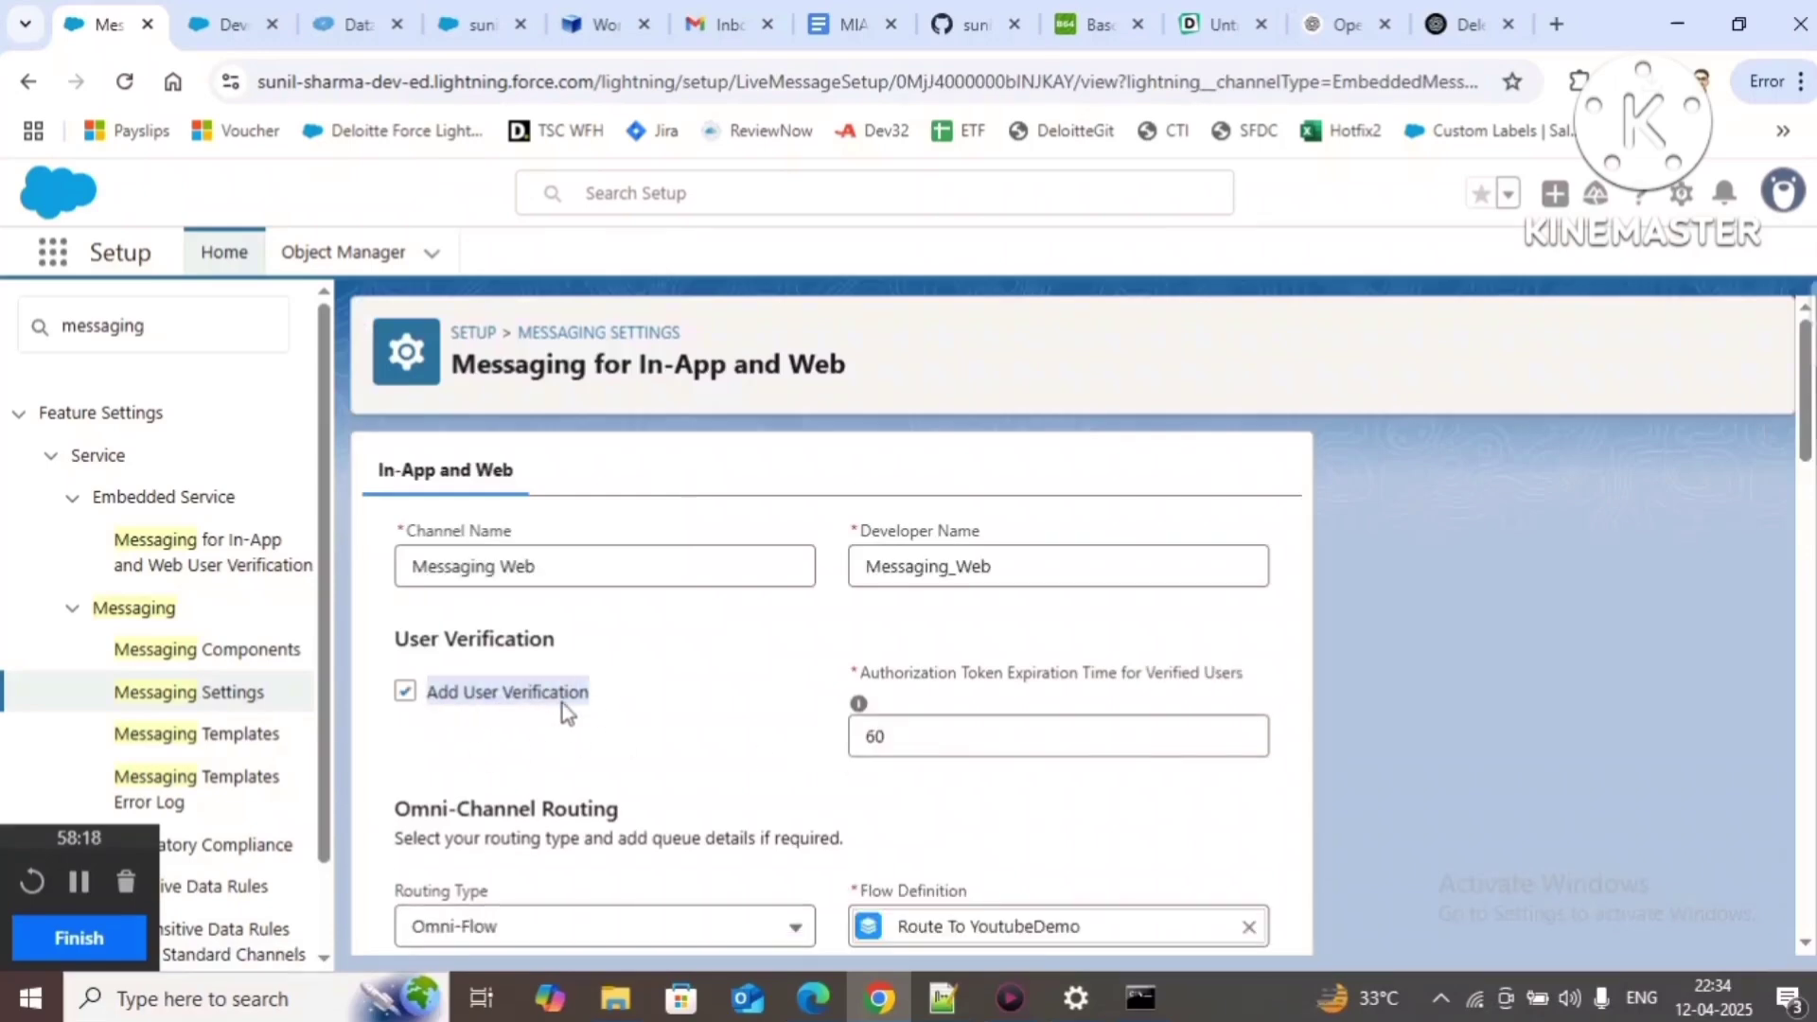
Step: Select the UNAUTH key, uid and conversation ID of session MS-00000109 in the export
left_click(591, 24)
left_click(478, 24)
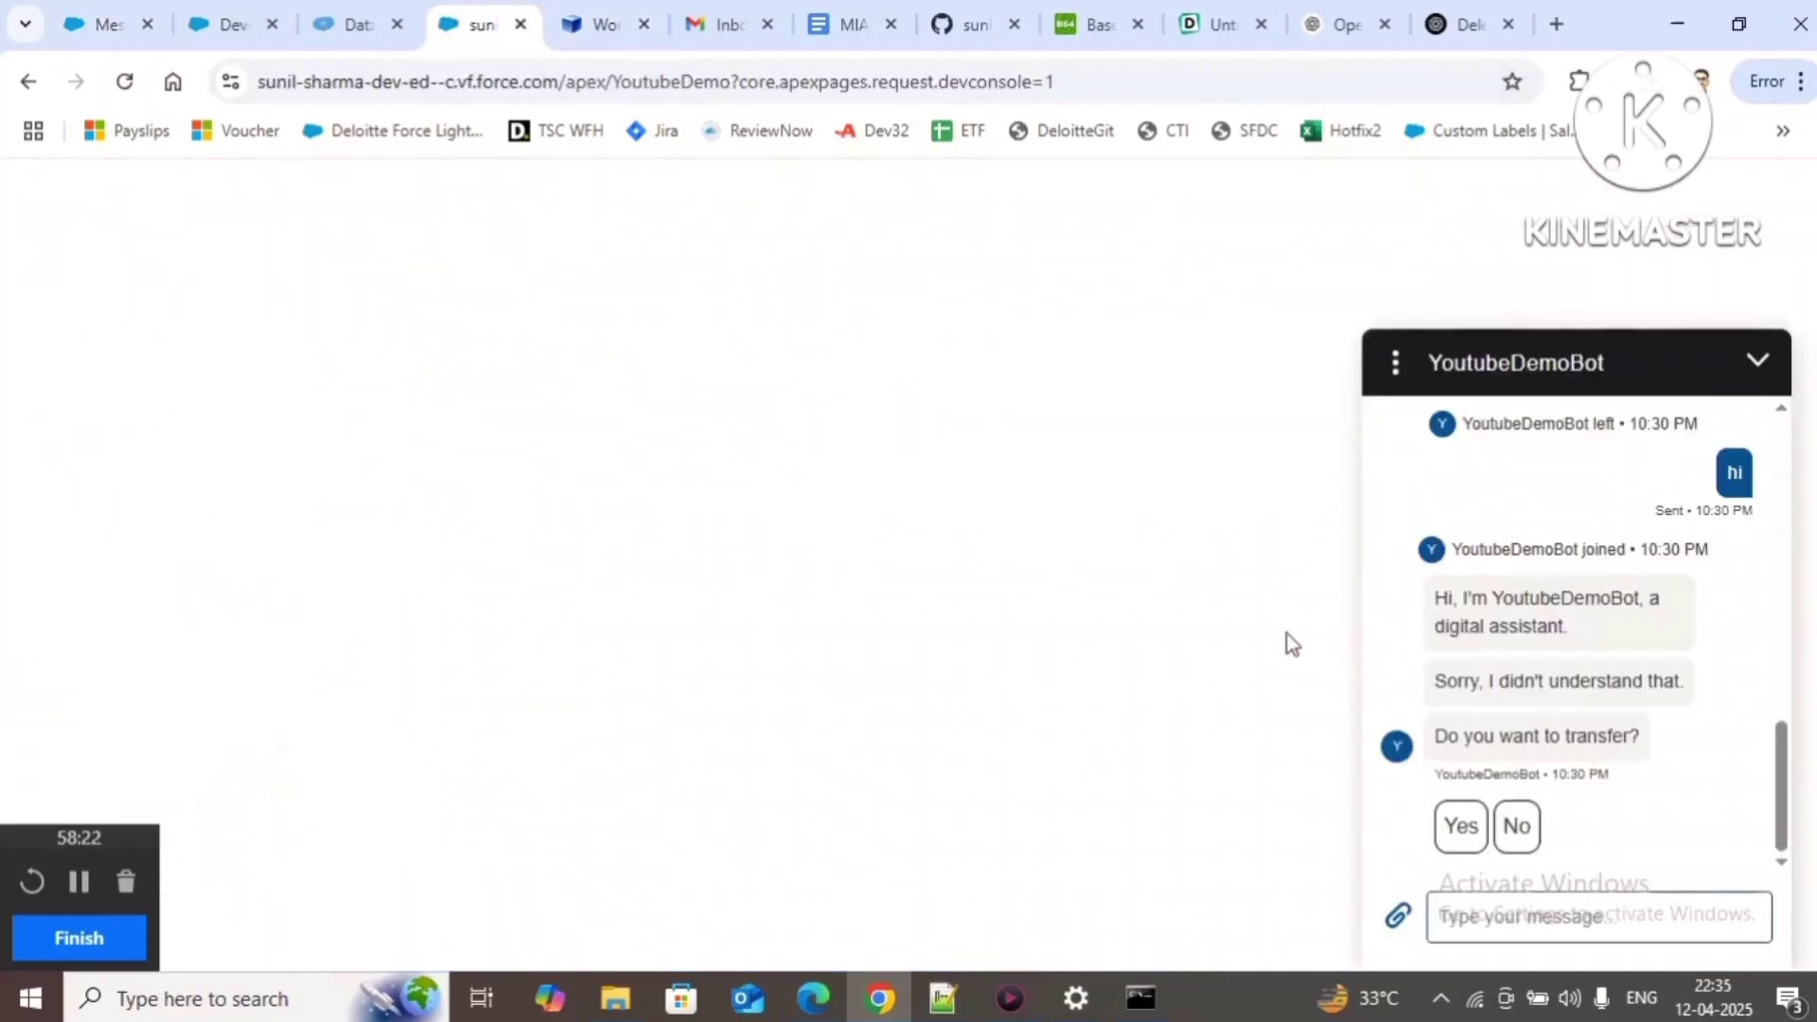
left_click(327, 24)
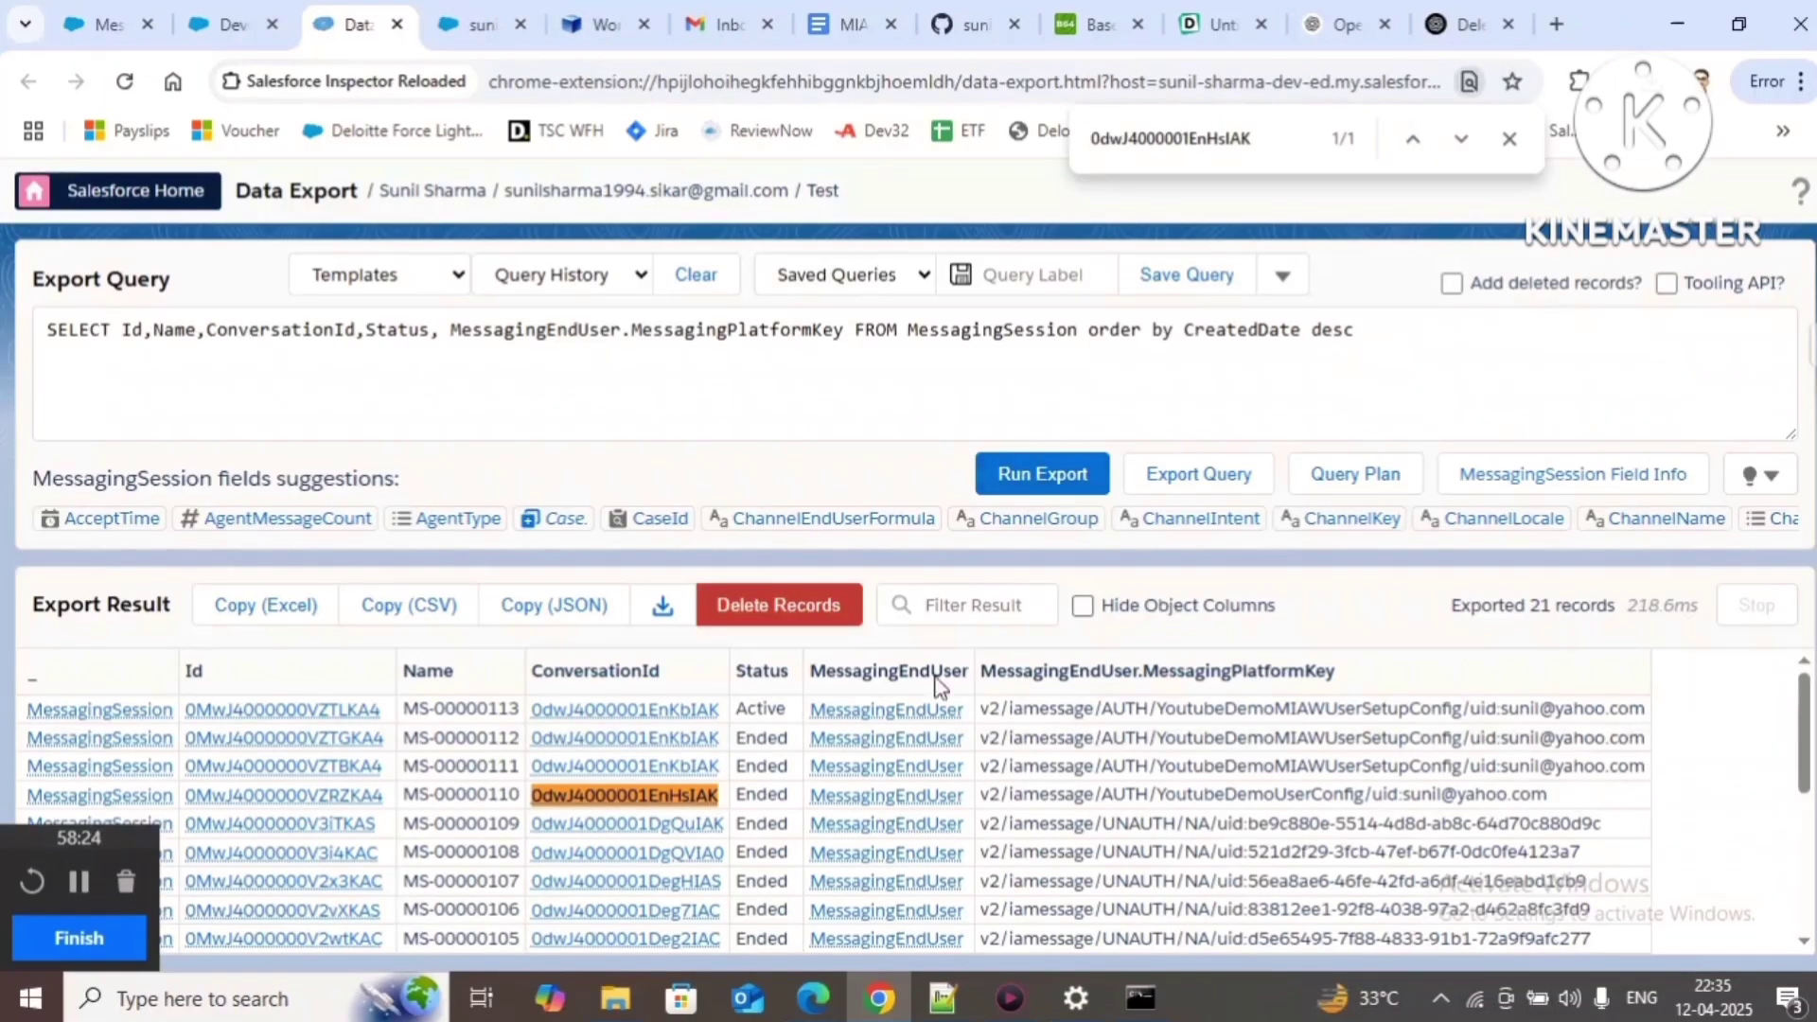
double_click(1140, 824)
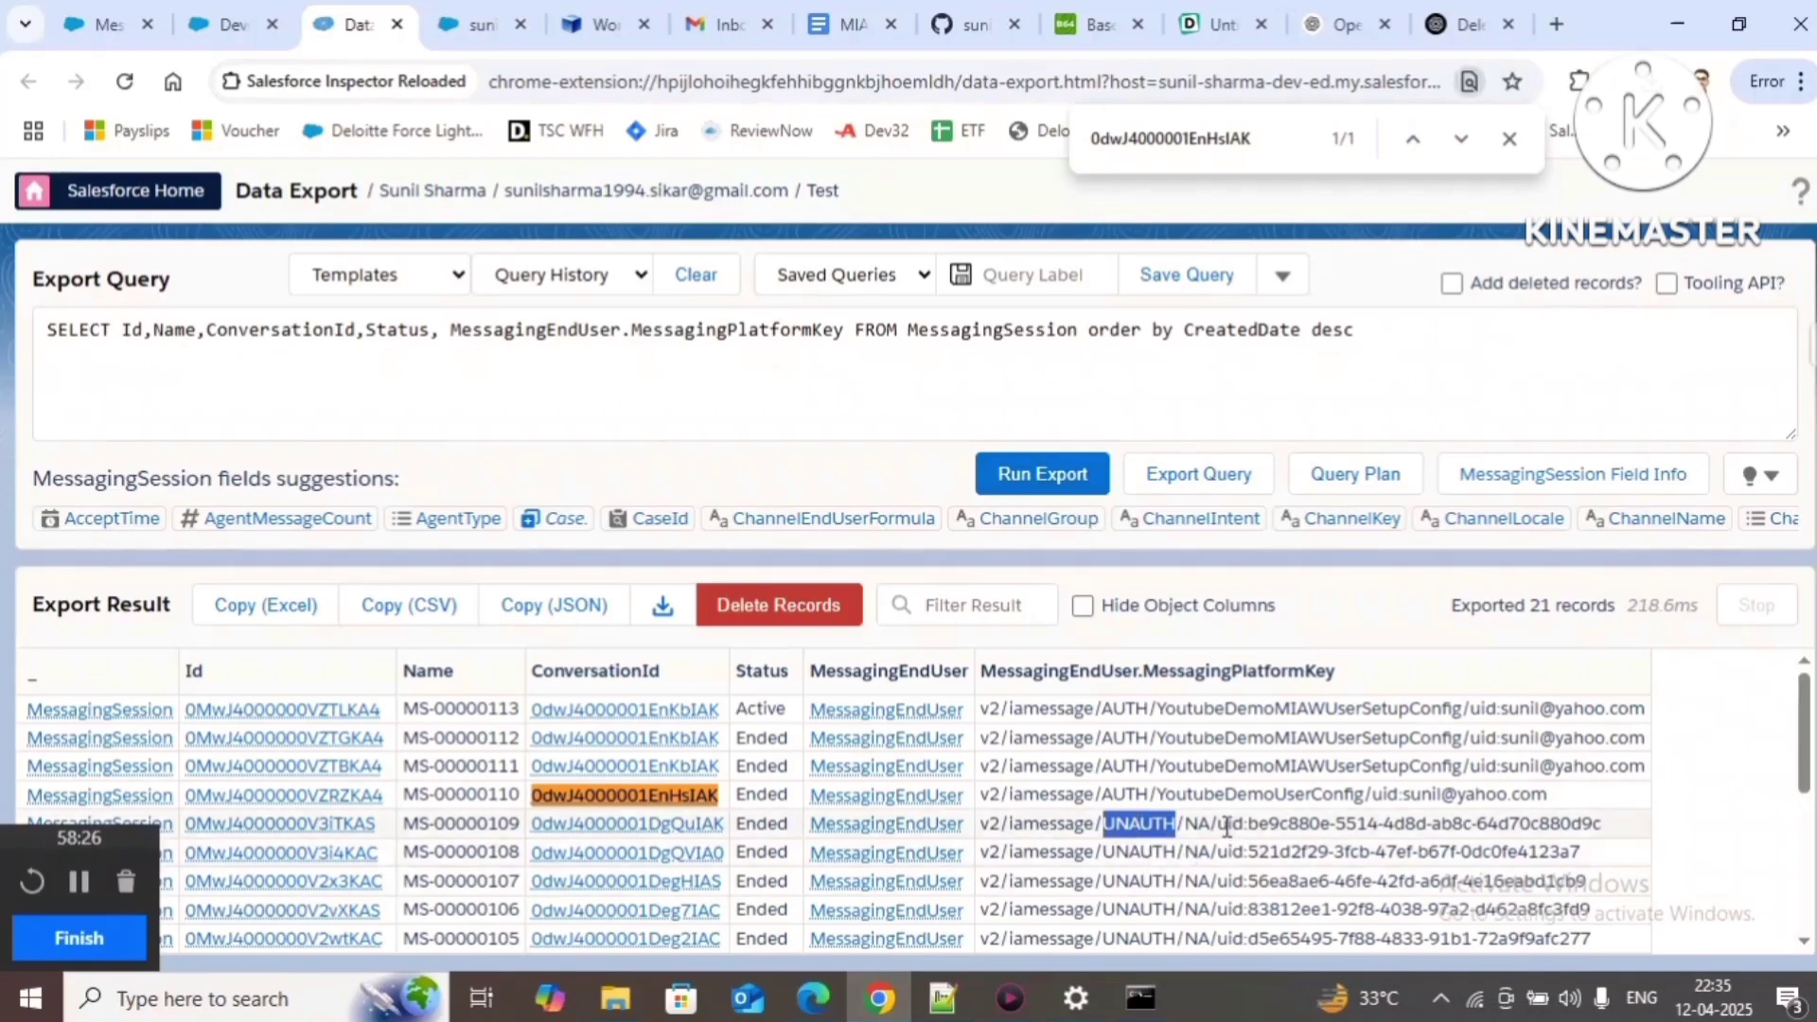
left_click_drag(1218, 825, 1622, 831)
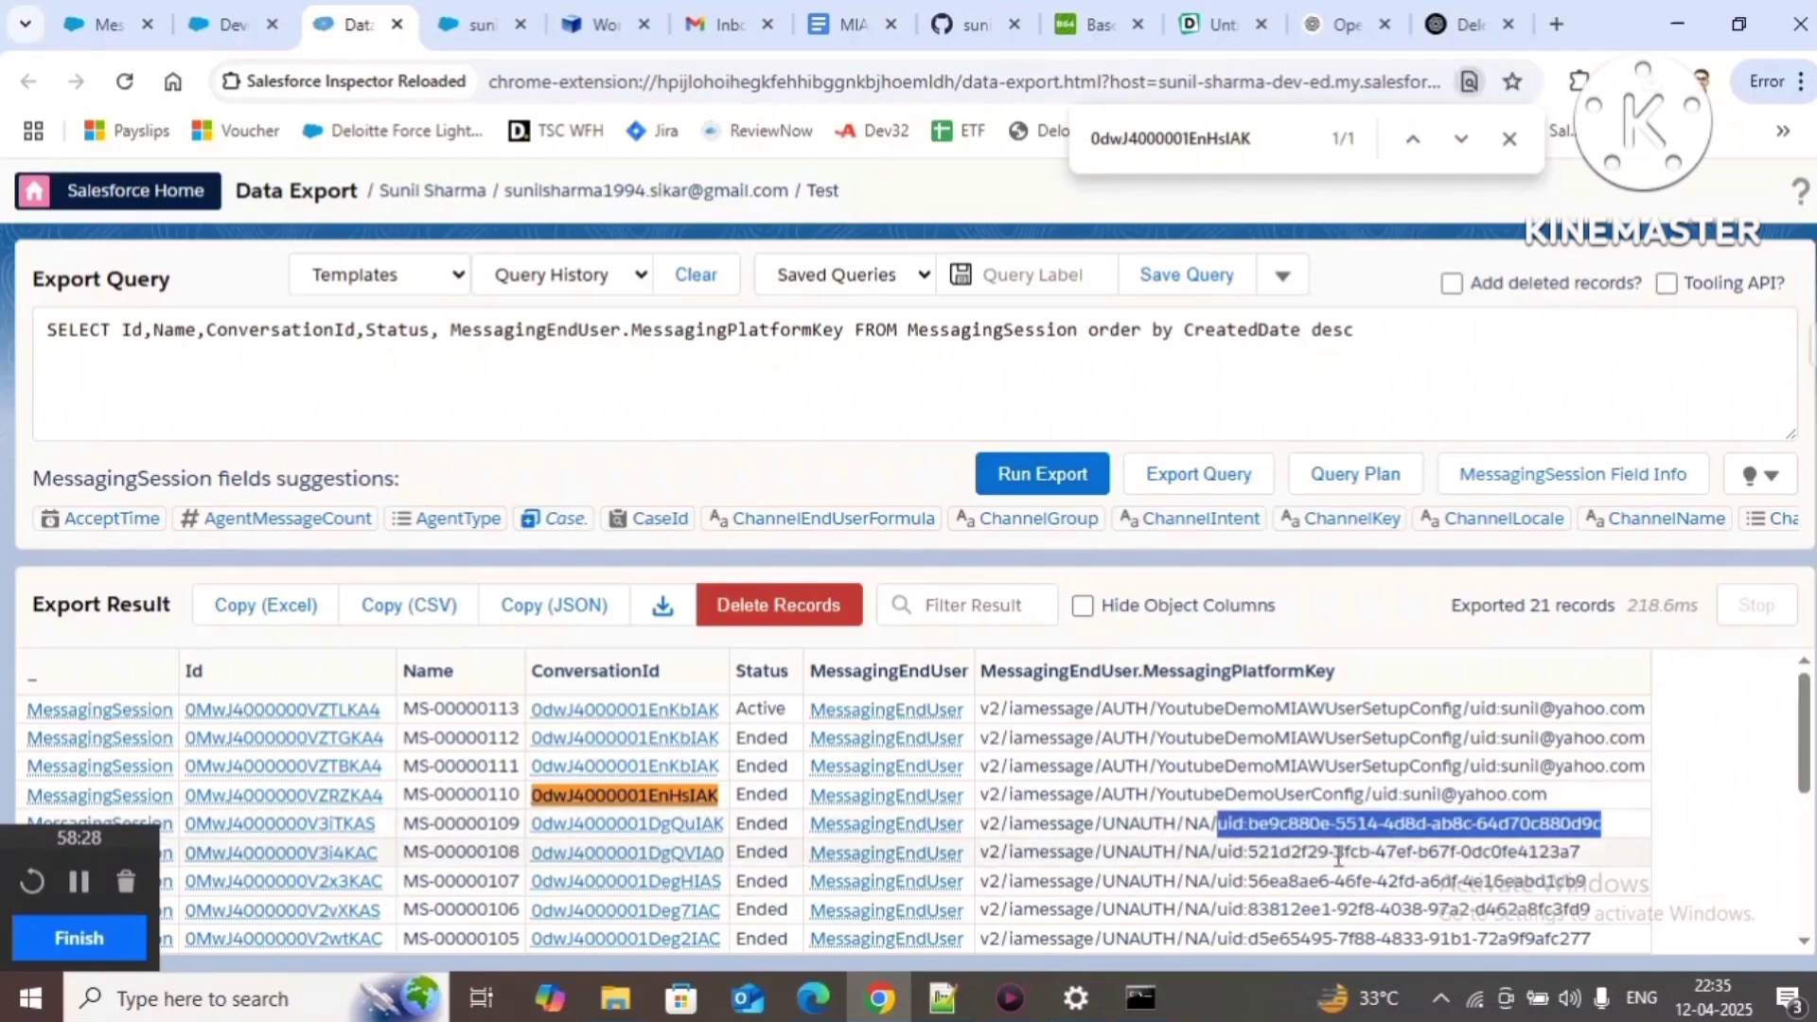
left_click_drag(724, 823, 528, 823)
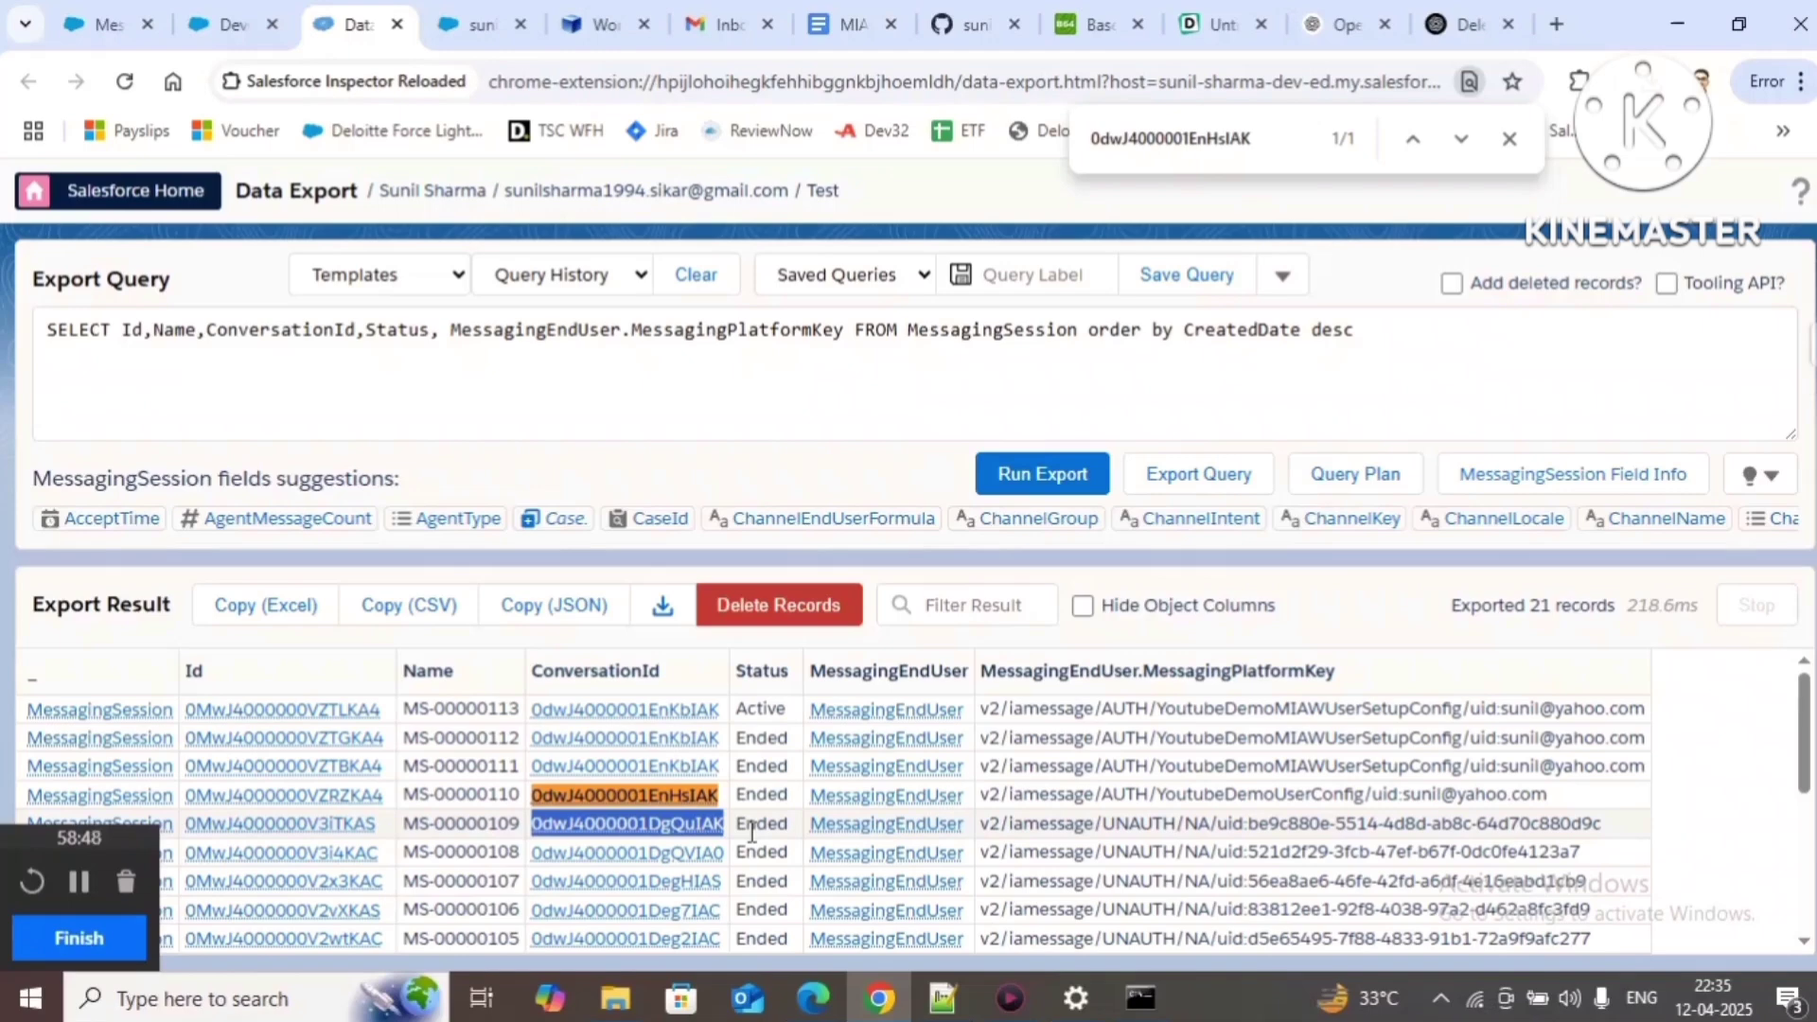
Step: Advance the slideshow to the pre-chat form frequency slide, then return to Data Export
mouse_move(808, 1009)
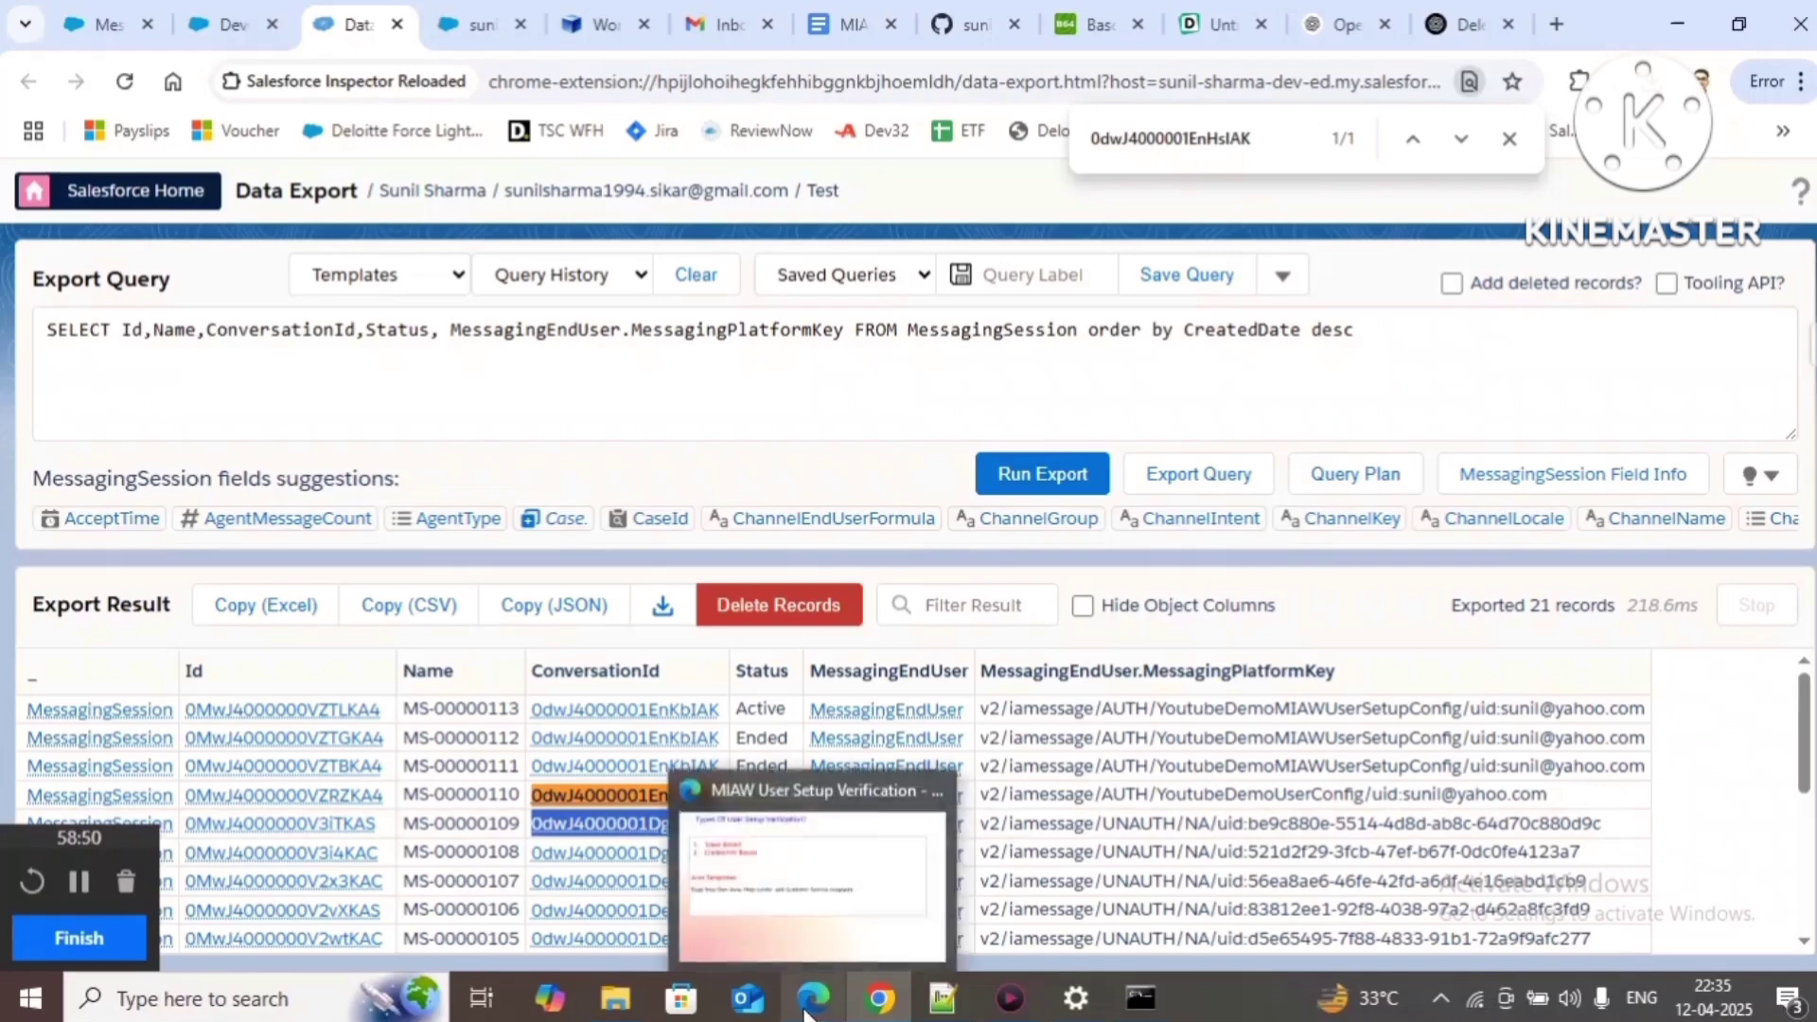
left_click(784, 859)
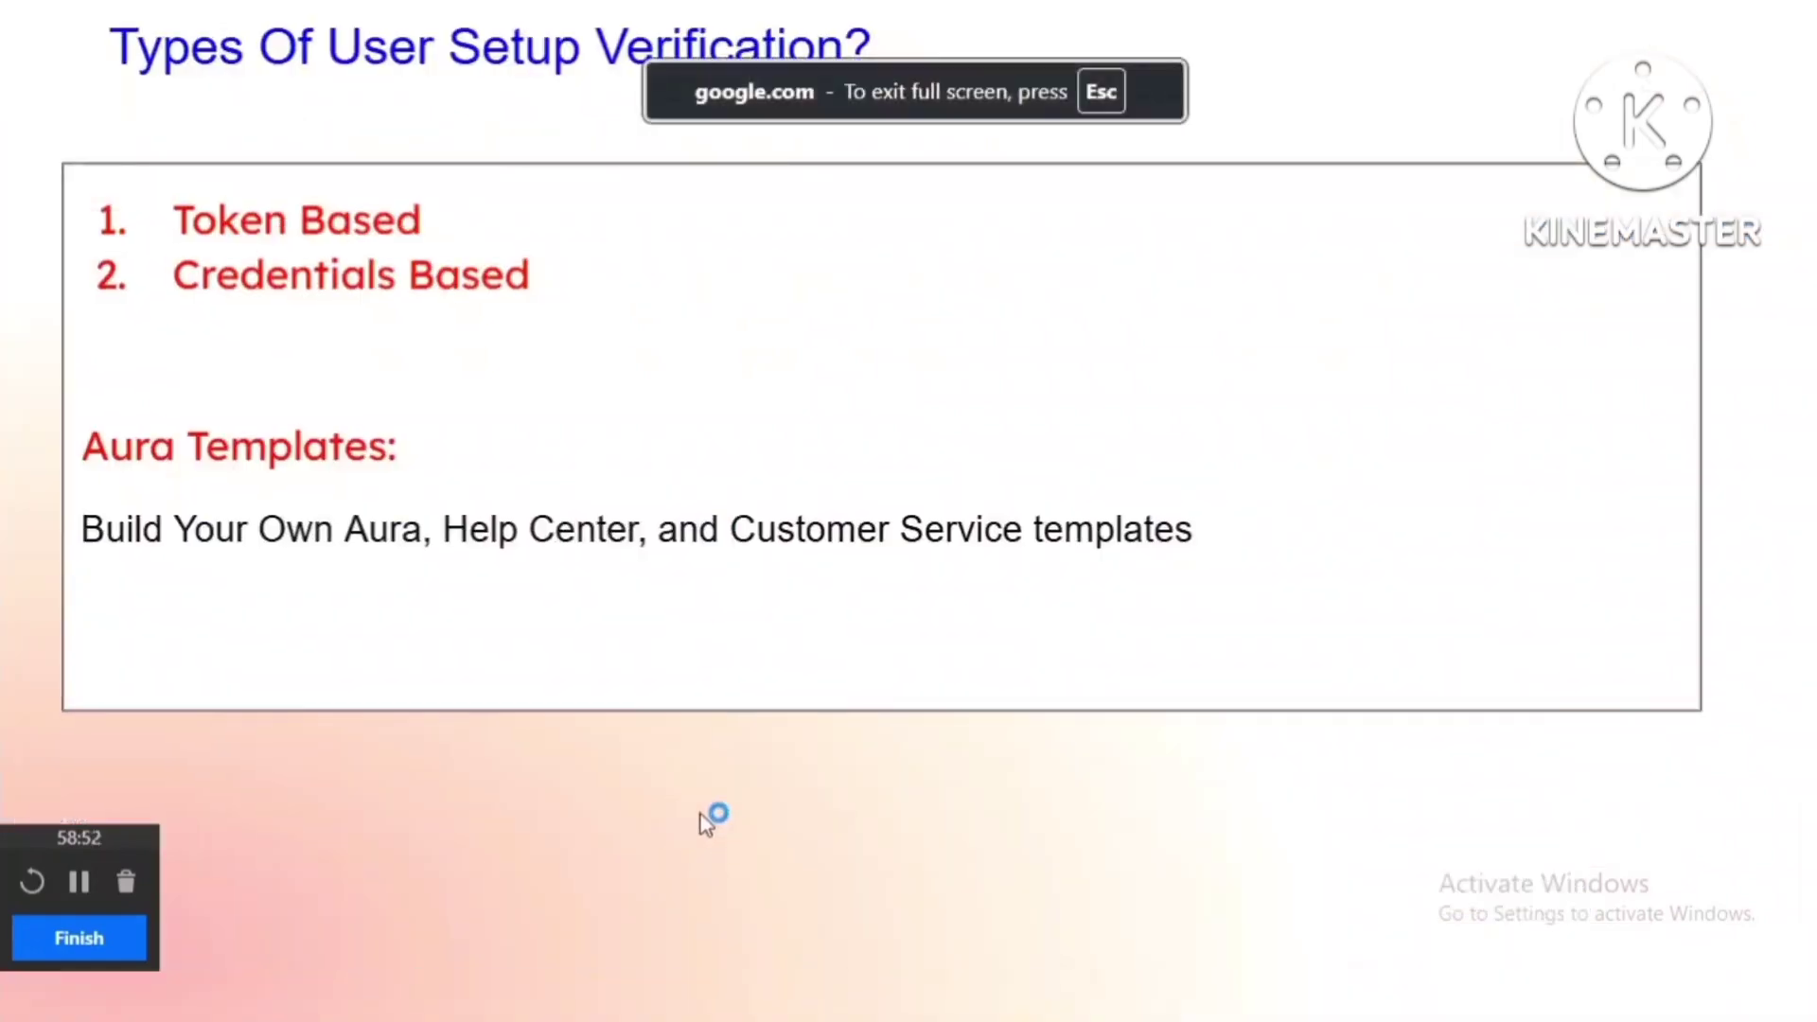
key("Right")
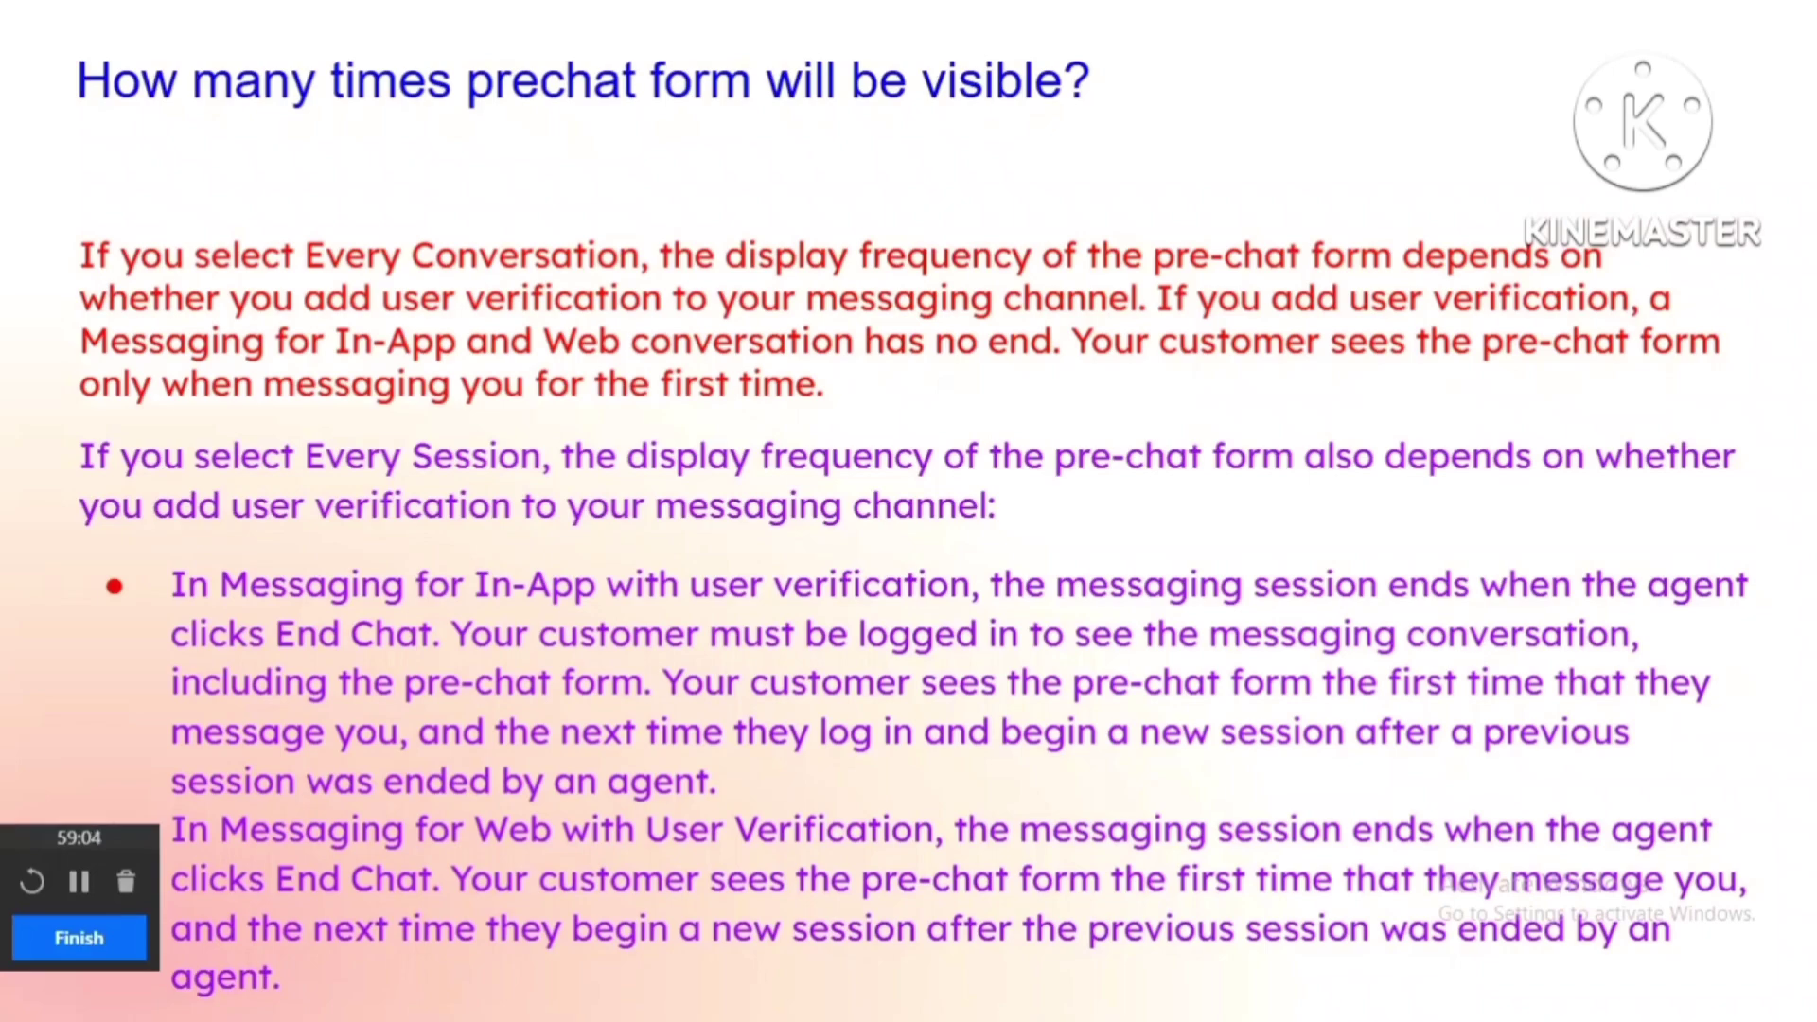
key("alt+Tab")
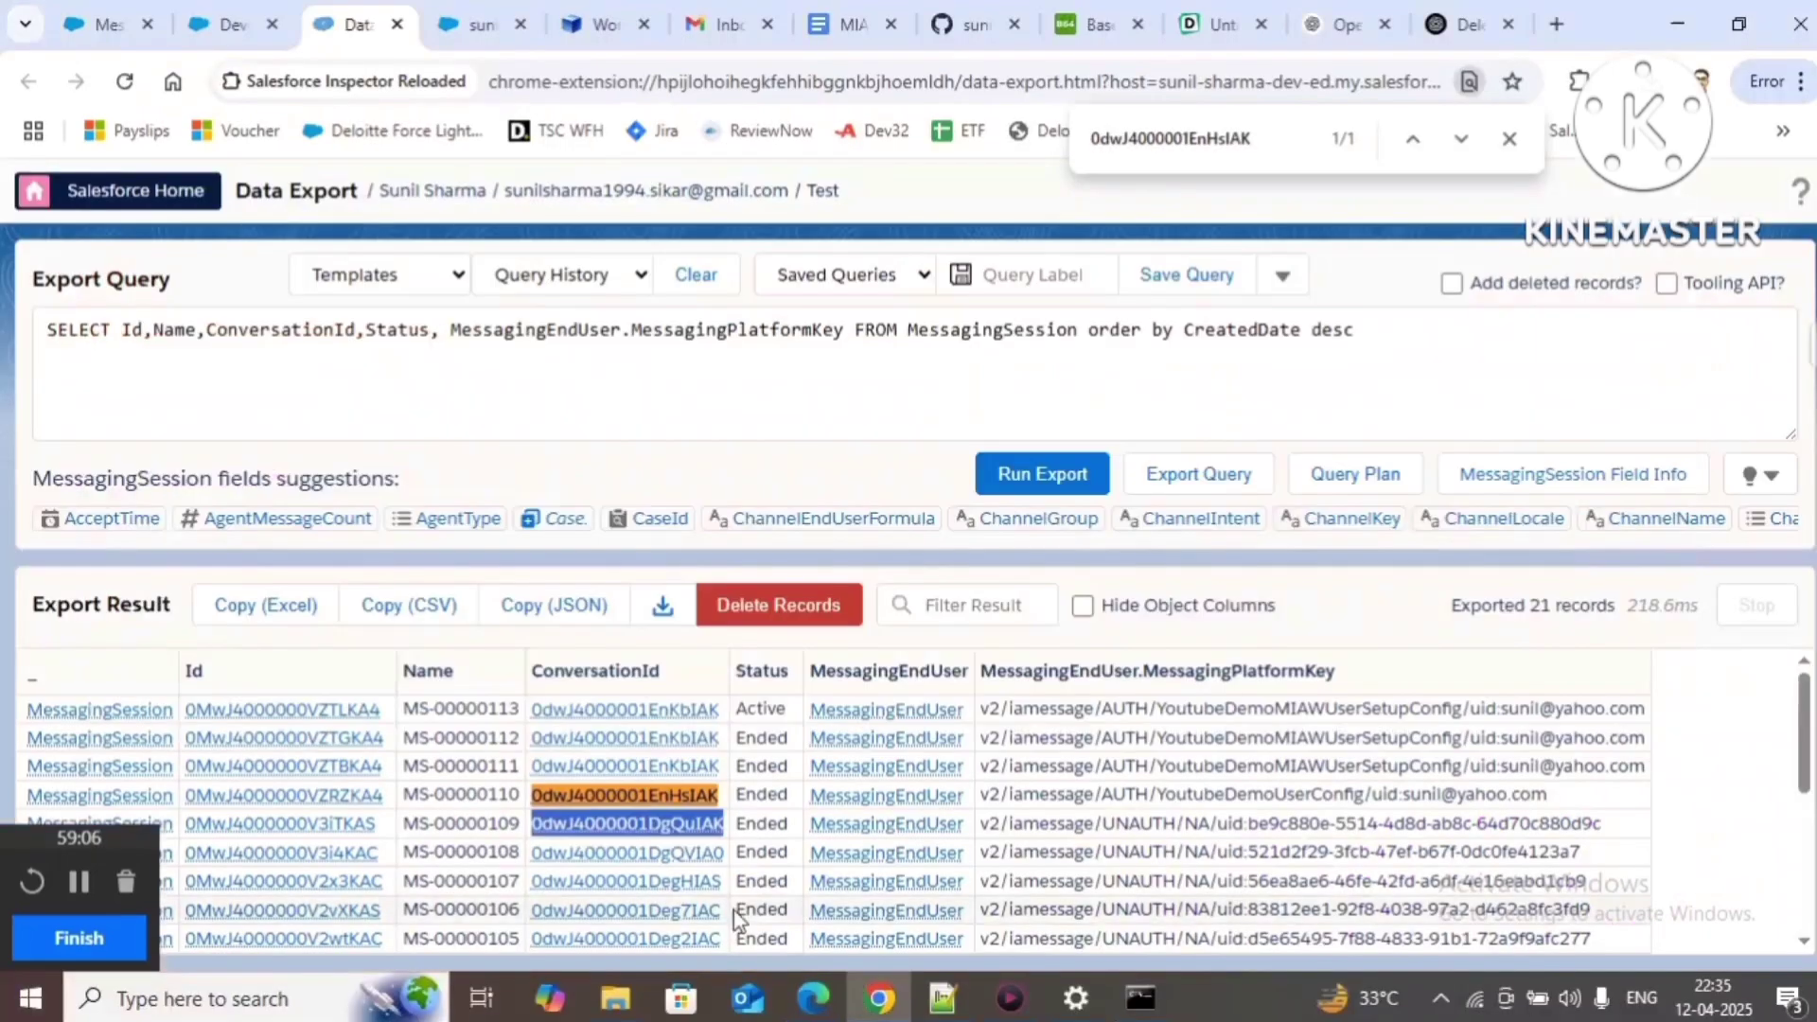
Step: Open the Youtube Demo deployment's Pre-Chat Form and check its display frequency is Every Conversation
left_click(104, 25)
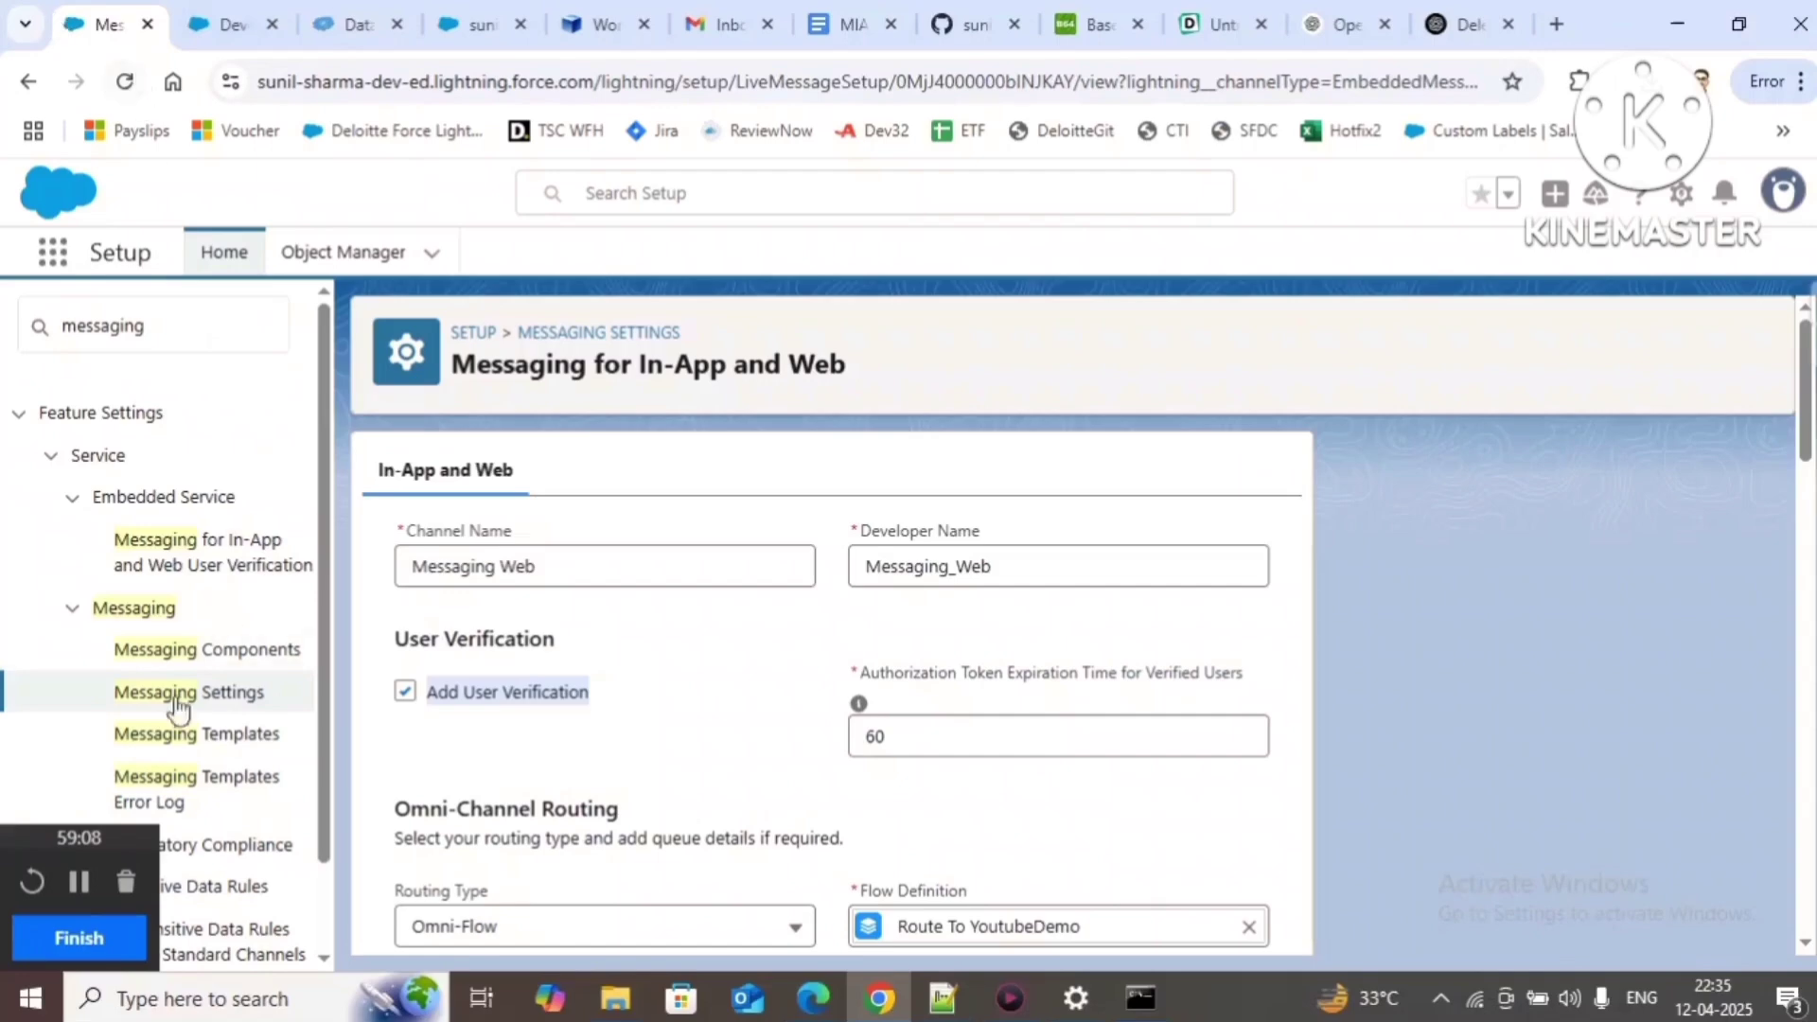
double_click(164, 320)
type("d")
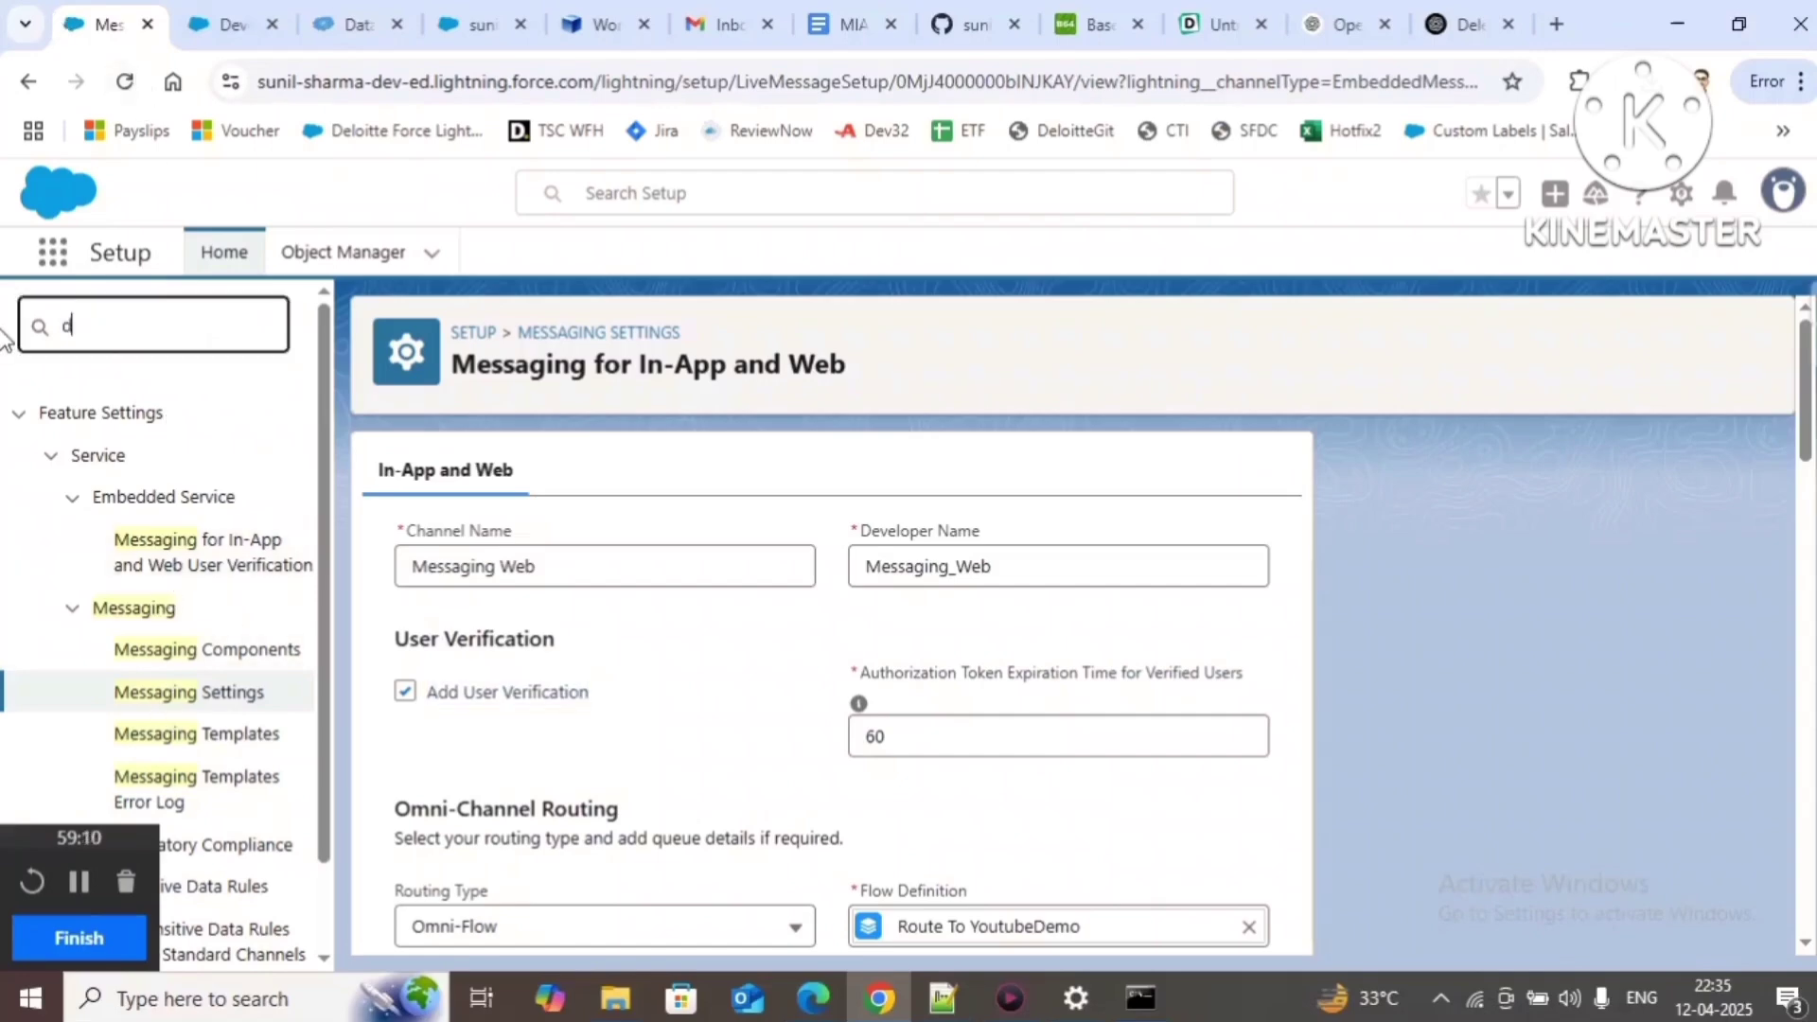
type("eploy")
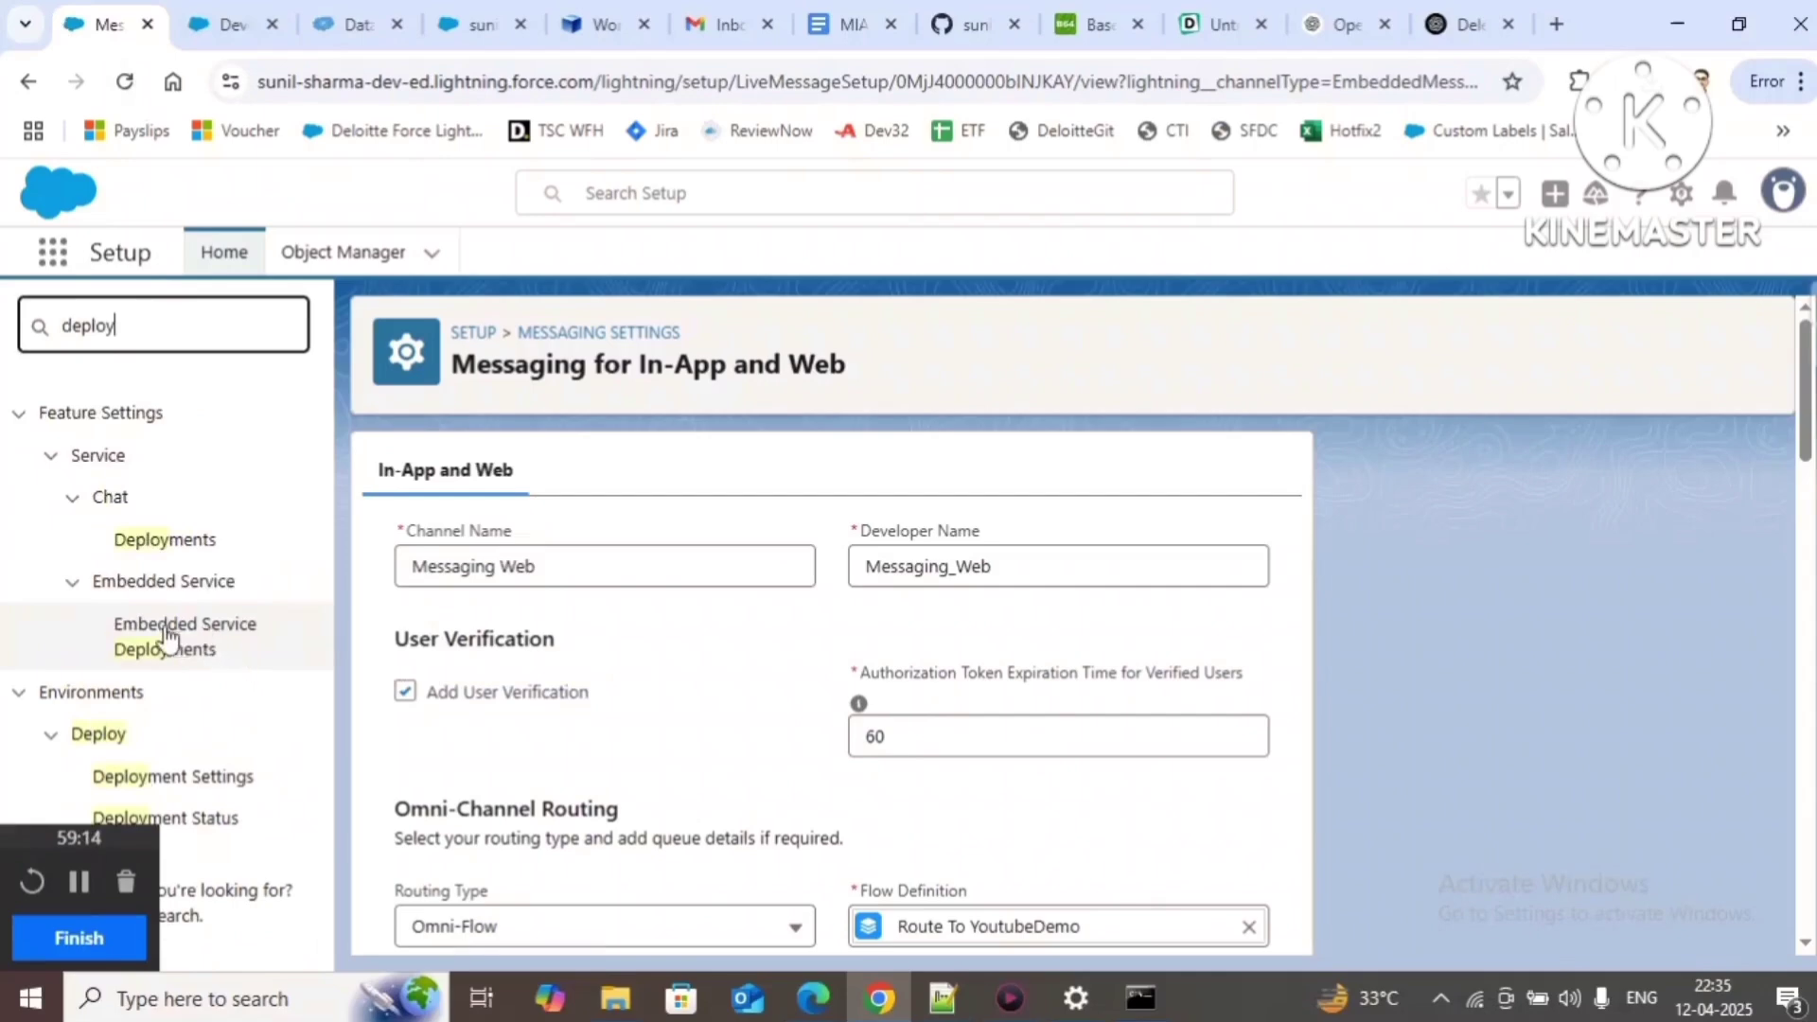
left_click(162, 637)
scroll(942, 772, "down", 3)
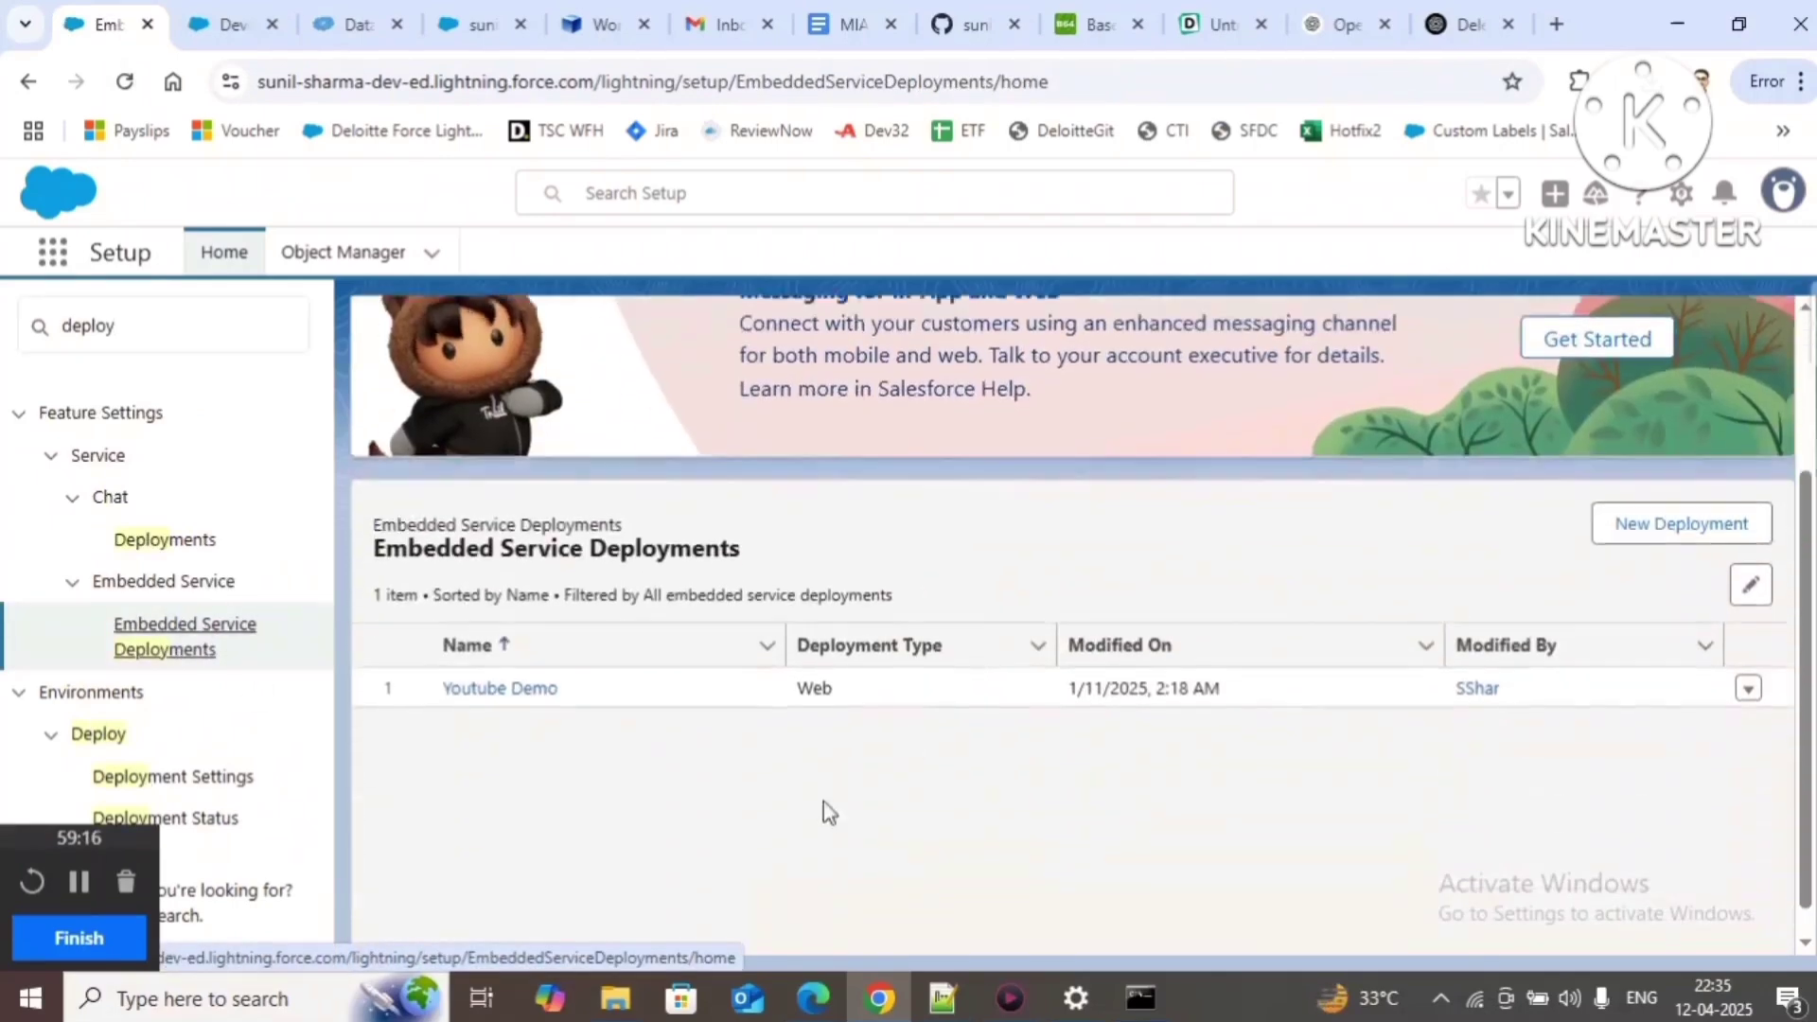
left_click(520, 647)
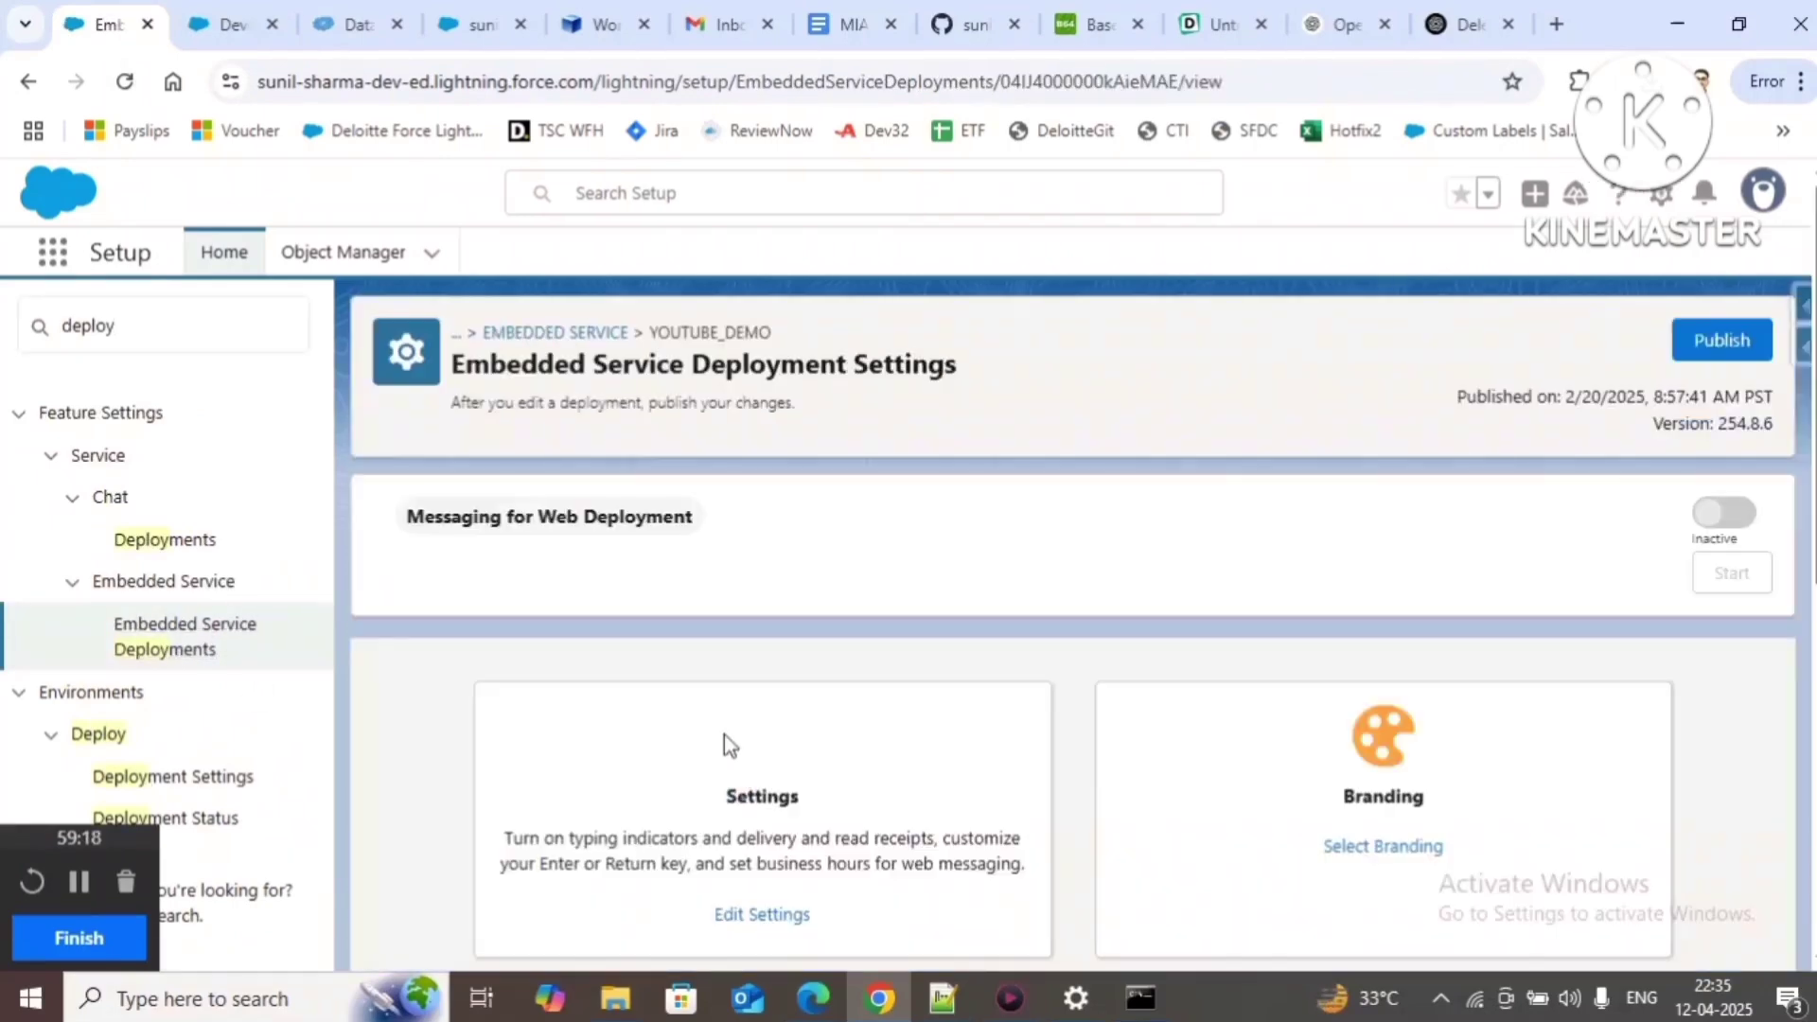
scroll(729, 739, "down", 5)
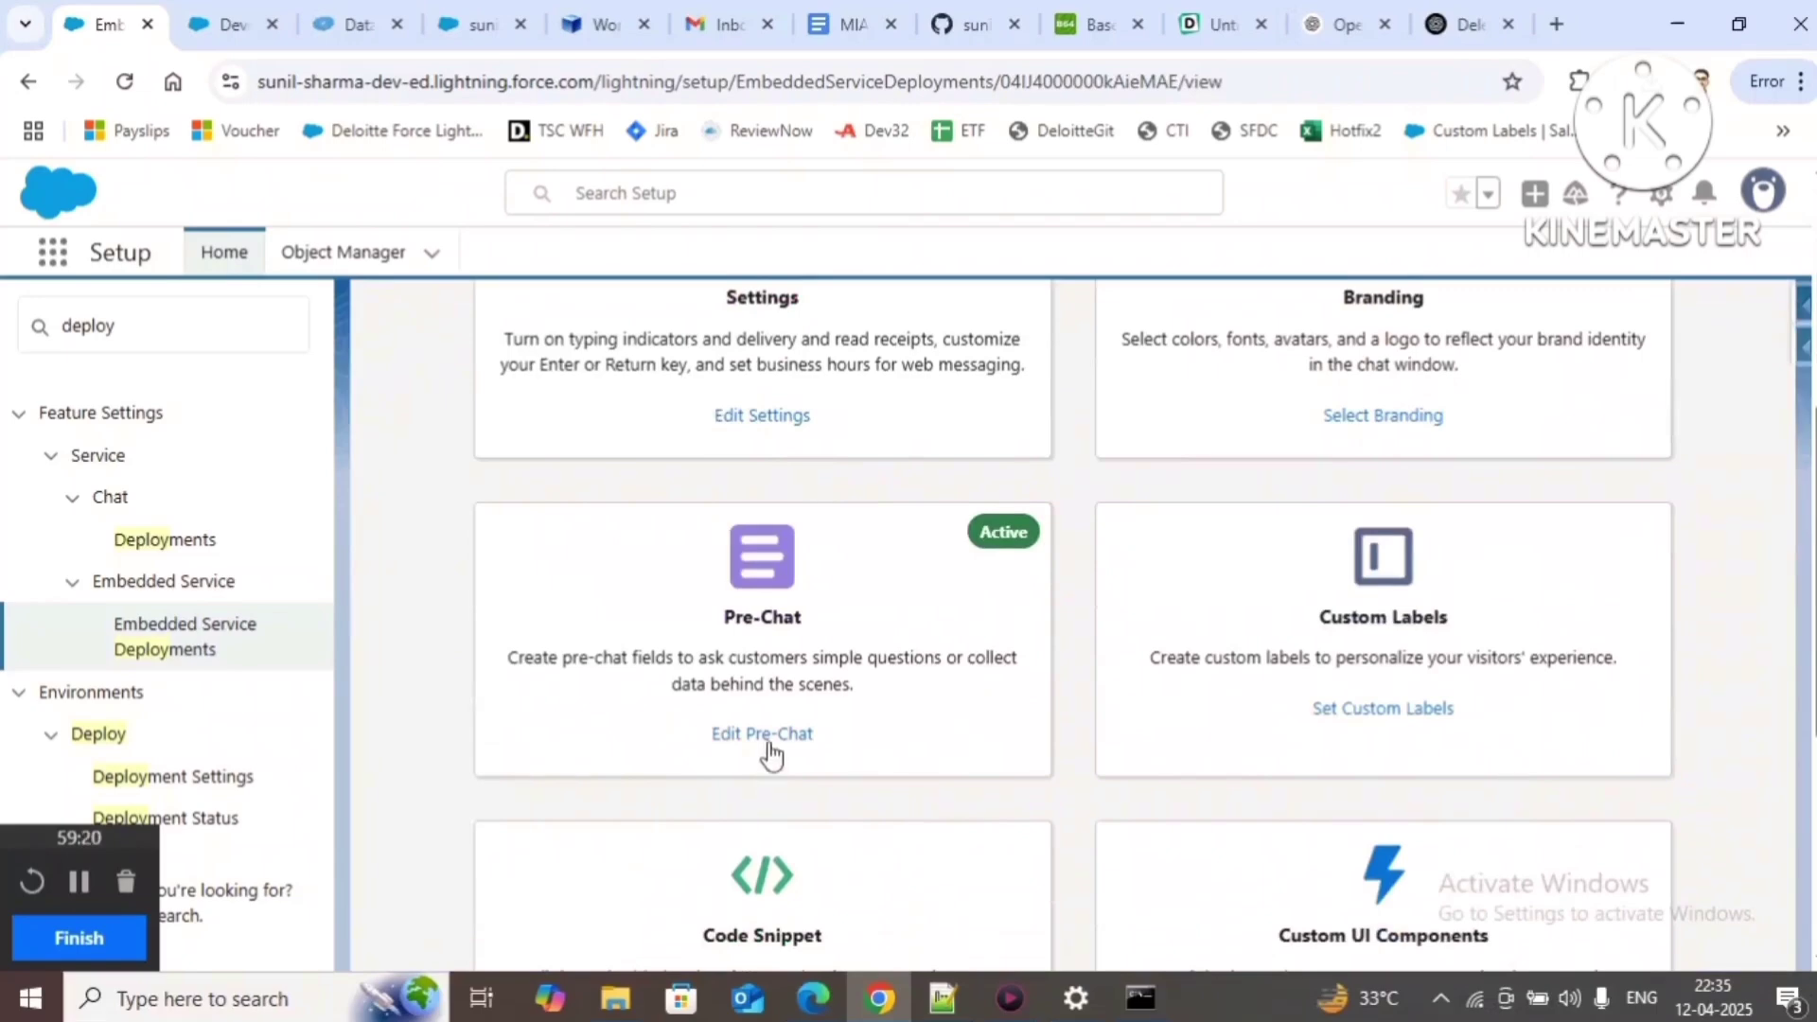
left_click(763, 734)
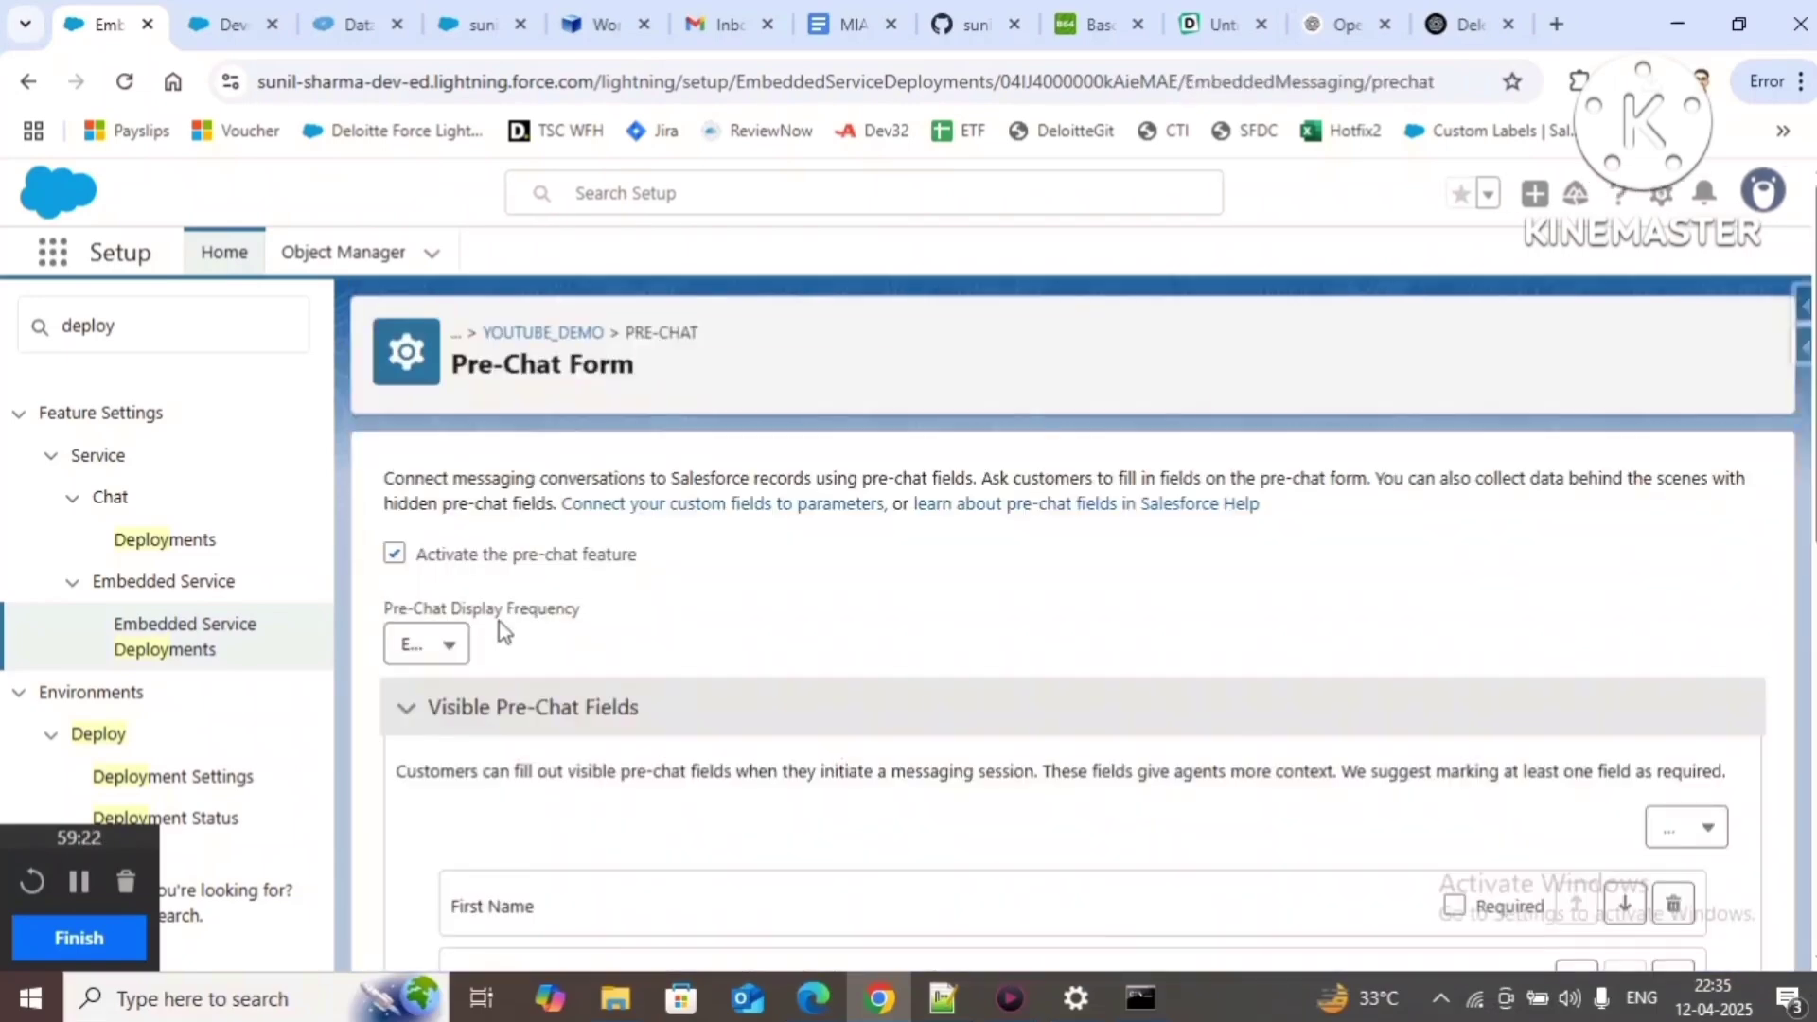
left_click(451, 644)
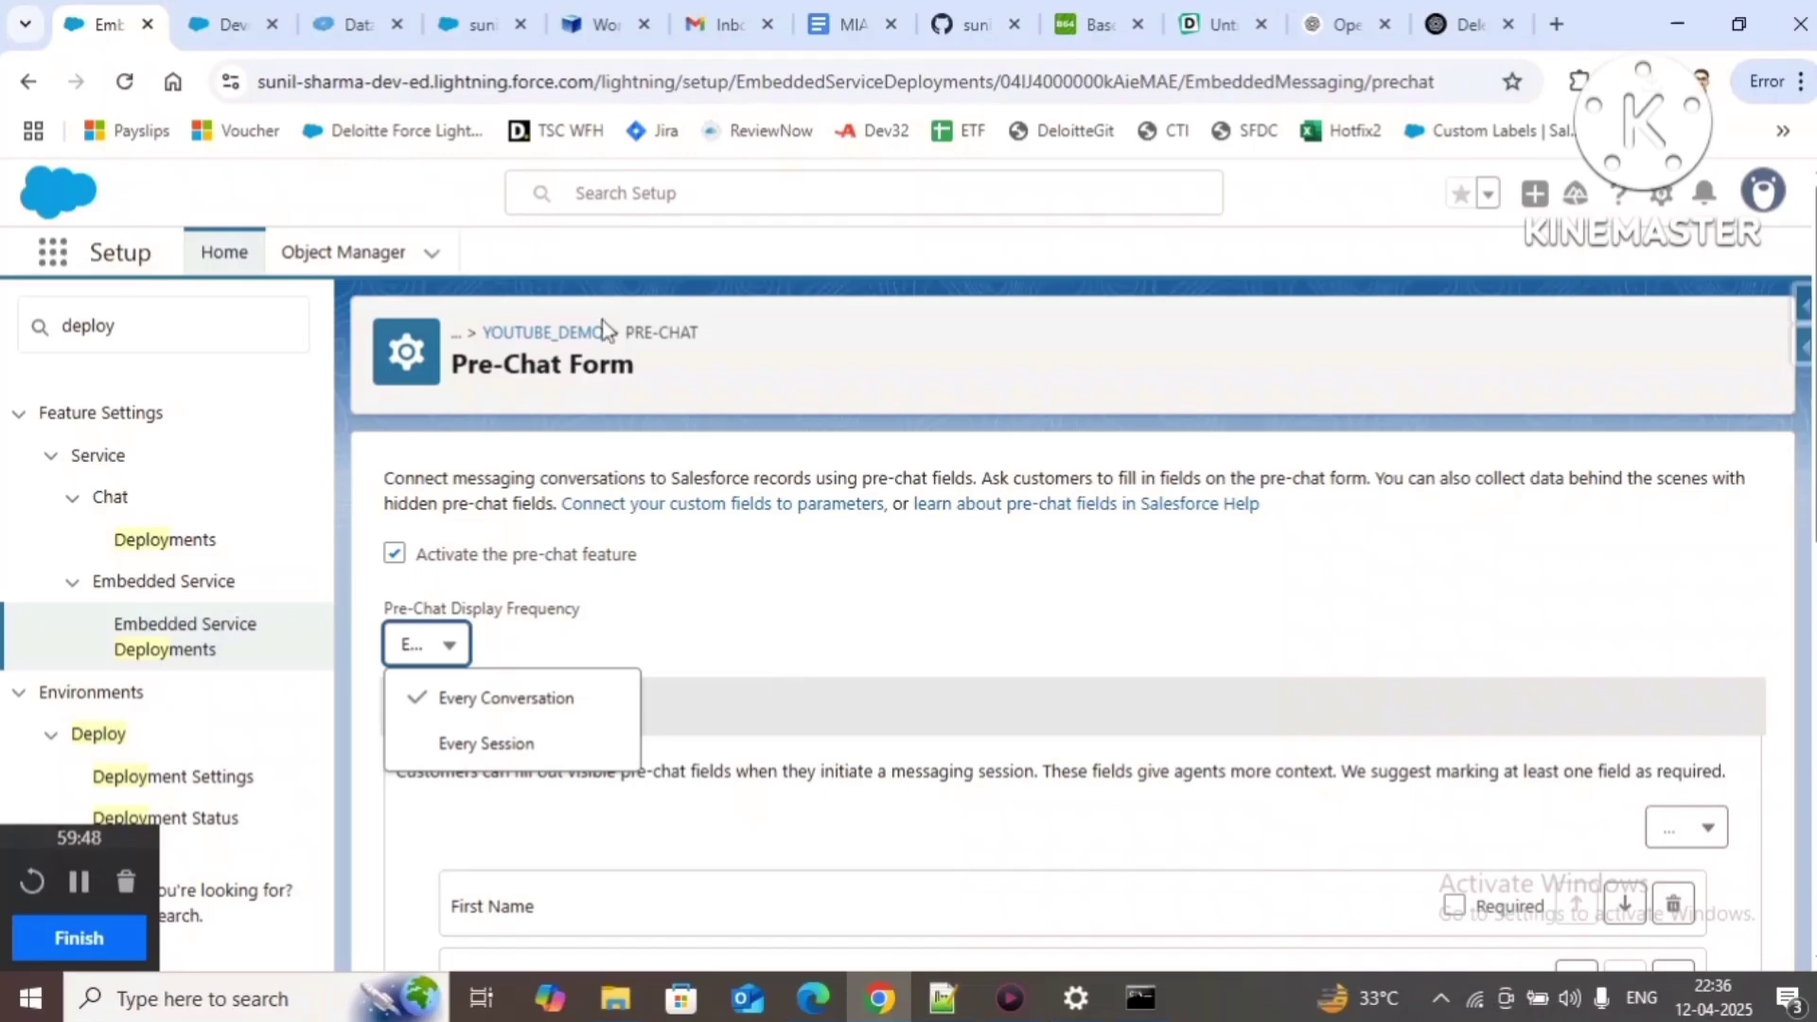
Step: End the YoutubeDemoBot chat from its header menu on the YoutubeDemo Visualforce page
left_click(478, 21)
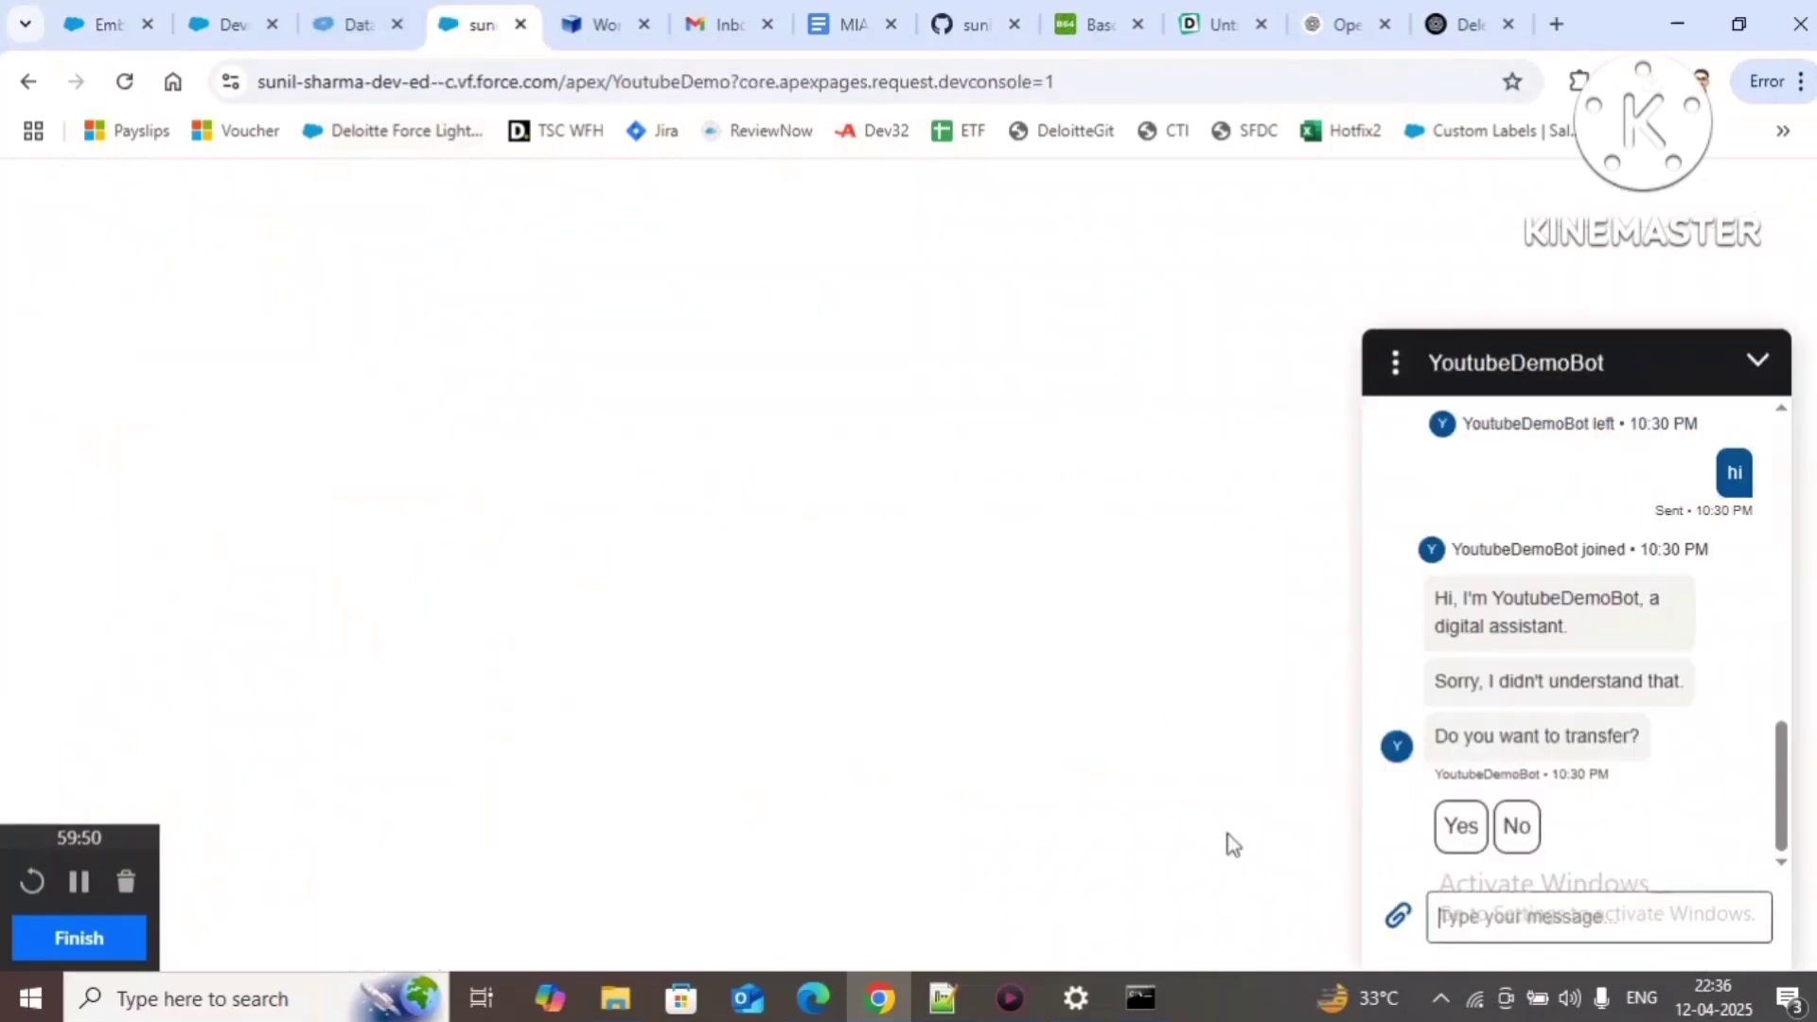
scroll(1647, 745, "up", 2)
scroll(1647, 745, "up", 5)
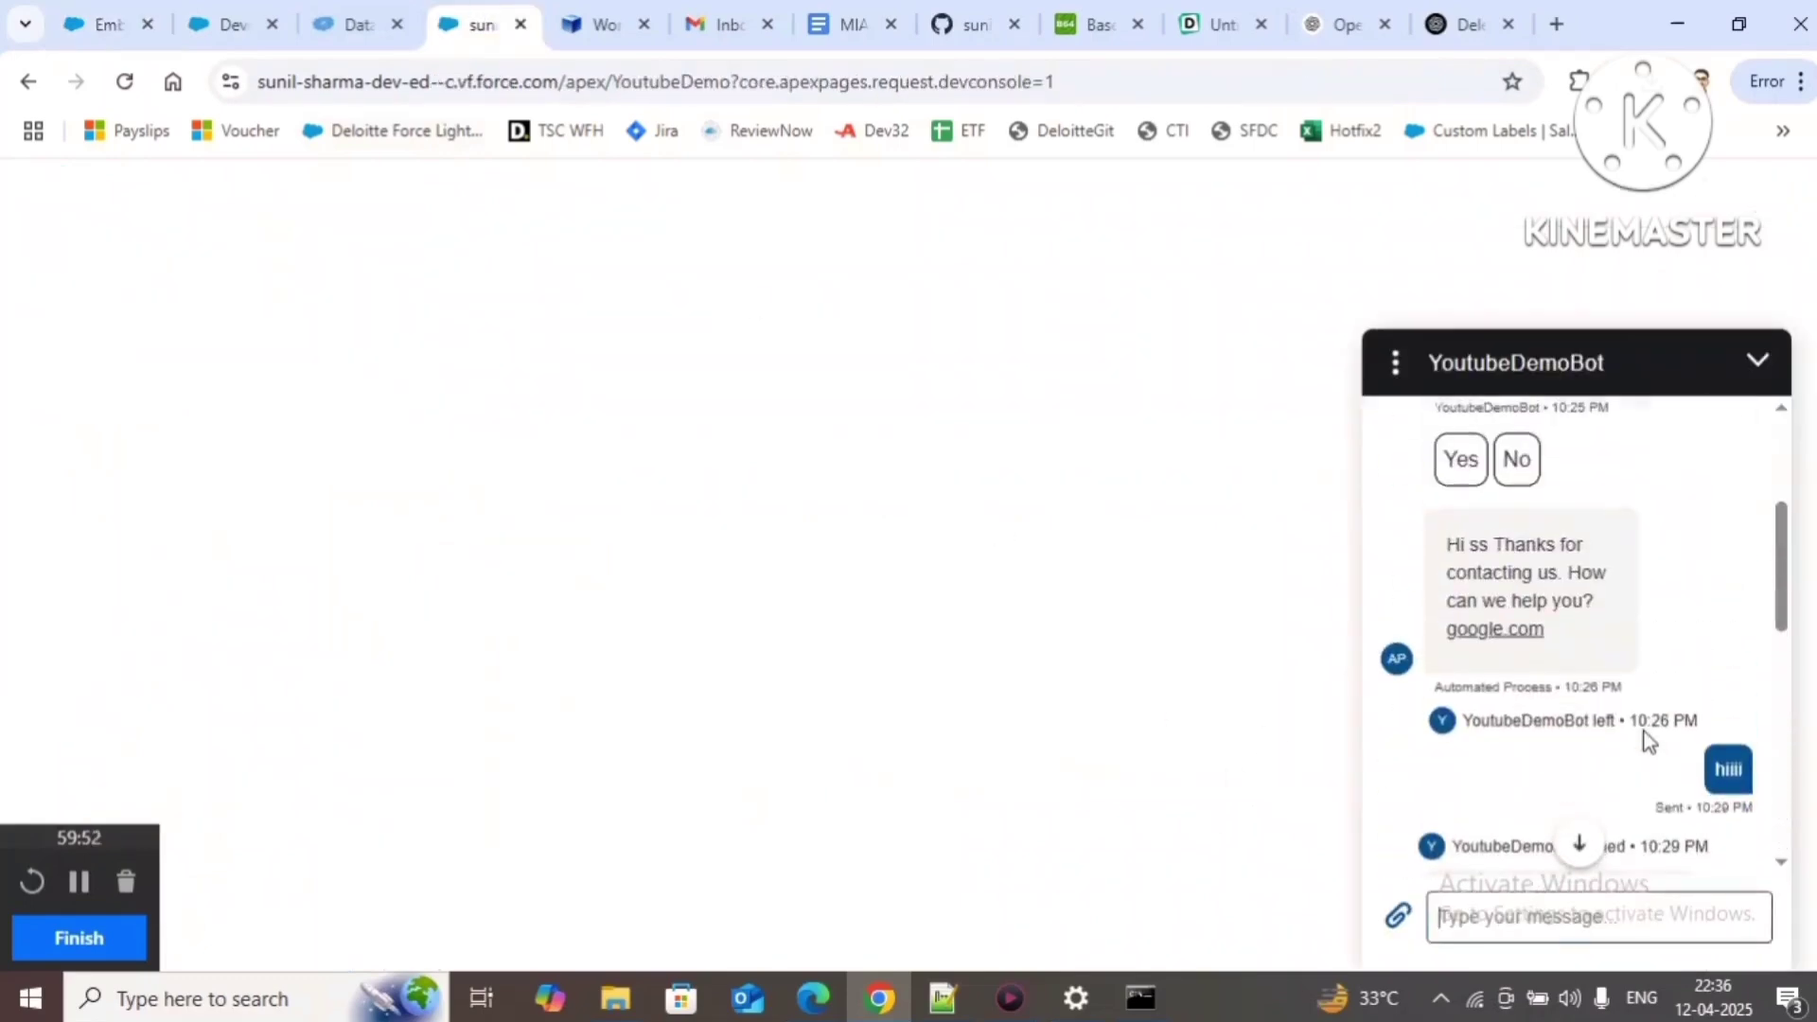
scroll(1647, 733, "down", 5)
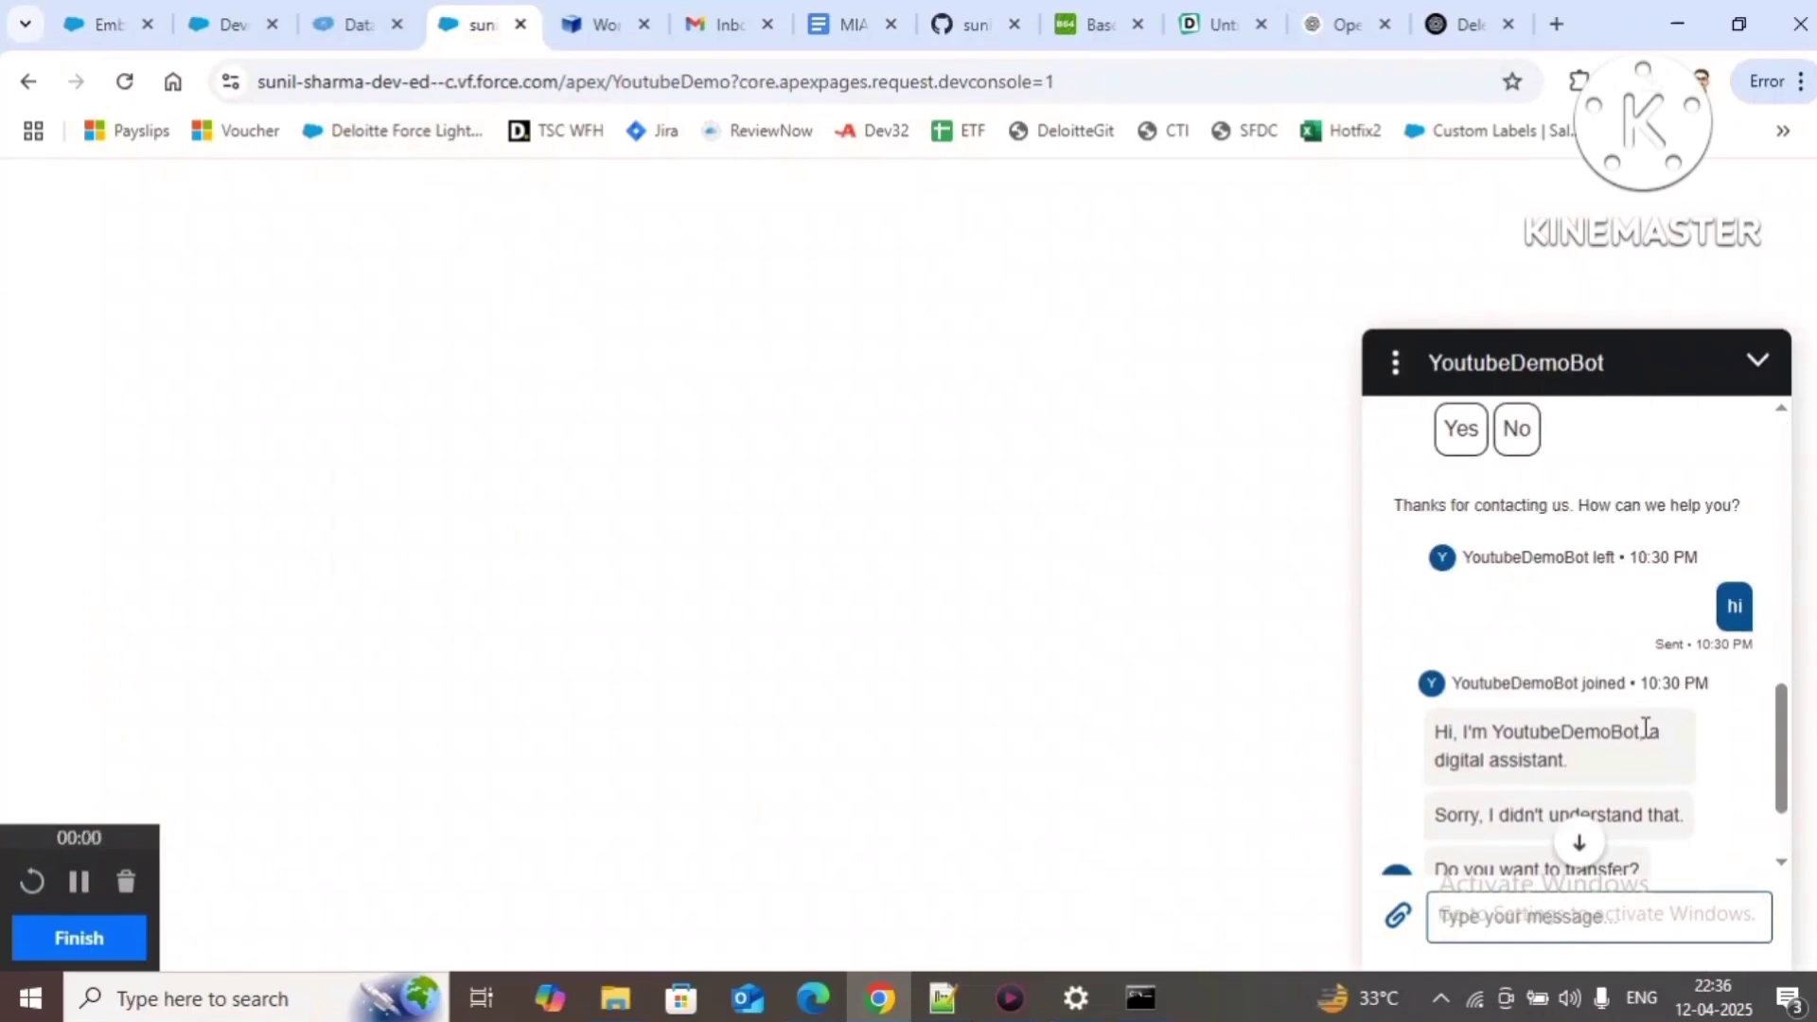
left_click(1395, 362)
left_click(1423, 496)
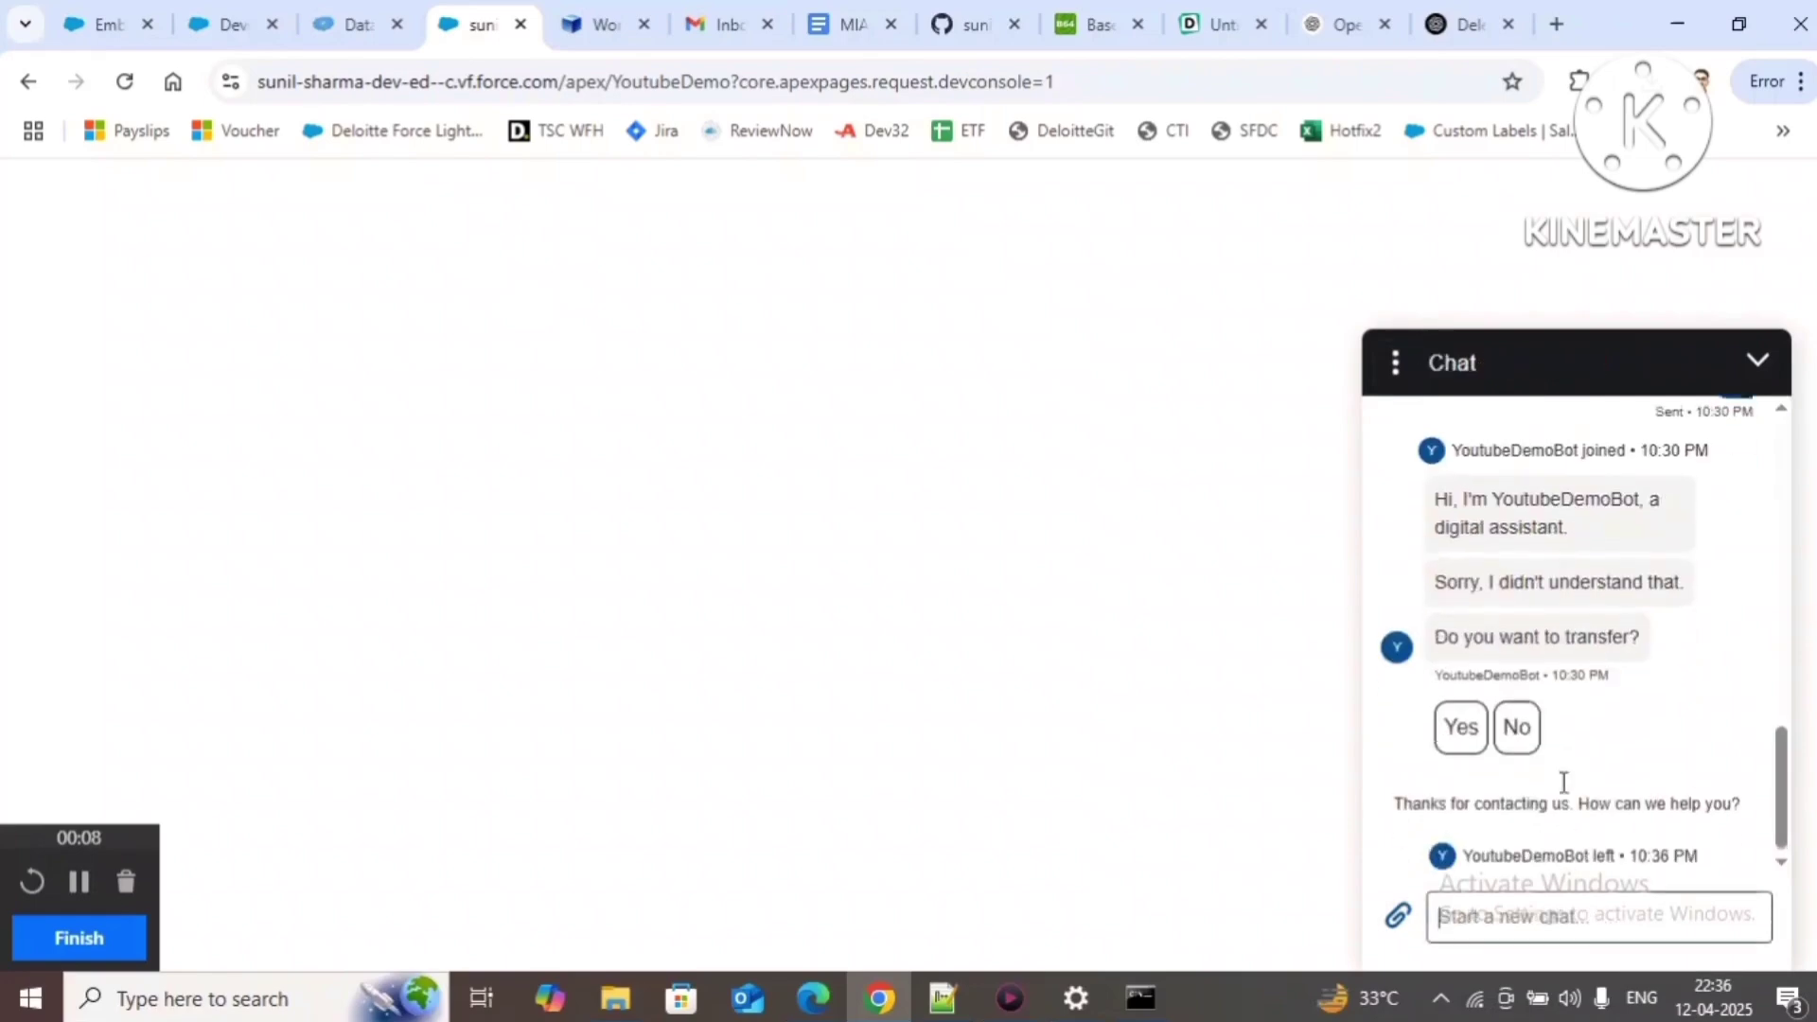
left_click(358, 26)
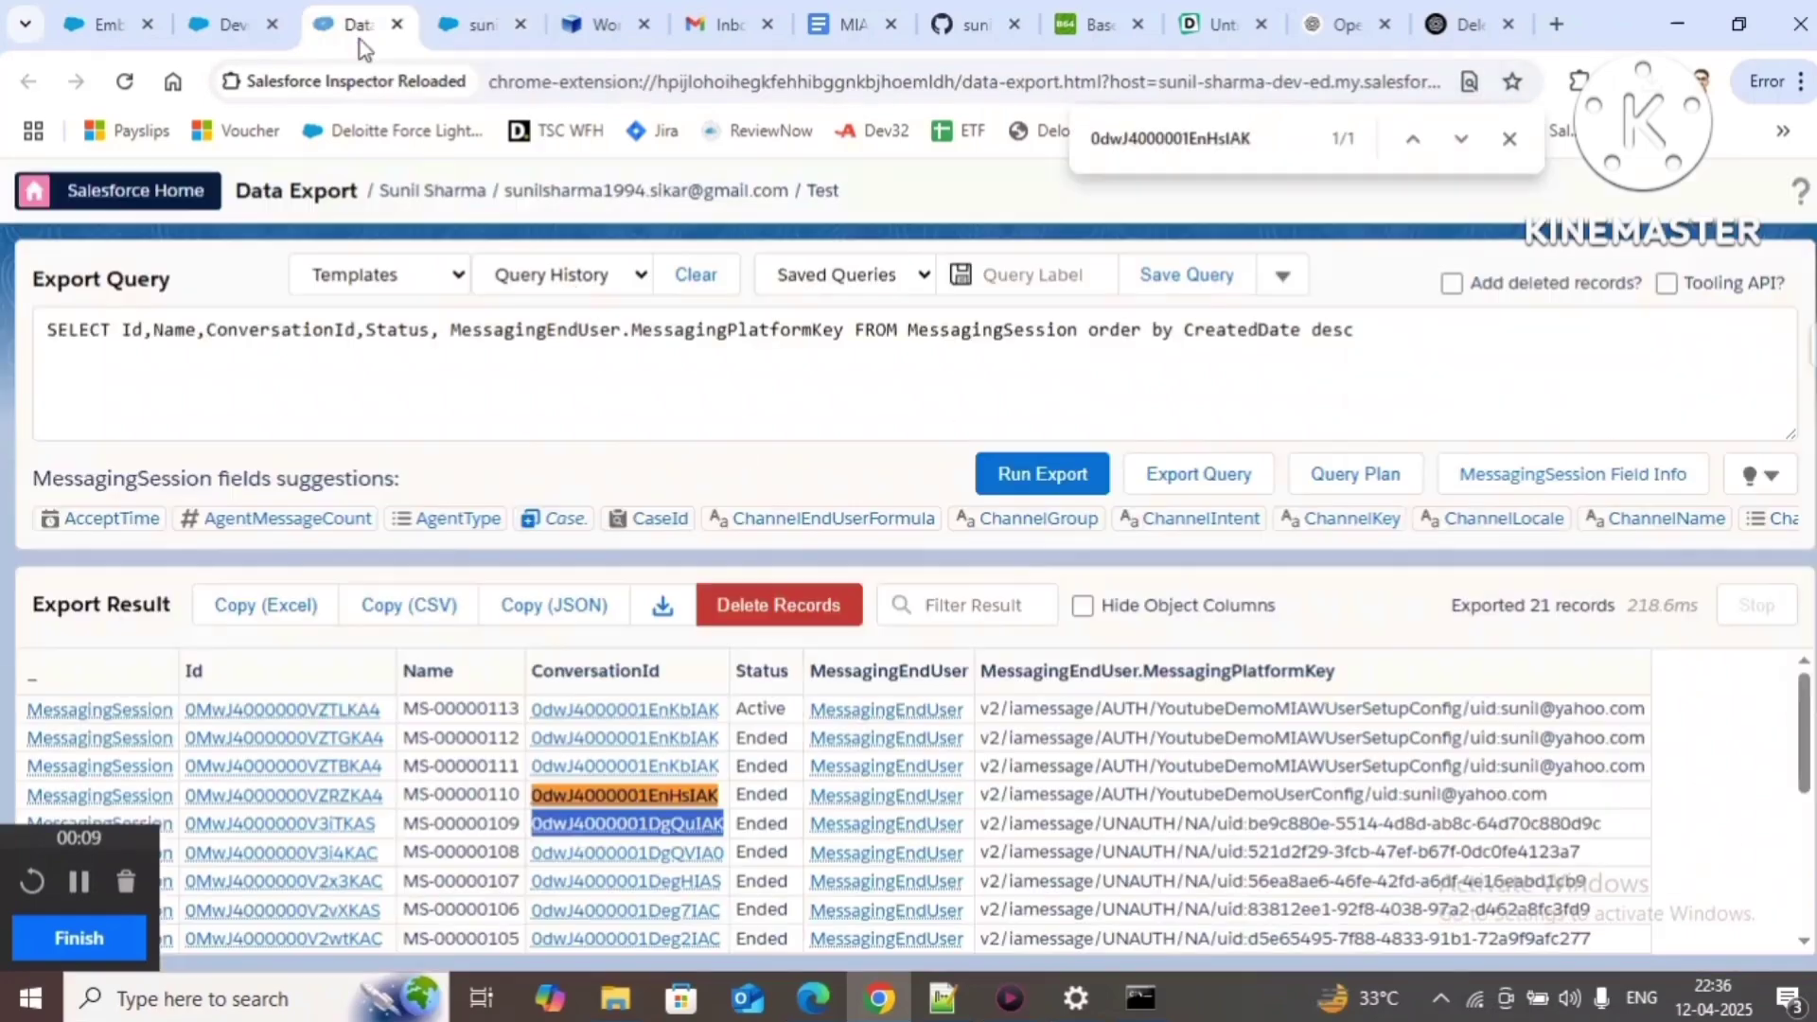
Step: Rerun the MessagingSession export, confirming MS-00000113 is Ended, and select MS-00000111's ConversationId
left_click(1040, 483)
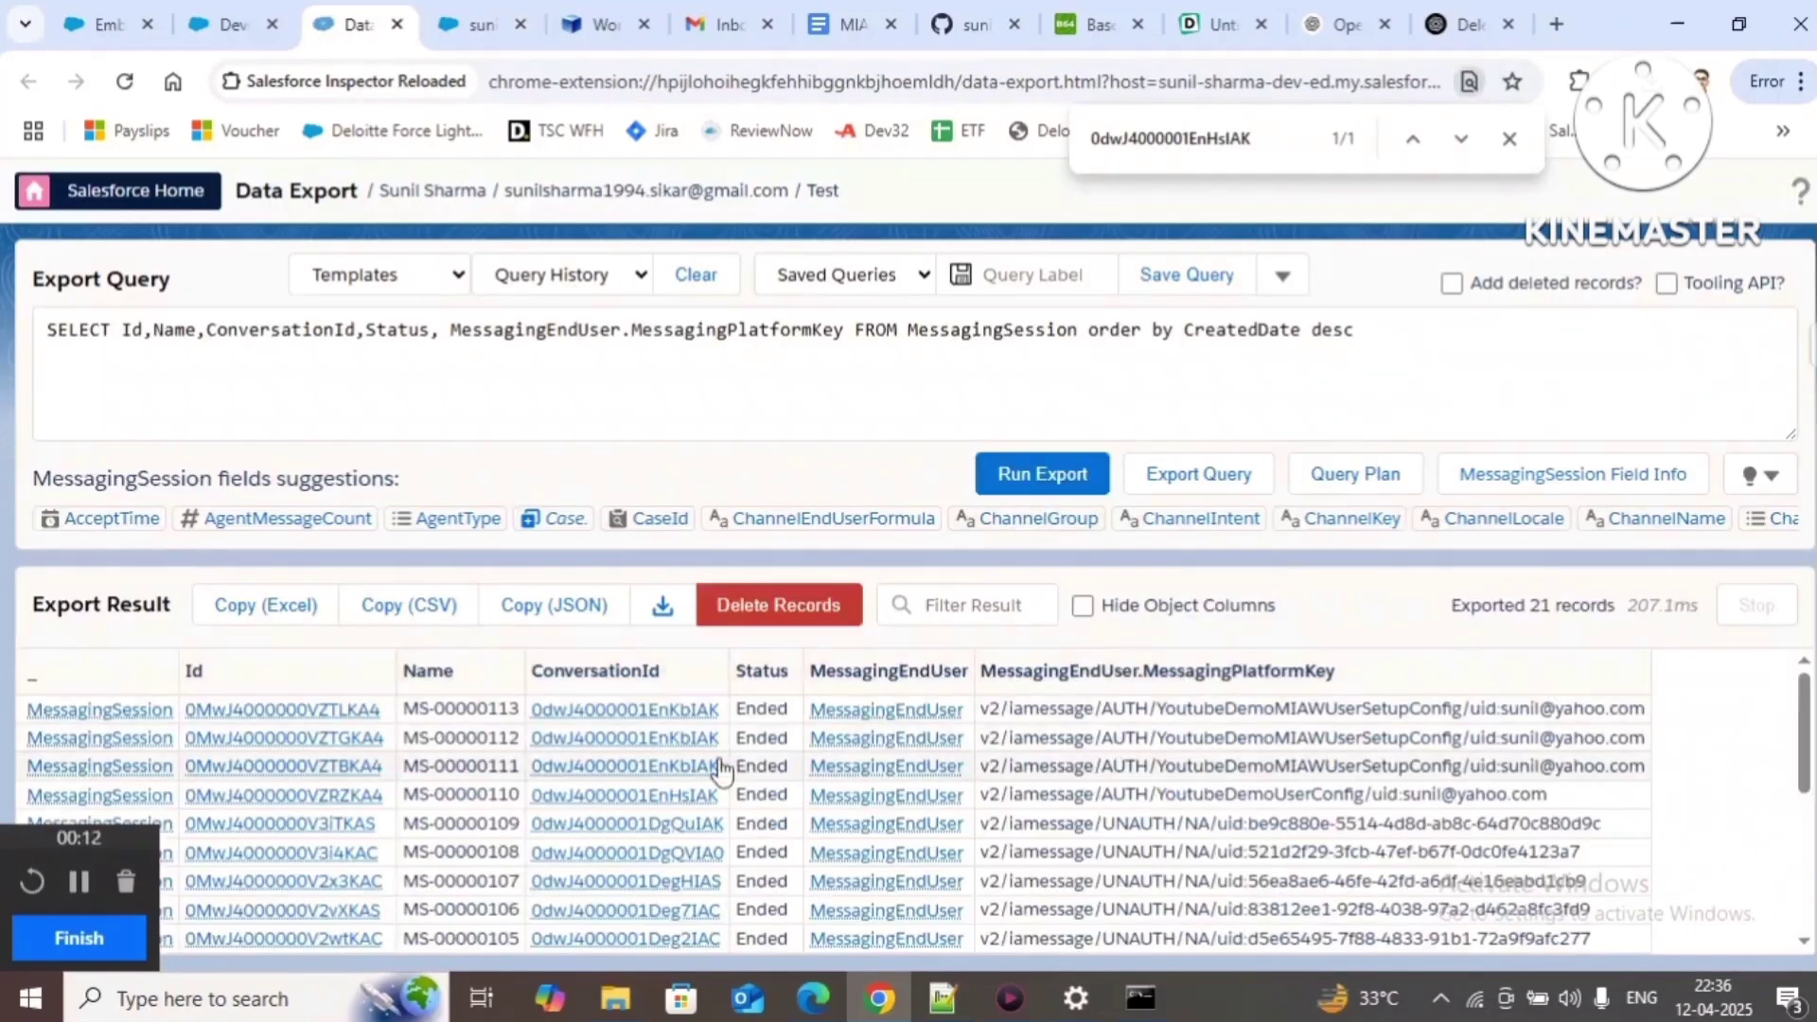
left_click_drag(721, 767, 530, 767)
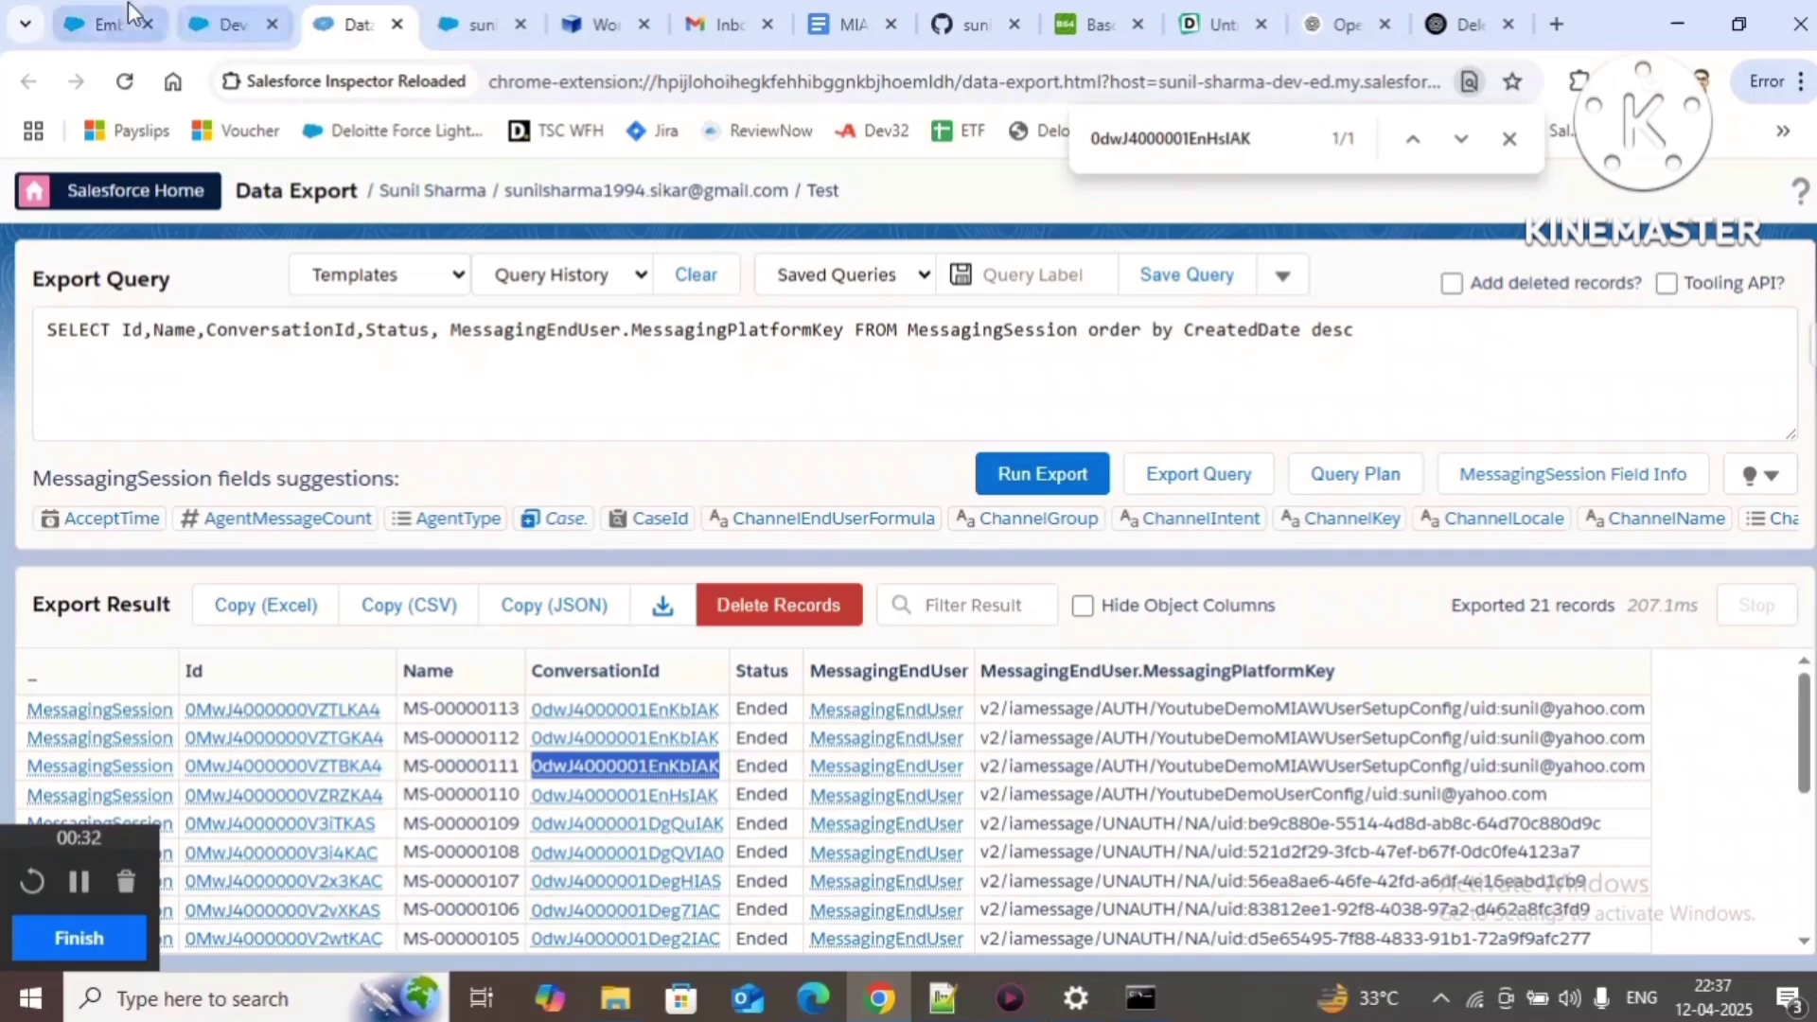
Step: Set Pre-Chat Display Frequency to Every Session and save the pre-chat form
left_click(102, 24)
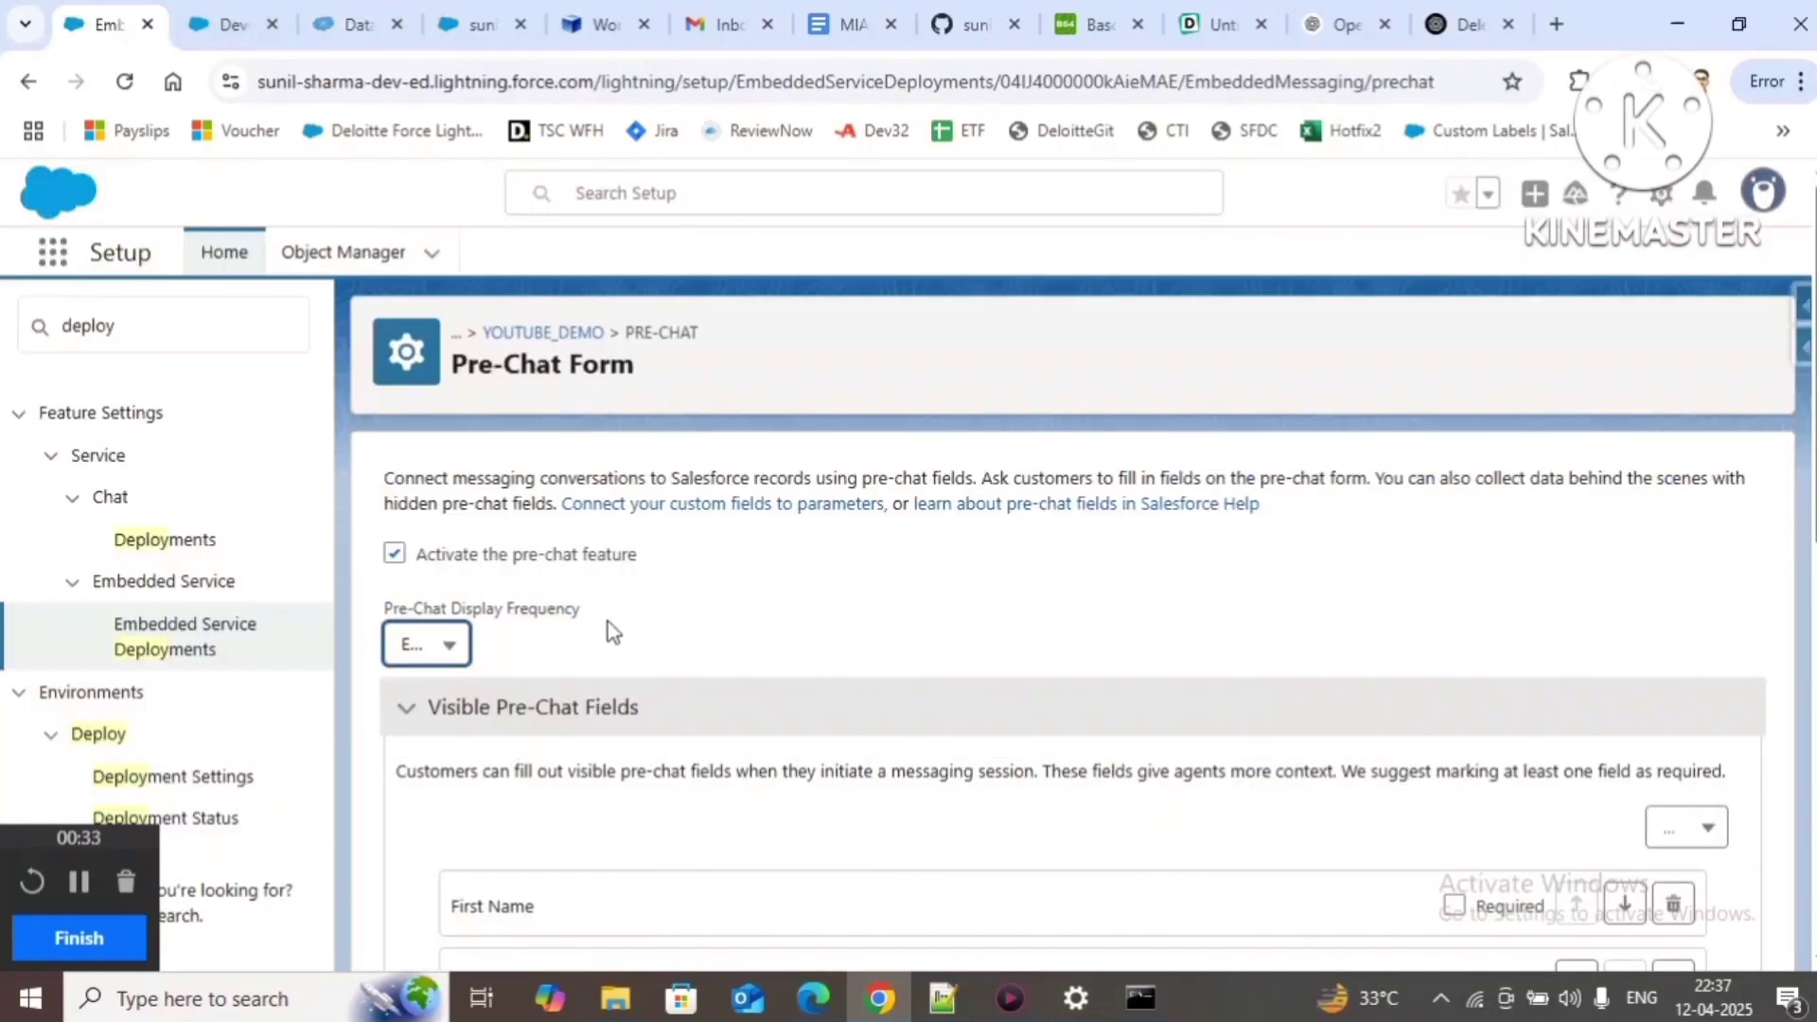
left_click(433, 644)
left_click(468, 744)
scroll(1145, 669, "down", 8)
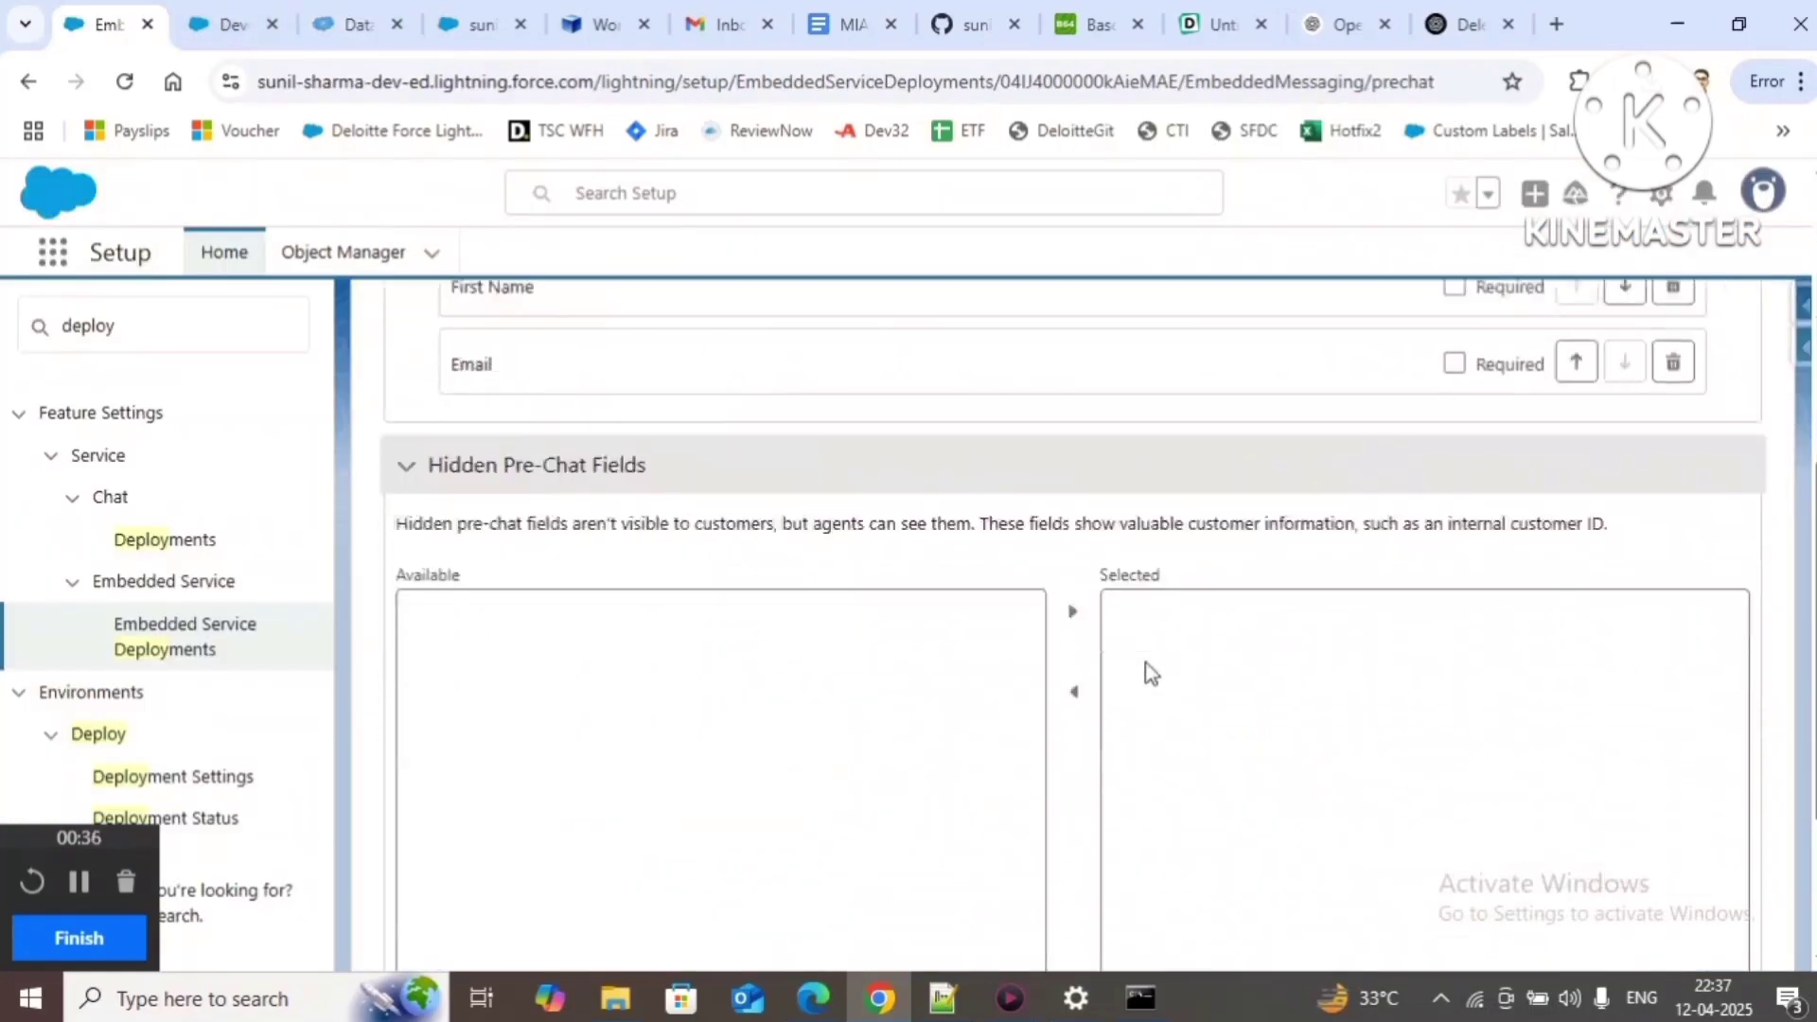
scroll(1735, 953, "down", 2)
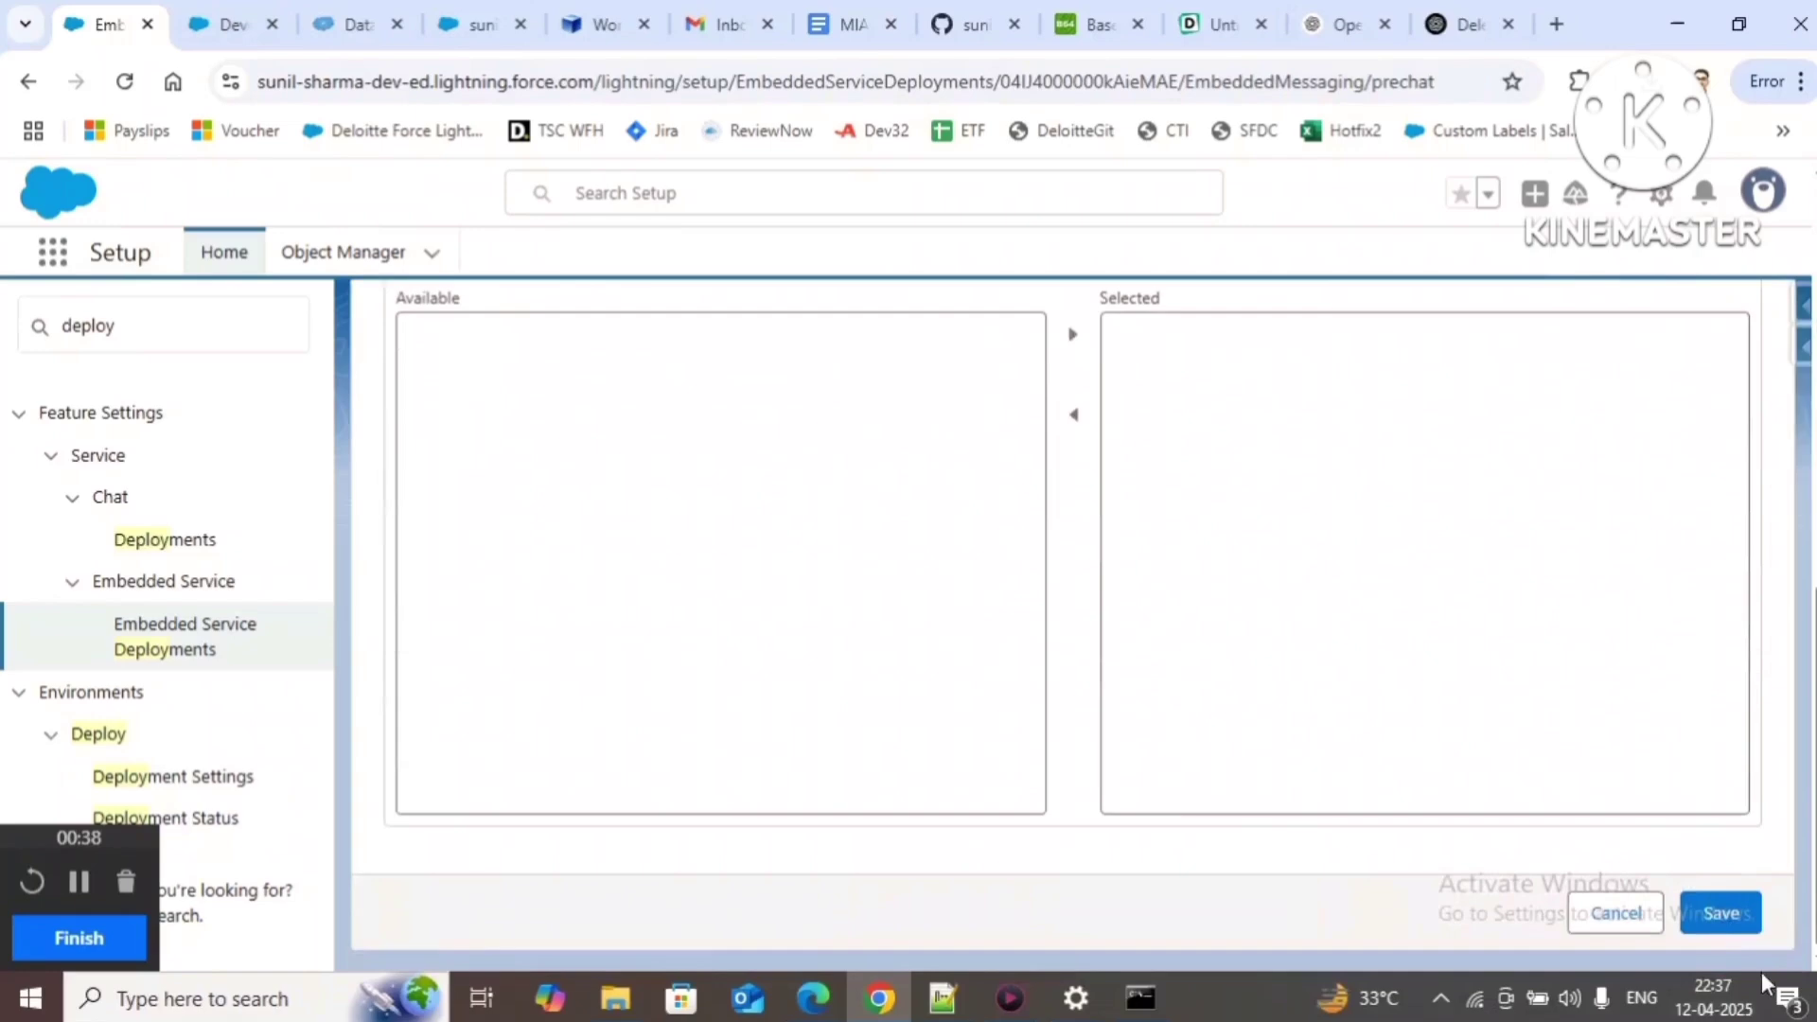
left_click(1721, 913)
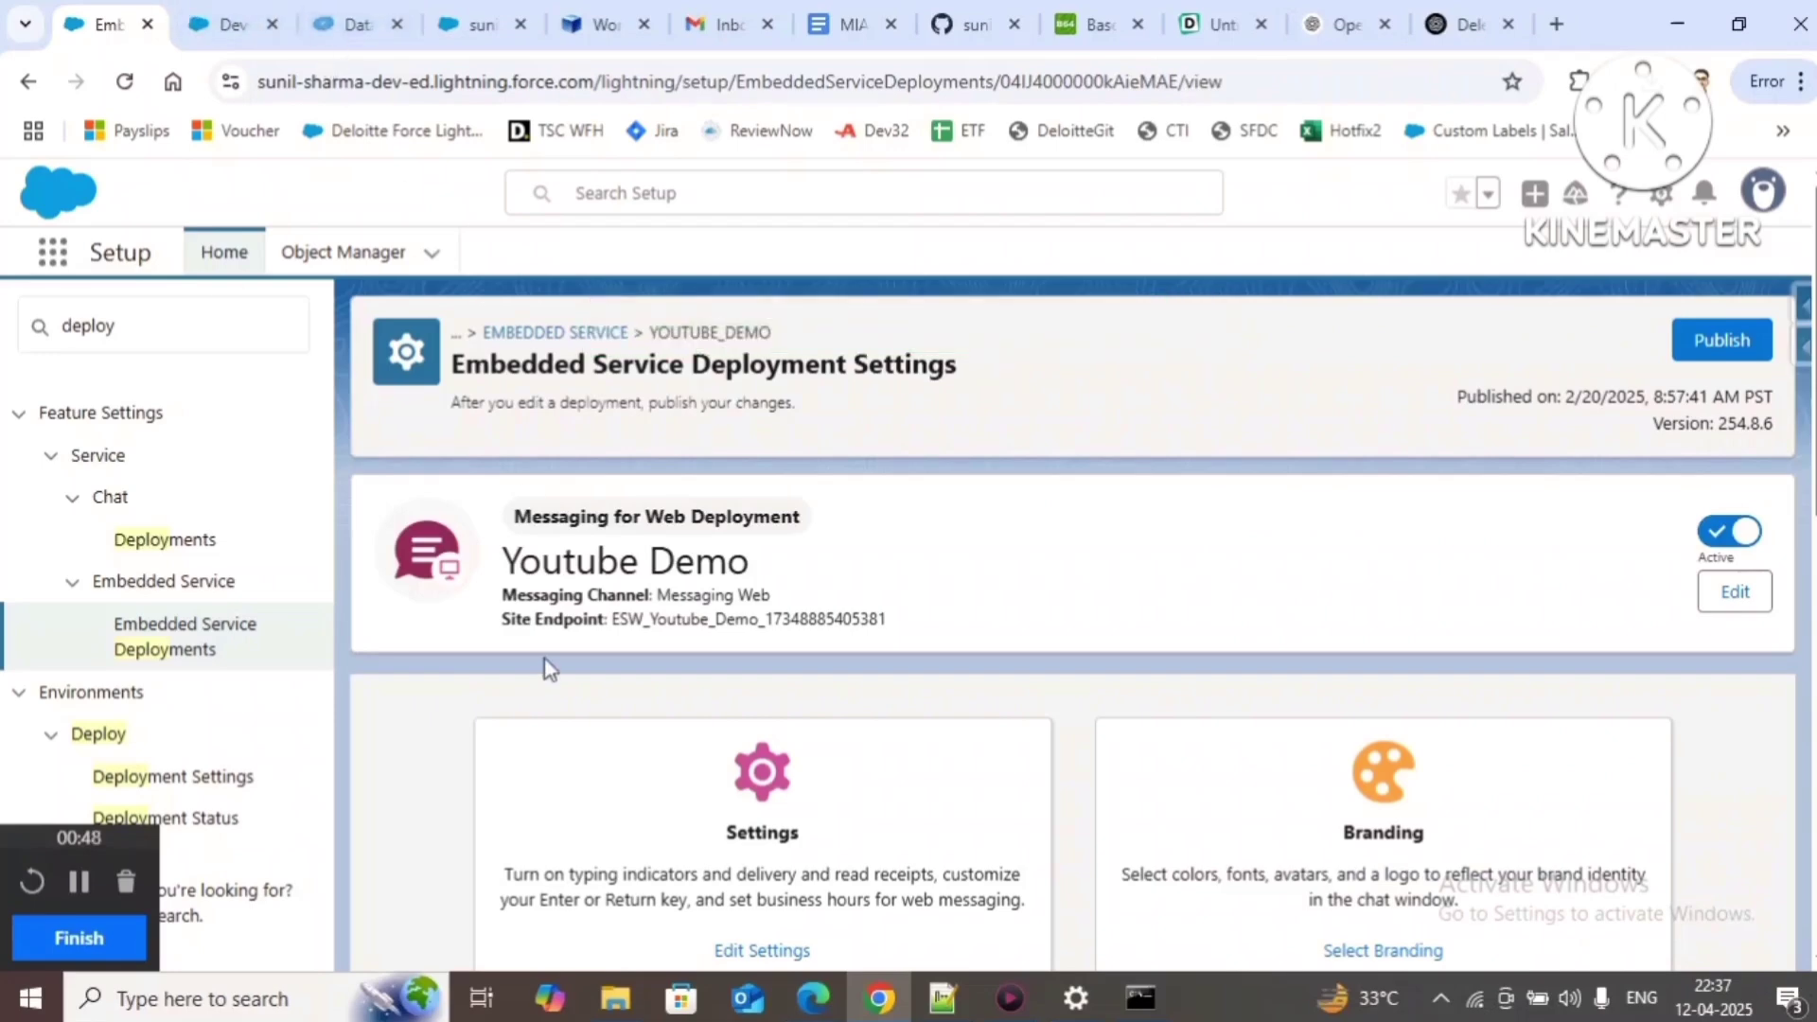
Step: Reopen the pre-chat form settings and confirm the display frequency is unchanged
scroll(701, 872, "down", 5)
left_click(752, 757)
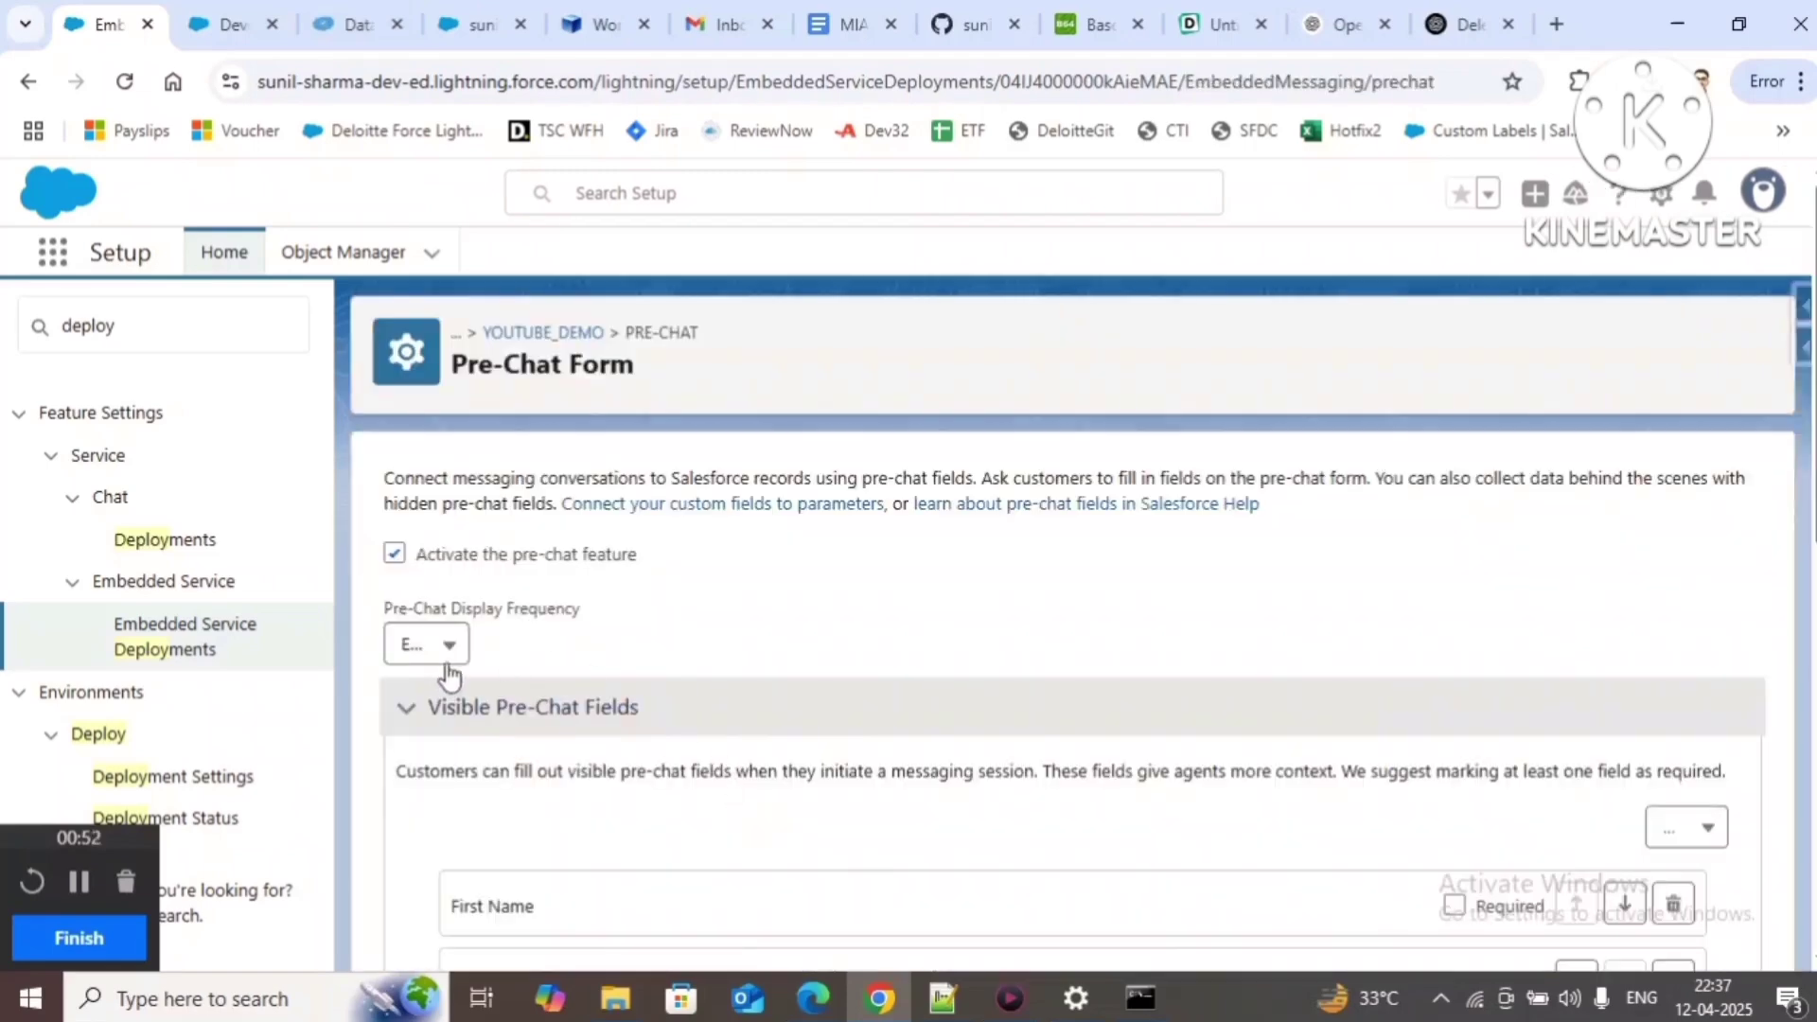
left_click(448, 662)
left_click(900, 617)
Step: Rerun the messaging session query in Data Export
left_click(470, 25)
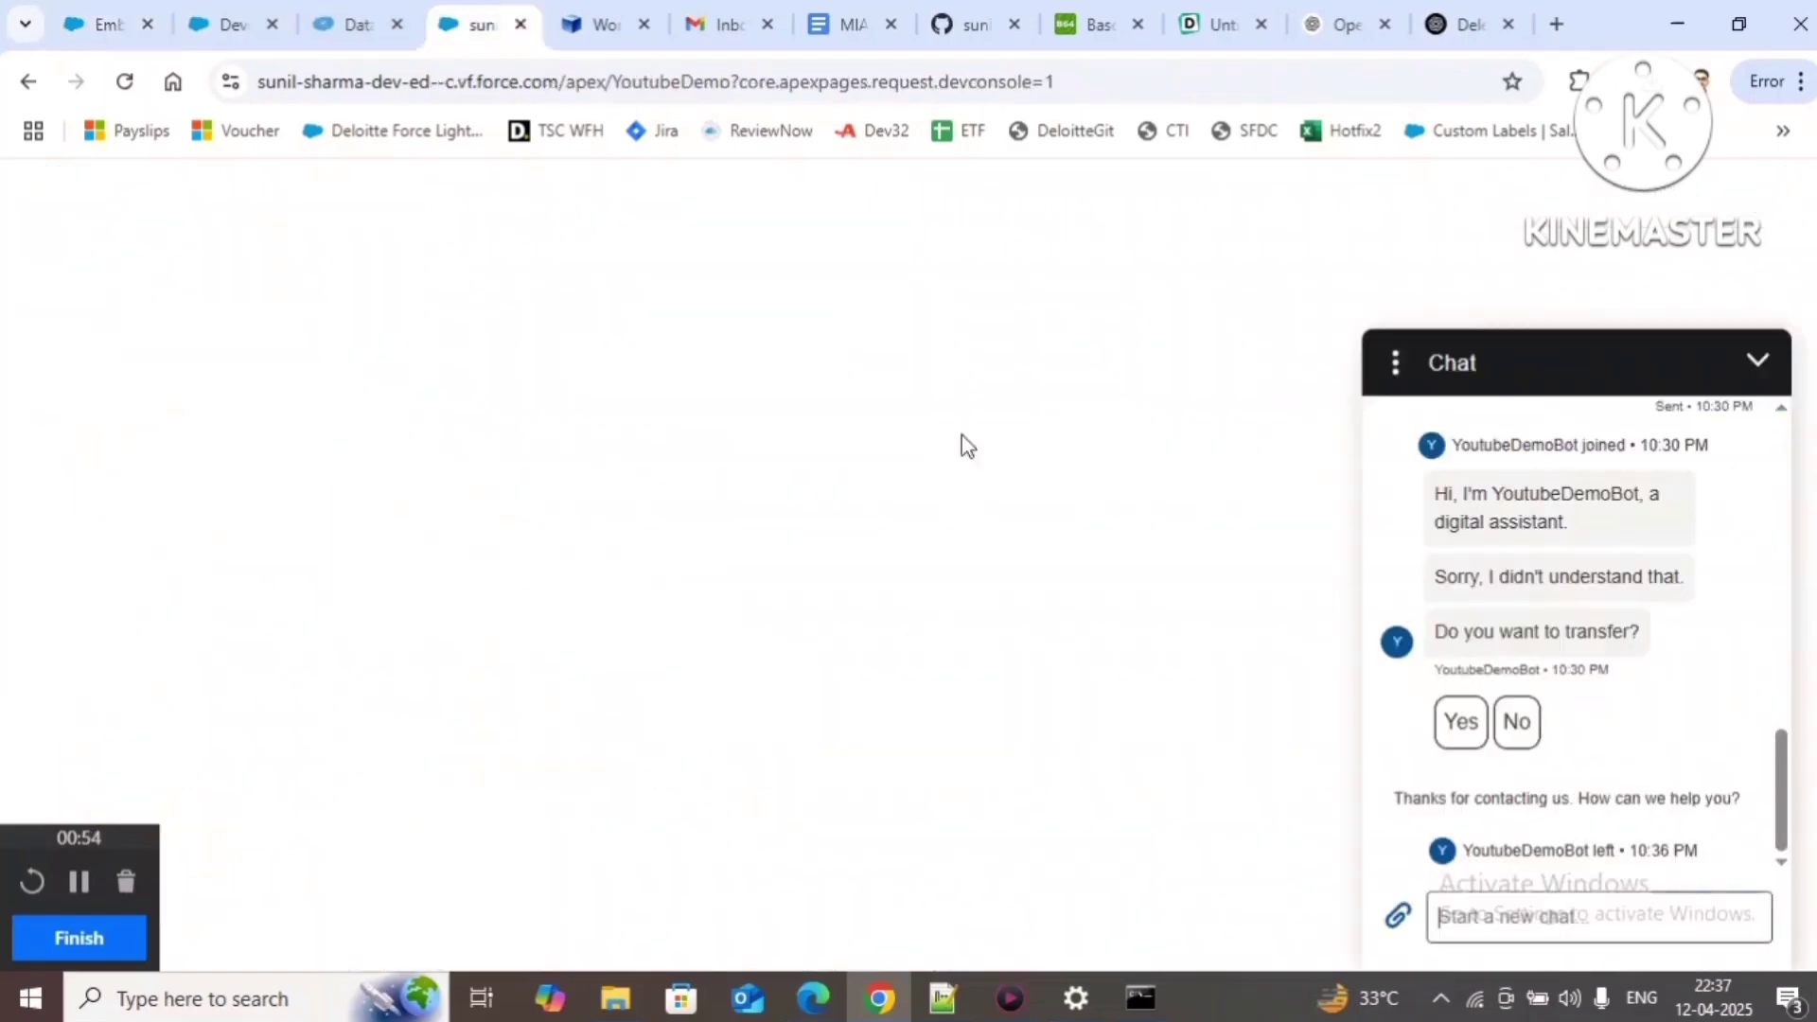
left_click(357, 29)
left_click(1043, 476)
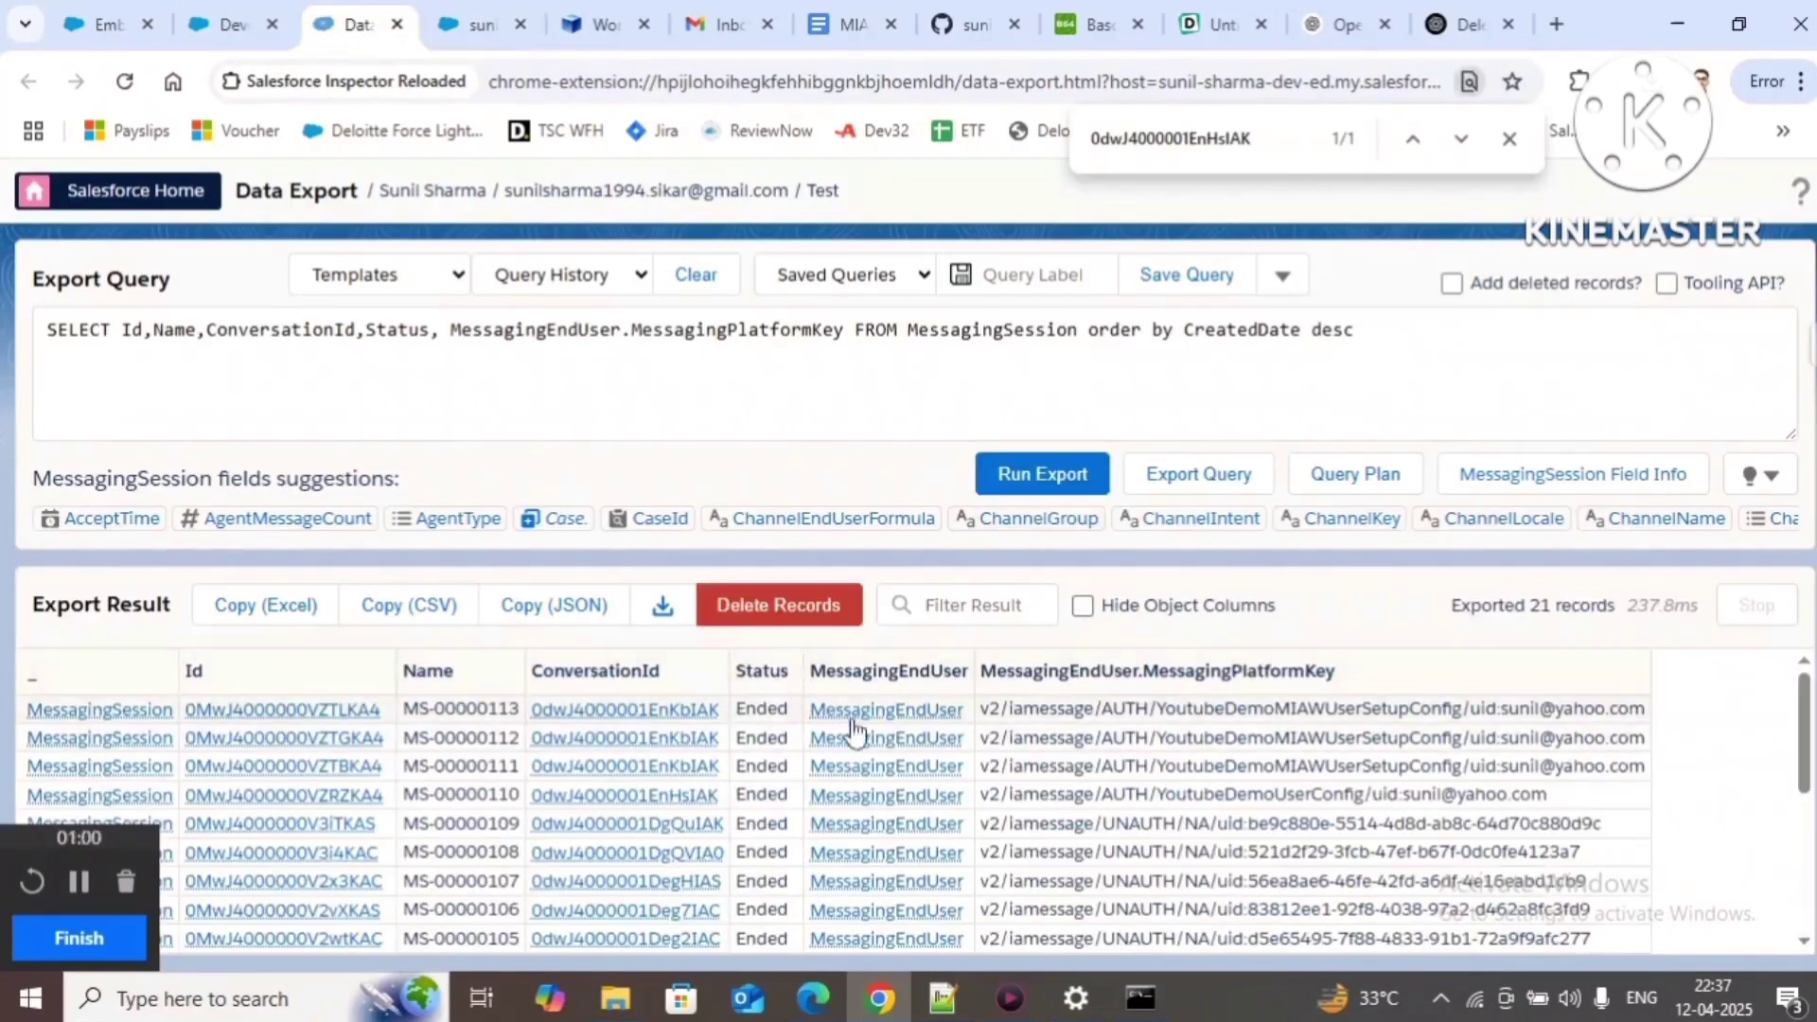
Step: Send 'hi' to YoutubeDemoBot, then end the chat from its options menu
left_click(487, 24)
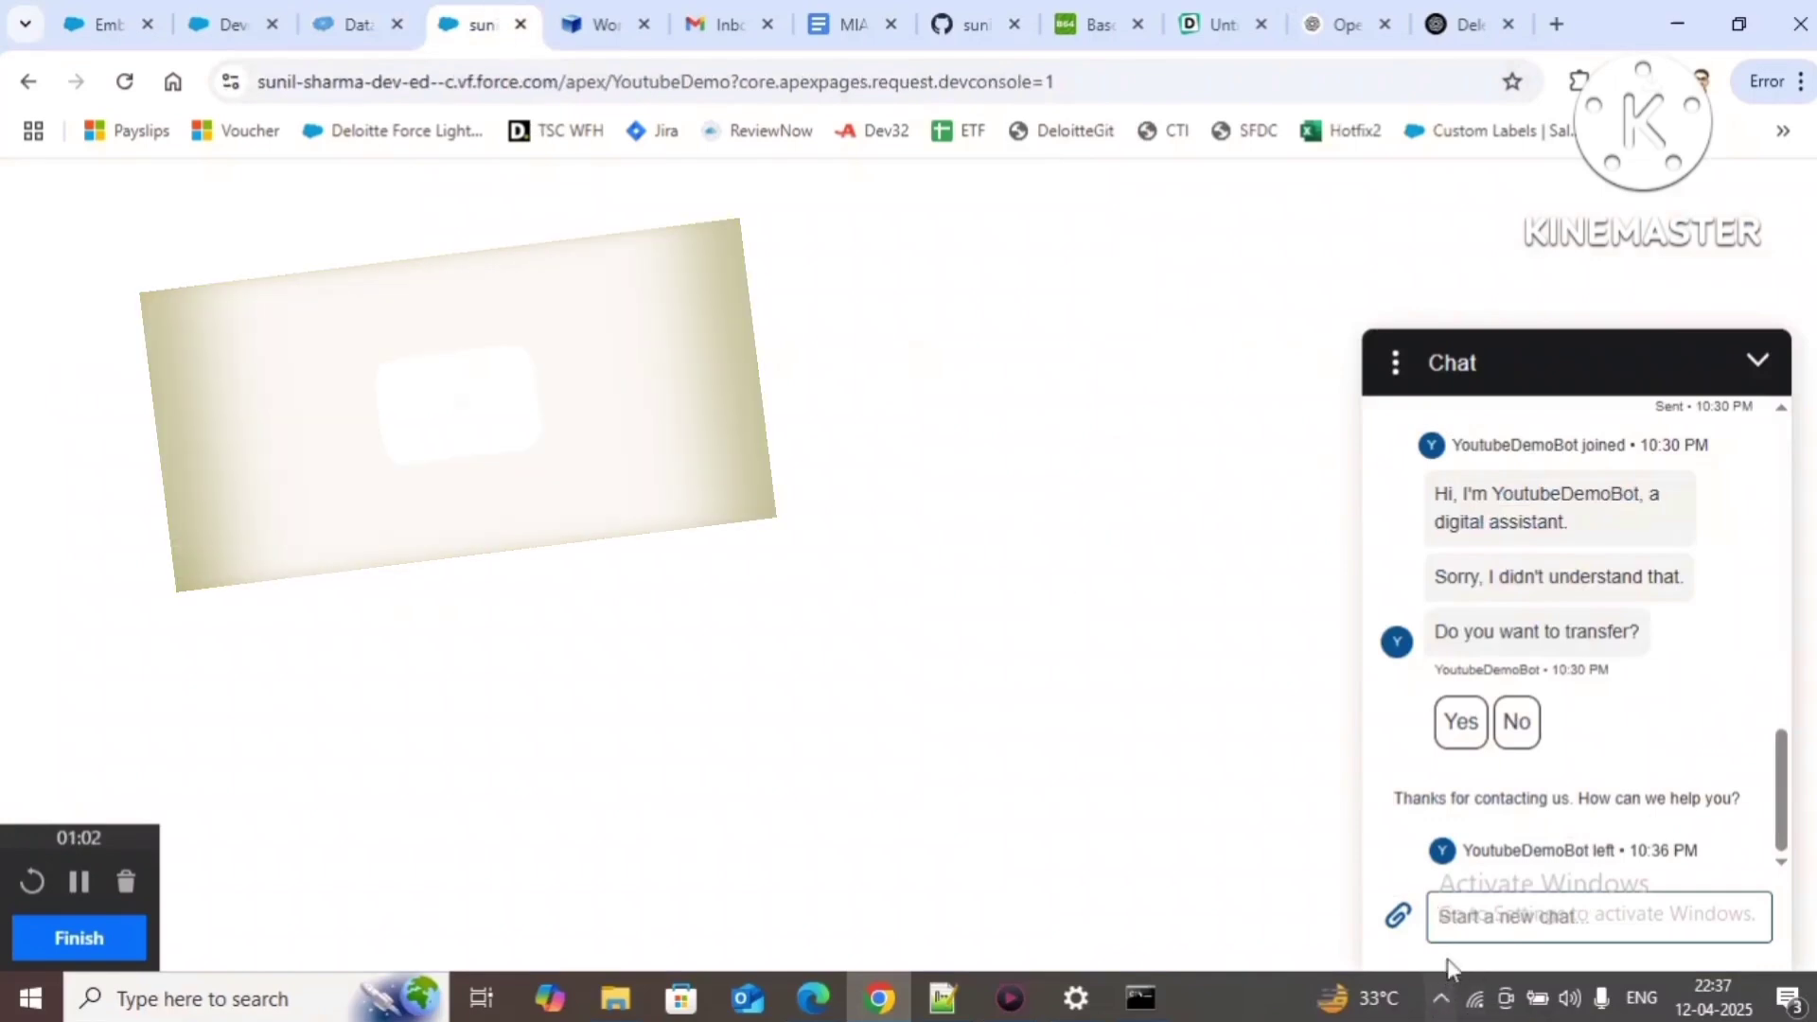
left_click(1484, 922)
type("R")
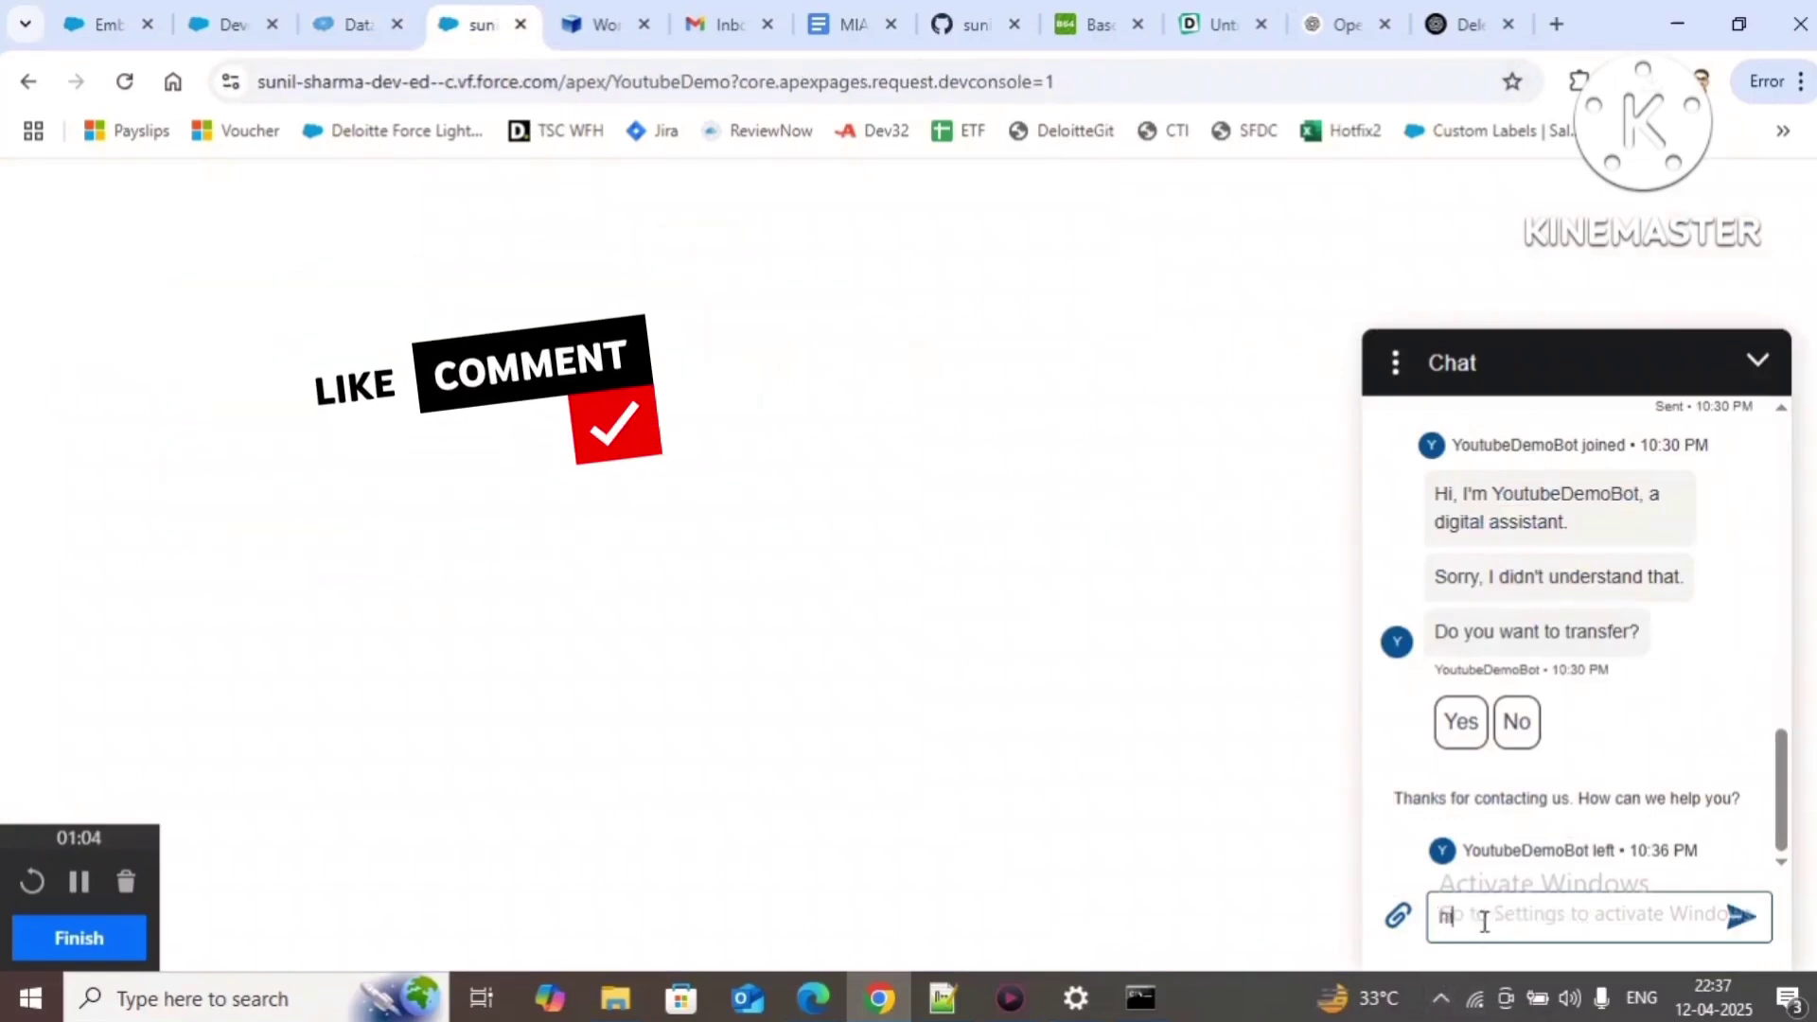
key("Return")
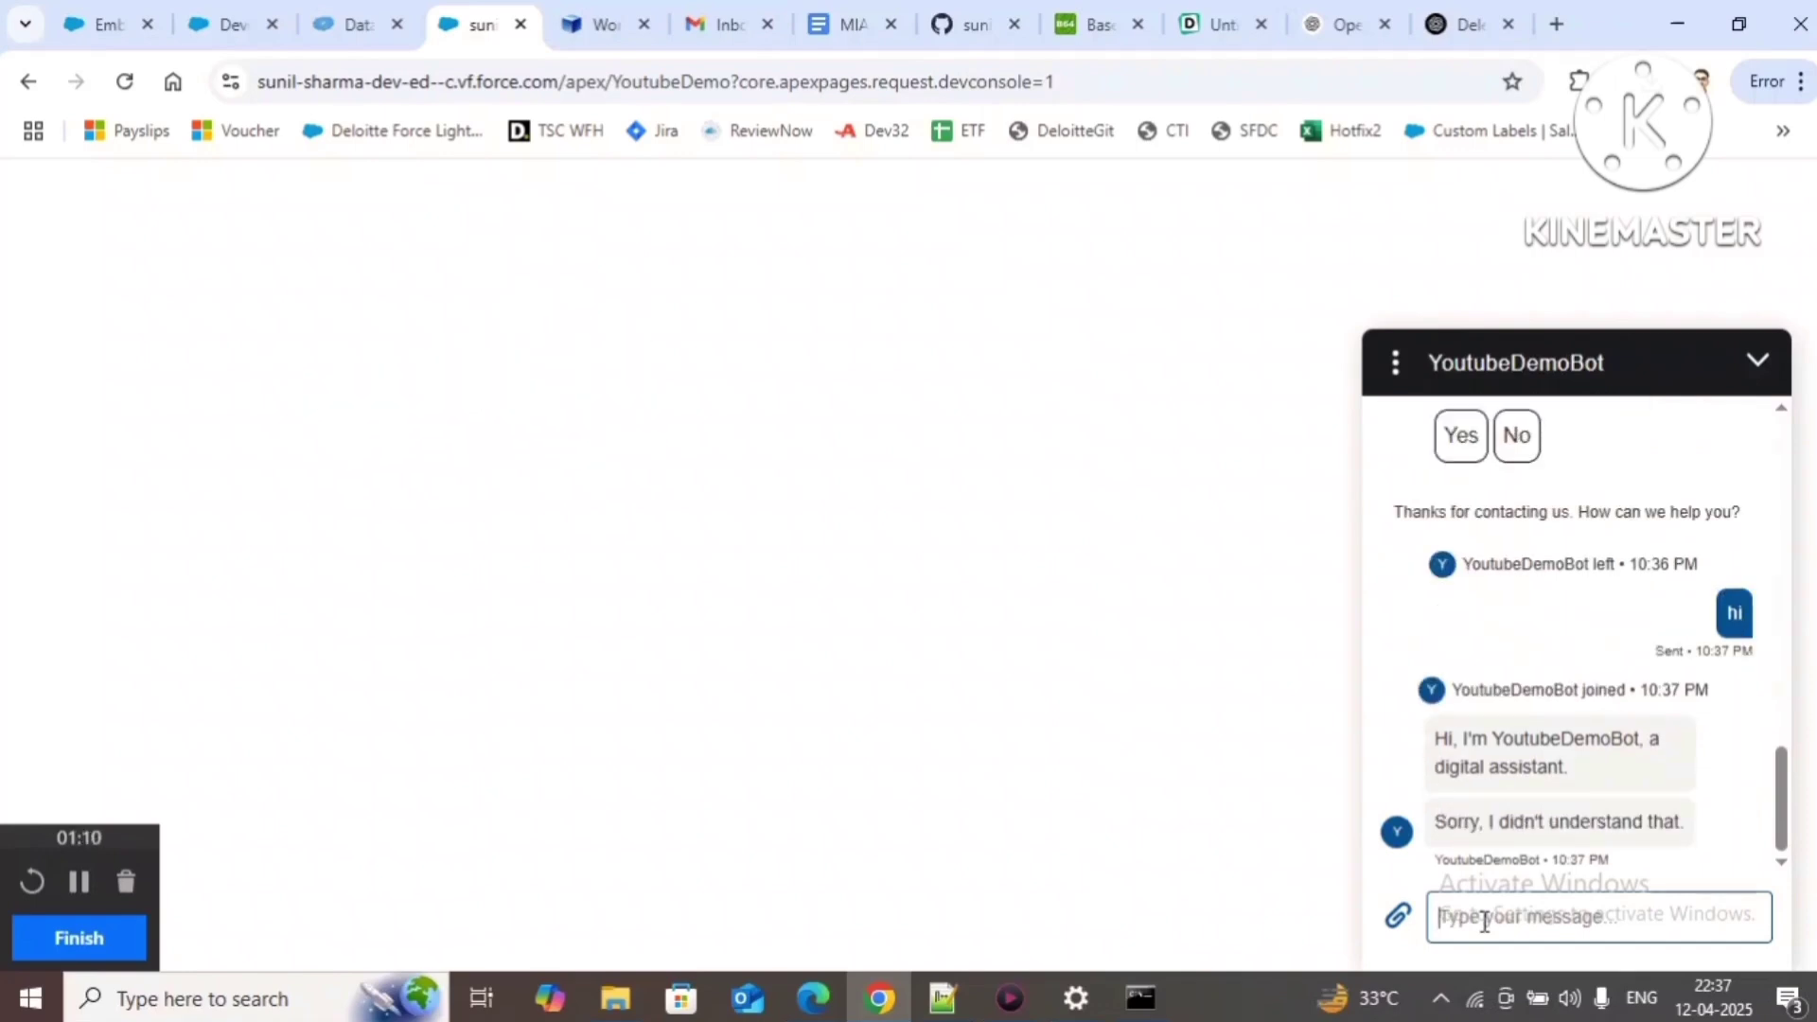
left_click(1396, 365)
left_click(1389, 492)
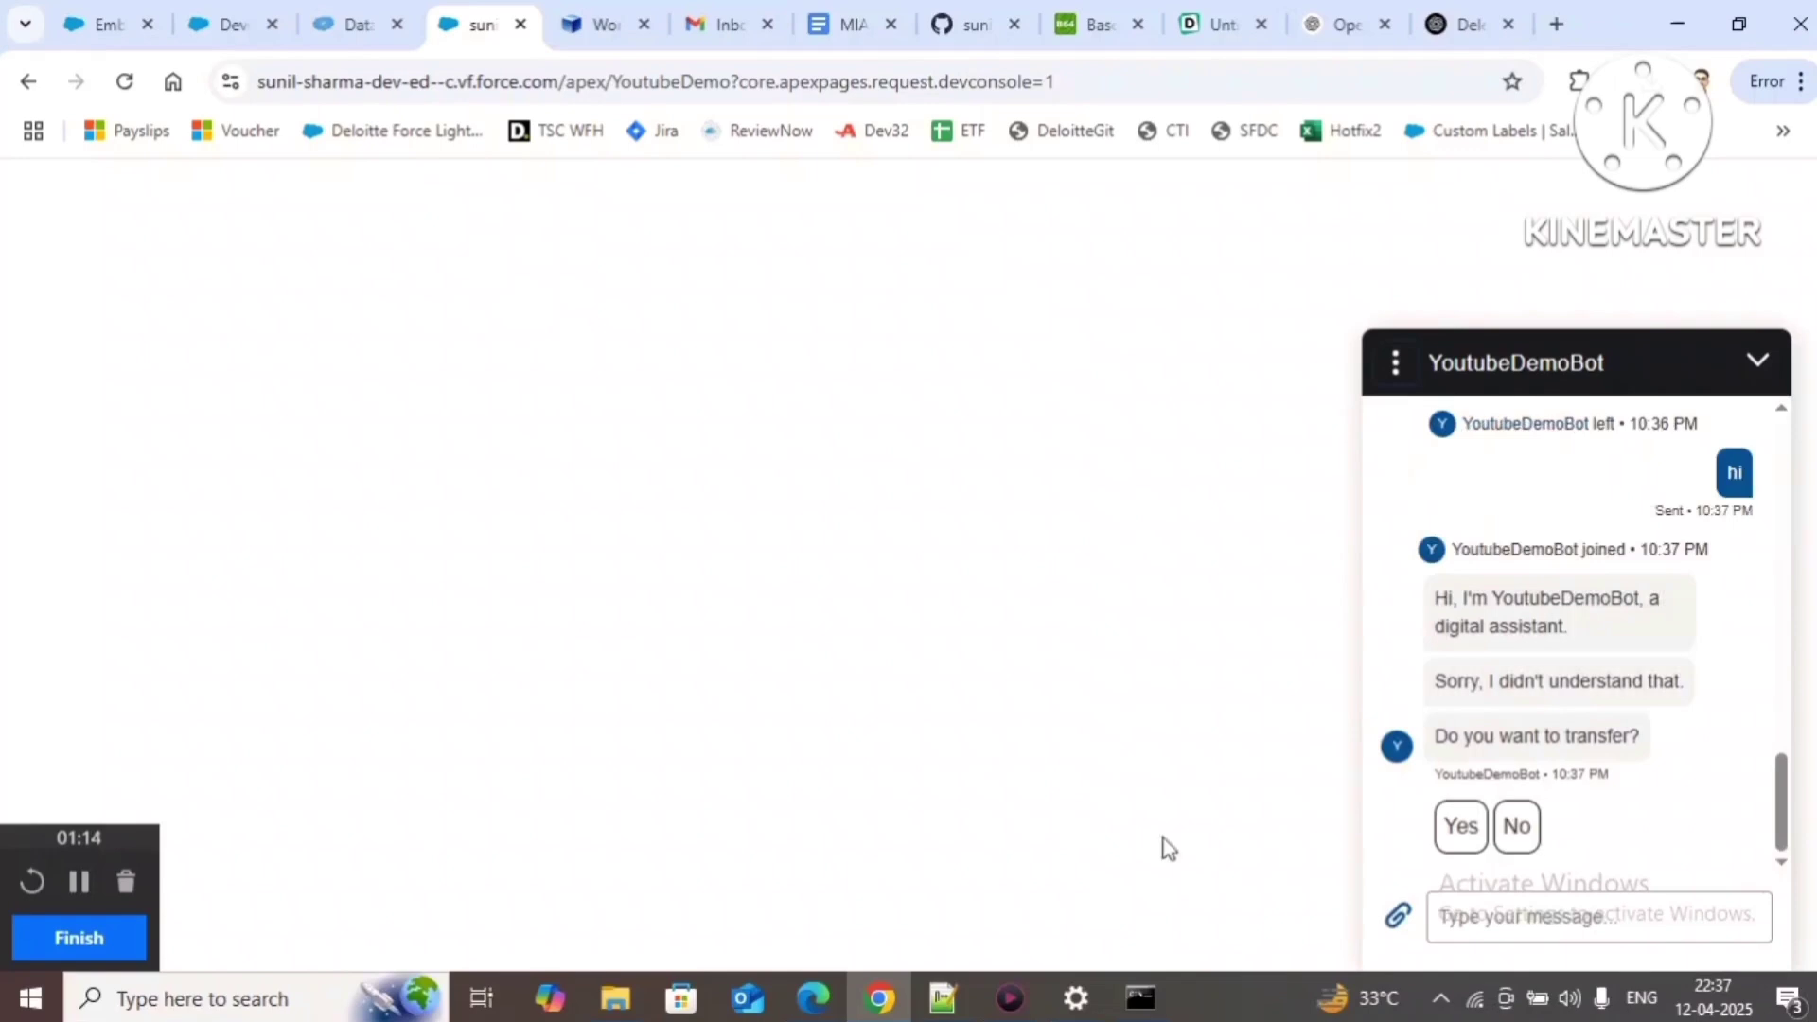
Step: Reload the chat page with Empty Cache and Hard Reload via DevTools, then close DevTools
right_click(820, 965)
left_click(835, 923)
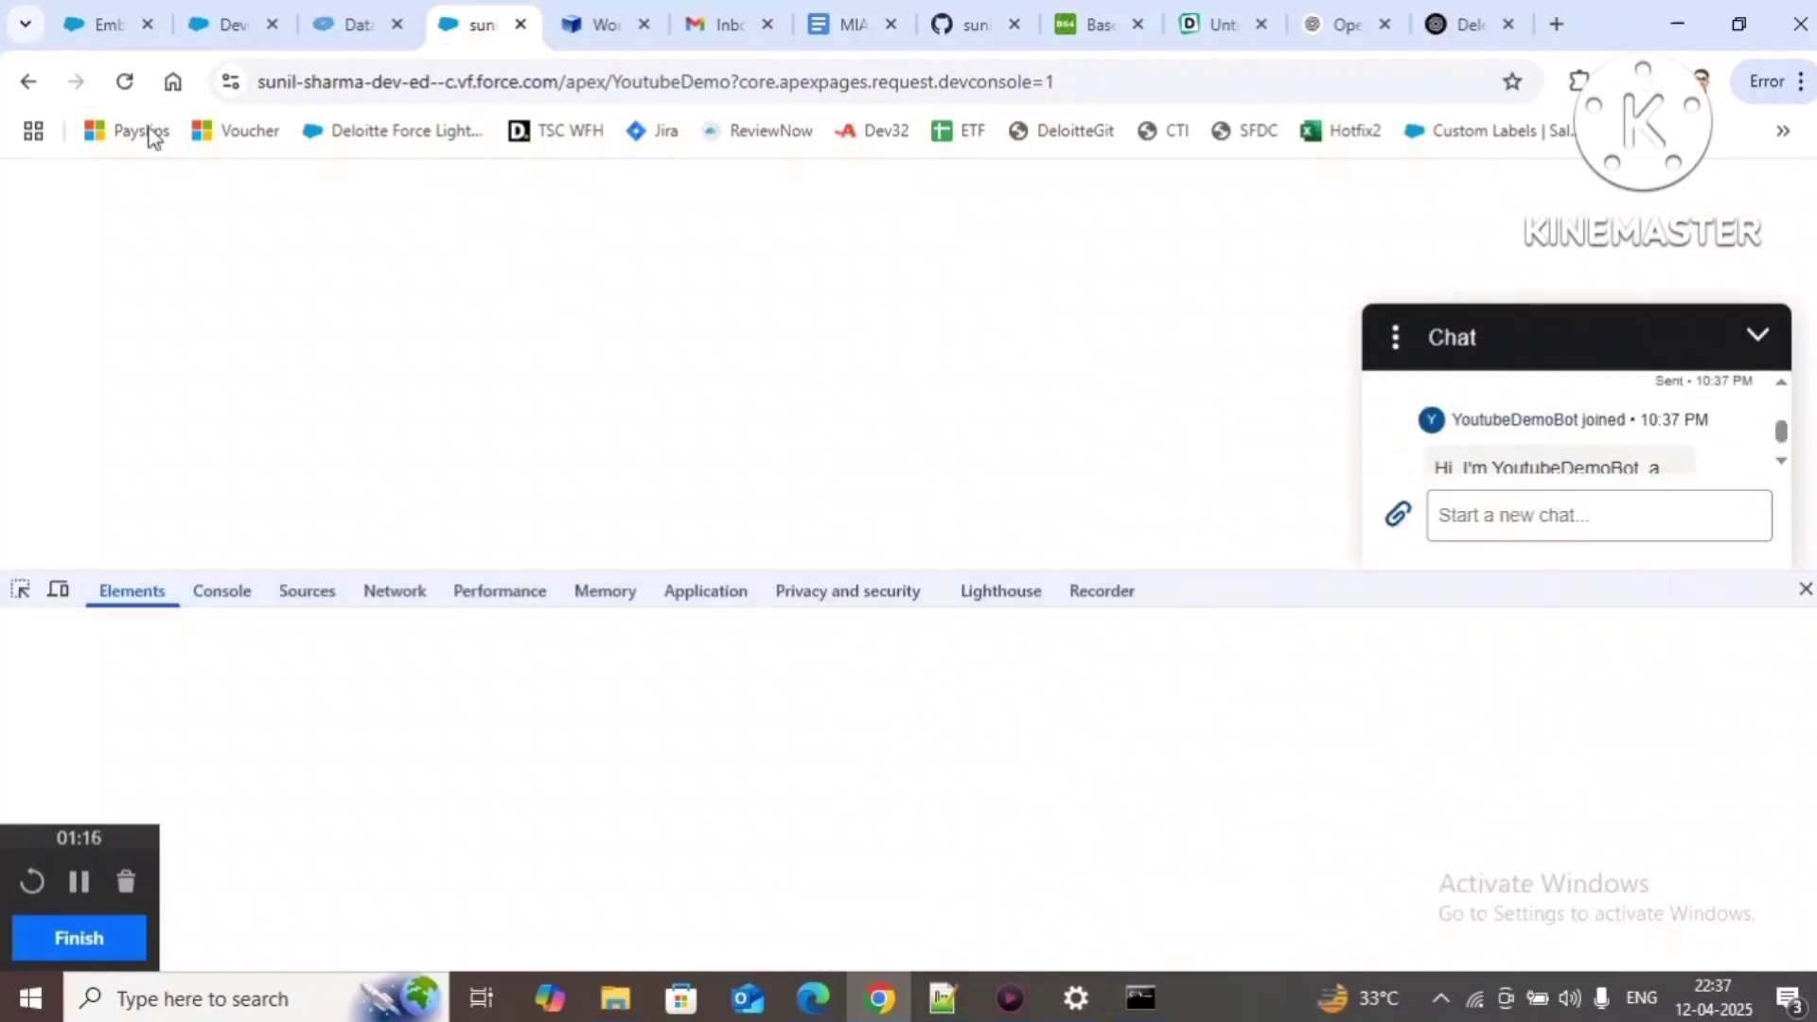
right_click(124, 81)
left_click(203, 220)
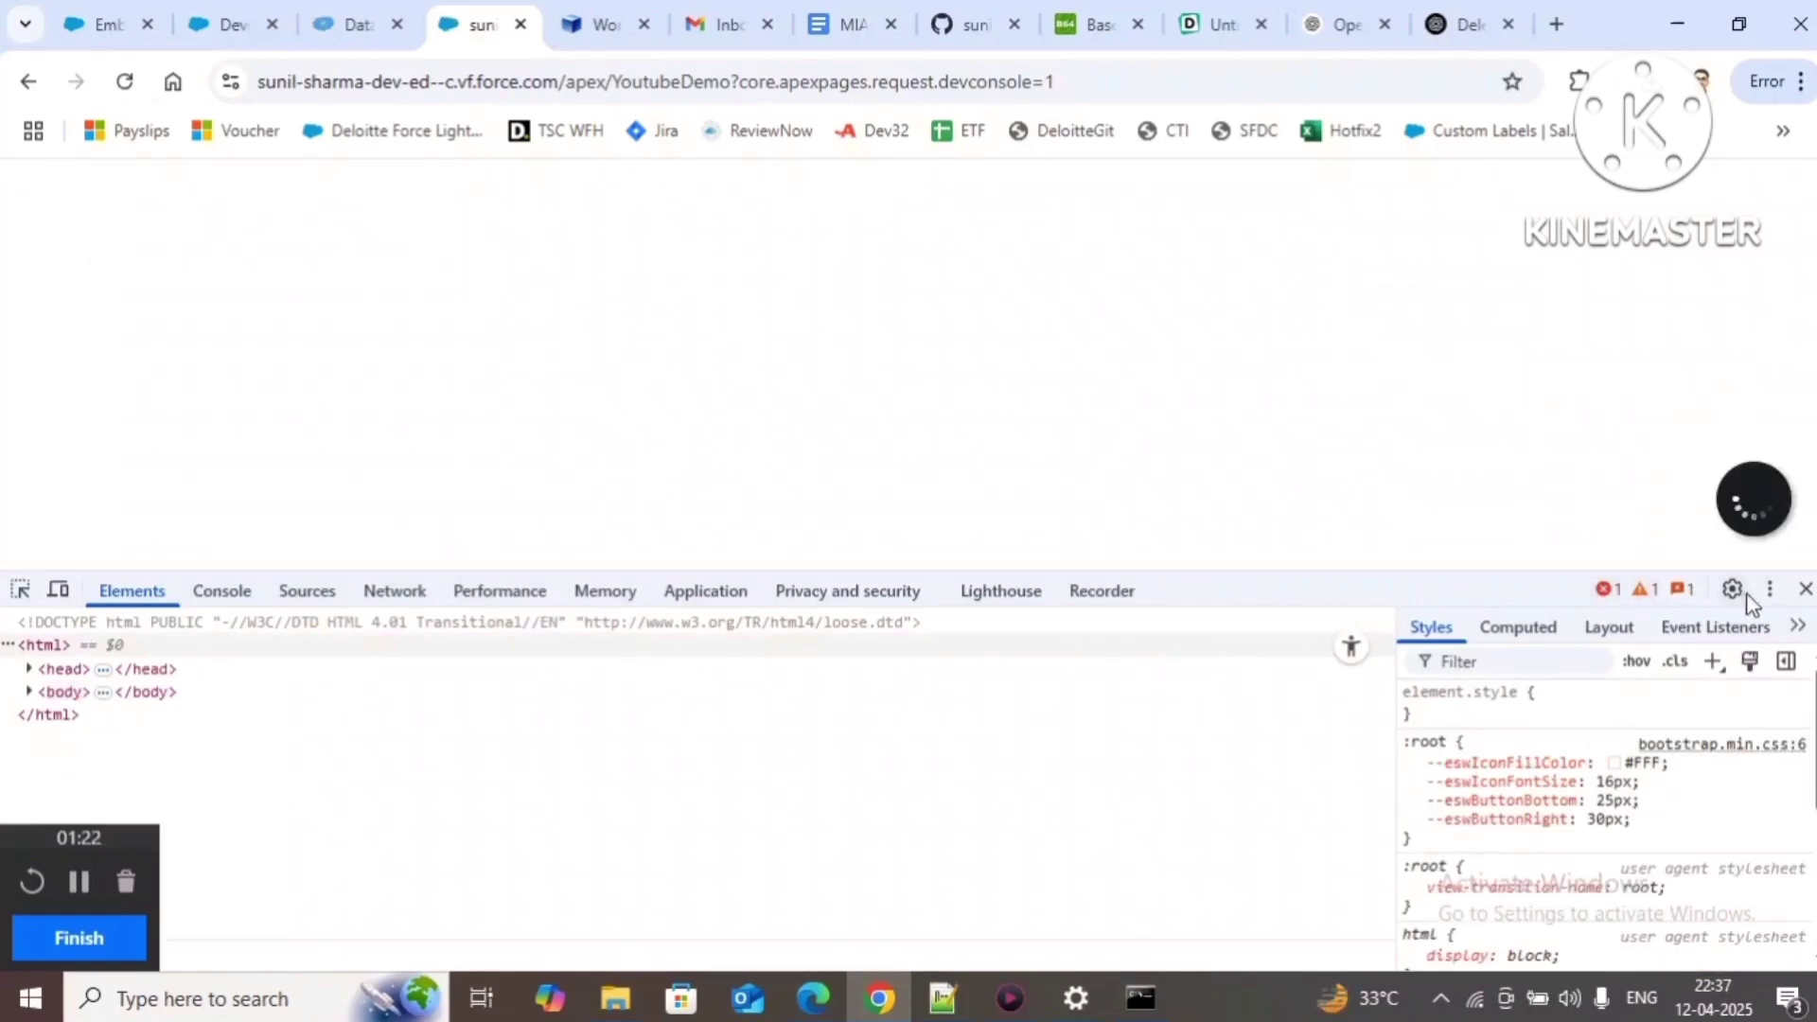
left_click(1806, 589)
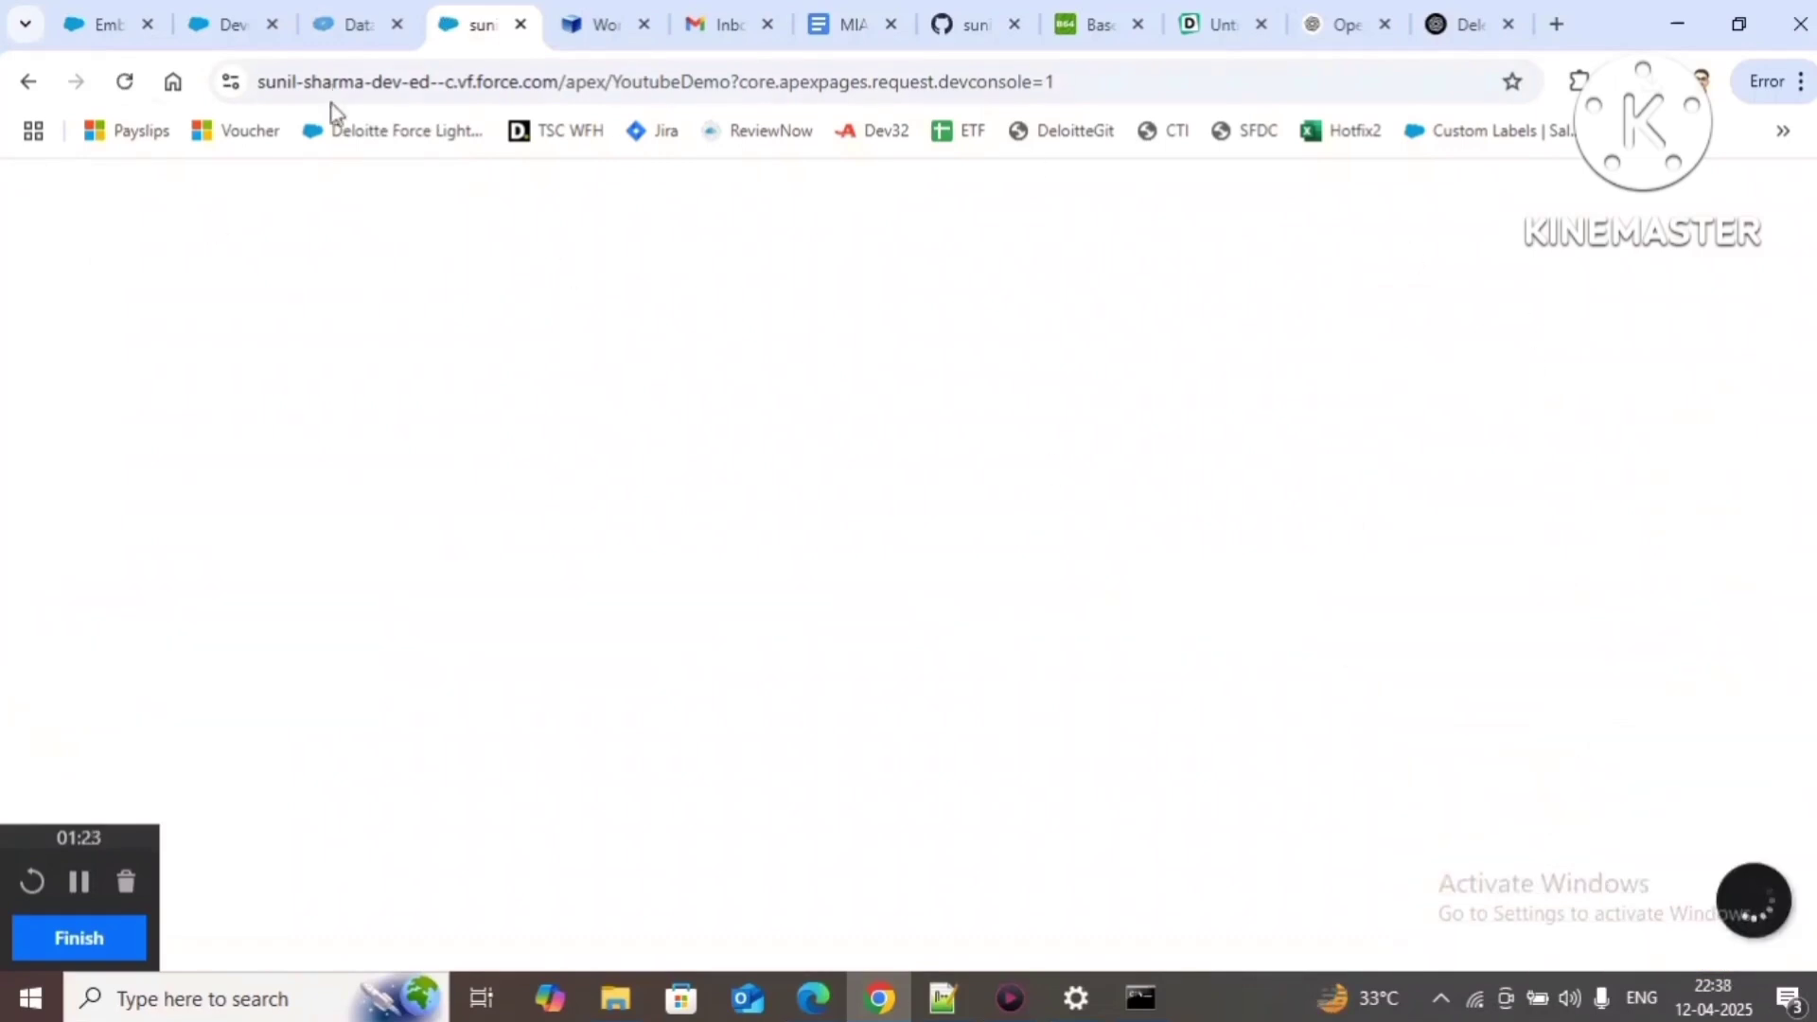
left_click(107, 20)
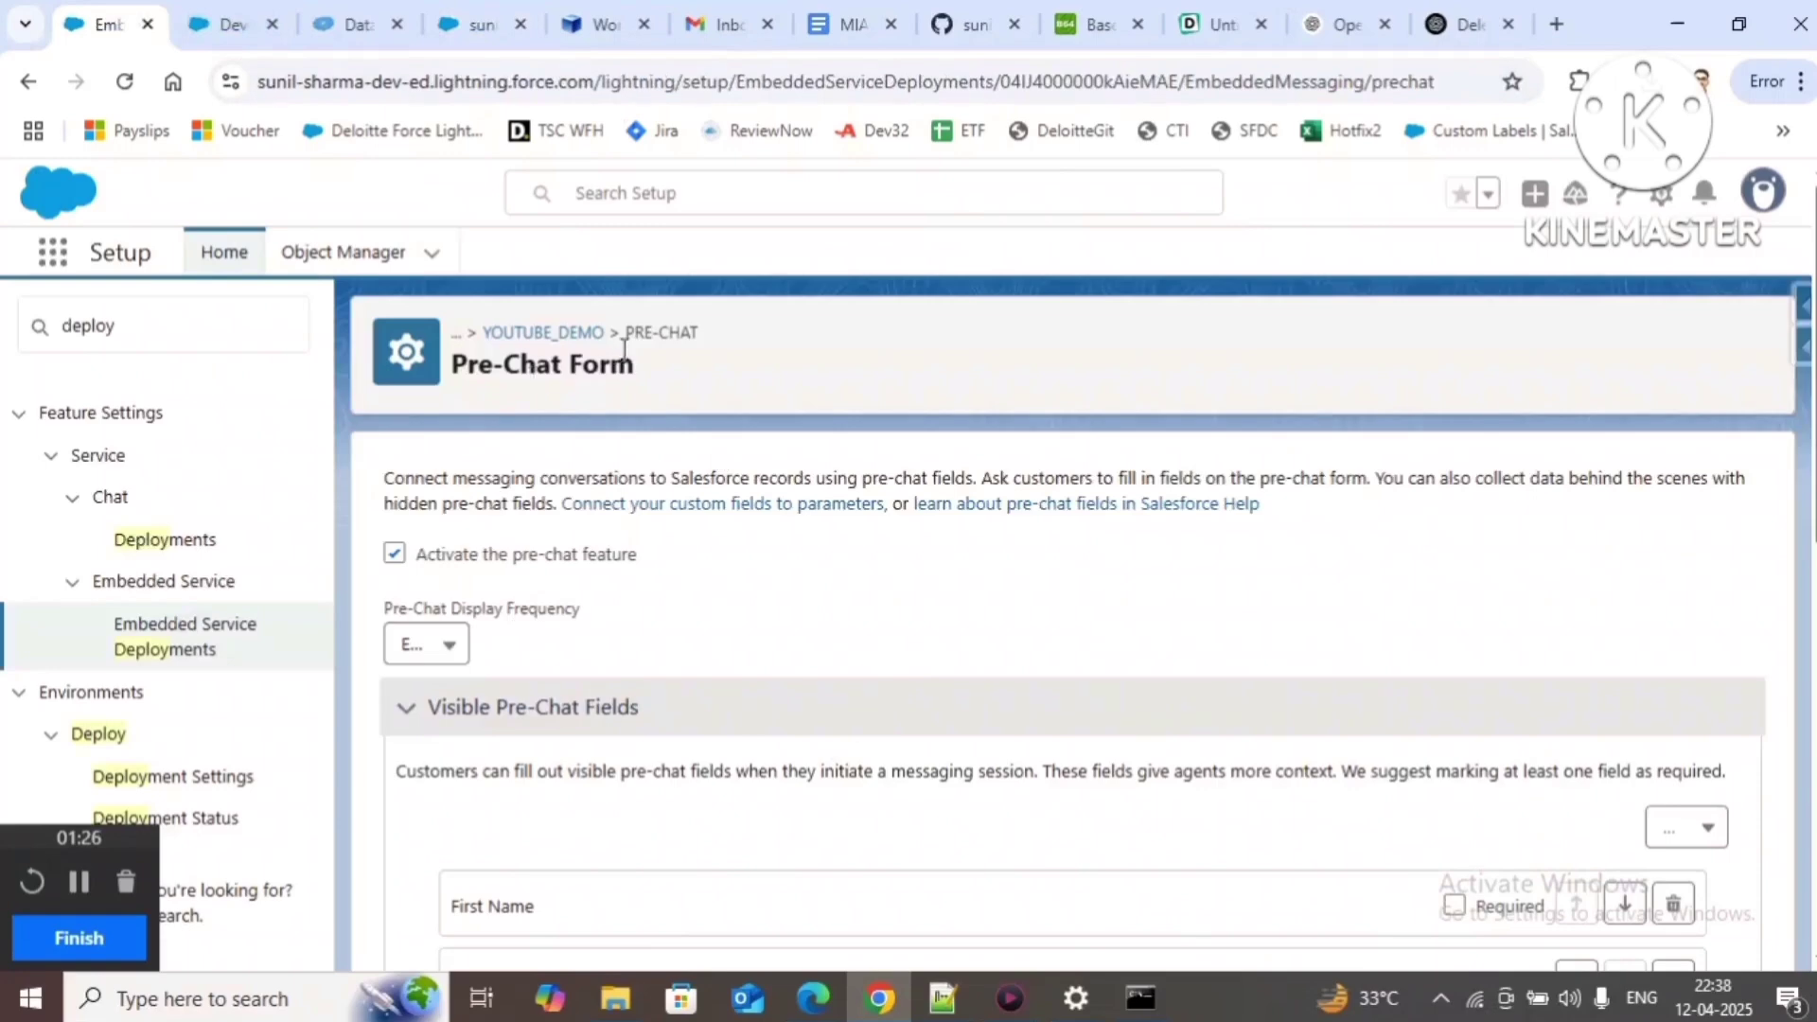
Step: Save the Youtube Demo pre-chat form and publish the deployment
scroll(872, 690, "down", 8)
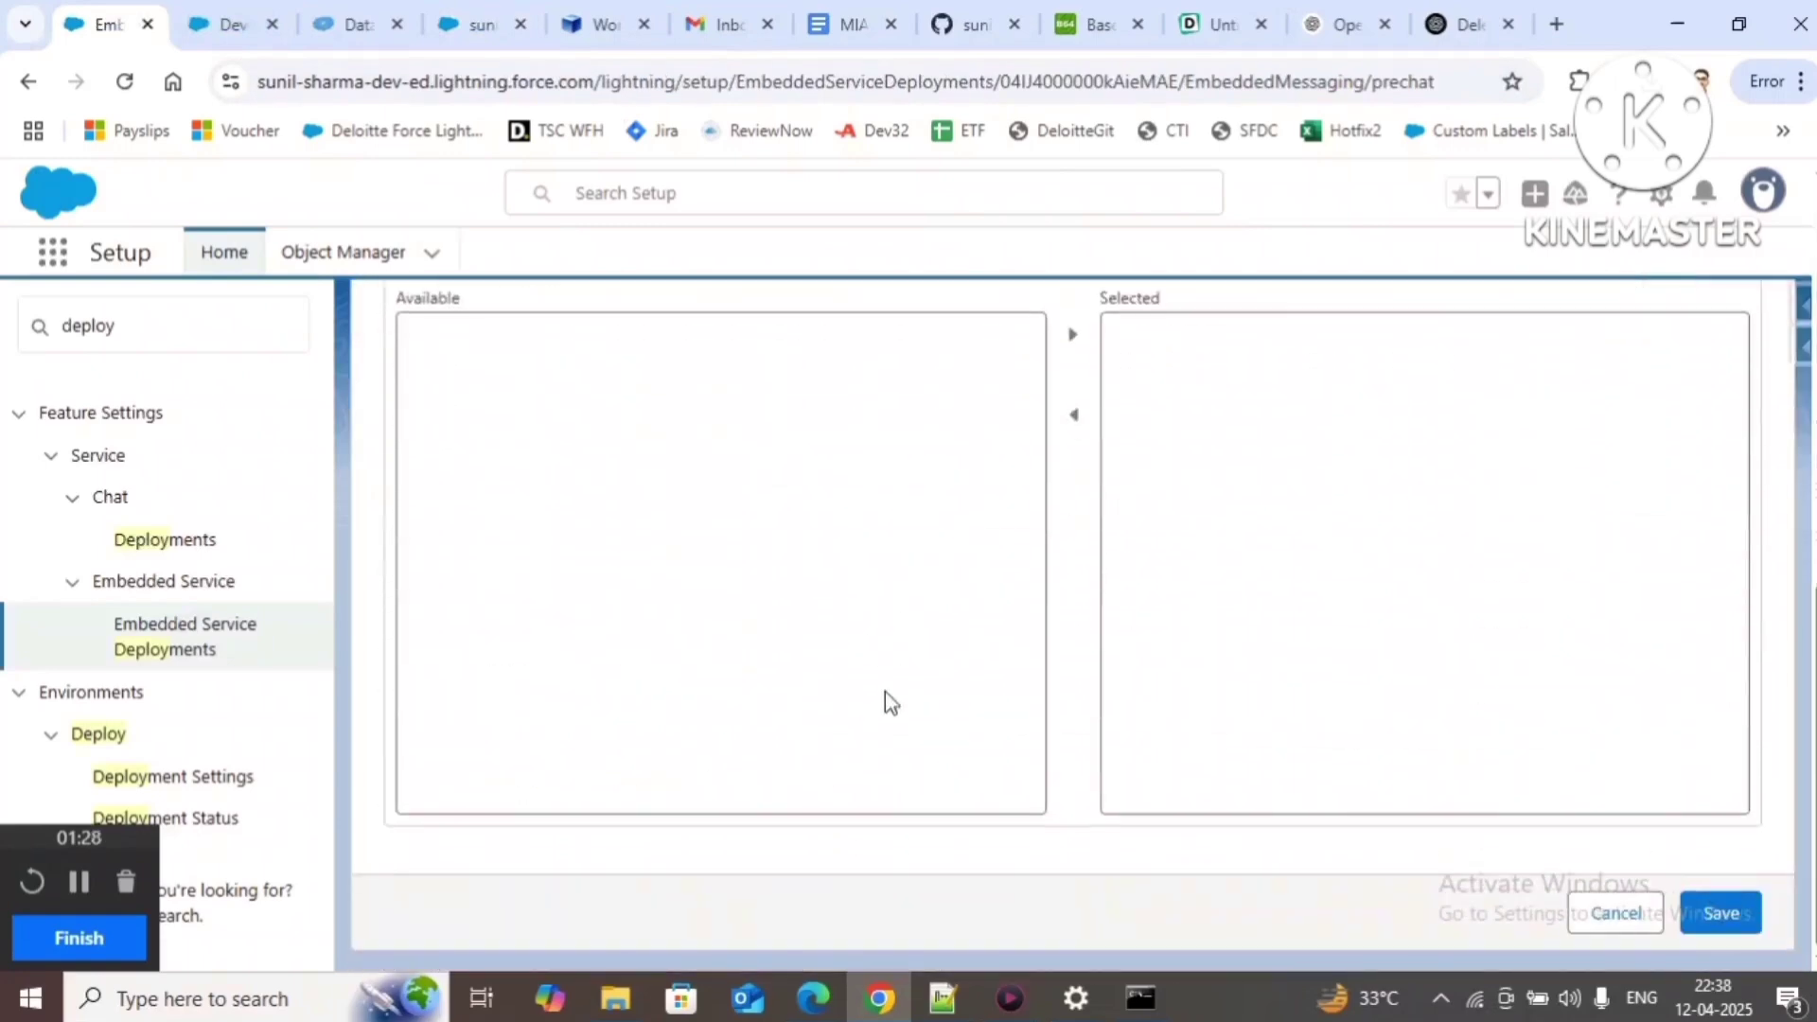
scroll(1333, 844, "up", 8)
scroll(1332, 845, "down", 7)
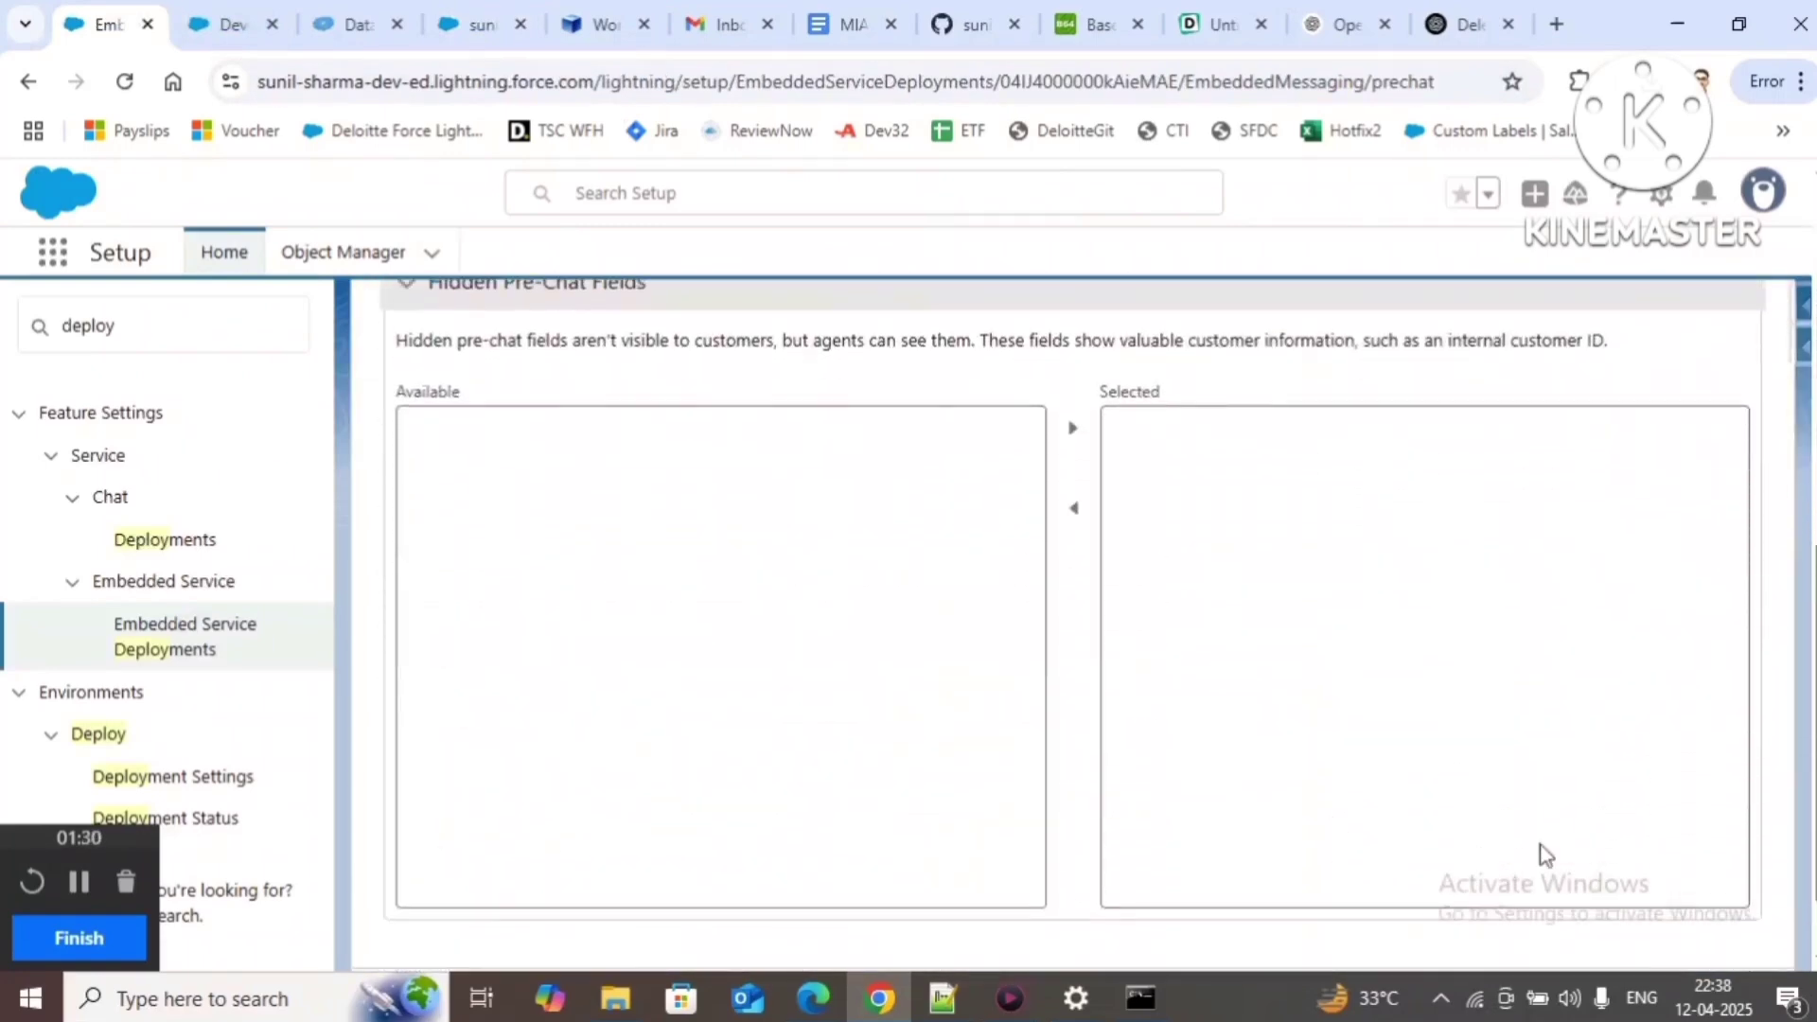
scroll(1546, 855, "down", 2)
left_click(1709, 914)
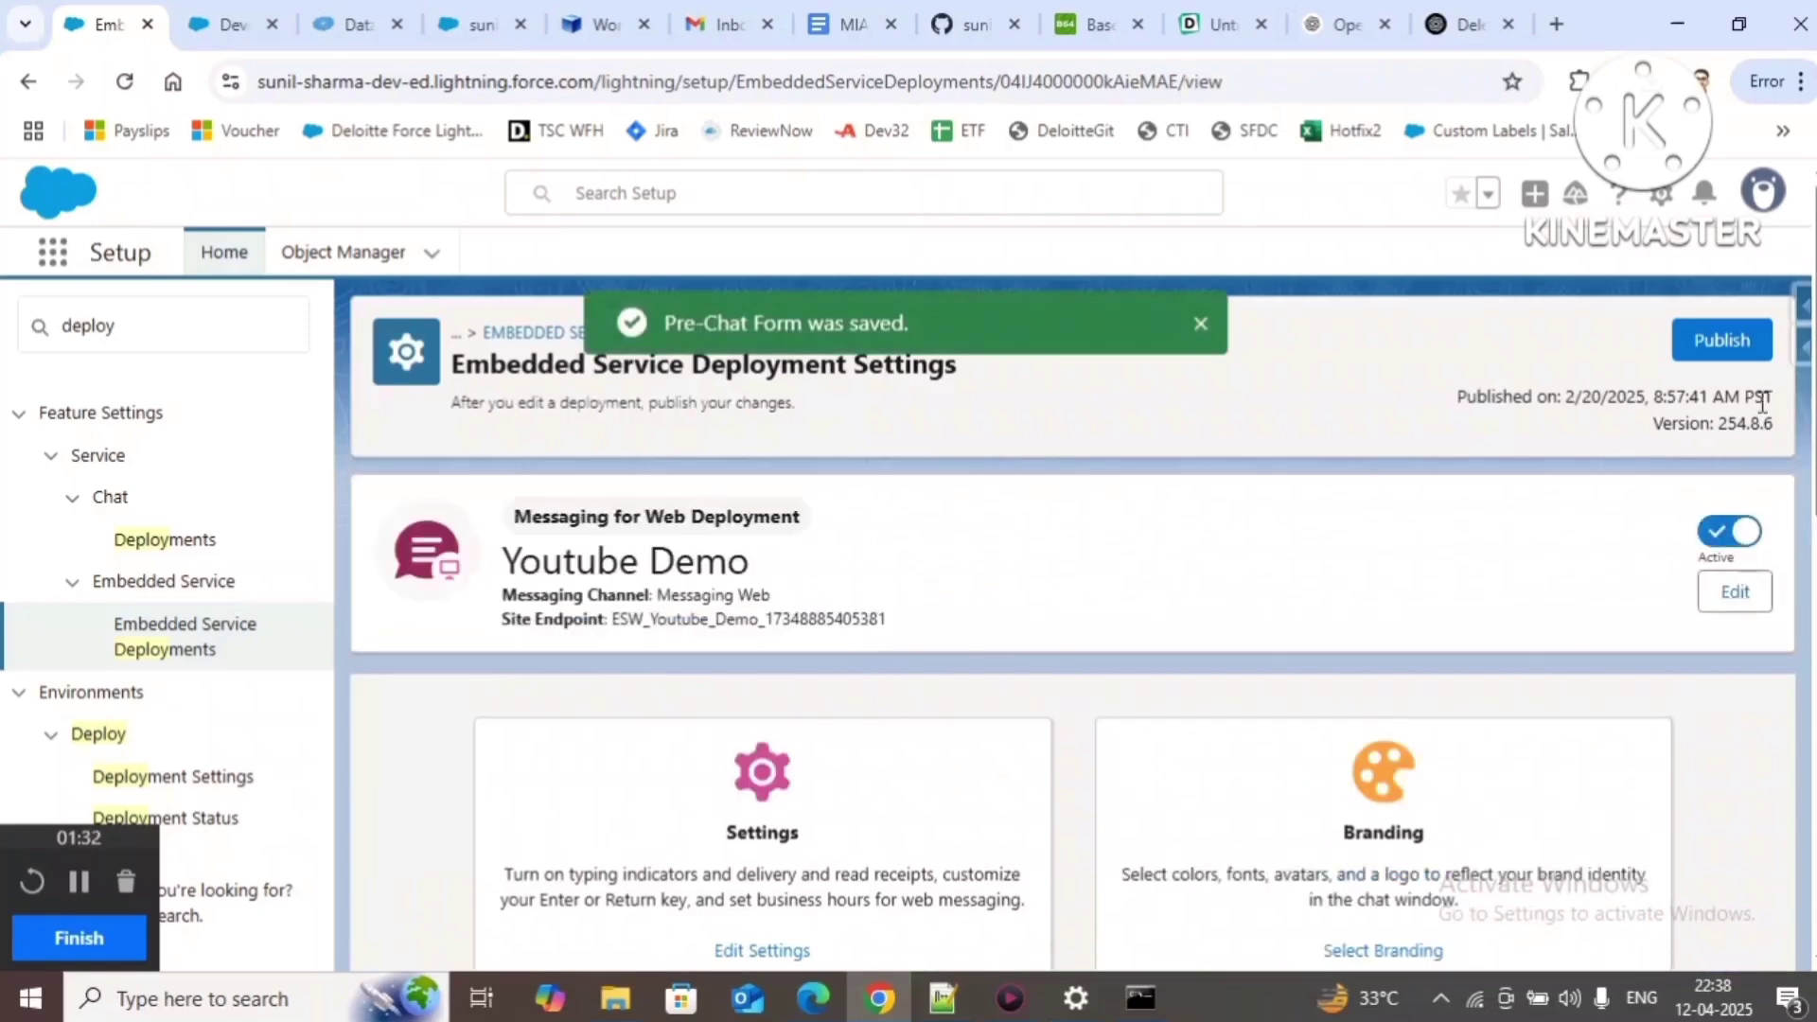
left_click(1721, 350)
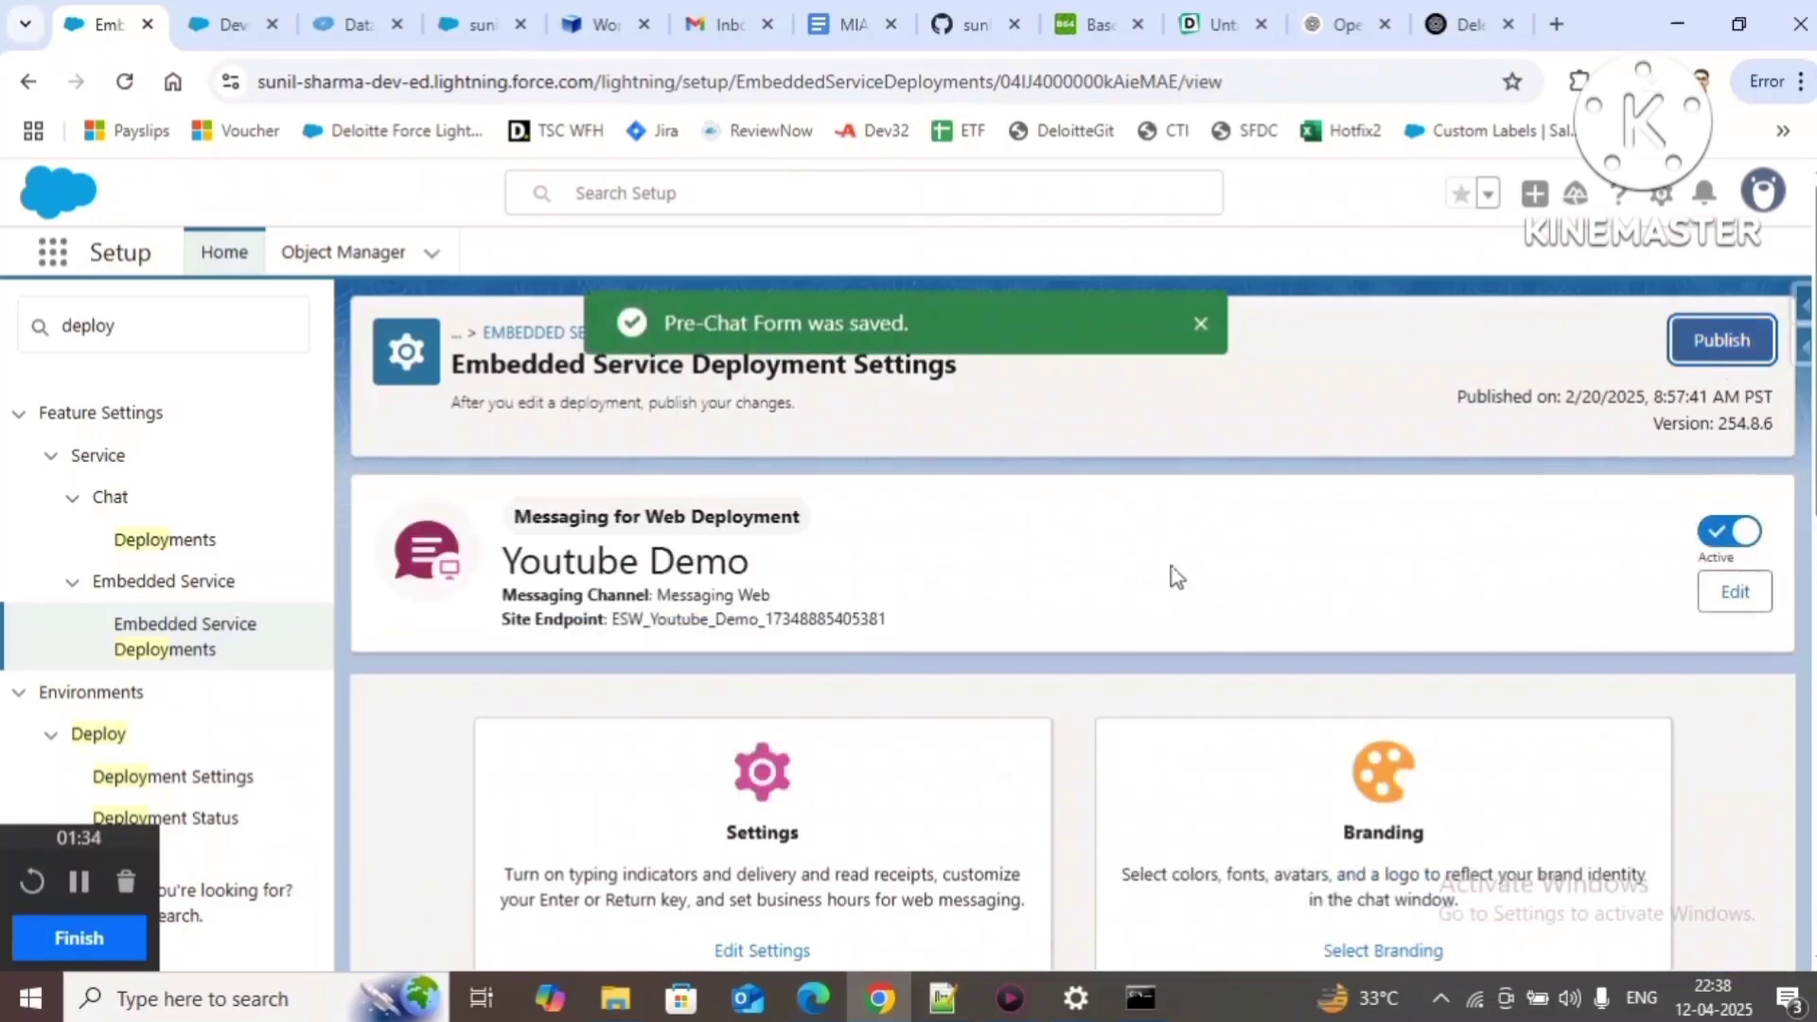
left_click(1204, 332)
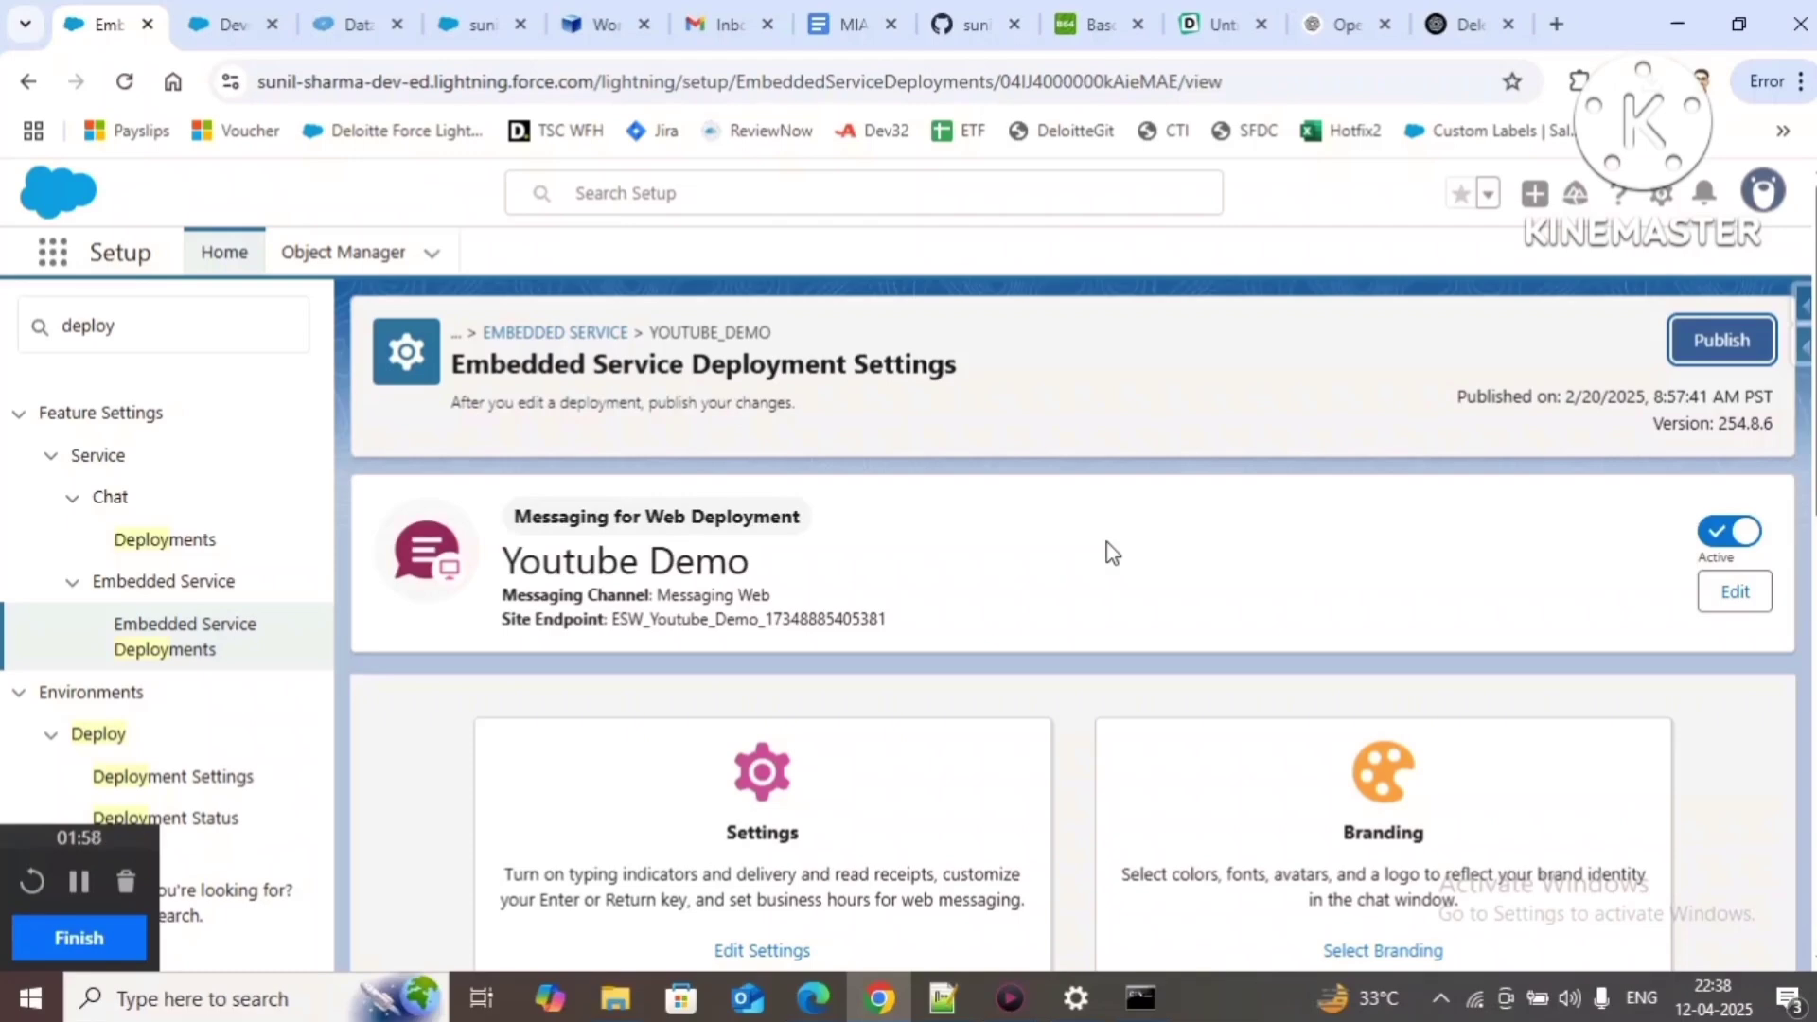
Step: Rerun the messaging session query in Data Export
left_click(478, 25)
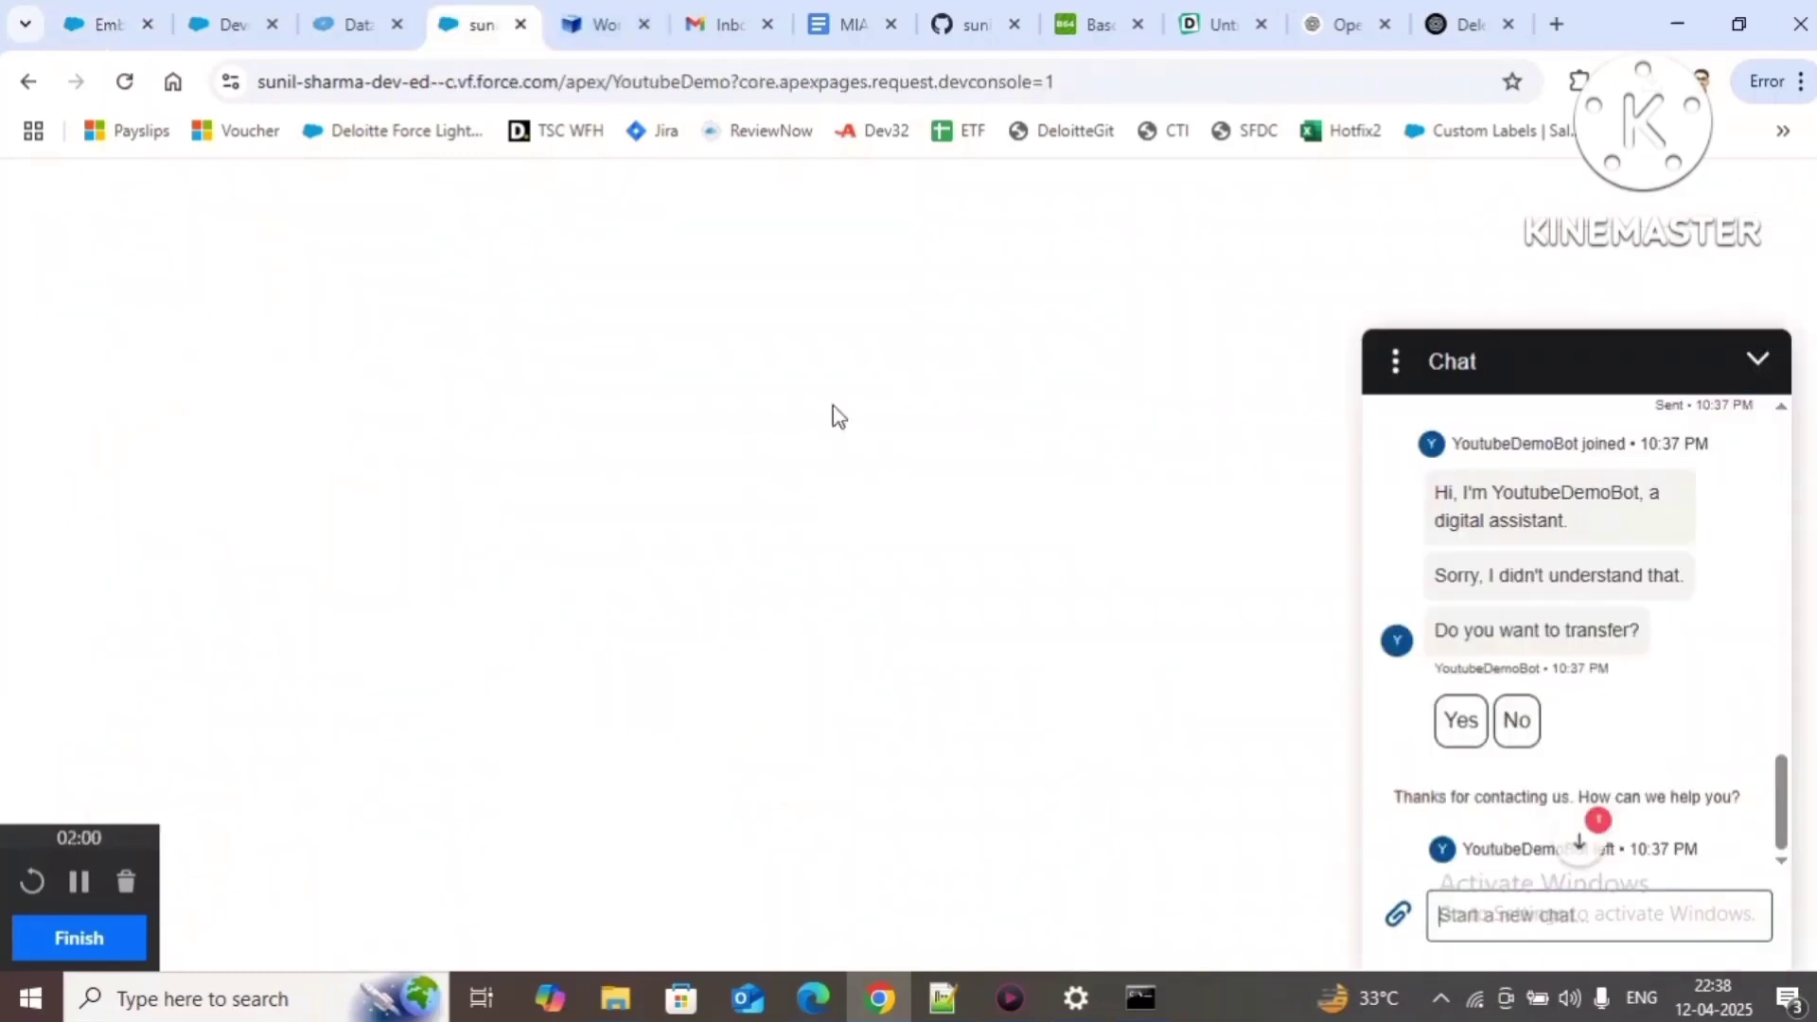
left_click(356, 24)
left_click(1038, 477)
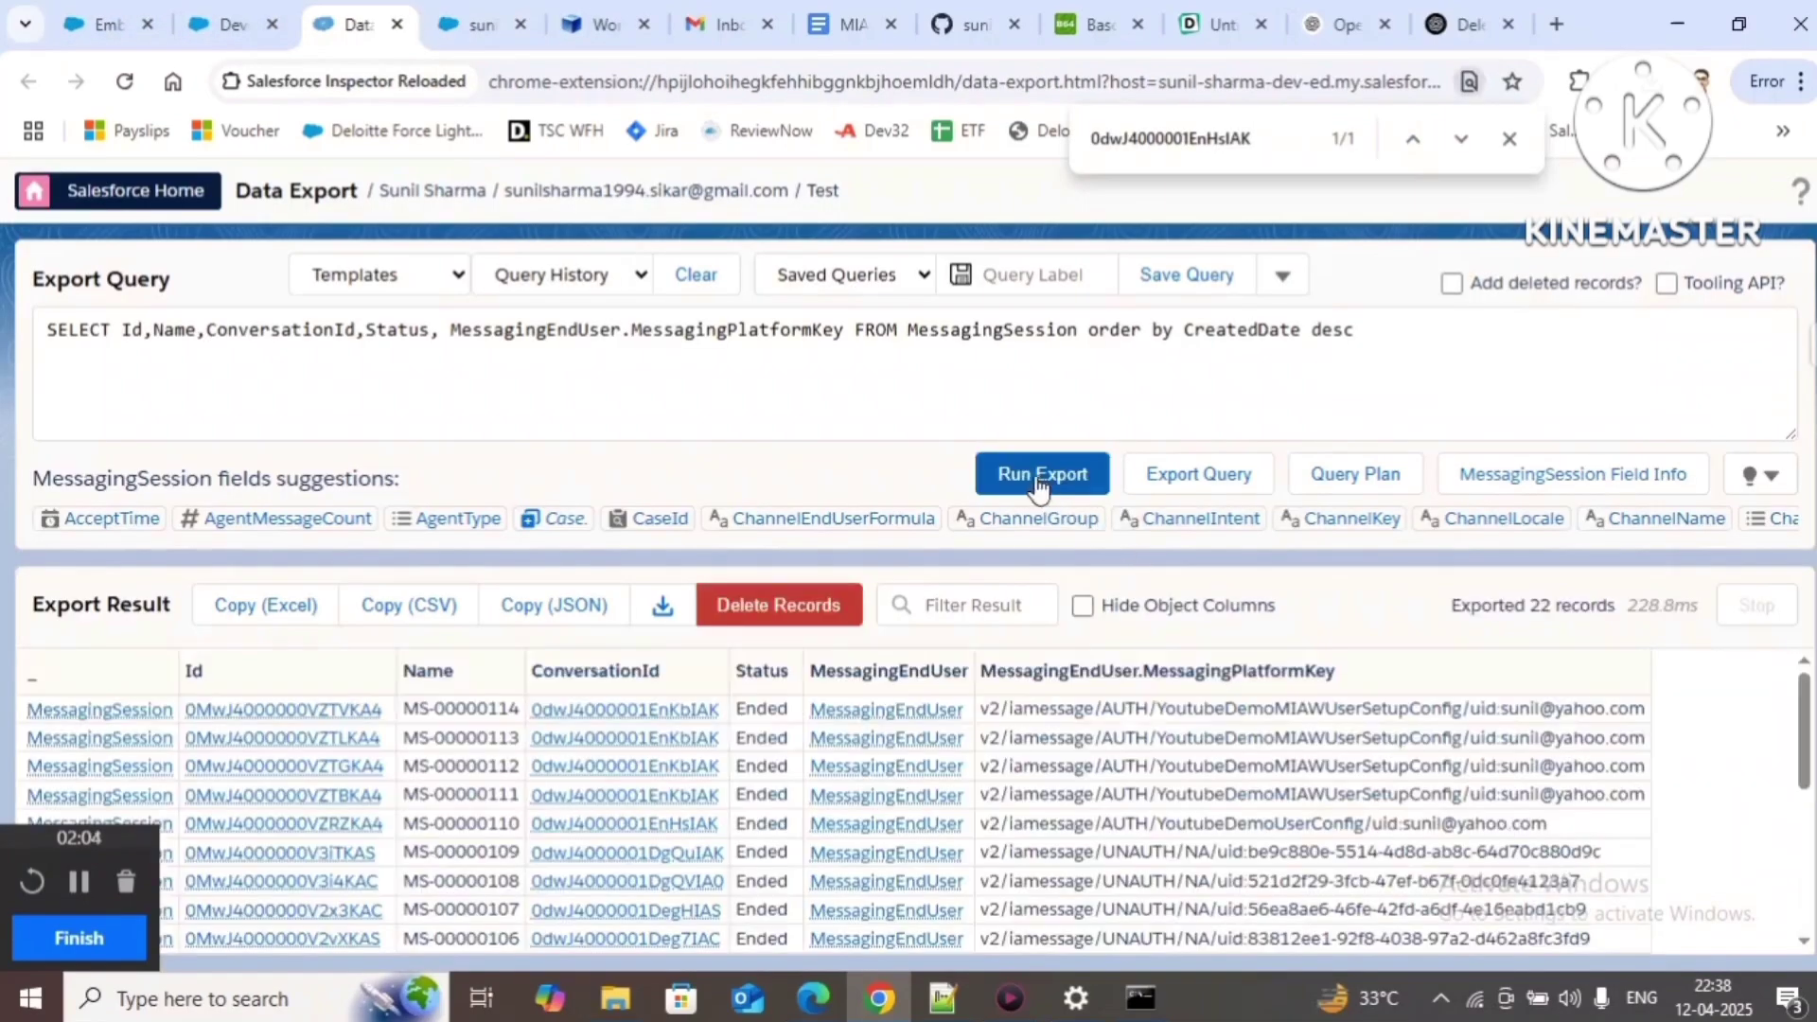
Step: Send 'Hi' in the embedded chat and get the bot's reply
left_click(473, 27)
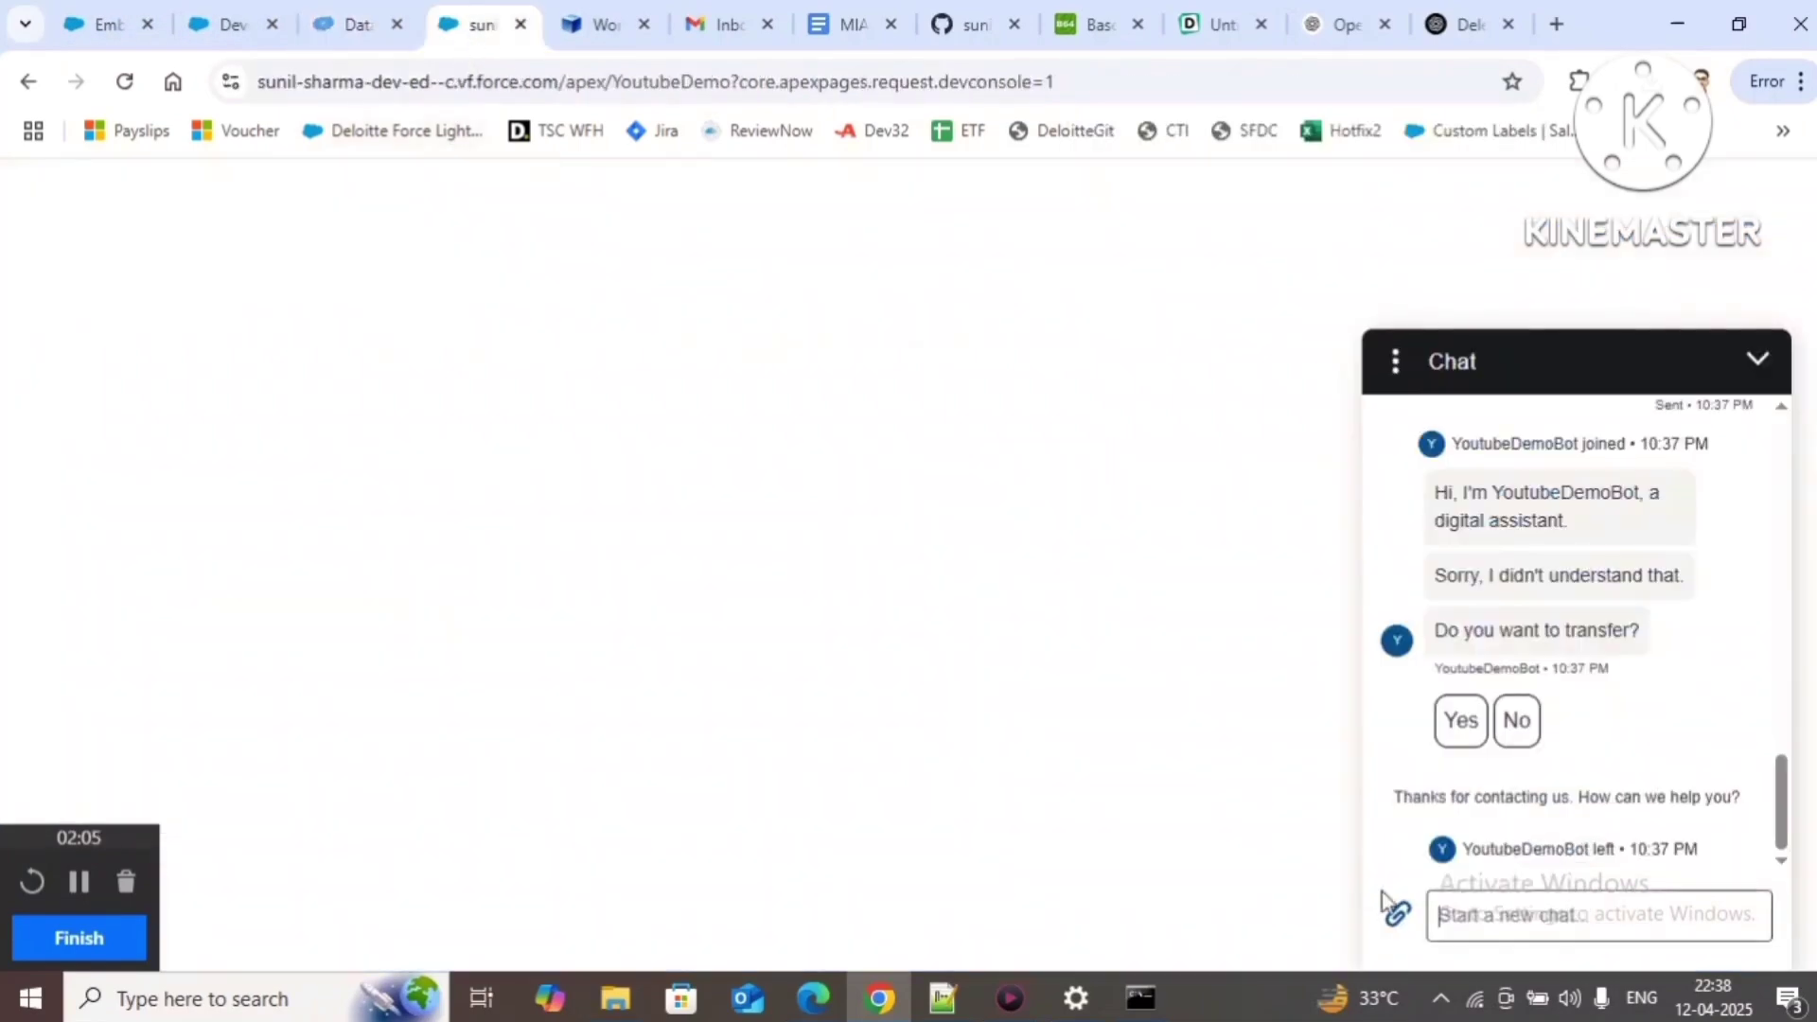
left_click(1526, 924)
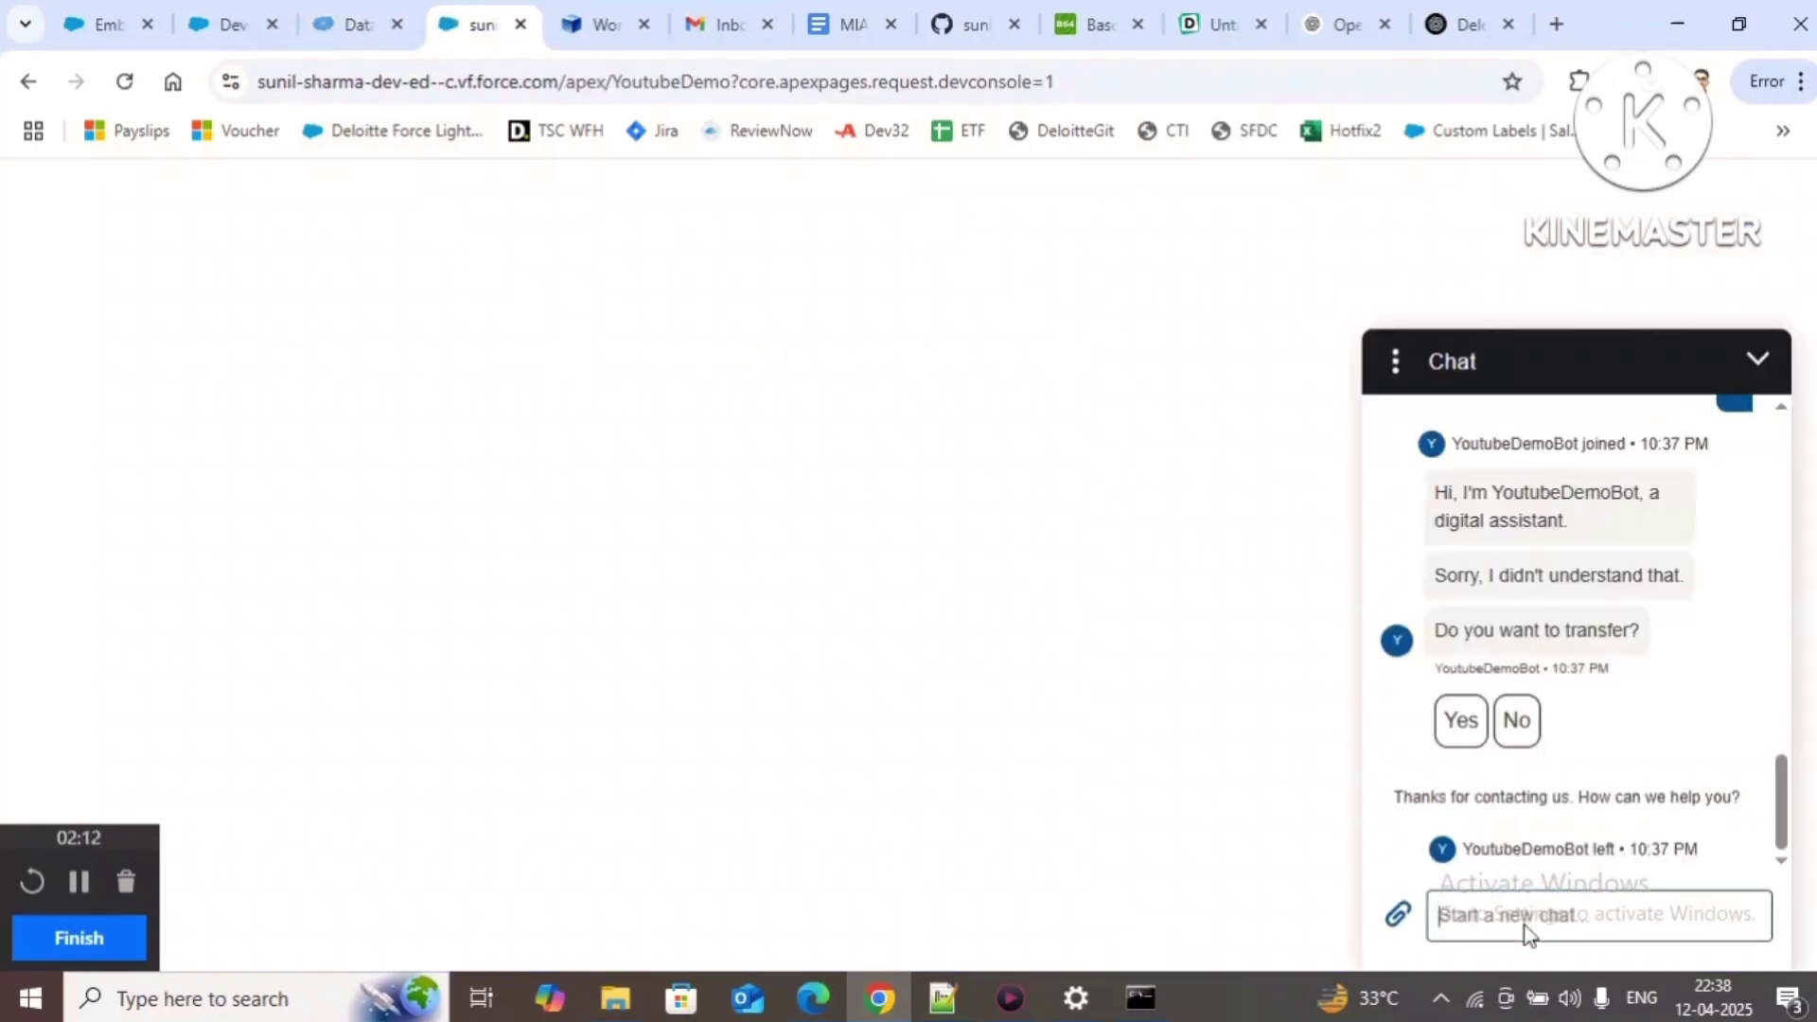
type("Hi")
key("Return")
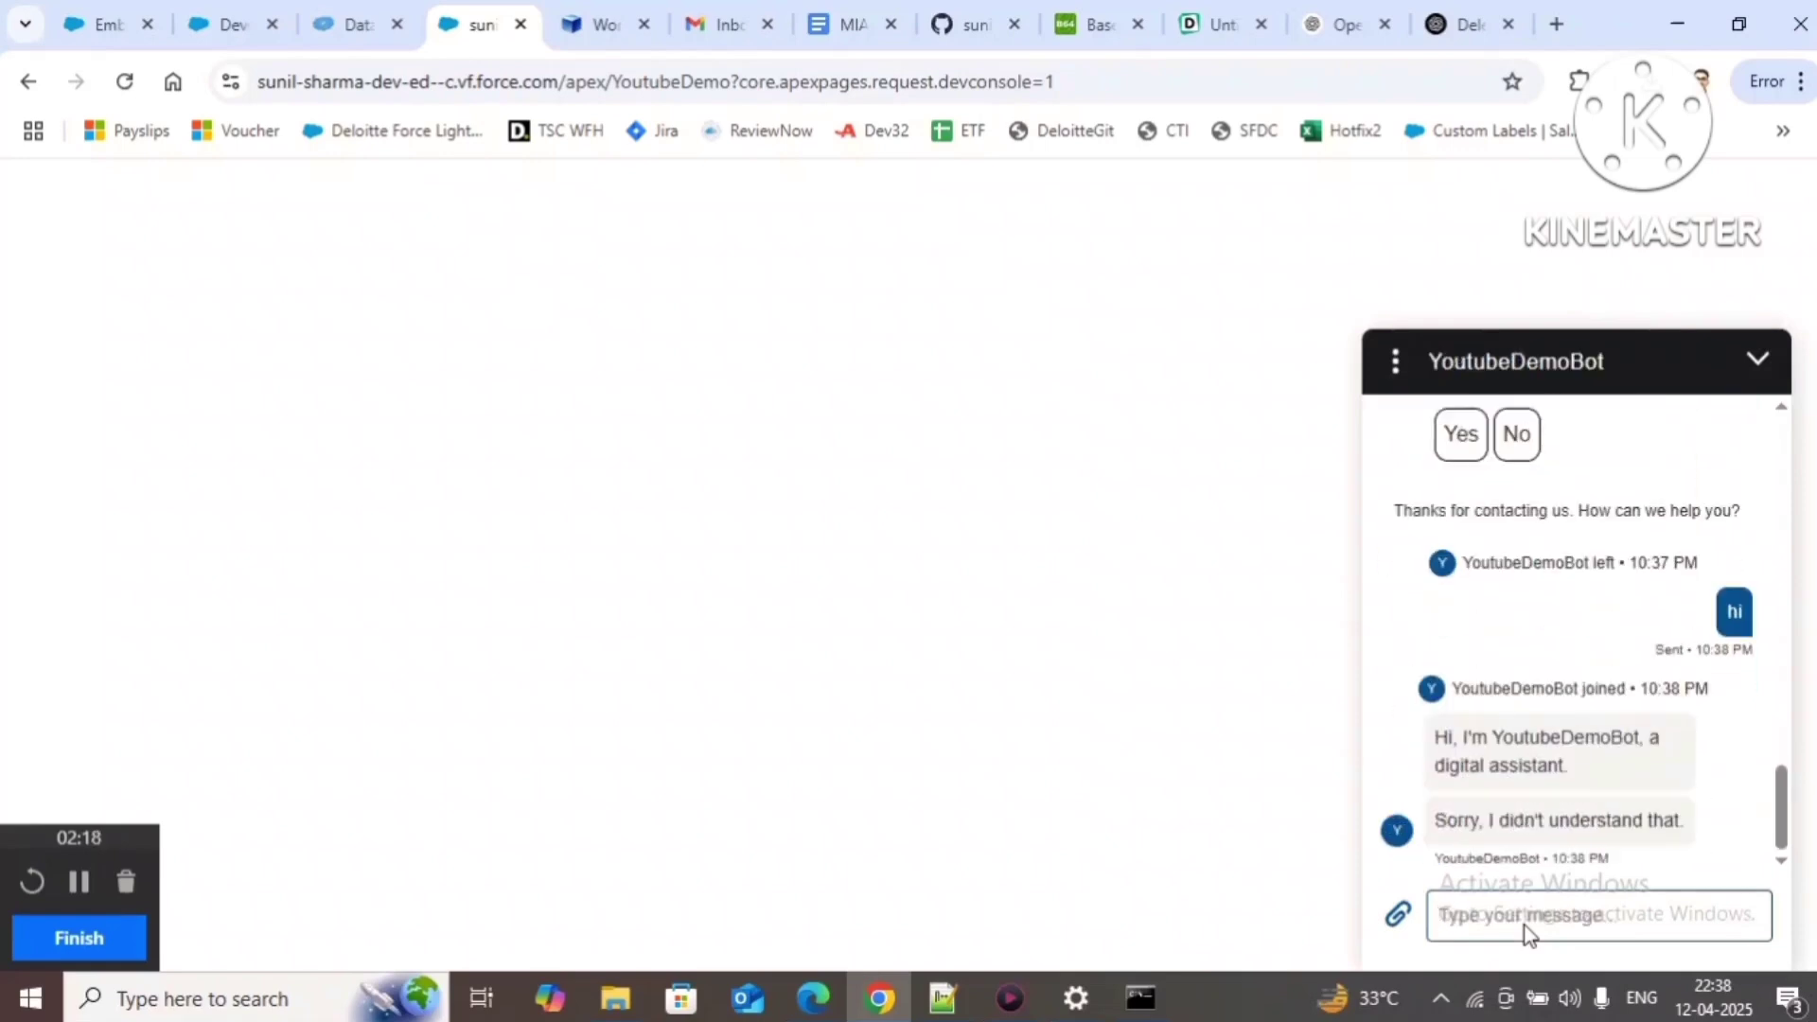
left_click(81, 14)
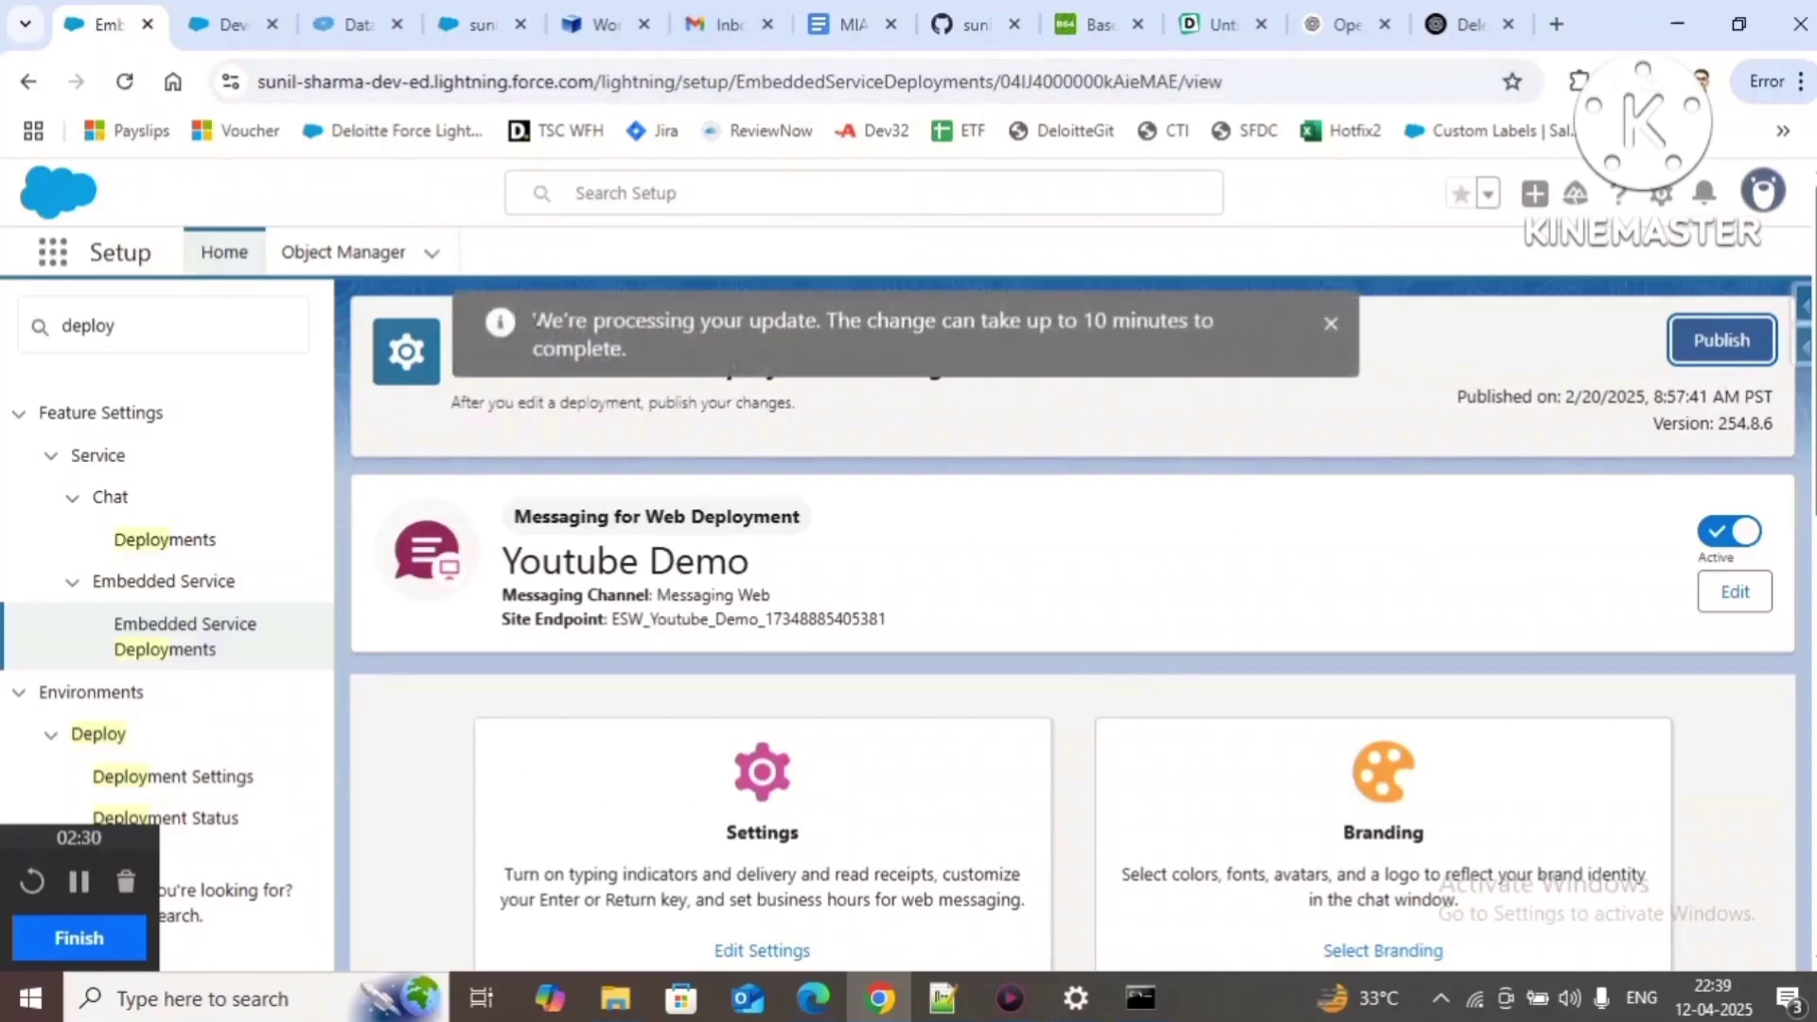
Step: End the current chat conversation from the chat's options menu
left_click_drag(535, 322, 680, 350)
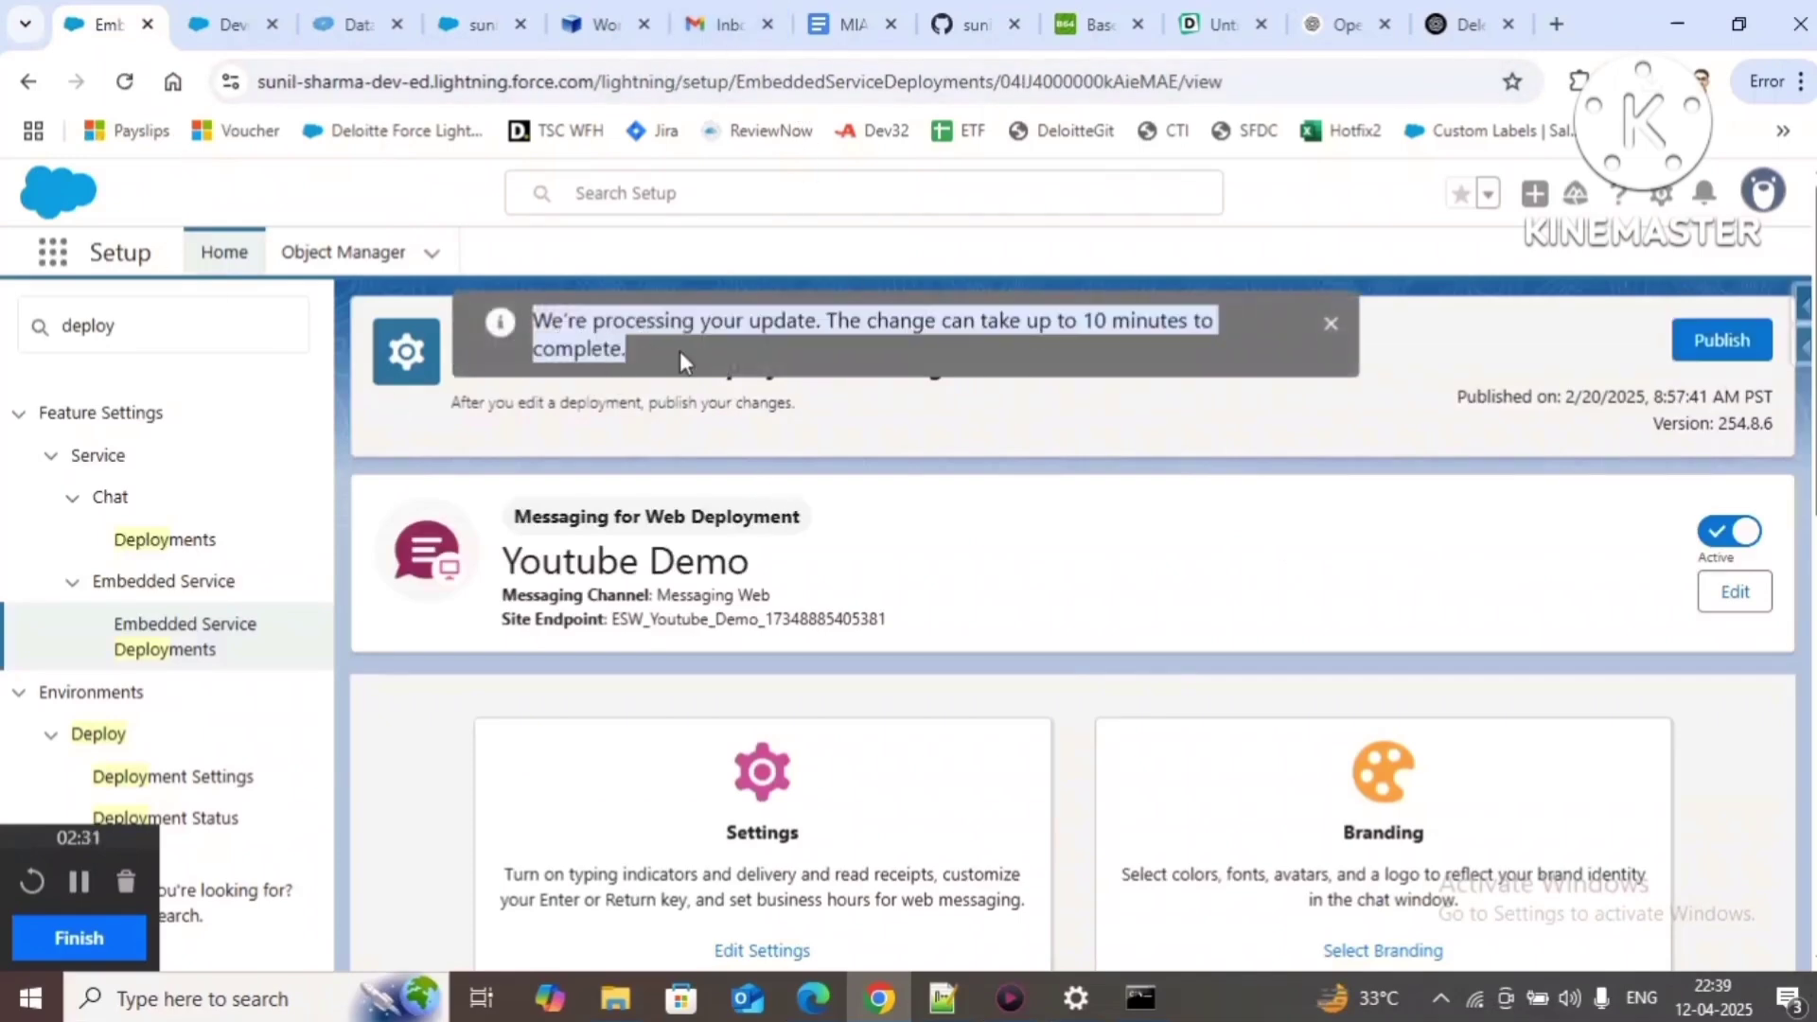
left_click(484, 25)
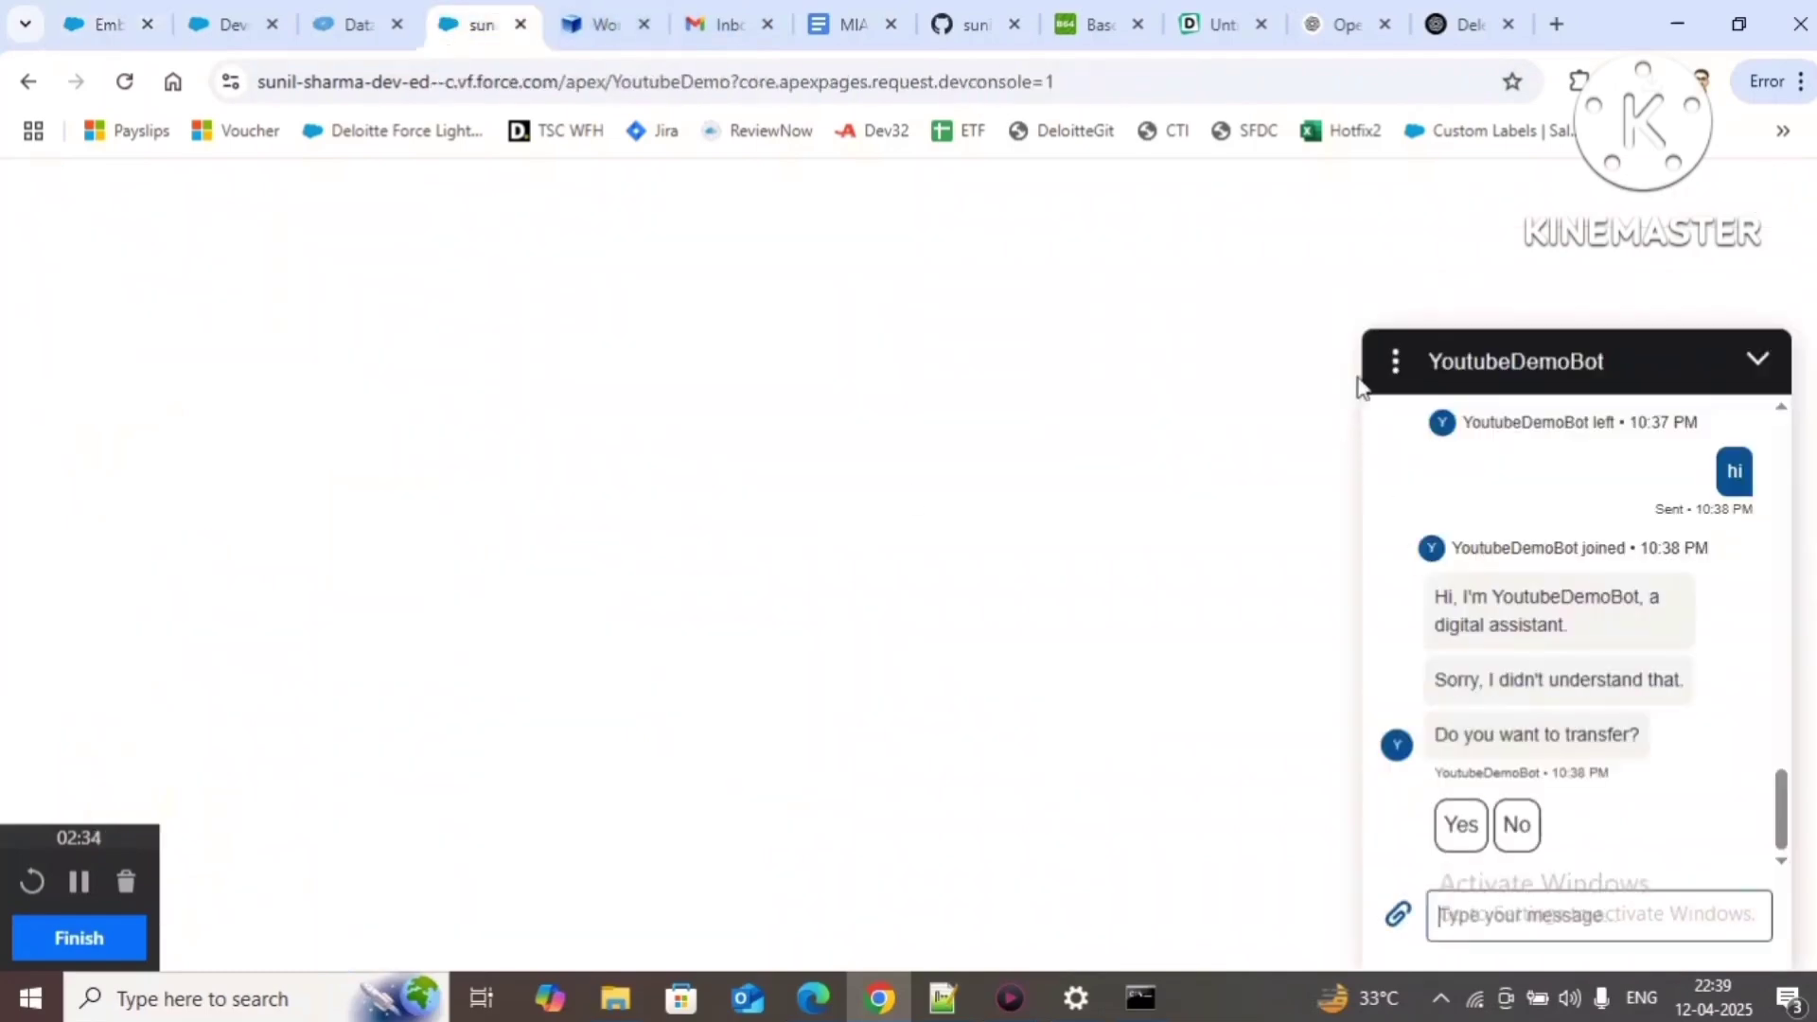
left_click(1395, 369)
left_click(1477, 513)
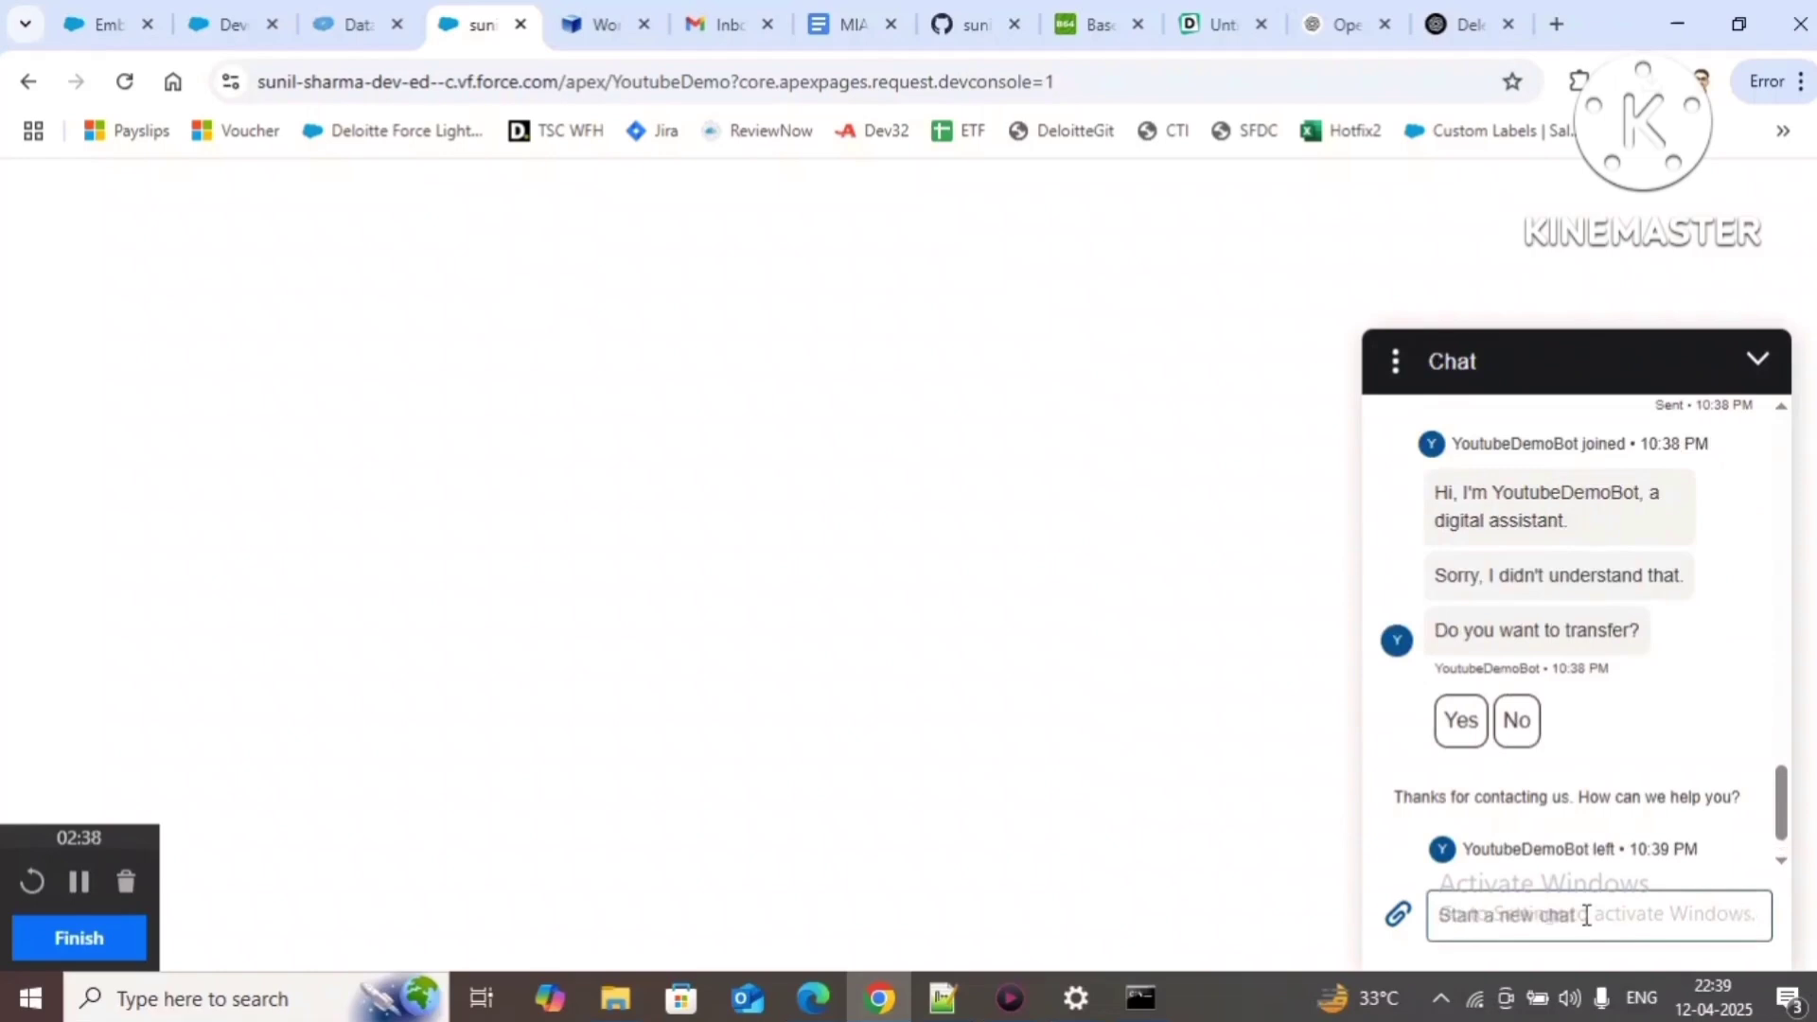
Step: Start a new chat through the pre-chat form with a first name and e-mail address
left_click(1586, 916)
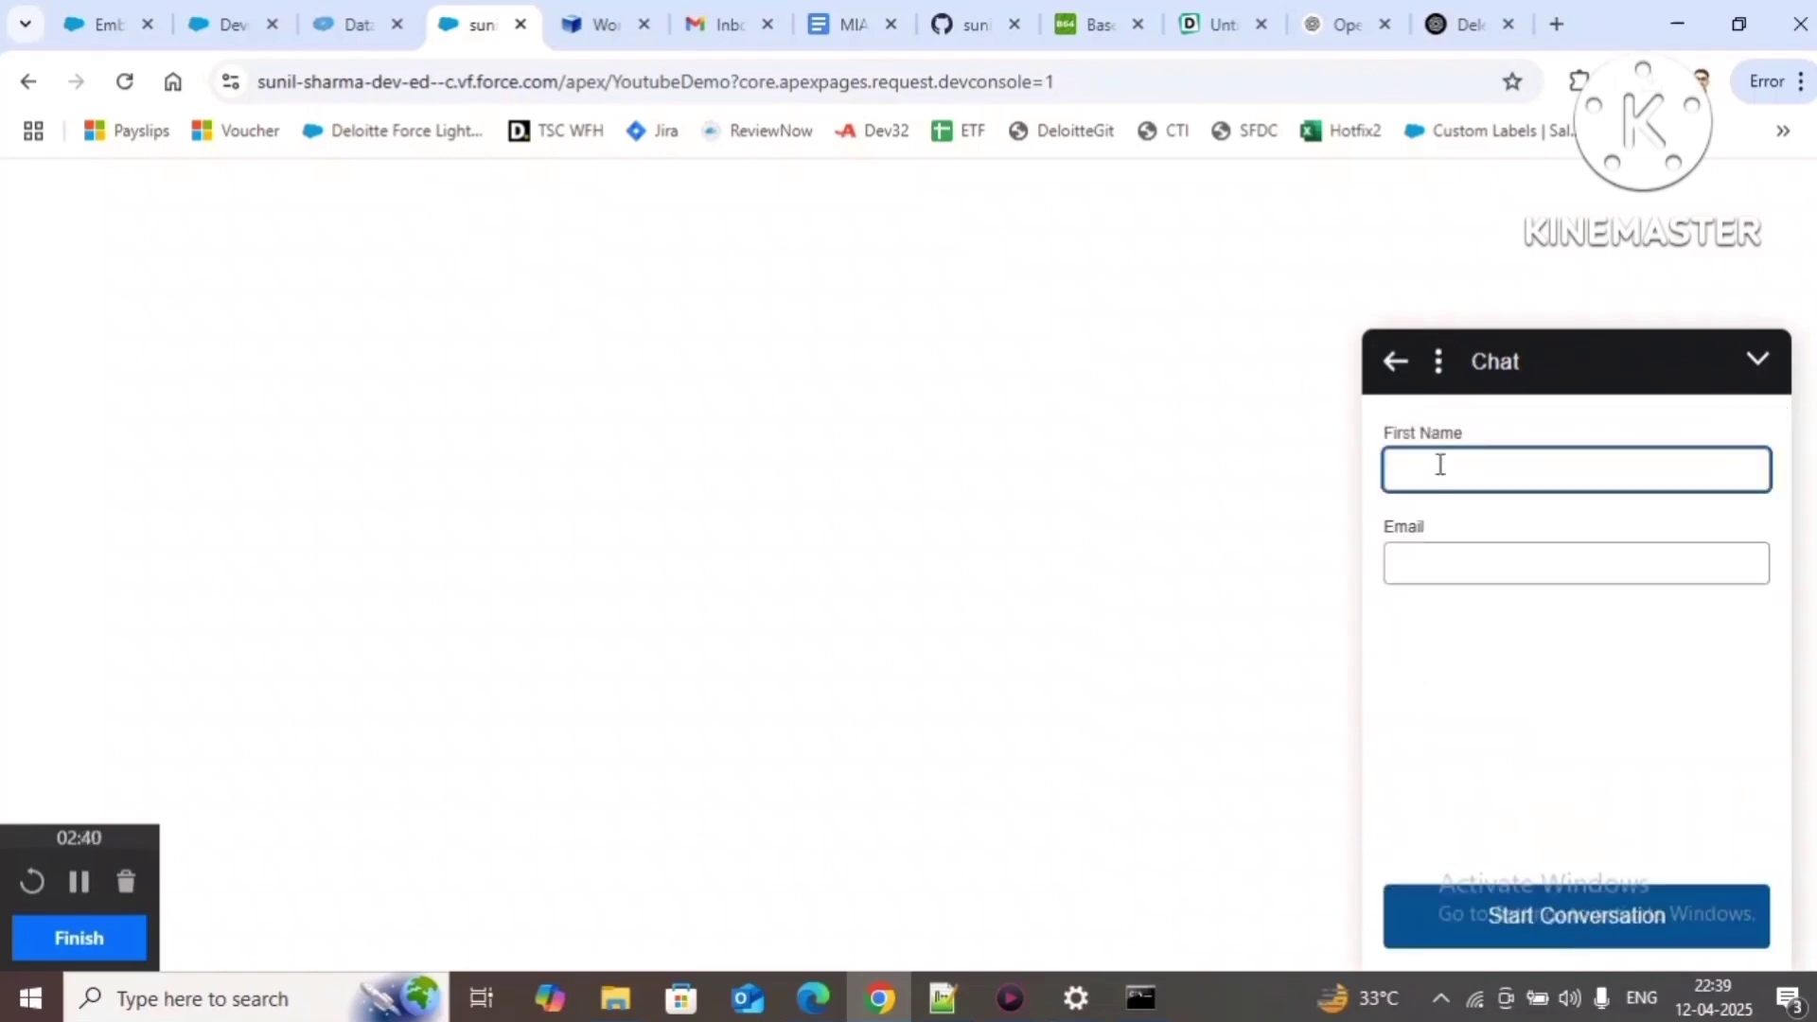
type("ss")
key("Tab")
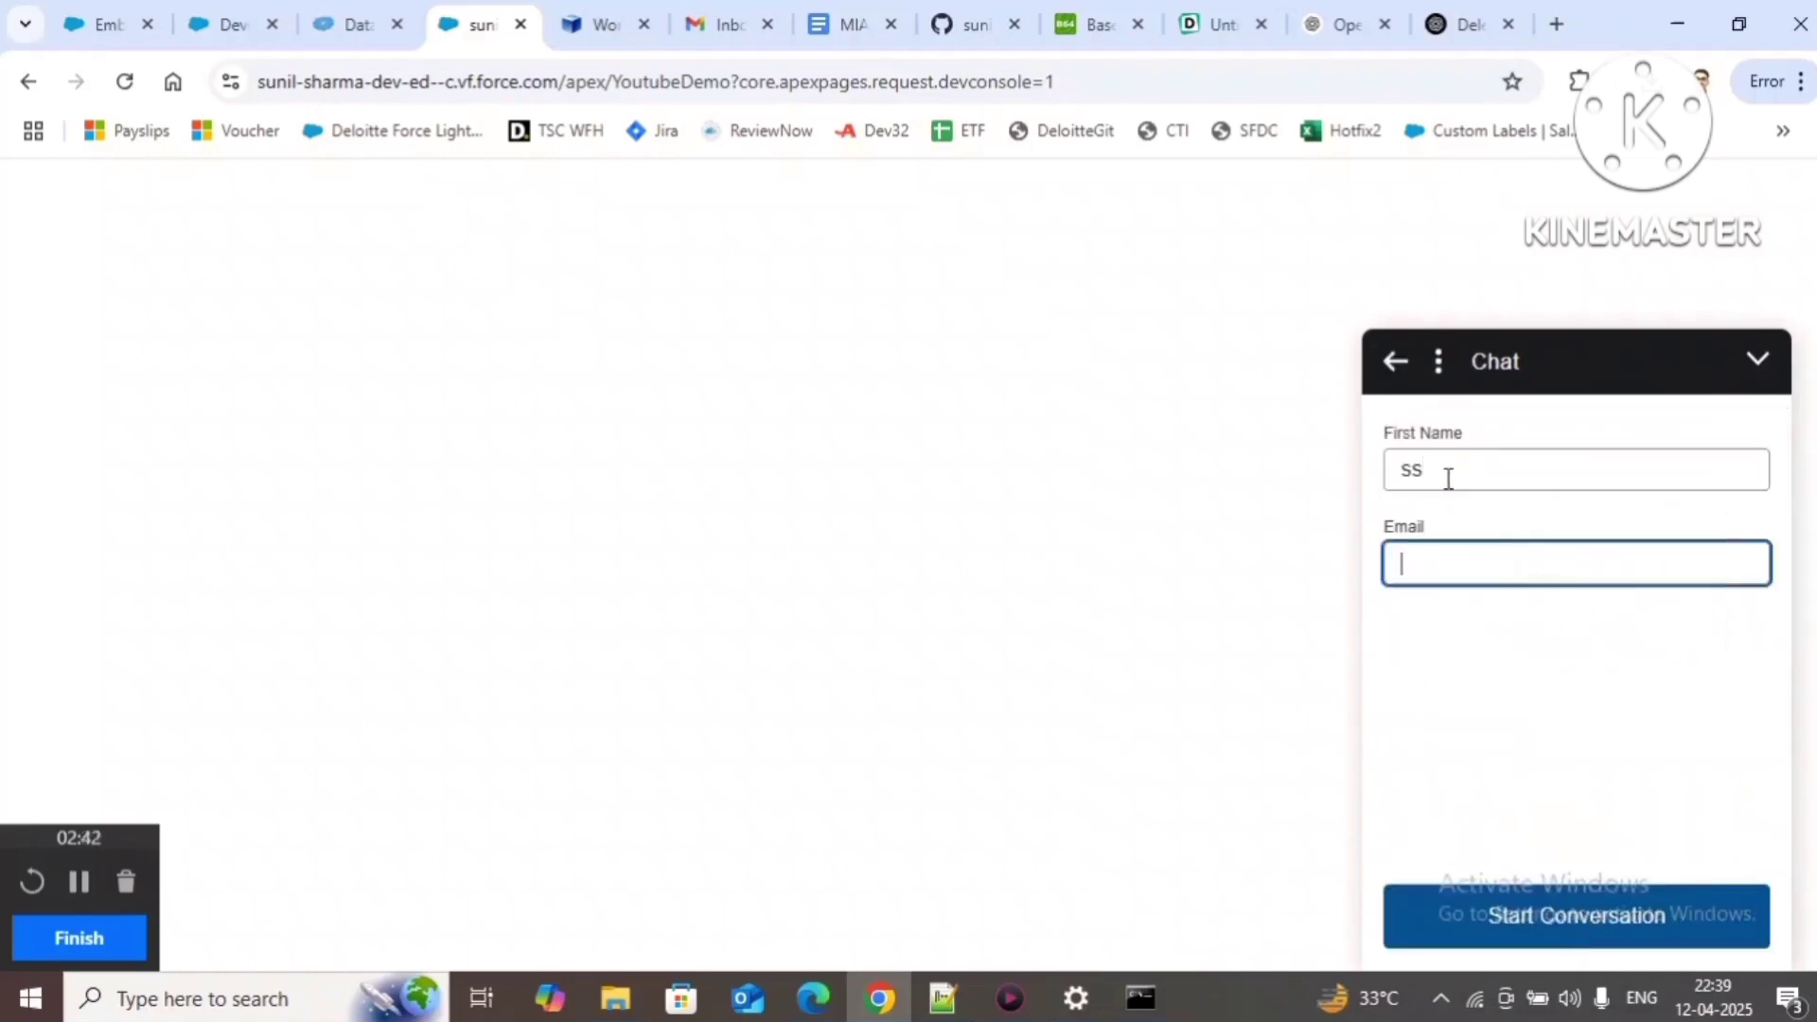
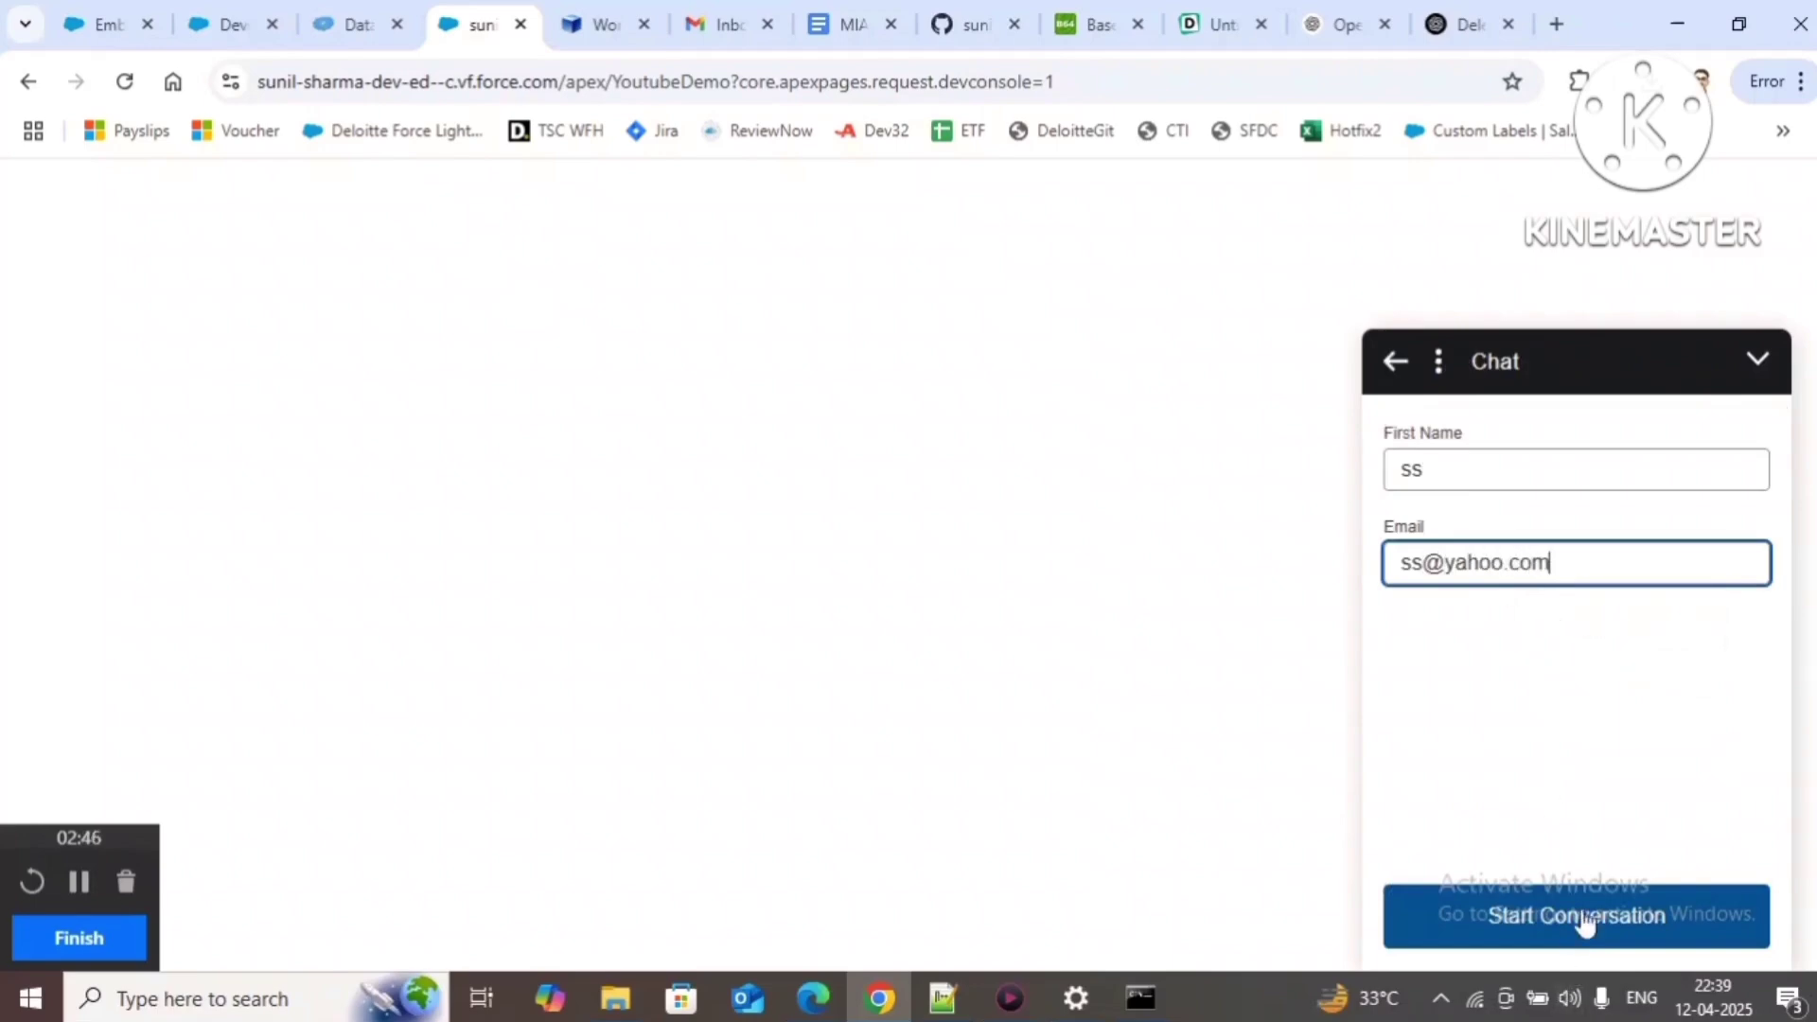
left_click(1587, 920)
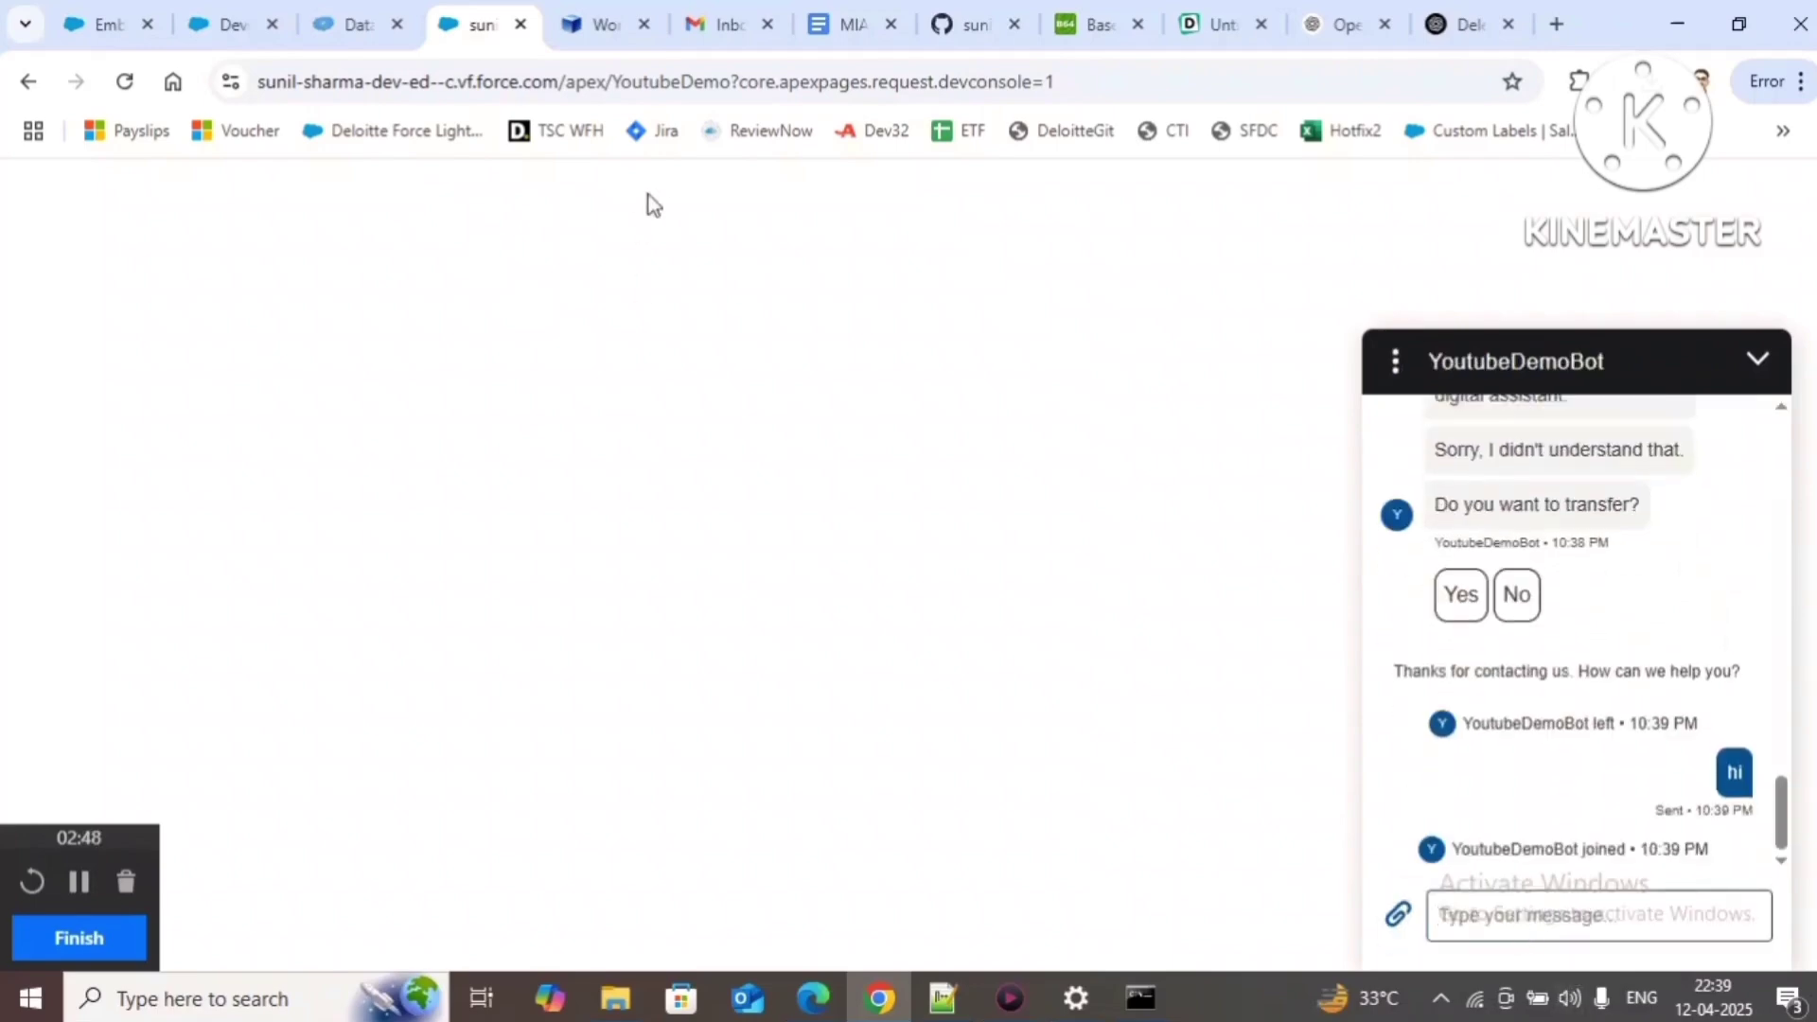
left_click(355, 24)
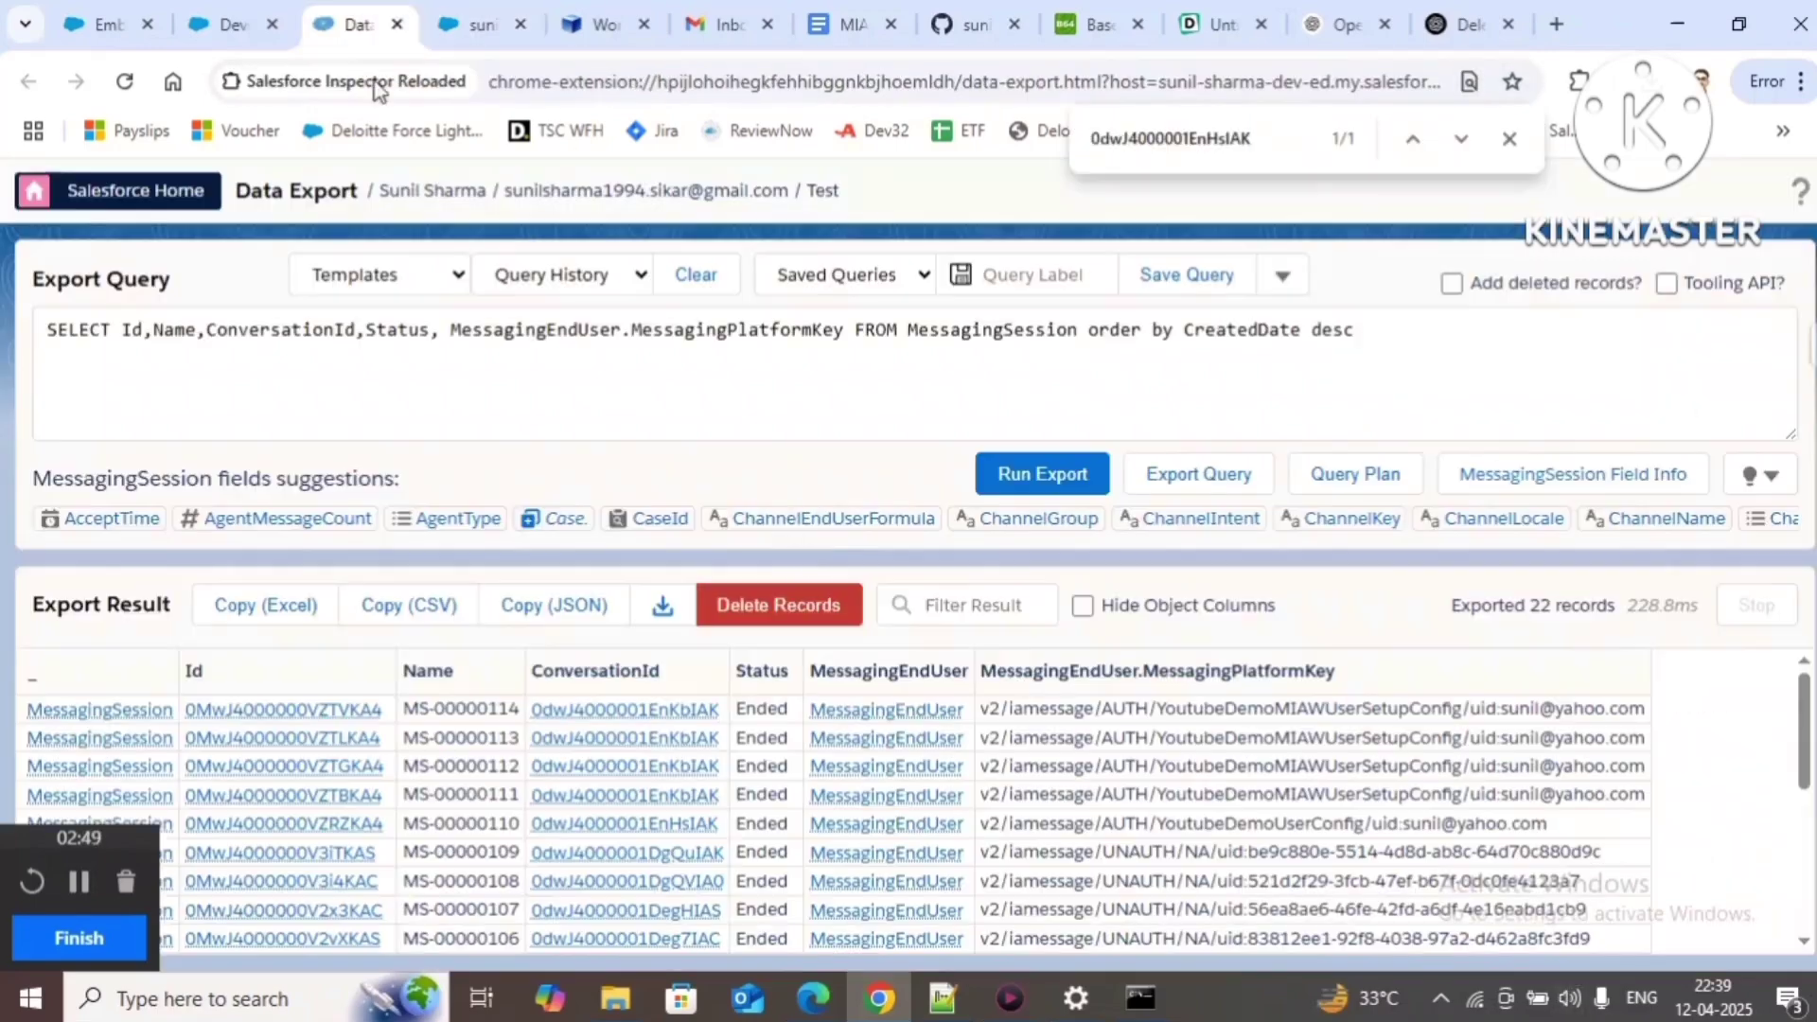
Step: Rerun the export and search for the newest session's ConversationId
left_click(1024, 476)
double_click(770, 712)
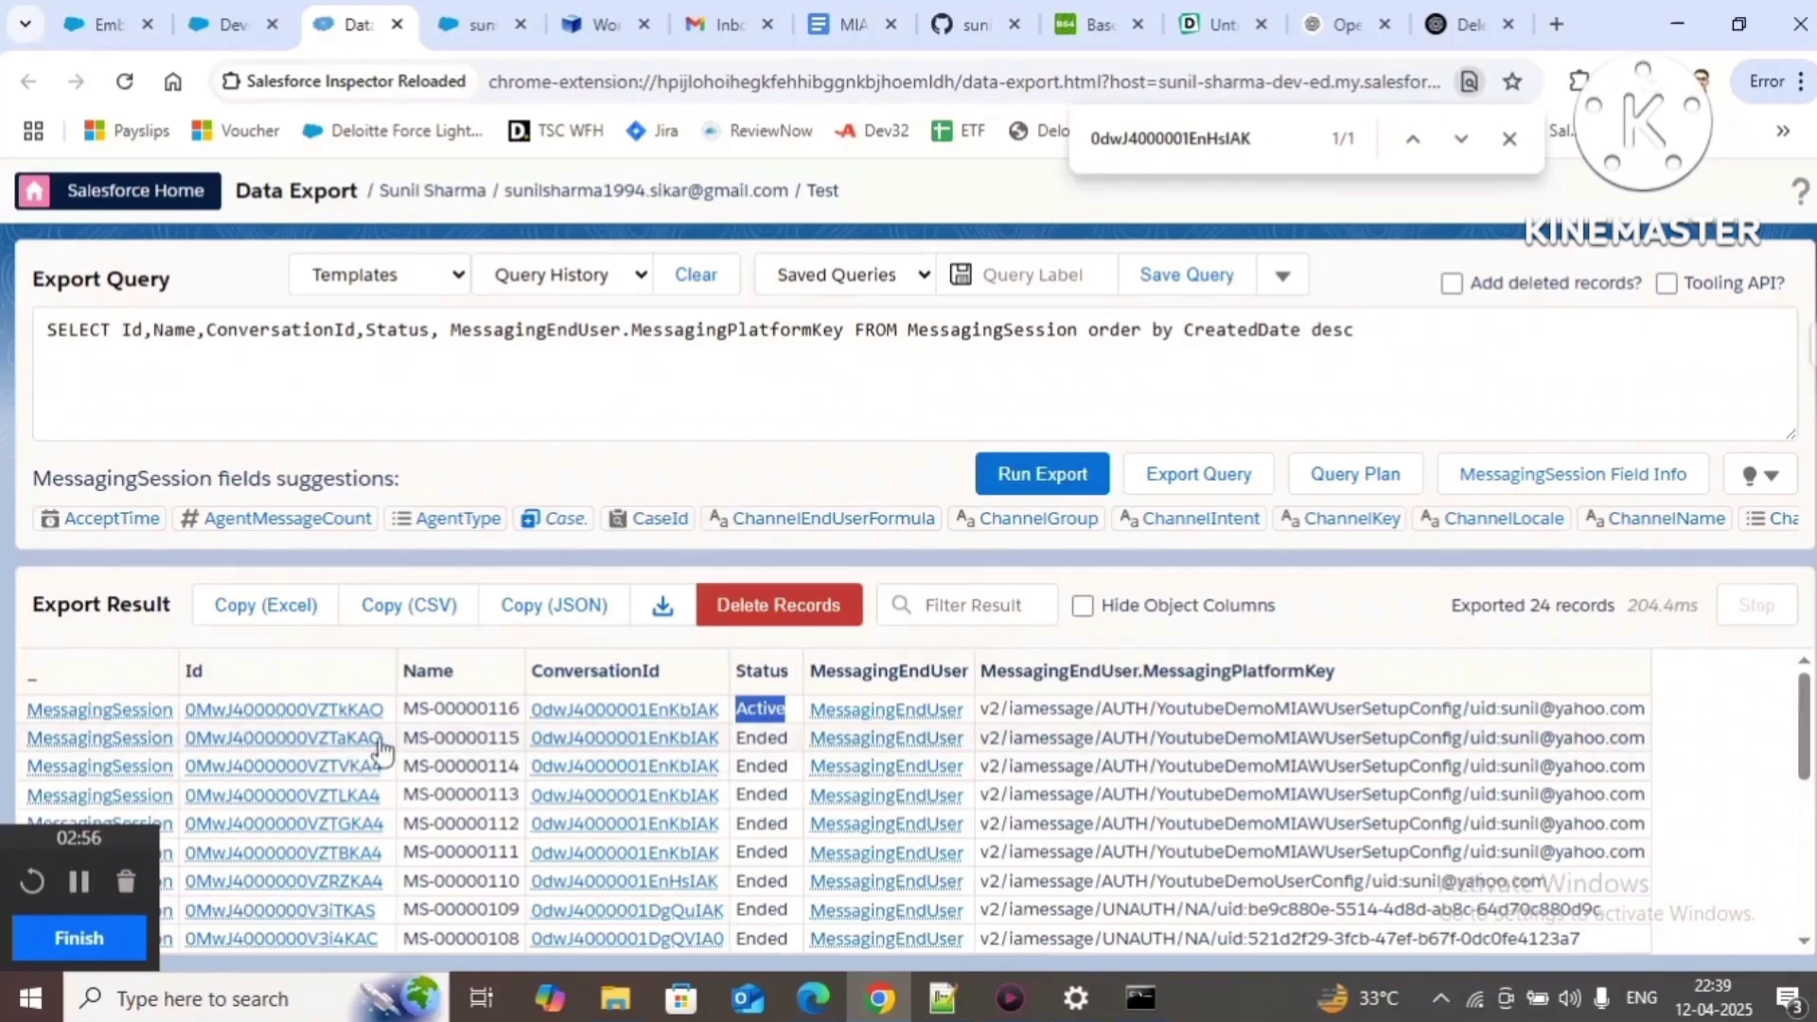
left_click_drag(724, 712, 545, 722)
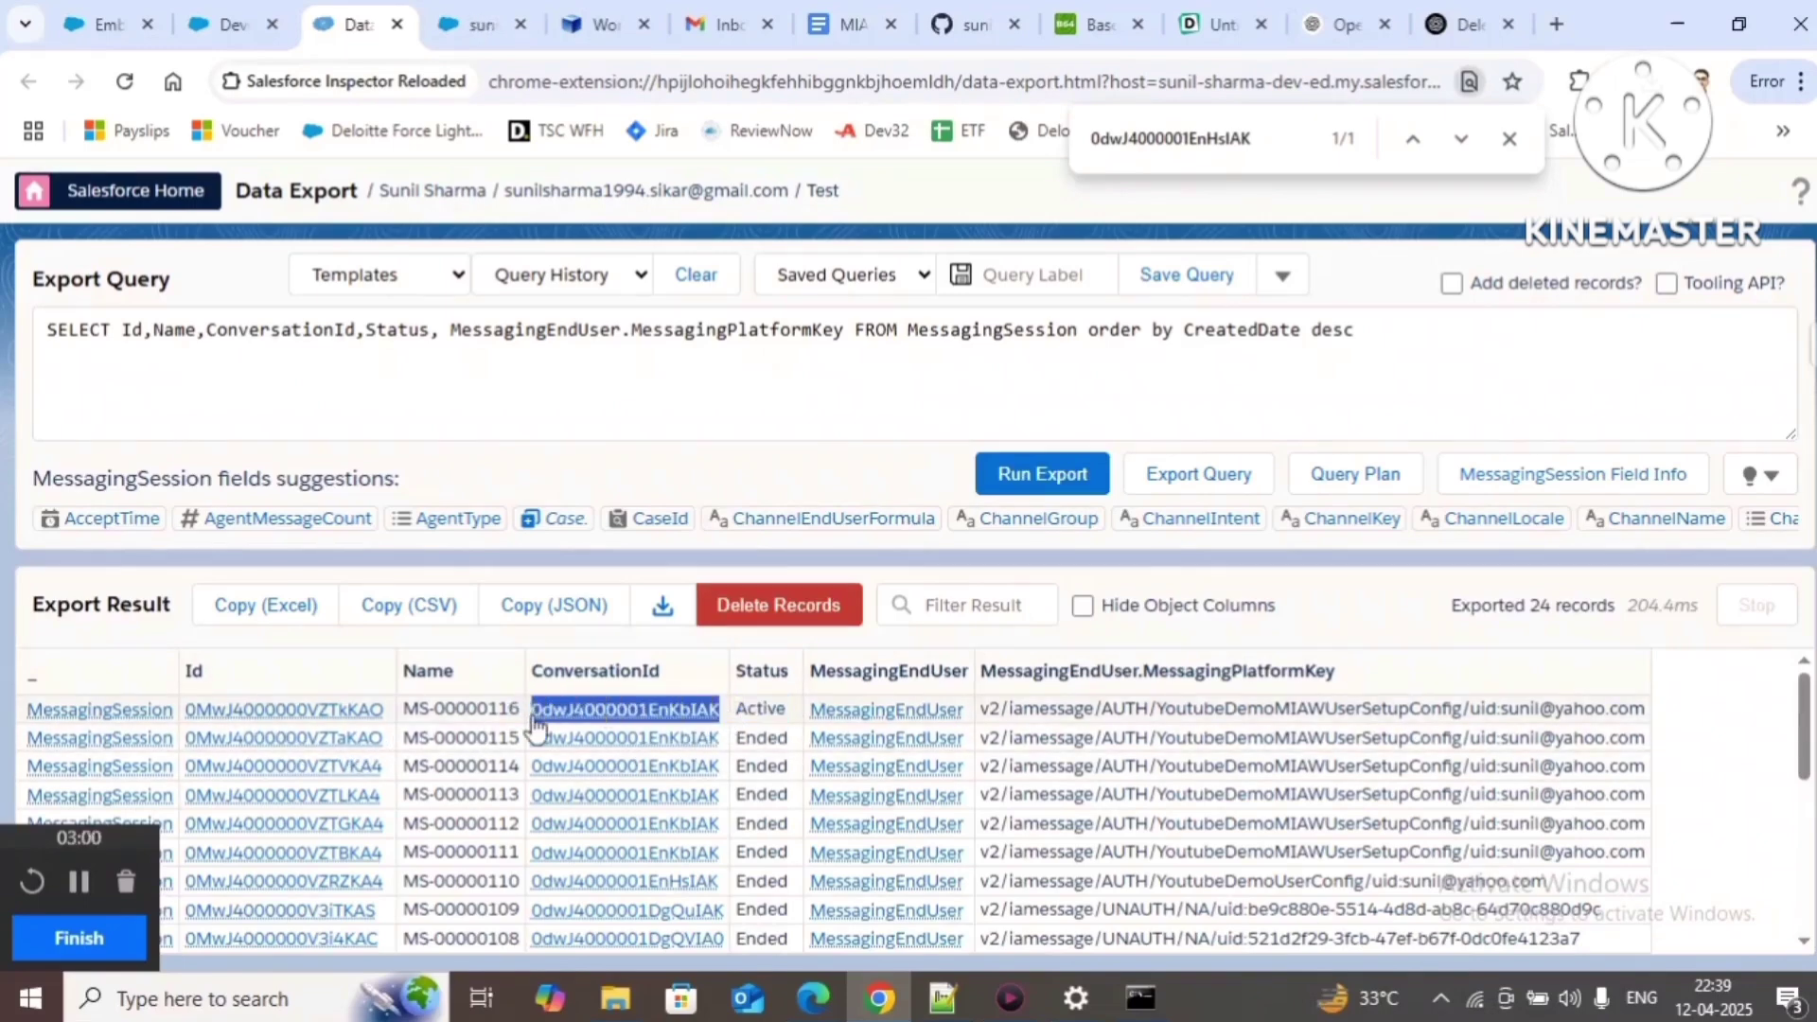
key("ctrl+f")
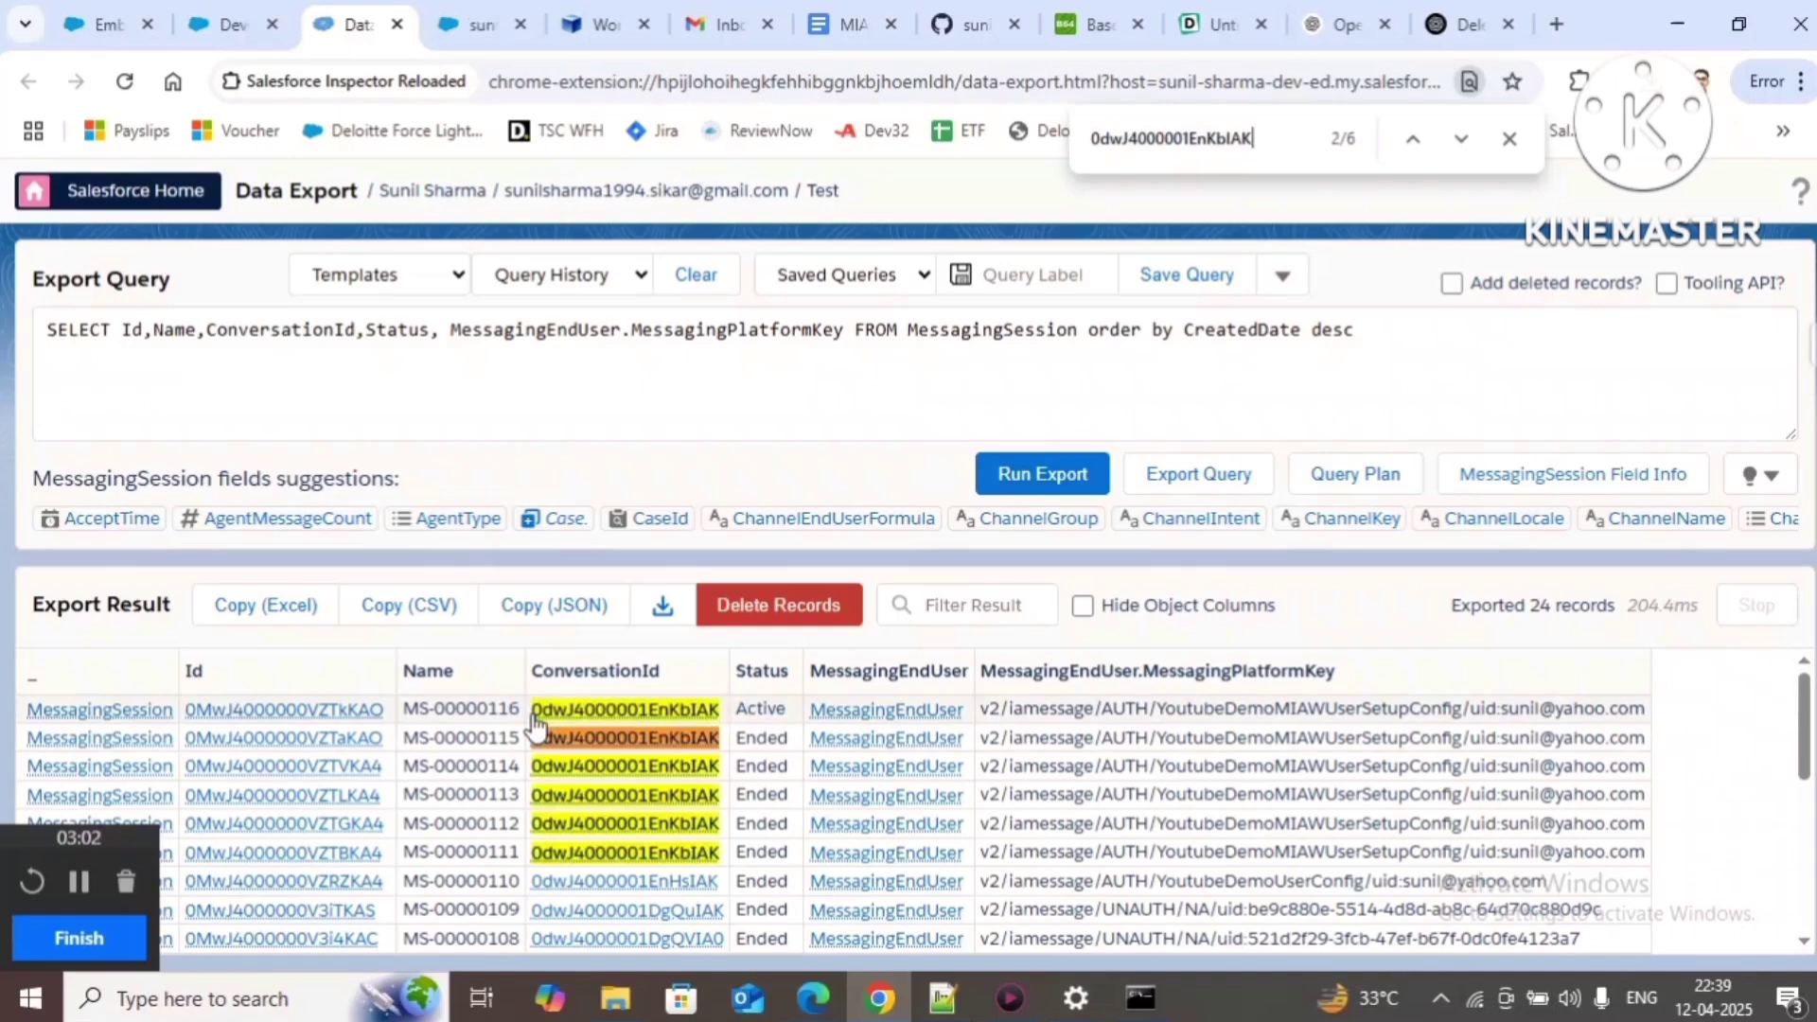
Step: Check the chat, rerun the export, and confirm MS-00000116 now shows Ended
left_click(476, 25)
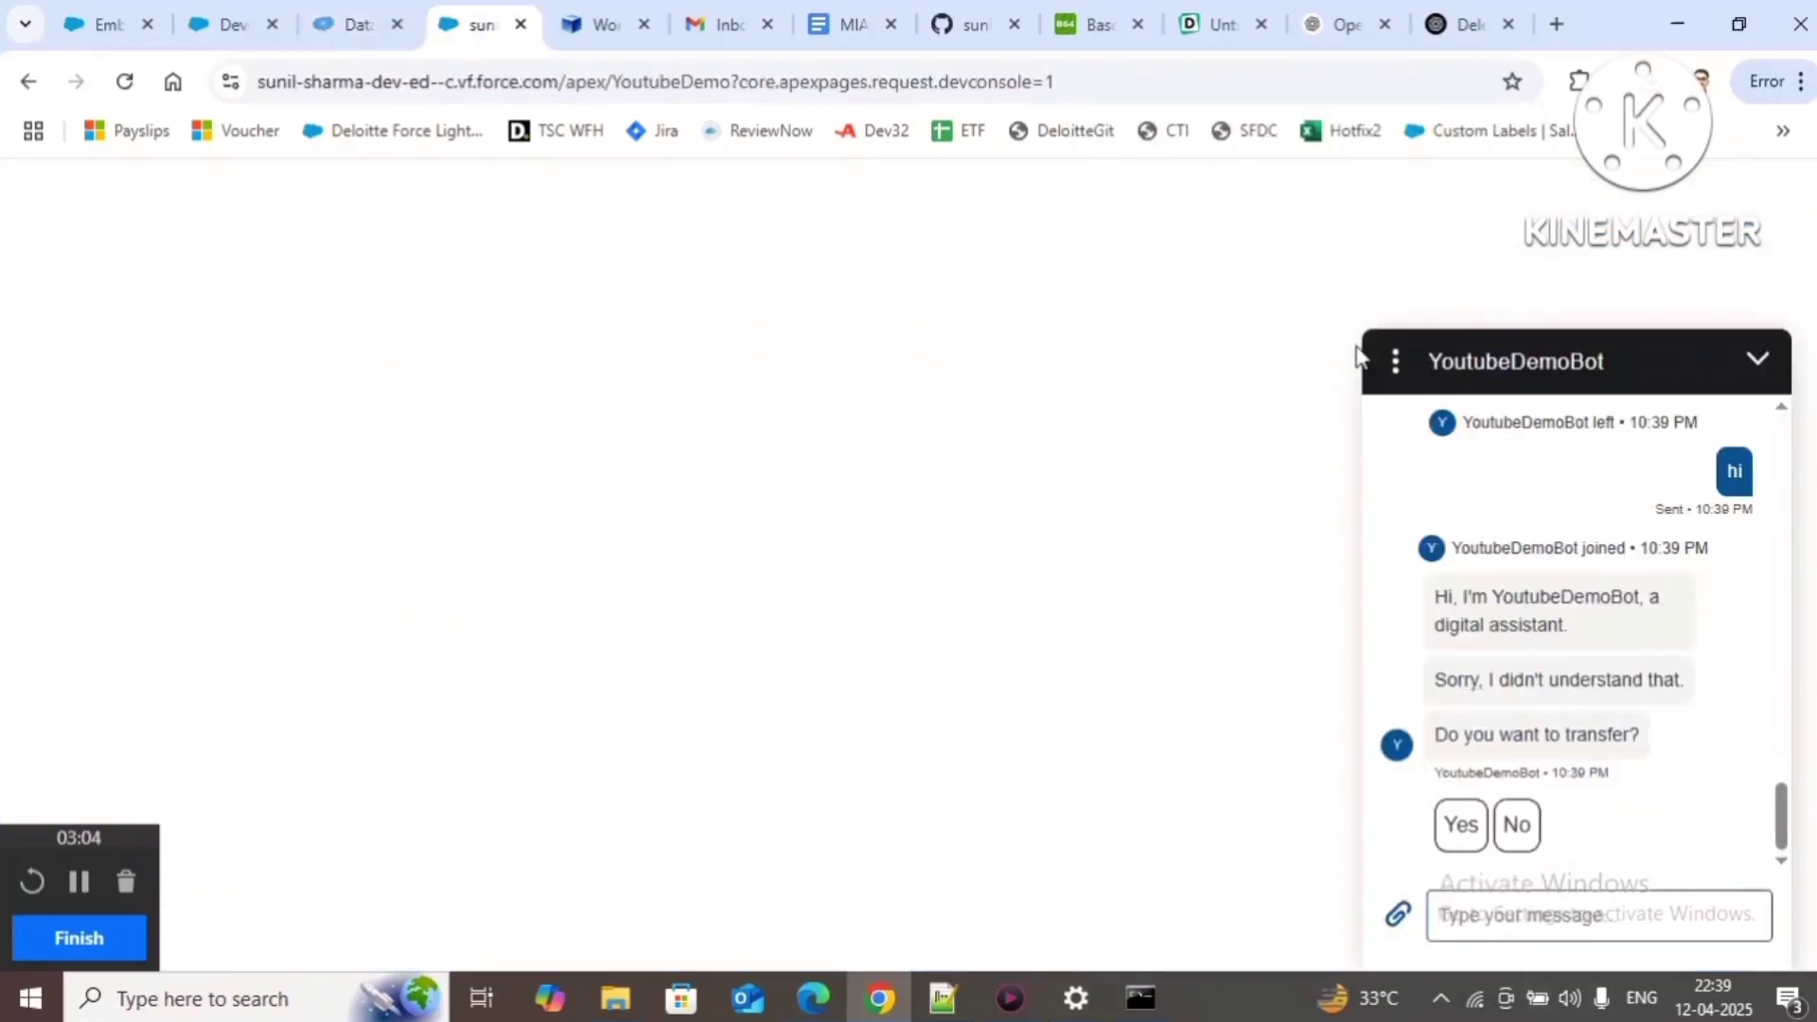
left_click(1396, 361)
left_click(1770, 884)
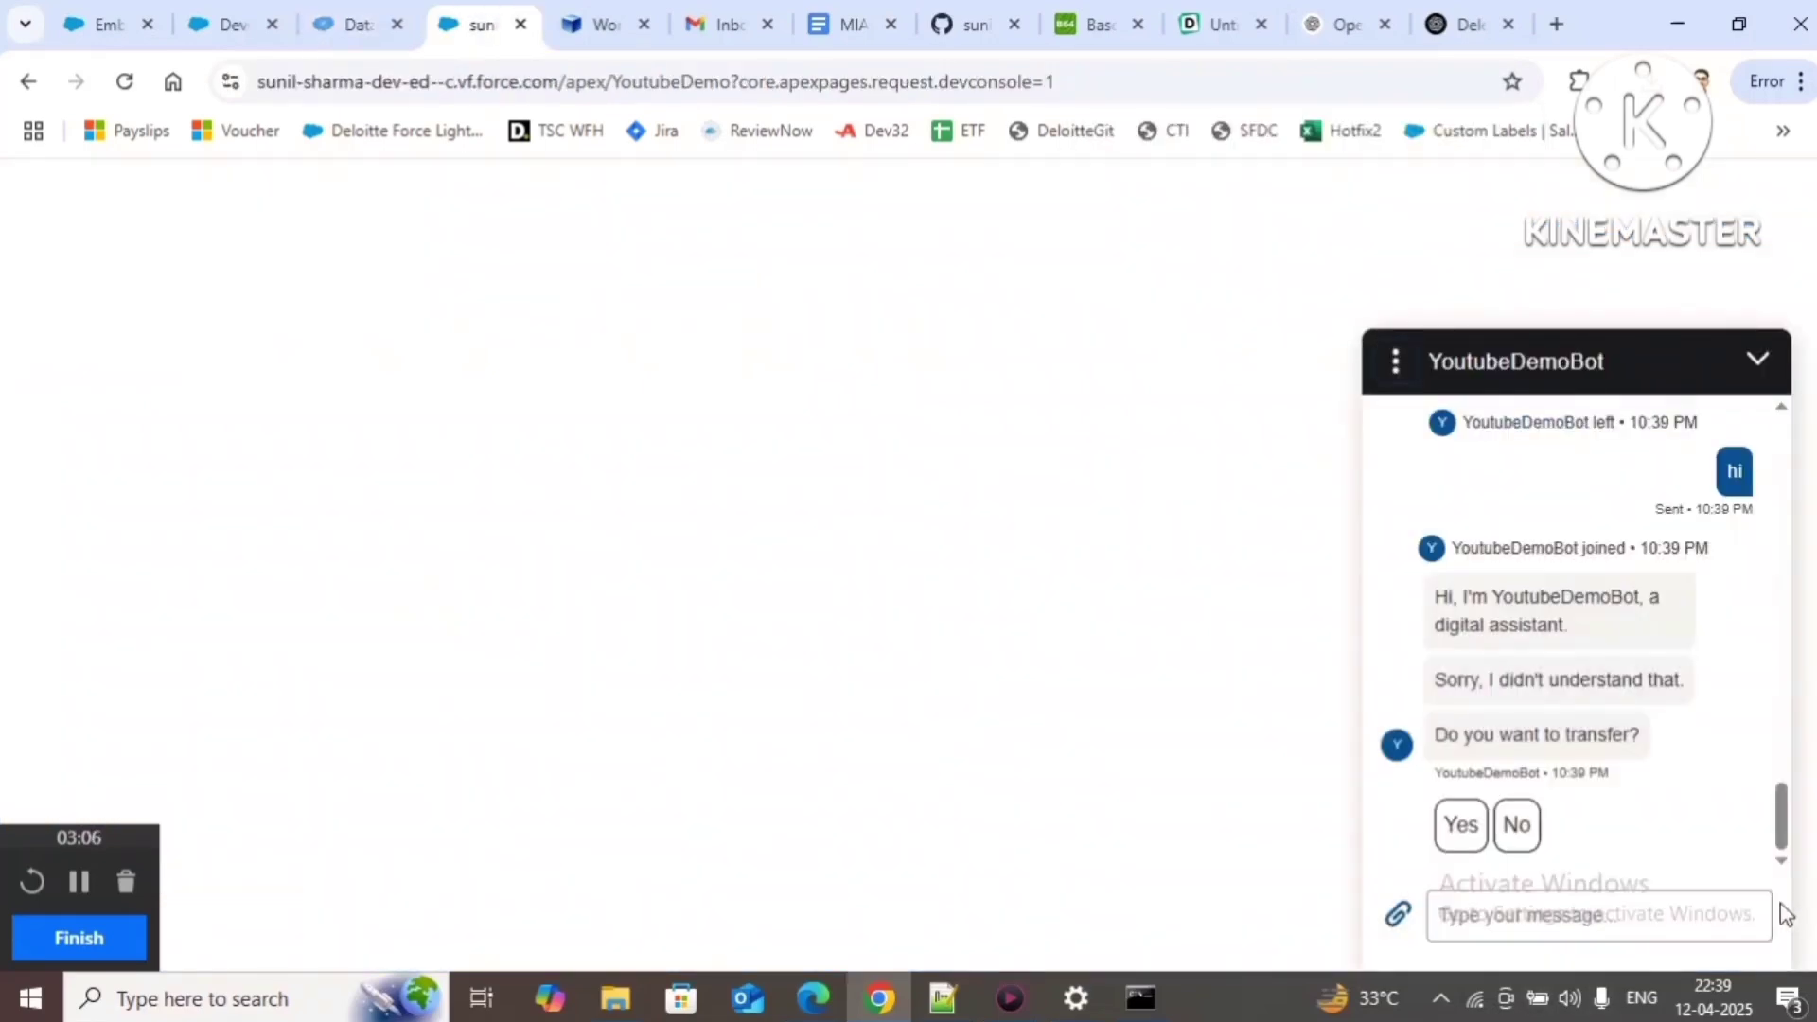
left_click(359, 23)
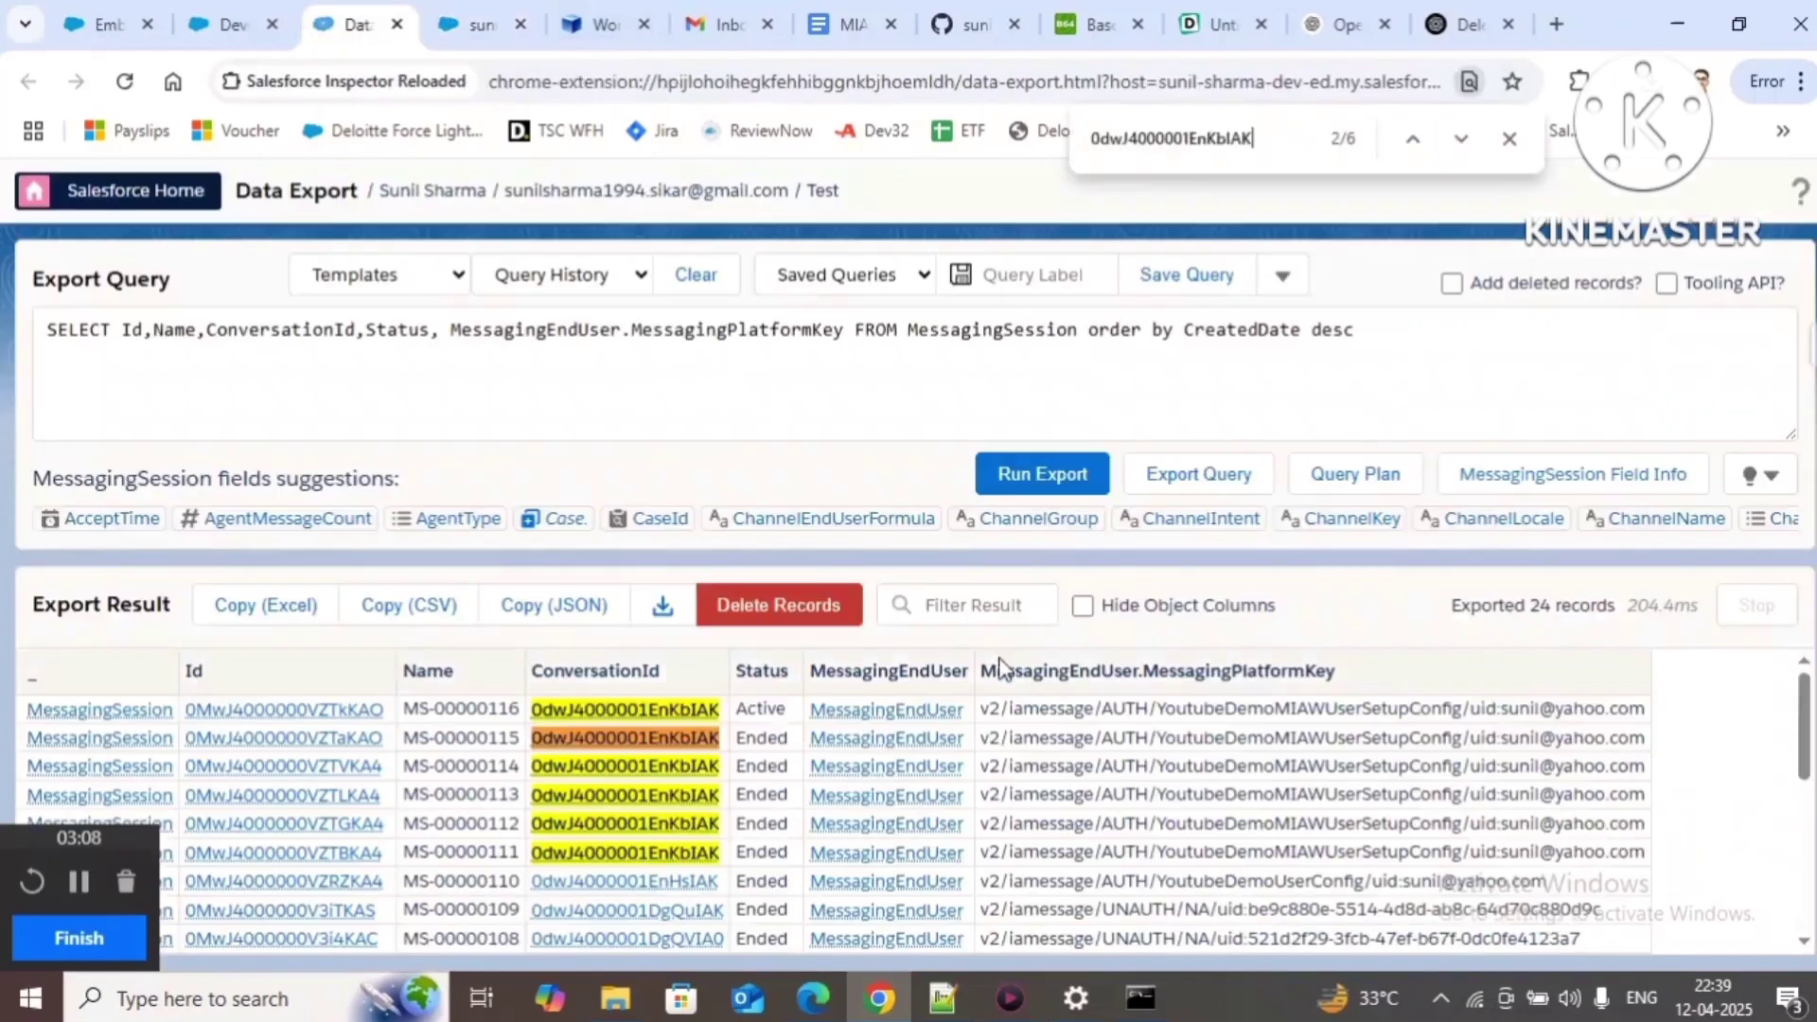
left_click(1030, 475)
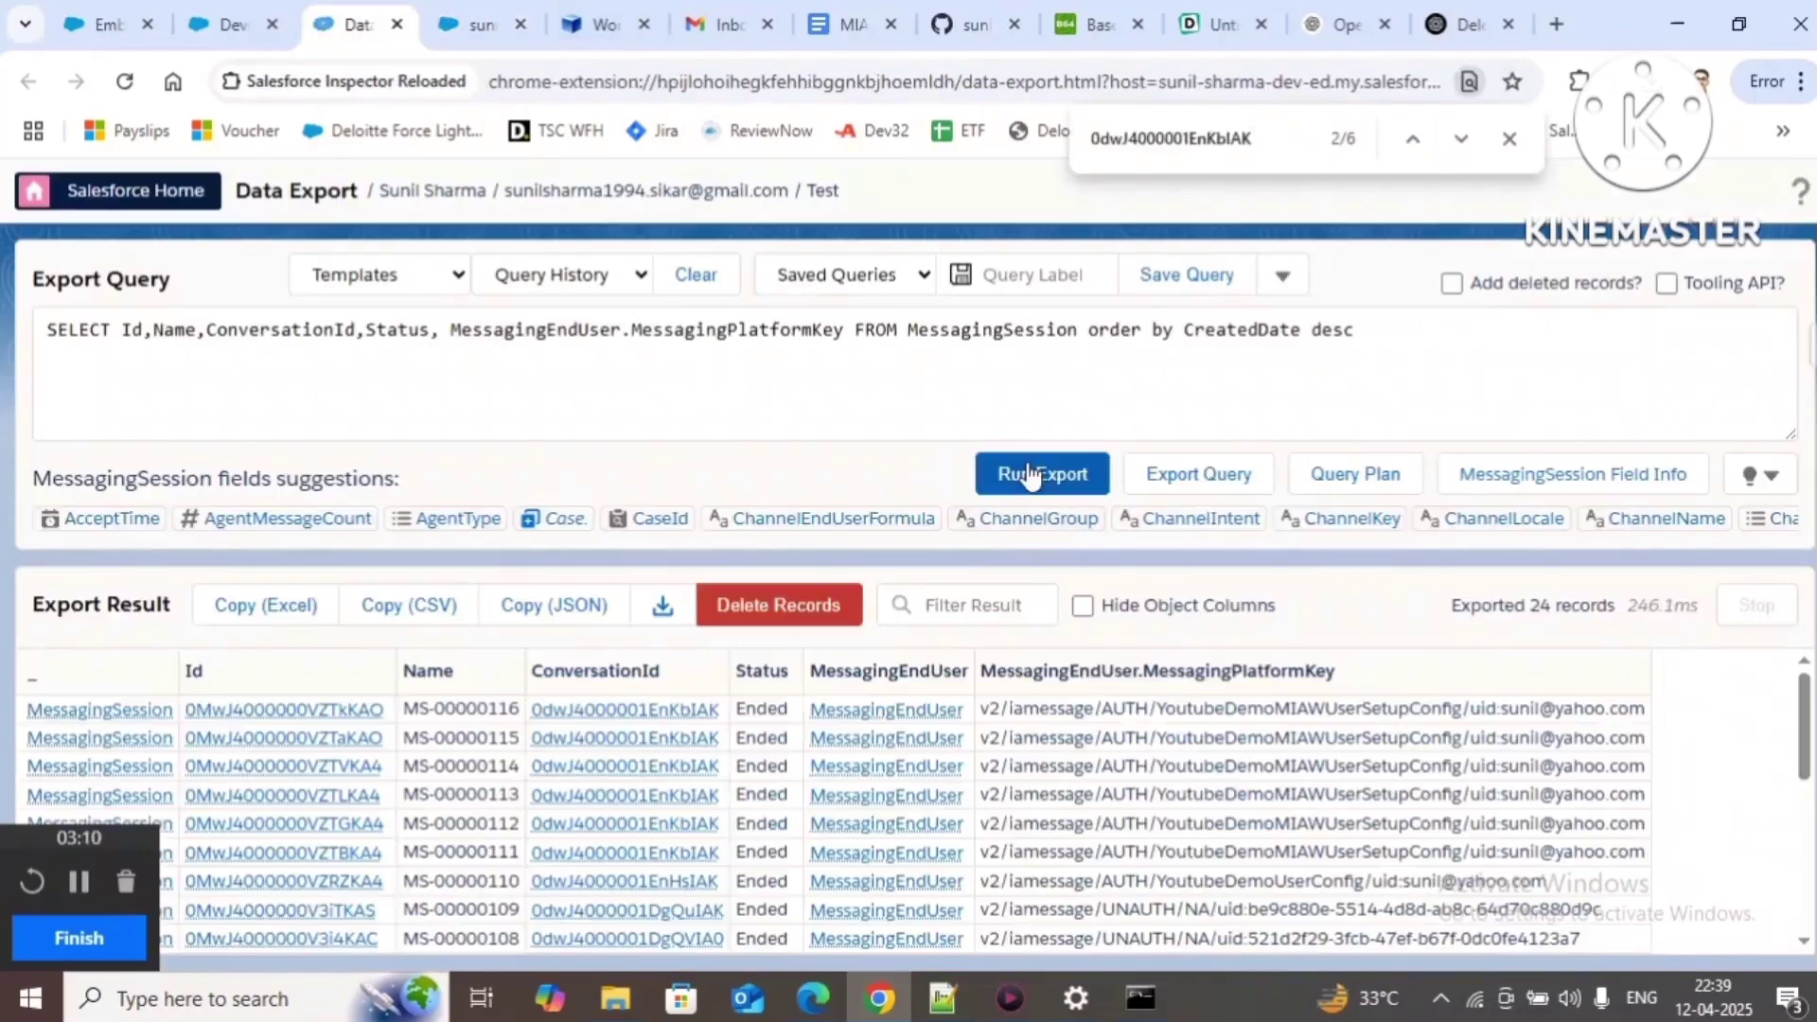
double_click(763, 710)
Step: Send 'hi' to start a new chat, filling the pre-chat form with a first name and e-mail
left_click(478, 24)
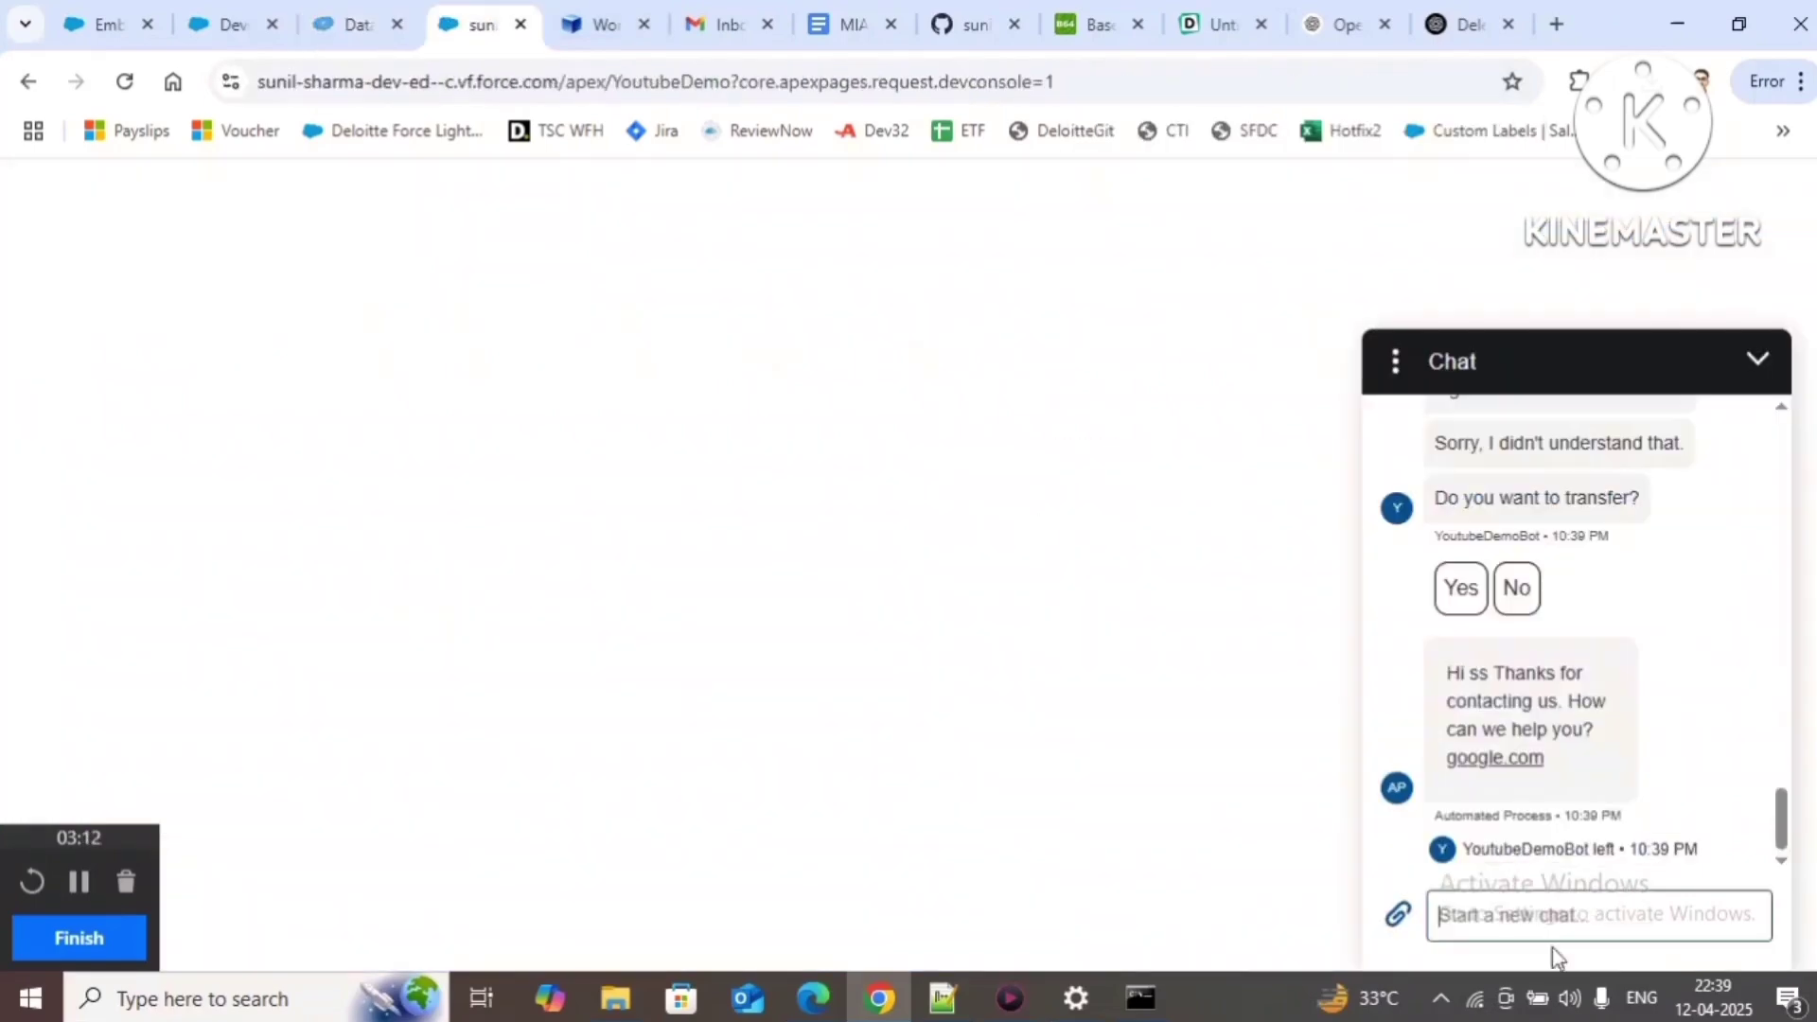
type("hi")
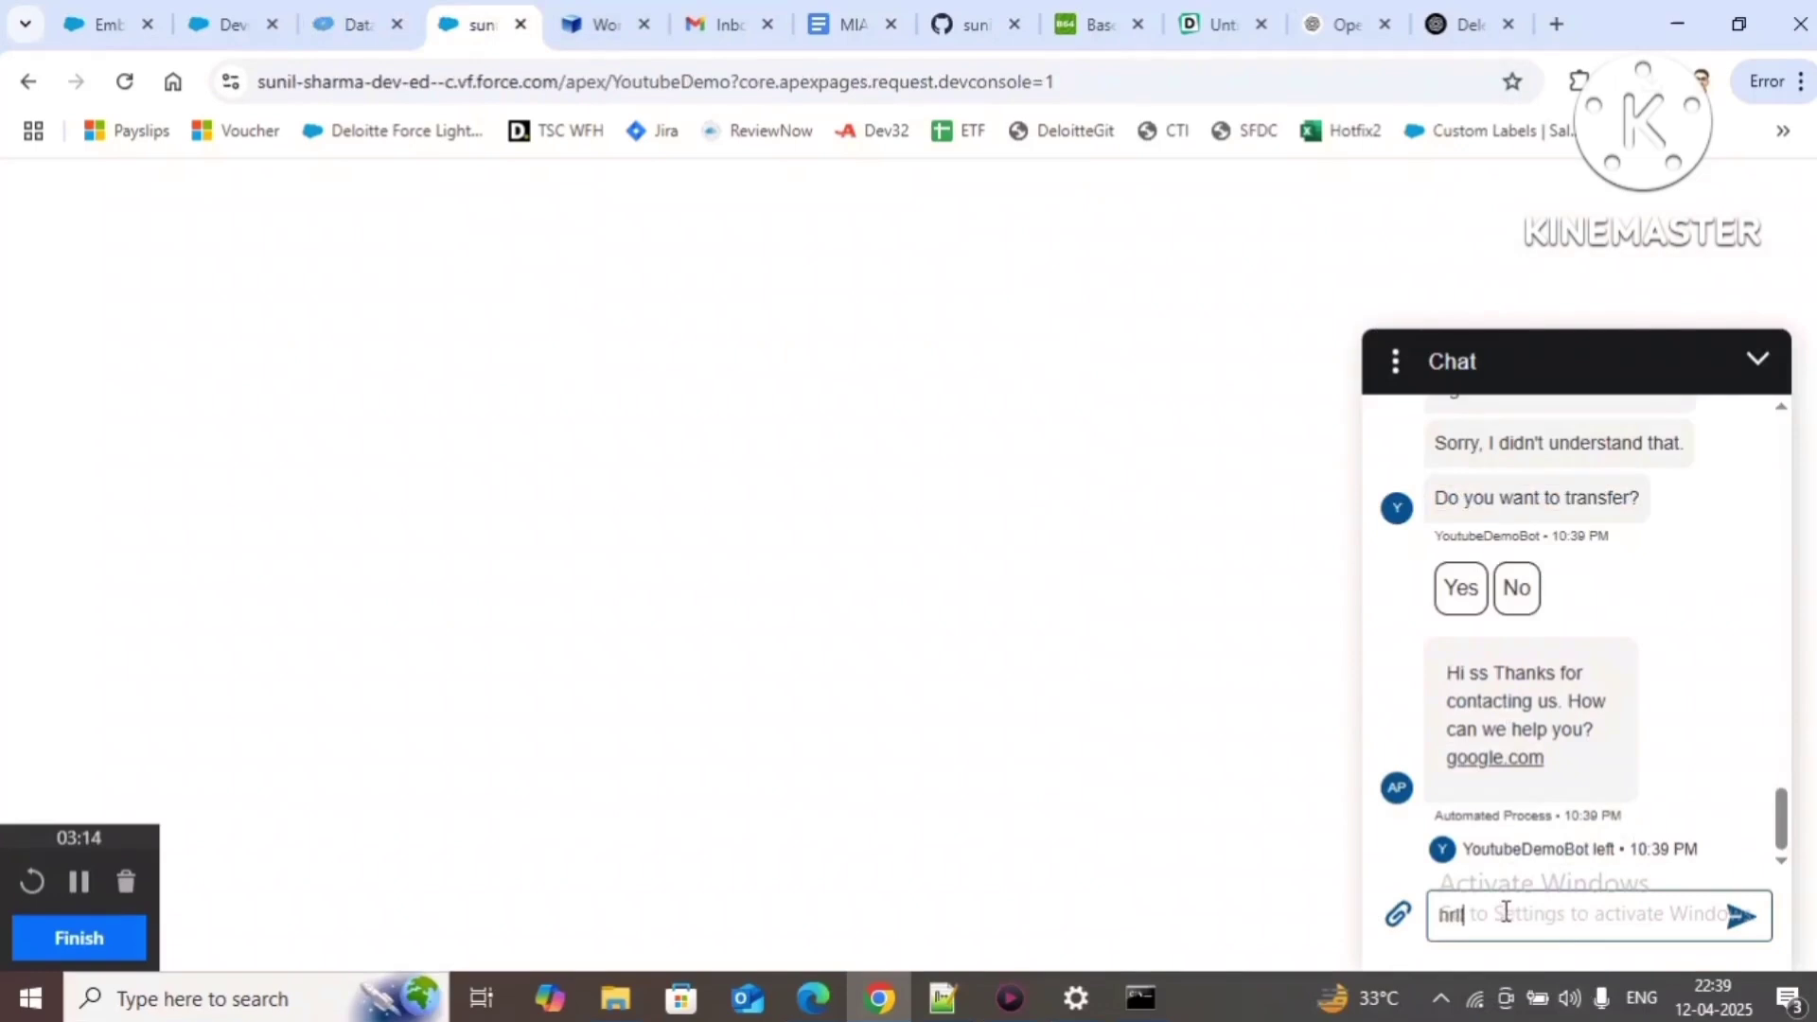
key("Return")
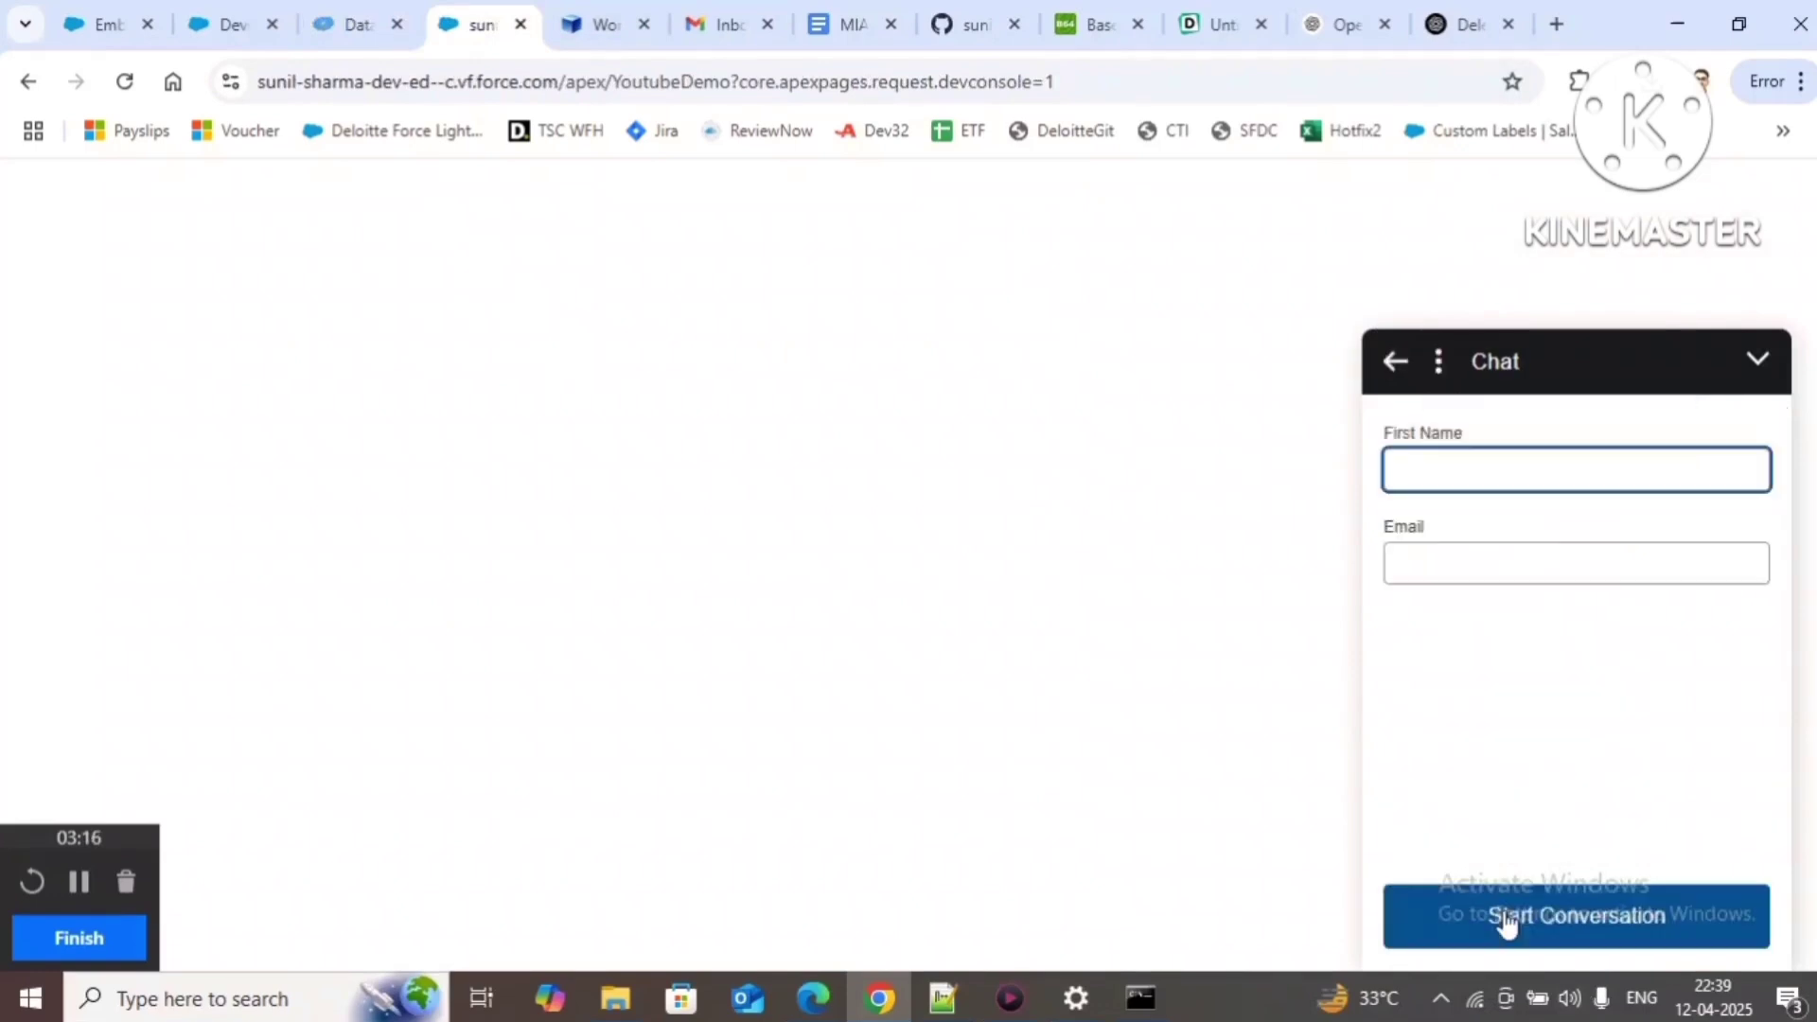
type("sss")
key("Tab")
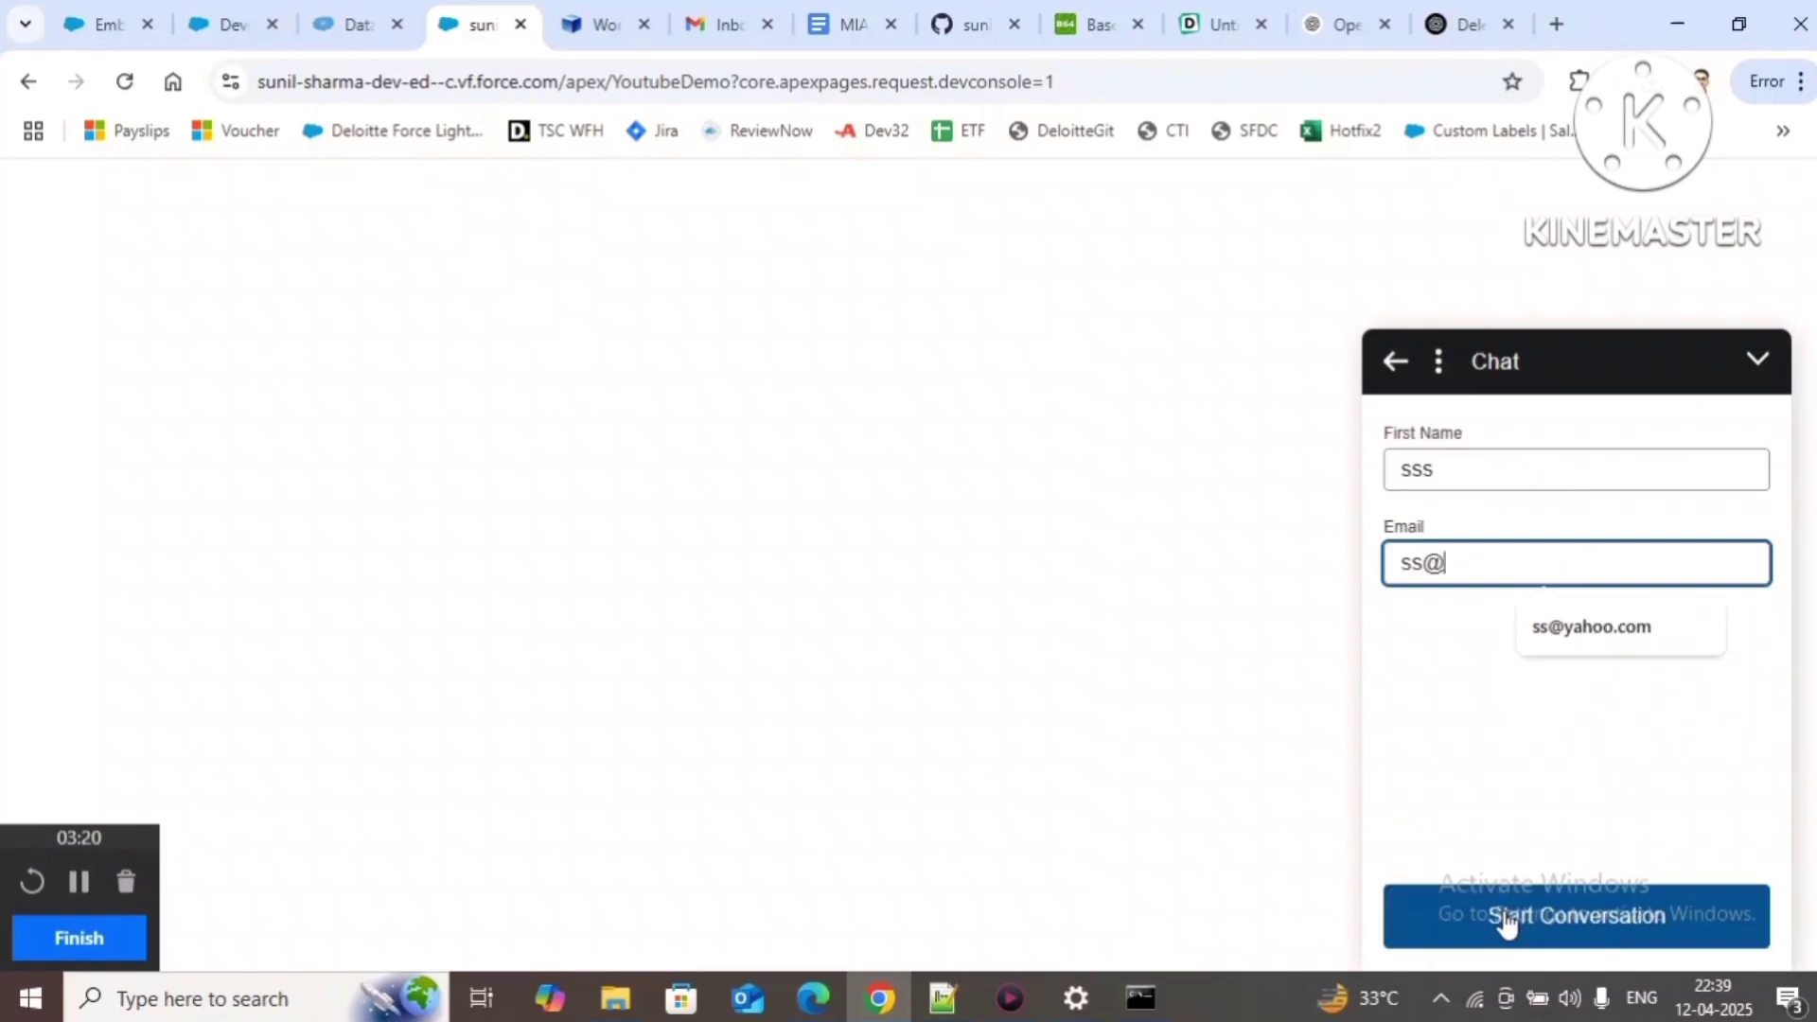
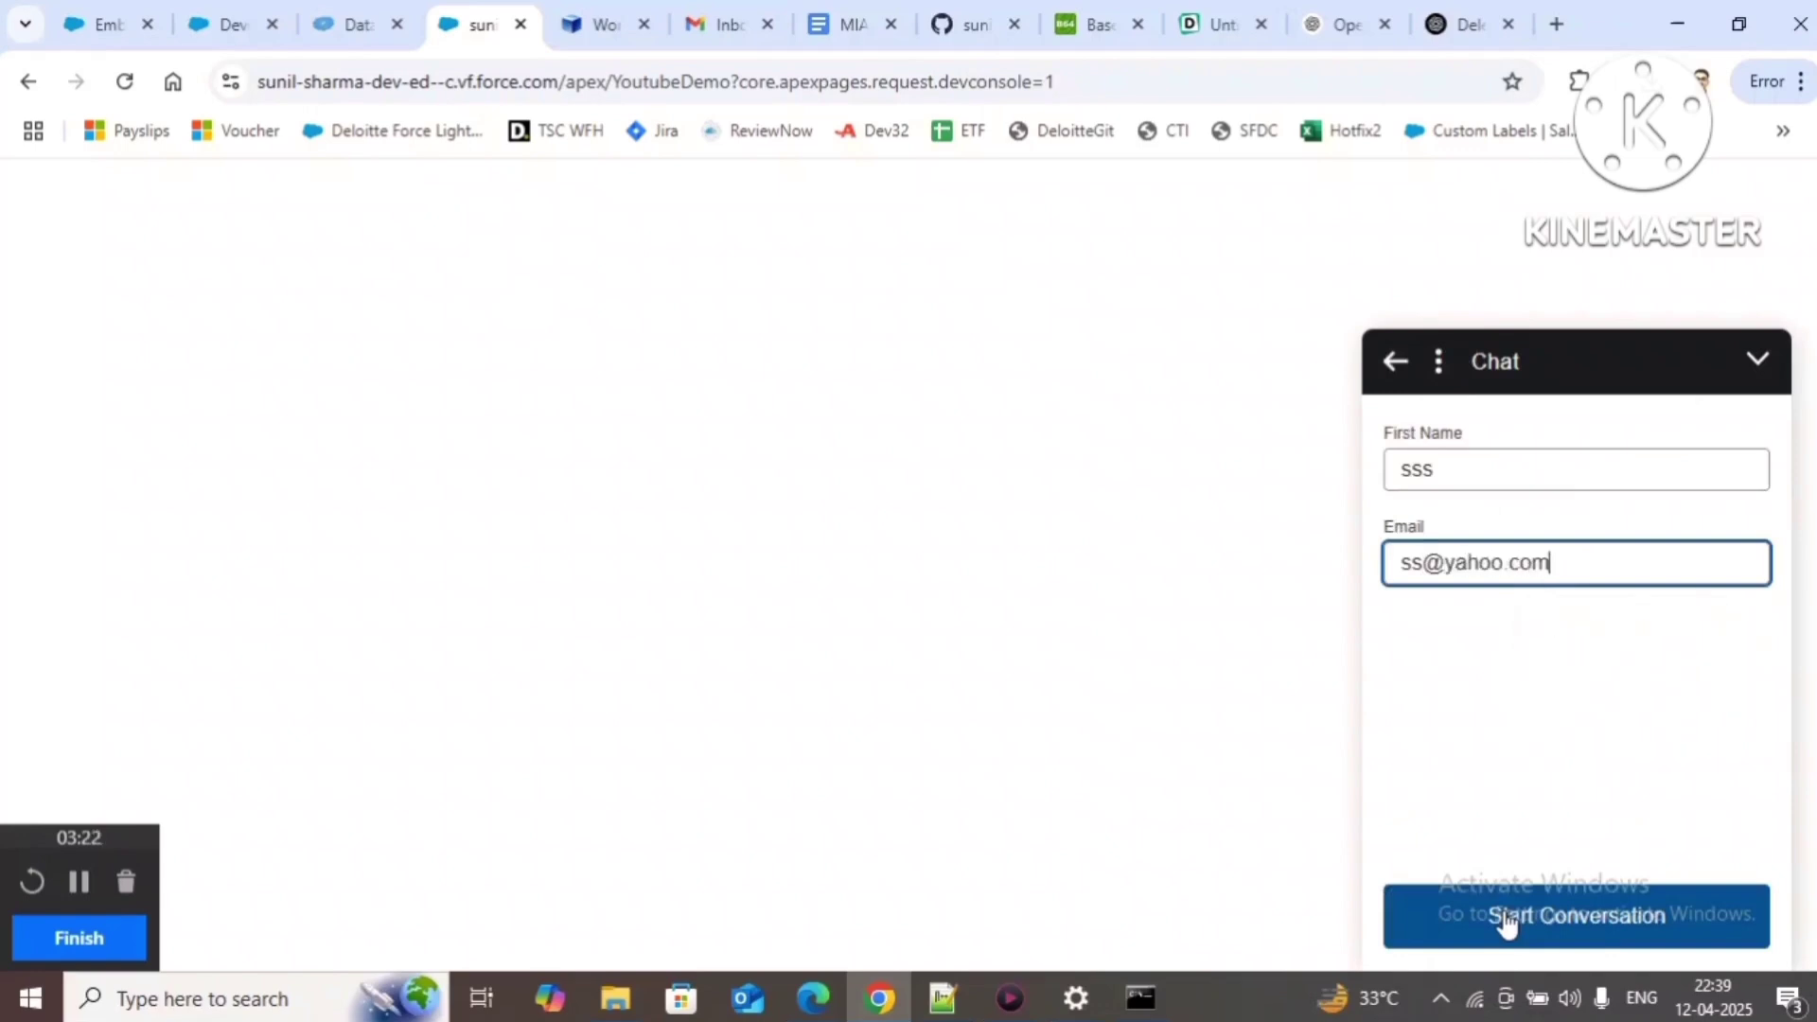
left_click(1515, 926)
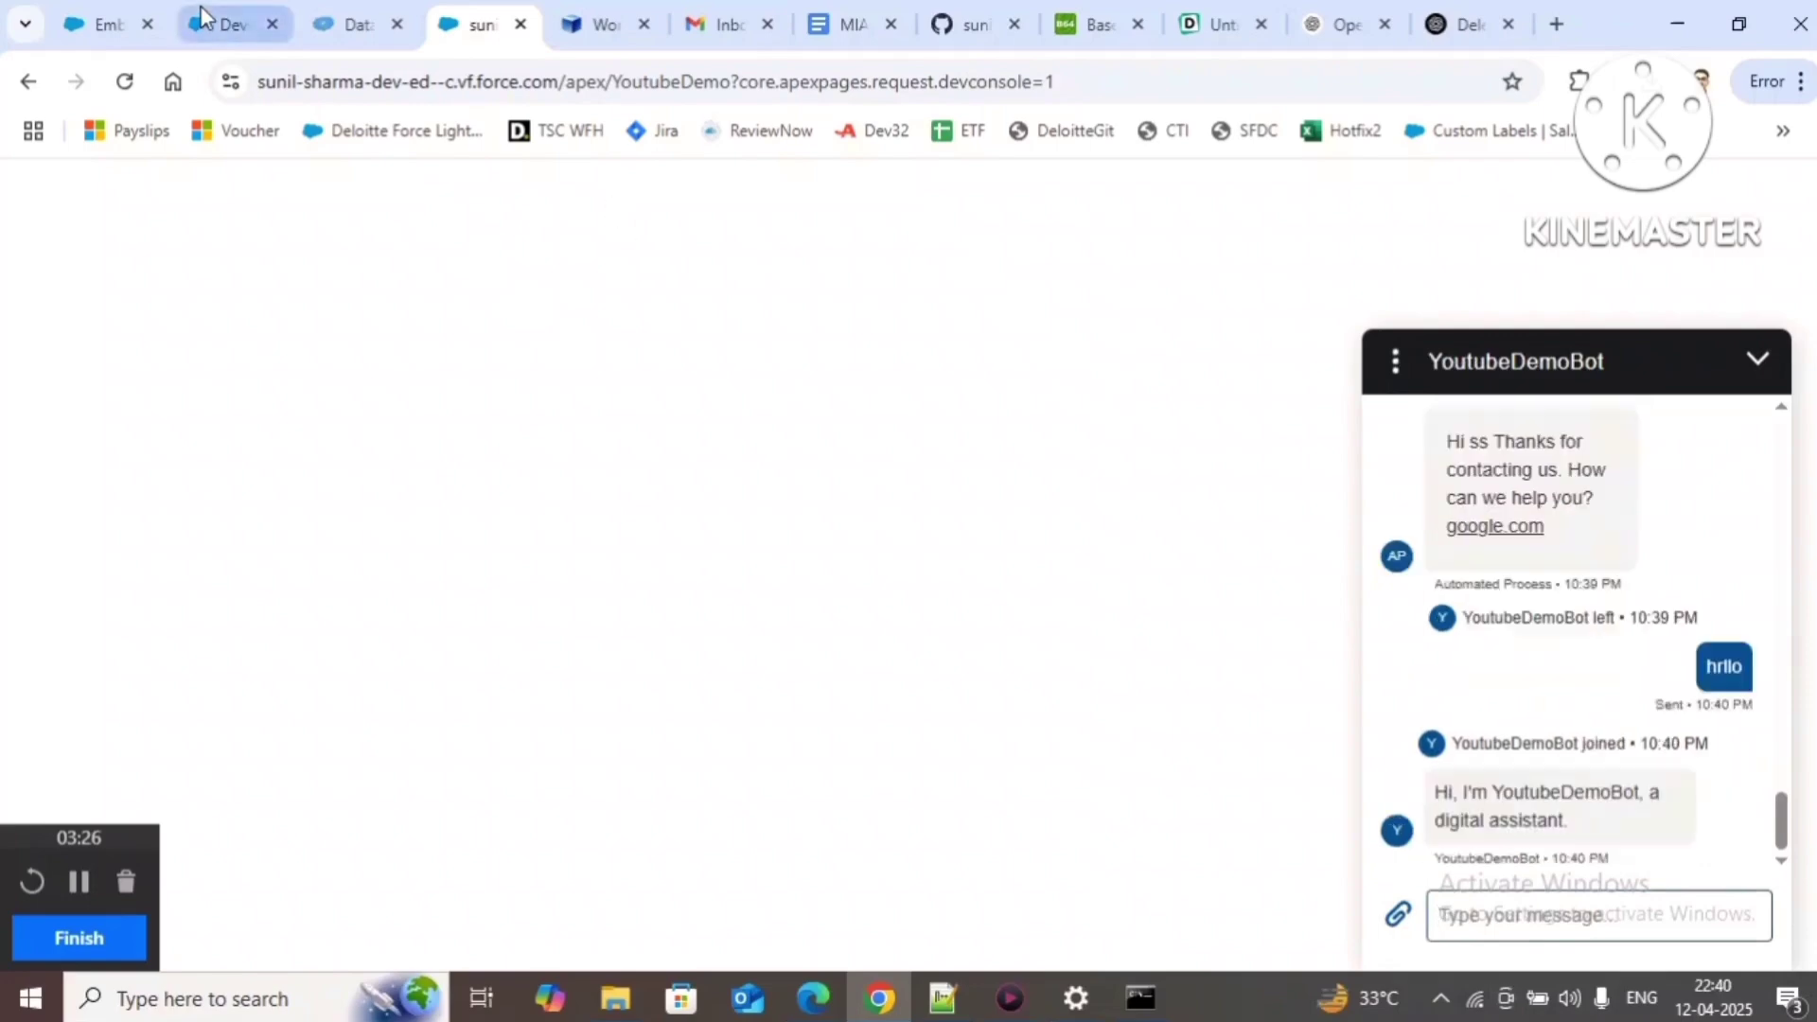
left_click(118, 21)
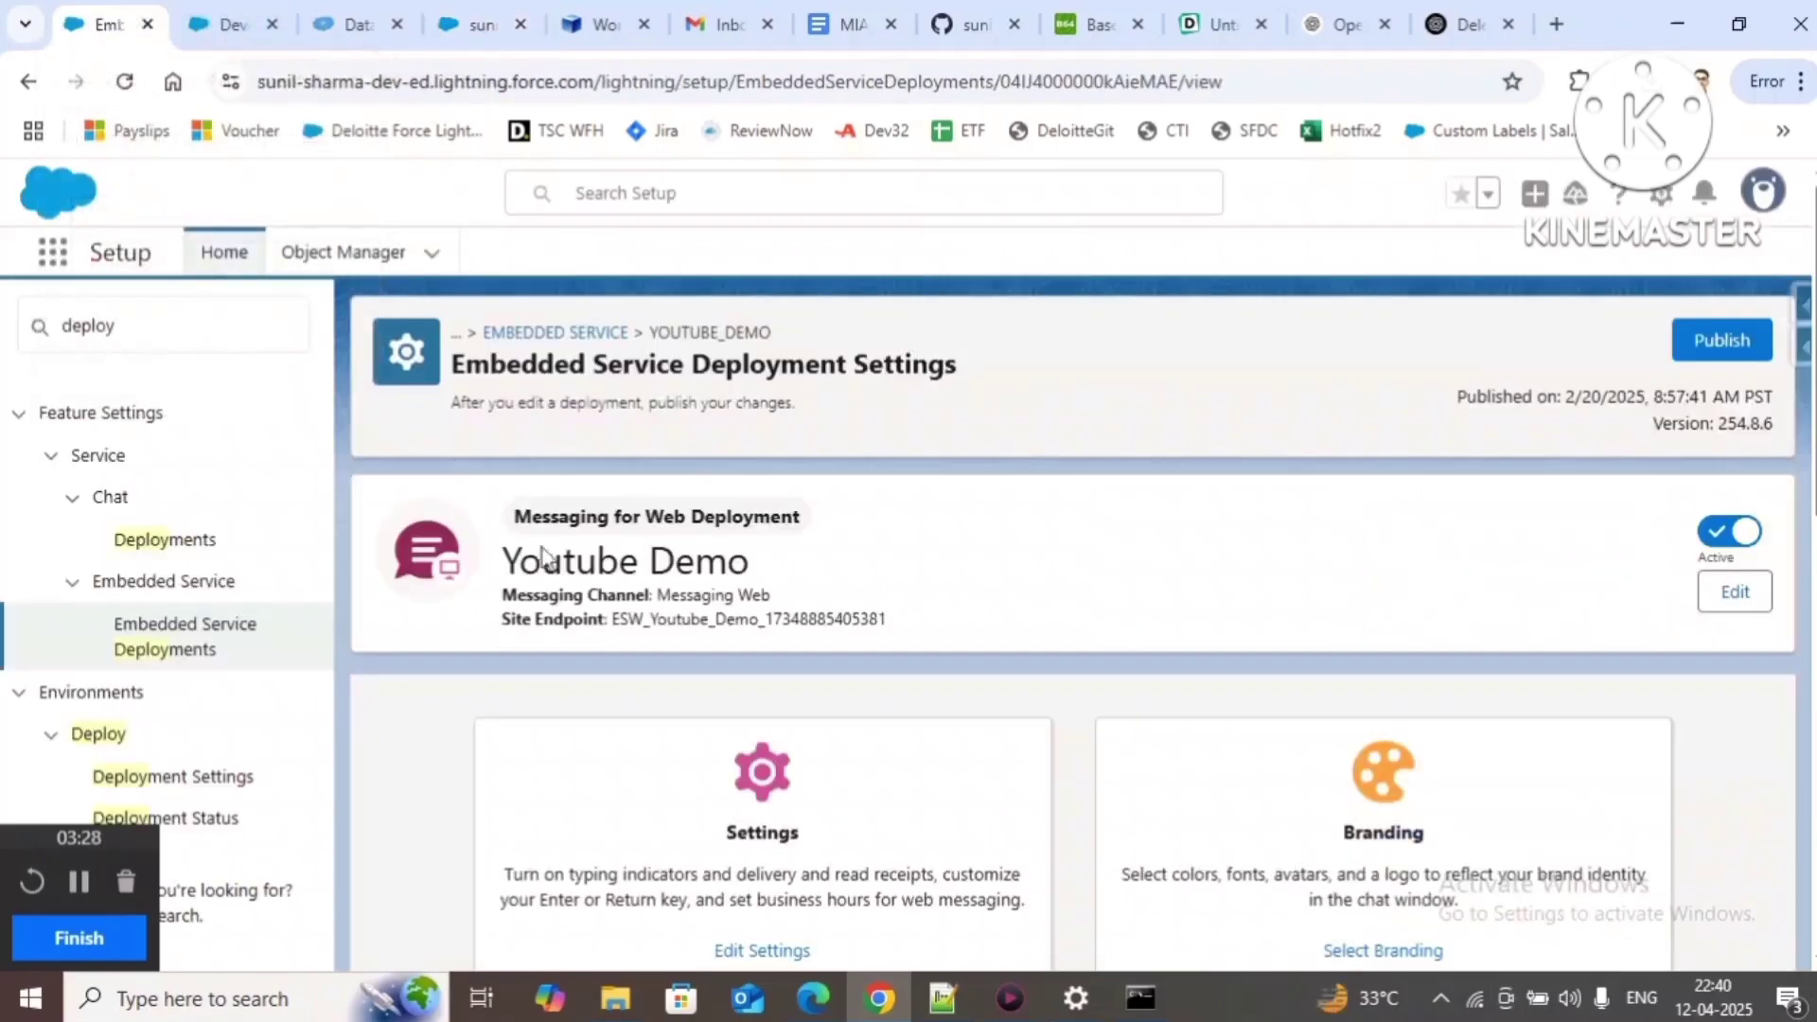